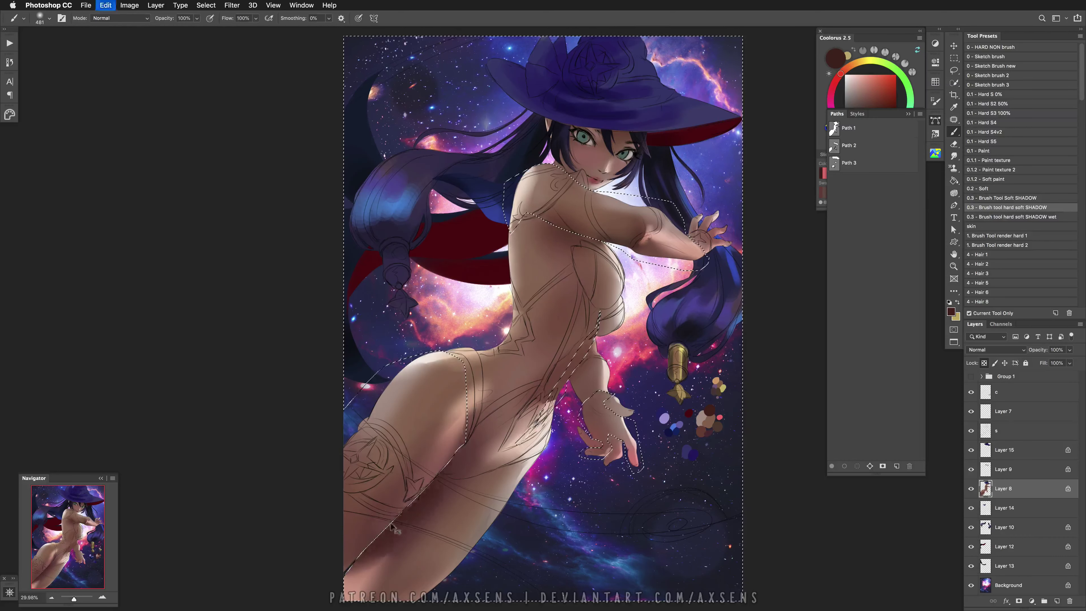
# Clear the selection and blend sampled skin tones over the lower torso and inner thigh on Layer 8
pyautogui.press('super+d')
pyautogui.scroll(-3, 421, 499)
pyautogui.hscroll(-2, 421, 498)
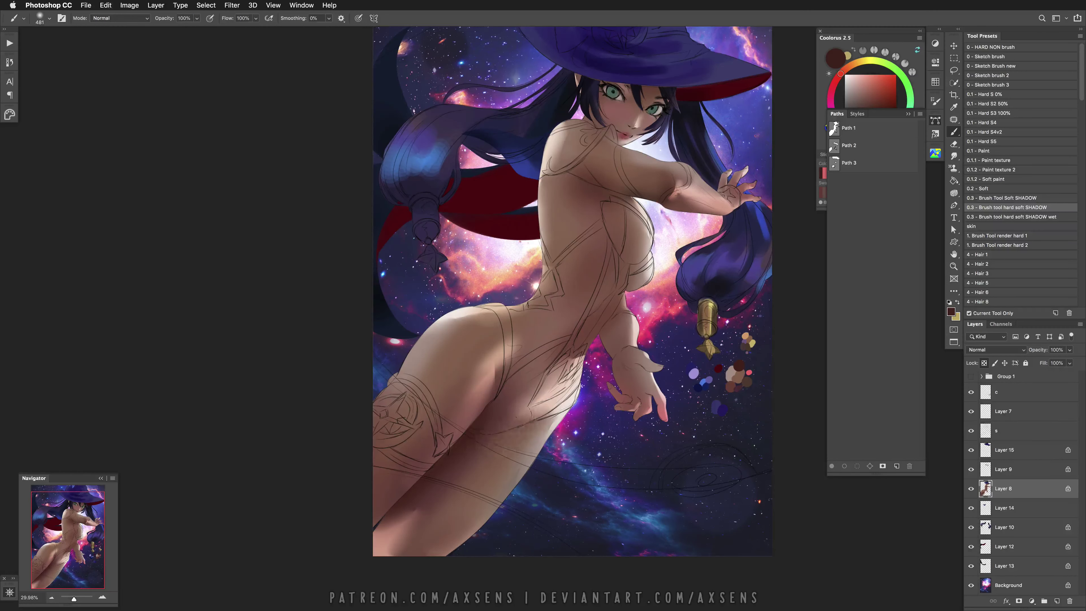
pyautogui.moveTo(539, 425)
pyautogui.mouseDown()
pyautogui.moveTo(528, 424)
pyautogui.moveTo(526, 445)
pyautogui.moveTo(517, 436)
pyautogui.mouseUp()
pyautogui.keyDown('alt'); pyautogui.click(504, 445); pyautogui.keyUp('alt')
pyautogui.keyDown('alt'); pyautogui.click(519, 434); pyautogui.keyUp('alt')
pyautogui.keyDown('alt'); pyautogui.click(535, 393); pyautogui.keyUp('alt')
pyautogui.moveTo(524, 390); pyautogui.dragTo(530, 390)
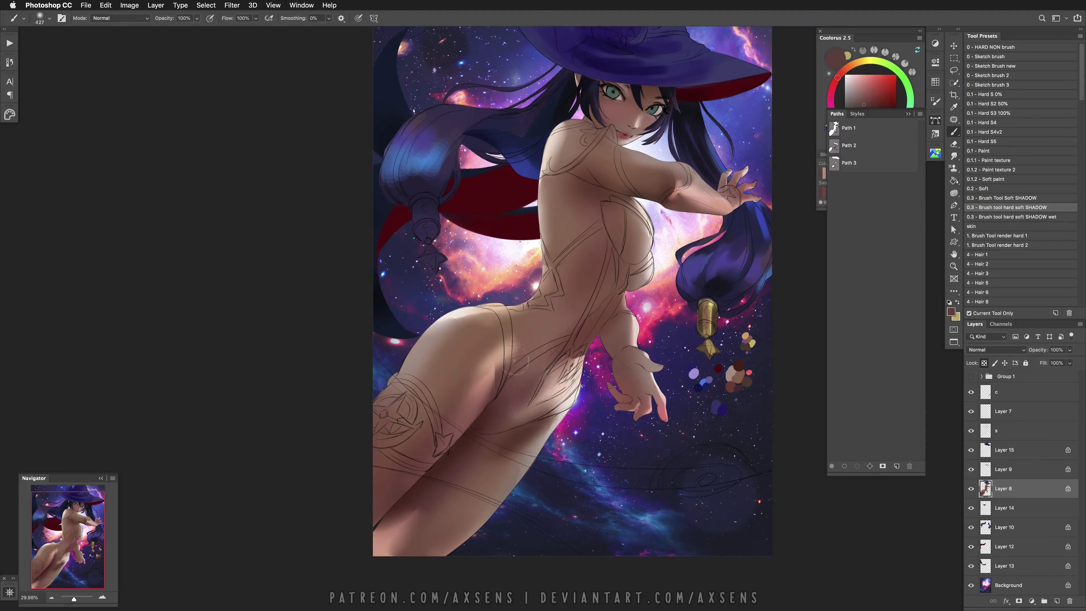
# Blend sampled light and mid skin tones along the fold between the hip and upper thigh
pyautogui.keyDown('alt'); pyautogui.click(515, 375); pyautogui.keyUp('alt')
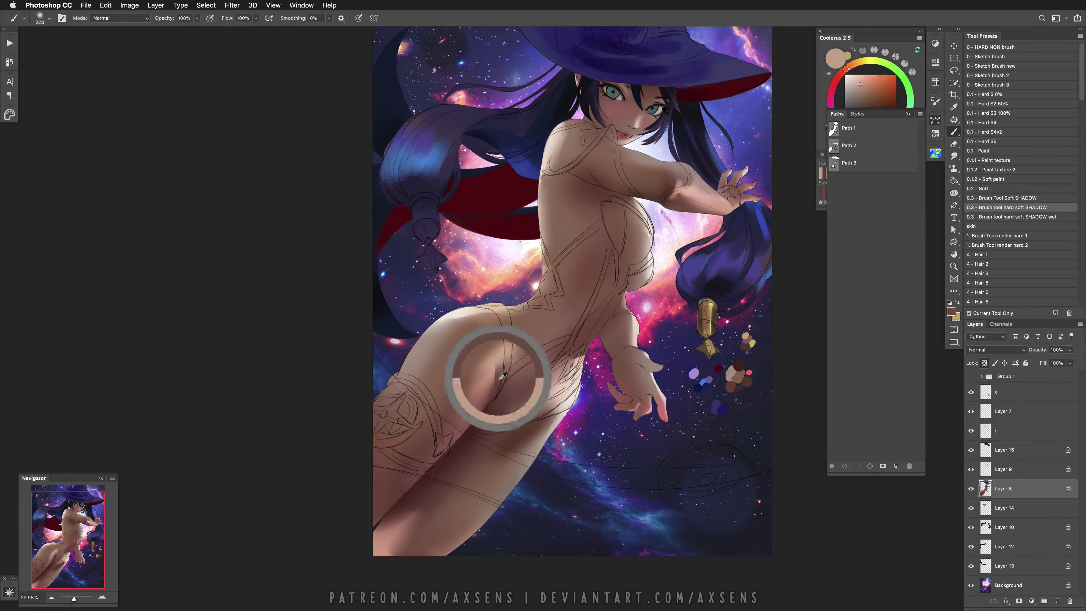
pyautogui.keyDown('alt'); pyautogui.click(513, 354); pyautogui.keyUp('alt')
pyautogui.moveTo(508, 369); pyautogui.dragTo(496, 368)
pyautogui.keyDown('alt'); pyautogui.click(496, 350); pyautogui.keyUp('alt')
pyautogui.keyDown('alt'); pyautogui.click(497, 328); pyautogui.keyUp('alt')
pyautogui.moveTo(453, 363); pyautogui.dragTo(492, 363)
# Try darker reddish skin tones on the outer thigh, and undo those strokes
pyautogui.keyDown('alt'); pyautogui.click(438, 436); pyautogui.keyUp('alt')
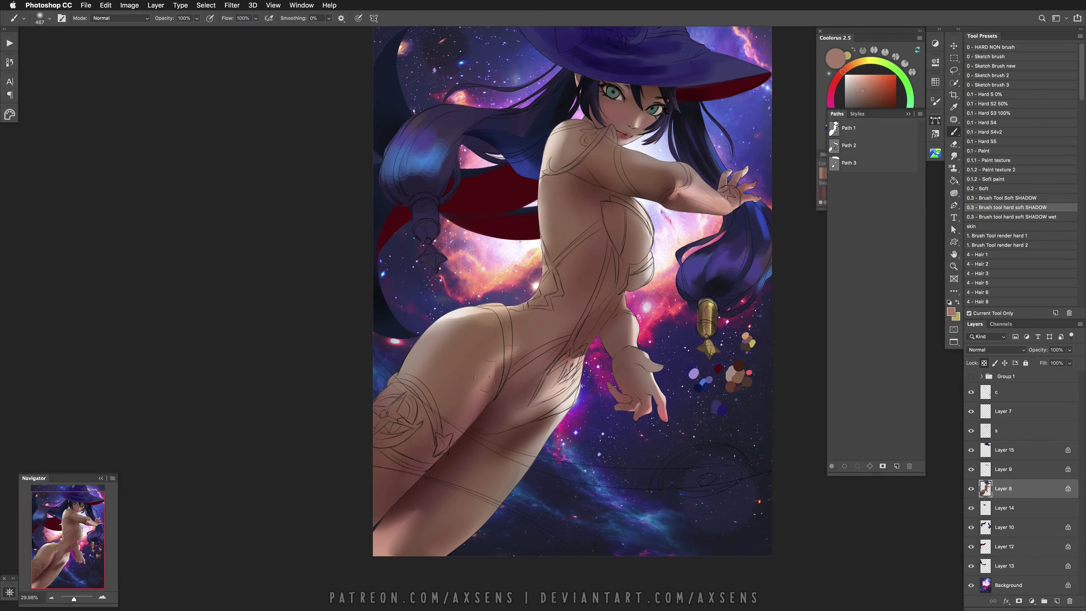
pyautogui.moveTo(425, 439); pyautogui.dragTo(468, 383)
pyautogui.keyDown('alt'); pyautogui.click(431, 476); pyautogui.keyUp('alt')
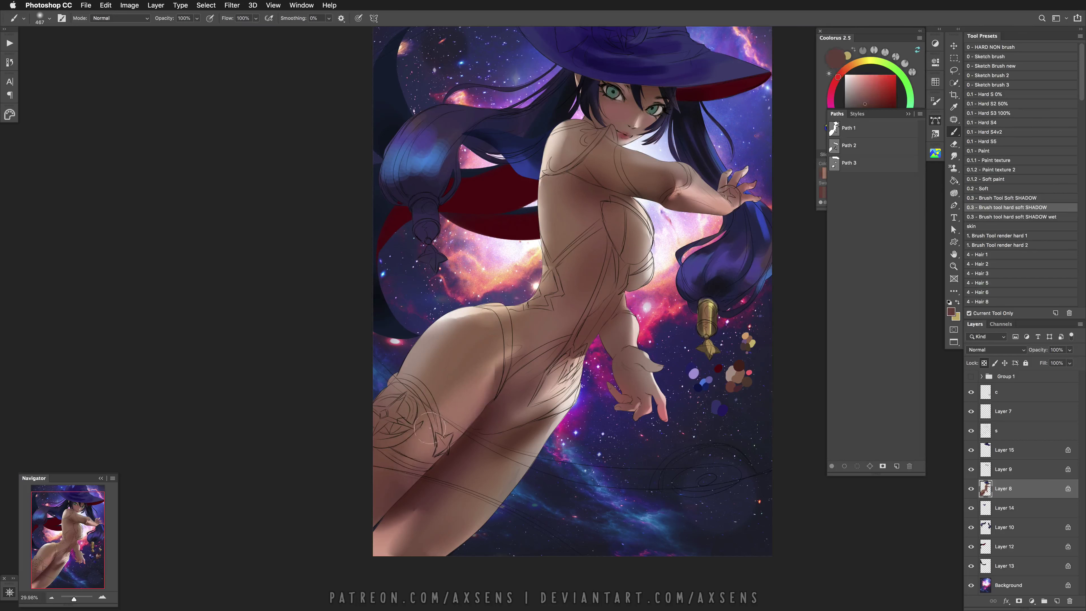
pyautogui.press('super+z')
pyautogui.press('super+z')
pyautogui.press('super+z')
# Shade the hip and upper thigh with sampled reddish-brown tones using a 300 px soft brush
pyautogui.keyDown('alt'); pyautogui.click(490, 329); pyautogui.keyUp('alt')
pyautogui.moveTo(492, 369); pyautogui.dragTo(468, 404)
pyautogui.keyDown('alt'); pyautogui.click(486, 417); pyautogui.keyUp('alt')
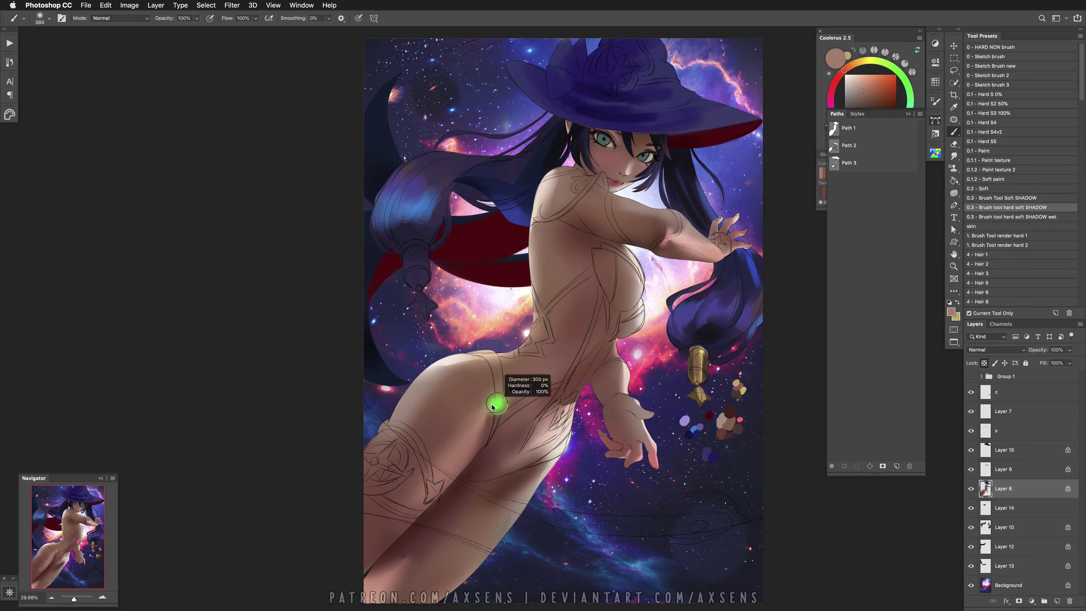
pyautogui.keyDown('alt'); pyautogui.click(484, 407); pyautogui.keyUp('alt')
pyautogui.keyDown('alt'); pyautogui.click(487, 402); pyautogui.keyUp('alt')
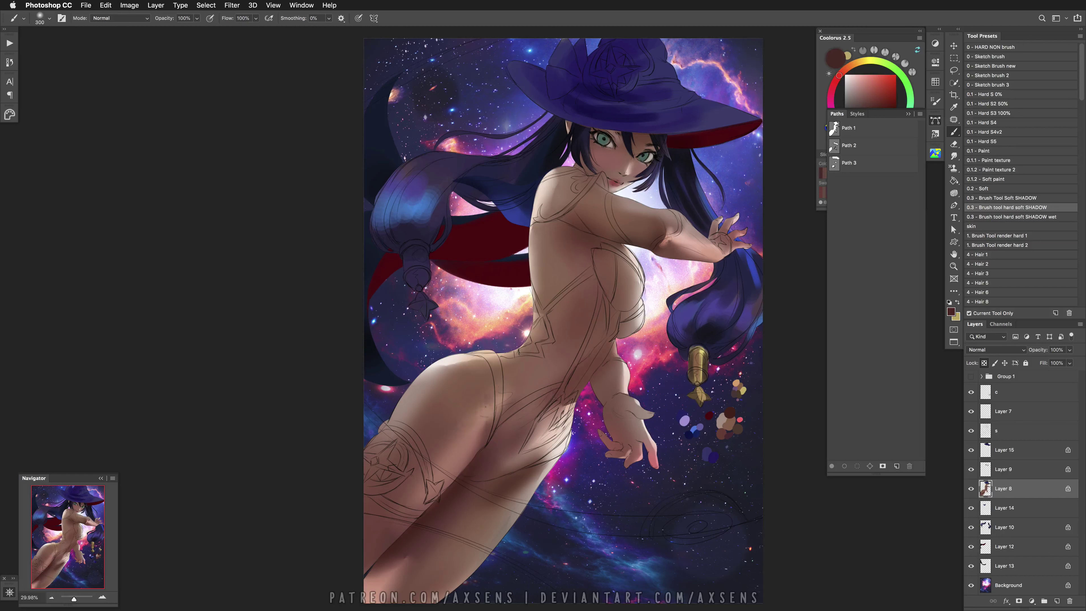
pyautogui.moveTo(470, 410); pyautogui.dragTo(476, 411)
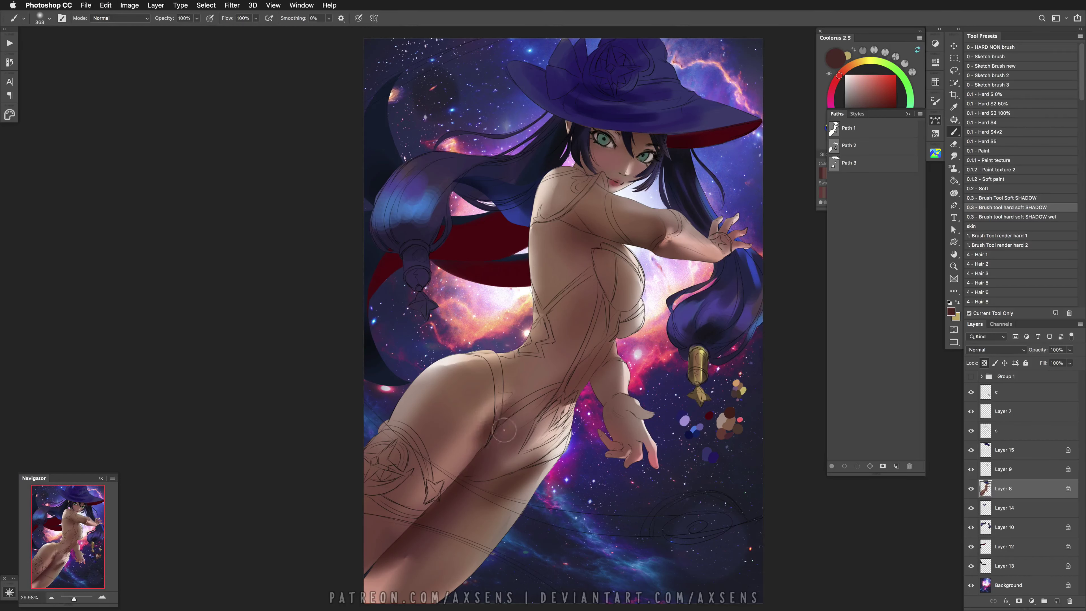
# Paint dark brown shading along the lower torso and soften the hip with sampled lighter tones
pyautogui.moveTo(497, 432); pyautogui.dragTo(579, 347)
pyautogui.keyDown('alt'); pyautogui.click(551, 372); pyautogui.keyUp('alt')
pyautogui.keyDown('alt'); pyautogui.click(521, 395); pyautogui.keyUp('alt')
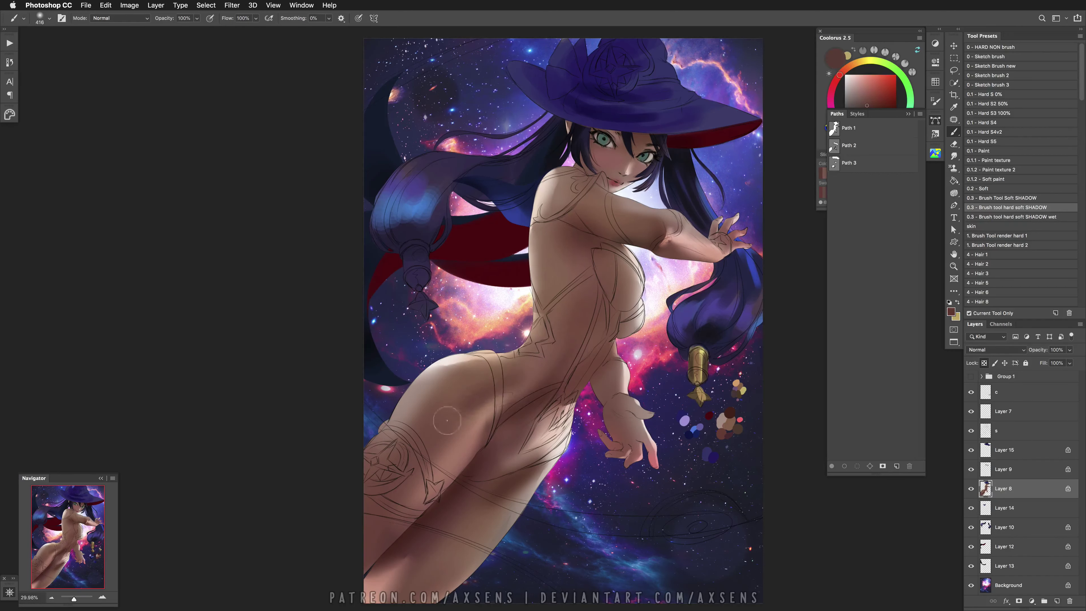
pyautogui.moveTo(480, 394)
pyautogui.mouseDown()
pyautogui.moveTo(433, 397)
pyautogui.moveTo(477, 371)
pyautogui.moveTo(458, 361)
pyautogui.mouseUp()
pyautogui.keyDown('alt'); pyautogui.click(449, 368); pyautogui.keyUp('alt')
pyautogui.keyDown('alt'); pyautogui.click(452, 359); pyautogui.keyUp('alt')
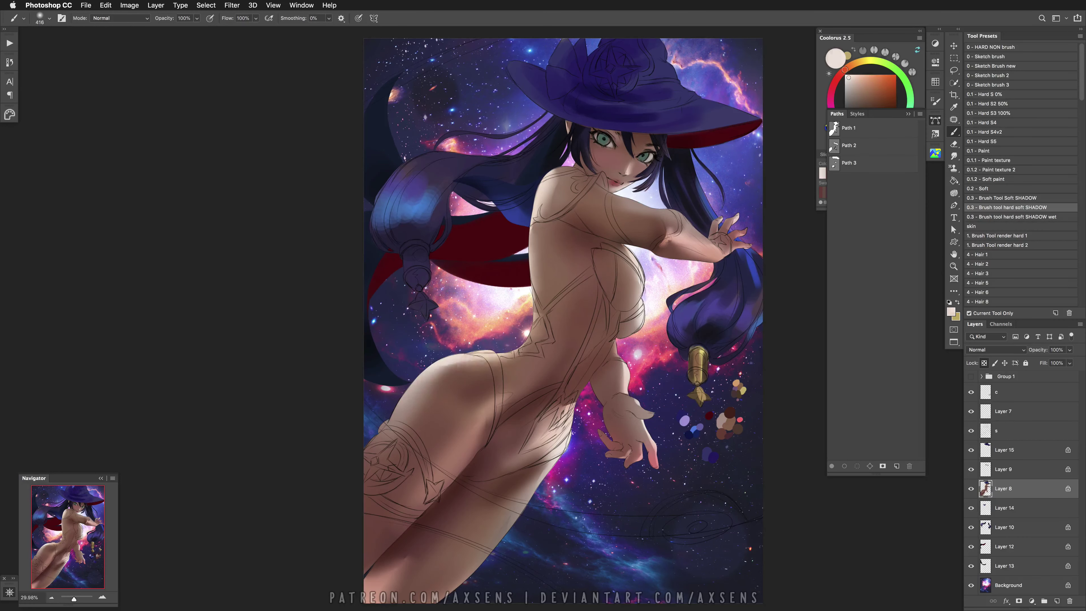
# Smooth the shading between hip and lower torso with sampled skin tones and a 378 px soft brush
pyautogui.moveTo(521, 375); pyautogui.dragTo(524, 380)
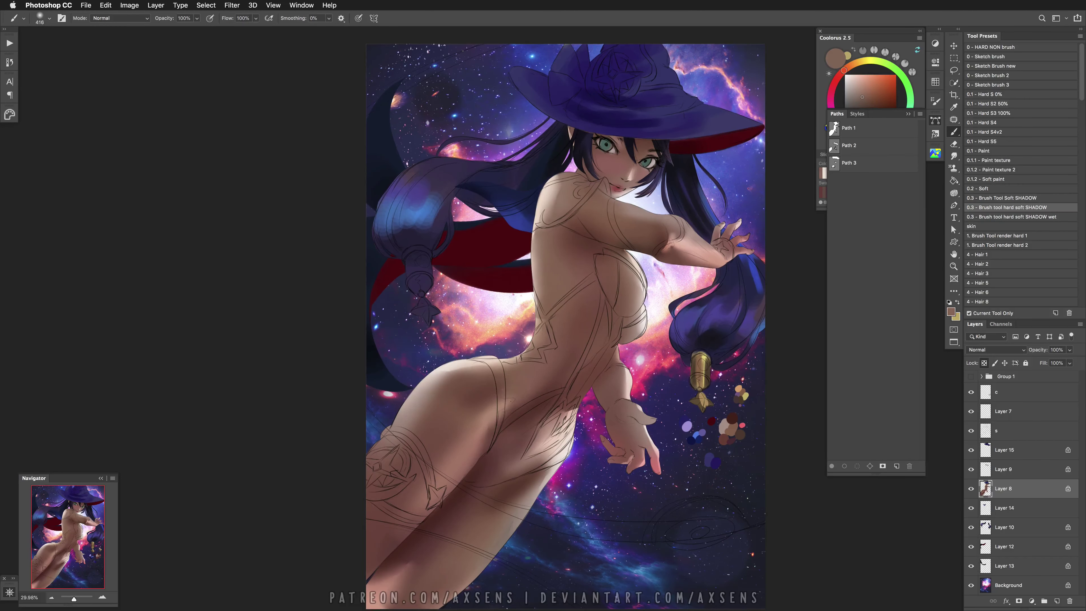
pyautogui.keyDown('alt'); pyautogui.click(495, 409); pyautogui.keyUp('alt')
pyautogui.moveTo(512, 383); pyautogui.dragTo(496, 389)
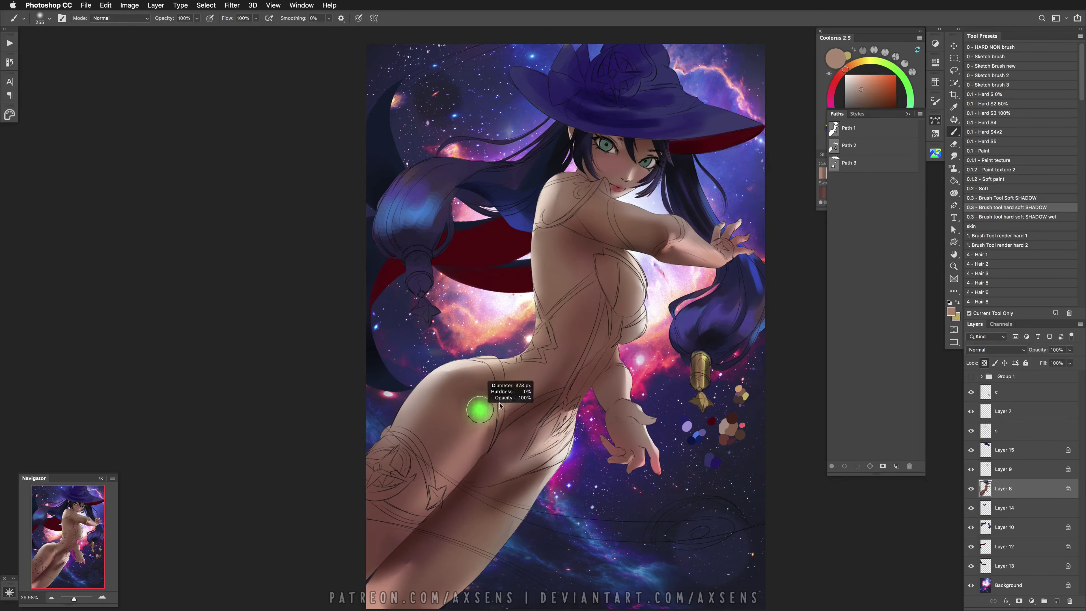
pyautogui.keyDown('alt'); pyautogui.click(520, 397); pyautogui.keyUp('alt')
# Lower the opacity of the sketch layer s and make Layer 8 active again
pyautogui.click(1011, 428)
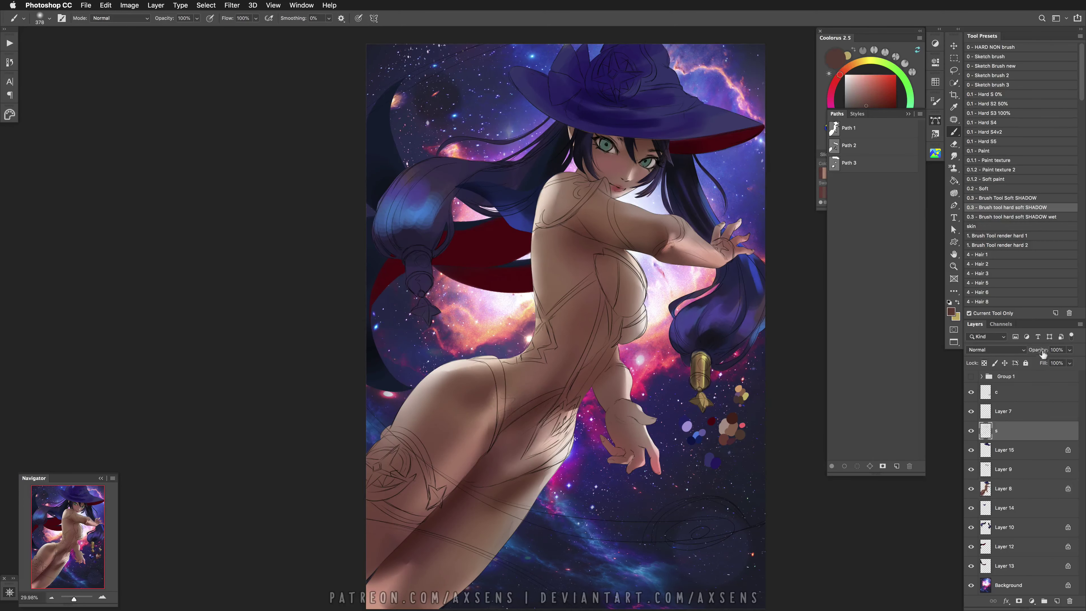
pyautogui.click(1024, 491)
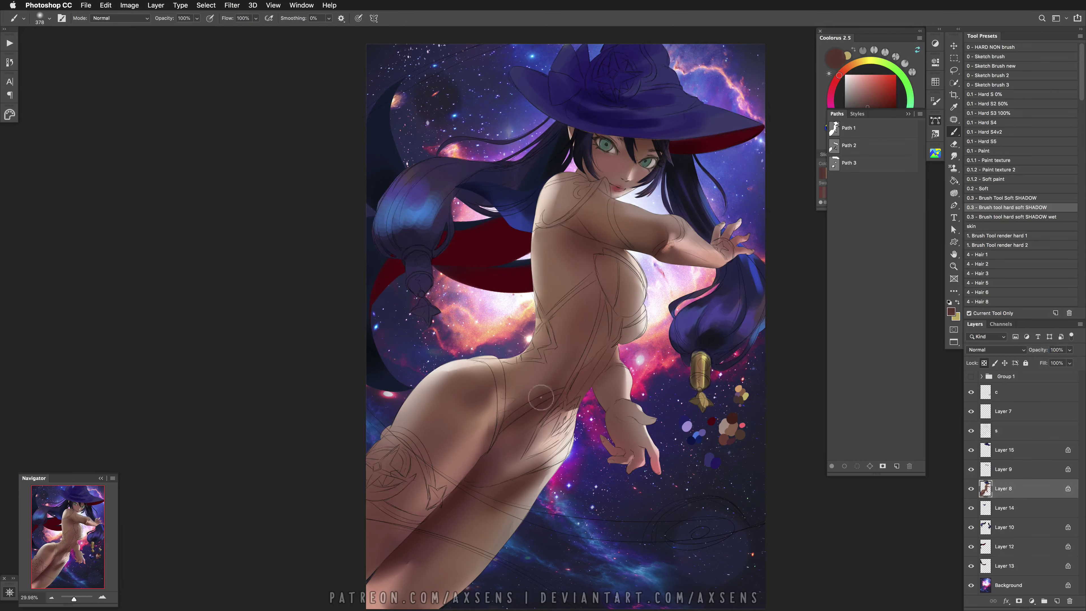
# Load Path 2 as an inverted selection and sample dark brown from the painted palette swatches
pyautogui.scroll(2, 556, 364)
pyautogui.hscroll(1, 555, 363)
pyautogui.click(849, 146)
pyautogui.keyDown('ctrl'); pyautogui.click(834, 148); pyautogui.keyUp('ctrl')
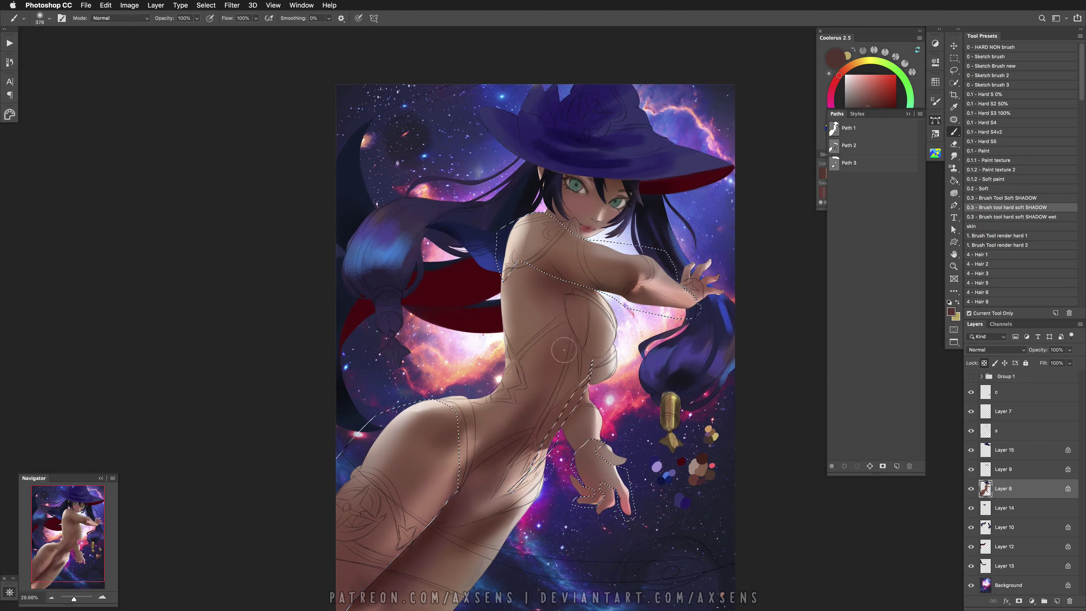
pyautogui.keyDown('alt'); pyautogui.click(712, 459); pyautogui.keyUp('alt')
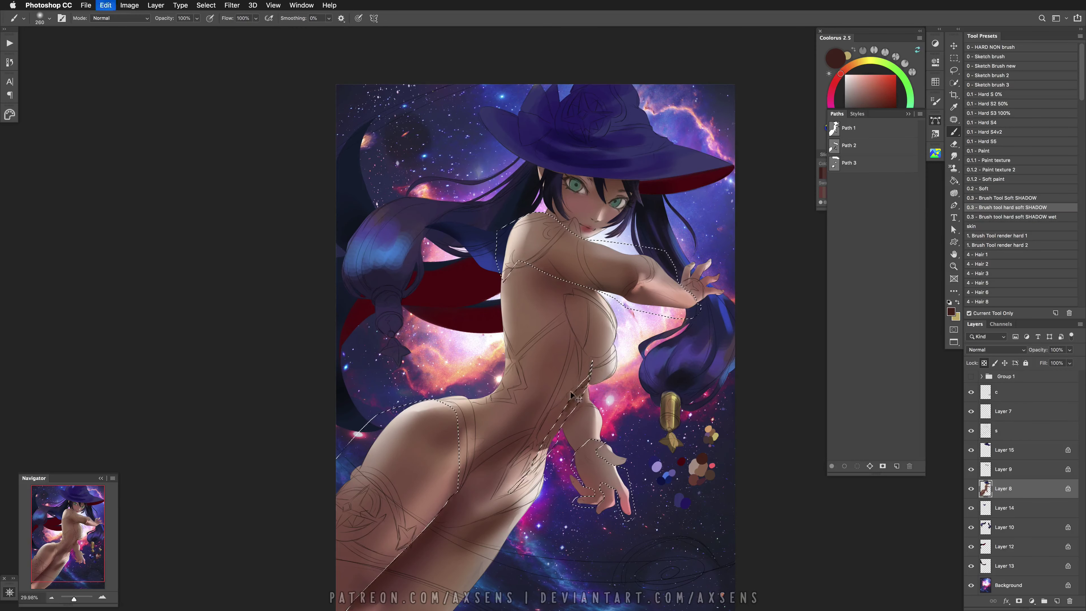
pyautogui.hotkey('ctrl', 'z')
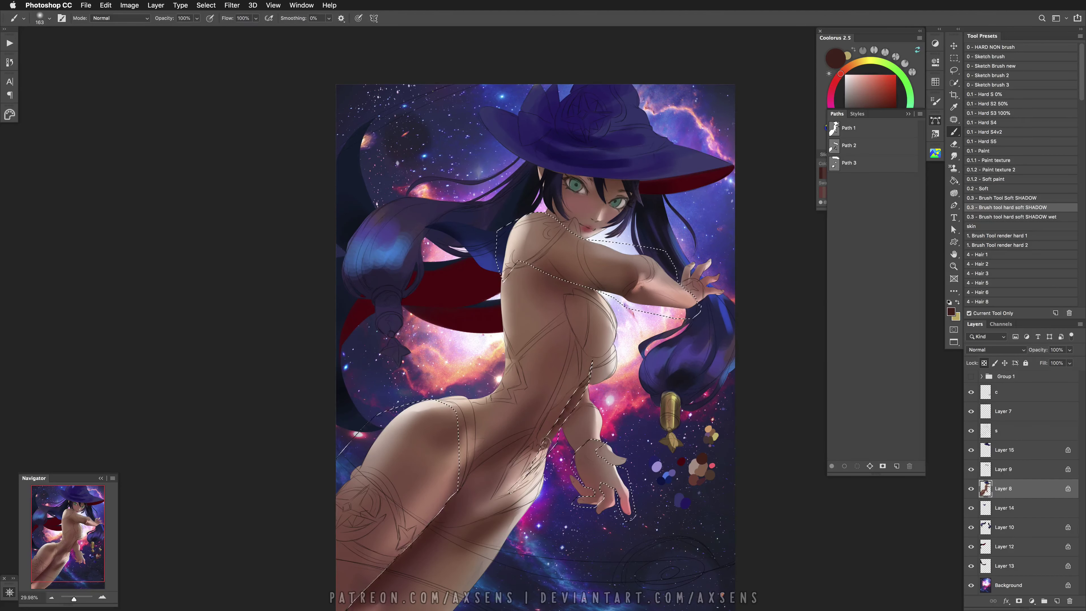
pyautogui.hotkey('ctrl', 'shift', 'i')
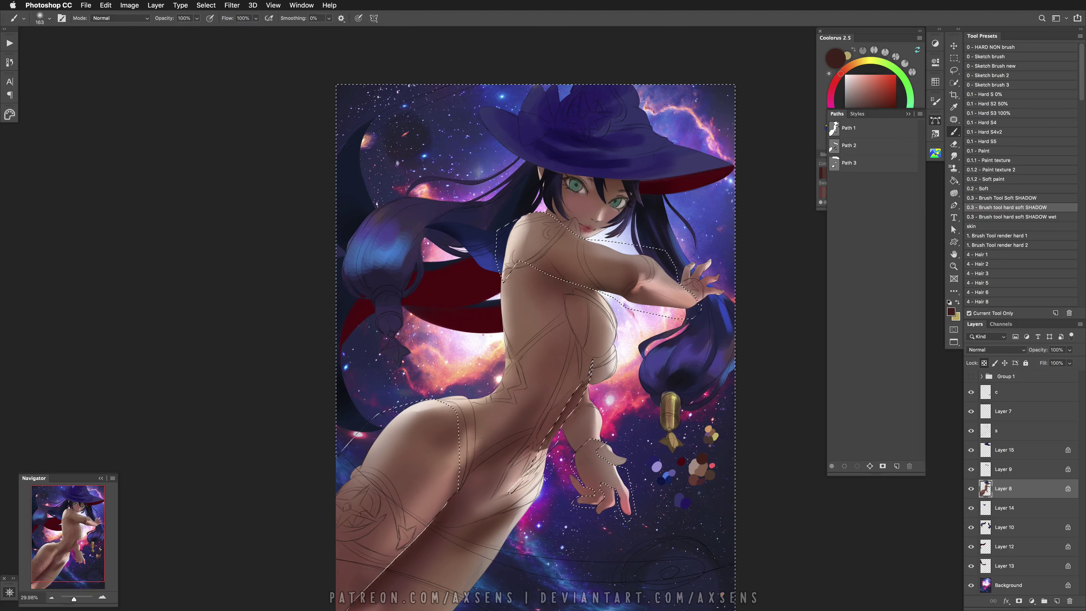
# Try a pale pink and a gold tone on the torso below the raised arm
pyautogui.keyDown('alt'); pyautogui.click(588, 382); pyautogui.keyUp('alt')
pyautogui.hotkey('ctrl', 'z')
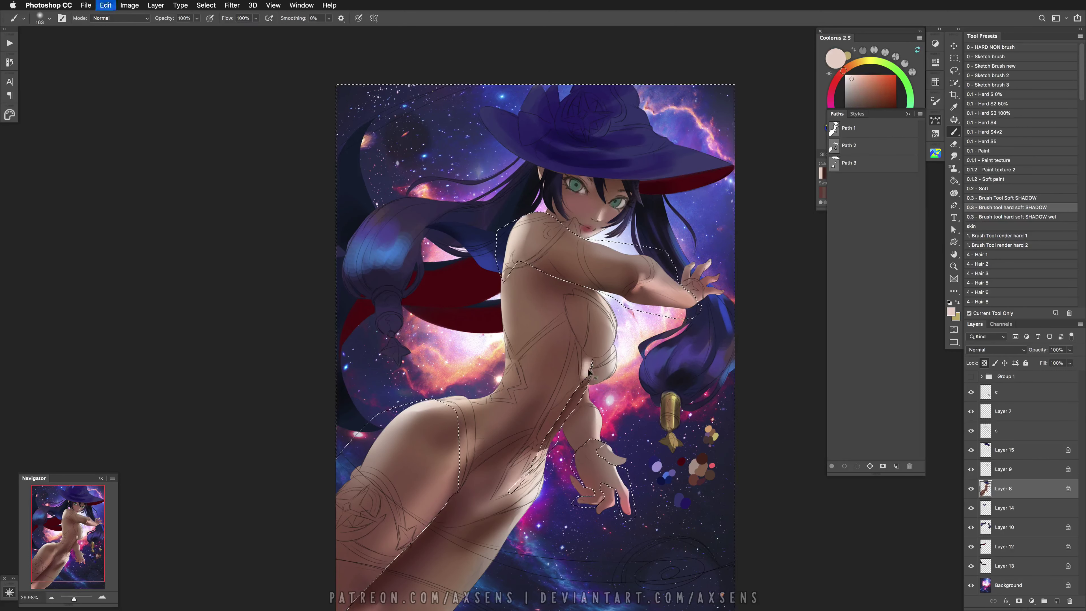
pyautogui.hotkey('ctrl', 'shift', 'i')
pyautogui.keyDown('alt'); pyautogui.click(670, 410); pyautogui.keyUp('alt')
pyautogui.click(577, 344)
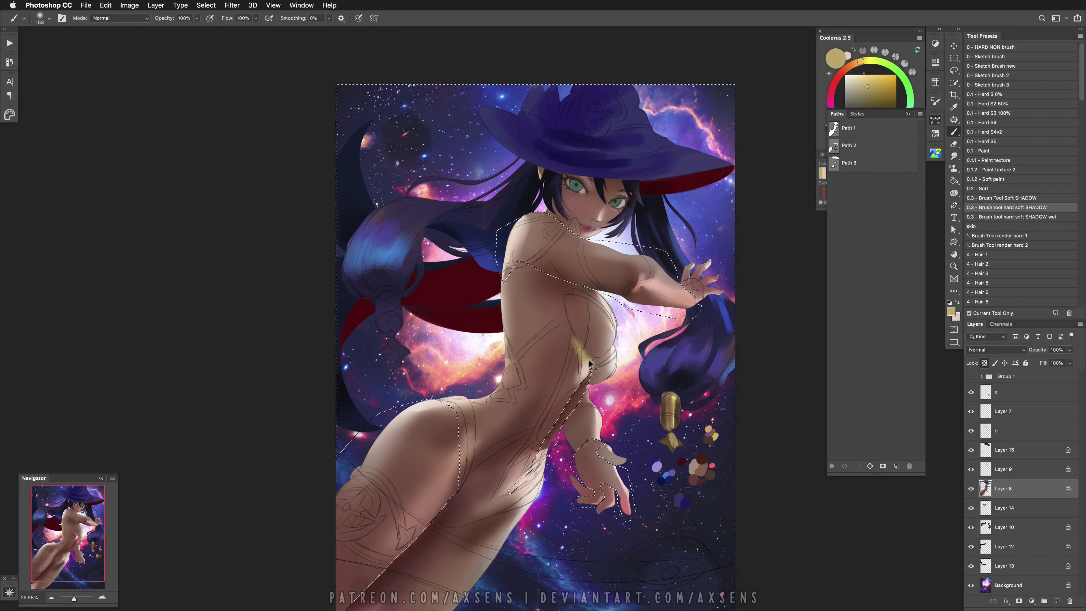
# Paint a dark brown shadow on the side below the chest, using the 0.1.2 - Soft paint preset, and deselect
pyautogui.keyDown('alt'); pyautogui.click(704, 455); pyautogui.keyUp('alt')
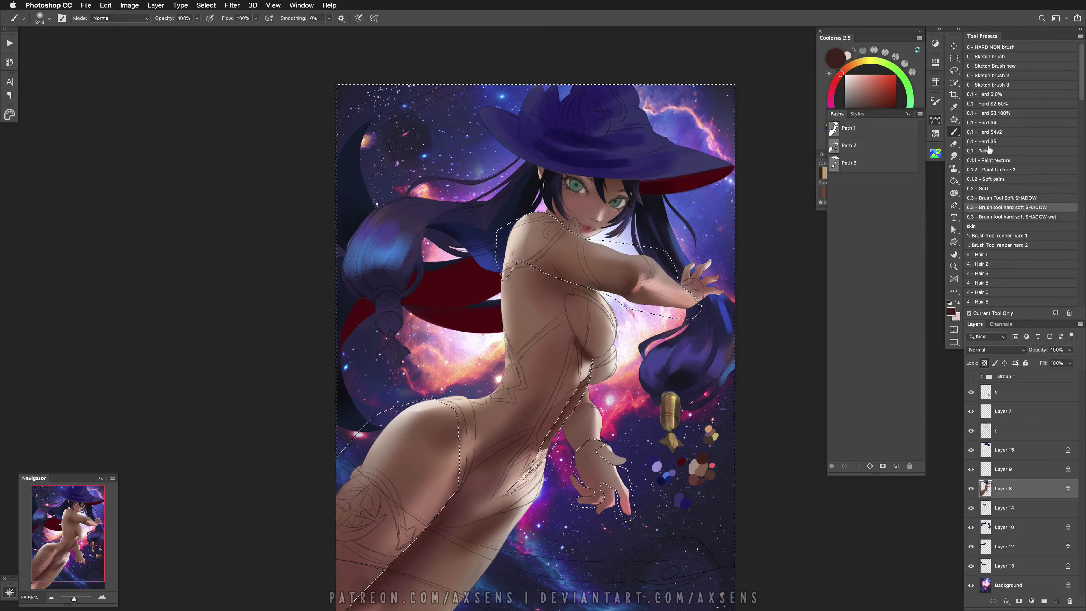
pyautogui.click(996, 160)
pyautogui.click(997, 178)
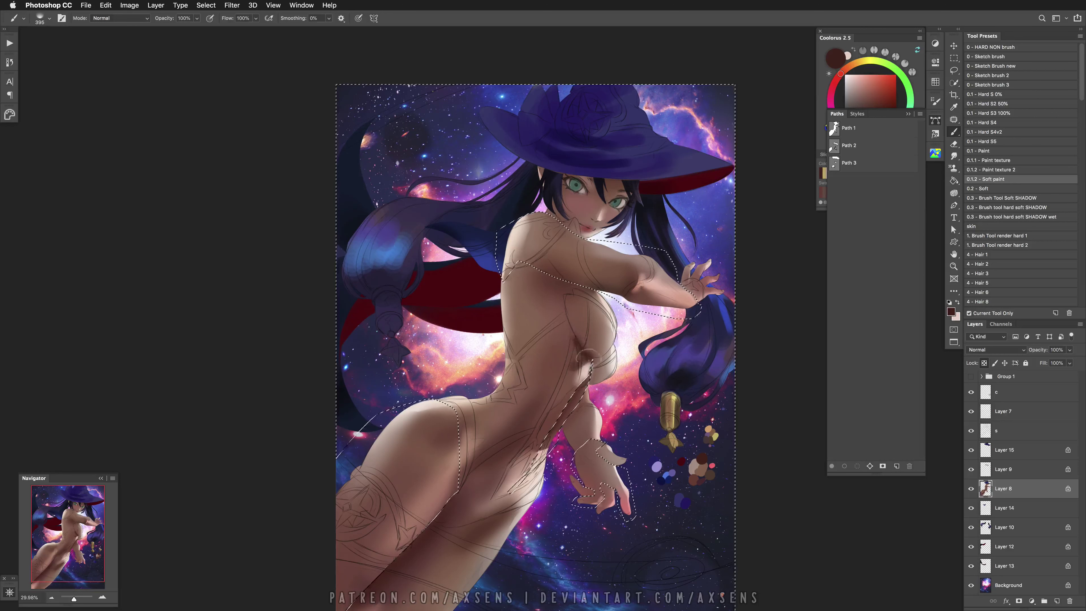
pyautogui.hotkey('ctrl', 'd')
# Sample a pale pink skin tone and rework the light and shadow along the torso's front edge
pyautogui.keyDown('alt'); pyautogui.click(616, 367); pyautogui.keyUp('alt')
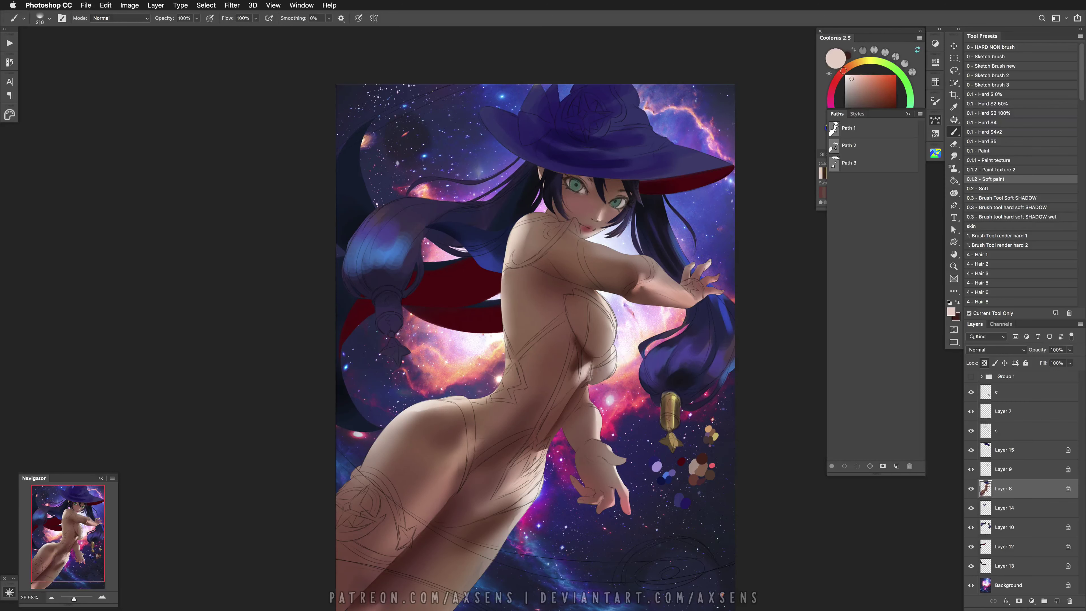
pyautogui.moveTo(610, 415); pyautogui.dragTo(568, 413)
pyautogui.press('super+z')
pyautogui.press('super+z')
pyautogui.moveTo(575, 367); pyautogui.dragTo(594, 367)
pyautogui.moveTo(546, 434); pyautogui.dragTo(526, 423)
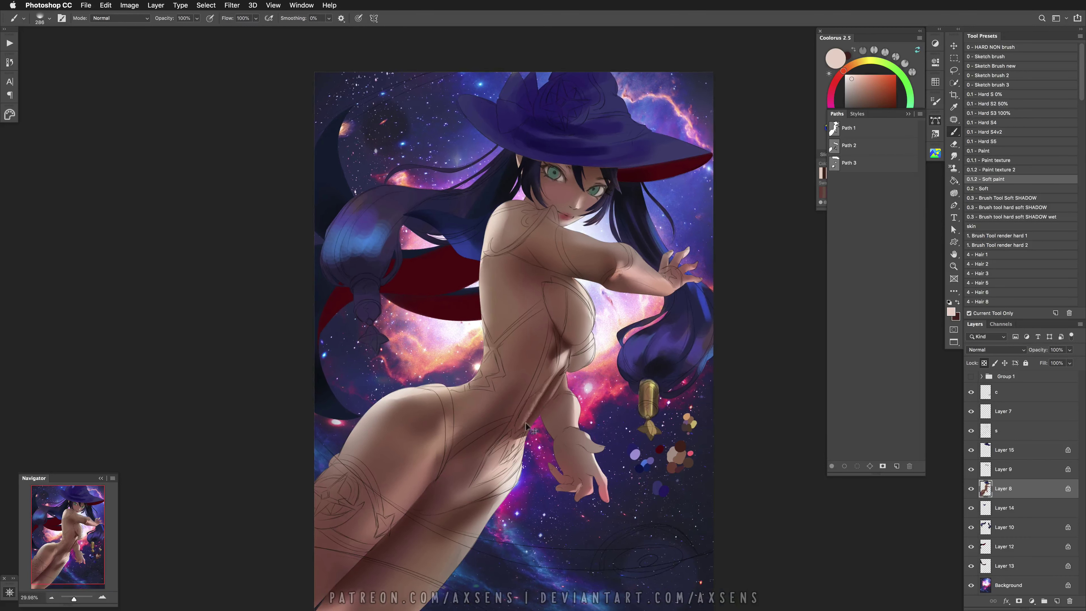
# Undo the last torso stroke and blend sampled reddish-brown tones along the waist and side
pyautogui.press('super+z')
pyautogui.keyDown('alt'); pyautogui.click(547, 387); pyautogui.keyUp('alt')
pyautogui.keyDown('alt'); pyautogui.click(552, 390); pyautogui.keyUp('alt')
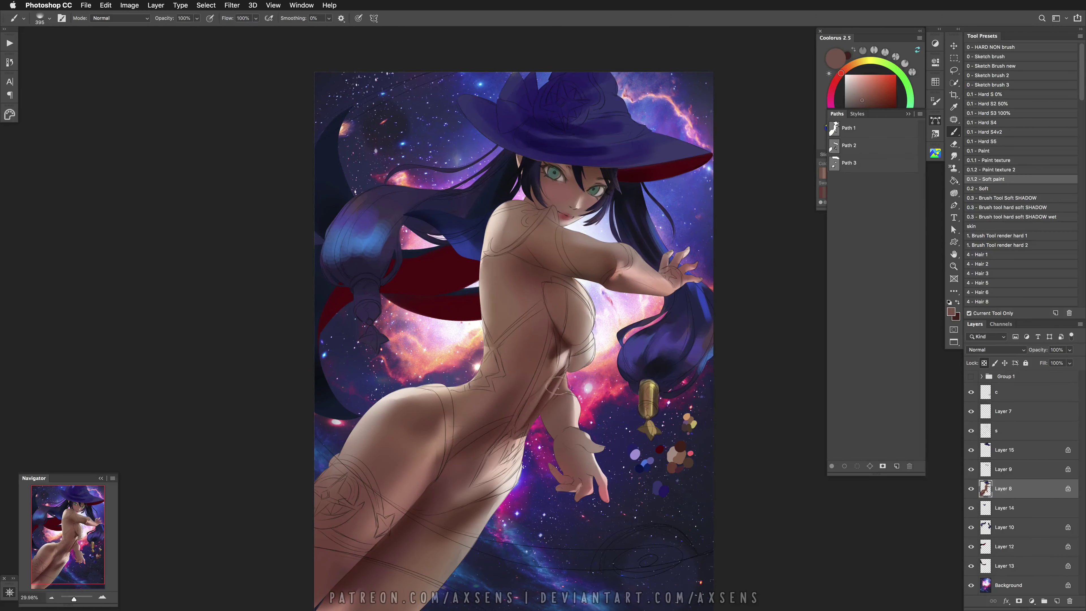
pyautogui.keyDown('alt'); pyautogui.click(567, 342); pyautogui.keyUp('alt')
pyautogui.moveTo(567, 342)
pyautogui.mouseDown()
pyautogui.moveTo(539, 370)
pyautogui.moveTo(550, 362)
pyautogui.moveTo(528, 355)
pyautogui.moveTo(524, 325)
pyautogui.moveTo(526, 357)
pyautogui.moveTo(522, 347)
pyautogui.moveTo(532, 347)
pyautogui.mouseUp()
# Try broad dark brown shading across the torso with a larger soft brush, and undo the strokes
pyautogui.keyDown('alt'); pyautogui.click(538, 383); pyautogui.keyUp('alt')
pyautogui.moveTo(512, 302); pyautogui.dragTo(473, 366)
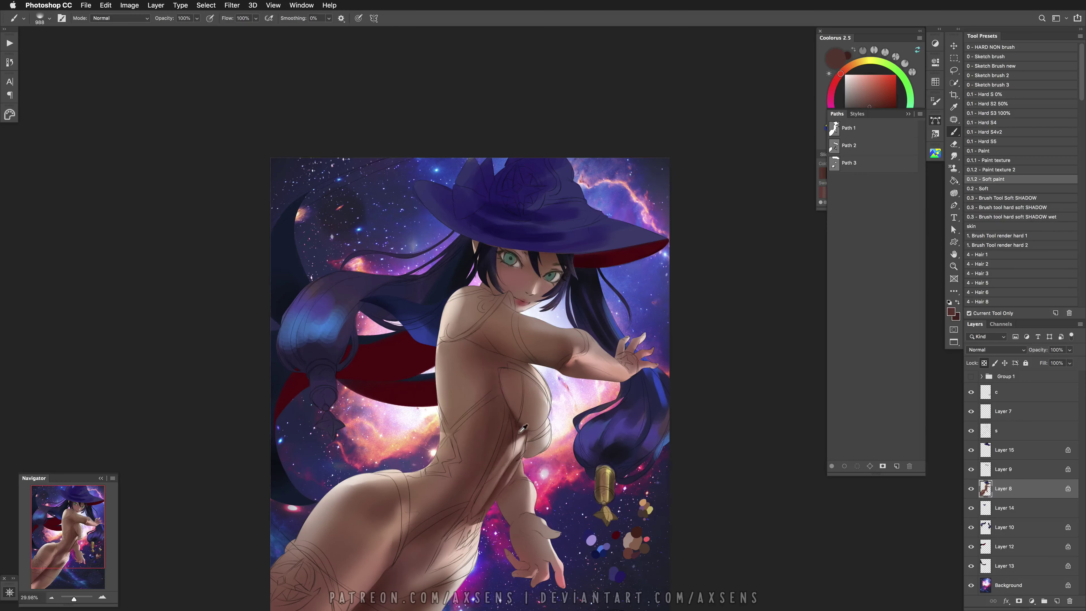
pyautogui.press('super+z')
pyautogui.press('super+z')
pyautogui.press('super+z')
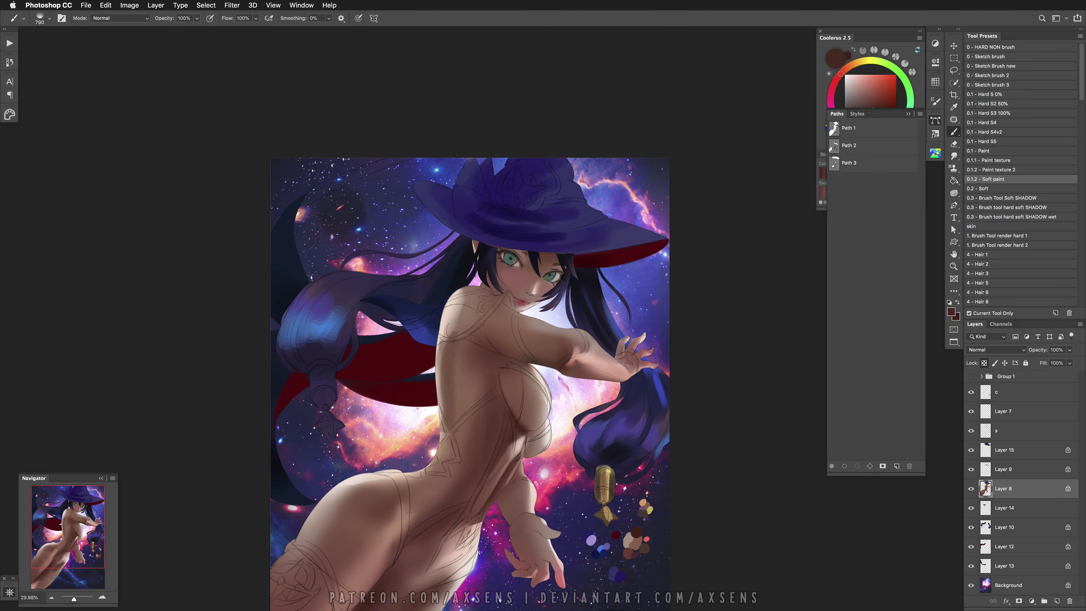
# Shade the waist and lower back with sampled reddish-brown tones using a soft brush of about 871 px
pyautogui.moveTo(451, 384); pyautogui.dragTo(457, 389)
pyautogui.press('super+z')
pyautogui.moveTo(448, 456); pyautogui.dragTo(455, 458)
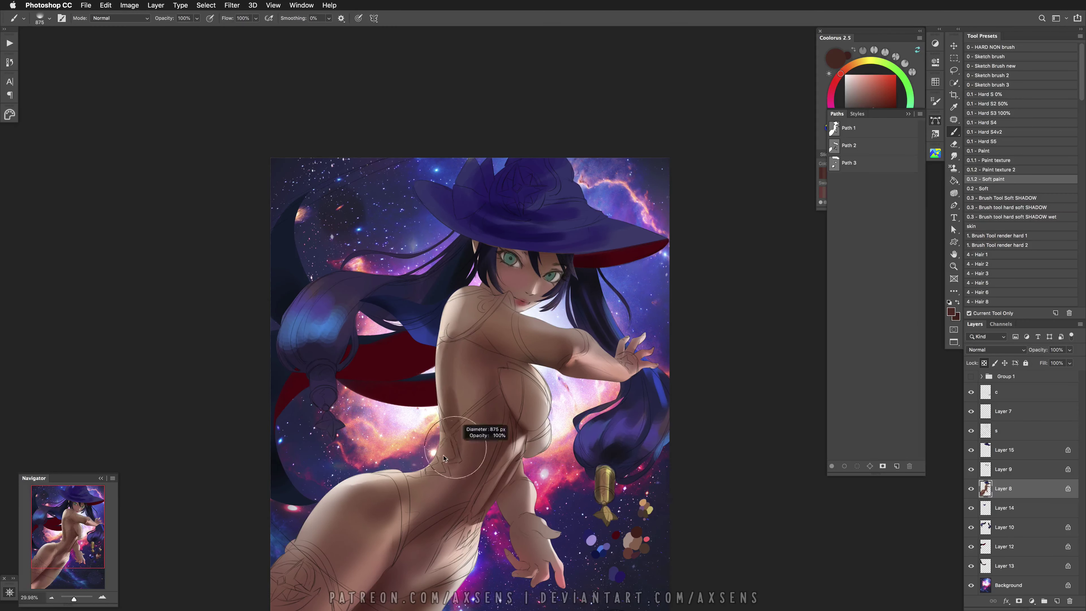
pyautogui.keyDown('alt'); pyautogui.click(449, 436); pyautogui.keyUp('alt')
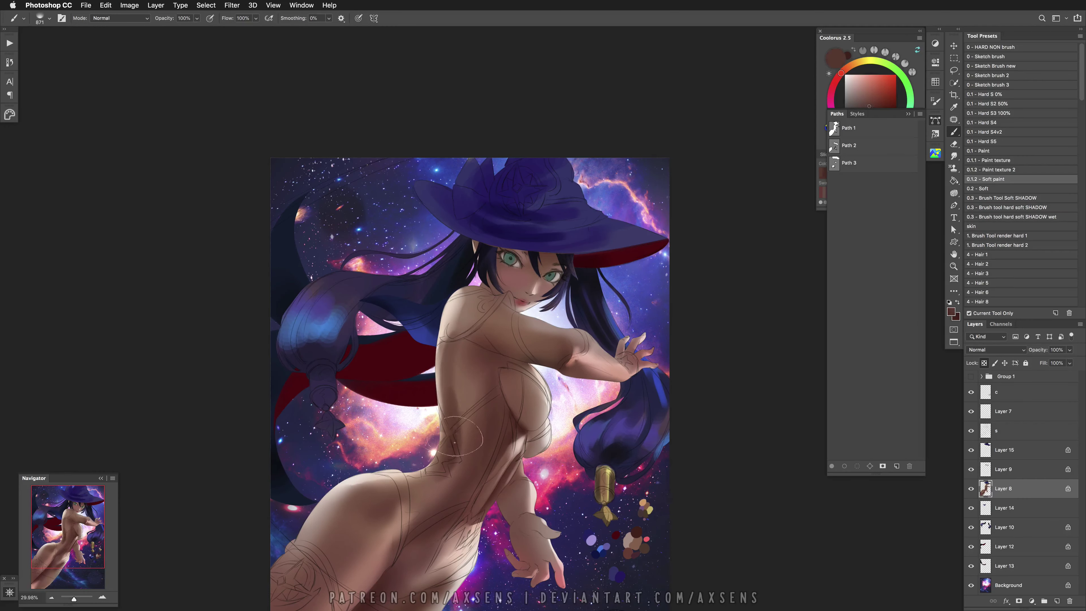
pyautogui.keyDown('alt'); pyautogui.click(457, 441); pyautogui.keyUp('alt')
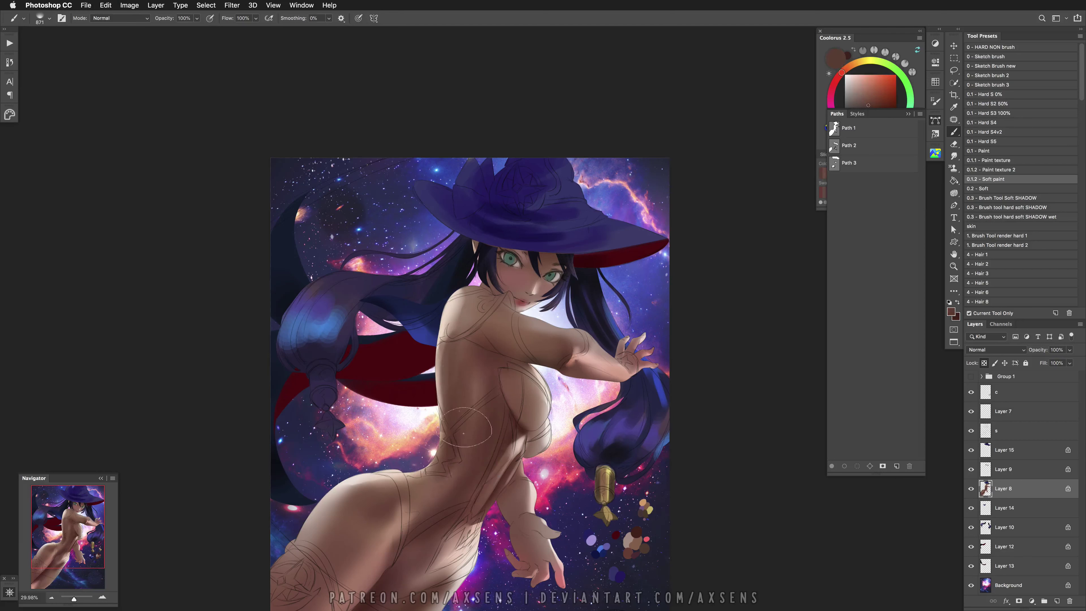
pyautogui.press('super+z')
pyautogui.keyDown('alt'); pyautogui.click(483, 388); pyautogui.keyUp('alt')
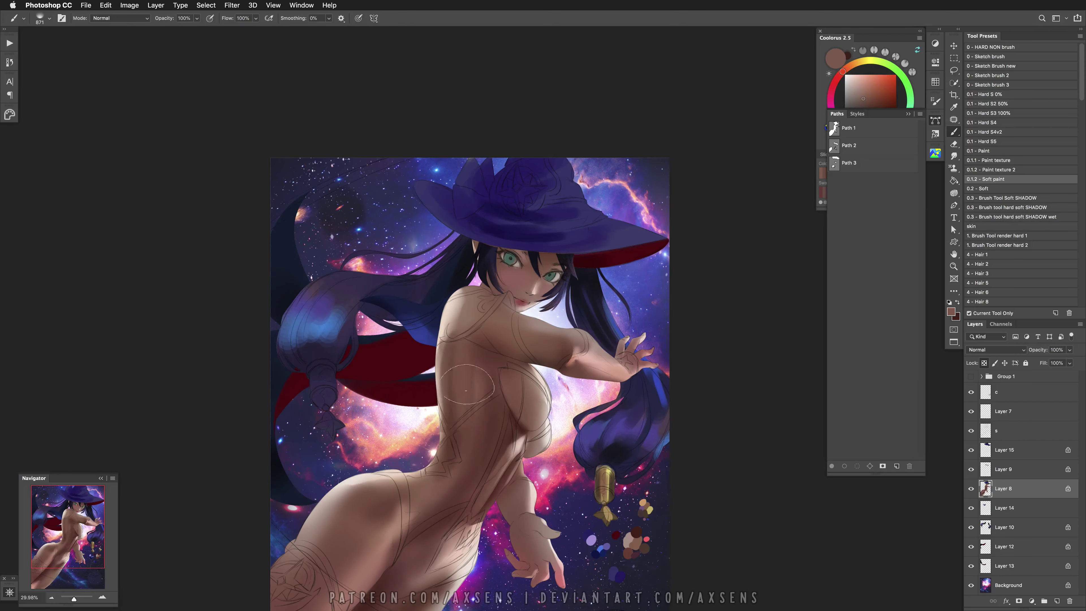
# Blend sampled pale skin tones along the upper edge of the hip
pyautogui.moveTo(466, 483); pyautogui.dragTo(498, 447)
pyautogui.keyDown('alt'); pyautogui.click(448, 445); pyautogui.keyUp('alt')
pyautogui.keyDown('alt'); pyautogui.click(432, 444); pyautogui.keyUp('alt')
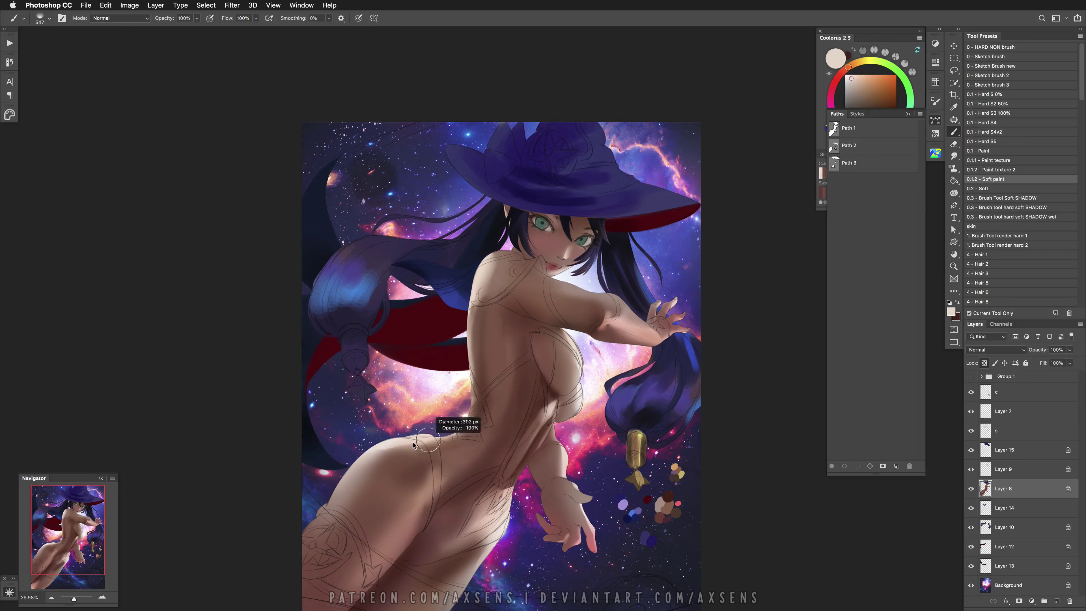
pyautogui.keyDown('alt'); pyautogui.click(410, 451); pyautogui.keyUp('alt')
pyautogui.moveTo(389, 454)
pyautogui.mouseDown()
pyautogui.moveTo(424, 440)
pyautogui.moveTo(421, 451)
pyautogui.mouseUp()
pyautogui.keyDown('alt'); pyautogui.click(409, 451); pyautogui.keyUp('alt')
pyautogui.keyDown('alt'); pyautogui.click(410, 451); pyautogui.keyUp('alt')
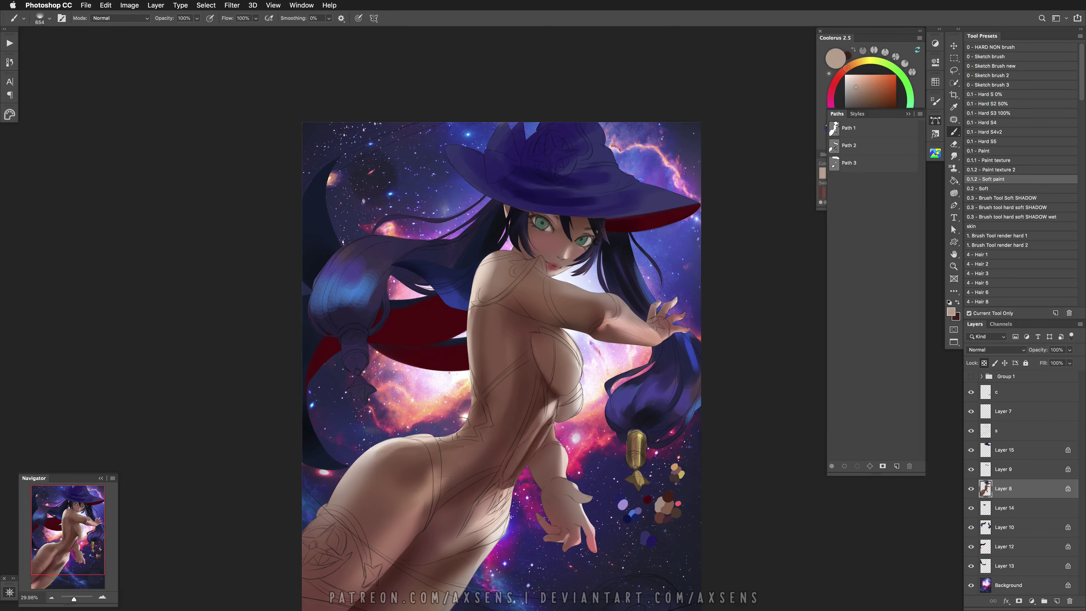
# Undo the latest hip strokes and reduce the brush size to 386 px
pyautogui.press('super+z')
pyautogui.press('super+z')
pyautogui.press('super+z')
pyautogui.press('[')
pyautogui.press('super+z')
# Load Path 2 as a selection and shade beneath the raised arm with sampled reddish brown in Multiply mode, then deselect
pyautogui.scroll(5, 471, 428)
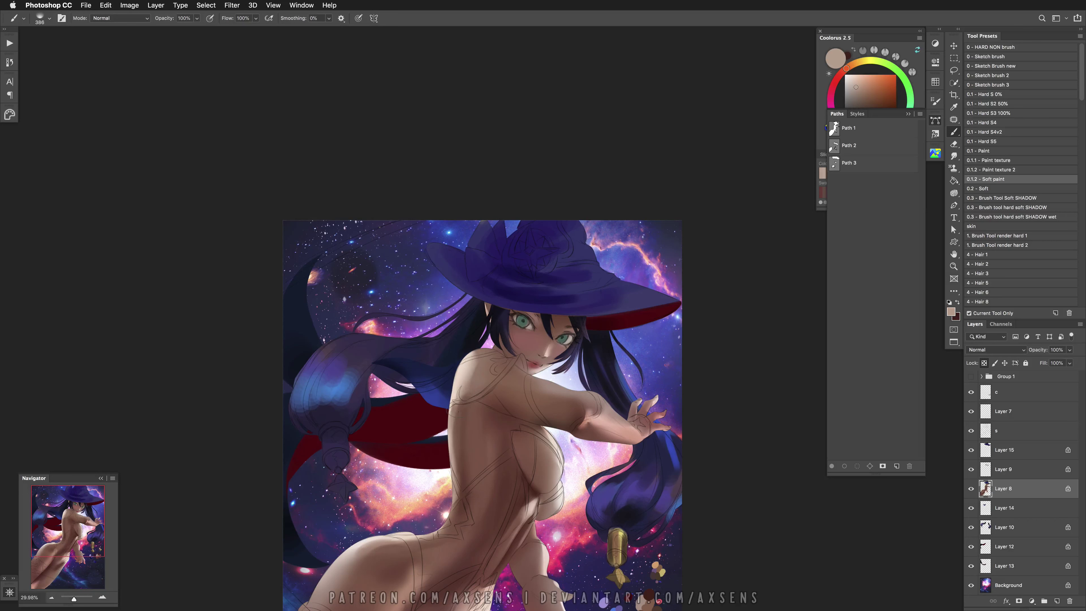
pyautogui.keyDown('alt'); pyautogui.click(468, 416); pyautogui.keyUp('alt')
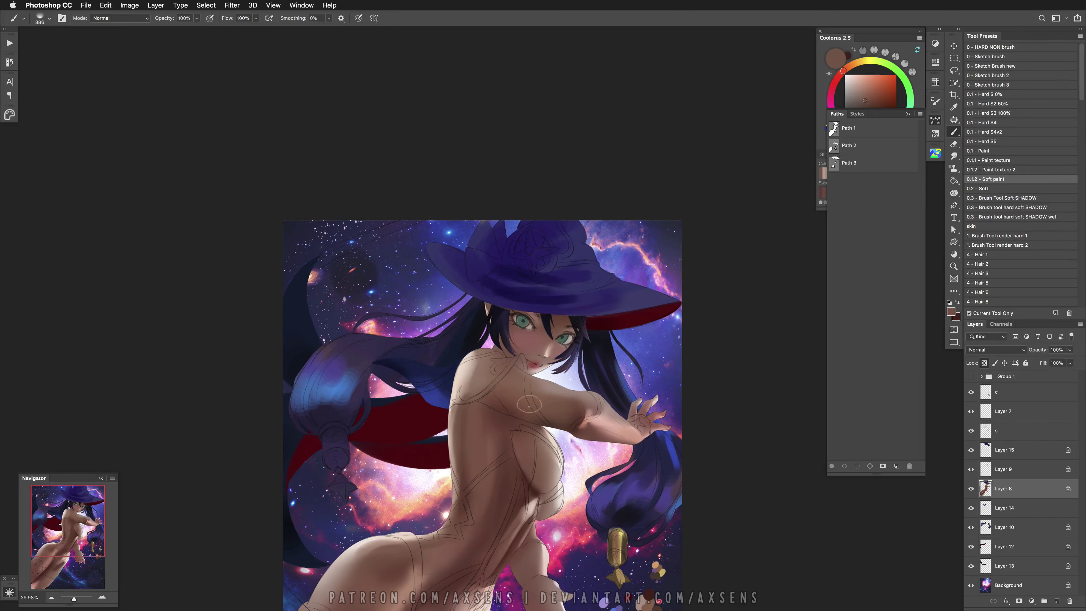
pyautogui.click(833, 148)
pyautogui.keyDown('super'); pyautogui.click(834, 148); pyautogui.keyUp('super')
pyautogui.click(872, 213)
pyautogui.keyDown('shift'); pyautogui.rightClick(532, 519); pyautogui.keyUp('shift')
pyautogui.click(542, 522)
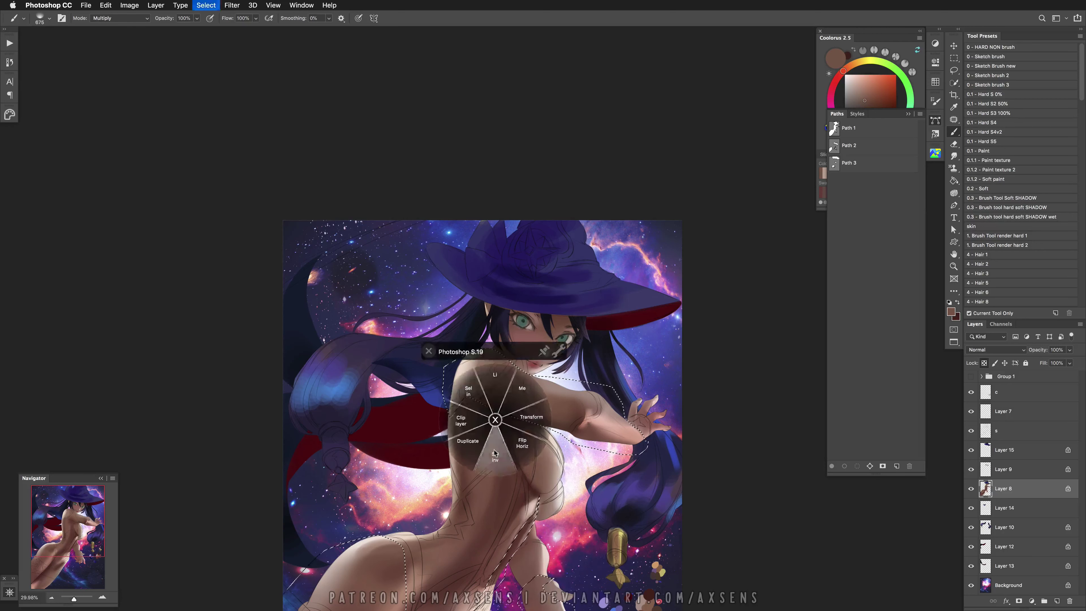
pyautogui.moveTo(513, 420)
pyautogui.mouseDown()
pyautogui.moveTo(471, 408)
pyautogui.moveTo(532, 415)
pyautogui.mouseUp()
pyautogui.press('super+d')
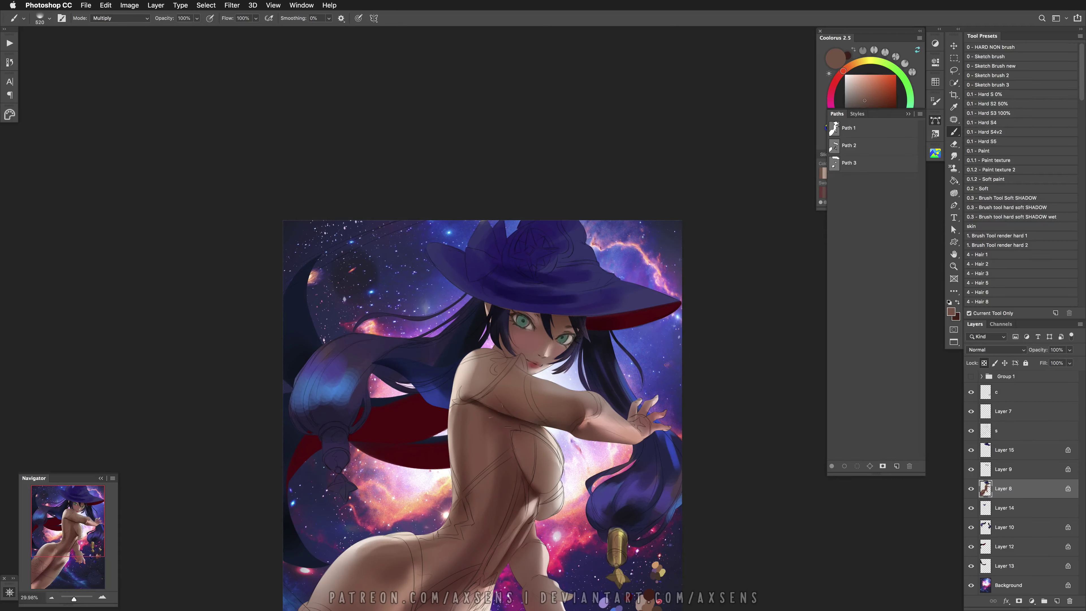
# Undo the last change and deepen the upper arm's underside with reddish brown 984228 in Multiply mode
pyautogui.press('super+z')
pyautogui.keyDown('alt'); pyautogui.click(526, 418); pyautogui.keyUp('alt')
pyautogui.click(880, 97)
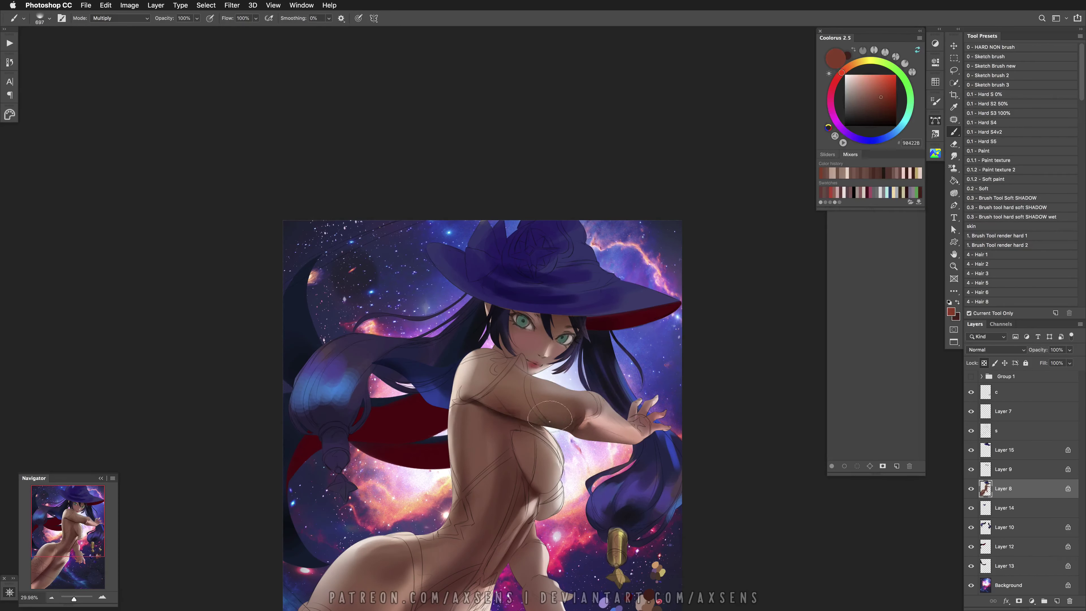
pyautogui.moveTo(482, 411); pyautogui.dragTo(510, 415)
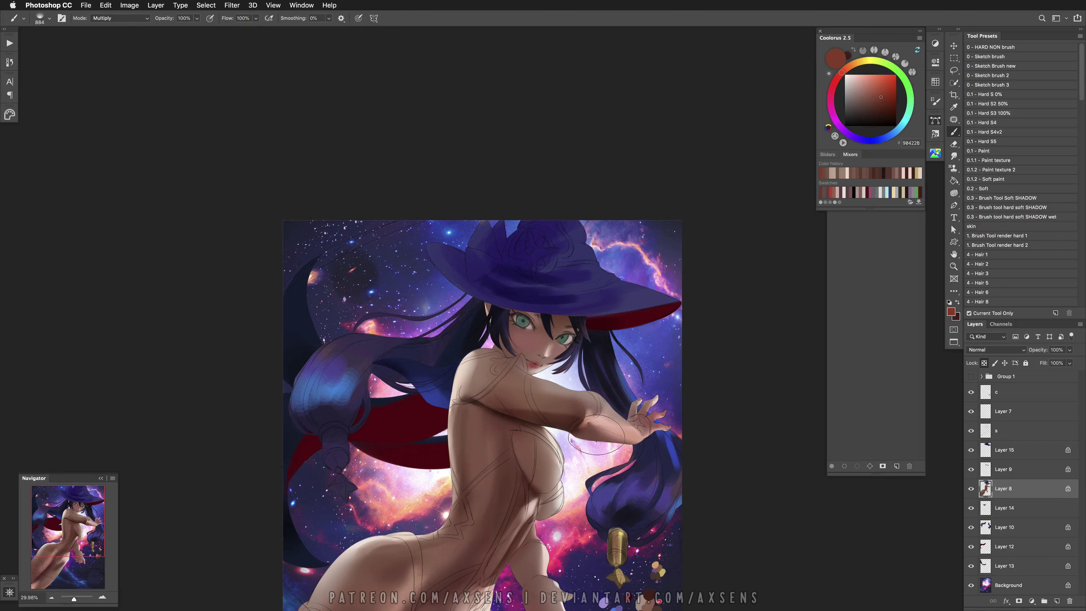
# Set the brush mode to Normal and blend sampled brown tones across the upper arm and elbow
pyautogui.keyDown('shift'); pyautogui.rightClick(581, 411); pyautogui.keyUp('shift')
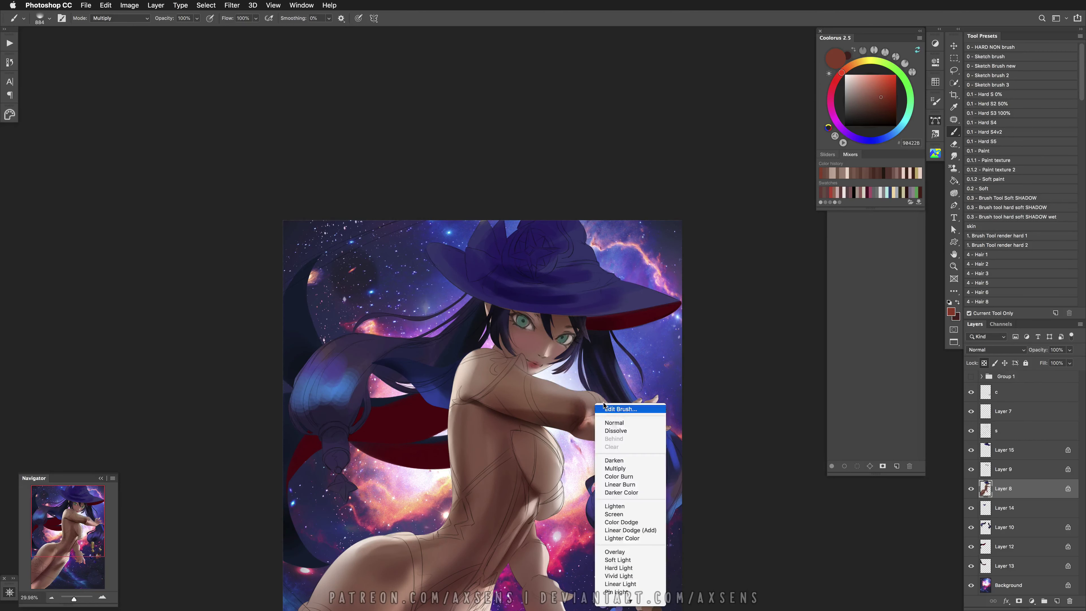
pyautogui.click(614, 423)
pyautogui.keyDown('alt'); pyautogui.click(570, 423); pyautogui.keyUp('alt')
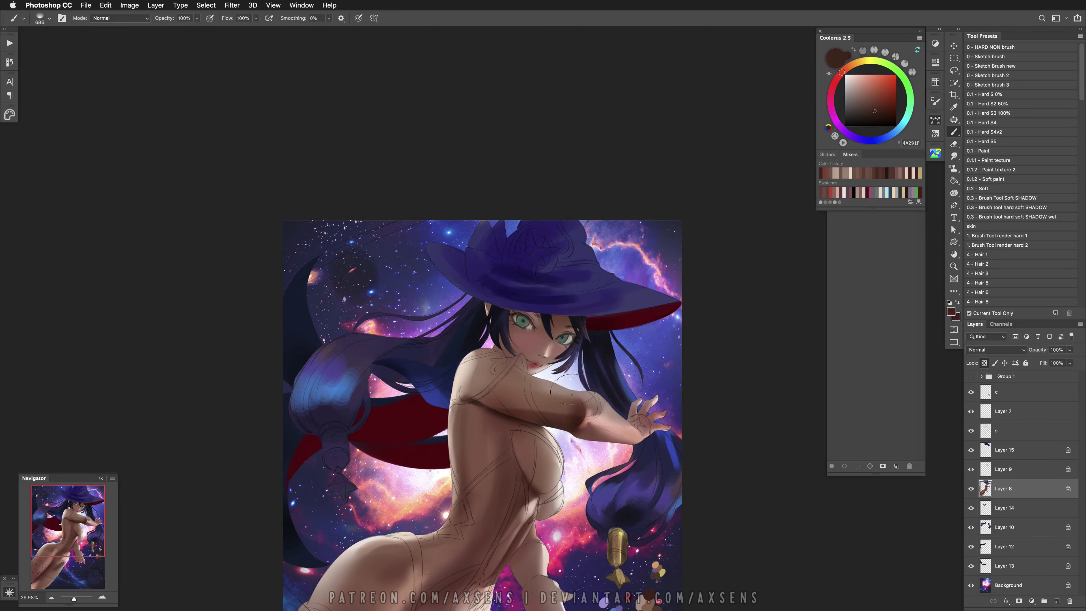
pyautogui.keyDown('alt'); pyautogui.click(543, 404); pyautogui.keyUp('alt')
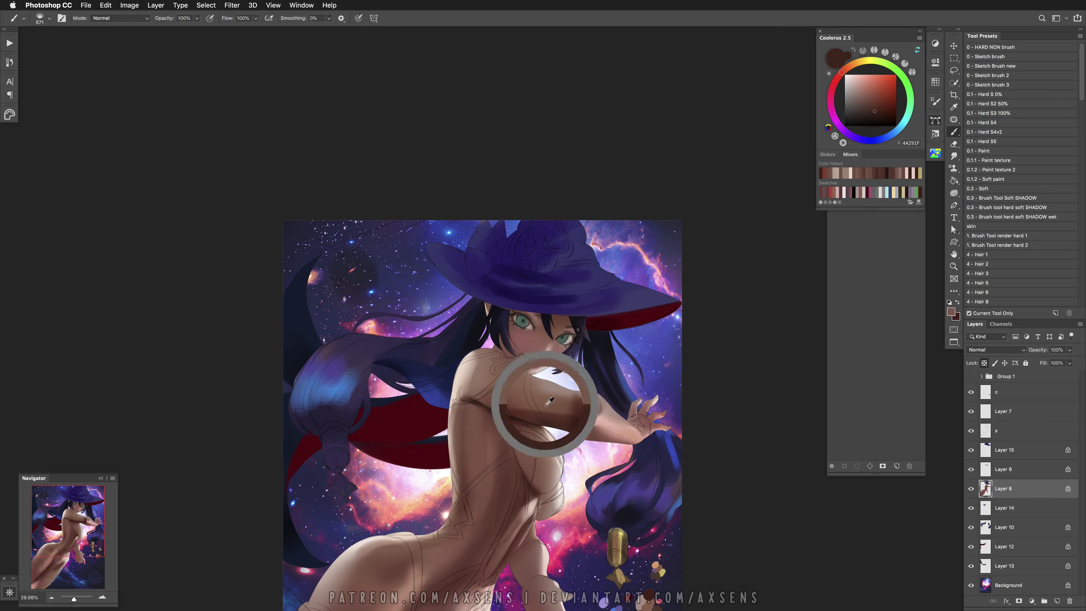
pyautogui.keyDown('alt'); pyautogui.click(601, 417); pyautogui.keyUp('alt')
pyautogui.keyDown('alt'); pyautogui.click(599, 414); pyautogui.keyUp('alt')
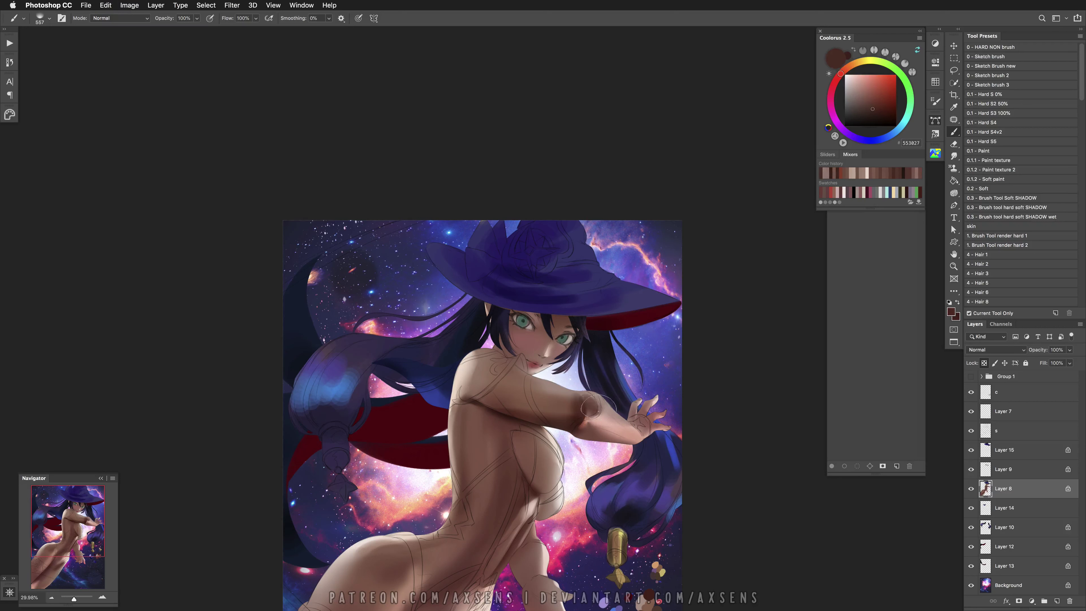
pyautogui.keyDown('alt'); pyautogui.click(598, 396); pyautogui.keyUp('alt')
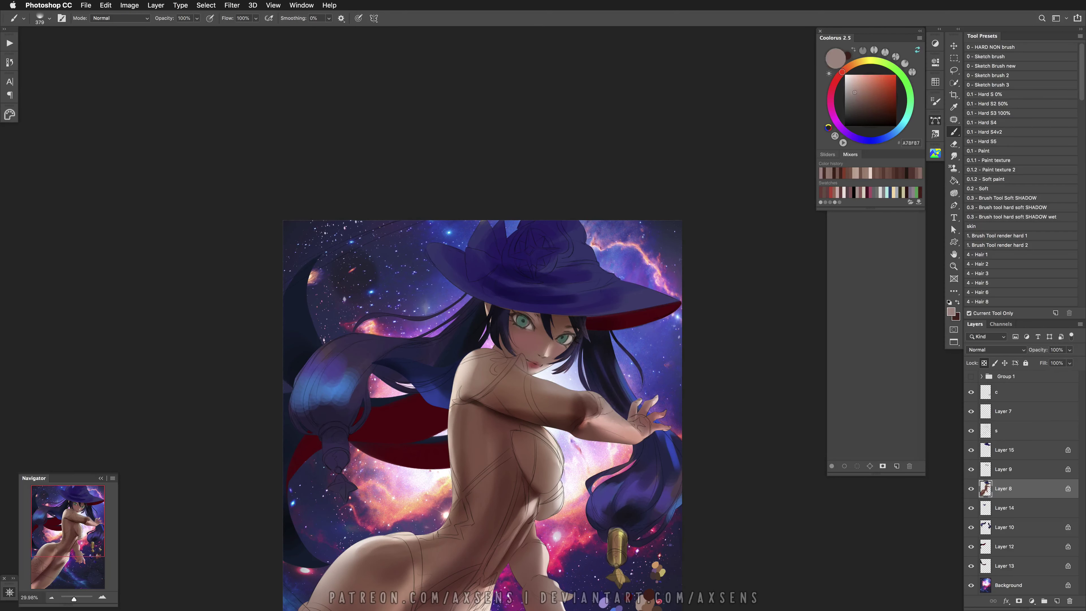
pyautogui.keyDown('alt'); pyautogui.click(589, 403); pyautogui.keyUp('alt')
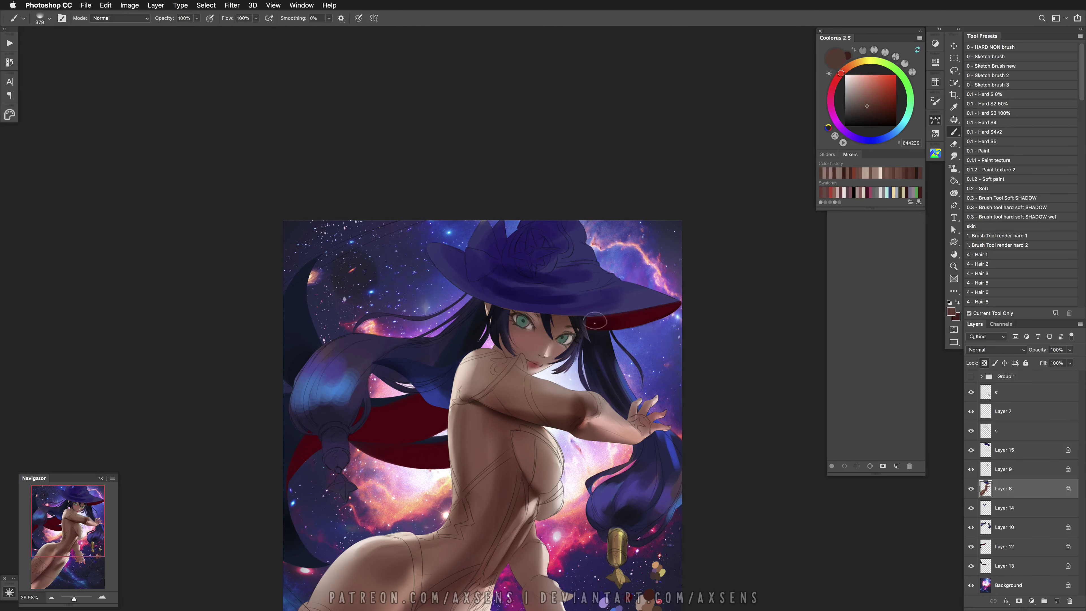
pyautogui.keyDown('alt'); pyautogui.click(560, 397); pyautogui.keyUp('alt')
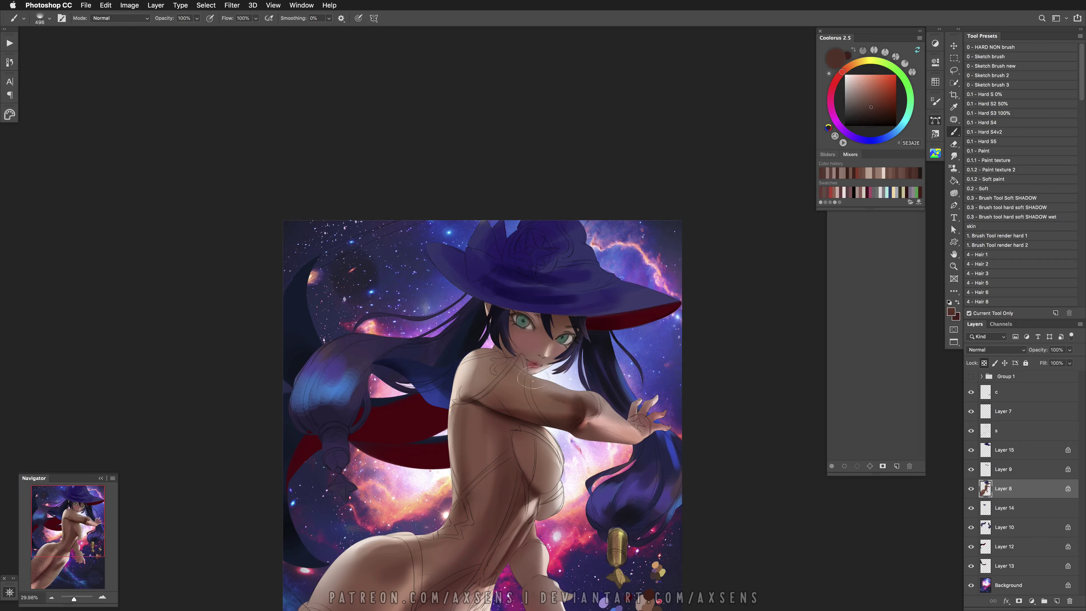
# Undo the latest upper-arm stroke and soften the elbow shadow with skin tones sampled around it
pyautogui.moveTo(542, 393)
pyautogui.mouseDown()
pyautogui.moveTo(556, 392)
pyautogui.moveTo(526, 393)
pyautogui.moveTo(554, 390)
pyautogui.moveTo(583, 417)
pyautogui.mouseUp()
pyautogui.press('super+z')
pyautogui.keyDown('alt'); pyautogui.click(602, 396); pyautogui.keyUp('alt')
pyautogui.keyDown('alt'); pyautogui.click(556, 379); pyautogui.keyUp('alt')
pyautogui.keyDown('alt'); pyautogui.click(584, 402); pyautogui.keyUp('alt')
pyautogui.keyDown('alt'); pyautogui.click(586, 432); pyautogui.keyUp('alt')
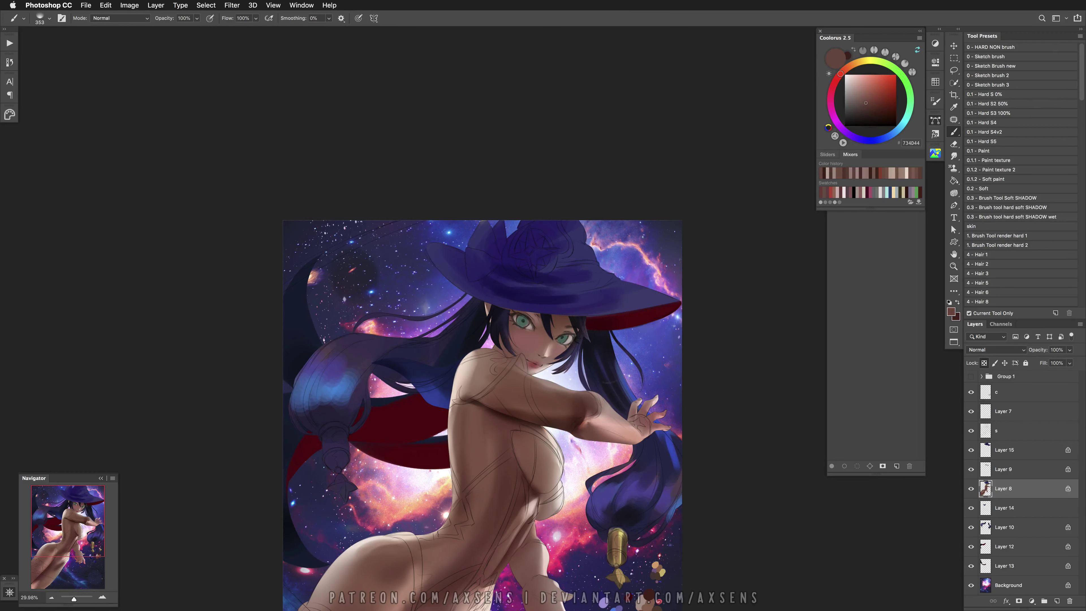
# Blend sampled light pink skin tones along the forearm from the elbow towards the wrist
pyautogui.moveTo(611, 411); pyautogui.dragTo(614, 412)
pyautogui.keyDown('alt'); pyautogui.click(614, 411); pyautogui.keyUp('alt')
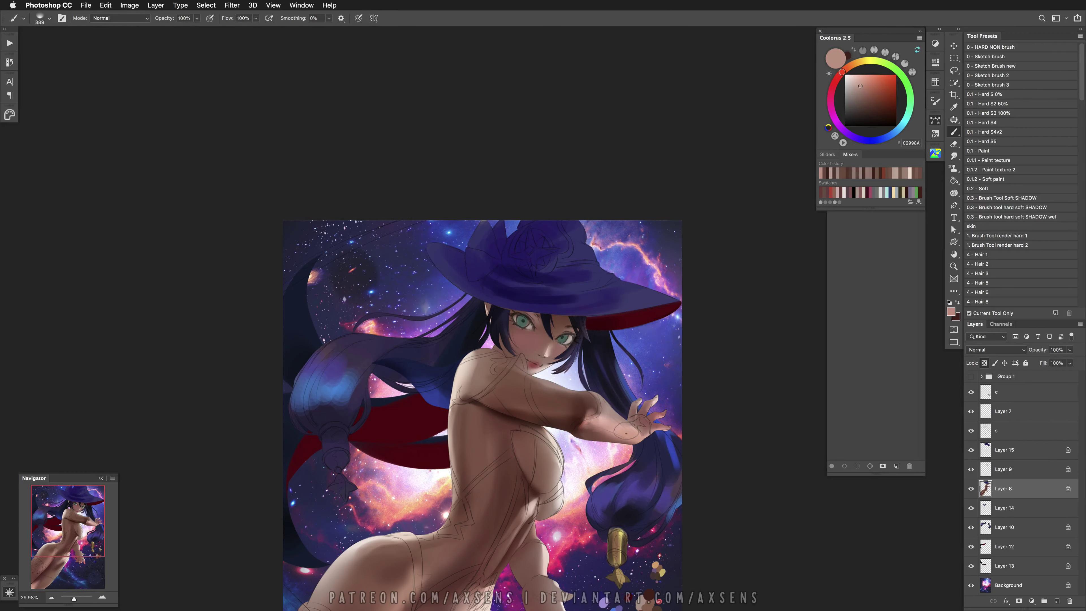
pyautogui.keyDown('alt'); pyautogui.click(598, 423); pyautogui.keyUp('alt')
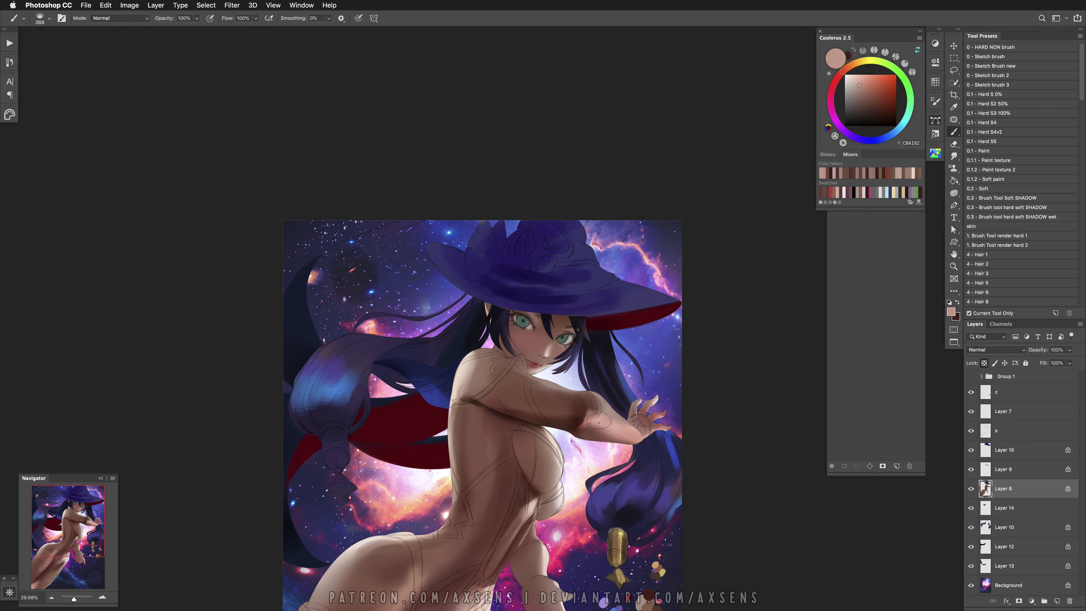
pyautogui.moveTo(611, 423); pyautogui.dragTo(617, 423)
pyautogui.keyDown('alt'); pyautogui.click(614, 423); pyautogui.keyUp('alt')
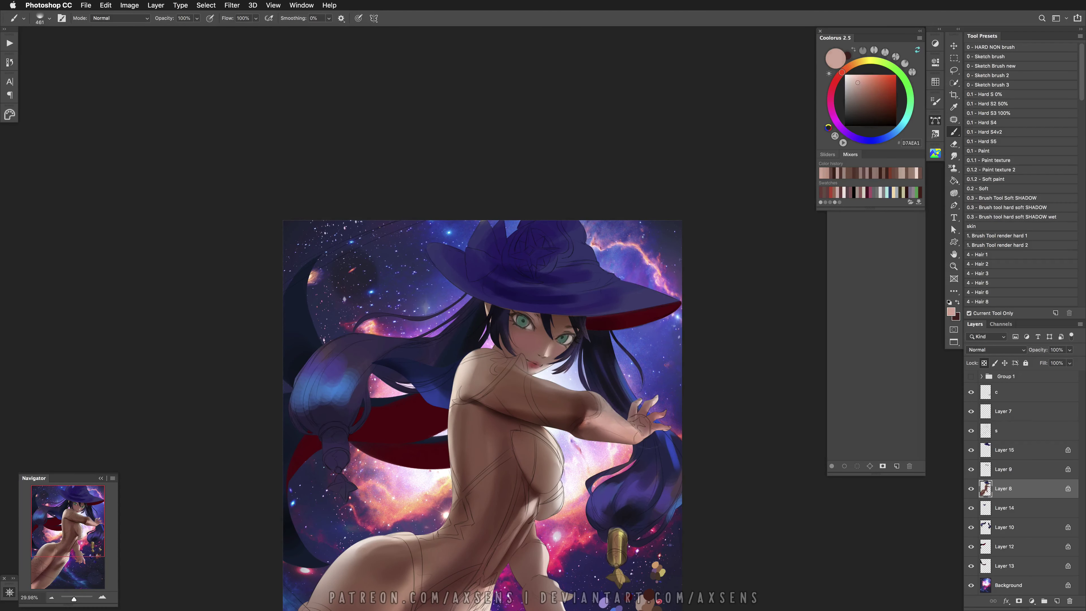
pyautogui.keyDown('alt'); pyautogui.click(628, 434); pyautogui.keyUp('alt')
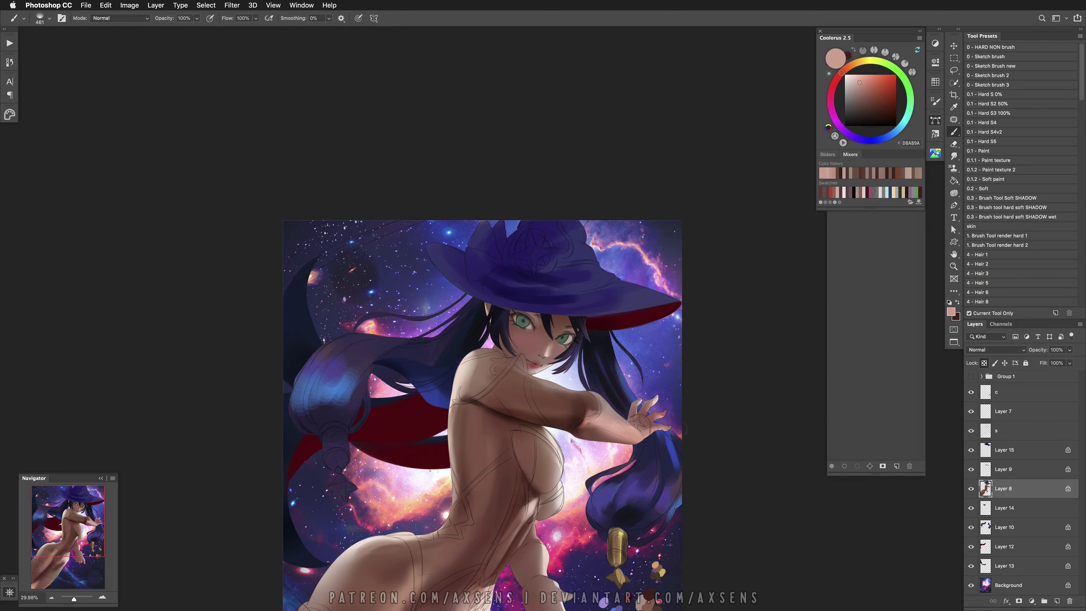
pyautogui.moveTo(633, 433); pyautogui.dragTo(610, 429)
pyautogui.keyDown('alt'); pyautogui.click(626, 433); pyautogui.keyUp('alt')
pyautogui.keyDown('alt'); pyautogui.click(616, 428); pyautogui.keyUp('alt')
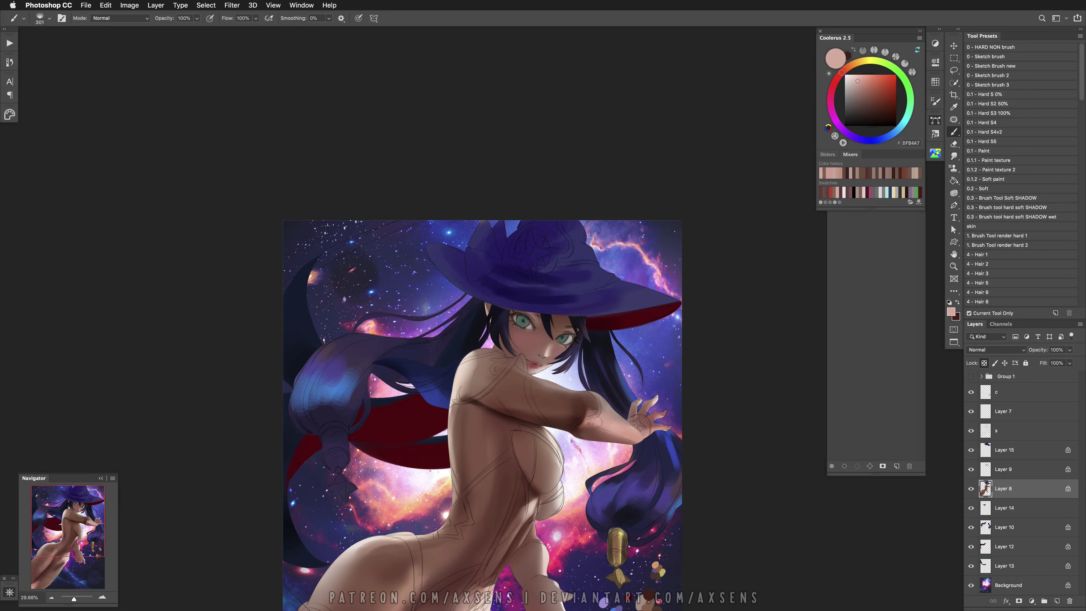
# Try blending sampled light pink tones into the elbow crease, and undo the strokes
pyautogui.press('super+z')
pyautogui.moveTo(580, 411)
pyautogui.mouseDown()
pyautogui.moveTo(592, 403)
pyautogui.moveTo(595, 416)
pyautogui.mouseUp()
pyautogui.keyDown('alt'); pyautogui.click(607, 418); pyautogui.keyUp('alt')
pyautogui.press('super+z')
pyautogui.keyDown('alt'); pyautogui.click(588, 418); pyautogui.keyUp('alt')
pyautogui.press('super+z')
pyautogui.keyDown('alt'); pyautogui.click(589, 417); pyautogui.keyUp('alt')
pyautogui.keyDown('alt'); pyautogui.click(589, 417); pyautogui.keyUp('alt')
pyautogui.keyDown('alt'); pyautogui.click(589, 417); pyautogui.keyUp('alt')
pyautogui.press('super+z')
pyautogui.press('super+z')
pyautogui.press('super+z')
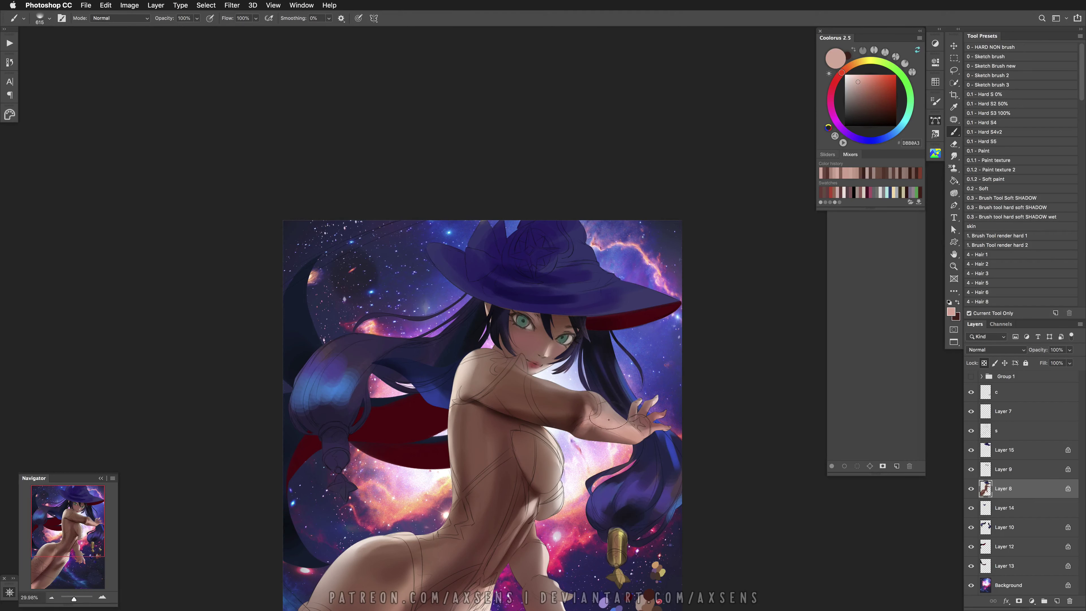
pyautogui.press('super+z')
# Blend sampled pink and brown tones over the elbow and the adjoining part of the forearm
pyautogui.moveTo(599, 400); pyautogui.dragTo(587, 399)
pyautogui.keyDown('alt'); pyautogui.click(586, 398); pyautogui.keyUp('alt')
pyautogui.keyDown('alt'); pyautogui.click(584, 428); pyautogui.keyUp('alt')
pyautogui.keyDown('alt'); pyautogui.click(565, 429); pyautogui.keyUp('alt')
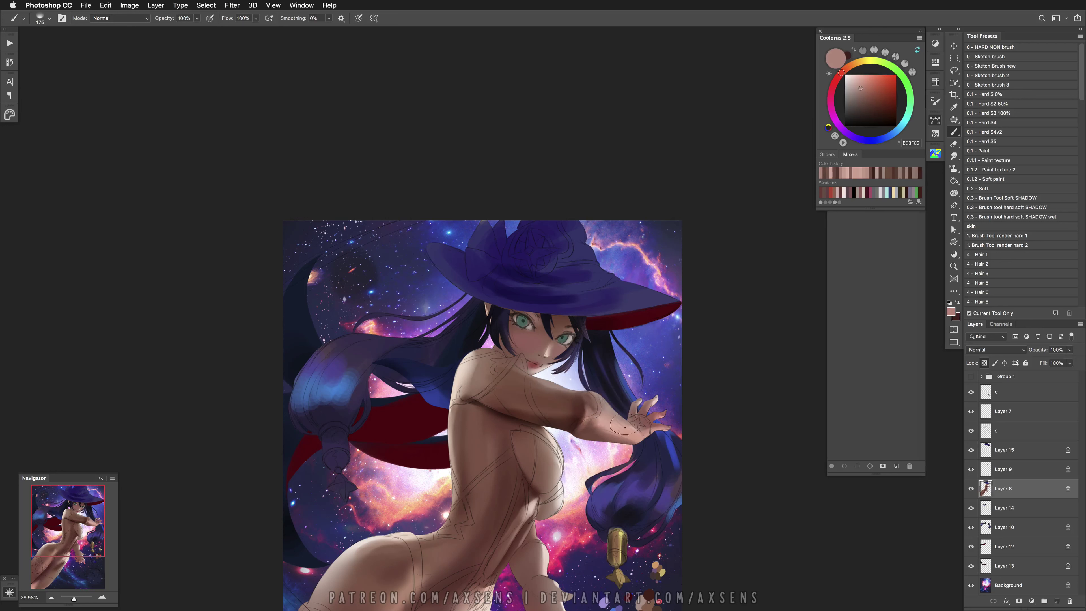
pyautogui.moveTo(616, 424); pyautogui.dragTo(613, 425)
pyautogui.keyDown('alt'); pyautogui.click(614, 427); pyautogui.keyUp('alt')
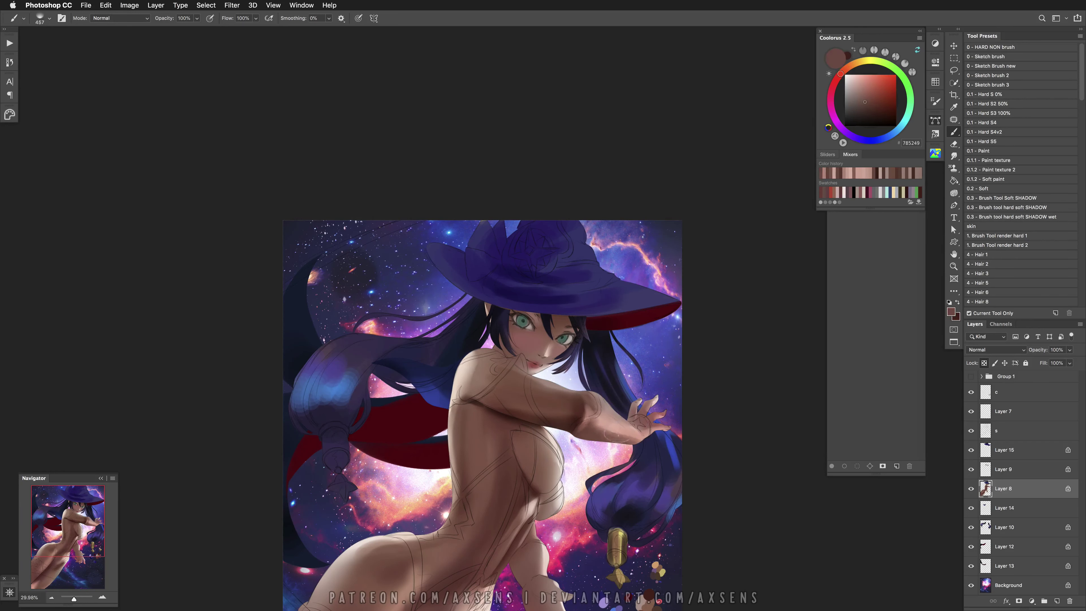
# Shade the forearm's lower edge and the wrist with sampled skin tones, reducing the brush to about 327 px
pyautogui.keyDown('alt'); pyautogui.click(607, 424); pyautogui.keyUp('alt')
pyautogui.keyDown('alt'); pyautogui.click(604, 438); pyautogui.keyUp('alt')
pyautogui.keyDown('alt'); pyautogui.click(632, 430); pyautogui.keyUp('alt')
pyautogui.moveTo(632, 426); pyautogui.dragTo(627, 426)
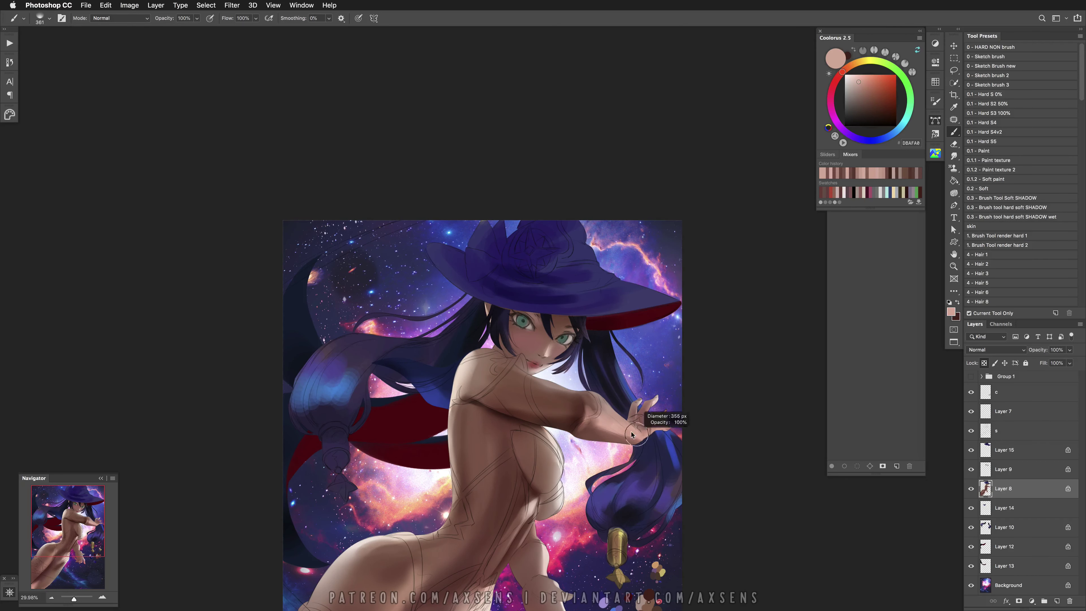
pyautogui.keyDown('alt'); pyautogui.click(650, 437); pyautogui.keyUp('alt')
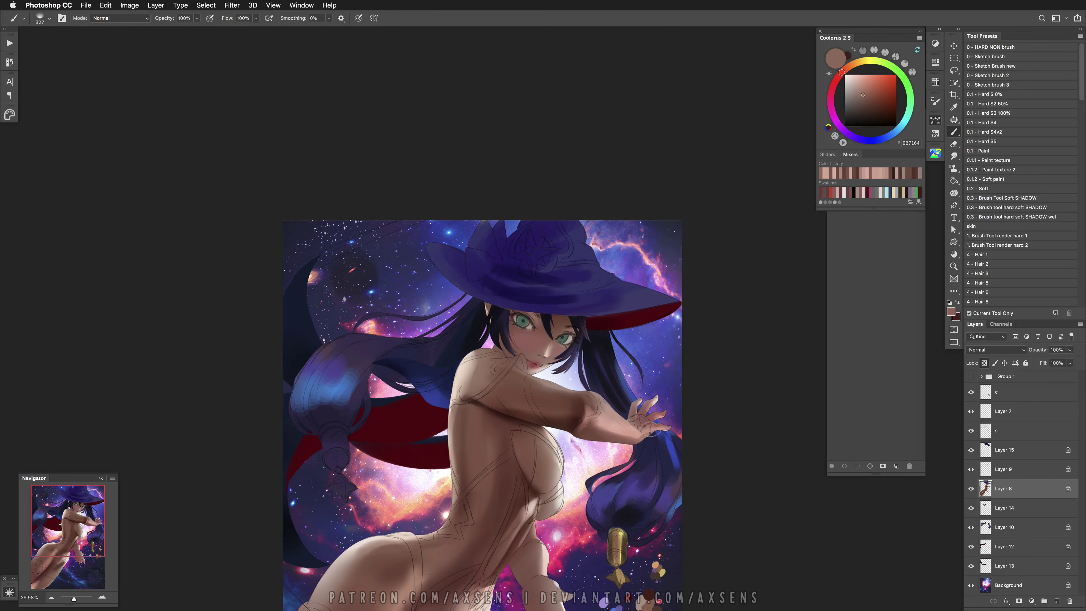
# Paint a pale highlight along the forearm's lower edge and wrist with a small brush of about 154 px
pyautogui.scroll(-3, 608, 503)
pyautogui.keyDown('alt'); pyautogui.click(565, 465); pyautogui.keyUp('alt')
pyautogui.moveTo(603, 392); pyautogui.dragTo(664, 404)
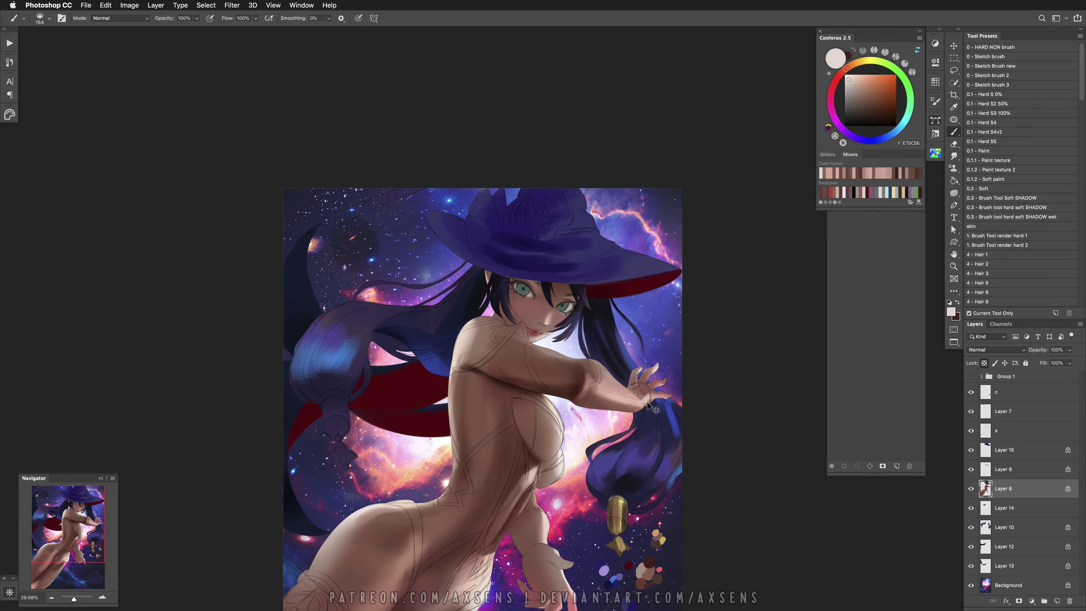
# Enlarge the brush to about 205 px and blend sampled brown, pink and pale tones over the raised hand
pyautogui.press(']')
pyautogui.press(']')
pyautogui.keyDown('alt'); pyautogui.click(665, 394); pyautogui.keyUp('alt')
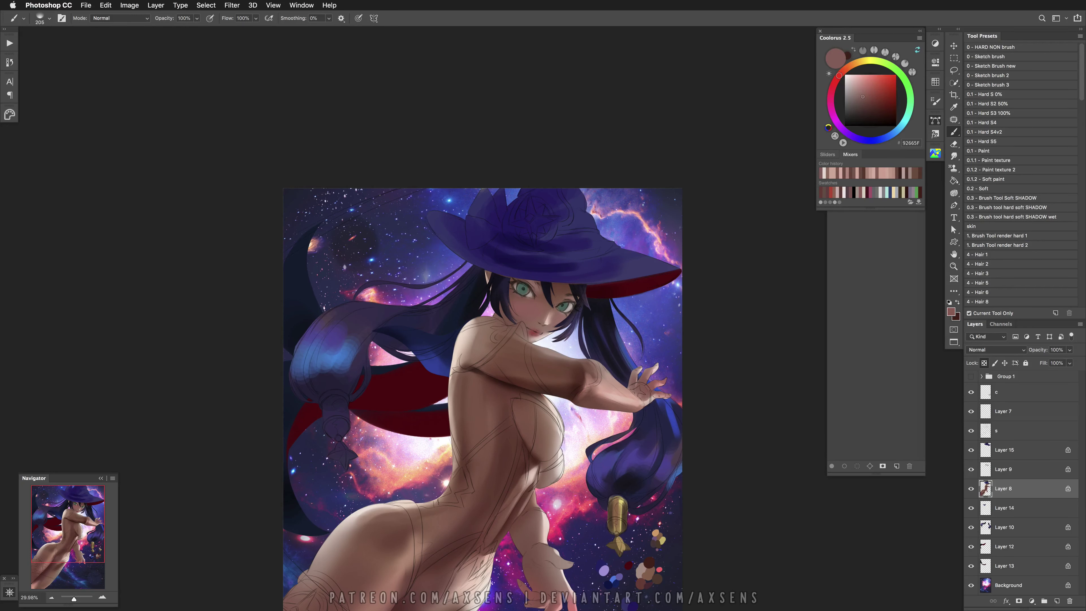
pyautogui.keyDown('alt'); pyautogui.click(665, 393); pyautogui.keyUp('alt')
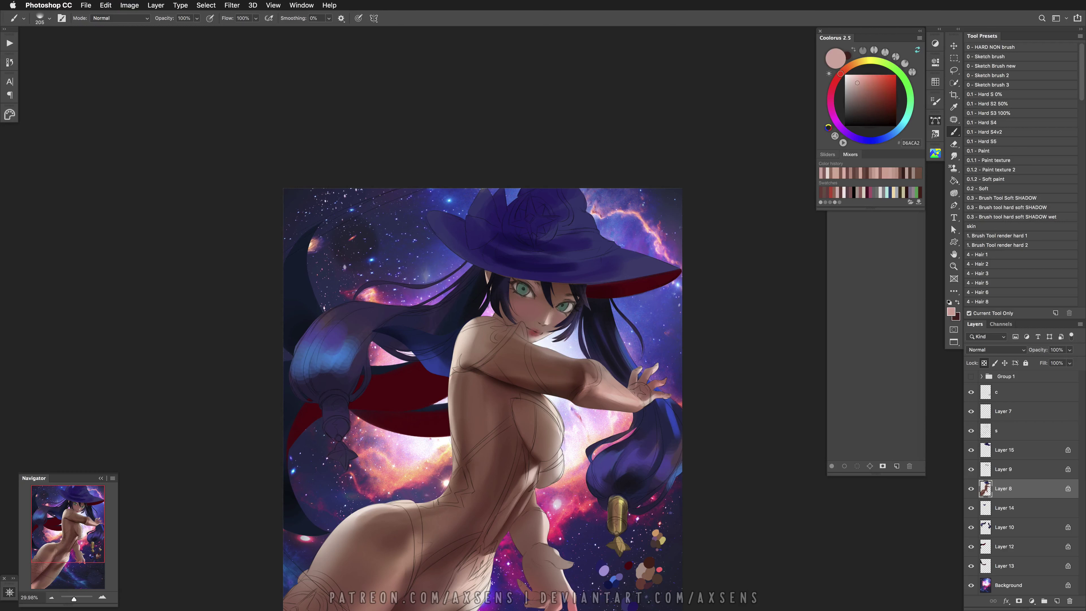
pyautogui.keyDown('alt'); pyautogui.click(666, 380); pyautogui.keyUp('alt')
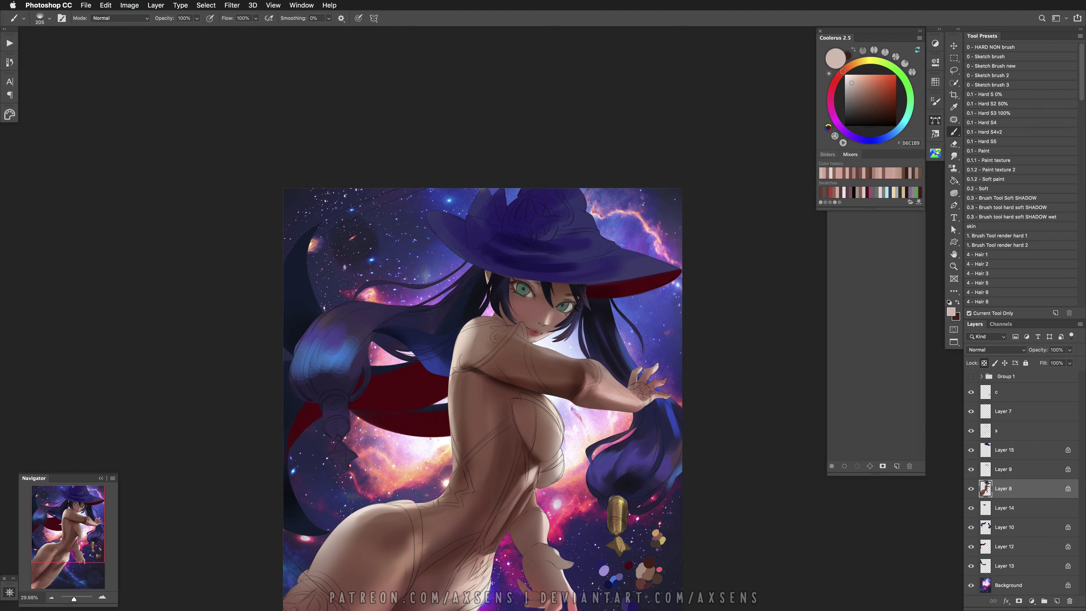
pyautogui.keyDown('alt'); pyautogui.click(546, 524); pyautogui.keyUp('alt')
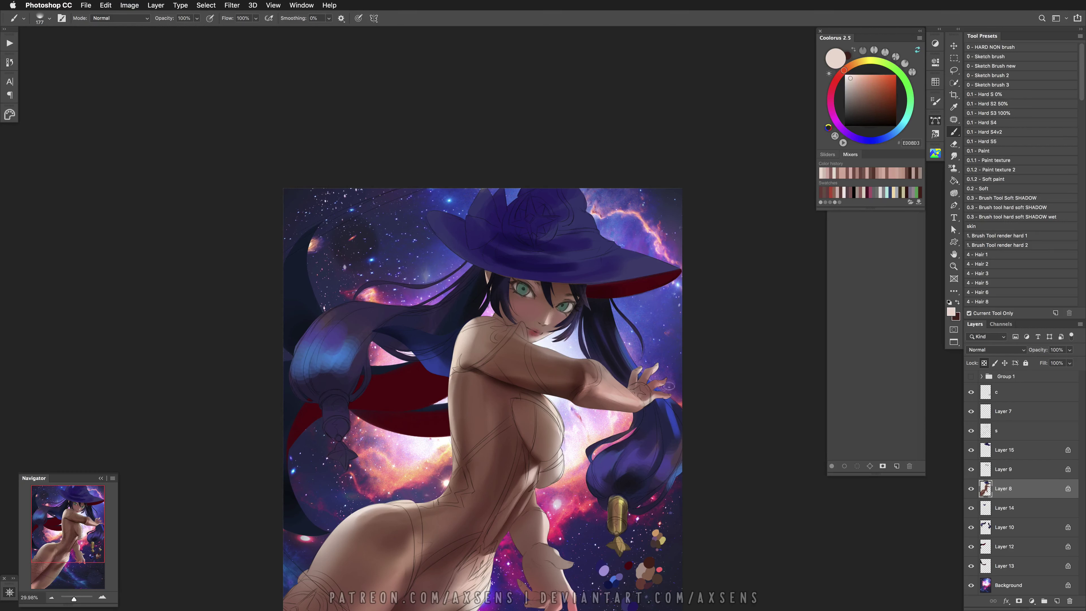
# Try a pale highlight across the raised hand's fingers, and undo the strokes
pyautogui.press('super+z')
pyautogui.moveTo(667, 384); pyautogui.dragTo(638, 370)
pyautogui.press('super+z')
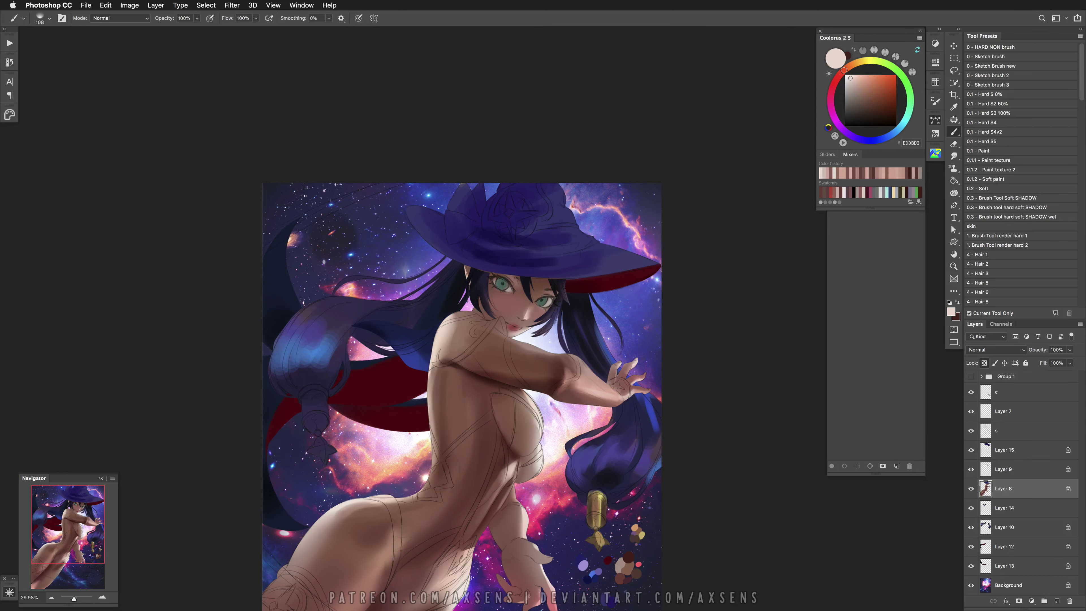
# Try shading the raised hand with dark brown sampled from the elbow shadow, and undo the strokes
pyautogui.keyDown('alt'); pyautogui.click(556, 377); pyautogui.keyUp('alt')
pyautogui.keyDown('alt'); pyautogui.click(636, 364); pyautogui.keyUp('alt')
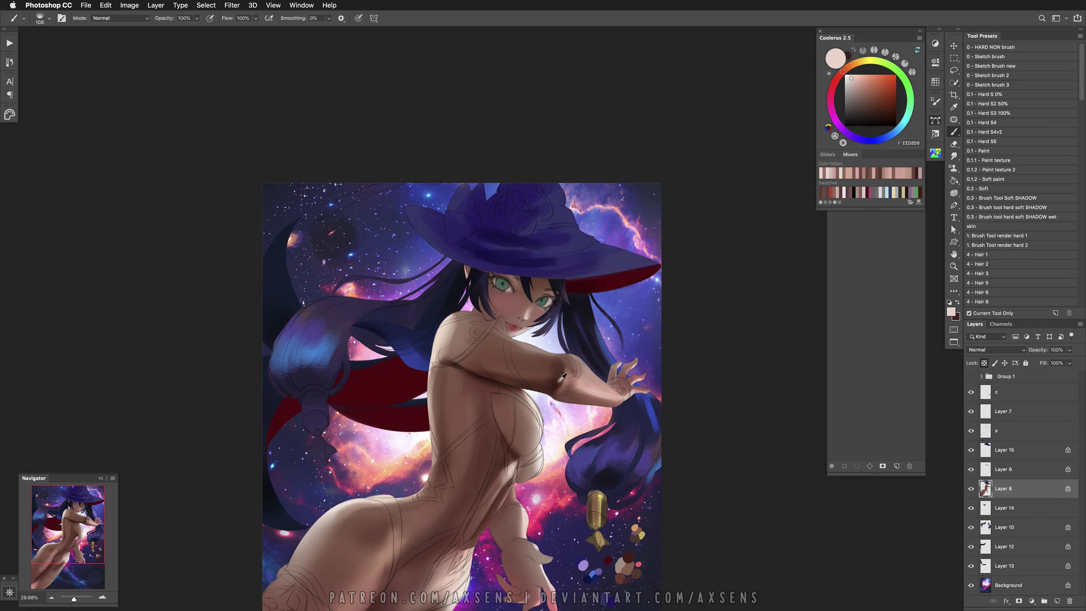
pyautogui.keyDown('alt'); pyautogui.click(564, 378); pyautogui.keyUp('alt')
pyautogui.press(']')
pyautogui.press(']')
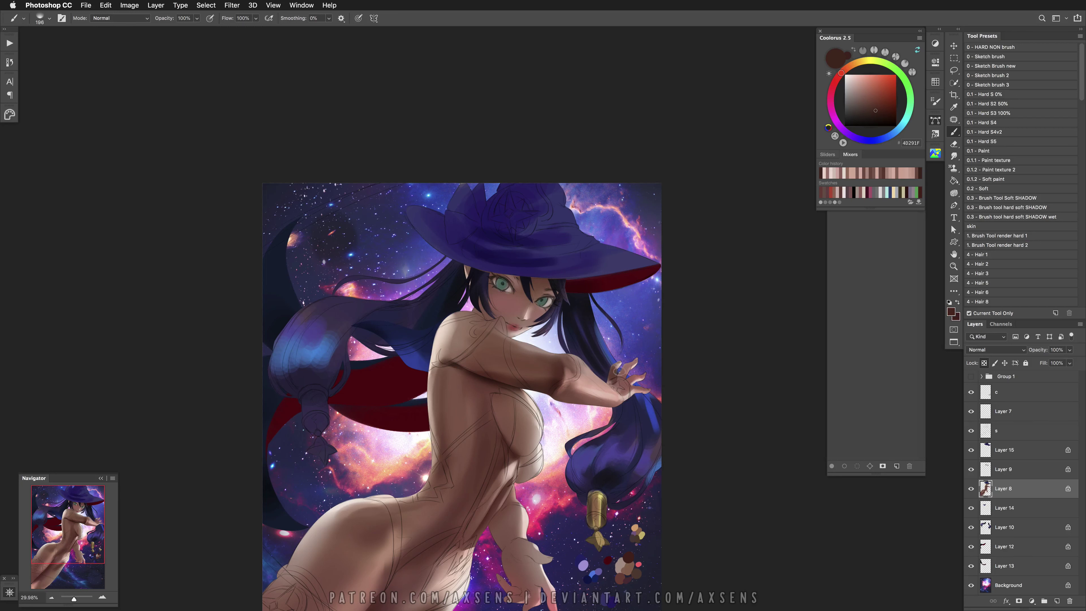
pyautogui.press('super+z')
pyautogui.press('super+z')
pyautogui.press('super+z')
pyautogui.press('super+z')
# Try a stroke in a brown sampled from the palm across the raised hand's fingers, and undo it
pyautogui.keyDown('alt'); pyautogui.click(629, 380); pyautogui.keyUp('alt')
pyautogui.moveTo(623, 381)
pyautogui.mouseDown()
pyautogui.moveTo(609, 387)
pyautogui.moveTo(629, 391)
pyautogui.moveTo(659, 370)
pyautogui.mouseUp()
pyautogui.press('super+z')
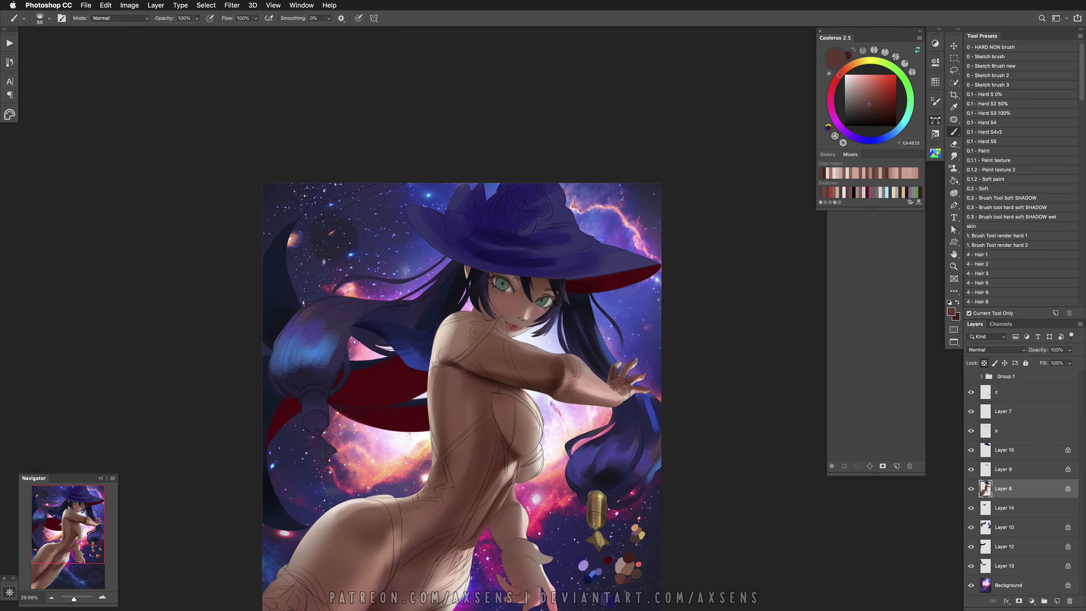
# Blend sampled pink, pale and dark brown tones over the raised hand's fingers with a brush of about 114 px
pyautogui.keyDown('alt'); pyautogui.click(638, 366); pyautogui.keyUp('alt')
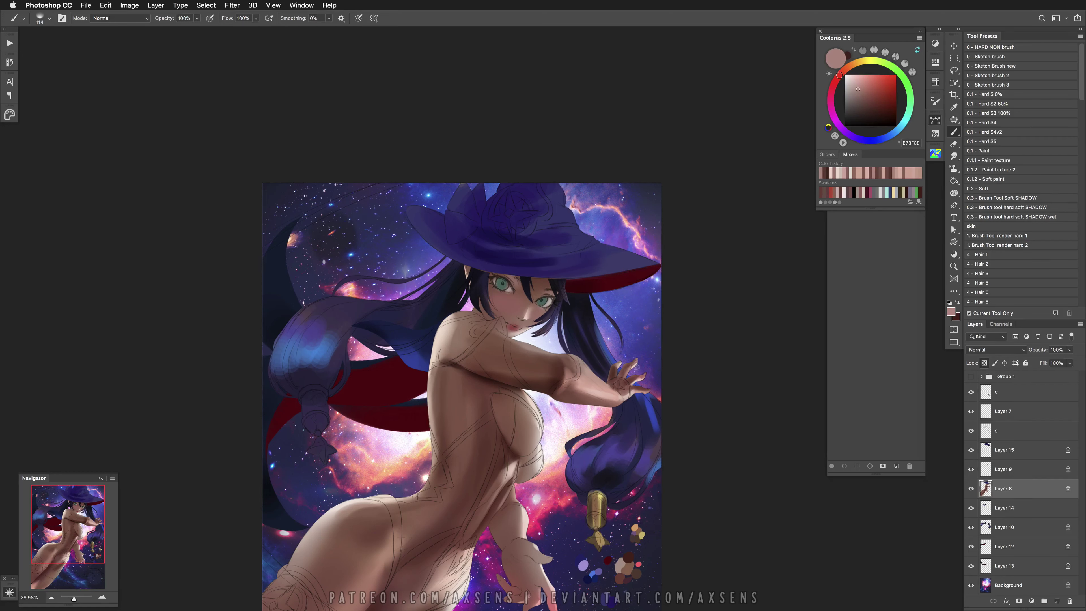
pyautogui.keyDown('alt'); pyautogui.click(638, 380); pyautogui.keyUp('alt')
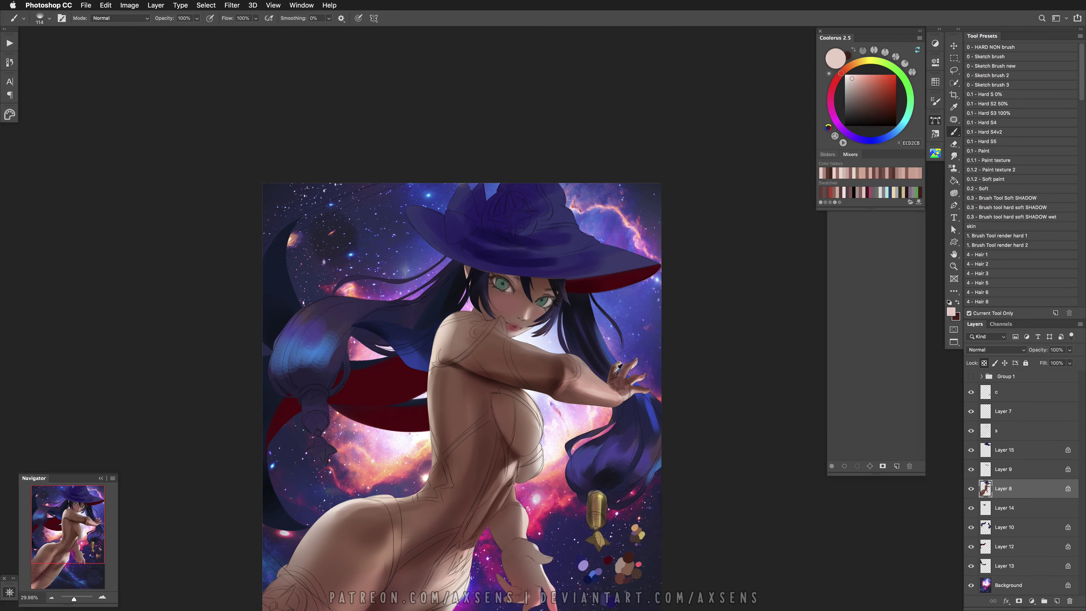
pyautogui.keyDown('alt'); pyautogui.click(618, 367); pyautogui.keyUp('alt')
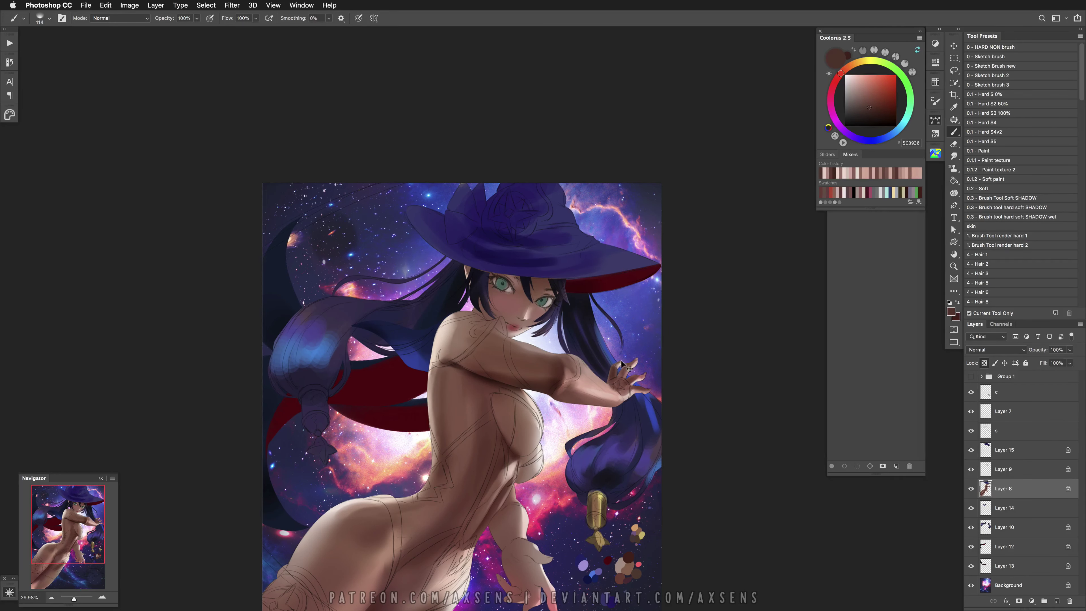
pyautogui.keyDown('alt'); pyautogui.click(638, 368); pyautogui.keyUp('alt')
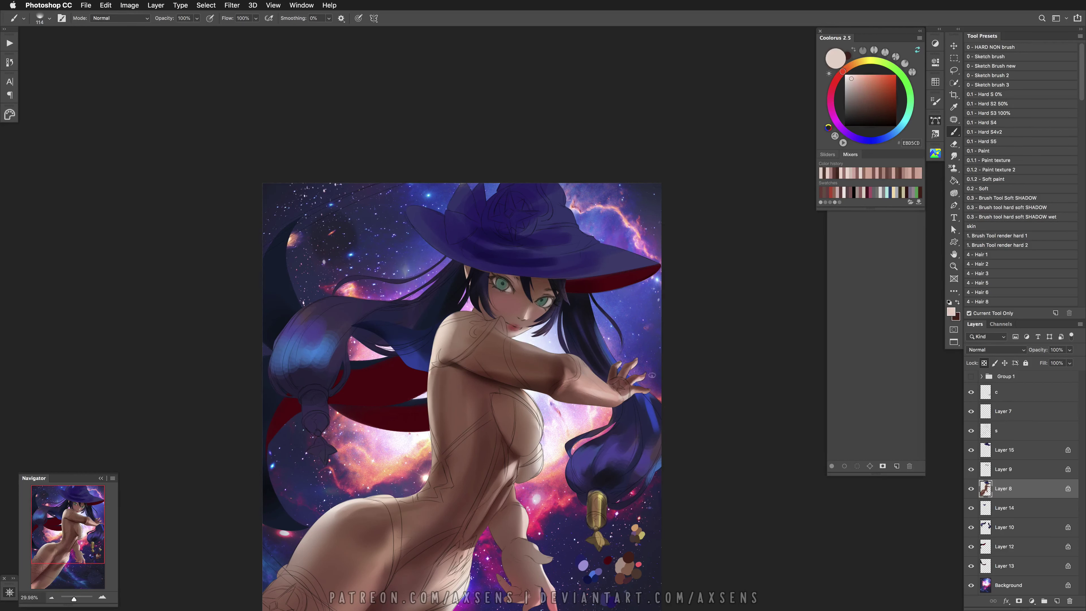
# Blend sampled pale pink and brown tones between the fingers and the heel of the raised hand, undoing the last two strokes
pyautogui.keyDown('alt'); pyautogui.click(634, 378); pyautogui.keyUp('alt')
pyautogui.keyDown('alt'); pyautogui.click(632, 394); pyautogui.keyUp('alt')
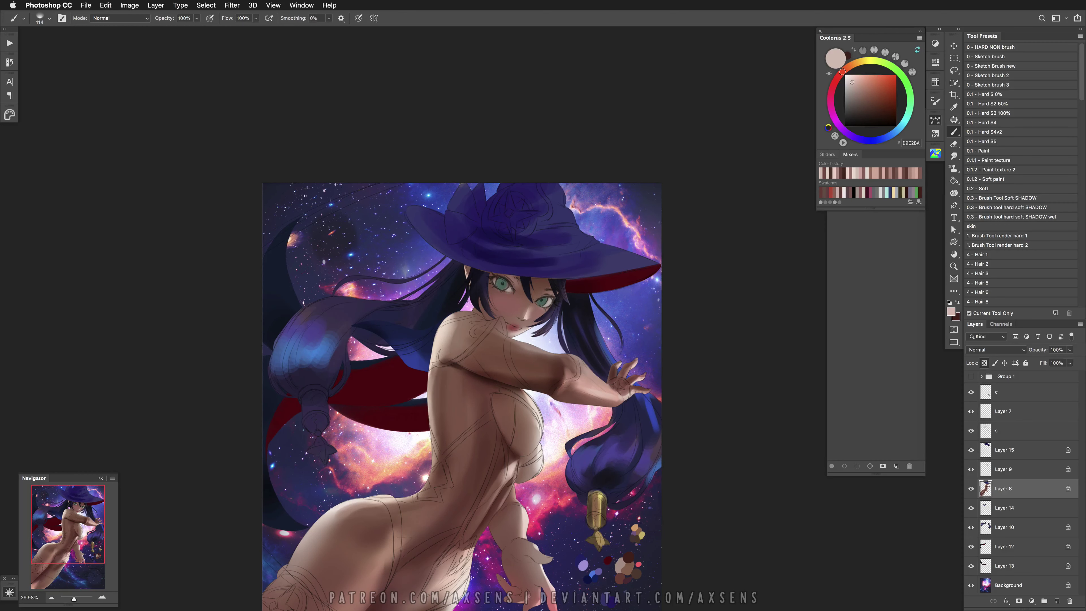
pyautogui.keyDown('alt'); pyautogui.click(634, 397); pyautogui.keyUp('alt')
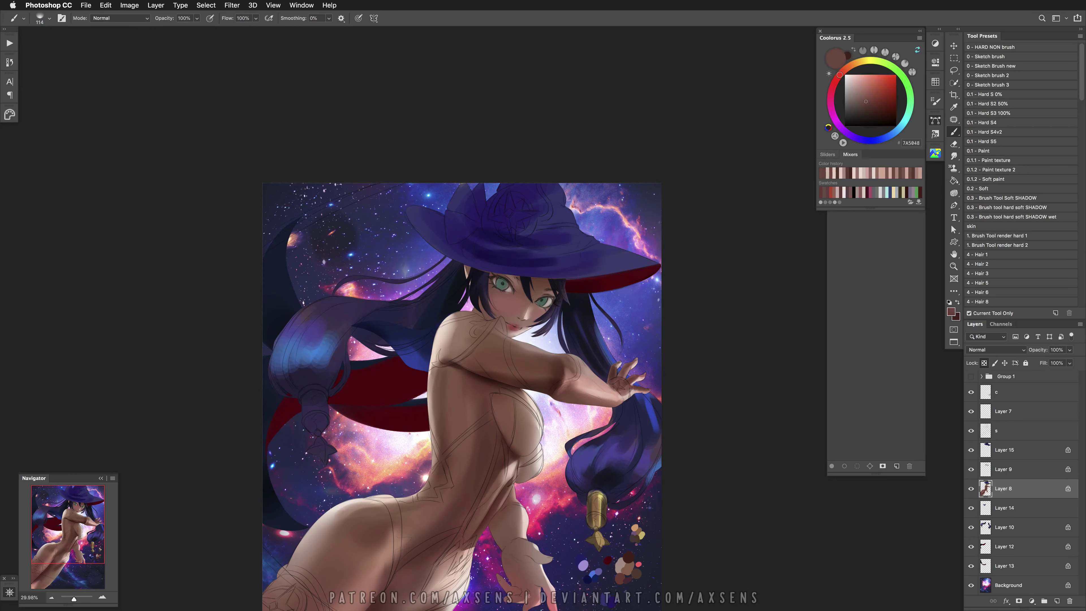
pyautogui.keyDown('alt'); pyautogui.click(635, 368); pyautogui.keyUp('alt')
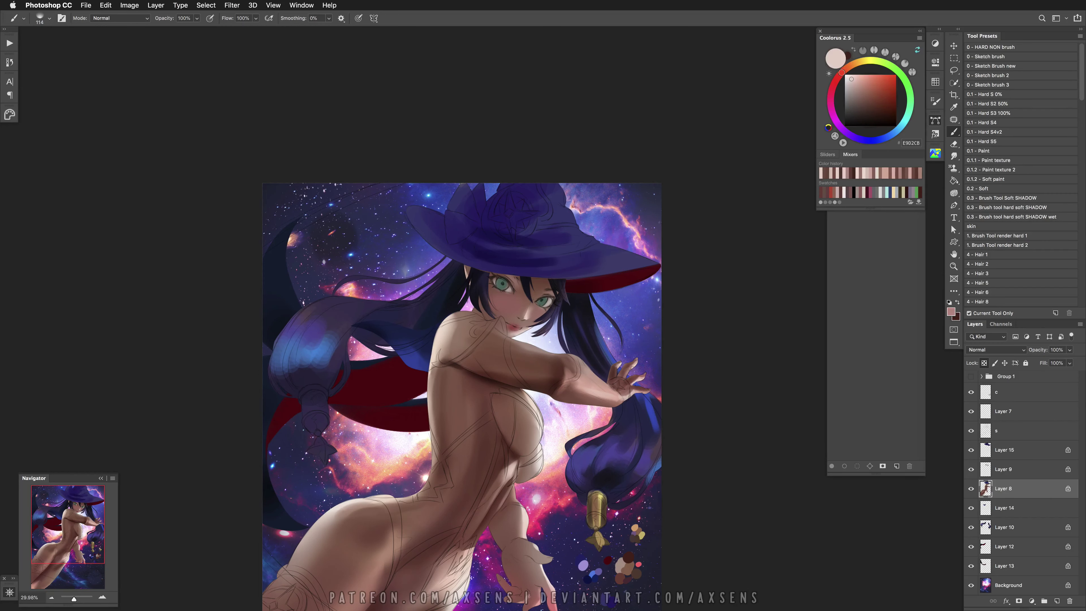
pyautogui.keyDown('alt'); pyautogui.click(634, 373); pyautogui.keyUp('alt')
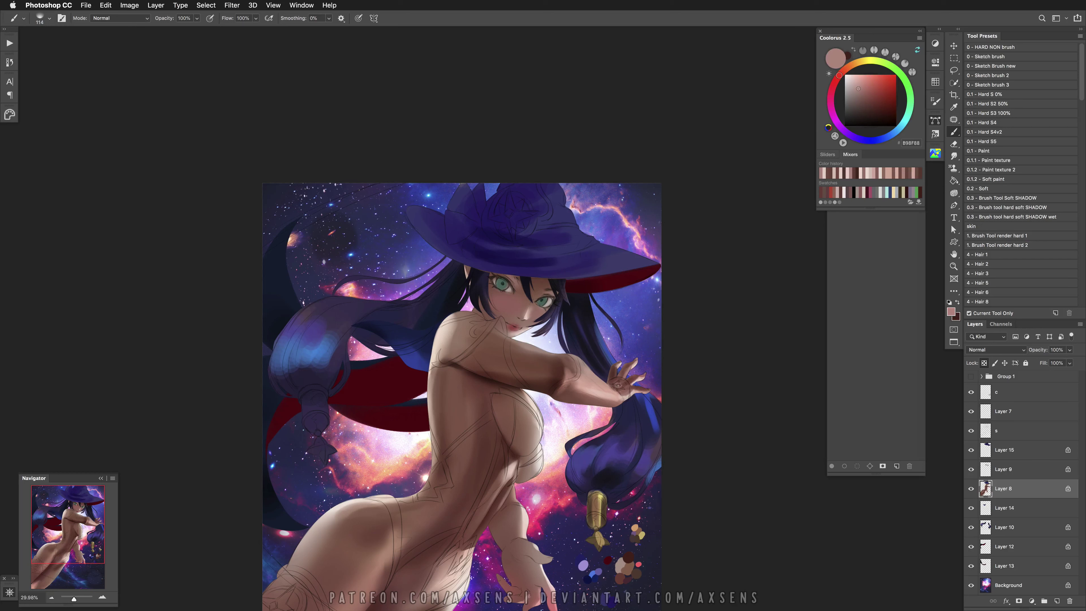
pyautogui.press('super+z')
pyautogui.press('super+z')
# Try shading the raised hand's palm with sampled dark brown at several brush sizes, and undo the strokes
pyautogui.keyDown('alt'); pyautogui.click(624, 380); pyautogui.keyUp('alt')
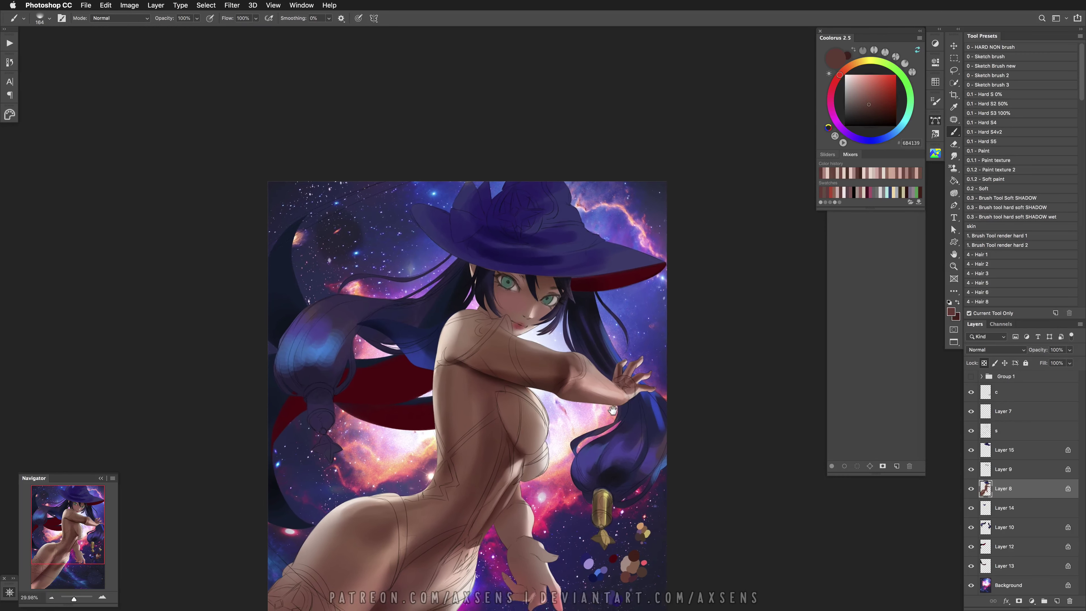
pyautogui.keyDown('alt'); pyautogui.click(622, 376); pyautogui.keyUp('alt')
pyautogui.keyDown('alt'); pyautogui.click(623, 383); pyautogui.keyUp('alt')
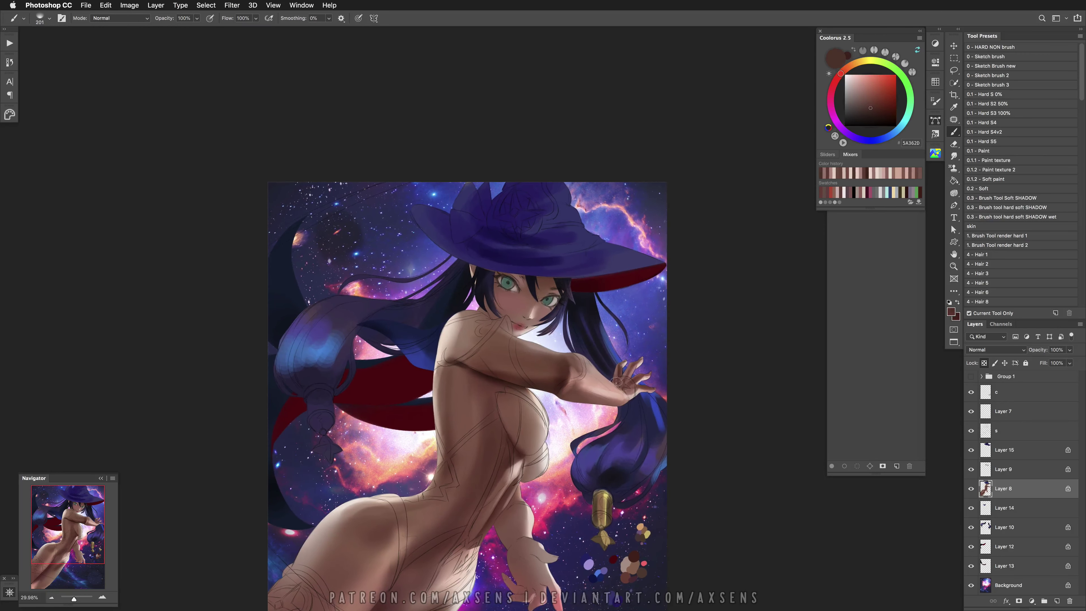
pyautogui.moveTo(626, 380); pyautogui.dragTo(623, 382)
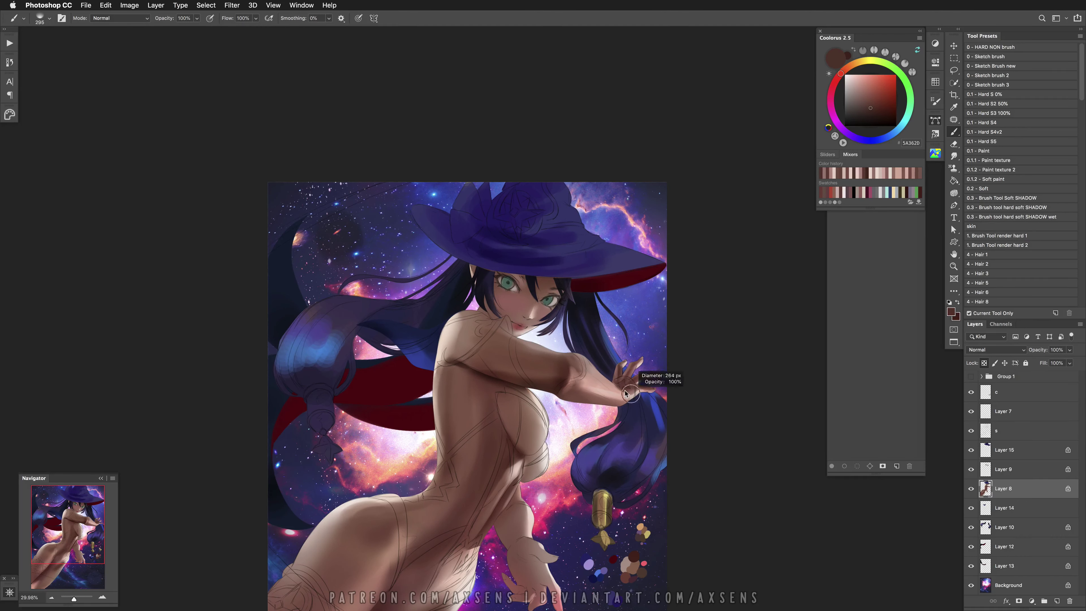
pyautogui.moveTo(622, 387); pyautogui.dragTo(616, 382)
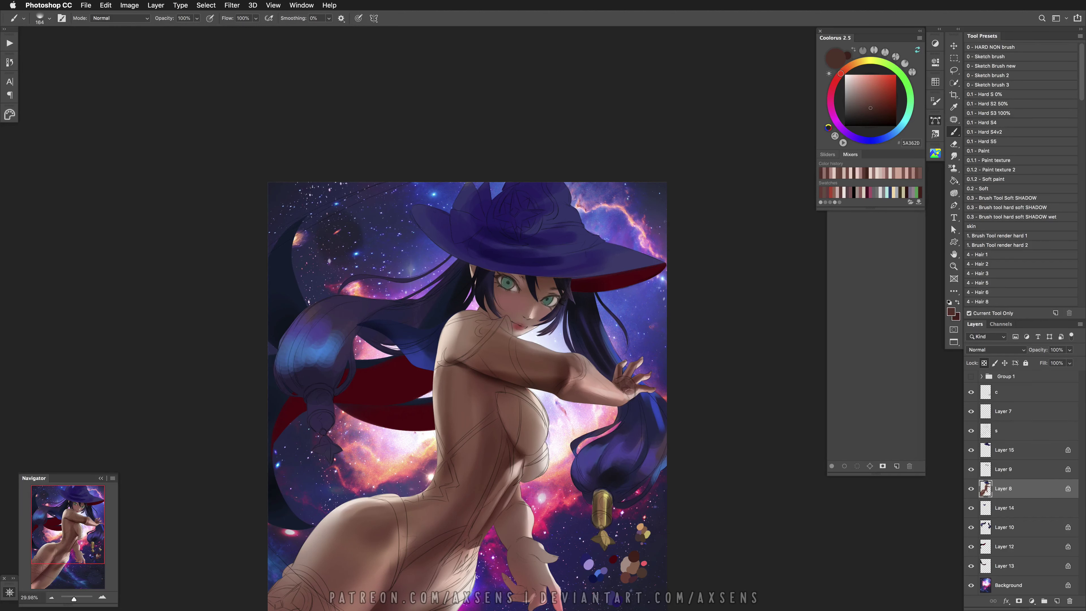
pyautogui.press('super+z')
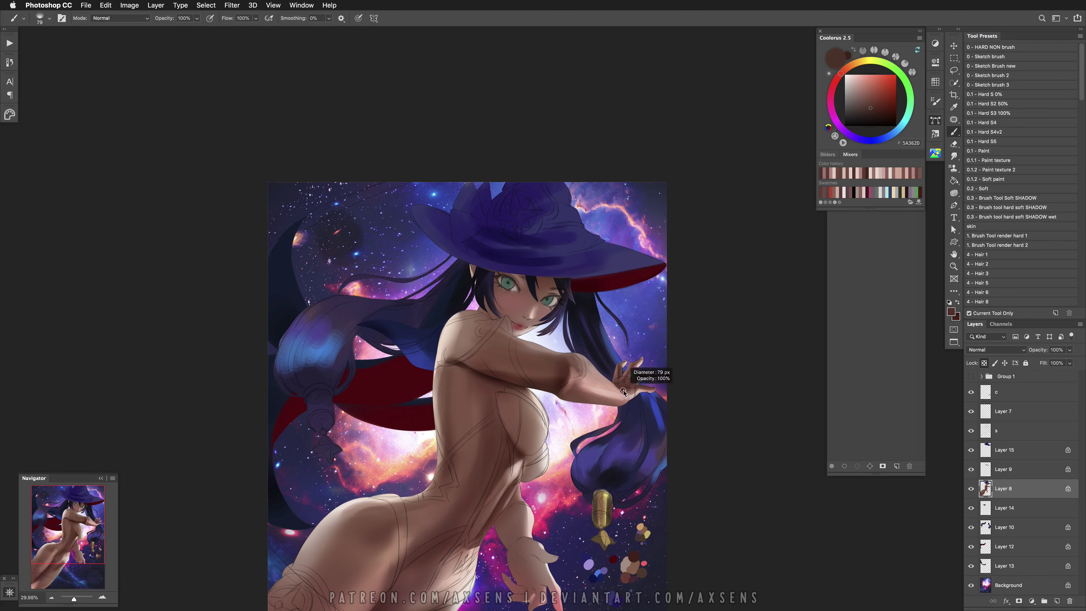
pyautogui.press('super+z')
# Blend sampled pale pink and brown tones over the lower hand and fingers, reducing the brush from about 177 to 132 px
pyautogui.keyDown('alt'); pyautogui.click(638, 394); pyautogui.keyUp('alt')
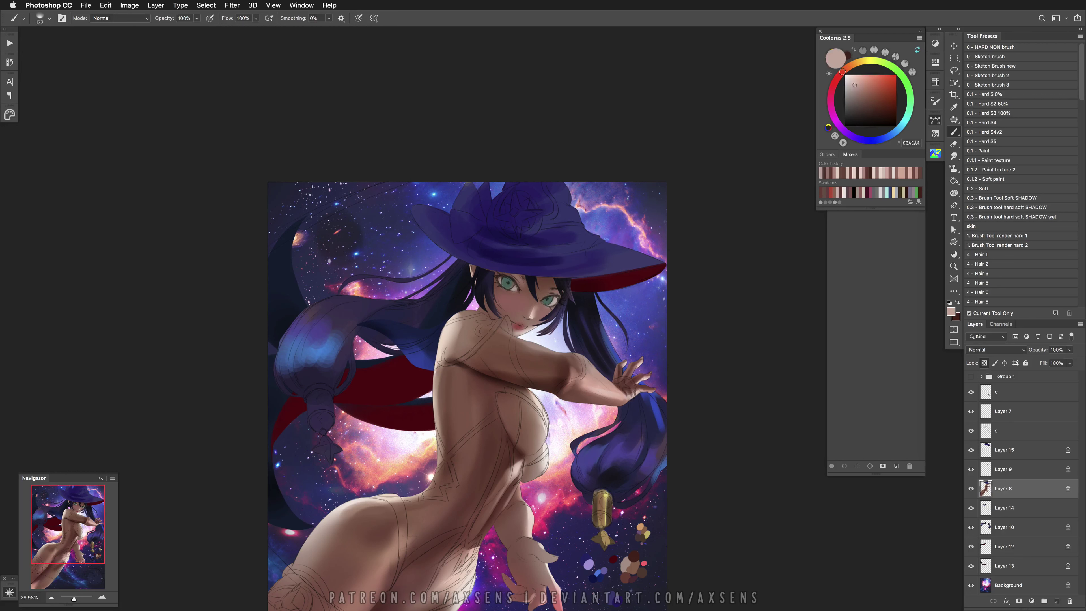
pyautogui.press('super+z')
pyautogui.keyDown('alt'); pyautogui.click(634, 398); pyautogui.keyUp('alt')
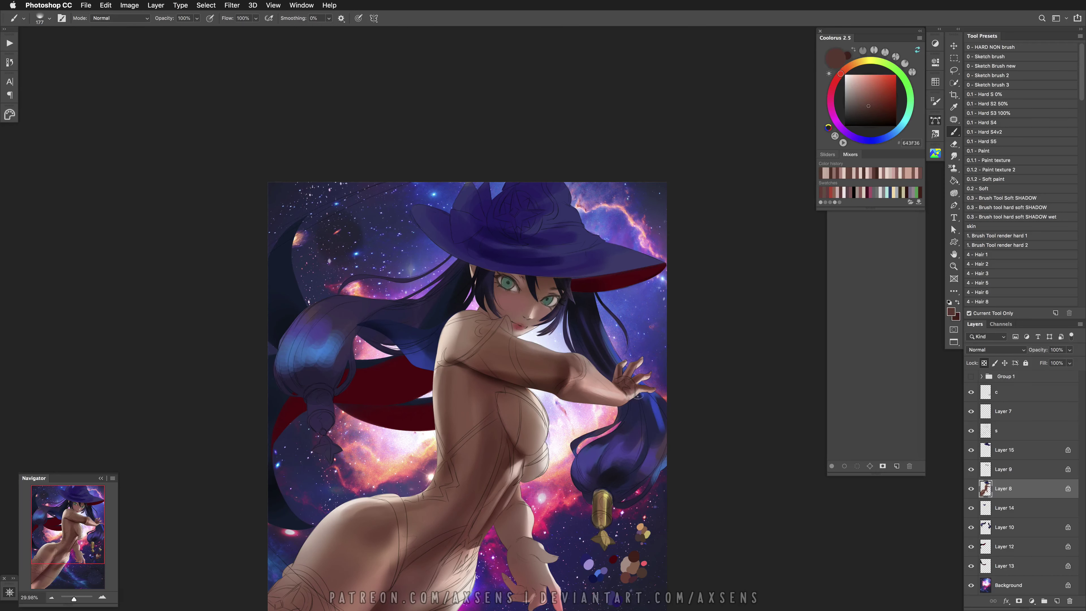
pyautogui.keyDown('alt'); pyautogui.click(644, 390); pyautogui.keyUp('alt')
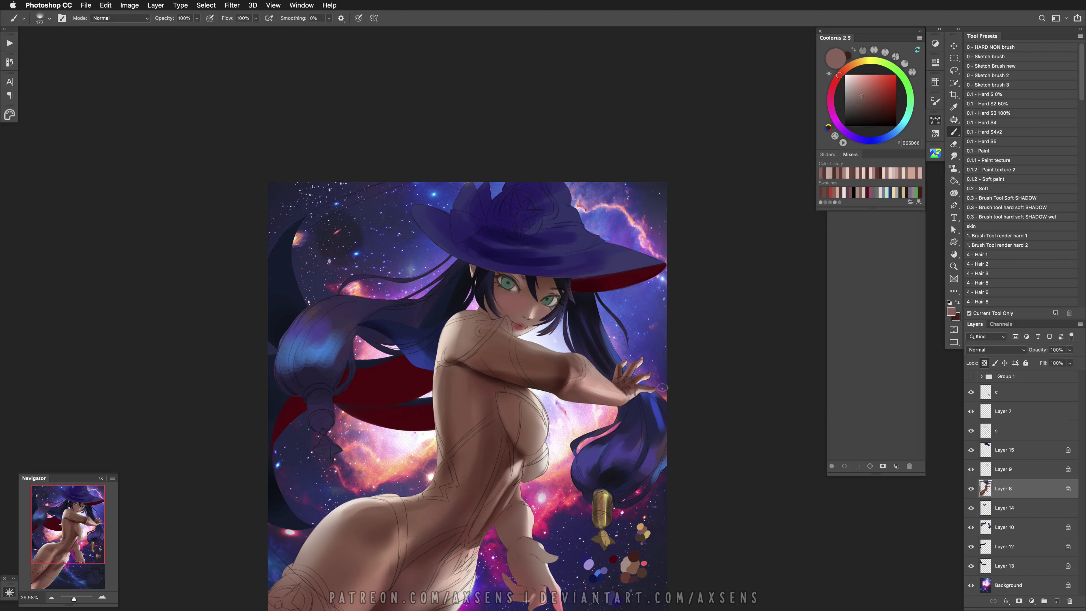
pyautogui.press('[')
pyautogui.press('[')
pyautogui.keyDown('alt'); pyautogui.click(646, 377); pyautogui.keyUp('alt')
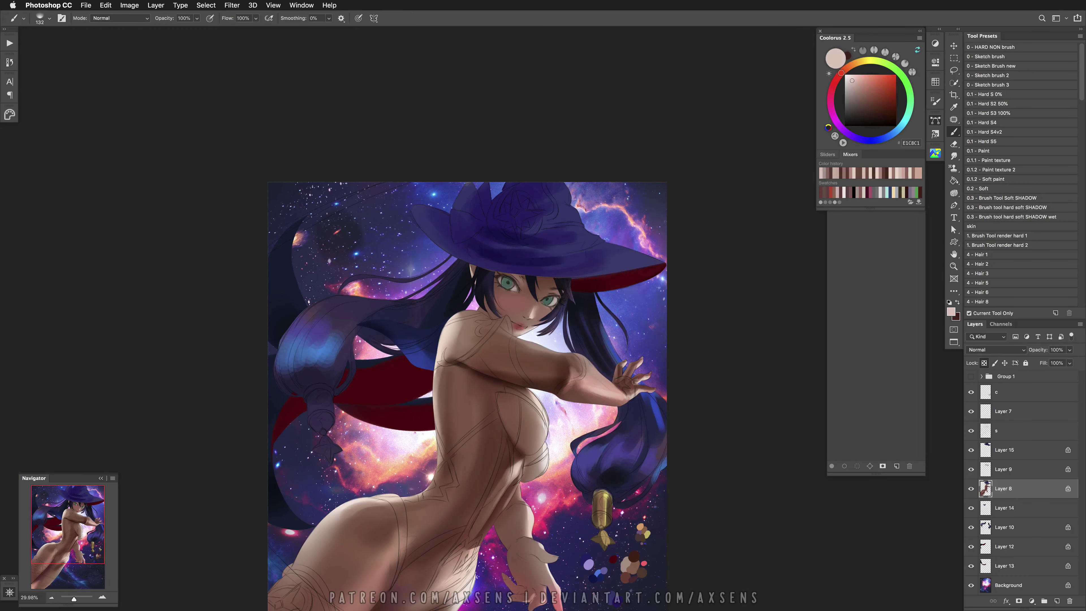
pyautogui.scroll(1, 615, 337)
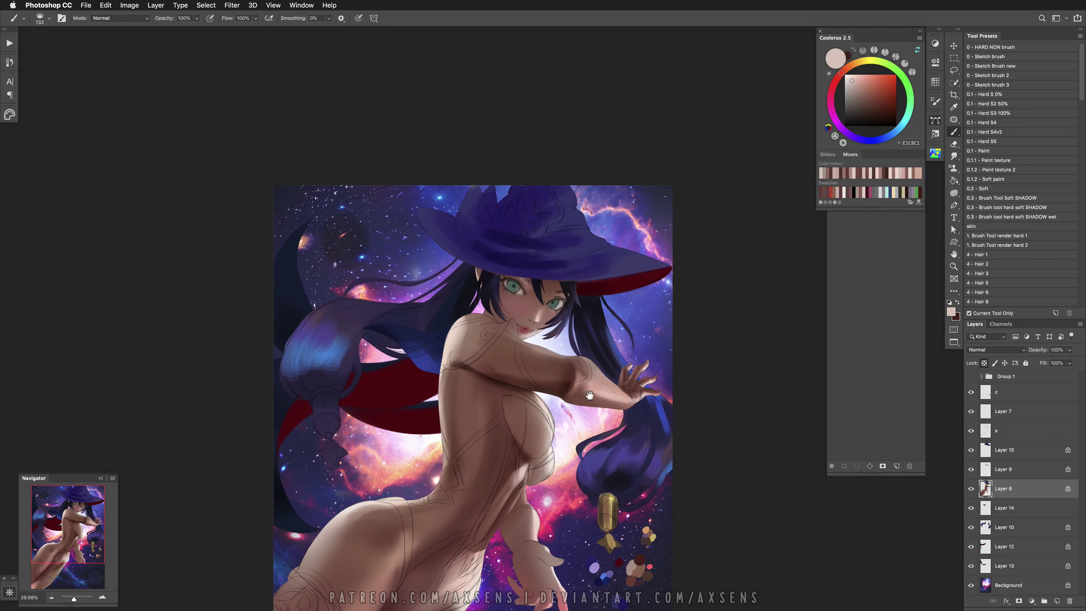
pyautogui.keyDown('alt'); pyautogui.click(626, 390); pyautogui.keyUp('alt')
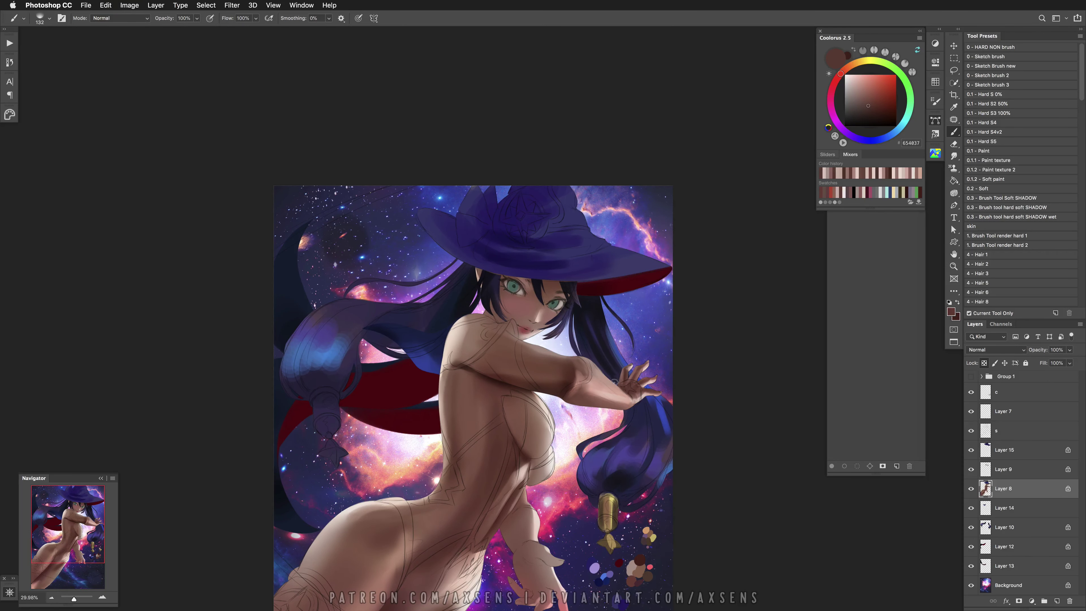
# Enlarge the brush to about 327 px and blend sampled dark brown into the shadow under the elbow
pyautogui.hscroll(-2, 603, 403)
pyautogui.keyDown('alt'); pyautogui.click(619, 410); pyautogui.keyUp('alt')
pyautogui.press(']')
pyautogui.press(']')
pyautogui.press(']')
pyautogui.press(']')
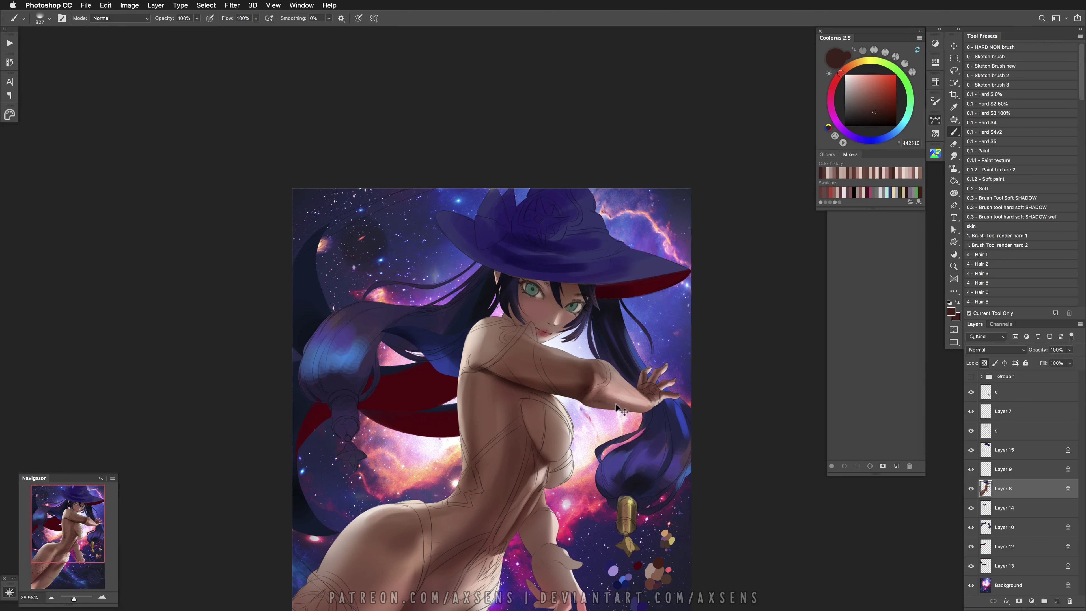
pyautogui.moveTo(582, 395)
pyautogui.mouseDown()
pyautogui.moveTo(593, 409)
pyautogui.moveTo(597, 399)
pyautogui.mouseUp()
pyautogui.keyDown('alt'); pyautogui.click(596, 399); pyautogui.keyUp('alt')
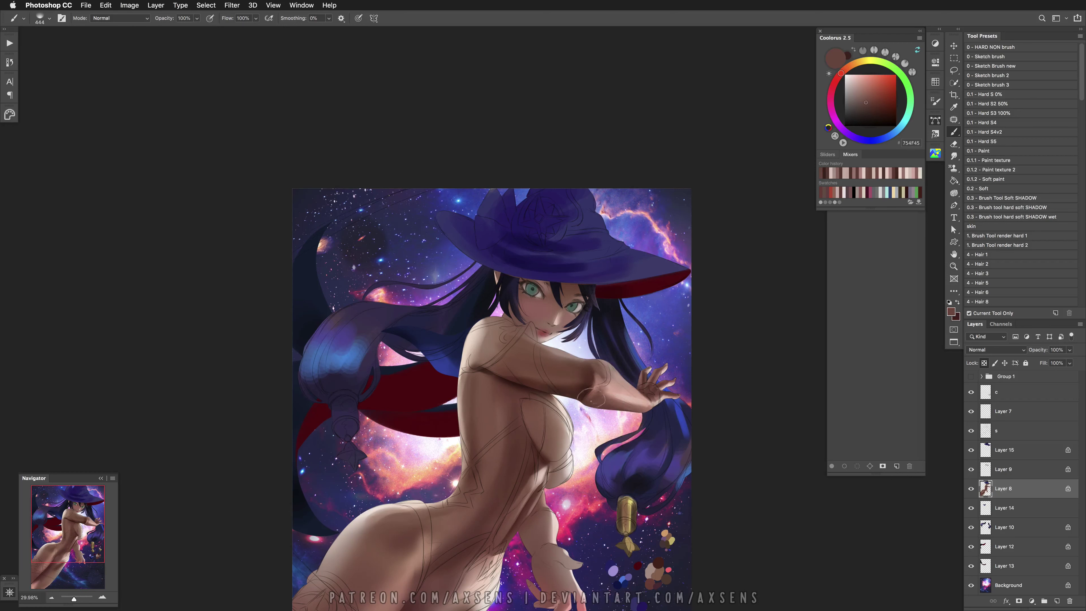
# Enlarge the brush to about 658 px and blend sampled brown and beige skin tones over the shoulder and upper arm
pyautogui.keyDown('alt'); pyautogui.click(535, 368); pyautogui.keyUp('alt')
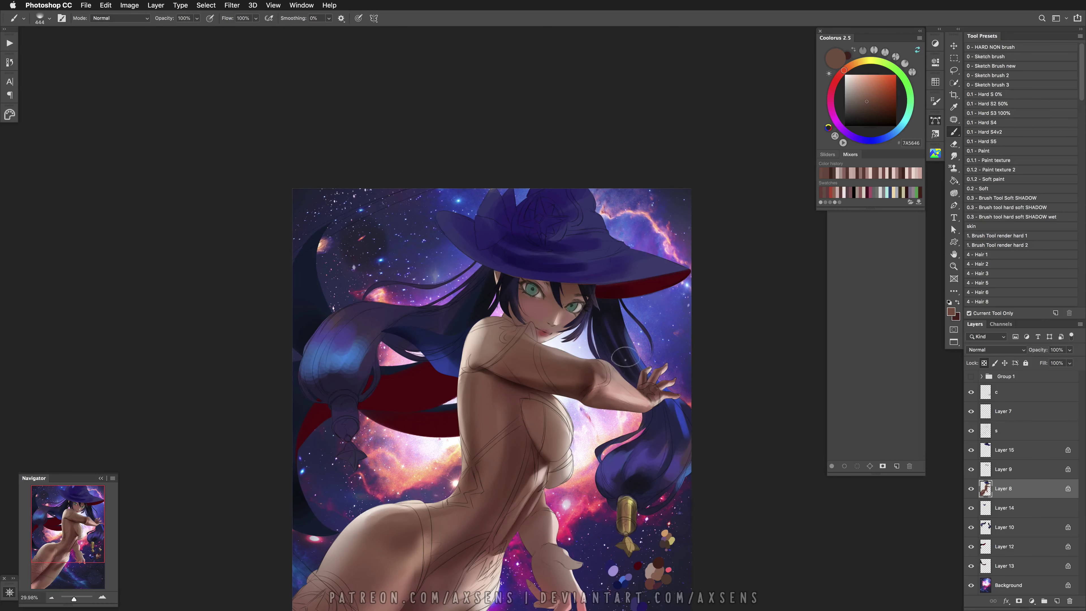
pyautogui.scroll(2, 589, 393)
pyautogui.keyDown('alt'); pyautogui.click(471, 373); pyautogui.keyUp('alt')
pyautogui.moveTo(473, 368); pyautogui.dragTo(482, 379)
pyautogui.keyDown('alt'); pyautogui.click(487, 385); pyautogui.keyUp('alt')
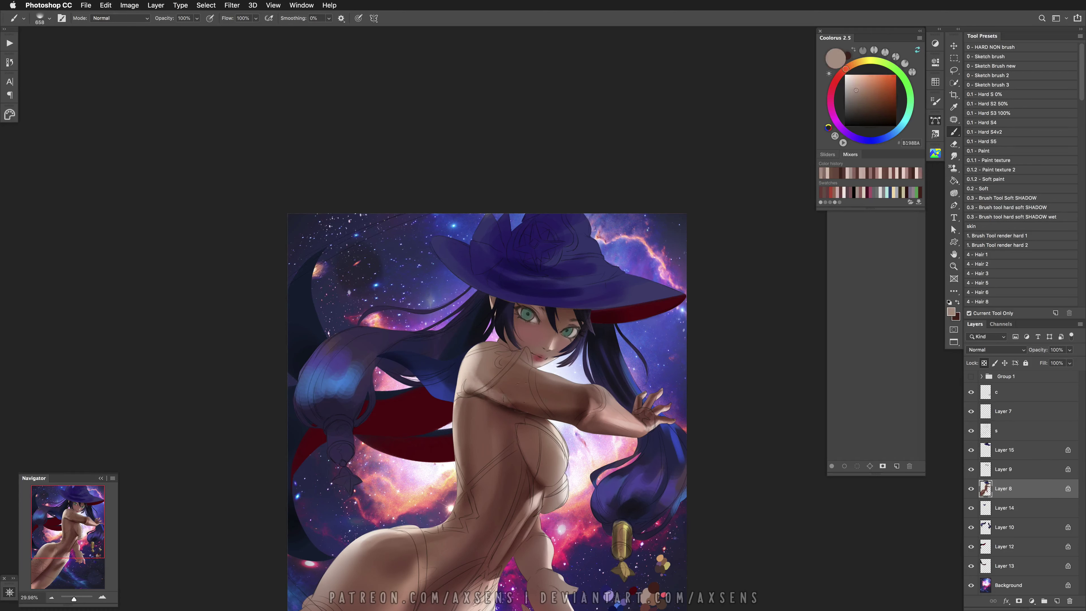
pyautogui.keyDown('alt'); pyautogui.click(500, 384); pyautogui.keyUp('alt')
pyautogui.keyDown('alt'); pyautogui.click(487, 378); pyautogui.keyUp('alt')
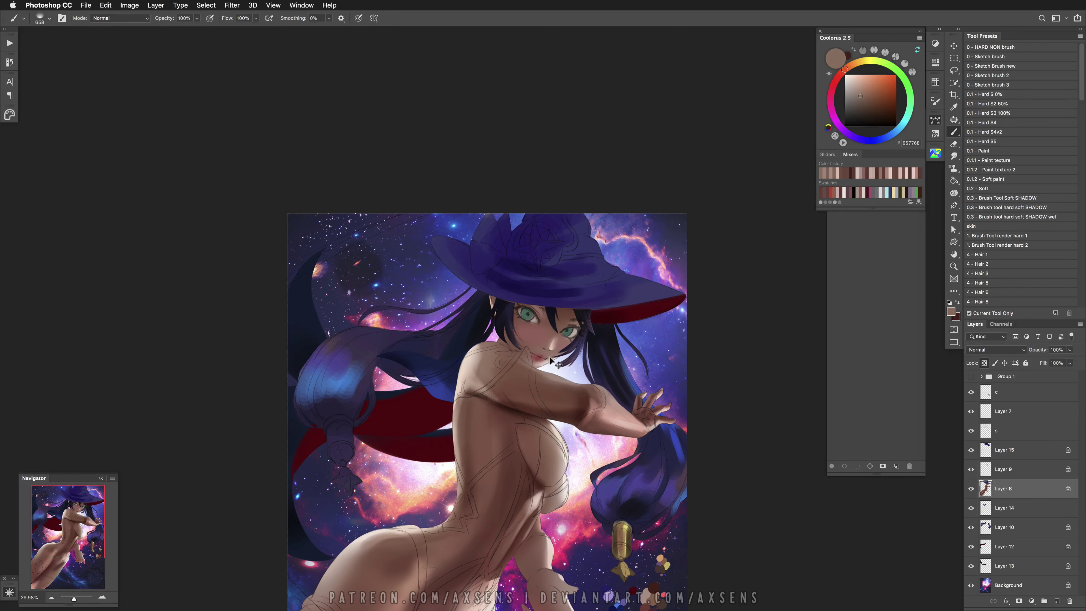
pyautogui.keyDown('alt'); pyautogui.click(470, 376); pyautogui.keyUp('alt')
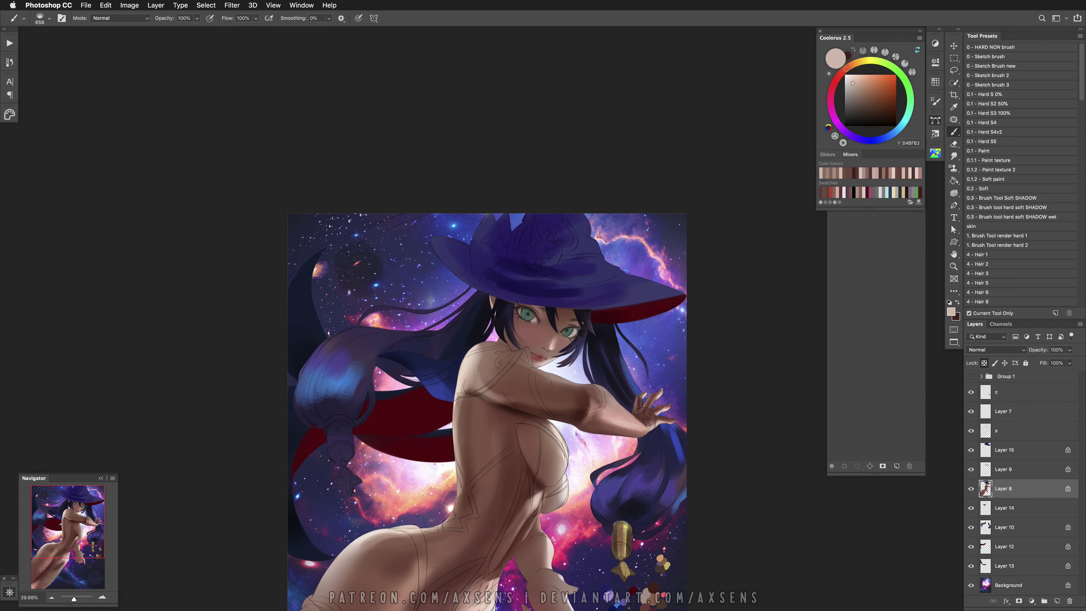
# Mirror the canvas, refine the shoulder with sampled skin tones and a smaller brush, and mirror it back
pyautogui.press('[')
pyautogui.press('h')
pyautogui.keyDown('alt'); pyautogui.click(503, 376); pyautogui.keyUp('alt')
pyautogui.keyDown('alt'); pyautogui.click(504, 373); pyautogui.keyUp('alt')
pyautogui.press('[')
pyautogui.press('h')
# Blend sampled browns over the shoulder with a brush of about 640 px, undoing a stroke along its outer edge
pyautogui.moveTo(549, 417)
pyautogui.mouseDown()
pyautogui.moveTo(515, 416)
pyautogui.moveTo(510, 438)
pyautogui.mouseUp()
pyautogui.keyDown('alt'); pyautogui.click(471, 387); pyautogui.keyUp('alt')
pyautogui.press(']')
pyautogui.press(']')
pyautogui.moveTo(441, 400); pyautogui.dragTo(441, 372)
pyautogui.press('super+z')
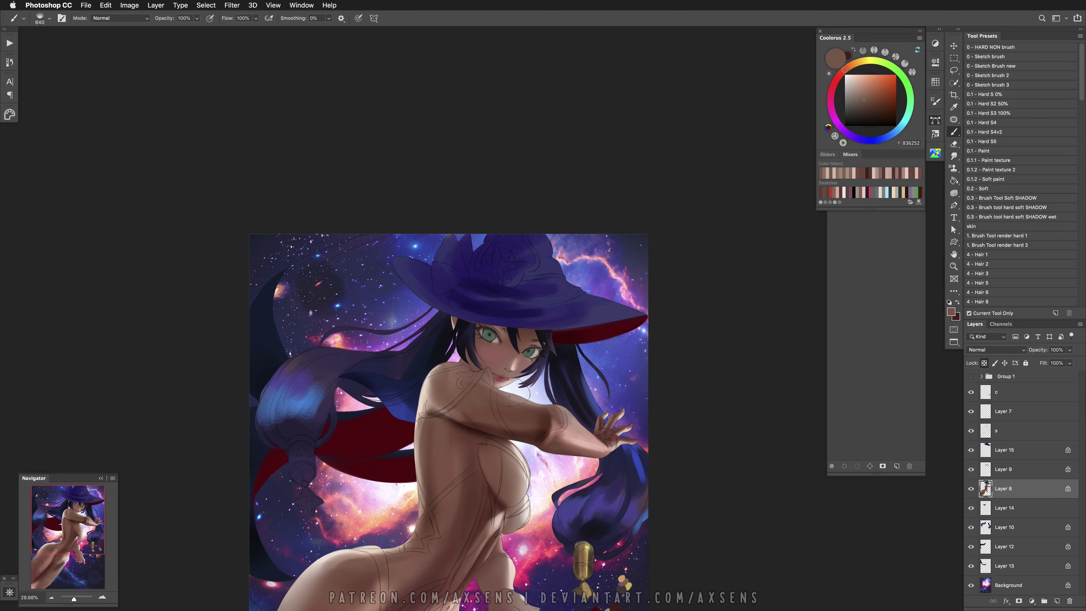
pyautogui.keyDown('alt'); pyautogui.click(462, 392); pyautogui.keyUp('alt')
pyautogui.keyDown('alt'); pyautogui.click(456, 389); pyautogui.keyUp('alt')
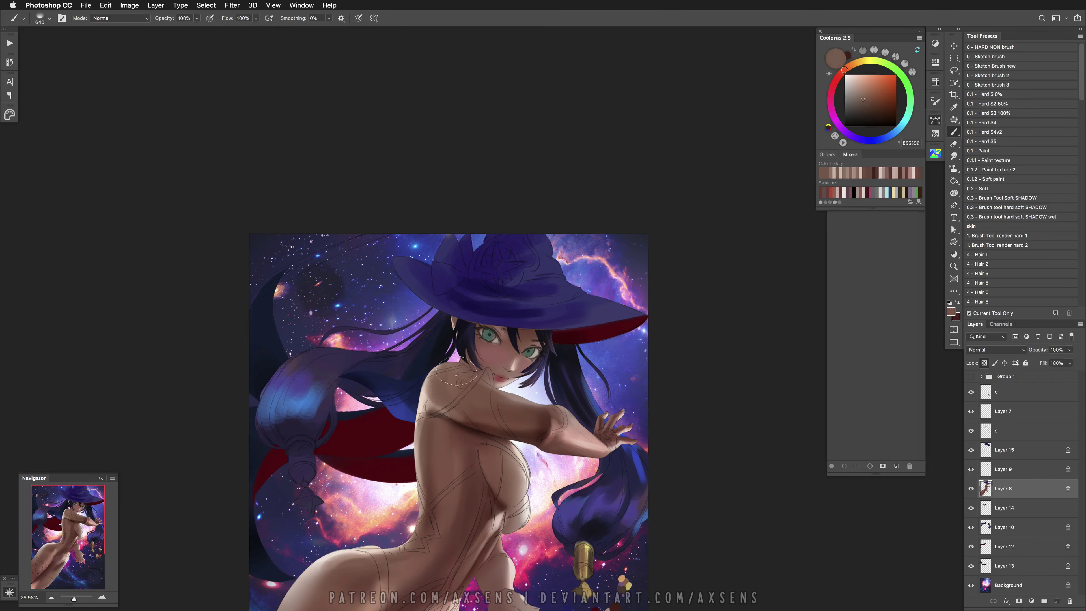
# Try pale beige highlights along the back edge of the shoulder and upper arm, and undo the strokes
pyautogui.keyDown('alt'); pyautogui.click(436, 398); pyautogui.keyUp('alt')
pyautogui.press('super+z')
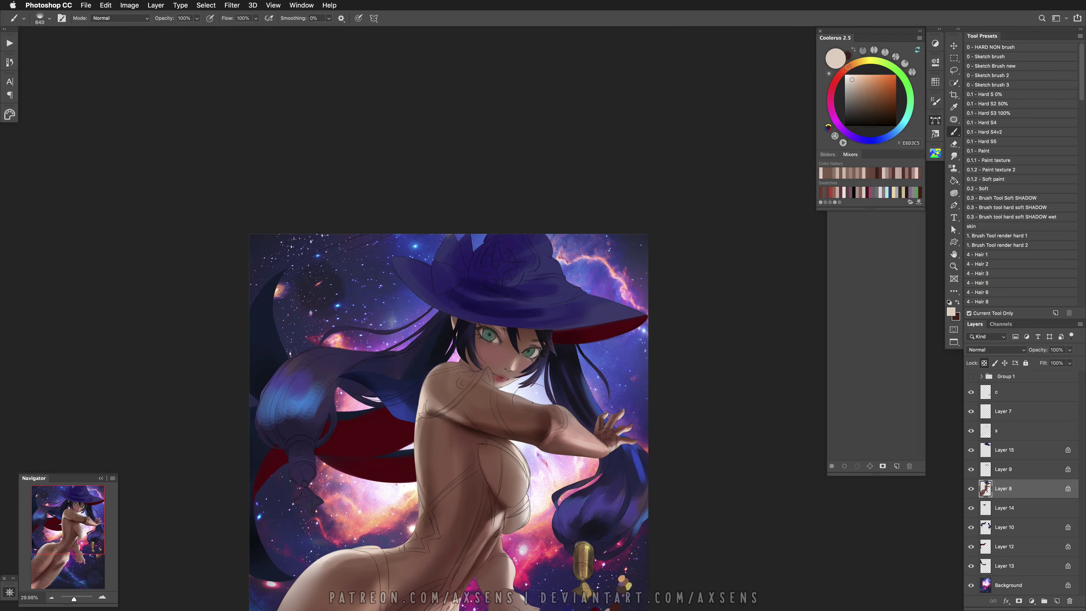
pyautogui.keyDown('alt'); pyautogui.click(431, 423); pyautogui.keyUp('alt')
pyautogui.press('super+z')
pyautogui.keyDown('alt'); pyautogui.click(424, 430); pyautogui.keyUp('alt')
pyautogui.press('super+z')
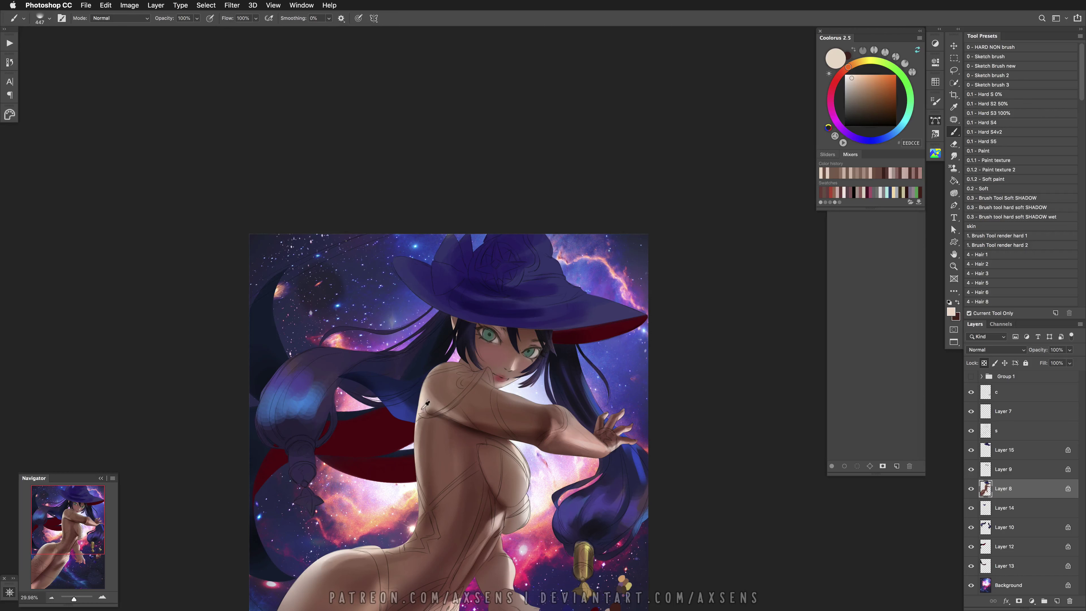
pyautogui.press('super+z')
# Swap to the dark brown colour, try shading beneath the raised arm with a large brush, and undo the stroke
pyautogui.moveTo(468, 424)
pyautogui.mouseDown()
pyautogui.moveTo(412, 402)
pyautogui.moveTo(461, 408)
pyautogui.moveTo(461, 398)
pyautogui.mouseUp()
pyautogui.press('x')
pyautogui.press('super+z')
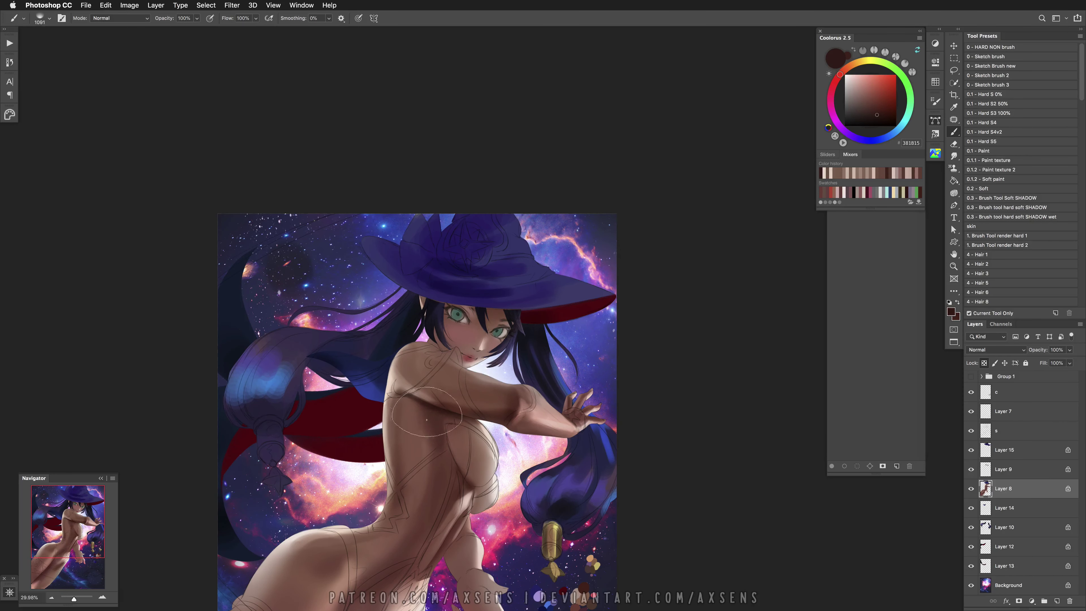
# Mirror the canvas, blend sampled dark browns over the torso below the arm with a brush of about 1449 px, and mirror it back
pyautogui.keyDown('alt'); pyautogui.click(440, 492); pyautogui.keyUp('alt')
pyautogui.press('h')
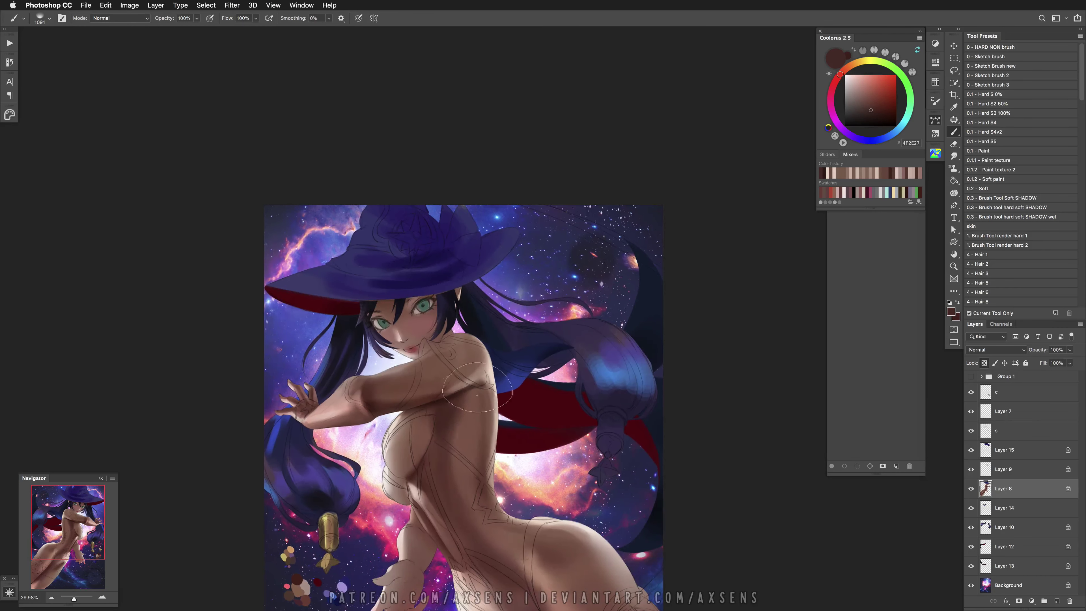
pyautogui.keyDown('alt'); pyautogui.click(480, 436); pyautogui.keyUp('alt')
pyautogui.moveTo(468, 451); pyautogui.dragTo(487, 452)
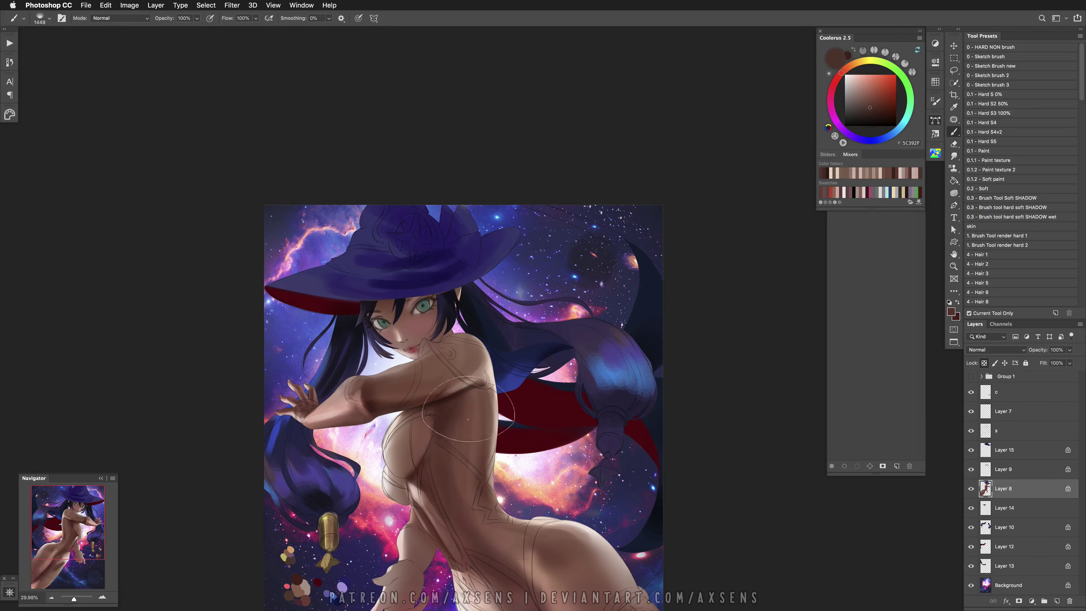
pyautogui.keyDown('alt'); pyautogui.click(462, 432); pyautogui.keyUp('alt')
pyautogui.keyDown('alt'); pyautogui.click(455, 412); pyautogui.keyUp('alt')
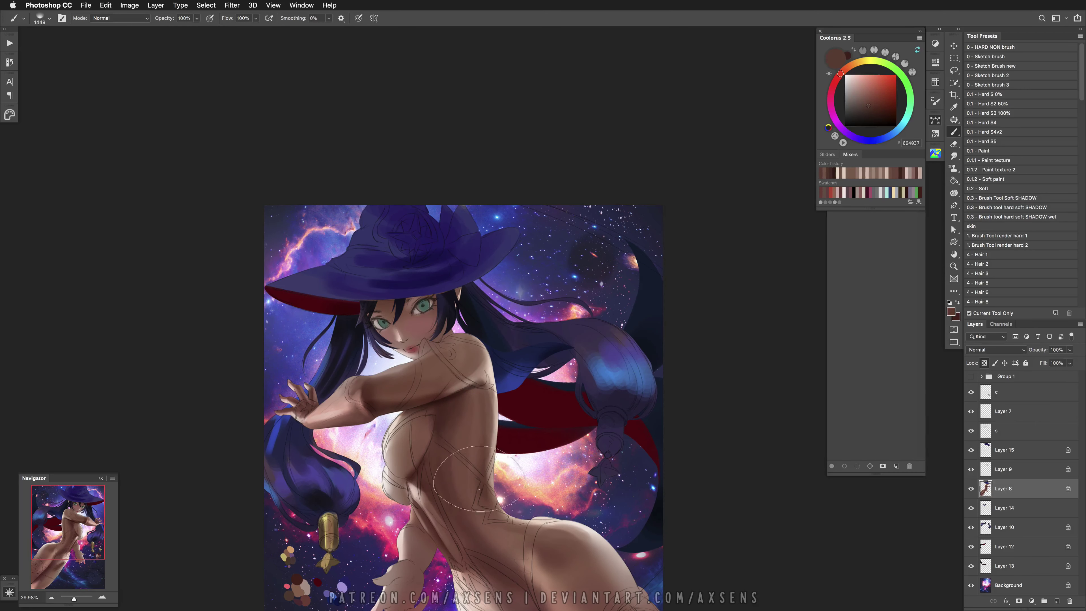
pyautogui.press('h')
pyautogui.press('h')
pyautogui.press('h')
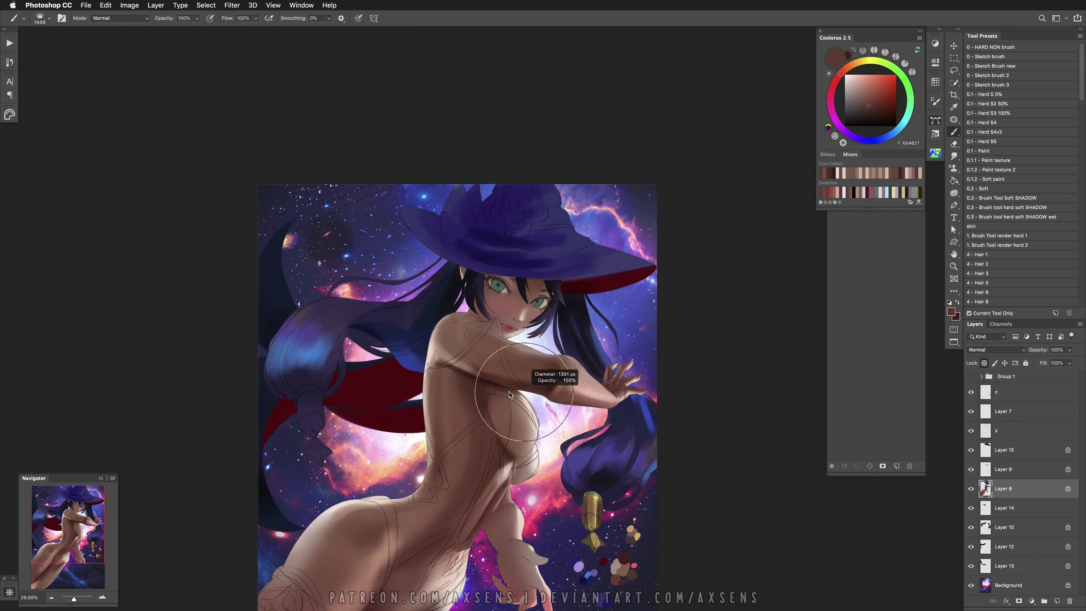
# Load Path 3 as a selection and try shading the chest with sampled dark brown, undoing a stroke
pyautogui.keyDown('alt'); pyautogui.click(512, 416); pyautogui.keyUp('alt')
pyautogui.click(935, 121)
pyautogui.keyDown('ctrl'); pyautogui.click(834, 162); pyautogui.keyUp('ctrl')
pyautogui.keyDown('alt'); pyautogui.click(476, 382); pyautogui.keyUp('alt')
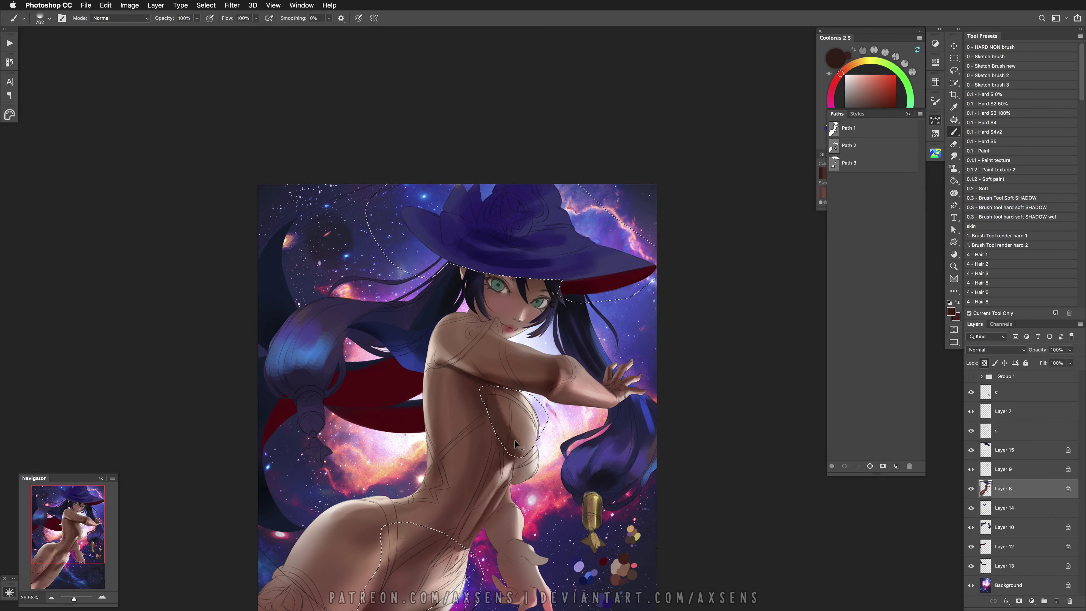
pyautogui.click(516, 451)
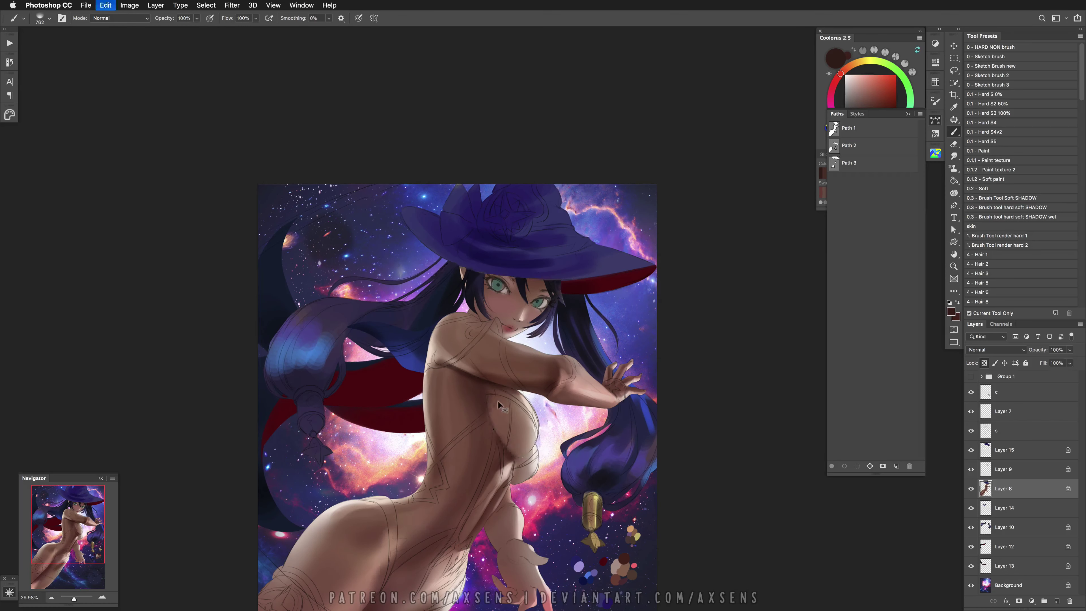
pyautogui.moveTo(509, 445); pyautogui.dragTo(488, 404)
pyautogui.moveTo(546, 452); pyautogui.dragTo(549, 440)
# Shade the selected chest area in dark red-brown with the 0.3 - Brush tool hard soft SHADOW preset in Multiply mode, and deselect
pyautogui.click(1039, 208)
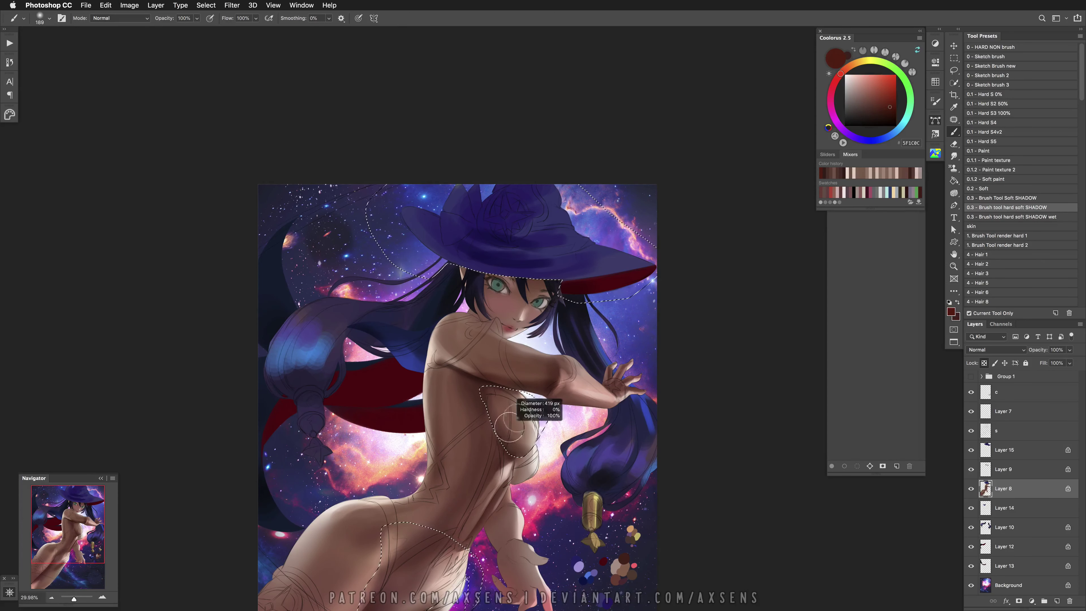
pyautogui.keyDown('shift'); pyautogui.rightClick(526, 398); pyautogui.keyUp('shift')
pyautogui.click(545, 477)
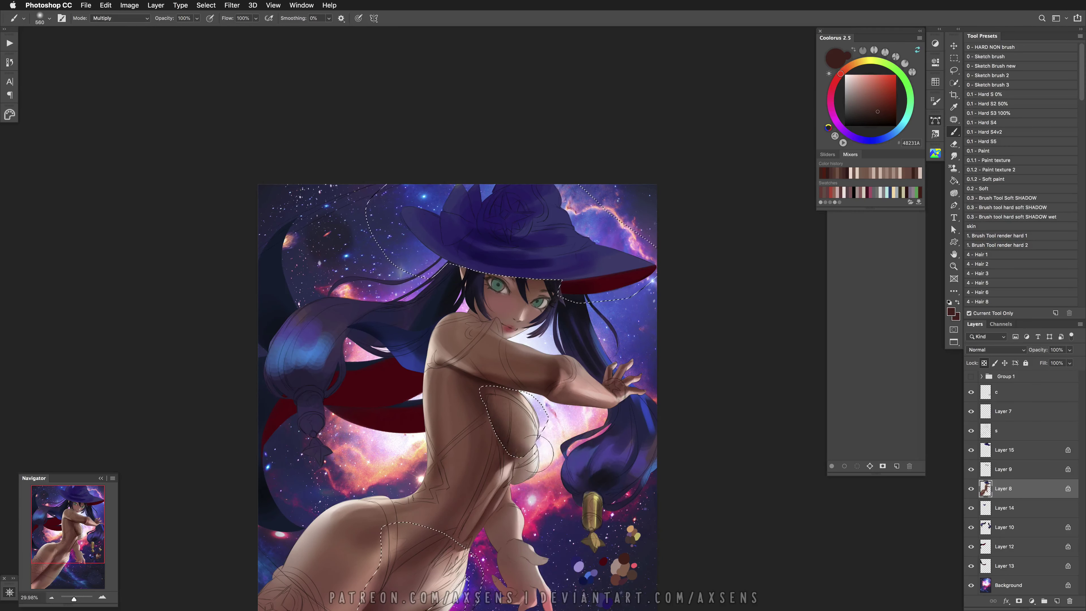
pyautogui.hotkey('ctrl', 'd')
pyautogui.hotkey('ctrl', 'shift', 'd')
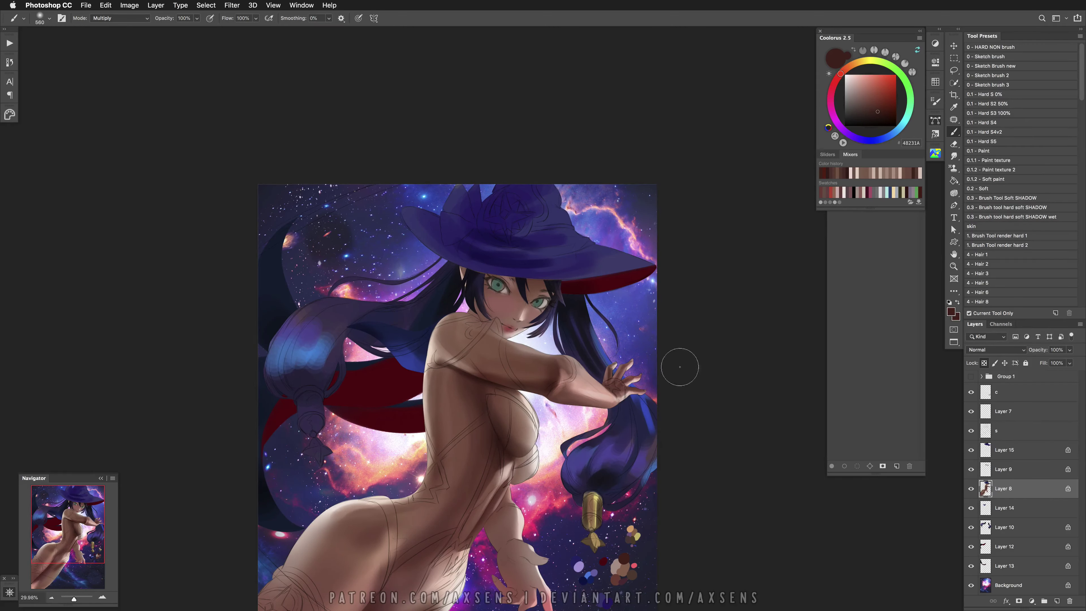
# Return the brush to Normal mode and blend sampled browns over the torso and side with a brush of about 560 px
pyautogui.moveTo(515, 499); pyautogui.dragTo(529, 417)
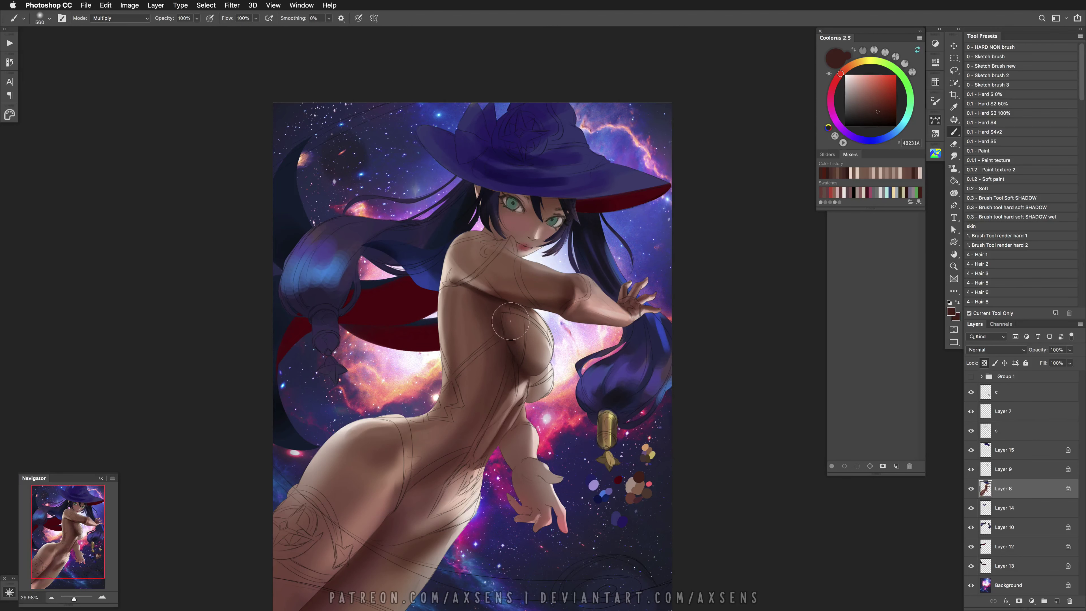
pyautogui.keyDown('shift'); pyautogui.rightClick(498, 369); pyautogui.keyUp('shift')
pyautogui.click(504, 375)
pyautogui.keyDown('alt'); pyautogui.click(496, 364); pyautogui.keyUp('alt')
pyautogui.keyDown('alt'); pyautogui.click(488, 367); pyautogui.keyUp('alt')
pyautogui.keyDown('alt'); pyautogui.click(472, 364); pyautogui.keyUp('alt')
pyautogui.keyDown('alt'); pyautogui.click(461, 320); pyautogui.keyUp('alt')
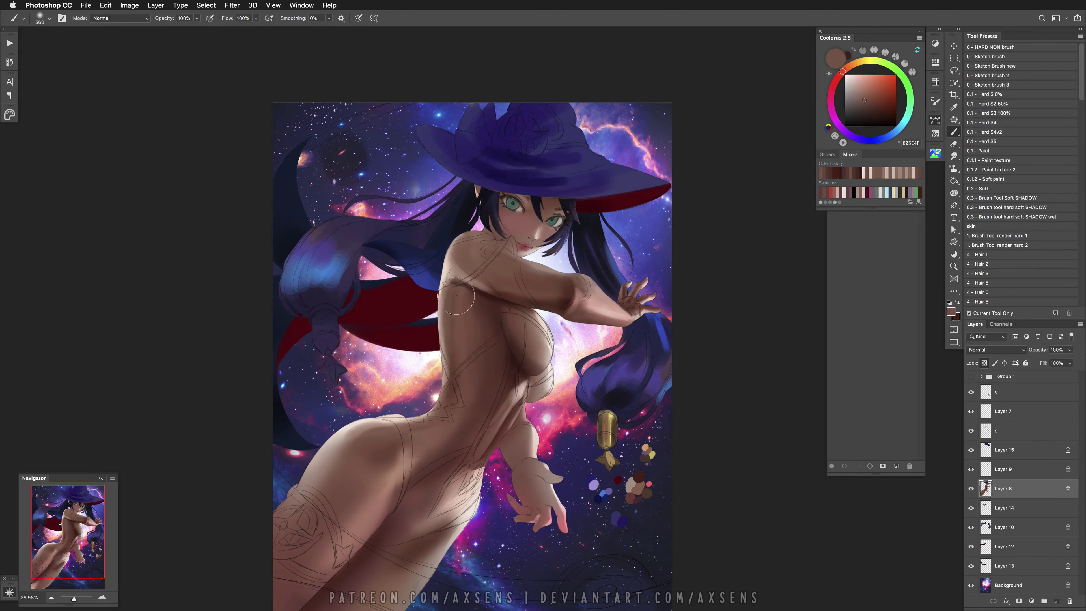
pyautogui.keyDown('alt'); pyautogui.click(445, 344); pyautogui.keyUp('alt')
pyautogui.keyDown('alt'); pyautogui.click(466, 313); pyautogui.keyUp('alt')
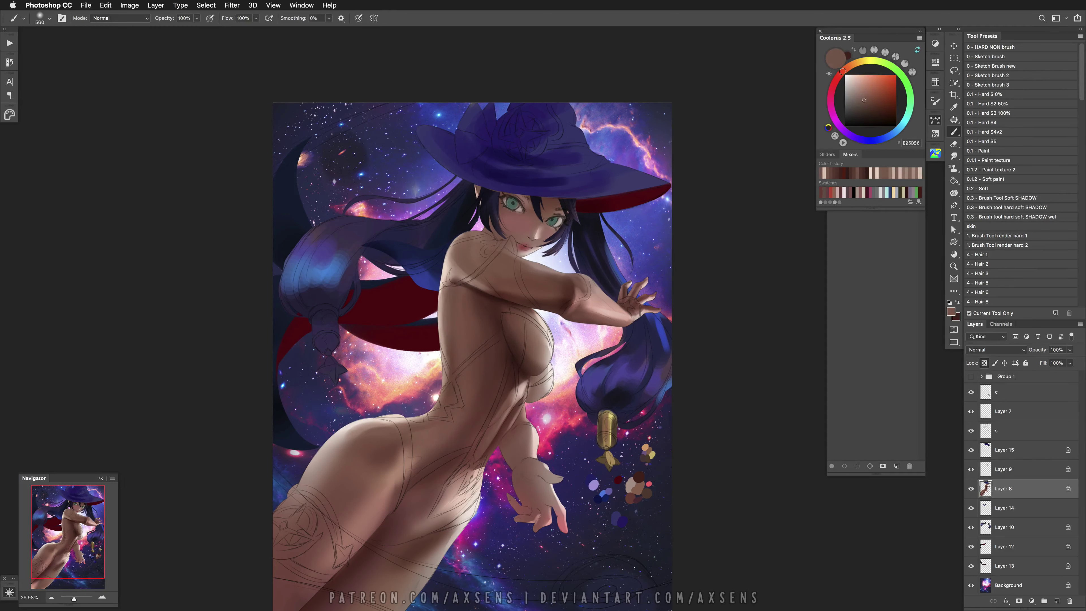
# Invert the Path 2 selection and shade the underside of the chest with a sampled brown and a smaller brush in Multiply mode
pyautogui.keyDown('alt'); pyautogui.click(640, 475); pyautogui.keyUp('alt')
pyautogui.press('[')
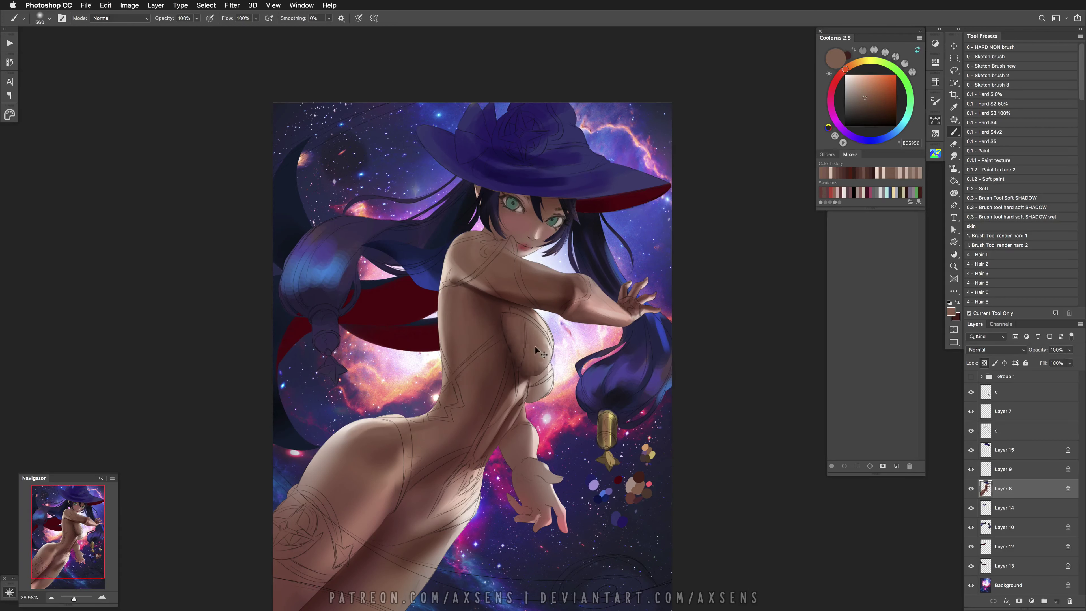
pyautogui.press('F2')
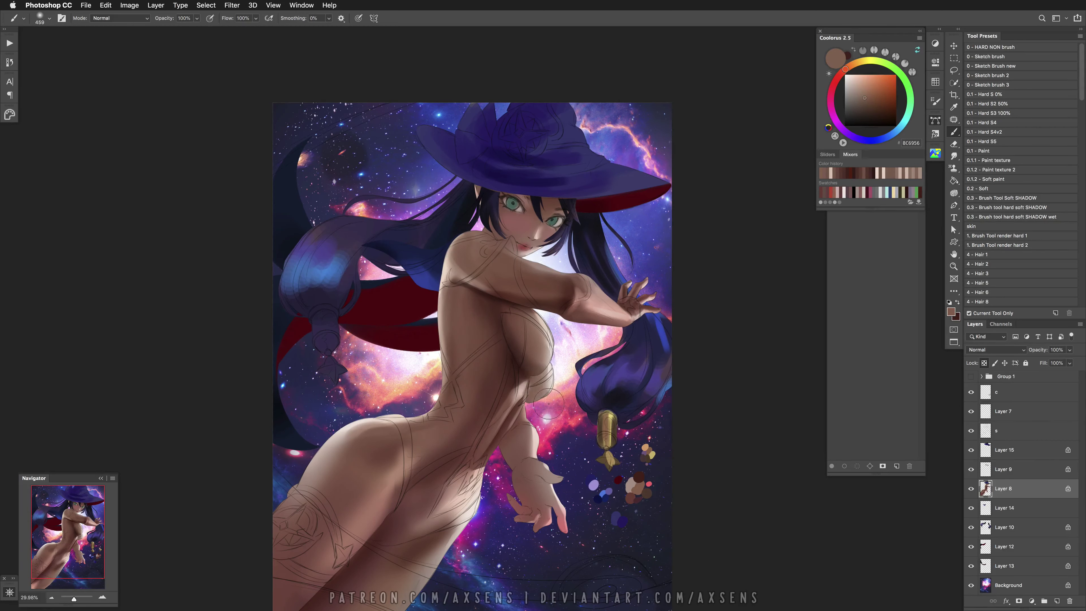
pyautogui.press('super+shift+i')
pyautogui.keyDown('shift'); pyautogui.rightClick(543, 378); pyautogui.keyUp('shift')
pyautogui.click(556, 447)
pyautogui.press('[')
pyautogui.press('[')
pyautogui.press('[')
pyautogui.press('[')
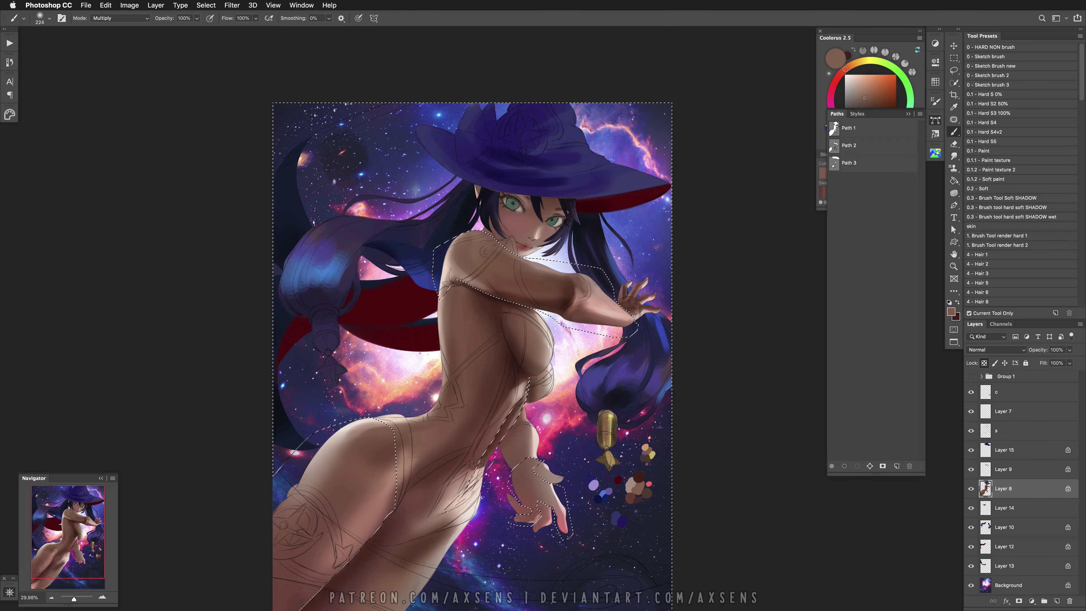
pyautogui.moveTo(535, 381); pyautogui.dragTo(556, 379)
# Try a reddish-orange tint over the chest and torso, undo the last two strokes, and clear the selection
pyautogui.moveTo(530, 325); pyautogui.dragTo(522, 428)
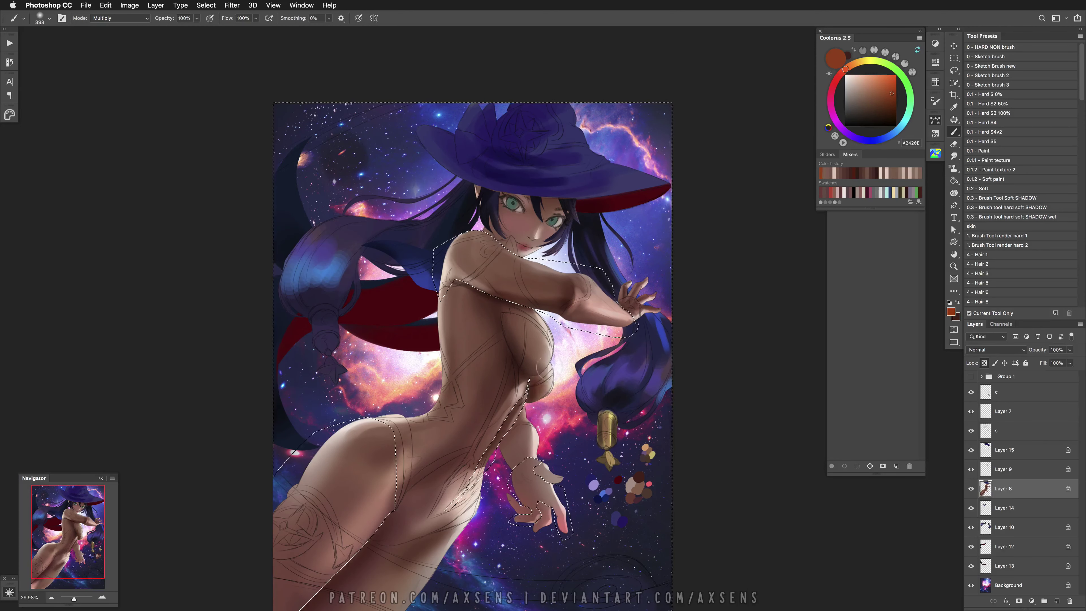
pyautogui.press('super+z')
pyautogui.press('super+z')
pyautogui.press('super+d')
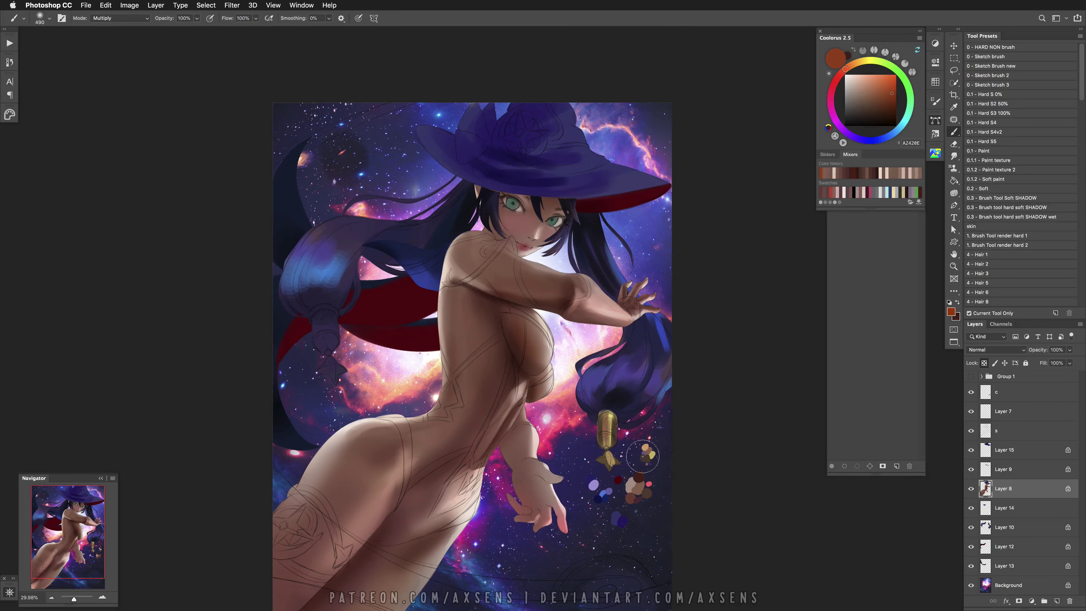
# Load Path 3 as a selection, tint the chest shading with reddish orange in Multiply mode, and deselect
pyautogui.click(934, 120)
pyautogui.click(837, 167)
pyautogui.keyDown('super'); pyautogui.click(834, 163); pyautogui.keyUp('super')
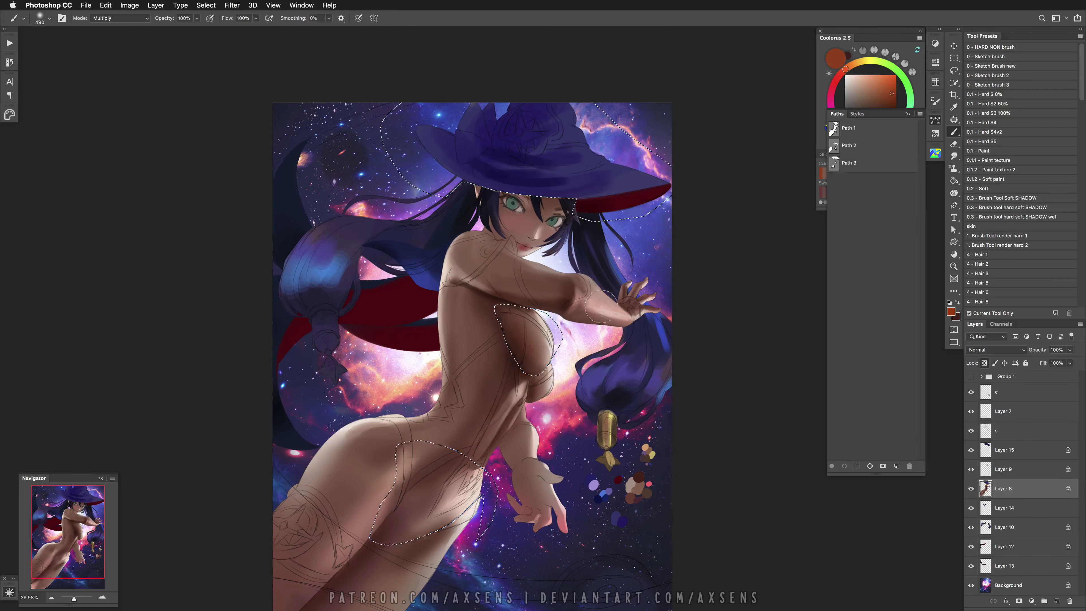
pyautogui.press('shift+super+i')
pyautogui.press('super+d')
# Shade the lowered forearm with sampled dark browns using the 0.1.2 - Soft paint preset and a brush of about 554 px
pyautogui.moveTo(559, 444); pyautogui.dragTo(581, 397)
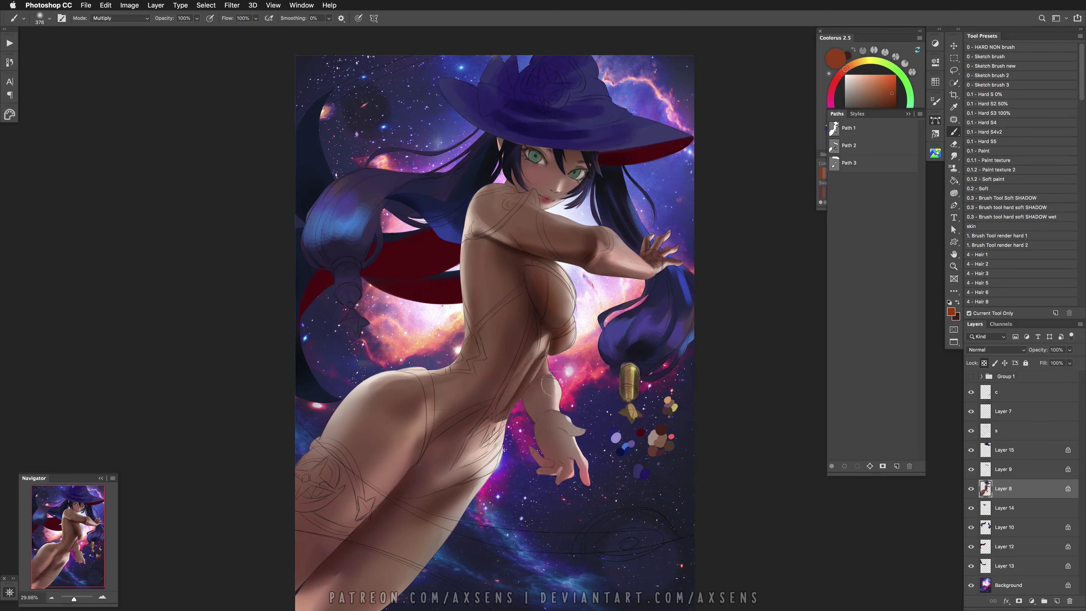
pyautogui.click(987, 179)
pyautogui.keyDown('alt'); pyautogui.click(529, 372); pyautogui.keyUp('alt')
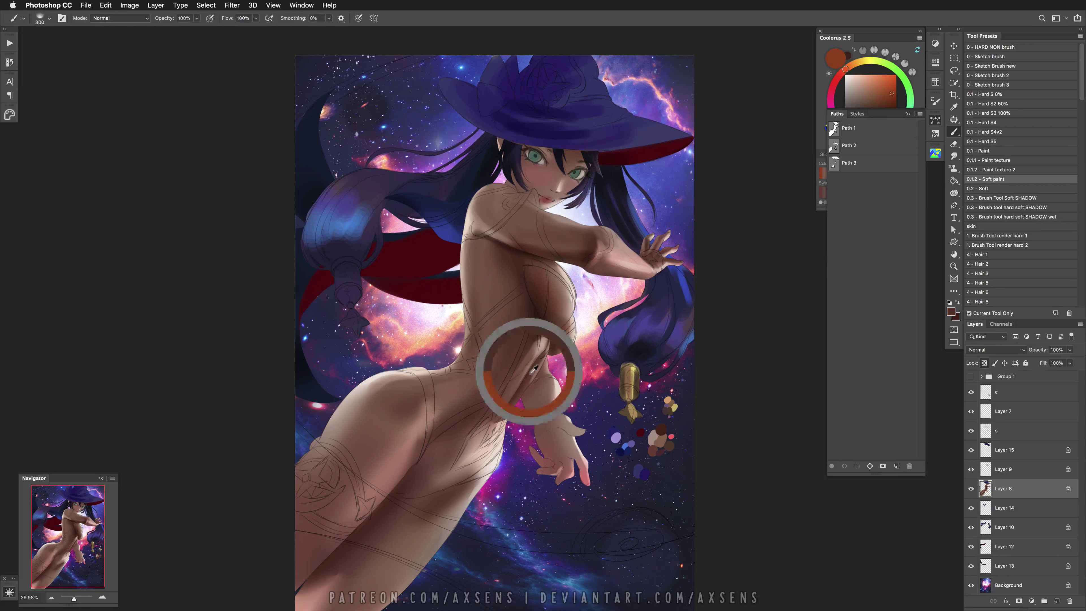
pyautogui.keyDown('alt'); pyautogui.click(549, 342); pyautogui.keyUp('alt')
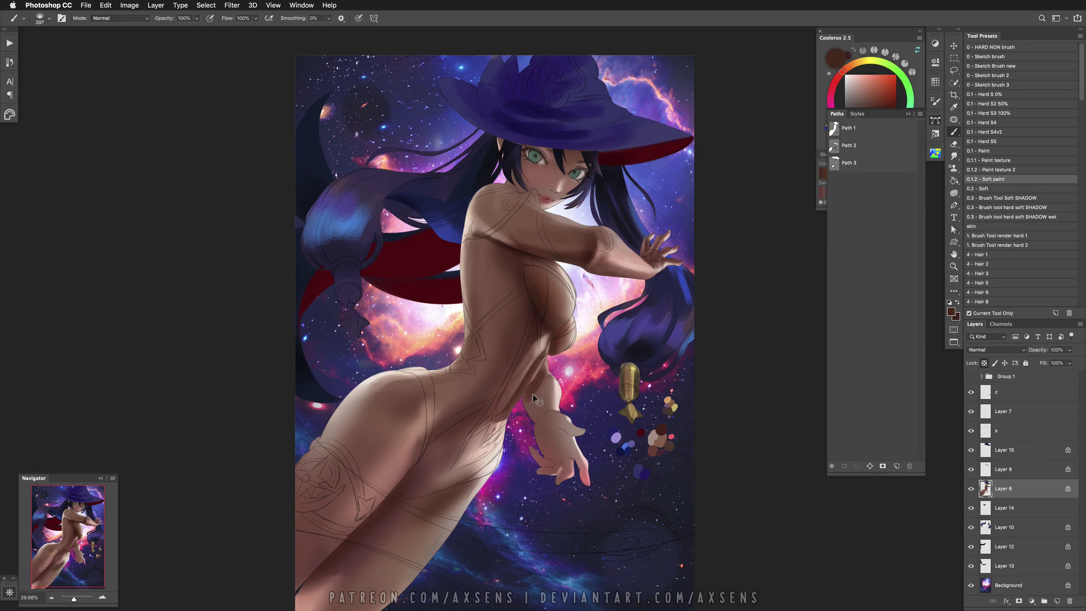
pyautogui.moveTo(537, 383); pyautogui.dragTo(548, 374)
pyautogui.keyDown('alt'); pyautogui.click(540, 385); pyautogui.keyUp('alt')
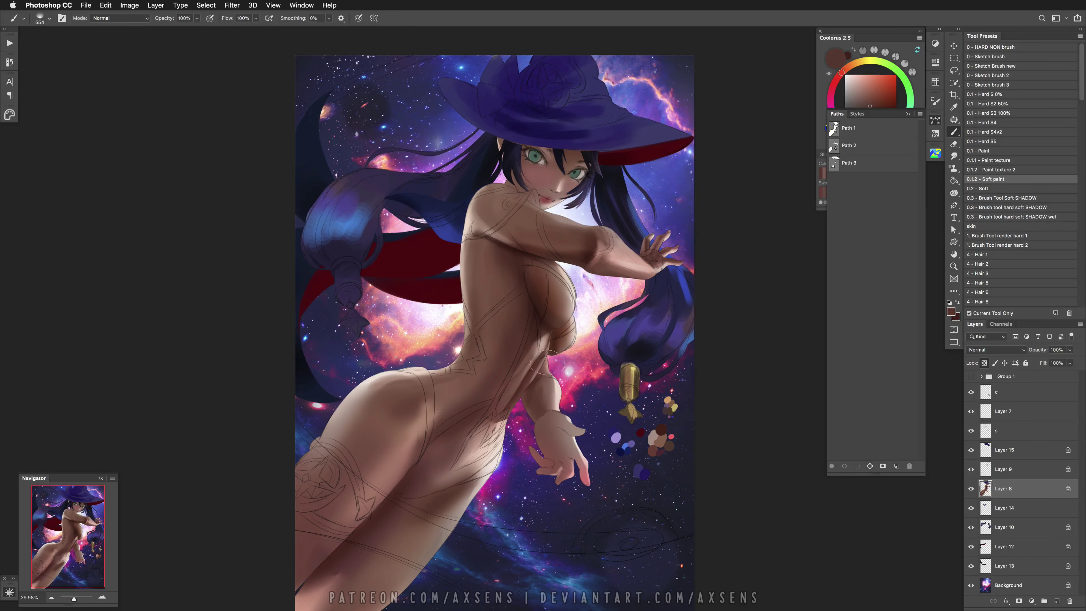
pyautogui.keyDown('alt'); pyautogui.click(564, 336); pyautogui.keyUp('alt')
pyautogui.press(']')
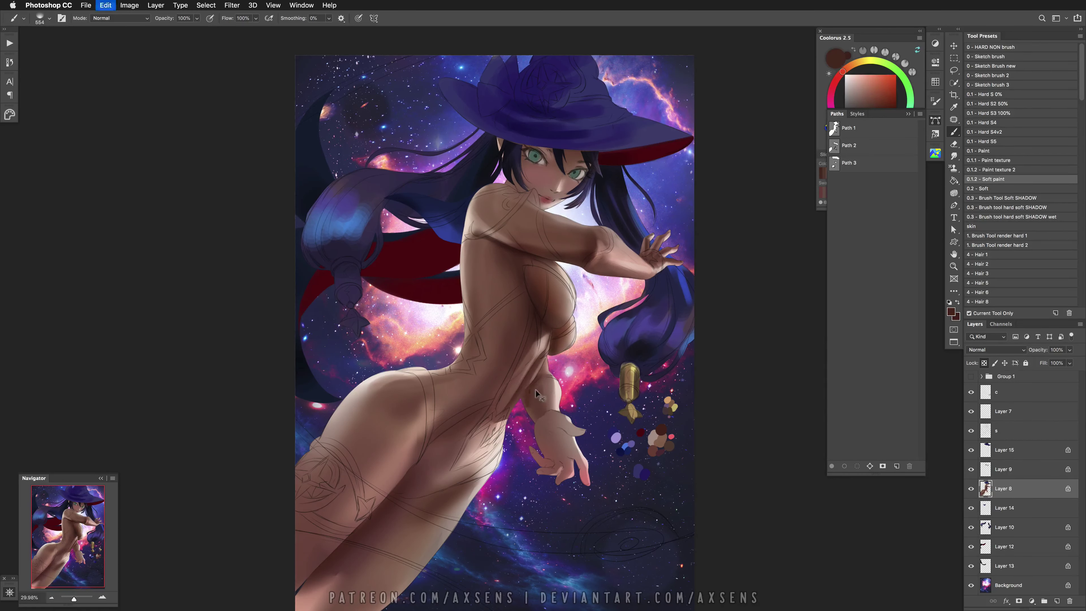
pyautogui.press('[')
# Blend sampled browns along the lowered forearm with the 0.3 - Brush tool hard soft SHADOW preset at about 250 px
pyautogui.click(1034, 207)
pyautogui.keyDown('alt'); pyautogui.click(550, 386); pyautogui.keyUp('alt')
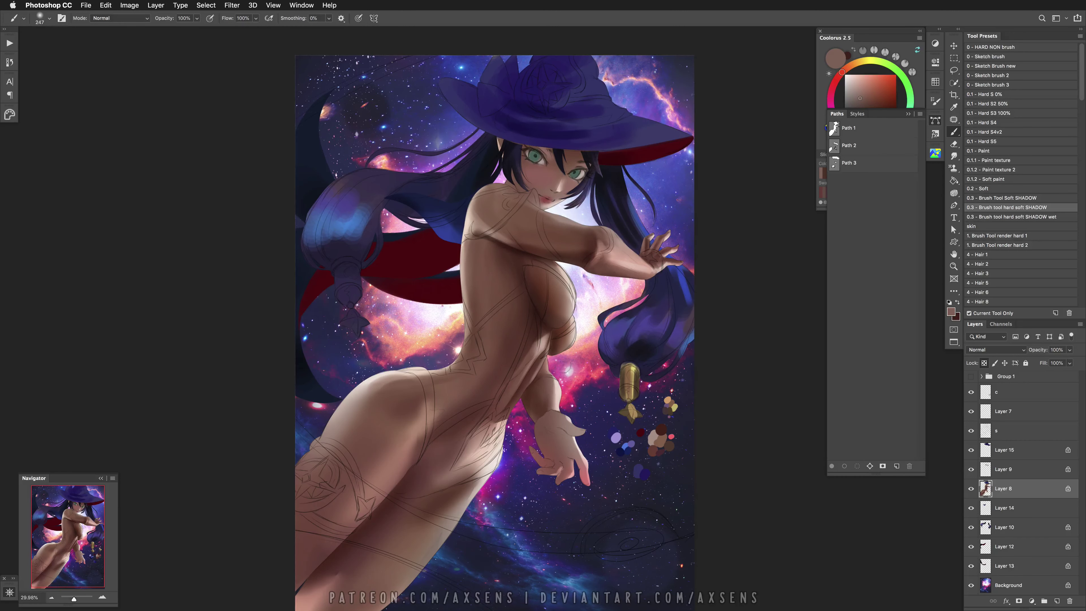
pyautogui.keyDown('alt'); pyautogui.click(556, 394); pyautogui.keyUp('alt')
pyautogui.keyDown('alt'); pyautogui.click(556, 393); pyautogui.keyUp('alt')
pyautogui.keyDown('alt'); pyautogui.click(543, 388); pyautogui.keyUp('alt')
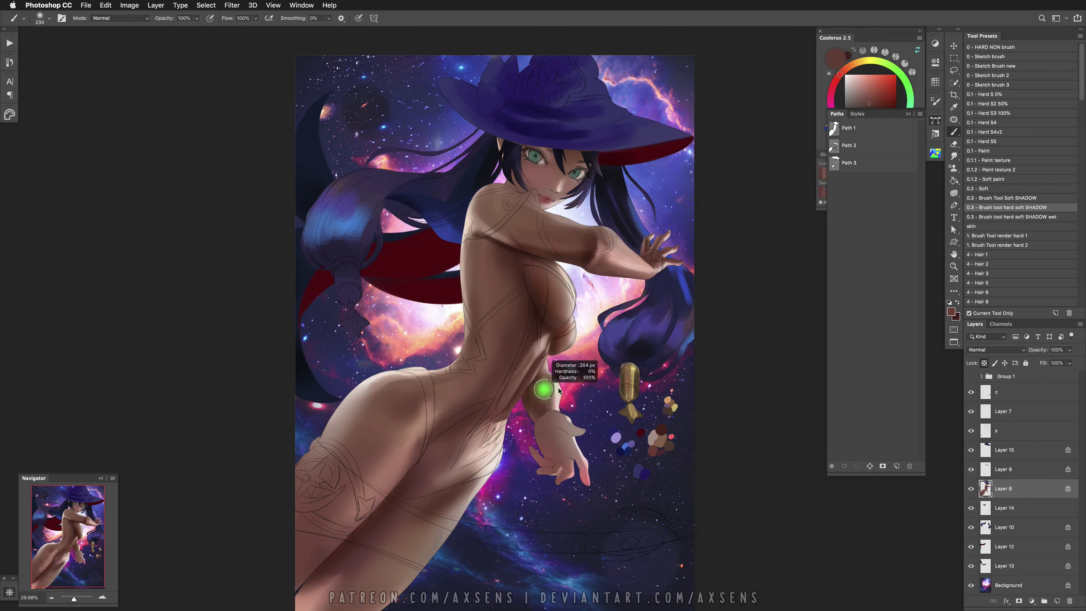
pyautogui.keyDown('alt'); pyautogui.click(536, 416); pyautogui.keyUp('alt')
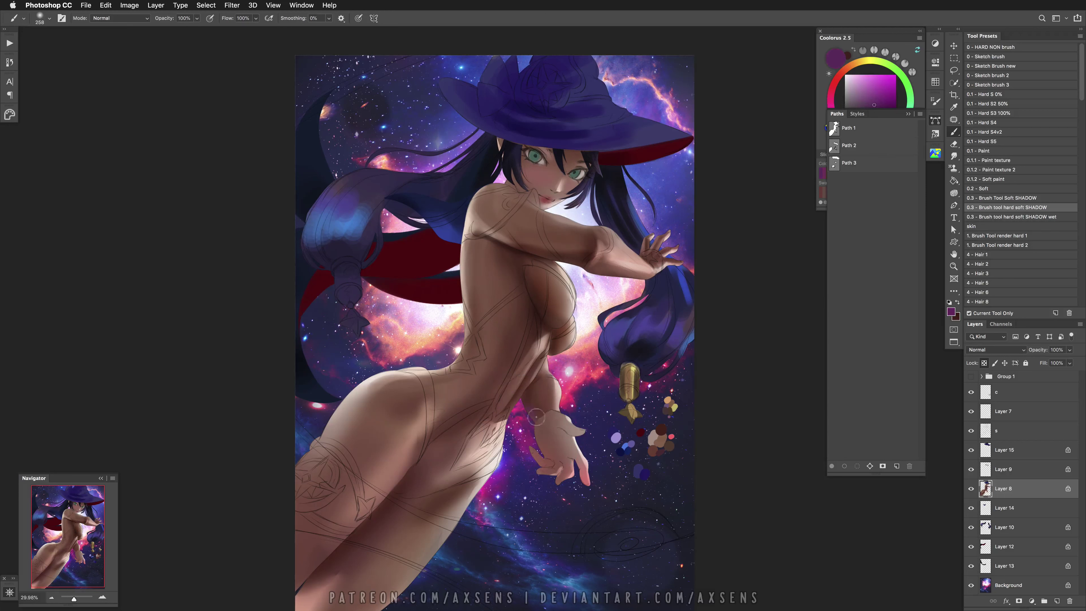
pyautogui.keyDown('alt'); pyautogui.click(540, 409); pyautogui.keyUp('alt')
pyautogui.keyDown('alt'); pyautogui.click(665, 447); pyautogui.keyUp('alt')
pyautogui.keyDown('alt'); pyautogui.click(548, 388); pyautogui.keyUp('alt')
pyautogui.keyDown('alt'); pyautogui.click(554, 296); pyautogui.keyUp('alt')
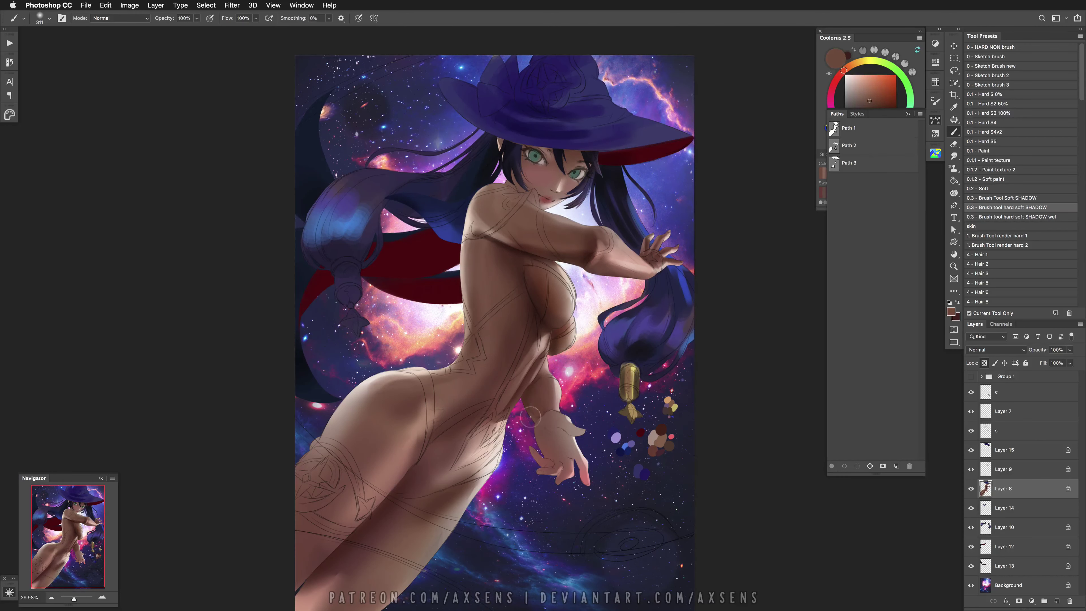
# Try dark brown at the wrist with the 0.1.2 - Soft paint preset, undo the strokes, and load and clear the Path 3 selection
pyautogui.press('F5')
pyautogui.keyDown('alt'); pyautogui.click(553, 414); pyautogui.keyUp('alt')
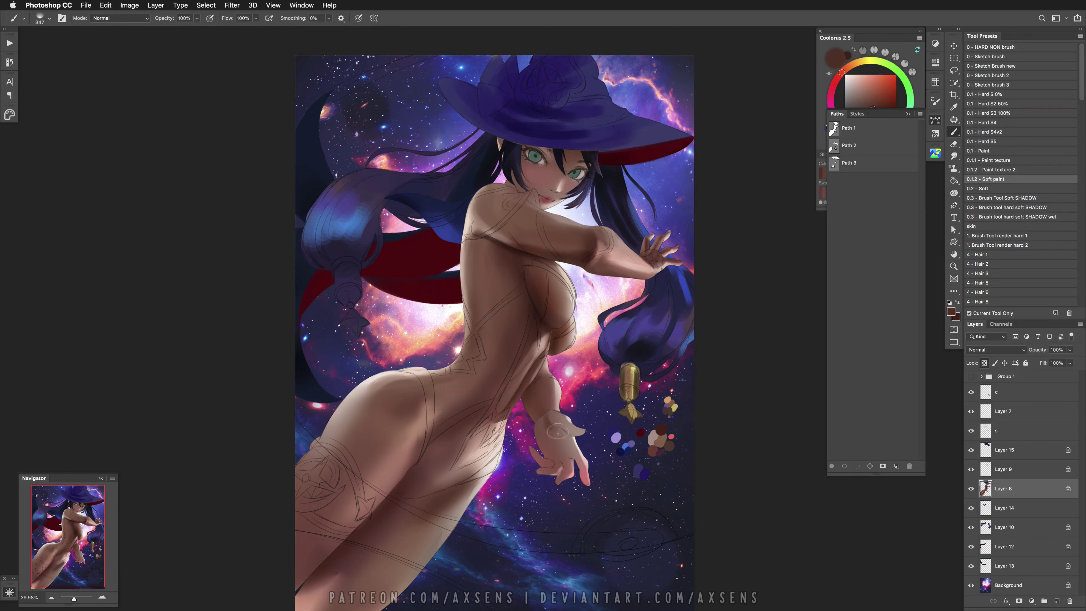
pyautogui.press('super+z')
pyautogui.press('super+z')
pyautogui.click(833, 151)
pyautogui.keyDown('super'); pyautogui.click(833, 168); pyautogui.keyUp('super')
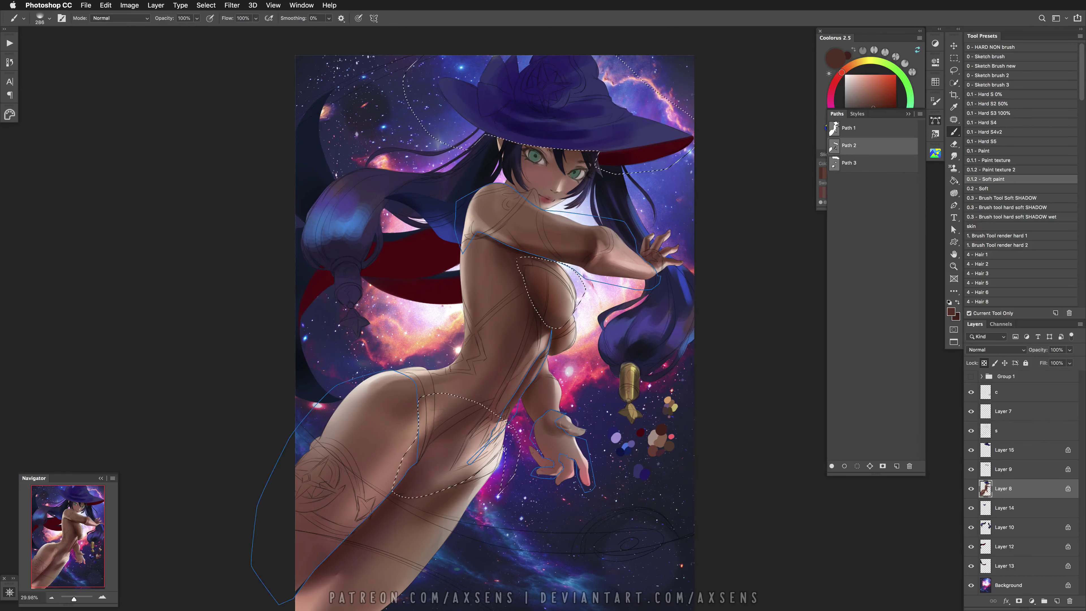
pyautogui.press('super+d')
# Shade the palm of the lowered hand with sampled browns, reducing the brush from about 392 px, and undo the last stroke
pyautogui.moveTo(554, 442)
pyautogui.mouseDown()
pyautogui.moveTo(545, 460)
pyautogui.moveTo(564, 442)
pyautogui.mouseUp()
pyautogui.keyDown('alt'); pyautogui.click(563, 442); pyautogui.keyUp('alt')
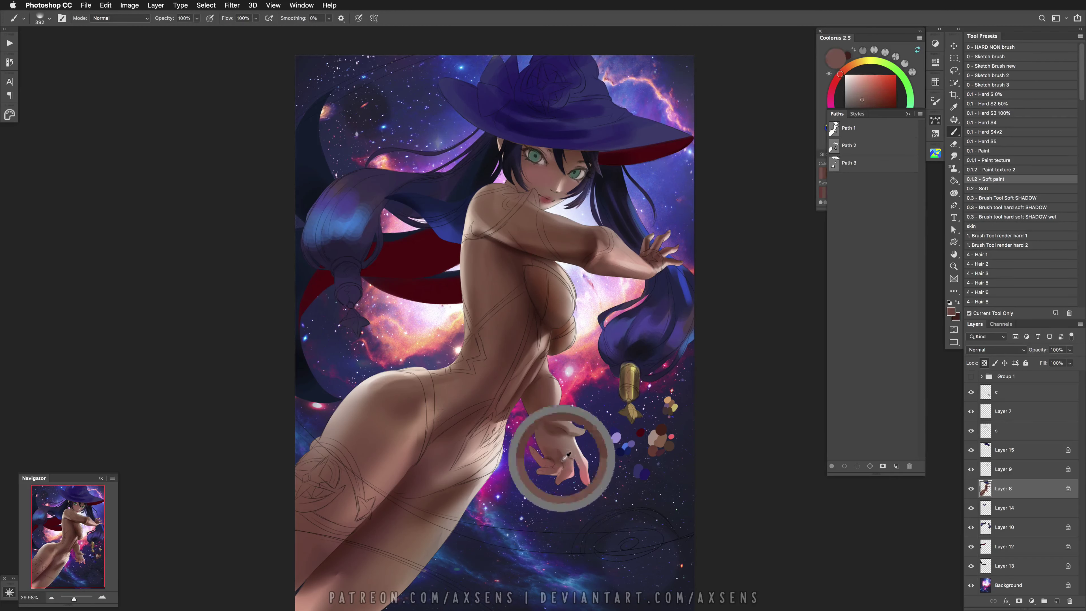
pyautogui.keyDown('alt'); pyautogui.click(563, 462); pyautogui.keyUp('alt')
pyautogui.moveTo(564, 447); pyautogui.dragTo(563, 453)
pyautogui.keyDown('alt'); pyautogui.click(573, 459); pyautogui.keyUp('alt')
pyautogui.press('super+z')
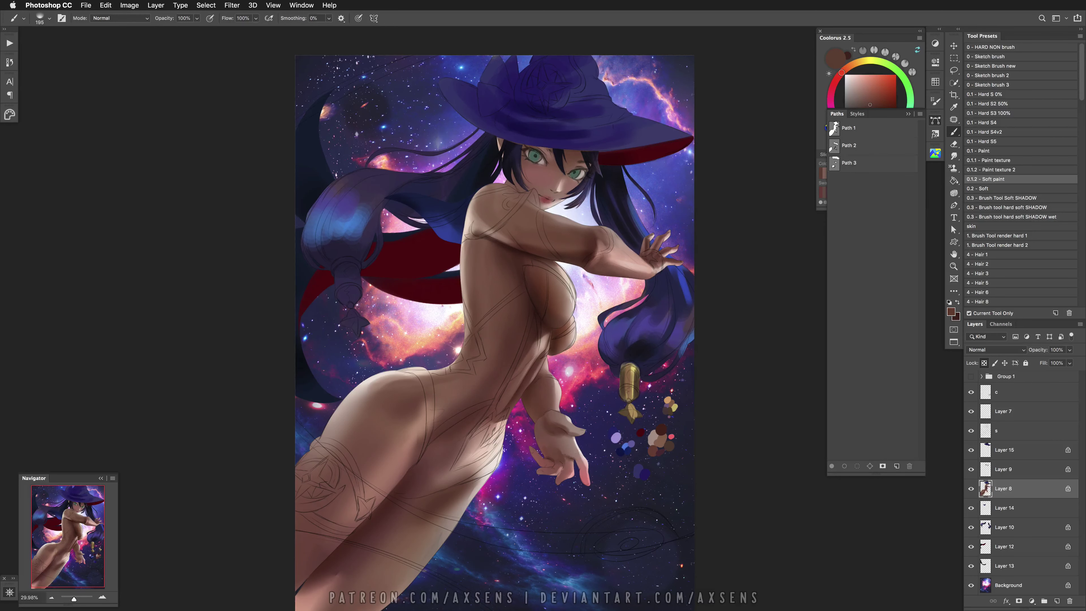
# Darken the lowered hand and fingers with red-brown tones in Multiply mode, undoing one stroke
pyautogui.keyDown('shift'); pyautogui.rightClick(602, 445); pyautogui.keyUp('shift')
pyautogui.click(615, 482)
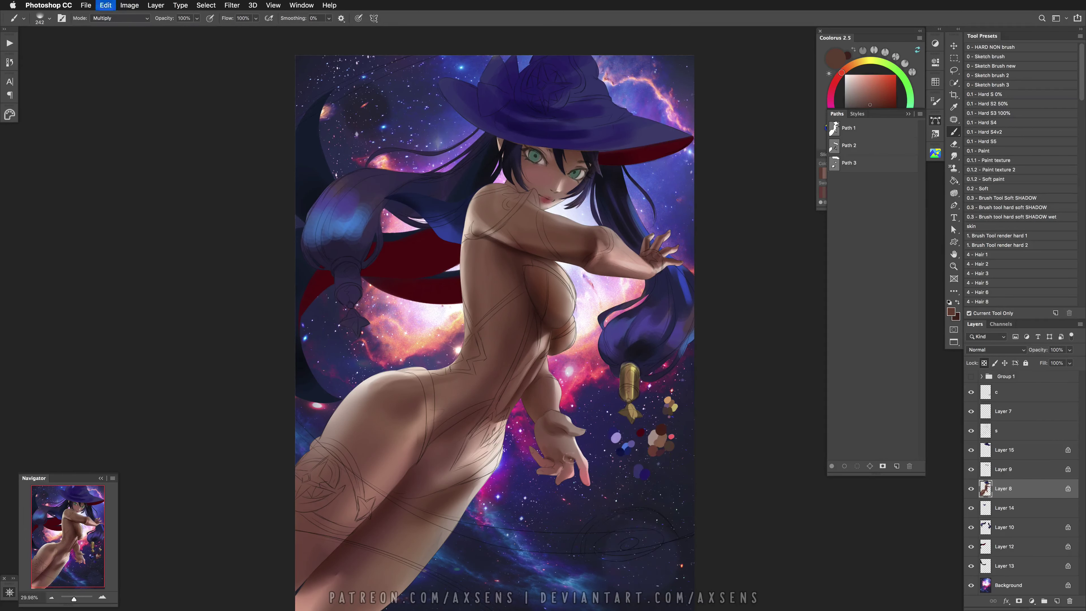
pyautogui.keyDown('alt'); pyautogui.click(636, 353); pyautogui.keyUp('alt')
pyautogui.press('super+z')
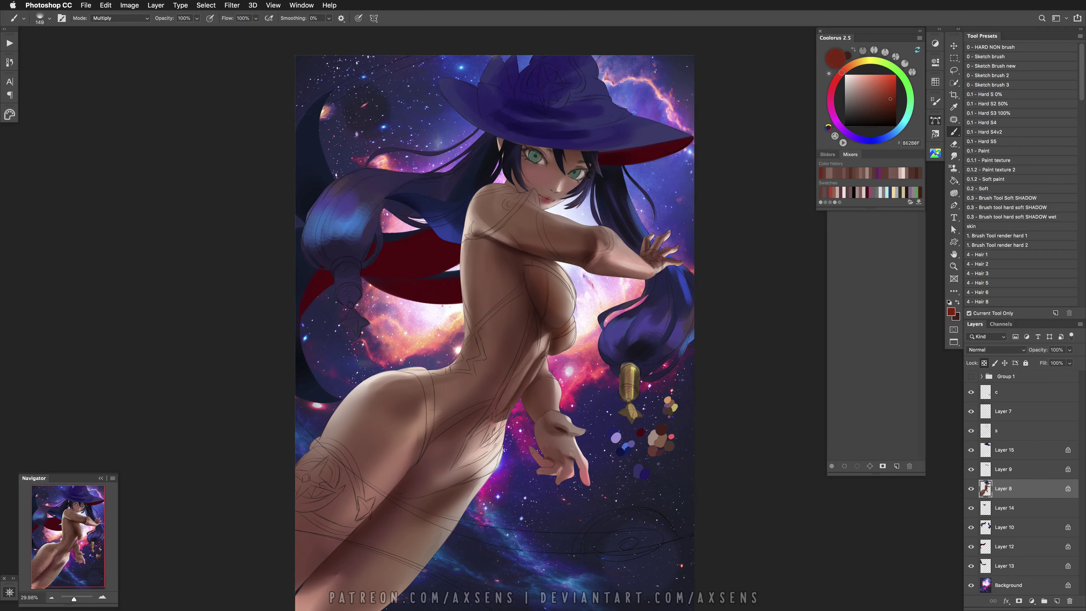
pyautogui.moveTo(551, 461); pyautogui.dragTo(558, 459)
# Set the brush back to Normal mode, try dark brown between the fingers, and undo the strokes
pyautogui.keyDown('shift'); pyautogui.rightClick(564, 445); pyautogui.keyUp('shift')
pyautogui.click(574, 453)
pyautogui.keyDown('alt'); pyautogui.click(559, 463); pyautogui.keyUp('alt')
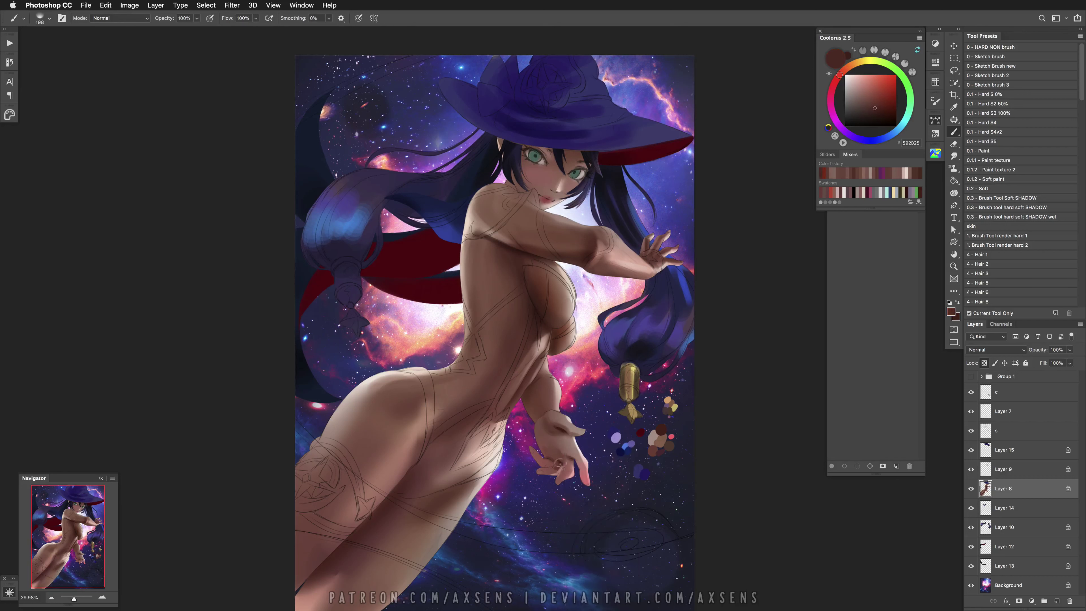
pyautogui.press('super+z')
pyautogui.press('super+z')
# Deepen the shadow at the base of the thumb with sampled dark brown and a brush of about 165 px
pyautogui.keyDown('alt'); pyautogui.click(551, 463); pyautogui.keyUp('alt')
pyautogui.keyDown('alt'); pyautogui.click(552, 461); pyautogui.keyUp('alt')
pyautogui.press('[')
pyautogui.press('[')
pyautogui.press(']')
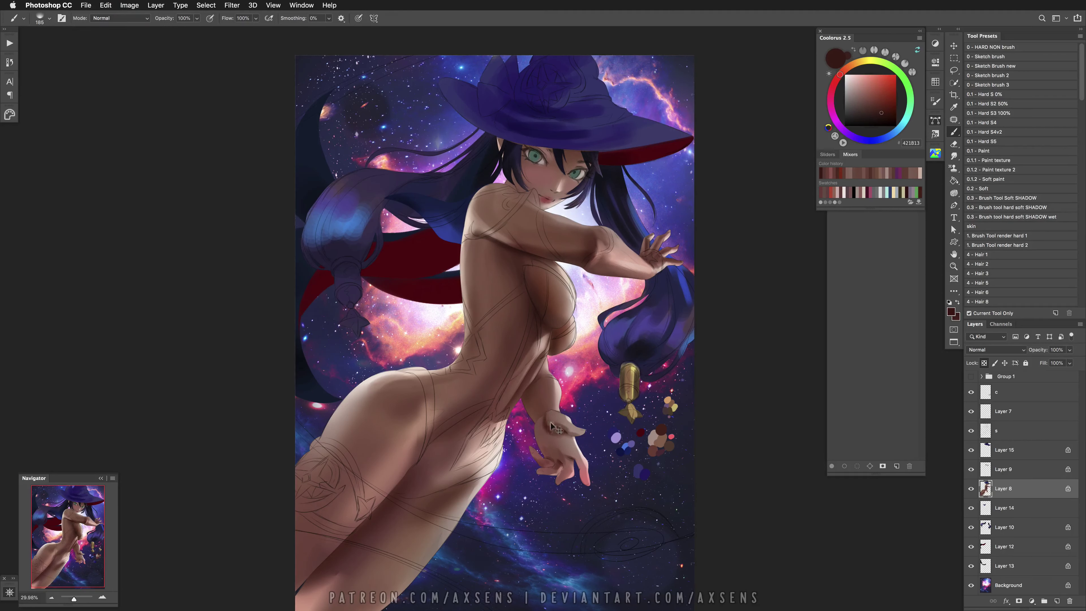
# Blend sampled mid browns over the wrist and heel of the hand with a brush of about 264 px
pyautogui.keyDown('alt'); pyautogui.click(547, 411); pyautogui.keyUp('alt')
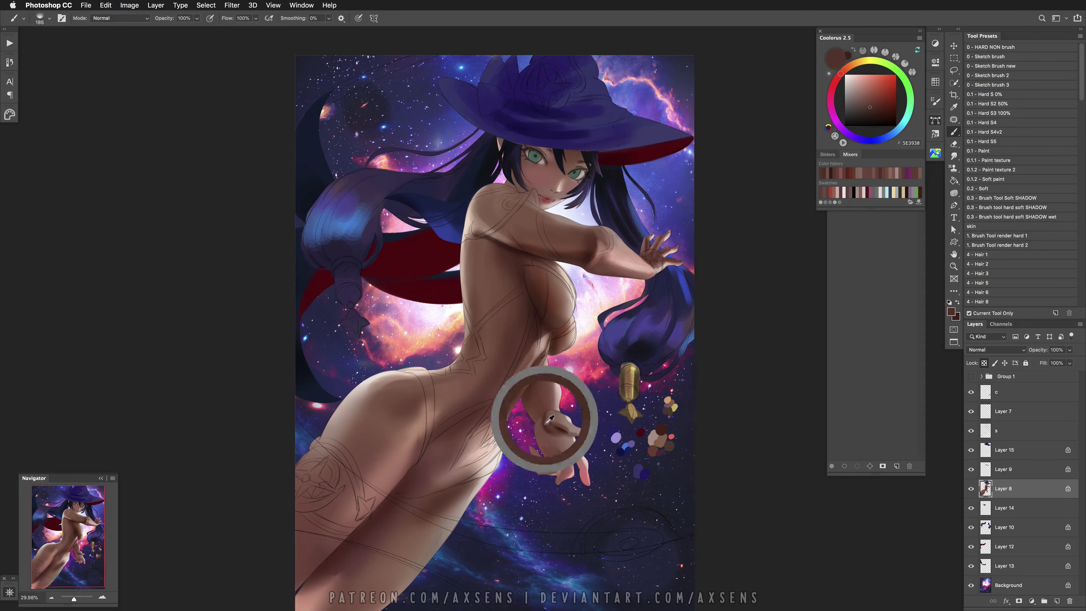
pyautogui.keyDown('alt'); pyautogui.click(547, 405); pyautogui.keyUp('alt')
pyautogui.press(']')
pyautogui.press(']')
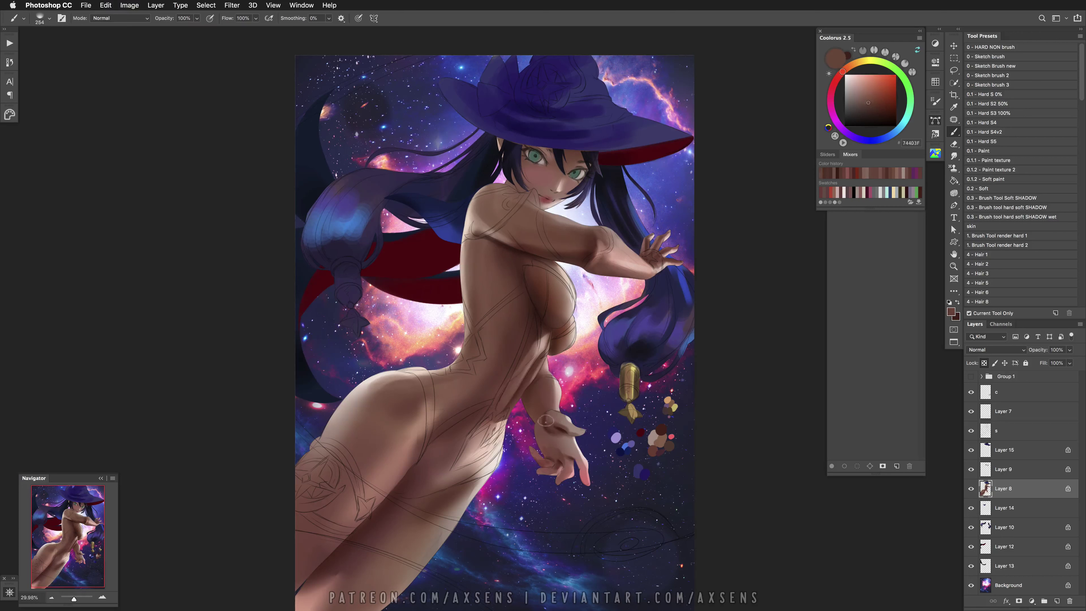
pyautogui.keyDown('alt'); pyautogui.click(545, 417); pyautogui.keyUp('alt')
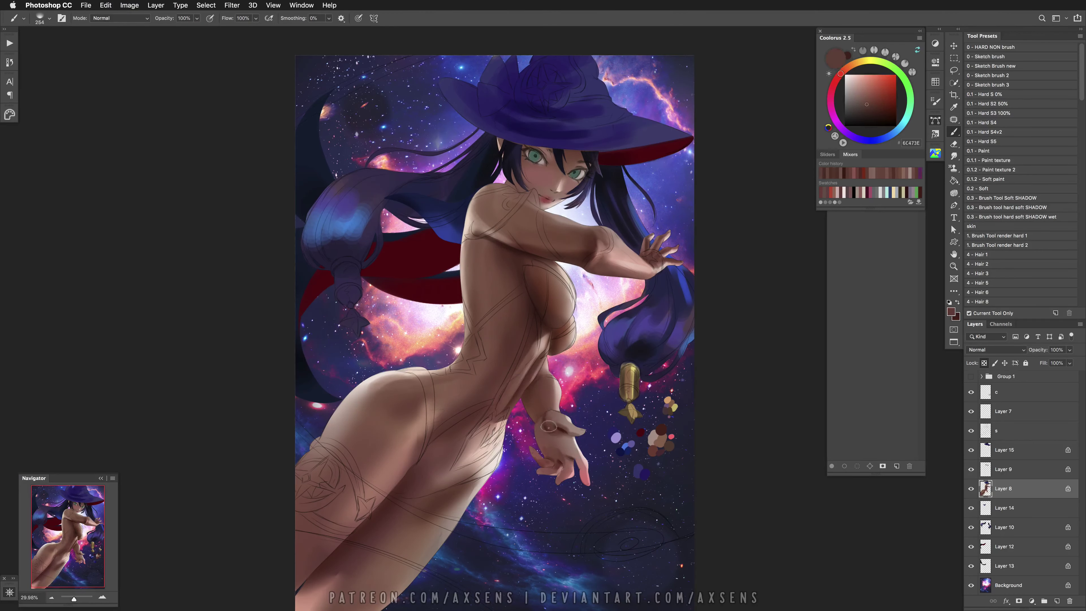
# Try sampled reddish browns across the palm and fingers with a brush of about 241 px, undoing several strokes
pyautogui.moveTo(557, 443)
pyautogui.mouseDown()
pyautogui.moveTo(540, 433)
pyautogui.moveTo(564, 453)
pyautogui.mouseUp()
pyautogui.keyDown('alt'); pyautogui.click(580, 450); pyautogui.keyUp('alt')
pyautogui.press('super+z')
pyautogui.keyDown('alt'); pyautogui.click(569, 447); pyautogui.keyUp('alt')
pyautogui.press('super+z')
pyautogui.moveTo(589, 452)
pyautogui.keyDown('ctrl'); pyautogui.keyDown('alt'); pyautogui.mouseDown()
pyautogui.moveTo(573, 456)
pyautogui.moveTo(594, 490)
pyautogui.mouseUp(); pyautogui.keyUp('alt'); pyautogui.keyUp('ctrl')
pyautogui.keyDown('alt'); pyautogui.click(572, 458); pyautogui.keyUp('alt')
pyautogui.press('super+z')
pyautogui.keyDown('alt'); pyautogui.click(578, 461); pyautogui.keyUp('alt')
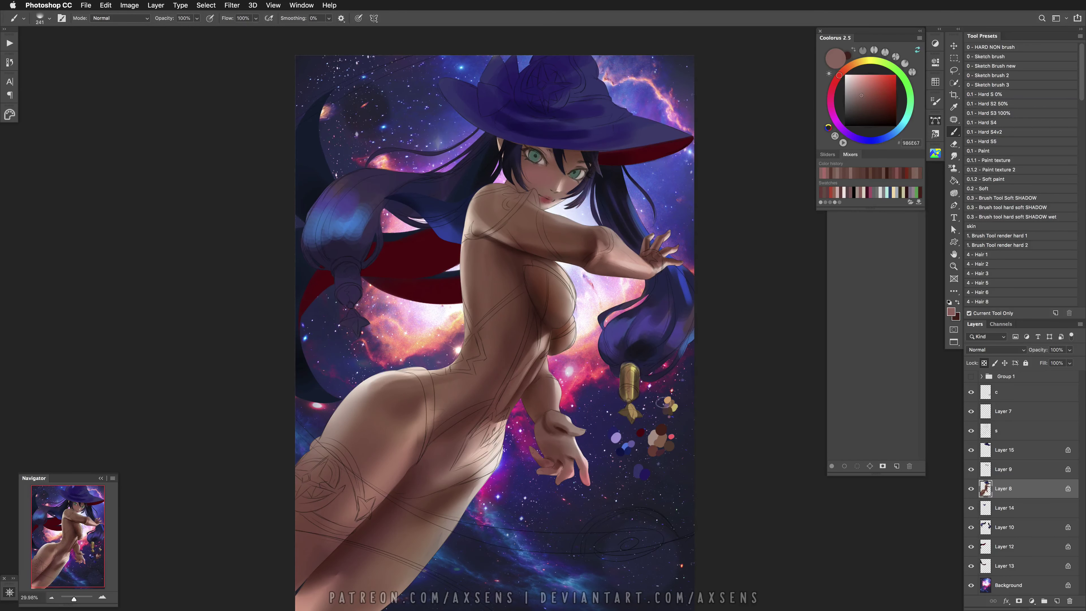
# Try pale pink Linear Dodge (Add) highlights on the lower hand with a brush of about 291 px, and undo the strokes
pyautogui.click(872, 89)
pyautogui.press('super+z')
pyautogui.moveTo(589, 477)
pyautogui.keyDown('ctrl'); pyautogui.keyDown('alt'); pyautogui.mouseDown()
pyautogui.moveTo(598, 477)
pyautogui.moveTo(593, 463)
pyautogui.mouseUp(); pyautogui.keyUp('alt'); pyautogui.keyUp('ctrl')
pyautogui.keyDown('shift'); pyautogui.rightClick(621, 425); pyautogui.keyUp('shift')
pyautogui.click(633, 551)
pyautogui.keyDown('alt'); pyautogui.click(593, 462); pyautogui.keyUp('alt')
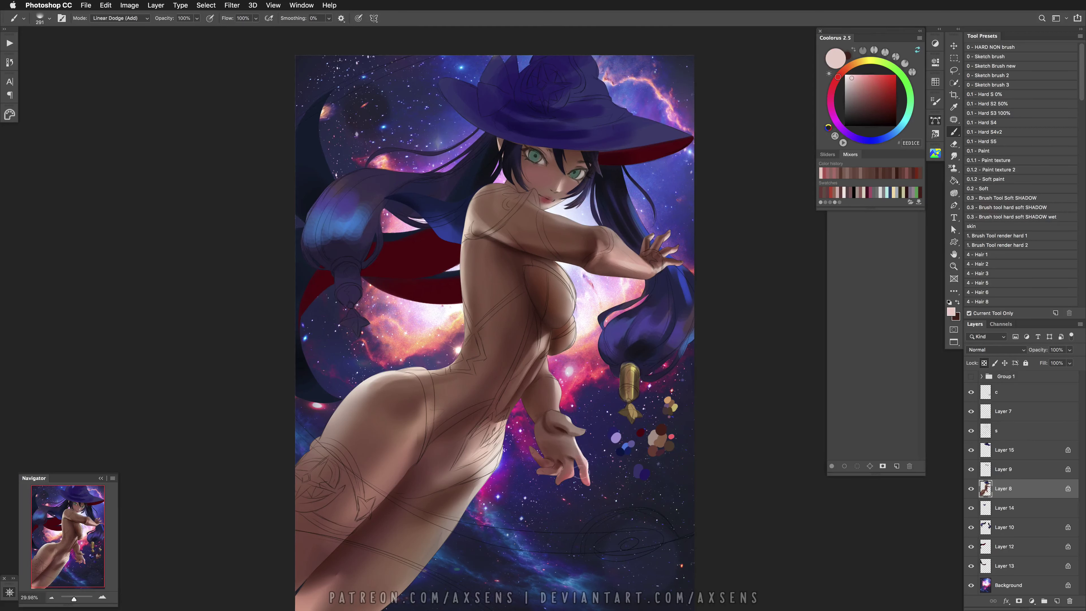
pyautogui.press('super+z')
pyautogui.press('super+z')
pyautogui.press('super+z')
pyautogui.keyDown('ctrl'); pyautogui.keyDown('alt'); pyautogui.moveTo(551, 477); pyautogui.dragTo(546, 476); pyautogui.keyUp('alt'); pyautogui.keyUp('ctrl')
pyautogui.press('super+z')
# Set the brush back to Normal mode and blend sampled mid browns over the lower forearm and wrist at about 227 px
pyautogui.keyDown('shift'); pyautogui.rightClick(584, 405); pyautogui.keyUp('shift')
pyautogui.click(599, 408)
pyautogui.keyDown('alt'); pyautogui.click(561, 406); pyautogui.keyUp('alt')
pyautogui.keyDown('alt'); pyautogui.click(561, 406); pyautogui.keyUp('alt')
pyautogui.keyDown('alt'); pyautogui.click(562, 409); pyautogui.keyUp('alt')
pyautogui.keyDown('ctrl'); pyautogui.keyDown('alt'); pyautogui.moveTo(564, 408); pyautogui.dragTo(564, 423); pyautogui.keyUp('alt'); pyautogui.keyUp('ctrl')
pyautogui.press('super+z')
pyautogui.keyDown('alt'); pyautogui.click(565, 423); pyautogui.keyUp('alt')
pyautogui.keyDown('alt'); pyautogui.click(558, 423); pyautogui.keyUp('alt')
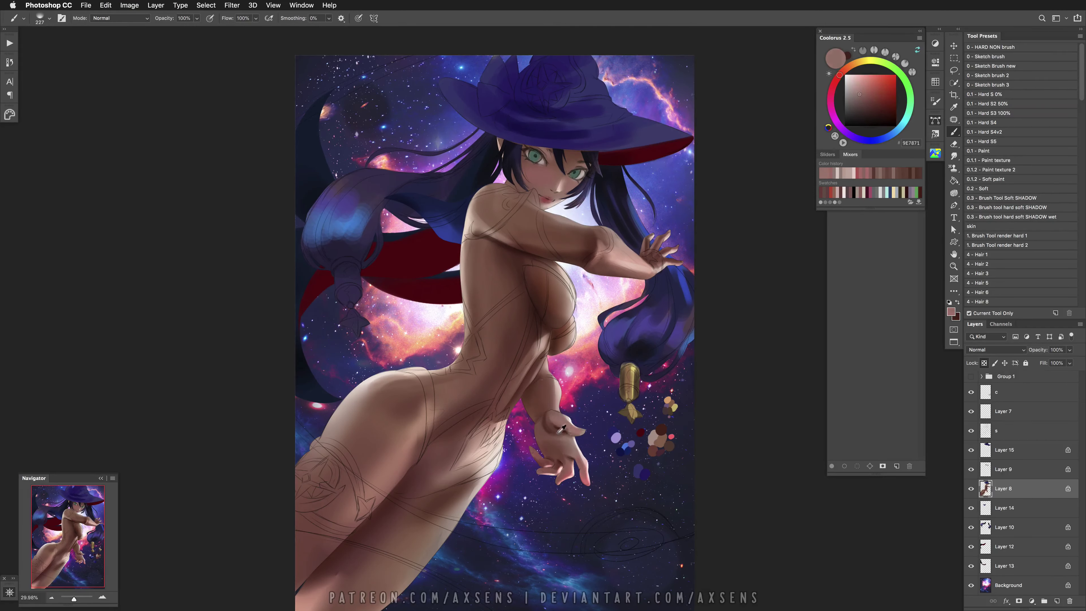
# Shade the lower hand's palm with sampled dark browns, using the 0.3 - Brush tool hard soft SHADOW preset
pyautogui.keyDown('alt'); pyautogui.click(567, 442); pyautogui.keyUp('alt')
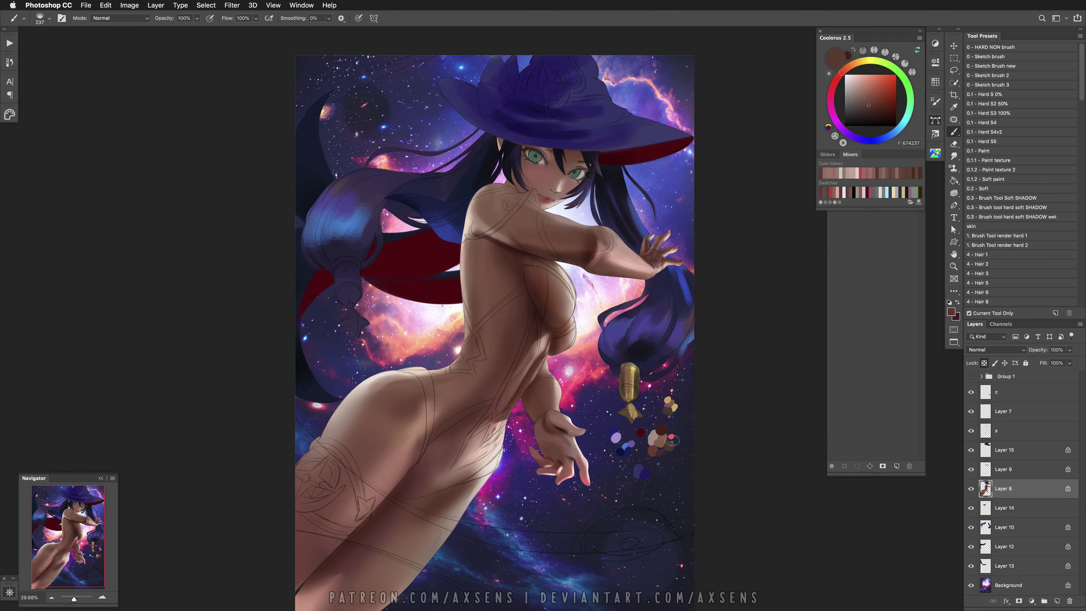
pyautogui.keyDown('alt'); pyautogui.click(672, 439); pyautogui.keyUp('alt')
pyautogui.keyDown('alt'); pyautogui.click(653, 450); pyautogui.keyUp('alt')
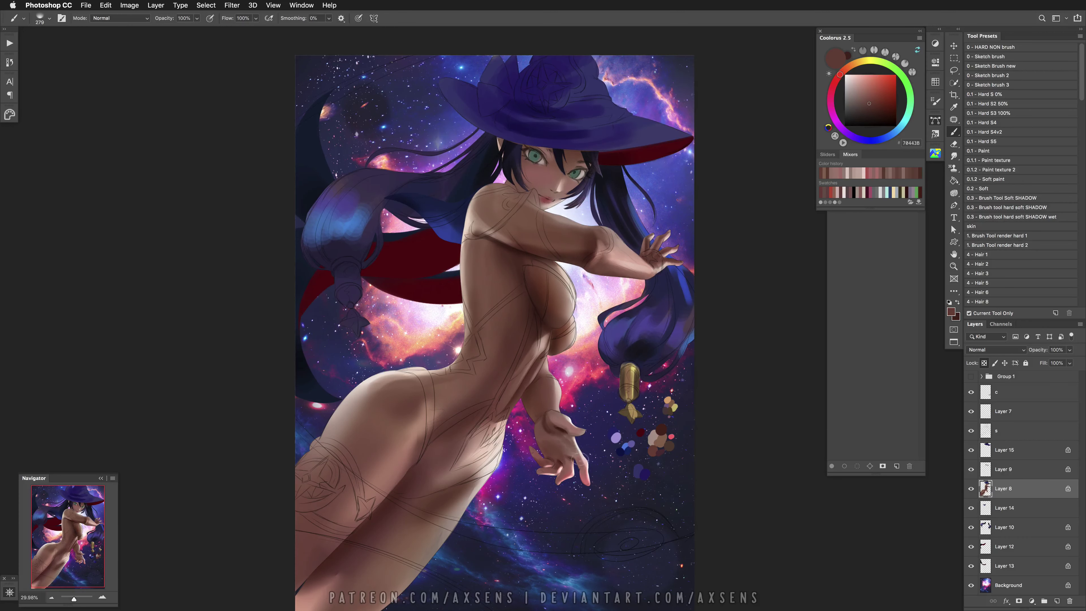
pyautogui.click(1027, 207)
pyautogui.keyDown('alt'); pyautogui.click(572, 450); pyautogui.keyUp('alt')
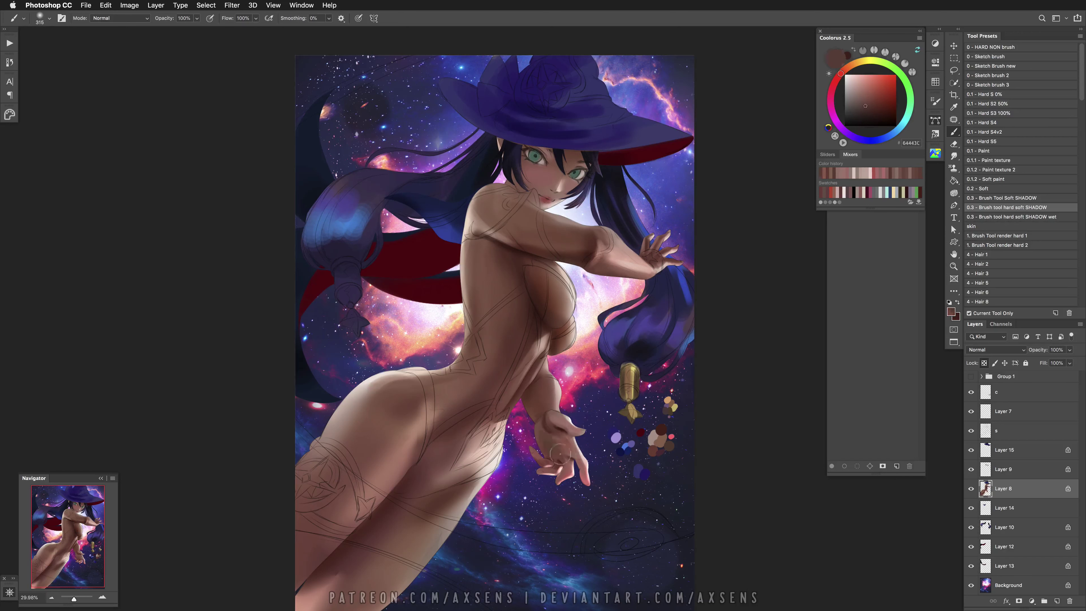
pyautogui.keyDown('alt'); pyautogui.click(544, 430); pyautogui.keyUp('alt')
pyautogui.moveTo(552, 455); pyautogui.dragTo(548, 454)
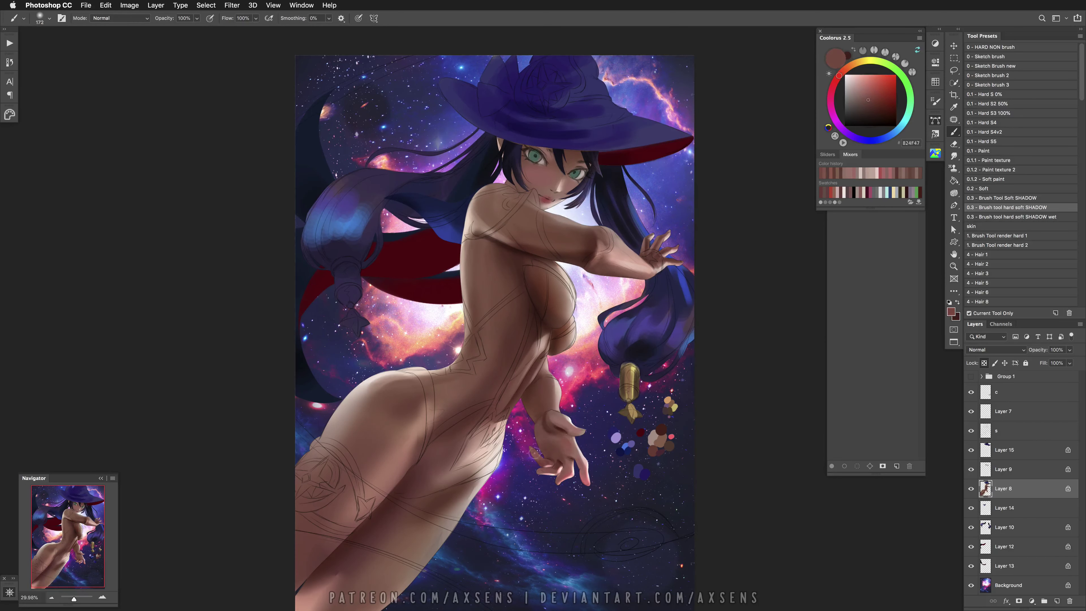
# Define the lower hand's fingers with sampled pink and dark brown tones, using a brush of about 64 px
pyautogui.keyDown('alt'); pyautogui.click(549, 466); pyautogui.keyUp('alt')
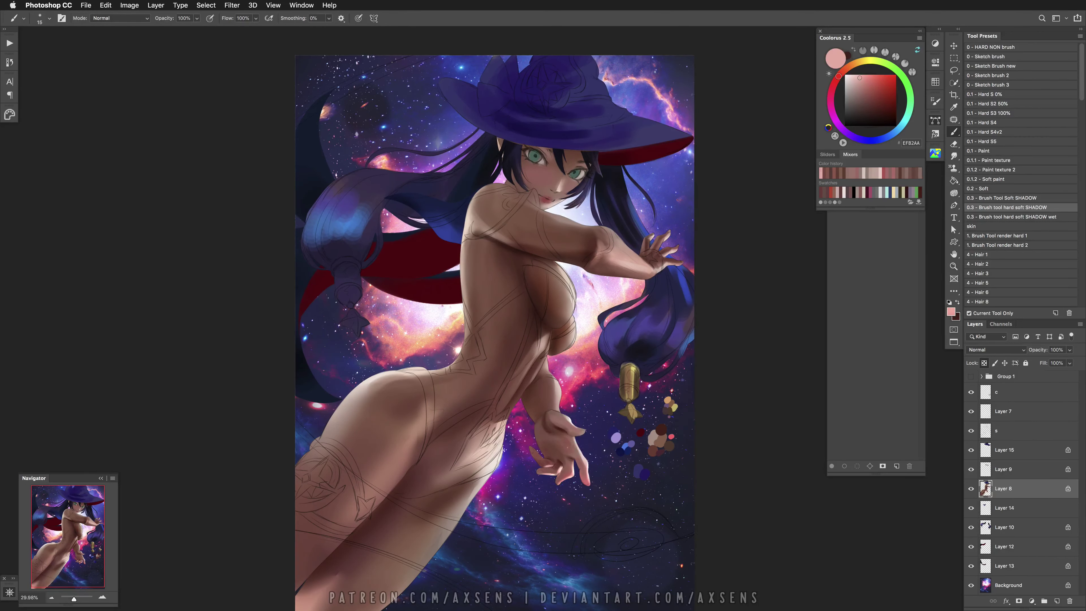
pyautogui.keyDown('alt'); pyautogui.click(559, 469); pyautogui.keyUp('alt')
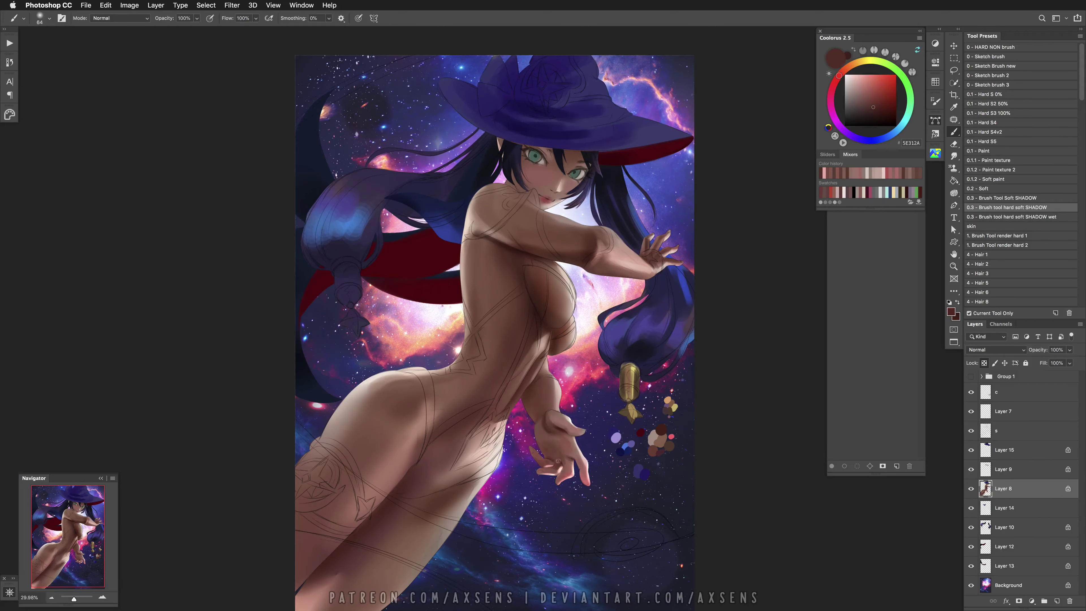
pyautogui.moveTo(566, 457); pyautogui.dragTo(570, 458)
pyautogui.keyDown('alt'); pyautogui.click(569, 471); pyautogui.keyUp('alt')
pyautogui.keyDown('alt'); pyautogui.click(560, 475); pyautogui.keyUp('alt')
pyautogui.moveTo(576, 475)
pyautogui.mouseDown()
pyautogui.moveTo(596, 468)
pyautogui.moveTo(537, 570)
pyautogui.moveTo(562, 526)
pyautogui.moveTo(556, 558)
pyautogui.moveTo(573, 492)
pyautogui.mouseUp()
pyautogui.moveTo(526, 451); pyautogui.dragTo(545, 451)
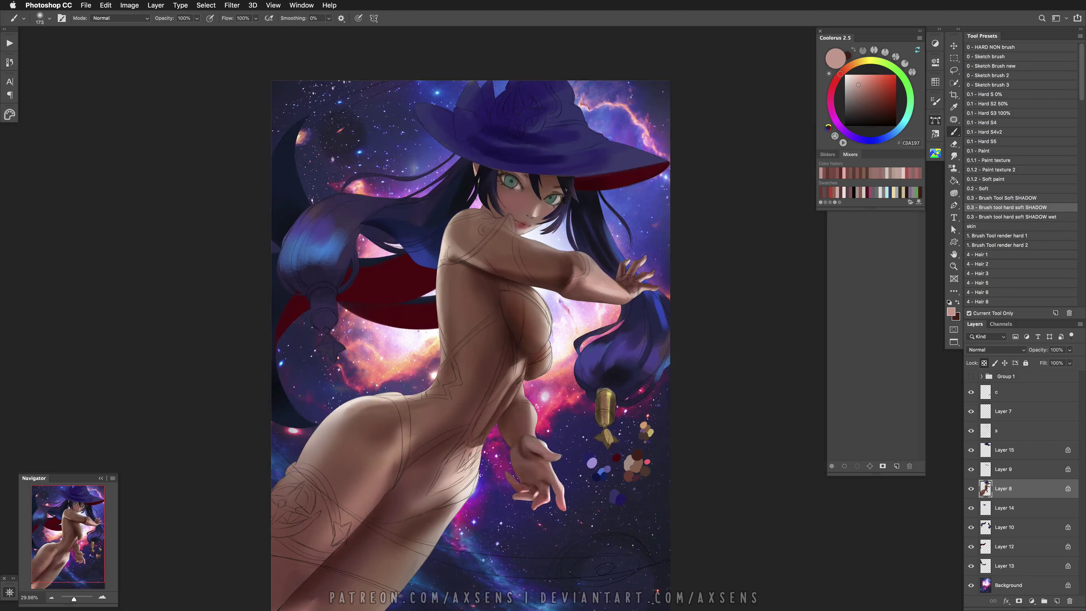
# Blend sampled browns over the wrist and thumb base with a brush of about 173 px, undoing the last strokes
pyautogui.keyDown('alt'); pyautogui.click(530, 448); pyautogui.keyUp('alt')
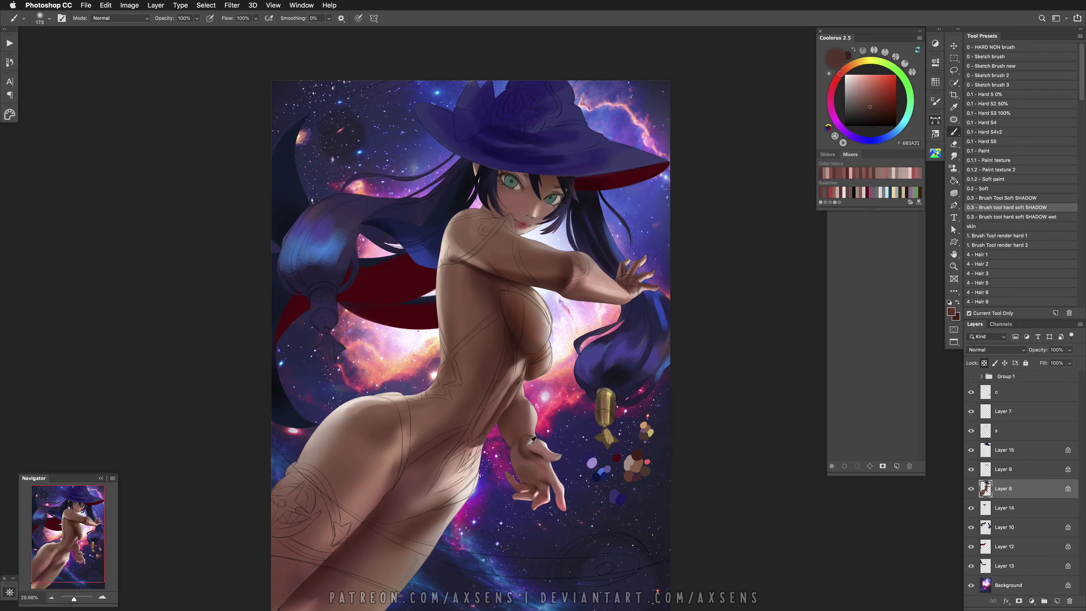
pyautogui.keyDown('alt'); pyautogui.click(527, 469); pyautogui.keyUp('alt')
pyautogui.keyDown('alt'); pyautogui.click(524, 444); pyautogui.keyUp('alt')
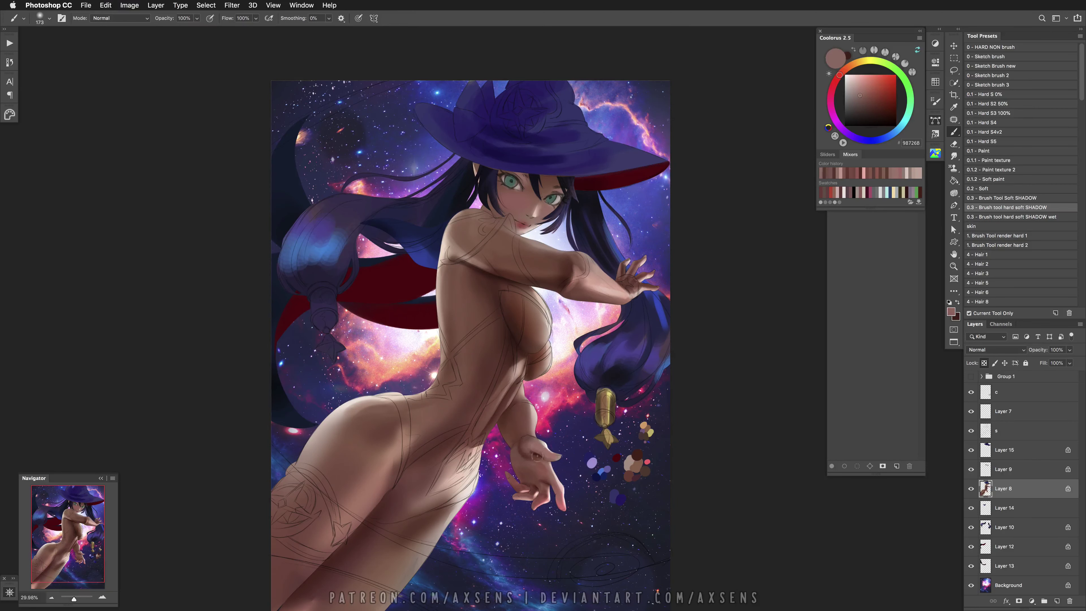
pyautogui.keyDown('alt'); pyautogui.click(524, 444); pyautogui.keyUp('alt')
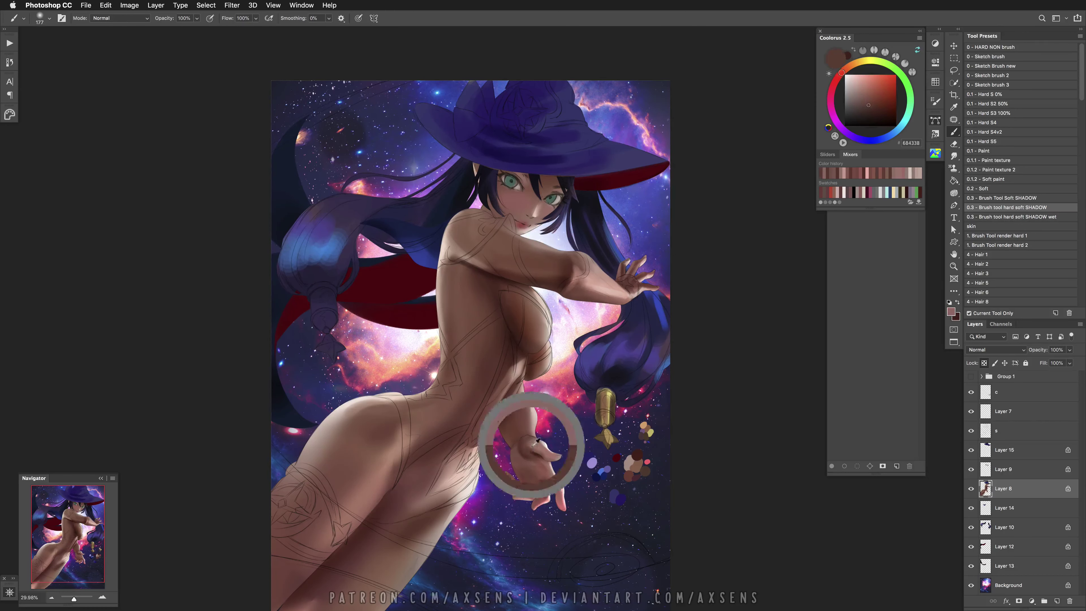
pyautogui.keyDown('alt'); pyautogui.click(531, 448); pyautogui.keyUp('alt')
pyautogui.keyDown('alt'); pyautogui.click(532, 445); pyautogui.keyUp('alt')
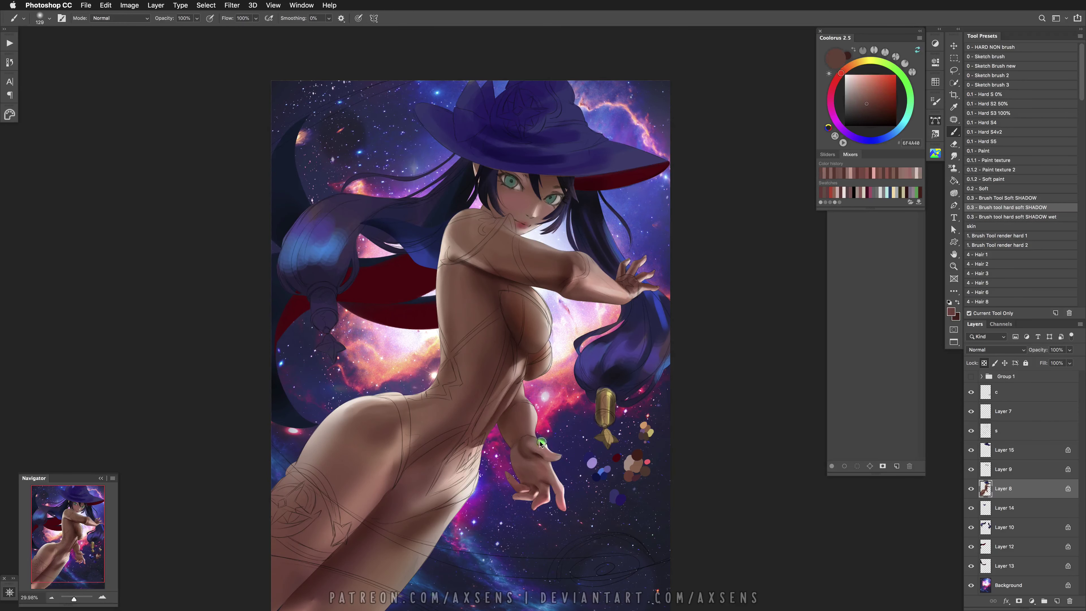
pyautogui.press('super+z')
pyautogui.press('super+z')
# Refine the thumb base and outer edge of the lower hand with sampled mid and dark browns at about 118 px
pyautogui.keyDown('alt'); pyautogui.click(534, 440); pyautogui.keyUp('alt')
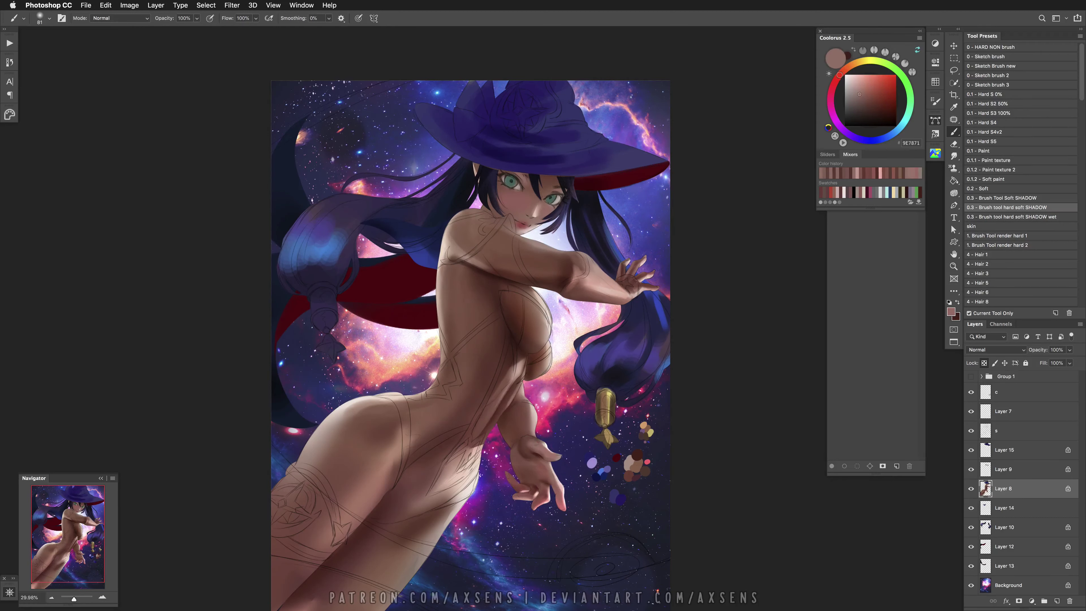
pyautogui.keyDown('alt'); pyautogui.click(533, 449); pyautogui.keyUp('alt')
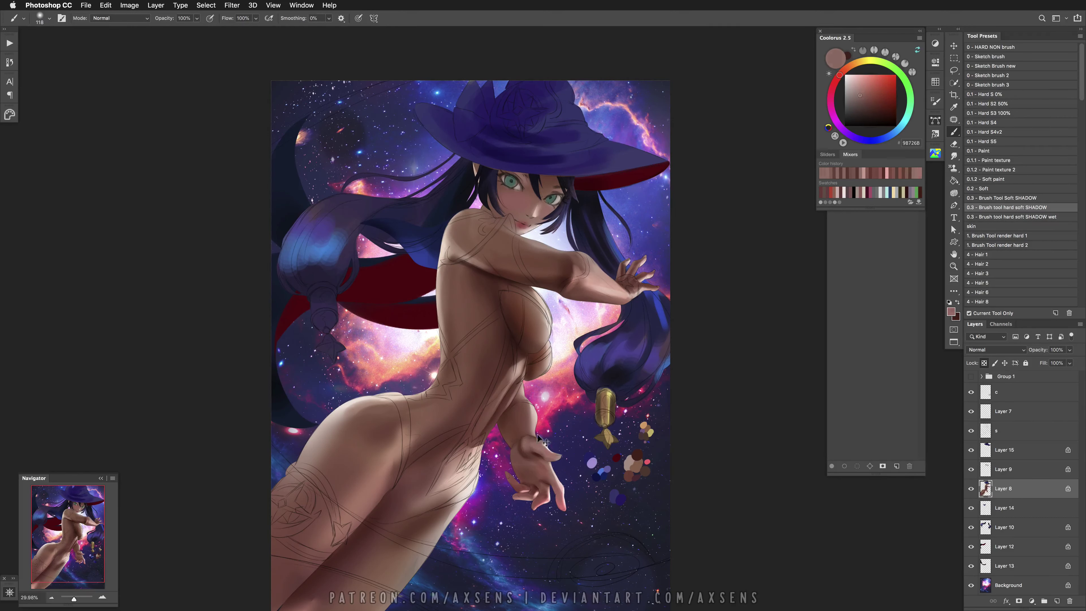
pyautogui.keyDown('alt'); pyautogui.click(530, 449); pyautogui.keyUp('alt')
pyautogui.moveTo(515, 458); pyautogui.dragTo(512, 458)
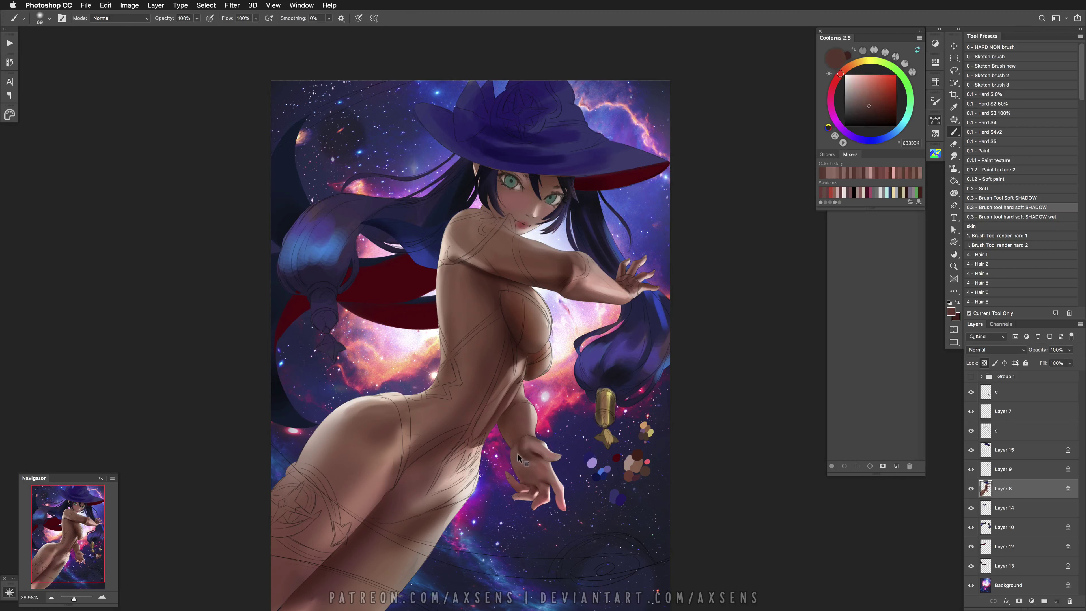
pyautogui.keyDown('alt'); pyautogui.click(513, 456); pyautogui.keyUp('alt')
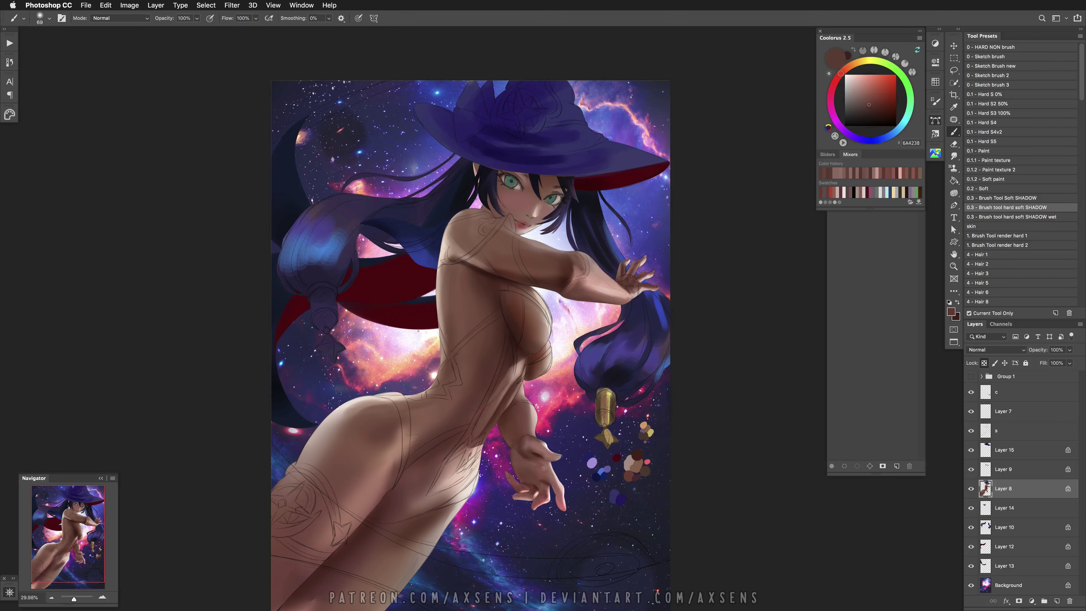
# Blend sampled browns on the palm with a brush of about 186 px, flipping the canvas horizontally and back to check it
pyautogui.keyDown('alt'); pyautogui.click(534, 467); pyautogui.keyUp('alt')
pyautogui.keyDown('alt'); pyautogui.click(544, 468); pyautogui.keyUp('alt')
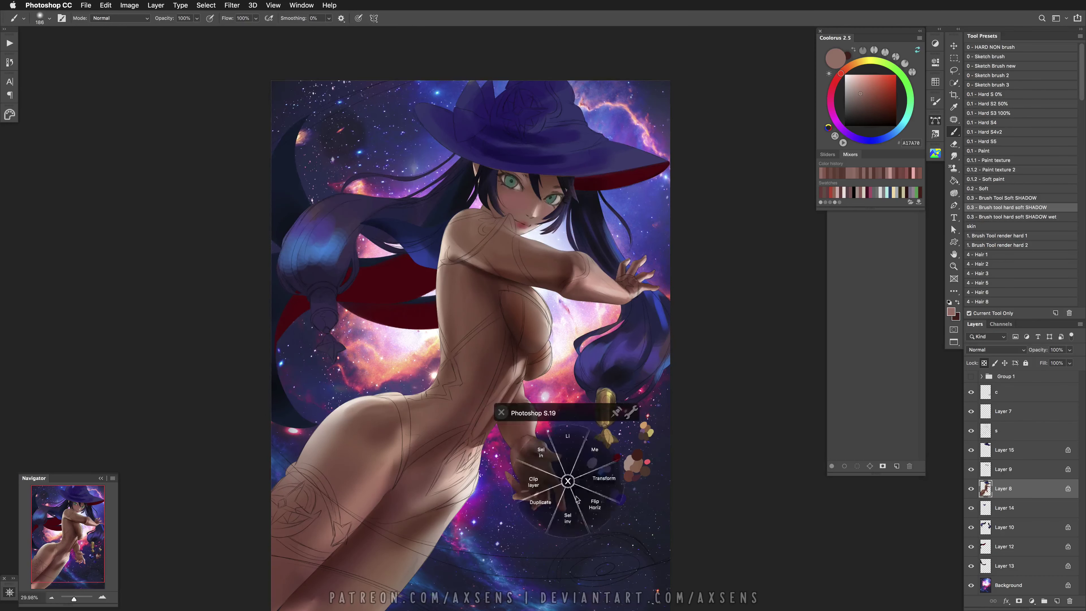
pyautogui.press('h')
pyautogui.keyDown('alt'); pyautogui.click(417, 471); pyautogui.keyUp('alt')
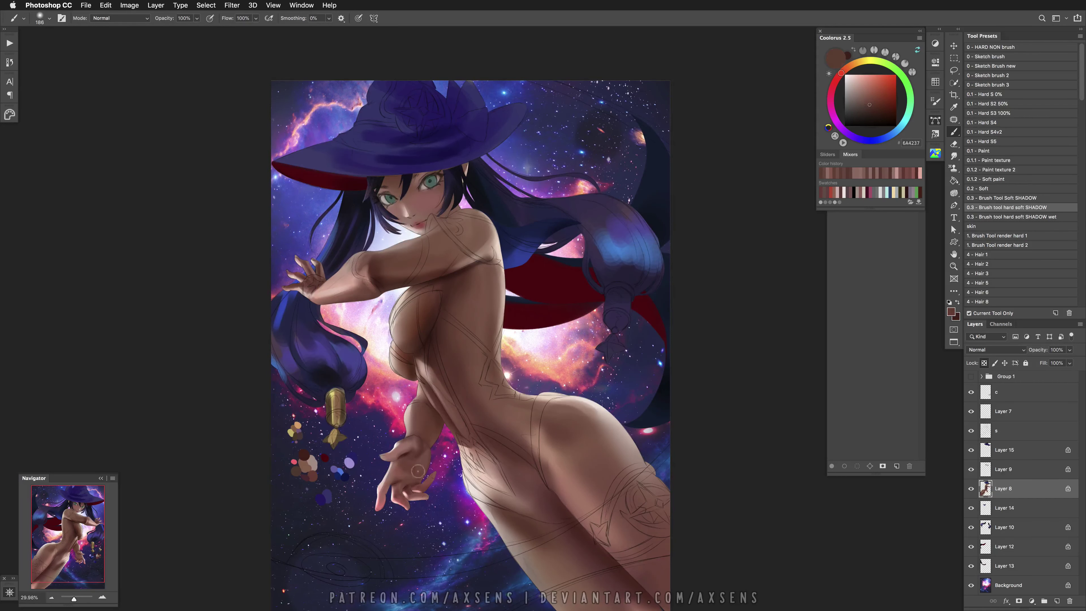
pyautogui.click(485, 488)
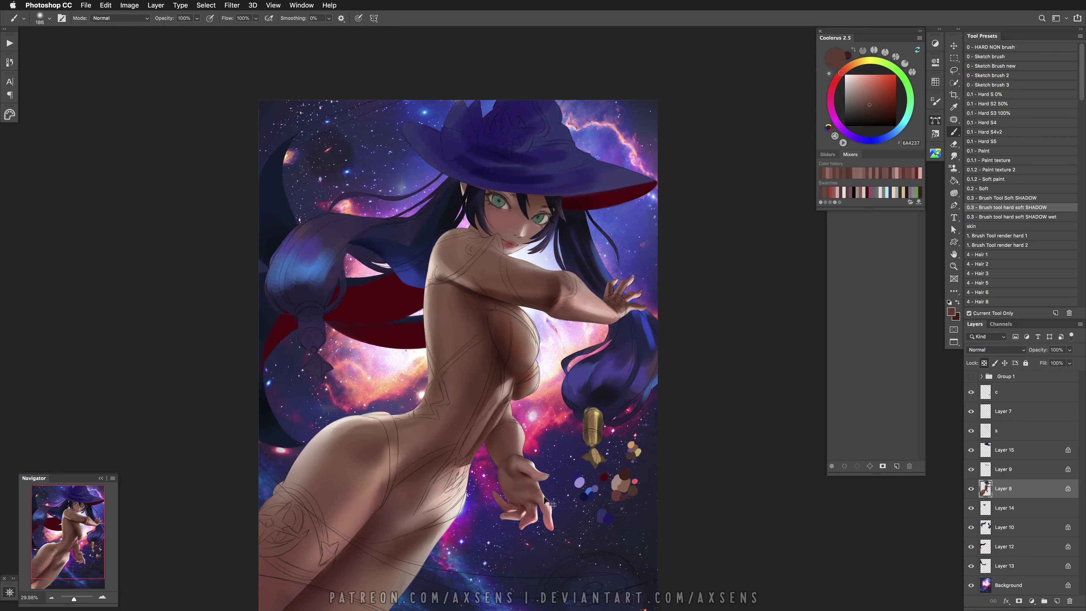
# Smooth the transition between the palm and fingers of the lower hand with sampled reddish browns
pyautogui.keyDown('alt'); pyautogui.click(536, 496); pyautogui.keyUp('alt')
pyautogui.keyDown('alt'); pyautogui.click(532, 496); pyautogui.keyUp('alt')
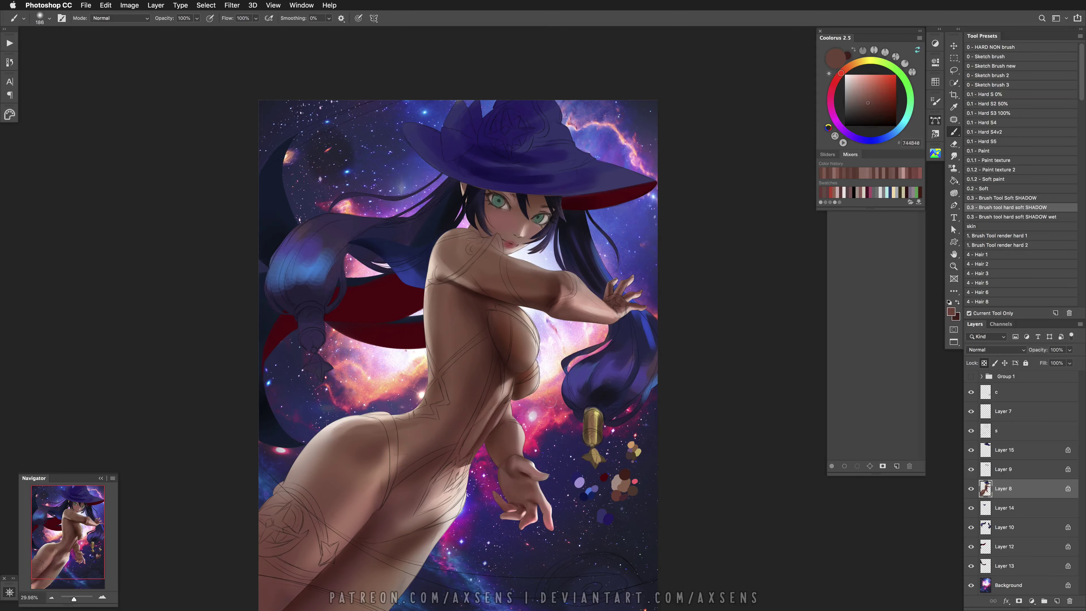
pyautogui.scroll(1, 532, 497)
pyautogui.moveTo(532, 498)
pyautogui.mouseDown()
pyautogui.moveTo(521, 497)
pyautogui.moveTo(555, 537)
pyautogui.moveTo(573, 520)
pyautogui.moveTo(569, 481)
pyautogui.moveTo(559, 528)
pyautogui.mouseUp()
pyautogui.keyDown('alt'); pyautogui.click(549, 512); pyautogui.keyUp('alt')
pyautogui.keyDown('alt'); pyautogui.click(558, 509); pyautogui.keyUp('alt')
# Blend sampled browns from the raised arm's elbow along the forearm with a brush of about 404 px
pyautogui.moveTo(535, 569); pyautogui.dragTo(521, 582)
pyautogui.keyDown('alt'); pyautogui.click(534, 361); pyautogui.keyUp('alt')
pyautogui.keyDown('alt'); pyautogui.click(545, 371); pyautogui.keyUp('alt')
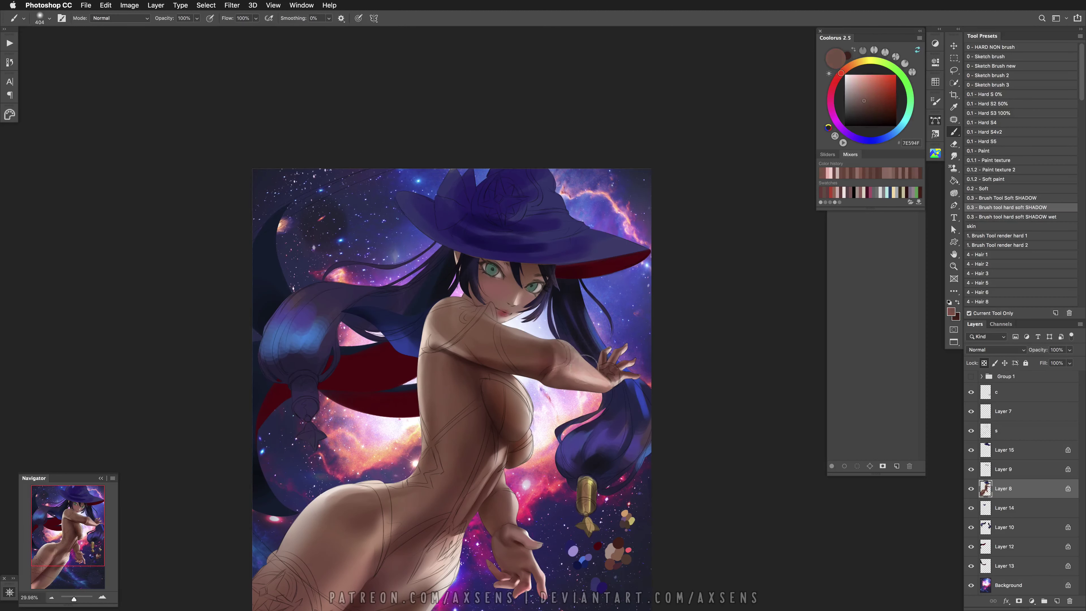
pyautogui.moveTo(583, 361)
pyautogui.mouseDown()
pyautogui.moveTo(612, 413)
pyautogui.moveTo(612, 387)
pyautogui.mouseUp()
# Try a light pink Linear Dodge (Add) highlight along the raised forearm and undo it
pyautogui.keyDown('shift'); pyautogui.rightClick(627, 400); pyautogui.keyUp('shift')
pyautogui.click(667, 533)
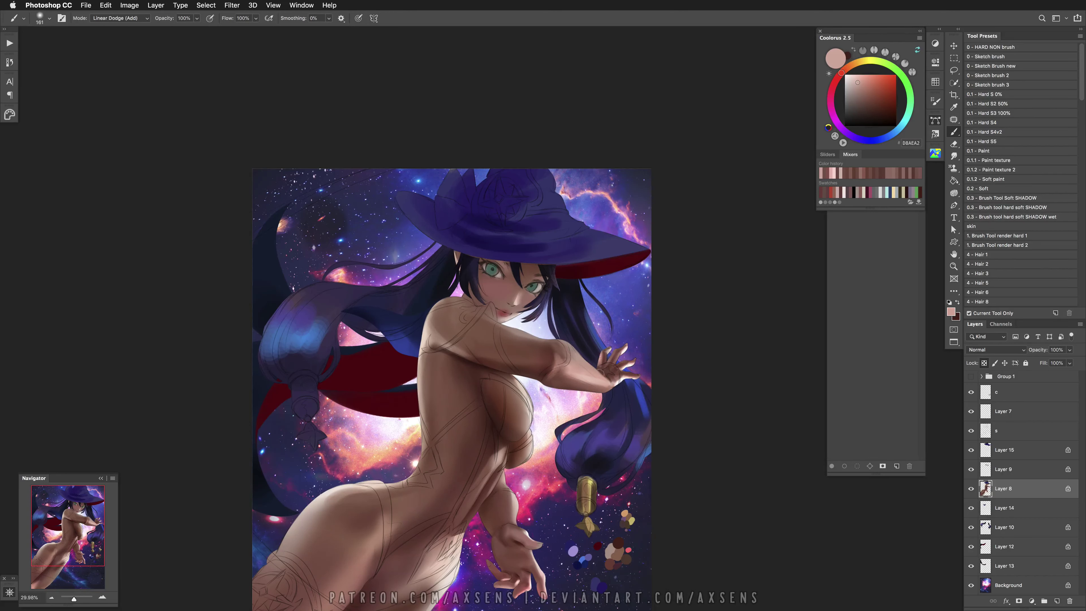
pyautogui.moveTo(585, 376); pyautogui.dragTo(601, 382)
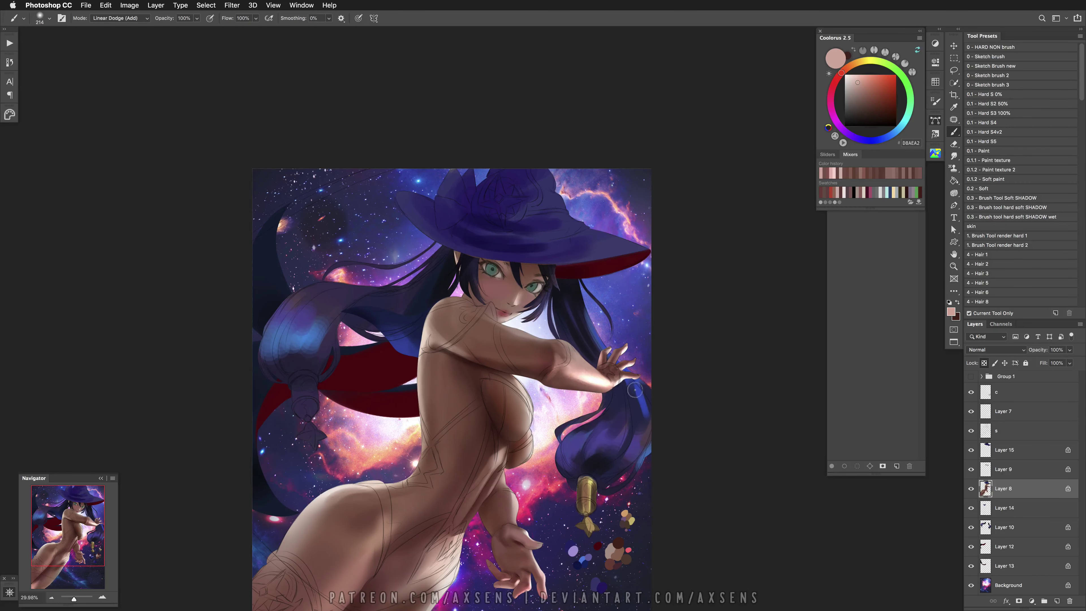
pyautogui.hotkey('ctrl', 'z')
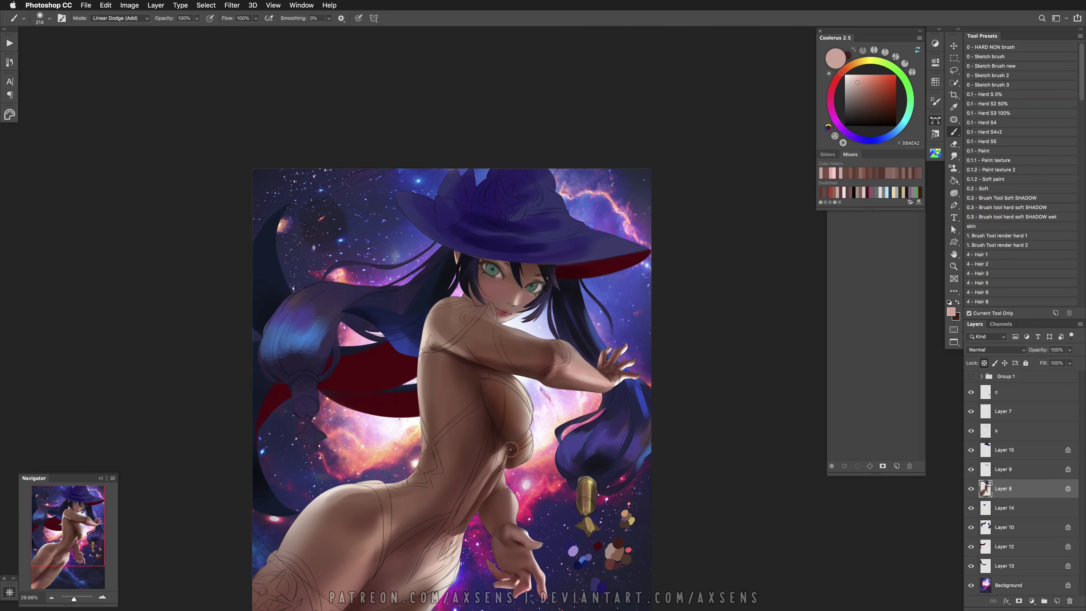
# Load Path 2 as a selection, adjust it with the Lasso near the waist, and set the brush to Multiply mode
pyautogui.moveTo(505, 480)
pyautogui.mouseDown()
pyautogui.moveTo(525, 509)
pyautogui.moveTo(534, 473)
pyautogui.mouseUp()
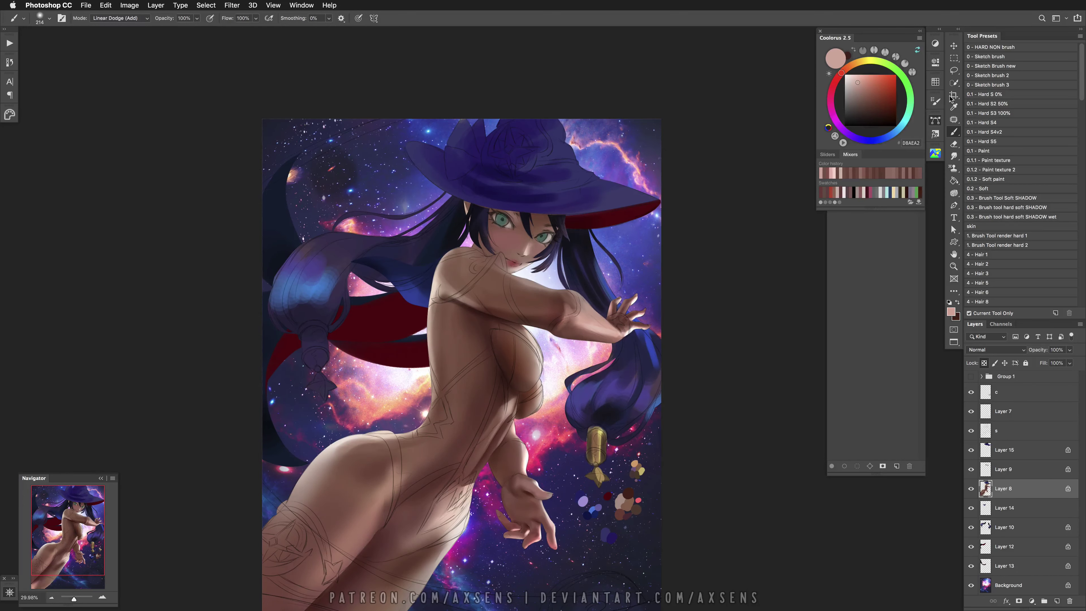
pyautogui.click(935, 120)
pyautogui.keyDown('ctrl'); pyautogui.click(837, 145); pyautogui.keyUp('ctrl')
pyautogui.press('l')
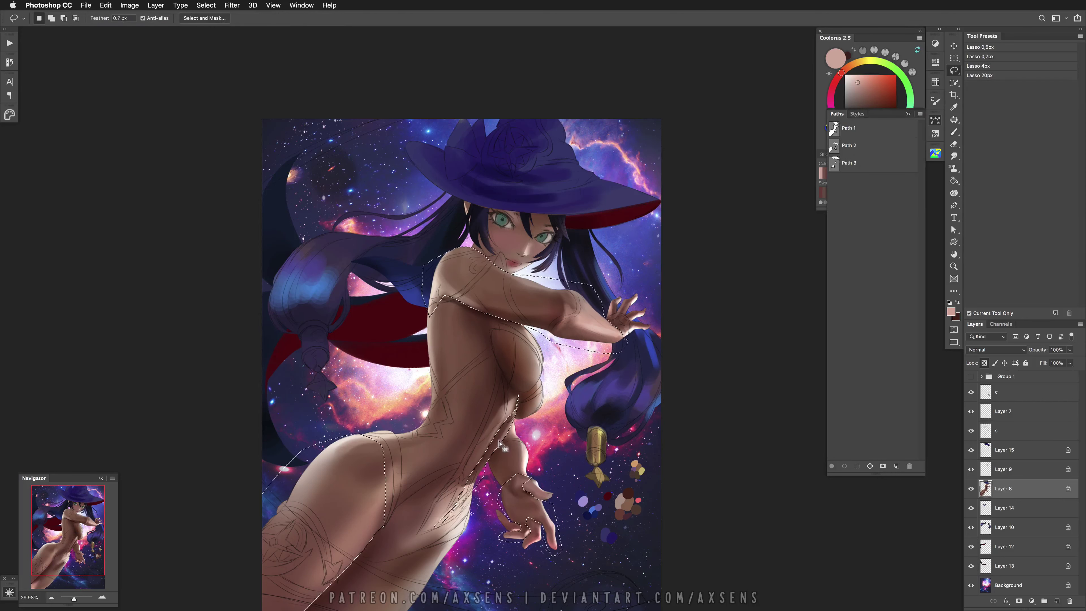
pyautogui.press('b')
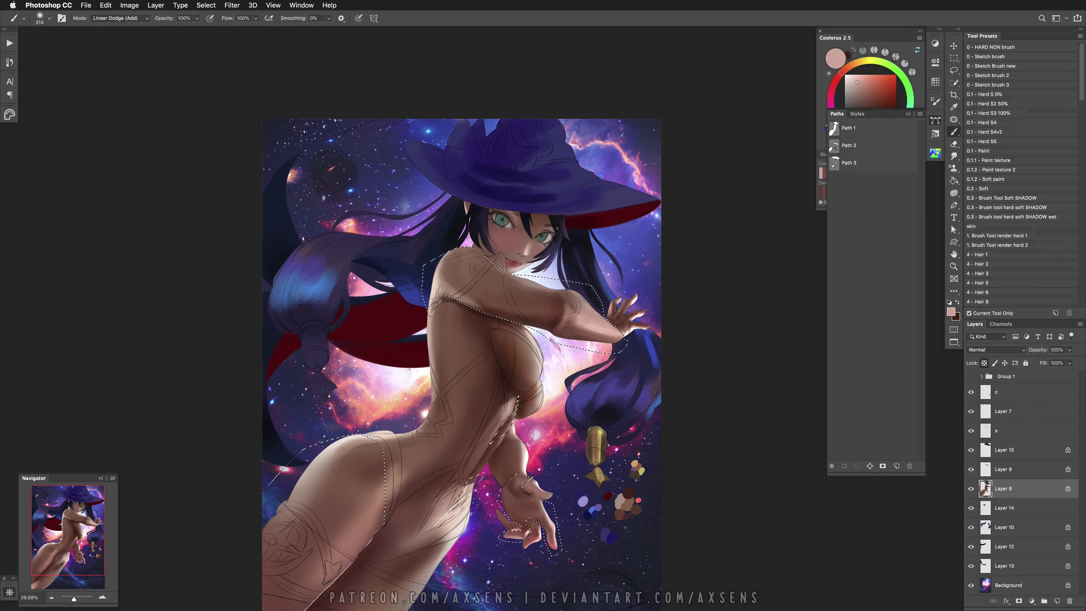
pyautogui.keyDown('shift'); pyautogui.rightClick(530, 434); pyautogui.keyUp('shift')
pyautogui.click(556, 463)
# Invert the selection, reload it from Path 2, and trim it around the waist with the Lasso
pyautogui.press('super+shift+i')
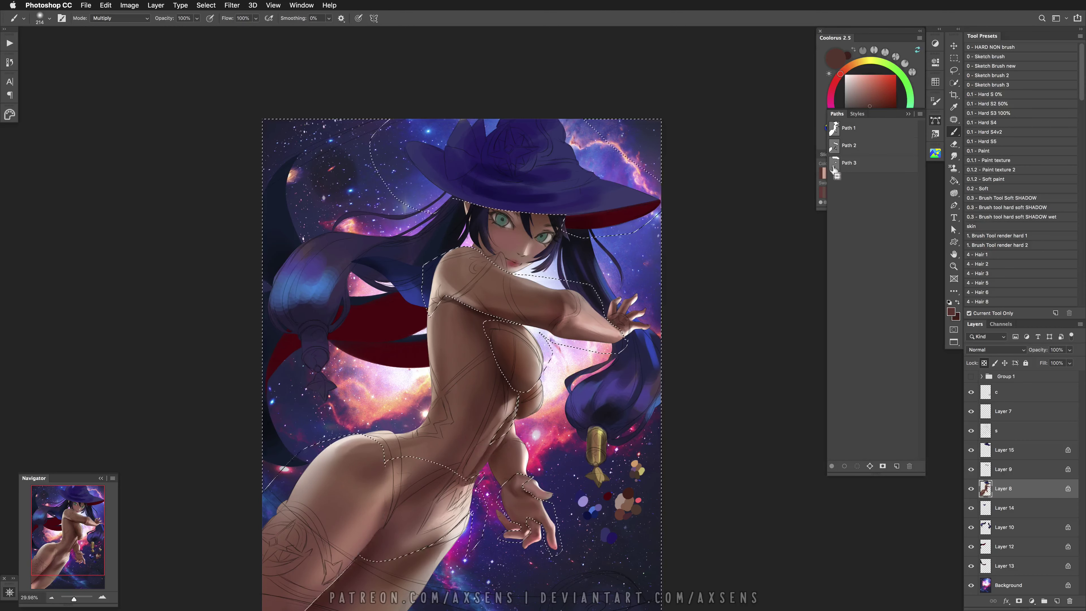
pyautogui.keyDown('super'); pyautogui.click(835, 148); pyautogui.keyUp('super')
pyautogui.click(955, 73)
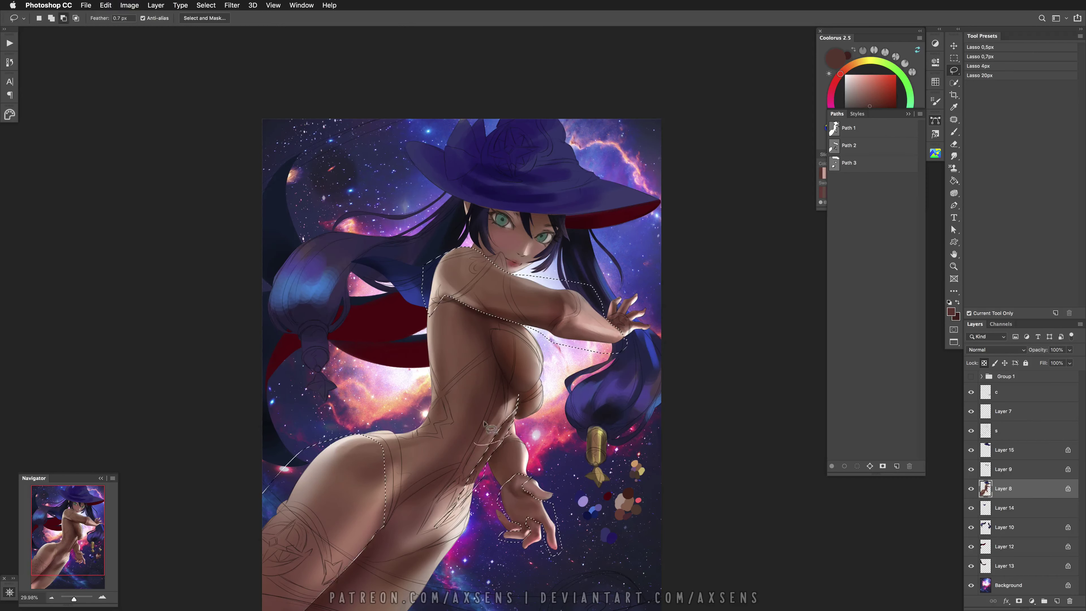
pyautogui.press('b')
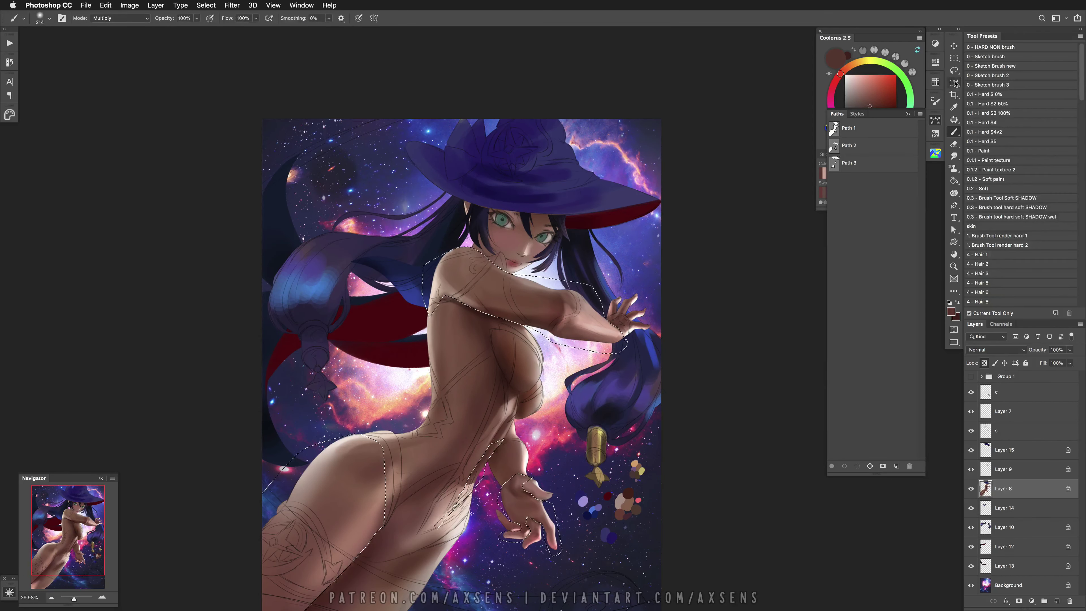
pyautogui.press('l')
pyautogui.press('b')
pyautogui.press('l')
pyautogui.press('b')
# Darken the waist beside the lower forearm with dark red 7F2814 in Multiply mode, deselect, and undo the last extra stroke
pyautogui.click(887, 100)
pyautogui.press('super+d')
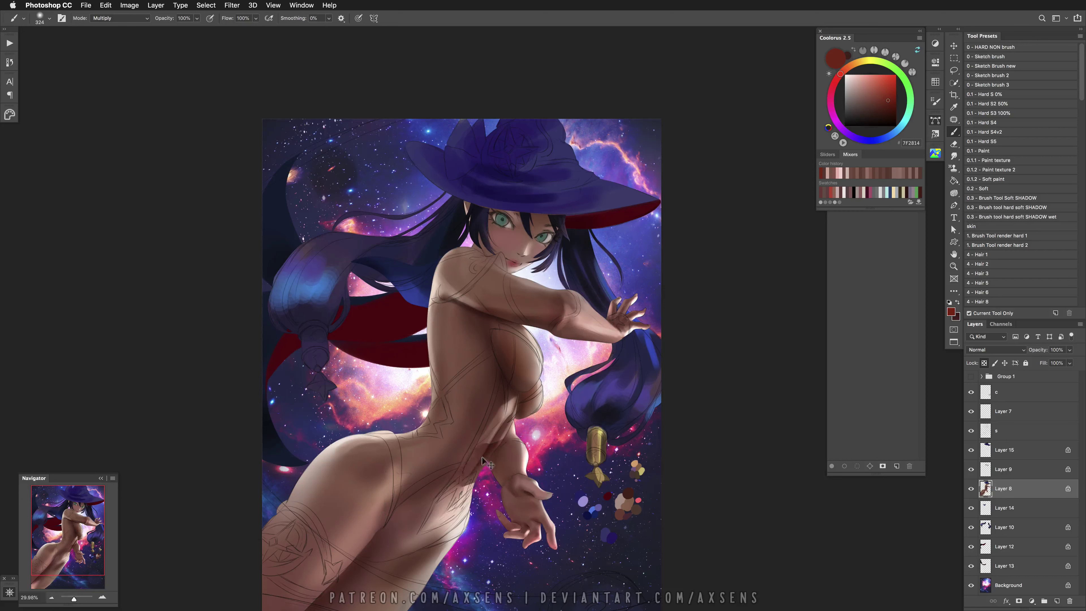
pyautogui.moveTo(479, 440); pyautogui.dragTo(477, 443)
pyautogui.keyDown('alt'); pyautogui.click(485, 437); pyautogui.keyUp('alt')
pyautogui.press('super+z')
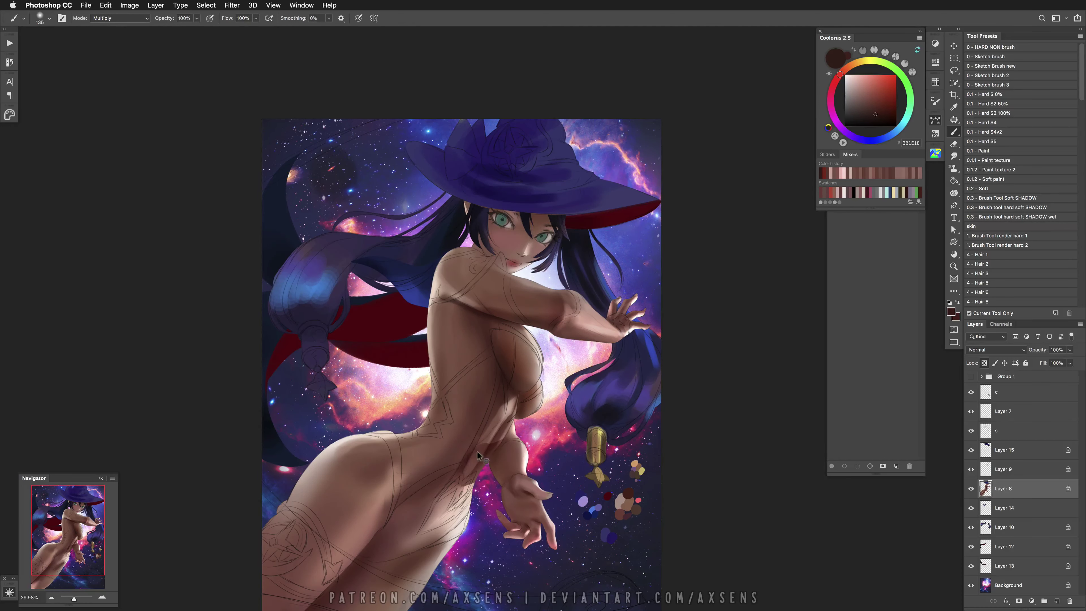
# Set the brush to Normal mode and blend sampled browns over the waist and side of the abdomen
pyautogui.hotkey('shift', 'alt', 'n')
pyautogui.keyDown('alt'); pyautogui.click(478, 449); pyautogui.keyUp('alt')
pyautogui.moveTo(467, 452); pyautogui.dragTo(447, 490)
pyautogui.keyDown('alt'); pyautogui.click(502, 431); pyautogui.keyUp('alt')
pyautogui.moveTo(502, 431); pyautogui.dragTo(495, 415)
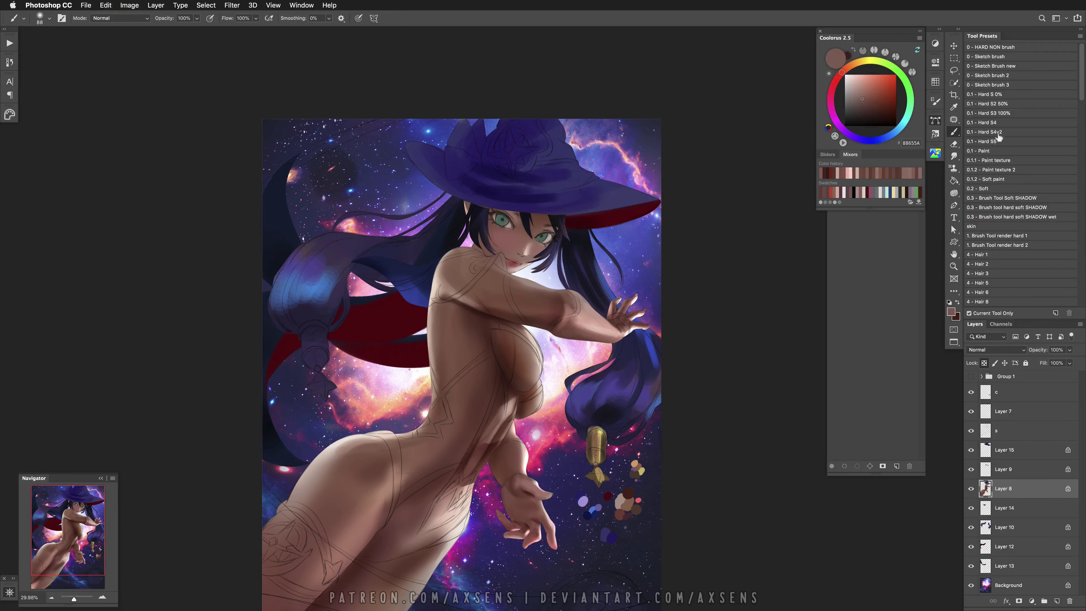
# Set the 0.1.2 - Soft paint brush to Color Dodge mode and sample pale pink skin tones
pyautogui.keyDown('shift'); pyautogui.rightClick(485, 405); pyautogui.keyUp('shift')
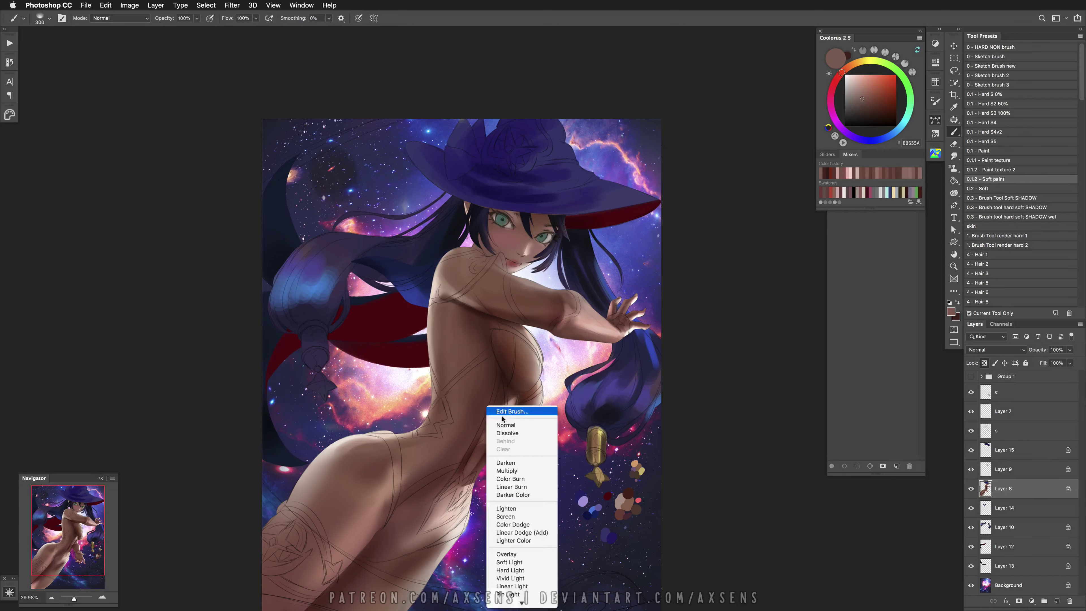
pyautogui.click(521, 514)
pyautogui.keyDown('alt'); pyautogui.click(538, 412); pyautogui.keyUp('alt')
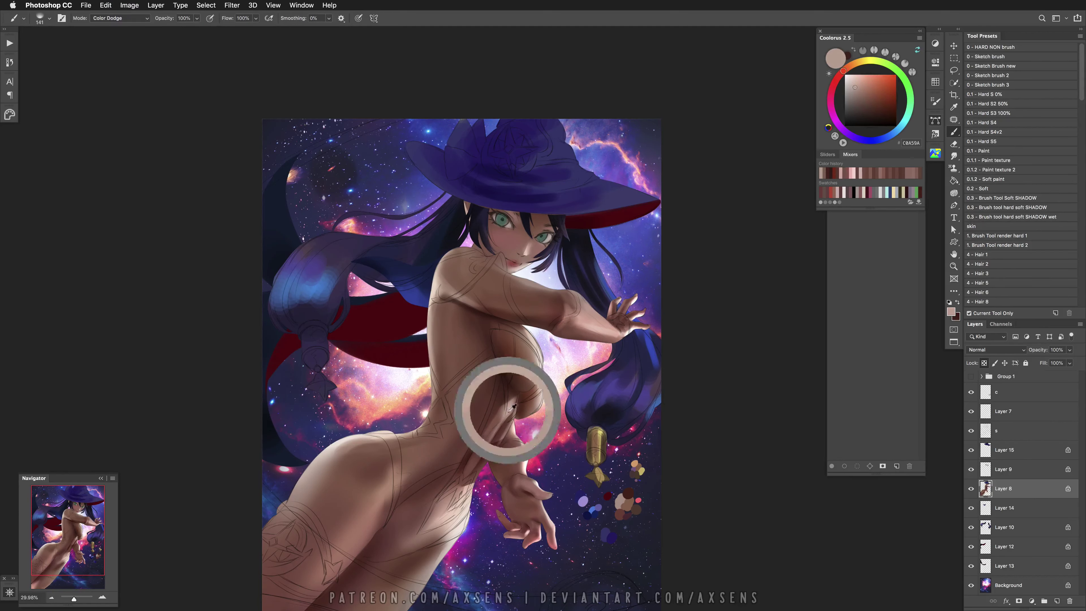
pyautogui.keyDown('alt'); pyautogui.click(494, 432); pyautogui.keyUp('alt')
pyautogui.keyDown('alt'); pyautogui.click(578, 332); pyautogui.keyUp('alt')
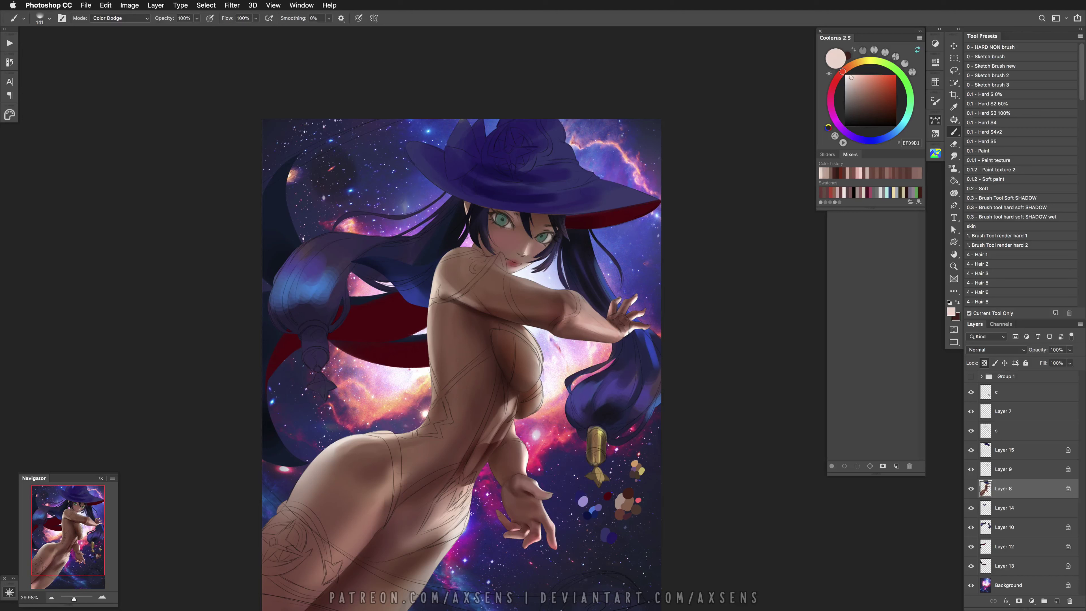
# Try brightening the side of the waist with a pale pink stroke, and undo the attempts
pyautogui.keyDown('shift'); pyautogui.rightClick(516, 409); pyautogui.keyUp('shift')
pyautogui.click(552, 503)
pyautogui.moveTo(516, 409)
pyautogui.mouseDown()
pyautogui.moveTo(526, 406)
pyautogui.moveTo(485, 440)
pyautogui.mouseUp()
pyautogui.press('super+z')
pyautogui.press('super+z')
pyautogui.press('super+z')
pyautogui.press('super+z')
pyautogui.press('super+z')
# Highlight the skin beside the lower arm in Linear Dodge (Add) mode within an inverted path selection, and deselect
pyautogui.keyDown('shift'); pyautogui.rightClick(542, 357); pyautogui.keyUp('shift')
pyautogui.click(582, 481)
pyautogui.press('super+z')
pyautogui.click(935, 120)
pyautogui.keyDown('ctrl'); pyautogui.click(834, 163); pyautogui.keyUp('ctrl')
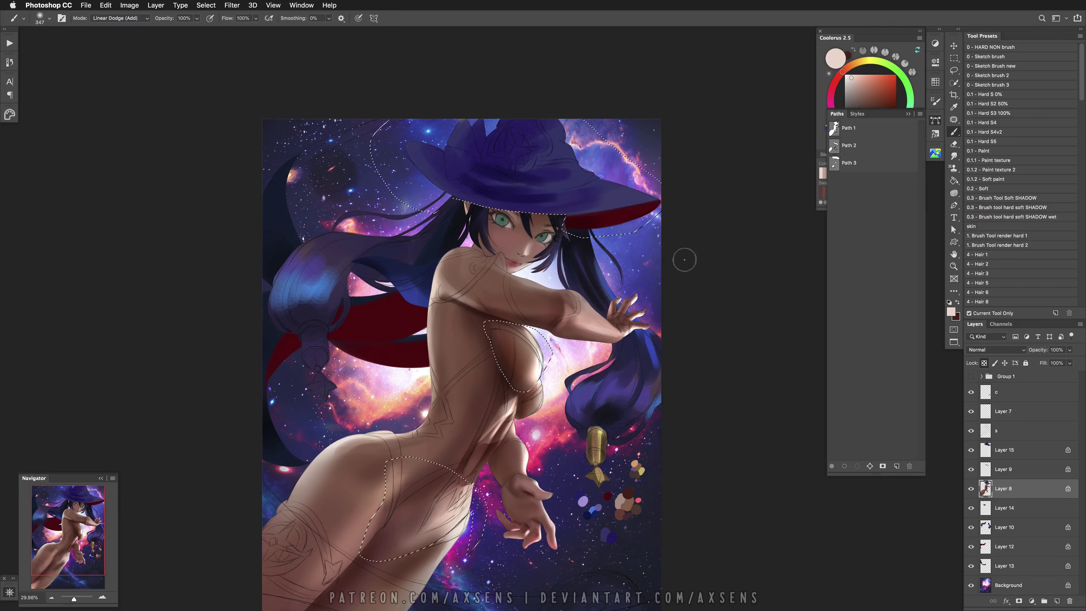
pyautogui.keyDown('ctrl'); pyautogui.click(848, 145); pyautogui.keyUp('ctrl')
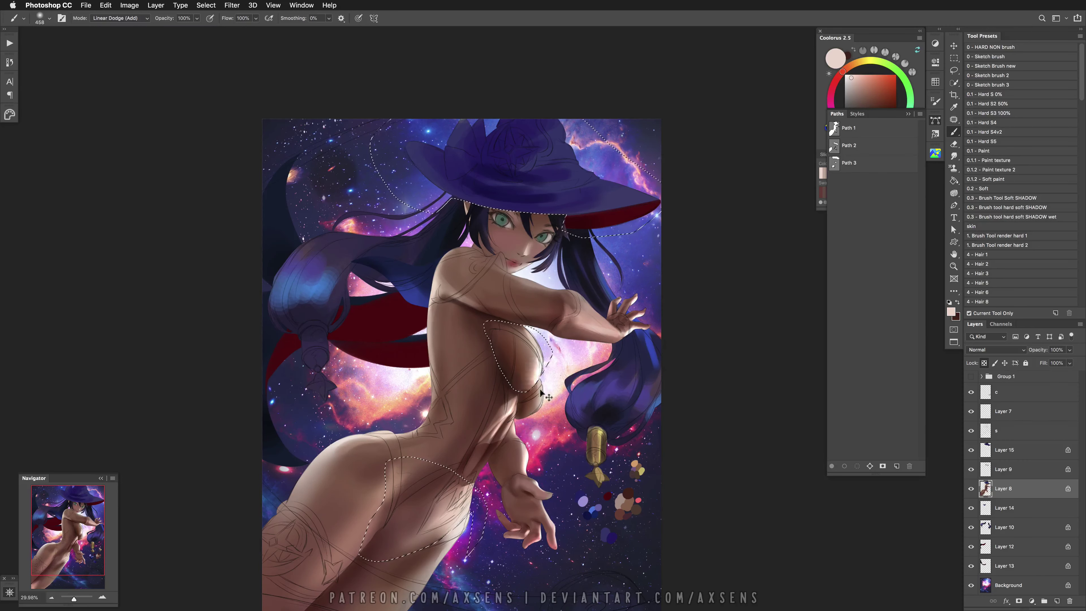
pyautogui.press('super+shift+i')
pyautogui.moveTo(536, 419)
pyautogui.mouseDown()
pyautogui.moveTo(527, 420)
pyautogui.moveTo(547, 435)
pyautogui.mouseUp()
pyautogui.press('super+d')
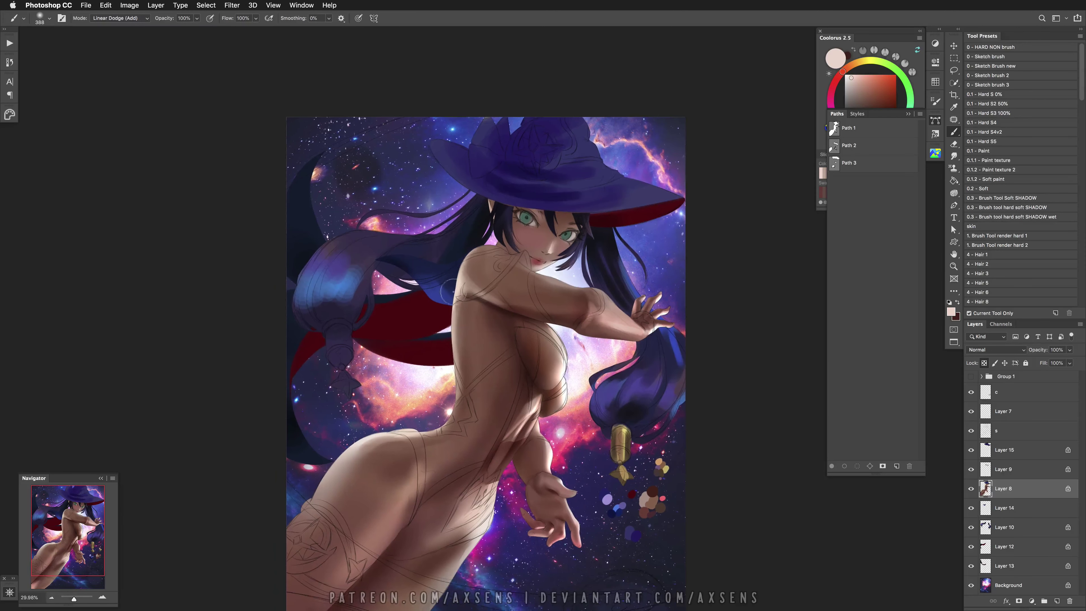
# Try darkening the torso shadows with the 0.1 - Hard S4 brush in sampled dark browns, and undo the strokes
pyautogui.moveTo(518, 305); pyautogui.dragTo(500, 361)
pyautogui.click(993, 208)
pyautogui.click(1000, 124)
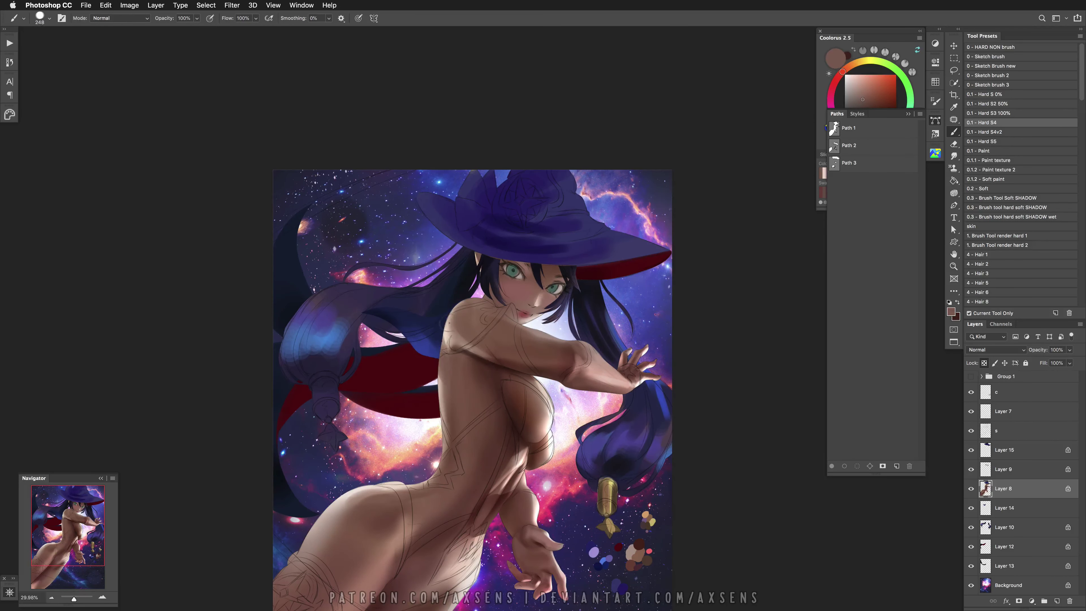
pyautogui.press('super+z')
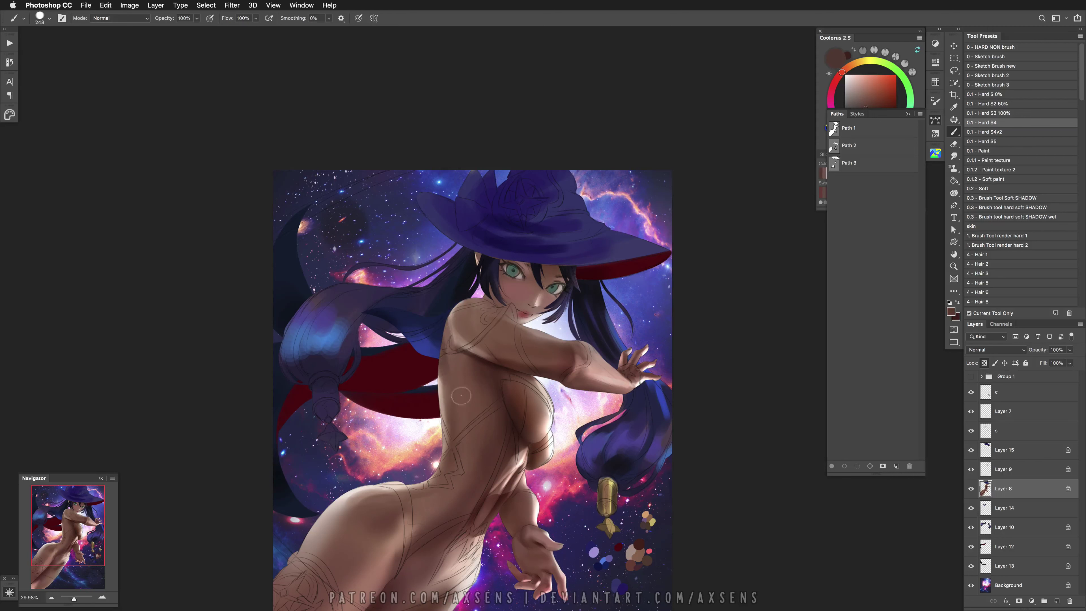
pyautogui.press('super+z')
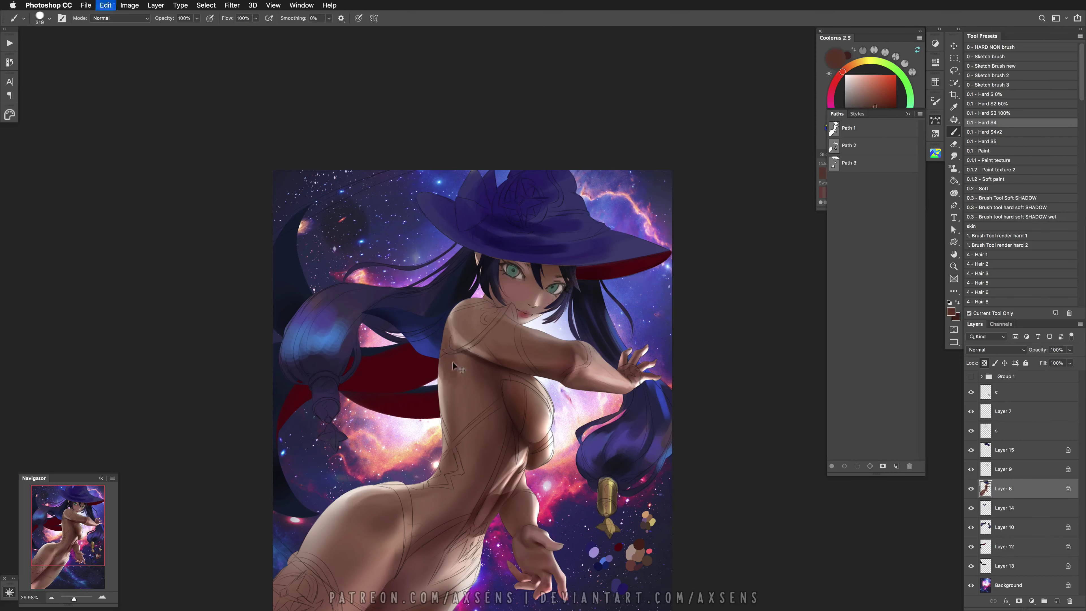
pyautogui.keyDown('alt'); pyautogui.click(468, 390); pyautogui.keyUp('alt')
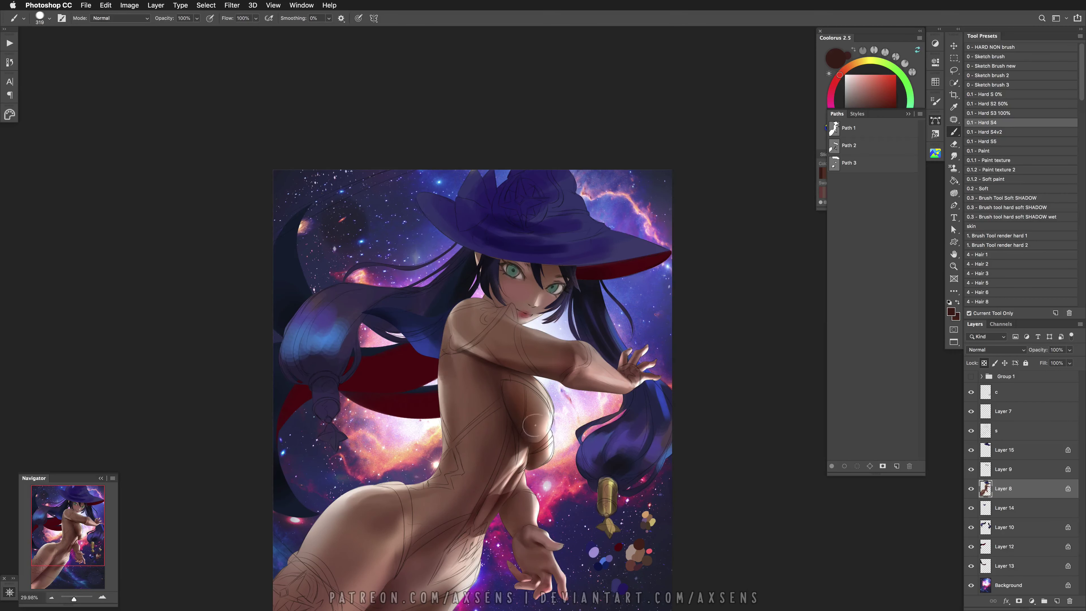
pyautogui.moveTo(469, 389); pyautogui.dragTo(456, 405)
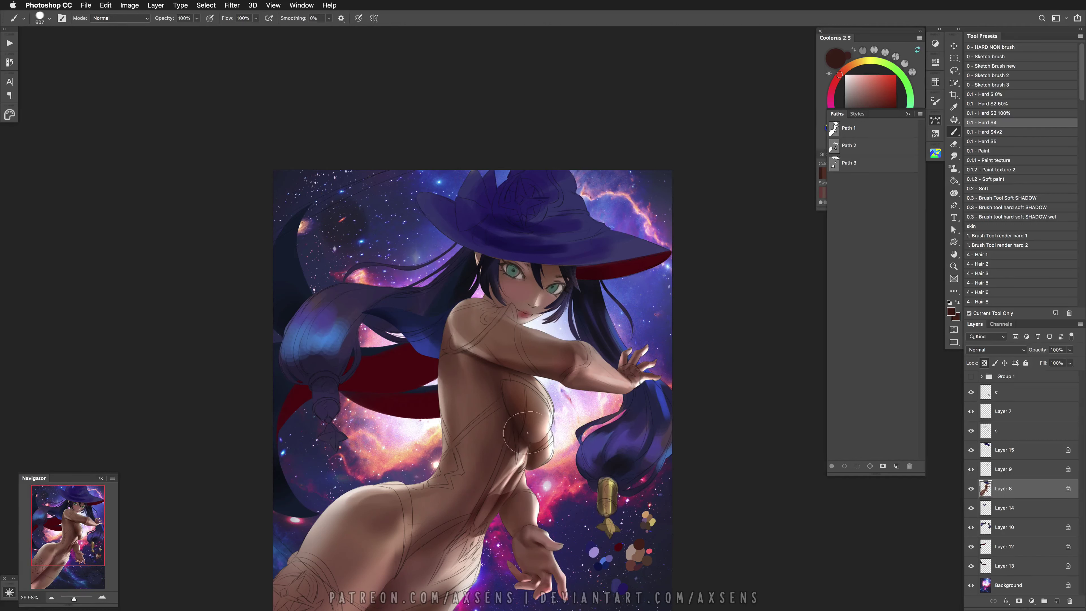
pyautogui.press('super+z')
# Blend sampled browns over the shoulder and upper back with the 0.3 - Brush tool hard soft SHADOW preset
pyautogui.moveTo(444, 334)
pyautogui.mouseDown()
pyautogui.moveTo(428, 336)
pyautogui.moveTo(444, 333)
pyautogui.mouseUp()
pyautogui.keyDown('alt'); pyautogui.click(444, 334); pyautogui.keyUp('alt')
pyautogui.keyDown('alt'); pyautogui.click(459, 360); pyautogui.keyUp('alt')
pyautogui.press('super+z')
pyautogui.click(1033, 207)
pyautogui.moveTo(466, 316); pyautogui.dragTo(469, 338)
pyautogui.keyDown('alt'); pyautogui.click(475, 334); pyautogui.keyUp('alt')
pyautogui.press('super+z')
pyautogui.moveTo(447, 404)
pyautogui.mouseDown()
pyautogui.moveTo(462, 404)
pyautogui.moveTo(447, 406)
pyautogui.mouseUp()
# Blend sampled skin tones along the upper edge of the hip, undoing the extra stroke
pyautogui.moveTo(447, 471); pyautogui.dragTo(491, 394)
pyautogui.keyDown('alt'); pyautogui.click(424, 417); pyautogui.keyUp('alt')
pyautogui.keyDown('alt'); pyautogui.click(407, 441); pyautogui.keyUp('alt')
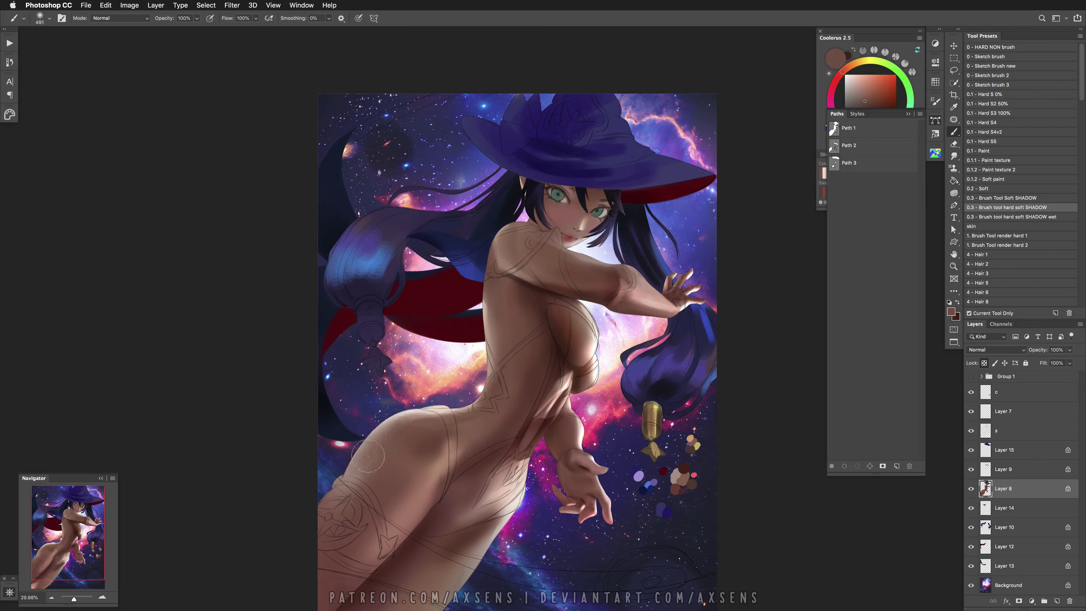
pyautogui.keyDown('alt'); pyautogui.click(395, 420); pyautogui.keyUp('alt')
pyautogui.press('super+z')
pyautogui.keyDown('alt'); pyautogui.click(431, 424); pyautogui.keyUp('alt')
pyautogui.keyDown('alt'); pyautogui.click(429, 412); pyautogui.keyUp('alt')
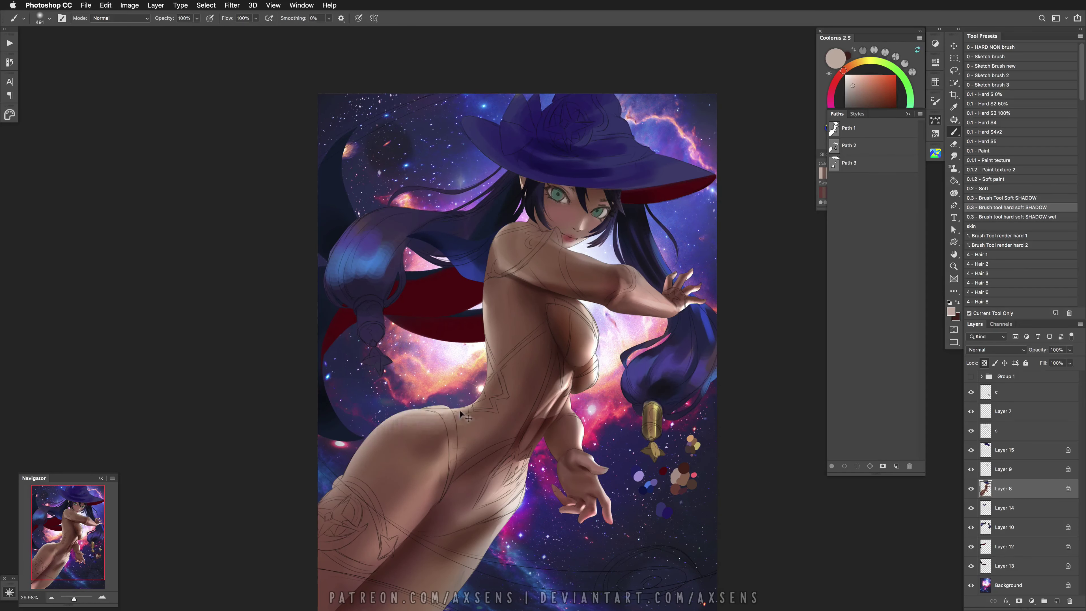
# Try a light highlight on the hip in Color Dodge mode, and undo it
pyautogui.rightClick(471, 416)
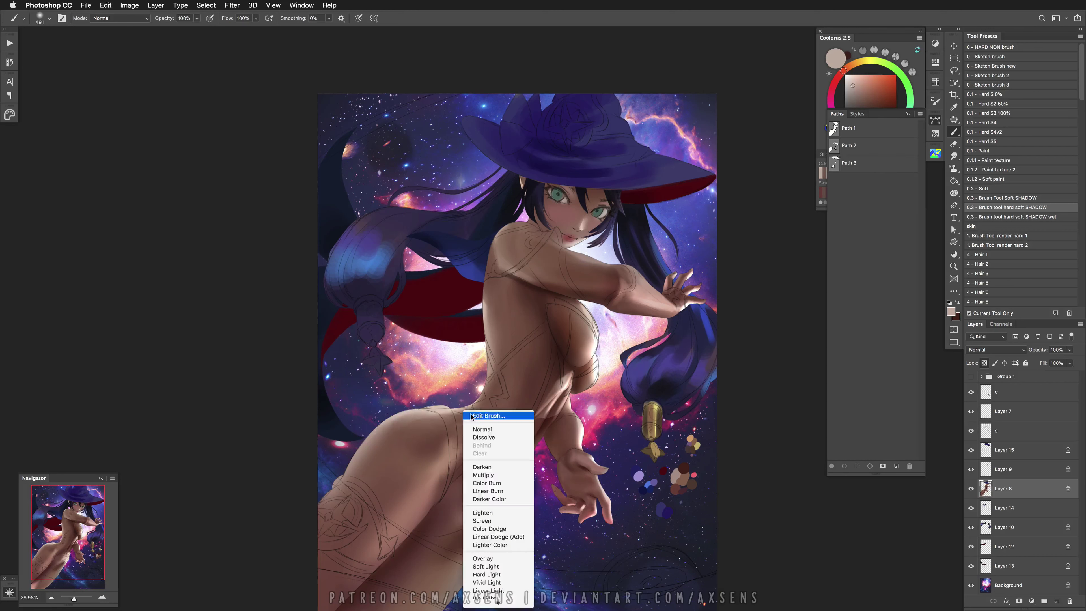
pyautogui.click(489, 529)
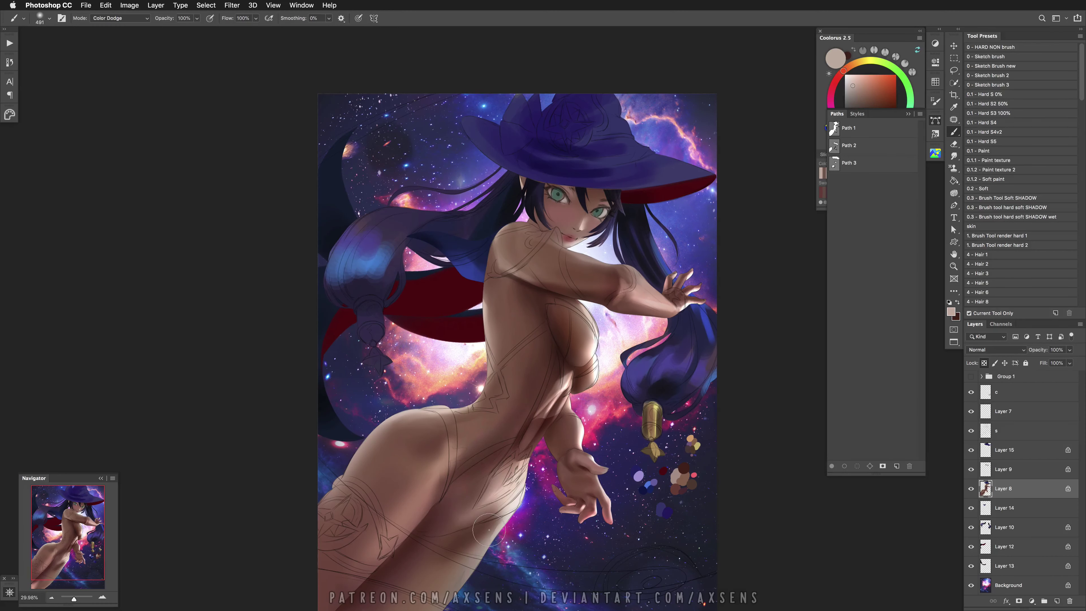
pyautogui.press('super+z')
# Darken the lower back and waist with the 0.1 - Hard S4 brush in sampled dark brown, redoing unsatisfactory strokes
pyautogui.click(982, 122)
pyautogui.keyDown('alt'); pyautogui.click(485, 338); pyautogui.keyUp('alt')
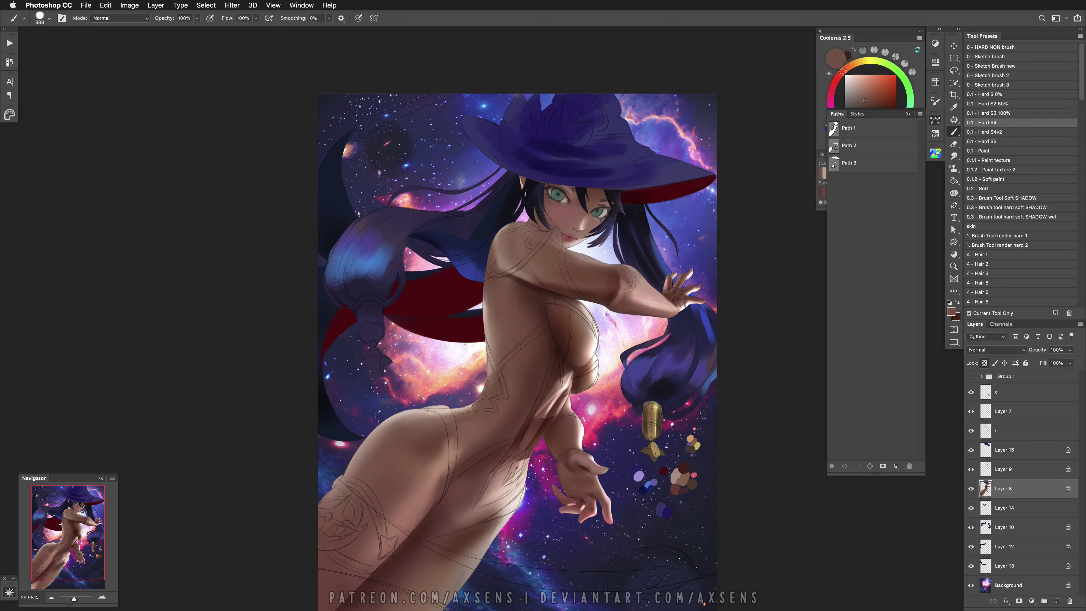
pyautogui.press('super+z')
pyautogui.moveTo(481, 384)
pyautogui.mouseDown()
pyautogui.moveTo(483, 432)
pyautogui.moveTo(488, 423)
pyautogui.mouseUp()
pyautogui.press('super+z')
pyautogui.moveTo(478, 381); pyautogui.dragTo(487, 440)
pyautogui.press('super+z')
pyautogui.press('super+z')
pyautogui.moveTo(479, 381); pyautogui.dragTo(488, 428)
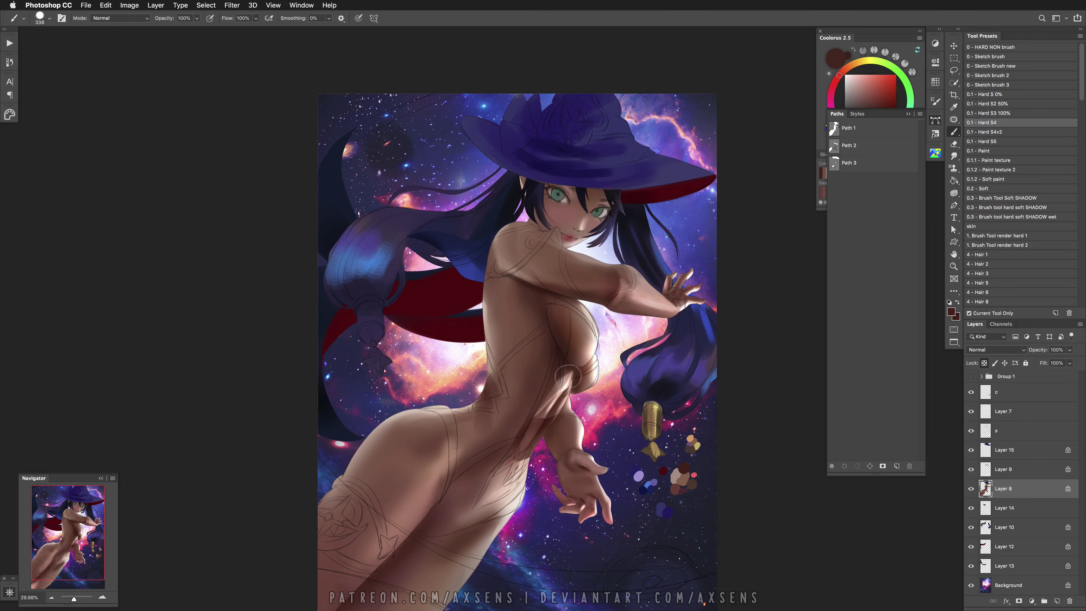
# Soften the waist shadow with the 0.3 - Brush tool hard soft SHADOW preset, checking it with the canvas flipped horizontally
pyautogui.click(1034, 208)
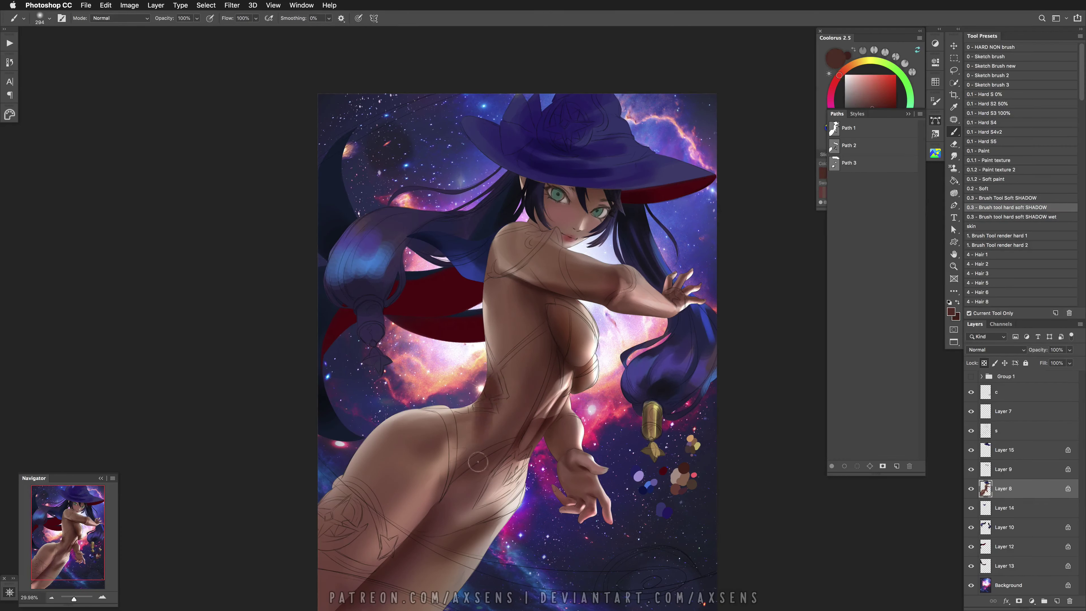
pyautogui.moveTo(477, 422)
pyautogui.mouseDown()
pyautogui.moveTo(485, 388)
pyautogui.moveTo(476, 422)
pyautogui.mouseUp()
pyautogui.press('super+z')
pyautogui.press('h')
pyautogui.press('super+z')
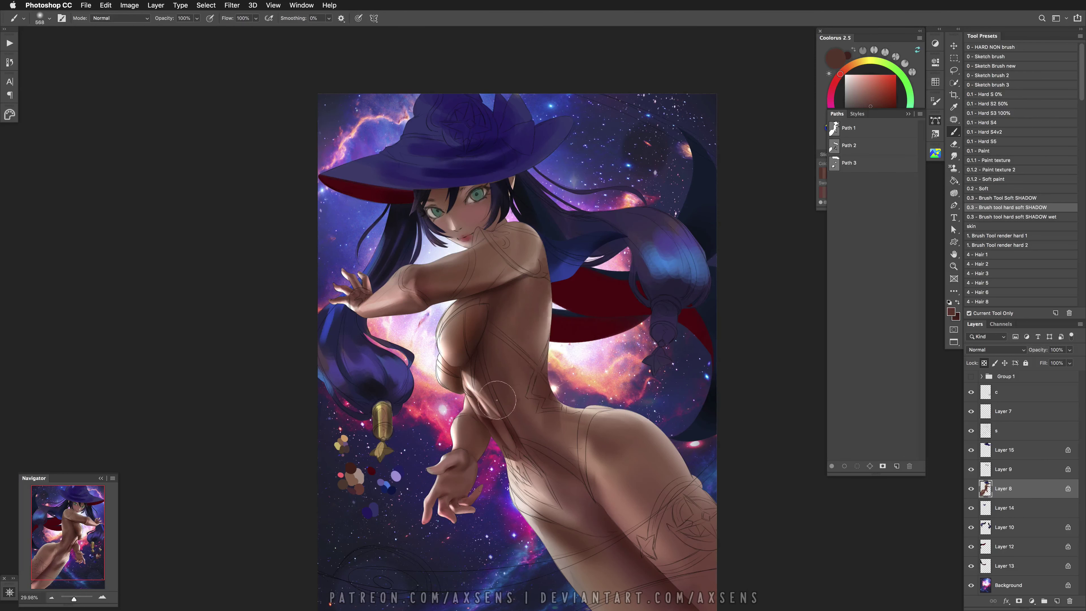
pyautogui.press('h')
pyautogui.moveTo(571, 443); pyautogui.dragTo(553, 421)
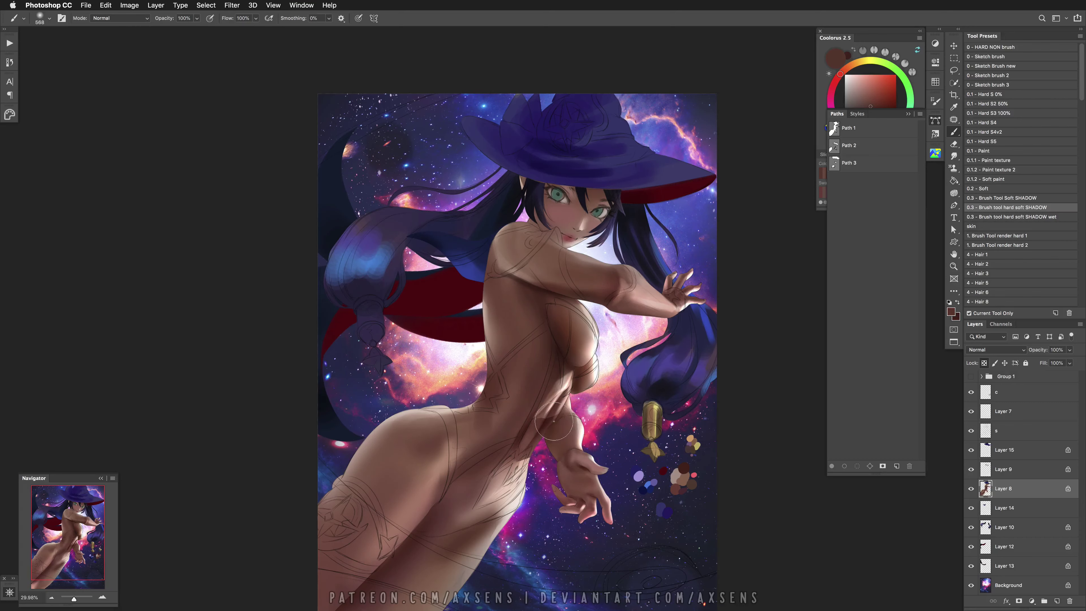
# Try shading the hip and thigh with the 1. Brush Tool render hard 1 preset, and undo the strokes
pyautogui.scroll(-2, 554, 421)
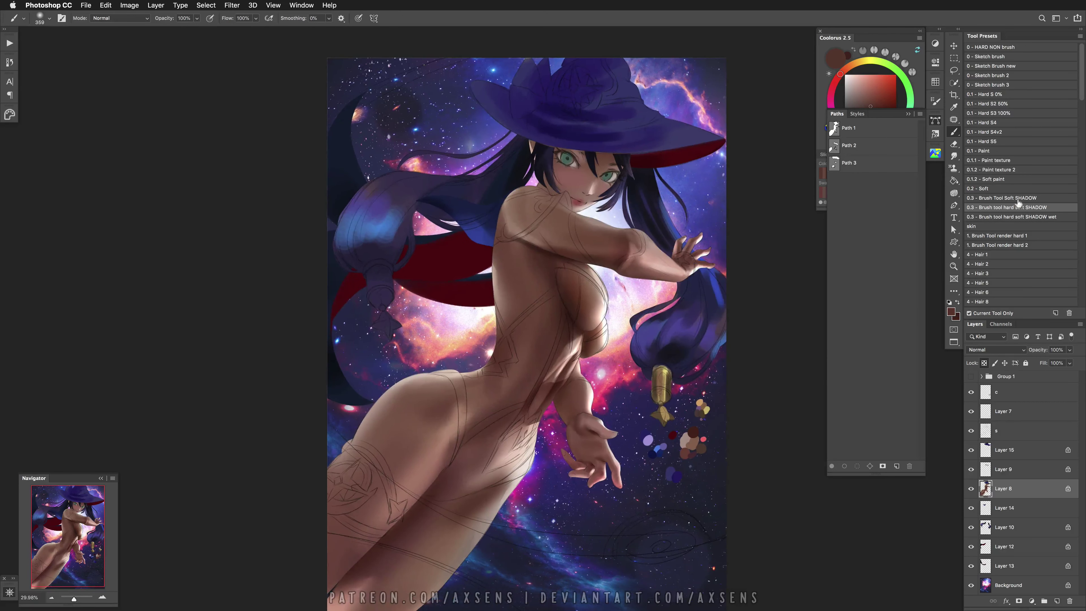
pyautogui.click(983, 236)
pyautogui.moveTo(445, 404); pyautogui.dragTo(424, 440)
pyautogui.press('super+z')
pyautogui.press('super+z')
pyautogui.moveTo(482, 399); pyautogui.dragTo(457, 402)
pyautogui.press('super+z')
pyautogui.moveTo(339, 524); pyautogui.dragTo(321, 561)
pyautogui.keyDown('alt'); pyautogui.click(321, 556); pyautogui.keyUp('alt')
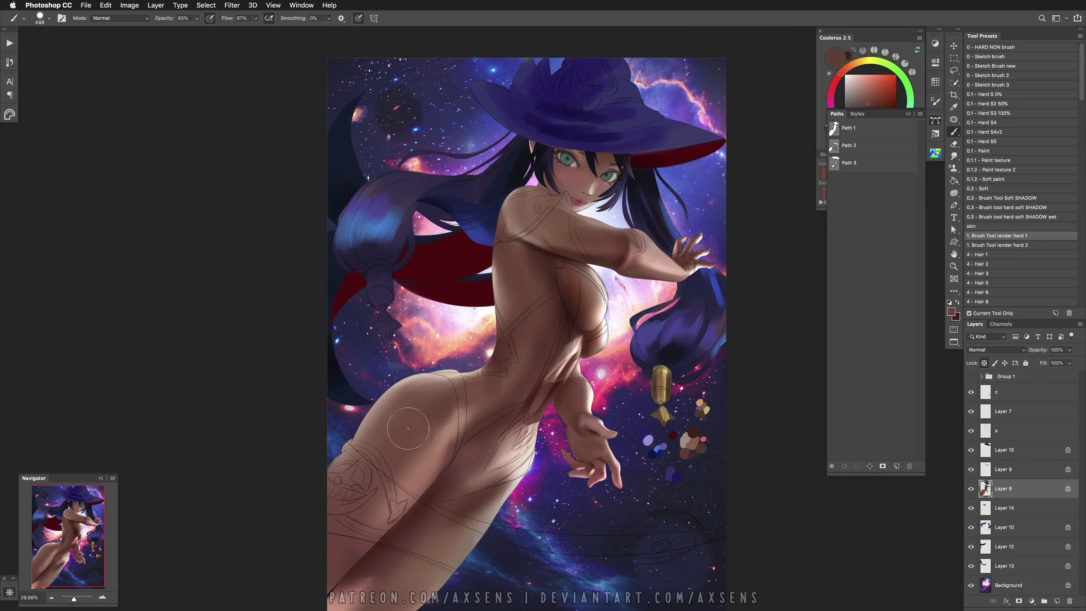
pyautogui.press('super+z')
# Set the 0.3 - Brush tool hard soft SHADOW wet preset to Multiply and try darkening the far thigh inside an inverted path selection
pyautogui.click(1006, 207)
pyautogui.click(1011, 216)
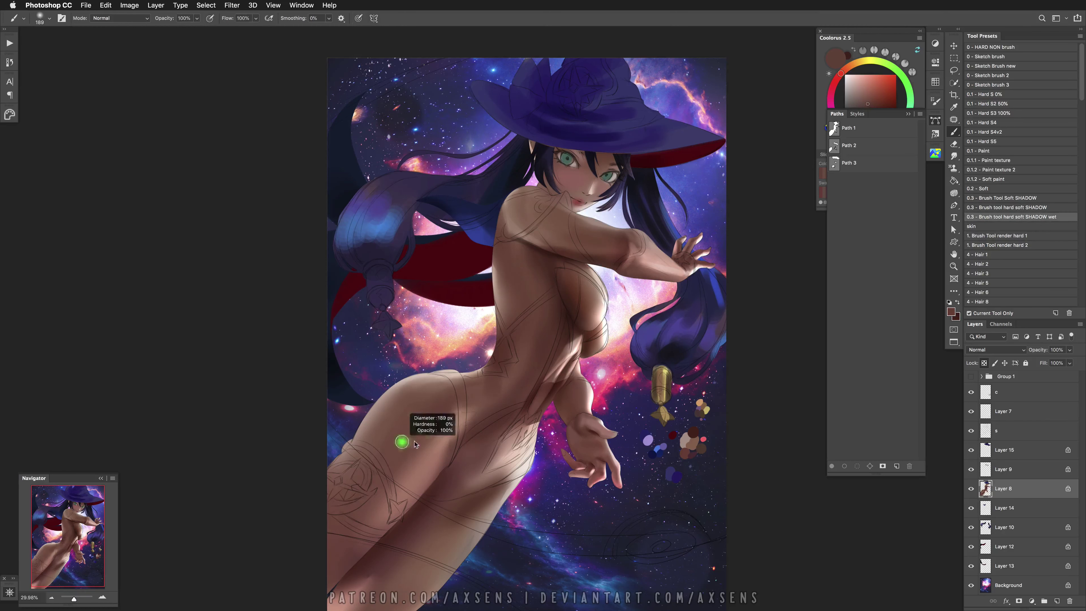
pyautogui.scroll(-5, 360, 522)
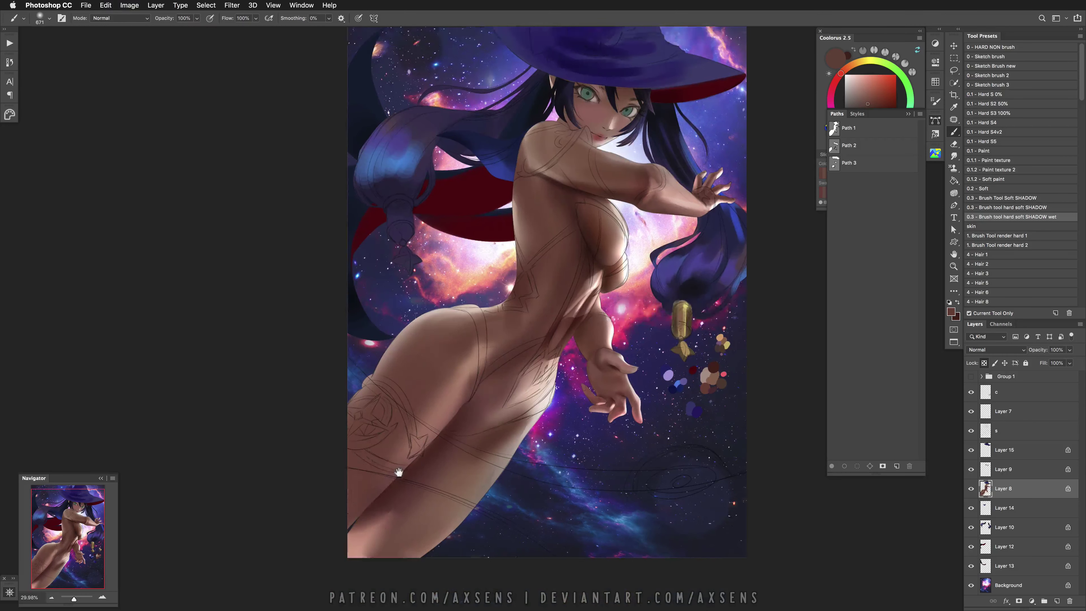
pyautogui.keyDown('shift'); pyautogui.rightClick(462, 430); pyautogui.keyUp('shift')
pyautogui.click(484, 495)
pyautogui.hotkey('ctrl', 'shift', 'i')
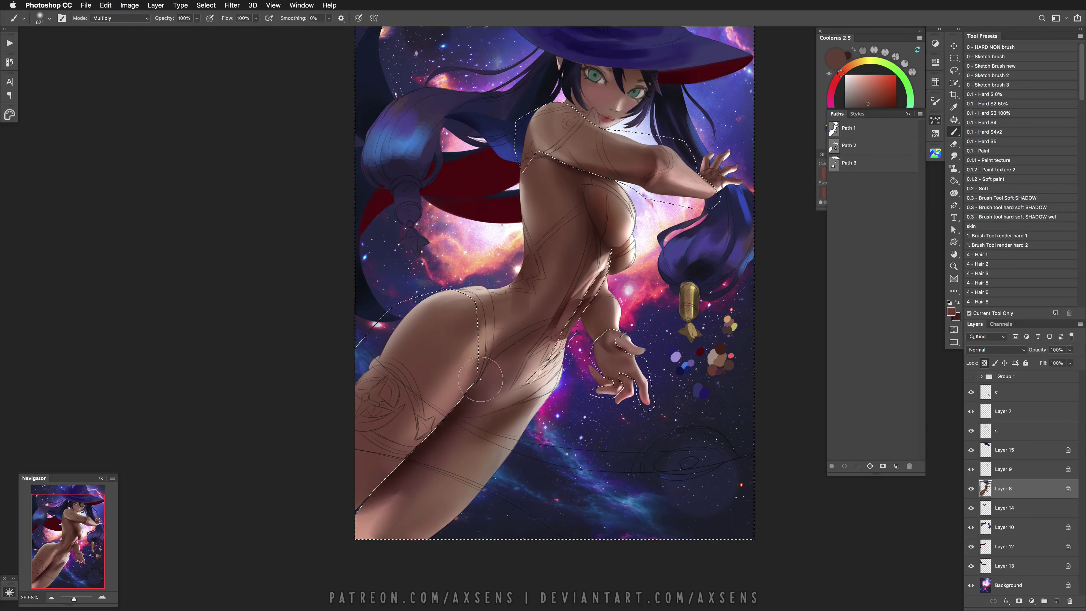
pyautogui.moveTo(466, 411); pyautogui.dragTo(428, 411)
pyautogui.hotkey('ctrl', 'z')
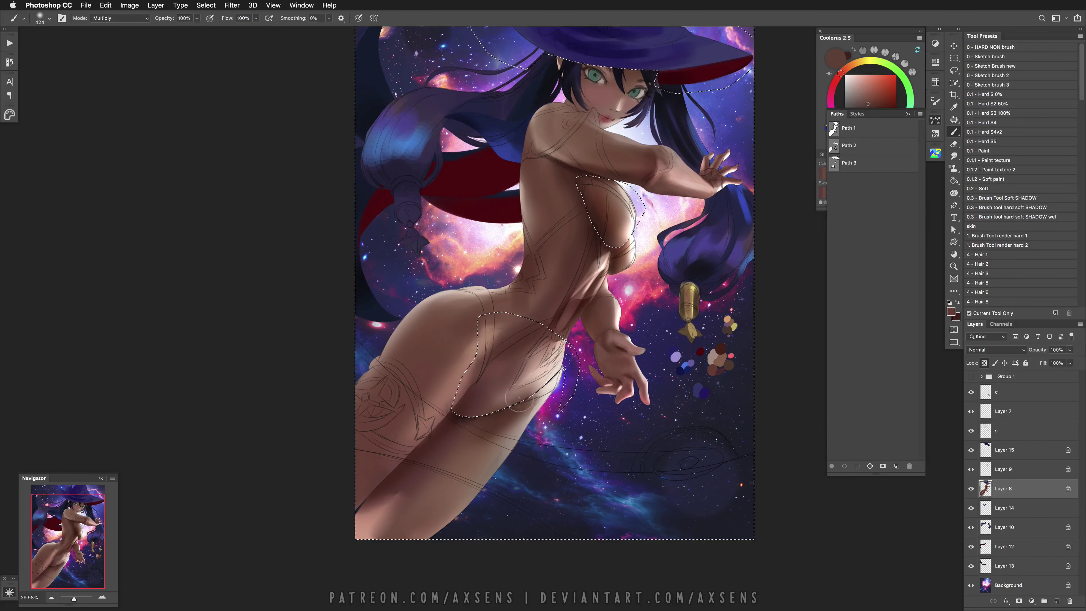
# Shade the top of the far thigh in Multiply mode along the selection edge, undoing the excess strokes
pyautogui.hotkey('ctrl', 'z')
pyautogui.moveTo(432, 436); pyautogui.dragTo(410, 436)
pyautogui.hotkey('ctrl', 'z')
pyautogui.hotkey('ctrl', 'z')
pyautogui.hotkey('ctrl', 'z')
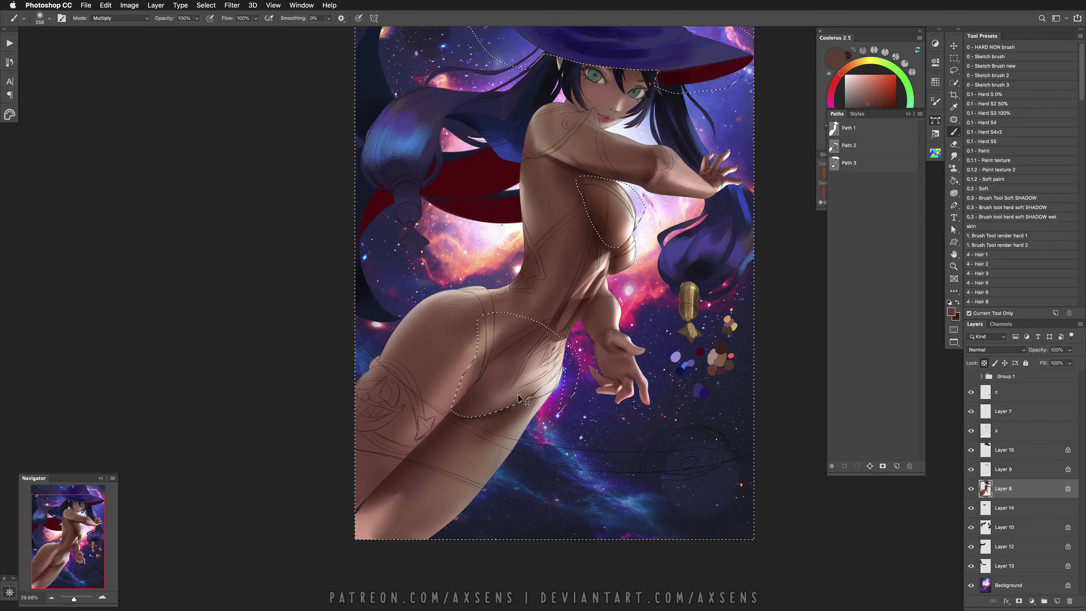
pyautogui.hotkey('ctrl', 'z')
pyautogui.hotkey('ctrl', 'z')
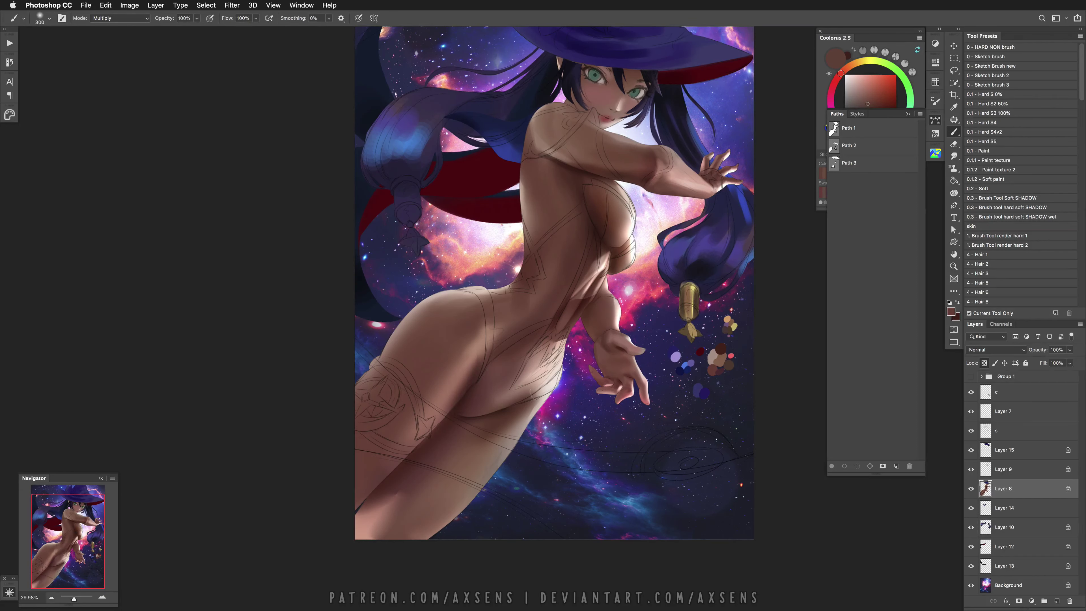
# Set the brush to Normal mode, blend a sampled light skin tone over the lower abdomen inside the selection, and deselect
pyautogui.keyDown('shift'); pyautogui.rightClick(490, 394); pyautogui.keyUp('shift')
pyautogui.click(502, 399)
pyautogui.hotkey('ctrl', 'z')
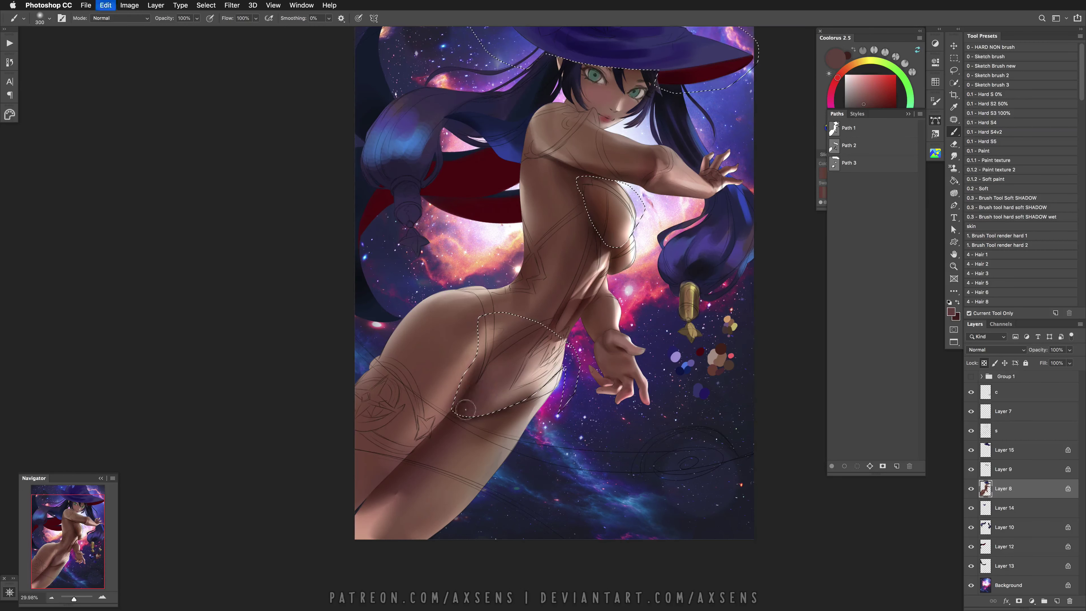
pyautogui.keyDown('alt'); pyautogui.click(521, 365); pyautogui.keyUp('alt')
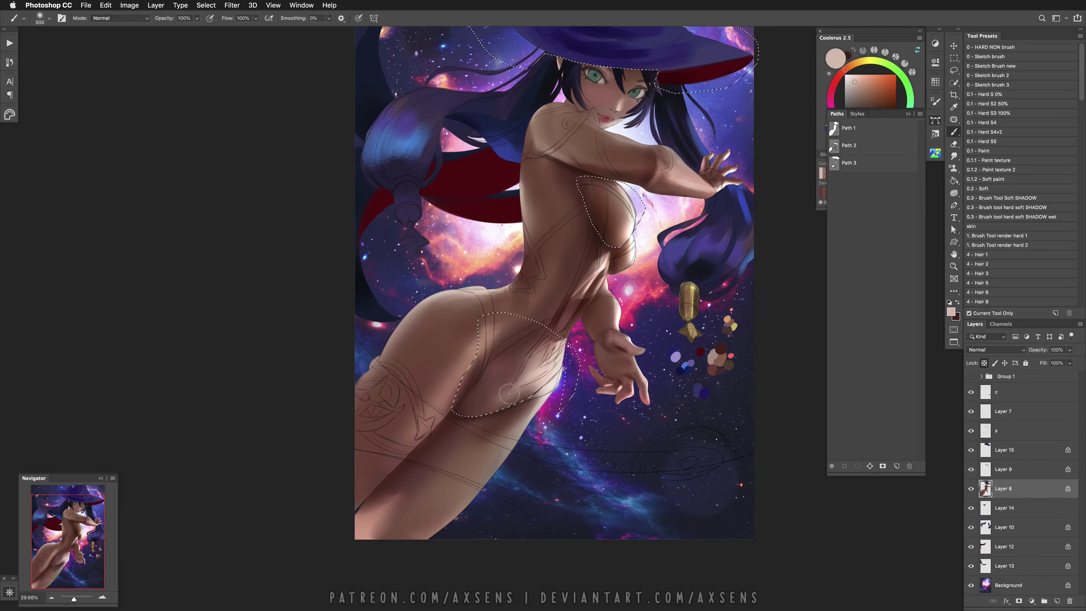
pyautogui.hotkey('ctrl', 'z')
pyautogui.moveTo(534, 391)
pyautogui.mouseDown()
pyautogui.moveTo(505, 392)
pyautogui.moveTo(521, 364)
pyautogui.mouseUp()
pyautogui.hotkey('ctrl', 'd')
# Load Path 2 as a selection, paint a dark brown shadow on the abdomen beside the lower arm, and deselect
pyautogui.scroll(5, 522, 364)
pyautogui.hscroll(3, 523, 364)
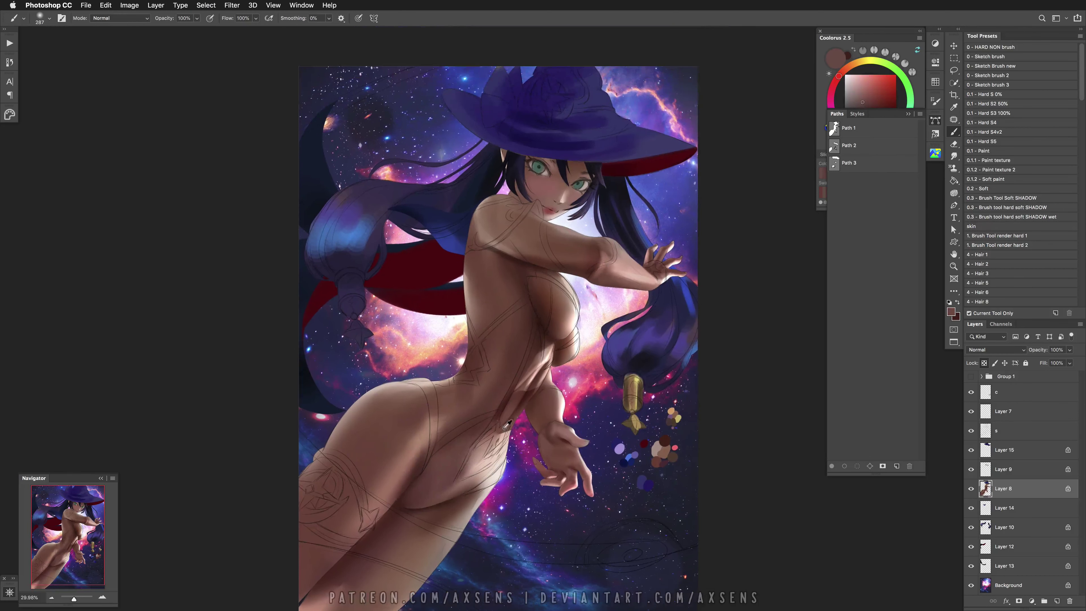
pyautogui.keyDown('ctrl'); pyautogui.click(834, 148); pyautogui.keyUp('ctrl')
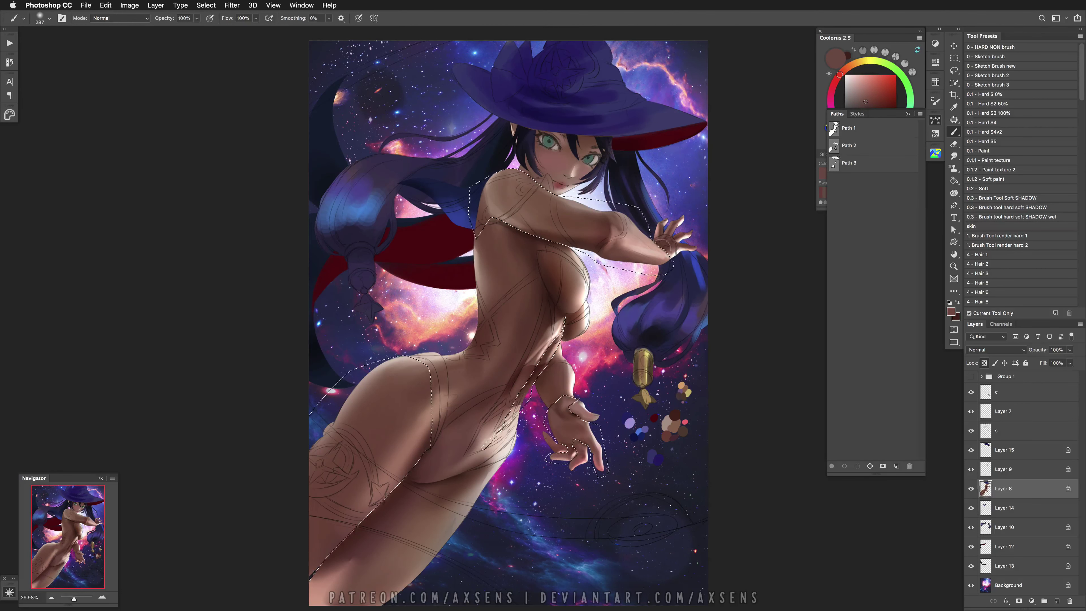
pyautogui.moveTo(534, 414); pyautogui.dragTo(506, 414)
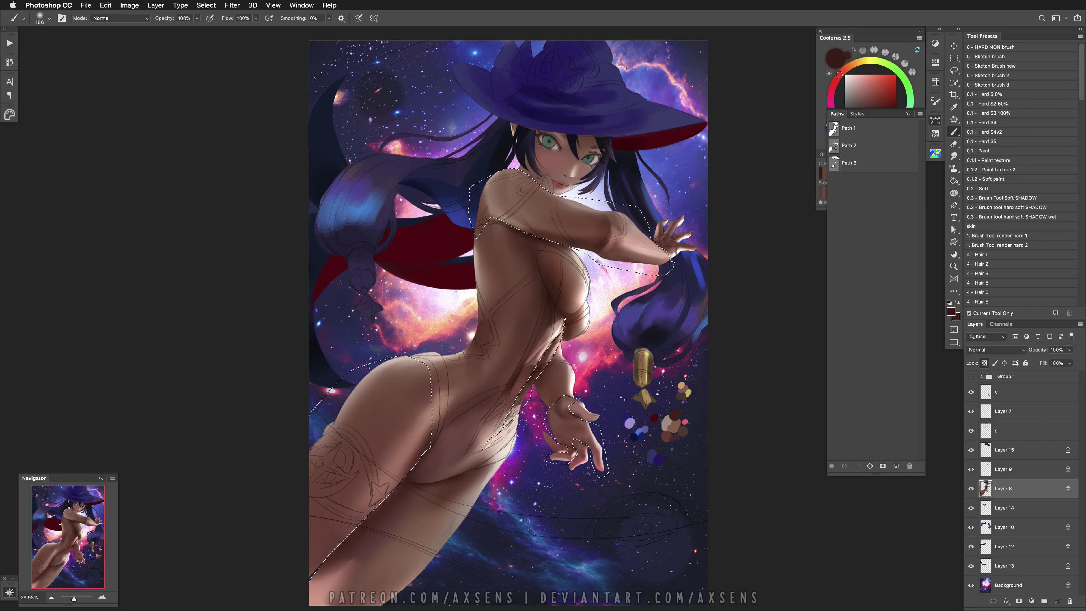
pyautogui.press('[')
pyautogui.press('[')
pyautogui.press('[')
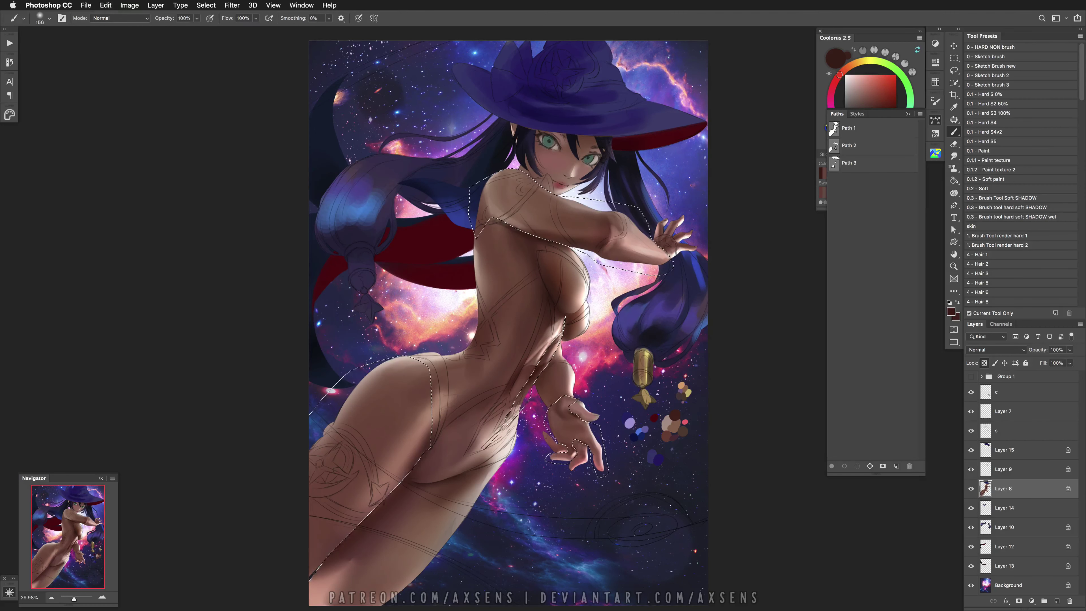
pyautogui.hotkey('ctrl', 'd')
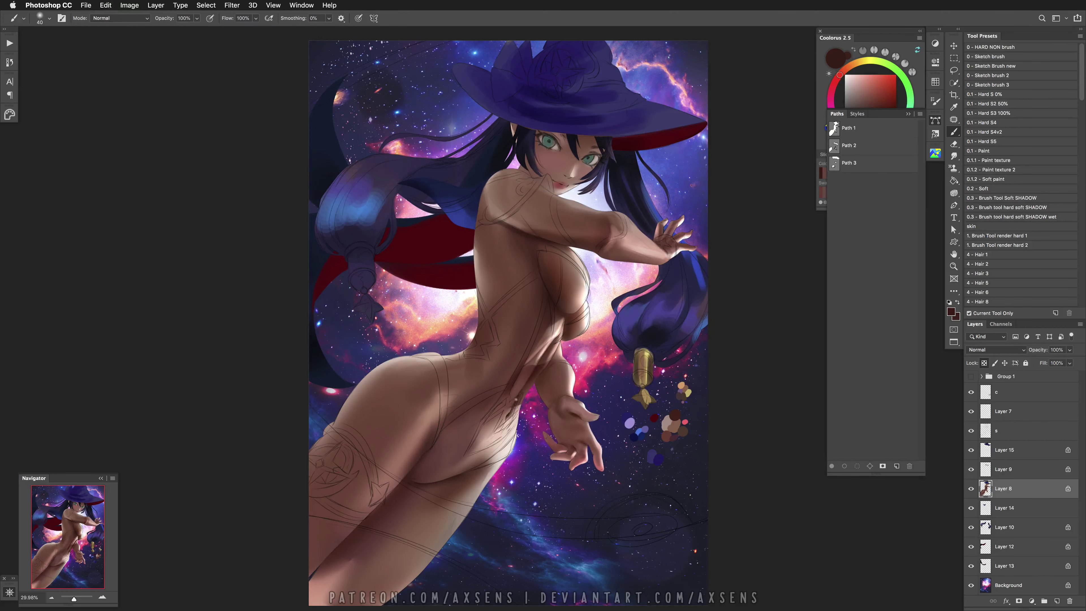
# Undo the recent abdomen strokes and soften the shadow beside the lower arm with sampled light and brown skin tones
pyautogui.hotkey('ctrl', 'alt', 'z')
pyautogui.hotkey('ctrl', 'alt', 'z')
pyautogui.hotkey('ctrl', 'alt', 'z')
pyautogui.hotkey('ctrl', 'alt', 'z')
pyautogui.keyDown('alt'); pyautogui.click(507, 419); pyautogui.keyUp('alt')
pyautogui.keyDown('alt'); pyautogui.click(517, 417); pyautogui.keyUp('alt')
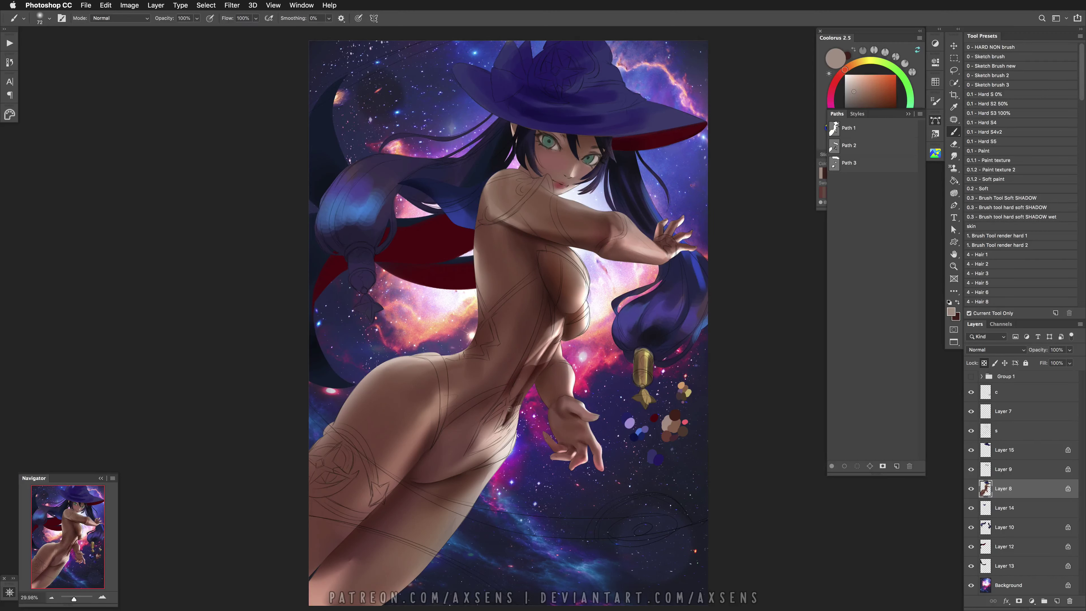
pyautogui.keyDown('alt'); pyautogui.click(503, 421); pyautogui.keyUp('alt')
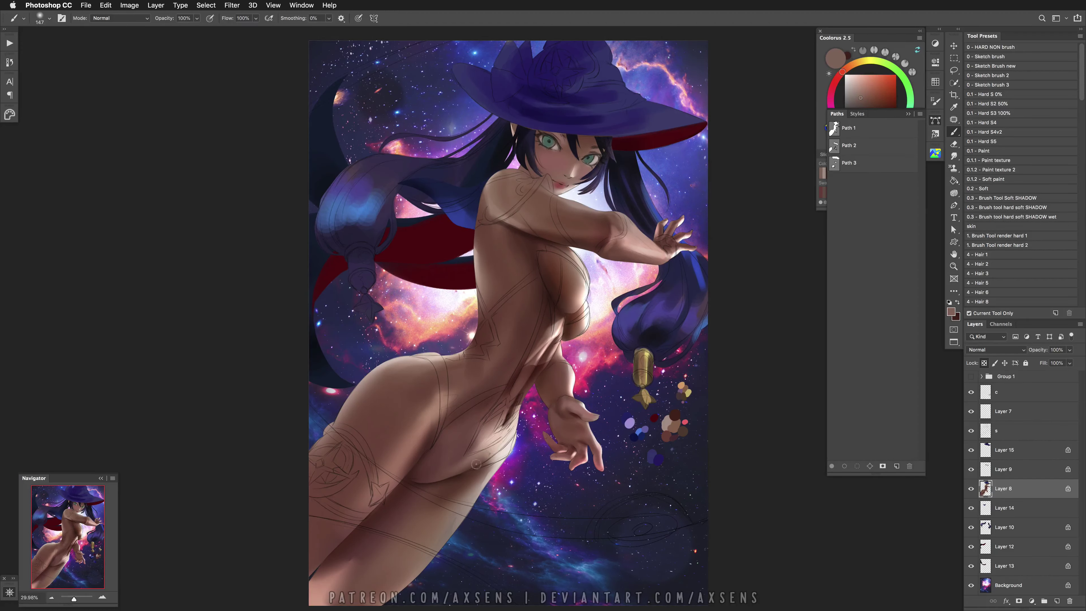
# Check the painting in a horizontally flipped view, restore the orientation, and undo the last stroke
pyautogui.press('h')
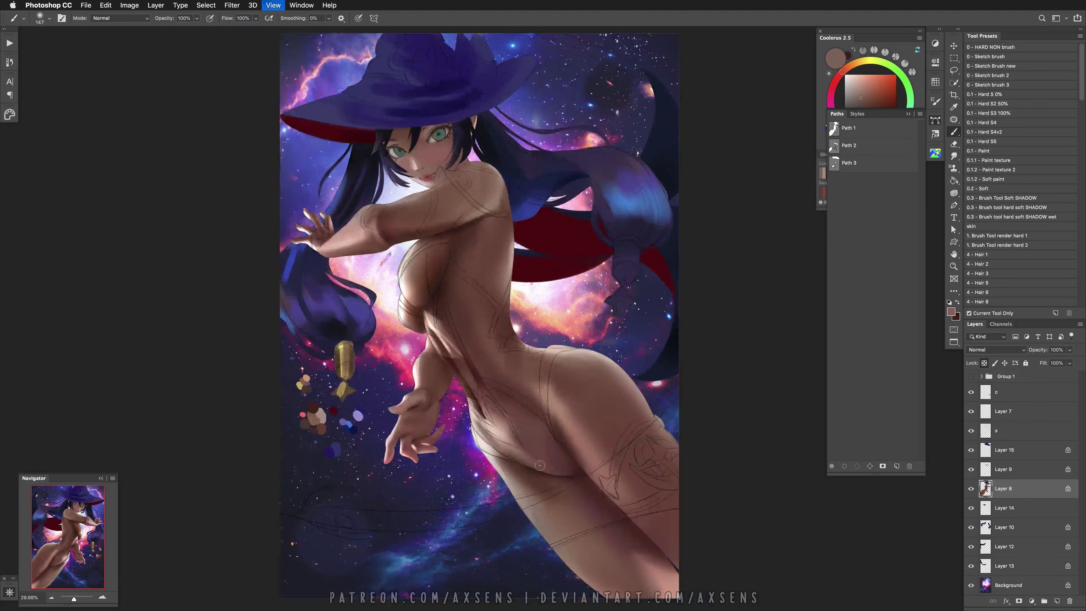
pyautogui.moveTo(411, 438); pyautogui.dragTo(441, 467)
pyautogui.press('h')
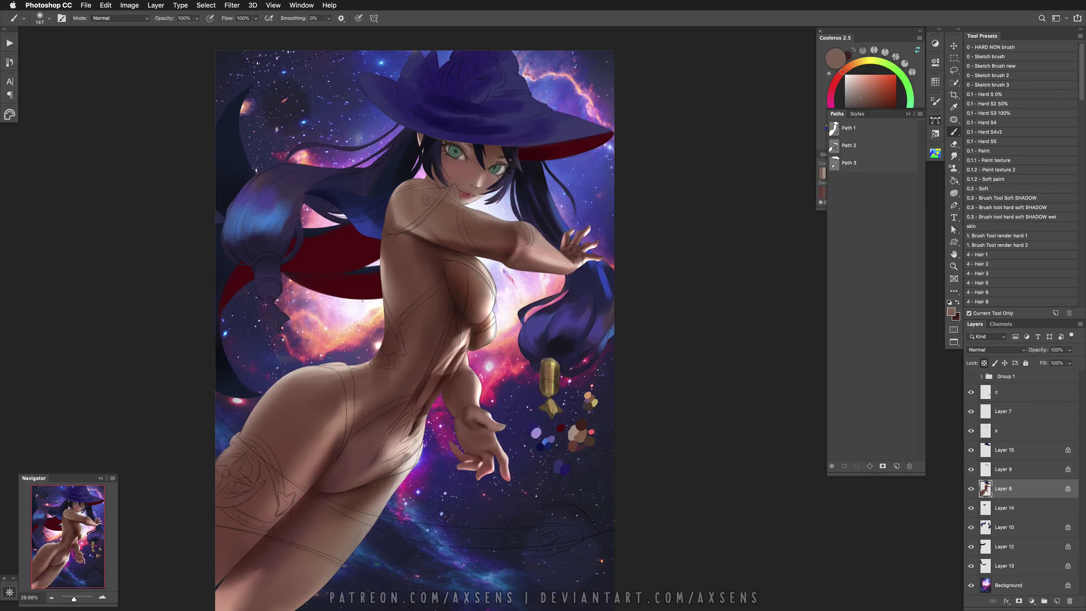
pyautogui.hscroll(-5, 431, 325)
pyautogui.press('super+z')
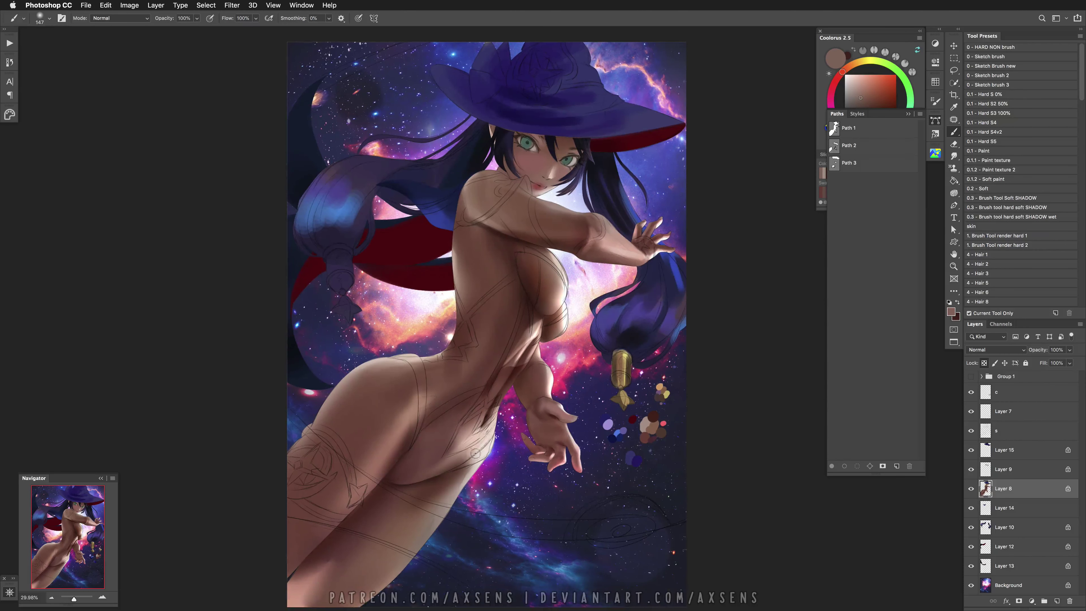
# Blend sampled light skin tones over the lower abdomen along the figure's outer edge, adjusting the brush size
pyautogui.moveTo(496, 433); pyautogui.dragTo(487, 433)
pyautogui.keyDown('alt'); pyautogui.click(483, 432); pyautogui.keyUp('alt')
pyautogui.keyDown('alt'); pyautogui.click(478, 449); pyautogui.keyUp('alt')
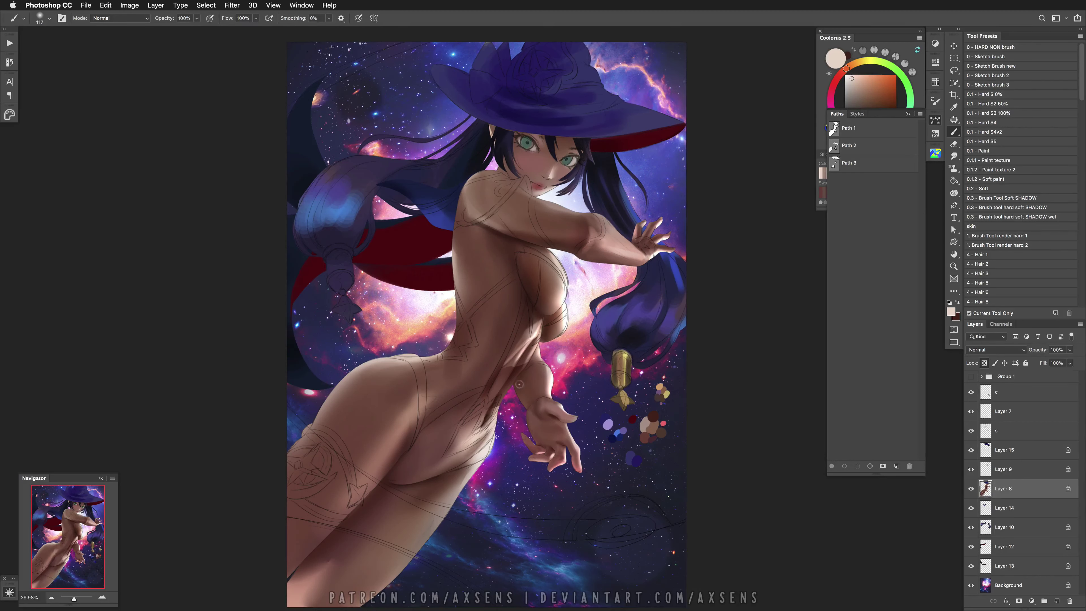
pyautogui.keyDown('alt'); pyautogui.click(475, 441); pyautogui.keyUp('alt')
pyautogui.moveTo(456, 469); pyautogui.dragTo(500, 444)
pyautogui.press('[')
pyautogui.press('[')
pyautogui.keyDown('alt'); pyautogui.click(474, 435); pyautogui.keyUp('alt')
# Load Path 3 as a selection, invert it, paint a pale skin tone along the abdomen edge with a larger brush, and deselect
pyautogui.keyDown('super'); pyautogui.click(834, 163); pyautogui.keyUp('super')
pyautogui.press('shift+super+i')
pyautogui.press(']')
pyautogui.press(']')
pyautogui.press(']')
pyautogui.moveTo(507, 454); pyautogui.dragTo(520, 454)
pyautogui.press('super+d')
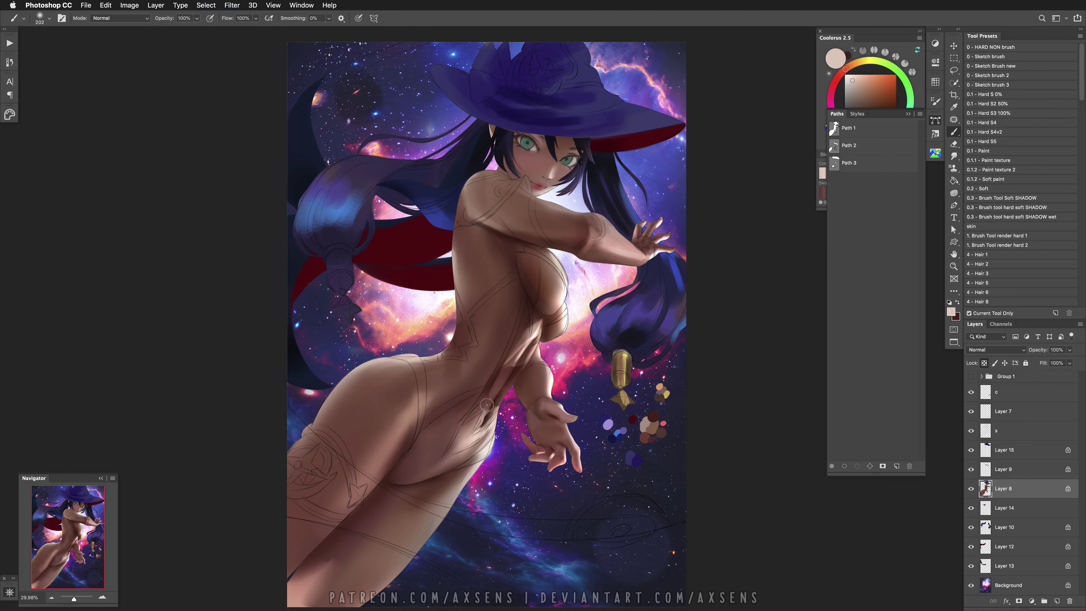
# Try darkening the lower abdomen with a sampled dark brown, undoing the strokes
pyautogui.keyDown('alt'); pyautogui.click(489, 422); pyautogui.keyUp('alt')
pyautogui.press('super+z')
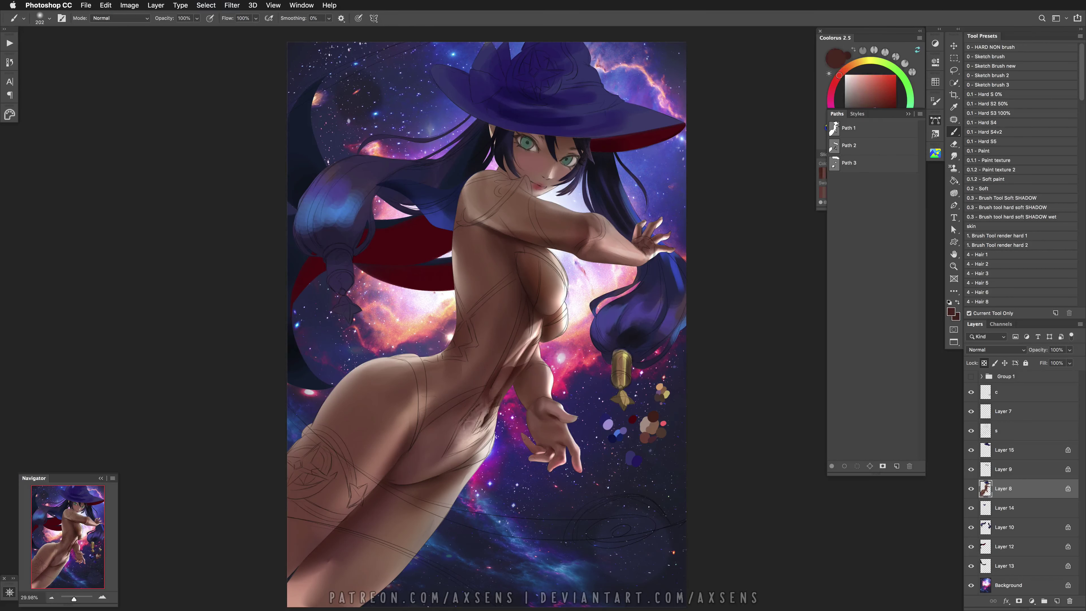
pyautogui.moveTo(477, 428); pyautogui.dragTo(485, 409)
pyautogui.press('super+z')
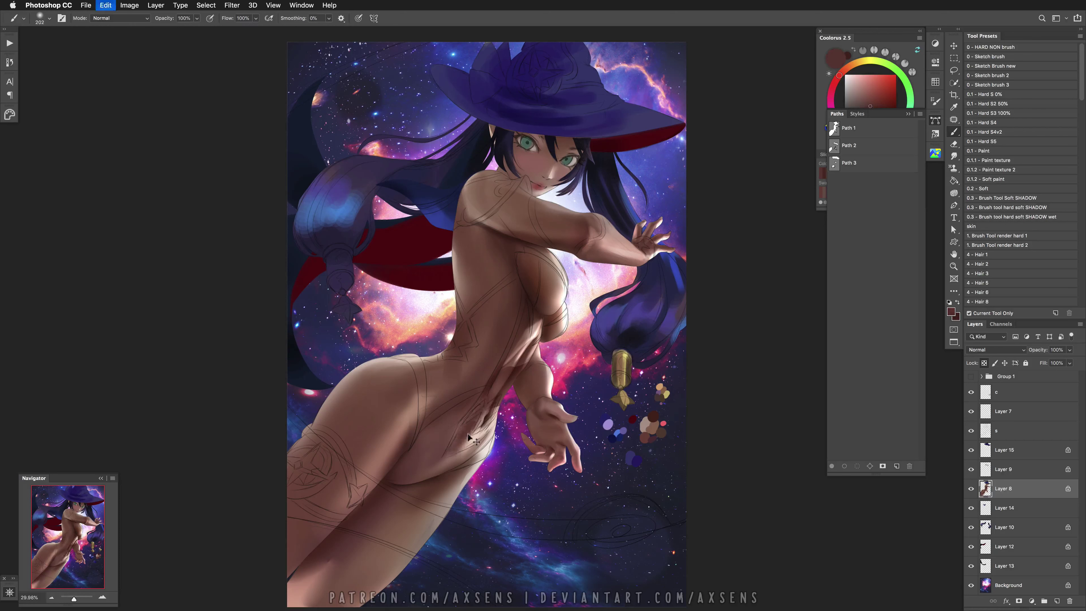
# Try blending sampled skin tones over the lower abdomen with a smaller brush, undoing the strokes
pyautogui.press('[')
pyautogui.press('[')
pyautogui.keyDown('alt'); pyautogui.click(470, 422); pyautogui.keyUp('alt')
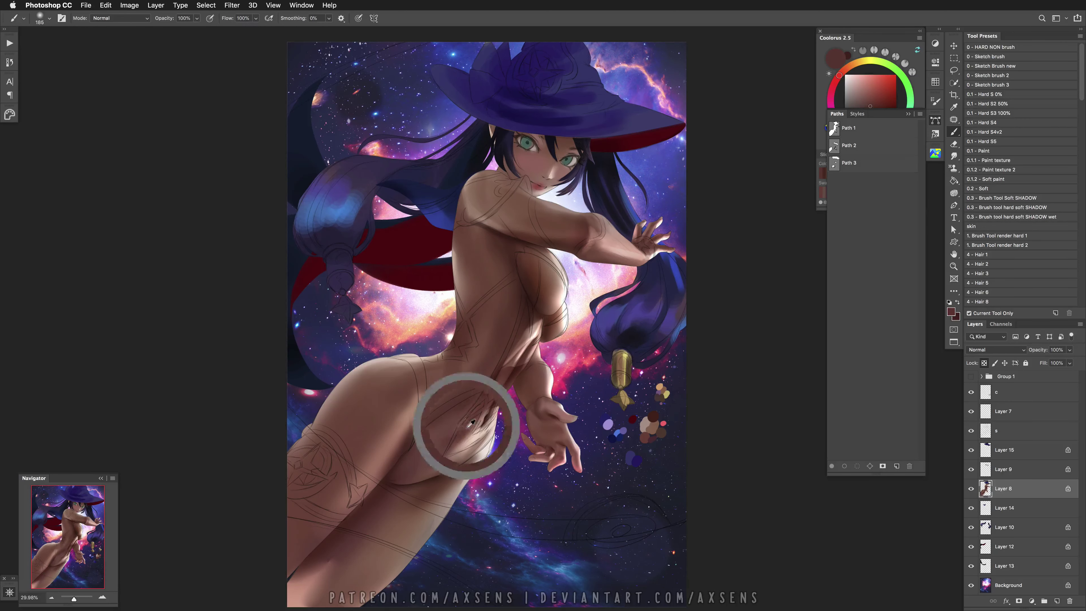
pyautogui.press('super+z')
pyautogui.keyDown('alt'); pyautogui.click(469, 455); pyautogui.keyUp('alt')
pyautogui.press('super+z')
pyautogui.press('super+z')
pyautogui.press('super+z')
pyautogui.press('super+z')
# Lasso an elongated area of the lower abdomen, shade inside it, deselect, and undo the excess blending
pyautogui.press('l')
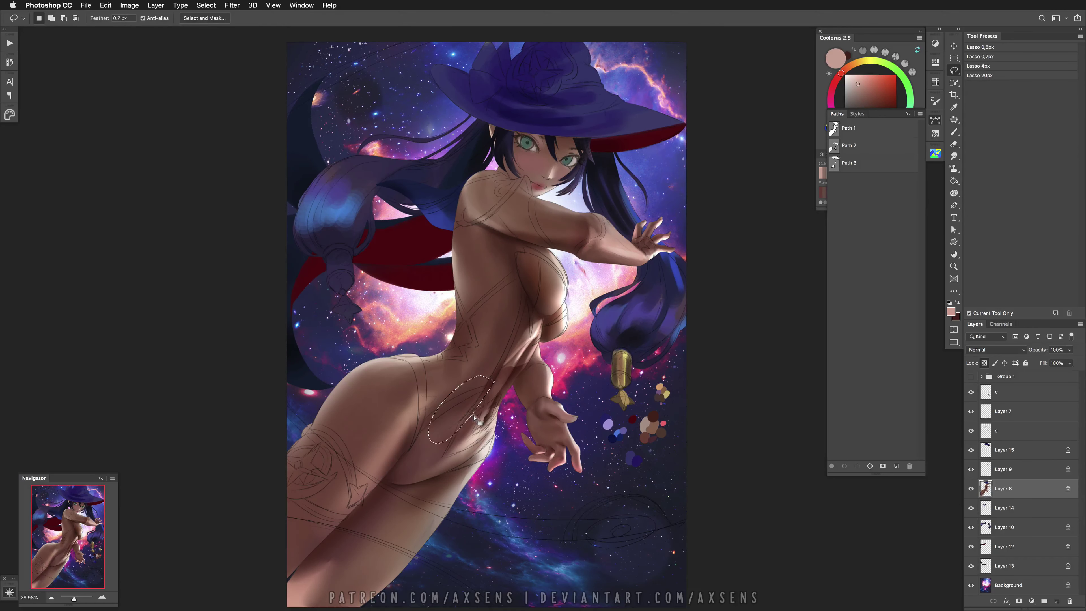
pyautogui.moveTo(478, 406); pyautogui.dragTo(455, 435)
pyautogui.press('b')
pyautogui.press('super+d')
pyautogui.keyDown('alt'); pyautogui.click(454, 435); pyautogui.keyUp('alt')
pyautogui.press('super+z')
pyautogui.press('super+shift+z')
pyautogui.press('super+z')
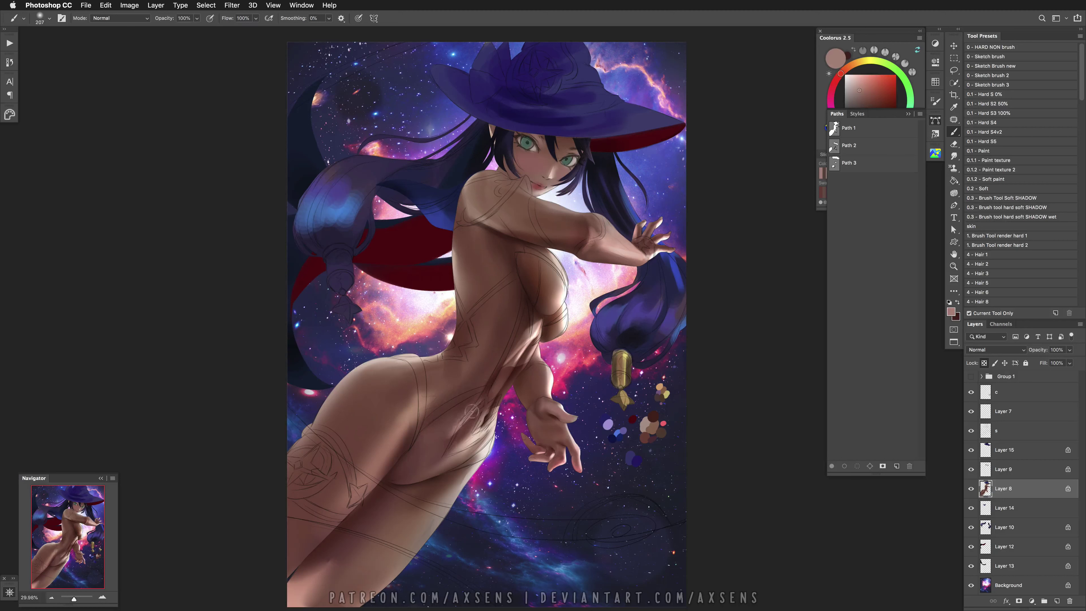
# Smooth the abdomen shading toward the waist with sampled brown and light skin tones, undoing the excess stroke
pyautogui.keyDown('alt'); pyautogui.click(462, 423); pyautogui.keyUp('alt')
pyautogui.press(']')
pyautogui.press('super+z')
pyautogui.keyDown('alt'); pyautogui.click(486, 389); pyautogui.keyUp('alt')
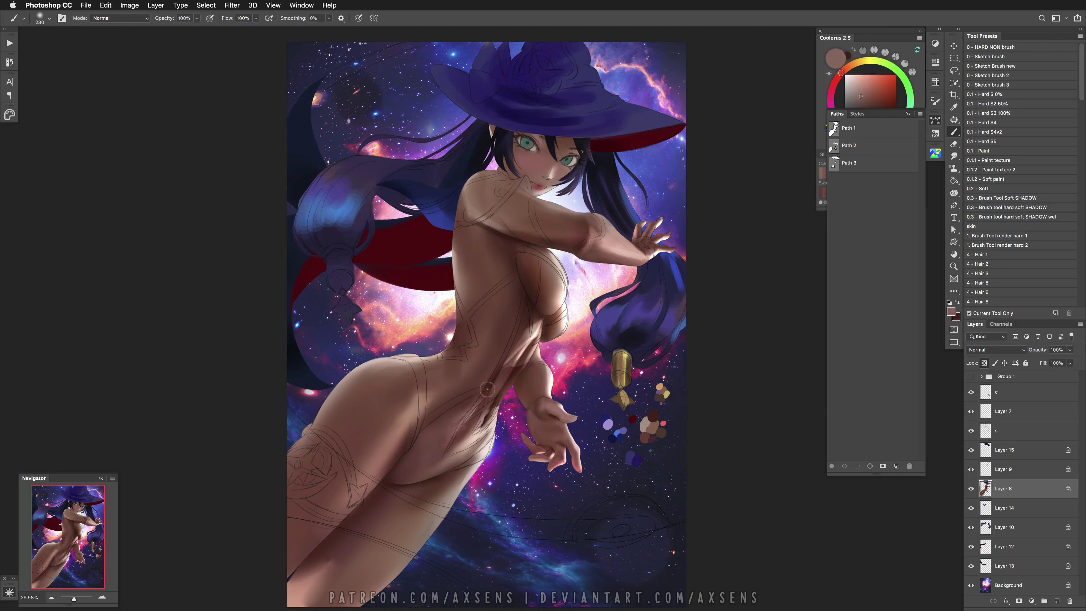
pyautogui.keyDown('alt'); pyautogui.click(454, 398); pyautogui.keyUp('alt')
pyautogui.press('[')
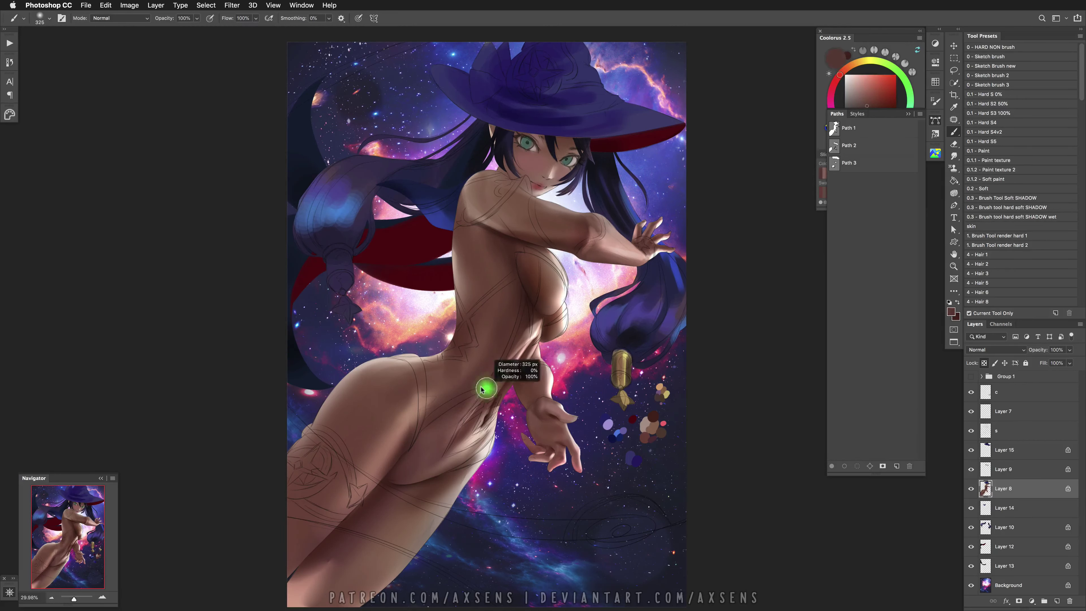
pyautogui.keyDown('alt'); pyautogui.click(506, 370); pyautogui.keyUp('alt')
# Lasso a narrow oval on the abdomen, paint a sampled pinkish skin tone inside it, and deselect
pyautogui.press('l')
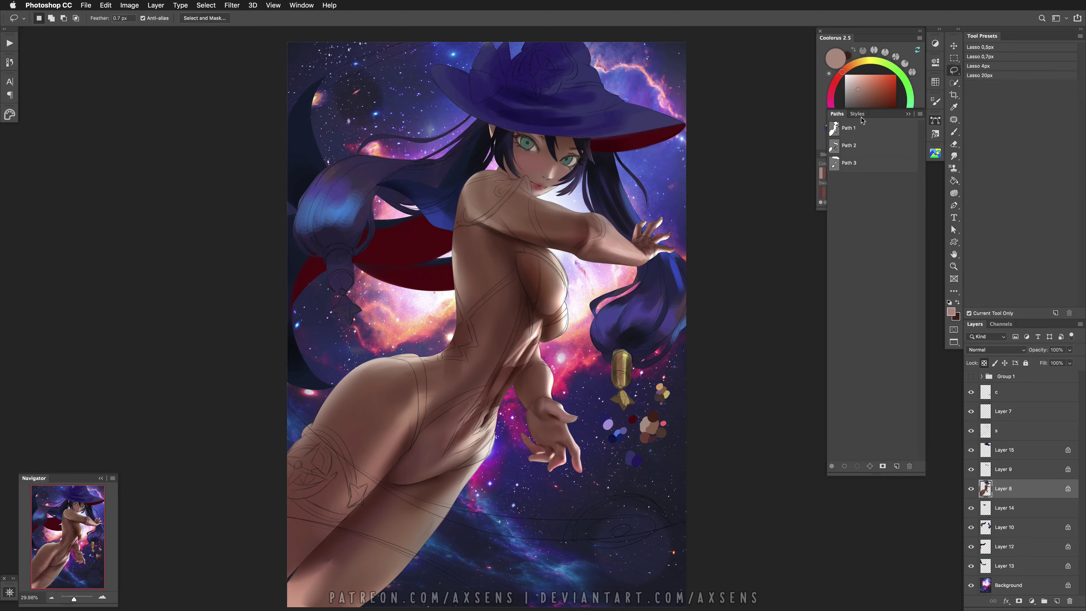
pyautogui.moveTo(477, 410); pyautogui.dragTo(449, 417)
pyautogui.press('b')
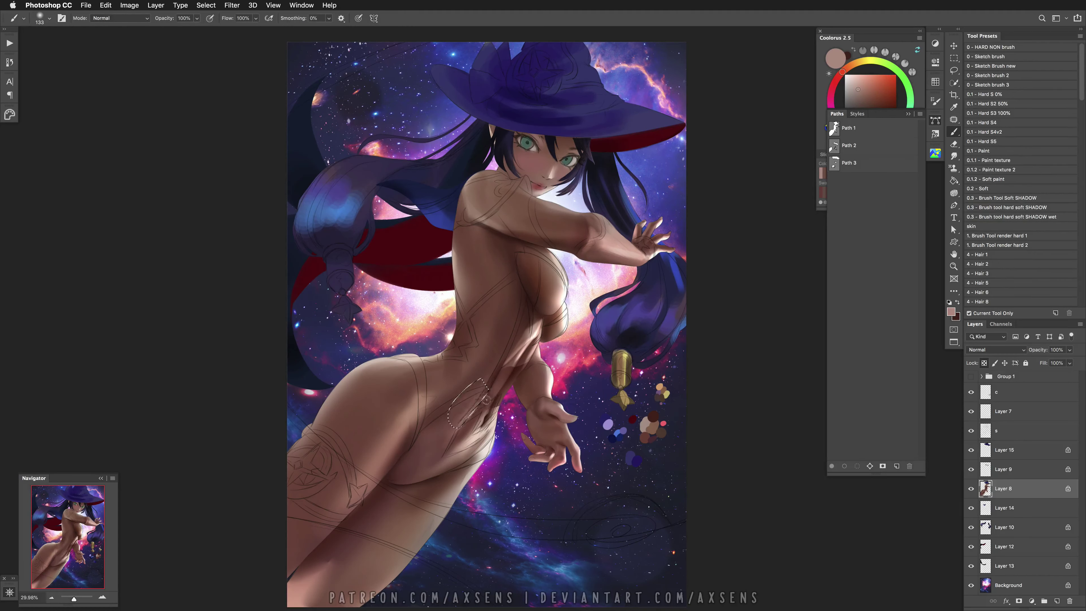
pyautogui.hotkey('ctrl', 'd')
pyautogui.click(954, 71)
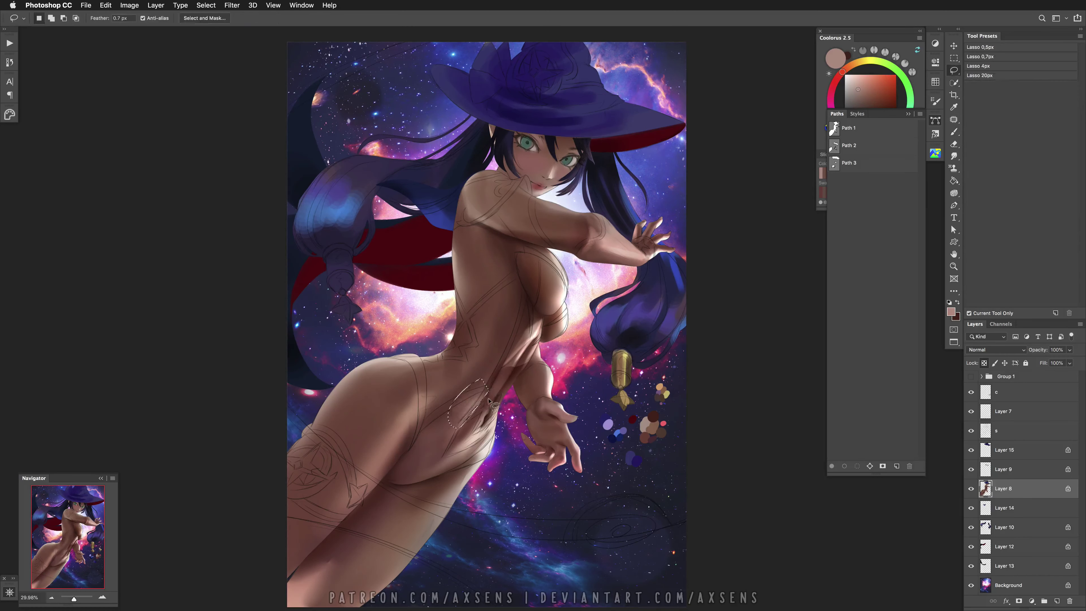
pyautogui.press('b')
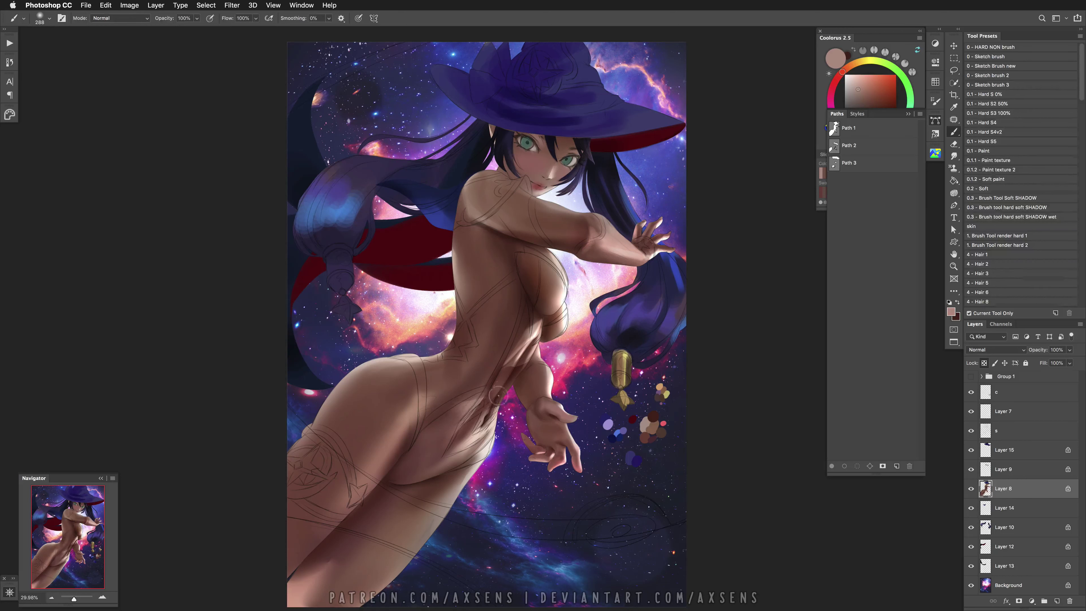
# Shrink the brush and deepen the crease on the lower abdomen with a sampled reddish brown
pyautogui.press('[')
pyautogui.press('[')
pyautogui.press('[')
pyautogui.press('[')
pyautogui.press('[')
pyautogui.keyDown('alt'); pyautogui.click(461, 424); pyautogui.keyUp('alt')
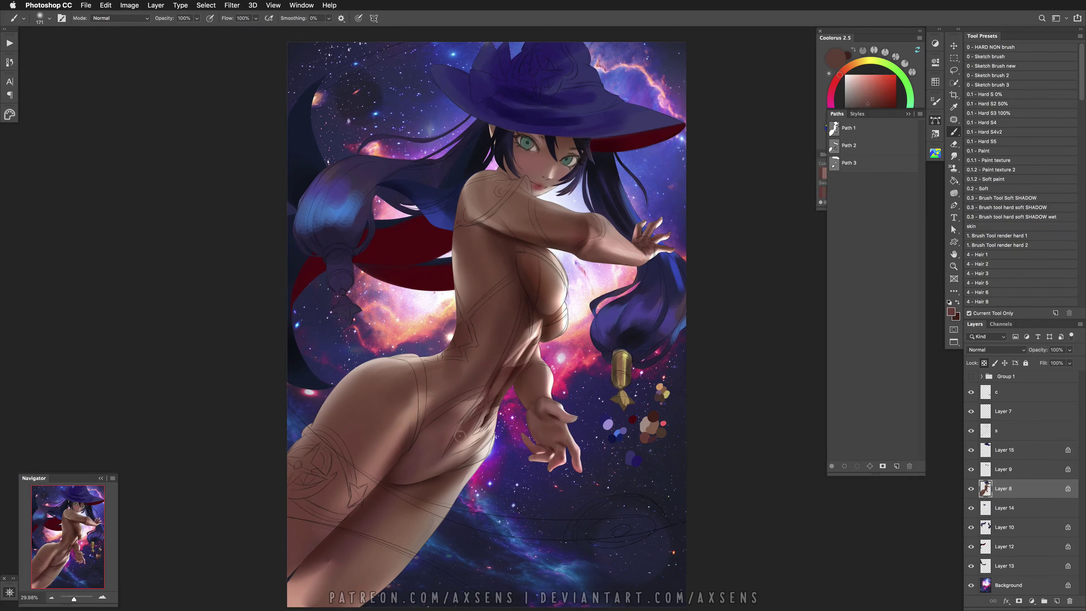
# Blend a sampled mid skin tone over the side of the abdomen with a larger brush, undoing the last stroke
pyautogui.keyDown('alt'); pyautogui.click(453, 409); pyautogui.keyUp('alt')
pyautogui.press(']')
pyautogui.press(']')
pyautogui.press(']')
pyautogui.press(']')
pyautogui.moveTo(500, 359)
pyautogui.mouseDown()
pyautogui.moveTo(501, 399)
pyautogui.moveTo(509, 370)
pyautogui.moveTo(483, 394)
pyautogui.mouseUp()
pyautogui.hotkey('ctrl', 'z')
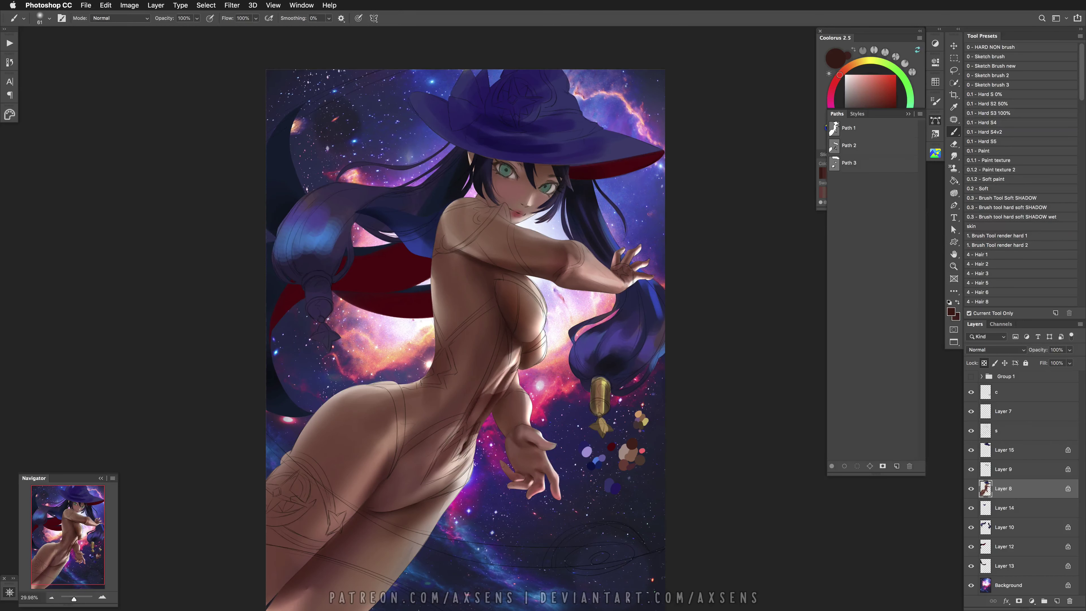
# Add a sampled pink tone to the abdomen shadow edge and blend a sampled brown over the chest
pyautogui.press(']')
pyautogui.keyDown('alt'); pyautogui.click(486, 400); pyautogui.keyUp('alt')
pyautogui.press(']')
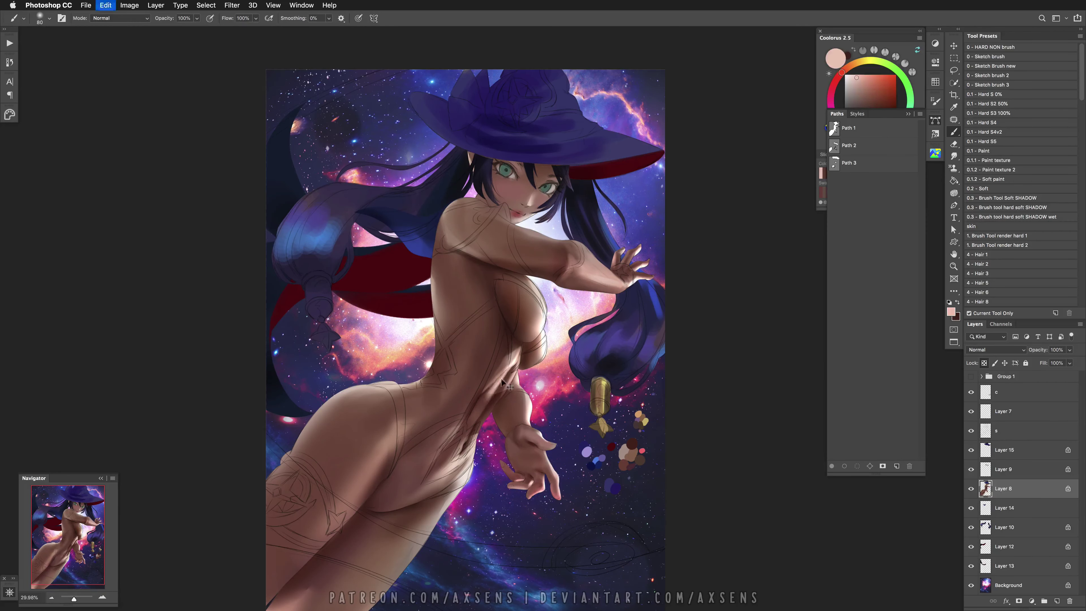
pyautogui.keyDown('alt'); pyautogui.click(515, 338); pyautogui.keyUp('alt')
pyautogui.press('[')
pyautogui.moveTo(535, 316); pyautogui.dragTo(540, 320)
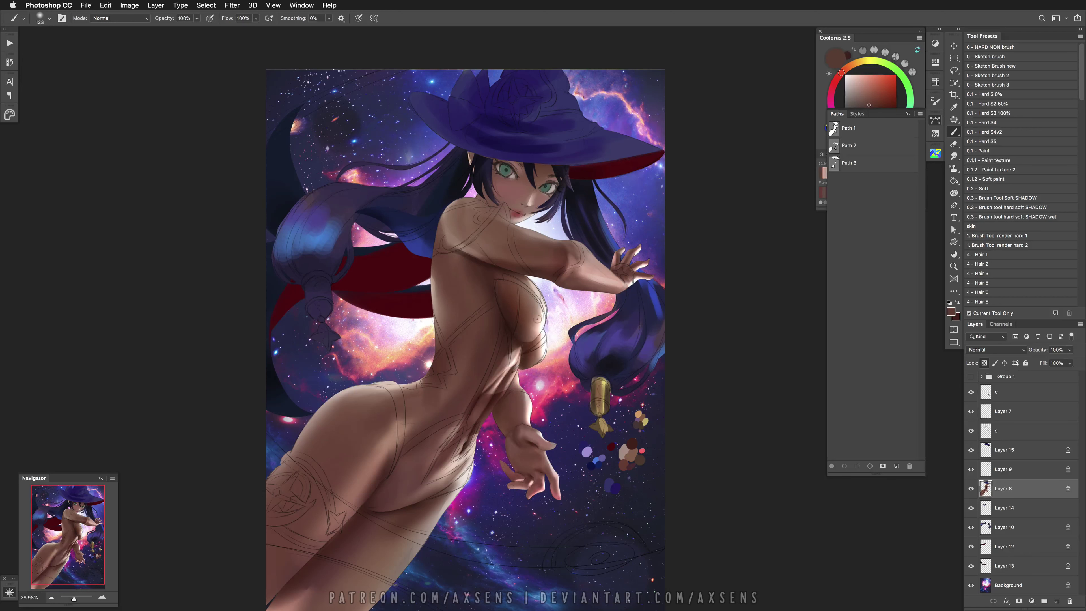
# Refine the bright rim light under the chest with sampled cream and skin tones, undoing the excess stroke
pyautogui.press('[')
pyautogui.press('[')
pyautogui.keyDown('alt'); pyautogui.click(521, 364); pyautogui.keyUp('alt')
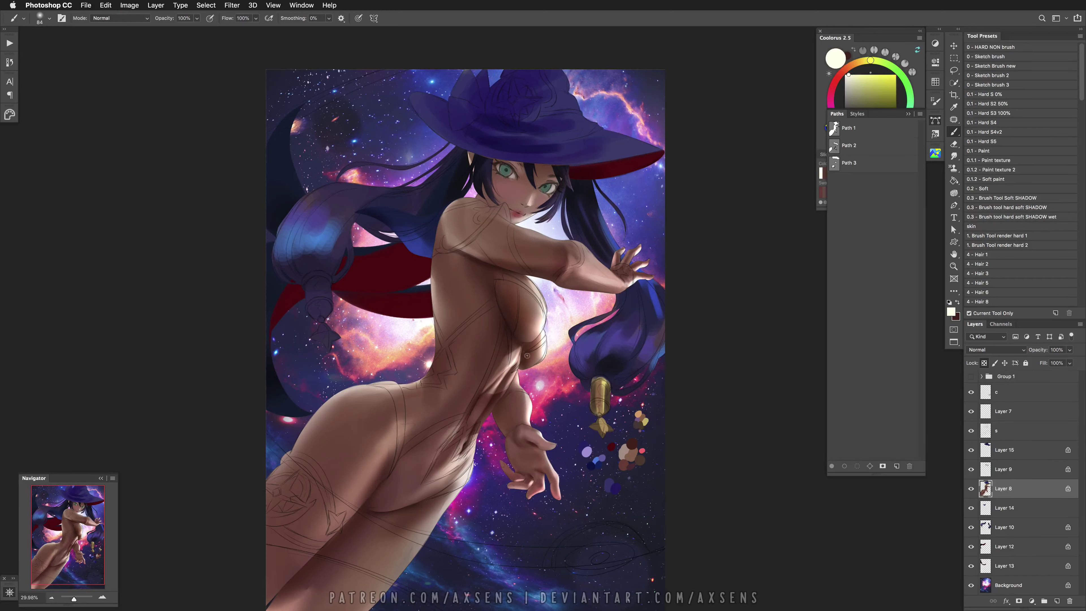
pyautogui.keyDown('alt'); pyautogui.click(522, 354); pyautogui.keyUp('alt')
pyautogui.press('super+z')
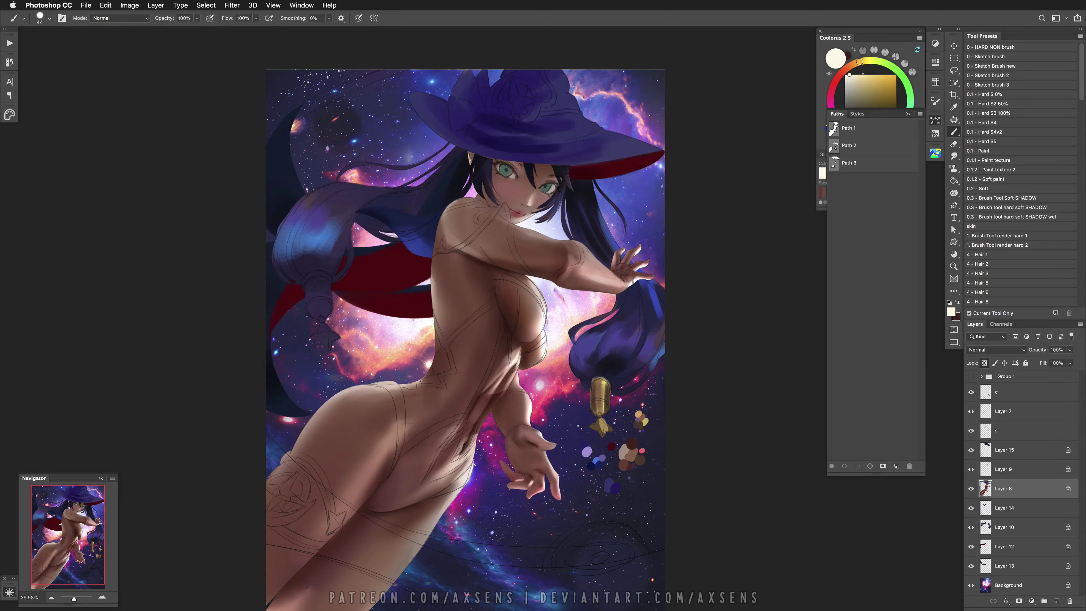
pyautogui.keyDown('alt'); pyautogui.click(522, 357); pyautogui.keyUp('alt')
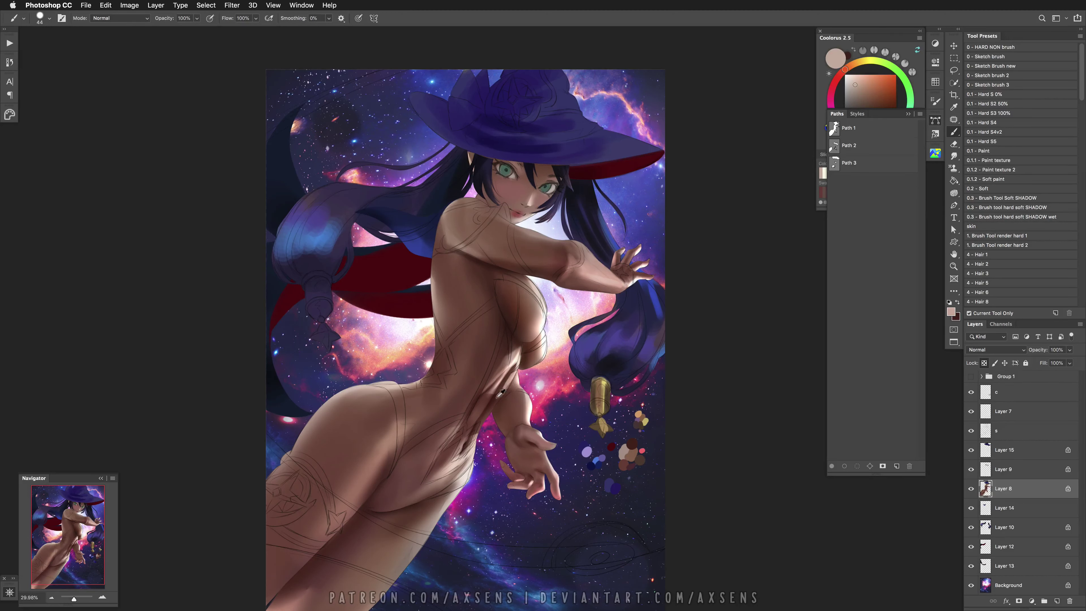
# Blend the torso shadow beside the lower arm with sampled skin tones and dark brown
pyautogui.keyDown('alt'); pyautogui.click(498, 398); pyautogui.keyUp('alt')
pyautogui.keyDown('alt'); pyautogui.click(513, 396); pyautogui.keyUp('alt')
pyautogui.keyDown('alt'); pyautogui.click(515, 396); pyautogui.keyUp('alt')
pyautogui.moveTo(512, 389); pyautogui.dragTo(526, 389)
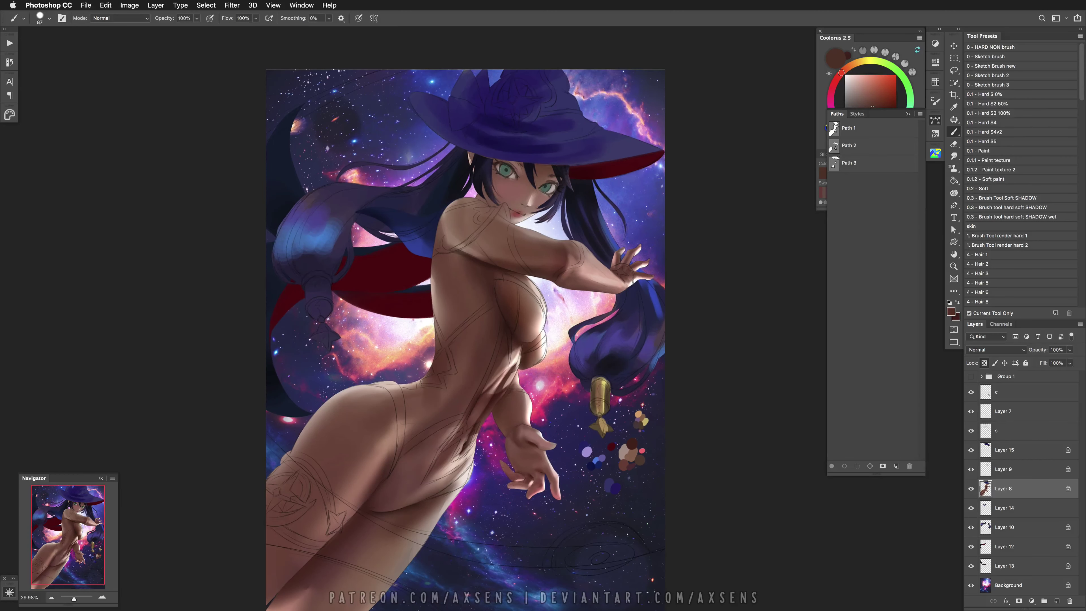
# Load Path 2 as a selection, shade the lower hand around the thumb and fingers in dark brown, and deselect
pyautogui.scroll(5, 557, 433)
pyautogui.moveTo(482, 412); pyautogui.dragTo(478, 407)
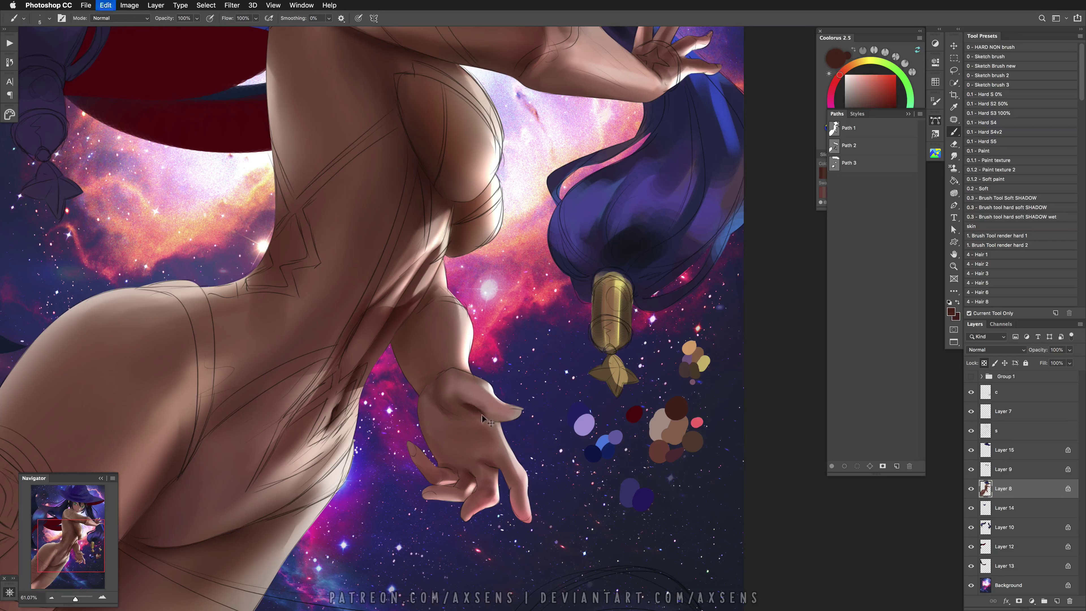
pyautogui.press('super+z')
pyautogui.keyDown('super'); pyautogui.click(834, 150); pyautogui.keyUp('super')
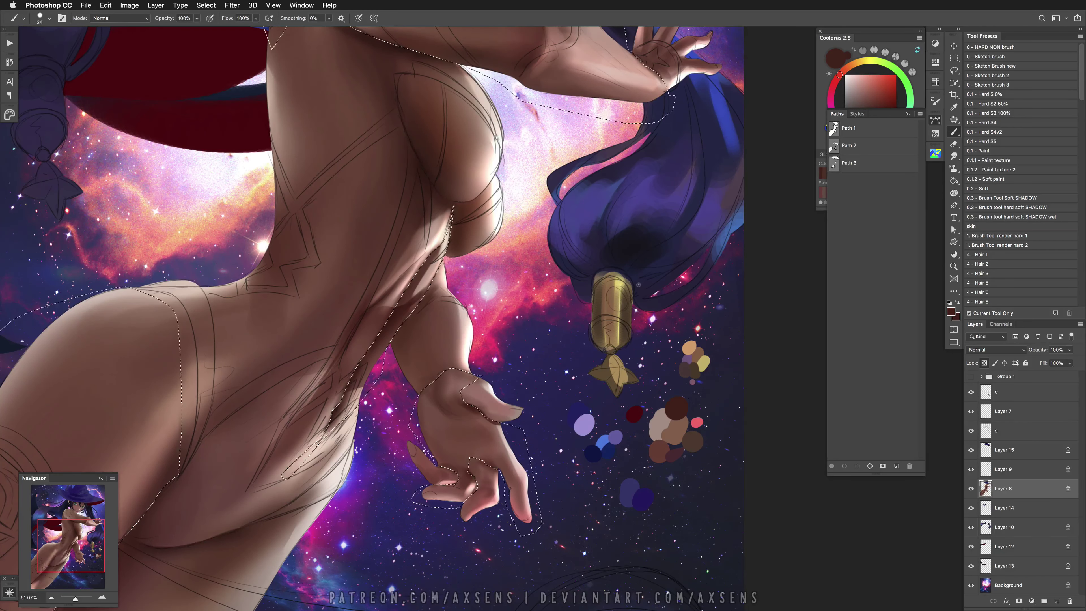
pyautogui.moveTo(496, 402)
pyautogui.mouseDown()
pyautogui.moveTo(507, 387)
pyautogui.moveTo(470, 417)
pyautogui.moveTo(505, 423)
pyautogui.mouseUp()
pyautogui.rightClick(505, 423)
pyautogui.click(509, 425)
pyautogui.rightClick(501, 473)
pyautogui.click(502, 475)
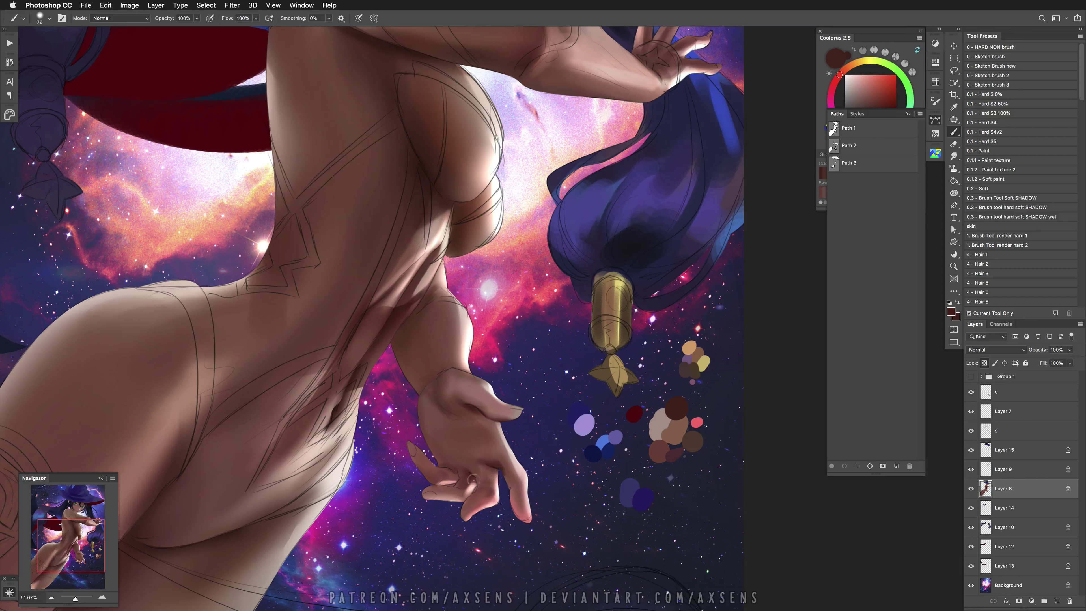
# Adjust the brush and blend sampled reddish-brown tones over the base of the lower hand's index finger
pyautogui.rightClick(460, 481)
pyautogui.click(456, 474)
pyautogui.keyDown('alt'); pyautogui.click(503, 469); pyautogui.keyUp('alt')
pyautogui.keyDown('alt'); pyautogui.click(509, 475); pyautogui.keyUp('alt')
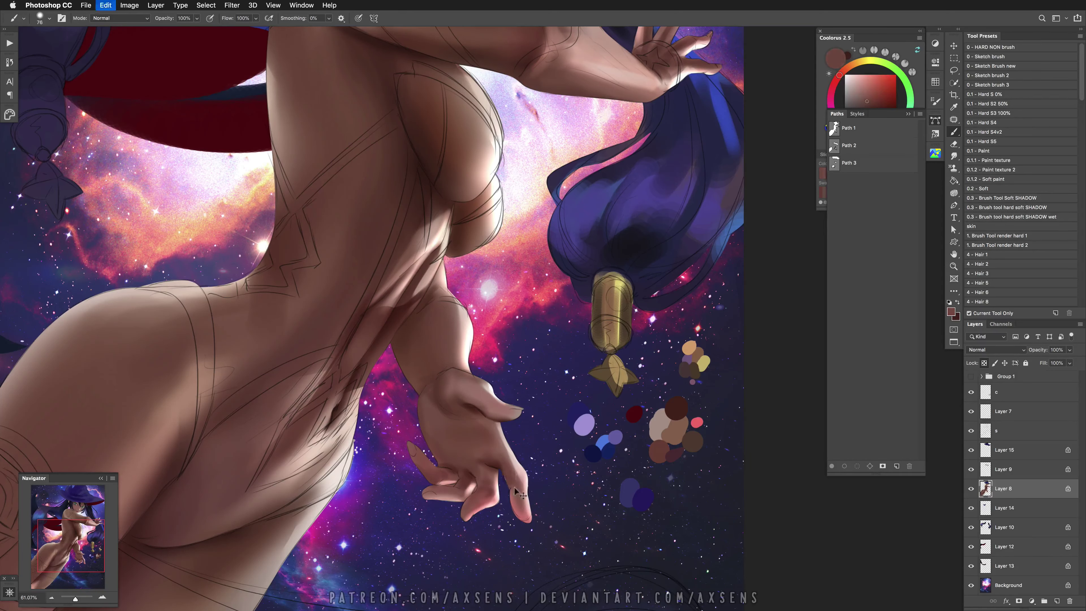
pyautogui.keyDown('alt'); pyautogui.click(503, 467); pyautogui.keyUp('alt')
pyautogui.keyDown('alt'); pyautogui.click(516, 483); pyautogui.keyUp('alt')
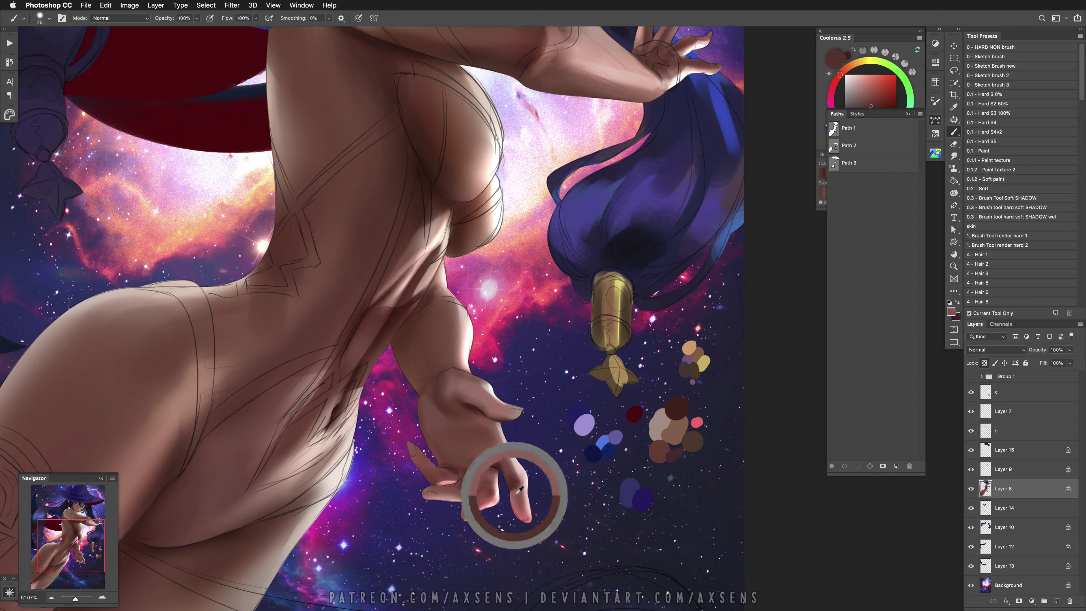
# Smooth the shading across the lower hand's fingers and palm with skin tones sampled from each area
pyautogui.keyDown('alt'); pyautogui.click(524, 493); pyautogui.keyUp('alt')
pyautogui.keyDown('alt'); pyautogui.click(520, 498); pyautogui.keyUp('alt')
pyautogui.keyDown('alt'); pyautogui.click(513, 481); pyautogui.keyUp('alt')
pyautogui.keyDown('alt'); pyautogui.click(497, 456); pyautogui.keyUp('alt')
pyautogui.keyDown('alt'); pyautogui.click(490, 492); pyautogui.keyUp('alt')
pyautogui.keyDown('alt'); pyautogui.click(485, 469); pyautogui.keyUp('alt')
pyautogui.keyDown('alt'); pyautogui.click(467, 472); pyautogui.keyUp('alt')
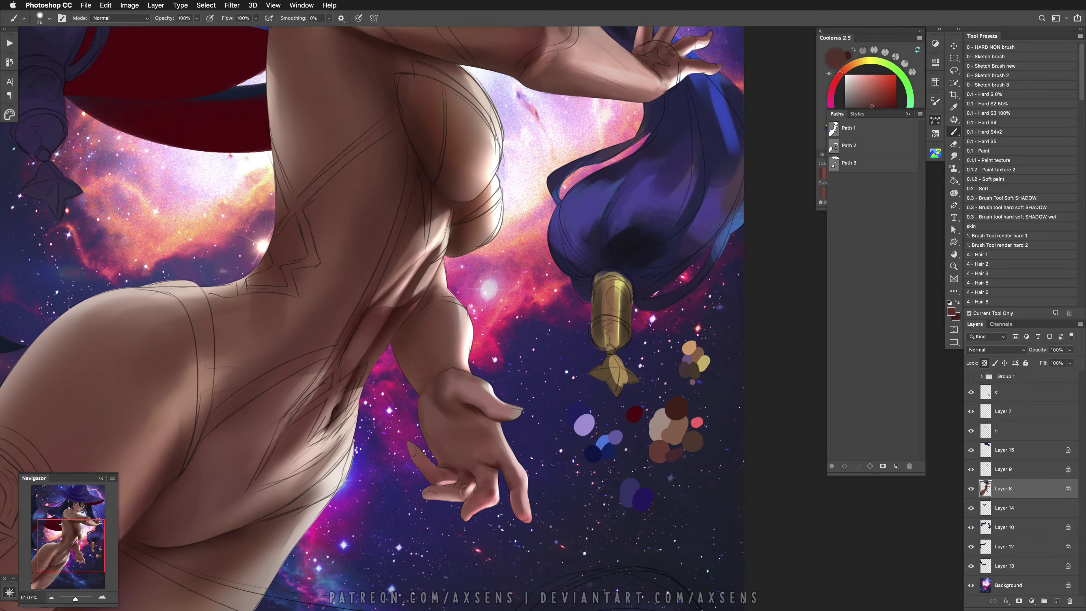
# Sample dark brown from the lower hand, switch to the 0.1 - Hard S2 50% brush preset, and reduce its size and hardness
pyautogui.click(991, 66)
pyautogui.keyDown('alt'); pyautogui.click(475, 406); pyautogui.keyUp('alt')
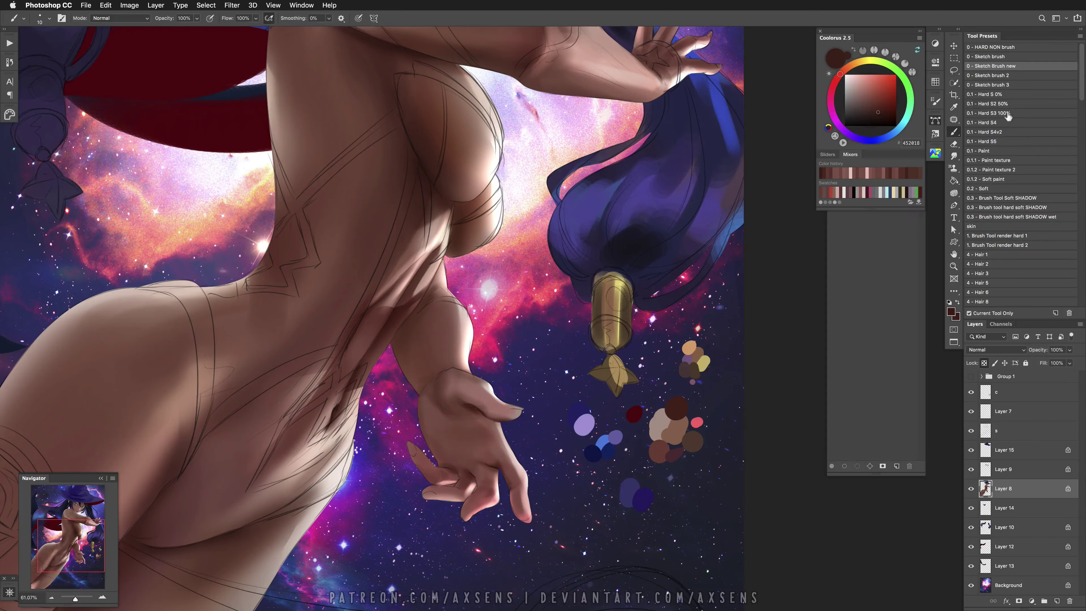
pyautogui.click(1005, 105)
pyautogui.rightClick(604, 344)
pyautogui.moveTo(609, 330); pyautogui.dragTo(601, 330)
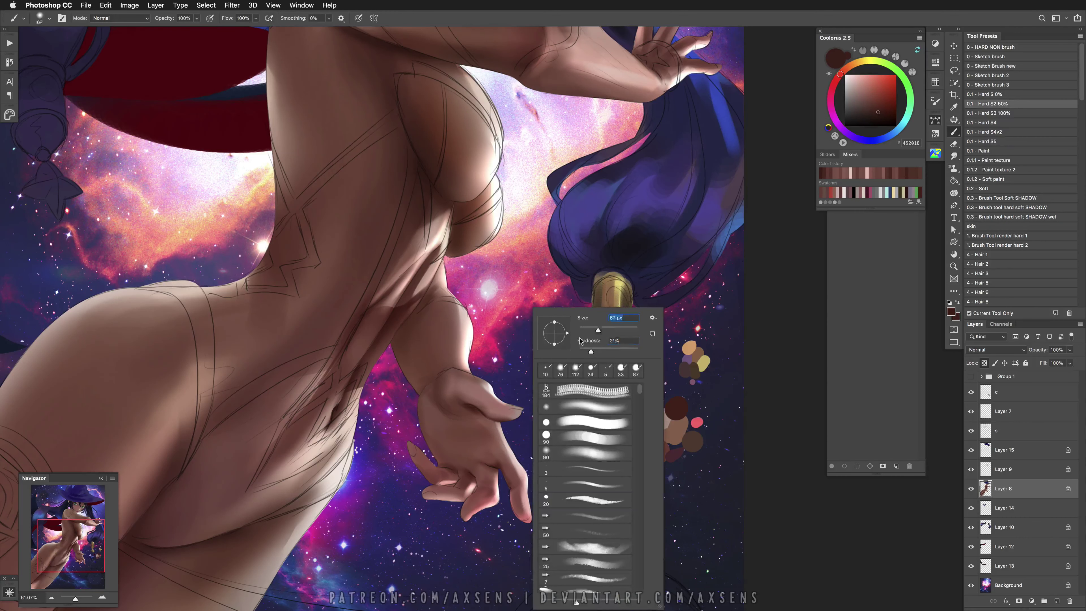
pyautogui.press('Return')
pyautogui.rightClick(476, 459)
pyautogui.moveTo(590, 350); pyautogui.dragTo(547, 332)
pyautogui.press('Return')
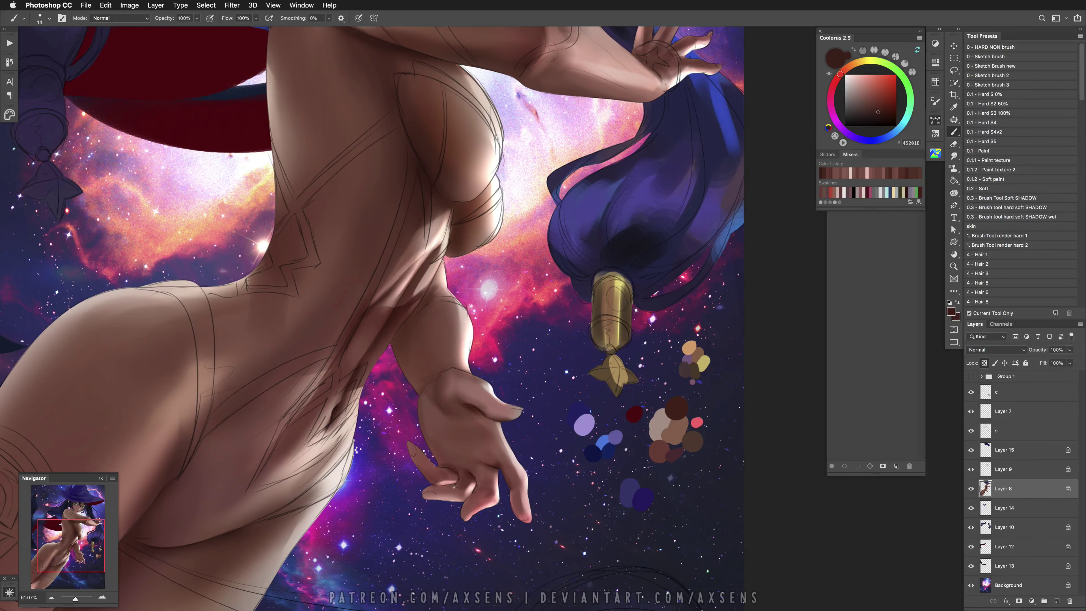
# Undo the last stroke, adjust the brush size, and add dark brown touches to the lower forearm and the raised hand
pyautogui.press('super+z')
pyautogui.rightClick(463, 305)
pyautogui.moveTo(547, 318); pyautogui.dragTo(515, 318)
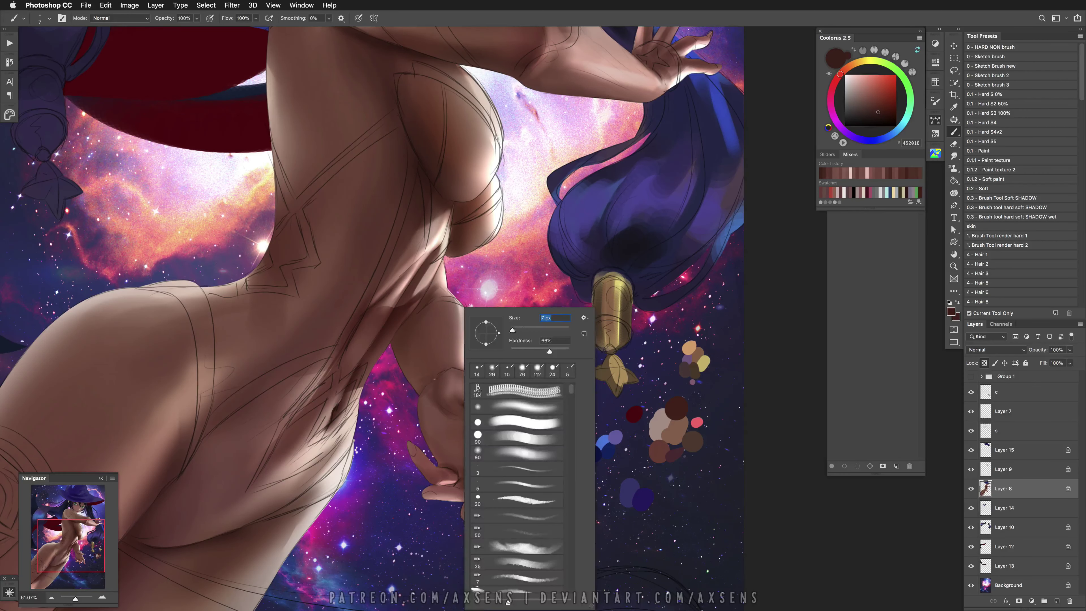
pyautogui.press('Return')
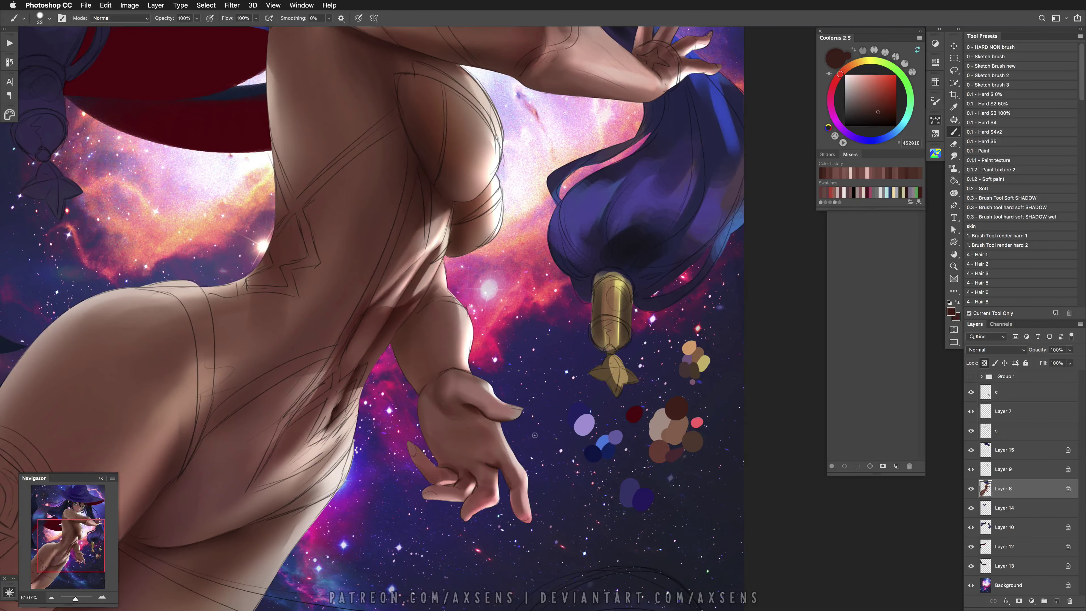
pyautogui.moveTo(378, 368); pyautogui.dragTo(446, 409)
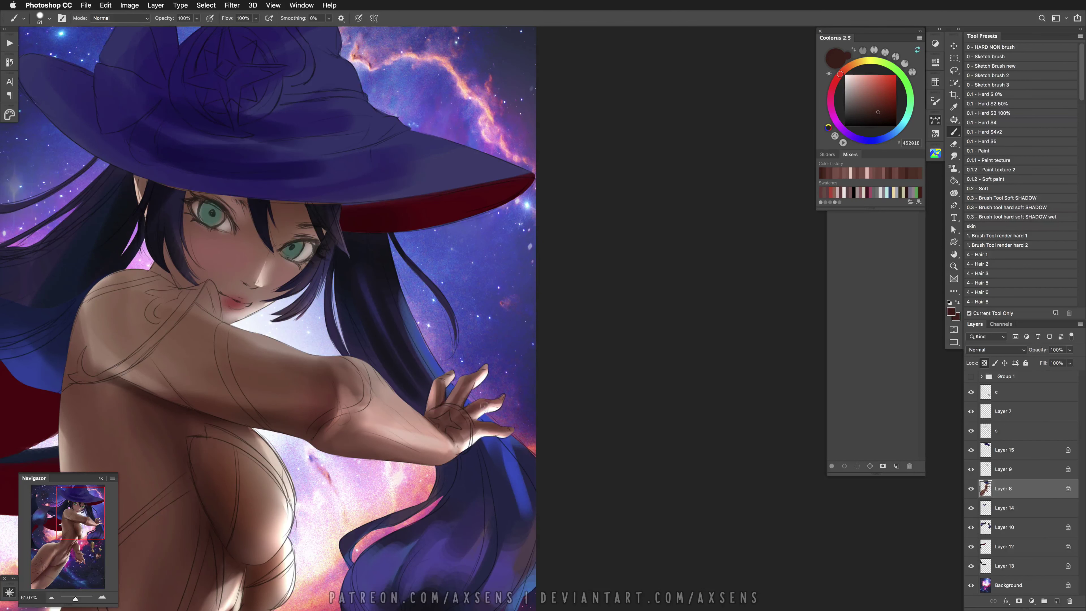
pyautogui.moveTo(484, 424); pyautogui.dragTo(498, 428)
# Touch up the shading around the nose and cheeks with reddish-brown skin tones sampled from the figure
pyautogui.press('z')
pyautogui.scroll(-5, 513, 426)
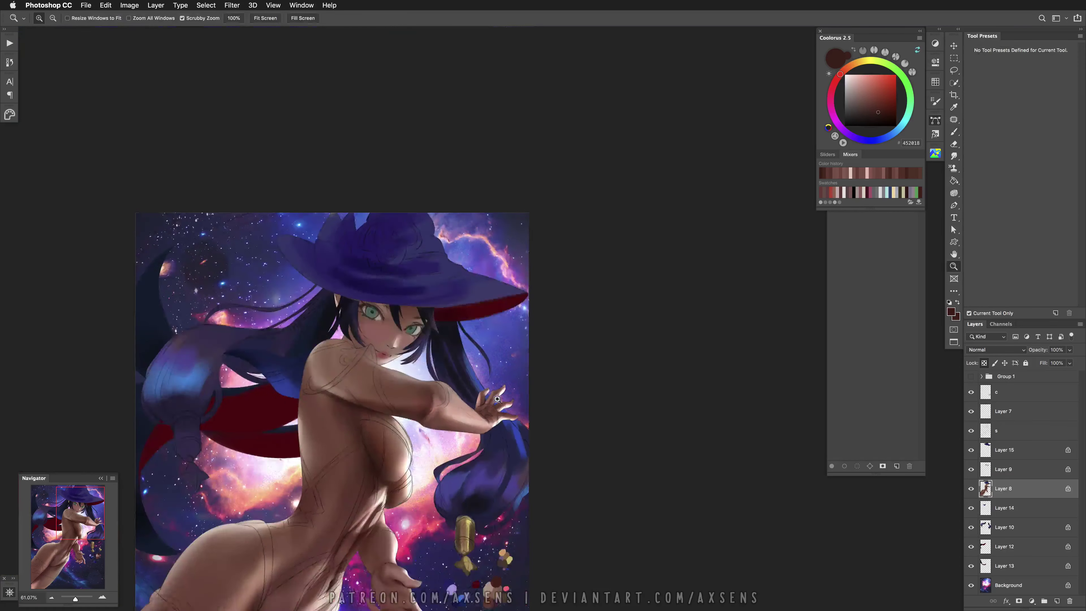
pyautogui.scroll(2, 419, 352)
pyautogui.press('b')
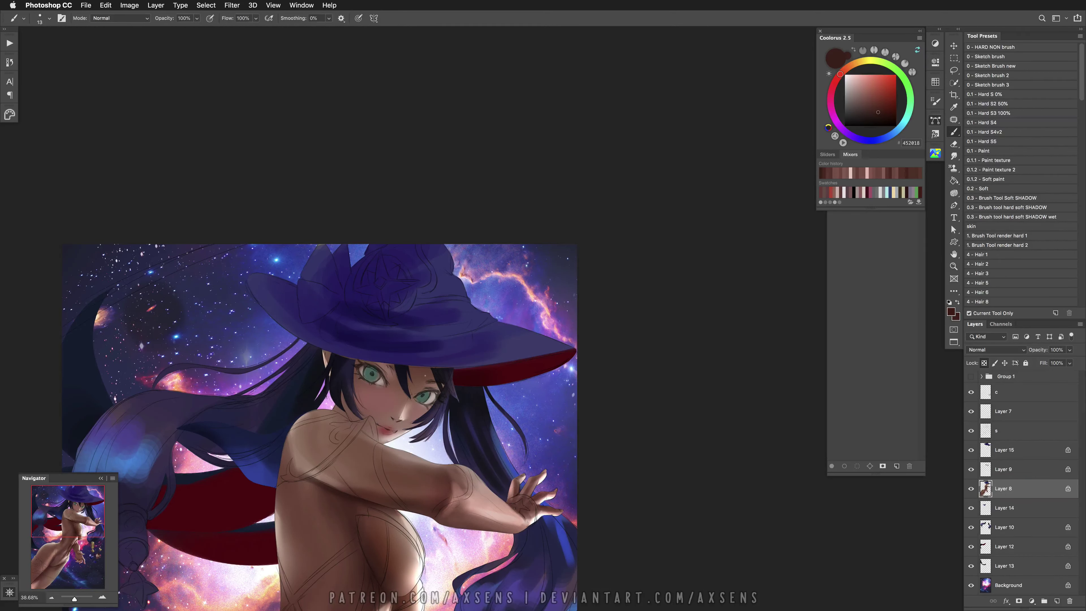
pyautogui.moveTo(395, 419); pyautogui.dragTo(410, 419)
pyautogui.keyDown('alt'); pyautogui.click(395, 419); pyautogui.keyUp('alt')
pyautogui.press('super+z')
pyautogui.keyDown('alt'); pyautogui.click(394, 565); pyautogui.keyUp('alt')
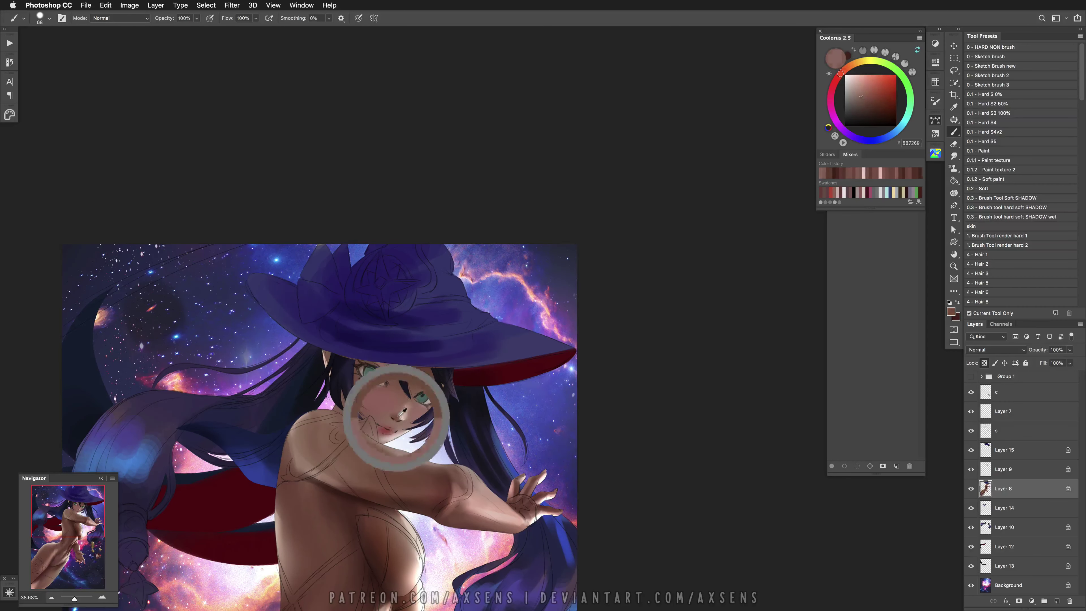
pyautogui.keyDown('alt'); pyautogui.click(422, 400); pyautogui.keyUp('alt')
pyautogui.keyDown('alt'); pyautogui.click(423, 400); pyautogui.keyUp('alt')
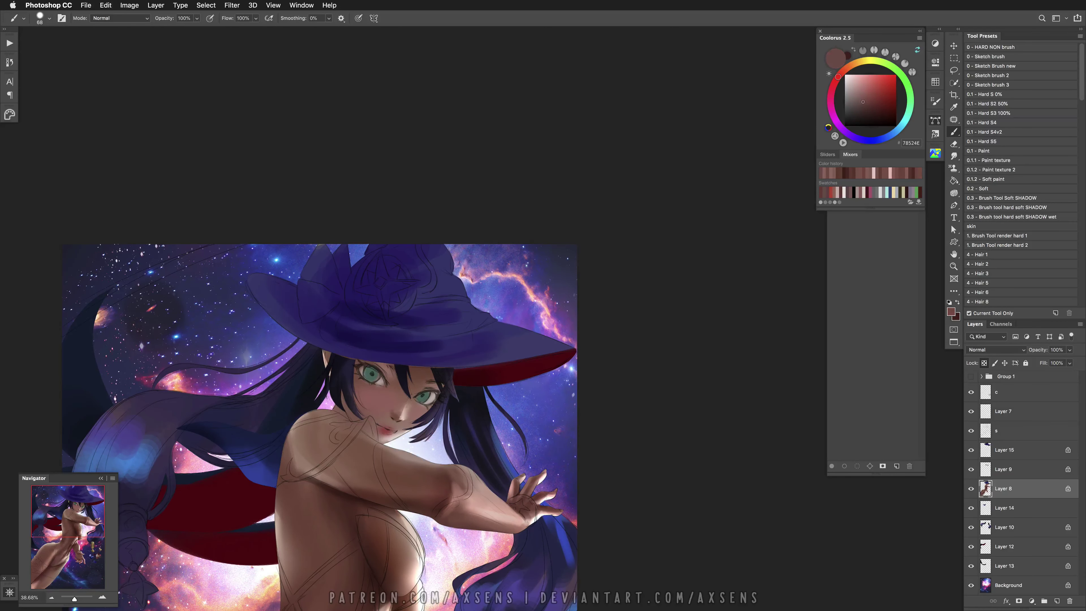
# Enlarge the brush and blend a warm red tone sampled beside the nose into the cheek area
pyautogui.press(']')
pyautogui.press(']')
pyautogui.press(']')
pyautogui.press(']')
pyautogui.keyDown('alt'); pyautogui.click(402, 402); pyautogui.keyUp('alt')
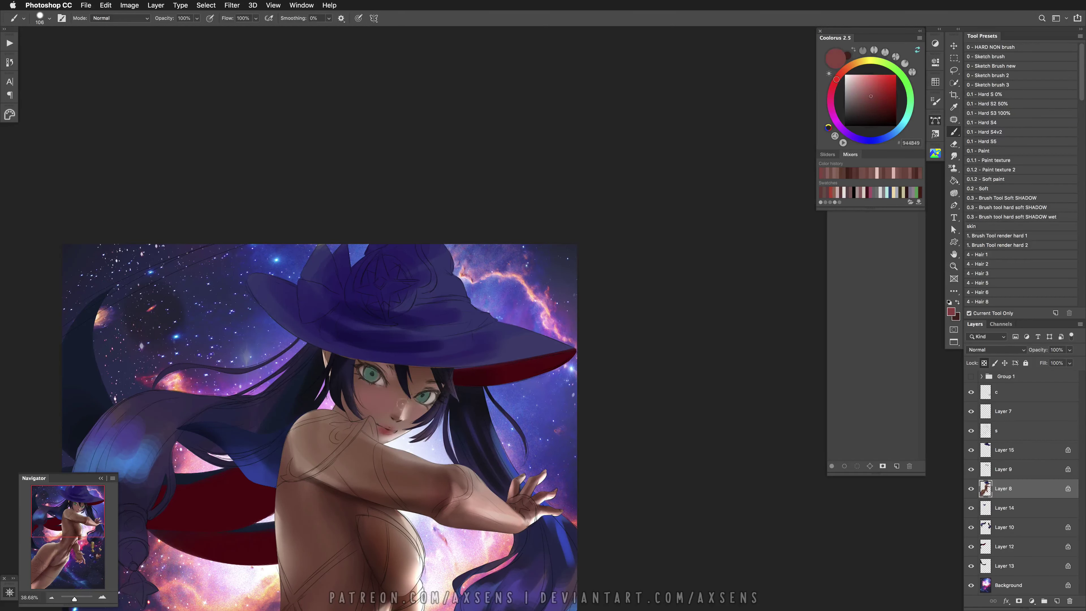
# Sample a darker reddish brown from the nose area, reduce the brush size, and undo the latest face strokes
pyautogui.keyDown('alt'); pyautogui.click(394, 414); pyautogui.keyUp('alt')
pyautogui.press('[')
pyautogui.press('[')
pyautogui.press('[')
pyautogui.press('[')
pyautogui.press('super+z')
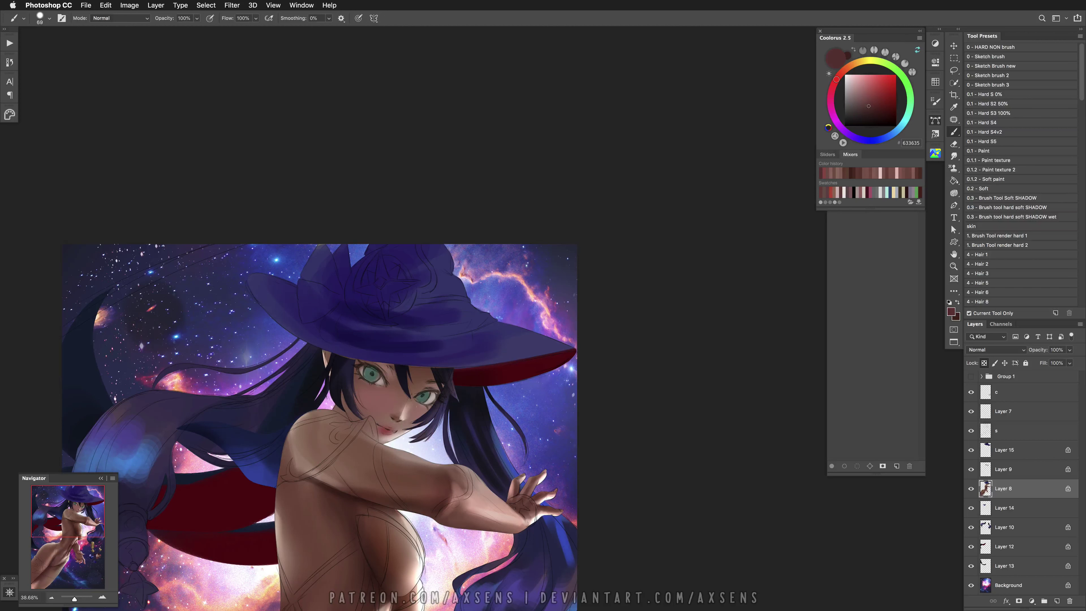
pyautogui.press('super+z')
# Try a soft reddish-brown shadow across the nose and cheek with a larger brush
pyautogui.press(']')
pyautogui.press(']')
pyautogui.press(']')
pyautogui.press(']')
pyautogui.press(']')
pyautogui.press(']')
pyautogui.press('super+z')
pyautogui.press('super+z')
pyautogui.press('super+z')
pyautogui.moveTo(397, 402); pyautogui.dragTo(368, 401)
pyautogui.press('super+z')
pyautogui.press('super+z')
# Shade the side of the face by the ear and the forehead beneath the hat with the recent reddish brown
pyautogui.moveTo(335, 355); pyautogui.dragTo(331, 367)
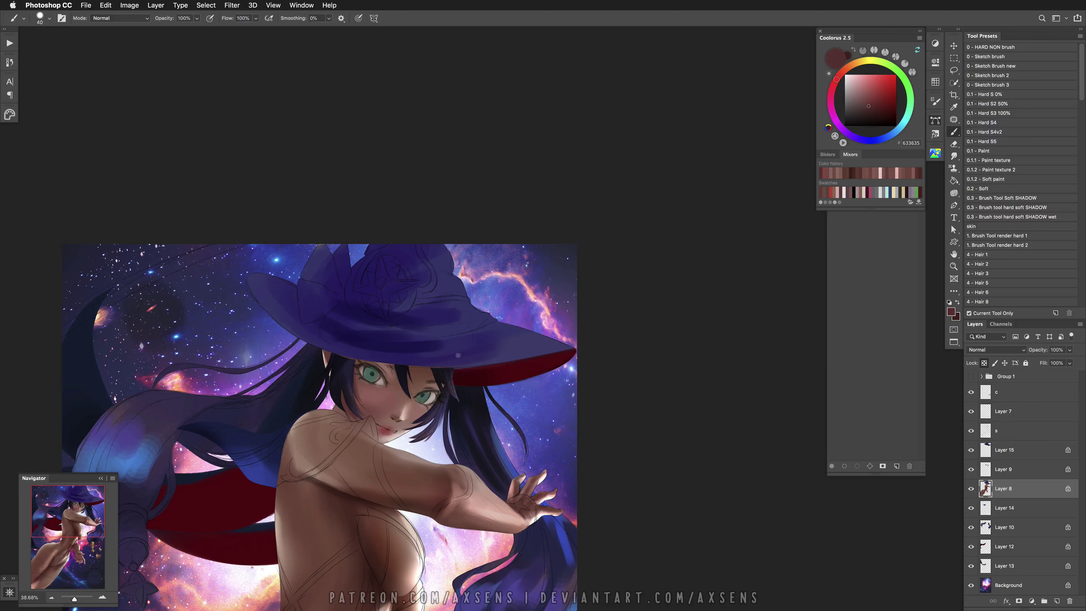
pyautogui.keyDown('alt'); pyautogui.click(454, 369); pyautogui.keyUp('alt')
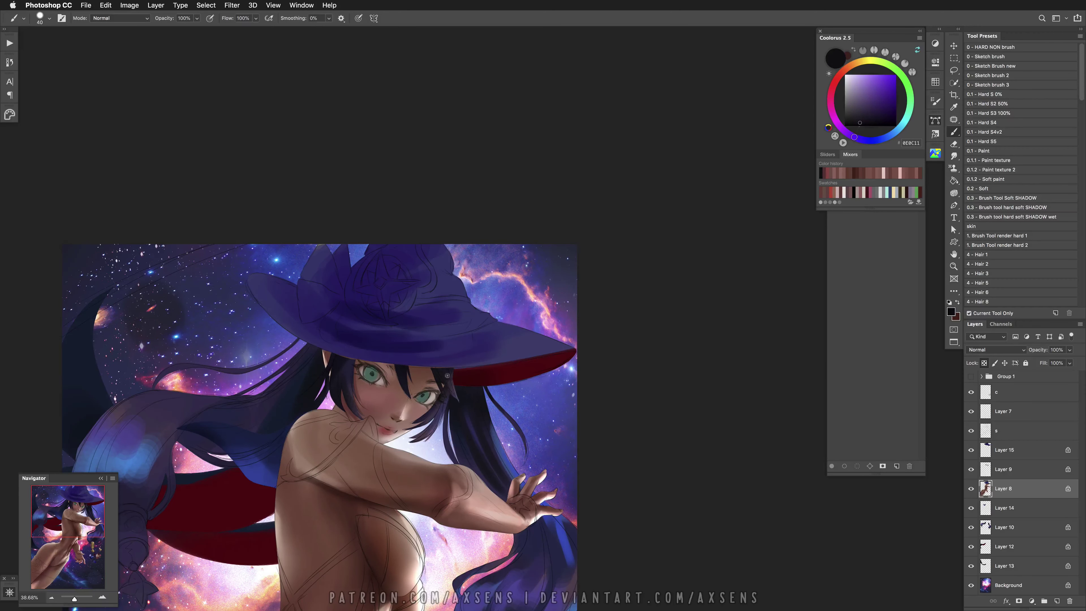
pyautogui.click(828, 173)
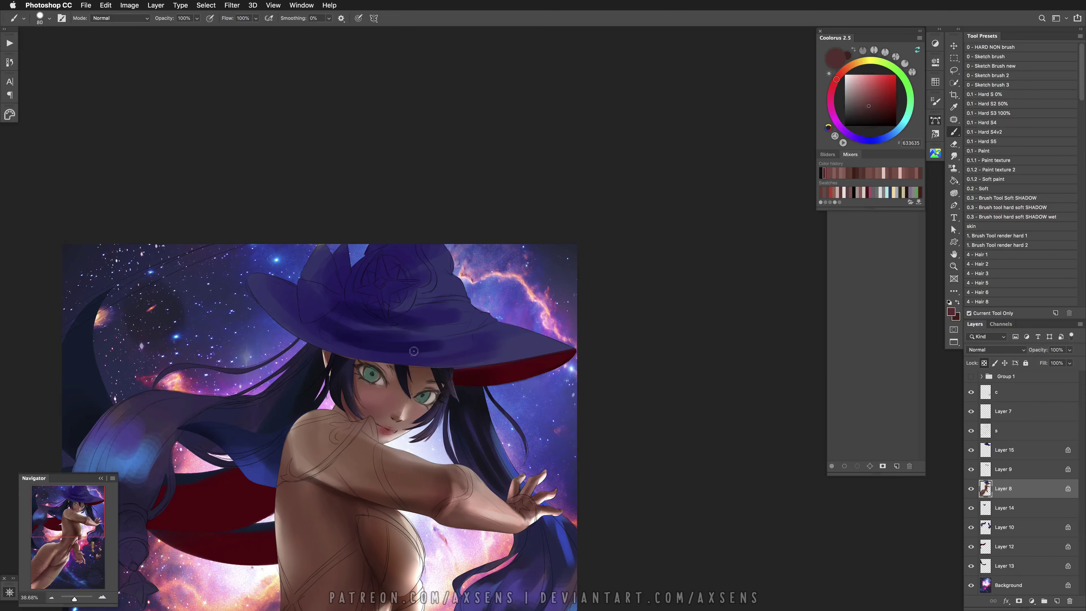
pyautogui.moveTo(426, 366)
pyautogui.mouseDown()
pyautogui.moveTo(454, 367)
pyautogui.moveTo(408, 367)
pyautogui.moveTo(406, 390)
pyautogui.moveTo(427, 392)
pyautogui.moveTo(390, 385)
pyautogui.moveTo(398, 375)
pyautogui.mouseUp()
pyautogui.moveTo(365, 394); pyautogui.dragTo(367, 306)
pyautogui.press('h')
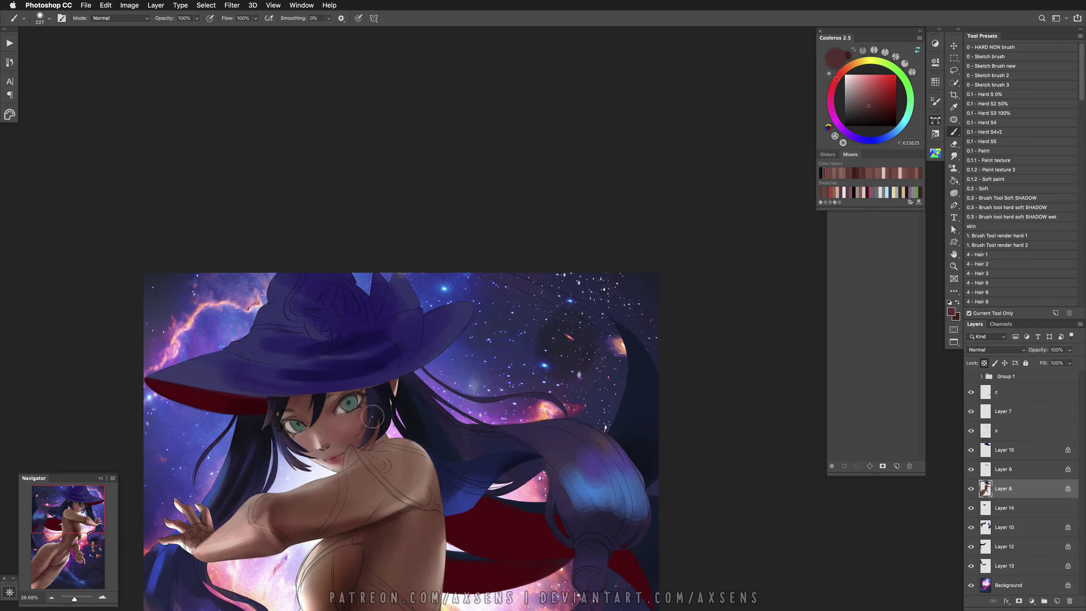
# Smooth the mirrored face's cheek and nose shading with a smaller brush and skin tones sampled from the face
pyautogui.keyDown('alt'); pyautogui.click(331, 405); pyautogui.keyUp('alt')
pyautogui.press('[')
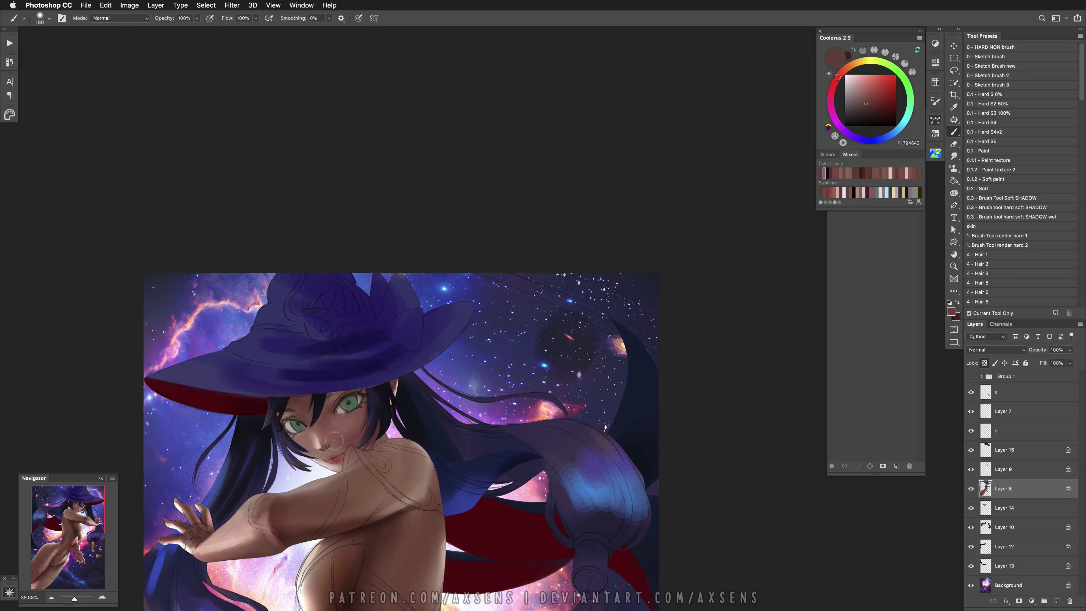
pyautogui.moveTo(347, 426); pyautogui.dragTo(336, 427)
pyautogui.moveTo(295, 436); pyautogui.dragTo(309, 430)
pyautogui.keyDown('alt'); pyautogui.click(309, 453); pyautogui.keyUp('alt')
pyautogui.keyDown('alt'); pyautogui.click(332, 424); pyautogui.keyUp('alt')
pyautogui.moveTo(295, 412); pyautogui.dragTo(295, 409)
# Undo the recent face strokes and sample dark reddish brown around the mouth for the lips
pyautogui.hotkey('ctrl', 'z')
pyautogui.hotkey('ctrl', 'z')
pyautogui.hotkey('ctrl', 'z')
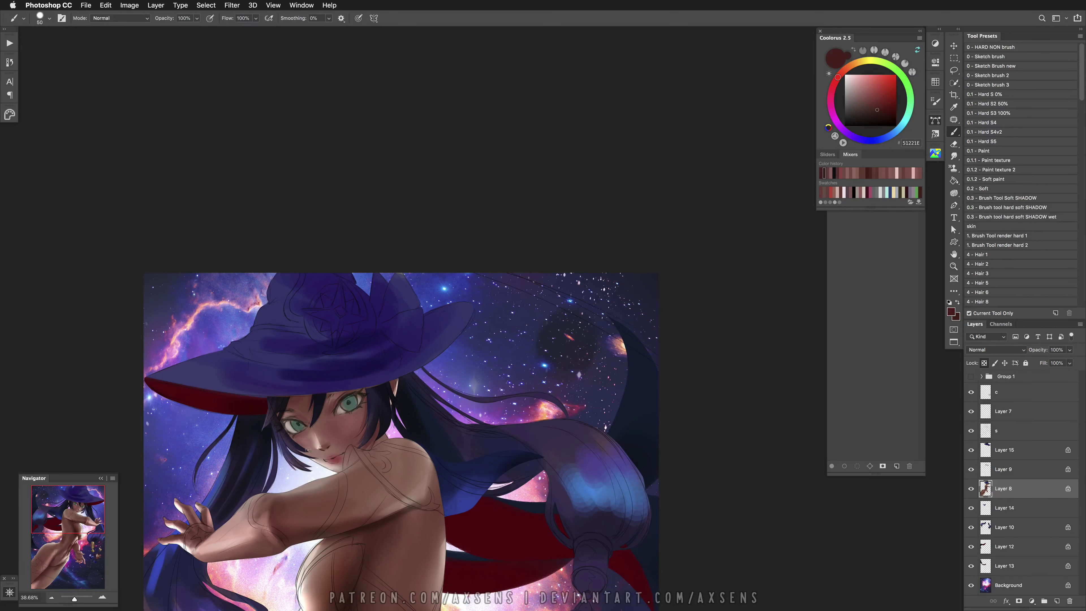
pyautogui.hotkey('ctrl', 'z')
pyautogui.moveTo(338, 455); pyautogui.dragTo(330, 456)
pyautogui.keyDown('alt'); pyautogui.click(338, 456); pyautogui.keyUp('alt')
pyautogui.hotkey('ctrl', 'z')
pyautogui.keyDown('alt'); pyautogui.click(369, 447); pyautogui.keyUp('alt')
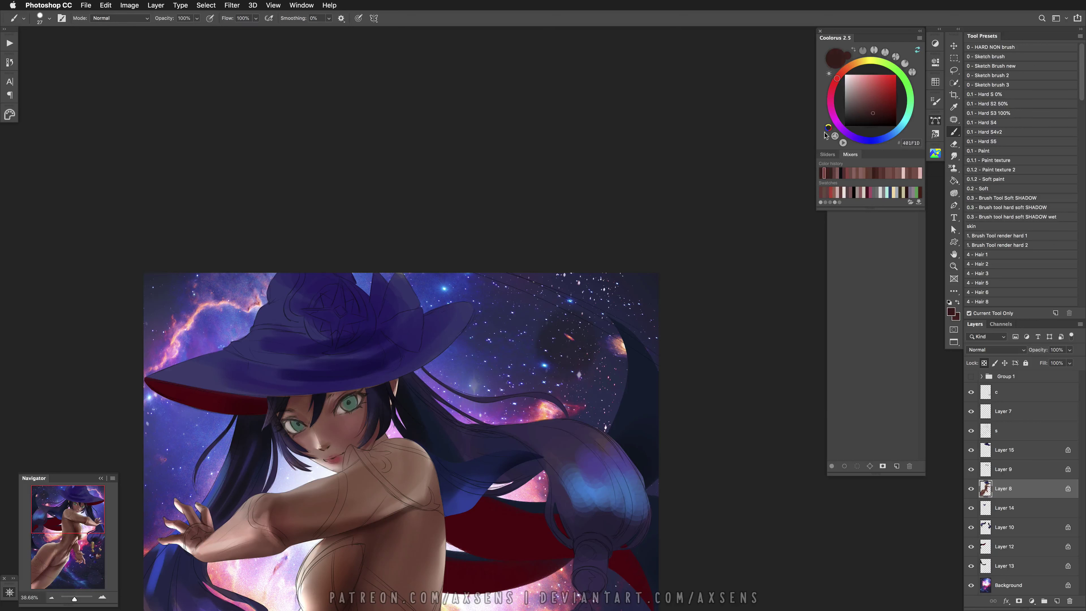
# Try deep and brighter red strokes along the lips with an adjusted brush
pyautogui.click(887, 111)
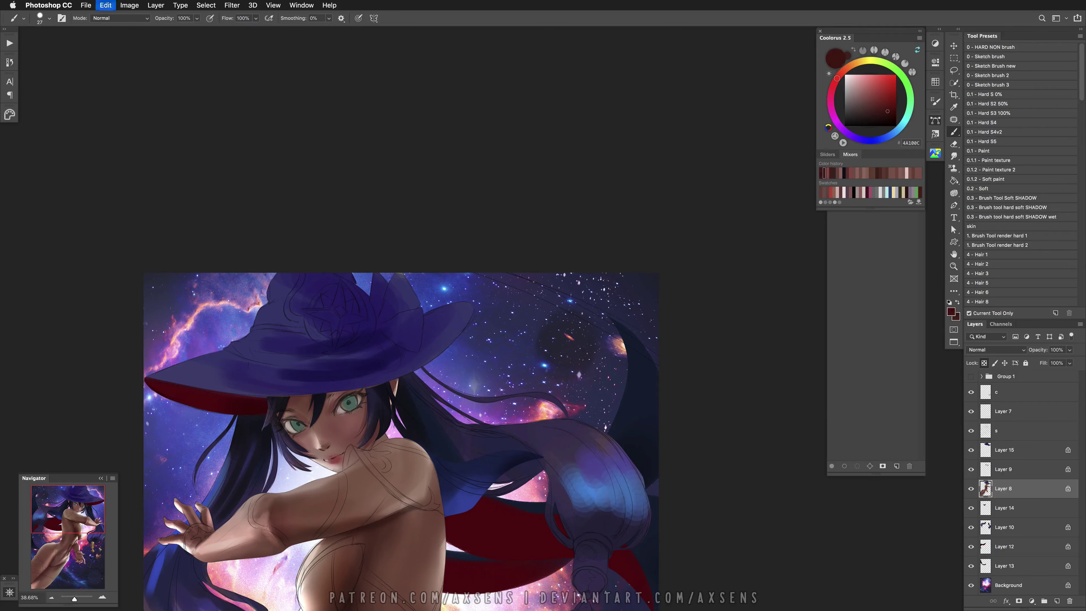
pyautogui.rightClick(341, 446)
pyautogui.moveTo(400, 332); pyautogui.dragTo(393, 332)
pyautogui.press('Return')
pyautogui.hotkey('ctrl', 'z')
pyautogui.press(']')
pyautogui.press(']')
pyautogui.press(']')
pyautogui.moveTo(342, 461); pyautogui.dragTo(329, 456)
pyautogui.click(885, 103)
pyautogui.hotkey('ctrl', 'z')
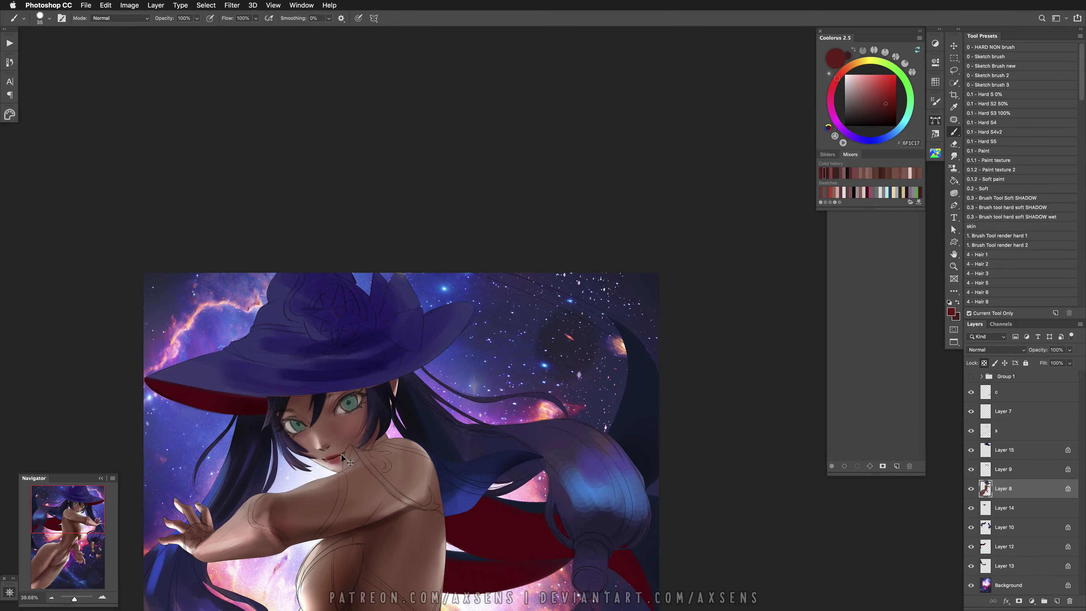
pyautogui.hotkey('ctrl', 'z')
# Sample muted reds and skin tones around the mouth and touch up the skin beside the nose
pyautogui.keyDown('alt'); pyautogui.click(338, 464); pyautogui.keyUp('alt')
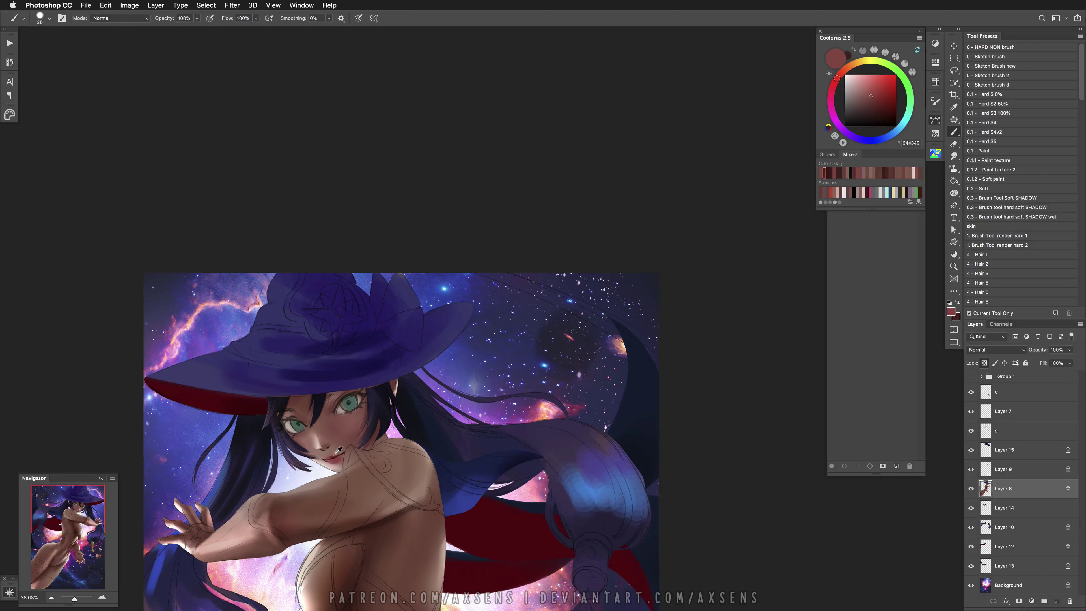
pyautogui.keyDown('alt'); pyautogui.click(337, 449); pyautogui.keyUp('alt')
pyautogui.middleClick(337, 449)
pyautogui.click(337, 430)
# Enlarge the brush, sample pale pink from the lit side of the chin, and undo the unwanted strokes there
pyautogui.rightClick(421, 453)
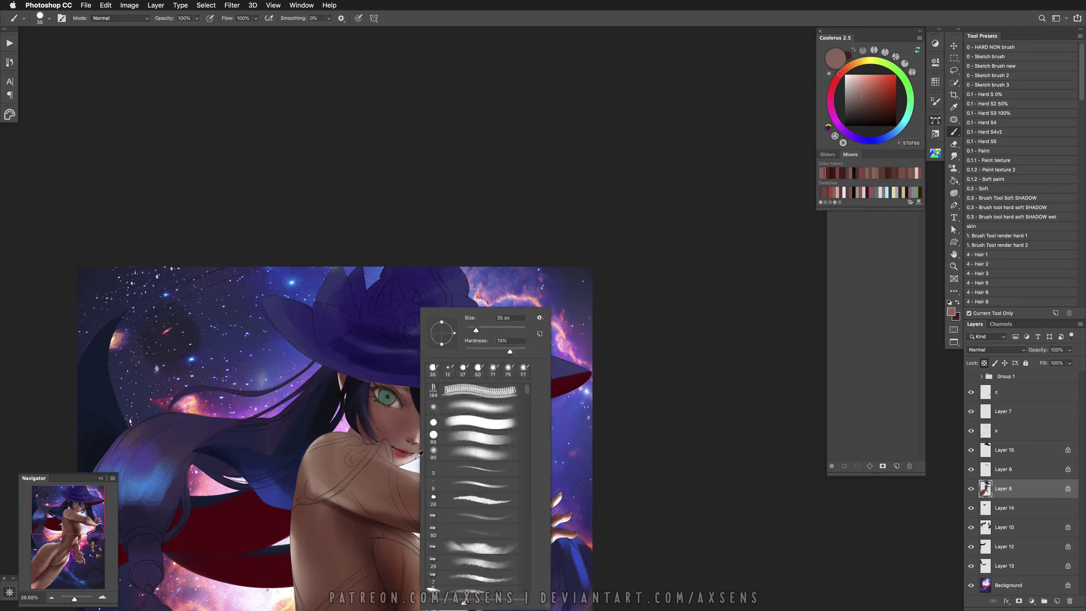
pyautogui.keyDown('alt'); pyautogui.click(421, 452); pyautogui.keyUp('alt')
pyautogui.hotkey('ctrl', 'z')
pyautogui.hotkey('ctrl', 'z')
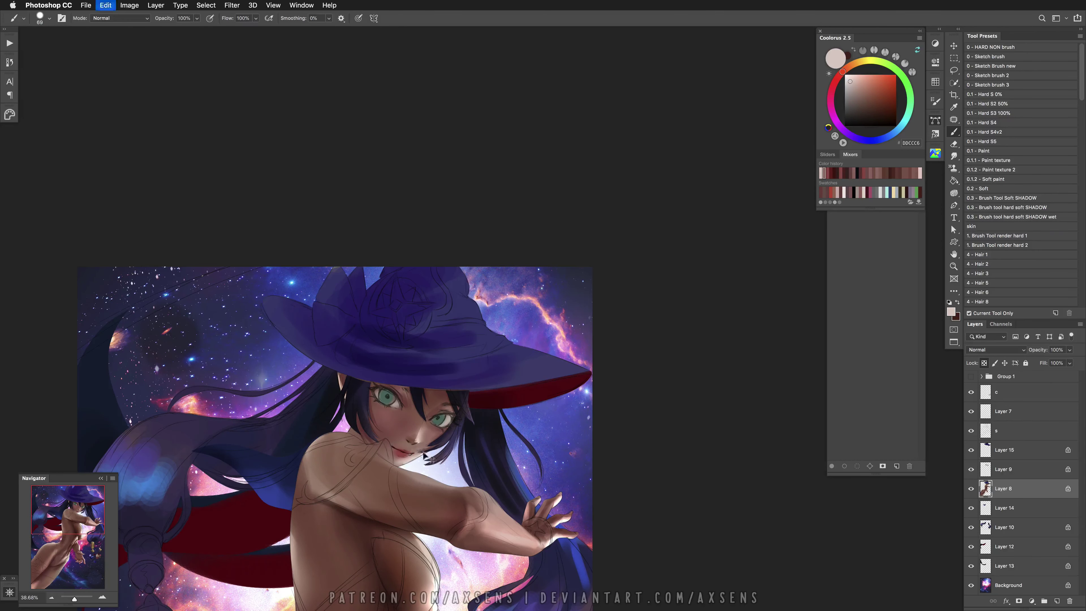
pyautogui.keyDown('alt'); pyautogui.click(424, 453); pyautogui.keyUp('alt')
pyautogui.hotkey('ctrl', 'z')
pyautogui.keyDown('alt'); pyautogui.click(410, 459); pyautogui.keyUp('alt')
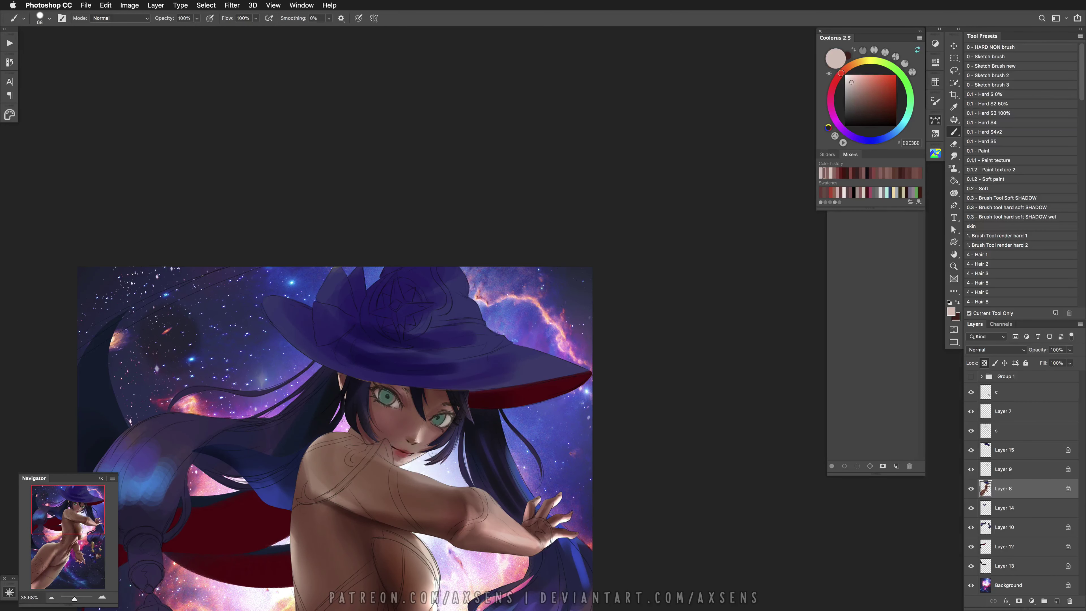
# Refine the highlight along the chin and lower cheek with a smaller brush and sampled pale skin tones
pyautogui.press('[')
pyautogui.press('[')
pyautogui.keyDown('alt'); pyautogui.click(420, 448); pyautogui.keyUp('alt')
pyautogui.keyDown('alt'); pyautogui.click(420, 448); pyautogui.keyUp('alt')
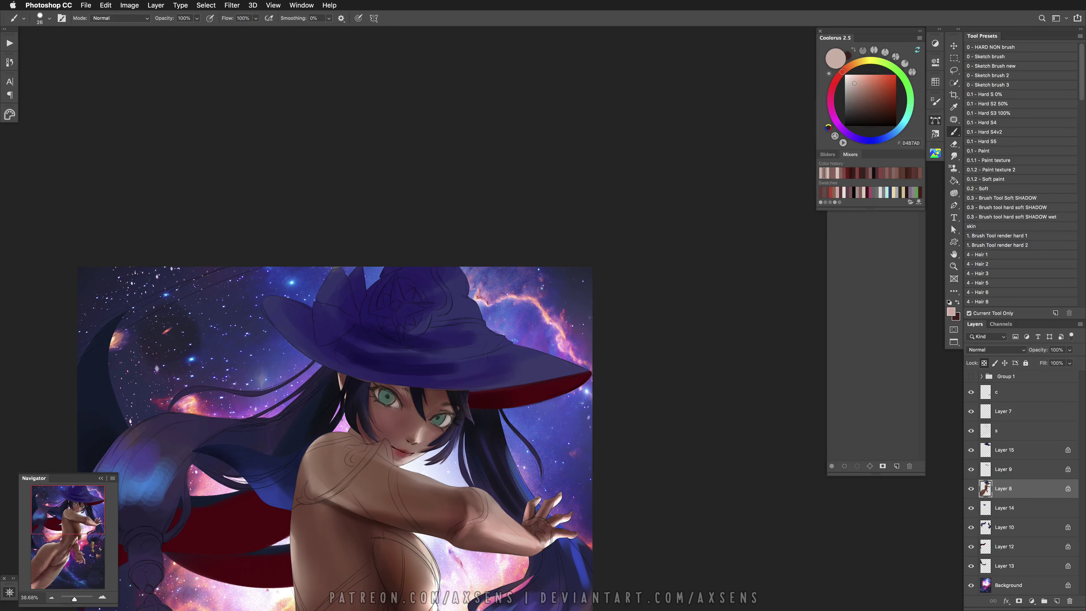
pyautogui.keyDown('alt'); pyautogui.click(421, 448); pyautogui.keyUp('alt')
# Check the face in mirrored view, readjust the brush size, and blend a sampled dusty pink beside the mouth
pyautogui.press('h')
pyautogui.press('h')
pyautogui.press(']')
pyautogui.press(']')
pyautogui.press(']')
pyautogui.press(']')
pyautogui.press(']')
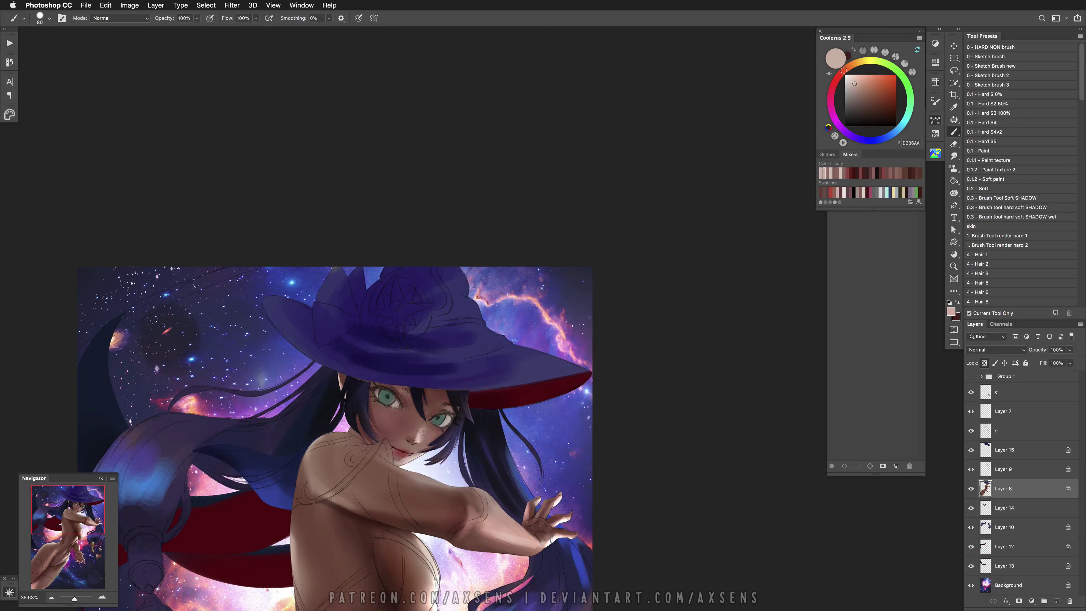
pyautogui.press('[')
pyautogui.press('[')
pyautogui.press('[')
pyautogui.keyDown('alt'); pyautogui.click(424, 443); pyautogui.keyUp('alt')
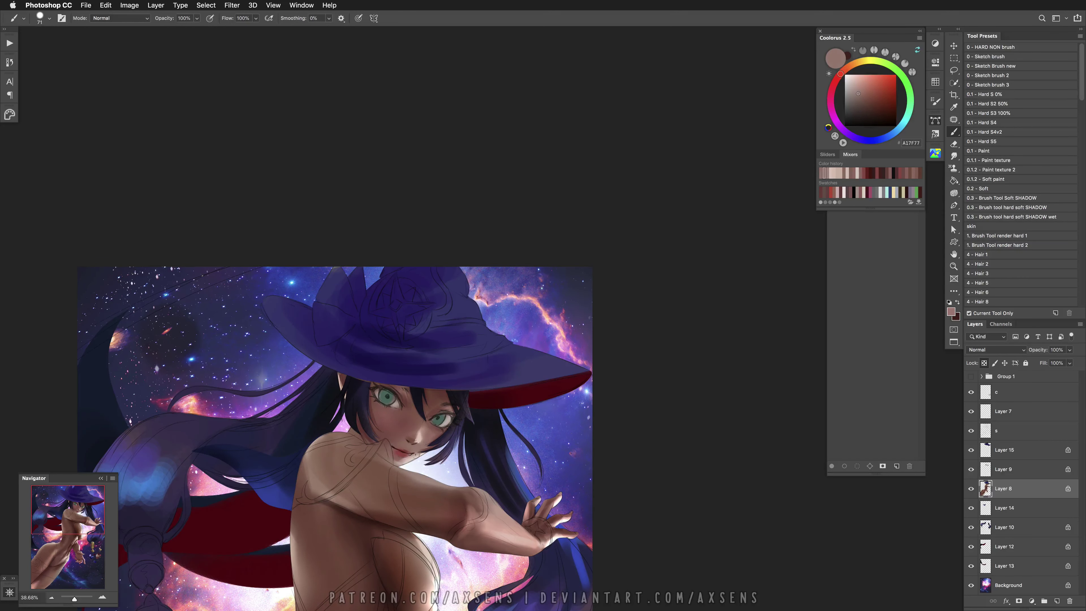
# Blend sampled skin tones between the nose and the outer cheek, reducing the brush size
pyautogui.keyDown('alt'); pyautogui.click(426, 425); pyautogui.keyUp('alt')
pyautogui.keyDown('alt'); pyautogui.click(455, 417); pyautogui.keyUp('alt')
pyautogui.press('h')
pyautogui.press('[')
pyautogui.press('[')
pyautogui.press('[')
pyautogui.press('[')
# Switch to the 0.1.2 - Soft paint preset in Multiply mode, sample near-black around the eye, and undo the last strokes
pyautogui.click(992, 179)
pyautogui.keyDown('shift'); pyautogui.rightClick(437, 406); pyautogui.keyUp('shift')
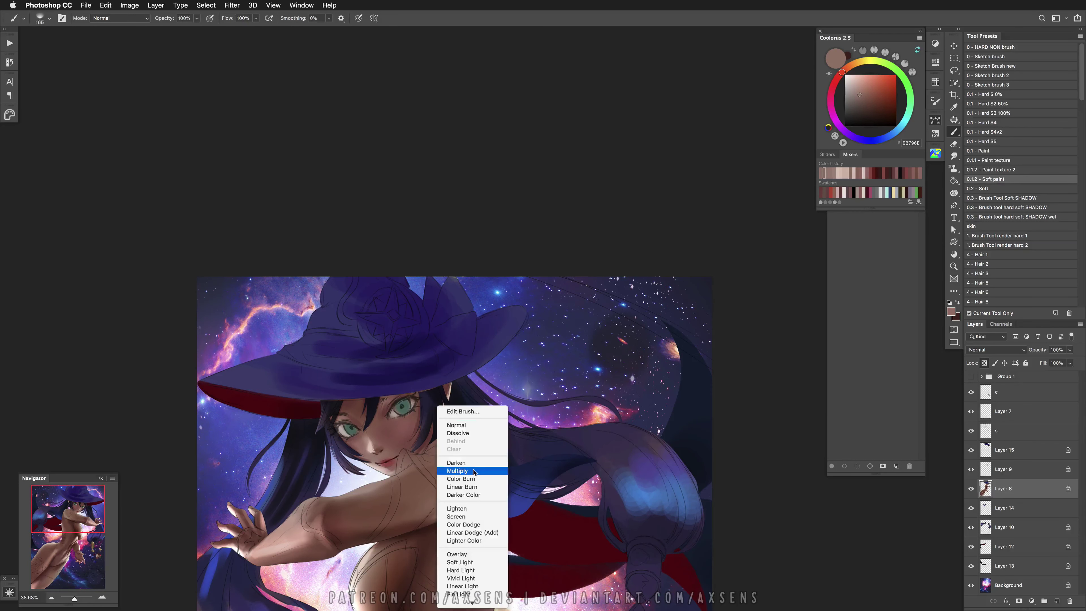
pyautogui.click(457, 471)
pyautogui.keyDown('alt'); pyautogui.click(398, 399); pyautogui.keyUp('alt')
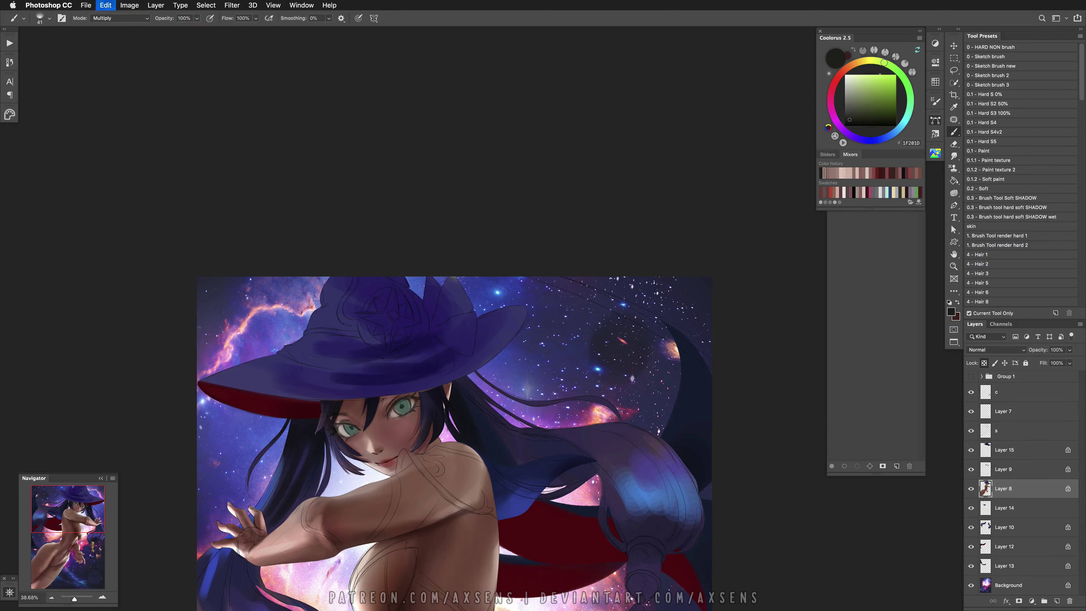
pyautogui.keyDown('alt'); pyautogui.click(398, 399); pyautogui.keyUp('alt')
pyautogui.press('super+z')
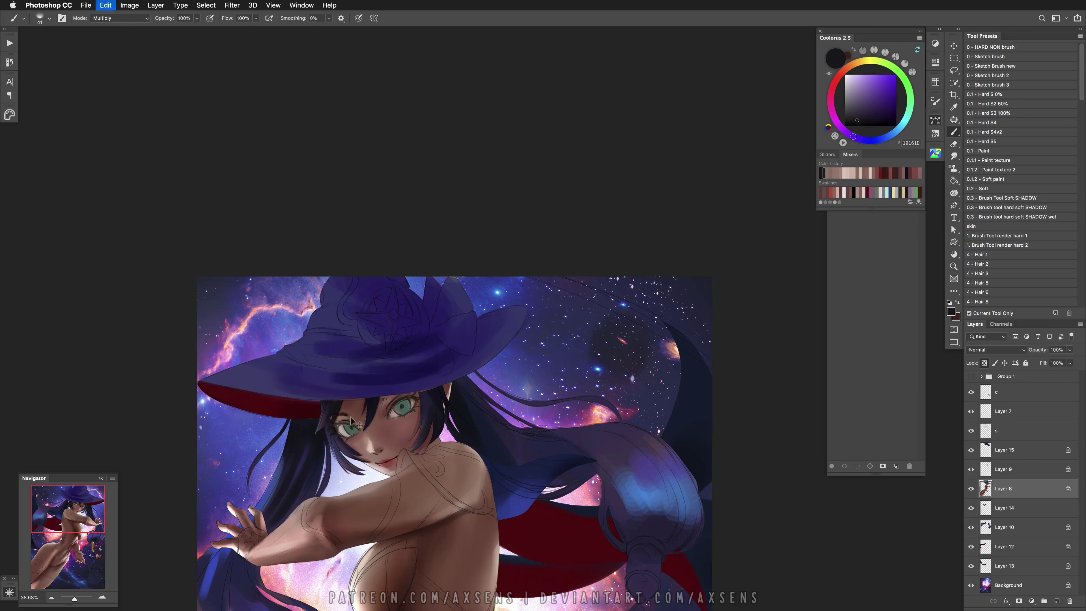
pyautogui.press('super+z')
pyautogui.press('super+z')
# Return the brush to Normal mode and blend green, dark brown and reddish tones sampled from the eyes and cheek
pyautogui.scroll(2, 402, 394)
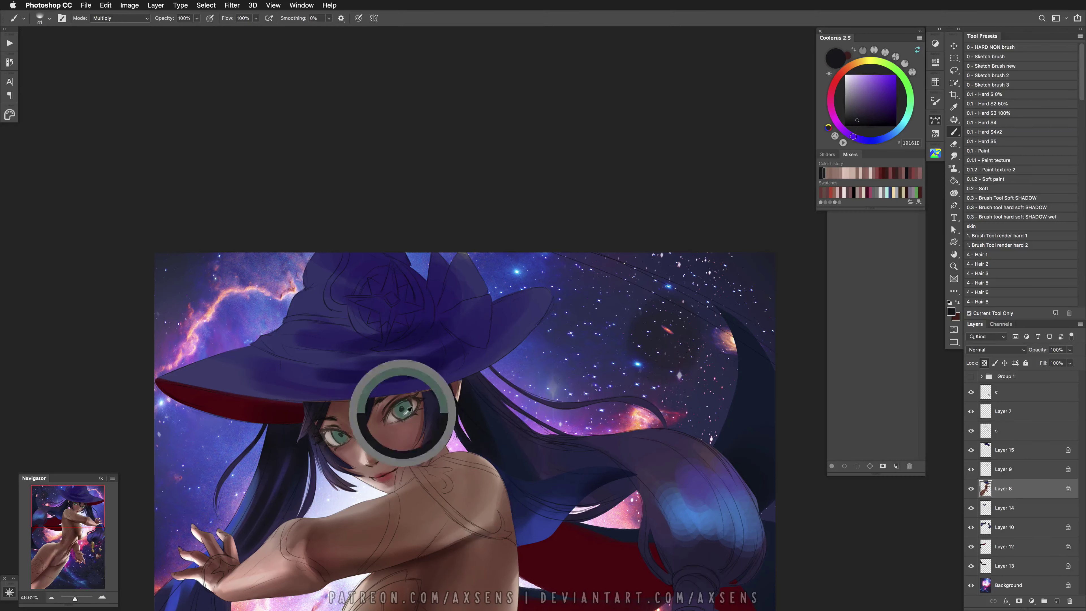
pyautogui.keyDown('alt'); pyautogui.click(402, 410); pyautogui.keyUp('alt')
pyautogui.rightClick(466, 390)
pyautogui.click(471, 410)
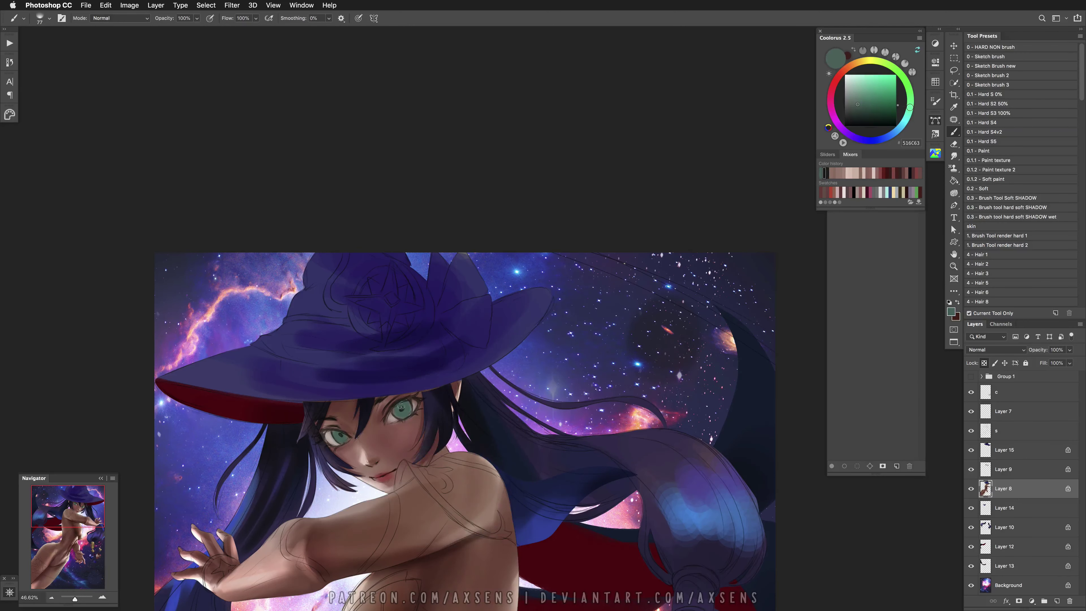
pyautogui.keyDown('alt'); pyautogui.click(399, 411); pyautogui.keyUp('alt')
pyautogui.keyDown('alt'); pyautogui.click(332, 427); pyautogui.keyUp('alt')
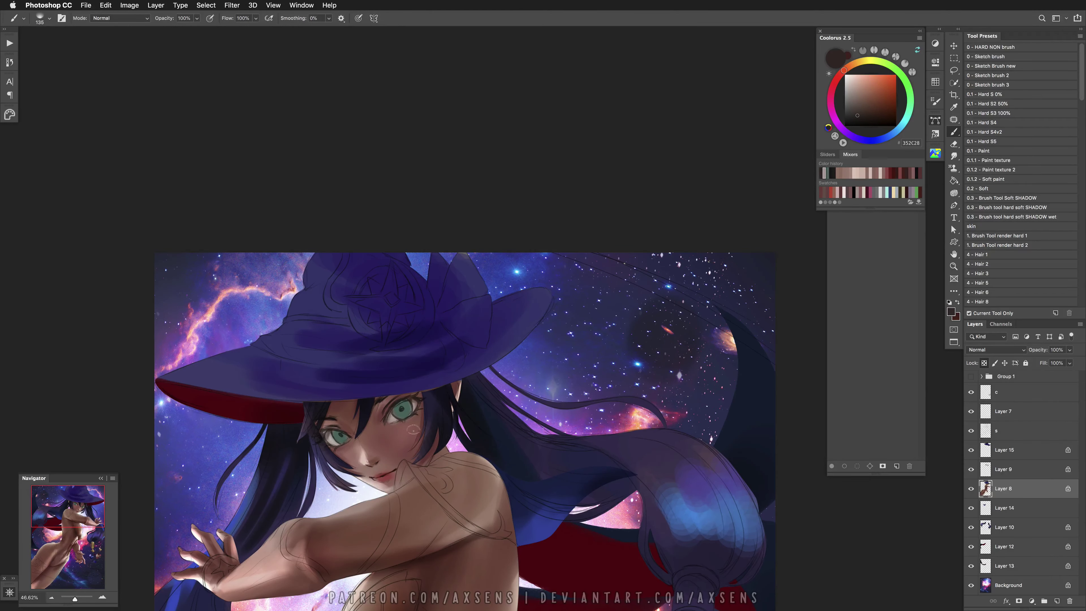
pyautogui.keyDown('alt'); pyautogui.click(394, 423); pyautogui.keyUp('alt')
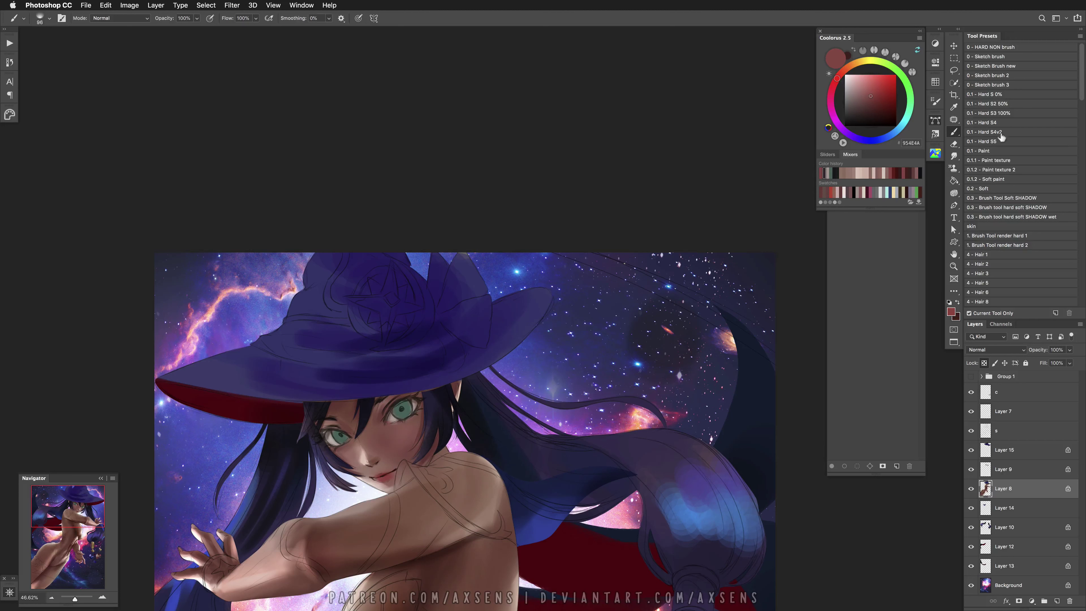
# Switch to the 0.1 - Hard S2 50% preset and touch up both eyes with sampled dark, grey-brown and green tones
pyautogui.click(1013, 104)
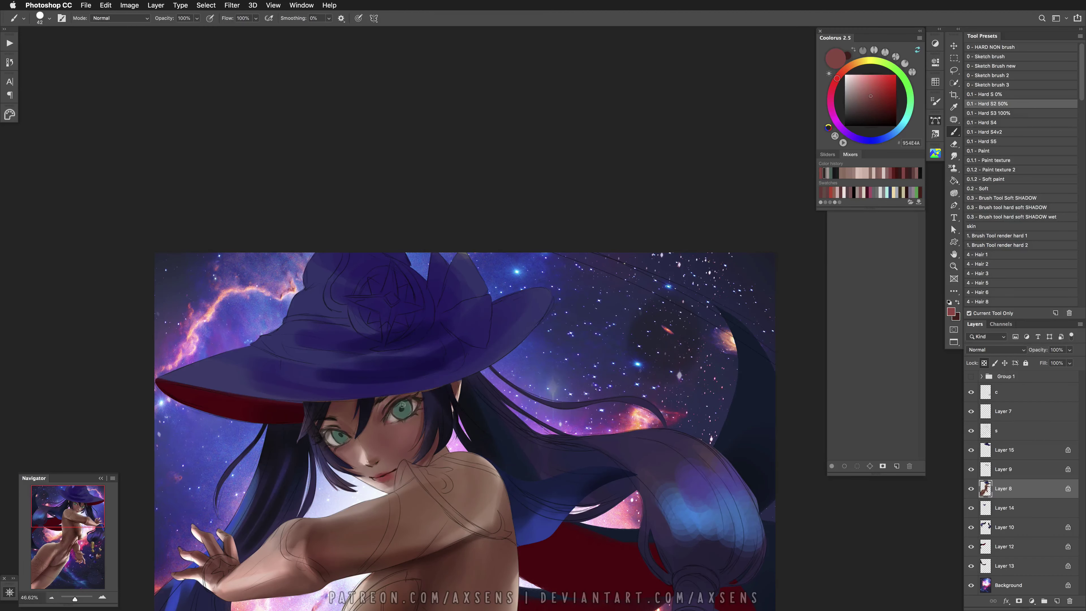
pyautogui.keyDown('alt'); pyautogui.click(421, 406); pyautogui.keyUp('alt')
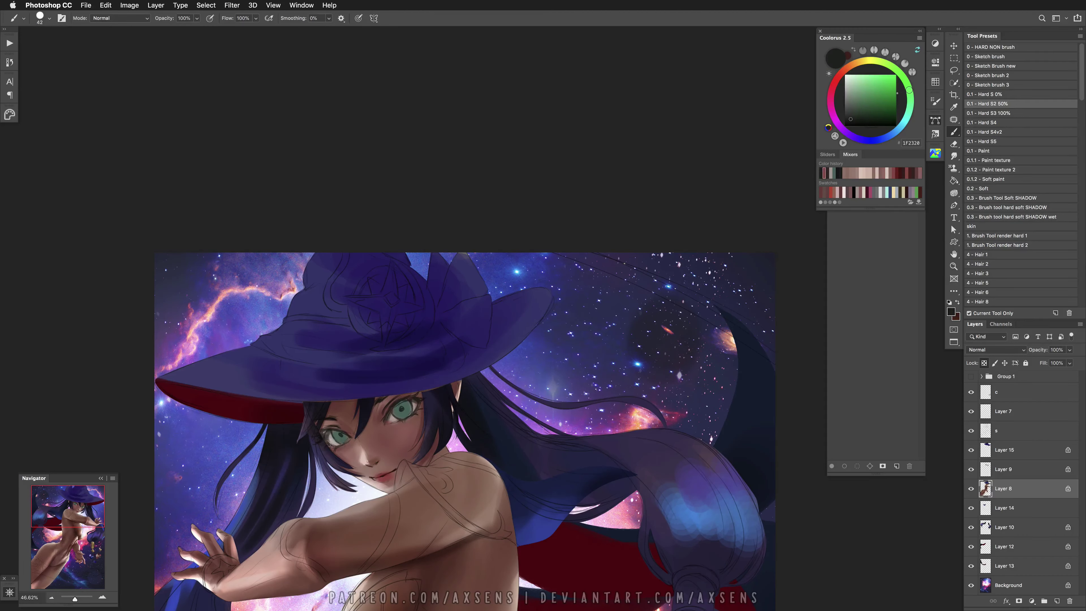
pyautogui.keyDown('alt'); pyautogui.click(334, 434); pyautogui.keyUp('alt')
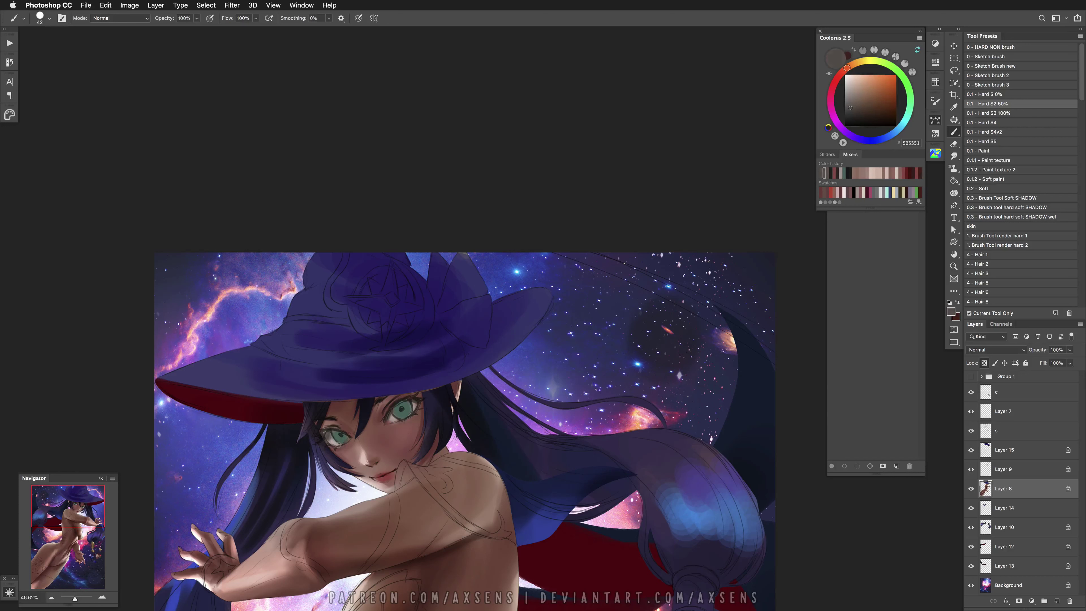
pyautogui.keyDown('alt'); pyautogui.click(334, 436); pyautogui.keyUp('alt')
pyautogui.keyDown('alt'); pyautogui.click(402, 401); pyautogui.keyUp('alt')
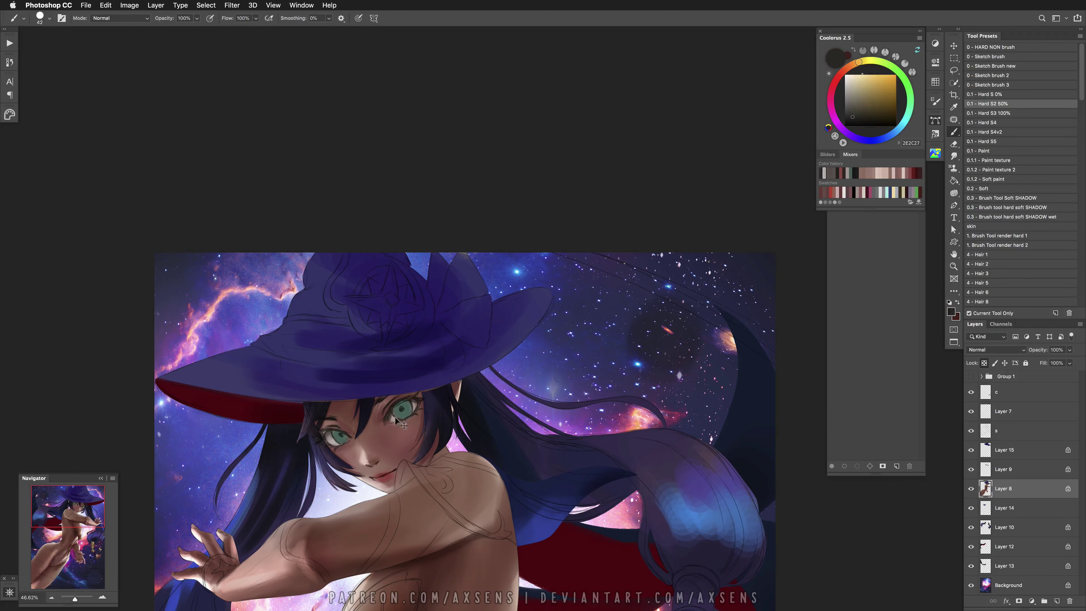
pyautogui.keyDown('alt'); pyautogui.click(405, 414); pyautogui.keyUp('alt')
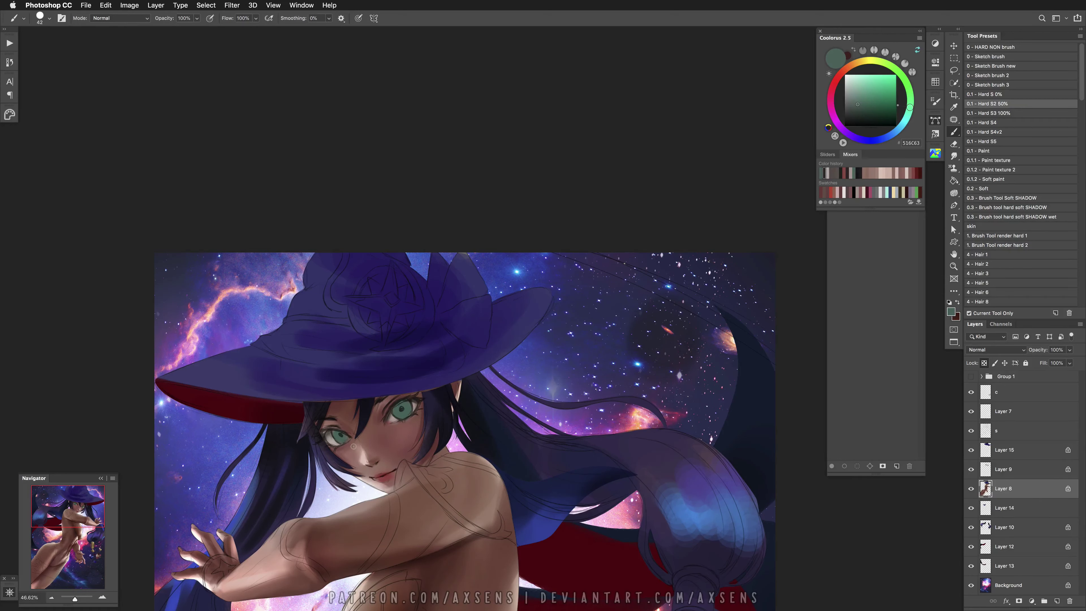
# Darken the sampled green to near-black, undo the trial pupil strokes, and repaint the pupils
pyautogui.click(858, 118)
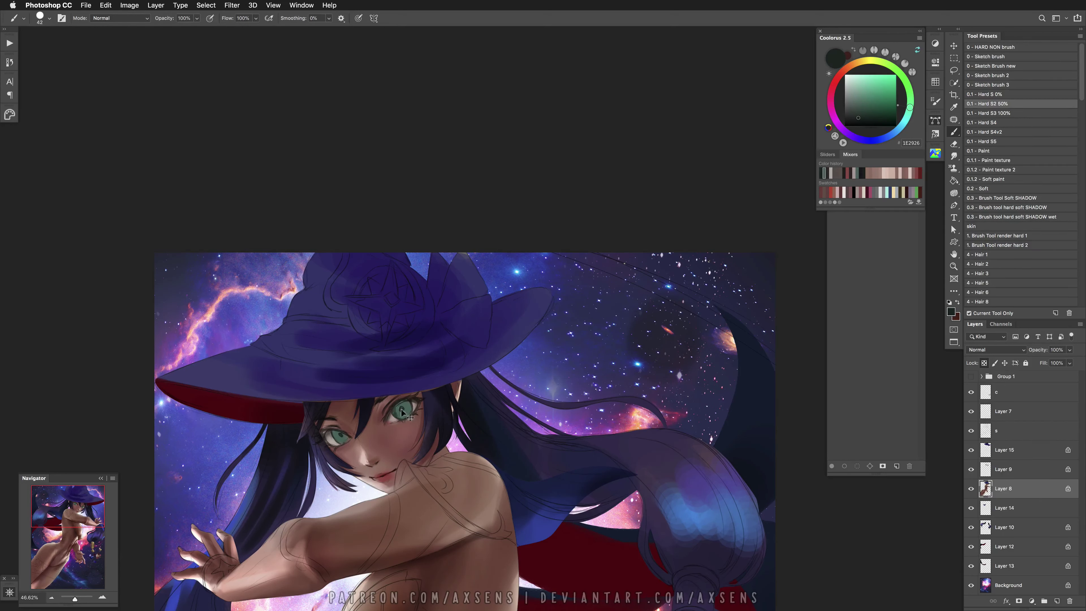
pyautogui.press('super+z')
pyautogui.press('super+z')
pyautogui.press('super+z')
pyautogui.press('super+z')
pyautogui.press('super+z')
pyautogui.moveTo(408, 412); pyautogui.dragTo(408, 412)
pyautogui.click(832, 136)
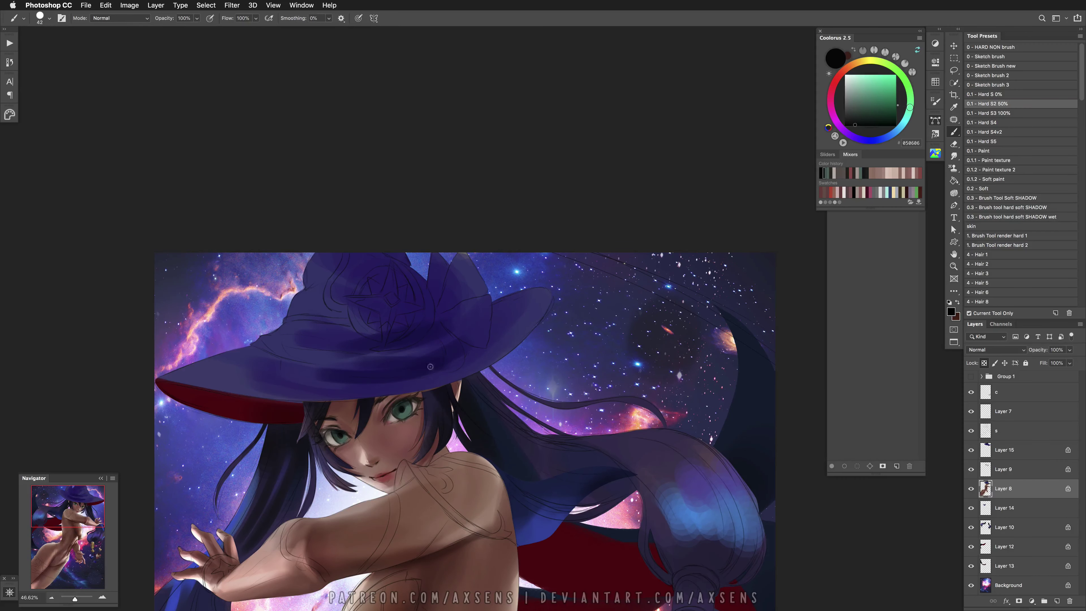
# Reset the colours to default black and line the upper lashes of both eyes, undoing the trial strokes
pyautogui.keyDown('alt'); pyautogui.click(437, 407); pyautogui.keyUp('alt')
pyautogui.press('z')
pyautogui.press('super+1')
pyautogui.moveTo(420, 463); pyautogui.dragTo(411, 368)
pyautogui.press('b')
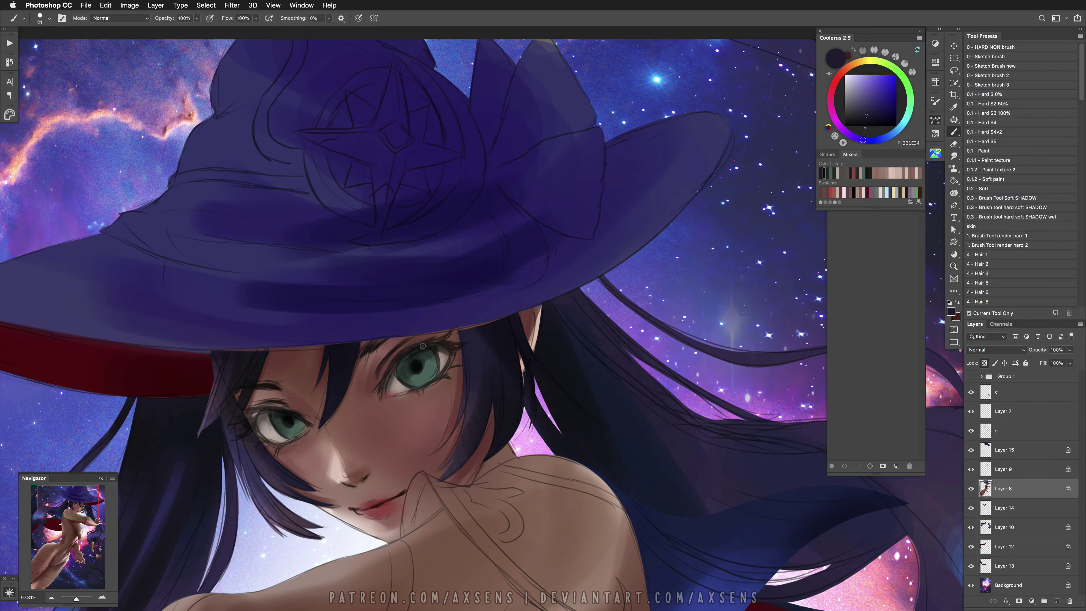
pyautogui.press('d')
pyautogui.moveTo(410, 360)
pyautogui.mouseDown()
pyautogui.moveTo(437, 344)
pyautogui.moveTo(451, 355)
pyautogui.moveTo(398, 398)
pyautogui.mouseUp()
pyautogui.press('super+z')
pyautogui.press('super+z')
pyautogui.moveTo(454, 352); pyautogui.dragTo(442, 371)
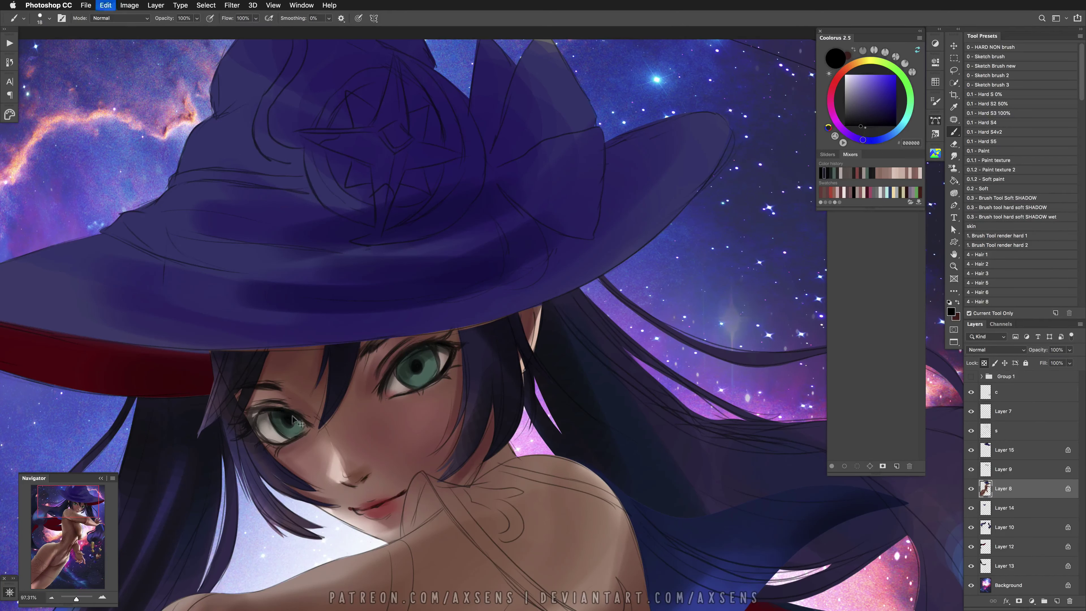
pyautogui.moveTo(256, 412)
pyautogui.mouseDown()
pyautogui.moveTo(262, 436)
pyautogui.moveTo(290, 409)
pyautogui.mouseUp()
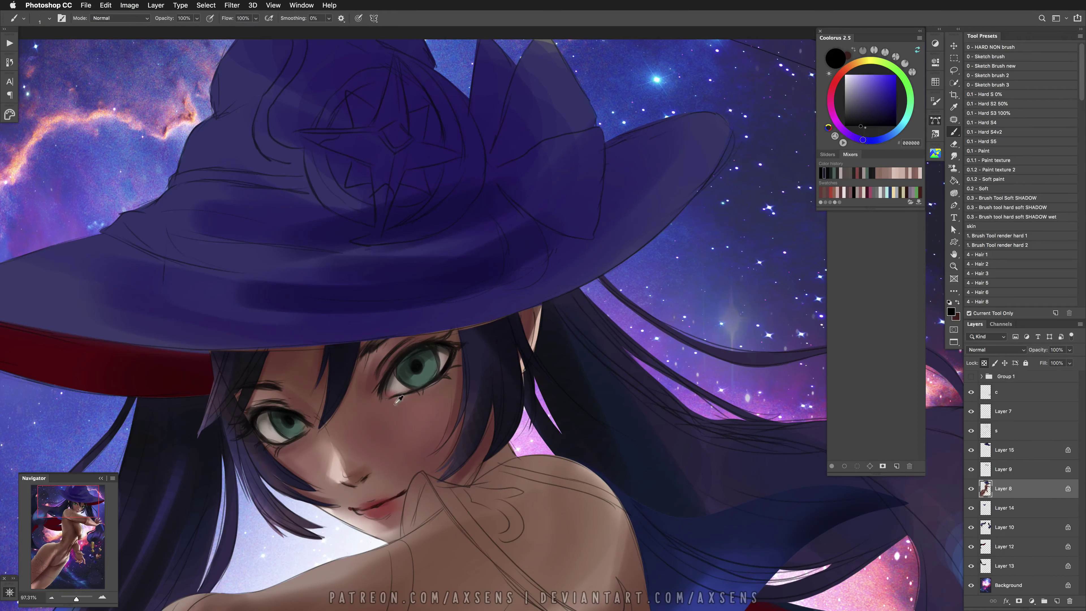
# Lower the opacity of the hat's sketch-line layer and return to Layer 8
pyautogui.moveTo(394, 450); pyautogui.dragTo(406, 449)
pyautogui.click(996, 433)
pyautogui.moveTo(1038, 349); pyautogui.dragTo(1039, 354)
pyautogui.click(1016, 493)
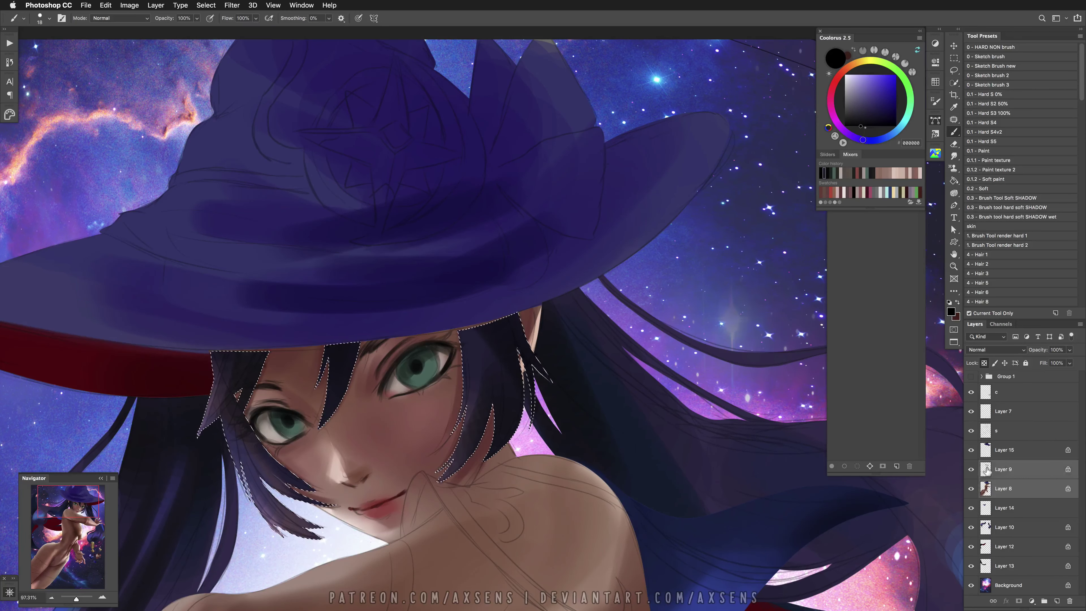
# Rework the eye outlines in near-black sampled from the eye's inner corner, undoing the trial strokes
pyautogui.keyDown('alt'); pyautogui.click(387, 384); pyautogui.keyUp('alt')
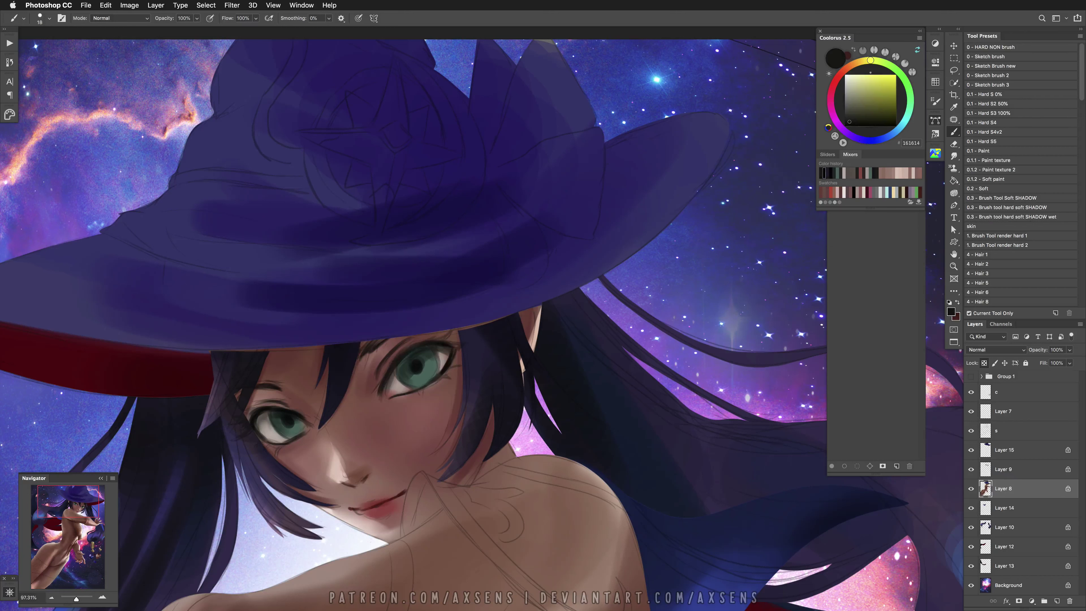
pyautogui.press('super+z')
pyautogui.press('super+z')
pyautogui.press('super+z')
pyautogui.press('super+z')
pyautogui.press('super+z')
pyautogui.press('super+z')
pyautogui.press('super+z')
pyautogui.press('super+z')
pyautogui.press('super+z')
# Touch up the irises with dark tones sampled from both eyes, undoing the last strokes
pyautogui.keyDown('alt'); pyautogui.click(417, 367); pyautogui.keyUp('alt')
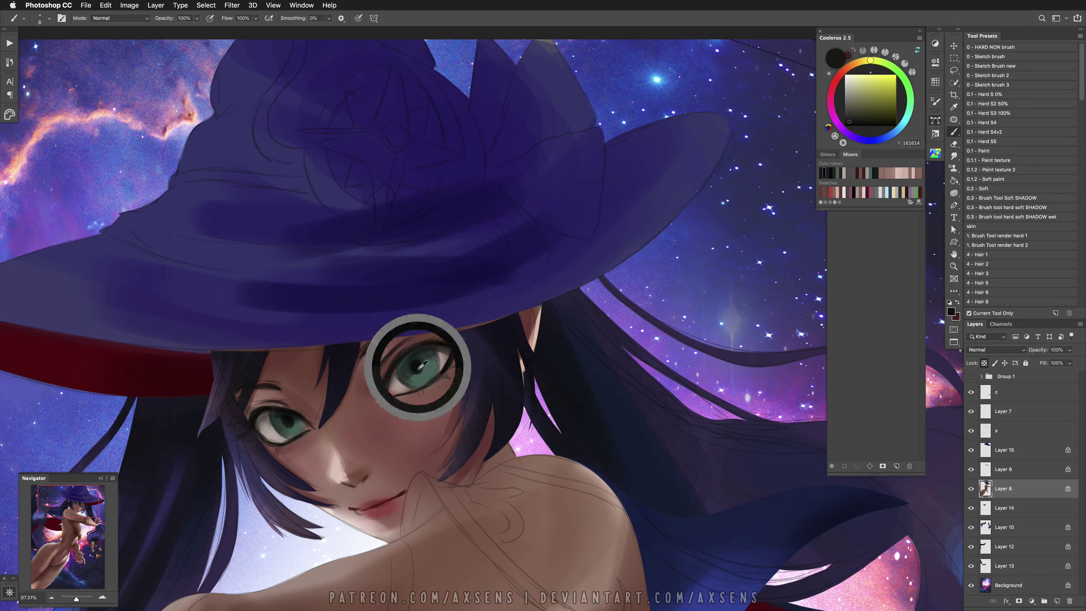
pyautogui.press('super+z')
pyautogui.press('super+z')
pyautogui.press('super+z')
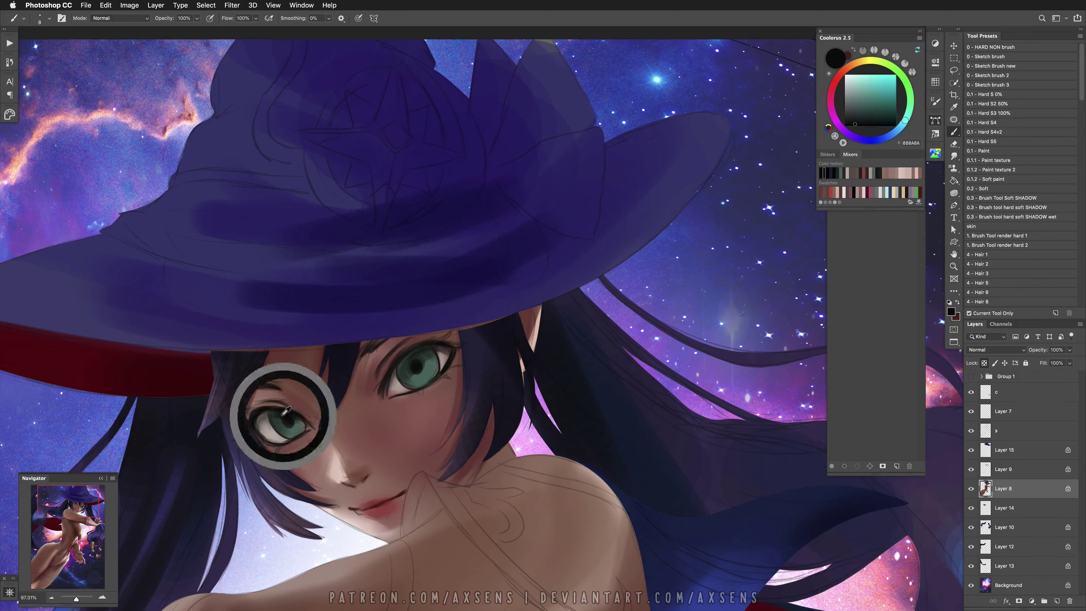
pyautogui.keyDown('alt'); pyautogui.click(288, 415); pyautogui.keyUp('alt')
# Define both eyebrows with a darkened red-brown and a dark navy sampled from the hair
pyautogui.keyDown('alt'); pyautogui.click(360, 355); pyautogui.keyUp('alt')
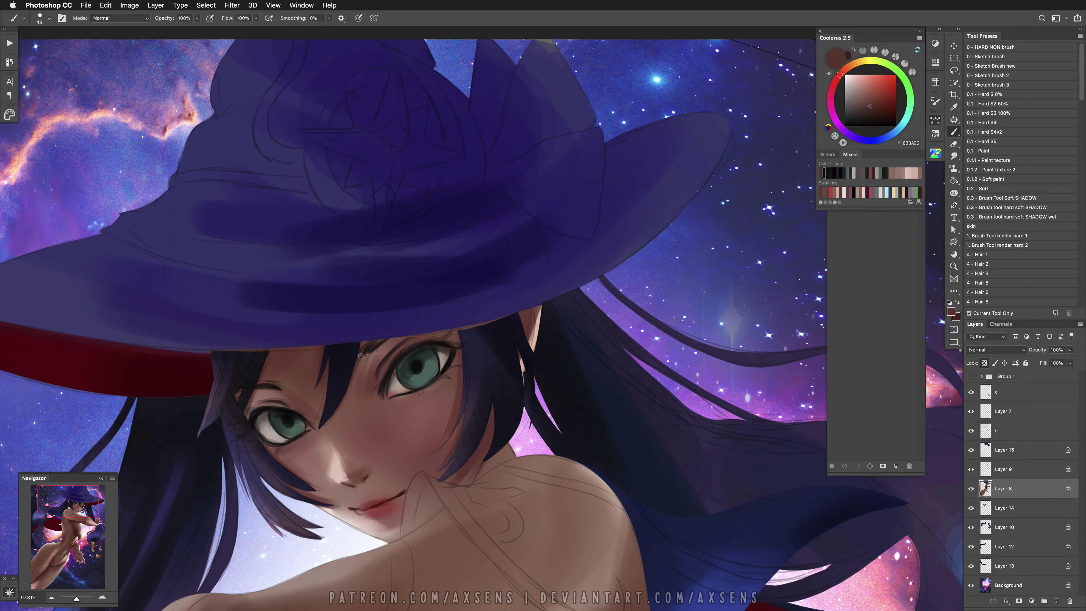
pyautogui.click(875, 117)
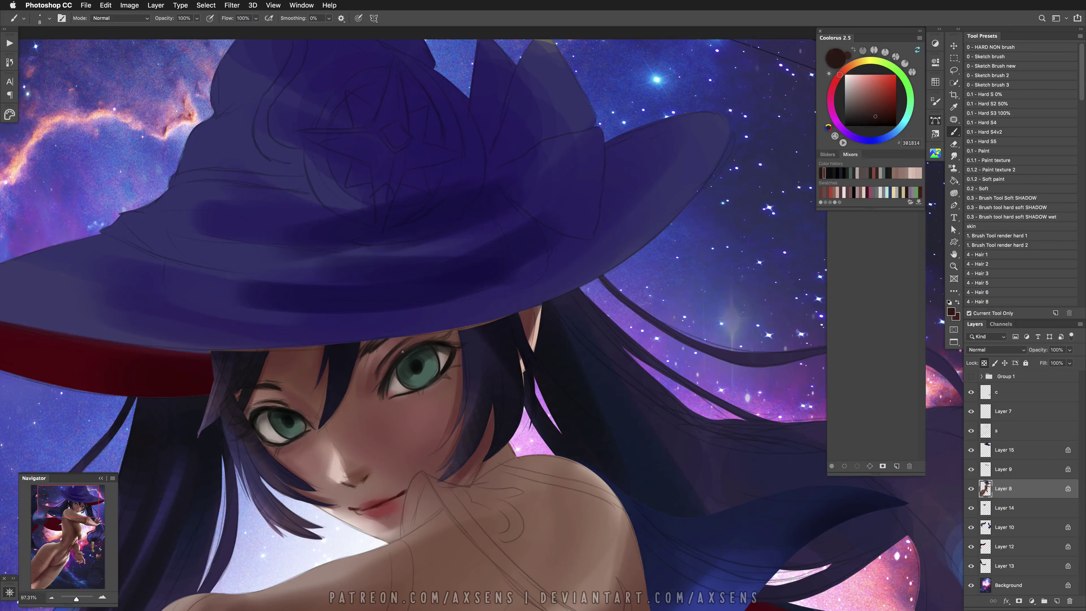
pyautogui.keyDown('alt'); pyautogui.click(499, 335); pyautogui.keyUp('alt')
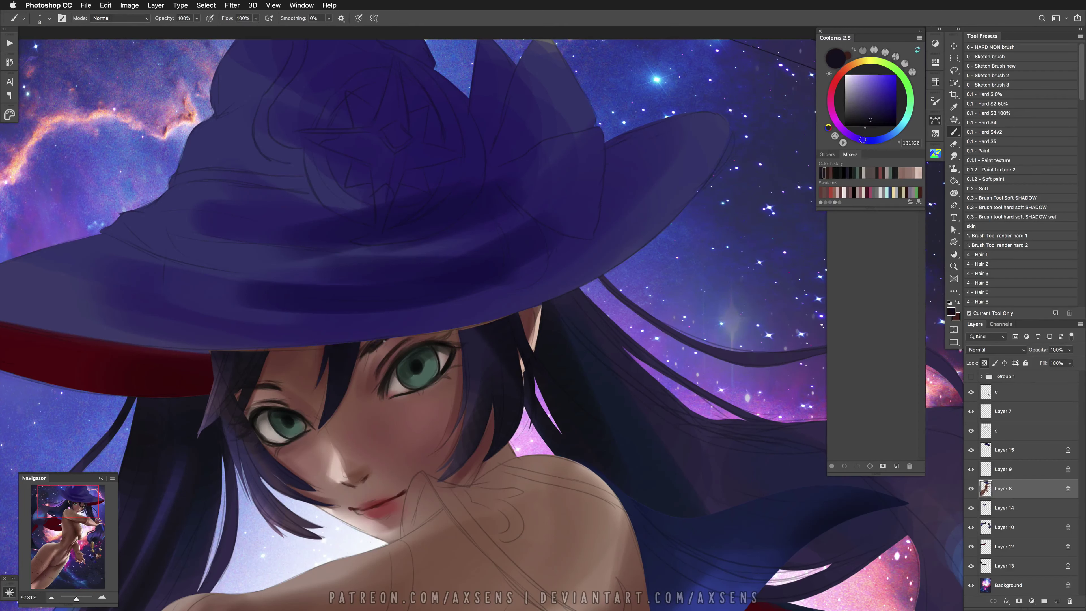
pyautogui.moveTo(251, 387); pyautogui.dragTo(268, 387)
# Blend skin and dark red tones sampled around the nose and the mouth corner
pyautogui.keyDown('alt'); pyautogui.click(353, 487); pyautogui.keyUp('alt')
pyautogui.keyDown('alt'); pyautogui.click(365, 471); pyautogui.keyUp('alt')
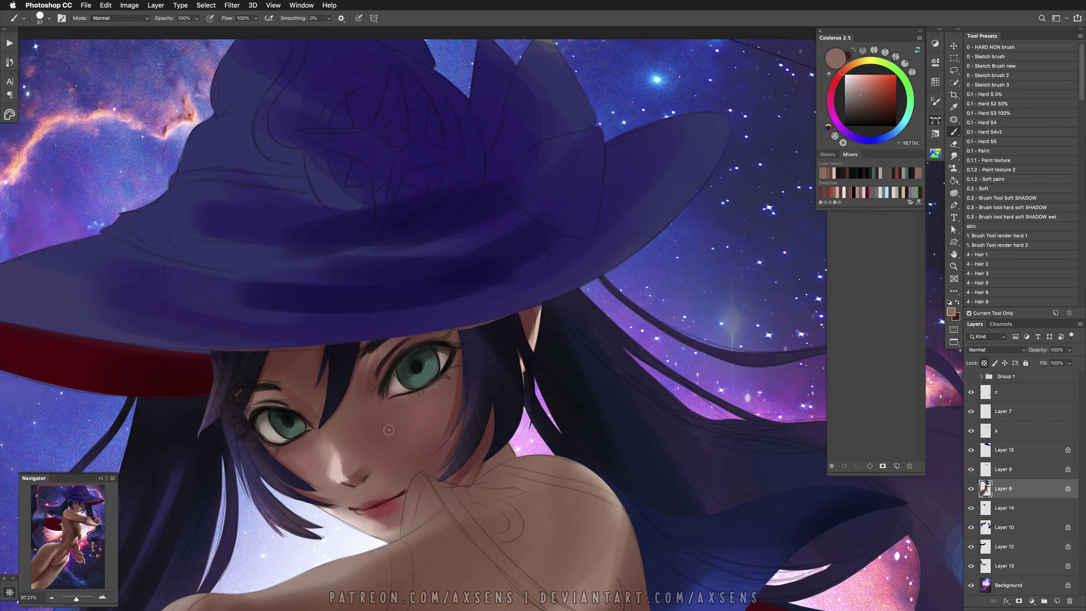
pyautogui.keyDown('alt'); pyautogui.click(353, 503); pyautogui.keyUp('alt')
pyautogui.keyDown('alt'); pyautogui.click(326, 510); pyautogui.keyUp('alt')
pyautogui.keyDown('alt'); pyautogui.click(360, 507); pyautogui.keyUp('alt')
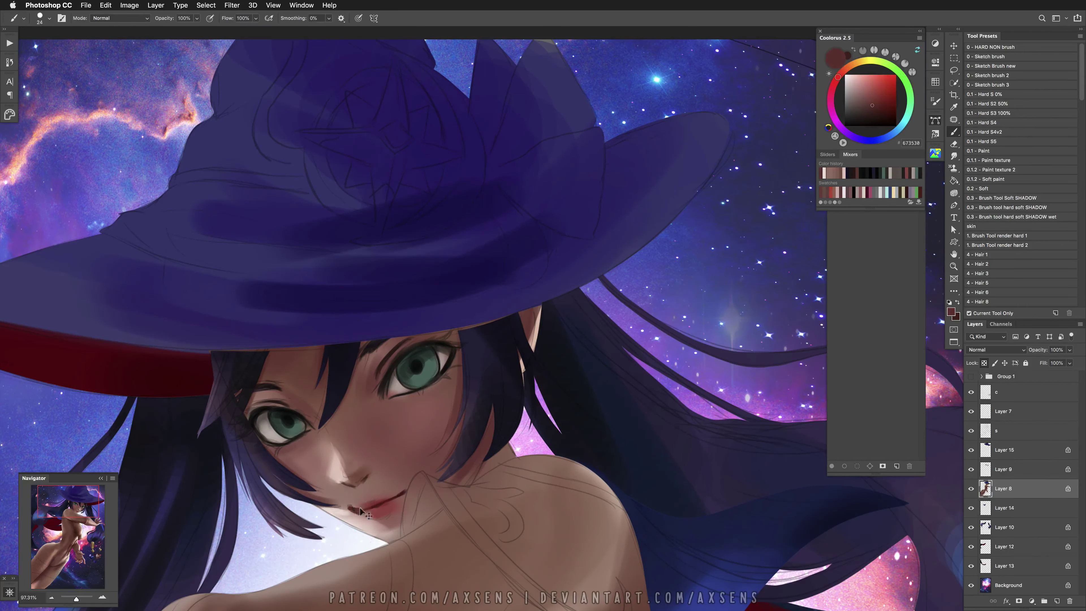
# Refine the lips and the skin above them with sampled tones, and mirror the view to check the face
pyautogui.keyDown('alt'); pyautogui.click(378, 505); pyautogui.keyUp('alt')
pyautogui.keyDown('alt'); pyautogui.click(394, 493); pyautogui.keyUp('alt')
pyautogui.moveTo(395, 493); pyautogui.dragTo(412, 480)
pyautogui.keyDown('alt'); pyautogui.click(351, 503); pyautogui.keyUp('alt')
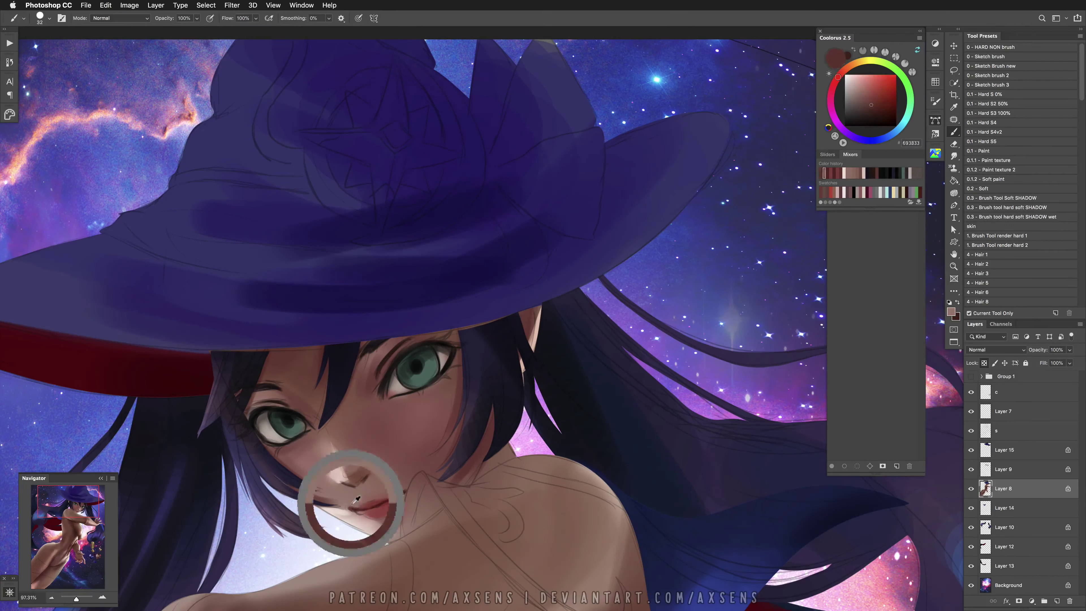
pyautogui.keyDown('alt'); pyautogui.click(404, 483); pyautogui.keyUp('alt')
pyautogui.moveTo(408, 494); pyautogui.dragTo(338, 492)
pyautogui.keyDown('alt'); pyautogui.click(356, 484); pyautogui.keyUp('alt')
pyautogui.moveTo(417, 462)
pyautogui.mouseDown()
pyautogui.moveTo(446, 470)
pyautogui.moveTo(377, 474)
pyautogui.mouseUp()
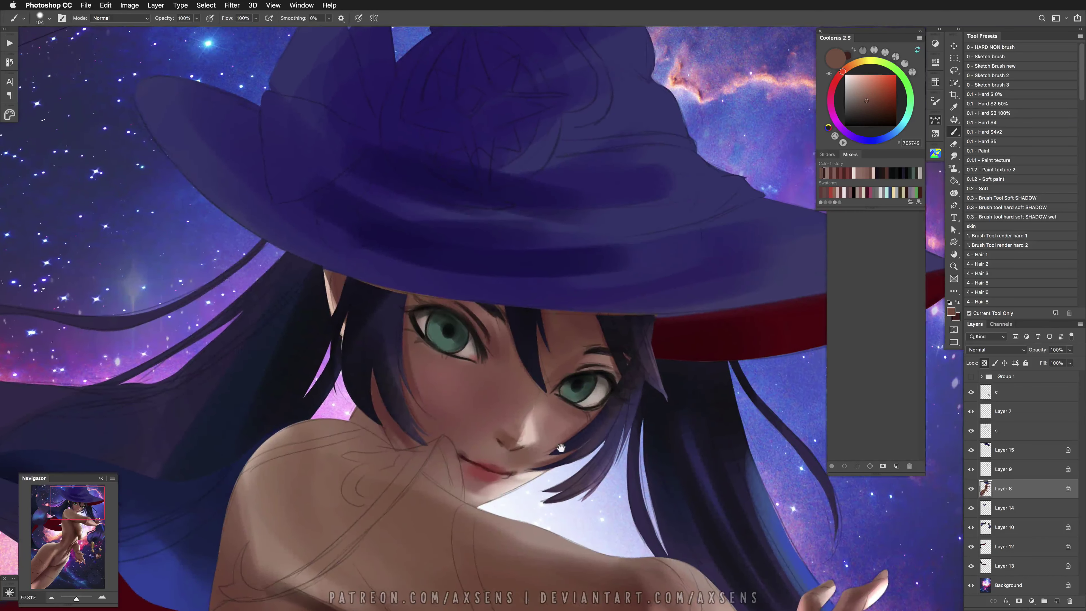
# Reduce the brush size and blend sampled light skin tones above the upper lip
pyautogui.press('[')
pyautogui.keyDown('alt'); pyautogui.click(509, 466); pyautogui.keyUp('alt')
pyautogui.press('[')
pyautogui.press('[')
pyautogui.press('[')
pyautogui.keyDown('alt'); pyautogui.click(520, 469); pyautogui.keyUp('alt')
pyautogui.moveTo(508, 462)
pyautogui.mouseDown()
pyautogui.moveTo(566, 448)
pyautogui.moveTo(526, 457)
pyautogui.mouseUp()
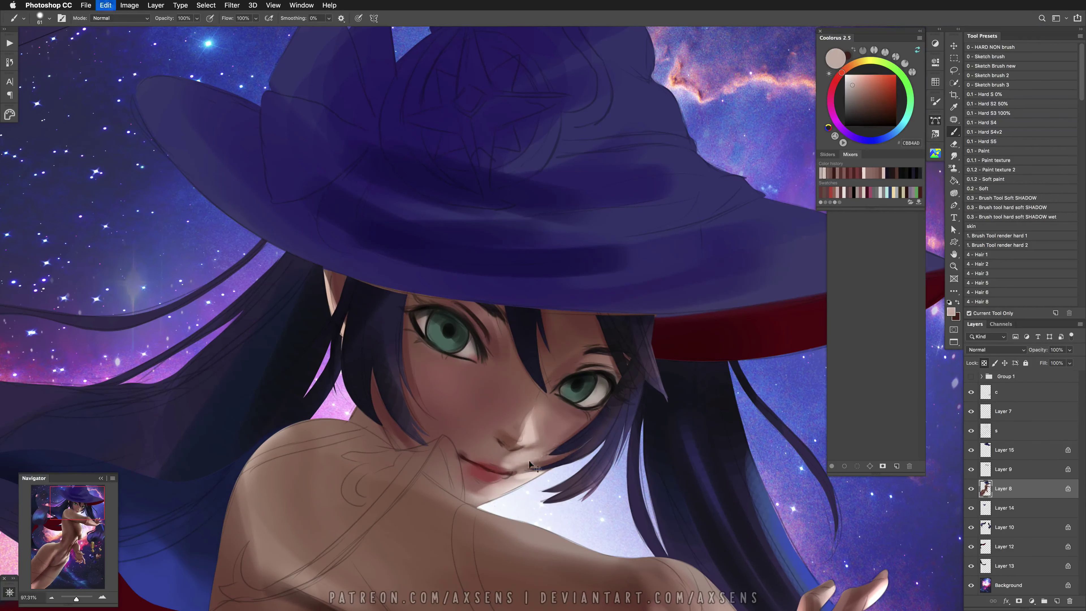
# Soften the skin beside the nose and refine the lips and mouth corner with sampled tones
pyautogui.keyDown('alt'); pyautogui.click(535, 438); pyautogui.keyUp('alt')
pyautogui.moveTo(541, 448)
pyautogui.mouseDown()
pyautogui.moveTo(570, 441)
pyautogui.moveTo(529, 446)
pyautogui.mouseUp()
pyautogui.press('r')
pyautogui.keyDown('alt'); pyautogui.click(452, 464); pyautogui.keyUp('alt')
pyautogui.moveTo(453, 464)
pyautogui.mouseDown()
pyautogui.moveTo(471, 453)
pyautogui.moveTo(425, 462)
pyautogui.mouseUp()
pyautogui.keyDown('alt'); pyautogui.click(435, 462); pyautogui.keyUp('alt')
pyautogui.keyDown('alt'); pyautogui.click(464, 463); pyautogui.keyUp('alt')
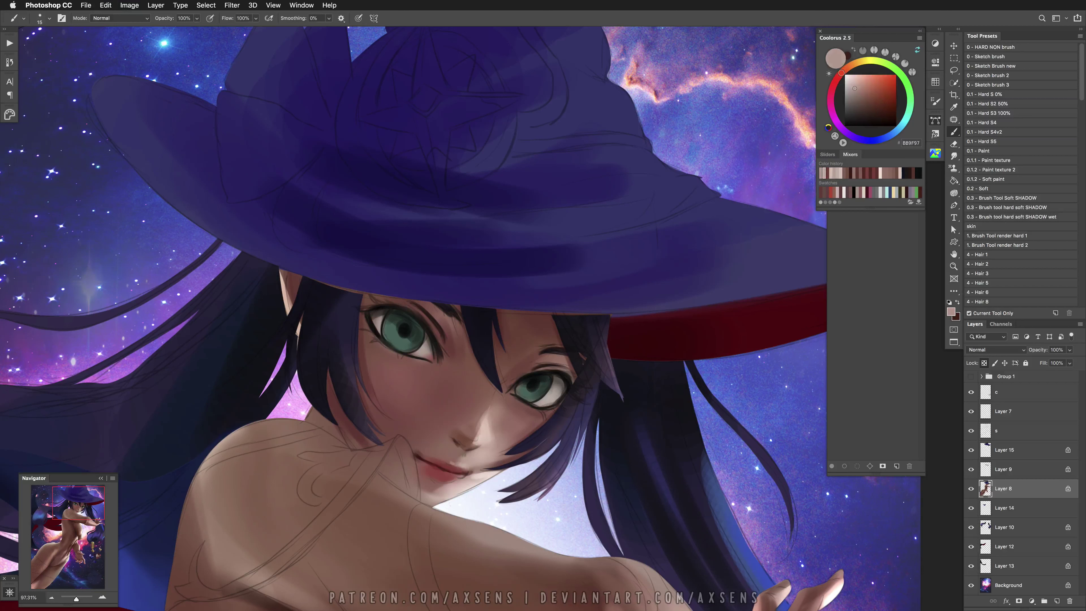
# Shade the nose tip and the area beneath it with sampled brownish skin tones
pyautogui.keyDown('alt'); pyautogui.click(460, 461); pyautogui.keyUp('alt')
pyautogui.keyDown('alt'); pyautogui.click(470, 443); pyautogui.keyUp('alt')
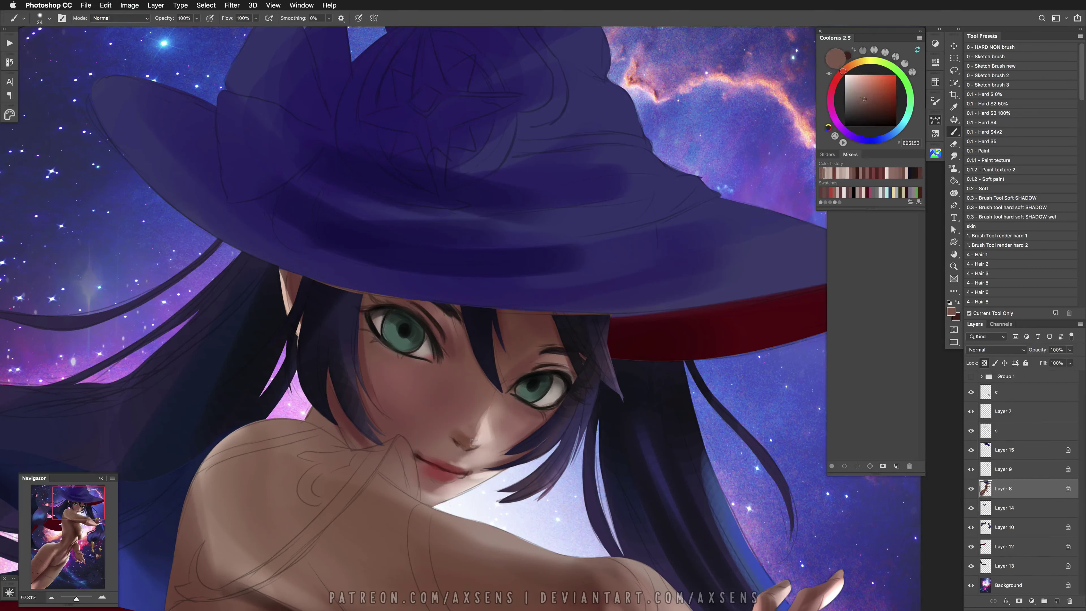
pyautogui.moveTo(456, 430); pyautogui.dragTo(464, 433)
pyautogui.keyDown('alt'); pyautogui.click(465, 425); pyautogui.keyUp('alt')
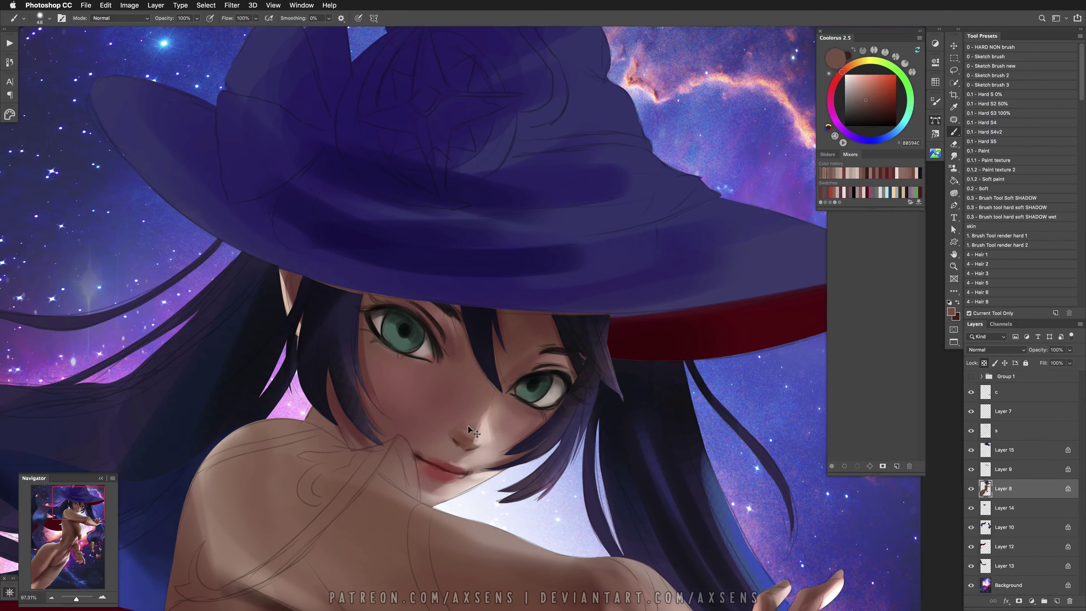
# Resize the brush, set it to Multiply mode, and darken the upper eyes with sampled tones
pyautogui.keyDown('alt'); pyautogui.click(532, 374); pyautogui.keyUp('alt')
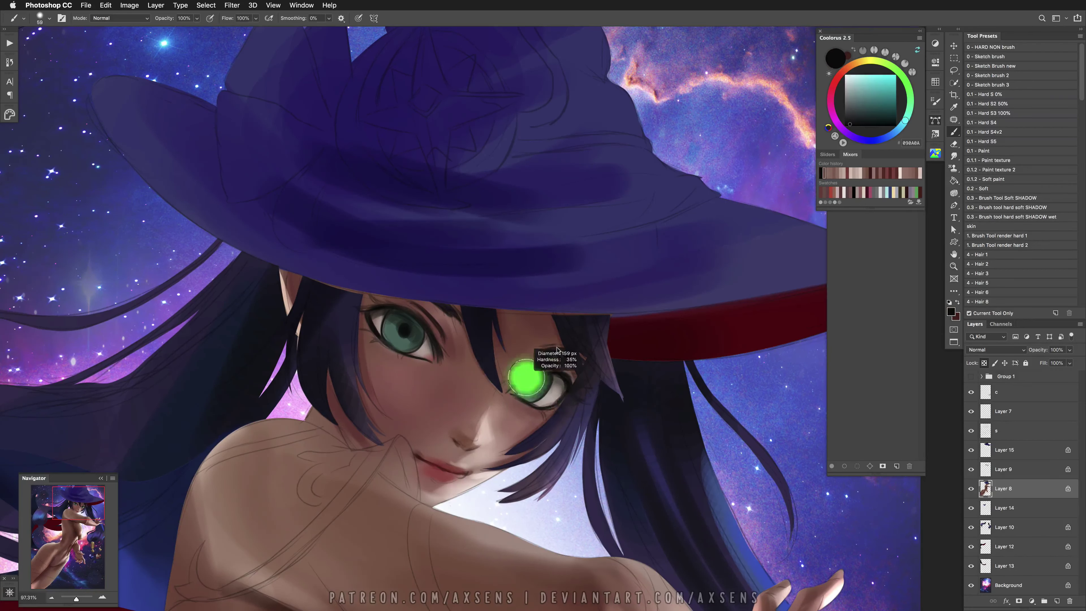
pyautogui.moveTo(534, 376)
pyautogui.mouseDown()
pyautogui.moveTo(551, 377)
pyautogui.moveTo(541, 376)
pyautogui.mouseUp()
pyautogui.rightClick(541, 376)
pyautogui.click(564, 446)
pyautogui.keyDown('alt'); pyautogui.click(541, 376); pyautogui.keyUp('alt')
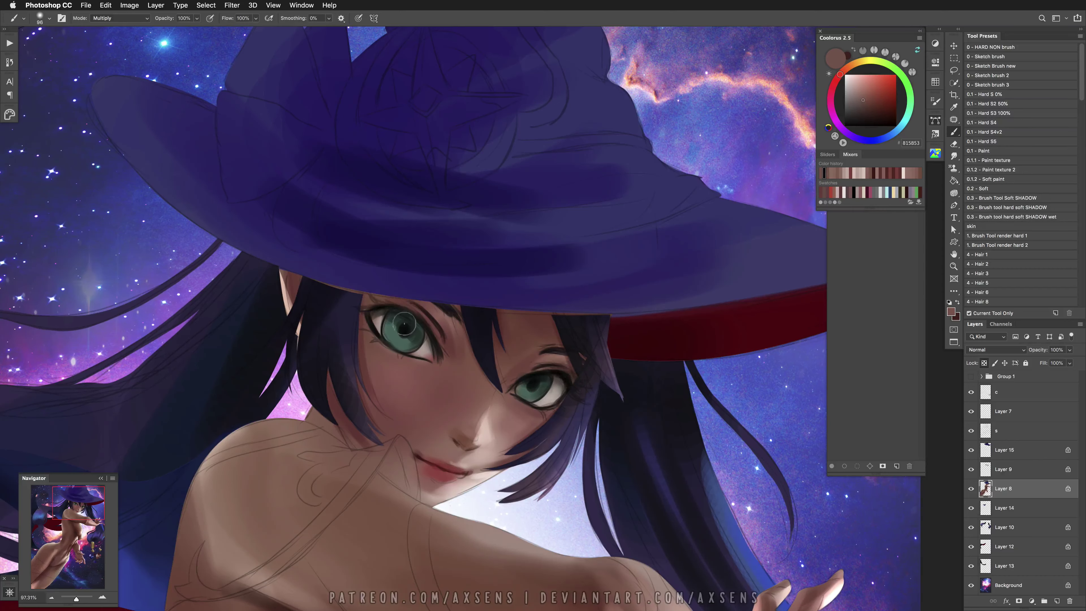
pyautogui.scroll(3, 385, 334)
pyautogui.hscroll(2, 385, 334)
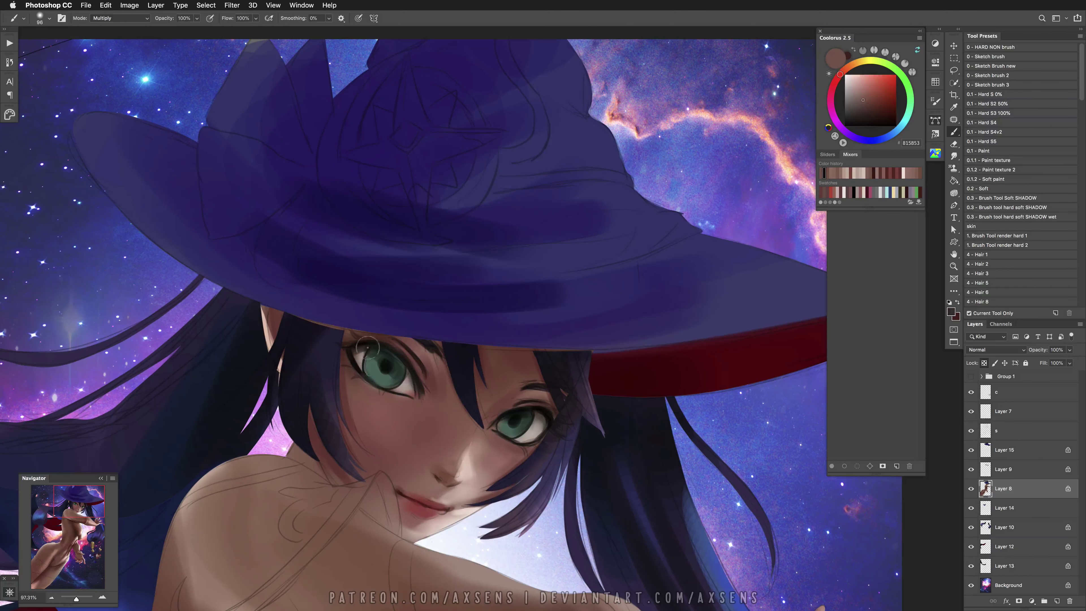
# Return the brush to Normal mode and deepen the pupils with sampled dark brown and near-black
pyautogui.keyDown('alt'); pyautogui.click(416, 382); pyautogui.keyUp('alt')
pyautogui.rightClick(426, 377)
pyautogui.click(440, 393)
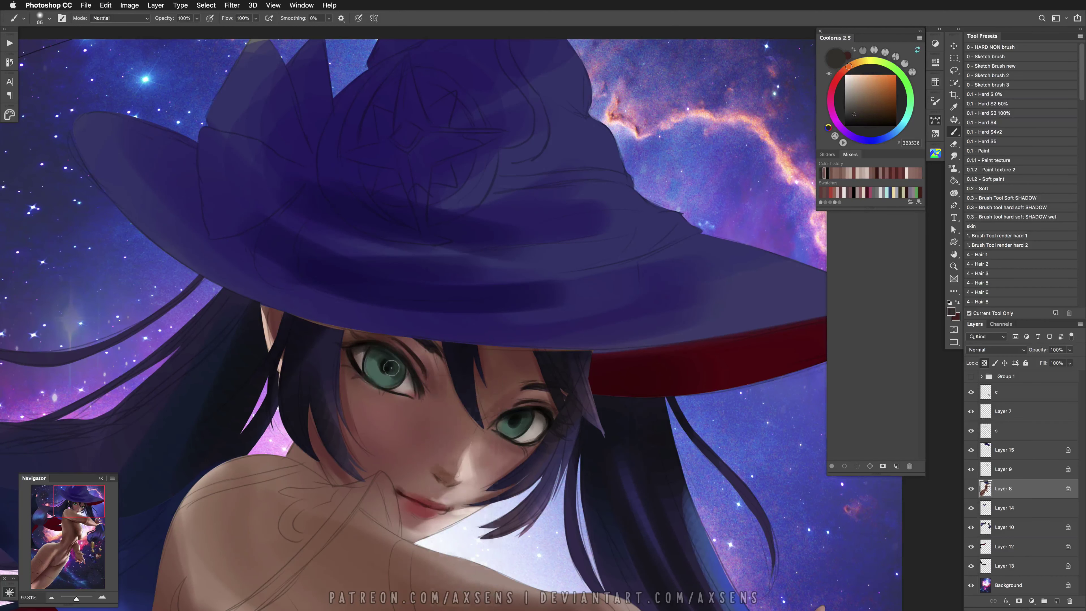
pyautogui.keyDown('alt'); pyautogui.click(392, 368); pyautogui.keyUp('alt')
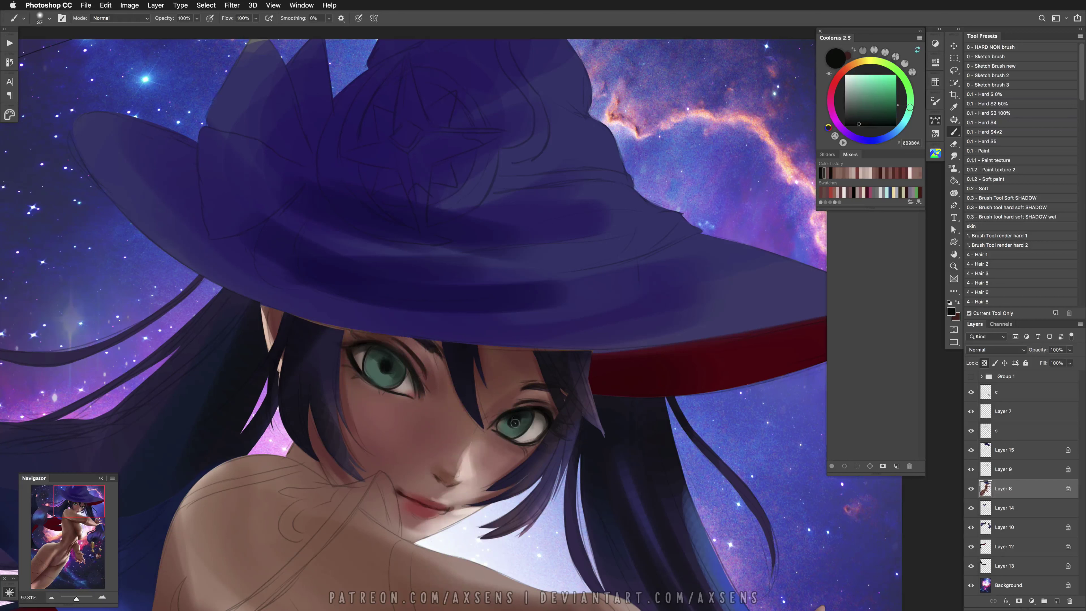
pyautogui.click(384, 364)
pyautogui.moveTo(387, 359); pyautogui.dragTo(402, 360)
# Draw darker lashes on both eyes with the 0 - Sketch brush 3 preset in sampled near-black, undoing the last strokes
pyautogui.click(989, 76)
pyautogui.keyDown('alt'); pyautogui.click(549, 417); pyautogui.keyUp('alt')
pyautogui.click(987, 85)
pyautogui.keyDown('alt'); pyautogui.click(355, 351); pyautogui.keyUp('alt')
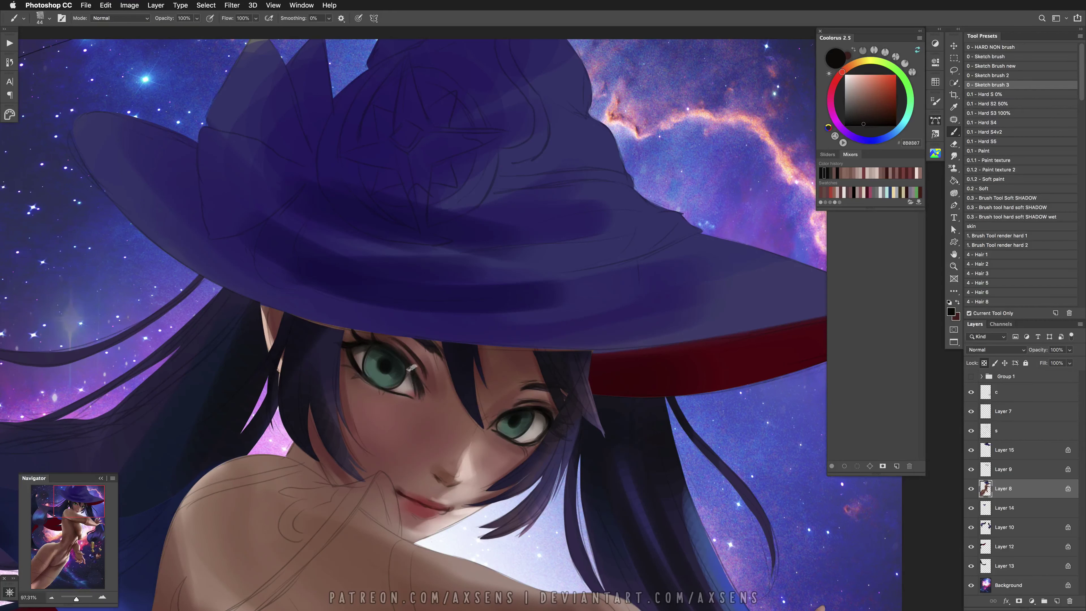
pyautogui.press('super+z')
pyautogui.press('super+z')
# Refine the eyelid creases with reddish and dark brown tones sampled around the eyes
pyautogui.keyDown('alt'); pyautogui.click(529, 404); pyautogui.keyUp('alt')
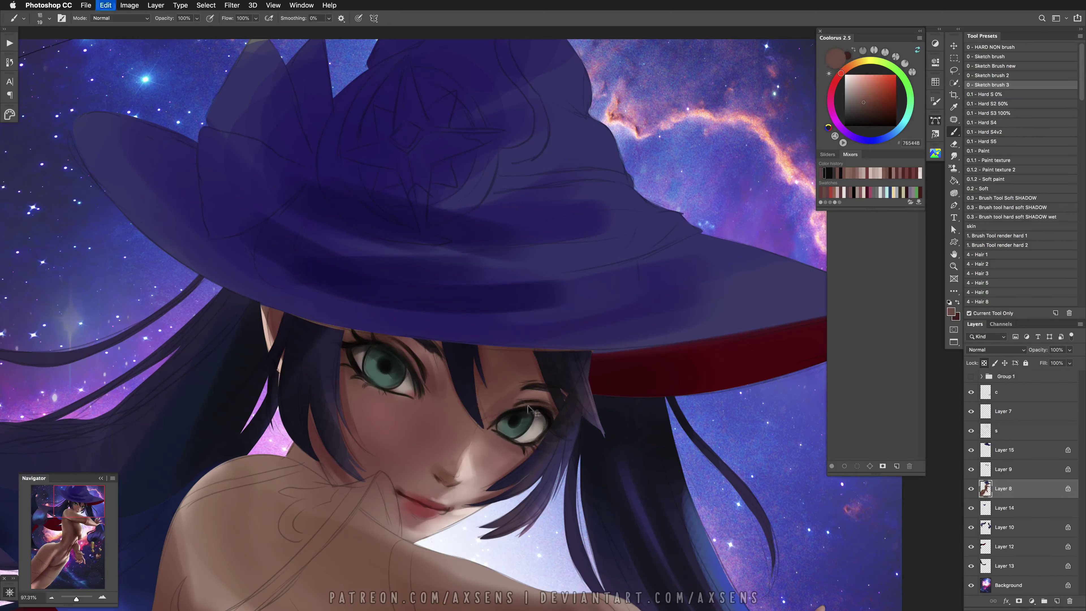
pyautogui.keyDown('alt'); pyautogui.click(414, 360); pyautogui.keyUp('alt')
pyautogui.keyDown('alt'); pyautogui.click(465, 408); pyautogui.keyUp('alt')
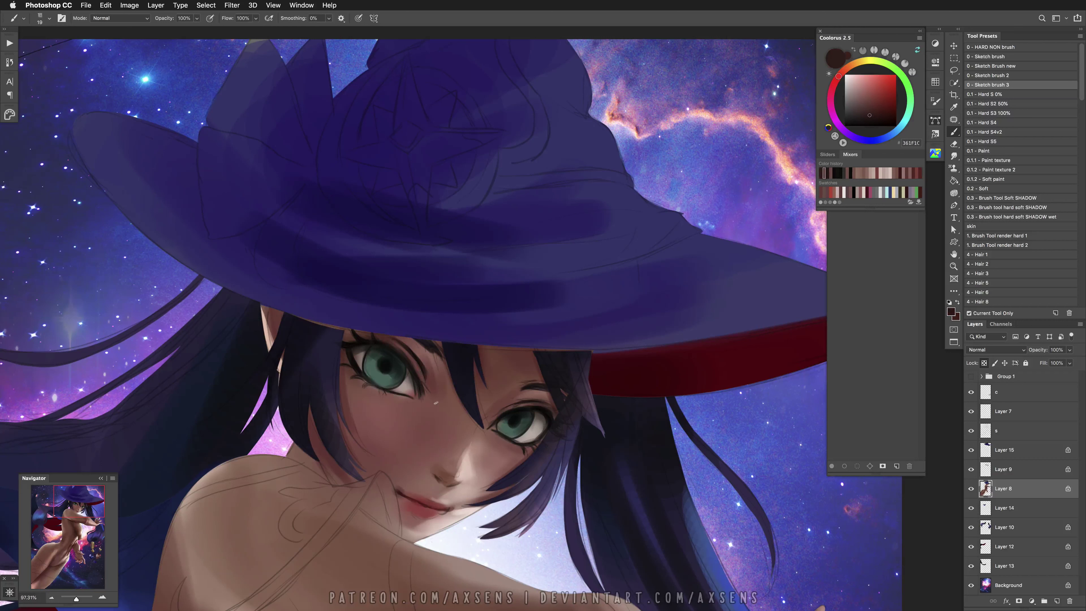
# Switch to the 0.1.2 - Soft paint preset in Multiply mode and shade the skin beside the inner eye corner
pyautogui.click(999, 180)
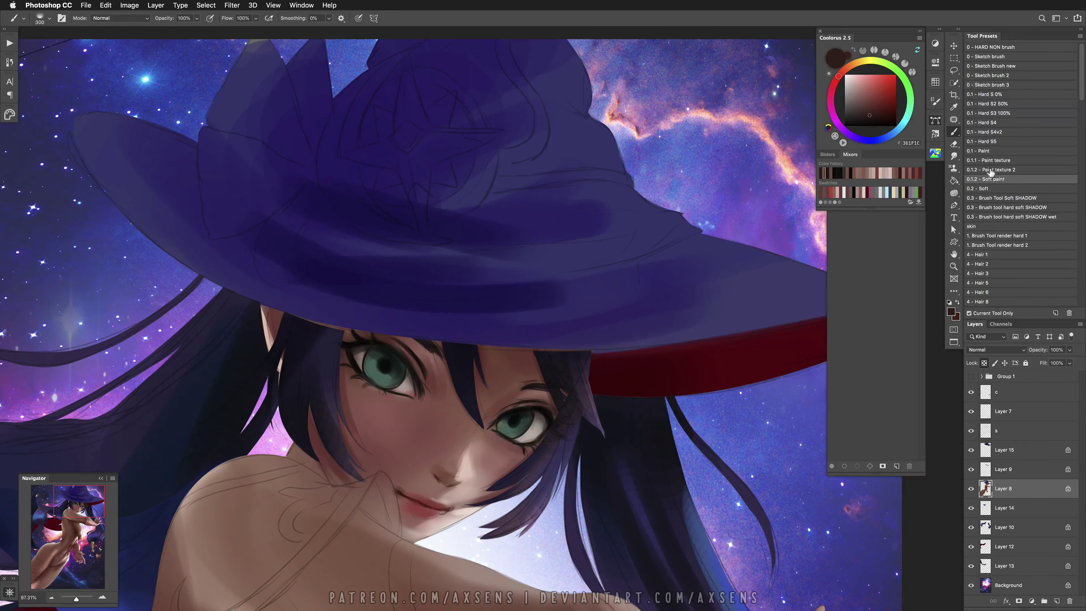
pyautogui.keyDown('shift'); pyautogui.rightClick(485, 392); pyautogui.keyUp('shift')
pyautogui.click(498, 461)
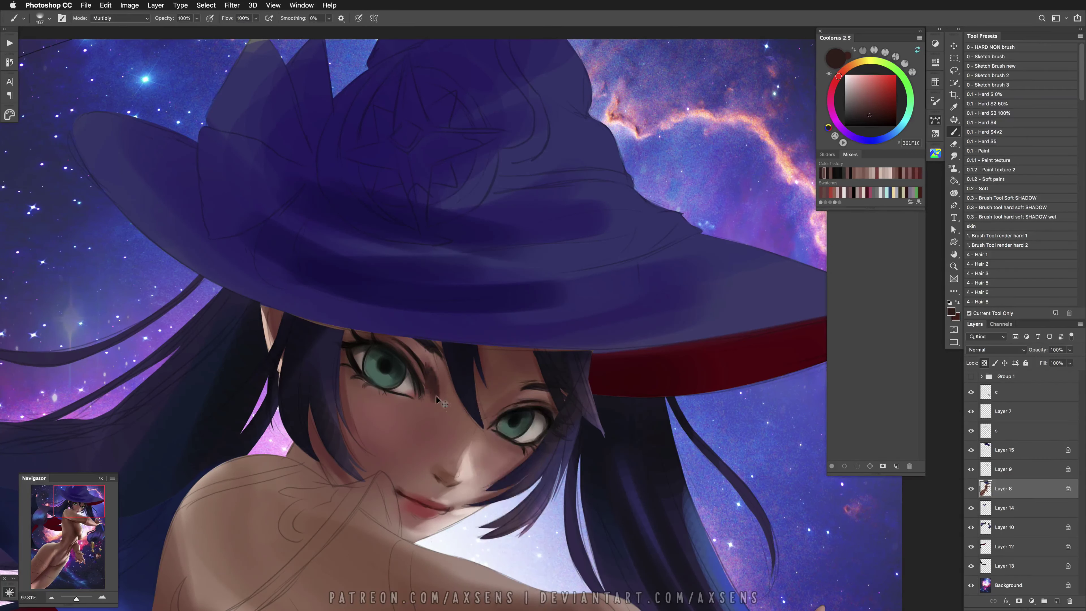
# Return the brush to Normal mode and blend the skin between the inner eye corner and nose bridge with sampled browns
pyautogui.keyDown('shift'); pyautogui.rightClick(438, 374); pyautogui.keyUp('shift')
pyautogui.click(444, 379)
pyautogui.keyDown('alt'); pyautogui.click(437, 390); pyautogui.keyUp('alt')
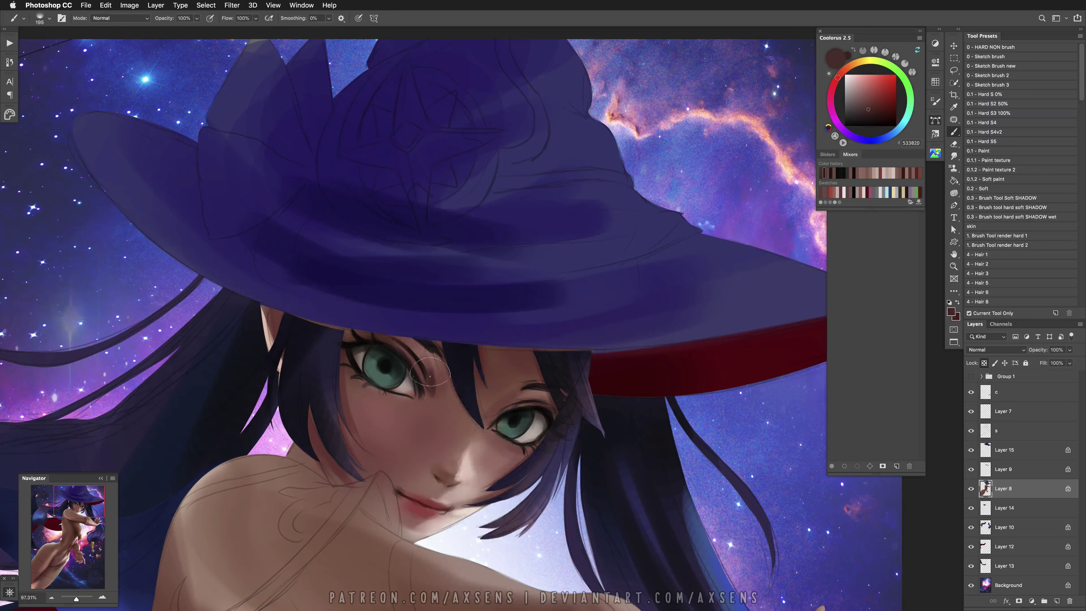
pyautogui.keyDown('alt'); pyautogui.click(446, 384); pyautogui.keyUp('alt')
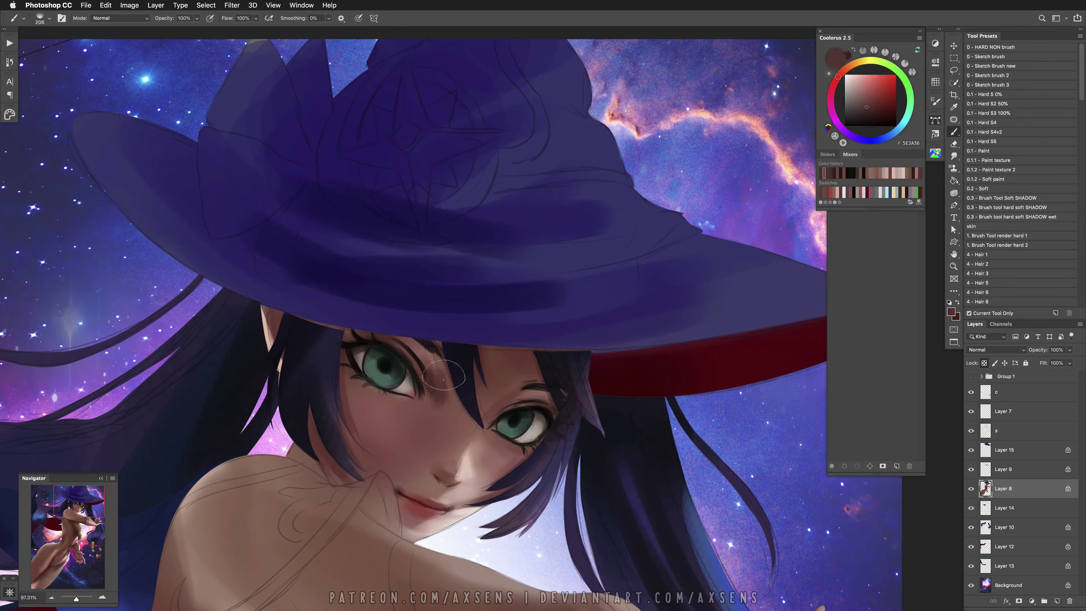
pyautogui.moveTo(445, 387)
pyautogui.mouseDown()
pyautogui.moveTo(453, 396)
pyautogui.moveTo(440, 380)
pyautogui.moveTo(431, 387)
pyautogui.mouseUp()
pyautogui.keyDown('alt'); pyautogui.click(448, 396); pyautogui.keyUp('alt')
pyautogui.keyDown('alt'); pyautogui.click(449, 398); pyautogui.keyUp('alt')
pyautogui.keyDown('alt'); pyautogui.click(424, 399); pyautogui.keyUp('alt')
# Shade the eyelid and skin around the smaller eye with sampled reddish brown in Multiply mode, returning the brush to Normal
pyautogui.moveTo(538, 398); pyautogui.dragTo(513, 400)
pyautogui.keyDown('alt'); pyautogui.click(502, 401); pyautogui.keyUp('alt')
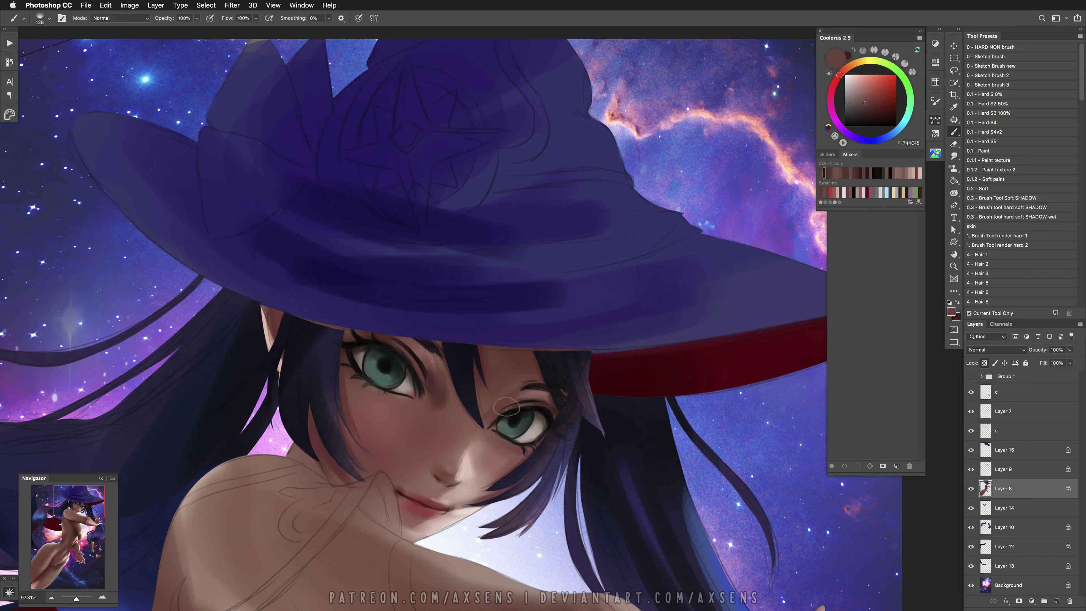
pyautogui.keyDown('shift'); pyautogui.rightClick(507, 407); pyautogui.keyUp('shift')
pyautogui.click(526, 467)
pyautogui.moveTo(502, 410); pyautogui.dragTo(524, 410)
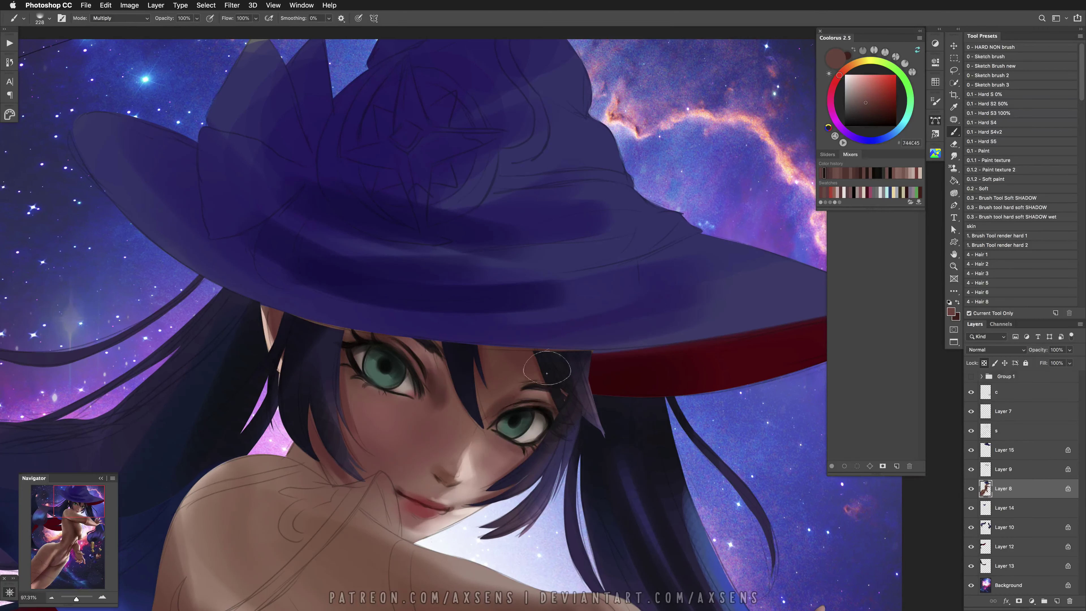
pyautogui.moveTo(513, 407); pyautogui.dragTo(488, 428)
pyautogui.keyDown('shift'); pyautogui.rightClick(502, 409); pyautogui.keyUp('shift')
pyautogui.click(520, 427)
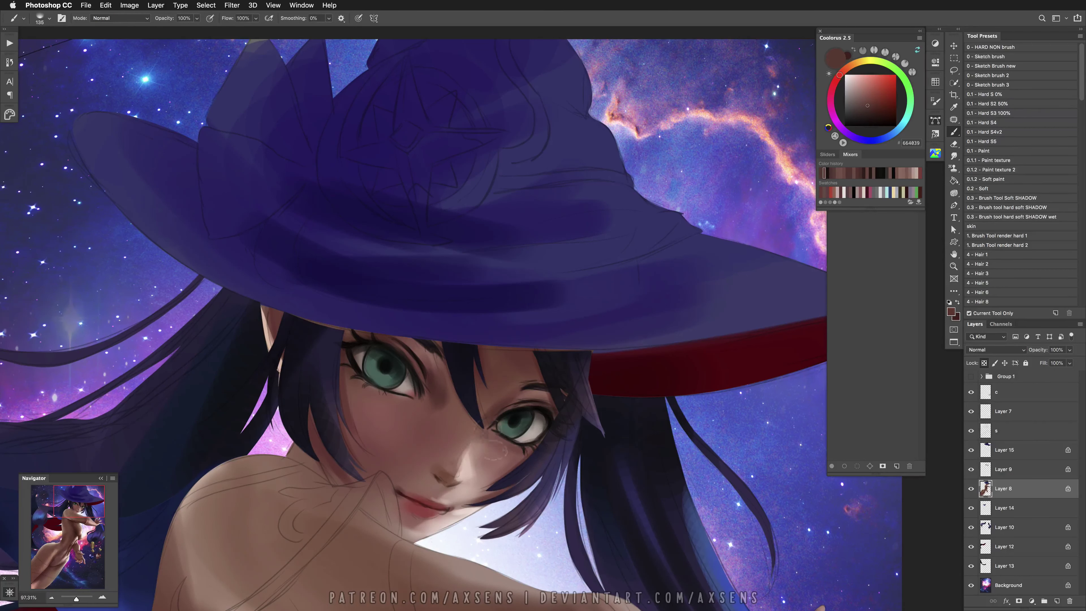
# Mirror the canvas view, undo the last stroke, and soften the skin beside the larger eye's inner corner with sampled browns
pyautogui.keyDown('alt'); pyautogui.click(344, 361); pyautogui.keyUp('alt')
pyautogui.press('h')
pyautogui.moveTo(268, 350)
pyautogui.mouseDown()
pyautogui.moveTo(401, 410)
pyautogui.moveTo(435, 414)
pyautogui.moveTo(390, 438)
pyautogui.mouseUp()
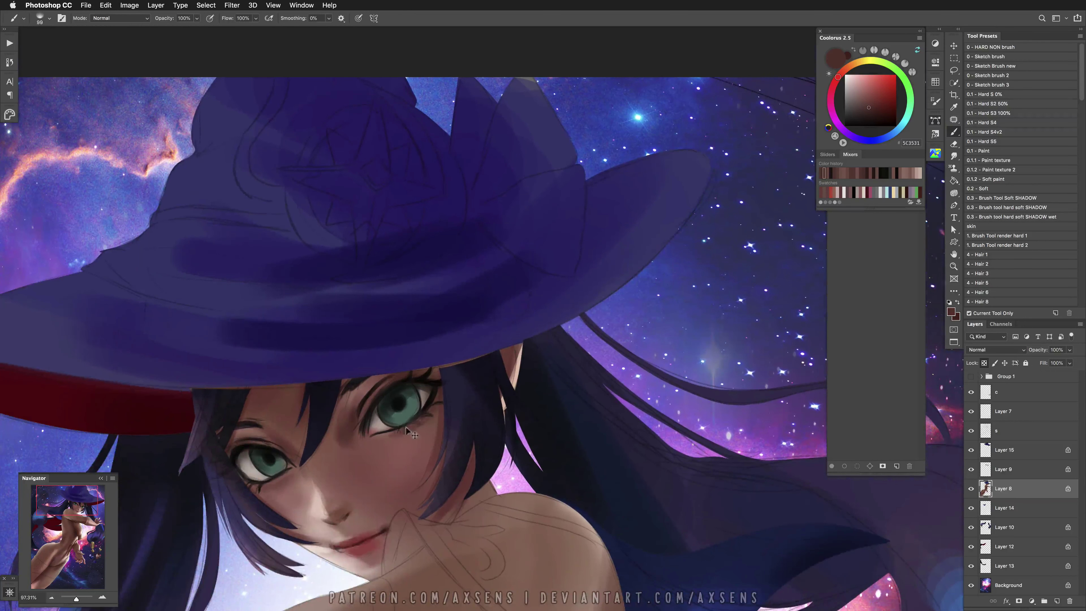
pyautogui.press('super+z')
pyautogui.keyDown('alt'); pyautogui.click(376, 413); pyautogui.keyUp('alt')
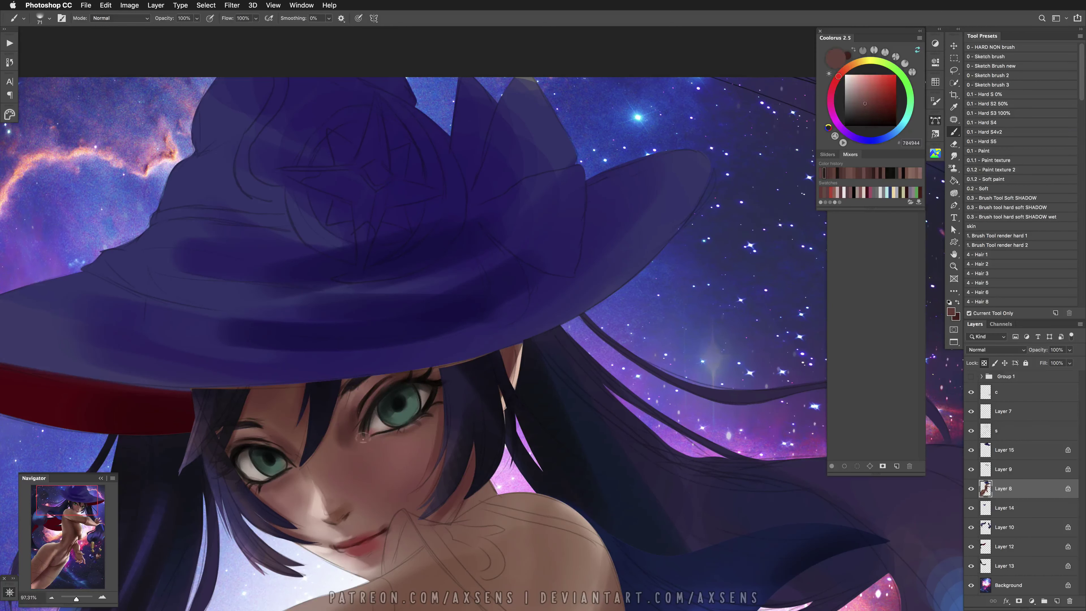
pyautogui.keyDown('alt'); pyautogui.click(348, 439); pyautogui.keyUp('alt')
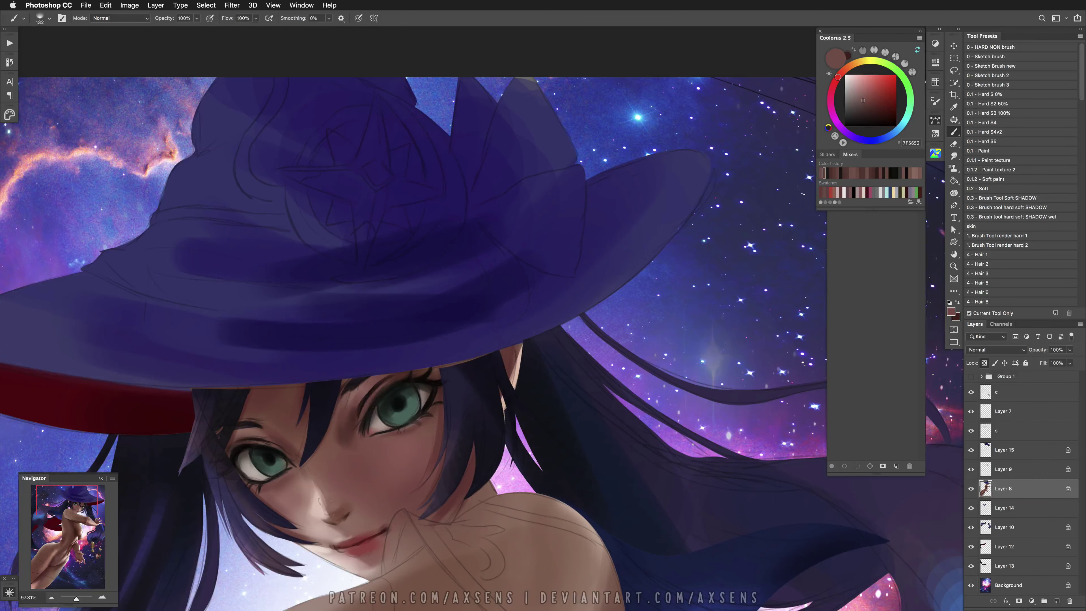
# Refine the skin shading beneath the nose with a locally sampled tone and pick up dark reddish brown near the hair
pyautogui.scroll(-5, 432, 480)
pyautogui.scroll(3, 395, 469)
pyautogui.keyDown('alt'); pyautogui.click(340, 504); pyautogui.keyUp('alt')
pyautogui.moveTo(340, 505); pyautogui.dragTo(351, 511)
pyautogui.keyDown('alt'); pyautogui.click(445, 449); pyautogui.keyUp('alt')
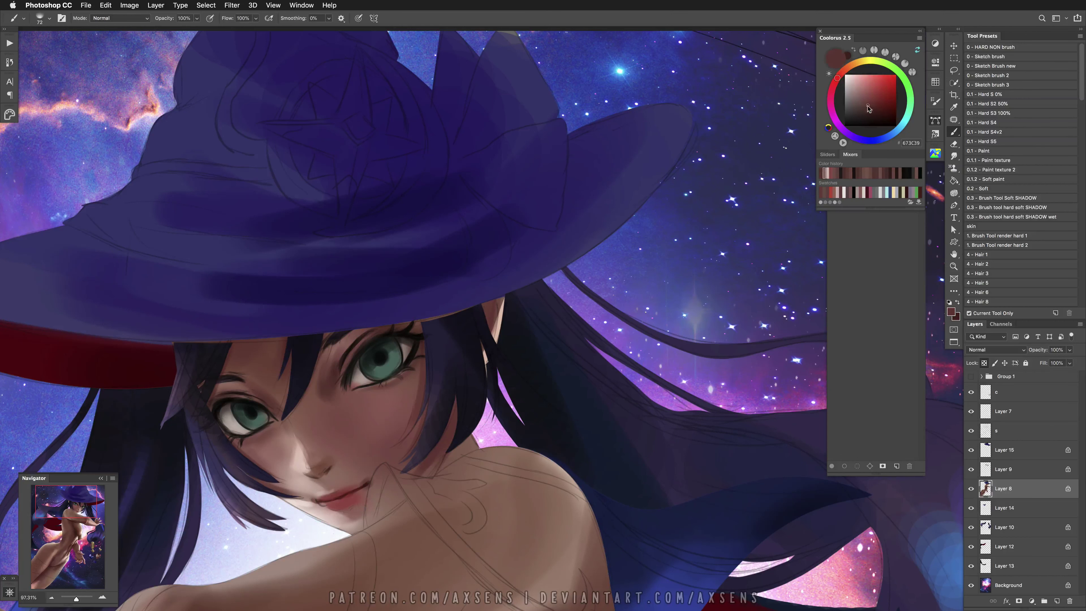
# Shade the cheek and neck behind the side hair with sampled dark reddish brown in Multiply mode, undoing the first stroke
pyautogui.keyDown('alt'); pyautogui.click(441, 423); pyautogui.keyUp('alt')
pyautogui.rightClick(465, 409)
pyautogui.click(432, 462)
pyautogui.hotkey('shift', 'alt', 'm')
pyautogui.moveTo(455, 407); pyautogui.dragTo(436, 470)
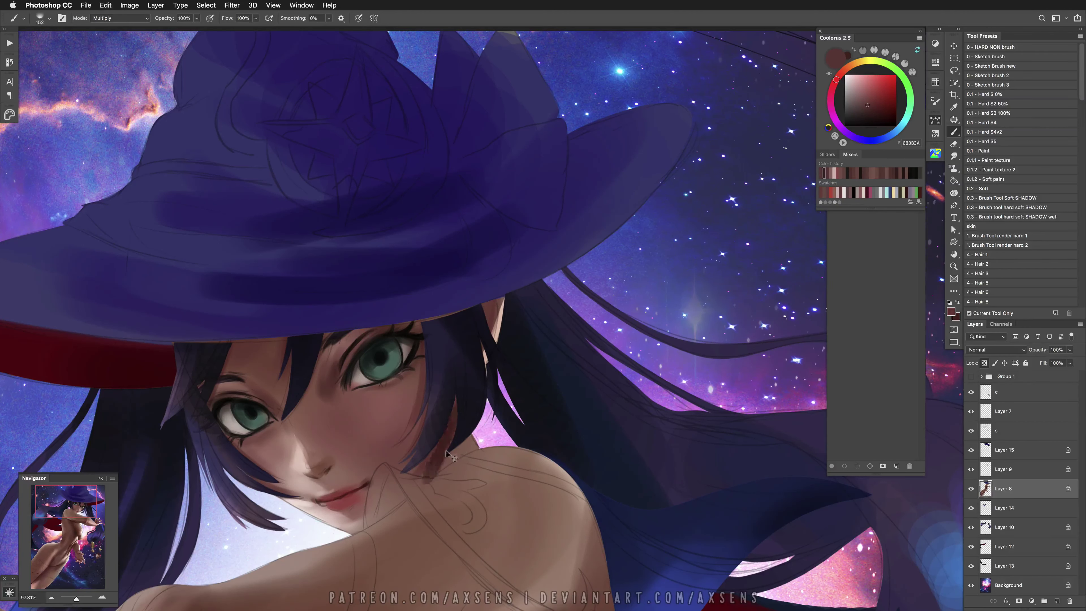
pyautogui.press('super+z')
pyautogui.moveTo(459, 378); pyautogui.dragTo(436, 387)
# Blend the skin around the larger eye and tone the smaller eye with the 0.3 - Brush tool hard soft SHADOW preset in sampled colors
pyautogui.scroll(3, 443, 368)
pyautogui.hscroll(-2, 443, 368)
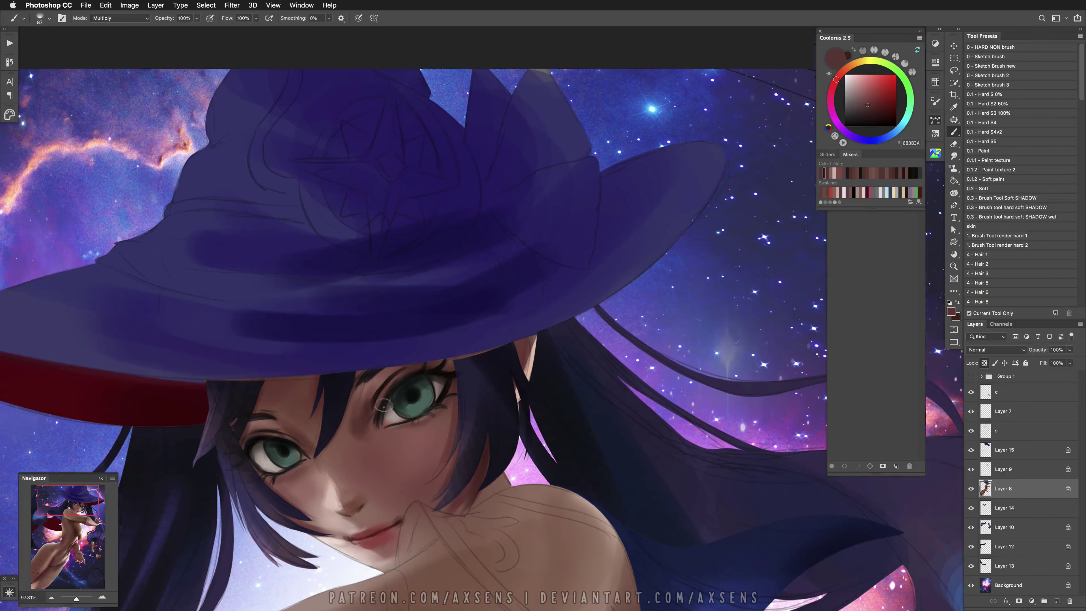
pyautogui.click(1029, 208)
pyautogui.keyDown('alt'); pyautogui.click(356, 417); pyautogui.keyUp('alt')
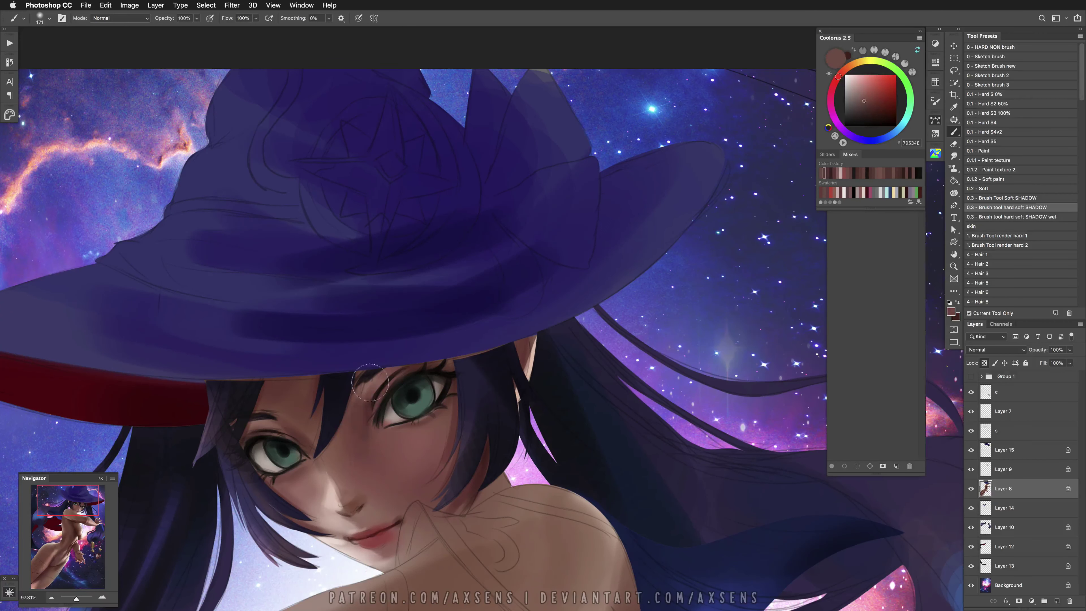
pyautogui.keyDown('alt'); pyautogui.click(368, 421); pyautogui.keyUp('alt')
pyautogui.moveTo(384, 411)
pyautogui.mouseDown()
pyautogui.moveTo(376, 429)
pyautogui.moveTo(411, 404)
pyautogui.moveTo(392, 404)
pyautogui.moveTo(410, 412)
pyautogui.mouseUp()
pyautogui.keyDown('alt'); pyautogui.click(396, 427); pyautogui.keyUp('alt')
pyautogui.keyDown('alt'); pyautogui.click(402, 417); pyautogui.keyUp('alt')
pyautogui.keyDown('alt'); pyautogui.click(265, 453); pyautogui.keyUp('alt')
pyautogui.moveTo(274, 458); pyautogui.dragTo(269, 460)
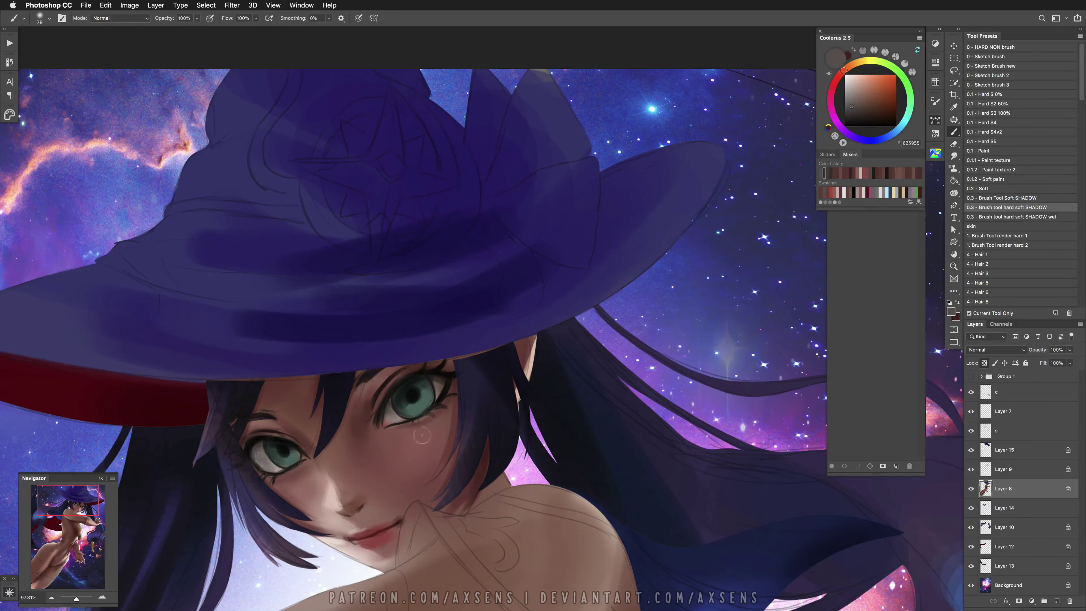
# Refine the lashes and lid edges of both eyes with the 0 - Sketch Brush new preset in sampled near-black and skin tones
pyautogui.scroll(-3, 269, 459)
pyautogui.click(444, 412)
pyautogui.moveTo(597, 473); pyautogui.dragTo(551, 492)
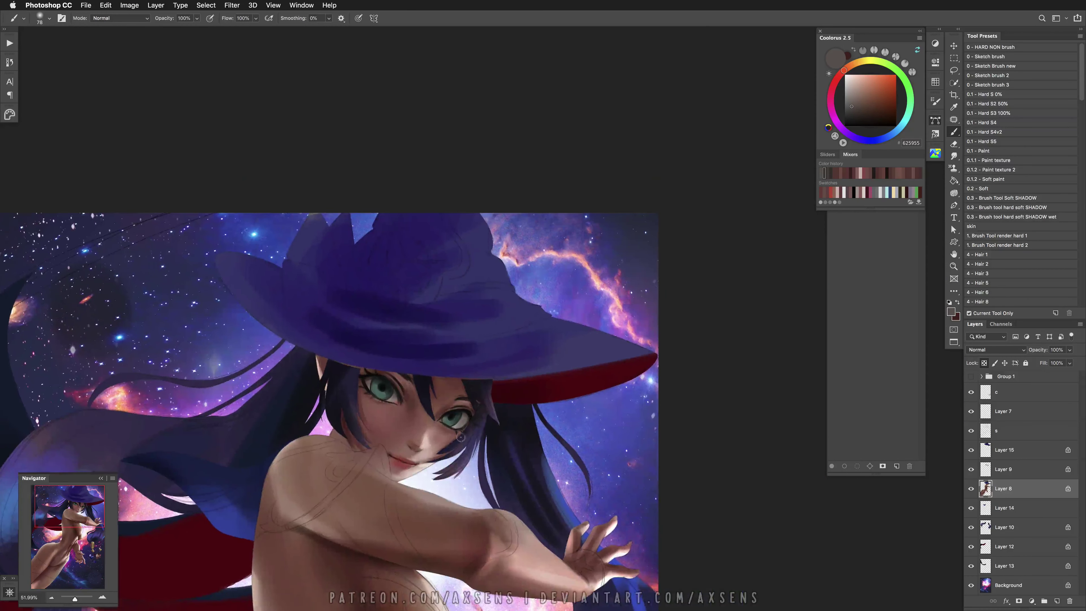
pyautogui.click(457, 438)
pyautogui.scroll(3, 456, 427)
pyautogui.click(990, 66)
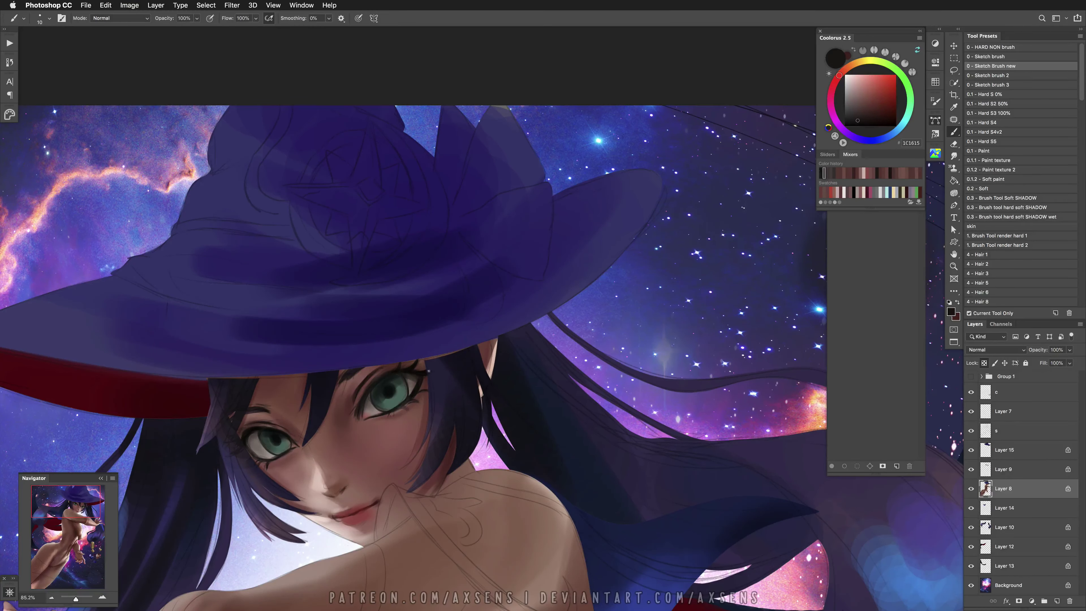
pyautogui.keyDown('alt'); pyautogui.click(420, 398); pyautogui.keyUp('alt')
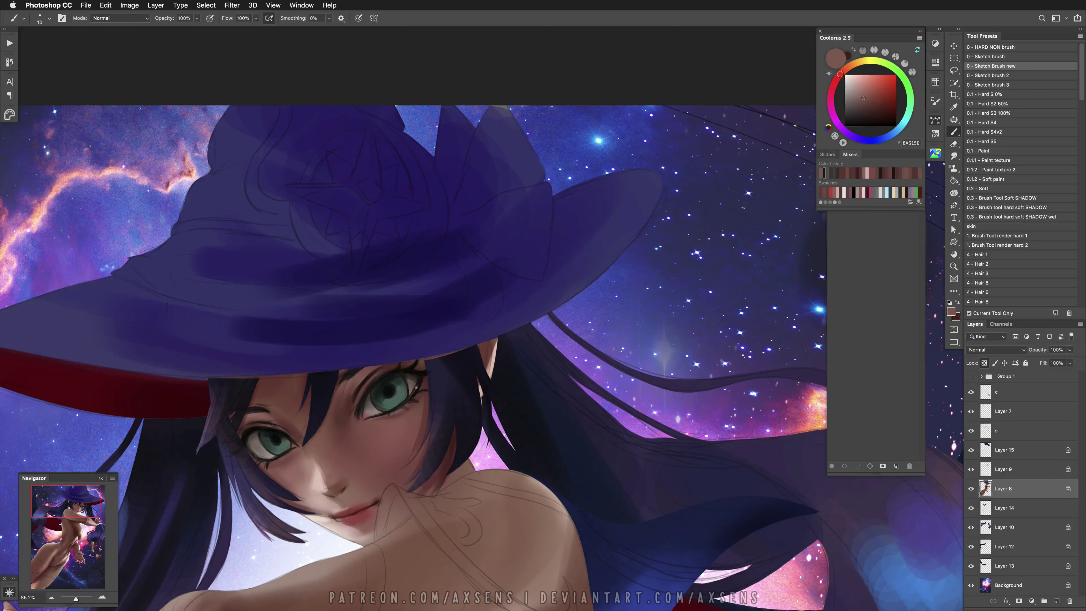
pyautogui.keyDown('alt'); pyautogui.click(252, 439); pyautogui.keyUp('alt')
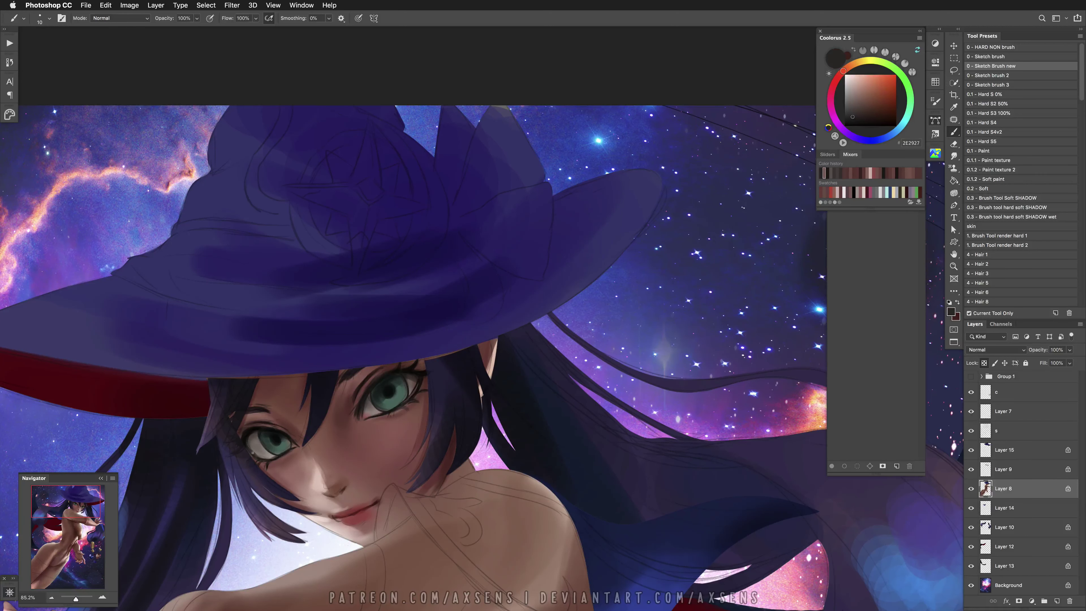
# Paint light pink highlights on the lips and sample a pale skin tone at the nose
pyautogui.scroll(-2, 458, 465)
pyautogui.keyDown('alt'); pyautogui.click(384, 473); pyautogui.keyUp('alt')
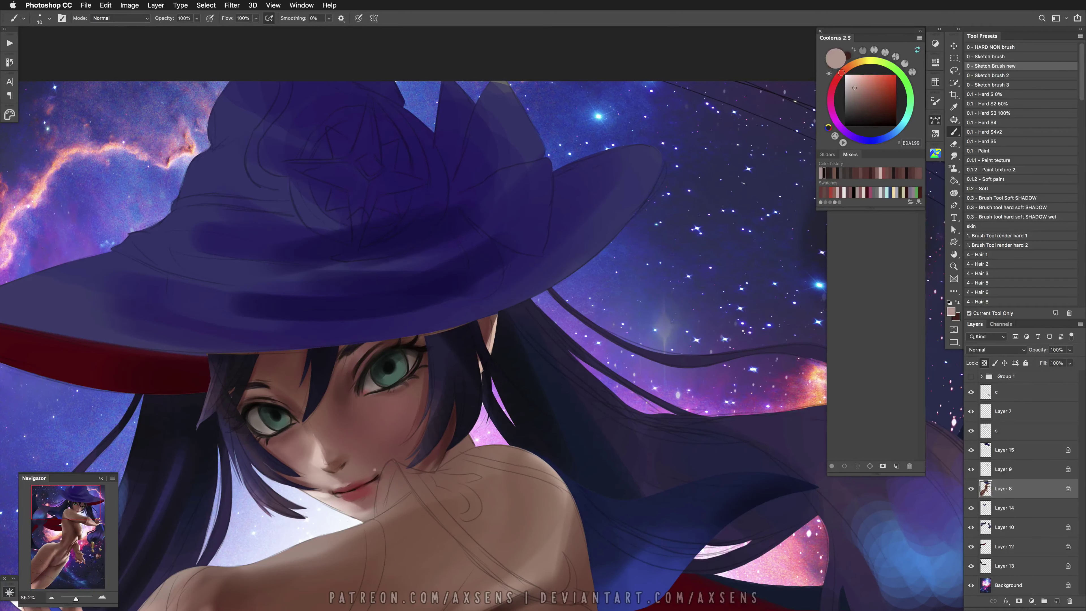
pyautogui.click(871, 95)
pyautogui.moveTo(873, 96); pyautogui.dragTo(857, 77)
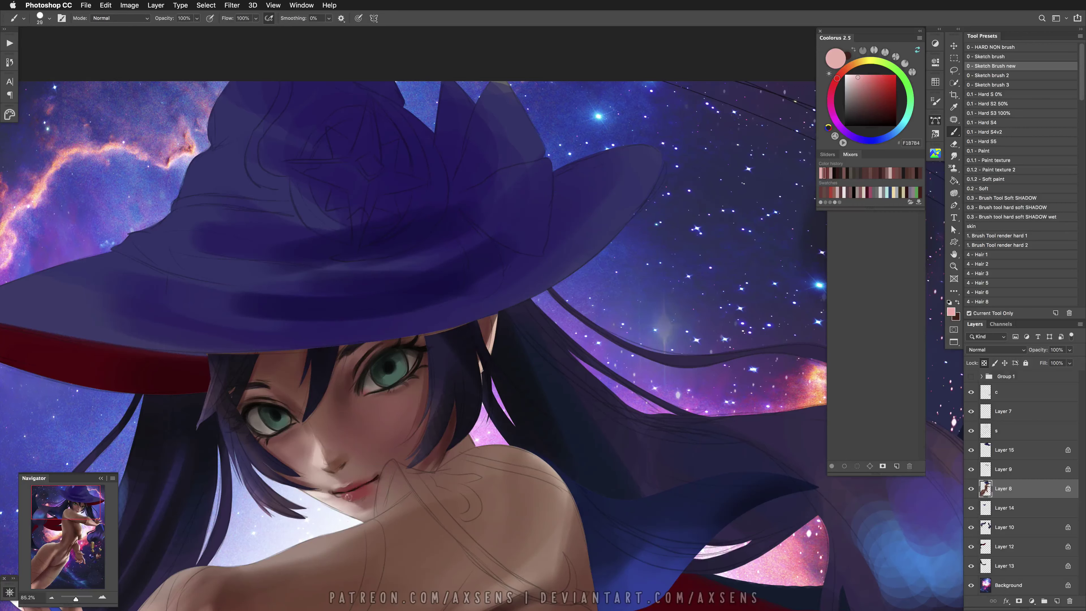
pyautogui.keyDown('alt'); pyautogui.click(322, 464); pyautogui.keyUp('alt')
pyautogui.scroll(-3, 524, 354)
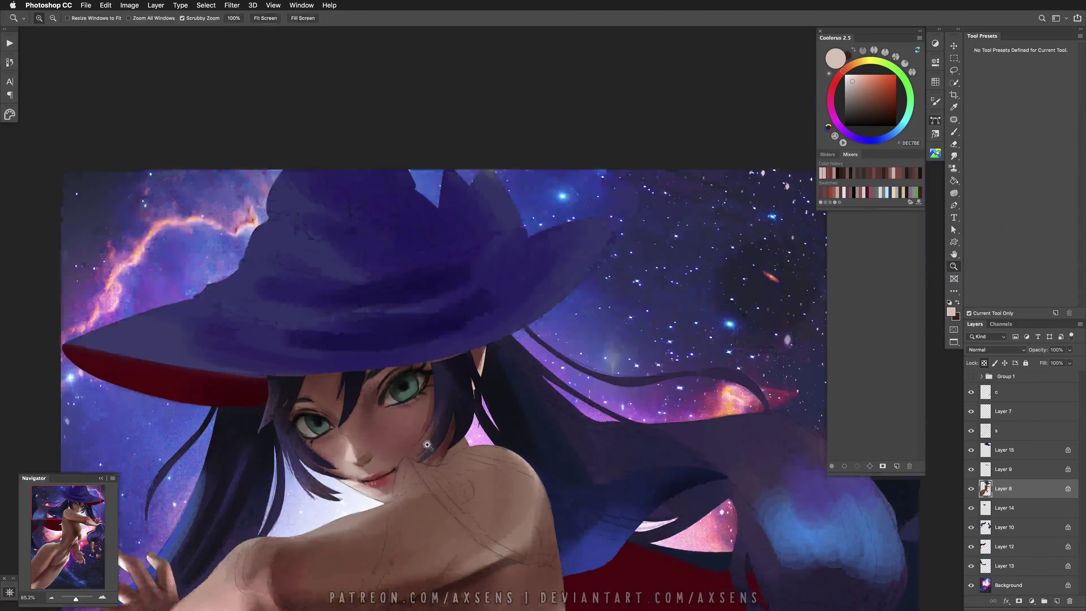
pyautogui.scroll(1, 524, 355)
pyautogui.click(1007, 207)
pyautogui.keyDown('alt'); pyautogui.click(444, 396); pyautogui.keyUp('alt')
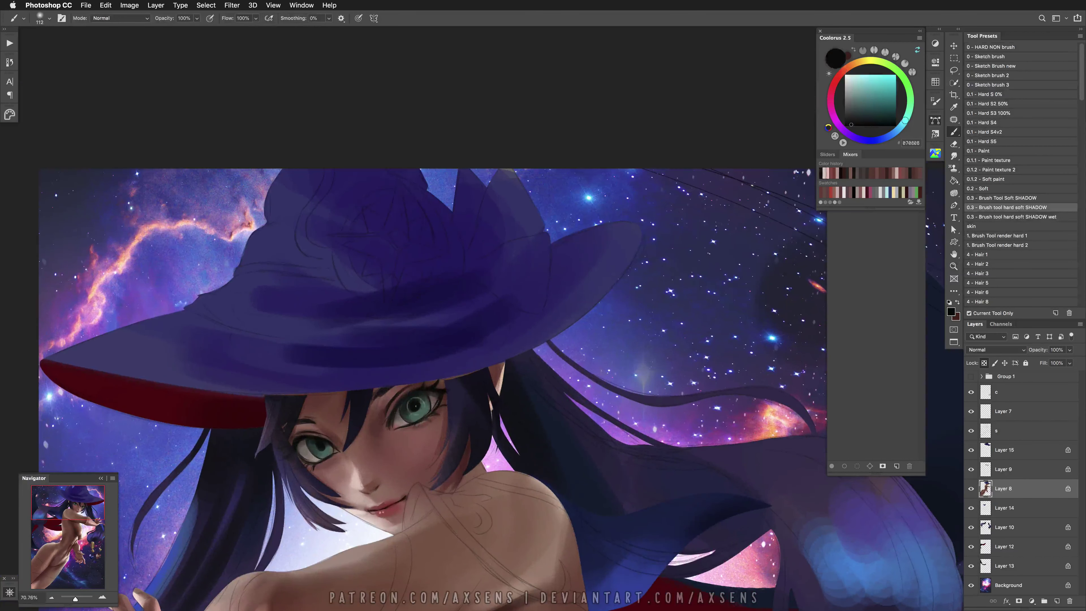
pyautogui.press('super+z')
# Brighten the irises of both eyes with vivid green highlights using the 0 - Sketch Brush new preset
pyautogui.click(1007, 67)
pyautogui.keyDown('alt'); pyautogui.click(421, 394); pyautogui.keyUp('alt')
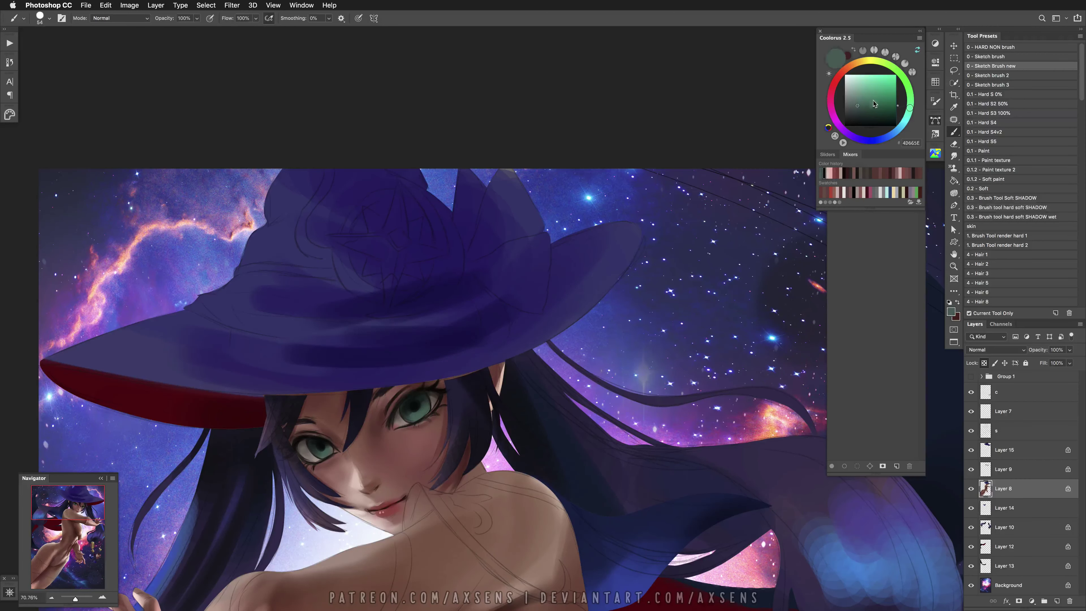
pyautogui.moveTo(421, 394); pyautogui.dragTo(430, 388)
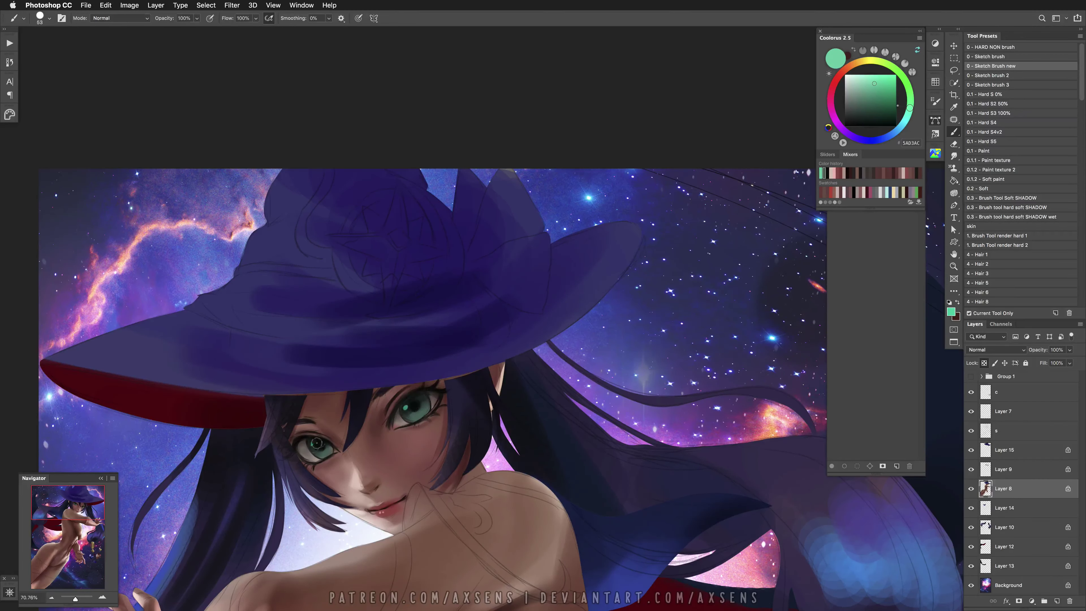
pyautogui.moveTo(889, 103); pyautogui.dragTo(896, 76)
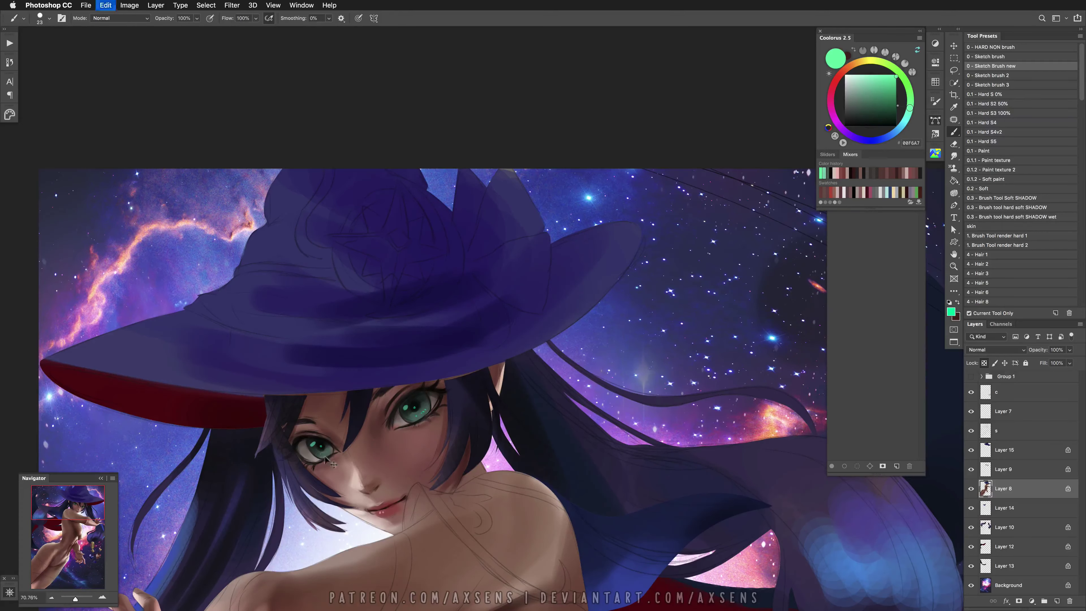
# Mirror the view and shade the upper eyes under the hair with the 0.3 - Brush tool hard soft SHADOW preset in Multiply mode, using dark blue
pyautogui.rightClick(448, 395)
pyautogui.click(462, 383)
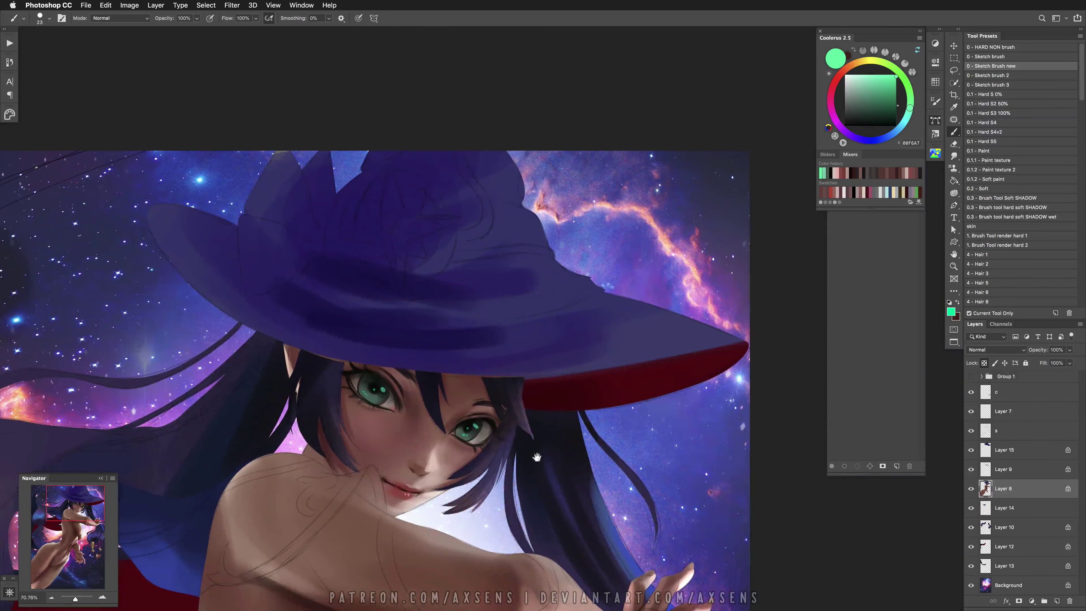
pyautogui.click(1017, 207)
pyautogui.keyDown('shift'); pyautogui.rightClick(395, 402); pyautogui.keyUp('shift')
pyautogui.click(423, 468)
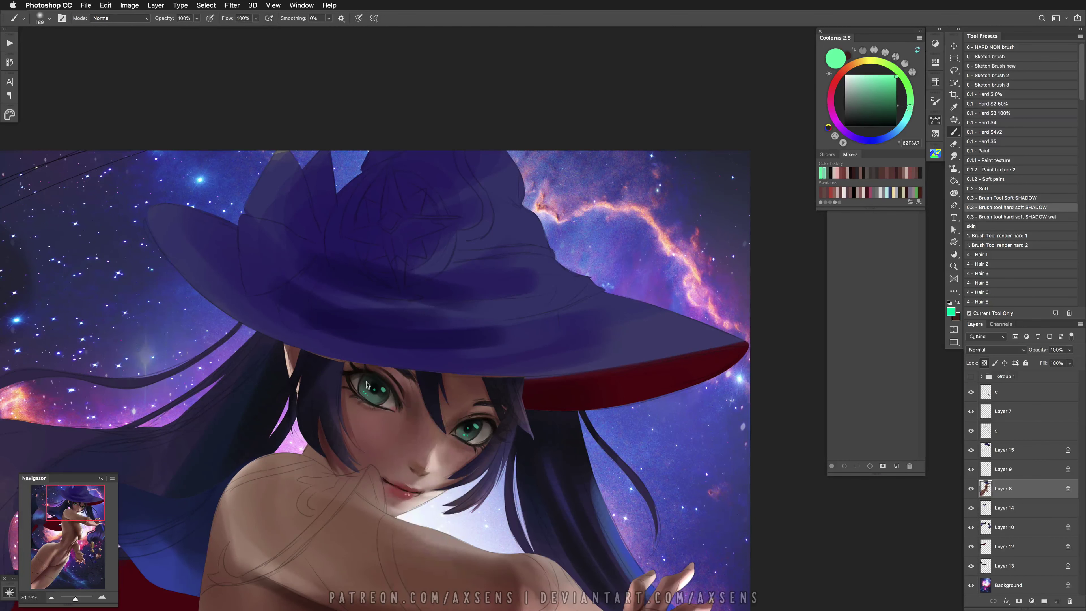
pyautogui.keyDown('alt'); pyautogui.click(367, 385); pyautogui.keyUp('alt')
pyautogui.keyDown('alt'); pyautogui.click(326, 386); pyautogui.keyUp('alt')
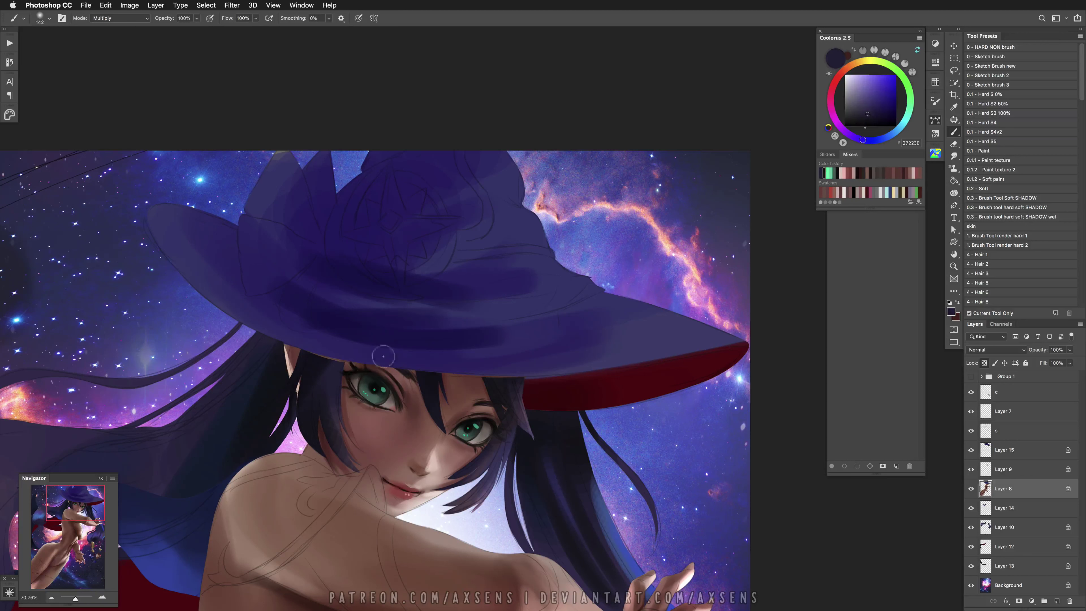
pyautogui.keyDown('alt'); pyautogui.click(351, 373); pyautogui.keyUp('alt')
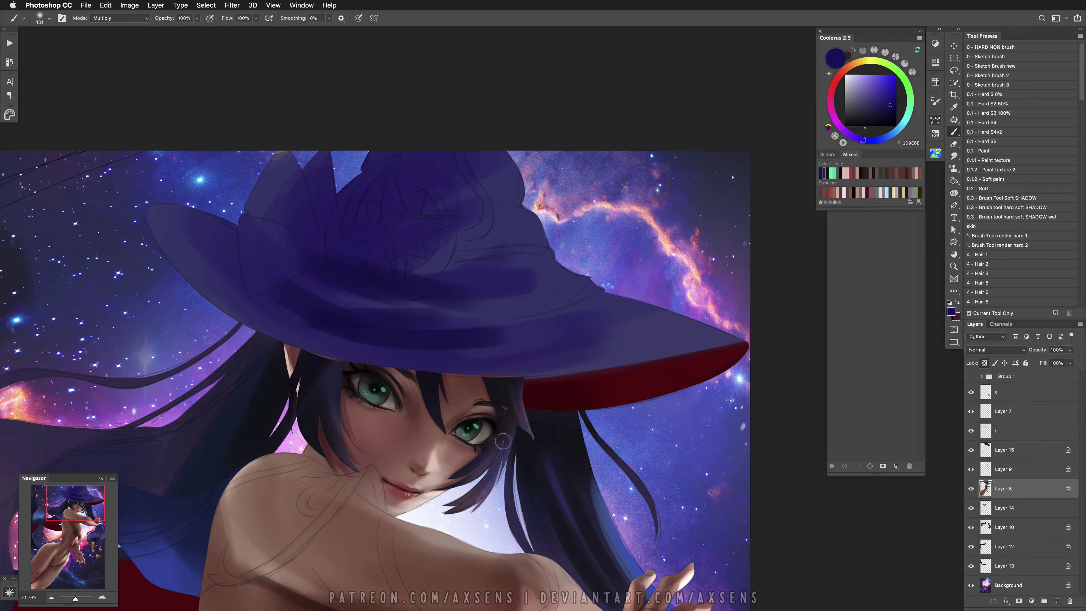
# Return the brush to Normal mode, mirror the view, and refine the lips with dark red and a sampled pale pink
pyautogui.keyDown('shift'); pyautogui.rightClick(446, 465); pyautogui.keyUp('shift')
pyautogui.click(474, 480)
pyautogui.press('x')
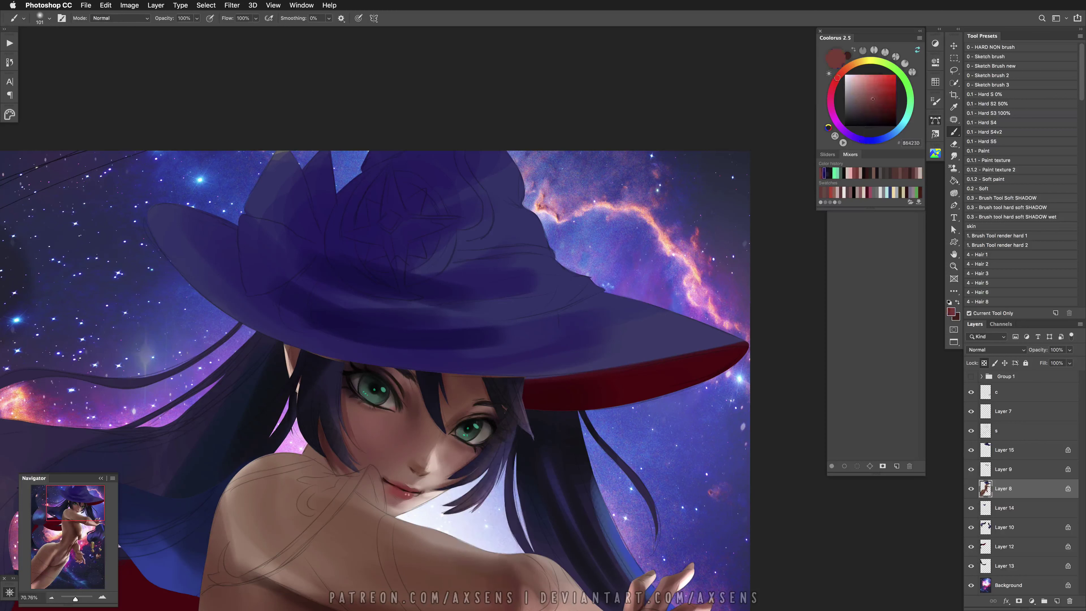
pyautogui.press('h')
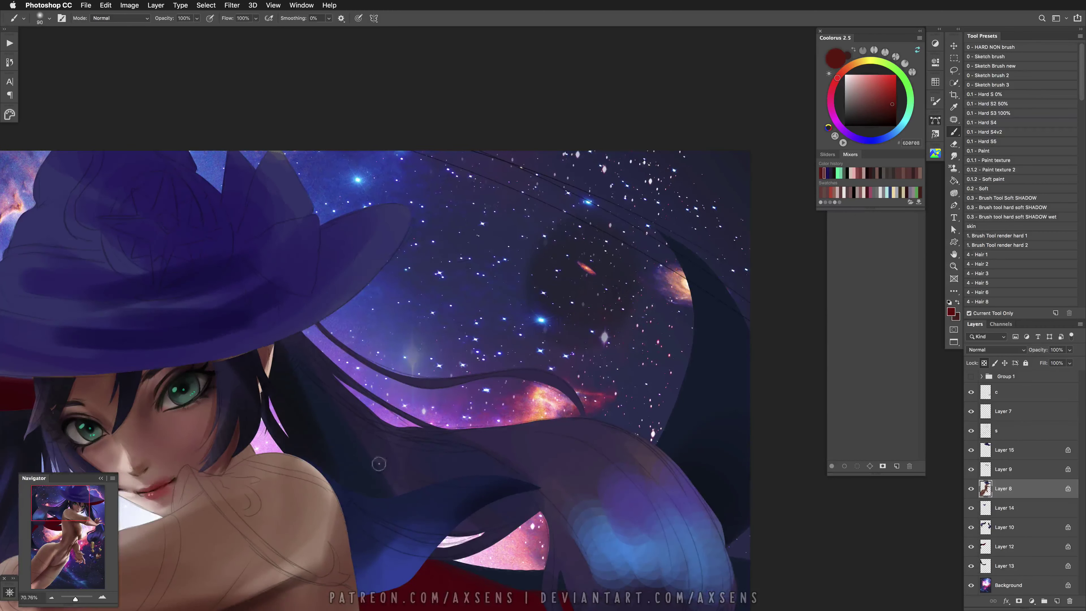
pyautogui.moveTo(332, 439); pyautogui.dragTo(494, 387)
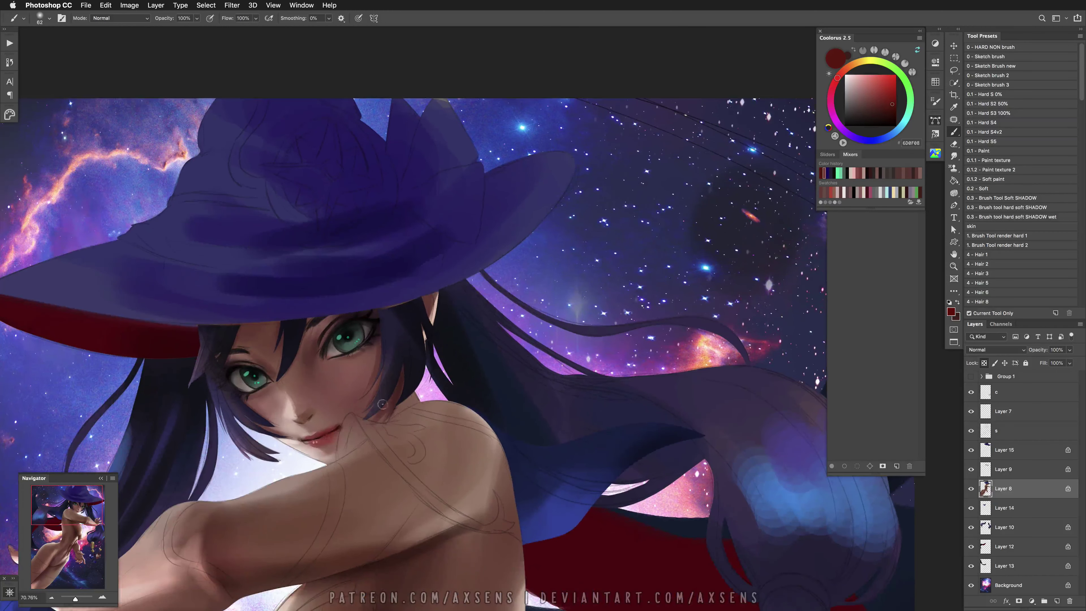
pyautogui.keyDown('alt'); pyautogui.click(331, 445); pyautogui.keyUp('alt')
pyautogui.keyDown('alt'); pyautogui.click(311, 453); pyautogui.keyUp('alt')
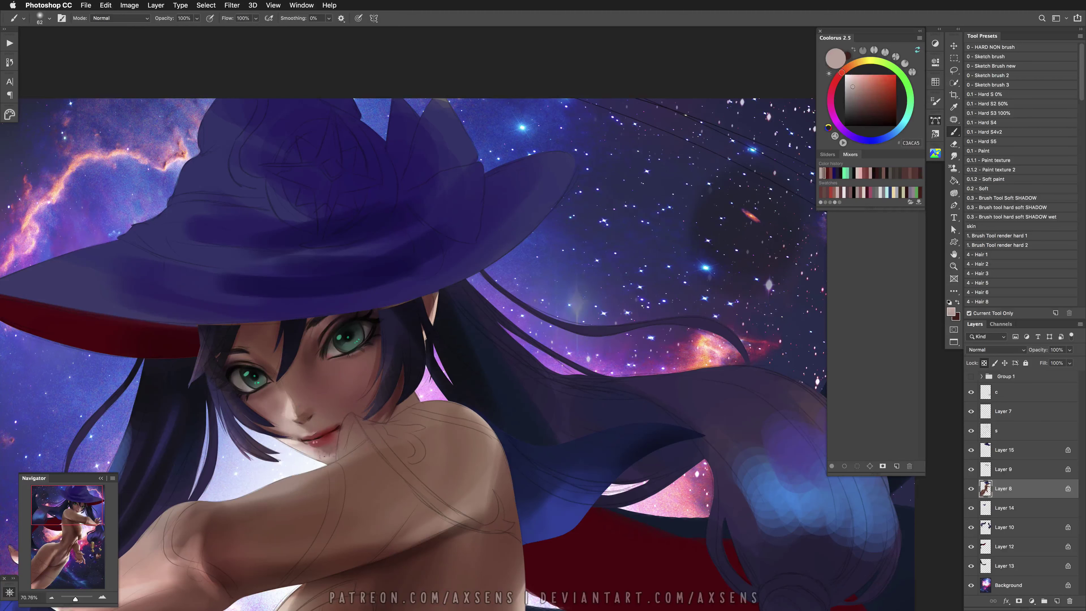
pyautogui.moveTo(402, 441); pyautogui.dragTo(397, 463)
# Soften the facial skin around the lips, nose and eyes with sampled reddish-brown and muted grey-pink tones using an enlarged brush
pyautogui.keyDown('alt'); pyautogui.click(320, 415); pyautogui.keyUp('alt')
pyautogui.press(']')
pyautogui.press(']')
pyautogui.press(']')
pyautogui.press(']')
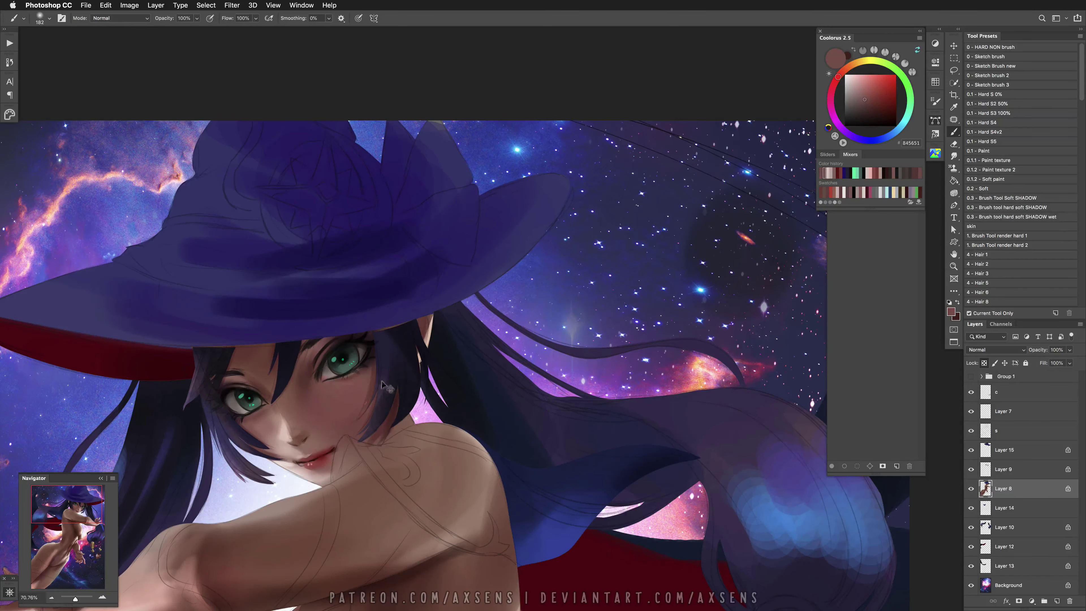
pyautogui.keyDown('alt'); pyautogui.click(300, 408); pyautogui.keyUp('alt')
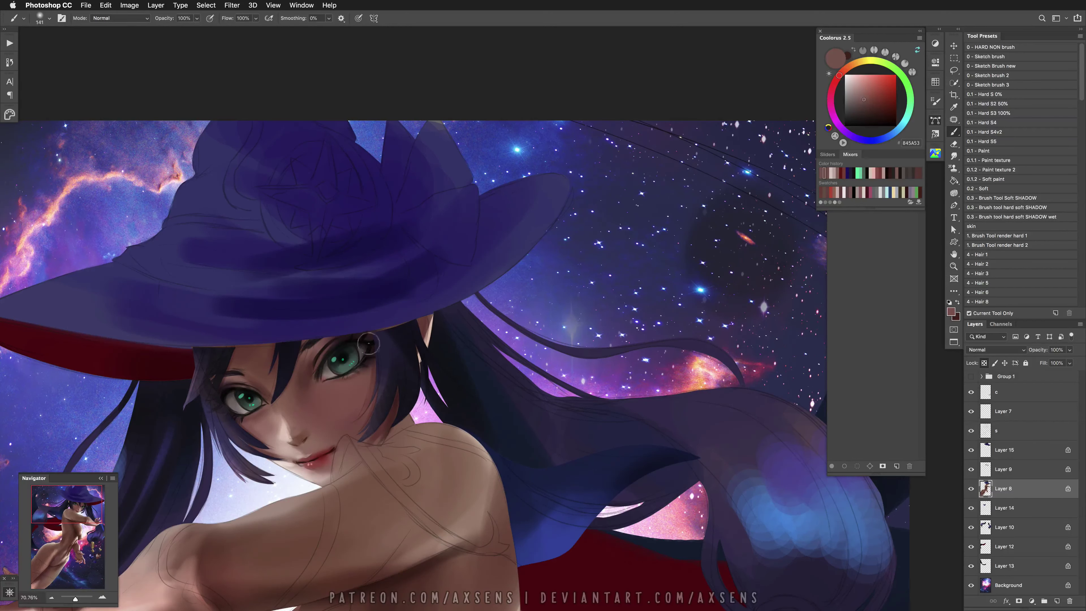
pyautogui.keyDown('alt'); pyautogui.click(368, 344); pyautogui.keyUp('alt')
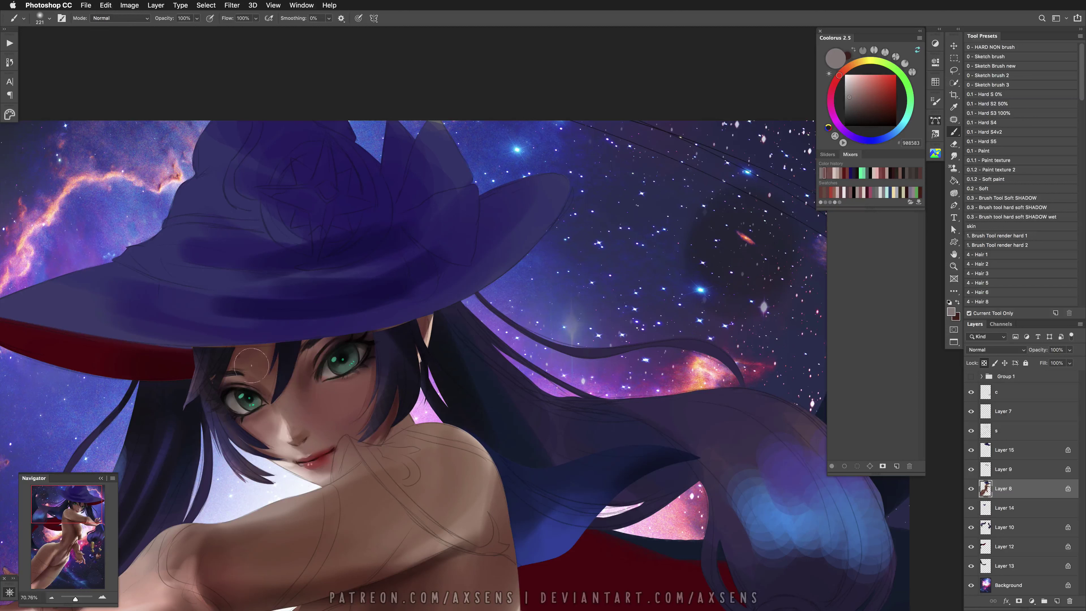
# Set the brush to Linear Dodge (Add) mode, undo a trial stroke on the upper eyelid, and add a soft glow near the nose
pyautogui.keyDown('shift'); pyautogui.rightClick(234, 485); pyautogui.keyUp('shift')
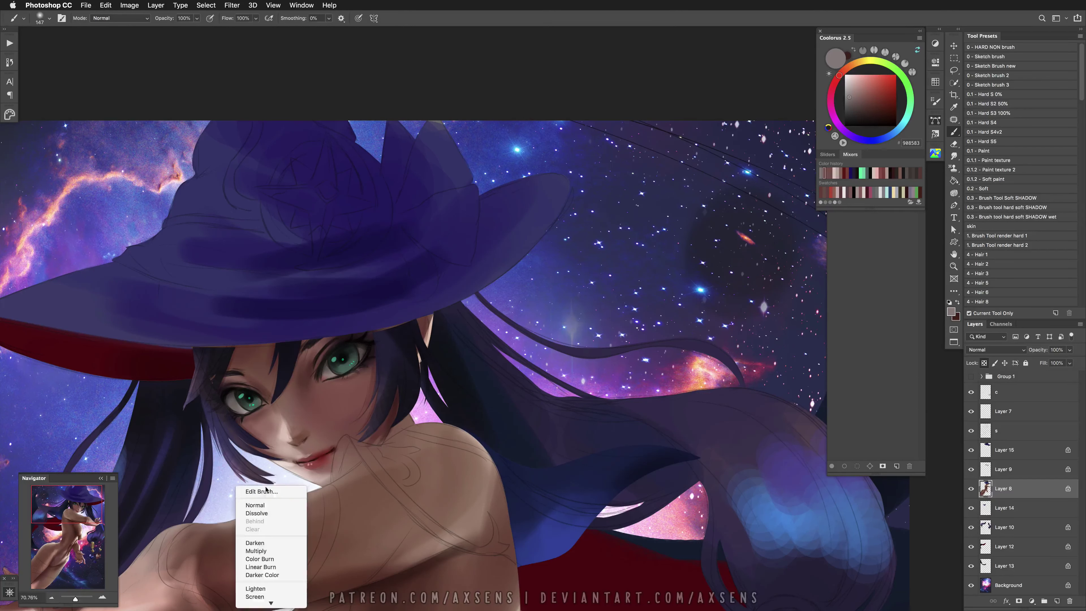
pyautogui.press('Return')
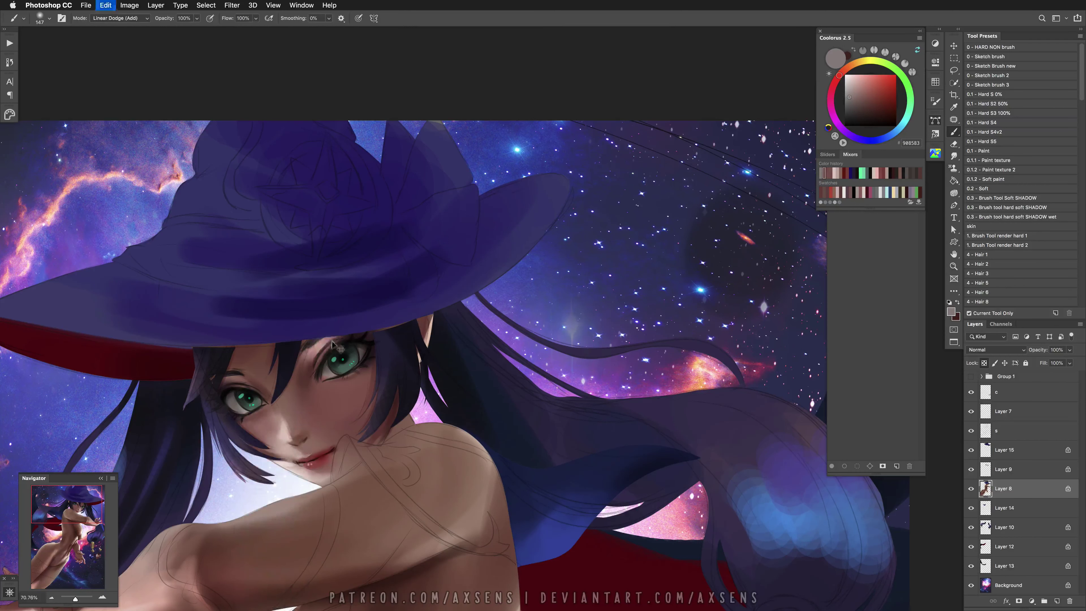
pyautogui.moveTo(308, 354); pyautogui.dragTo(341, 347)
pyautogui.press('super+z')
pyautogui.press('[')
pyautogui.press('[')
pyautogui.moveTo(280, 429); pyautogui.dragTo(293, 441)
pyautogui.scroll(-3, 295, 443)
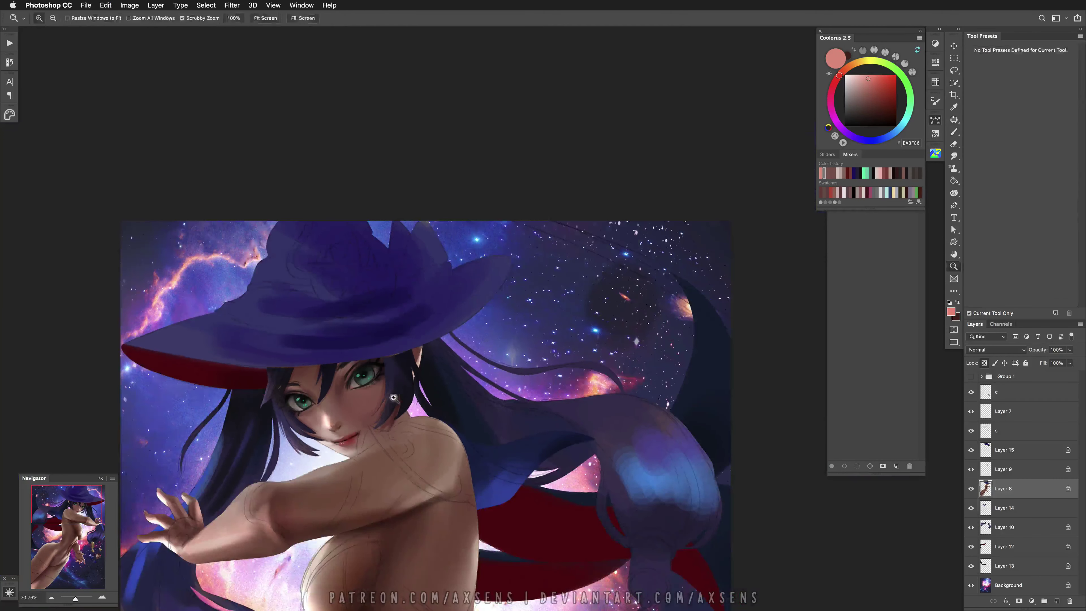
# Mirror the view, return the brush to Normal mode, and refine the larger eye with dark tones sampled from its iris and pupil
pyautogui.press('h')
pyautogui.hscroll(3, 411, 390)
pyautogui.scroll(2, 411, 389)
pyautogui.keyDown('alt'); pyautogui.click(341, 363); pyautogui.keyUp('alt')
pyautogui.keyDown('shift'); pyautogui.rightClick(349, 367); pyautogui.keyUp('shift')
pyautogui.click(368, 385)
pyautogui.moveTo(325, 364); pyautogui.dragTo(337, 366)
pyautogui.keyDown('alt'); pyautogui.click(334, 357); pyautogui.keyUp('alt')
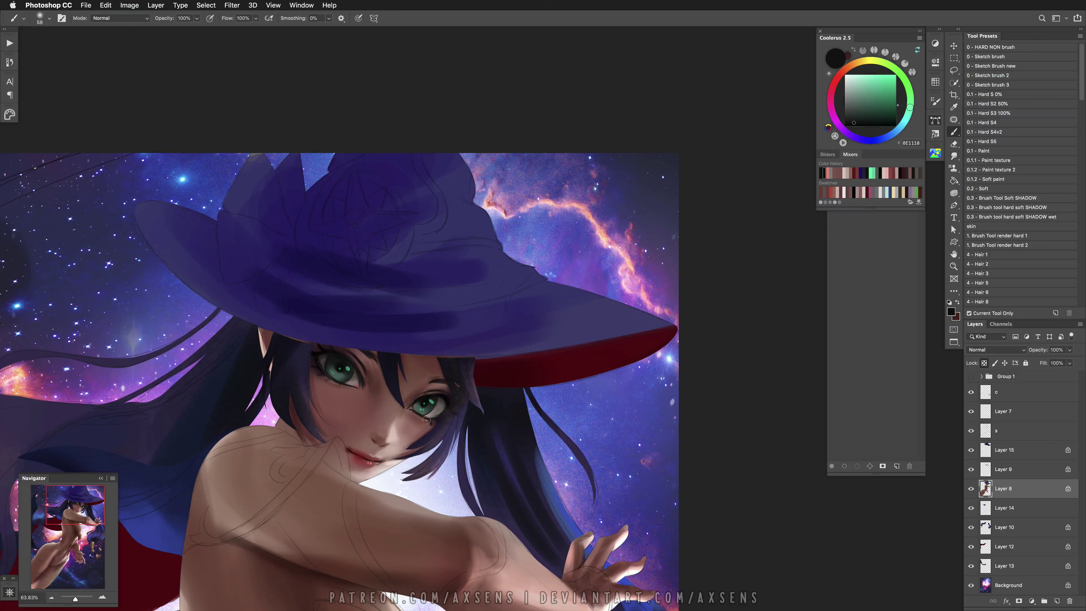
# Add a green and deep blue glow to the irises of both eyes with the brush in Linear Dodge (Add) mode
pyautogui.keyDown('shift'); pyautogui.rightClick(465, 389); pyautogui.keyUp('shift')
pyautogui.click(509, 516)
pyautogui.keyDown('alt'); pyautogui.click(336, 366); pyautogui.keyUp('alt')
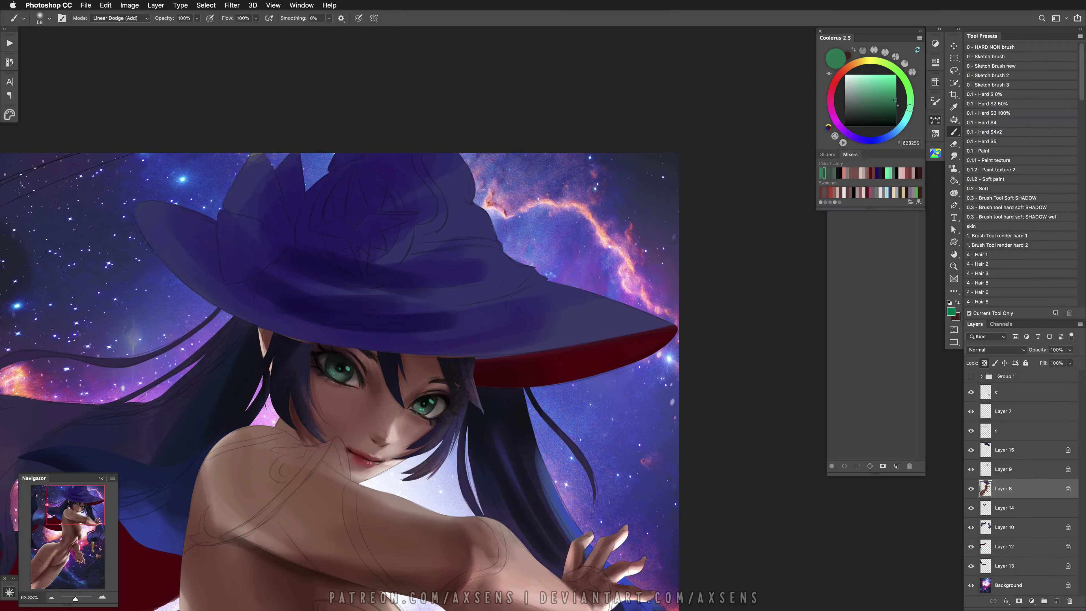
pyautogui.click(895, 131)
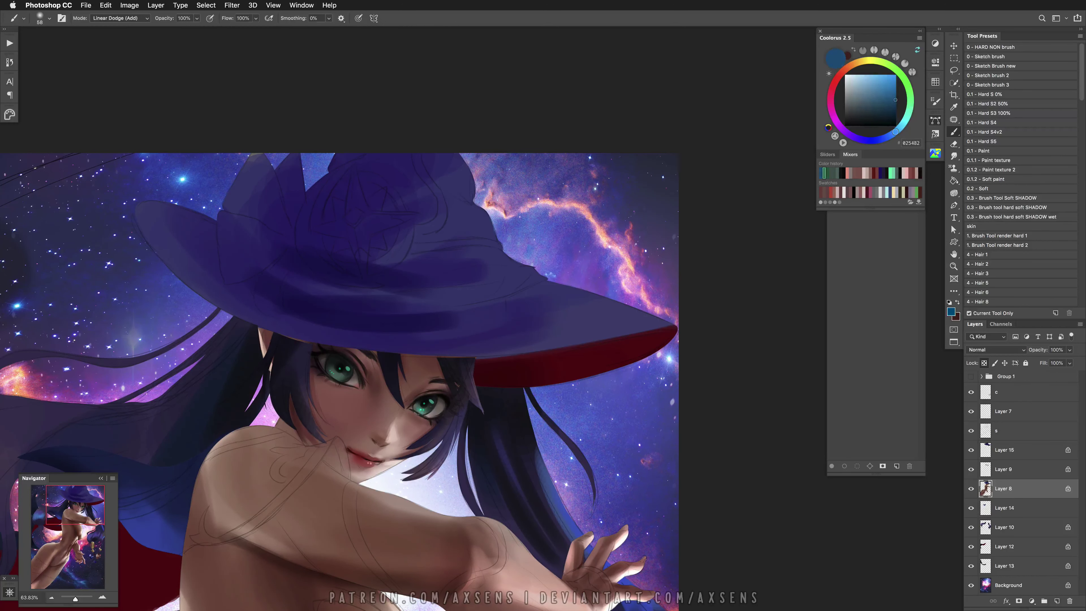
pyautogui.moveTo(438, 405); pyautogui.dragTo(439, 403)
# Darken the lashes and hair strands around the eyes with sampled near-black tones using the 0 - Sketch brush preset
pyautogui.click(994, 58)
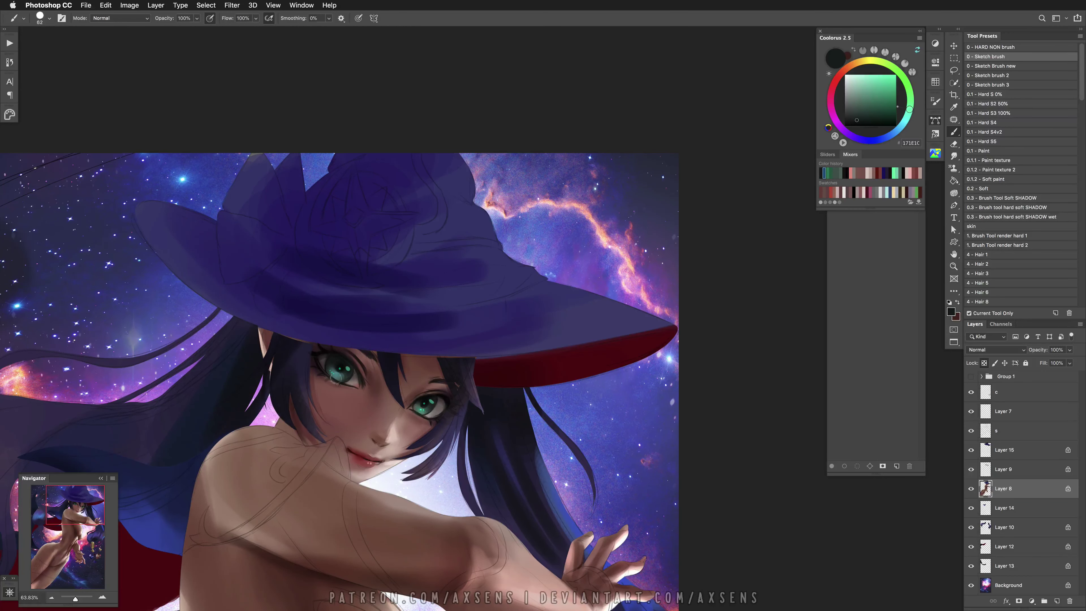
pyautogui.moveTo(468, 364); pyautogui.dragTo(371, 351)
pyautogui.keyDown('alt'); pyautogui.click(371, 351); pyautogui.keyUp('alt')
pyautogui.moveTo(431, 467); pyautogui.dragTo(478, 467)
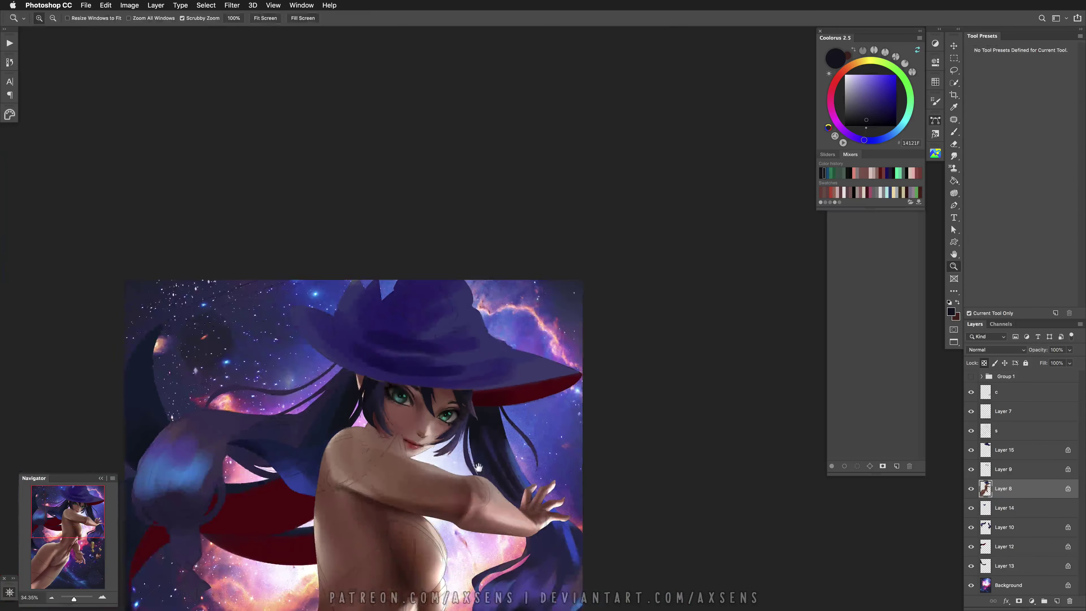
# Smooth the skin shading on the hip and lower torso with sampled brown tones using the 0.3 - Brush tool hard soft SHADOW preset
pyautogui.press('b')
pyautogui.keyDown('alt'); pyautogui.click(338, 508); pyautogui.keyUp('alt')
pyautogui.keyDown('alt'); pyautogui.click(327, 528); pyautogui.keyUp('alt')
pyautogui.moveTo(470, 599); pyautogui.dragTo(569, 483)
pyautogui.keyDown('alt'); pyautogui.click(387, 454); pyautogui.keyUp('alt')
pyautogui.moveTo(376, 436)
pyautogui.mouseDown()
pyautogui.moveTo(390, 436)
pyautogui.moveTo(357, 411)
pyautogui.moveTo(278, 475)
pyautogui.mouseUp()
pyautogui.keyDown('alt'); pyautogui.click(380, 432); pyautogui.keyUp('alt')
pyautogui.keyDown('alt'); pyautogui.click(342, 428); pyautogui.keyUp('alt')
pyautogui.keyDown('alt'); pyautogui.click(333, 428); pyautogui.keyUp('alt')
pyautogui.keyDown('alt'); pyautogui.click(319, 460); pyautogui.keyUp('alt')
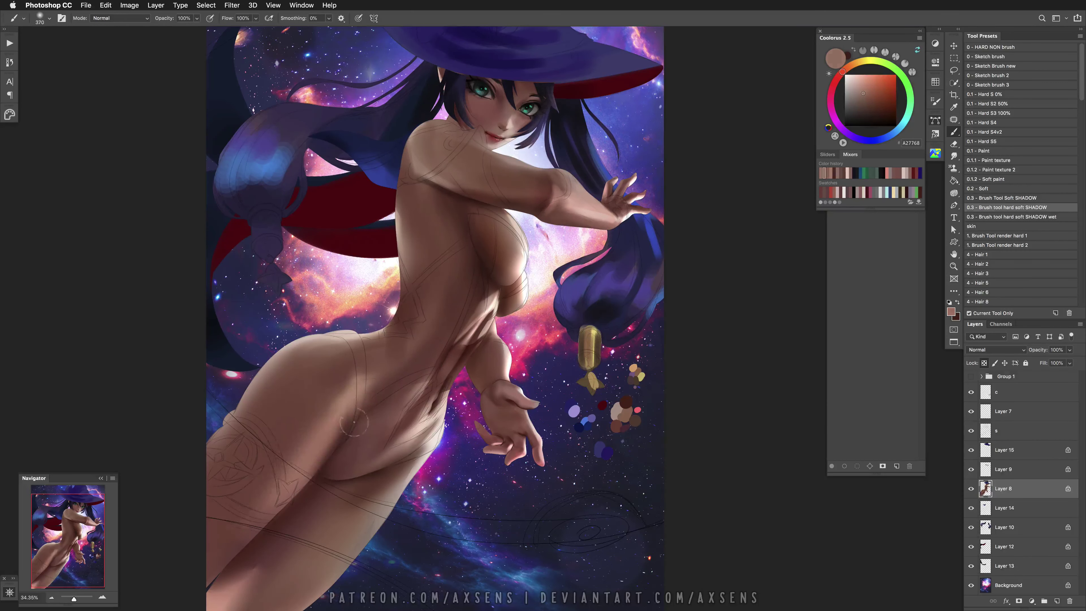
pyautogui.keyDown('alt'); pyautogui.click(347, 406); pyautogui.keyUp('alt')
# Blend the shading of the back and shoulder with sampled skin tones, from muted brown to warm peach
pyautogui.moveTo(452, 267); pyautogui.dragTo(362, 417)
pyautogui.click(854, 92)
pyautogui.moveTo(371, 308)
pyautogui.mouseDown()
pyautogui.moveTo(354, 434)
pyautogui.moveTo(372, 308)
pyautogui.moveTo(360, 295)
pyautogui.mouseUp()
pyautogui.keyDown('alt'); pyautogui.click(370, 280); pyautogui.keyUp('alt')
pyautogui.keyDown('alt'); pyautogui.click(361, 246); pyautogui.keyUp('alt')
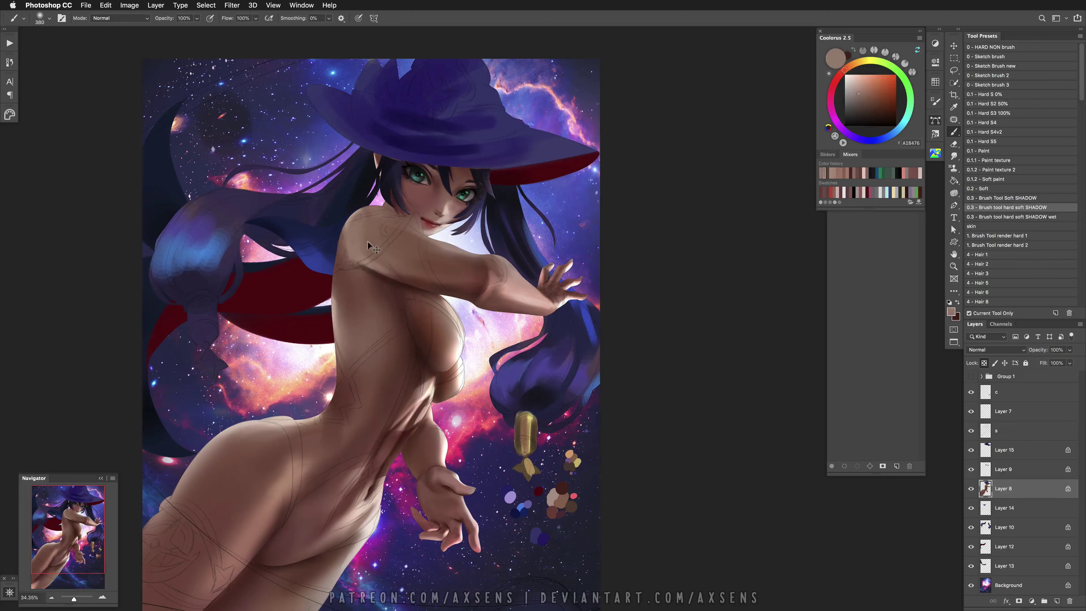
pyautogui.keyDown('alt'); pyautogui.click(354, 219); pyautogui.keyUp('alt')
pyautogui.moveTo(387, 267)
pyautogui.mouseDown()
pyautogui.moveTo(374, 368)
pyautogui.moveTo(357, 347)
pyautogui.mouseUp()
pyautogui.keyDown('alt'); pyautogui.click(361, 342); pyautogui.keyUp('alt')
pyautogui.click(457, 434)
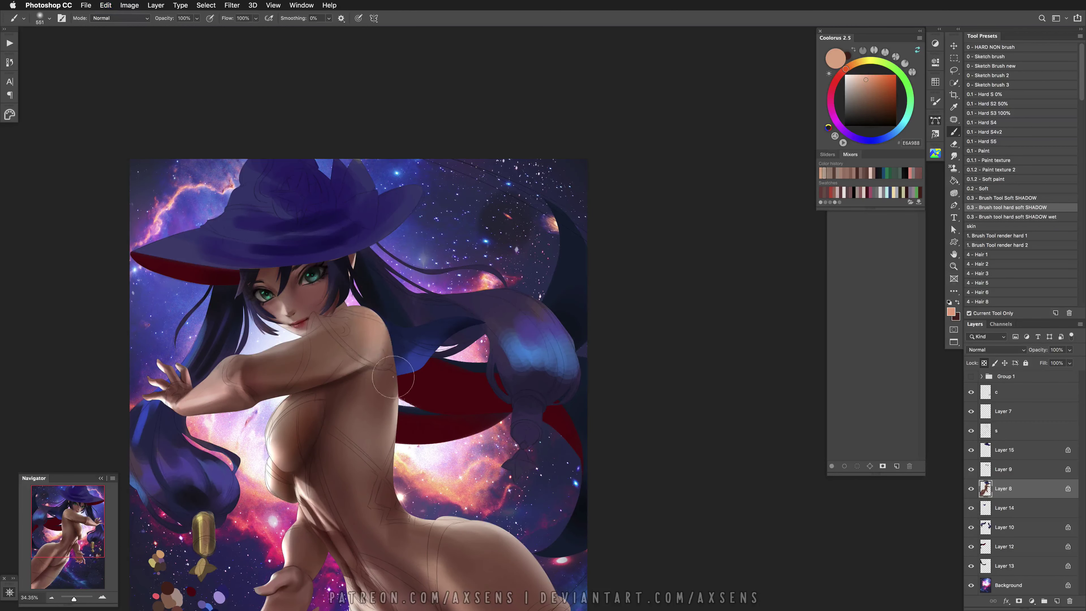
# Mirror the view and tint the edges of the body and the lower leg with a pale blue-grey
pyautogui.keyDown('alt'); pyautogui.click(466, 227); pyautogui.keyUp('alt')
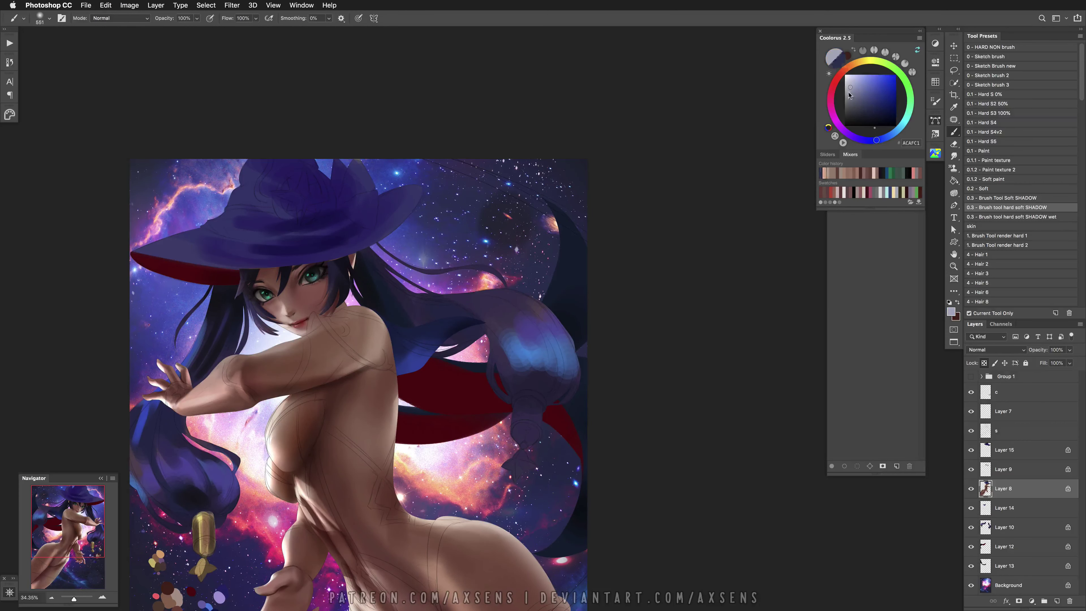
pyautogui.press('h')
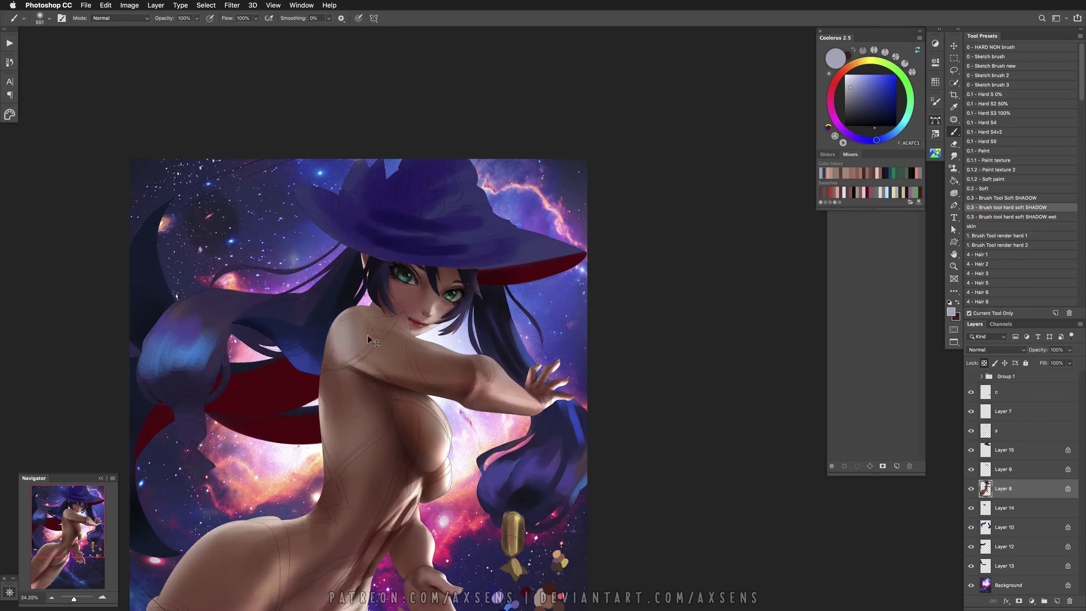
pyautogui.scroll(-3, 340, 367)
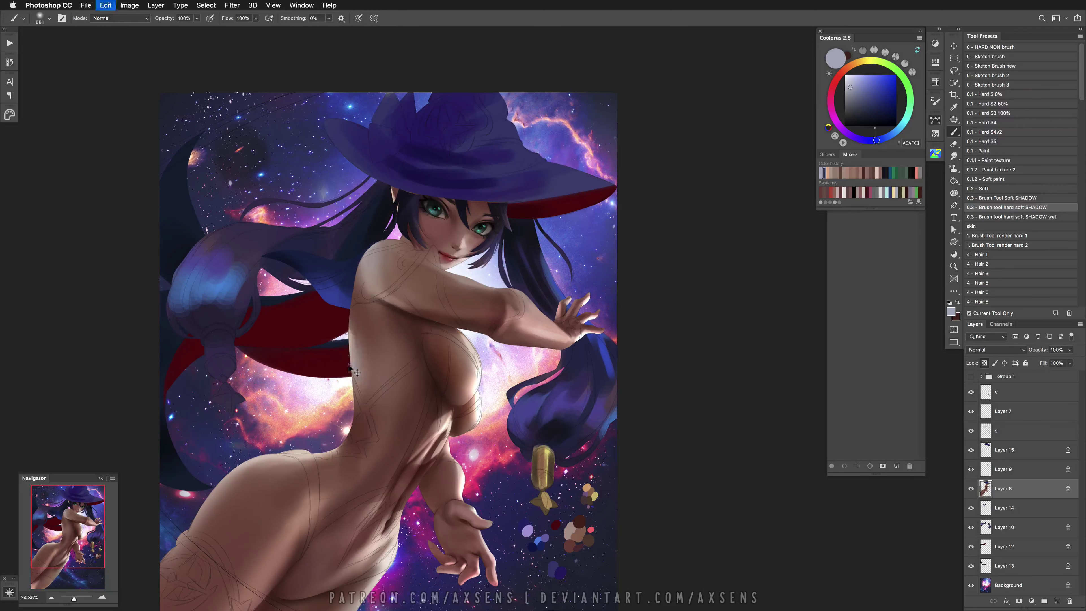
pyautogui.moveTo(355, 464); pyautogui.dragTo(395, 417)
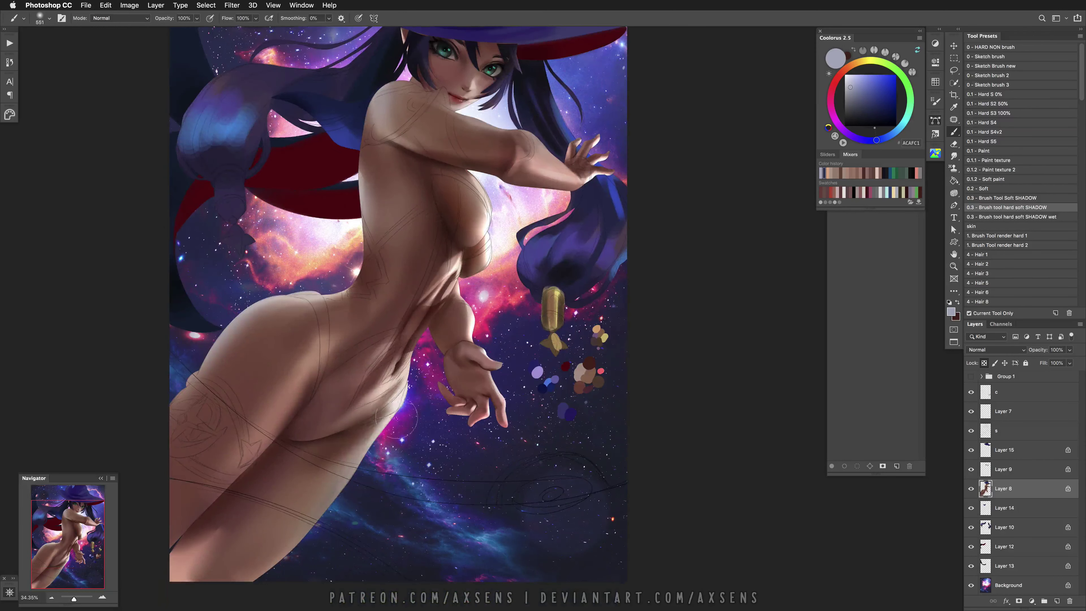
pyautogui.moveTo(262, 521); pyautogui.dragTo(278, 522)
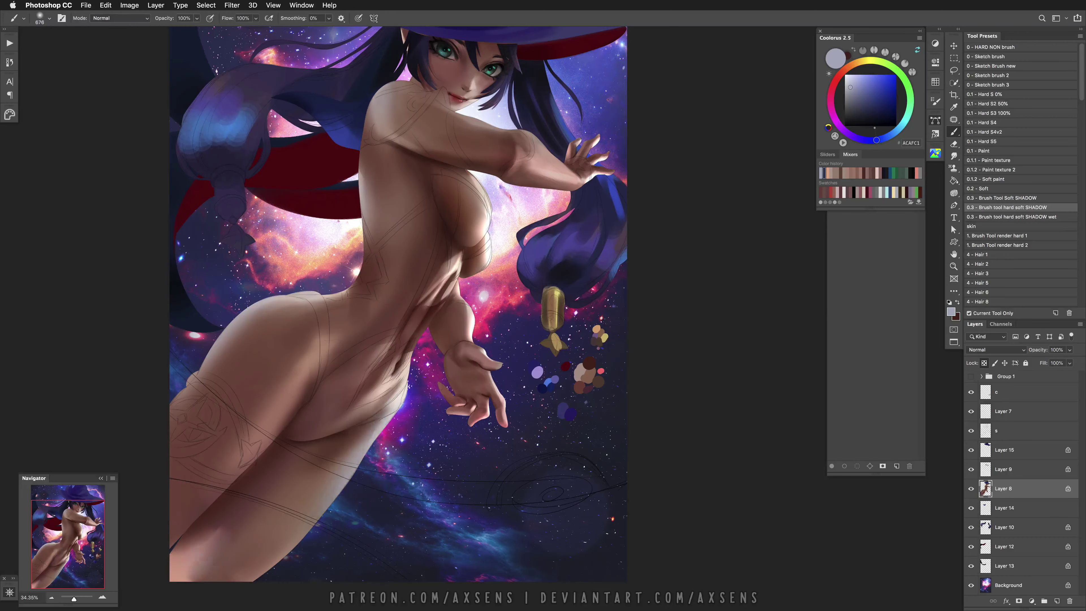
pyautogui.moveTo(363, 483); pyautogui.dragTo(411, 440)
# Lasso the lower end of the rear leg, paint a sampled pink skin tone inside the selection, and deselect
pyautogui.press('l')
pyautogui.moveTo(226, 520); pyautogui.dragTo(293, 473)
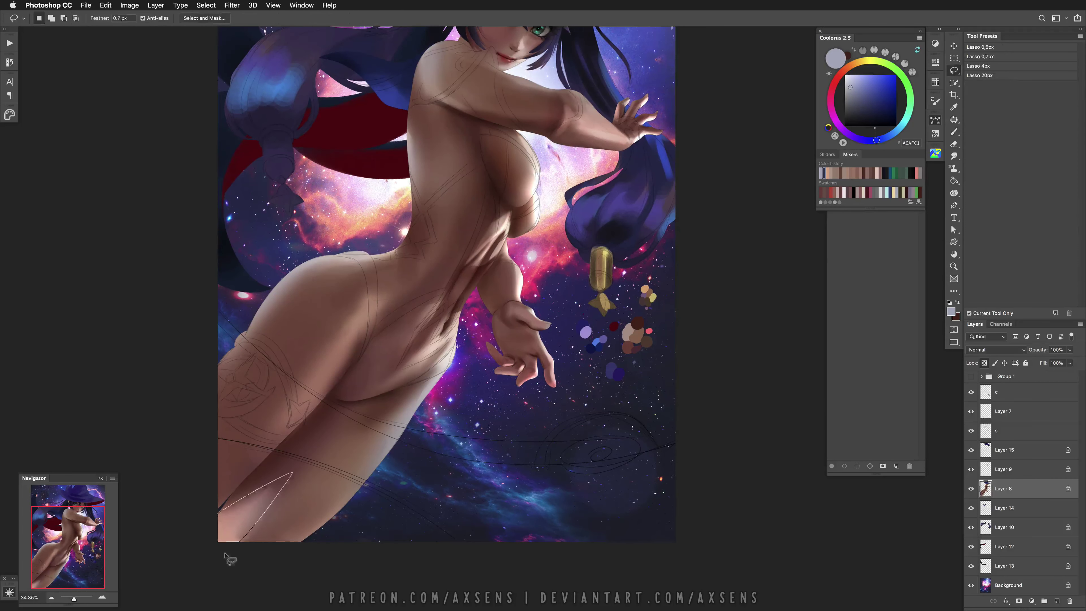
pyautogui.press('b')
pyautogui.keyDown('alt'); pyautogui.click(239, 524); pyautogui.keyUp('alt')
pyautogui.moveTo(254, 505)
pyautogui.mouseDown()
pyautogui.moveTo(299, 462)
pyautogui.moveTo(278, 475)
pyautogui.moveTo(290, 477)
pyautogui.mouseUp()
pyautogui.press('super+z')
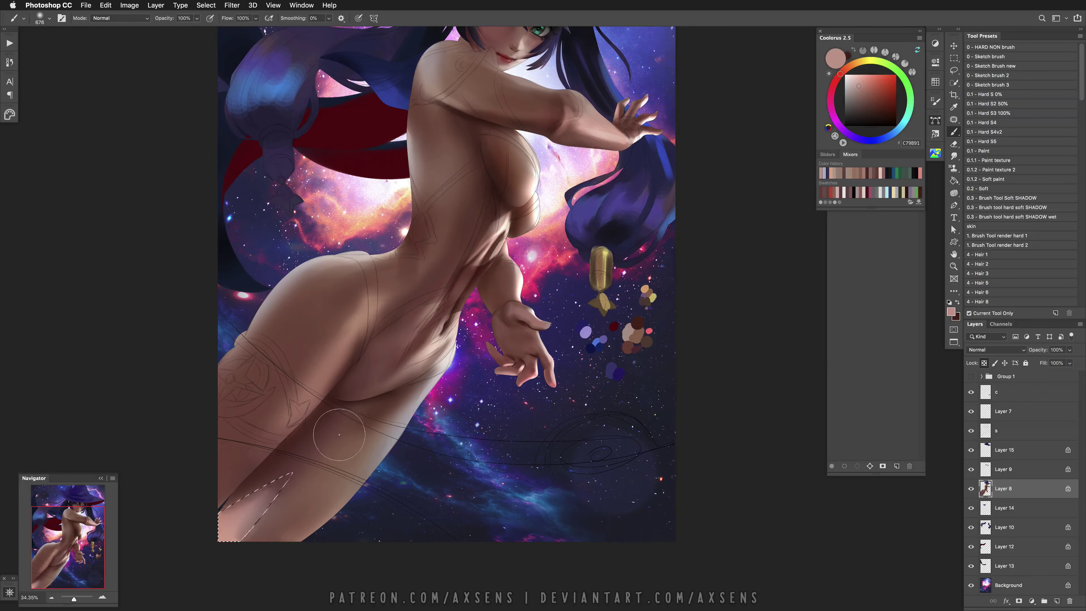
pyautogui.press('super+shift+z')
pyautogui.press('super+d')
# Compare the body shading with and without the latest brush strokes by repeatedly undoing and redoing them
pyautogui.press('r')
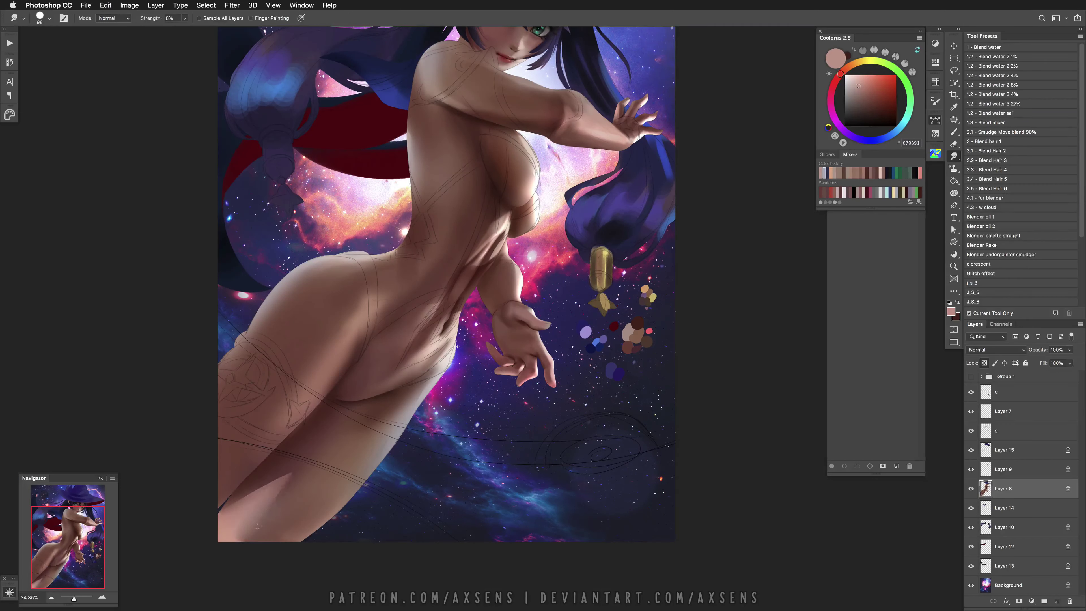
pyautogui.press('b')
pyautogui.press('super+shift+z')
pyautogui.press('super+z')
pyautogui.press('super+shift+z')
pyautogui.press('super+z')
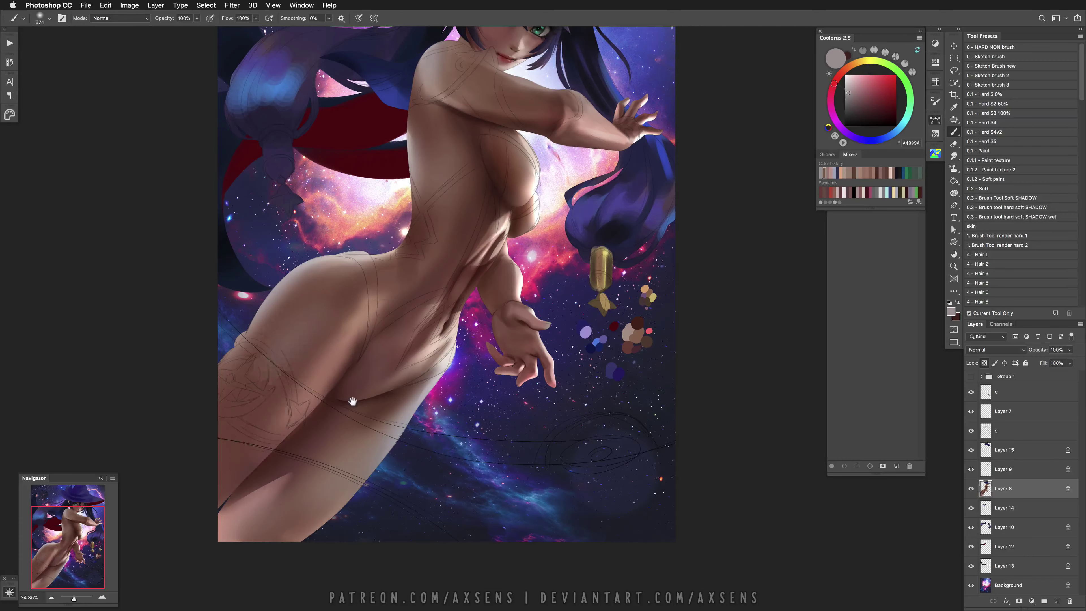
pyautogui.moveTo(363, 350); pyautogui.dragTo(324, 410)
pyautogui.press('super+shift+z')
pyautogui.press('super+z')
pyautogui.press('super+shift+z')
pyautogui.press('super+z')
pyautogui.moveTo(443, 253); pyautogui.dragTo(382, 377)
pyautogui.press('super+shift+z')
pyautogui.press('super+z')
pyautogui.click(996, 47)
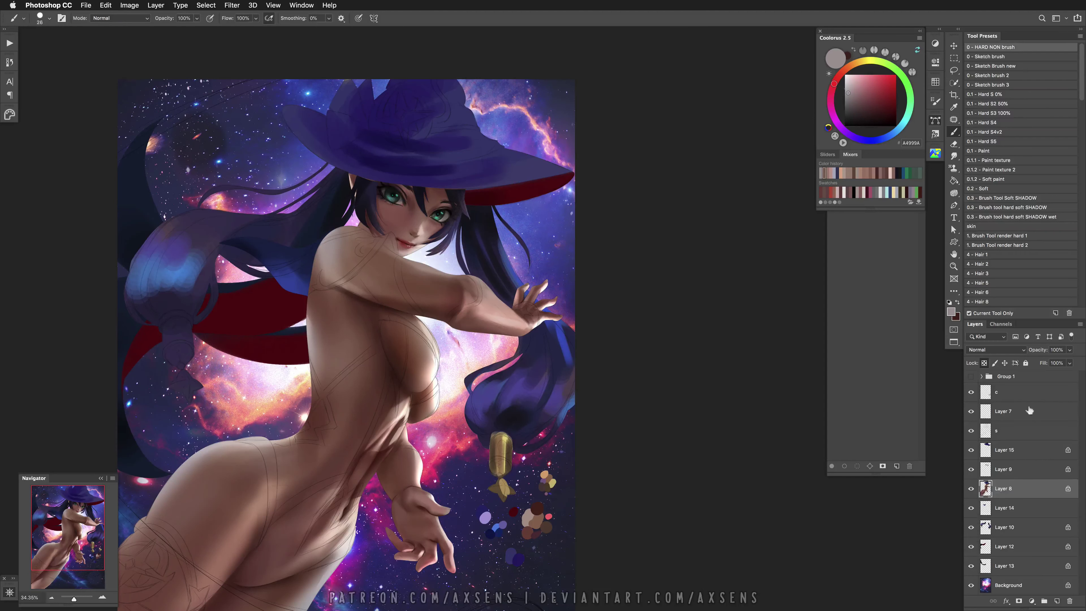
pyautogui.click(994, 390)
pyautogui.click(1024, 208)
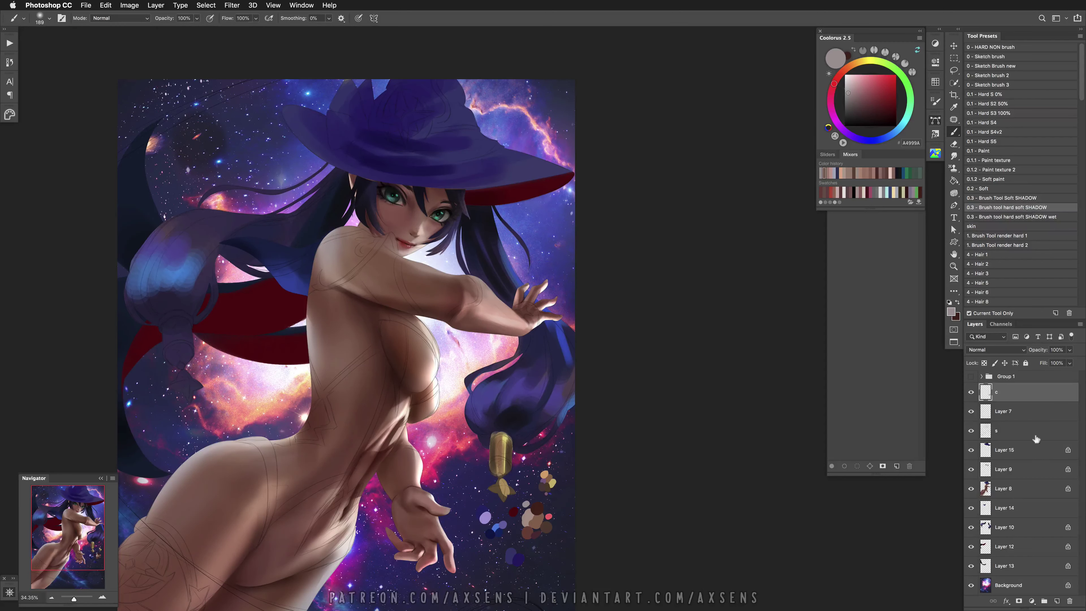
pyautogui.click(1009, 494)
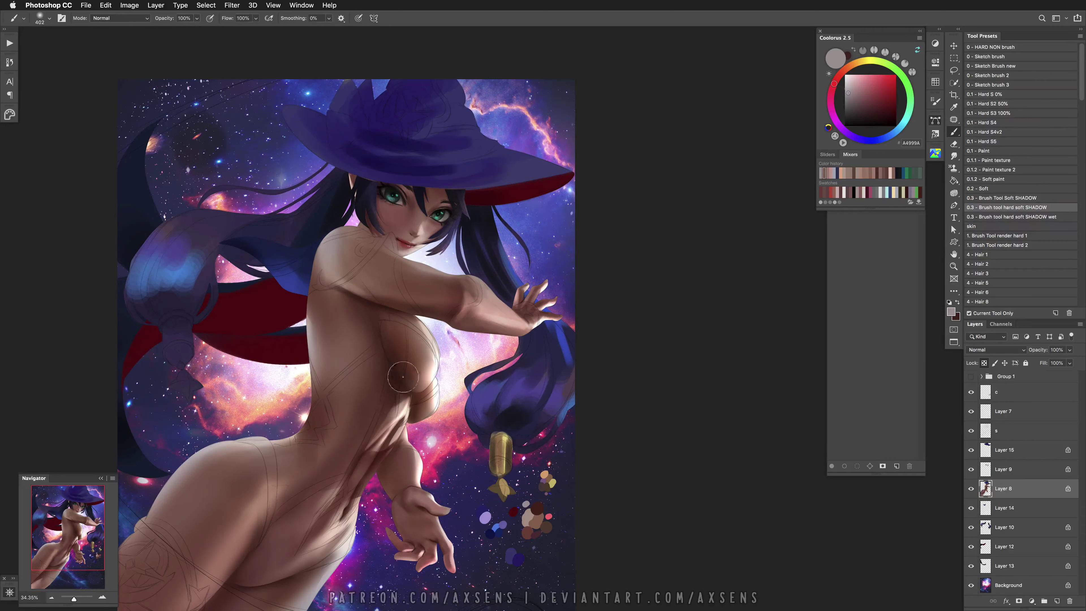
# Deepen the shading on the side of the upper torso and the underside of the arm with sampled brown tones
pyautogui.moveTo(402, 377); pyautogui.dragTo(376, 411)
pyautogui.keyDown('alt'); pyautogui.click(376, 385); pyautogui.keyUp('alt')
pyautogui.moveTo(378, 338)
pyautogui.mouseDown()
pyautogui.moveTo(367, 423)
pyautogui.moveTo(379, 368)
pyautogui.mouseUp()
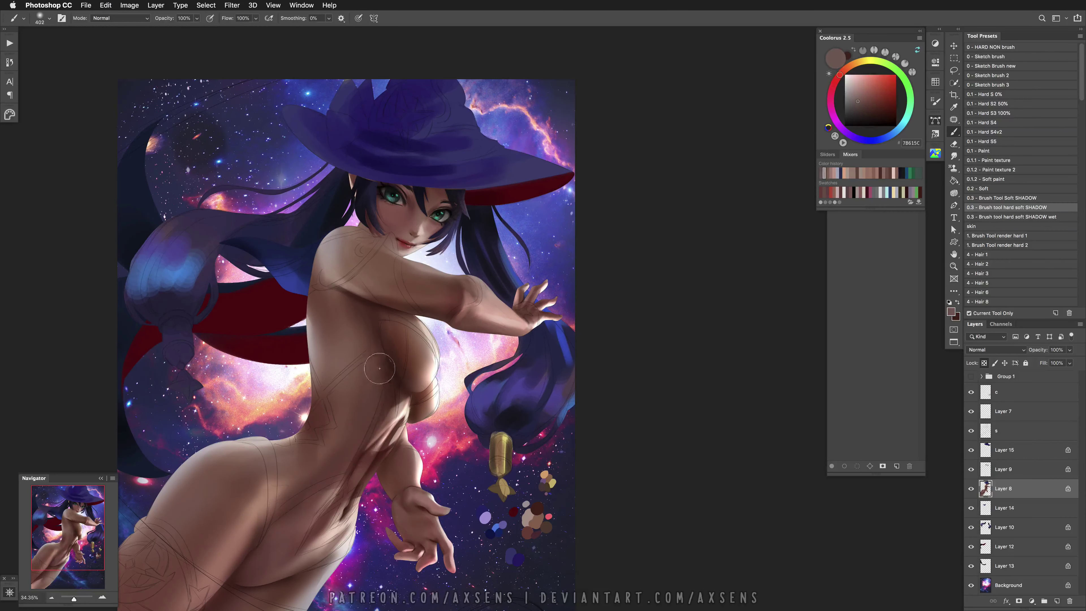
pyautogui.keyDown('alt'); pyautogui.click(367, 292); pyautogui.keyUp('alt')
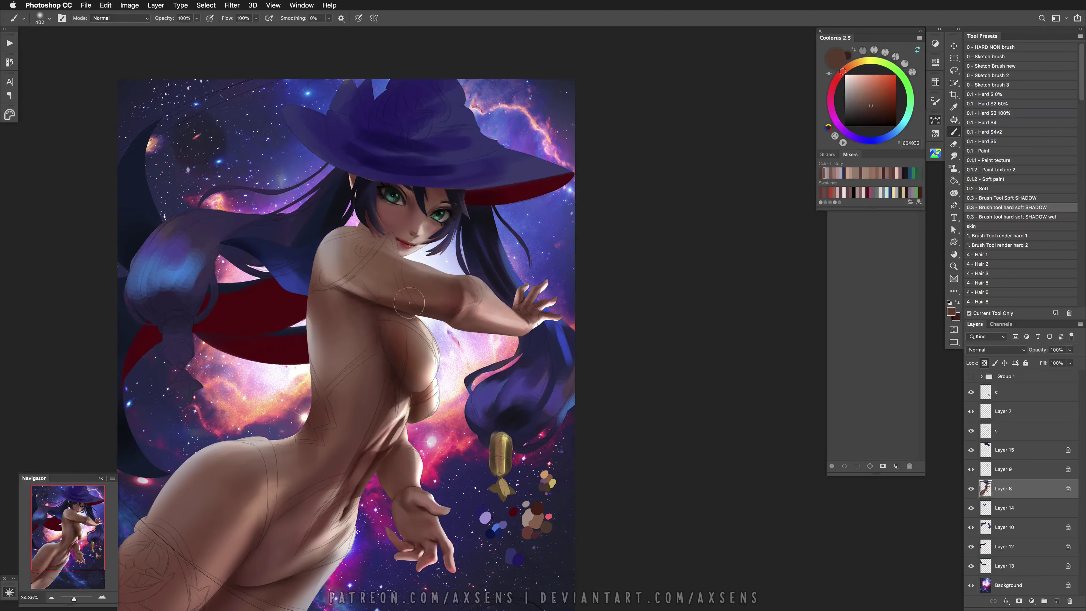
pyautogui.moveTo(443, 328); pyautogui.dragTo(424, 448)
pyautogui.keyDown('alt'); pyautogui.click(341, 391); pyautogui.keyUp('alt')
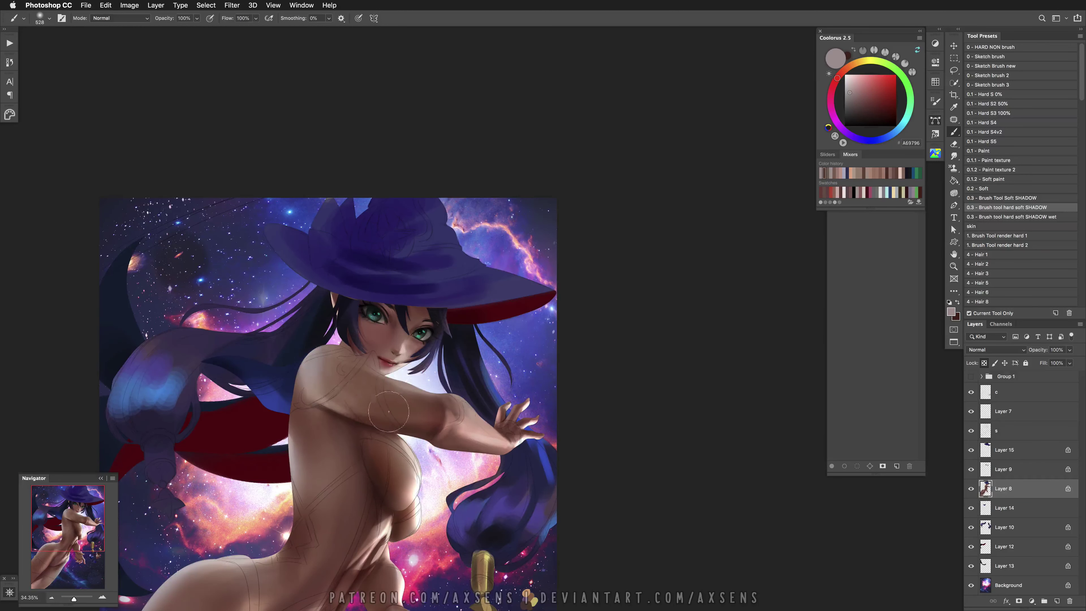
# Mirror the view, select the outstretched arm, add pale pink and light blue glow in Linear Dodge (Add) mode, and deselect
pyautogui.press('h')
pyautogui.moveTo(334, 400)
pyautogui.mouseDown()
pyautogui.moveTo(310, 402)
pyautogui.moveTo(326, 380)
pyautogui.mouseUp()
pyautogui.press('F4')
pyautogui.keyDown('super'); pyautogui.click(834, 146); pyautogui.keyUp('super')
pyautogui.rightClick(354, 360)
pyautogui.click(389, 485)
pyautogui.click(850, 75)
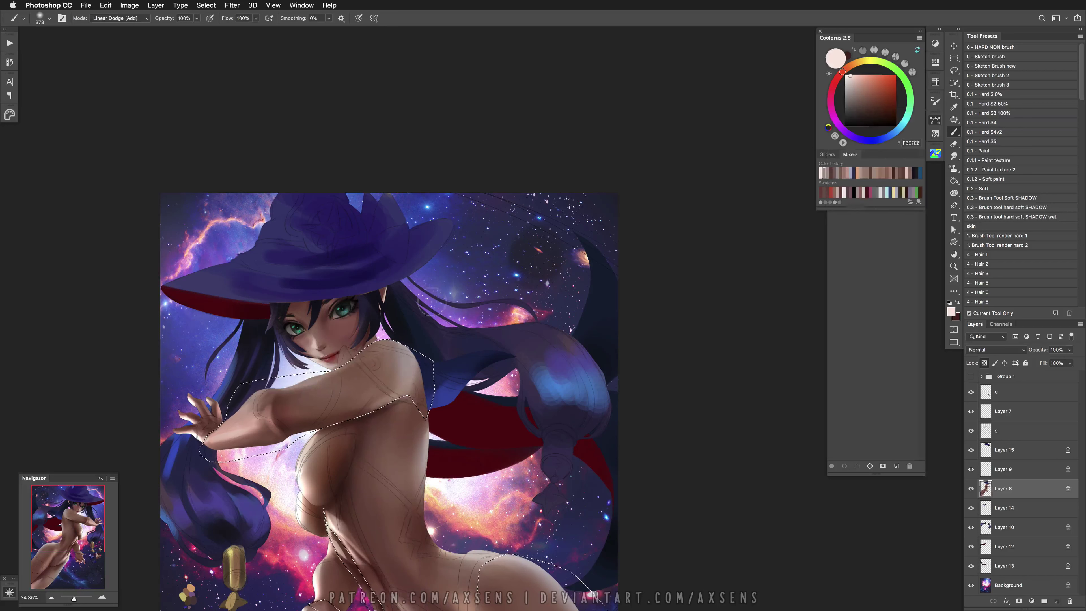
pyautogui.keyDown('alt'); pyautogui.click(475, 312); pyautogui.keyUp('alt')
pyautogui.keyDown('alt'); pyautogui.click(318, 368); pyautogui.keyUp('alt')
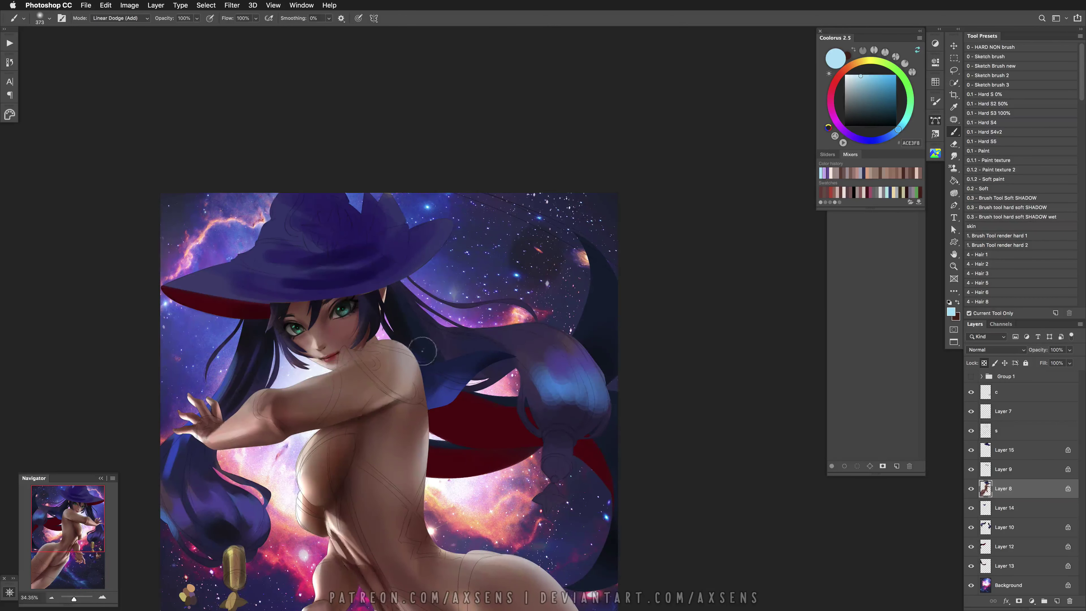
pyautogui.press('super+d')
# Return the brush to Normal mode and refine the shading of the elbow and forearm with sampled reddish-brown tones
pyautogui.keyDown('shift'); pyautogui.rightClick(371, 379); pyautogui.keyUp('shift')
pyautogui.click(394, 376)
pyautogui.keyDown('alt'); pyautogui.click(280, 404); pyautogui.keyUp('alt')
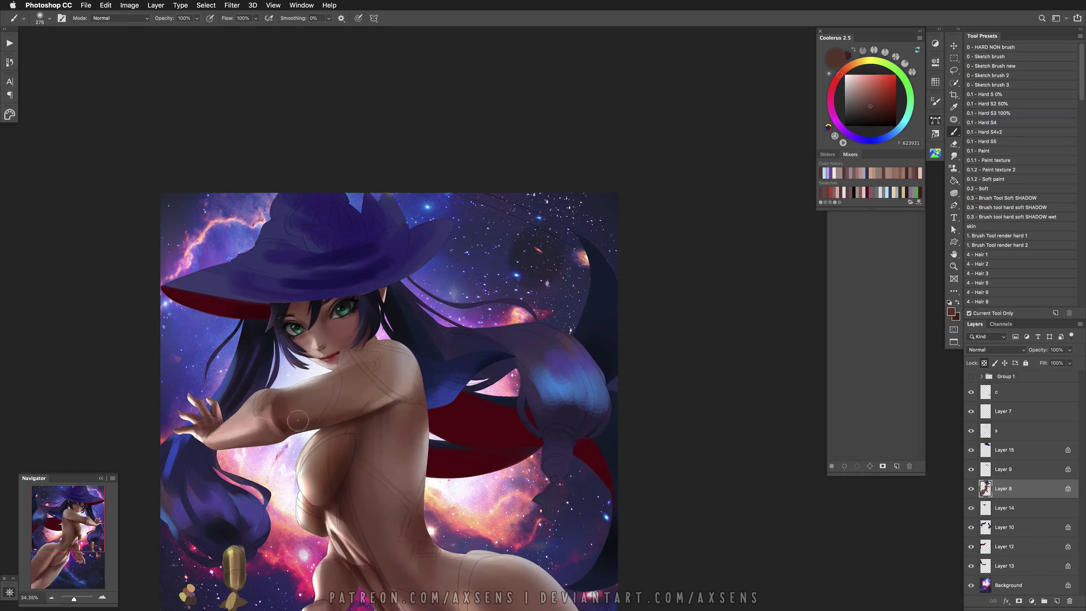
pyautogui.moveTo(577, 486); pyautogui.dragTo(612, 413)
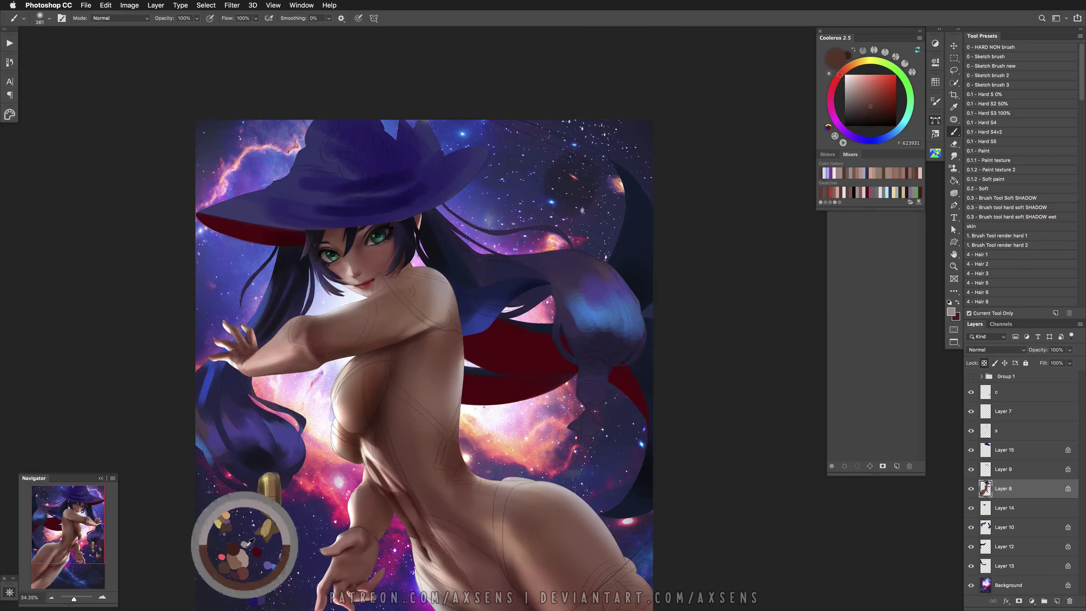
pyautogui.keyDown('alt'); pyautogui.click(329, 368); pyautogui.keyUp('alt')
pyautogui.press('super+z')
pyautogui.keyDown('alt'); pyautogui.click(321, 338); pyautogui.keyUp('alt')
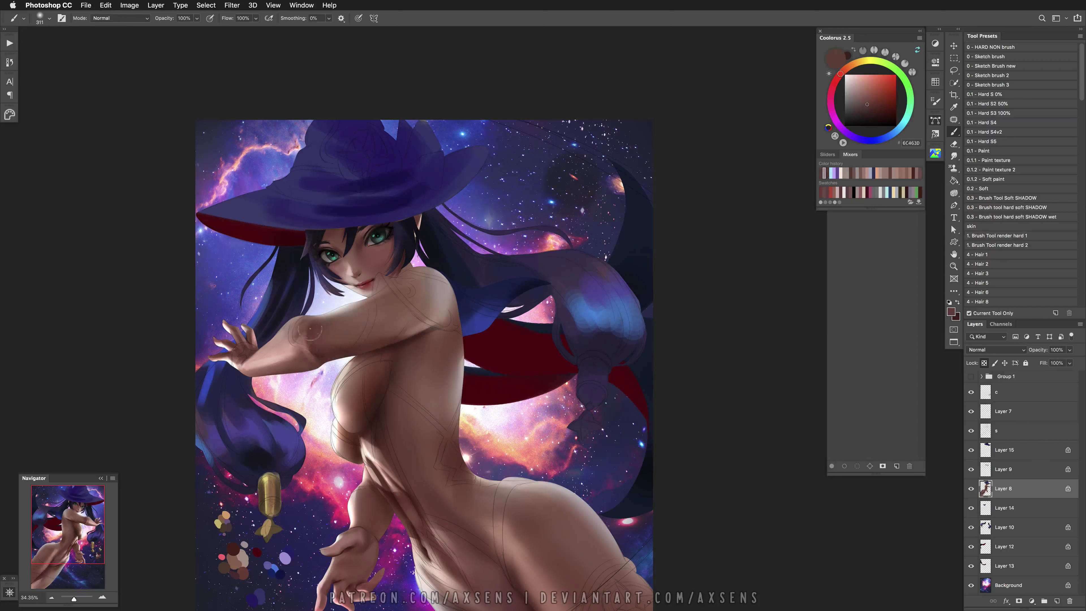
pyautogui.moveTo(321, 337)
pyautogui.mouseDown()
pyautogui.moveTo(442, 479)
pyautogui.moveTo(573, 571)
pyautogui.mouseUp()
pyautogui.keyDown('alt'); pyautogui.click(302, 329); pyautogui.keyUp('alt')
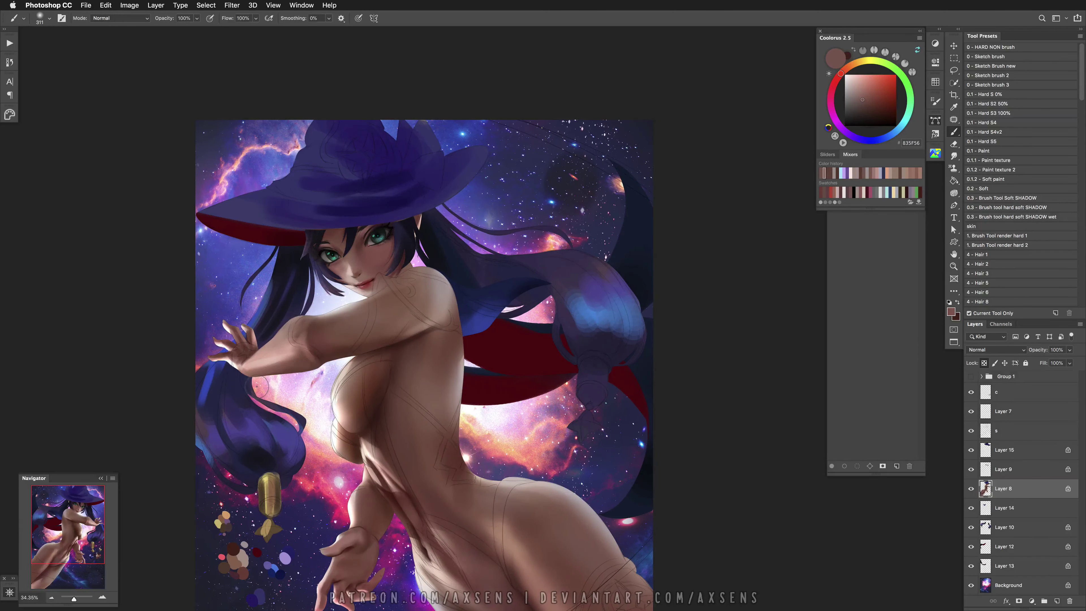
# Refine the skin folds along the waist with a smaller brush in sampled pale pink and dark brown tones
pyautogui.moveTo(261, 386); pyautogui.dragTo(229, 351)
pyautogui.keyDown('alt'); pyautogui.click(358, 421); pyautogui.keyUp('alt')
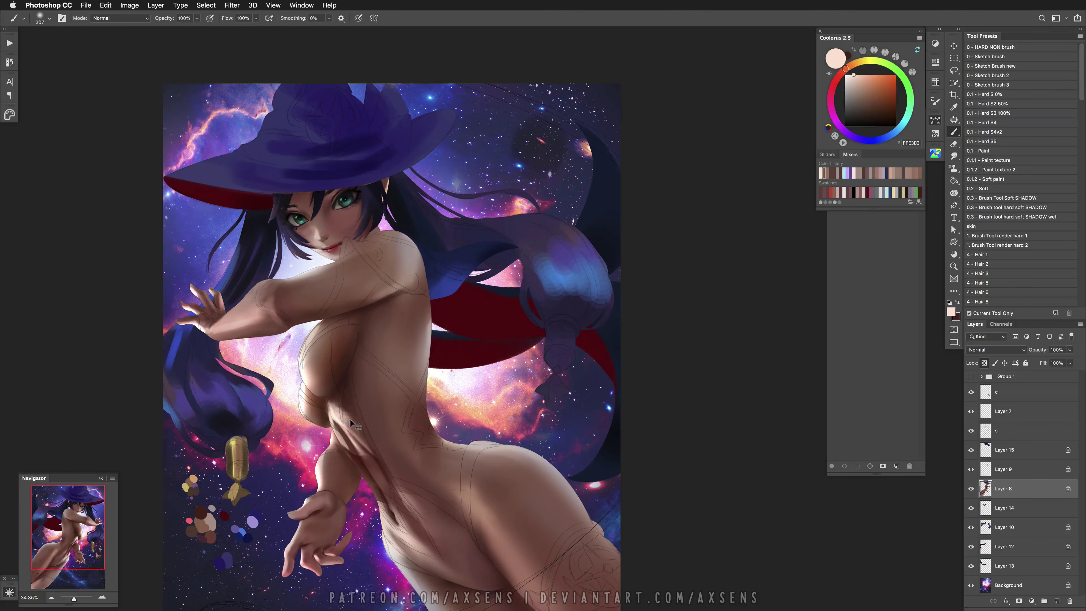
pyautogui.press('[')
pyautogui.press('[')
pyautogui.press('[')
pyautogui.press('[')
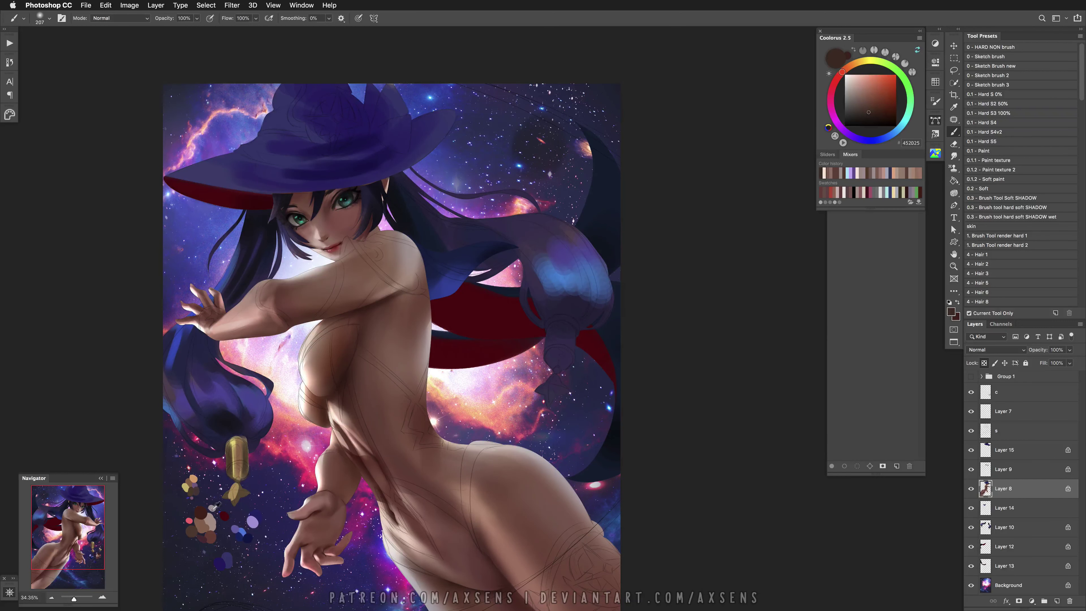
# Soften the abdomen shading with a larger brush, using a greyish-pink palette tone and browns sampled from the skin
pyautogui.keyDown('alt'); pyautogui.click(214, 509); pyautogui.keyUp('alt')
pyautogui.press(']')
pyautogui.press(']')
pyautogui.press(']')
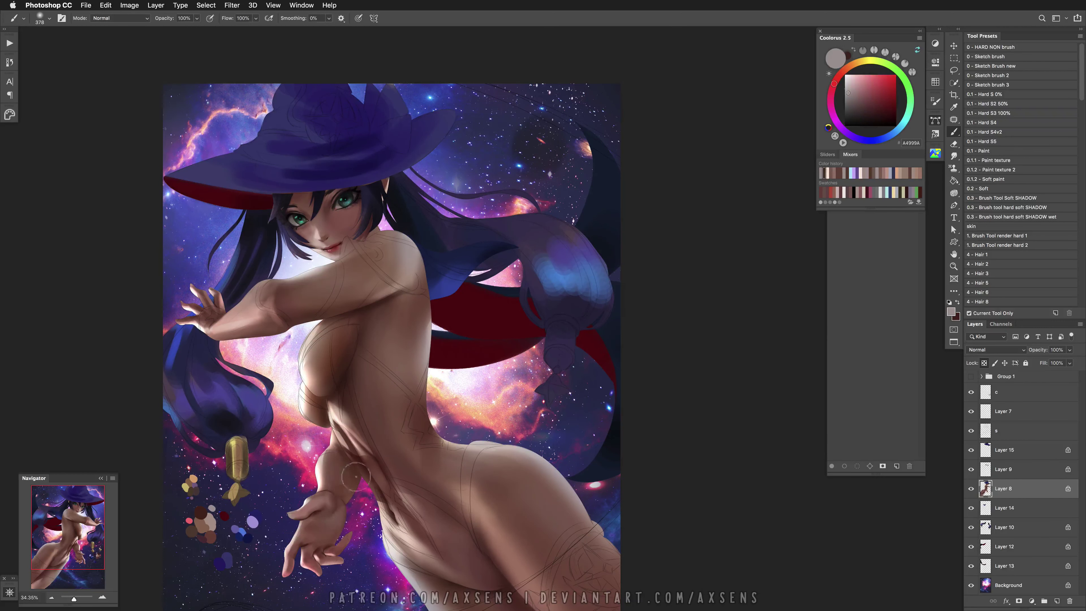
pyautogui.keyDown('alt'); pyautogui.click(366, 429); pyautogui.keyUp('alt')
pyautogui.keyDown('alt'); pyautogui.click(342, 430); pyautogui.keyUp('alt')
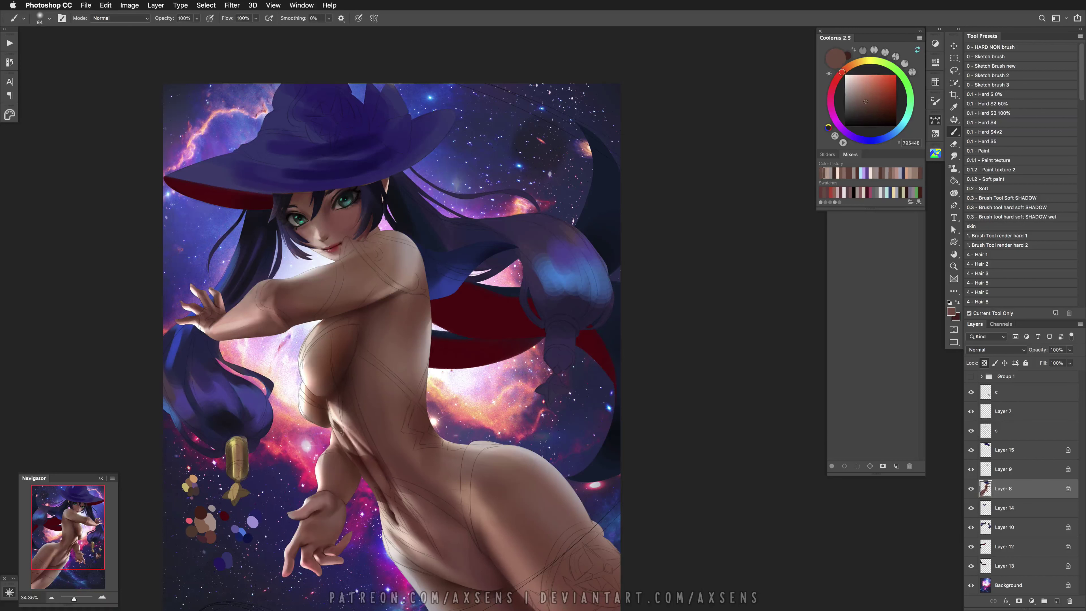
# Deepen the shadow beneath the bust with a small brush in sampled dark brown, undoing an unwanted stroke
pyautogui.press('[')
pyautogui.rightClick(370, 383)
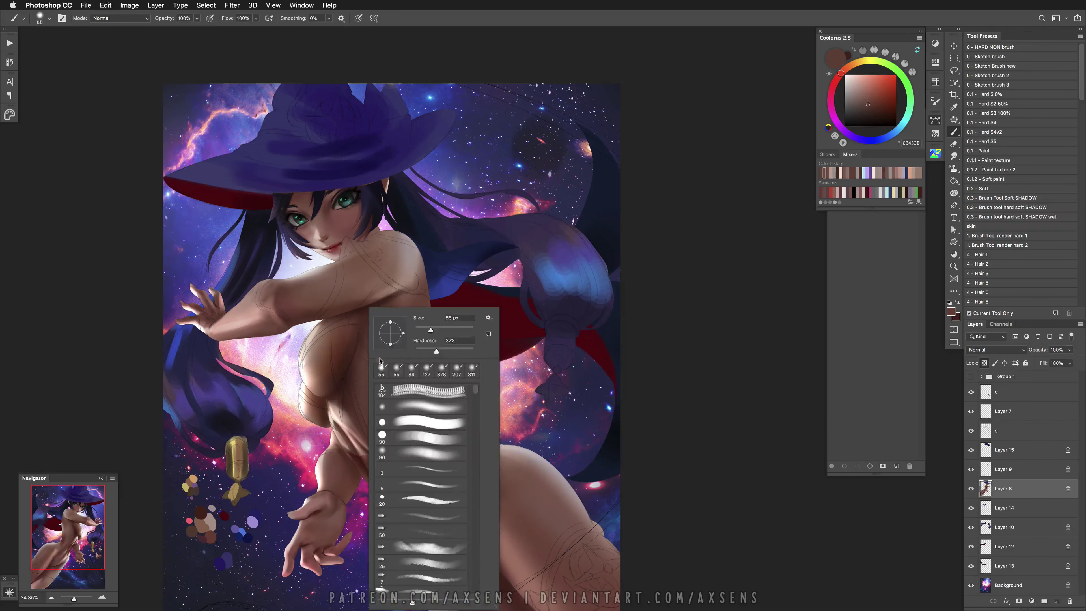
pyautogui.press('Return')
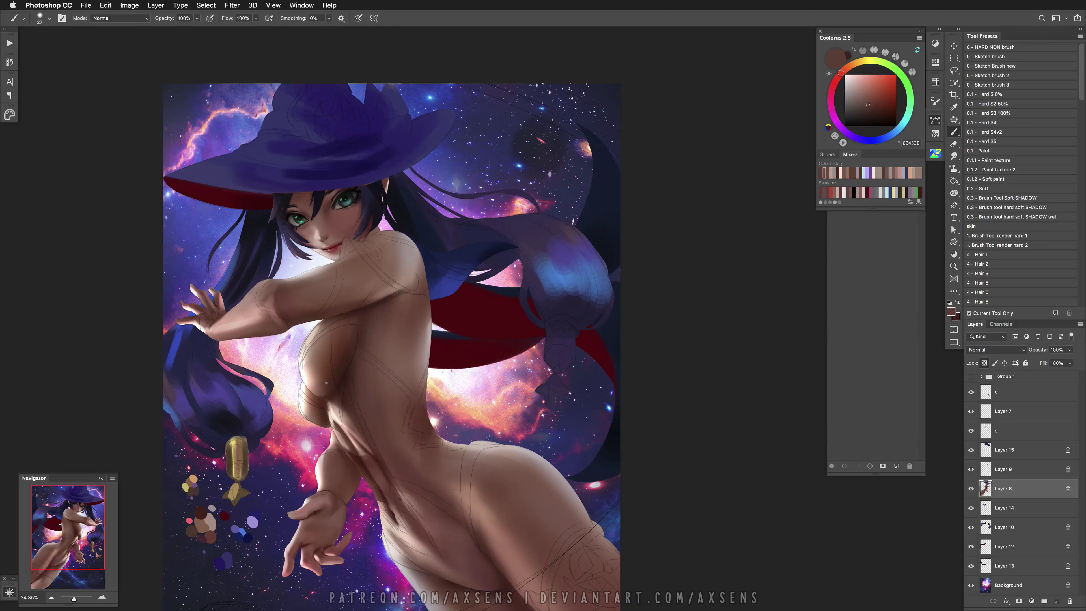
pyautogui.press('super+z')
pyautogui.keyDown('alt'); pyautogui.click(336, 409); pyautogui.keyUp('alt')
pyautogui.moveTo(336, 410); pyautogui.dragTo(339, 409)
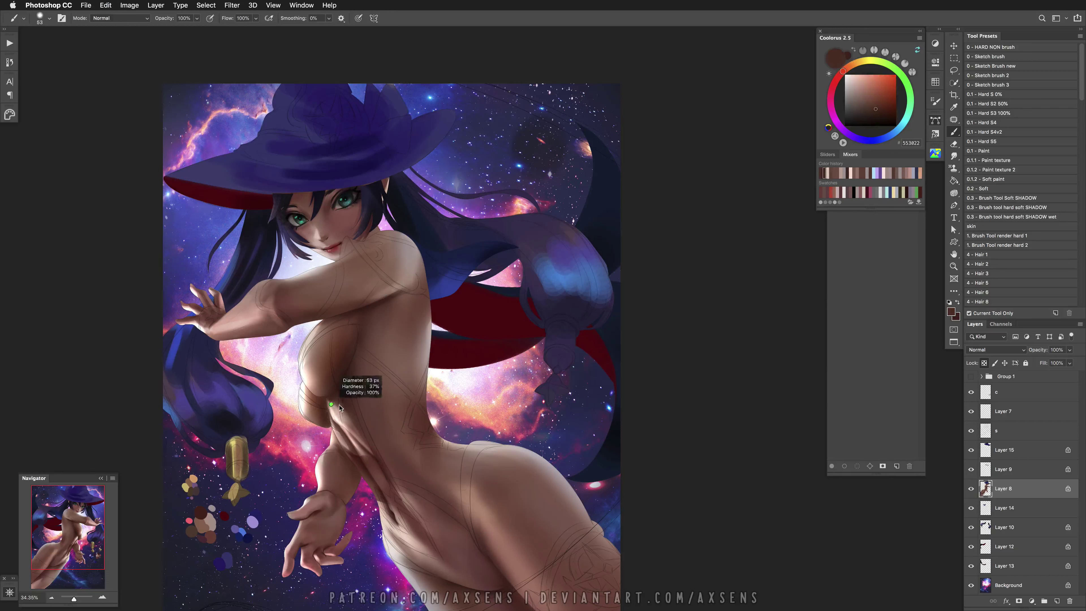
# Load Path 3 as a selection, shade the chest inside it with sampled skin tones, and deselect
pyautogui.keyDown('alt'); pyautogui.click(214, 507); pyautogui.keyUp('alt')
pyautogui.press('super+z')
pyautogui.keyDown('alt'); pyautogui.click(306, 405); pyautogui.keyUp('alt')
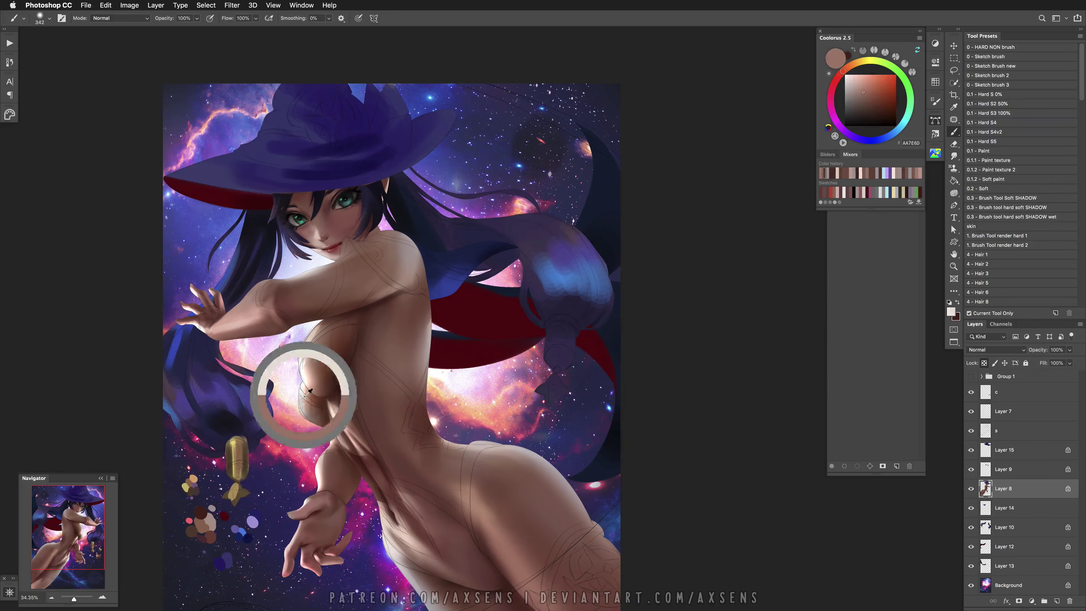
pyautogui.click(935, 121)
pyautogui.keyDown('super'); pyautogui.click(834, 164); pyautogui.keyUp('super')
pyautogui.keyDown('alt'); pyautogui.click(340, 361); pyautogui.keyUp('alt')
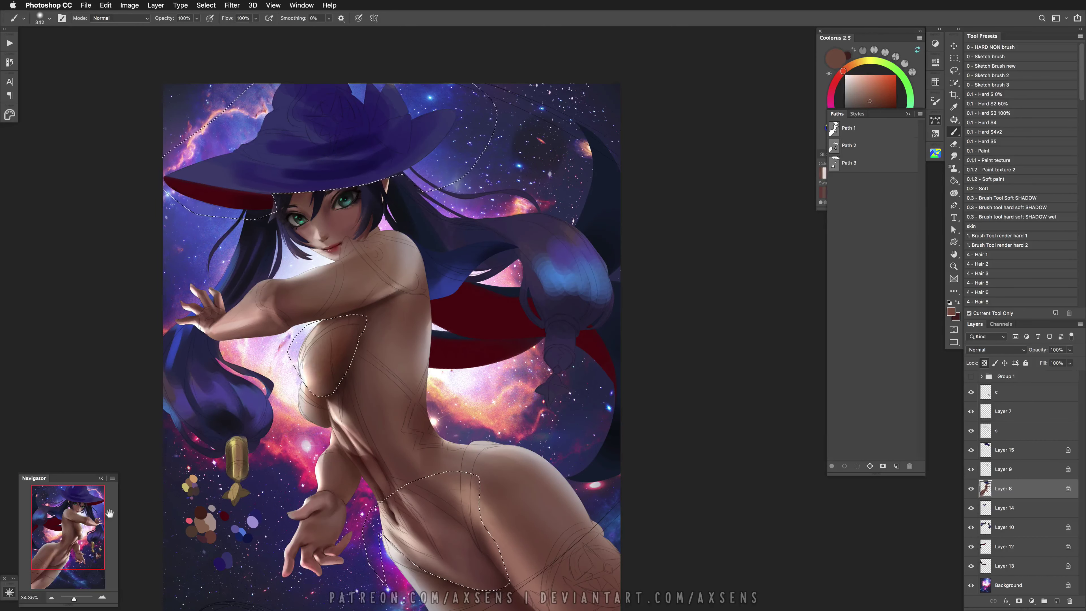
pyautogui.keyDown('alt'); pyautogui.click(326, 188); pyautogui.keyUp('alt')
pyautogui.moveTo(349, 336); pyautogui.dragTo(361, 357)
pyautogui.hotkey('ctrl', 'd')
# Tint the side of the torso and the upper arm with soft purple, pink and sampled brown tones
pyautogui.moveTo(387, 418); pyautogui.dragTo(355, 385)
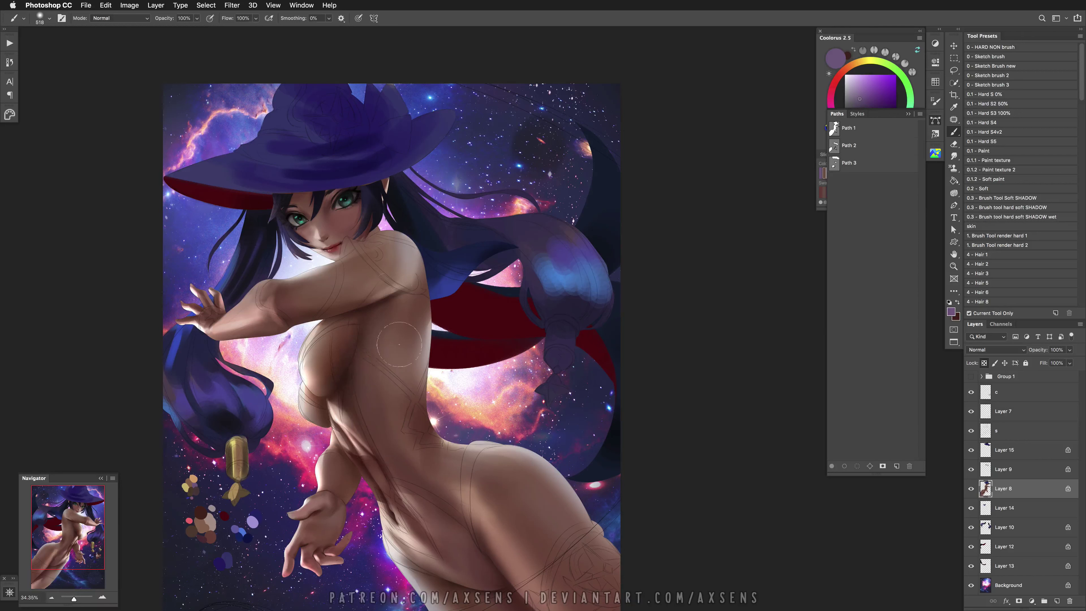
pyautogui.keyDown('alt'); pyautogui.click(219, 508); pyautogui.keyUp('alt')
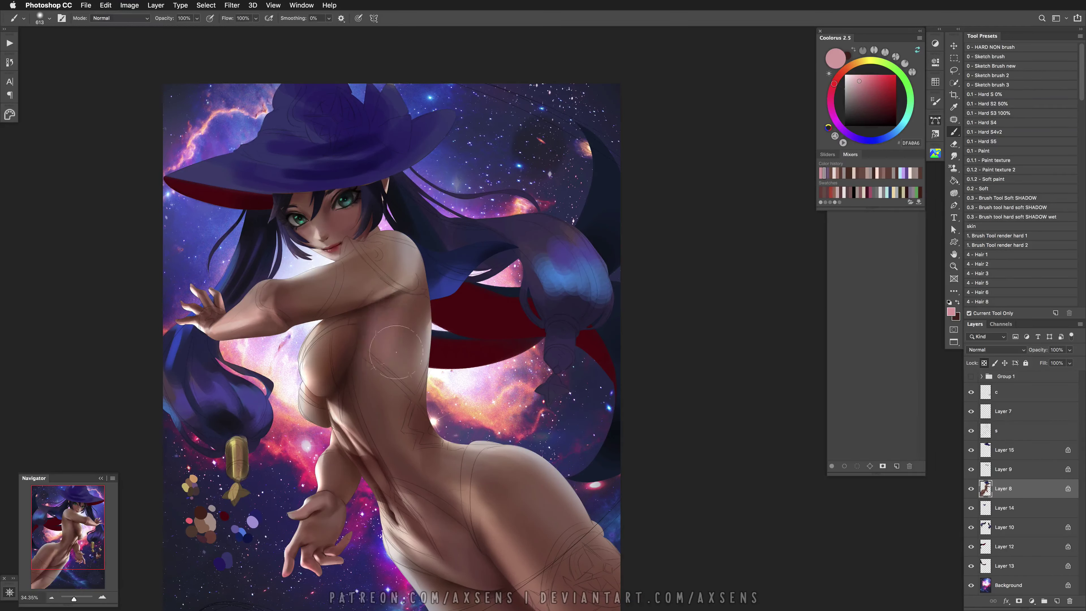
pyautogui.keyDown('alt'); pyautogui.click(414, 310); pyautogui.keyUp('alt')
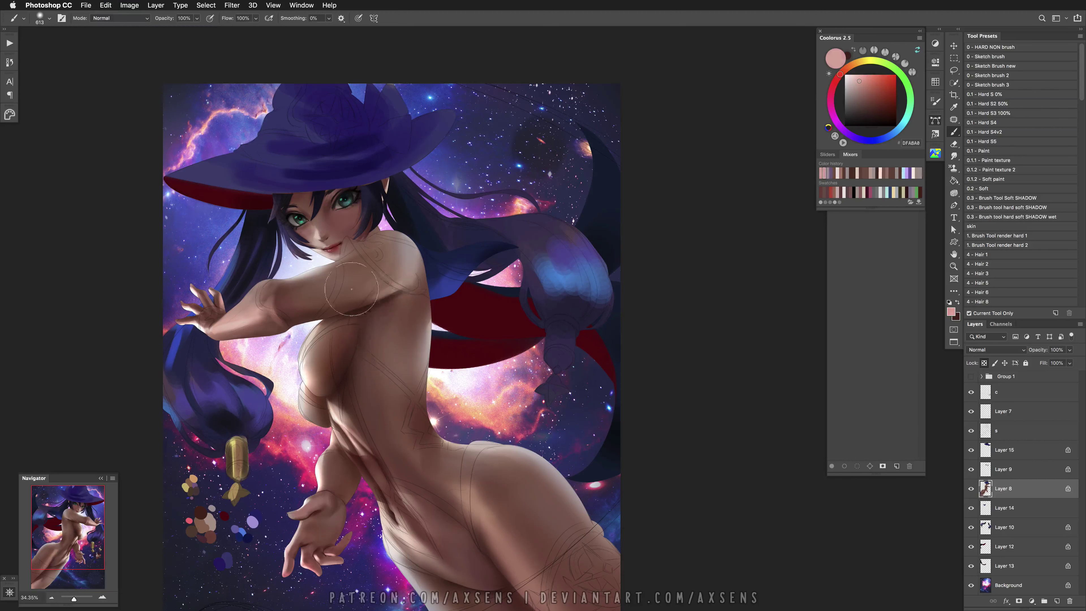
pyautogui.keyDown('alt'); pyautogui.click(397, 291); pyautogui.keyUp('alt')
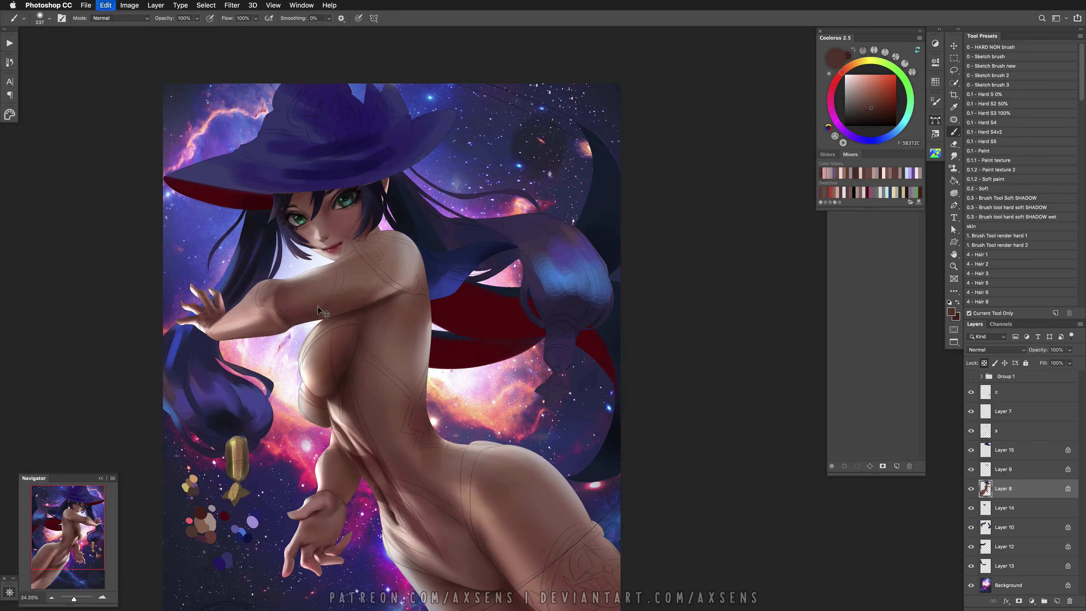
# Load Path 1 as an inverted selection, hide its outline, and deepen the shadow under the arm with saturated red in Multiply mode
pyautogui.click(935, 120)
pyautogui.keyDown('ctrl'); pyautogui.click(834, 127); pyautogui.keyUp('ctrl')
pyautogui.hotkey('ctrl', 'shift', 'i')
pyautogui.keyDown('shift'); pyautogui.rightClick(392, 336); pyautogui.keyUp('shift')
pyautogui.click(428, 403)
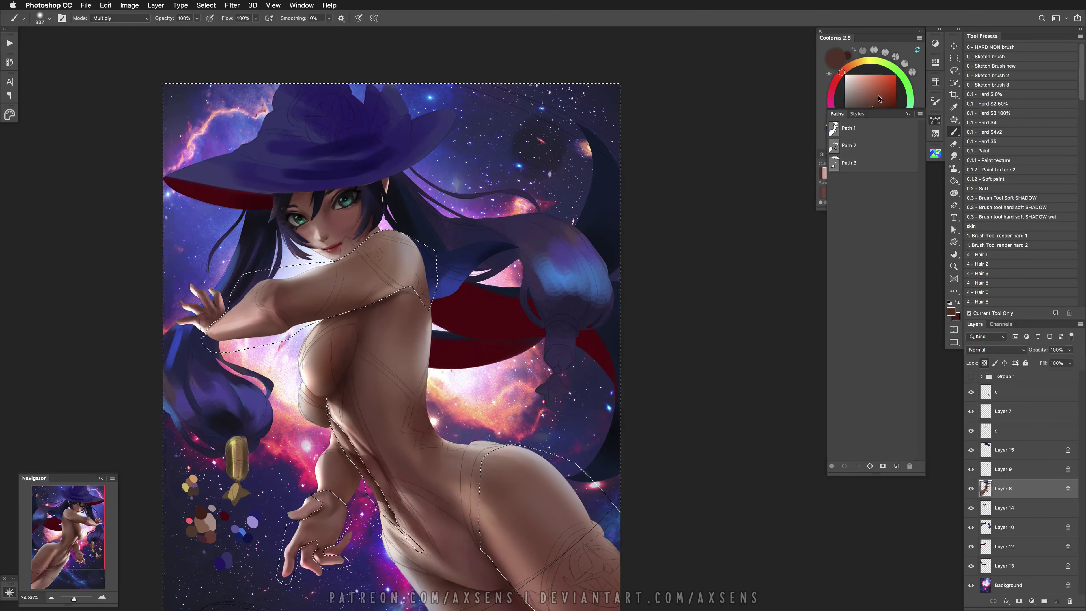
pyautogui.keyDown('alt'); pyautogui.click(376, 308); pyautogui.keyUp('alt')
pyautogui.hotkey('ctrl', 'h')
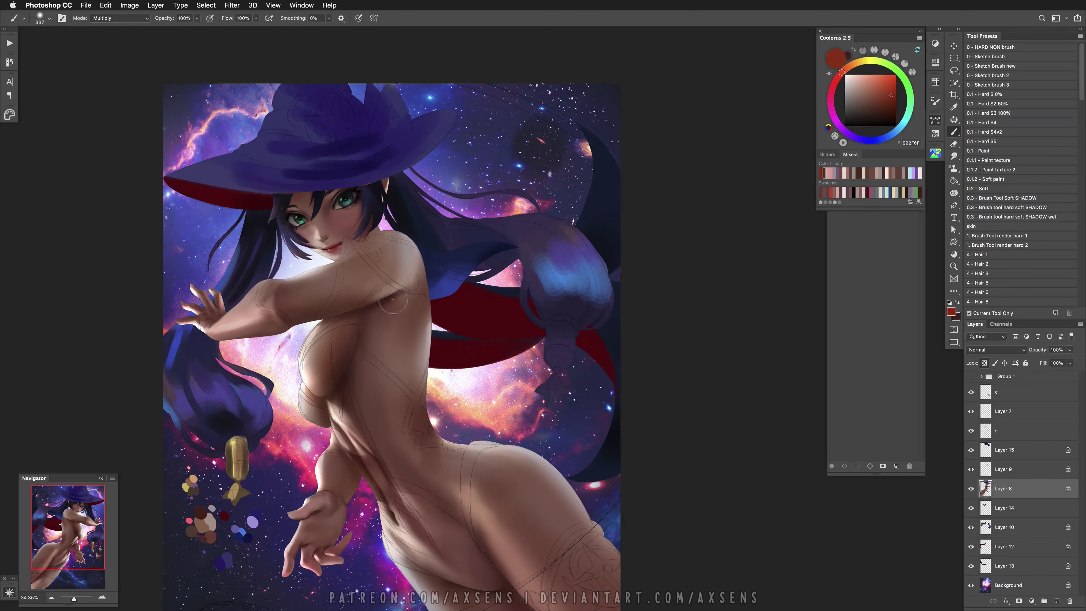
pyautogui.moveTo(366, 385); pyautogui.dragTo(412, 384)
# Mirror the view and shade the skin around the shoulder and neck with saturated red in Multiply mode
pyautogui.scroll(-2, 404, 428)
pyautogui.keyDown('shift'); pyautogui.rightClick(404, 367); pyautogui.keyUp('shift')
pyautogui.click(421, 318)
pyautogui.moveTo(467, 279)
pyautogui.mouseDown()
pyautogui.moveTo(471, 448)
pyautogui.moveTo(456, 482)
pyautogui.mouseUp()
pyautogui.hotkey('ctrl', 'shift', 'h')
pyautogui.moveTo(492, 396)
pyautogui.mouseDown()
pyautogui.moveTo(465, 396)
pyautogui.moveTo(498, 385)
pyautogui.mouseUp()
pyautogui.keyDown('shift'); pyautogui.rightClick(465, 404); pyautogui.keyUp('shift')
pyautogui.click(484, 464)
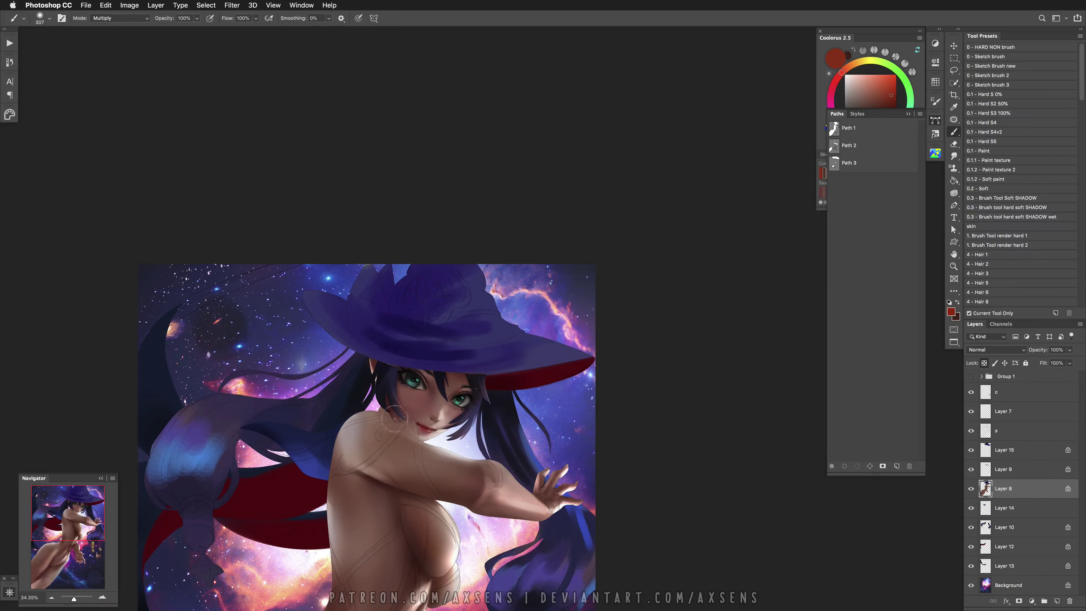
# Undo the last stroke, darken the face shading with a sampled near-black tone, and return the brush to Normal mode
pyautogui.press('super+z')
pyautogui.keyDown('alt'); pyautogui.click(408, 385); pyautogui.keyUp('alt')
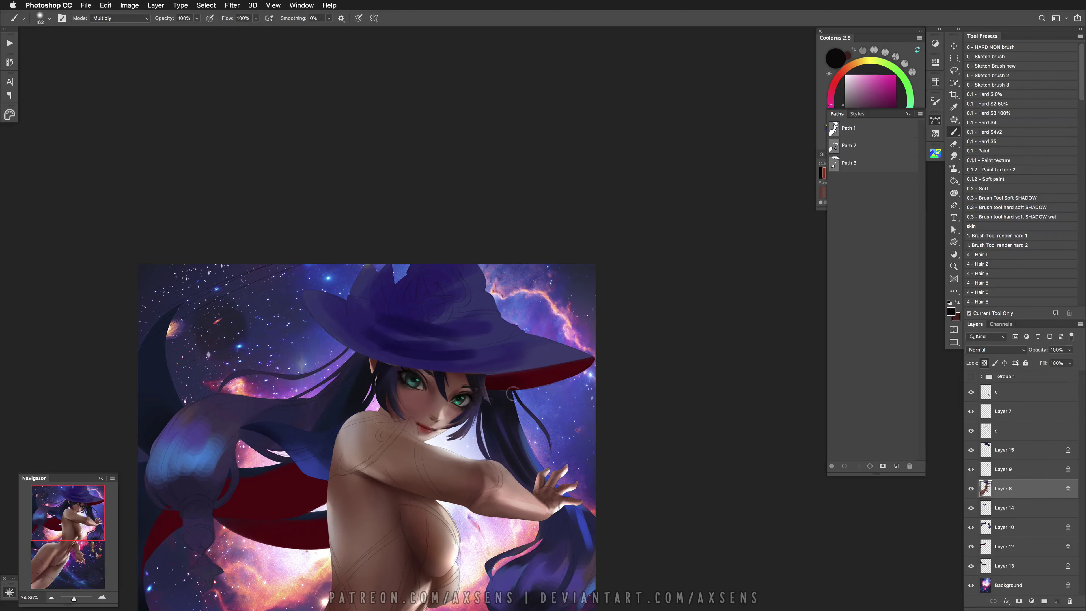
pyautogui.keyDown('shift'); pyautogui.rightClick(454, 405); pyautogui.keyUp('shift')
pyautogui.click(471, 419)
pyautogui.keyDown('alt'); pyautogui.click(476, 375); pyautogui.keyUp('alt')
pyautogui.scroll(-5, 521, 458)
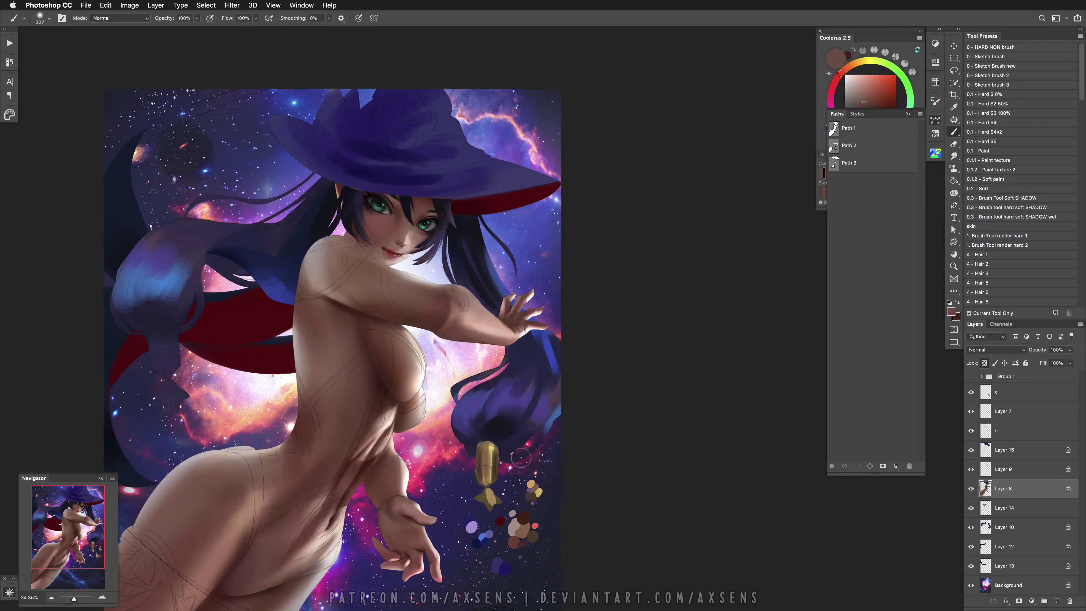
# Refine the face shading with a greyish-pink palette tone and a sampled dark brown
pyautogui.keyDown('alt'); pyautogui.click(514, 511); pyautogui.keyUp('alt')
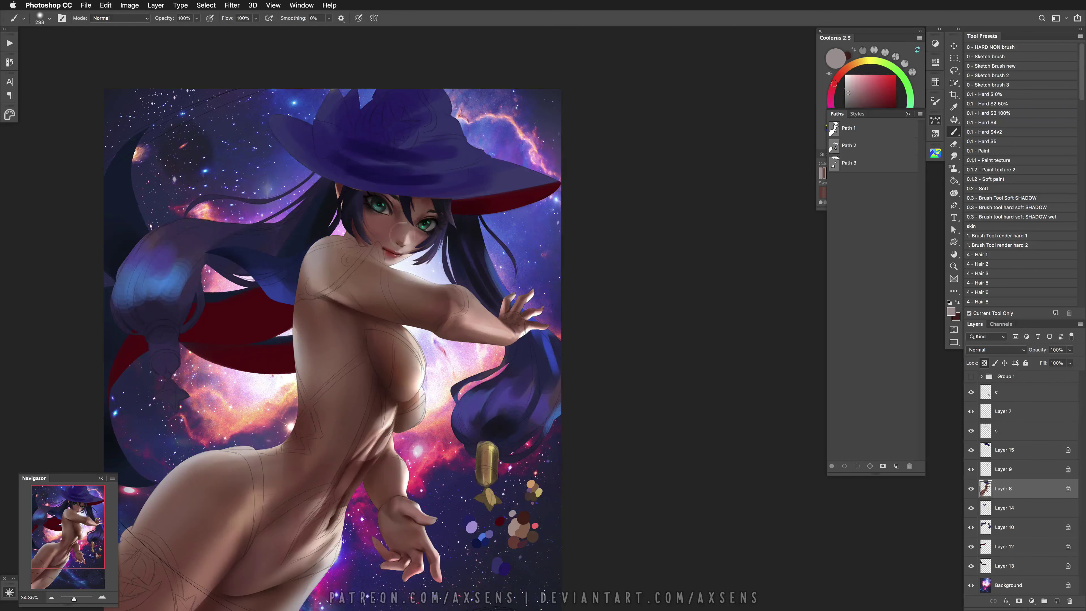
pyautogui.keyDown('alt'); pyautogui.click(399, 218); pyautogui.keyUp('alt')
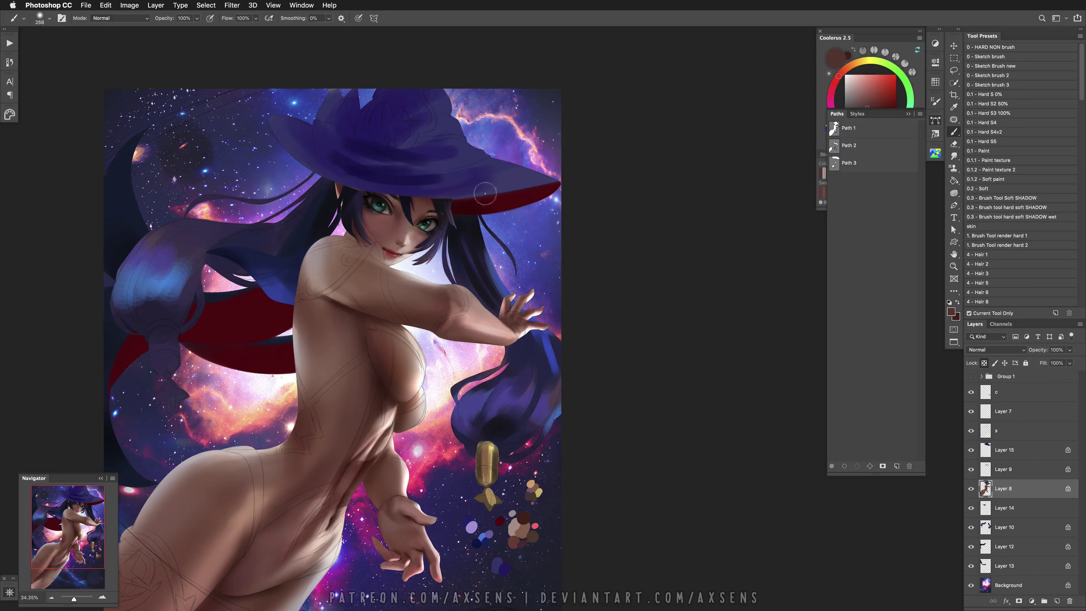
pyautogui.scroll(3, 467, 419)
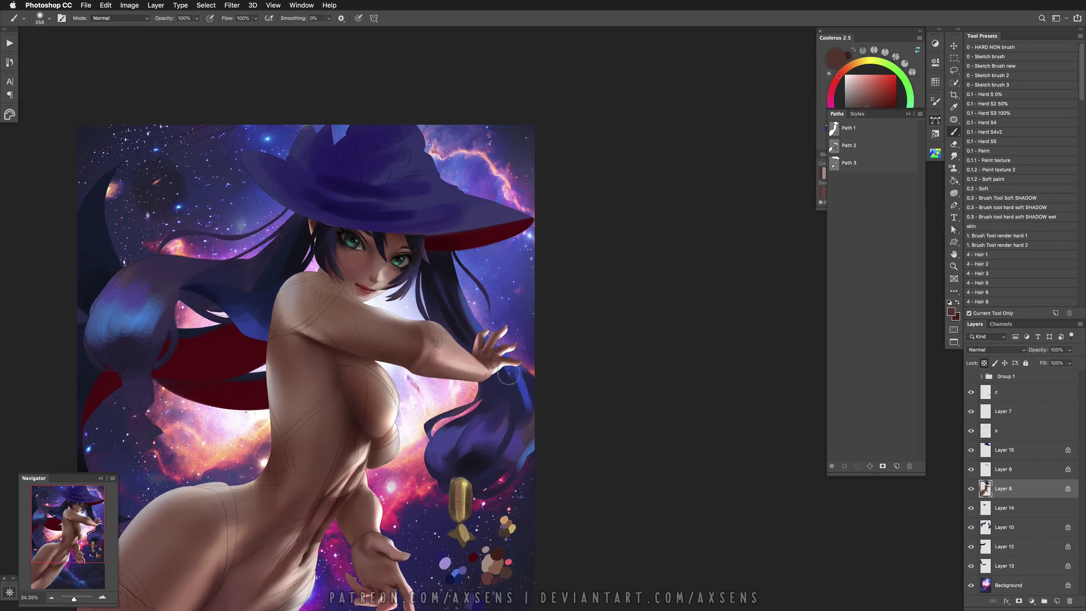
# Refine the highlights and creases of the lower abdomen with a small brush in sampled pale pink and reddish-brown tones
pyautogui.press('x')
pyautogui.scroll(-5, 444, 389)
pyautogui.hscroll(-3, 445, 389)
pyautogui.moveTo(400, 410)
pyautogui.mouseDown()
pyautogui.moveTo(384, 411)
pyautogui.moveTo(387, 377)
pyautogui.moveTo(379, 414)
pyautogui.mouseUp()
pyautogui.keyDown('alt'); pyautogui.click(385, 411); pyautogui.keyUp('alt')
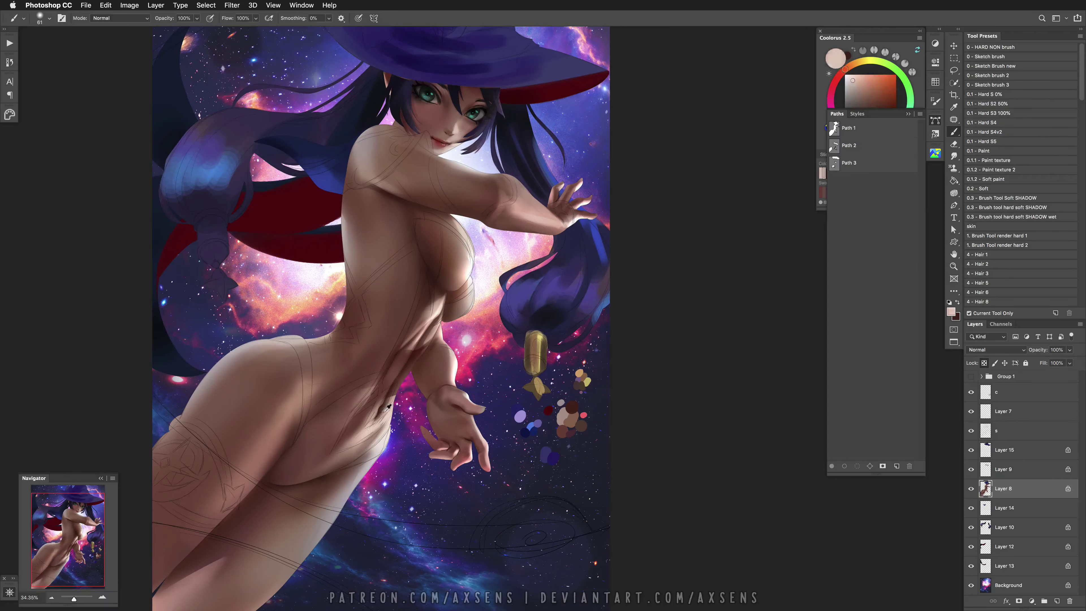
pyautogui.keyDown('alt'); pyautogui.click(391, 404); pyautogui.keyUp('alt')
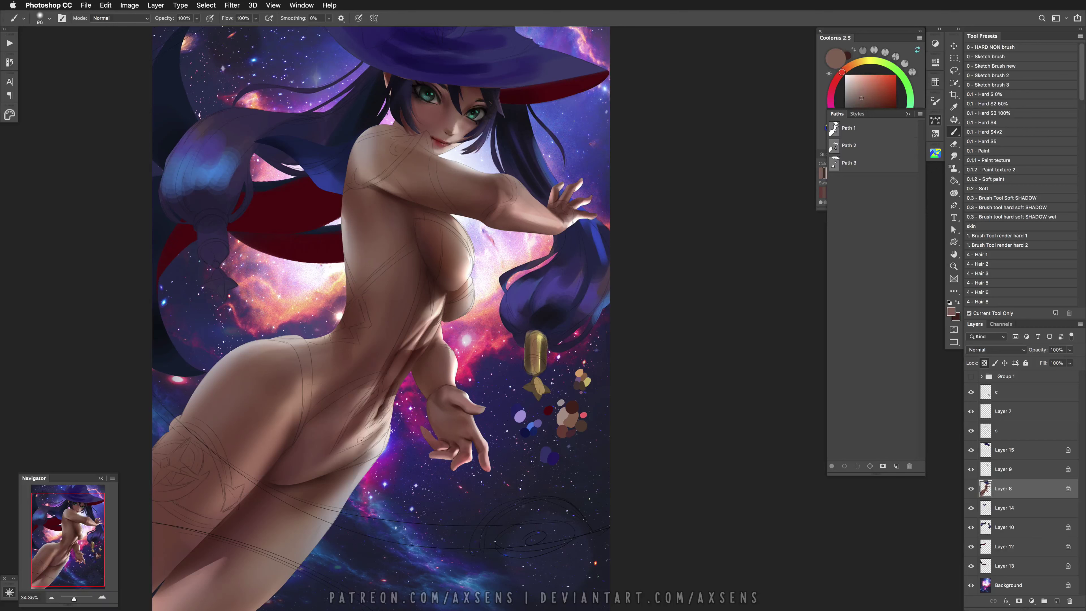
pyautogui.keyDown('alt'); pyautogui.click(401, 386); pyautogui.keyUp('alt')
pyautogui.moveTo(562, 435); pyautogui.dragTo(588, 388)
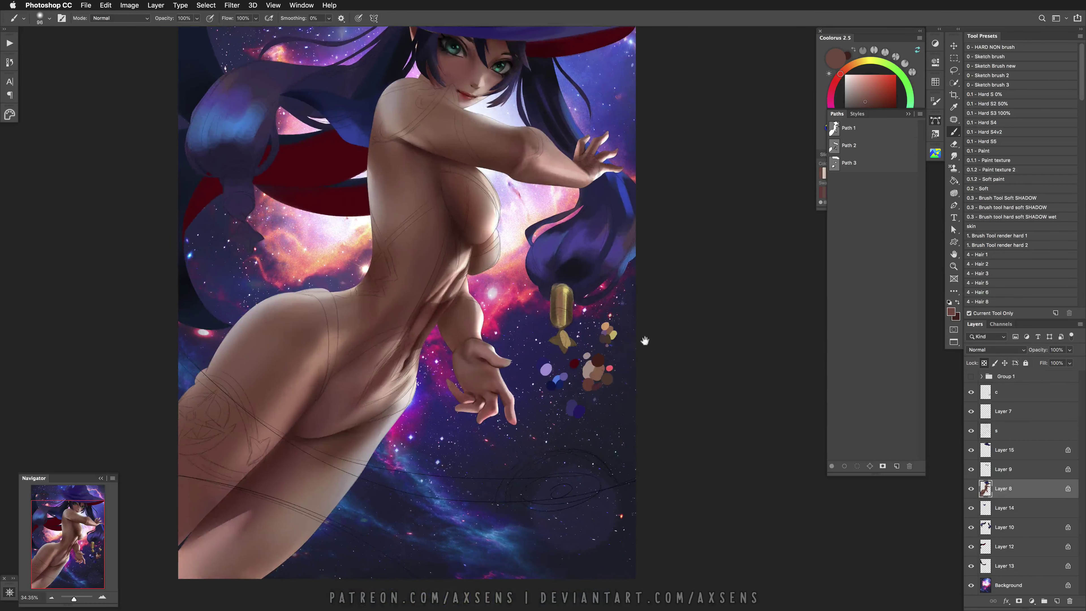
# Make Layer 10 the active layer
pyautogui.moveTo(645, 340); pyautogui.dragTo(598, 440)
pyautogui.click(997, 470)
pyautogui.click(1009, 563)
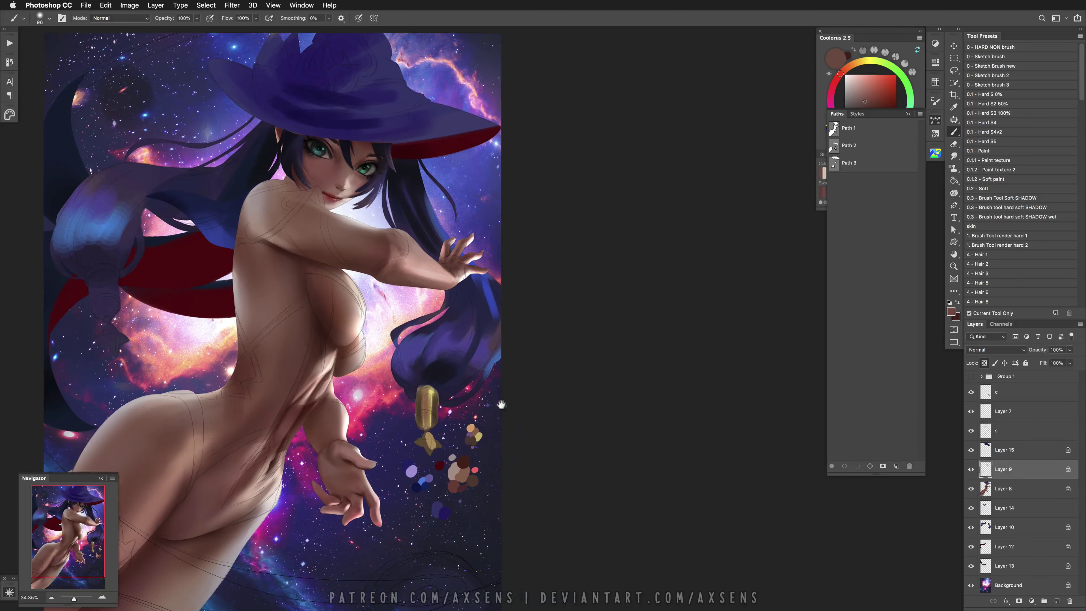
pyautogui.click(1024, 549)
pyautogui.click(1013, 524)
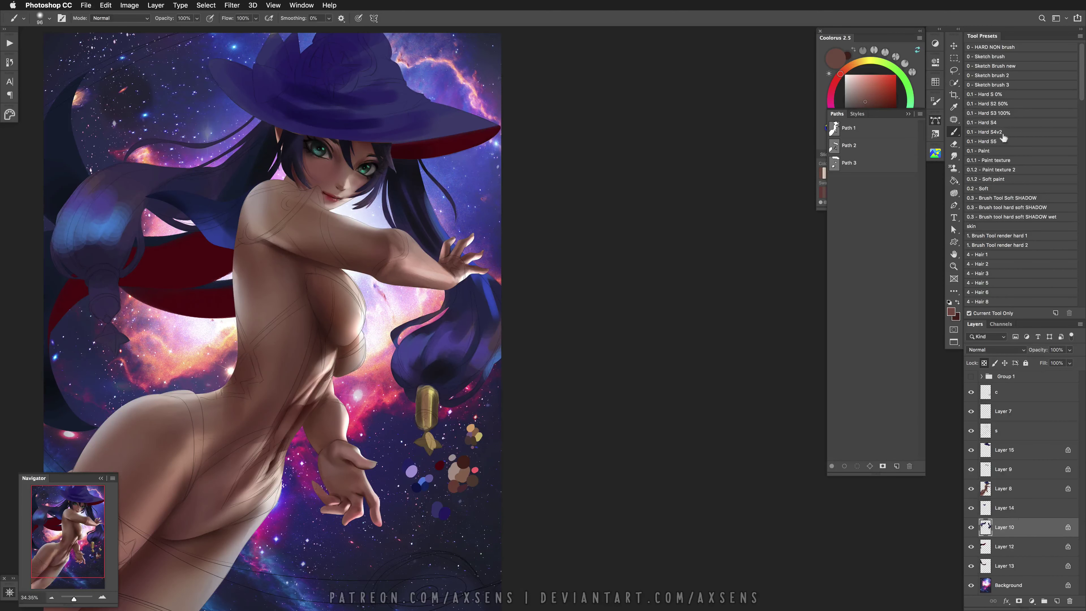
# With the 0.1.2 - Soft paint brush, paint sampled dark blue shading on the hair bundle just above the gold ornament on Layer 10
pyautogui.click(992, 123)
pyautogui.scroll(3, 422, 440)
pyautogui.keyDown('alt'); pyautogui.click(422, 440); pyautogui.keyUp('alt')
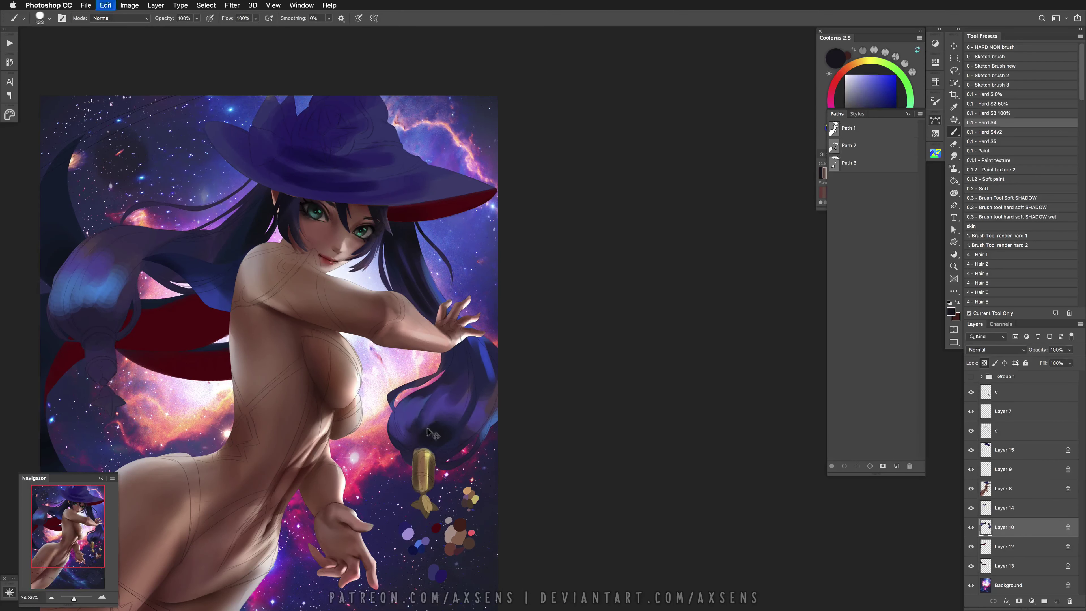
pyautogui.click(996, 180)
pyautogui.moveTo(453, 400)
pyautogui.mouseDown()
pyautogui.moveTo(423, 438)
pyautogui.moveTo(396, 412)
pyautogui.moveTo(414, 436)
pyautogui.mouseUp()
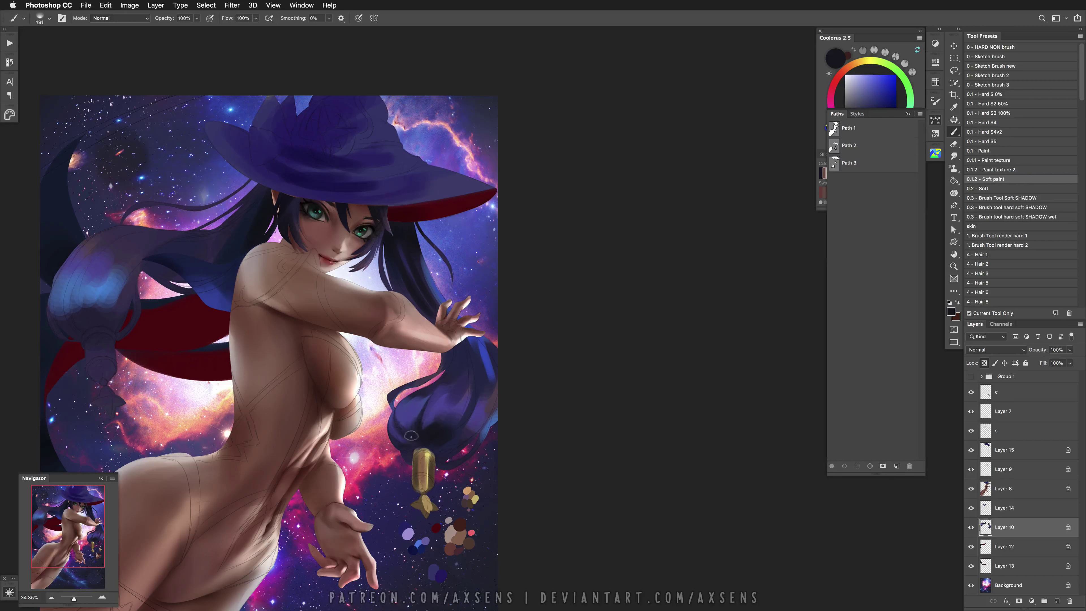
# Blend sampled purple-blue tones into the lower left curve of the hair bundle above the gold ornament
pyautogui.keyDown('alt'); pyautogui.click(401, 429); pyautogui.keyUp('alt')
pyautogui.keyDown('alt'); pyautogui.click(420, 432); pyautogui.keyUp('alt')
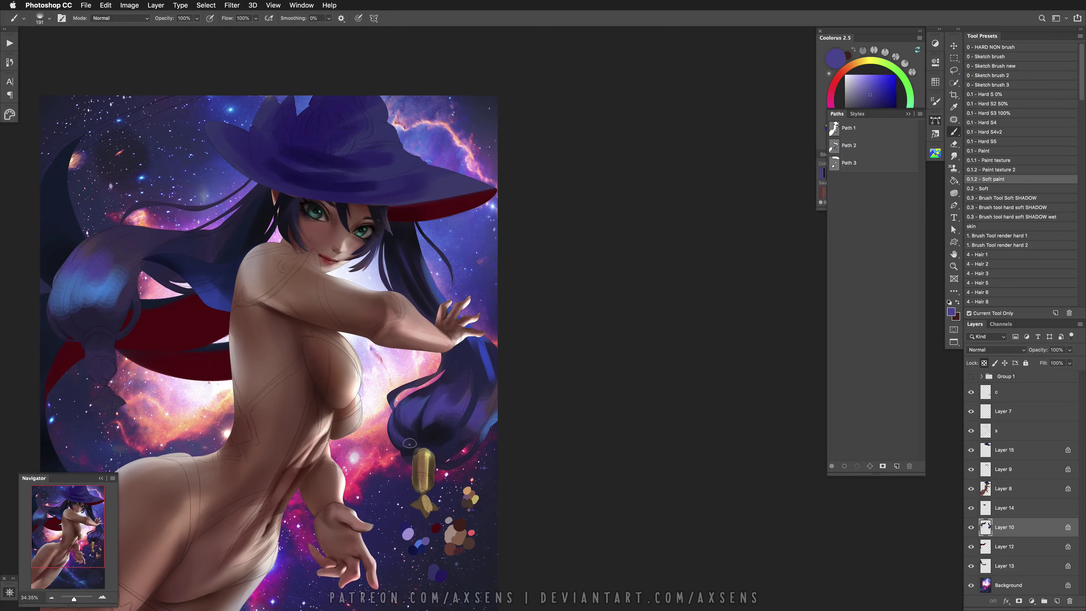
pyautogui.keyDown('alt'); pyautogui.click(433, 389); pyautogui.keyUp('alt')
pyautogui.keyDown('alt'); pyautogui.click(432, 406); pyautogui.keyUp('alt')
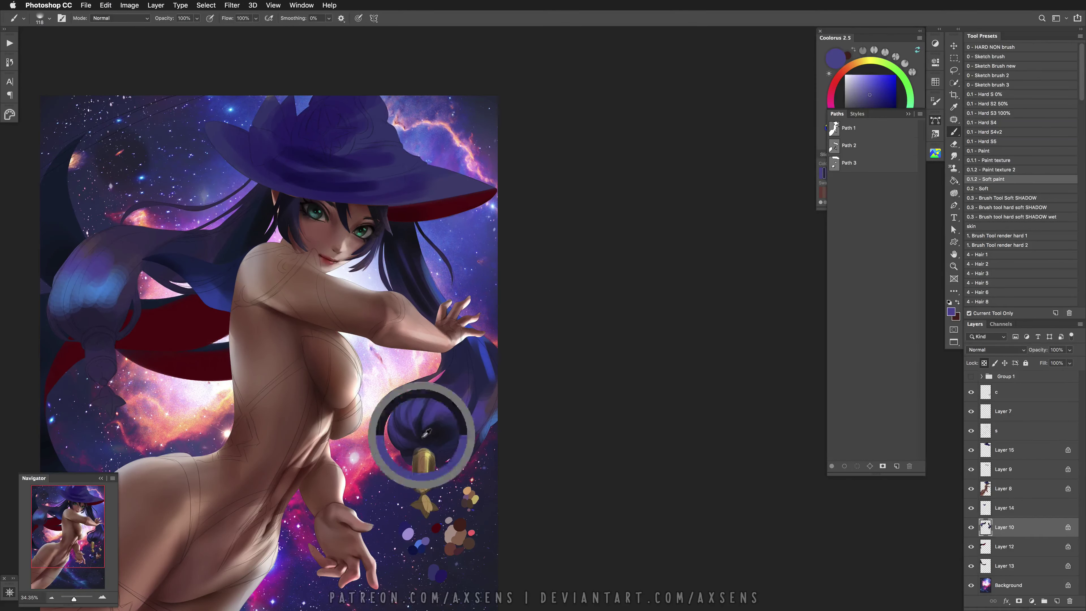
# Undo the last three strokes and paint sampled blue strands through the middle of the ornamented hair bundle
pyautogui.press('super+z')
pyautogui.press('super+z')
pyautogui.press('super+z')
pyautogui.keyDown('alt'); pyautogui.click(444, 405); pyautogui.keyUp('alt')
pyautogui.keyDown('alt'); pyautogui.click(443, 412); pyautogui.keyUp('alt')
pyautogui.keyDown('alt'); pyautogui.click(441, 401); pyautogui.keyUp('alt')
pyautogui.keyDown('alt'); pyautogui.click(454, 375); pyautogui.keyUp('alt')
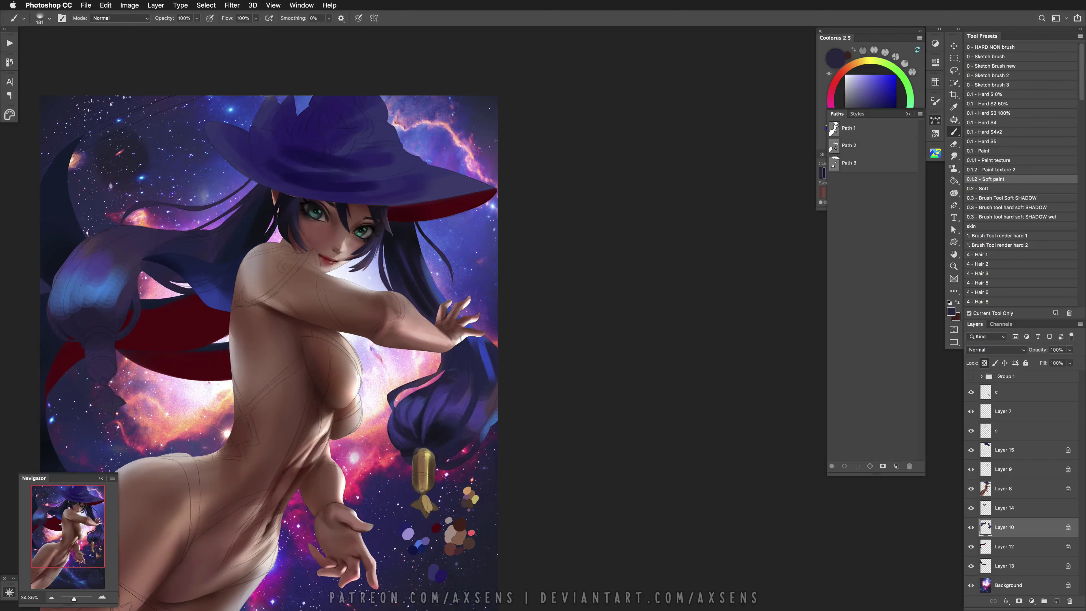
# Paint dark blue strands on the right half of the ornamented hair bundle, undoing five strokes
pyautogui.keyDown('alt'); pyautogui.click(453, 407); pyautogui.keyUp('alt')
pyautogui.keyDown('alt'); pyautogui.click(464, 381); pyautogui.keyUp('alt')
pyautogui.press('super+z')
pyautogui.press('super+z')
pyautogui.press('super+z')
pyautogui.press('super+z')
pyautogui.press('super+z')
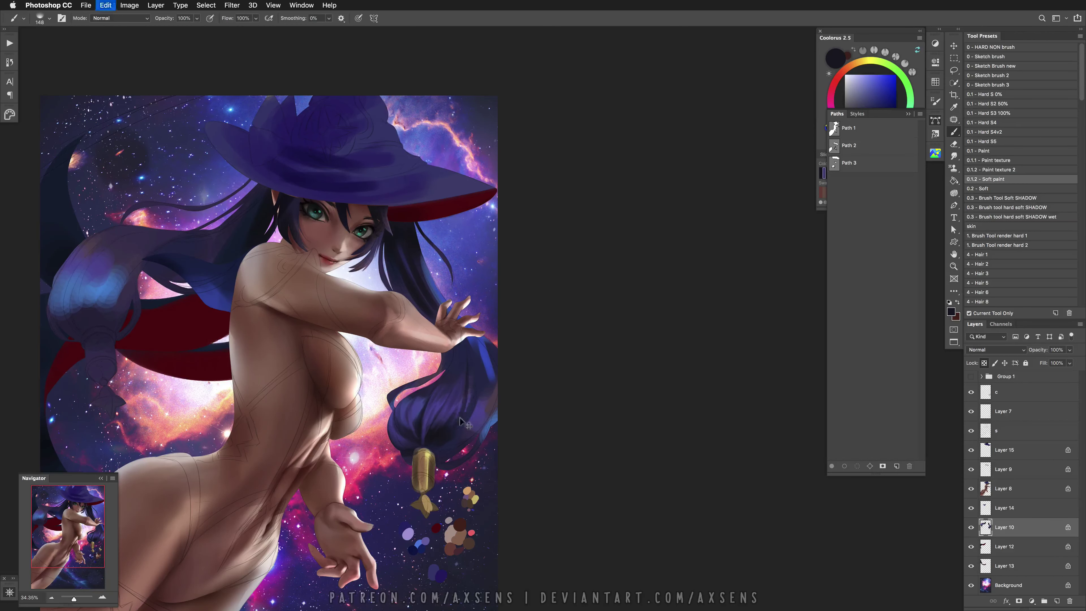
pyautogui.keyDown('alt'); pyautogui.click(466, 411); pyautogui.keyUp('alt')
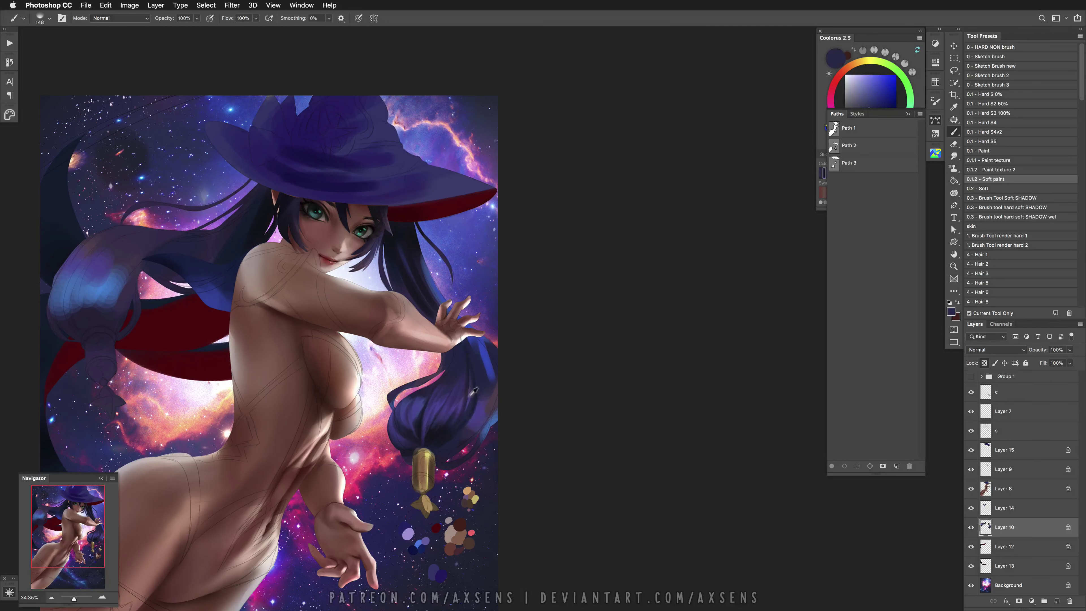
# Shade the outer edge of the ornamented hair bundle with sampled blue tones, undoing two strokes
pyautogui.keyDown('alt'); pyautogui.click(464, 446); pyautogui.keyUp('alt')
pyautogui.press('super+z')
pyautogui.keyDown('alt'); pyautogui.click(485, 424); pyautogui.keyUp('alt')
pyautogui.press('super+z')
pyautogui.keyDown('alt'); pyautogui.click(488, 393); pyautogui.keyUp('alt')
pyautogui.keyDown('alt'); pyautogui.click(488, 377); pyautogui.keyUp('alt')
pyautogui.keyDown('alt'); pyautogui.click(491, 371); pyautogui.keyUp('alt')
# With the 0.1 - Hard S4 brush, paint brighter blue highlights on the outer top of the hair bundle below the hand
pyautogui.click(968, 124)
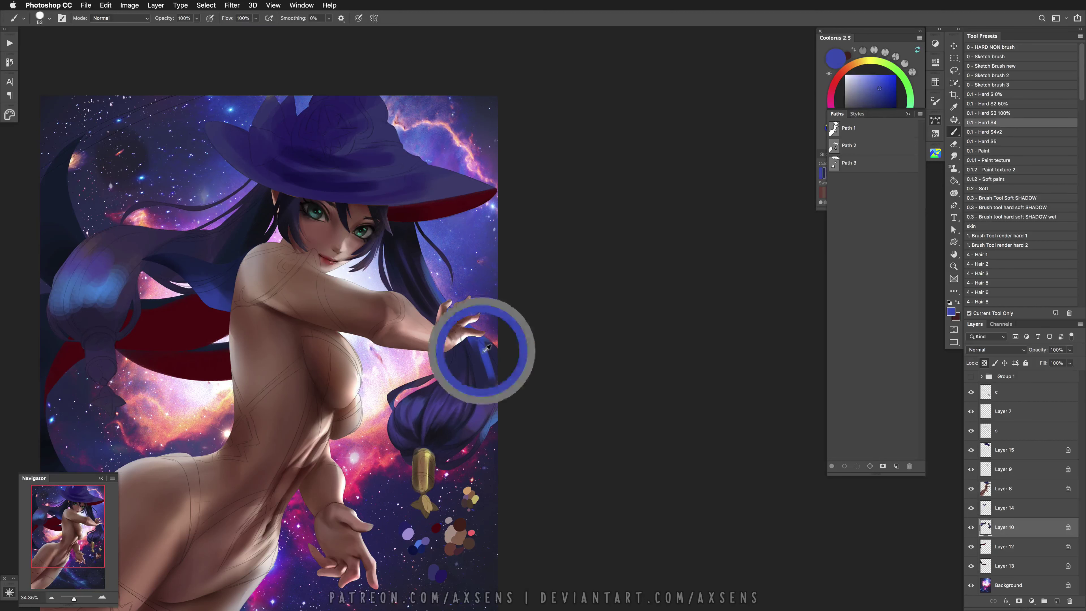
pyautogui.keyDown('alt'); pyautogui.click(475, 350); pyautogui.keyUp('alt')
pyautogui.keyDown('alt'); pyautogui.click(485, 367); pyautogui.keyUp('alt')
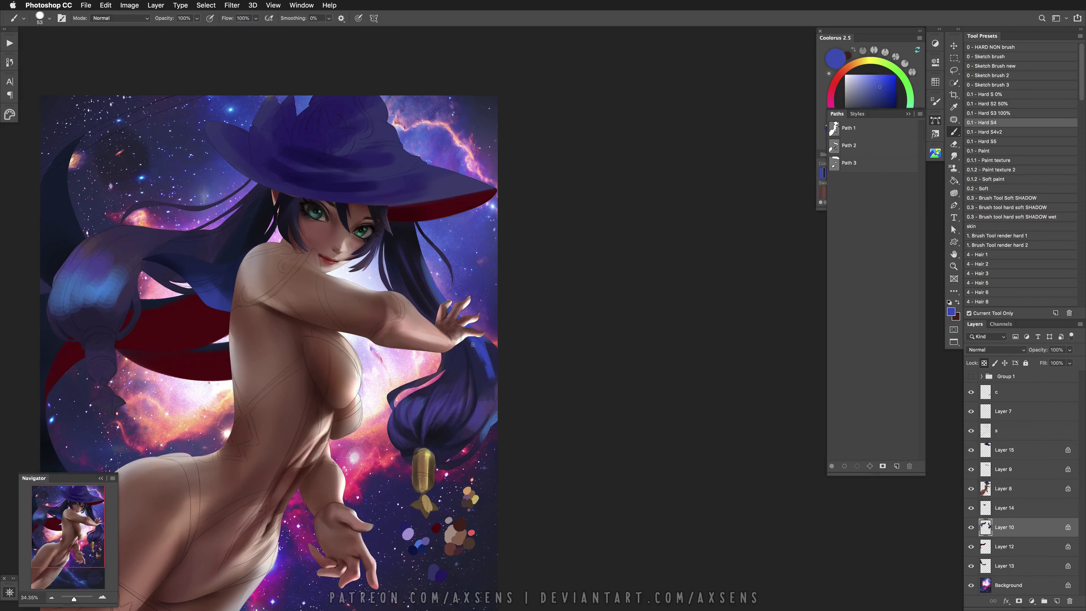
pyautogui.keyDown('alt'); pyautogui.click(484, 364); pyautogui.keyUp('alt')
pyautogui.moveTo(487, 364); pyautogui.dragTo(492, 379)
pyautogui.keyDown('alt'); pyautogui.click(492, 357); pyautogui.keyUp('alt')
pyautogui.keyDown('alt'); pyautogui.click(478, 348); pyautogui.keyUp('alt')
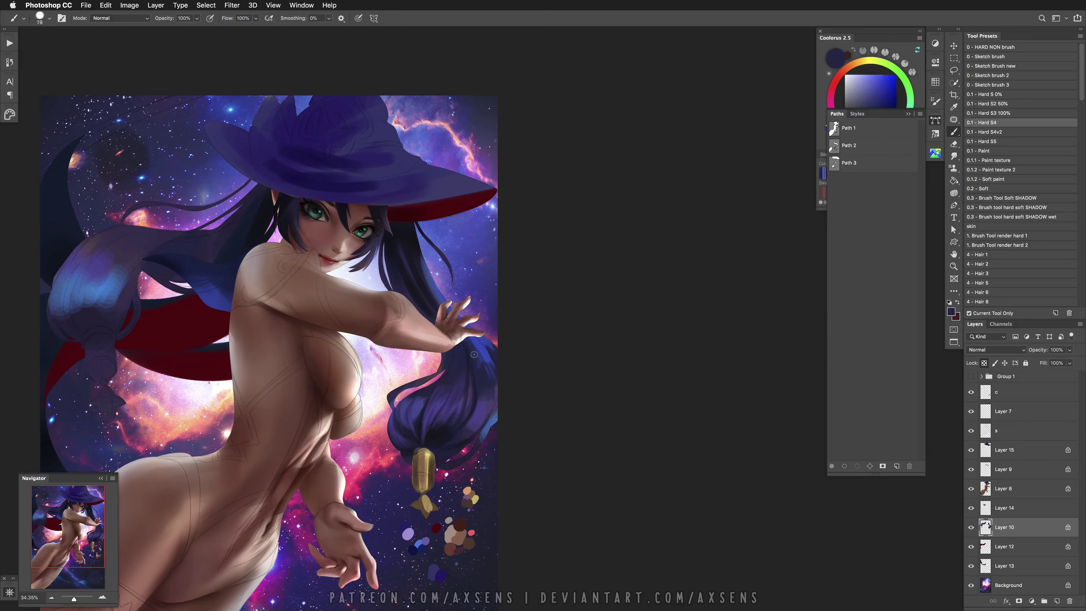
# Paint sampled dark blue strands across the inner upper part of the hair bundle beneath the wrist
pyautogui.moveTo(482, 376); pyautogui.dragTo(470, 376)
pyautogui.keyDown('alt'); pyautogui.click(470, 377); pyautogui.keyUp('alt')
pyautogui.keyDown('alt'); pyautogui.click(449, 368); pyautogui.keyUp('alt')
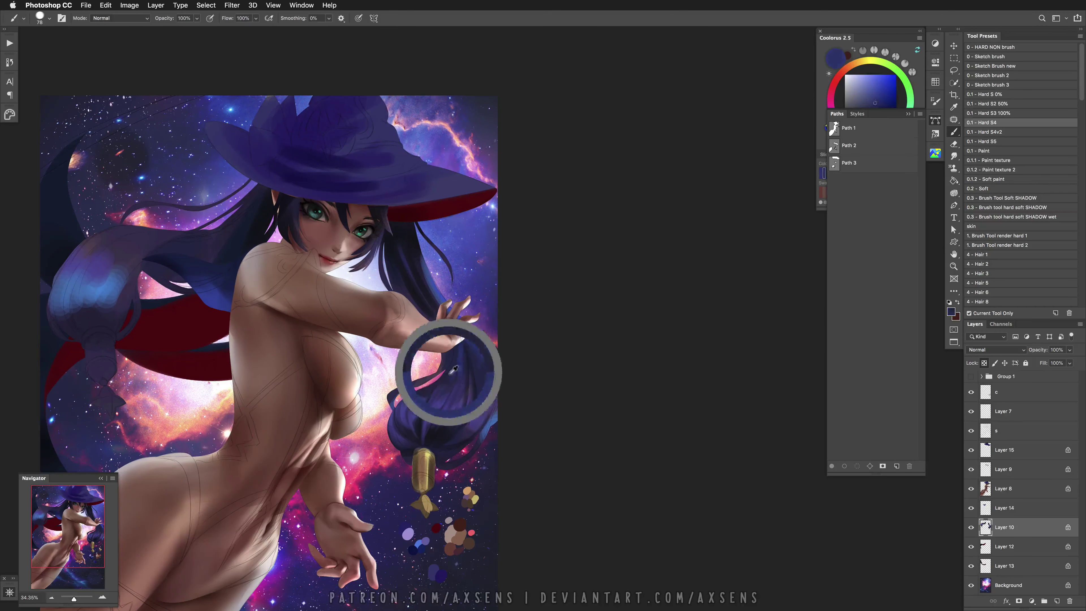
pyautogui.keyDown('alt'); pyautogui.click(446, 358); pyautogui.keyUp('alt')
# Pick a purple-blue and paint strands with sampled hair tones on the left loop of the ornamented hair bundle
pyautogui.click(870, 95)
pyautogui.keyDown('alt'); pyautogui.click(393, 392); pyautogui.keyUp('alt')
pyautogui.keyDown('alt'); pyautogui.click(392, 403); pyautogui.keyUp('alt')
pyautogui.keyDown('alt'); pyautogui.click(392, 403); pyautogui.keyUp('alt')
pyautogui.keyDown('alt'); pyautogui.click(412, 400); pyautogui.keyUp('alt')
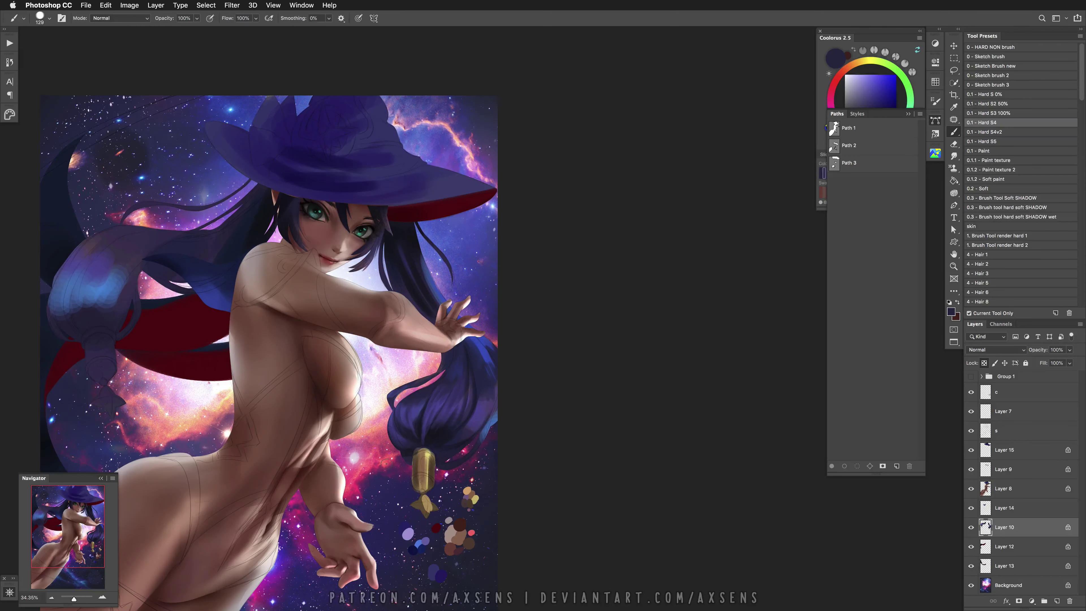
# Pick a purple-blue and define the strands on the lower right side of the ornamented hair bundle
pyautogui.click(871, 94)
pyautogui.keyDown('alt'); pyautogui.click(481, 419); pyautogui.keyUp('alt')
pyautogui.moveTo(463, 413); pyautogui.dragTo(469, 413)
pyautogui.moveTo(484, 412); pyautogui.dragTo(445, 433)
pyautogui.keyDown('alt'); pyautogui.click(476, 422); pyautogui.keyUp('alt')
pyautogui.keyDown('alt'); pyautogui.click(459, 404); pyautogui.keyUp('alt')
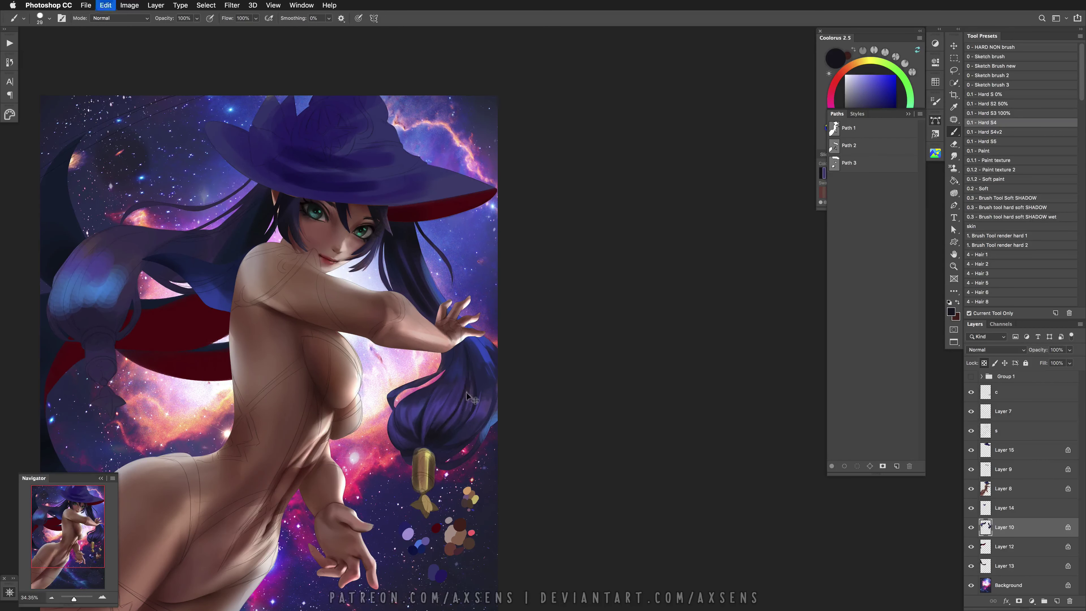
# Switch to a finer brush and paint thin dark strands down the center of the ornamented hair bundle
pyautogui.rightClick(466, 412)
pyautogui.click(529, 332)
pyautogui.press('Return')
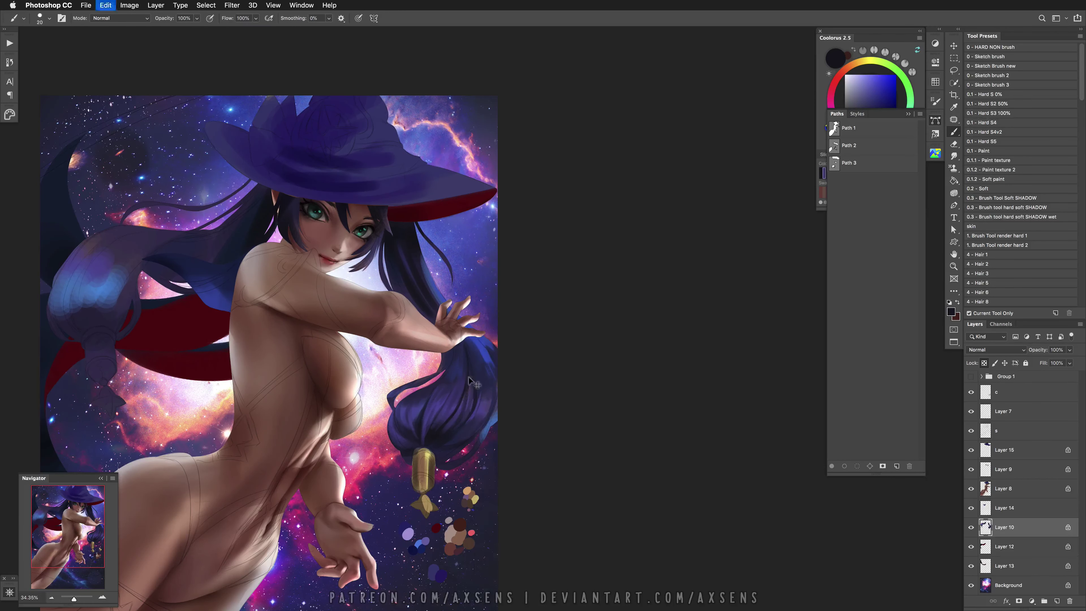
pyautogui.keyDown('alt'); pyautogui.click(454, 409); pyautogui.keyUp('alt')
pyautogui.keyDown('alt'); pyautogui.click(429, 437); pyautogui.keyUp('alt')
pyautogui.keyDown('alt'); pyautogui.click(461, 380); pyautogui.keyUp('alt')
# Shade the upper part of the left ponytail's puffed section with sampled dark blues, undoing one stroke
pyautogui.moveTo(151, 263)
pyautogui.mouseDown()
pyautogui.moveTo(214, 314)
pyautogui.moveTo(348, 373)
pyautogui.mouseUp()
pyautogui.keyDown('alt'); pyautogui.click(457, 343); pyautogui.keyUp('alt')
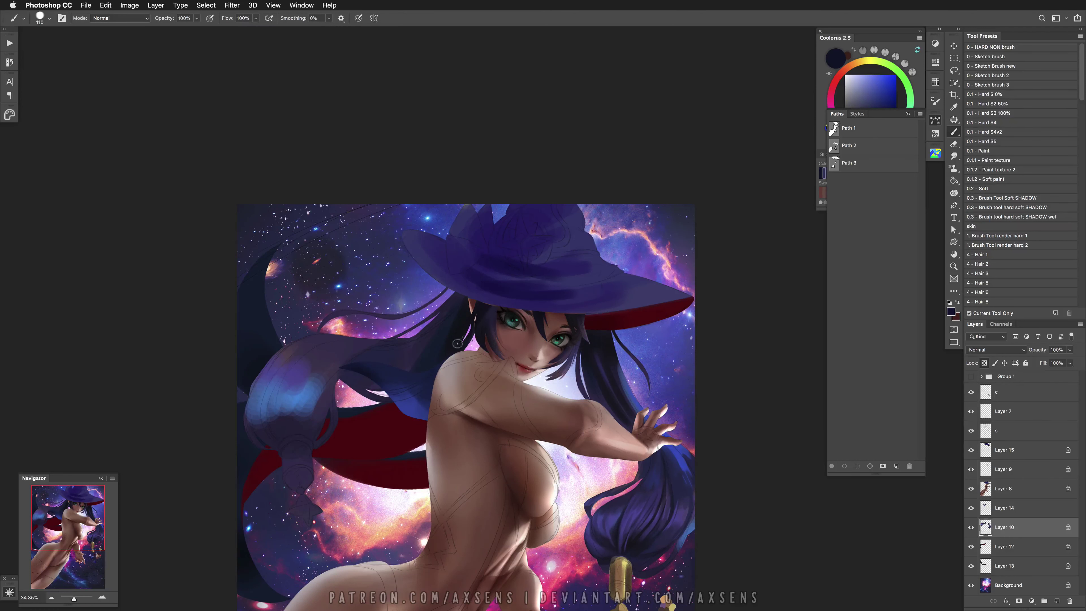
pyautogui.keyDown('alt'); pyautogui.click(270, 408); pyautogui.keyUp('alt')
pyautogui.keyDown('alt'); pyautogui.click(311, 349); pyautogui.keyUp('alt')
pyautogui.keyDown('alt'); pyautogui.click(305, 350); pyautogui.keyUp('alt')
pyautogui.press('super+z')
pyautogui.keyDown('alt'); pyautogui.click(268, 366); pyautogui.keyUp('alt')
# With a smaller brush, paint sampled blue strands down the lower half of the left ponytail's puffed section
pyautogui.press('[')
pyautogui.press('[')
pyautogui.press('[')
pyautogui.press('[')
pyautogui.press('[')
pyautogui.press('[')
pyautogui.press('[')
pyautogui.press('[')
pyautogui.moveTo(263, 414)
pyautogui.mouseDown()
pyautogui.moveTo(258, 427)
pyautogui.moveTo(274, 398)
pyautogui.moveTo(300, 428)
pyautogui.moveTo(314, 396)
pyautogui.moveTo(317, 422)
pyautogui.moveTo(338, 374)
pyautogui.moveTo(312, 362)
pyautogui.moveTo(385, 343)
pyautogui.moveTo(320, 368)
pyautogui.moveTo(312, 355)
pyautogui.moveTo(283, 354)
pyautogui.moveTo(266, 404)
pyautogui.moveTo(308, 417)
pyautogui.moveTo(246, 433)
pyautogui.mouseUp()
pyautogui.keyDown('alt'); pyautogui.click(258, 397); pyautogui.keyUp('alt')
pyautogui.keyDown('alt'); pyautogui.click(273, 404); pyautogui.keyUp('alt')
pyautogui.keyDown('alt'); pyautogui.click(287, 436); pyautogui.keyUp('alt')
# Reduce the brush size further and refine strands on the right side of the left ponytail's puffed section
pyautogui.press('[')
pyautogui.press('[')
pyautogui.press('[')
pyautogui.keyDown('alt'); pyautogui.click(285, 399); pyautogui.keyUp('alt')
pyautogui.keyDown('alt'); pyautogui.click(314, 395); pyautogui.keyUp('alt')
pyautogui.keyDown('alt'); pyautogui.click(315, 398); pyautogui.keyUp('alt')
pyautogui.keyDown('alt'); pyautogui.click(427, 336); pyautogui.keyUp('alt')
# Paint near-black shading along the left ponytail's flowing stretch between the puffed section and the hat
pyautogui.scroll(2, 354, 445)
pyautogui.hscroll(2, 354, 445)
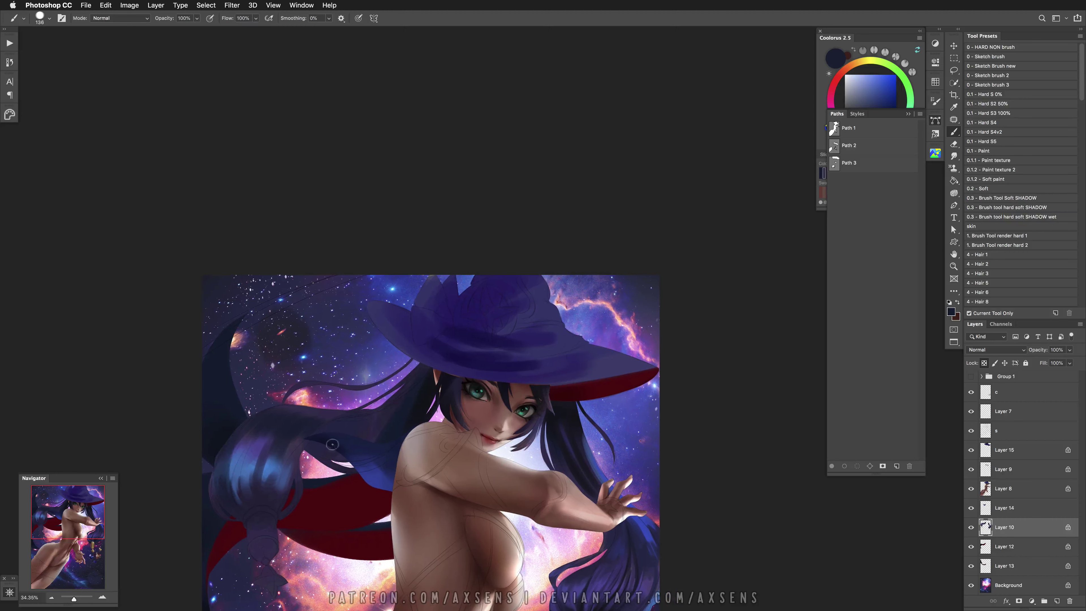
pyautogui.keyDown('alt'); pyautogui.click(420, 392); pyautogui.keyUp('alt')
pyautogui.moveTo(317, 441)
pyautogui.mouseDown()
pyautogui.moveTo(343, 425)
pyautogui.moveTo(315, 449)
pyautogui.moveTo(333, 431)
pyautogui.moveTo(368, 432)
pyautogui.moveTo(352, 427)
pyautogui.moveTo(393, 412)
pyautogui.mouseUp()
pyautogui.press('[')
pyautogui.press('[')
pyautogui.press('[')
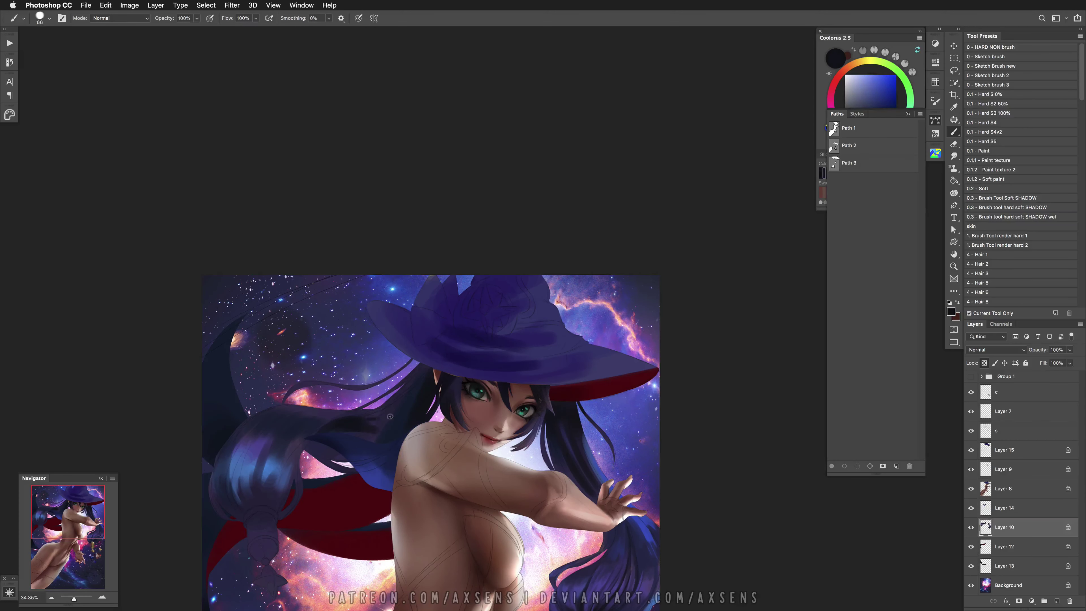
# With a smaller brush, add dark and purple strands to the left ponytail behind the shoulder up to the hat brim
pyautogui.press('[')
pyautogui.press('[')
pyautogui.press('[')
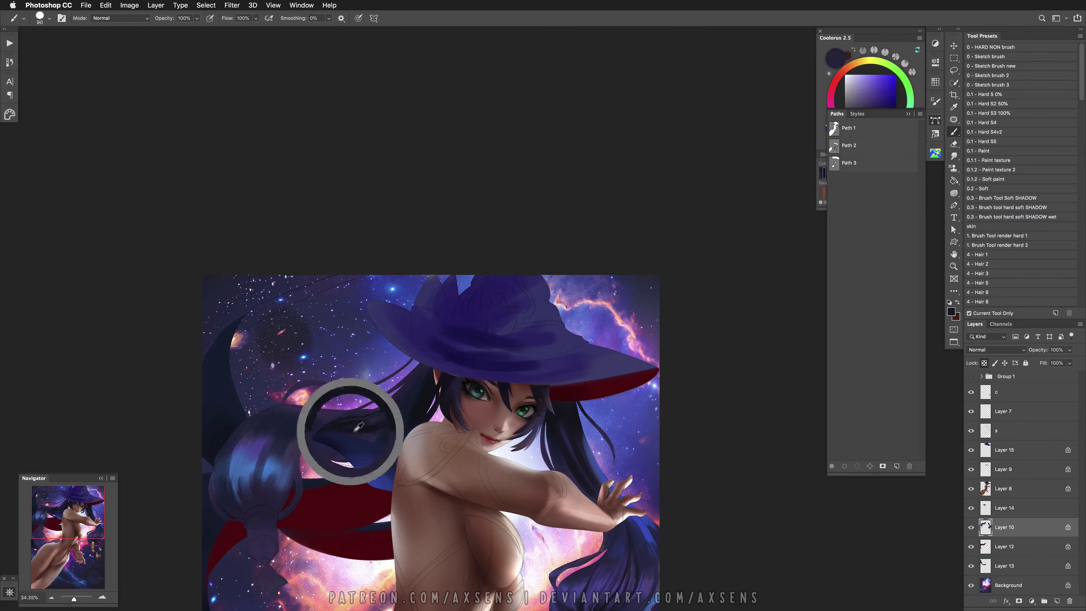
pyautogui.keyDown('alt'); pyautogui.click(400, 400); pyautogui.keyUp('alt')
pyautogui.keyDown('alt'); pyautogui.click(257, 456); pyautogui.keyUp('alt')
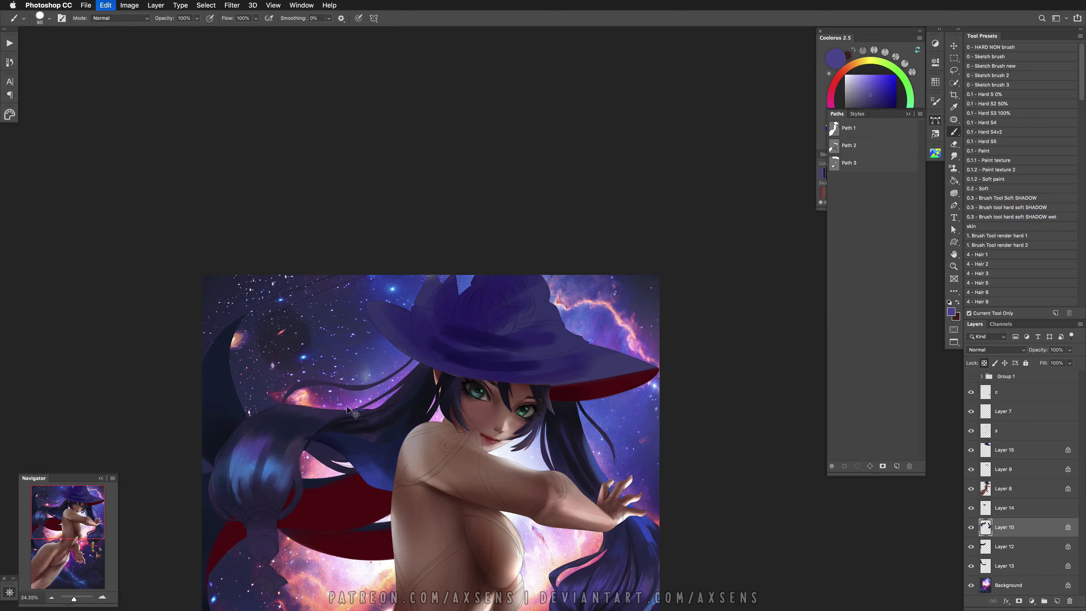
pyautogui.moveTo(416, 372); pyautogui.dragTo(416, 374)
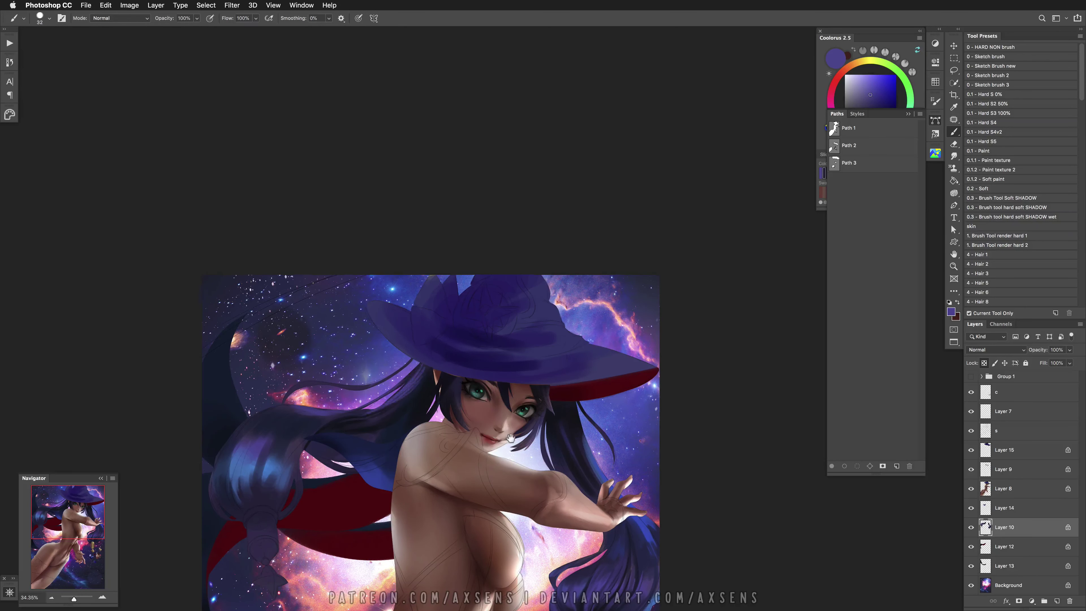
# Paint blue strands on the hair hanging to the right of the face, using sampled hair tones
pyautogui.moveTo(510, 437); pyautogui.dragTo(378, 400)
pyautogui.keyDown('alt'); pyautogui.click(447, 403); pyautogui.keyUp('alt')
pyautogui.keyDown('alt'); pyautogui.click(459, 437); pyautogui.keyUp('alt')
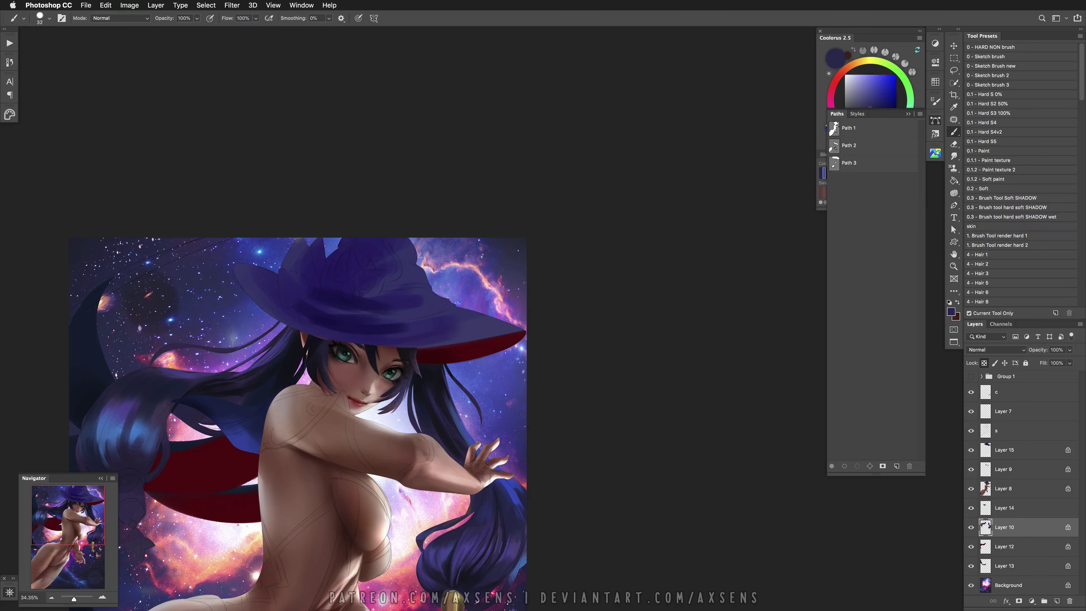
pyautogui.keyDown('alt'); pyautogui.click(522, 488); pyautogui.keyUp('alt')
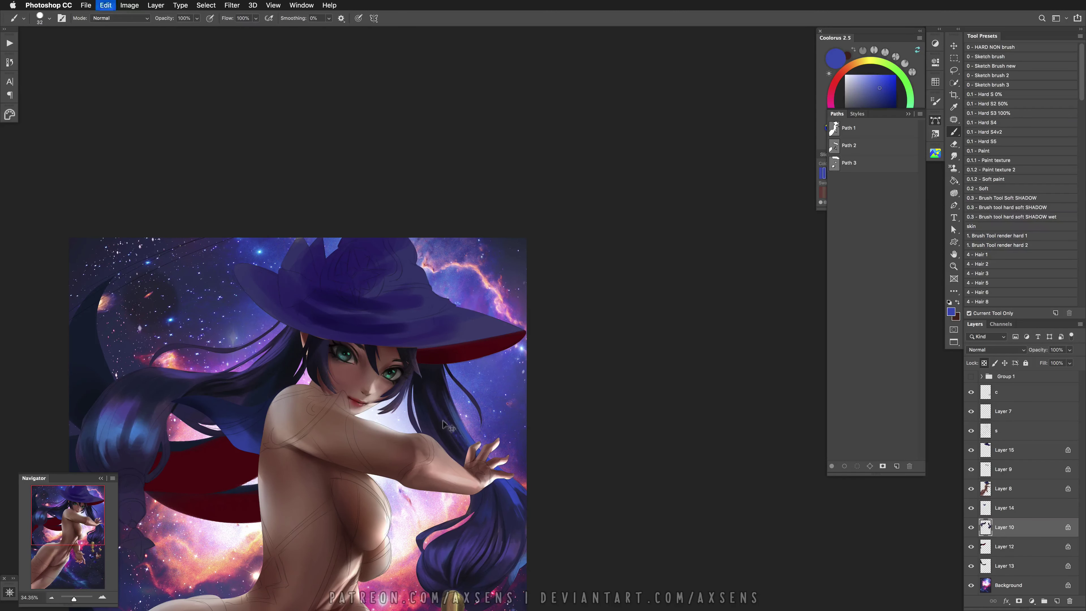
# Darken and shape the lower right edge of the left ponytail's puffed section with sampled dark blues
pyautogui.moveTo(111, 460)
pyautogui.mouseDown()
pyautogui.moveTo(239, 441)
pyautogui.moveTo(257, 448)
pyautogui.mouseUp()
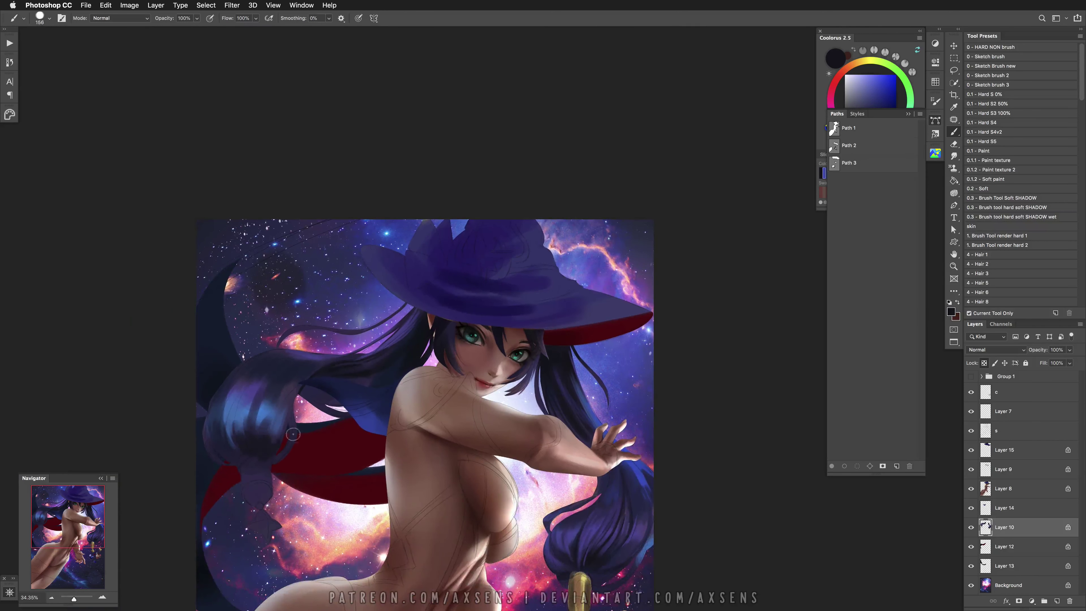
pyautogui.keyDown('alt'); pyautogui.click(295, 425); pyautogui.keyUp('alt')
pyautogui.keyDown('alt'); pyautogui.click(287, 428); pyautogui.keyUp('alt')
pyautogui.moveTo(291, 410); pyautogui.dragTo(277, 463)
# Select Layer 9 and paint dark shading on the hair framing the left side of the face
pyautogui.click(1003, 469)
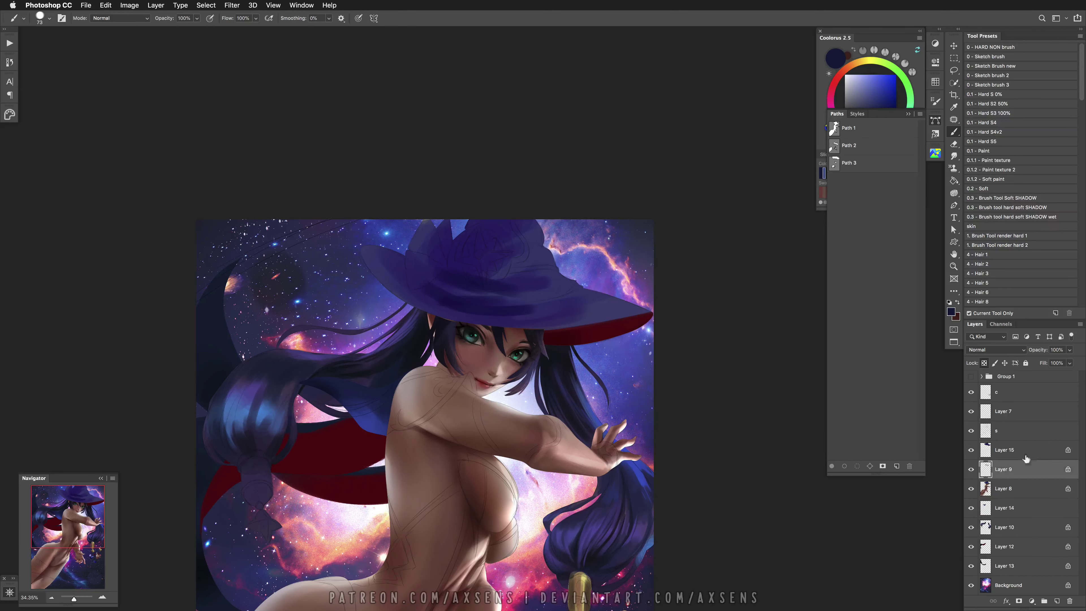
pyautogui.moveTo(476, 418); pyautogui.dragTo(437, 481)
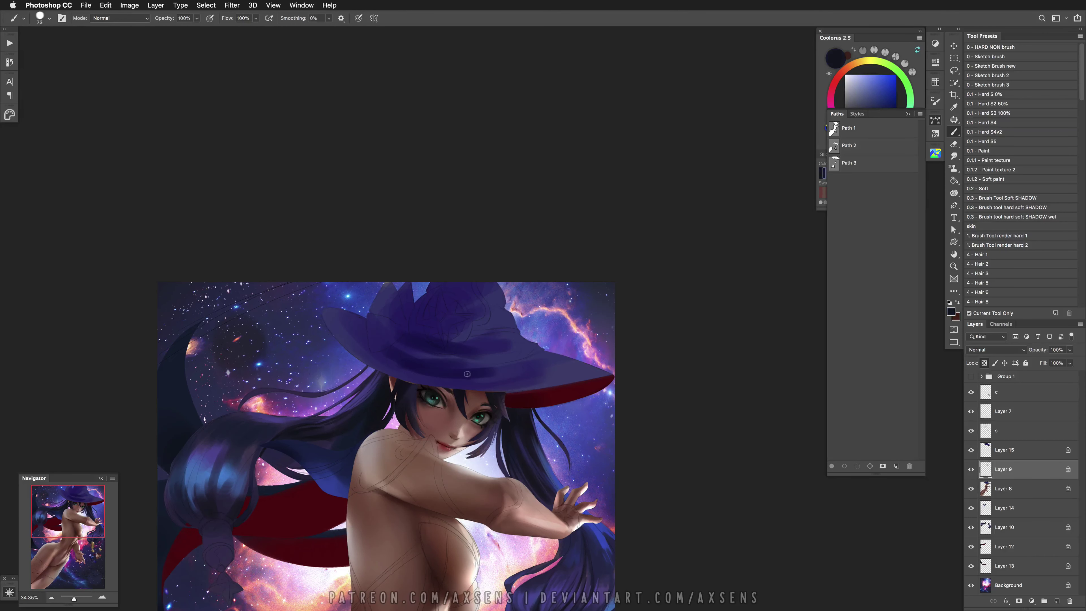
pyautogui.moveTo(418, 410); pyautogui.dragTo(412, 400)
pyautogui.keyDown('alt'); pyautogui.click(415, 398); pyautogui.keyUp('alt')
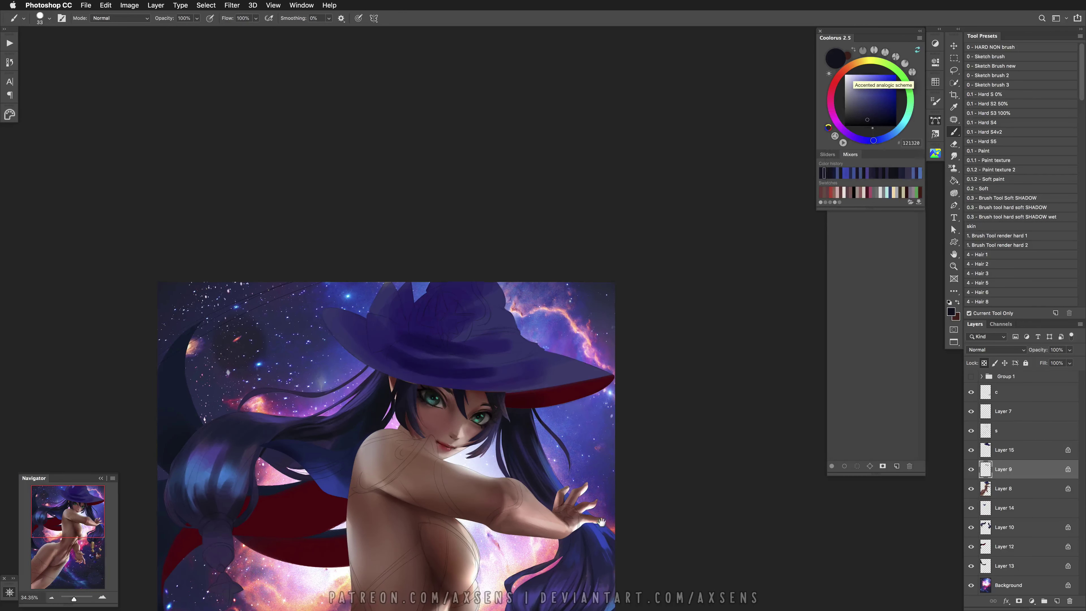
# Work on the strands beside the right eye with sampled blue and dark tones, undoing two actions
pyautogui.scroll(-3, 384, 385)
pyautogui.keyDown('alt'); pyautogui.click(609, 488); pyautogui.keyUp('alt')
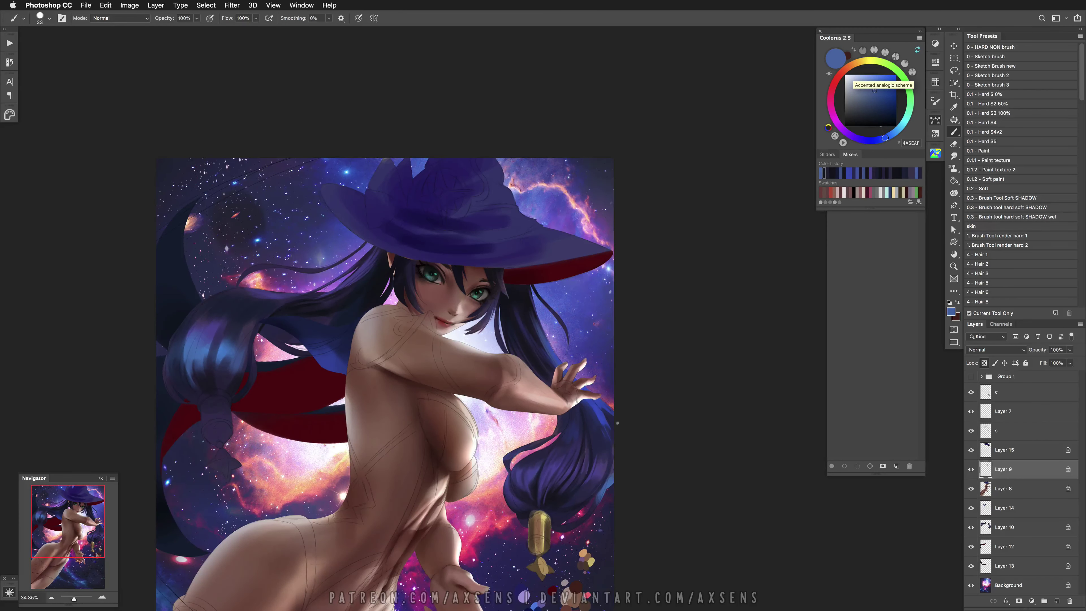
pyautogui.scroll(3, 531, 385)
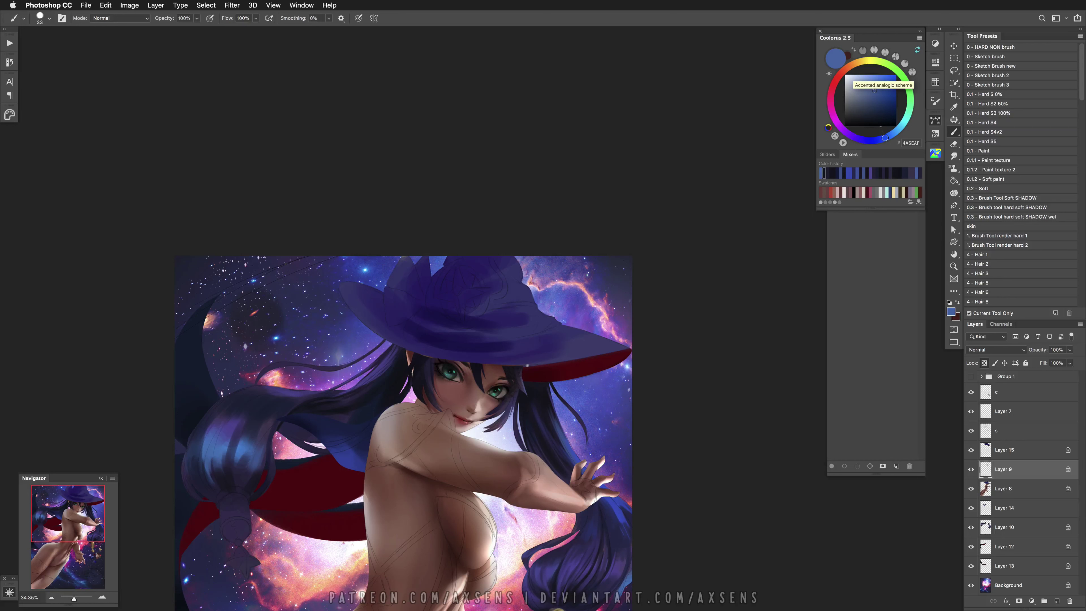
pyautogui.keyDown('alt'); pyautogui.click(527, 380); pyautogui.keyUp('alt')
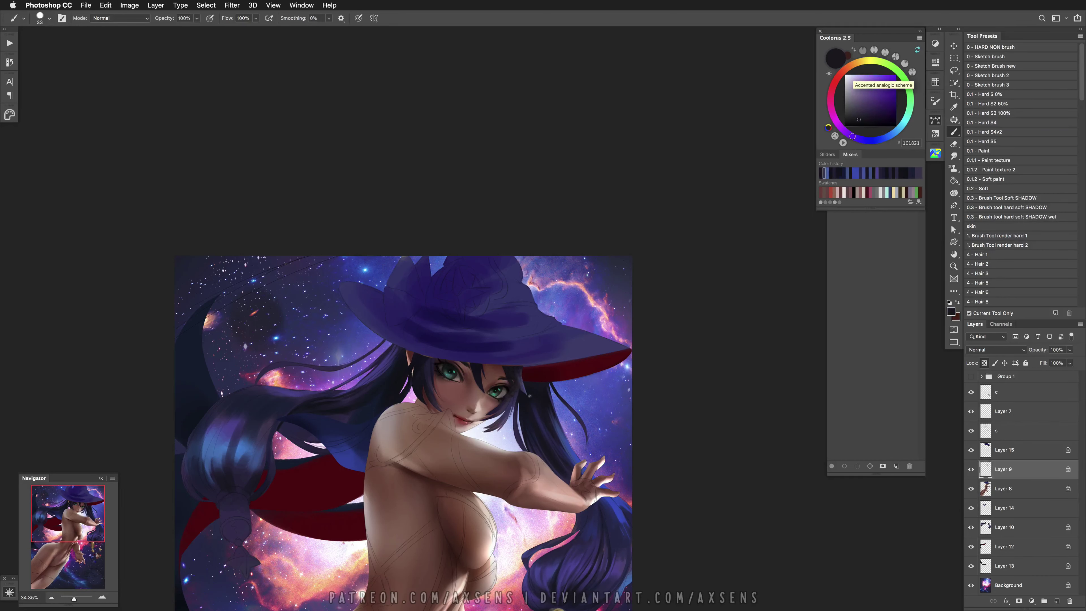
pyautogui.hotkey('ctrl', 'z')
pyautogui.keyDown('alt'); pyautogui.click(527, 380); pyautogui.keyUp('alt')
pyautogui.hotkey('ctrl', 'z')
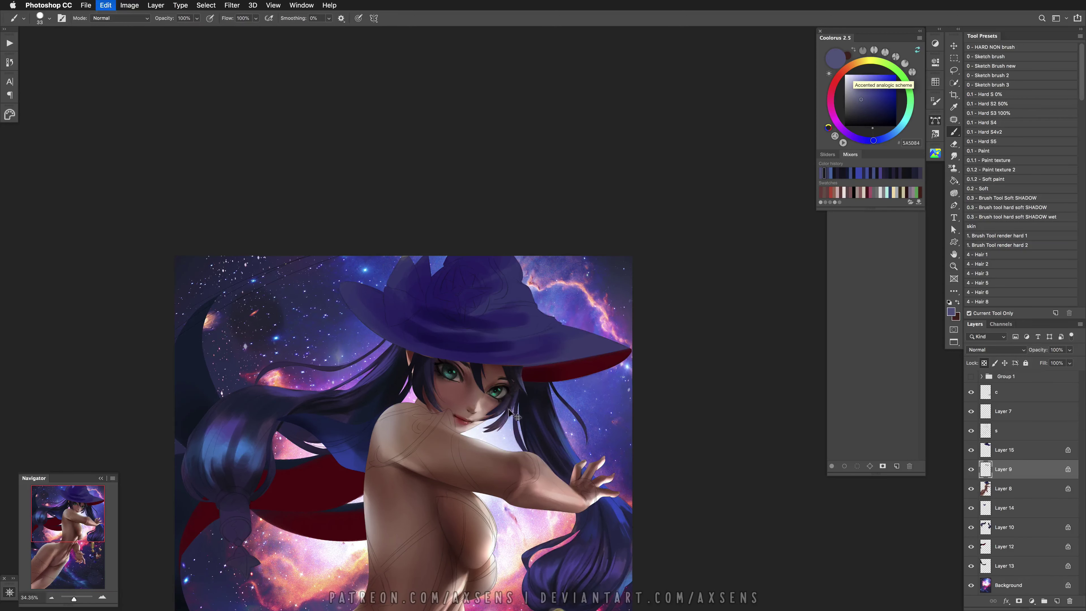
# Set the brush size to 12 and paint fine blue strands in the hair beside the right eye
pyautogui.rightClick(544, 382)
pyautogui.keyDown('alt'); pyautogui.click(523, 392); pyautogui.keyUp('alt')
pyautogui.keyDown('alt'); pyautogui.click(521, 383); pyautogui.keyUp('alt')
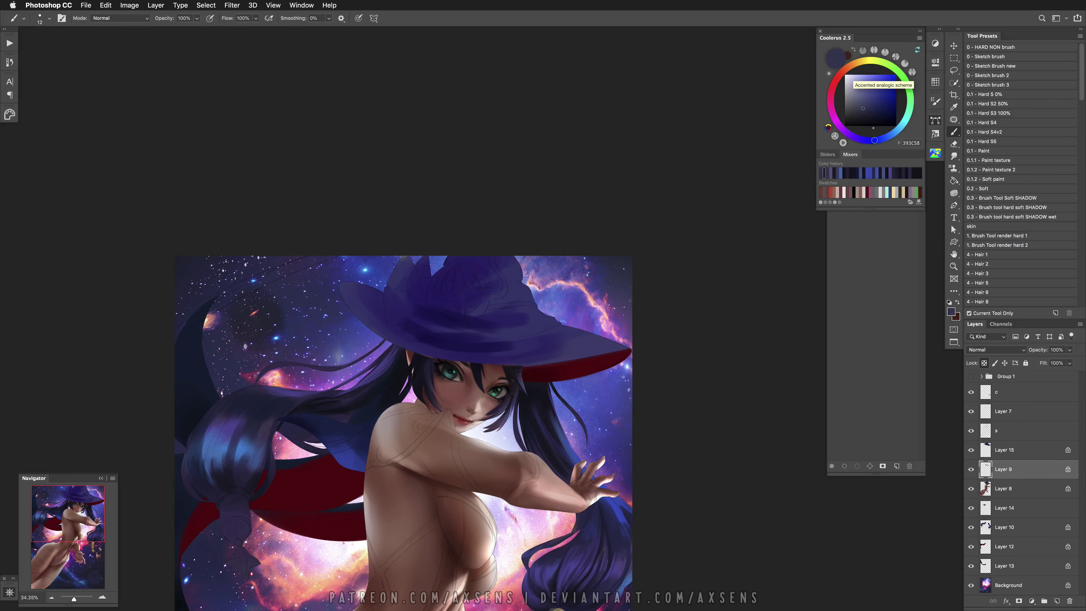
# Shade the hair lock beside the left eye with sampled dark blues, enlarging the brush to 40
pyautogui.keyDown('alt'); pyautogui.click(435, 370); pyautogui.keyUp('alt')
pyautogui.keyDown('alt'); pyautogui.click(435, 370); pyautogui.keyUp('alt')
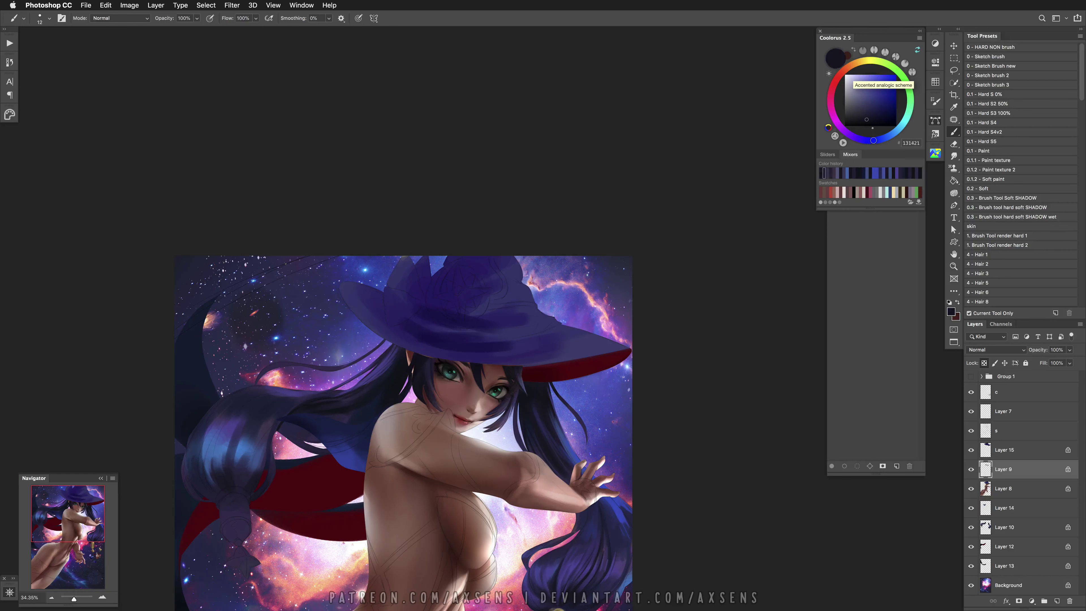
pyautogui.keyDown('alt'); pyautogui.click(430, 369); pyautogui.keyUp('alt')
pyautogui.keyDown('alt'); pyautogui.click(427, 377); pyautogui.keyUp('alt')
pyautogui.press(']')
pyautogui.press(']')
pyautogui.press(']')
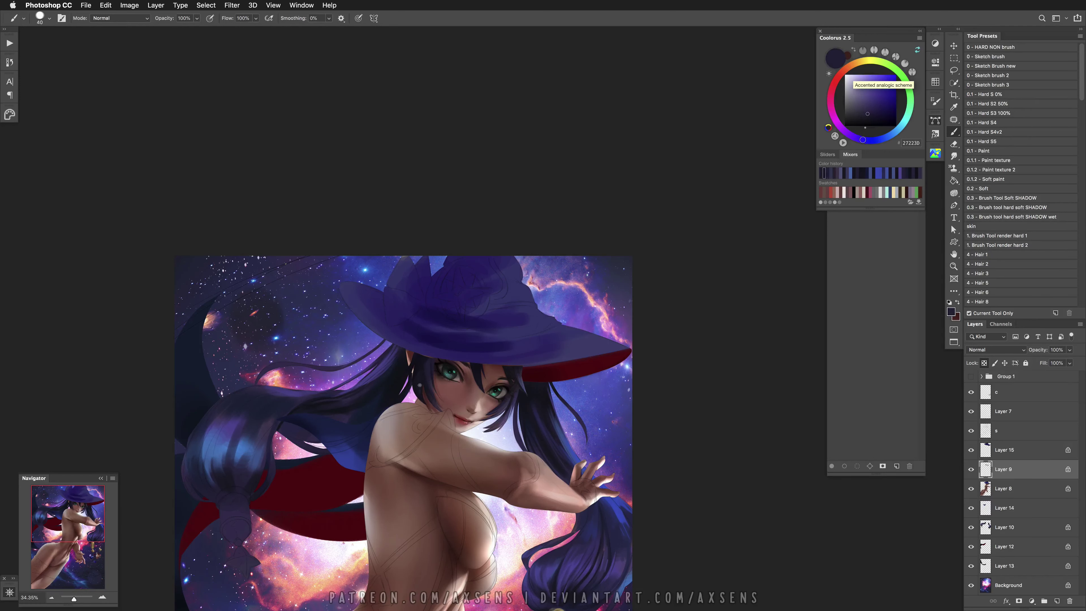
pyautogui.keyDown('alt'); pyautogui.click(419, 382); pyautogui.keyUp('alt')
pyautogui.keyDown('alt'); pyautogui.click(427, 377); pyautogui.keyUp('alt')
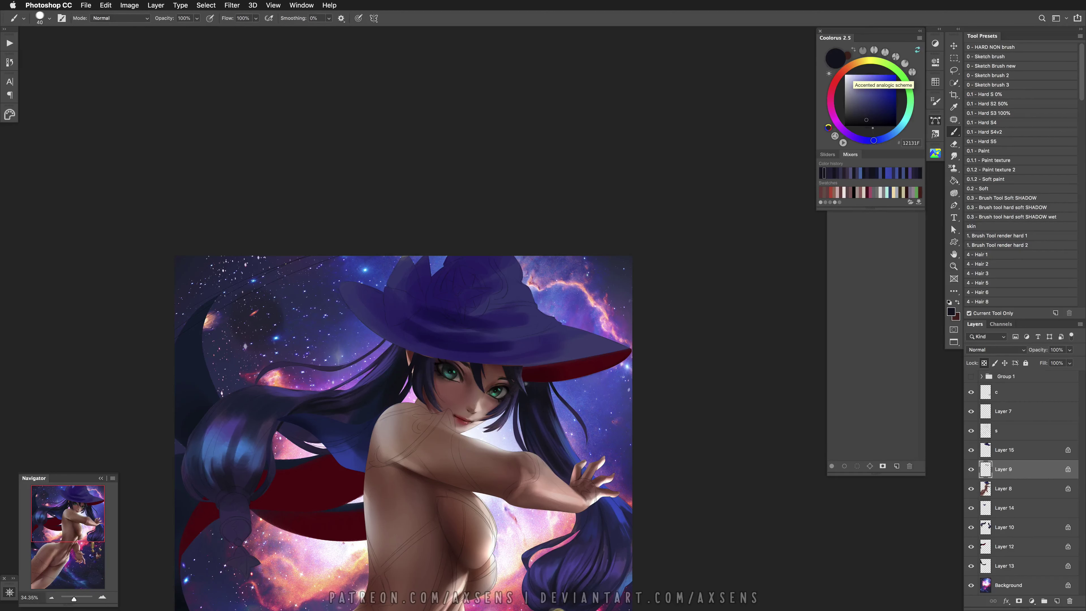
# Touch up the hair near the eye on Layer 9 with sampled tones and brush size 38, undoing the last stroke
pyautogui.keyDown('alt'); pyautogui.click(522, 382); pyautogui.keyUp('alt')
pyautogui.keyDown('alt'); pyautogui.click(484, 377); pyautogui.keyUp('alt')
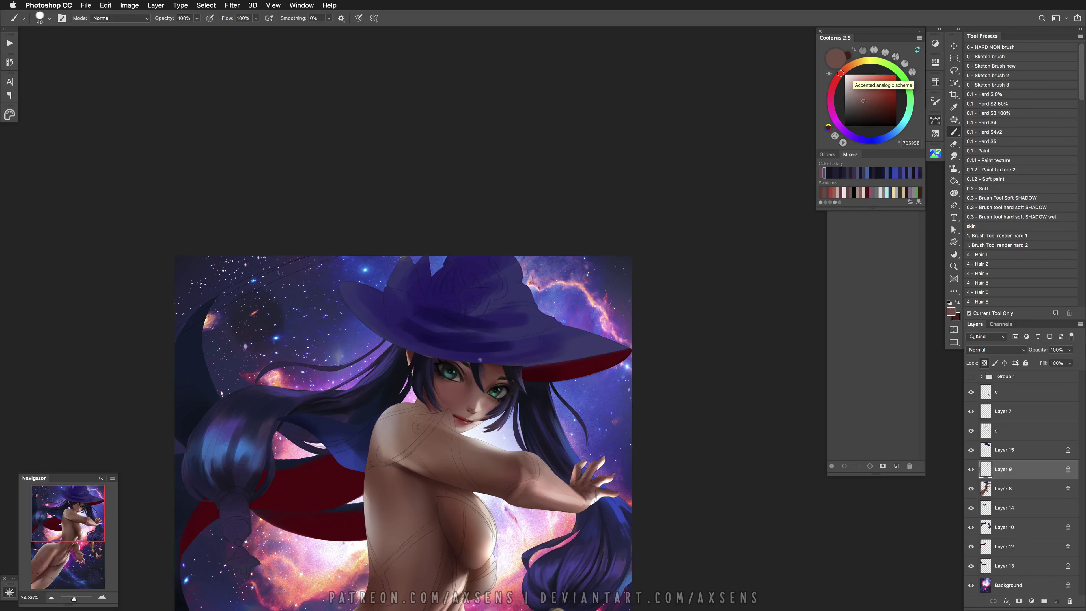
pyautogui.keyDown('alt'); pyautogui.click(524, 380); pyautogui.keyUp('alt')
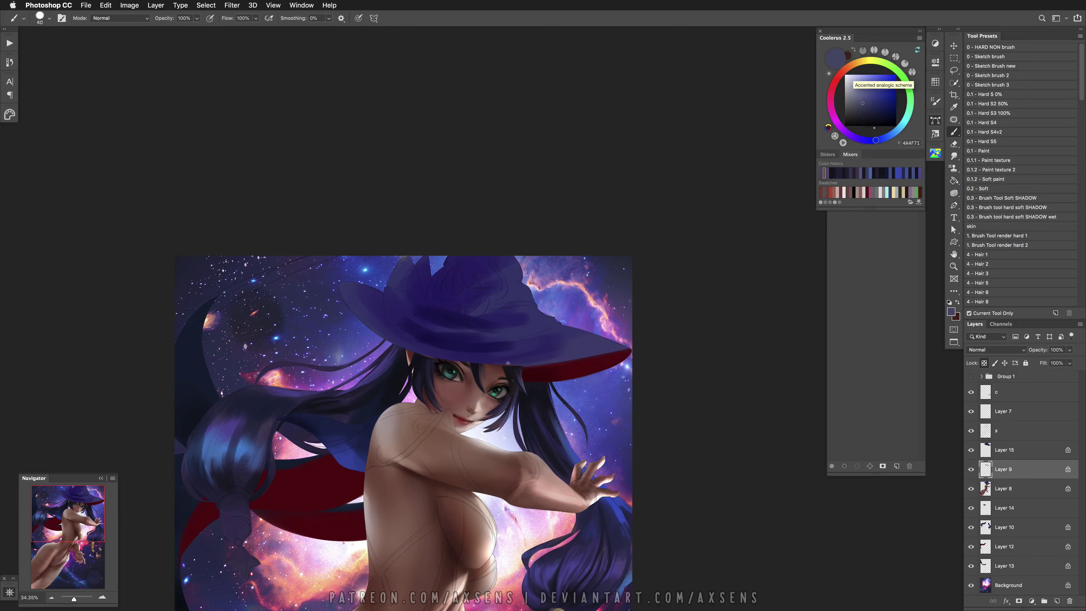
pyautogui.rightClick(524, 381)
pyautogui.moveTo(585, 332); pyautogui.dragTo(550, 333)
pyautogui.press('Return')
pyautogui.keyDown('alt'); pyautogui.click(518, 382); pyautogui.keyUp('alt')
pyautogui.press('super+z')
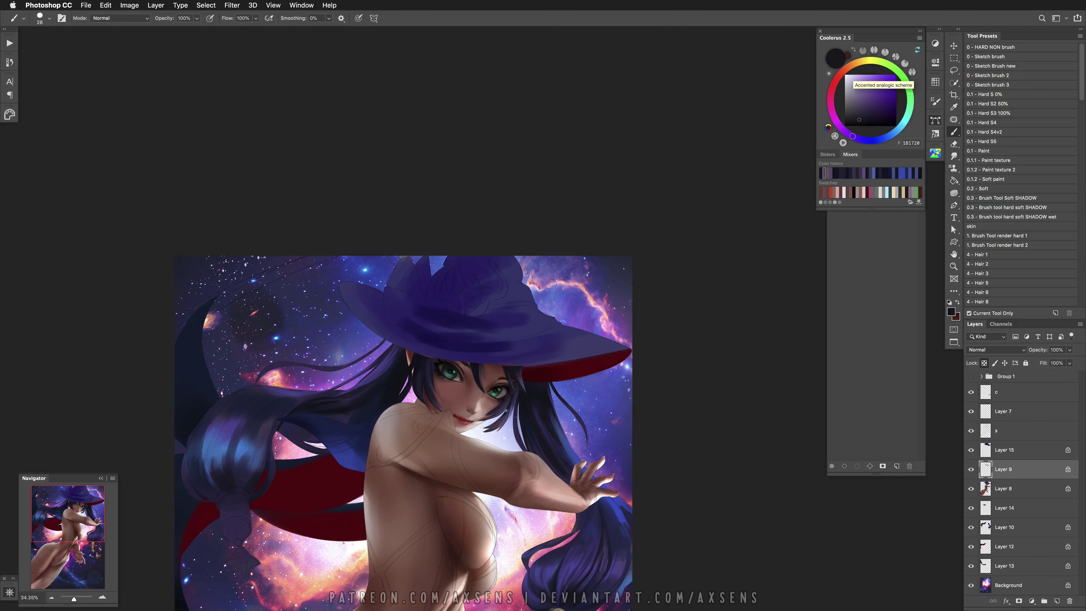
# Select Layer 10 and try a dark blue stroke on the ponytail behind the face, undoing it
pyautogui.scroll(-3, 381, 428)
pyautogui.hscroll(3, 381, 428)
pyautogui.click(1016, 532)
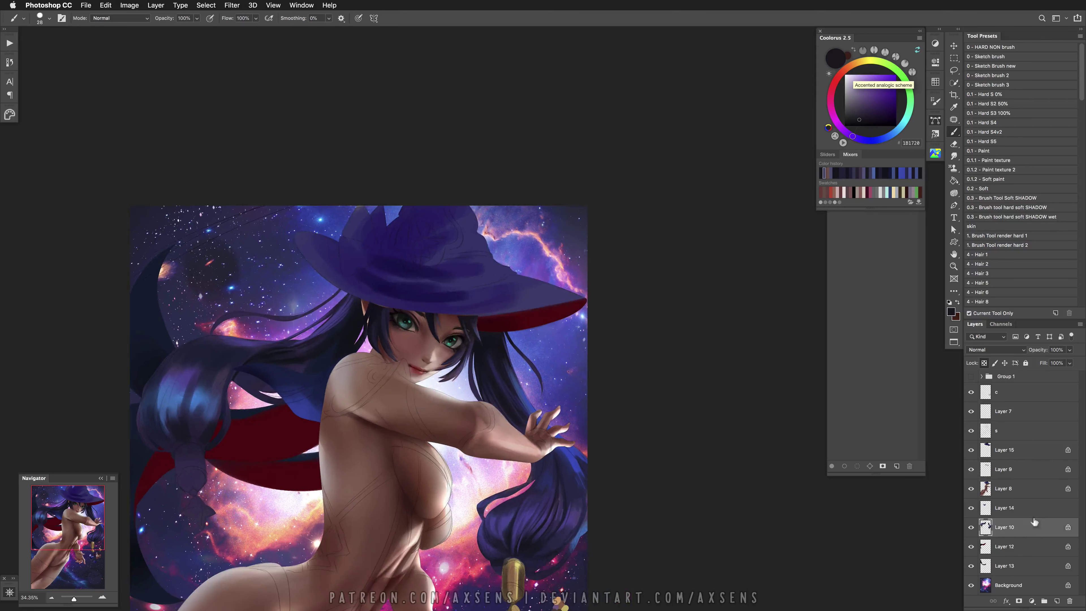
pyautogui.keyDown('alt'); pyautogui.click(502, 363); pyautogui.keyUp('alt')
pyautogui.moveTo(526, 369); pyautogui.dragTo(509, 403)
pyautogui.press('super+z')
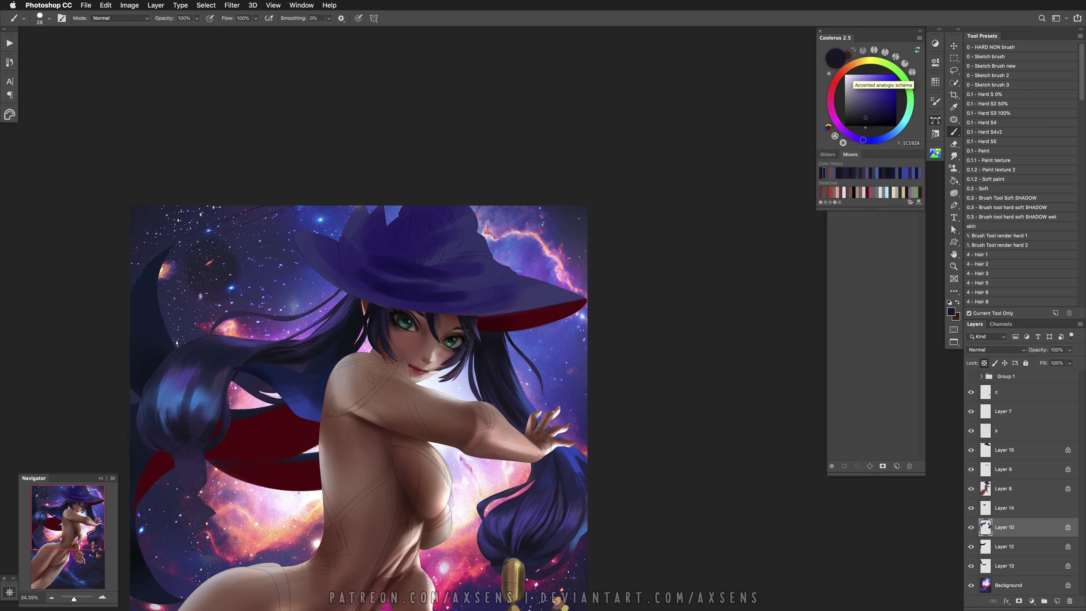
# Switch to the 0.1 - Hard S2 50% brush and shade the ponytail behind the face with sampled dark blues
pyautogui.click(1005, 104)
pyautogui.keyDown('alt'); pyautogui.click(489, 352); pyautogui.keyUp('alt')
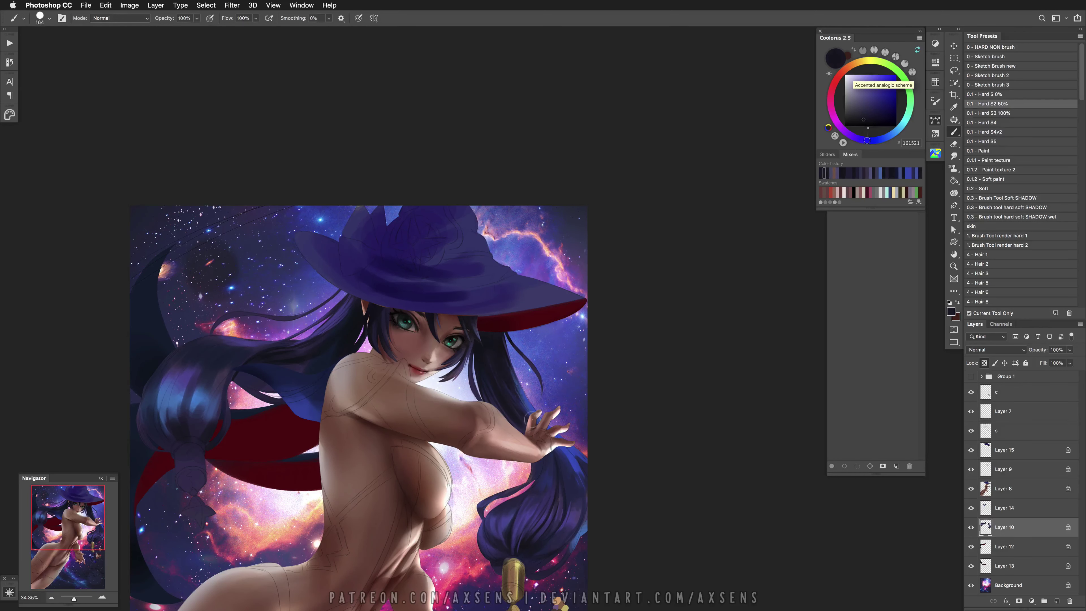
pyautogui.keyDown('alt'); pyautogui.click(497, 383); pyautogui.keyUp('alt')
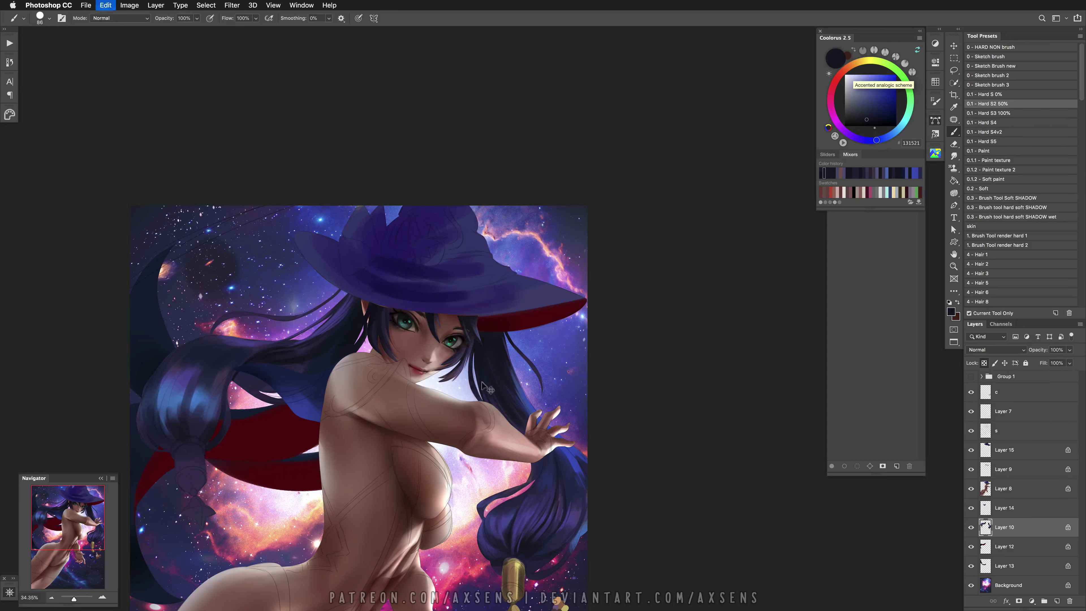
pyautogui.keyDown('alt'); pyautogui.click(211, 412); pyautogui.keyUp('alt')
pyautogui.keyDown('alt'); pyautogui.click(495, 379); pyautogui.keyUp('alt')
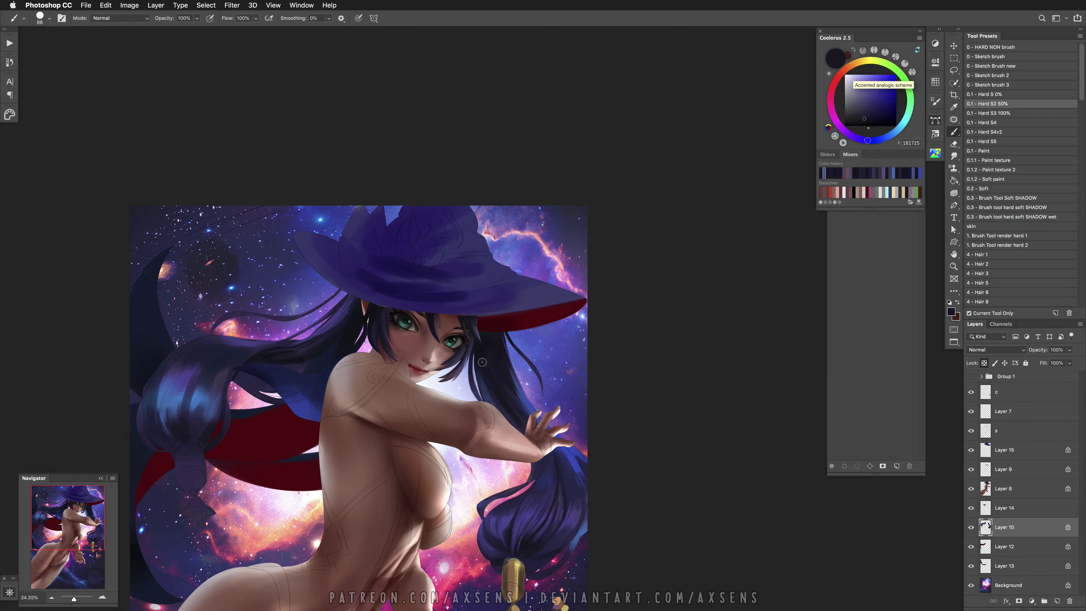
pyautogui.keyDown('alt'); pyautogui.click(527, 389); pyautogui.keyUp('alt')
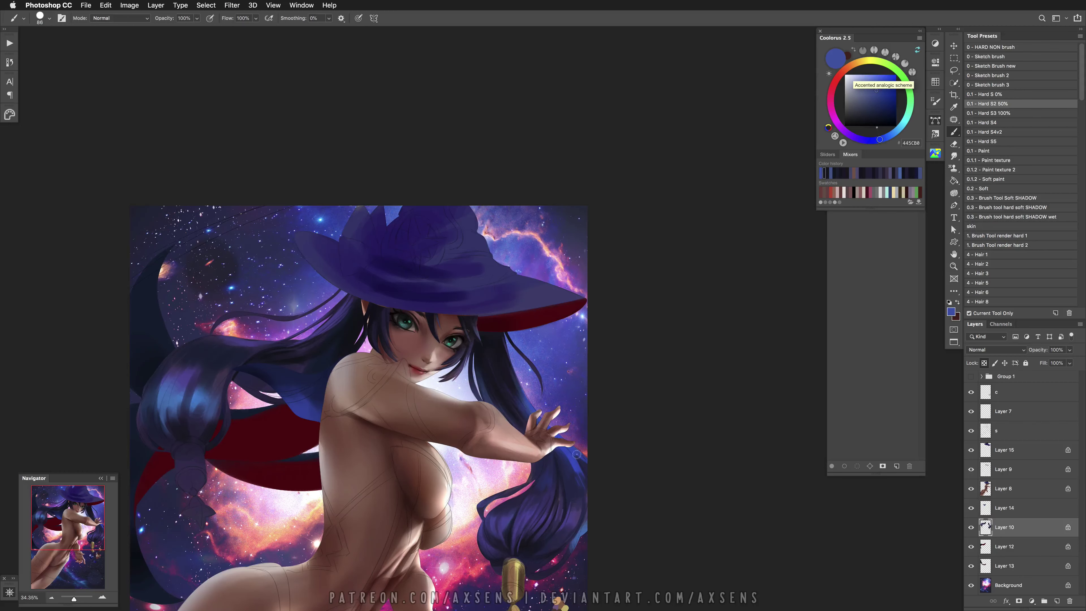
# Try dark tones on the ponytail and the hair below the raised hand with a smaller brush, undoing the strokes
pyautogui.moveTo(576, 454); pyautogui.dragTo(571, 427)
pyautogui.keyDown('alt'); pyautogui.click(506, 382); pyautogui.keyUp('alt')
pyautogui.press('super+z')
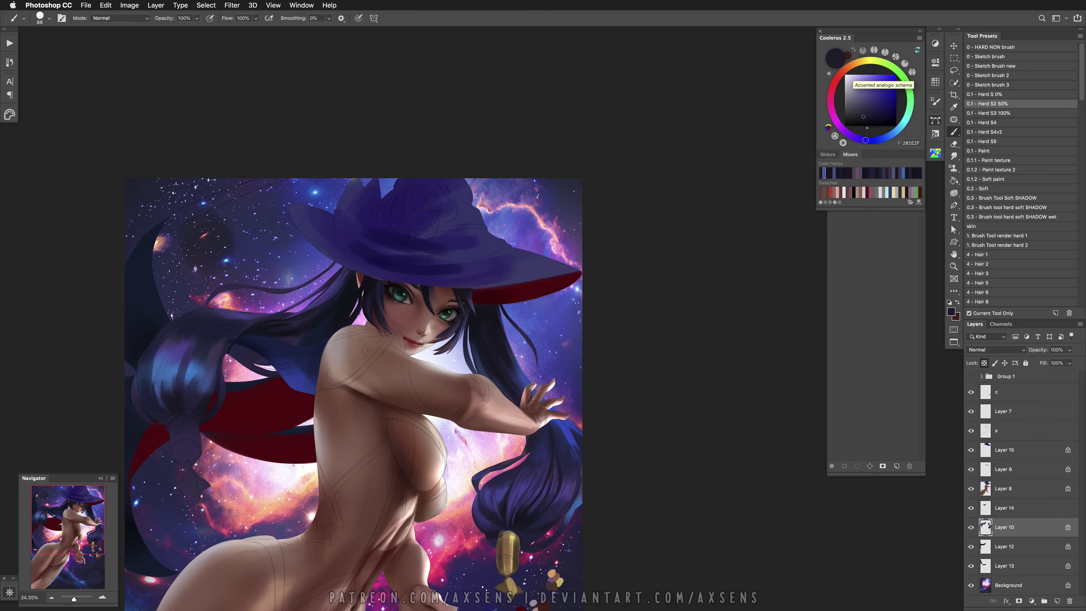
pyautogui.press('super+z')
pyautogui.rightClick(565, 436)
pyautogui.doubleClick(645, 346)
pyautogui.press('super+z')
pyautogui.press('super+z')
pyautogui.press('super+z')
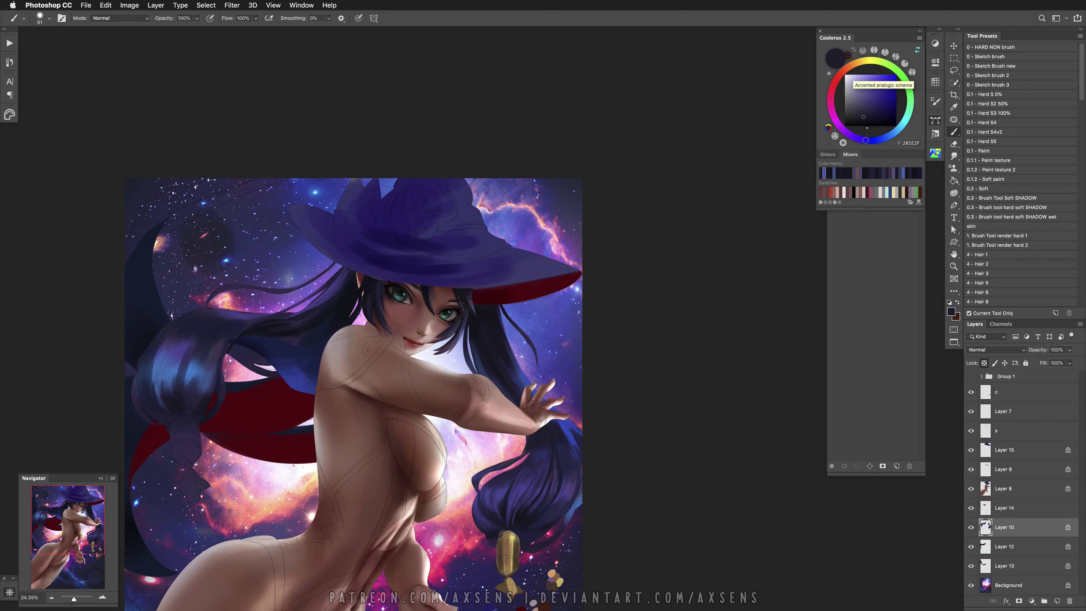
# Reduce the brush size and paint fine strands with sampled blues at the top of the hair bundle below the hand
pyautogui.keyDown('alt'); pyautogui.click(574, 432); pyautogui.keyUp('alt')
pyautogui.press('super+z')
pyautogui.keyDown('alt'); pyautogui.click(569, 428); pyautogui.keyUp('alt')
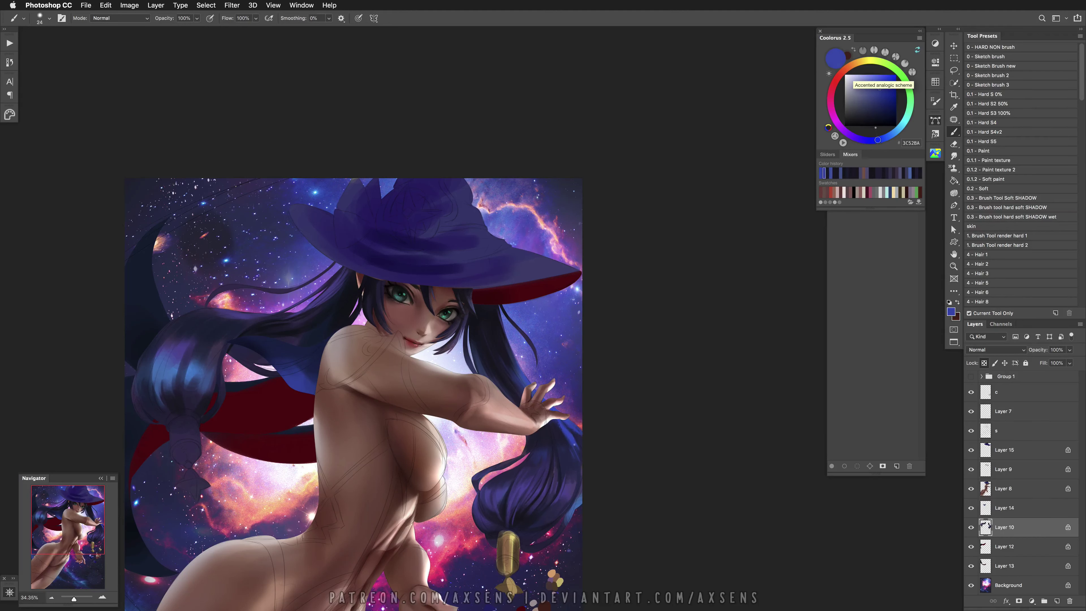
pyautogui.rightClick(571, 429)
pyautogui.click(657, 317)
pyautogui.press('Return')
pyautogui.keyDown('alt'); pyautogui.click(571, 430); pyautogui.keyUp('alt')
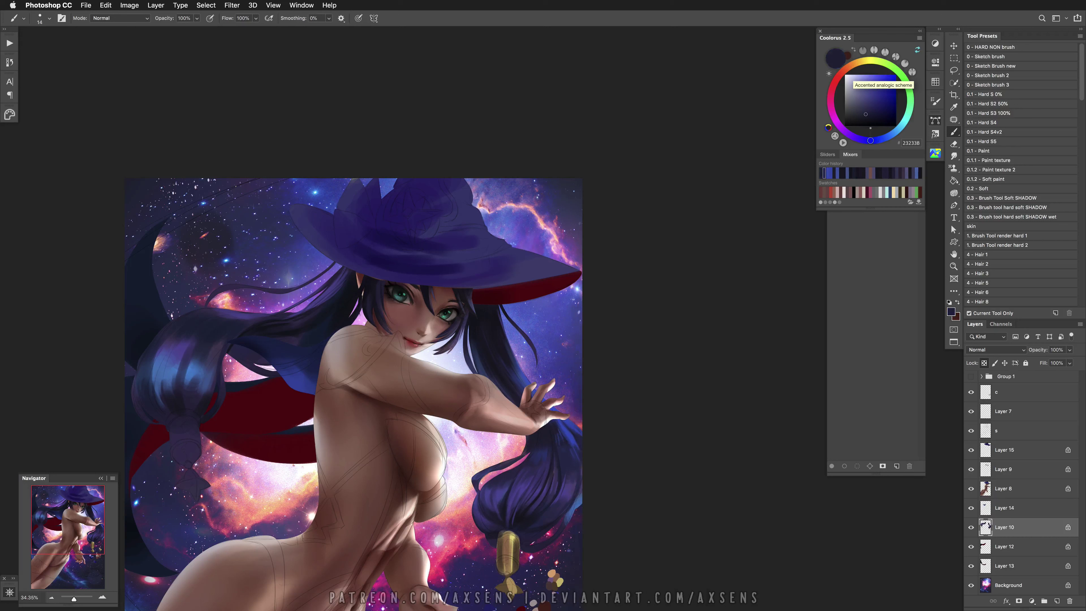
# Refine the upper strands of the hair bundle with alternating dark and bright sampled blues, undoing two actions
pyautogui.keyDown('alt'); pyautogui.click(569, 433); pyautogui.keyUp('alt')
pyautogui.press('super+z')
pyautogui.keyDown('alt'); pyautogui.click(571, 431); pyautogui.keyUp('alt')
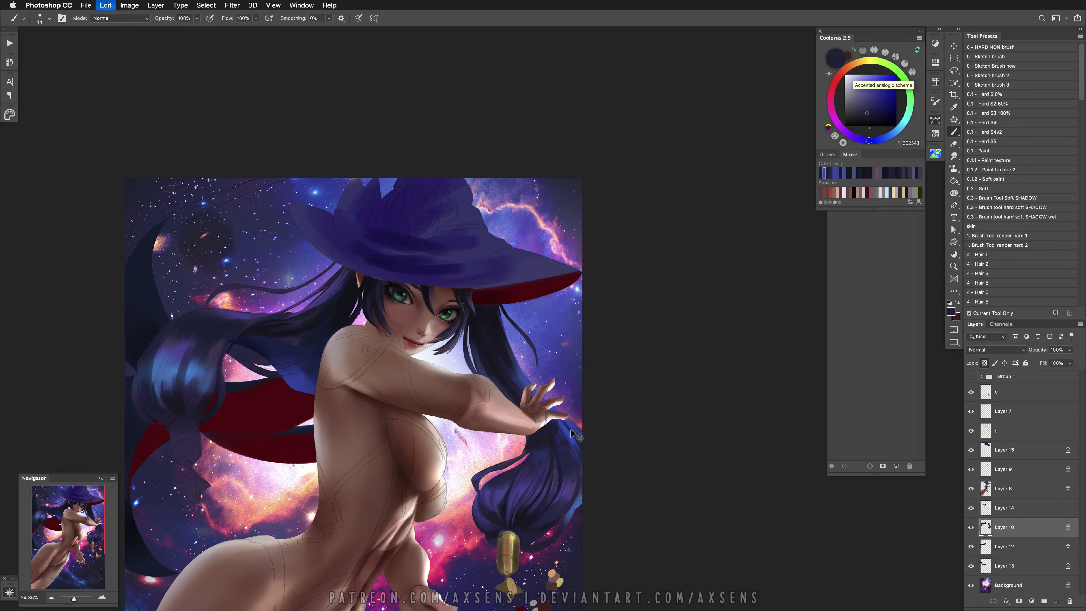
pyautogui.press('super+z')
pyautogui.keyDown('alt'); pyautogui.click(575, 434); pyautogui.keyUp('alt')
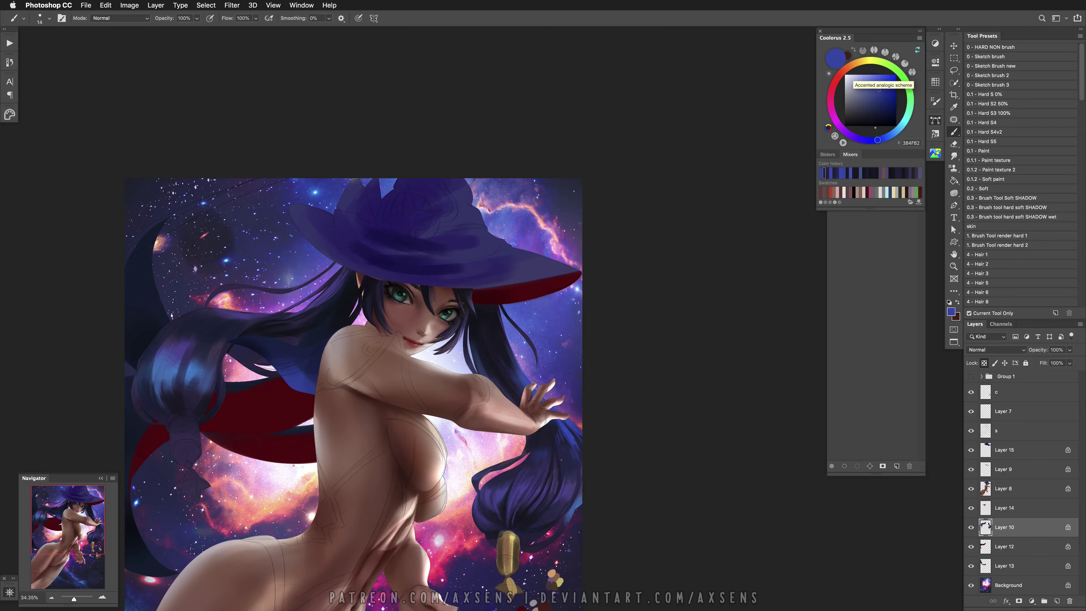
# Shade the lower part of the hair bundle above the gold clasp with sampled dark blues
pyautogui.keyDown('alt'); pyautogui.click(549, 529); pyautogui.keyUp('alt')
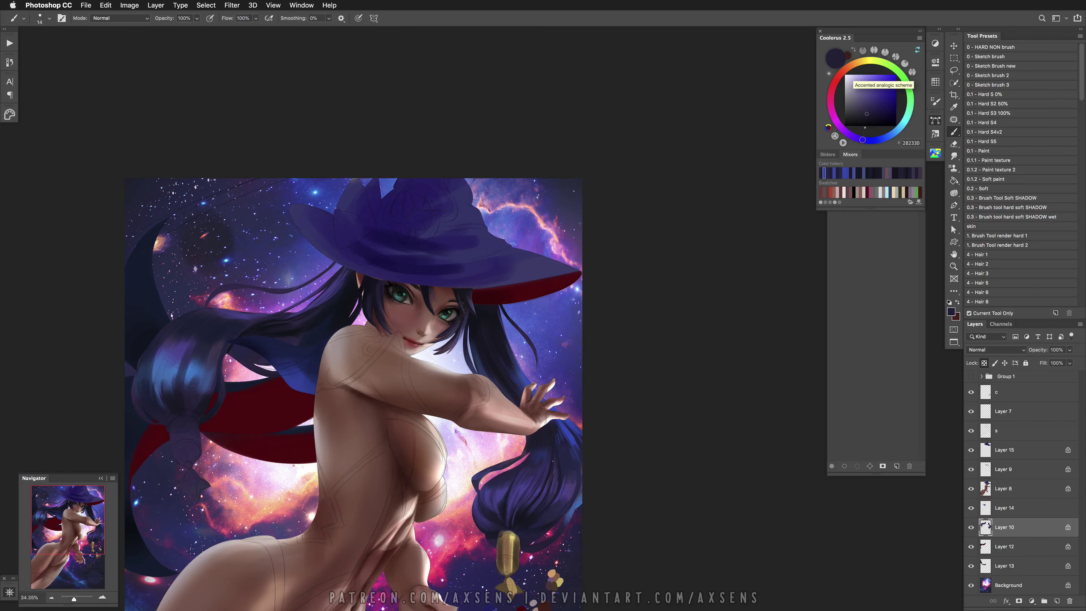
pyautogui.moveTo(556, 489); pyautogui.dragTo(557, 512)
pyautogui.keyDown('alt'); pyautogui.click(531, 528); pyautogui.keyUp('alt')
pyautogui.press('super+z')
pyautogui.keyDown('alt'); pyautogui.click(529, 522); pyautogui.keyUp('alt')
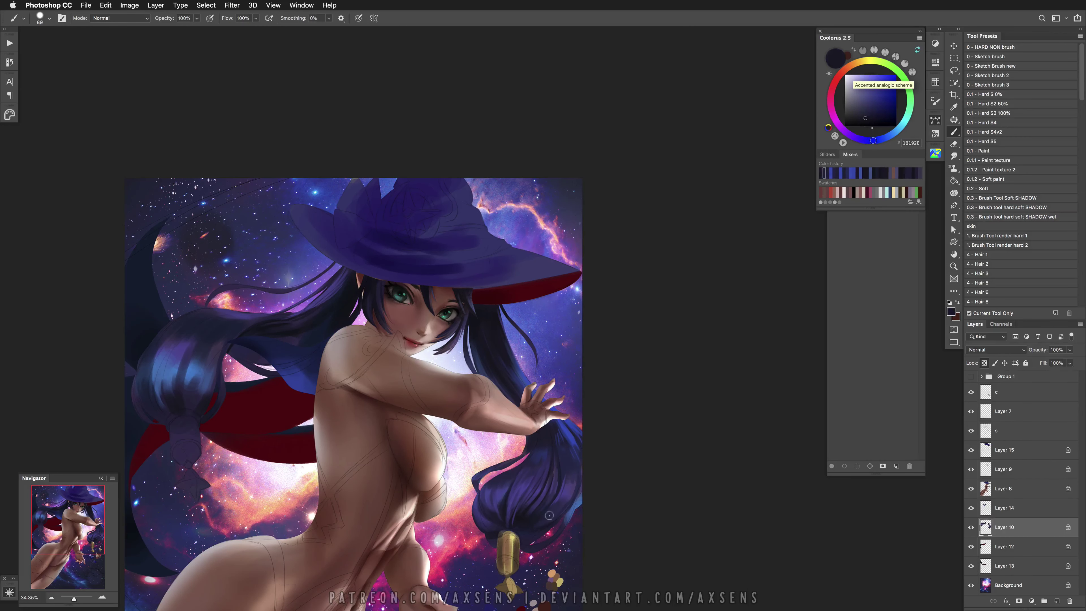
pyautogui.keyDown('alt'); pyautogui.click(533, 523); pyautogui.keyUp('alt')
pyautogui.moveTo(523, 503); pyautogui.dragTo(519, 506)
pyautogui.keyDown('alt'); pyautogui.click(520, 506); pyautogui.keyUp('alt')
# Blend the strands gathering into the gold clasp with sampled dark and mid blues, undoing unwanted strokes
pyautogui.keyDown('alt'); pyautogui.click(518, 522); pyautogui.keyUp('alt')
pyautogui.keyDown('alt'); pyautogui.click(518, 513); pyautogui.keyUp('alt')
pyautogui.press('super+z')
pyautogui.keyDown('alt'); pyautogui.click(514, 524); pyautogui.keyUp('alt')
pyautogui.press('super+z')
pyautogui.keyDown('alt'); pyautogui.click(520, 505); pyautogui.keyUp('alt')
pyautogui.keyDown('alt'); pyautogui.click(500, 527); pyautogui.keyUp('alt')
pyautogui.press('super+z')
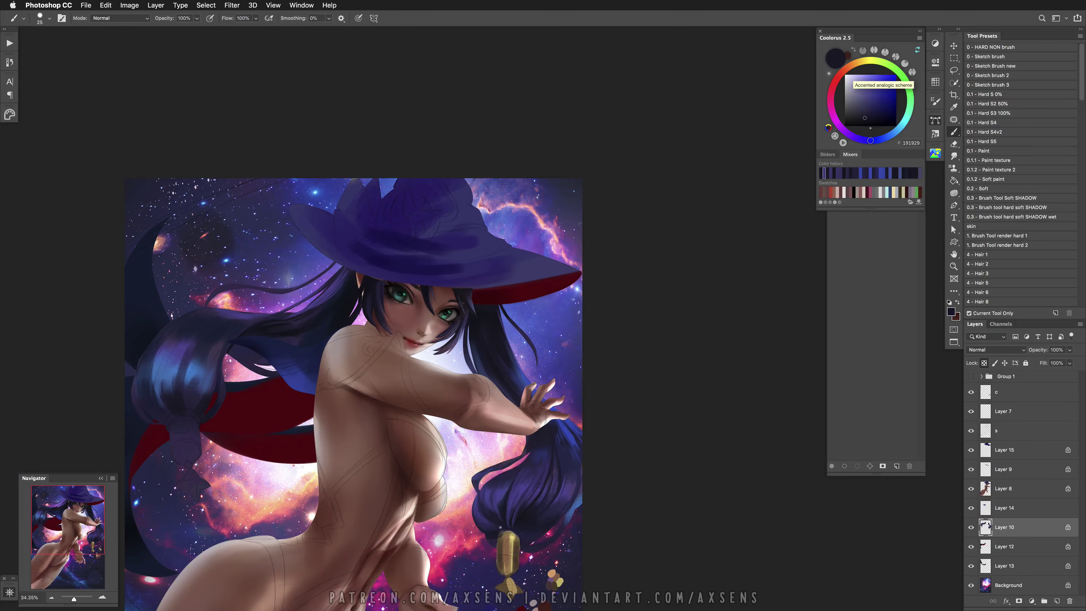
# Paint the outer left curve of the hair bundle with sampled blues, enlarging the brush to 63
pyautogui.moveTo(498, 516)
pyautogui.mouseDown()
pyautogui.moveTo(513, 516)
pyautogui.moveTo(481, 520)
pyautogui.mouseUp()
pyautogui.keyDown('alt'); pyautogui.click(480, 512); pyautogui.keyUp('alt')
pyautogui.keyDown('alt'); pyautogui.click(479, 511); pyautogui.keyUp('alt')
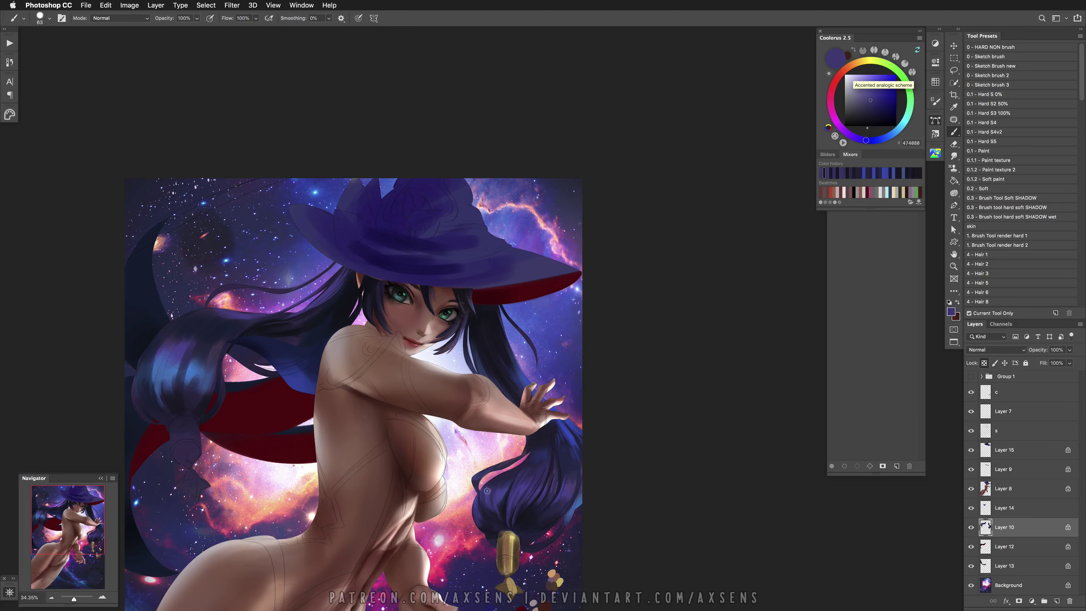
# Switch to the 4 - Hair 2 brush and add textured strands to the lower left of the hair bundle
pyautogui.click(989, 264)
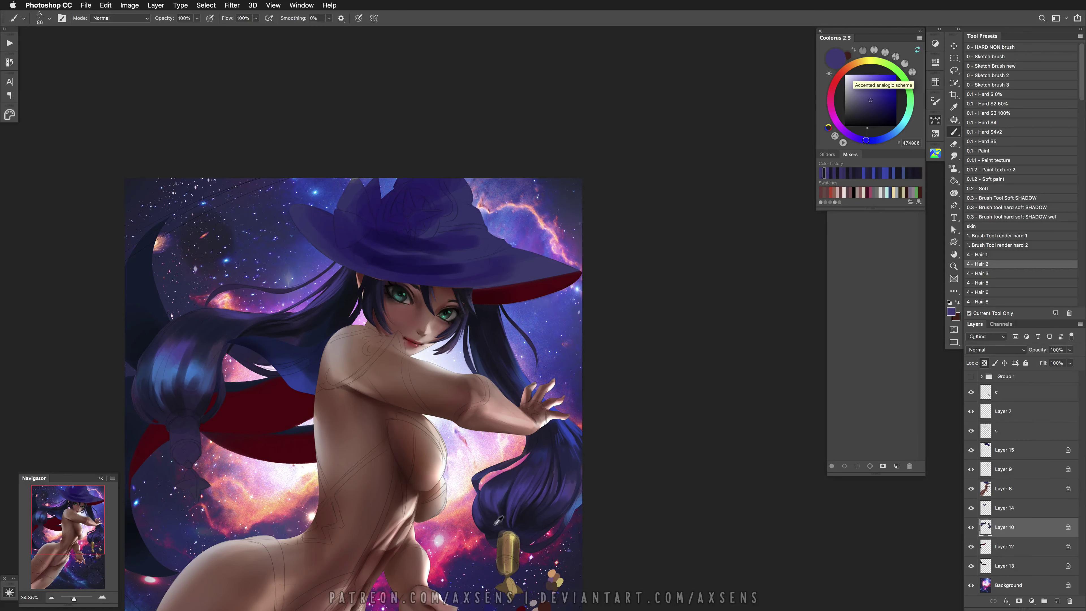
pyautogui.moveTo(491, 498); pyautogui.dragTo(513, 495)
pyautogui.keyDown('alt'); pyautogui.click(490, 495); pyautogui.keyUp('alt')
pyautogui.keyDown('alt'); pyautogui.click(478, 508); pyautogui.keyUp('alt')
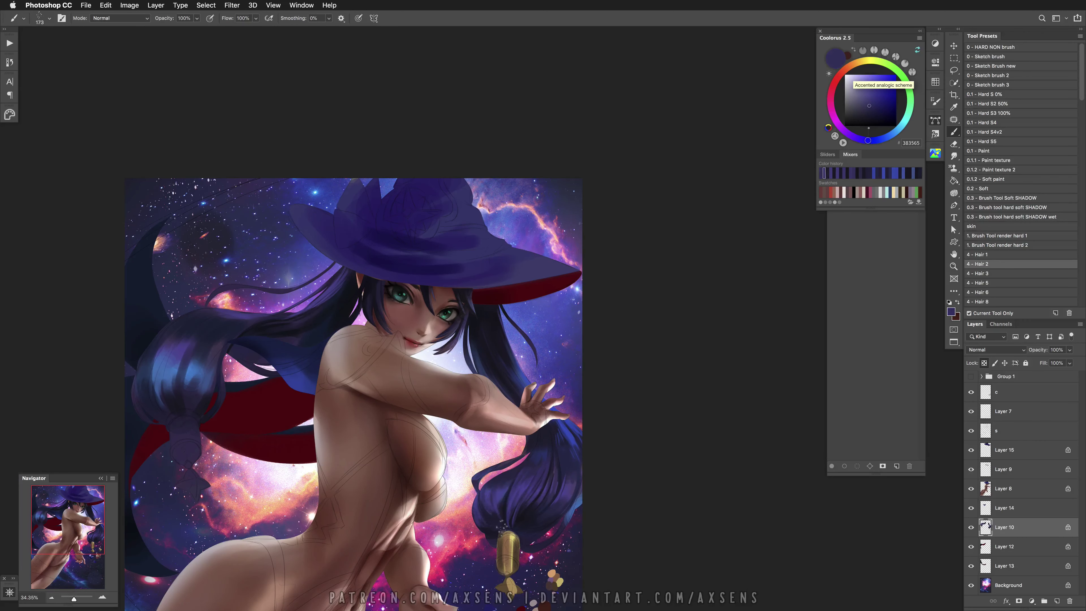
pyautogui.keyDown('alt'); pyautogui.click(502, 505); pyautogui.keyUp('alt')
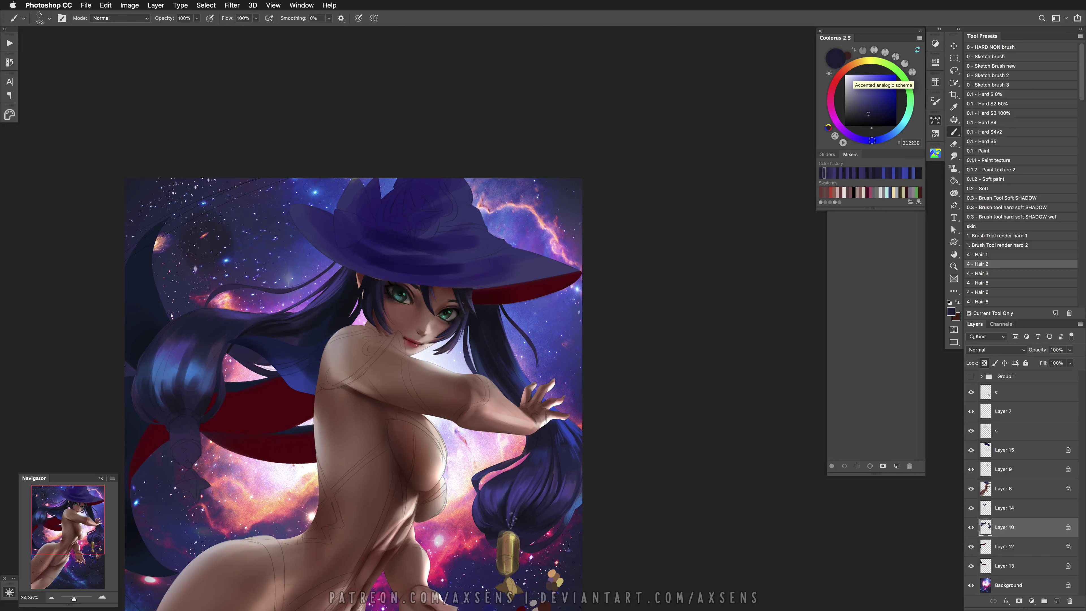
pyautogui.keyDown('alt'); pyautogui.click(522, 517); pyautogui.keyUp('alt')
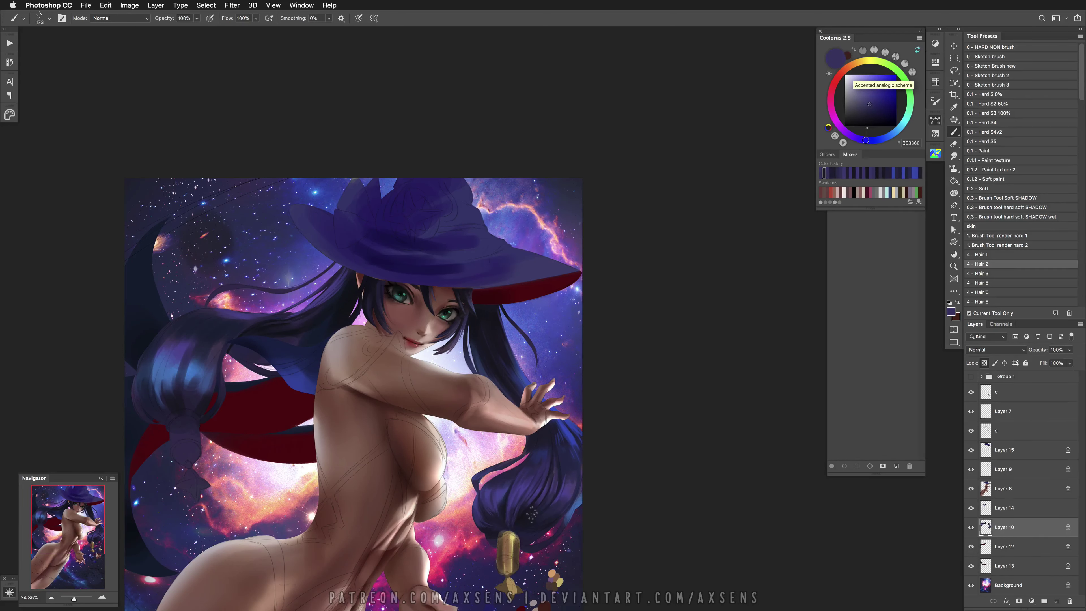
# Reduce the hair brush size and paint strands through the middle of the bundle with sampled violet-blue tones
pyautogui.press(']')
pyautogui.press(']')
pyautogui.press(']')
pyautogui.press('[')
pyautogui.press('[')
pyautogui.press('[')
pyautogui.press('[')
pyautogui.press('[')
pyautogui.press('[')
pyautogui.keyDown('alt'); pyautogui.click(550, 499); pyautogui.keyUp('alt')
pyautogui.keyDown('alt'); pyautogui.click(558, 467); pyautogui.keyUp('alt')
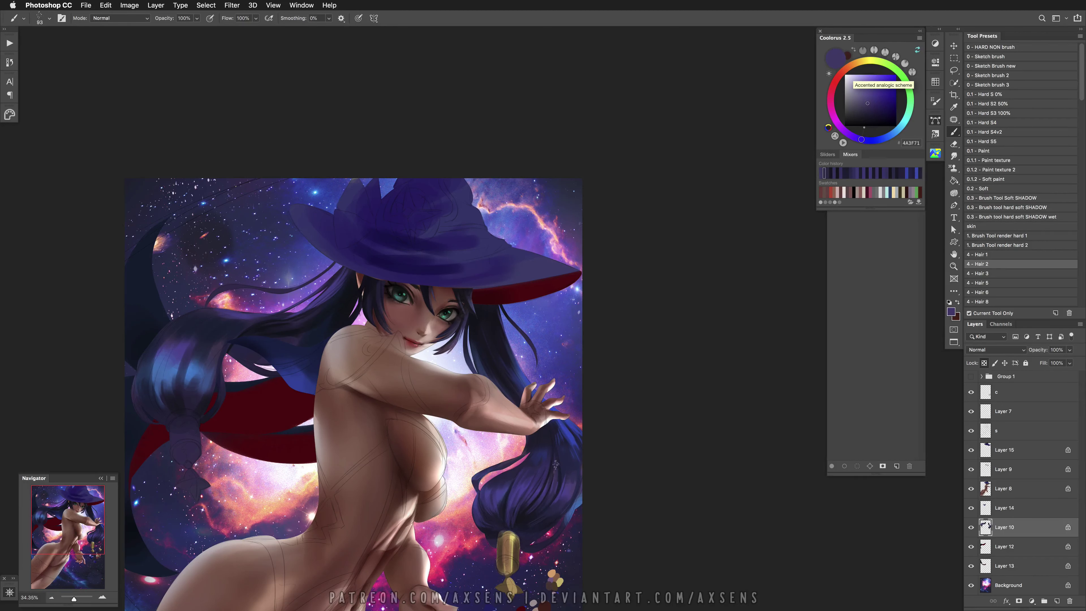
pyautogui.keyDown('alt'); pyautogui.click(552, 488); pyautogui.keyUp('alt')
# Enlarge the hair brush and texture the right side of the bundle with sampled blues, undoing two strokes
pyautogui.press(']')
pyautogui.press(']')
pyautogui.press(']')
pyautogui.keyDown('alt'); pyautogui.click(546, 508); pyautogui.keyUp('alt')
pyautogui.keyDown('alt'); pyautogui.click(573, 472); pyautogui.keyUp('alt')
pyautogui.keyDown('alt'); pyautogui.click(568, 472); pyautogui.keyUp('alt')
pyautogui.keyDown('alt'); pyautogui.click(566, 494); pyautogui.keyUp('alt')
pyautogui.press('super+z')
pyautogui.keyDown('alt'); pyautogui.click(558, 510); pyautogui.keyUp('alt')
pyautogui.press('super+z')
pyautogui.keyDown('alt'); pyautogui.click(556, 502); pyautogui.keyUp('alt')
# Add textured strands to the bundle's lower left side with sampled tones, undoing two strokes
pyautogui.keyDown('alt'); pyautogui.click(541, 528); pyautogui.keyUp('alt')
pyautogui.keyDown('alt'); pyautogui.click(498, 525); pyautogui.keyUp('alt')
pyautogui.moveTo(508, 503)
pyautogui.mouseDown()
pyautogui.moveTo(491, 497)
pyautogui.moveTo(508, 498)
pyautogui.mouseUp()
pyautogui.press('super+z')
pyautogui.keyDown('alt'); pyautogui.click(501, 498); pyautogui.keyUp('alt')
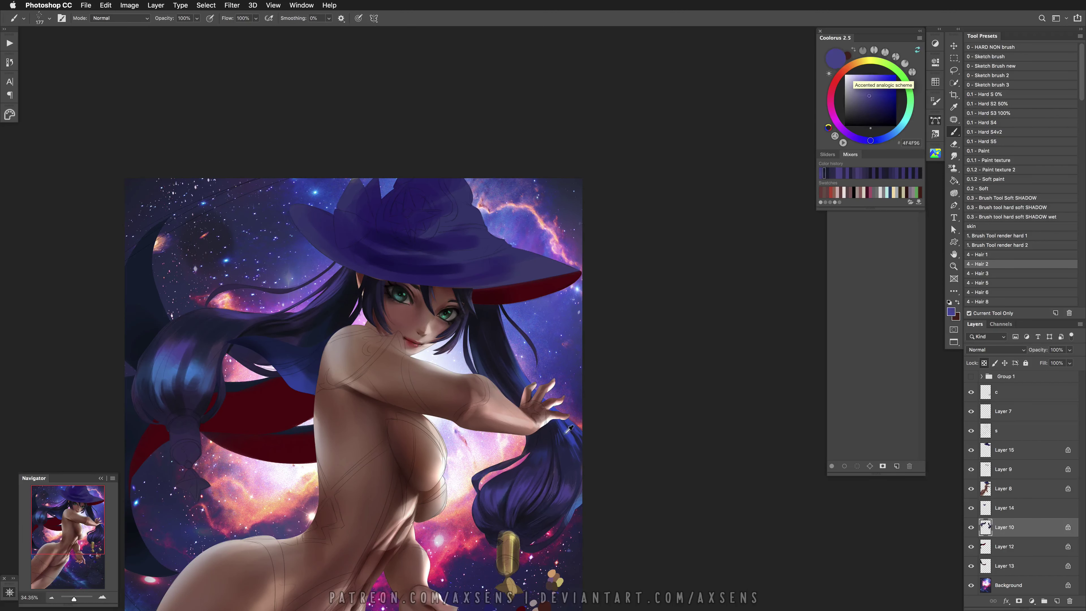
pyautogui.press('super+z')
pyautogui.keyDown('alt'); pyautogui.click(483, 486); pyautogui.keyUp('alt')
# Rework the bundle's lower strands with sampled tones and a smaller hair brush, undoing several strokes
pyautogui.scroll(-2, 518, 505)
pyautogui.keyDown('alt'); pyautogui.click(518, 504); pyautogui.keyUp('alt')
pyautogui.press('super+z')
pyautogui.press('super+z')
pyautogui.keyDown('alt'); pyautogui.click(555, 507); pyautogui.keyUp('alt')
pyautogui.press('super+z')
pyautogui.keyDown('alt'); pyautogui.click(500, 539); pyautogui.keyUp('alt')
pyautogui.press('super+z')
pyautogui.keyDown('alt'); pyautogui.click(548, 506); pyautogui.keyUp('alt')
pyautogui.press('[')
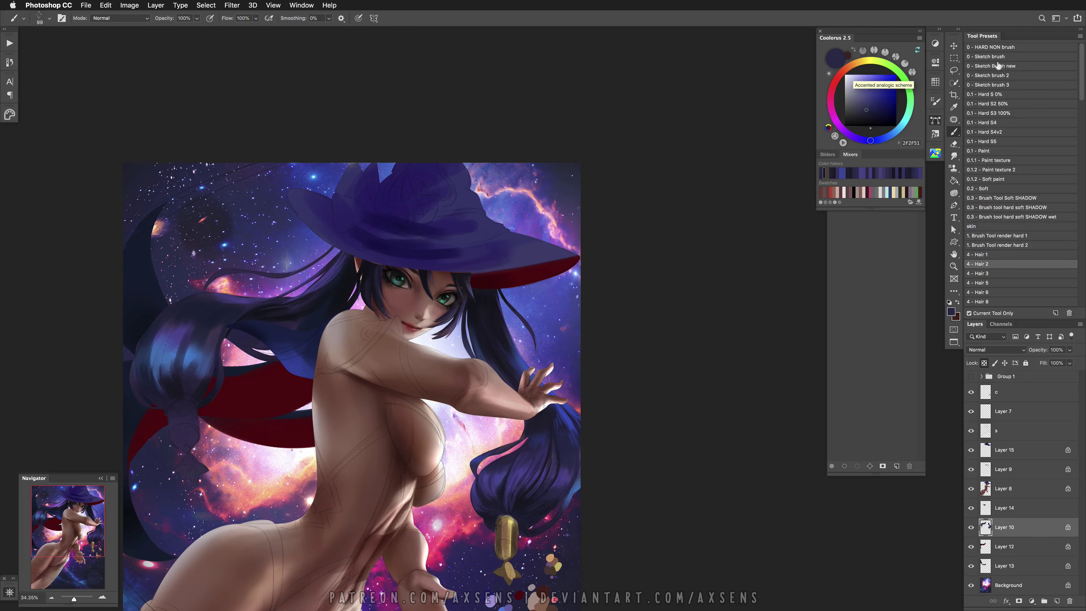
# Switch to the 0.1 - Hard S2 50% brush and try a light violet highlight on the bundle's right side, undoing it
pyautogui.click(996, 104)
pyautogui.keyDown('alt'); pyautogui.click(569, 463); pyautogui.keyUp('alt')
pyautogui.keyDown('alt'); pyautogui.click(565, 475); pyautogui.keyUp('alt')
pyautogui.moveTo(565, 475); pyautogui.dragTo(565, 475)
pyautogui.click(554, 482)
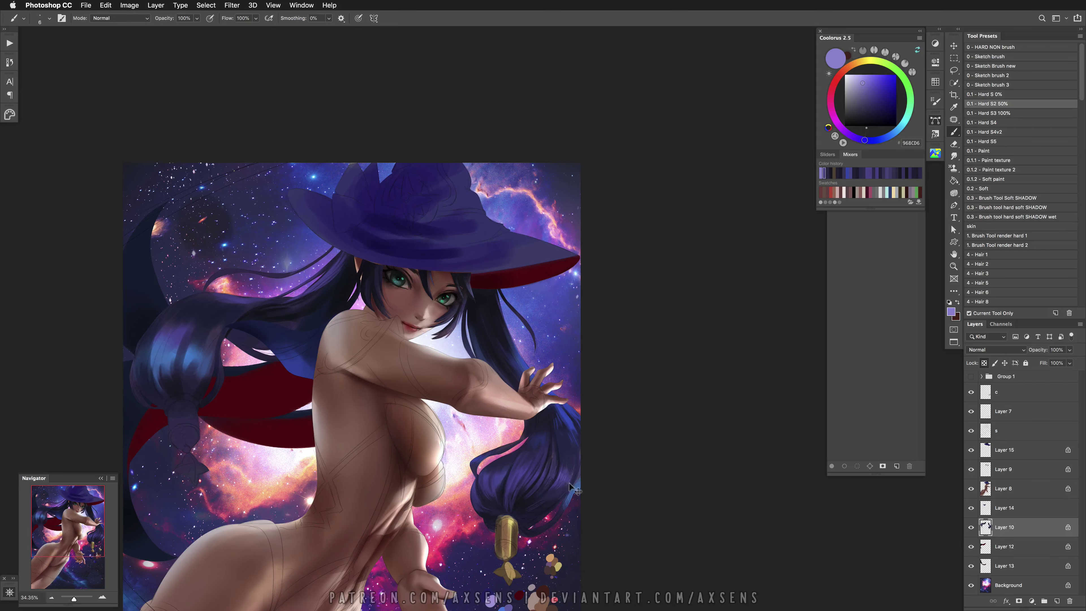
pyautogui.click(538, 474)
pyautogui.click(554, 479)
pyautogui.press('super+z')
# Set the brush size to 31 and shade the bundle's right edge and lower strands with sampled dark blues
pyautogui.keyDown('alt'); pyautogui.click(561, 499); pyautogui.keyUp('alt')
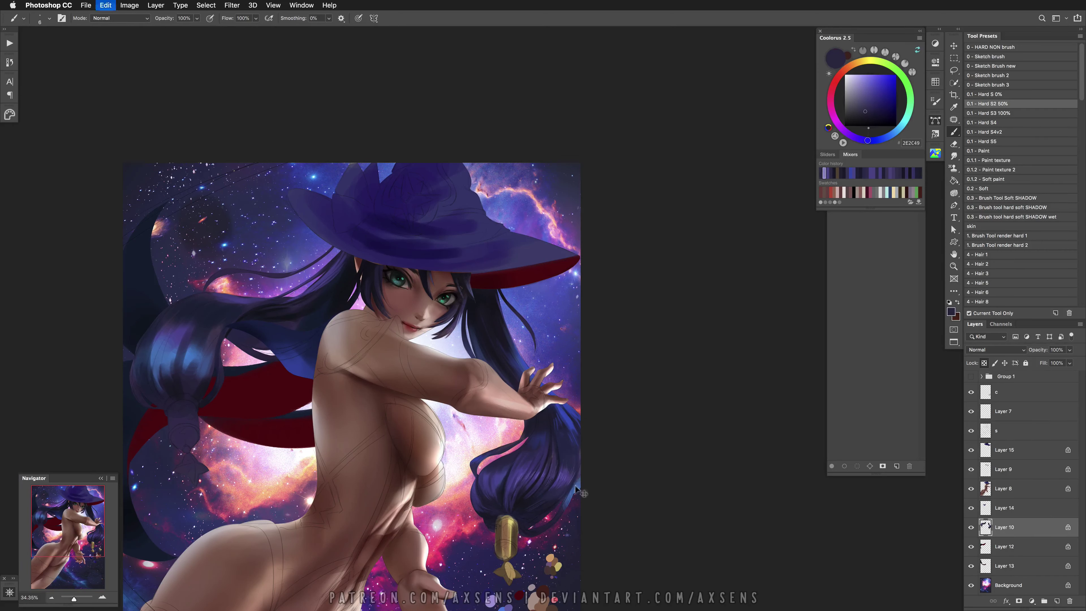
pyautogui.moveTo(572, 481); pyautogui.dragTo(577, 488)
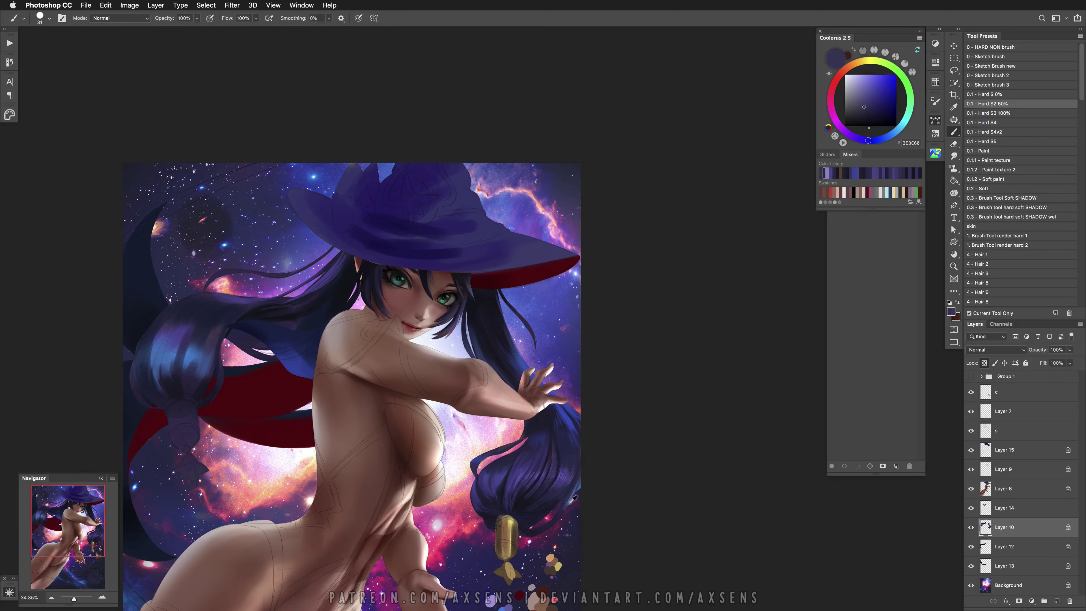
pyautogui.keyDown('alt'); pyautogui.click(575, 488); pyautogui.keyUp('alt')
pyautogui.keyDown('alt'); pyautogui.click(567, 491); pyautogui.keyUp('alt')
pyautogui.keyDown('alt'); pyautogui.click(543, 516); pyautogui.keyUp('alt')
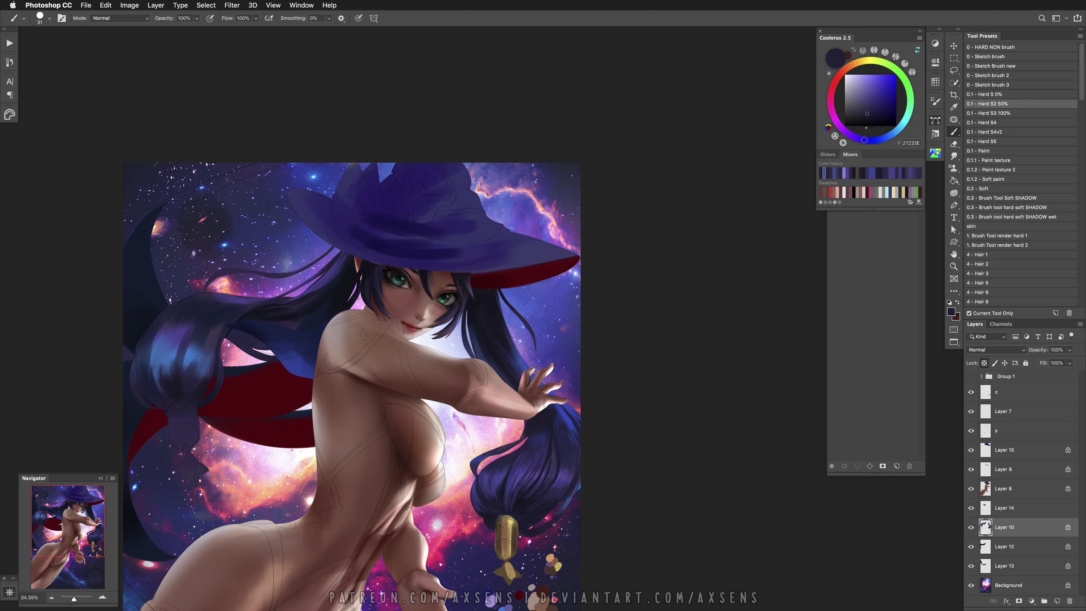
# Paint the bundle's right edge with a sampled mid blue and darken the strands near its top
pyautogui.keyDown('alt'); pyautogui.click(551, 534); pyautogui.keyUp('alt')
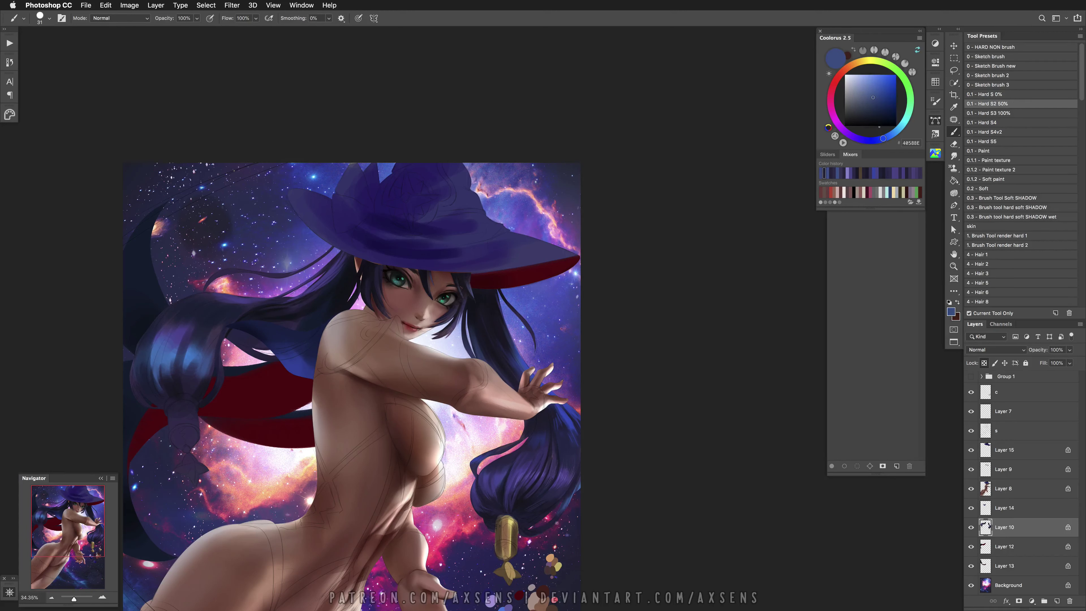
pyautogui.keyDown('alt'); pyautogui.click(580, 486); pyautogui.keyUp('alt')
pyautogui.keyDown('alt'); pyautogui.click(570, 500); pyautogui.keyUp('alt')
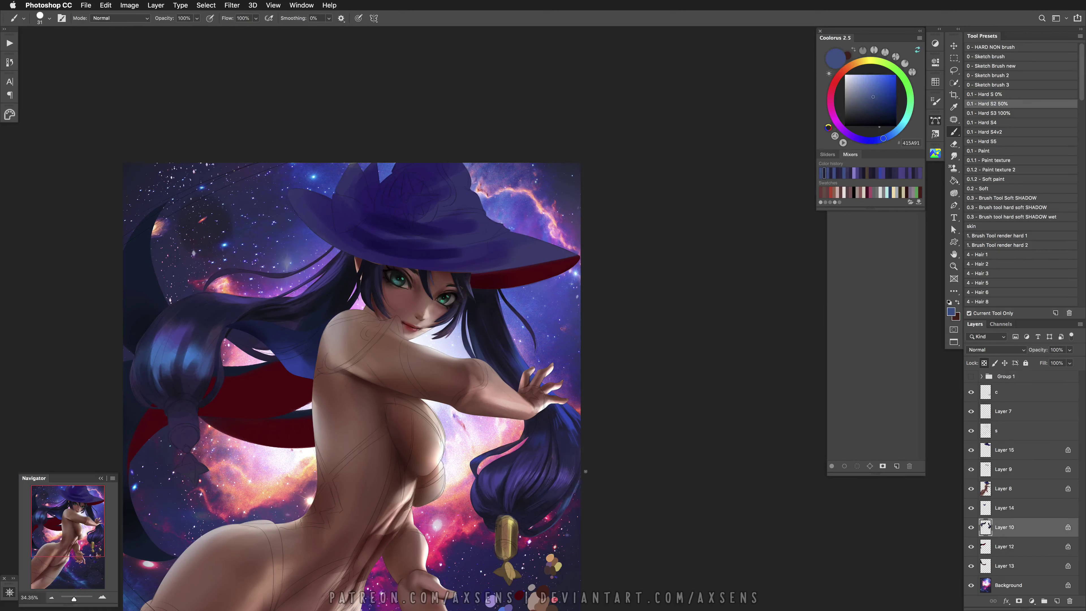
pyautogui.keyDown('alt'); pyautogui.click(535, 440); pyautogui.keyUp('alt')
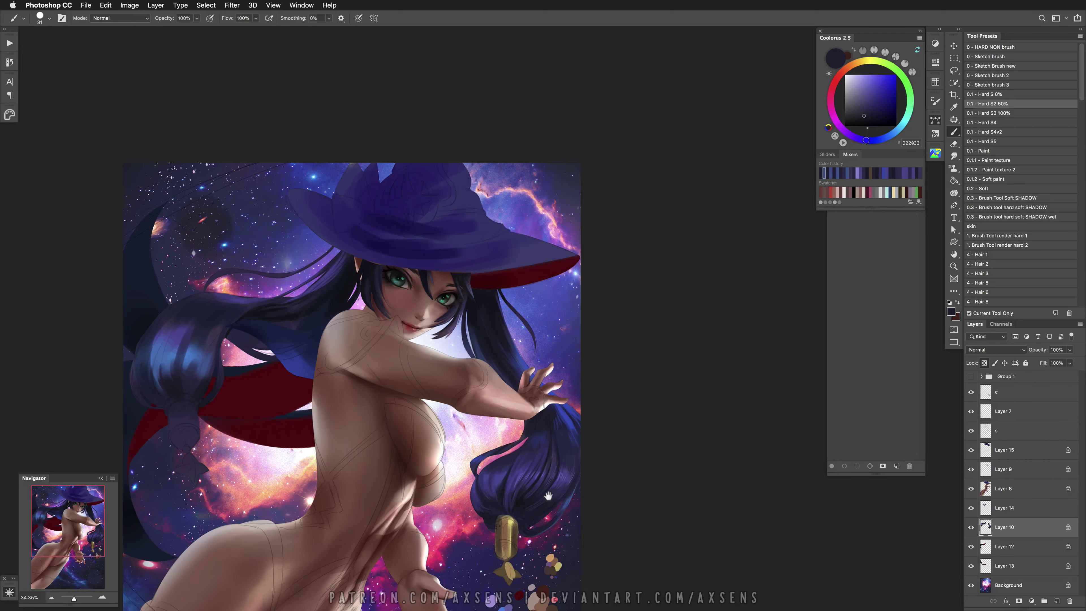
# Set the brush size to 17 px and refine the clasped bundle's right strands with sampled blue and near-black tones, undoing a stroke
pyautogui.moveTo(551, 494); pyautogui.dragTo(577, 510)
pyautogui.keyDown('alt'); pyautogui.click(576, 509); pyautogui.keyUp('alt')
pyautogui.rightClick(551, 428)
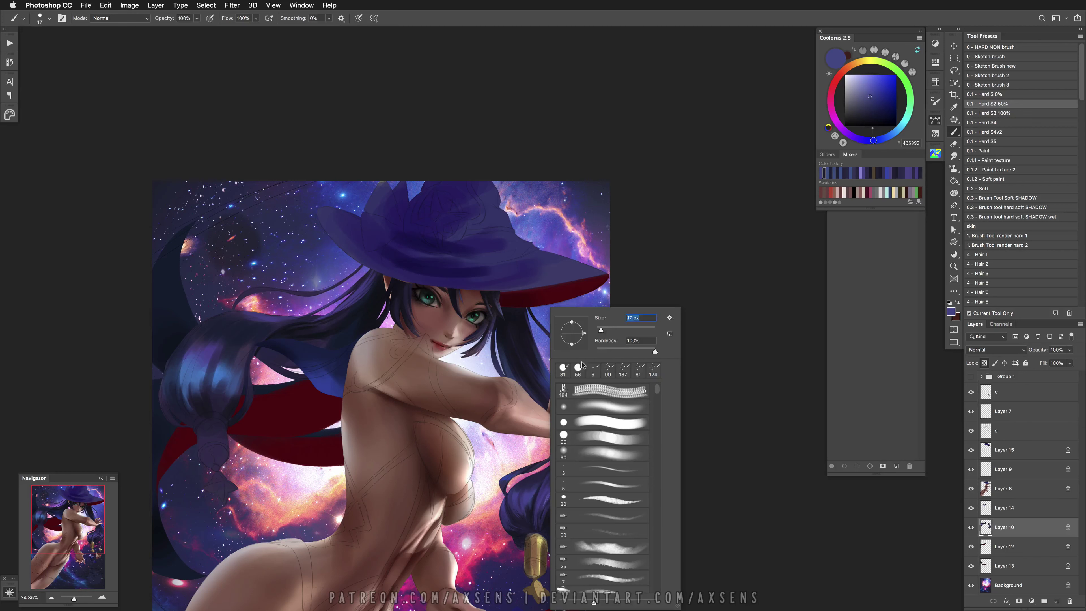
pyautogui.press('Escape')
pyautogui.keyDown('alt'); pyautogui.click(552, 428); pyautogui.keyUp('alt')
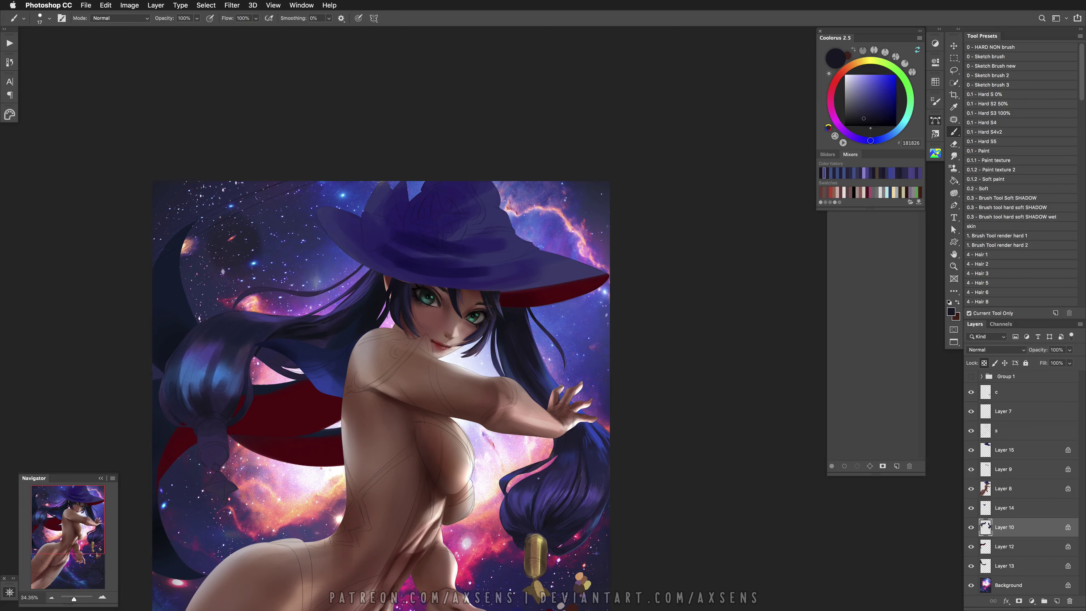
pyautogui.press('super+z')
# Try sampled tones on the loose strands at the clasped bundle's left edge, undoing the strokes
pyautogui.moveTo(639, 418); pyautogui.dragTo(609, 435)
pyautogui.keyDown('alt'); pyautogui.click(546, 465); pyautogui.keyUp('alt')
pyautogui.keyDown('alt'); pyautogui.click(547, 464); pyautogui.keyUp('alt')
pyautogui.press('super+z')
pyautogui.press('super+z')
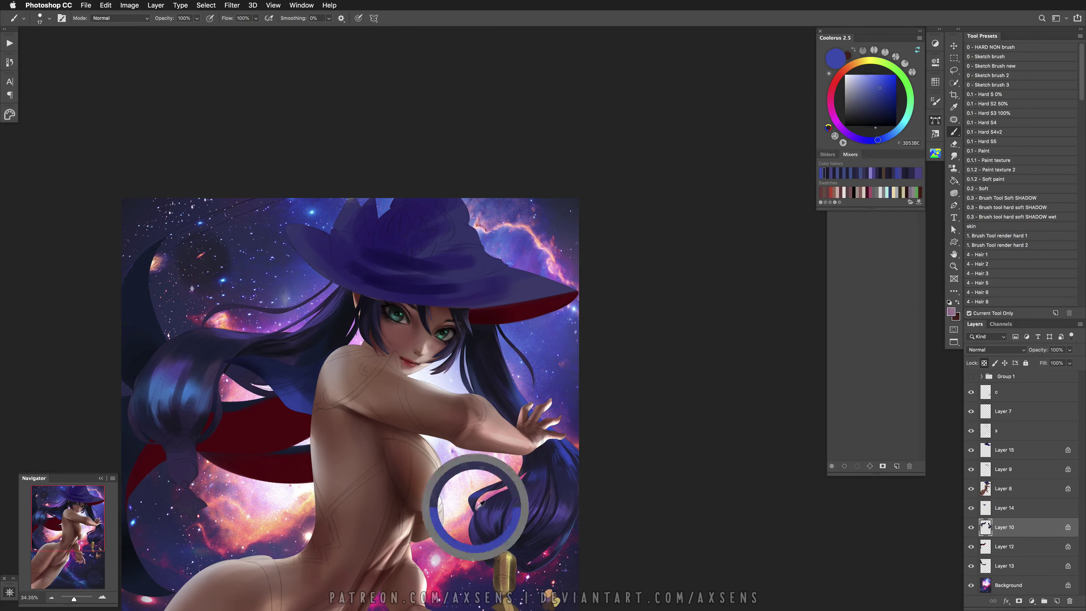
pyautogui.keyDown('alt'); pyautogui.click(482, 502); pyautogui.keyUp('alt')
pyautogui.press('super+z')
pyautogui.press('super+z')
# Shade the clasped bundle's upper-left strands with sampled dark and muted blues
pyautogui.keyDown('alt'); pyautogui.click(544, 468); pyautogui.keyUp('alt')
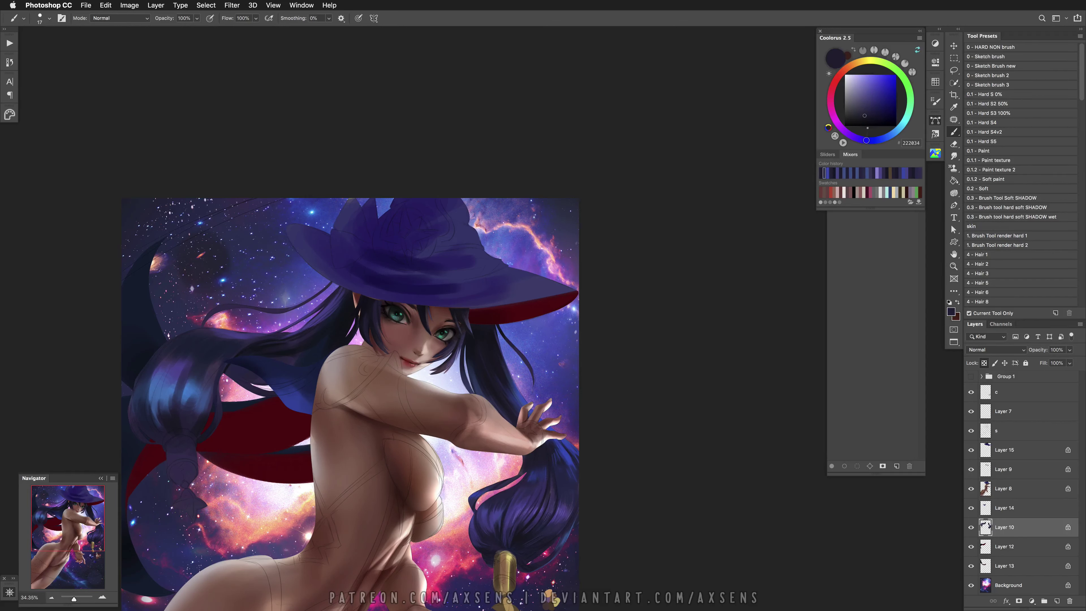
pyautogui.keyDown('alt'); pyautogui.click(488, 489); pyautogui.keyUp('alt')
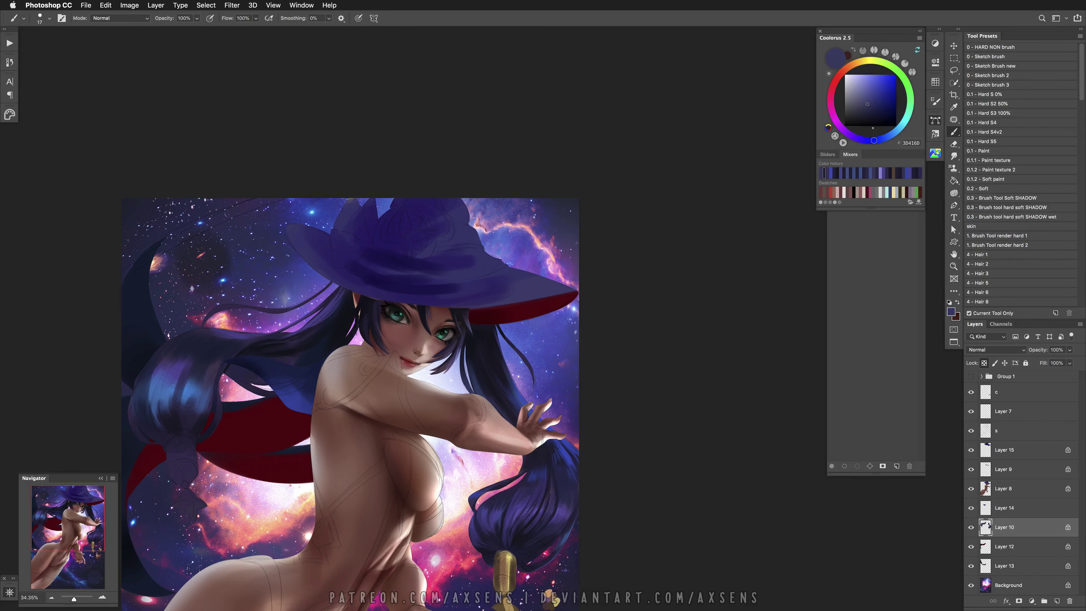
pyautogui.keyDown('alt'); pyautogui.click(499, 486); pyautogui.keyUp('alt')
pyautogui.keyDown('alt'); pyautogui.click(522, 467); pyautogui.keyUp('alt')
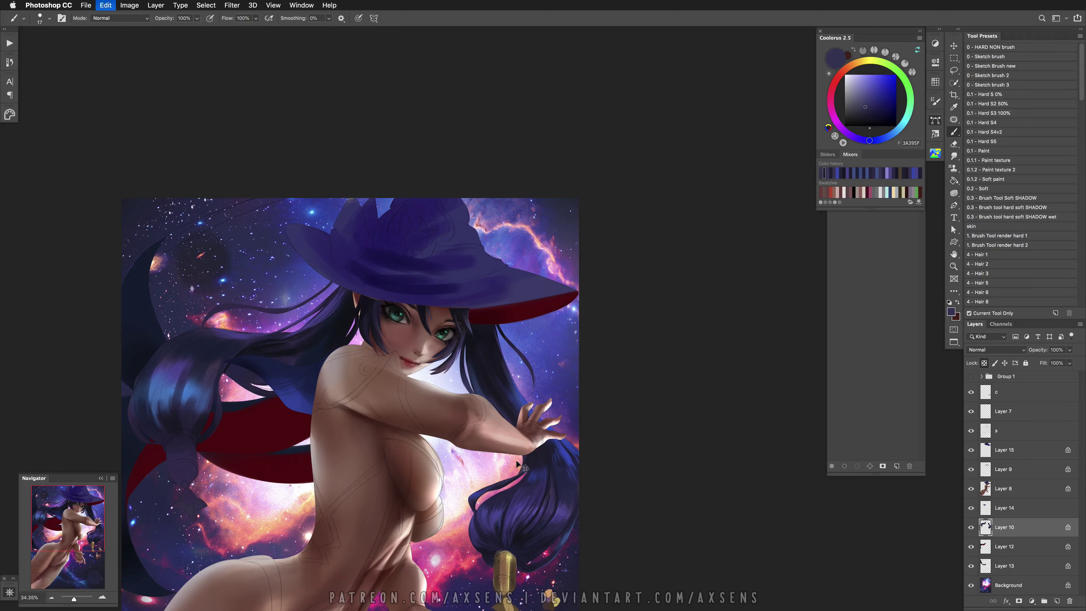
# Try strokes in a sampled pale pink along the clasped bundle's left edge, undoing them
pyautogui.keyDown('alt'); pyautogui.click(549, 386); pyautogui.keyUp('alt')
pyautogui.keyDown('alt'); pyautogui.click(508, 479); pyautogui.keyUp('alt')
pyautogui.press('super+z')
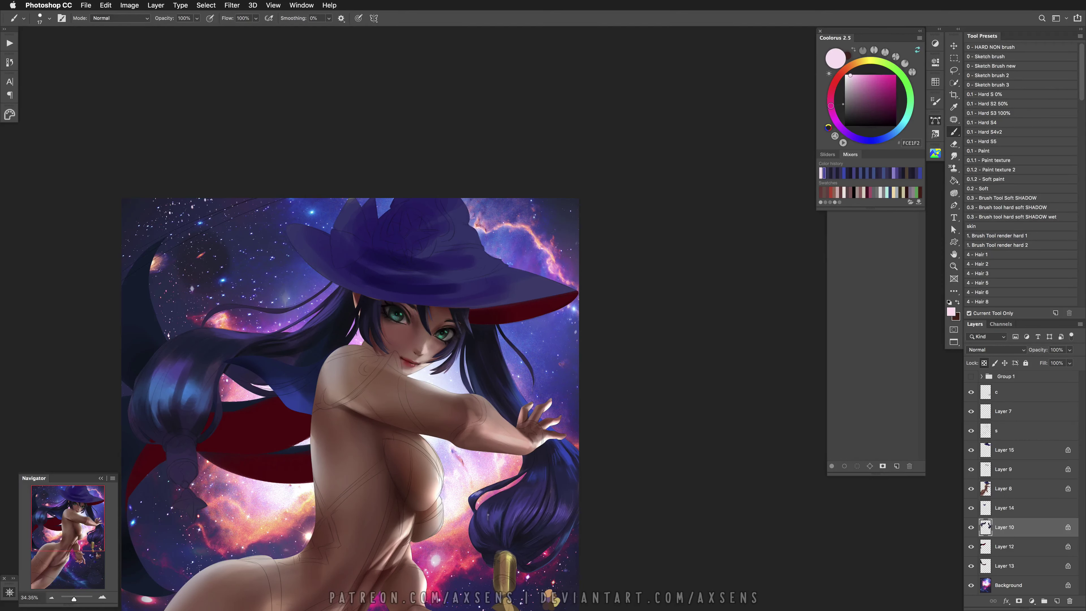
pyautogui.press('super+z')
# Switch to the 0 - Sketch Brush new preset and work on the clasped bundle with sampled dark and bright blues, undoing several strokes
pyautogui.click(987, 66)
pyautogui.press(']')
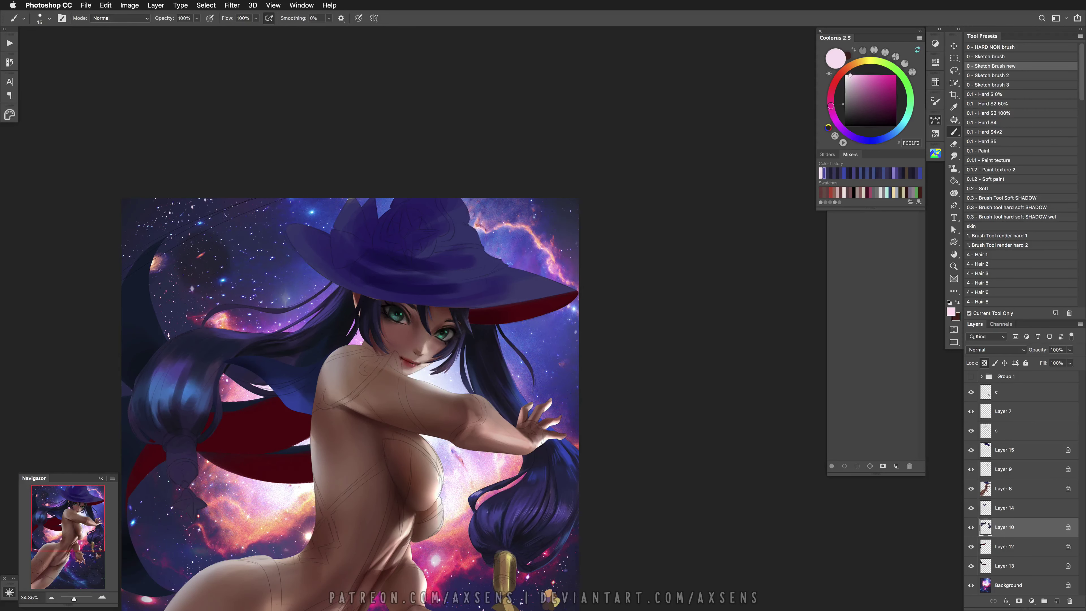
pyautogui.press('super+z')
pyautogui.press('super+z')
pyautogui.scroll(-3, 599, 432)
pyautogui.keyDown('alt'); pyautogui.click(571, 430); pyautogui.keyUp('alt')
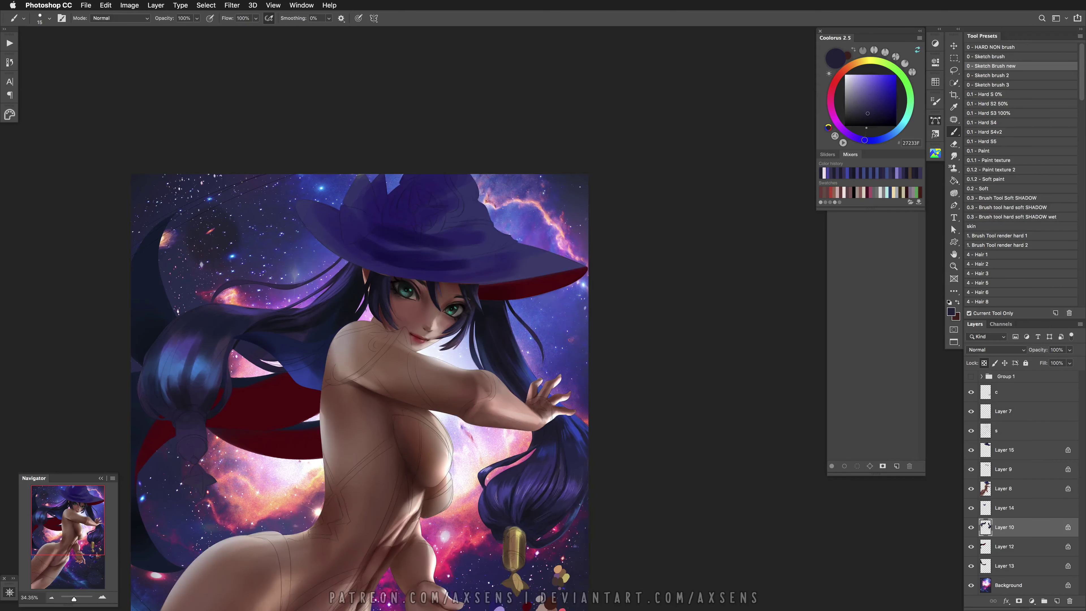
pyautogui.scroll(3, 569, 449)
pyautogui.keyDown('alt'); pyautogui.click(544, 491); pyautogui.keyUp('alt')
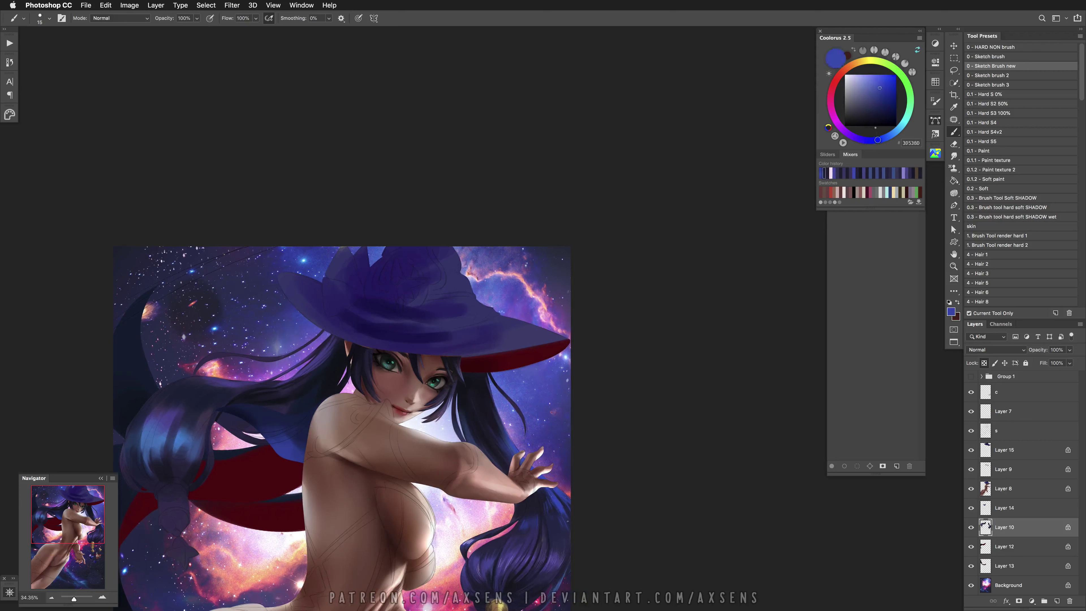
pyautogui.press('super+z')
# Refine the ponytail hanging behind the face on the right with thin strands in sampled dark blues
pyautogui.scroll(3, 556, 491)
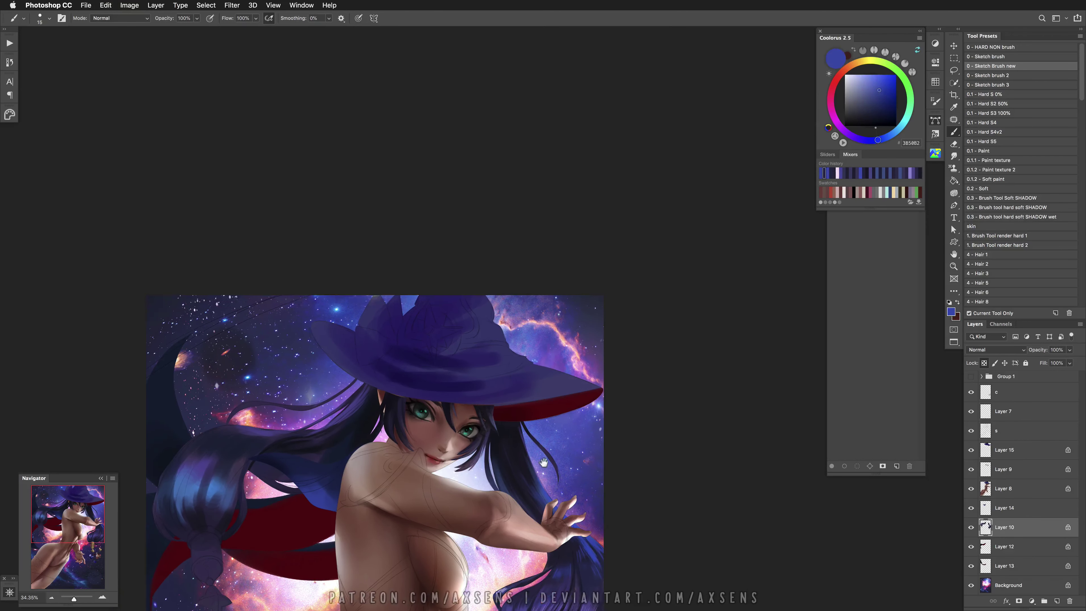
pyautogui.keyDown('alt'); pyautogui.click(532, 474); pyautogui.keyUp('alt')
pyautogui.keyDown('alt'); pyautogui.click(529, 430); pyautogui.keyUp('alt')
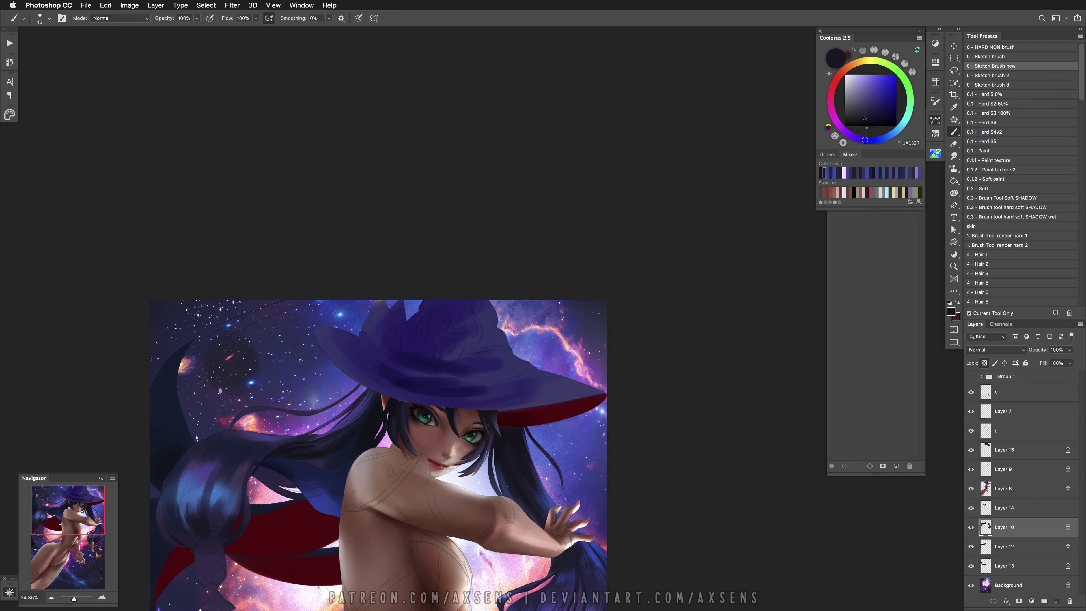
pyautogui.keyDown('alt'); pyautogui.click(508, 471); pyautogui.keyUp('alt')
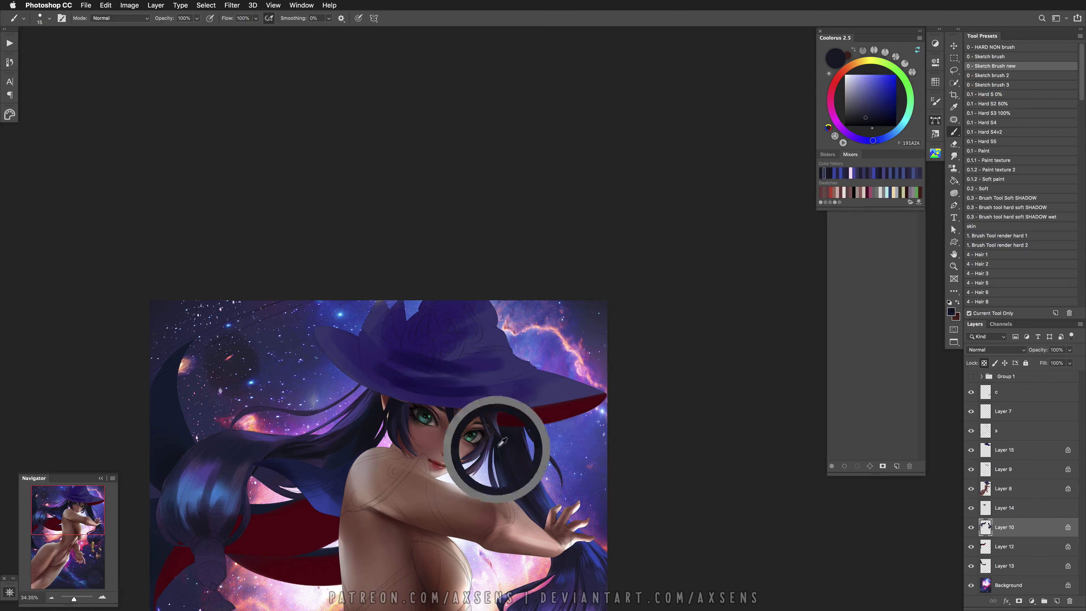
pyautogui.keyDown('alt'); pyautogui.click(510, 487); pyautogui.keyUp('alt')
pyautogui.scroll(-2, 549, 471)
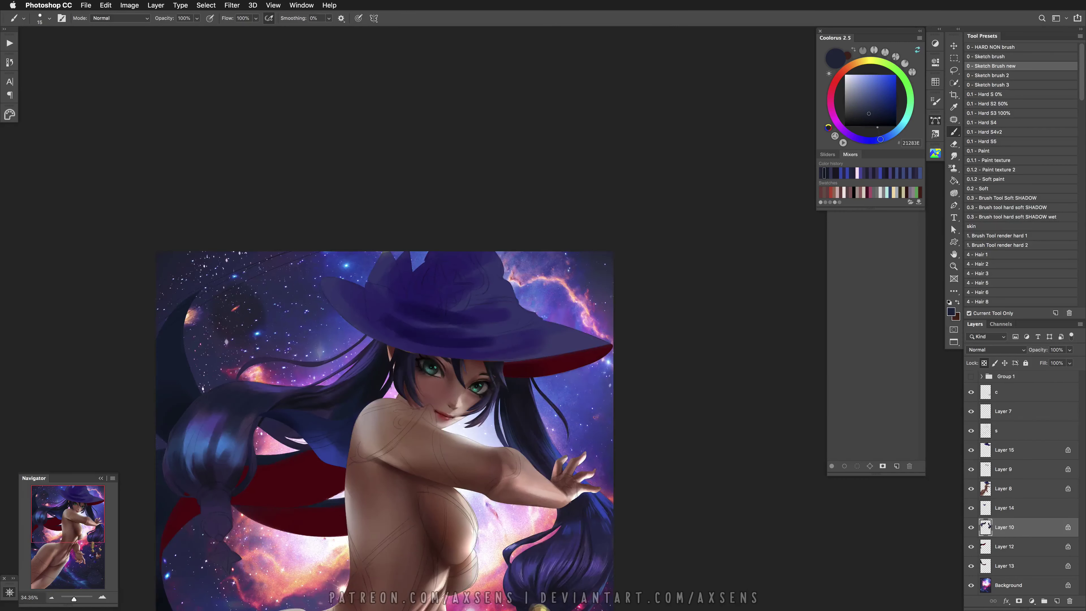
# Sample a dark tone from the clasped bundle's top and switch to the 0.1 - Hard S4 brush at size 22
pyautogui.keyDown('alt'); pyautogui.click(574, 504); pyautogui.keyUp('alt')
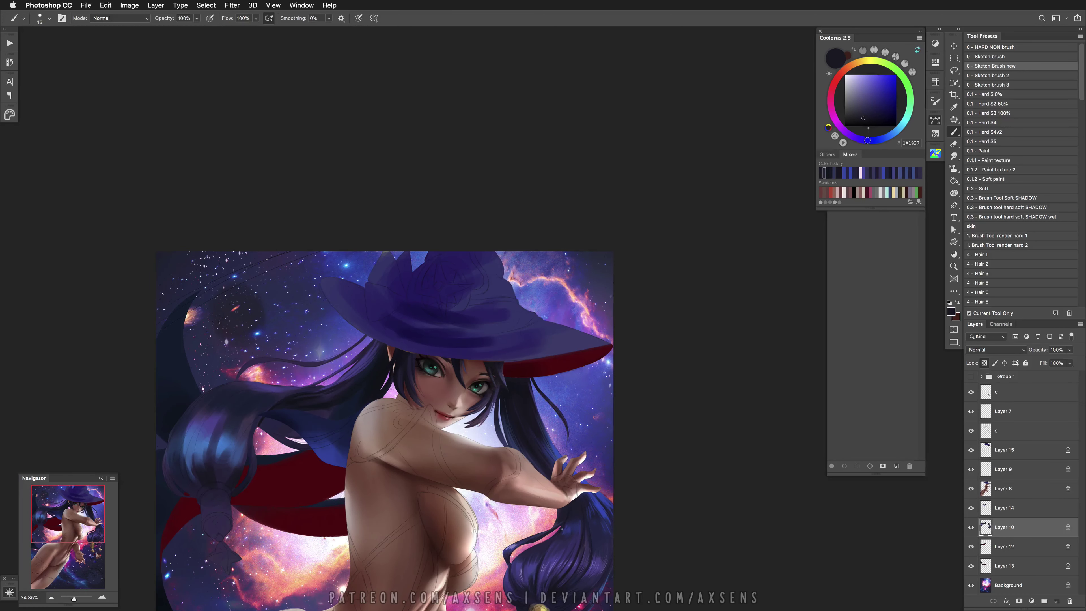
pyautogui.press(']')
pyautogui.press(']')
pyautogui.press(']')
pyautogui.press(']')
pyautogui.press(']')
pyautogui.press(']')
pyautogui.click(996, 123)
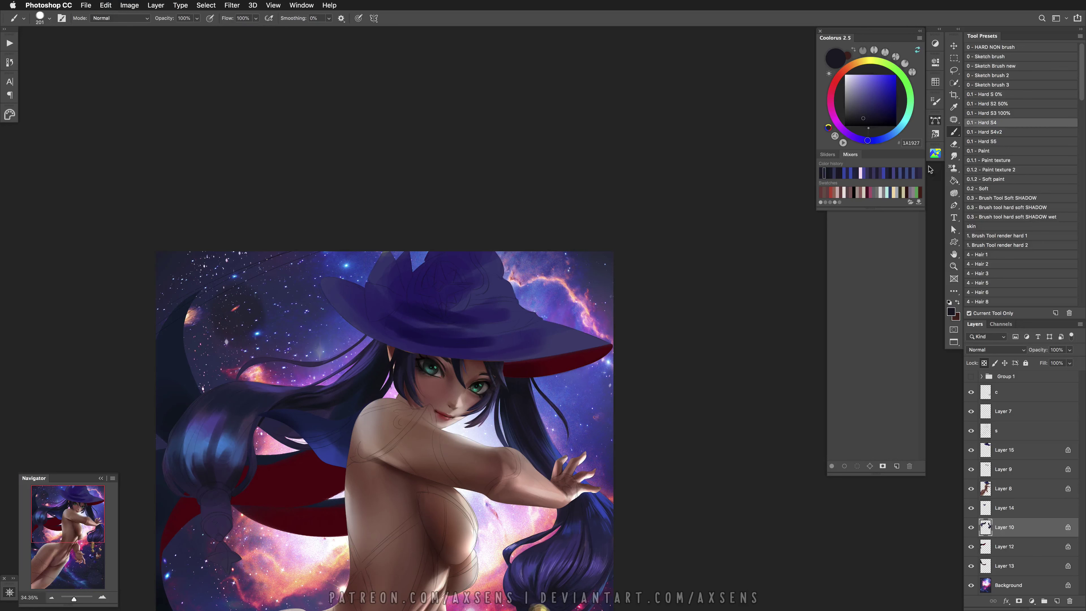
pyautogui.rightClick(563, 474)
pyautogui.click(571, 512)
pyautogui.press('Return')
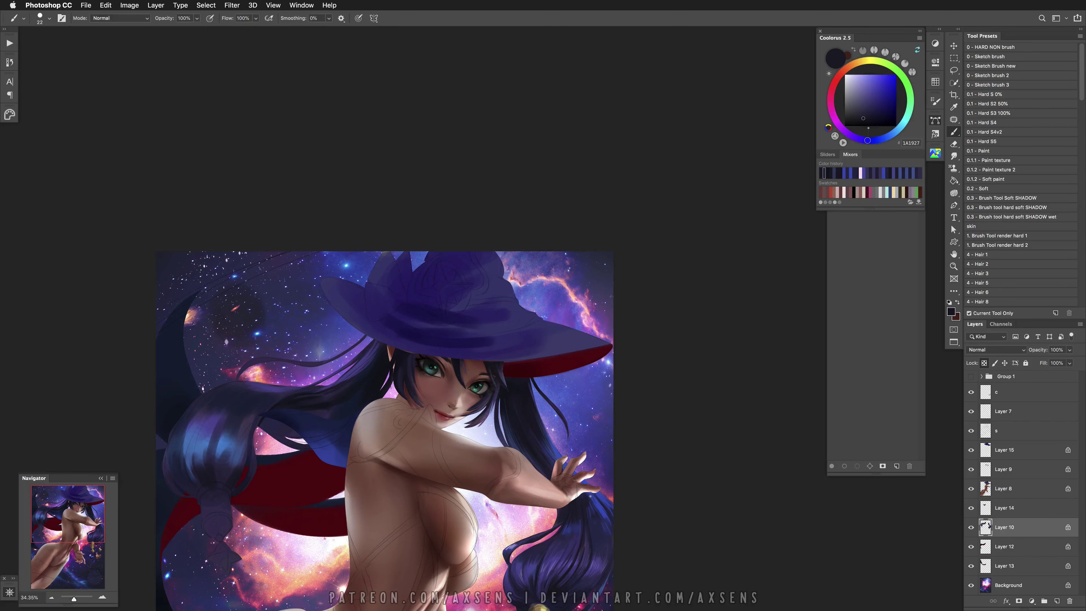
# Paint the left ponytail's bulge and adjoining upper strands with a sampled blue and dark blue
pyautogui.moveTo(501, 490); pyautogui.dragTo(636, 551)
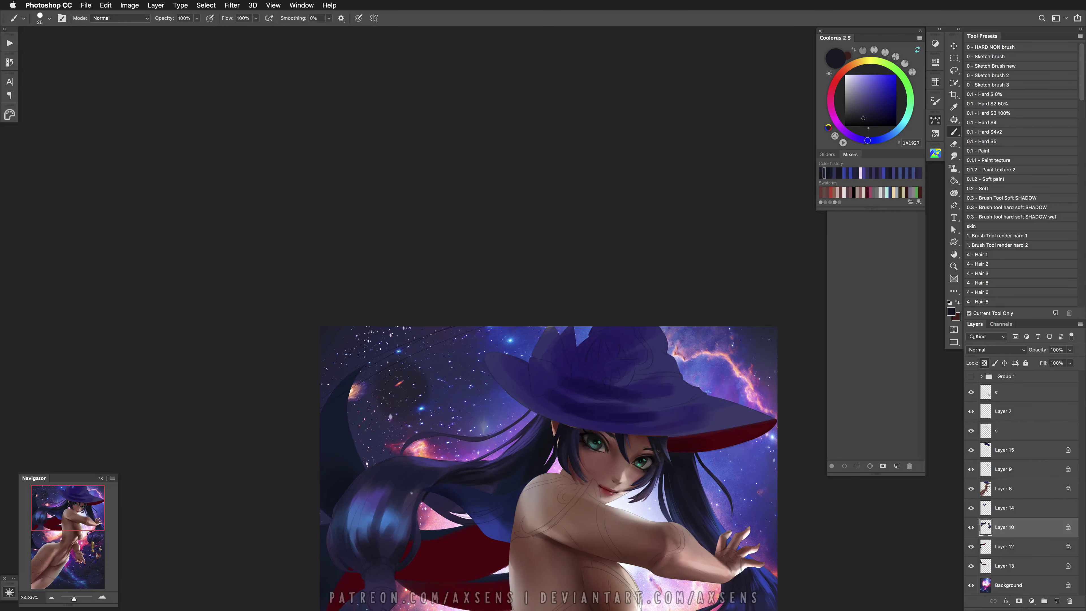
pyautogui.scroll(-3, 561, 452)
pyautogui.moveTo(386, 481); pyautogui.dragTo(406, 479)
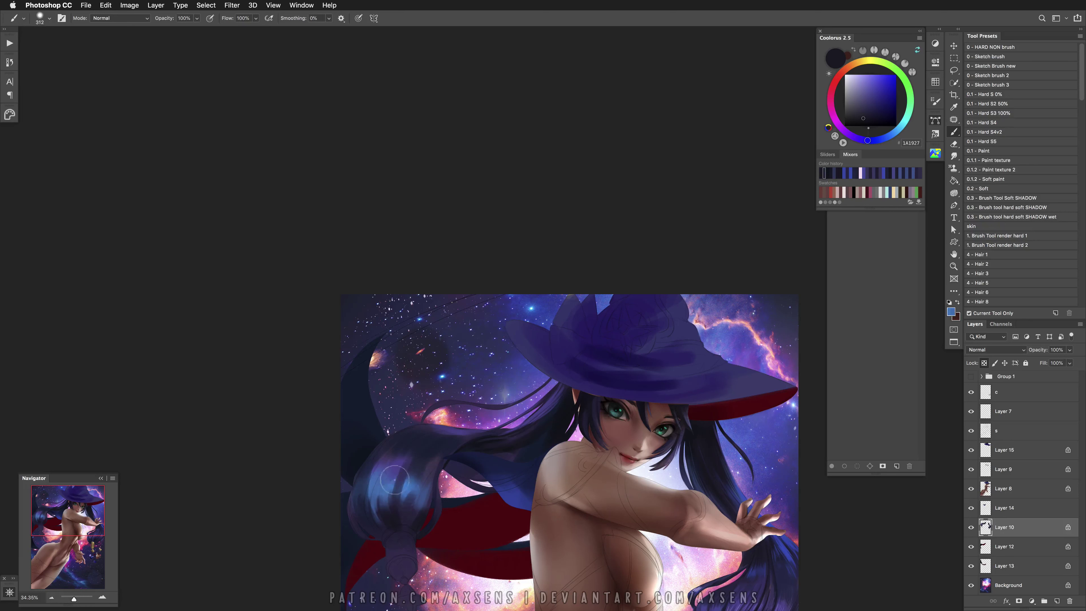
pyautogui.keyDown('alt'); pyautogui.click(395, 487); pyautogui.keyUp('alt')
pyautogui.moveTo(436, 468)
pyautogui.mouseDown()
pyautogui.moveTo(426, 470)
pyautogui.moveTo(465, 442)
pyautogui.mouseUp()
pyautogui.keyDown('alt'); pyautogui.click(447, 452); pyautogui.keyUp('alt')
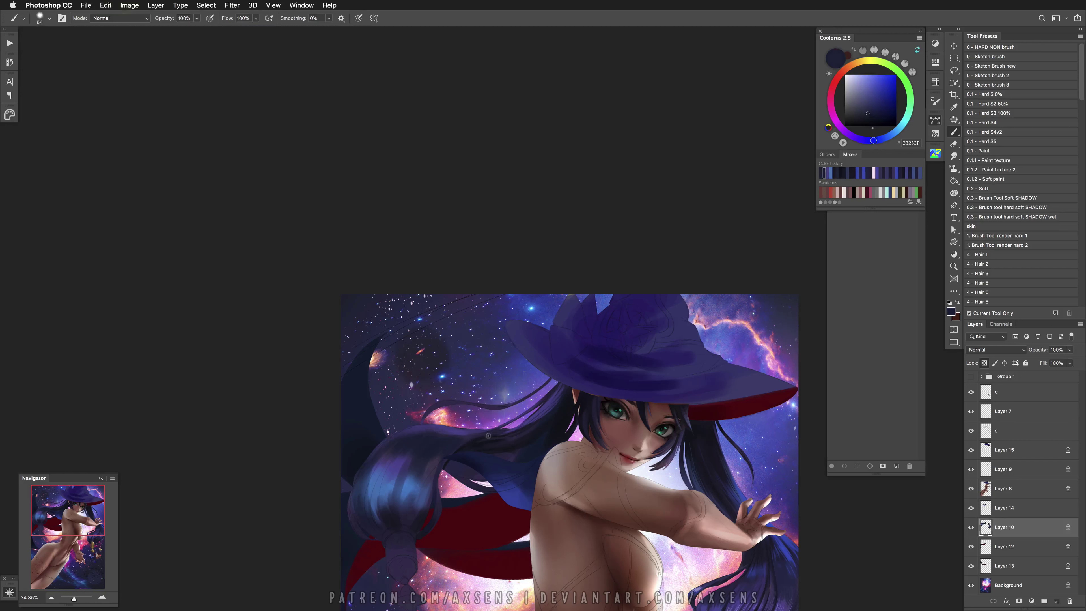
# Blend the left ponytail's top edge with sampled muted violets and a dark blue
pyautogui.keyDown('alt'); pyautogui.click(465, 443); pyautogui.keyUp('alt')
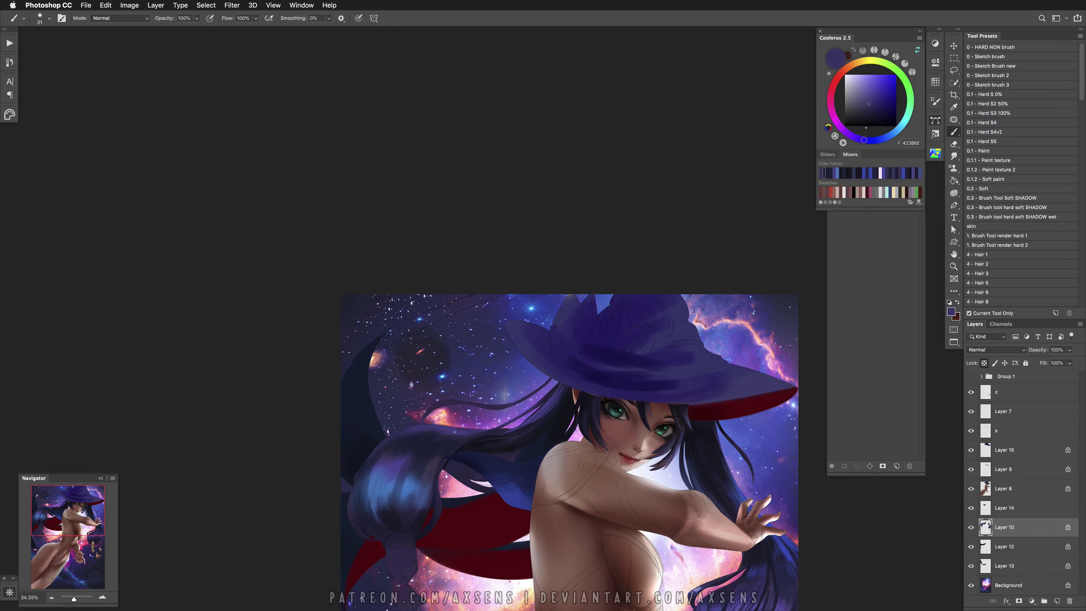
pyautogui.keyDown('alt'); pyautogui.click(472, 437); pyautogui.keyUp('alt')
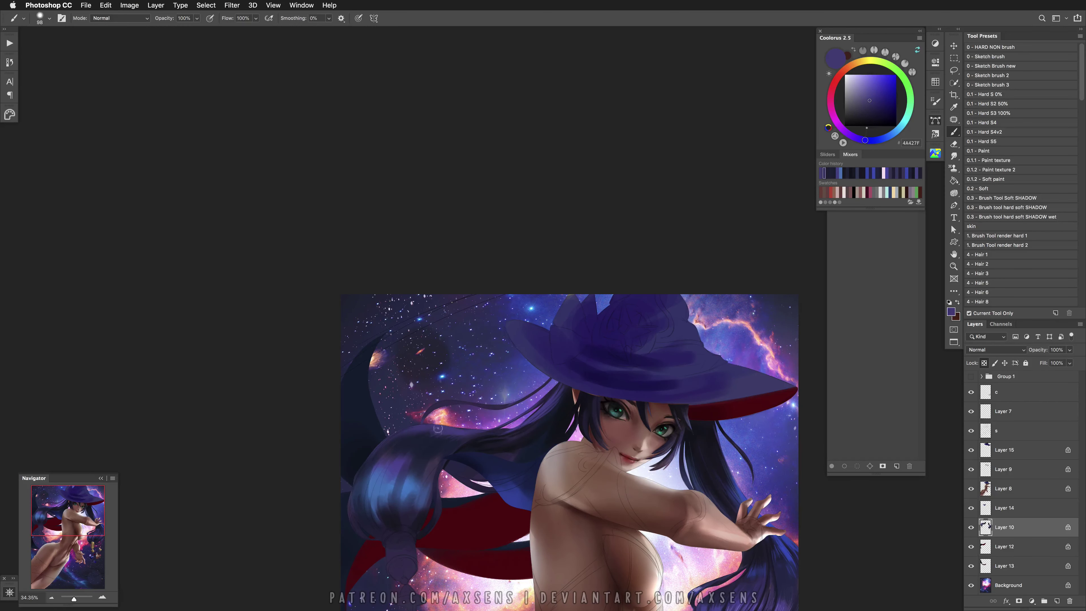
pyautogui.keyDown('alt'); pyautogui.click(423, 436); pyautogui.keyUp('alt')
pyautogui.moveTo(422, 436); pyautogui.dragTo(419, 453)
pyautogui.keyDown('alt'); pyautogui.click(420, 437); pyautogui.keyUp('alt')
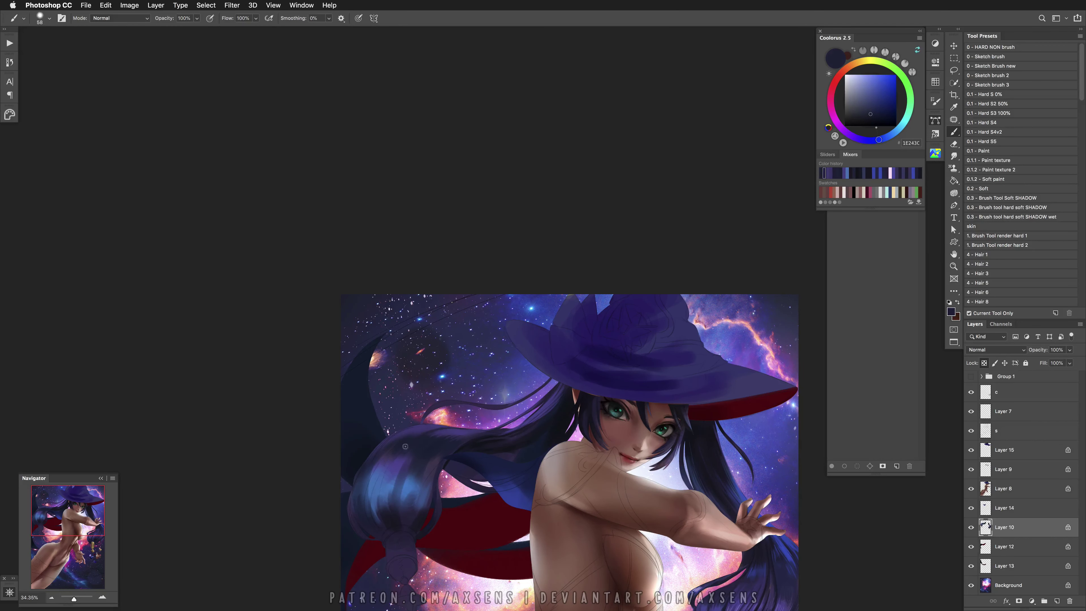
# Darken the lower strands of the left ponytail's bulge with a sampled dark tone, undo a stroke and sample a lighter blue
pyautogui.keyDown('alt'); pyautogui.click(383, 516); pyautogui.keyUp('alt')
pyautogui.moveTo(381, 486)
pyautogui.mouseDown()
pyautogui.moveTo(389, 479)
pyautogui.moveTo(373, 512)
pyautogui.mouseUp()
pyautogui.press('super+z')
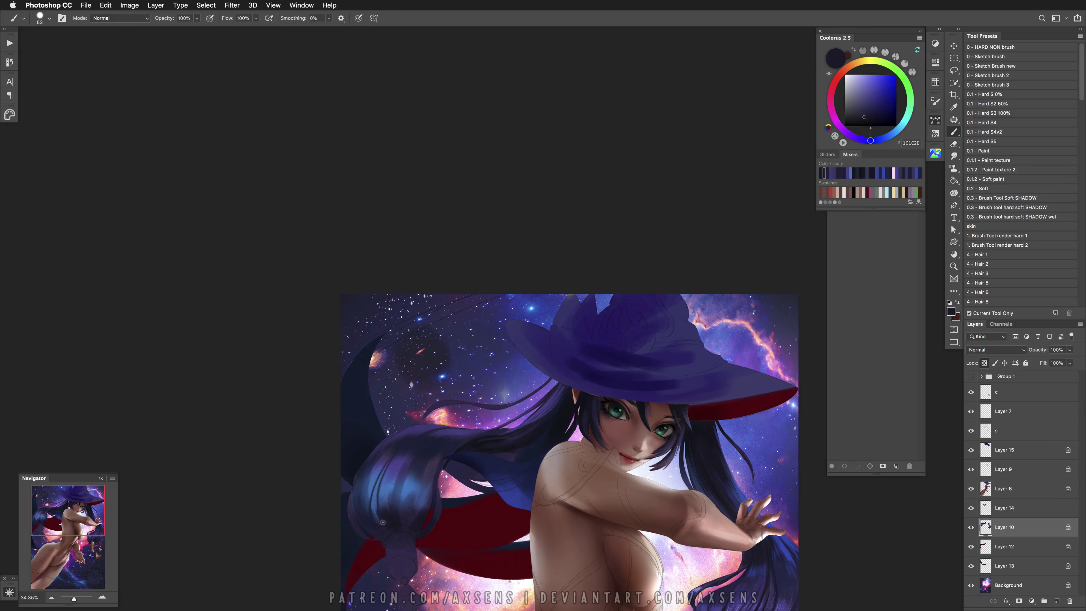
pyautogui.keyDown('alt'); pyautogui.click(387, 513); pyautogui.keyUp('alt')
# Paint thin strands along the left ponytail's crest with a smaller brush and sampled violet and dark blue tones
pyautogui.keyDown('alt'); pyautogui.click(411, 441); pyautogui.keyUp('alt')
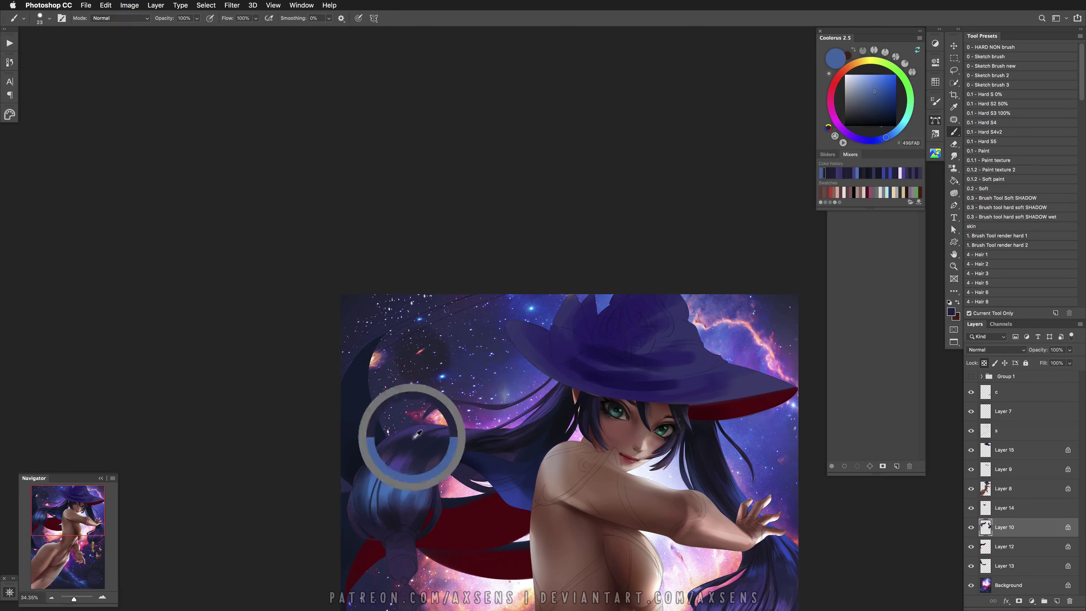
pyautogui.press('[')
pyautogui.press('[')
pyautogui.press('[')
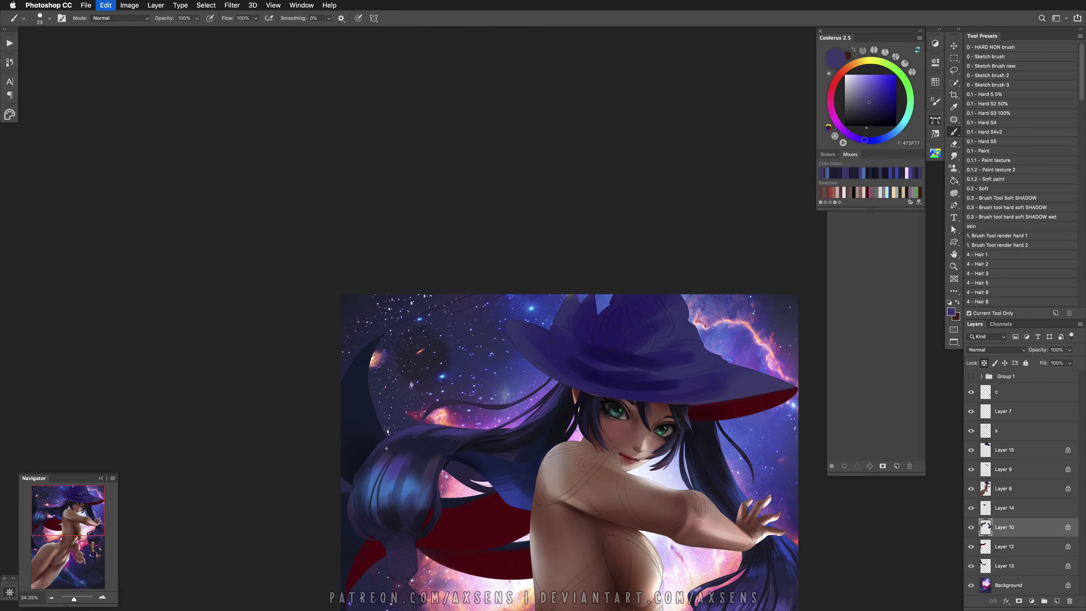
pyautogui.keyDown('alt'); pyautogui.click(404, 441); pyautogui.keyUp('alt')
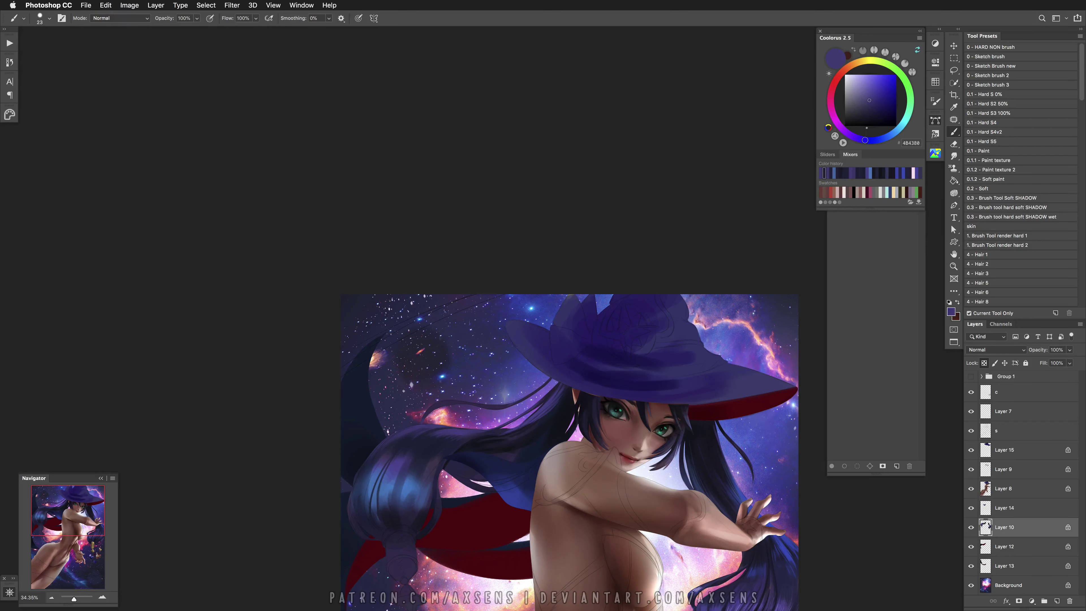
pyautogui.keyDown('alt'); pyautogui.click(462, 443); pyautogui.keyUp('alt')
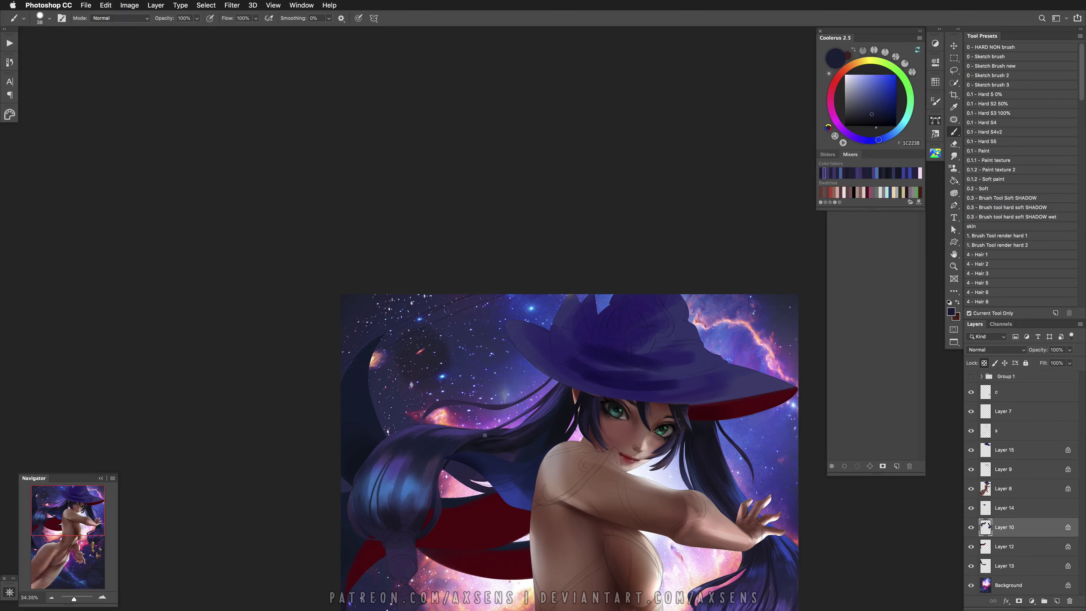
pyautogui.keyDown('alt'); pyautogui.click(452, 440); pyautogui.keyUp('alt')
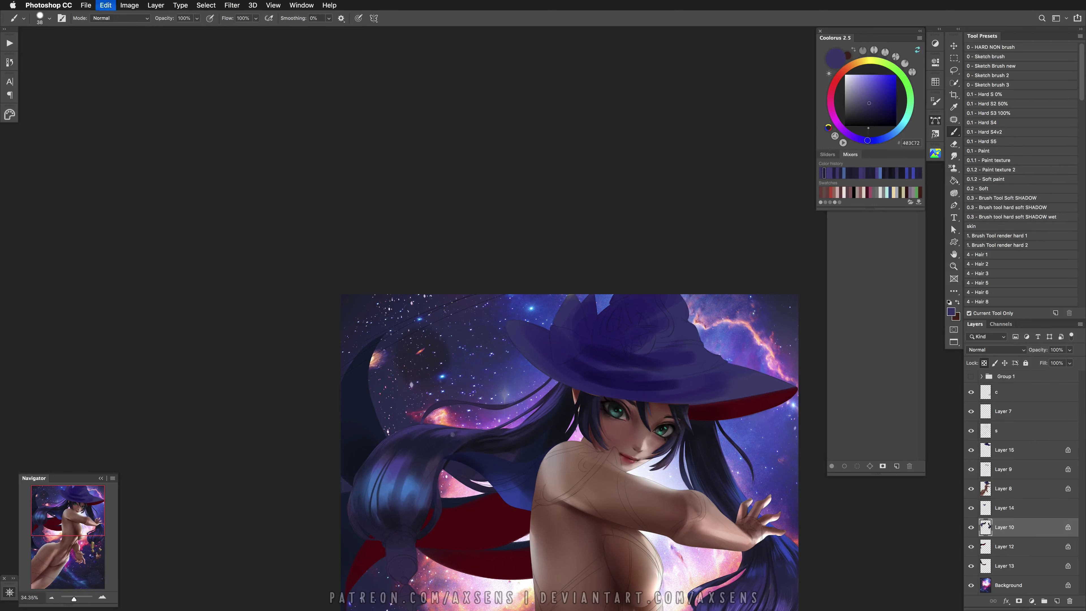
# Rework the blue highlight on the left ponytail's bulge with sampled tones, undoing a stroke
pyautogui.keyDown('alt'); pyautogui.click(402, 482); pyautogui.keyUp('alt')
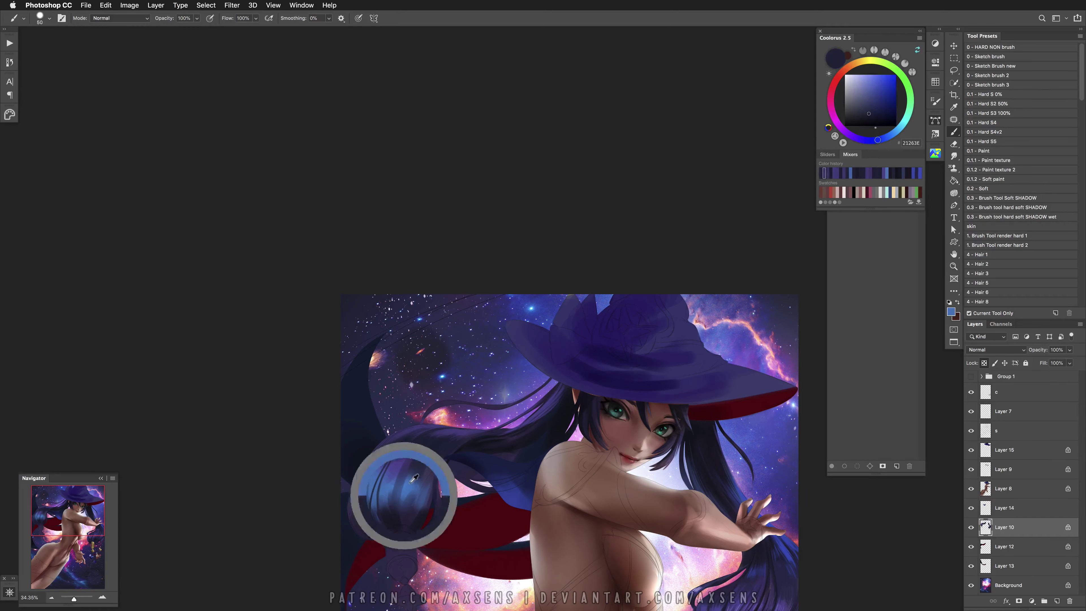
pyautogui.keyDown('alt'); pyautogui.click(410, 491); pyautogui.keyUp('alt')
pyautogui.press('super+z')
pyautogui.moveTo(391, 519); pyautogui.dragTo(385, 470)
pyautogui.keyDown('alt'); pyautogui.click(385, 471); pyautogui.keyUp('alt')
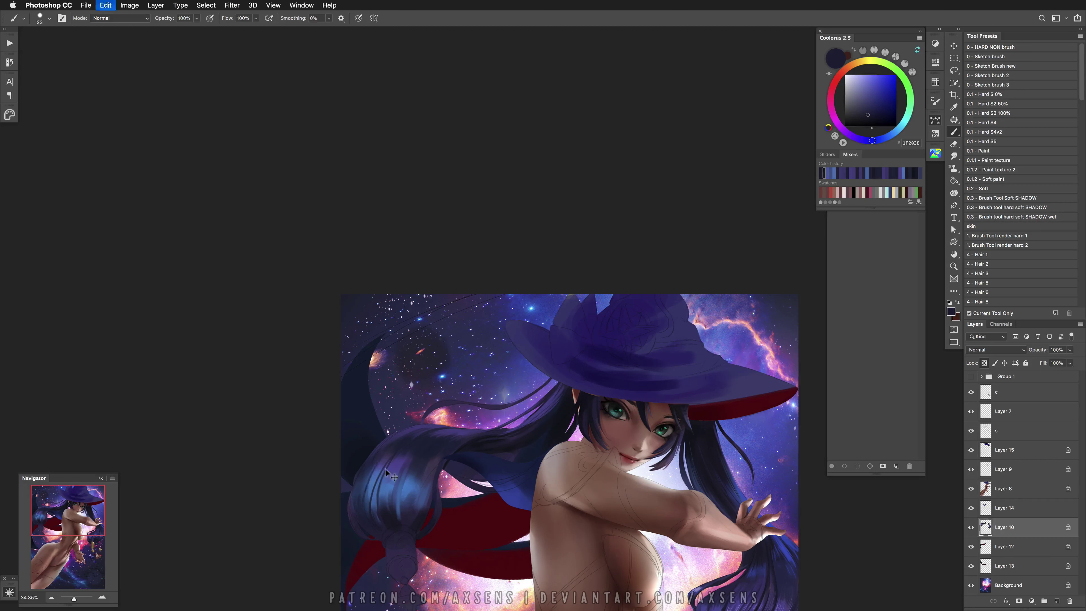
# Define the strands along the outer left side of the ponytail's bulge with sampled mid and dark blues
pyautogui.keyDown('alt'); pyautogui.click(364, 520); pyautogui.keyUp('alt')
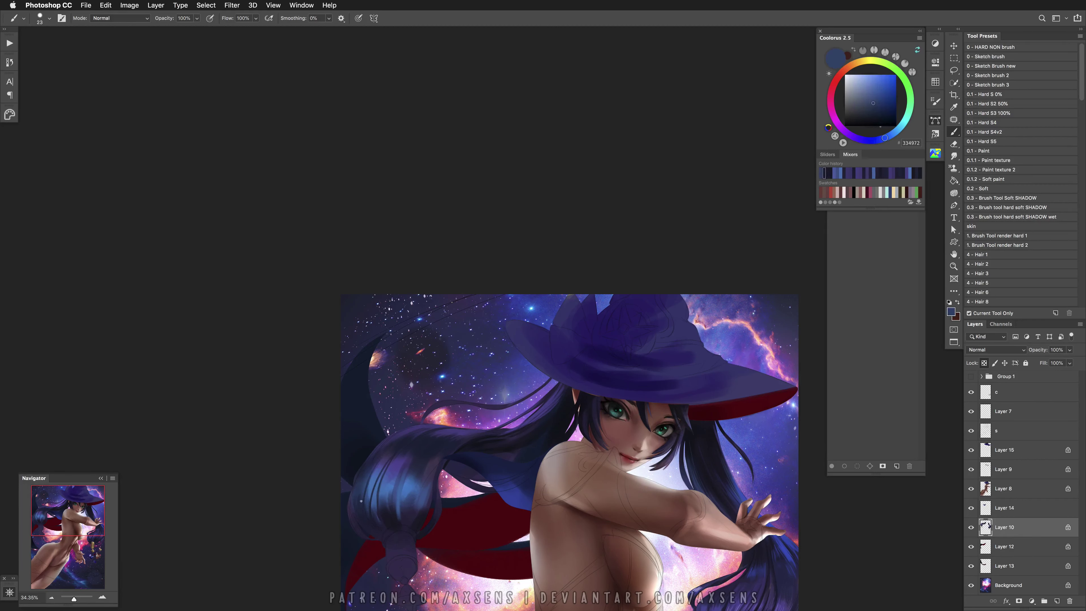
pyautogui.keyDown('alt'); pyautogui.click(364, 485); pyautogui.keyUp('alt')
pyautogui.keyDown('alt'); pyautogui.click(363, 498); pyautogui.keyUp('alt')
pyautogui.keyDown('alt'); pyautogui.click(378, 513); pyautogui.keyUp('alt')
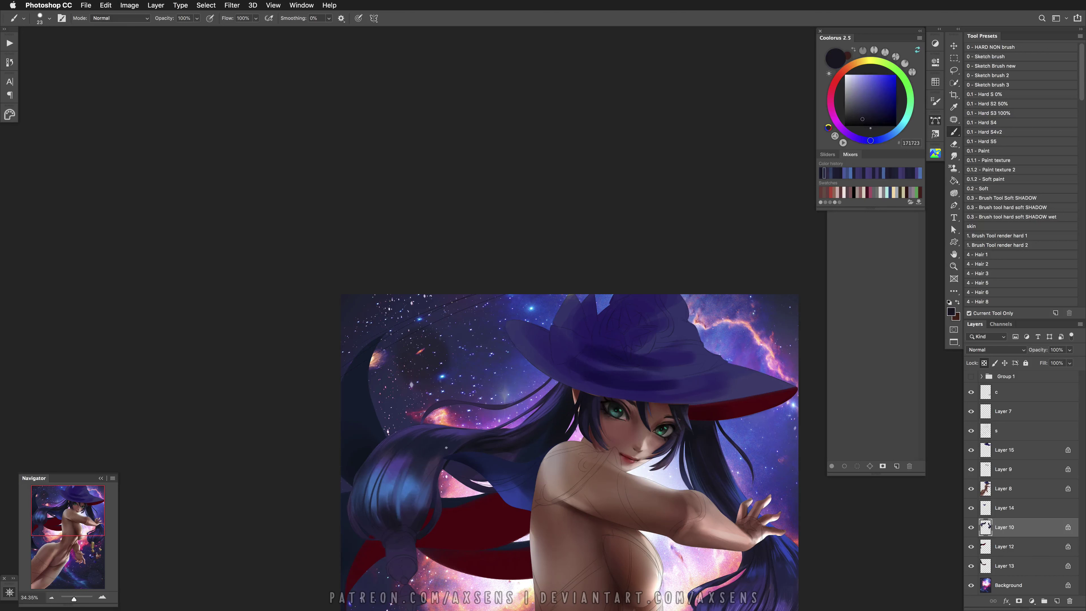
# Enlarge the brush to 160 and blend the left ponytail's highlight with a sampled blue and violet
pyautogui.keyDown('alt'); pyautogui.click(396, 486); pyautogui.keyUp('alt')
pyautogui.moveTo(388, 492); pyautogui.dragTo(411, 492)
pyautogui.keyDown('alt'); pyautogui.click(406, 458); pyautogui.keyUp('alt')
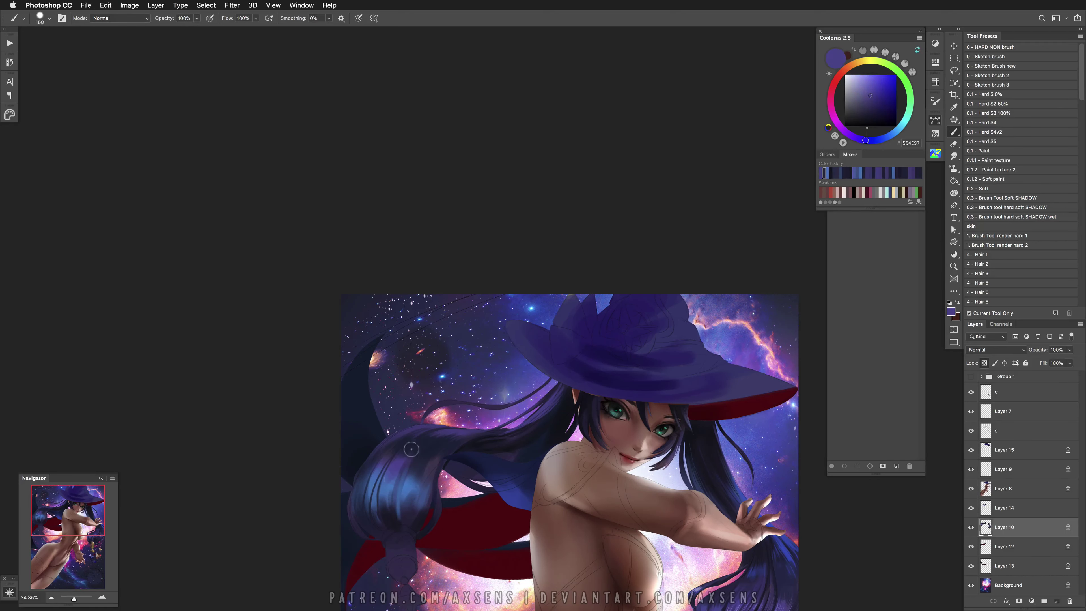
# Paint strands over the left ponytail's bulge with the 4 - Hair 2 brush in sampled dark and mid blues, undoing the last stroke
pyautogui.click(983, 263)
pyautogui.keyDown('alt'); pyautogui.click(413, 453); pyautogui.keyUp('alt')
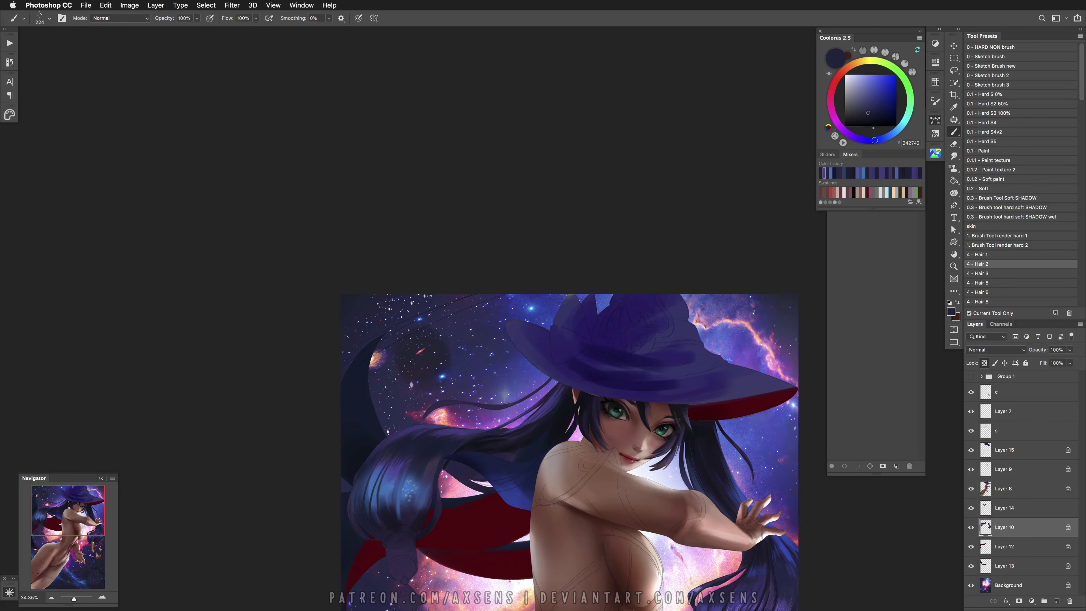
pyautogui.keyDown('alt'); pyautogui.click(431, 442); pyautogui.keyUp('alt')
pyautogui.keyDown('alt'); pyautogui.click(417, 488); pyautogui.keyUp('alt')
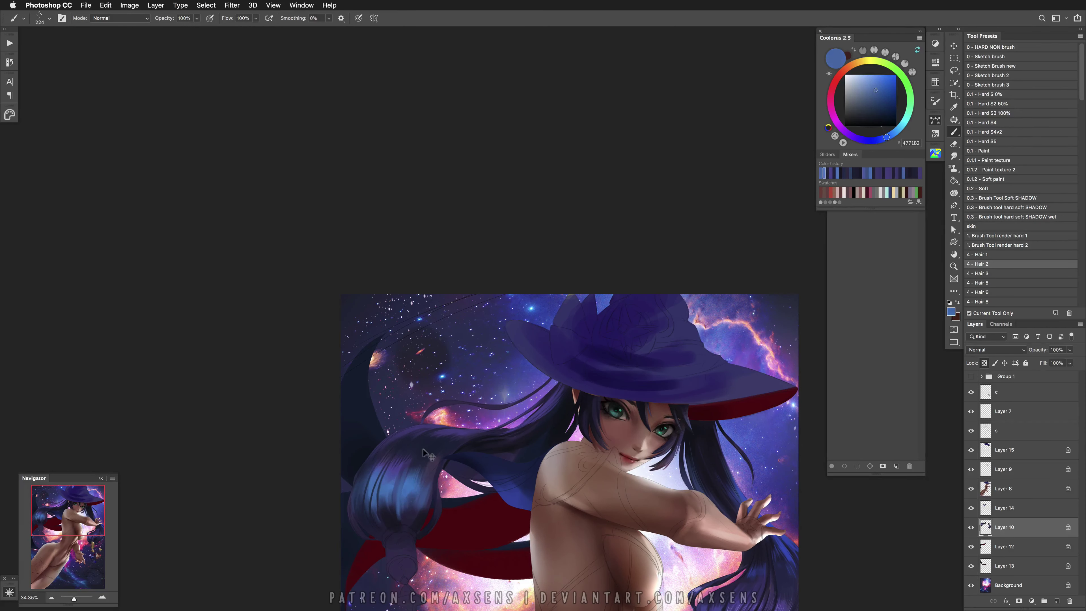
pyautogui.keyDown('alt'); pyautogui.click(430, 462); pyautogui.keyUp('alt')
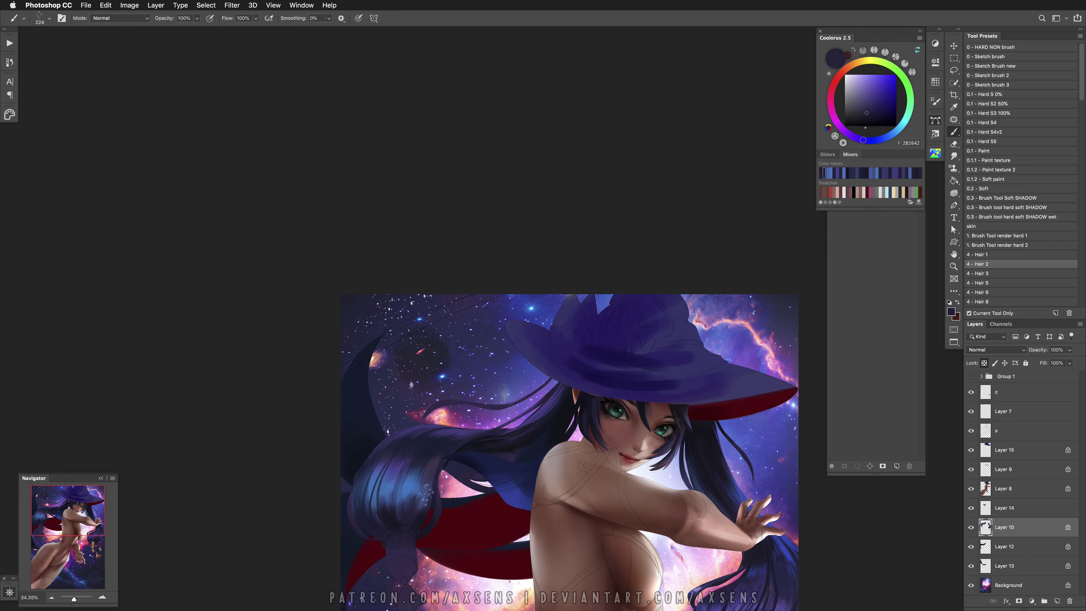
pyautogui.keyDown('alt'); pyautogui.click(421, 500); pyautogui.keyUp('alt')
pyautogui.keyDown('alt'); pyautogui.click(444, 451); pyautogui.keyUp('alt')
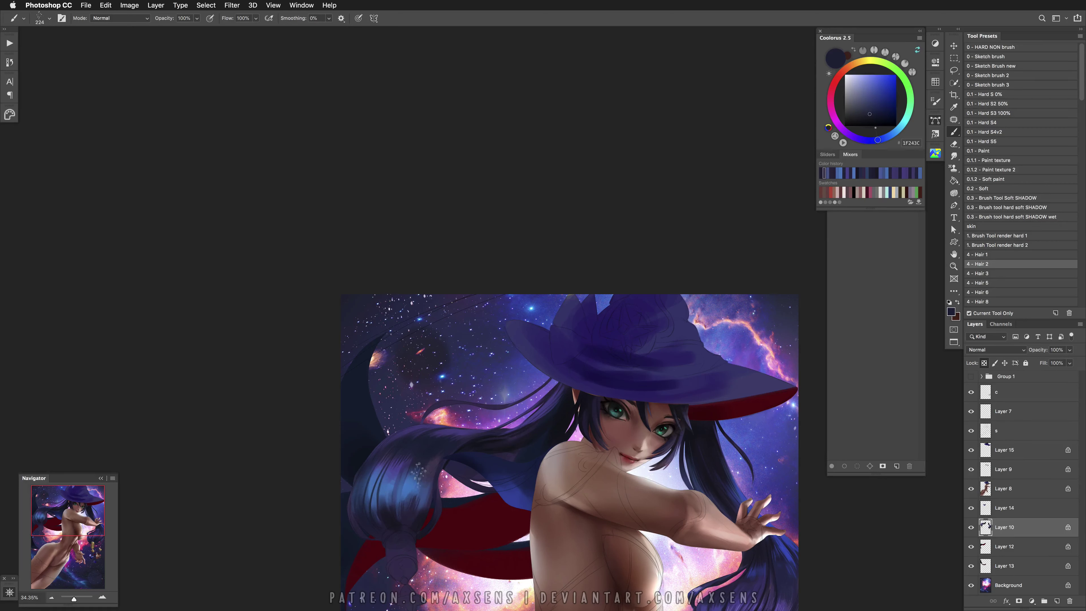
pyautogui.press('super+z')
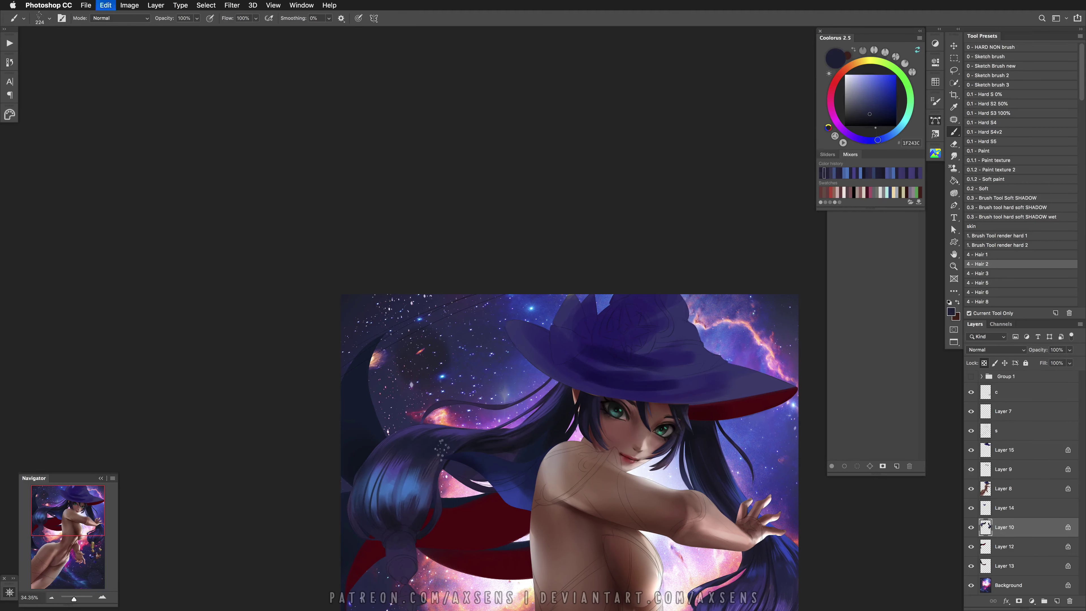
# Extend the textured strands from the ponytail's crest into its bulge with sampled violet and dark blue, undoing a stroke
pyautogui.keyDown('alt'); pyautogui.click(441, 447); pyautogui.keyUp('alt')
pyautogui.keyDown('alt'); pyautogui.click(474, 431); pyautogui.keyUp('alt')
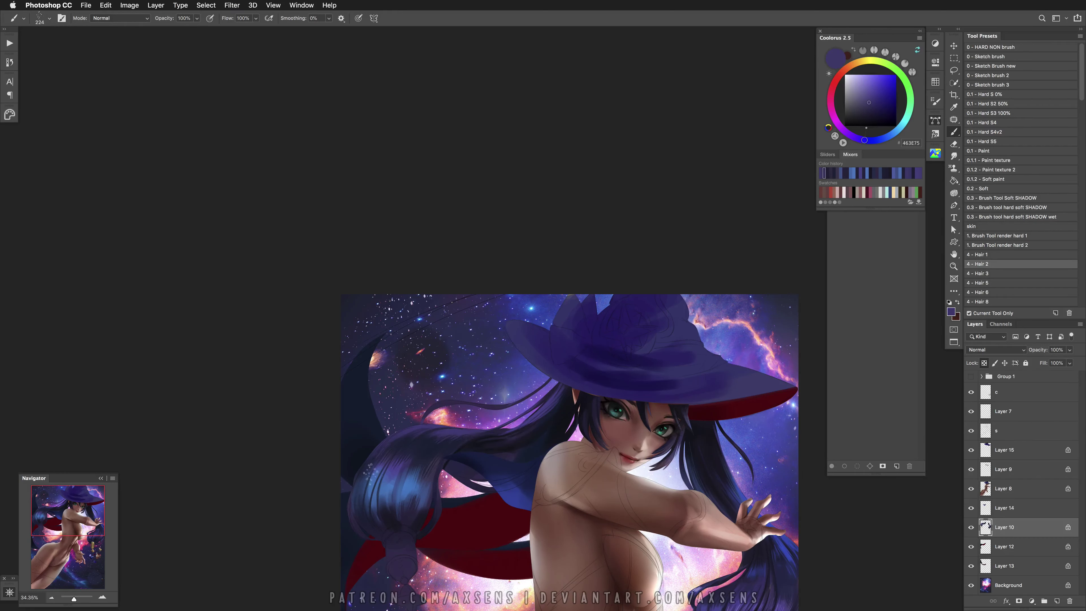
pyautogui.keyDown('alt'); pyautogui.click(380, 497); pyautogui.keyUp('alt')
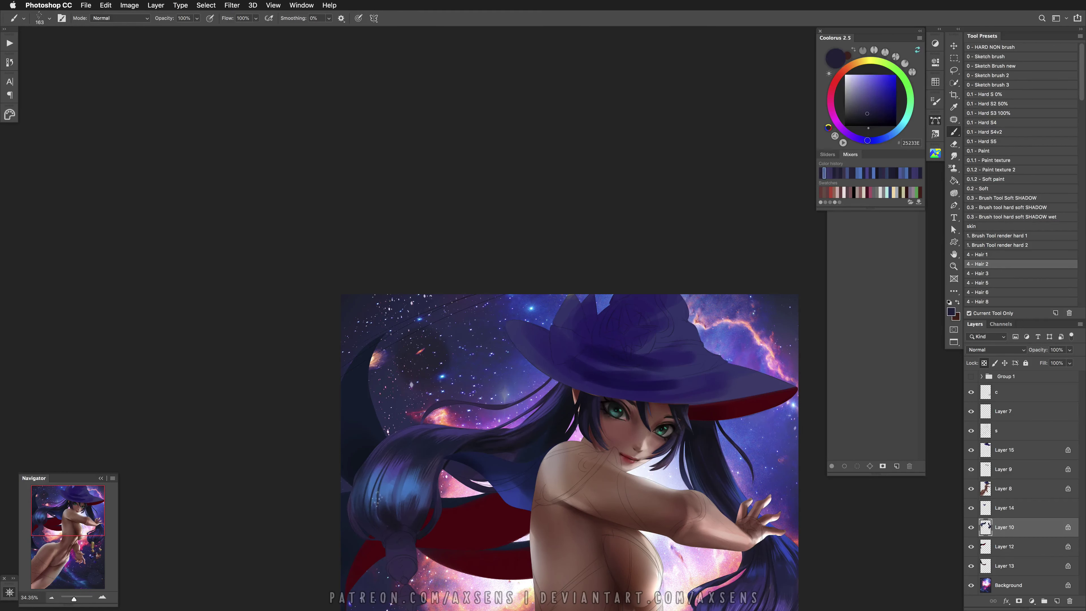
pyautogui.keyDown('alt'); pyautogui.click(375, 501); pyautogui.keyUp('alt')
pyautogui.press('super+z')
pyautogui.keyDown('alt'); pyautogui.click(405, 455); pyautogui.keyUp('alt')
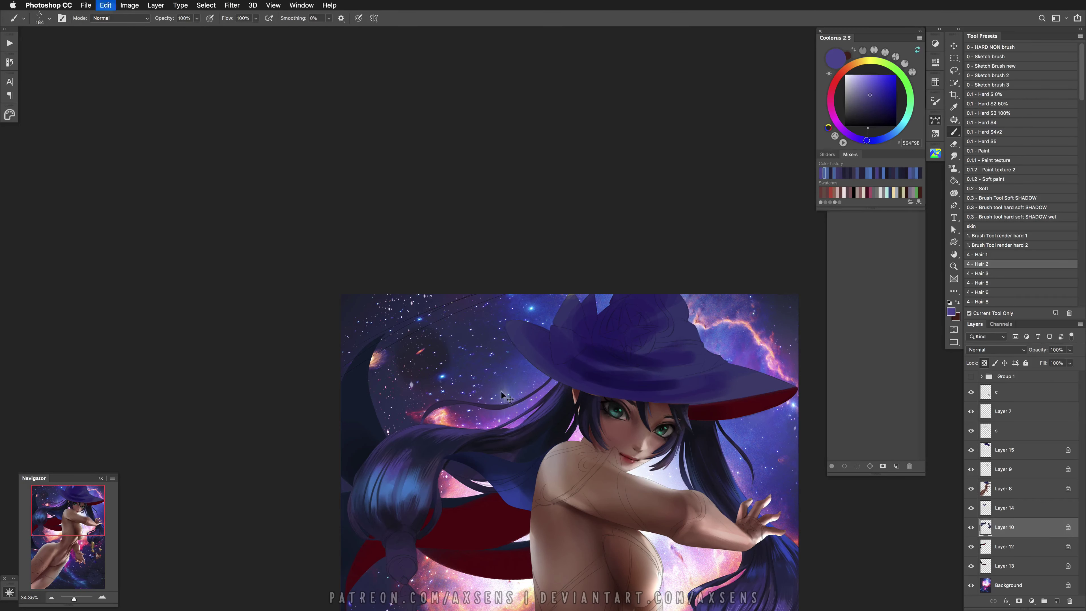
pyautogui.keyDown('alt'); pyautogui.click(427, 459); pyautogui.keyUp('alt')
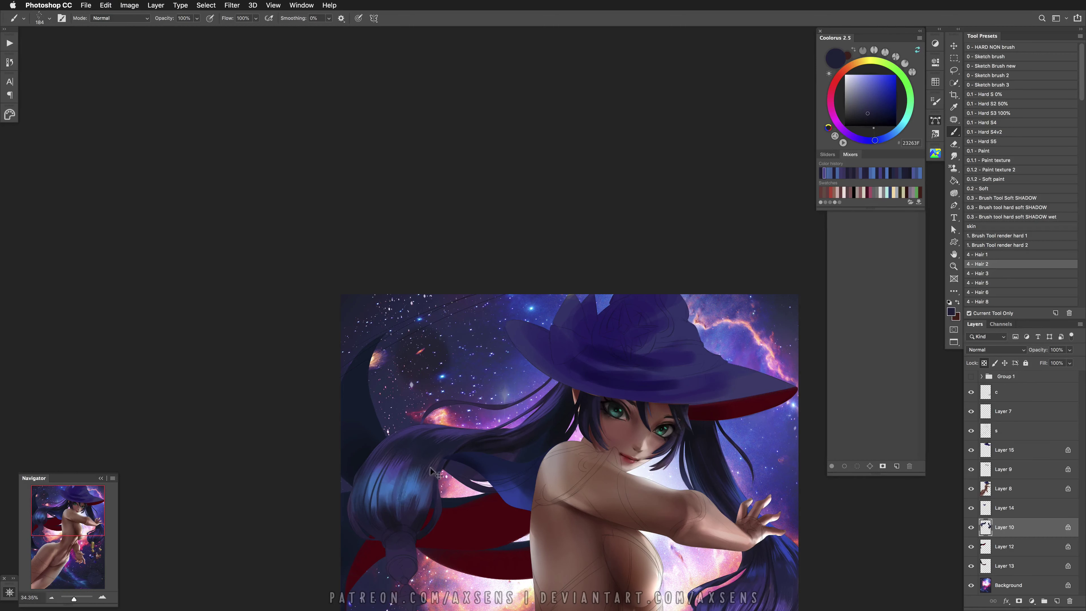
# Add fine strand texture to the ponytail's bulge with the 4 - Hair 1 brush and sampled dark blues
pyautogui.click(992, 256)
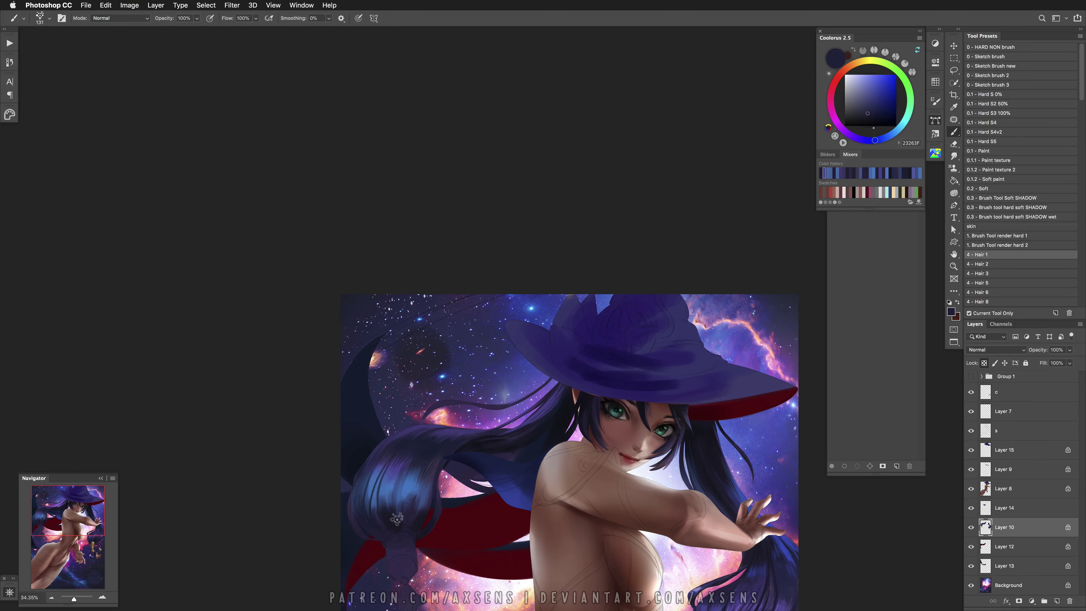
pyautogui.keyDown('alt'); pyautogui.click(389, 488); pyautogui.keyUp('alt')
pyautogui.keyDown('alt'); pyautogui.click(408, 475); pyautogui.keyUp('alt')
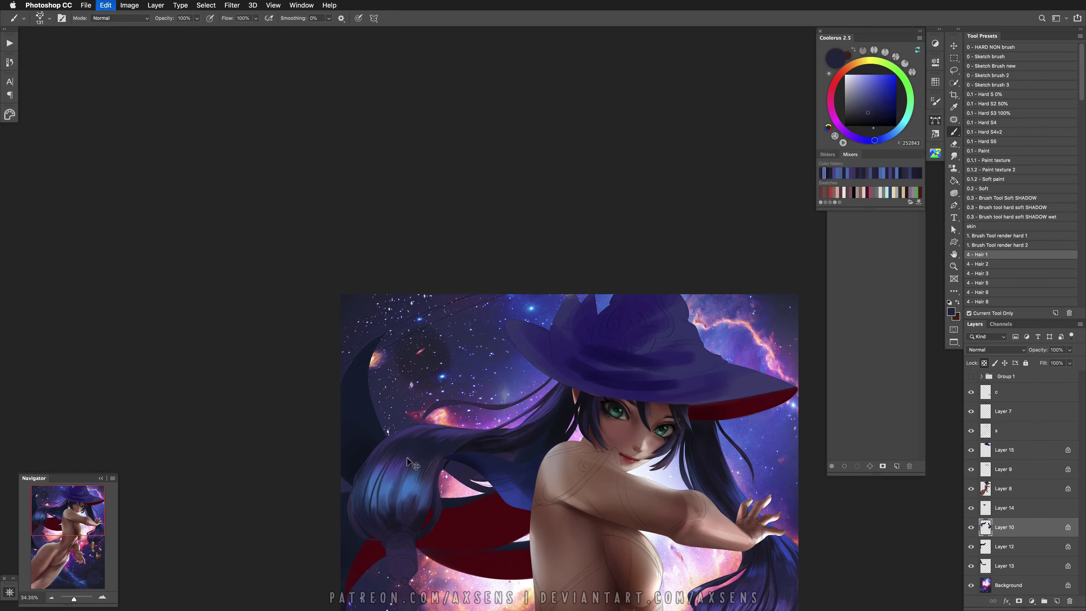
pyautogui.keyDown('alt'); pyautogui.click(393, 457); pyautogui.keyUp('alt')
pyautogui.keyDown('alt'); pyautogui.click(375, 499); pyautogui.keyUp('alt')
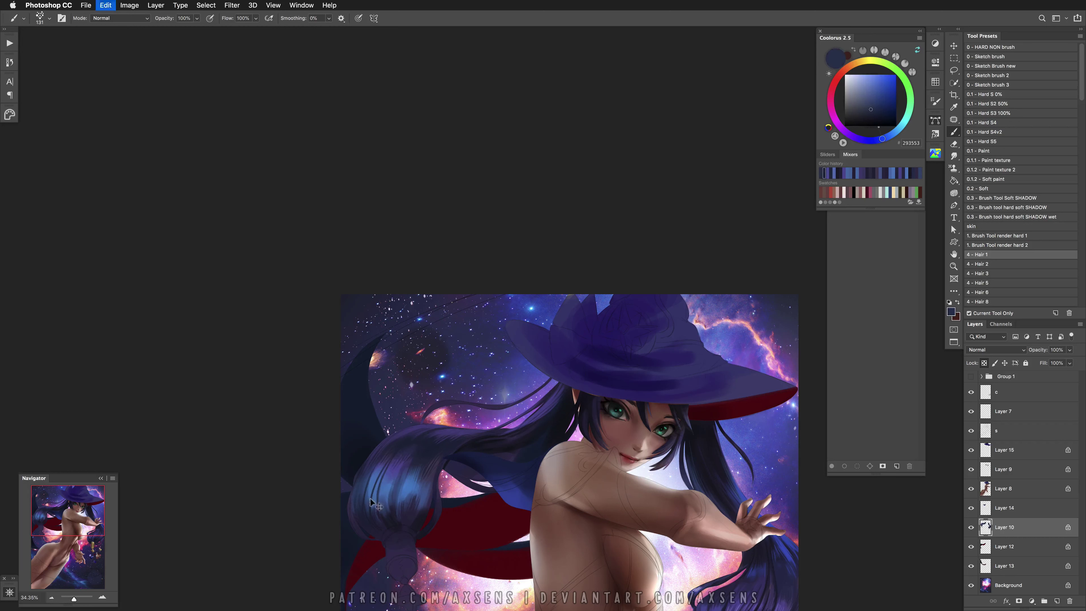
pyautogui.keyDown('alt'); pyautogui.click(418, 497); pyautogui.keyUp('alt')
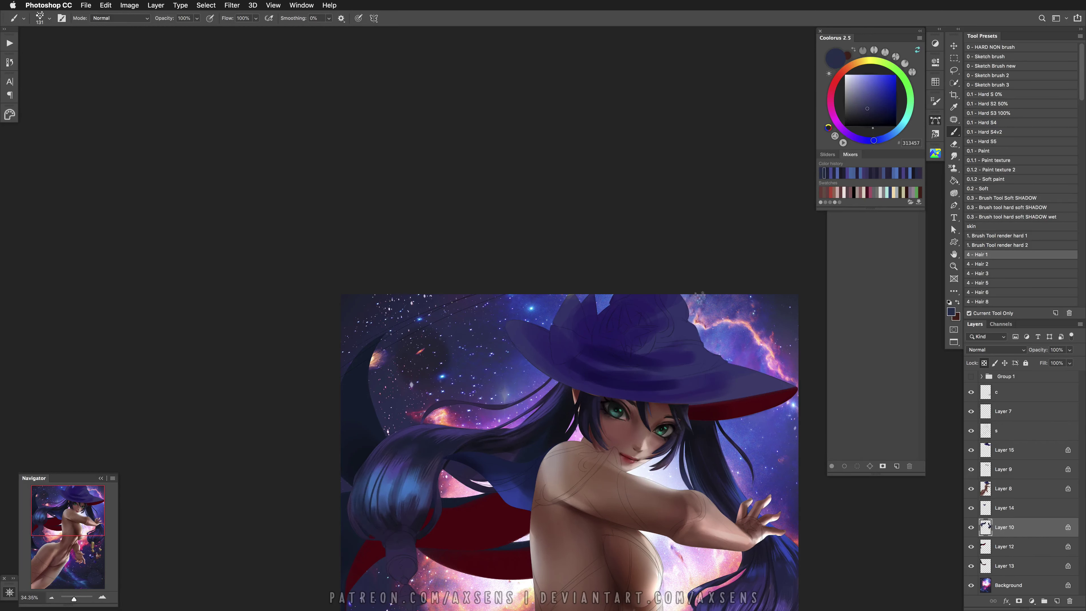
# Paint thin strands through the bulge's blue highlight with a small 0.1 - Hard S2 50% brush and sampled blues
pyautogui.click(996, 103)
pyautogui.rightClick(573, 397)
pyautogui.click(634, 335)
pyautogui.press('Return')
pyautogui.keyDown('alt'); pyautogui.click(404, 507); pyautogui.keyUp('alt')
pyautogui.keyDown('alt'); pyautogui.click(395, 500); pyautogui.keyUp('alt')
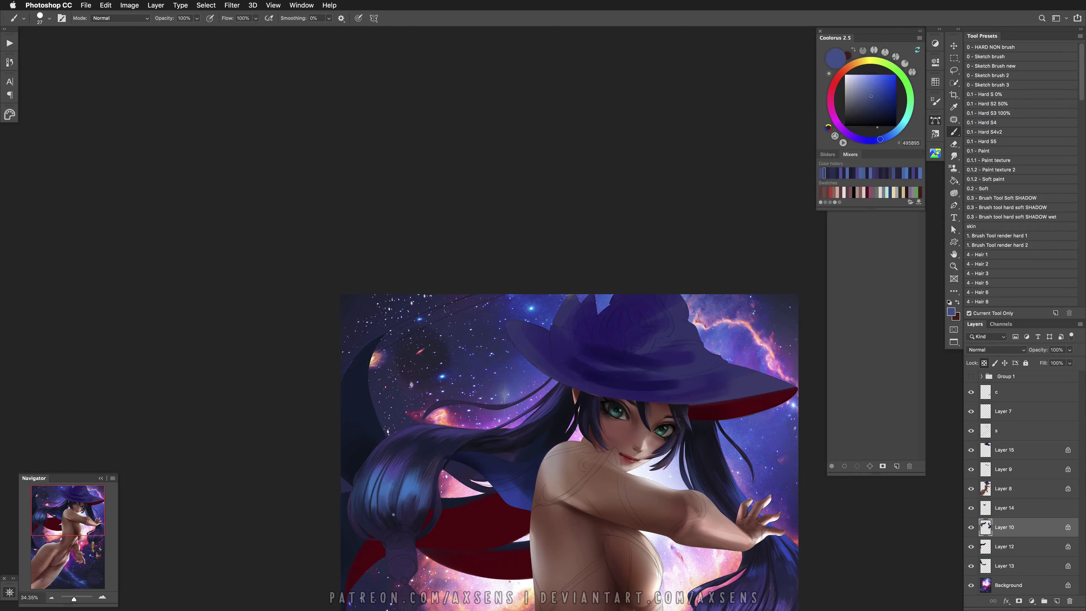
pyautogui.keyDown('alt'); pyautogui.click(409, 472); pyautogui.keyUp('alt')
pyautogui.keyDown('alt'); pyautogui.click(395, 466); pyautogui.keyUp('alt')
# Enlarge the brush and blend the upper part of the ponytail's bulge with sampled violet and dark blue
pyautogui.press(']')
pyautogui.press(']')
pyautogui.press(']')
pyautogui.press(']')
pyautogui.press(']')
pyautogui.press(']')
pyautogui.press(']')
pyautogui.keyDown('alt'); pyautogui.click(404, 456); pyautogui.keyUp('alt')
pyautogui.keyDown('alt'); pyautogui.click(435, 451); pyautogui.keyUp('alt')
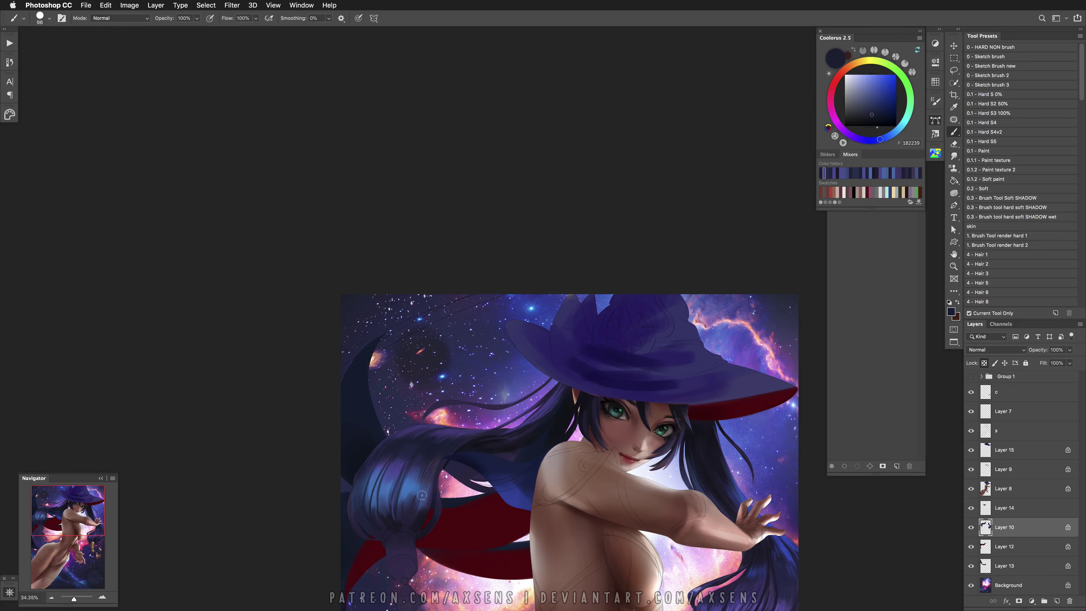
# Darken and define the strands along the bulge's lower right edge with a smaller brush and sampled dark blues
pyautogui.moveTo(461, 507); pyautogui.dragTo(459, 490)
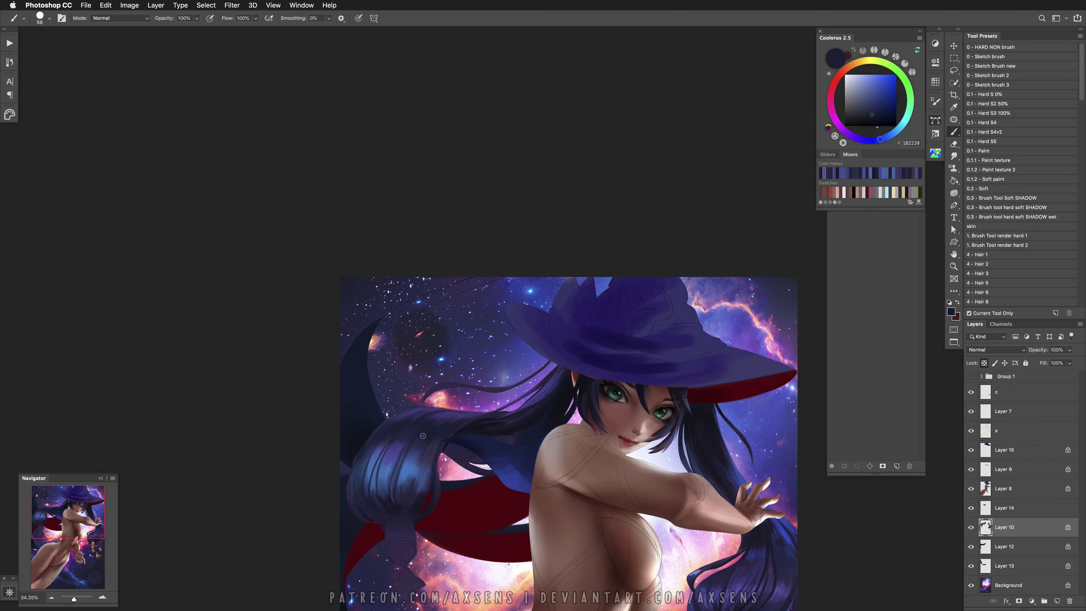
pyautogui.keyDown('alt'); pyautogui.click(403, 483); pyautogui.keyUp('alt')
pyautogui.keyDown('alt'); pyautogui.click(418, 478); pyautogui.keyUp('alt')
pyautogui.press('[')
pyautogui.press('[')
pyautogui.press('[')
pyautogui.keyDown('alt'); pyautogui.click(421, 505); pyautogui.keyUp('alt')
pyautogui.keyDown('alt'); pyautogui.click(425, 501); pyautogui.keyUp('alt')
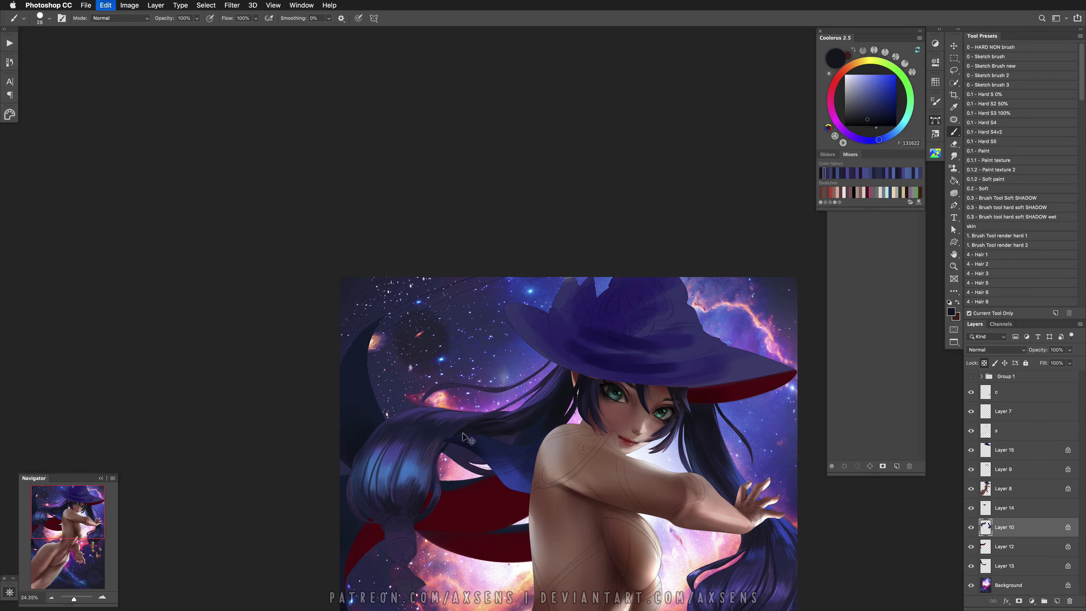
pyautogui.moveTo(421, 517); pyautogui.dragTo(436, 517)
# Paint very thin blue strands along the bulge's outer left side and crest with a tiny brush, undoing the last stroke
pyautogui.keyDown('alt'); pyautogui.click(353, 491); pyautogui.keyUp('alt')
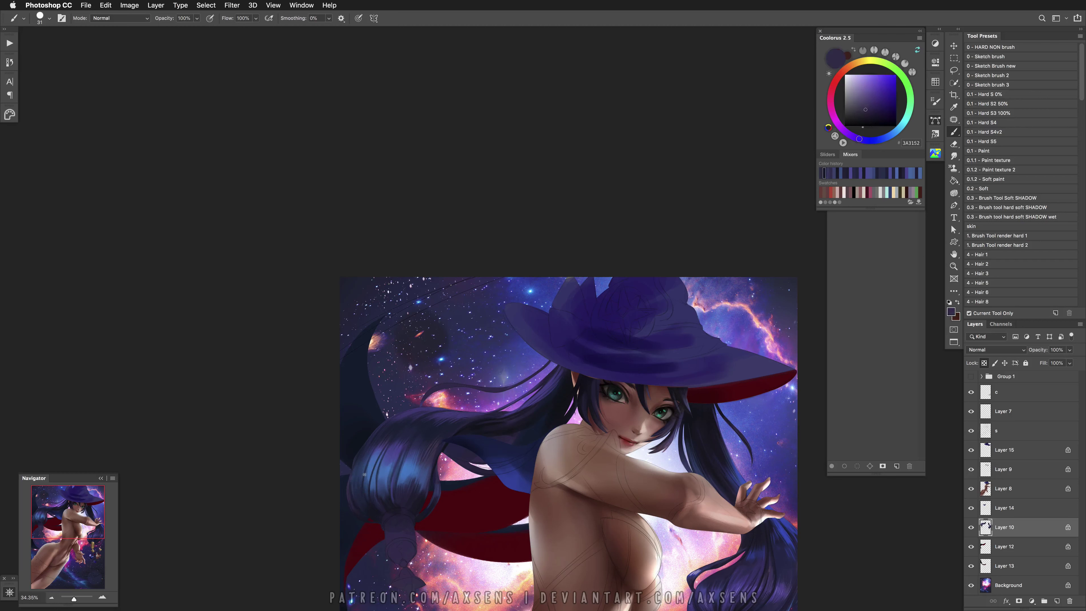
pyautogui.rightClick(357, 499)
pyautogui.moveTo(435, 347); pyautogui.dragTo(410, 347)
pyautogui.press('Return')
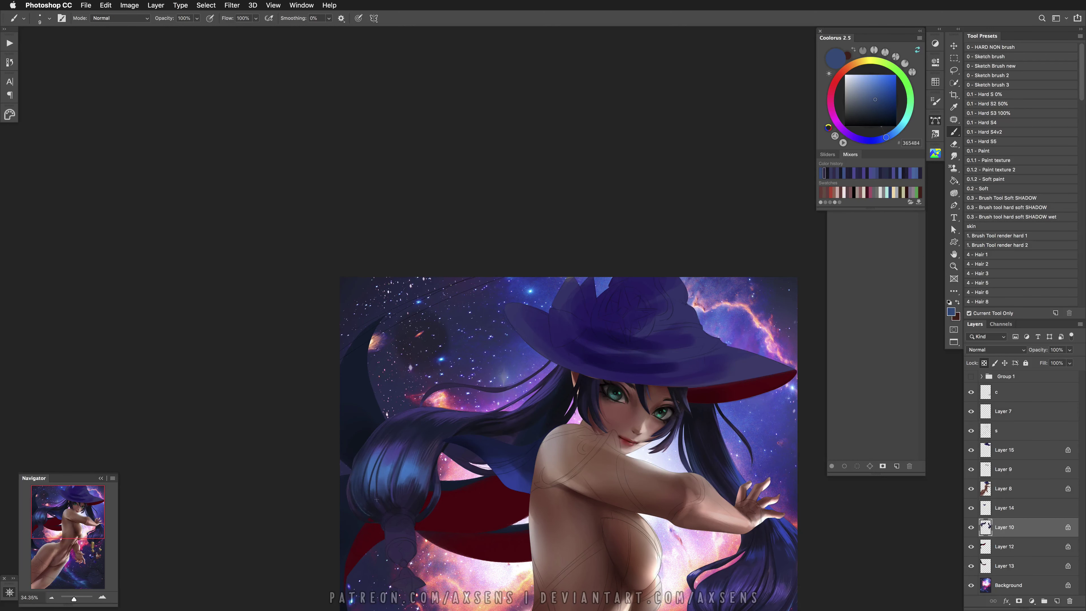
pyautogui.keyDown('alt'); pyautogui.click(360, 470); pyautogui.keyUp('alt')
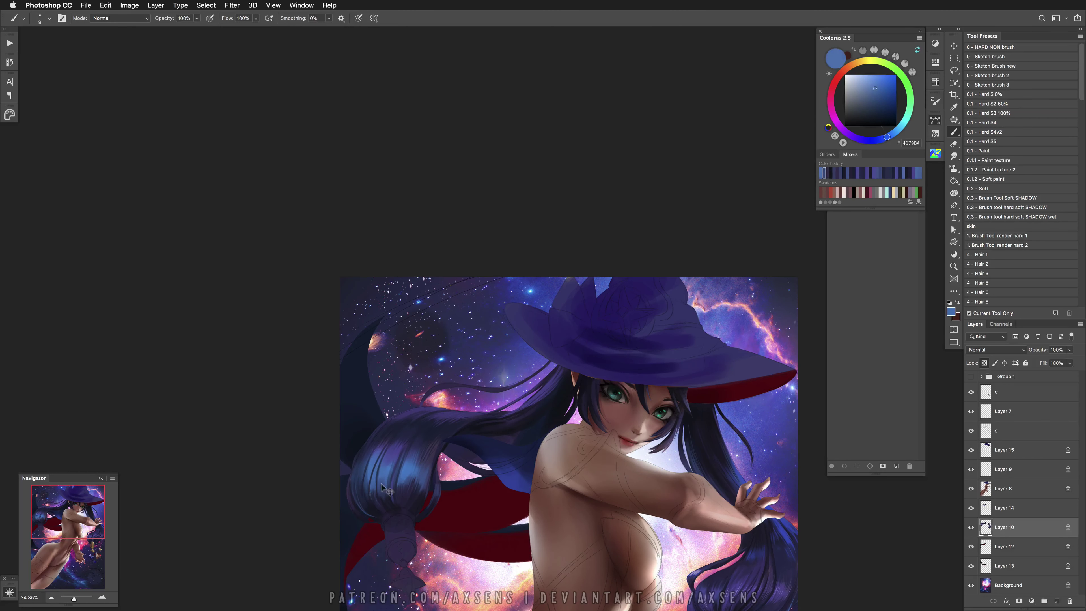
pyautogui.keyDown('alt'); pyautogui.click(391, 439); pyautogui.keyUp('alt')
pyautogui.moveTo(395, 441)
pyautogui.mouseDown()
pyautogui.moveTo(376, 466)
pyautogui.moveTo(428, 434)
pyautogui.mouseUp()
pyautogui.press('super+z')
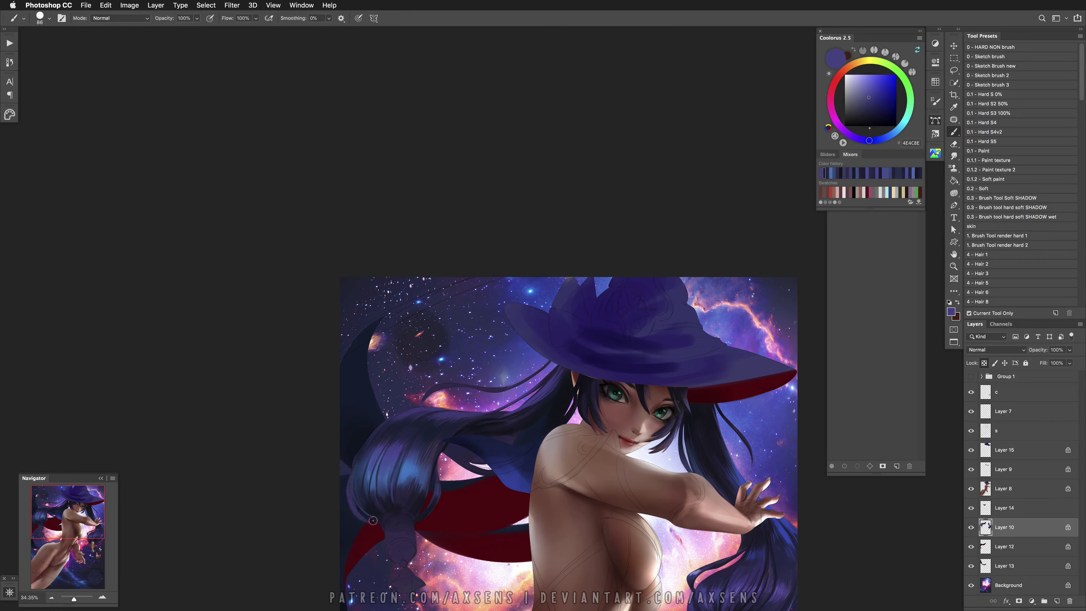
# Paint strands on the lower left of the ponytail's bulge with sampled tones and undo the last stroke
pyautogui.moveTo(383, 518)
pyautogui.mouseDown()
pyautogui.moveTo(372, 518)
pyautogui.moveTo(384, 482)
pyautogui.mouseUp()
pyautogui.keyDown('alt'); pyautogui.click(378, 502); pyautogui.keyUp('alt')
pyautogui.keyDown('alt'); pyautogui.click(395, 438); pyautogui.keyUp('alt')
pyautogui.press('super+z')
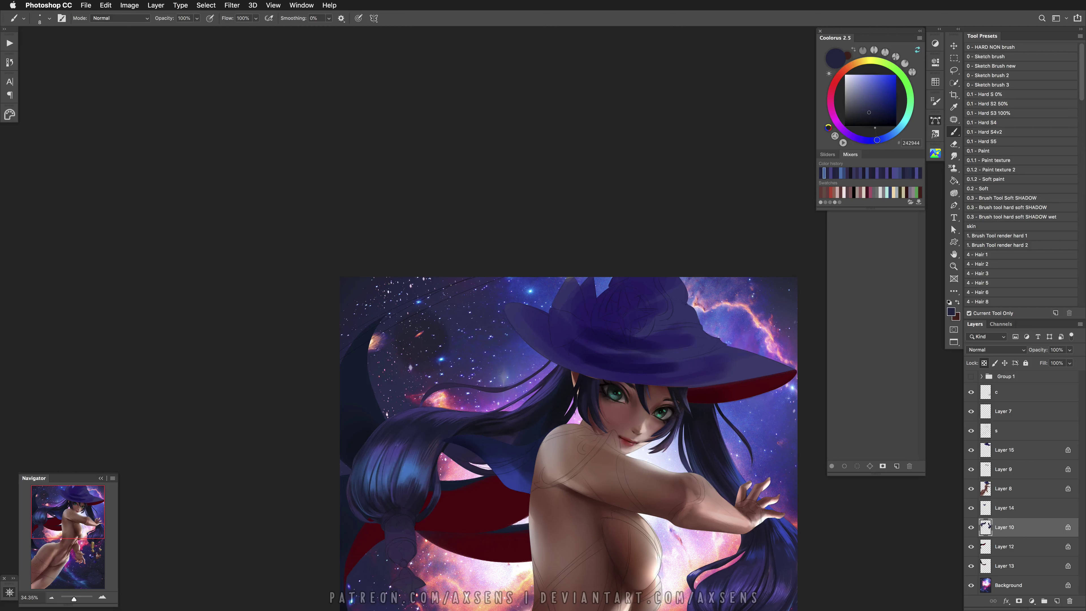
# Accent the bulge's highlight strands with sampled mid and light blues
pyautogui.keyDown('alt'); pyautogui.click(409, 497); pyautogui.keyUp('alt')
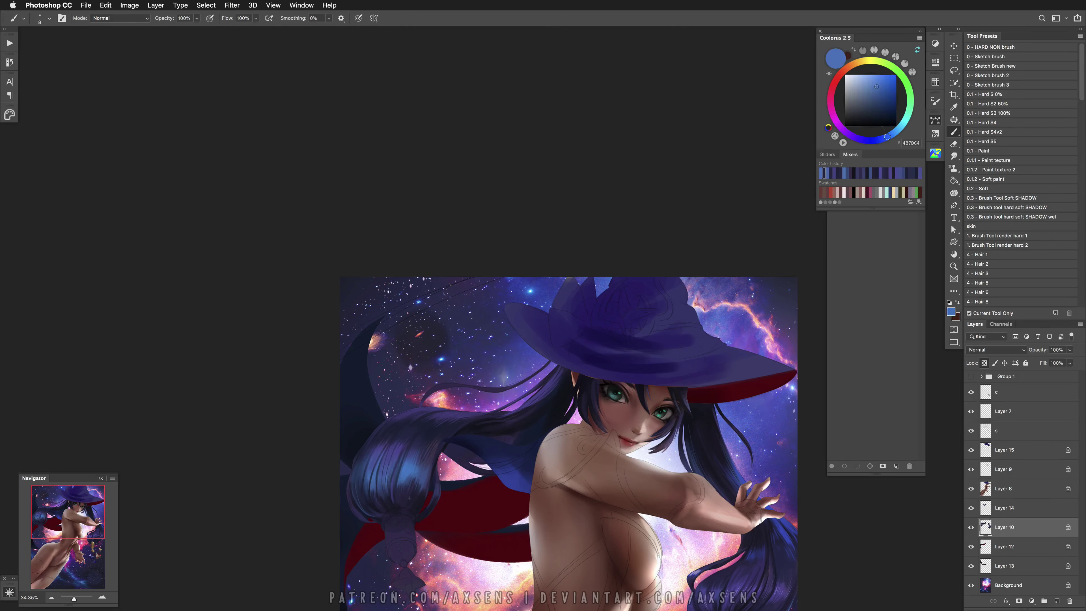
pyautogui.keyDown('alt'); pyautogui.click(487, 497); pyautogui.keyUp('alt')
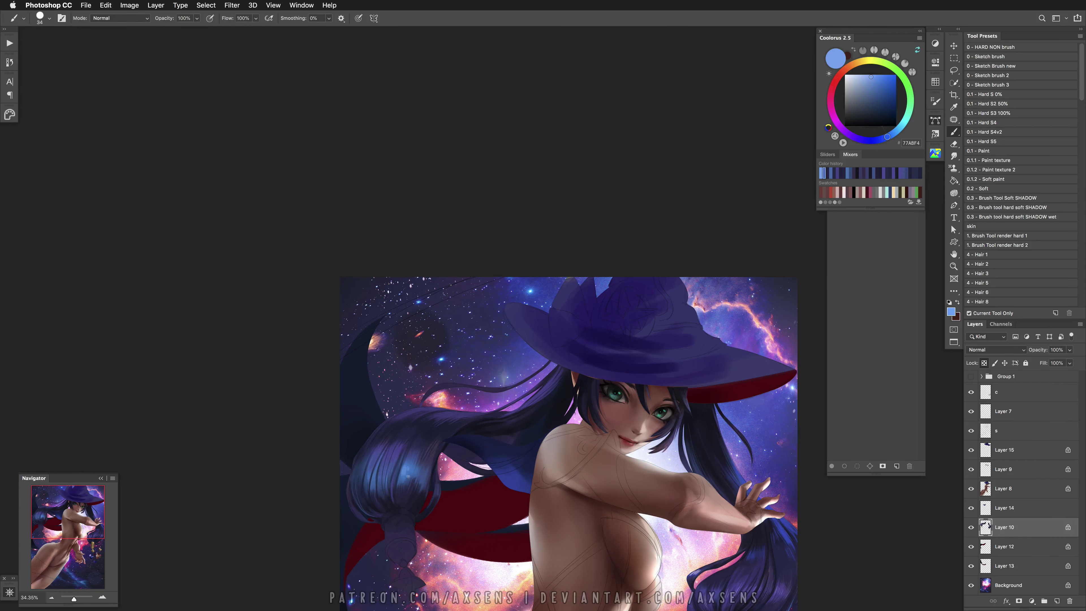
pyautogui.moveTo(426, 478)
pyautogui.mouseDown()
pyautogui.moveTo(423, 445)
pyautogui.moveTo(392, 497)
pyautogui.mouseUp()
pyautogui.keyDown('alt'); pyautogui.click(412, 453); pyautogui.keyUp('alt')
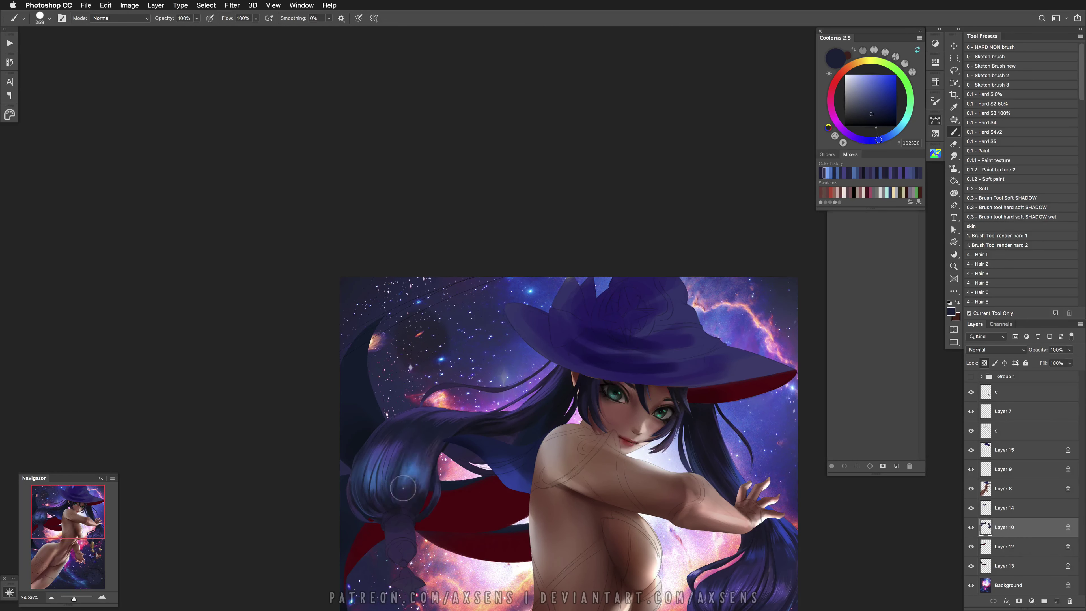
# Soften the bulge's highlight with a large brush in sampled dark blue
pyautogui.press('h')
pyautogui.press('h')
pyautogui.press('[')
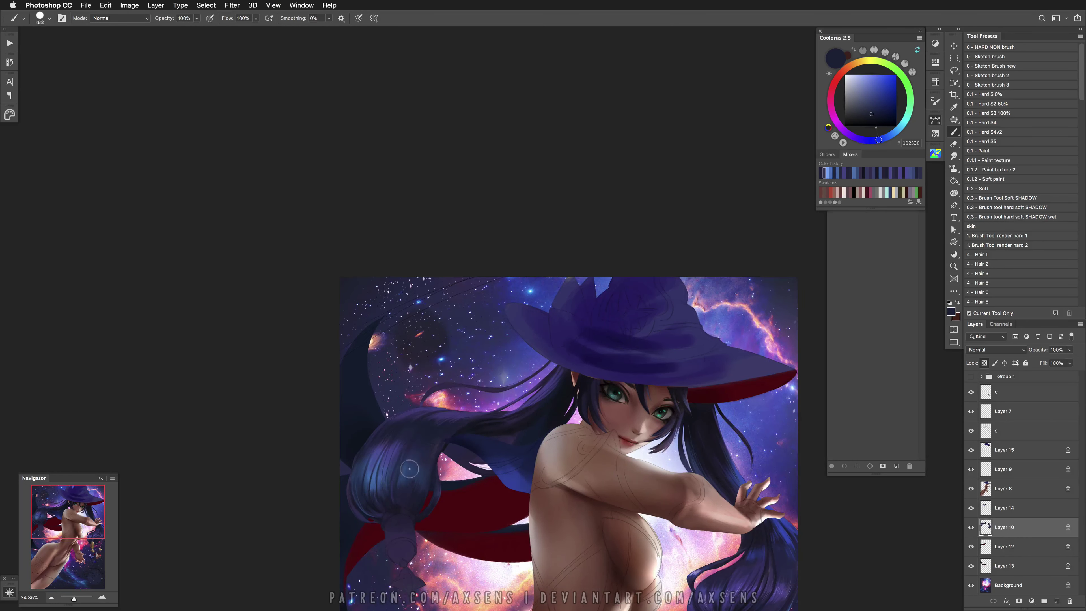
pyautogui.keyDown('alt'); pyautogui.click(413, 456); pyautogui.keyUp('alt')
pyautogui.press(']')
pyautogui.moveTo(414, 479); pyautogui.dragTo(462, 474)
# Set the brush mode to Linear Dodge (Add) and brighten the ponytail's crest with a sampled violet
pyautogui.press(']')
pyautogui.keyDown('shift'); pyautogui.rightClick(479, 429); pyautogui.keyUp('shift')
pyautogui.click(513, 551)
pyautogui.keyDown('alt'); pyautogui.click(410, 408); pyautogui.keyUp('alt')
pyautogui.press('[')
pyautogui.press('[')
pyautogui.moveTo(484, 411)
pyautogui.mouseDown()
pyautogui.moveTo(385, 426)
pyautogui.moveTo(399, 420)
pyautogui.moveTo(377, 445)
pyautogui.moveTo(393, 471)
pyautogui.moveTo(446, 415)
pyautogui.mouseUp()
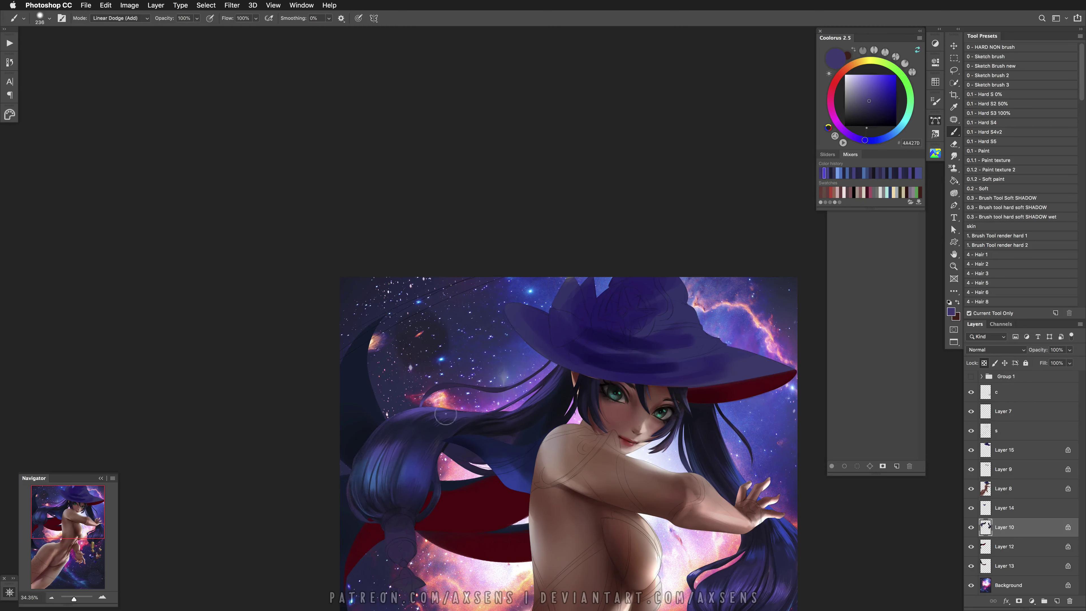
pyautogui.moveTo(551, 376)
pyautogui.mouseDown()
pyautogui.moveTo(543, 381)
pyautogui.moveTo(553, 385)
pyautogui.mouseUp()
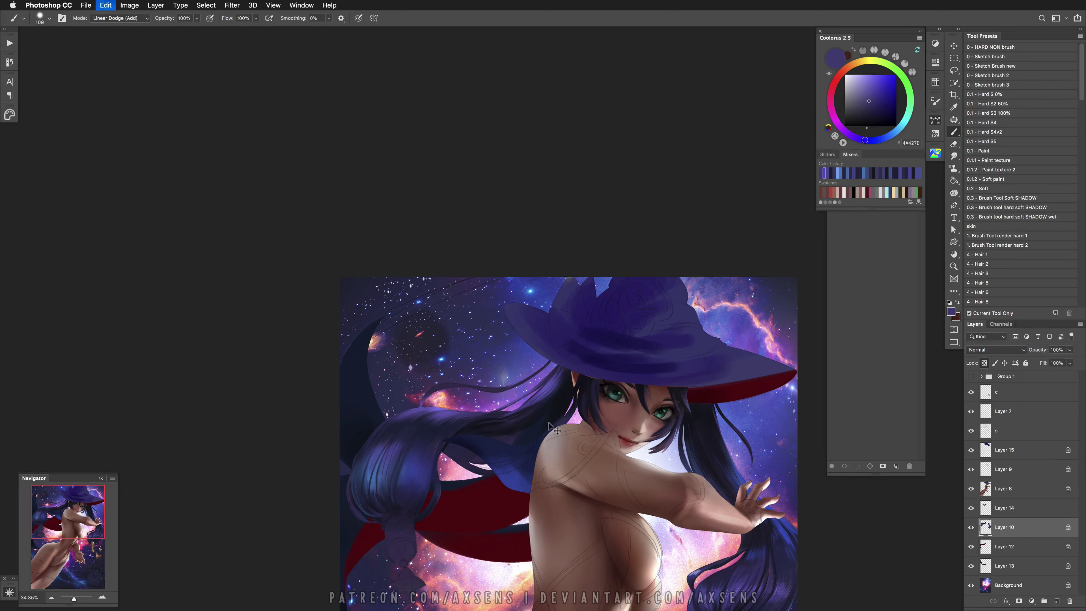
# Return the brush mode to Normal and darken the hair beside the shoulder with a sampled near-black blue
pyautogui.keyDown('shift'); pyautogui.rightClick(551, 414); pyautogui.keyUp('shift')
pyautogui.click(564, 420)
pyautogui.keyDown('alt'); pyautogui.click(540, 423); pyautogui.keyUp('alt')
pyautogui.moveTo(552, 421); pyautogui.dragTo(536, 422)
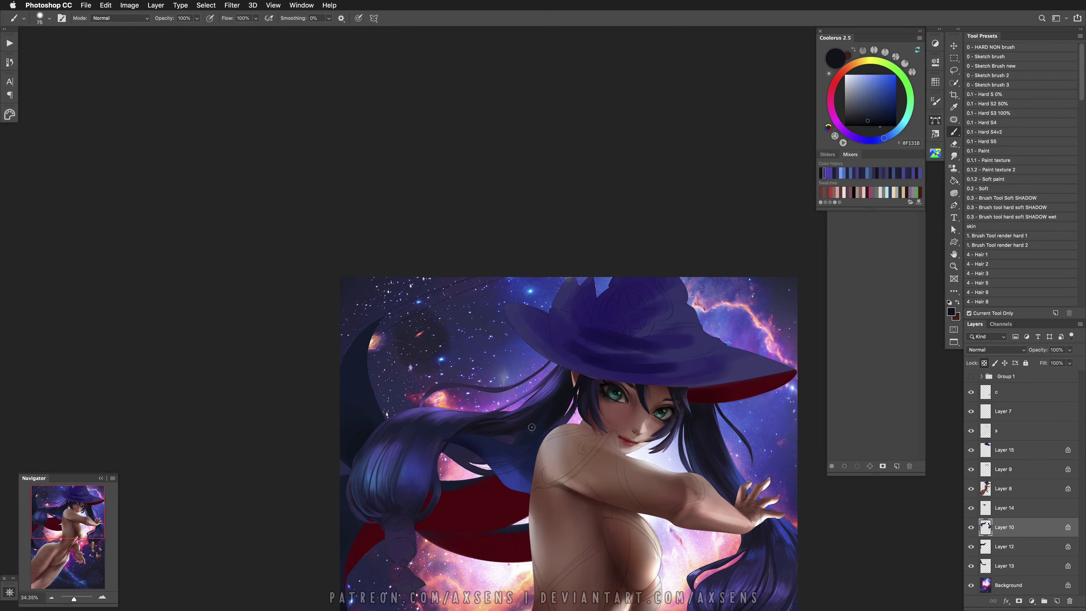
# Shade the ponytail's underside and its middle stretch towards the shoulder with sampled dark blue and violet tones
pyautogui.keyDown('alt'); pyautogui.click(443, 448); pyautogui.keyUp('alt')
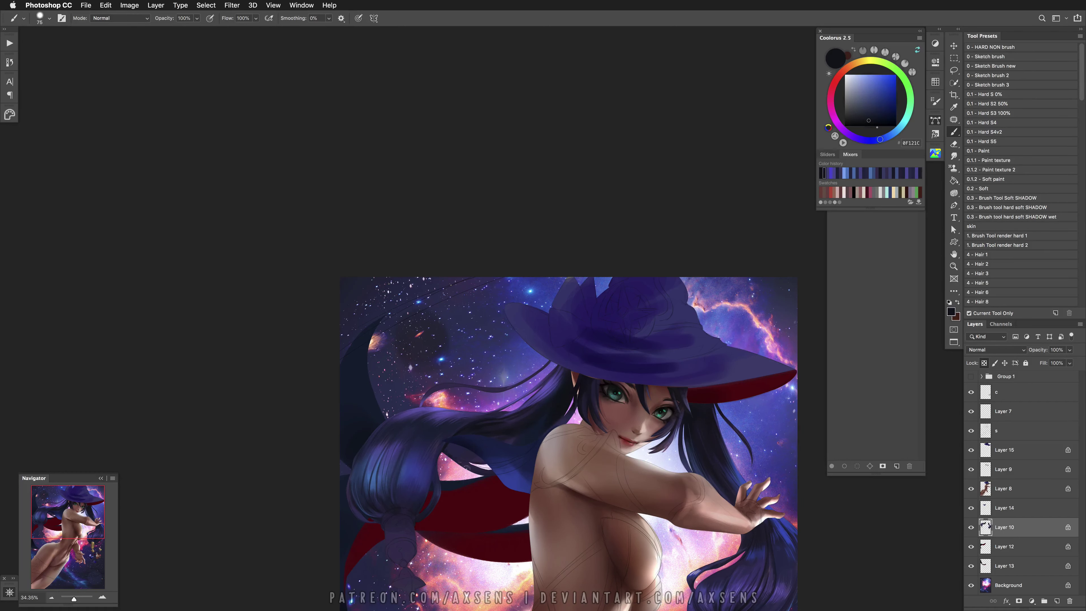
pyautogui.keyDown('alt'); pyautogui.click(470, 456); pyautogui.keyUp('alt')
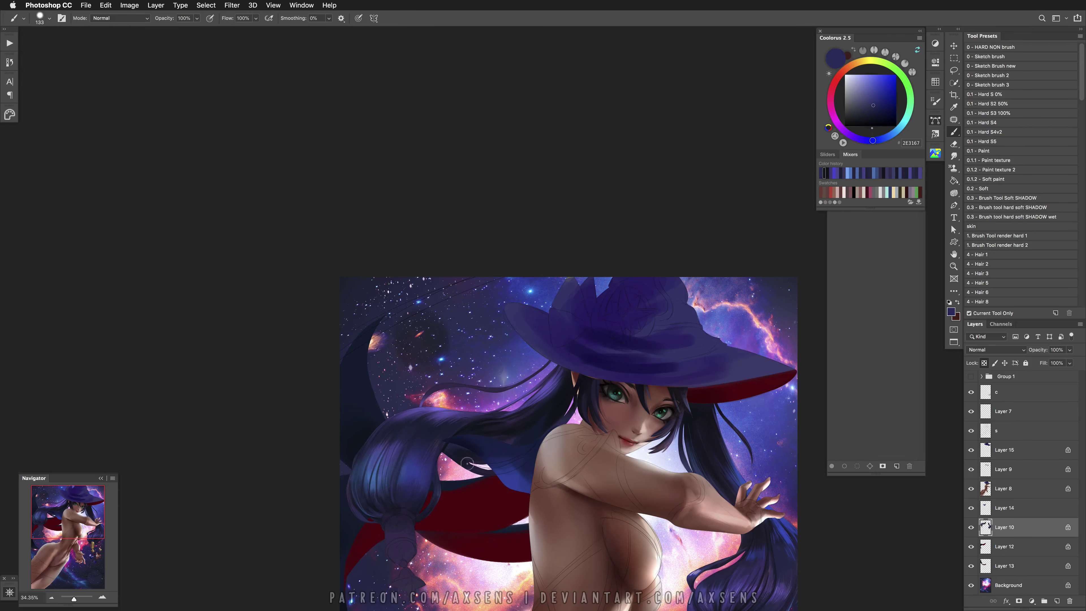
pyautogui.keyDown('alt'); pyautogui.click(491, 423); pyautogui.keyUp('alt')
pyautogui.keyDown('alt'); pyautogui.click(503, 426); pyautogui.keyUp('alt')
pyautogui.keyDown('alt'); pyautogui.click(494, 427); pyautogui.keyUp('alt')
pyautogui.keyDown('alt'); pyautogui.click(534, 436); pyautogui.keyUp('alt')
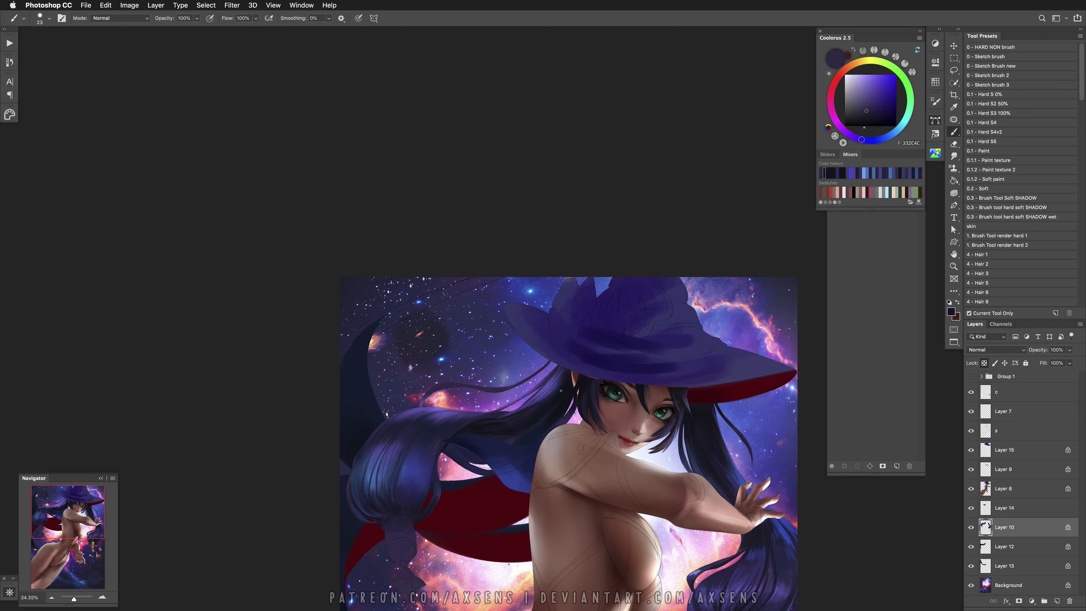
# Define the dark strands between the ear and the shoulder with a small brush and sampled near-black blues
pyautogui.keyDown('alt'); pyautogui.click(553, 421); pyautogui.keyUp('alt')
pyautogui.keyDown('alt'); pyautogui.click(569, 402); pyautogui.keyUp('alt')
pyautogui.keyDown('alt'); pyautogui.click(568, 403); pyautogui.keyUp('alt')
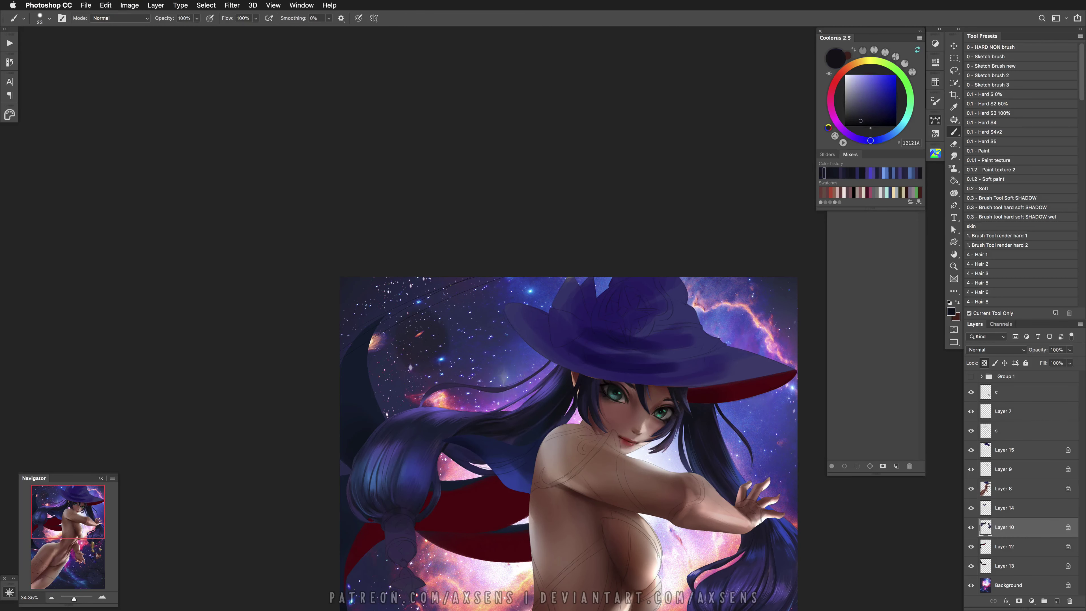
pyautogui.keyDown('alt'); pyautogui.click(573, 412); pyautogui.keyUp('alt')
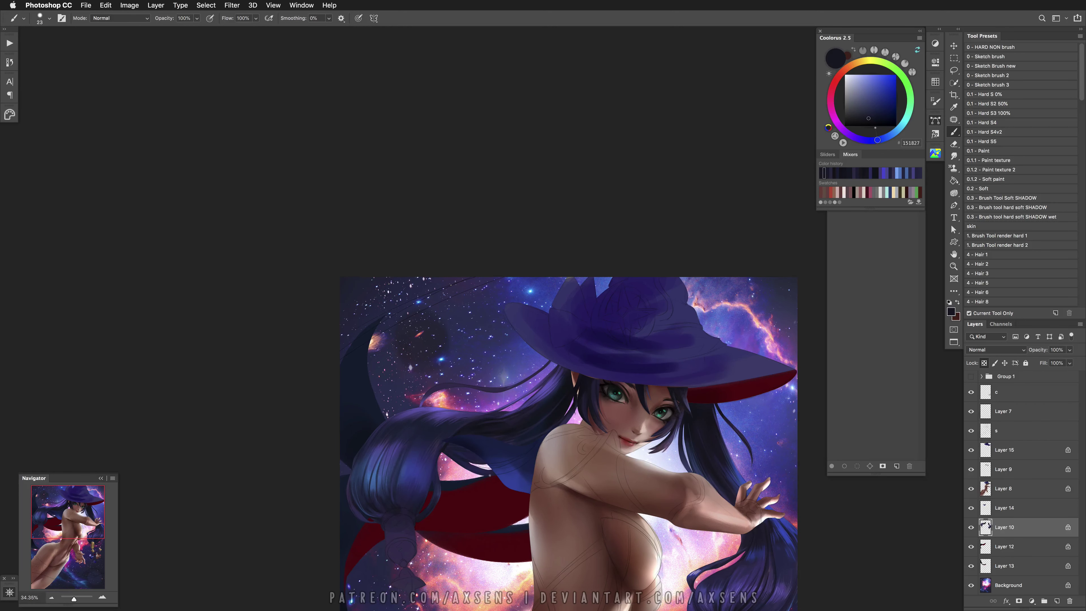
# Try light violet highlight strokes with a small brush on the hair between the ponytail and shoulder, and undo them
pyautogui.keyDown('alt'); pyautogui.click(523, 420); pyautogui.keyUp('alt')
pyautogui.keyDown('alt'); pyautogui.click(515, 410); pyautogui.keyUp('alt')
pyautogui.keyDown('alt'); pyautogui.click(519, 413); pyautogui.keyUp('alt')
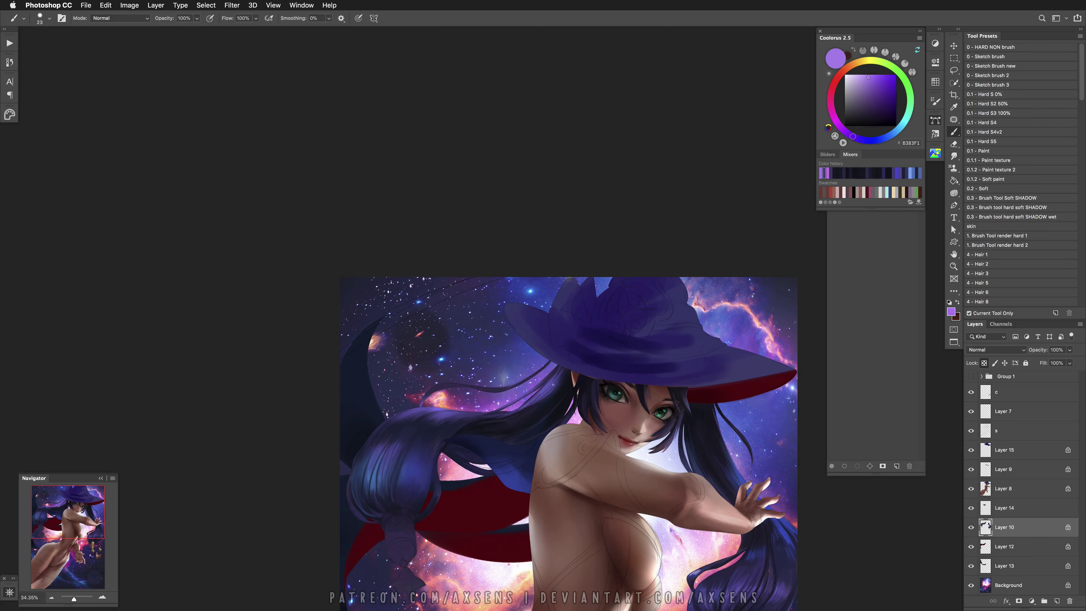
pyautogui.rightClick(611, 333)
pyautogui.press('Return')
pyautogui.press('super+z')
pyautogui.press('super+z')
pyautogui.press('super+z')
pyautogui.press('super+z')
pyautogui.press('super+z')
pyautogui.press('super+z')
pyautogui.press('super+z')
pyautogui.press('super+z')
pyautogui.press('super+z')
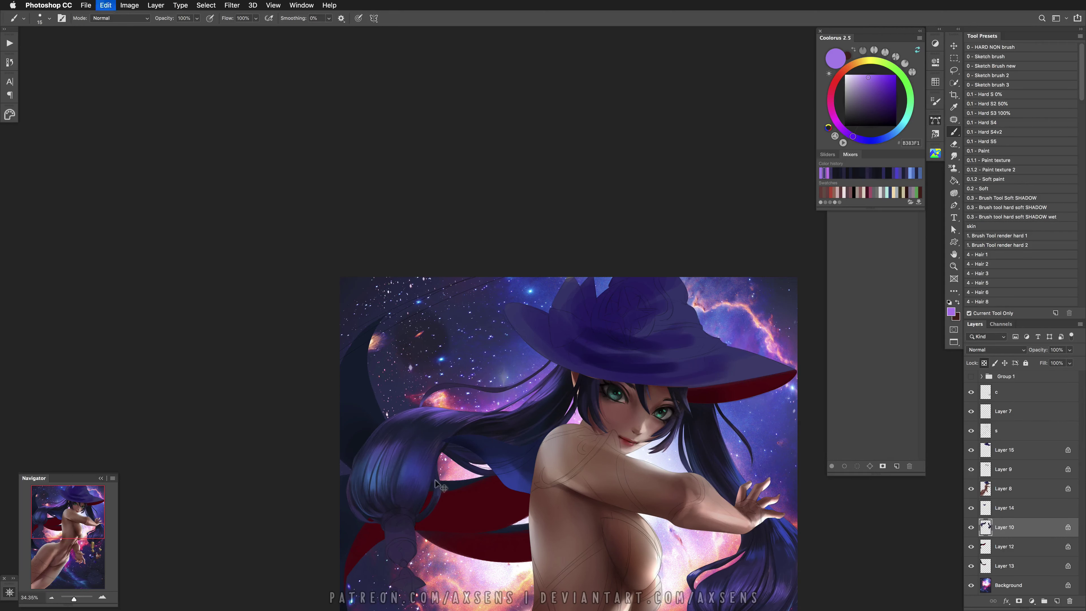
pyautogui.press('super+z')
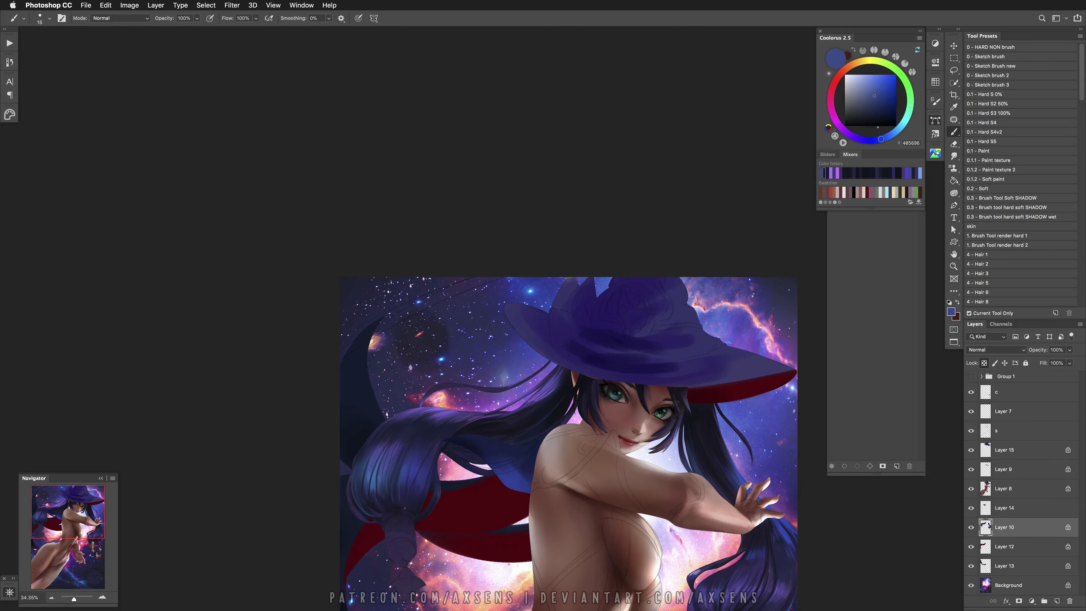
# Shade the hair strands between the ponytail's crest and the ear with sampled violet and near-black blue tones
pyautogui.scroll(2, 554, 444)
pyautogui.hscroll(2, 554, 444)
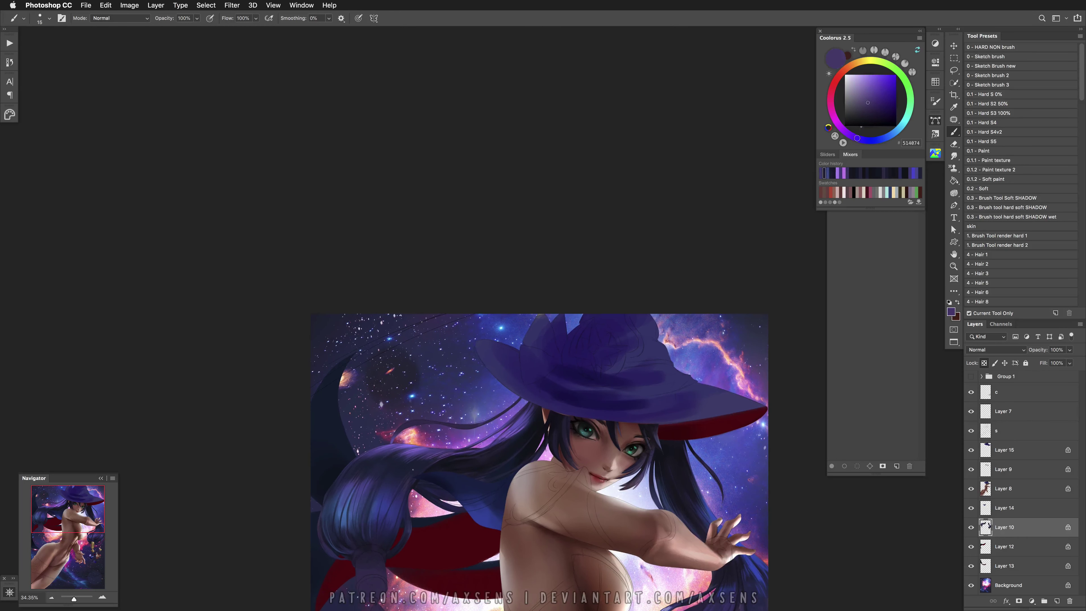
pyautogui.keyDown('alt'); pyautogui.click(446, 450); pyautogui.keyUp('alt')
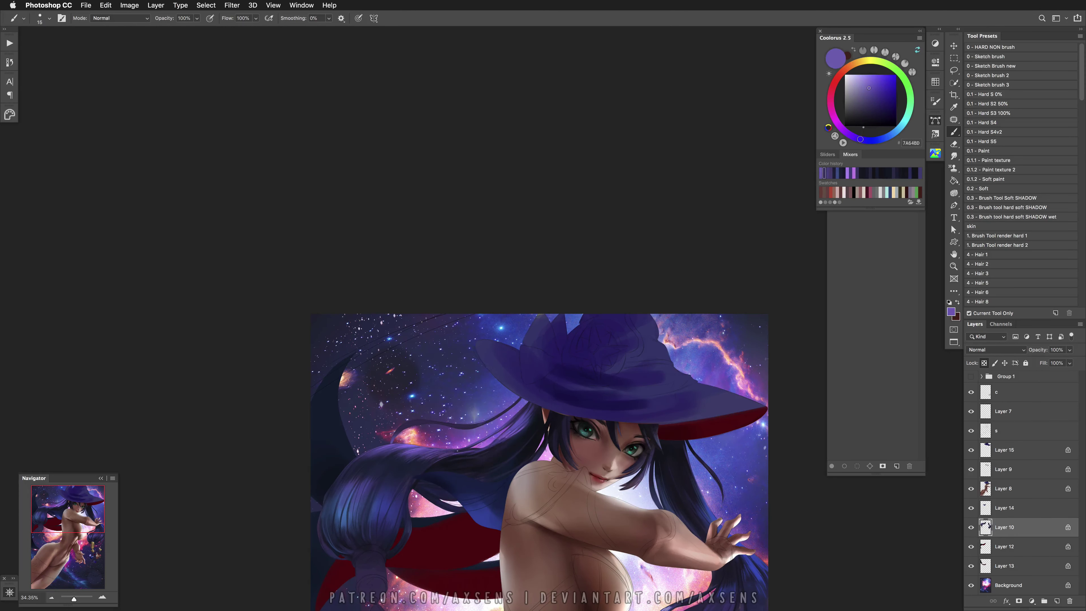
pyautogui.press('super+z')
pyautogui.keyDown('alt'); pyautogui.click(441, 465); pyautogui.keyUp('alt')
pyautogui.moveTo(442, 466)
pyautogui.mouseDown()
pyautogui.moveTo(417, 444)
pyautogui.moveTo(461, 467)
pyautogui.moveTo(437, 494)
pyautogui.mouseUp()
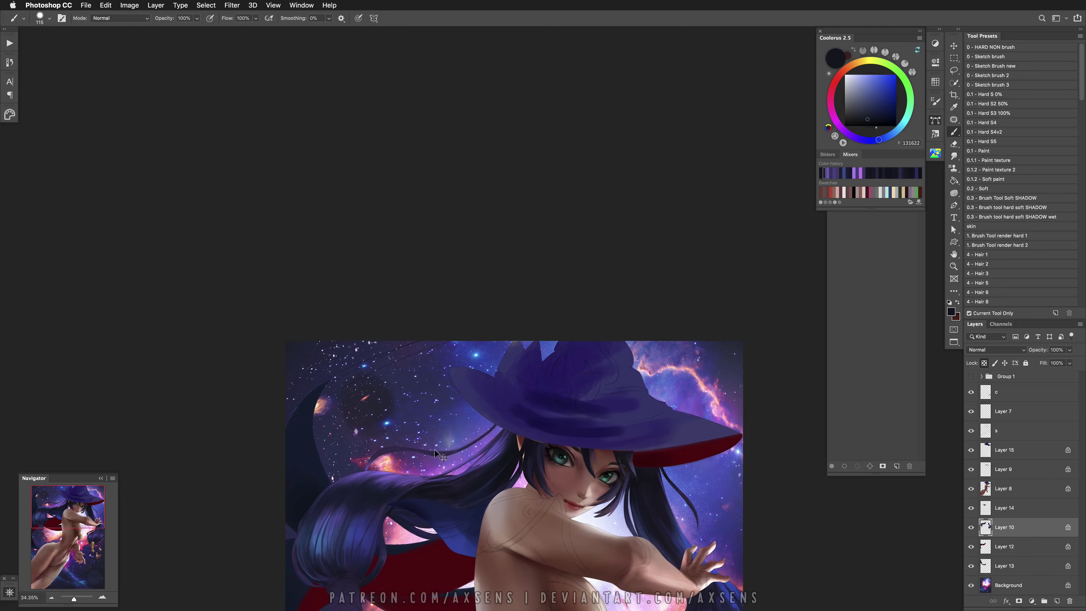
# Blend the ponytail's upper stretch with a sampled dark blue and a medium violet, reducing the brush size
pyautogui.keyDown('alt'); pyautogui.click(358, 501); pyautogui.keyUp('alt')
pyautogui.moveTo(359, 502)
pyautogui.mouseDown()
pyautogui.moveTo(335, 513)
pyautogui.moveTo(422, 502)
pyautogui.mouseUp()
pyautogui.keyDown('alt'); pyautogui.click(380, 504); pyautogui.keyUp('alt')
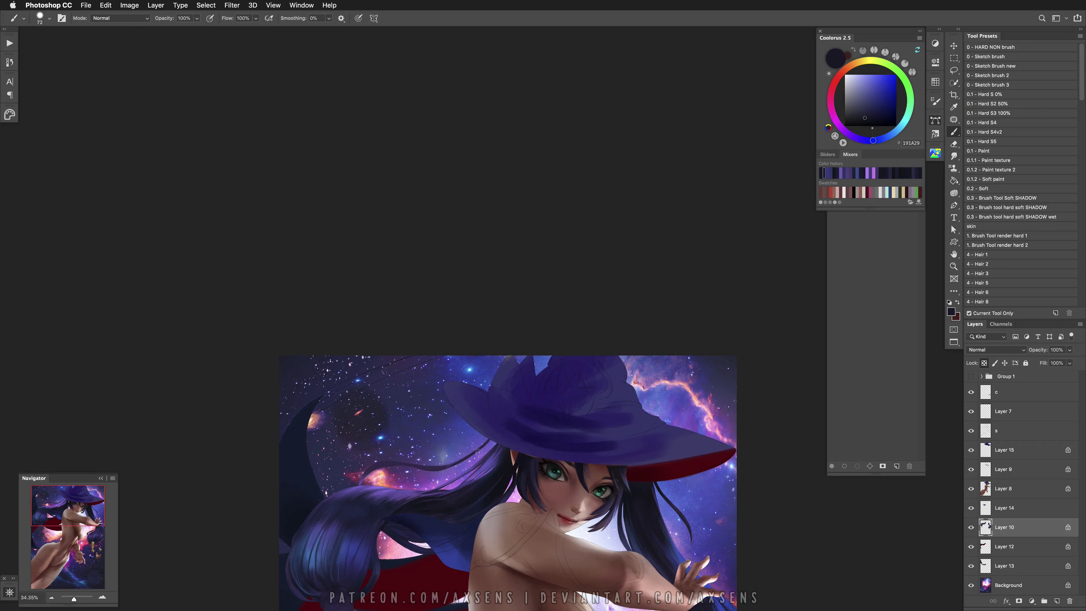
pyautogui.keyDown('alt'); pyautogui.click(368, 486); pyautogui.keyUp('alt')
pyautogui.press('[')
pyautogui.press('[')
pyautogui.press('[')
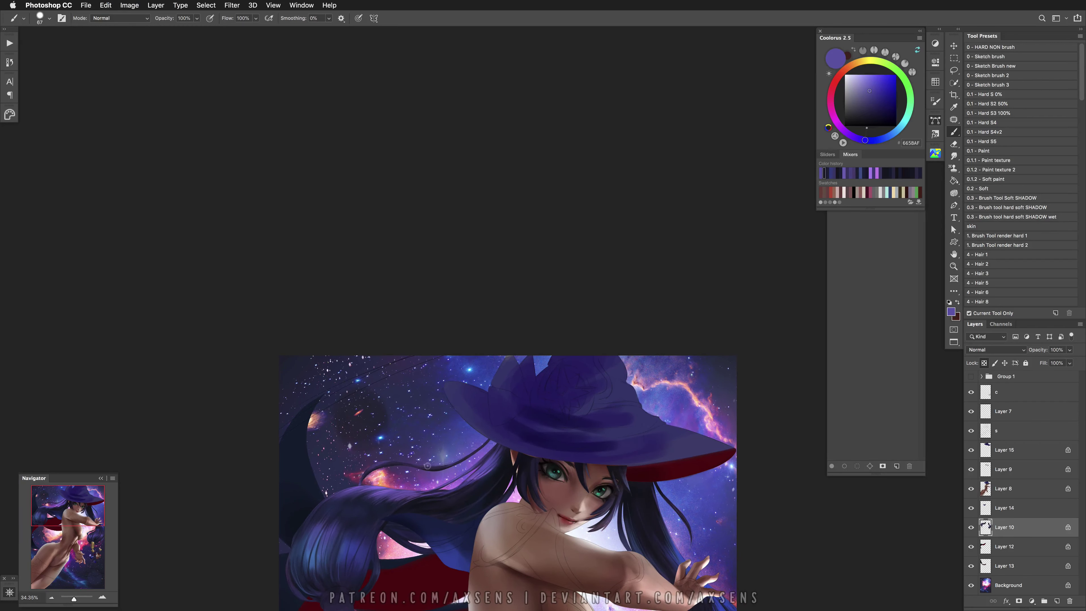
# Refine the loose strands behind the ear with a small brush, using sampled violet and near-black blue
pyautogui.scroll(-2, 464, 449)
pyautogui.hscroll(2, 464, 449)
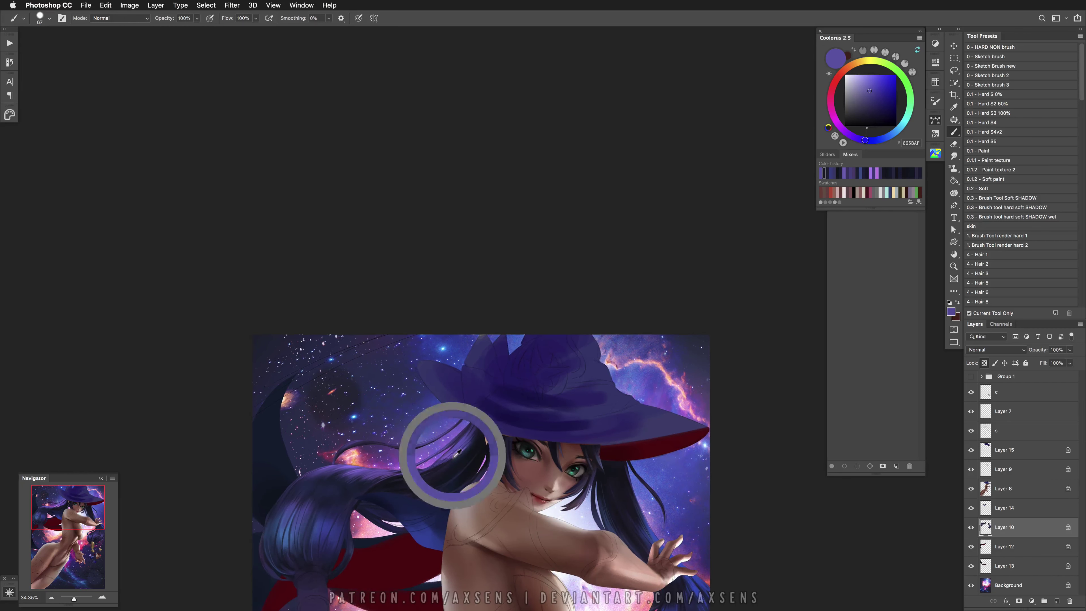
pyautogui.keyDown('alt'); pyautogui.click(433, 461); pyautogui.keyUp('alt')
pyautogui.moveTo(448, 472); pyautogui.dragTo(449, 472)
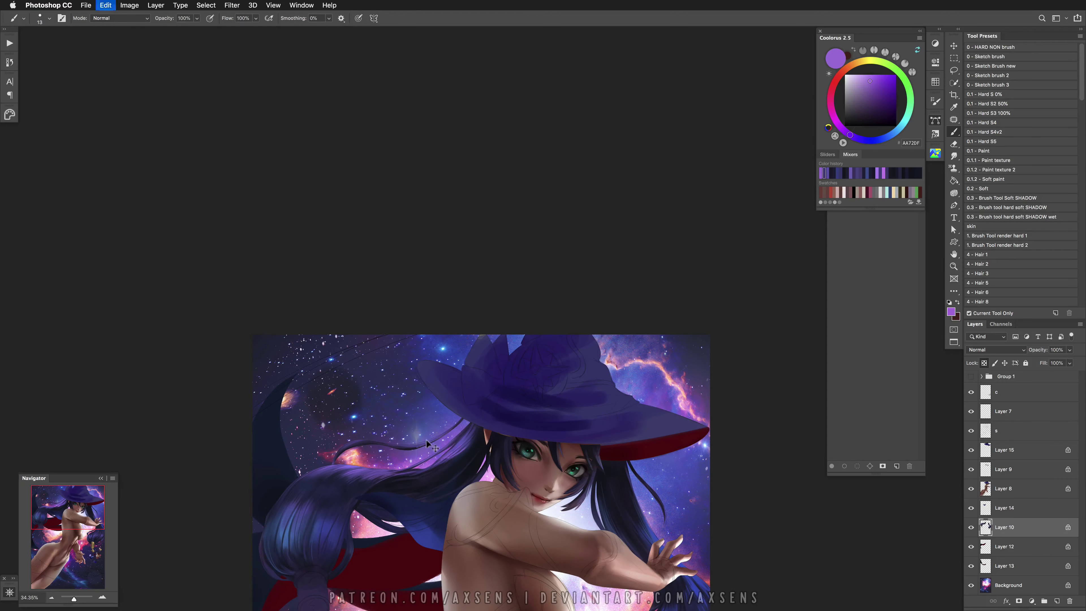
pyautogui.moveTo(507, 521); pyautogui.dragTo(480, 495)
pyautogui.keyDown('alt'); pyautogui.click(479, 495); pyautogui.keyUp('alt')
pyautogui.keyDown('alt'); pyautogui.click(400, 445); pyautogui.keyUp('alt')
pyautogui.keyDown('alt'); pyautogui.click(438, 447); pyautogui.keyUp('alt')
pyautogui.moveTo(511, 486); pyautogui.dragTo(489, 480)
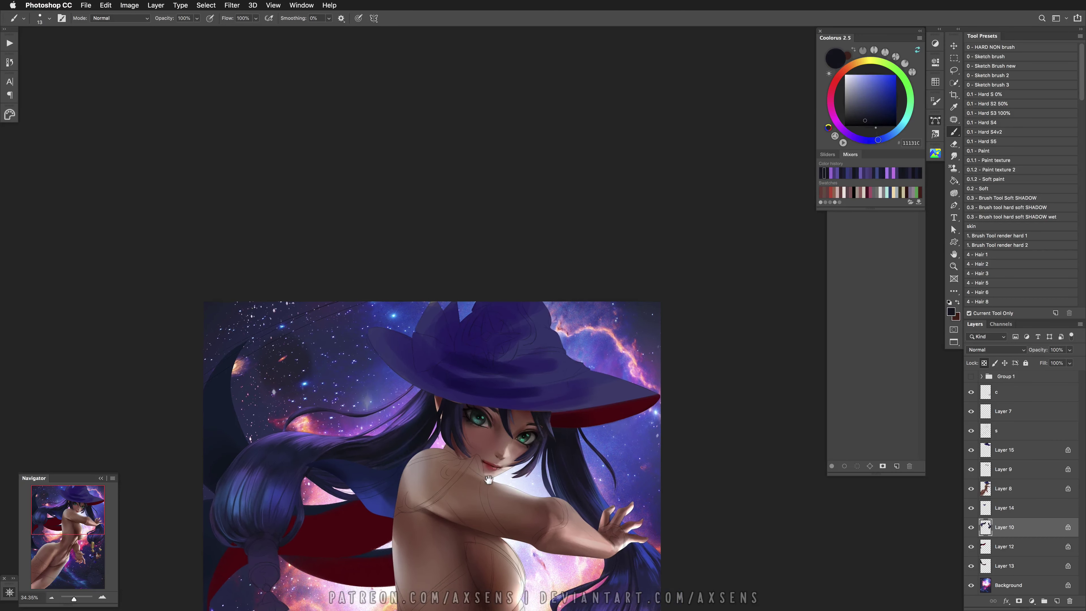
# Select the golden hair clasp below the hand with the Lasso and copy it onto its own layer
pyautogui.moveTo(679, 598); pyautogui.dragTo(621, 446)
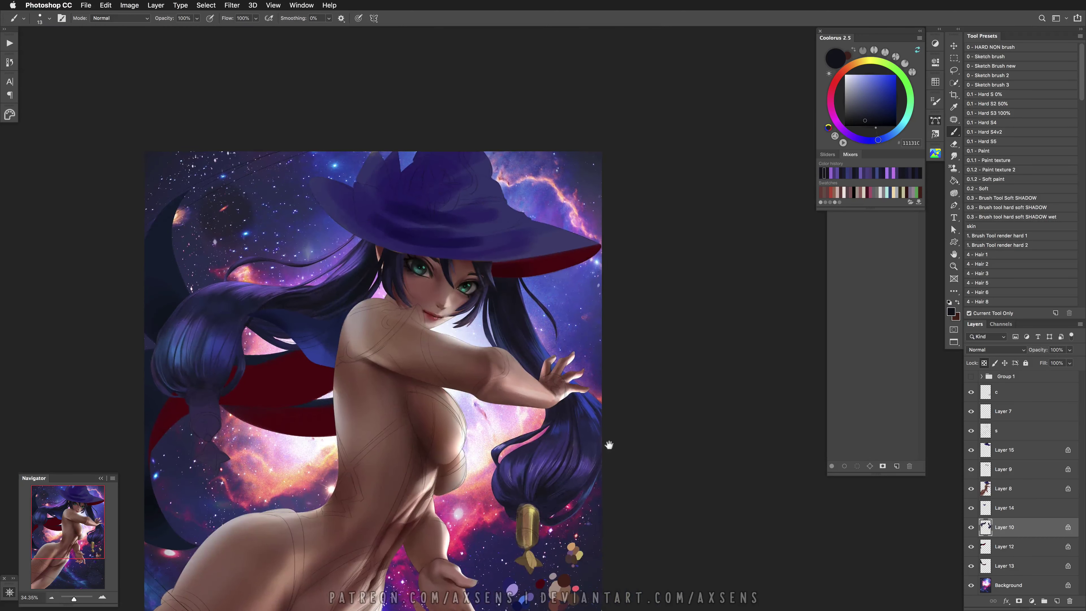
pyautogui.moveTo(471, 448); pyautogui.dragTo(606, 547)
pyautogui.press('z')
pyautogui.moveTo(342, 451)
pyautogui.mouseDown()
pyautogui.moveTo(414, 454)
pyautogui.moveTo(382, 425)
pyautogui.moveTo(323, 449)
pyautogui.moveTo(338, 581)
pyautogui.moveTo(327, 412)
pyautogui.moveTo(317, 406)
pyautogui.moveTo(362, 469)
pyautogui.moveTo(587, 381)
pyautogui.moveTo(500, 479)
pyautogui.moveTo(483, 432)
pyautogui.moveTo(432, 432)
pyautogui.moveTo(427, 470)
pyautogui.moveTo(479, 569)
pyautogui.moveTo(498, 471)
pyautogui.mouseUp()
pyautogui.click(953, 71)
pyautogui.scroll(-5, 498, 556)
pyautogui.moveTo(431, 378)
pyautogui.mouseDown()
pyautogui.moveTo(509, 549)
pyautogui.moveTo(491, 547)
pyautogui.mouseUp()
pyautogui.scroll(-5, 547, 462)
pyautogui.press('super+j')
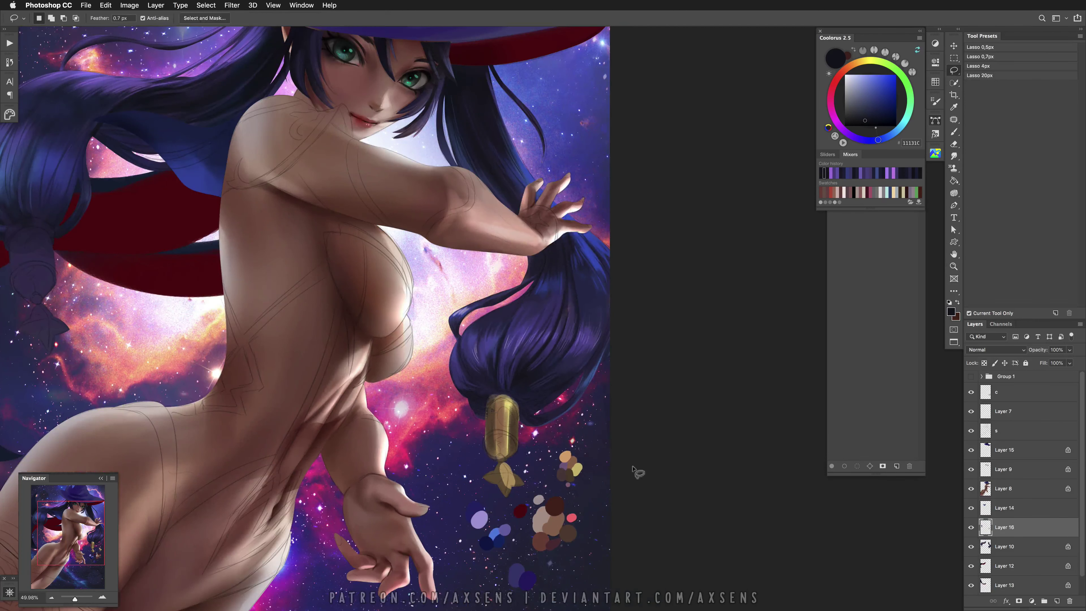
# Block in the clasp's base shading with the 0.1 - Hard S2 50% brush and sampled gold tones
pyautogui.press('b')
pyautogui.click(996, 103)
pyautogui.keyDown('alt'); pyautogui.click(568, 462); pyautogui.keyUp('alt')
pyautogui.moveTo(519, 432); pyautogui.dragTo(532, 432)
pyautogui.keyDown('alt'); pyautogui.click(505, 414); pyautogui.keyUp('alt')
pyautogui.keyDown('alt'); pyautogui.click(507, 407); pyautogui.keyUp('alt')
pyautogui.keyDown('alt'); pyautogui.click(516, 430); pyautogui.keyUp('alt')
pyautogui.moveTo(525, 430)
pyautogui.mouseDown()
pyautogui.moveTo(487, 412)
pyautogui.moveTo(488, 423)
pyautogui.mouseUp()
pyautogui.keyDown('alt'); pyautogui.click(507, 423); pyautogui.keyUp('alt')
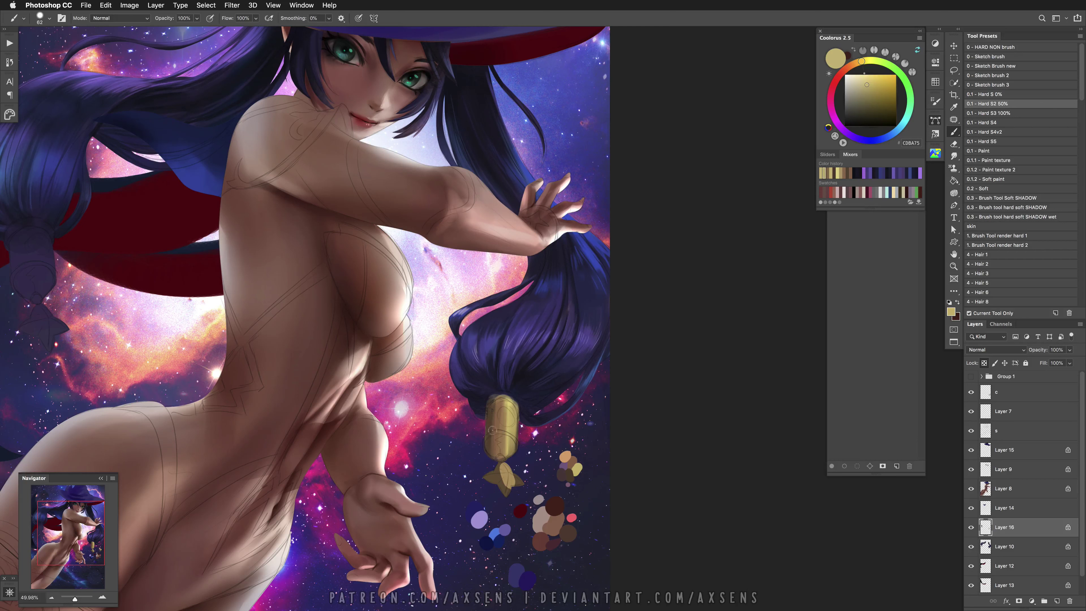
# Darken the clasp's side edges with sampled dark brown tones to round its cylinder
pyautogui.keyDown('alt'); pyautogui.click(474, 448); pyautogui.keyUp('alt')
pyautogui.keyDown('alt'); pyautogui.click(488, 433); pyautogui.keyUp('alt')
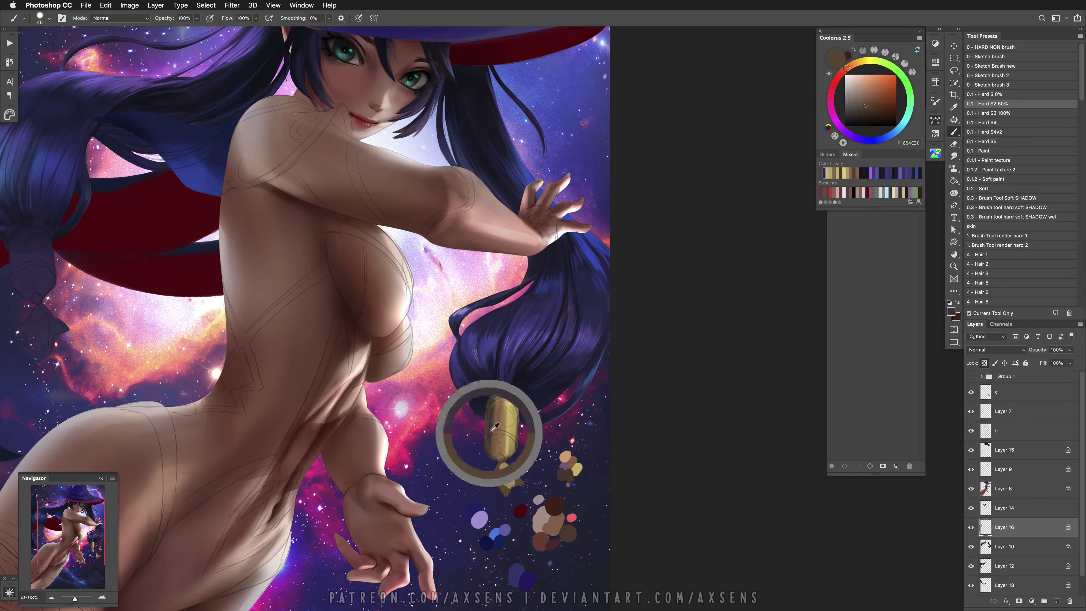
pyautogui.keyDown('alt'); pyautogui.click(491, 449); pyautogui.keyUp('alt')
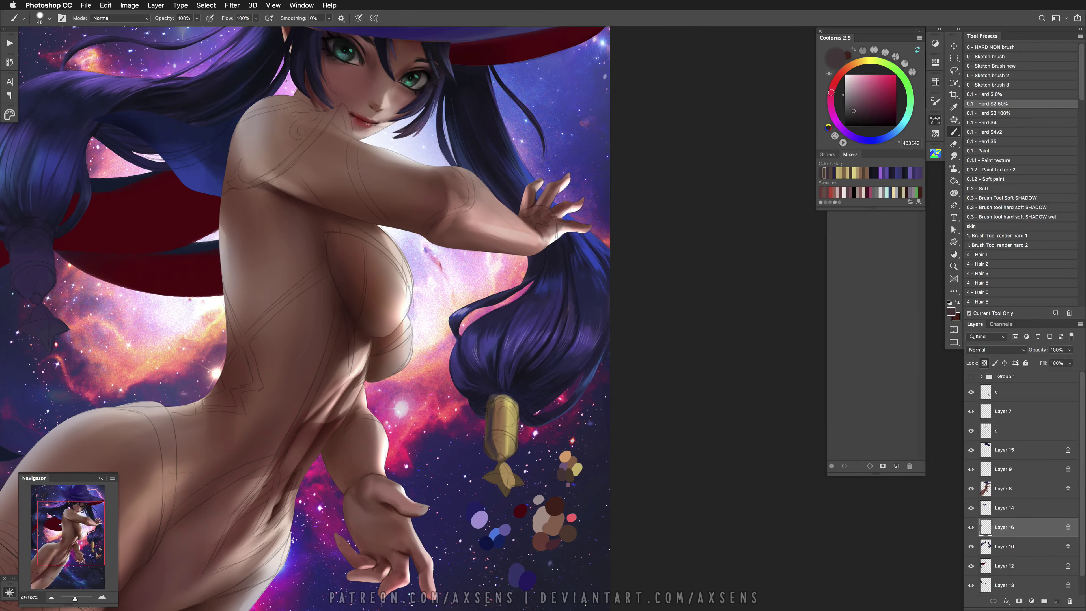
pyautogui.moveTo(518, 402); pyautogui.dragTo(507, 457)
pyautogui.keyDown('alt'); pyautogui.click(502, 422); pyautogui.keyUp('alt')
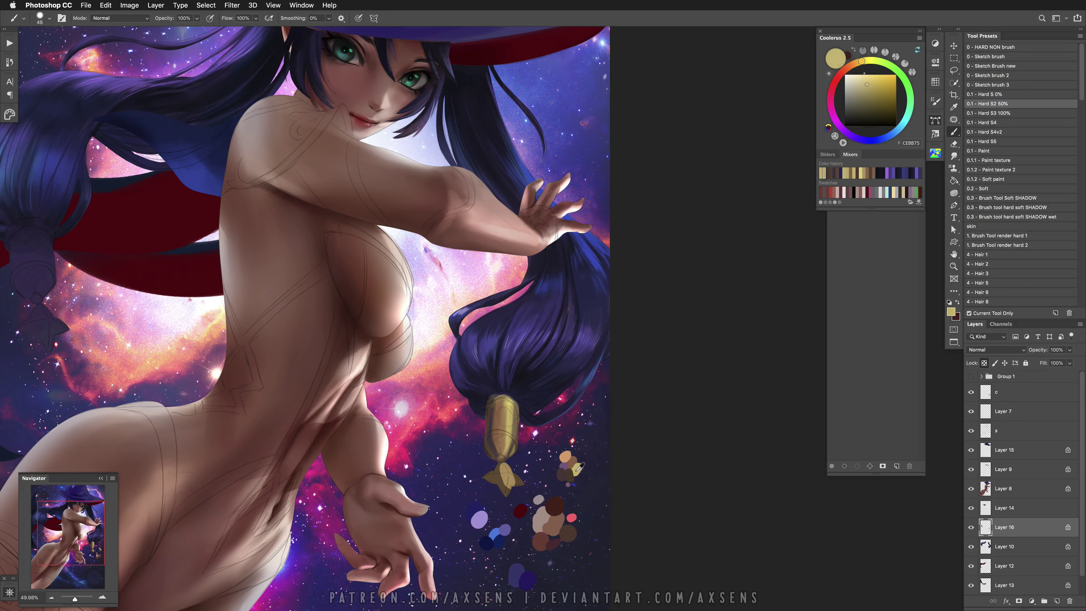
# Paint gold and pale yellow highlights along the clasp's body and upper rim with a smaller brush
pyautogui.keyDown('alt'); pyautogui.click(502, 421); pyautogui.keyUp('alt')
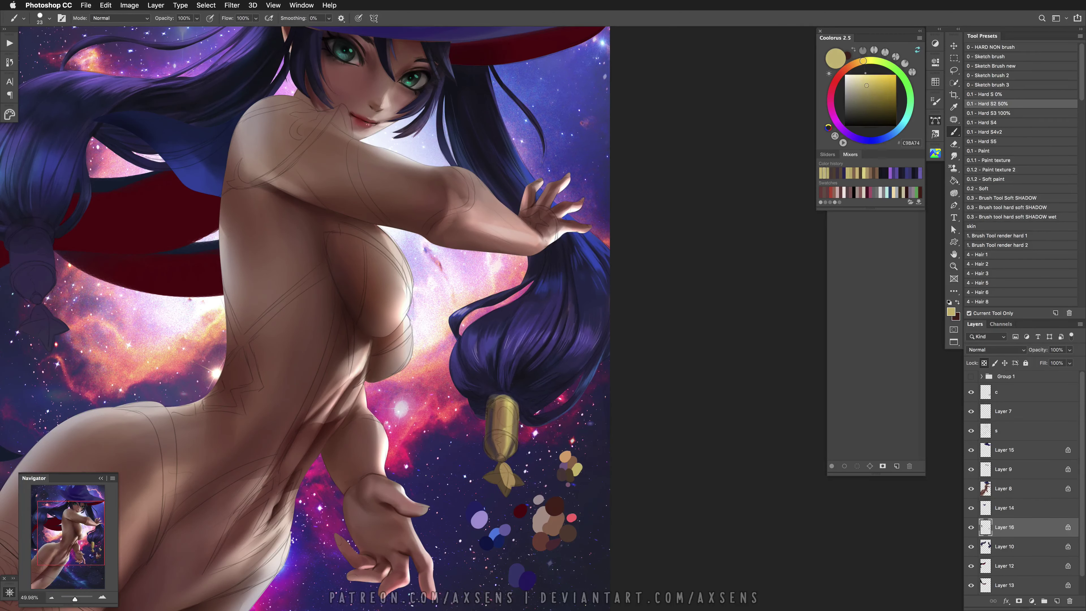
pyautogui.keyDown('alt'); pyautogui.click(513, 423); pyautogui.keyUp('alt')
pyautogui.moveTo(513, 423); pyautogui.dragTo(487, 415)
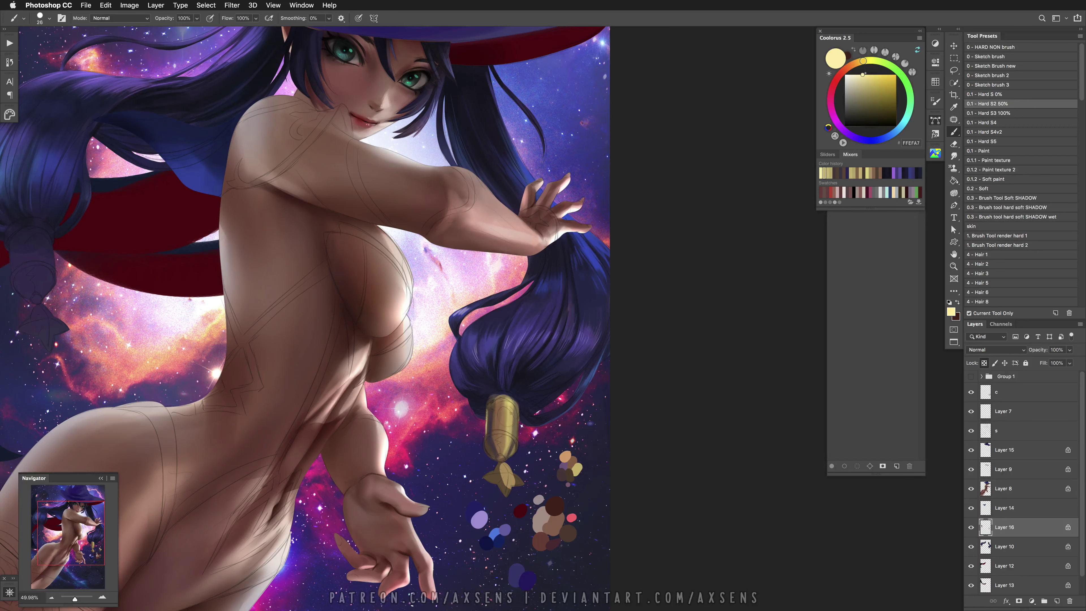
pyautogui.keyDown('alt'); pyautogui.click(501, 402); pyautogui.keyUp('alt')
pyautogui.moveTo(500, 402); pyautogui.dragTo(499, 402)
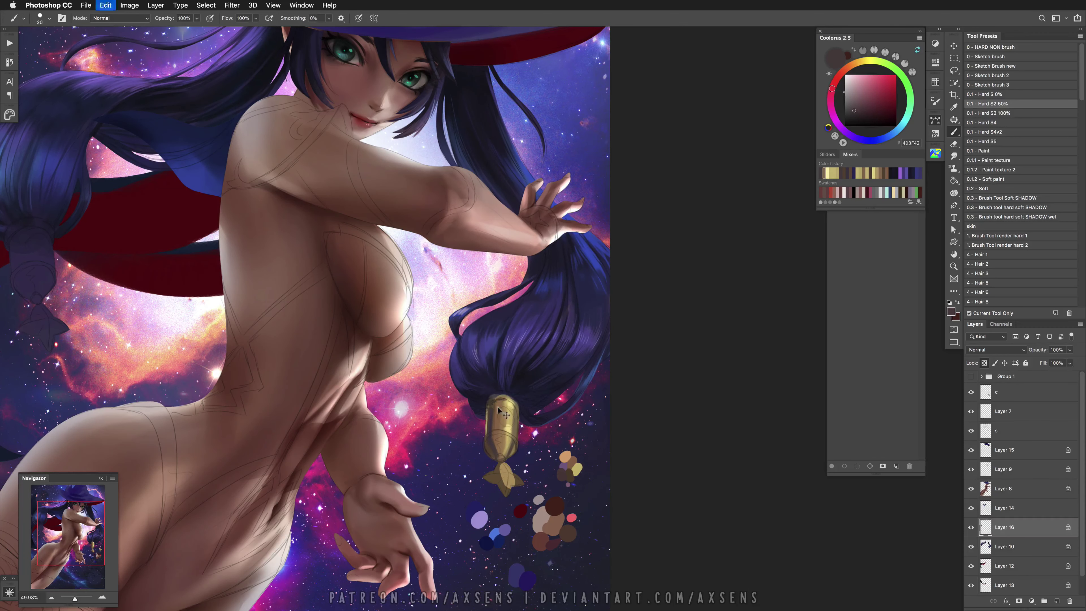
# Shape the clasp's rounded lower end with sampled dark brown shading, undoing unwanted strokes
pyautogui.press('super+z')
pyautogui.keyDown('alt'); pyautogui.click(558, 505); pyautogui.keyUp('alt')
pyautogui.press('super+z')
pyautogui.moveTo(501, 442); pyautogui.dragTo(515, 442)
pyautogui.press('super+z')
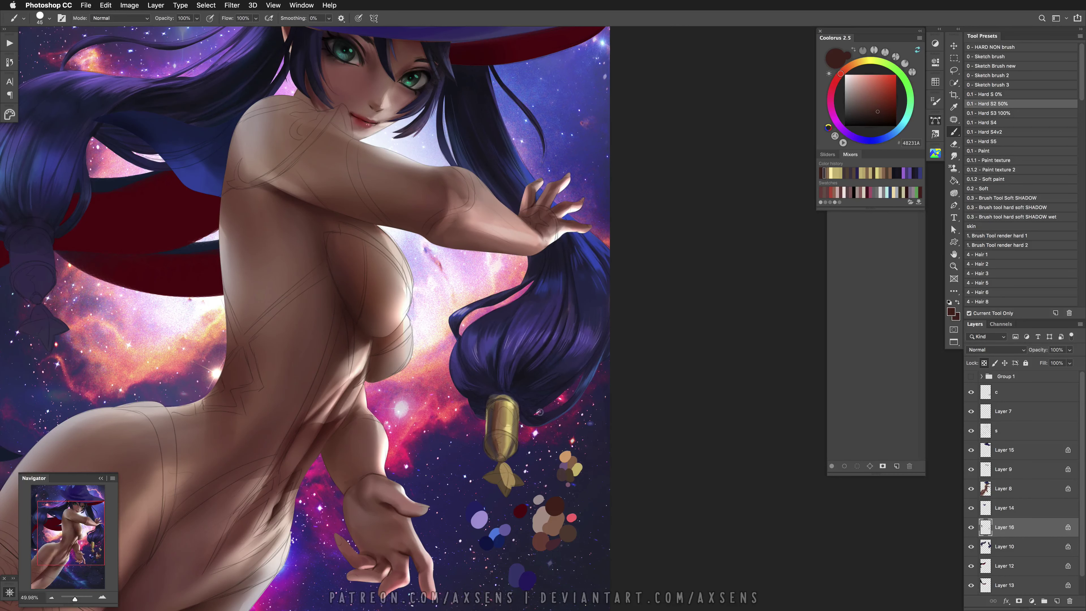
pyautogui.press('super+z')
pyautogui.press('super+z')
pyautogui.keyDown('alt'); pyautogui.click(500, 411); pyautogui.keyUp('alt')
pyautogui.press('super+z')
# Shade the star-shaped ornament below the clasp with sampled golden browns, undoing unwanted strokes
pyautogui.scroll(2, 500, 411)
pyautogui.keyDown('alt'); pyautogui.click(493, 477); pyautogui.keyUp('alt')
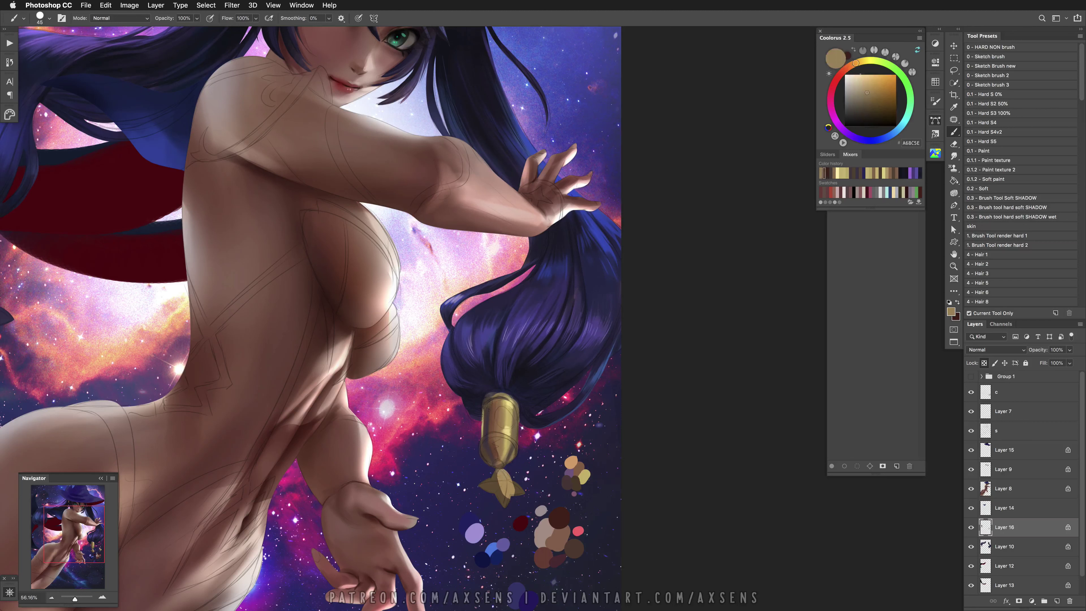
pyautogui.keyDown('alt'); pyautogui.click(504, 500); pyautogui.keyUp('alt')
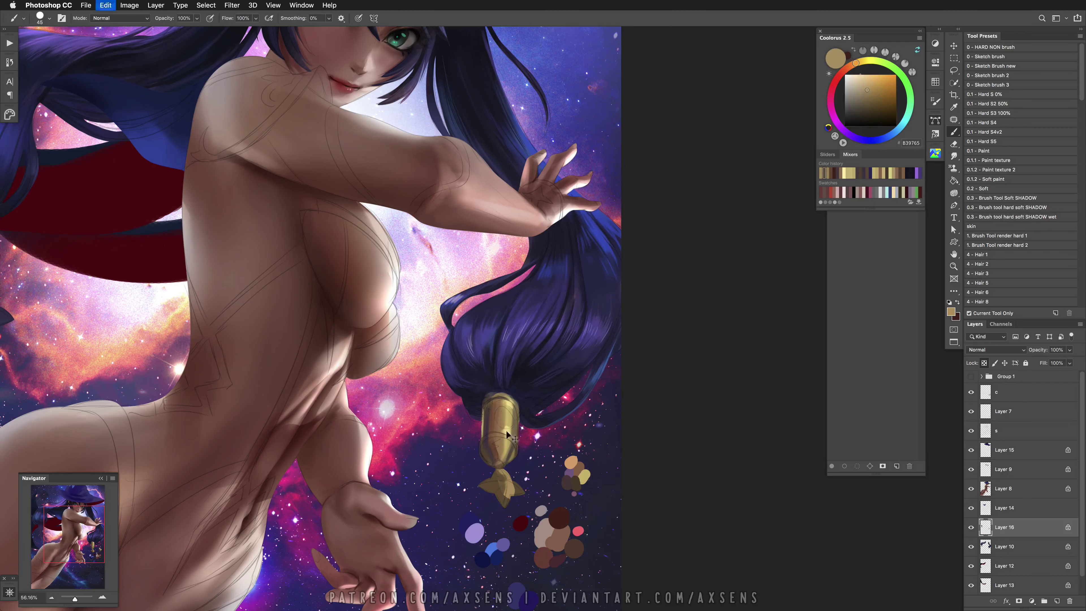
pyautogui.press('super+z')
pyautogui.press('super+z')
pyautogui.press('super+z')
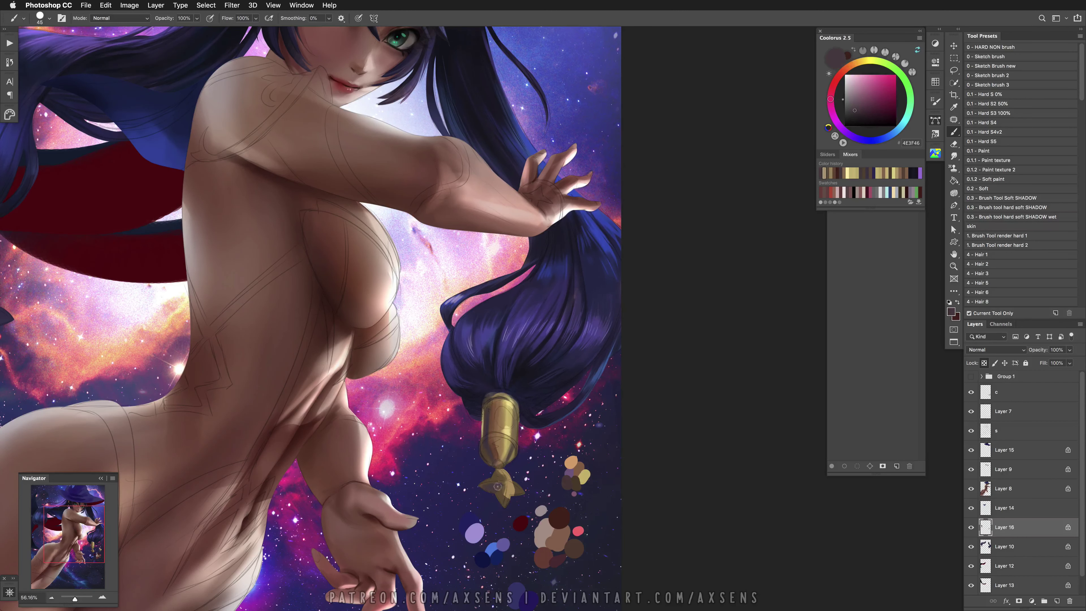
# Define the star ornament's points and folds with a smaller brush and sampled tan and brown tones
pyautogui.press('[')
pyautogui.press('[')
pyautogui.keyDown('alt'); pyautogui.click(520, 465); pyautogui.keyUp('alt')
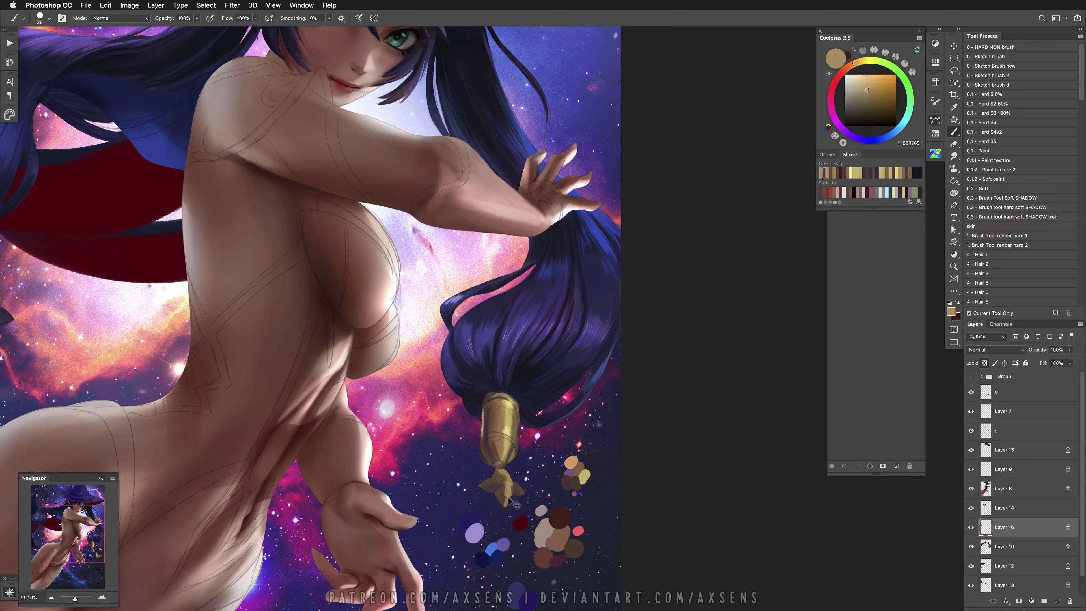
pyautogui.press('super+z')
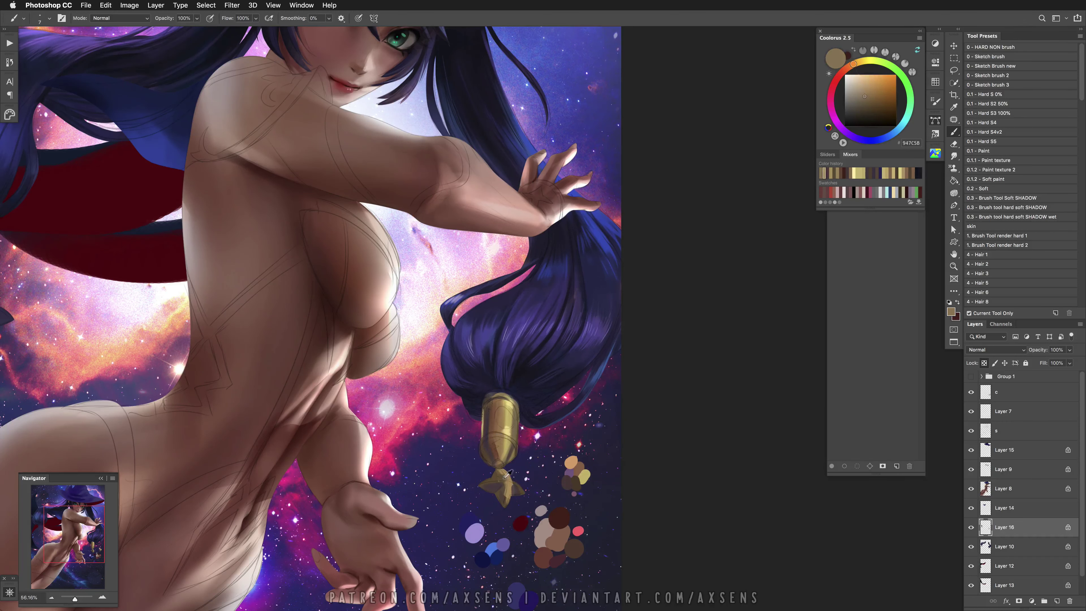
pyautogui.keyDown('alt'); pyautogui.click(511, 472); pyautogui.keyUp('alt')
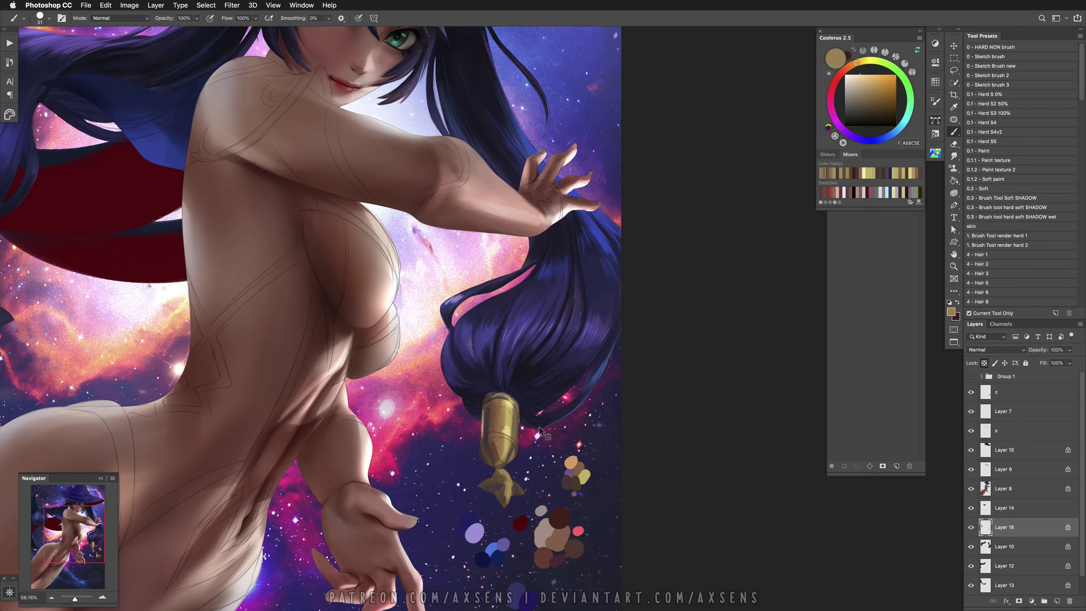
# Set the brush mode to Linear Dodge (Add) and brighten the clasp's lower body with a smaller brush
pyautogui.keyDown('shift'); pyautogui.rightClick(538, 430); pyautogui.keyUp('shift')
pyautogui.click(556, 555)
pyautogui.press('[')
pyautogui.press('[')
pyautogui.press('[')
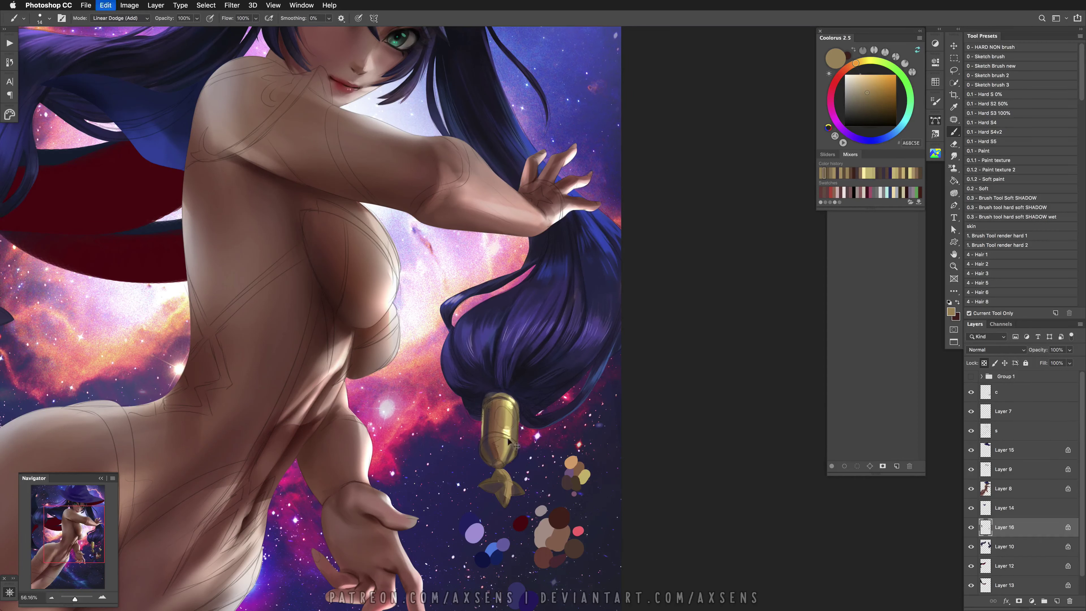
pyautogui.moveTo(505, 440)
pyautogui.mouseDown()
pyautogui.moveTo(501, 461)
pyautogui.moveTo(515, 464)
pyautogui.mouseUp()
# Adjust the brush tip and add bright golden highlights to the star ornament's ridges and points
pyautogui.rightClick(531, 308)
pyautogui.moveTo(579, 333); pyautogui.dragTo(559, 333)
pyautogui.press('Return')
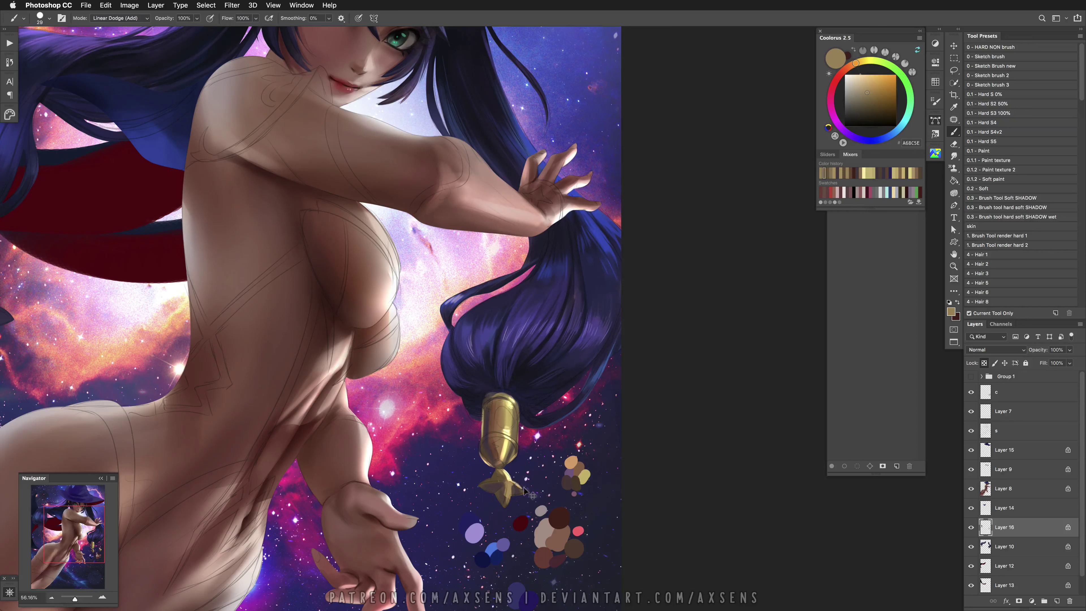
pyautogui.press('[')
pyautogui.press('[')
pyautogui.press('[')
pyautogui.press('super+z')
pyautogui.scroll(1, 530, 464)
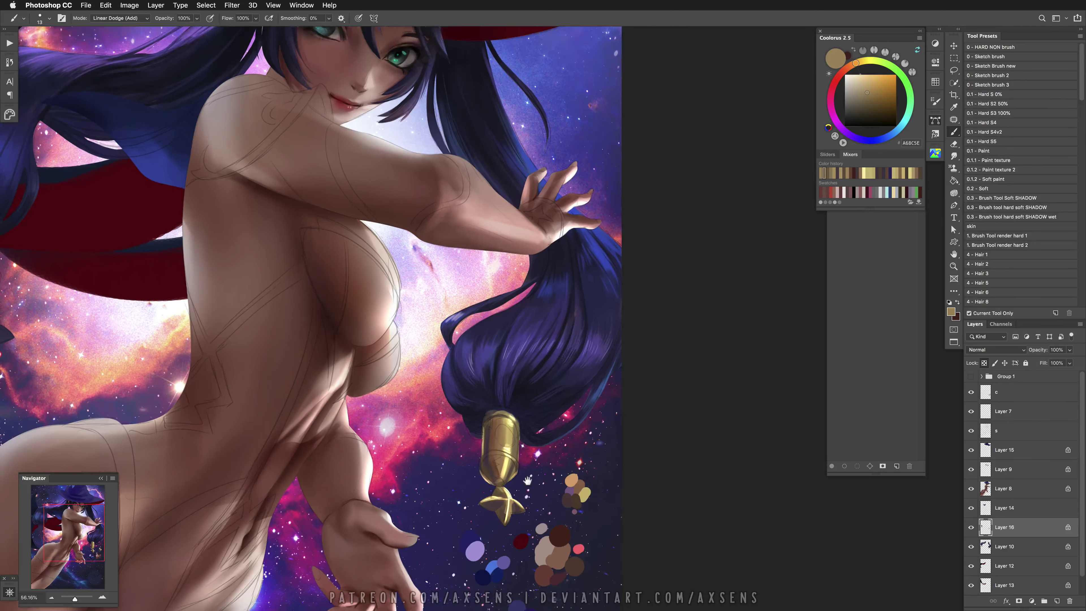
pyautogui.scroll(3, 529, 464)
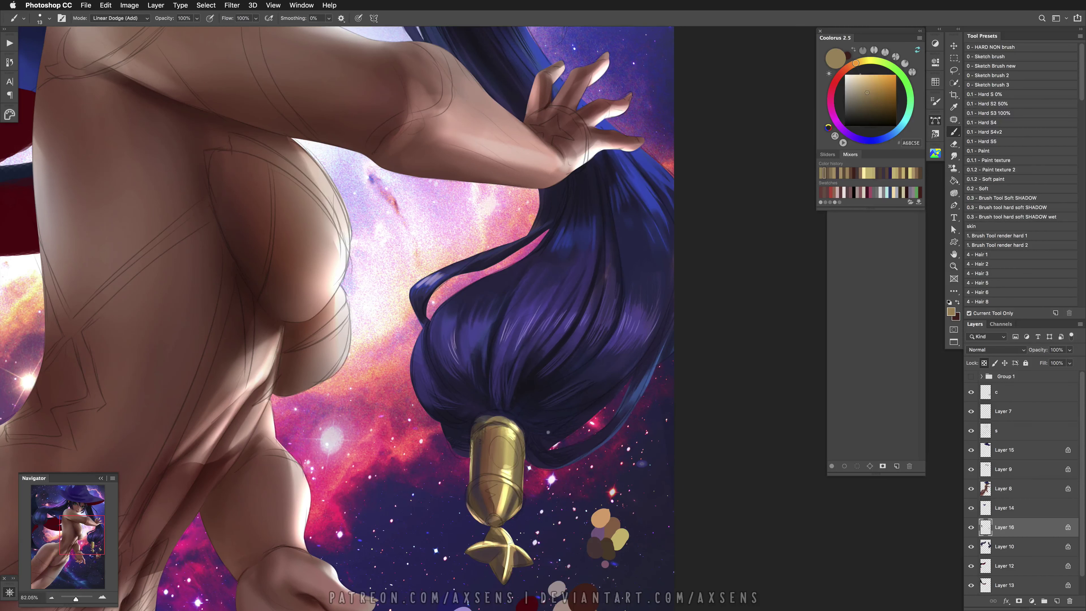
# Return the brush mode to Normal and shade the clasp's upper rim with sampled brown and dark blue tones
pyautogui.keyDown('shift'); pyautogui.rightClick(519, 426); pyautogui.keyUp('shift')
pyautogui.click(534, 446)
pyautogui.keyDown('alt'); pyautogui.click(483, 422); pyautogui.keyUp('alt')
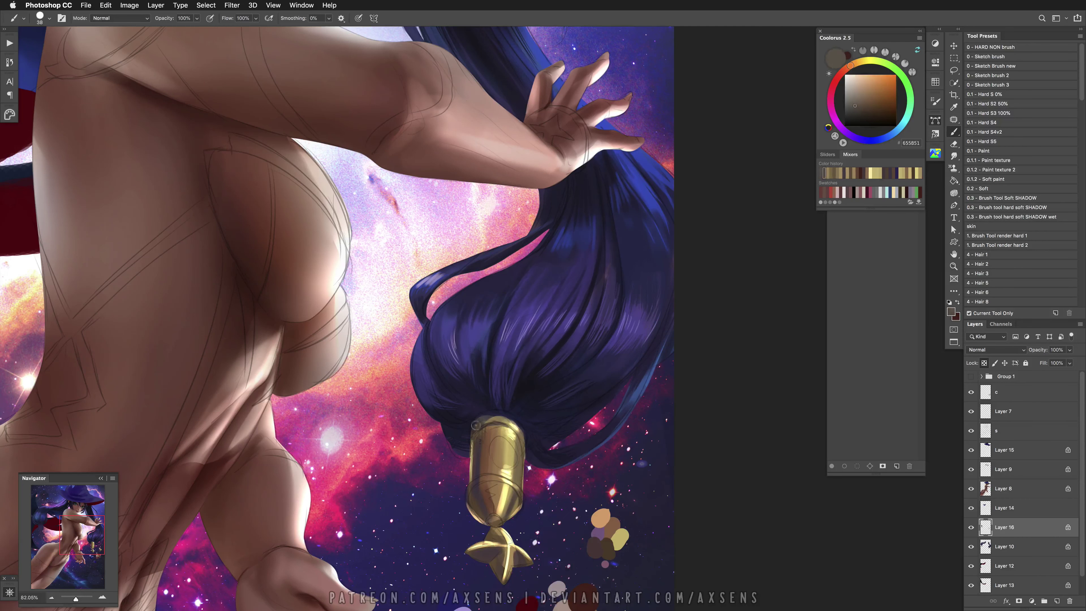
pyautogui.keyDown('alt'); pyautogui.click(520, 423); pyautogui.keyUp('alt')
pyautogui.moveTo(520, 424); pyautogui.dragTo(524, 424)
pyautogui.keyDown('alt'); pyautogui.click(511, 417); pyautogui.keyUp('alt')
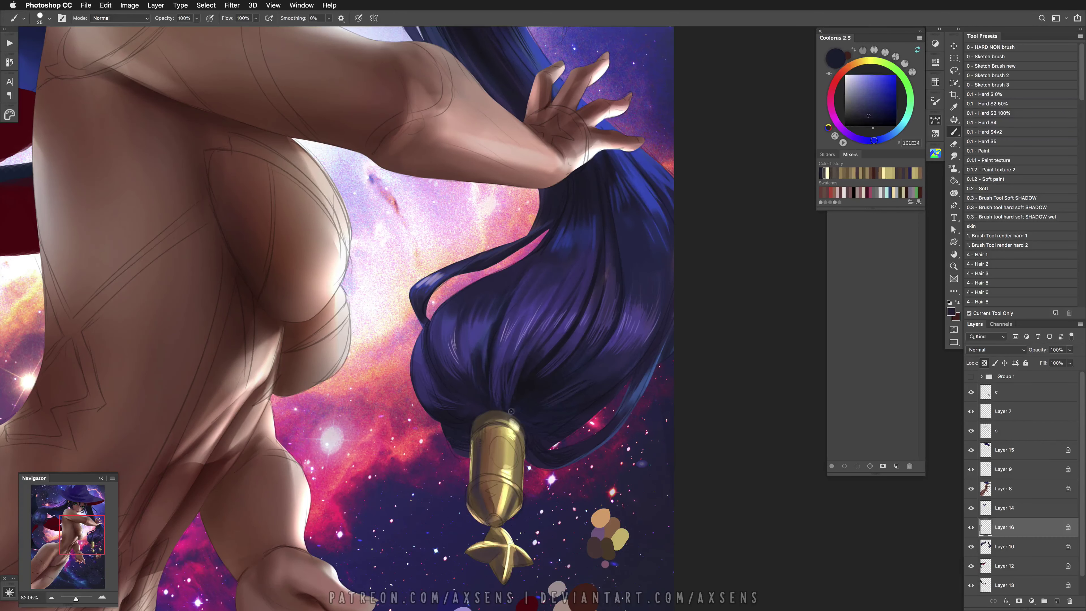
# Set the brush mode to Multiply, choose a dark reddish brown, and adjust the brush size for shading the clasp
pyautogui.press('[')
pyautogui.press('[')
pyautogui.press('[')
pyautogui.rightClick(515, 426)
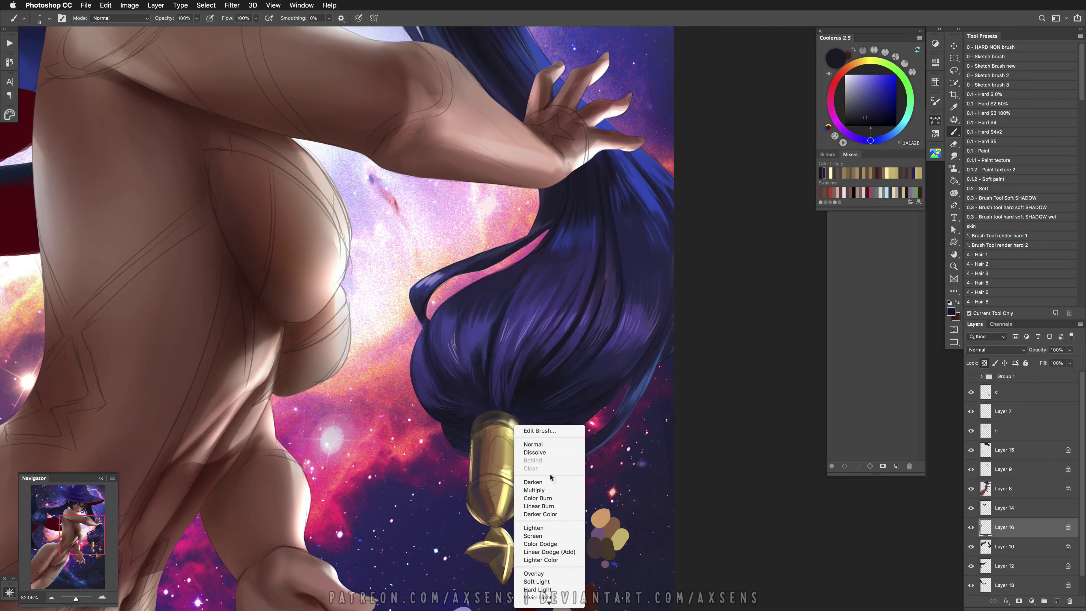
pyautogui.click(534, 490)
pyautogui.press(']')
pyautogui.press(']')
pyautogui.press(']')
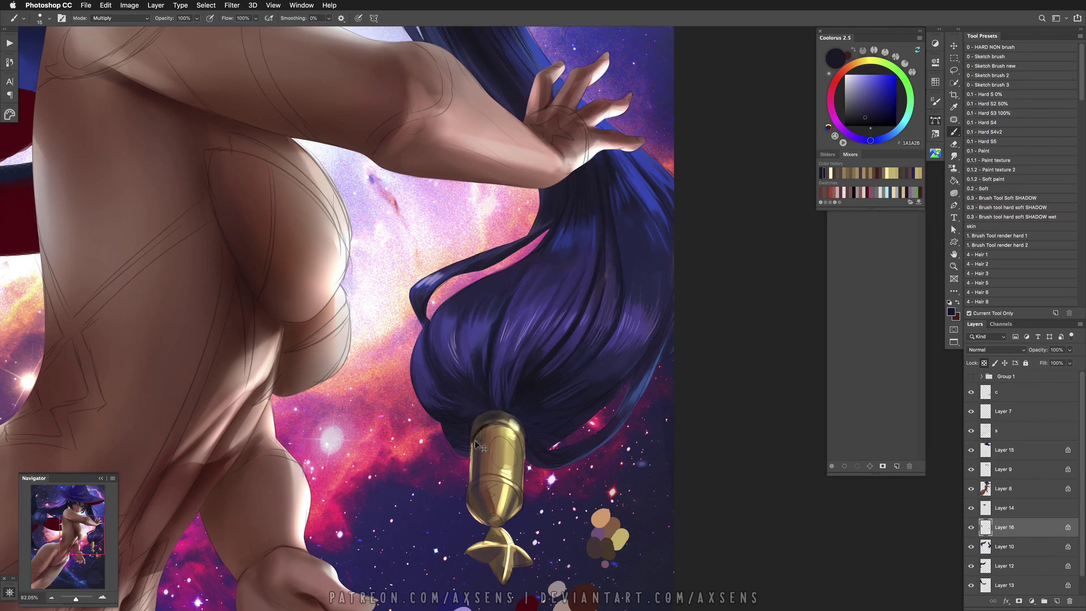
pyautogui.click(843, 70)
pyautogui.click(886, 107)
pyautogui.rightClick(502, 421)
pyautogui.moveTo(551, 334); pyautogui.dragTo(548, 334)
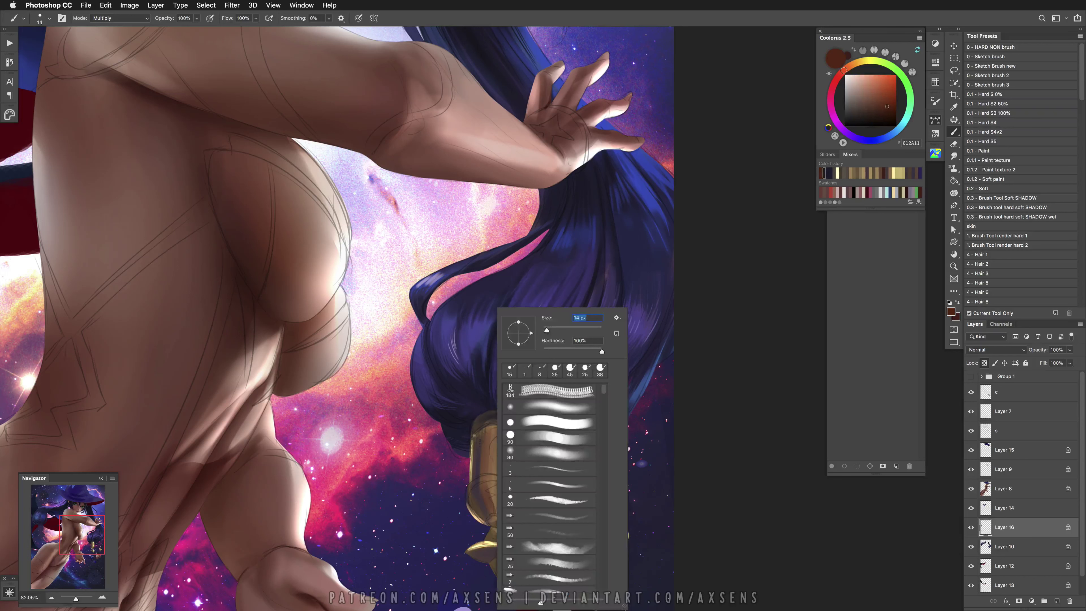
# Flip the canvas view and shade a dark band beneath the clasp's upper rim with a finely sized brush
pyautogui.click(479, 432)
pyautogui.press('[')
pyautogui.press('[')
pyautogui.press('[')
pyautogui.press('[')
pyautogui.press('[')
pyautogui.press('[')
pyautogui.press(']')
pyautogui.press(']')
pyautogui.press(']')
pyautogui.press(']')
pyautogui.press(']')
pyautogui.press(']')
pyautogui.moveTo(474, 430); pyautogui.dragTo(521, 426)
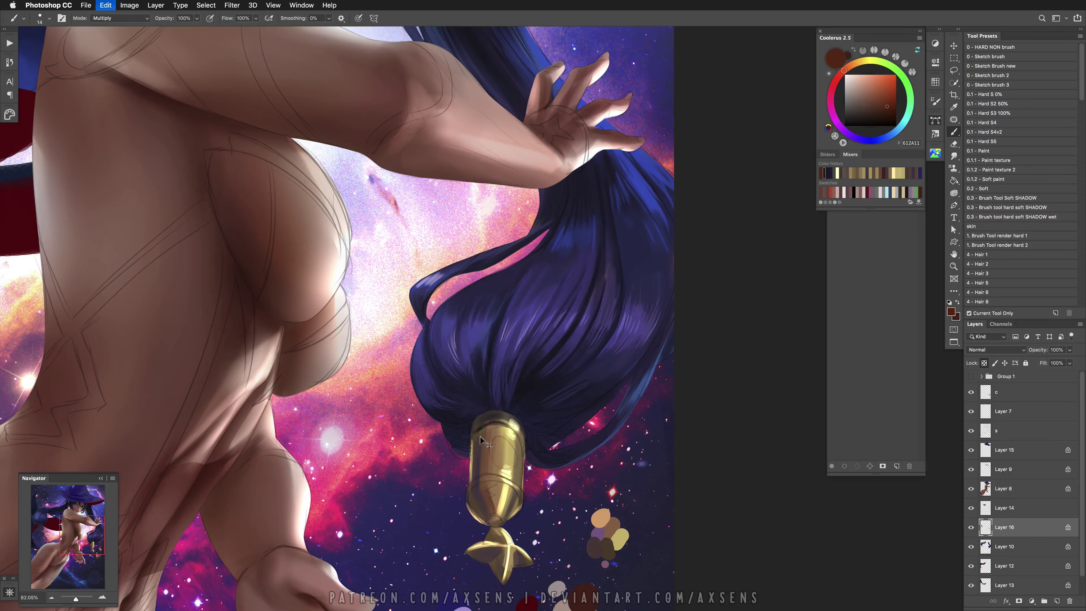
pyautogui.moveTo(85, 555)
pyautogui.mouseDown()
pyautogui.moveTo(57, 555)
pyautogui.moveTo(79, 555)
pyautogui.mouseUp()
pyautogui.keyDown('ctrl'); pyautogui.keyDown('alt'); pyautogui.click(397, 417); pyautogui.keyUp('alt'); pyautogui.keyUp('ctrl')
pyautogui.moveTo(397, 417)
pyautogui.mouseDown()
pyautogui.moveTo(386, 422)
pyautogui.moveTo(406, 433)
pyautogui.mouseUp()
pyautogui.press('super+z')
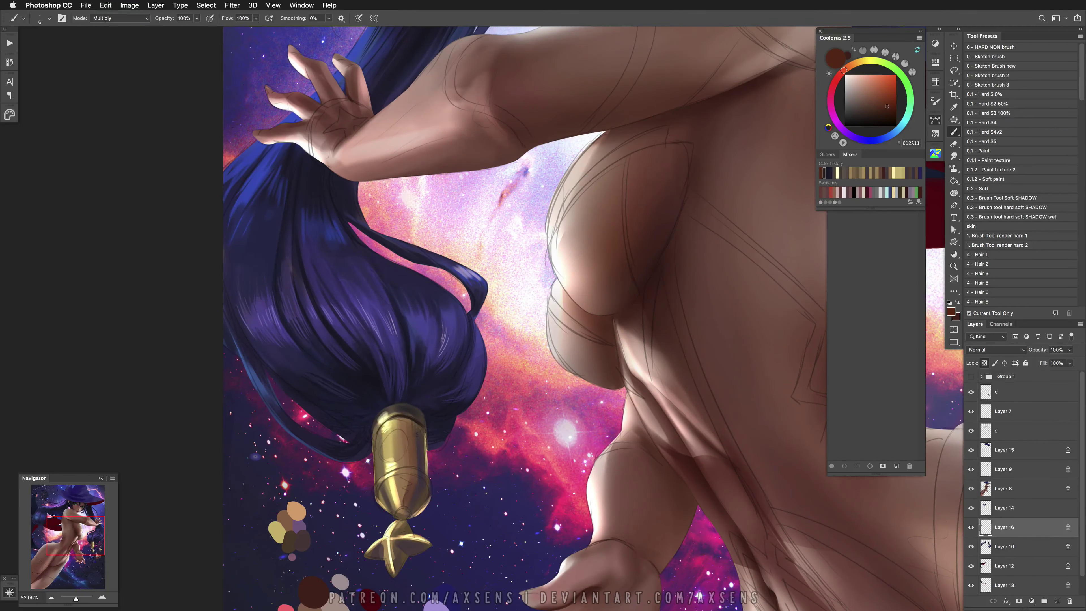
pyautogui.press('super+z')
# Darken the clasp's seams and cylindrical body with a sampled dark brown, using small and large brush sizes
pyautogui.keyDown('alt'); pyautogui.click(397, 428); pyautogui.keyUp('alt')
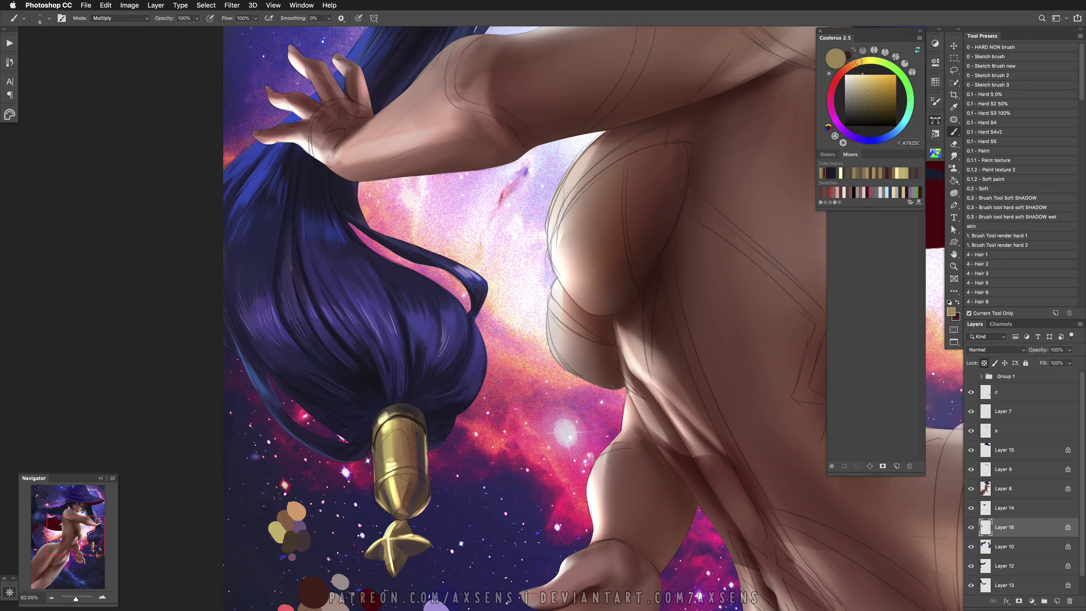
pyautogui.keyDown('alt'); pyautogui.click(387, 477); pyautogui.keyUp('alt')
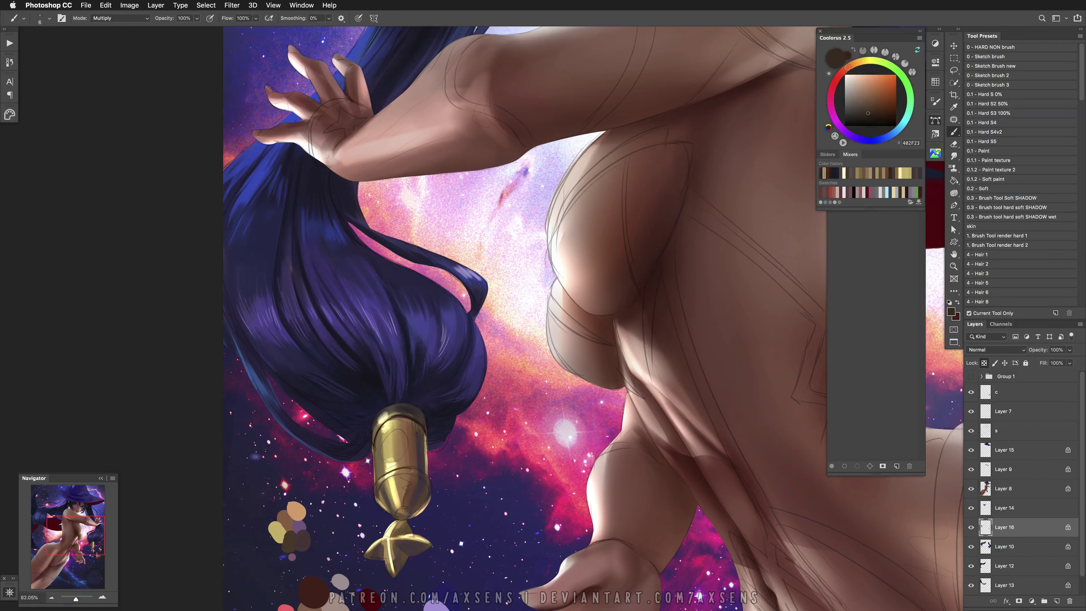
pyautogui.press('super+z')
pyautogui.press('super+z')
pyautogui.press('super+z')
pyautogui.press('super+z')
pyautogui.press('super+z')
pyautogui.press('super+z')
pyautogui.press('super+z')
pyautogui.press('super+z')
pyautogui.keyDown('ctrl'); pyautogui.keyDown('alt'); pyautogui.moveTo(402, 477); pyautogui.dragTo(419, 487); pyautogui.keyUp('alt'); pyautogui.keyUp('ctrl')
pyautogui.press('super+z')
pyautogui.press('super+z')
pyautogui.moveTo(403, 432)
pyautogui.keyDown('ctrl'); pyautogui.keyDown('alt'); pyautogui.mouseDown()
pyautogui.moveTo(423, 434)
pyautogui.moveTo(410, 447)
pyautogui.mouseUp(); pyautogui.keyUp('alt'); pyautogui.keyUp('ctrl')
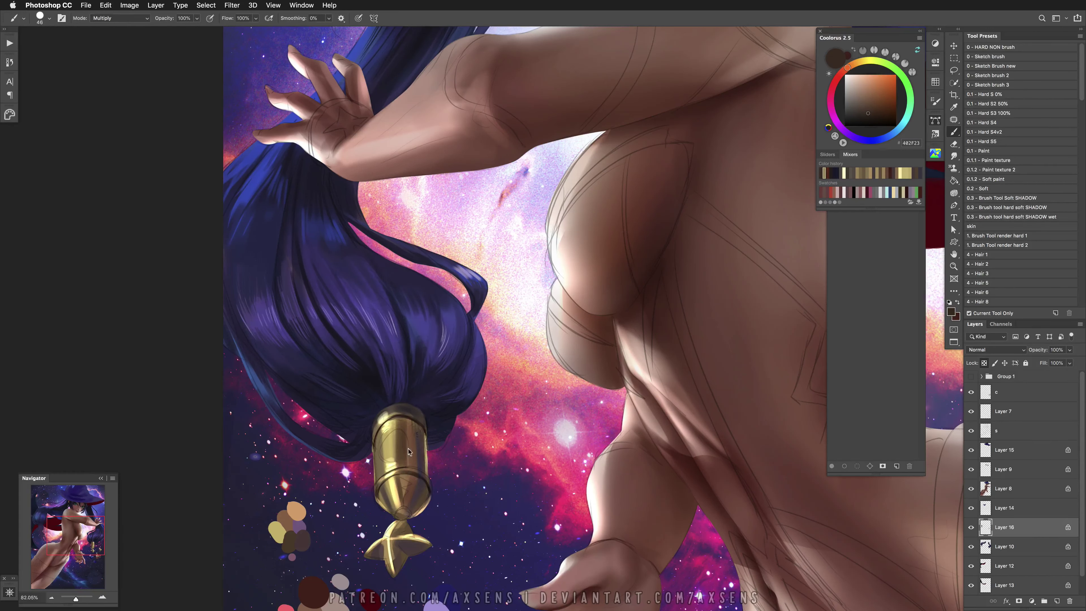
# Shade the clasp's conical lower end with a smaller brush and sampled gold and dark brown tones
pyautogui.keyDown('alt'); pyautogui.click(400, 449); pyautogui.keyUp('alt')
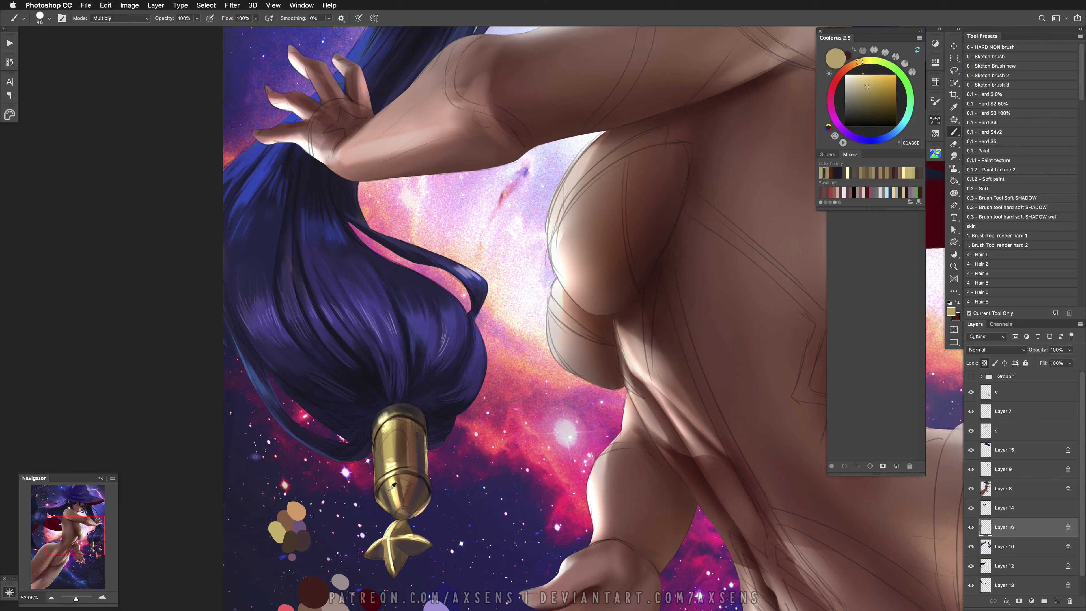
pyautogui.keyDown('ctrl'); pyautogui.keyDown('alt'); pyautogui.moveTo(392, 485); pyautogui.dragTo(385, 488); pyautogui.keyUp('alt'); pyautogui.keyUp('ctrl')
pyautogui.keyDown('alt'); pyautogui.click(385, 490); pyautogui.keyUp('alt')
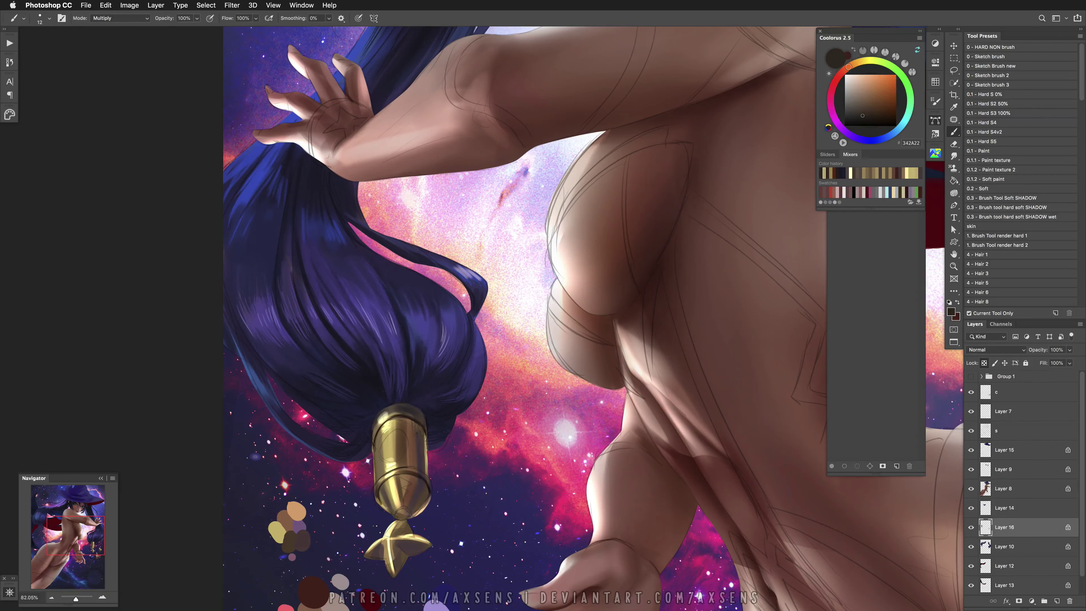
pyautogui.moveTo(398, 515); pyautogui.dragTo(403, 506)
# Return the brush mode to Normal and paint a small round ring at the clasp's tip with sampled tones
pyautogui.moveTo(393, 545)
pyautogui.keyDown('ctrl'); pyautogui.keyDown('alt'); pyautogui.mouseDown()
pyautogui.moveTo(399, 556)
pyautogui.moveTo(387, 547)
pyautogui.mouseUp(); pyautogui.keyUp('alt'); pyautogui.keyUp('ctrl')
pyautogui.rightClick(402, 525)
pyautogui.click(412, 531)
pyautogui.keyDown('alt'); pyautogui.click(382, 548); pyautogui.keyUp('alt')
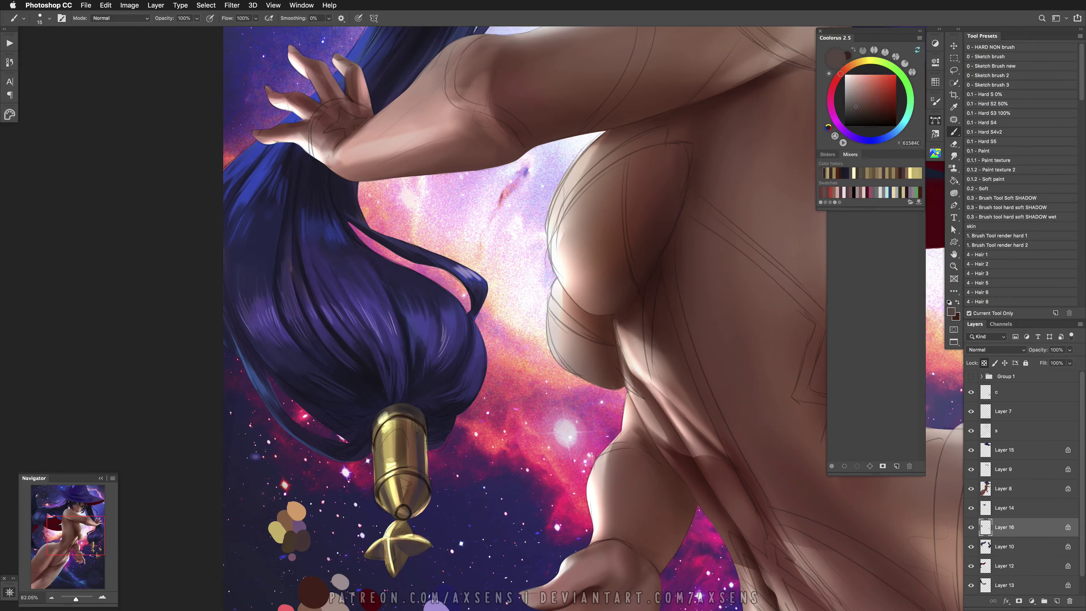
pyautogui.keyDown('alt'); pyautogui.click(289, 522); pyautogui.keyUp('alt')
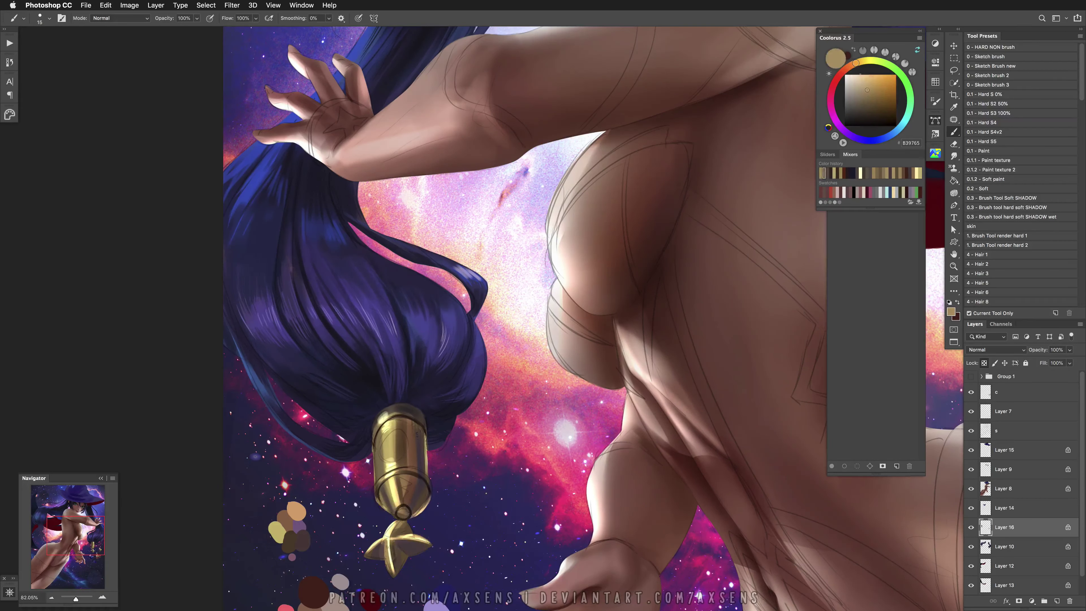
# Refine the ring and the star ornament's upper point with sampled brown, tan and pale yellow tones
pyautogui.keyDown('alt'); pyautogui.click(385, 549); pyautogui.keyUp('alt')
pyautogui.keyDown('alt'); pyautogui.click(403, 564); pyautogui.keyUp('alt')
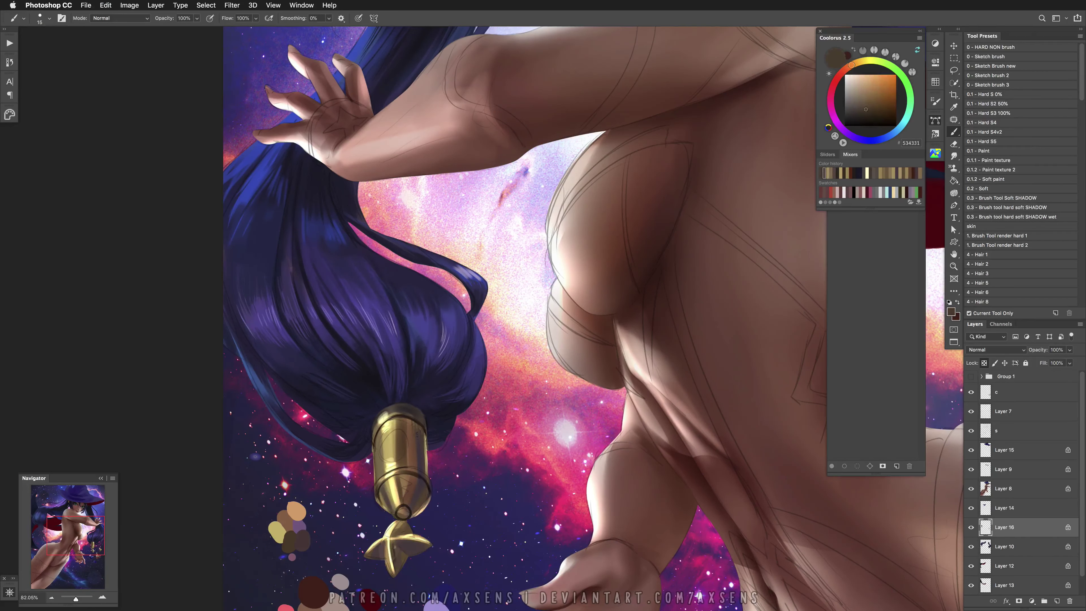
pyautogui.moveTo(402, 564); pyautogui.dragTo(407, 564)
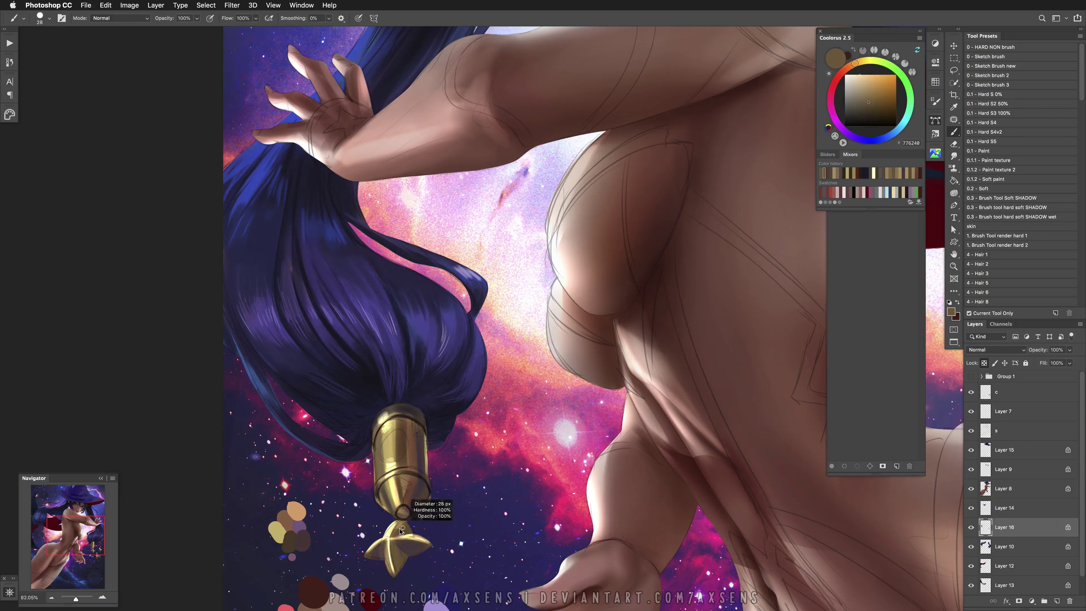
pyautogui.keyDown('alt'); pyautogui.click(412, 525); pyautogui.keyUp('alt')
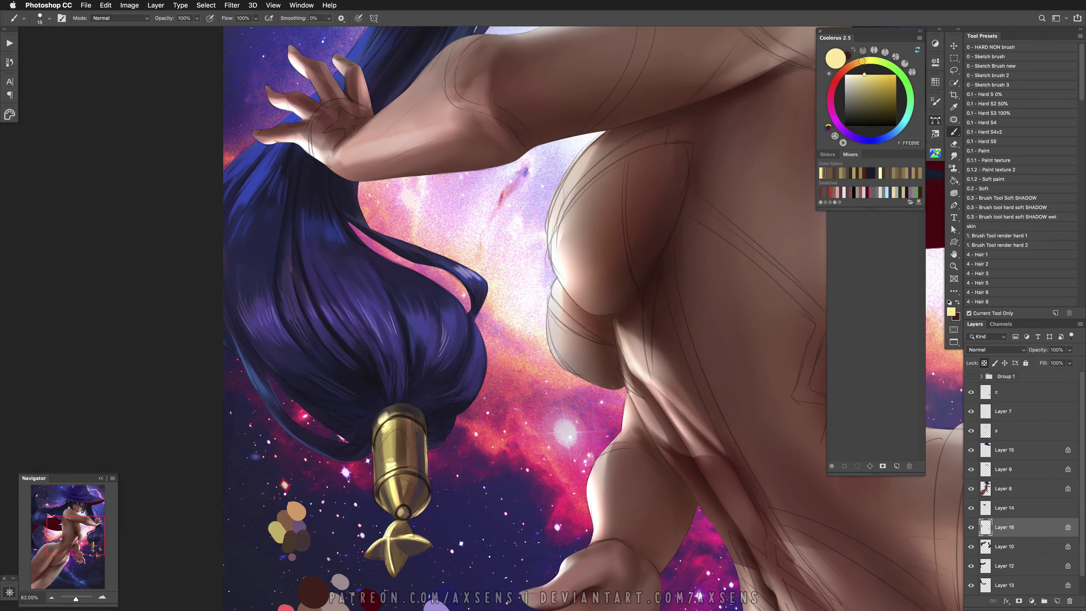
pyautogui.keyDown('alt'); pyautogui.click(410, 512); pyautogui.keyUp('alt')
pyautogui.keyDown('alt'); pyautogui.click(403, 513); pyautogui.keyUp('alt')
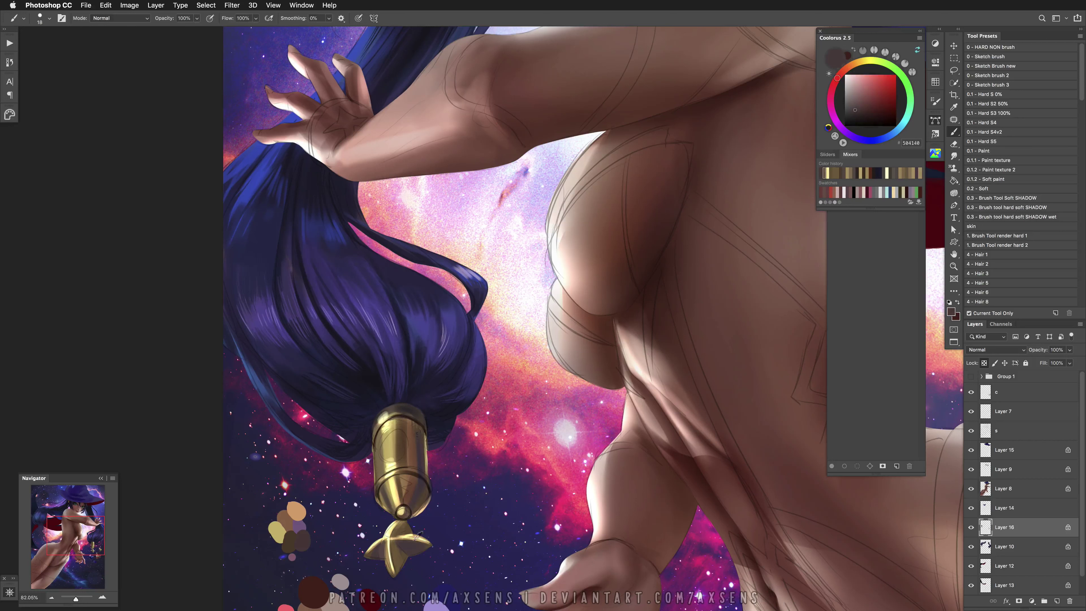
pyautogui.keyDown('alt'); pyautogui.click(406, 529); pyautogui.keyUp('alt')
pyautogui.keyDown('alt'); pyautogui.click(408, 438); pyautogui.keyUp('alt')
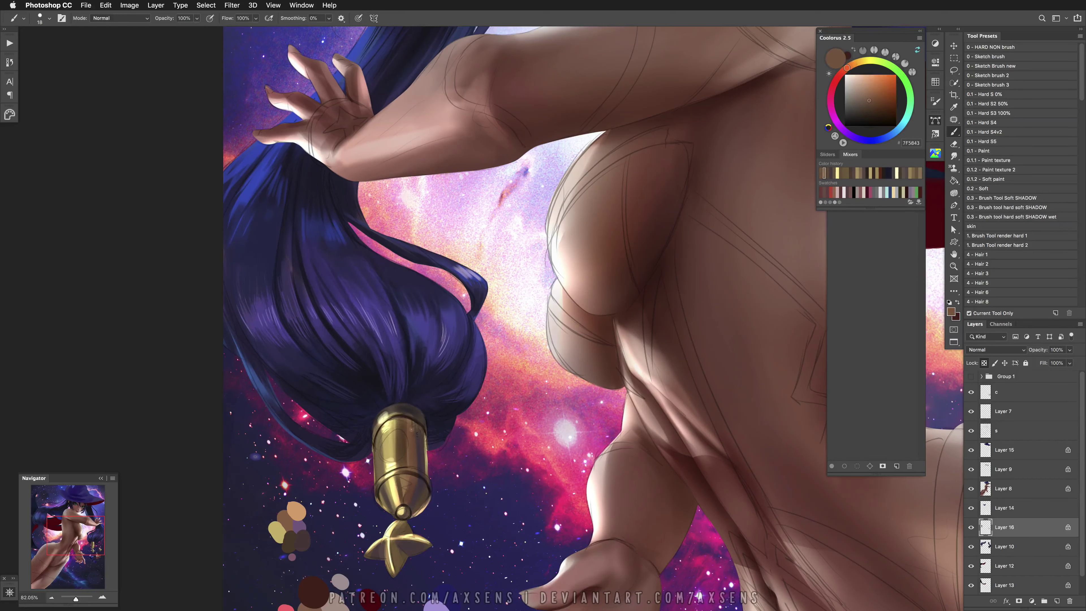
# Clean up the clasp's upper rim and edges with sampled gold and dark brown tones
pyautogui.keyDown('alt'); pyautogui.click(390, 417); pyautogui.keyUp('alt')
pyautogui.keyDown('alt'); pyautogui.click(385, 417); pyautogui.keyUp('alt')
pyautogui.keyDown('alt'); pyautogui.click(396, 409); pyautogui.keyUp('alt')
pyautogui.keyDown('alt'); pyautogui.click(402, 411); pyautogui.keyUp('alt')
pyautogui.keyDown('alt'); pyautogui.click(415, 409); pyautogui.keyUp('alt')
pyautogui.keyDown('alt'); pyautogui.click(430, 432); pyautogui.keyUp('alt')
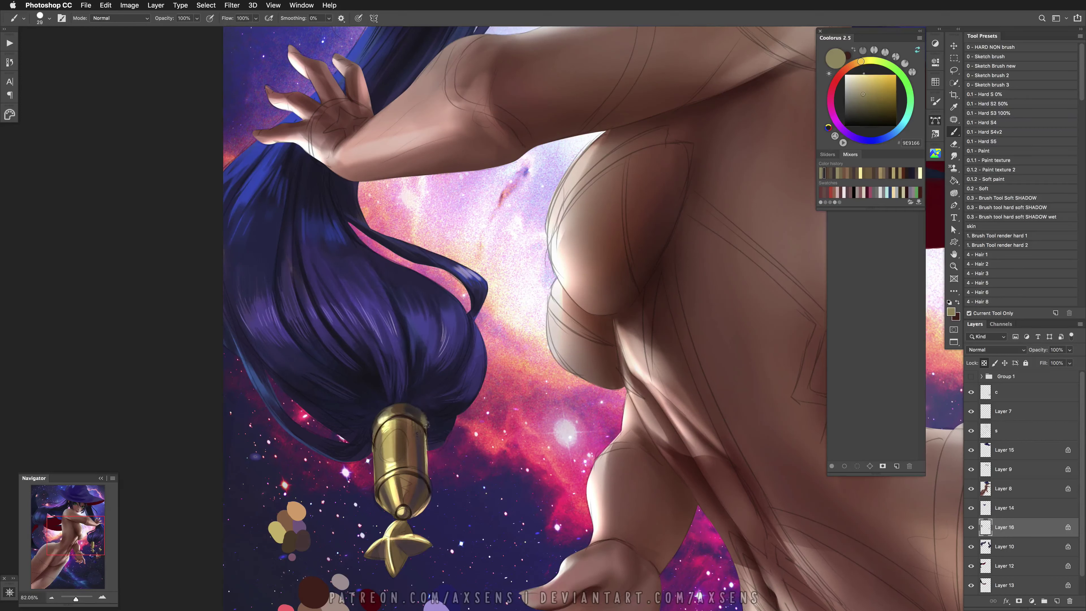
pyautogui.keyDown('alt'); pyautogui.click(432, 422); pyautogui.keyUp('alt')
pyautogui.press('[')
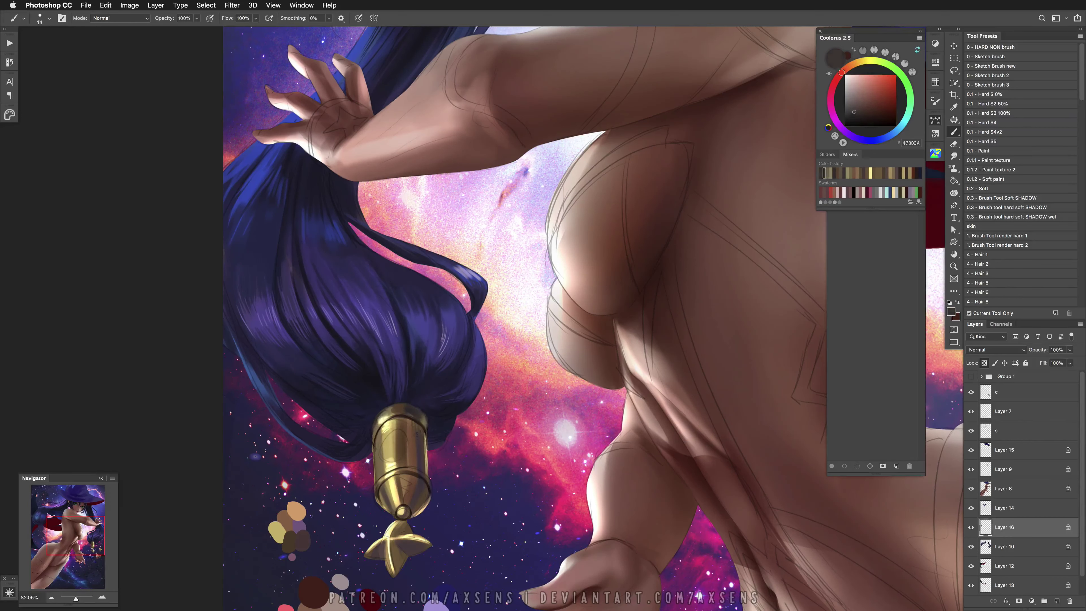
pyautogui.keyDown('alt'); pyautogui.click(382, 429); pyautogui.keyUp('alt')
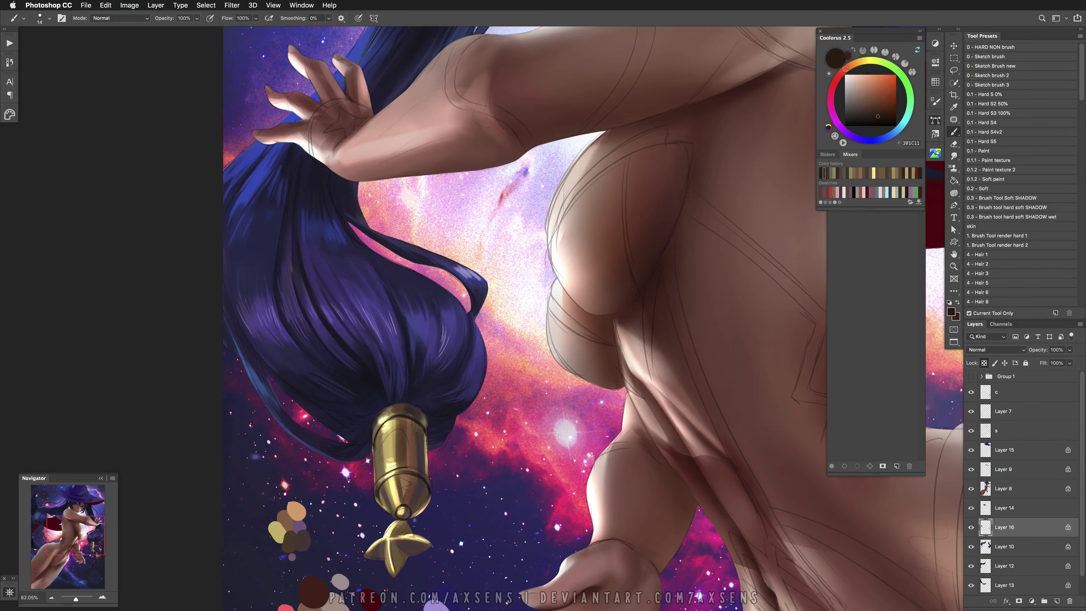
pyautogui.scroll(-5, 471, 512)
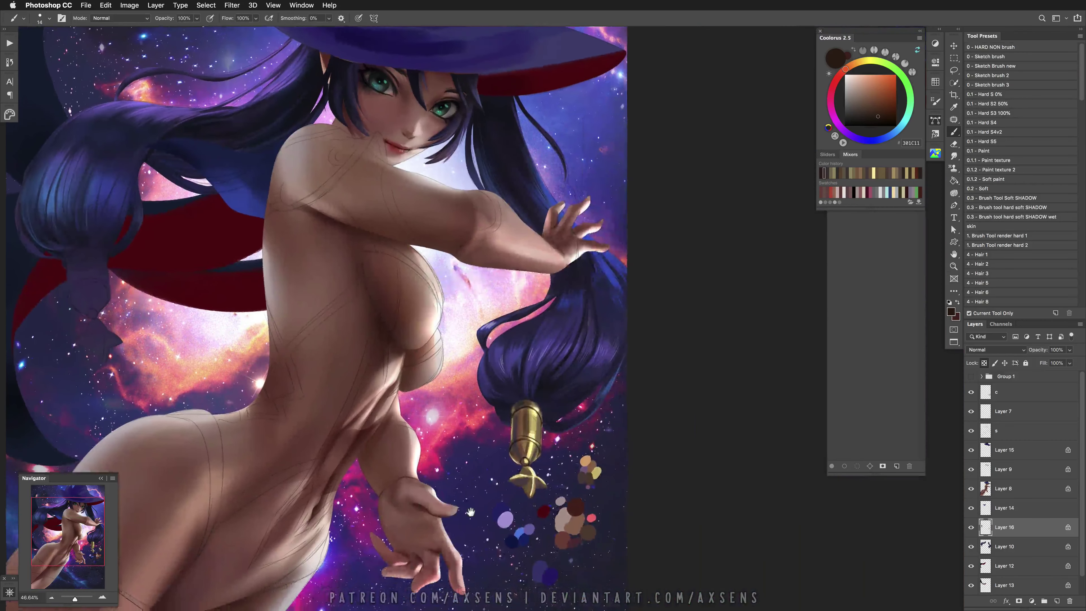
pyautogui.moveTo(470, 512); pyautogui.dragTo(509, 519)
pyautogui.click(954, 70)
pyautogui.moveTo(594, 427); pyautogui.dragTo(593, 425)
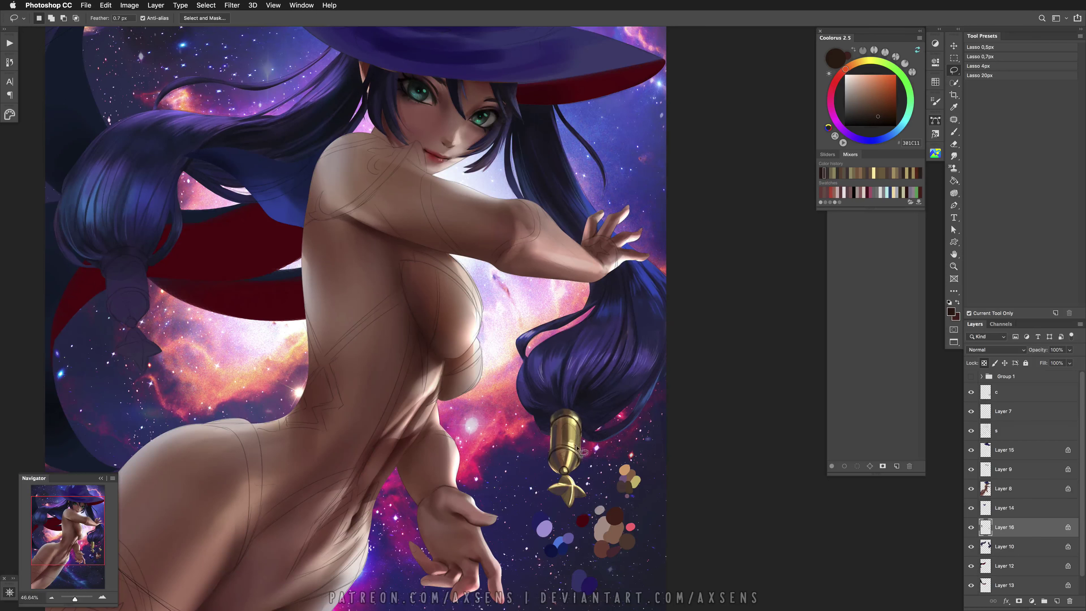
# Sample a dark red from the painted palette and add a new layer clipped to the clasp layer
pyautogui.scroll(3, 564, 446)
pyautogui.press('b')
pyautogui.keyDown('alt'); pyautogui.click(591, 558); pyautogui.keyUp('alt')
pyautogui.moveTo(591, 559); pyautogui.dragTo(574, 570)
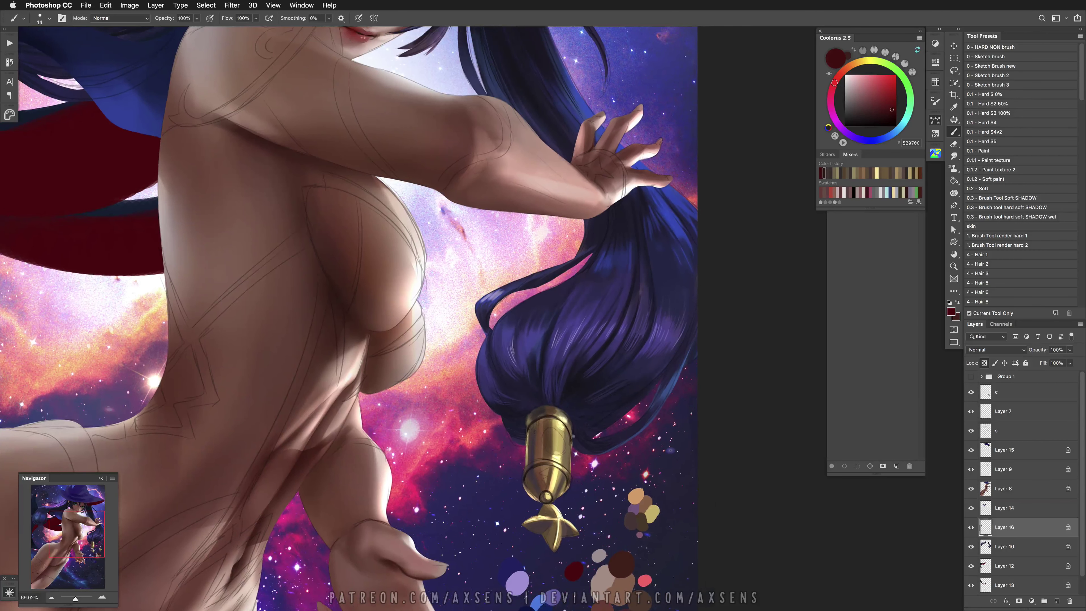
pyautogui.click(1056, 601)
pyautogui.keyDown('alt'); pyautogui.click(1026, 537); pyautogui.keyUp('alt')
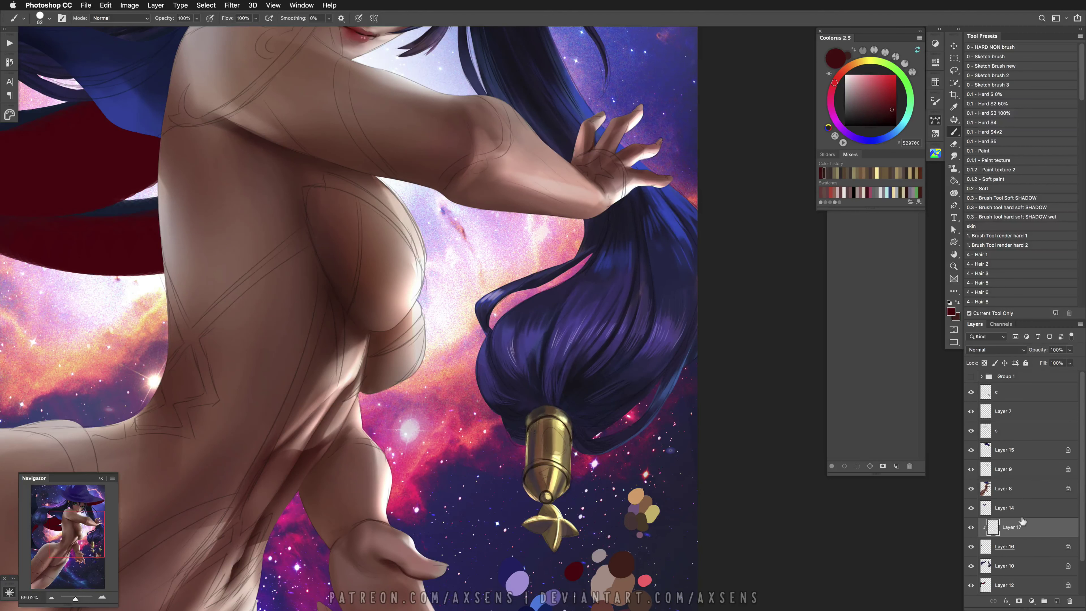
# Paint a dark red oval gem on the clasp's body with the 0.1 - Hard S3 100% brush preset
pyautogui.click(1008, 112)
pyautogui.moveTo(561, 440); pyautogui.dragTo(551, 442)
pyautogui.click(553, 441)
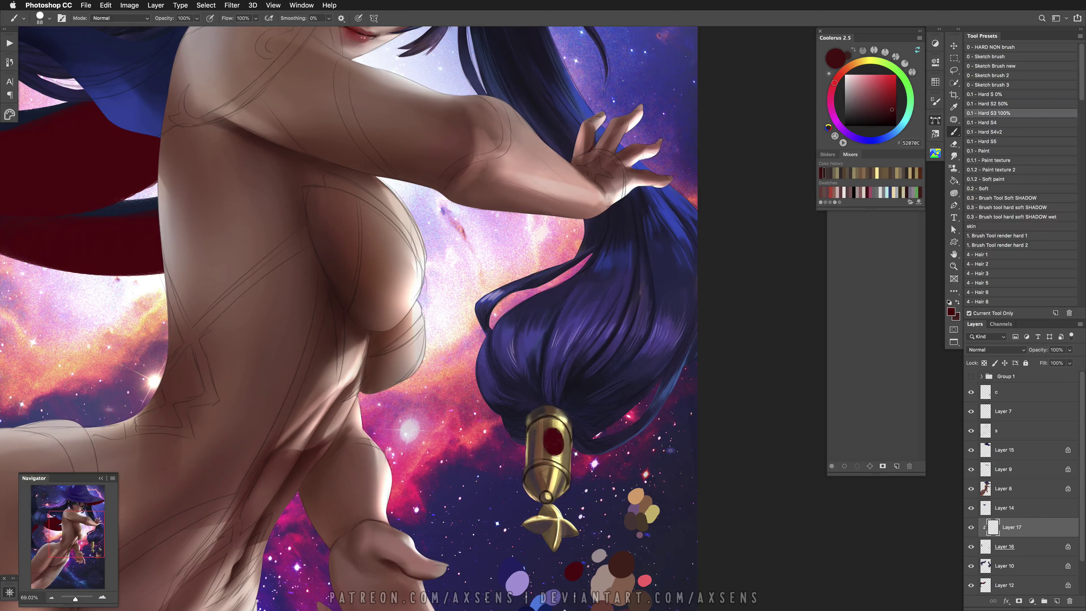
pyautogui.hotkey('ctrl', 'z')
pyautogui.hotkey('ctrl', 'z')
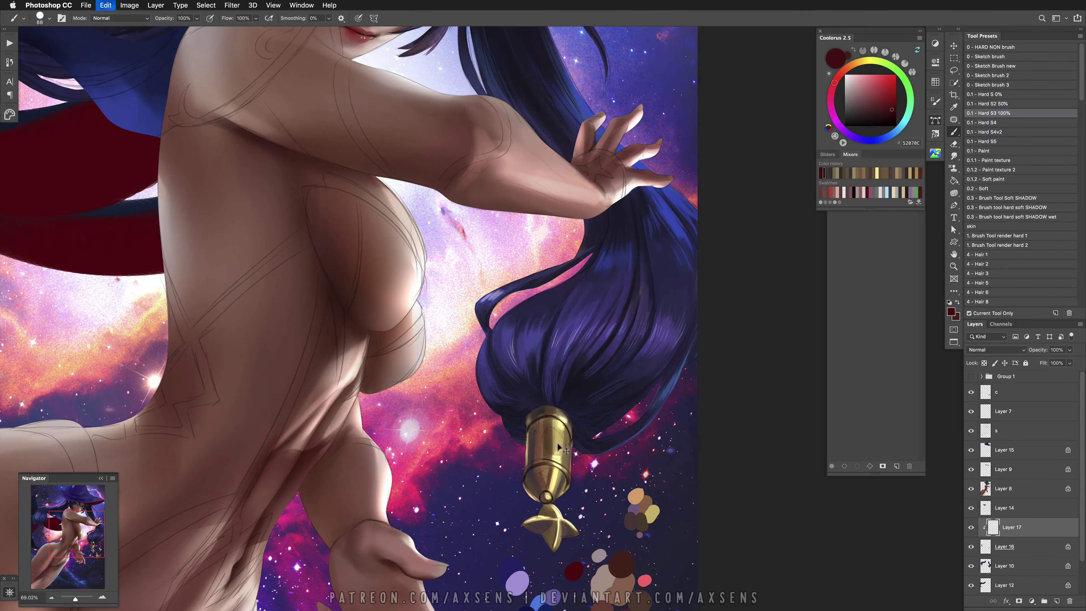
pyautogui.hotkey('ctrl', 'z')
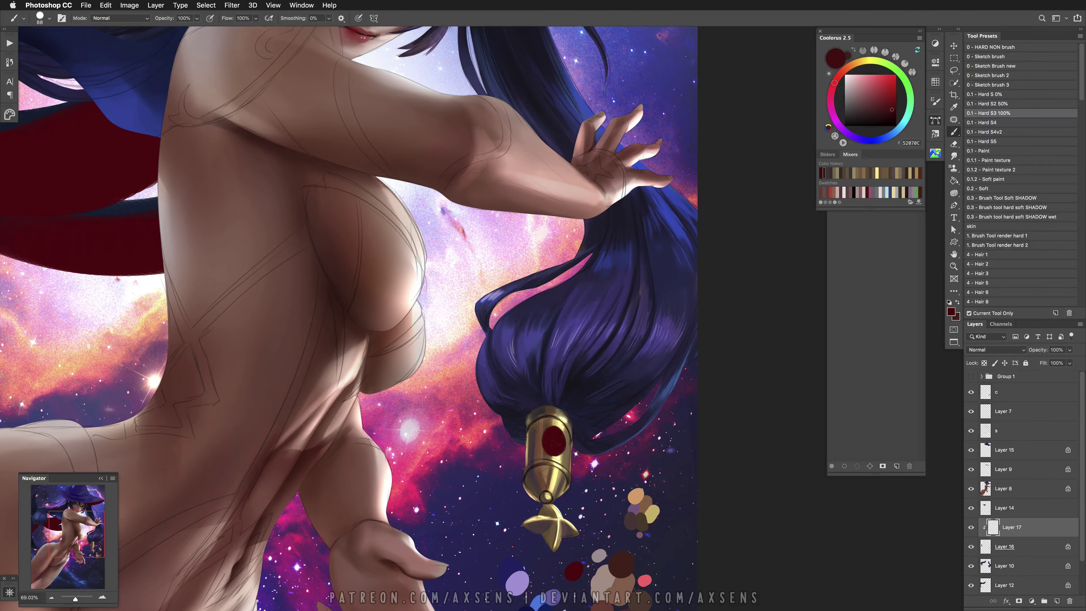
# Reshape and reposition the red gem on the clasp with Free Transform, and duplicate its layer
pyautogui.hotkey('ctrl', 't')
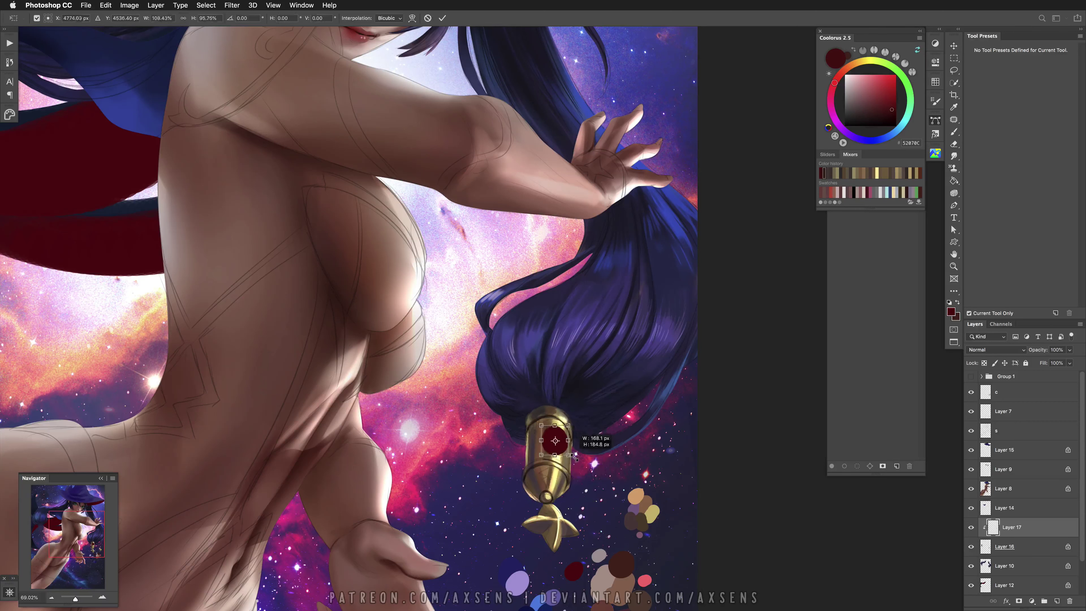
pyautogui.click(441, 19)
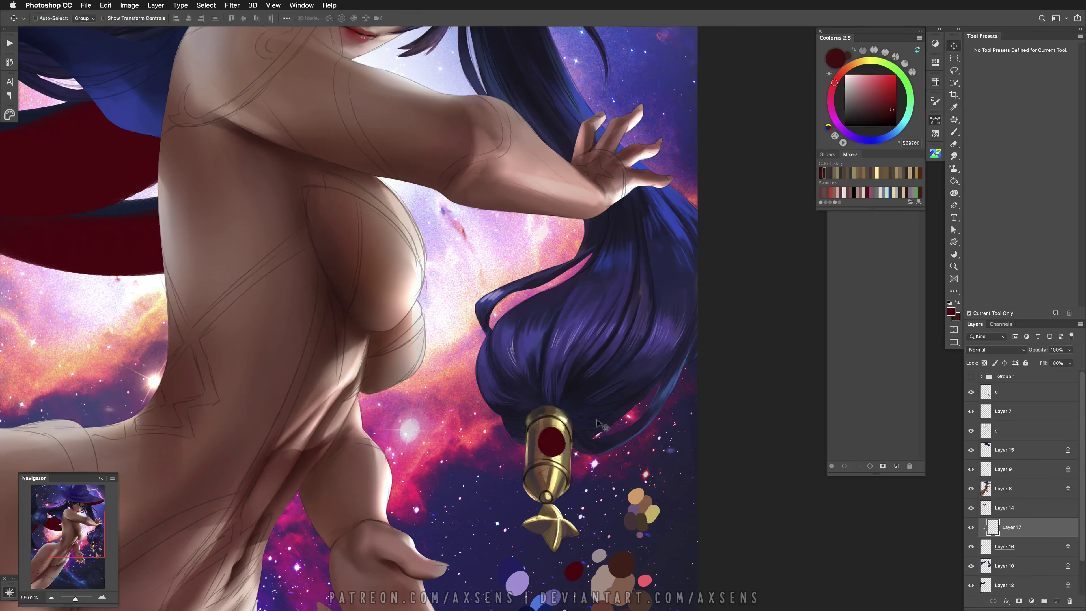
pyautogui.scroll(3, 599, 449)
pyautogui.click(607, 462)
pyautogui.click(556, 473)
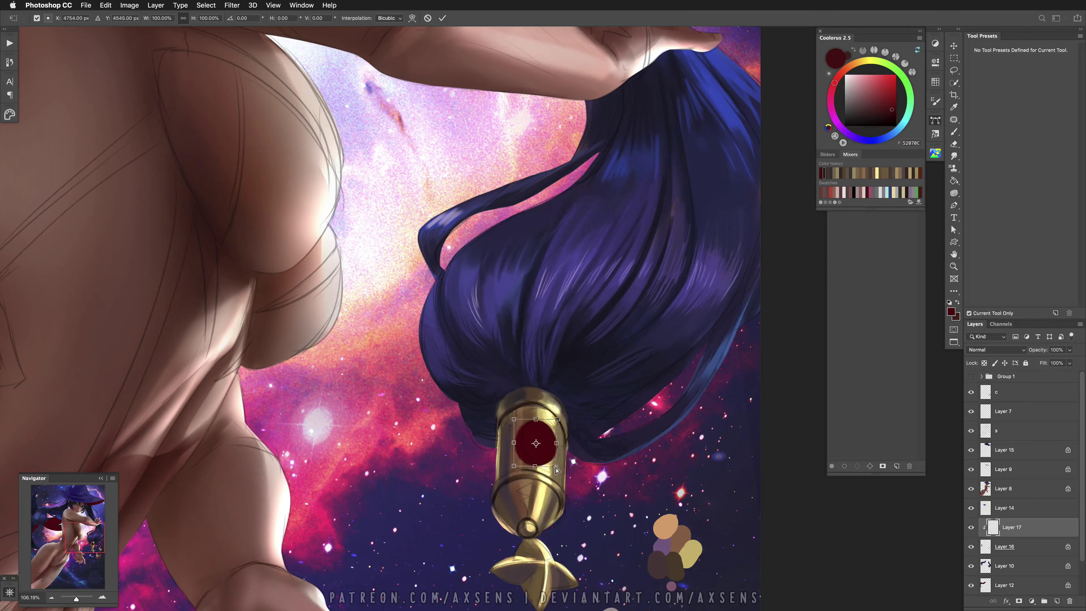
pyautogui.moveTo(560, 423); pyautogui.dragTo(575, 438)
pyautogui.click(442, 18)
pyautogui.click(789, 471)
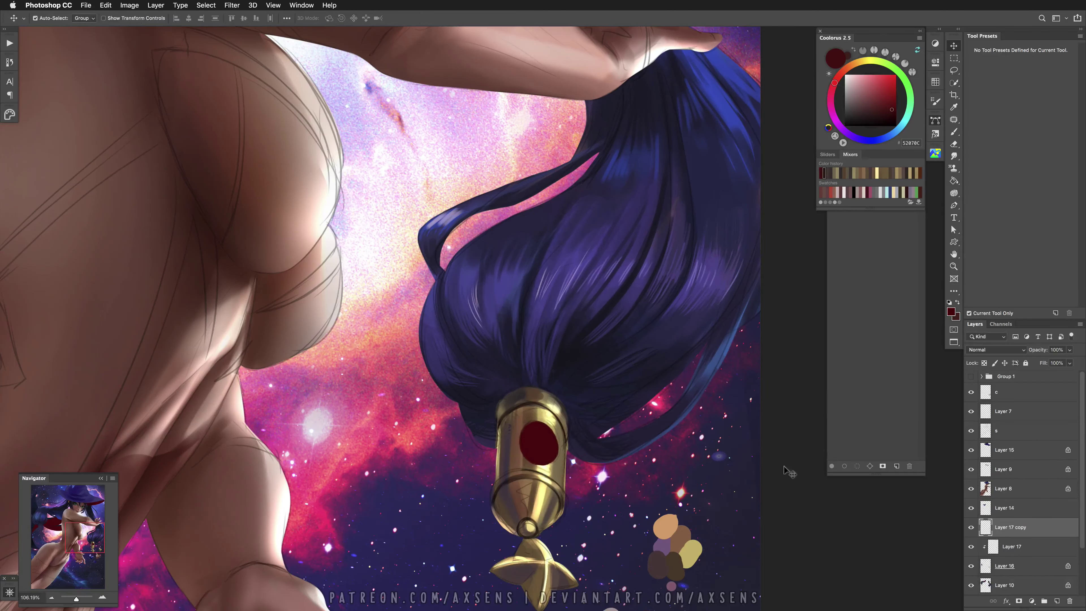
# Paint very dark red shading and bright red highlights on the clasp's gem
pyautogui.press('b')
pyautogui.moveTo(541, 447); pyautogui.dragTo(546, 438)
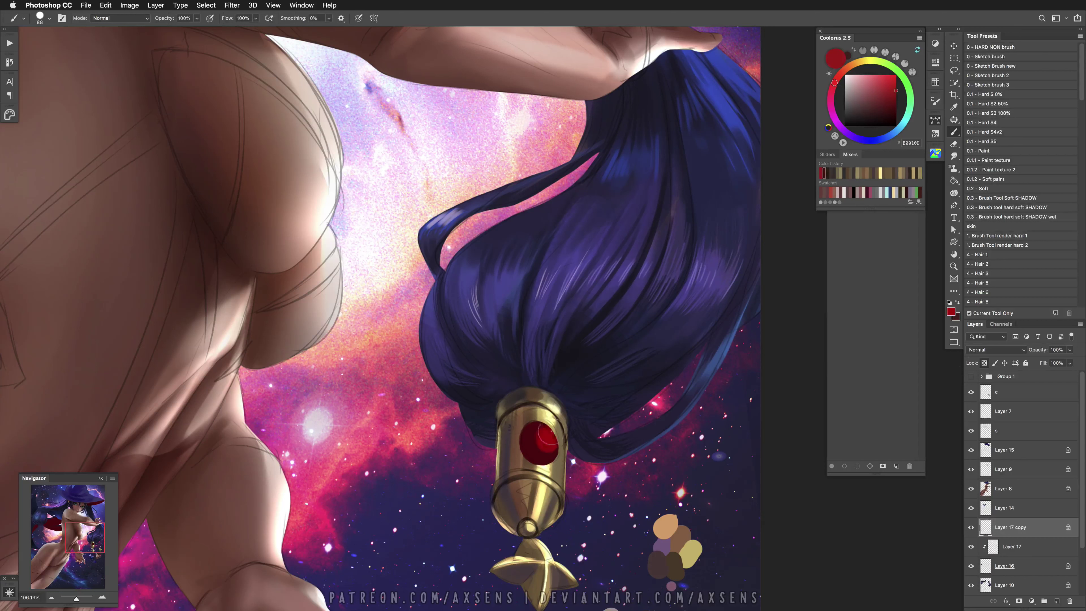
pyautogui.hotkey('ctrl', 'z')
pyautogui.click(896, 114)
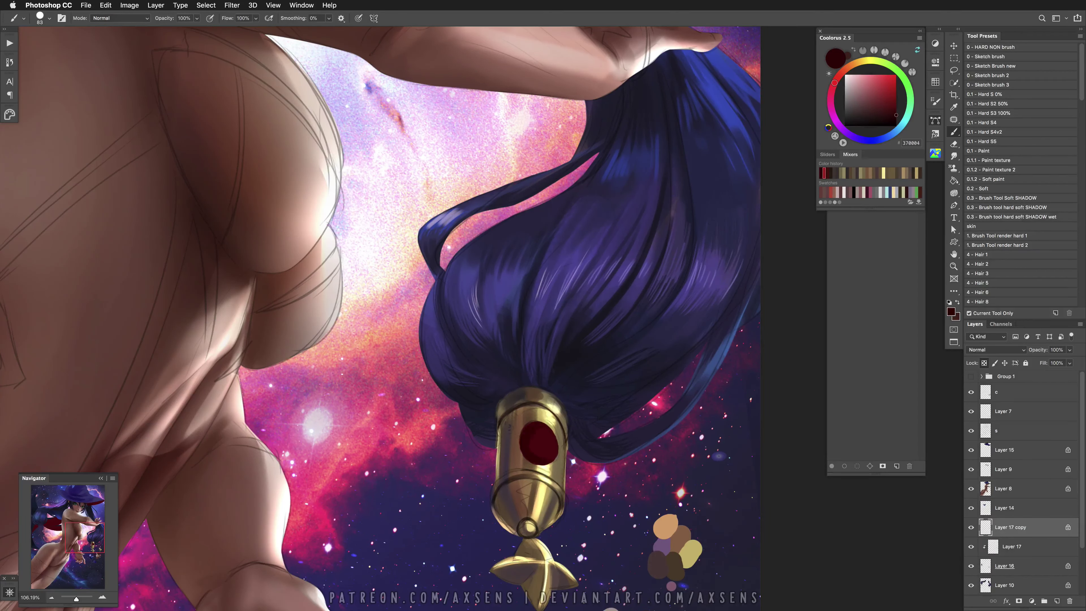
pyautogui.click(895, 77)
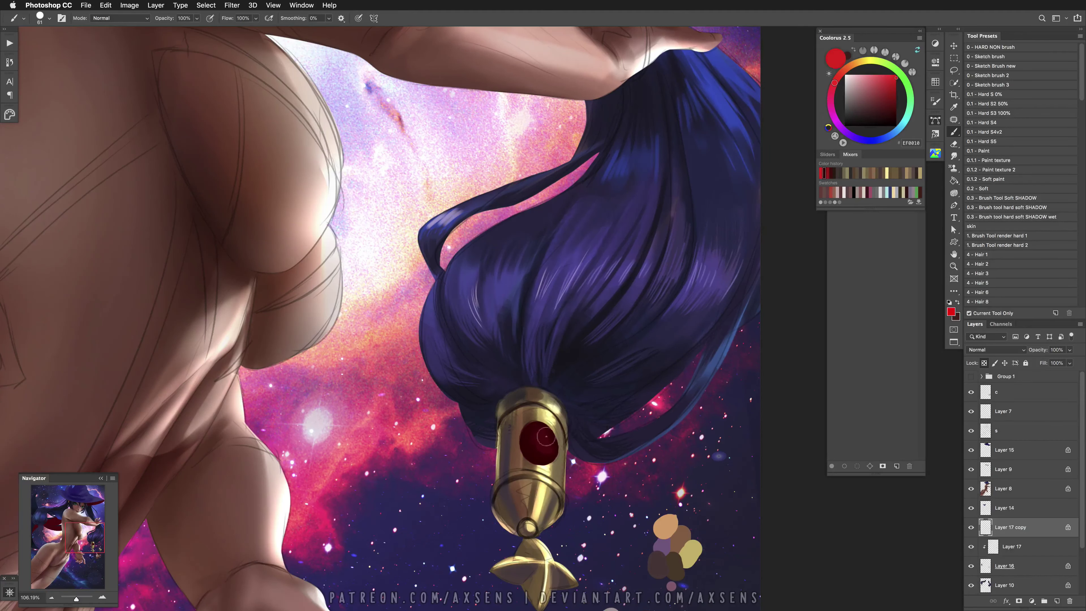
pyautogui.moveTo(552, 439); pyautogui.dragTo(528, 449)
# Refine the clasp gem's shading with dark and bright reds sampled from the gem
pyautogui.keyDown('alt'); pyautogui.click(539, 459); pyautogui.keyUp('alt')
pyautogui.keyDown('alt'); pyautogui.click(529, 450); pyautogui.keyUp('alt')
pyautogui.keyDown('alt'); pyautogui.click(533, 441); pyautogui.keyUp('alt')
pyautogui.keyDown('alt'); pyautogui.click(540, 454); pyautogui.keyUp('alt')
pyautogui.moveTo(550, 450); pyautogui.dragTo(543, 450)
pyautogui.keyDown('alt'); pyautogui.click(540, 456); pyautogui.keyUp('alt')
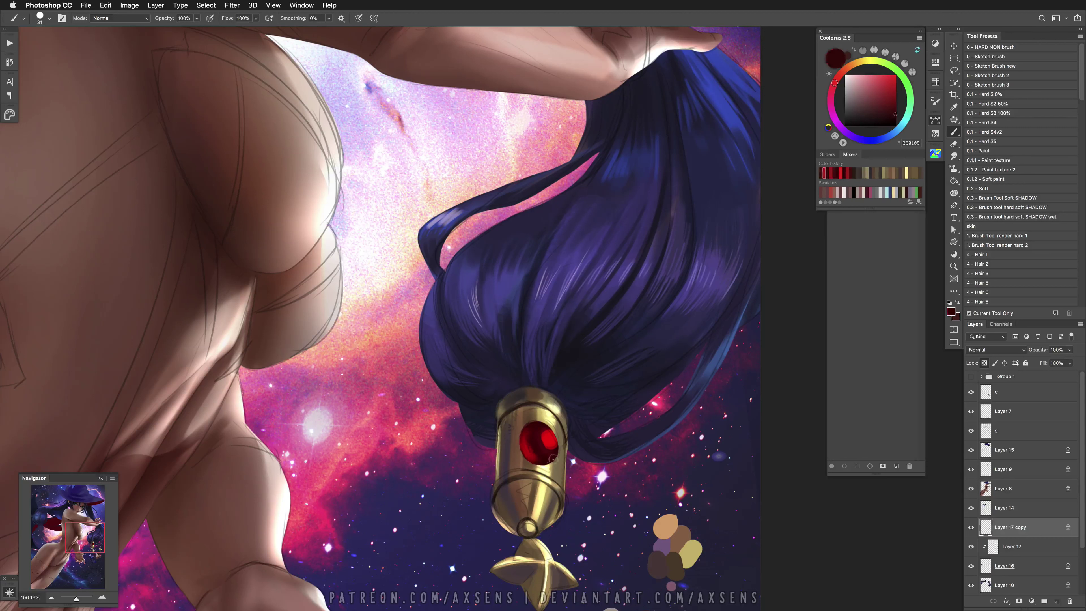
# Combine the two gem layers into a single Layer 17 that is not clipped to the clasp layer
pyautogui.click(1000, 549)
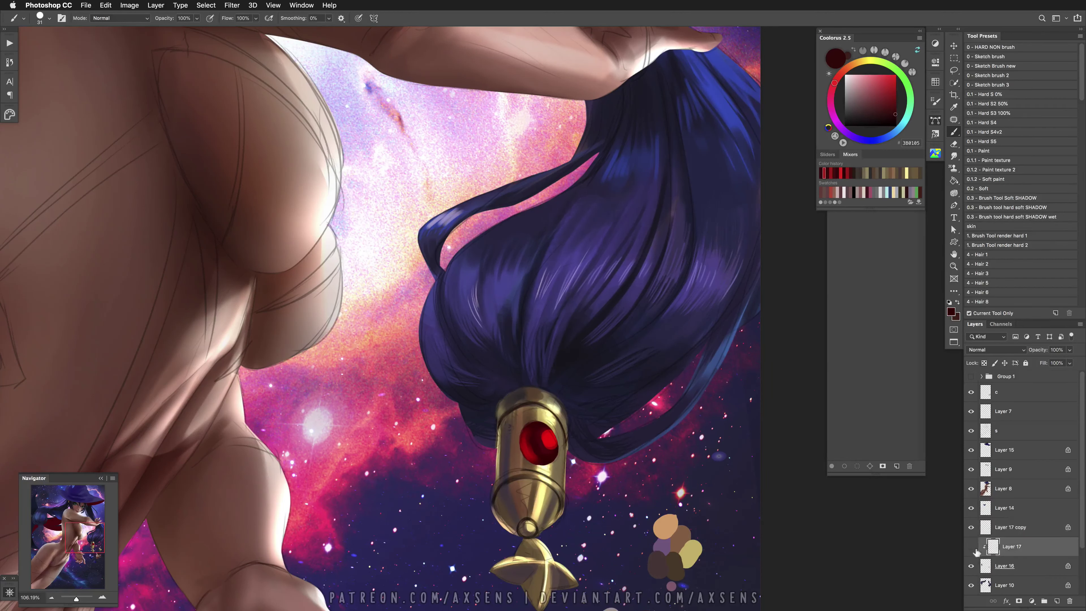
pyautogui.click(1015, 530)
pyautogui.keyDown('alt'); pyautogui.click(1021, 535); pyautogui.keyUp('alt')
pyautogui.click(1004, 551)
pyautogui.press('super+alt+g')
pyautogui.click(979, 532)
pyautogui.press('BackSpace')
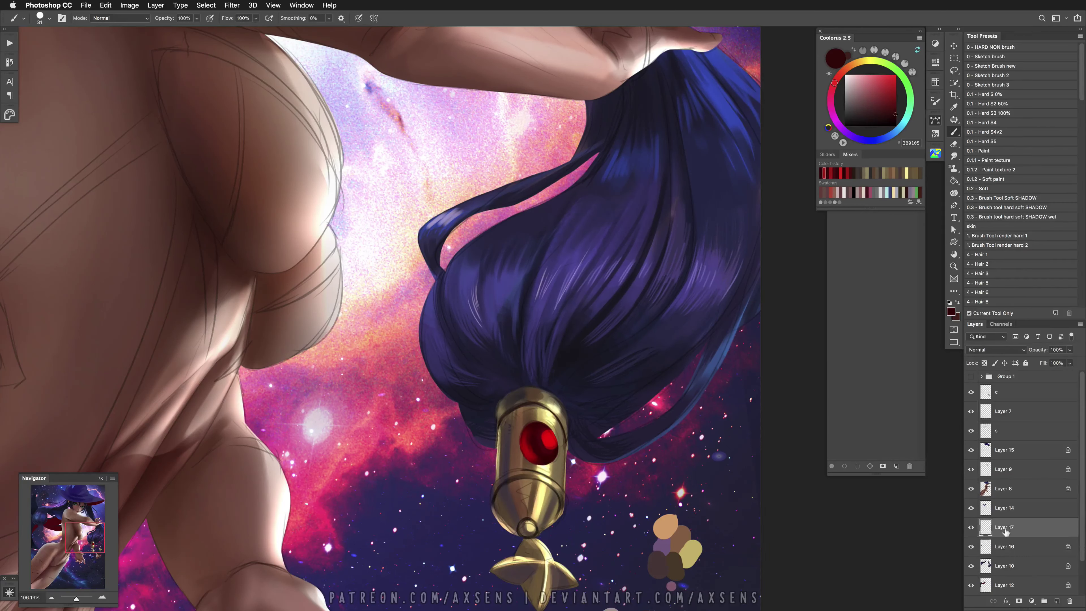
# Try shading the clasp around the gem with a sampled brown in Multiply brush mode
pyautogui.keyDown('alt'); pyautogui.click(527, 426); pyautogui.keyUp('alt')
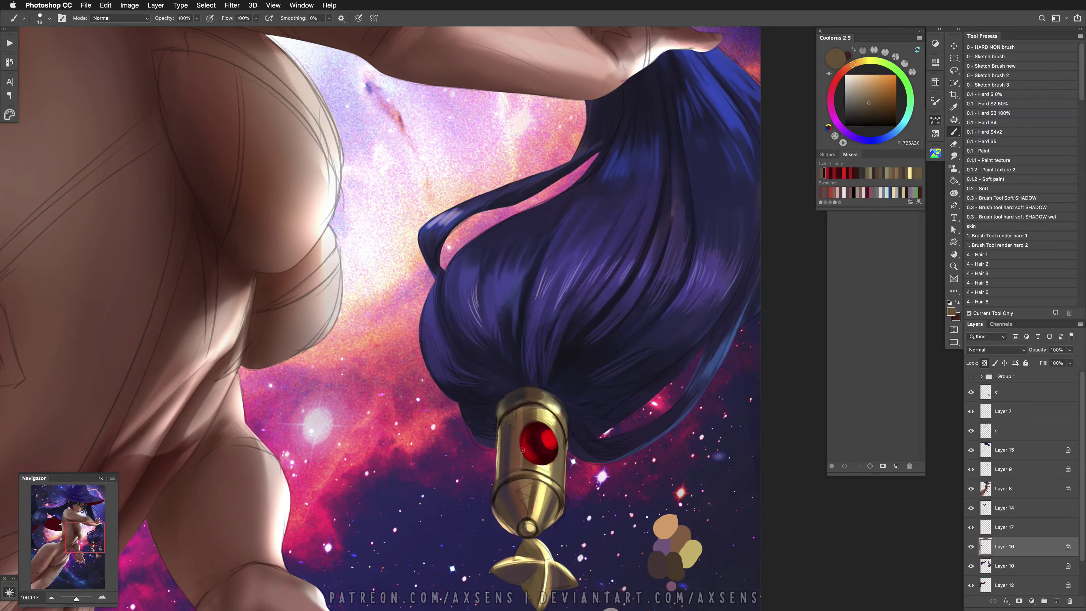
pyautogui.keyDown('shift'); pyautogui.rightClick(541, 433); pyautogui.keyUp('shift')
pyautogui.click(555, 495)
pyautogui.press('super+z')
pyautogui.press('super+z')
pyautogui.press('super+z')
# Try thin pale highlights on the clasp around the gem with a 4 px brush in Linear Dodge (Add) mode
pyautogui.keyDown('shift'); pyautogui.rightClick(552, 443); pyautogui.keyUp('shift')
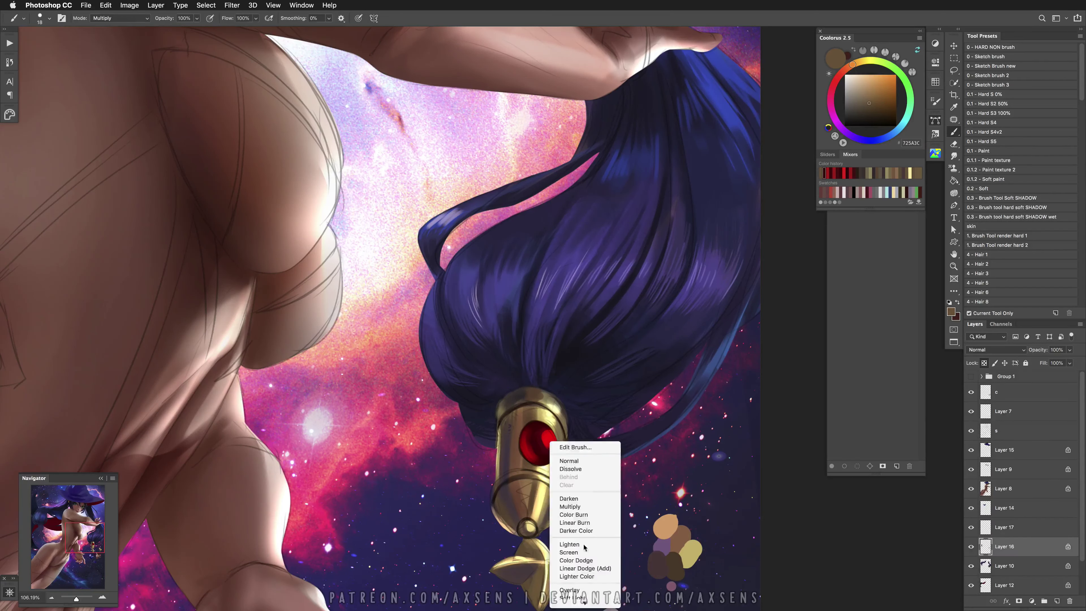
pyautogui.click(584, 568)
pyautogui.rightClick(582, 308)
pyautogui.moveTo(633, 329); pyautogui.dragTo(632, 332)
pyautogui.keyDown('alt'); pyautogui.click(573, 461); pyautogui.keyUp('alt')
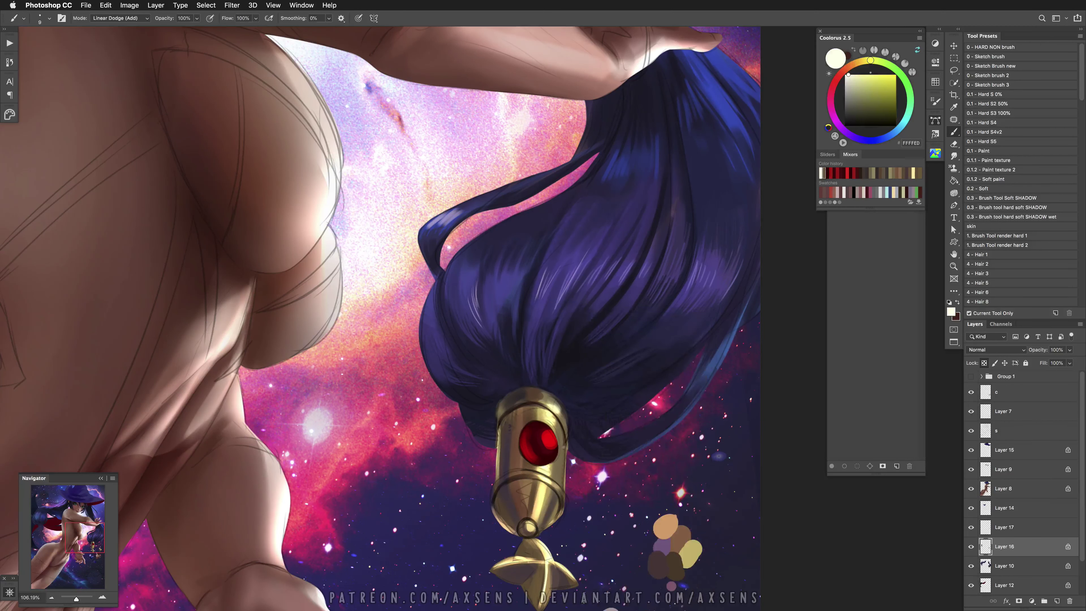
pyautogui.rightClick(569, 444)
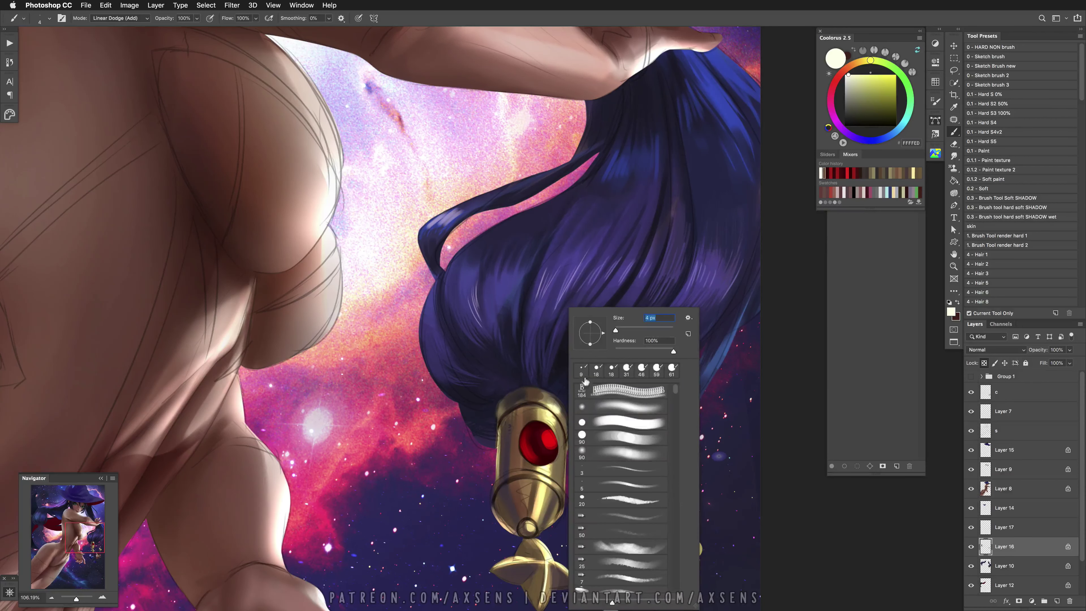
pyautogui.press('Return')
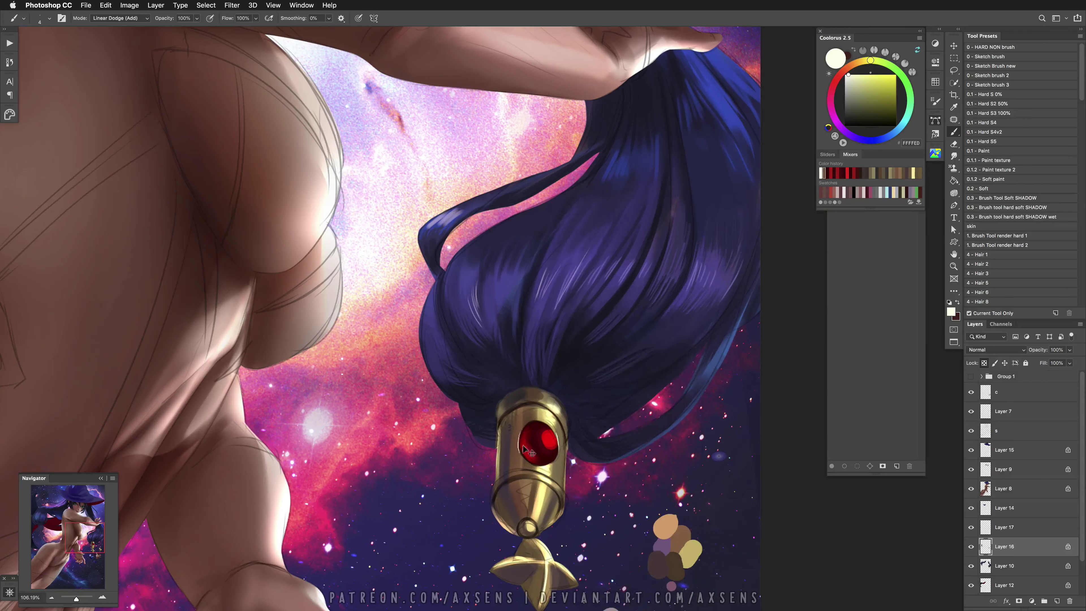
pyautogui.keyDown('alt'); pyautogui.click(499, 461); pyautogui.keyUp('alt')
pyautogui.press('super+z')
pyautogui.moveTo(519, 440); pyautogui.dragTo(519, 456)
pyautogui.press('super+z')
pyautogui.press('super+z')
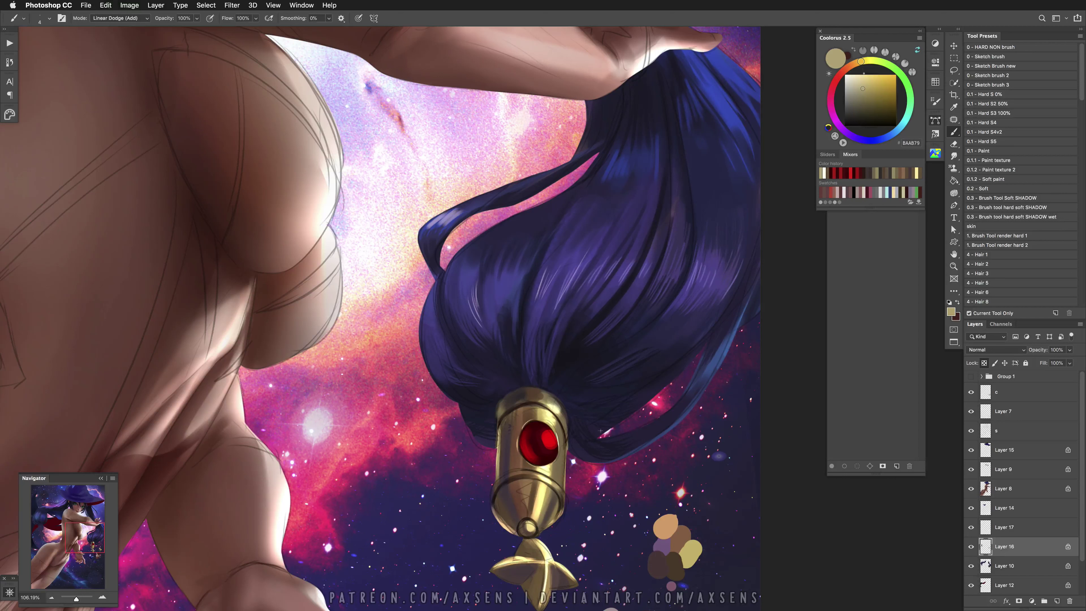
# Try to blend the gem's red tones on Layer 17 with the Smudge tool
pyautogui.click(1005, 529)
pyautogui.keyDown('alt'); pyautogui.click(554, 437); pyautogui.keyUp('alt')
pyautogui.press('r')
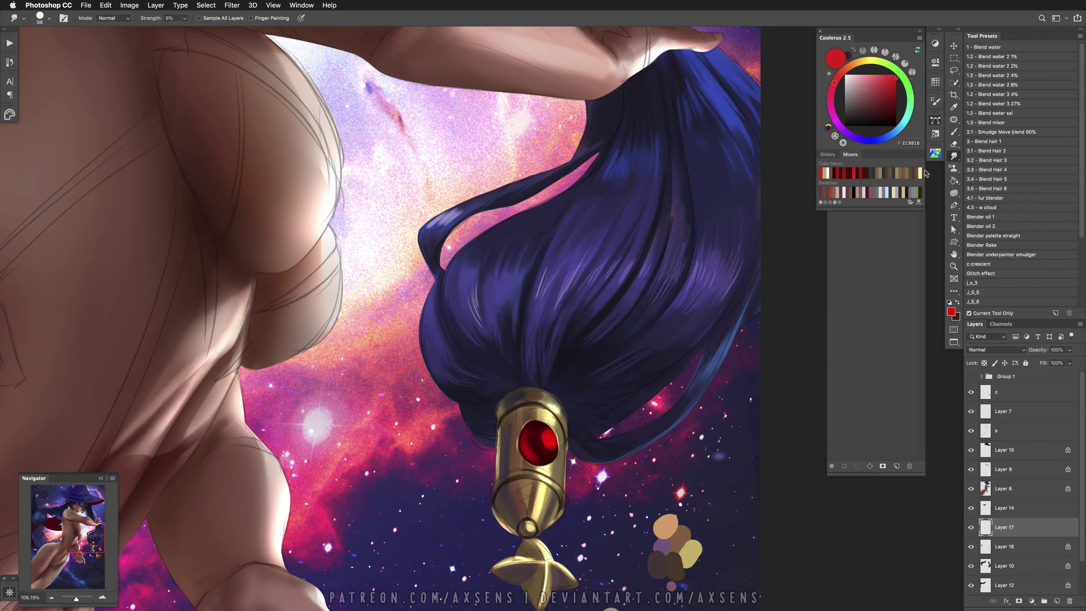
pyautogui.moveTo(527, 438); pyautogui.dragTo(545, 449)
pyautogui.press('super+z')
pyautogui.press('[')
pyautogui.press('[')
pyautogui.press('[')
pyautogui.press('super+z')
# Paint glossy pink and bright red highlights on the gem in Linear Dodge (Add) brush mode
pyautogui.press('b')
pyautogui.press('super+z')
pyautogui.press(']')
pyautogui.press(']')
pyautogui.press(']')
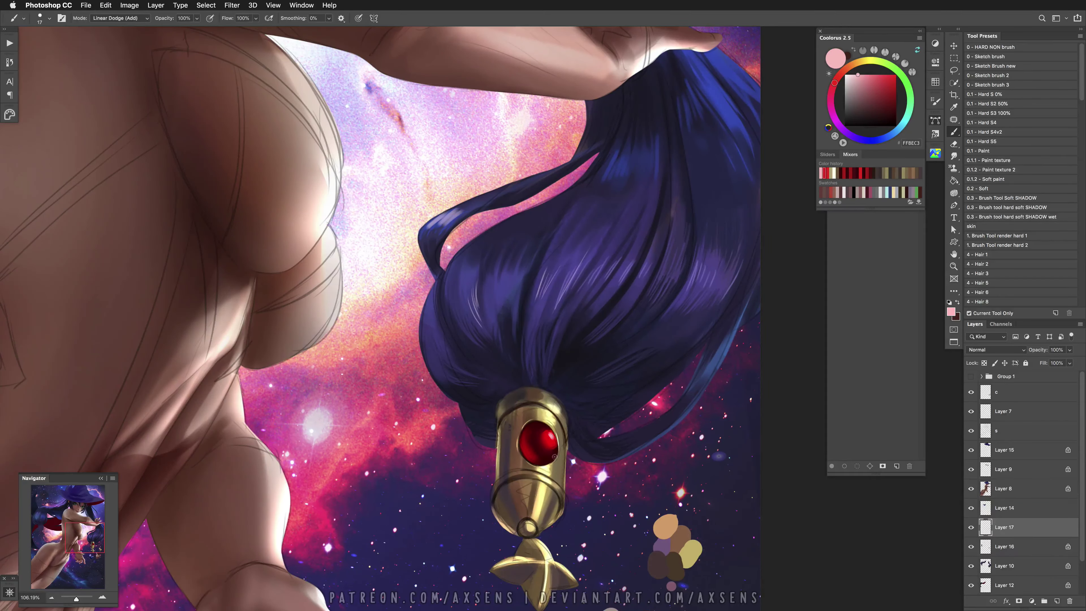
pyautogui.keyDown('alt'); pyautogui.click(530, 442); pyautogui.keyUp('alt')
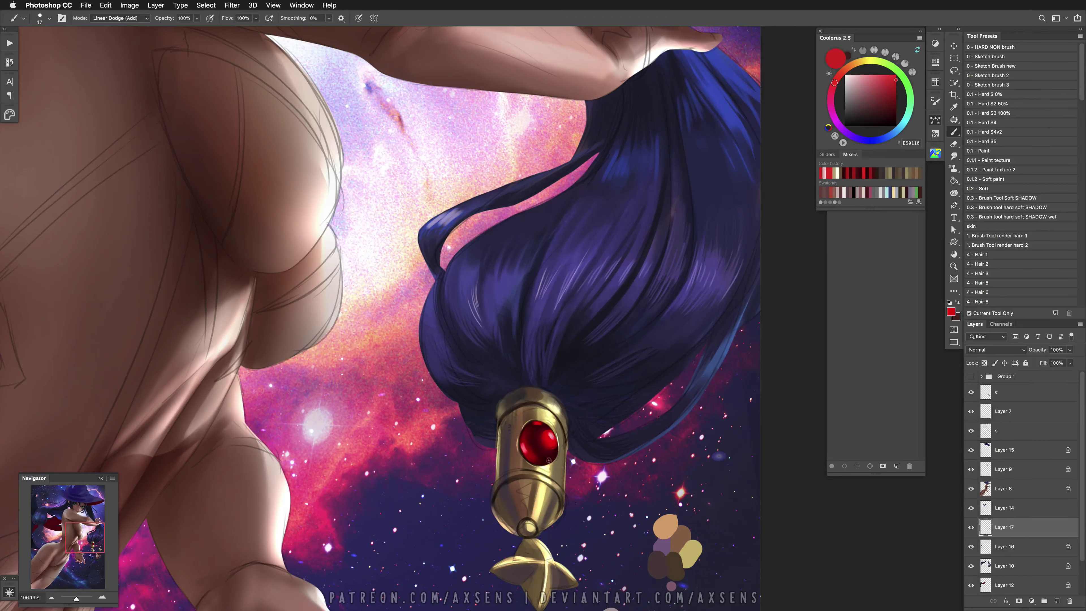
pyautogui.press('super+z')
pyautogui.rightClick(554, 441)
pyautogui.moveTo(607, 335); pyautogui.dragTo(603, 334)
pyautogui.press('Return')
pyautogui.click(566, 451)
pyautogui.press('super+z')
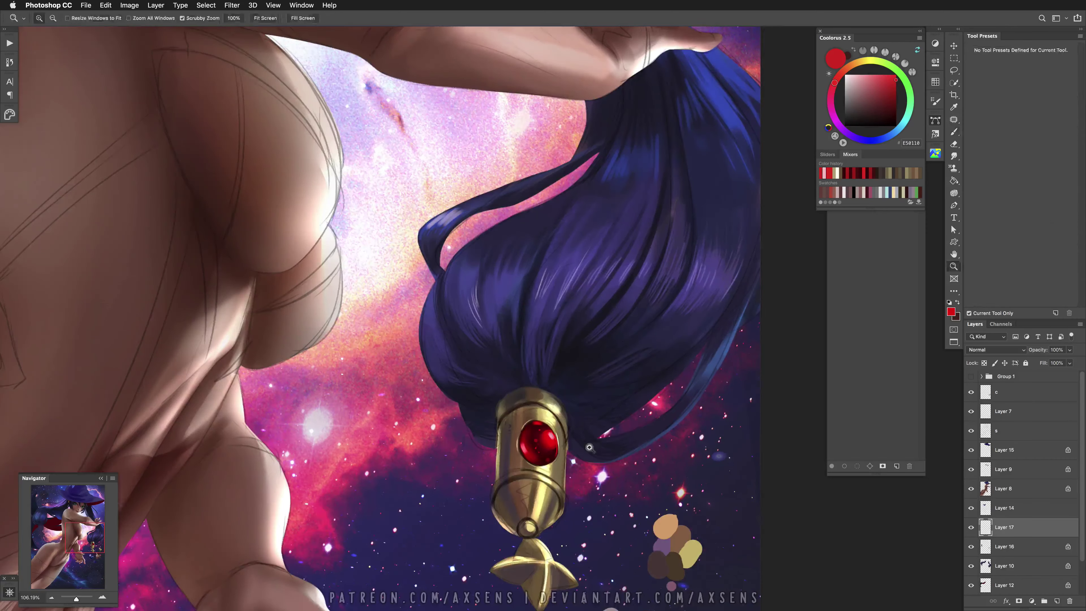
# Return the brush to Normal mode and sample a dark red from the gem
pyautogui.scroll(-3, 558, 453)
pyautogui.scroll(3, 558, 453)
pyautogui.keyDown('shift'); pyautogui.rightClick(553, 436); pyautogui.keyUp('shift')
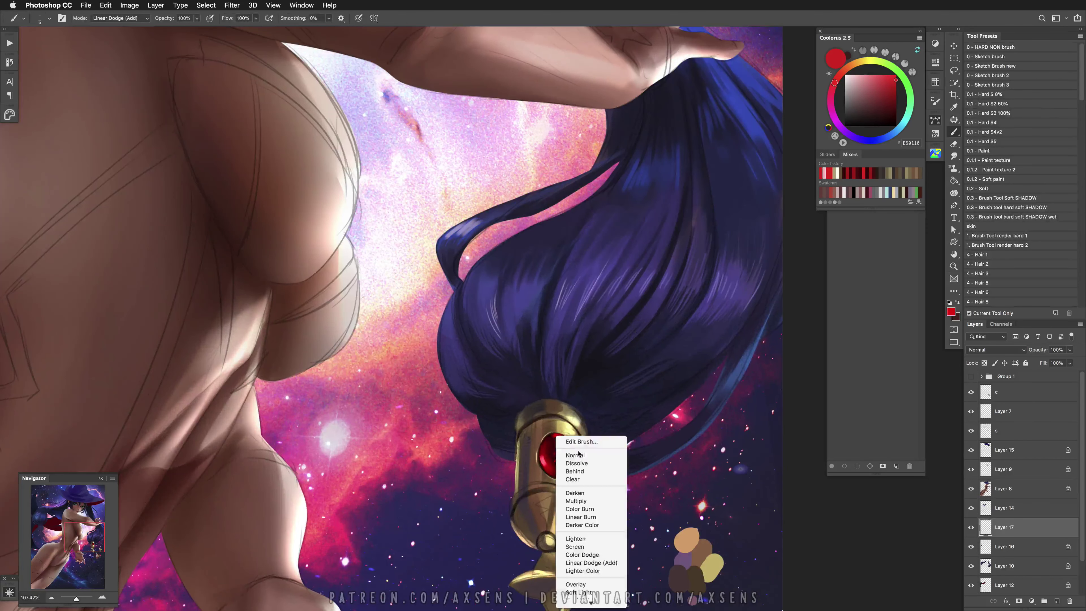
pyautogui.click(560, 442)
pyautogui.keyDown('alt'); pyautogui.click(557, 440); pyautogui.keyUp('alt')
pyautogui.scroll(-3, 619, 419)
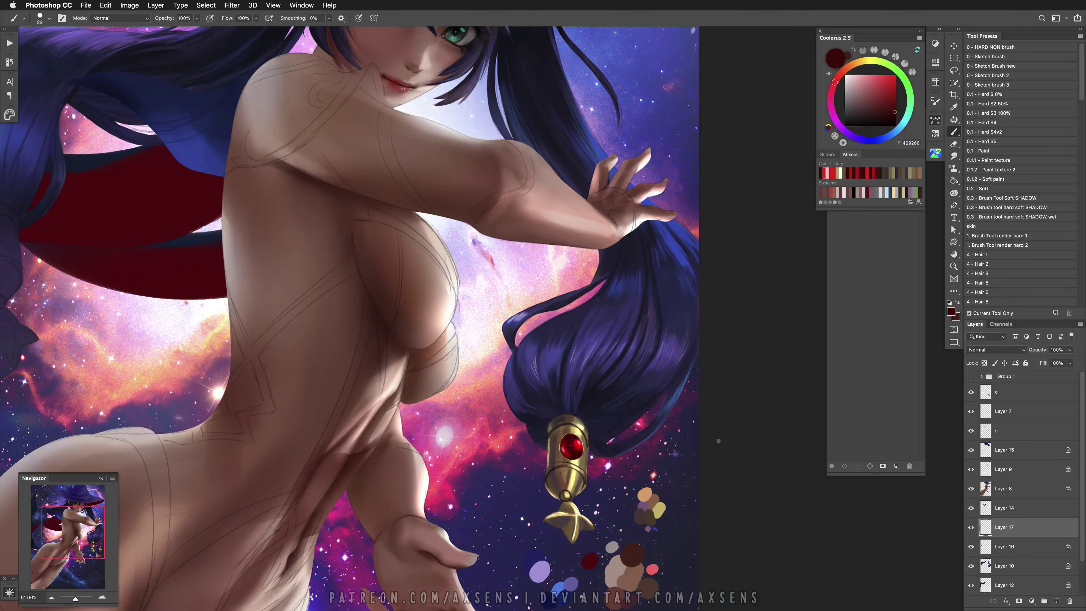
# Shift the gem toward blue with a clipped Color Balance adjustment, midtones +50, and merge it with the gem into the clasp layer
pyautogui.click(935, 42)
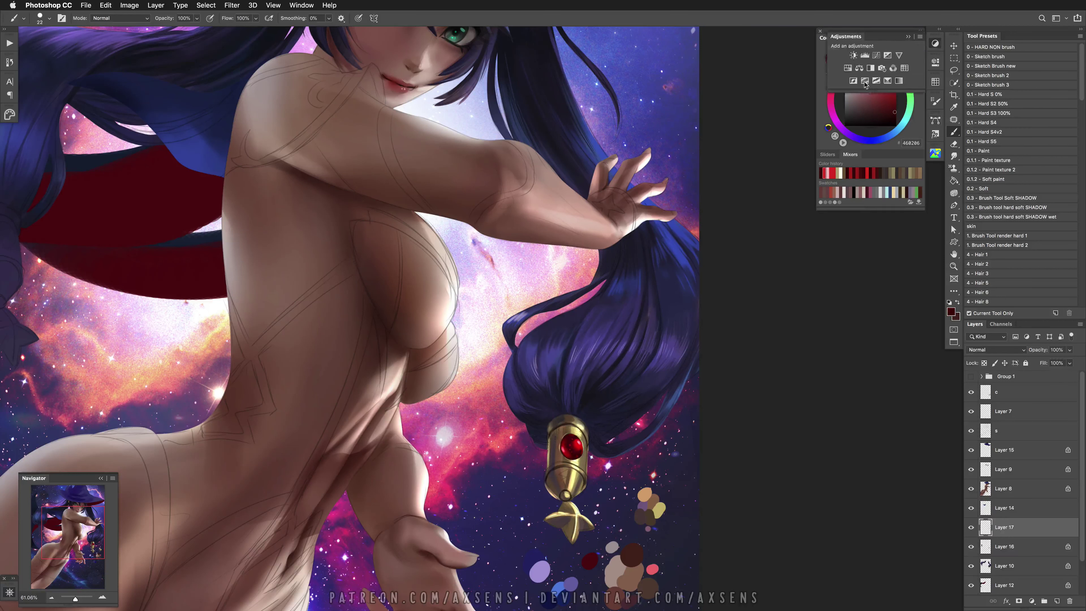
pyautogui.click(860, 71)
pyautogui.click(853, 226)
pyautogui.moveTo(857, 138); pyautogui.dragTo(872, 139)
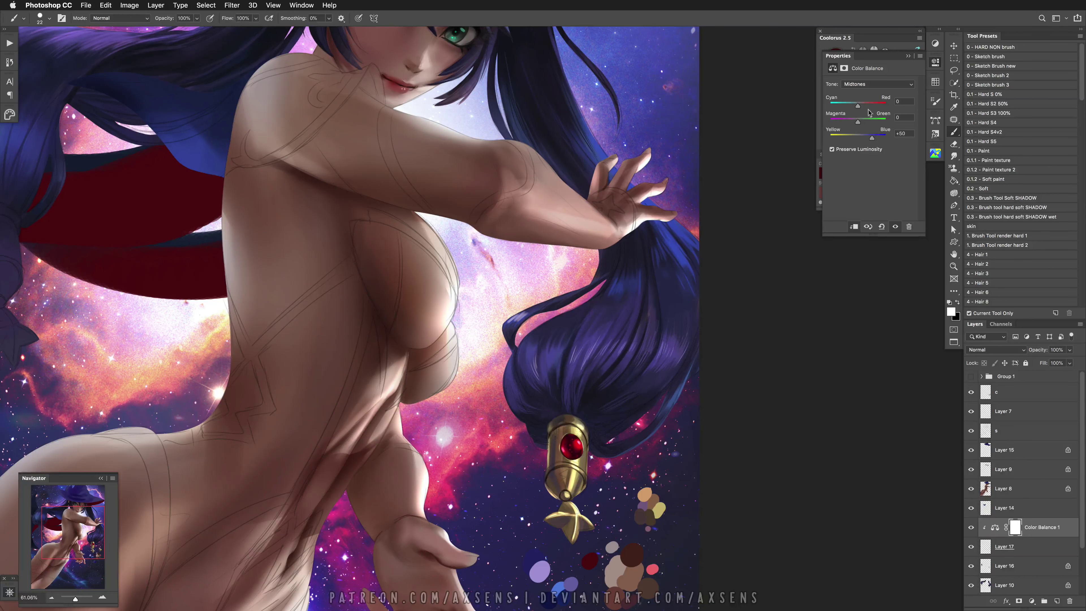
pyautogui.click(884, 85)
pyautogui.click(872, 93)
pyautogui.moveTo(858, 138); pyautogui.dragTo(876, 139)
pyautogui.press('super+e')
pyautogui.press('super+e')
# Hide the sketch layer and examine the painted clasp with its gem and star ornament
pyautogui.press('z')
pyautogui.click(565, 535)
pyautogui.click(971, 430)
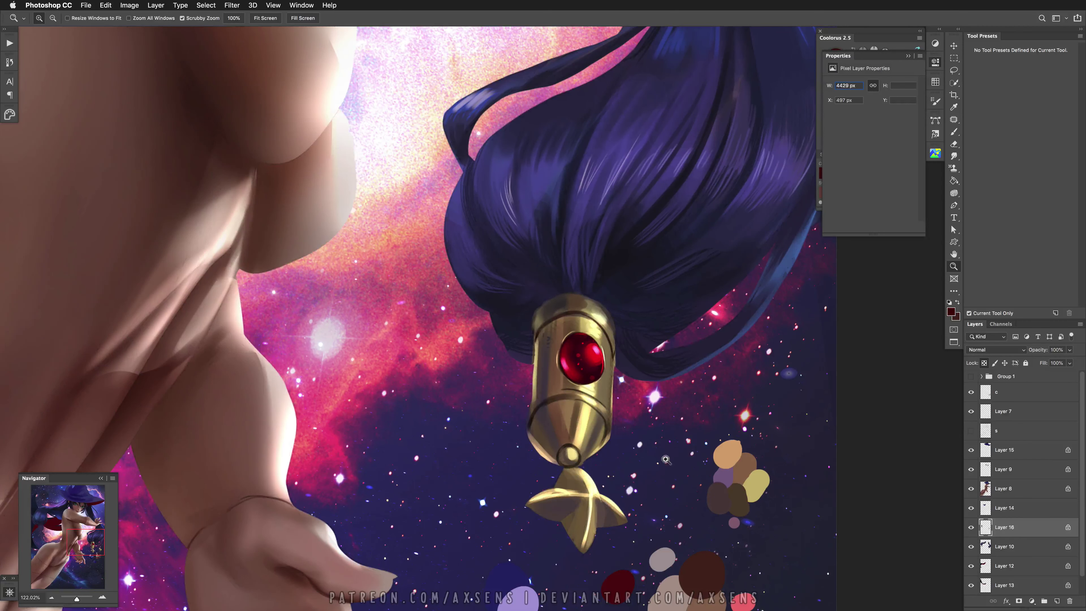
pyautogui.scroll(-5, 694, 430)
# Copy the finished clasp and star onto the hair bundle at the painting's left and fit it with Free Transform
pyautogui.press('l')
pyautogui.moveTo(658, 376)
pyautogui.mouseDown()
pyautogui.moveTo(667, 479)
pyautogui.moveTo(460, 414)
pyautogui.moveTo(422, 444)
pyautogui.moveTo(388, 424)
pyautogui.mouseUp()
pyautogui.click(594, 472)
pyautogui.press('v')
pyautogui.hotkey('ctrl', 't')
pyautogui.moveTo(432, 483); pyautogui.dragTo(410, 492)
pyautogui.moveTo(395, 436); pyautogui.dragTo(428, 441)
pyautogui.click(441, 18)
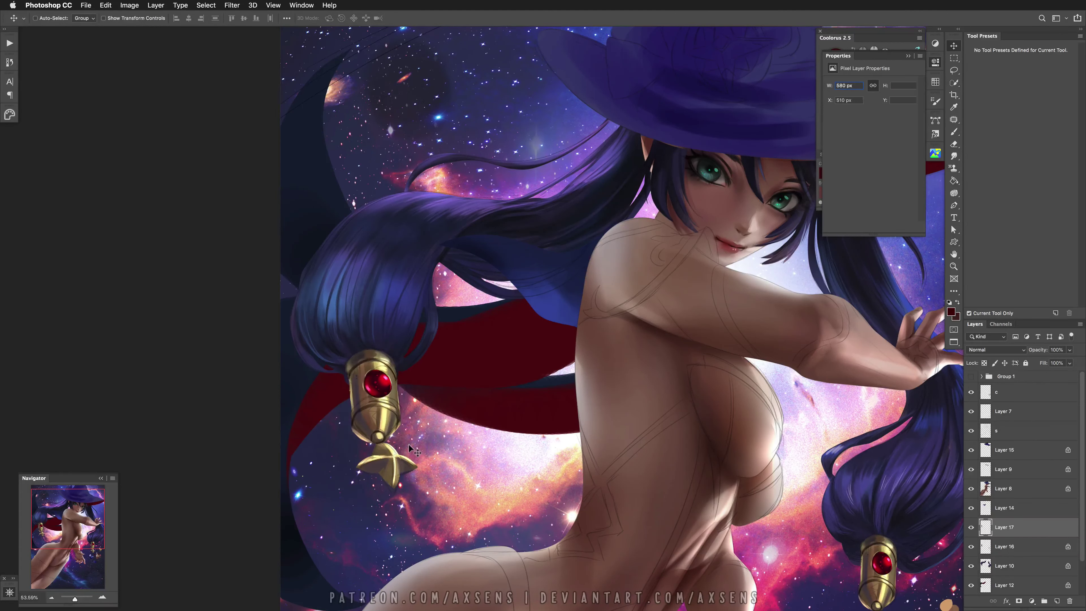
# Adjust the angle and shape of the copied clasp with Free Transform and Warp so it follows the left hair bundle
pyautogui.hotkey('ctrl', 't')
pyautogui.moveTo(393, 487); pyautogui.dragTo(354, 482)
pyautogui.press('Return')
pyautogui.hotkey('ctrl', 't')
pyautogui.moveTo(380, 409); pyautogui.dragTo(381, 415)
pyautogui.hotkey('ctrl', 'z')
pyautogui.moveTo(399, 484); pyautogui.dragTo(397, 524)
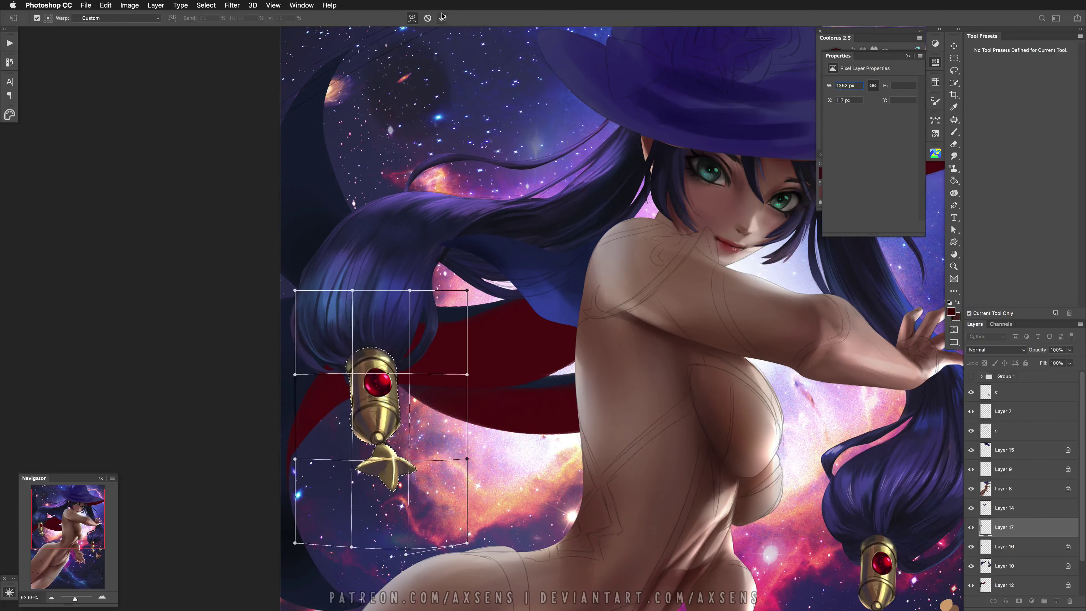
pyautogui.press('Return')
pyautogui.hotkey('ctrl', 'd')
# Select the copied star ornament and rotate it beneath the left clasp's ring with Free Transform
pyautogui.moveTo(388, 443)
pyautogui.mouseDown()
pyautogui.moveTo(346, 483)
pyautogui.moveTo(450, 479)
pyautogui.moveTo(411, 483)
pyautogui.mouseUp()
pyautogui.hotkey('ctrl', 't')
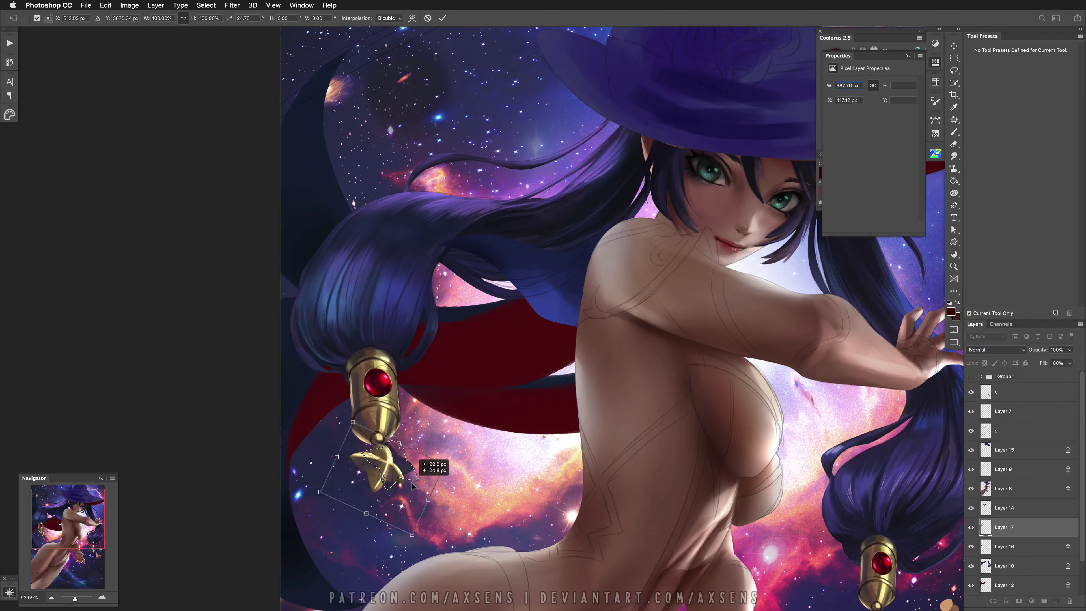
pyautogui.press('Return')
pyautogui.hotkey('ctrl', 'd')
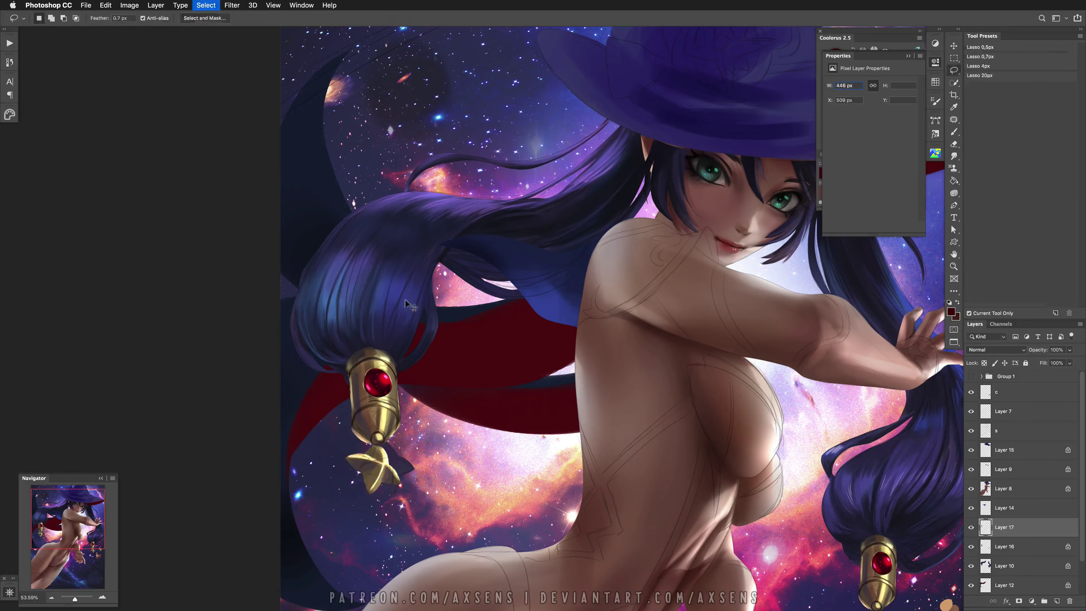
# Touch up the ring joining the left clasp to its star with brown and gold tones sampled from the ornament
pyautogui.press('b')
pyautogui.scroll(3, 383, 452)
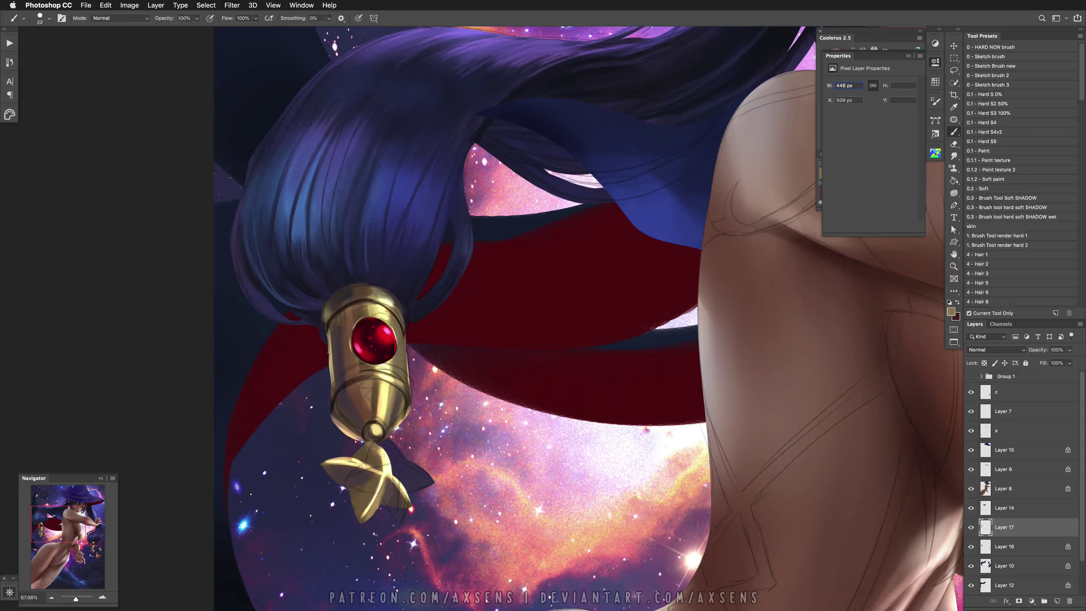
pyautogui.moveTo(389, 451); pyautogui.dragTo(381, 445)
pyautogui.keyDown('alt'); pyautogui.click(374, 434); pyautogui.keyUp('alt')
pyautogui.press('[')
pyautogui.press('z')
pyautogui.moveTo(411, 407)
pyautogui.mouseDown()
pyautogui.moveTo(385, 405)
pyautogui.moveTo(421, 402)
pyautogui.mouseUp()
pyautogui.press('b')
pyautogui.keyDown('alt'); pyautogui.click(368, 429); pyautogui.keyUp('alt')
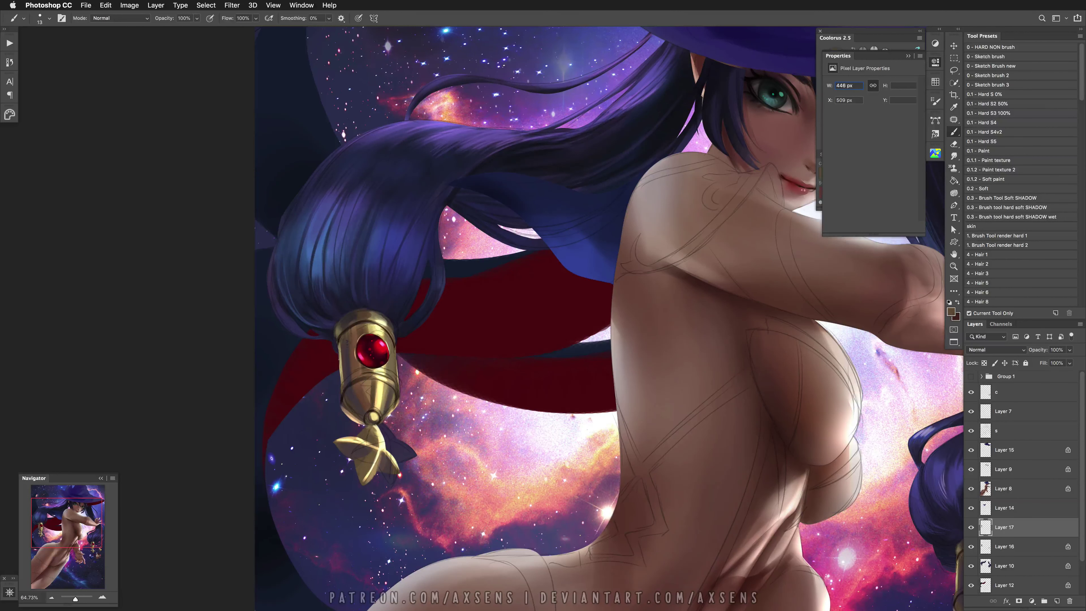
pyautogui.keyDown('alt'); pyautogui.click(385, 424); pyautogui.keyUp('alt')
pyautogui.press('z')
pyautogui.moveTo(385, 425); pyautogui.dragTo(347, 423)
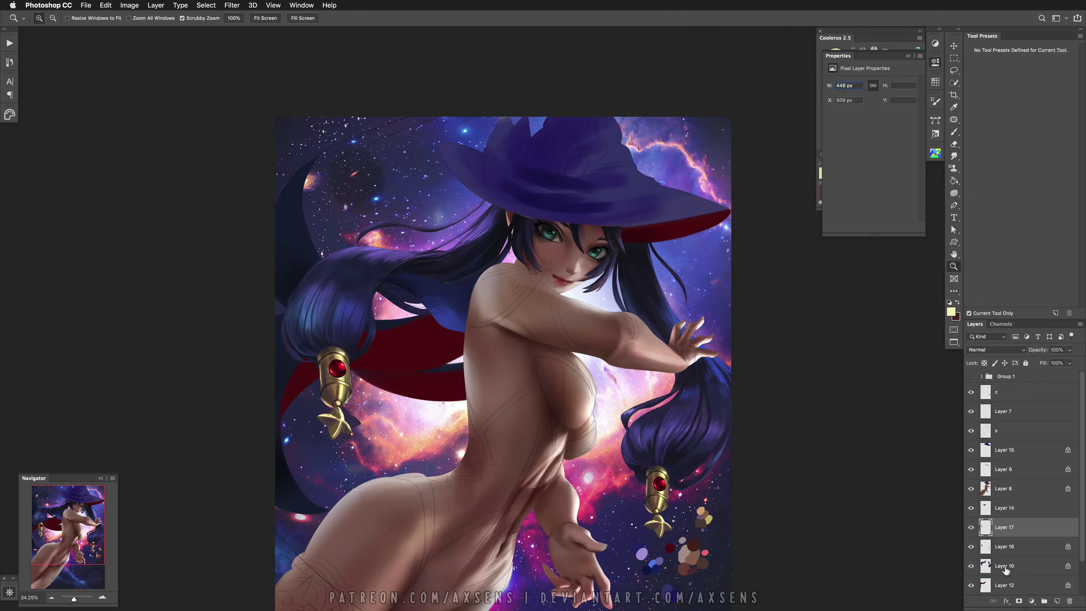
# Lasso around the left clasp and delete the old base ornament beneath it from Layer 16
pyautogui.hotkey('alt', '[')
pyautogui.hotkey('alt', '[')
pyautogui.click(954, 70)
pyautogui.moveTo(355, 374)
pyautogui.mouseDown()
pyautogui.moveTo(309, 428)
pyautogui.moveTo(355, 372)
pyautogui.mouseUp()
pyautogui.moveTo(680, 492)
pyautogui.mouseDown()
pyautogui.moveTo(673, 500)
pyautogui.moveTo(696, 515)
pyautogui.mouseUp()
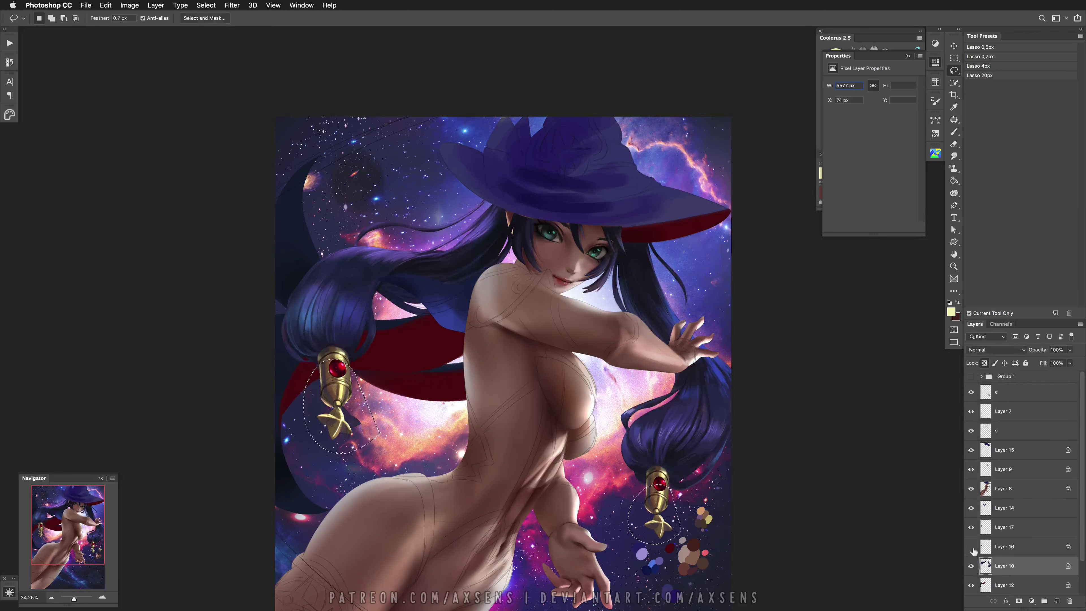
pyautogui.click(1002, 551)
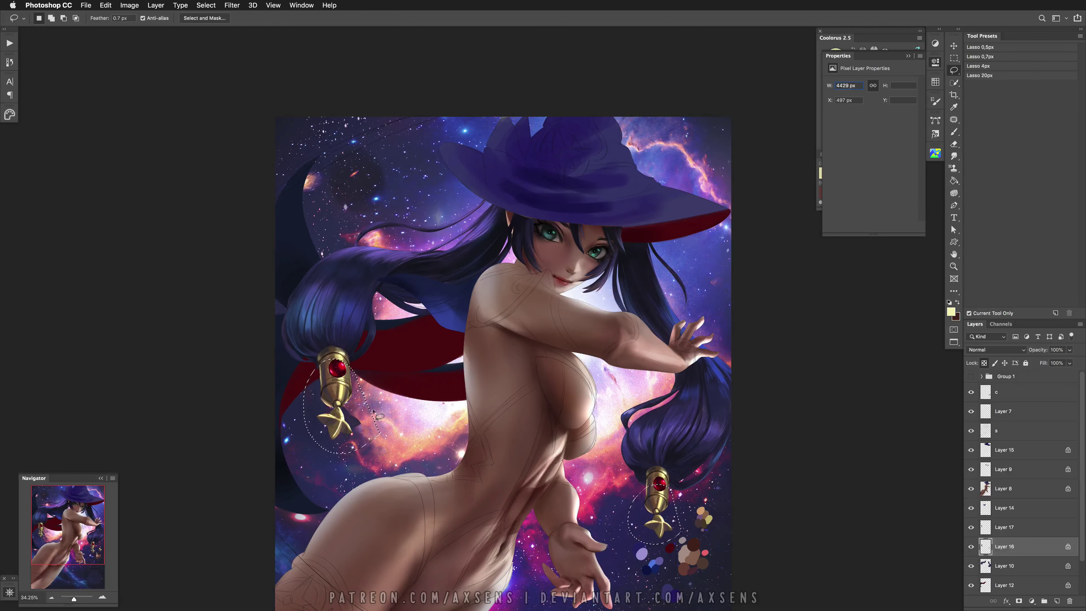
pyautogui.hotkey('ctrl', 'd')
pyautogui.moveTo(387, 409); pyautogui.dragTo(376, 352)
pyautogui.hotkey('ctrl', 'd')
pyautogui.hscroll(3, 701, 487)
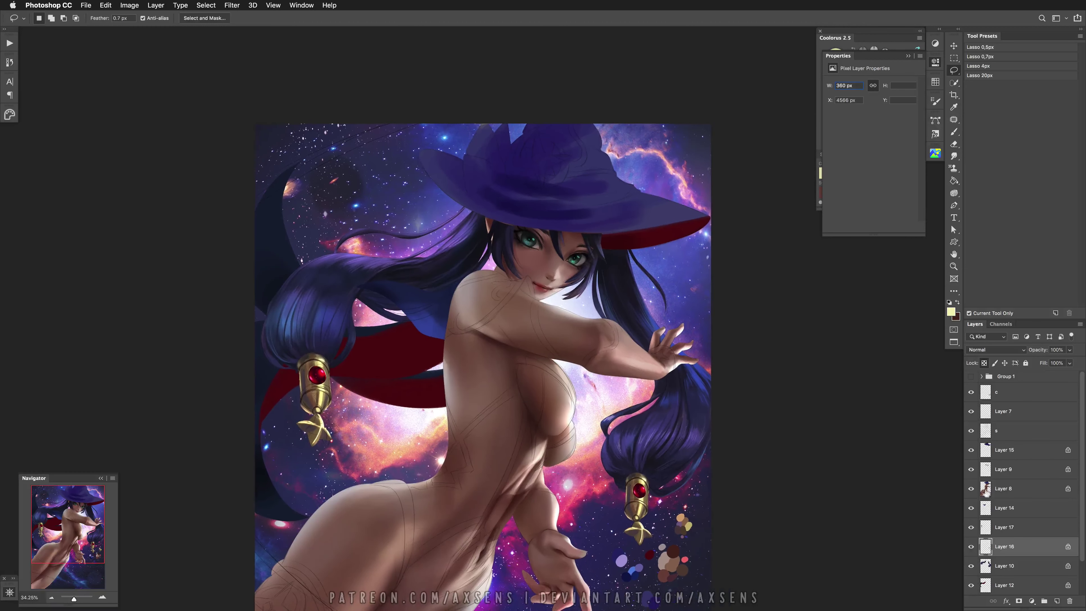
# Check Layer 16's visibility and merge the copied clasp on Layer 17 down into it
pyautogui.click(970, 547)
pyautogui.click(970, 547)
pyautogui.click(1000, 527)
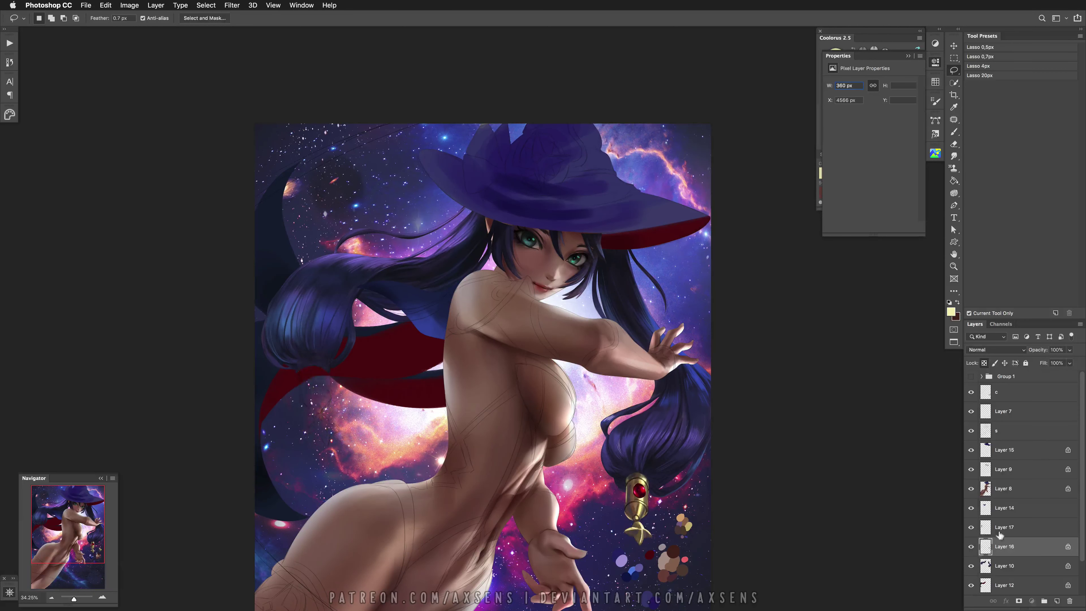
pyautogui.hotkey('ctrl', 'e')
# Lock Layer 14's transparent pixels and shade its blue cloth under the hair with sampled blues, using the 0.1 - Hard S4 brush
pyautogui.click(1005, 508)
pyautogui.scroll(3, 558, 479)
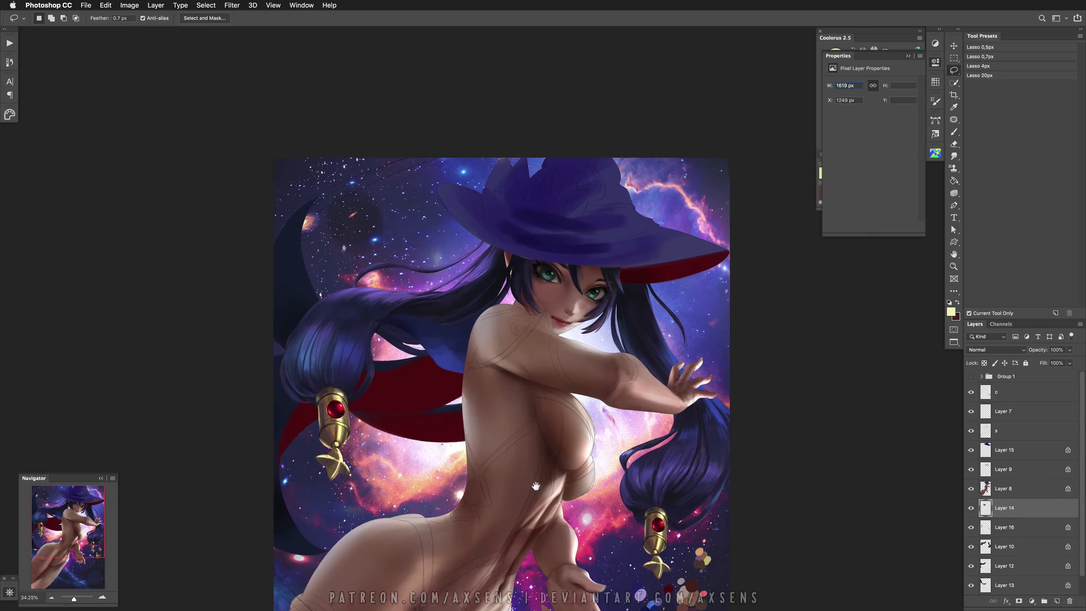
pyautogui.click(954, 132)
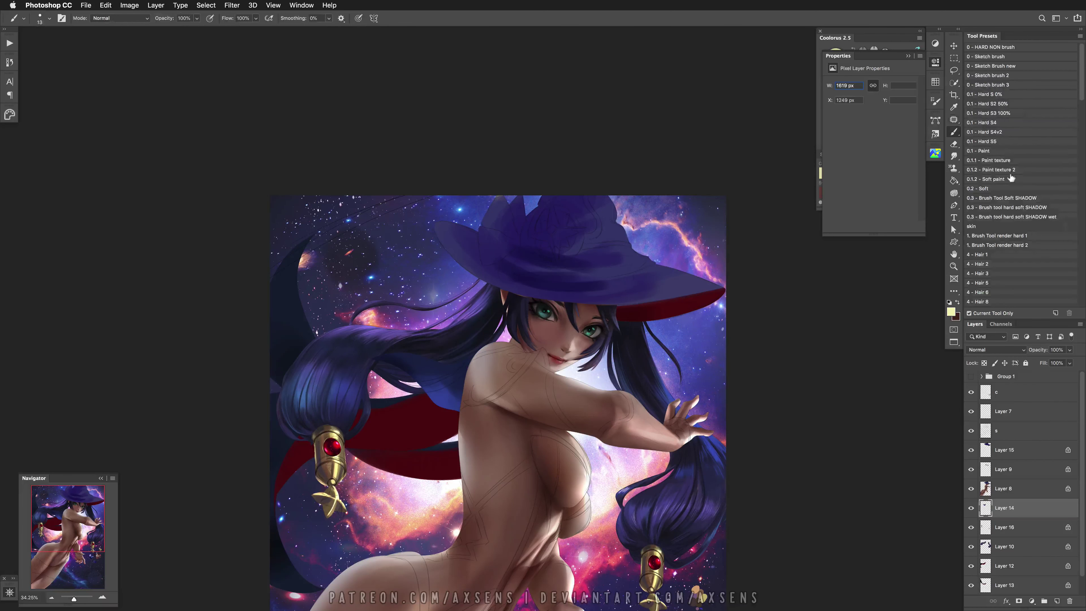
pyautogui.click(1000, 123)
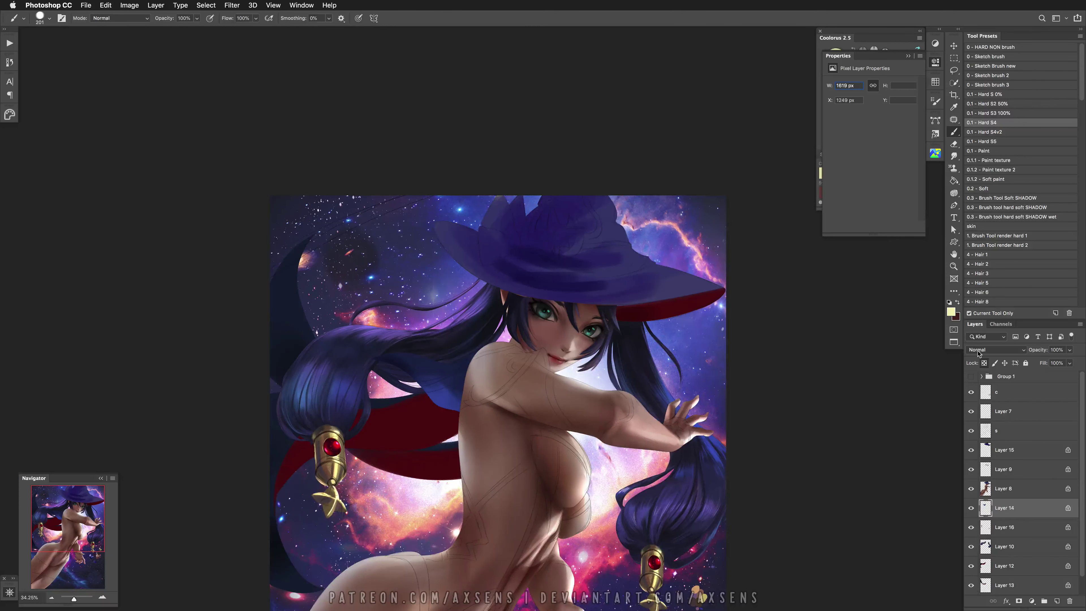
pyautogui.scroll(3, 451, 455)
pyautogui.keyDown('alt'); pyautogui.click(466, 459); pyautogui.keyUp('alt')
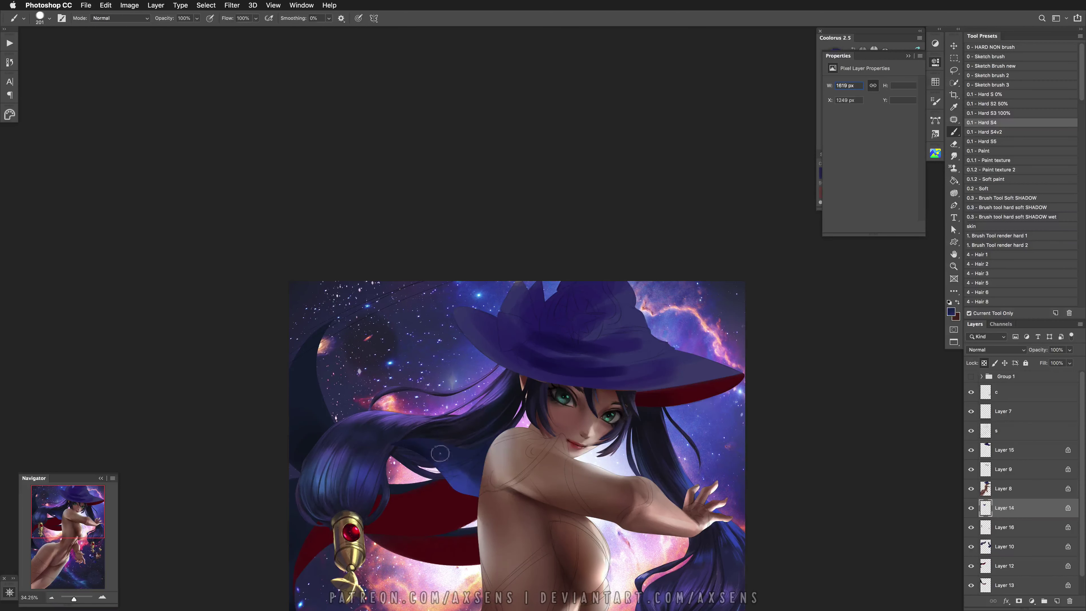
pyautogui.press('super+z')
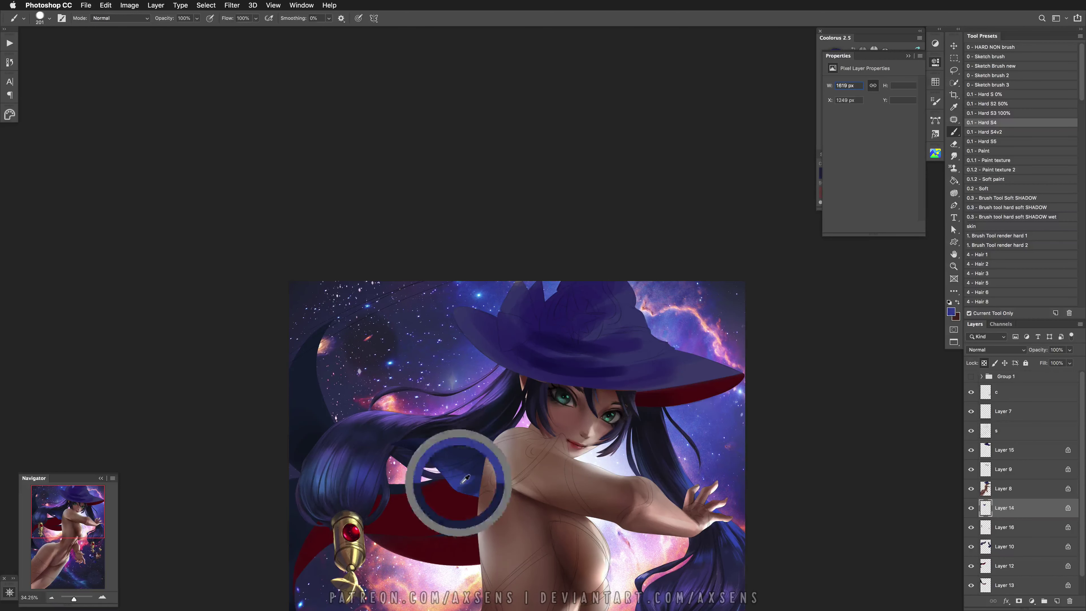
pyautogui.moveTo(447, 464)
pyautogui.mouseDown()
pyautogui.moveTo(466, 487)
pyautogui.moveTo(487, 484)
pyautogui.mouseUp()
pyautogui.keyDown('alt'); pyautogui.click(479, 491); pyautogui.keyUp('alt')
pyautogui.keyDown('alt'); pyautogui.click(487, 504); pyautogui.keyUp('alt')
pyautogui.keyDown('alt'); pyautogui.click(485, 488); pyautogui.keyUp('alt')
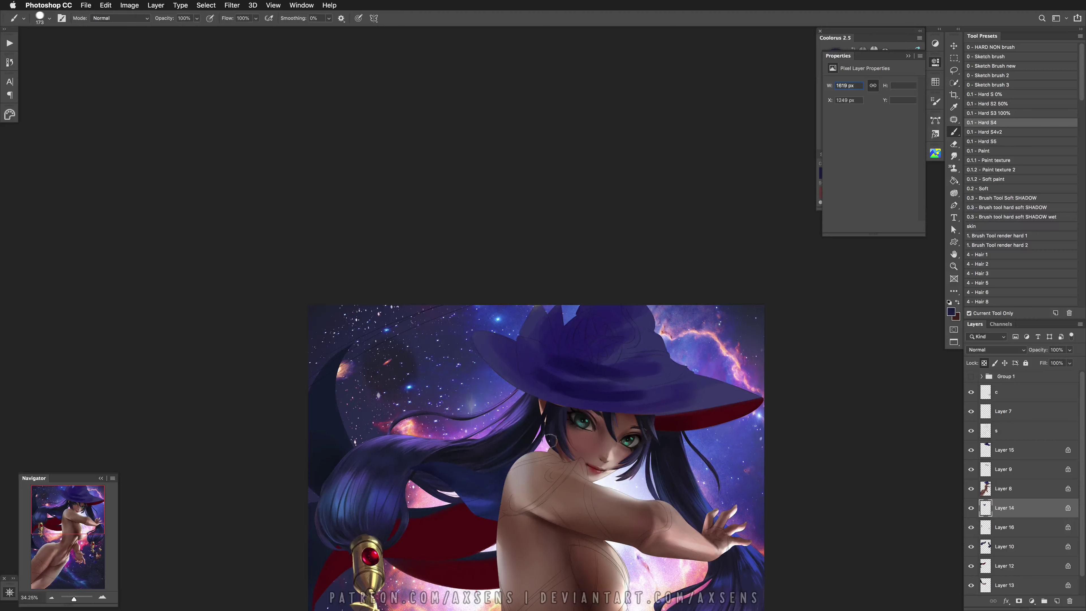
pyautogui.press('z')
pyautogui.moveTo(530, 449); pyautogui.dragTo(562, 449)
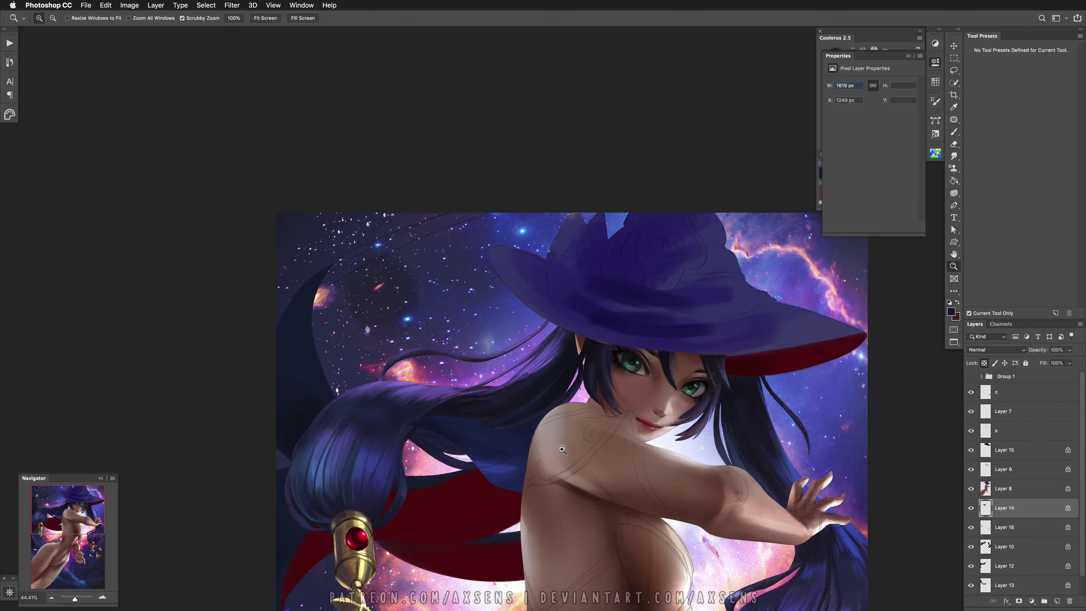
pyautogui.click(1056, 600)
pyautogui.scroll(-5, 535, 457)
pyautogui.press('super+z')
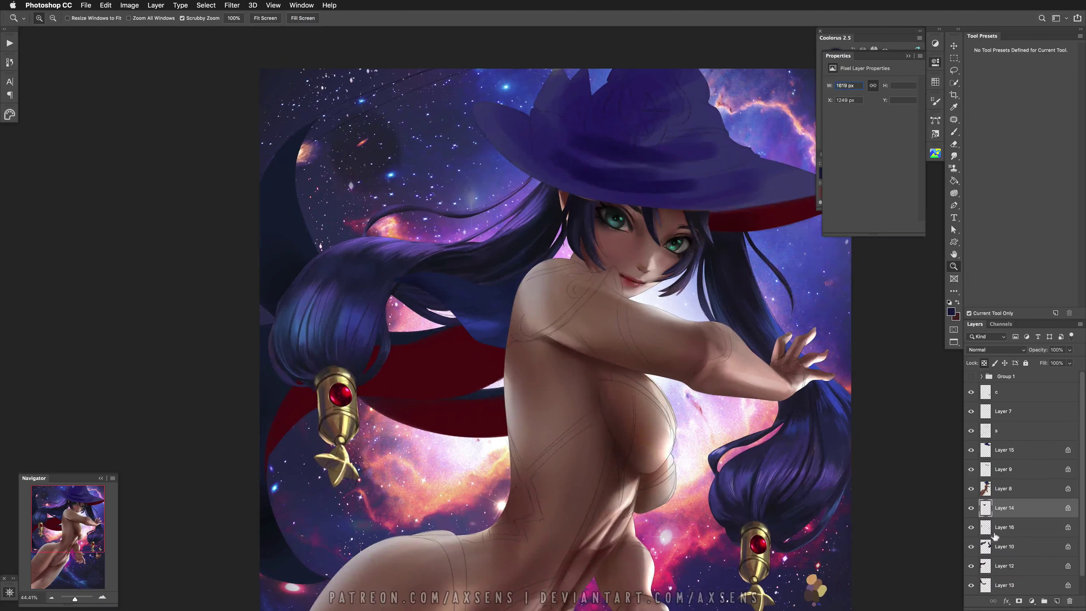
# Add a Curves adjustment above Layer 16 and shape its RGB curve to adjust the gold clasps' tones
pyautogui.click(935, 43)
pyautogui.click(882, 57)
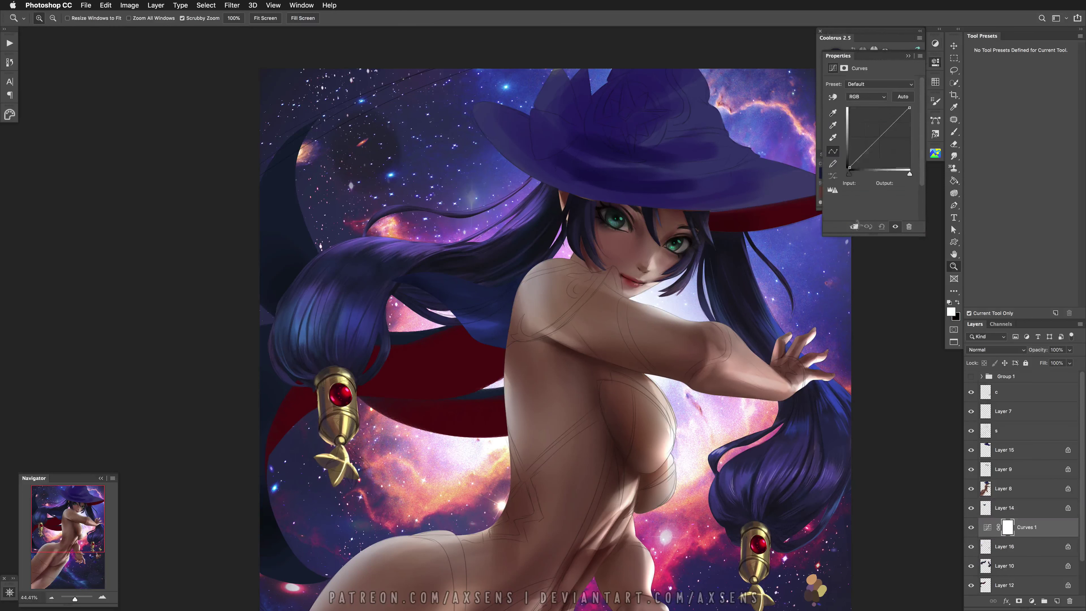
pyautogui.click(881, 139)
pyautogui.moveTo(867, 153); pyautogui.dragTo(864, 158)
pyautogui.moveTo(896, 125); pyautogui.dragTo(860, 138)
# Add a clipped Color Balance with midtones Red +30 and Blue +7, and merge both clasp adjustments into Layer 16
pyautogui.click(935, 43)
pyautogui.click(881, 71)
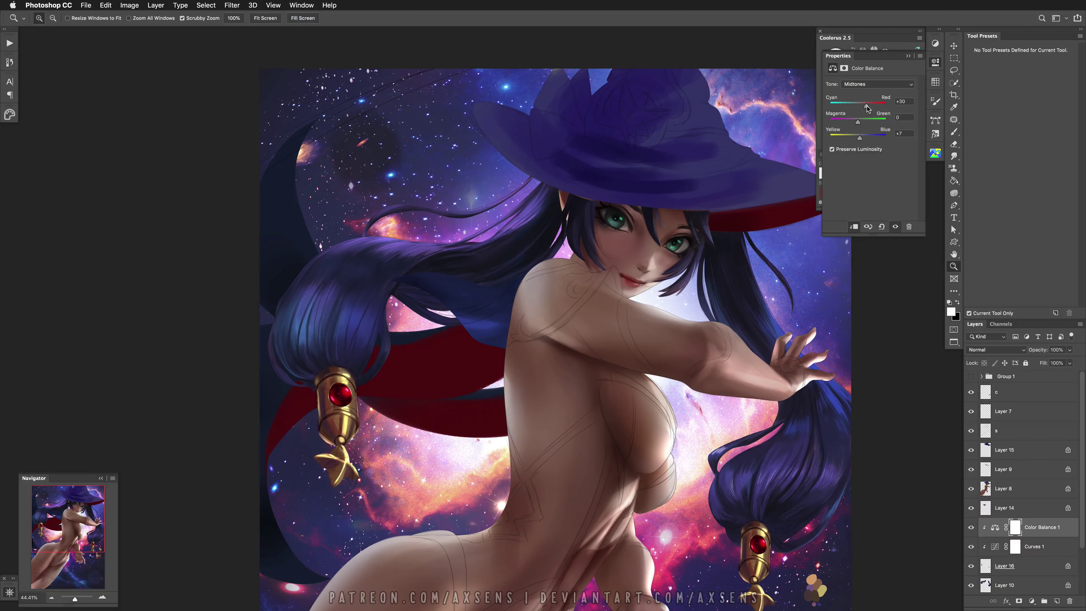
pyautogui.keyDown('shift'); pyautogui.click(1024, 566); pyautogui.keyUp('shift')
pyautogui.press('super+e')
# Sample reddish brown from the clasp near the lower hand and add a new layer clipped to Layer 14
pyautogui.press('b')
pyautogui.moveTo(533, 455); pyautogui.dragTo(462, 429)
pyautogui.keyDown('alt'); pyautogui.click(679, 507); pyautogui.keyUp('alt')
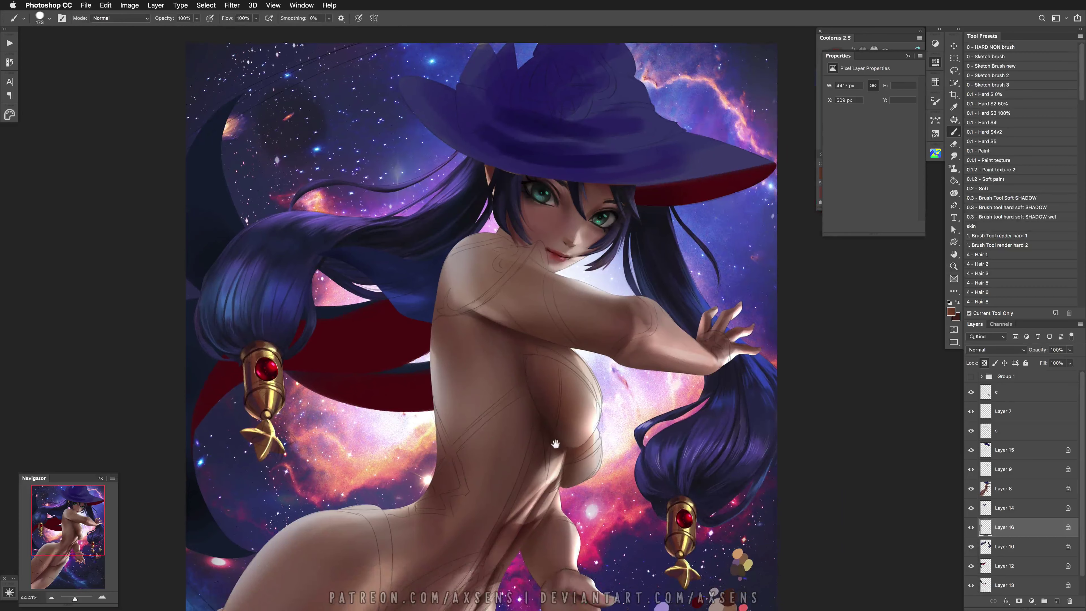
pyautogui.moveTo(641, 449); pyautogui.dragTo(697, 565)
pyautogui.click(1004, 507)
pyautogui.click(1057, 601)
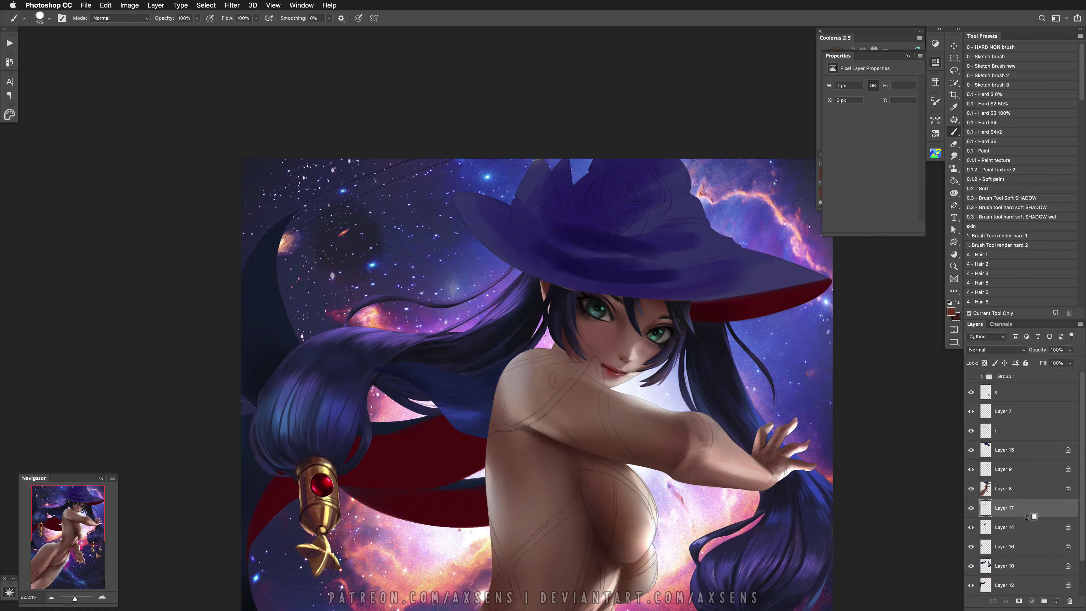
pyautogui.keyDown('alt'); pyautogui.click(1027, 517); pyautogui.keyUp('alt')
pyautogui.press('z')
pyautogui.moveTo(463, 388); pyautogui.dragTo(492, 395)
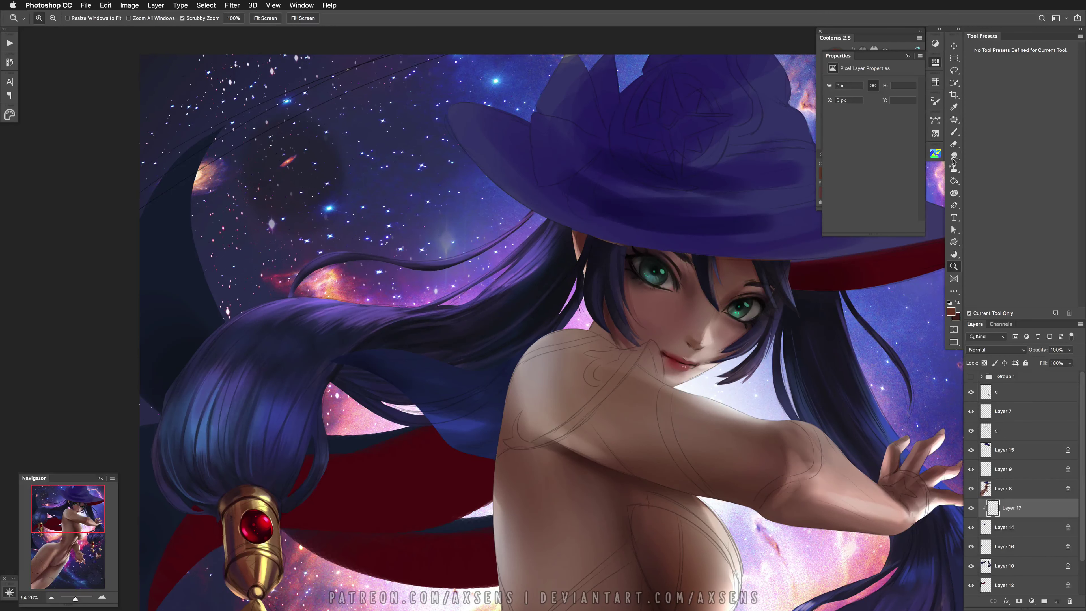
# Try to draw a brown trim line along the edge of the blue cloth
pyautogui.press('b')
pyautogui.moveTo(453, 441)
pyautogui.mouseDown()
pyautogui.moveTo(504, 413)
pyautogui.moveTo(487, 402)
pyautogui.mouseUp()
pyautogui.press('super+z')
pyautogui.press('super+z')
pyautogui.press('super+z')
# Flip the canvas horizontally and draw brown trim along the cloth's lower and upper edges with a 34 px 0.1 - Hard S3 100% brush
pyautogui.press('super+shift+h')
pyautogui.moveTo(547, 489); pyautogui.dragTo(355, 509)
pyautogui.moveTo(454, 477)
pyautogui.mouseDown()
pyautogui.moveTo(505, 451)
pyautogui.moveTo(550, 406)
pyautogui.moveTo(607, 381)
pyautogui.mouseUp()
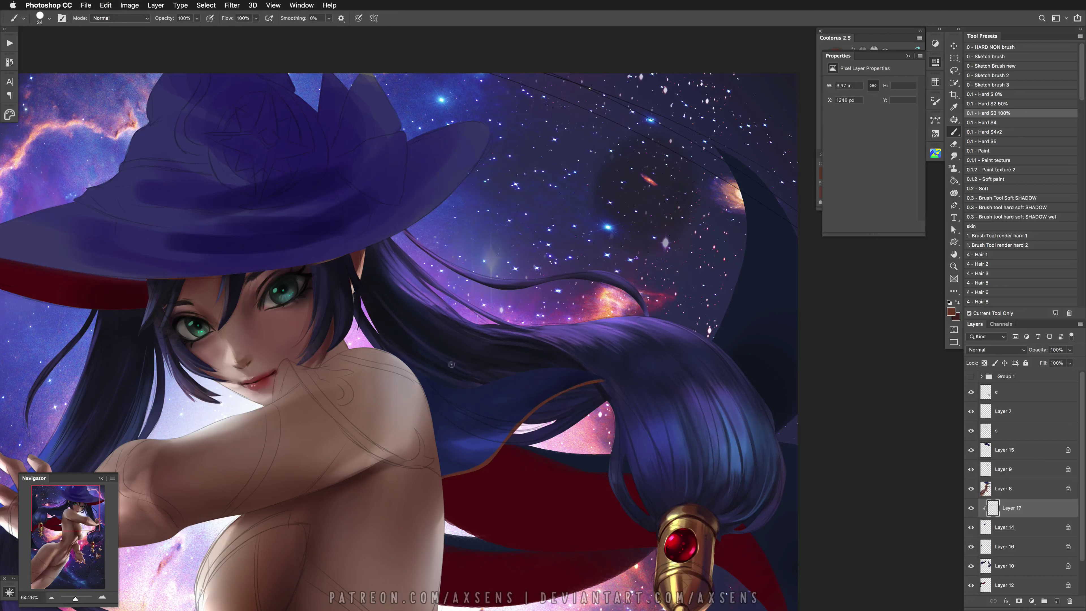
pyautogui.moveTo(399, 355)
pyautogui.mouseDown()
pyautogui.moveTo(437, 383)
pyautogui.moveTo(568, 365)
pyautogui.moveTo(606, 379)
pyautogui.mouseUp()
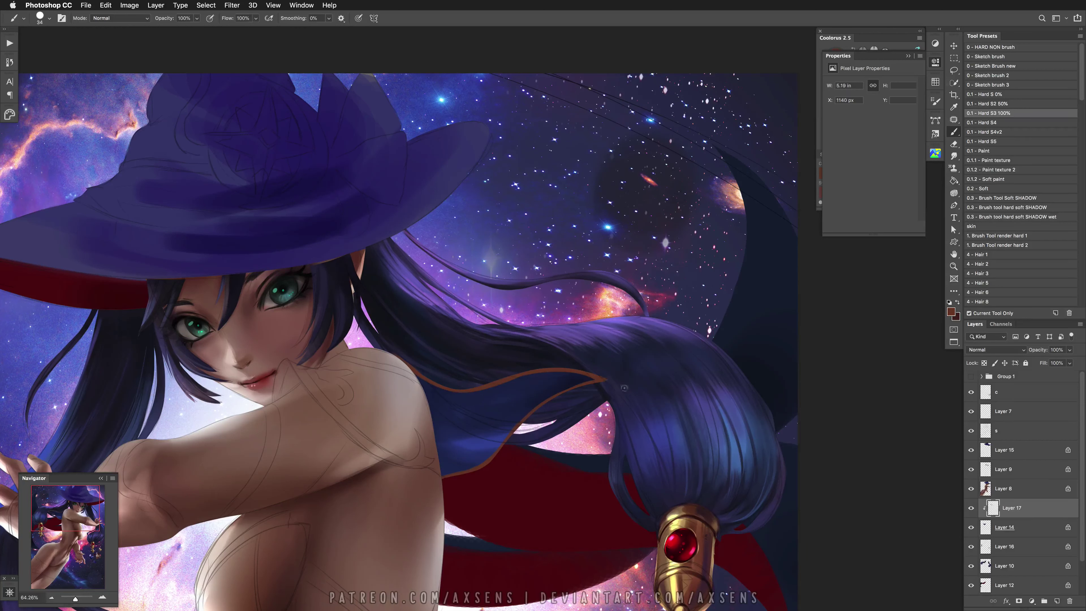
# Lock Layer 17's transparent pixels and highlight the cloth's lower trim with yellow gold sampled from the clasp
pyautogui.click(993, 363)
pyautogui.keyDown('alt'); pyautogui.click(679, 526); pyautogui.keyUp('alt')
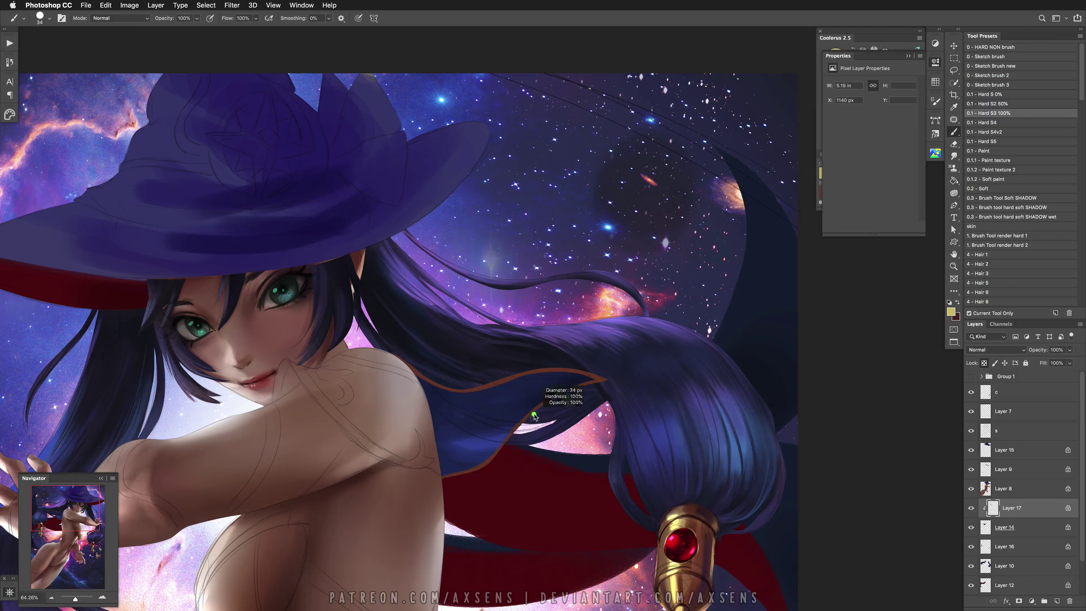
pyautogui.press('super+z')
pyautogui.press('super+z')
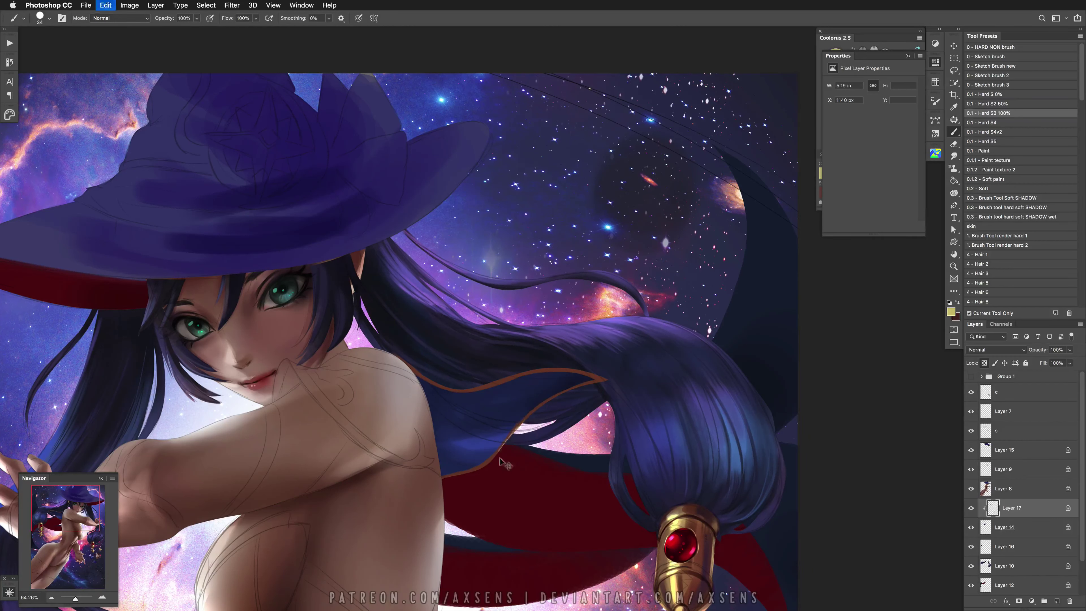
pyautogui.moveTo(590, 385); pyautogui.dragTo(506, 454)
pyautogui.keyDown('shift'); pyautogui.click(451, 478); pyautogui.keyUp('shift')
pyautogui.press('super+z')
pyautogui.press('x')
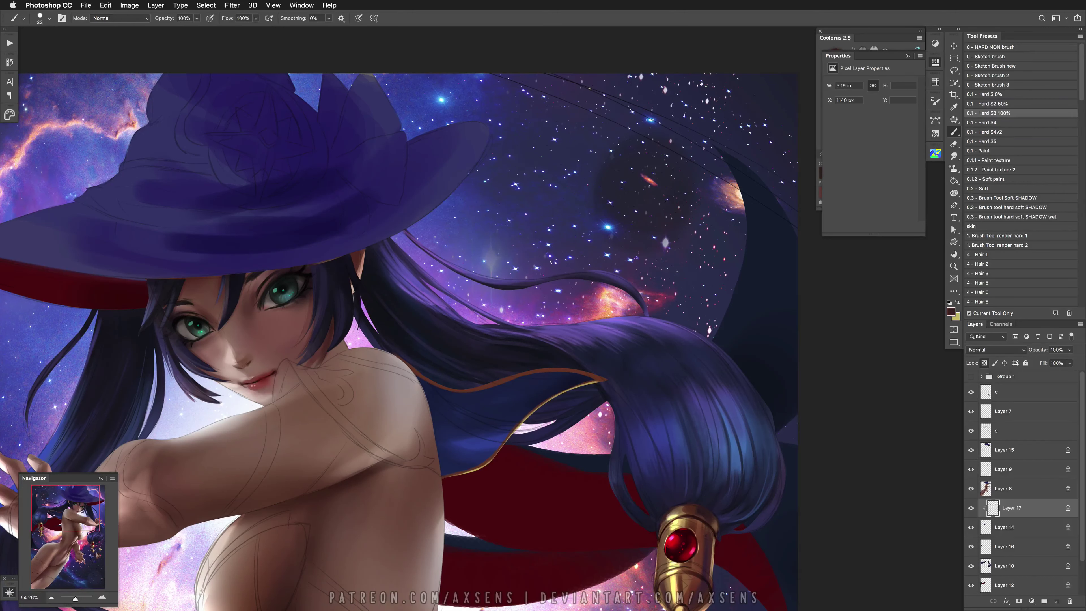
# Refine the trim's pointed end at the hair bundle and add dark brown shading along the trim lines
pyautogui.press('super+z')
pyautogui.press('super+z')
pyautogui.moveTo(597, 378); pyautogui.dragTo(591, 392)
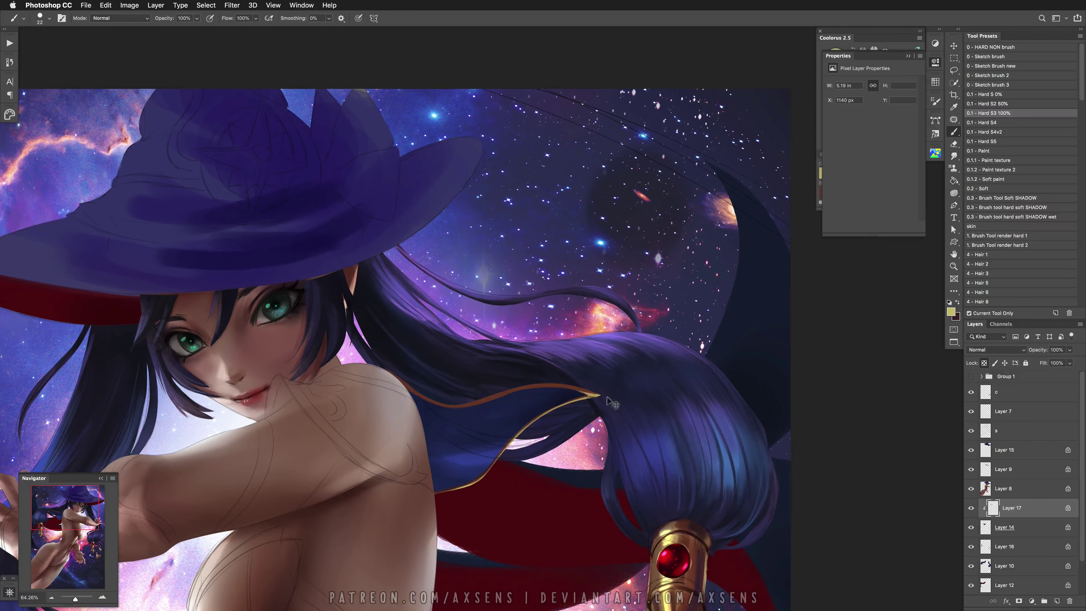
pyautogui.press('super+z')
pyautogui.press('super+z')
pyautogui.press('super+shift+z')
pyautogui.press('x')
pyautogui.press('super+z')
pyautogui.press('super+shift+z')
pyautogui.press('super+z')
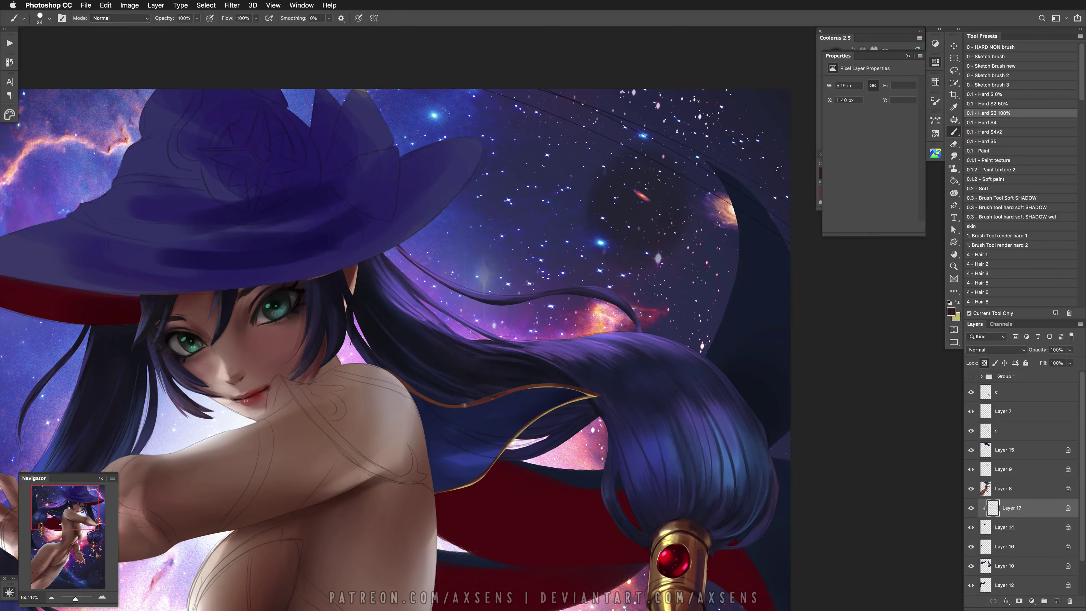
# Paint gold highlights along the cloth's upper trim, varying the brush size and alternating with dark brown
pyautogui.press('x')
pyautogui.moveTo(444, 395); pyautogui.dragTo(480, 393)
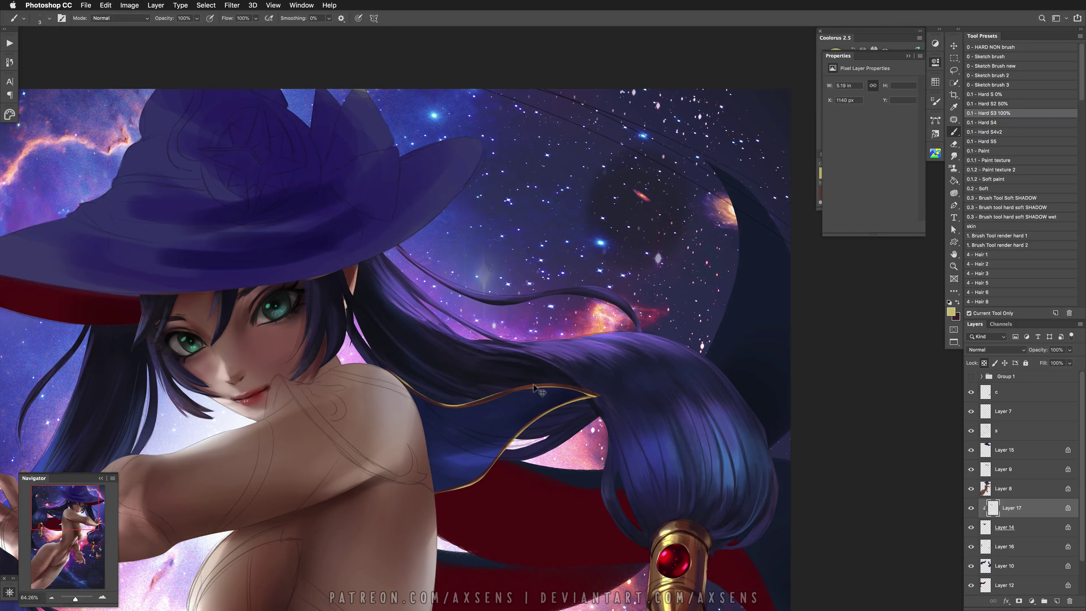
pyautogui.press('super+shift+z')
pyautogui.press('super+z')
pyautogui.press('x')
pyautogui.moveTo(509, 391); pyautogui.dragTo(564, 385)
pyautogui.press('[')
pyautogui.press('[')
pyautogui.press('[')
pyautogui.press('x')
pyautogui.press('super+z')
pyautogui.press('x')
# Flip the canvas back and touch up both trim lines near the hair bundle with dark brown shading and gold highlights
pyautogui.press(']')
pyautogui.press(']')
pyautogui.press(']')
pyautogui.press(']')
pyautogui.press('h')
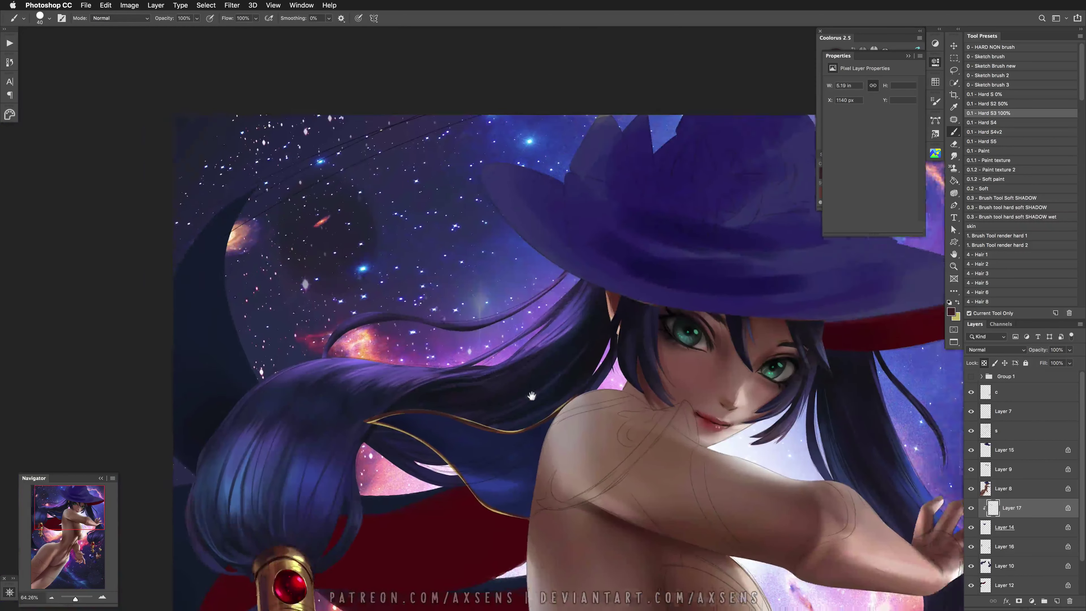
pyautogui.press('super+z')
pyautogui.press('super+z')
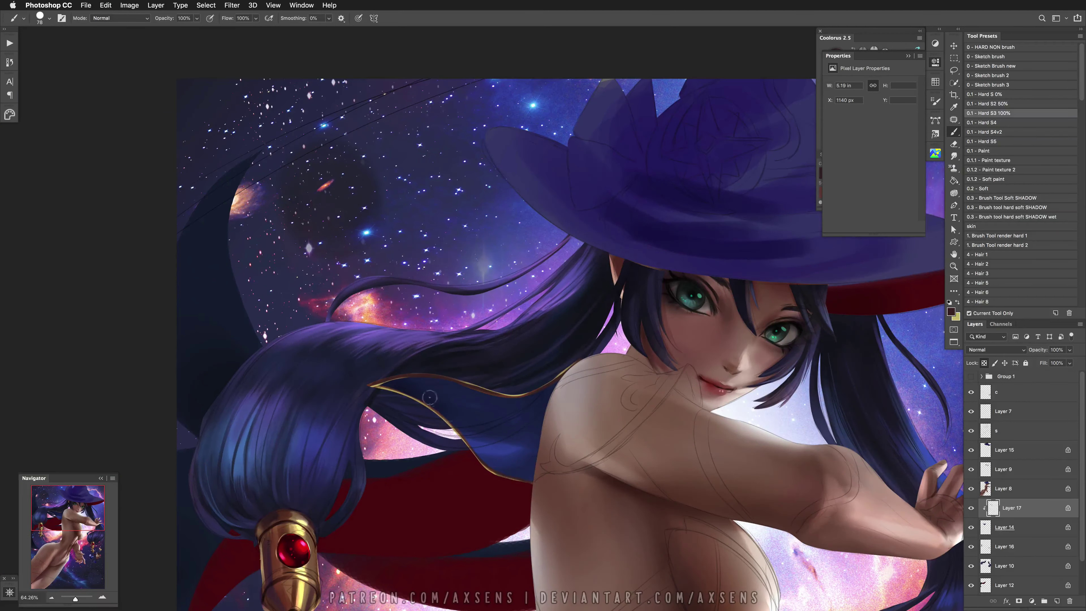
pyautogui.moveTo(445, 410); pyautogui.dragTo(383, 390)
pyautogui.press('[')
pyautogui.press('[')
pyautogui.press('[')
pyautogui.press('[')
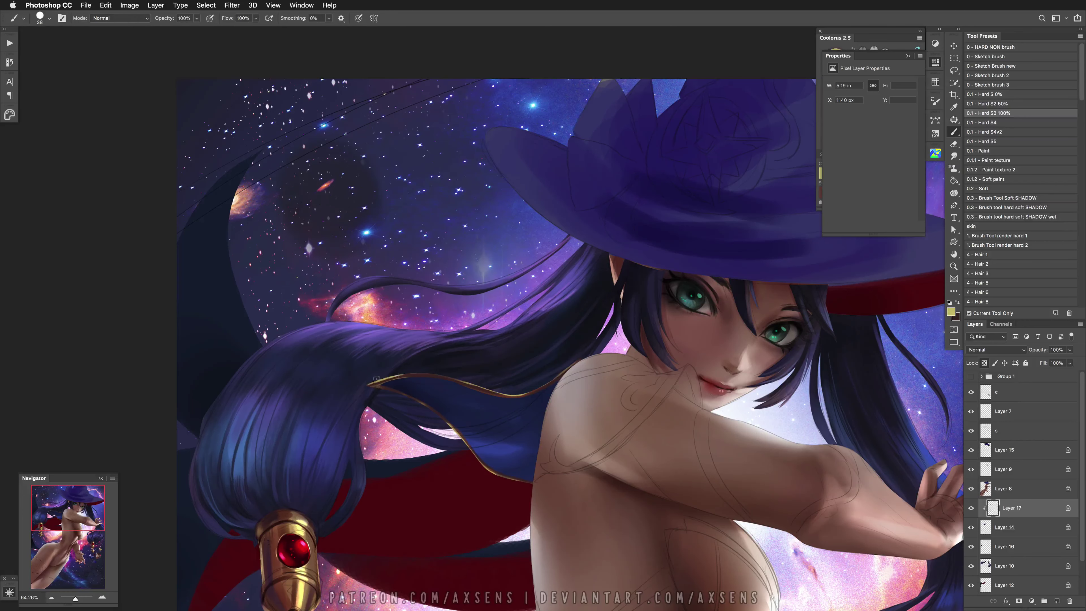
# Darken Layer 17's gold trim with Curves, placing an RGB point at input 181, output 172, and lowering the shadows
pyautogui.press('z')
pyautogui.keyDown('alt'); pyautogui.click(533, 407); pyautogui.keyUp('alt')
pyautogui.moveTo(571, 436); pyautogui.dragTo(544, 429)
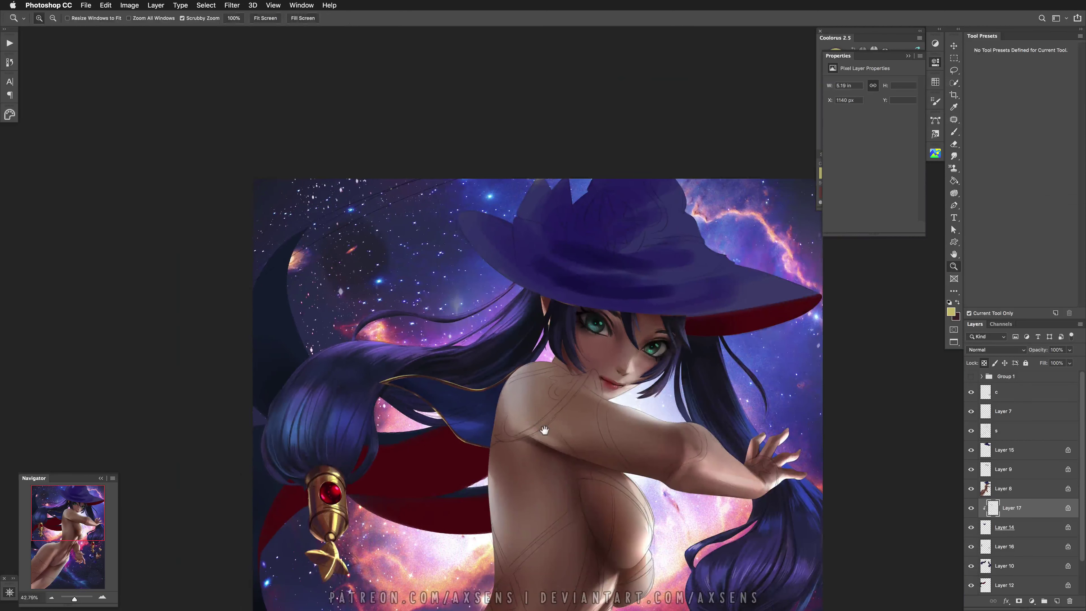
pyautogui.click(127, 6)
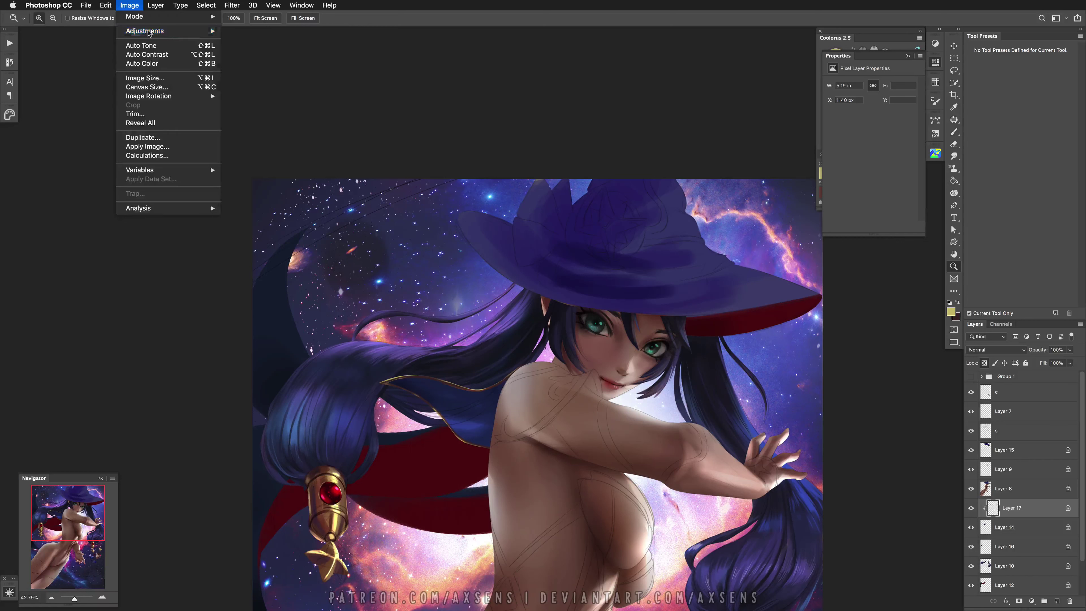
pyautogui.moveTo(145, 31)
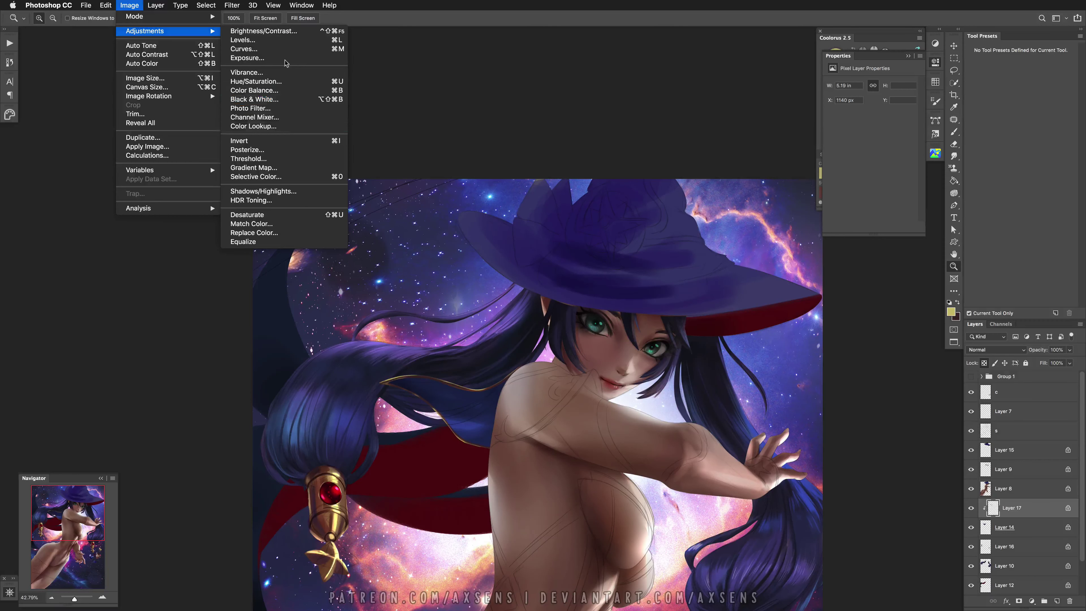
pyautogui.click(280, 49)
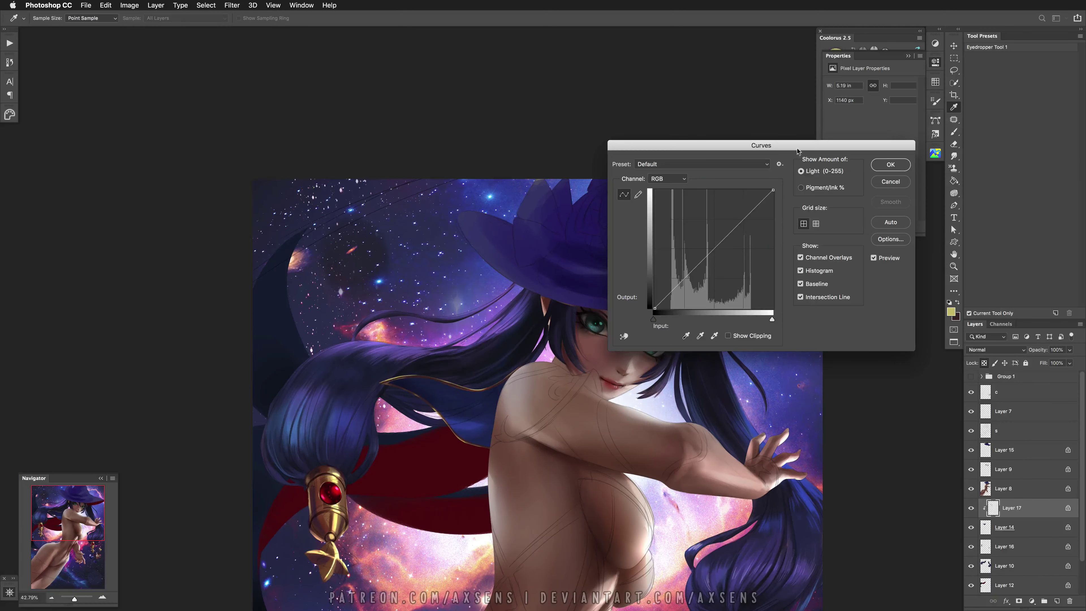
pyautogui.moveTo(713, 249); pyautogui.dragTo(739, 228)
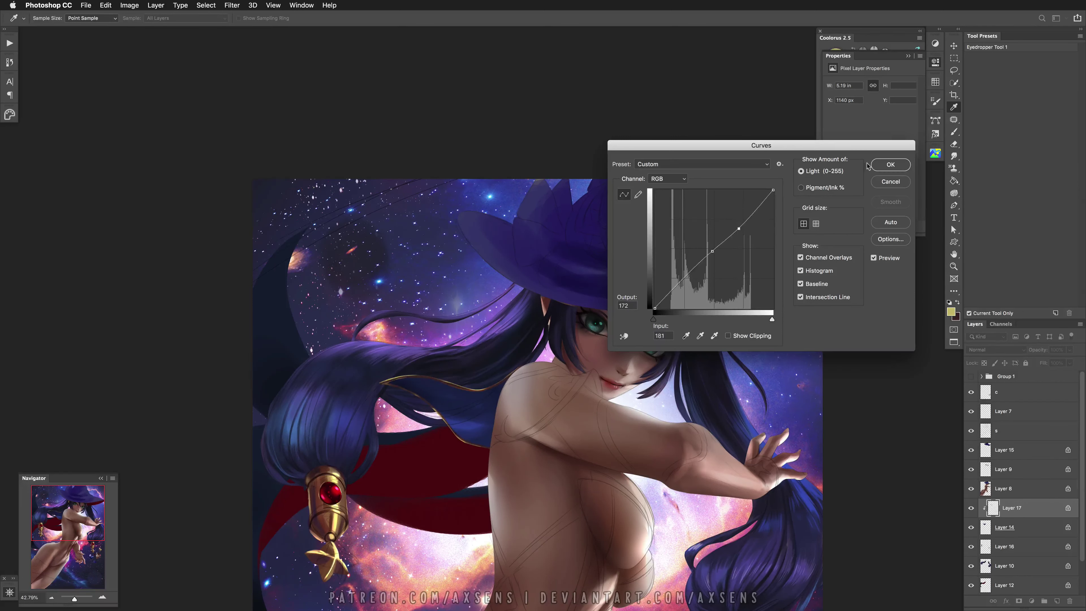
pyautogui.moveTo(675, 288); pyautogui.dragTo(673, 293)
pyautogui.click(890, 164)
pyautogui.press('z')
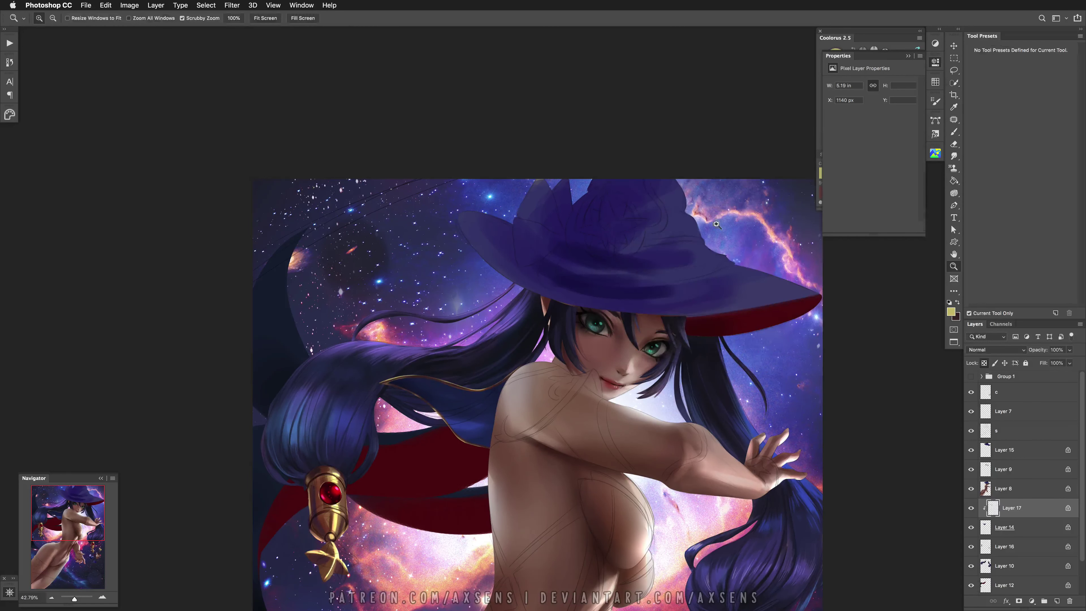
# Apply Color Balance to the gold trim on Layer 17 with the midtones' Yellow-Blue level at +10
pyautogui.click(129, 5)
pyautogui.moveTo(171, 31)
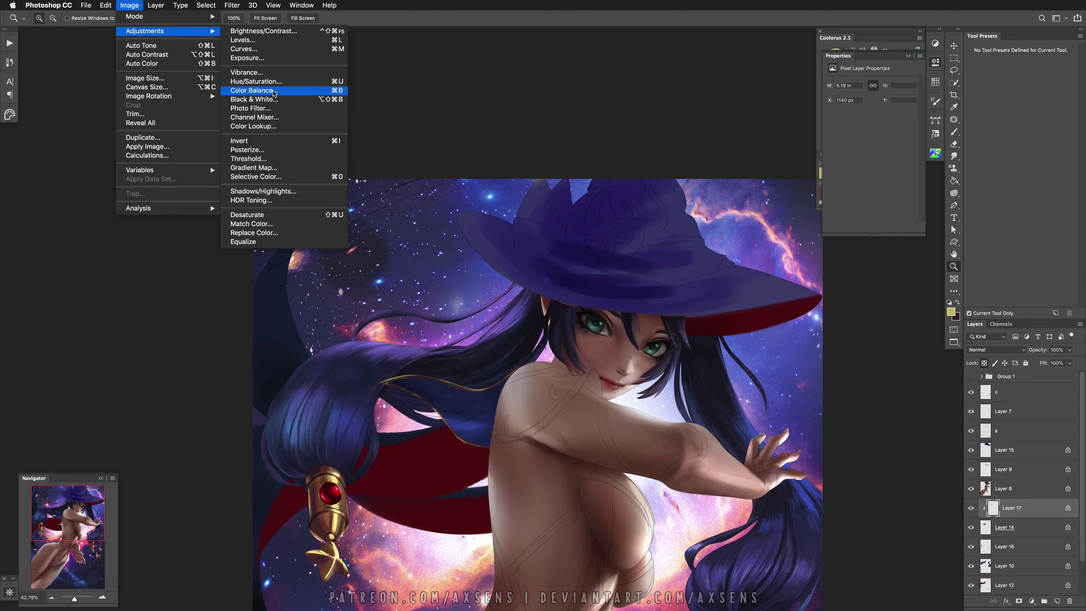
pyautogui.click(274, 92)
pyautogui.moveTo(862, 337); pyautogui.dragTo(868, 338)
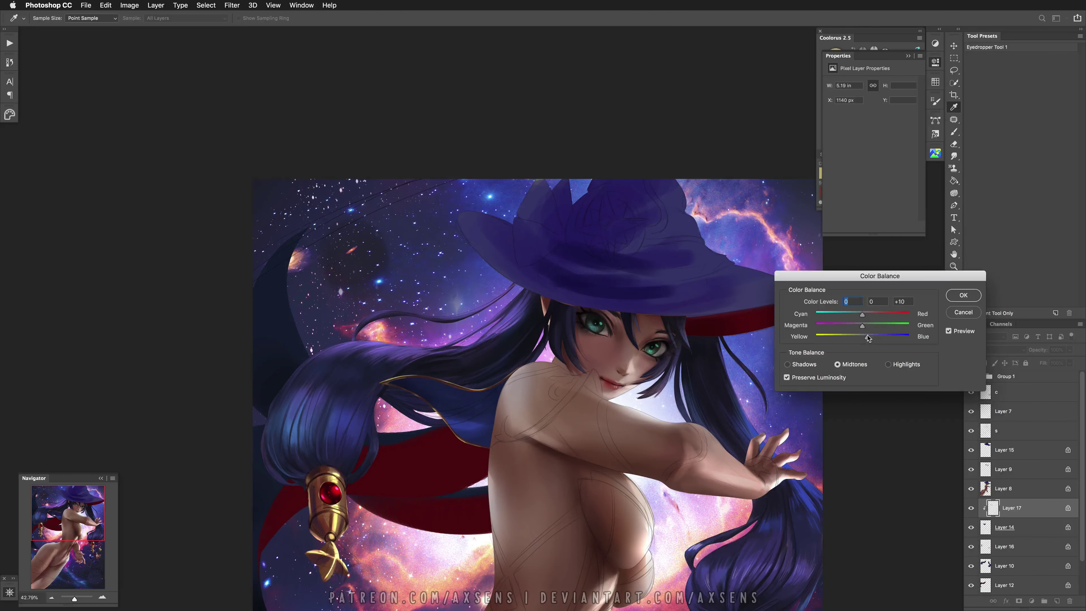
pyautogui.click(963, 295)
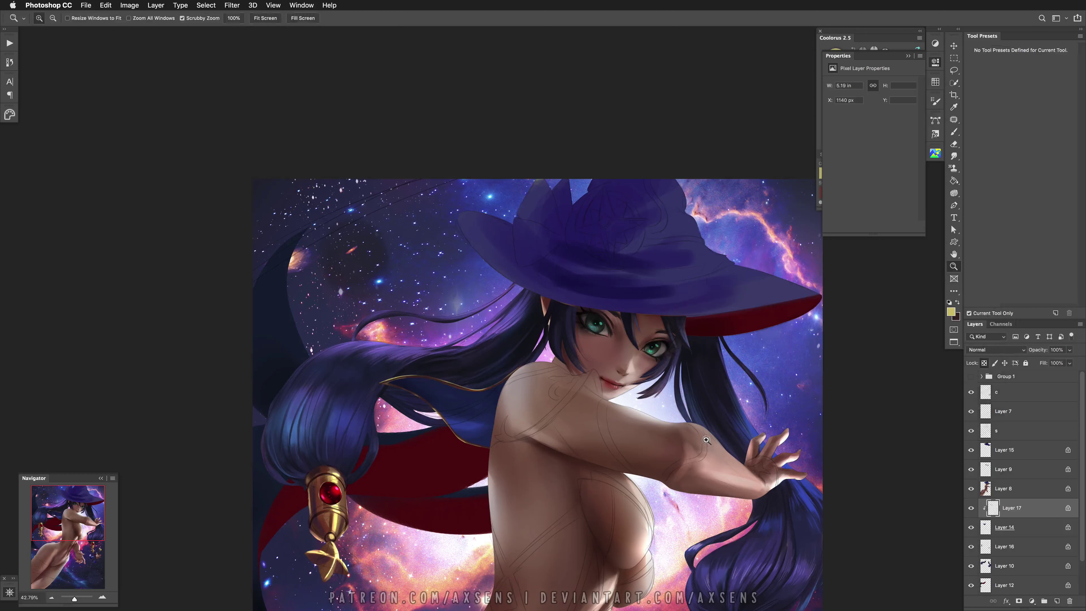
# Try a tonal adjustment layer above the blue cloth on Layer 14
pyautogui.click(1008, 526)
pyautogui.click(935, 43)
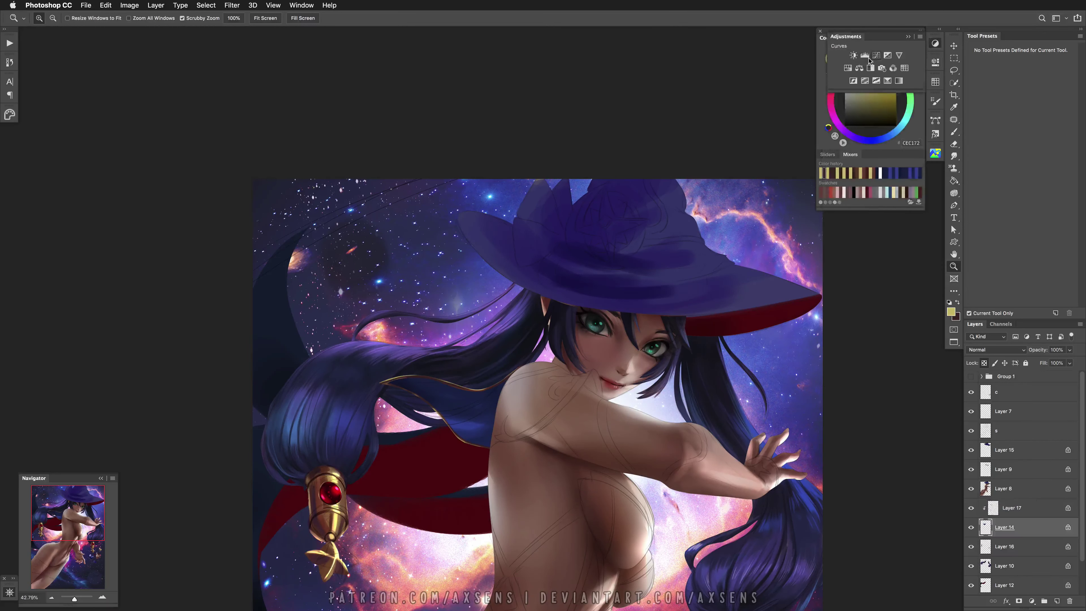
pyautogui.click(853, 55)
pyautogui.moveTo(871, 110); pyautogui.dragTo(887, 128)
pyautogui.press('BackSpace')
# Release Layer 17 from its clipping, select the area outside the Layer 14 cloth, and make Layer 17 active
pyautogui.moveTo(997, 510); pyautogui.dragTo(1002, 511)
pyautogui.moveTo(376, 356); pyautogui.dragTo(465, 373)
pyautogui.press('b')
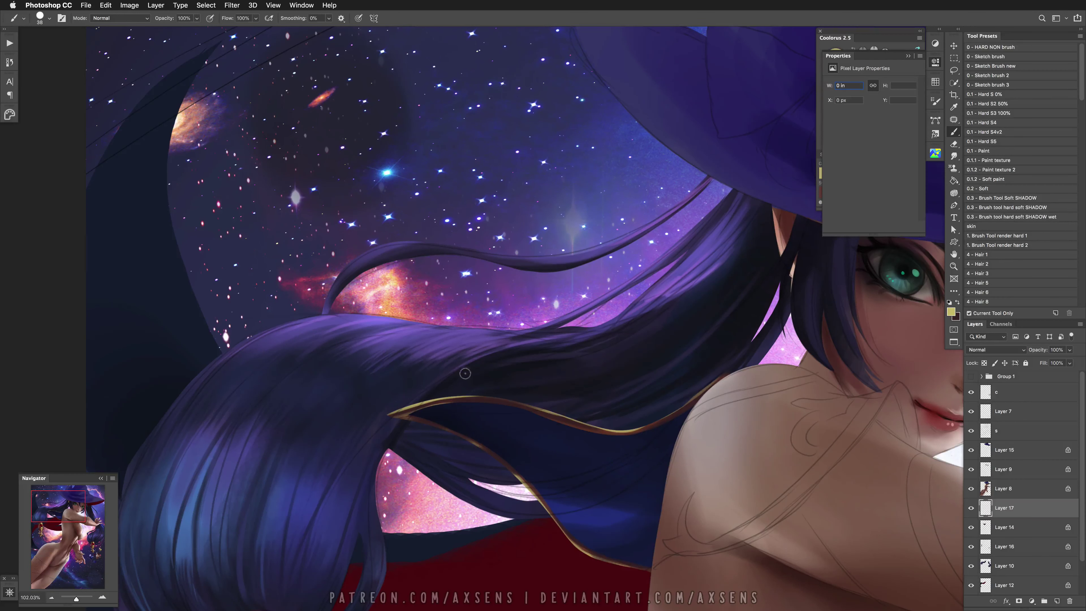
pyautogui.press('z')
pyautogui.moveTo(749, 278)
pyautogui.mouseDown()
pyautogui.moveTo(580, 276)
pyautogui.moveTo(593, 332)
pyautogui.mouseUp()
pyautogui.press('b')
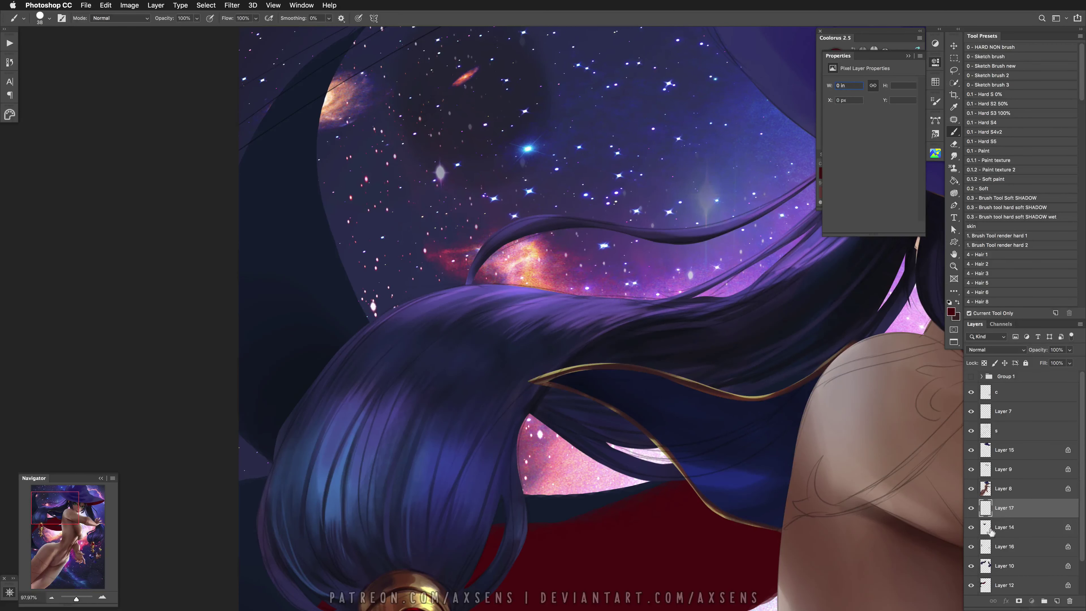
pyautogui.click(991, 531)
pyautogui.keyDown('super'); pyautogui.click(983, 526); pyautogui.keyUp('super')
pyautogui.click(995, 507)
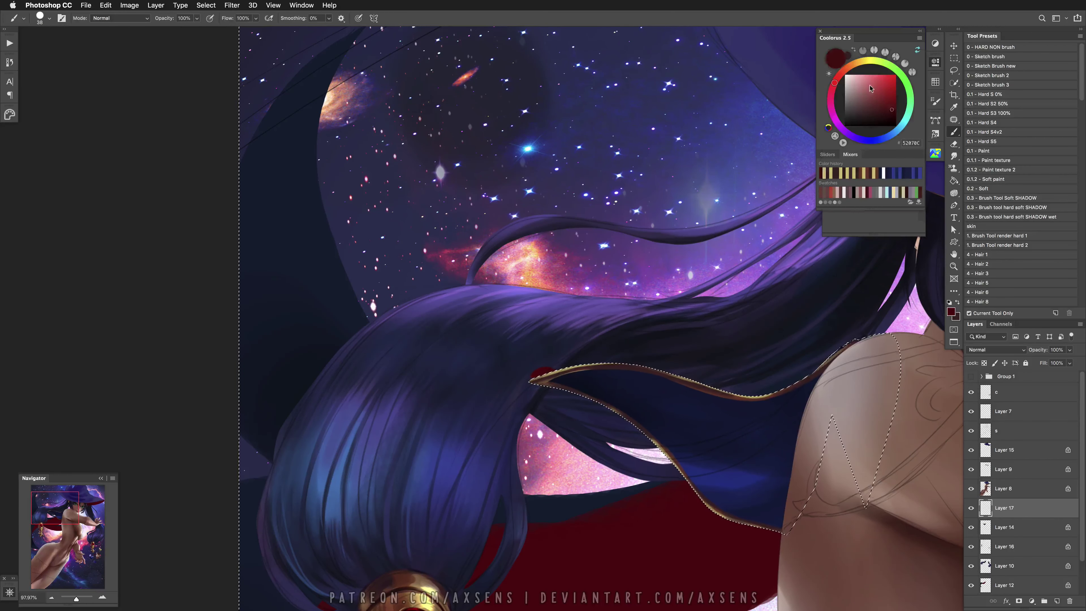
# Paint a small red gem with bright red highlights where the two gold trims meet, and clear the selection
pyautogui.keyDown('alt'); pyautogui.click(543, 370); pyautogui.keyUp('alt')
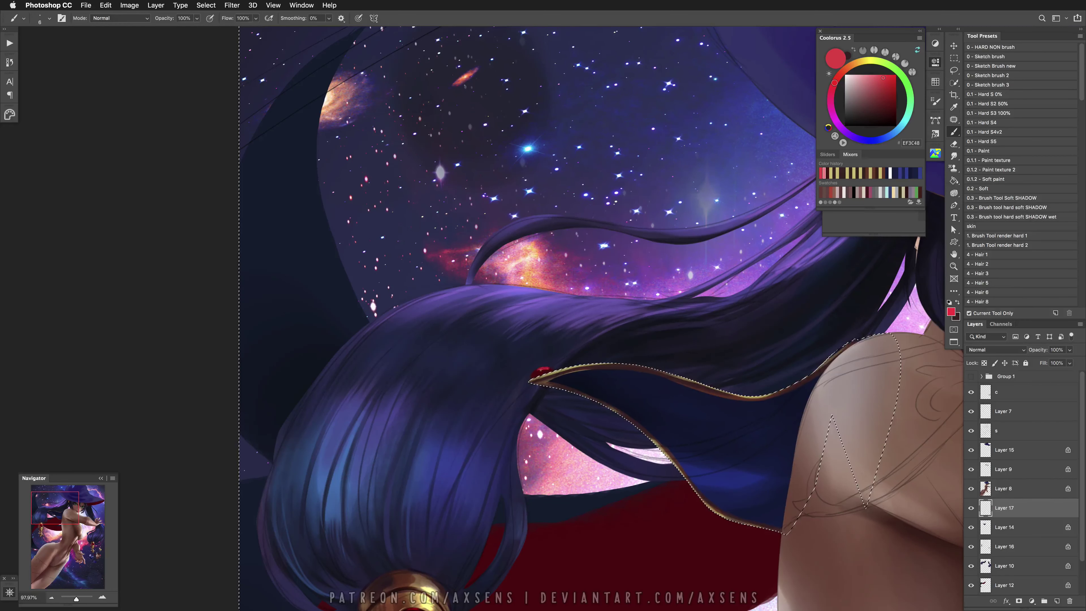
pyautogui.keyDown('alt'); pyautogui.click(553, 372); pyautogui.keyUp('alt')
pyautogui.hotkey('ctrl', 'shift', 'd')
# Merge Layer 17 down into the blue cloth's Layer 14
pyautogui.press('z')
pyautogui.hotkey('ctrl', '-')
pyautogui.hotkey('ctrl', '-')
pyautogui.hotkey('ctrl', 'e')
pyautogui.moveTo(692, 501); pyautogui.dragTo(649, 537)
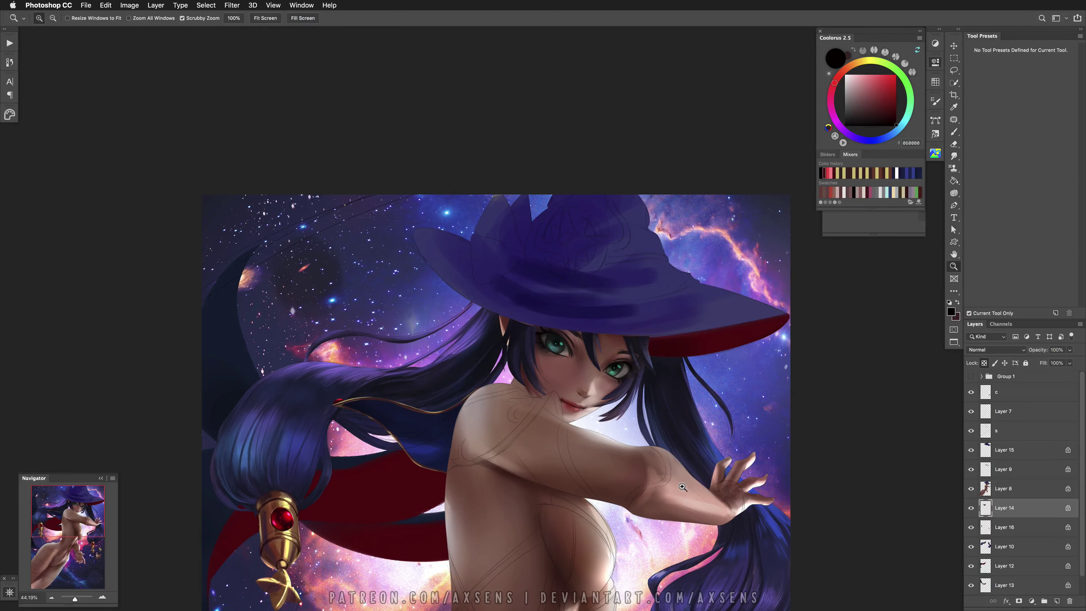
# Copy the eye nearer the ear from Layer 8 to a new layer, scaled to about 94% and rotated about -3.2°
pyautogui.click(1031, 487)
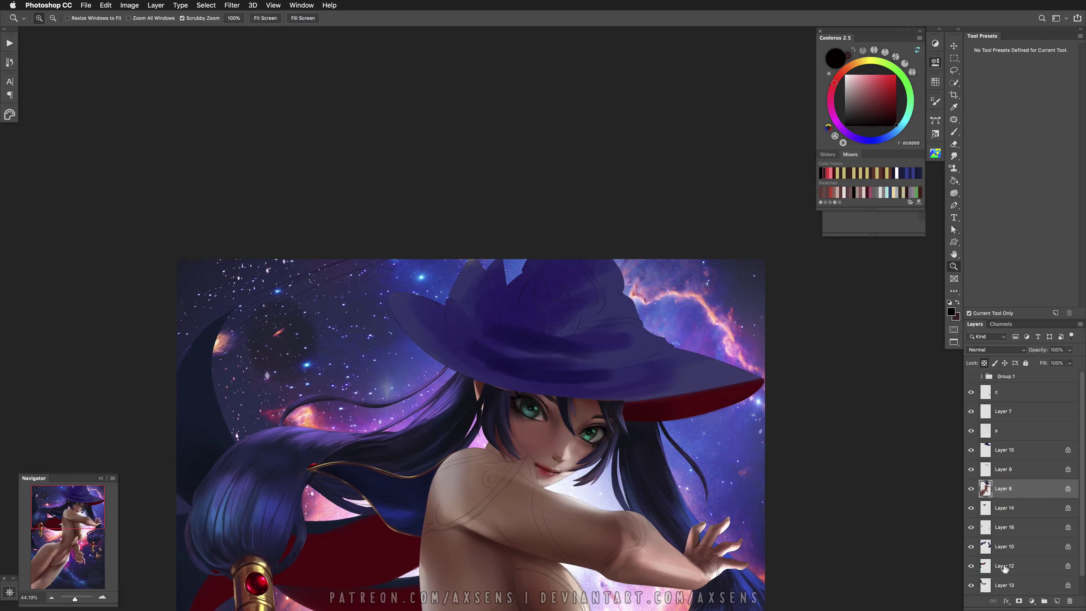
pyautogui.scroll(-1, 1035, 544)
pyautogui.press('l')
pyautogui.hotkey('shift', 'ctrl', 'alt', 'n')
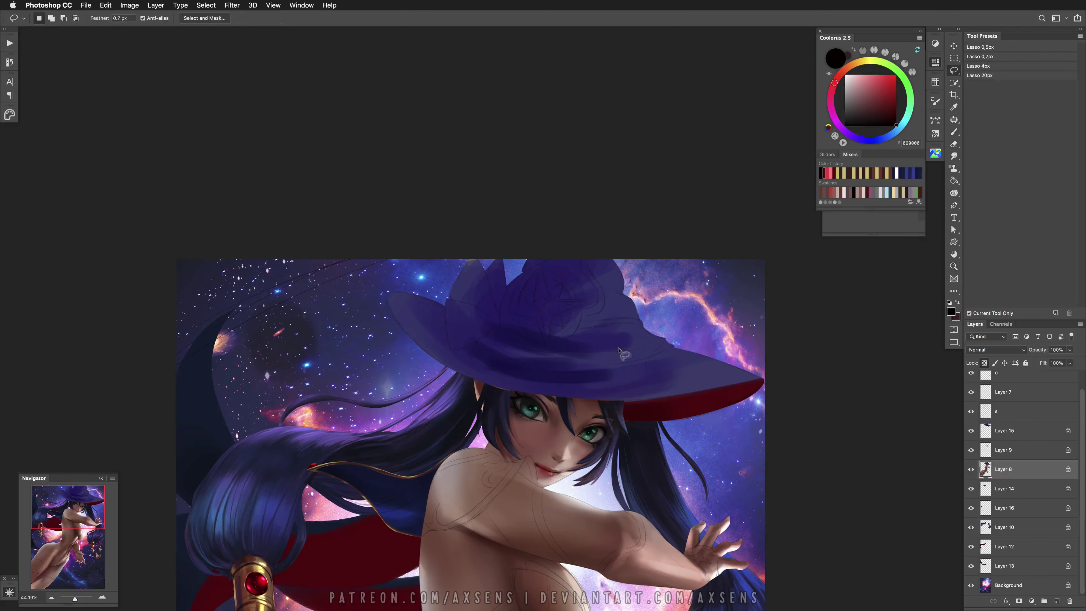
pyautogui.middleClick(555, 465)
pyautogui.click(596, 470)
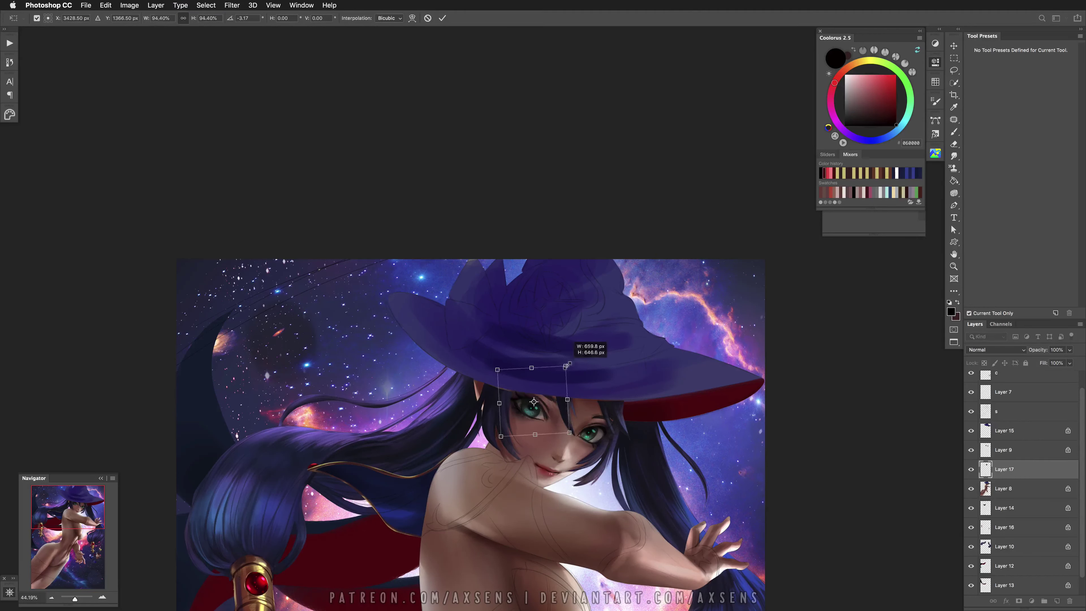
pyautogui.click(441, 19)
# Clean up the edges of the copied eye with a 54 px eraser
pyautogui.press('e')
pyautogui.press('[')
pyautogui.press('[')
pyautogui.press('[')
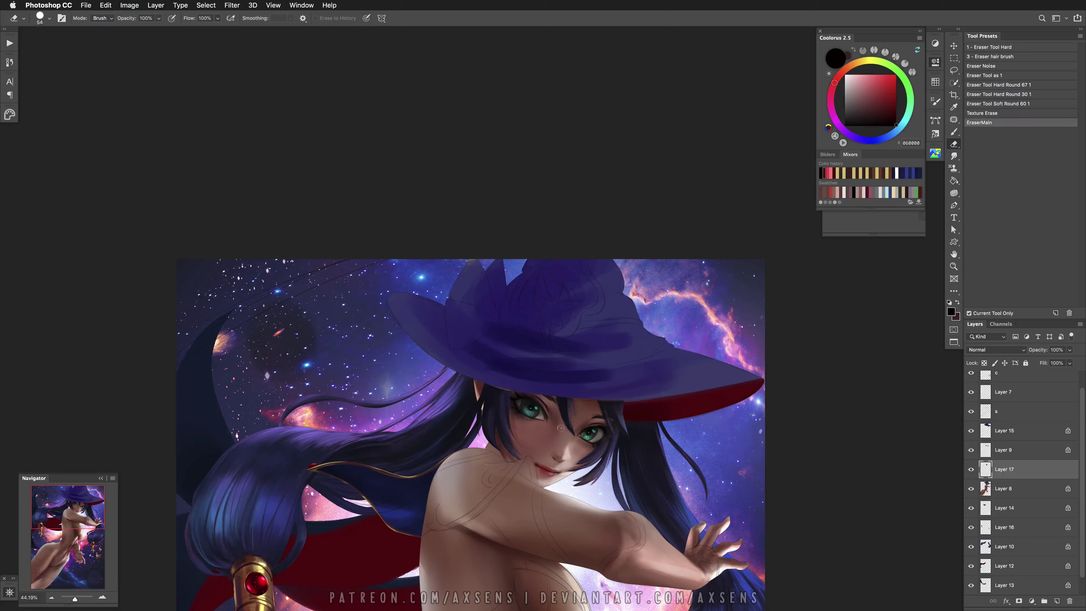
# Flip the canvas horizontally and hide the sketch layer "s" to check the position of the copied eye
pyautogui.press('h')
pyautogui.moveTo(557, 481)
pyautogui.mouseDown()
pyautogui.moveTo(585, 488)
pyautogui.moveTo(551, 493)
pyautogui.mouseUp()
pyautogui.press('v')
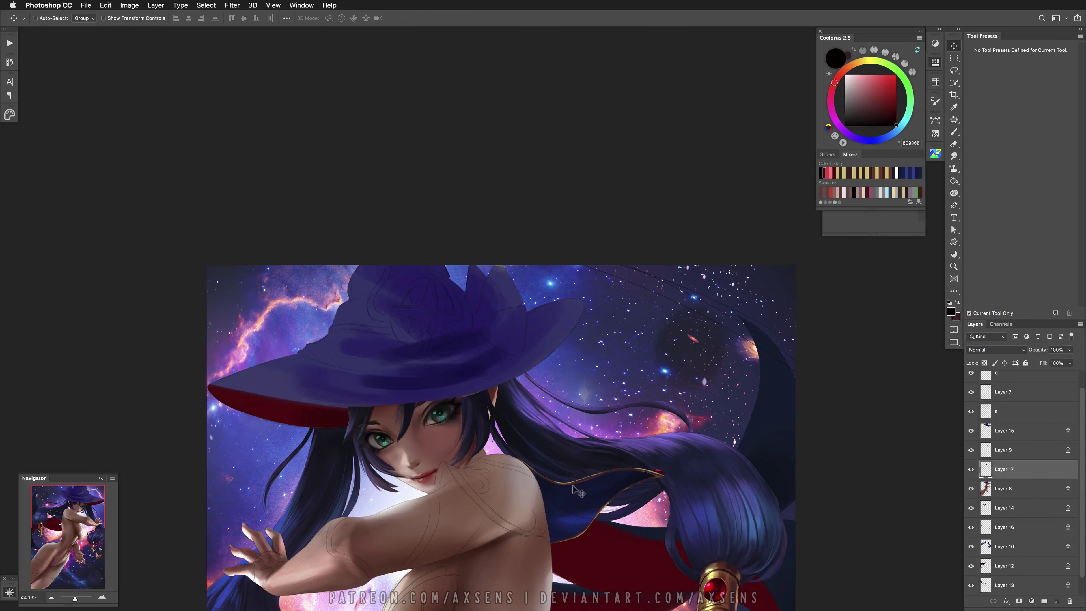
pyautogui.click(971, 411)
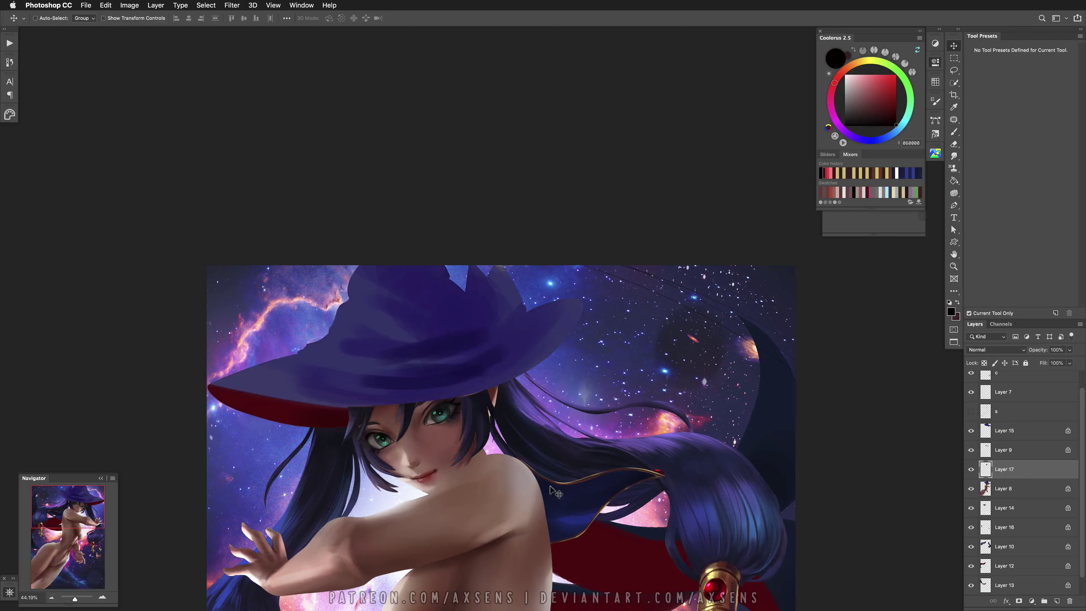
pyautogui.press('super+z')
pyautogui.moveTo(552, 495); pyautogui.dragTo(553, 500)
# Copy the other eye from Layer 8 to its own layer, reposition it slightly, and flip the canvas back
pyautogui.hotkey('alt', '[')
pyautogui.press('l')
pyautogui.moveTo(432, 411)
pyautogui.mouseDown()
pyautogui.moveTo(387, 427)
pyautogui.moveTo(370, 453)
pyautogui.mouseUp()
pyautogui.press('super+j')
pyautogui.press('v')
pyautogui.moveTo(469, 496)
pyautogui.mouseDown()
pyautogui.moveTo(488, 476)
pyautogui.moveTo(474, 499)
pyautogui.mouseUp()
pyautogui.hotkey('ctrl', 'shift', 'h')
# Warp the copied far eye on Layer 18 to refine its shape
pyautogui.hotkey('ctrl', 't')
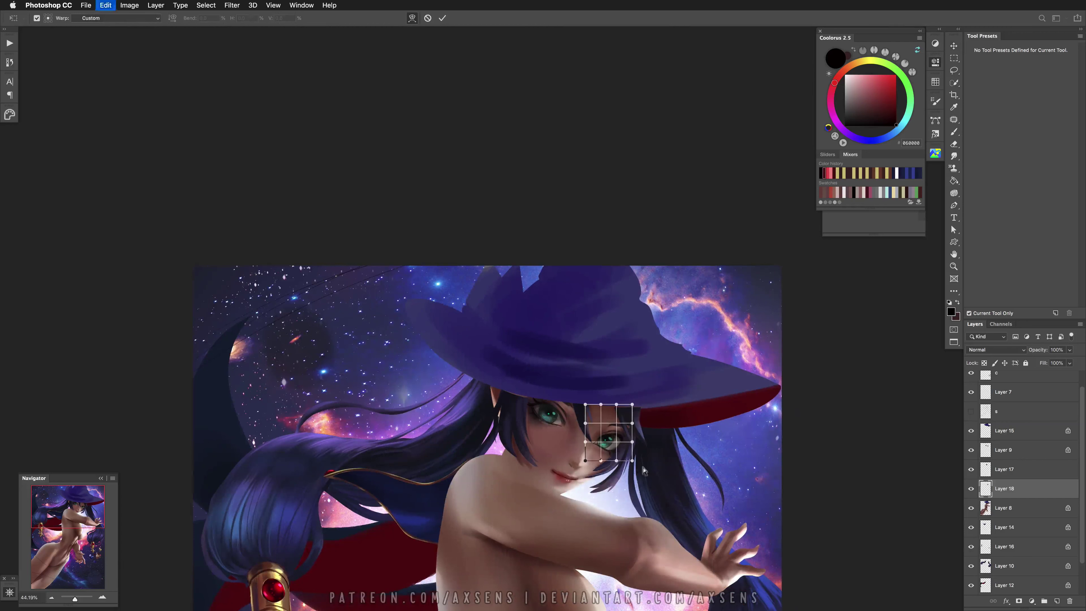
pyautogui.moveTo(587, 458); pyautogui.dragTo(588, 458)
pyautogui.click(442, 17)
# Flip the canvas and warp the copied near eye on Layer 17 to adjust its shape
pyautogui.press('h')
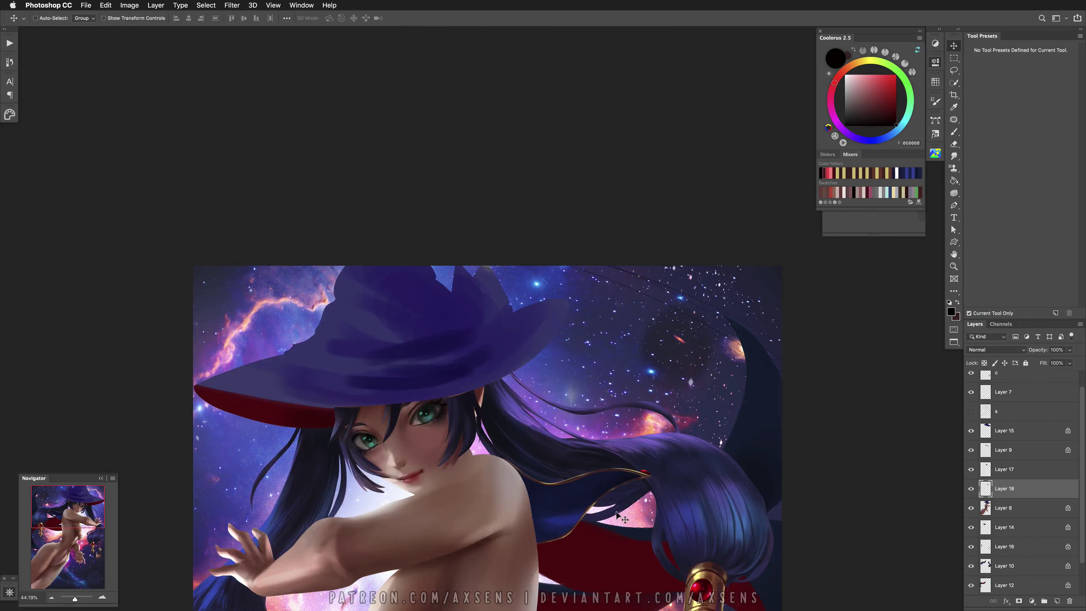
pyautogui.hotkey('alt', ']')
pyautogui.hotkey('ctrl', 't')
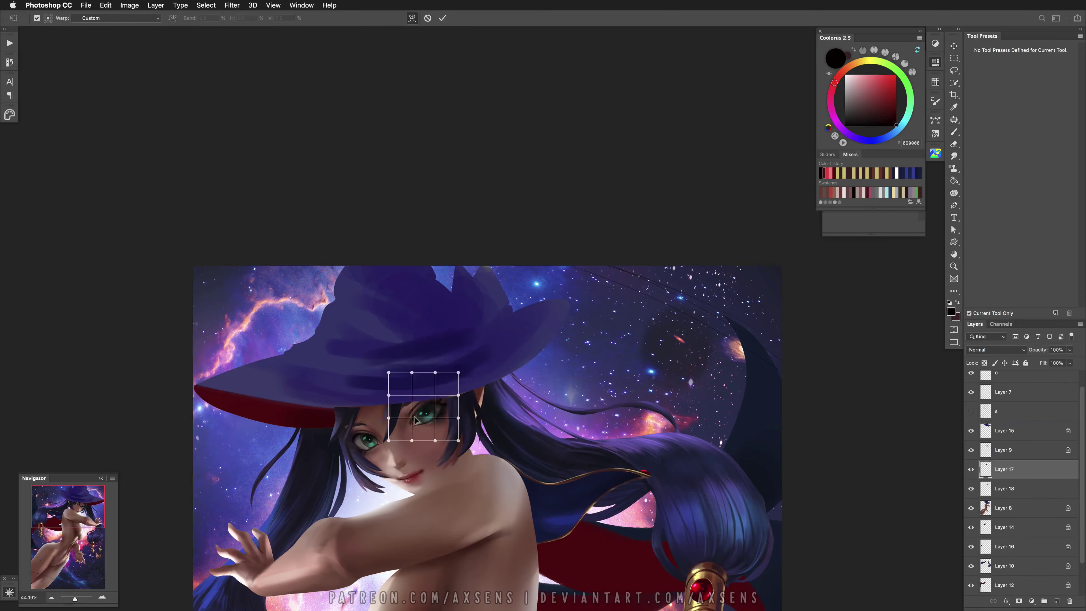
pyautogui.moveTo(415, 421)
pyautogui.mouseDown()
pyautogui.moveTo(447, 408)
pyautogui.moveTo(432, 427)
pyautogui.mouseUp()
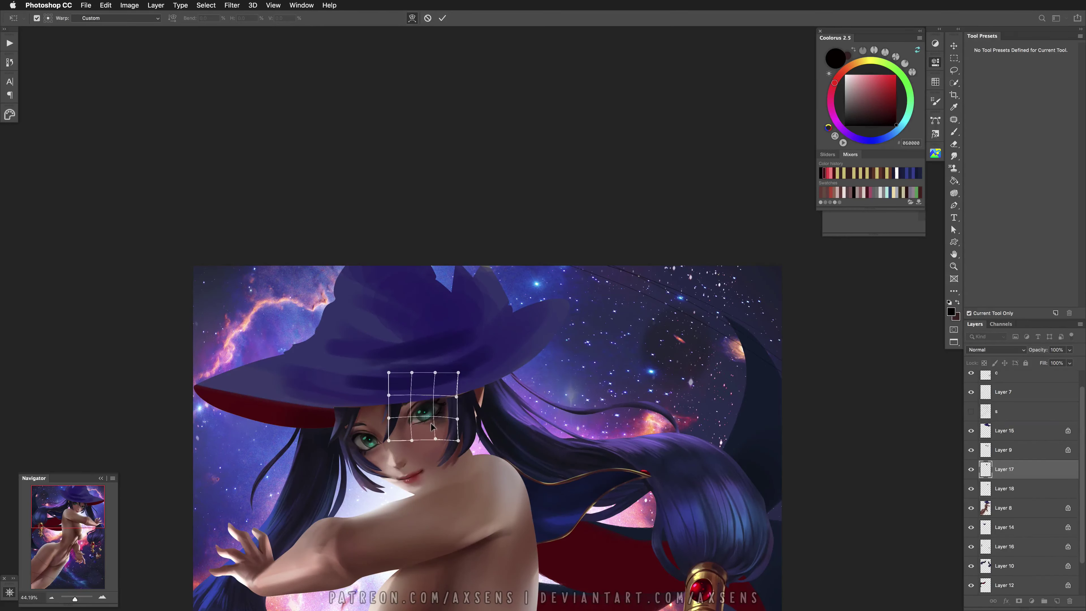
pyautogui.click(443, 18)
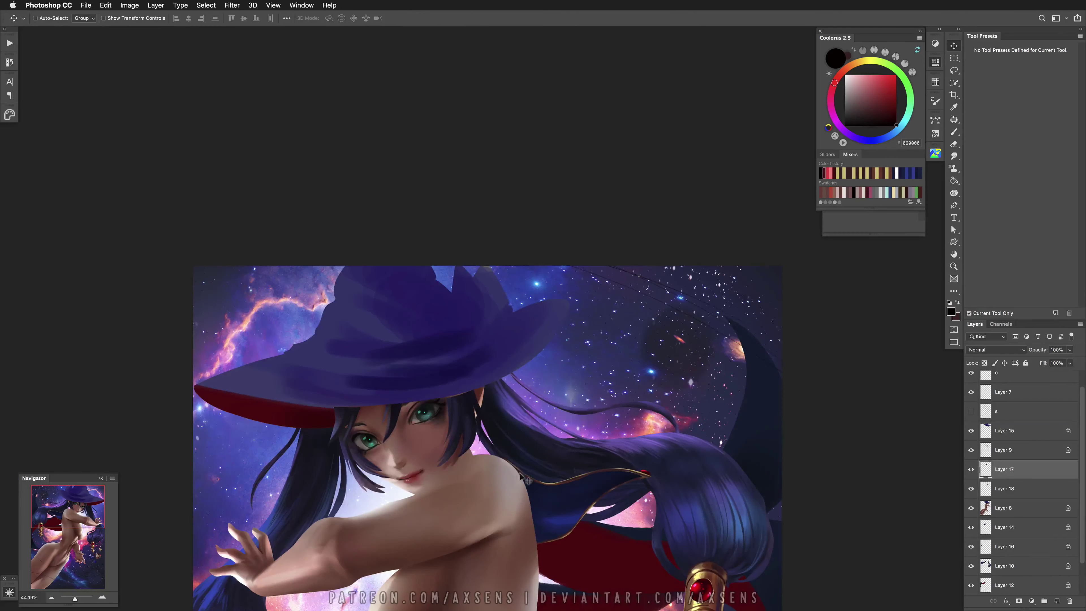
# Flip the canvas back and nudge the near eye on Layer 17 six steps right and ten steps down
pyautogui.press('h')
pyautogui.press('Right')
pyautogui.press('Right')
pyautogui.press('Right')
pyautogui.press('Right')
pyautogui.press('Right')
pyautogui.press('Right')
pyautogui.press('Down')
pyautogui.press('Down')
pyautogui.press('Down')
pyautogui.press('Down')
pyautogui.press('Down')
pyautogui.press('Down')
pyautogui.press('Down')
pyautogui.press('Down')
pyautogui.press('Down')
pyautogui.press('Down')
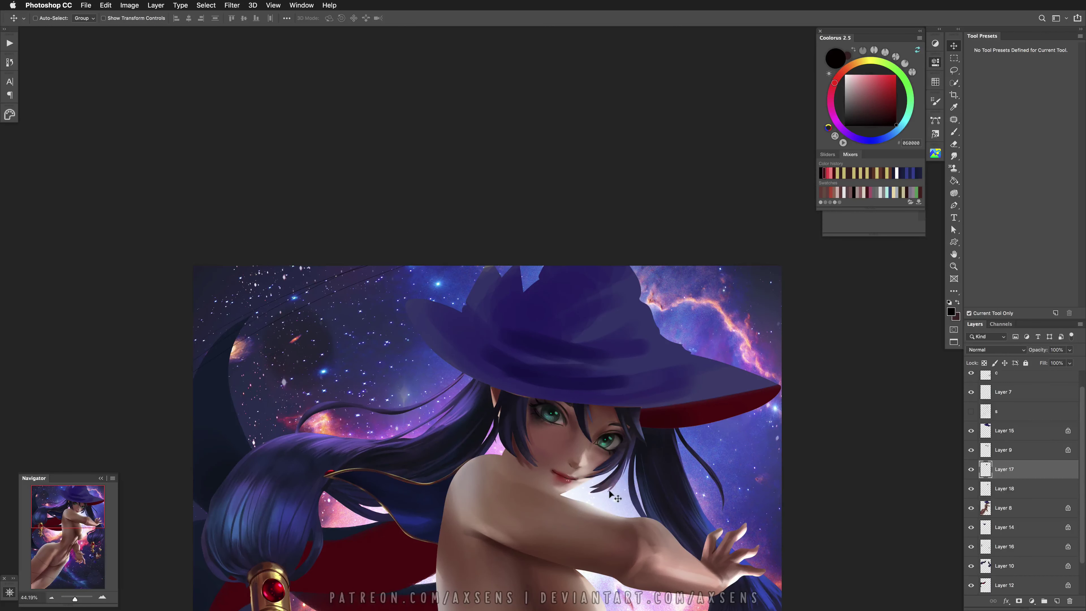
# Merge Layer 17 into Layer 18 and toggle the merged eyes' visibility to compare the correction
pyautogui.hotkey('ctrl', 'e')
pyautogui.click(971, 468)
pyautogui.click(974, 470)
pyautogui.middleClick(641, 440)
pyautogui.click(649, 453)
pyautogui.press('Return')
pyautogui.press('e')
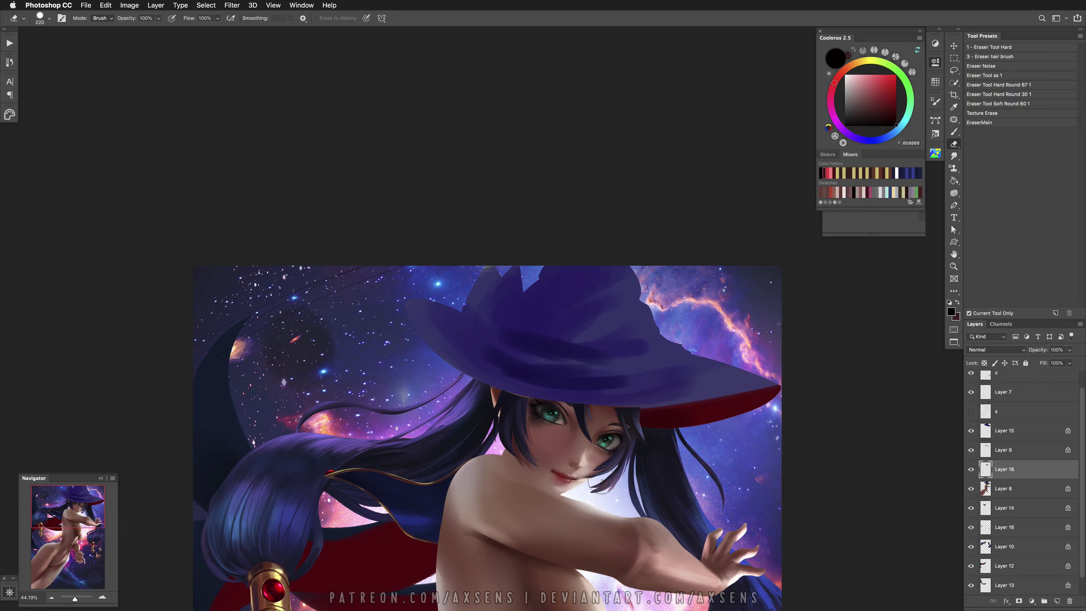
# Merge Layer 18 into Layer 8, lasso the face, and reshape its features with Liquify
pyautogui.press('l')
pyautogui.press('super+e')
pyautogui.moveTo(656, 449)
pyautogui.mouseDown()
pyautogui.moveTo(515, 380)
pyautogui.moveTo(491, 409)
pyautogui.mouseUp()
pyautogui.press('shift+super+x')
pyautogui.press('Return')
pyautogui.moveTo(454, 325)
pyautogui.mouseDown()
pyautogui.moveTo(498, 302)
pyautogui.moveTo(455, 325)
pyautogui.moveTo(483, 321)
pyautogui.moveTo(500, 347)
pyautogui.moveTo(513, 325)
pyautogui.moveTo(483, 340)
pyautogui.moveTo(460, 325)
pyautogui.mouseUp()
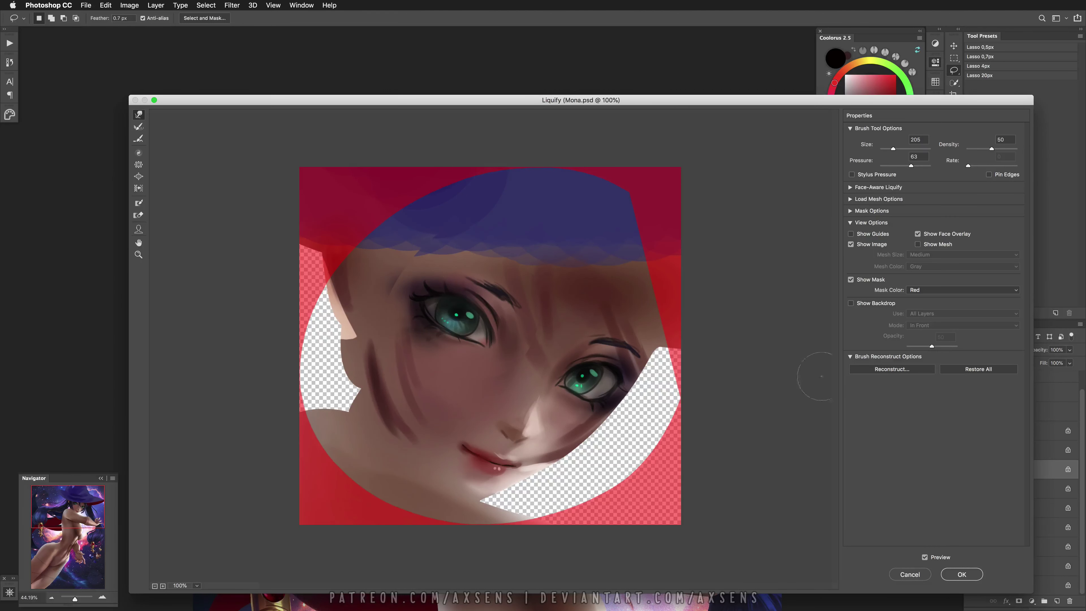
pyautogui.click(962, 574)
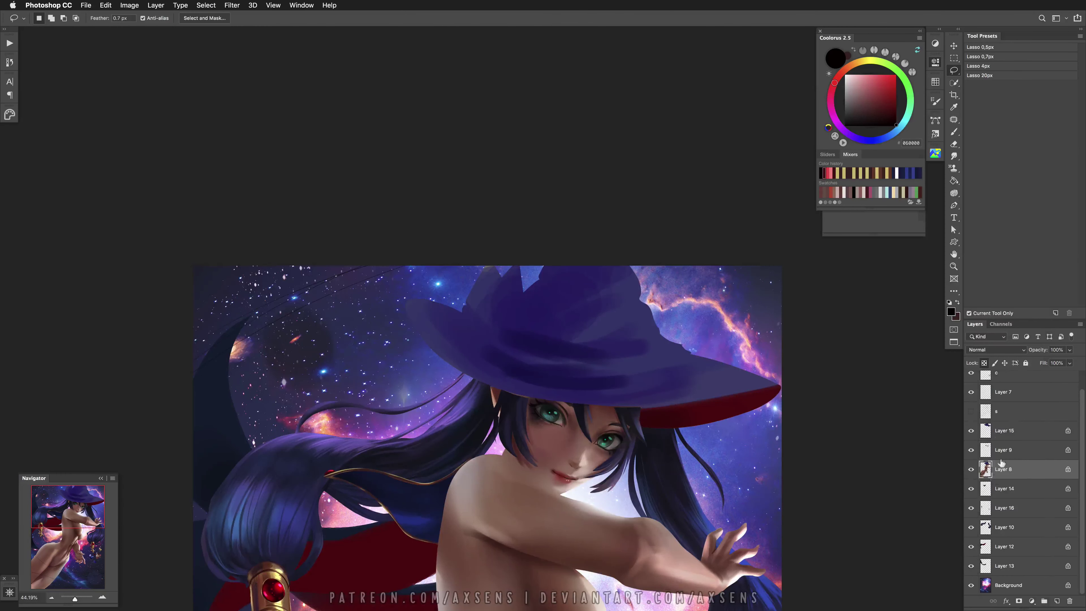
# Show the sketch layer "s" again and set up dark blue shading on Layer 15's hat with the hard soft SHADOW brush
pyautogui.click(972, 411)
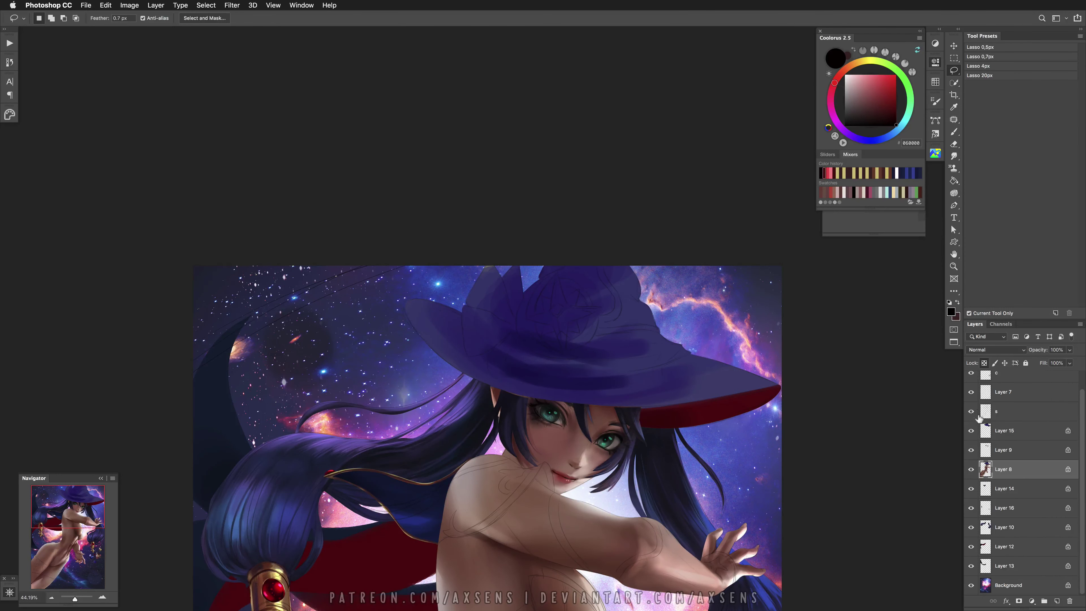
pyautogui.click(1004, 433)
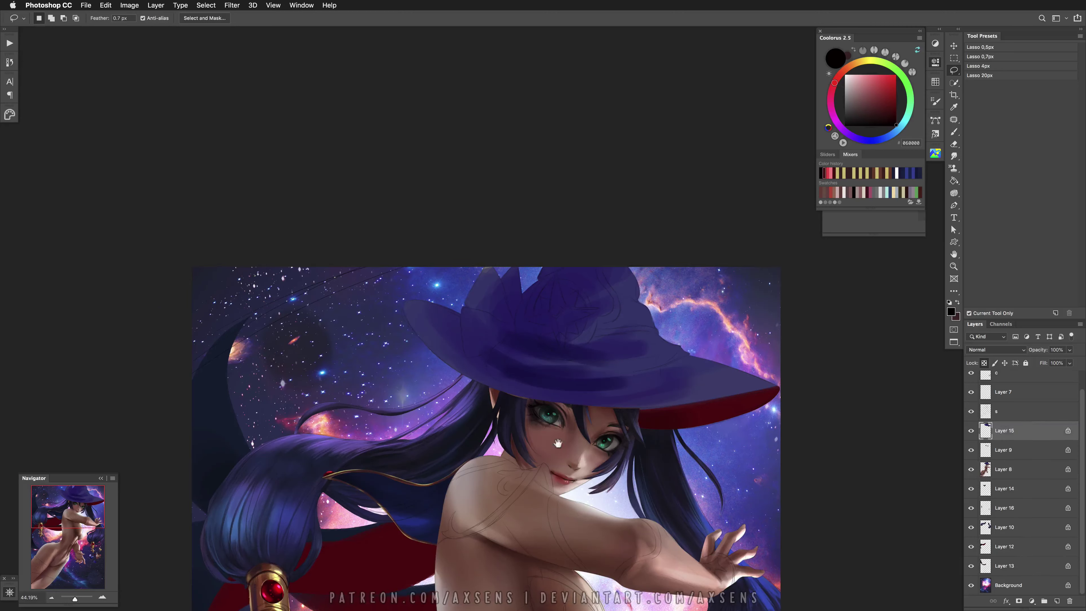
pyautogui.click(954, 132)
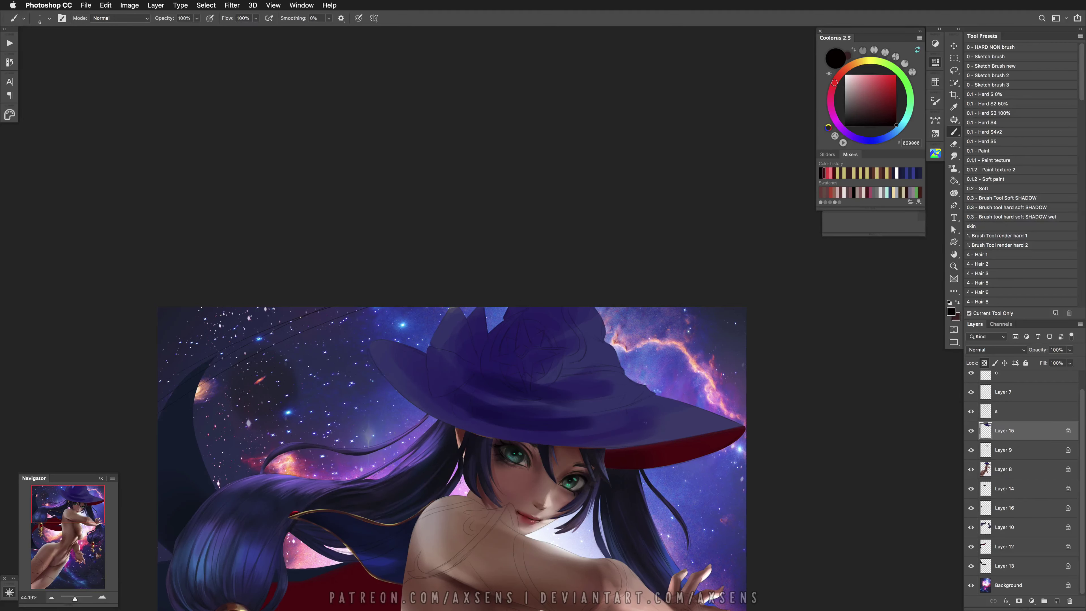
pyautogui.click(1007, 207)
pyautogui.keyDown('alt'); pyautogui.click(598, 423); pyautogui.keyUp('alt')
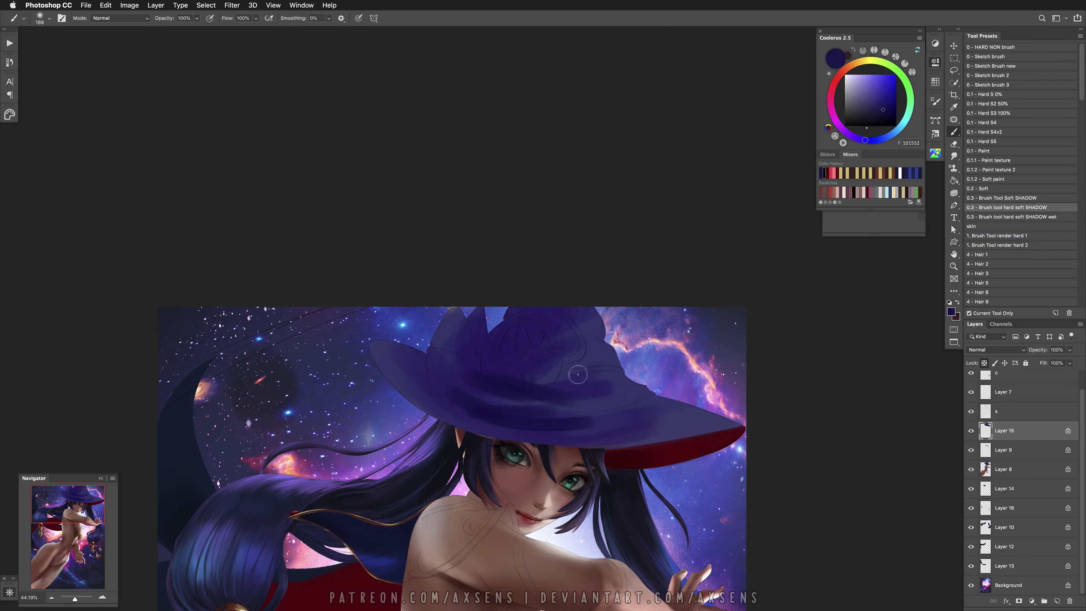
pyautogui.keyDown('alt'); pyautogui.click(565, 423); pyautogui.keyUp('alt')
pyautogui.press('[')
pyautogui.press('[')
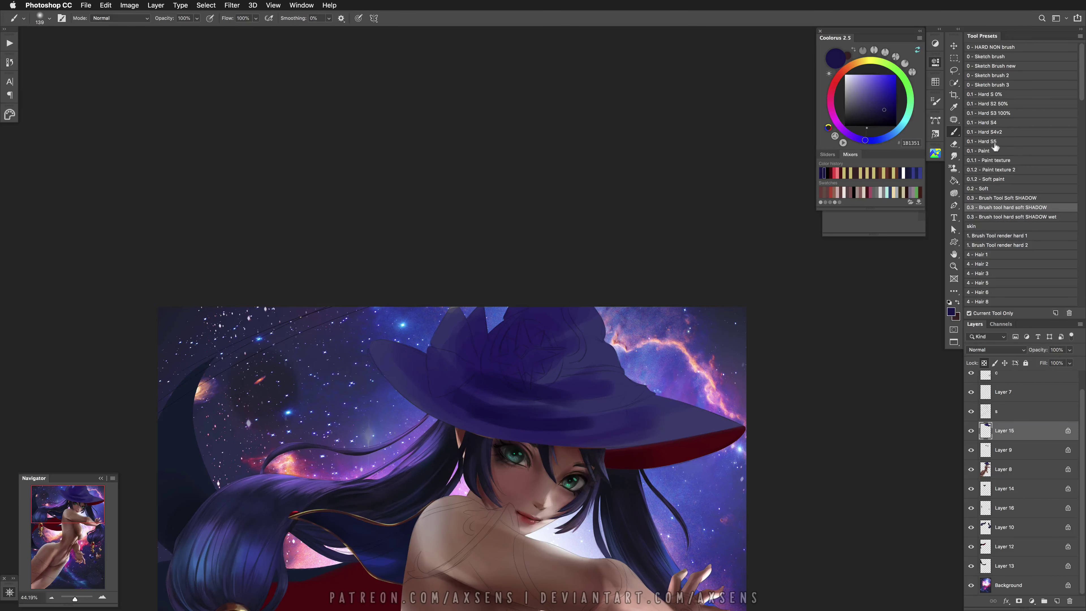
# Soften the dark blue folds across the hat on Layer 15 with the 0.1.2 - Soft paint brush, sampling the hat's blues
pyautogui.click(994, 189)
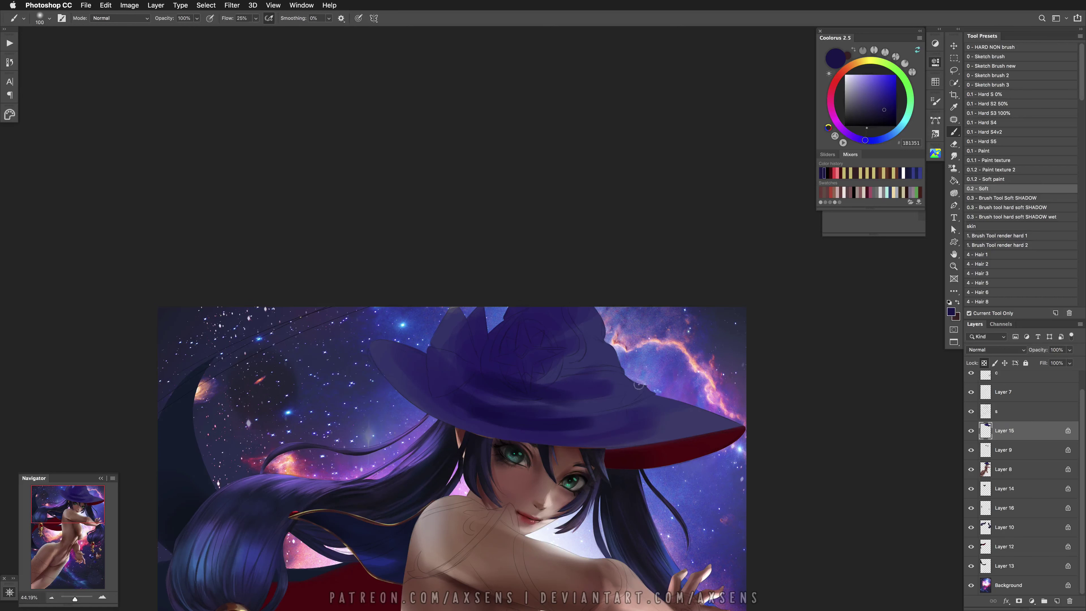
pyautogui.click(998, 179)
pyautogui.keyDown('alt'); pyautogui.click(554, 424); pyautogui.keyUp('alt')
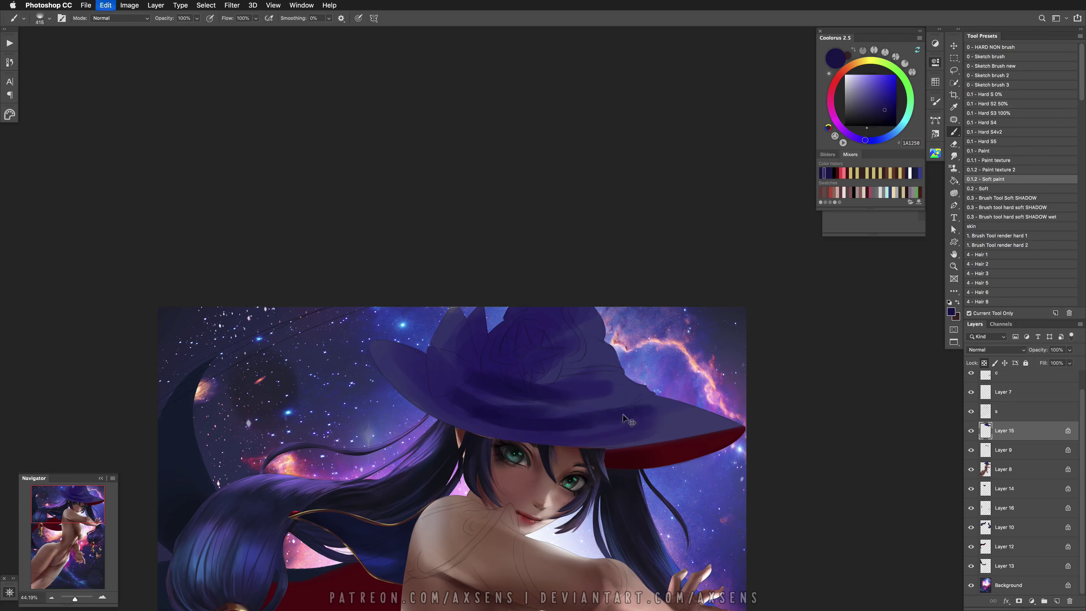
pyautogui.keyDown('alt'); pyautogui.click(558, 398); pyautogui.keyUp('alt')
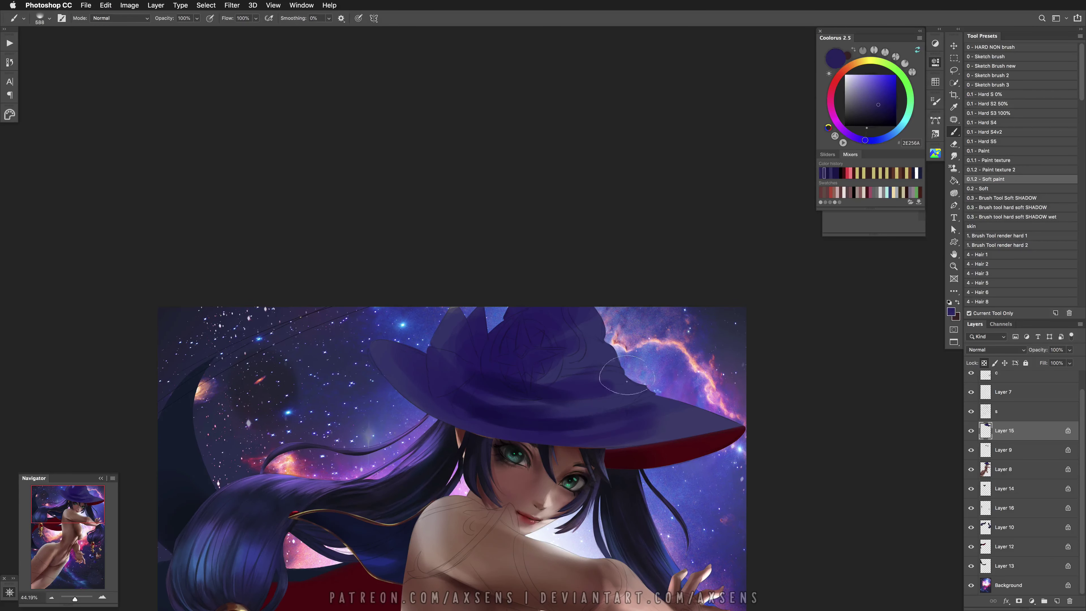
pyautogui.keyDown('alt'); pyautogui.click(551, 426); pyautogui.keyUp('alt')
pyautogui.moveTo(558, 395)
pyautogui.mouseDown()
pyautogui.moveTo(628, 376)
pyautogui.moveTo(627, 359)
pyautogui.moveTo(589, 389)
pyautogui.moveTo(636, 388)
pyautogui.moveTo(574, 396)
pyautogui.moveTo(616, 376)
pyautogui.moveTo(558, 400)
pyautogui.moveTo(607, 394)
pyautogui.mouseUp()
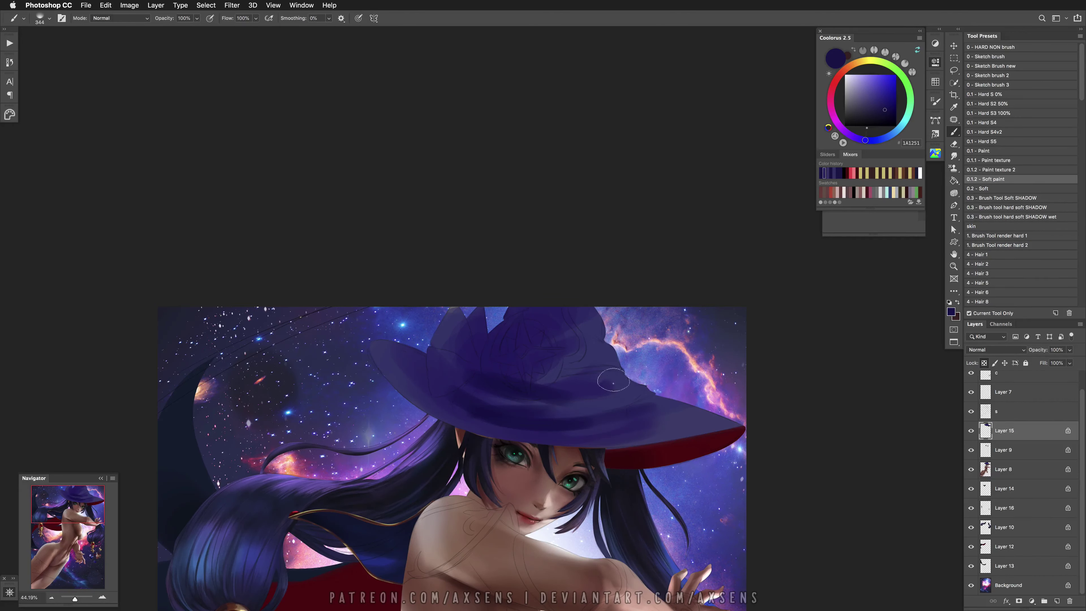
# Mix a very dark blue (0B0532) and paint shadows on the upper part of the hat's crown
pyautogui.moveTo(885, 110); pyautogui.dragTo(877, 131)
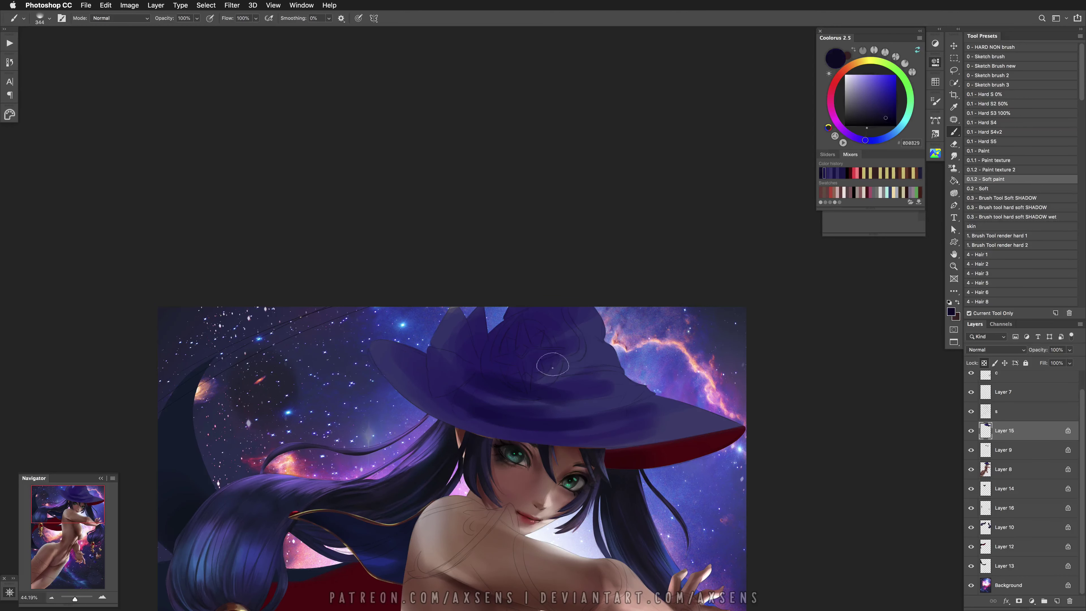
pyautogui.click(891, 115)
pyautogui.moveTo(582, 321)
pyautogui.mouseDown()
pyautogui.moveTo(605, 358)
pyautogui.moveTo(576, 364)
pyautogui.moveTo(610, 350)
pyautogui.moveTo(574, 364)
pyautogui.moveTo(591, 359)
pyautogui.moveTo(576, 337)
pyautogui.moveTo(580, 312)
pyautogui.mouseUp()
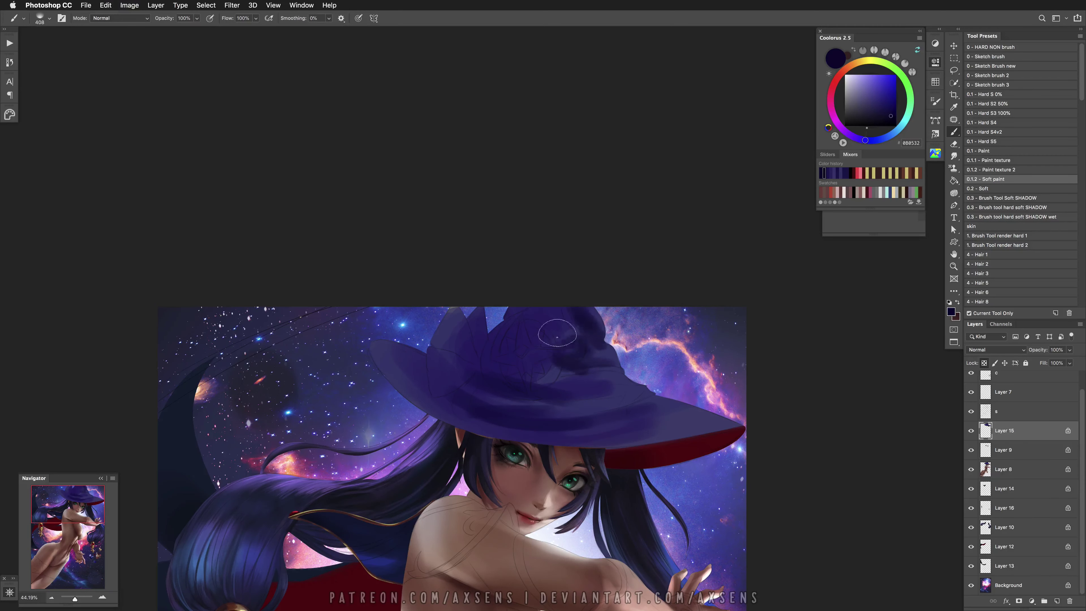
# Undo unwanted crown strokes and rework the fold shadows down toward the hat's brim with sampled blues
pyautogui.keyDown('alt'); pyautogui.click(579, 361); pyautogui.keyUp('alt')
pyautogui.press('super+z')
pyautogui.press('super+z')
pyautogui.keyDown('alt'); pyautogui.click(558, 375); pyautogui.keyUp('alt')
pyautogui.moveTo(566, 368)
pyautogui.mouseDown()
pyautogui.moveTo(594, 381)
pyautogui.moveTo(539, 396)
pyautogui.mouseUp()
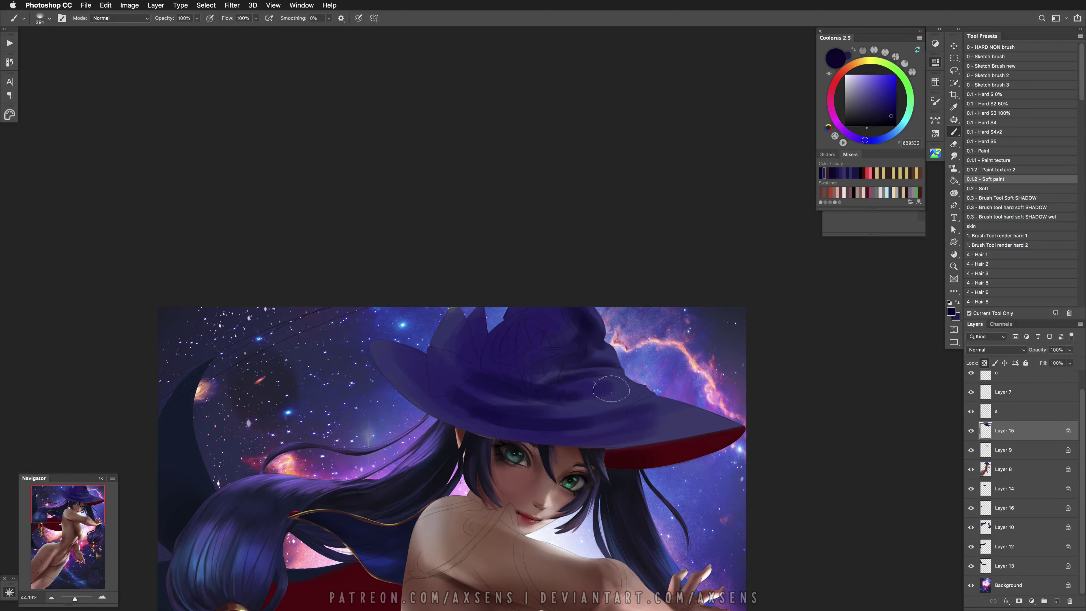
pyautogui.press('super+z')
pyautogui.press('super+z')
# Rework the fold shadows where the hat's crown meets the brim with sampled dark blues, undoing the unwanted strokes
pyautogui.moveTo(481, 402)
pyautogui.mouseDown()
pyautogui.moveTo(452, 335)
pyautogui.moveTo(486, 398)
pyautogui.moveTo(591, 397)
pyautogui.mouseUp()
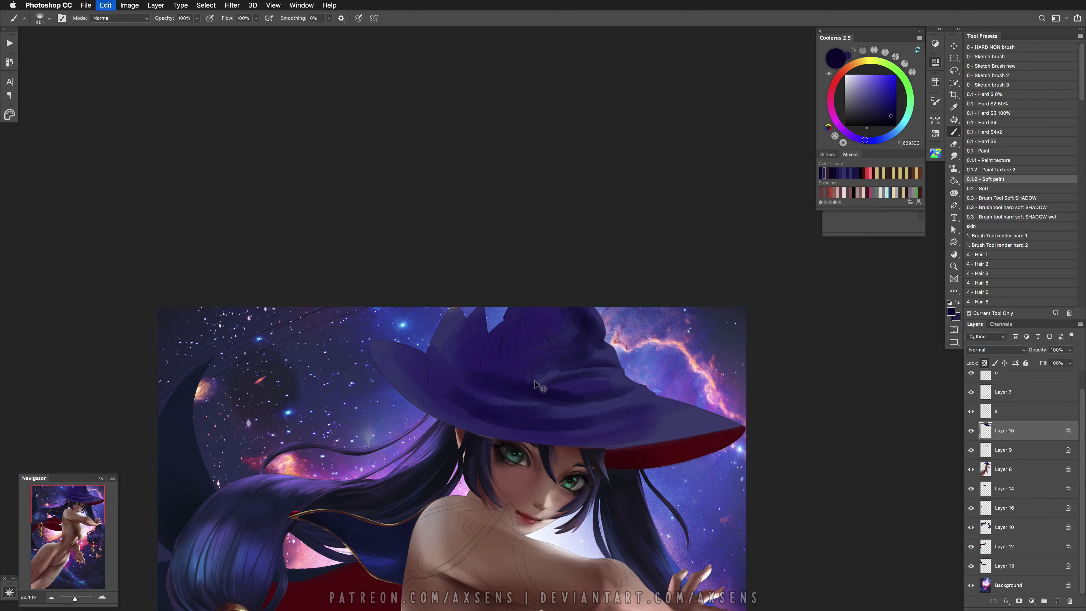
pyautogui.press('super+z')
pyautogui.press('super+z')
pyautogui.keyDown('alt'); pyautogui.click(623, 386); pyautogui.keyUp('alt')
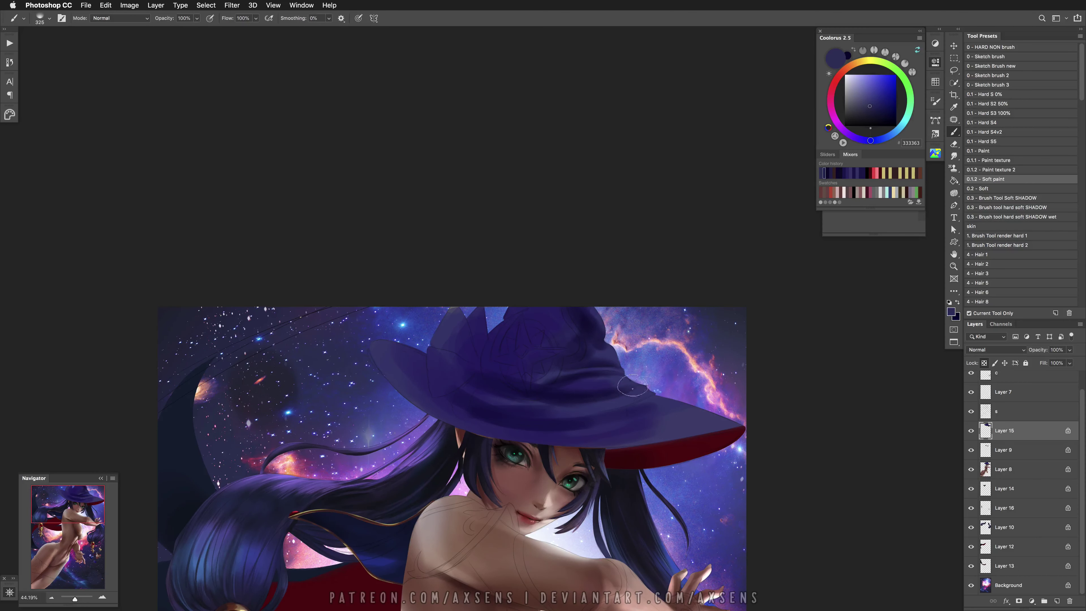
pyautogui.press('x')
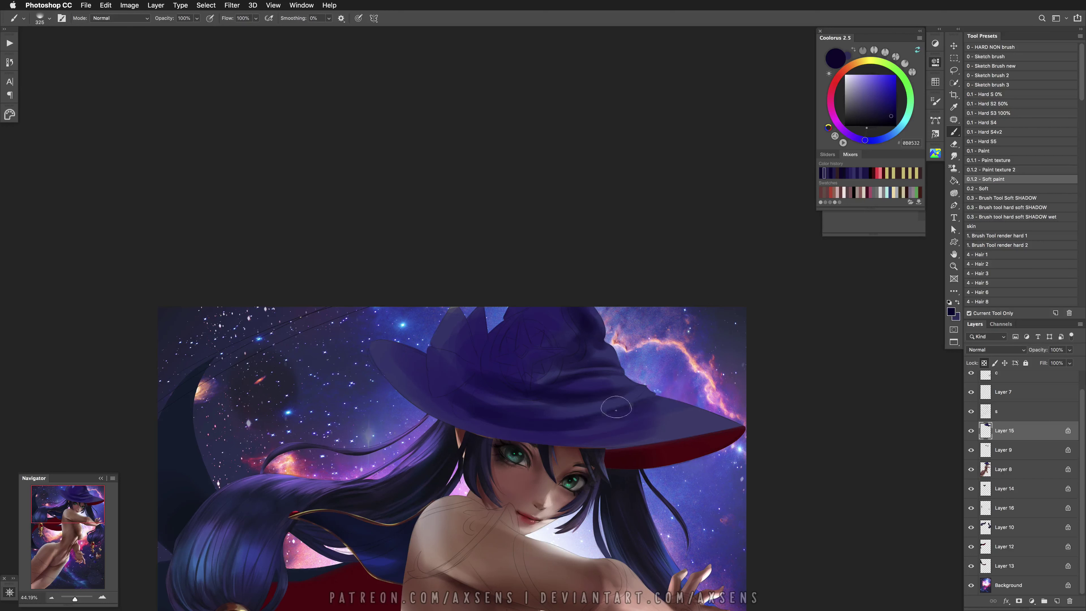
pyautogui.moveTo(553, 425); pyautogui.dragTo(667, 417)
pyautogui.keyDown('alt'); pyautogui.click(674, 414); pyautogui.keyUp('alt')
pyautogui.keyDown('alt'); pyautogui.click(667, 417); pyautogui.keyUp('alt')
pyautogui.press('super+z')
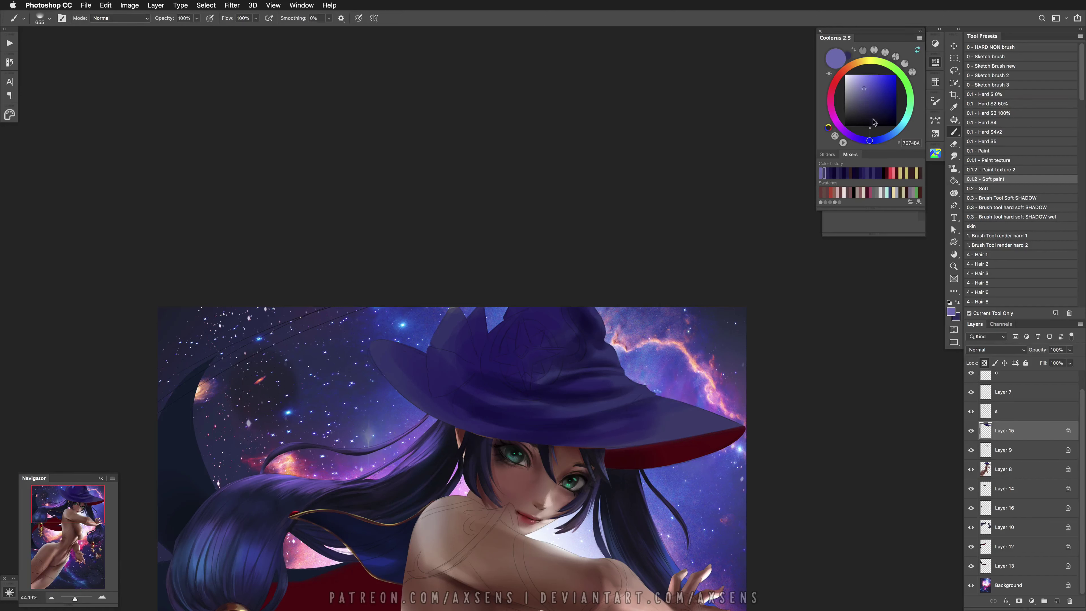
# Mix a light purple and try it as reflected light on the brim's pointed right end
pyautogui.moveTo(868, 141); pyautogui.dragTo(849, 135)
pyautogui.click(861, 79)
pyautogui.moveTo(689, 390)
pyautogui.mouseDown()
pyautogui.moveTo(667, 411)
pyautogui.moveTo(683, 421)
pyautogui.moveTo(744, 405)
pyautogui.moveTo(701, 411)
pyautogui.mouseUp()
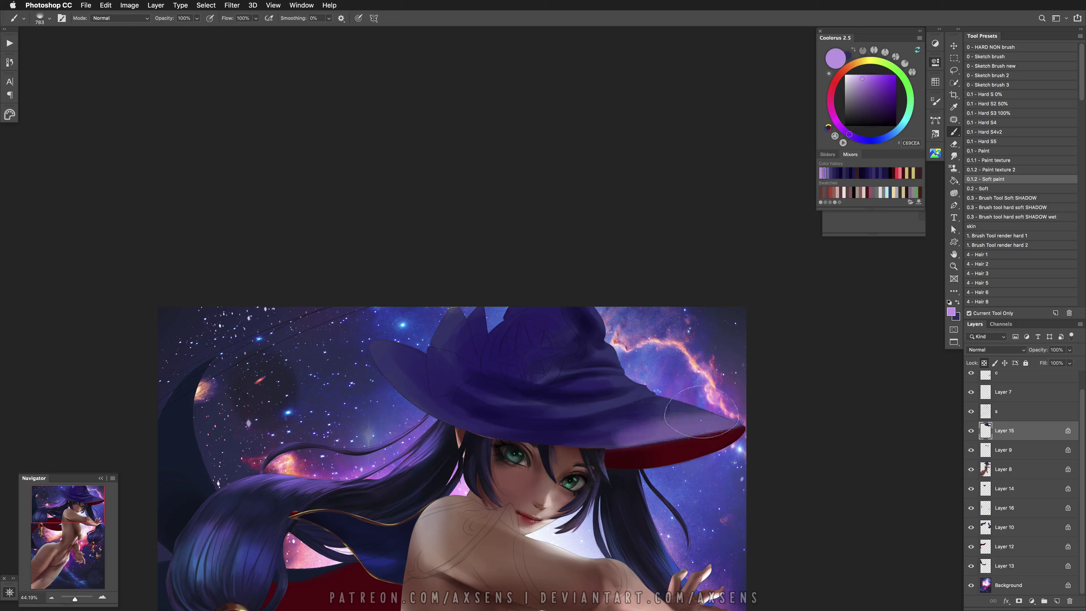
# Draw a Pen path along the brim's lower edge and around the whole hat, and turn it into a selection
pyautogui.click(935, 120)
pyautogui.click(837, 165)
pyautogui.click(837, 148)
pyautogui.click(920, 155)
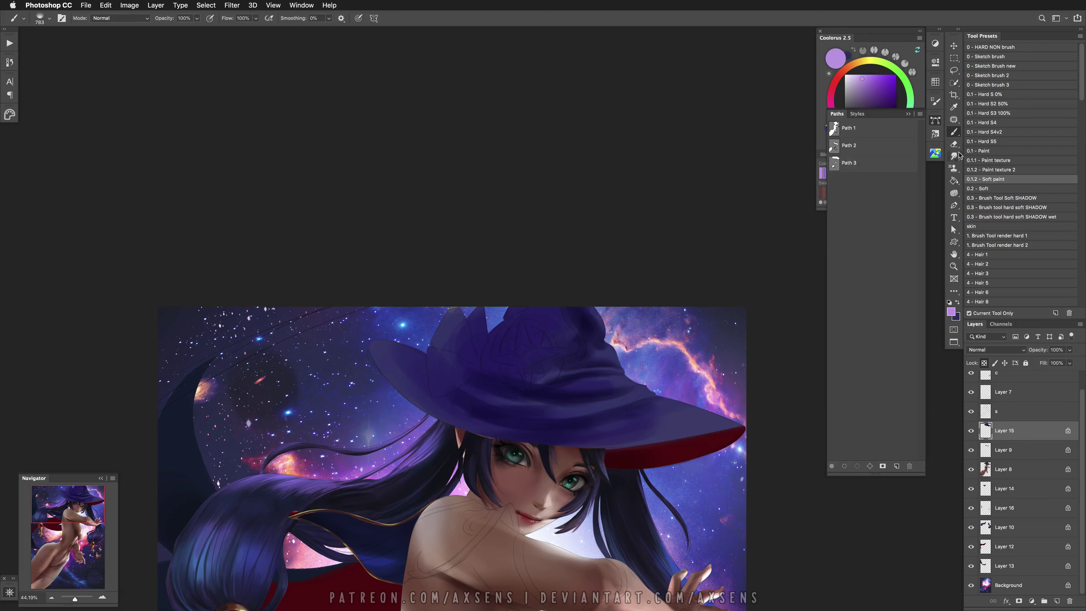
pyautogui.click(953, 206)
pyautogui.click(488, 429)
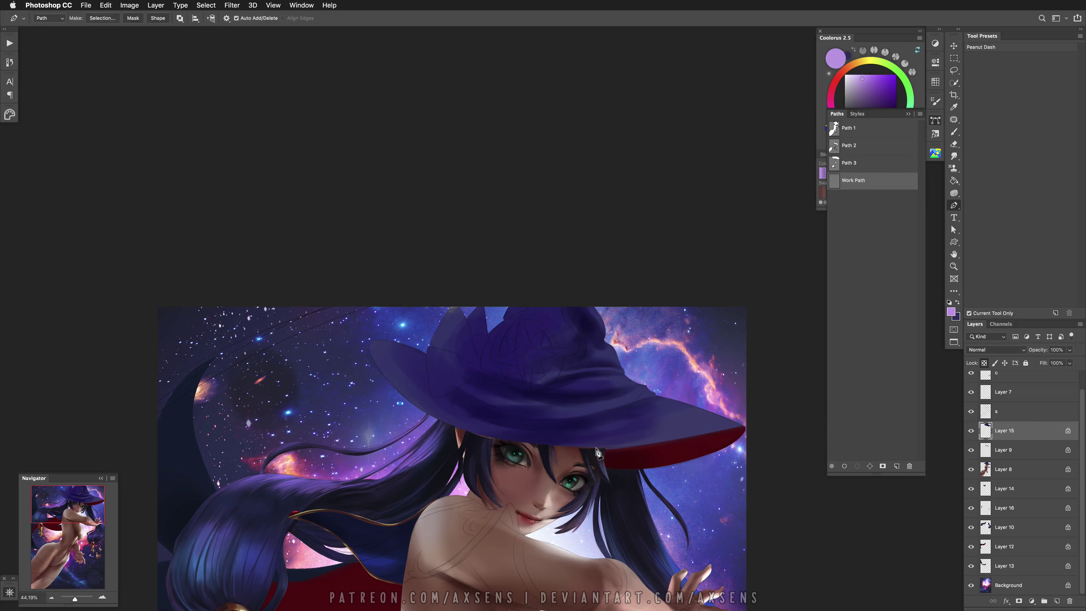
pyautogui.moveTo(609, 449); pyautogui.dragTo(656, 449)
pyautogui.click(747, 425)
pyautogui.click(757, 391)
pyautogui.click(630, 290)
pyautogui.click(542, 272)
pyautogui.click(429, 279)
pyautogui.click(343, 304)
pyautogui.click(329, 348)
pyautogui.click(400, 403)
pyautogui.press('super+Return')
# Paint purple light on the right part of the brim inside the selection, blending it upward with sampled purples
pyautogui.press('b')
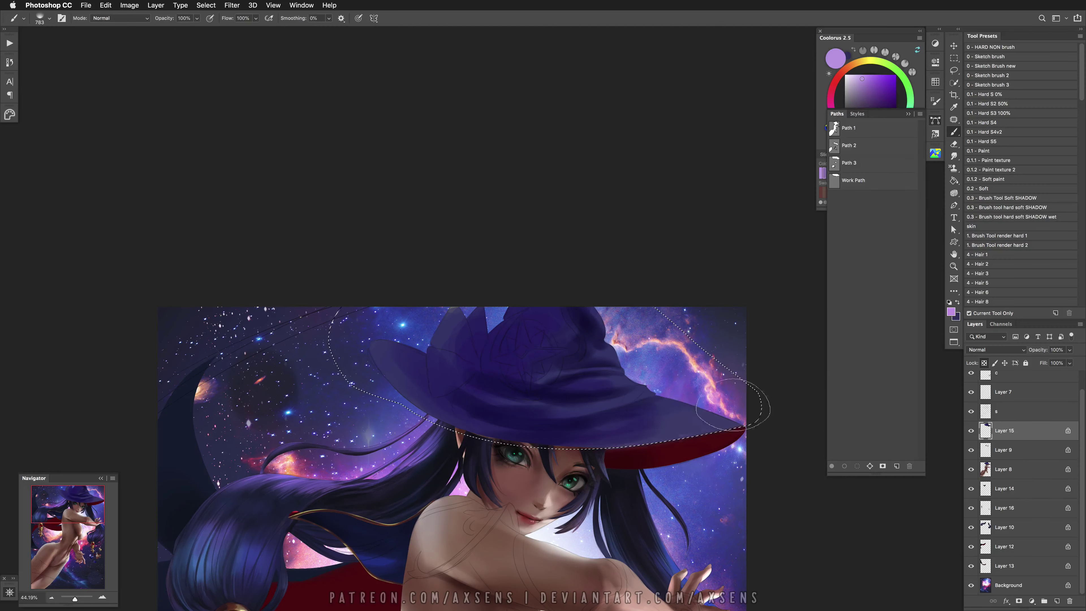
pyautogui.moveTo(682, 397)
pyautogui.mouseDown()
pyautogui.moveTo(712, 400)
pyautogui.moveTo(669, 414)
pyautogui.mouseUp()
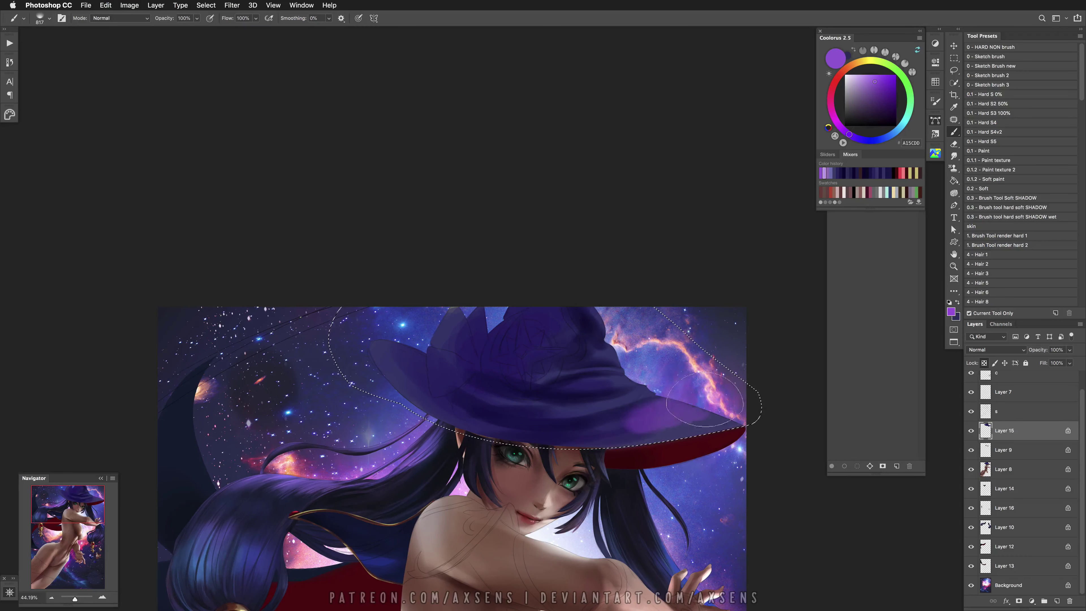
pyautogui.keyDown('alt'); pyautogui.click(697, 420); pyautogui.keyUp('alt')
pyautogui.moveTo(667, 421)
pyautogui.mouseDown()
pyautogui.moveTo(637, 419)
pyautogui.moveTo(641, 389)
pyautogui.mouseUp()
pyautogui.keyDown('alt'); pyautogui.click(648, 396); pyautogui.keyUp('alt')
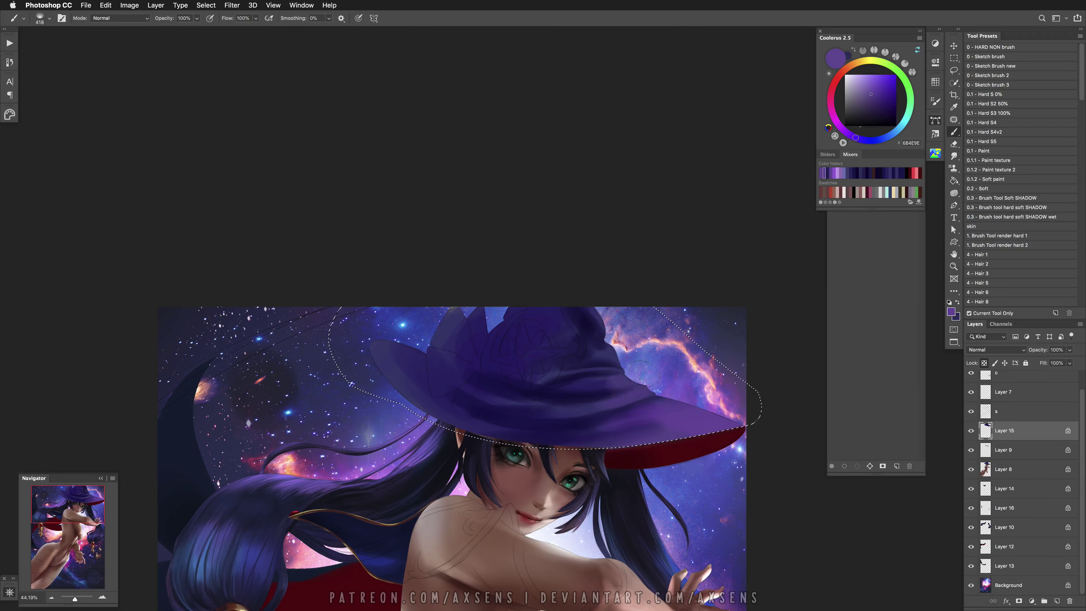
# Set the brush to Linear Dodge (Add) and brighten the brim with the sampled purple
pyautogui.keyDown('shift'); pyautogui.rightClick(646, 334); pyautogui.keyUp('shift')
pyautogui.click(684, 451)
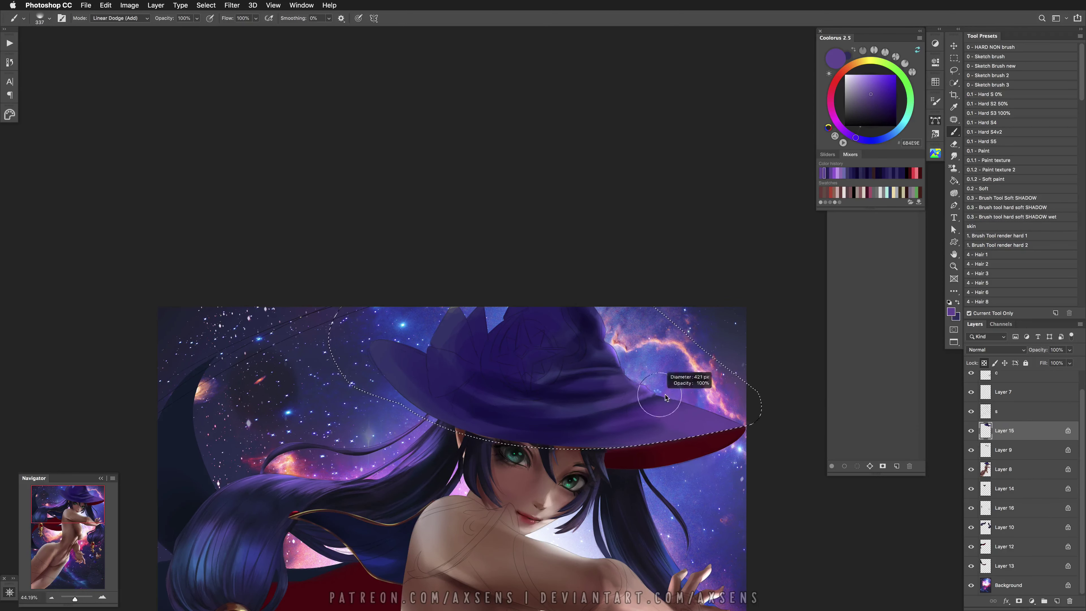
pyautogui.moveTo(684, 428); pyautogui.dragTo(723, 424)
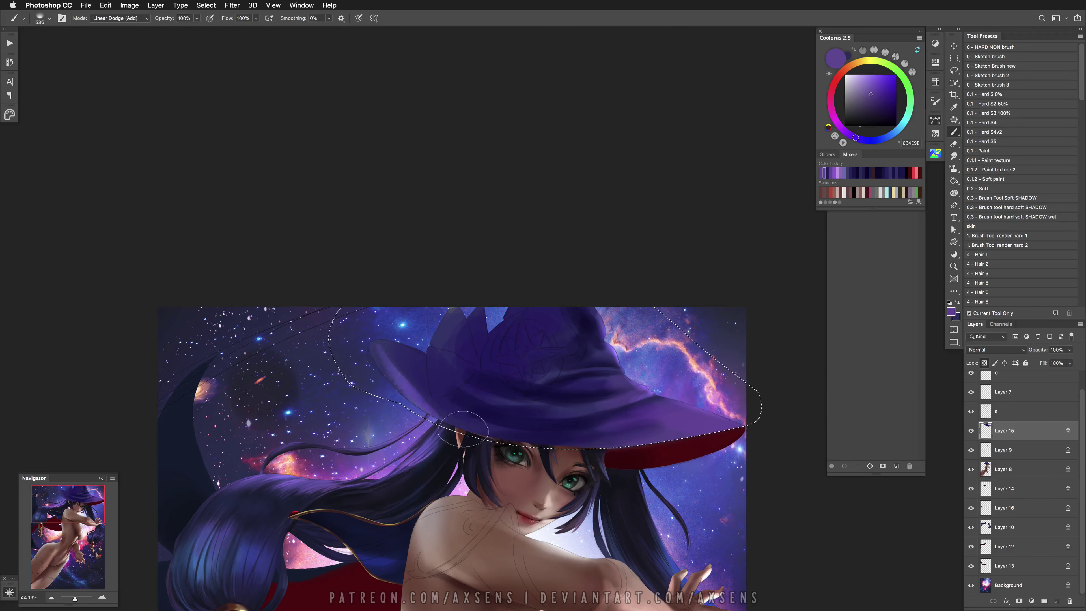
pyautogui.moveTo(399, 355)
pyautogui.mouseDown()
pyautogui.moveTo(376, 304)
pyautogui.moveTo(397, 356)
pyautogui.mouseUp()
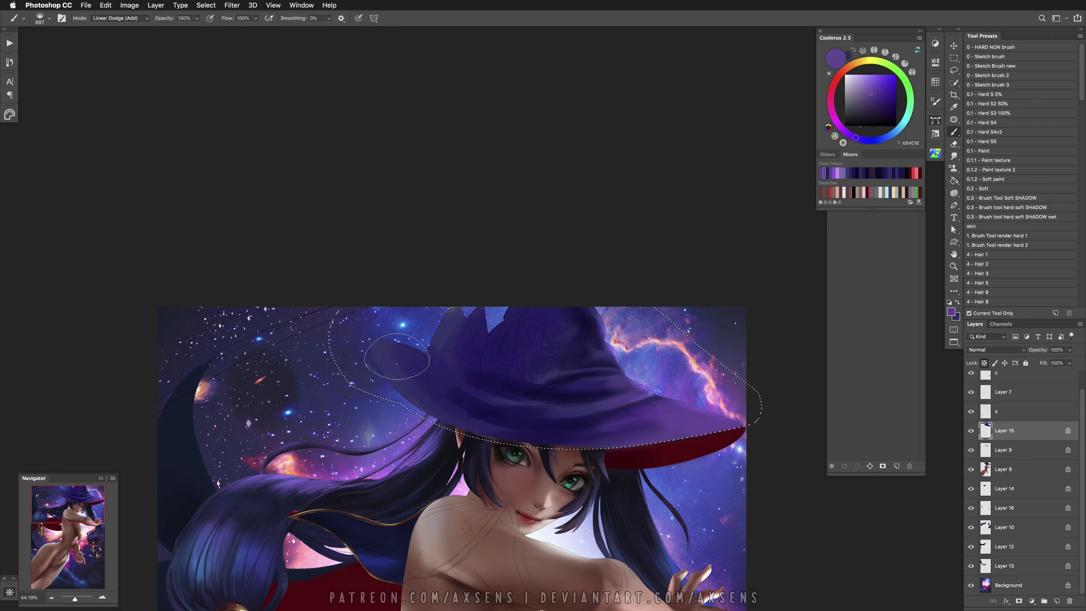
# Blend the brim's purple light into the surrounding blue with a large soft brush in Normal mode, sampling nearby tones
pyautogui.click(1022, 207)
pyautogui.keyDown('alt'); pyautogui.click(645, 387); pyautogui.keyUp('alt')
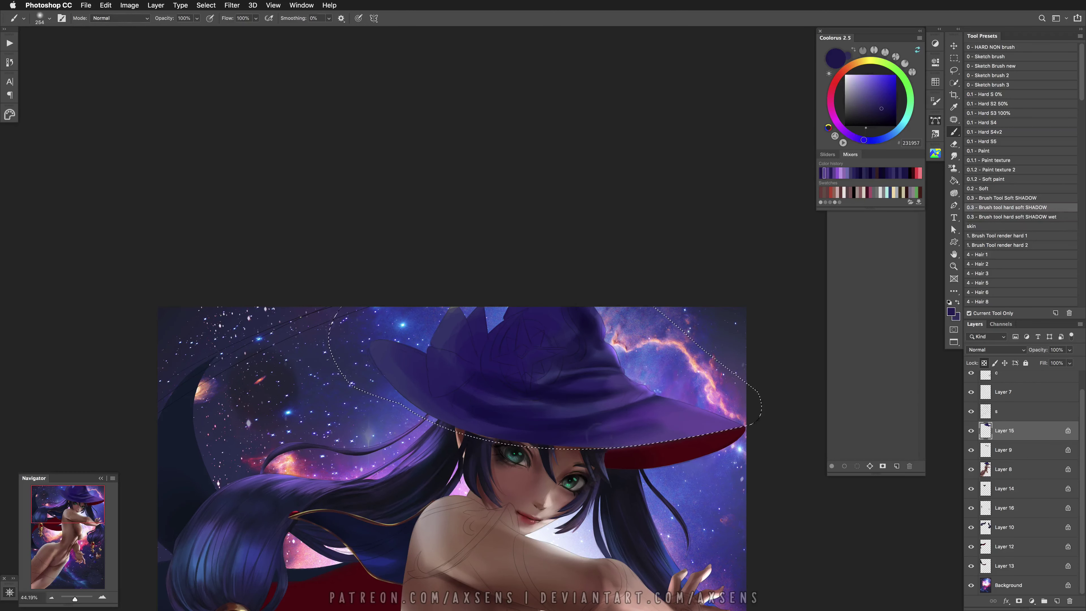
pyautogui.press('1')
pyautogui.rightClick(633, 405)
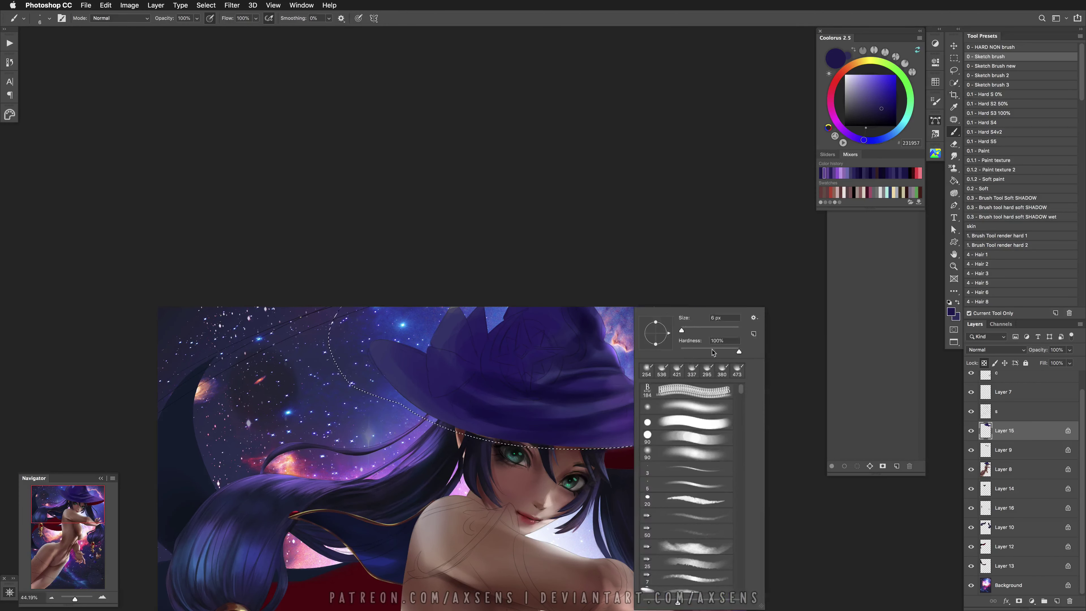
pyautogui.doubleClick(691, 415)
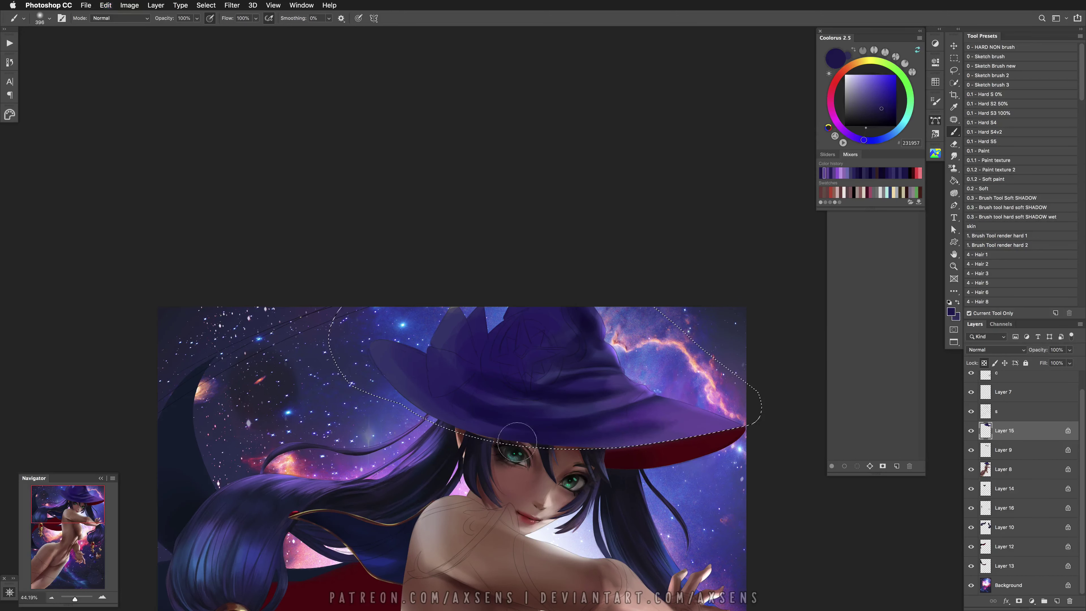
pyautogui.keyDown('alt'); pyautogui.click(665, 409); pyautogui.keyUp('alt')
pyautogui.moveTo(611, 425); pyautogui.dragTo(530, 434)
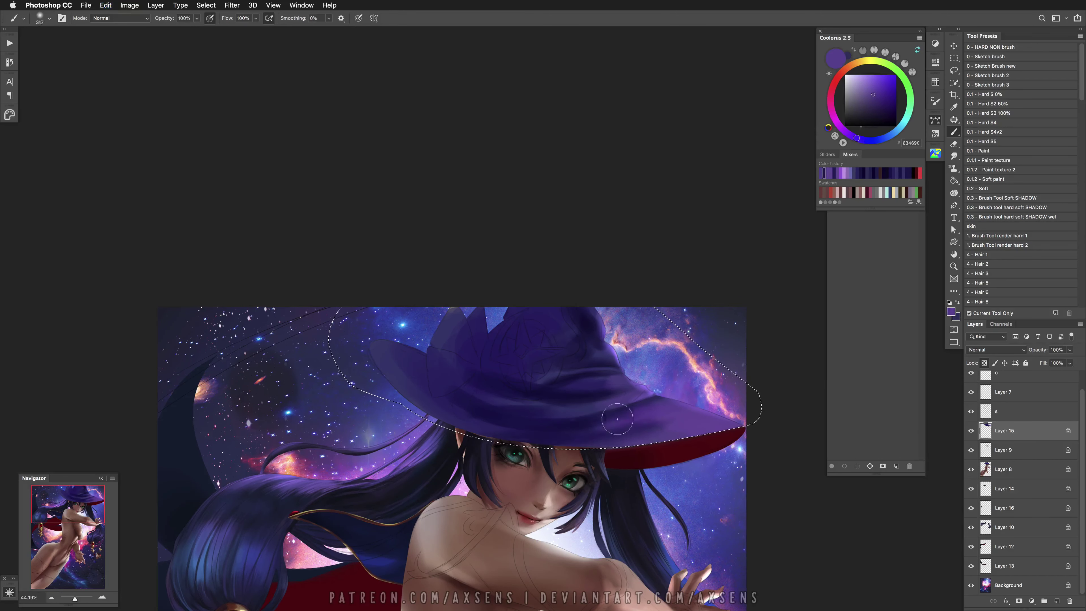
pyautogui.keyDown('alt'); pyautogui.click(677, 421); pyautogui.keyUp('alt')
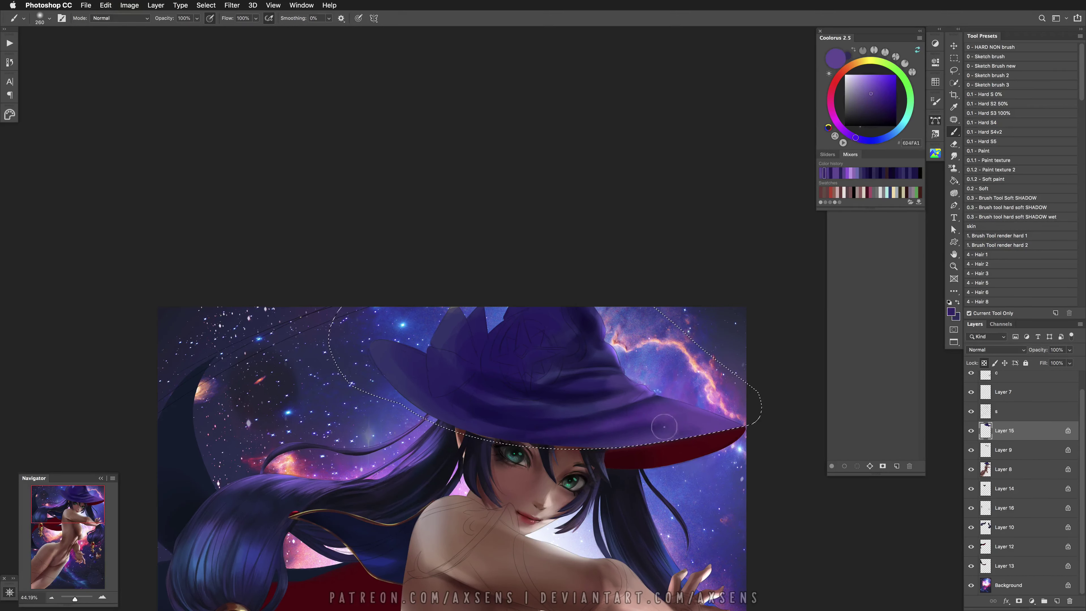
pyautogui.keyDown('alt'); pyautogui.click(626, 444); pyautogui.keyUp('alt')
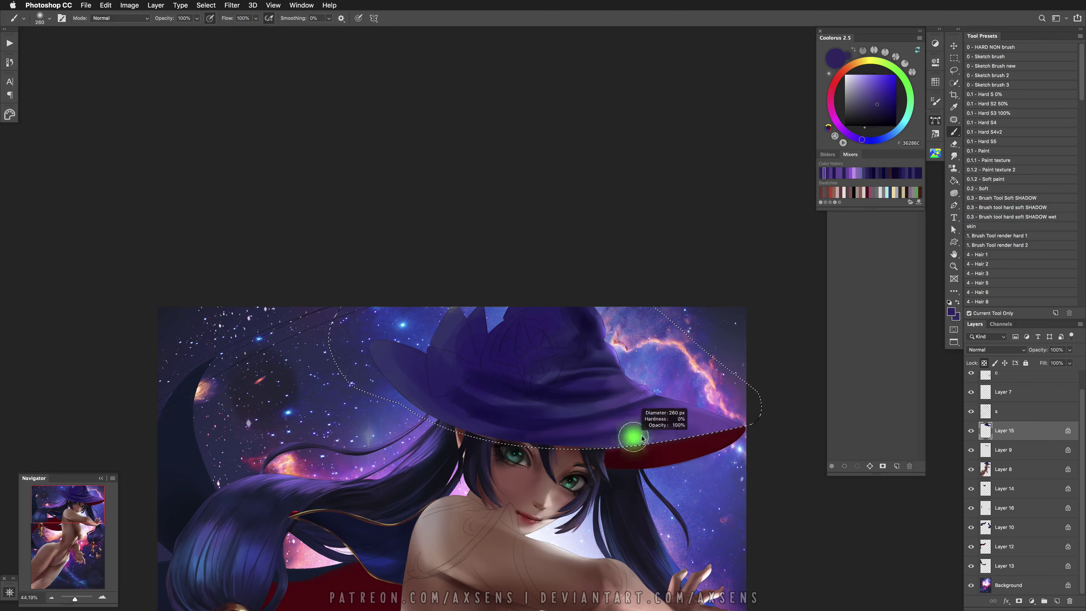
pyautogui.keyDown('alt'); pyautogui.click(653, 426); pyautogui.keyUp('alt')
pyautogui.keyDown('alt'); pyautogui.click(705, 428); pyautogui.keyUp('alt')
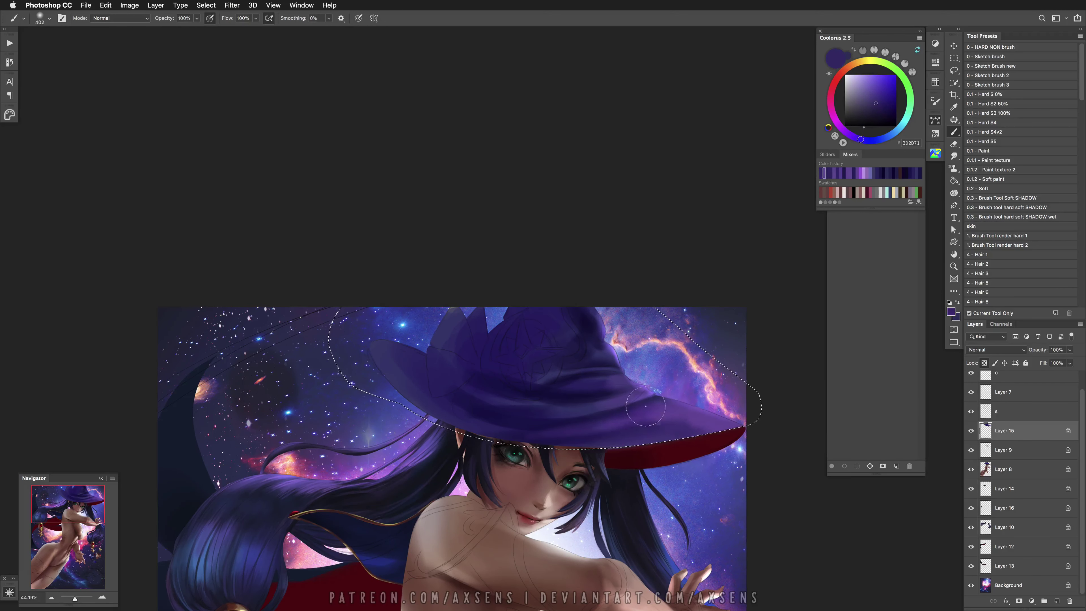
# Define the right part of the brim with the 0.1 - Hard S4 brush and sampled purples and blues, undoing the unwanted change
pyautogui.click(991, 122)
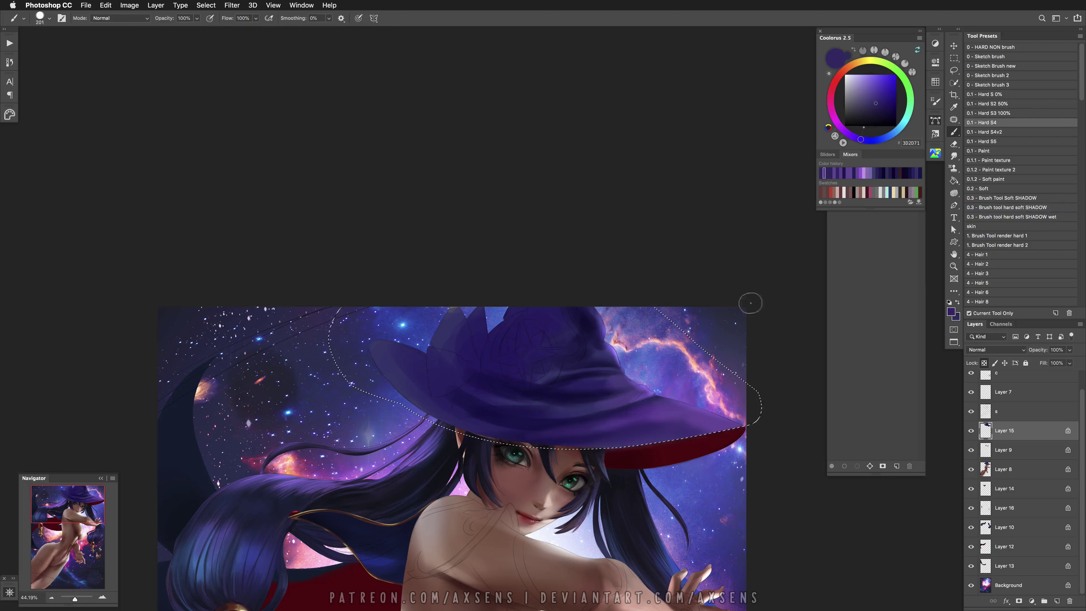
pyautogui.moveTo(705, 422); pyautogui.dragTo(620, 413)
pyautogui.keyDown('alt'); pyautogui.click(708, 426); pyautogui.keyUp('alt')
pyautogui.moveTo(705, 429); pyautogui.dragTo(720, 438)
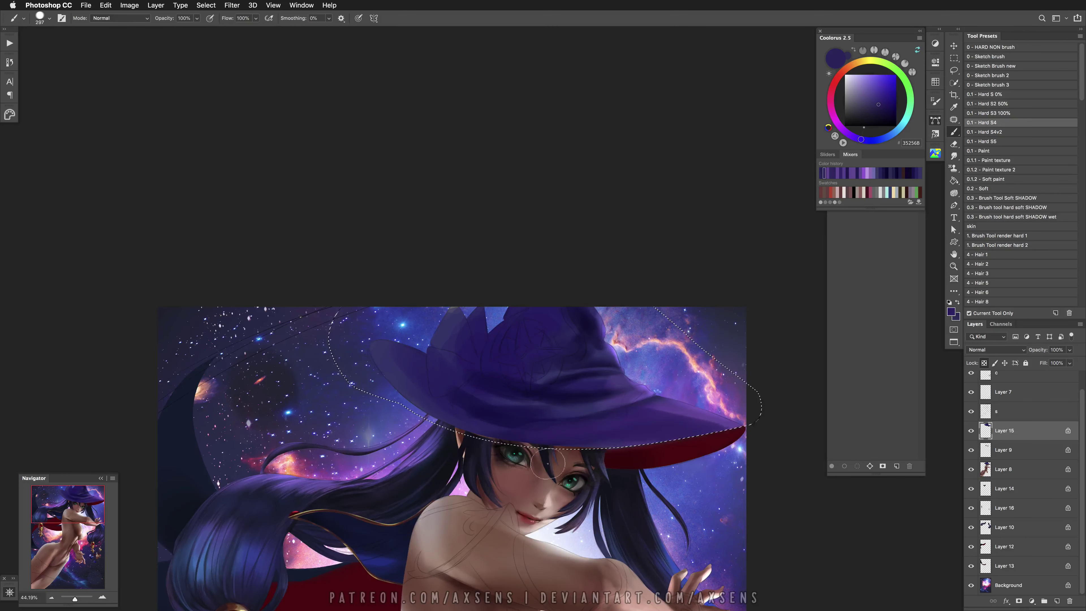
pyautogui.keyDown('alt'); pyautogui.click(637, 431); pyautogui.keyUp('alt')
pyautogui.press('super+d')
pyautogui.press('[')
pyautogui.press('[')
pyautogui.press('[')
pyautogui.press('super+z')
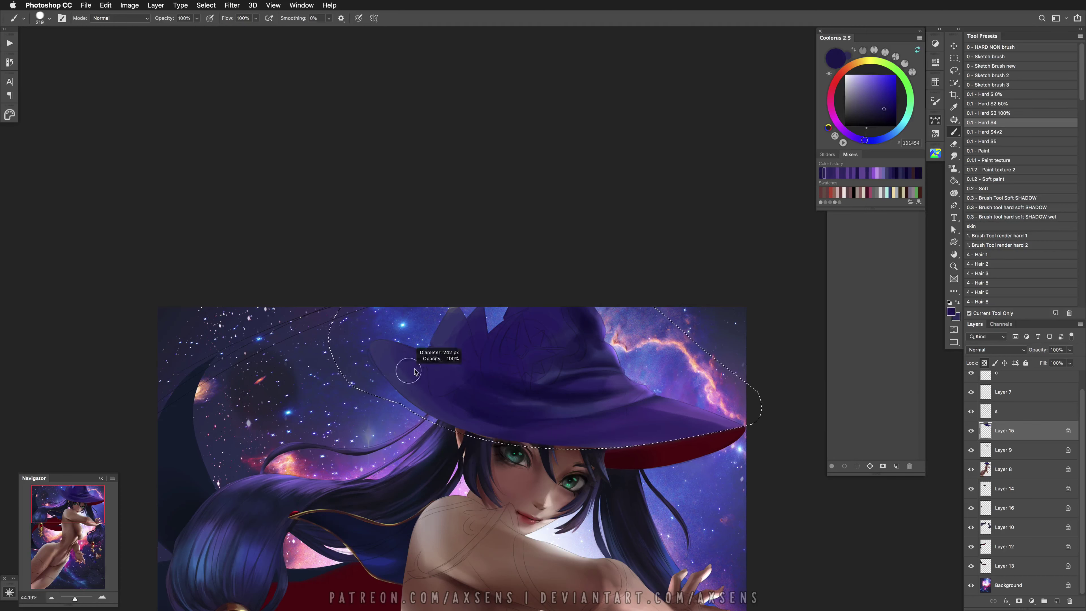
# Paint sampled blues over the brim's raised left end and undo the unwanted stroke
pyautogui.keyDown('alt'); pyautogui.click(442, 399); pyautogui.keyUp('alt')
pyautogui.moveTo(442, 399); pyautogui.dragTo(390, 363)
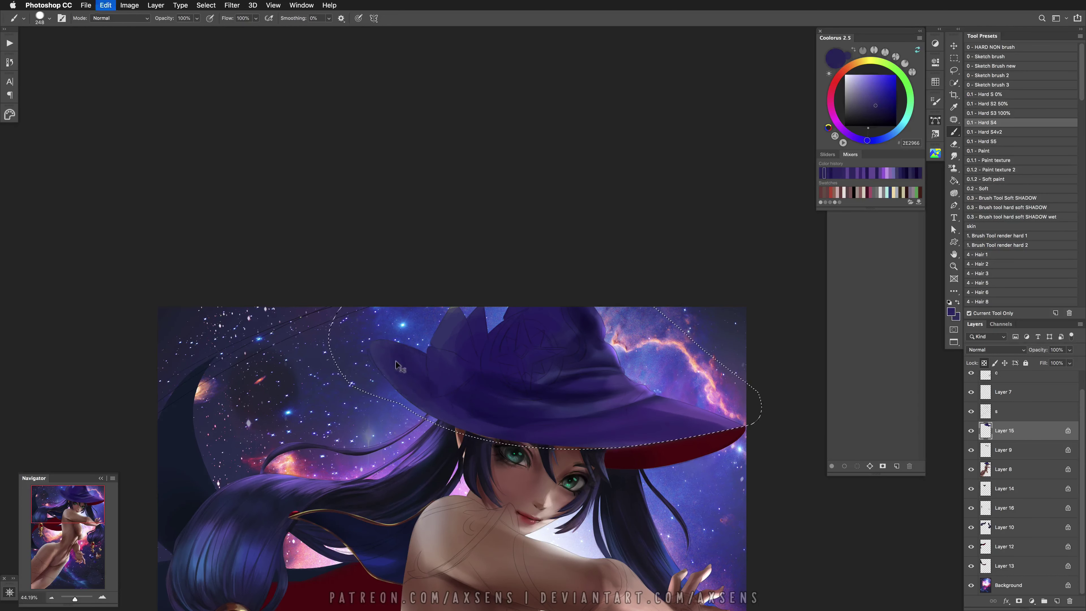
pyautogui.keyDown('alt'); pyautogui.click(471, 402); pyautogui.keyUp('alt')
pyautogui.keyDown('alt'); pyautogui.click(516, 445); pyautogui.keyUp('alt')
pyautogui.press('super+z')
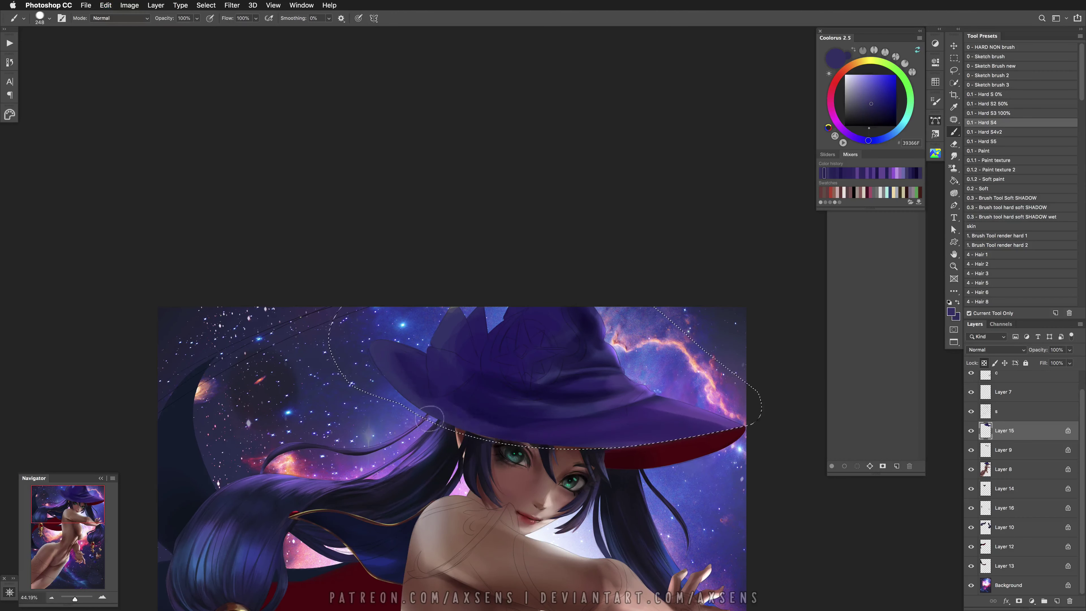
# Refine the folds on the right side of the lower crown with blues sampled from the hat
pyautogui.keyDown('alt'); pyautogui.click(544, 417); pyautogui.keyUp('alt')
pyautogui.moveTo(544, 402)
pyautogui.mouseDown()
pyautogui.moveTo(599, 380)
pyautogui.moveTo(598, 352)
pyautogui.mouseUp()
pyautogui.keyDown('alt'); pyautogui.click(567, 386); pyautogui.keyUp('alt')
pyautogui.keyDown('alt'); pyautogui.click(612, 375); pyautogui.keyUp('alt')
pyautogui.keyDown('alt'); pyautogui.click(607, 361); pyautogui.keyUp('alt')
pyautogui.keyDown('alt'); pyautogui.click(585, 352); pyautogui.keyUp('alt')
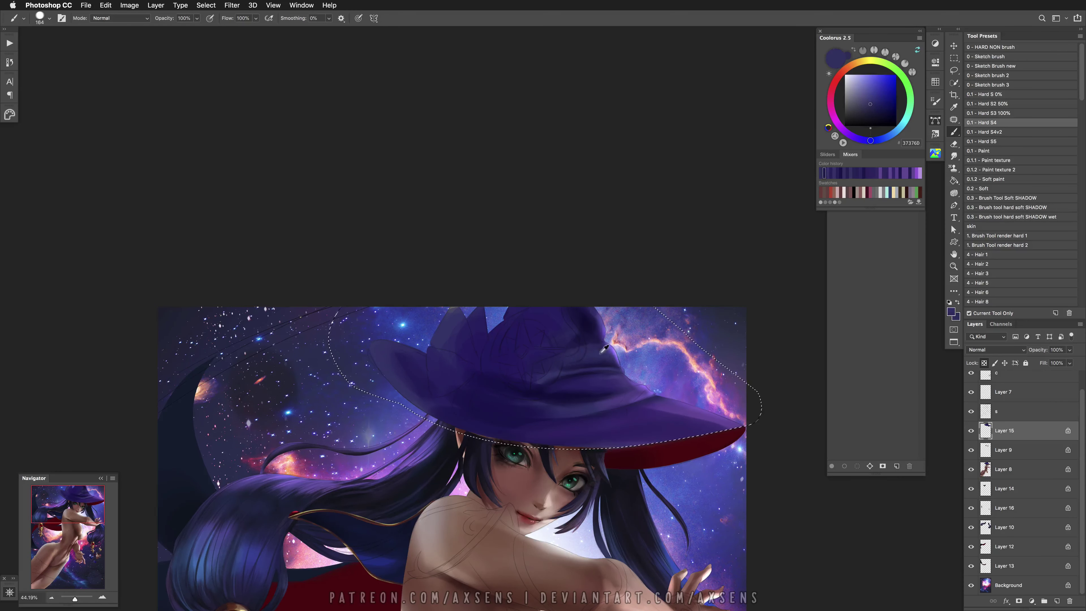
pyautogui.keyDown('alt'); pyautogui.click(590, 361); pyautogui.keyUp('alt')
# Shape the upper crown's folds with a smaller brush and sampled light and dark blues
pyautogui.moveTo(520, 325)
pyautogui.mouseDown()
pyautogui.moveTo(540, 325)
pyautogui.moveTo(521, 308)
pyautogui.mouseUp()
pyautogui.keyDown('alt'); pyautogui.click(563, 331); pyautogui.keyUp('alt')
pyautogui.moveTo(608, 321); pyautogui.dragTo(593, 321)
pyautogui.keyDown('alt'); pyautogui.click(593, 308); pyautogui.keyUp('alt')
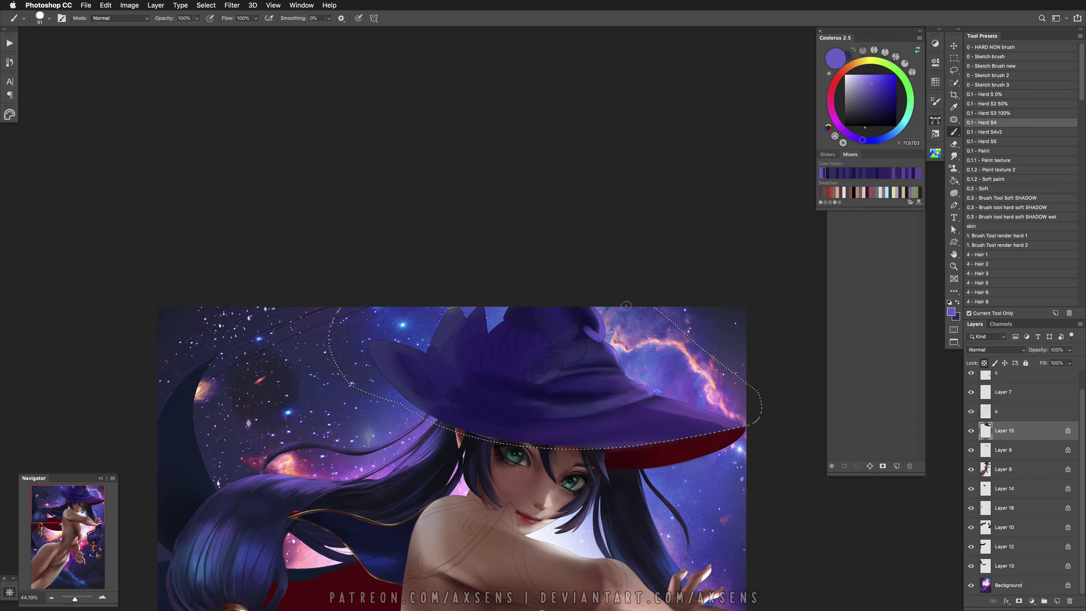
pyautogui.keyDown('alt'); pyautogui.click(568, 343); pyautogui.keyUp('alt')
pyautogui.keyDown('alt'); pyautogui.click(568, 344); pyautogui.keyUp('alt')
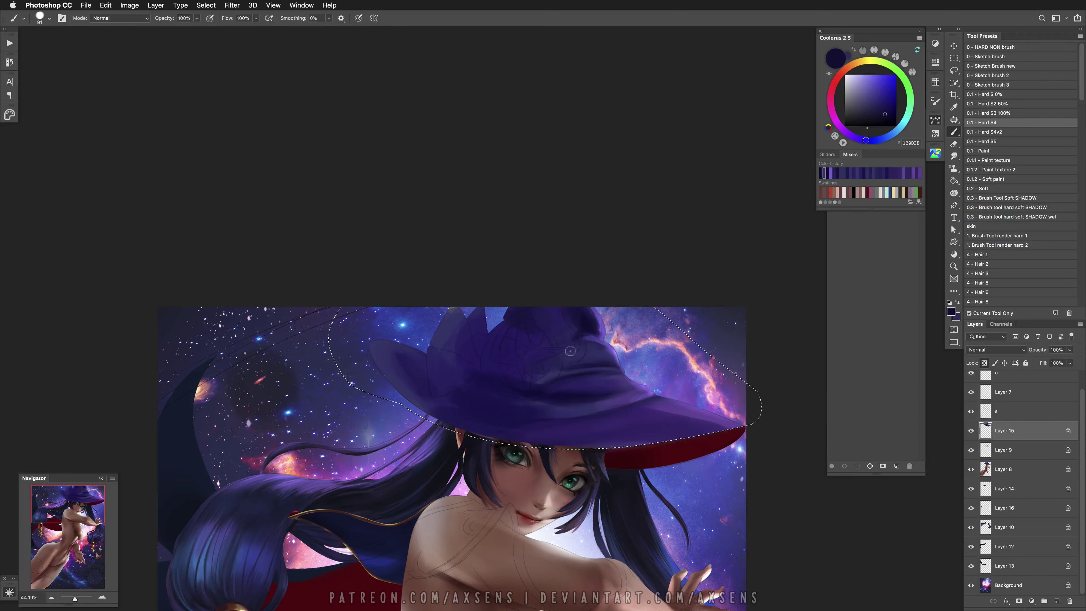
# Sharpen the fold edges along the crown's right contour by alternating sampled lights and shadows
pyautogui.press('h')
pyautogui.press('h')
pyautogui.keyDown('alt'); pyautogui.click(613, 350); pyautogui.keyUp('alt')
pyautogui.moveTo(609, 338)
pyautogui.mouseDown()
pyautogui.moveTo(622, 356)
pyautogui.moveTo(590, 381)
pyautogui.moveTo(607, 349)
pyautogui.moveTo(626, 356)
pyautogui.mouseUp()
pyautogui.keyDown('alt'); pyautogui.click(616, 356); pyautogui.keyUp('alt')
pyautogui.keyDown('alt'); pyautogui.click(620, 375); pyautogui.keyUp('alt')
pyautogui.keyDown('alt'); pyautogui.click(598, 347); pyautogui.keyUp('alt')
pyautogui.keyDown('alt'); pyautogui.click(598, 347); pyautogui.keyUp('alt')
pyautogui.keyDown('alt'); pyautogui.click(614, 349); pyautogui.keyUp('alt')
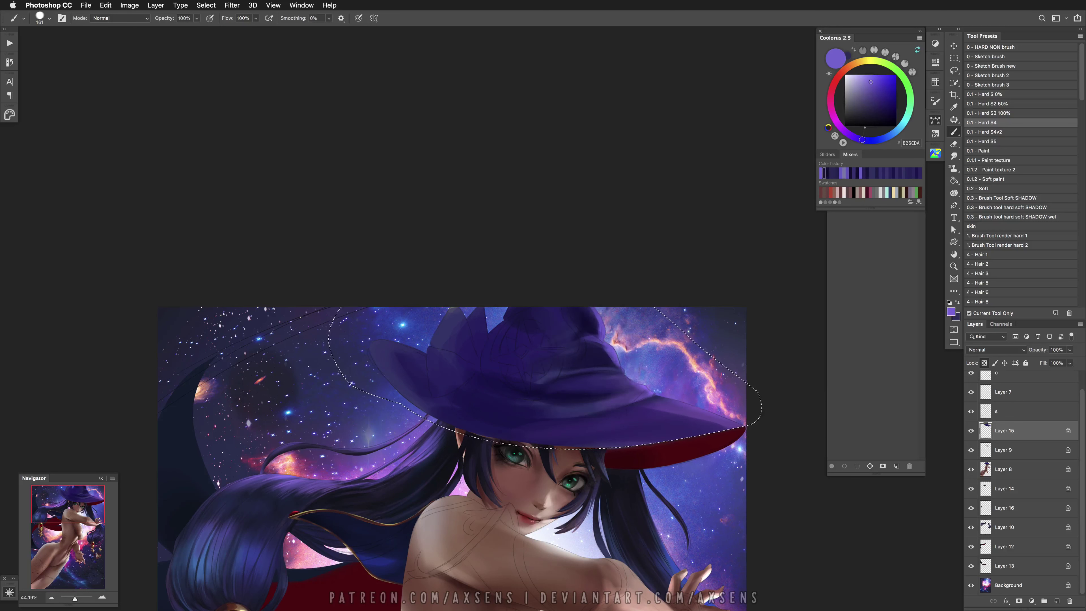
# Undo the last contour stroke and refine the folds just above the brim with sampled blues
pyautogui.press('super+z')
pyautogui.keyDown('alt'); pyautogui.click(597, 394); pyautogui.keyUp('alt')
pyautogui.keyDown('alt'); pyautogui.click(628, 382); pyautogui.keyUp('alt')
pyautogui.keyDown('alt'); pyautogui.click(625, 380); pyautogui.keyUp('alt')
pyautogui.keyDown('alt'); pyautogui.click(608, 370); pyautogui.keyUp('alt')
pyautogui.keyDown('alt'); pyautogui.click(539, 390); pyautogui.keyUp('alt')
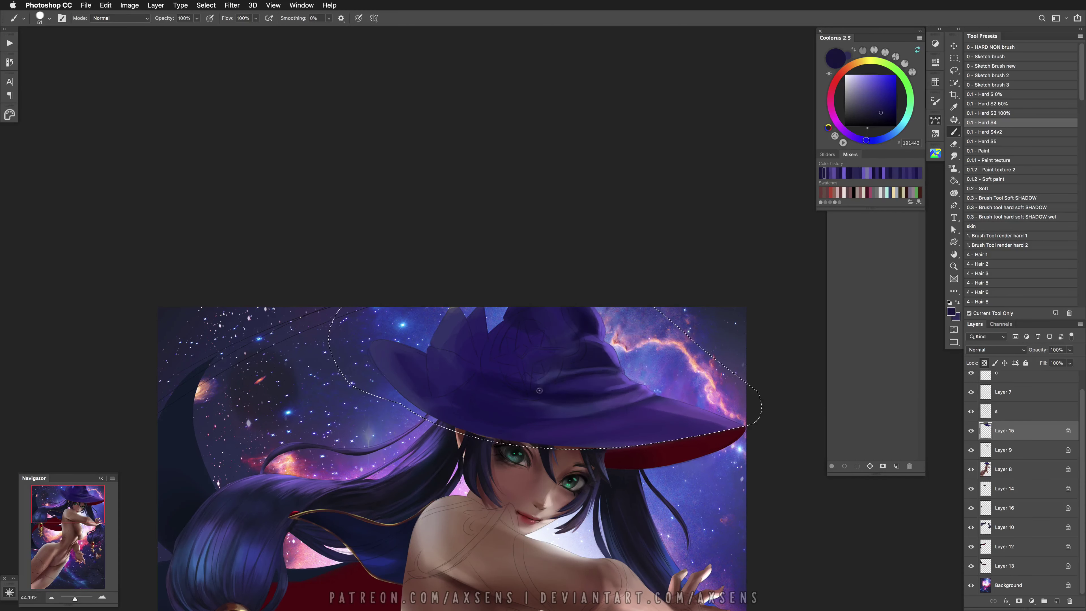
# Extend the dark blue shadow across the crown's base toward the left side with a larger brush
pyautogui.press('h')
pyautogui.press('h')
pyautogui.keyDown('alt'); pyautogui.click(581, 372); pyautogui.keyUp('alt')
pyautogui.press(']')
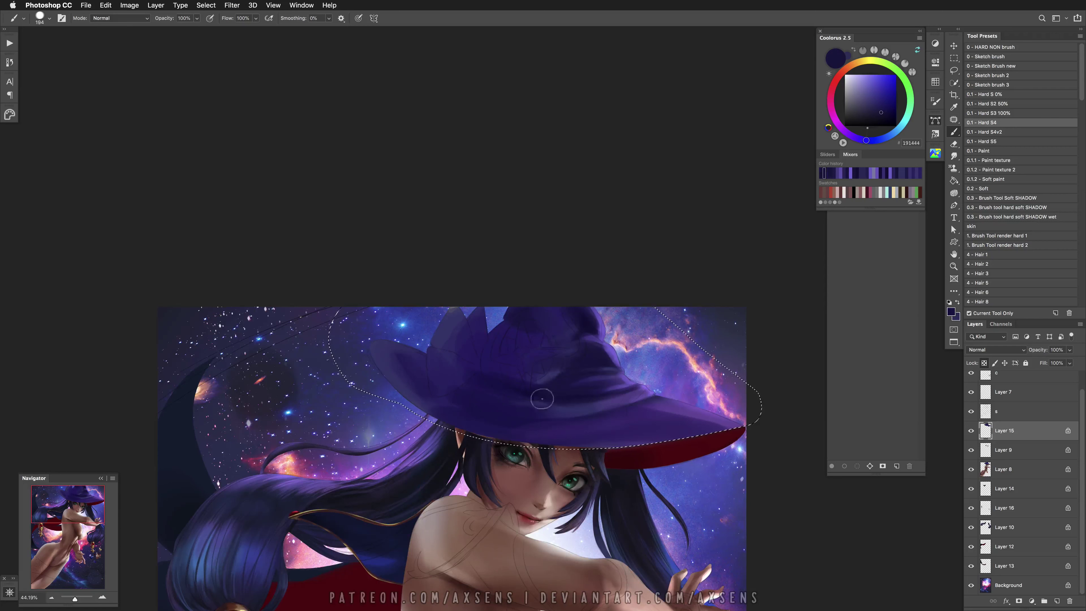
pyautogui.moveTo(500, 397)
pyautogui.mouseDown()
pyautogui.moveTo(531, 394)
pyautogui.moveTo(487, 404)
pyautogui.mouseUp()
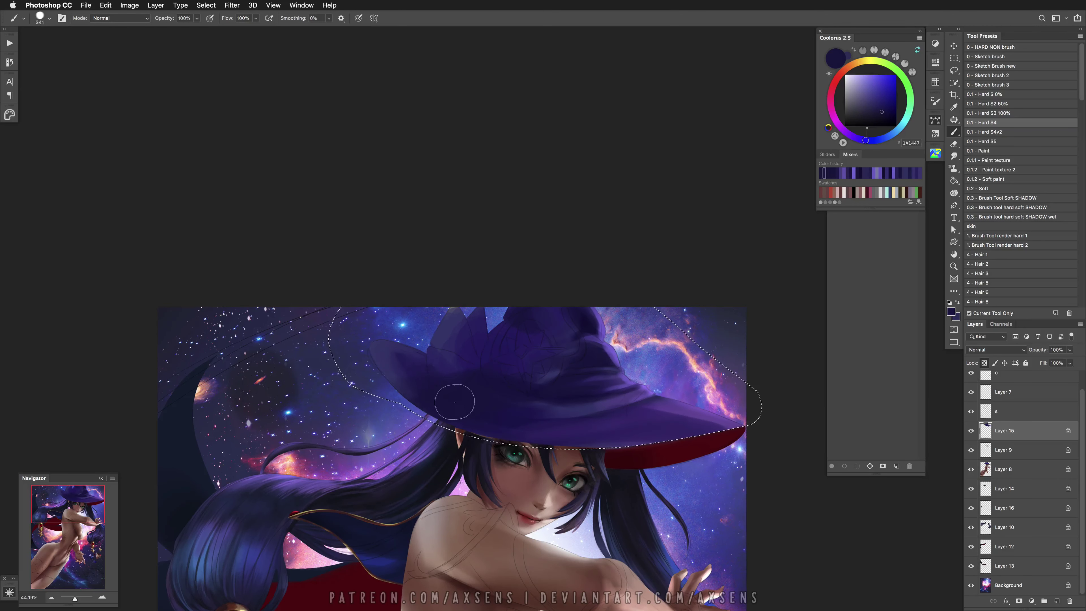
# Brighten the brim's raised left end with a sampled blue in Linear Dodge (Add) mode
pyautogui.keyDown('alt'); pyautogui.click(383, 360); pyautogui.keyUp('alt')
pyautogui.keyDown('shift'); pyautogui.rightClick(430, 357); pyautogui.keyUp('shift')
pyautogui.click(453, 477)
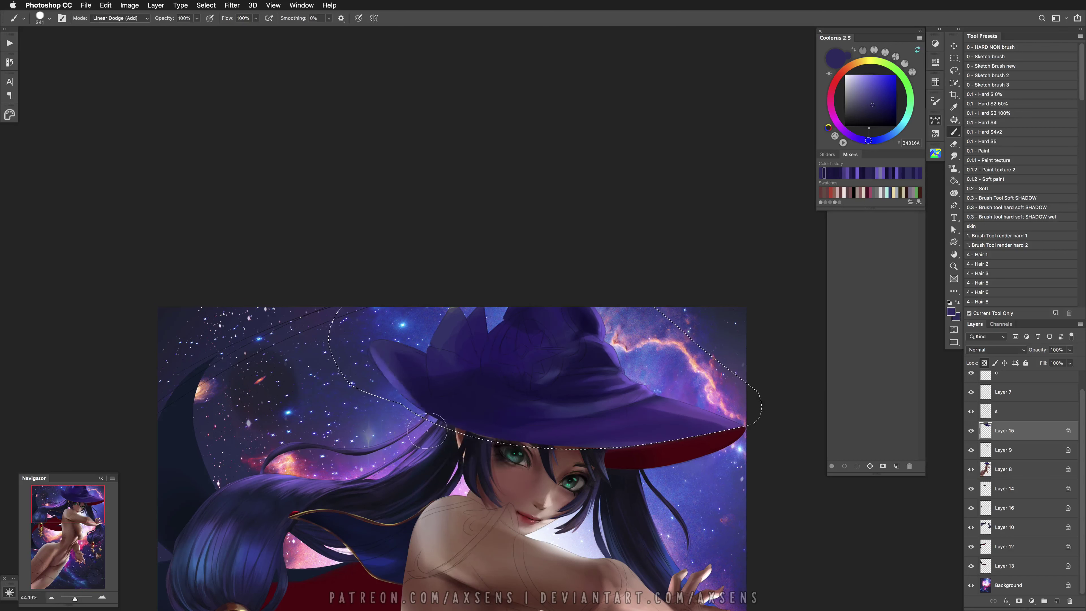
pyautogui.moveTo(461, 447); pyautogui.dragTo(421, 395)
# Add soft blue glow to the brim's left end and front using the hard soft SHADOW wet brush in Linear Dodge (Add) mode
pyautogui.click(998, 216)
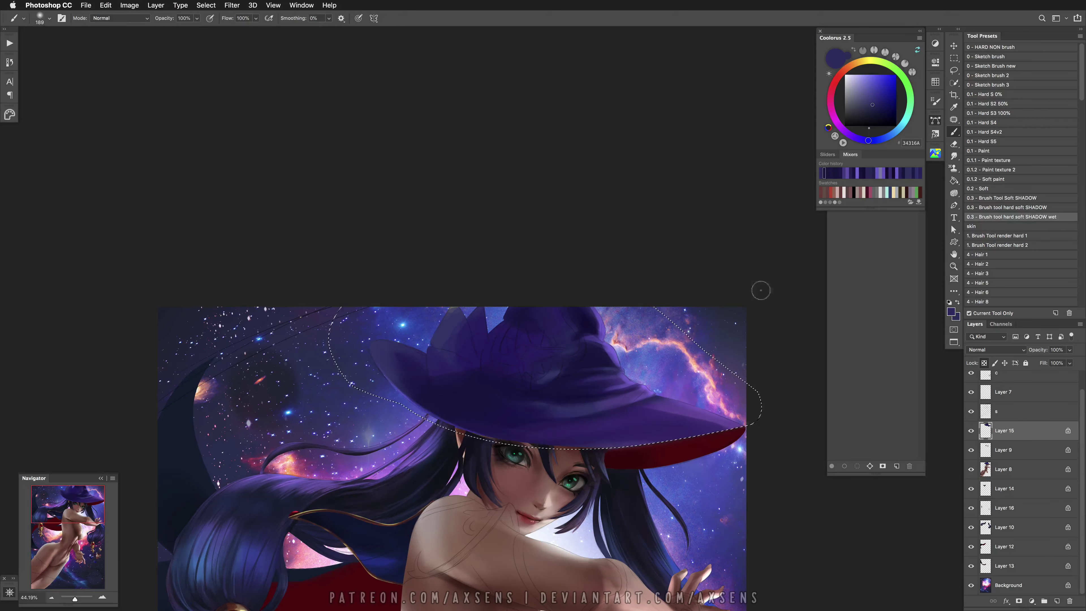
pyautogui.keyDown('shift'); pyautogui.rightClick(418, 363); pyautogui.keyUp('shift')
pyautogui.click(440, 449)
pyautogui.moveTo(376, 371); pyautogui.dragTo(391, 370)
pyautogui.moveTo(579, 445); pyautogui.dragTo(532, 423)
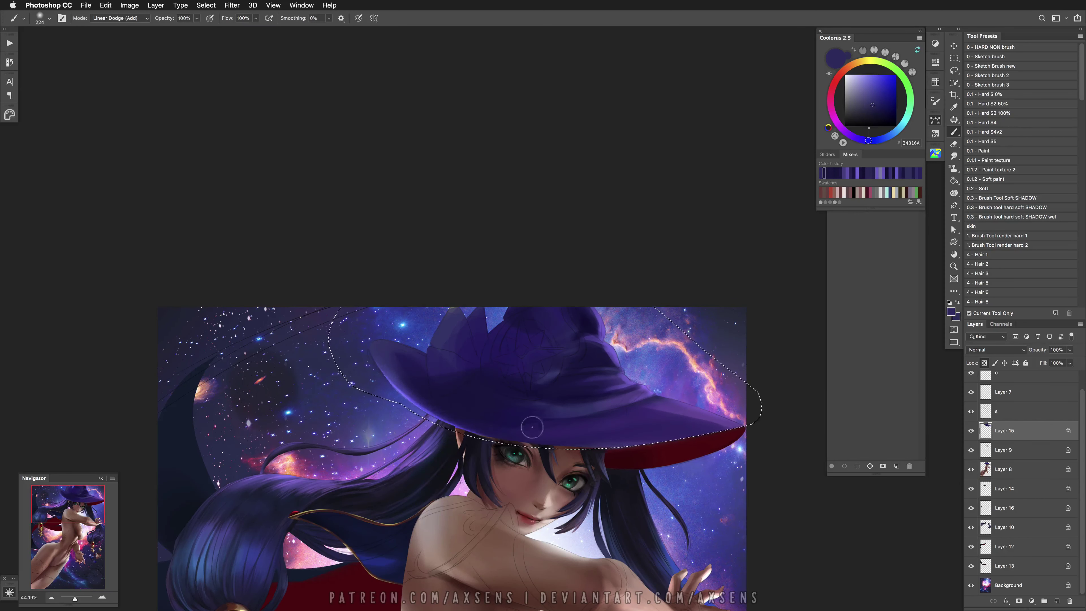
# Add glow to the brim's right side, undo the excess strokes, and brighten its raised left end with a sampled lighter blue in Linear Dodge (Add) mode
pyautogui.moveTo(610, 452)
pyautogui.mouseDown()
pyautogui.moveTo(741, 419)
pyautogui.moveTo(774, 430)
pyautogui.mouseUp()
pyautogui.moveTo(663, 400); pyautogui.dragTo(775, 421)
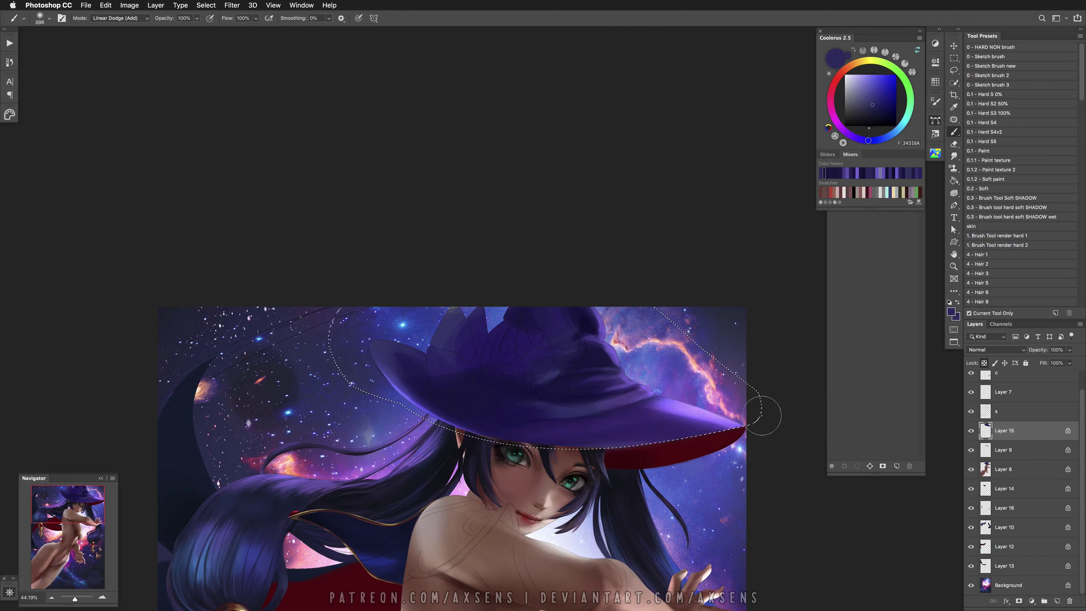
pyautogui.press('super+z')
pyautogui.press('super+z')
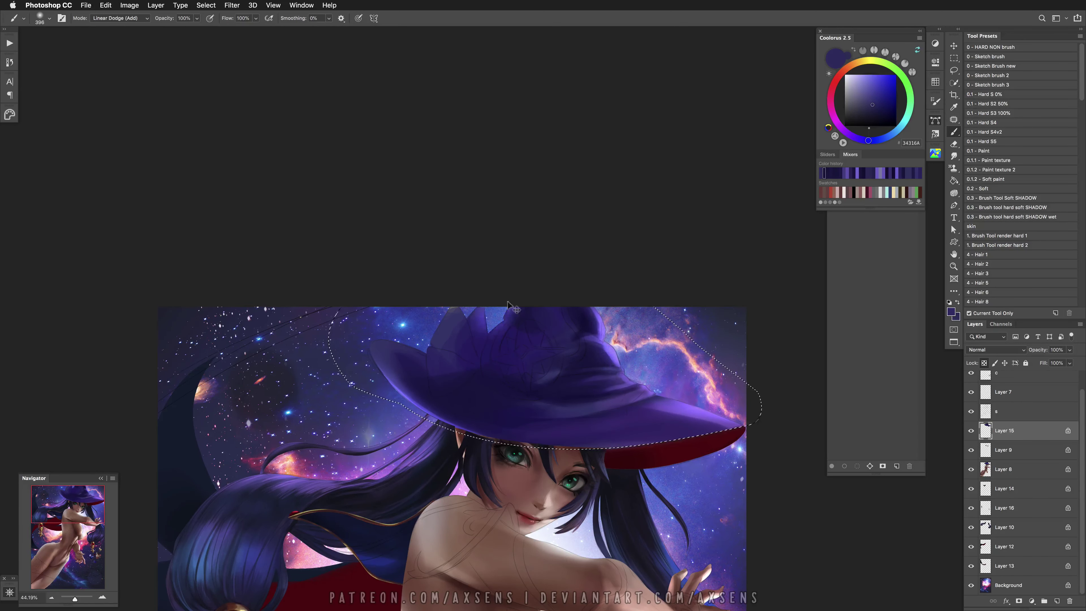
pyautogui.keyDown('alt'); pyautogui.click(502, 308); pyautogui.keyUp('alt')
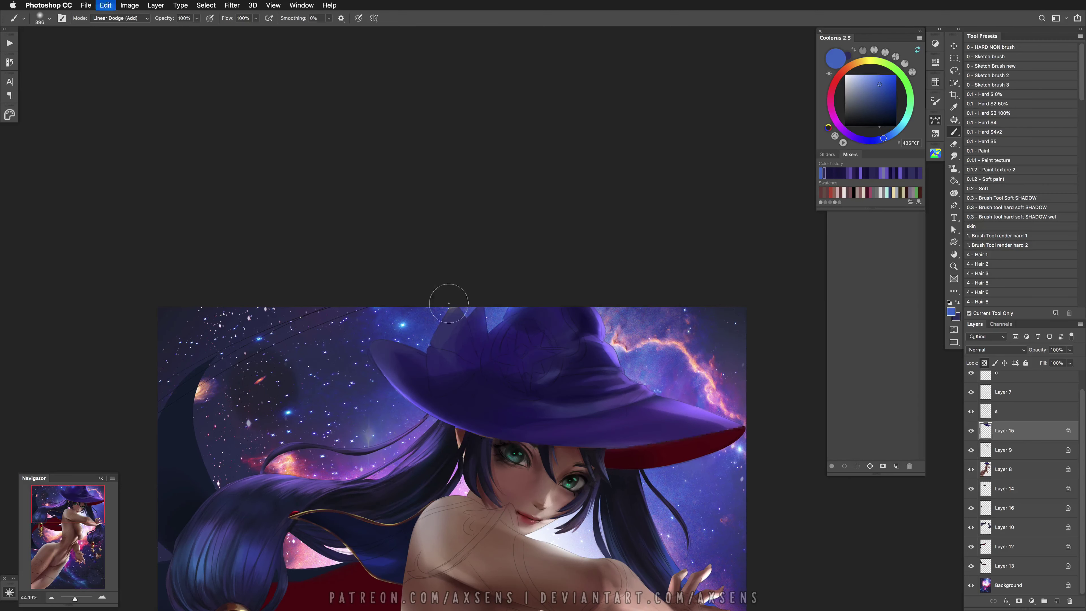
pyautogui.press('super+d')
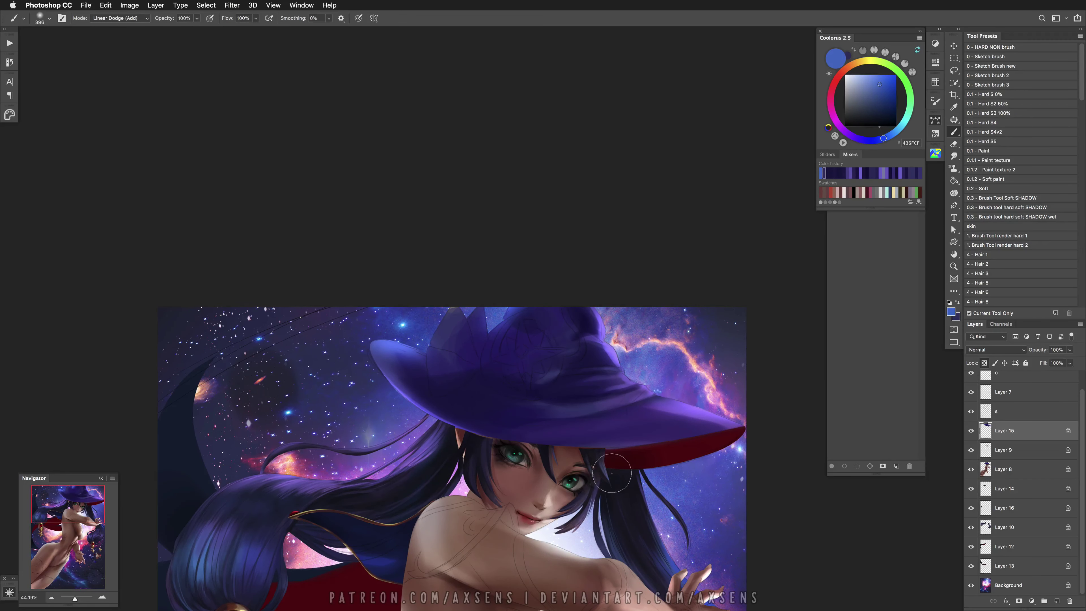
# Refine the folds at the top of the hat's crown with the 1. Brush Tool render hard 1 preset and sampled dark blues
pyautogui.click(1029, 235)
pyautogui.keyDown('alt'); pyautogui.click(592, 318); pyautogui.keyUp('alt')
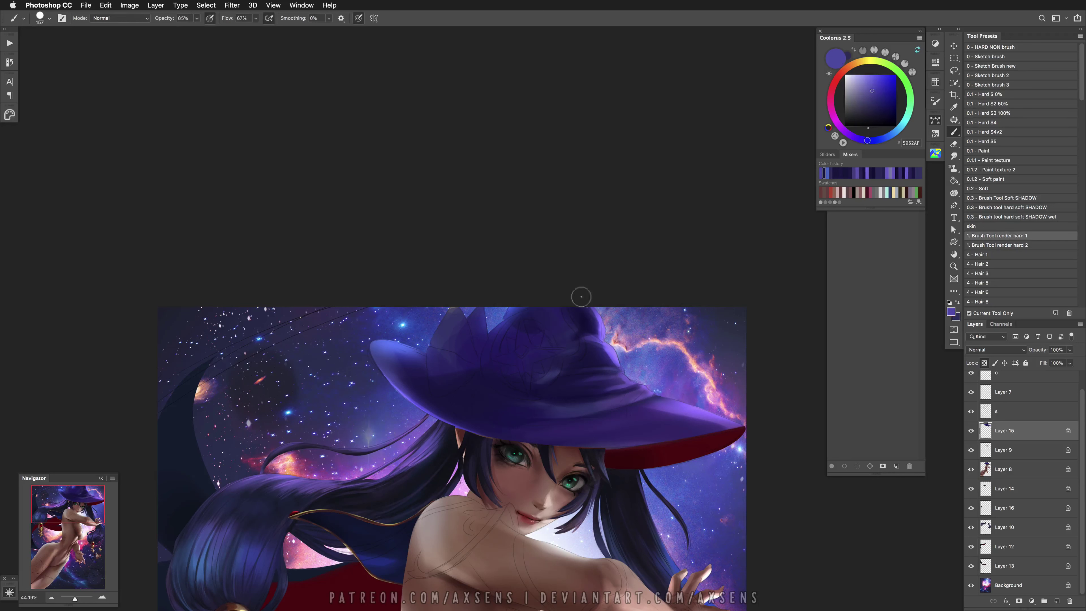
pyautogui.press(']')
pyautogui.moveTo(592, 324)
pyautogui.mouseDown()
pyautogui.moveTo(574, 313)
pyautogui.moveTo(571, 327)
pyautogui.mouseUp()
pyautogui.keyDown('alt'); pyautogui.click(585, 328); pyautogui.keyUp('alt')
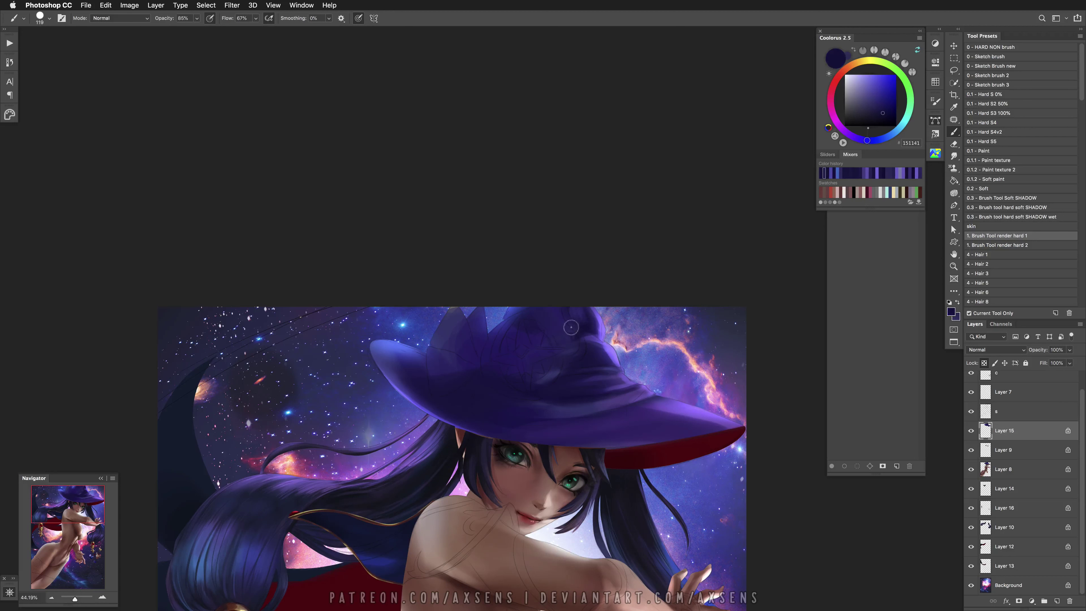
pyautogui.keyDown('alt'); pyautogui.click(558, 342); pyautogui.keyUp('alt')
pyautogui.keyDown('alt'); pyautogui.click(594, 348); pyautogui.keyUp('alt')
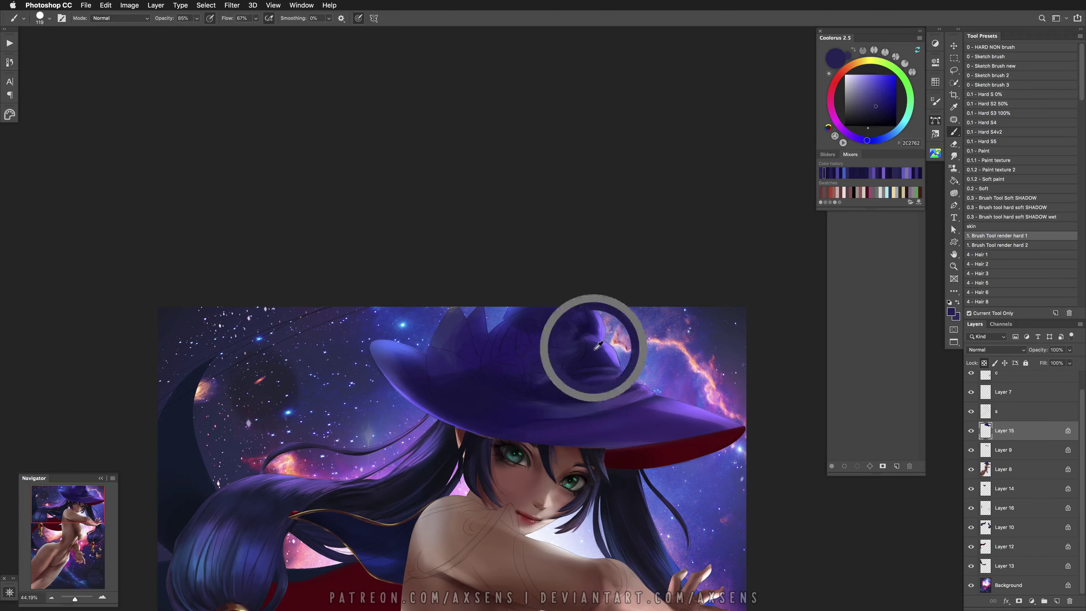
# Blend the folds where the crown meets the brim and the brim's front surface with sampled dark blues
pyautogui.moveTo(660, 462); pyautogui.dragTo(638, 487)
pyautogui.keyDown('alt'); pyautogui.click(492, 442); pyautogui.keyUp('alt')
pyautogui.press(']')
pyautogui.press(']')
pyautogui.press(']')
pyautogui.press(']')
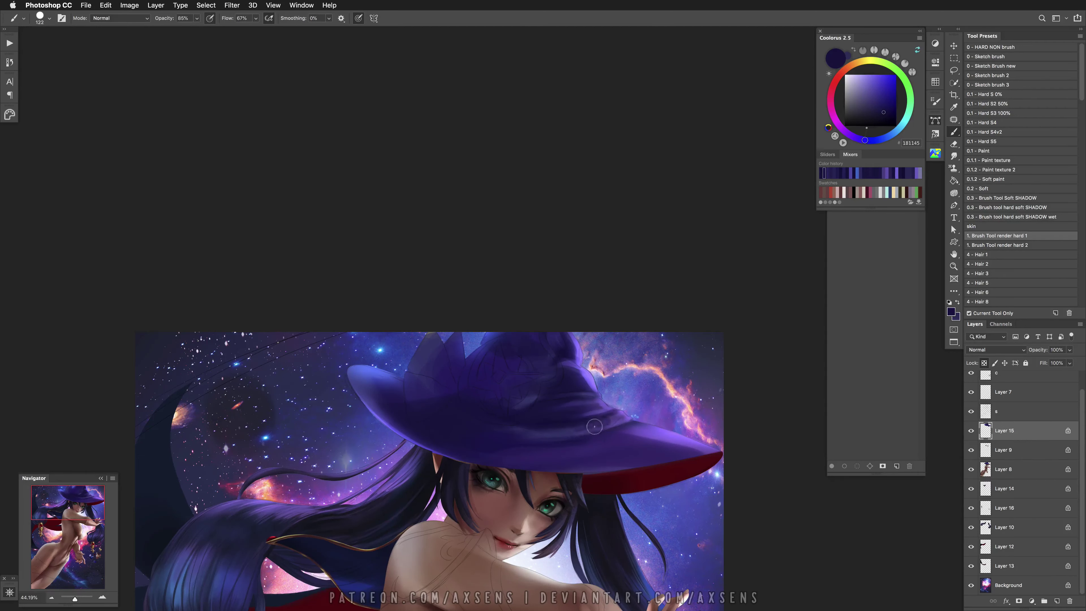
pyautogui.keyDown('alt'); pyautogui.click(590, 425); pyautogui.keyUp('alt')
pyautogui.keyDown('alt'); pyautogui.click(590, 423); pyautogui.keyUp('alt')
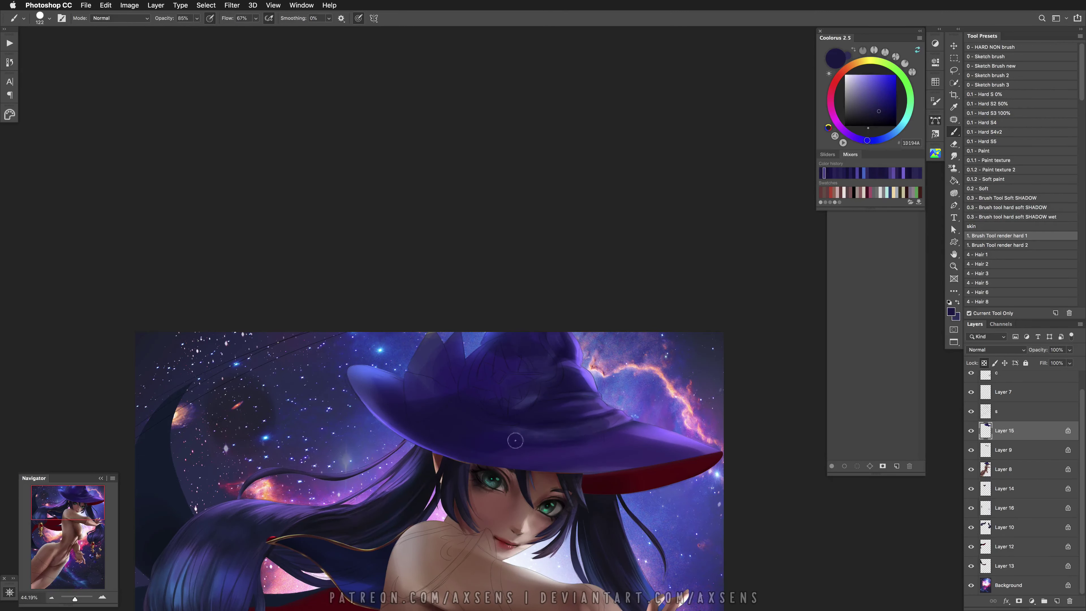
pyautogui.keyDown('alt'); pyautogui.click(497, 463); pyautogui.keyUp('alt')
# Add a new layer clipped to the hat, pick the 0.1 - Hard S3 100% brush with a sampled dark brown, and load the hat's brim path as a selection
pyautogui.press('l')
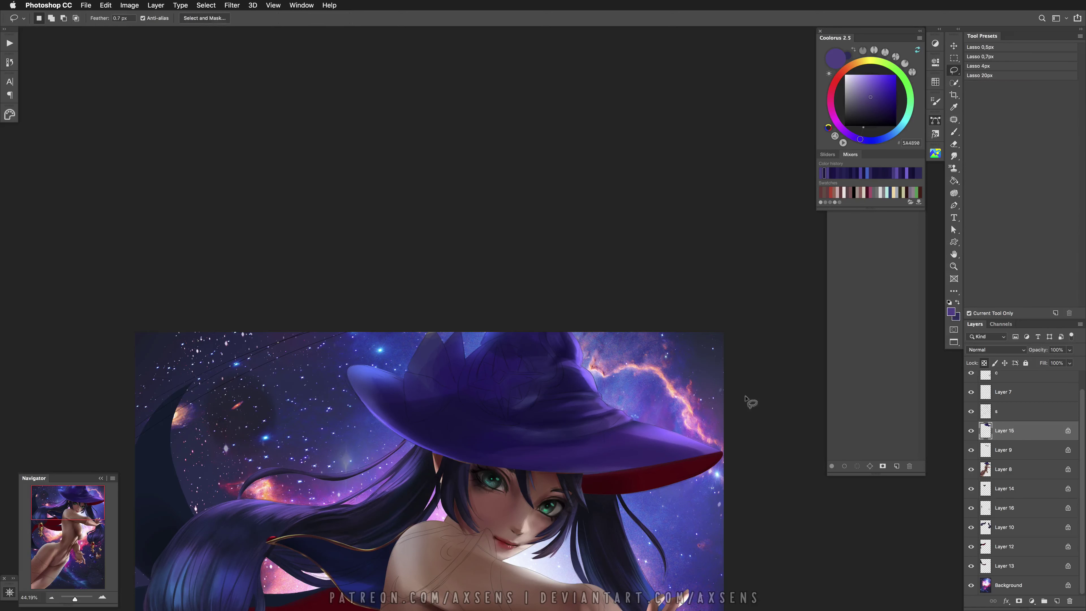
pyautogui.press('b')
pyautogui.keyDown('alt'); pyautogui.click(350, 546); pyautogui.keyUp('alt')
pyautogui.click(1057, 600)
pyautogui.click(1008, 113)
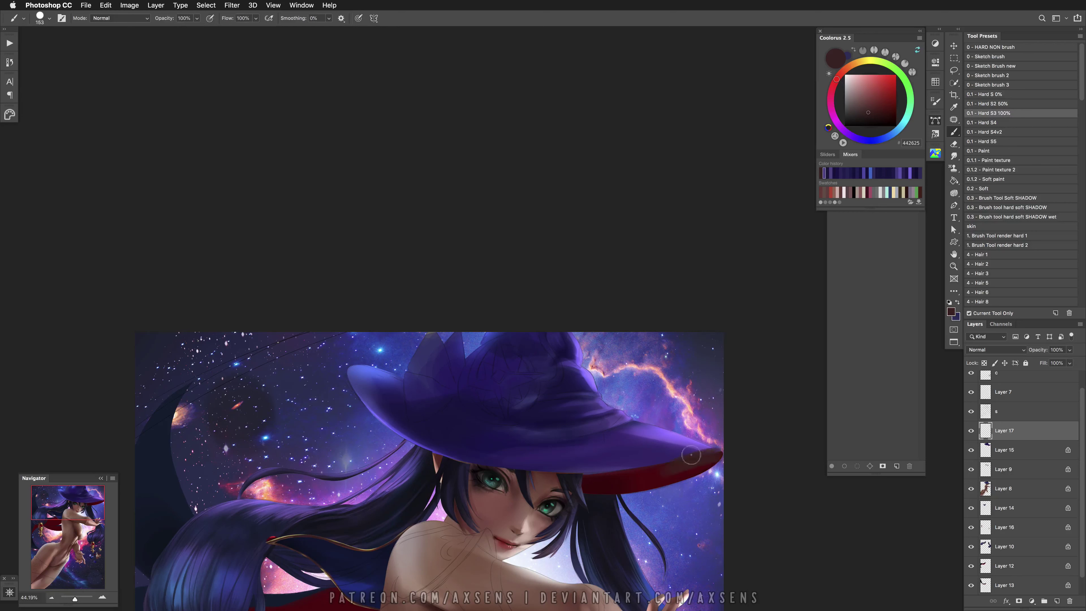
pyautogui.moveTo(680, 469); pyautogui.dragTo(674, 464)
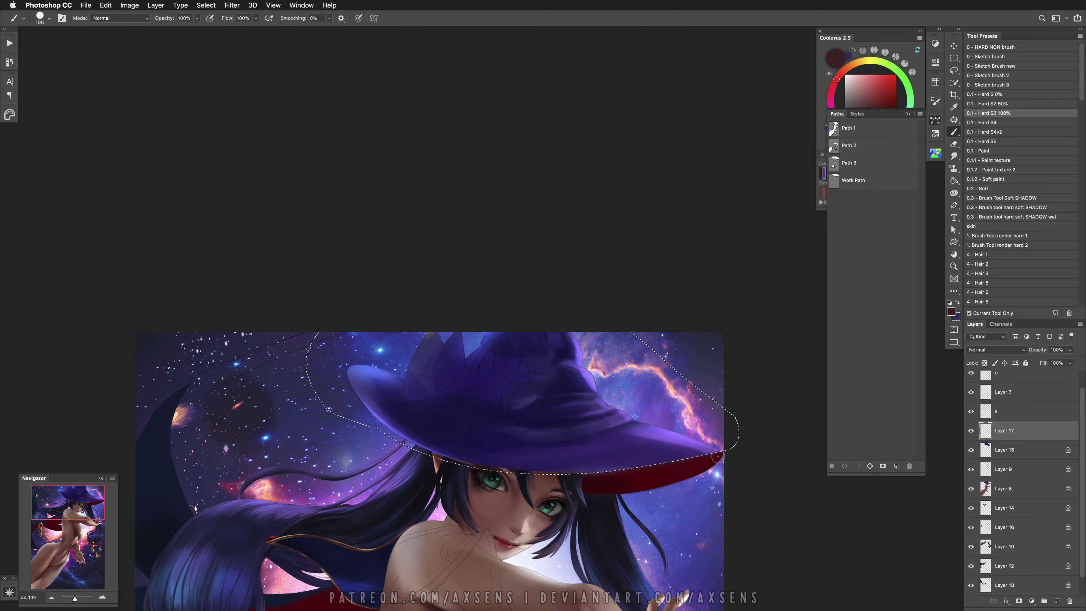
pyautogui.press('super+alt+g')
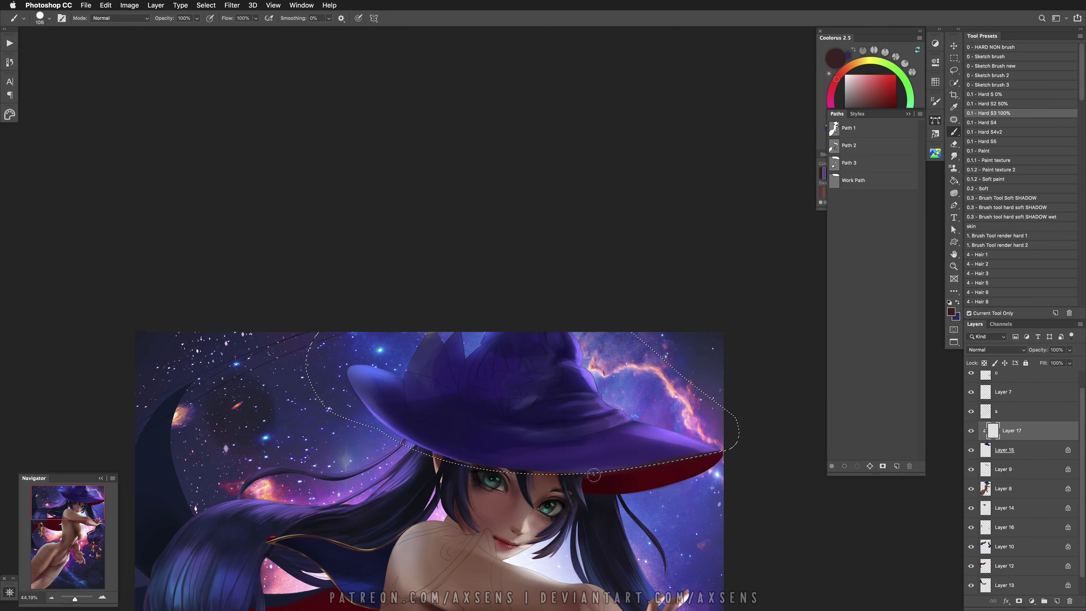
# Flip the canvas horizontally and paint a thin dark brown trim along the brim's edge, redoing rough strokes and cleaning up near its pointed end
pyautogui.press('super+shift+h')
pyautogui.hscroll(-5, 453, 484)
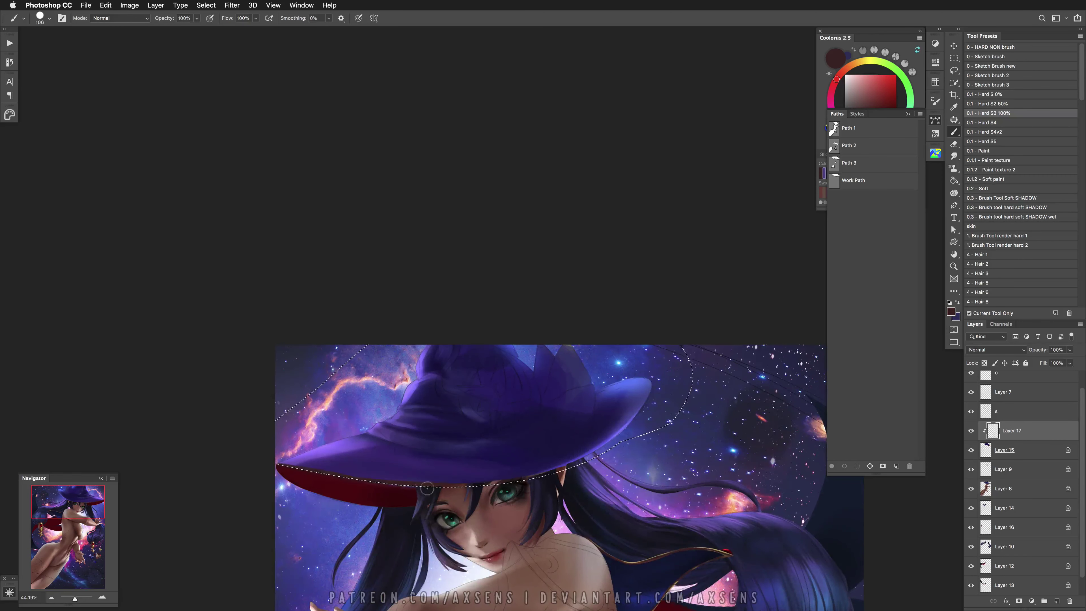
pyautogui.press('super+z')
pyautogui.press('super+z')
pyautogui.press('super+z')
pyautogui.press('super+z')
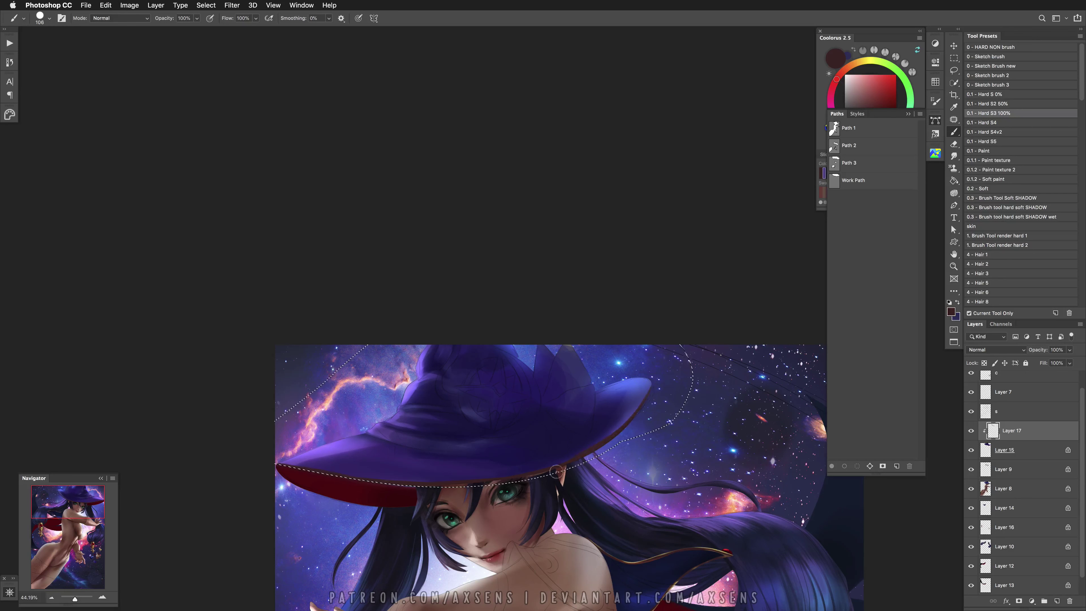
pyautogui.press('super+z')
pyautogui.moveTo(645, 379)
pyautogui.mouseDown()
pyautogui.moveTo(612, 382)
pyautogui.moveTo(635, 380)
pyautogui.mouseUp()
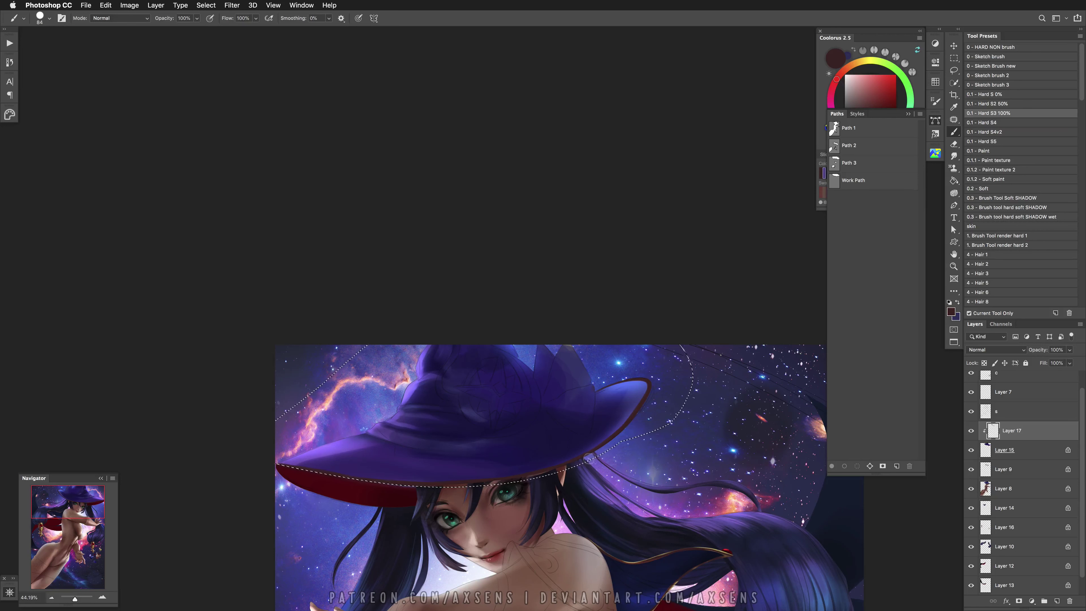
pyautogui.press('e')
pyautogui.moveTo(299, 449); pyautogui.dragTo(316, 445)
pyautogui.press('b')
pyautogui.press('super+z')
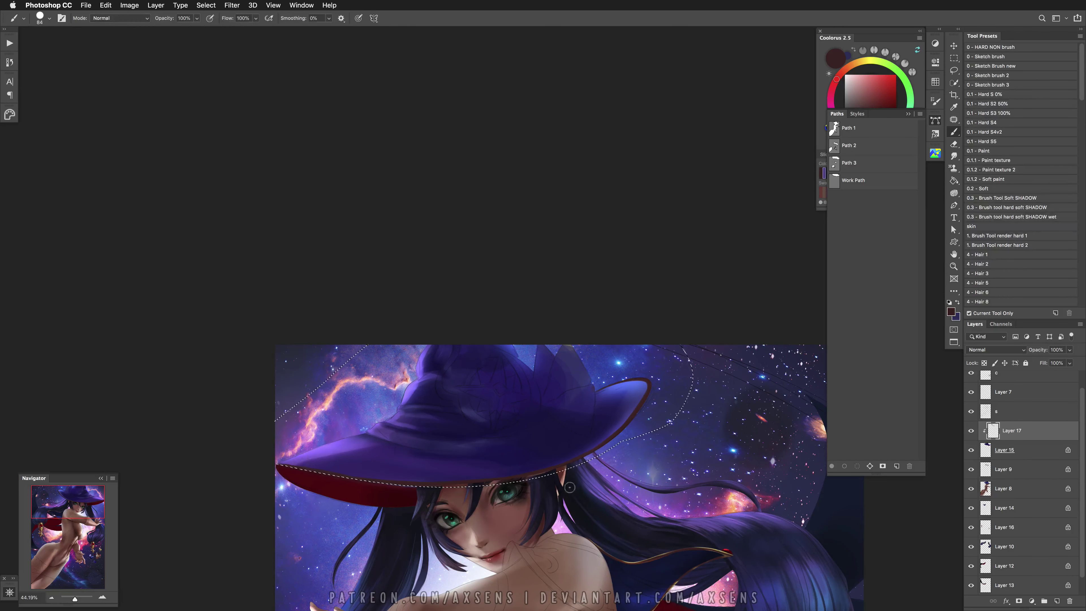
# Lock the trim layer's transparent pixels and try sampled gold over the brim trim with the 0.1 - Hard S4 brush, undoing the last strokes
pyautogui.keyDown('alt'); pyautogui.click(642, 559); pyautogui.keyUp('alt')
pyautogui.press('super+z')
pyautogui.press('super+z')
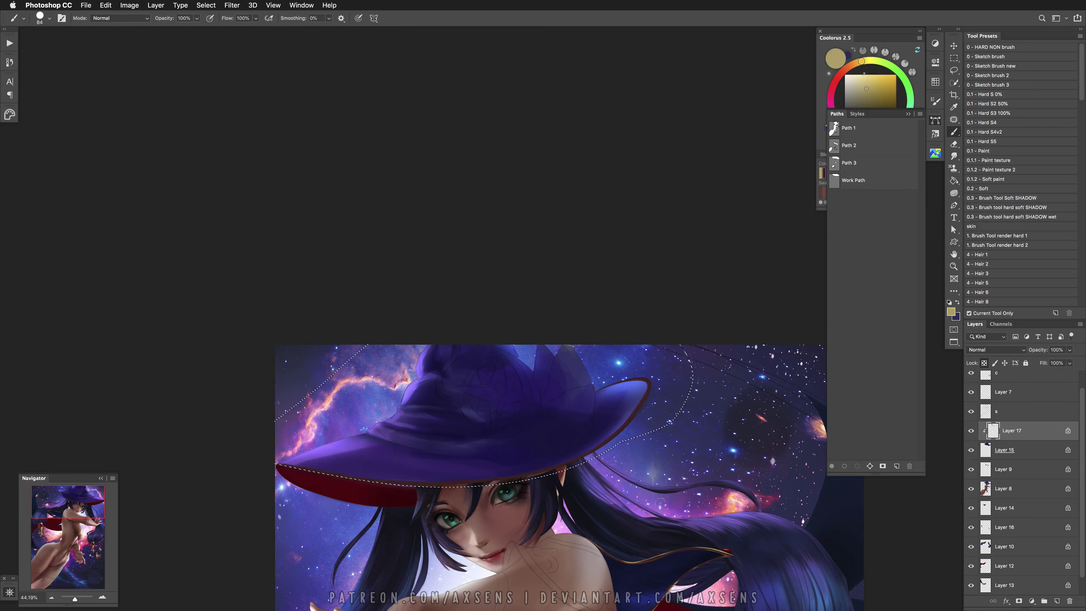
pyautogui.click(991, 124)
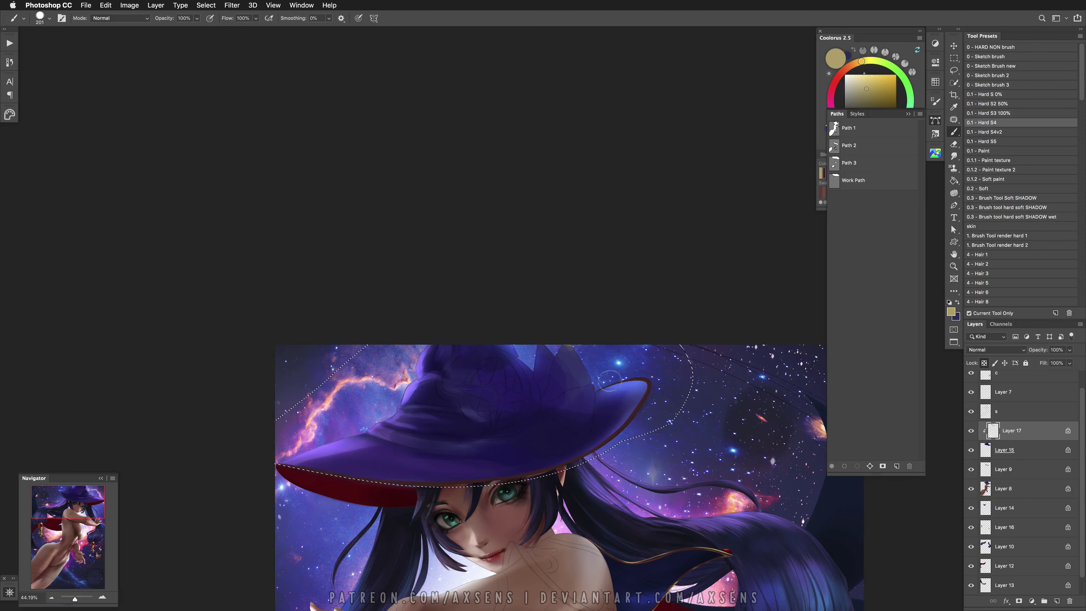
pyautogui.moveTo(624, 377)
pyautogui.mouseDown()
pyautogui.moveTo(654, 389)
pyautogui.moveTo(624, 436)
pyautogui.mouseUp()
pyautogui.press('super+z')
pyautogui.press('super+z')
# Clear the selection, flip the canvas back, and paint fine gold accents on the brim's front trim with a smaller brush
pyautogui.middleClick(315, 456)
pyautogui.press('super+d')
pyautogui.press('super+z')
pyautogui.middleClick(495, 513)
pyautogui.click(528, 494)
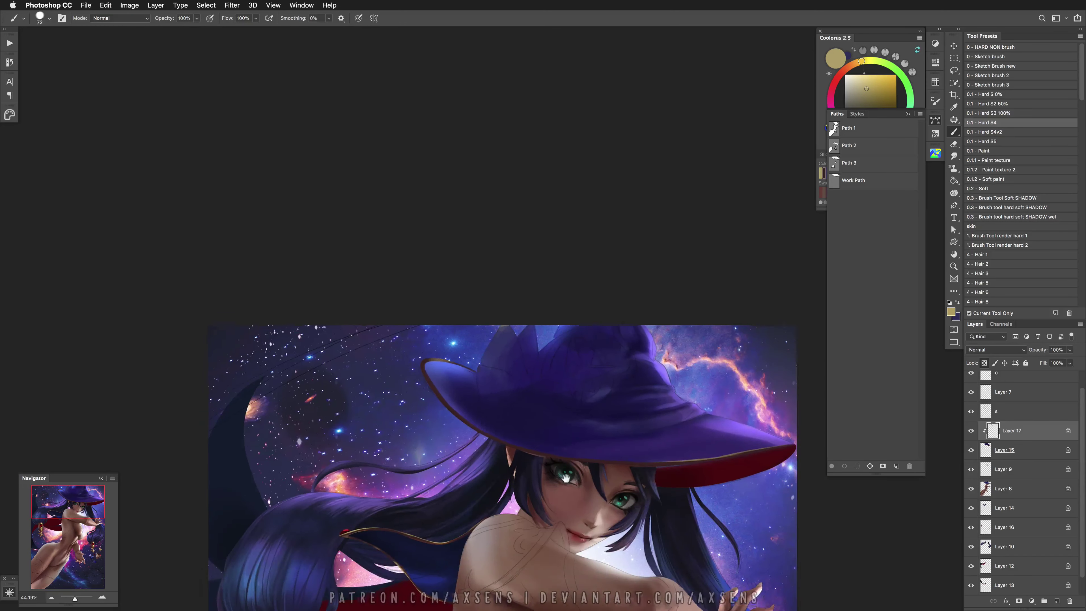
pyautogui.press('[')
pyautogui.press('[')
pyautogui.press('[')
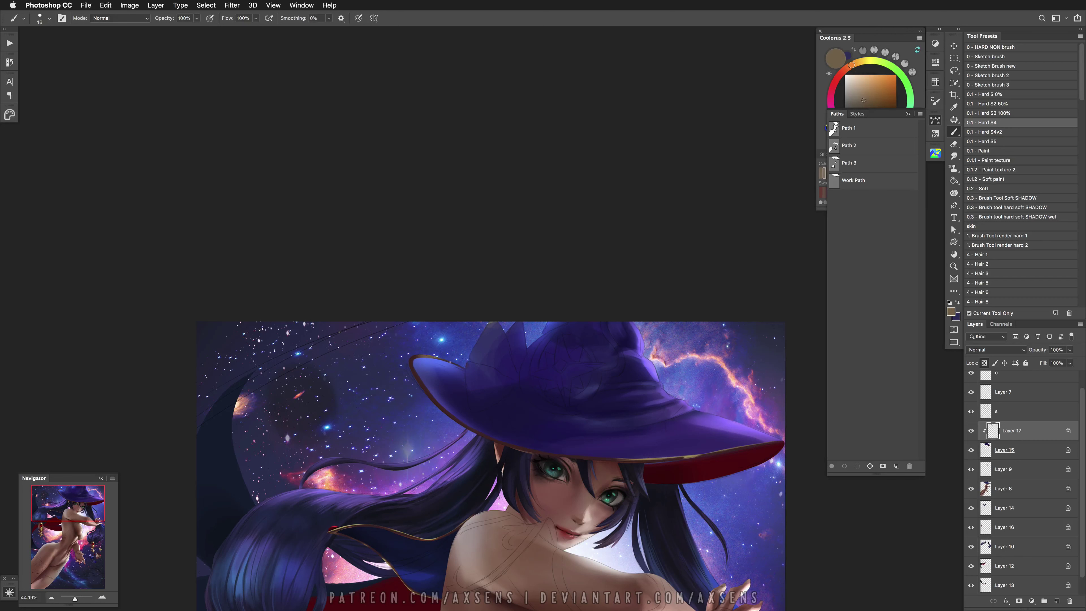
# Paint orange-gold highlights over the dark trim on the brim's raised left end, alternating with sampled browns
pyautogui.keyDown('alt'); pyautogui.click(419, 356); pyautogui.keyUp('alt')
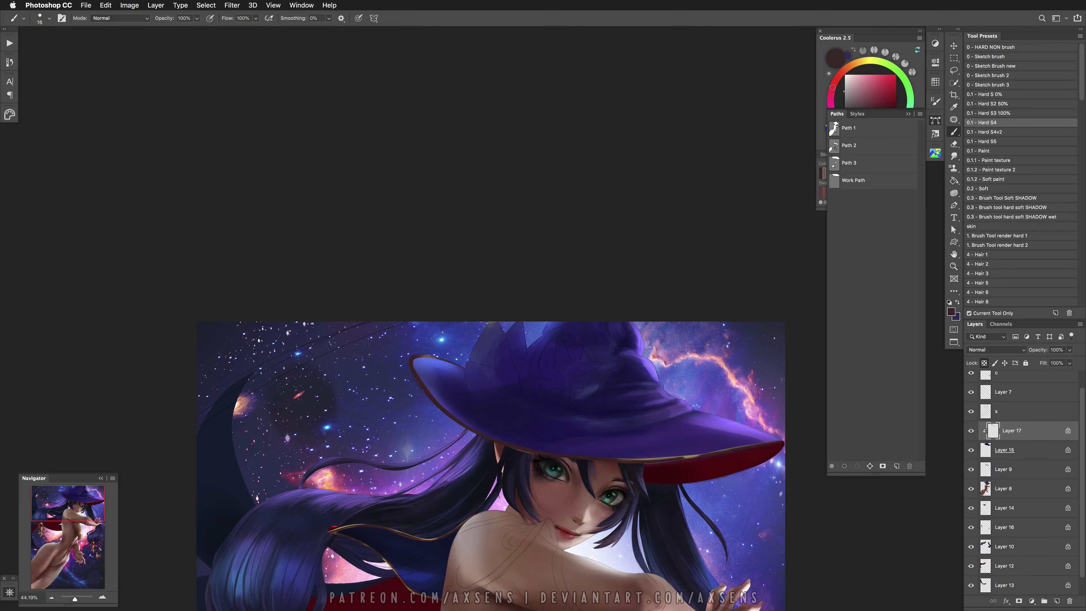
pyautogui.keyDown('alt'); pyautogui.click(422, 589); pyautogui.keyUp('alt')
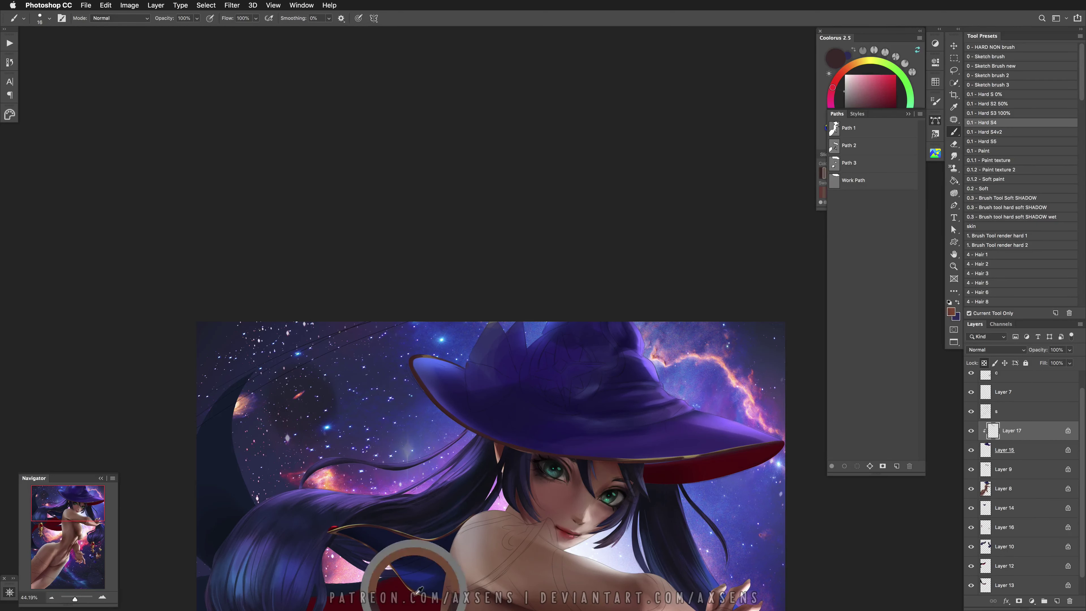
pyautogui.click(445, 393)
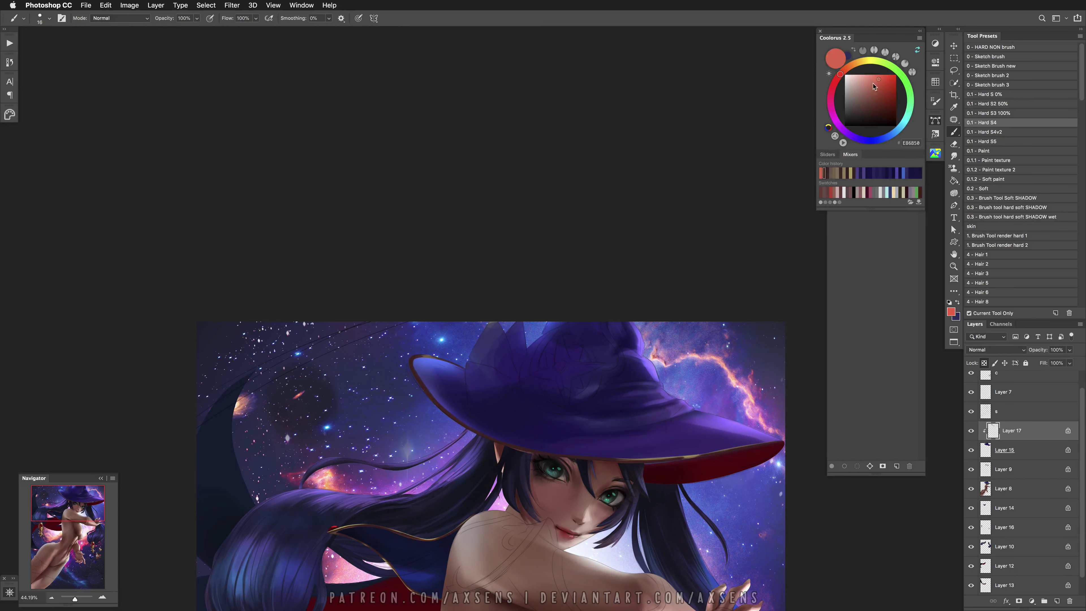
pyautogui.keyDown('alt'); pyautogui.click(422, 399); pyautogui.keyUp('alt')
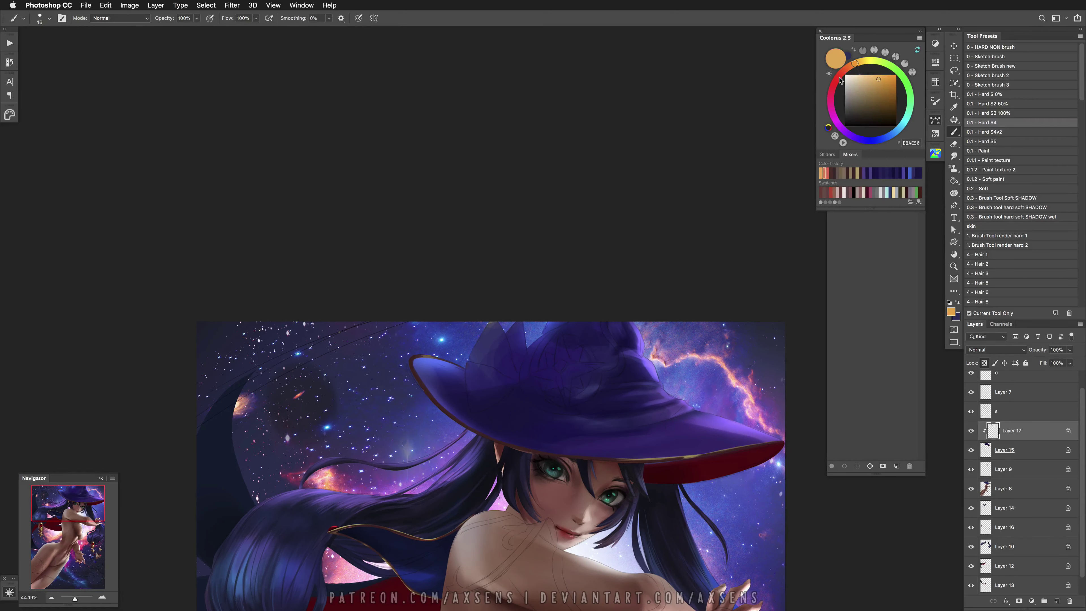
pyautogui.keyDown('alt'); pyautogui.click(421, 383); pyautogui.keyUp('alt')
pyautogui.keyDown('alt'); pyautogui.click(439, 407); pyautogui.keyUp('alt')
pyautogui.keyDown('alt'); pyautogui.click(424, 387); pyautogui.keyUp('alt')
pyautogui.keyDown('alt'); pyautogui.click(432, 399); pyautogui.keyUp('alt')
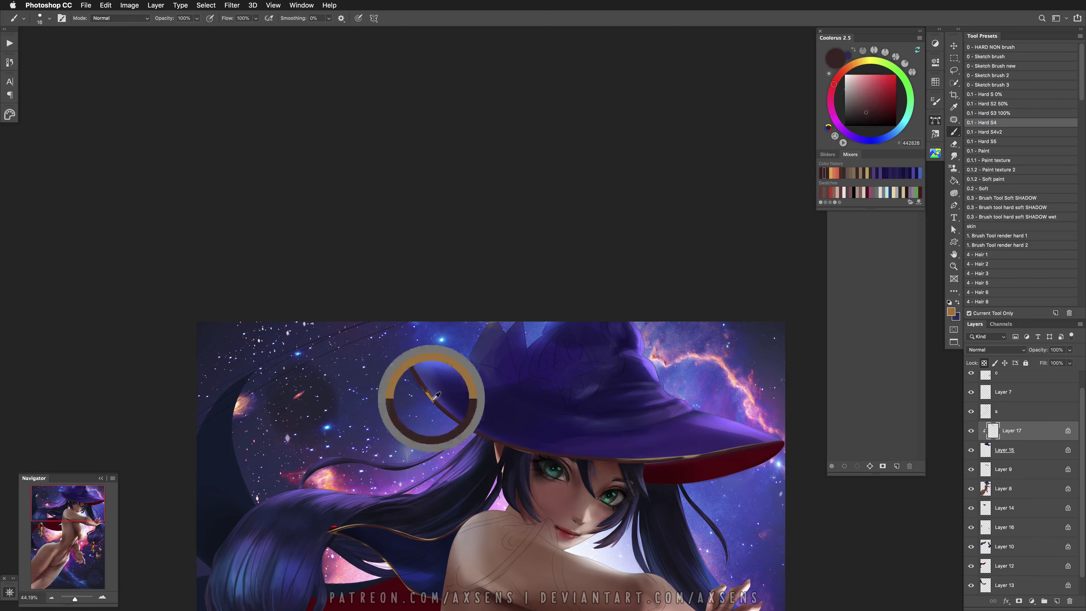
# Undo the last highlight strokes and repaint the gold glints around the tip of the brim's raised left end
pyautogui.press('super+z')
pyautogui.press('super+z')
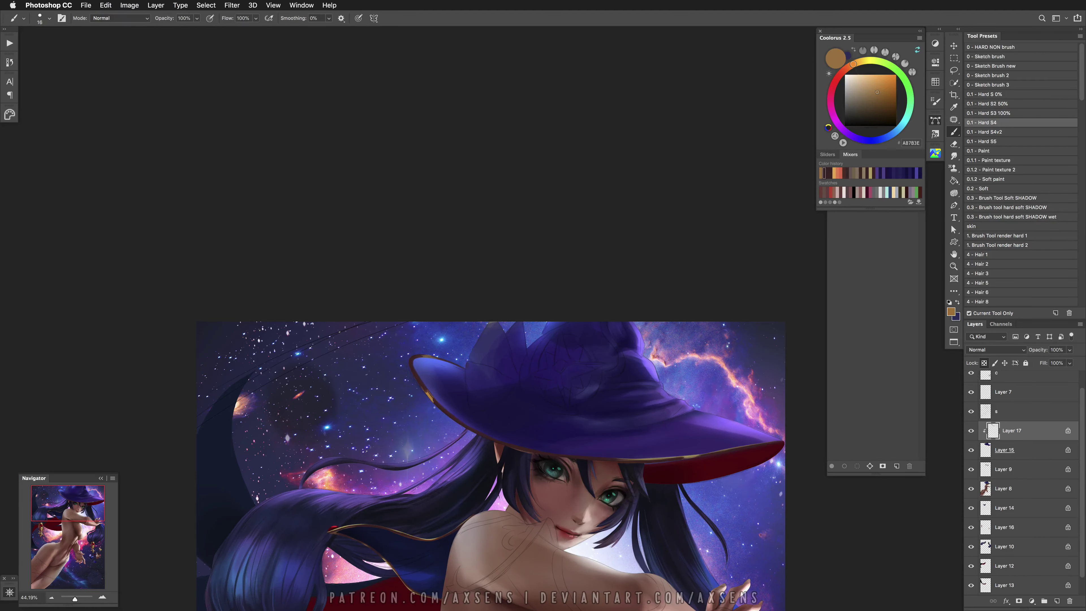
pyautogui.press('super+z')
pyautogui.press('super+z')
pyautogui.press('super+z')
pyautogui.click(837, 82)
pyautogui.press('super+z')
# Reduce the brush size to 23 px and refine the left trim's highlights with sampled gold, undoing the unwanted strokes
pyautogui.keyDown('alt'); pyautogui.click(413, 367); pyautogui.keyUp('alt')
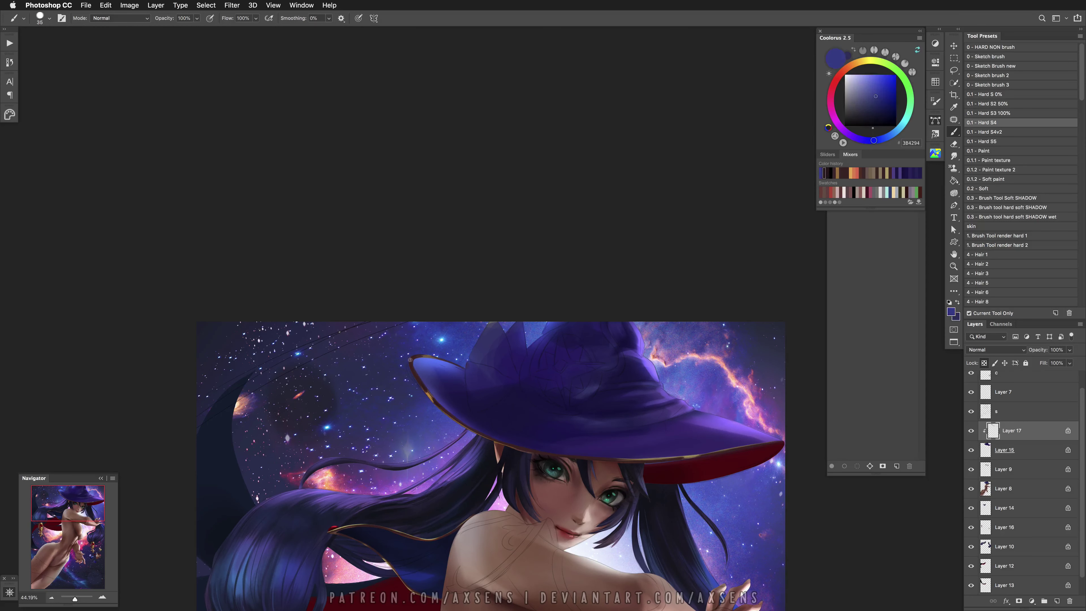
pyautogui.rightClick(439, 390)
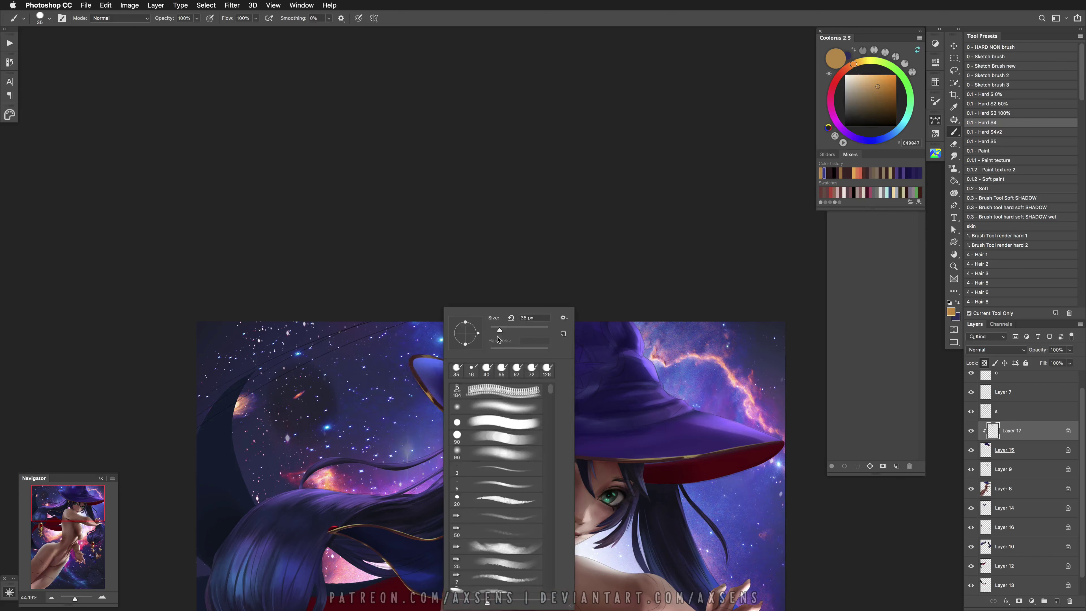
pyautogui.press('Return')
pyautogui.press('super+z')
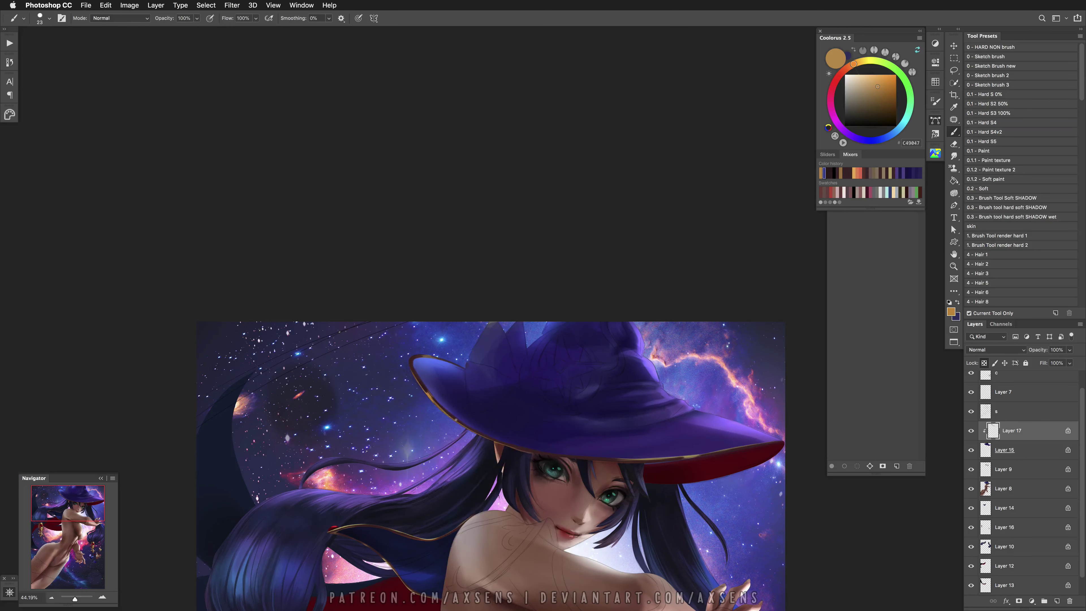
pyautogui.press('super+z')
# Refine the trim along the brim's front and right side with gold, sampled dark brown and muted bronze
pyautogui.middleClick(582, 487)
pyautogui.moveTo(639, 506); pyautogui.dragTo(560, 458)
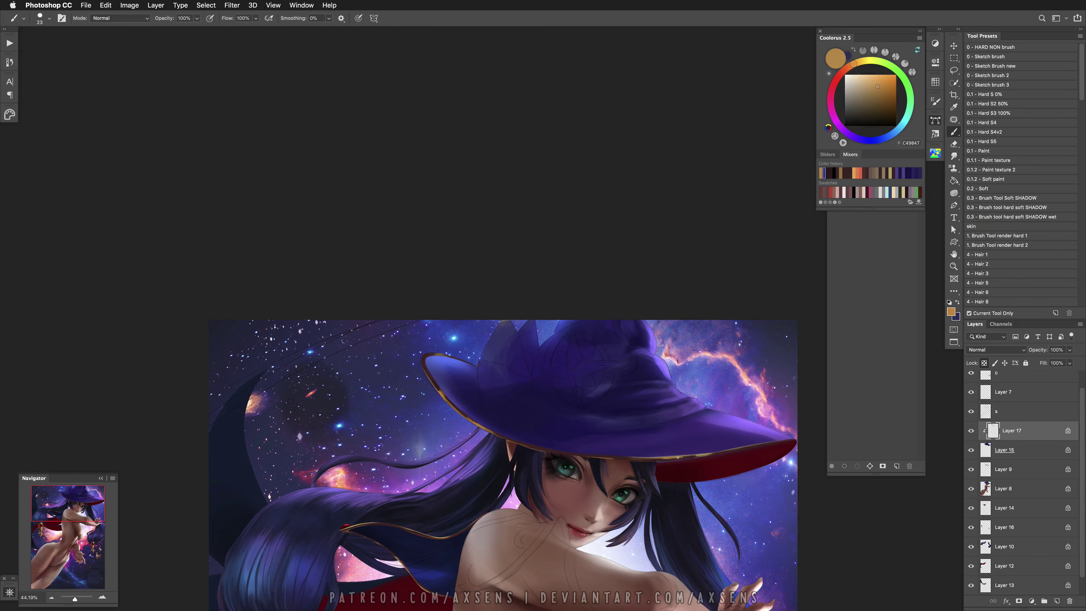
pyautogui.keyDown('alt'); pyautogui.click(684, 458); pyautogui.keyUp('alt')
pyautogui.press('super+z')
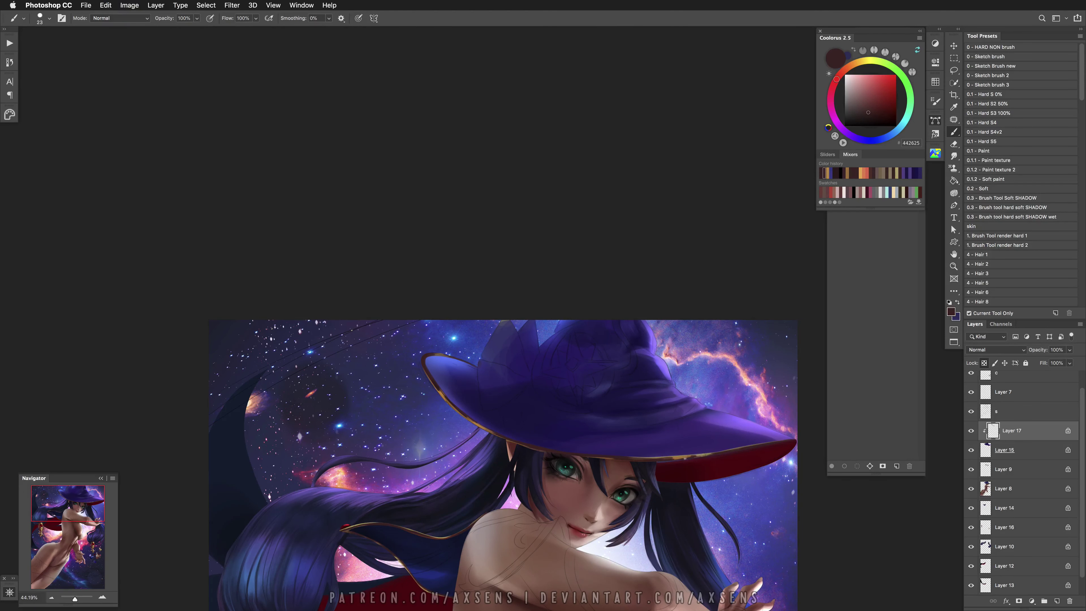
pyautogui.keyDown('alt'); pyautogui.click(747, 449); pyautogui.keyUp('alt')
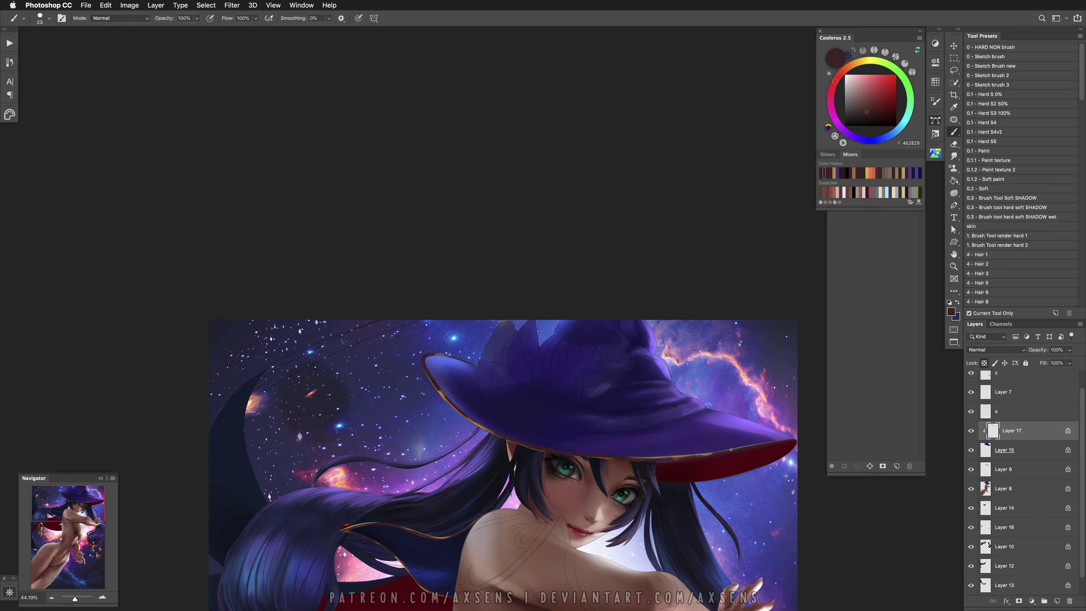
pyautogui.keyDown('alt'); pyautogui.click(734, 449); pyautogui.keyUp('alt')
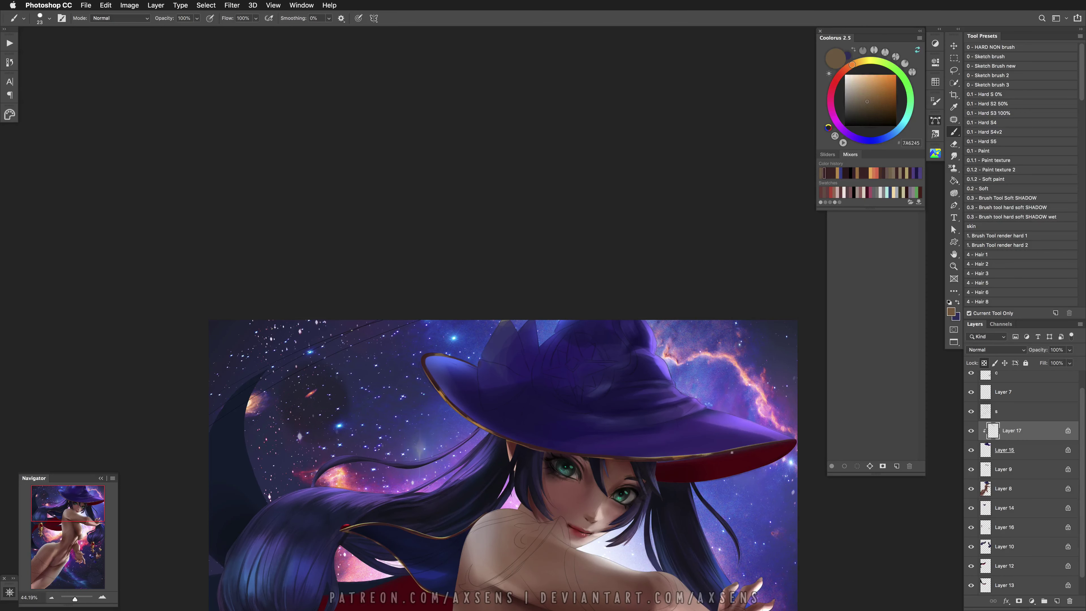
# Switch the brush to Linear Dodge (Add) mode and add bright gold glints along the brim trim, undoing the excess strokes
pyautogui.keyDown('shift'); pyautogui.rightClick(752, 439); pyautogui.keyUp('shift')
pyautogui.click(770, 564)
pyautogui.press('super+z')
pyautogui.moveTo(624, 458); pyautogui.dragTo(591, 459)
pyautogui.press('super+z')
pyautogui.press('super+z')
pyautogui.press('super+z')
pyautogui.hscroll(2, 487, 464)
pyautogui.scroll(-1, 486, 464)
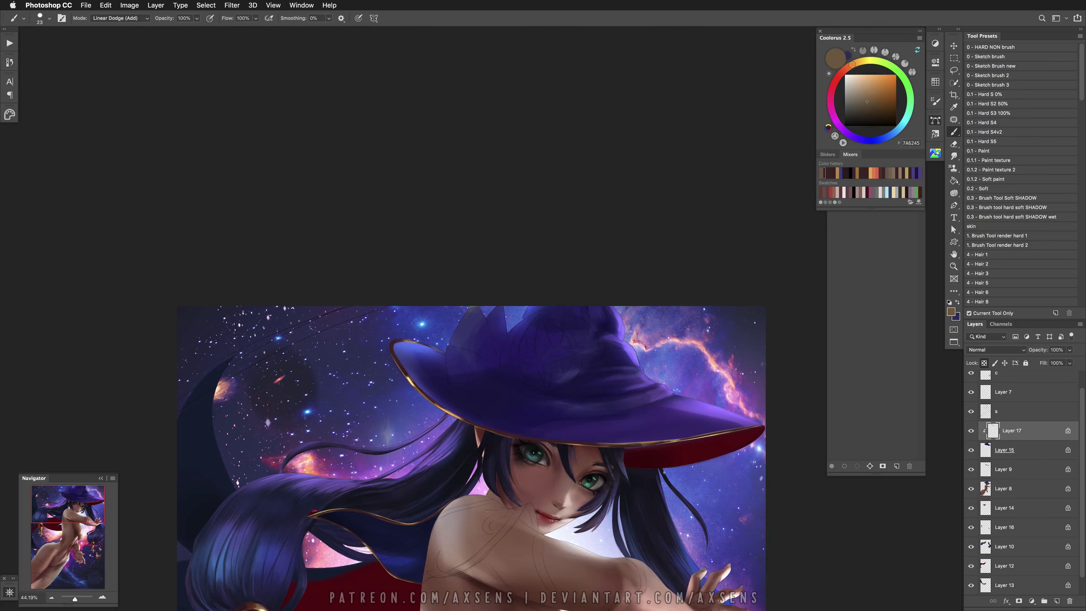
# Return the brush to Normal mode and retouch the brim trim with browns and bronze sampled from its front edge
pyautogui.keyDown('shift'); pyautogui.rightClick(457, 392); pyautogui.keyUp('shift')
pyautogui.click(483, 353)
pyautogui.keyDown('alt'); pyautogui.click(443, 407); pyautogui.keyUp('alt')
pyautogui.keyDown('alt'); pyautogui.click(577, 445); pyautogui.keyUp('alt')
pyautogui.keyDown('alt'); pyautogui.click(579, 445); pyautogui.keyUp('alt')
pyautogui.keyDown('alt'); pyautogui.click(581, 445); pyautogui.keyUp('alt')
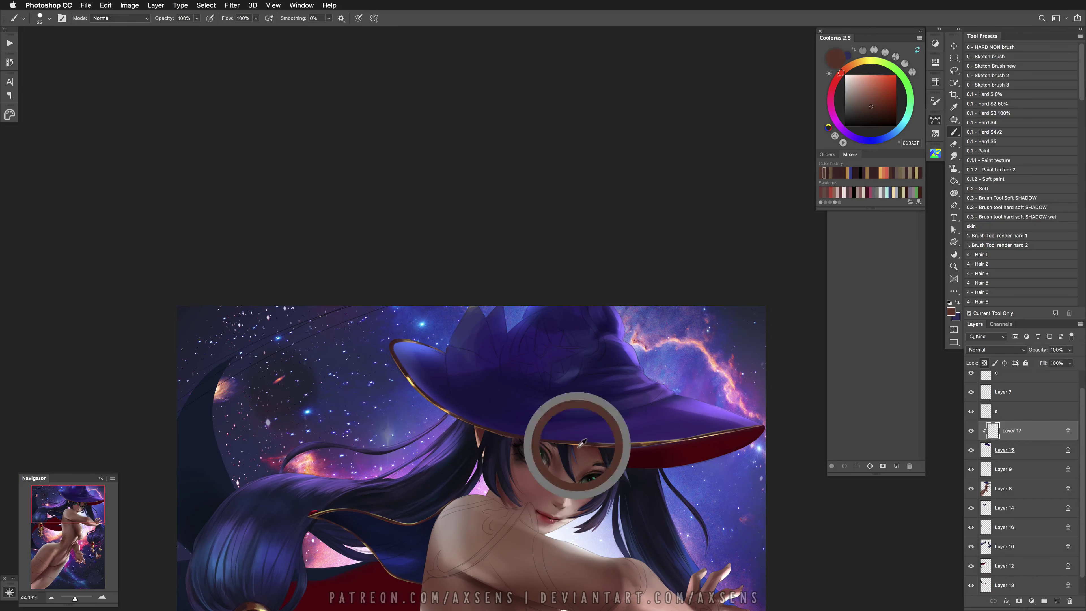
pyautogui.keyDown('alt'); pyautogui.click(581, 445); pyautogui.keyUp('alt')
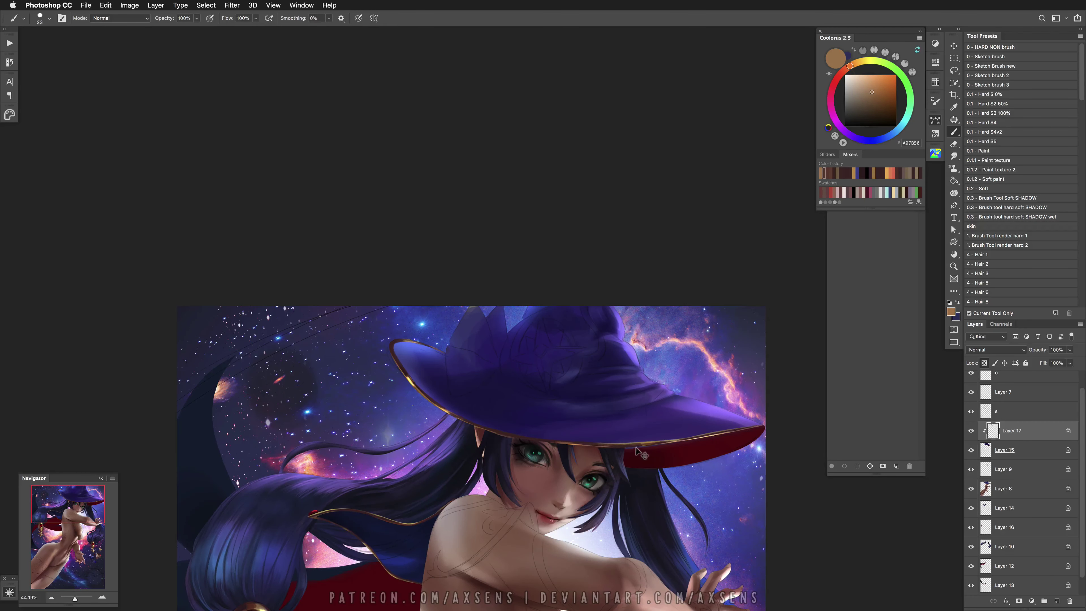
# Unlock Layer 17's transparent pixels, choose the 0.1 - Hard S3 100% brush and sample dark brown from the brim trim
pyautogui.scroll(-3, 624, 537)
pyautogui.scroll(4, 616, 526)
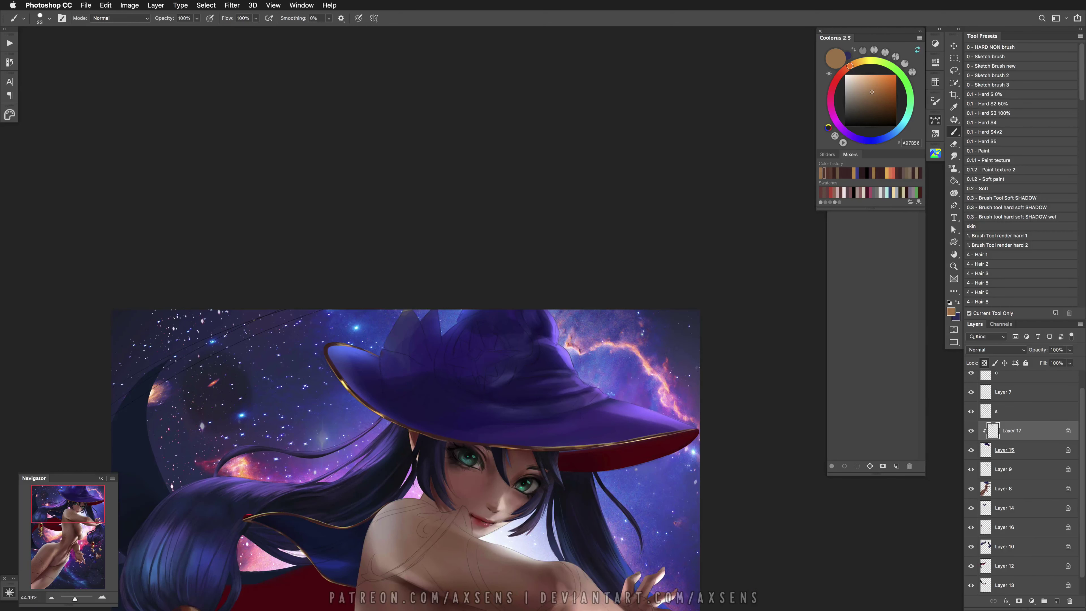
pyautogui.scroll(1, 608, 518)
pyautogui.click(954, 71)
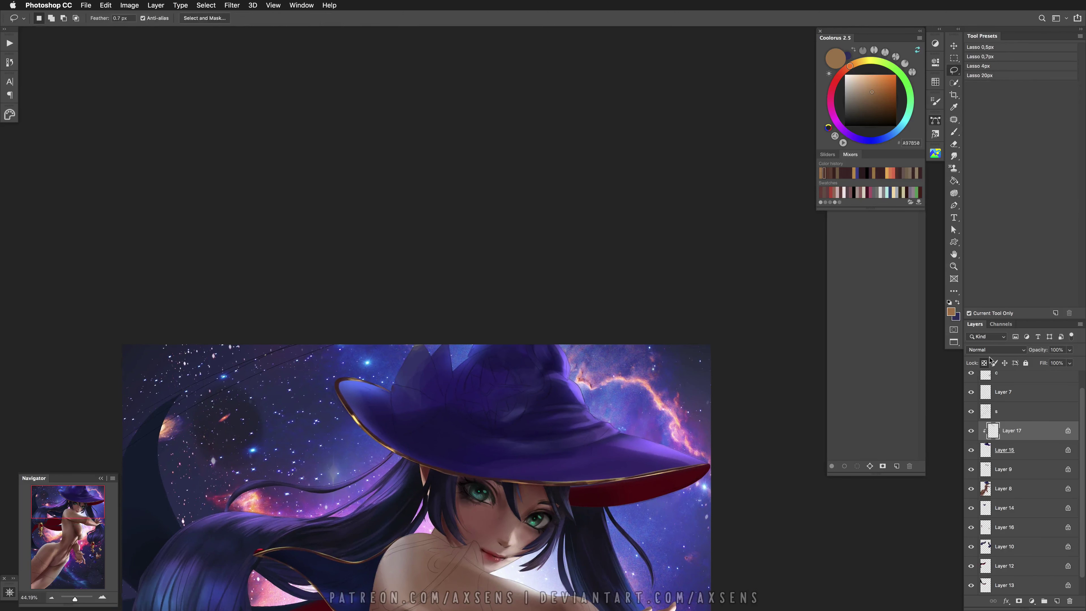
pyautogui.press('b')
pyautogui.click(988, 113)
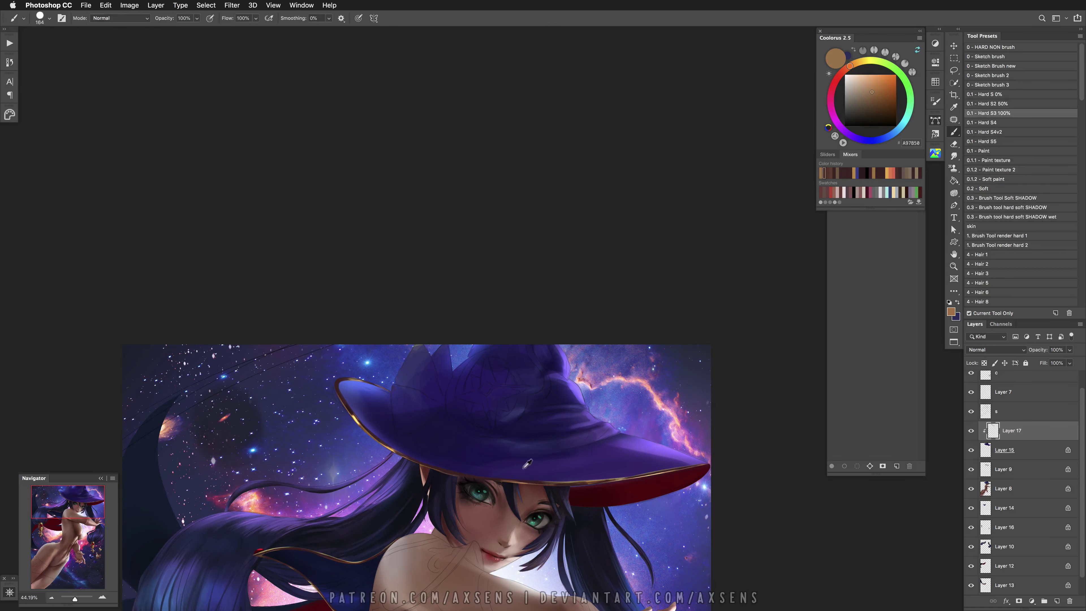
pyautogui.keyDown('alt'); pyautogui.click(466, 464); pyautogui.keyUp('alt')
# Lasso the curved band, the horizontal hatband and the round star ornament on the hat as one combined selection
pyautogui.scroll(3, 551, 355)
pyautogui.press('l')
pyautogui.moveTo(528, 341)
pyautogui.mouseDown()
pyautogui.moveTo(555, 396)
pyautogui.moveTo(547, 426)
pyautogui.moveTo(519, 426)
pyautogui.moveTo(539, 409)
pyautogui.moveTo(542, 388)
pyautogui.moveTo(518, 356)
pyautogui.moveTo(525, 335)
pyautogui.mouseUp()
pyautogui.moveTo(507, 454)
pyautogui.mouseDown()
pyautogui.moveTo(626, 452)
pyautogui.moveTo(608, 437)
pyautogui.moveTo(541, 437)
pyautogui.moveTo(479, 474)
pyautogui.moveTo(443, 476)
pyautogui.moveTo(409, 446)
pyautogui.moveTo(422, 383)
pyautogui.moveTo(477, 367)
pyautogui.moveTo(518, 417)
pyautogui.mouseUp()
pyautogui.moveTo(421, 418)
pyautogui.mouseDown()
pyautogui.moveTo(445, 366)
pyautogui.moveTo(470, 364)
pyautogui.moveTo(427, 373)
pyautogui.moveTo(455, 363)
pyautogui.moveTo(402, 402)
pyautogui.moveTo(412, 388)
pyautogui.moveTo(415, 480)
pyautogui.moveTo(421, 469)
pyautogui.mouseUp()
pyautogui.moveTo(408, 388)
pyautogui.mouseDown()
pyautogui.moveTo(432, 478)
pyautogui.moveTo(424, 401)
pyautogui.moveTo(400, 410)
pyautogui.moveTo(404, 469)
pyautogui.mouseUp()
pyautogui.press('super+z')
pyautogui.moveTo(396, 397)
pyautogui.mouseDown()
pyautogui.moveTo(416, 391)
pyautogui.moveTo(436, 407)
pyautogui.moveTo(387, 448)
pyautogui.moveTo(407, 384)
pyautogui.mouseUp()
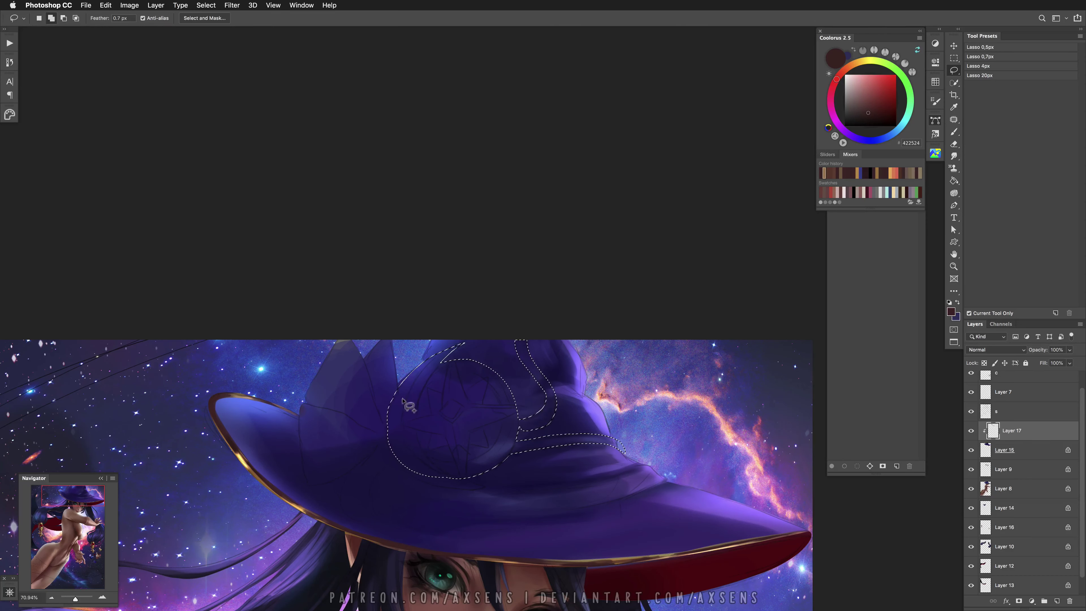
# Refine the lasso selection, adding the pointed lower tip of the round ornament and trimming the edge of the curved band
pyautogui.press('super+x')
pyautogui.press('super+z')
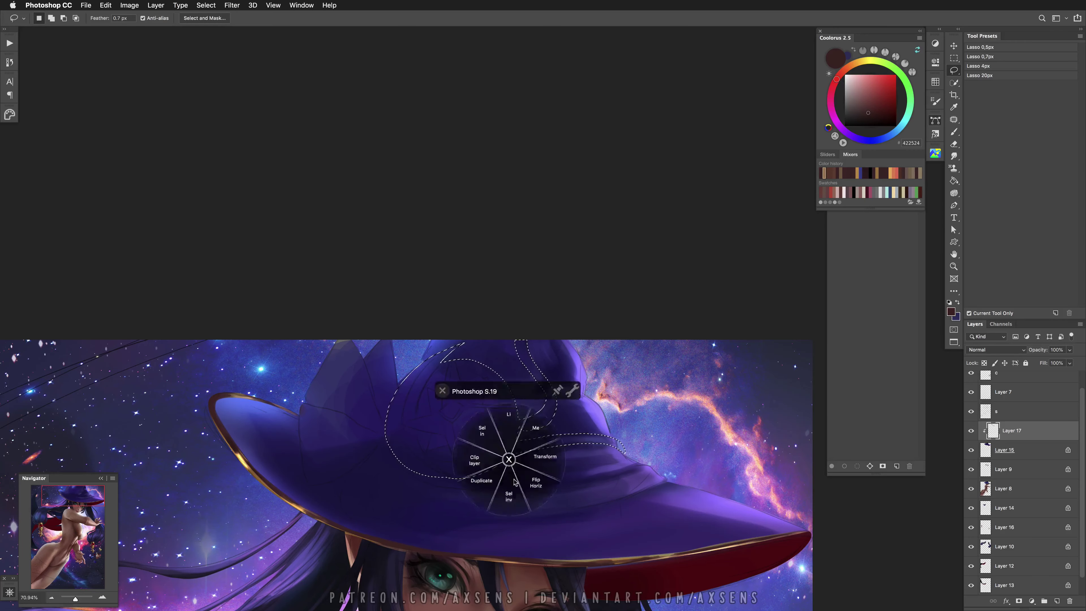
pyautogui.hotkey('ctrl', 'shift', 'h')
pyautogui.moveTo(521, 482); pyautogui.dragTo(446, 496)
pyautogui.hotkey('ctrl', 'shift', 'h')
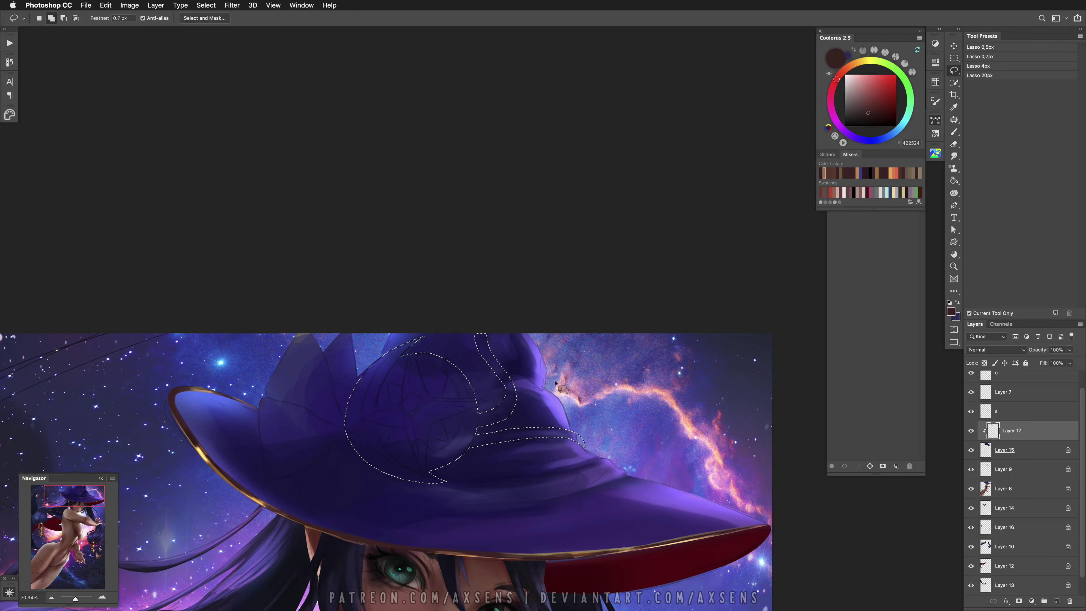
pyautogui.press('alt')
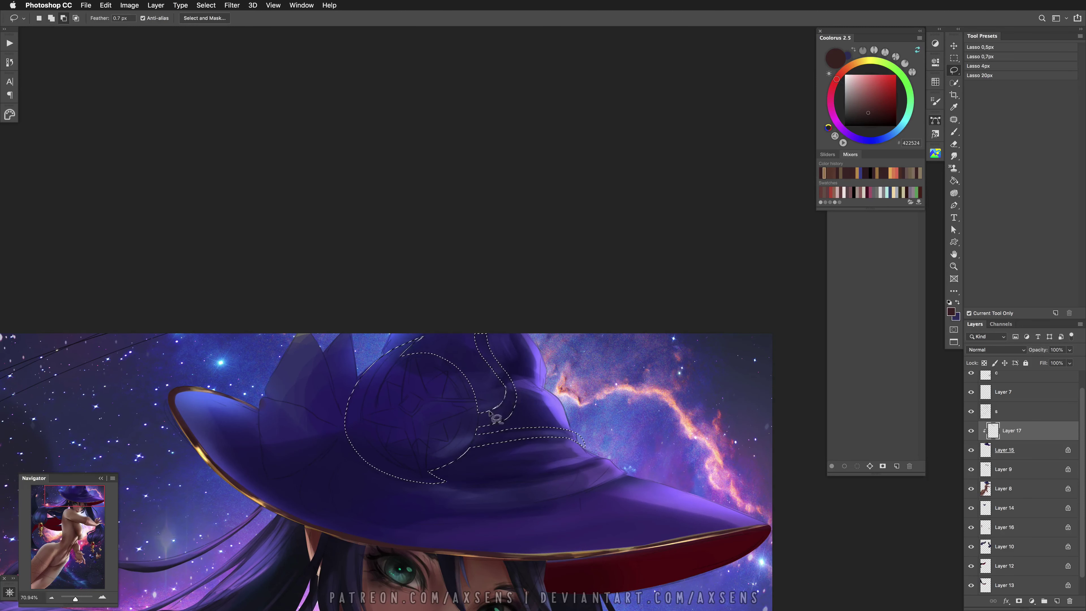
pyautogui.moveTo(502, 376); pyautogui.dragTo(503, 403)
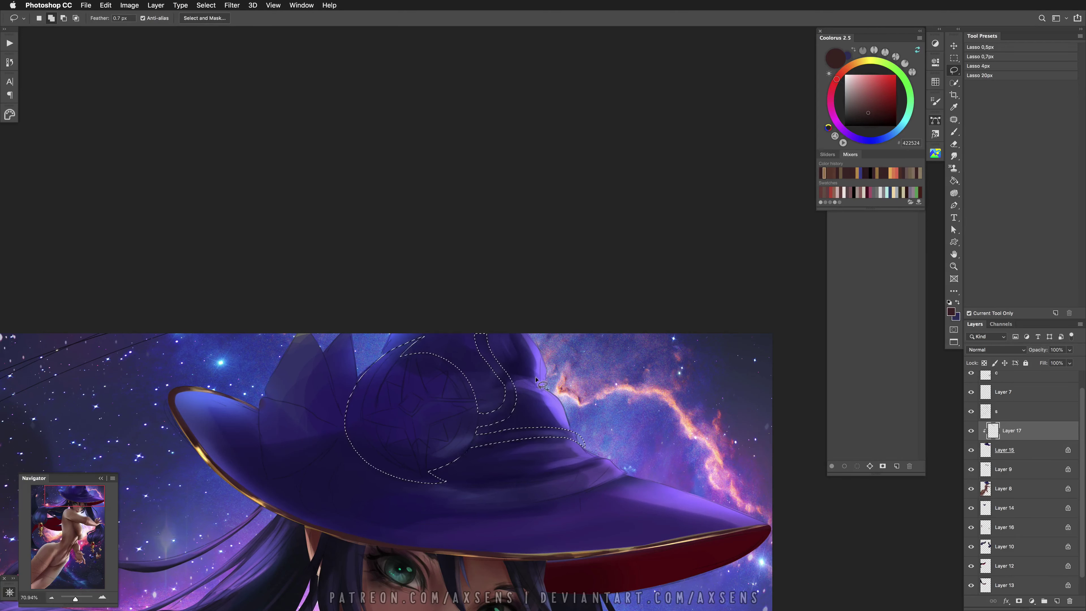
# Fill the selected ornament and bands with dark brown, deselect, and lock Layer 17's transparent pixels
pyautogui.press('b')
pyautogui.moveTo(428, 364)
pyautogui.mouseDown()
pyautogui.moveTo(386, 402)
pyautogui.moveTo(537, 377)
pyautogui.mouseUp()
pyautogui.moveTo(584, 466); pyautogui.dragTo(389, 386)
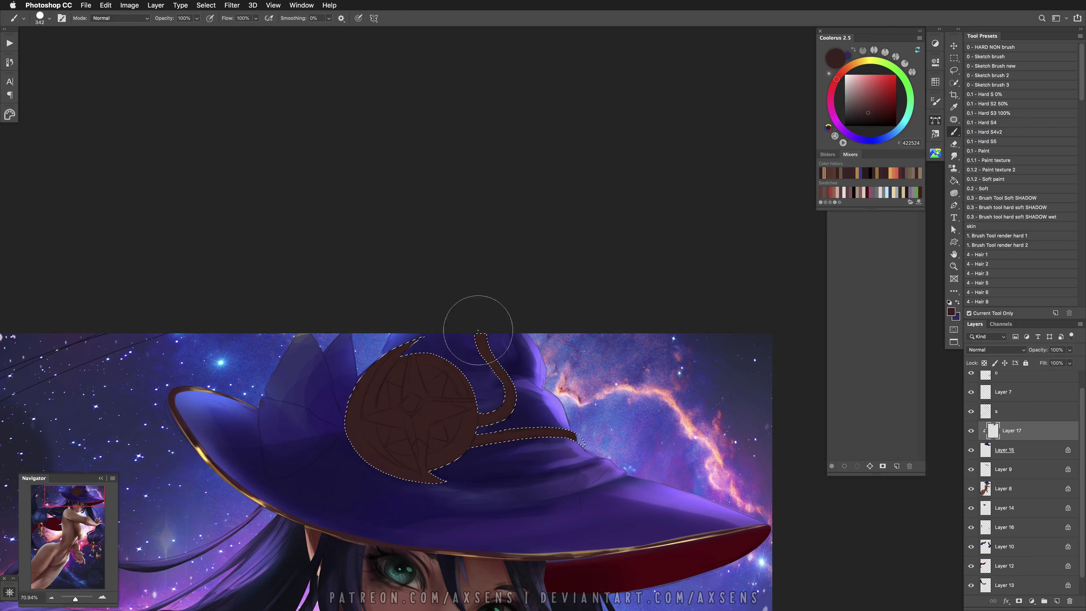
pyautogui.press('super+d')
pyautogui.click(971, 412)
pyautogui.click(984, 363)
# Paint gold along the horizontal hatband with the 0.1 - Hard S4 brush, using sampled gold and dark brown
pyautogui.keyDown('alt'); pyautogui.click(594, 515); pyautogui.keyUp('alt')
pyautogui.press('F5')
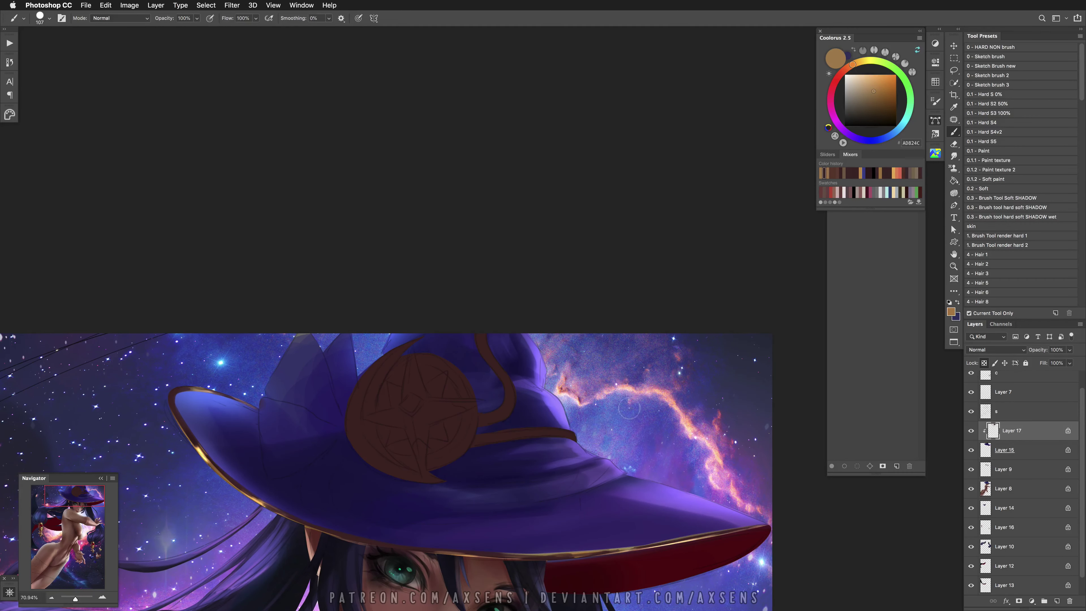
pyautogui.moveTo(569, 432); pyautogui.dragTo(551, 433)
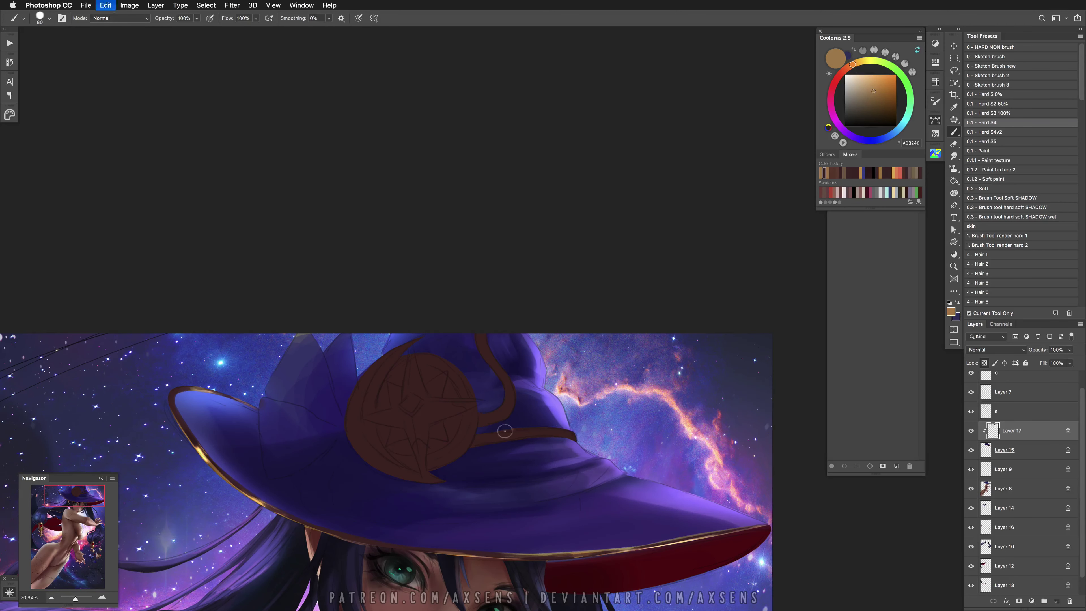
pyautogui.moveTo(572, 435)
pyautogui.mouseDown()
pyautogui.moveTo(479, 437)
pyautogui.moveTo(538, 432)
pyautogui.mouseUp()
pyautogui.keyDown('alt'); pyautogui.click(554, 429); pyautogui.keyUp('alt')
pyautogui.keyDown('alt'); pyautogui.click(517, 433); pyautogui.keyUp('alt')
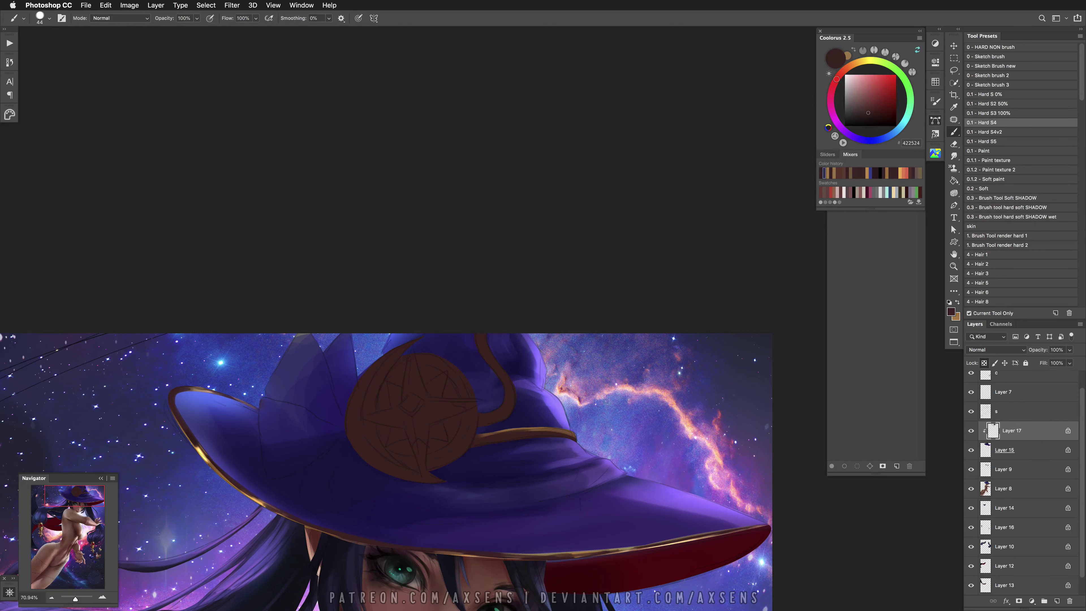
# Pick a pale peach, reduce the brush to 33 px and paint bright highlights on the horizontal hatband
pyautogui.keyDown('alt'); pyautogui.click(631, 389); pyautogui.keyUp('alt')
pyautogui.click(862, 74)
pyautogui.press('[')
pyautogui.press('[')
pyautogui.press('[')
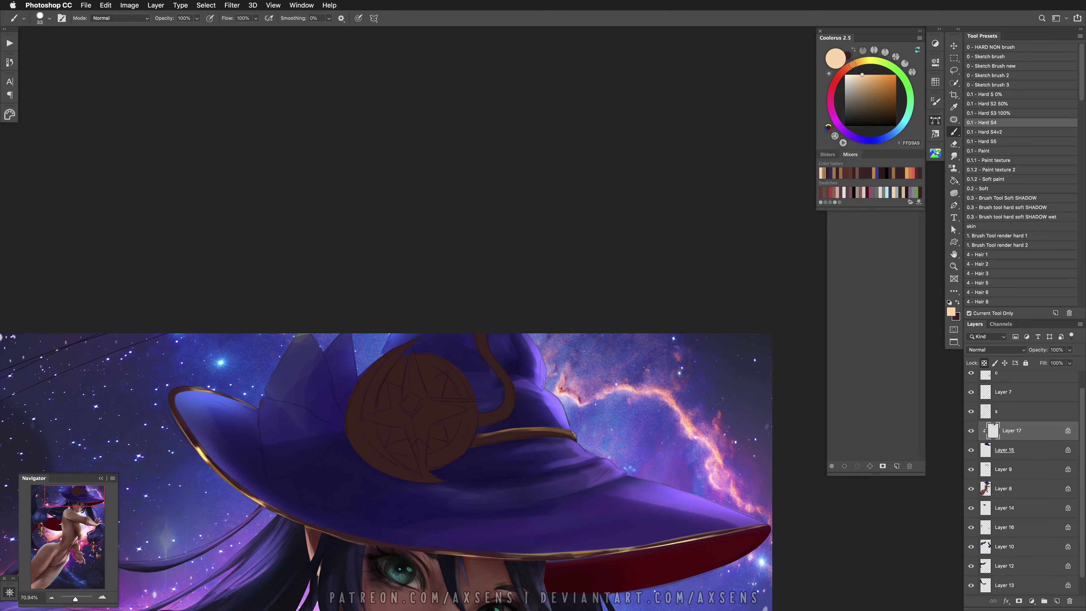
pyautogui.moveTo(576, 441); pyautogui.dragTo(544, 434)
pyautogui.keyDown('alt'); pyautogui.click(555, 433); pyautogui.keyUp('alt')
pyautogui.keyDown('alt'); pyautogui.click(540, 433); pyautogui.keyUp('alt')
# Enlarge the brush to 49 px and shade the hatband's end beside the round ornament with sampled dark tones
pyautogui.press(']')
pyautogui.press(']')
pyautogui.press(']')
pyautogui.keyDown('alt'); pyautogui.click(478, 447); pyautogui.keyUp('alt')
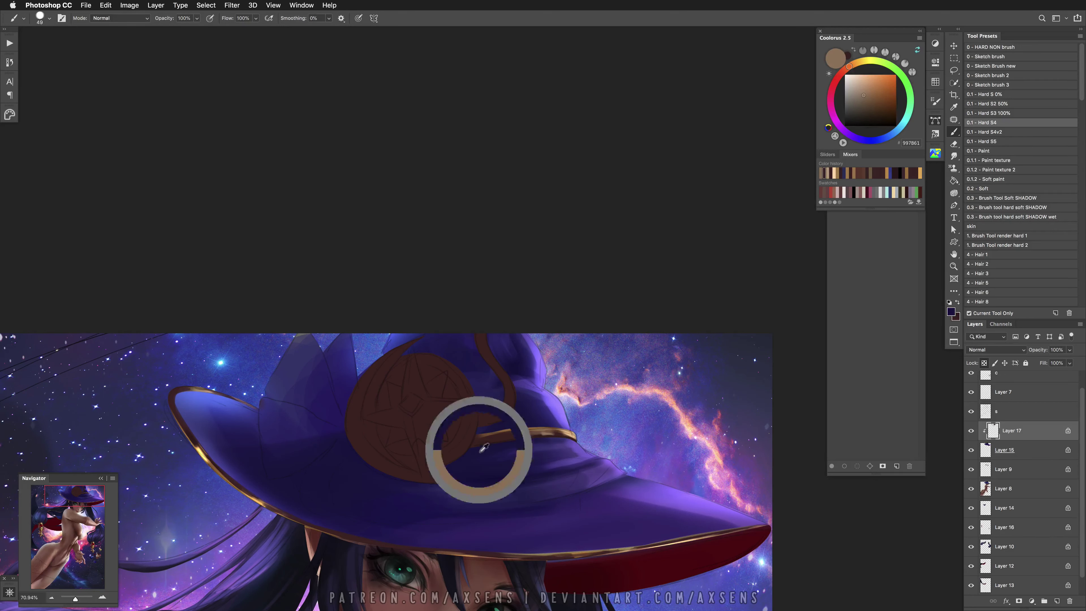
pyautogui.keyDown('alt'); pyautogui.click(488, 435); pyautogui.keyUp('alt')
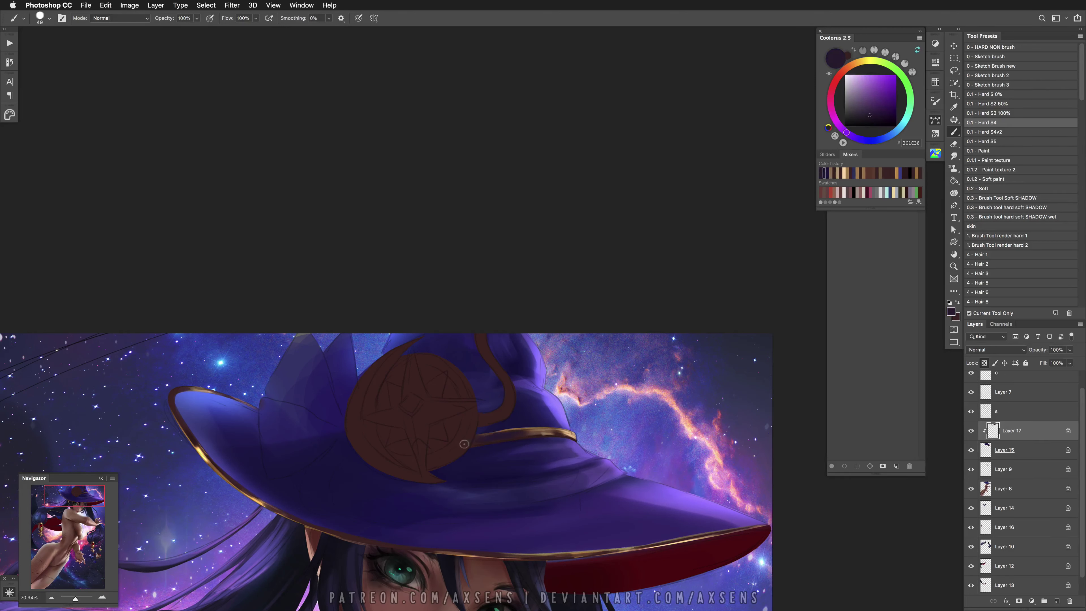
# Paint the curved band above the hatband with muted gold sampled from the hatband
pyautogui.keyDown('alt'); pyautogui.click(495, 430); pyautogui.keyUp('alt')
pyautogui.keyDown('alt'); pyautogui.click(516, 430); pyautogui.keyUp('alt')
pyautogui.press(']')
pyautogui.press('[')
pyautogui.moveTo(482, 336)
pyautogui.mouseDown()
pyautogui.moveTo(518, 393)
pyautogui.moveTo(524, 366)
pyautogui.moveTo(502, 426)
pyautogui.moveTo(504, 400)
pyautogui.mouseUp()
pyautogui.press('[')
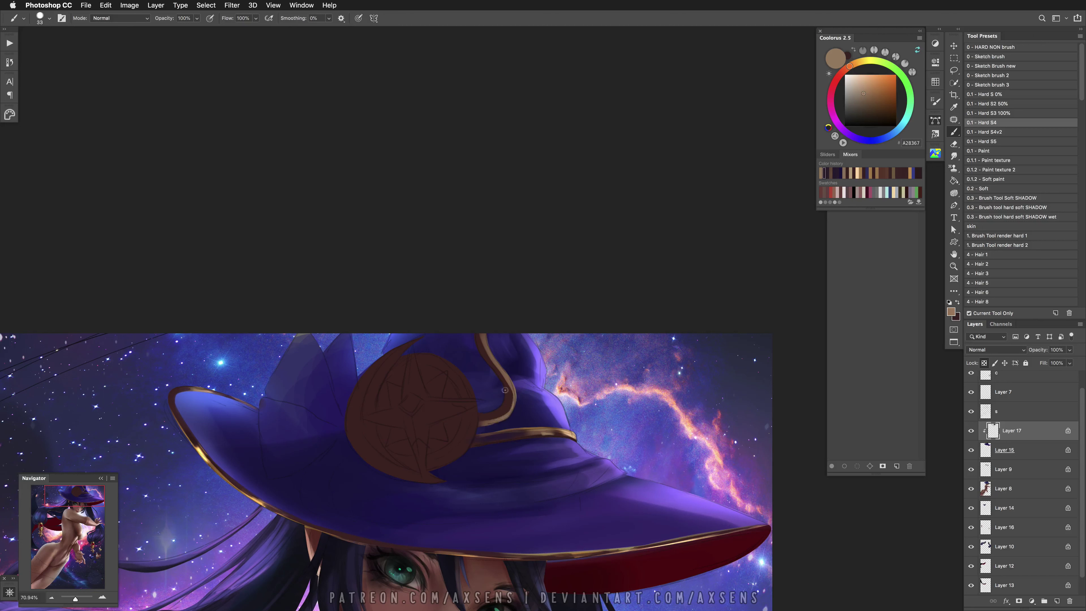
# Shade the curved band with sampled dark brown and dark blue at 33 px, and add light gold along its bend
pyautogui.keyDown('alt'); pyautogui.click(506, 404); pyautogui.keyUp('alt')
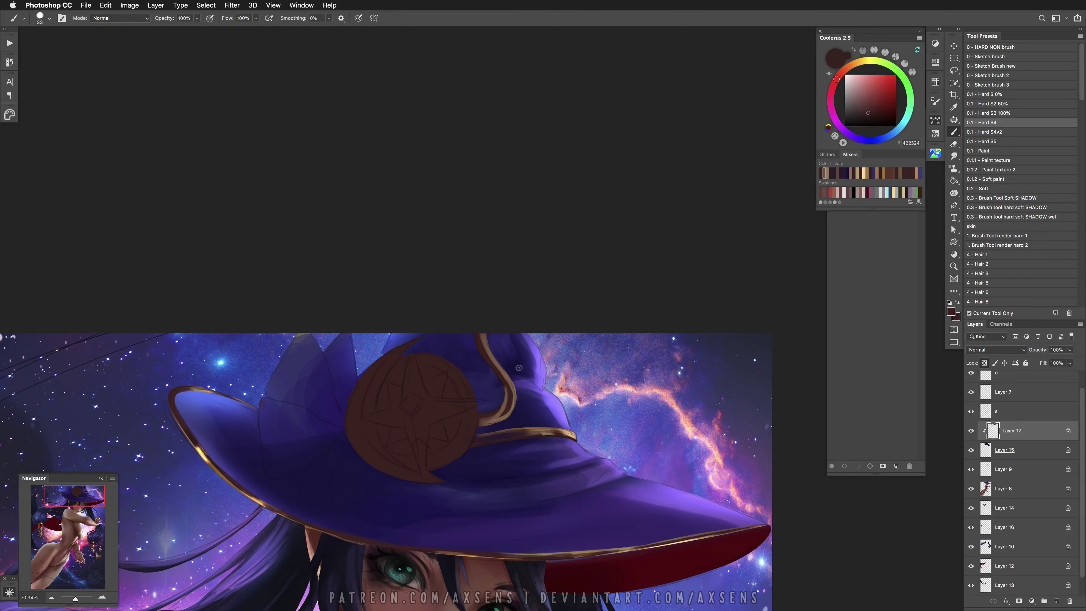
pyautogui.keyDown('alt'); pyautogui.click(485, 359); pyautogui.keyUp('alt')
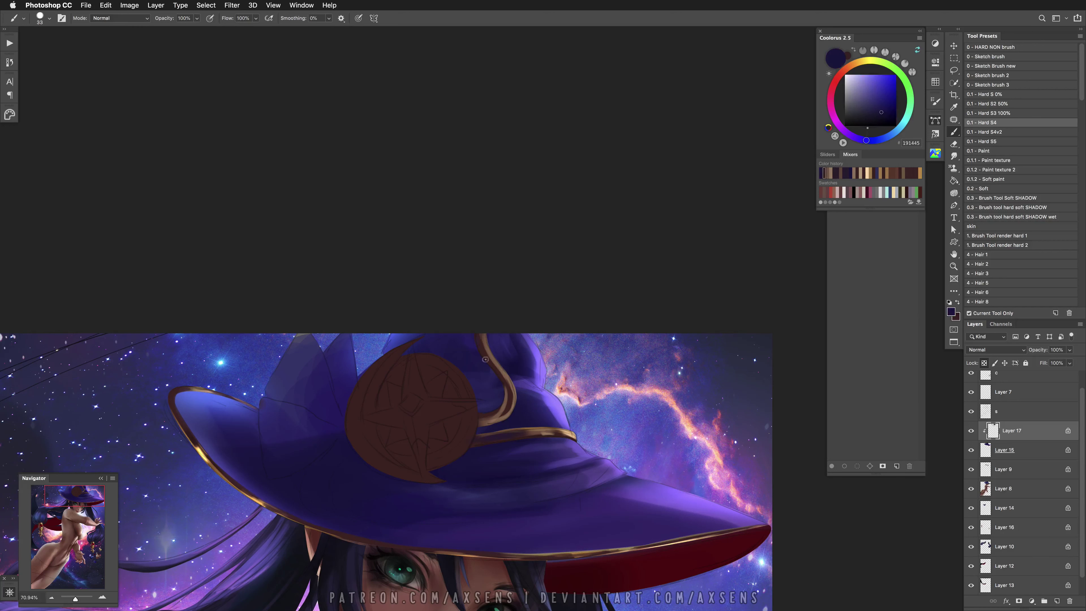
pyautogui.keyDown('alt'); pyautogui.click(504, 417); pyautogui.keyUp('alt')
pyautogui.keyDown('alt'); pyautogui.click(486, 415); pyautogui.keyUp('alt')
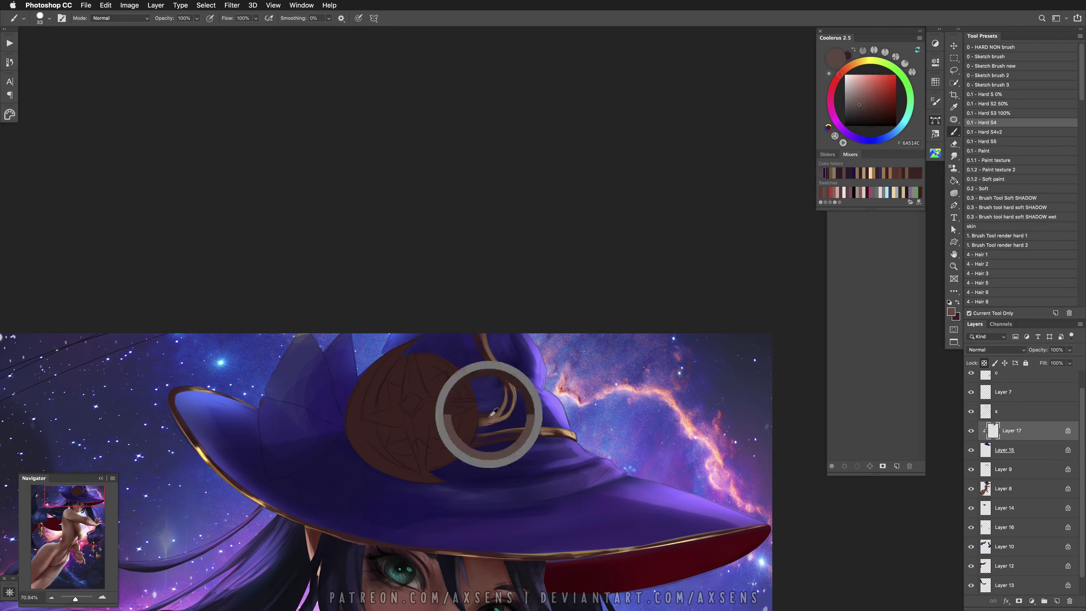
pyautogui.keyDown('alt'); pyautogui.click(515, 401); pyautogui.keyUp('alt')
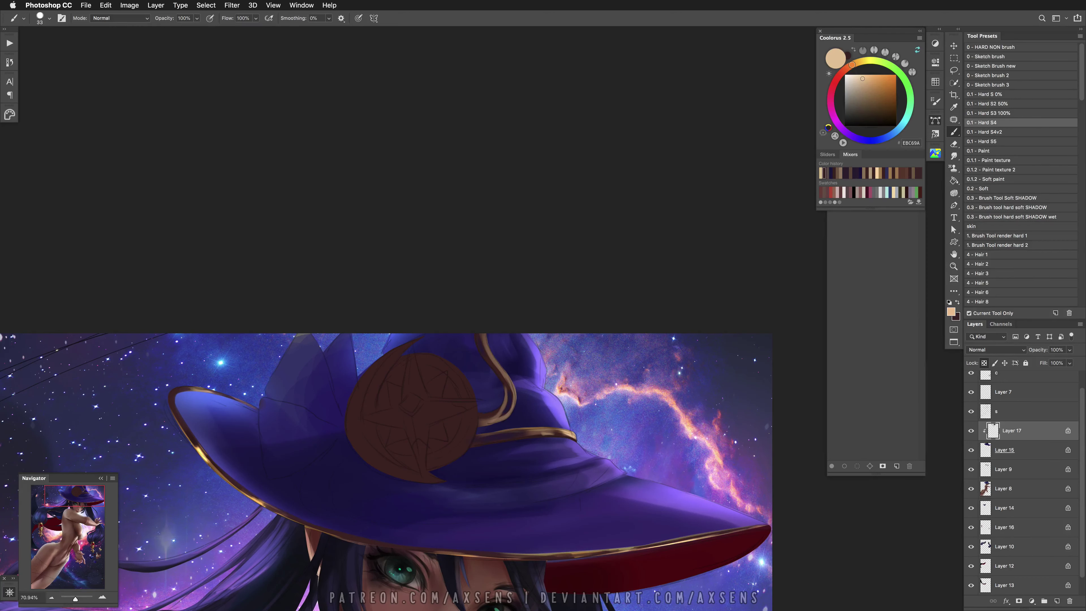
# Reduce the brush to 11 px and add fine pale peach highlights along the curved band
pyautogui.keyDown('alt'); pyautogui.click(506, 366); pyautogui.keyUp('alt')
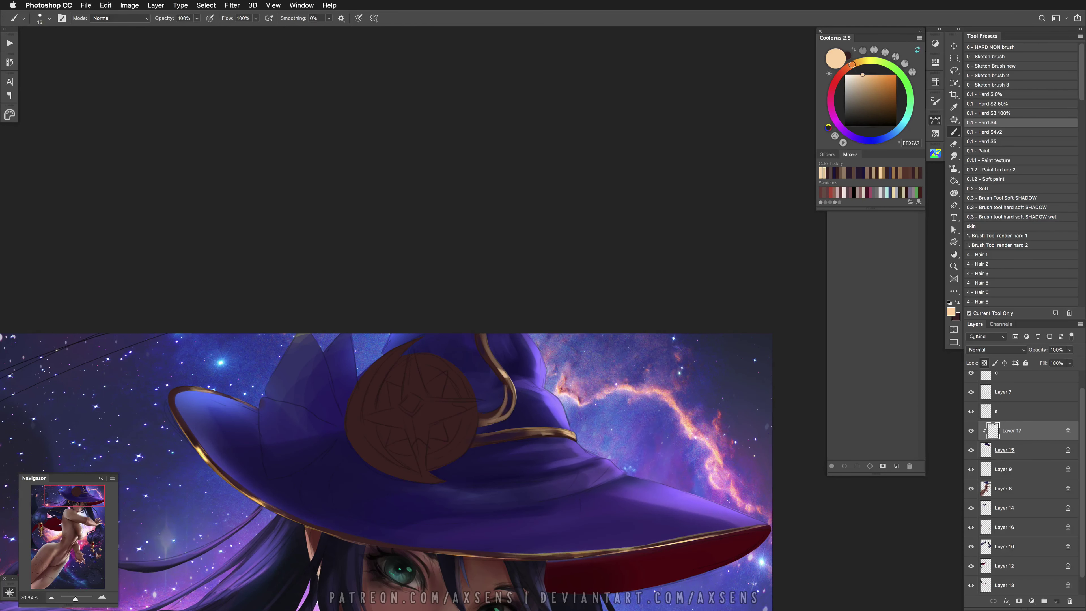
pyautogui.rightClick(509, 389)
pyautogui.moveTo(599, 332); pyautogui.dragTo(582, 331)
pyautogui.press('Return')
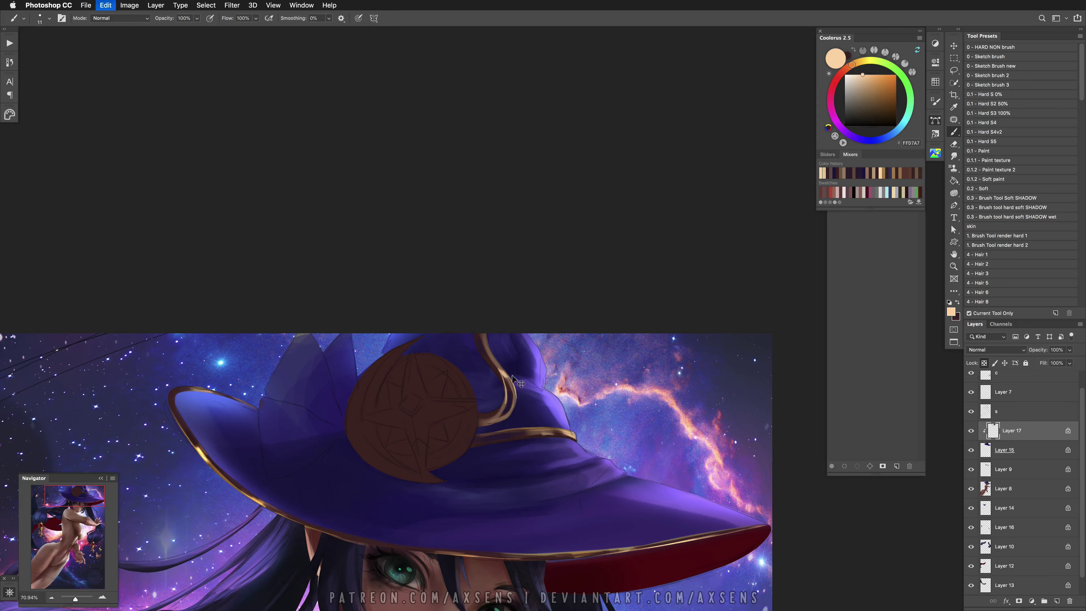
# Refine the lower bend of the curved band with muted and dark browns sampled from it
pyautogui.hotkey('ctrl', 'shift', 'h')
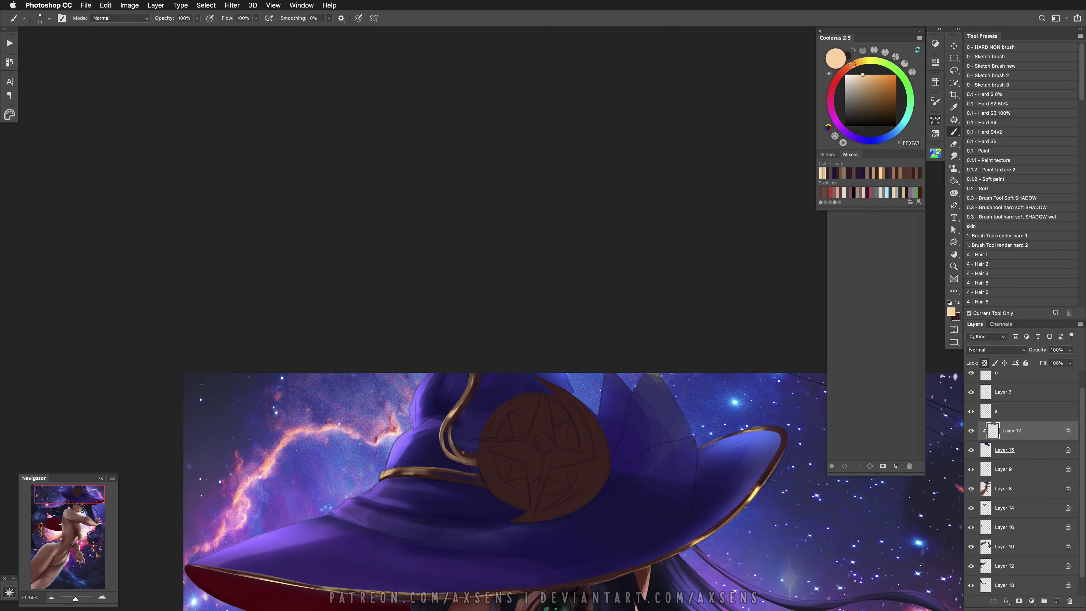
pyautogui.keyDown('alt'); pyautogui.click(470, 462); pyautogui.keyUp('alt')
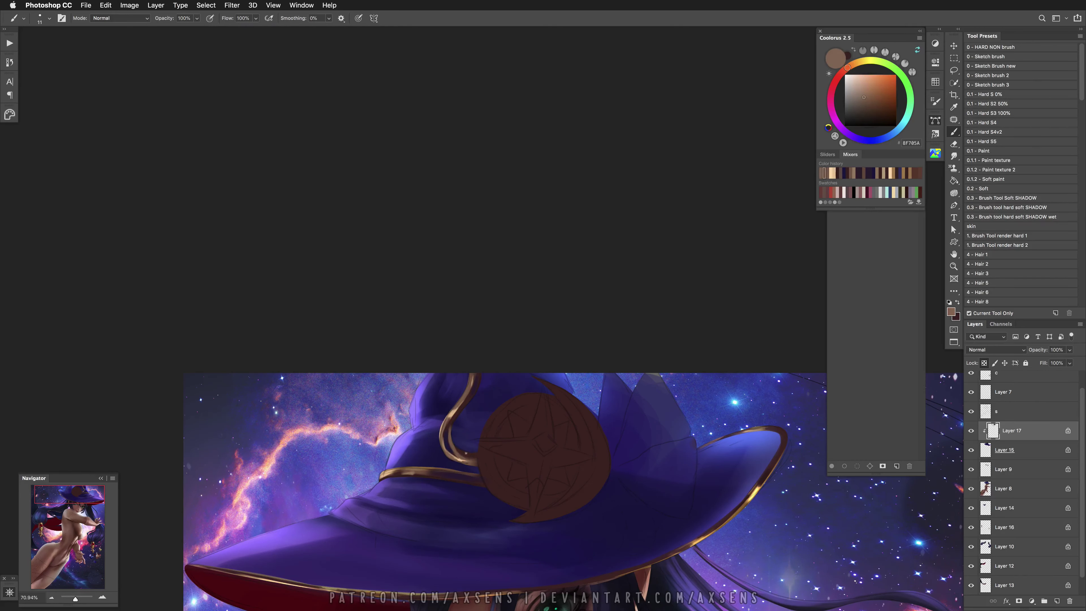
pyautogui.keyDown('alt'); pyautogui.click(465, 450); pyautogui.keyUp('alt')
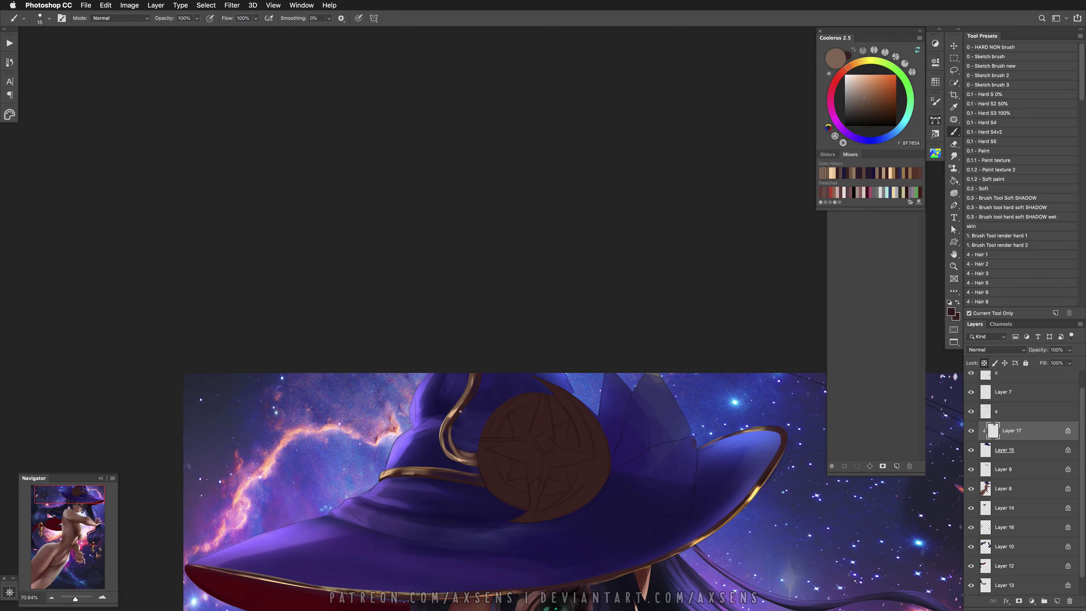
pyautogui.keyDown('alt'); pyautogui.click(457, 441); pyautogui.keyUp('alt')
pyautogui.keyDown('alt'); pyautogui.click(455, 442); pyautogui.keyUp('alt')
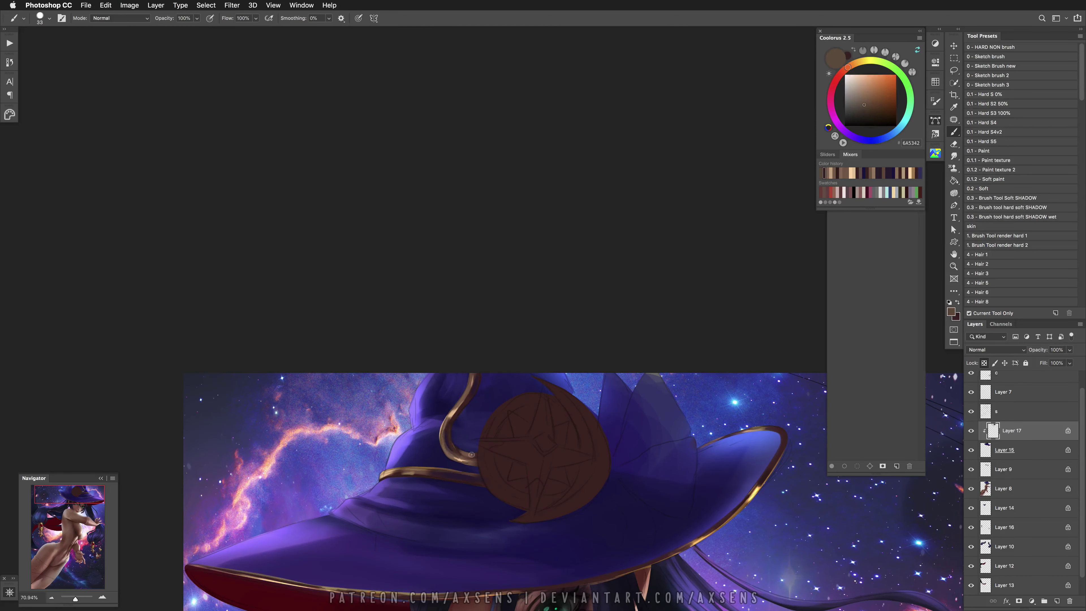
# Shrink the brush and paint thin light gold highlights along the middle and lower bend of the curved band
pyautogui.press('h')
pyautogui.press('[')
pyautogui.press('[')
pyautogui.press('[')
pyautogui.press('[')
pyautogui.keyDown('alt'); pyautogui.click(569, 398); pyautogui.keyUp('alt')
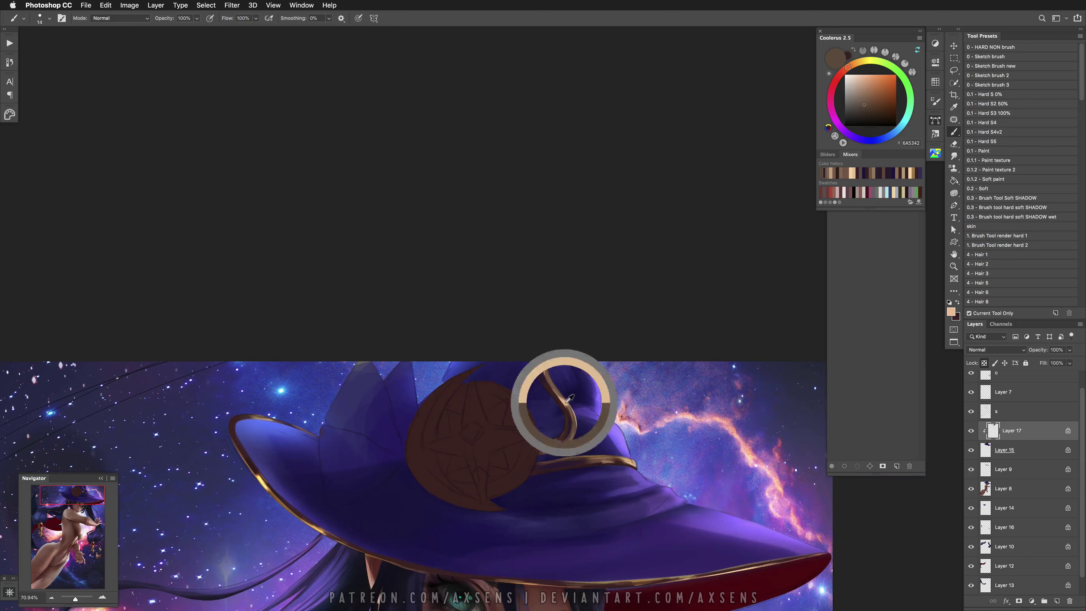
pyautogui.moveTo(565, 405); pyautogui.dragTo(573, 424)
pyautogui.rightClick(574, 425)
pyautogui.press('Return')
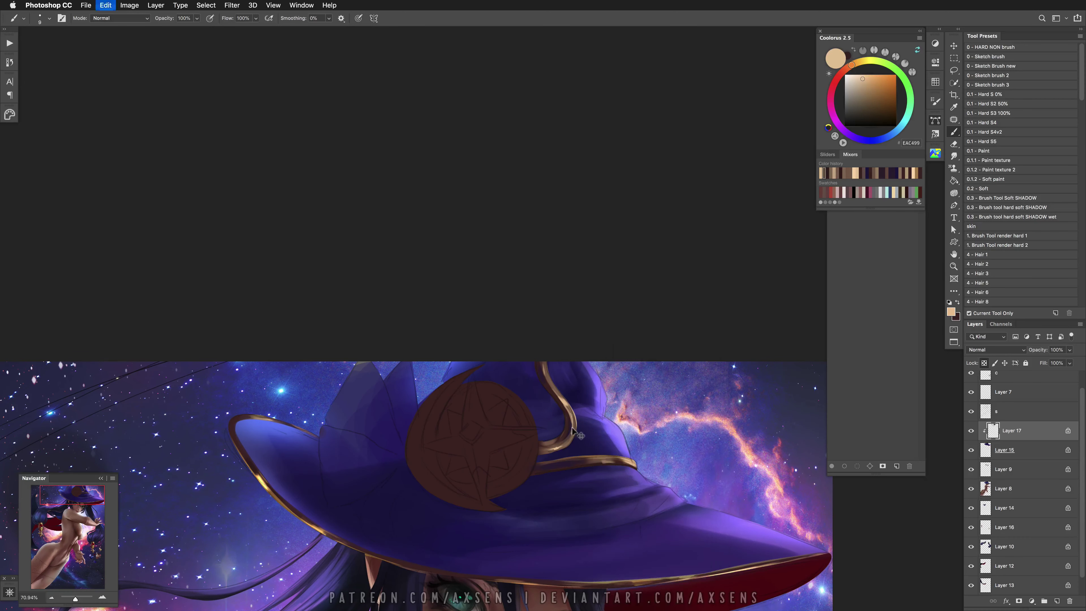
# Undo the last highlight strokes and sample a muted brown from the upper part of the curved band
pyautogui.press('super+z')
pyautogui.press('super+z')
pyautogui.keyDown('alt'); pyautogui.click(539, 372); pyautogui.keyUp('alt')
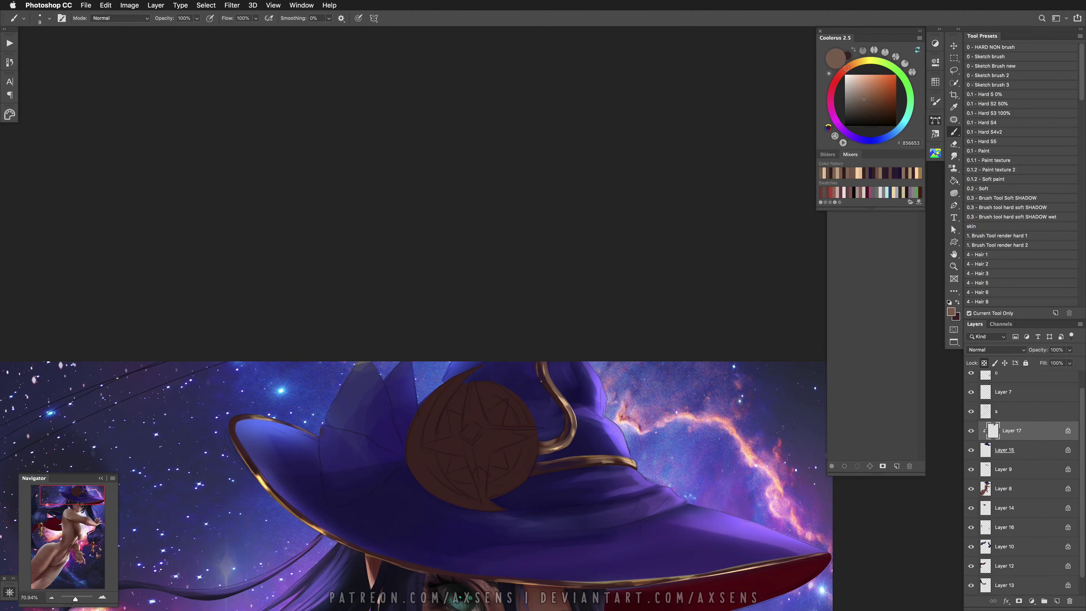
# Undo the last stroke and touch up the gold band's end beside the medallion with tones sampled from the trim
pyautogui.press('super+z')
pyautogui.keyDown('alt'); pyautogui.click(607, 461); pyautogui.keyUp('alt')
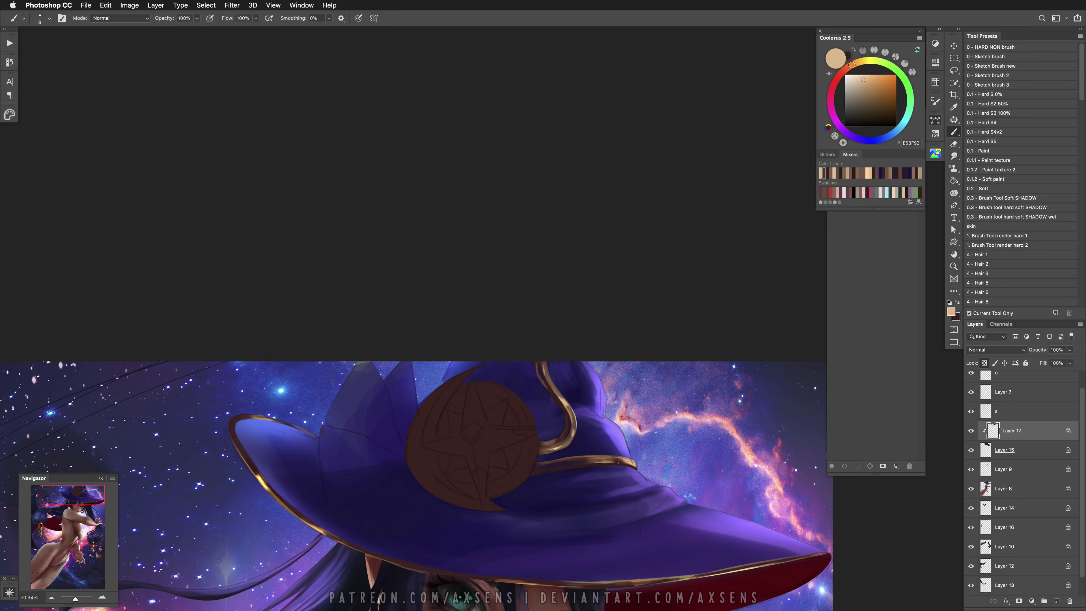
pyautogui.keyDown('alt'); pyautogui.click(618, 462); pyautogui.keyUp('alt')
pyautogui.keyDown('alt'); pyautogui.click(561, 457); pyautogui.keyUp('alt')
pyautogui.moveTo(546, 468); pyautogui.dragTo(560, 465)
# Enlarge the brush to 40 px and paint a light brown (#826351) edge on the medallion beside the gold cord
pyautogui.press(']')
pyautogui.press(']')
pyautogui.press(']')
pyautogui.press(']')
pyautogui.press(']')
pyautogui.press(']')
pyautogui.press(']')
pyautogui.keyDown('alt'); pyautogui.click(551, 433); pyautogui.keyUp('alt')
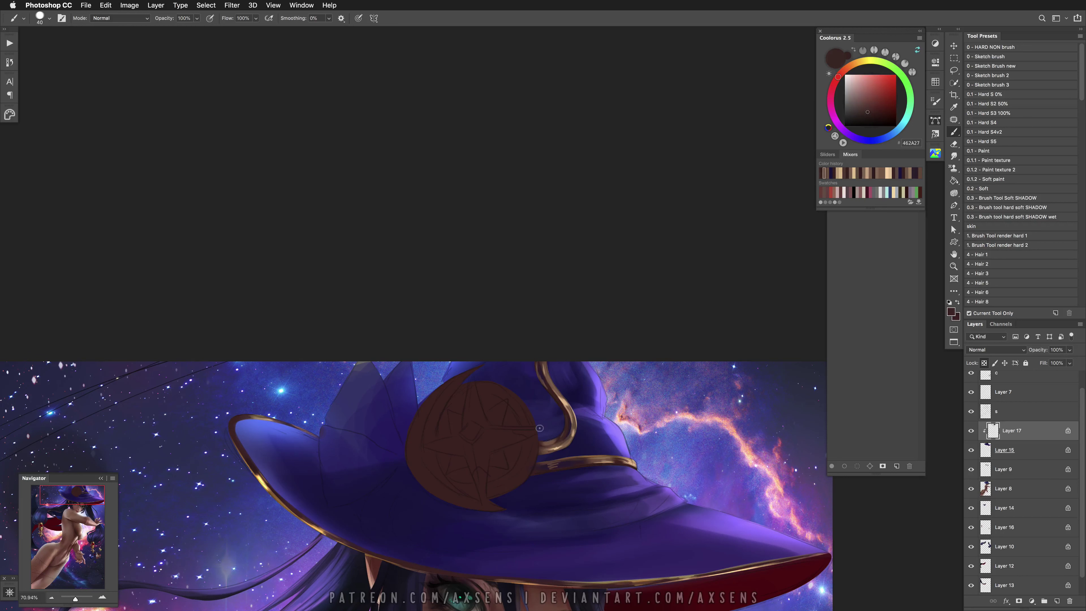
pyautogui.keyDown('alt'); pyautogui.click(554, 439); pyautogui.keyUp('alt')
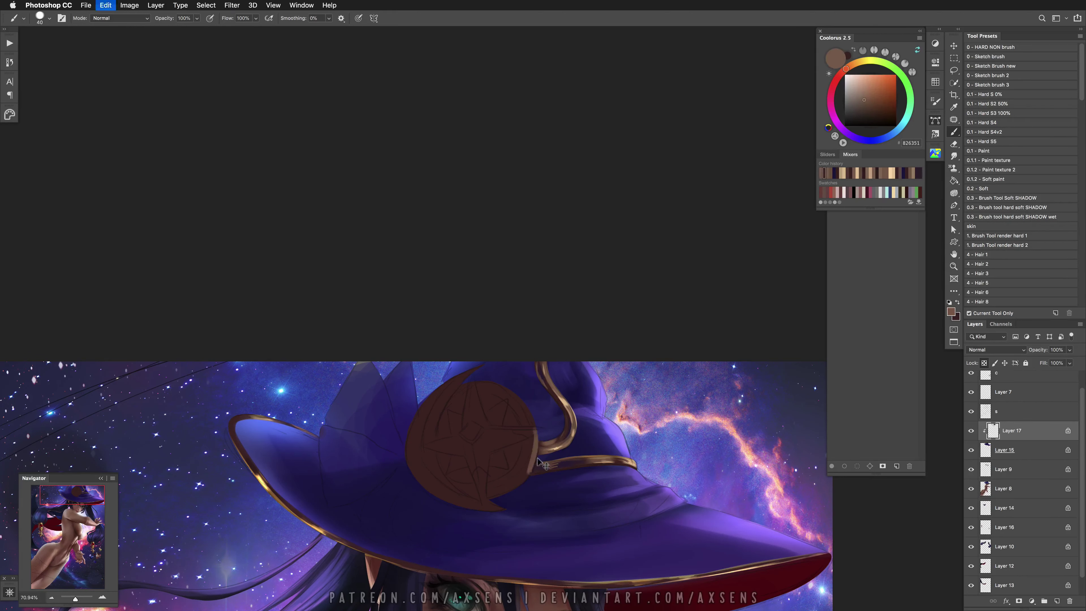
# Extend the light brown rim around the medallion's lower-right edge, undoing stray strokes
pyautogui.press('super+z')
pyautogui.moveTo(512, 486)
pyautogui.mouseDown()
pyautogui.moveTo(534, 458)
pyautogui.moveTo(487, 496)
pyautogui.mouseUp()
pyautogui.press('super+z')
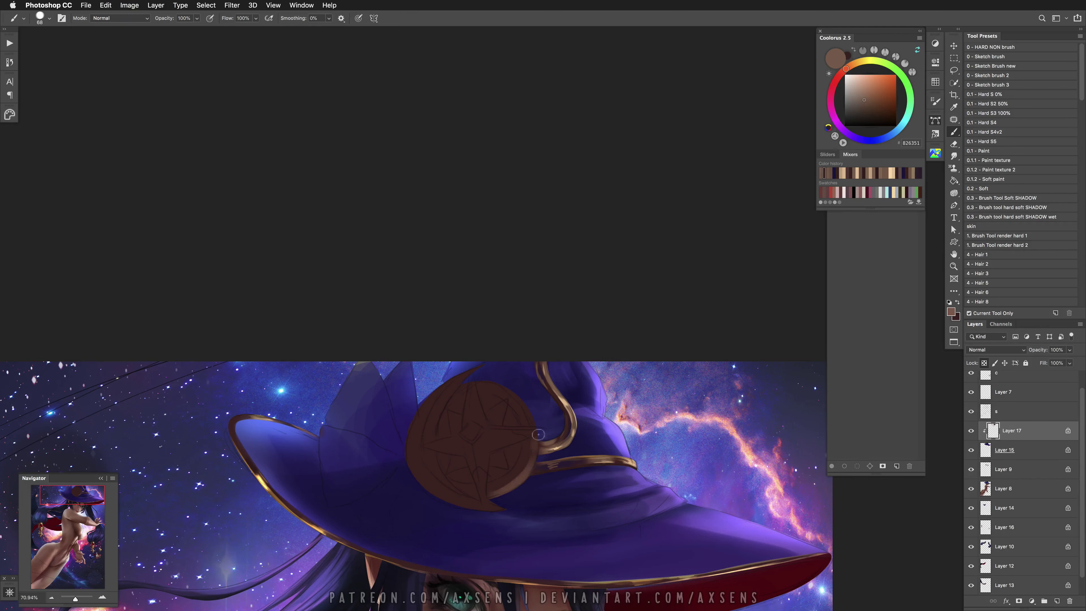
pyautogui.press('super+z')
pyautogui.press('super+z')
# Paint a near-black shadow just inside the medallion's right rim using a sampled dark tone
pyautogui.keyDown('alt'); pyautogui.click(504, 392); pyautogui.keyUp('alt')
pyautogui.moveTo(496, 390)
pyautogui.mouseDown()
pyautogui.moveTo(526, 421)
pyautogui.moveTo(528, 449)
pyautogui.moveTo(521, 419)
pyautogui.moveTo(517, 469)
pyautogui.moveTo(491, 490)
pyautogui.moveTo(527, 454)
pyautogui.moveTo(485, 490)
pyautogui.moveTo(525, 442)
pyautogui.moveTo(514, 474)
pyautogui.mouseUp()
pyautogui.press('[')
pyautogui.press('[')
pyautogui.press('[')
pyautogui.press('[')
pyautogui.press('[')
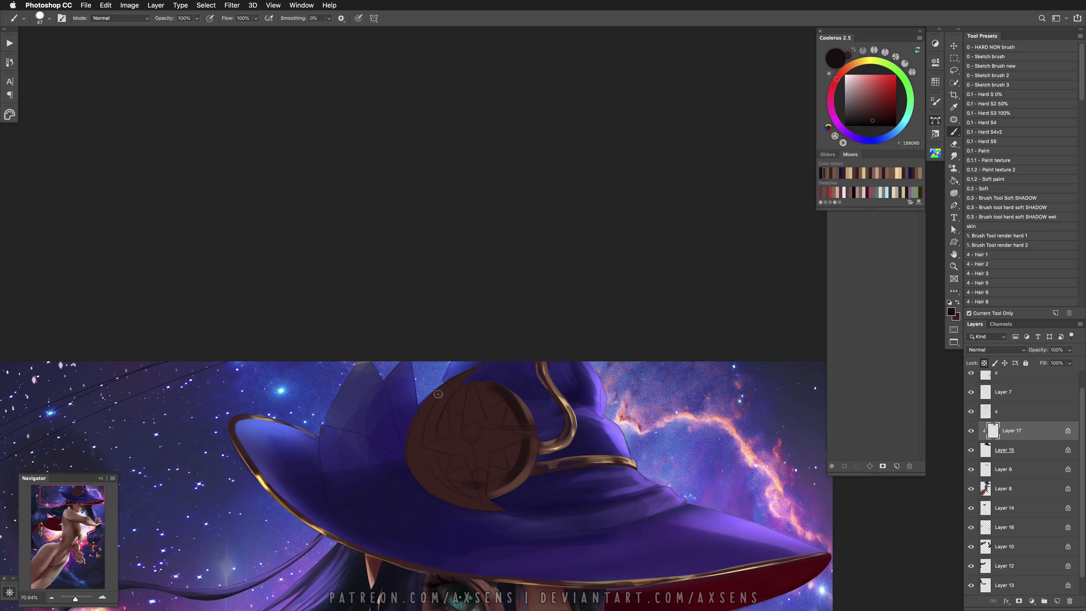
# Paint a gold highlight with dark shading along the crescent's upper-left curve, using colors sampled from the trim
pyautogui.press(']')
pyautogui.press(']')
pyautogui.press(']')
pyautogui.press(']')
pyautogui.press(']')
pyautogui.keyDown('alt'); pyautogui.click(436, 401); pyautogui.keyUp('alt')
pyautogui.moveTo(432, 436); pyautogui.dragTo(411, 454)
pyautogui.keyDown('alt'); pyautogui.click(547, 436); pyautogui.keyUp('alt')
pyautogui.moveTo(478, 366)
pyautogui.mouseDown()
pyautogui.moveTo(447, 398)
pyautogui.moveTo(431, 434)
pyautogui.mouseUp()
# Shade the crescent's upper outer edge with sampled dark purple and blue tones
pyautogui.keyDown('alt'); pyautogui.click(432, 399); pyautogui.keyUp('alt')
pyautogui.keyDown('alt'); pyautogui.click(432, 398); pyautogui.keyUp('alt')
pyautogui.keyDown('alt'); pyautogui.click(496, 381); pyautogui.keyUp('alt')
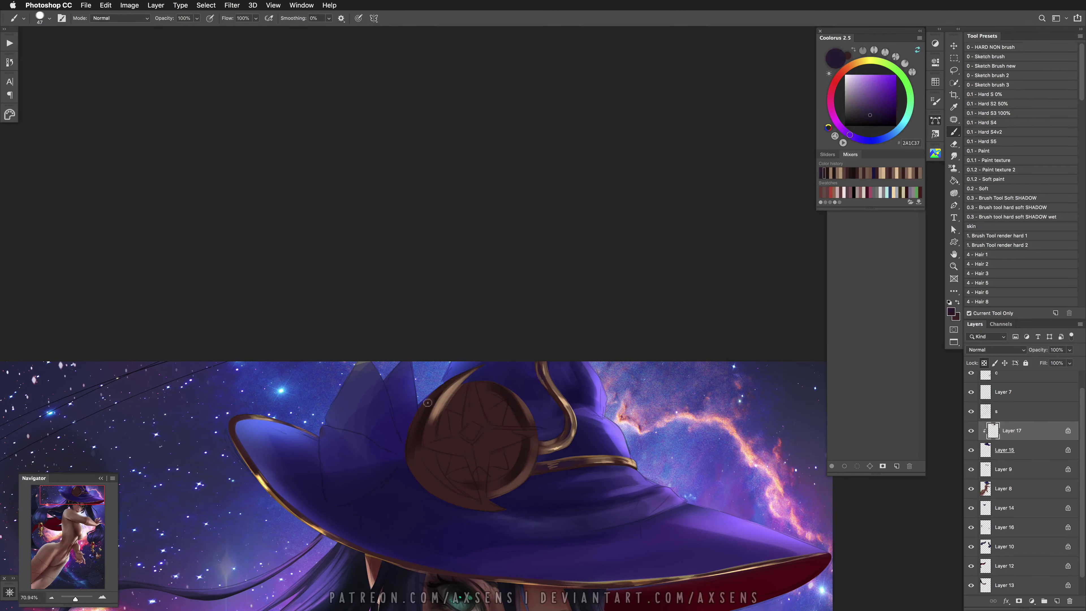
pyautogui.keyDown('alt'); pyautogui.click(440, 391); pyautogui.keyUp('alt')
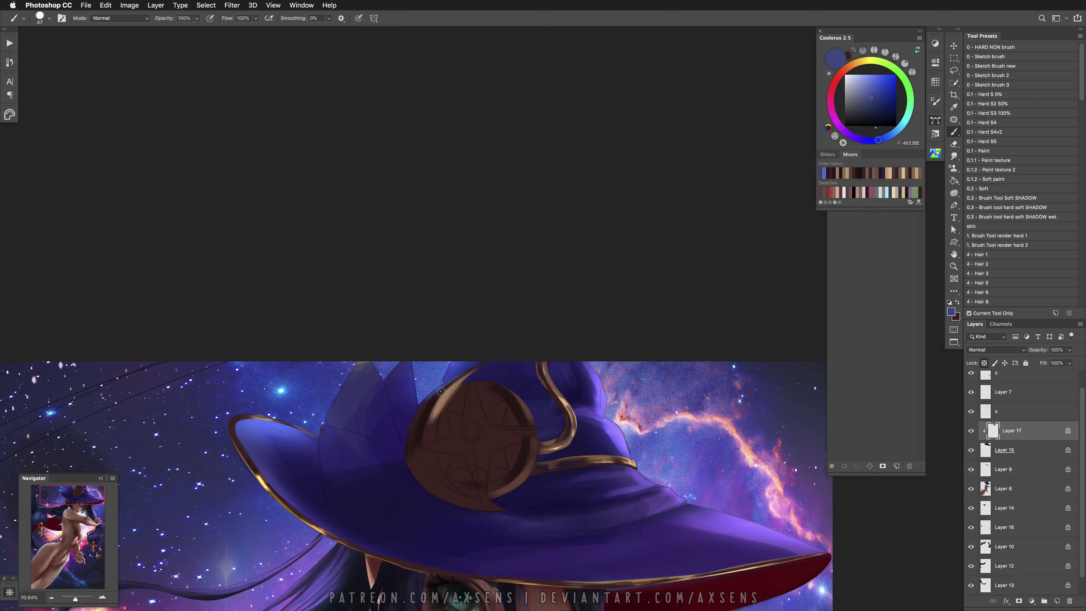
# Paint a tan highlight down the broad left side of the crescent
pyautogui.keyDown('alt'); pyautogui.click(424, 417); pyautogui.keyUp('alt')
pyautogui.press(']')
pyautogui.keyDown('alt'); pyautogui.click(432, 415); pyautogui.keyUp('alt')
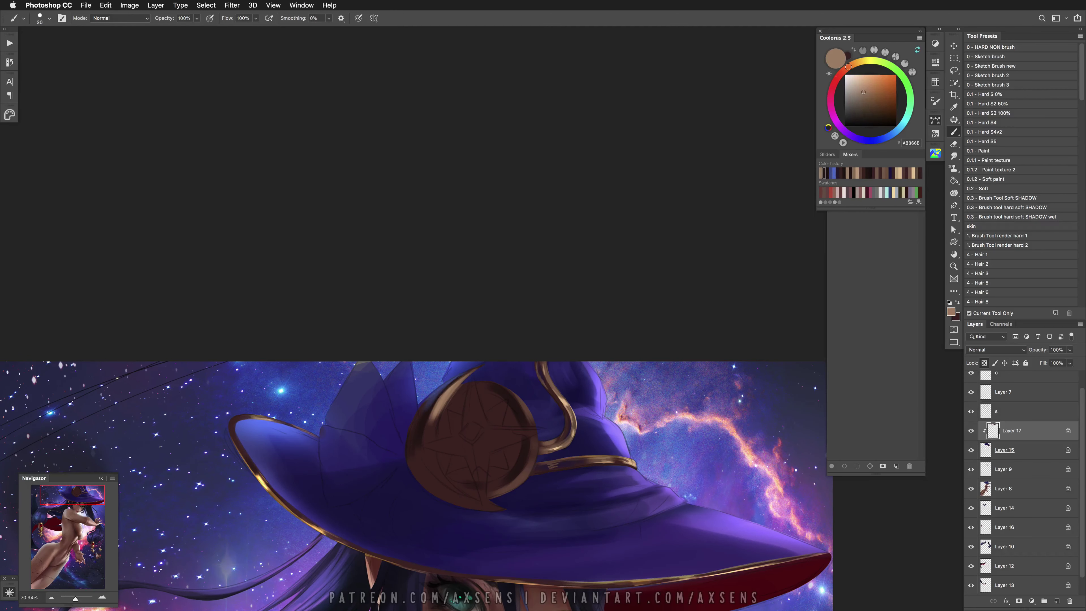
pyautogui.moveTo(432, 412); pyautogui.dragTo(441, 475)
# Flip the canvas view horizontally and deepen the crescent's outer edge with sampled dark browns
pyautogui.press('h')
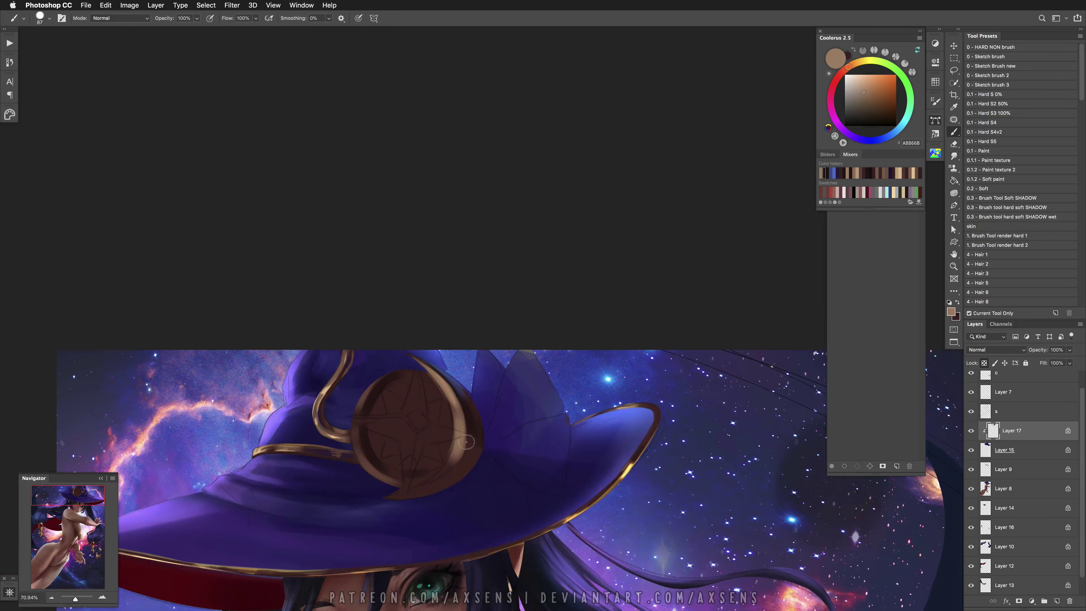
pyautogui.scroll(2, 466, 435)
pyautogui.keyDown('alt'); pyautogui.click(472, 414); pyautogui.keyUp('alt')
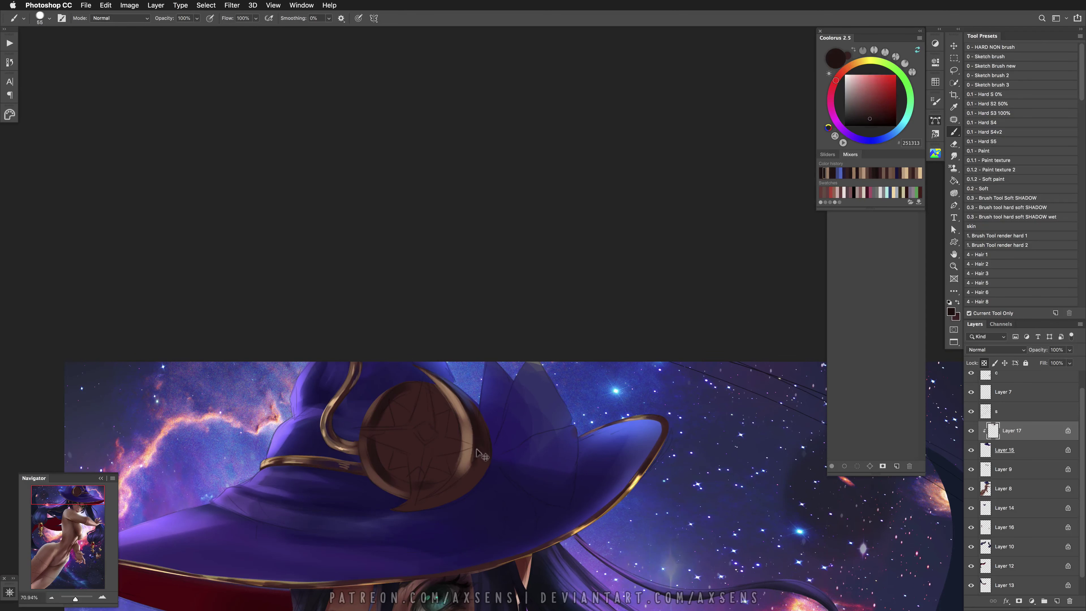
pyautogui.press('[')
pyautogui.press('[')
pyautogui.press('[')
pyautogui.press('[')
pyautogui.press('[')
pyautogui.press(']')
pyautogui.press(']')
pyautogui.press(']')
pyautogui.keyDown('alt'); pyautogui.click(466, 425); pyautogui.keyUp('alt')
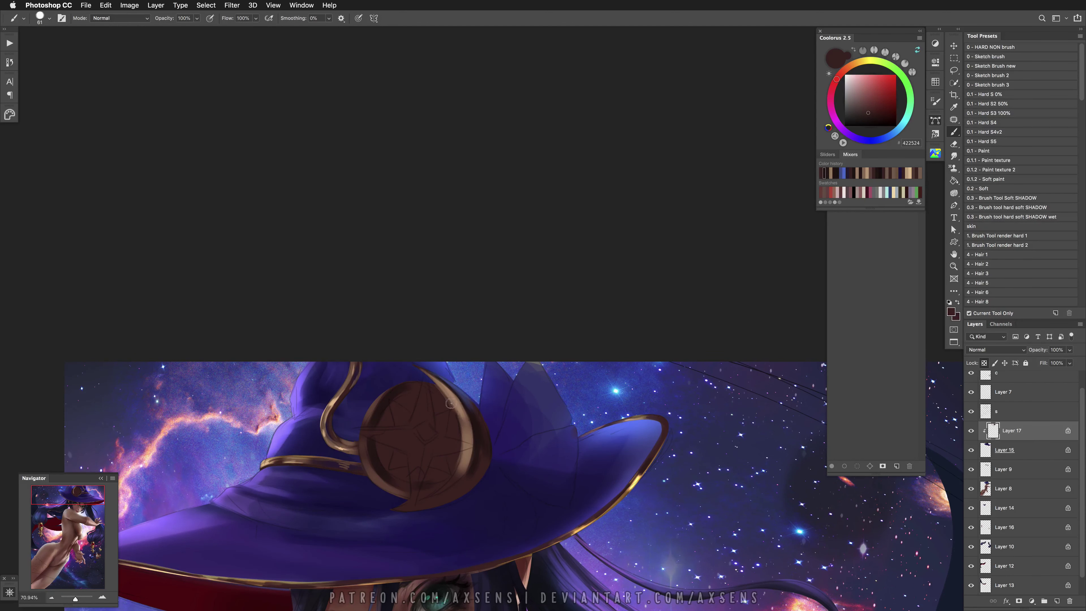
# Paint lighter bronze along the crescent's lower curve toward its tip with a smaller brush
pyautogui.keyDown('alt'); pyautogui.click(458, 481); pyautogui.keyUp('alt')
pyautogui.press('[')
pyautogui.press('[')
pyautogui.press('[')
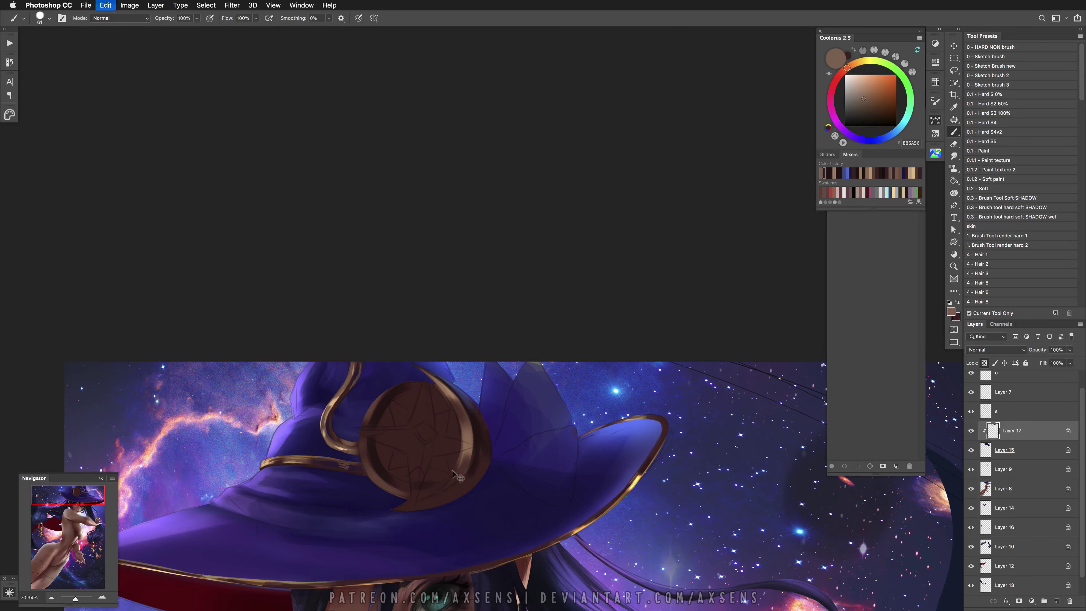
pyautogui.keyDown('alt'); pyautogui.click(444, 490); pyautogui.keyUp('alt')
pyautogui.keyDown('alt'); pyautogui.click(468, 456); pyautogui.keyUp('alt')
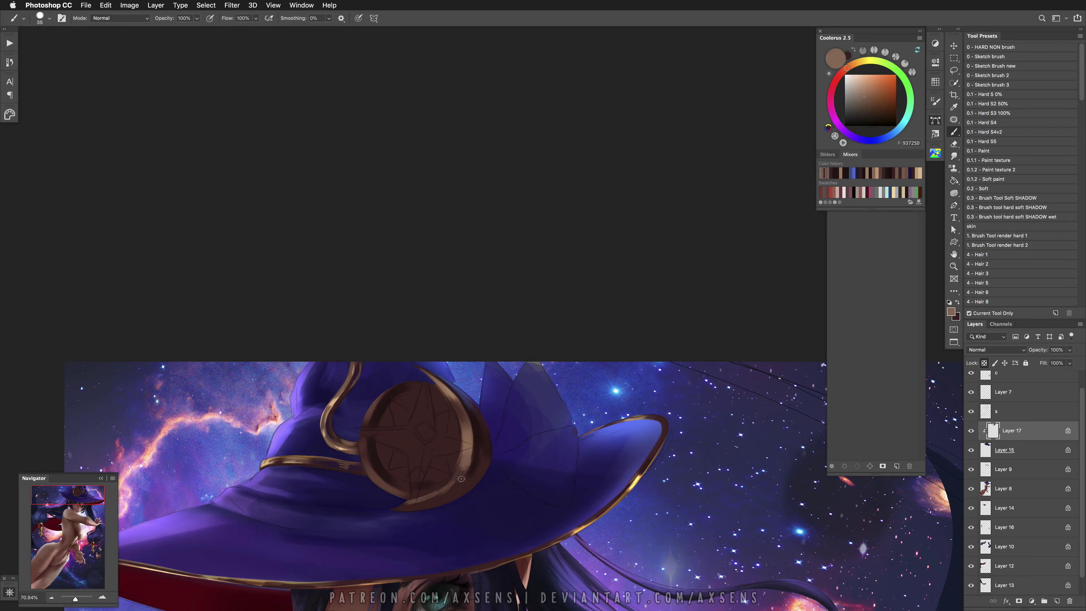
# Add light gold highlights to the medallion's thin left rim using tones sampled from the hat band
pyautogui.keyDown('alt'); pyautogui.click(380, 476); pyautogui.keyUp('alt')
pyautogui.keyDown('alt'); pyautogui.click(274, 463); pyautogui.keyUp('alt')
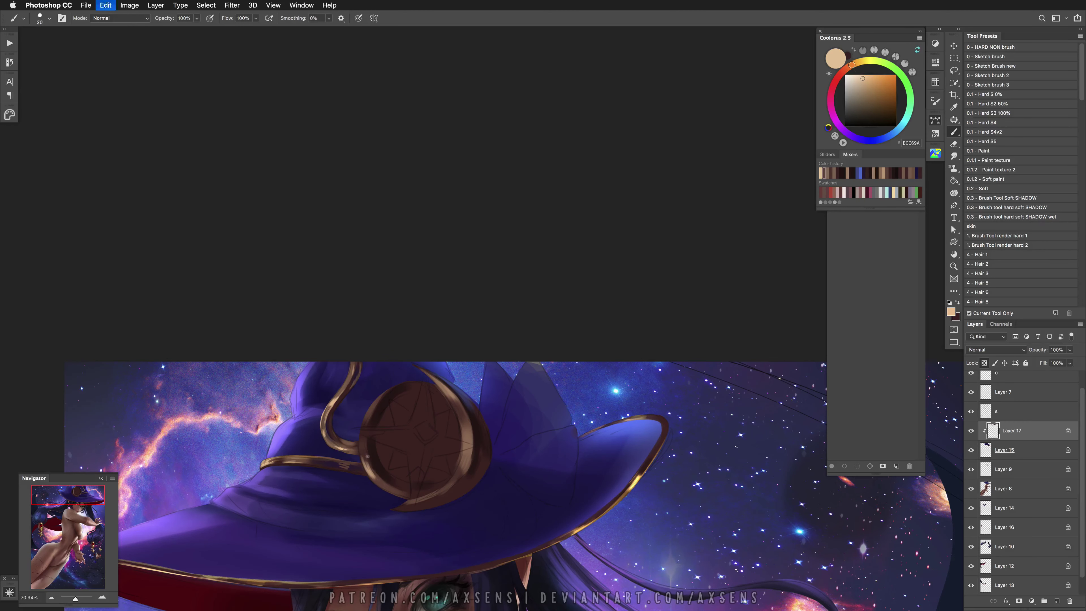
pyautogui.keyDown('alt'); pyautogui.click(379, 472); pyautogui.keyUp('alt')
pyautogui.keyDown('alt'); pyautogui.click(365, 434); pyautogui.keyUp('alt')
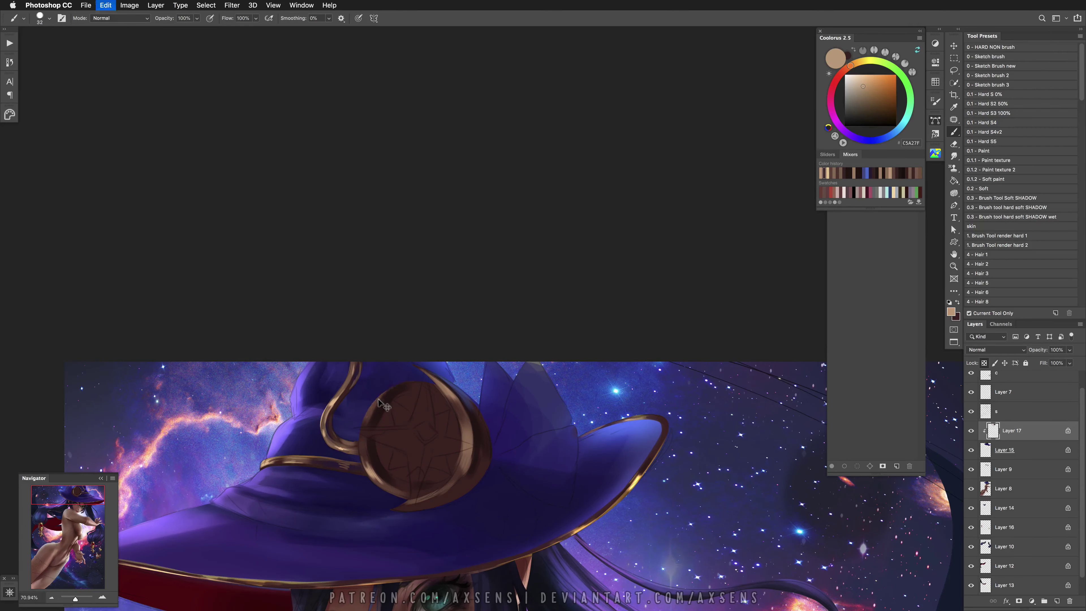
# Enlarge the brush for the medallion's upper-left rim and undo the last stroke
pyautogui.press(']')
pyautogui.press(']')
pyautogui.press(']')
pyautogui.press(']')
pyautogui.press('super+z')
# Paint dark brown shading where the gold cord meets the medallion's rim
pyautogui.keyDown('alt'); pyautogui.click(366, 445); pyautogui.keyUp('alt')
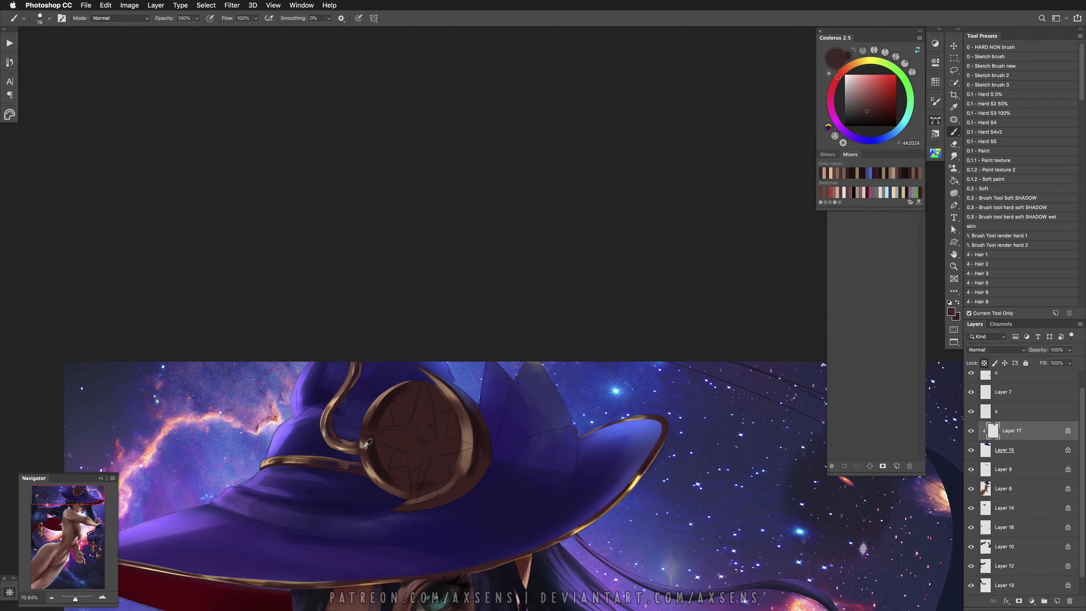
pyautogui.moveTo(366, 445); pyautogui.dragTo(376, 441)
pyautogui.keyDown('alt'); pyautogui.click(366, 442); pyautogui.keyUp('alt')
pyautogui.keyDown('alt'); pyautogui.click(380, 441); pyautogui.keyUp('alt')
# Tint the edge of the medallion's brown face with saturated red and blend it with the sampled base color
pyautogui.keyDown('alt'); pyautogui.click(389, 457); pyautogui.keyUp('alt')
pyautogui.click(877, 105)
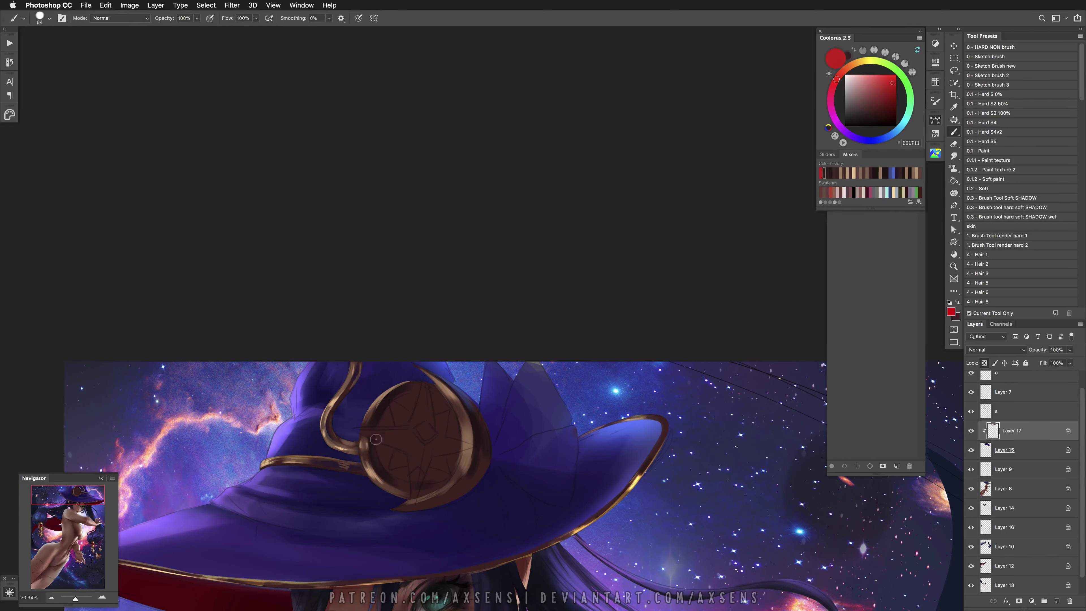
pyautogui.keyDown('alt'); pyautogui.click(385, 454); pyautogui.keyUp('alt')
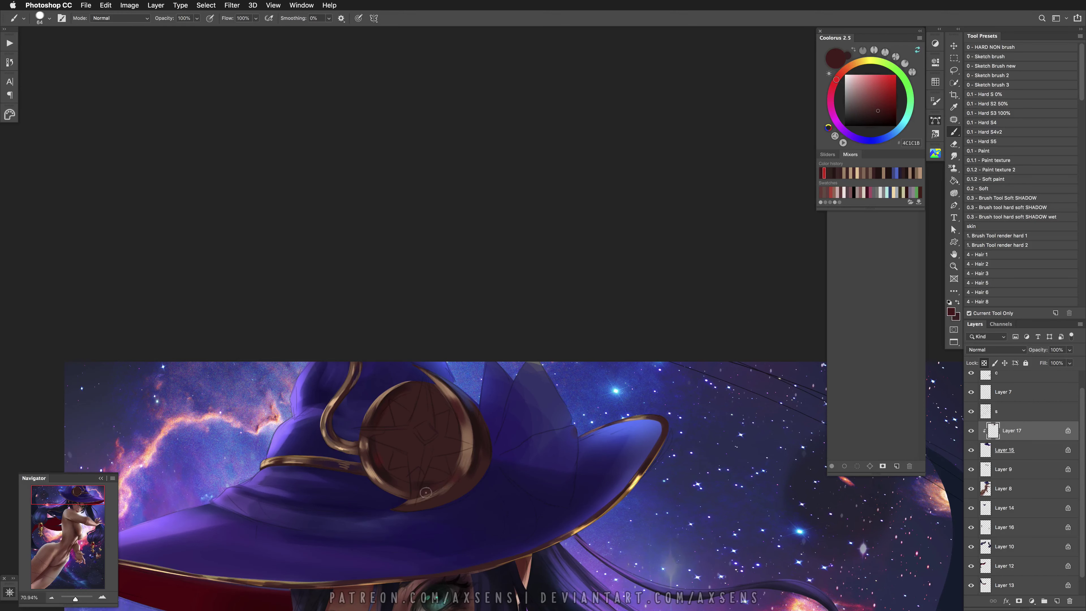
# Define the crescent's lower tip with tones sampled from the rim
pyautogui.keyDown('alt'); pyautogui.click(419, 502); pyautogui.keyUp('alt')
pyautogui.keyDown('alt'); pyautogui.click(462, 478); pyautogui.keyUp('alt')
pyautogui.moveTo(462, 479); pyautogui.dragTo(445, 505)
# Blend muted violet reflected light (#413C5C) into the crescent's dark outer edge
pyautogui.keyDown('alt'); pyautogui.click(452, 493); pyautogui.keyUp('alt')
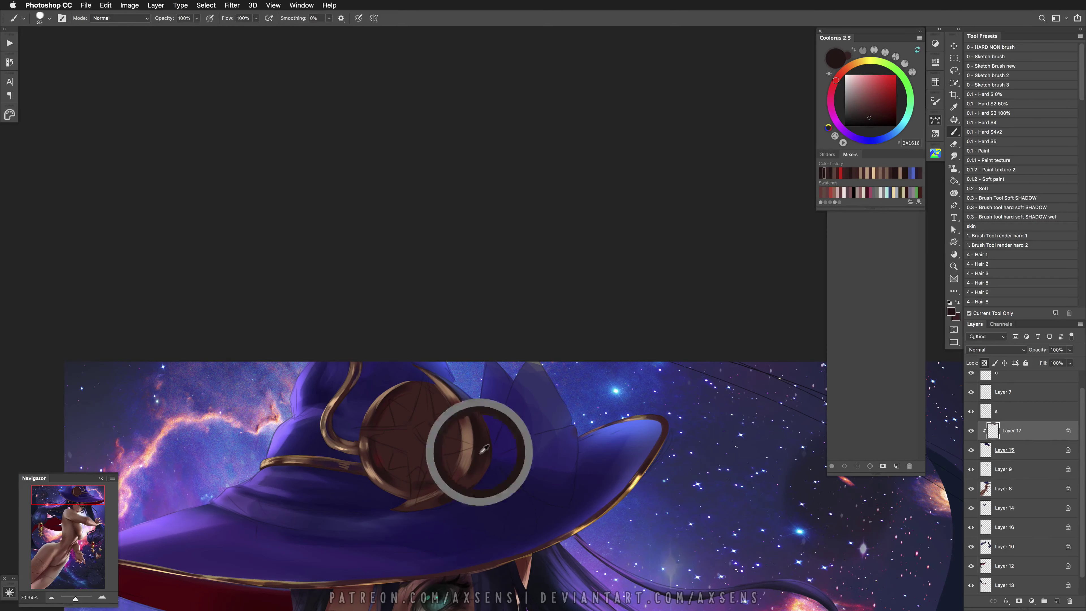
pyautogui.keyDown('alt'); pyautogui.click(485, 448); pyautogui.keyUp('alt')
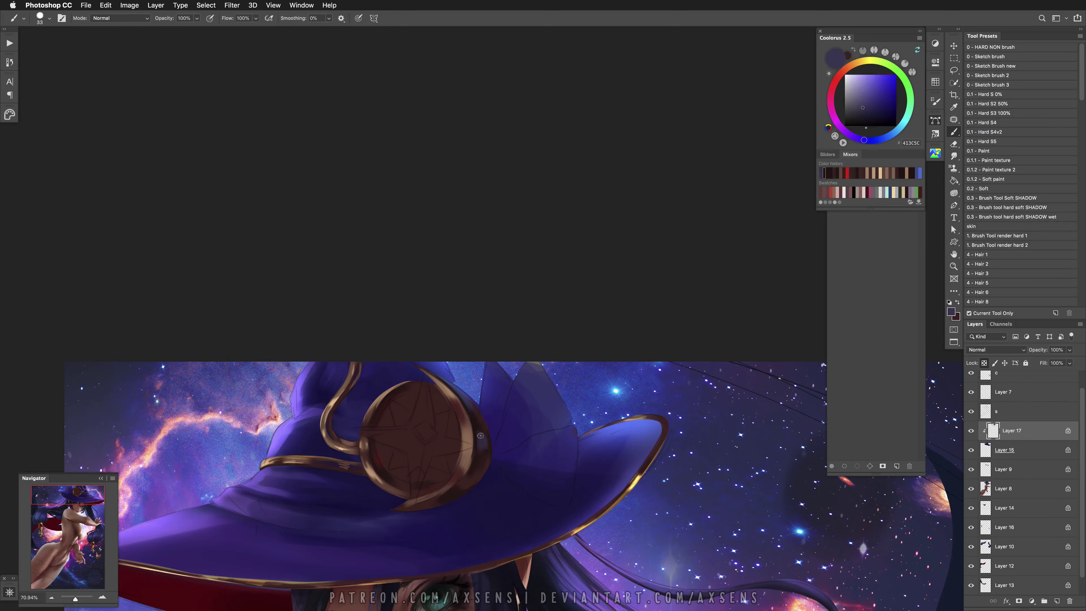
pyautogui.keyDown('alt'); pyautogui.click(483, 453); pyautogui.keyUp('alt')
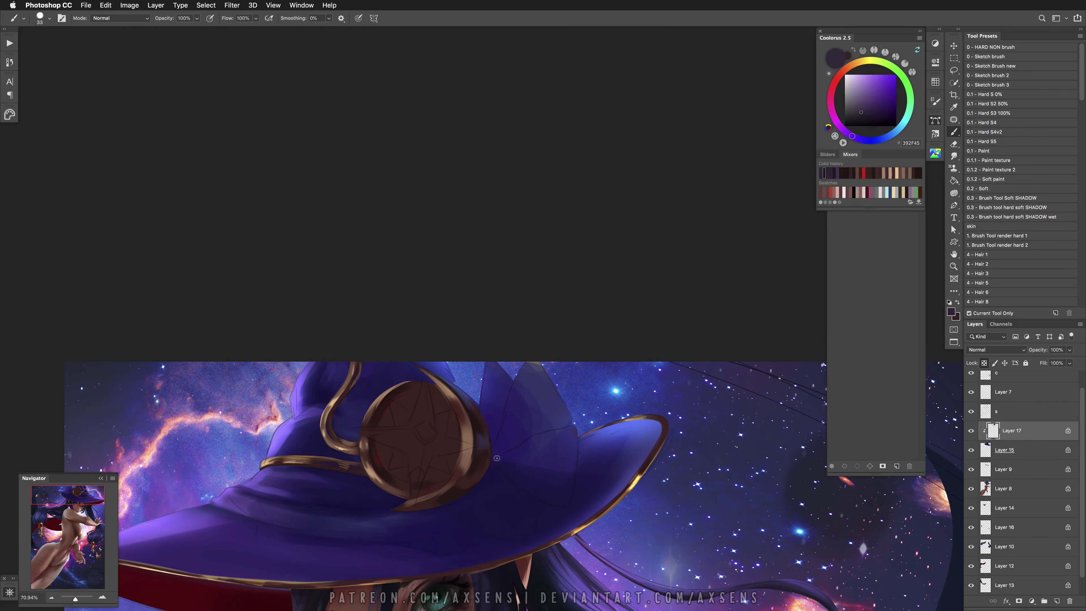
# Flip the canvas view back and warm the crescent's broad highlight with a peach tone
pyautogui.hotkey('ctrl', 'shift', 'h')
pyautogui.press(']')
pyautogui.press(']')
pyautogui.press(']')
pyautogui.keyDown('alt'); pyautogui.click(431, 442); pyautogui.keyUp('alt')
pyautogui.keyDown('alt'); pyautogui.click(431, 422); pyautogui.keyUp('alt')
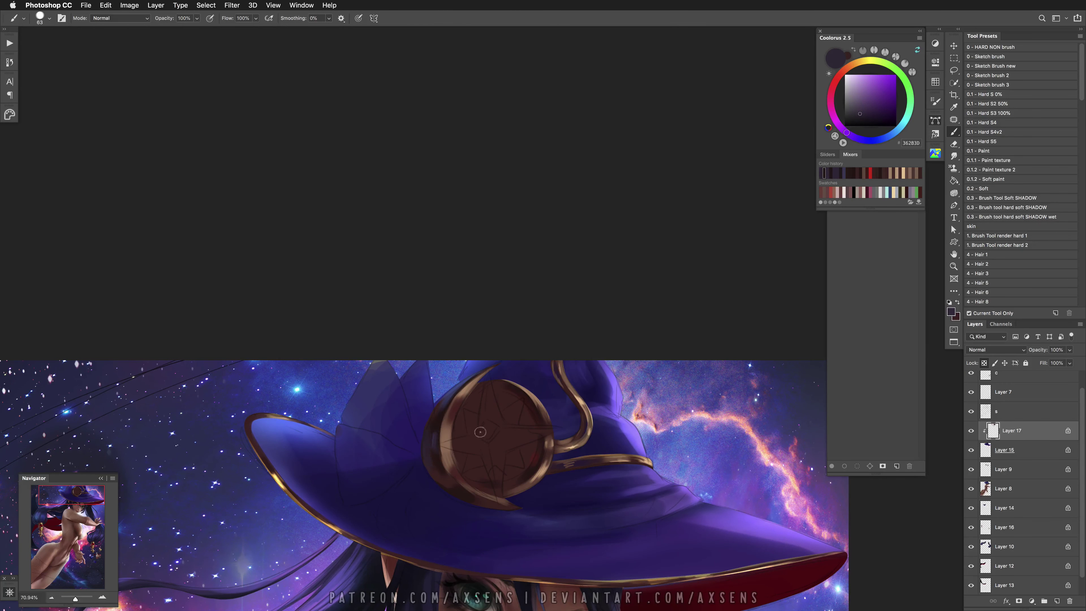
pyautogui.press('x')
pyautogui.press('[')
pyautogui.moveTo(471, 435); pyautogui.dragTo(399, 429)
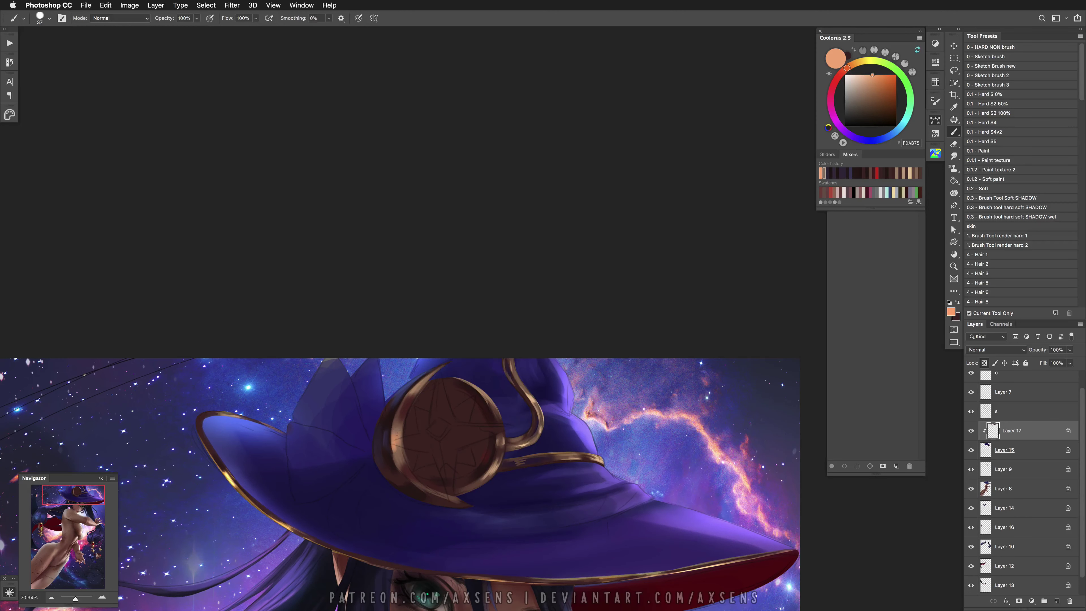
# Set the brush to 9 px in Linear Dodge (Add) mode and try pale glints on the medallion's right rim, undoing the last strokes
pyautogui.rightClick(394, 428)
pyautogui.doubleClick(456, 369)
pyautogui.keyDown('shift'); pyautogui.rightClick(517, 427); pyautogui.keyUp('shift')
pyautogui.click(570, 552)
pyautogui.moveTo(496, 472); pyautogui.dragTo(491, 467)
pyautogui.rightClick(505, 449)
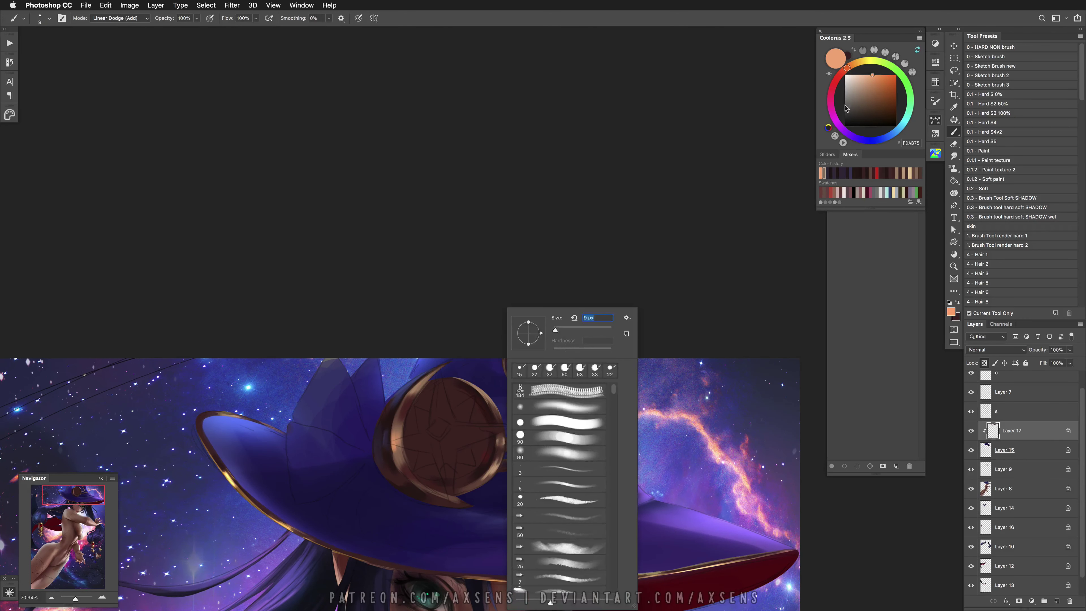
pyautogui.keyDown('alt'); pyautogui.click(502, 449); pyautogui.keyUp('alt')
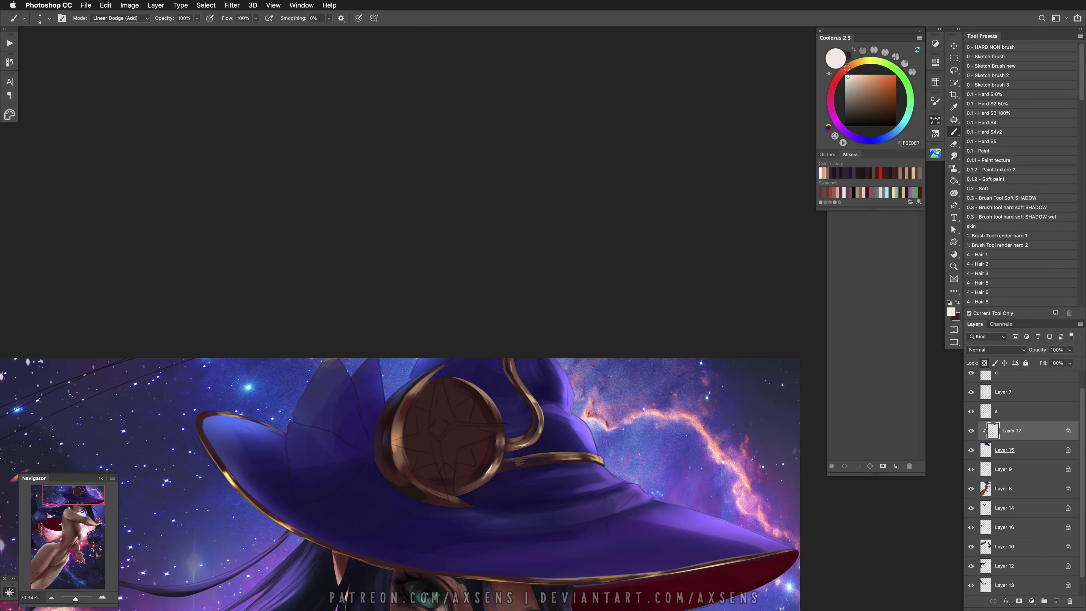
pyautogui.press('super+z')
pyautogui.press('super+z')
# Refine the crescent's left and lower-left curve with sampled bronze, dark brown and navy tones
pyautogui.moveTo(379, 454)
pyautogui.mouseDown()
pyautogui.moveTo(380, 426)
pyautogui.moveTo(410, 431)
pyautogui.mouseUp()
pyautogui.keyDown('alt'); pyautogui.click(396, 431); pyautogui.keyUp('alt')
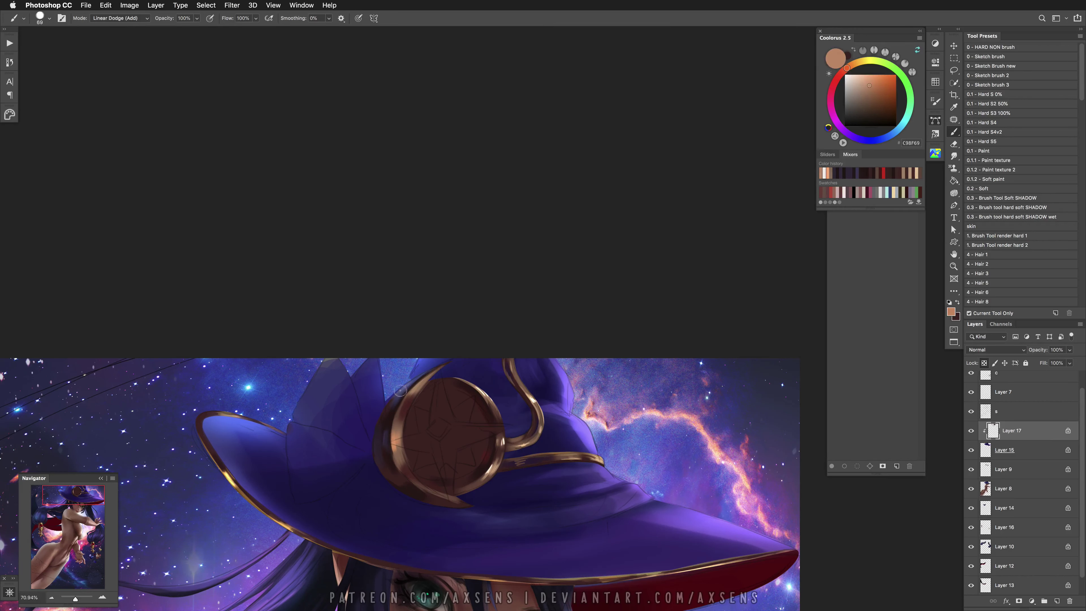
pyautogui.moveTo(391, 481)
pyautogui.mouseDown()
pyautogui.moveTo(417, 498)
pyautogui.moveTo(393, 479)
pyautogui.mouseUp()
pyautogui.keyDown('alt'); pyautogui.click(412, 489); pyautogui.keyUp('alt')
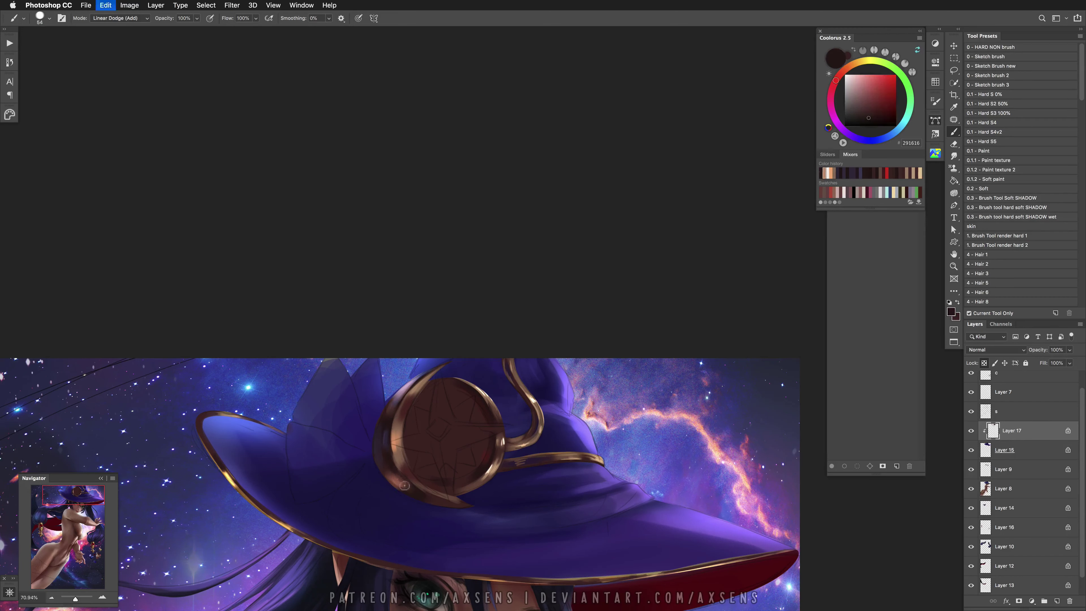
pyautogui.keyDown('alt'); pyautogui.click(423, 495); pyautogui.keyUp('alt')
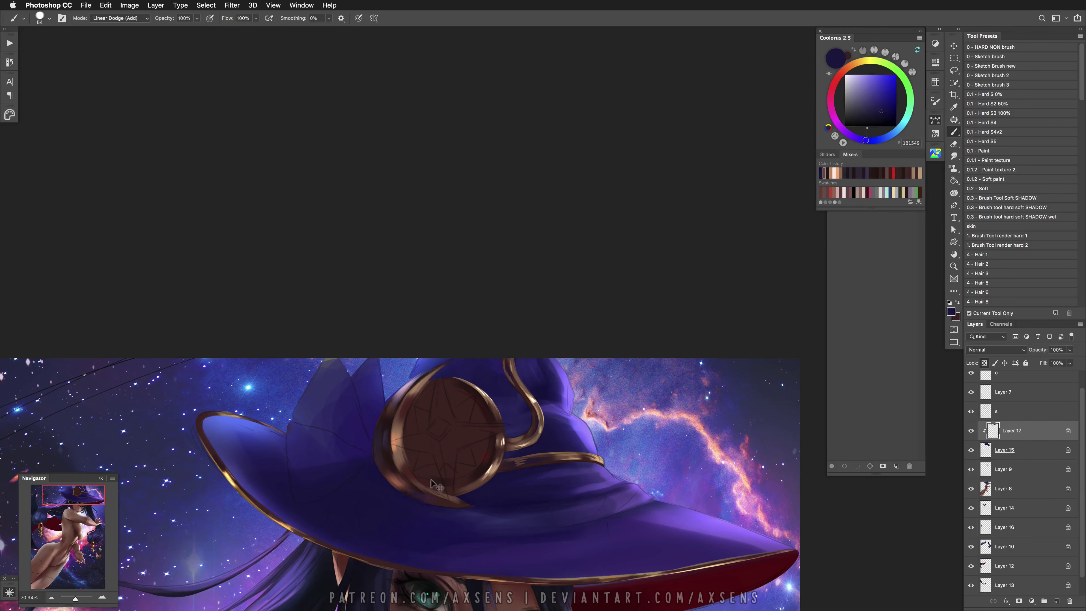
# Flip the canvas view, return the brush to Normal mode and blend muted purple into the crescent's outer edge
pyautogui.moveTo(433, 452); pyautogui.dragTo(390, 428)
pyautogui.press('h')
pyautogui.keyDown('shift'); pyautogui.rightClick(513, 441); pyautogui.keyUp('shift')
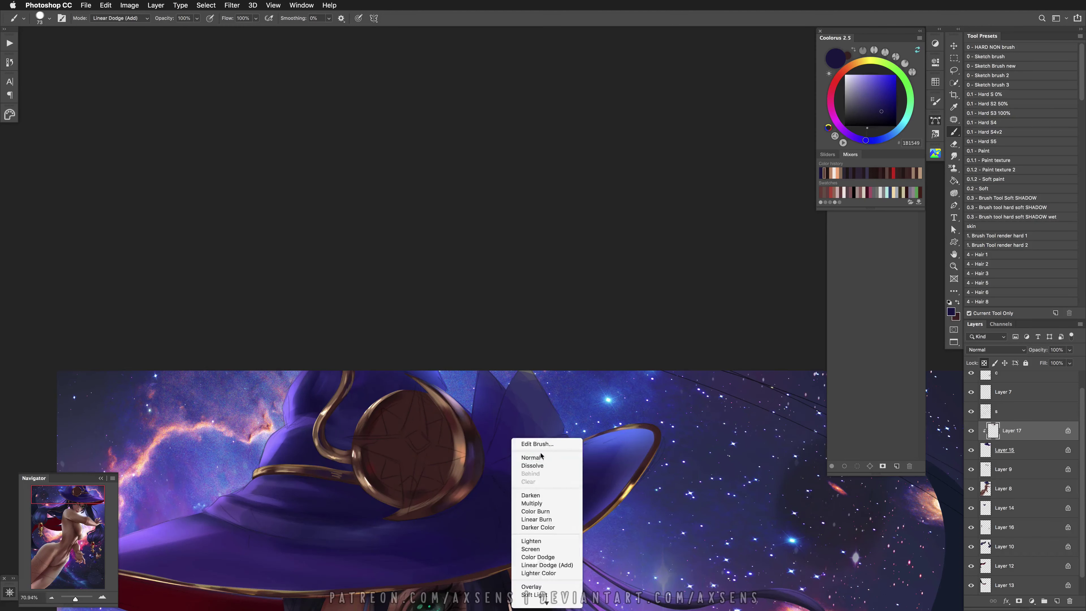
pyautogui.click(540, 455)
pyautogui.keyDown('alt'); pyautogui.click(477, 448); pyautogui.keyUp('alt')
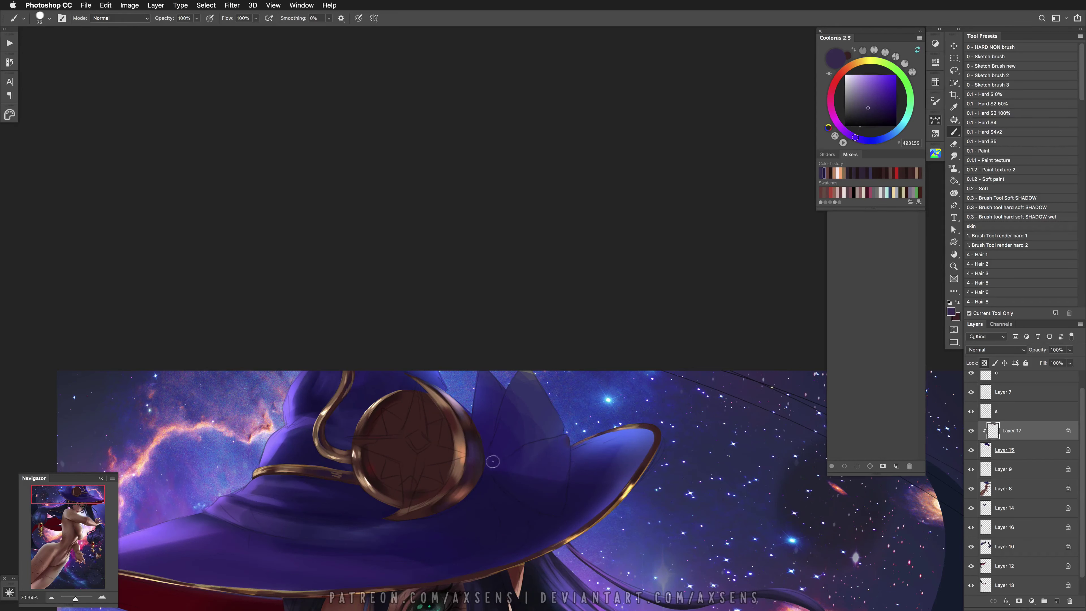
pyautogui.keyDown('alt'); pyautogui.click(475, 460); pyautogui.keyUp('alt')
pyautogui.moveTo(483, 458); pyautogui.dragTo(465, 458)
# Reduce the brush to 12 px and sharpen the crescent's inner highlight with sampled bronze
pyautogui.rightClick(477, 451)
pyautogui.moveTo(533, 332); pyautogui.dragTo(529, 333)
pyautogui.press('Return')
pyautogui.keyDown('alt'); pyautogui.click(464, 449); pyautogui.keyUp('alt')
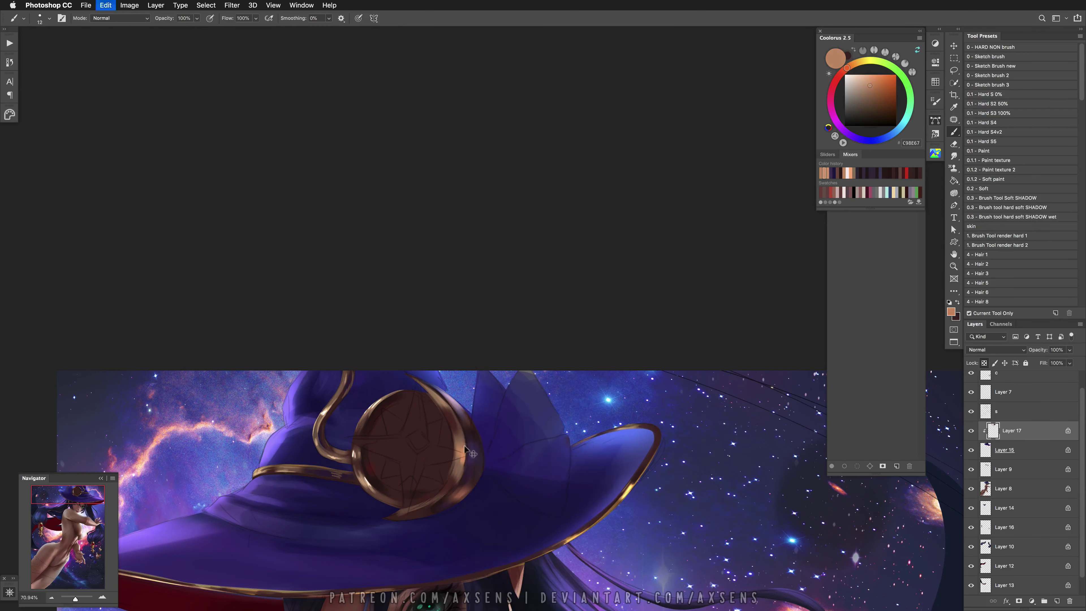
# Paint thin cream highlights along the medallion's upper-left rim and sample brown and navy tones for its shading
pyautogui.keyDown('alt'); pyautogui.click(395, 402); pyautogui.keyUp('alt')
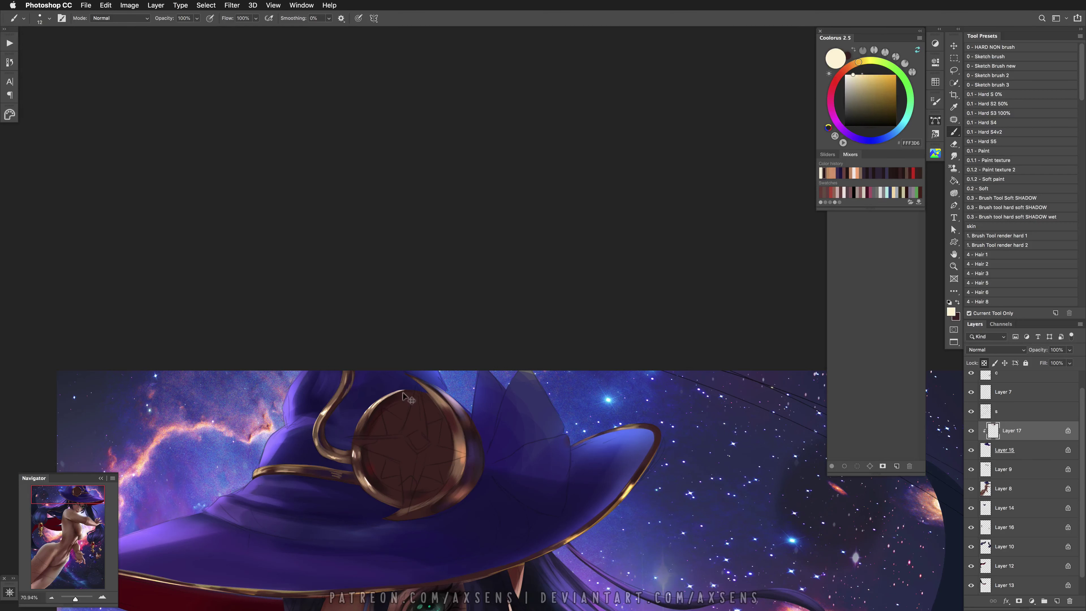
pyautogui.keyDown('alt'); pyautogui.click(409, 400); pyautogui.keyUp('alt')
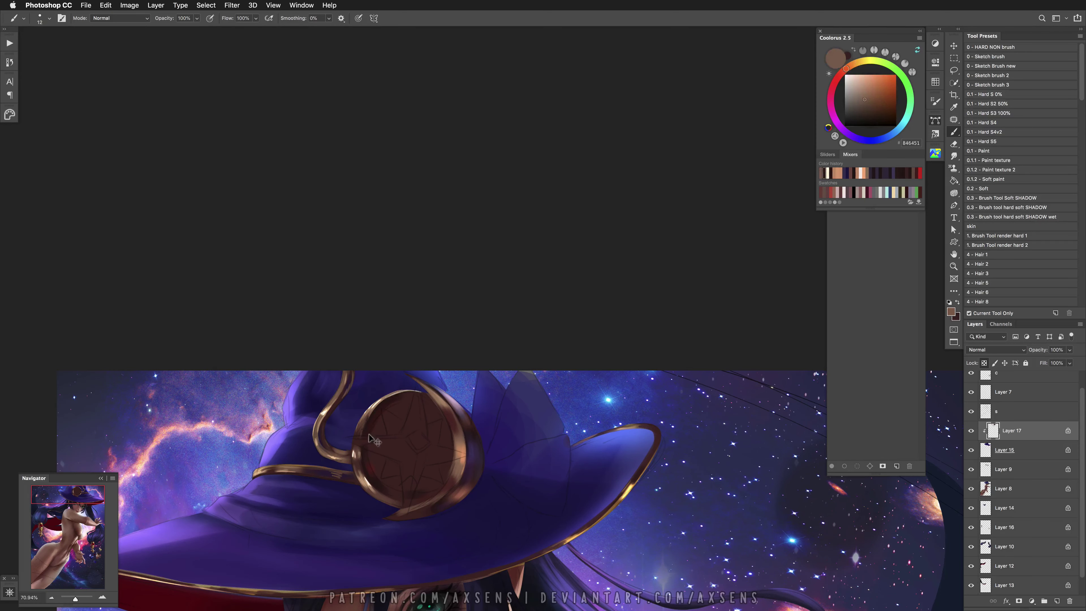
pyautogui.keyDown('alt'); pyautogui.click(362, 449); pyautogui.keyUp('alt')
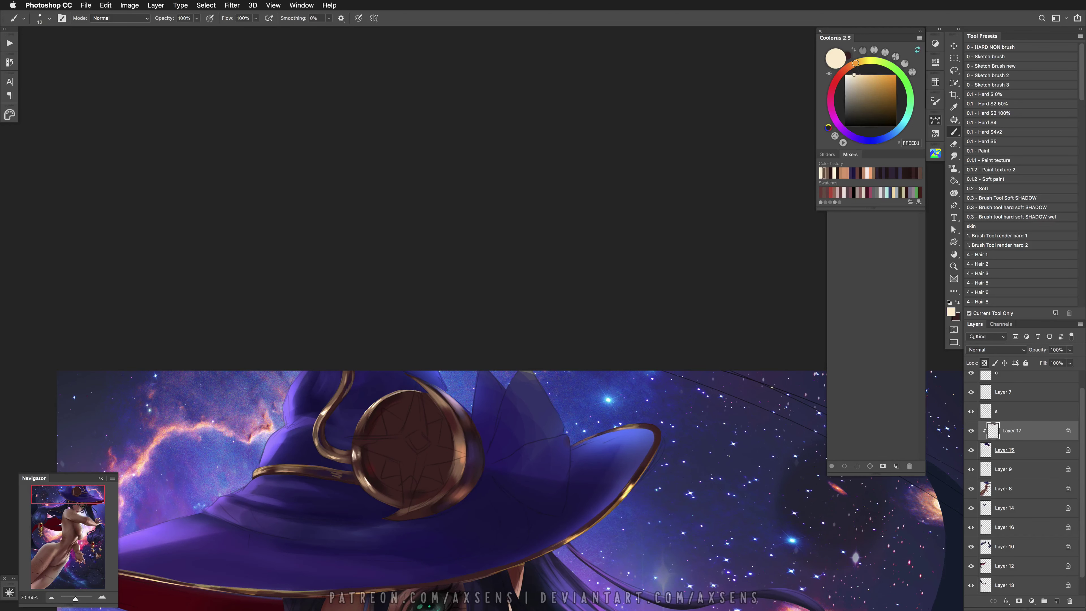
pyautogui.keyDown('alt'); pyautogui.click(376, 454); pyautogui.keyUp('alt')
pyautogui.keyDown('alt'); pyautogui.click(366, 484); pyautogui.keyUp('alt')
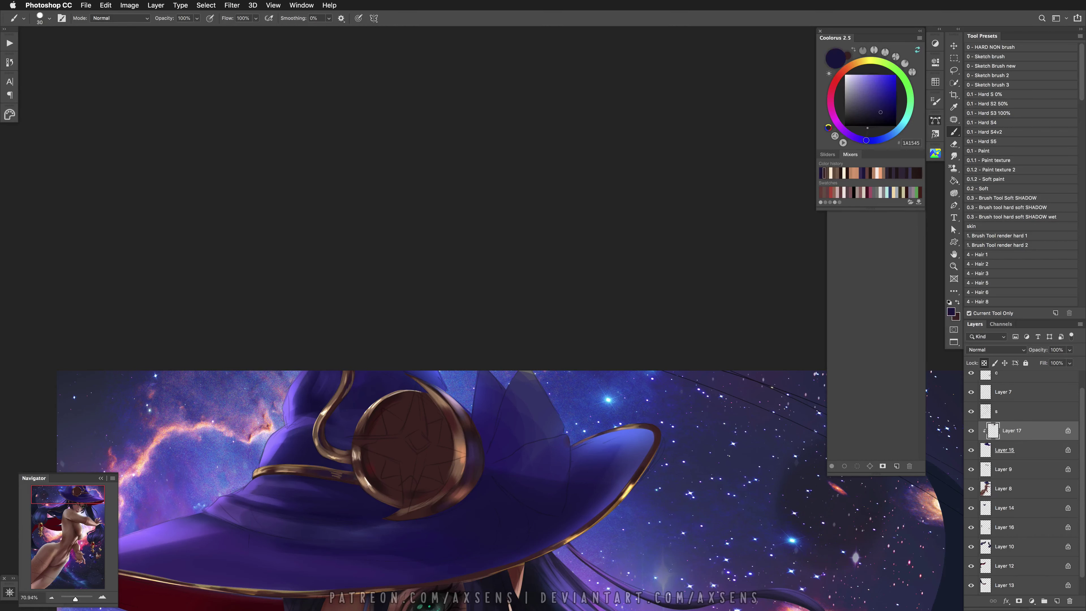
# Sample indigo and tan tones from the medallion's lower-left rim and dab the rim with a reduced brush
pyautogui.keyDown('alt'); pyautogui.click(376, 498); pyautogui.keyUp('alt')
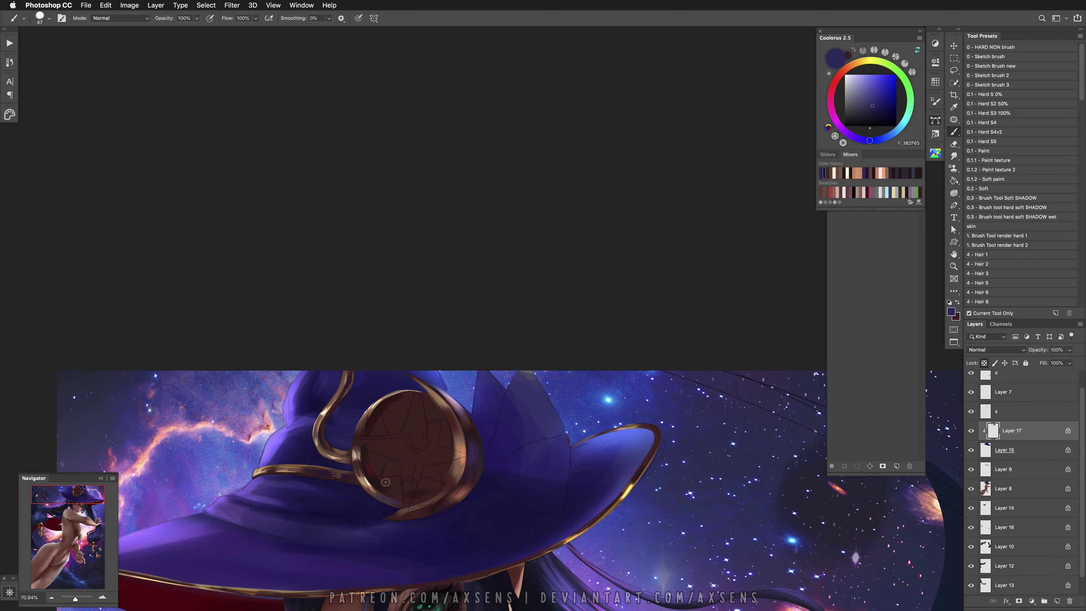
pyautogui.keyDown('alt'); pyautogui.click(371, 474); pyautogui.keyUp('alt')
pyautogui.keyDown('alt'); pyautogui.click(369, 480); pyautogui.keyUp('alt')
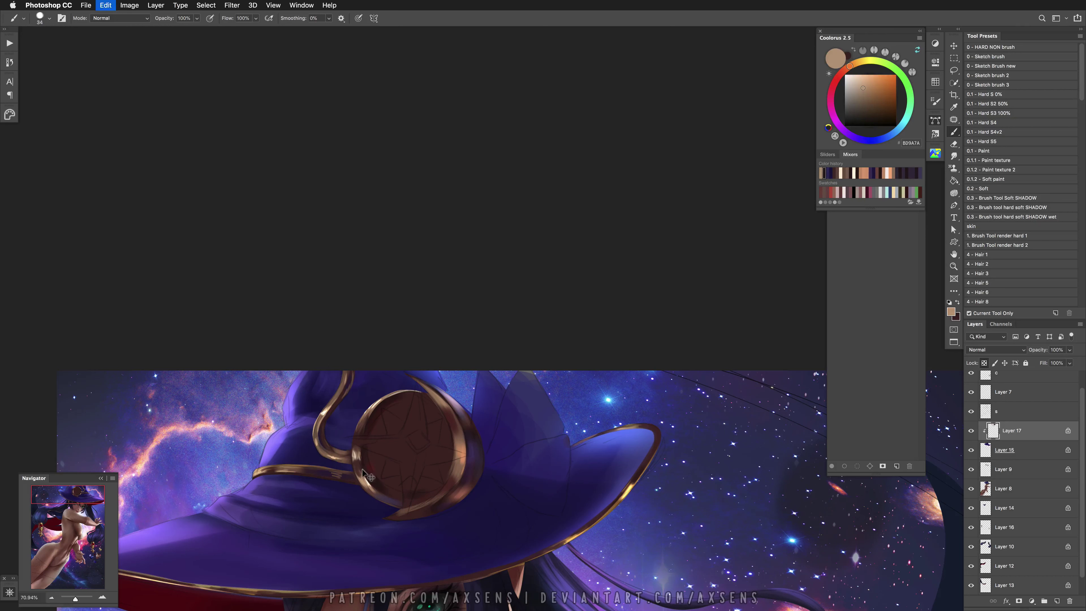
pyautogui.rightClick(378, 490)
pyautogui.click(386, 479)
pyautogui.rightClick(410, 459)
pyautogui.moveTo(484, 329); pyautogui.dragTo(473, 345)
pyautogui.click(386, 495)
# Try tan highlight strokes along the medallion's left inner rim, flip the canvas view and undo the strokes
pyautogui.moveTo(404, 501)
pyautogui.mouseDown()
pyautogui.moveTo(374, 490)
pyautogui.moveTo(363, 462)
pyautogui.mouseUp()
pyautogui.press('super+z')
pyautogui.press('super+z')
pyautogui.moveTo(366, 415); pyautogui.dragTo(376, 492)
pyautogui.press('super+shift+h')
pyautogui.press('super+z')
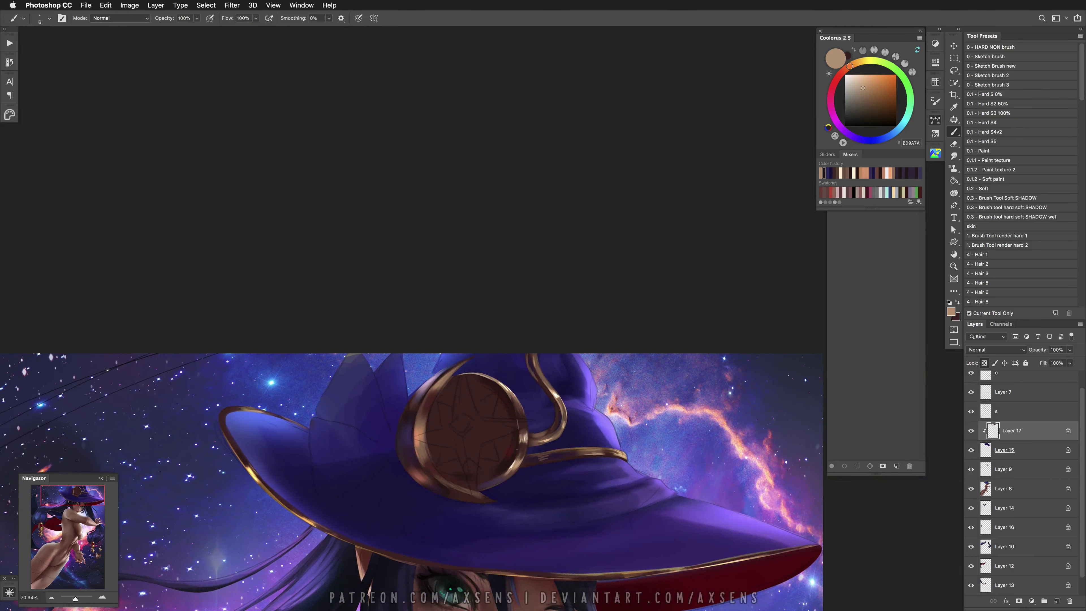
pyautogui.press('super+z')
# Test strokes across the crescent rim, undo them and sample dark plum tones for its shading
pyautogui.keyDown('alt'); pyautogui.click(511, 451); pyautogui.keyUp('alt')
pyautogui.moveTo(511, 452); pyautogui.dragTo(433, 436)
pyautogui.press('super+z')
pyautogui.keyDown('alt'); pyautogui.click(427, 435); pyautogui.keyUp('alt')
pyautogui.keyDown('alt'); pyautogui.click(438, 442); pyautogui.keyUp('alt')
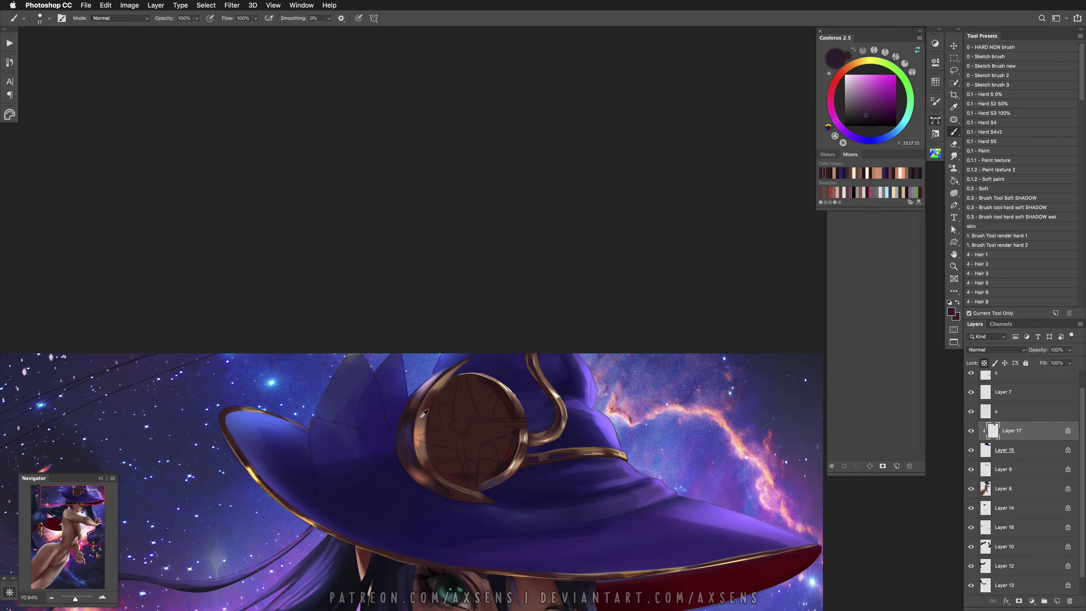
pyautogui.press('super+z')
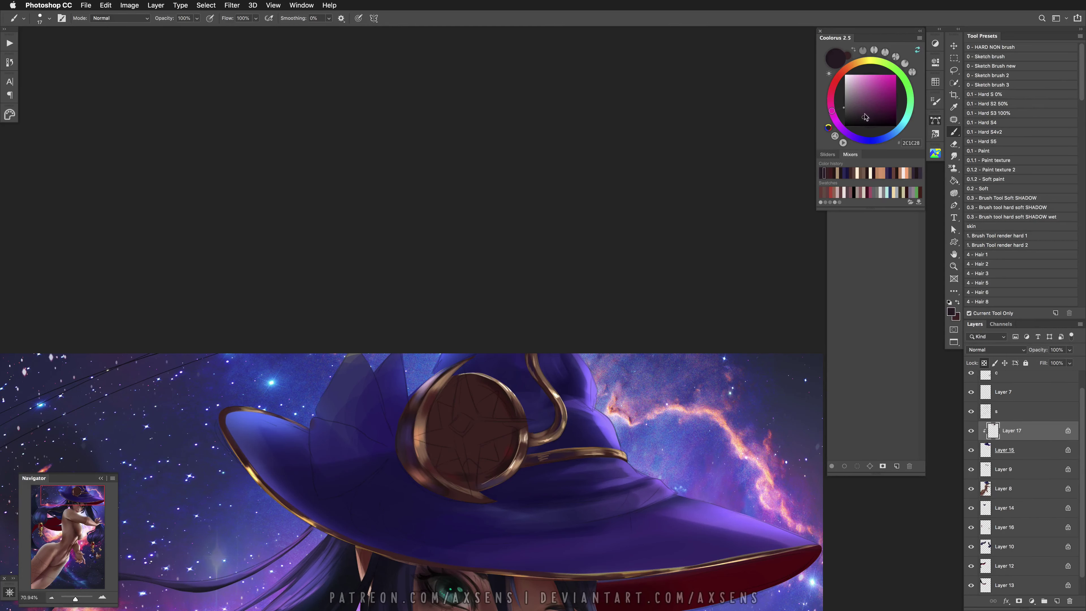
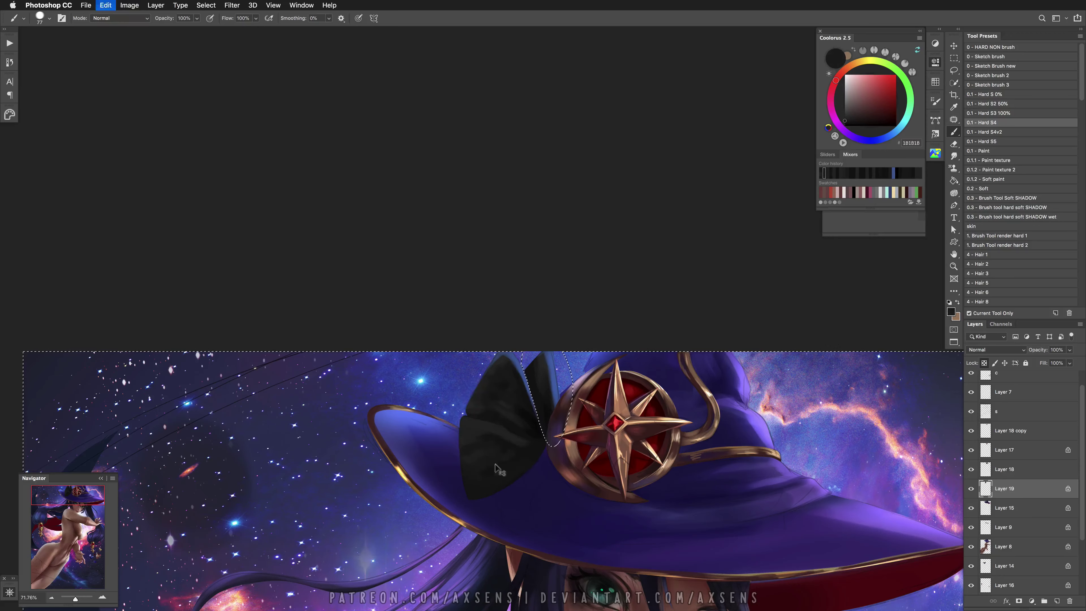
# Paint sampled near-black and blue 3A50B5 along the bow's upper loops, inverting the selection to confine the blue
pyautogui.hscroll(3, 576, 455)
pyautogui.press('[')
pyautogui.keyDown('alt'); pyautogui.click(514, 442); pyautogui.keyUp('alt')
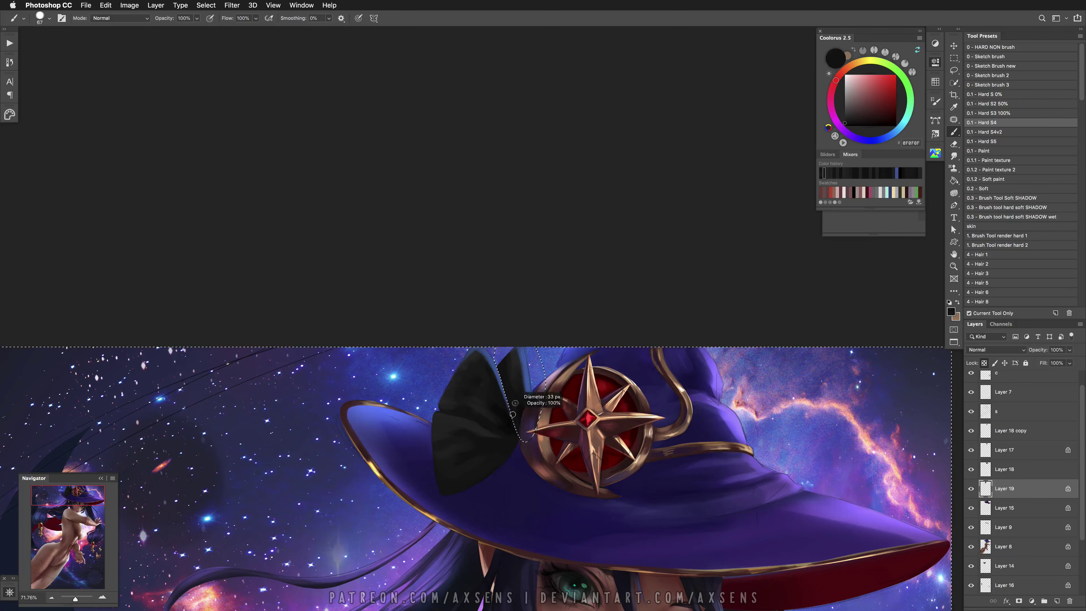
pyautogui.keyDown('alt'); pyautogui.click(466, 361); pyautogui.keyUp('alt')
pyautogui.moveTo(458, 359)
pyautogui.mouseDown()
pyautogui.moveTo(468, 359)
pyautogui.moveTo(485, 325)
pyautogui.mouseUp()
pyautogui.moveTo(530, 362); pyautogui.dragTo(519, 359)
pyautogui.press('super+shift+i')
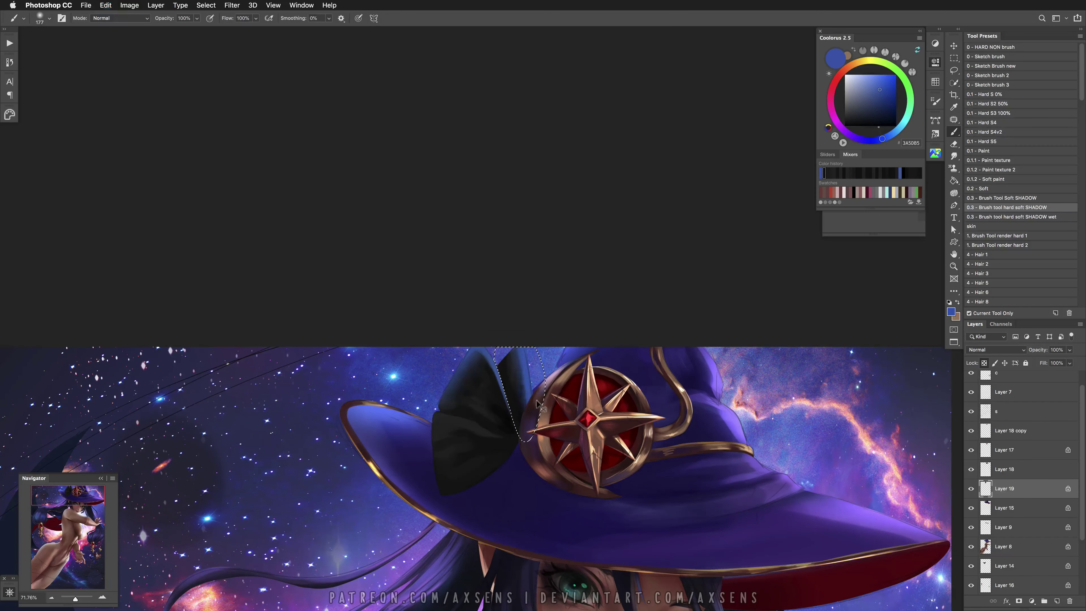
# Select the bow's lower lobe with a 0.7 px feathered lasso and flip the canvas view
pyautogui.press('l')
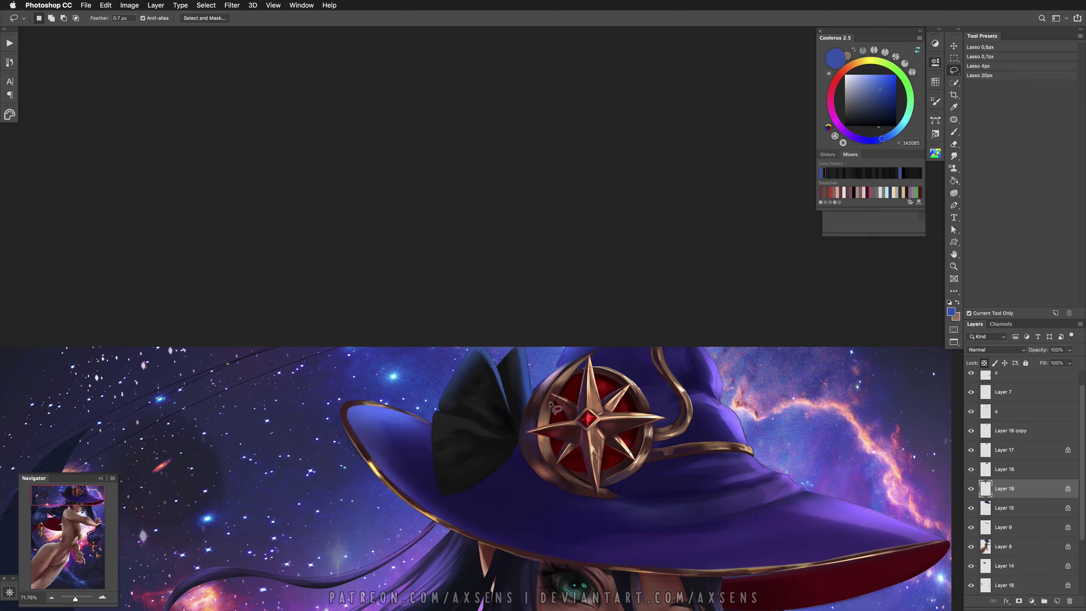
pyautogui.moveTo(422, 449); pyautogui.dragTo(579, 441)
pyautogui.press('b')
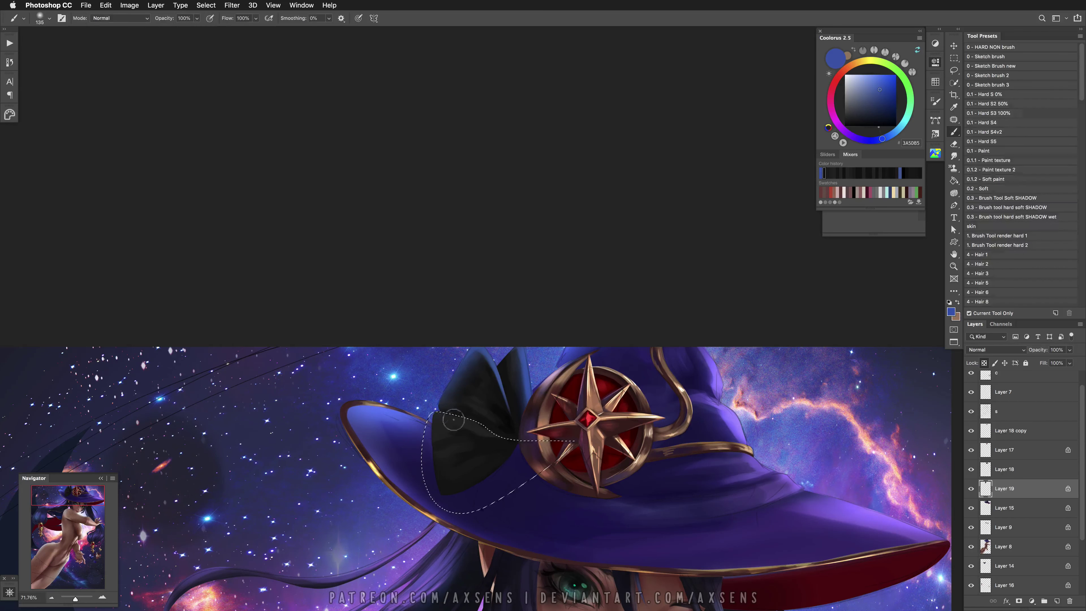
pyautogui.press('super+shift+h')
pyautogui.scroll(2, 566, 466)
pyautogui.hscroll(-2, 566, 466)
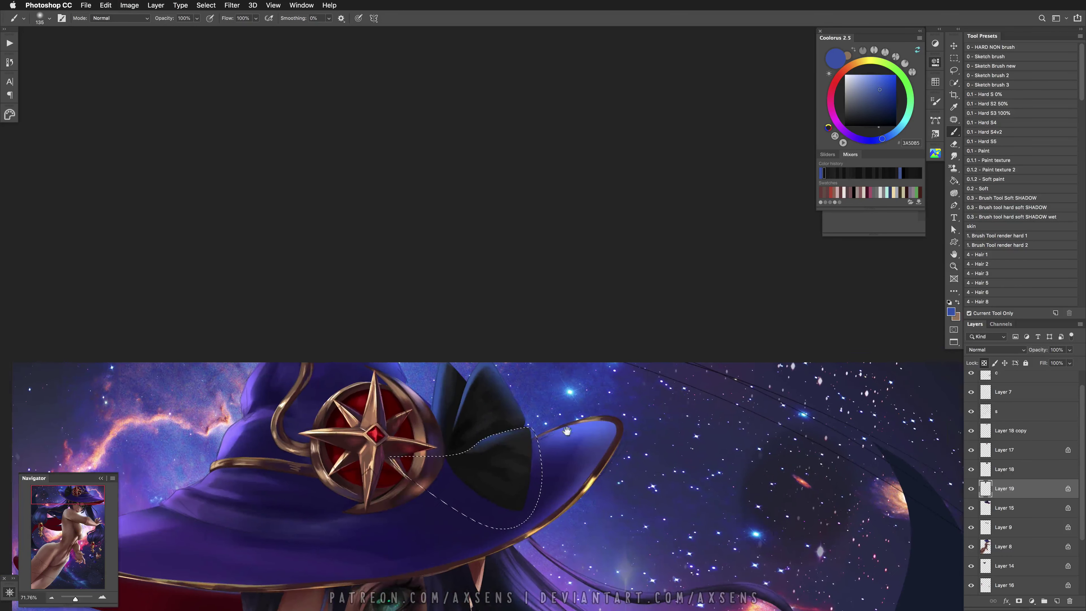
# Shade the selected bow lobe with sampled near-black using the 0.1 - Hard S4 brush, flip the view back and deselect
pyautogui.click(981, 122)
pyautogui.keyDown('alt'); pyautogui.click(492, 451); pyautogui.keyUp('alt')
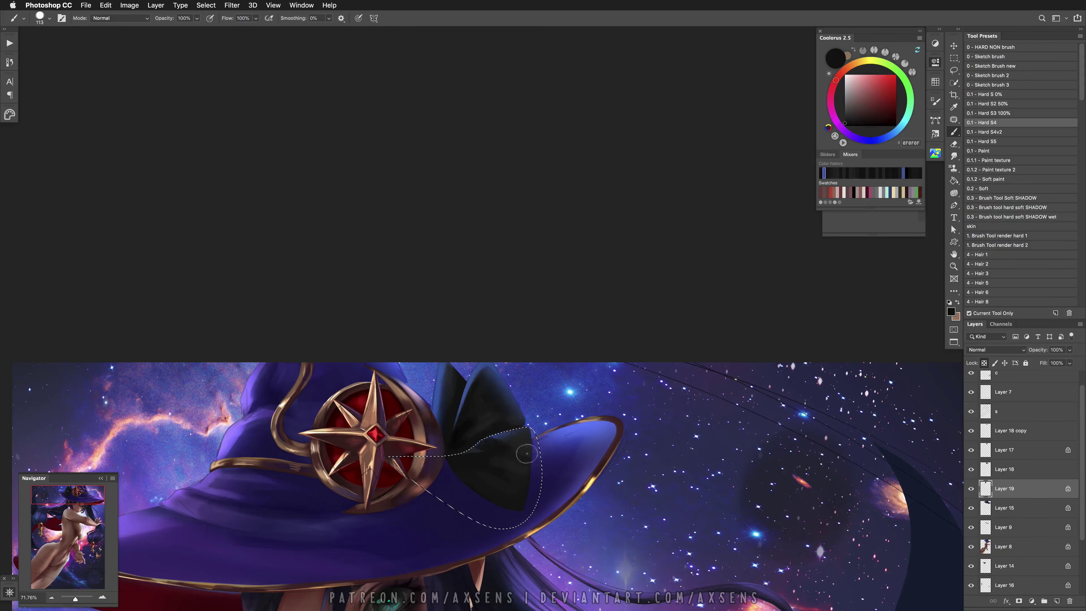
pyautogui.press('super+shift+h')
pyautogui.moveTo(487, 449); pyautogui.dragTo(477, 449)
pyautogui.keyDown('alt'); pyautogui.click(477, 449); pyautogui.keyUp('alt')
pyautogui.press('super+d')
# Deepen the bow's central folds with sampled near-black, using the Brush tool hard soft SHADOW preset in Multiply mode
pyautogui.click(1007, 207)
pyautogui.keyDown('shift'); pyautogui.rightClick(481, 407); pyautogui.keyUp('shift')
pyautogui.click(496, 447)
pyautogui.keyDown('ctrl'); pyautogui.keyDown('alt'); pyautogui.moveTo(481, 433); pyautogui.dragTo(500, 435); pyautogui.keyUp('alt'); pyautogui.keyUp('ctrl')
pyautogui.keyDown('alt'); pyautogui.click(477, 447); pyautogui.keyUp('alt')
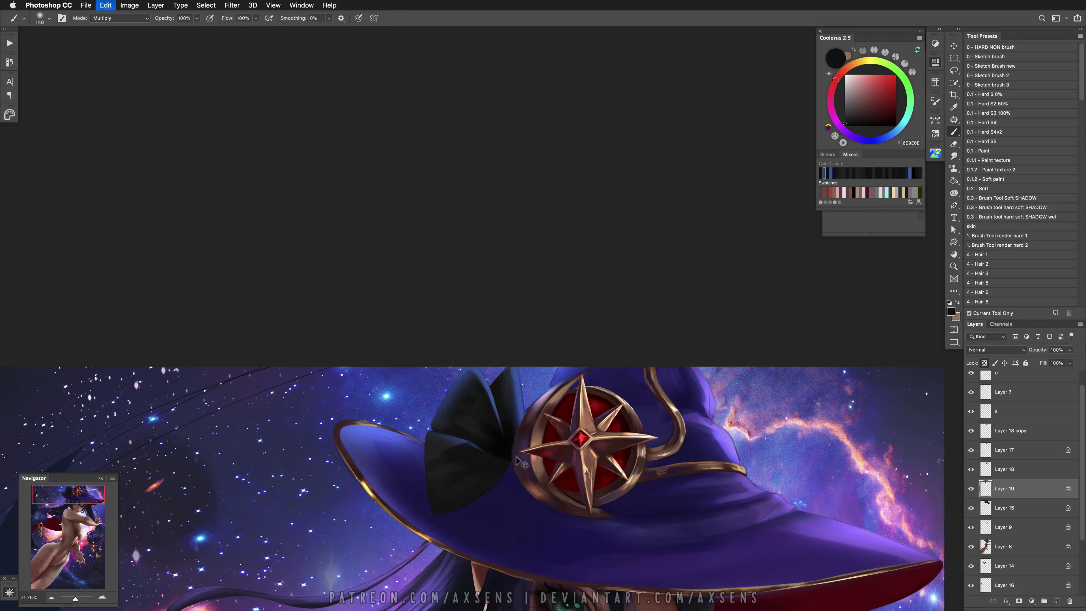
pyautogui.keyDown('ctrl'); pyautogui.keyDown('alt'); pyautogui.moveTo(509, 460); pyautogui.dragTo(496, 460); pyautogui.keyUp('alt'); pyautogui.keyUp('ctrl')
# Refine the bow's lower lobe with sampled dark grey tones and return the brush to Normal mode
pyautogui.keyDown('alt'); pyautogui.click(473, 480); pyautogui.keyUp('alt')
pyautogui.keyDown('shift'); pyautogui.rightClick(451, 454); pyautogui.keyUp('shift')
pyautogui.click(432, 453)
pyautogui.keyDown('alt'); pyautogui.click(449, 516); pyautogui.keyUp('alt')
pyautogui.hotkey('alt', 'shift', 'n')
pyautogui.scroll(-2, 555, 475)
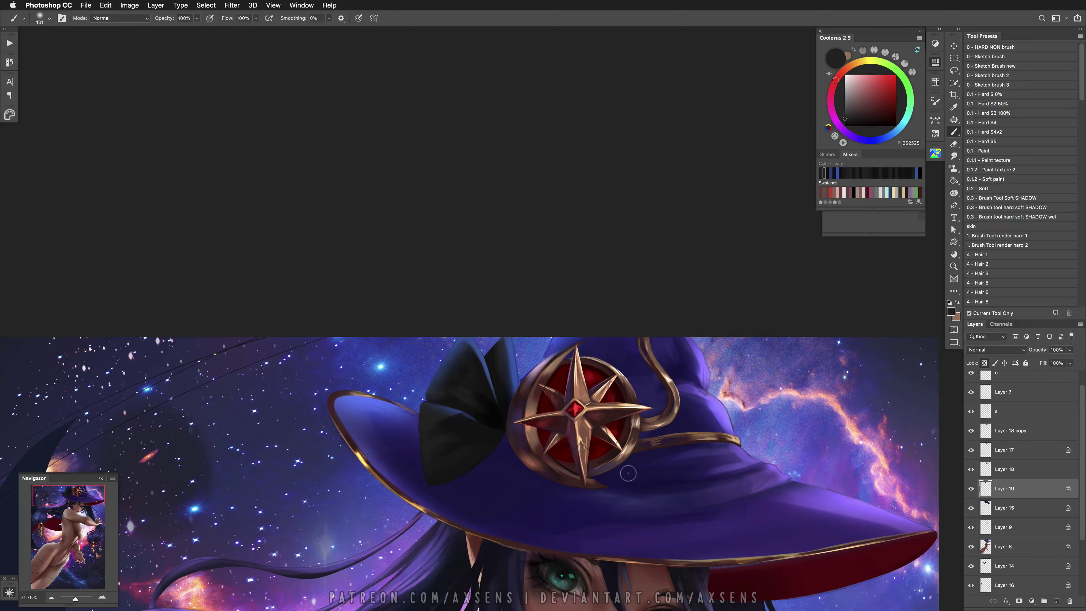
# Add a new layer clipped to Layer 15 and paint a deep navy shadow beneath the bow with 0.1 - Hard S4
pyautogui.click(1005, 510)
pyautogui.click(983, 123)
pyautogui.keyDown('alt'); pyautogui.click(687, 372); pyautogui.keyUp('alt')
pyautogui.keyDown('ctrl'); pyautogui.keyDown('alt'); pyautogui.moveTo(557, 419); pyautogui.dragTo(519, 431); pyautogui.keyUp('alt'); pyautogui.keyUp('ctrl')
pyautogui.keyDown('alt'); pyautogui.click(501, 447); pyautogui.keyUp('alt')
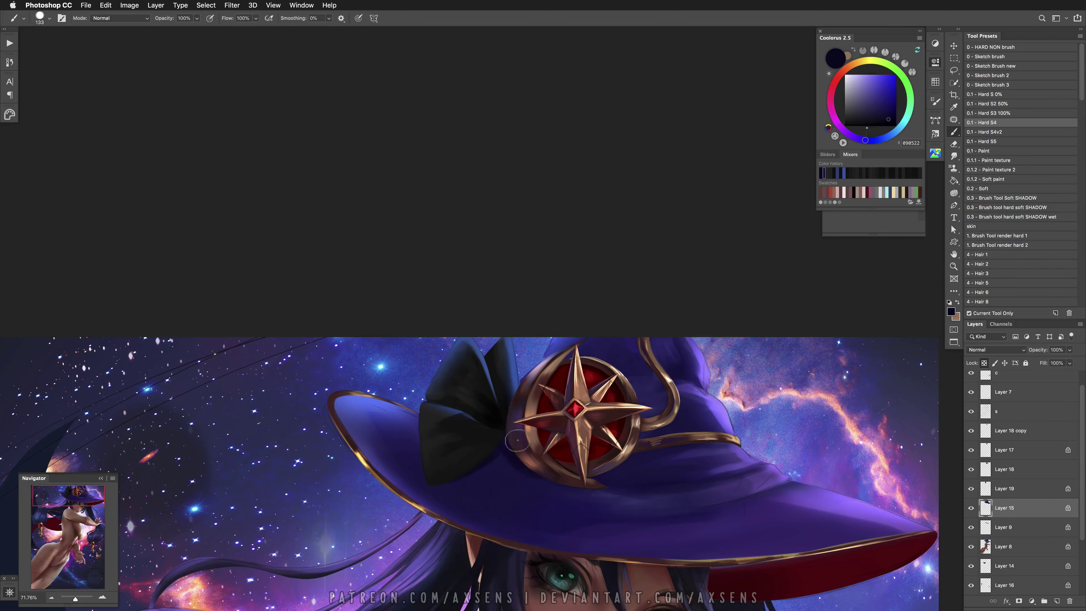
pyautogui.hscroll(3, 521, 471)
pyautogui.scroll(-2, 520, 470)
pyautogui.click(1057, 600)
pyautogui.hotkey('ctrl', 'alt', 'g')
pyautogui.keyDown('ctrl'); pyautogui.keyDown('alt'); pyautogui.moveTo(435, 462); pyautogui.dragTo(427, 462); pyautogui.keyUp('alt'); pyautogui.keyUp('ctrl')
pyautogui.moveTo(432, 421)
pyautogui.mouseDown()
pyautogui.moveTo(425, 467)
pyautogui.moveTo(470, 494)
pyautogui.moveTo(452, 494)
pyautogui.mouseUp()
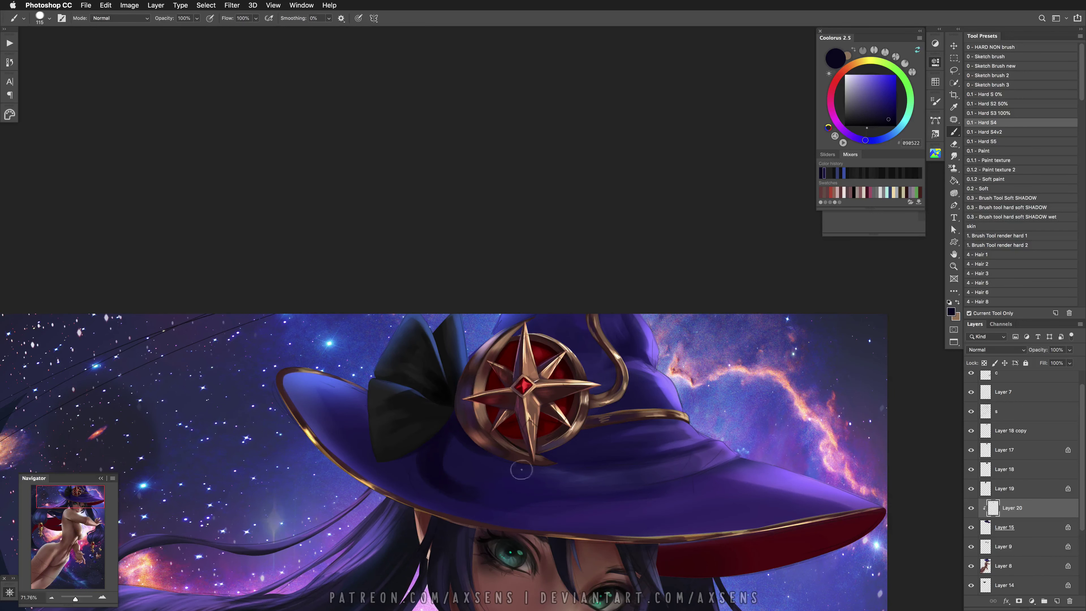
# Blend the bow's cast shadow into the brim with sampled navy tones using 0.1.2 - Paint texture 2, and flip the canvas view
pyautogui.click(993, 168)
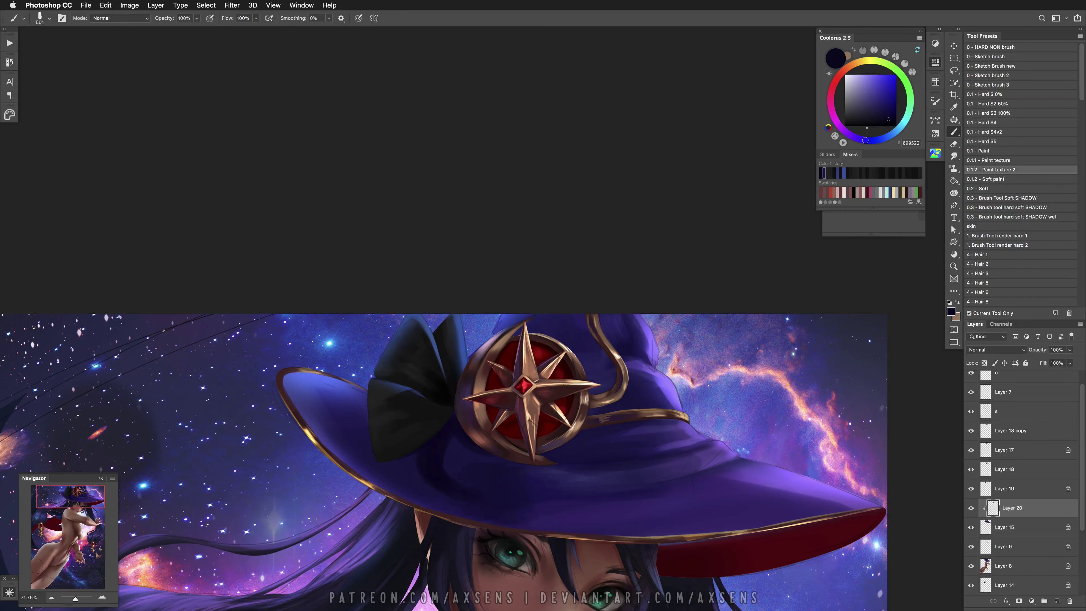
pyautogui.moveTo(503, 495)
pyautogui.keyDown('ctrl'); pyautogui.keyDown('alt'); pyautogui.mouseDown()
pyautogui.moveTo(468, 495)
pyautogui.moveTo(412, 463)
pyautogui.mouseUp(); pyautogui.keyUp('alt'); pyautogui.keyUp('ctrl')
pyautogui.keyDown('alt'); pyautogui.click(446, 468); pyautogui.keyUp('alt')
pyautogui.keyDown('alt'); pyautogui.click(570, 511); pyautogui.keyUp('alt')
pyautogui.keyDown('alt'); pyautogui.click(555, 507); pyautogui.keyUp('alt')
pyautogui.keyDown('ctrl'); pyautogui.keyDown('alt'); pyautogui.moveTo(448, 472); pyautogui.dragTo(454, 471); pyautogui.keyUp('alt'); pyautogui.keyUp('ctrl')
pyautogui.press('h')
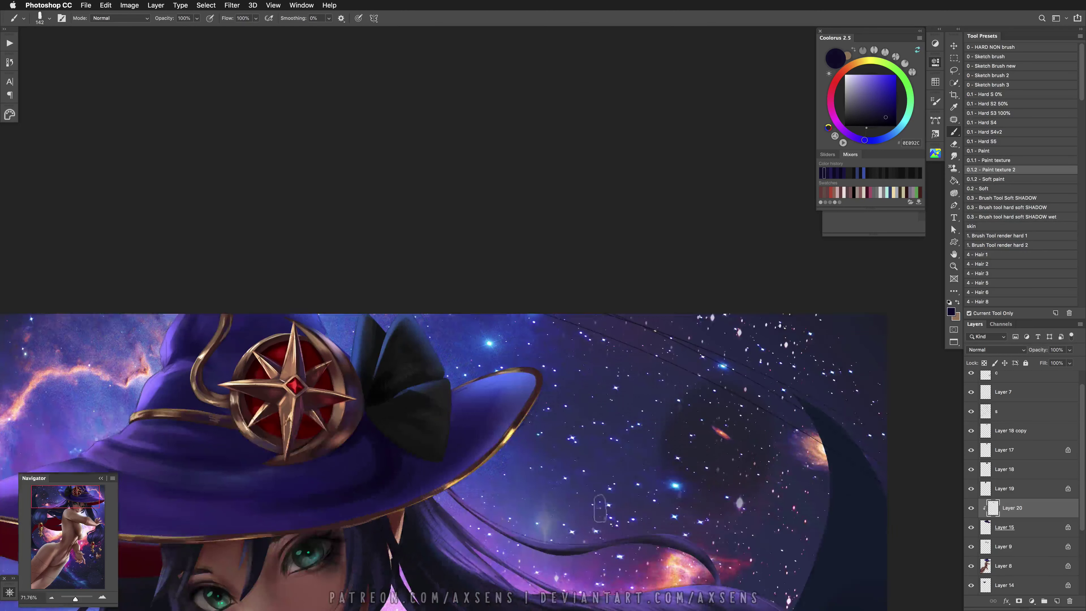
# Soften the brim shadow between medallion and bow with sampled navy tones using the Brush tool hard soft SHADOW preset
pyautogui.moveTo(686, 427); pyautogui.dragTo(726, 422)
pyautogui.click(1006, 207)
pyautogui.keyDown('alt'); pyautogui.click(607, 451); pyautogui.keyUp('alt')
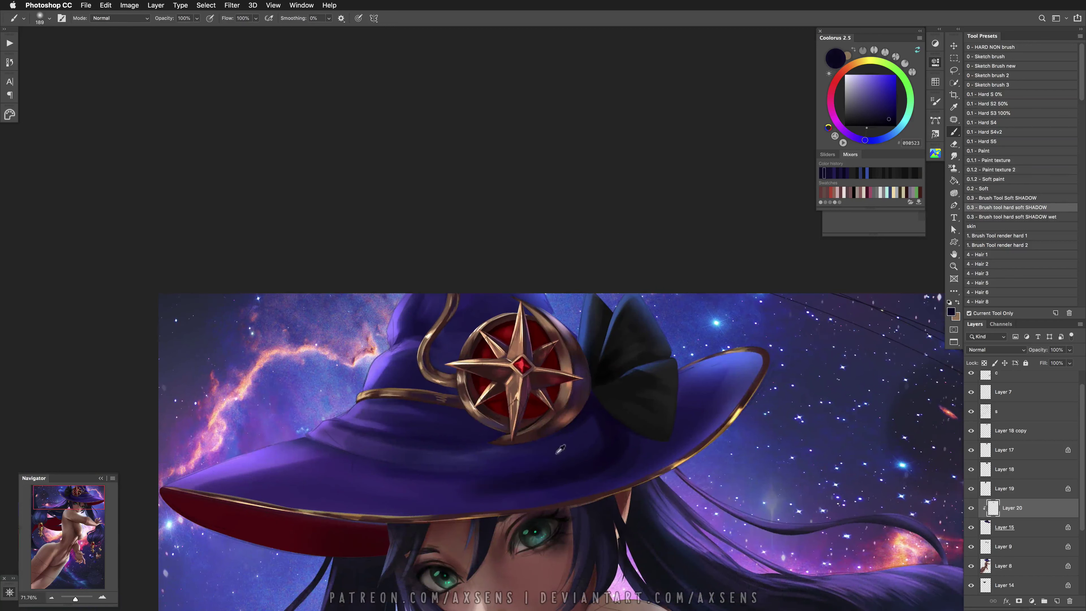
pyautogui.keyDown('alt'); pyautogui.click(536, 479); pyautogui.keyUp('alt')
pyautogui.keyDown('ctrl'); pyautogui.keyDown('alt'); pyautogui.moveTo(530, 477); pyautogui.dragTo(519, 479); pyautogui.keyUp('alt'); pyautogui.keyUp('ctrl')
pyautogui.keyDown('alt'); pyautogui.click(543, 462); pyautogui.keyUp('alt')
pyautogui.keyDown('alt'); pyautogui.click(604, 431); pyautogui.keyUp('alt')
pyautogui.keyDown('ctrl'); pyautogui.keyDown('alt'); pyautogui.moveTo(615, 445); pyautogui.dragTo(624, 445); pyautogui.keyUp('alt'); pyautogui.keyUp('ctrl')
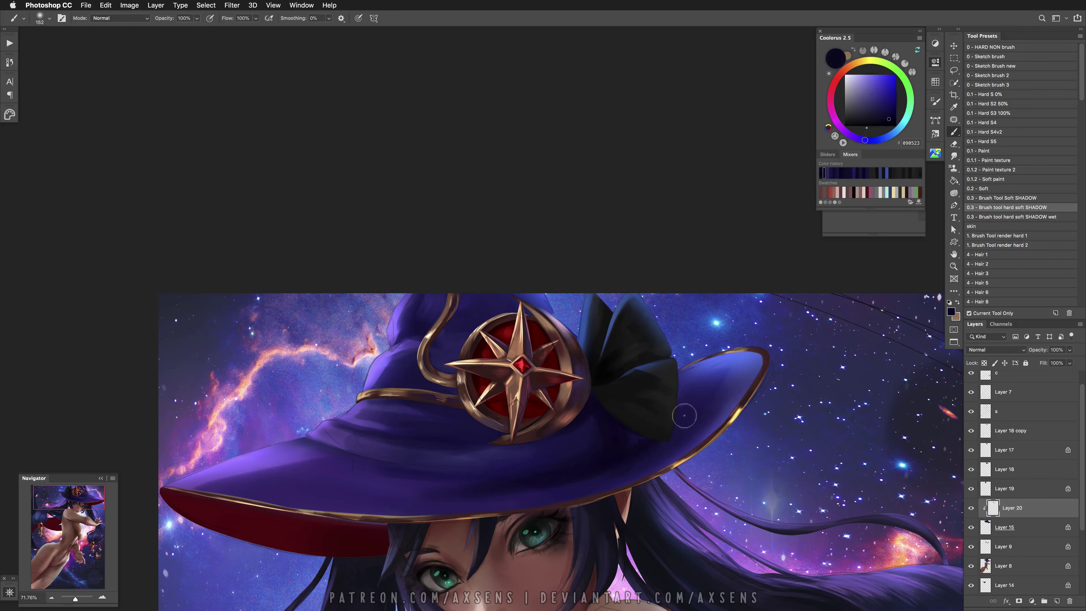
# Try broad navy and indigo strokes on the brim beside and below the bow with 0 - Sketch brush, undoing them
pyautogui.click(1005, 60)
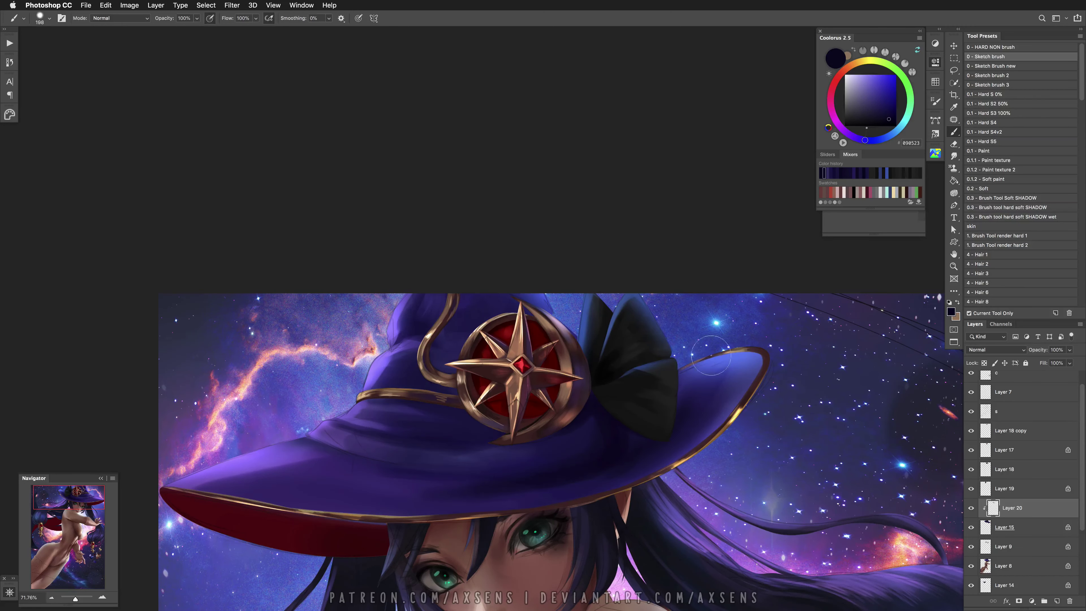
pyautogui.hotkey('ctrl', 'z')
pyautogui.moveTo(692, 384); pyautogui.dragTo(708, 402)
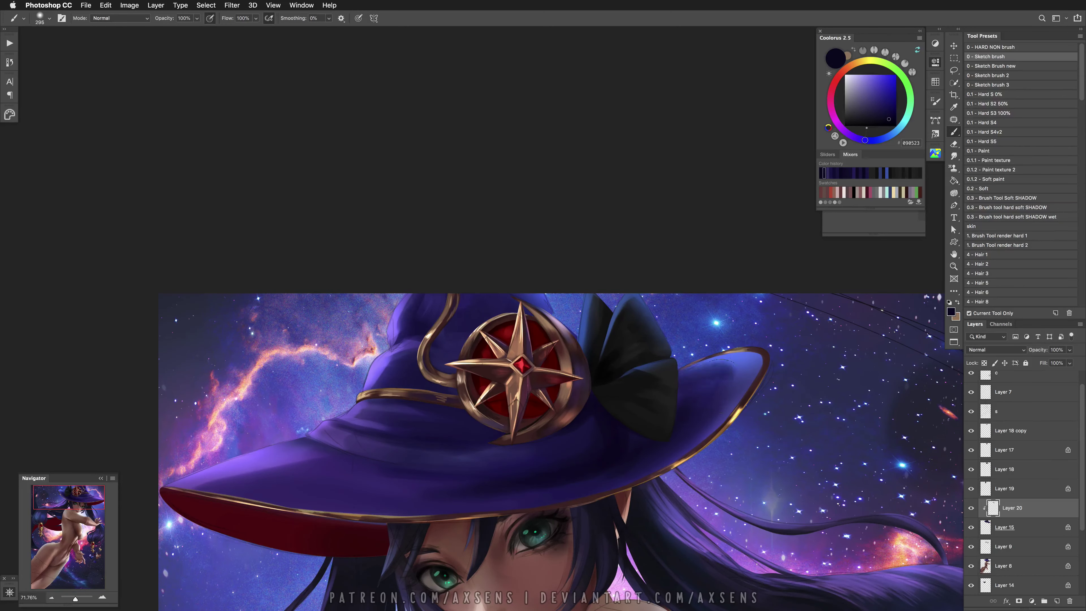
pyautogui.hotkey('ctrl', 'z')
pyautogui.keyDown('ctrl'); pyautogui.keyDown('alt'); pyautogui.moveTo(552, 481); pyautogui.dragTo(496, 481); pyautogui.keyUp('alt'); pyautogui.keyUp('ctrl')
pyautogui.hotkey('ctrl', 'z')
pyautogui.keyDown('alt'); pyautogui.click(697, 438); pyautogui.keyUp('alt')
pyautogui.moveTo(692, 427); pyautogui.dragTo(654, 458)
pyautogui.hotkey('ctrl', 'z')
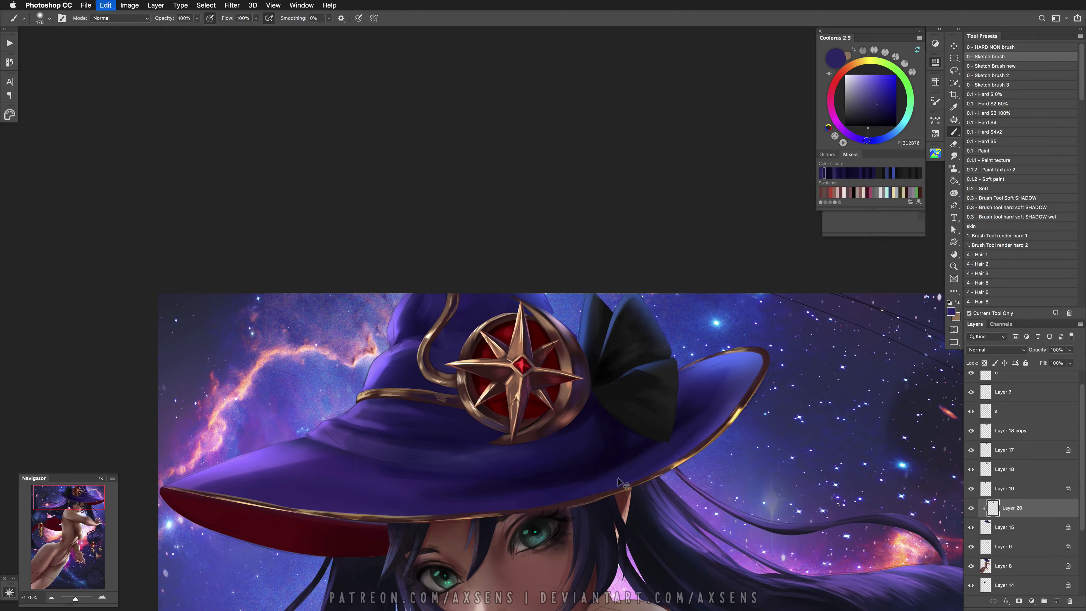
# Blend sampled indigo and dark navy into the brim around the bow with the Sketch brush, and flip the canvas view
pyautogui.keyDown('alt'); pyautogui.click(728, 397); pyautogui.keyUp('alt')
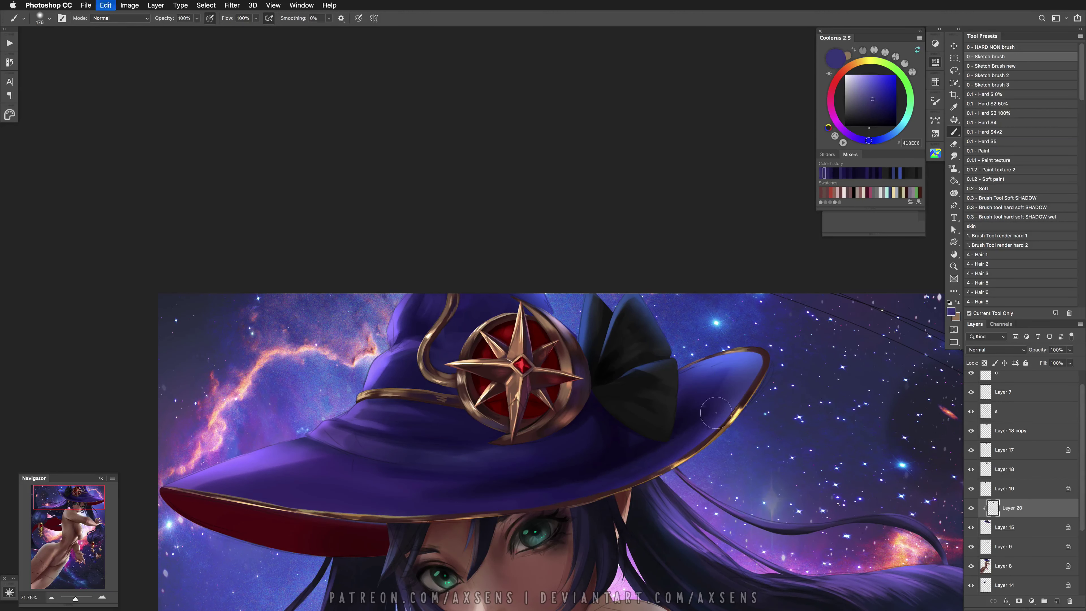
pyautogui.keyDown('alt'); pyautogui.click(704, 404); pyautogui.keyUp('alt')
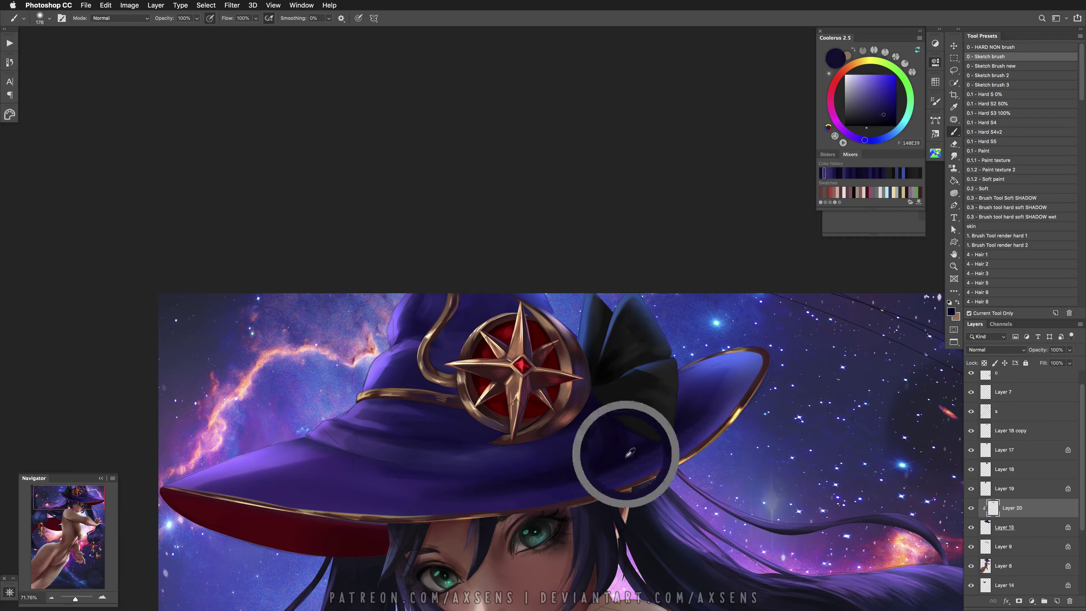
pyautogui.hotkey('ctrl', 'shift', 'h')
pyautogui.moveTo(585, 479); pyautogui.dragTo(507, 445)
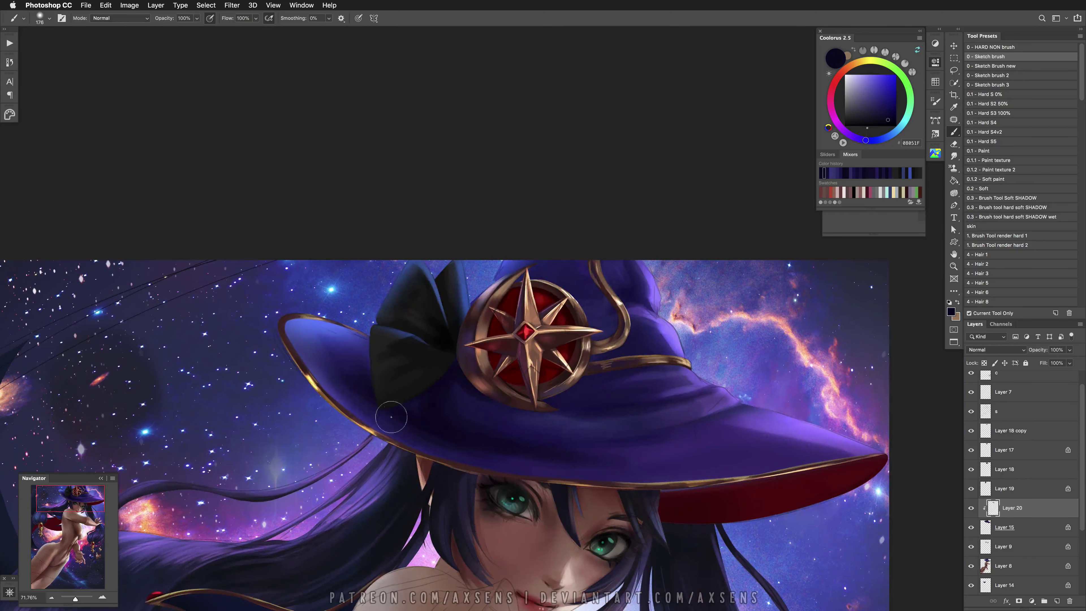
pyautogui.keyDown('alt'); pyautogui.click(384, 406); pyautogui.keyUp('alt')
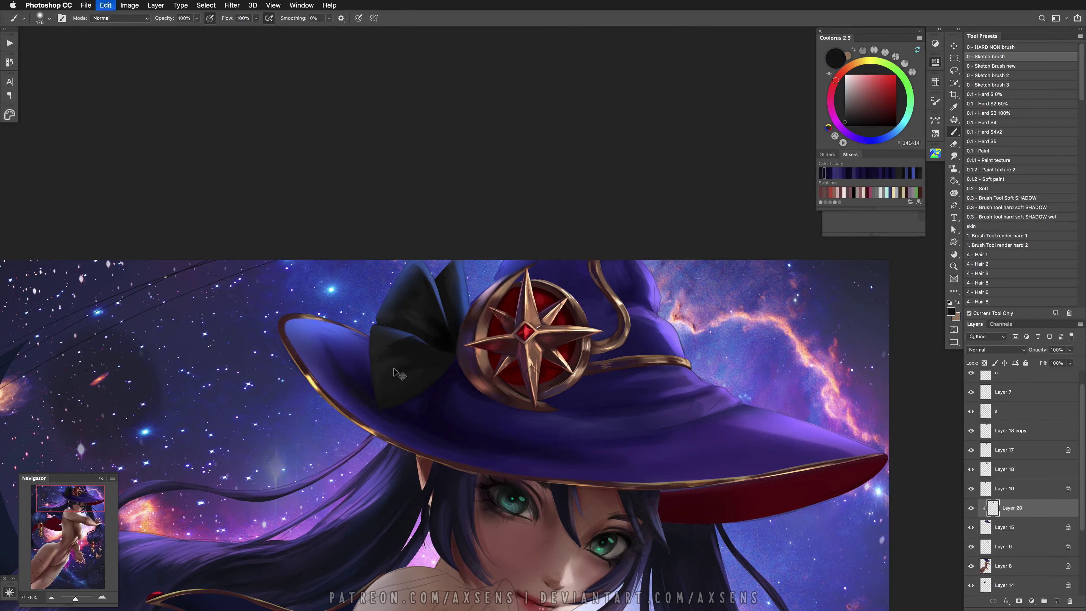
# Shade the brim around the bow and beneath the medallion with sampled blues and navy using Brush tool hard soft SHADOW
pyautogui.click(1025, 207)
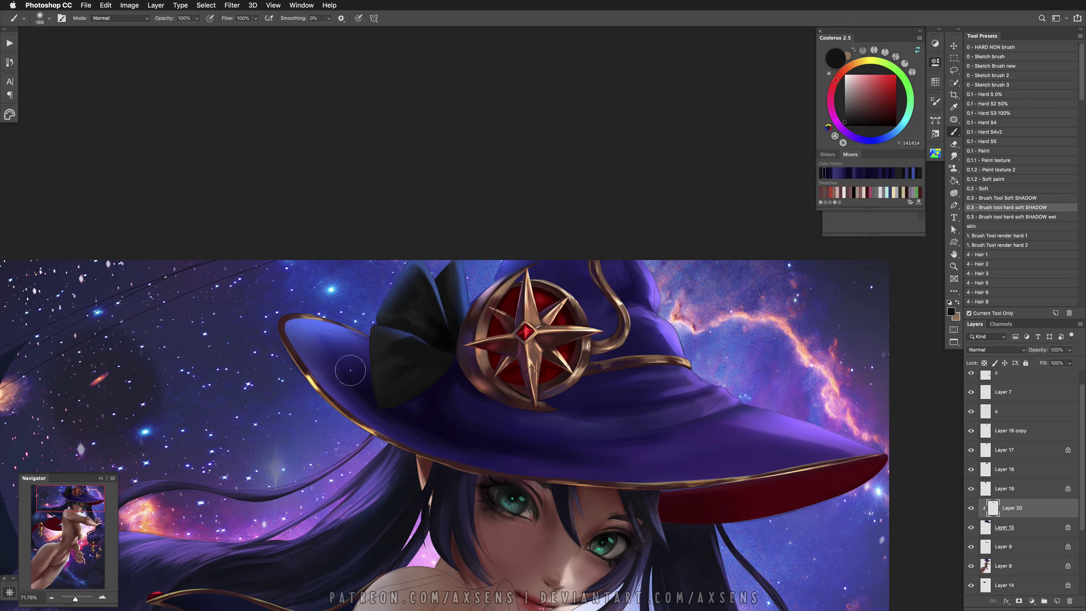
pyautogui.keyDown('alt'); pyautogui.click(416, 436); pyautogui.keyUp('alt')
pyautogui.keyDown('alt'); pyautogui.click(339, 335); pyautogui.keyUp('alt')
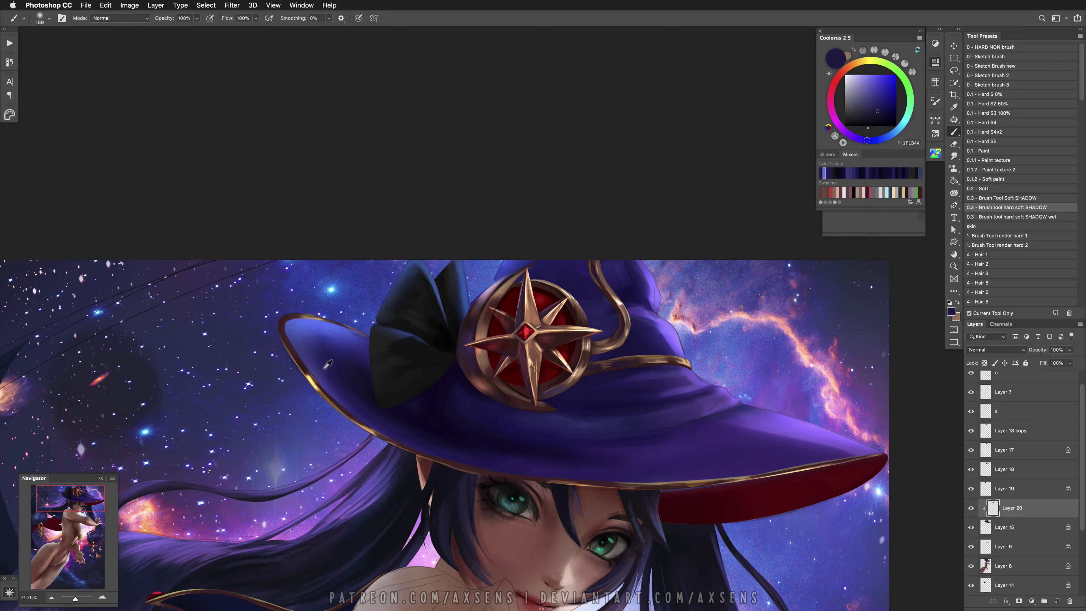
pyautogui.keyDown('alt'); pyautogui.click(304, 351); pyautogui.keyUp('alt')
pyautogui.keyDown('alt'); pyautogui.click(496, 464); pyautogui.keyUp('alt')
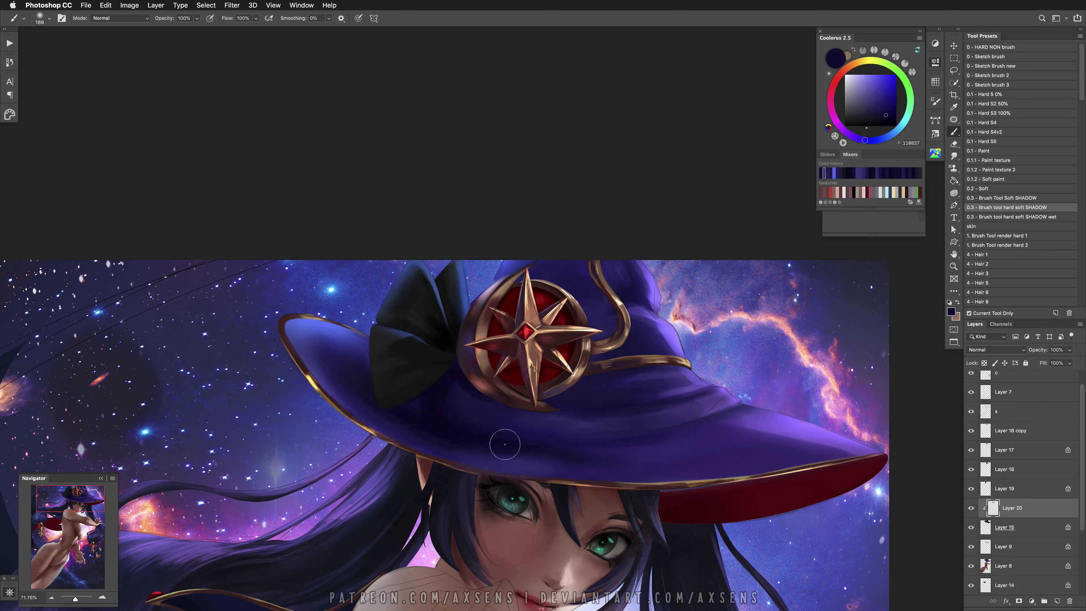
pyautogui.keyDown('alt'); pyautogui.click(498, 401); pyautogui.keyUp('alt')
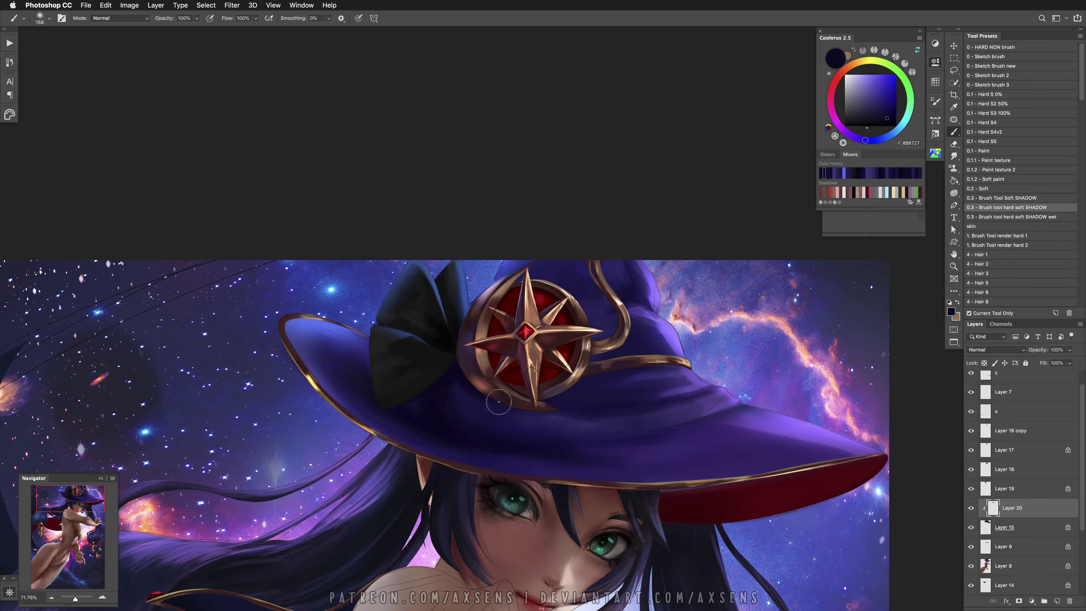
pyautogui.moveTo(518, 401); pyautogui.dragTo(586, 409)
# Sample violet tones from the hat's right side and paint over the folds there
pyautogui.keyDown('alt'); pyautogui.click(711, 387); pyautogui.keyUp('alt')
pyautogui.keyDown('alt'); pyautogui.click(680, 398); pyautogui.keyUp('alt')
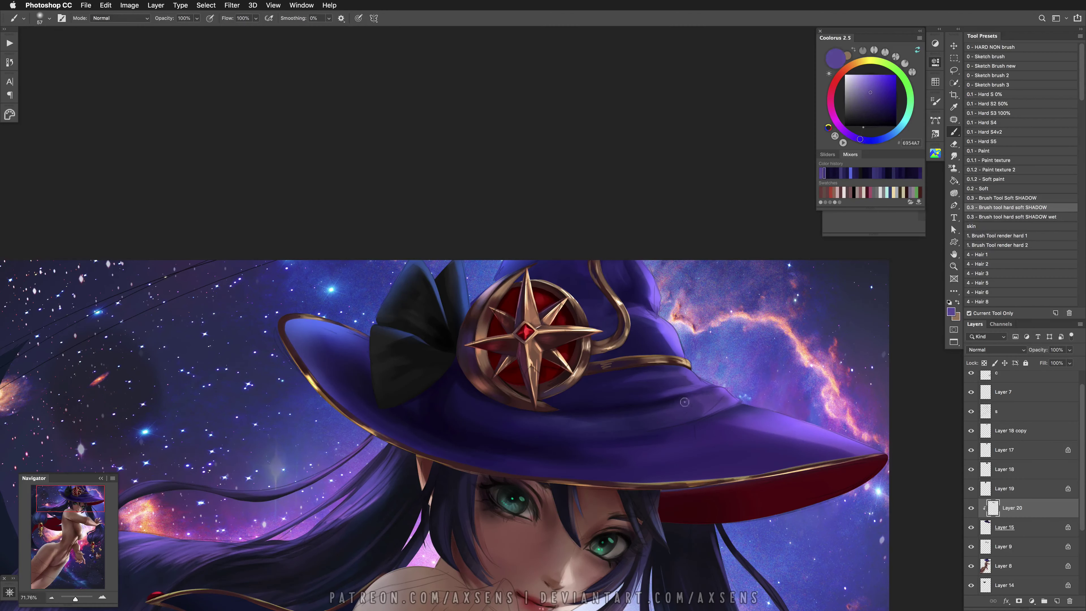
pyautogui.keyDown('alt'); pyautogui.click(661, 411); pyautogui.keyUp('alt')
pyautogui.keyDown('alt'); pyautogui.click(701, 399); pyautogui.keyUp('alt')
pyautogui.moveTo(676, 404)
pyautogui.mouseDown()
pyautogui.moveTo(716, 409)
pyautogui.moveTo(640, 429)
pyautogui.mouseUp()
# Soften the right-side folds with sampled violet using 0.1.2 - Soft paint, and toggle the clipped shadow layer to compare
pyautogui.click(1001, 179)
pyautogui.keyDown('alt'); pyautogui.click(704, 408); pyautogui.keyUp('alt')
pyautogui.keyDown('alt'); pyautogui.click(735, 406); pyautogui.keyUp('alt')
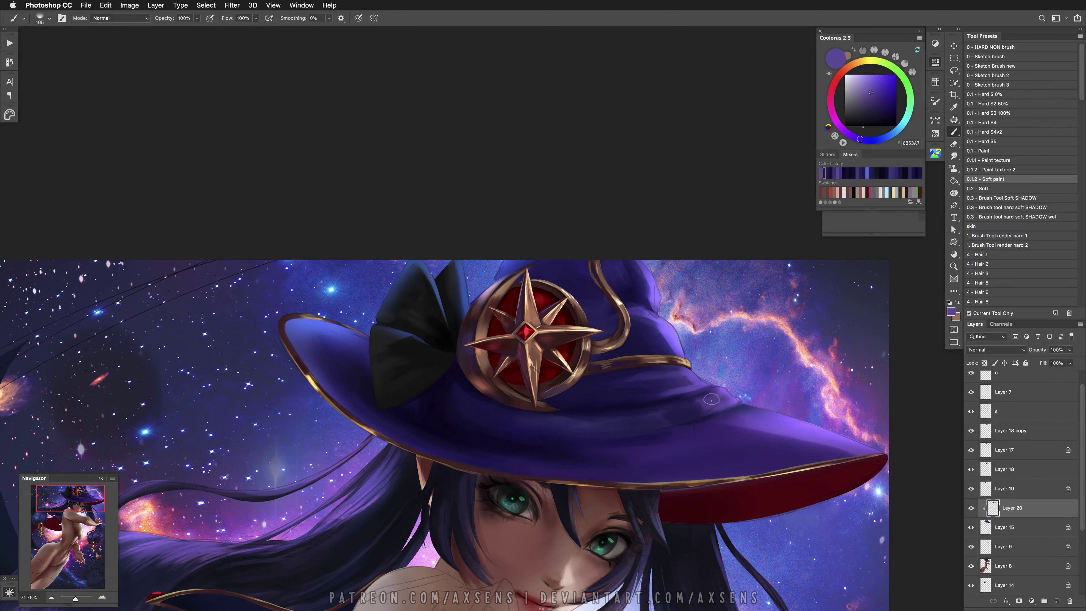
pyautogui.click(972, 509)
pyautogui.click(971, 509)
# Try very dark navy strokes beneath the gold band and beside the gold curl using 0.3 - Brush tool hard soft SHADOW wet
pyautogui.keyDown('alt'); pyautogui.click(601, 376); pyautogui.keyUp('alt')
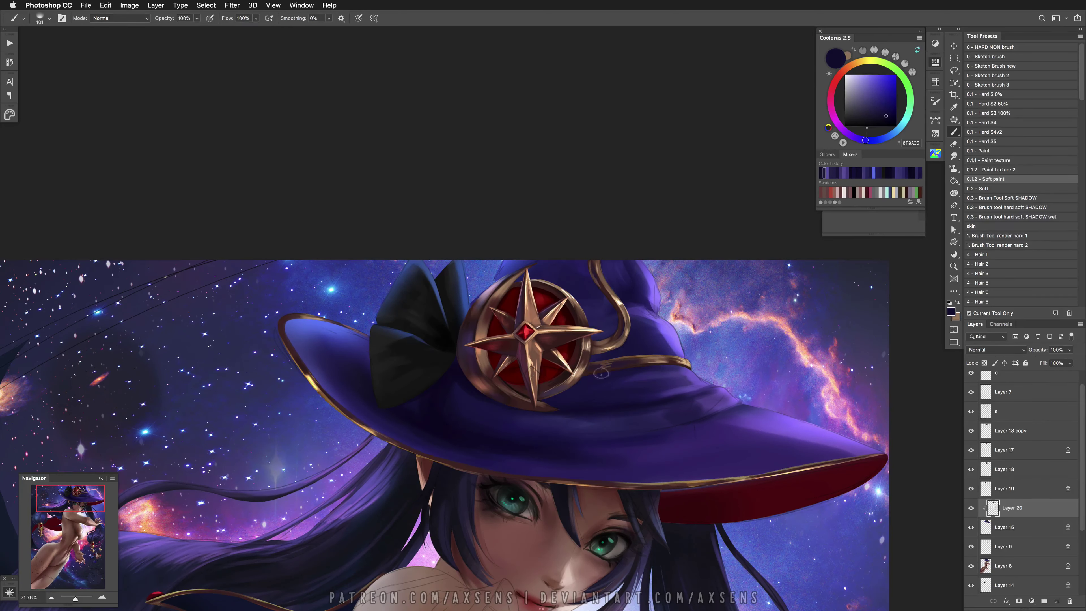
pyautogui.click(1009, 218)
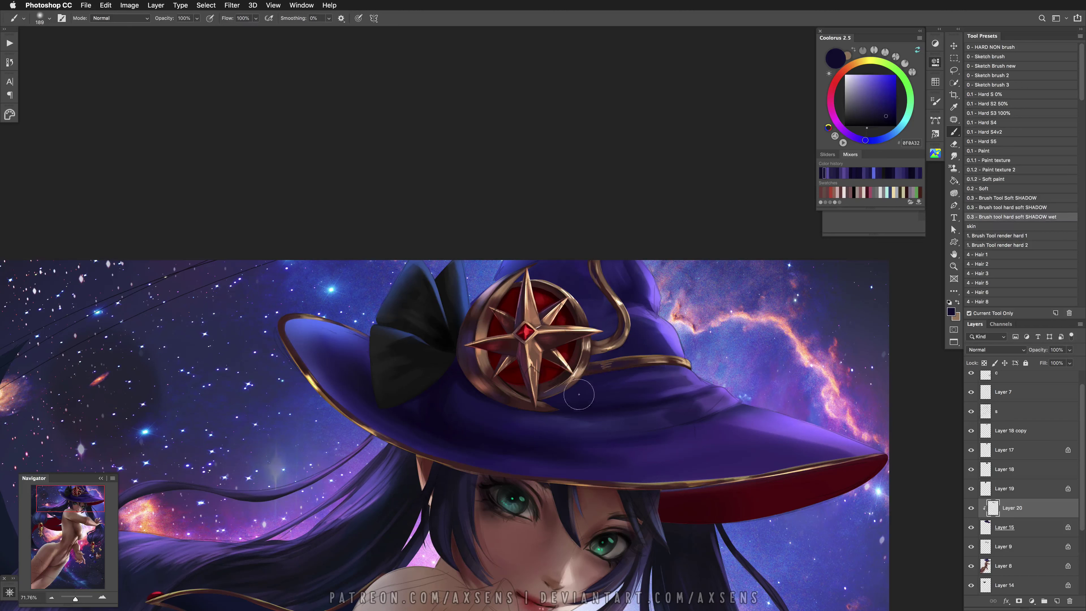
pyautogui.moveTo(658, 361); pyautogui.dragTo(620, 361)
pyautogui.click(889, 121)
pyautogui.press('super+z')
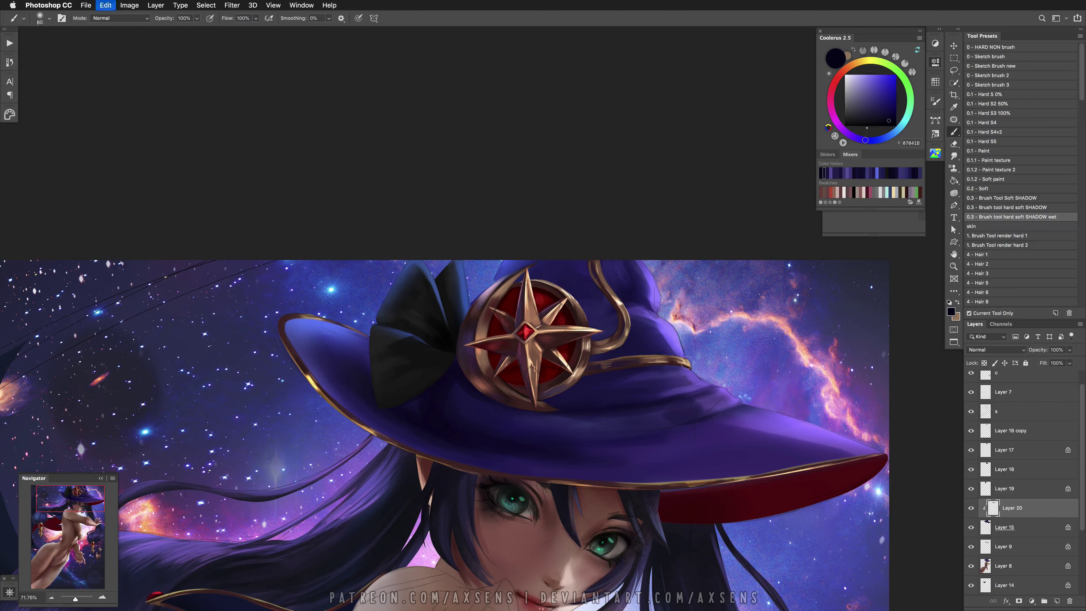
pyautogui.press('super+z')
pyautogui.moveTo(617, 319); pyautogui.dragTo(612, 334)
pyautogui.press('super+z')
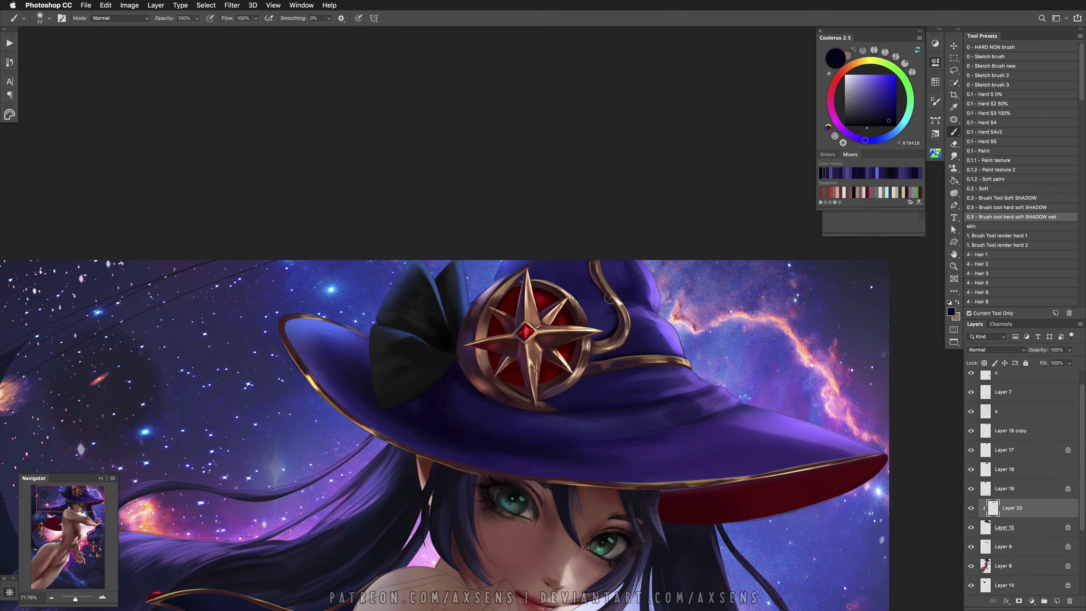
# Undo the trial strokes beside the gold curl and sample violet from the hat's cone
pyautogui.press('super+z')
pyautogui.press('super+z')
pyautogui.press('super+z')
pyautogui.keyDown('alt'); pyautogui.click(620, 284); pyautogui.keyUp('alt')
pyautogui.press('super+z')
pyautogui.press('super+z')
pyautogui.press('super+z')
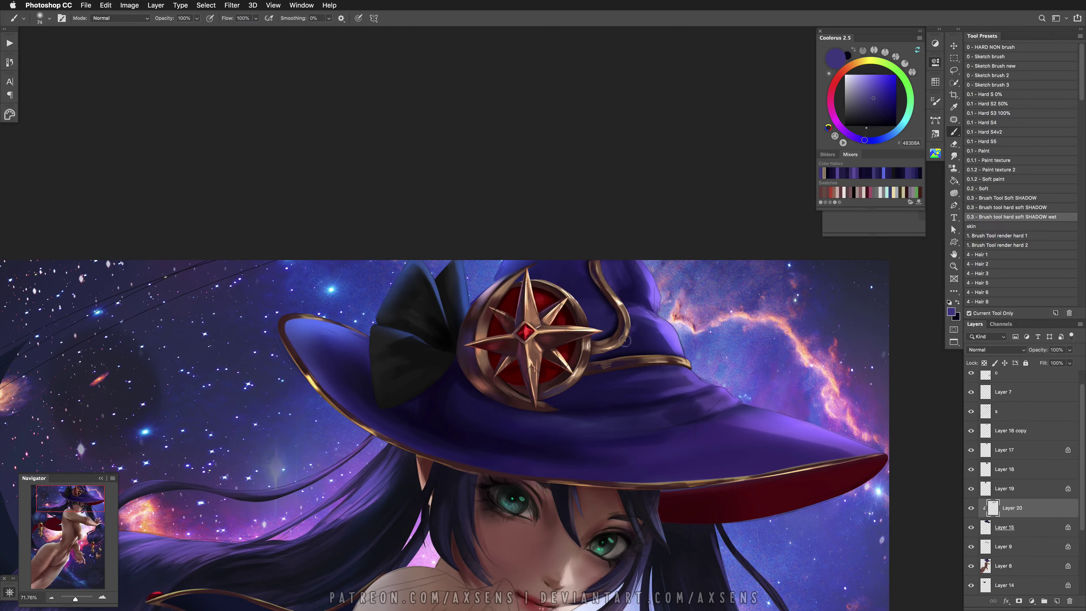
# Sample light violet above the gold band and paint highlights on the fabric around the band
pyautogui.press(']')
pyautogui.press(']')
pyautogui.press(']')
pyautogui.press('super+z')
pyautogui.press('super+z')
pyautogui.moveTo(659, 366); pyautogui.dragTo(632, 361)
pyautogui.press('super+z')
pyautogui.keyDown('alt'); pyautogui.click(637, 351); pyautogui.keyUp('alt')
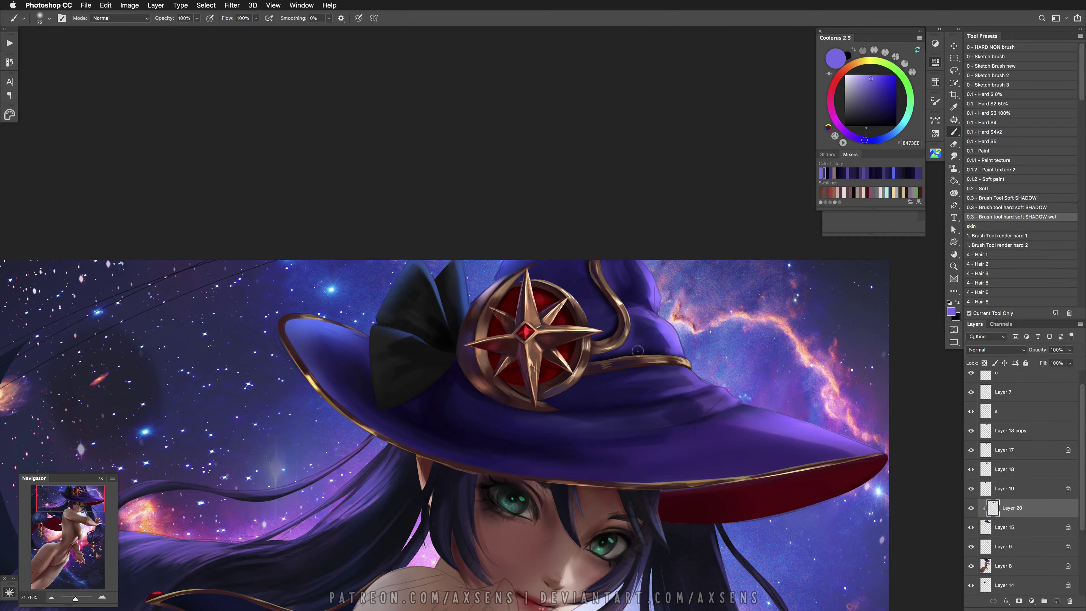
pyautogui.moveTo(630, 377); pyautogui.dragTo(602, 375)
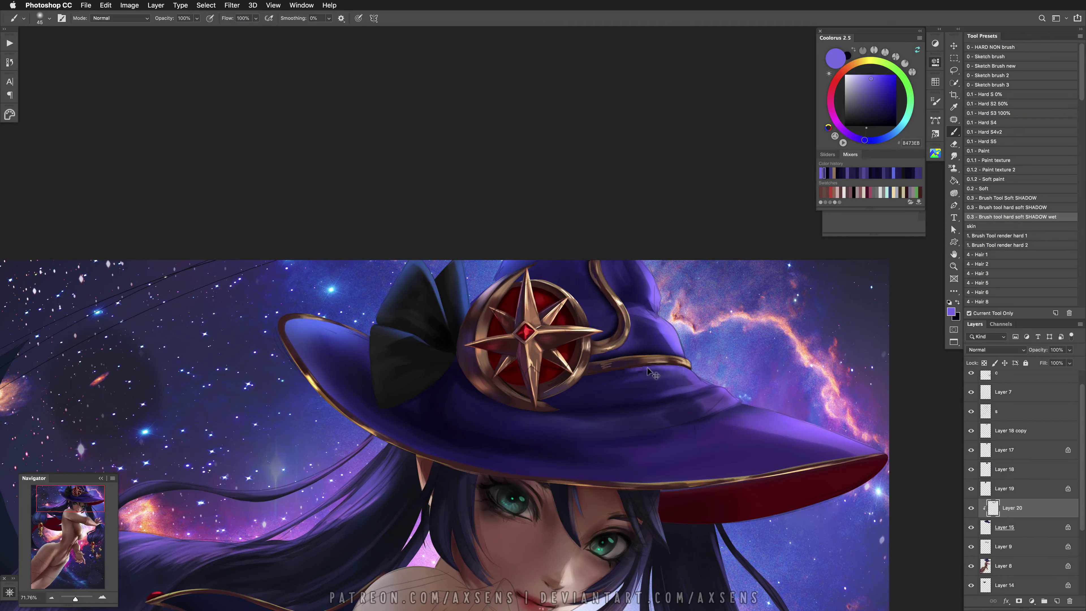
# Deepen the shadow beneath the gold band with very dark navy, alternating with the light violet
pyautogui.press('x')
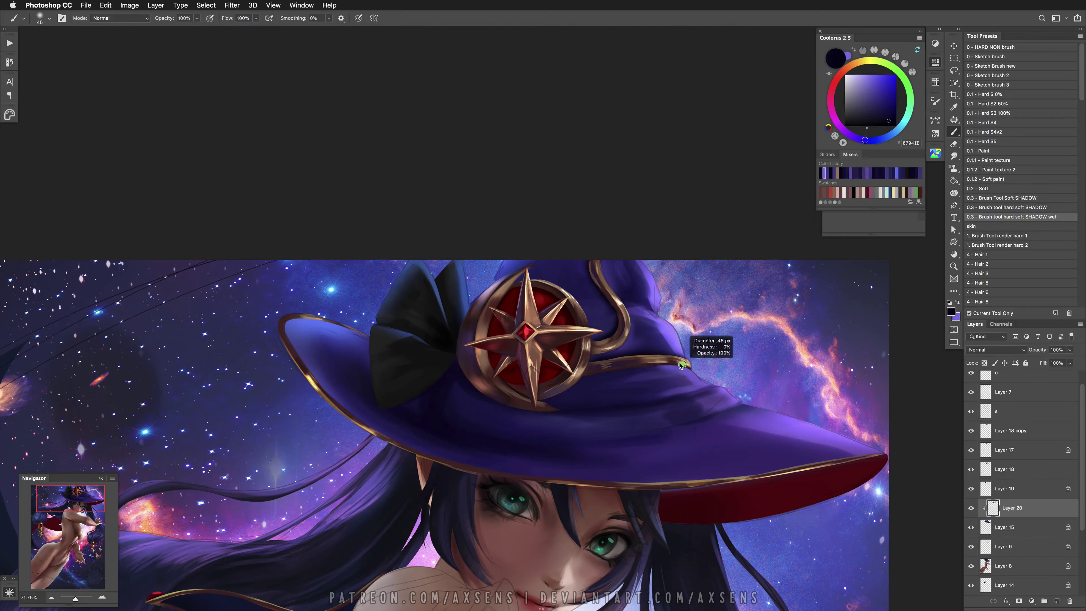
pyautogui.moveTo(683, 377)
pyautogui.mouseDown()
pyautogui.moveTo(650, 371)
pyautogui.moveTo(660, 367)
pyautogui.mouseUp()
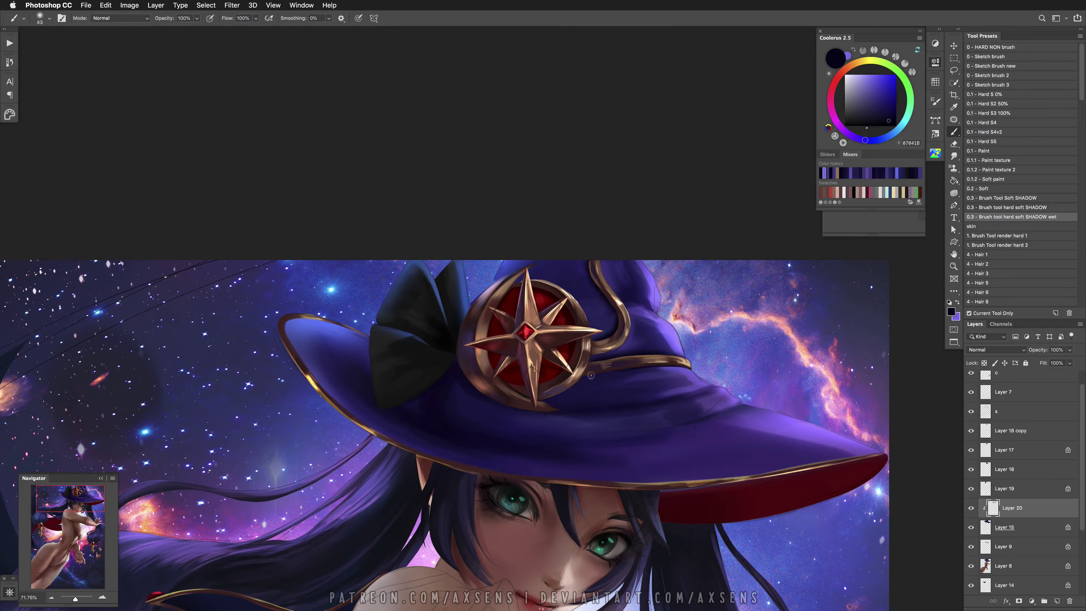
pyautogui.press('x')
pyautogui.press(']')
pyautogui.press(']')
pyautogui.press(']')
pyautogui.press('x')
pyautogui.press('super+z')
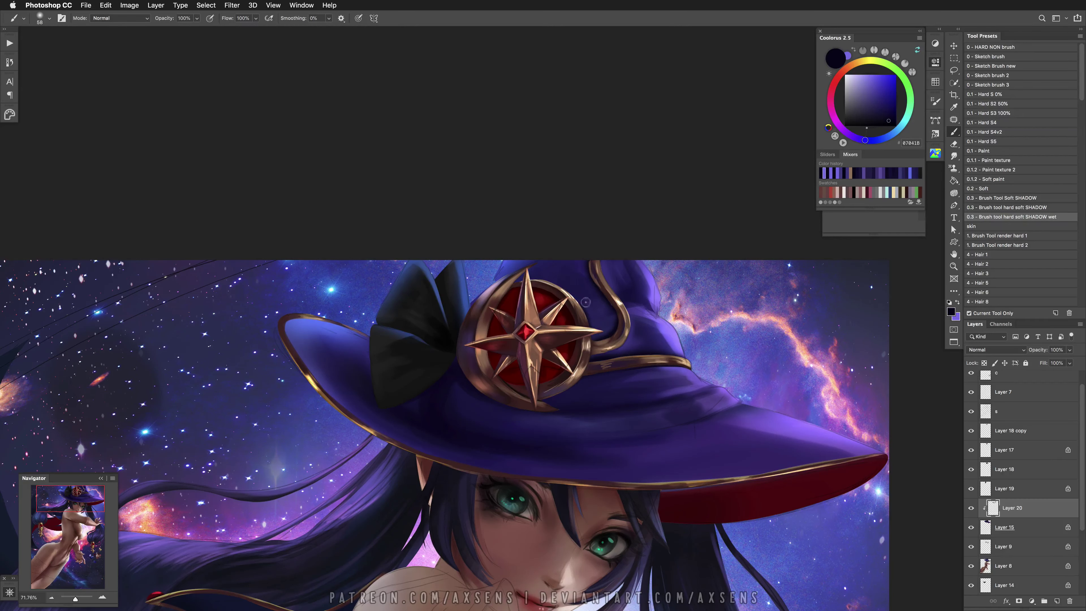
# Undo the last shadow strokes and sample indigo from the fabric beneath the medallion
pyautogui.press('super+z')
pyautogui.press('super+z')
pyautogui.press('super+z')
pyautogui.press('[')
pyautogui.keyDown('alt'); pyautogui.click(555, 397); pyautogui.keyUp('alt')
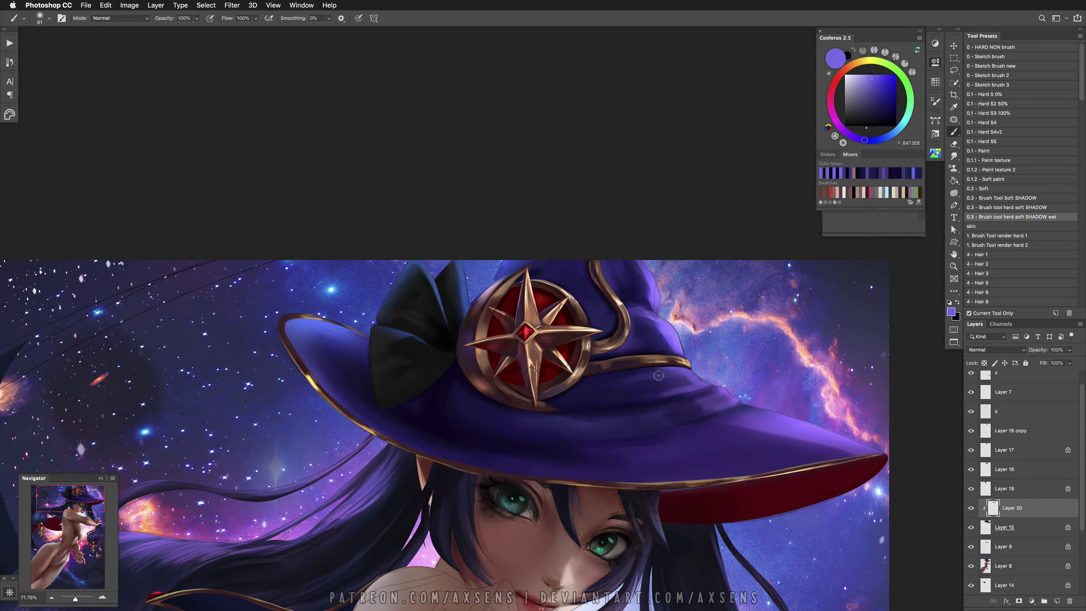
pyautogui.keyDown('alt'); pyautogui.click(586, 389); pyautogui.keyUp('alt')
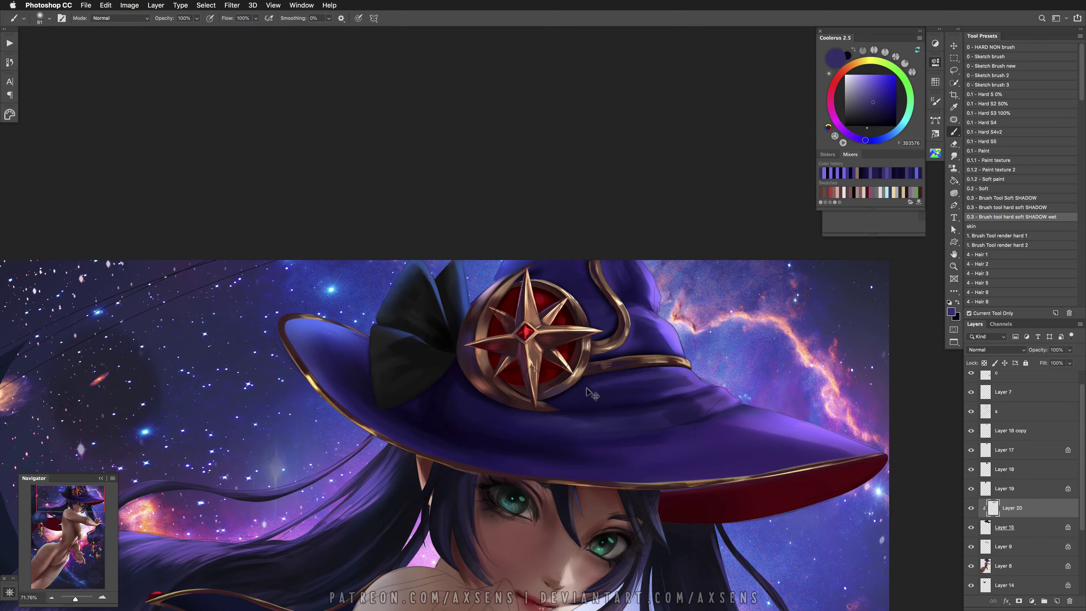
# Outline the brim area beneath the gold band with a freehand Lasso selection, sample dark navy from the brim, and deselect
pyautogui.keyDown('alt'); pyautogui.click(578, 457); pyautogui.keyUp('alt')
pyautogui.press('l')
pyautogui.moveTo(433, 444); pyautogui.dragTo(590, 347)
pyautogui.press('b')
pyautogui.keyDown('alt'); pyautogui.click(592, 457); pyautogui.keyUp('alt')
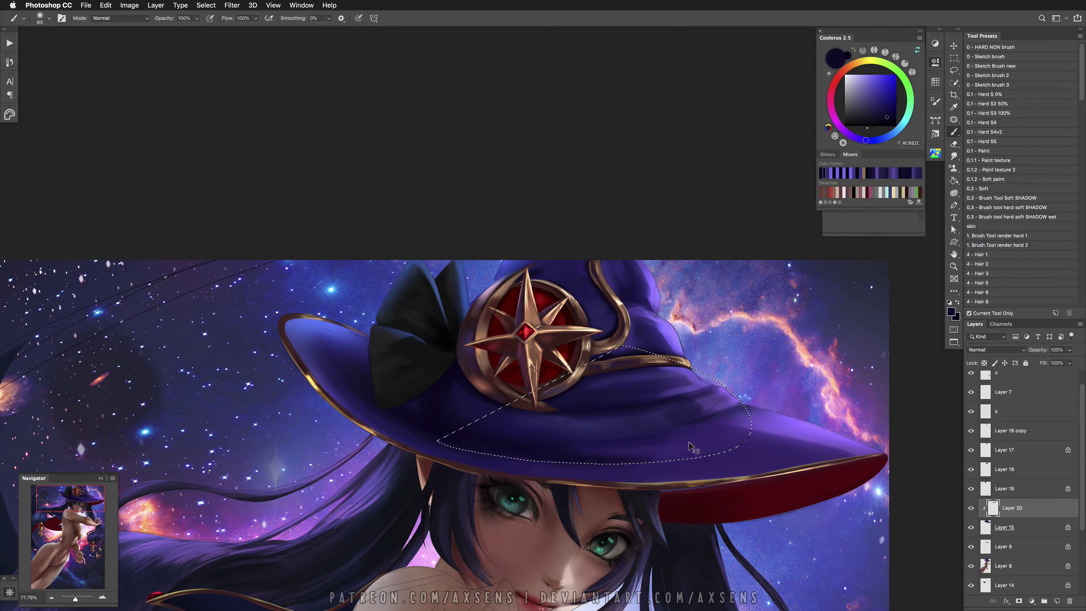
pyautogui.hotkey('ctrl', 'd')
# Darken the lower brim above its gold trim with dark navy and a larger brush
pyautogui.press(']')
pyautogui.press(']')
pyautogui.moveTo(675, 455); pyautogui.dragTo(558, 453)
# Paint the brim folds below the gold band with sampled indigo and violet tones using a smaller brush
pyautogui.press('[')
pyautogui.press('[')
pyautogui.press('[')
pyautogui.keyDown('alt'); pyautogui.click(636, 471); pyautogui.keyUp('alt')
pyautogui.keyDown('alt'); pyautogui.click(686, 443); pyautogui.keyUp('alt')
pyautogui.keyDown('alt'); pyautogui.click(701, 419); pyautogui.keyUp('alt')
pyautogui.moveTo(676, 409); pyautogui.dragTo(555, 436)
pyautogui.keyDown('alt'); pyautogui.click(559, 436); pyautogui.keyUp('alt')
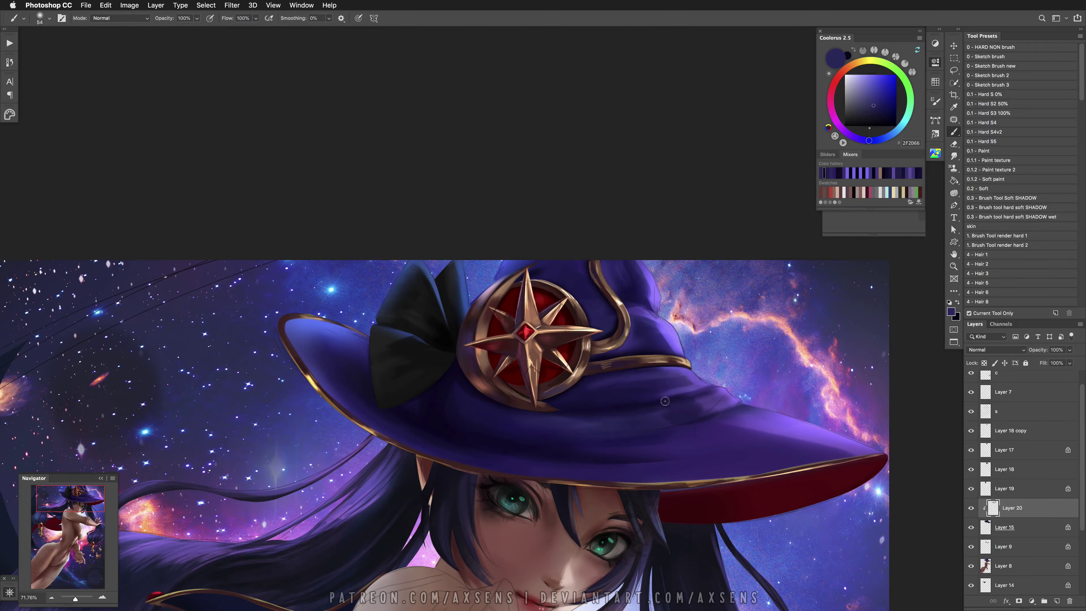
pyautogui.keyDown('alt'); pyautogui.click(621, 419); pyautogui.keyUp('alt')
pyautogui.moveTo(621, 420); pyautogui.dragTo(593, 425)
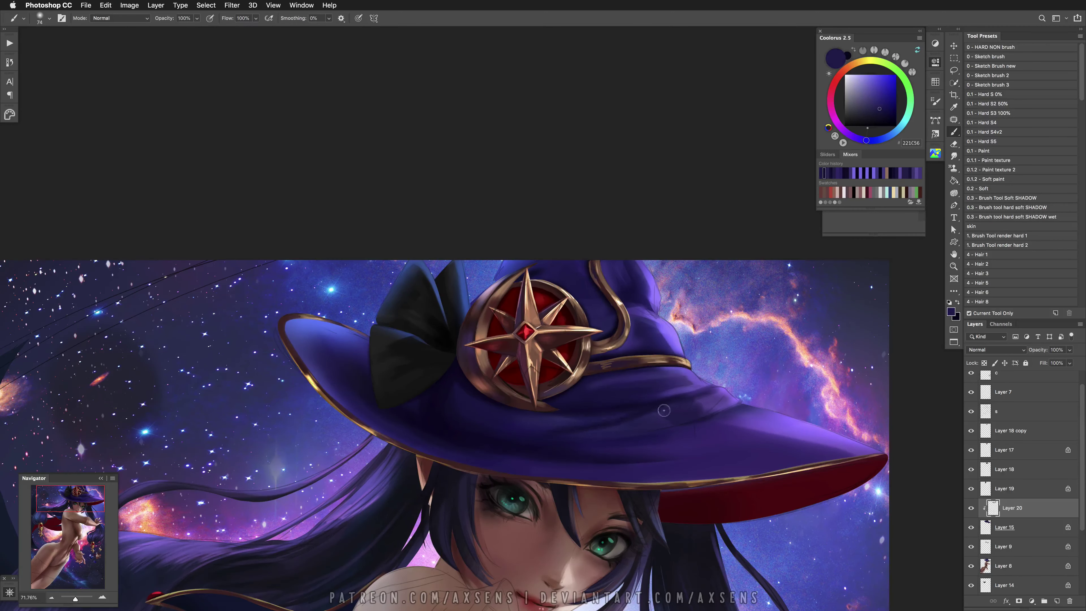
pyautogui.keyDown('alt'); pyautogui.click(655, 436); pyautogui.keyUp('alt')
# Flip the canvas view, paint a dark navy crease across the brim folds with a small brush, and flip the view back
pyautogui.hotkey('ctrl', 'shift', 'h')
pyautogui.hscroll(-3, 470, 428)
pyautogui.keyDown('alt'); pyautogui.click(342, 421); pyautogui.keyUp('alt')
pyautogui.keyDown('alt'); pyautogui.click(340, 430); pyautogui.keyUp('alt')
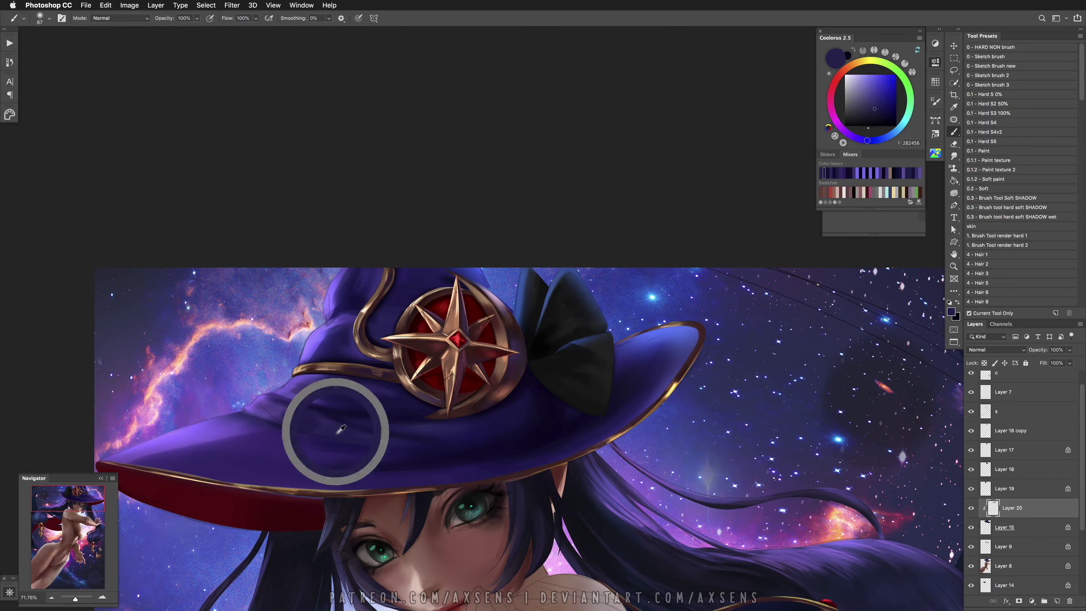
pyautogui.keyDown('alt'); pyautogui.click(415, 426); pyautogui.keyUp('alt')
pyautogui.rightClick(318, 384)
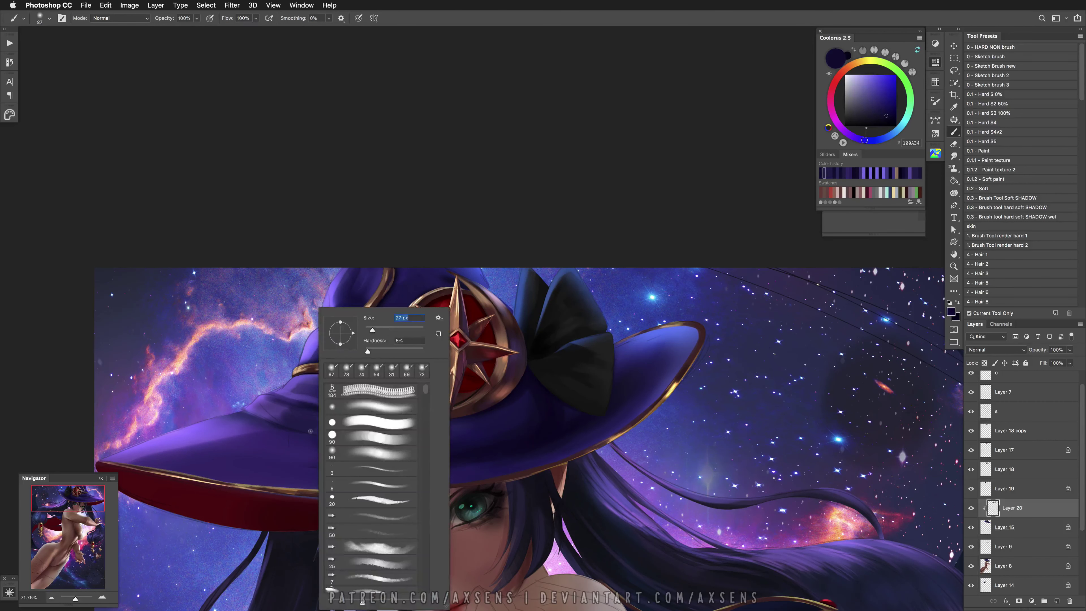
pyautogui.press('Return')
pyautogui.moveTo(283, 418)
pyautogui.mouseDown()
pyautogui.moveTo(347, 438)
pyautogui.moveTo(262, 422)
pyautogui.moveTo(410, 440)
pyautogui.mouseUp()
pyautogui.keyDown('alt'); pyautogui.click(381, 440); pyautogui.keyUp('alt')
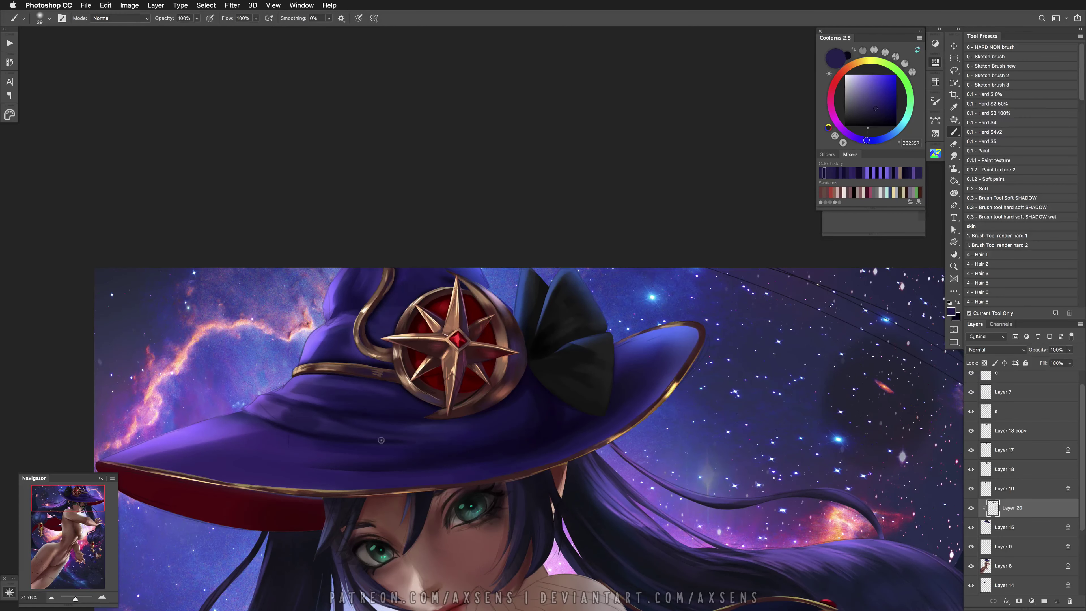
pyautogui.press('h')
# Sample indigo tones from the brim and shade the hat's cone beside the gold curl with a larger brush
pyautogui.scroll(-2, 555, 448)
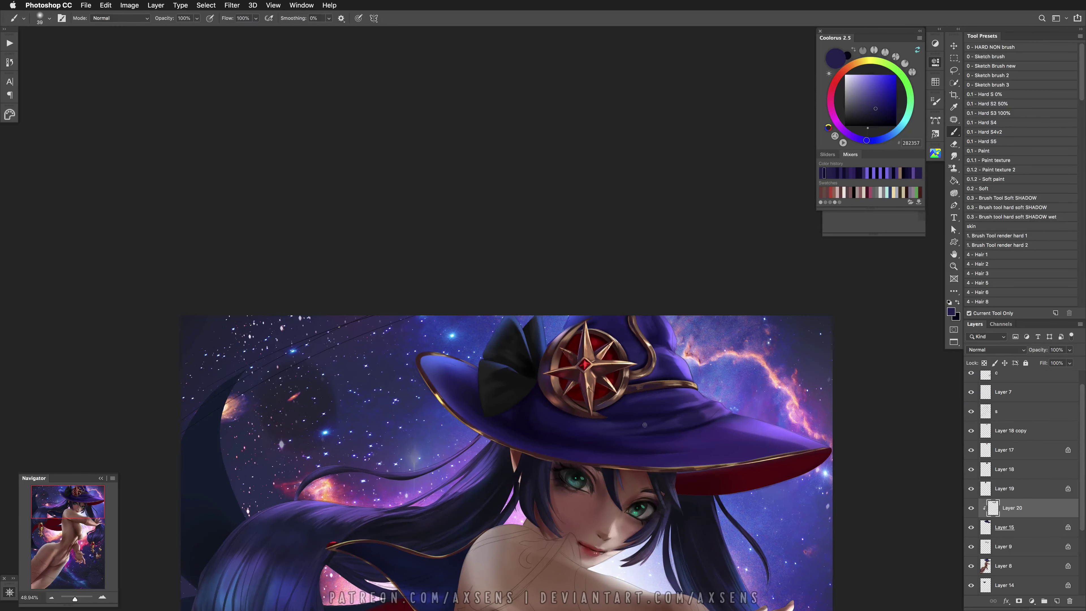
pyautogui.keyDown('alt'); pyautogui.click(618, 422); pyautogui.keyUp('alt')
pyautogui.keyDown('alt'); pyautogui.click(633, 434); pyautogui.keyUp('alt')
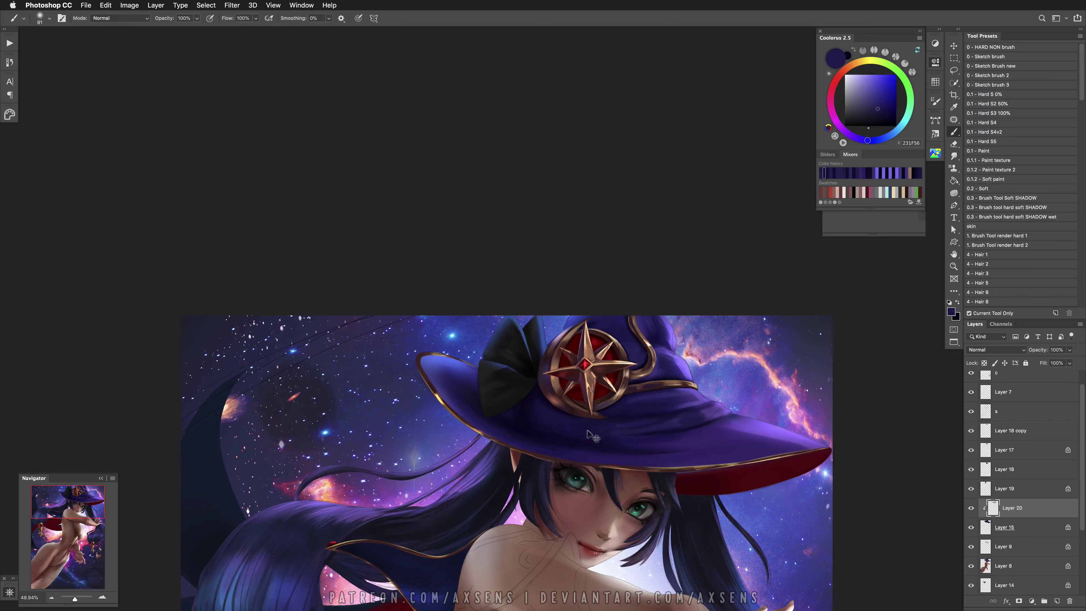
pyautogui.hscroll(4, 577, 382)
pyautogui.scroll(2, 576, 382)
pyautogui.moveTo(576, 382); pyautogui.dragTo(555, 368)
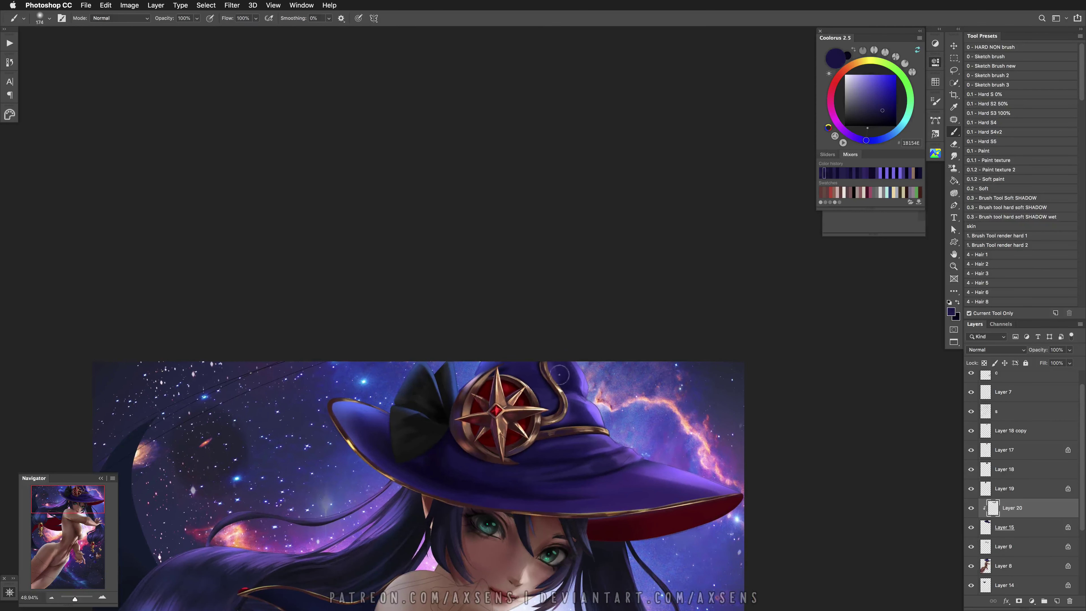
# Deepen the cone above the gold band with sampled darker navy, undo the last stroke, and touch up the brim's right side
pyautogui.keyDown('alt'); pyautogui.click(545, 385); pyautogui.keyUp('alt')
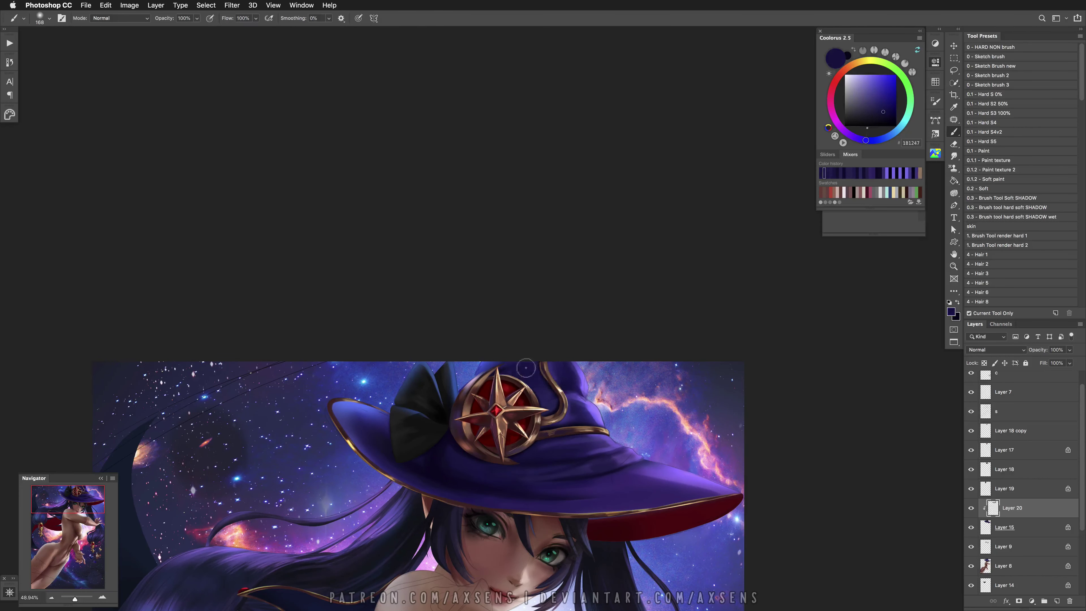
pyautogui.keyDown('alt'); pyautogui.click(582, 419); pyautogui.keyUp('alt')
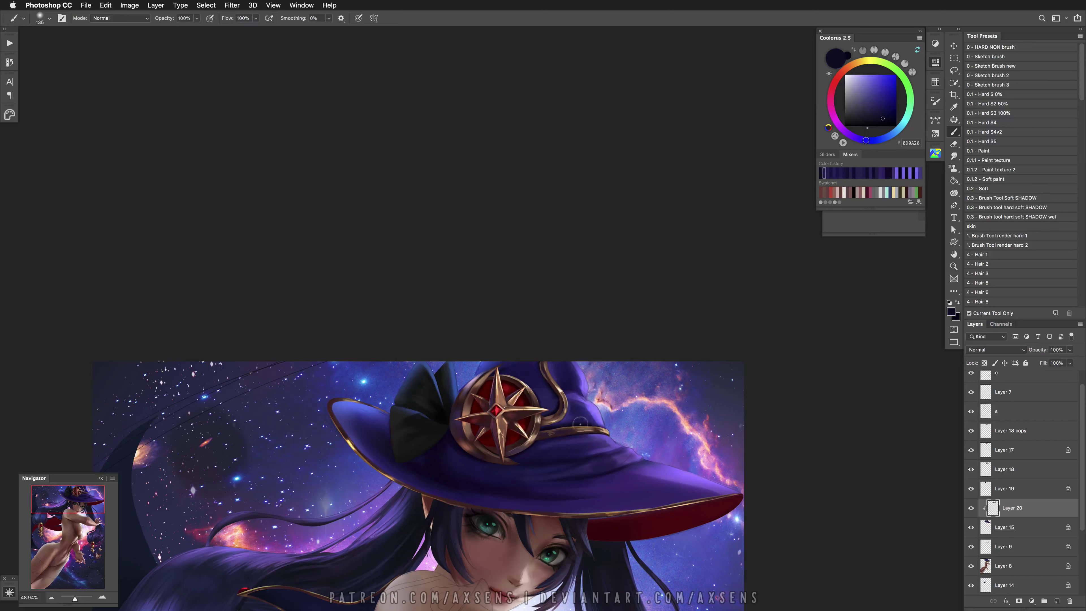
pyautogui.press('super+z')
pyautogui.moveTo(625, 485); pyautogui.dragTo(637, 486)
pyautogui.scroll(-5, 762, 496)
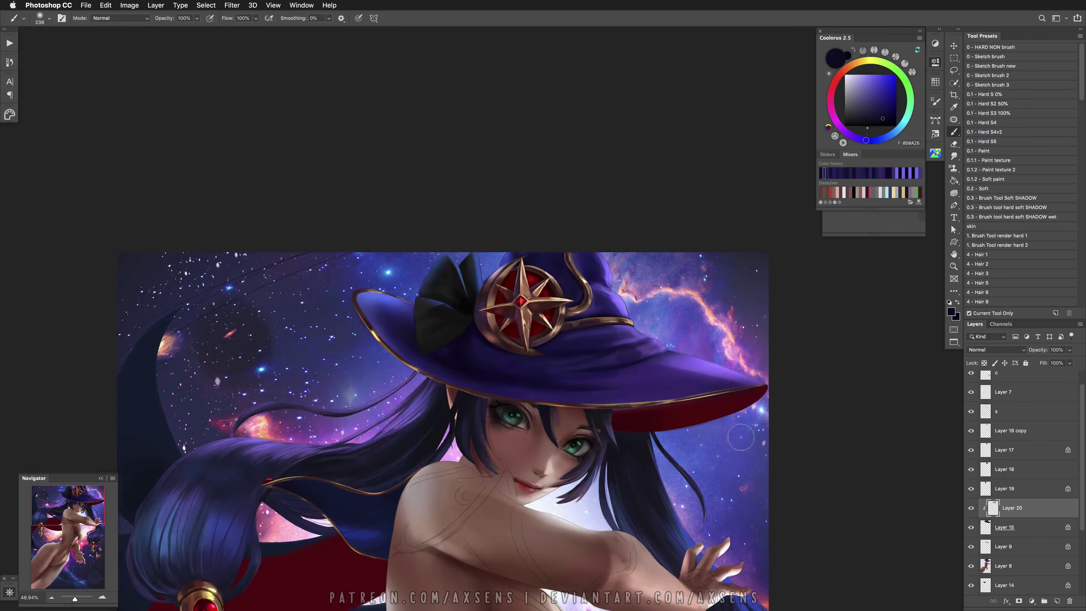
# Merge the clipped Layer 20 into Layer 15, sample the underside's dark red, and load the saved path selection along the brim edge
pyautogui.press('Delete')
pyautogui.keyDown('alt'); pyautogui.click(649, 420); pyautogui.keyUp('alt')
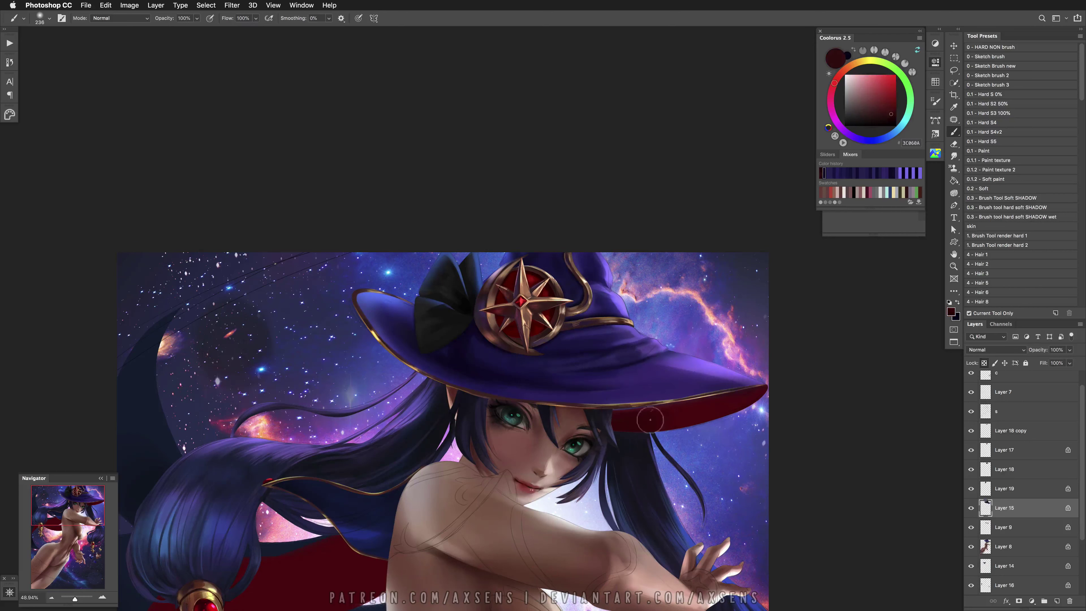
pyautogui.click(935, 120)
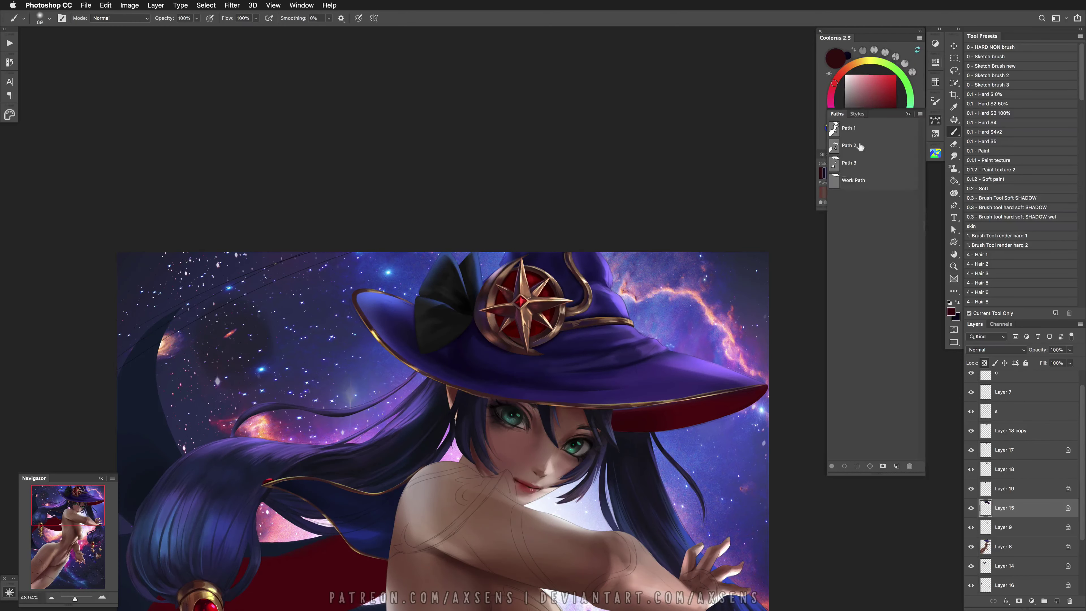
pyautogui.press('z')
pyautogui.moveTo(661, 421)
pyautogui.mouseDown()
pyautogui.moveTo(690, 426)
pyautogui.moveTo(646, 414)
pyautogui.mouseUp()
pyautogui.press('b')
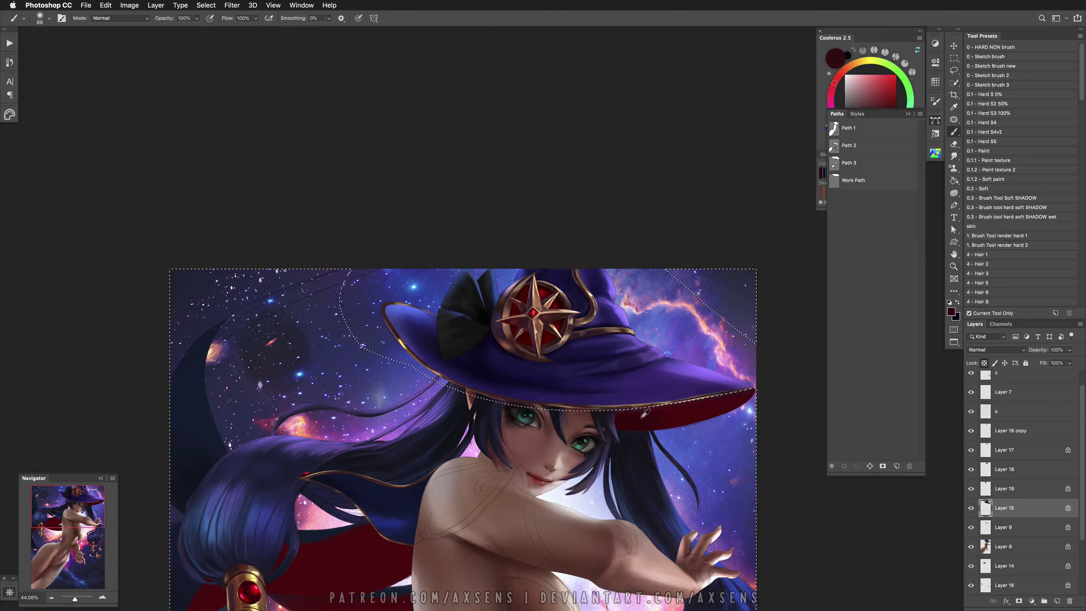
# Brighten the brim's red underside with a more saturated red and a large soft brush, undoing the excess stroke
pyautogui.moveTo(881, 101); pyautogui.dragTo(896, 94)
pyautogui.moveTo(647, 413); pyautogui.dragTo(693, 419)
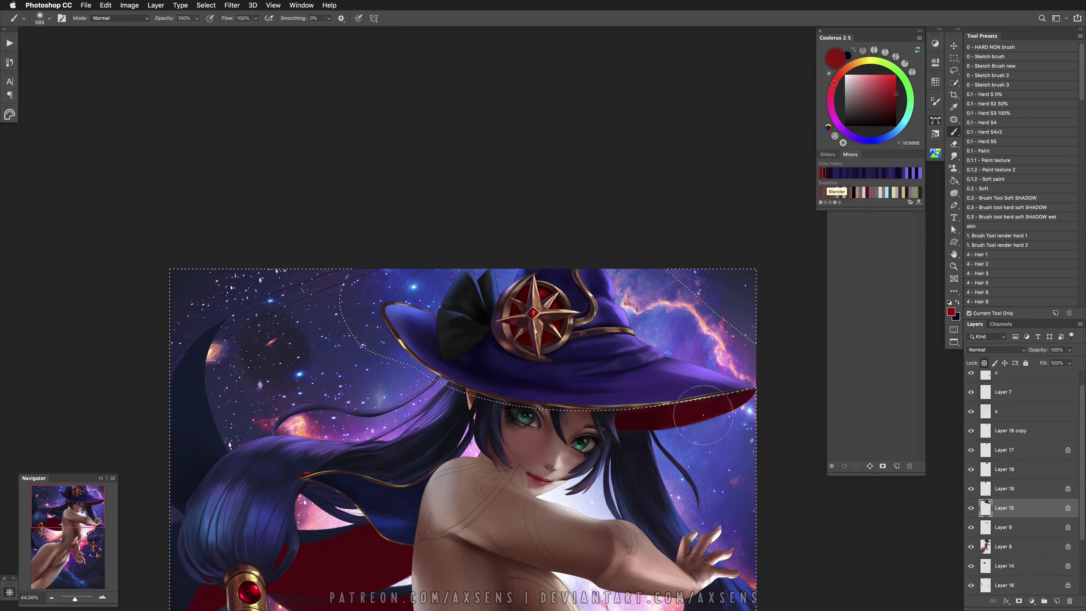
pyautogui.press('super+z')
# Paint dark red fold lines on the brim's underside with 0.1 - Hard S4, check the flipped view, and deselect
pyautogui.click(1002, 122)
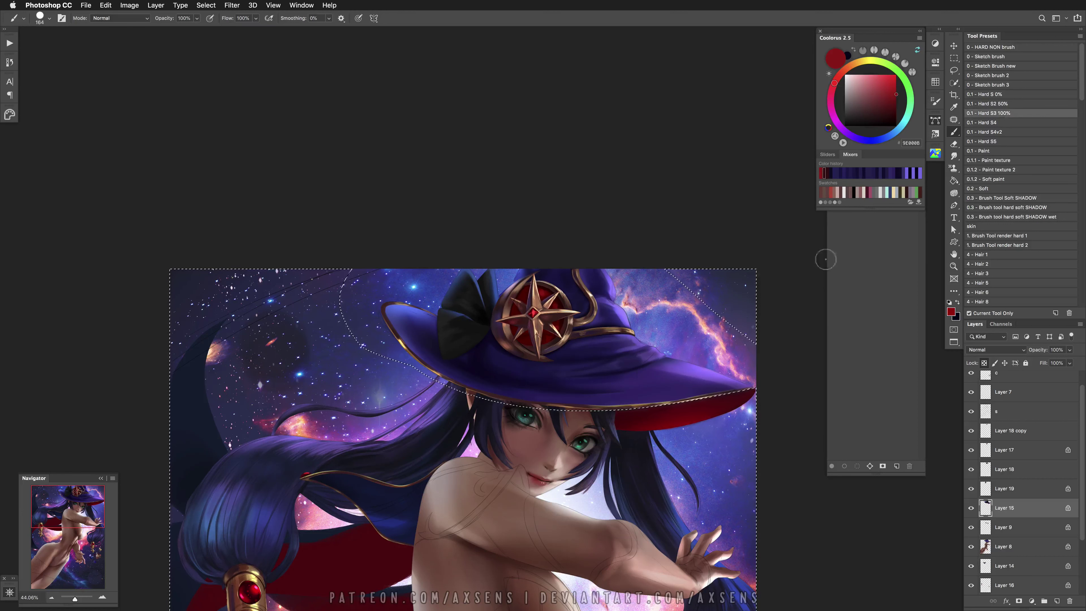
pyautogui.keyDown('alt'); pyautogui.click(647, 410); pyautogui.keyUp('alt')
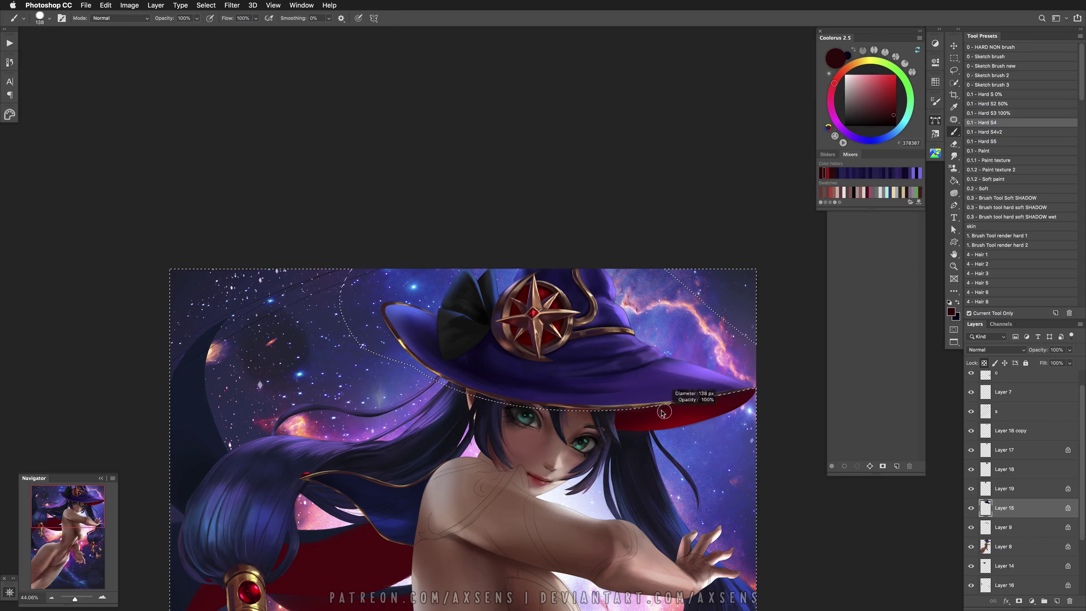
pyautogui.press('super+z')
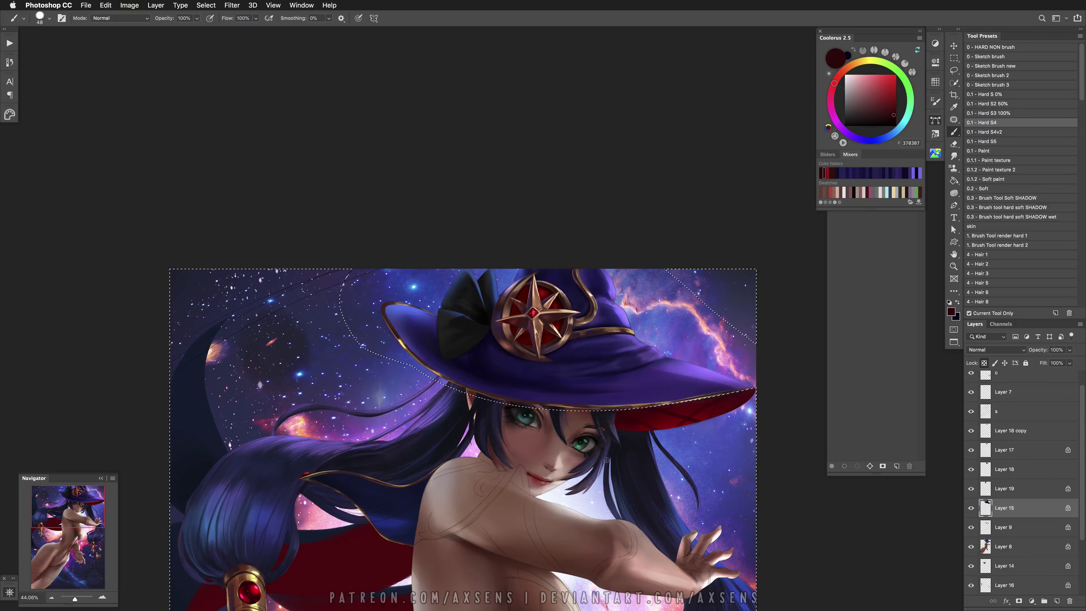
pyautogui.press('super+shift+h')
pyautogui.press('super+shift+h')
pyautogui.press('super+d')
# Refine the ear beneath the brim on Layer 8 with sampled skin tones and a smaller brush
pyautogui.keyDown('alt'); pyautogui.click(468, 362); pyautogui.keyUp('alt')
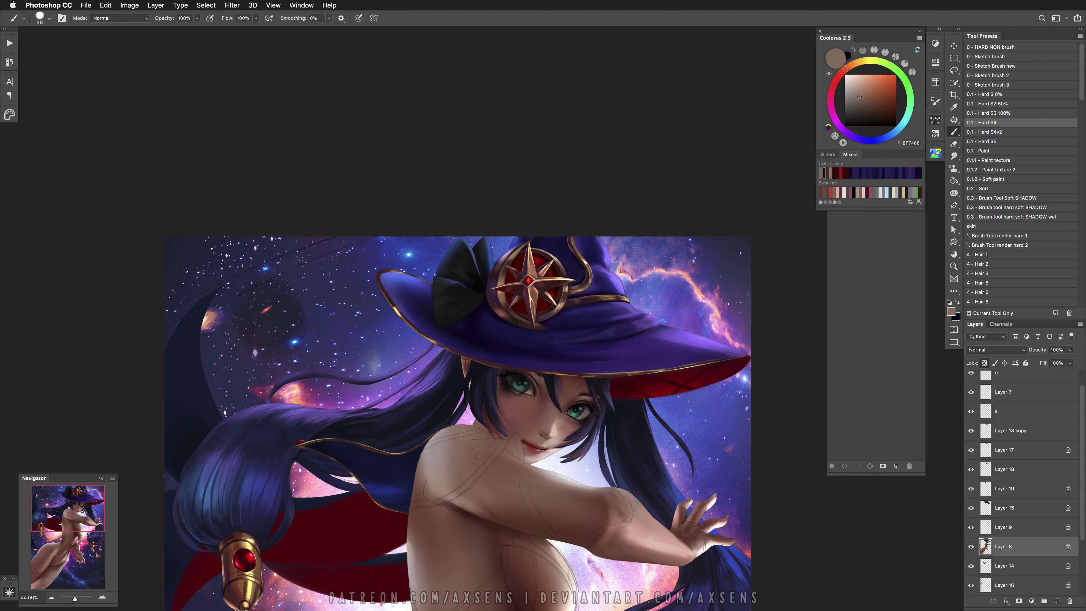
pyautogui.press('[')
pyautogui.press('[')
pyautogui.keyDown('alt'); pyautogui.click(470, 364); pyautogui.keyUp('alt')
pyautogui.keyDown('alt'); pyautogui.click(473, 363); pyautogui.keyUp('alt')
pyautogui.keyDown('alt'); pyautogui.click(470, 363); pyautogui.keyUp('alt')
# Toggle Layer 18 copy's visibility to check which parts of the hat medallion it holds, and select Layer 17
pyautogui.scroll(-5, 485, 356)
pyautogui.press('z')
pyautogui.moveTo(534, 385); pyautogui.dragTo(479, 385)
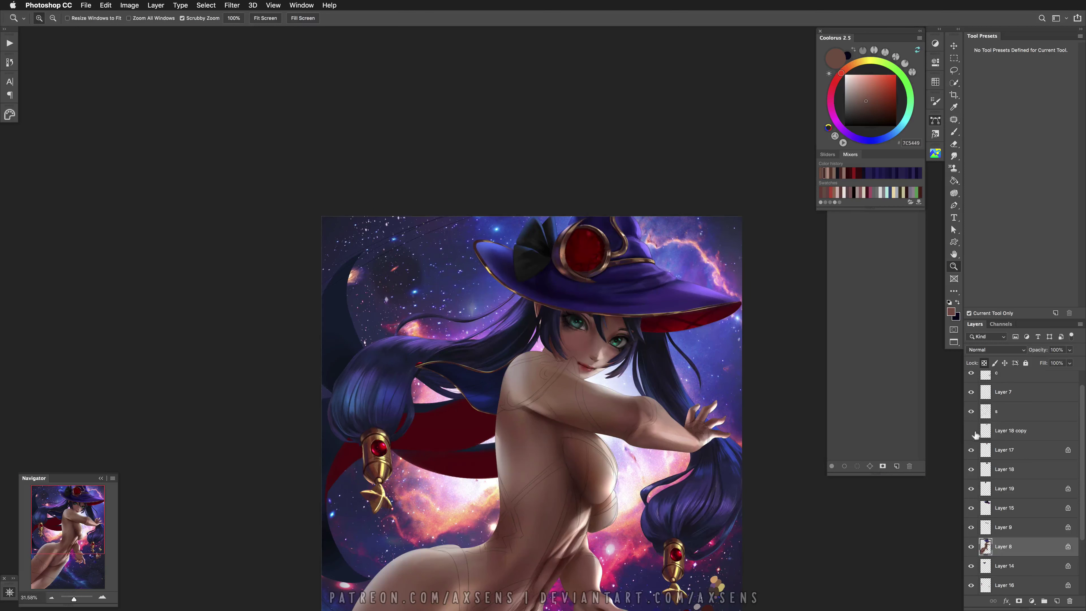
pyautogui.click(1001, 431)
pyautogui.click(992, 454)
pyautogui.click(1002, 434)
pyautogui.click(1004, 450)
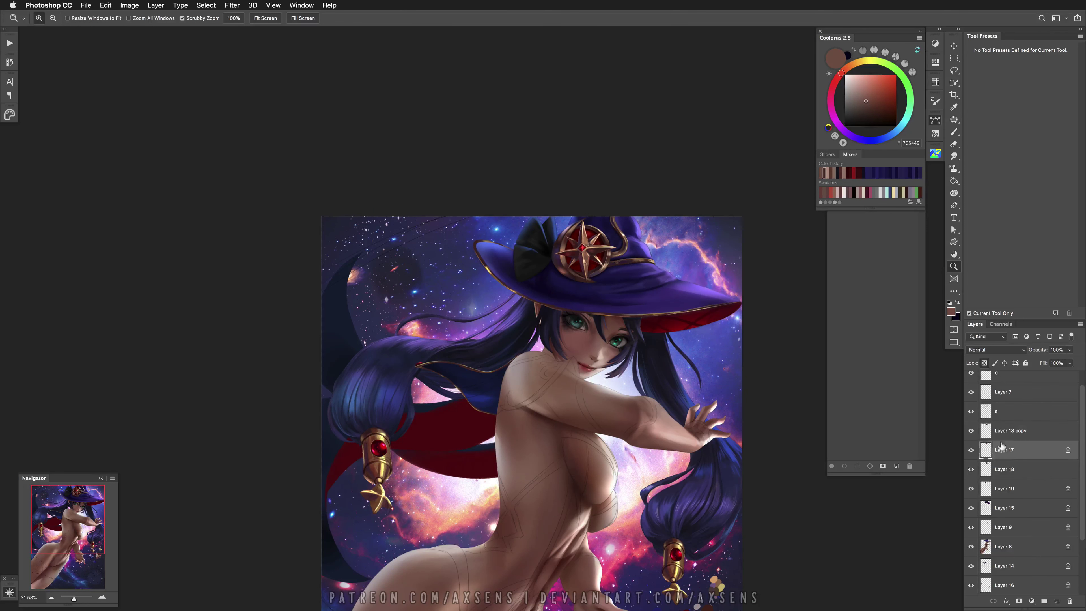
# Try clipped Curves adjustments on Layer 17 and Layer 18 copy, deleting each one
pyautogui.hotkey('ctrl', 'm')
pyautogui.click(879, 134)
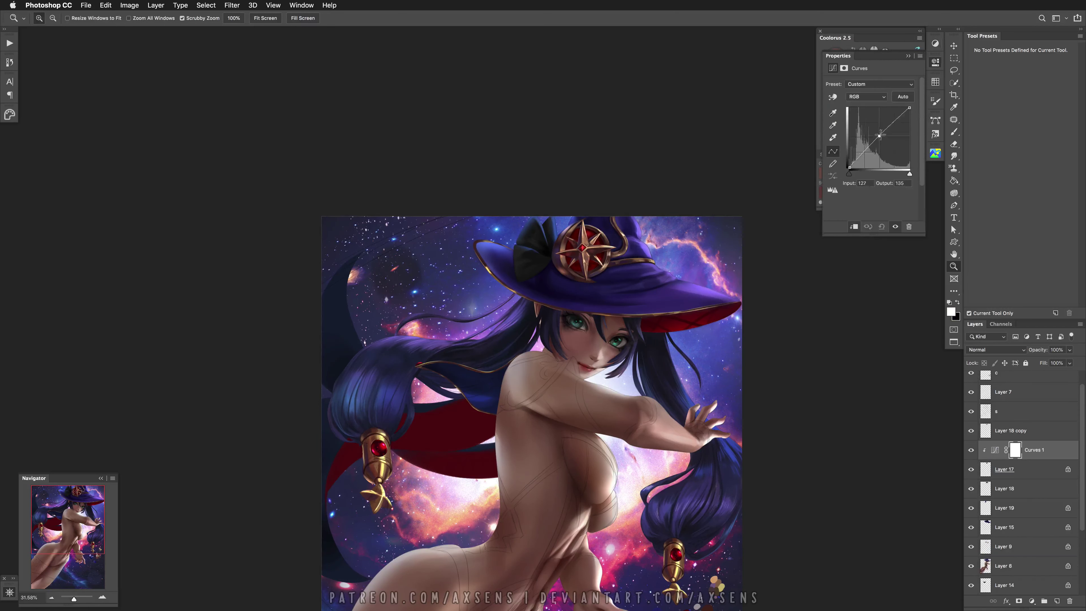
pyautogui.click(864, 150)
pyautogui.click(897, 118)
pyautogui.press('Delete')
pyautogui.click(999, 435)
pyautogui.moveTo(659, 310); pyautogui.dragTo(668, 276)
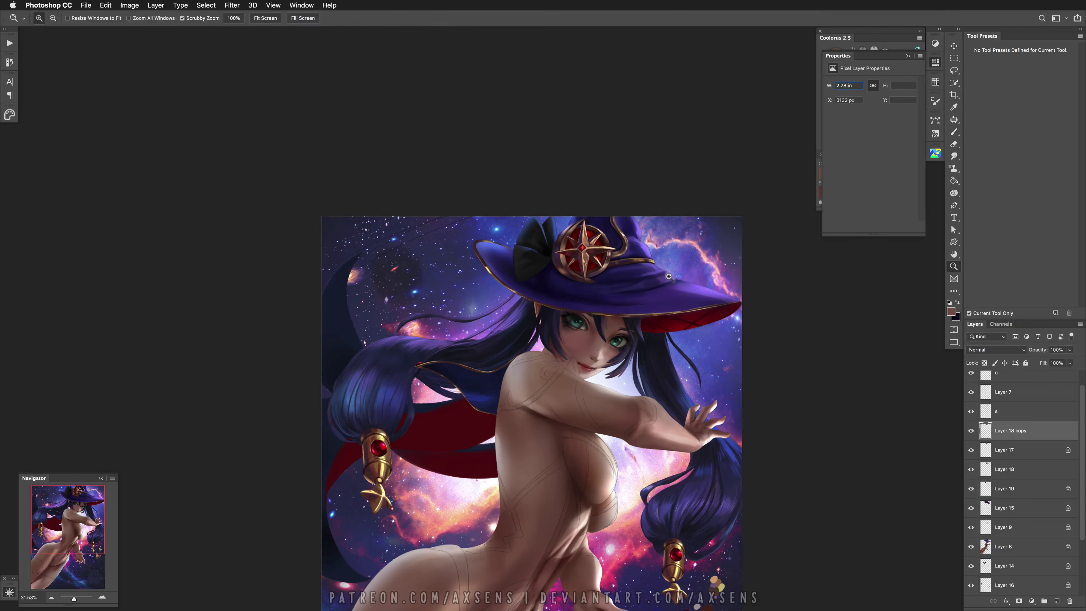
pyautogui.click(934, 43)
pyautogui.click(855, 227)
pyautogui.moveTo(878, 138); pyautogui.dragTo(866, 152)
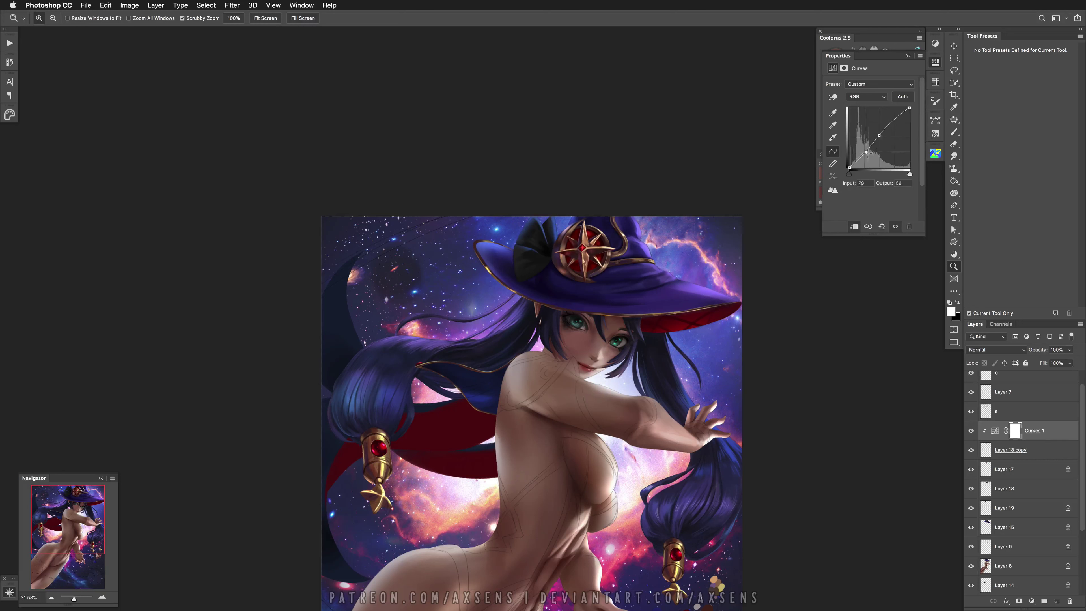
pyautogui.press('BackSpace')
# Duplicate the medallion artwork into Layer 18 copy 3 and lasso the gold trim beside it to remove it from the copy
pyautogui.click(983, 469)
pyautogui.moveTo(1001, 450); pyautogui.dragTo(1002, 422)
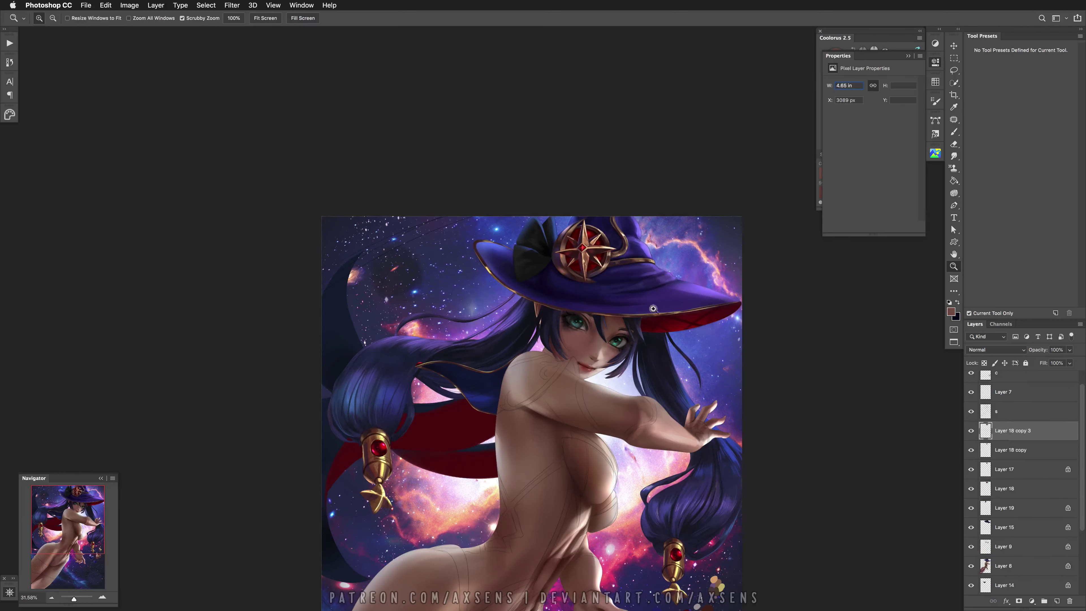
pyautogui.moveTo(631, 257); pyautogui.dragTo(710, 257)
pyautogui.scroll(5, 630, 256)
pyautogui.press('l')
pyautogui.moveTo(564, 452)
pyautogui.mouseDown()
pyautogui.moveTo(555, 508)
pyautogui.moveTo(553, 337)
pyautogui.moveTo(558, 406)
pyautogui.moveTo(573, 440)
pyautogui.mouseUp()
pyautogui.press('e')
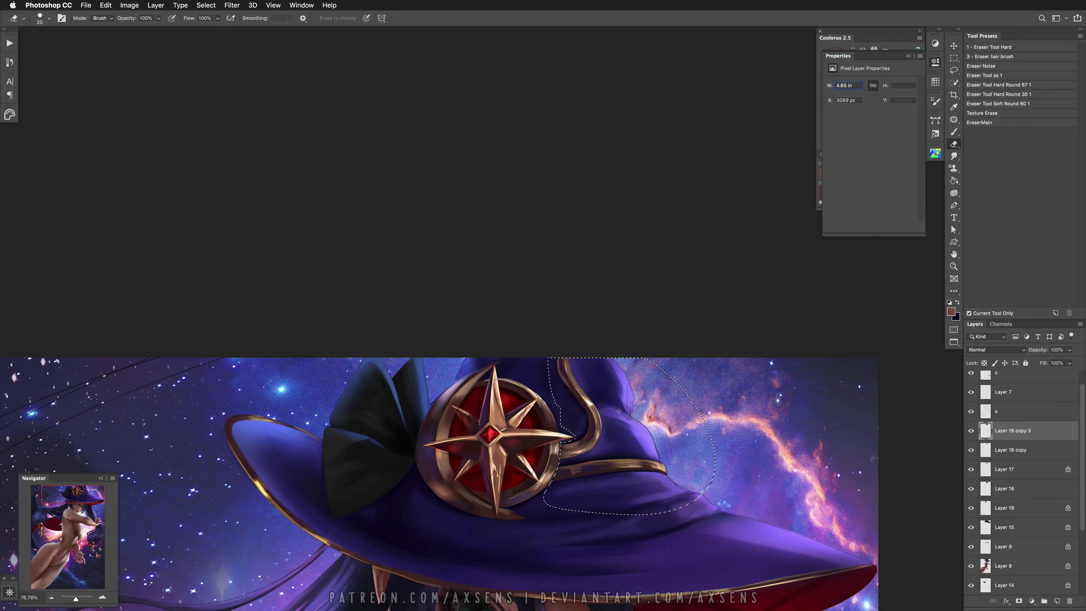
pyautogui.hotkey('ctrl', 'd')
# Move the medallion copy onto the outer thigh over the sketched band, flipping and rotating it into place
pyautogui.press('z')
pyautogui.moveTo(600, 434); pyautogui.dragTo(582, 434)
pyautogui.press('v')
pyautogui.moveTo(629, 457); pyautogui.dragTo(461, 410)
pyautogui.hotkey('ctrl', 't')
pyautogui.rightClick(466, 408)
pyautogui.click(475, 529)
pyautogui.moveTo(536, 436); pyautogui.dragTo(461, 486)
pyautogui.rightClick(463, 409)
pyautogui.click(479, 436)
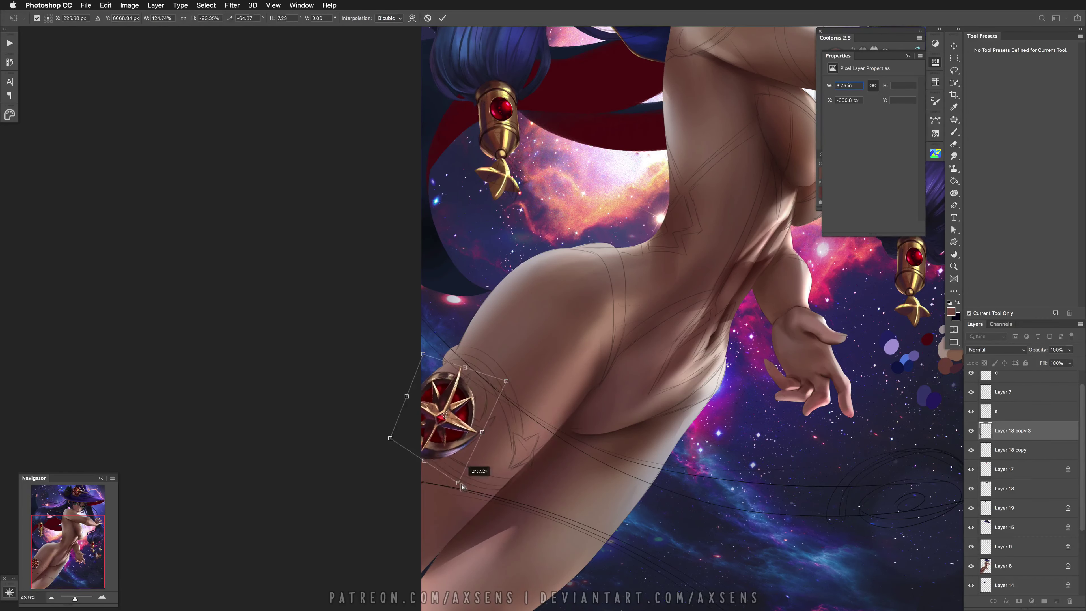
# Try distorting and warping the flipped medallion copy to fit the thigh's curve
pyautogui.moveTo(397, 398); pyautogui.dragTo(427, 396)
pyautogui.moveTo(506, 382); pyautogui.dragTo(534, 376)
pyautogui.moveTo(459, 482); pyautogui.dragTo(458, 499)
pyautogui.moveTo(482, 370); pyautogui.dragTo(472, 382)
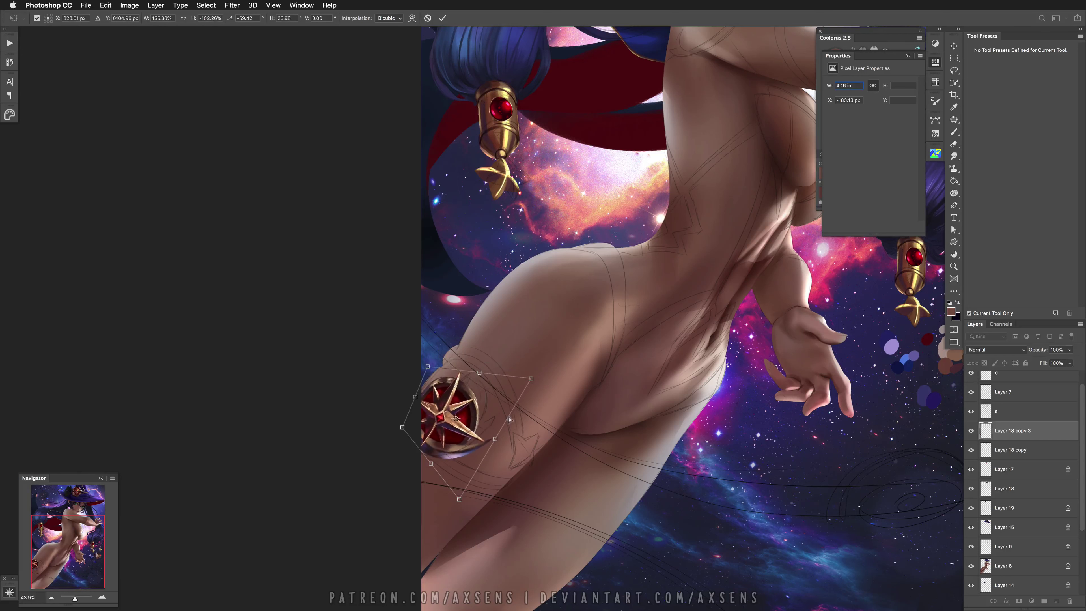
pyautogui.moveTo(454, 451); pyautogui.dragTo(463, 444)
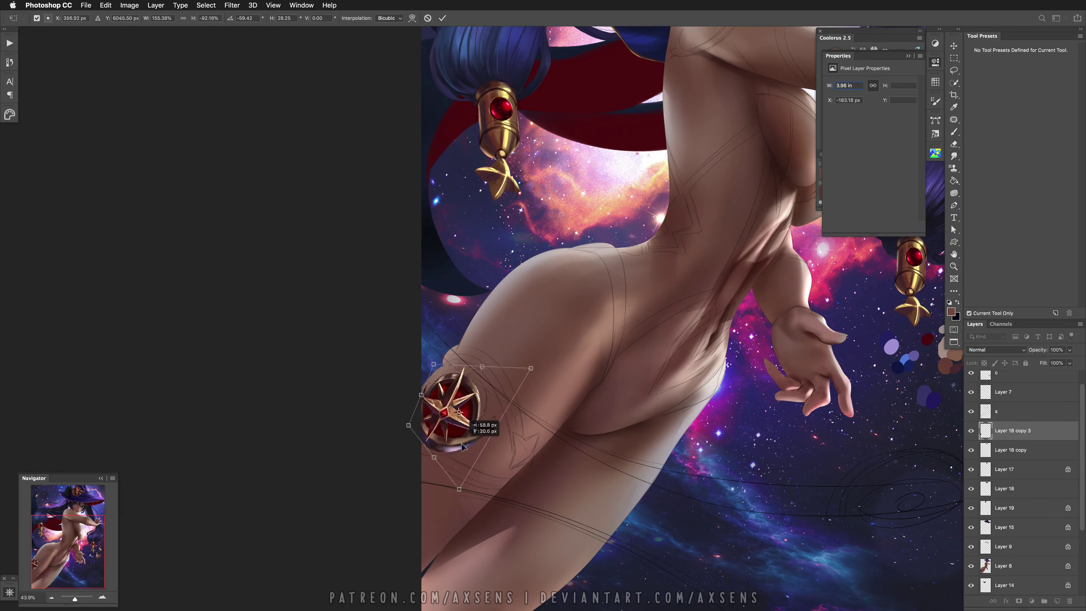
pyautogui.rightClick(470, 438)
pyautogui.click(456, 422)
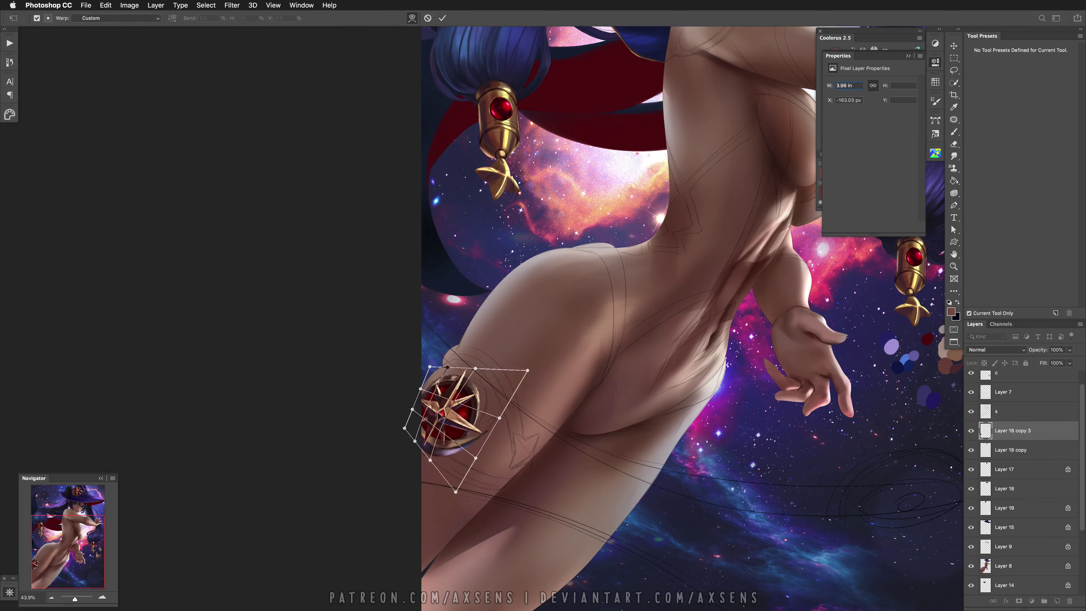
pyautogui.rightClick(482, 413)
pyautogui.click(474, 420)
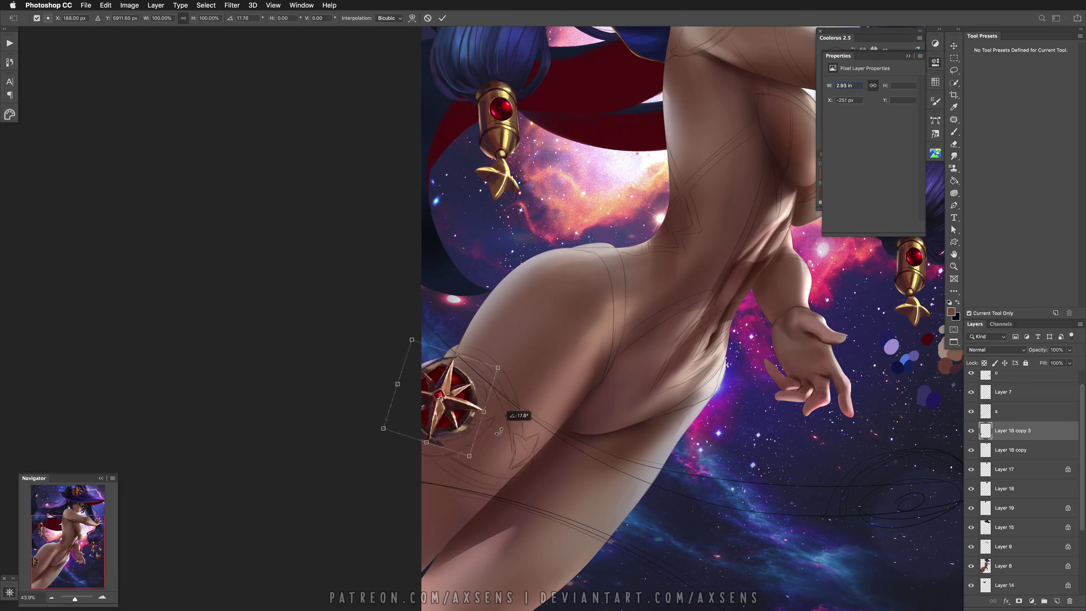
# Rotate the medallion copy again, then distort its corners and sides so it sits in perspective on the thigh
pyautogui.moveTo(516, 457); pyautogui.dragTo(487, 429)
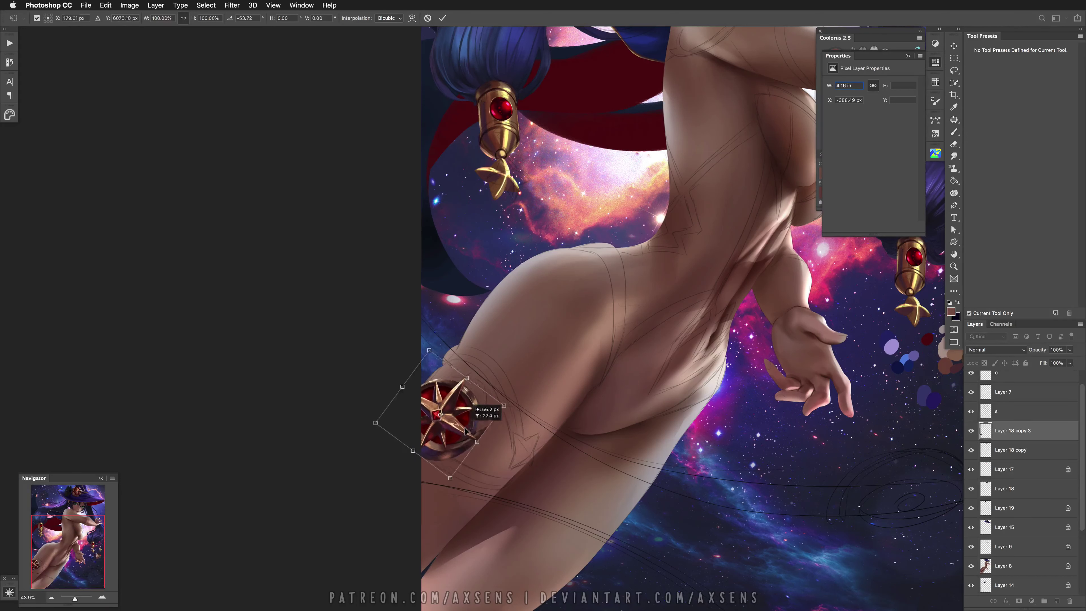
pyautogui.rightClick(458, 415)
pyautogui.click(470, 447)
pyautogui.moveTo(381, 425); pyautogui.dragTo(393, 428)
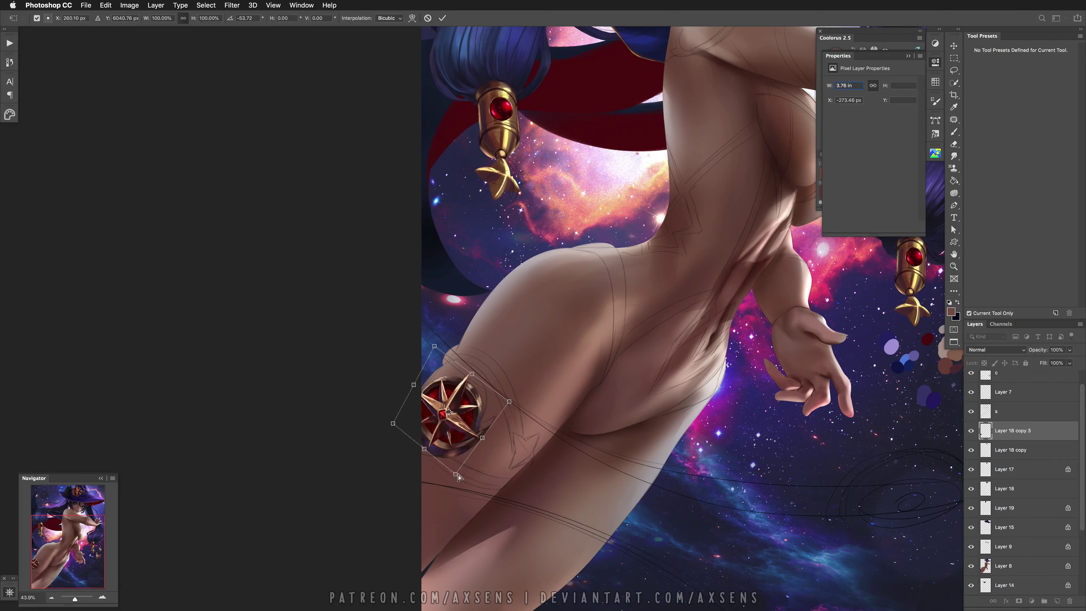
pyautogui.moveTo(456, 475); pyautogui.dragTo(456, 460)
pyautogui.moveTo(510, 401); pyautogui.dragTo(523, 383)
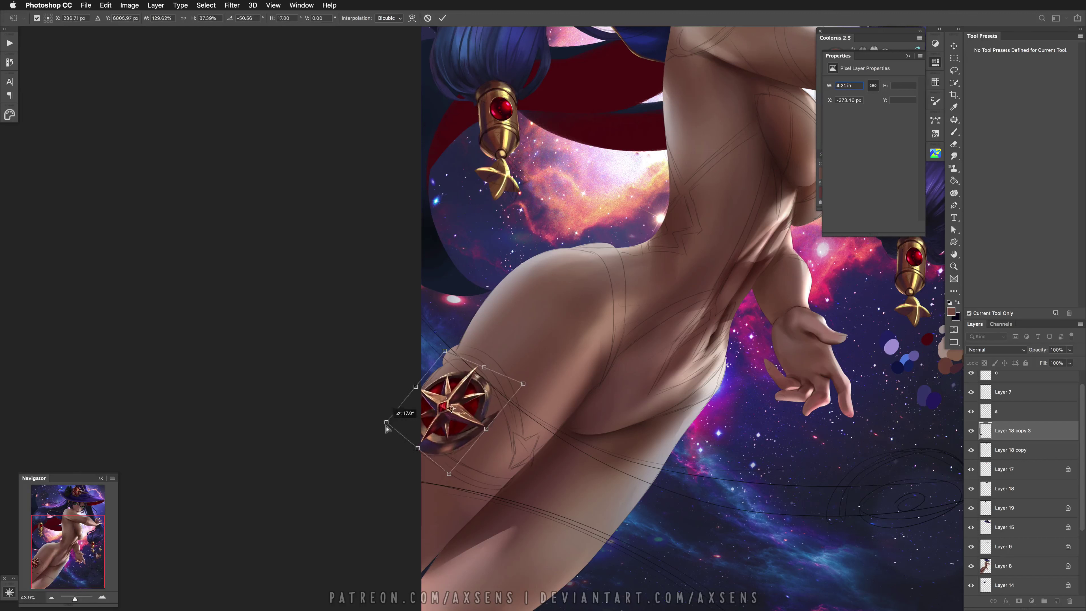
pyautogui.moveTo(400, 425); pyautogui.dragTo(395, 426)
pyautogui.moveTo(470, 429); pyautogui.dragTo(472, 431)
pyautogui.moveTo(475, 371); pyautogui.dragTo(472, 404)
pyautogui.moveTo(437, 358); pyautogui.dragTo(418, 395)
pyautogui.moveTo(479, 433); pyautogui.dragTo(485, 436)
# Warp the medallion copy around the thigh's contour and apply the transformation
pyautogui.middleClick(472, 417)
pyautogui.click(451, 405)
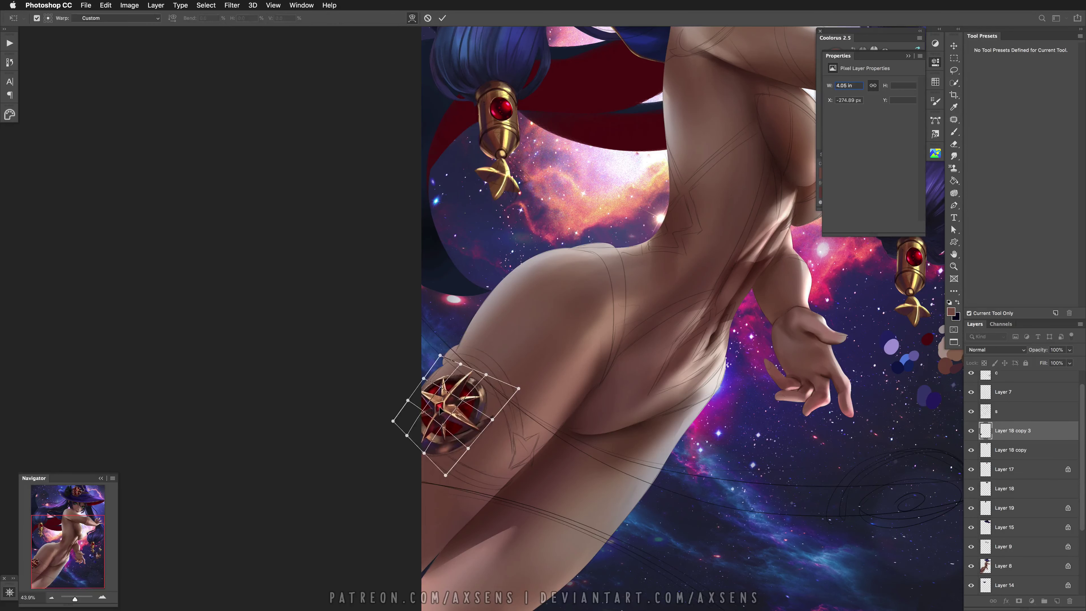
pyautogui.moveTo(496, 396)
pyautogui.mouseDown()
pyautogui.moveTo(498, 423)
pyautogui.moveTo(479, 454)
pyautogui.mouseUp()
pyautogui.press('Return')
# Lock Layer 18 copy 3's transparency and shade the medallion with dark red using a large hard round Multiply brush
pyautogui.press('b')
pyautogui.click(1020, 236)
pyautogui.keyDown('shift'); pyautogui.rightClick(519, 375); pyautogui.keyUp('shift')
pyautogui.click(562, 443)
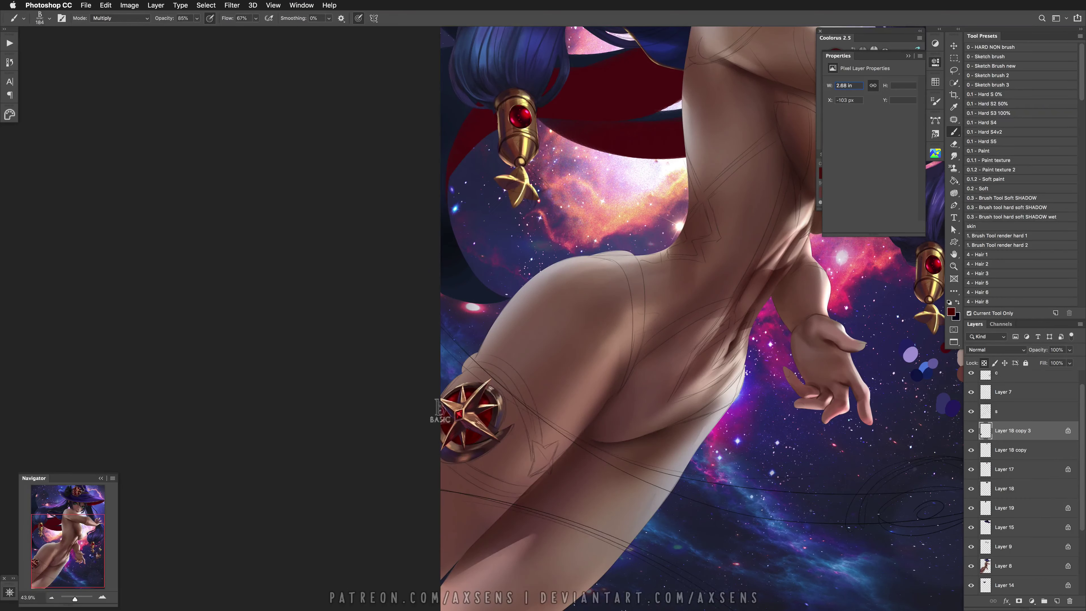
pyautogui.rightClick(490, 399)
pyautogui.press('Escape')
pyautogui.rightClick(488, 395)
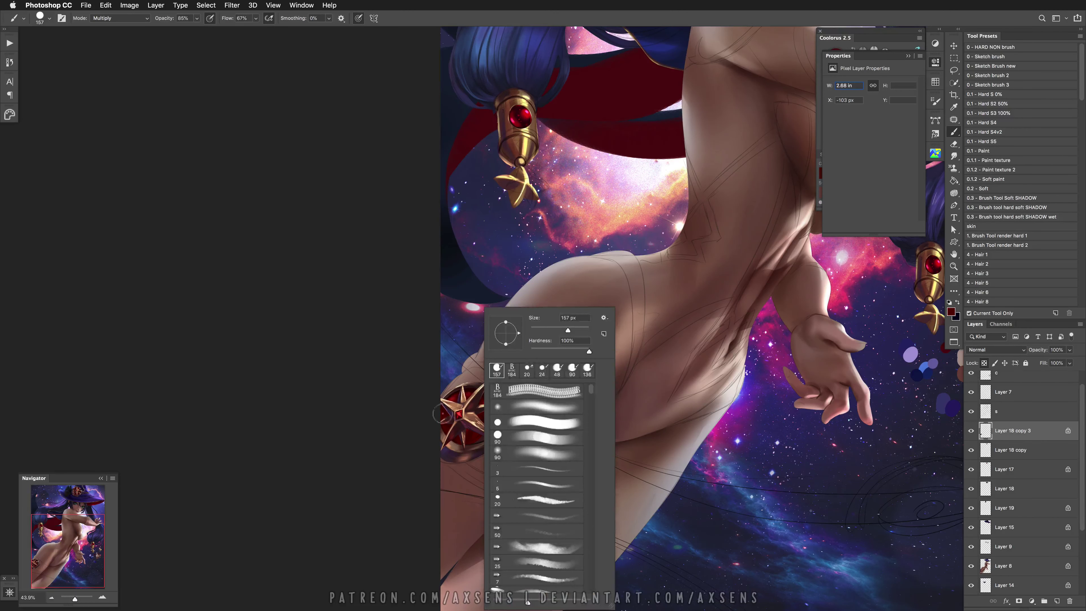
pyautogui.doubleClick(508, 370)
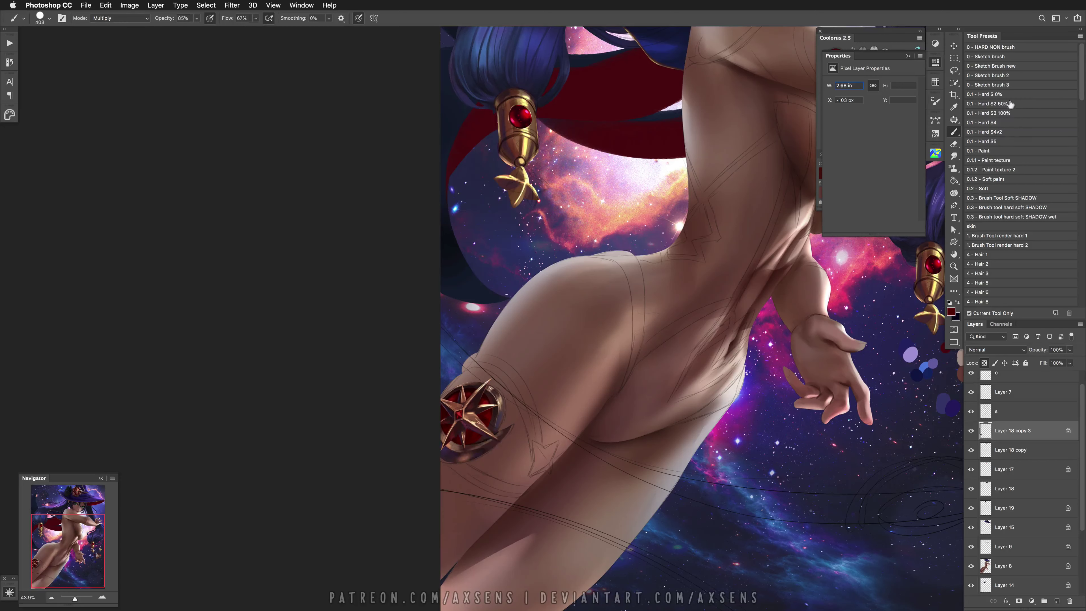
# Brighten the thigh medallion's metal with sampled tones and a small Linear Dodge (Add) brush
pyautogui.press('z')
pyautogui.moveTo(491, 436)
pyautogui.mouseDown()
pyautogui.moveTo(547, 431)
pyautogui.moveTo(534, 430)
pyautogui.mouseUp()
pyautogui.click(954, 131)
pyautogui.rightClick(584, 380)
pyautogui.click(607, 475)
pyautogui.keyDown('alt'); pyautogui.click(503, 409); pyautogui.keyUp('alt')
pyautogui.keyDown('alt'); pyautogui.click(479, 470); pyautogui.keyUp('alt')
pyautogui.moveTo(444, 480); pyautogui.dragTo(447, 480)
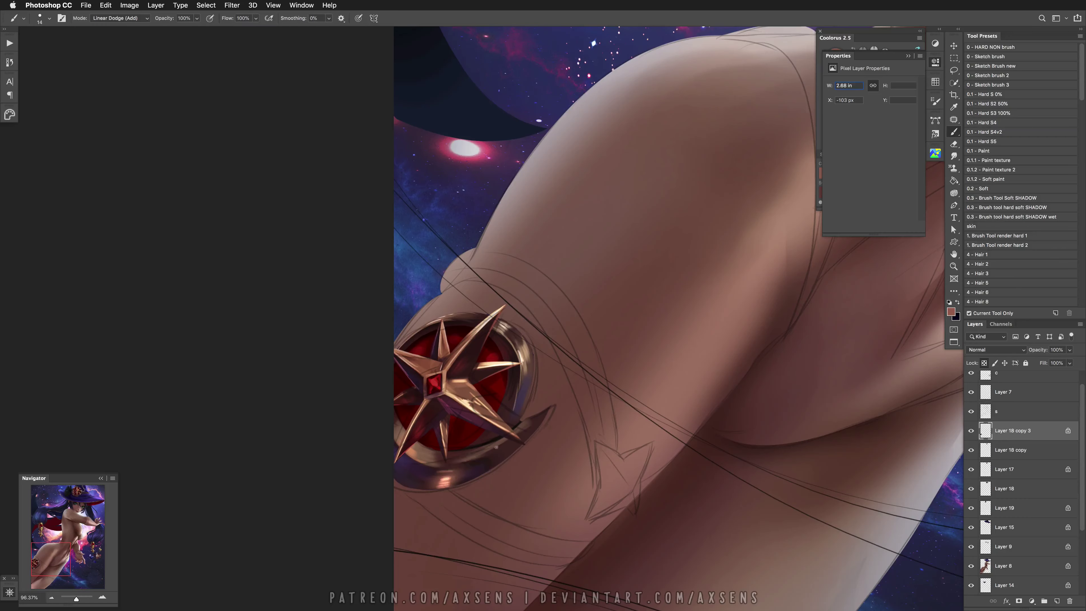
# On Layer 18 copy, lasso the sketched star beside the medallion and fill it with dark brown using 0.1 - Hard S3 100%
pyautogui.press('z')
pyautogui.moveTo(607, 385)
pyautogui.mouseDown()
pyautogui.moveTo(533, 443)
pyautogui.moveTo(558, 384)
pyautogui.mouseUp()
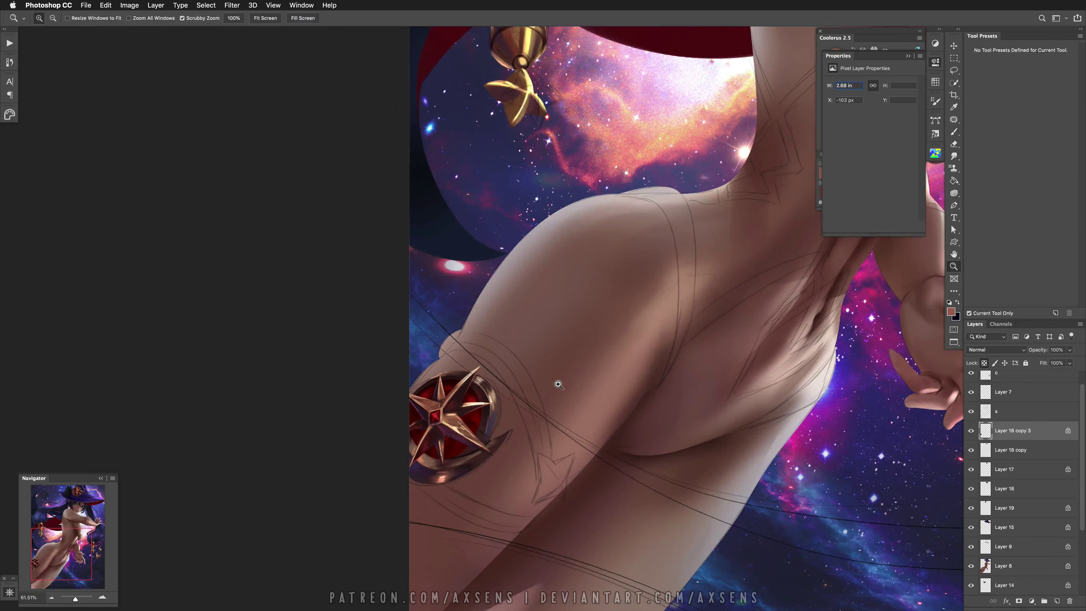
pyautogui.moveTo(591, 482); pyautogui.dragTo(599, 429)
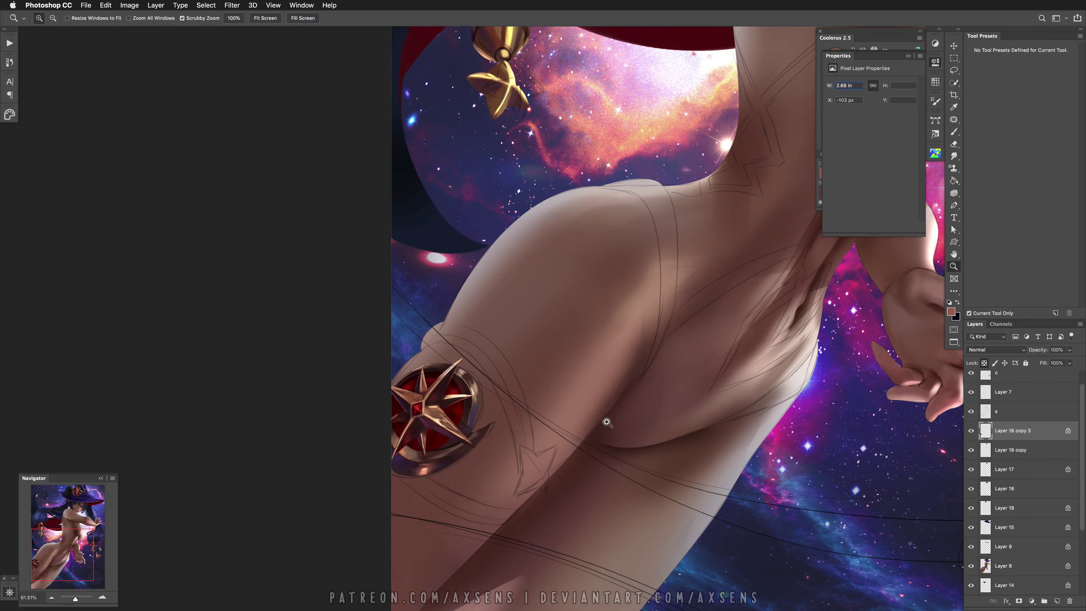
pyautogui.click(990, 454)
pyautogui.press('l')
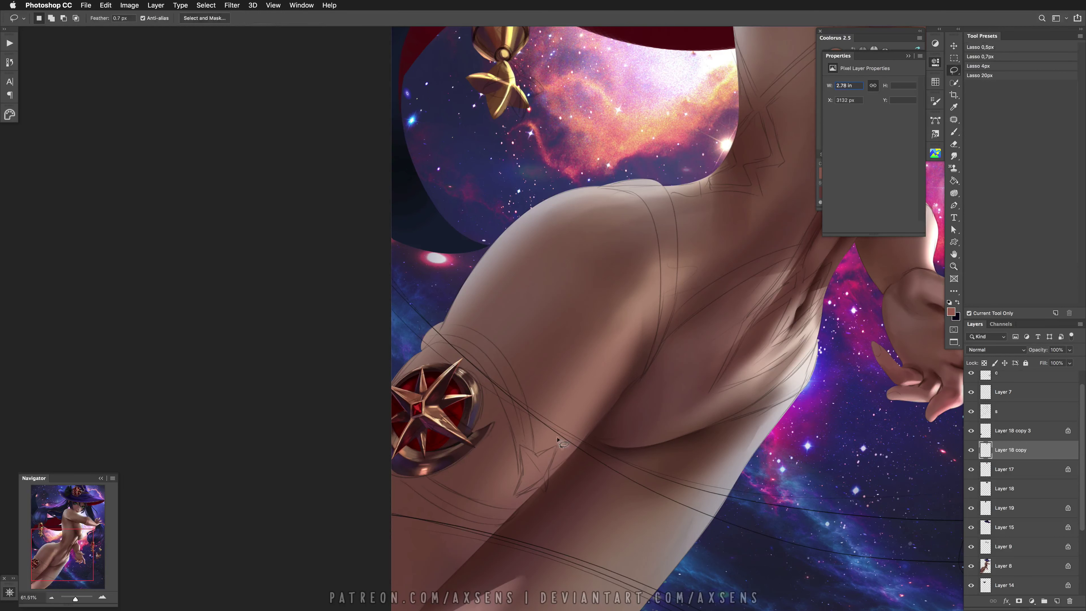
pyautogui.moveTo(554, 449)
pyautogui.mouseDown()
pyautogui.moveTo(541, 492)
pyautogui.moveTo(515, 496)
pyautogui.moveTo(519, 448)
pyautogui.mouseUp()
pyautogui.press('alt')
pyautogui.press('b')
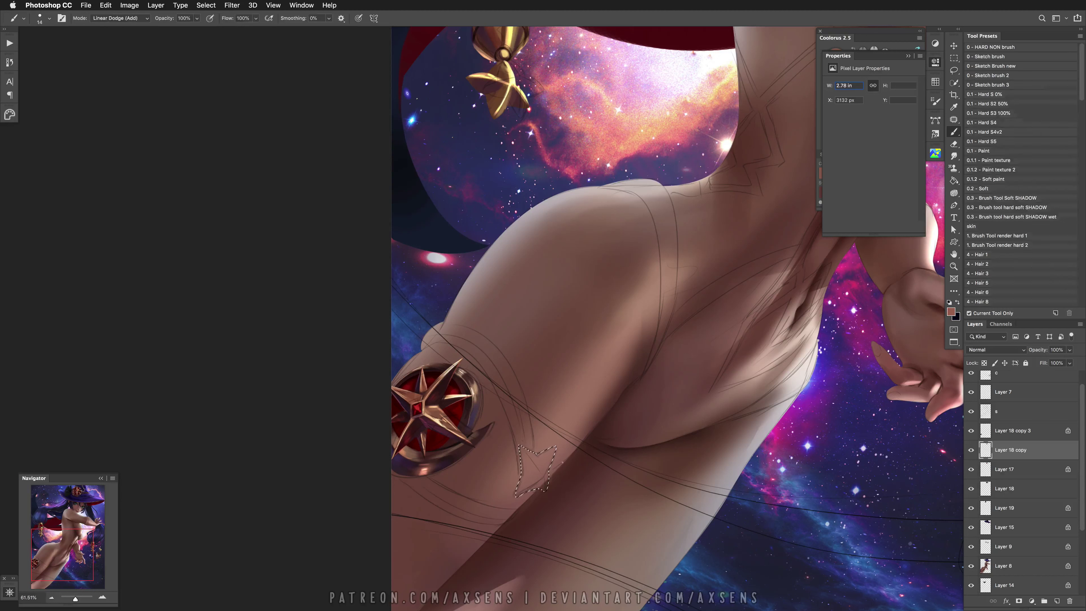
pyautogui.click(998, 113)
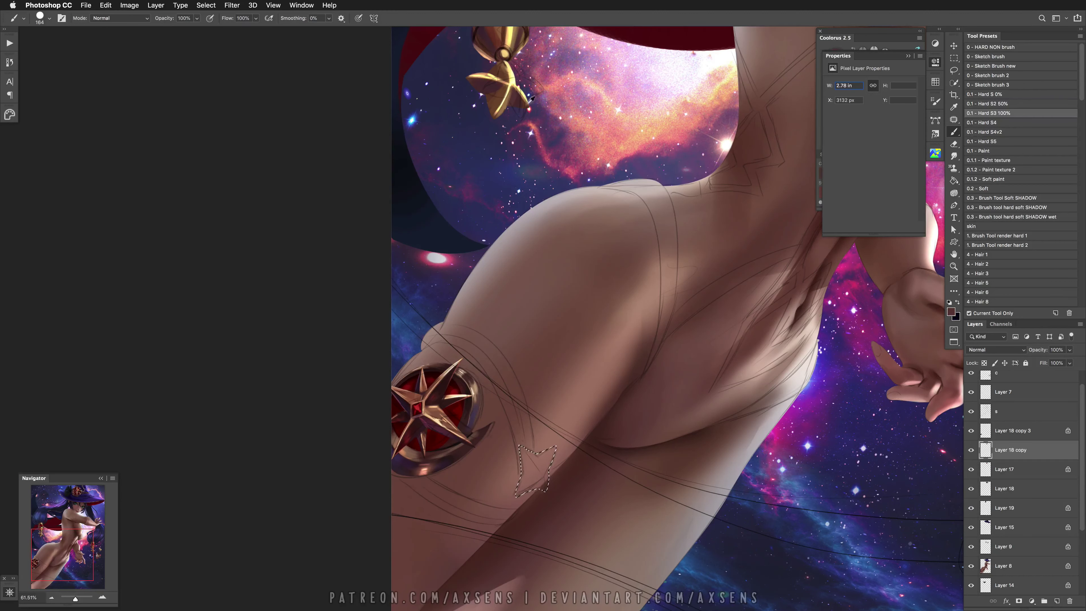
pyautogui.moveTo(532, 486)
pyautogui.mouseDown()
pyautogui.moveTo(550, 466)
pyautogui.moveTo(533, 505)
pyautogui.mouseUp()
pyautogui.hotkey('ctrl', 'd')
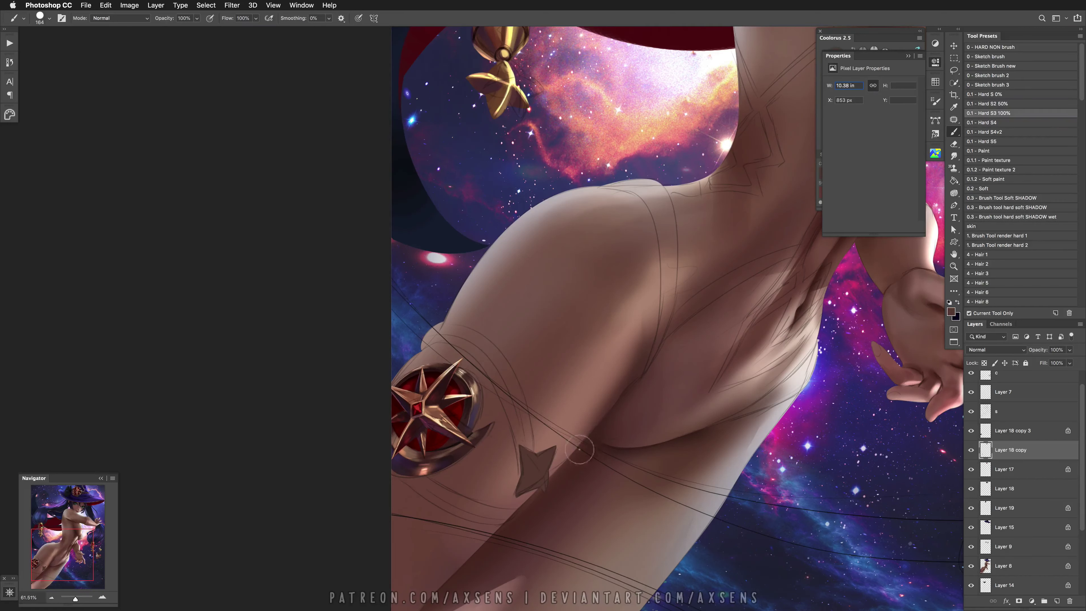
pyautogui.moveTo(542, 450); pyautogui.dragTo(527, 452)
pyautogui.middleClick(552, 484)
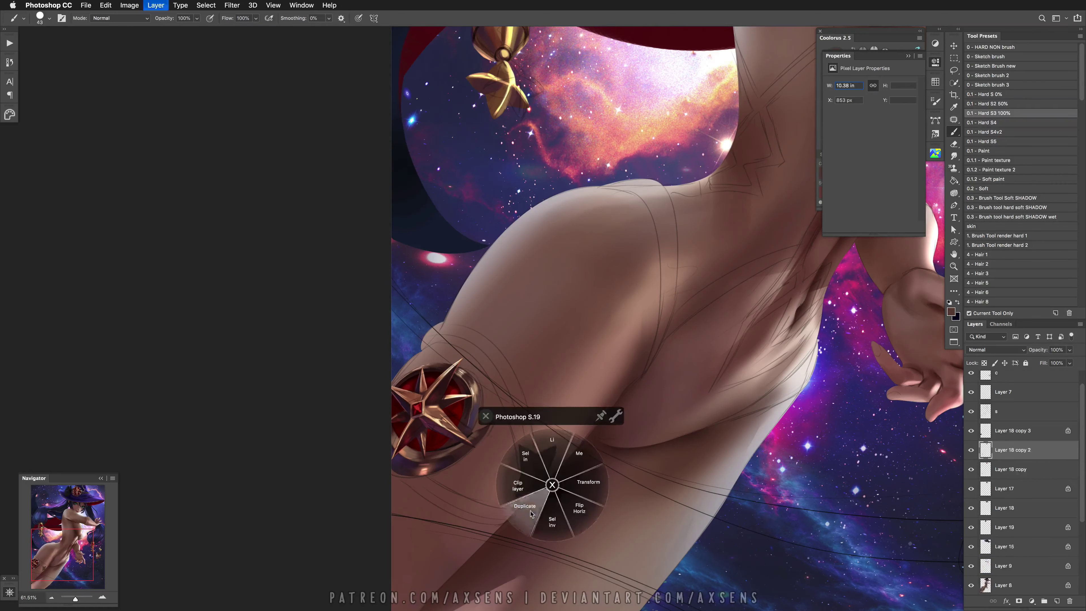
pyautogui.click(531, 513)
# Lock Layer 18 copy's transparency and darken the star's inner facets with a dark tone sampled from the medallion
pyautogui.keyDown('alt'); pyautogui.click(419, 462); pyautogui.keyUp('alt')
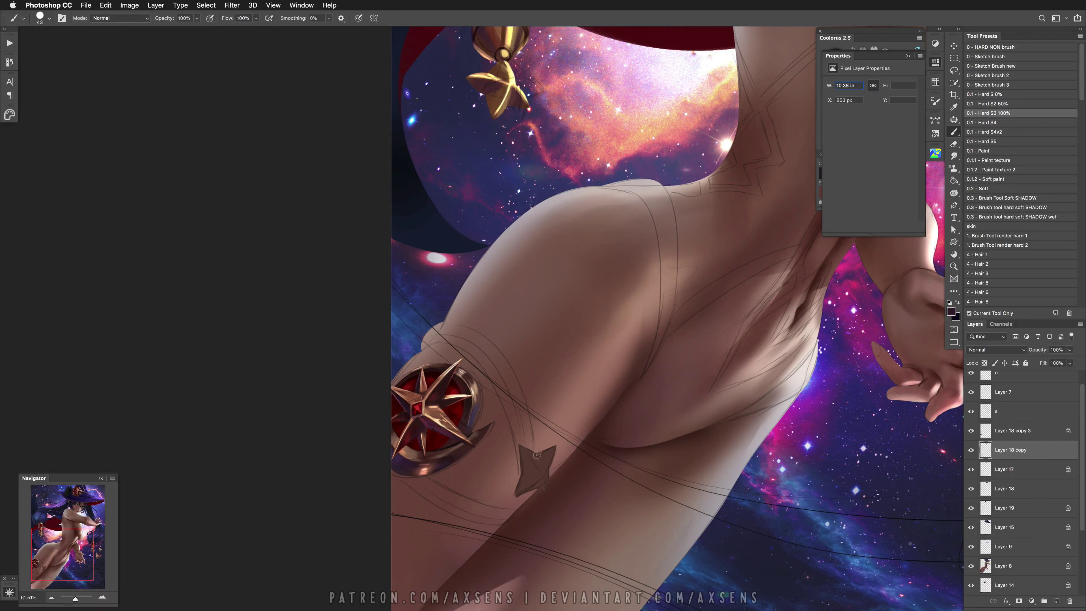
pyautogui.click(984, 363)
pyautogui.moveTo(530, 459); pyautogui.dragTo(543, 470)
# Paint light gold highlights along the star's lower point with a smaller brush and colours sampled from the medallion
pyautogui.keyDown('alt'); pyautogui.click(438, 423); pyautogui.keyUp('alt')
pyautogui.keyDown('alt'); pyautogui.click(501, 410); pyautogui.keyUp('alt')
pyautogui.keyDown('alt'); pyautogui.click(448, 421); pyautogui.keyUp('alt')
pyautogui.press('[')
pyautogui.press('[')
pyautogui.moveTo(546, 477); pyautogui.dragTo(521, 493)
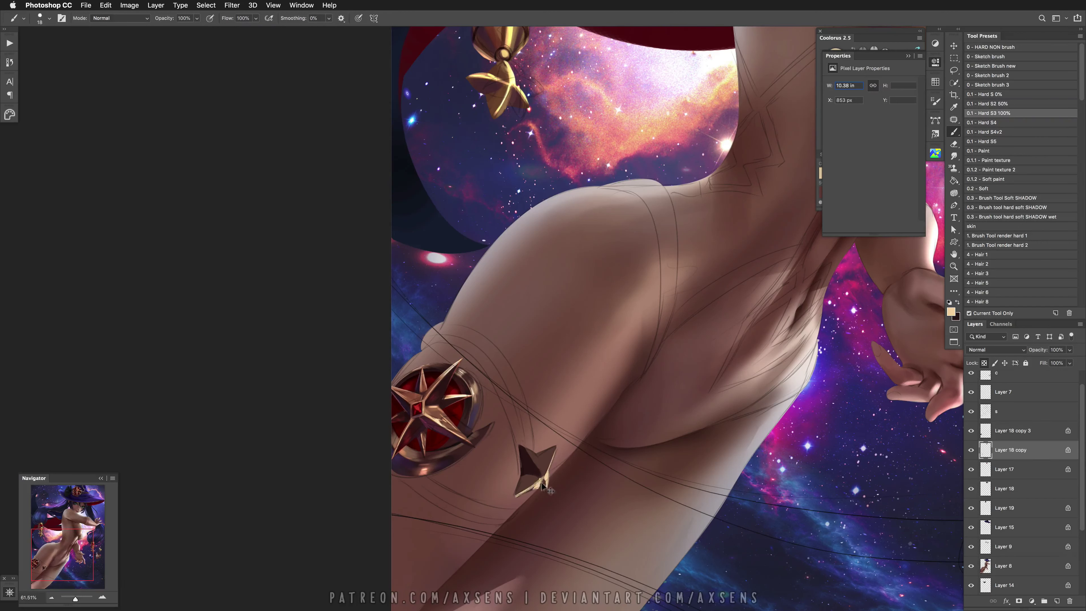
# Reshape the star's lower facets with sampled tones and deepen its center with dark red using a larger brush
pyautogui.press('x')
pyautogui.keyDown('alt'); pyautogui.click(543, 483); pyautogui.keyUp('alt')
pyautogui.keyDown('alt'); pyautogui.click(540, 482); pyautogui.keyUp('alt')
pyautogui.click(541, 491)
pyautogui.keyDown('alt'); pyautogui.click(527, 477); pyautogui.keyUp('alt')
pyautogui.press(']')
pyautogui.press(']')
pyautogui.press(']')
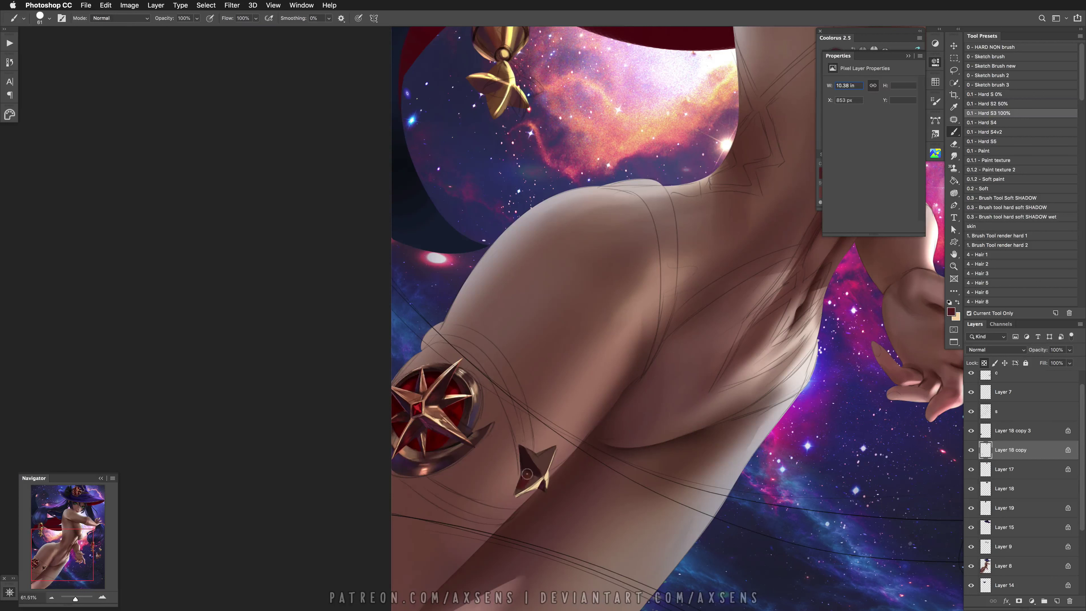
pyautogui.keyDown('super'); pyautogui.click(538, 462); pyautogui.keyUp('super')
# Refine the star's upper points and gold edges with sampled metal tones and smaller brushes in the flipped view
pyautogui.keyDown('alt'); pyautogui.click(547, 456); pyautogui.keyUp('alt')
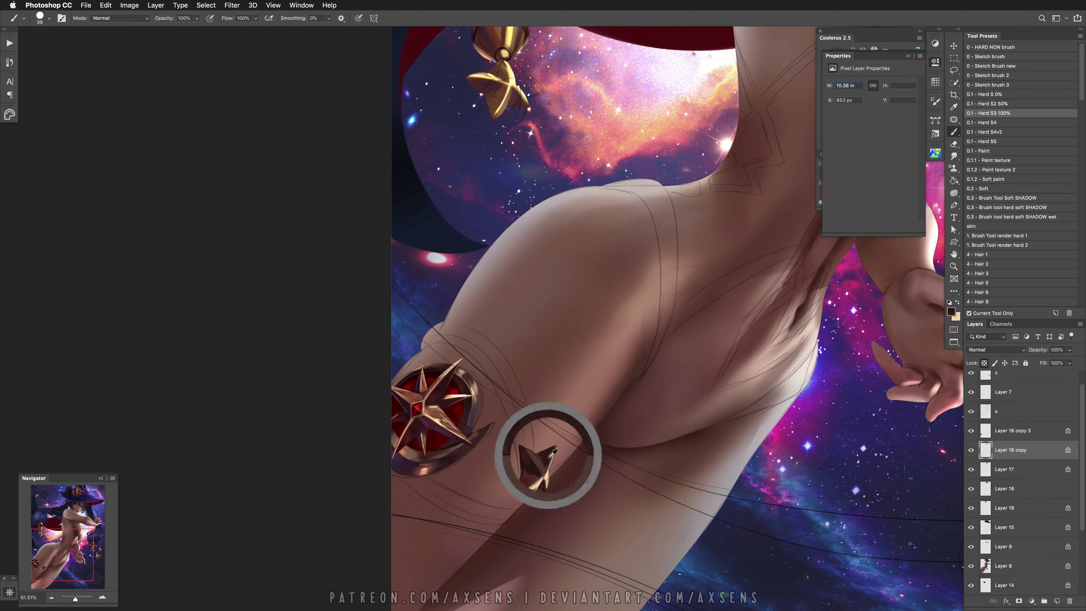
pyautogui.moveTo(551, 470); pyautogui.dragTo(212, 461)
pyautogui.keyDown('alt'); pyautogui.click(629, 426); pyautogui.keyUp('alt')
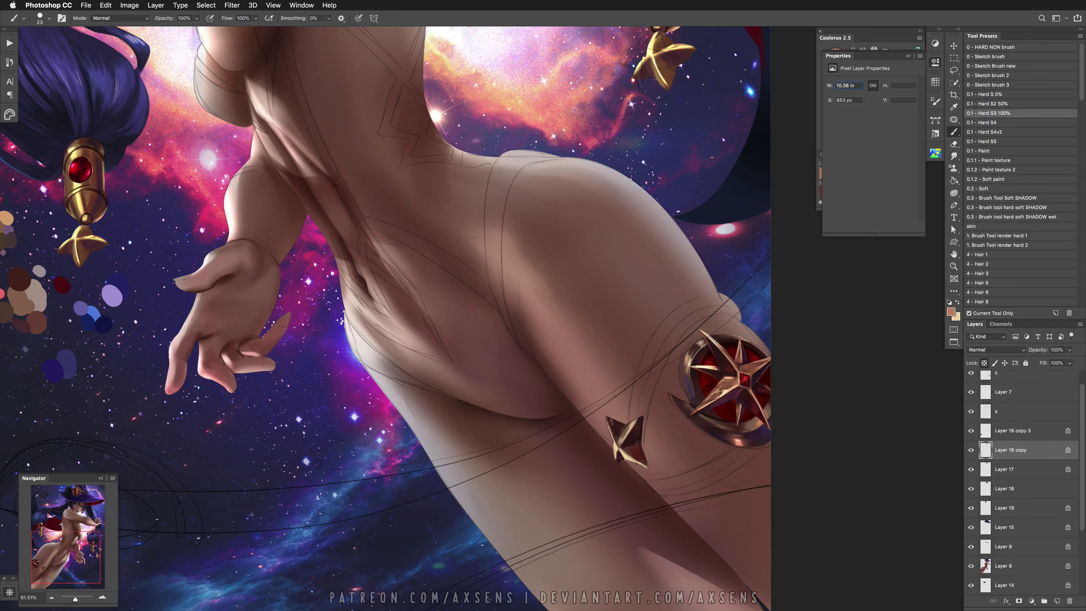
pyautogui.hotkey('ctrl', 'z')
pyautogui.keyDown('alt'); pyautogui.click(632, 433); pyautogui.keyUp('alt')
pyautogui.press('[')
pyautogui.press('[')
pyautogui.press('[')
pyautogui.hotkey('ctrl', 'z')
pyautogui.moveTo(618, 448); pyautogui.dragTo(641, 419)
pyautogui.hotkey('ctrl', 'shift', 'h')
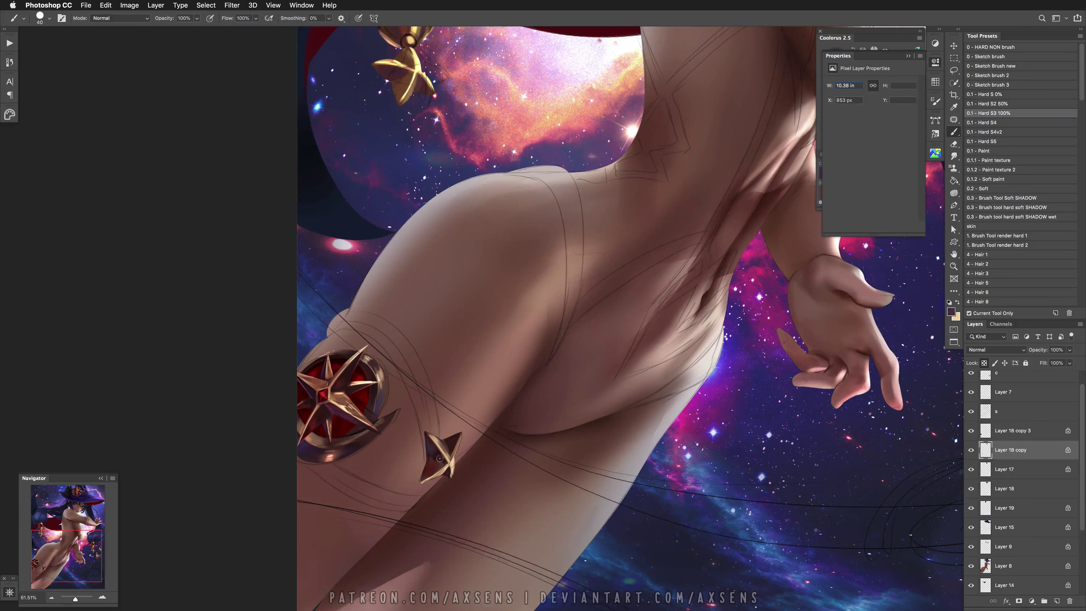
# Set the brush to Linear Dodge (Add), reduce it to a few pixels, and paint bright highlights on the small star's gold edges
pyautogui.hotkey('ctrl', 'z')
pyautogui.hotkey('ctrl', 'z')
pyautogui.press('x')
pyautogui.keyDown('shift'); pyautogui.rightClick(475, 441); pyautogui.keyUp('shift')
pyautogui.click(509, 551)
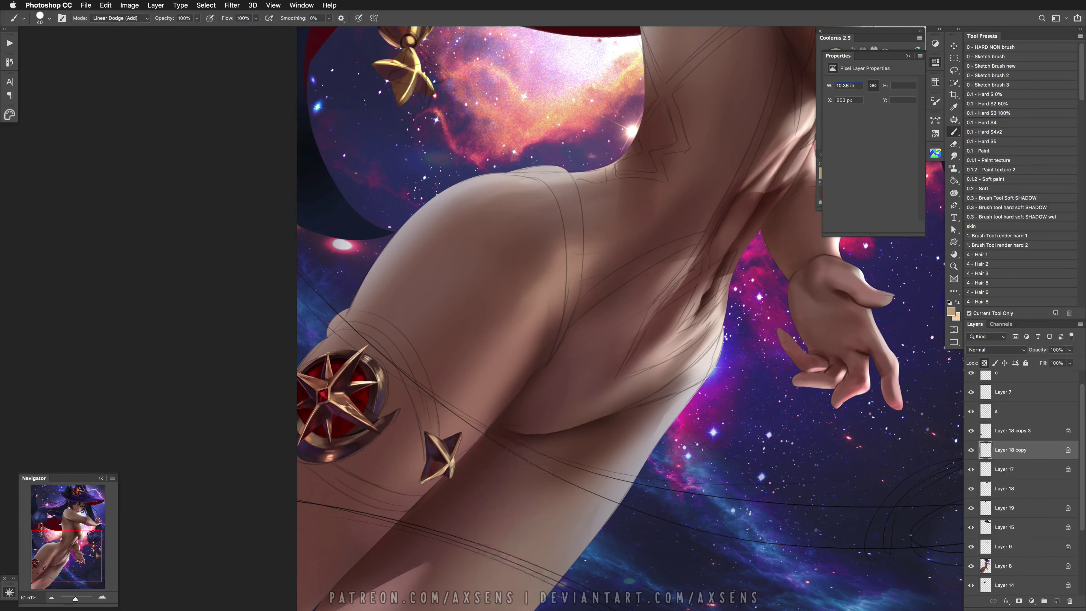
pyautogui.hotkey('ctrl', 'z')
pyautogui.rightClick(460, 440)
pyautogui.moveTo(511, 330); pyautogui.dragTo(507, 332)
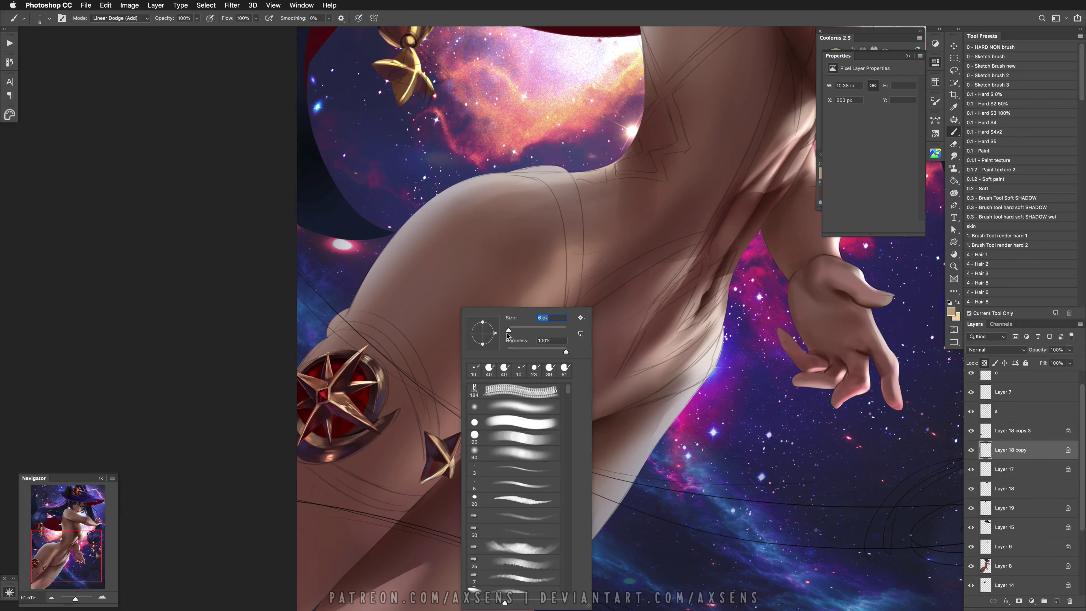
pyautogui.press('Return')
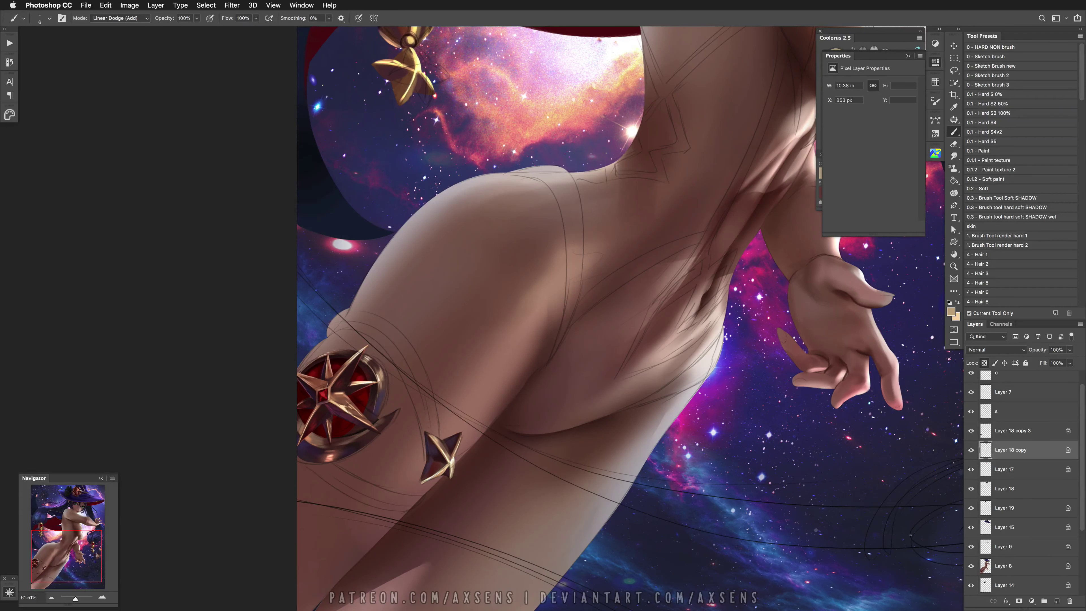
pyautogui.keyDown('alt'); pyautogui.click(439, 459); pyautogui.keyUp('alt')
# Activate Layer 18 copy 3 and brighten the metal on the medallion's crescent tip with sampled tones
pyautogui.hscroll(-5, 630, 318)
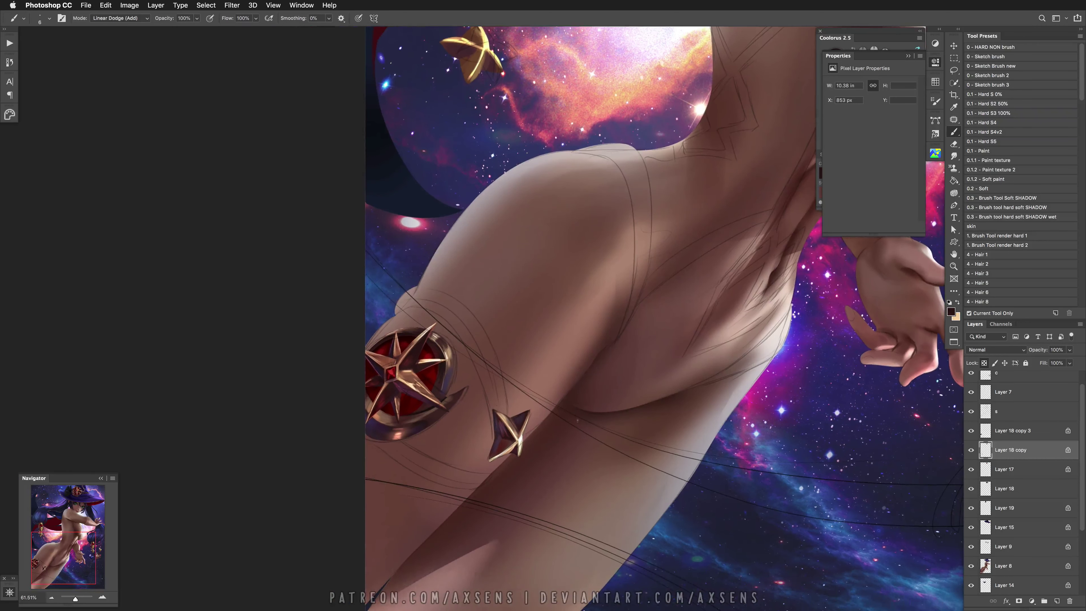
pyautogui.click(980, 462)
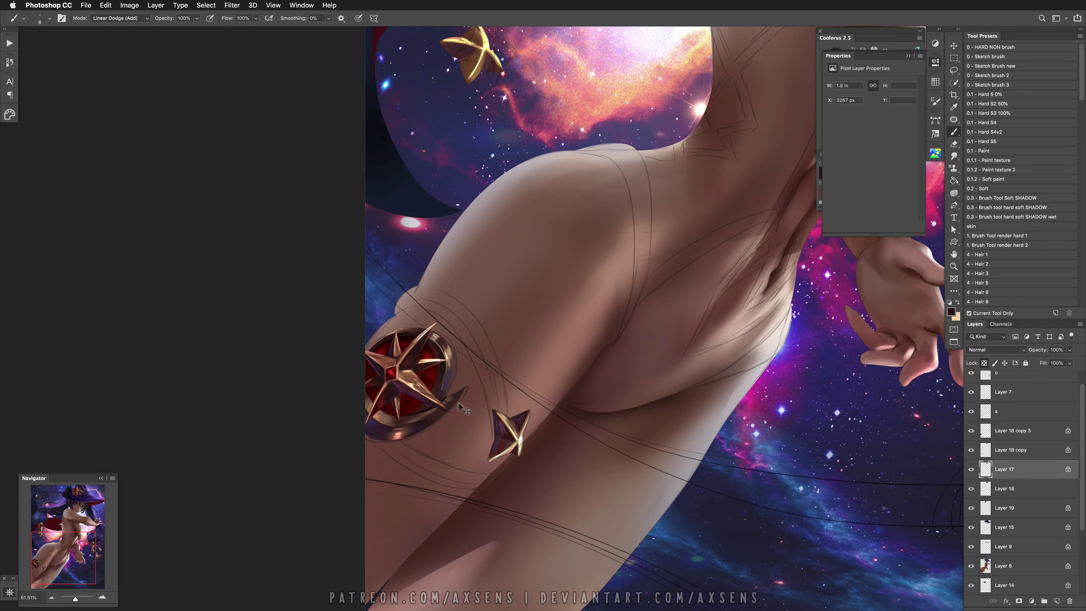
pyautogui.click(991, 439)
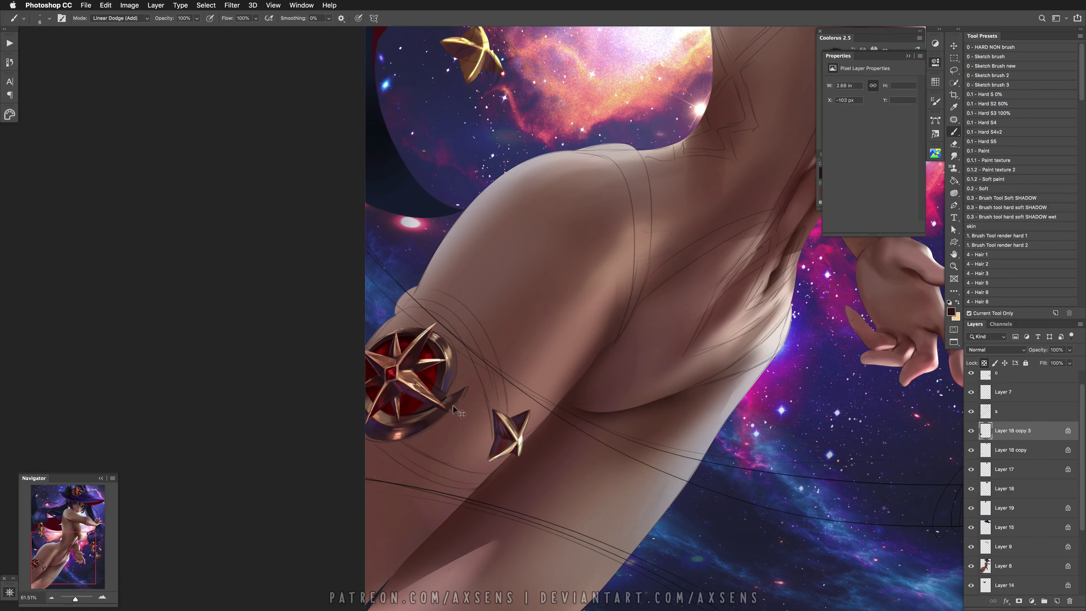
pyautogui.keyDown('super'); pyautogui.click(981, 432); pyautogui.keyUp('super')
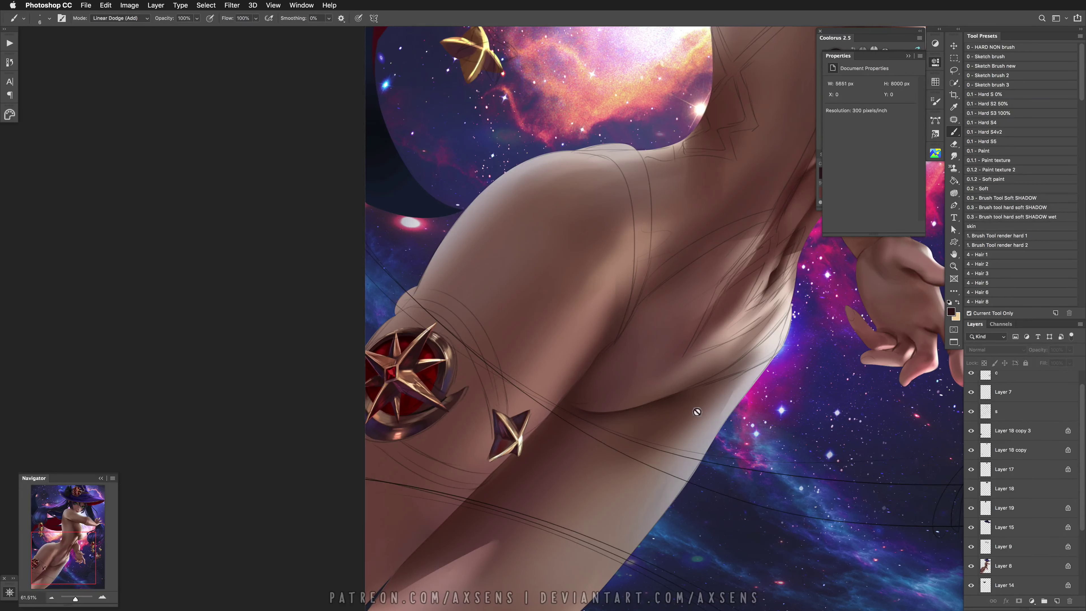
pyautogui.press('super+z')
pyautogui.keyDown('alt'); pyautogui.click(466, 400); pyautogui.keyUp('alt')
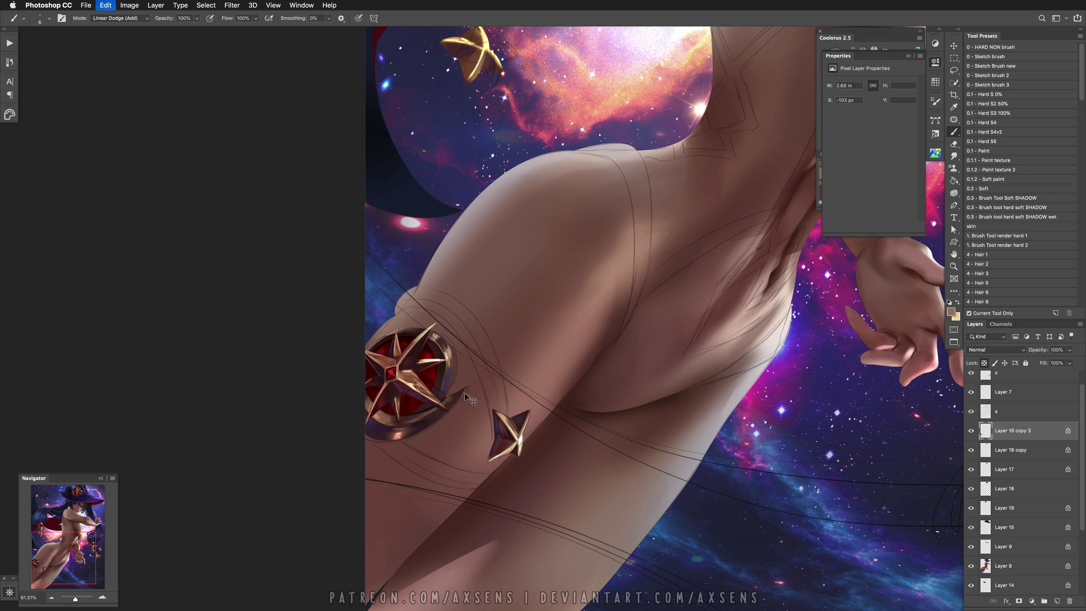
pyautogui.press('super+z')
pyautogui.press('super+z')
pyautogui.hscroll(2, 593, 471)
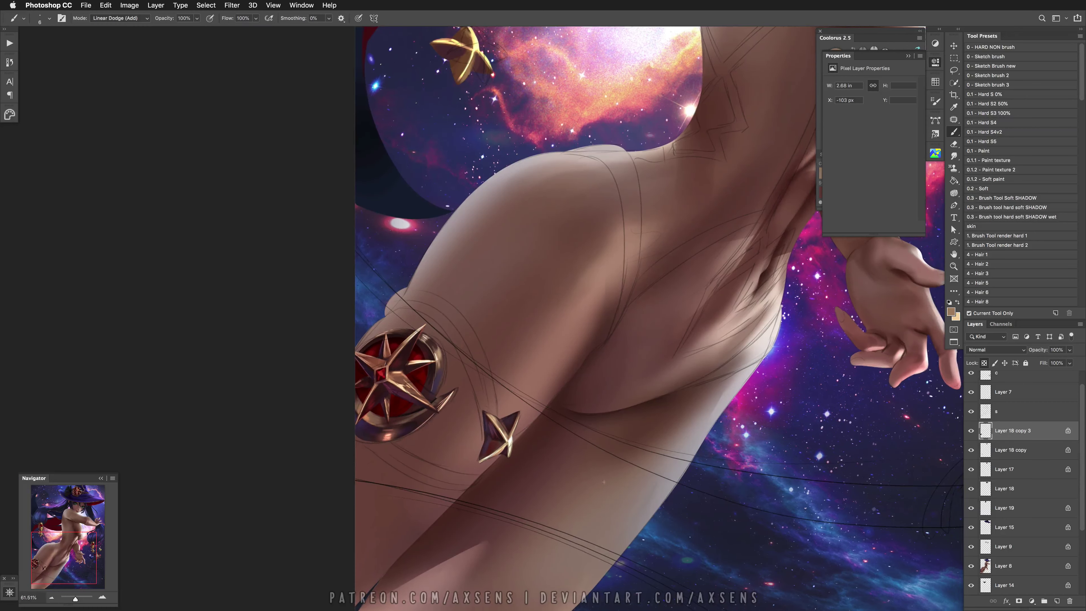
# Merge Layer 18 copy 3 into Layer 18 copy and add a new layer beneath it
pyautogui.press('super+e')
pyautogui.keyDown('super'); pyautogui.click(1057, 601); pyautogui.keyUp('super')
pyautogui.click(987, 112)
pyautogui.press('h')
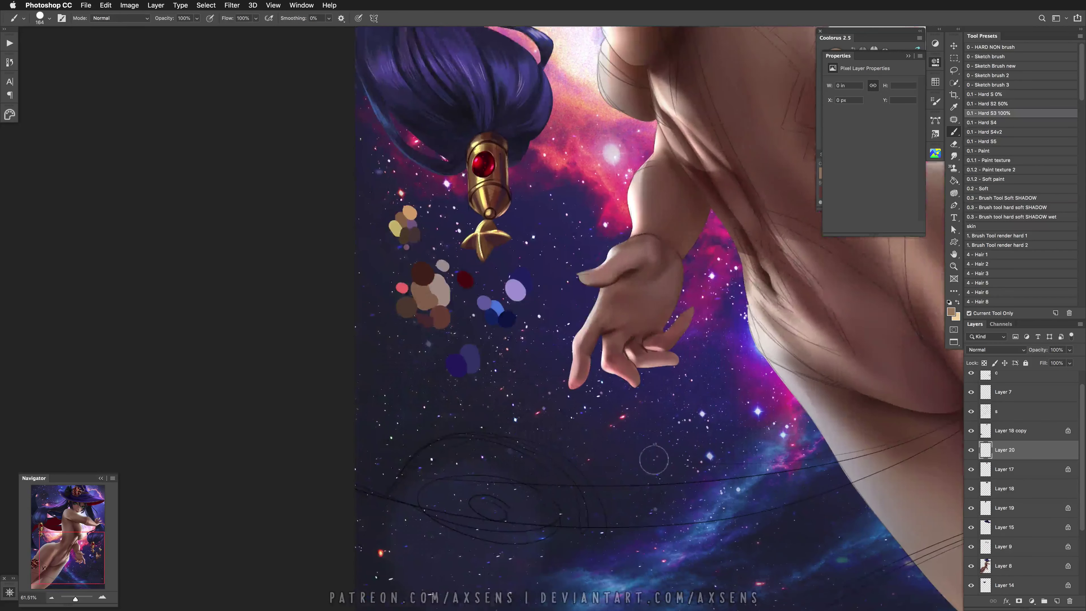
# Outline the curved thigh band with the lasso, fill it on Layer 20, and move that layer below Layer 17
pyautogui.hscroll(10, 555, 428)
pyautogui.press('l')
pyautogui.moveTo(686, 296)
pyautogui.mouseDown()
pyautogui.moveTo(641, 304)
pyautogui.moveTo(585, 412)
pyautogui.moveTo(611, 317)
pyautogui.moveTo(663, 279)
pyautogui.moveTo(693, 286)
pyautogui.mouseUp()
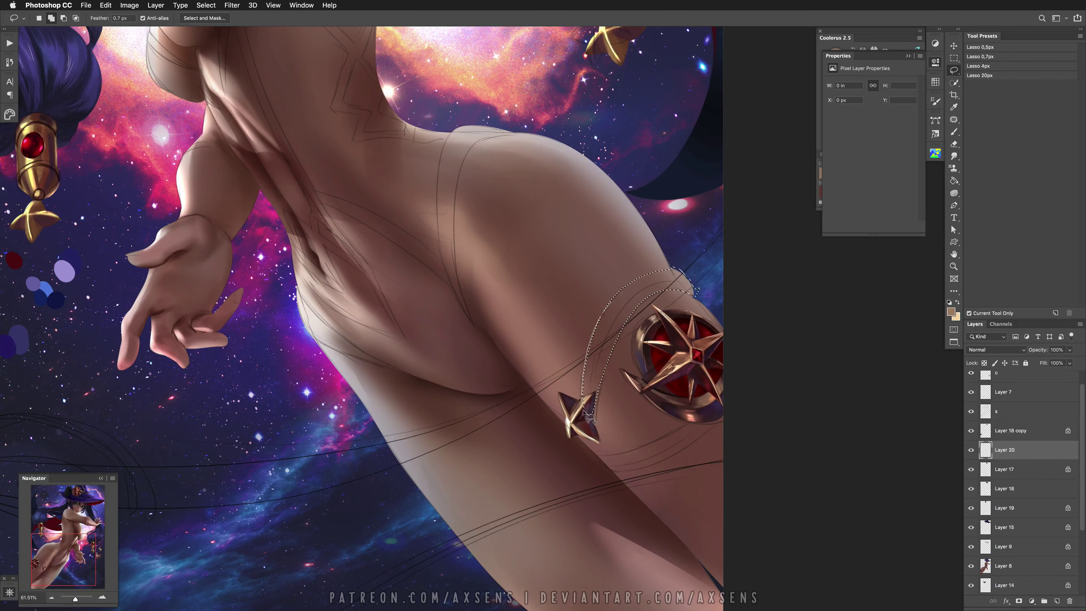
pyautogui.moveTo(595, 454)
pyautogui.mouseDown()
pyautogui.moveTo(618, 455)
pyautogui.moveTo(729, 403)
pyautogui.moveTo(661, 460)
pyautogui.moveTo(609, 474)
pyautogui.mouseUp()
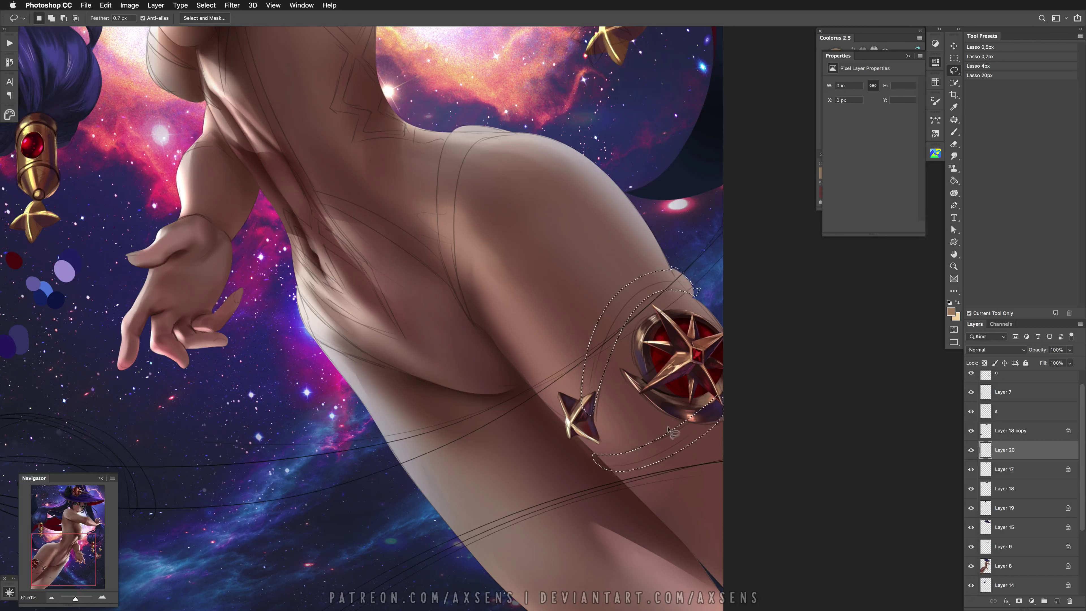
pyautogui.hotkey('ctrl', 'd')
pyautogui.moveTo(1005, 450)
pyautogui.mouseDown()
pyautogui.moveTo(1017, 526)
pyautogui.moveTo(1010, 552)
pyautogui.moveTo(1012, 456)
pyautogui.mouseUp()
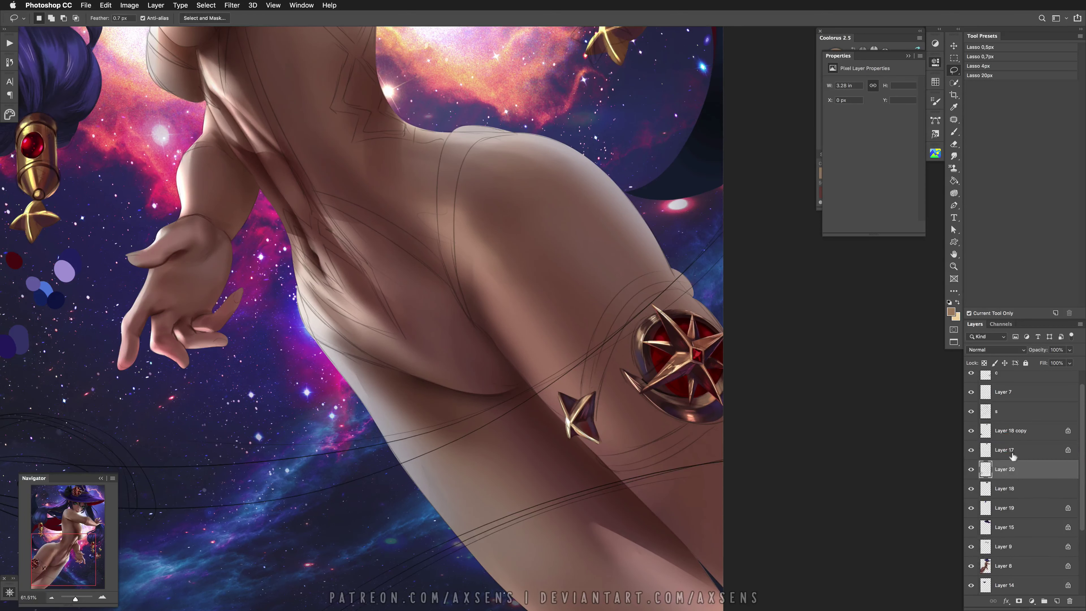
# Lock Layer 20's transparency and cover the thigh band with dark reddish brown sampled from the medallion, using the Hard S3 100% brush
pyautogui.click(984, 363)
pyautogui.press('b')
pyautogui.click(1011, 112)
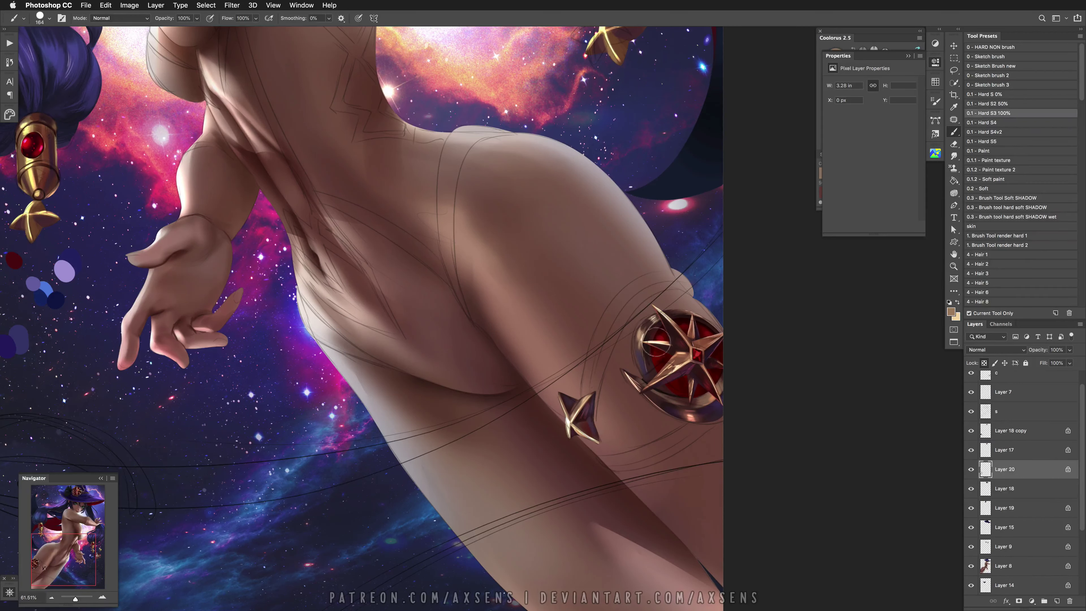
pyautogui.keyDown('alt'); pyautogui.click(685, 403); pyautogui.keyUp('alt')
pyautogui.moveTo(659, 280); pyautogui.dragTo(584, 385)
pyautogui.press('super+z')
pyautogui.moveTo(690, 278); pyautogui.dragTo(586, 391)
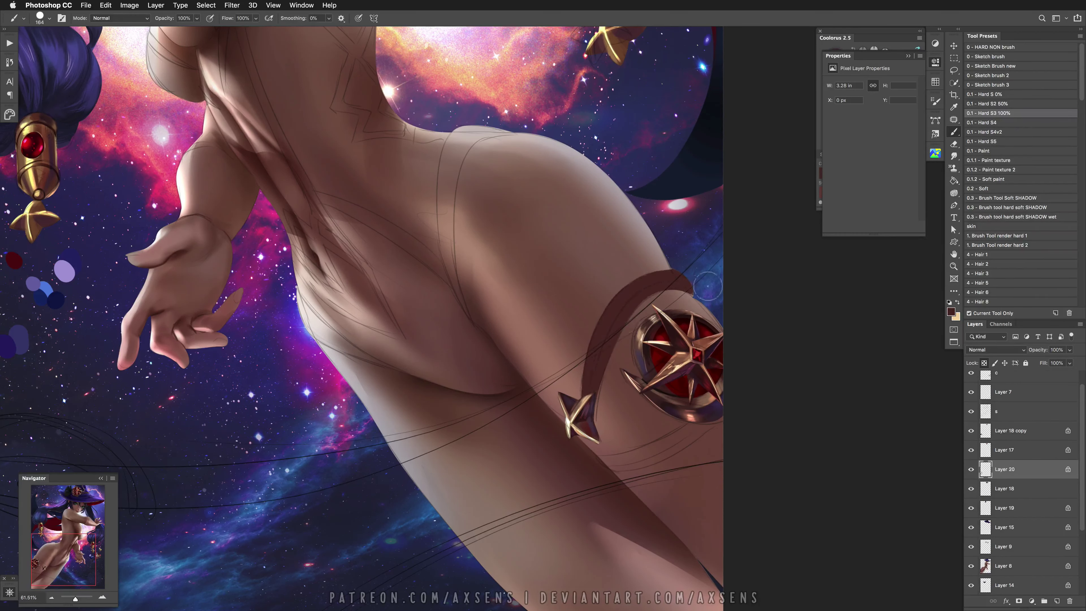
pyautogui.moveTo(596, 474)
pyautogui.mouseDown()
pyautogui.moveTo(628, 479)
pyautogui.moveTo(688, 447)
pyautogui.moveTo(652, 454)
pyautogui.moveTo(722, 388)
pyautogui.moveTo(641, 469)
pyautogui.moveTo(708, 433)
pyautogui.moveTo(620, 487)
pyautogui.moveTo(744, 421)
pyautogui.mouseUp()
pyautogui.press('super+z')
pyautogui.press('[')
pyautogui.press('super+z')
pyautogui.moveTo(689, 282)
pyautogui.mouseDown()
pyautogui.moveTo(639, 307)
pyautogui.moveTo(589, 411)
pyautogui.mouseUp()
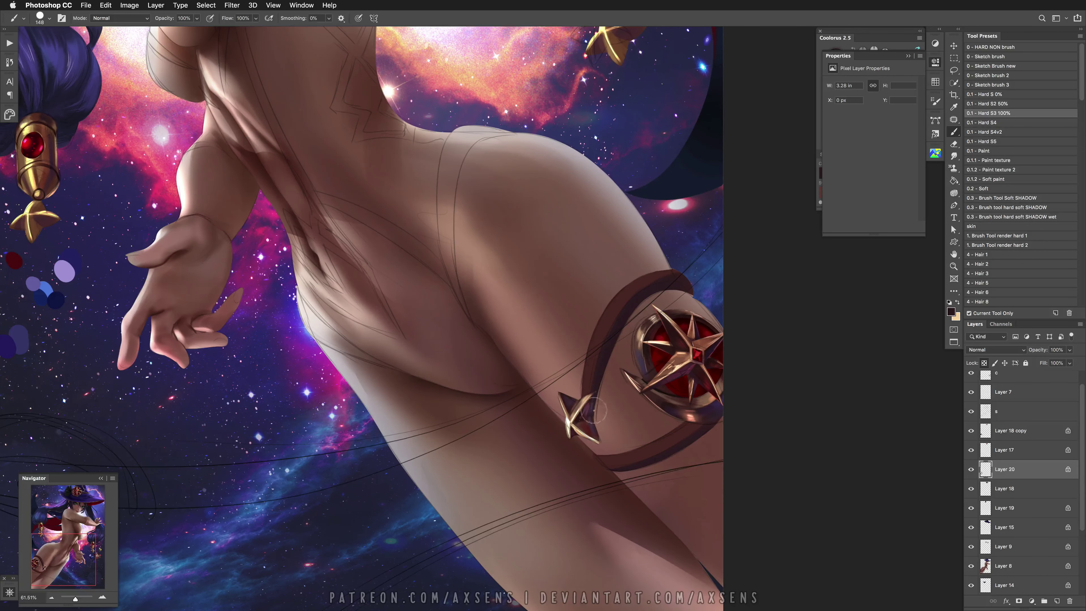
# Paint a light bronze stroke along the band's upper outer curve with the Hard S4 brush
pyautogui.click(998, 122)
pyautogui.moveTo(631, 280); pyautogui.dragTo(575, 396)
pyautogui.press('super+z')
pyautogui.press('super+z')
pyautogui.moveTo(631, 280); pyautogui.dragTo(580, 393)
# Shade the inner side of the band's upper curve with a smaller brush and a sampled dark tone
pyautogui.press('[')
pyautogui.press('[')
pyautogui.press('[')
pyautogui.press('[')
pyautogui.press('[')
pyautogui.press('[')
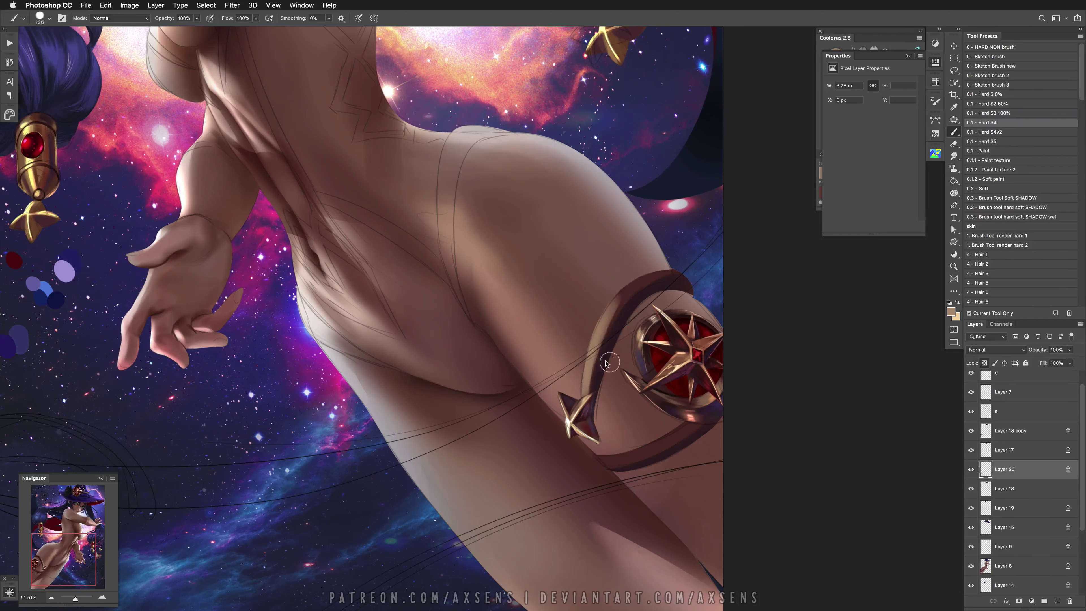
pyautogui.keyDown('alt'); pyautogui.click(629, 307); pyautogui.keyUp('alt')
pyautogui.moveTo(620, 329); pyautogui.dragTo(603, 367)
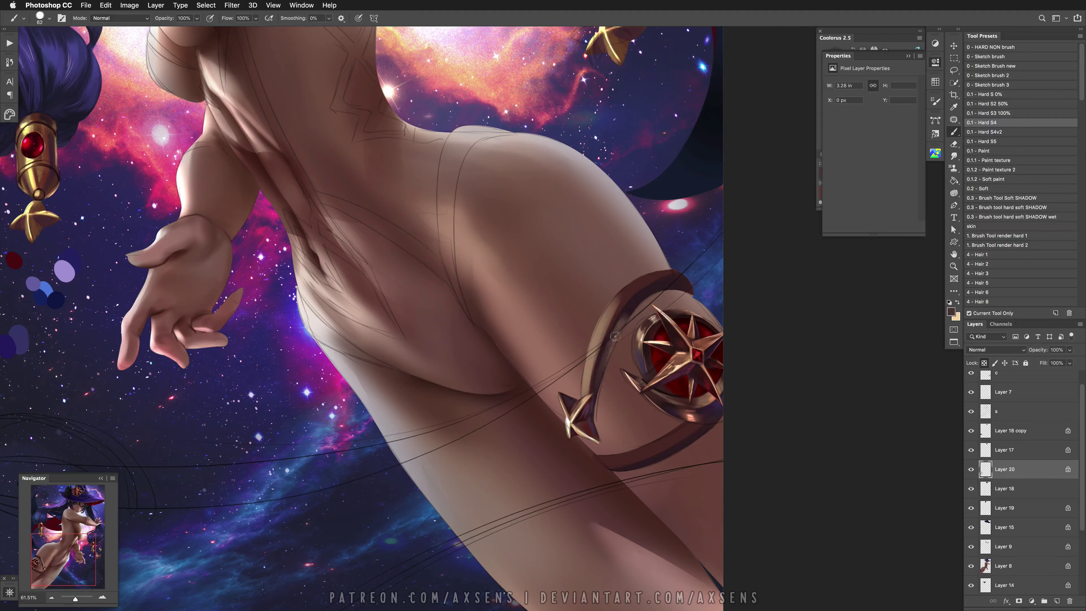
# Refine the bronze edge toward the band's upper end, alternating light and dark tones with progressively smaller brushes
pyautogui.moveTo(623, 303); pyautogui.dragTo(599, 331)
pyautogui.press('x')
pyautogui.moveTo(672, 274); pyautogui.dragTo(648, 277)
pyautogui.press('super+z')
pyautogui.press('x')
pyautogui.press('[')
pyautogui.press('[')
pyautogui.press('[')
pyautogui.press('[')
pyautogui.press('[')
pyautogui.press('x')
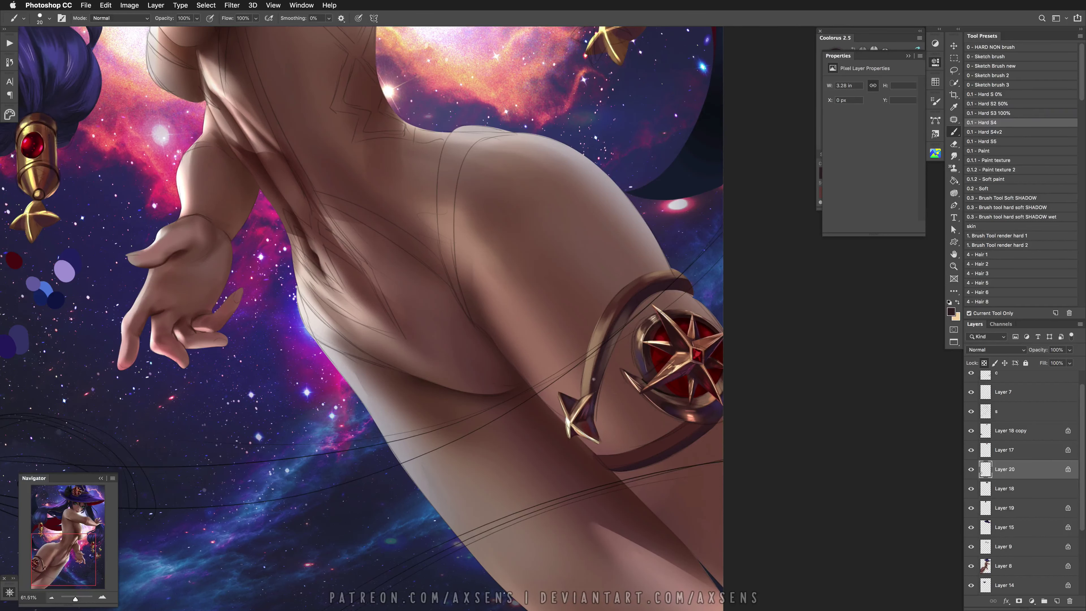
# Paint light bronze tones along the band's lower curve below the medallion, switching between the two current colours
pyautogui.moveTo(637, 329); pyautogui.dragTo(615, 423)
pyautogui.moveTo(601, 380); pyautogui.dragTo(607, 383)
pyautogui.press('super+z')
pyautogui.press('x')
pyautogui.moveTo(616, 413); pyautogui.dragTo(654, 414)
pyautogui.press('x')
pyautogui.moveTo(632, 455); pyautogui.dragTo(598, 460)
pyautogui.press('super+z')
pyautogui.moveTo(684, 396); pyautogui.dragTo(712, 396)
pyautogui.moveTo(594, 459); pyautogui.dragTo(699, 424)
pyautogui.press('super+z')
pyautogui.moveTo(637, 458)
pyautogui.mouseDown()
pyautogui.moveTo(698, 415)
pyautogui.moveTo(674, 459)
pyautogui.moveTo(712, 421)
pyautogui.mouseUp()
# Blend the lower curve near the medallion with sampled tones and a larger brush
pyautogui.keyDown('alt'); pyautogui.click(696, 443); pyautogui.keyUp('alt')
pyautogui.press('super+z')
pyautogui.keyDown('alt'); pyautogui.click(691, 411); pyautogui.keyUp('alt')
pyautogui.press(']')
pyautogui.press(']')
pyautogui.press(']')
pyautogui.press(']')
pyautogui.press(']')
pyautogui.press('super+z')
pyautogui.press('[')
# Shade the band's upper end and the stretch near the small star with sampled tones and a smaller brush
pyautogui.keyDown('alt'); pyautogui.click(681, 274); pyautogui.keyUp('alt')
pyautogui.moveTo(680, 275)
pyautogui.mouseDown()
pyautogui.moveTo(645, 279)
pyautogui.moveTo(695, 294)
pyautogui.moveTo(655, 286)
pyautogui.mouseUp()
pyautogui.press('super+z')
pyautogui.keyDown('alt'); pyautogui.click(618, 337); pyautogui.keyUp('alt')
pyautogui.press('[')
pyautogui.press('[')
pyautogui.press('super+z')
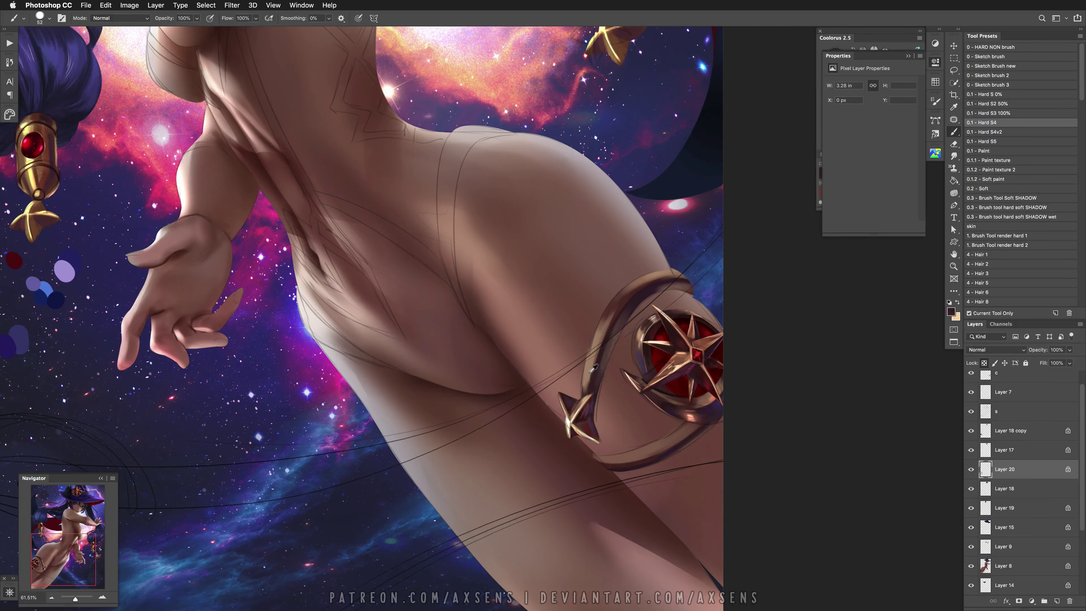
pyautogui.keyDown('alt'); pyautogui.click(582, 392); pyautogui.keyUp('alt')
pyautogui.press('super+z')
pyautogui.press('[')
pyautogui.press('super+z')
# Paint pale gold highlights along the band's upper and lower curves with a colour sampled from the medallion
pyautogui.keyDown('alt'); pyautogui.click(615, 314); pyautogui.keyUp('alt')
pyautogui.keyDown('alt'); pyautogui.click(645, 336); pyautogui.keyUp('alt')
pyautogui.moveTo(615, 301)
pyautogui.mouseDown()
pyautogui.moveTo(588, 378)
pyautogui.moveTo(609, 359)
pyautogui.mouseUp()
pyautogui.press('super+z')
pyautogui.press('super+z')
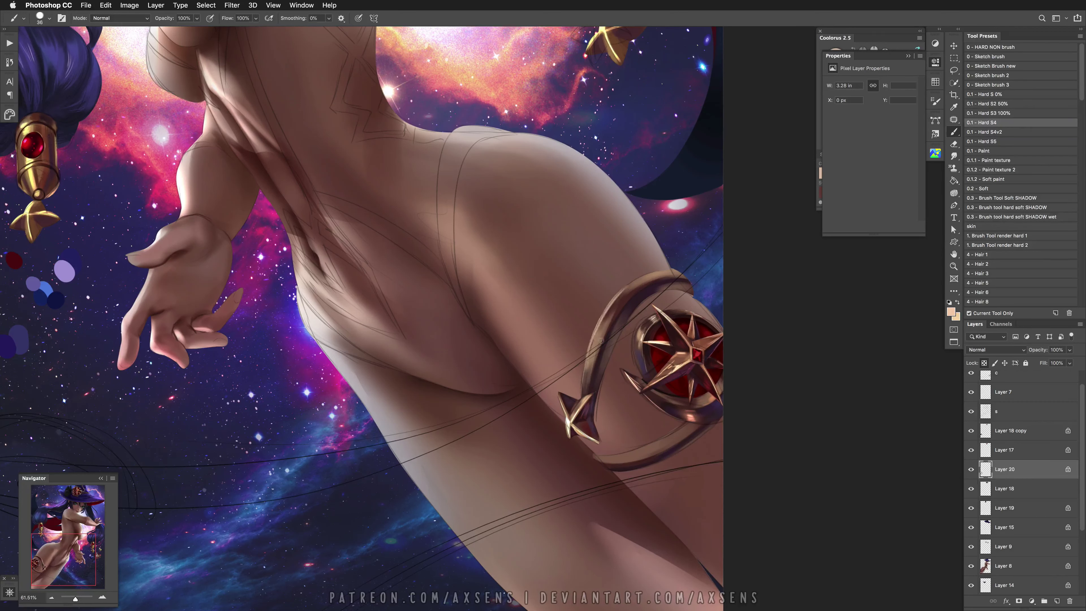
pyautogui.rightClick(609, 359)
pyautogui.press('Return')
pyautogui.moveTo(669, 332)
pyautogui.mouseDown()
pyautogui.moveTo(612, 327)
pyautogui.moveTo(594, 375)
pyautogui.mouseUp()
pyautogui.press('super+z')
pyautogui.moveTo(611, 325); pyautogui.dragTo(591, 387)
pyautogui.press('super+z')
pyautogui.moveTo(611, 322); pyautogui.dragTo(593, 376)
pyautogui.press('super+z')
pyautogui.moveTo(642, 457)
pyautogui.mouseDown()
pyautogui.moveTo(600, 459)
pyautogui.moveTo(628, 461)
pyautogui.mouseUp()
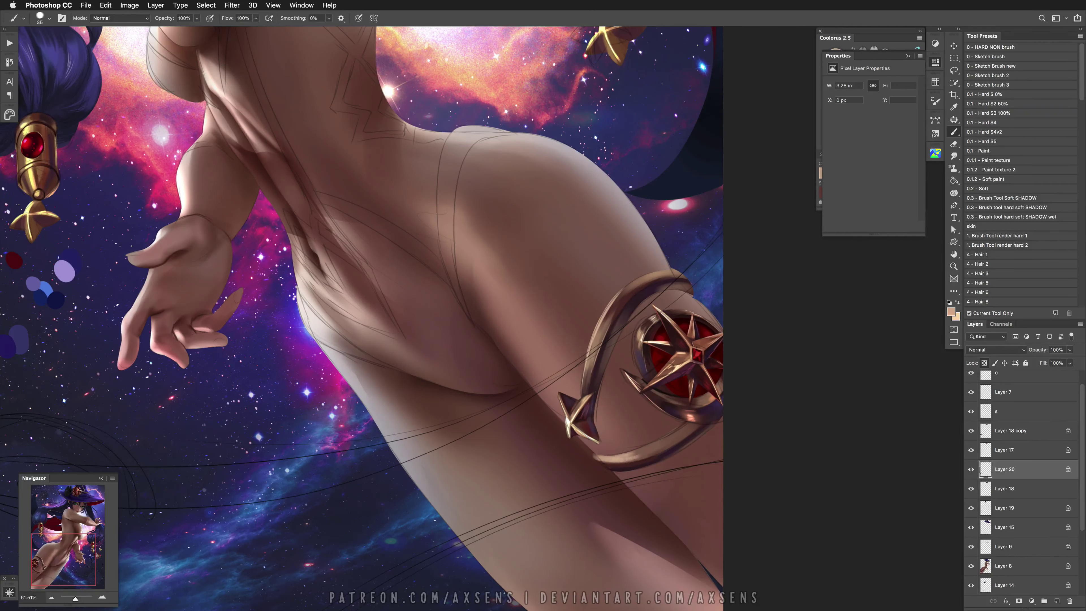
# Shade the end of the lower curve beneath the medallion with a larger brush
pyautogui.press(']')
pyautogui.press(']')
pyautogui.press(']')
pyautogui.press(']')
pyautogui.press(']')
pyautogui.moveTo(680, 434)
pyautogui.mouseDown()
pyautogui.moveTo(697, 428)
pyautogui.moveTo(675, 436)
pyautogui.moveTo(684, 411)
pyautogui.mouseUp()
pyautogui.press('super+z')
pyautogui.press(']')
pyautogui.press(']')
pyautogui.press(']')
pyautogui.press('super+z')
# Define the rim at the band's upper end with a smaller brush and a tone sampled from the band
pyautogui.keyDown('alt'); pyautogui.click(631, 305); pyautogui.keyUp('alt')
pyautogui.press('[')
pyautogui.press('[')
pyautogui.press('[')
pyautogui.press('super+z')
pyautogui.moveTo(661, 276); pyautogui.dragTo(722, 307)
pyautogui.rightClick(675, 283)
pyautogui.press('Return')
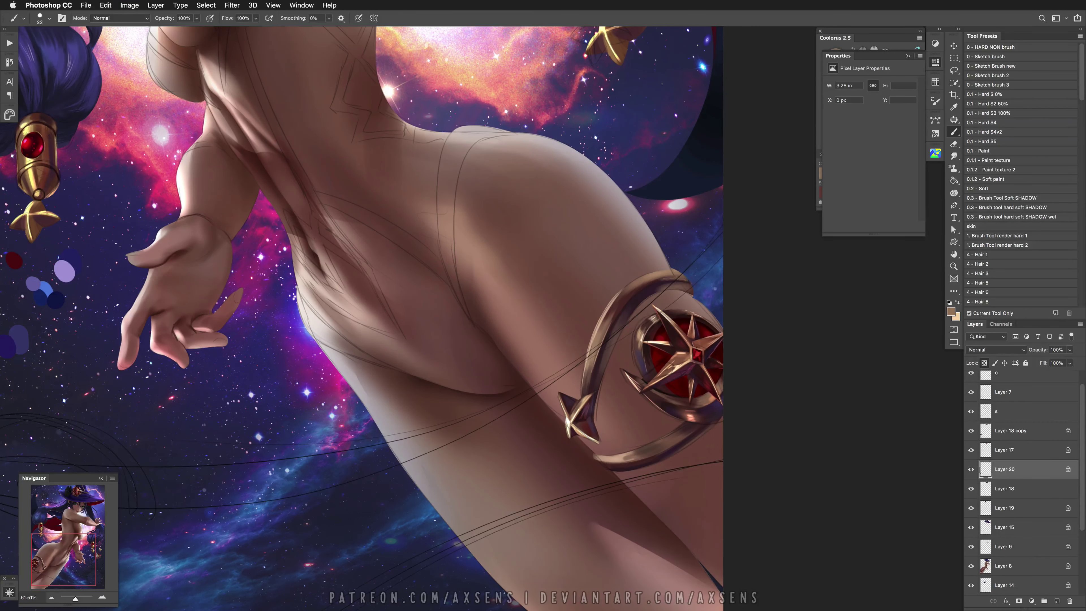
# Deepen the band's lower curve with a sampled dark tone and a larger brush
pyautogui.keyDown('alt'); pyautogui.click(633, 293); pyautogui.keyUp('alt')
pyautogui.press(']')
pyautogui.press(']')
pyautogui.press(']')
pyautogui.press(']')
pyautogui.hscroll(2, 583, 301)
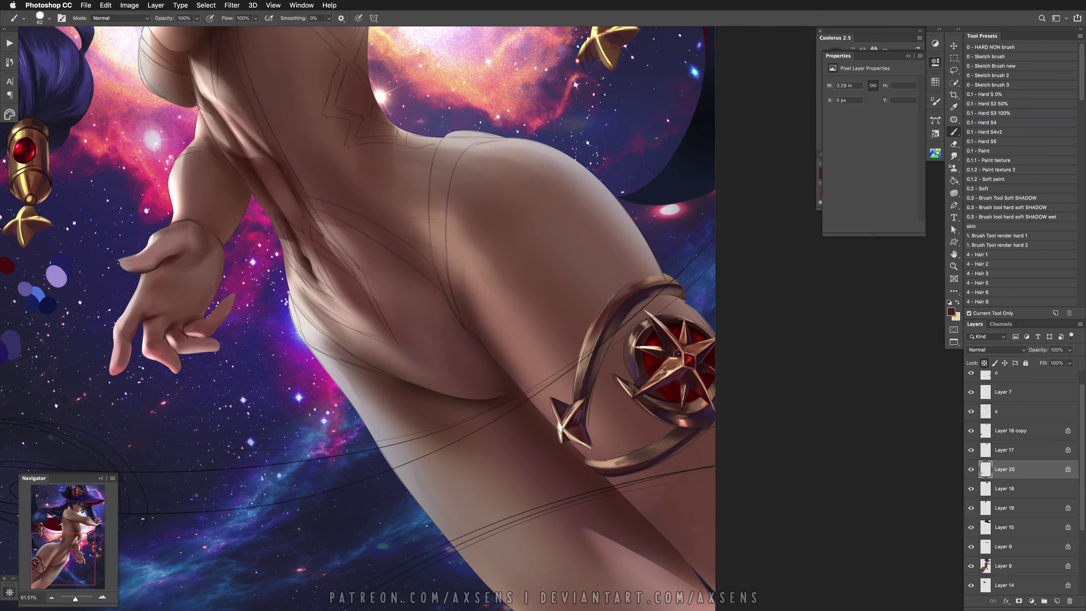
pyautogui.moveTo(607, 466); pyautogui.dragTo(708, 433)
# Flip the view back and add fine light highlights to the band's lower curve with small brushes and sampled pale tones
pyautogui.scroll(-2, 708, 433)
pyautogui.hotkey('ctrl', 'shift', 'h')
pyautogui.hscroll(-5, 707, 432)
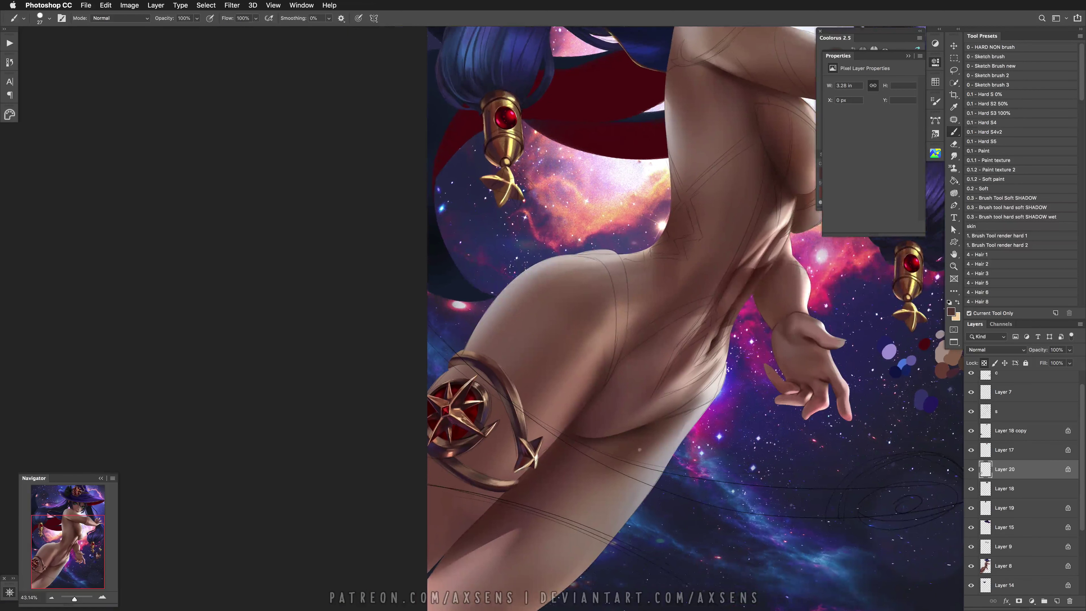
pyautogui.scroll(2, 500, 462)
pyautogui.keyDown('alt'); pyautogui.click(444, 447); pyautogui.keyUp('alt')
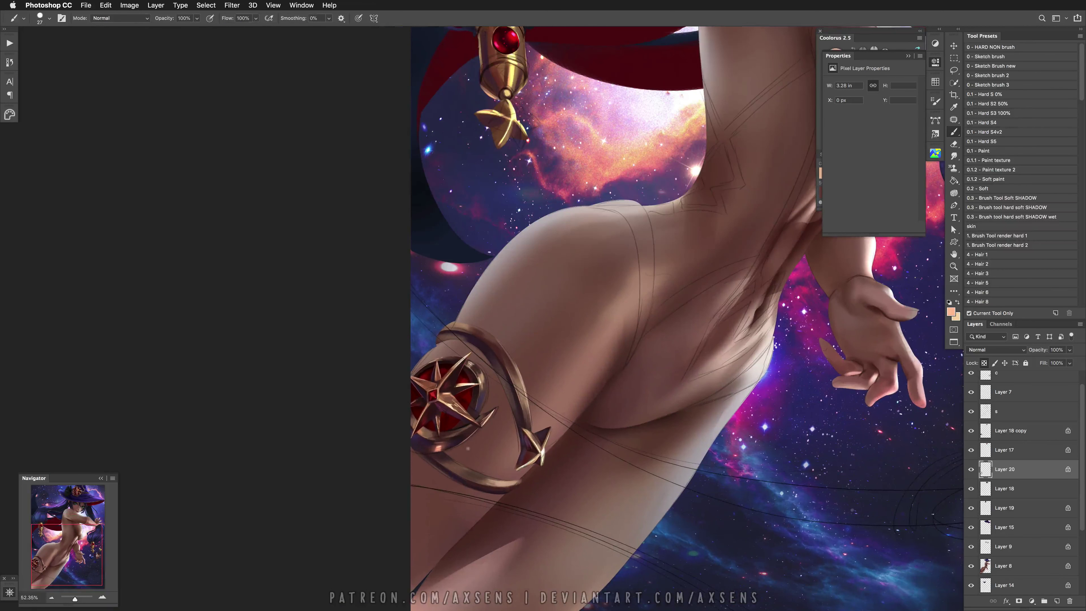
pyautogui.click(896, 37)
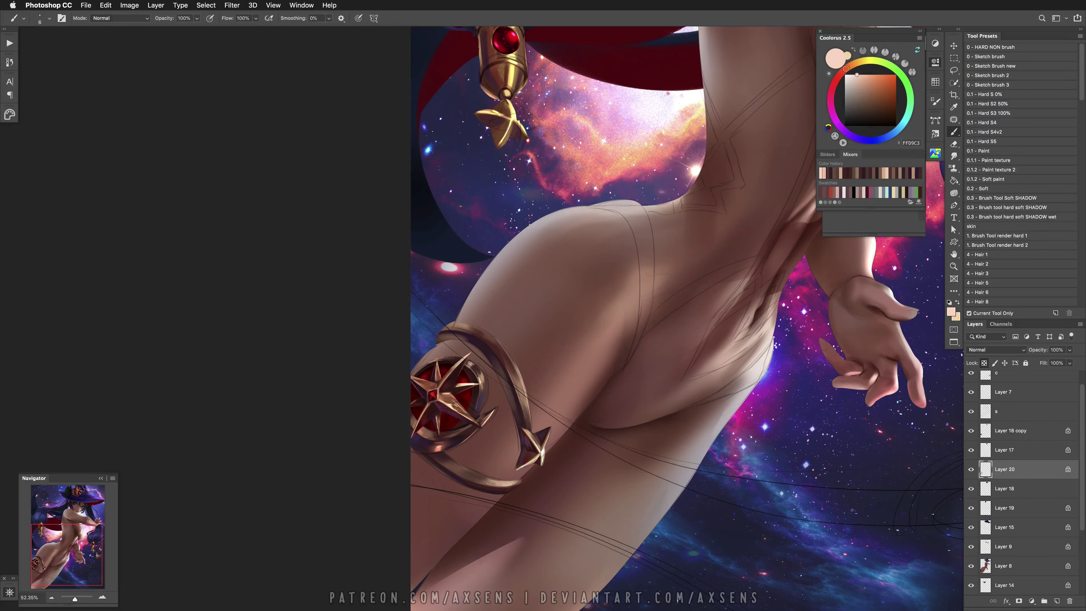
pyautogui.press('super+z')
pyautogui.press('super+z')
pyautogui.press('super+z')
pyautogui.moveTo(468, 472); pyautogui.dragTo(482, 473)
pyautogui.keyDown('alt'); pyautogui.click(487, 464); pyautogui.keyUp('alt')
pyautogui.moveTo(552, 449); pyautogui.dragTo(534, 449)
pyautogui.press('super+z')
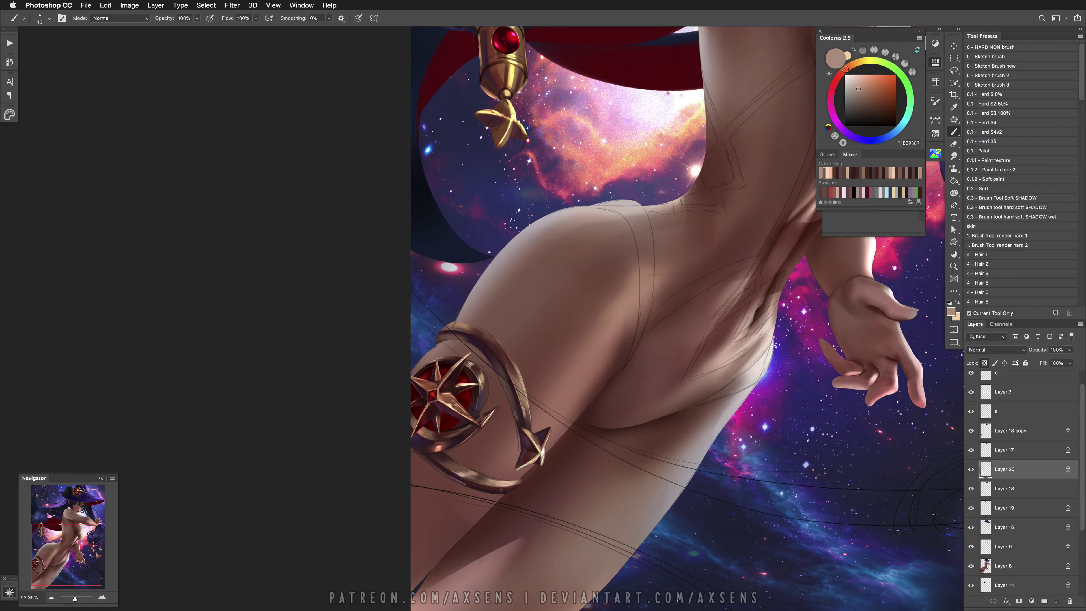
# Set the brush to Linear Dodge (Add) and try brighter metallic highlights on the thigh band
pyautogui.keyDown('shift'); pyautogui.rightClick(505, 326); pyautogui.keyUp('shift')
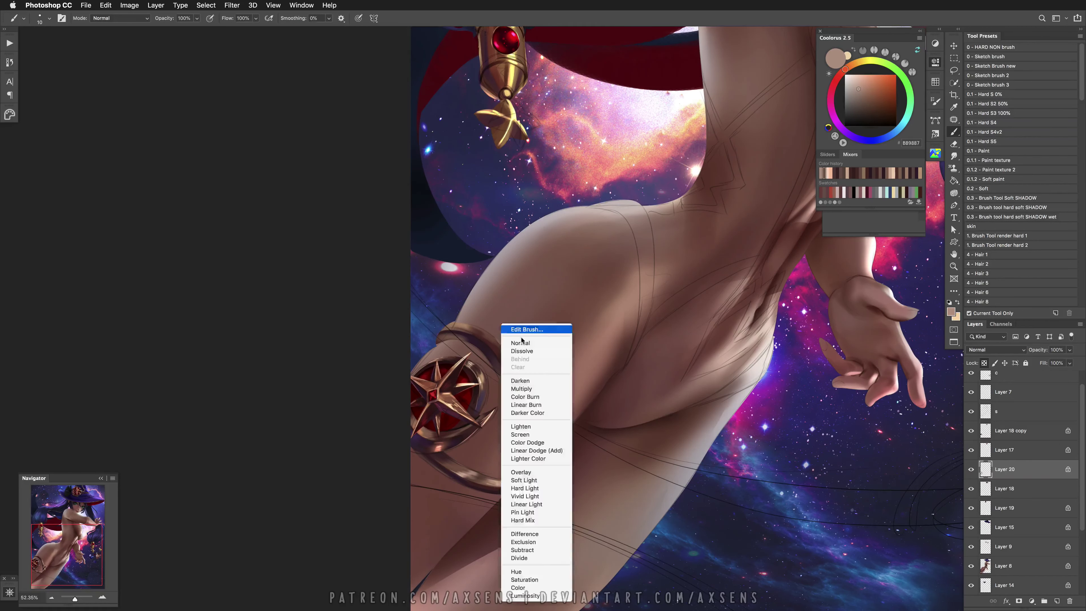
pyautogui.click(513, 450)
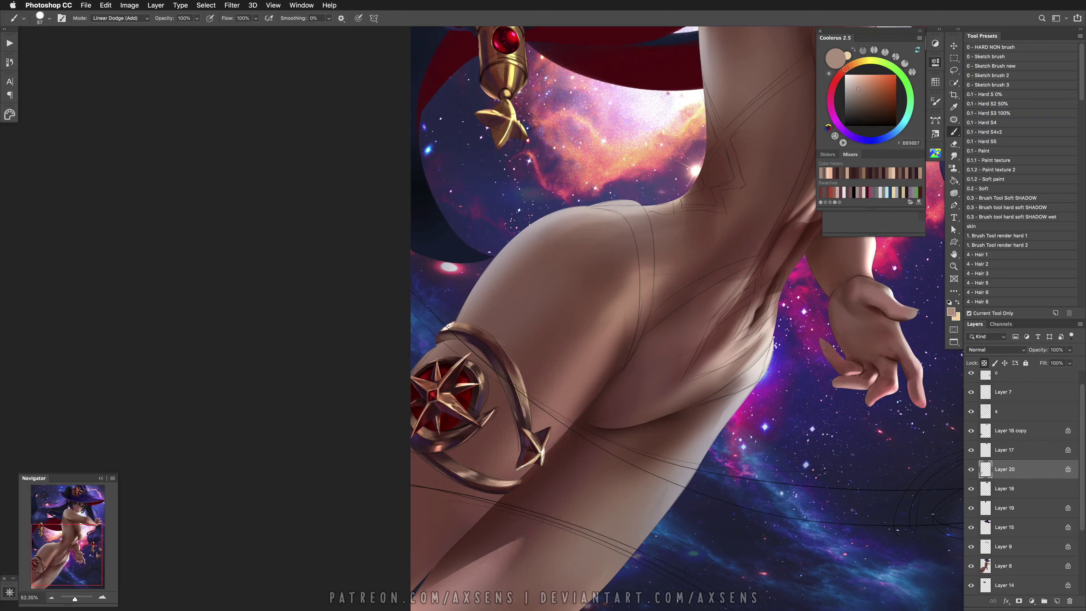
pyautogui.press('super+z')
pyautogui.press('super+z')
pyautogui.press('super+z')
pyautogui.press('super+z')
# Examine the thigh ornament against the whole figure in a zoomed-out view
pyautogui.press('z')
pyautogui.moveTo(880, 435); pyautogui.dragTo(810, 435)
pyautogui.hotkey('ctrl', 'm')
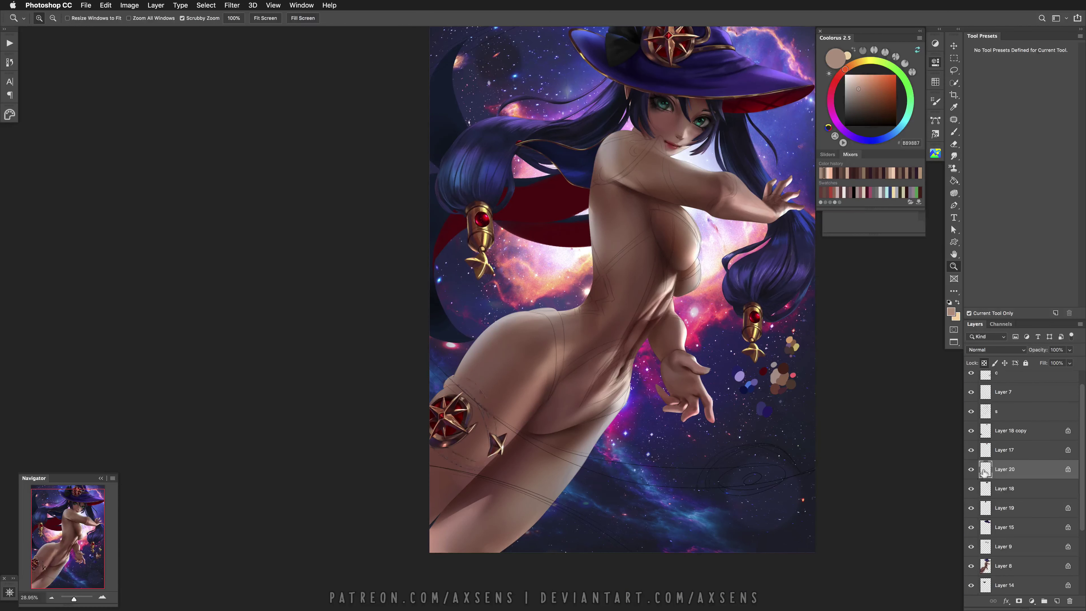
# Darken the thigh band on Layer 20 slightly with a clipped Curves adjustment and merge the adjustment into the layer
pyautogui.hotkey('ctrl', 'alt', 'g')
pyautogui.moveTo(876, 143); pyautogui.dragTo(863, 157)
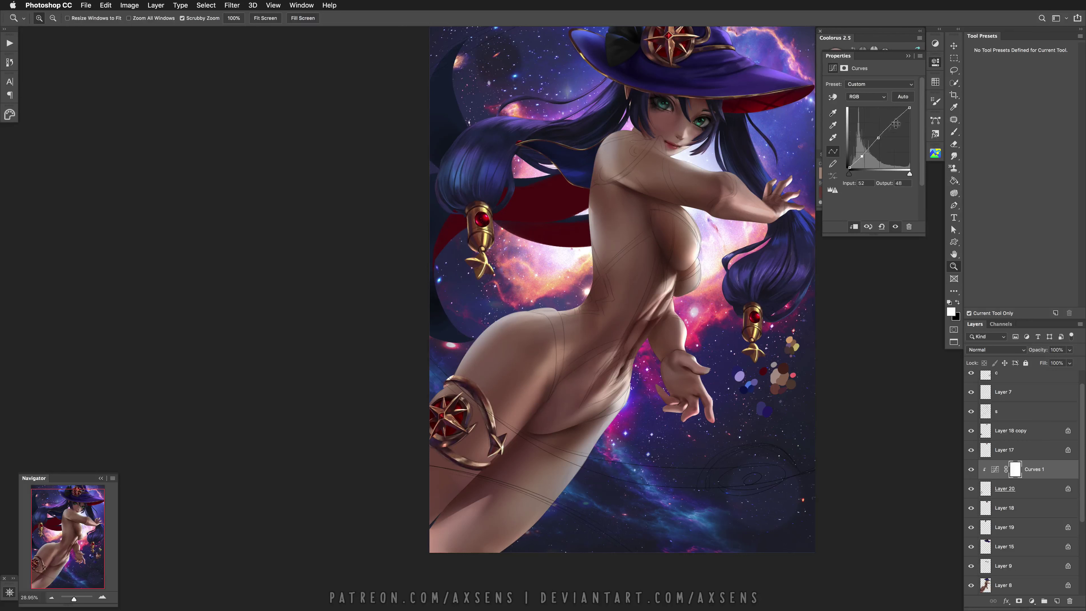
pyautogui.hotkey('ctrl', 'e')
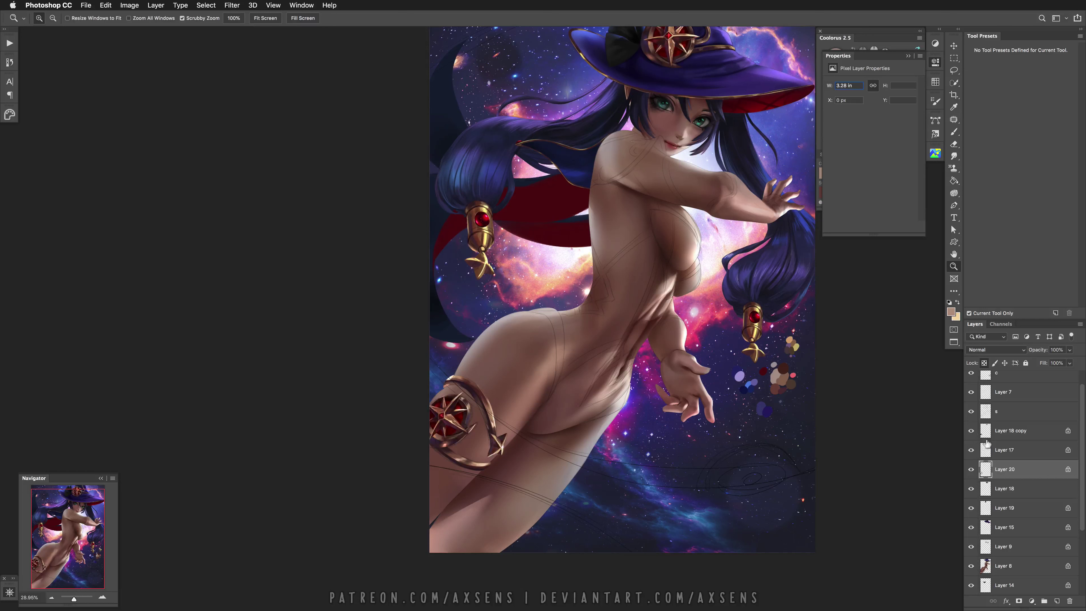
# Merge Layer 18 copy and Layer 17 down into Layer 20, toggling layer visibility to check the ornament parts
pyautogui.click(970, 450)
pyautogui.click(985, 449)
pyautogui.click(992, 433)
pyautogui.hotkey('ctrl', 'e')
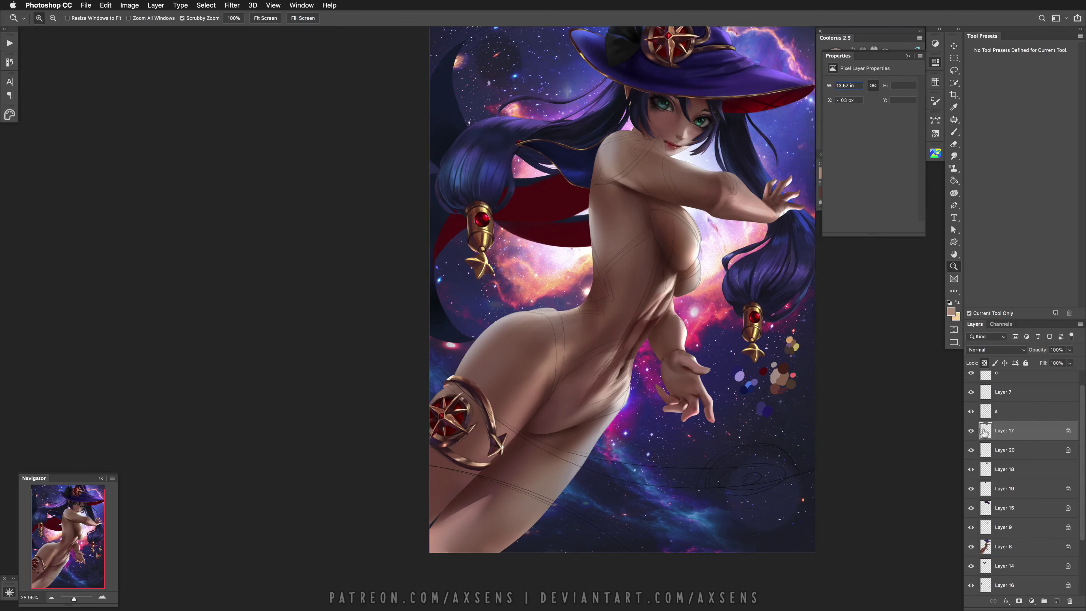
pyautogui.click(971, 431)
pyautogui.click(971, 431)
pyautogui.hotkey('ctrl', 'e')
pyautogui.click(971, 430)
pyautogui.click(971, 430)
pyautogui.scroll(5, 984, 449)
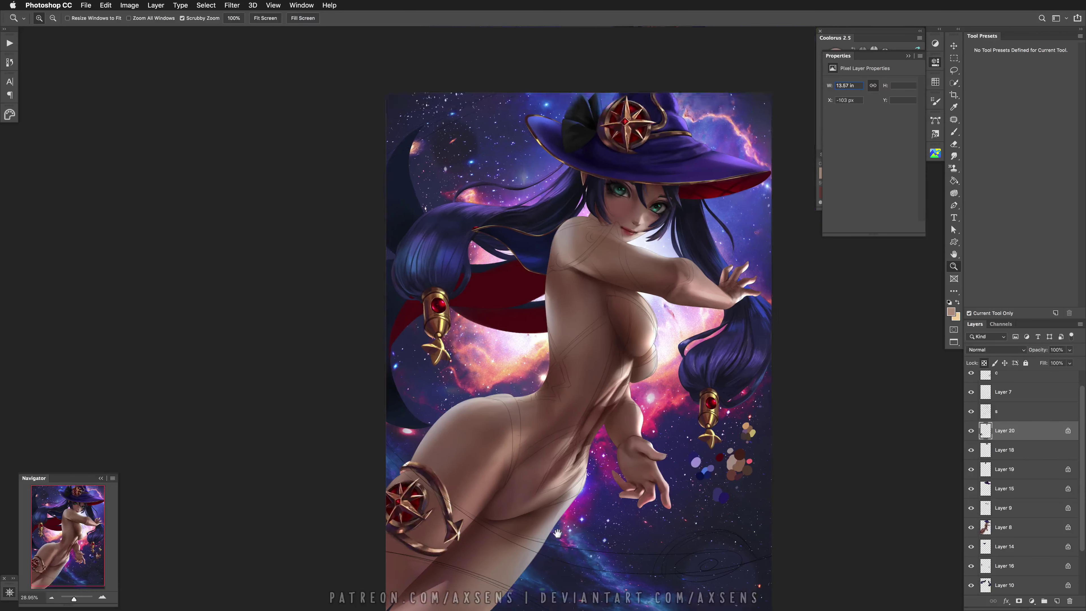
# Adjust the tones of Layer 18 with a clipped Curves adjustment that lifts the brighter tones, and merge it into the layer
pyautogui.click(971, 449)
pyautogui.click(1000, 450)
pyautogui.click(934, 43)
pyautogui.hotkey('ctrl', 'm')
pyautogui.moveTo(877, 140); pyautogui.dragTo(862, 153)
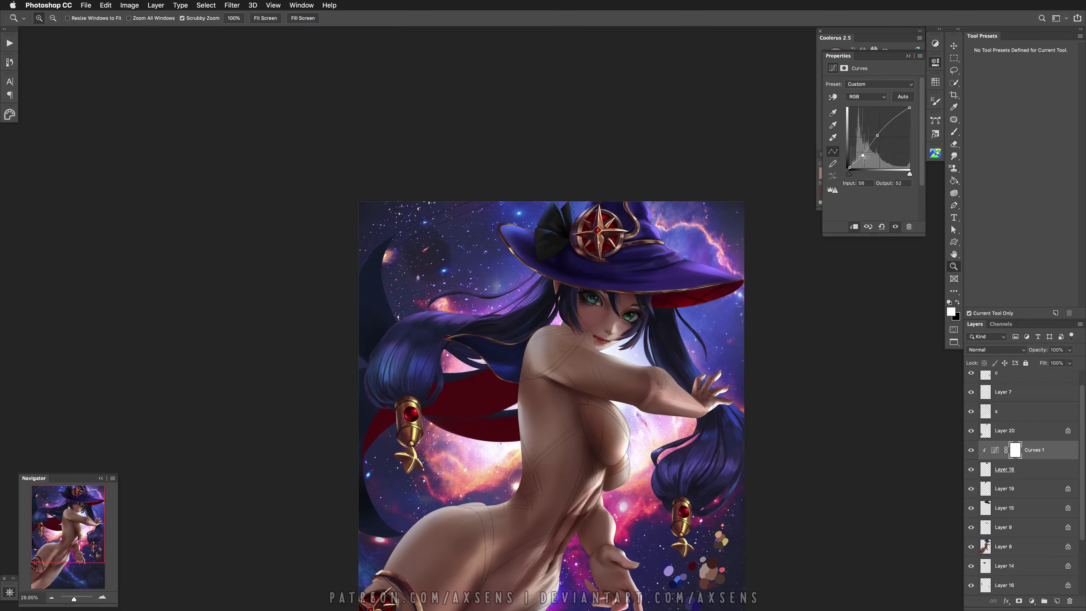
pyautogui.moveTo(894, 122); pyautogui.dragTo(894, 112)
pyautogui.press('Delete')
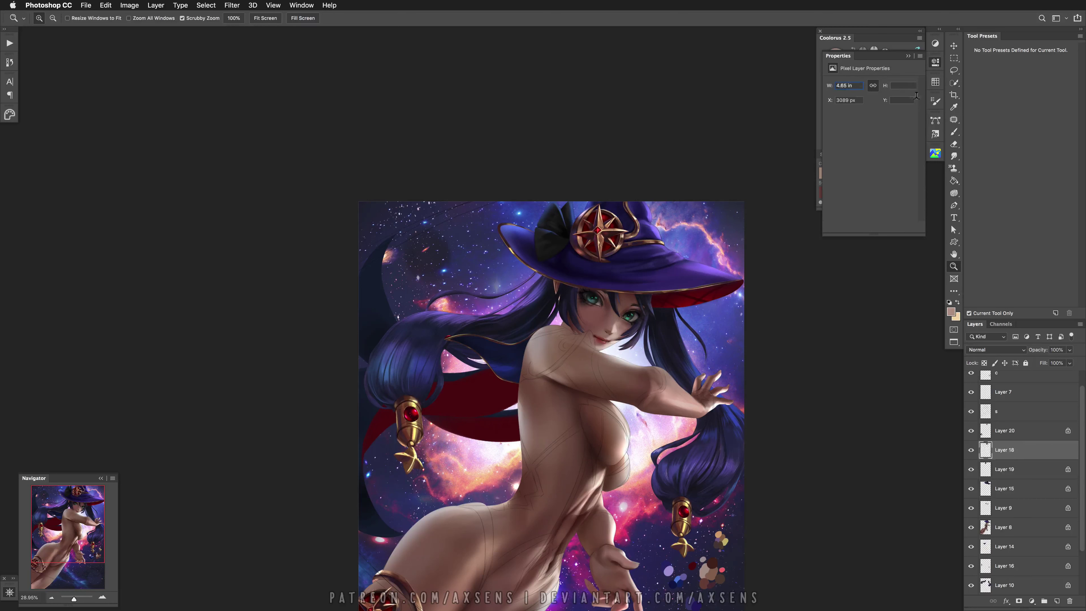
# Merge Layer 20 down into Layer 18 so the metal ornaments share one layer
pyautogui.click(1001, 436)
pyautogui.press('Delete')
pyautogui.moveTo(675, 550); pyautogui.dragTo(710, 468)
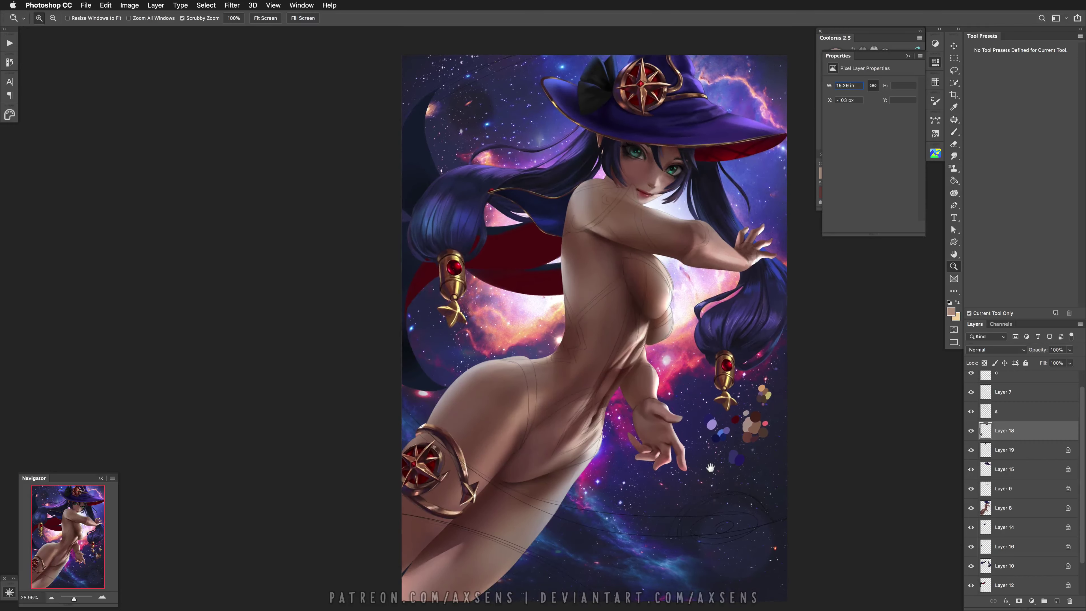
# Flip the view horizontally, enlarge the hips and save the existing Work Path as Path 4
pyautogui.hotkey('shift', 'h')
pyautogui.click(599, 355)
pyautogui.press('l')
pyautogui.click(935, 120)
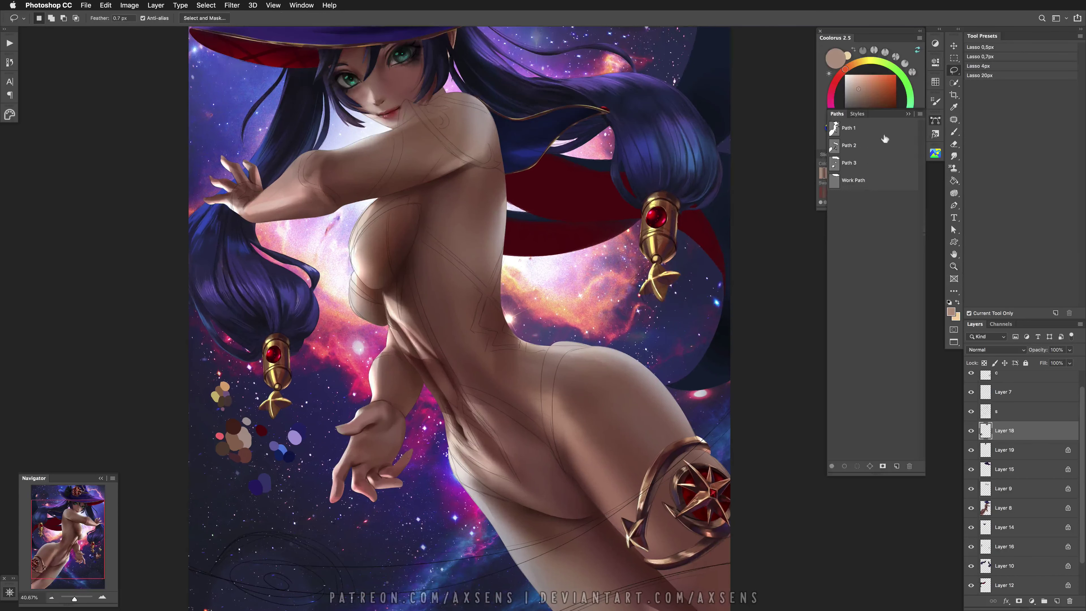
pyautogui.click(859, 181)
pyautogui.moveTo(893, 190); pyautogui.dragTo(896, 465)
# Draw a curved Pen path for a strap running from the upper hip down the side, redoing the first anchors
pyautogui.click(954, 206)
pyautogui.click(852, 300)
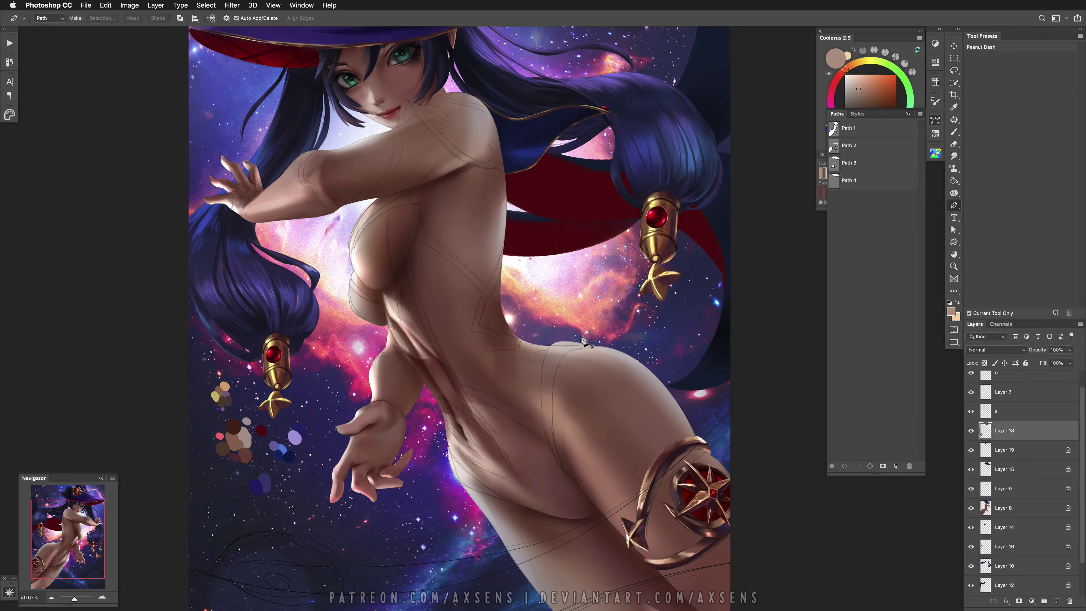
pyautogui.click(595, 345)
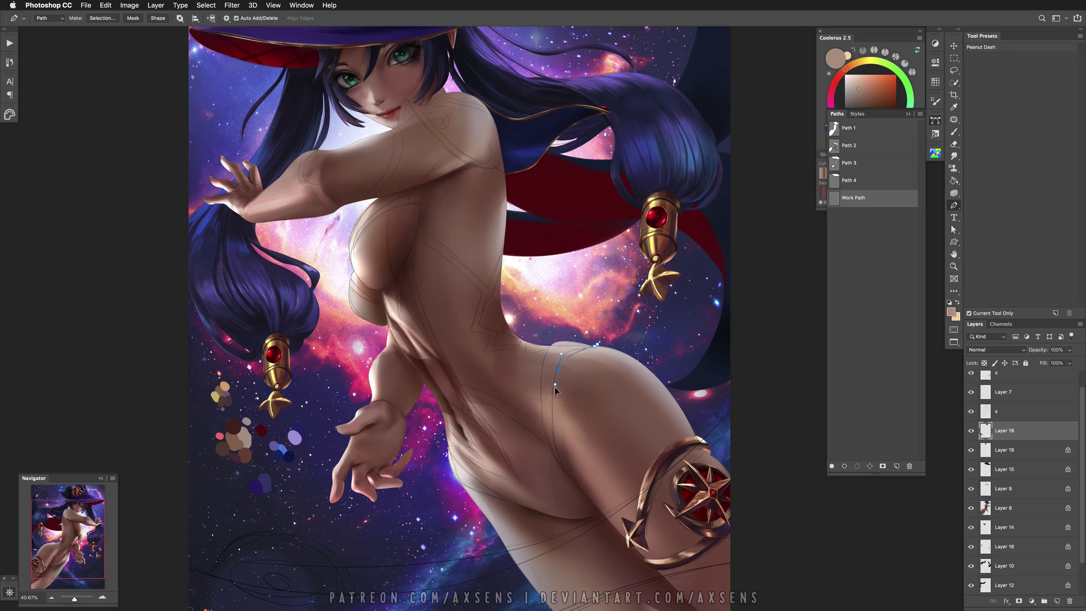
pyautogui.press('super+z')
pyautogui.press('super+z')
pyautogui.click(564, 470)
pyautogui.moveTo(553, 399); pyautogui.dragTo(558, 350)
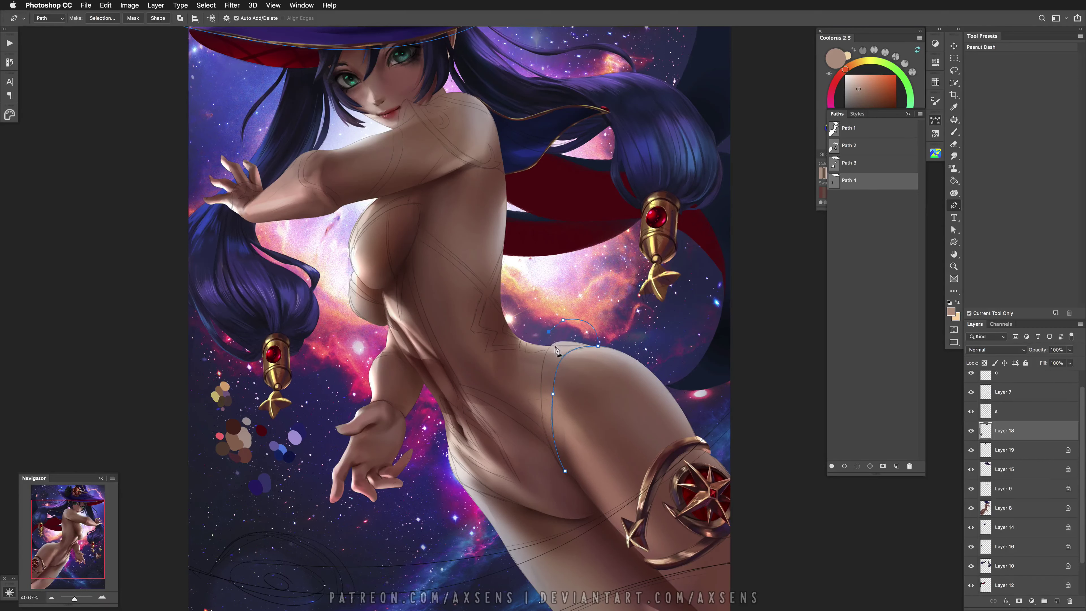
pyautogui.moveTo(552, 449); pyautogui.dragTo(548, 446)
# Flip the view back and add a second Pen outline for the strap along the front hip crease
pyautogui.press('h')
pyautogui.moveTo(551, 447); pyautogui.dragTo(609, 420)
pyautogui.click(527, 492)
pyautogui.click(613, 419)
pyautogui.click(615, 447)
pyautogui.click(608, 465)
pyautogui.click(598, 465)
pyautogui.click(527, 491)
pyautogui.moveTo(527, 492); pyautogui.dragTo(489, 505)
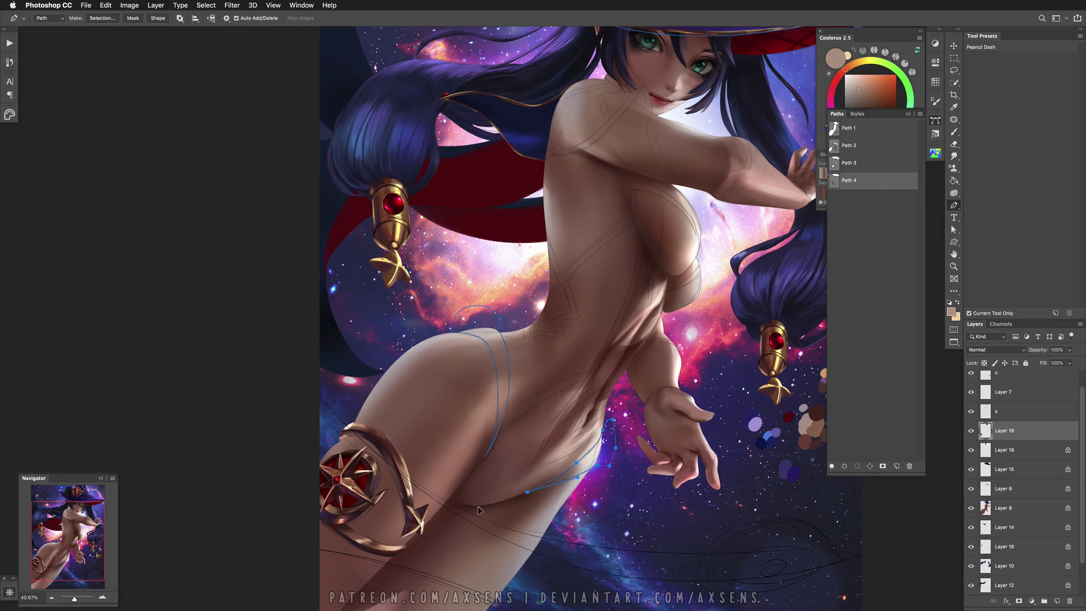
# Convert the strap path to a selection, copy that area of Layer 8 to a new layer, and merge it with the ornament layer
pyautogui.press('super+Return')
pyautogui.press('l')
pyautogui.press('super+0')
pyautogui.moveTo(758, 206)
pyautogui.mouseDown()
pyautogui.moveTo(732, 110)
pyautogui.moveTo(757, 206)
pyautogui.mouseUp()
pyautogui.click(1004, 507)
pyautogui.press('super+j')
pyautogui.moveTo(1003, 508); pyautogui.dragTo(1017, 441)
pyautogui.click(1017, 436)
pyautogui.press('super+e')
# Fill the hip and front straps with a brown sampled from the thigh band, using the 0.1 - Hard S3 100% brush in Normal mode
pyautogui.press('z')
pyautogui.click(518, 433)
pyautogui.press('b')
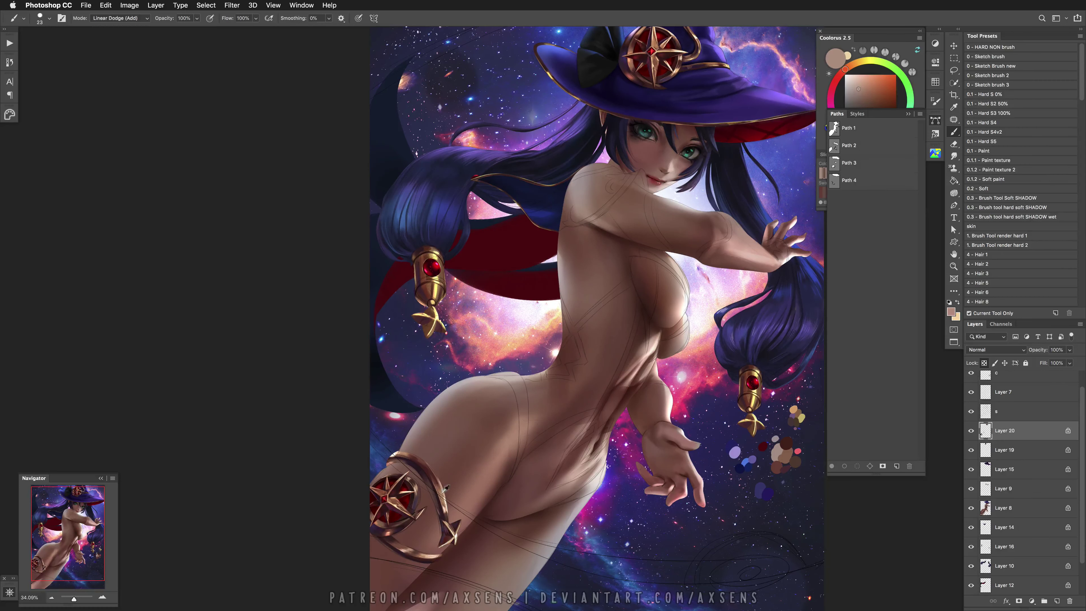
pyautogui.keyDown('alt'); pyautogui.click(446, 487); pyautogui.keyUp('alt')
pyautogui.keyDown('shift'); pyautogui.rightClick(574, 364); pyautogui.keyUp('shift')
pyautogui.click(592, 380)
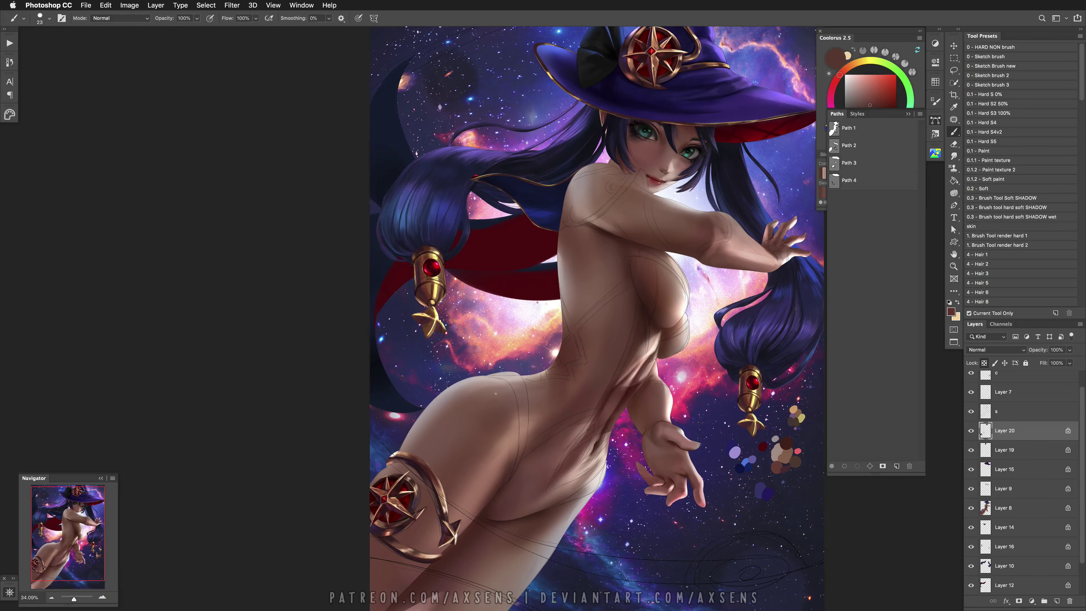
pyautogui.moveTo(497, 375)
pyautogui.mouseDown()
pyautogui.moveTo(517, 385)
pyautogui.moveTo(527, 455)
pyautogui.mouseUp()
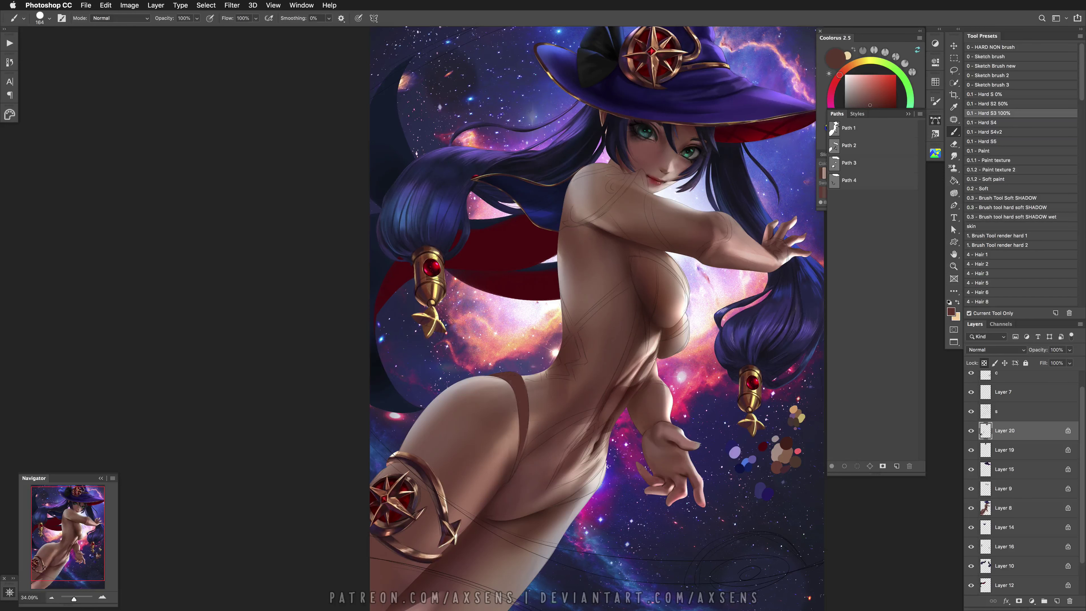
pyautogui.moveTo(605, 463); pyautogui.dragTo(571, 501)
# Shade the hip and front straps with a darker sampled brown, undoing a stroke and reducing the brush size
pyautogui.press('l')
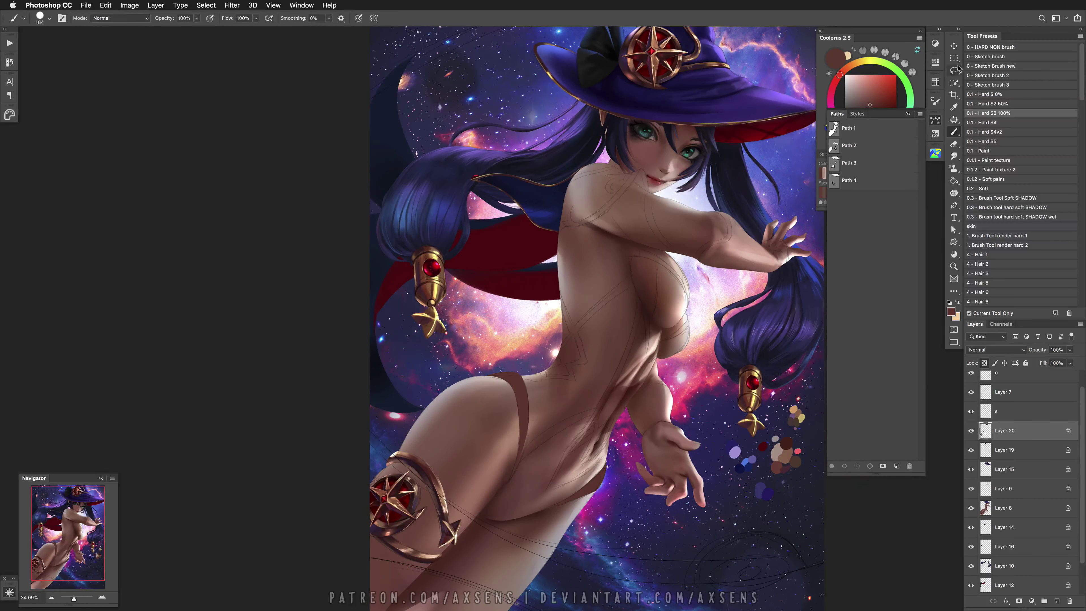
pyautogui.scroll(3, 521, 444)
pyautogui.moveTo(533, 416)
pyautogui.mouseDown()
pyautogui.moveTo(503, 497)
pyautogui.moveTo(531, 418)
pyautogui.mouseUp()
pyautogui.press('b')
pyautogui.press('/')
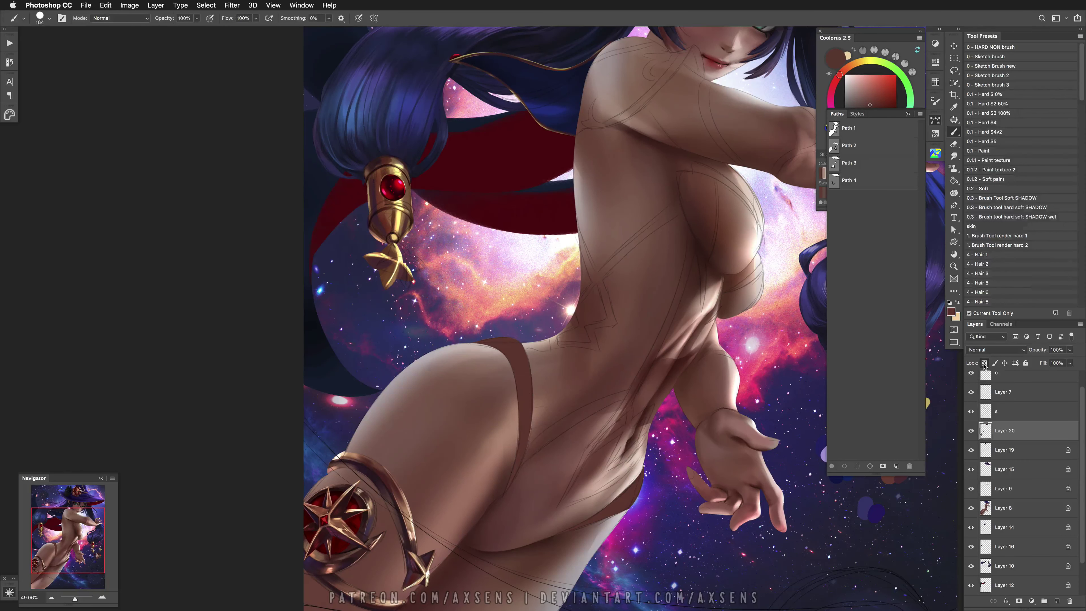
pyautogui.keyDown('alt'); pyautogui.click(373, 479); pyautogui.keyUp('alt')
pyautogui.moveTo(501, 344)
pyautogui.mouseDown()
pyautogui.moveTo(515, 375)
pyautogui.moveTo(513, 488)
pyautogui.moveTo(648, 493)
pyautogui.mouseUp()
pyautogui.press('super+z')
pyautogui.press('[')
pyautogui.press('[')
pyautogui.press('[')
pyautogui.press('[')
pyautogui.press('[')
pyautogui.keyDown('alt'); pyautogui.click(497, 516); pyautogui.keyUp('alt')
pyautogui.keyDown('alt'); pyautogui.click(413, 524); pyautogui.keyUp('alt')
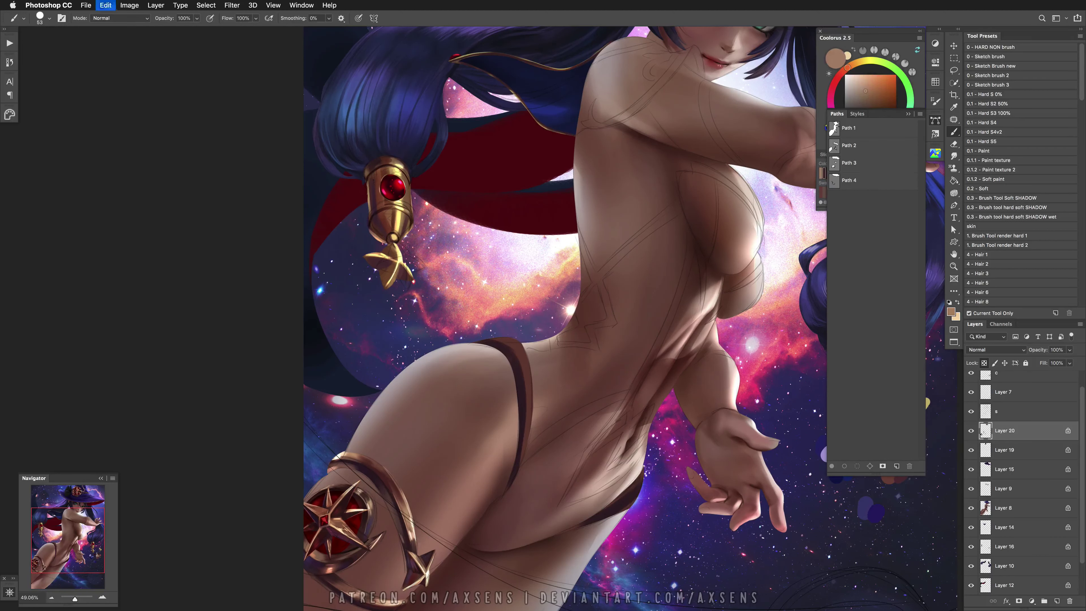
# Paint golden-brown and dark metallic tones on the front strap with a smaller brush and colours sampled from the artwork
pyautogui.press('[')
pyautogui.press('[')
pyautogui.keyDown('alt'); pyautogui.click(595, 519); pyautogui.keyUp('alt')
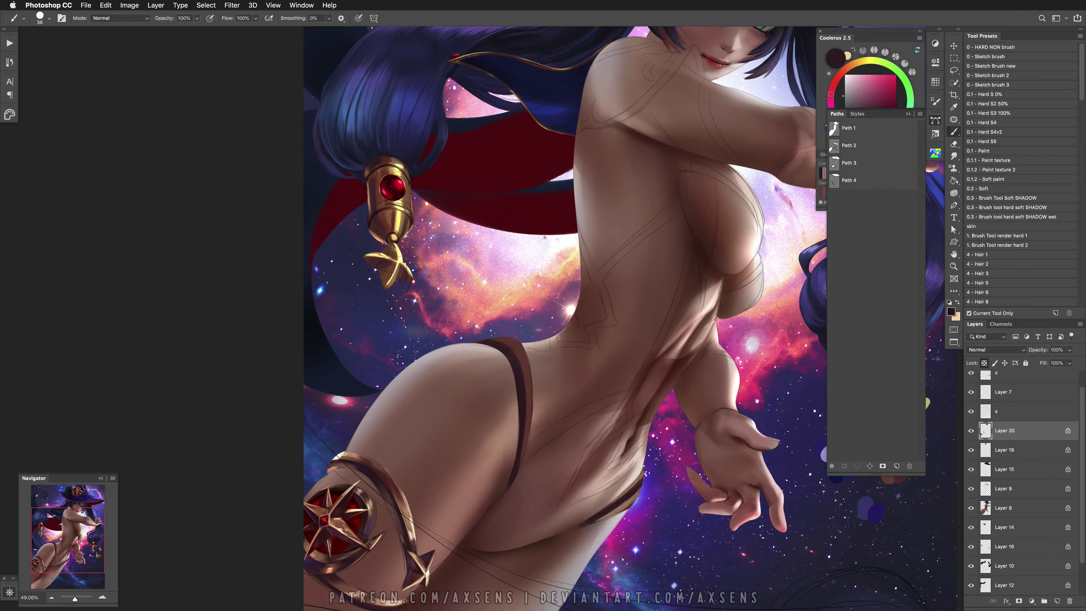
pyautogui.keyDown('alt'); pyautogui.click(631, 509); pyautogui.keyUp('alt')
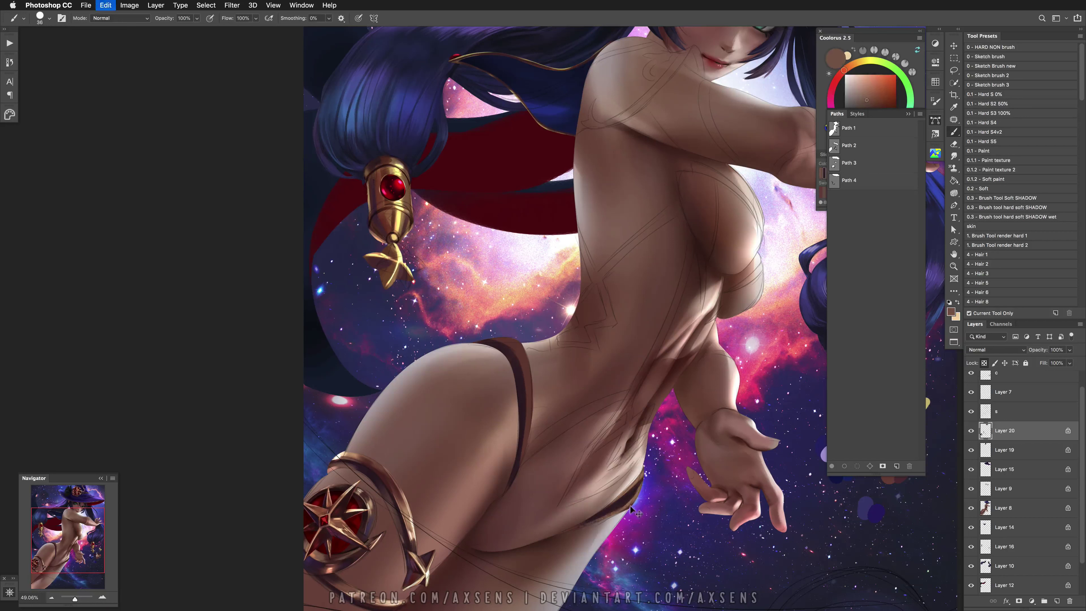
pyautogui.press('[')
pyautogui.press('[')
pyautogui.keyDown('alt'); pyautogui.click(637, 489); pyautogui.keyUp('alt')
pyautogui.keyDown('alt'); pyautogui.click(632, 498); pyautogui.keyUp('alt')
pyautogui.keyDown('alt'); pyautogui.click(628, 504); pyautogui.keyUp('alt')
pyautogui.keyDown('alt'); pyautogui.click(629, 502); pyautogui.keyUp('alt')
# Flip the view and paint a lighter metallic edge along the front strap with sampled brown tones
pyautogui.press('h')
pyautogui.moveTo(598, 514); pyautogui.dragTo(379, 480)
pyautogui.keyDown('alt'); pyautogui.click(409, 445); pyautogui.keyUp('alt')
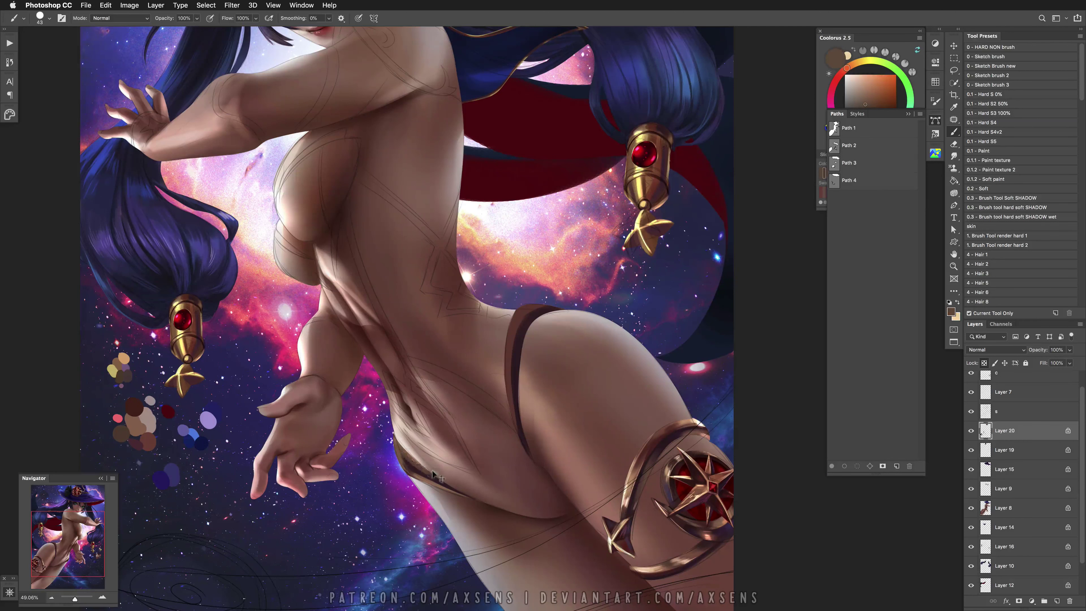
pyautogui.keyDown('alt'); pyautogui.click(423, 473); pyautogui.keyUp('alt')
pyautogui.keyDown('alt'); pyautogui.click(637, 472); pyautogui.keyUp('alt')
pyautogui.moveTo(406, 467)
pyautogui.mouseDown()
pyautogui.moveTo(443, 484)
pyautogui.moveTo(415, 456)
pyautogui.moveTo(454, 483)
pyautogui.mouseUp()
pyautogui.keyDown('alt'); pyautogui.click(414, 462); pyautogui.keyUp('alt')
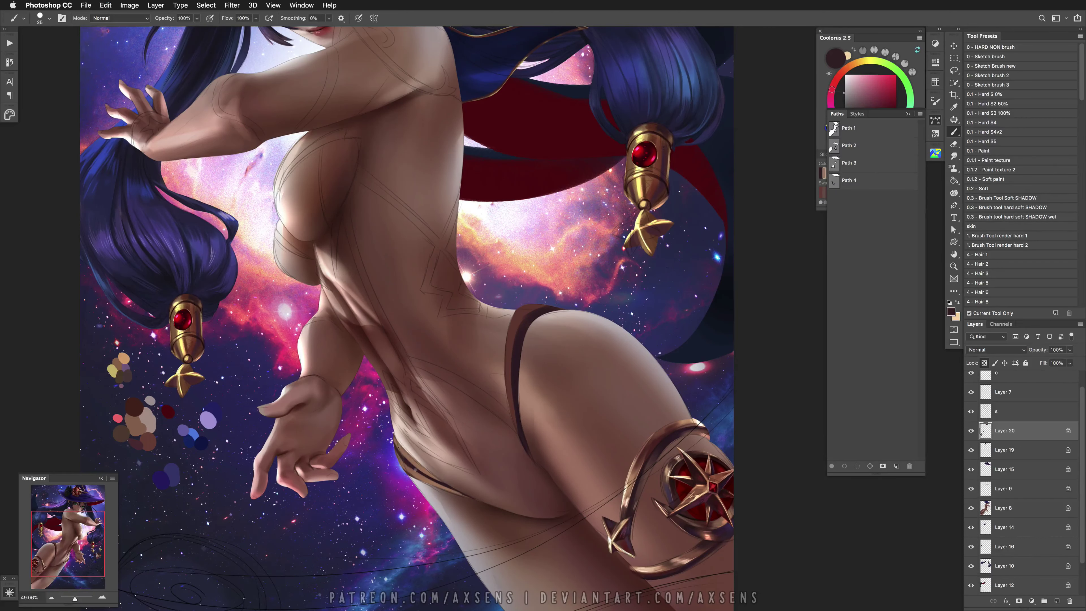
# Rework the front strap's light and dark areas with sampled tones and undo the last stroke
pyautogui.moveTo(411, 461); pyautogui.dragTo(404, 463)
pyautogui.keyDown('alt'); pyautogui.click(415, 472); pyautogui.keyUp('alt')
pyautogui.keyDown('alt'); pyautogui.click(420, 474); pyautogui.keyUp('alt')
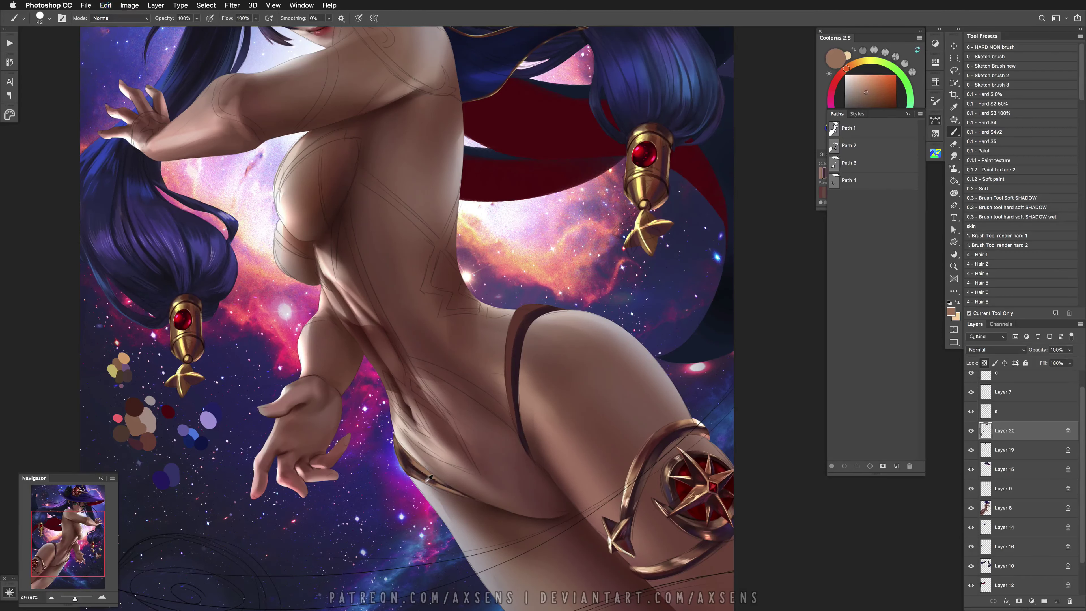
pyautogui.keyDown('alt'); pyautogui.click(438, 477); pyautogui.keyUp('alt')
pyautogui.moveTo(411, 456); pyautogui.dragTo(427, 470)
pyautogui.keyDown('alt'); pyautogui.click(418, 471); pyautogui.keyUp('alt')
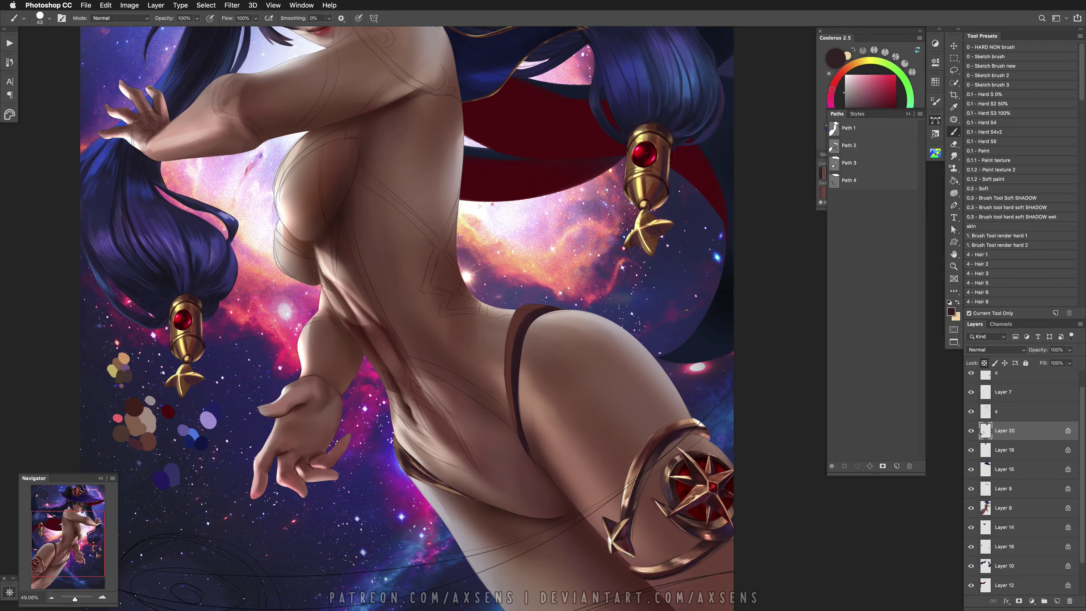
pyautogui.press('super+z')
# Flip the view back and repaint the front strap with sampled browns, undoing unwanted strokes
pyautogui.press('h')
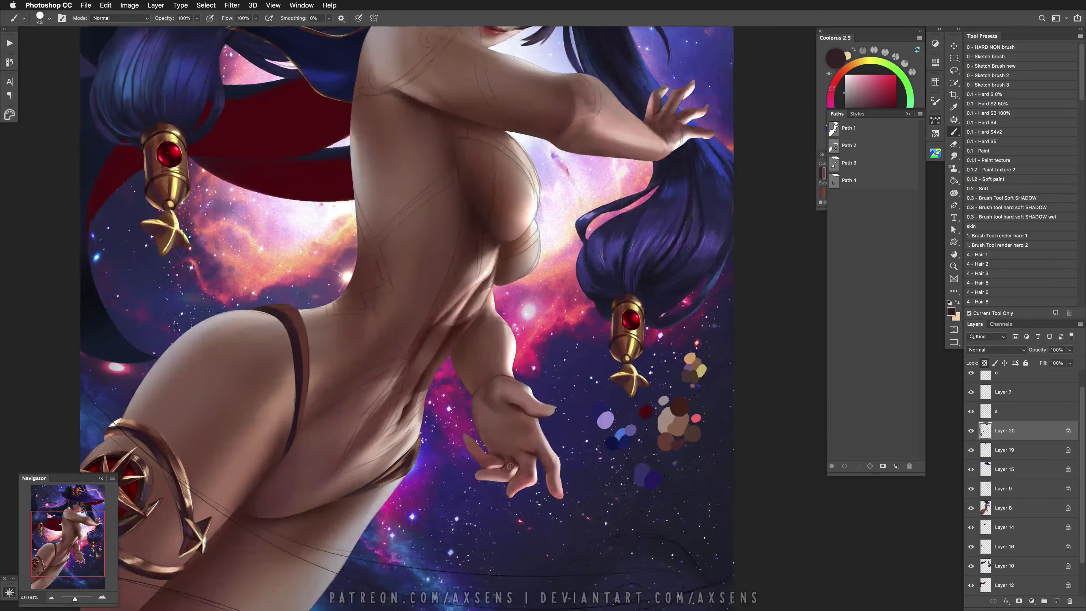
pyautogui.keyDown('alt'); pyautogui.click(539, 441); pyautogui.keyUp('alt')
pyautogui.press('super+z')
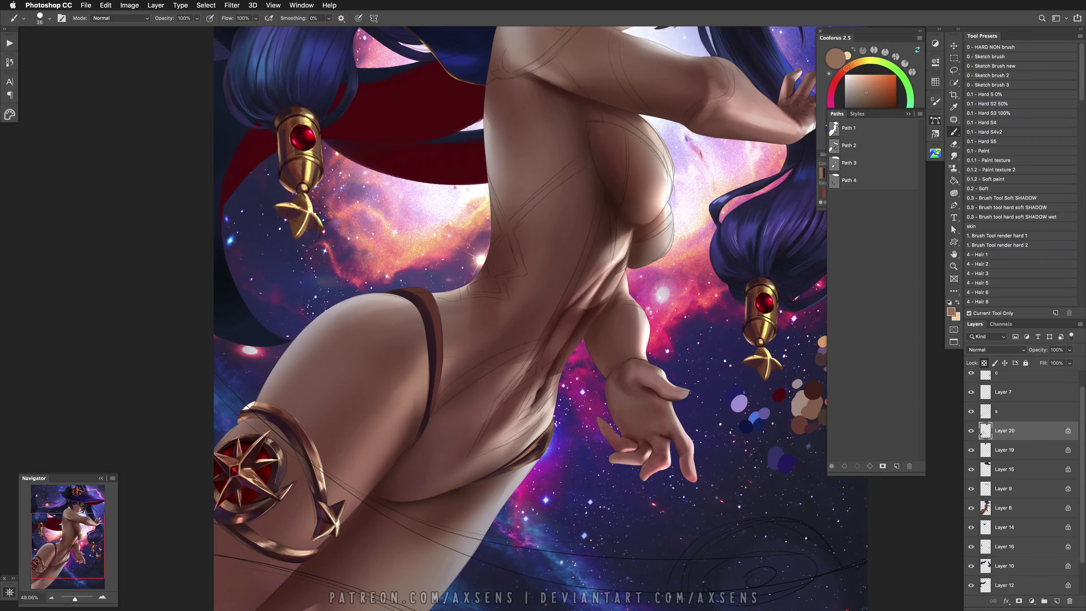
pyautogui.press('super+z')
pyautogui.press('super+z')
pyautogui.keyDown('alt'); pyautogui.click(513, 467); pyautogui.keyUp('alt')
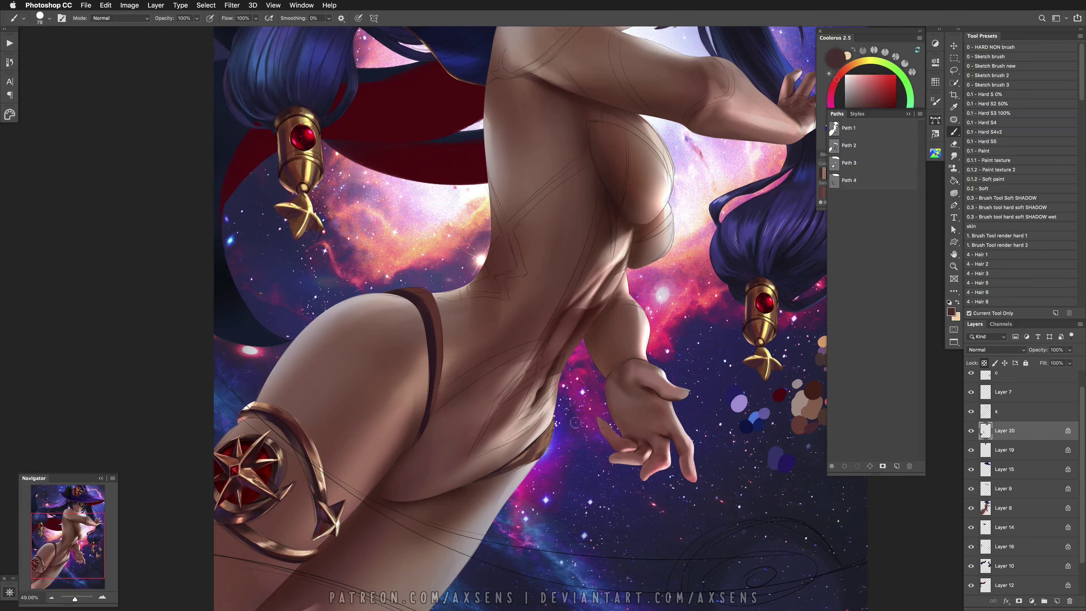
# Flip the view again and sample a pale highlight tone from the thigh ornament for a smaller brush on the front strap
pyautogui.press('h')
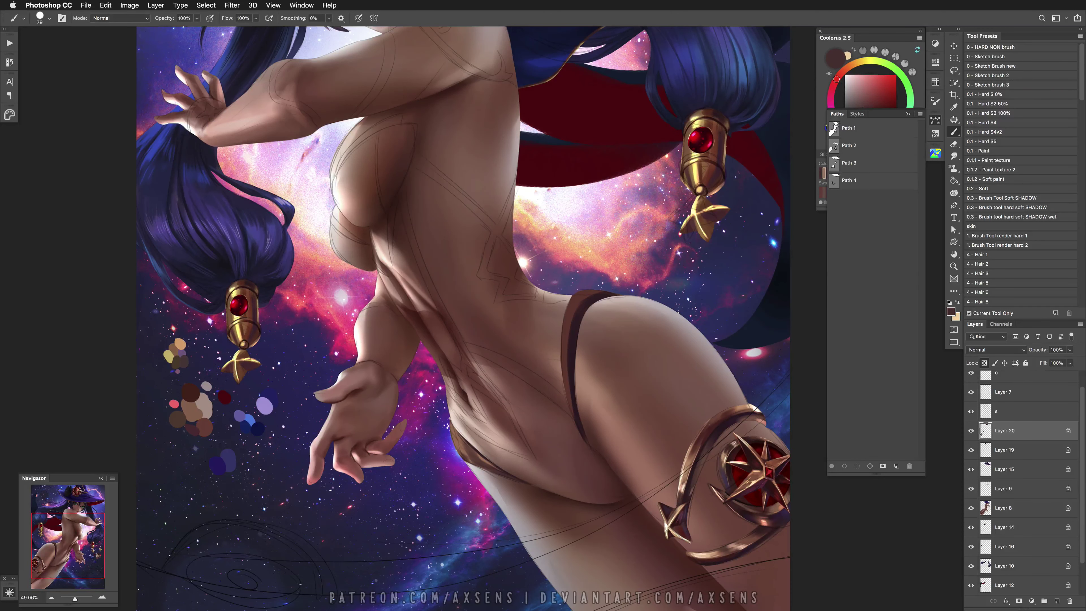
pyautogui.keyDown('alt'); pyautogui.click(701, 447); pyautogui.keyUp('alt')
pyautogui.press('[')
pyautogui.press('[')
pyautogui.press('[')
pyautogui.press('[')
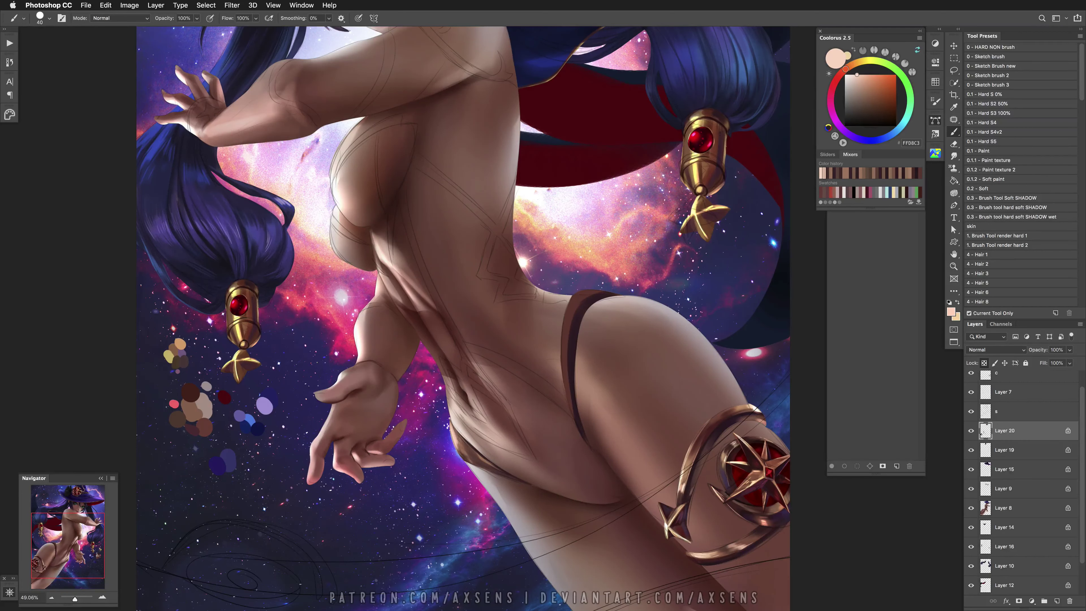
# Shift the hair ornaments on Layer 16 with a clipped Hue/Saturation adjustment at Hue -6 and Saturation -9, and merge it
pyautogui.click(1000, 544)
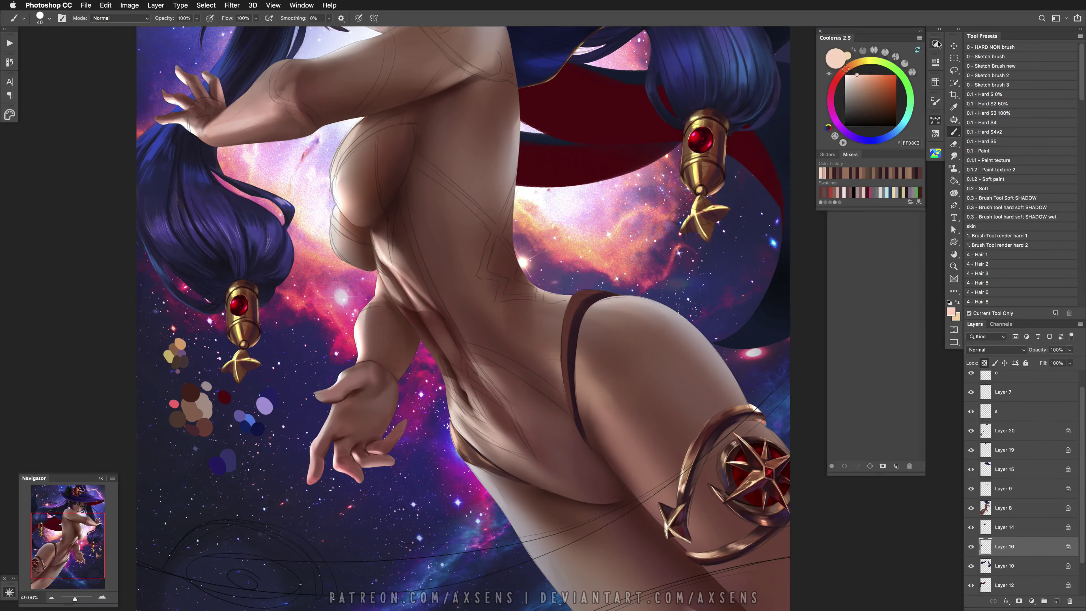
pyautogui.click(935, 43)
pyautogui.click(847, 68)
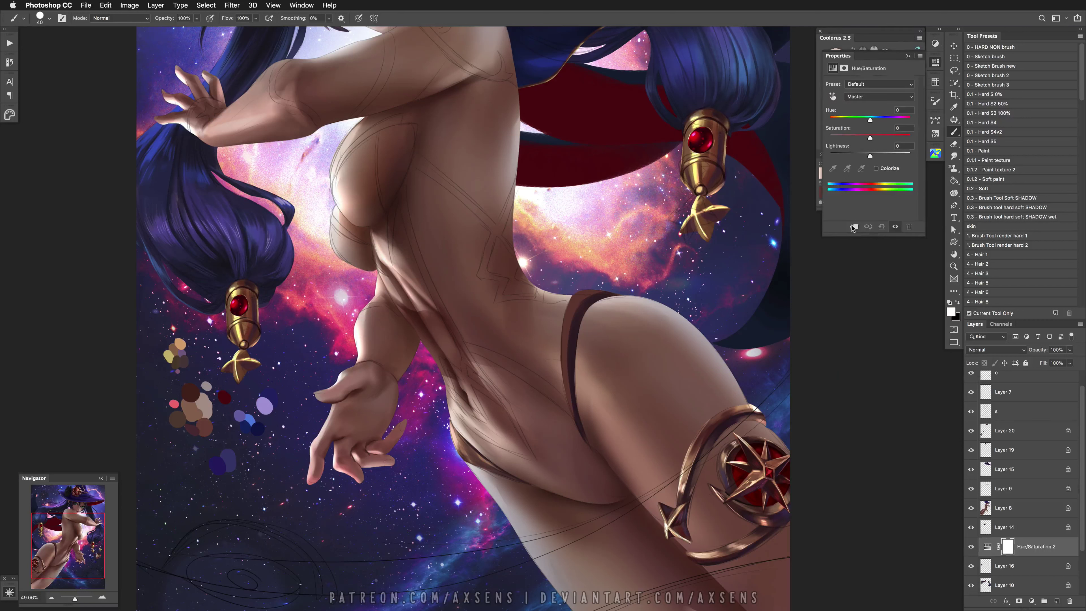
pyautogui.moveTo(870, 121); pyautogui.dragTo(867, 138)
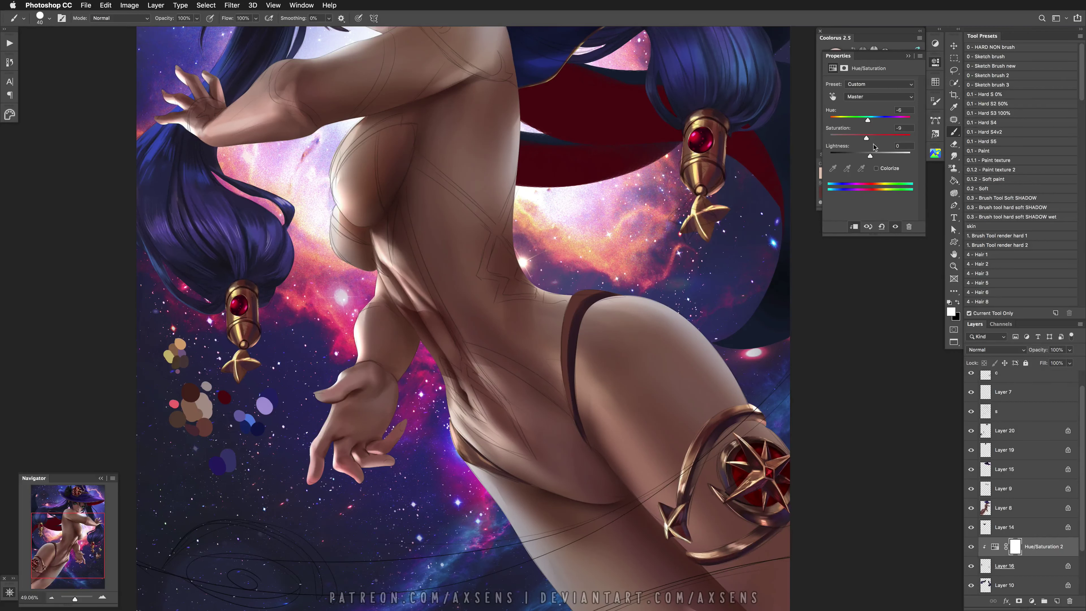
pyautogui.press('Delete')
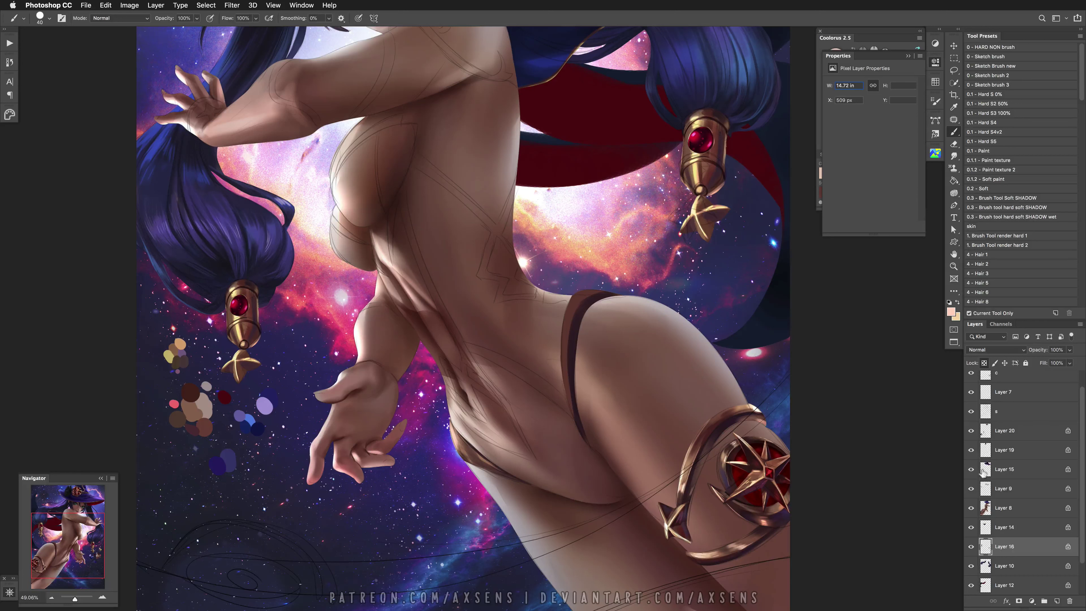
# Shade the front strap on Layer 20 with light and dark tones sampled from it
pyautogui.click(988, 431)
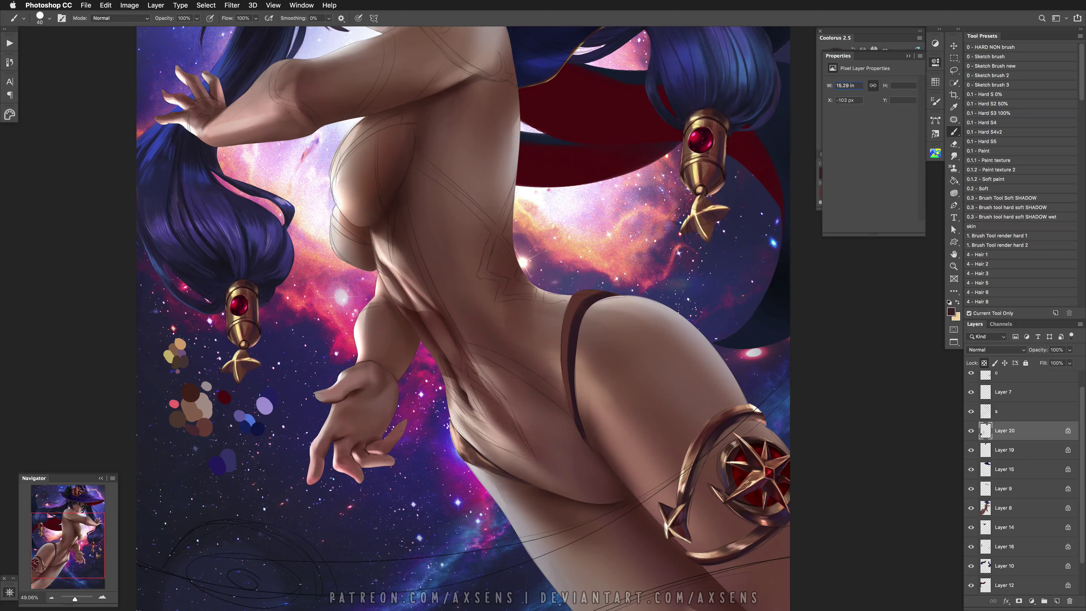
pyautogui.keyDown('alt'); pyautogui.click(469, 454); pyautogui.keyUp('alt')
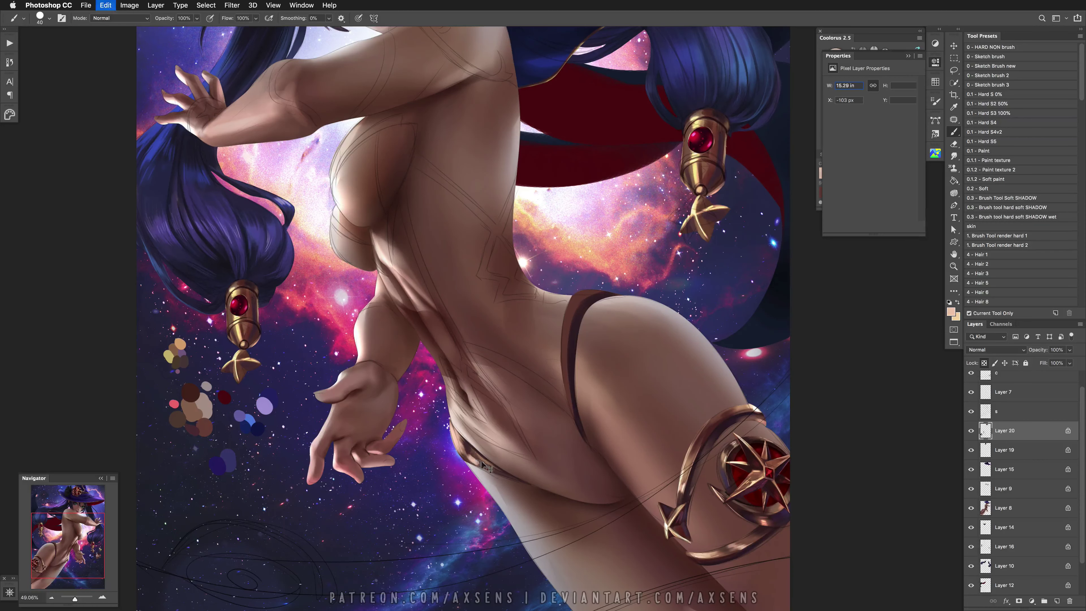
pyautogui.moveTo(473, 462); pyautogui.dragTo(474, 448)
pyautogui.keyDown('alt'); pyautogui.click(470, 458); pyautogui.keyUp('alt')
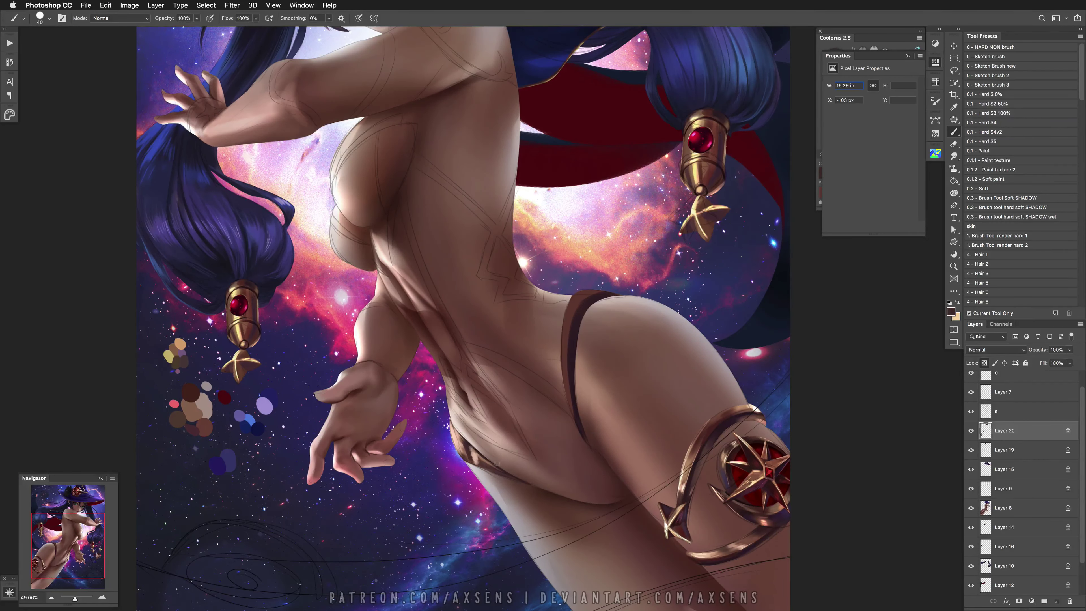
pyautogui.keyDown('alt'); pyautogui.click(490, 467); pyautogui.keyUp('alt')
# Paint light brown metal tones on the upper curve of the large side hip strap and undo unwanted strokes
pyautogui.scroll(4, 568, 422)
pyautogui.keyDown('ctrl'); pyautogui.keyDown('alt'); pyautogui.moveTo(564, 394); pyautogui.dragTo(568, 372); pyautogui.keyUp('alt'); pyautogui.keyUp('ctrl')
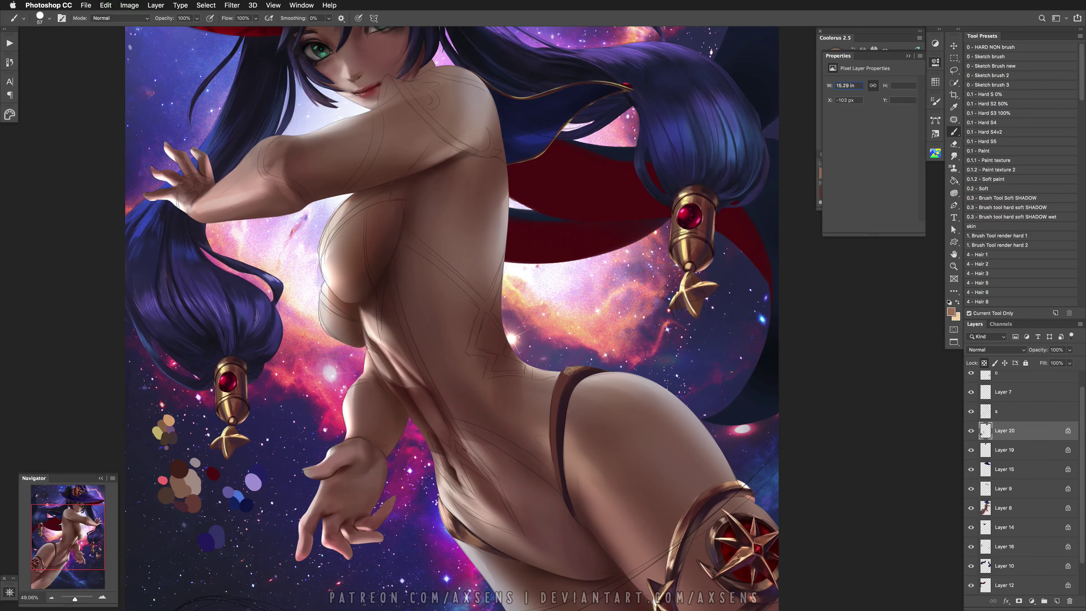
pyautogui.press('x')
pyautogui.keyDown('alt'); pyautogui.click(586, 366); pyautogui.keyUp('alt')
pyautogui.press('x')
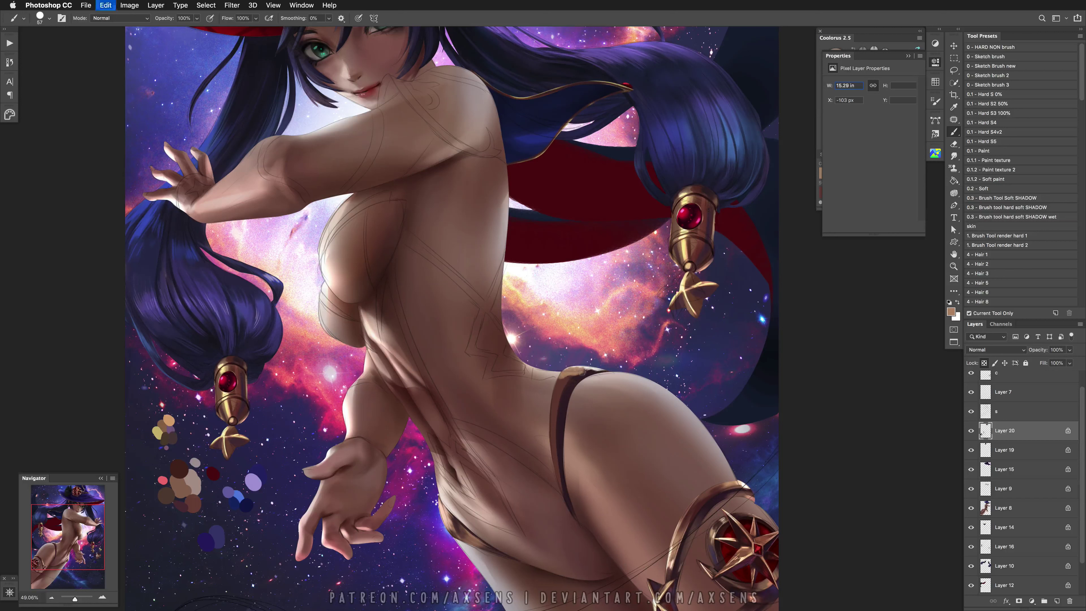
pyautogui.keyDown('ctrl'); pyautogui.keyDown('alt'); pyautogui.moveTo(584, 374); pyautogui.dragTo(578, 375); pyautogui.keyUp('alt'); pyautogui.keyUp('ctrl')
pyautogui.hotkey('ctrl', 'z')
pyautogui.hotkey('ctrl', 'z')
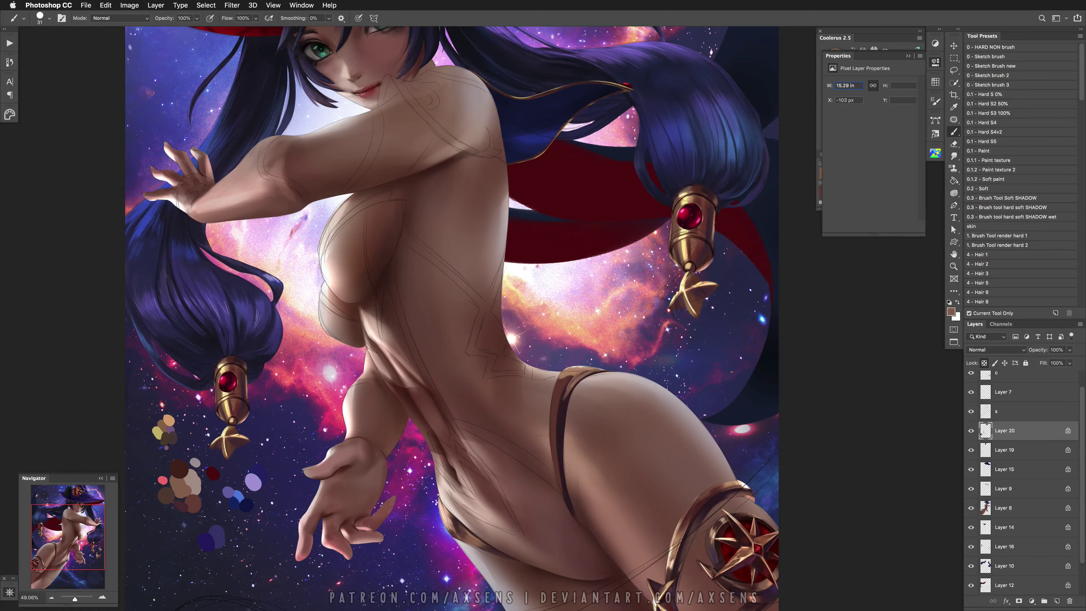
# Extend the sampled brown down the side hip strap with a smaller brush, undoing strokes that miss
pyautogui.keyDown('alt'); pyautogui.click(562, 399); pyautogui.keyUp('alt')
pyautogui.hotkey('ctrl', 'z')
pyautogui.moveTo(564, 498); pyautogui.dragTo(559, 409)
pyautogui.hotkey('ctrl', 'z')
pyautogui.press('[')
pyautogui.press('[')
pyautogui.hotkey('ctrl', 'z')
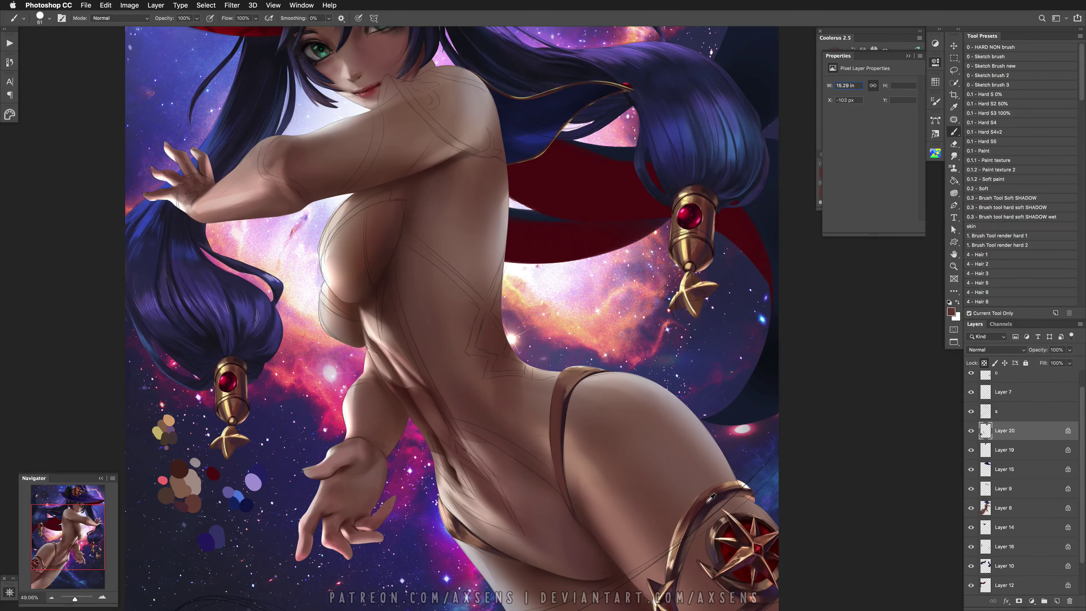
# Blend the middle of the side hip strap with tones sampled along it, undoing unwanted strokes
pyautogui.keyDown('alt'); pyautogui.click(577, 370); pyautogui.keyUp('alt')
pyautogui.hotkey('ctrl', 'z')
pyautogui.keyDown('alt'); pyautogui.click(564, 450); pyautogui.keyUp('alt')
pyautogui.hotkey('ctrl', 'z')
pyautogui.moveTo(556, 461); pyautogui.dragTo(561, 417)
pyautogui.keyDown('alt'); pyautogui.click(554, 430); pyautogui.keyUp('alt')
pyautogui.hotkey('ctrl', 'z')
# Refine the side hip strap's lower end and upper edge using the 0.1 - Hard S4 brush at a small size
pyautogui.click(983, 123)
pyautogui.press('[')
pyautogui.press('[')
pyautogui.press('[')
pyautogui.press('[')
pyautogui.press('[')
pyautogui.press('[')
pyautogui.press('[')
pyautogui.press('[')
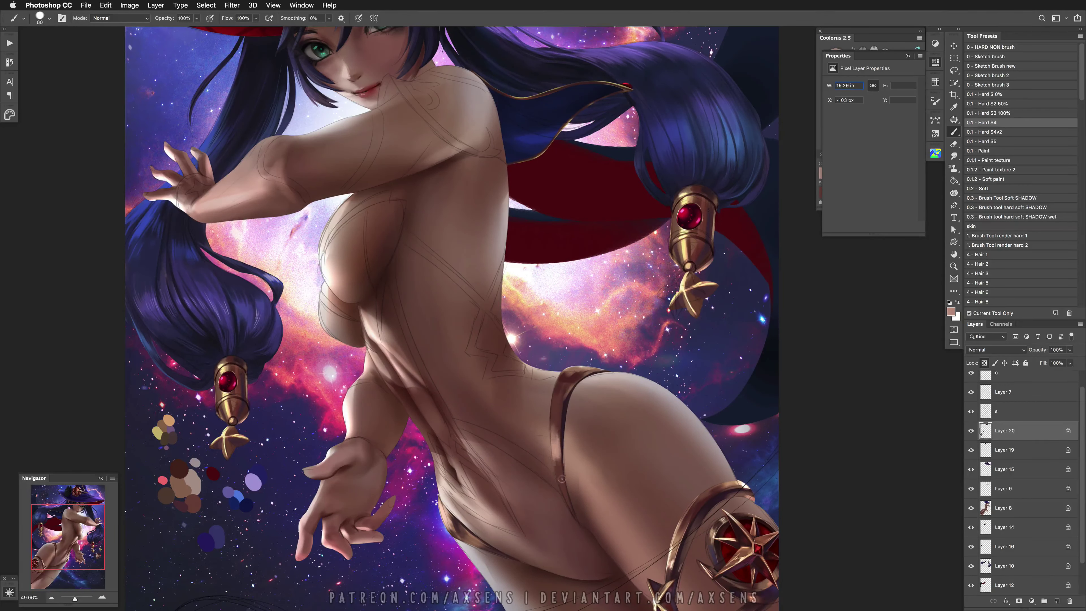
pyautogui.keyDown('alt'); pyautogui.click(569, 453); pyautogui.keyUp('alt')
pyautogui.moveTo(556, 457); pyautogui.dragTo(565, 492)
pyautogui.keyDown('alt'); pyautogui.click(558, 419); pyautogui.keyUp('alt')
pyautogui.press('[')
pyautogui.moveTo(614, 376); pyautogui.dragTo(569, 395)
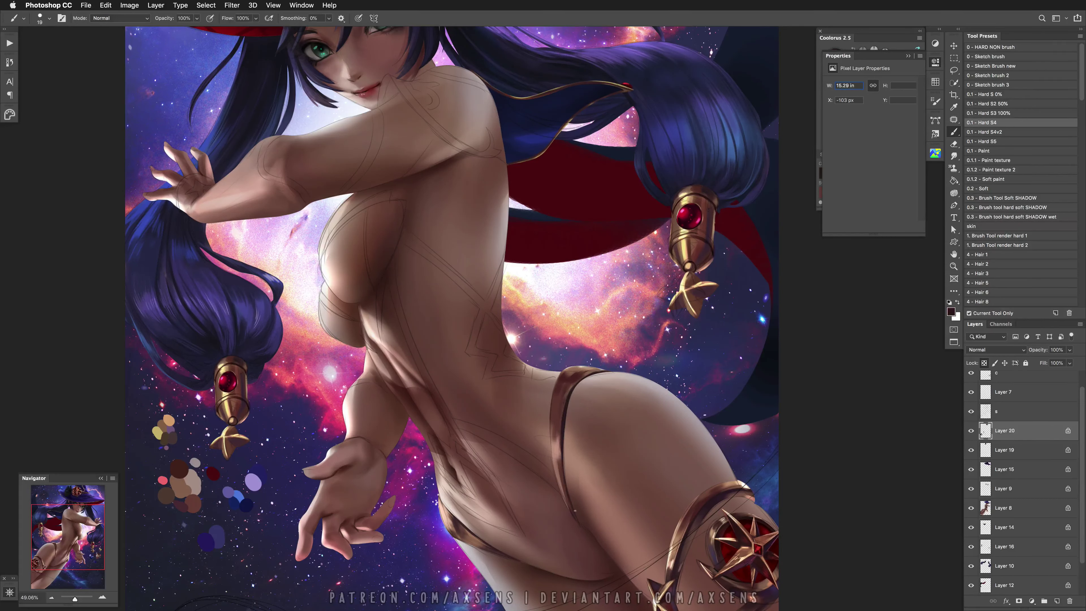
# Flip the view and touch up the side hip strap with sampled light tones, undoing unwanted strokes
pyautogui.keyDown('alt'); pyautogui.click(559, 449); pyautogui.keyUp('alt')
pyautogui.press('super+z')
pyautogui.press('h')
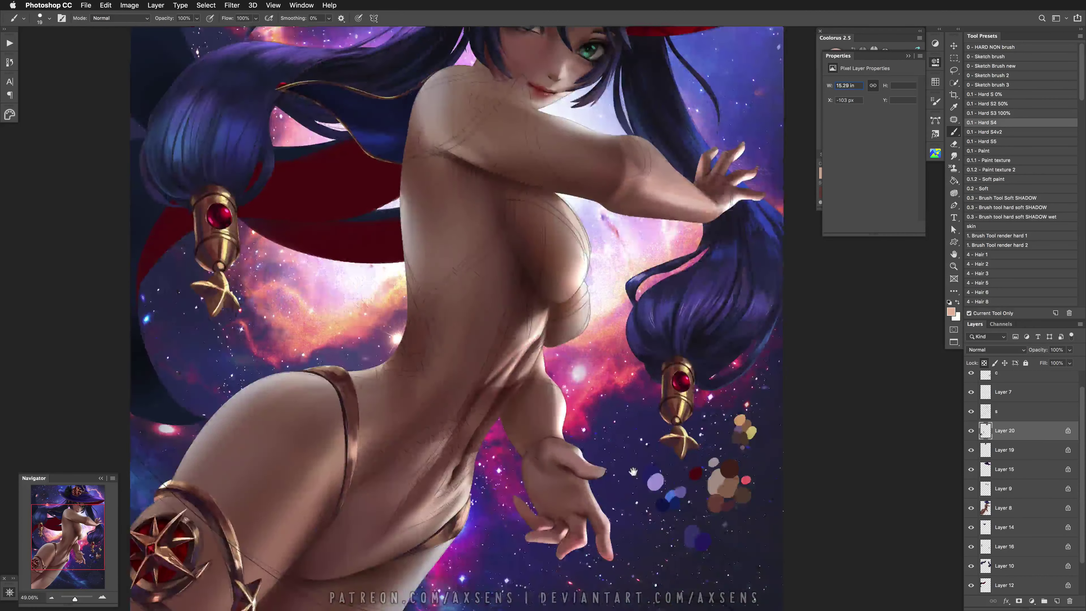
pyautogui.press('super+z')
pyautogui.press('super+z')
pyautogui.moveTo(481, 453); pyautogui.dragTo(473, 492)
pyautogui.press('super+z')
pyautogui.keyDown('alt'); pyautogui.click(484, 447); pyautogui.keyUp('alt')
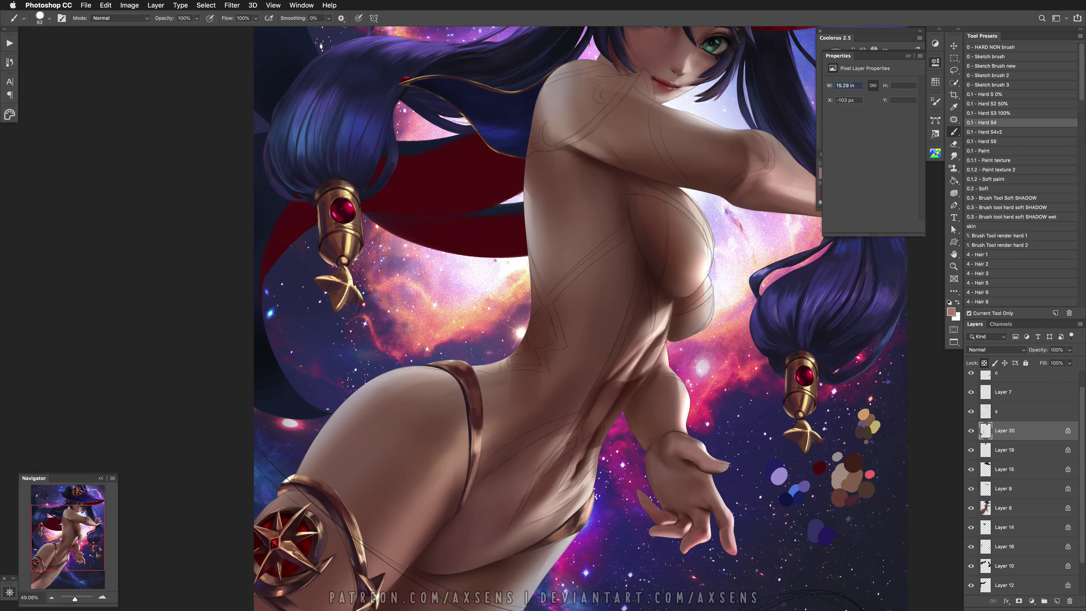
# Flip the view back and add cool blue-purple reflections to the side hip strap with a larger brush
pyautogui.press('h')
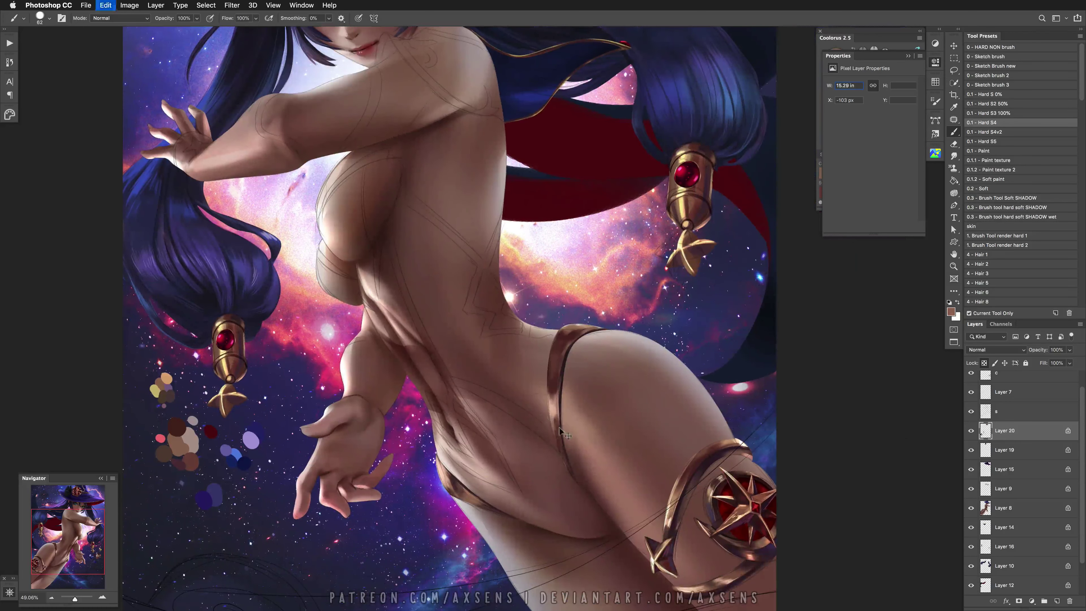
pyautogui.keyDown('alt'); pyautogui.click(685, 312); pyautogui.keyUp('alt')
pyautogui.moveTo(572, 340)
pyautogui.mouseDown()
pyautogui.moveTo(587, 341)
pyautogui.moveTo(575, 344)
pyautogui.mouseUp()
pyautogui.press('super+z')
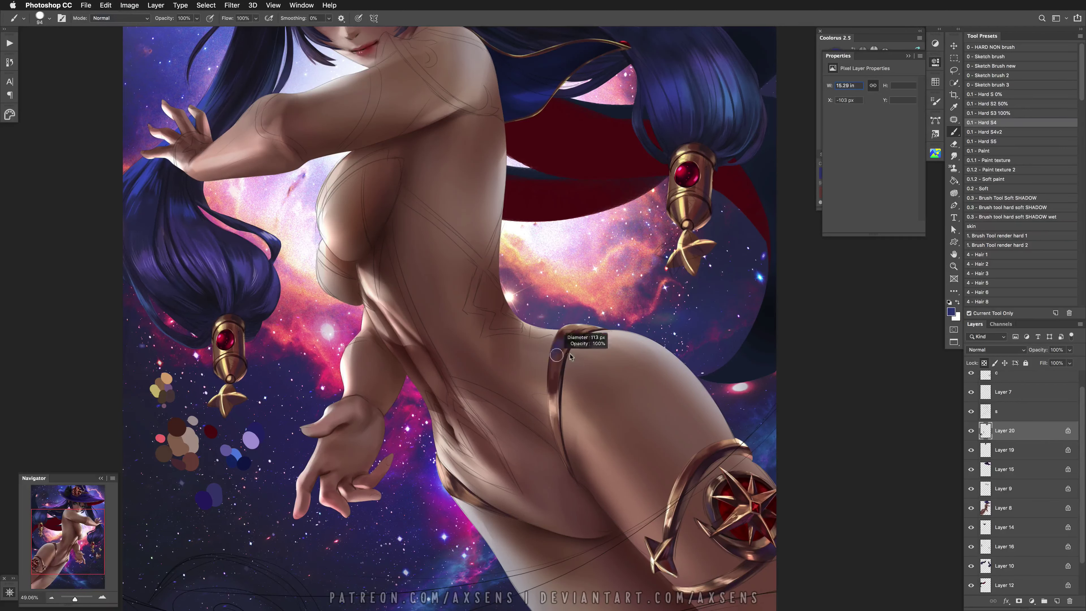
pyautogui.moveTo(556, 425); pyautogui.dragTo(554, 405)
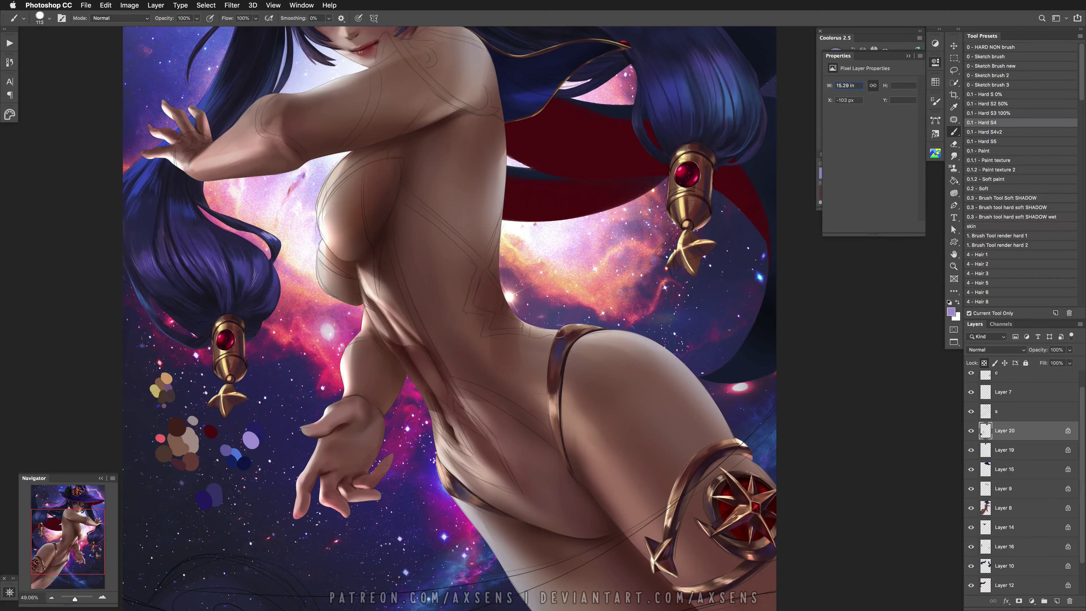
# Try lavender reflected light on the upper part of the side hip strap and undo the strokes
pyautogui.keyDown('alt'); pyautogui.click(570, 342); pyautogui.keyUp('alt')
pyautogui.moveTo(569, 340); pyautogui.dragTo(566, 359)
pyautogui.press('super+z')
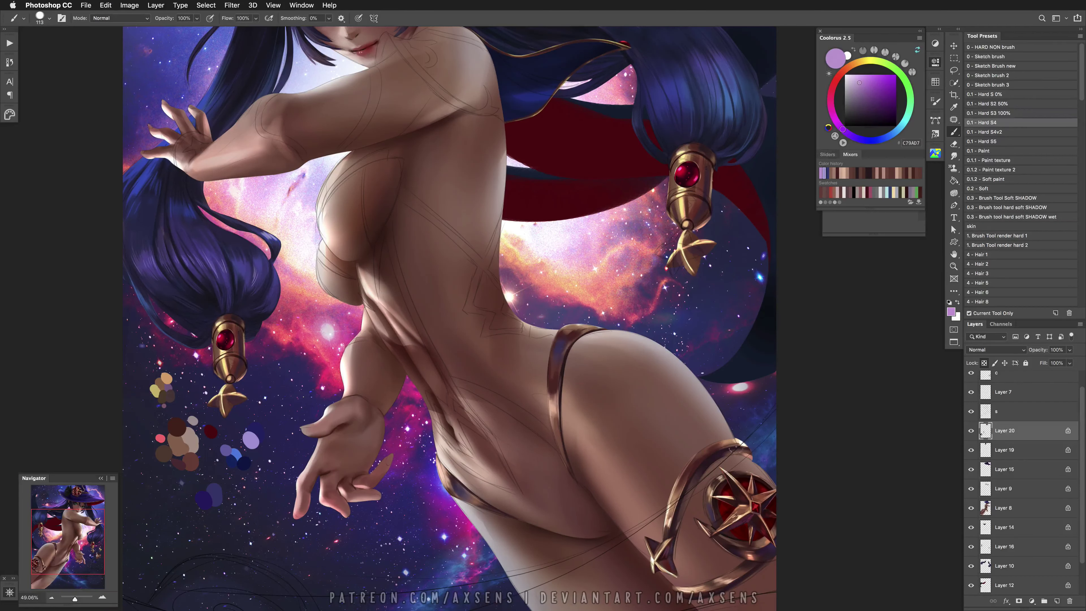
pyautogui.press('super+z')
pyautogui.press('super+z')
pyautogui.press('super+z')
pyautogui.keyDown('alt'); pyautogui.click(569, 345); pyautogui.keyUp('alt')
pyautogui.keyDown('alt'); pyautogui.click(598, 434); pyautogui.keyUp('alt')
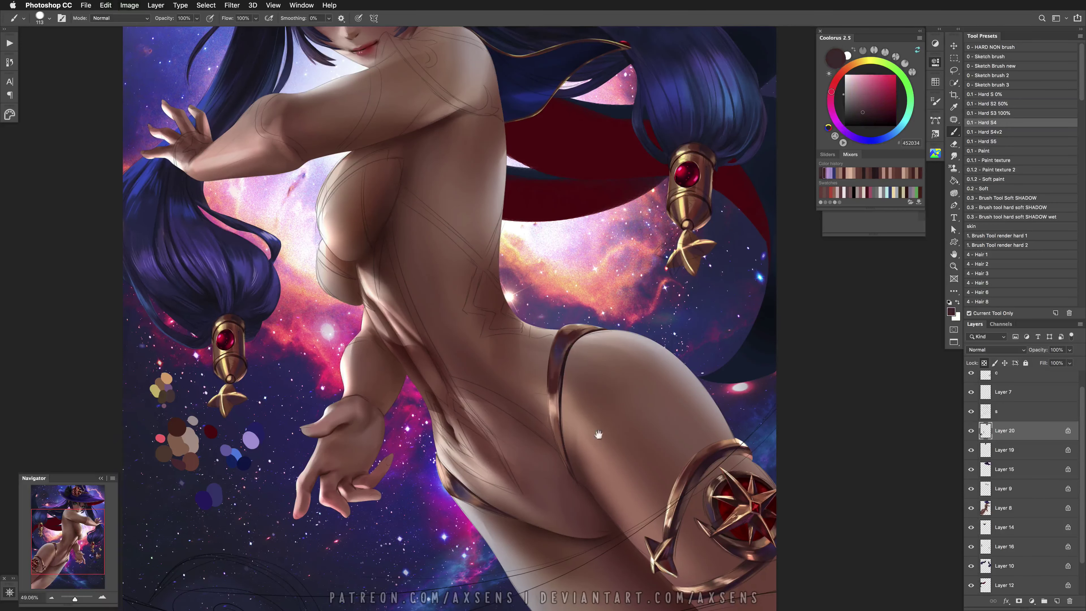
# Flip the view and outline the sketched shoulder sleeve on Layer 8 with a 0.7 px feathered lasso selection
pyautogui.scroll(5, 589, 457)
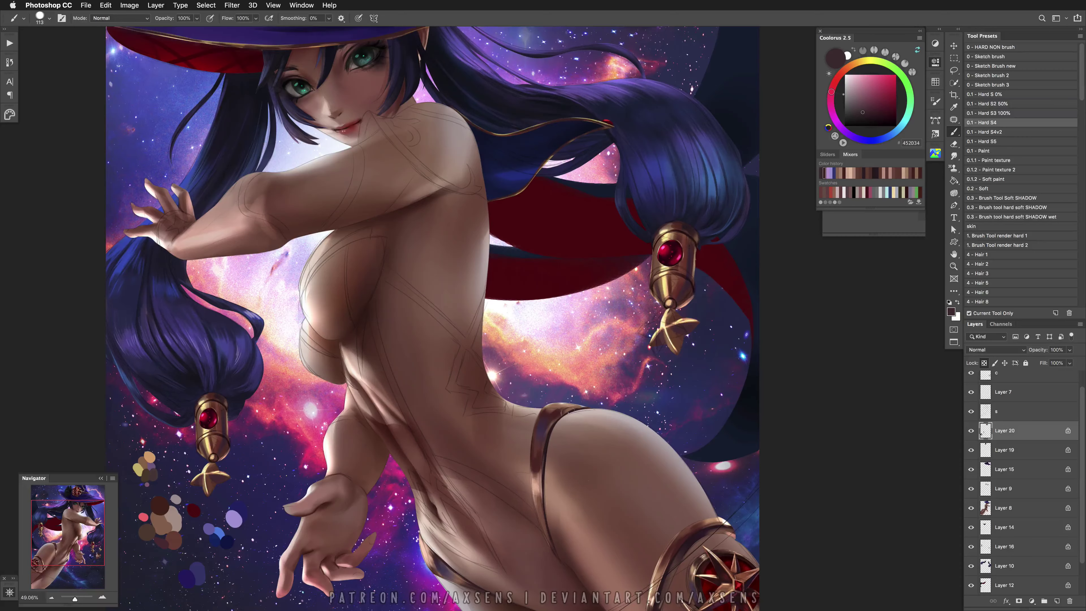
pyautogui.moveTo(577, 439); pyautogui.dragTo(600, 426)
pyautogui.hotkey('ctrl', 'shift', 'h')
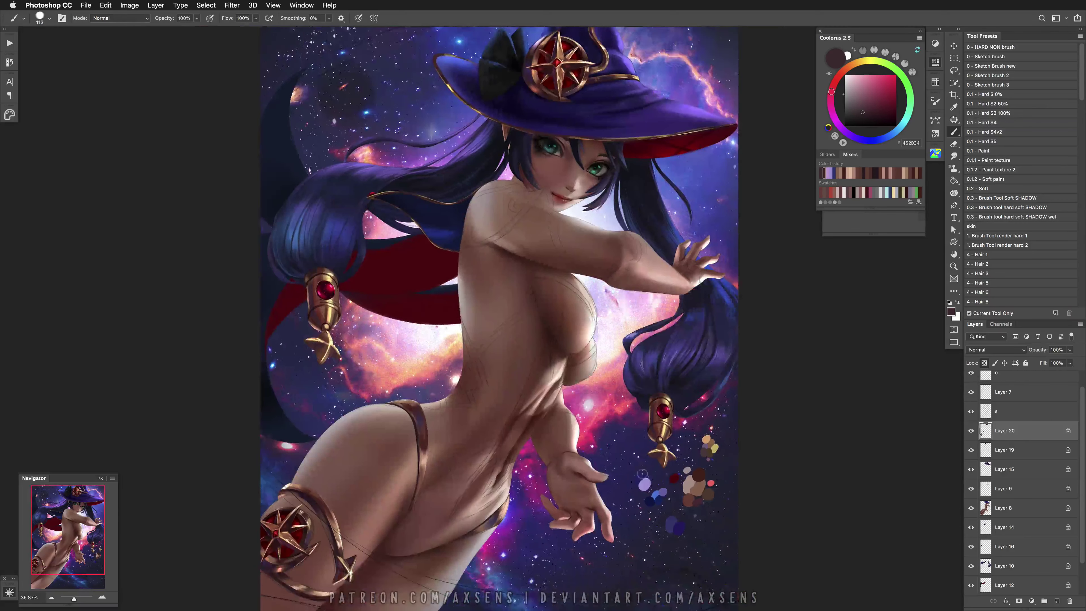
pyautogui.scroll(3, 670, 423)
pyautogui.moveTo(670, 423); pyautogui.dragTo(632, 508)
pyautogui.press('l')
pyautogui.click(1005, 512)
pyautogui.press('z')
pyautogui.moveTo(585, 406)
pyautogui.mouseDown()
pyautogui.moveTo(600, 408)
pyautogui.moveTo(592, 425)
pyautogui.mouseUp()
pyautogui.press('l')
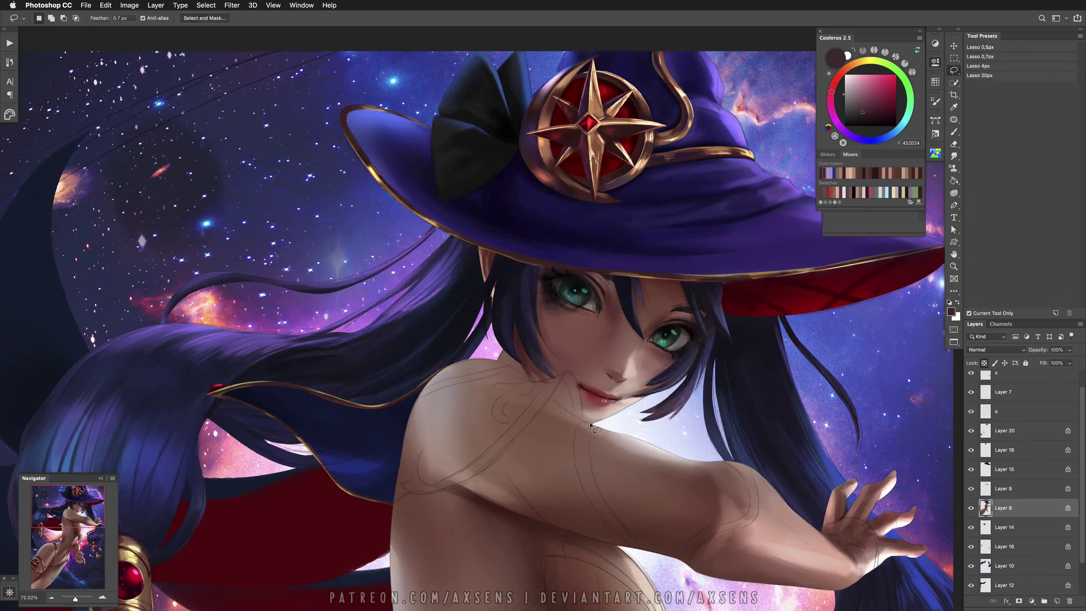
pyautogui.moveTo(538, 386); pyautogui.dragTo(554, 386)
pyautogui.moveTo(429, 497); pyautogui.dragTo(369, 518)
pyautogui.moveTo(563, 393); pyautogui.dragTo(560, 379)
# Add the sketched forearm sleeve, from the upper arm to the back of the hand, to the shoulder selection
pyautogui.press('z')
pyautogui.keyDown('alt'); pyautogui.click(535, 404); pyautogui.keyUp('alt')
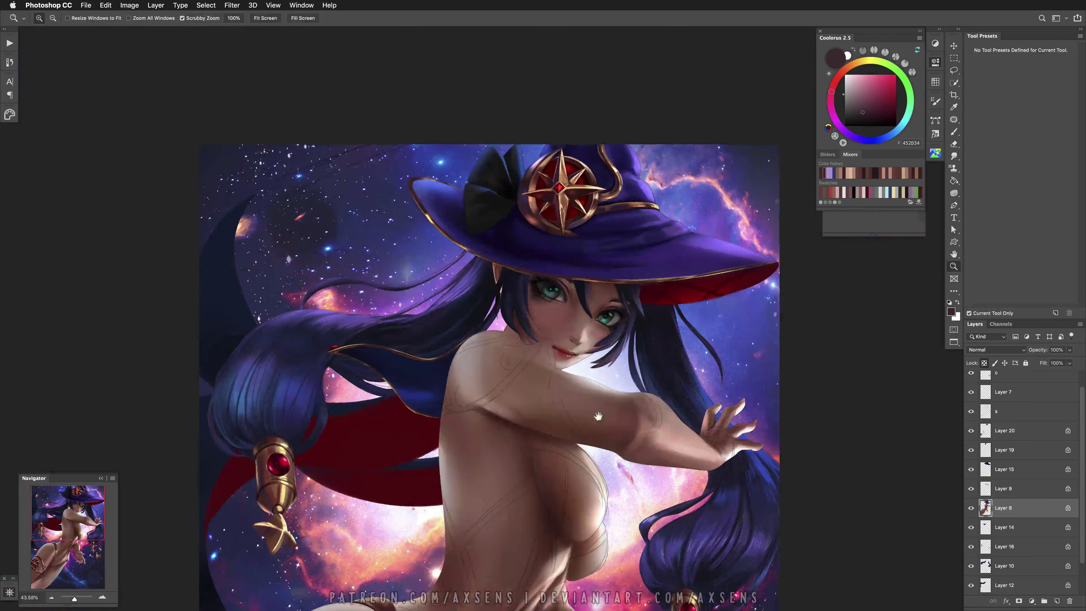
pyautogui.moveTo(491, 338); pyautogui.dragTo(526, 339)
pyautogui.press('l')
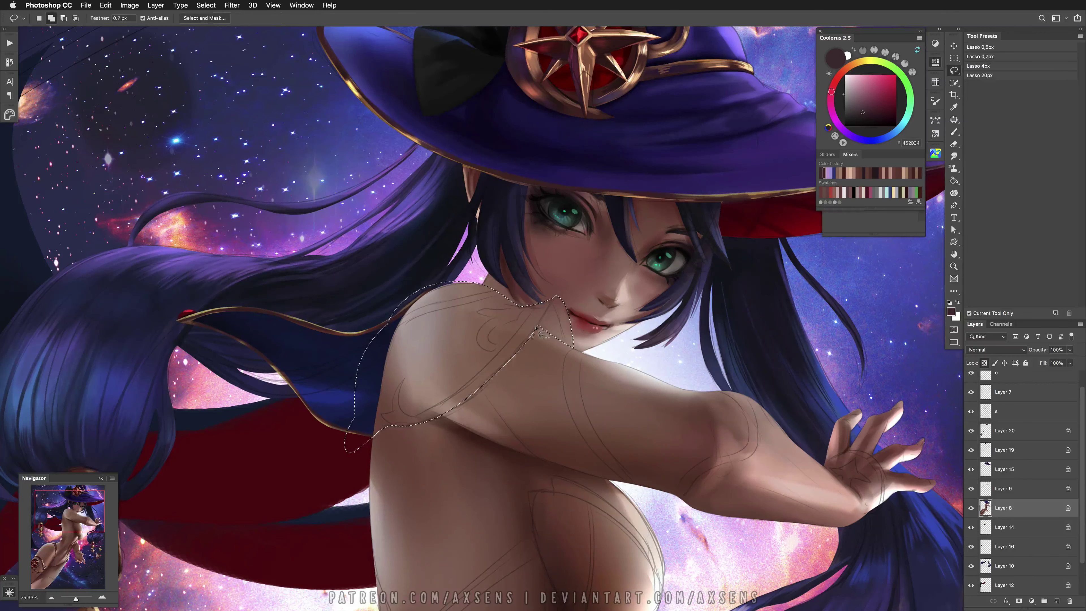
pyautogui.press('shift')
pyautogui.press('z')
pyautogui.moveTo(536, 399); pyautogui.dragTo(513, 400)
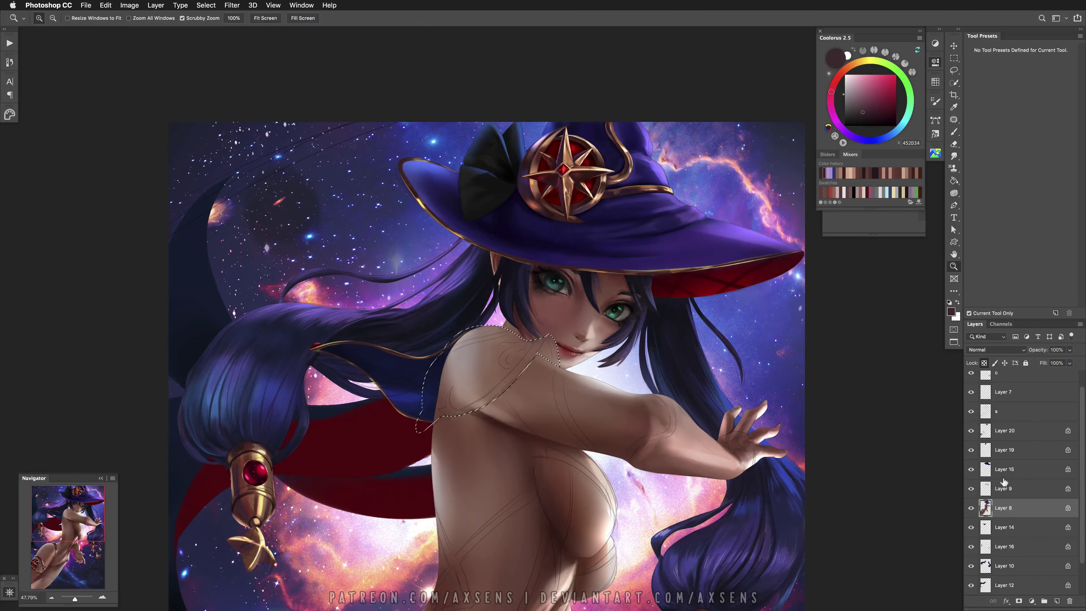
pyautogui.moveTo(471, 364); pyautogui.dragTo(513, 365)
pyautogui.click(954, 70)
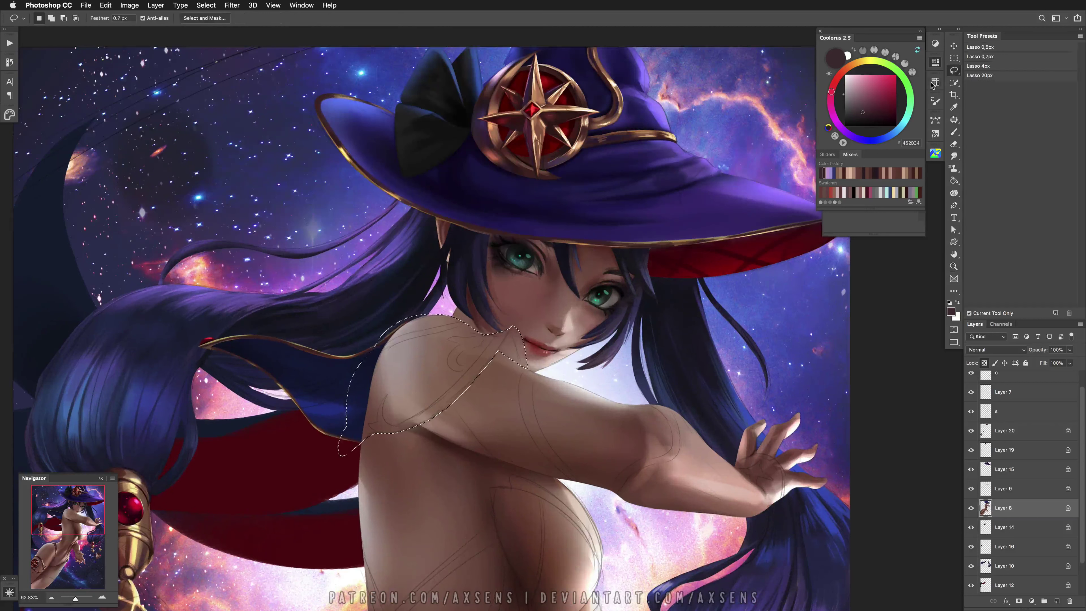
pyautogui.hotkey('ctrl', 'z')
pyautogui.moveTo(521, 404)
pyautogui.mouseDown()
pyautogui.moveTo(628, 472)
pyautogui.moveTo(607, 383)
pyautogui.moveTo(522, 383)
pyautogui.mouseUp()
pyautogui.moveTo(523, 395)
pyautogui.mouseDown()
pyautogui.moveTo(626, 464)
pyautogui.moveTo(573, 481)
pyautogui.moveTo(723, 539)
pyautogui.moveTo(790, 505)
pyautogui.moveTo(761, 462)
pyautogui.moveTo(736, 466)
pyautogui.moveTo(688, 411)
pyautogui.moveTo(618, 387)
pyautogui.mouseUp()
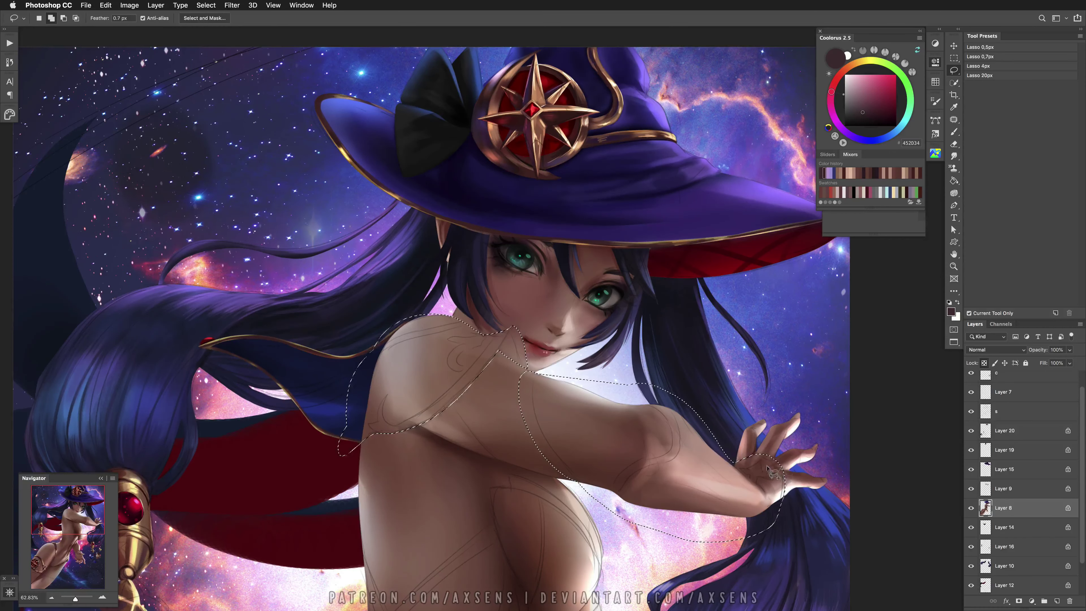
# Try to add the torso suit outline, from the hip strap around the belly to the chest, to the selection
pyautogui.press('z')
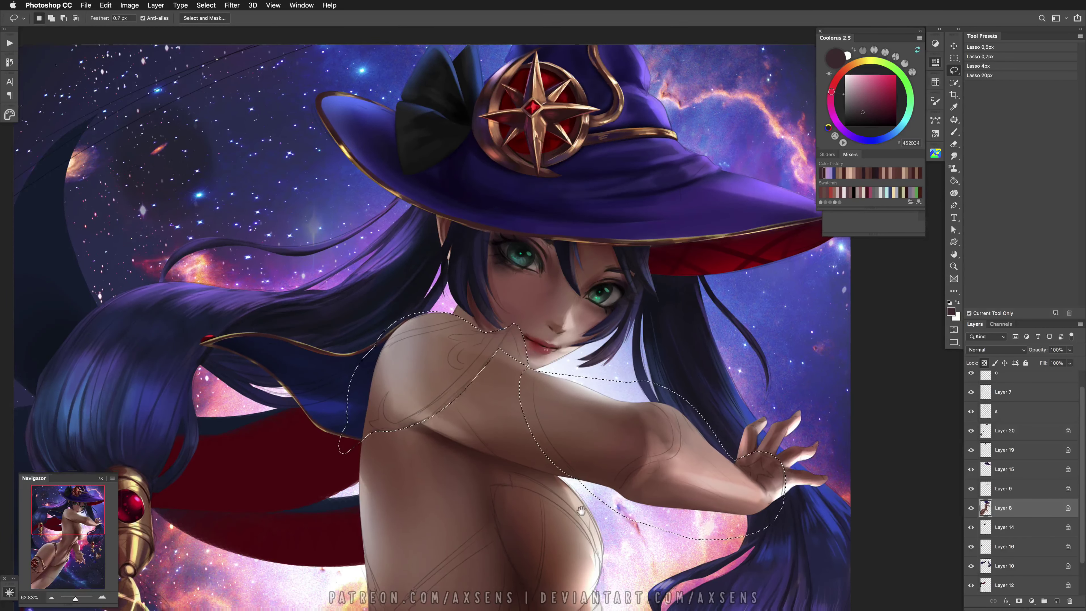
pyautogui.scroll(-3, 598, 523)
pyautogui.moveTo(611, 492)
pyautogui.mouseDown()
pyautogui.moveTo(590, 479)
pyautogui.moveTo(624, 469)
pyautogui.mouseUp()
pyautogui.scroll(-5, 624, 469)
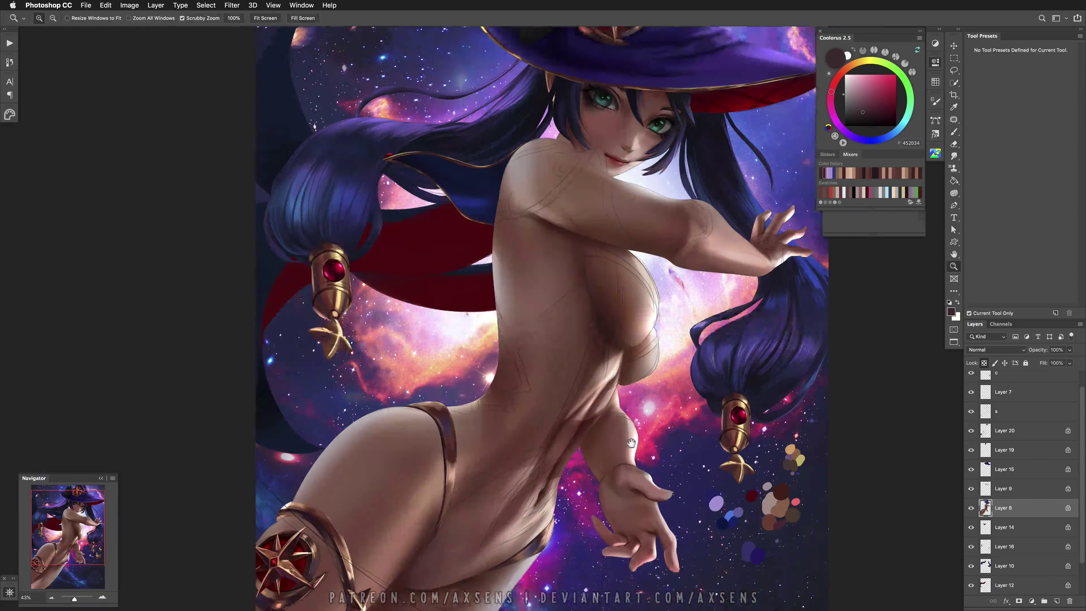
pyautogui.press('l')
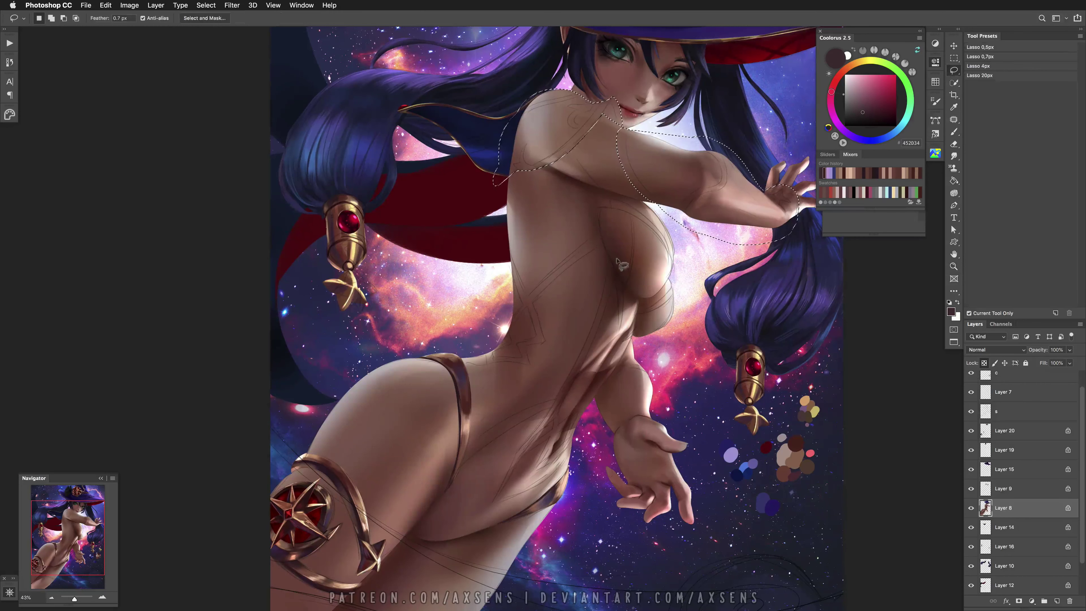
pyautogui.moveTo(466, 389)
pyautogui.mouseDown()
pyautogui.moveTo(459, 462)
pyautogui.moveTo(416, 521)
pyautogui.moveTo(455, 557)
pyautogui.moveTo(525, 532)
pyautogui.moveTo(572, 484)
pyautogui.moveTo(604, 396)
pyautogui.moveTo(676, 329)
pyautogui.mouseUp()
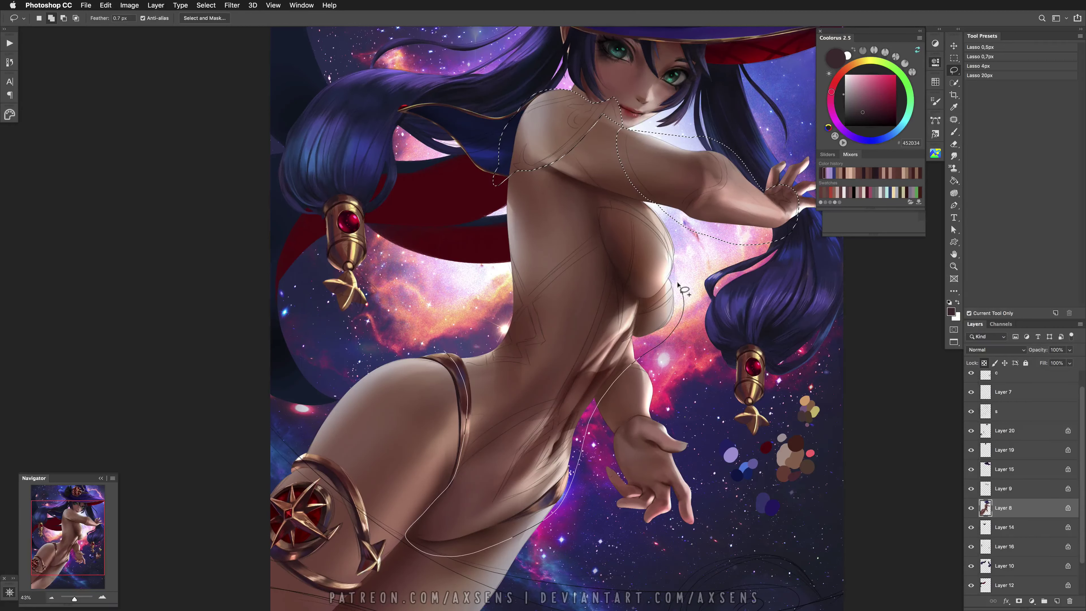
pyautogui.moveTo(684, 291)
pyautogui.mouseDown()
pyautogui.moveTo(687, 328)
pyautogui.moveTo(603, 385)
pyautogui.moveTo(623, 442)
pyautogui.mouseUp()
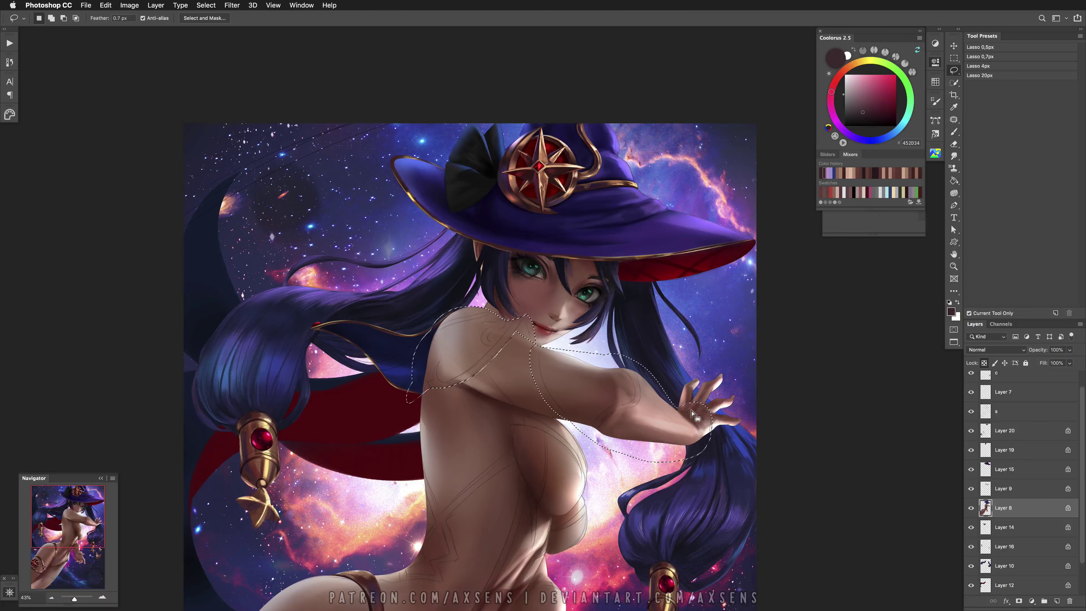
# Color the selected sleeves purple with a clipped, colorized Hue/Saturation adjustment at Hue 247, Saturation 41 and Lightness -40
pyautogui.click(935, 43)
pyautogui.click(840, 79)
pyautogui.click(876, 168)
pyautogui.moveTo(870, 155)
pyautogui.mouseDown()
pyautogui.moveTo(884, 121)
pyautogui.moveTo(855, 157)
pyautogui.mouseUp()
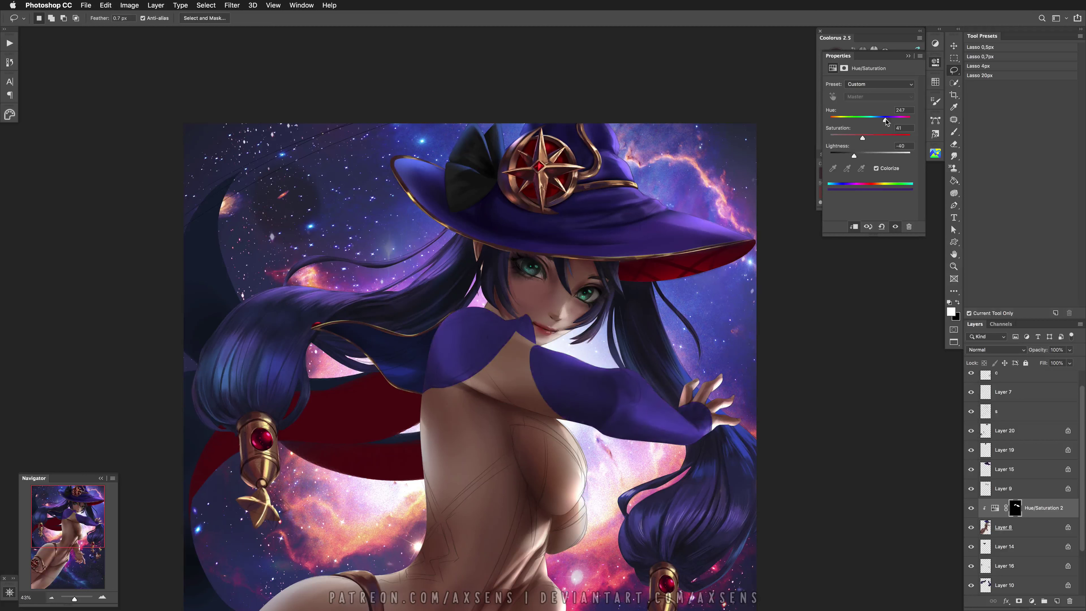
# Use the adjustment mask to copy the sleeves from Layer 8 onto their own layer and merge the adjustment into it
pyautogui.keyDown('super'); pyautogui.click(1017, 508); pyautogui.keyUp('super')
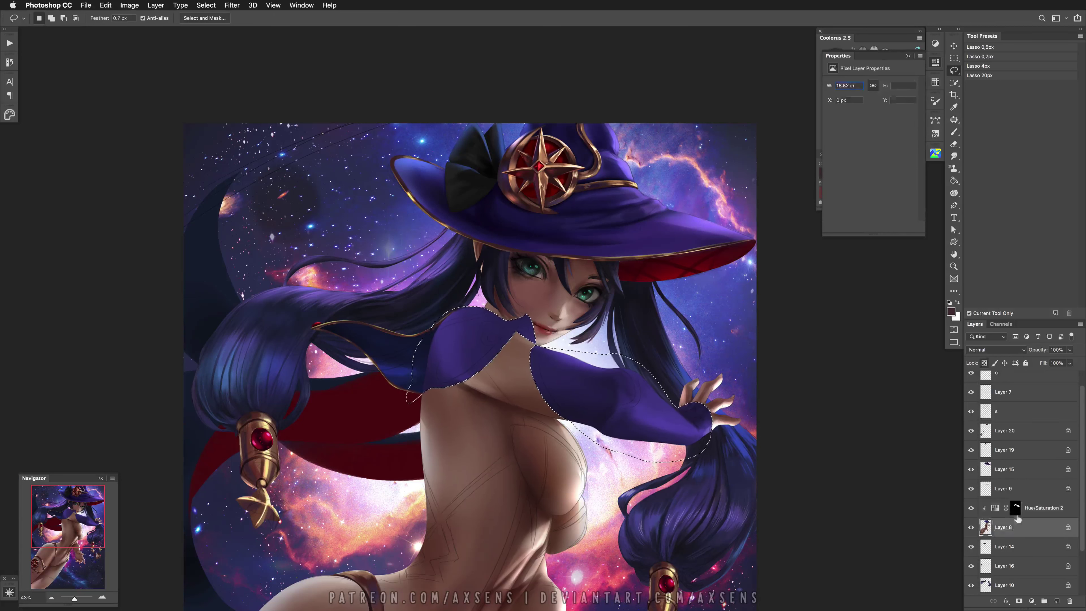
pyautogui.click(1021, 527)
pyautogui.press('super+d')
pyautogui.click(1002, 499)
# Start shading the shoulder sleeve with the 0.1 - Hard S4 brush, using the sleeve's purple and a very dark blue
pyautogui.press('b')
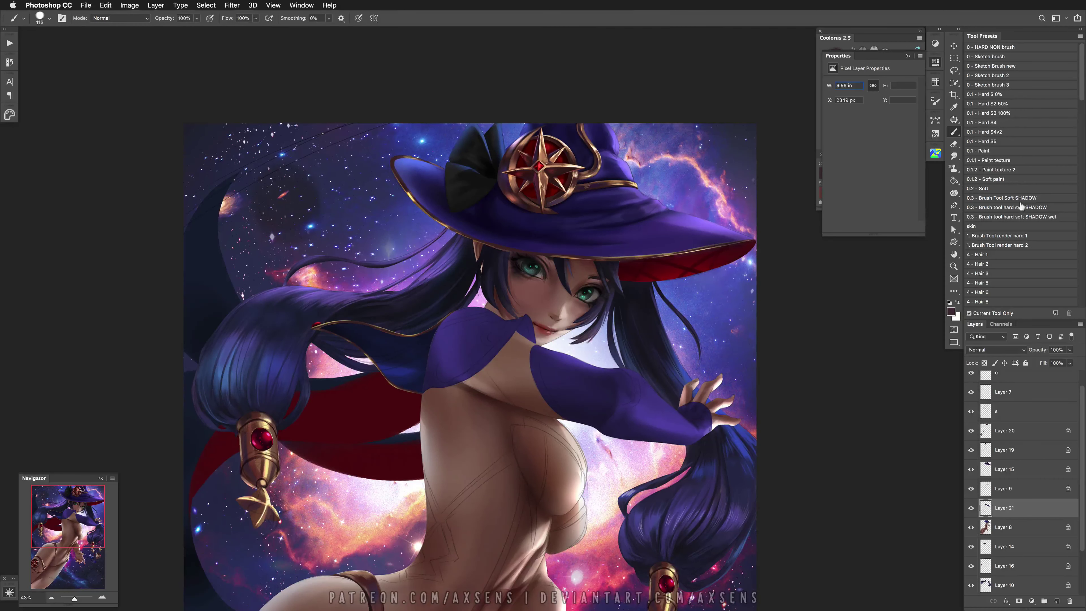
pyautogui.click(1001, 123)
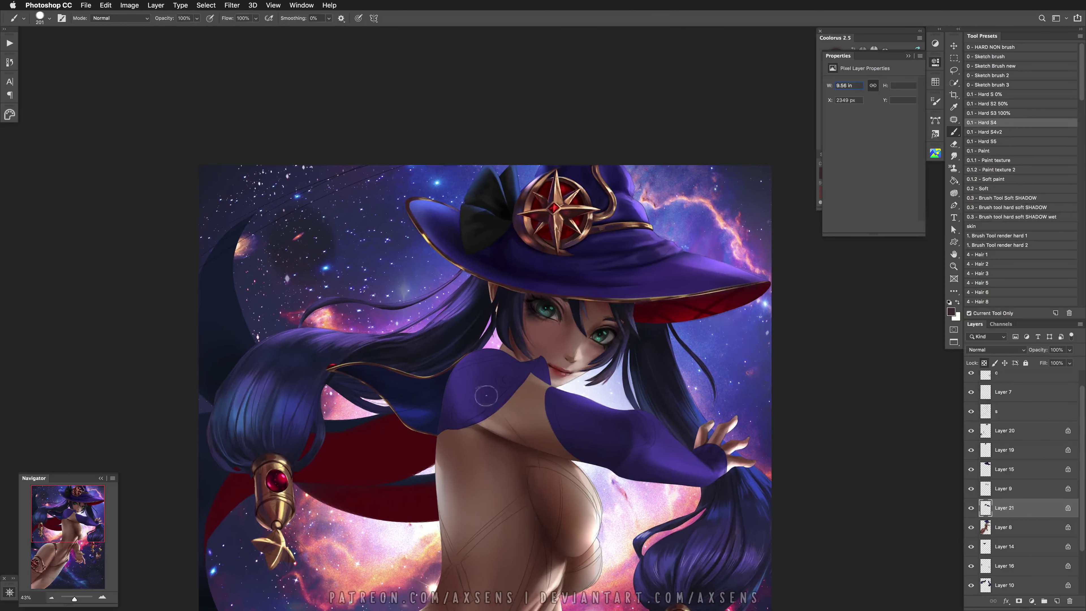
pyautogui.keyDown('alt'); pyautogui.click(463, 373); pyautogui.keyUp('alt')
pyautogui.press('[')
pyautogui.press('[')
pyautogui.press('[')
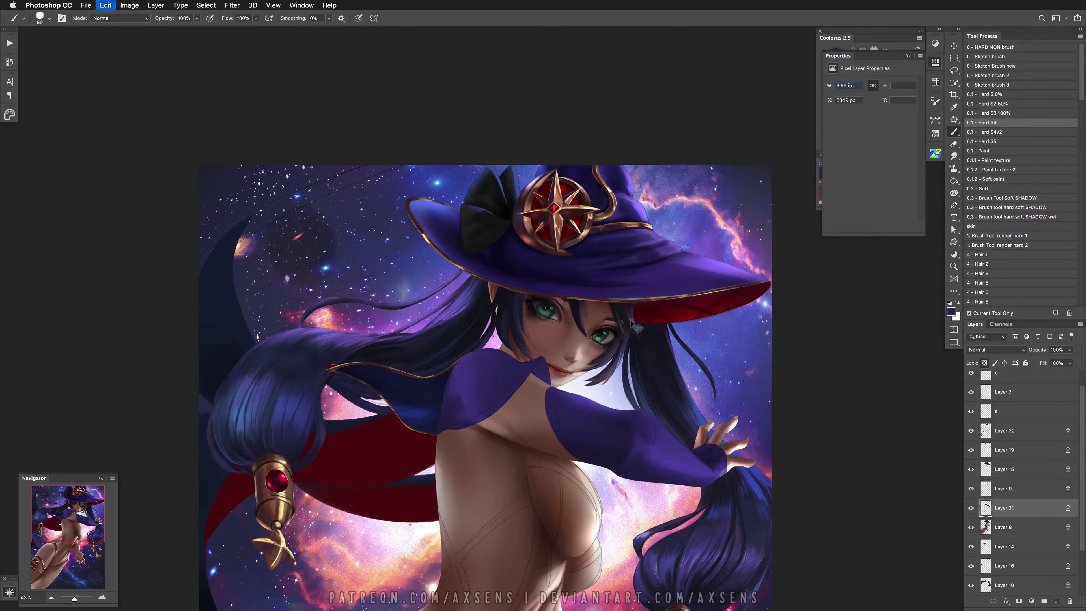
pyautogui.click(887, 42)
pyautogui.click(873, 120)
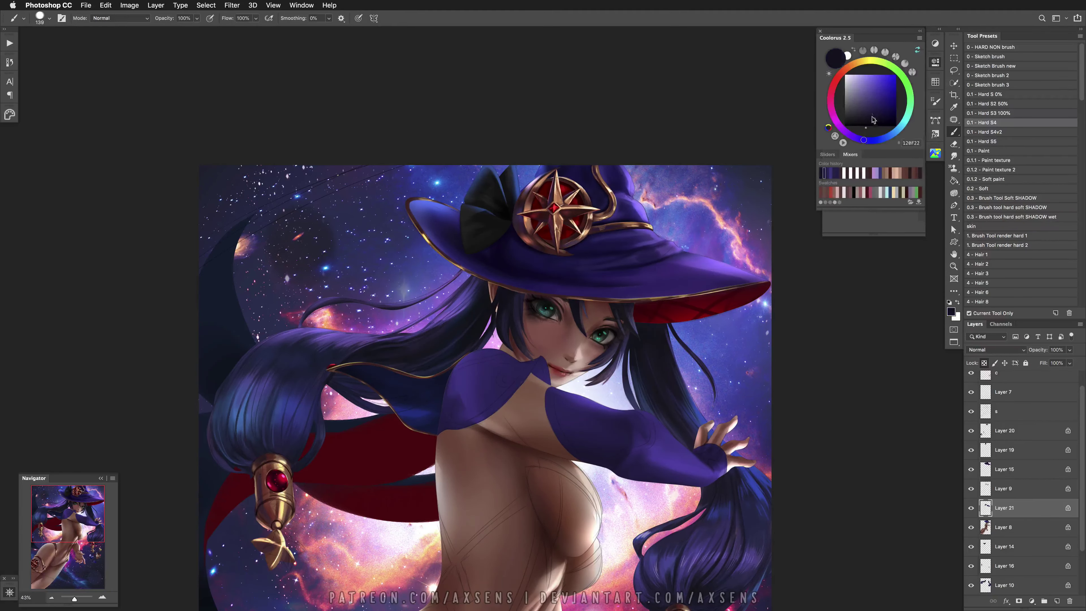
# Paint the pointed collar tip beside the chin dark red, using the color of the cape lining
pyautogui.keyDown('alt'); pyautogui.click(397, 457); pyautogui.keyUp('alt')
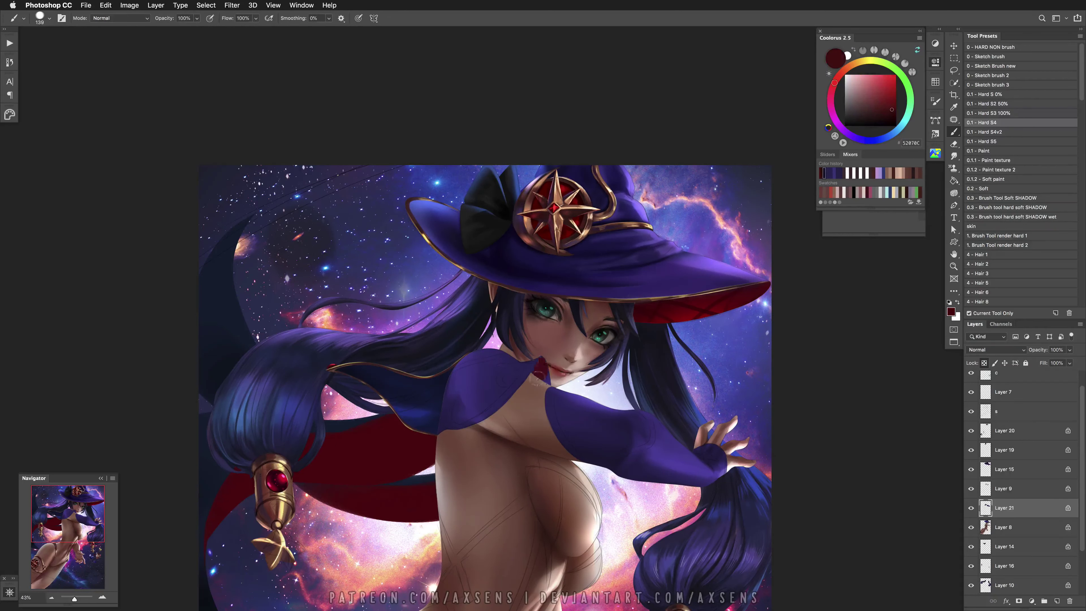
pyautogui.press('[')
pyautogui.press('[')
# Block in broad light and shadow areas on the shoulder sleeve with sampled purples and a dark navy
pyautogui.keyDown('alt'); pyautogui.click(511, 379); pyautogui.keyUp('alt')
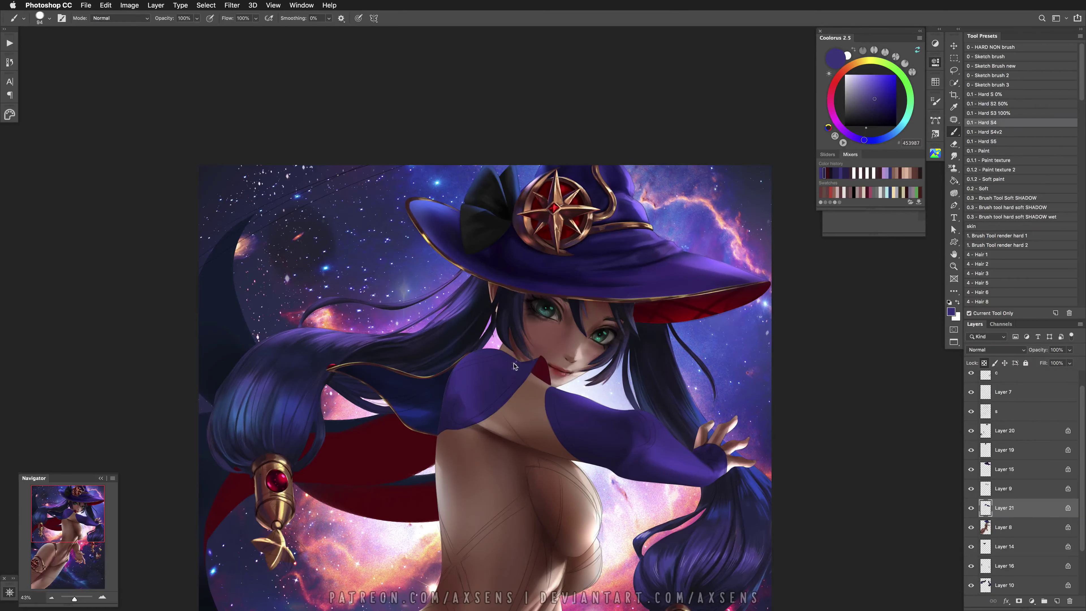
pyautogui.keyDown('alt'); pyautogui.click(507, 382); pyautogui.keyUp('alt')
pyautogui.keyDown('alt'); pyautogui.click(468, 396); pyautogui.keyUp('alt')
pyautogui.click(881, 115)
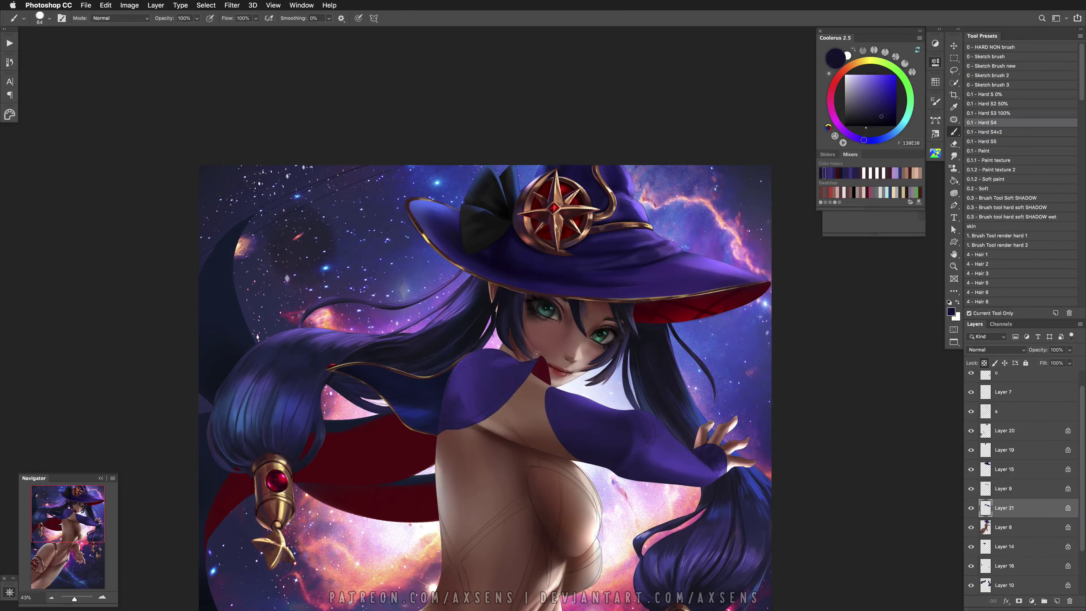
pyautogui.press(']')
pyautogui.press(']')
pyautogui.press(']')
pyautogui.keyDown('alt'); pyautogui.click(472, 396); pyautogui.keyUp('alt')
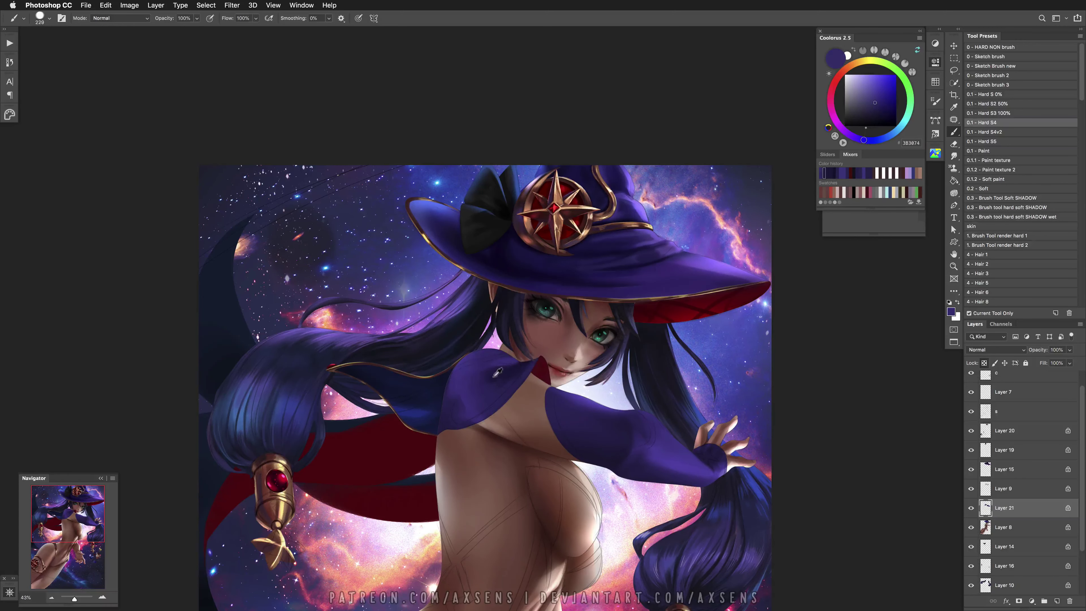
pyautogui.keyDown('alt'); pyautogui.click(476, 382); pyautogui.keyUp('alt')
pyautogui.press(']')
pyautogui.press(']')
pyautogui.press(']')
pyautogui.press(']')
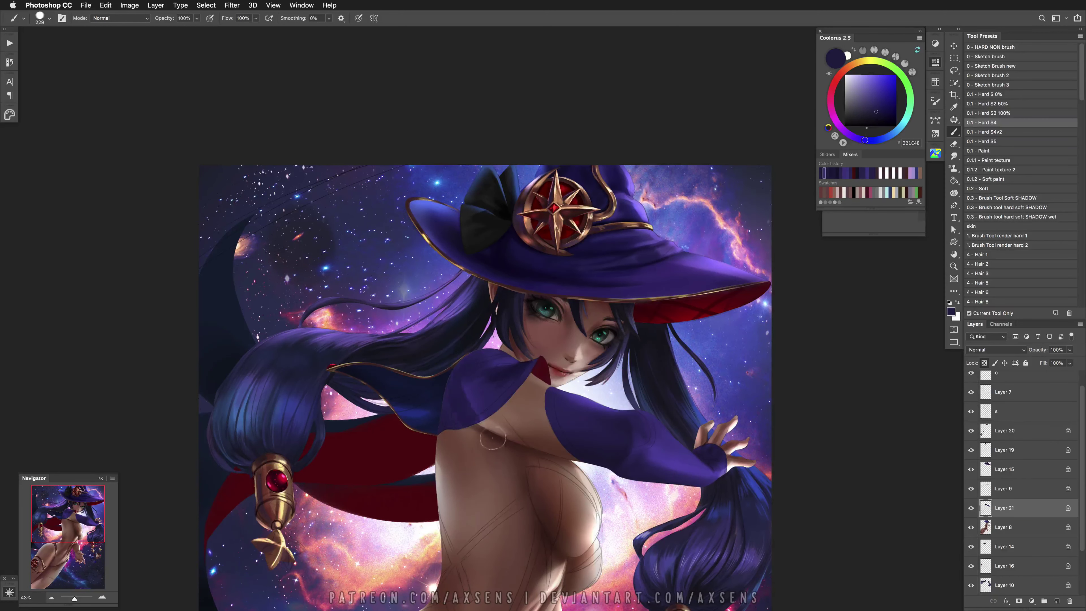
# Mirror the canvas, refine the shading along the shoulder sleeve's upper edge, and mirror it back
pyautogui.press('super+e')
pyautogui.keyDown('alt'); pyautogui.click(472, 358); pyautogui.keyUp('alt')
pyautogui.press('[')
pyautogui.press('[')
pyautogui.press('[')
pyautogui.press('[')
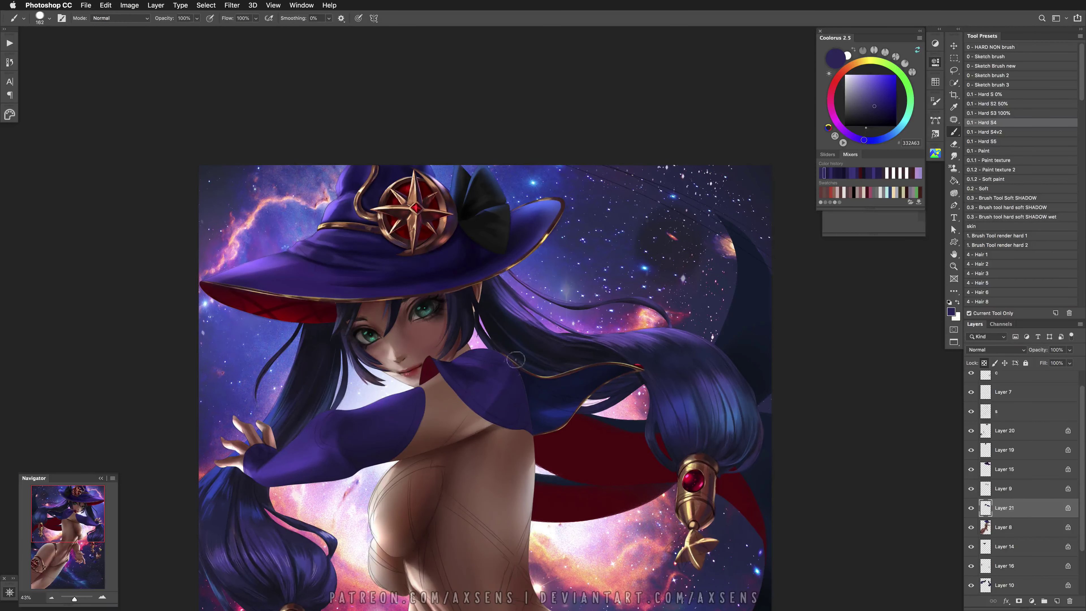
pyautogui.keyDown('alt'); pyautogui.click(513, 363); pyautogui.keyUp('alt')
pyautogui.press('super+e')
pyautogui.moveTo(591, 429); pyautogui.dragTo(589, 441)
# Work on the shoulder sleeve's fold edges with the 0 - Sketch Brush new preset and a sampled purple
pyautogui.press('F2')
pyautogui.keyDown('alt'); pyautogui.click(518, 402); pyautogui.keyUp('alt')
pyautogui.press(']')
pyautogui.press(']')
pyautogui.press(']')
pyautogui.press(']')
pyautogui.press(']')
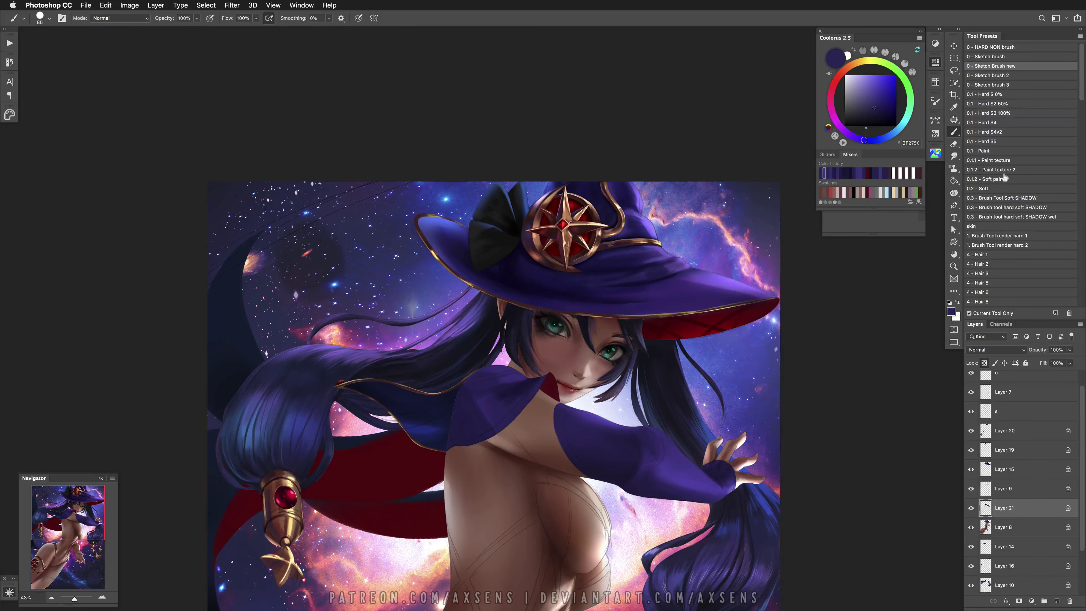
# Blend the shoulder sleeve's light and shadow transitions with the 0.1.2 - Soft paint brush and sampled purples
pyautogui.click(992, 189)
pyautogui.click(991, 179)
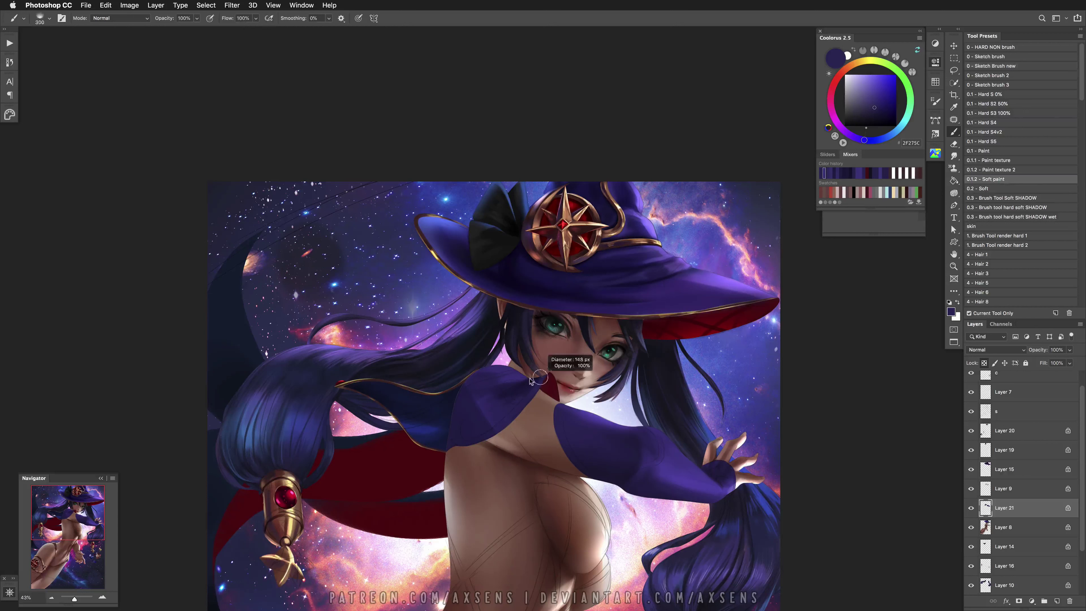
pyautogui.keyDown('alt'); pyautogui.click(549, 369); pyautogui.keyUp('alt')
pyautogui.press(']')
pyautogui.press(']')
pyautogui.press(']')
pyautogui.keyDown('alt'); pyautogui.click(514, 381); pyautogui.keyUp('alt')
pyautogui.keyDown('alt'); pyautogui.click(516, 385); pyautogui.keyUp('alt')
pyautogui.keyDown('alt'); pyautogui.click(513, 377); pyautogui.keyUp('alt')
pyautogui.press('[')
pyautogui.press('[')
pyautogui.keyDown('alt'); pyautogui.click(528, 366); pyautogui.keyUp('alt')
pyautogui.press('[')
pyautogui.press('[')
pyautogui.press('[')
pyautogui.keyDown('alt'); pyautogui.click(522, 394); pyautogui.keyUp('alt')
pyautogui.keyDown('alt'); pyautogui.click(497, 400); pyautogui.keyUp('alt')
pyautogui.keyDown('alt'); pyautogui.click(530, 386); pyautogui.keyUp('alt')
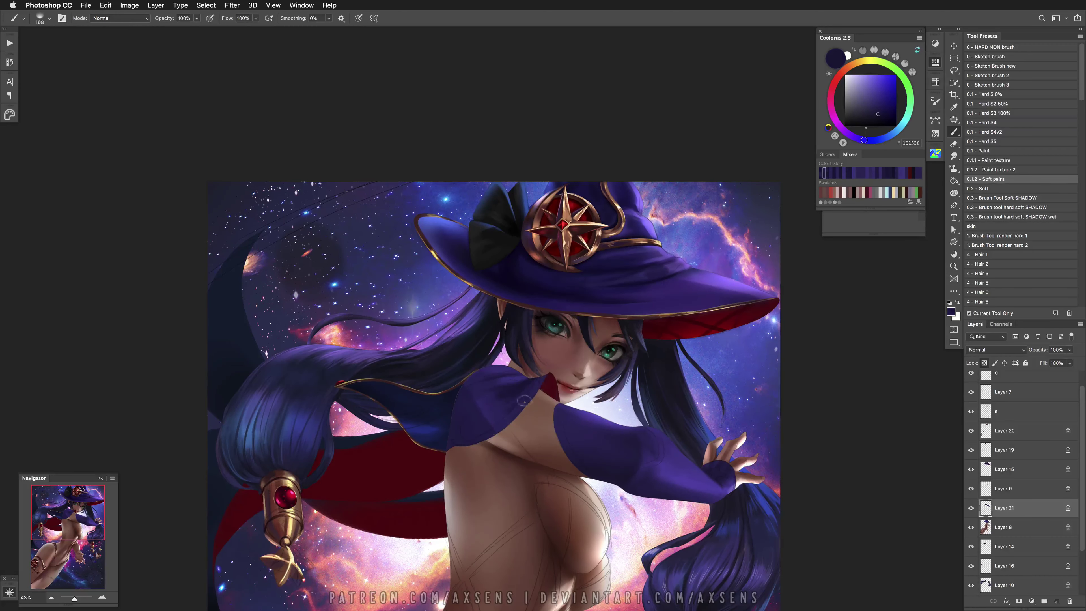
# Mirror the canvas and paint crisper folds on the shoulder sleeve with the 0.1 - Hard S2 50% brush
pyautogui.press('h')
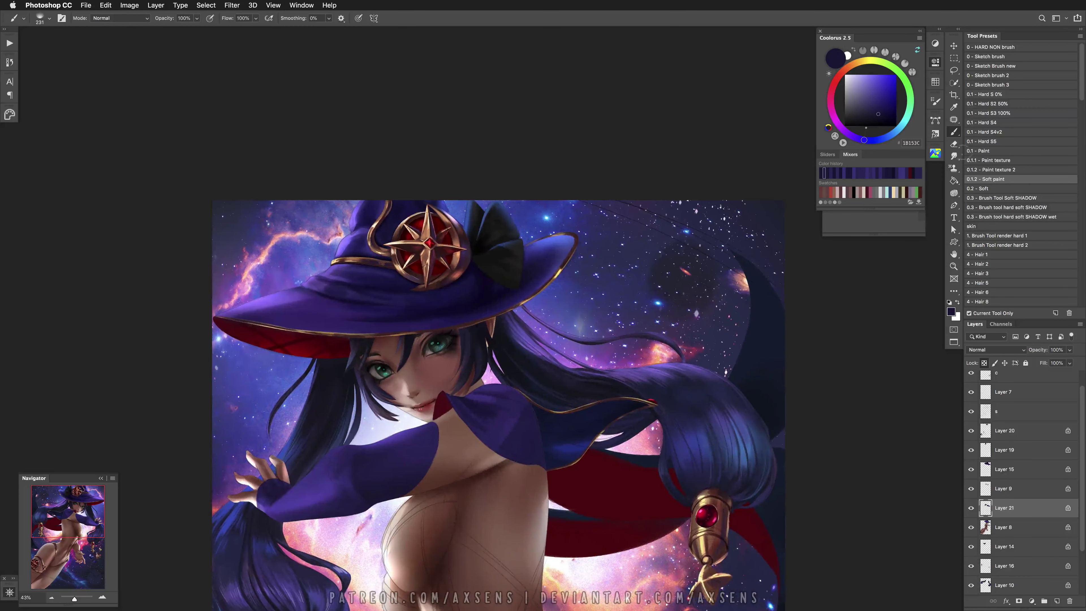
pyautogui.press('F2')
pyautogui.keyDown('alt'); pyautogui.click(503, 420); pyautogui.keyUp('alt')
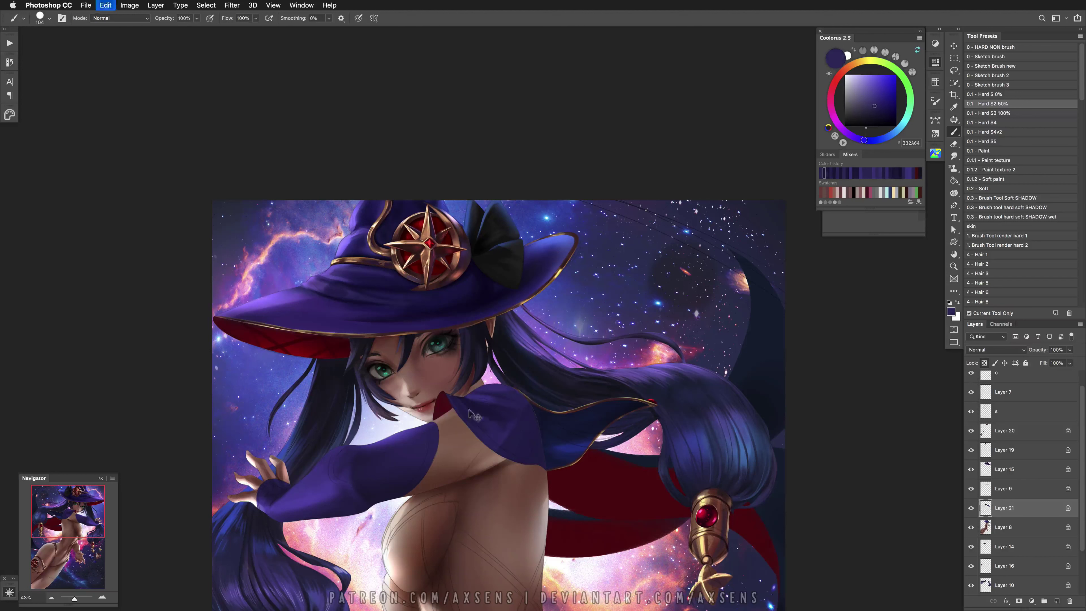
pyautogui.keyDown('alt'); pyautogui.click(481, 422); pyautogui.keyUp('alt')
pyautogui.keyDown('alt'); pyautogui.click(498, 435); pyautogui.keyUp('alt')
pyautogui.keyDown('alt'); pyautogui.click(503, 420); pyautogui.keyUp('alt')
pyautogui.keyDown('alt'); pyautogui.click(500, 390); pyautogui.keyUp('alt')
pyautogui.press('[')
pyautogui.press('[')
pyautogui.press('[')
pyautogui.keyDown('alt'); pyautogui.click(542, 387); pyautogui.keyUp('alt')
# Restore the canvas orientation and add finer fold strokes to the shoulder sleeve with a smaller brush
pyautogui.press('h')
pyautogui.keyDown('alt'); pyautogui.click(505, 429); pyautogui.keyUp('alt')
pyautogui.press('[')
pyautogui.press('[')
pyautogui.press('[')
pyautogui.press('[')
pyautogui.press('[')
pyautogui.keyDown('alt'); pyautogui.click(500, 401); pyautogui.keyUp('alt')
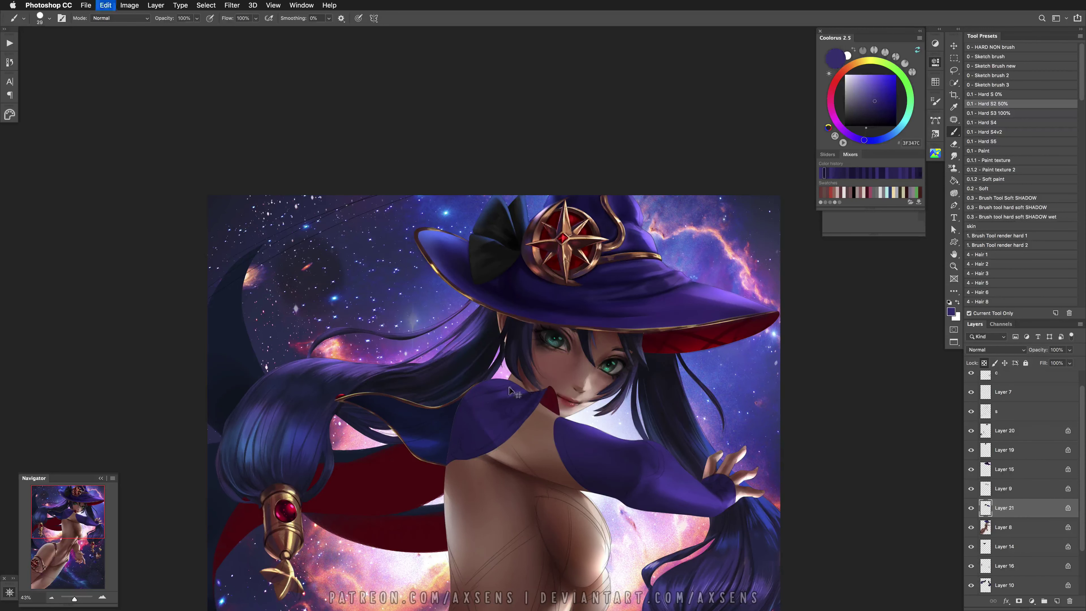
pyautogui.keyDown('alt'); pyautogui.click(493, 411); pyautogui.keyUp('alt')
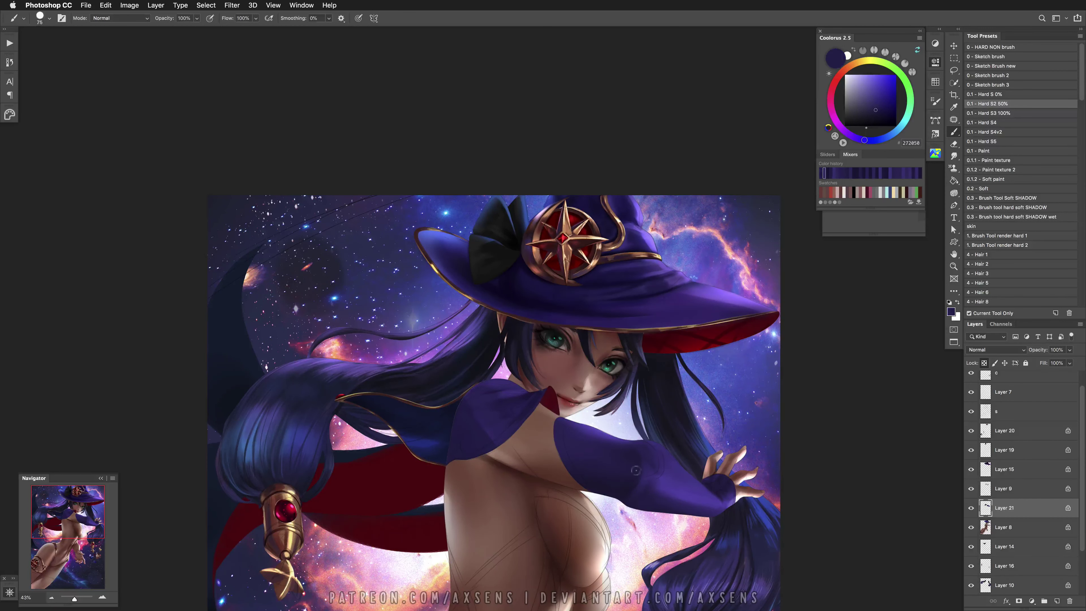
# Try additional light and dark strokes along the top of the shoulder sleeve and undo them
pyautogui.keyDown('alt'); pyautogui.click(463, 395); pyautogui.keyUp('alt')
pyautogui.press(']')
pyautogui.press(']')
pyautogui.press(']')
pyautogui.keyDown('alt'); pyautogui.click(473, 413); pyautogui.keyUp('alt')
pyautogui.press('super+z')
pyautogui.keyDown('alt'); pyautogui.click(518, 388); pyautogui.keyUp('alt')
pyautogui.press('super+z')
pyautogui.press('super+z')
pyautogui.press('super+z')
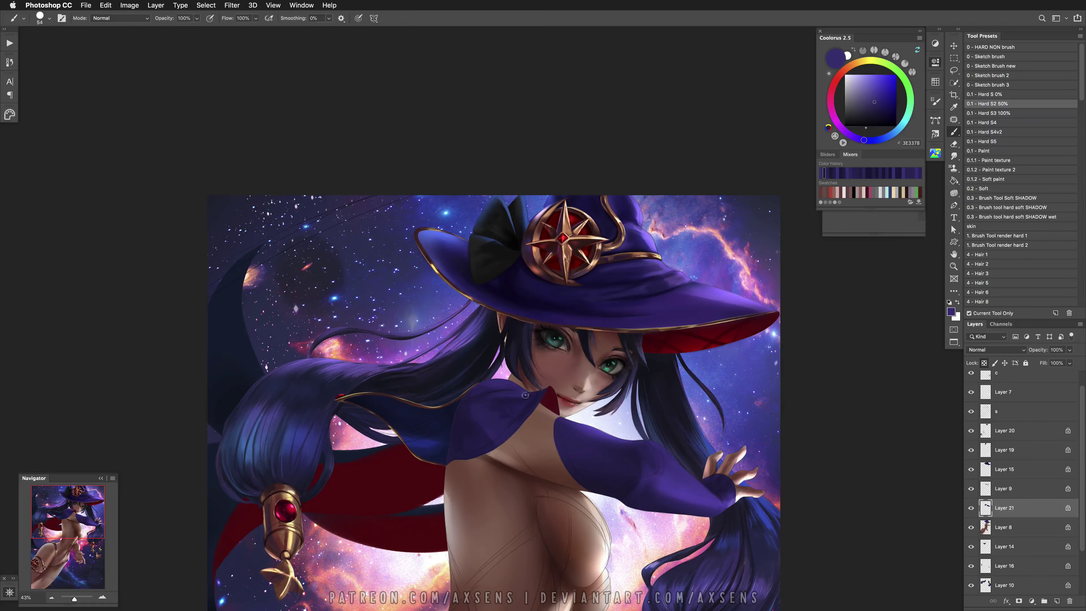
pyautogui.press('super+z')
pyautogui.press('super+z')
# Paint cloth folds running from the collar across the shoulder sleeve with sampled dark and mid purples
pyautogui.keyDown('alt'); pyautogui.click(498, 424); pyautogui.keyUp('alt')
pyautogui.keyDown('alt'); pyautogui.click(532, 406); pyautogui.keyUp('alt')
pyautogui.moveTo(531, 407); pyautogui.dragTo(542, 416)
pyautogui.press(']')
pyautogui.press(']')
pyautogui.press(']')
pyautogui.press(']')
pyautogui.keyDown('alt'); pyautogui.click(530, 417); pyautogui.keyUp('alt')
# Highlight the top of the shoulder sleeve with lighter purple strokes and undo the last ones
pyautogui.middleClick(507, 440)
pyautogui.click(535, 464)
pyautogui.middleClick(581, 508)
pyautogui.click(594, 524)
pyautogui.keyDown('alt'); pyautogui.click(579, 424); pyautogui.keyUp('alt')
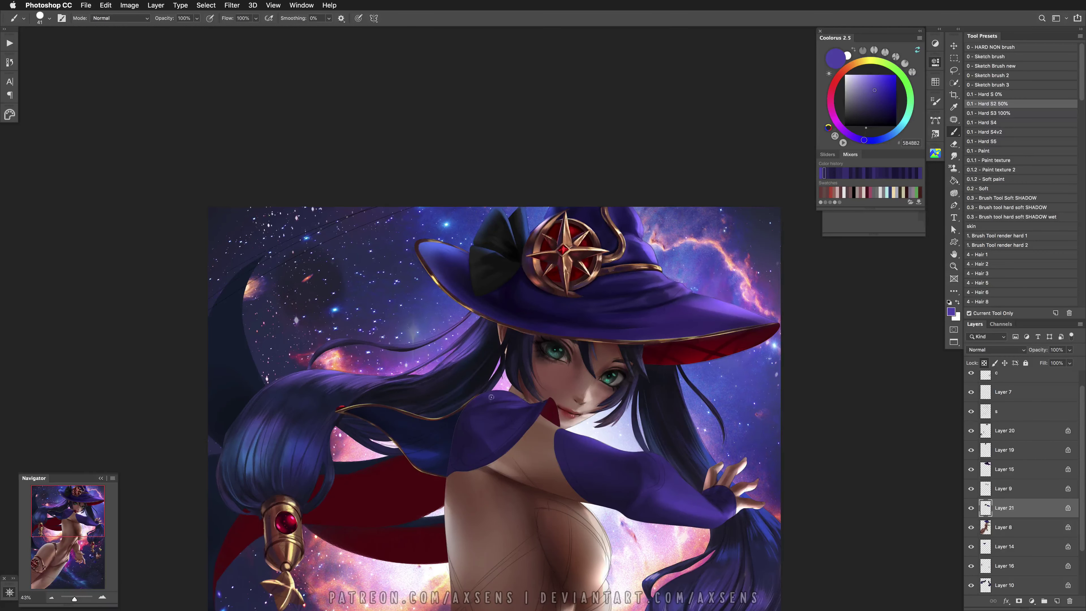
pyautogui.press('super+z')
pyautogui.press('super+z')
pyautogui.press('super+z')
# Refine the sleeve folds next to the collar and shade the red collar tip with a very dark red
pyautogui.keyDown('alt'); pyautogui.click(545, 412); pyautogui.keyUp('alt')
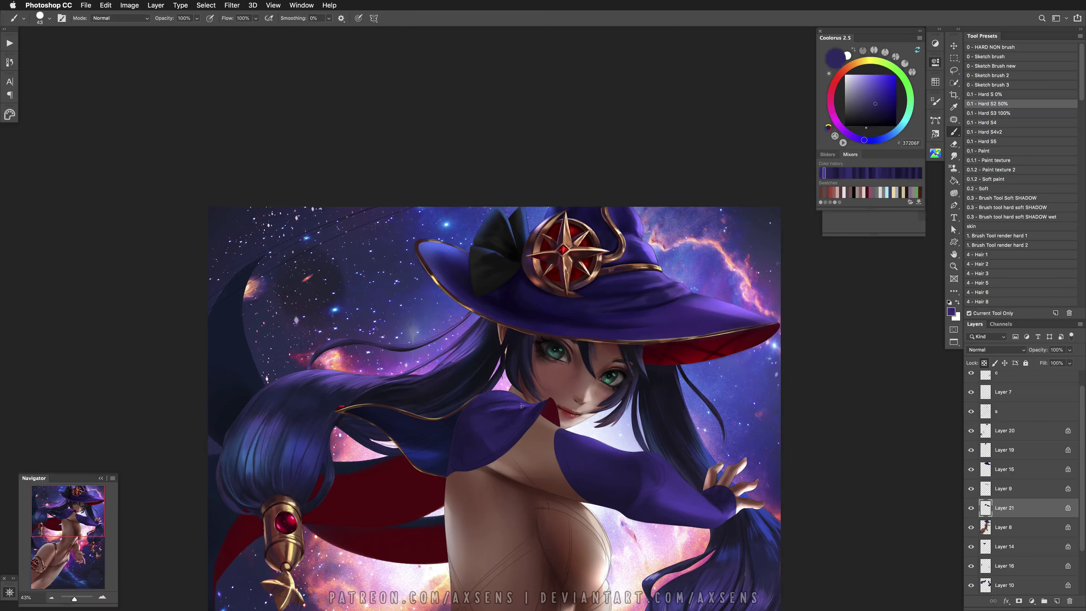
pyautogui.keyDown('alt'); pyautogui.click(537, 404); pyautogui.keyUp('alt')
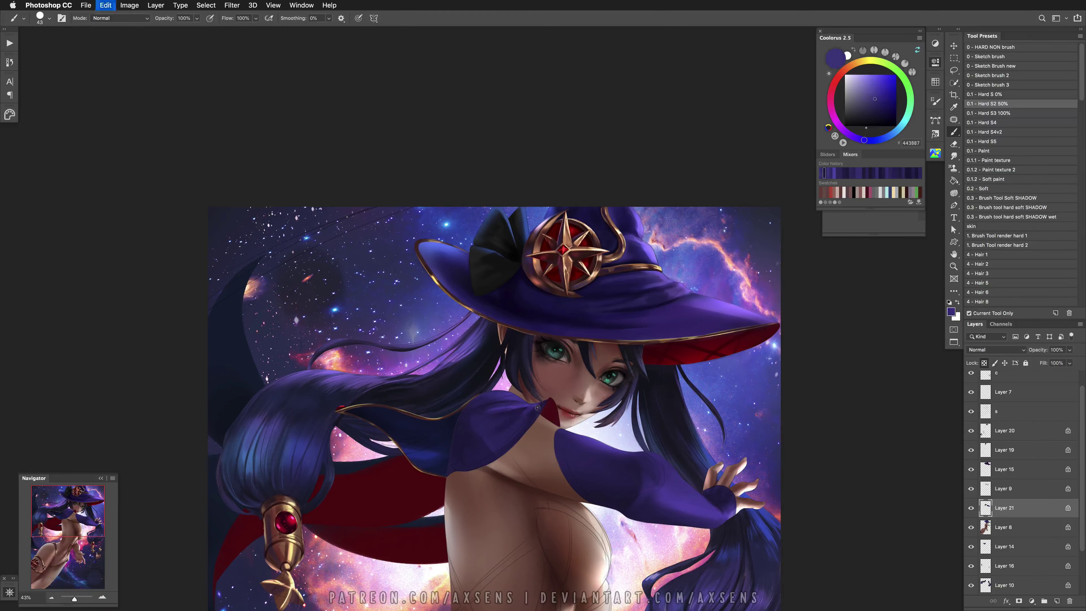
pyautogui.keyDown('alt'); pyautogui.click(513, 405); pyautogui.keyUp('alt')
pyautogui.moveTo(597, 454); pyautogui.dragTo(591, 453)
pyautogui.keyDown('alt'); pyautogui.click(538, 411); pyautogui.keyUp('alt')
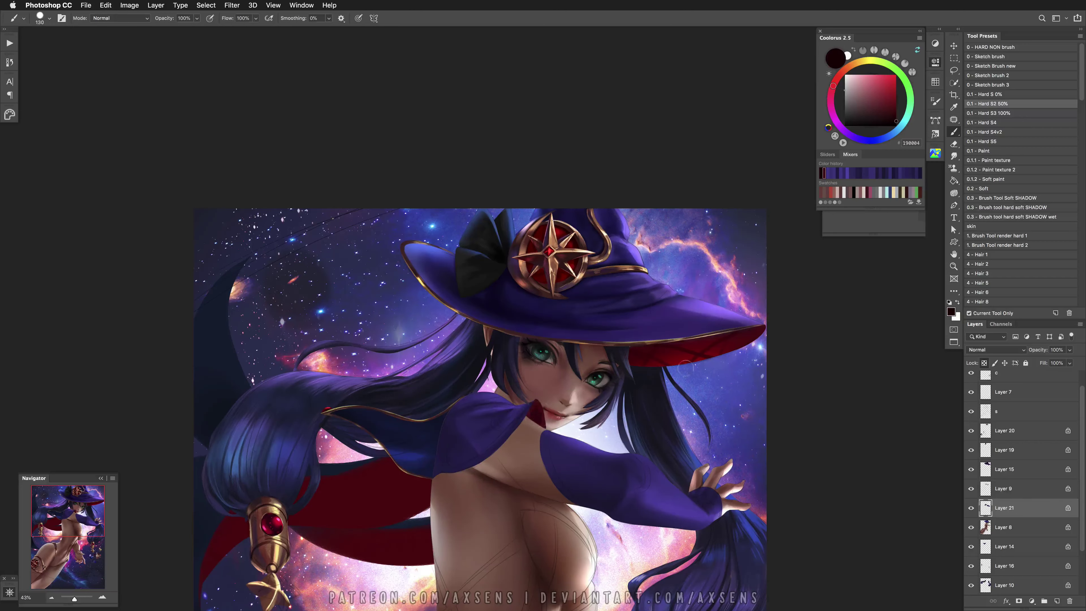
# Shade the upper part of the forearm sleeve with dark purples using the 0.1 - Hard S4 brush
pyautogui.moveTo(624, 412); pyautogui.dragTo(548, 378)
pyautogui.keyDown('alt'); pyautogui.click(511, 465); pyautogui.keyUp('alt')
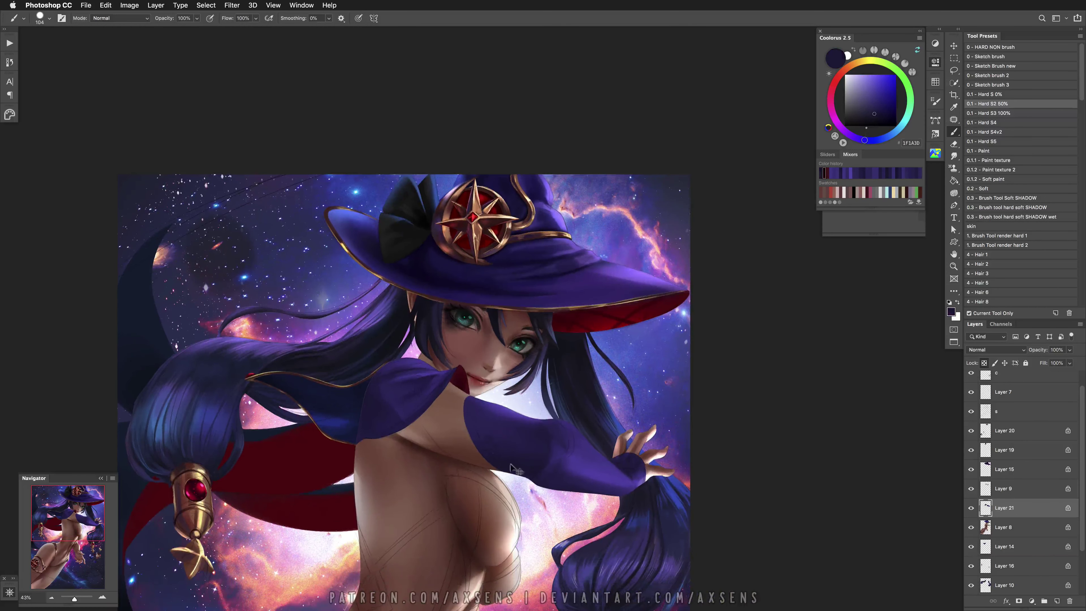
pyautogui.click(1028, 211)
pyautogui.click(993, 123)
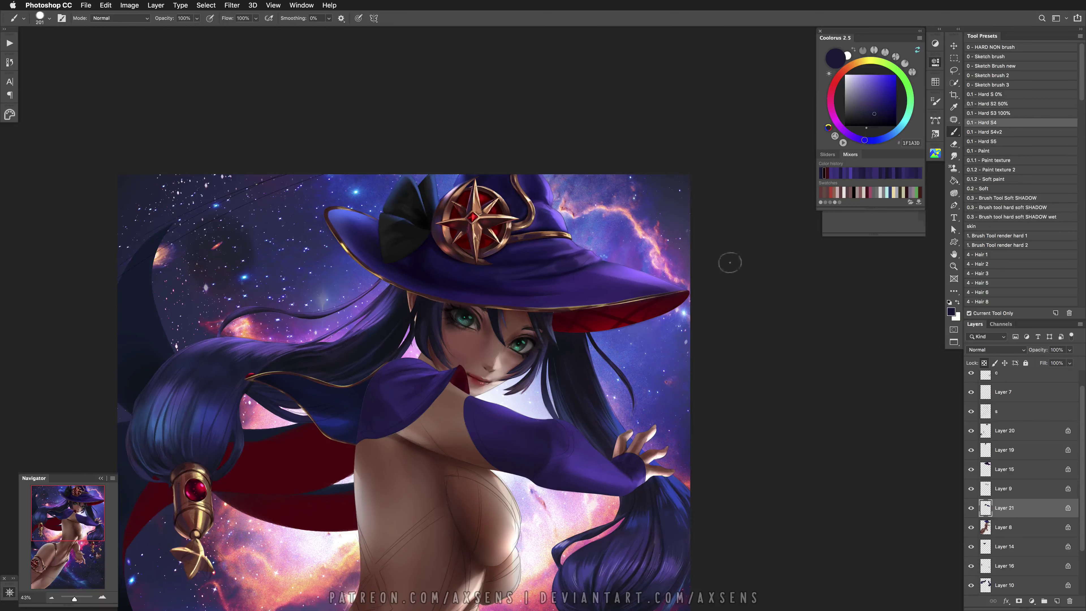
pyautogui.keyDown('alt'); pyautogui.click(500, 438); pyautogui.keyUp('alt')
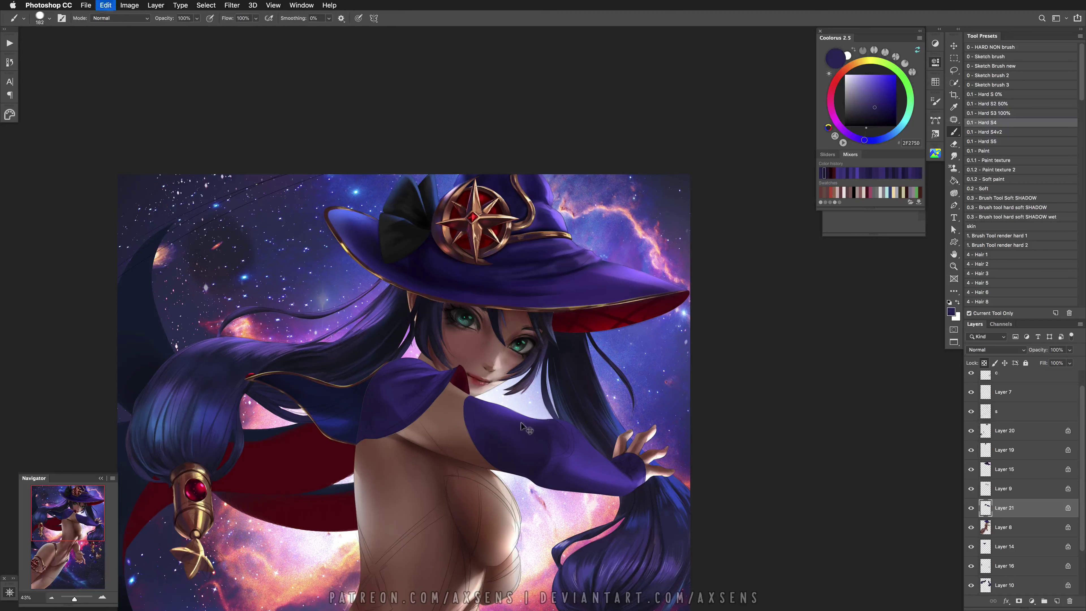
pyautogui.keyDown('alt'); pyautogui.click(500, 448); pyautogui.keyUp('alt')
pyautogui.press('super+z')
# Even out the shading from the elbow along the forearm sleeve with sampled mid purples
pyautogui.keyDown('alt'); pyautogui.click(483, 423); pyautogui.keyUp('alt')
pyautogui.keyDown('alt'); pyautogui.click(576, 470); pyautogui.keyUp('alt')
pyautogui.moveTo(569, 453)
pyautogui.mouseDown()
pyautogui.moveTo(557, 448)
pyautogui.moveTo(564, 456)
pyautogui.mouseUp()
pyautogui.keyDown('alt'); pyautogui.click(574, 459); pyautogui.keyUp('alt')
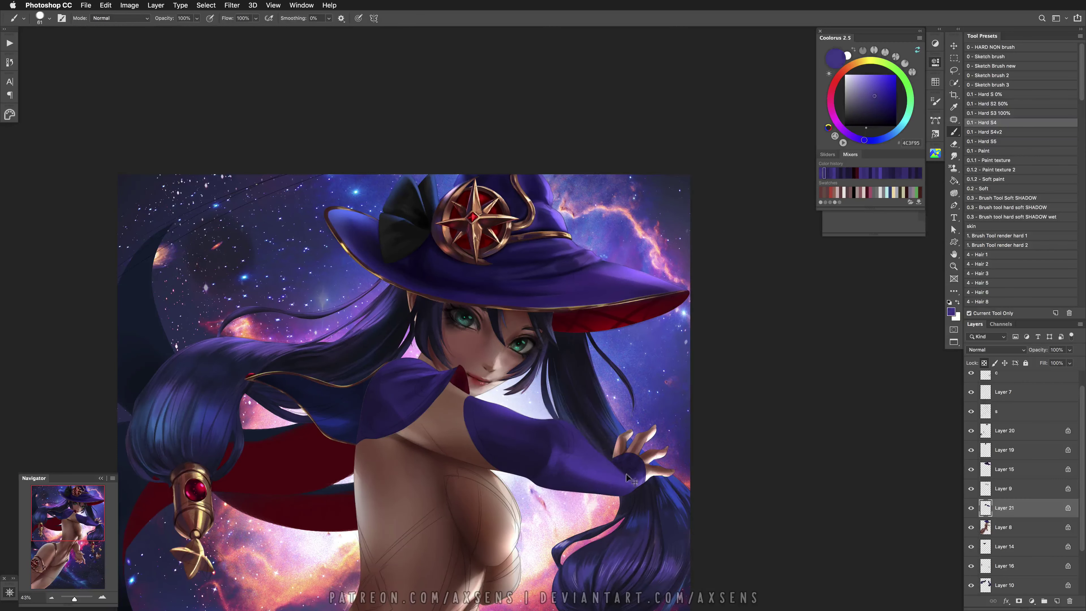
# Paint light purple highlights on the forearm sleeve near the wrist and blend them using the Smudge tool
pyautogui.keyDown('alt'); pyautogui.click(639, 467); pyautogui.keyUp('alt')
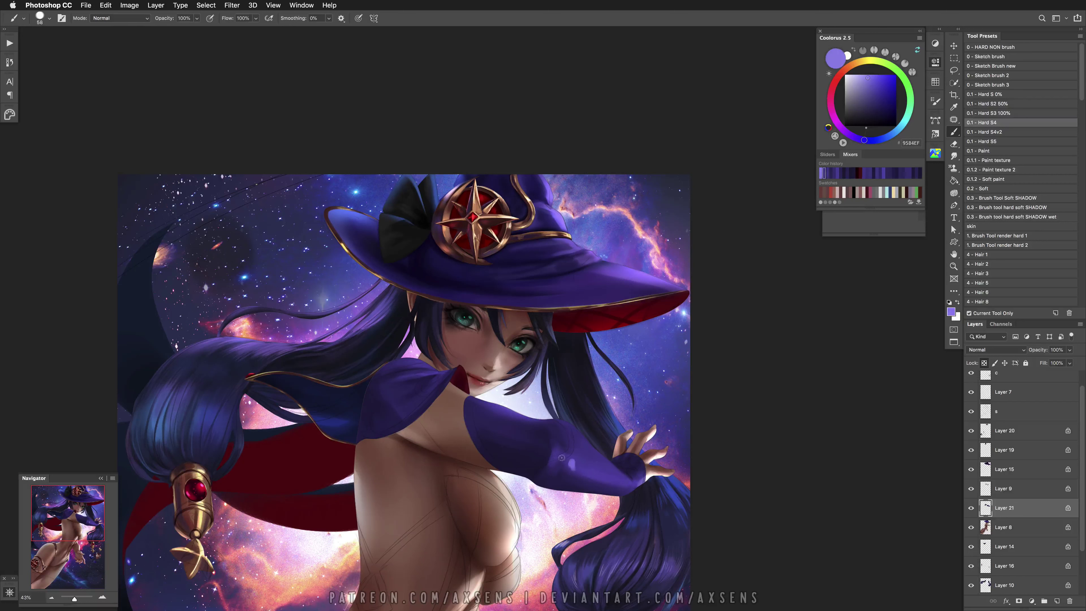
pyautogui.moveTo(597, 474)
pyautogui.mouseDown()
pyautogui.moveTo(563, 459)
pyautogui.moveTo(615, 483)
pyautogui.moveTo(605, 480)
pyautogui.mouseUp()
pyautogui.press('h')
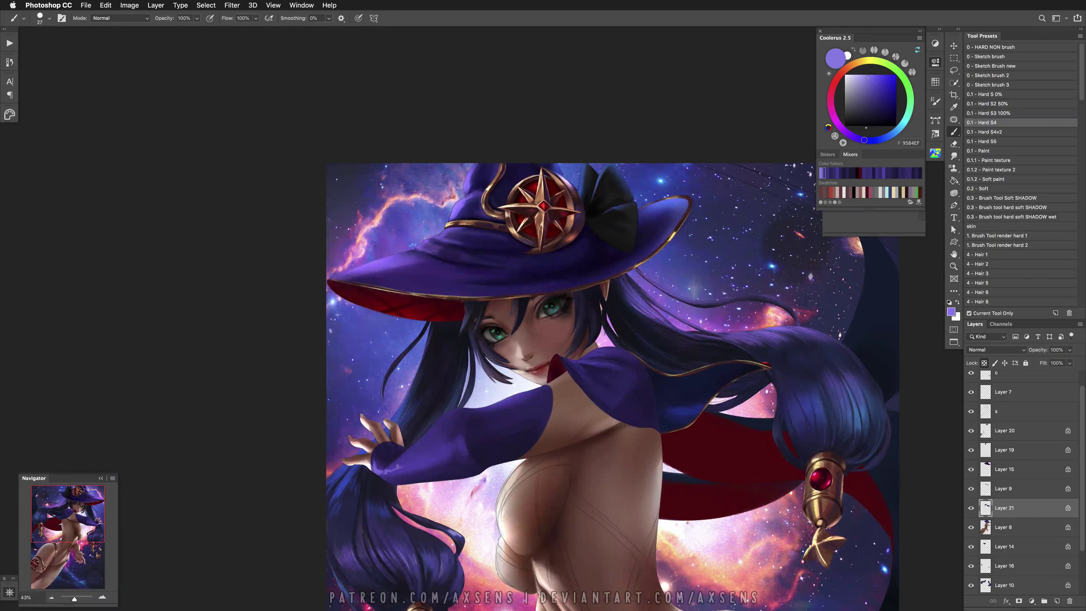
pyautogui.click(954, 157)
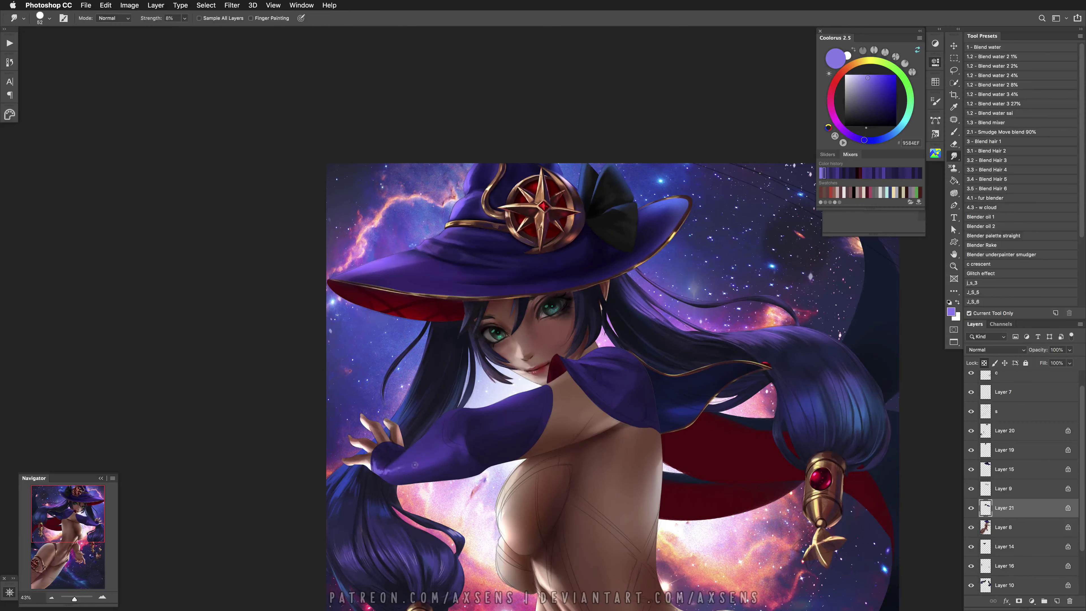
pyautogui.press('b')
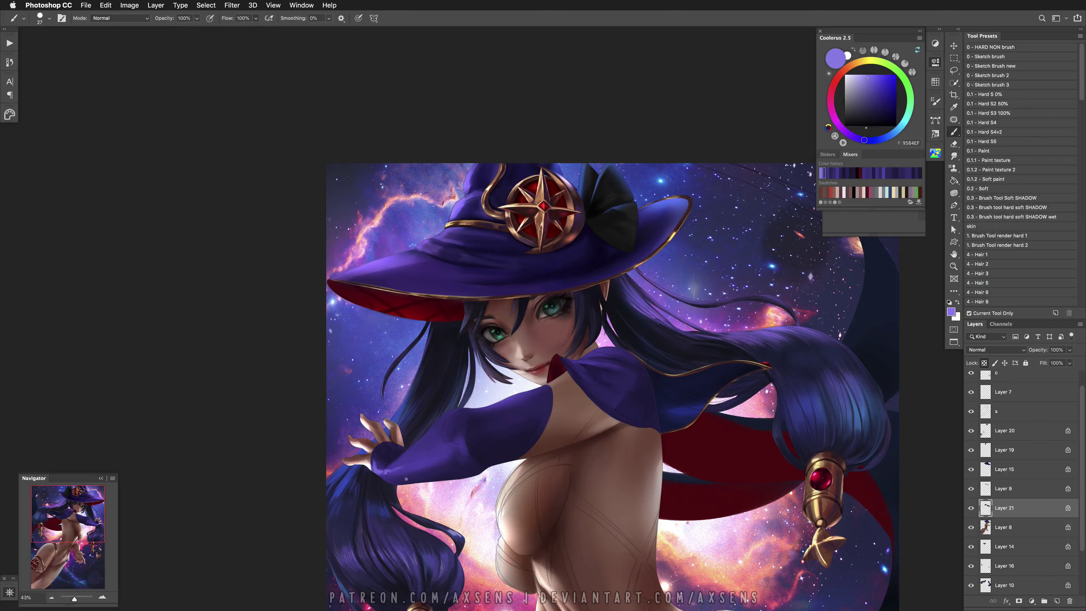
# Add a saturated blue glow to the forearm sleeve with the 0.3 - Brush tool hard soft SHADOW preset
pyautogui.click(1031, 207)
pyautogui.press('super+z')
pyautogui.press('super+z')
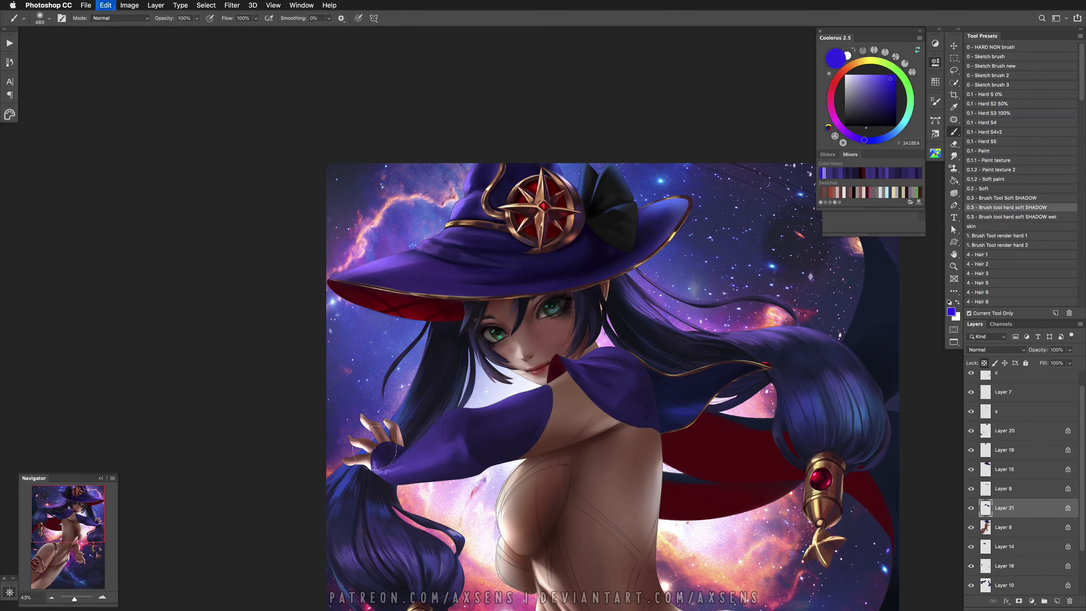
pyautogui.keyDown('alt'); pyautogui.click(461, 442); pyautogui.keyUp('alt')
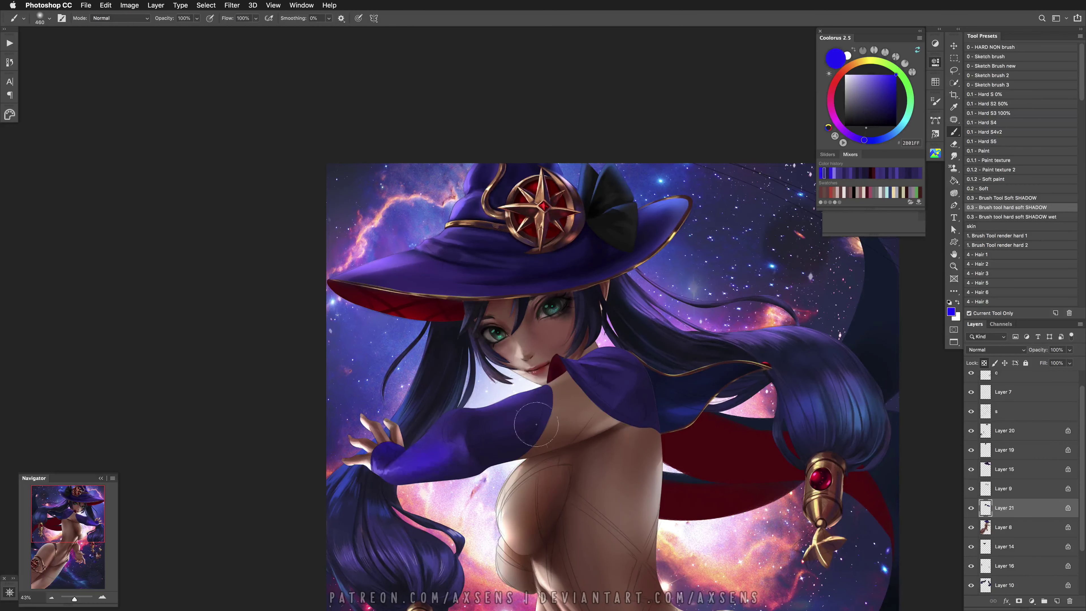
# Flip the canvas back, set the brush mode to Multiply, and deepen the blue shadows on both sleeves
pyautogui.press('h')
pyautogui.moveTo(468, 477); pyautogui.dragTo(266, 448)
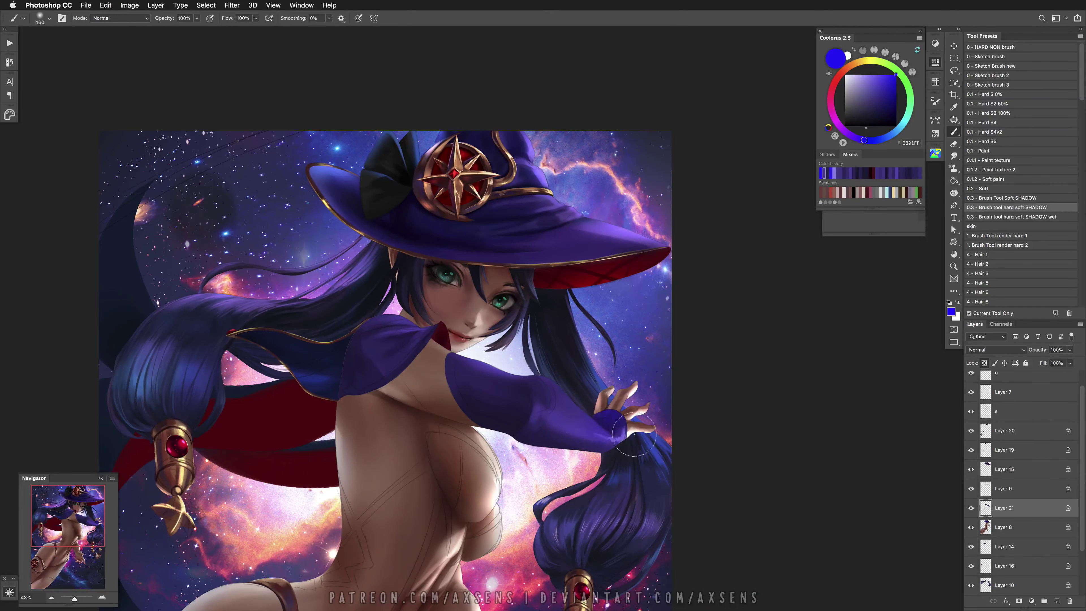
pyautogui.keyDown('shift'); pyautogui.rightClick(632, 391); pyautogui.keyUp('shift')
pyautogui.click(652, 456)
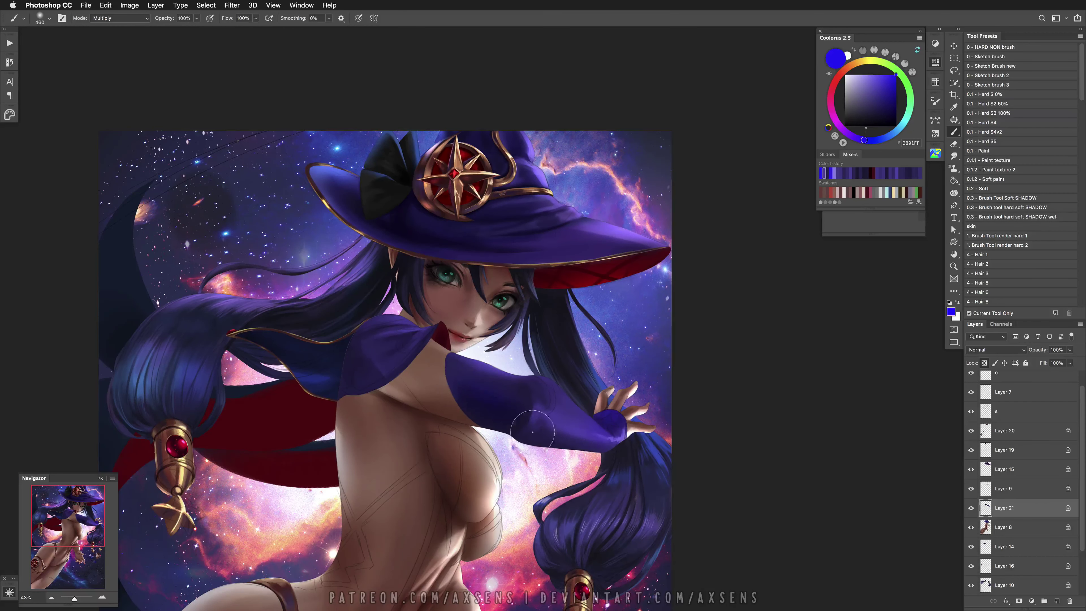
pyautogui.moveTo(366, 367); pyautogui.dragTo(406, 386)
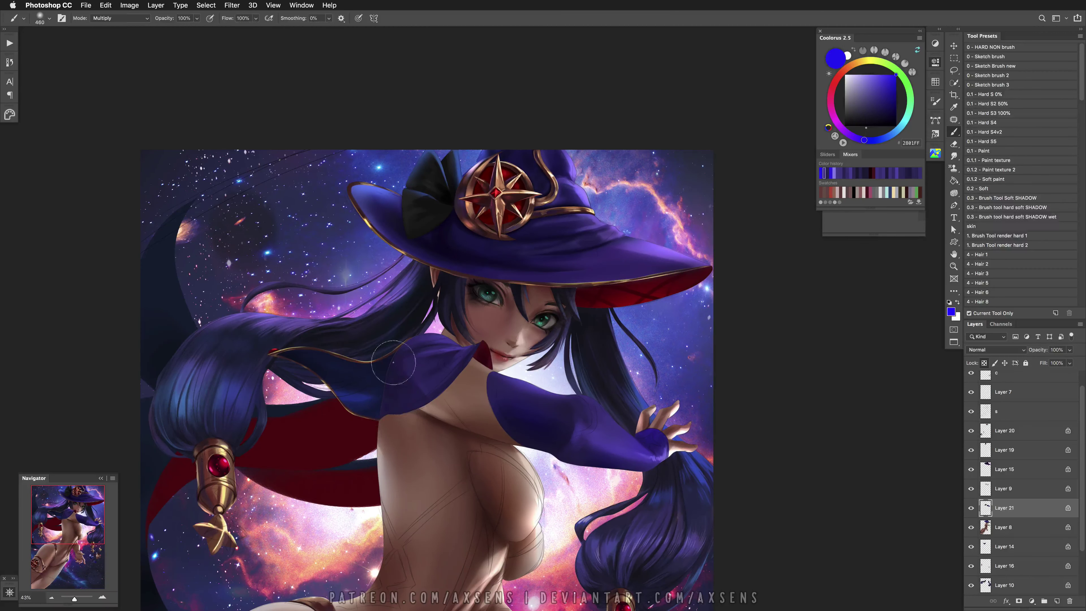
# Create a new layer clipped to the sleeve layer and choose the 0.1 - Hard S3 100% brush preset
pyautogui.press('l')
pyautogui.click(1057, 601)
pyautogui.press('b')
pyautogui.click(1009, 113)
pyautogui.keyDown('alt'); pyautogui.click(1011, 516); pyautogui.keyUp('alt')
# Paint a thin dark red-brown trim along the wrist cuff's edge beside the hand, with the canvas flipped
pyautogui.moveTo(591, 550); pyautogui.dragTo(691, 383)
pyautogui.keyDown('alt'); pyautogui.click(401, 513); pyautogui.keyUp('alt')
pyautogui.moveTo(513, 419)
pyautogui.mouseDown()
pyautogui.moveTo(493, 493)
pyautogui.moveTo(646, 432)
pyautogui.moveTo(624, 432)
pyautogui.moveTo(639, 464)
pyautogui.mouseUp()
pyautogui.press('h')
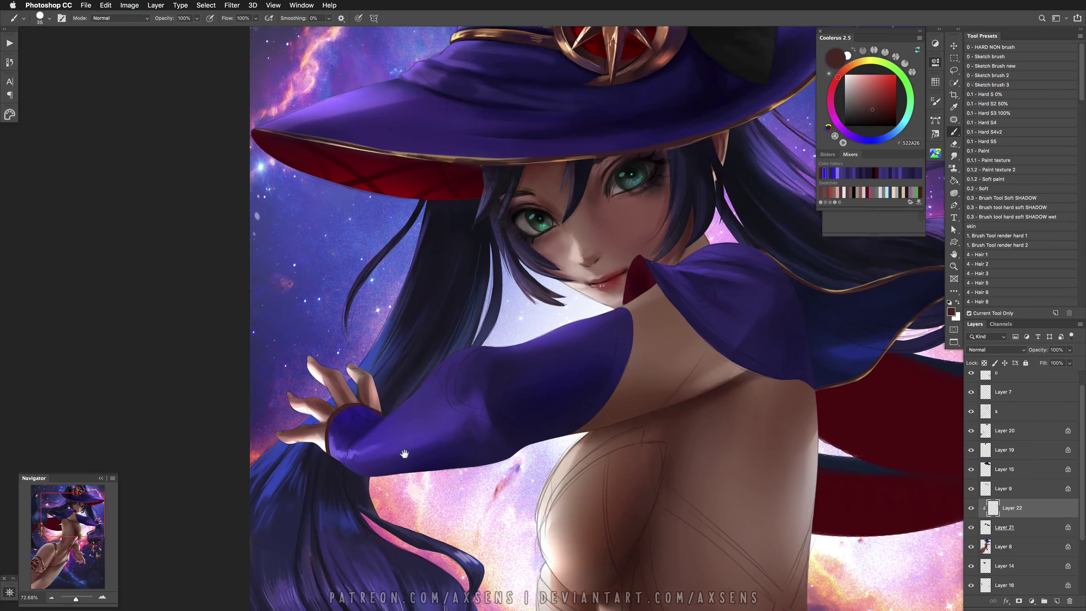
pyautogui.moveTo(380, 391); pyautogui.dragTo(397, 419)
# Outline a star on the wrist cuff with the Lasso tool, fill it with dark red-brown, and deselect
pyautogui.press('l')
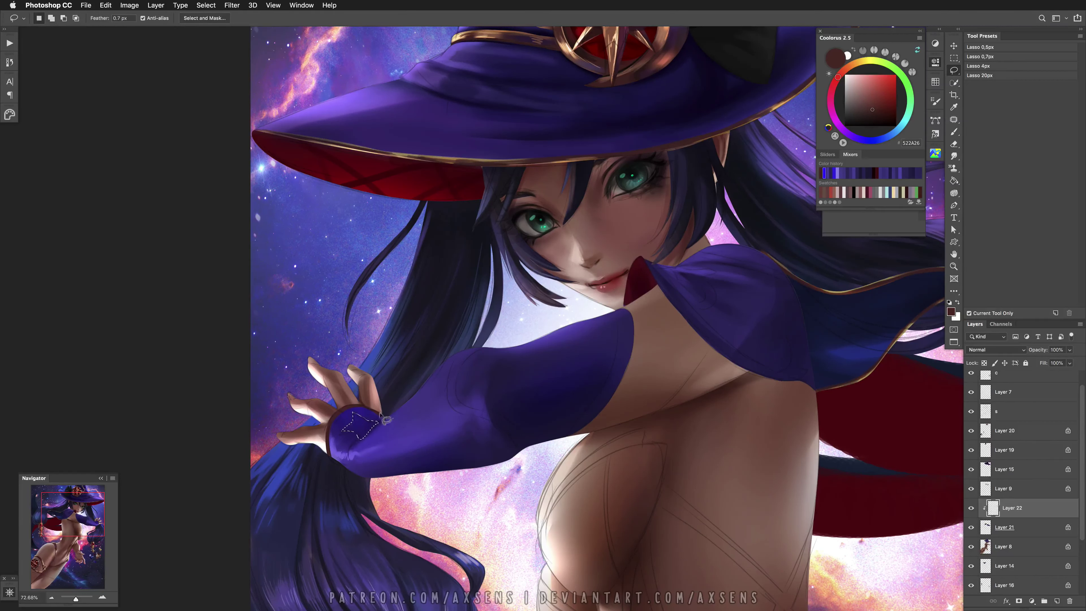
pyautogui.press('b')
pyautogui.moveTo(363, 417); pyautogui.dragTo(374, 426)
pyautogui.press('super+d')
pyautogui.scroll(2, 385, 406)
pyautogui.hscroll(3, 385, 406)
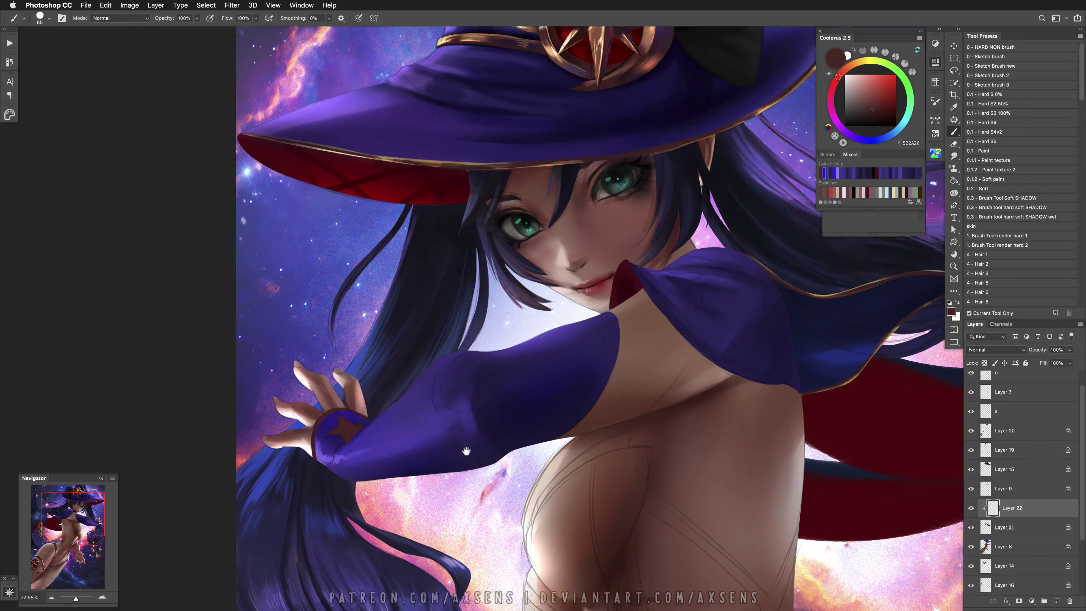
# Lasso curved trim bands across the elbow and along the forearm sleeve's upper opening, with the canvas flipped back
pyautogui.press('l')
pyautogui.moveTo(417, 398)
pyautogui.mouseDown()
pyautogui.moveTo(400, 434)
pyautogui.moveTo(412, 387)
pyautogui.moveTo(436, 376)
pyautogui.mouseUp()
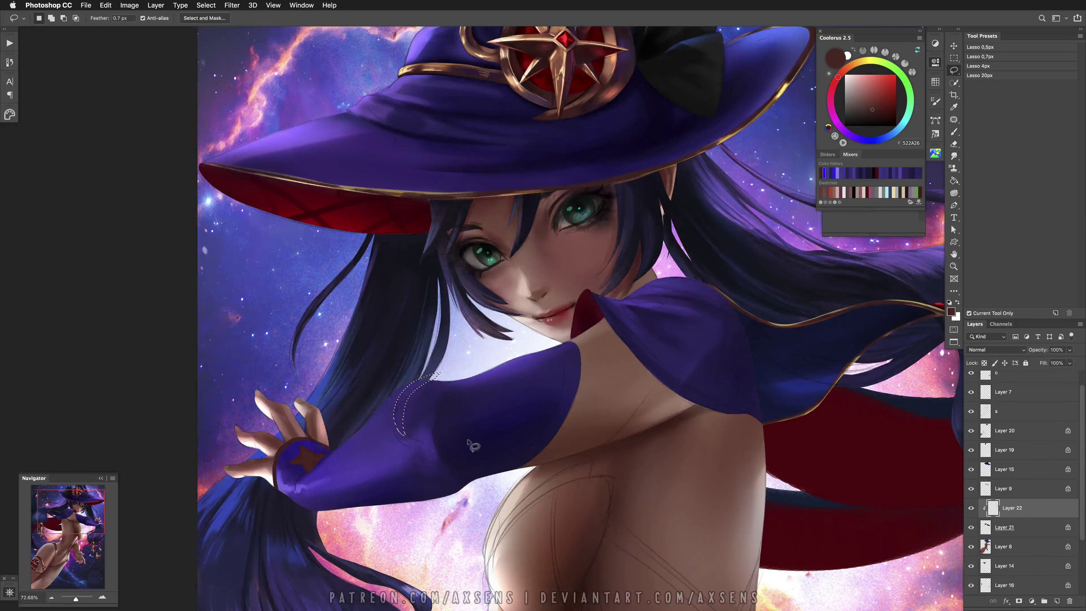
pyautogui.press('h')
pyautogui.moveTo(526, 375)
pyautogui.mouseDown()
pyautogui.moveTo(449, 434)
pyautogui.moveTo(467, 397)
pyautogui.moveTo(507, 392)
pyautogui.moveTo(527, 364)
pyautogui.moveTo(485, 321)
pyautogui.mouseUp()
pyautogui.scroll(3, 464, 408)
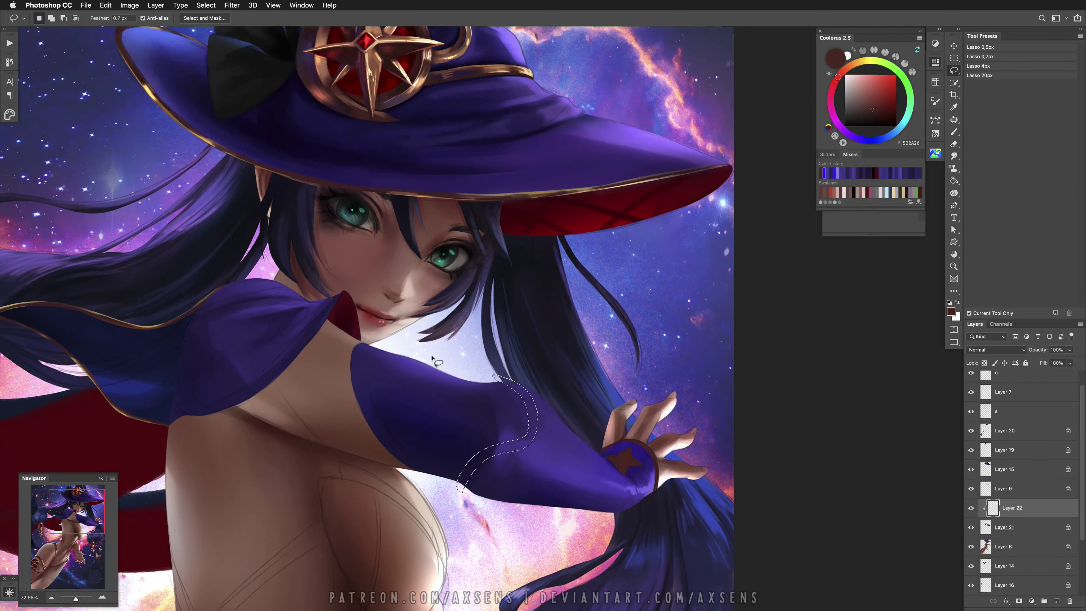
pyautogui.moveTo(375, 347)
pyautogui.mouseDown()
pyautogui.moveTo(388, 428)
pyautogui.moveTo(424, 471)
pyautogui.moveTo(350, 376)
pyautogui.moveTo(372, 347)
pyautogui.mouseUp()
pyautogui.scroll(5, 423, 384)
pyautogui.hscroll(-4, 423, 384)
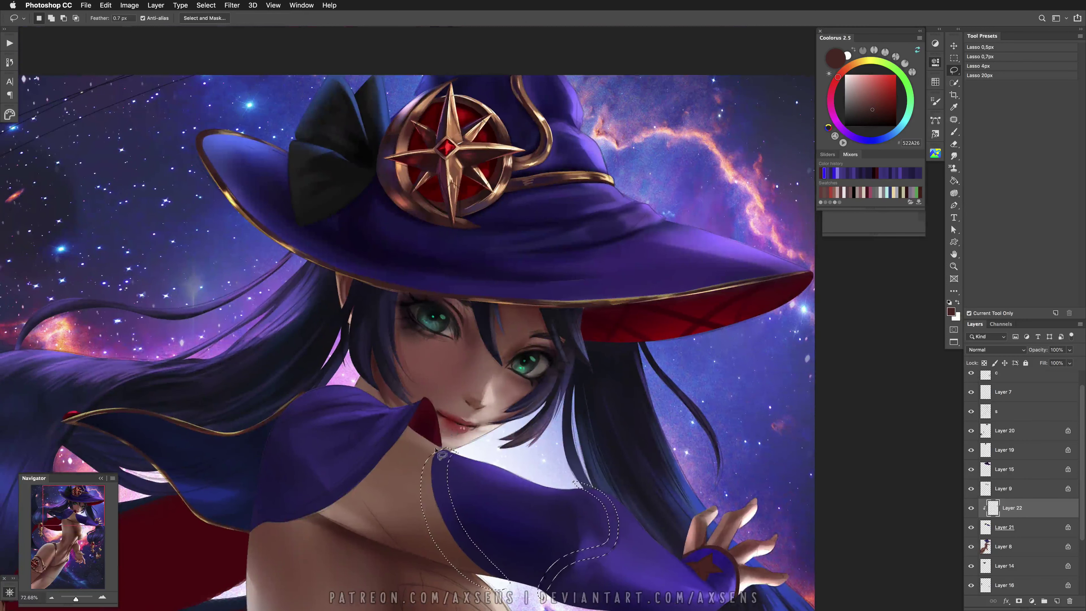
# Add the shoulder sleeve's hem, collar edge, curled ornament and top seam to the lasso selection
pyautogui.moveTo(435, 447)
pyautogui.mouseDown()
pyautogui.moveTo(423, 411)
pyautogui.moveTo(440, 398)
pyautogui.moveTo(449, 447)
pyautogui.mouseUp()
pyautogui.moveTo(421, 402)
pyautogui.mouseDown()
pyautogui.moveTo(329, 512)
pyautogui.moveTo(293, 527)
pyautogui.moveTo(387, 443)
pyautogui.moveTo(423, 391)
pyautogui.moveTo(386, 437)
pyautogui.moveTo(398, 444)
pyautogui.moveTo(411, 432)
pyautogui.moveTo(422, 394)
pyautogui.moveTo(312, 515)
pyautogui.moveTo(399, 438)
pyautogui.moveTo(286, 511)
pyautogui.moveTo(378, 447)
pyautogui.moveTo(301, 508)
pyautogui.moveTo(274, 499)
pyautogui.moveTo(282, 475)
pyautogui.moveTo(269, 511)
pyautogui.moveTo(257, 513)
pyautogui.moveTo(338, 516)
pyautogui.mouseUp()
pyautogui.moveTo(373, 464); pyautogui.dragTo(413, 372)
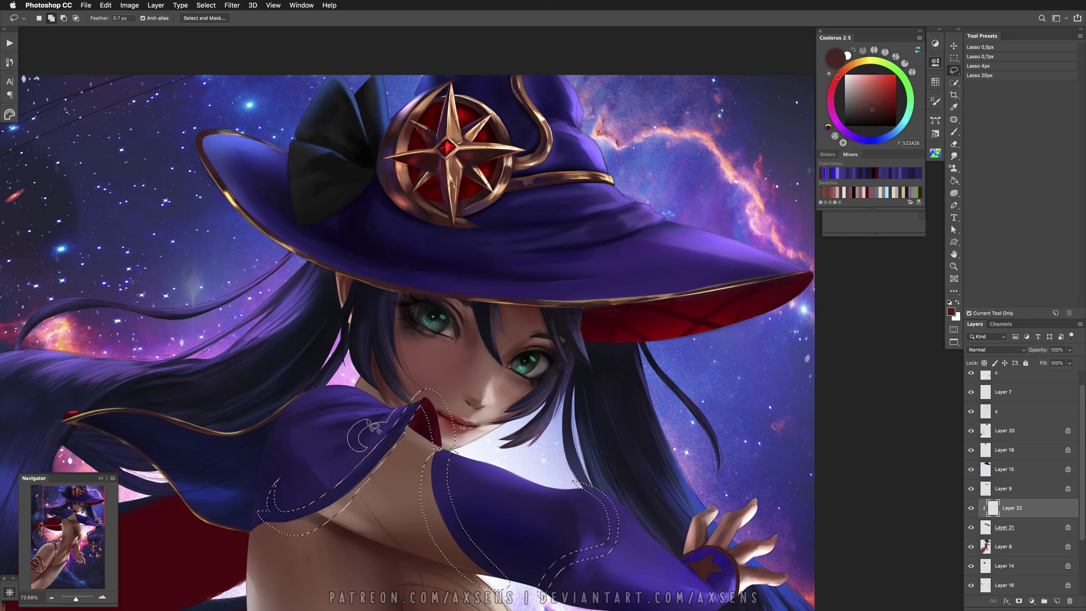
pyautogui.moveTo(401, 403); pyautogui.dragTo(401, 404)
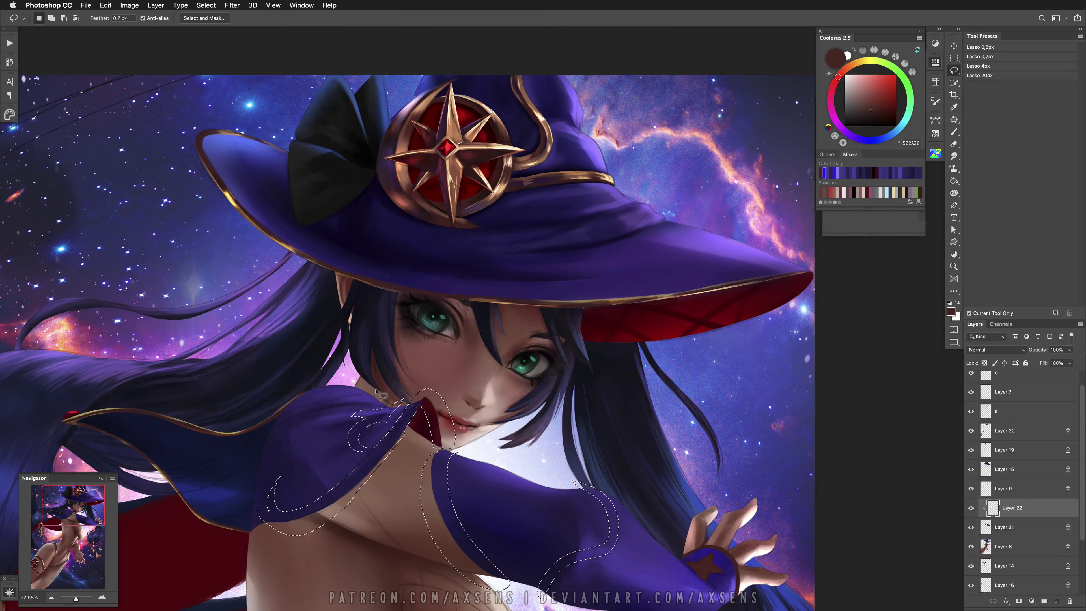
pyautogui.moveTo(271, 431)
pyautogui.mouseDown()
pyautogui.moveTo(375, 398)
pyautogui.moveTo(289, 411)
pyautogui.moveTo(362, 391)
pyautogui.moveTo(340, 385)
pyautogui.moveTo(378, 393)
pyautogui.mouseUp()
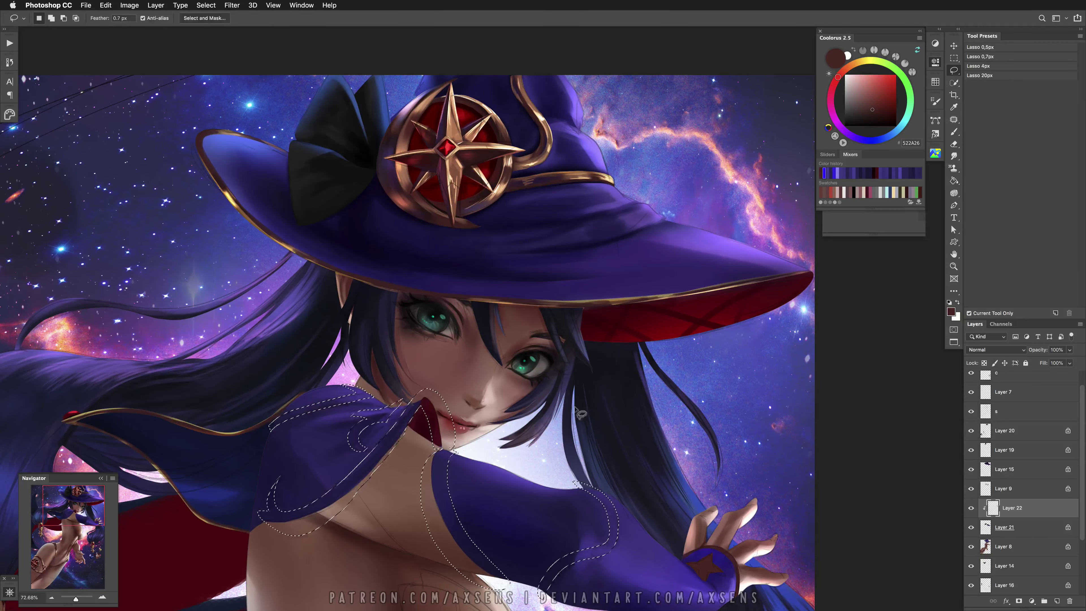
# Fill the selected trim shapes on both sleeves and the collar with dark red-brown using the brush, and deselect
pyautogui.click(953, 132)
pyautogui.moveTo(434, 453); pyautogui.dragTo(449, 527)
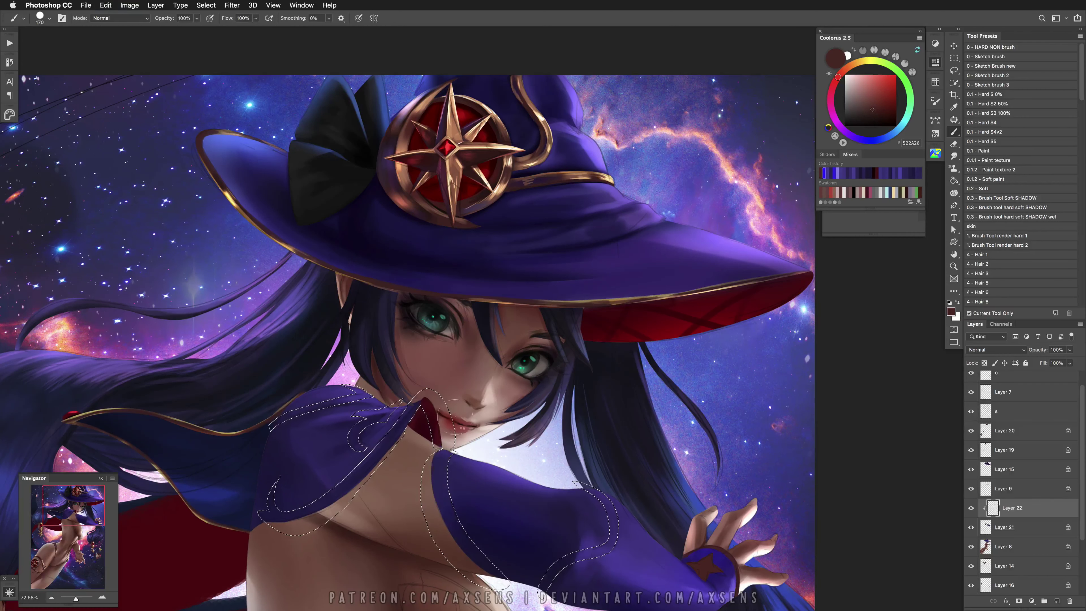
pyautogui.moveTo(464, 486)
pyautogui.mouseDown()
pyautogui.moveTo(442, 402)
pyautogui.moveTo(391, 442)
pyautogui.moveTo(387, 402)
pyautogui.moveTo(360, 458)
pyautogui.moveTo(298, 502)
pyautogui.moveTo(316, 387)
pyautogui.mouseUp()
pyautogui.hotkey('ctrl', 'd')
pyautogui.moveTo(578, 432); pyautogui.dragTo(532, 357)
pyautogui.hotkey('ctrl', 'j')
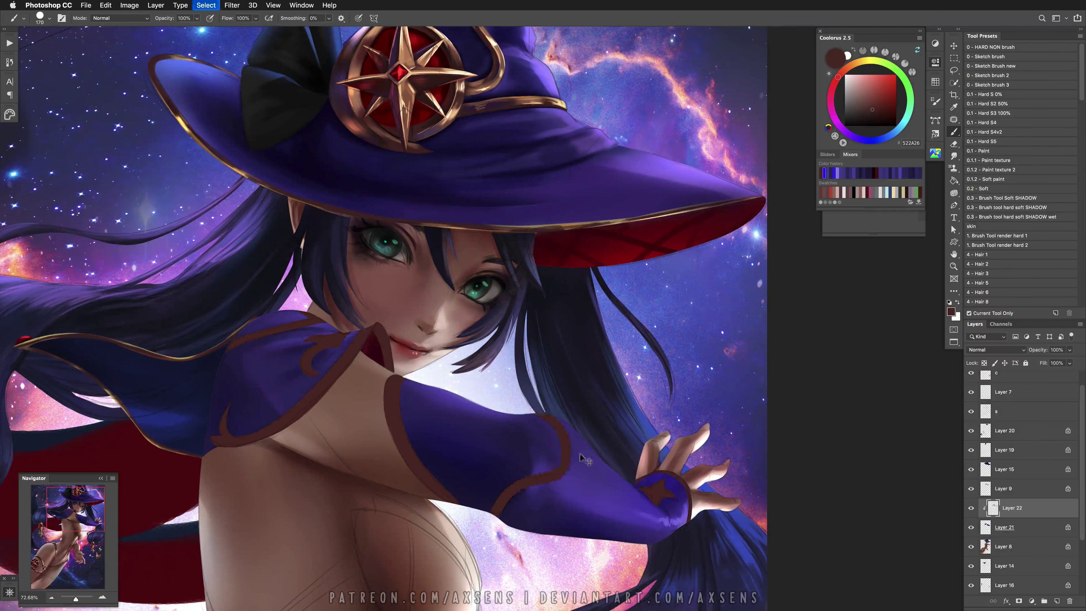
pyautogui.hotkey('ctrl', 'e')
# Sample a tan skin tone and paint a highlight along the elbow trim with the 0.1 - Hard S4 preset
pyautogui.moveTo(563, 465); pyautogui.dragTo(567, 453)
pyautogui.moveTo(614, 383)
pyautogui.mouseDown()
pyautogui.moveTo(648, 382)
pyautogui.moveTo(748, 475)
pyautogui.mouseUp()
pyautogui.moveTo(504, 537); pyautogui.dragTo(541, 247)
pyautogui.keyDown('alt'); pyautogui.click(565, 370); pyautogui.keyUp('alt')
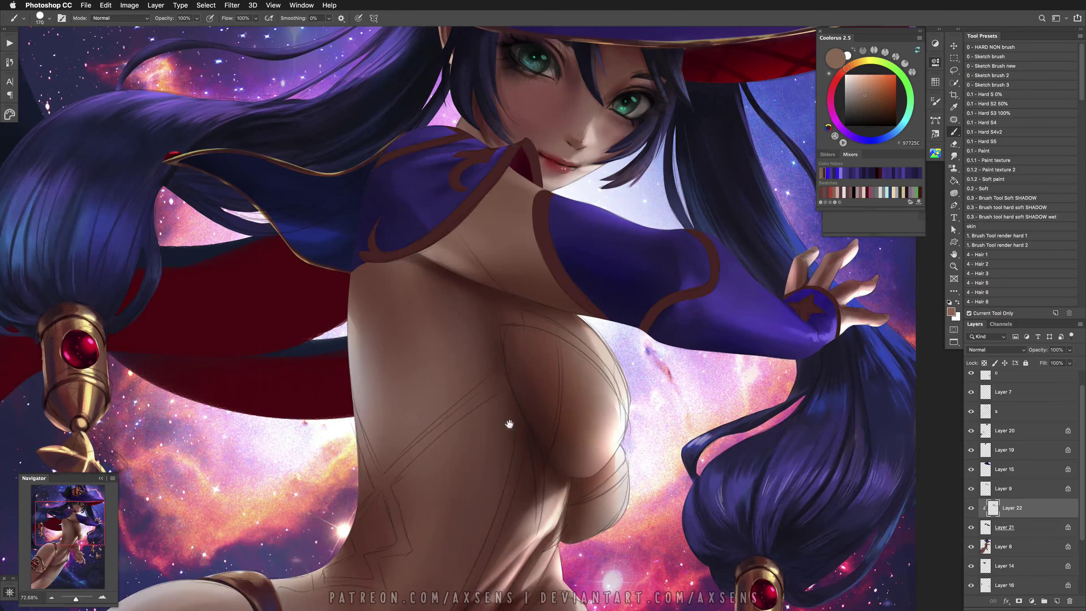
pyautogui.moveTo(566, 370); pyautogui.dragTo(459, 481)
pyautogui.click(993, 124)
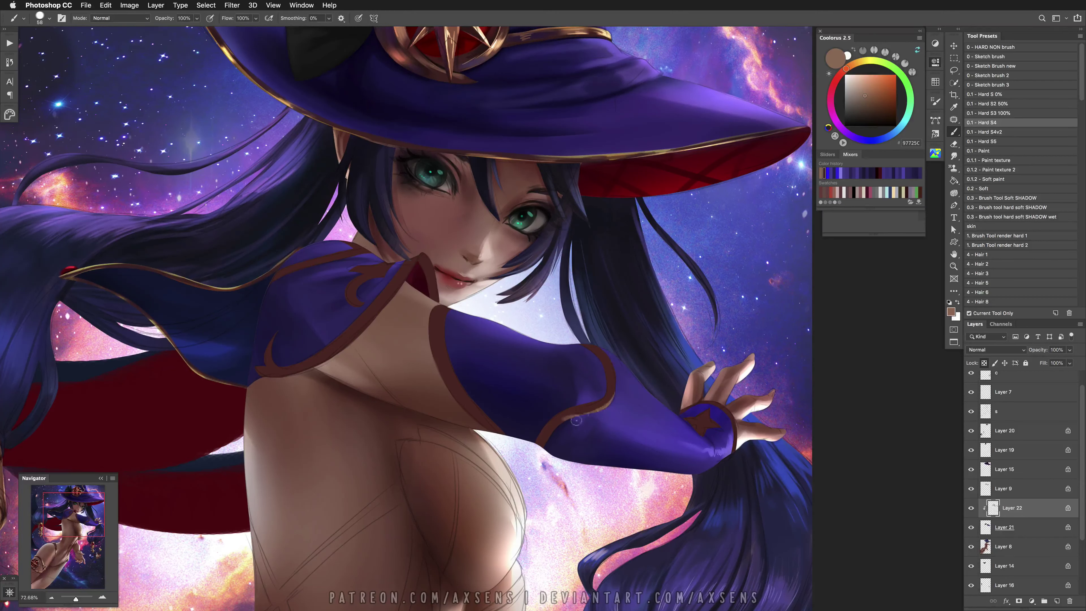
pyautogui.moveTo(557, 438)
pyautogui.mouseDown()
pyautogui.moveTo(574, 412)
pyautogui.moveTo(547, 447)
pyautogui.mouseUp()
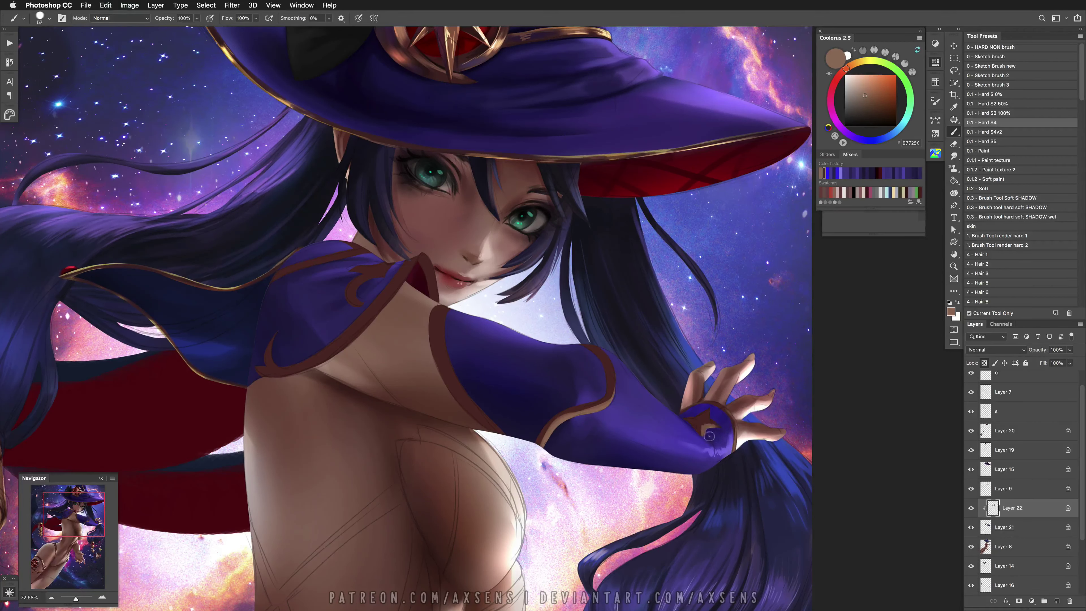
# Paint light and dark facets on the cuff's star with sampled tan and dark brown, undoing poor strokes
pyautogui.moveTo(704, 435)
pyautogui.mouseDown()
pyautogui.moveTo(715, 432)
pyautogui.moveTo(709, 416)
pyautogui.mouseUp()
pyautogui.keyDown('alt'); pyautogui.click(701, 421); pyautogui.keyUp('alt')
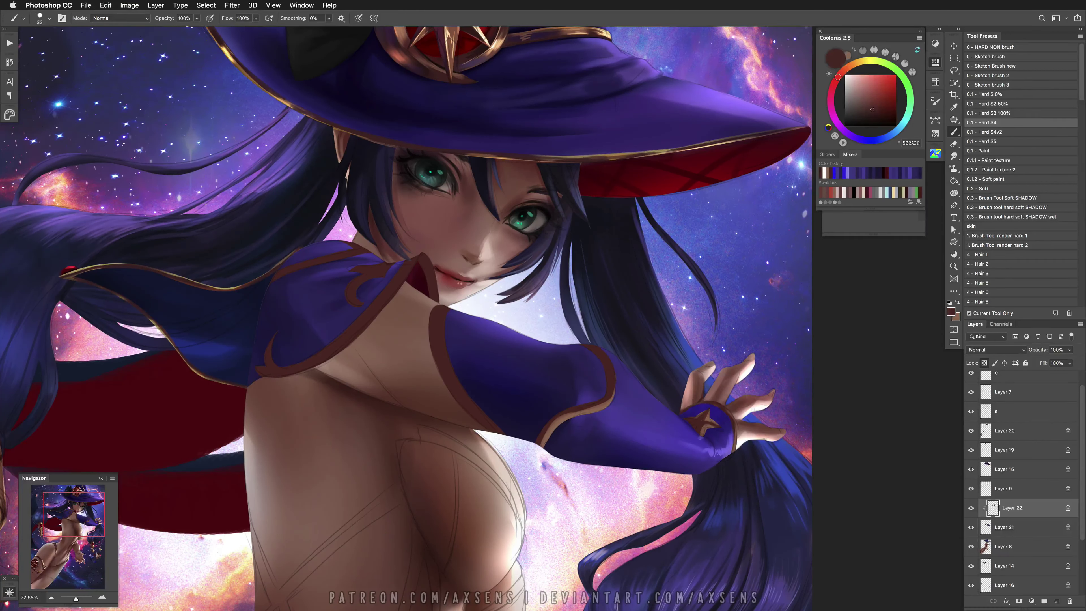
pyautogui.press('super+z')
pyautogui.moveTo(703, 417); pyautogui.dragTo(718, 425)
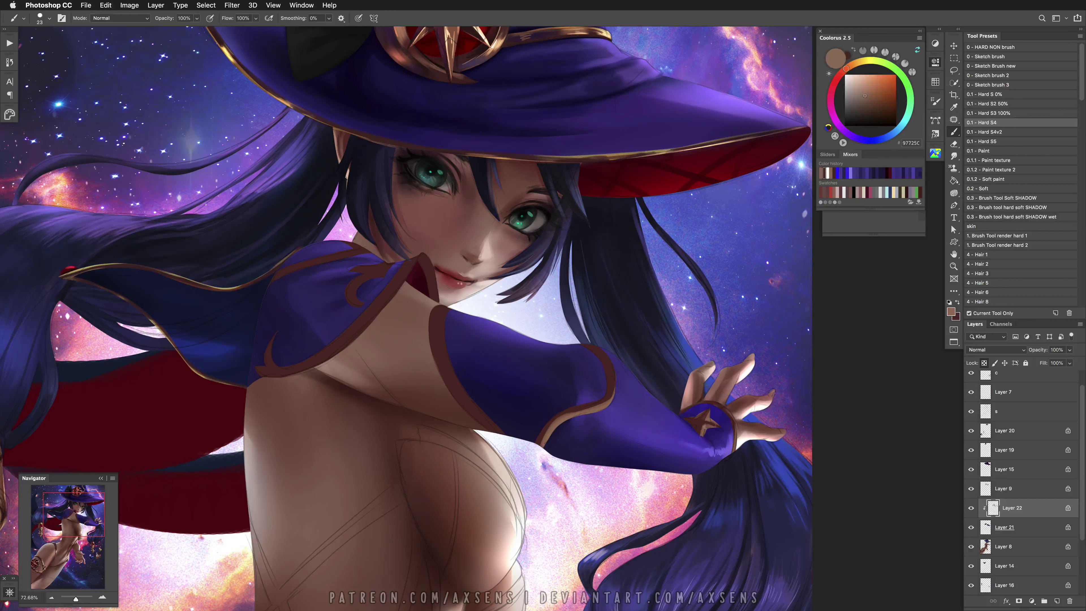
pyautogui.keyDown('alt'); pyautogui.click(721, 419); pyautogui.keyUp('alt')
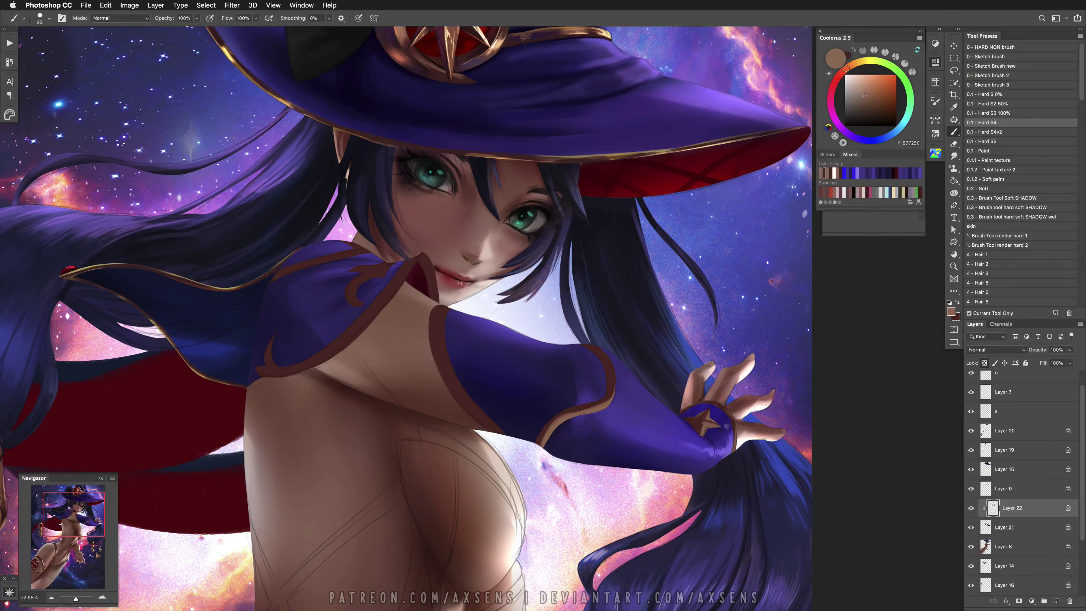
pyautogui.press('super+z')
pyautogui.moveTo(704, 424)
pyautogui.mouseDown()
pyautogui.moveTo(719, 404)
pyautogui.moveTo(705, 436)
pyautogui.mouseUp()
pyautogui.press('super+z')
pyautogui.keyDown('alt'); pyautogui.click(719, 420); pyautogui.keyUp('alt')
pyautogui.press('super+z')
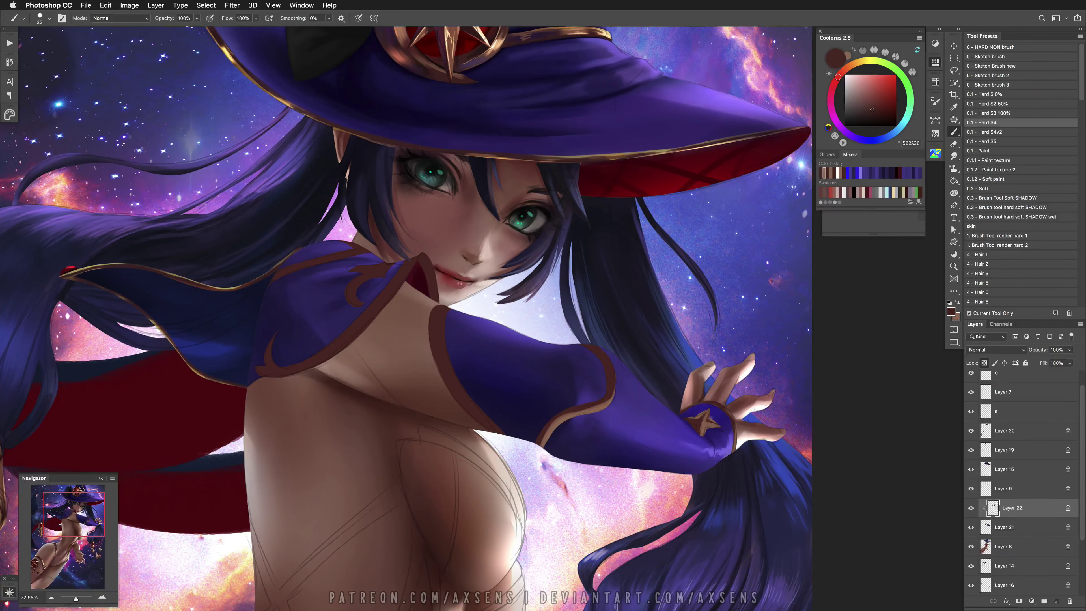
pyautogui.press('x')
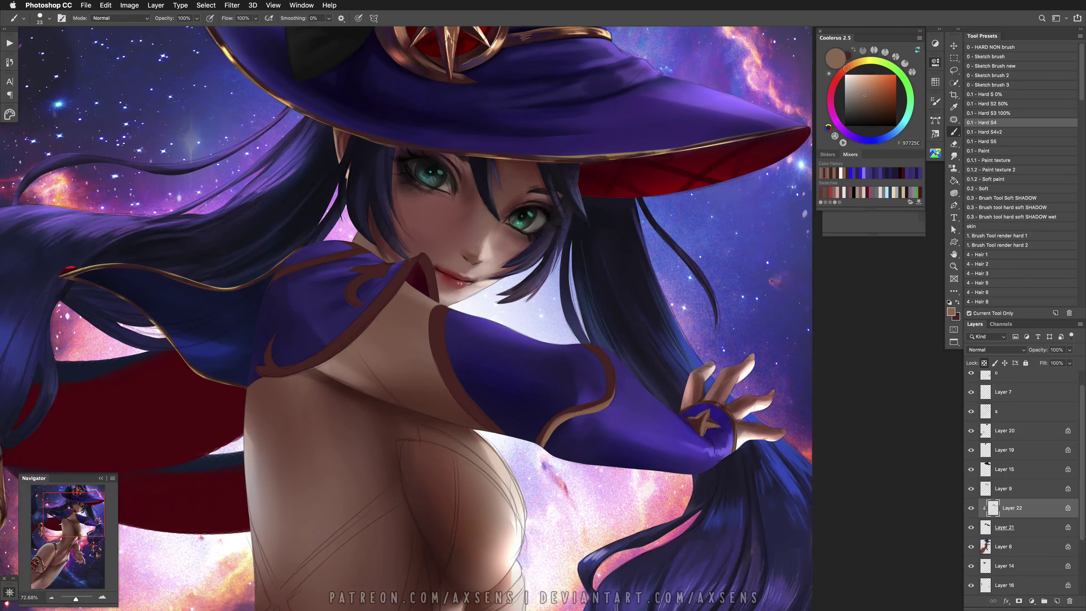
# Shade the trim at the forearm sleeve's upper opening with sampled mid browns
pyautogui.scroll(3, 428, 372)
pyautogui.moveTo(427, 372); pyautogui.dragTo(445, 372)
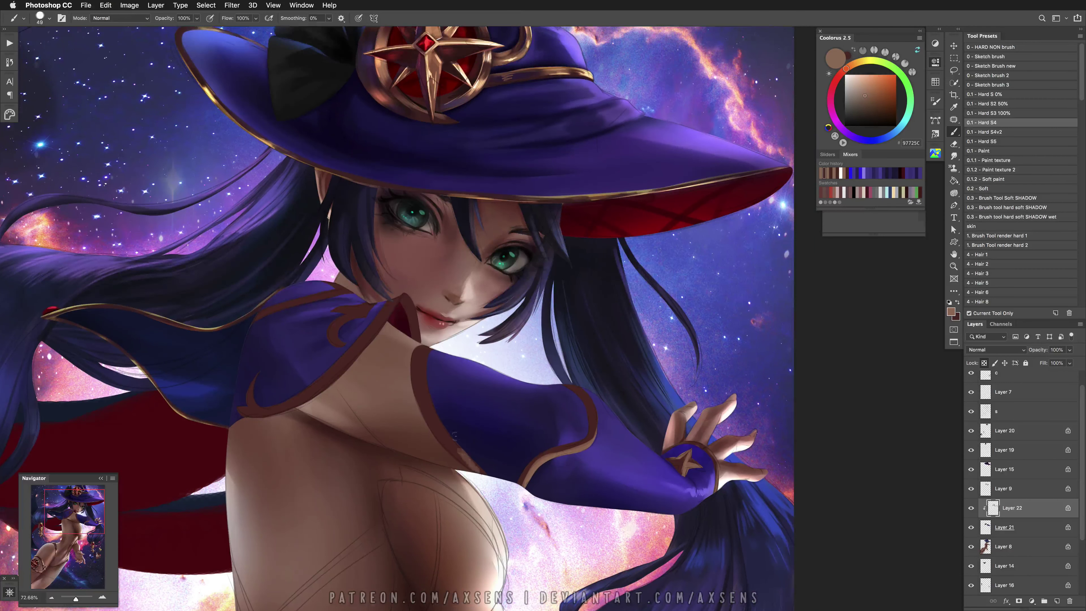
pyautogui.moveTo(485, 481); pyautogui.dragTo(479, 463)
pyautogui.moveTo(426, 385); pyautogui.dragTo(459, 460)
pyautogui.moveTo(425, 421); pyautogui.dragTo(446, 440)
pyautogui.keyDown('alt'); pyautogui.click(440, 432); pyautogui.keyUp('alt')
pyautogui.keyDown('alt'); pyautogui.click(444, 436); pyautogui.keyUp('alt')
pyautogui.moveTo(436, 357); pyautogui.dragTo(526, 413)
pyautogui.press('super+z')
pyautogui.press('super+z')
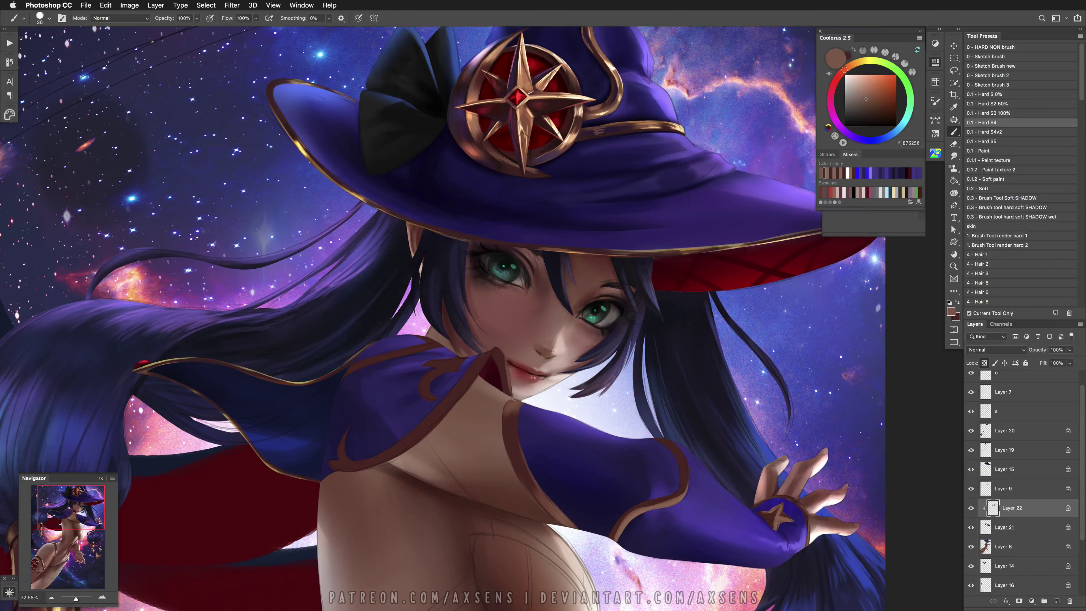
# Sample a warm tan from the body and lighten the shoulder sleeve's hem trim
pyautogui.moveTo(444, 428); pyautogui.dragTo(465, 374)
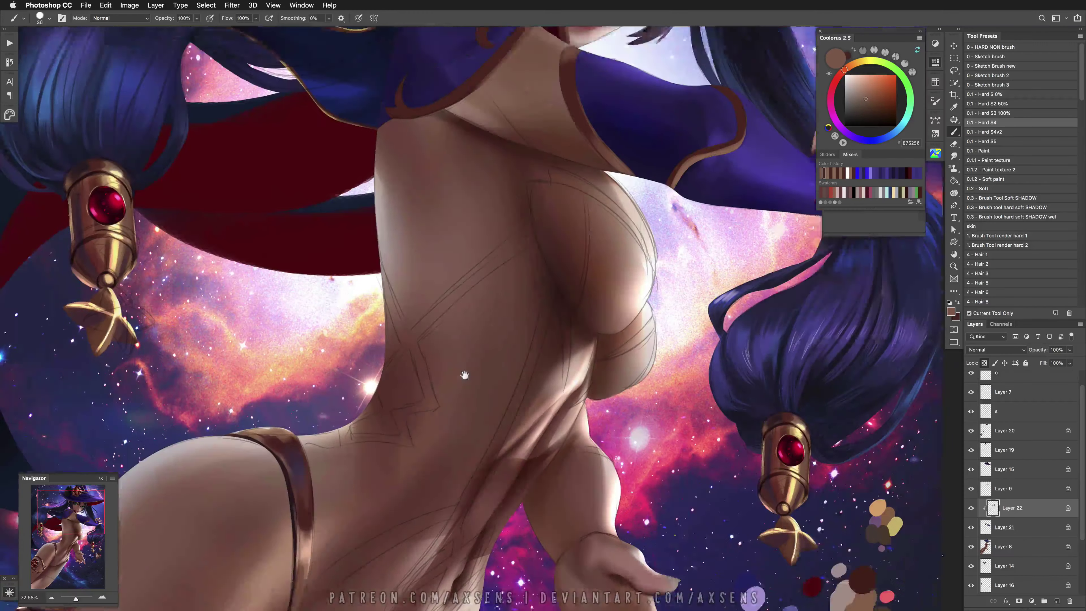
pyautogui.keyDown('alt'); pyautogui.click(297, 398); pyautogui.keyUp('alt')
pyautogui.scroll(8, 421, 446)
pyautogui.moveTo(421, 446)
pyautogui.mouseDown()
pyautogui.moveTo(433, 477)
pyautogui.moveTo(454, 455)
pyautogui.mouseUp()
pyautogui.press('super+z')
pyautogui.press(']')
pyautogui.press(']')
pyautogui.press(']')
pyautogui.moveTo(491, 414); pyautogui.dragTo(398, 486)
# Paint tan highlights on the hooked end of the shoulder sleeve's hem with a smaller brush, undoing poor strokes
pyautogui.press('[')
pyautogui.press('[')
pyautogui.press('[')
pyautogui.press('[')
pyautogui.press('super+z')
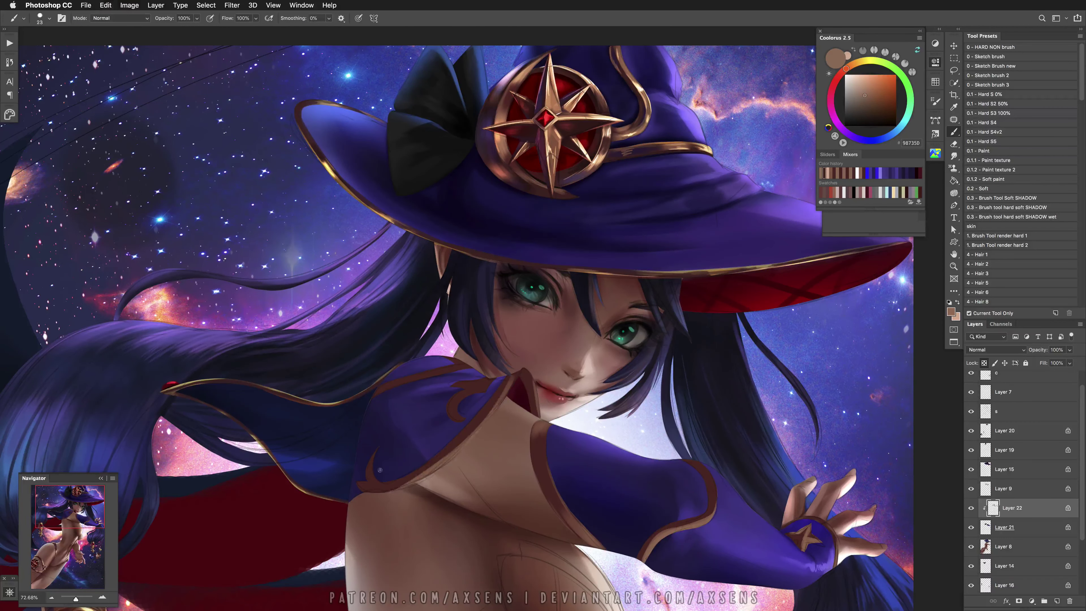
pyautogui.press('super+z')
pyautogui.press('super+z')
pyautogui.press('super+z')
pyautogui.press('super+z')
pyautogui.press('super+z')
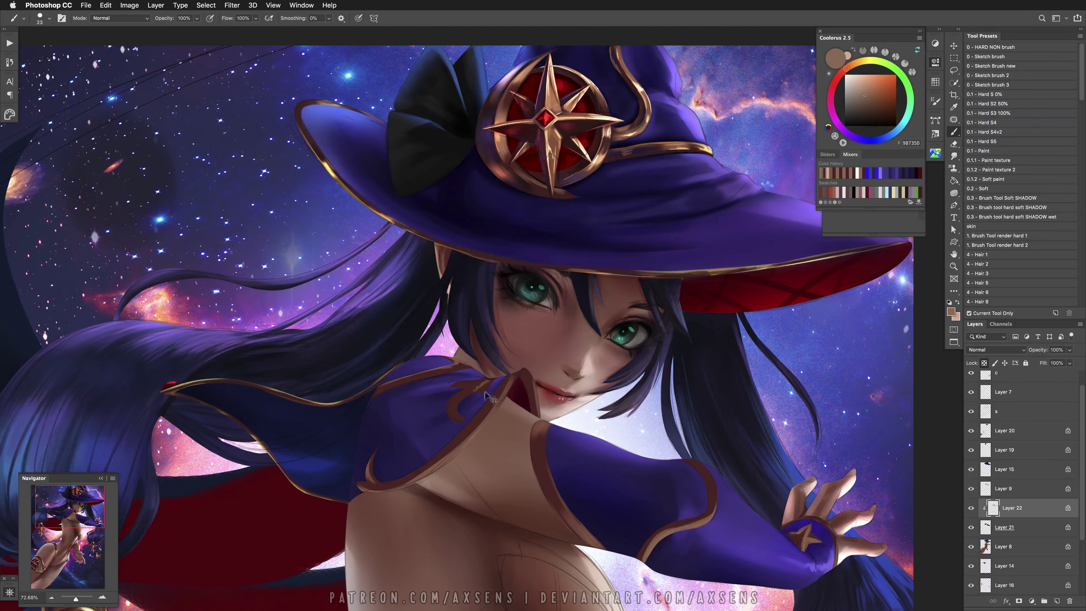
# Highlight the curled ornament near the collar with tan and pale peach strokes
pyautogui.moveTo(492, 387); pyautogui.dragTo(461, 416)
pyautogui.press('super+z')
pyautogui.moveTo(479, 381)
pyautogui.mouseDown()
pyautogui.moveTo(458, 384)
pyautogui.moveTo(469, 386)
pyautogui.mouseUp()
pyautogui.press('super+z')
pyautogui.keyDown('alt'); pyautogui.click(458, 384); pyautogui.keyUp('alt')
pyautogui.press('super+z')
pyautogui.press('super+z')
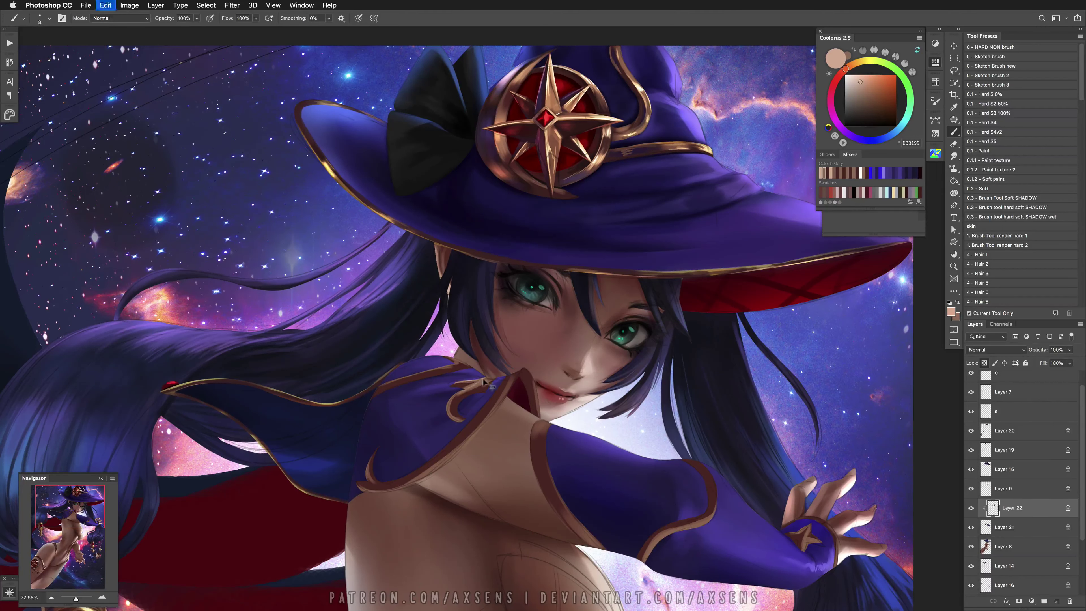
pyautogui.press('super+z')
# Refine the trim along the collar edge with pale peach strokes, undoing poor ones
pyautogui.moveTo(539, 387); pyautogui.dragTo(547, 387)
pyautogui.press('super+z')
pyautogui.press('super+z')
pyautogui.press('super+z')
pyautogui.press('super+z')
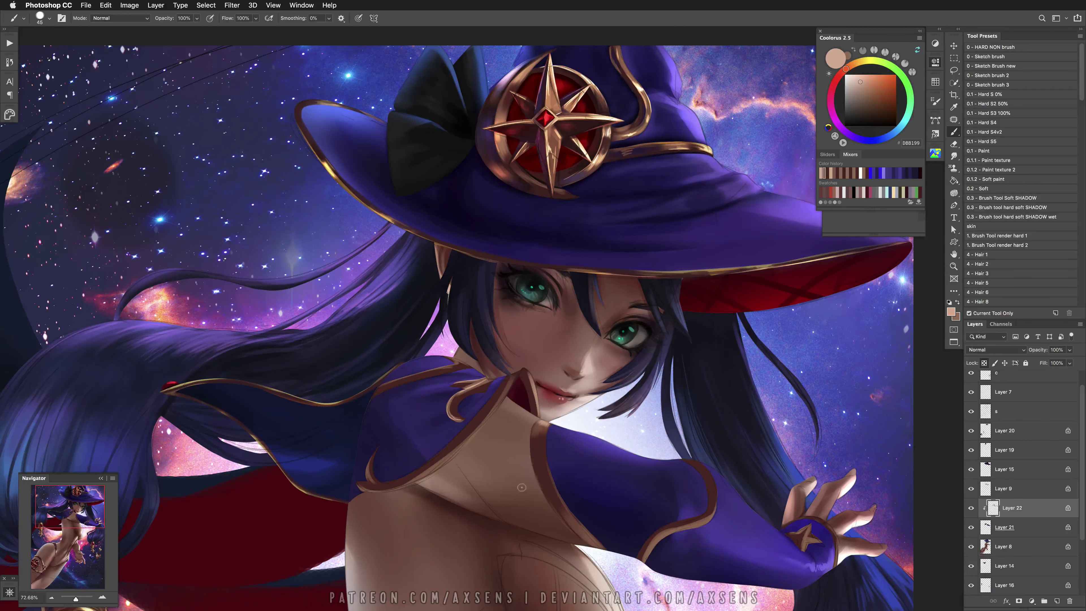
# Add thin pale peach highlights to the forearm sleeve's trim
pyautogui.hscroll(5, 573, 505)
pyautogui.moveTo(573, 497); pyautogui.dragTo(569, 498)
pyautogui.press('super+z')
pyautogui.moveTo(589, 422); pyautogui.dragTo(607, 421)
pyautogui.press('super+z')
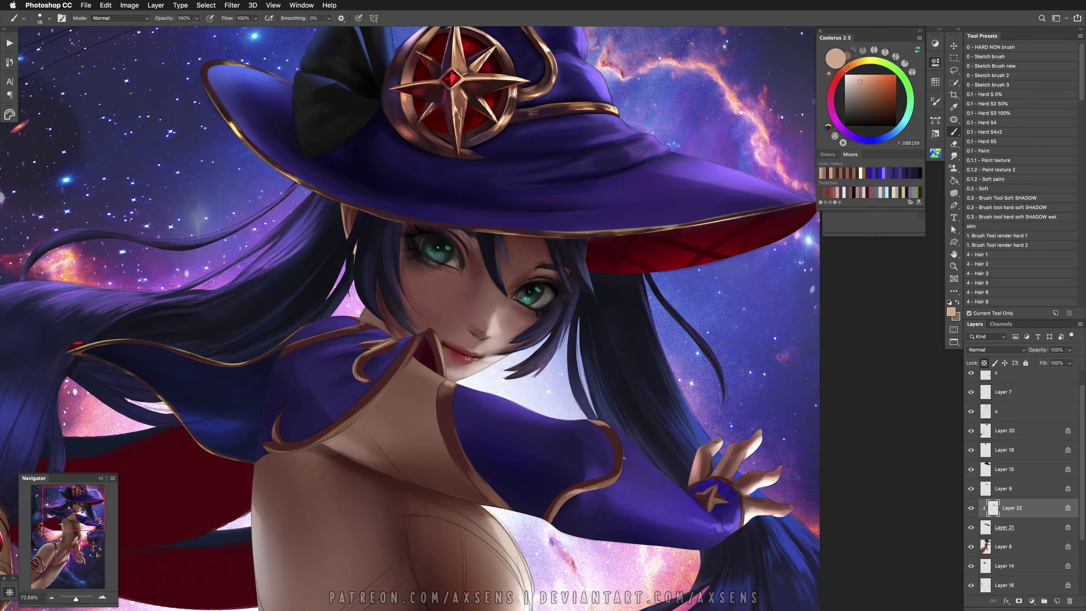
# Brighten the cuff's star and the elbow trim with pale peach edge highlights, undoing poor strokes
pyautogui.moveTo(668, 501); pyautogui.dragTo(574, 441)
pyautogui.moveTo(544, 360); pyautogui.dragTo(564, 416)
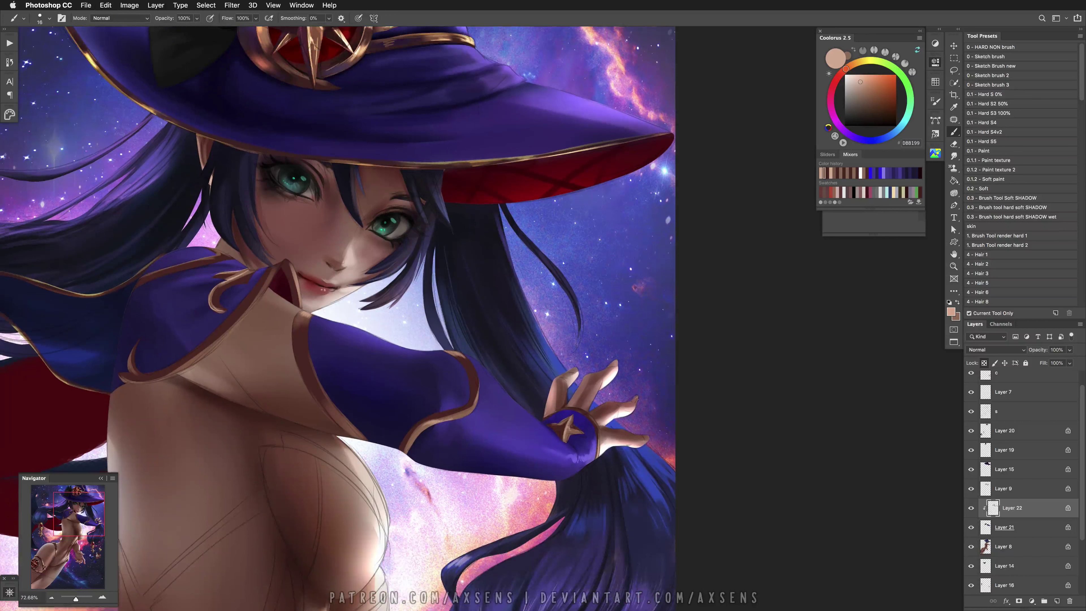
pyautogui.press('super+z')
pyautogui.press('super+z')
pyautogui.moveTo(577, 422); pyautogui.dragTo(573, 414)
pyautogui.press('super+z')
pyautogui.scroll(5, 425, 481)
pyautogui.hscroll(-5, 426, 481)
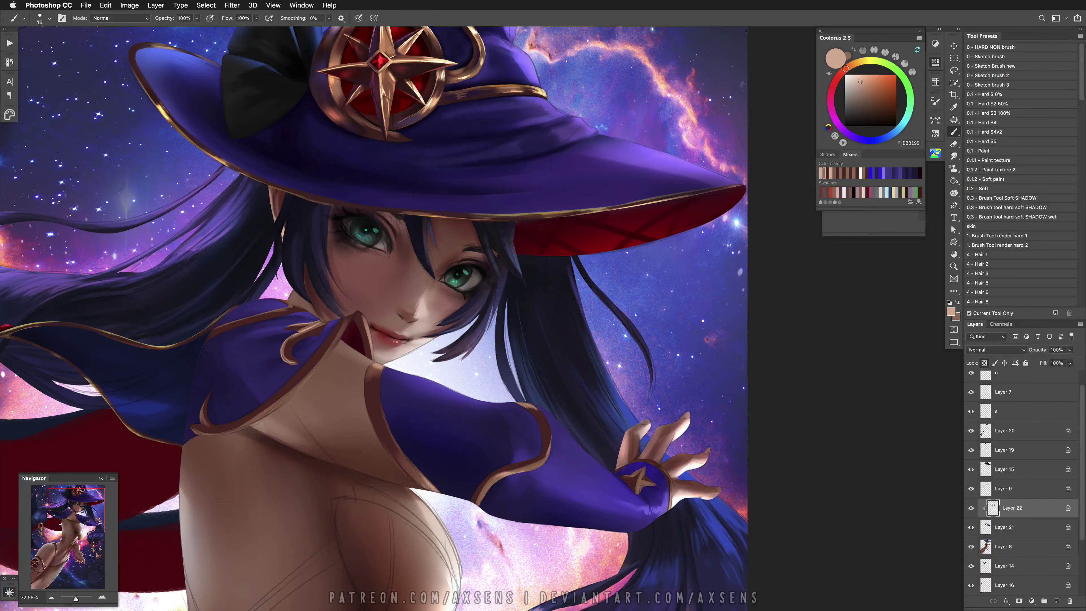
# Highlight the lower part of the trim at the forearm sleeve's upper opening with a sampled light peach
pyautogui.keyDown('alt'); pyautogui.click(402, 445); pyautogui.keyUp('alt')
pyautogui.keyDown('alt'); pyautogui.click(403, 445); pyautogui.keyUp('alt')
pyautogui.moveTo(403, 445); pyautogui.dragTo(407, 445)
pyautogui.scroll(-10, 394, 551)
pyautogui.hscroll(-4, 393, 552)
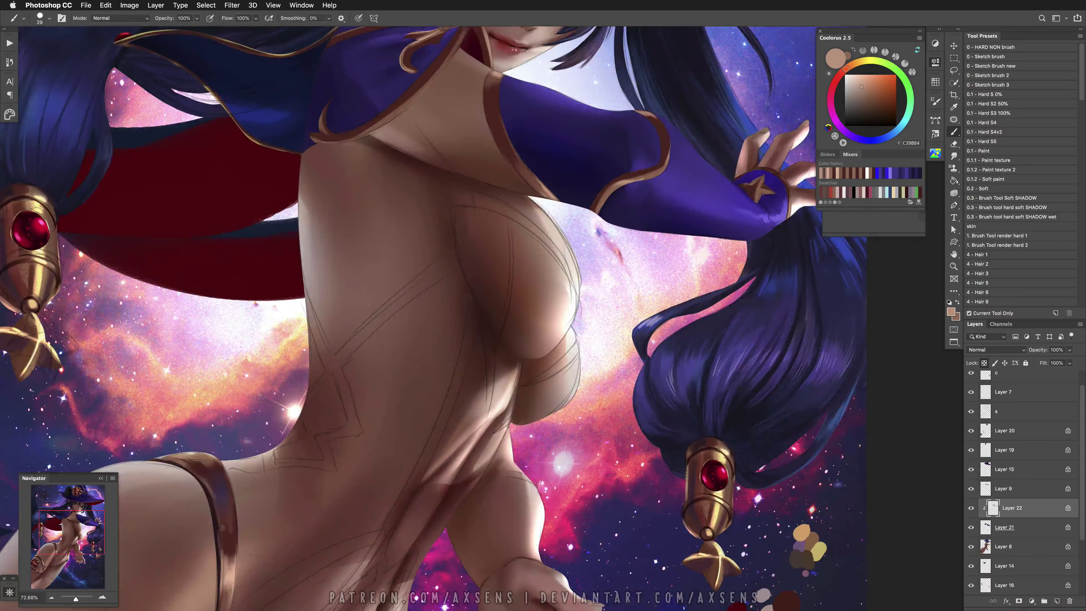
# Sample dark browns and deepen the shadows on the trim at the forearm sleeve's upper opening
pyautogui.keyDown('alt'); pyautogui.click(222, 513); pyautogui.keyUp('alt')
pyautogui.scroll(7, 223, 513)
pyautogui.hscroll(3, 222, 513)
pyautogui.scroll(2, 499, 419)
pyautogui.hscroll(1, 499, 419)
pyautogui.keyDown('alt'); pyautogui.click(557, 404); pyautogui.keyUp('alt')
pyautogui.press(']')
pyautogui.press(']')
pyautogui.scroll(2, 451, 386)
pyautogui.hscroll(-2, 452, 386)
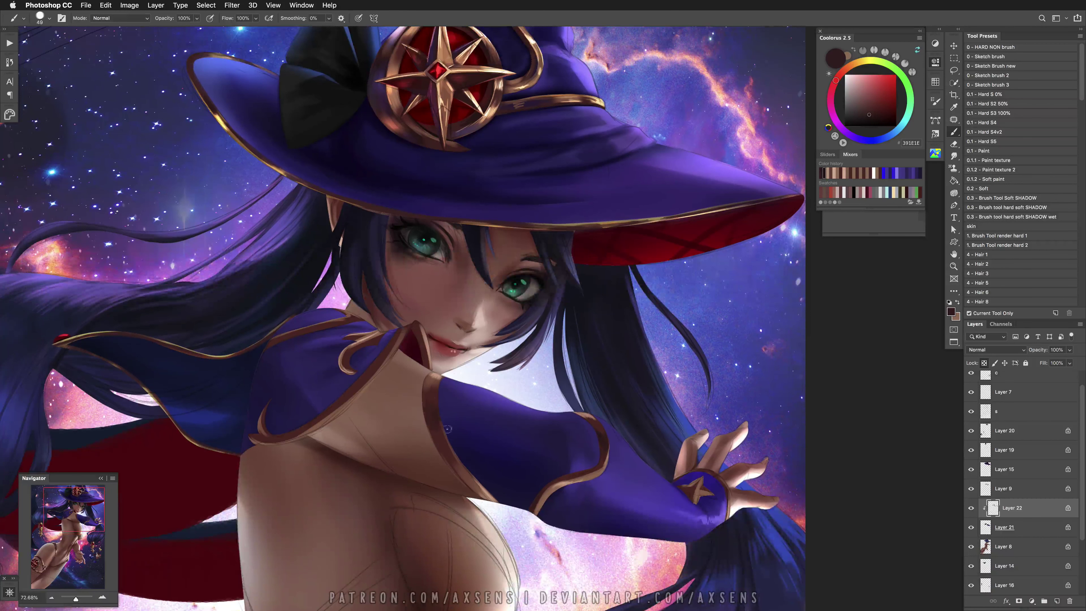
# Paint light peach along the collar trim and sample a dark tone from the forearm sleeve's trim
pyautogui.keyDown('alt'); pyautogui.click(426, 339); pyautogui.keyUp('alt')
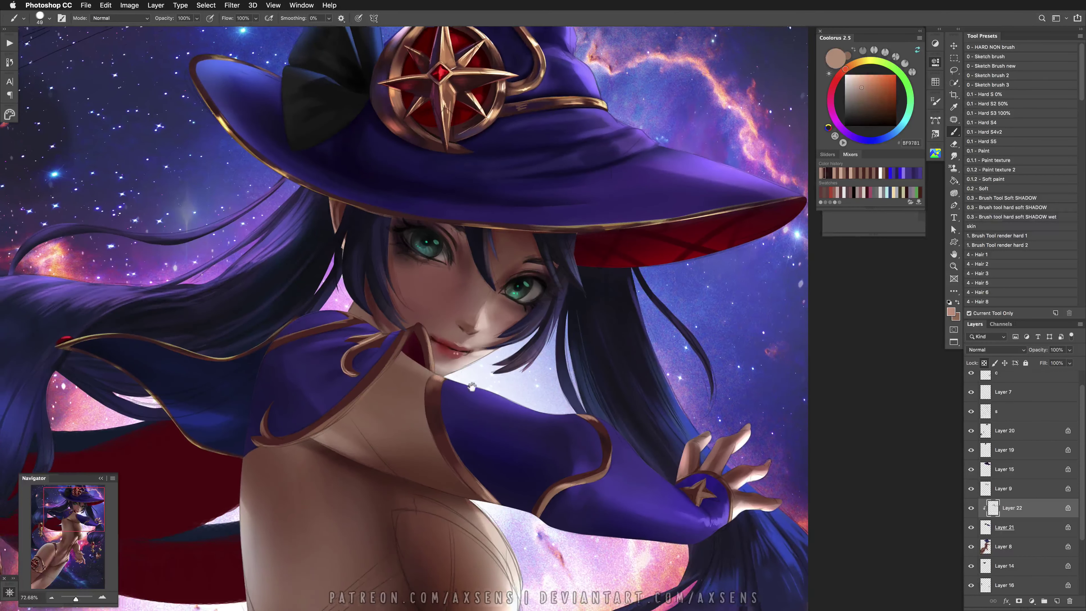
pyautogui.scroll(2, 443, 375)
pyautogui.hscroll(-2, 443, 374)
pyautogui.keyDown('alt'); pyautogui.click(443, 377); pyautogui.keyUp('alt')
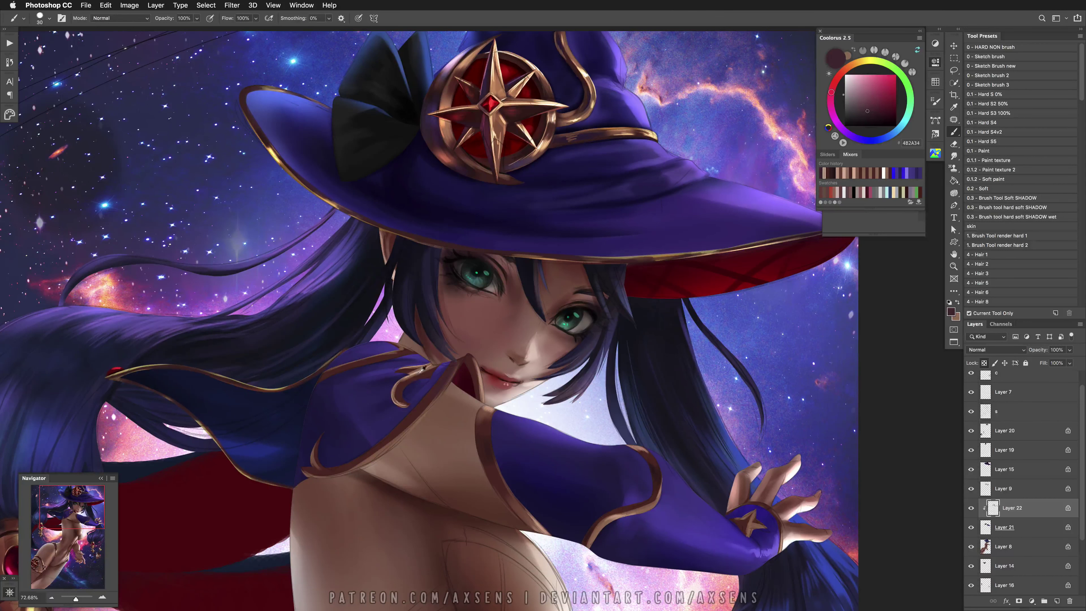
# Paint the trim along the short cape's shoulder seam with sampled light peach, brown and muted gold tones
pyautogui.keyDown('alt'); pyautogui.click(408, 384); pyautogui.keyUp('alt')
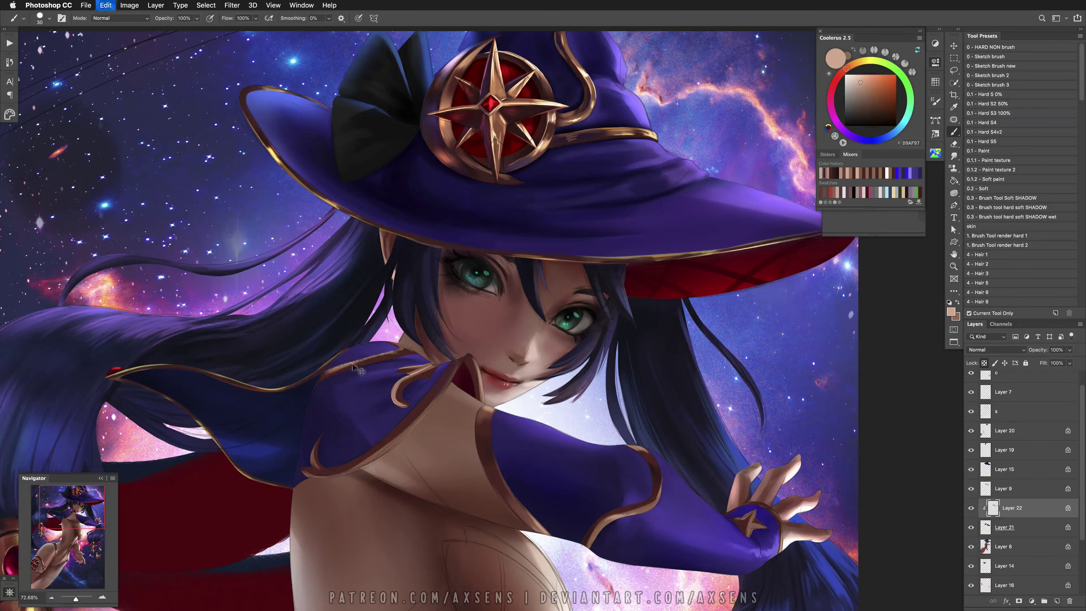
pyautogui.keyDown('alt'); pyautogui.click(308, 382); pyautogui.keyUp('alt')
pyautogui.press('[')
pyautogui.keyDown('alt'); pyautogui.click(378, 362); pyautogui.keyUp('alt')
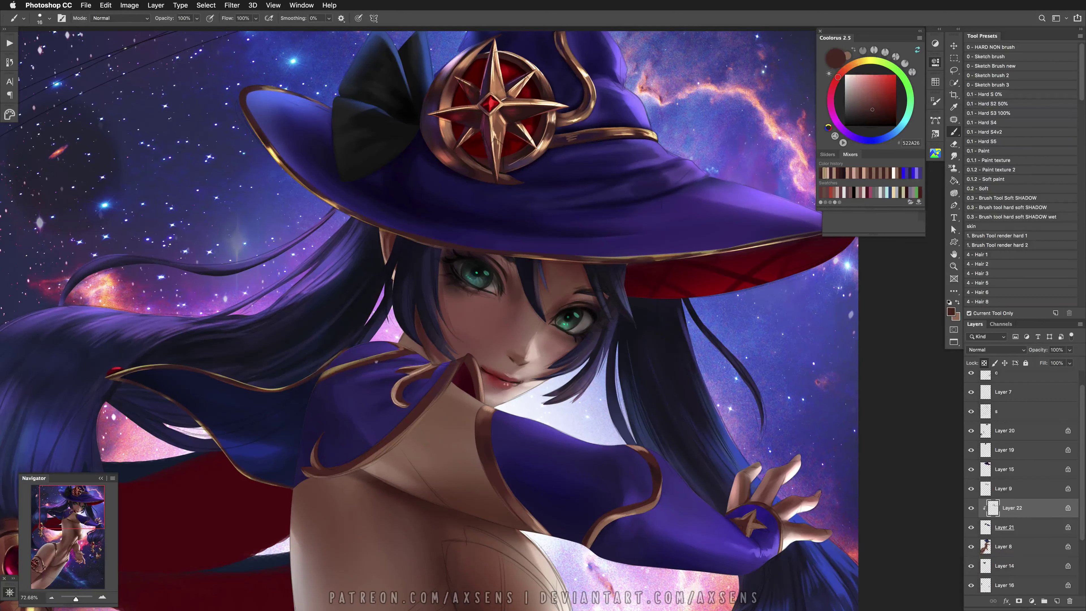
pyautogui.keyDown('alt'); pyautogui.click(378, 362); pyautogui.keyUp('alt')
pyautogui.keyDown('alt'); pyautogui.click(346, 366); pyautogui.keyUp('alt')
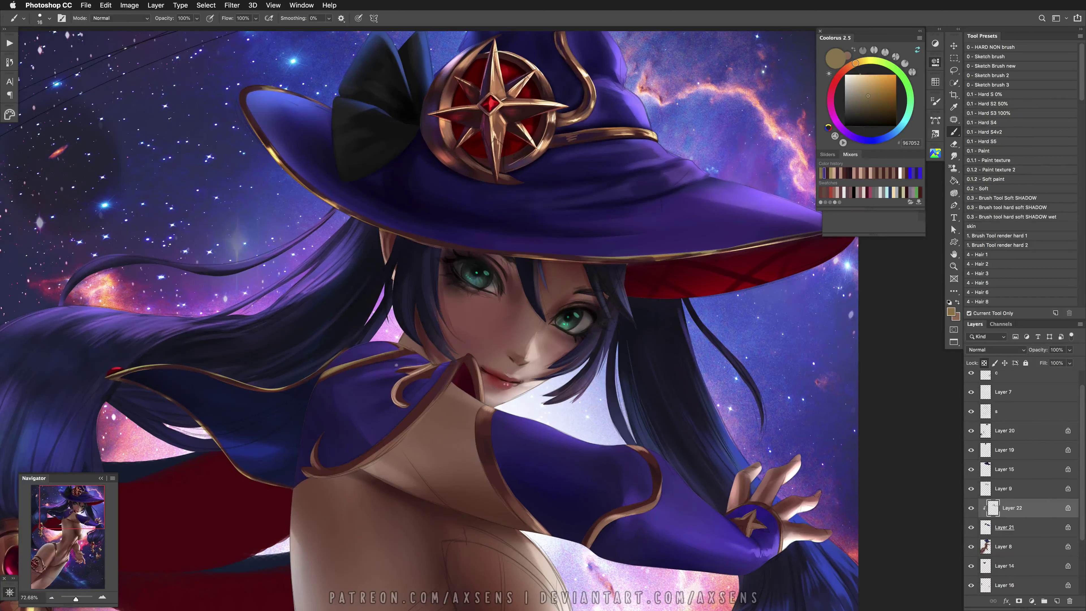
pyautogui.keyDown('alt'); pyautogui.click(273, 391); pyautogui.keyUp('alt')
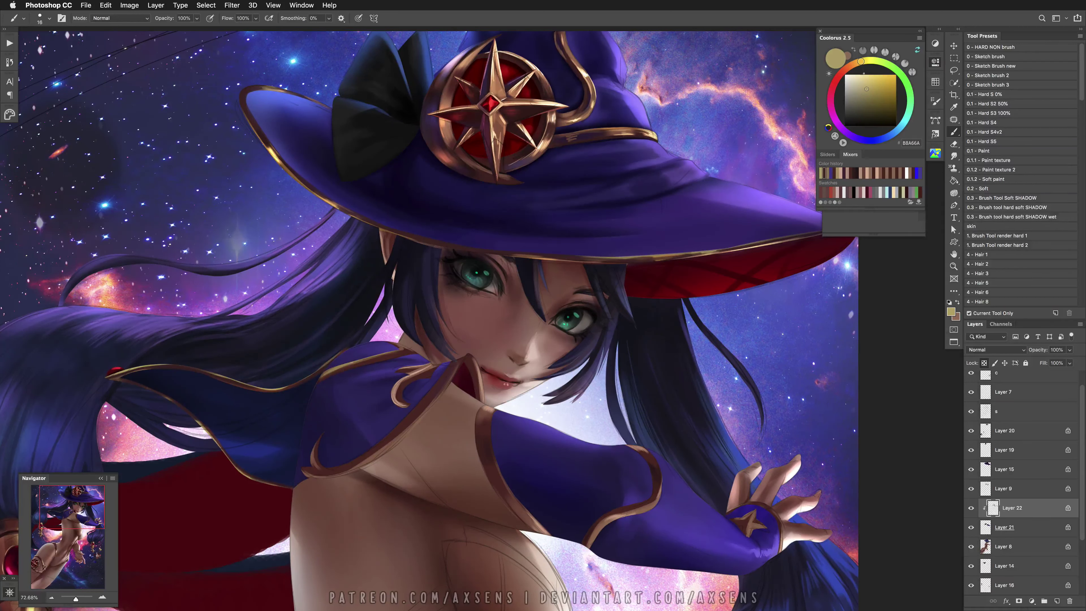
# Paint muted gold highlights along the short cape's curled lower trim and up its front edge
pyautogui.moveTo(320, 465); pyautogui.dragTo(317, 442)
pyautogui.keyDown('alt'); pyautogui.click(385, 445); pyautogui.keyUp('alt')
pyautogui.keyDown('alt'); pyautogui.click(399, 435); pyautogui.keyUp('alt')
pyautogui.moveTo(432, 355); pyautogui.dragTo(416, 404)
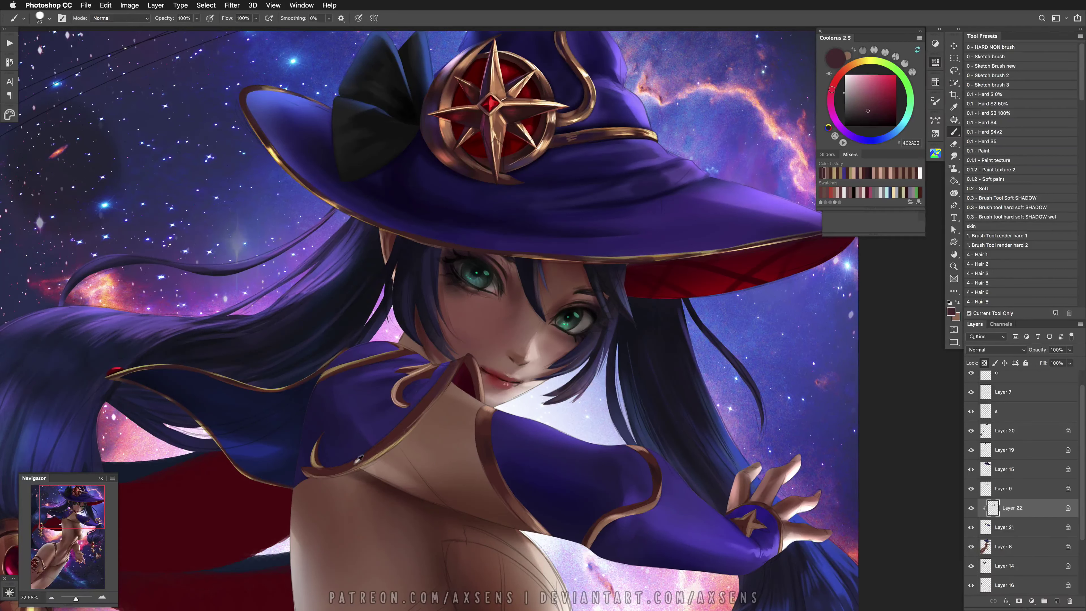
pyautogui.keyDown('alt'); pyautogui.click(380, 455); pyautogui.keyUp('alt')
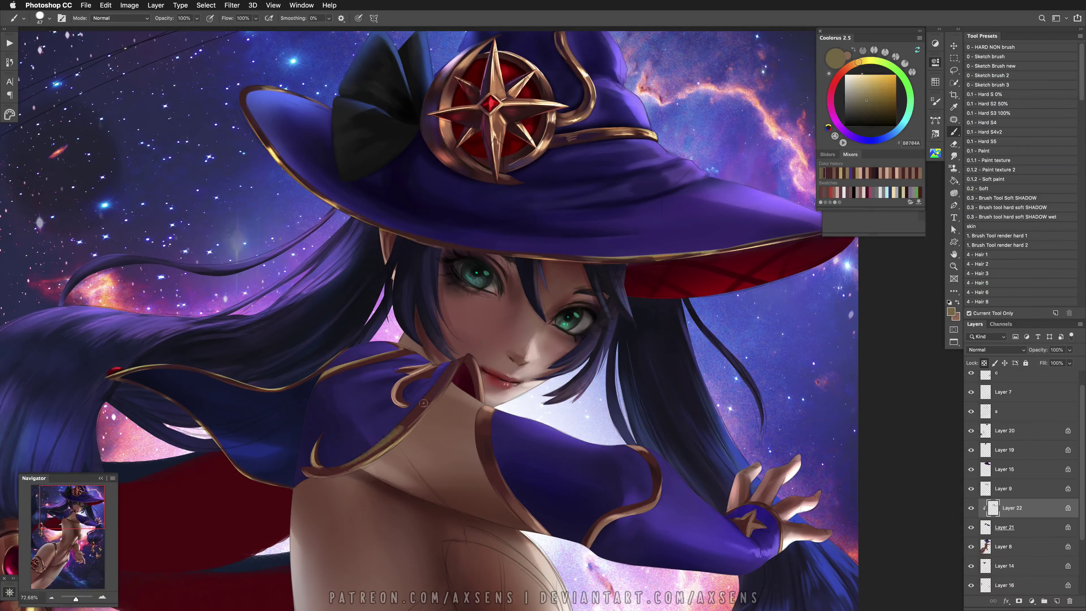
# Blend sampled browns into the short cape's front trim and the curled ornament beside the collar
pyautogui.keyDown('alt'); pyautogui.click(427, 395); pyautogui.keyUp('alt')
pyautogui.moveTo(542, 403); pyautogui.dragTo(522, 423)
pyautogui.keyDown('alt'); pyautogui.click(388, 402); pyautogui.keyUp('alt')
pyautogui.keyDown('alt'); pyautogui.click(391, 435); pyautogui.keyUp('alt')
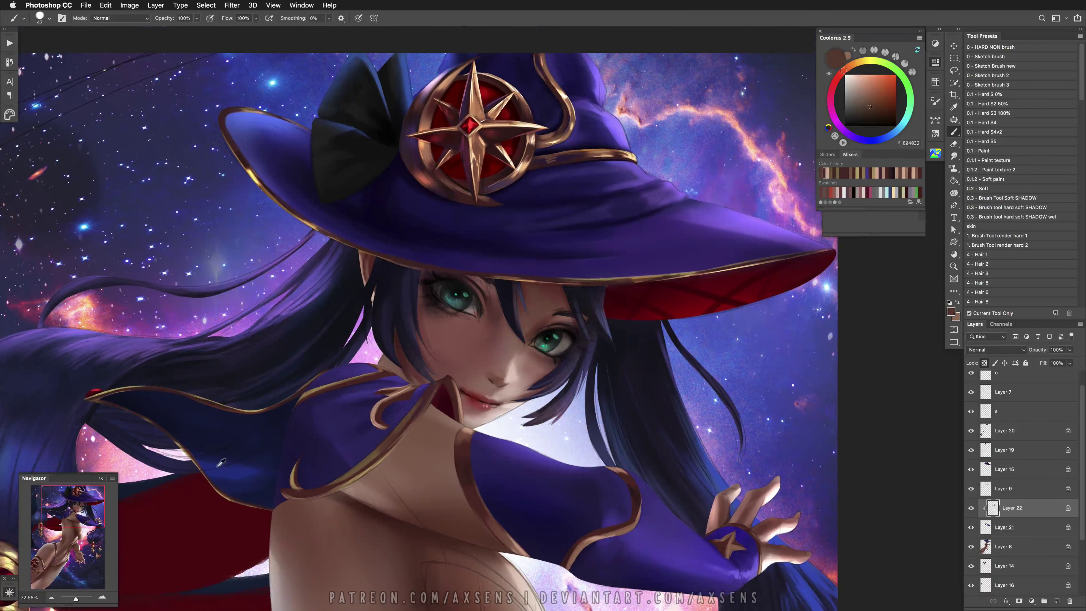
pyautogui.keyDown('alt'); pyautogui.click(391, 411); pyautogui.keyUp('alt')
pyautogui.keyDown('alt'); pyautogui.click(395, 403); pyautogui.keyUp('alt')
# Refine the shoulder seam trim with a smaller brush, using sampled dark brown and gold
pyautogui.keyDown('alt'); pyautogui.click(222, 409); pyautogui.keyUp('alt')
pyautogui.press('[')
pyautogui.press('[')
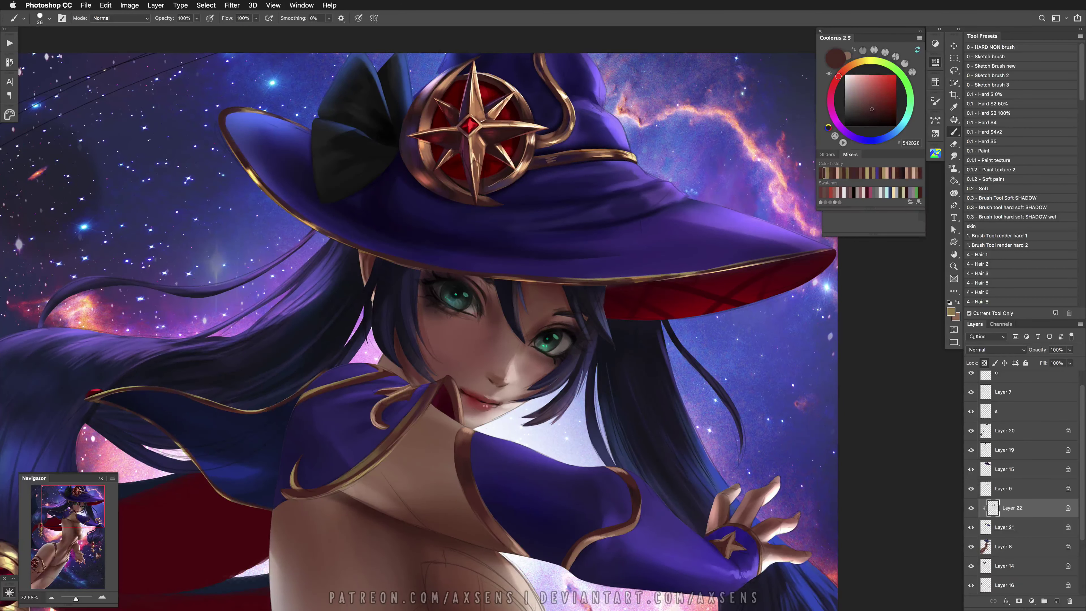
pyautogui.keyDown('alt'); pyautogui.click(324, 397); pyautogui.keyUp('alt')
pyautogui.moveTo(370, 379); pyautogui.dragTo(338, 366)
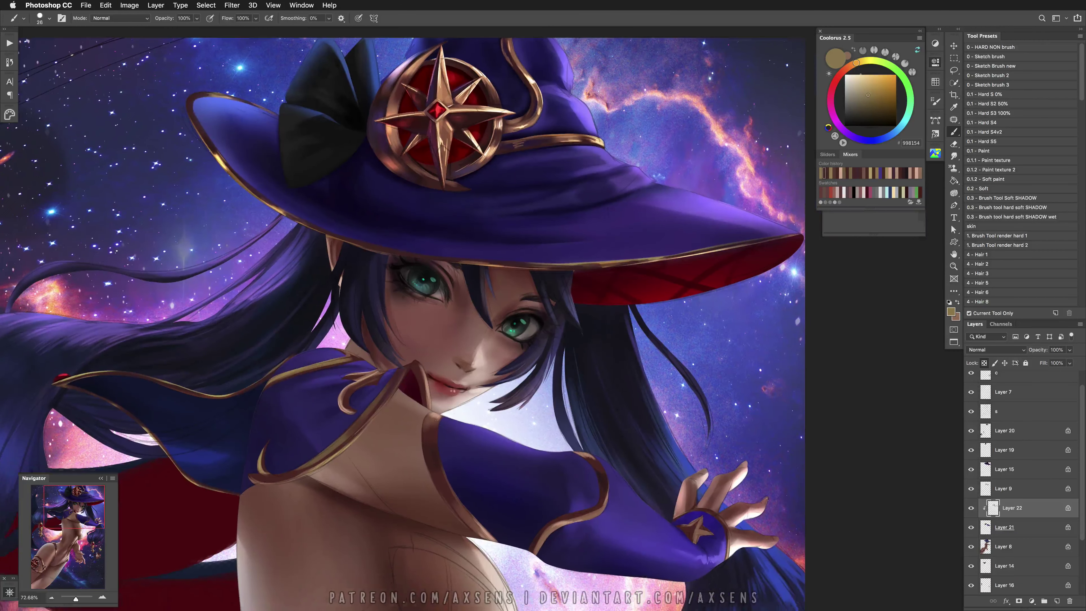
# Enlarge the brush and deepen the shadows on the forearm sleeve's upper opening trim with sampled dark browns
pyautogui.keyDown('alt'); pyautogui.click(432, 436); pyautogui.keyUp('alt')
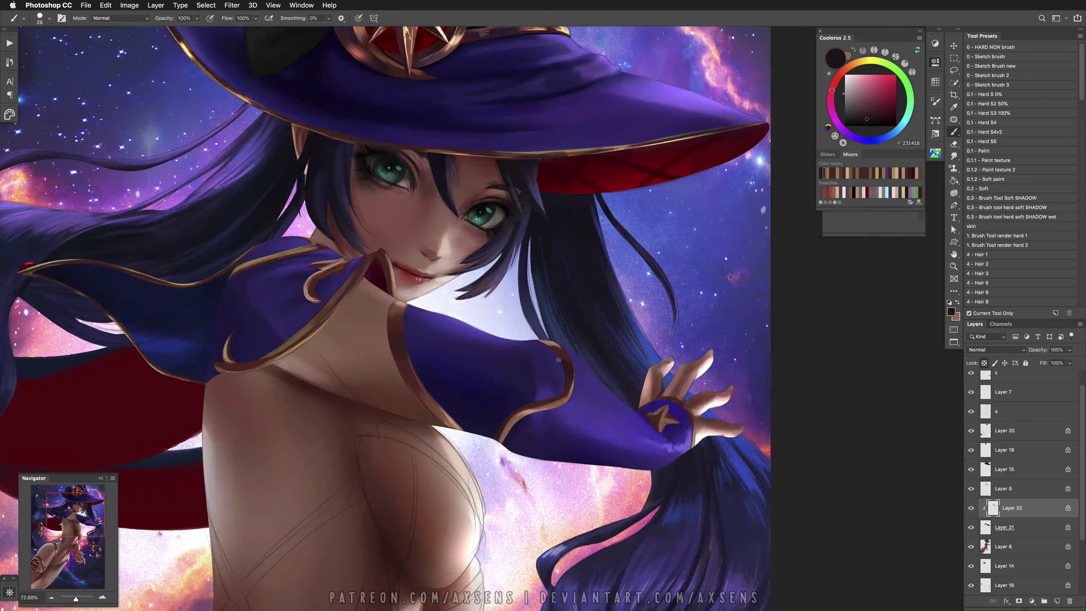
pyautogui.press(']')
pyautogui.keyDown('alt'); pyautogui.click(393, 312); pyautogui.keyUp('alt')
pyautogui.press(']')
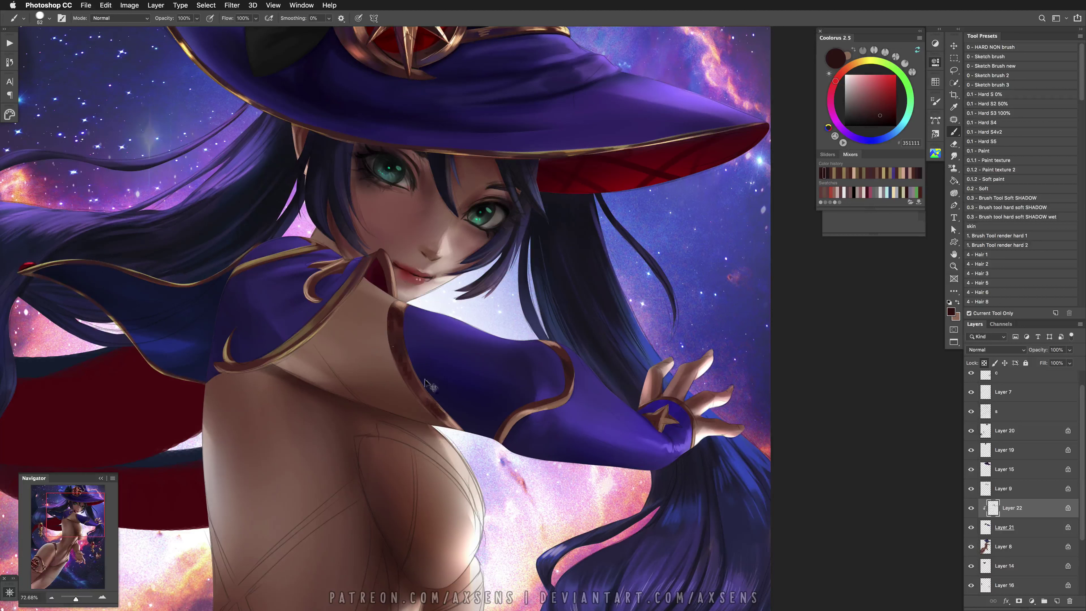
pyautogui.keyDown('alt'); pyautogui.click(401, 359); pyautogui.keyUp('alt')
pyautogui.keyDown('alt'); pyautogui.click(430, 406); pyautogui.keyUp('alt')
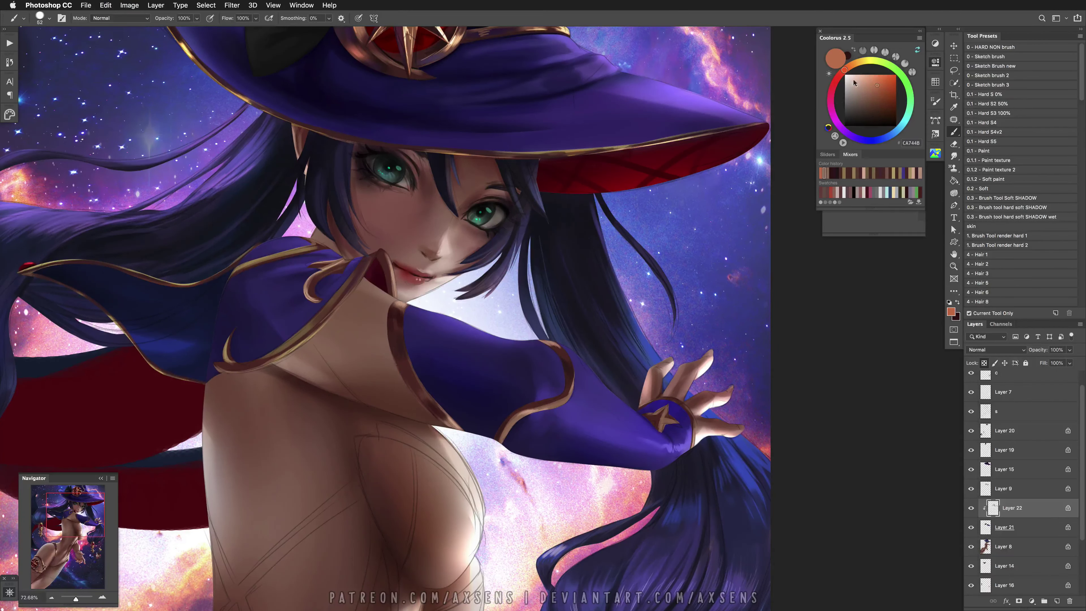
# Mix an orange gold and paint metallic highlights on the forearm sleeve's upper opening trim, blending with sampled browns
pyautogui.click(852, 65)
pyautogui.click(873, 85)
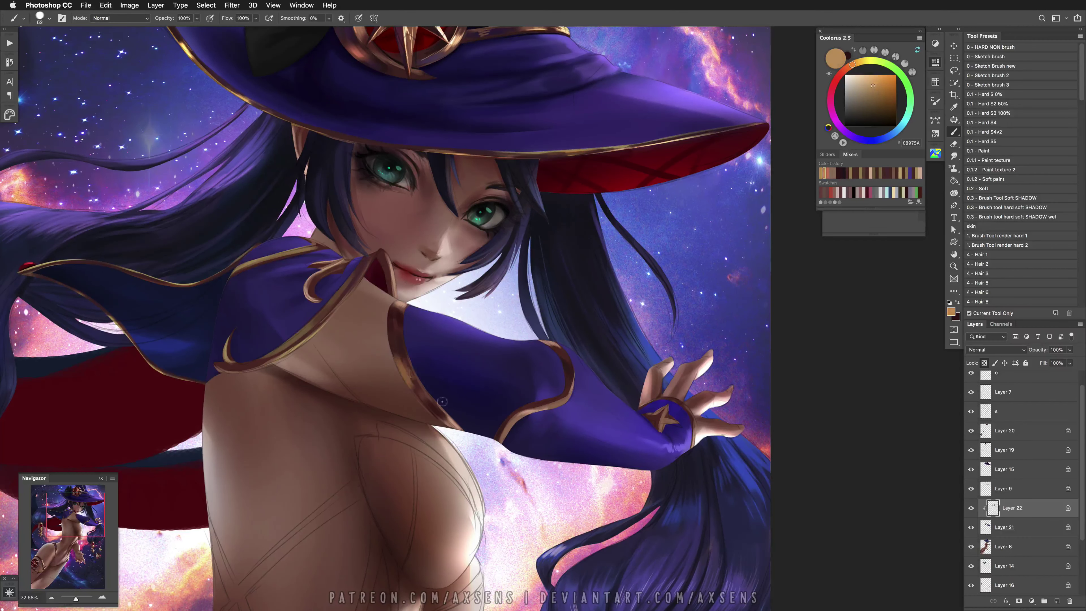
pyautogui.keyDown('alt'); pyautogui.click(407, 372); pyautogui.keyUp('alt')
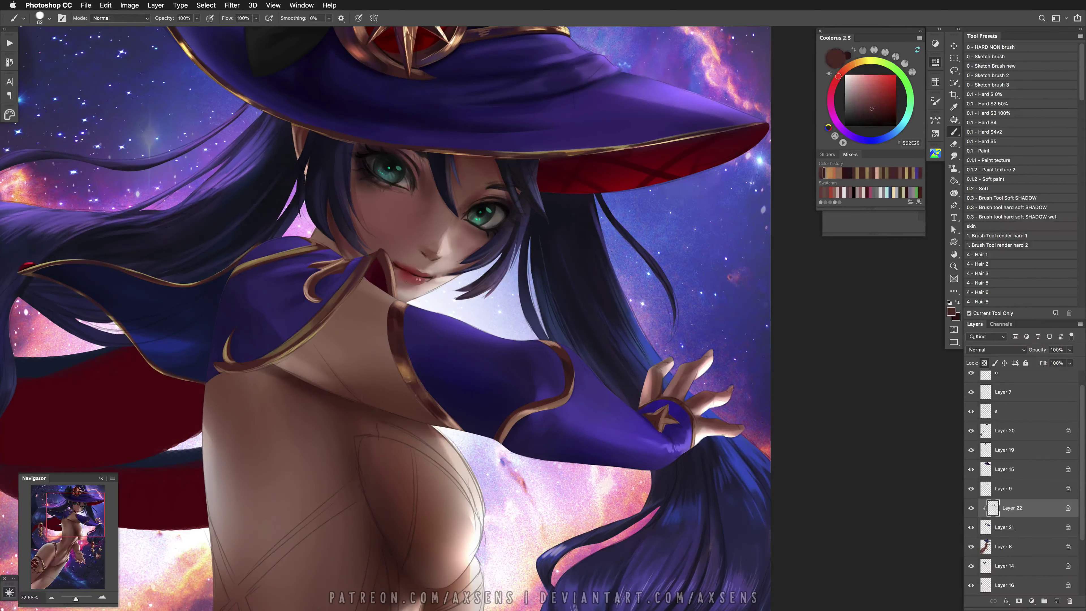
pyautogui.keyDown('alt'); pyautogui.click(413, 309); pyautogui.keyUp('alt')
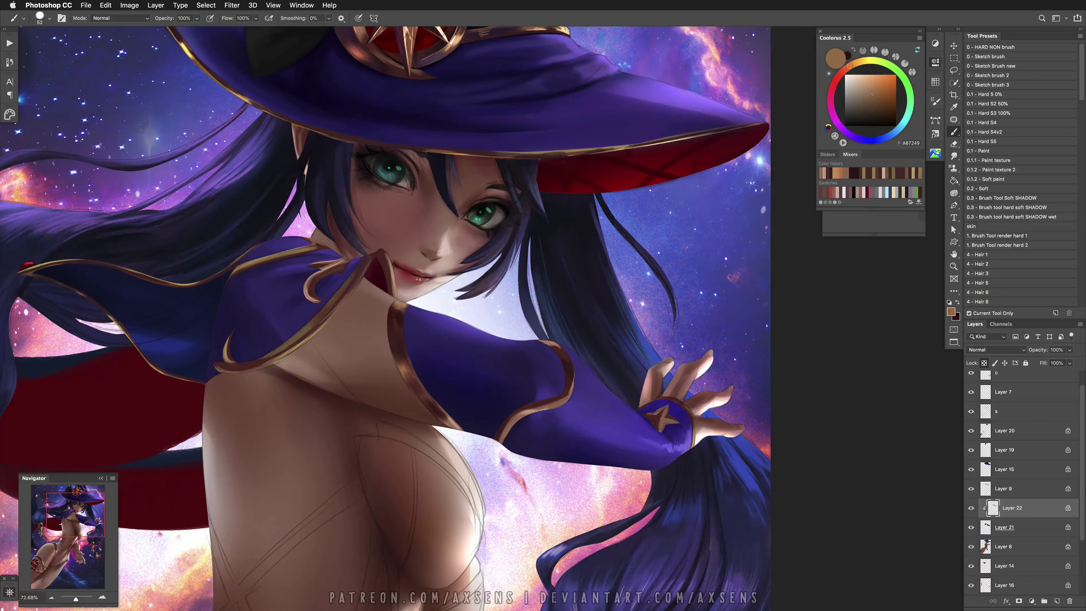
pyautogui.moveTo(421, 347); pyautogui.dragTo(378, 362)
pyautogui.keyDown('alt'); pyautogui.click(378, 362); pyautogui.keyUp('alt')
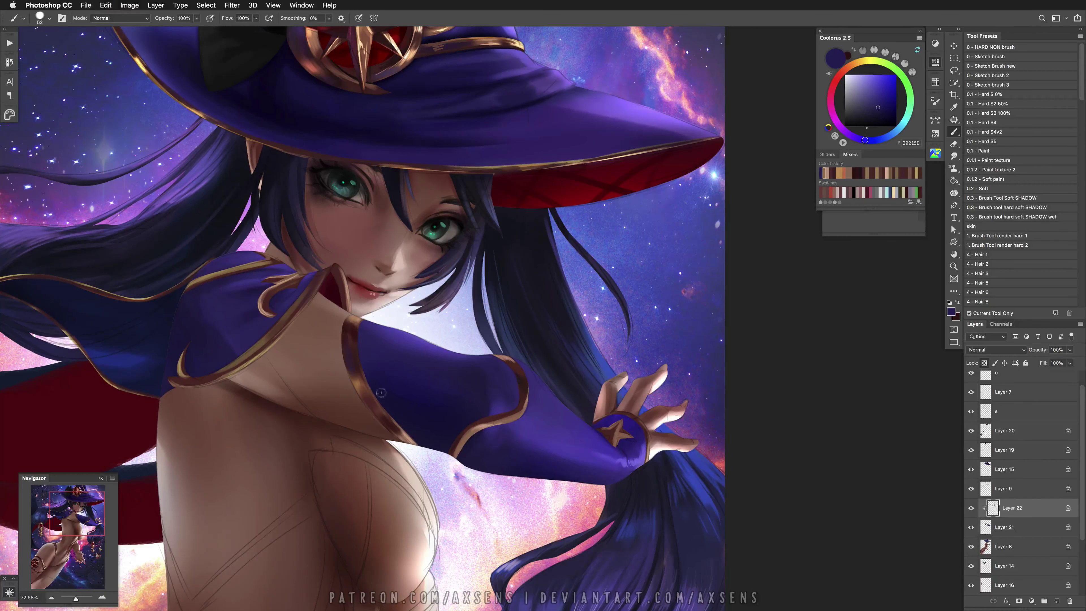
# Paint fine light peach edge highlights along the elbow trim and the sleeve opening trim with a much smaller brush
pyautogui.press('[')
pyautogui.press('[')
pyautogui.press('[')
pyautogui.press('[')
pyautogui.press('[')
pyautogui.keyDown('alt'); pyautogui.click(468, 435); pyautogui.keyUp('alt')
pyautogui.rightClick(481, 425)
pyautogui.moveTo(537, 331); pyautogui.dragTo(536, 331)
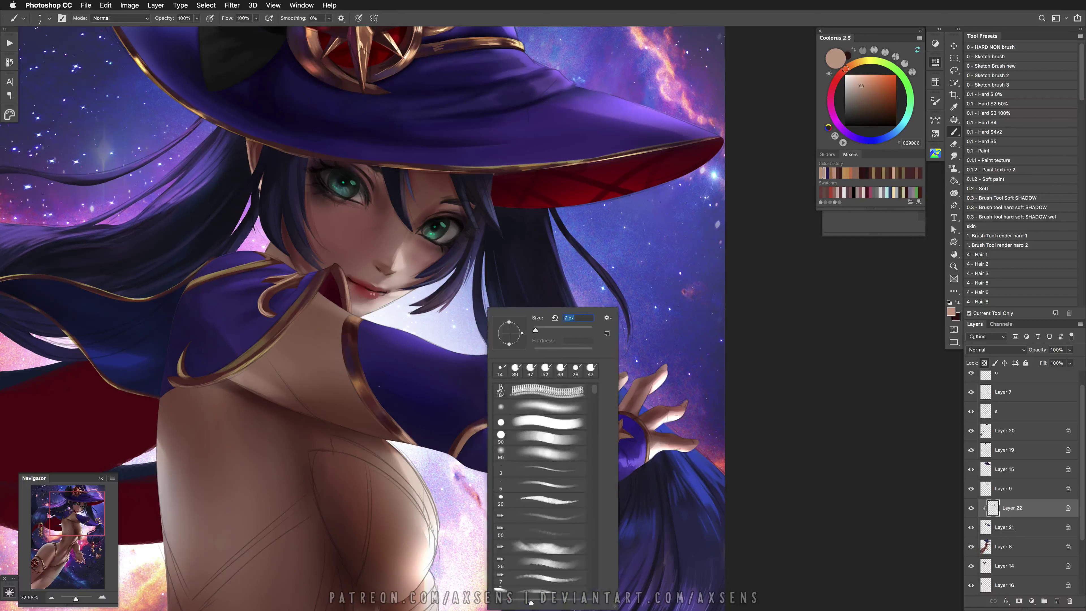
pyautogui.keyDown('alt'); pyautogui.click(357, 385); pyautogui.keyUp('alt')
pyautogui.click(865, 74)
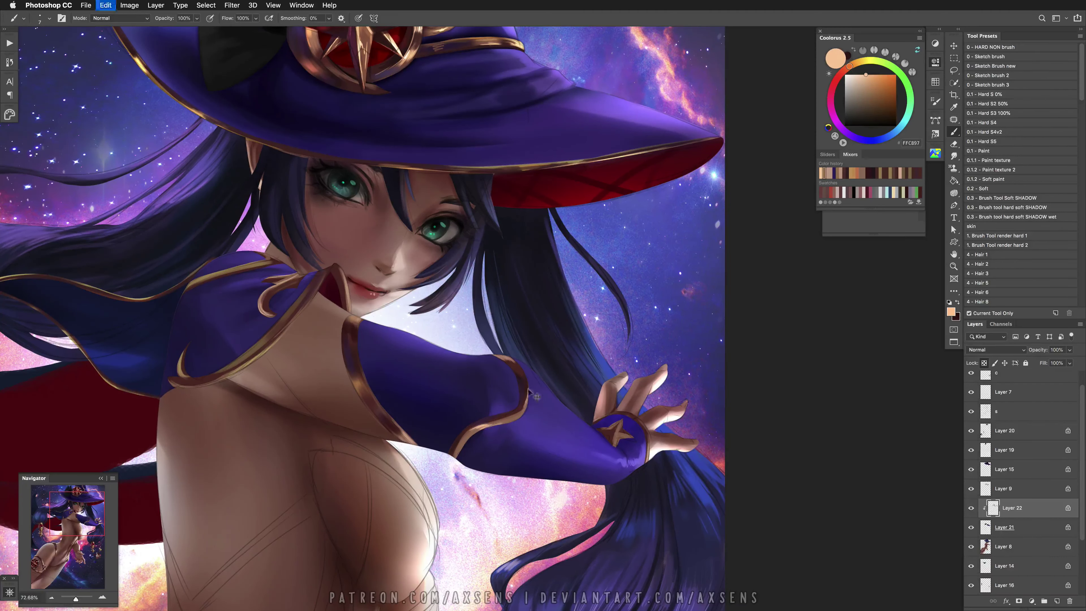
pyautogui.keyDown('alt'); pyautogui.click(523, 384); pyautogui.keyUp('alt')
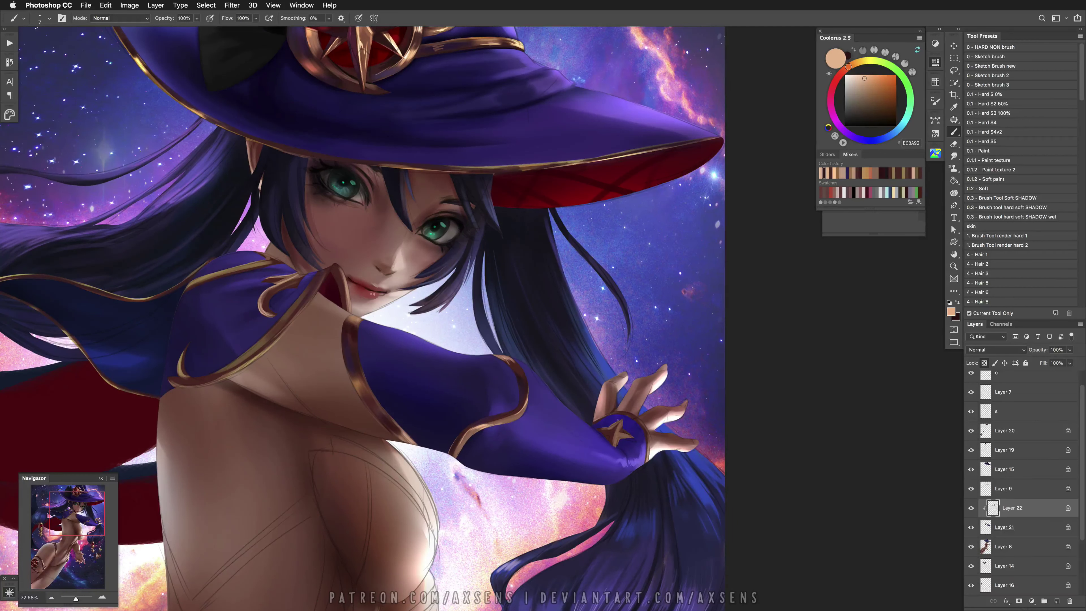
# Repaint the cuff's star with light peach highlights and sampled dark brown shading, undoing poor strokes
pyautogui.press('super+z')
pyautogui.press('super+z')
pyautogui.press('super+z')
pyautogui.press('super+z')
pyautogui.keyDown('alt'); pyautogui.click(499, 422); pyautogui.keyUp('alt')
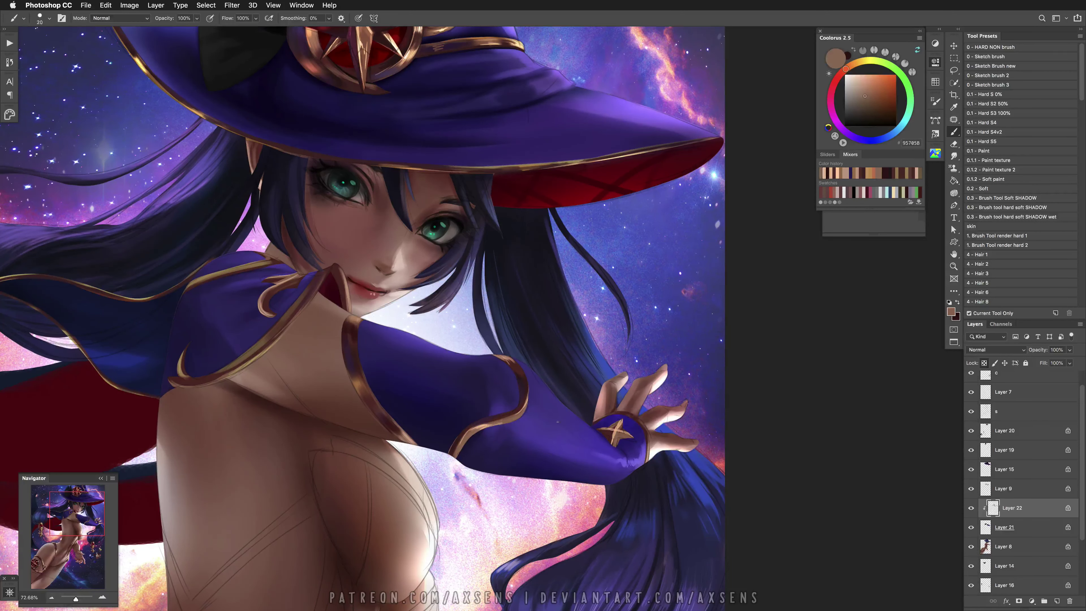
pyautogui.press('super+z')
pyautogui.keyDown('alt'); pyautogui.click(614, 427); pyautogui.keyUp('alt')
pyautogui.moveTo(622, 452); pyautogui.dragTo(617, 447)
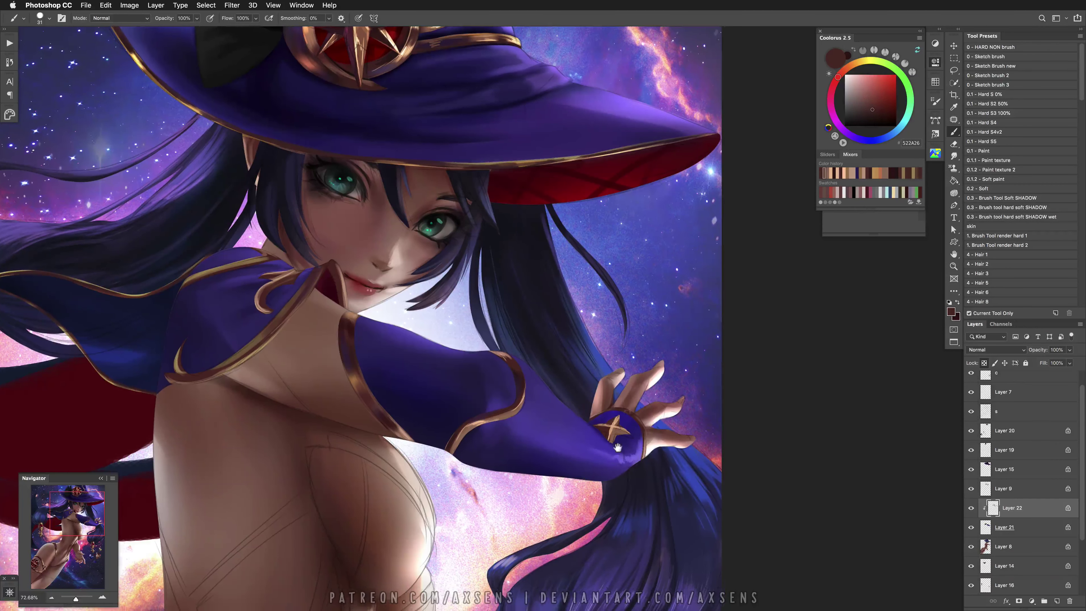
pyautogui.keyDown('alt'); pyautogui.click(623, 412); pyautogui.keyUp('alt')
pyautogui.press('super+z')
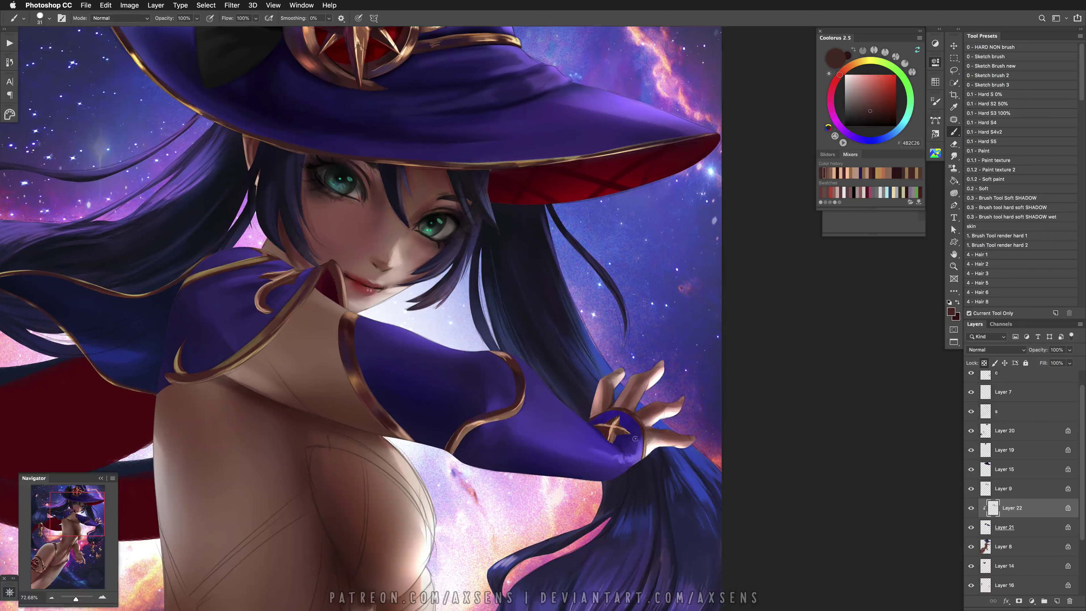
pyautogui.keyDown('alt'); pyautogui.click(620, 414); pyautogui.keyUp('alt')
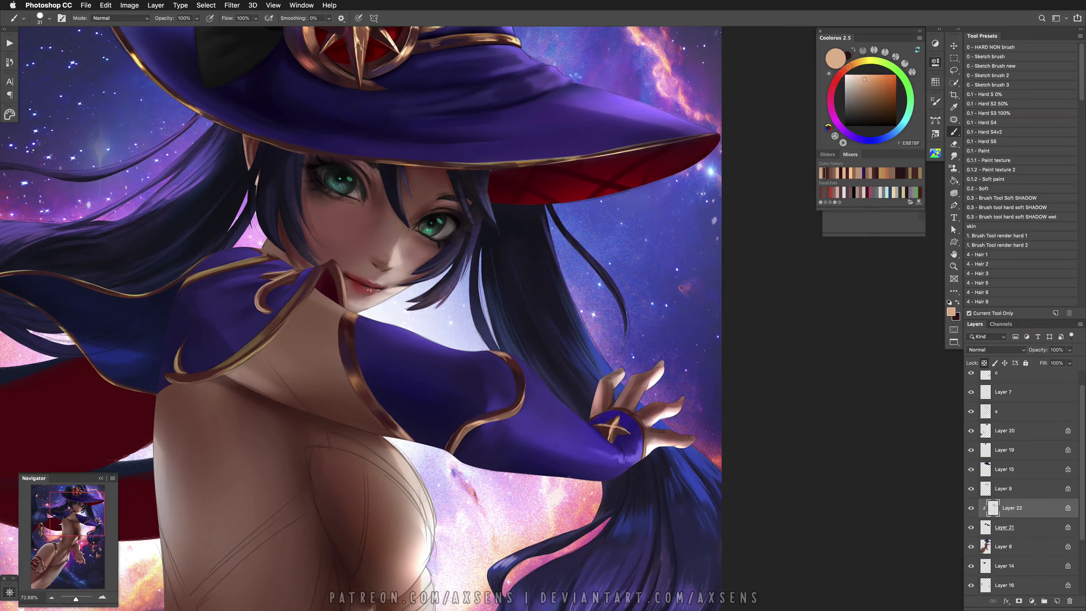
# Touch up the short cape and sleeve trims with sampled mid browns, undoing a poor stroke
pyautogui.moveTo(519, 429)
pyautogui.mouseDown()
pyautogui.moveTo(502, 387)
pyautogui.moveTo(419, 406)
pyautogui.mouseUp()
pyautogui.keyDown('alt'); pyautogui.click(420, 407); pyautogui.keyUp('alt')
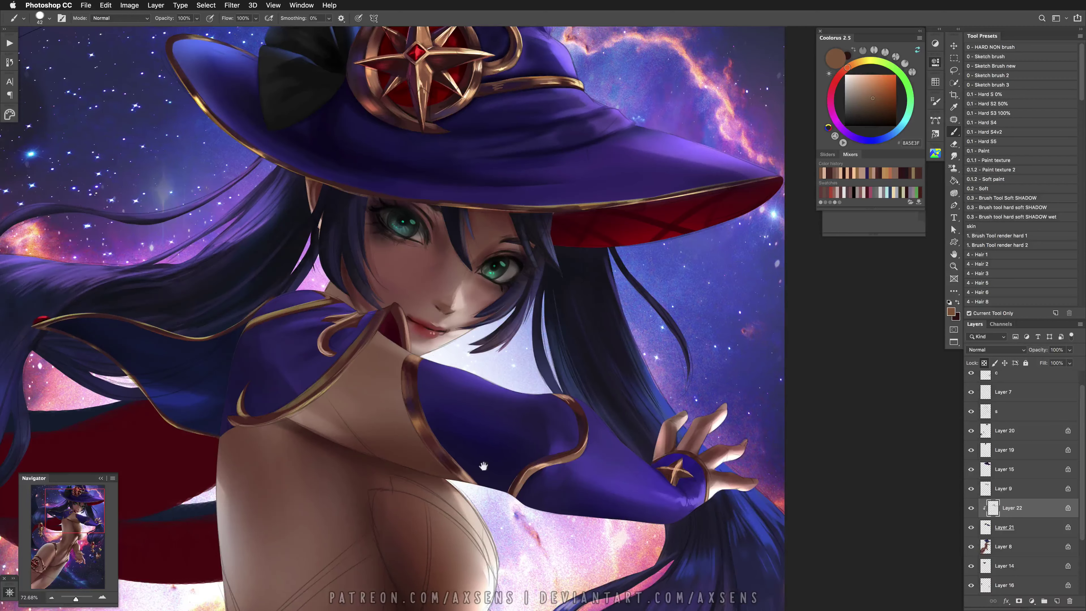
pyautogui.moveTo(307, 399); pyautogui.dragTo(347, 422)
pyautogui.press('super+z')
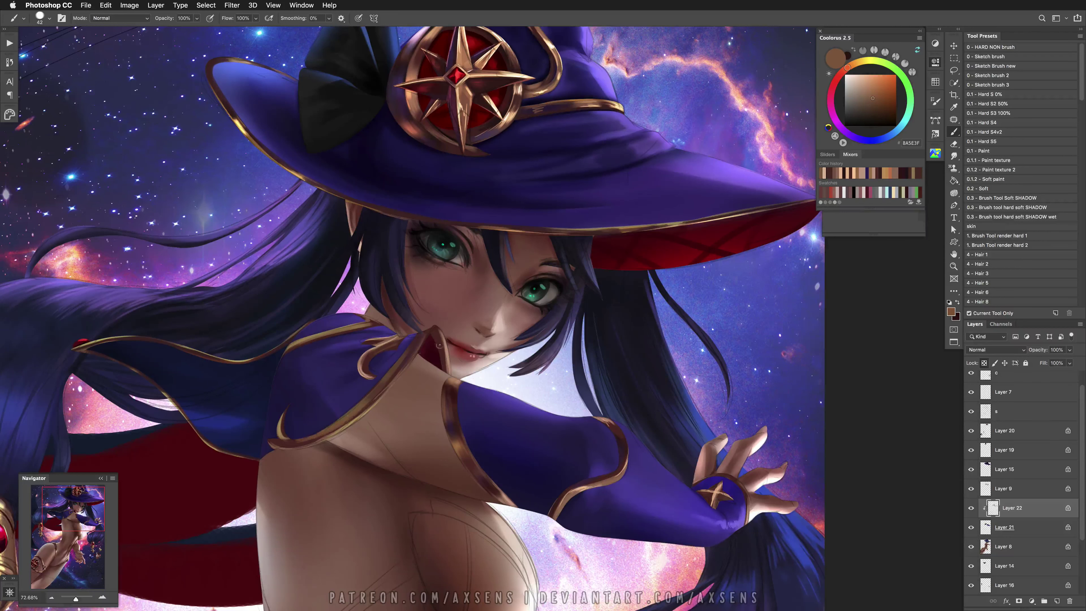
pyautogui.scroll(2, 418, 318)
pyautogui.moveTo(387, 391); pyautogui.dragTo(410, 391)
pyautogui.keyDown('alt'); pyautogui.click(418, 391); pyautogui.keyUp('alt')
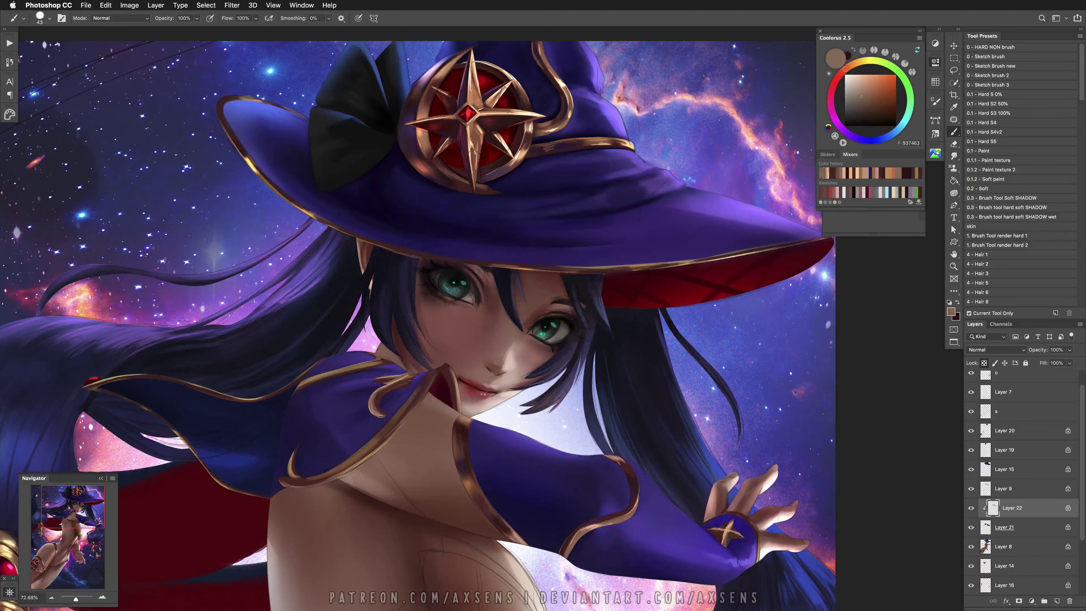
pyautogui.scroll(-10, 547, 434)
pyautogui.scroll(10, 547, 435)
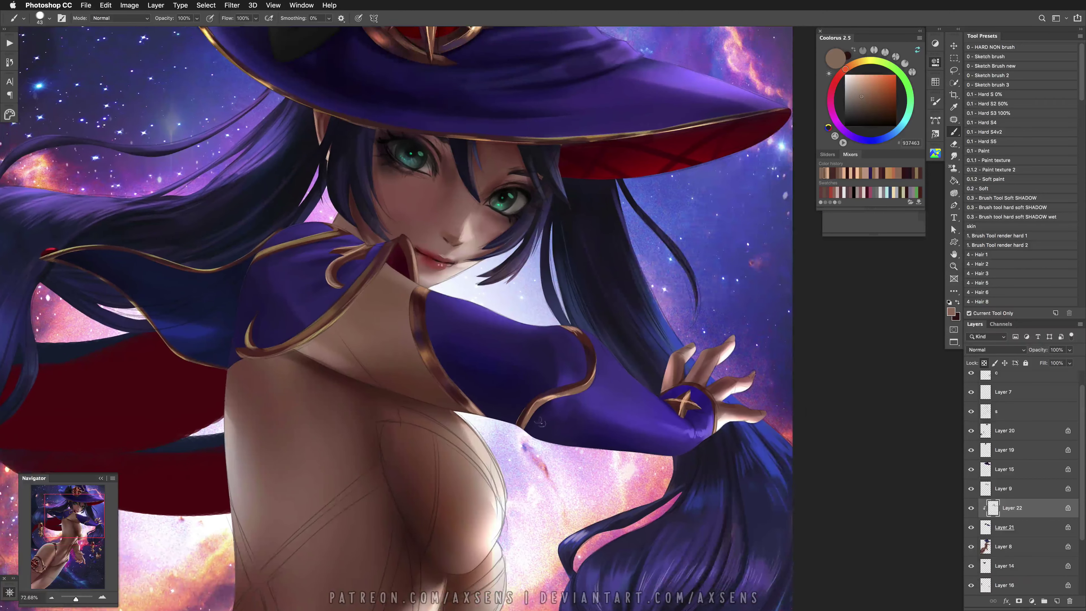
# Undo the last strokes and rework the sleeve opening trim's upper end with sampled copper and dark brown
pyautogui.keyDown('alt'); pyautogui.click(515, 412); pyautogui.keyUp('alt')
pyautogui.press('super+z')
pyautogui.press('super+z')
pyautogui.scroll(5, 590, 359)
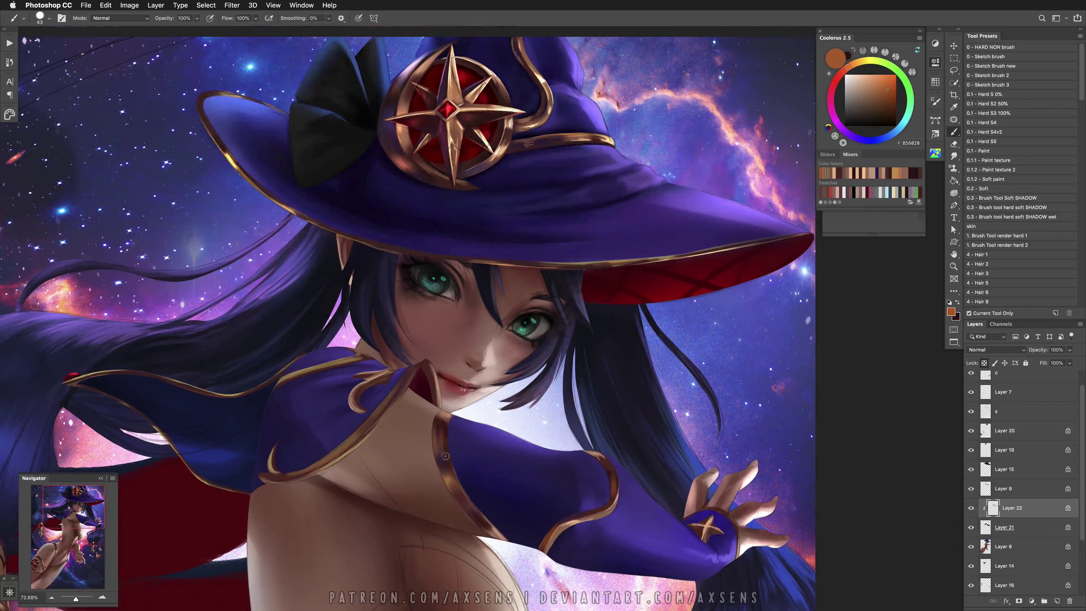
pyautogui.keyDown('alt'); pyautogui.click(439, 433); pyautogui.keyUp('alt')
pyautogui.hscroll(-3, 508, 424)
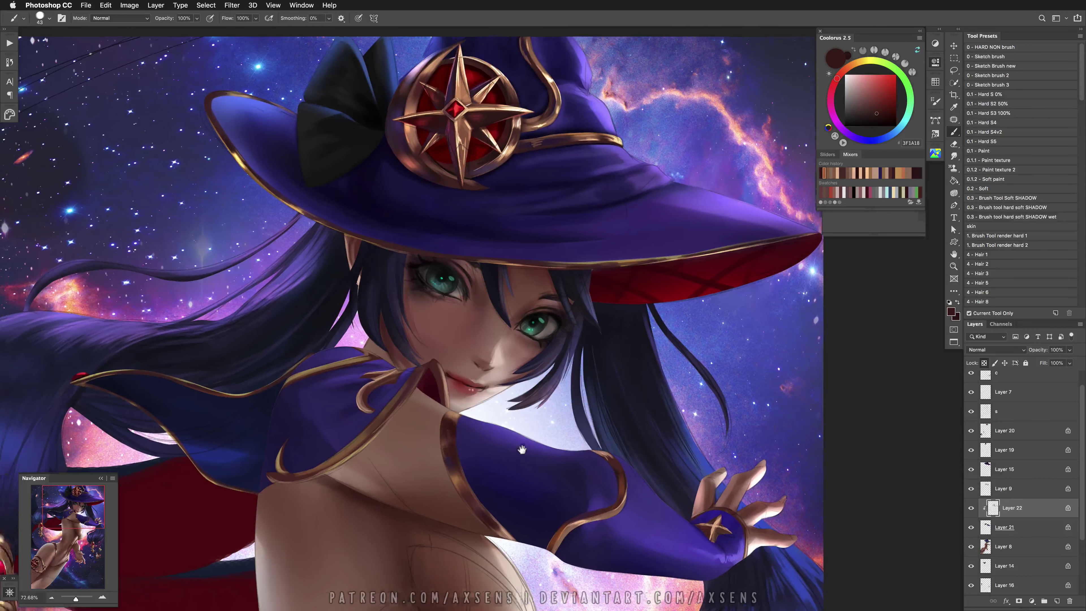
pyautogui.keyDown('alt'); pyautogui.click(354, 439); pyautogui.keyUp('alt')
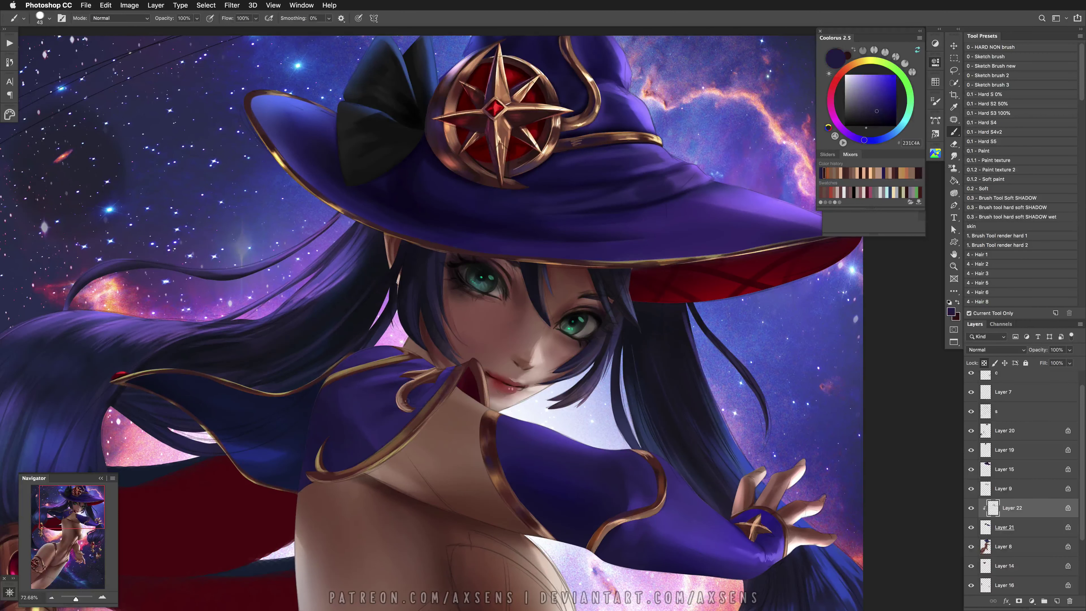
# Lasso an area around the collar and sleeve trims and add a Curves adjustment layer limited to it
pyautogui.scroll(-5, 406, 363)
pyautogui.click(954, 71)
pyautogui.moveTo(487, 342)
pyautogui.mouseDown()
pyautogui.moveTo(508, 425)
pyautogui.moveTo(516, 342)
pyautogui.mouseUp()
pyautogui.click(935, 43)
pyautogui.click(852, 47)
pyautogui.moveTo(879, 138); pyautogui.dragTo(880, 131)
pyautogui.hotkey('ctrl', 'z')
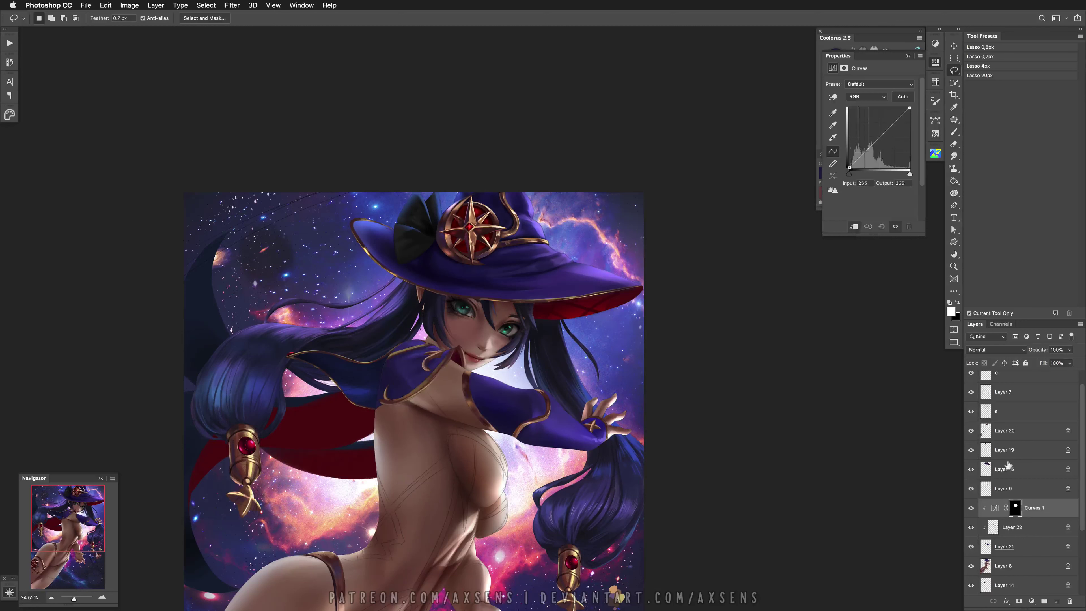
# Release Layer 22 from its clipping mask and clip the Curves 1 adjustment to Layer 22 instead
pyautogui.click(1003, 528)
pyautogui.press('super+alt+g')
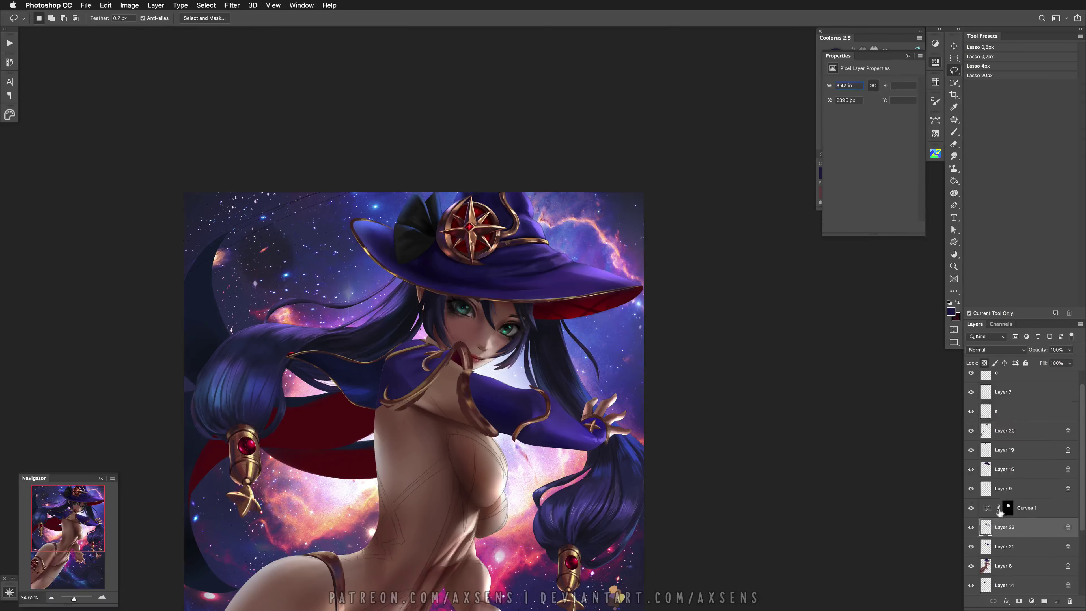
pyautogui.click(935, 43)
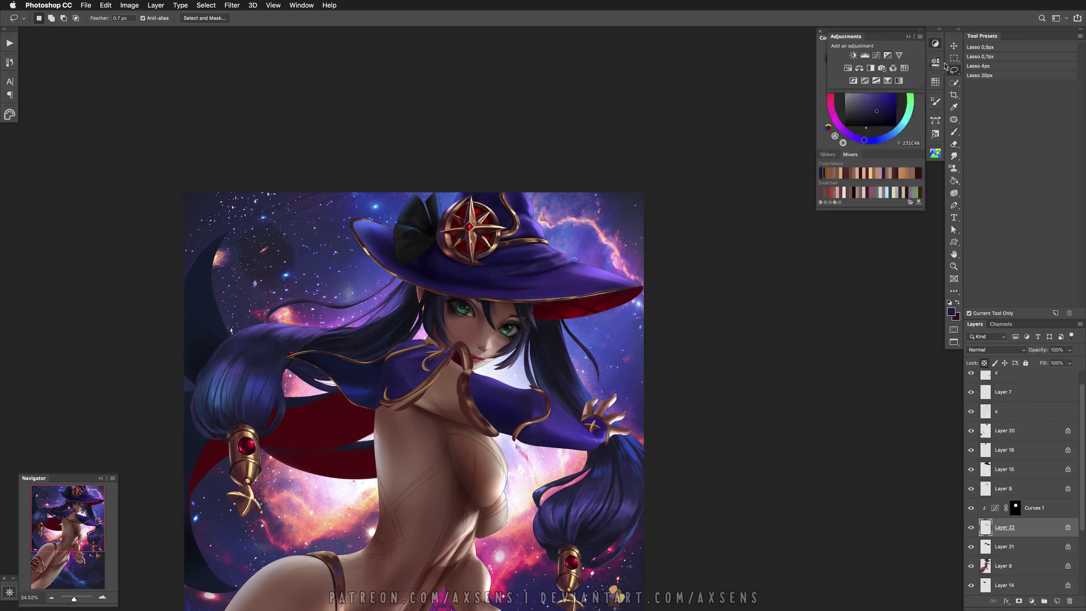
pyautogui.click(935, 62)
pyautogui.click(1016, 507)
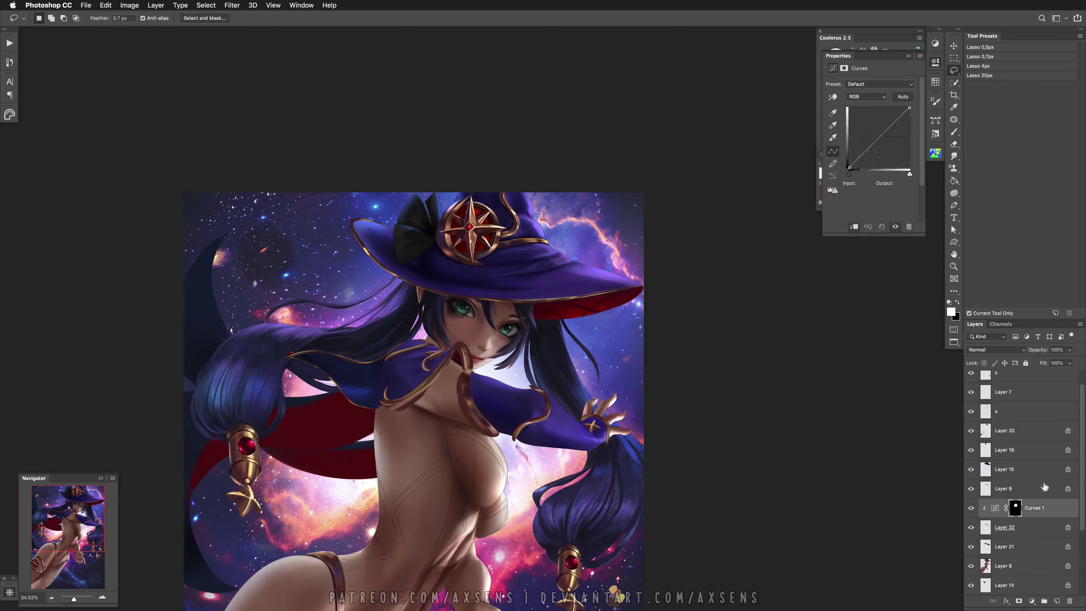
# Raise the RGB curve to brighten the trims, merge the Curves adjustment into Layer 22 and deselect
pyautogui.moveTo(875, 141); pyautogui.dragTo(889, 117)
pyautogui.keyDown('super'); pyautogui.click(985, 527); pyautogui.keyUp('super')
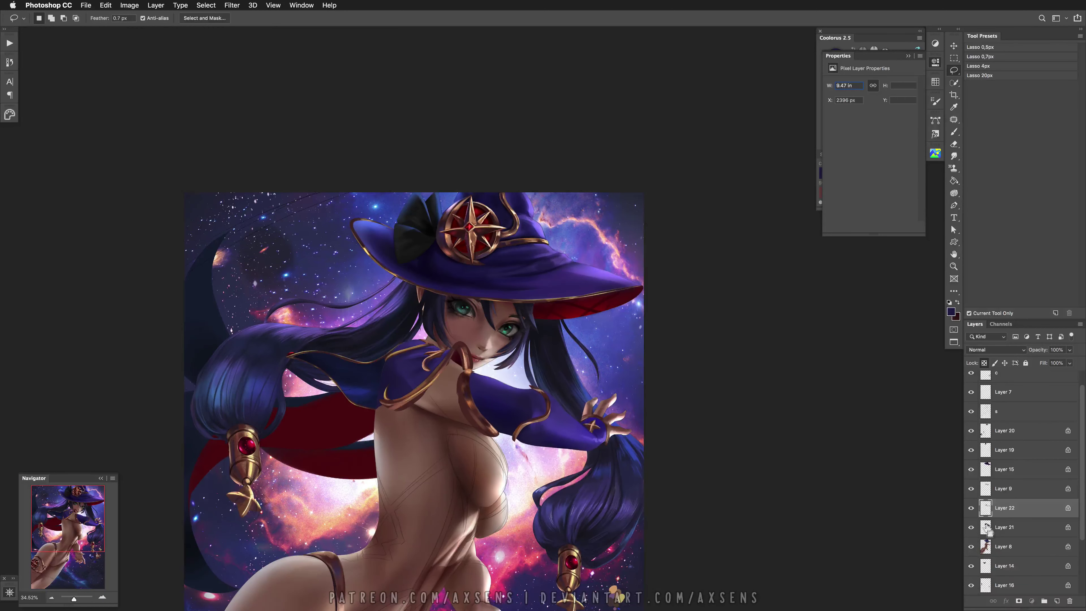
pyautogui.click(588, 509)
pyautogui.press('super+d')
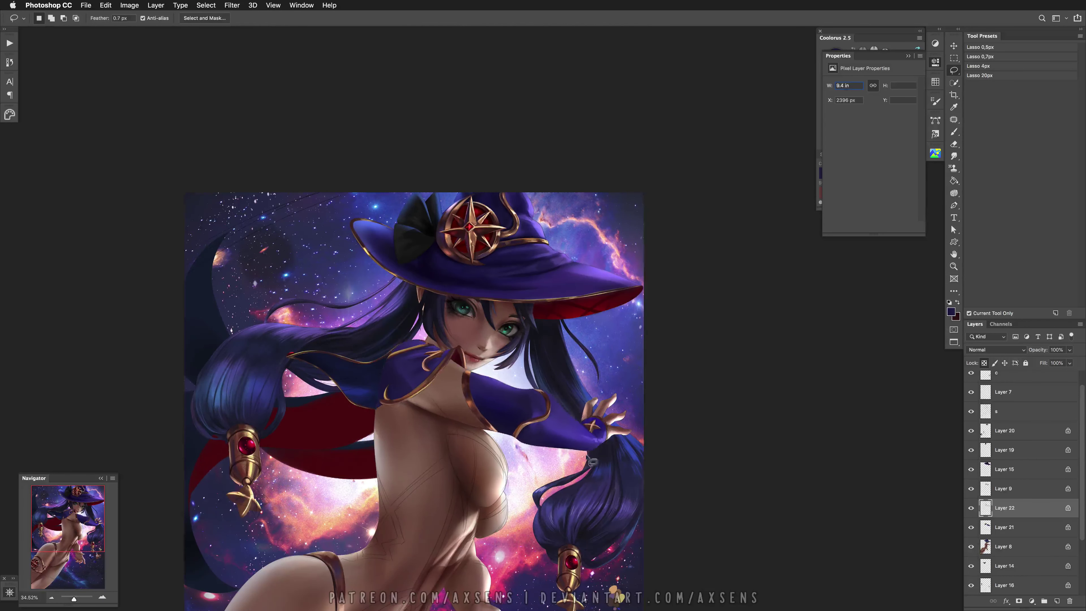
pyautogui.scroll(-6, 570, 409)
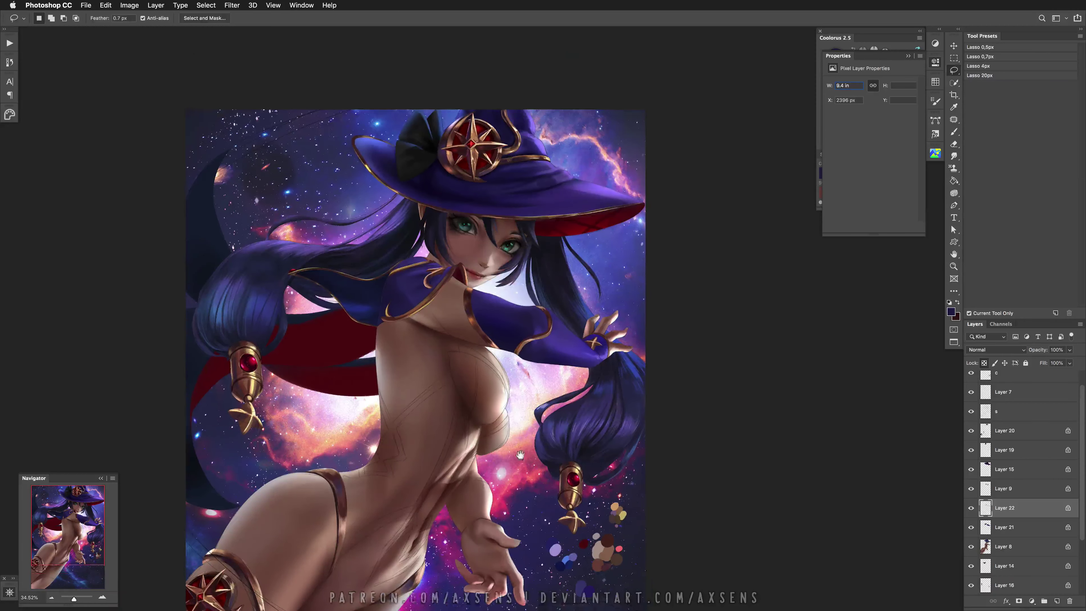
# Make the sleeve fabric on Layer 21 the painting target and undo the last changes to it
pyautogui.scroll(2, 543, 379)
pyautogui.scroll(3, 543, 378)
pyautogui.press('b')
pyautogui.keyDown('ctrl'); pyautogui.click(543, 379); pyautogui.keyUp('ctrl')
pyautogui.hotkey('ctrl', 'z')
pyautogui.hotkey('ctrl', 'z')
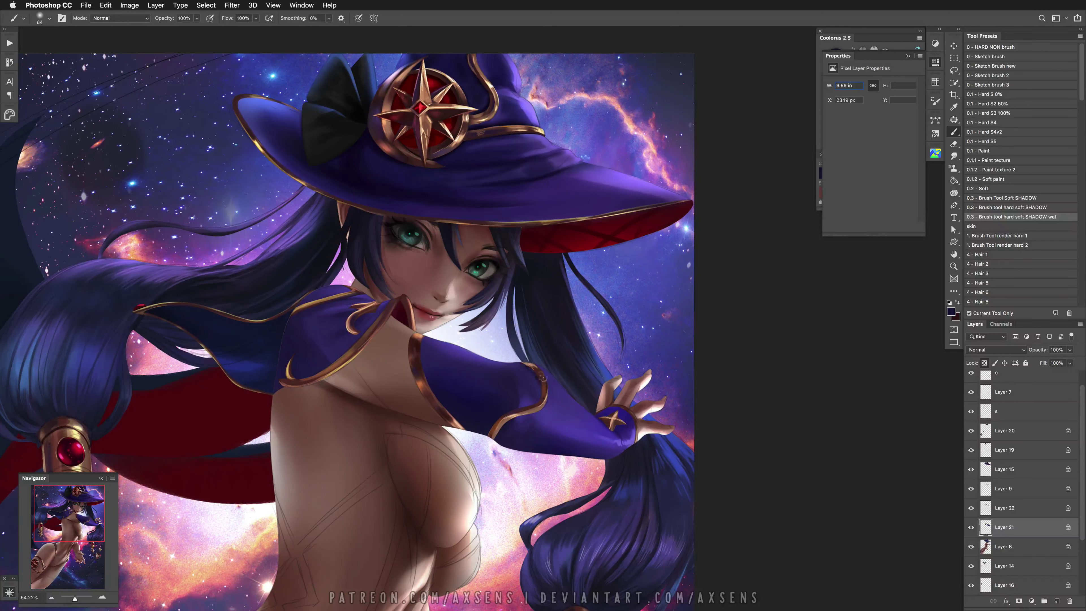
pyautogui.hotkey('ctrl', 'z')
pyautogui.hotkey('ctrl', 'z')
pyautogui.hotkey('ctrl', 'z')
# Lasso the upper sleeve panel between the copper trims and colorize it turquoise with a clipped Hue/Saturation adjustment
pyautogui.click(954, 71)
pyautogui.moveTo(540, 375)
pyautogui.mouseDown()
pyautogui.moveTo(542, 414)
pyautogui.moveTo(491, 445)
pyautogui.moveTo(421, 380)
pyautogui.moveTo(479, 322)
pyautogui.moveTo(564, 316)
pyautogui.mouseUp()
pyautogui.click(935, 43)
pyautogui.click(849, 69)
pyautogui.click(876, 168)
pyautogui.moveTo(877, 137)
pyautogui.mouseDown()
pyautogui.moveTo(880, 121)
pyautogui.moveTo(867, 121)
pyautogui.moveTo(875, 155)
pyautogui.moveTo(873, 123)
pyautogui.mouseUp()
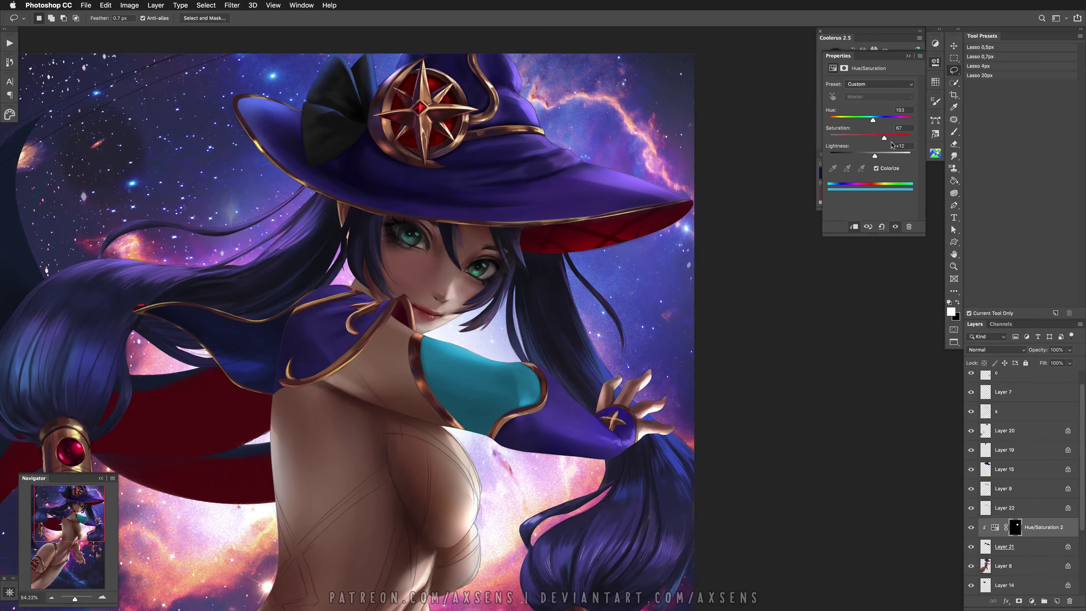
# Shift the sleeve panel's color to a richer blue and merge the adjustment into Layer 21
pyautogui.moveTo(862, 139); pyautogui.dragTo(877, 121)
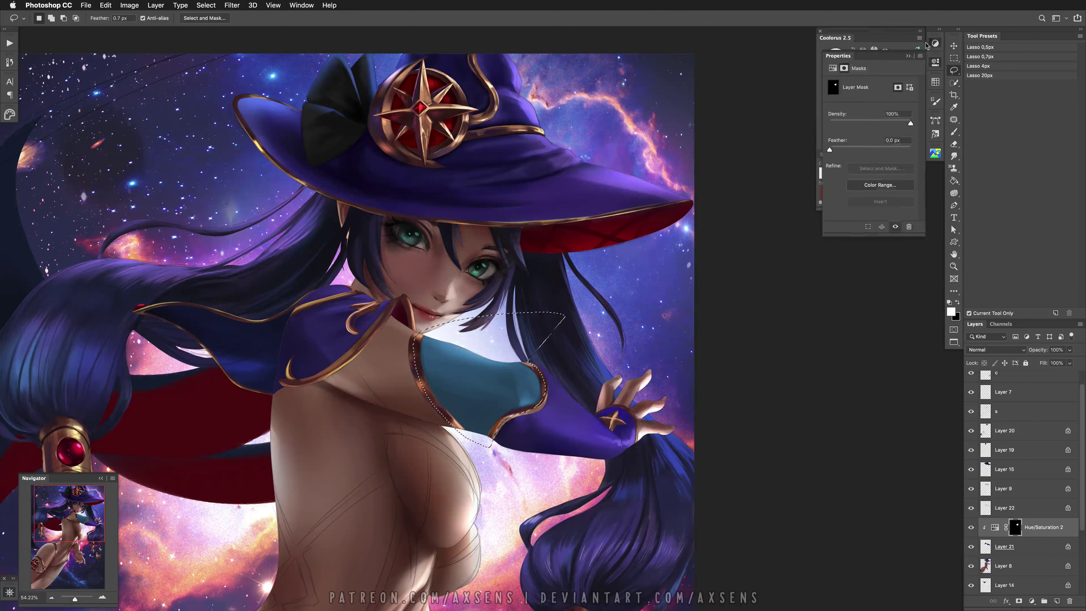
pyautogui.hotkey('ctrl', 'shift', 'b')
pyautogui.moveTo(871, 110); pyautogui.dragTo(886, 129)
pyautogui.hotkey('ctrl', 'e')
# Shade the upper sleeve panel with sampled blues using a large hard-soft shadow brush, mirroring the view and undoing the last stroke
pyautogui.press('b')
pyautogui.keyDown('alt'); pyautogui.click(481, 404); pyautogui.keyUp('alt')
pyautogui.press(']')
pyautogui.press(']')
pyautogui.keyDown('alt'); pyautogui.click(463, 354); pyautogui.keyUp('alt')
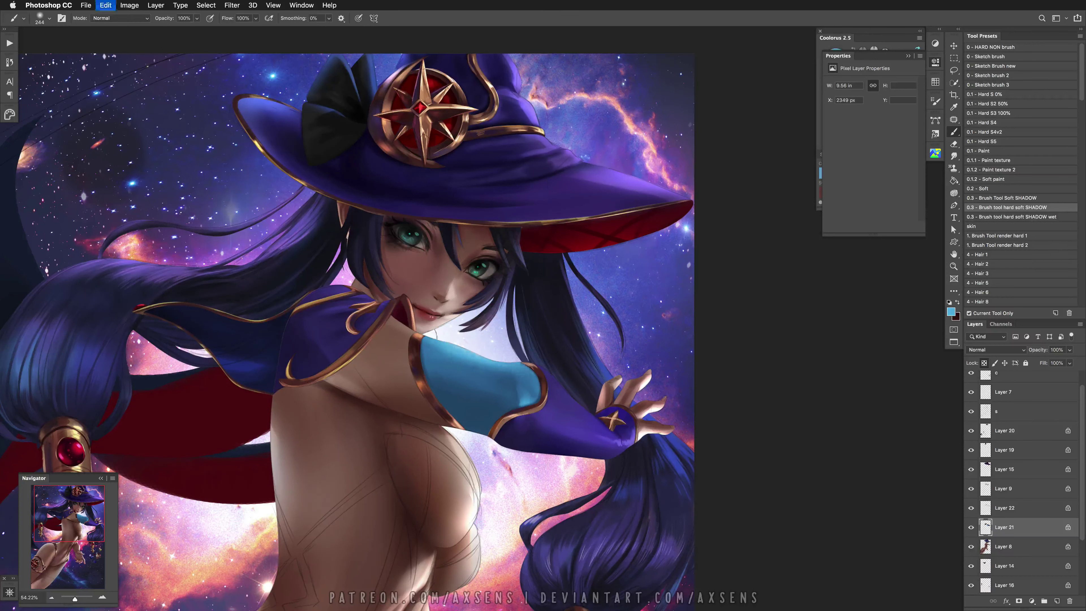
pyautogui.hotkey('ctrl', 'shift', 'h')
pyautogui.press(']')
pyautogui.keyDown('alt'); pyautogui.click(448, 411); pyautogui.keyUp('alt')
pyautogui.keyDown('alt'); pyautogui.click(475, 402); pyautogui.keyUp('alt')
pyautogui.click(457, 453)
pyautogui.hotkey('ctrl', 'z')
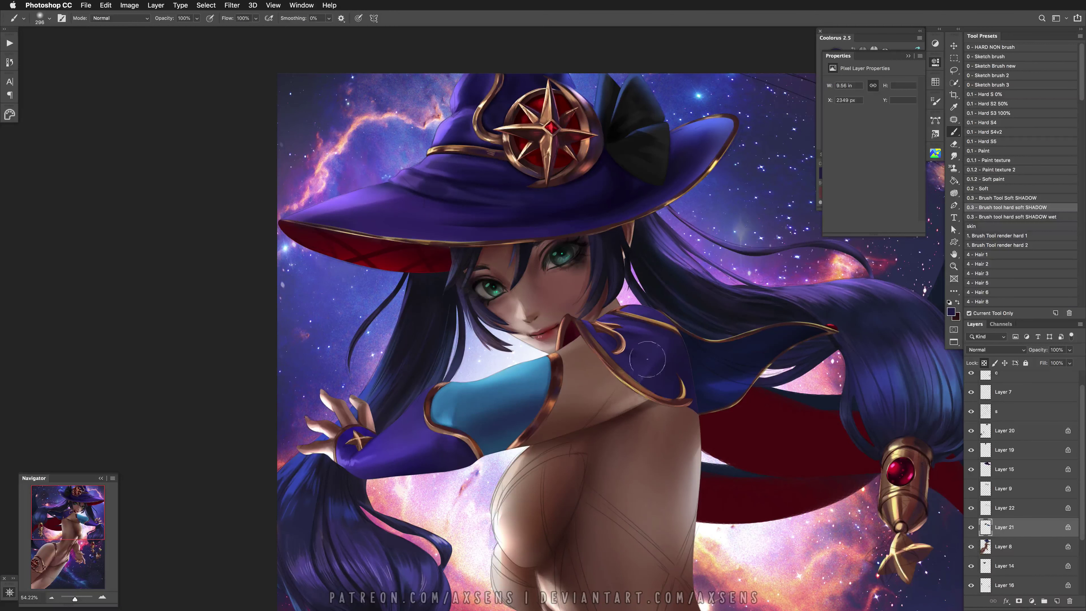
# Brush a light blue highlight along the sleeve panel's upper edge, undoing and repeating strokes until one fits
pyautogui.click(508, 428)
pyautogui.hotkey('ctrl', 'z')
pyautogui.keyDown('alt'); pyautogui.click(507, 396); pyautogui.keyUp('alt')
pyautogui.click(564, 376)
pyautogui.hotkey('ctrl', 'z')
pyautogui.hotkey('ctrl', 'z')
pyautogui.moveTo(453, 389); pyautogui.dragTo(519, 371)
pyautogui.hotkey('ctrl', 'z')
pyautogui.hotkey('ctrl', 'z')
pyautogui.moveTo(444, 398); pyautogui.dragTo(520, 370)
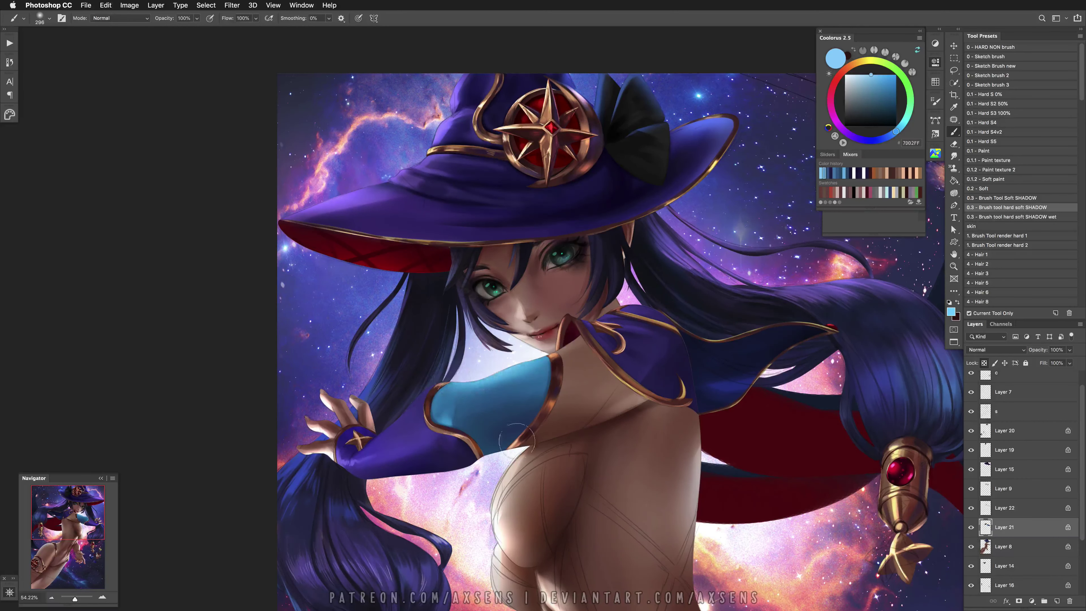
# Flip the view back and shade the lower purple sleeve near the wrist with sampled dark blue
pyautogui.press('h')
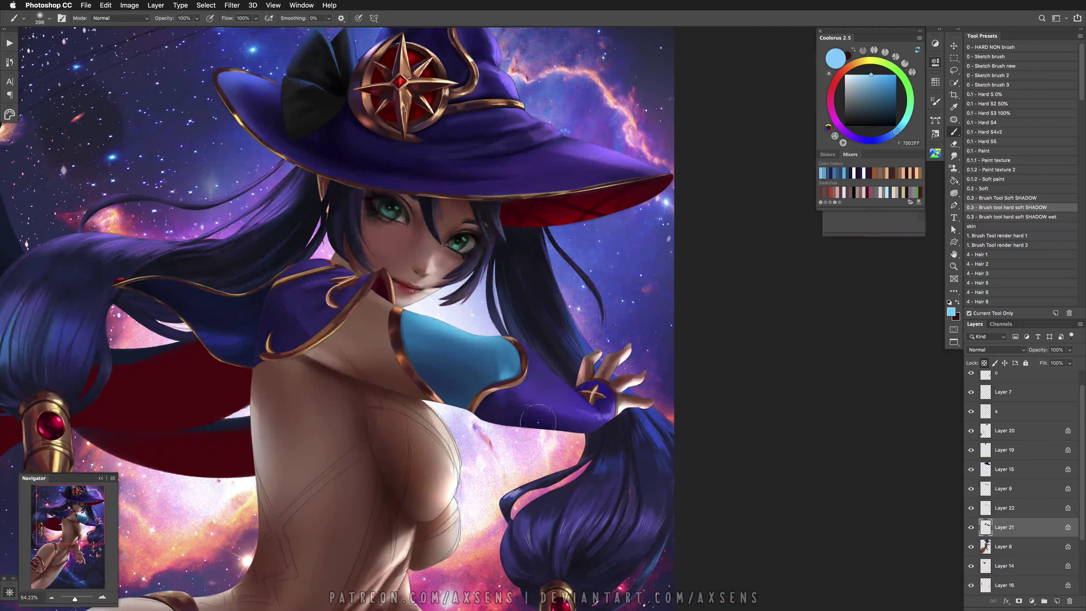
pyautogui.keyDown('alt'); pyautogui.click(566, 415); pyautogui.keyUp('alt')
pyautogui.press('[')
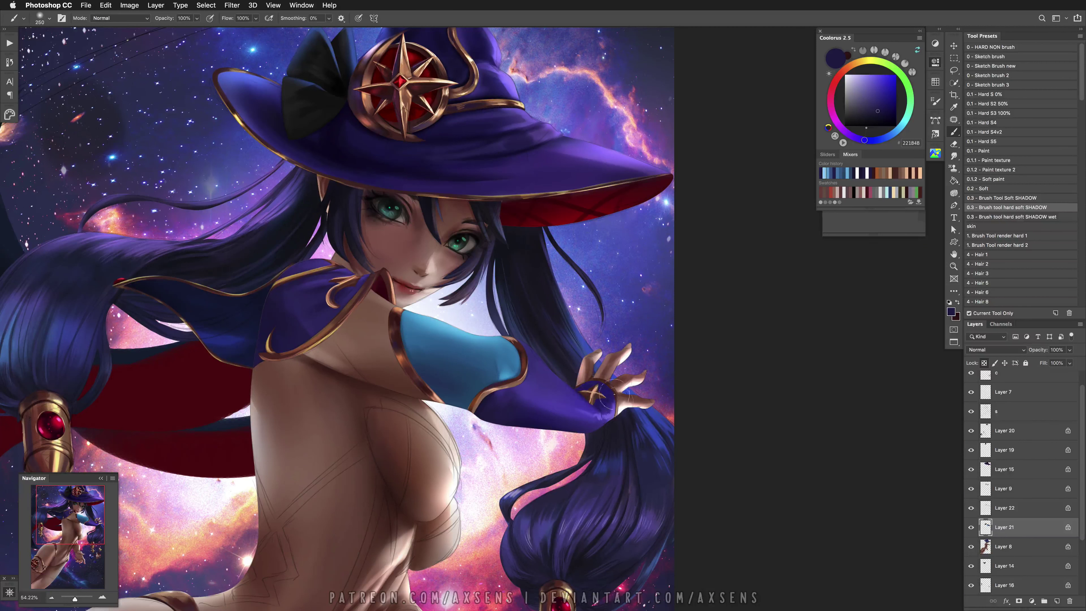
# Add small gold dots beside the wrist star ornament on Layer 22 with the 0 - HARD NON brush and sampled tones
pyautogui.scroll(5, 607, 398)
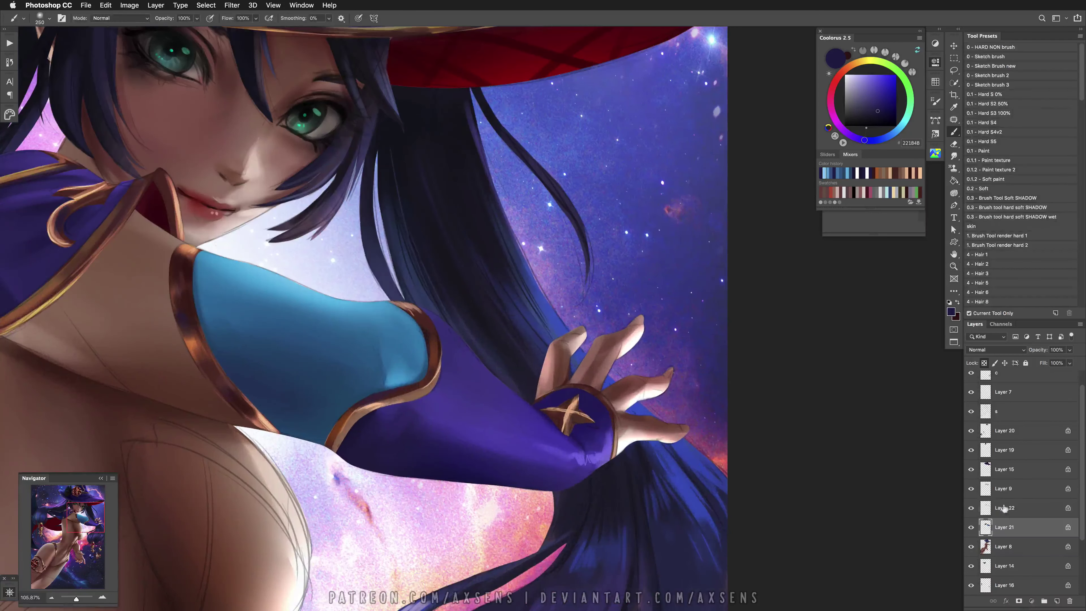
pyautogui.click(1002, 512)
pyautogui.click(994, 47)
pyautogui.keyDown('alt'); pyautogui.click(581, 417); pyautogui.keyUp('alt')
pyautogui.press(']')
pyautogui.press(']')
pyautogui.press(']')
pyautogui.keyDown('alt'); pyautogui.click(588, 407); pyautogui.keyUp('alt')
pyautogui.keyDown('alt'); pyautogui.click(565, 407); pyautogui.keyUp('alt')
pyautogui.click(555, 401)
pyautogui.moveTo(572, 413); pyautogui.dragTo(565, 407)
pyautogui.keyDown('alt'); pyautogui.click(568, 411); pyautogui.keyUp('alt')
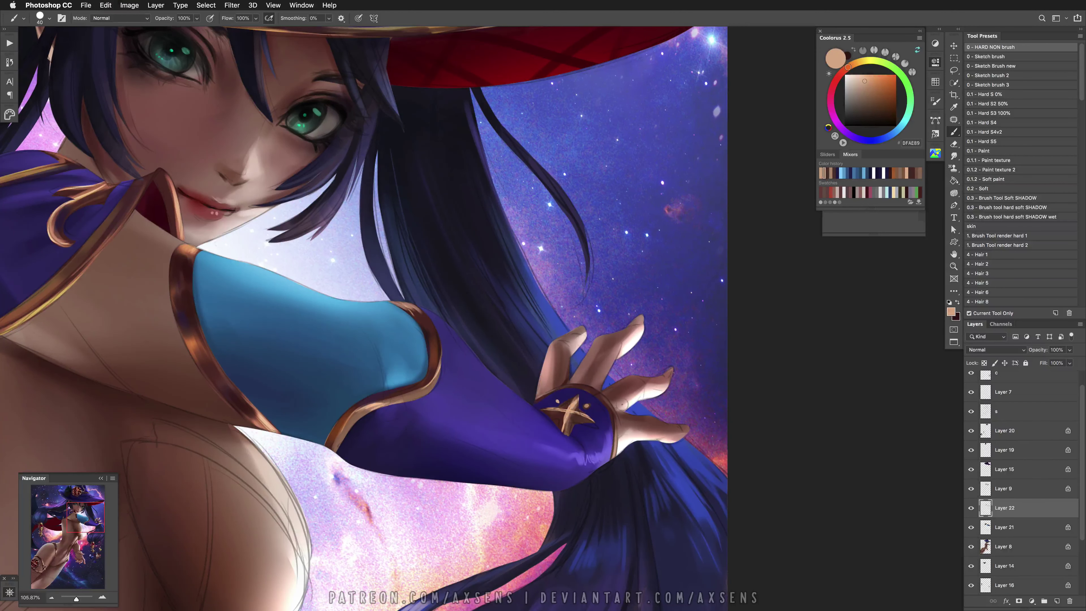
# Touch up the wrist ornament with sampled pale highlight tones using a reduced 0.1 - Hard S3 100% brush
pyautogui.moveTo(637, 435); pyautogui.dragTo(618, 429)
pyautogui.keyDown('alt'); pyautogui.click(634, 414); pyautogui.keyUp('alt')
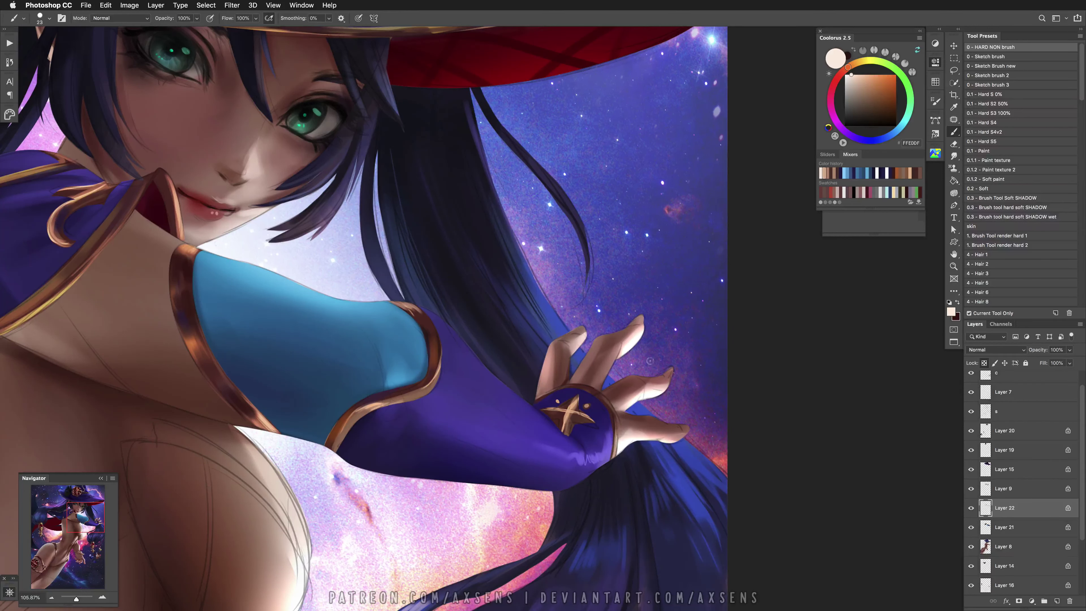
pyautogui.click(988, 113)
pyautogui.rightClick(637, 396)
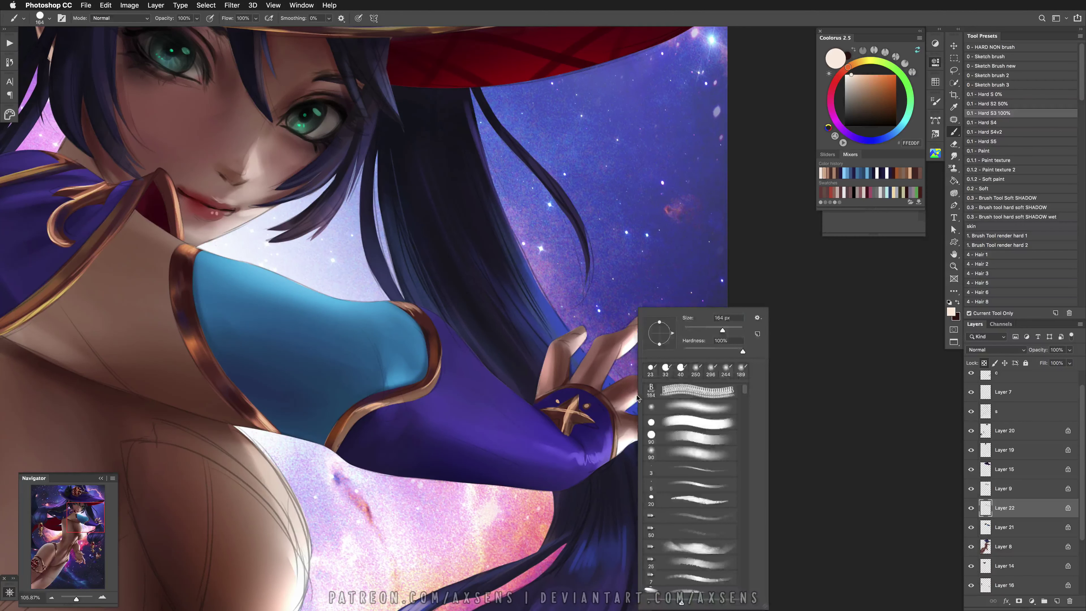
pyautogui.click(689, 329)
pyautogui.press('Return')
pyautogui.rightClick(619, 414)
pyautogui.click(667, 332)
pyautogui.press('Return')
pyautogui.press('z')
pyautogui.moveTo(616, 429)
pyautogui.mouseDown()
pyautogui.moveTo(519, 436)
pyautogui.moveTo(581, 437)
pyautogui.mouseUp()
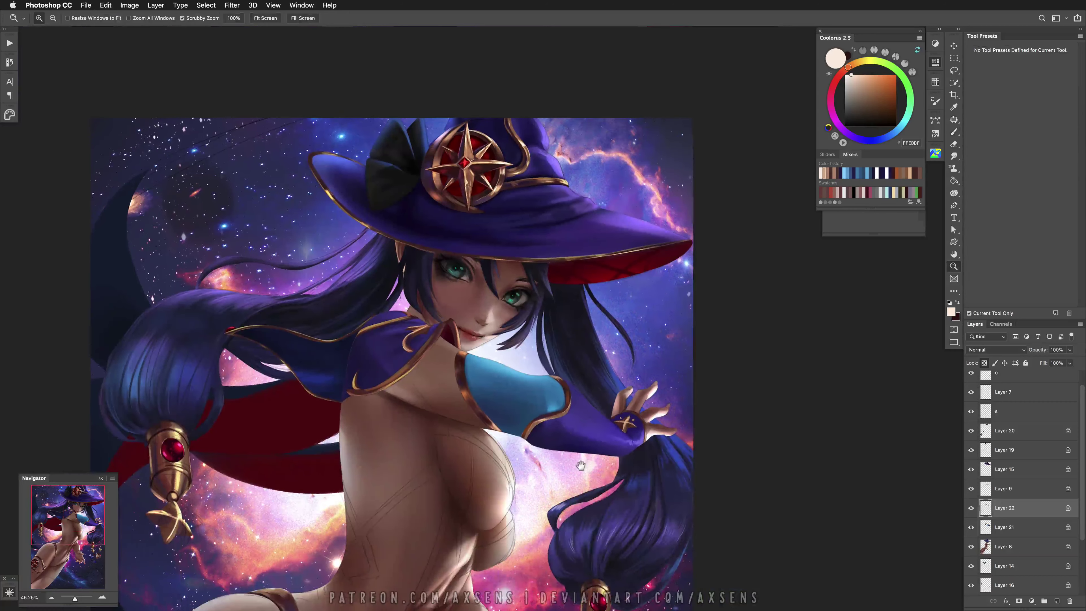
# Blend sampled blues over the blue cloth on Layer 21 with an enlarged 0.3 hard soft SHADOW brush
pyautogui.click(992, 527)
pyautogui.click(953, 132)
pyautogui.click(1006, 207)
pyautogui.keyDown('alt'); pyautogui.click(477, 389); pyautogui.keyUp('alt')
pyautogui.keyDown('alt'); pyautogui.click(526, 402); pyautogui.keyUp('alt')
pyautogui.press(']')
pyautogui.press(']')
pyautogui.press(']')
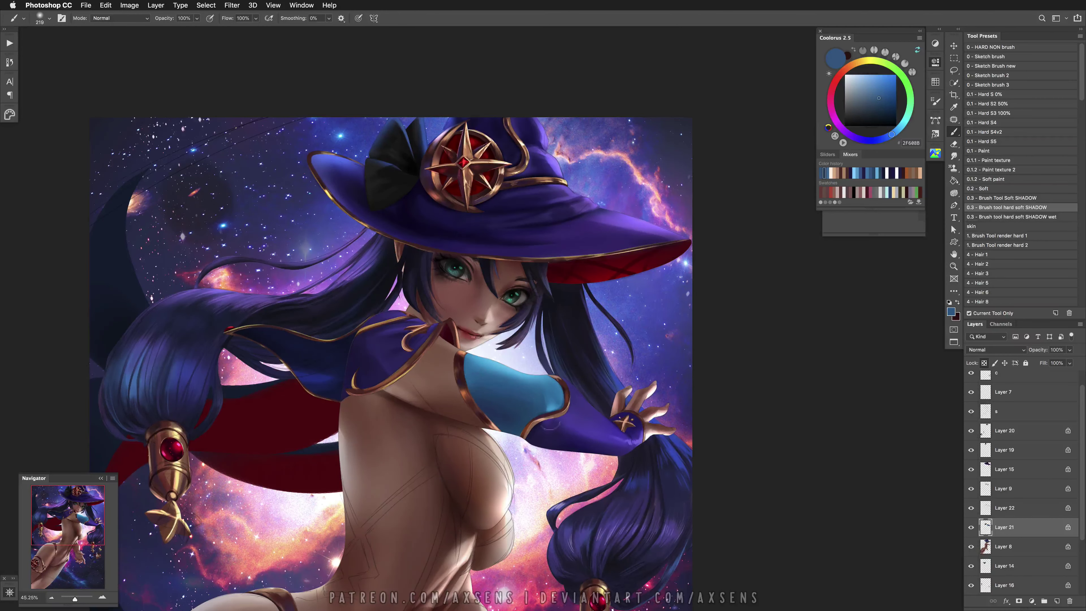
pyautogui.hscroll(-2, 543, 432)
pyautogui.scroll(-1, 543, 432)
pyautogui.scroll(-10, 559, 461)
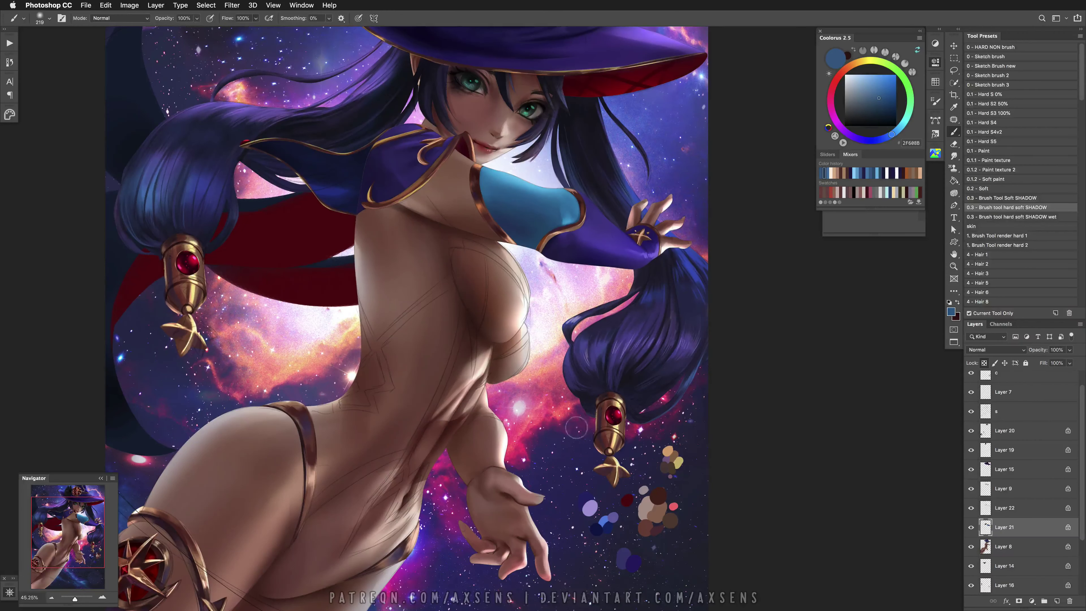
# Lasso a thin curved trim across the lowered arm near the elbow, combine it with the trims layer and lock its transparent pixels
pyautogui.press('l')
pyautogui.click(1017, 501)
pyautogui.scroll(5, 497, 403)
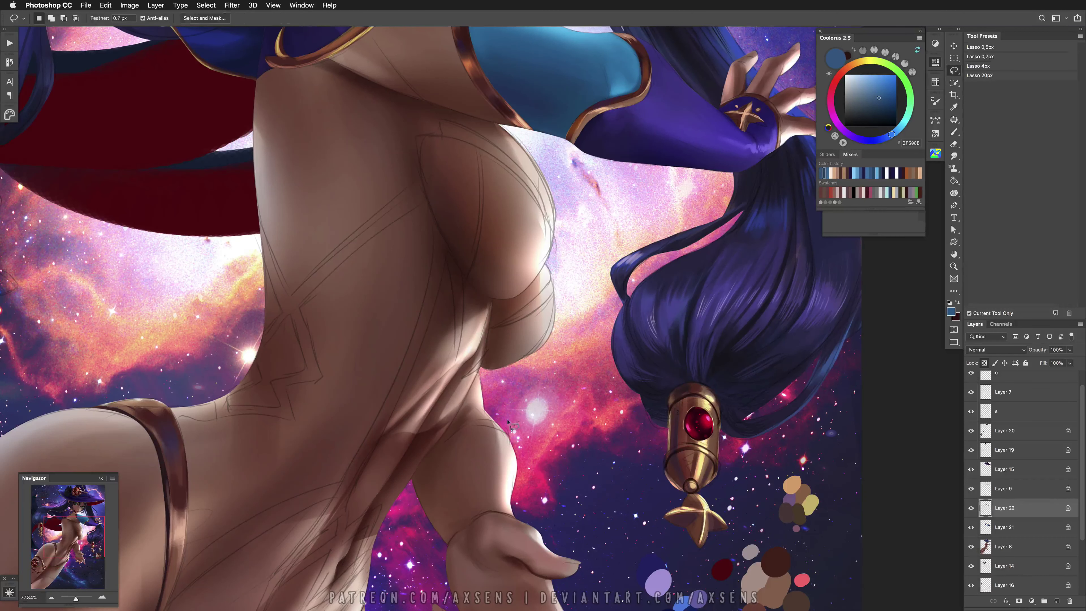
pyautogui.moveTo(515, 443)
pyautogui.mouseDown()
pyautogui.moveTo(456, 432)
pyautogui.moveTo(430, 454)
pyautogui.moveTo(472, 420)
pyautogui.moveTo(512, 430)
pyautogui.mouseUp()
pyautogui.hotkey('ctrl', 'j')
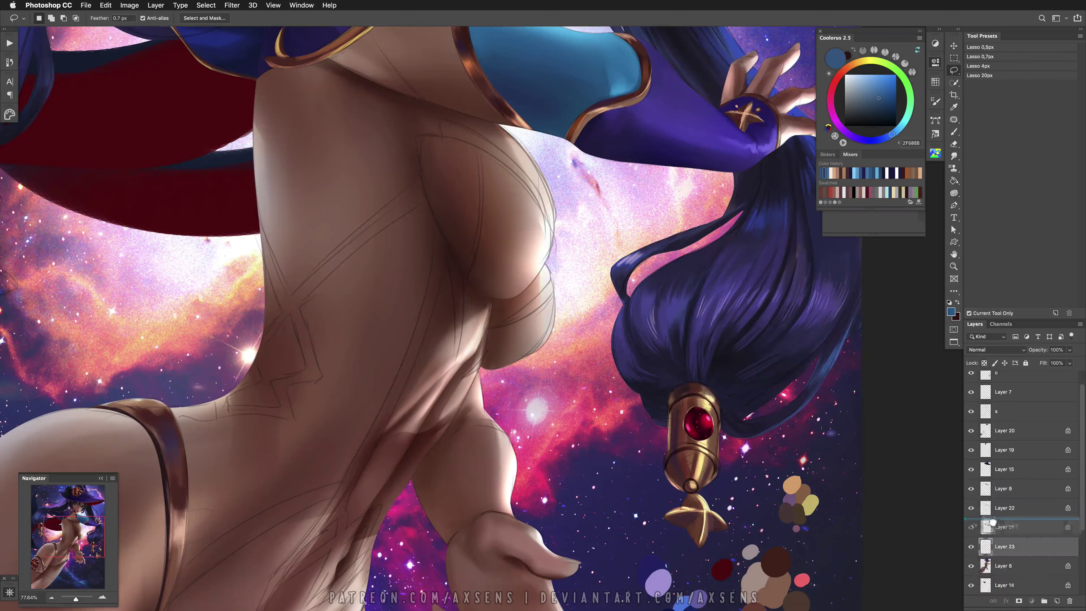
pyautogui.click(983, 363)
# Paint the new arm trim with sampled browns and dark brown 321A17 using a much smaller 0.1 - Hard S3 100% brush
pyautogui.press('b')
pyautogui.click(987, 113)
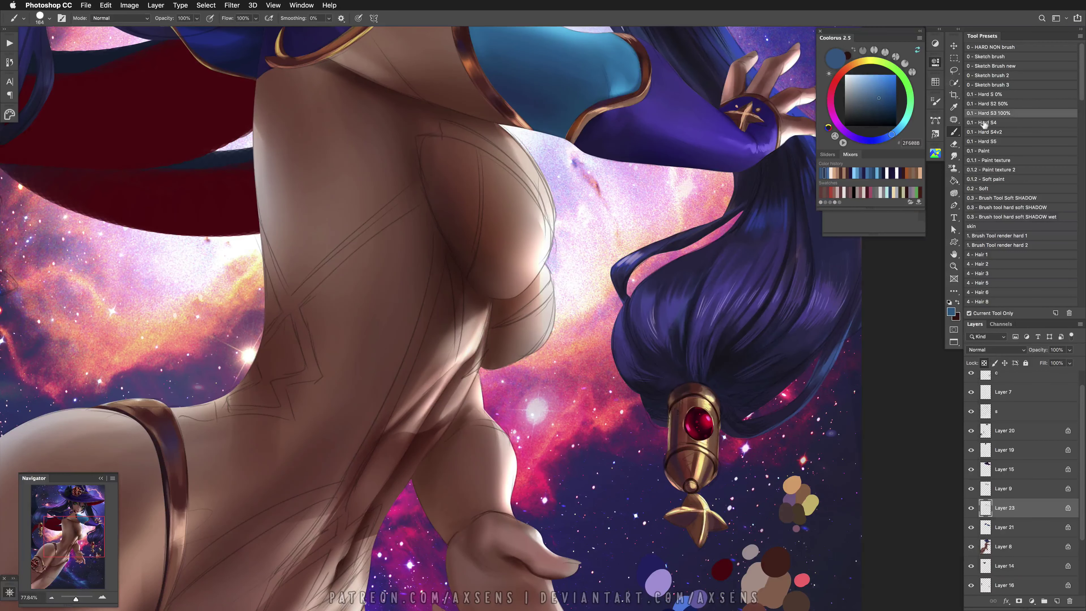
pyautogui.keyDown('alt'); pyautogui.click(485, 433); pyautogui.keyUp('alt')
pyautogui.keyDown('alt'); pyautogui.click(502, 109); pyautogui.keyUp('alt')
pyautogui.keyDown('alt'); pyautogui.click(520, 118); pyautogui.keyUp('alt')
pyautogui.keyDown('alt'); pyautogui.click(468, 400); pyautogui.keyUp('alt')
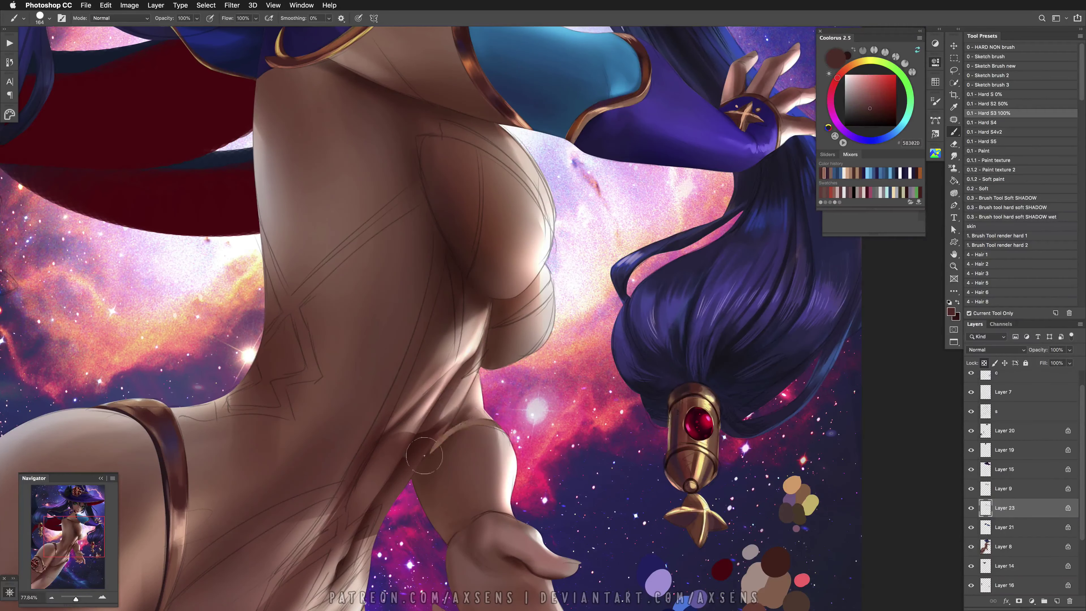
pyautogui.press('[')
pyautogui.press('[')
pyautogui.press('[')
pyautogui.press('[')
pyautogui.press('[')
pyautogui.press('[')
pyautogui.press('[')
pyautogui.press('[')
pyautogui.click(872, 115)
pyautogui.moveTo(430, 448); pyautogui.dragTo(502, 428)
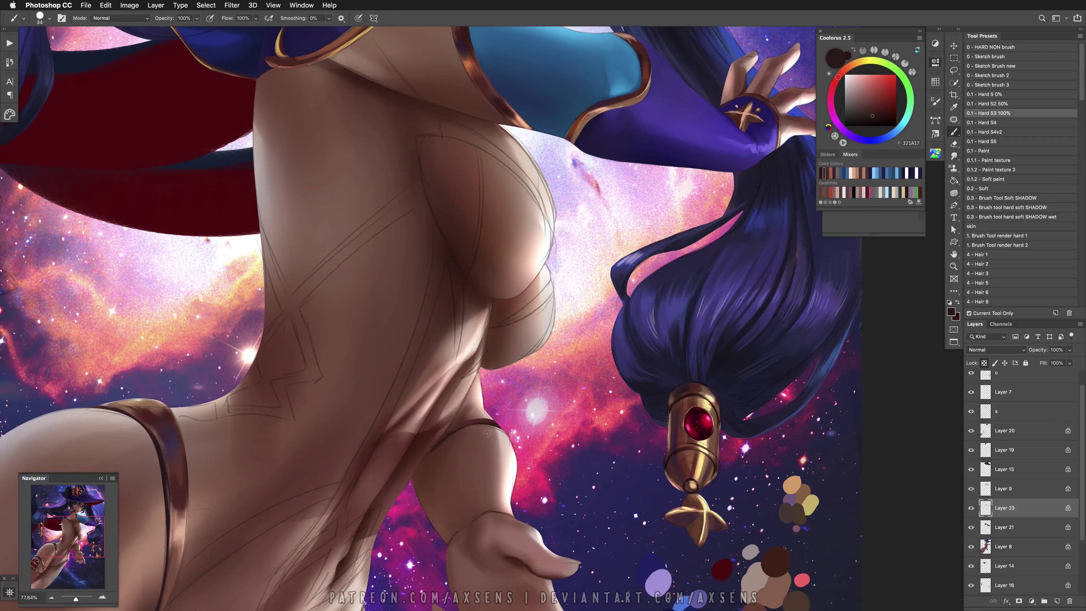
# Detail the arm trim with fine sampled copper and dark brown strokes, reducing the brush further
pyautogui.keyDown('alt'); pyautogui.click(481, 421); pyautogui.keyUp('alt')
pyautogui.press('[')
pyautogui.press('[')
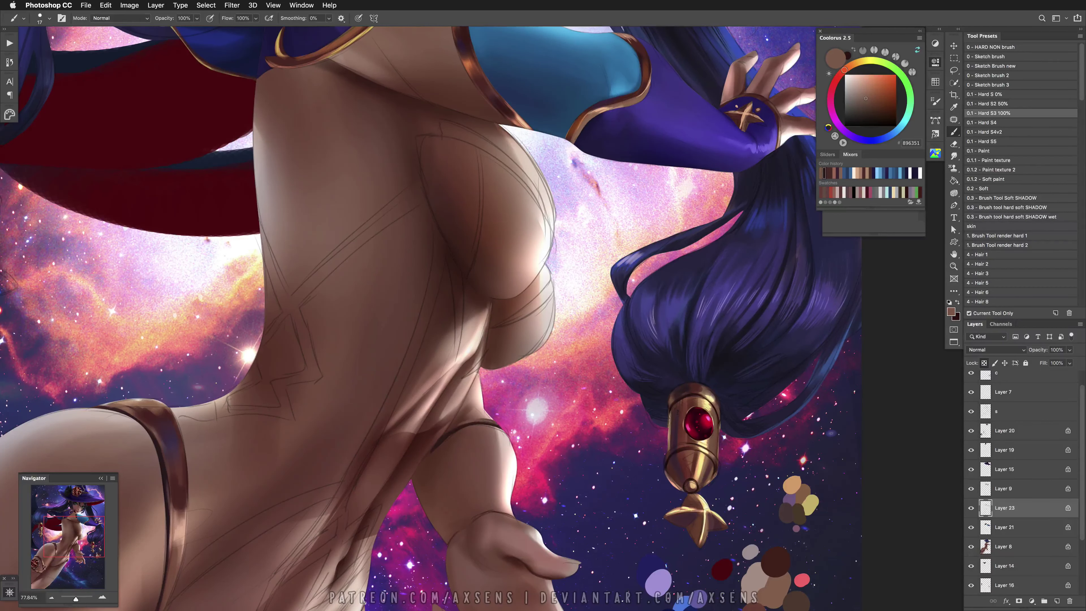
pyautogui.press('[')
pyautogui.press('[')
pyautogui.keyDown('alt'); pyautogui.click(445, 444); pyautogui.keyUp('alt')
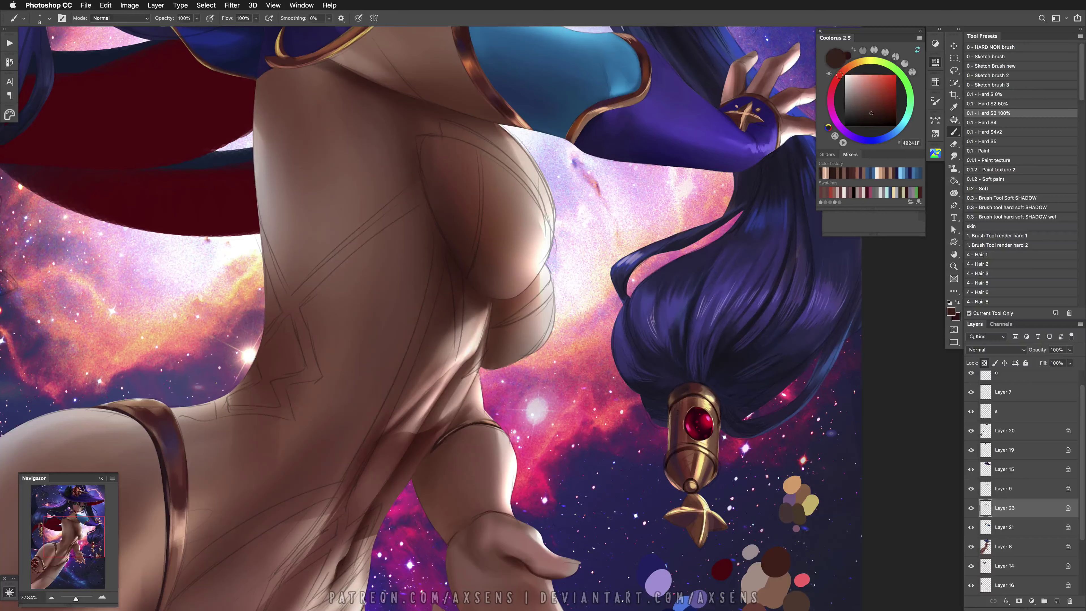
# Lasso the lowered forearm from the trim to the wrist and colorize it purple with a clipped Hue/Saturation adjustment
pyautogui.scroll(-3, 428, 316)
pyautogui.click(997, 525)
pyautogui.press('l')
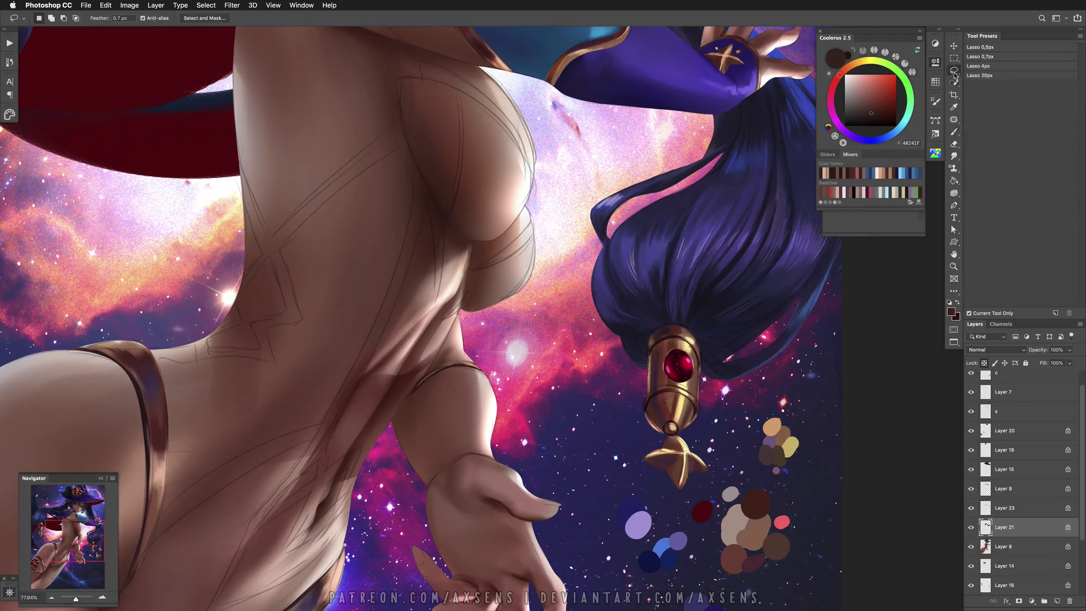
pyautogui.click(1006, 547)
pyautogui.scroll(-2, 518, 402)
pyautogui.moveTo(508, 459)
pyautogui.mouseDown()
pyautogui.moveTo(472, 451)
pyautogui.moveTo(508, 459)
pyautogui.mouseUp()
pyautogui.click(1031, 601)
pyautogui.click(1056, 504)
pyautogui.hotkey('ctrl', 'alt', 'g')
pyautogui.click(876, 168)
pyautogui.moveTo(892, 120); pyautogui.dragTo(861, 157)
pyautogui.moveTo(884, 122); pyautogui.dragTo(894, 122)
pyautogui.scroll(-3, 427, 300)
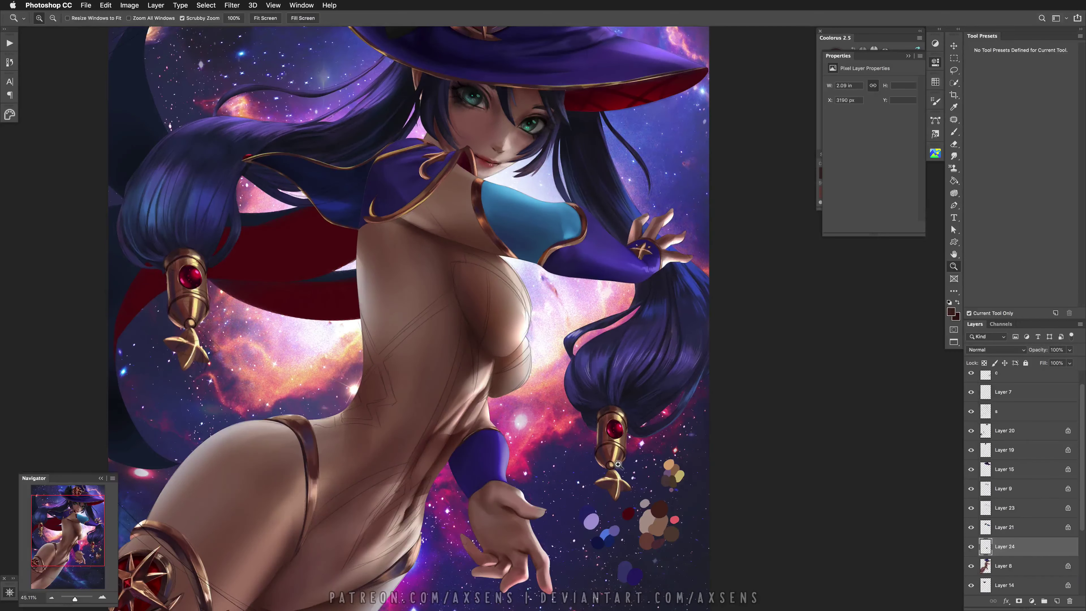
# Lasso the arm area above the trim, colorize it light blue with Hue/Saturation and merge the result into Layer 25
pyautogui.scroll(2, 494, 420)
pyautogui.moveTo(515, 447)
pyautogui.mouseDown()
pyautogui.moveTo(457, 460)
pyautogui.moveTo(516, 444)
pyautogui.mouseUp()
pyautogui.hotkey('ctrl', 'u')
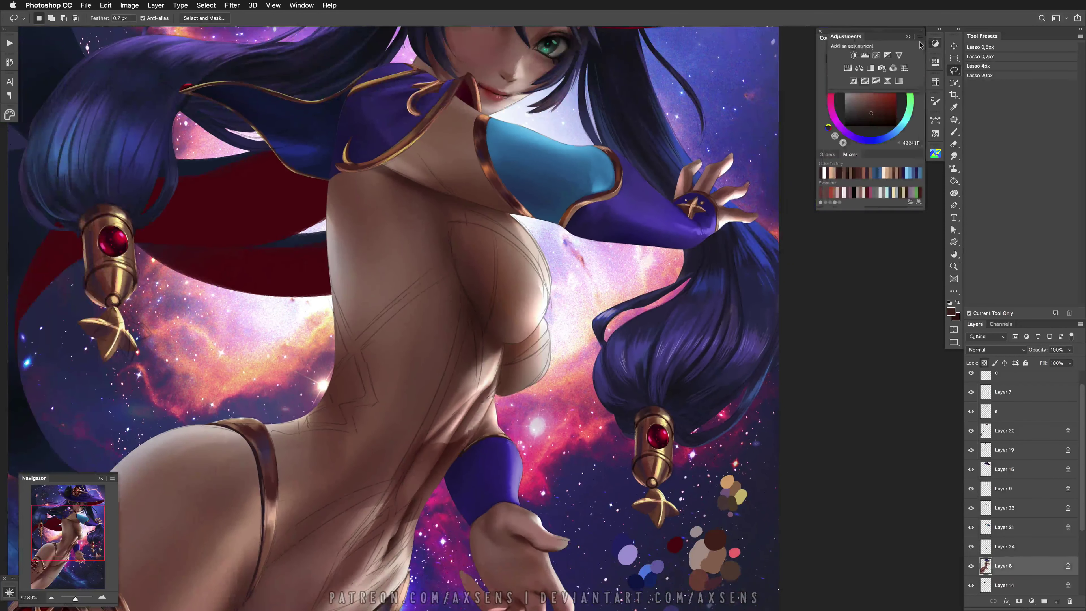
pyautogui.click(876, 169)
pyautogui.moveTo(870, 155); pyautogui.dragTo(875, 121)
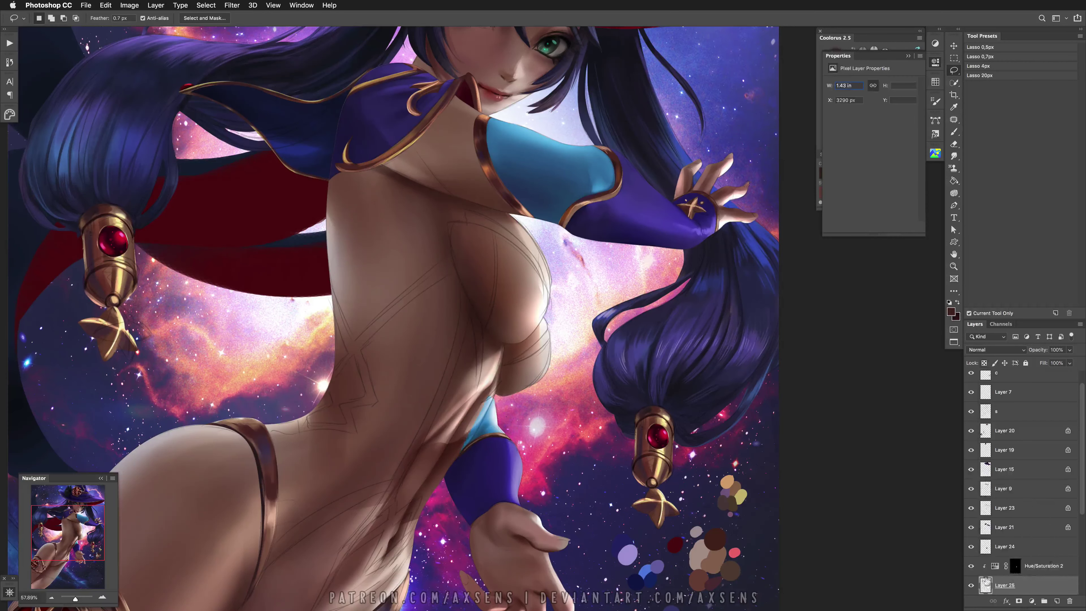
pyautogui.hotkey('ctrl', 'alt', 'shift', 'n')
pyautogui.hotkey('ctrl', 'e')
# Load a selection from Path 2, erase the light blue spilling over the torso edge and deselect
pyautogui.click(935, 120)
pyautogui.keyDown('ctrl'); pyautogui.click(834, 149); pyautogui.keyUp('ctrl')
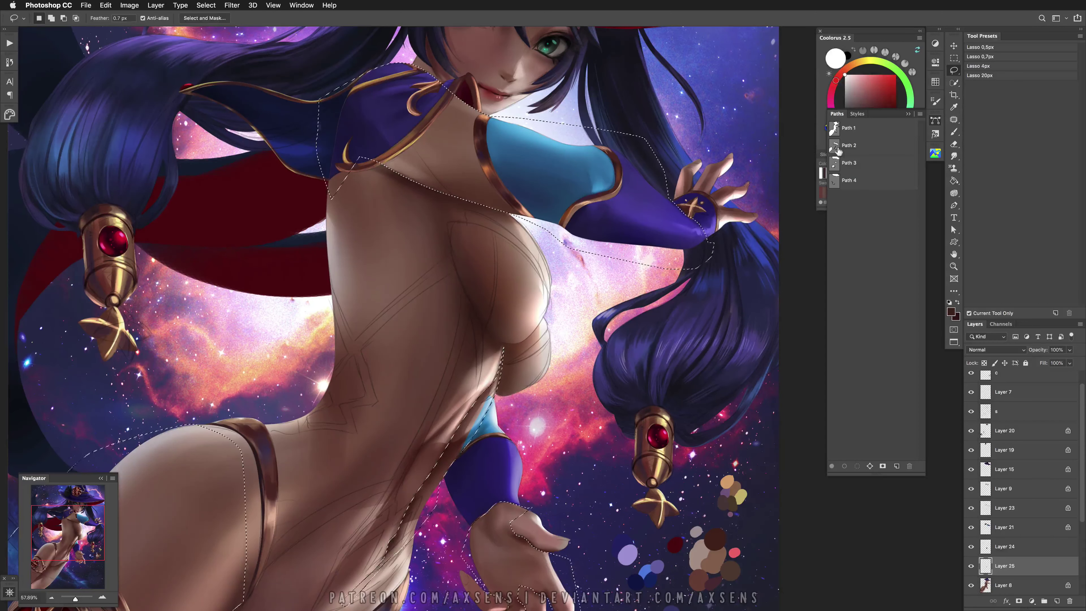
pyautogui.press('e')
pyautogui.moveTo(496, 407); pyautogui.dragTo(462, 449)
pyautogui.hotkey('ctrl', 'd')
pyautogui.click(935, 61)
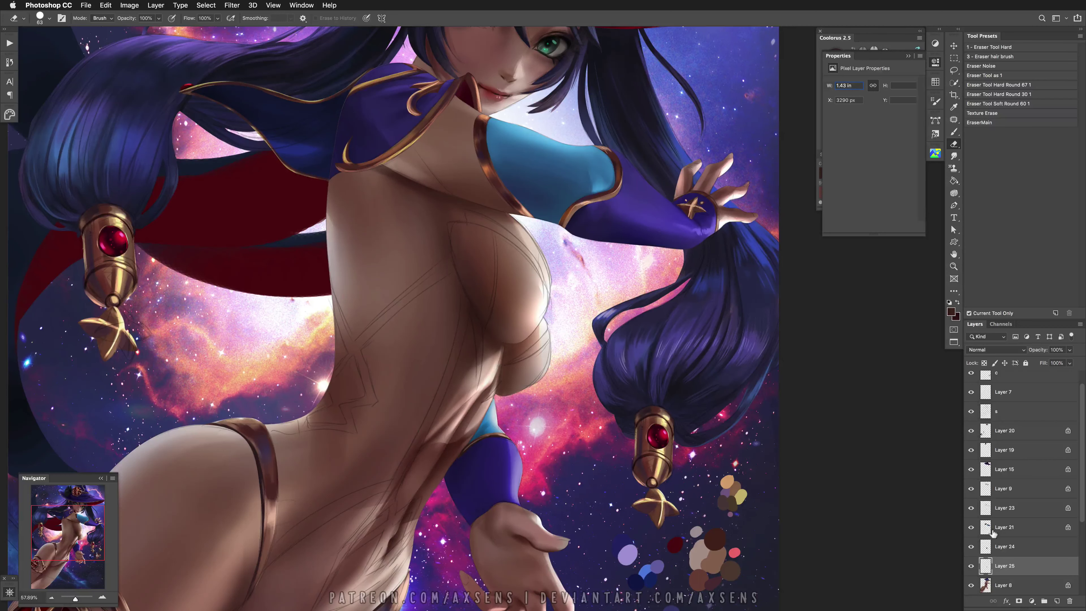
# Merge the forearm sleeve pieces on Layers 24 and 25 with the sleeve fabric on Layer 21
pyautogui.click(999, 547)
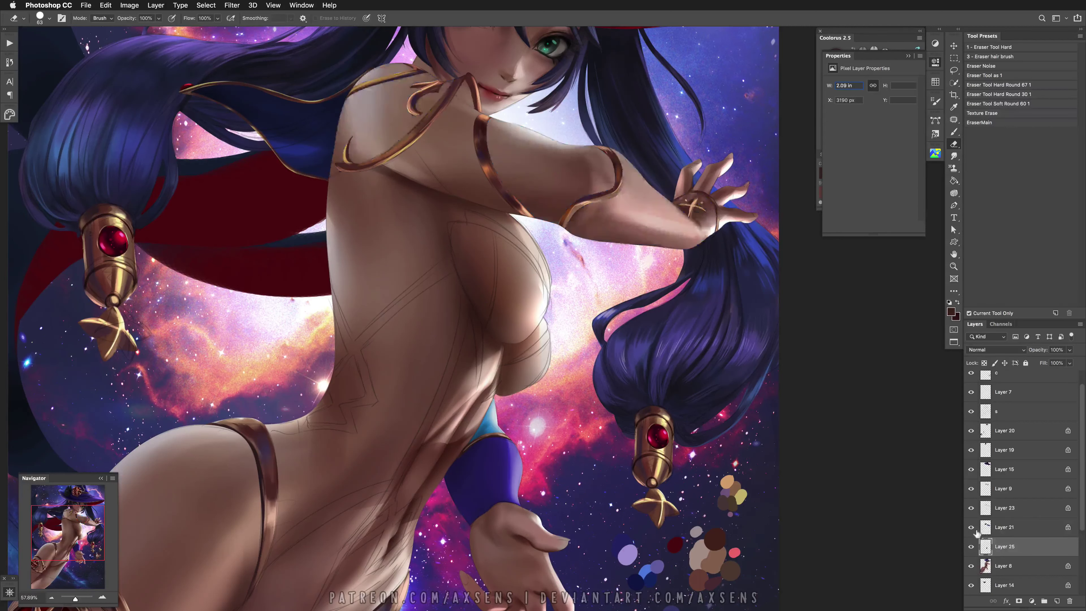
pyautogui.hotkey('ctrl', 'e')
# Shade the lowered arm's purple sleeve near the wrist with a dark blue sampled from the hair, using a soft brush in Multiply mode
pyautogui.press('b')
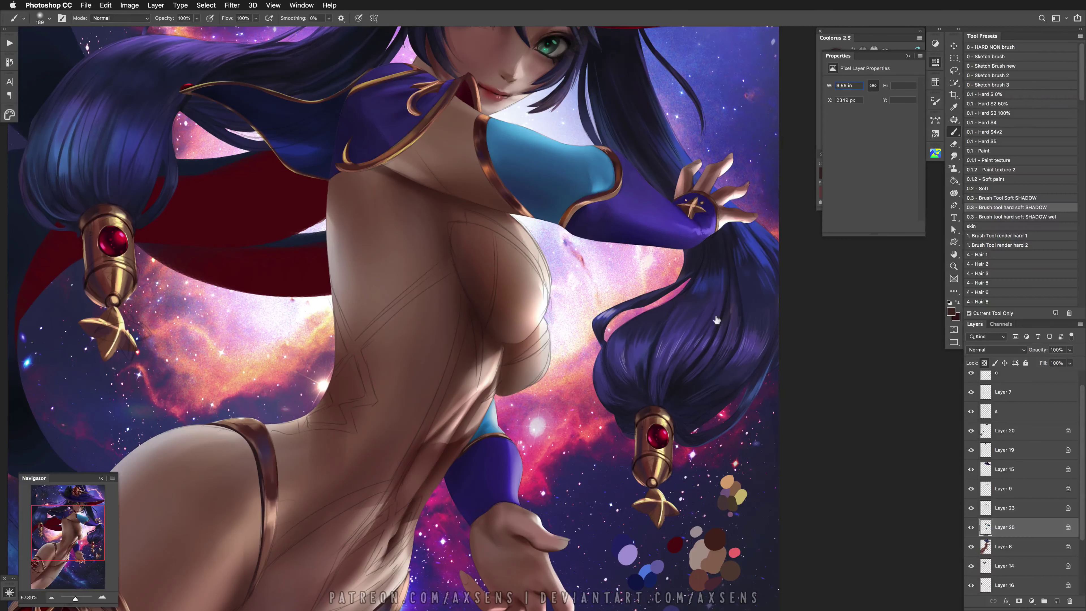
pyautogui.keyDown('alt'); pyautogui.click(663, 338); pyautogui.keyUp('alt')
pyautogui.moveTo(478, 468); pyautogui.dragTo(493, 471)
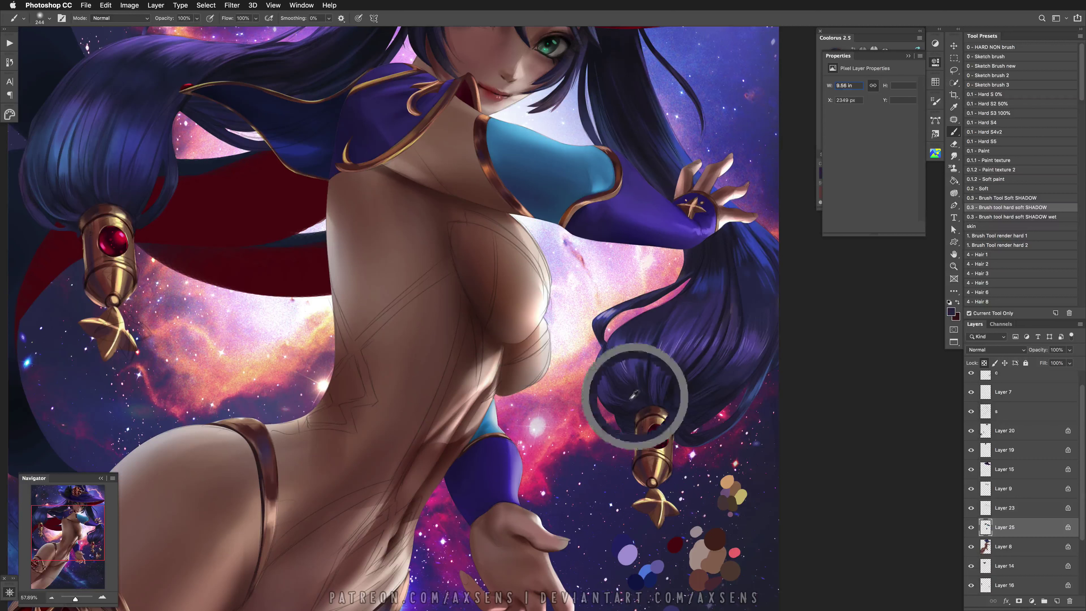
pyautogui.keyDown('shift'); pyautogui.rightClick(531, 462); pyautogui.keyUp('shift')
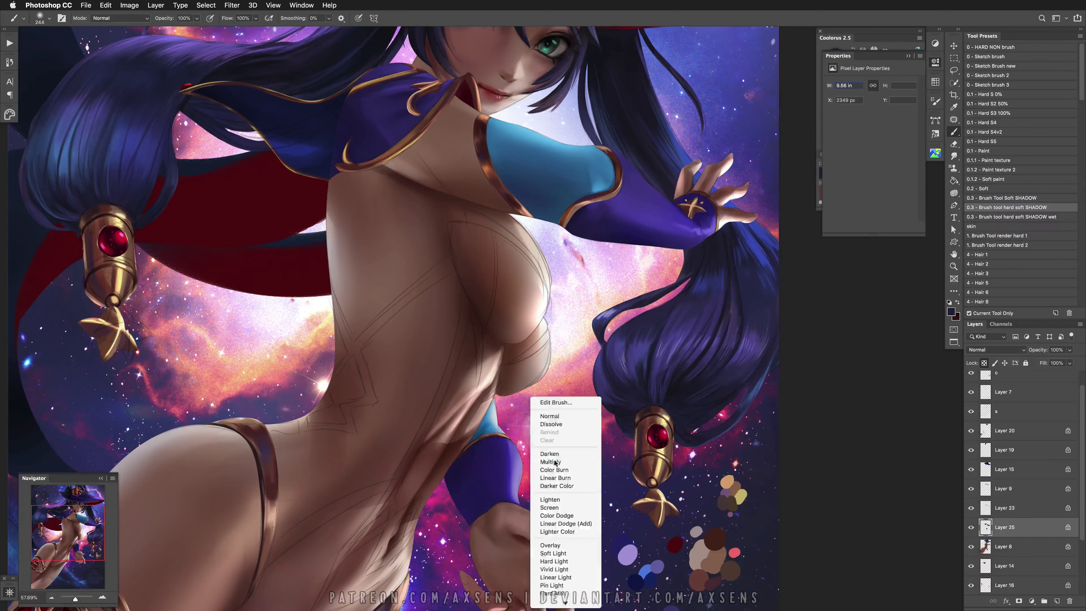
pyautogui.click(555, 462)
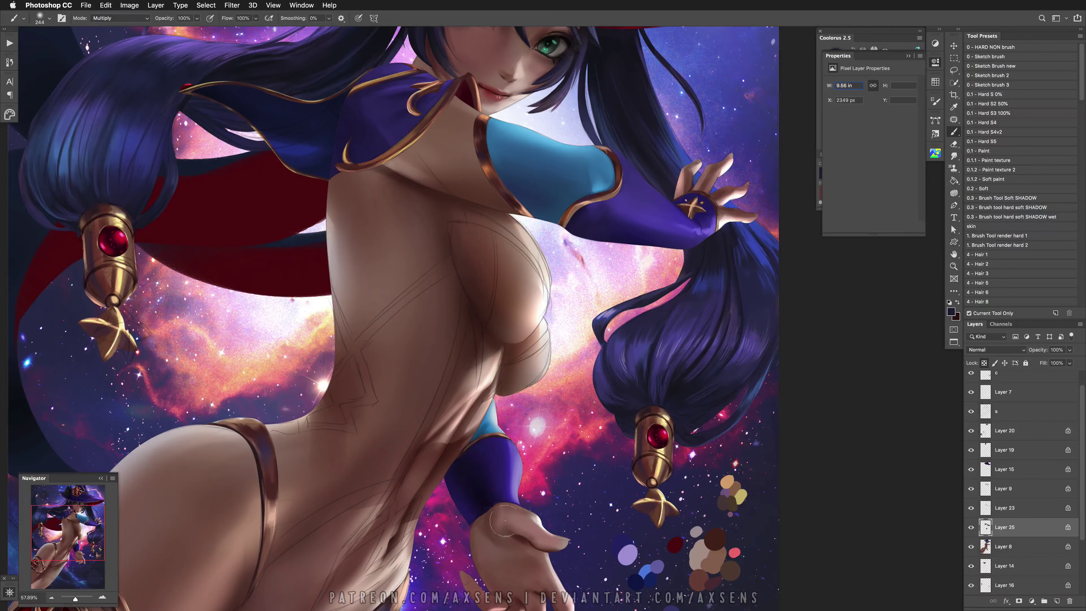
pyautogui.scroll(-3, 491, 385)
pyautogui.press('z')
pyautogui.scroll(-2, 491, 385)
pyautogui.scroll(1, 490, 385)
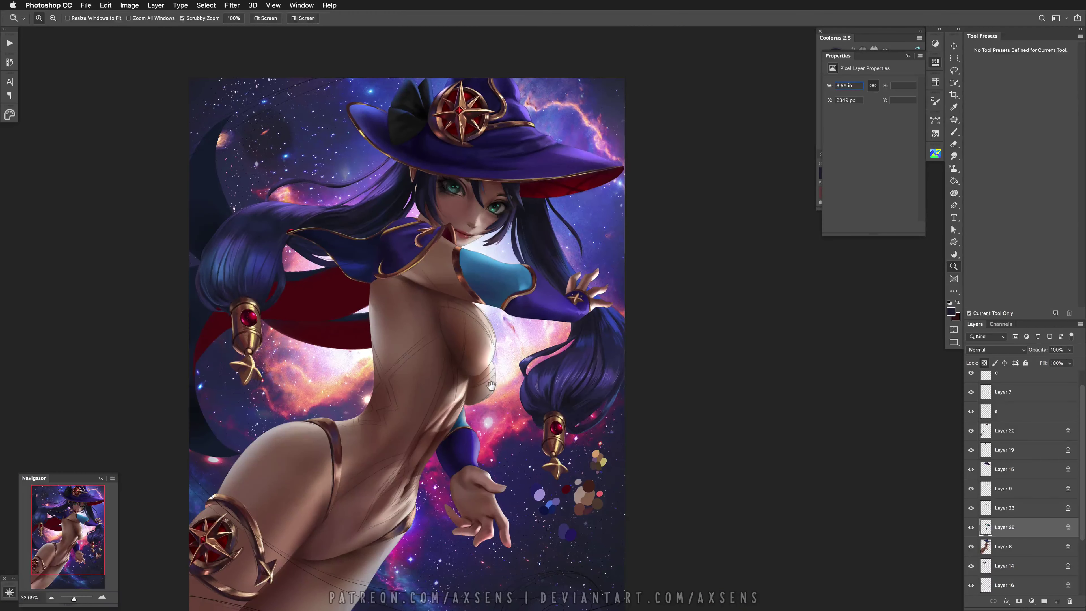
# Refine the lowered sleeve's shading on Layer 25 with a progressively smaller render brush and colors sampled from the painting
pyautogui.press('b')
pyautogui.click(1022, 235)
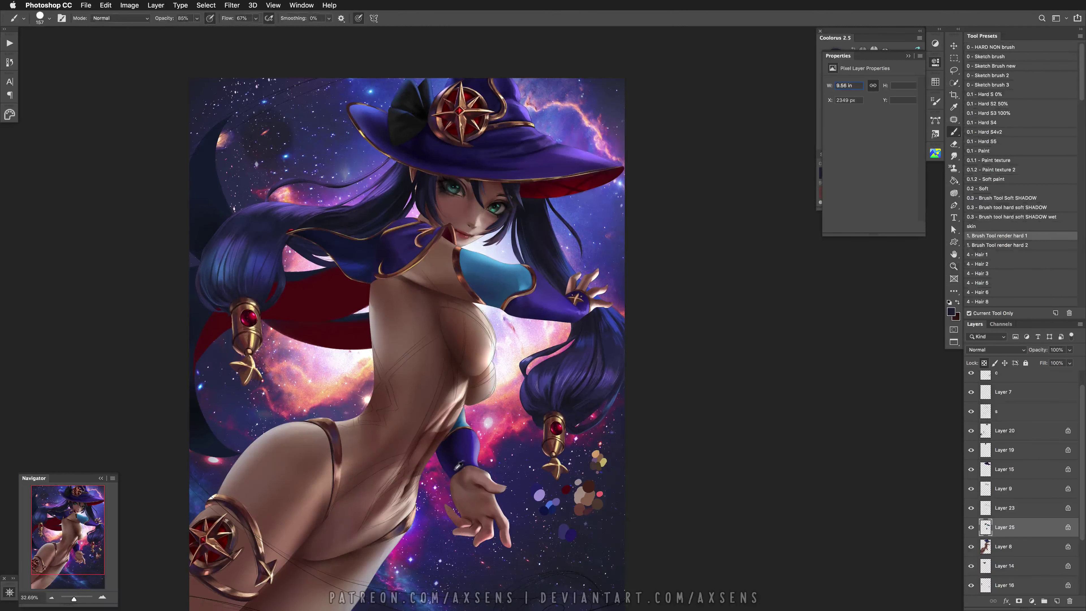
pyautogui.keyDown('alt'); pyautogui.click(466, 446); pyautogui.keyUp('alt')
pyautogui.scroll(3, 466, 446)
pyautogui.press('[')
pyautogui.press('[')
pyautogui.press('[')
pyautogui.press('[')
pyautogui.press('[')
pyautogui.press('[')
pyautogui.press('[')
pyautogui.press('[')
pyautogui.keyDown('alt'); pyautogui.click(376, 444); pyautogui.keyUp('alt')
pyautogui.keyDown('alt'); pyautogui.click(376, 491); pyautogui.keyUp('alt')
pyautogui.moveTo(432, 451)
pyautogui.mouseDown()
pyautogui.moveTo(556, 462)
pyautogui.moveTo(522, 480)
pyautogui.moveTo(536, 431)
pyautogui.moveTo(541, 457)
pyautogui.mouseUp()
# Touch up the shading on the raised arm's purple sleeve beside the gold trim with a small soft brush
pyautogui.press('b')
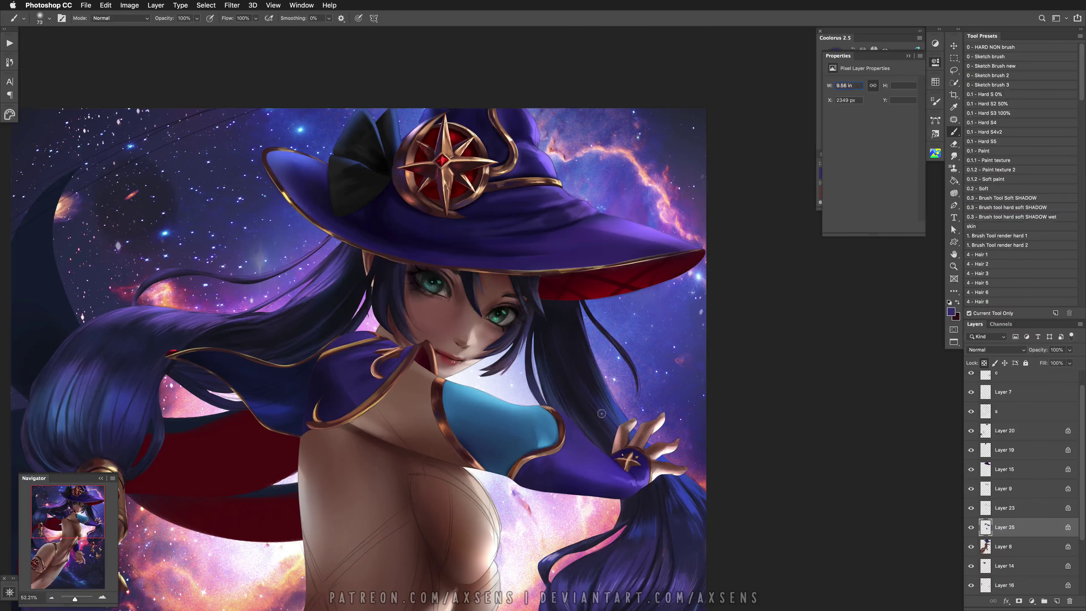
pyautogui.moveTo(562, 466)
pyautogui.mouseDown()
pyautogui.moveTo(569, 444)
pyautogui.moveTo(521, 440)
pyautogui.moveTo(539, 461)
pyautogui.moveTo(524, 491)
pyautogui.mouseUp()
pyautogui.scroll(-5, 538, 461)
# Strengthen the contrast of the hair on Layer 10 with a clipped Curves adjustment and merge it down
pyautogui.press('z')
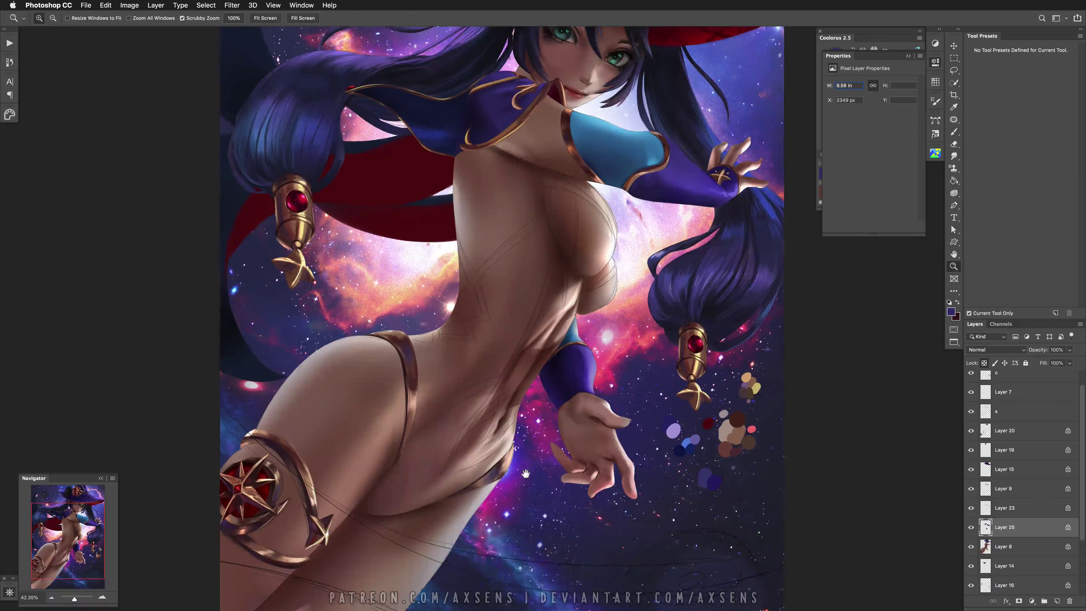
pyautogui.scroll(3, 524, 492)
pyautogui.moveTo(607, 419); pyautogui.dragTo(558, 418)
pyautogui.scroll(-3, 1045, 556)
pyautogui.click(1012, 556)
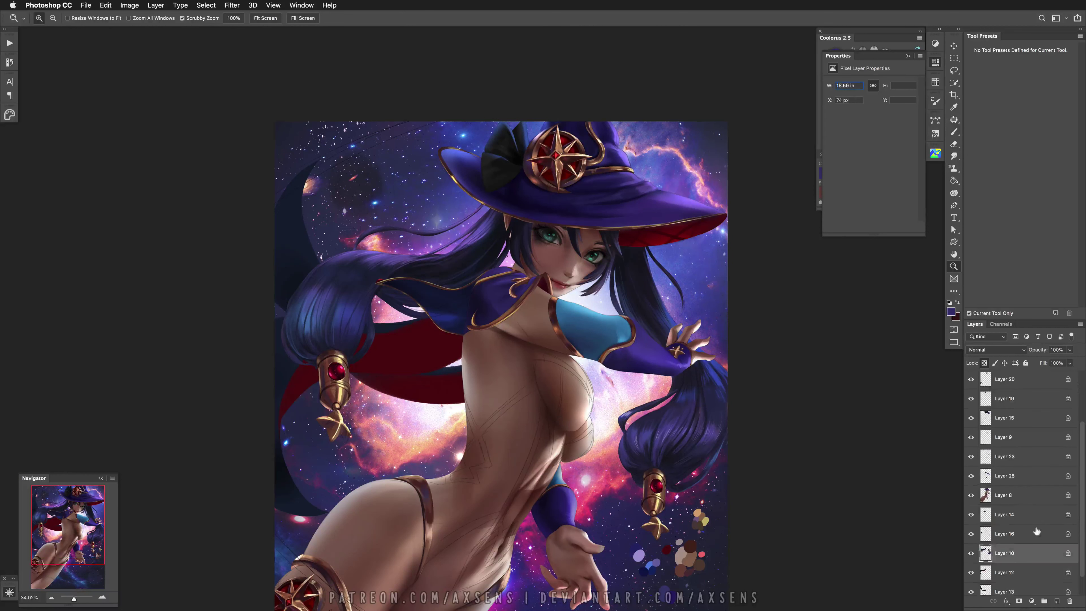
pyautogui.click(934, 43)
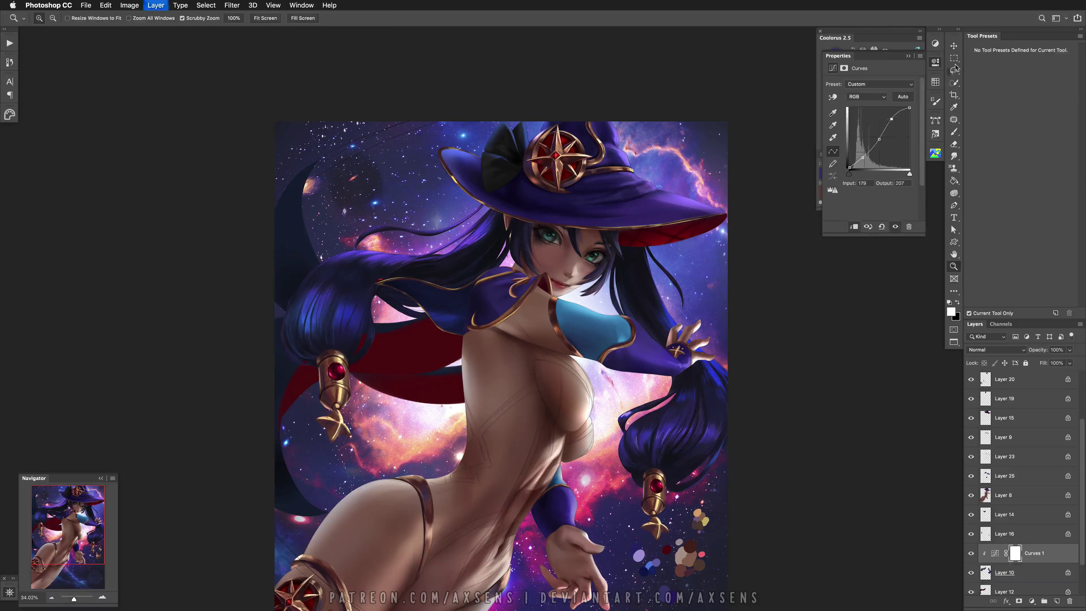
pyautogui.press('super+e')
# Tint the ponytails on Layer 10 with saturated blue and violet using the 0.3 - Brush tool hard soft SHADOW preset, undoing unwanted strokes
pyautogui.press('b')
pyautogui.click(1000, 209)
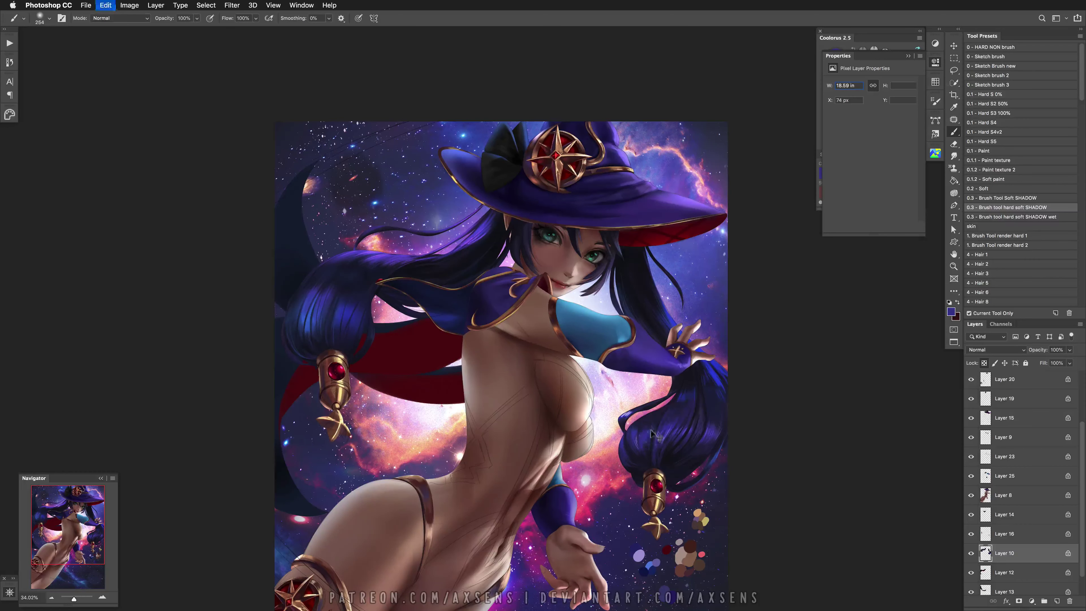
pyautogui.keyDown('alt'); pyautogui.click(714, 369); pyautogui.keyUp('alt')
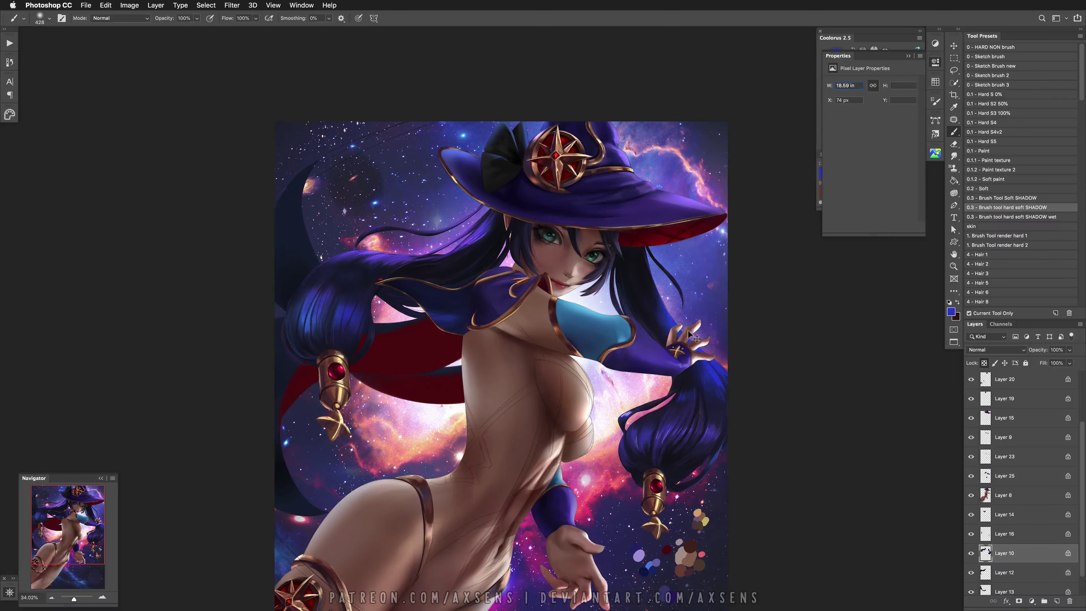
pyautogui.keyDown('alt'); pyautogui.click(658, 307); pyautogui.keyUp('alt')
pyautogui.keyDown('alt'); pyautogui.click(739, 274); pyautogui.keyUp('alt')
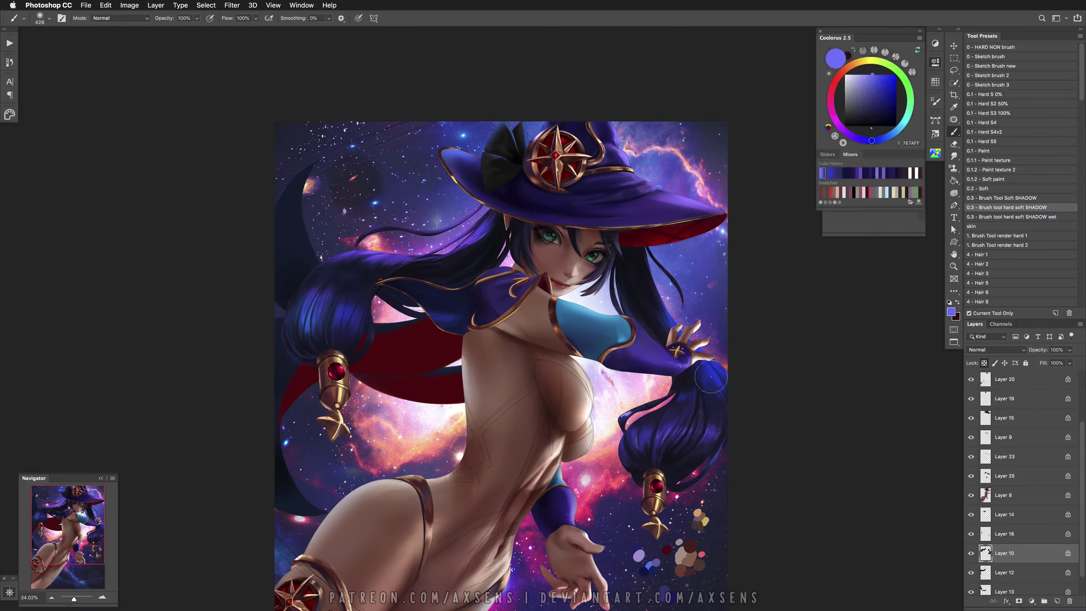
pyautogui.moveTo(350, 300)
pyautogui.mouseDown()
pyautogui.moveTo(305, 343)
pyautogui.moveTo(368, 256)
pyautogui.mouseUp()
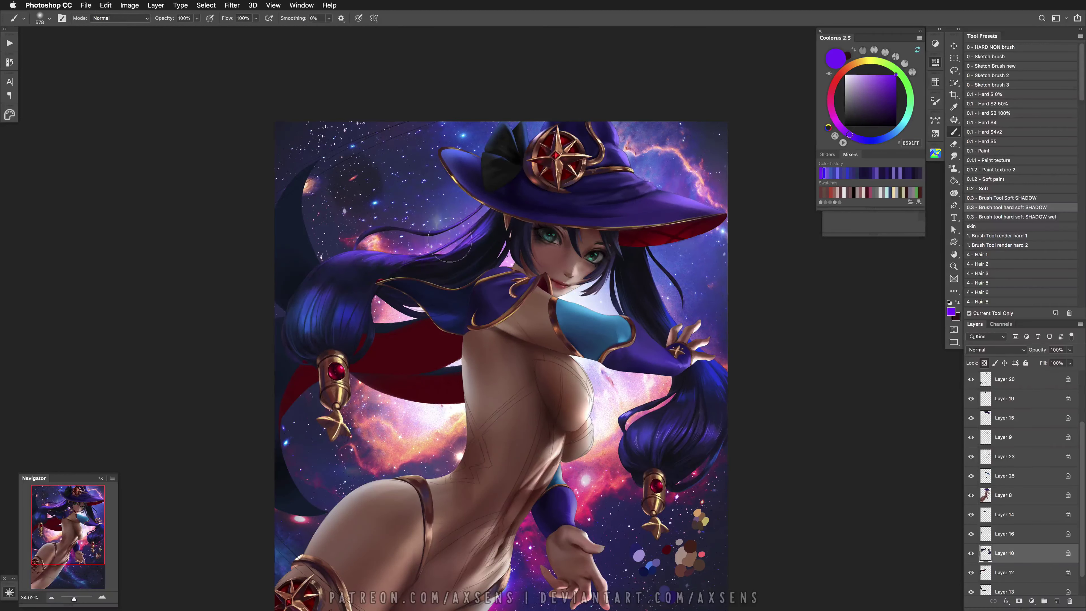
pyautogui.press('super+z')
pyautogui.press('super+z')
pyautogui.press('super+z')
pyautogui.press('super+z')
pyautogui.press('super+z')
# Brighten the bangs on Layer 9 with a clipped Curves adjustment placed directly above them and merge it down
pyautogui.click(999, 463)
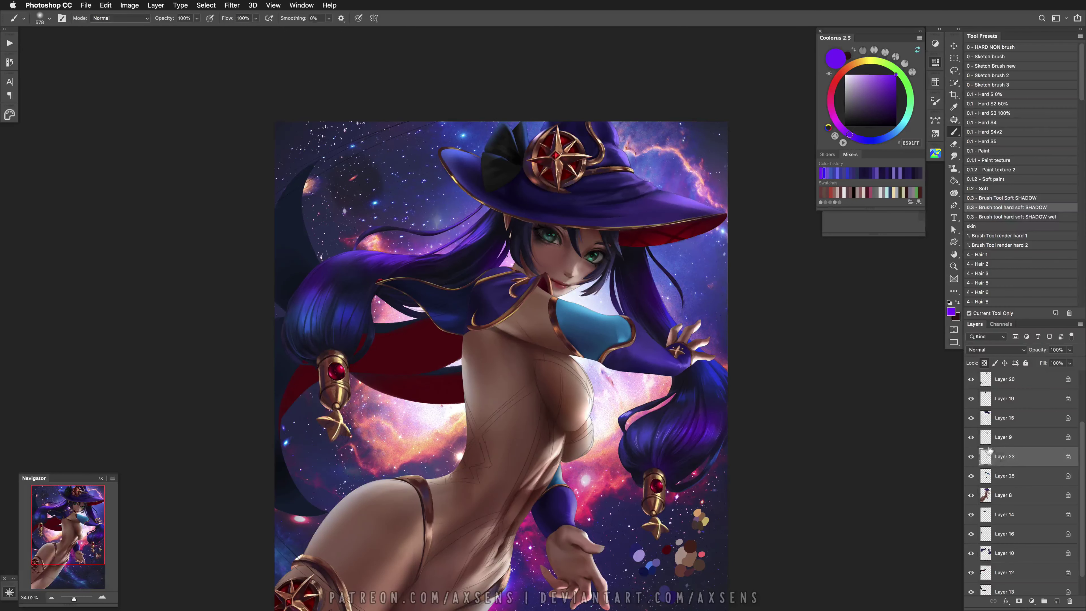
pyautogui.hotkey('alt', ']')
pyautogui.click(936, 44)
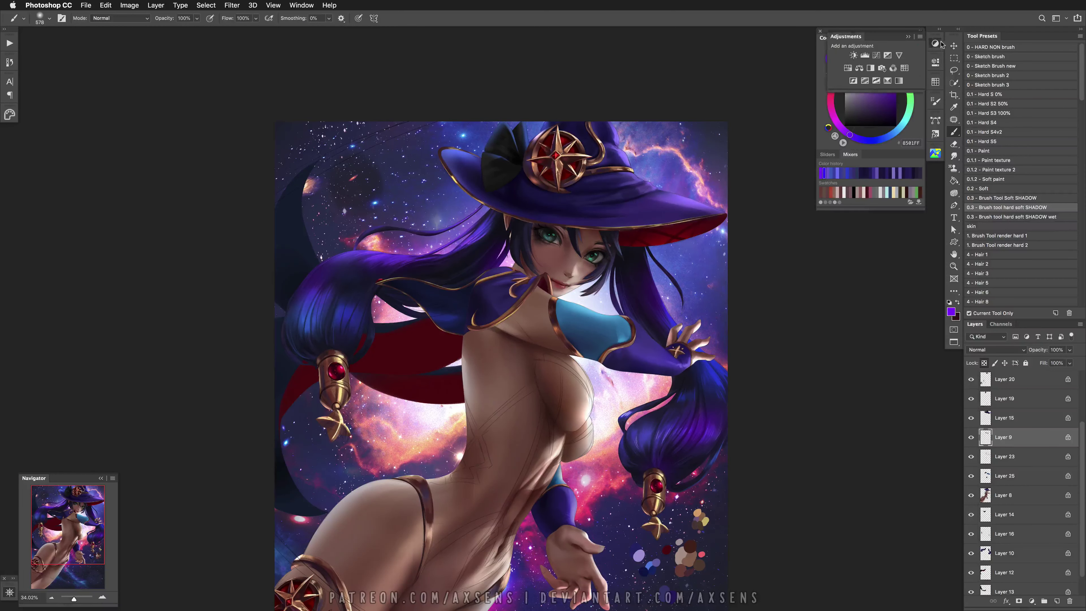
pyautogui.click(879, 61)
pyautogui.press('super+z')
pyautogui.click(934, 43)
pyautogui.click(890, 61)
pyautogui.press('super+alt+g')
pyautogui.moveTo(882, 138); pyautogui.dragTo(879, 135)
pyautogui.moveTo(996, 552); pyautogui.dragTo(997, 448)
pyautogui.press('super+alt+g')
pyautogui.click(895, 122)
pyautogui.moveTo(861, 155); pyautogui.dragTo(862, 161)
pyautogui.press('super+e')
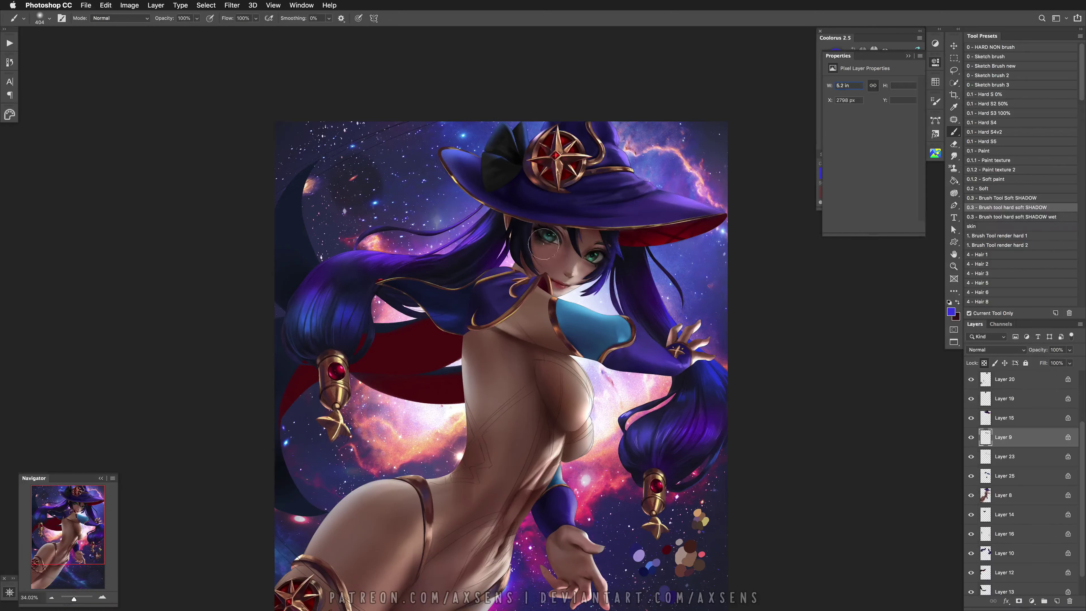
# Paint saturated blue into the bangs framing the face on Layer 9, finishing with the 0.1 - Hard S4 brush
pyautogui.moveTo(515, 244); pyautogui.dragTo(509, 246)
pyautogui.click(983, 123)
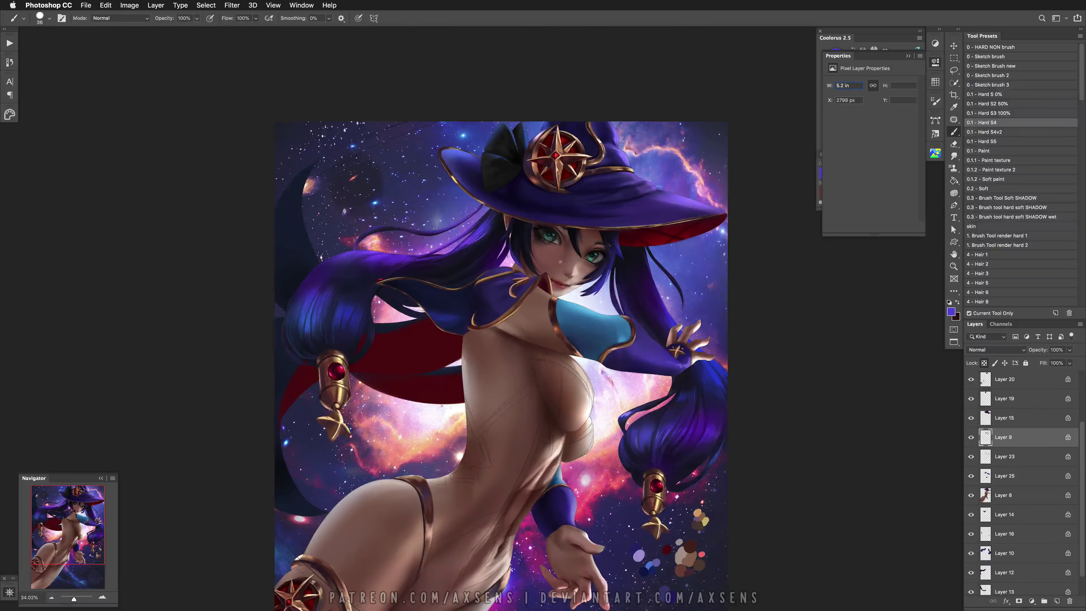
pyautogui.scroll(3, 516, 261)
pyautogui.scroll(1, 544, 383)
# Smudge the bangs around the face into strands with the hair blending presets, finishing with 3.3 - Blend Hair 4
pyautogui.click(954, 156)
pyautogui.click(990, 188)
pyautogui.moveTo(474, 460)
pyautogui.mouseDown()
pyautogui.moveTo(445, 419)
pyautogui.moveTo(404, 417)
pyautogui.moveTo(433, 440)
pyautogui.moveTo(476, 446)
pyautogui.mouseUp()
pyautogui.click(987, 169)
pyautogui.moveTo(589, 460); pyautogui.dragTo(559, 481)
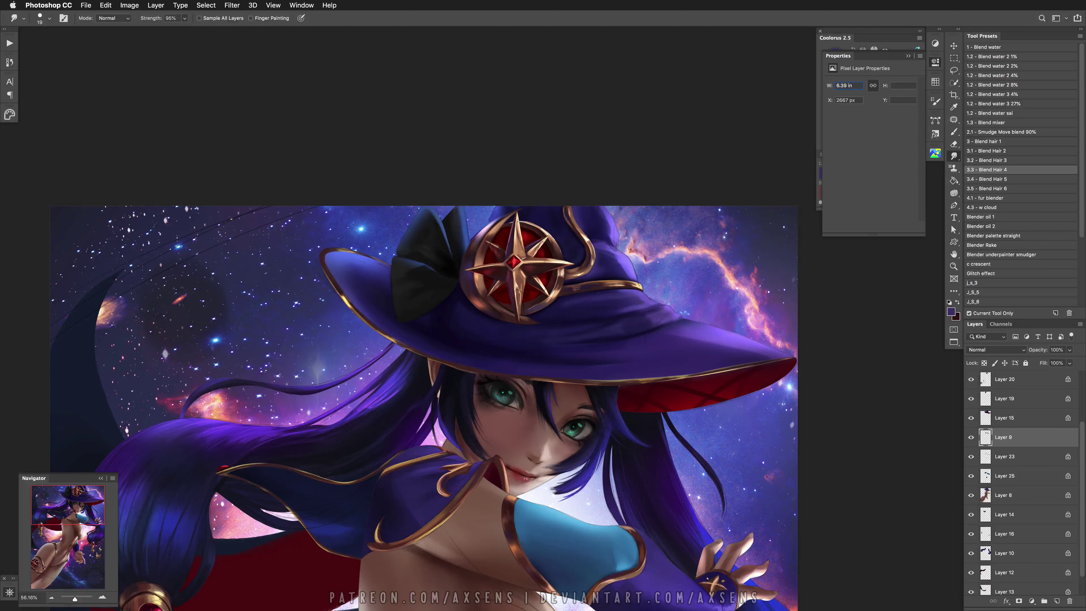
pyautogui.moveTo(563, 426); pyautogui.dragTo(555, 439)
# Paint fine strands in the hair beside the face with the 4 - Hair 5 brush and sampled hair colors, undoing unwanted strokes
pyautogui.press('b')
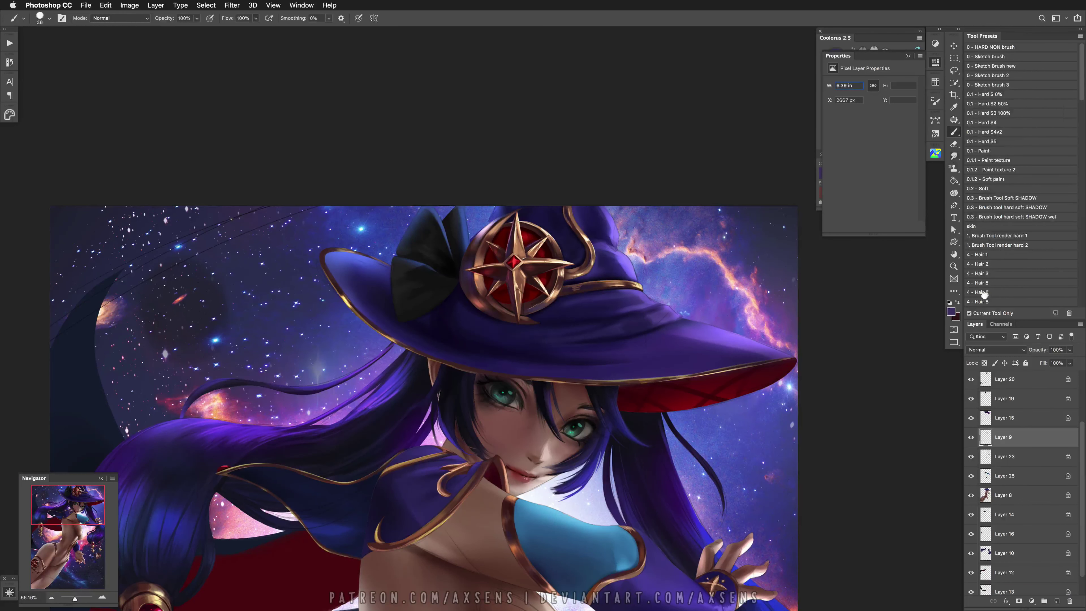
pyautogui.keyDown('alt'); pyautogui.click(445, 412); pyautogui.keyUp('alt')
pyautogui.click(978, 283)
pyautogui.keyDown('alt'); pyautogui.click(416, 397); pyautogui.keyUp('alt')
pyautogui.moveTo(430, 383); pyautogui.dragTo(402, 409)
pyautogui.keyDown('alt'); pyautogui.click(441, 371); pyautogui.keyUp('alt')
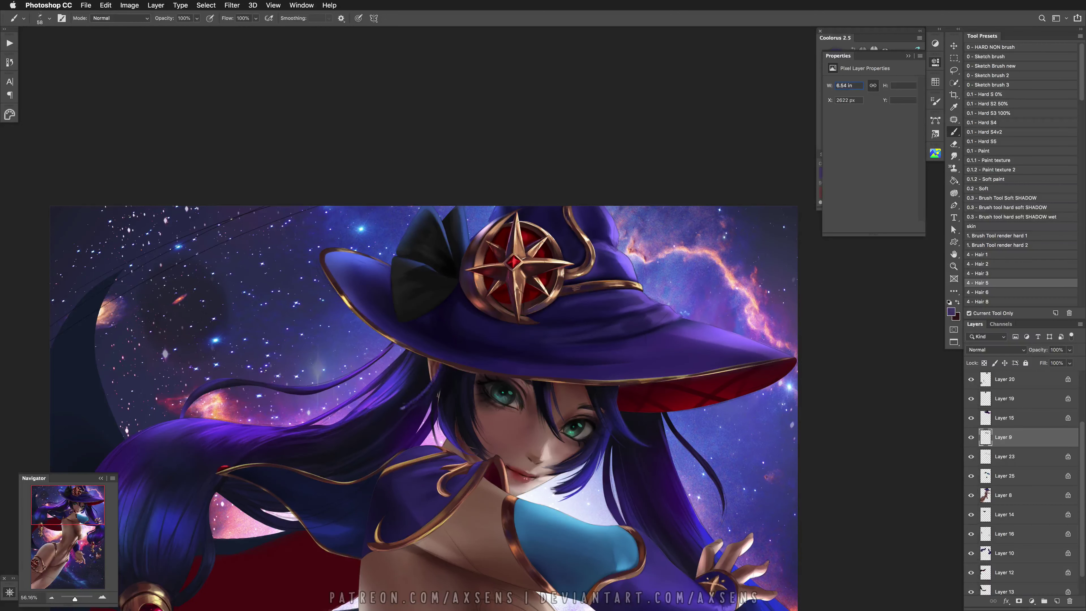
pyautogui.press('super+z')
pyautogui.press('super+z')
pyautogui.press('super+z')
pyautogui.press('super+z')
pyautogui.keyDown('alt'); pyautogui.click(448, 428); pyautogui.keyUp('alt')
pyautogui.press('super+z')
pyautogui.press('super+z')
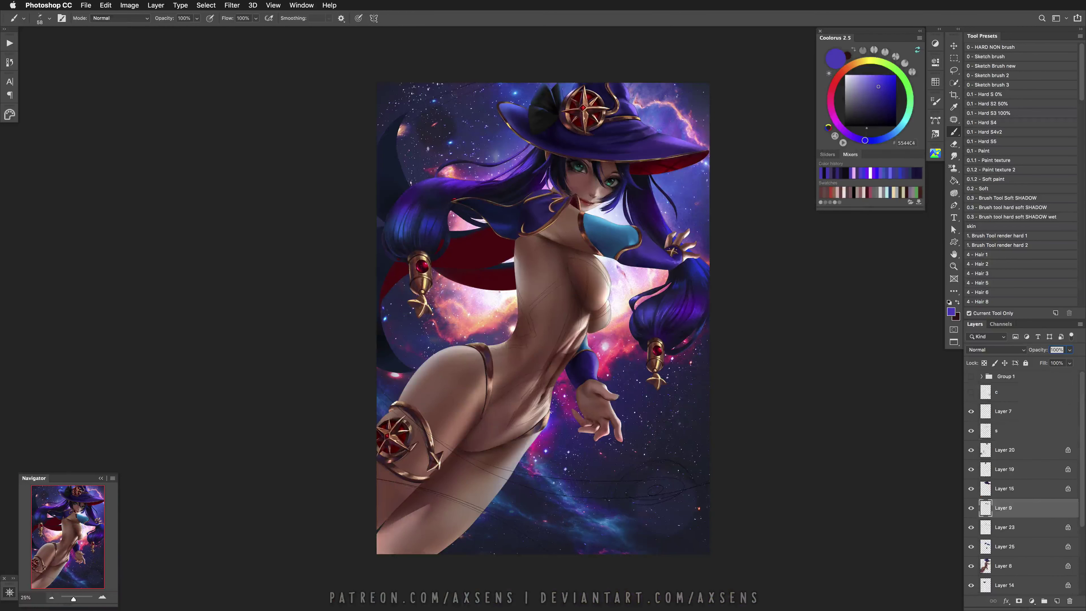
# Select the body layer and start a Pen path along the sketched side cut-out line, from the chest down toward the waist
pyautogui.click(954, 71)
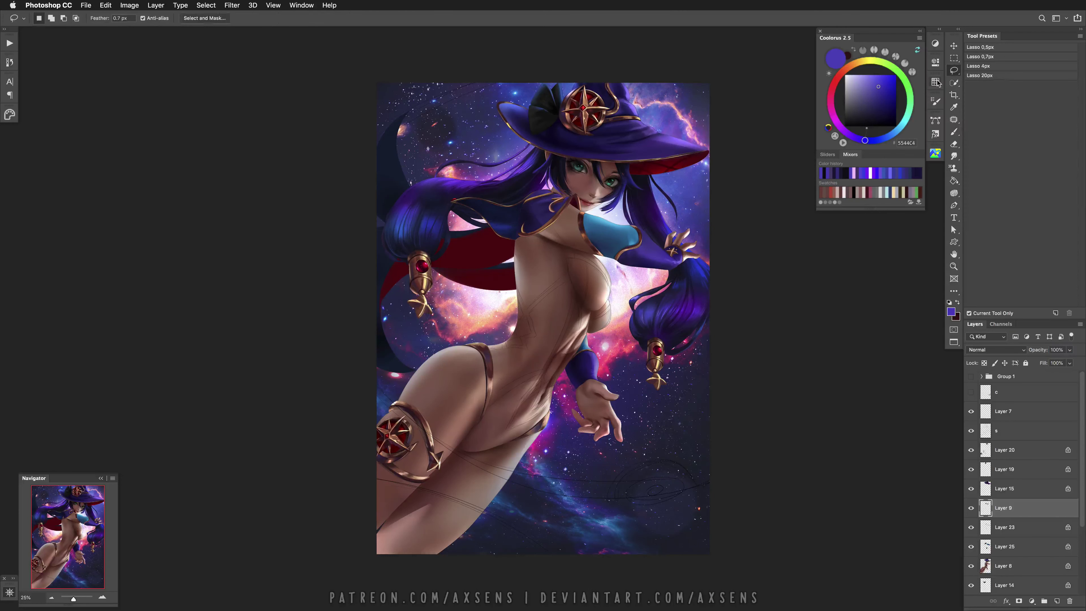
pyautogui.moveTo(512, 433)
pyautogui.mouseDown()
pyautogui.moveTo(535, 423)
pyautogui.moveTo(512, 459)
pyautogui.moveTo(566, 356)
pyautogui.moveTo(598, 361)
pyautogui.mouseUp()
pyautogui.press('z')
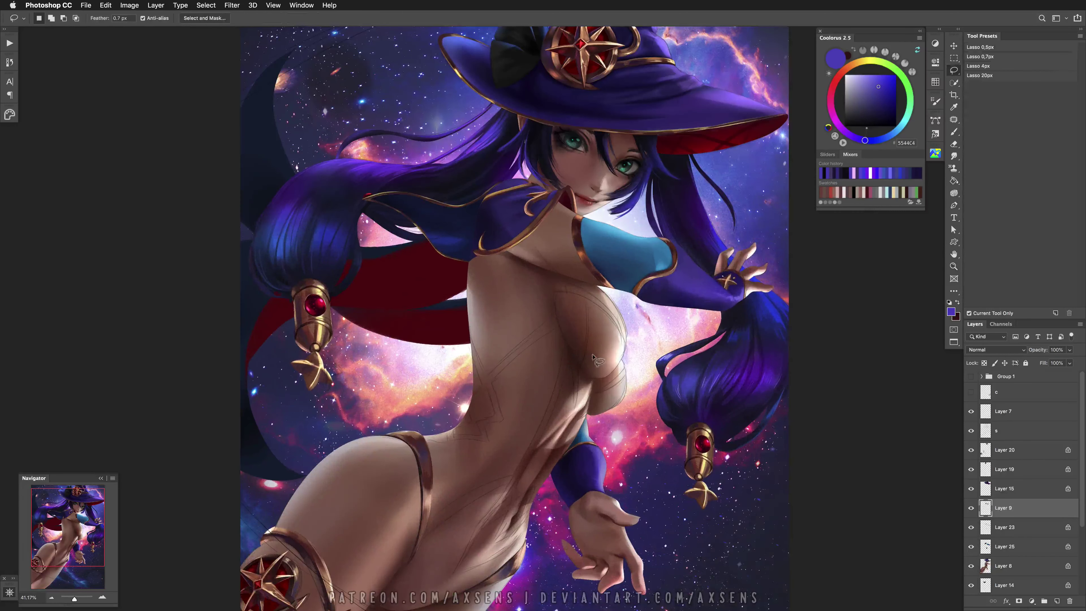
pyautogui.click(935, 134)
pyautogui.click(953, 205)
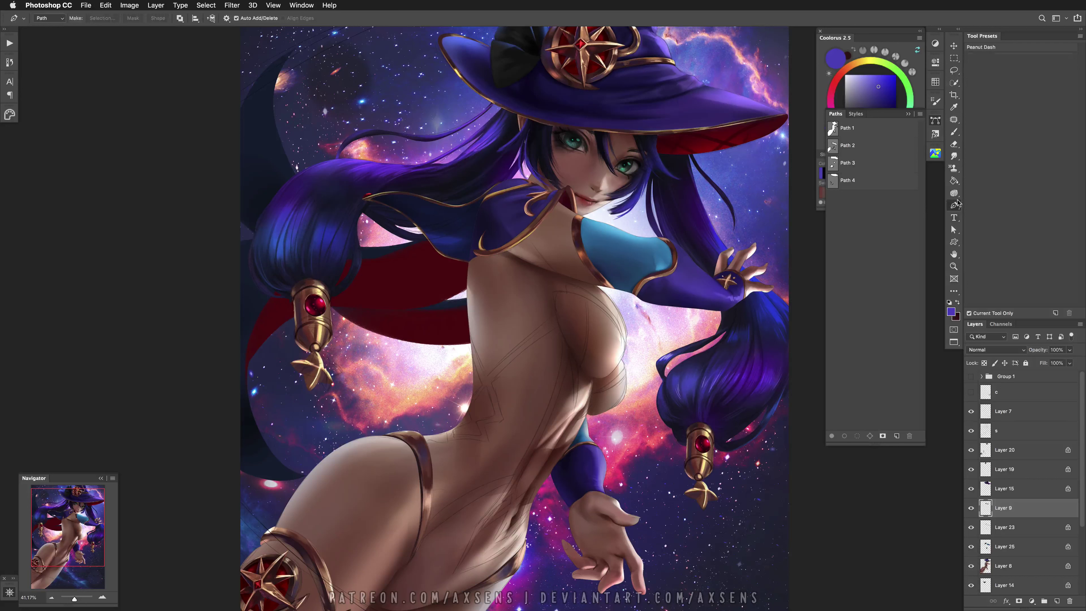
pyautogui.click(971, 507)
pyautogui.click(972, 508)
pyautogui.click(1014, 568)
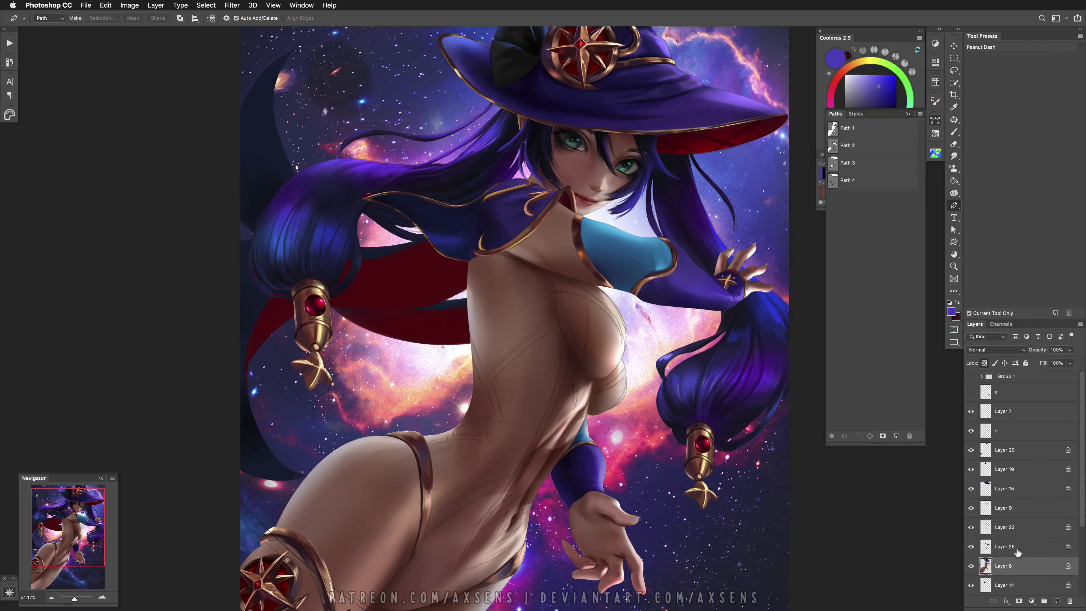
pyautogui.click(555, 313)
pyautogui.click(504, 358)
pyautogui.click(488, 376)
pyautogui.click(472, 394)
# Continue the leotard path up to the back edge, then down outside the waist to the hip
pyautogui.scroll(-5, 472, 398)
pyautogui.click(467, 326)
pyautogui.click(458, 338)
pyautogui.click(457, 356)
pyautogui.click(449, 411)
pyautogui.click(431, 419)
pyautogui.click(400, 429)
# Trace the leotard path along the gold hip trim and down the thigh crease to the crotch
pyautogui.scroll(-3, 465, 398)
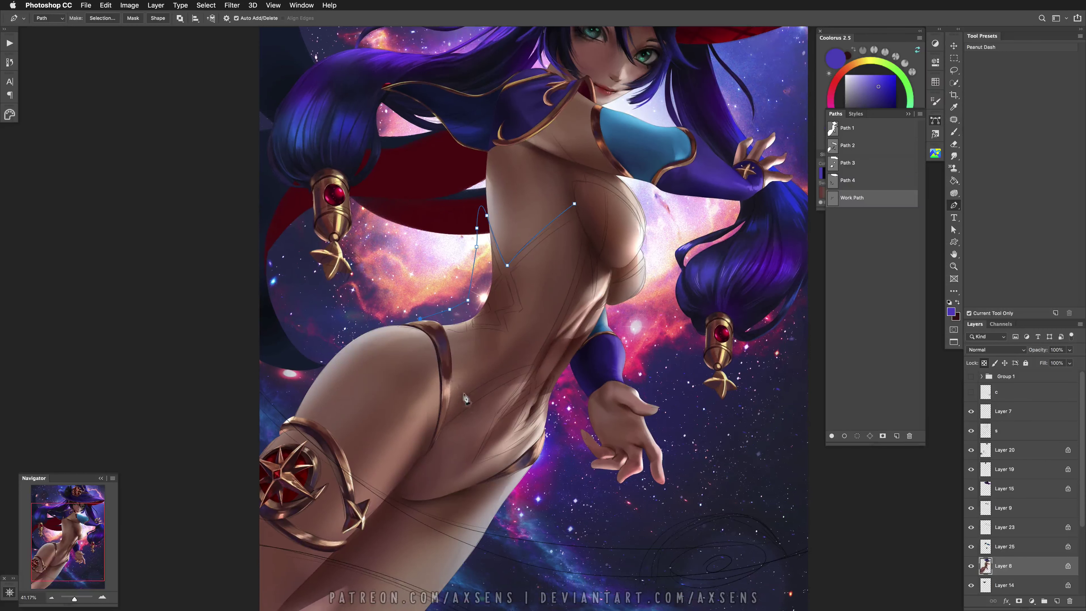
pyautogui.click(442, 353)
pyautogui.click(443, 414)
pyautogui.scroll(-2, 447, 428)
pyautogui.click(447, 402)
pyautogui.click(438, 419)
pyautogui.click(421, 438)
pyautogui.click(397, 462)
# Extend the leotard path along the lower hem and up the front of the torso, around the bust's outer edge
pyautogui.click(580, 361)
pyautogui.scroll(-3, 470, 384)
pyautogui.scroll(2, 551, 444)
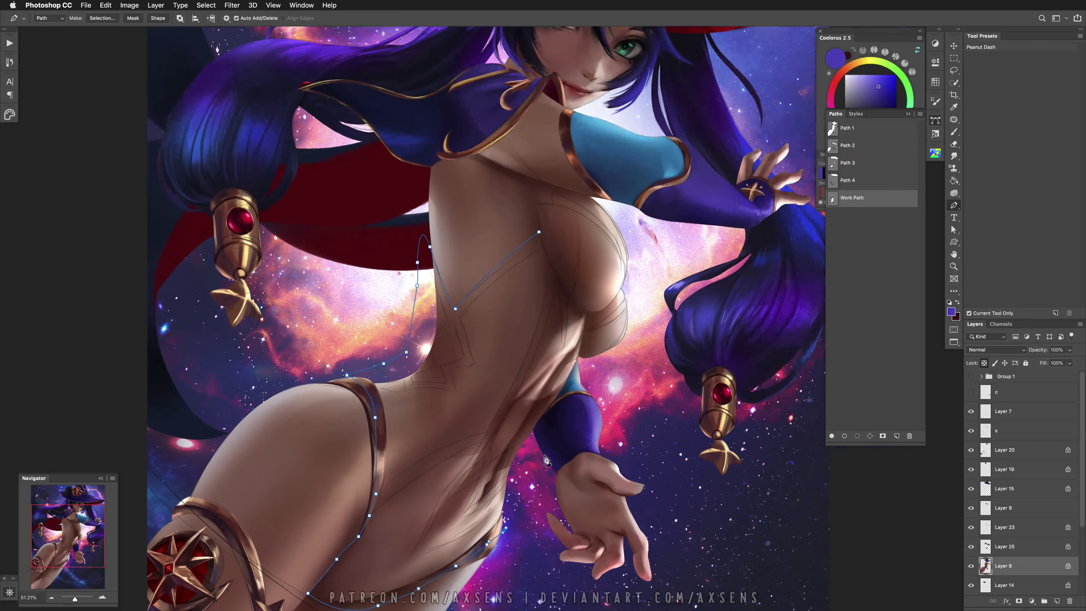
pyautogui.moveTo(552, 442); pyautogui.dragTo(546, 461)
pyautogui.scroll(3, 552, 449)
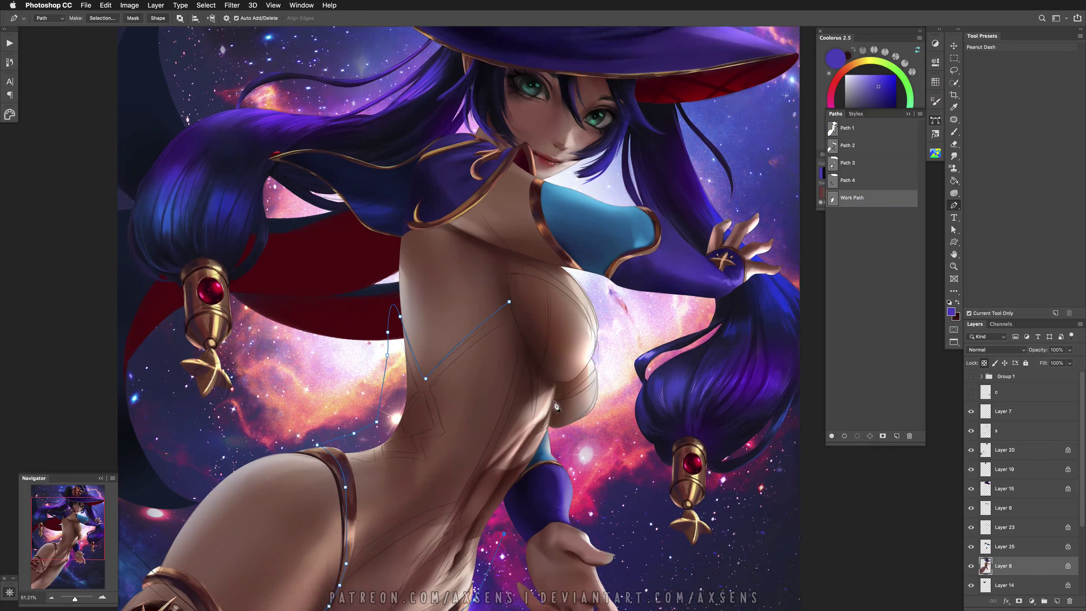
pyautogui.moveTo(548, 475); pyautogui.dragTo(518, 524)
pyautogui.click(532, 489)
pyautogui.click(571, 471)
pyautogui.click(589, 455)
pyautogui.click(584, 396)
pyautogui.moveTo(577, 357); pyautogui.dragTo(581, 341)
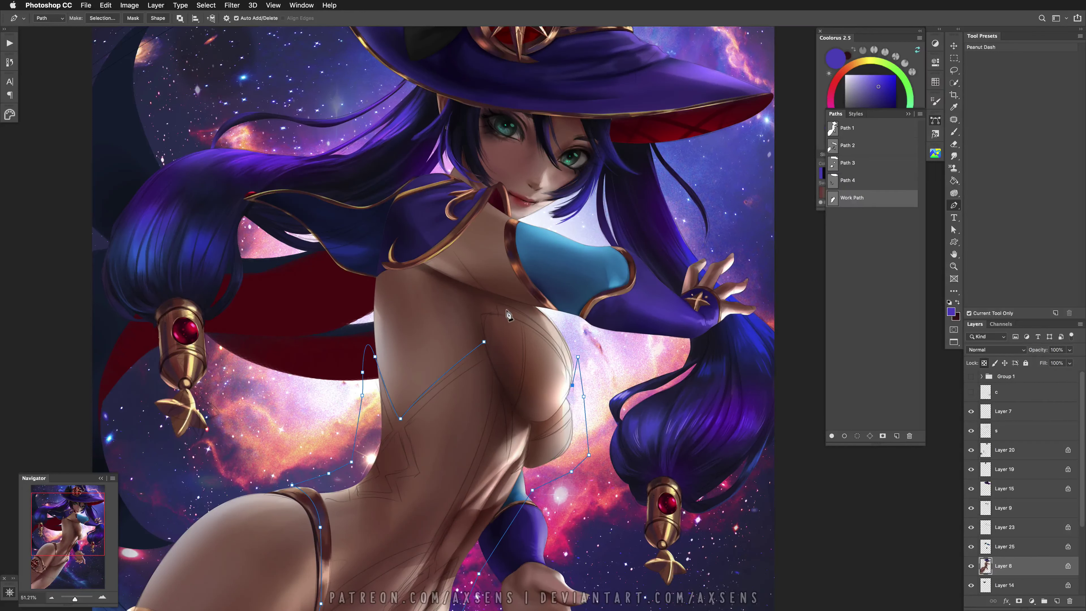
# Trace the leotard's upper edge over the bust, following the sketched neckline, and close the path at the chest
pyautogui.moveTo(529, 317); pyautogui.dragTo(478, 296)
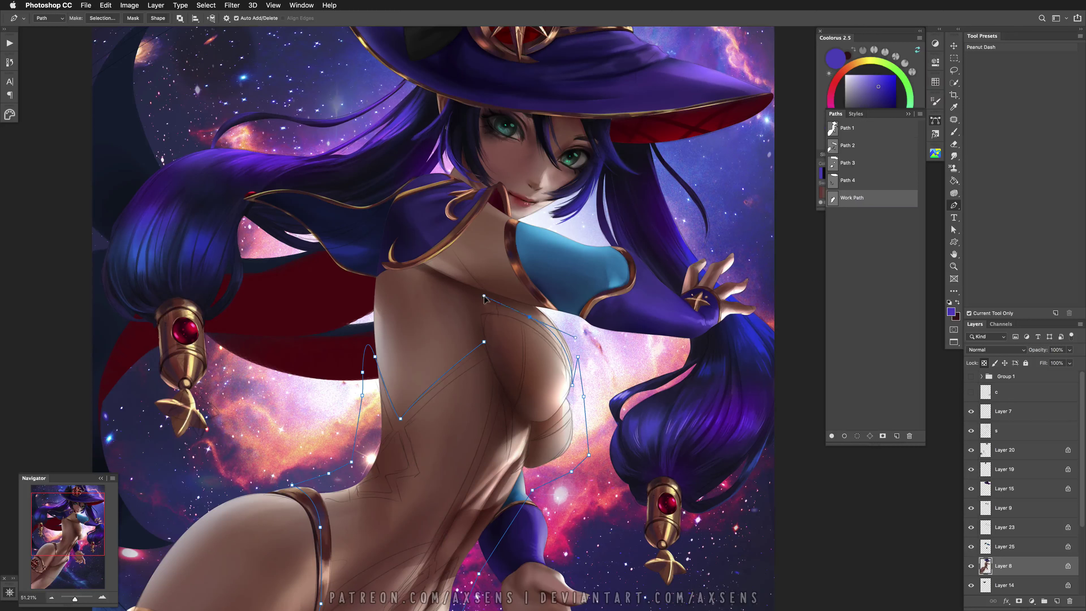
pyautogui.click(498, 313)
pyautogui.moveTo(480, 316); pyautogui.dragTo(491, 350)
pyautogui.press('z')
pyautogui.scroll(-5, 491, 350)
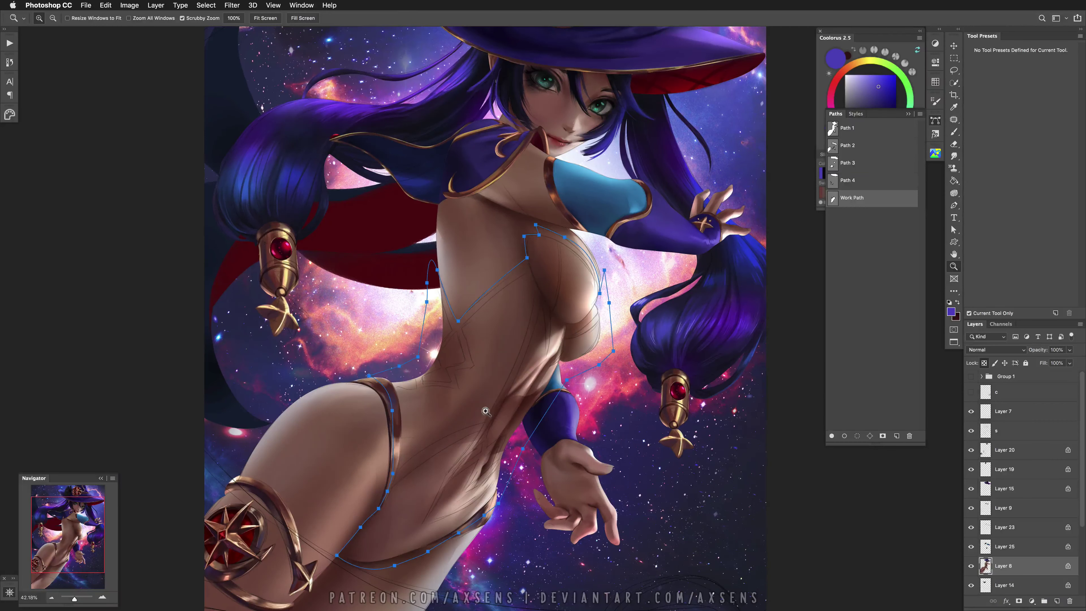
# Load the leotard path as a selection and colorize the body with a clipped Hue/Saturation adjustment at hue 230, saturation 40
pyautogui.keyDown('ctrl'); pyautogui.click(832, 198); pyautogui.keyUp('ctrl')
pyautogui.click(1031, 600)
pyautogui.click(1048, 496)
pyautogui.hotkey('ctrl', 'alt', 'g')
pyautogui.click(876, 168)
pyautogui.moveTo(849, 137); pyautogui.dragTo(881, 120)
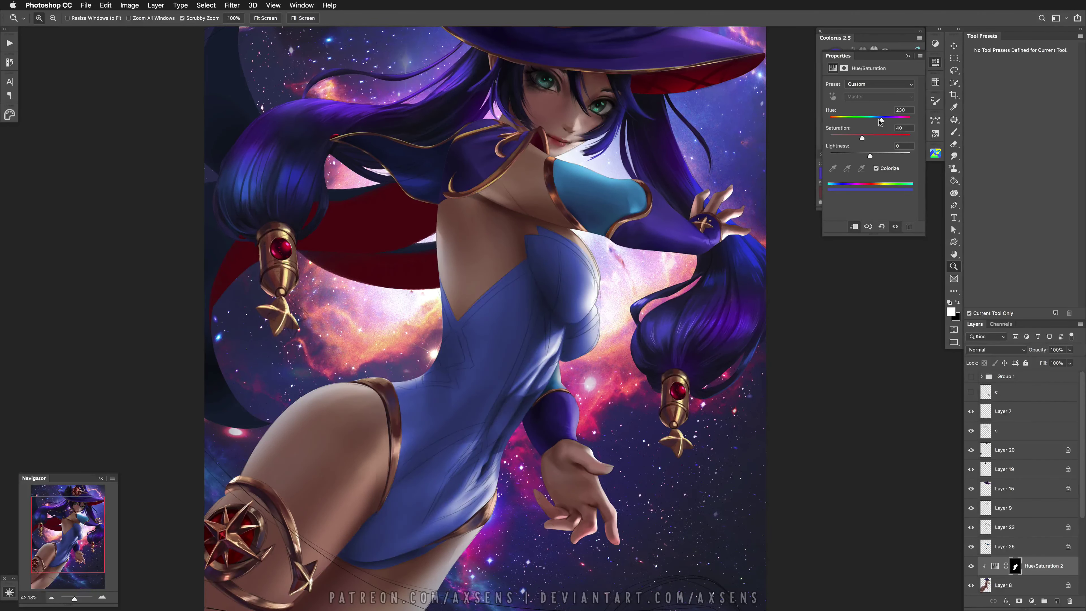
# Load a saved body path as a selection, invert it and paint the leotard mask along the lower hem with 0.1 - Hard S3 100%
pyautogui.scroll(-3, 692, 479)
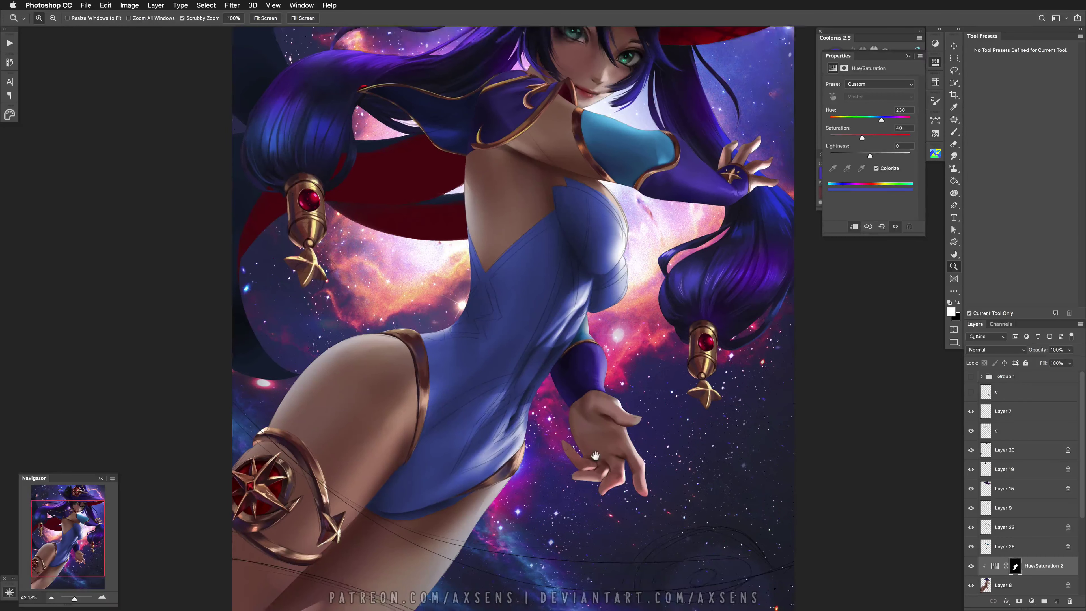
pyautogui.click(935, 121)
pyautogui.keyDown('ctrl'); pyautogui.click(833, 148); pyautogui.keyUp('ctrl')
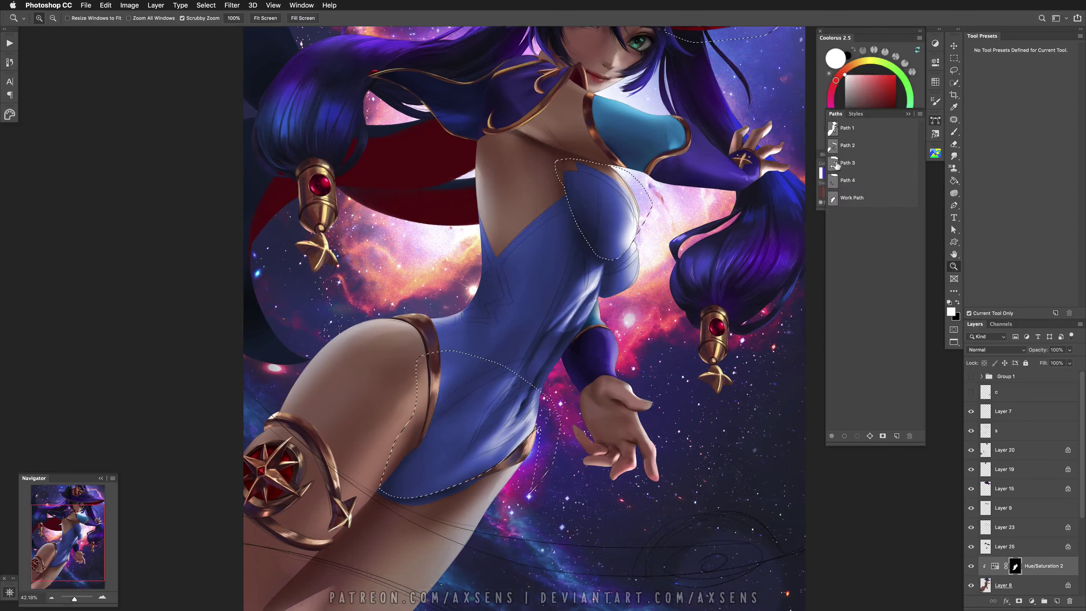
pyautogui.press('b')
pyautogui.click(988, 112)
pyautogui.hotkey('ctrl', 'shift', 'i')
pyautogui.moveTo(508, 475)
pyautogui.mouseDown()
pyautogui.moveTo(443, 505)
pyautogui.moveTo(454, 487)
pyautogui.moveTo(423, 498)
pyautogui.moveTo(398, 479)
pyautogui.moveTo(393, 503)
pyautogui.mouseUp()
# Clean up the leotard mask's edge along the hip trim and thigh crease
pyautogui.press('x')
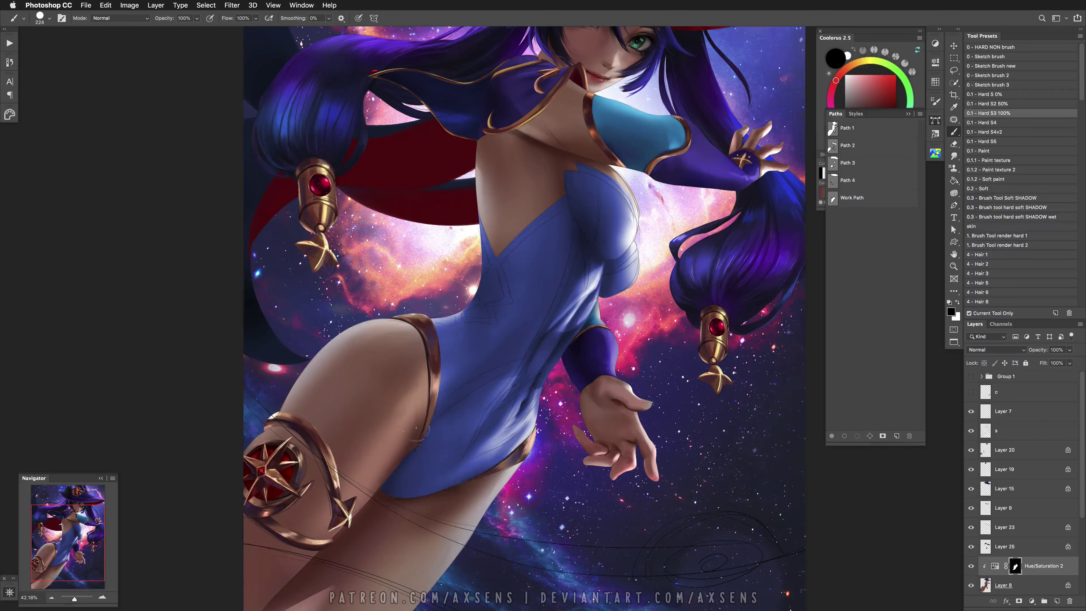
pyautogui.scroll(5, 396, 501)
pyautogui.press('e')
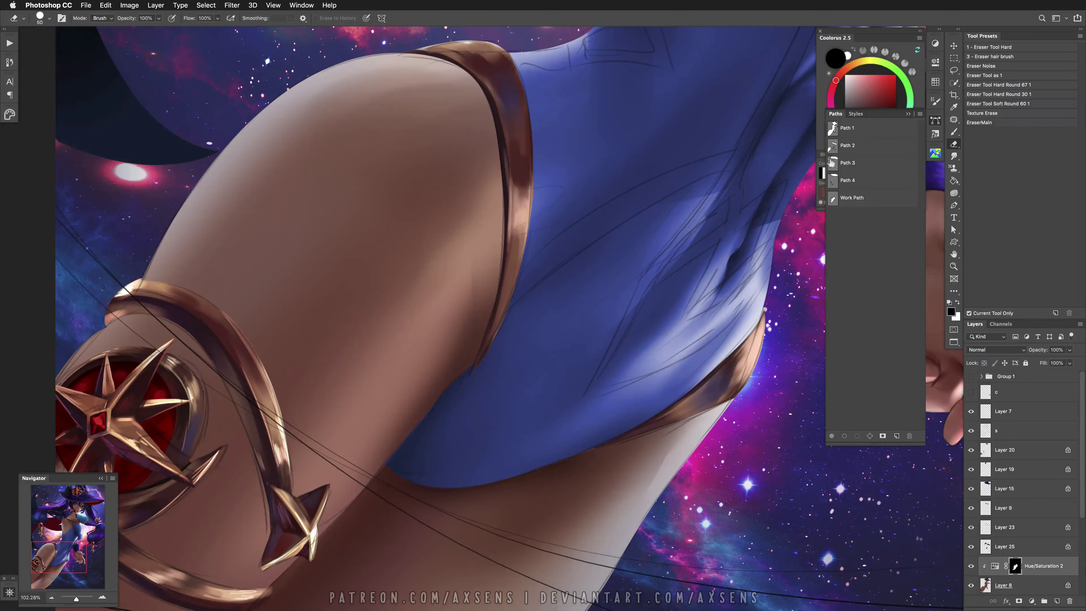
# Restore the selection around the bodysuit's folds and swap the foreground colour to white
pyautogui.press('super+d')
pyautogui.press('x')
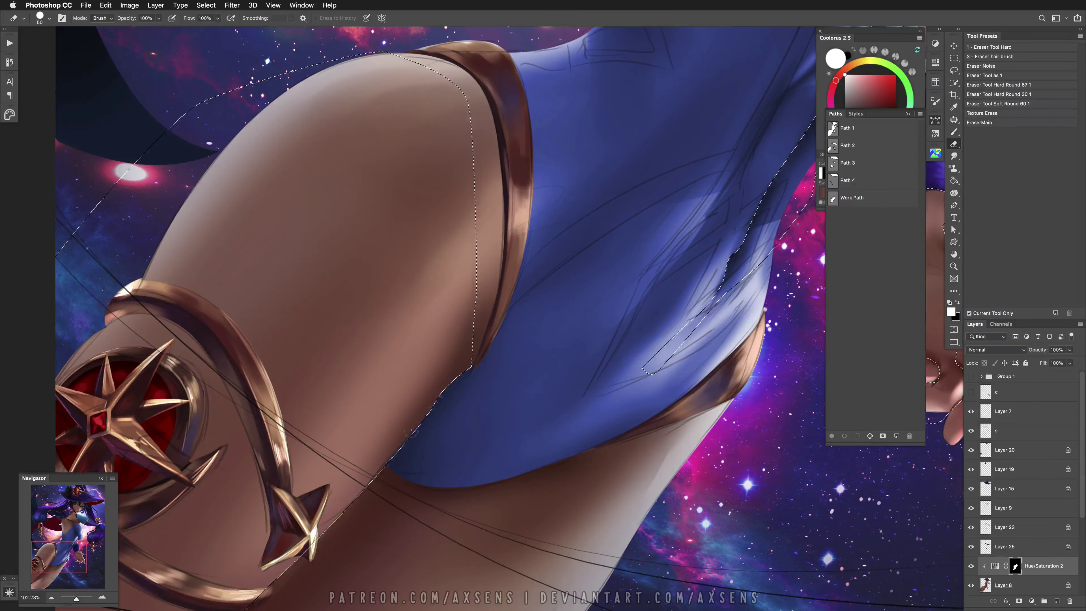
pyautogui.scroll(-5, 498, 370)
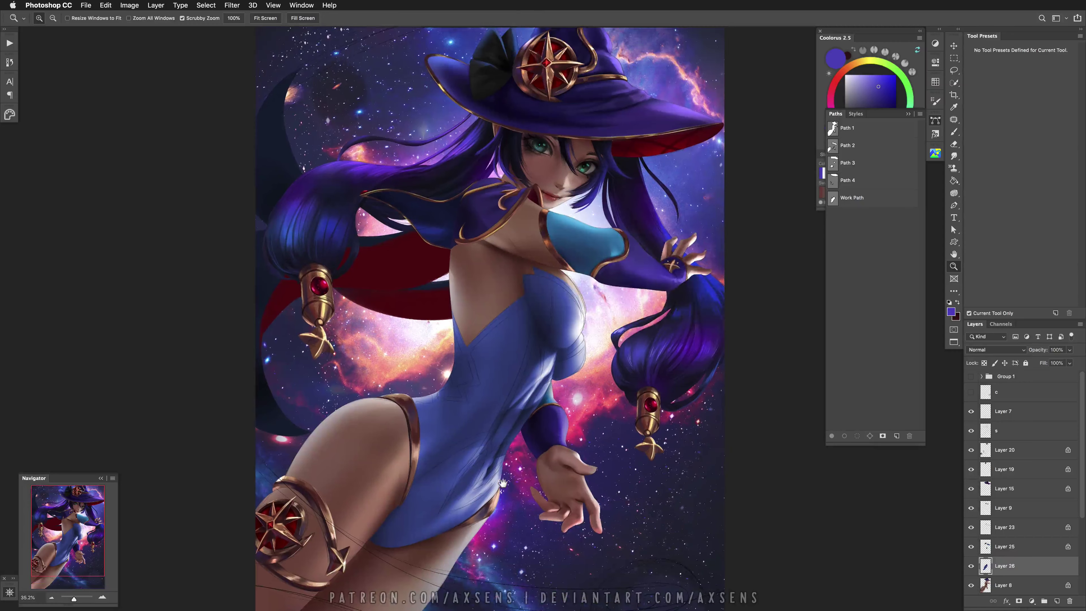
# Start a pen path along the open back's diagonal edge and down through the zigzag ornament at the waist
pyautogui.scroll(3, 513, 445)
pyautogui.click(954, 206)
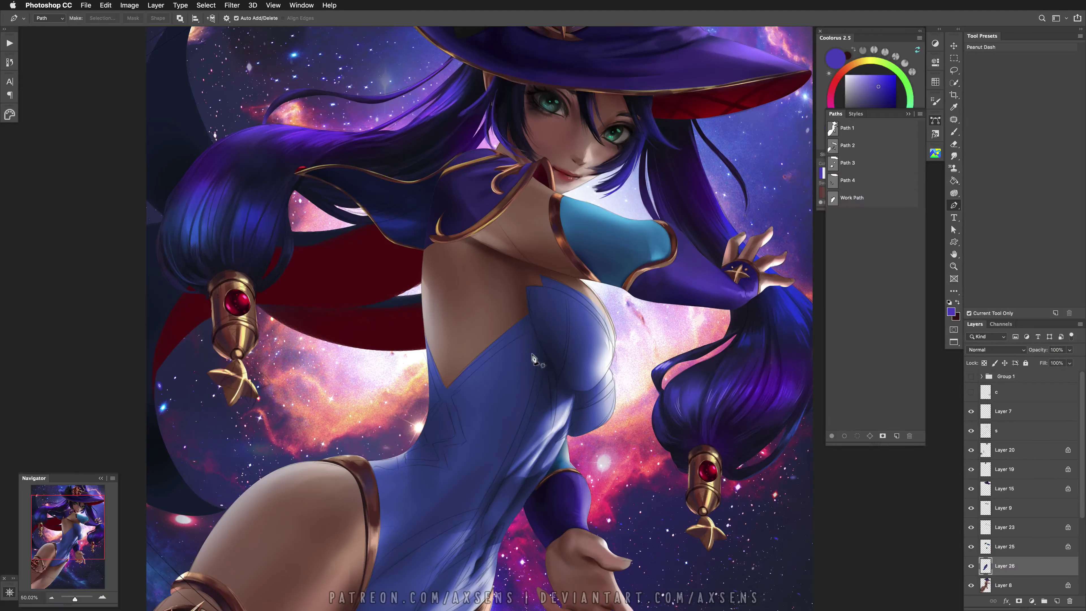
pyautogui.click(534, 327)
pyautogui.moveTo(453, 394); pyautogui.dragTo(464, 427)
pyautogui.keyDown('alt'); pyautogui.click(452, 395); pyautogui.keyUp('alt')
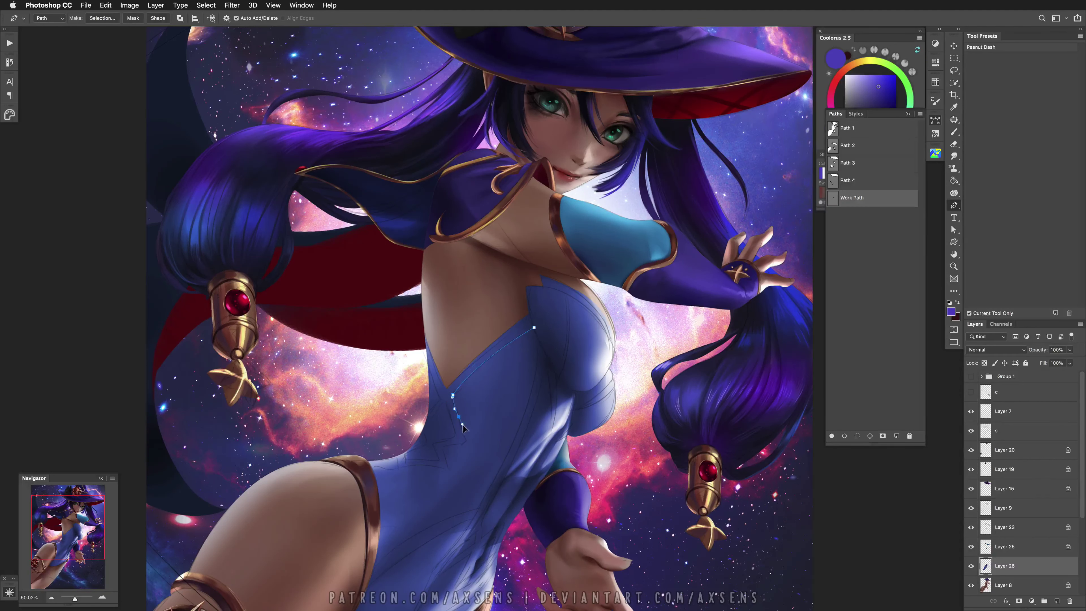
pyautogui.click(466, 441)
pyautogui.click(448, 445)
pyautogui.click(448, 466)
pyautogui.click(397, 469)
pyautogui.click(395, 452)
# Close the back trim path by running it up outside the waist and across the bare torso to its start point
pyautogui.click(413, 427)
pyautogui.click(422, 393)
pyautogui.click(422, 348)
pyautogui.click(419, 316)
pyautogui.click(439, 310)
pyautogui.click(488, 309)
pyautogui.click(503, 308)
pyautogui.click(520, 301)
pyautogui.click(528, 308)
pyautogui.click(534, 328)
# Add a closed inner pen path inside the waist ornament to define the width of its zigzag trim
pyautogui.moveTo(516, 467); pyautogui.dragTo(492, 454)
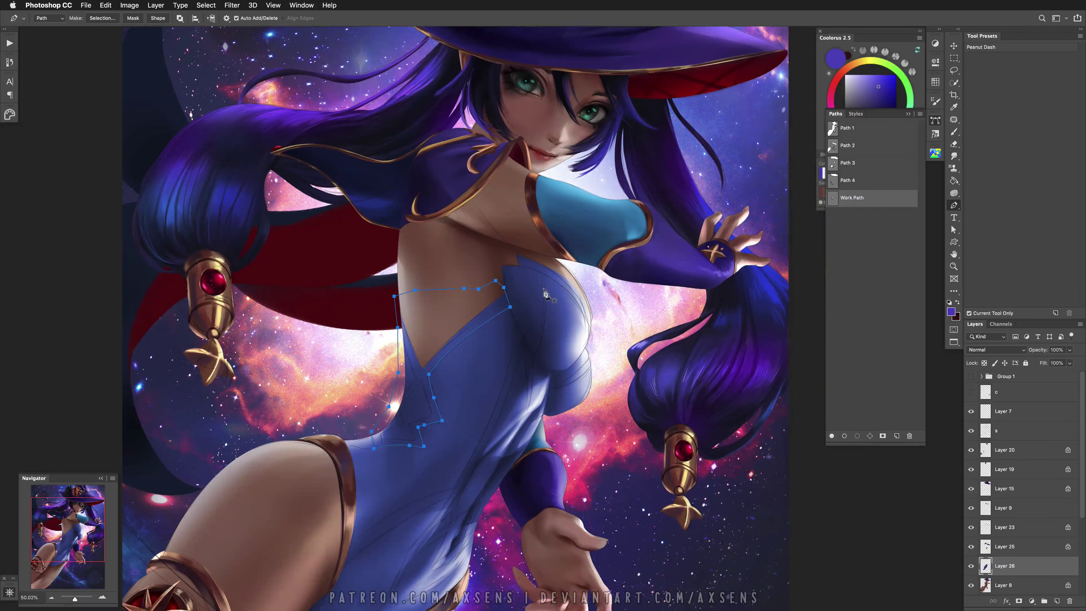
pyautogui.click(403, 344)
pyautogui.moveTo(417, 382); pyautogui.dragTo(408, 354)
pyautogui.click(429, 405)
pyautogui.moveTo(420, 420); pyautogui.dragTo(392, 439)
pyautogui.click(408, 424)
pyautogui.click(416, 439)
pyautogui.keyDown('alt'); pyautogui.click(386, 439); pyautogui.keyUp('alt')
pyautogui.moveTo(398, 426); pyautogui.dragTo(404, 423)
pyautogui.moveTo(395, 405); pyautogui.dragTo(399, 403)
# Outline the long front seam with a narrow closed pen path running from the bust down to the hip and back
pyautogui.moveTo(516, 420); pyautogui.dragTo(504, 349)
pyautogui.scroll(3, 511, 330)
pyautogui.scroll(-5, 511, 331)
pyautogui.hscroll(-2, 511, 331)
pyautogui.click(520, 220)
pyautogui.click(503, 295)
pyautogui.click(459, 383)
pyautogui.click(438, 419)
pyautogui.click(408, 461)
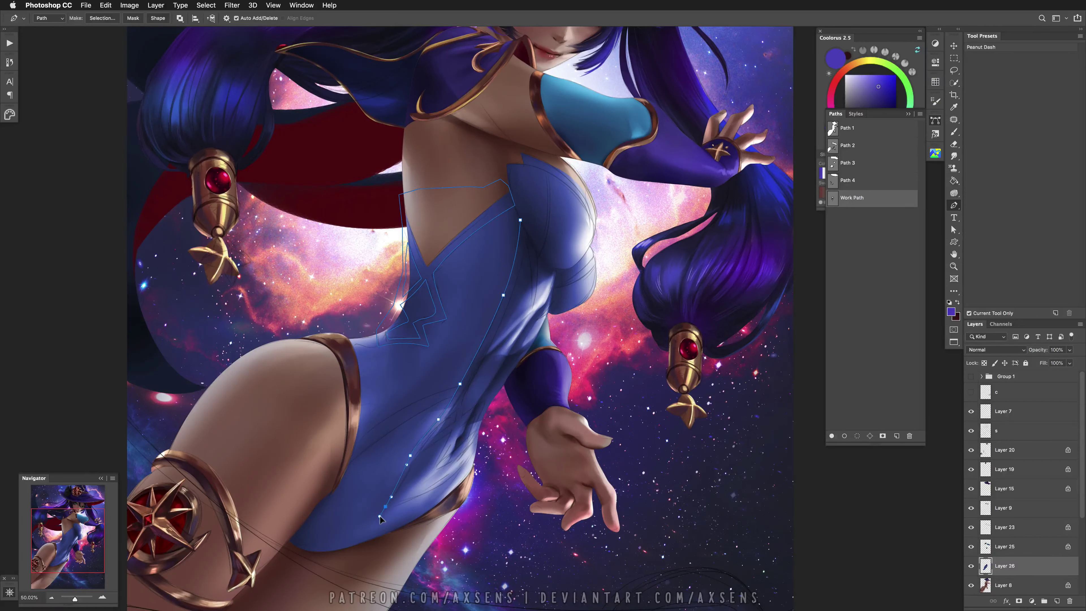
pyautogui.click(400, 504)
pyautogui.moveTo(446, 481); pyautogui.dragTo(457, 474)
pyautogui.moveTo(478, 436); pyautogui.dragTo(483, 427)
pyautogui.moveTo(438, 484); pyautogui.dragTo(412, 502)
pyautogui.click(520, 220)
# Add a pen path for the short seam branch that curves down below the bust
pyautogui.click(529, 240)
pyautogui.click(535, 281)
pyautogui.click(530, 308)
pyautogui.click(526, 336)
pyautogui.moveTo(536, 288); pyautogui.dragTo(537, 292)
pyautogui.click(551, 303)
pyautogui.moveTo(534, 322); pyautogui.dragTo(552, 319)
# Outline the under-bust band and the trim around the bust's upper and outer edge with the Pen tool
pyautogui.scroll(5, 560, 316)
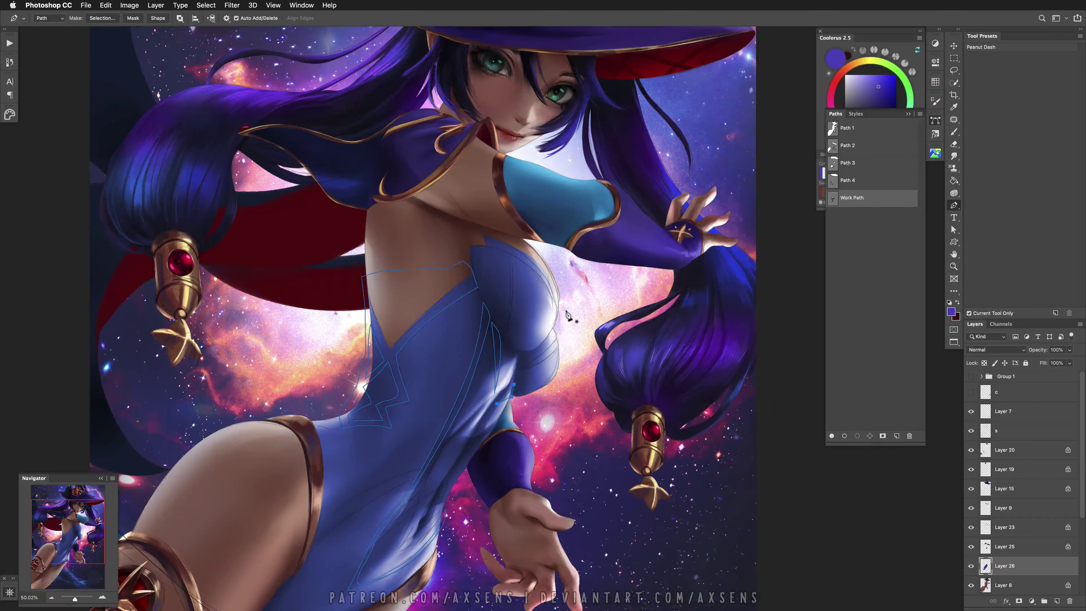
pyautogui.scroll(3, 567, 315)
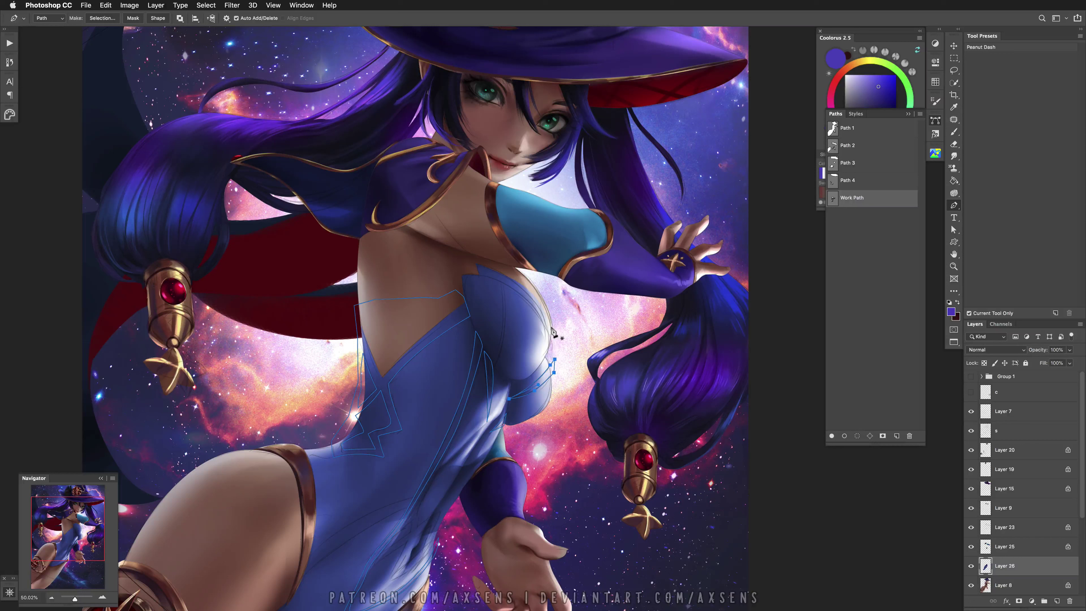
pyautogui.click(546, 356)
pyautogui.moveTo(531, 304); pyautogui.dragTo(595, 170)
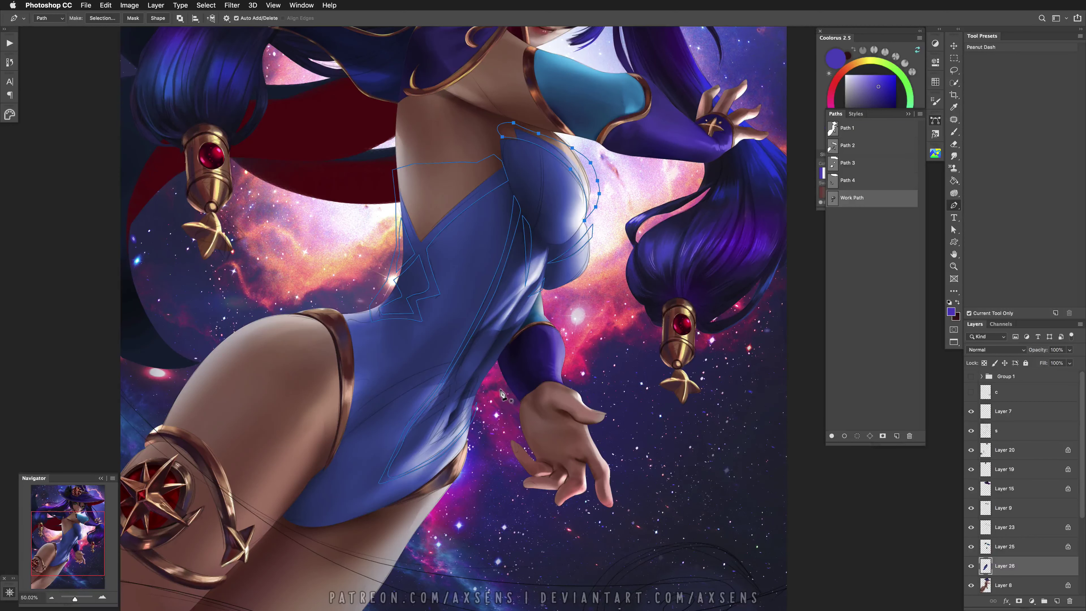
pyautogui.scroll(1, 542, 413)
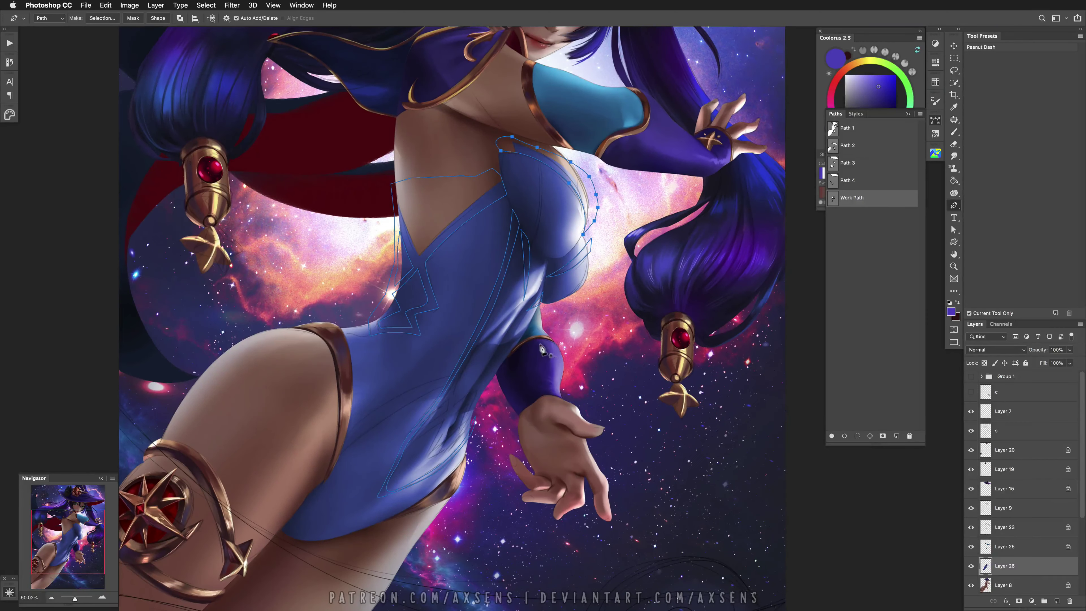
pyautogui.press('Return')
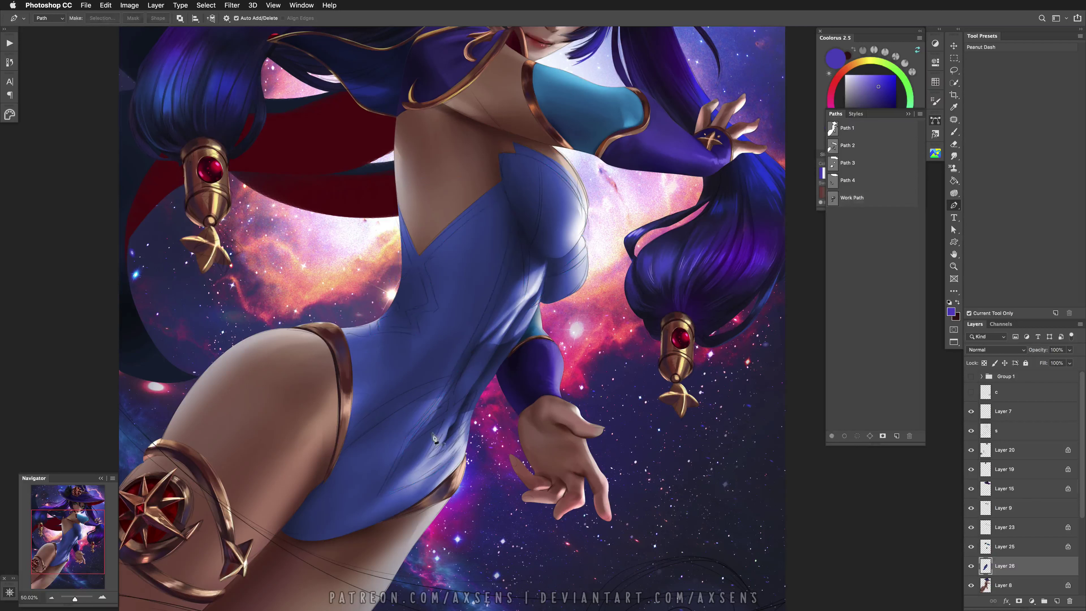
# Convert the trim paths into a selection and duplicate that area of the bodysuit onto a new layer
pyautogui.click(411, 442)
pyautogui.moveTo(440, 421); pyautogui.dragTo(448, 418)
pyautogui.hotkey('ctrl', 'Return')
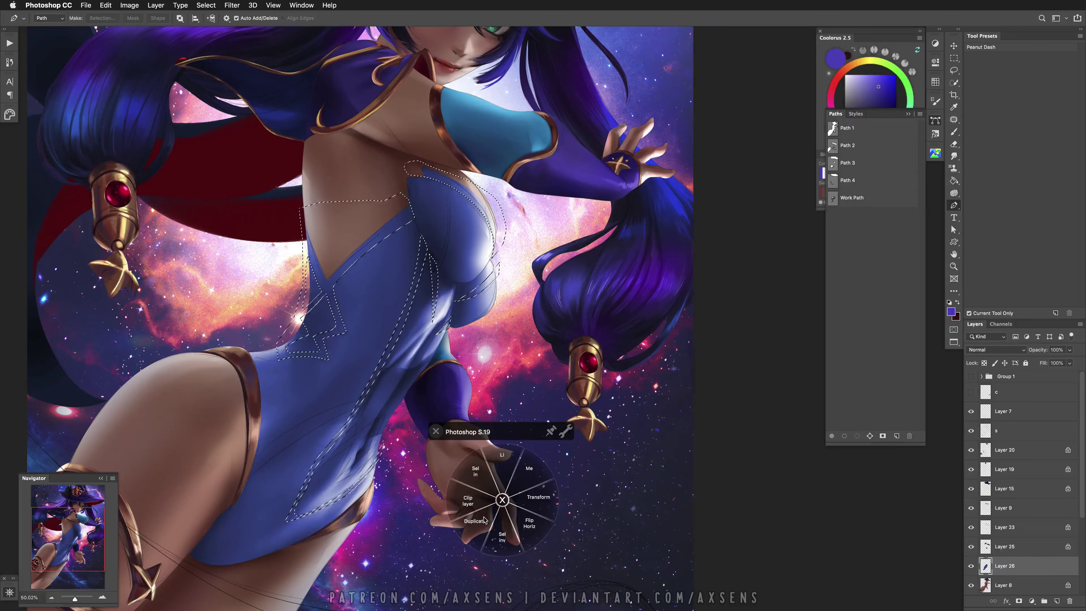
pyautogui.hotkey('ctrl', 'shift', 'alt', 'n')
pyautogui.hotkey('ctrl', 'd')
# Colorize the trim with a clipped Hue/Saturation adjustment at hue 21, saturation 28 and lightness -2, and merge it into the trim layer
pyautogui.click(935, 43)
pyautogui.click(843, 169)
pyautogui.click(853, 226)
pyautogui.moveTo(870, 153); pyautogui.dragTo(830, 120)
pyautogui.click(876, 168)
pyautogui.moveTo(899, 138); pyautogui.dragTo(870, 156)
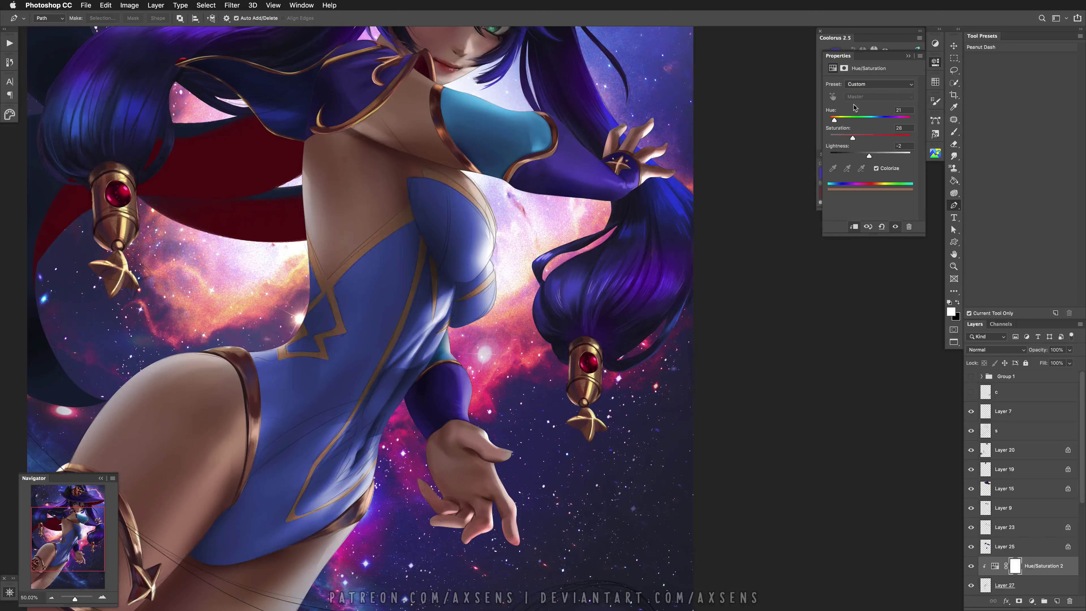
pyautogui.press('super+e')
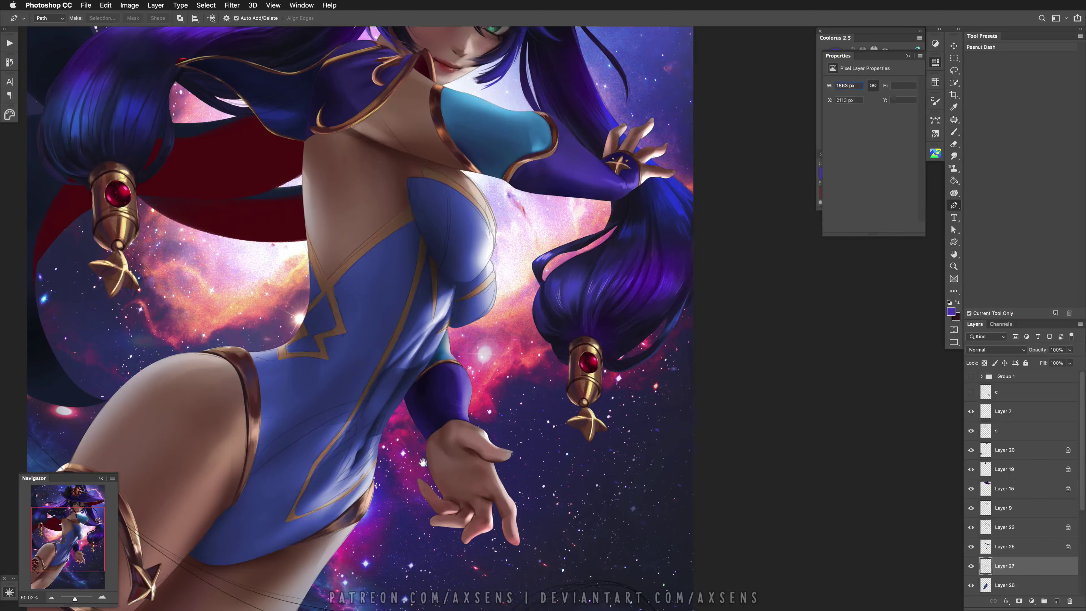
# Create a new layer beneath the trim layer and set up the Sketch brush 3 preset with the sampled trim colour
pyautogui.moveTo(424, 461); pyautogui.dragTo(465, 467)
pyautogui.press('b')
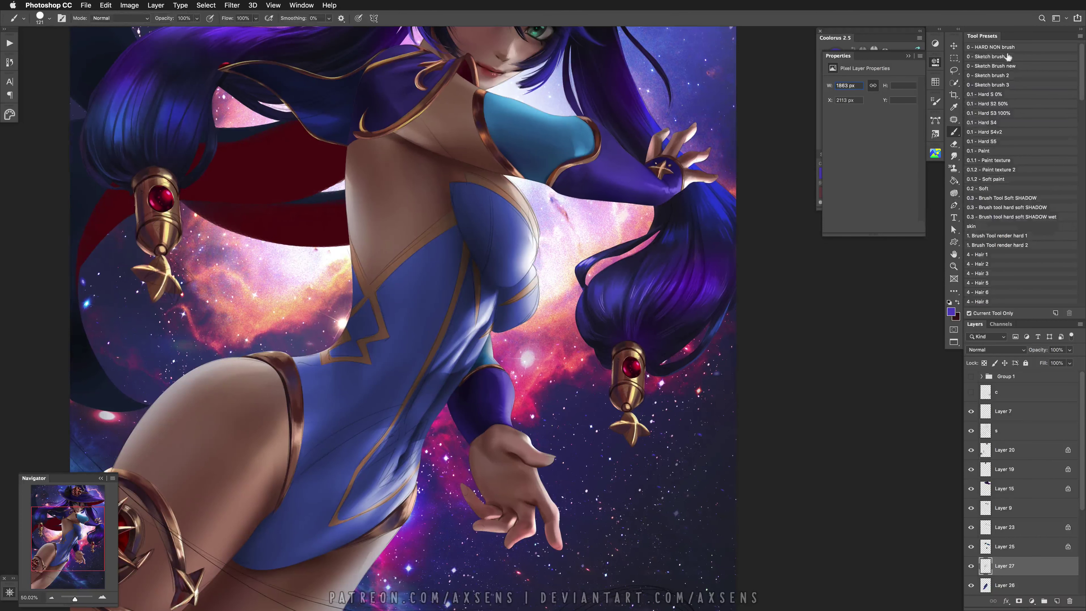
pyautogui.click(983, 113)
pyautogui.keyDown('alt'); pyautogui.click(373, 290); pyautogui.keyUp('alt')
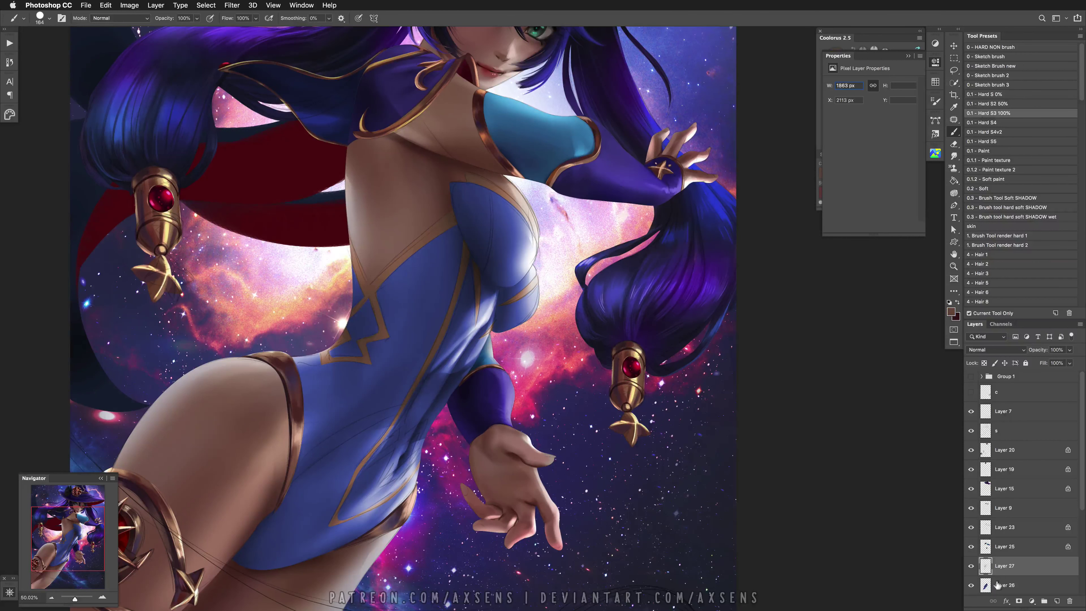
pyautogui.keyDown('super'); pyautogui.click(1056, 601); pyautogui.keyUp('super')
pyautogui.moveTo(402, 446); pyautogui.dragTo(395, 445)
pyautogui.press('F5')
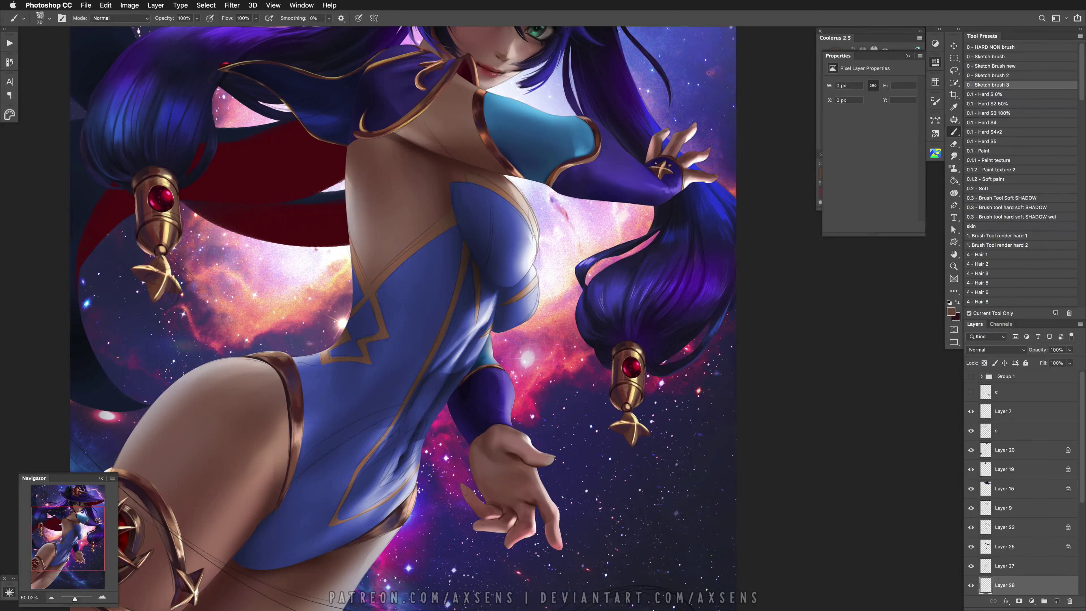
# Paint the interlaced diamond ornament on the hip within the bodysuit's selection and merge it with the trim layer
pyautogui.moveTo(375, 455); pyautogui.dragTo(413, 434)
pyautogui.scroll(-2, 1018, 556)
pyautogui.keyDown('super'); pyautogui.click(986, 569); pyautogui.keyUp('super')
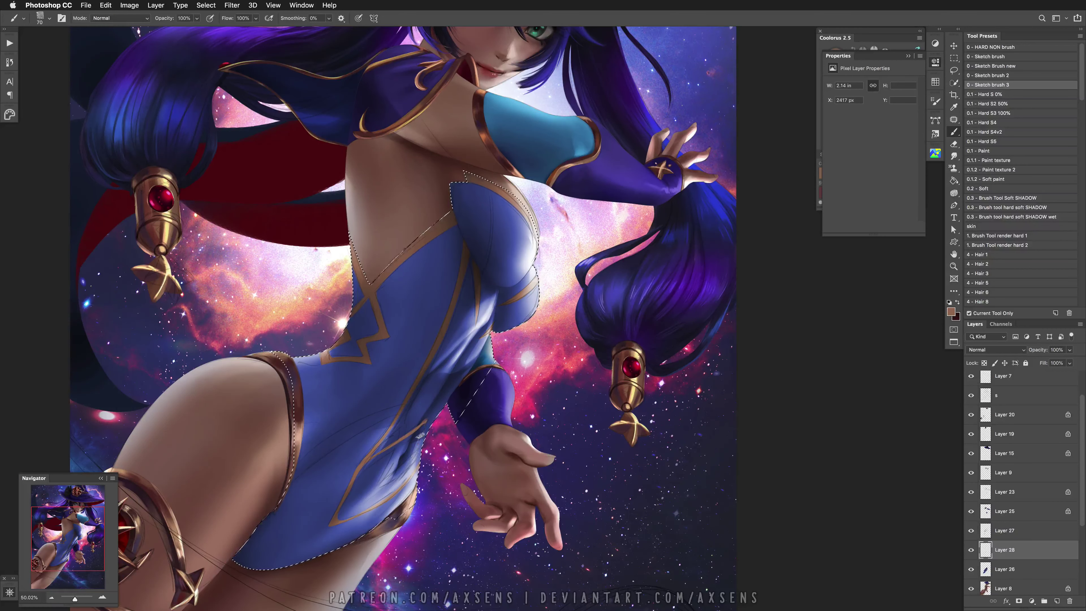
pyautogui.moveTo(420, 441)
pyautogui.mouseDown()
pyautogui.moveTo(434, 426)
pyautogui.moveTo(413, 491)
pyautogui.mouseUp()
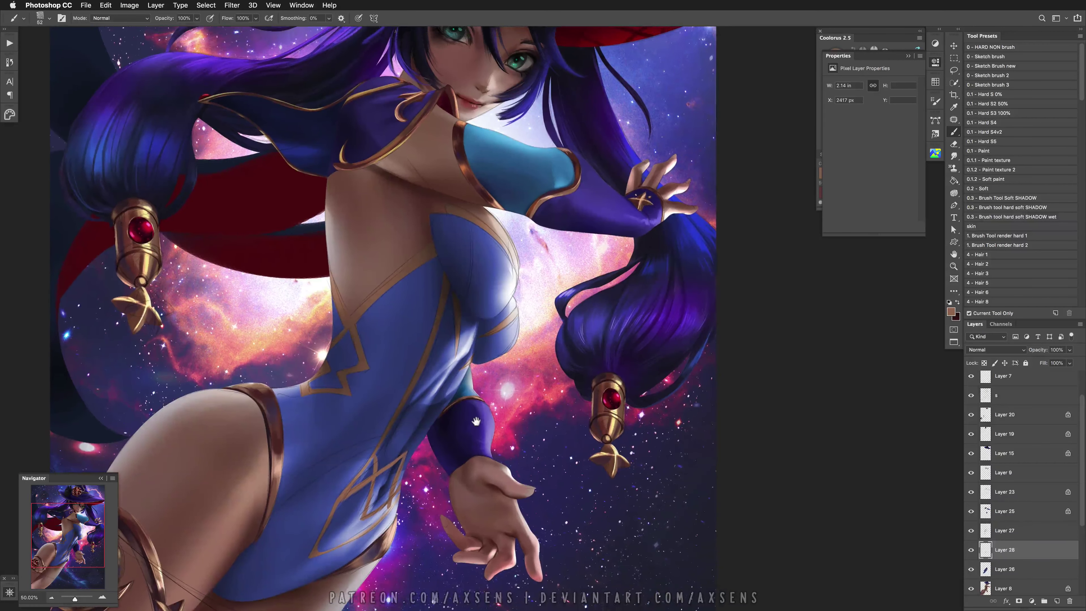
pyautogui.hotkey('ctrl', 'e')
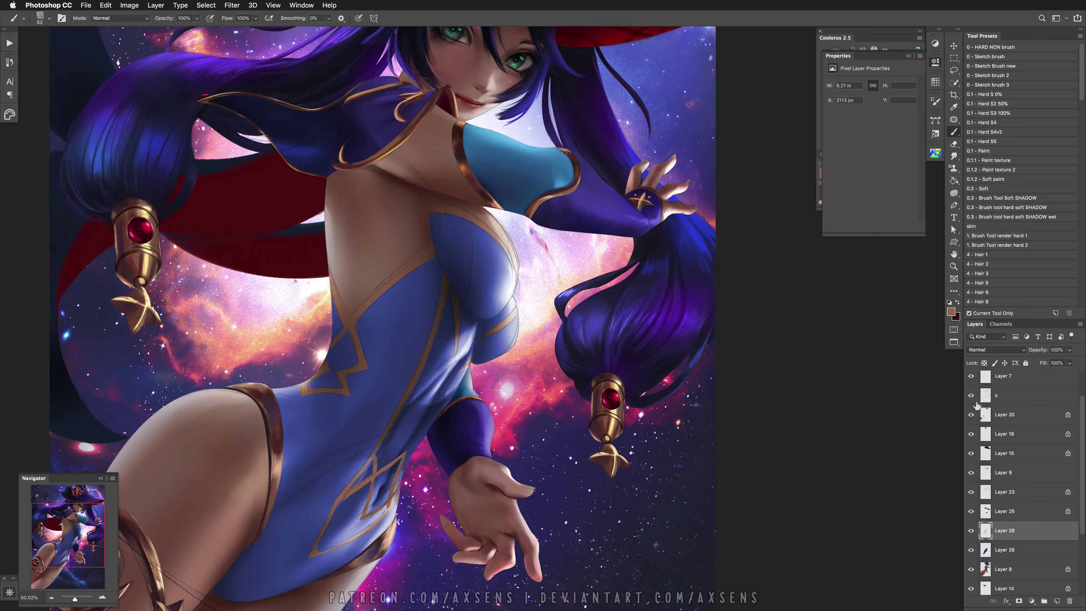
# Hide the sketch line layer, choose the Hard S4 brush and lock the trim layer's transparent pixels
pyautogui.click(971, 395)
pyautogui.click(981, 122)
pyautogui.press('/')
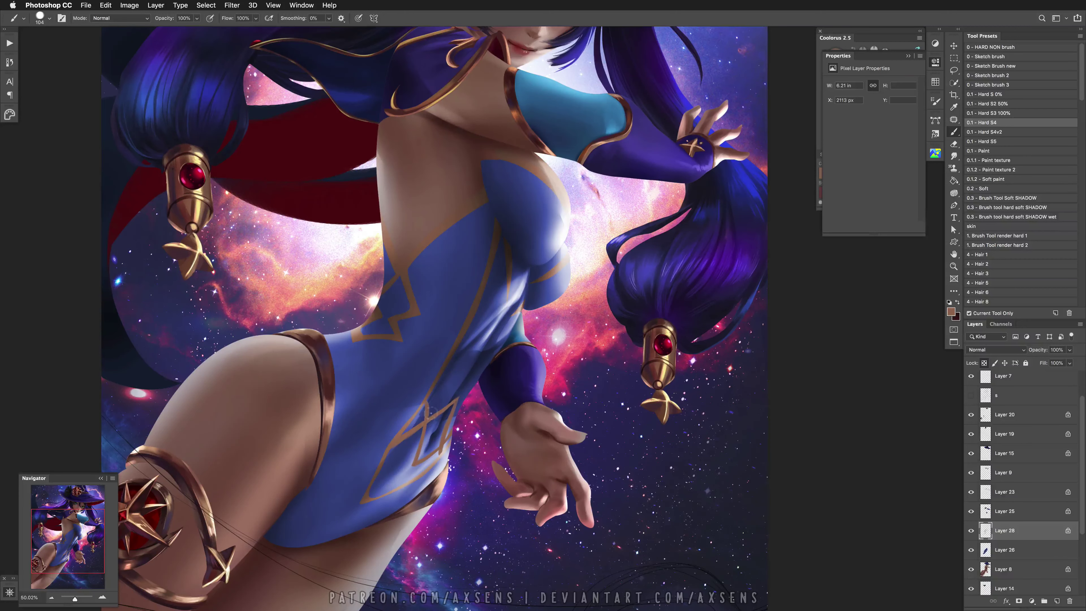
# Shade the long front seam trim in a sampled dark brown with the brush reduced to 45 pixels
pyautogui.keyDown('alt'); pyautogui.click(449, 362); pyautogui.keyUp('alt')
pyautogui.press('[')
pyautogui.press('[')
pyautogui.press('[')
pyautogui.press('[')
pyautogui.press('[')
pyautogui.press('[')
pyautogui.press('[')
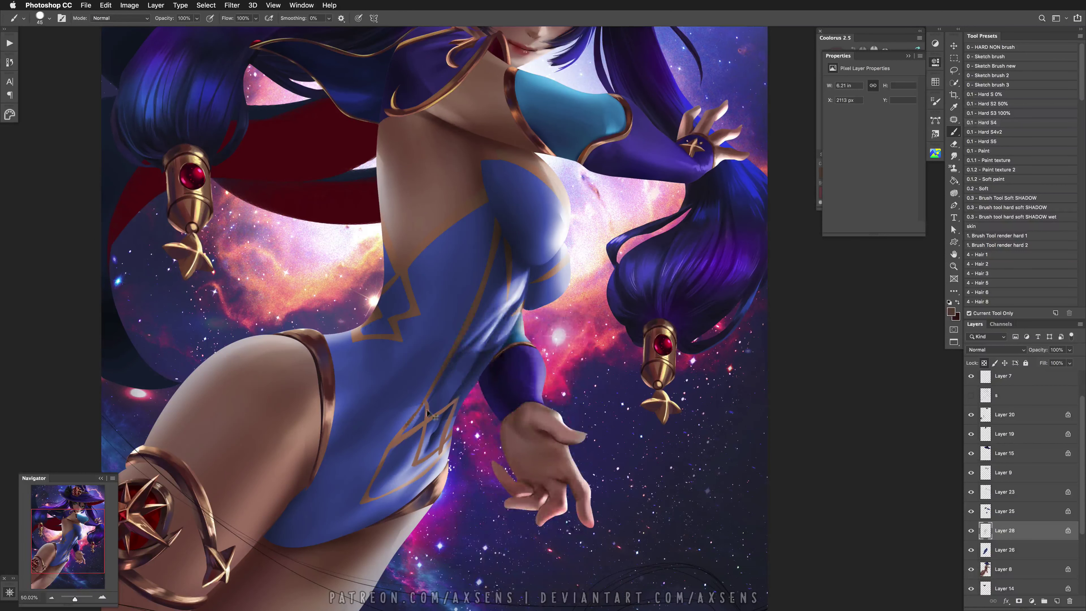
pyautogui.scroll(5, 448, 374)
pyautogui.hscroll(2, 448, 374)
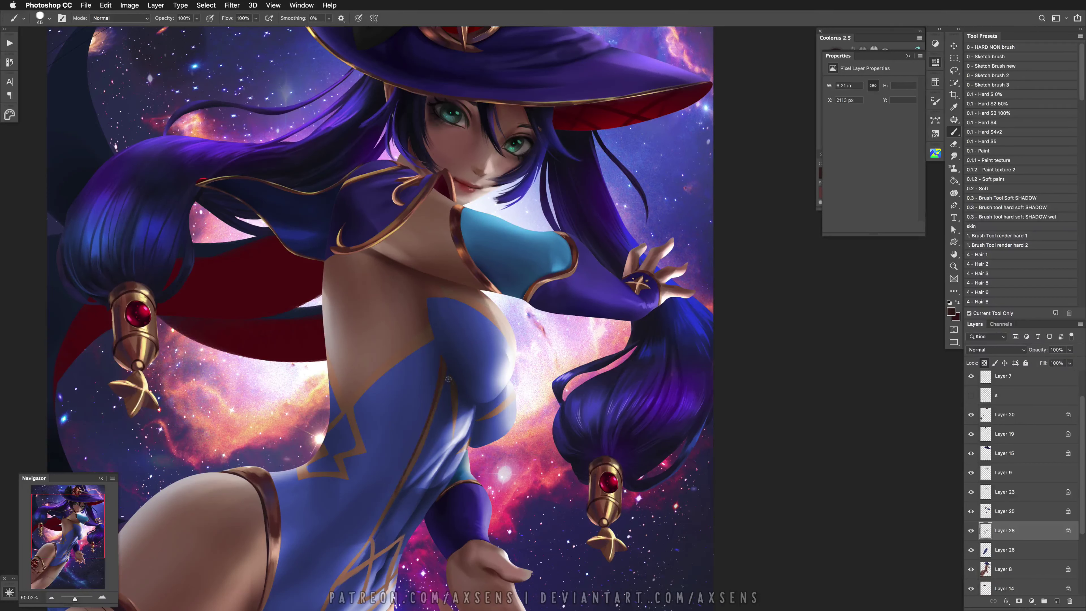
# Undo the last stroke and rework the short seam trim below the bust with a smaller brush and sampled colours
pyautogui.press('super+z')
pyautogui.press('[')
pyautogui.press('[')
pyautogui.keyDown('alt'); pyautogui.click(468, 450); pyautogui.keyUp('alt')
pyautogui.keyDown('alt'); pyautogui.click(467, 449); pyautogui.keyUp('alt')
pyautogui.press('super+z')
pyautogui.keyDown('alt'); pyautogui.click(472, 449); pyautogui.keyUp('alt')
# Tone the under-bust band with a larger brush, using sampled colour and a dark red-brown
pyautogui.press(']')
pyautogui.press(']')
pyautogui.press(']')
pyautogui.press(']')
pyautogui.press(']')
pyautogui.keyDown('alt'); pyautogui.click(495, 405); pyautogui.keyUp('alt')
pyautogui.moveTo(520, 399); pyautogui.dragTo(507, 402)
pyautogui.press('[')
pyautogui.press('[')
pyautogui.press(']')
pyautogui.press(']')
pyautogui.press(']')
pyautogui.click(879, 108)
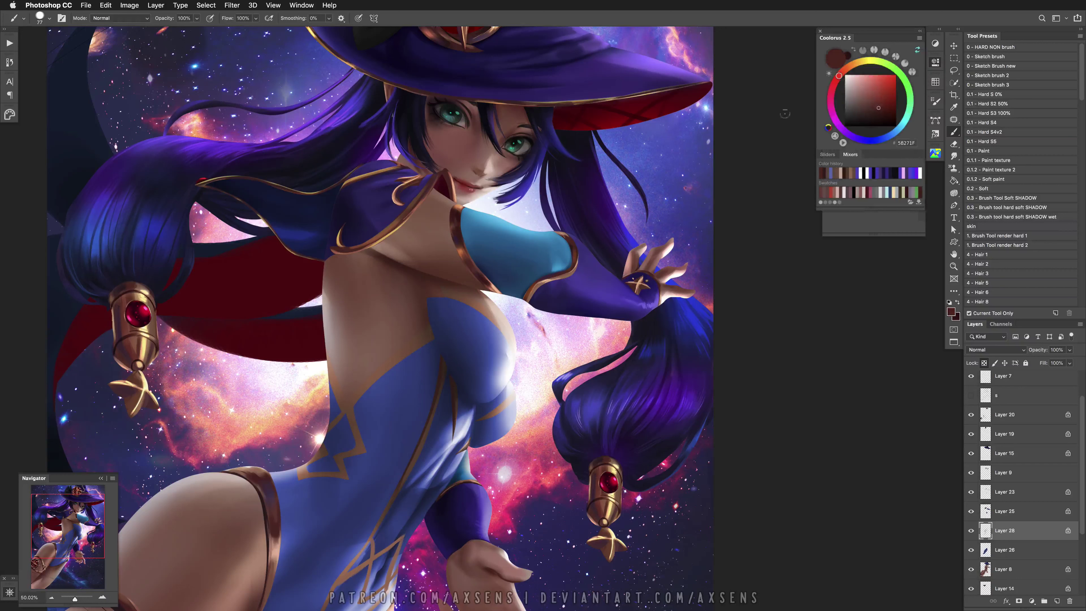
# Shade the under-bust band with sampled brown tones using a 21-pixel brush
pyautogui.press('[')
pyautogui.press('[')
pyautogui.press('[')
pyautogui.press('[')
pyautogui.press('[')
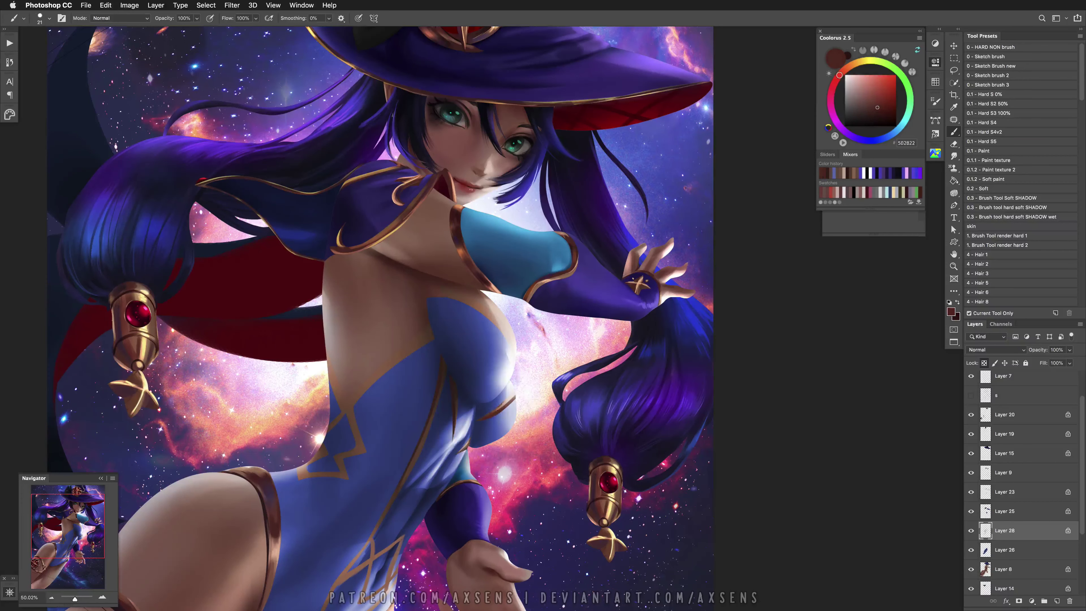
pyautogui.keyDown('alt'); pyautogui.click(513, 398); pyautogui.keyUp('alt')
pyautogui.keyDown('alt'); pyautogui.click(497, 409); pyautogui.keyUp('alt')
pyautogui.keyDown('alt'); pyautogui.click(505, 402); pyautogui.keyUp('alt')
pyautogui.keyDown('alt'); pyautogui.click(504, 403); pyautogui.keyUp('alt')
pyautogui.keyDown('alt'); pyautogui.click(509, 407); pyautogui.keyUp('alt')
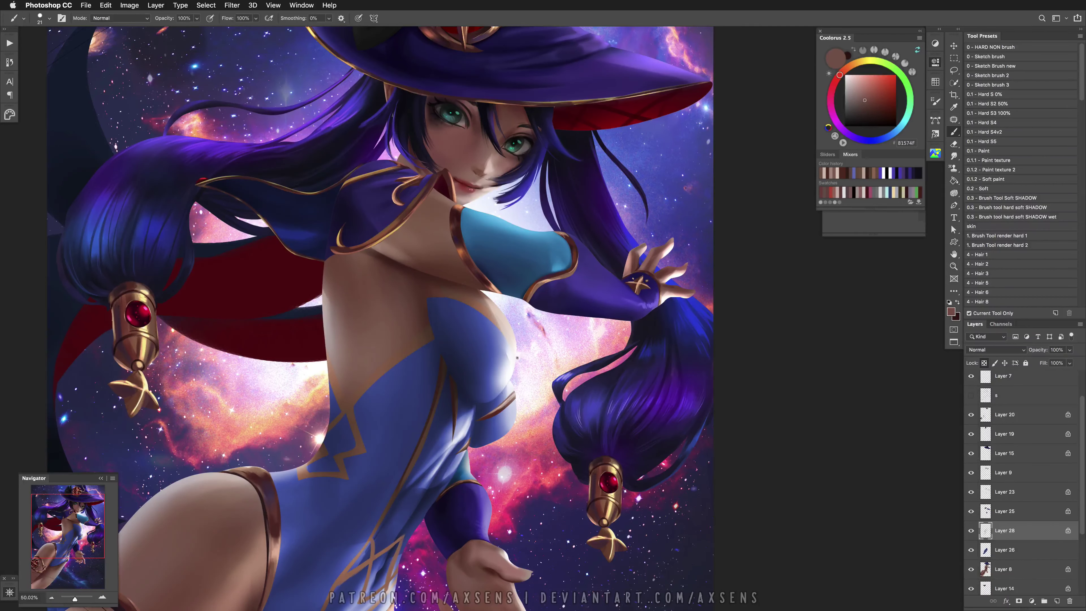
# Blend the inner end of the under-bust band with sampled browns, enlarging the brush to 41 pixels
pyautogui.keyDown('alt'); pyautogui.click(495, 413); pyautogui.keyUp('alt')
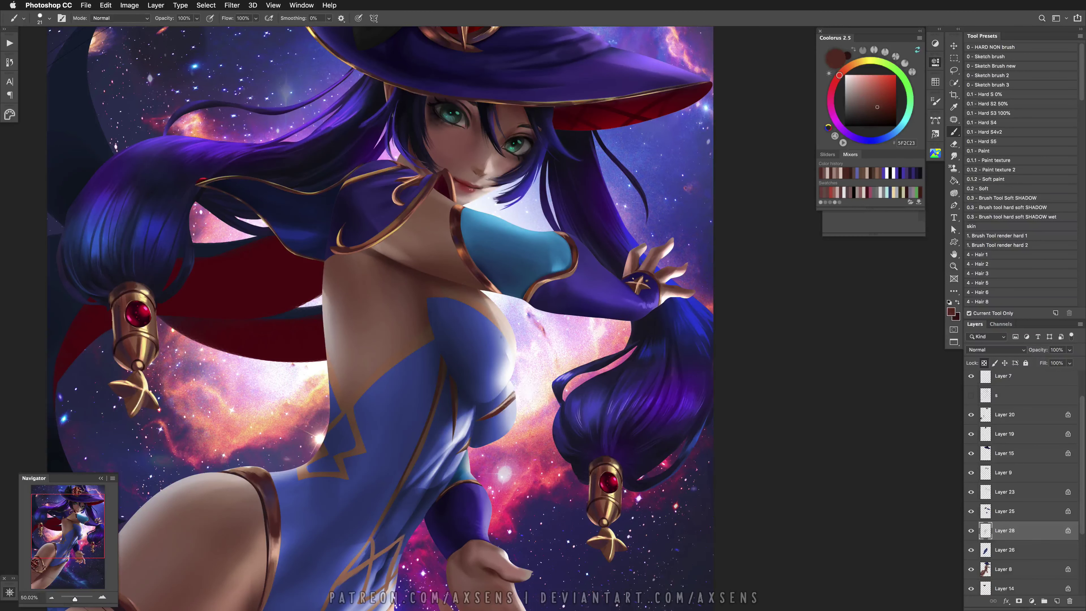
pyautogui.keyDown('alt'); pyautogui.click(495, 413); pyautogui.keyUp('alt')
pyautogui.press(']')
pyautogui.press(']')
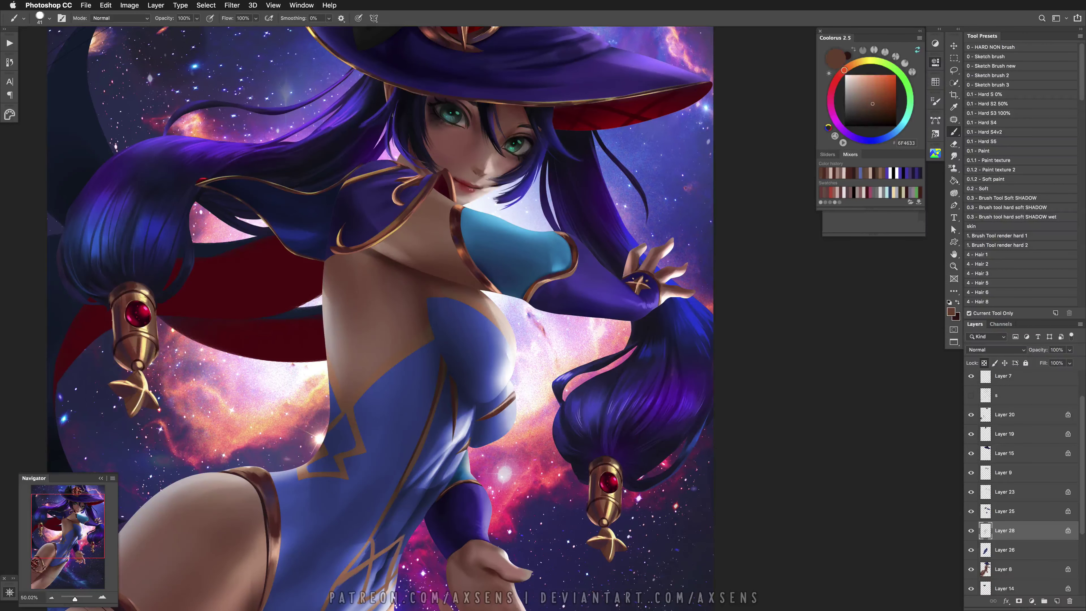
pyautogui.keyDown('alt'); pyautogui.click(497, 415); pyautogui.keyUp('alt')
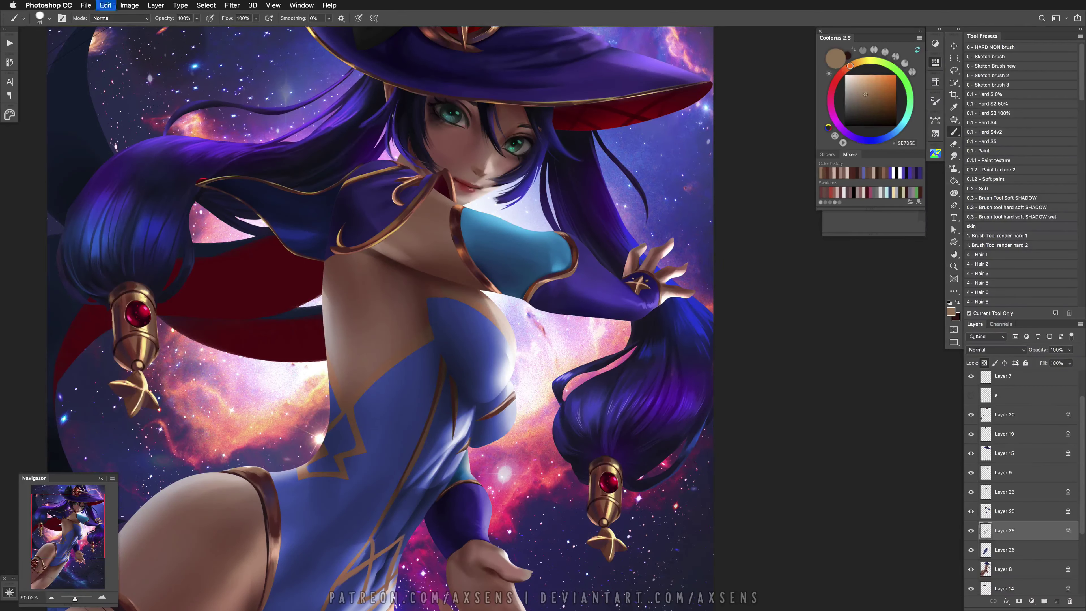
# Refine the under-bust band with a much finer brush, sampling dark brown, pale pink and cream (FAF5CA) for its edge and highlights
pyautogui.press('[')
pyautogui.press('[')
pyautogui.press('[')
pyautogui.press('[')
pyautogui.press('[')
pyautogui.press('[')
pyautogui.press('[')
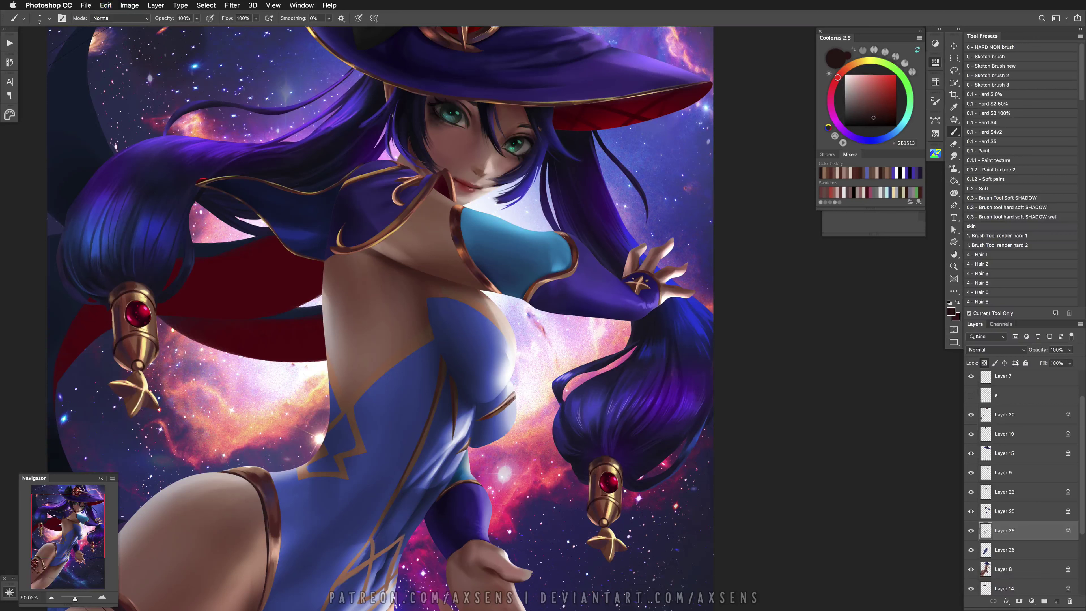
pyautogui.keyDown('alt'); pyautogui.click(523, 395); pyautogui.keyUp('alt')
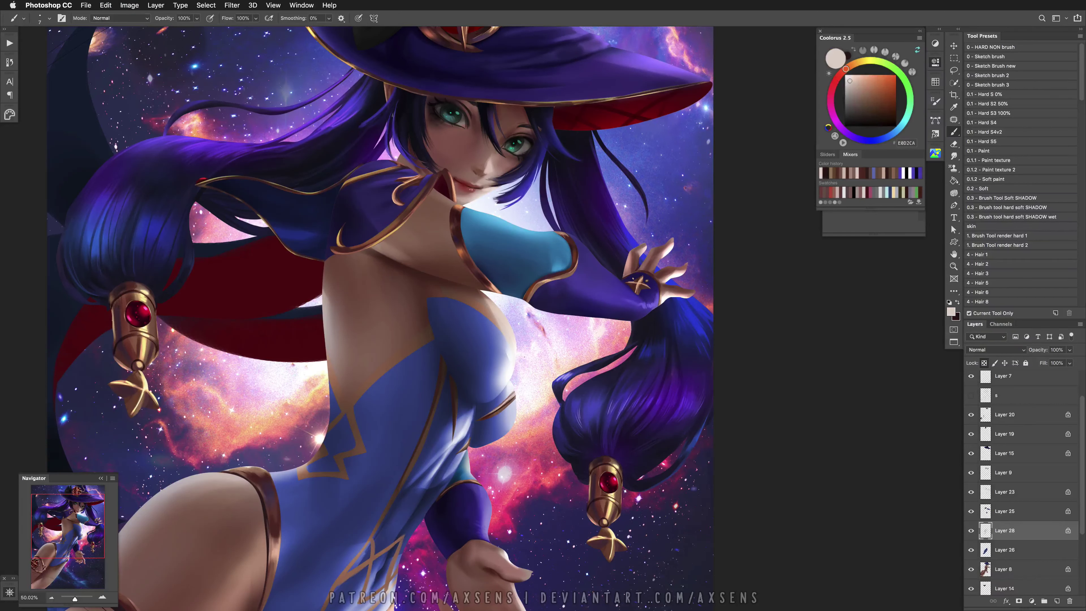
pyautogui.keyDown('alt'); pyautogui.click(150, 384); pyautogui.keyUp('alt')
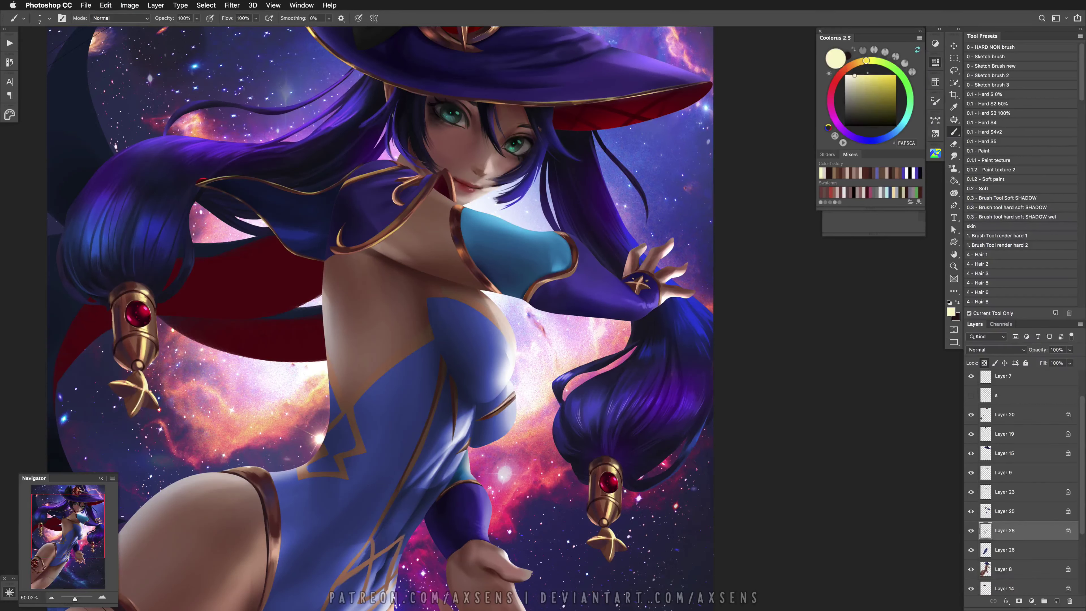
# Flip the canvas view horizontally and refine the front seam trim of the bodysuit with sampled light tan, mid-brown and dark brown
pyautogui.press('h')
pyautogui.keyDown('alt'); pyautogui.click(229, 537); pyautogui.keyUp('alt')
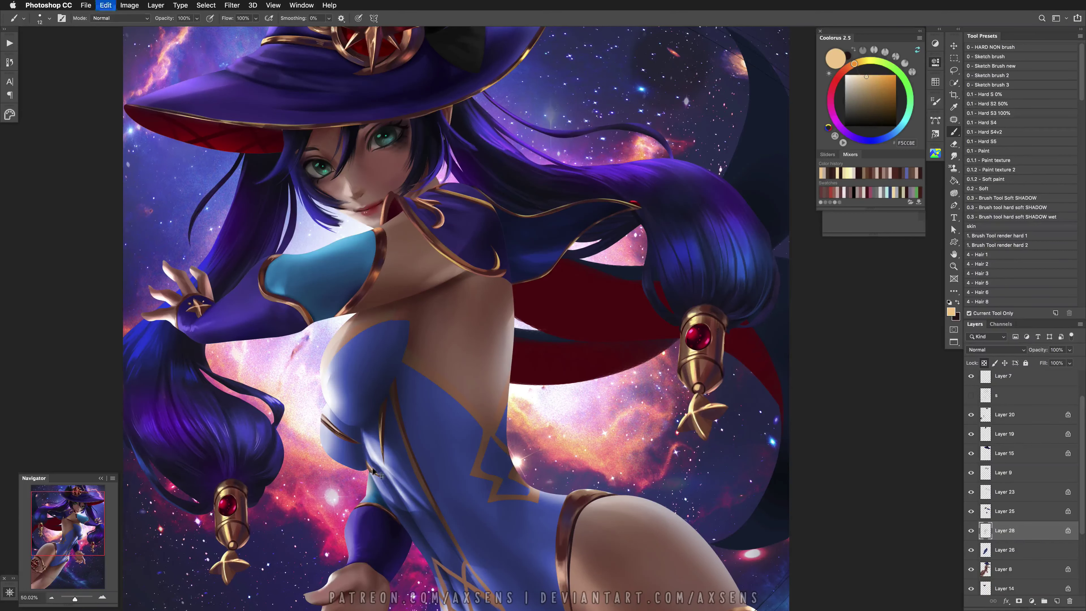
pyautogui.keyDown('alt'); pyautogui.click(407, 422); pyautogui.keyUp('alt')
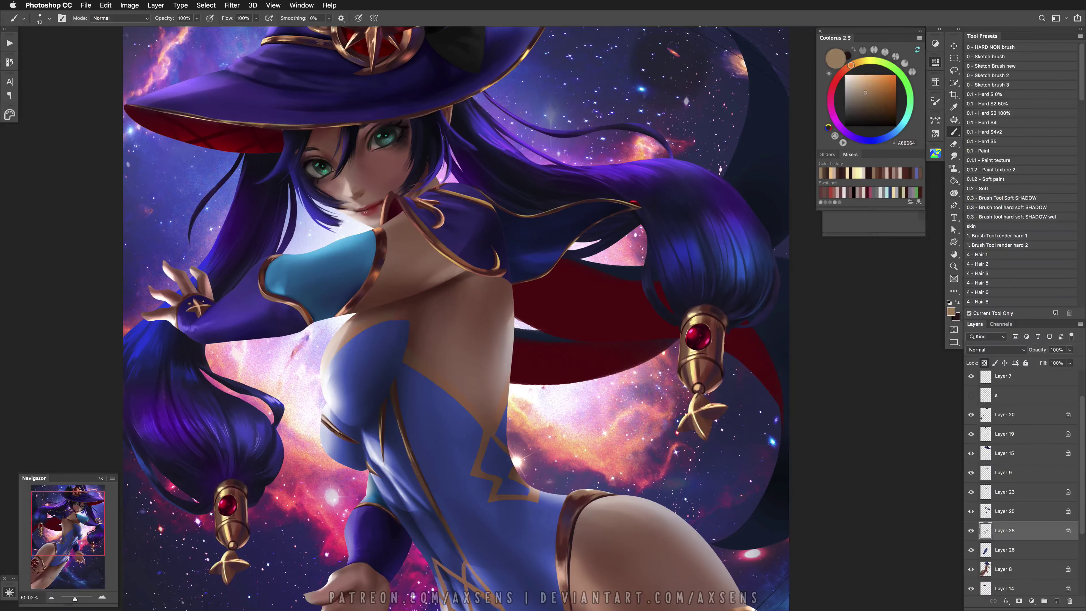
pyautogui.keyDown('alt'); pyautogui.click(409, 430); pyautogui.keyUp('alt')
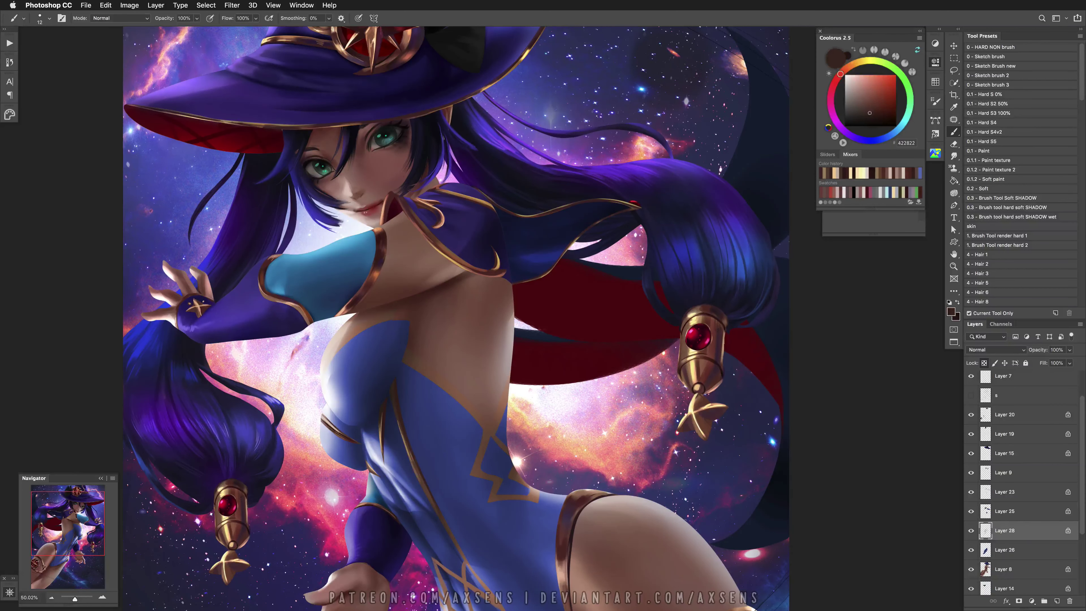
pyautogui.keyDown('alt'); pyautogui.click(239, 535); pyautogui.keyUp('alt')
pyautogui.keyDown('alt'); pyautogui.click(459, 369); pyautogui.keyUp('alt')
pyautogui.moveTo(499, 411)
pyautogui.mouseDown()
pyautogui.moveTo(460, 369)
pyautogui.moveTo(449, 401)
pyautogui.mouseUp()
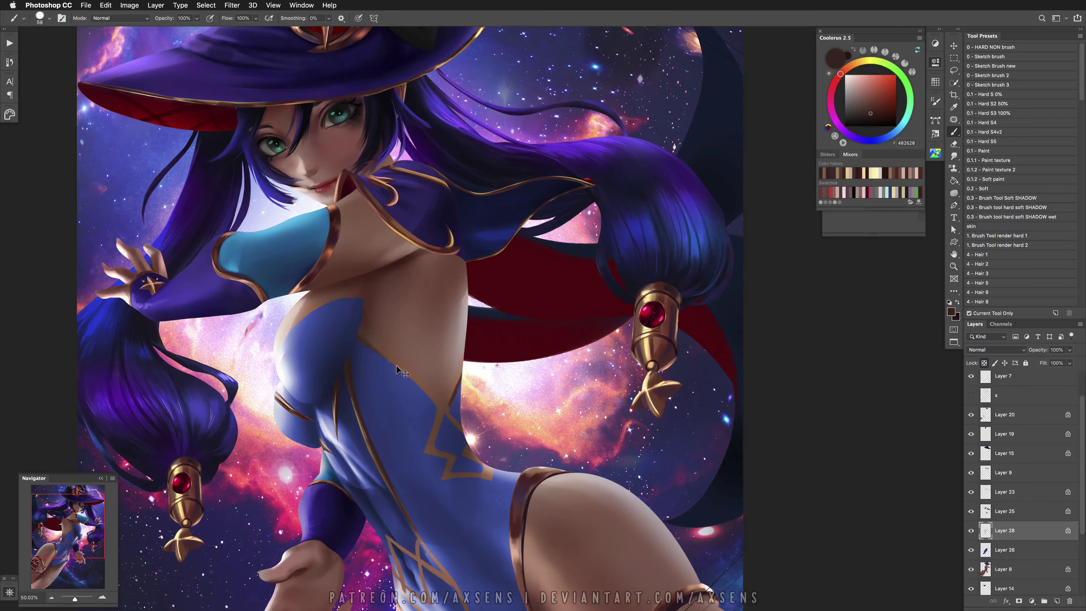
# Shade the back neckline trim and the zigzag waist ornament with dark red-brown using a 40-pixel brush, undoing unwanted strokes
pyautogui.moveTo(359, 338)
pyautogui.mouseDown()
pyautogui.moveTo(417, 390)
pyautogui.moveTo(349, 318)
pyautogui.moveTo(435, 404)
pyautogui.mouseUp()
pyautogui.press('super+z')
pyautogui.press('super+z')
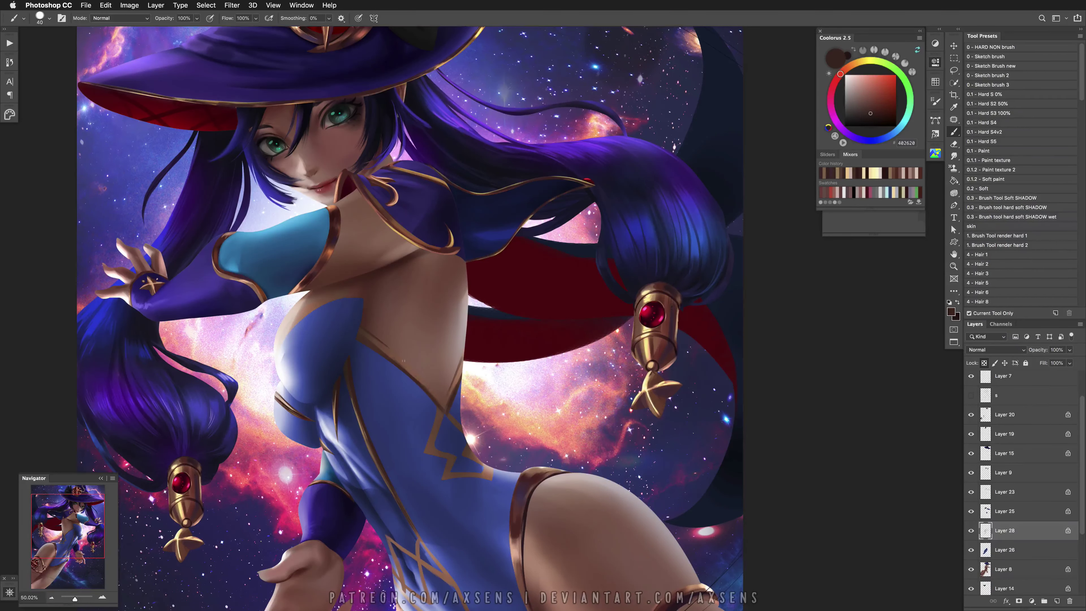
pyautogui.press('super+z')
pyautogui.press('super+z')
pyautogui.press('super+z')
pyautogui.press('super+z')
pyautogui.press('super+z')
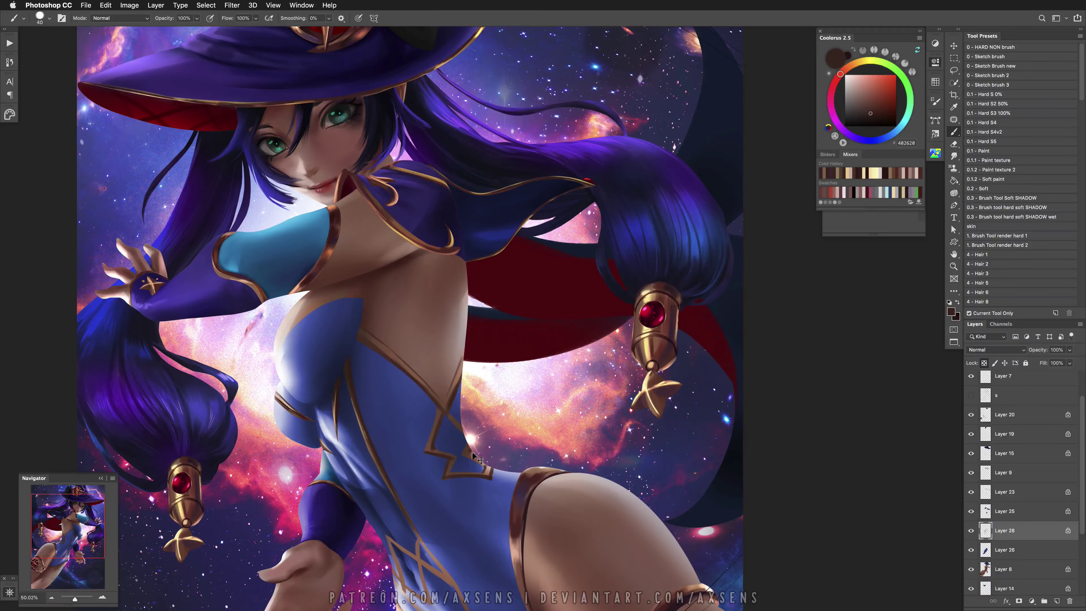
pyautogui.press('super+z')
pyautogui.press('super+z')
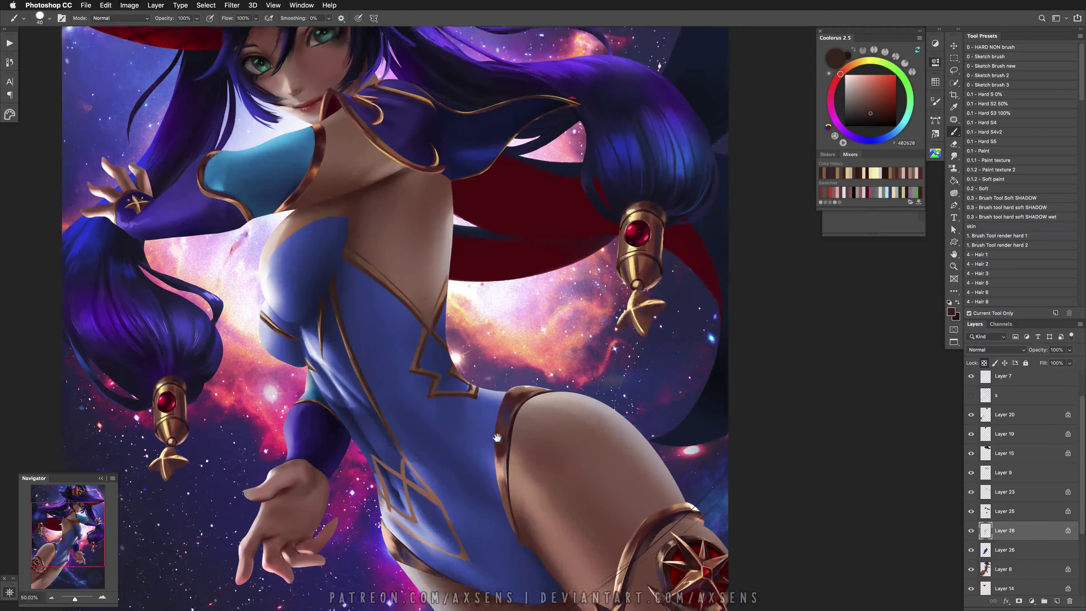
# Shade the diamond ornament at the hip with sampled browns and a smaller brush, undoing the last rejected stroke
pyautogui.scroll(-5, 517, 411)
pyautogui.keyDown('ctrl'); pyautogui.keyDown('alt'); pyautogui.click(390, 414); pyautogui.keyUp('alt'); pyautogui.keyUp('ctrl')
pyautogui.moveTo(397, 432); pyautogui.dragTo(465, 542)
pyautogui.keyDown('ctrl'); pyautogui.keyDown('alt'); pyautogui.click(482, 533); pyautogui.keyUp('alt'); pyautogui.keyUp('ctrl')
pyautogui.keyDown('alt'); pyautogui.click(464, 534); pyautogui.keyUp('alt')
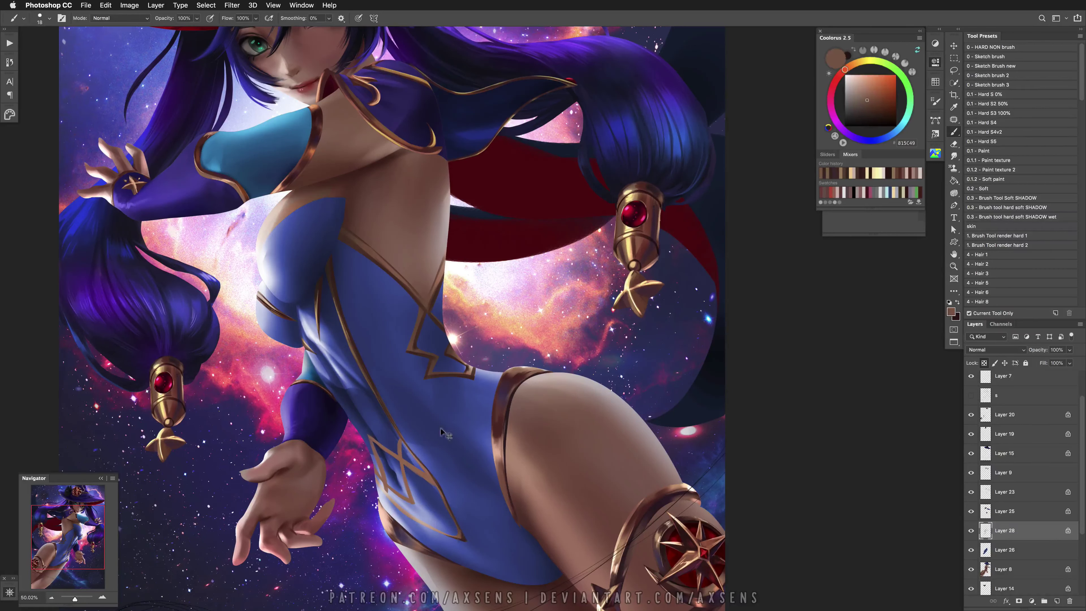
pyautogui.keyDown('alt'); pyautogui.click(301, 379); pyautogui.keyUp('alt')
pyautogui.press('super+z')
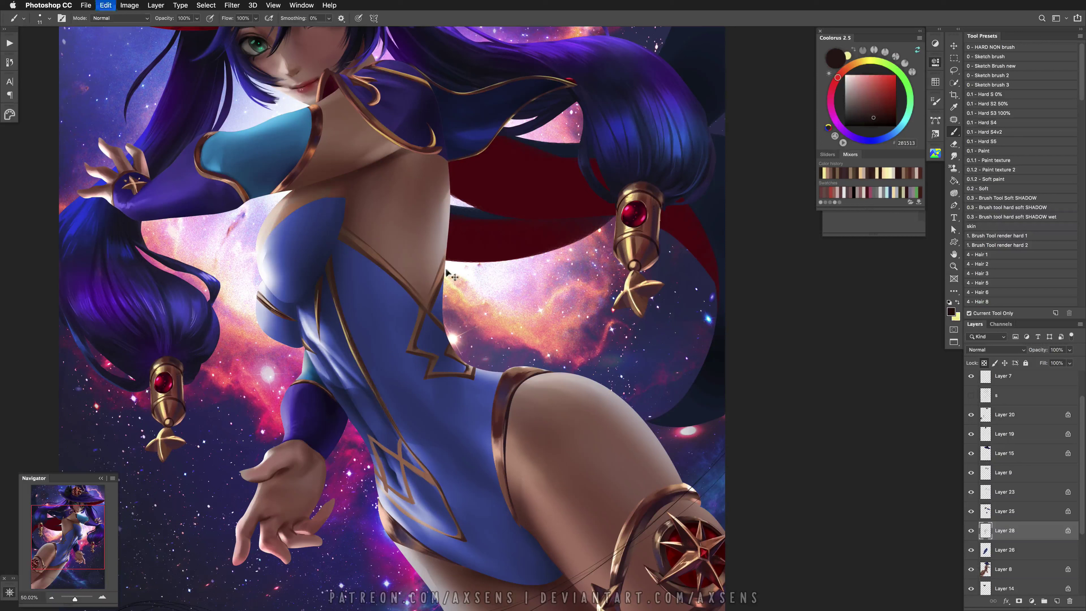
# Highlight the neckline tip and zigzag waist ornament with sampled pale yellow, blending with sampled tan and a 30-pixel brush
pyautogui.keyDown('alt'); pyautogui.click(444, 281); pyautogui.keyUp('alt')
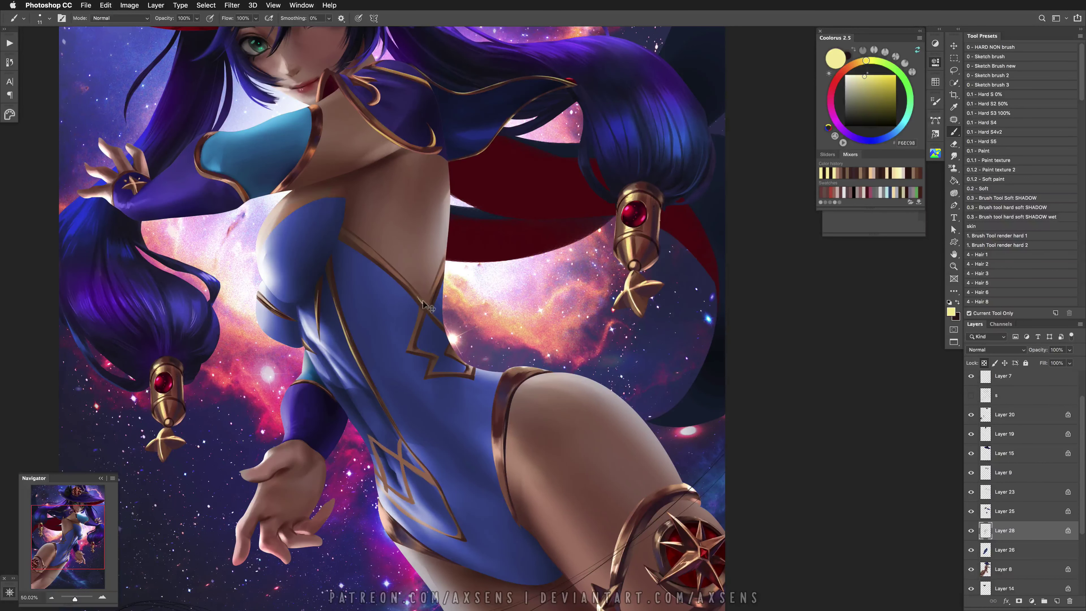
pyautogui.scroll(2, 422, 303)
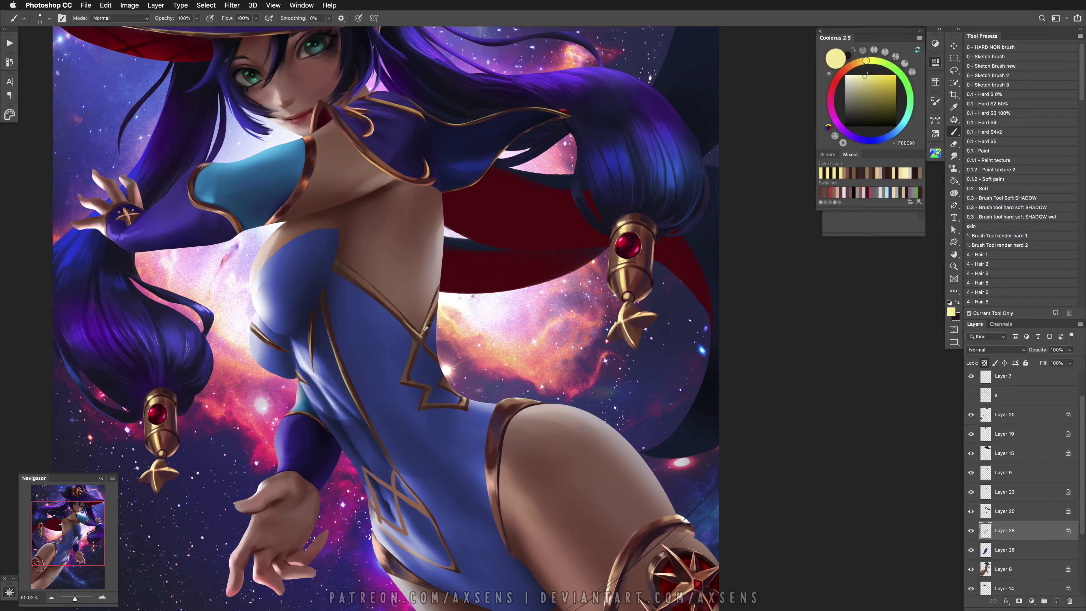
pyautogui.keyDown('alt'); pyautogui.click(428, 323); pyautogui.keyUp('alt')
pyautogui.press(']')
pyautogui.press(']')
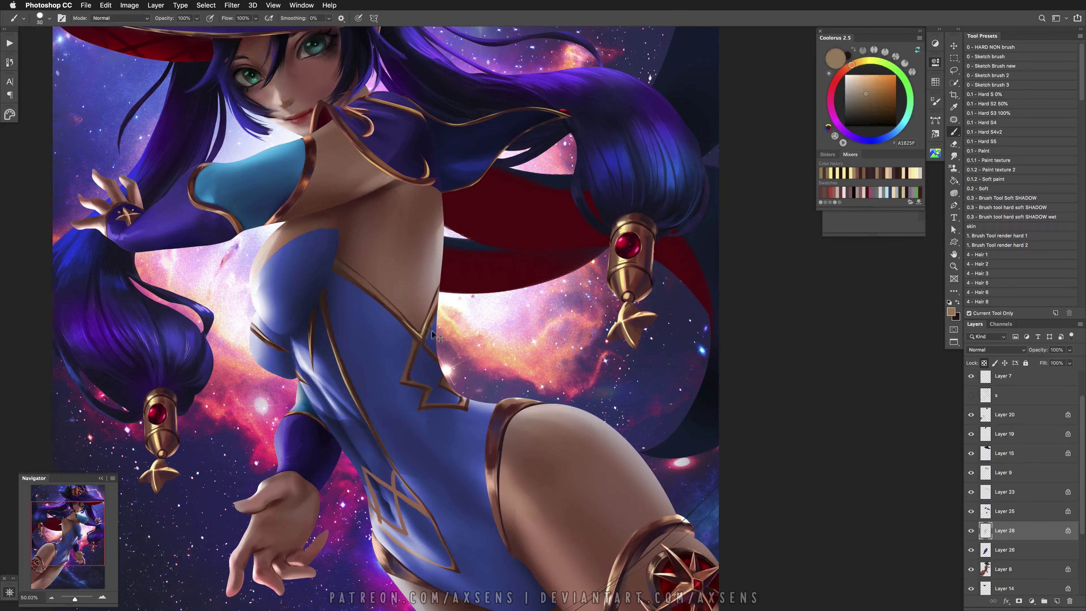
# Flip the view back and darken the back neckline trim with sampled dark browns using a 44-pixel brush
pyautogui.press('h')
pyautogui.moveTo(430, 408); pyautogui.dragTo(412, 429)
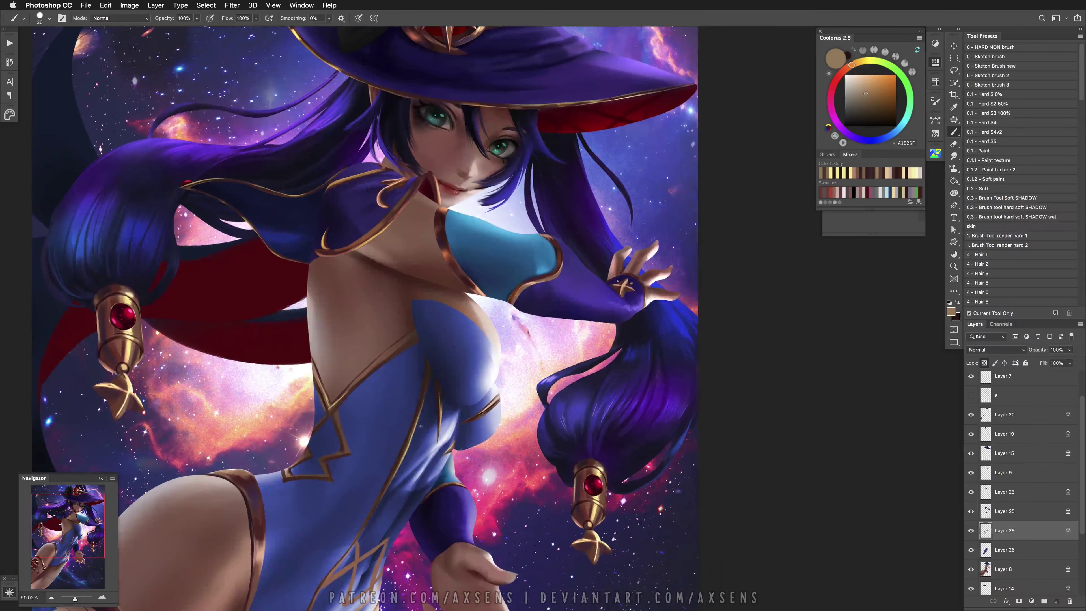
pyautogui.keyDown('alt'); pyautogui.click(413, 429); pyautogui.keyUp('alt')
pyautogui.keyDown('alt'); pyautogui.click(387, 477); pyautogui.keyUp('alt')
pyautogui.press('super+z')
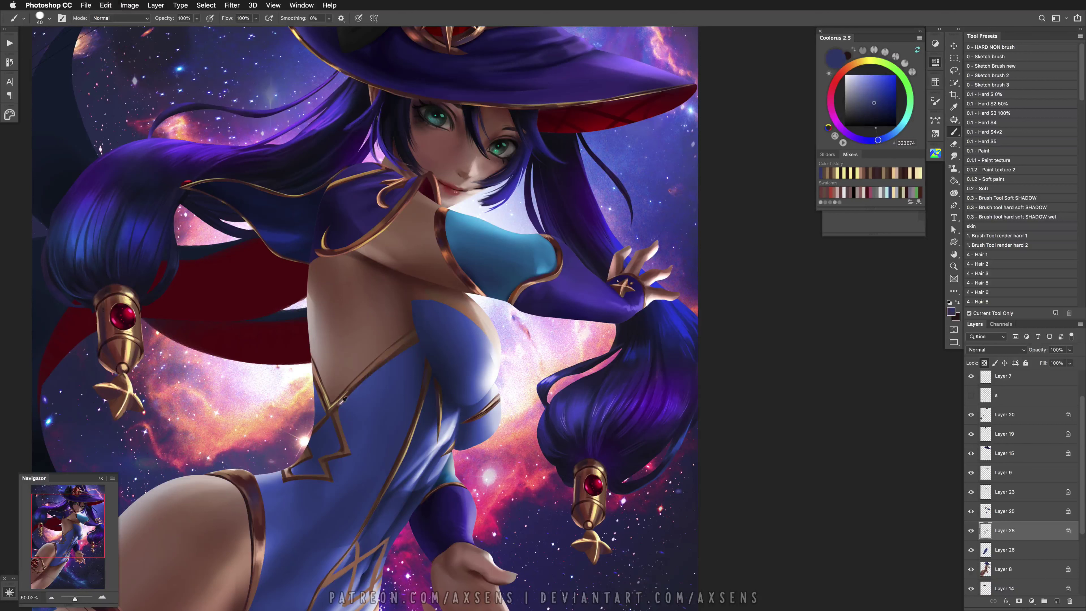
pyautogui.keyDown('alt'); pyautogui.click(376, 364); pyautogui.keyUp('alt')
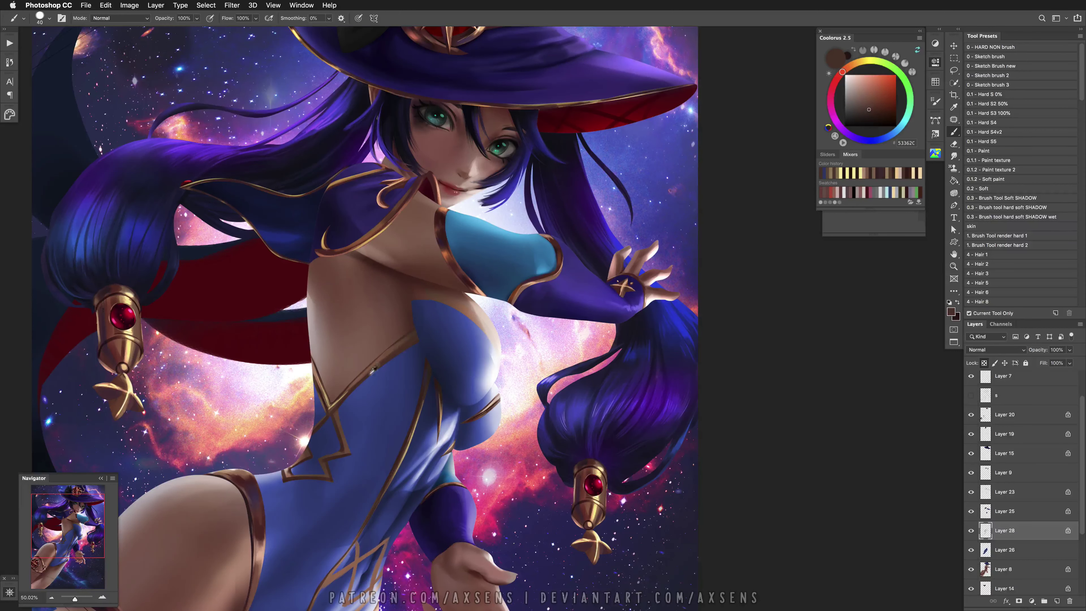
pyautogui.keyDown('alt'); pyautogui.click(398, 353); pyautogui.keyUp('alt')
pyautogui.moveTo(408, 326); pyautogui.dragTo(347, 354)
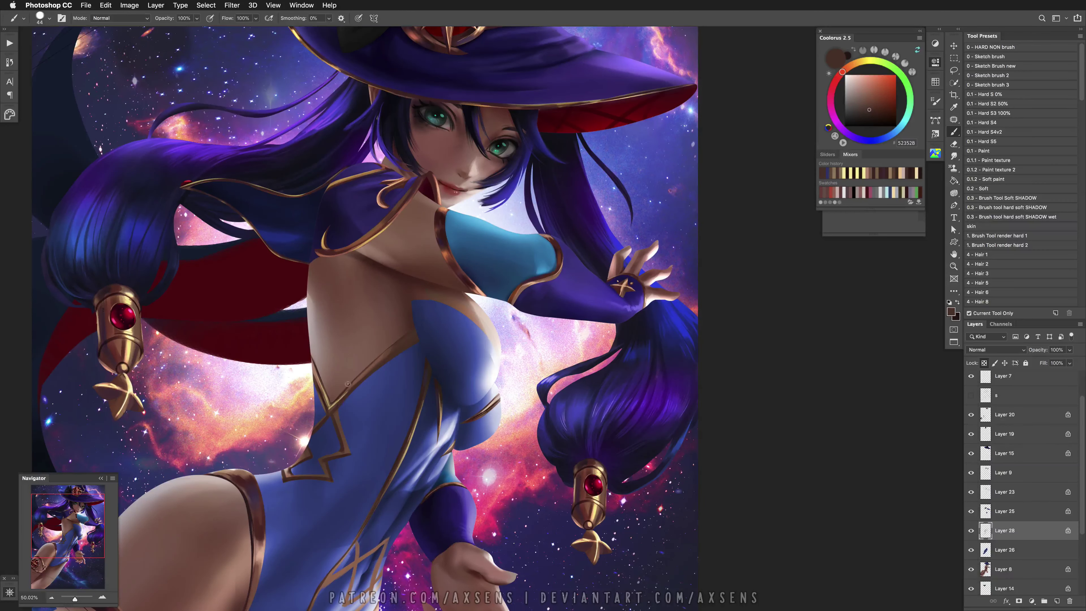
# Set up a much finer brush in Linear Dodge (Add) mode and sample tan from the neckline tip for highlights
pyautogui.keyDown('alt'); pyautogui.click(265, 552); pyautogui.keyUp('alt')
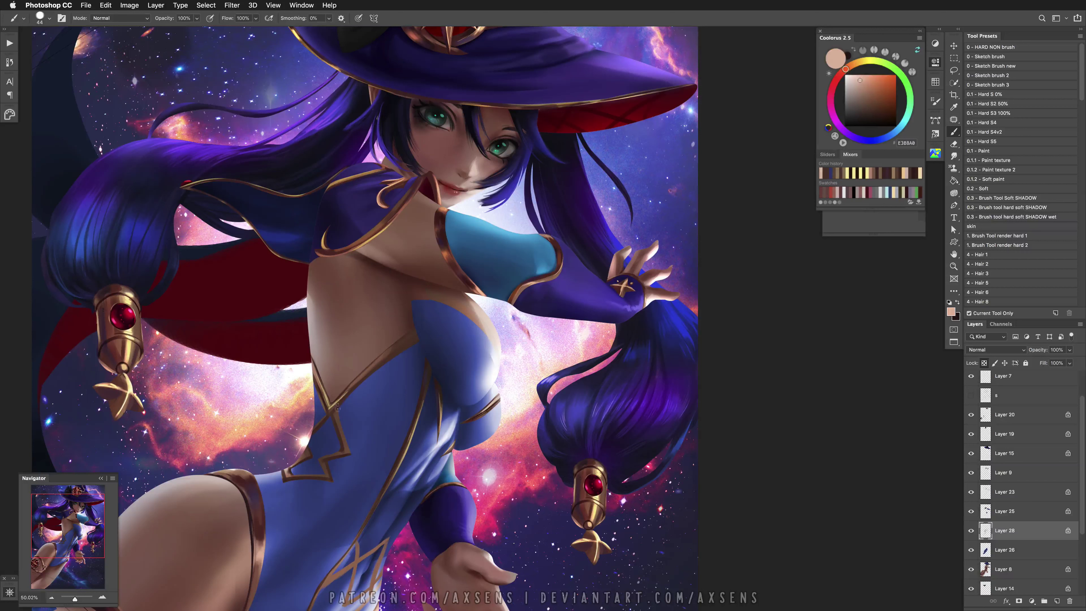
pyautogui.rightClick(380, 373)
pyautogui.moveTo(427, 322); pyautogui.dragTo(422, 324)
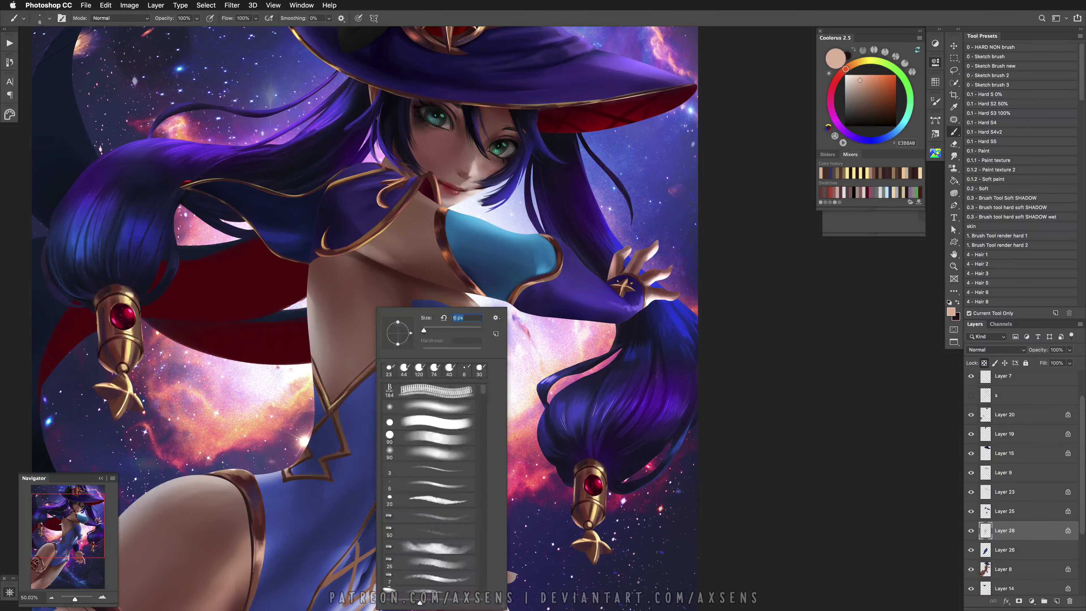
pyautogui.press('Return')
pyautogui.keyDown('shift'); pyautogui.rightClick(316, 414); pyautogui.keyUp('shift')
pyautogui.click(347, 537)
pyautogui.moveTo(317, 370); pyautogui.dragTo(318, 395)
pyautogui.press('super+z')
pyautogui.keyDown('alt'); pyautogui.click(327, 398); pyautogui.keyUp('alt')
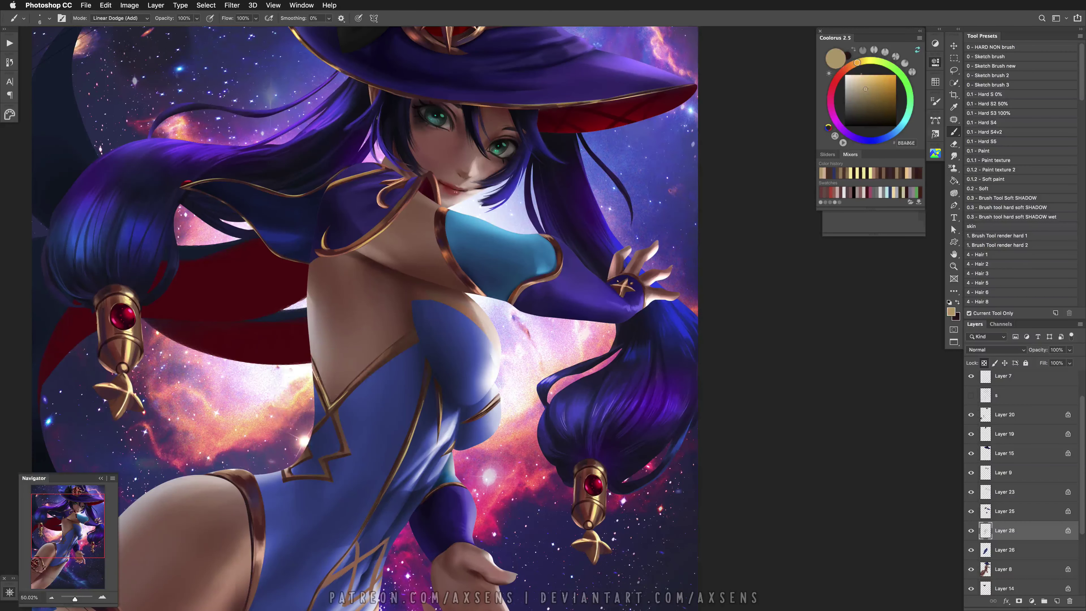
# Paint tan Linear Dodge highlights along the zigzag waist ornament, varying the brush size
pyautogui.moveTo(314, 429); pyautogui.dragTo(325, 418)
pyautogui.press(']')
pyautogui.press(']')
pyautogui.press(']')
pyautogui.press(']')
pyautogui.press(']')
pyautogui.press(']')
pyautogui.click(325, 451)
pyautogui.press('[')
pyautogui.press('[')
pyautogui.press('[')
pyautogui.press('[')
# Refine the zigzag ornament's highlights with a thinner brush and try a highlight on the back neckline trim, undoing rejected strokes
pyautogui.rightClick(348, 432)
pyautogui.moveTo(428, 320); pyautogui.dragTo(397, 325)
pyautogui.press('Return')
pyautogui.click(338, 459)
pyautogui.hotkey('ctrl', 'z')
pyautogui.moveTo(340, 454); pyautogui.dragTo(325, 456)
pyautogui.moveTo(361, 371); pyautogui.dragTo(377, 367)
pyautogui.hotkey('ctrl', 'z')
pyautogui.press('z')
pyautogui.press('b')
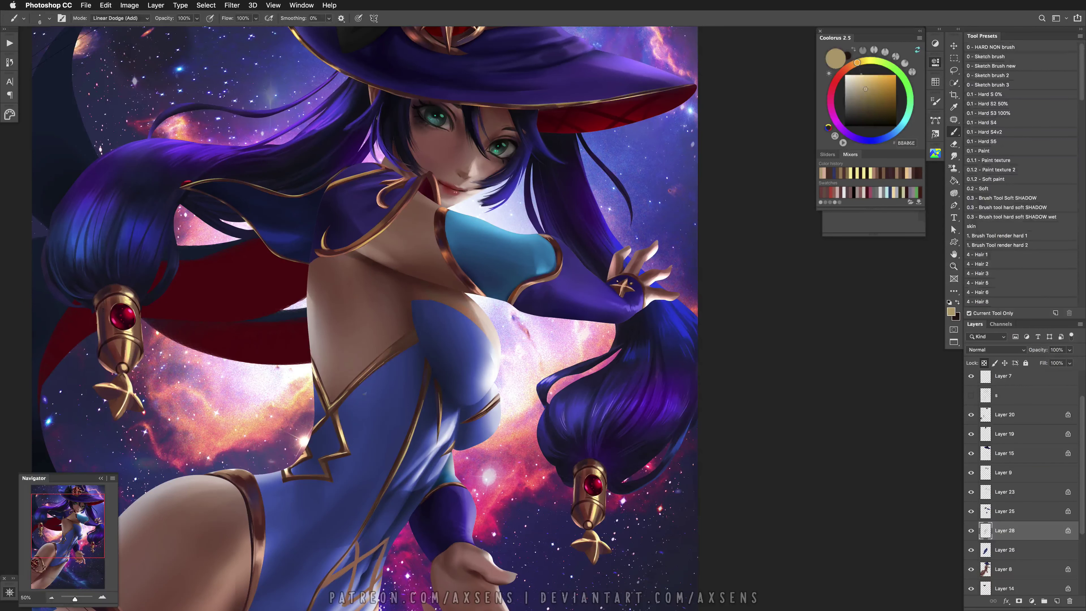
# Brush sampled blue (3F4E92) over the neckline and zigzag trims with a large Linear Dodge brush, undoing the last stroke
pyautogui.keyDown('alt'); pyautogui.click(372, 389); pyautogui.keyUp('alt')
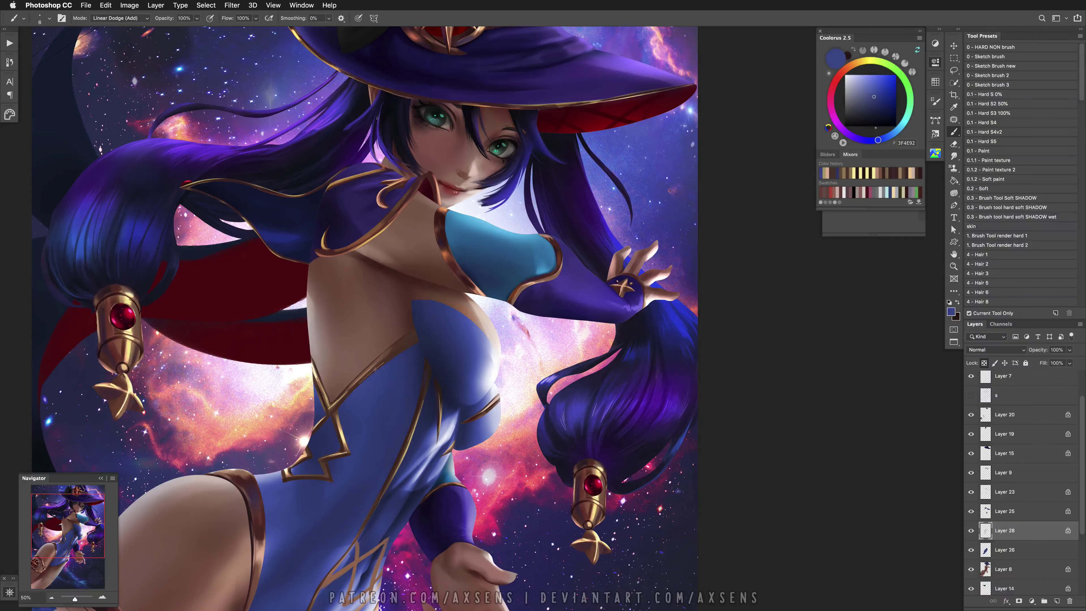
pyautogui.moveTo(375, 369); pyautogui.dragTo(368, 382)
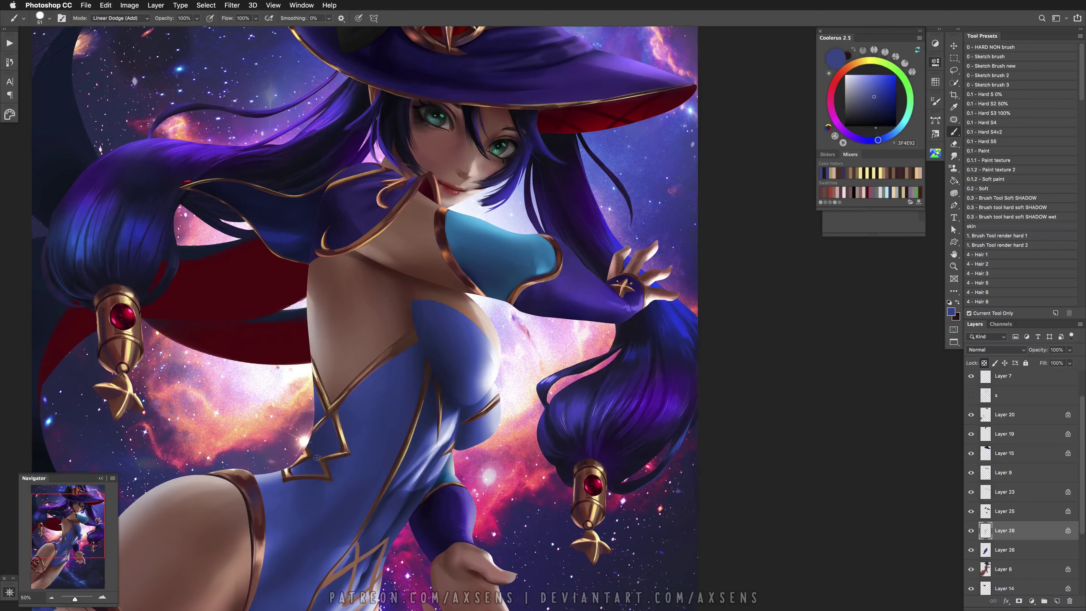
pyautogui.press('super+z')
pyautogui.scroll(-5, 387, 481)
pyautogui.press('x')
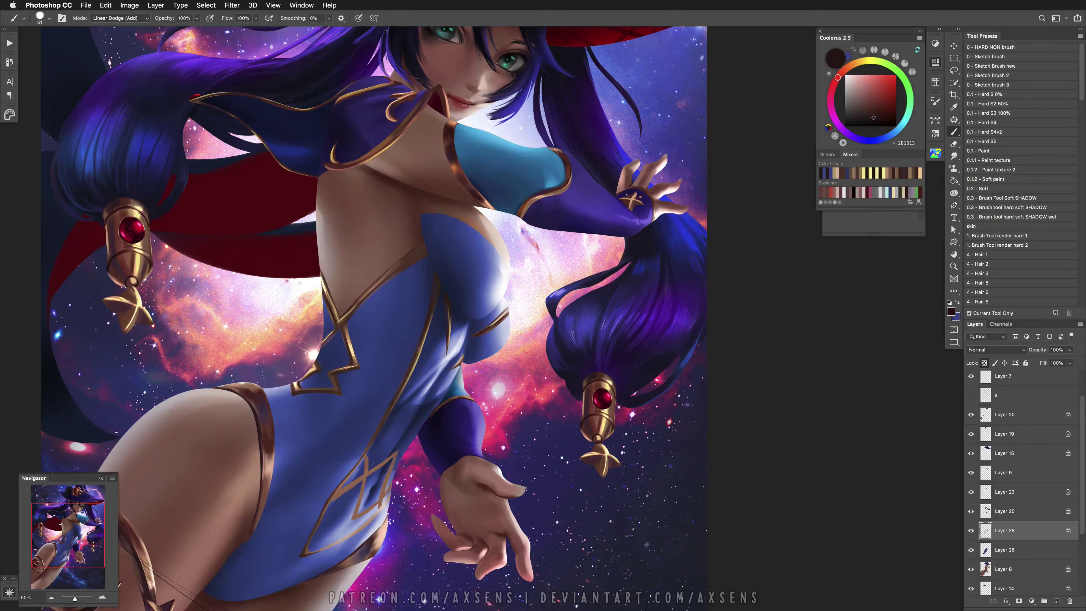
# Highlight the hip diamond ornament with sampled light orange and a 13-pixel Linear Dodge brush, retrying strokes that miss the trim
pyautogui.moveTo(377, 489); pyautogui.dragTo(373, 413)
pyautogui.keyDown('alt'); pyautogui.click(376, 468); pyautogui.keyUp('alt')
pyautogui.moveTo(376, 468)
pyautogui.mouseDown()
pyautogui.moveTo(372, 453)
pyautogui.moveTo(365, 475)
pyautogui.mouseUp()
pyautogui.keyDown('alt'); pyautogui.click(312, 369); pyautogui.keyUp('alt')
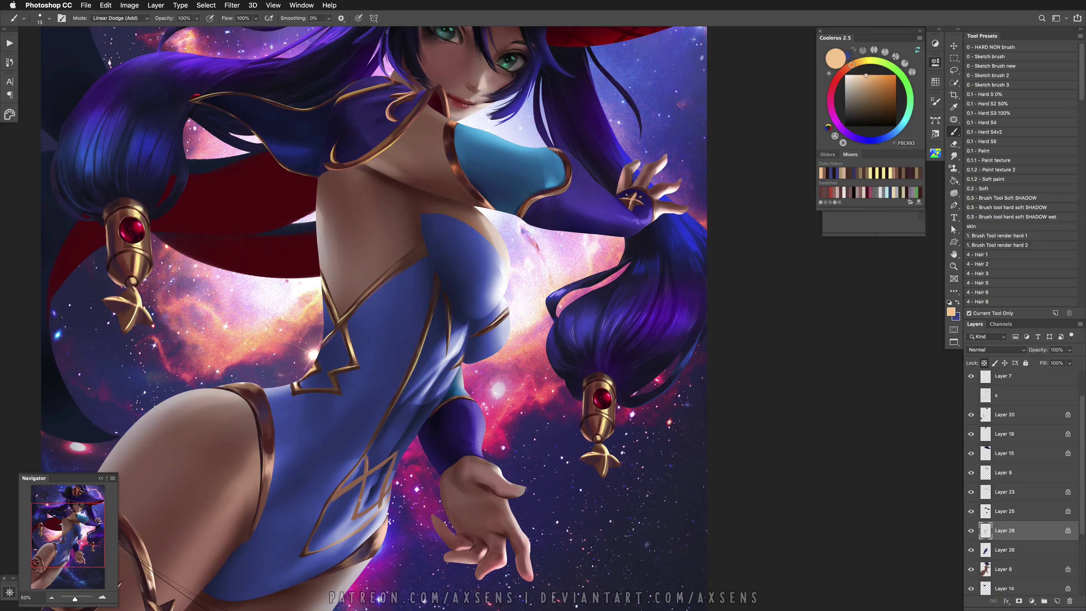
pyautogui.press('super+z')
pyautogui.moveTo(365, 457); pyautogui.dragTo(366, 488)
pyautogui.press('super+z')
pyautogui.press('super+z')
pyautogui.press('super+z')
pyautogui.press('super+z')
pyautogui.press('super+shift+z')
pyautogui.press('super+z')
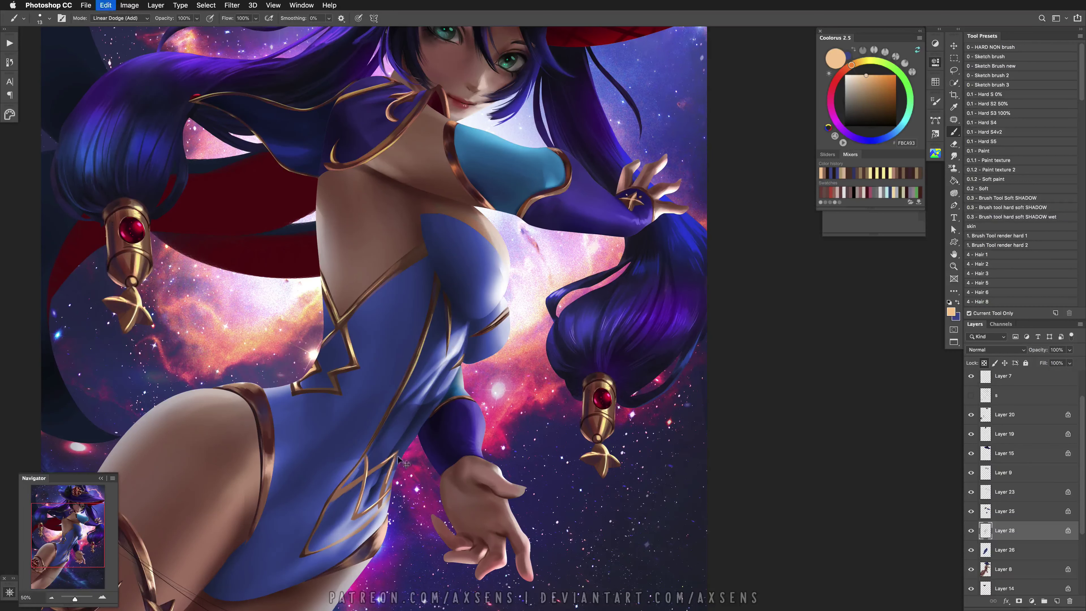
# Add light orange highlights along the hip ornament's outer and lower outlines, undoing and redrawing rejected strokes
pyautogui.press('super+shift+z')
pyautogui.press('super+z')
pyautogui.press('super+shift+z')
pyautogui.press('super+z')
pyautogui.moveTo(344, 477)
pyautogui.mouseDown()
pyautogui.moveTo(310, 546)
pyautogui.moveTo(319, 553)
pyautogui.moveTo(386, 503)
pyautogui.mouseUp()
pyautogui.press('super+z')
pyautogui.press('super+z')
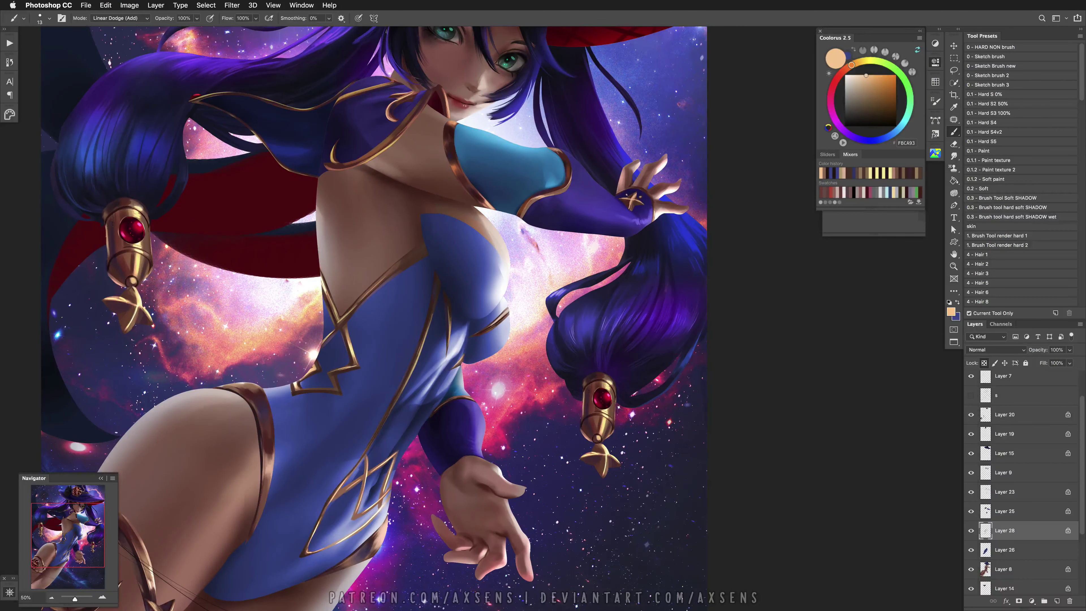
pyautogui.press('super+z')
# Adjust the brush size and highlight the back neckline trim in light orange, undoing unwanted strokes
pyautogui.rightClick(444, 340)
pyautogui.moveTo(448, 329); pyautogui.dragTo(446, 330)
pyautogui.press('Return')
pyautogui.press('super+z')
pyautogui.press('super+z')
pyautogui.press('super+z')
pyautogui.press('super+z')
pyautogui.moveTo(382, 276); pyautogui.dragTo(401, 265)
pyautogui.press('super+z')
# Brush blue (3F4E92) over the bodysuit trims at 20 pixels and step back to an earlier history state
pyautogui.scroll(-5, 375, 316)
pyautogui.press(']')
pyautogui.press(']')
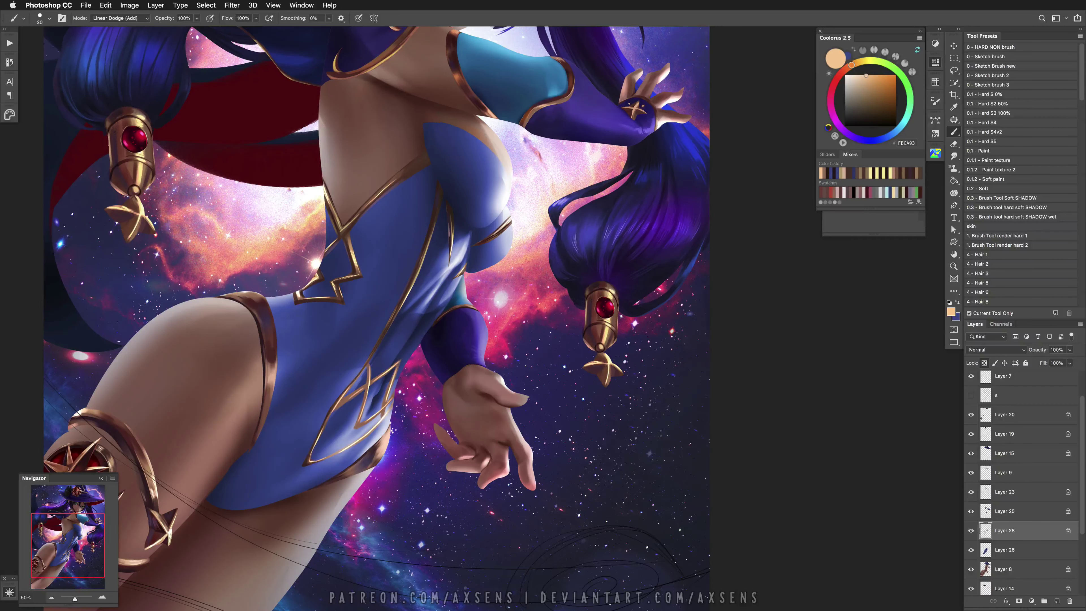
pyautogui.press('x')
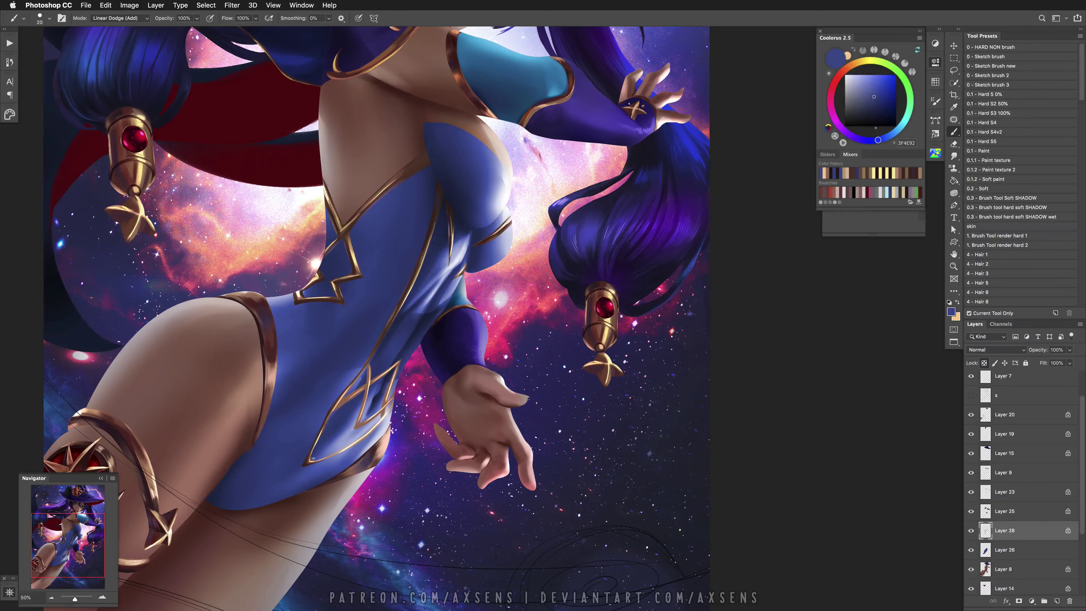
pyautogui.click(10, 62)
pyautogui.click(64, 295)
pyautogui.click(9, 62)
pyautogui.scroll(3, 393, 338)
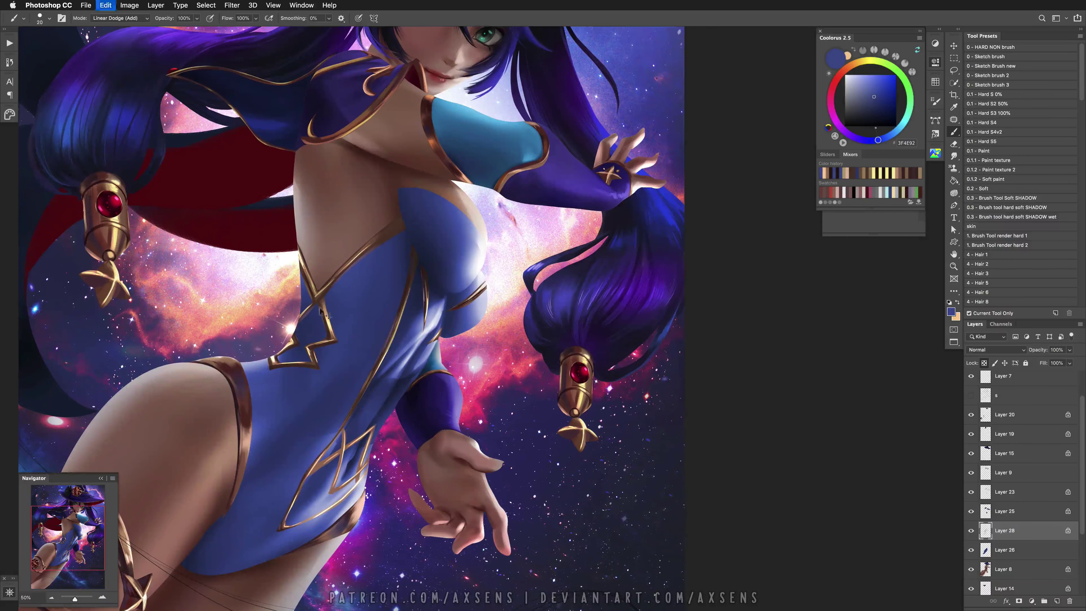
pyautogui.scroll(4, 351, 316)
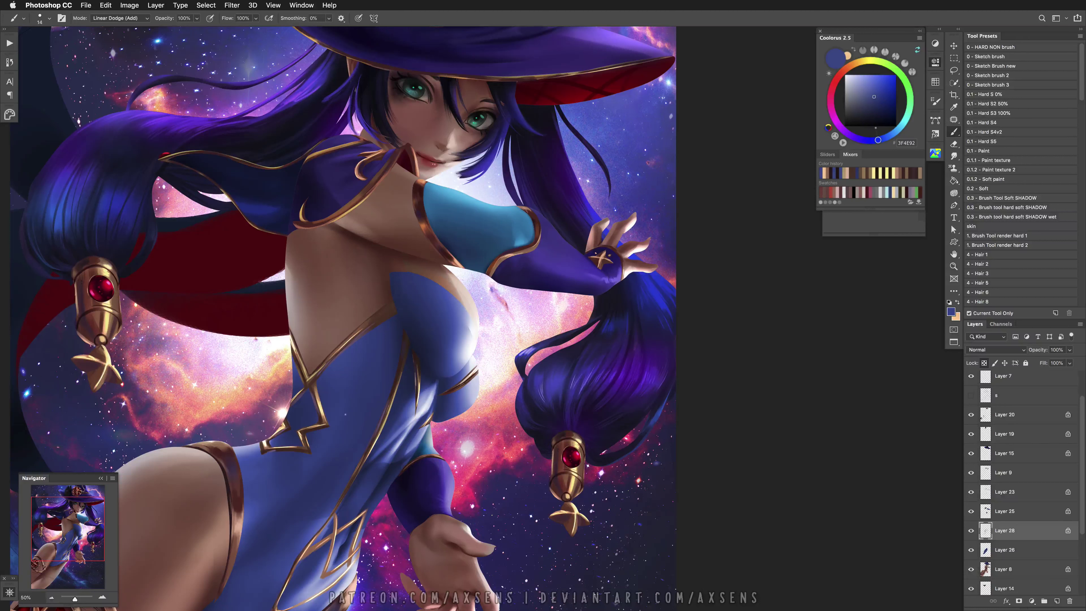
# Return the brush to Normal mode and rework the zigzag ornament's lower end with sampled dark brown (412721) and a 17-pixel brush
pyautogui.press(']')
pyautogui.press(']')
pyautogui.press(']')
pyautogui.keyDown('shift'); pyautogui.rightClick(354, 398); pyautogui.keyUp('shift')
pyautogui.click(367, 402)
pyautogui.keyDown('alt'); pyautogui.click(265, 446); pyautogui.keyUp('alt')
pyautogui.press('[')
pyautogui.press('[')
pyautogui.press('[')
pyautogui.press('[')
pyautogui.keyDown('alt'); pyautogui.click(299, 257); pyautogui.keyUp('alt')
pyautogui.keyDown('alt'); pyautogui.click(263, 448); pyautogui.keyUp('alt')
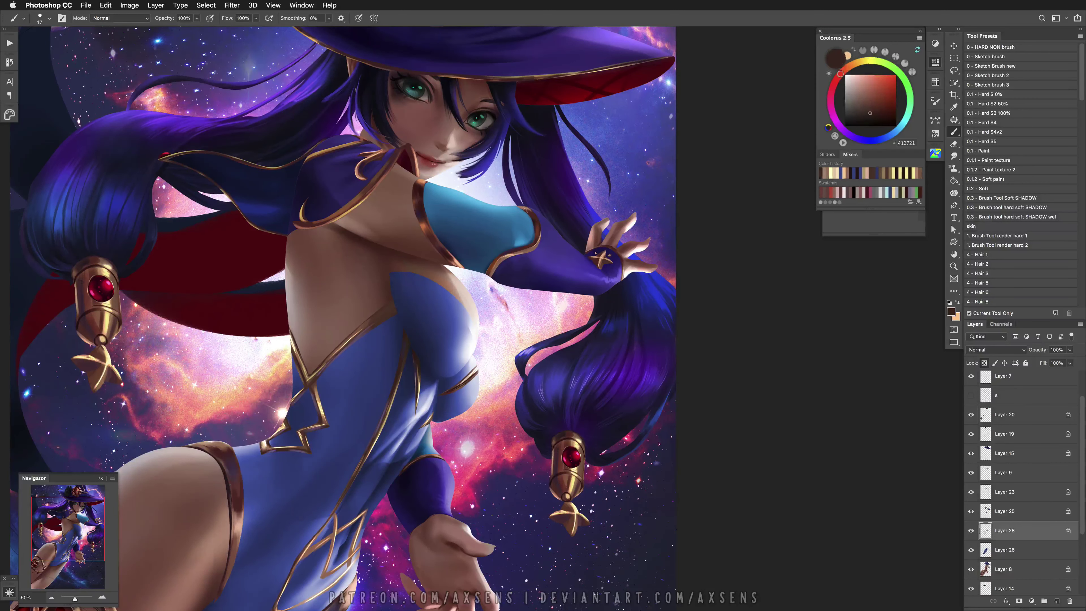
# Blend the zigzag's lower end with sampled brown and dark purple at 34 pixels, and accent it in light orange with a smaller brush
pyautogui.keyDown('alt'); pyautogui.click(264, 446); pyautogui.keyUp('alt')
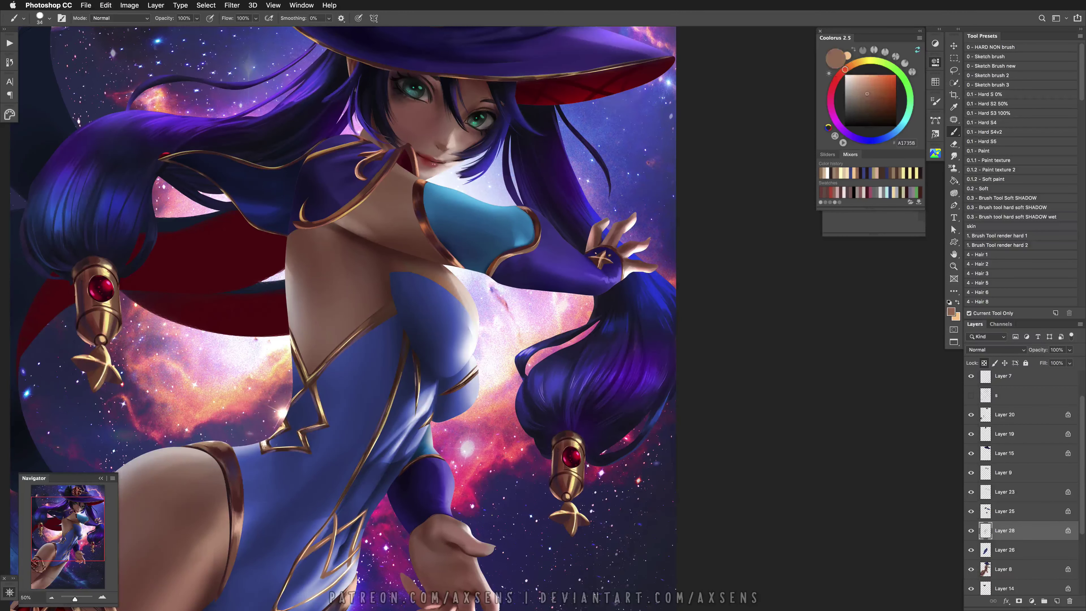
pyautogui.keyDown('alt'); pyautogui.click(277, 455); pyautogui.keyUp('alt')
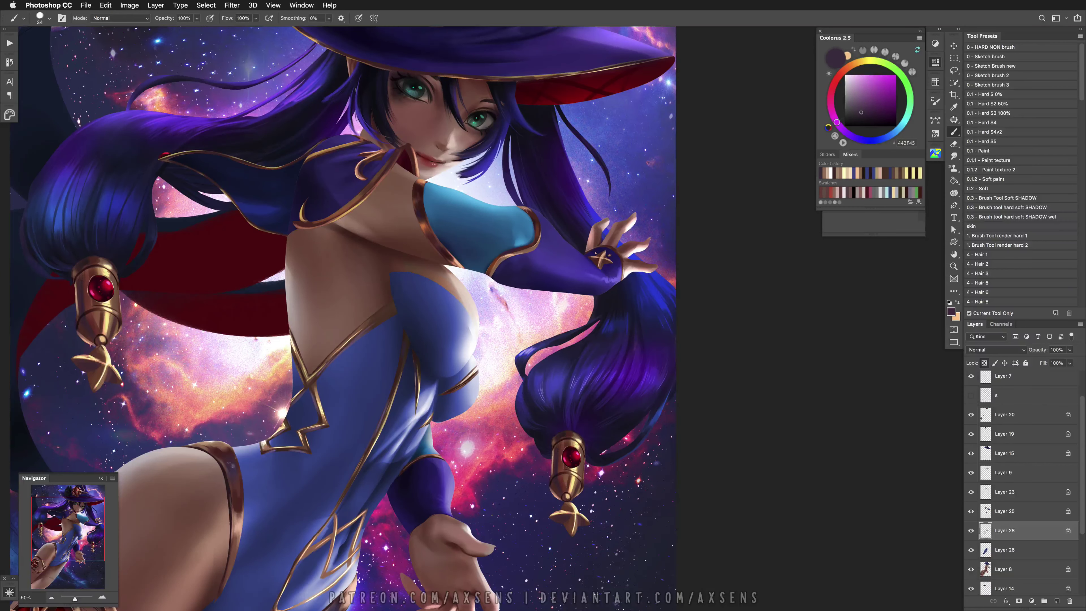
pyautogui.keyDown('alt'); pyautogui.click(285, 426); pyautogui.keyUp('alt')
pyautogui.press('[')
pyautogui.press('[')
pyautogui.press('[')
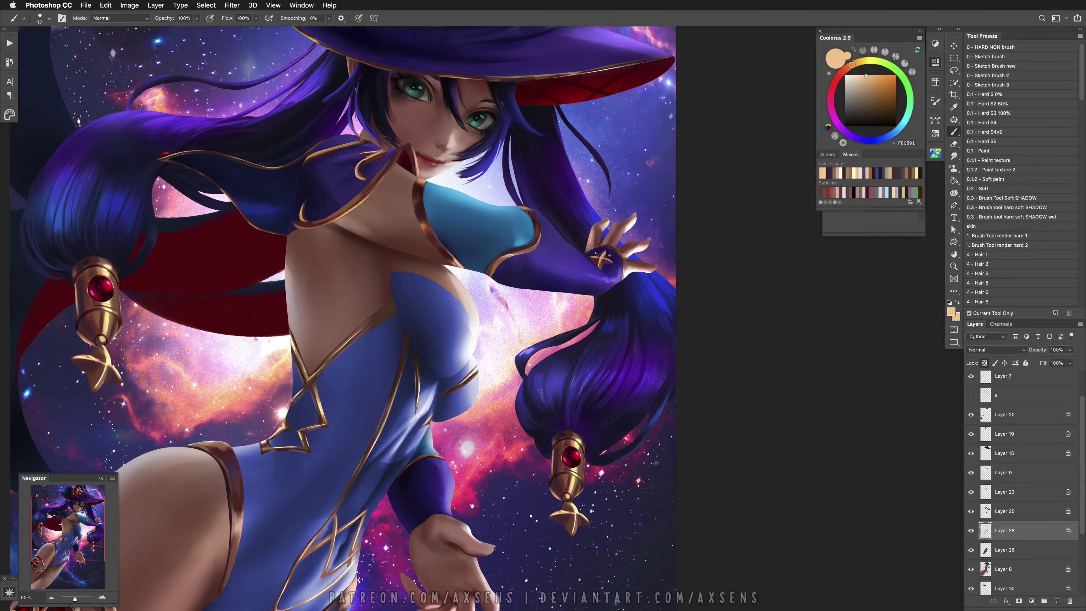
# Sharpen the crossing at the back neckline's tip with a finer brush and sampled near-black (090504)
pyautogui.rightClick(301, 367)
pyautogui.moveTo(359, 329); pyautogui.dragTo(354, 330)
pyautogui.press('Return')
pyautogui.keyDown('alt'); pyautogui.click(309, 379); pyautogui.keyUp('alt')
pyautogui.keyDown('alt'); pyautogui.click(306, 380); pyautogui.keyUp('alt')
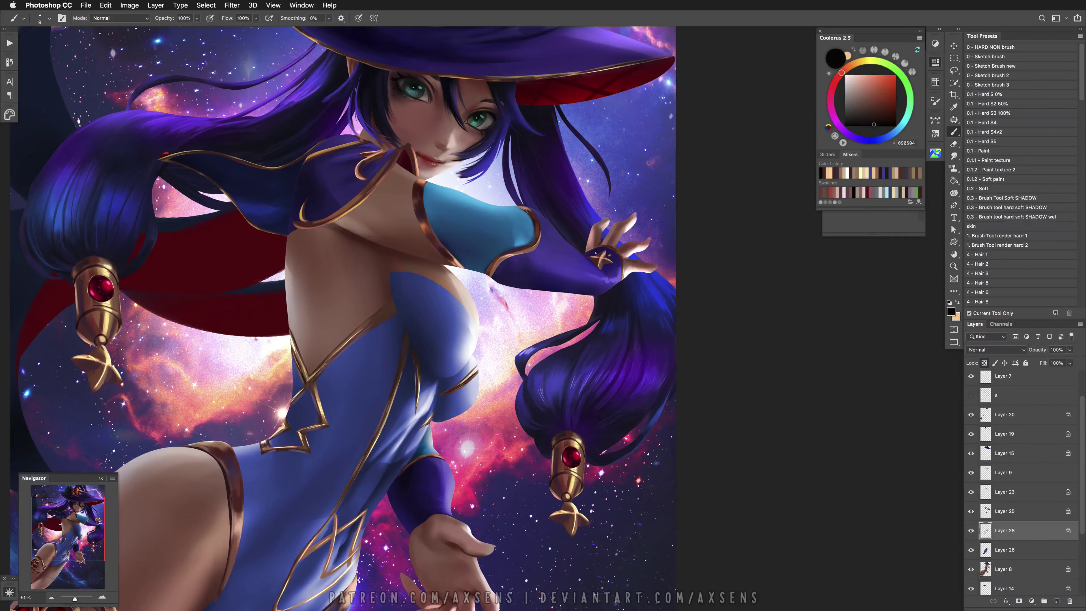
# Undo the last strokes and rework the shading of the lower front diamond ornament with sampled dark brown (341B18)
pyautogui.press('super+z')
pyautogui.moveTo(381, 489); pyautogui.dragTo(379, 421)
pyautogui.keyDown('alt'); pyautogui.click(334, 458); pyautogui.keyUp('alt')
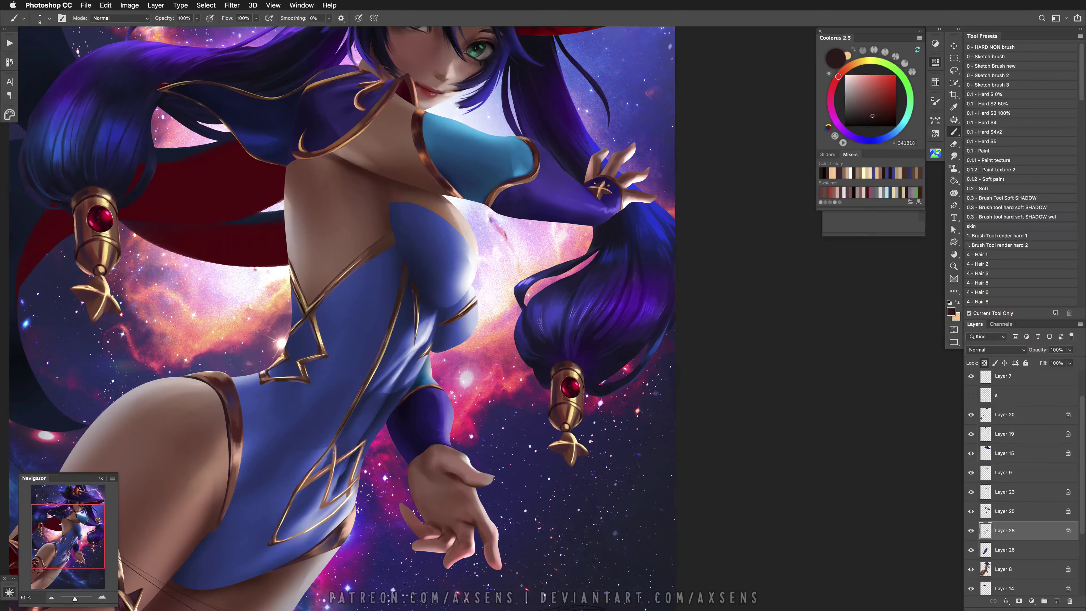
pyautogui.press('super+z')
pyautogui.moveTo(360, 478); pyautogui.dragTo(353, 454)
pyautogui.press('super+z')
pyautogui.press('super+z')
pyautogui.moveTo(320, 485); pyautogui.dragTo(305, 466)
# Alternate sampled pale yellow (FFE8A8) and brown (543738) on the lower front ornament, reducing the brush to 15 pixels
pyautogui.keyDown('alt'); pyautogui.click(285, 514); pyautogui.keyUp('alt')
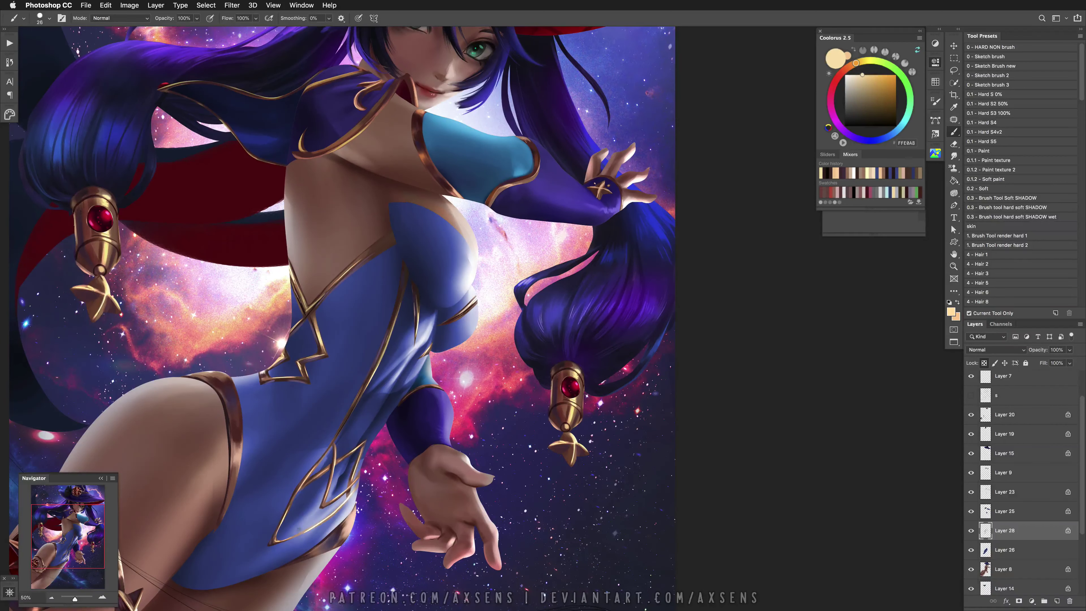
pyautogui.keyDown('alt'); pyautogui.click(311, 480); pyautogui.keyUp('alt')
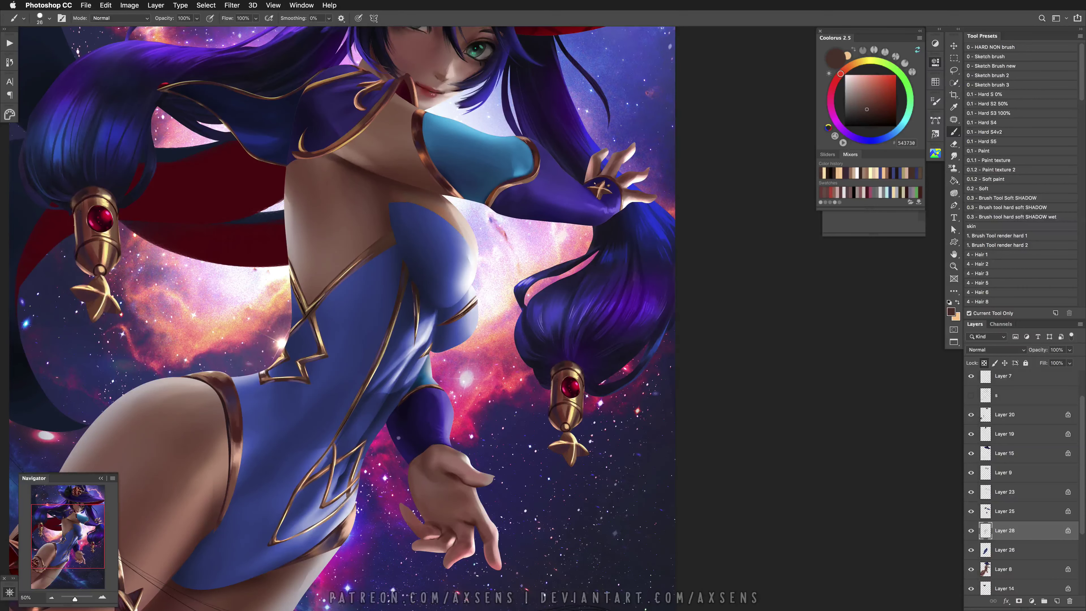
pyautogui.moveTo(398, 438); pyautogui.dragTo(402, 375)
pyautogui.rightClick(354, 459)
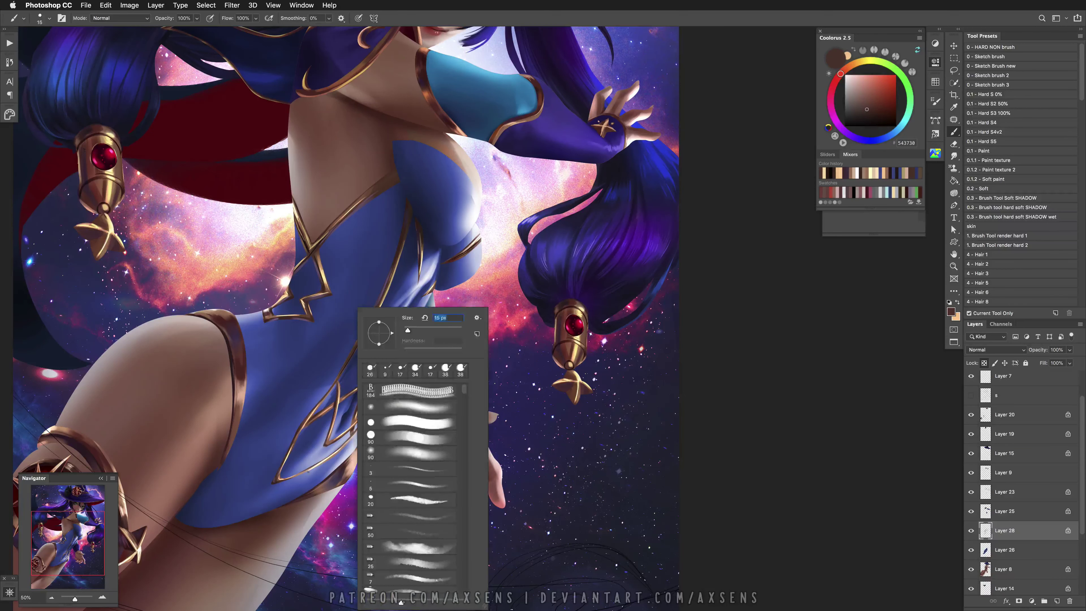
pyautogui.doubleClick(387, 375)
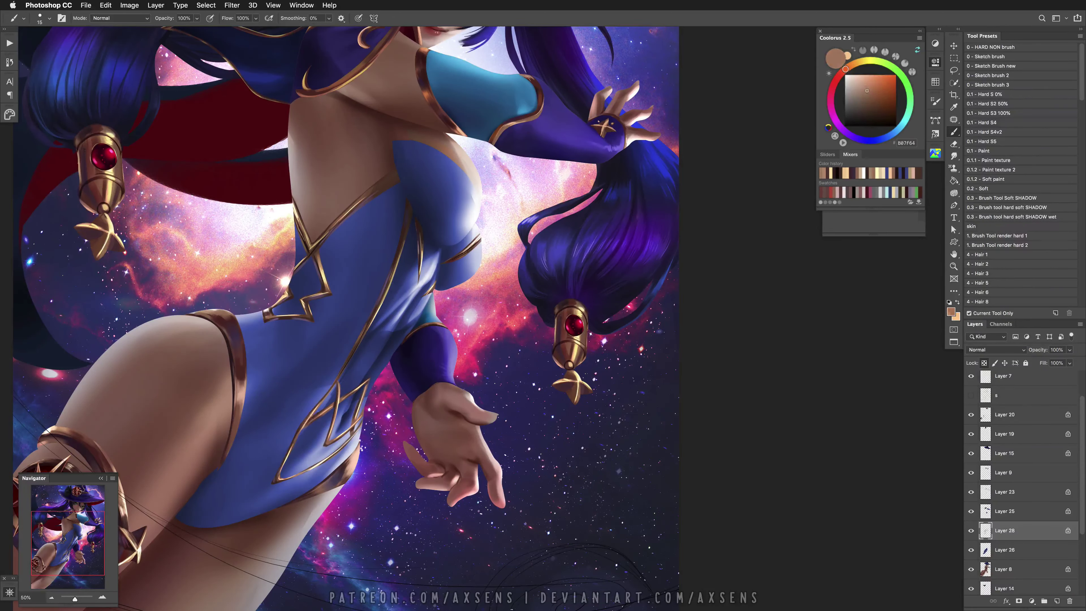
# Highlight the crossings of the lower diamond ornament with sampled pale yellow and undo the last stroke
pyautogui.keyDown('alt'); pyautogui.click(310, 419); pyautogui.keyUp('alt')
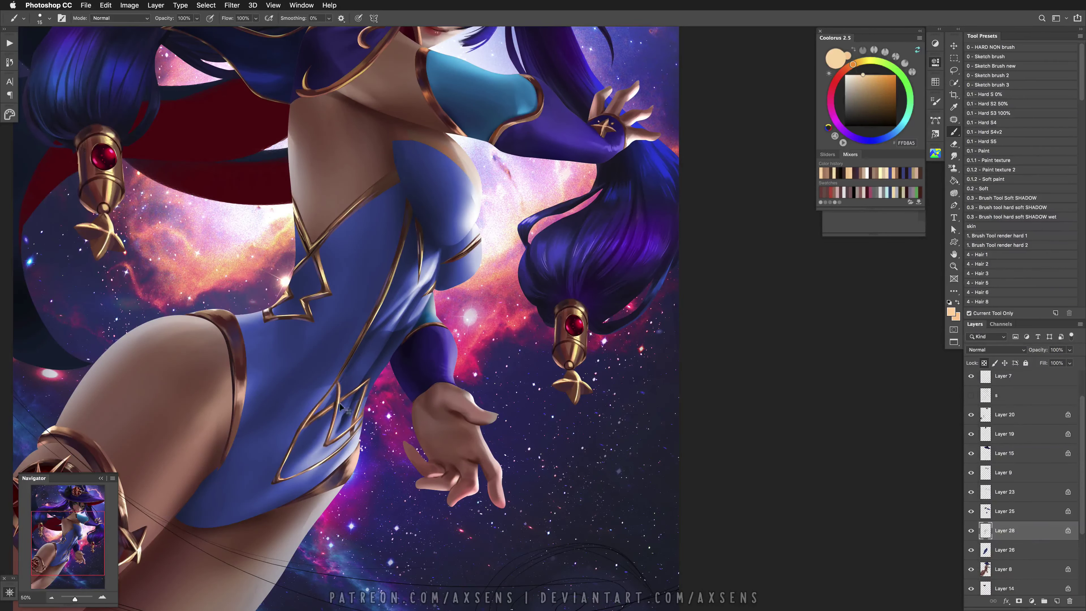
pyautogui.moveTo(350, 397); pyautogui.dragTo(338, 381)
pyautogui.hotkey('ctrl', 'z')
pyautogui.press('x')
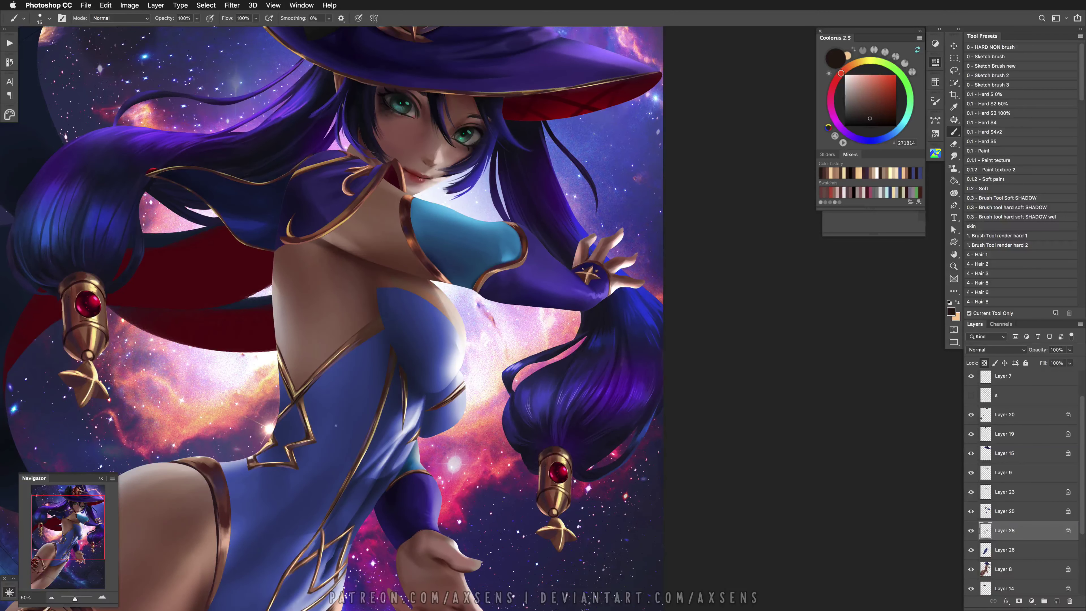
# Enlarge the brush and shade the back neckline's gold trim with sampled dark browns (36231C, 3A251E)
pyautogui.press('super+z')
pyautogui.keyDown('alt'); pyautogui.click(292, 470); pyautogui.keyUp('alt')
pyautogui.scroll(-3, 293, 428)
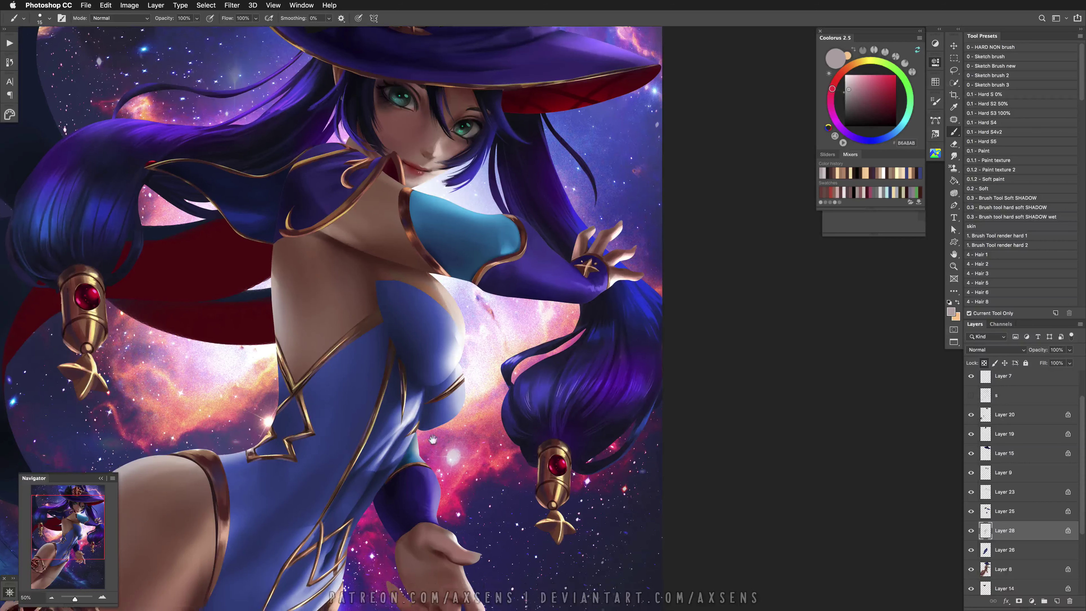
pyautogui.press(']')
pyautogui.press(']')
pyautogui.press(']')
pyautogui.press(']')
pyautogui.press(']')
pyautogui.keyDown('alt'); pyautogui.click(299, 349); pyautogui.keyUp('alt')
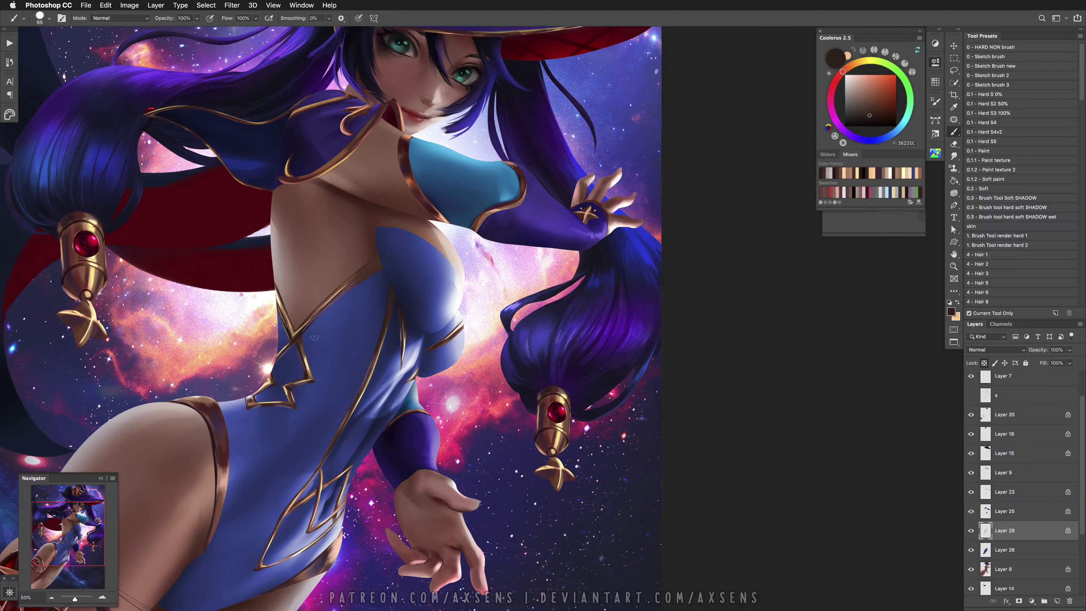
pyautogui.keyDown('alt'); pyautogui.click(380, 263); pyautogui.keyUp('alt')
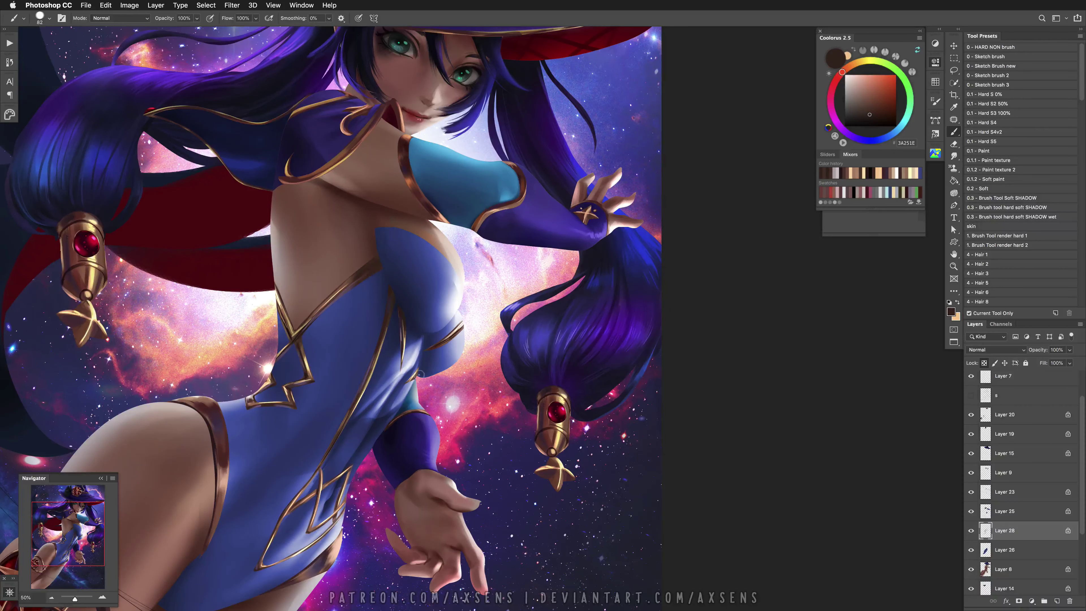
# Refine the bodysuit's front trims in dark brown (3A251E) with a smaller brush
pyautogui.scroll(-5, 420, 375)
pyautogui.hscroll(-4, 420, 374)
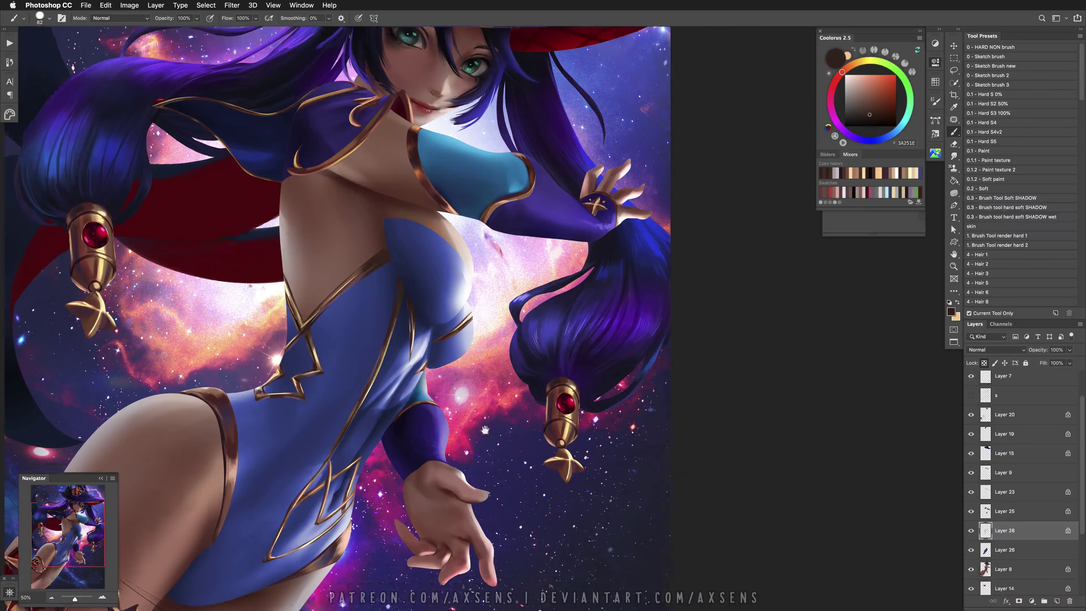
pyautogui.press('[')
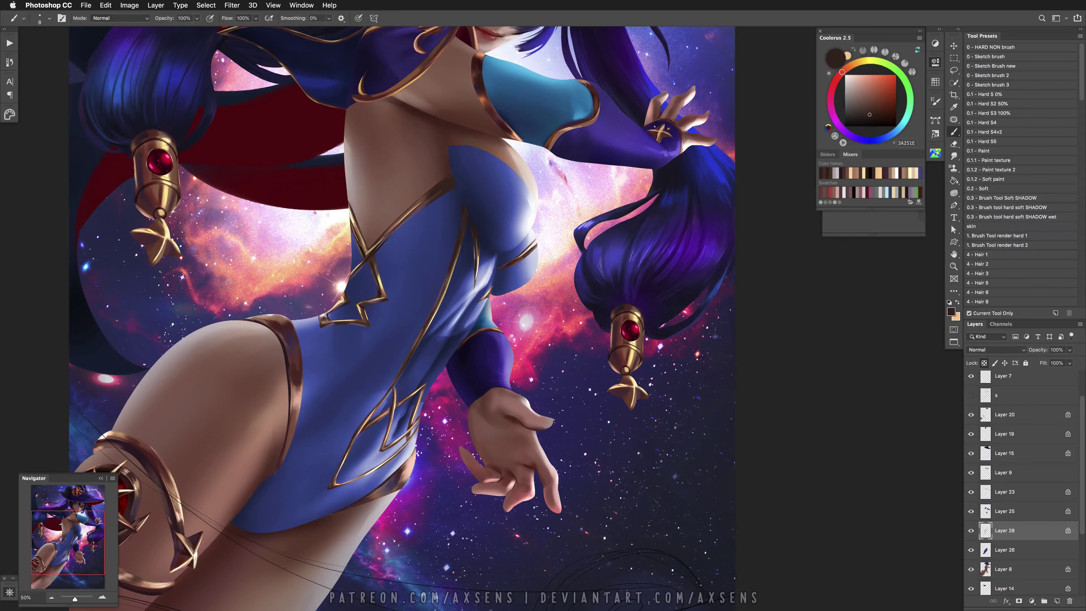
pyautogui.moveTo(468, 407)
pyautogui.mouseDown()
pyautogui.moveTo(408, 482)
pyautogui.moveTo(451, 396)
pyautogui.moveTo(487, 407)
pyautogui.mouseUp()
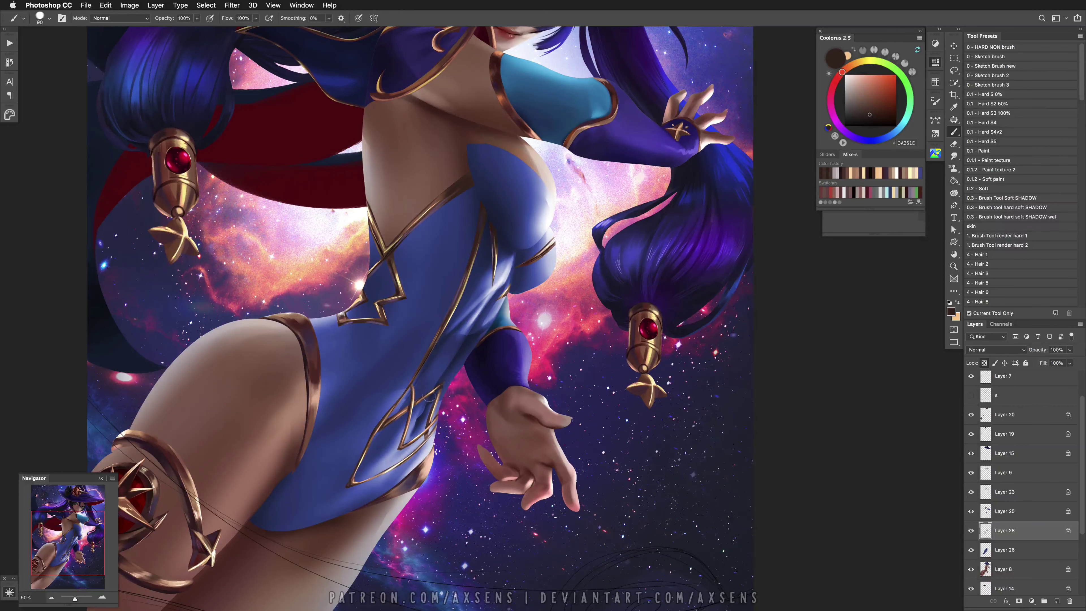
# Clip a Brightness/Contrast adjustment to Layer 28 with brightness -10 and contrast about 23, and merge it into the layer
pyautogui.press('z')
pyautogui.scroll(-3, 510, 377)
pyautogui.moveTo(533, 373); pyautogui.dragTo(445, 450)
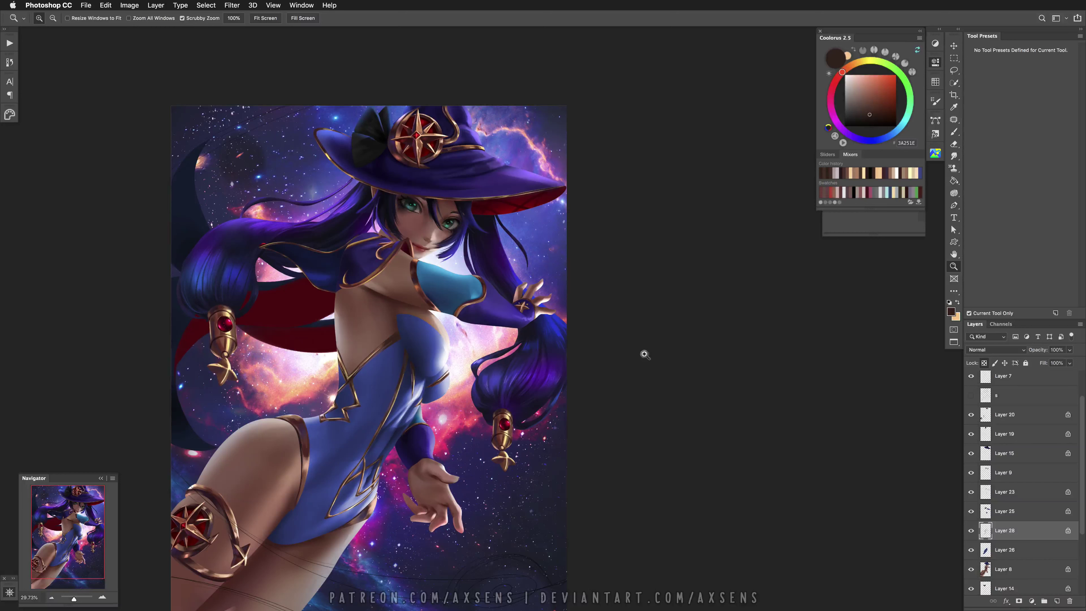
pyautogui.click(935, 44)
pyautogui.click(834, 47)
pyautogui.click(854, 226)
pyautogui.moveTo(870, 110); pyautogui.dragTo(870, 111)
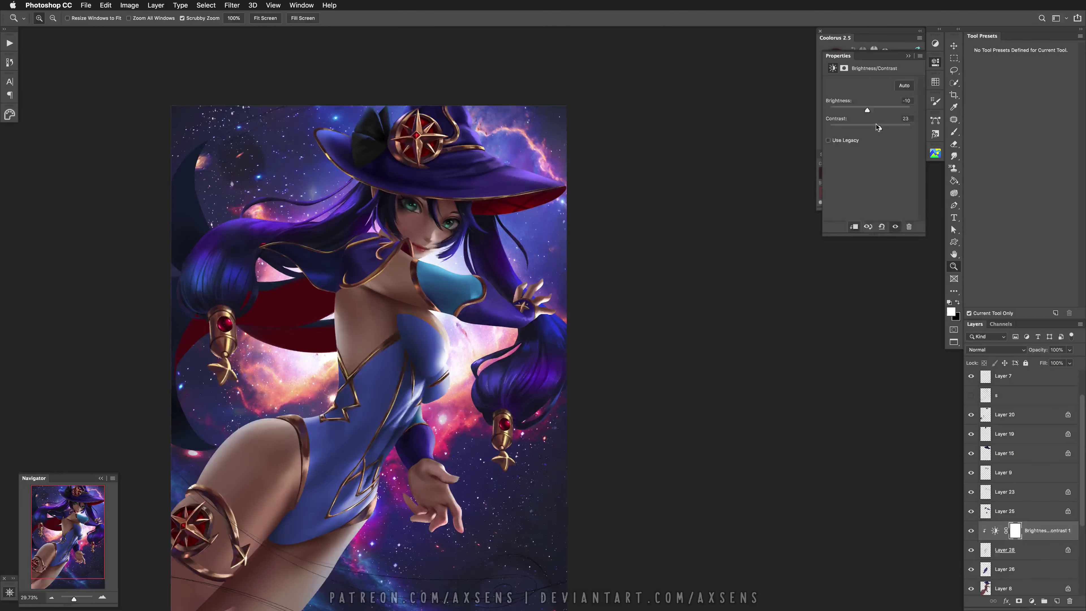
pyautogui.press('super+e')
# Mirror the canvas view and ready a smaller brush in bright gold (FFC753) for the chest trim
pyautogui.click(474, 463)
pyautogui.click(451, 370)
pyautogui.press('b')
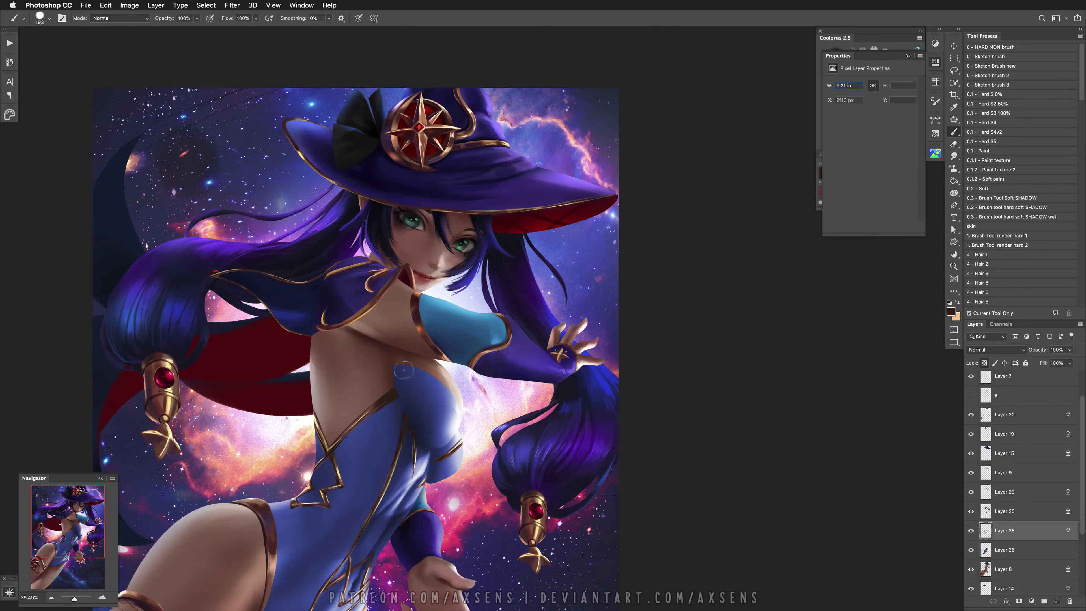
pyautogui.click(445, 410)
pyautogui.press('[')
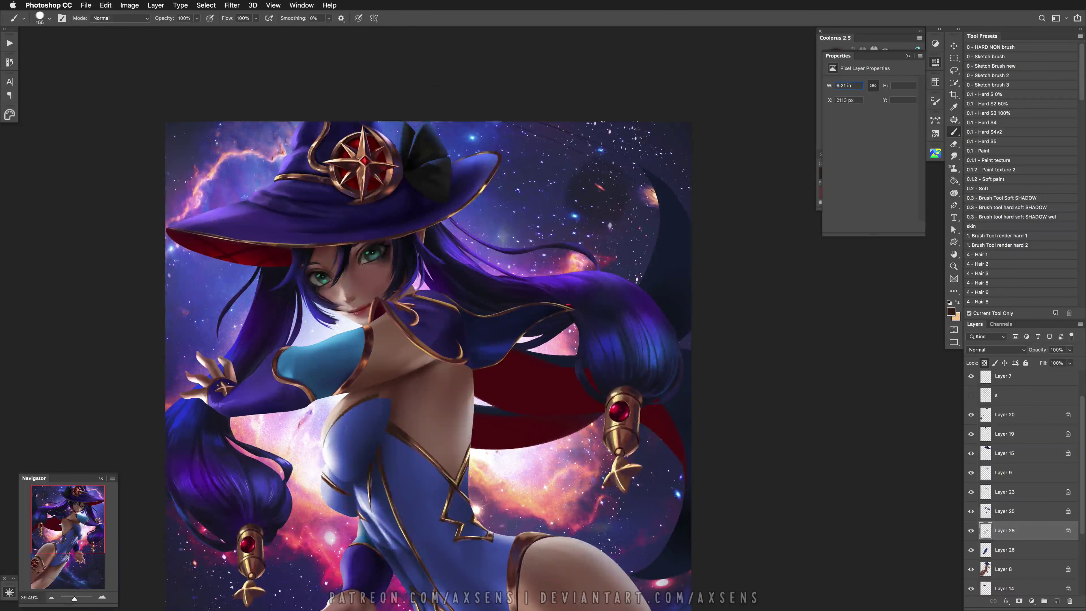
pyautogui.click(880, 75)
pyautogui.press('[')
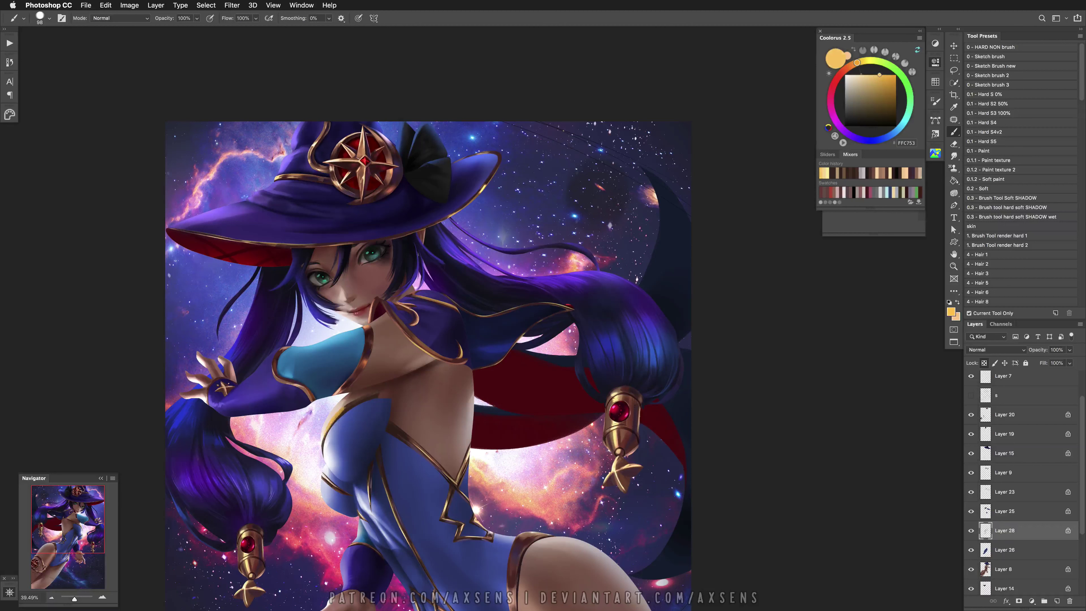
# Paint the trim along the chest's upper edge with sampled tan (BC9F6A) and soft blue (7F8CC8), reducing the brush to 48 pixels
pyautogui.keyDown('alt'); pyautogui.click(462, 468); pyautogui.keyUp('alt')
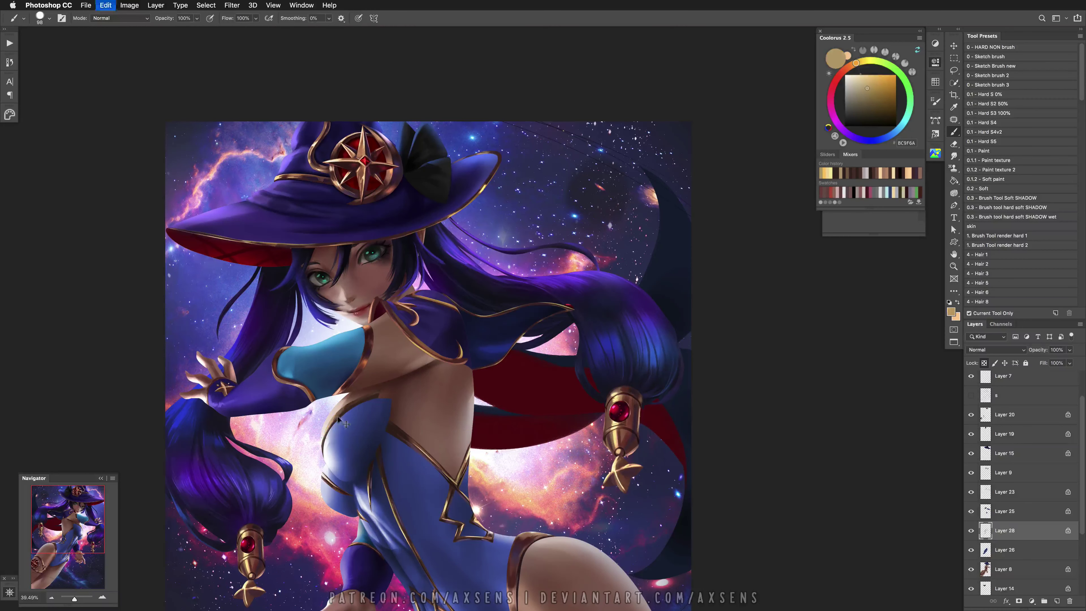
pyautogui.keyDown('shift'); pyautogui.rightClick(363, 389); pyautogui.keyUp('shift')
pyautogui.click(397, 513)
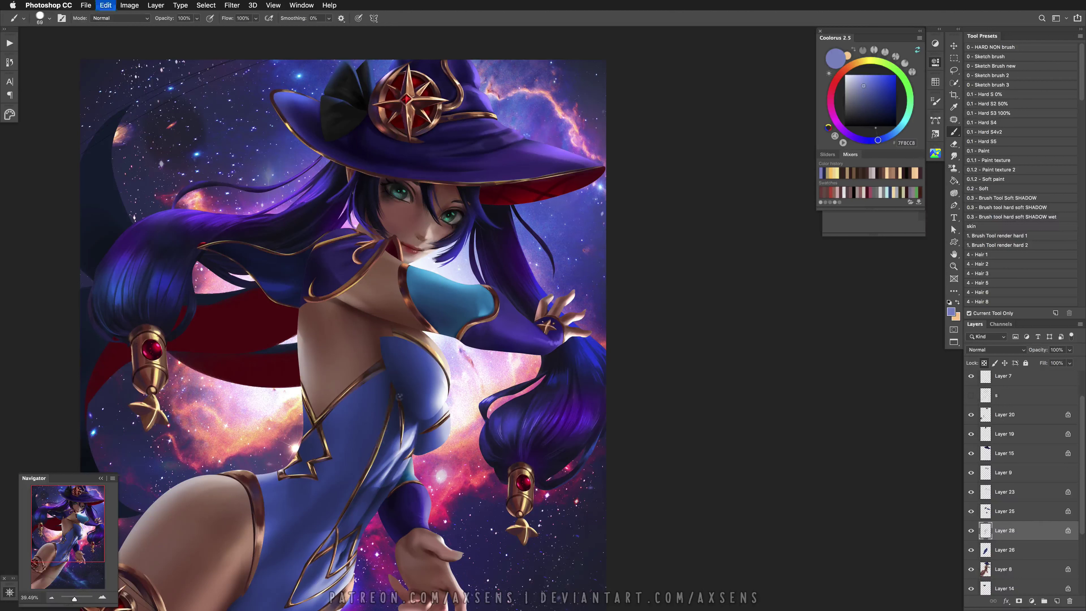
pyautogui.press('[')
pyautogui.press('[')
pyautogui.scroll(-3, 295, 475)
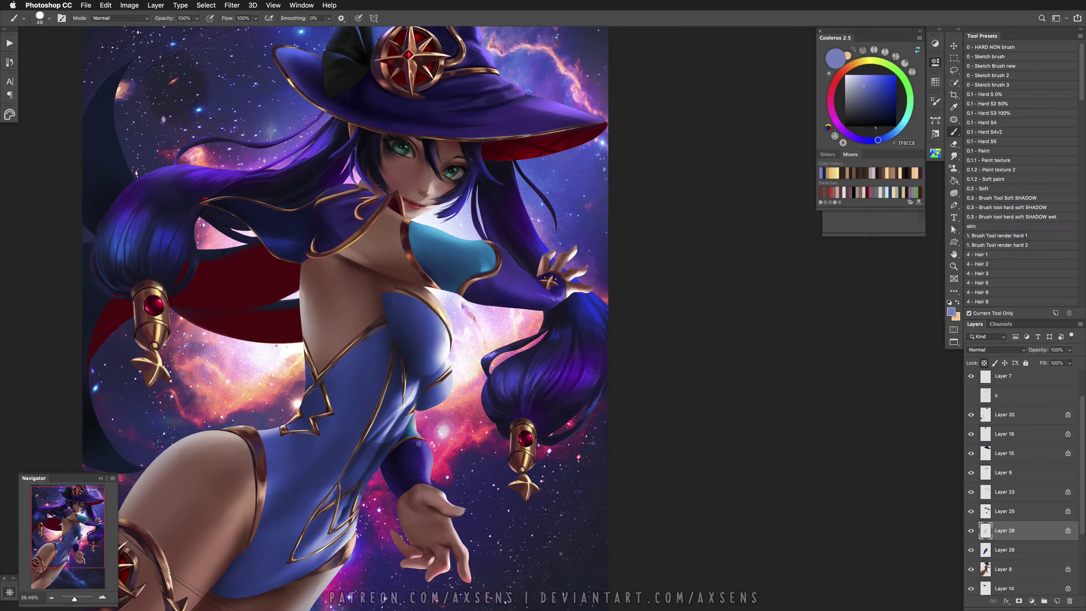
pyautogui.moveTo(419, 444); pyautogui.dragTo(398, 486)
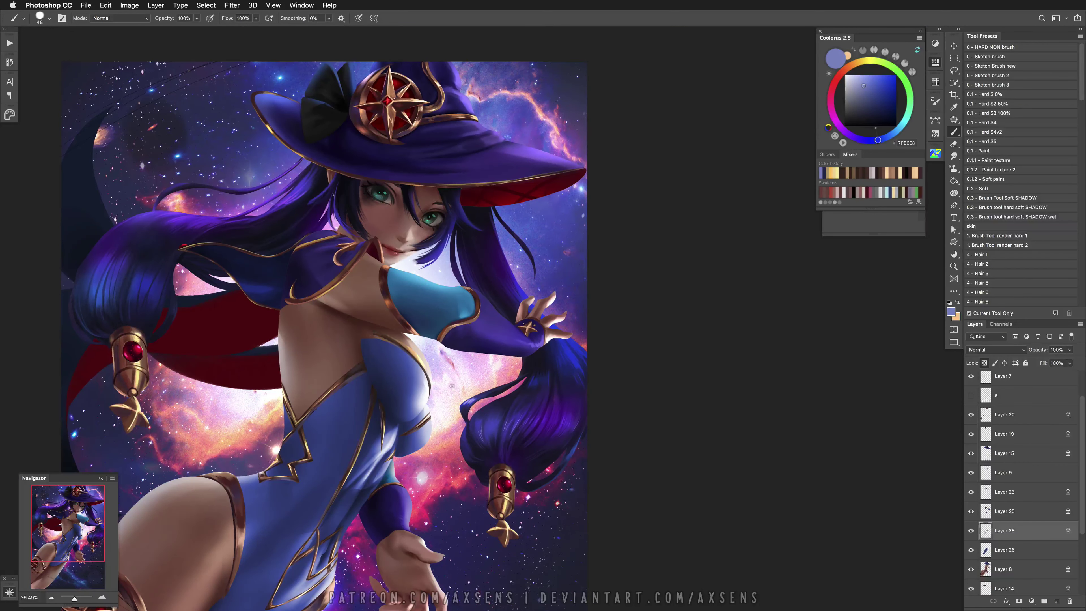
# Shade the inner end of the chest trim with sampled dark purple (352139), orange and dark brown (422828)
pyautogui.keyDown('alt'); pyautogui.click(380, 338); pyautogui.keyUp('alt')
pyautogui.keyDown('alt'); pyautogui.click(384, 291); pyautogui.keyUp('alt')
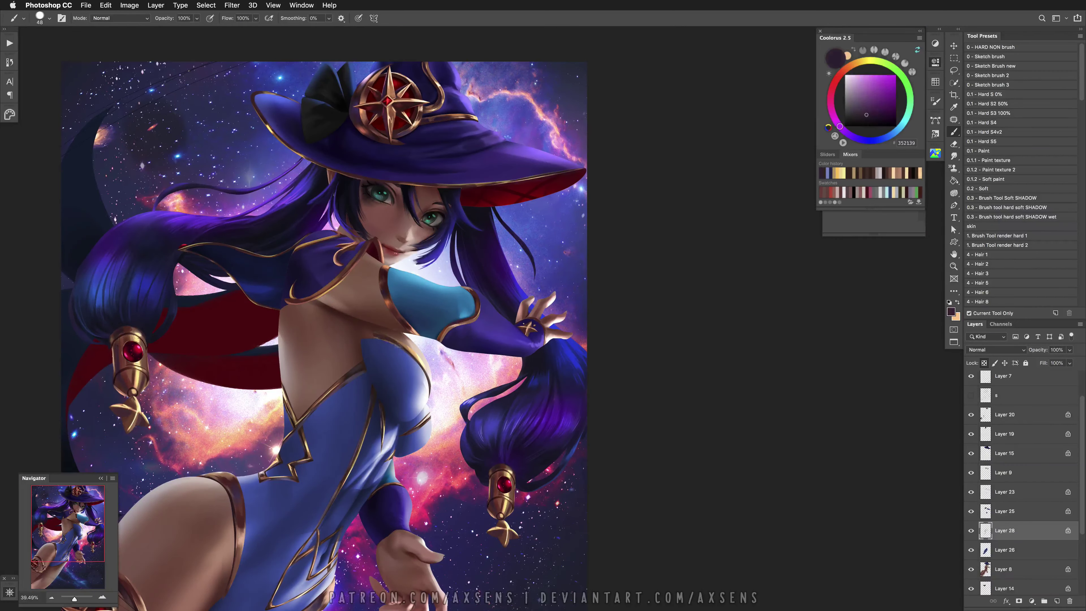
pyautogui.keyDown('alt'); pyautogui.click(394, 301); pyautogui.keyUp('alt')
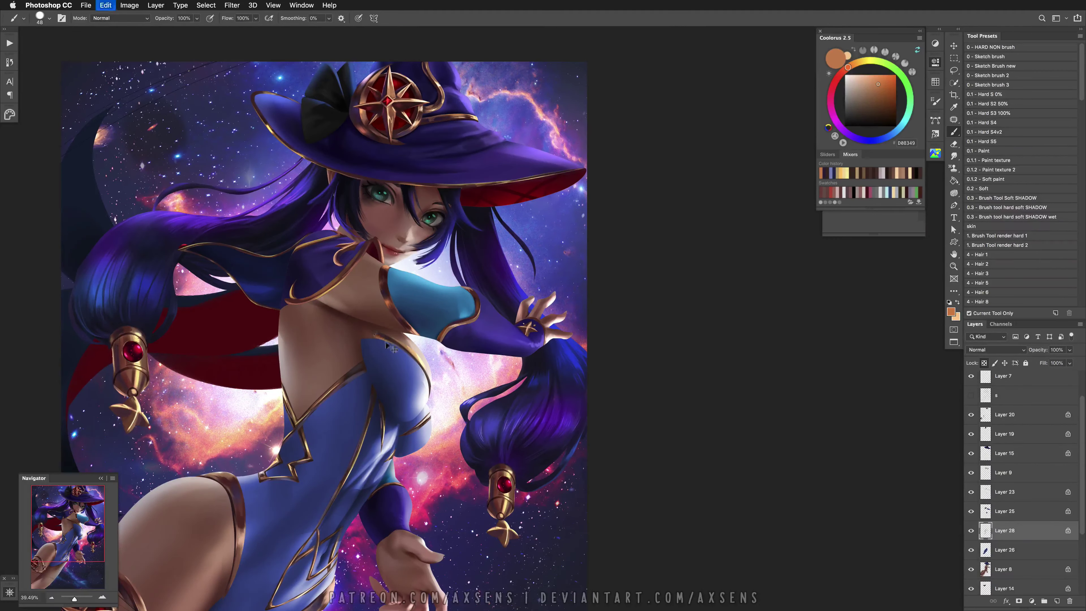
pyautogui.moveTo(374, 336); pyautogui.dragTo(408, 205)
pyautogui.keyDown('alt'); pyautogui.click(408, 205); pyautogui.keyUp('alt')
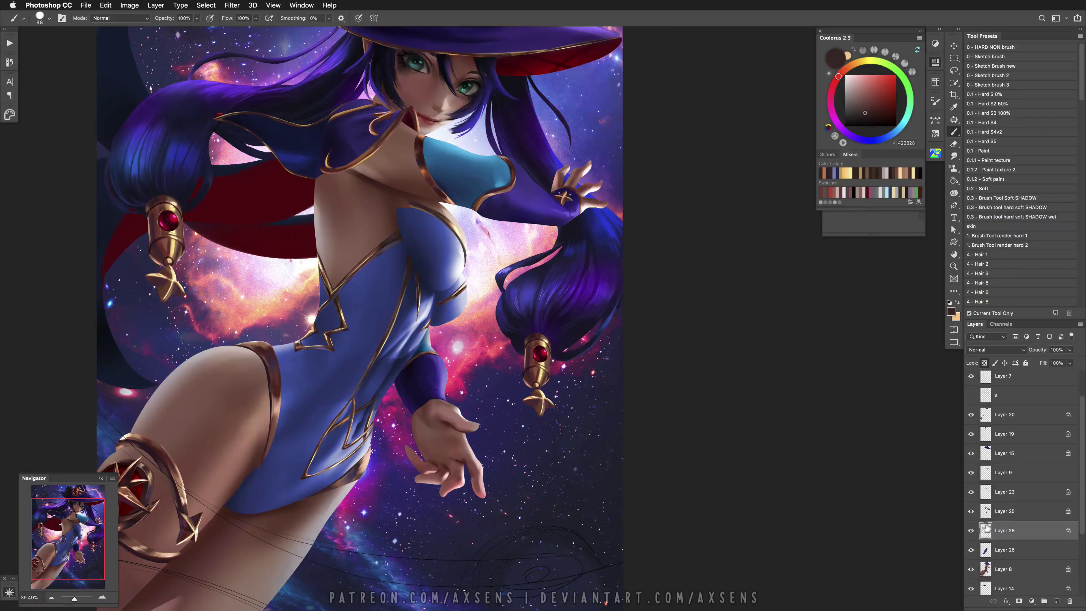
# Move Layer 28 above Layer 25 and merge it with the cape and sleeve trims of Layer 23
pyautogui.click(971, 511)
pyautogui.moveTo(988, 531); pyautogui.dragTo(985, 518)
pyautogui.click(973, 493)
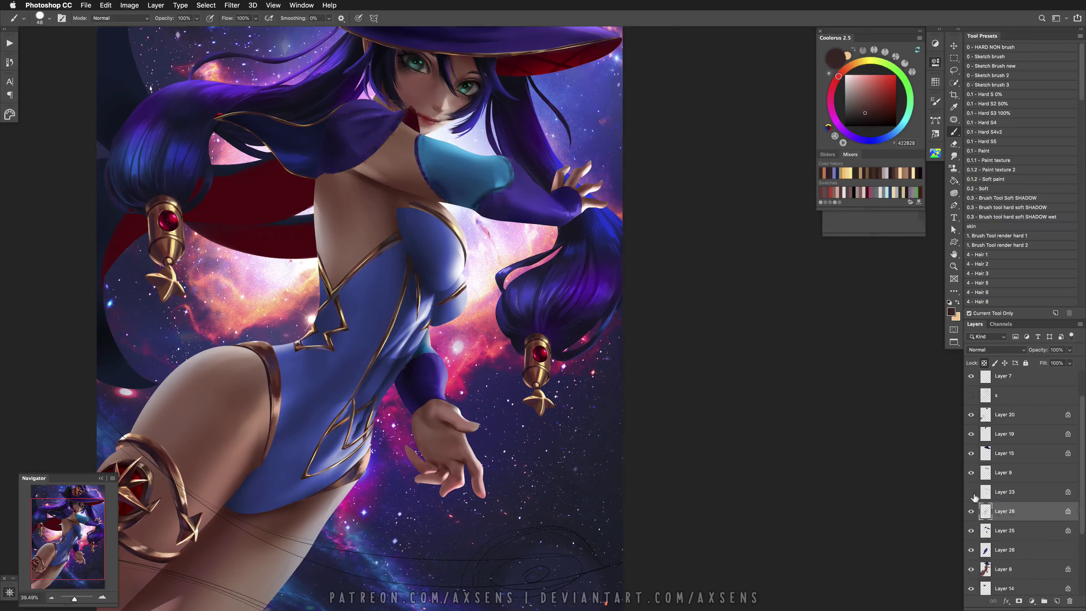
pyautogui.click(974, 497)
pyautogui.press('super+e')
pyautogui.click(971, 493)
pyautogui.click(971, 492)
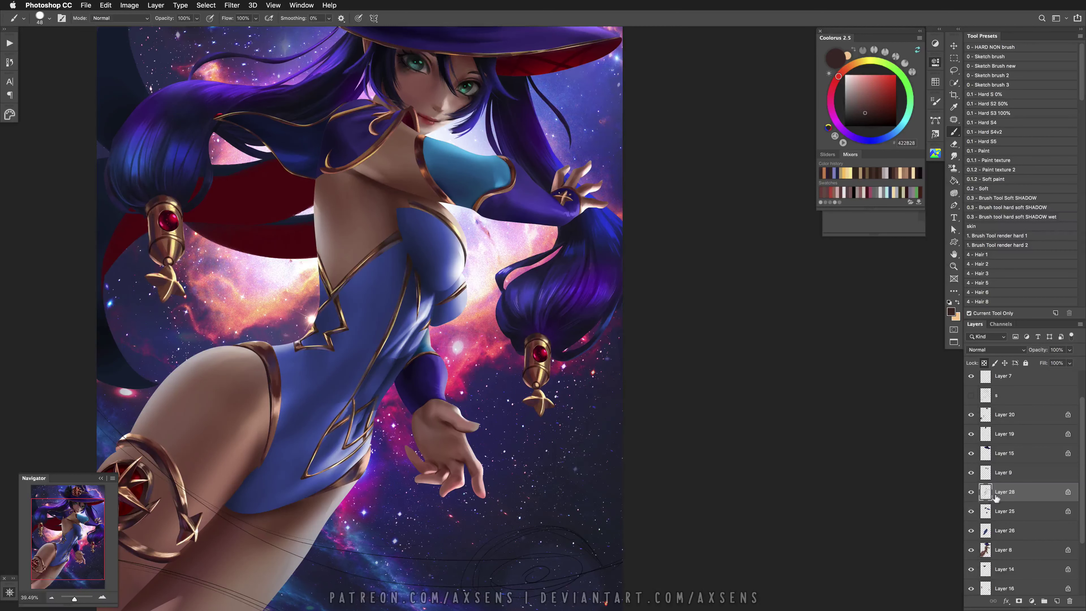
# Select the bodysuit's upper chest area on Layer 26 with the Lasso, using a saved path to limit the selection
pyautogui.click(953, 70)
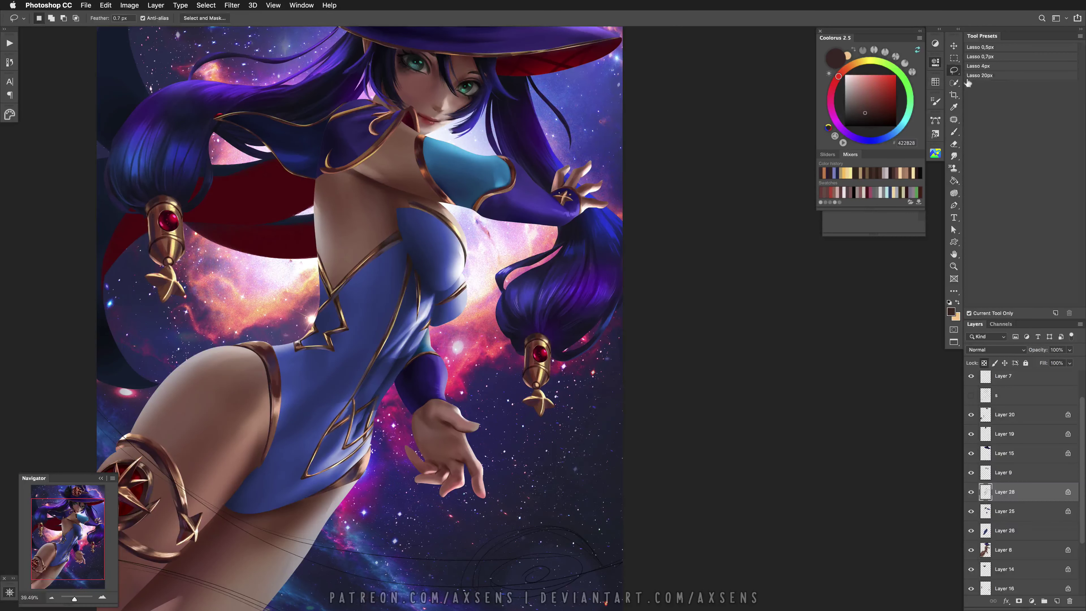
pyautogui.click(998, 532)
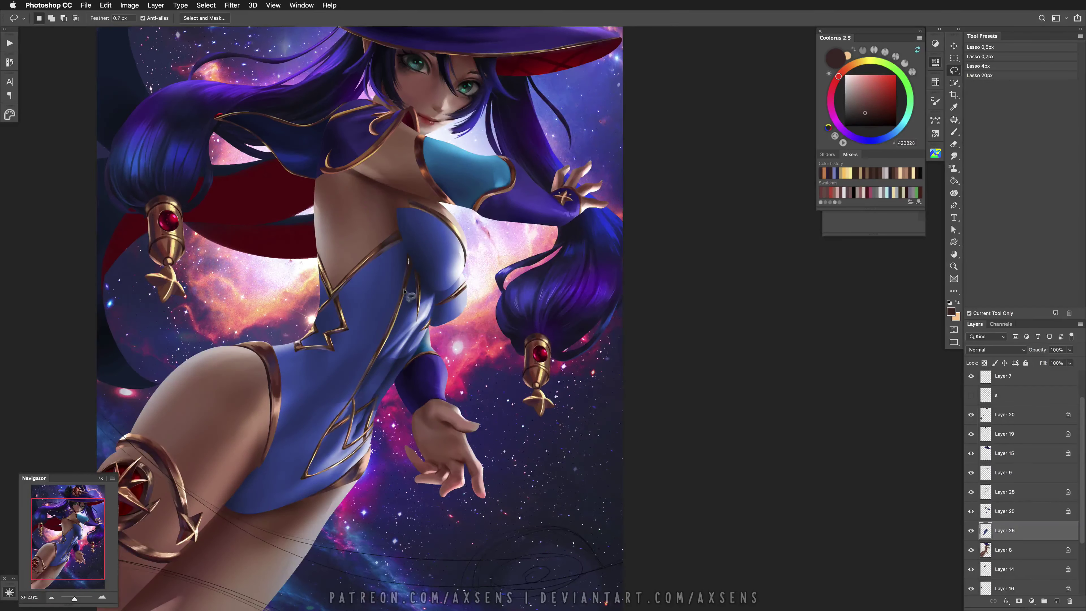
pyautogui.moveTo(413, 280); pyautogui.dragTo(377, 346)
pyautogui.click(935, 121)
pyautogui.keyDown('super'); pyautogui.click(832, 163); pyautogui.keyUp('super')
pyautogui.moveTo(379, 518); pyautogui.dragTo(383, 452)
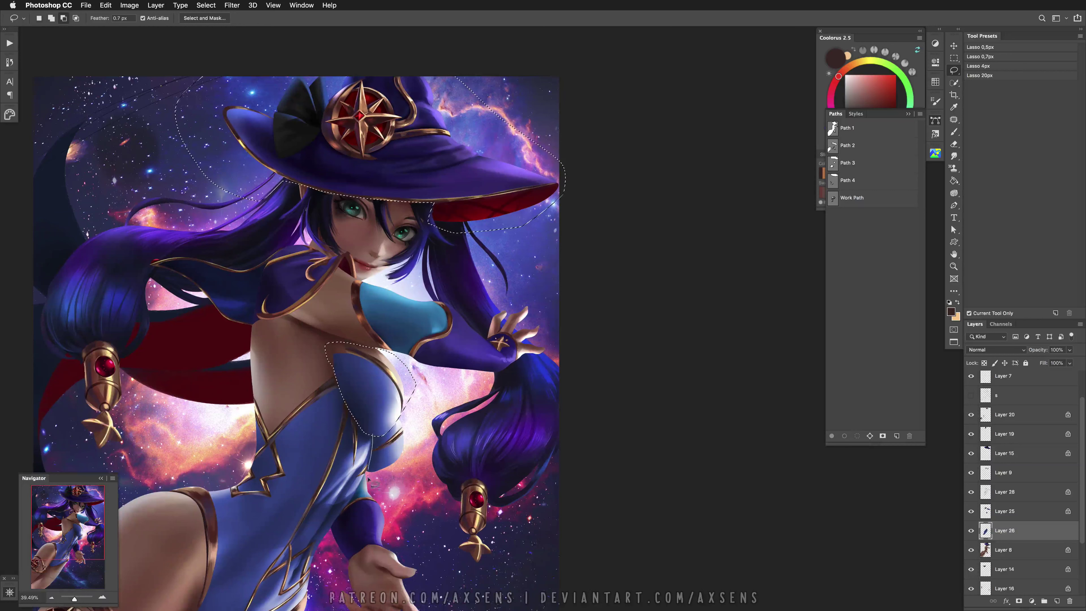
# Add the lower chest area beneath the trim to the Lasso selection, using the saved paths
pyautogui.press('super+shift+c')
pyautogui.moveTo(372, 432)
pyautogui.mouseDown()
pyautogui.moveTo(386, 446)
pyautogui.moveTo(405, 429)
pyautogui.mouseUp()
pyautogui.keyDown('ctrl'); pyautogui.keyDown('shift'); pyautogui.click(837, 166); pyautogui.keyUp('shift'); pyautogui.keyUp('ctrl')
pyautogui.keyDown('ctrl'); pyautogui.keyDown('shift'); pyautogui.click(833, 154); pyautogui.keyUp('shift'); pyautogui.keyUp('ctrl')
pyautogui.moveTo(417, 457); pyautogui.dragTo(418, 423)
pyautogui.click(935, 43)
pyautogui.click(859, 67)
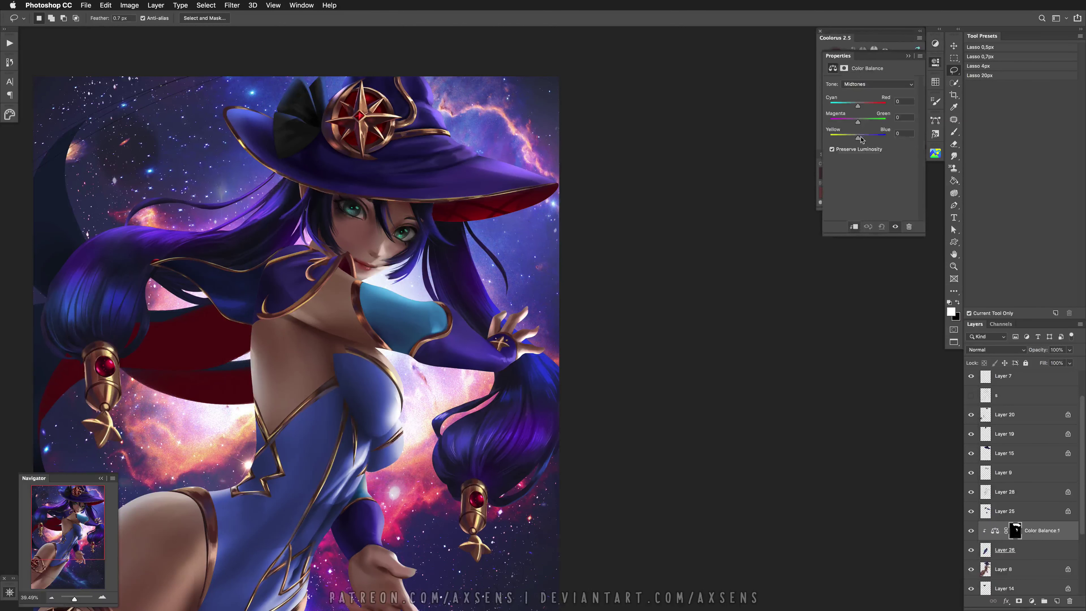
pyautogui.press('super+z')
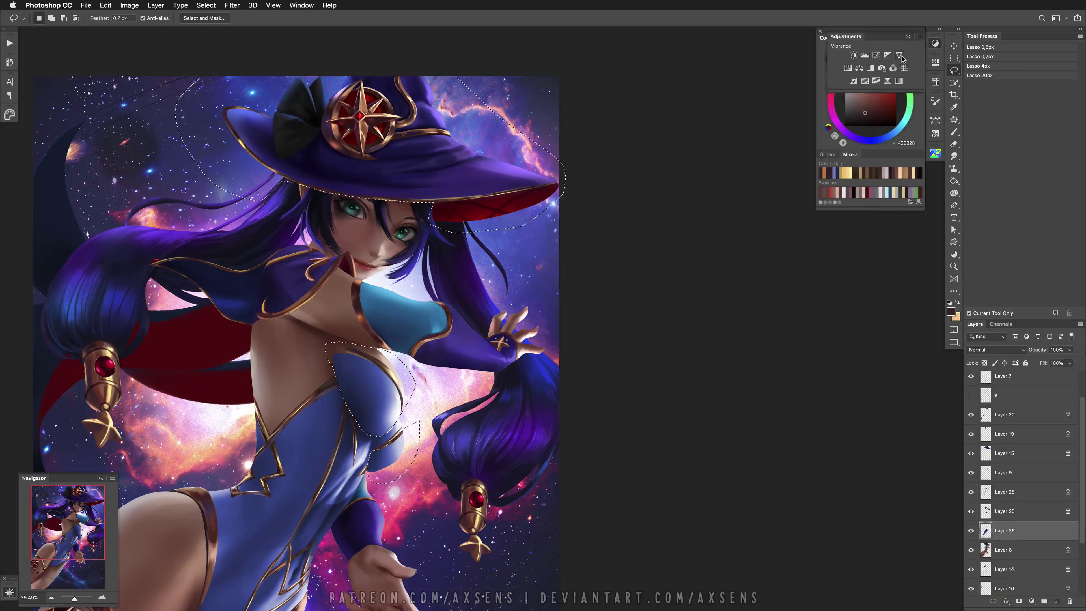
# Clip a Hue/Saturation adjustment to Layer 26 over the selected chest area with hue +13, saturation +27 and lightness -23
pyautogui.moveTo(575, 209)
pyautogui.mouseDown()
pyautogui.moveTo(322, 41)
pyautogui.moveTo(635, 243)
pyautogui.mouseUp()
pyautogui.click(847, 67)
pyautogui.click(854, 226)
pyautogui.moveTo(867, 153); pyautogui.dragTo(875, 121)
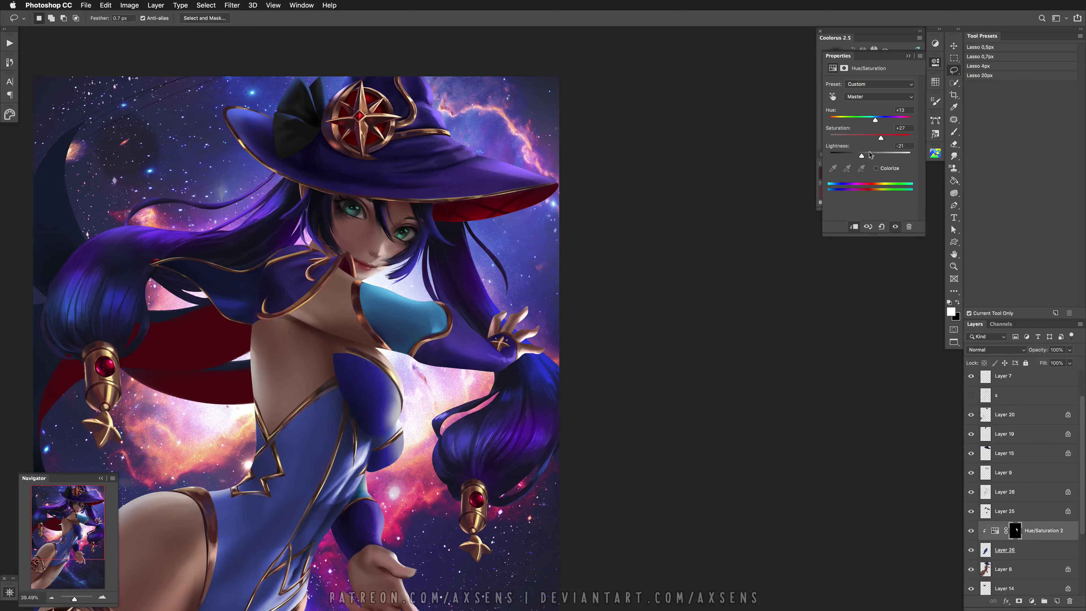
# Clip a Brightness/Contrast adjustment to Layer 26 over the recoloured chest area with brightness -14 and contrast 23
pyautogui.press('b')
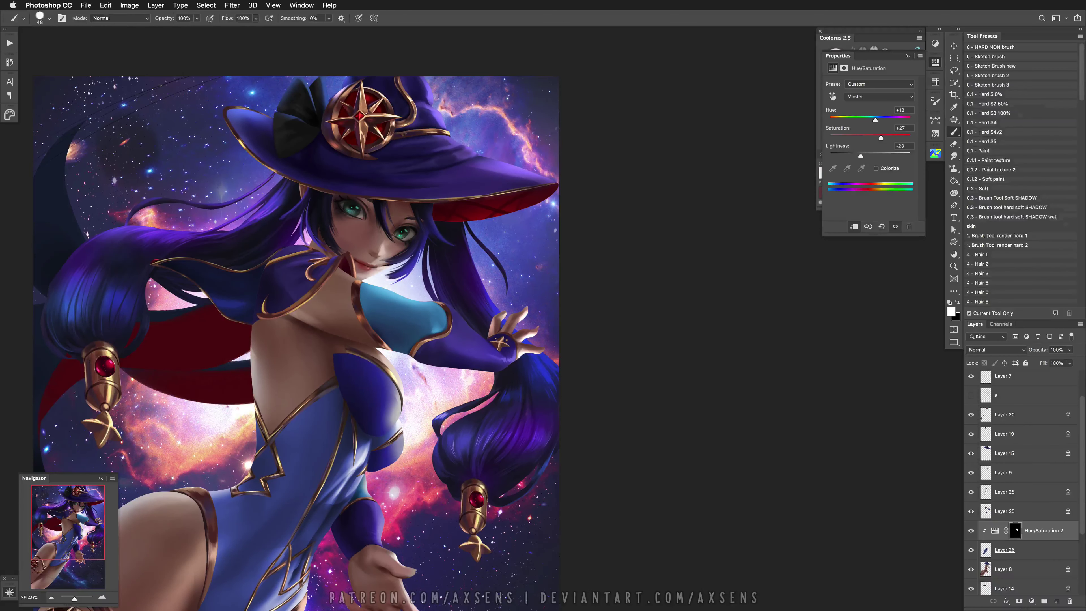
pyautogui.click(935, 121)
pyautogui.press('e')
pyautogui.scroll(5, 403, 443)
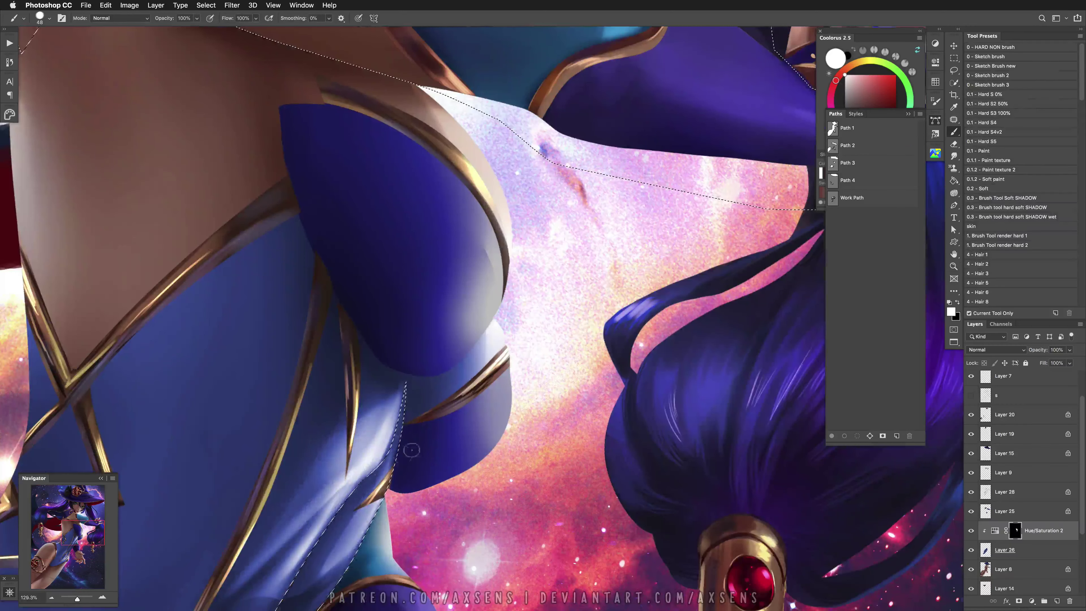
pyautogui.press('z')
pyautogui.scroll(-5, 403, 442)
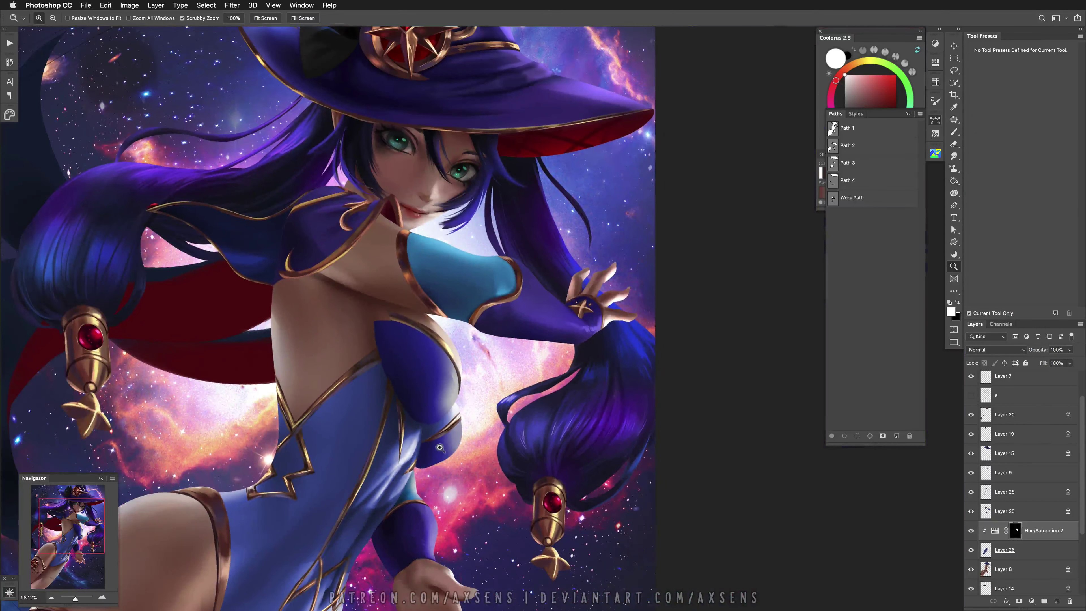
pyautogui.moveTo(1020, 526); pyautogui.dragTo(1016, 533)
pyautogui.click(1031, 600)
pyautogui.click(1051, 402)
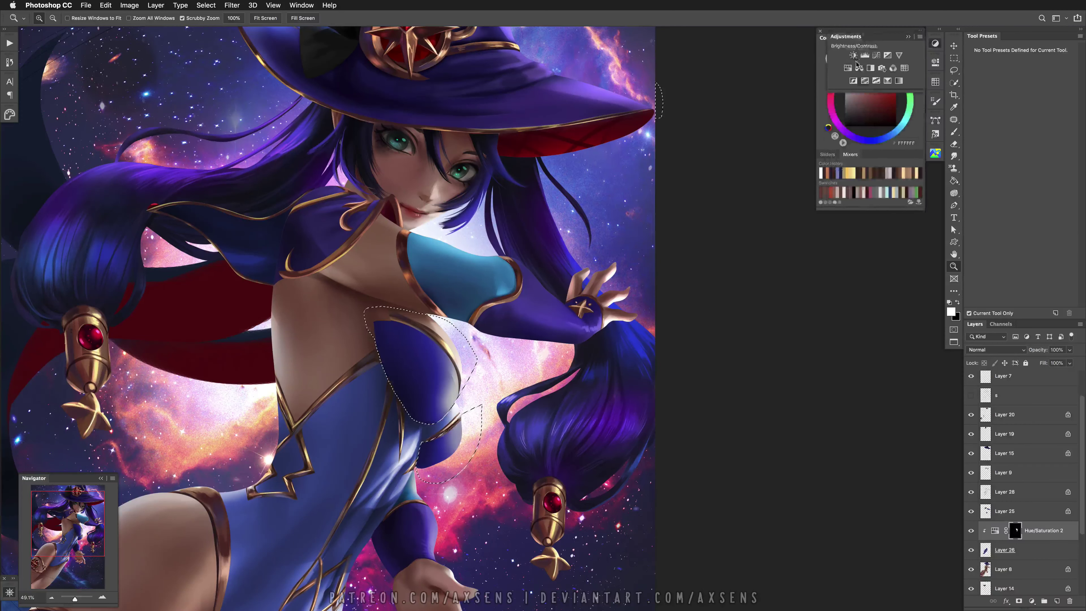
pyautogui.moveTo(870, 111); pyautogui.dragTo(866, 110)
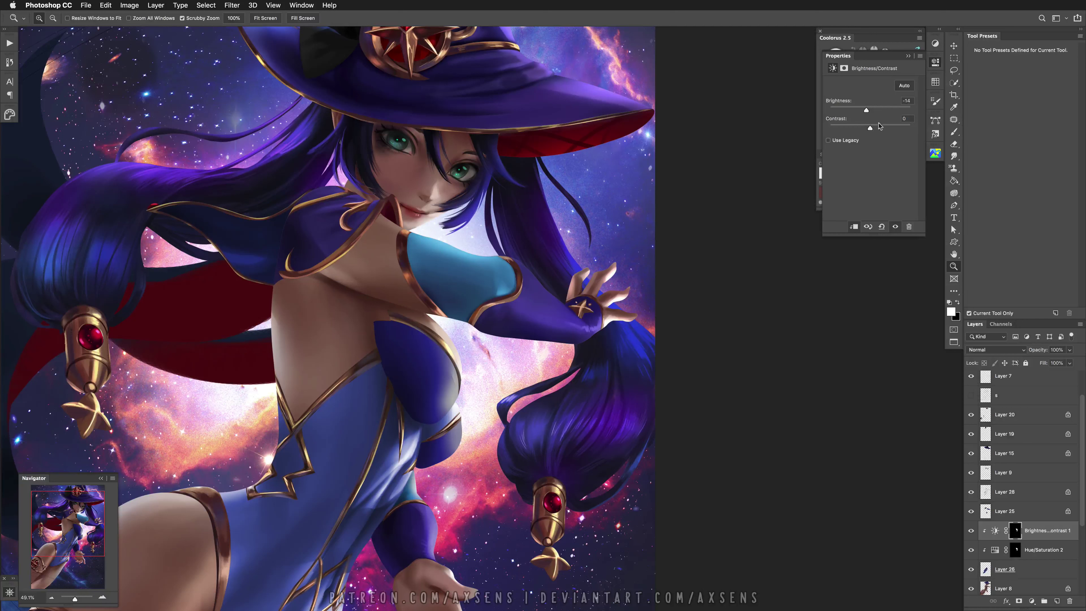
# Shift the same chest area towards violet with a masked Hue/Saturation adjustment and merge the adjustments into Layer 26
pyautogui.keyDown('super'); pyautogui.click(1017, 531); pyautogui.keyUp('super')
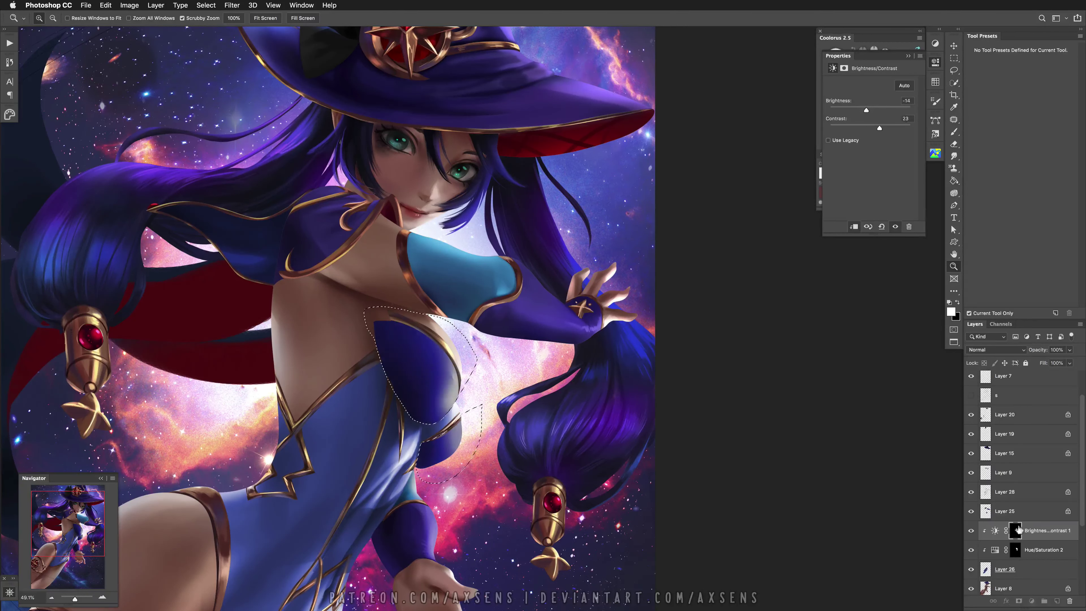
pyautogui.click(936, 44)
pyautogui.click(844, 68)
pyautogui.moveTo(870, 120); pyautogui.dragTo(883, 120)
pyautogui.click(998, 585)
pyautogui.press('super+e')
# Create a new layer clipped to Layer 26 and choose the 0.1 - Hard S4 brush preset
pyautogui.press('b')
pyautogui.click(1001, 208)
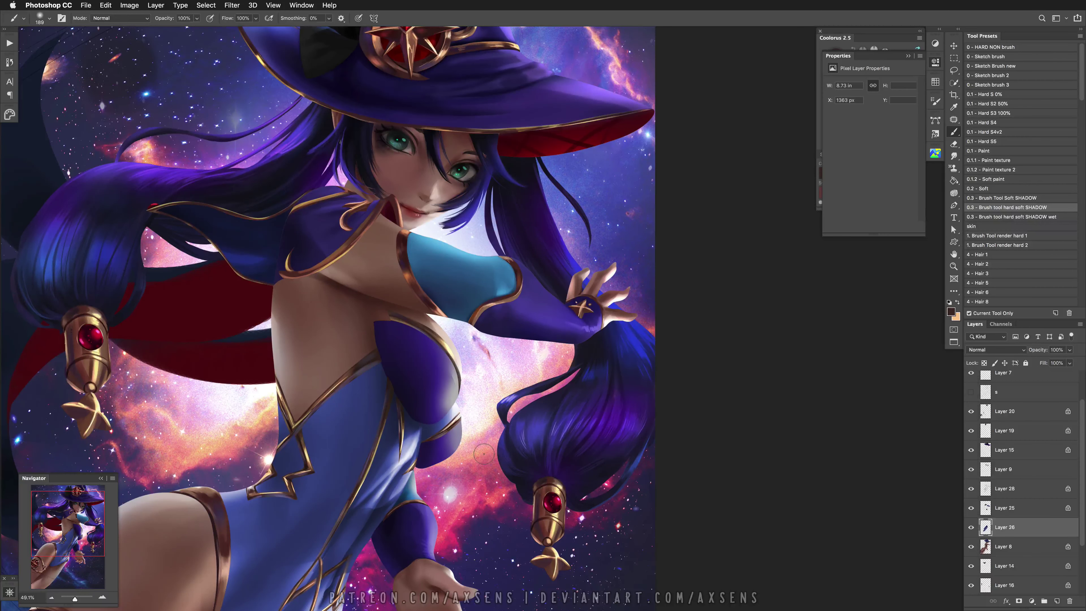
pyautogui.click(1057, 601)
pyautogui.keyDown('alt'); pyautogui.click(1023, 536); pyautogui.keyUp('alt')
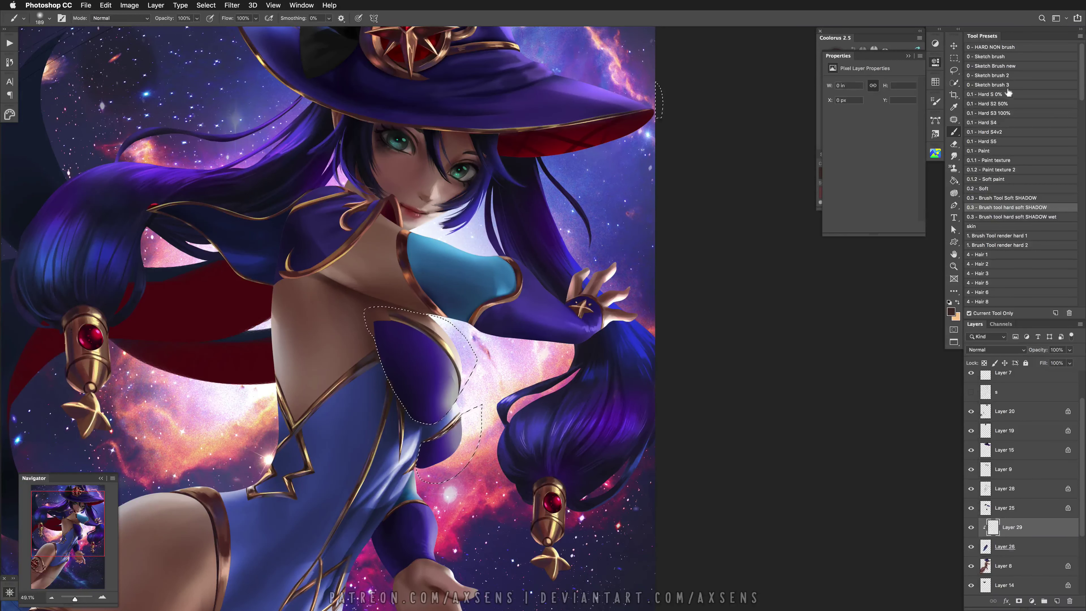
pyautogui.click(997, 122)
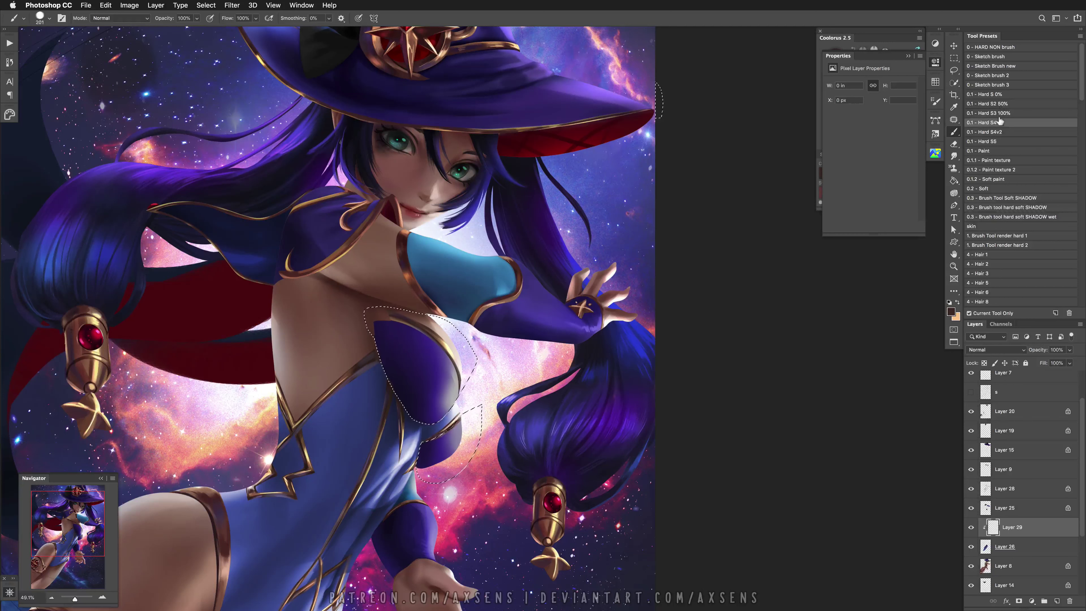
# Paint blue-violet base shading over the upper chest on Layer 29 within the selection, mirroring the canvas view
pyautogui.keyDown('alt'); pyautogui.click(388, 359); pyautogui.keyUp('alt')
pyautogui.moveTo(461, 338)
pyautogui.mouseDown()
pyautogui.moveTo(433, 417)
pyautogui.moveTo(458, 411)
pyautogui.moveTo(444, 342)
pyautogui.moveTo(462, 423)
pyautogui.moveTo(417, 369)
pyautogui.mouseUp()
pyautogui.press('h')
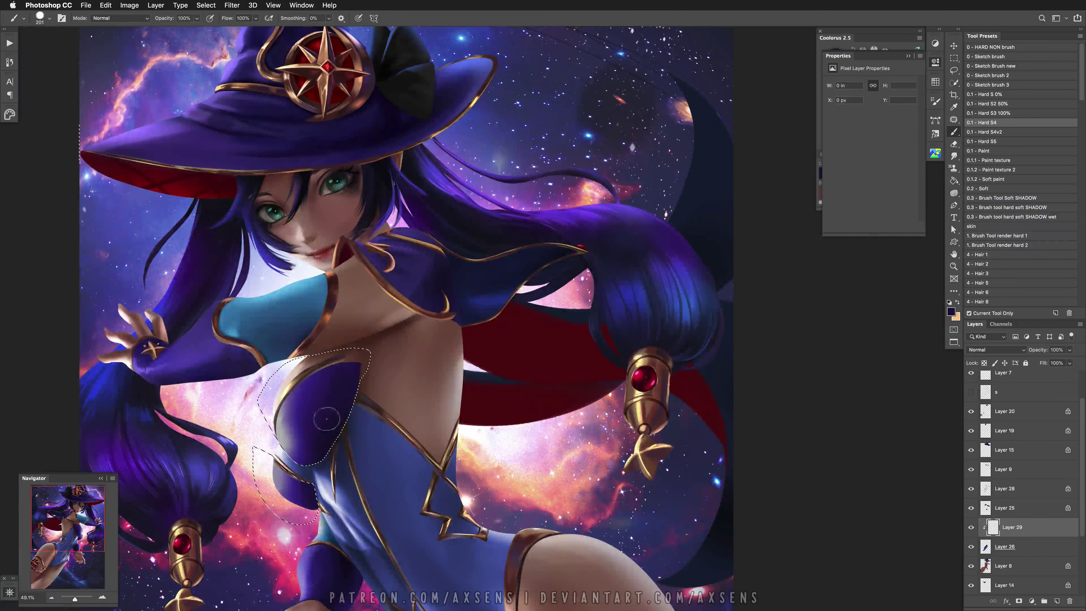
pyautogui.moveTo(300, 433); pyautogui.dragTo(308, 423)
pyautogui.press('[')
pyautogui.keyDown('alt'); pyautogui.click(298, 436); pyautogui.keyUp('alt')
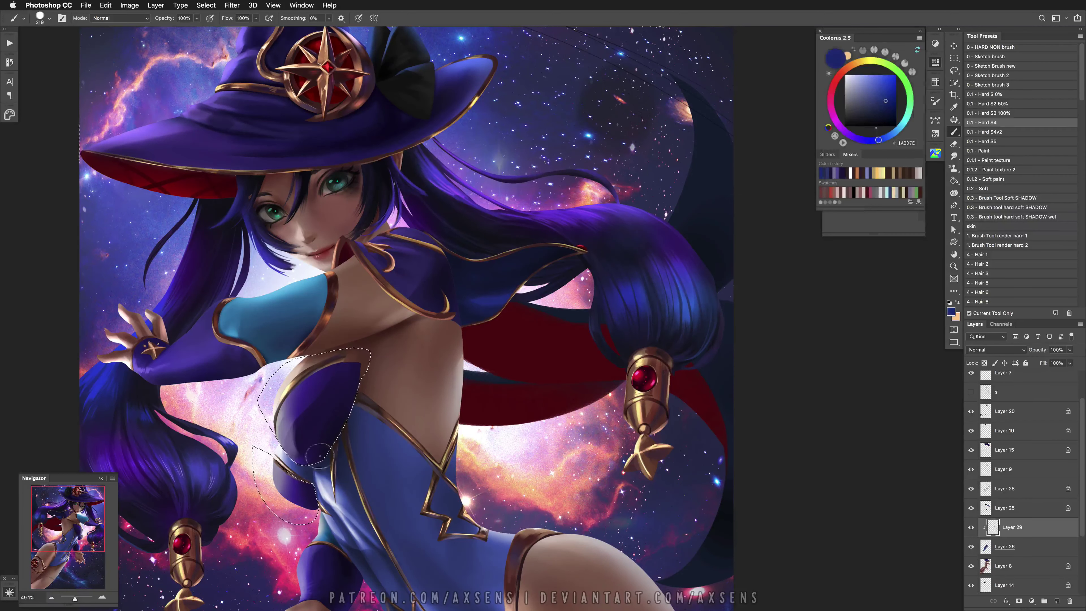
# Paint a near-black core shadow across the upper chest and soften its outer edge with a sampled dark blue
pyautogui.press('d')
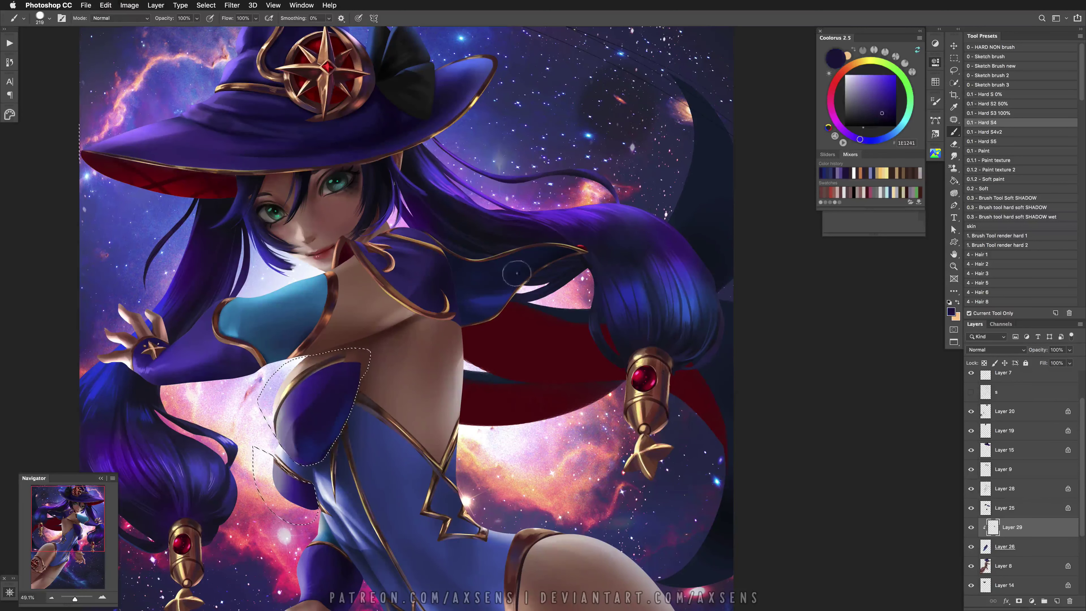
pyautogui.keyDown('alt'); pyautogui.click(355, 363); pyautogui.keyUp('alt')
pyautogui.moveTo(352, 362); pyautogui.dragTo(309, 437)
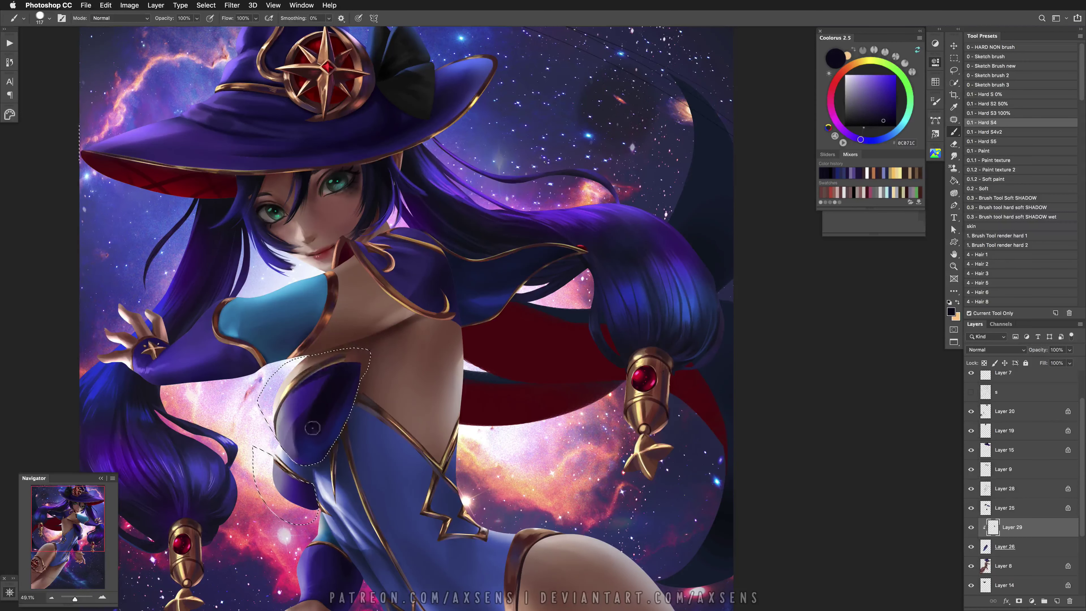
pyautogui.moveTo(323, 382); pyautogui.dragTo(320, 424)
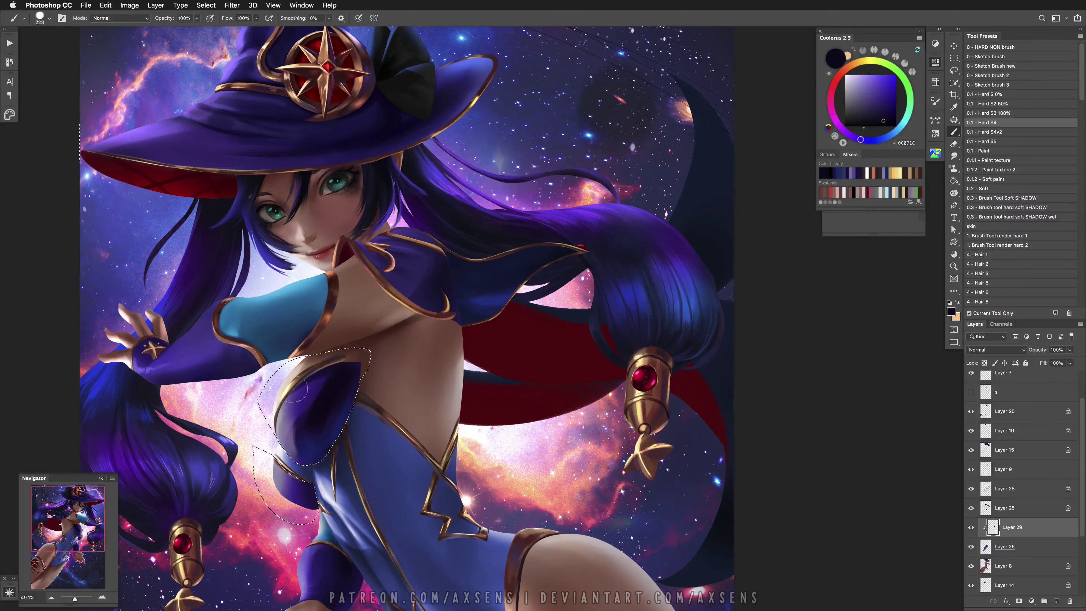
pyautogui.keyDown('alt'); pyautogui.click(307, 393); pyautogui.keyUp('alt')
pyautogui.moveTo(308, 393); pyautogui.dragTo(285, 407)
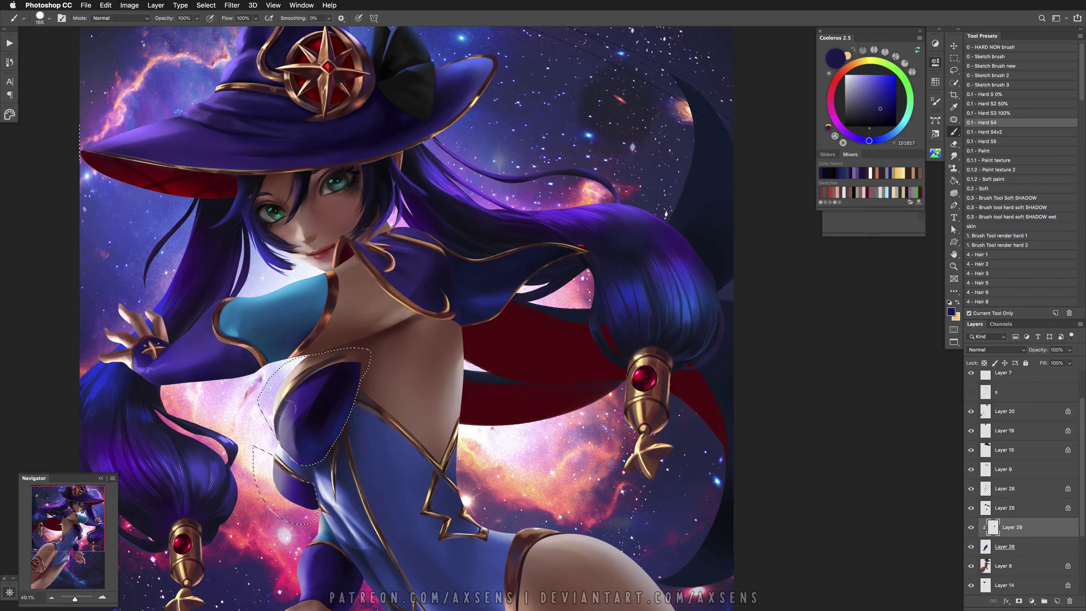
# Shade the lower chest area on Layer 29 with blue-violets sampled from the suit, undoing the last stroke
pyautogui.keyDown('alt'); pyautogui.click(310, 496); pyautogui.keyUp('alt')
pyautogui.moveTo(299, 483); pyautogui.dragTo(310, 498)
pyautogui.keyDown('alt'); pyautogui.click(299, 489); pyautogui.keyUp('alt')
pyautogui.keyDown('alt'); pyautogui.click(295, 474); pyautogui.keyUp('alt')
pyautogui.keyDown('alt'); pyautogui.click(295, 475); pyautogui.keyUp('alt')
pyautogui.keyDown('alt'); pyautogui.click(290, 485); pyautogui.keyUp('alt')
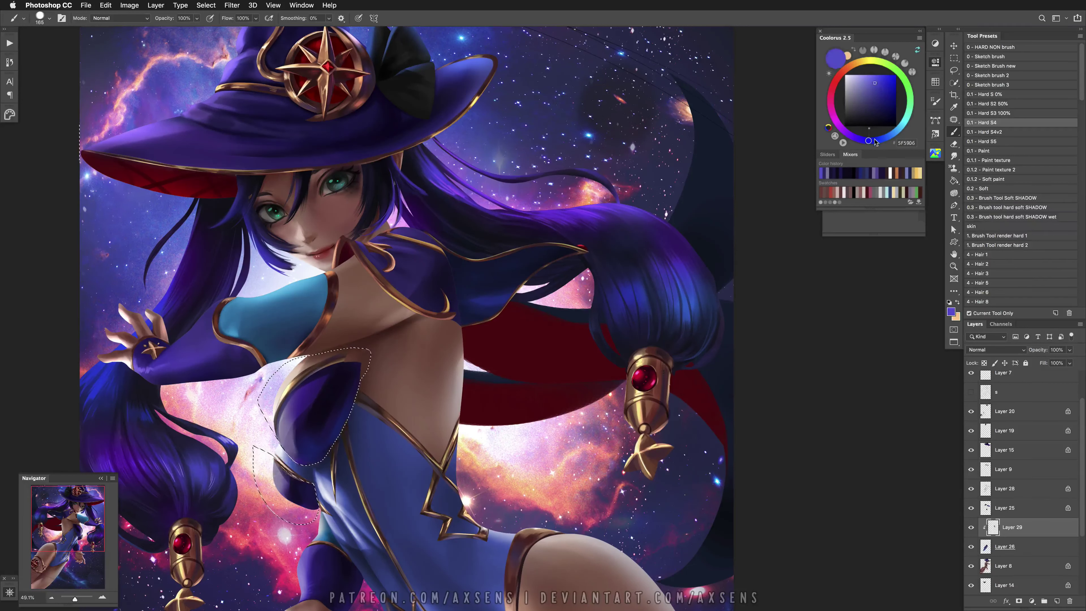
pyautogui.press('super+z')
pyautogui.keyDown('alt'); pyautogui.click(308, 457); pyautogui.keyUp('alt')
# Blend the chest shading with the 1.2 - Blend water 2 8% smudge preset and undo the last strokes
pyautogui.click(954, 156)
pyautogui.click(1007, 85)
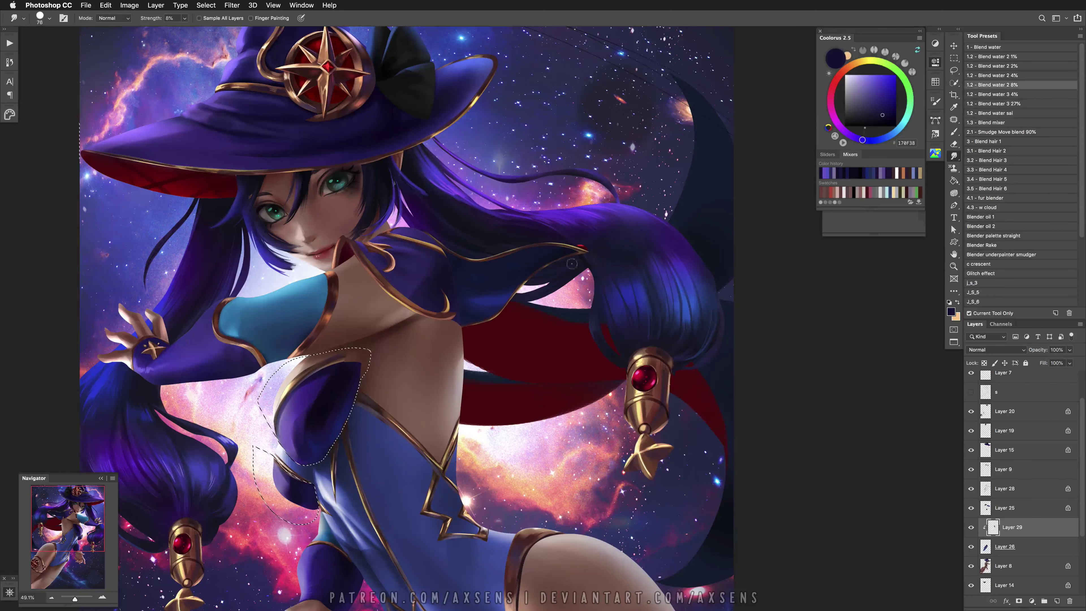
pyautogui.press('super+z')
pyautogui.press('super+z')
pyautogui.press('super+z')
# Soften the upper chest's dark shading with the 0.3 - Brush tool hard soft SHADOW preset and sampled violets, undoing unwanted strokes
pyautogui.press('b')
pyautogui.click(1006, 207)
pyautogui.keyDown('alt'); pyautogui.click(350, 371); pyautogui.keyUp('alt')
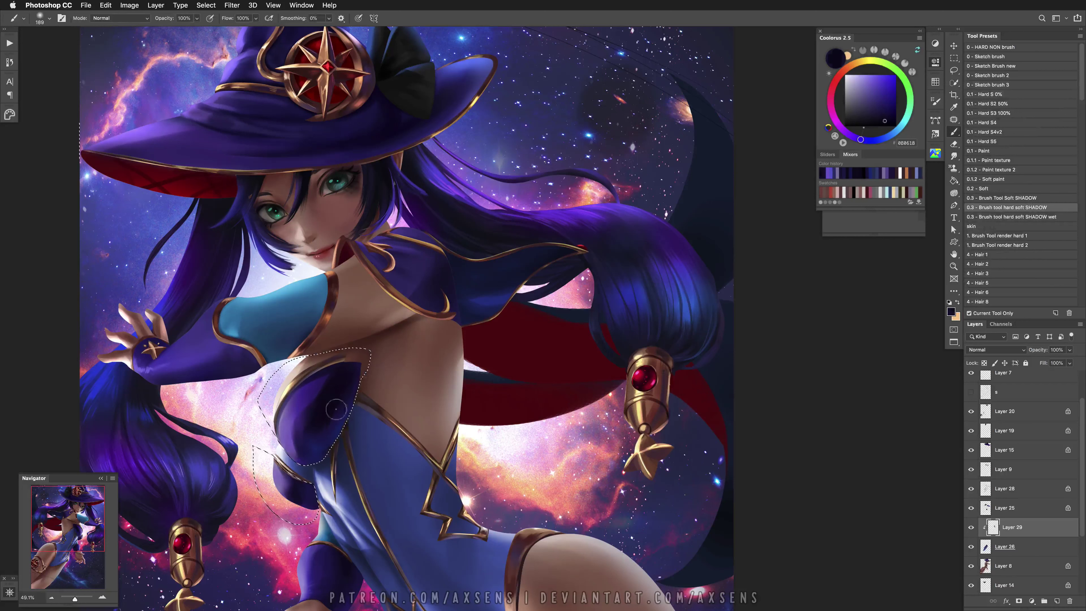
pyautogui.keyDown('alt'); pyautogui.click(361, 367); pyautogui.keyUp('alt')
pyautogui.press('super+z')
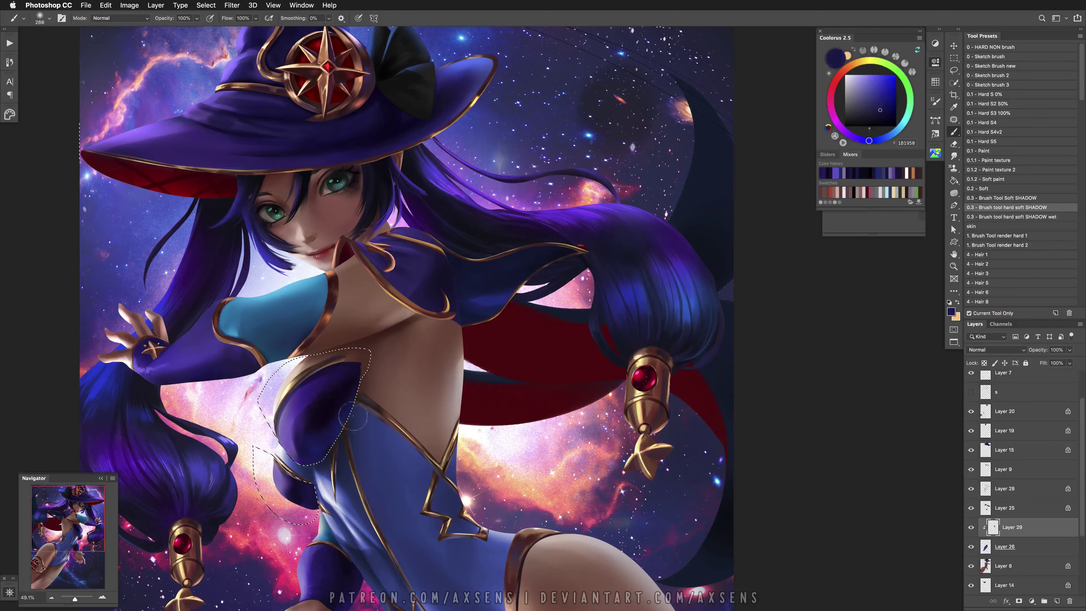
pyautogui.keyDown('alt'); pyautogui.click(361, 368); pyautogui.keyUp('alt')
pyautogui.press(']')
pyautogui.press('super+z')
pyautogui.keyDown('alt'); pyautogui.click(324, 465); pyautogui.keyUp('alt')
pyautogui.press('super+z')
pyautogui.press(']')
# Restore the unmirrored view and try blue and dark tones around the upper chest's core shadow, undoing unwanted strokes
pyautogui.hotkey('shift', 'h')
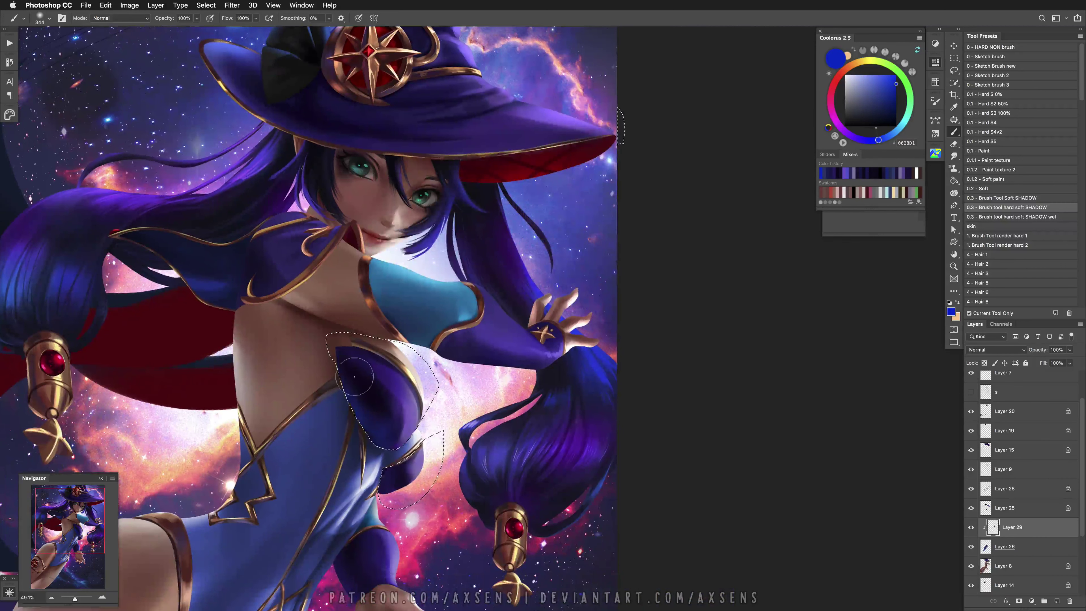
pyautogui.press('super+z')
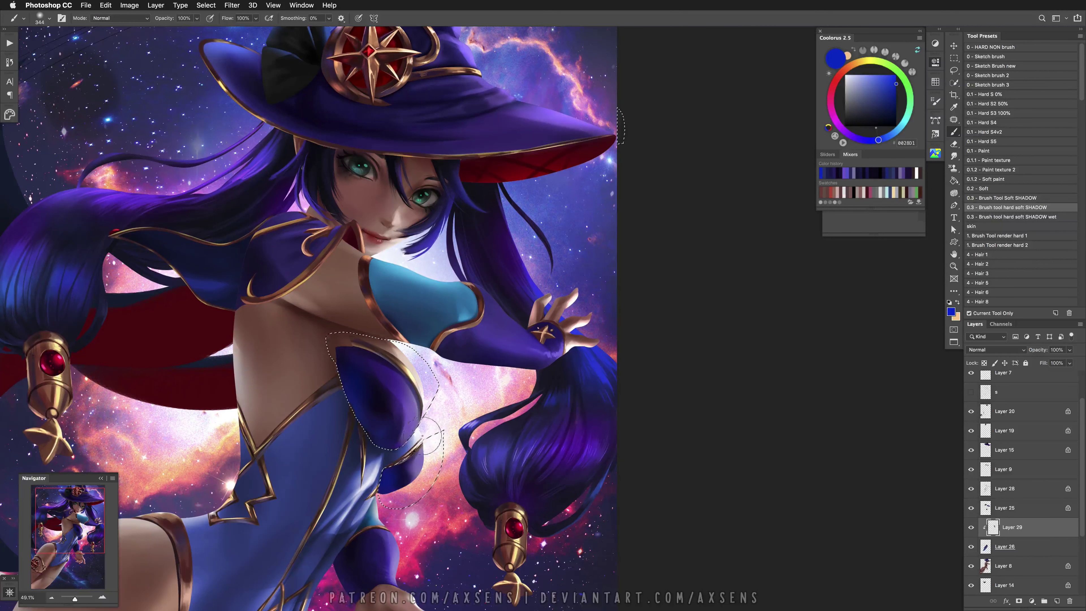
pyautogui.press('super+z')
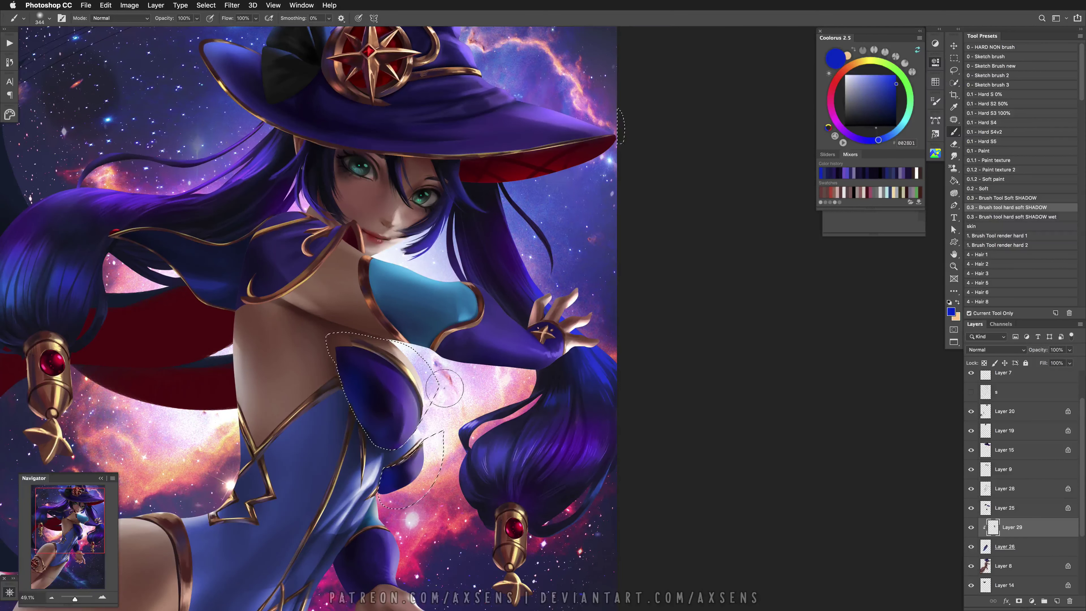
pyautogui.keyDown('alt'); pyautogui.click(390, 409); pyautogui.keyUp('alt')
pyautogui.keyDown('alt'); pyautogui.click(417, 423); pyautogui.keyUp('alt')
pyautogui.press('super+z')
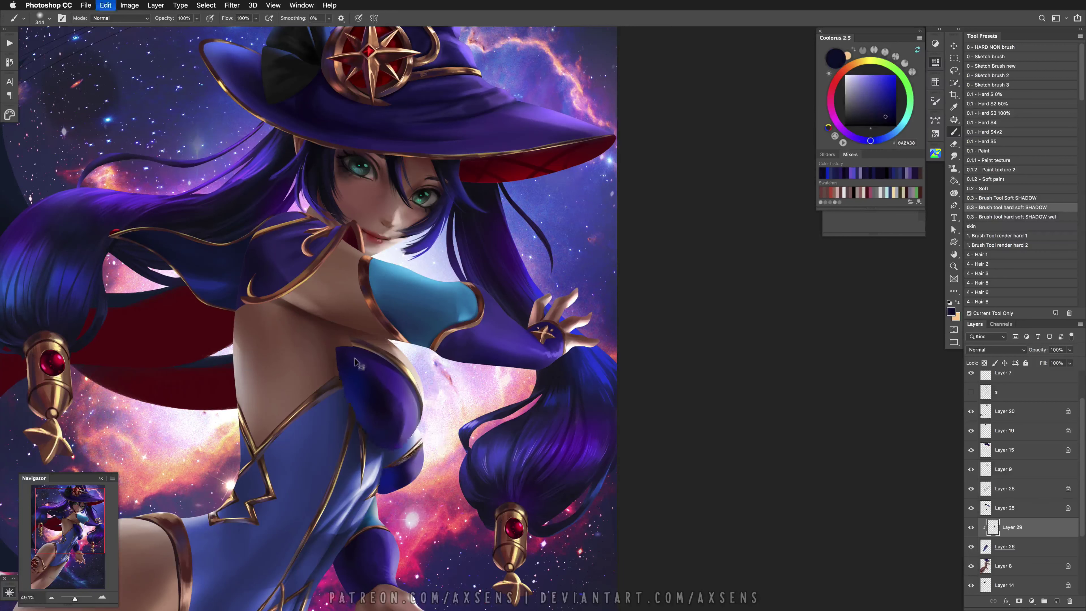
pyautogui.press('super+z')
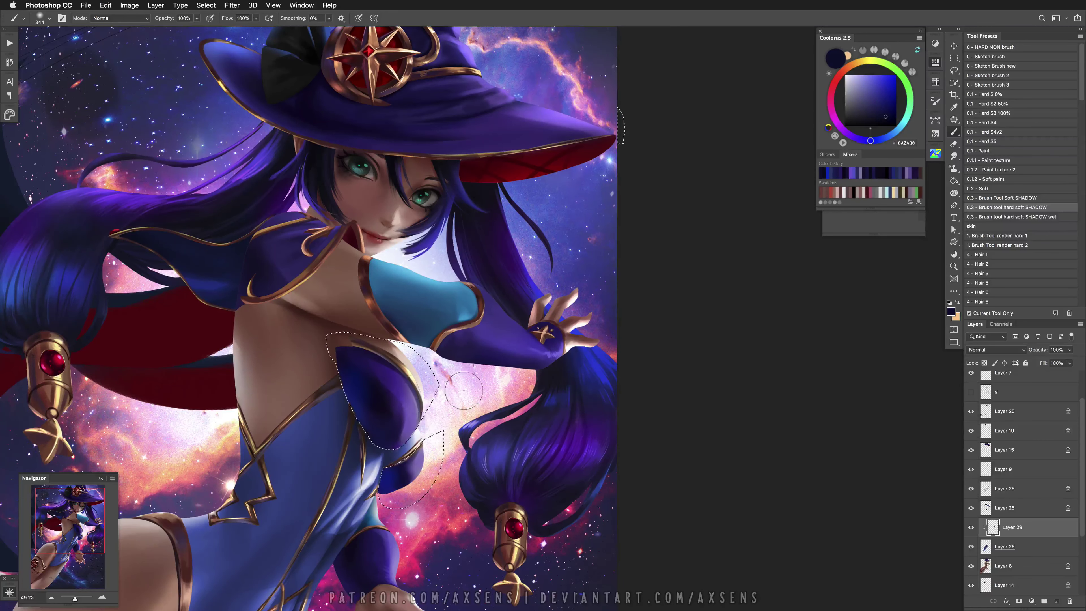
# Choose the 9.4 - Noise 3 brush in Linear Dodge (Add) mode with a pale lavender paint colour
pyautogui.moveTo(1081, 92); pyautogui.dragTo(1082, 113)
pyautogui.scroll(-1, 1082, 112)
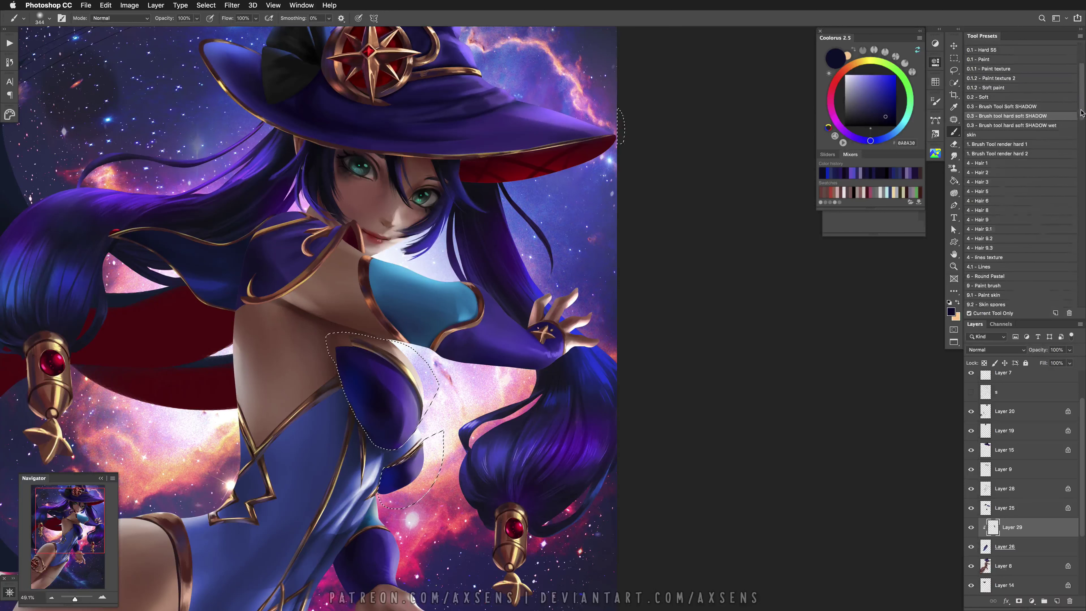
pyautogui.scroll(-5, 1081, 135)
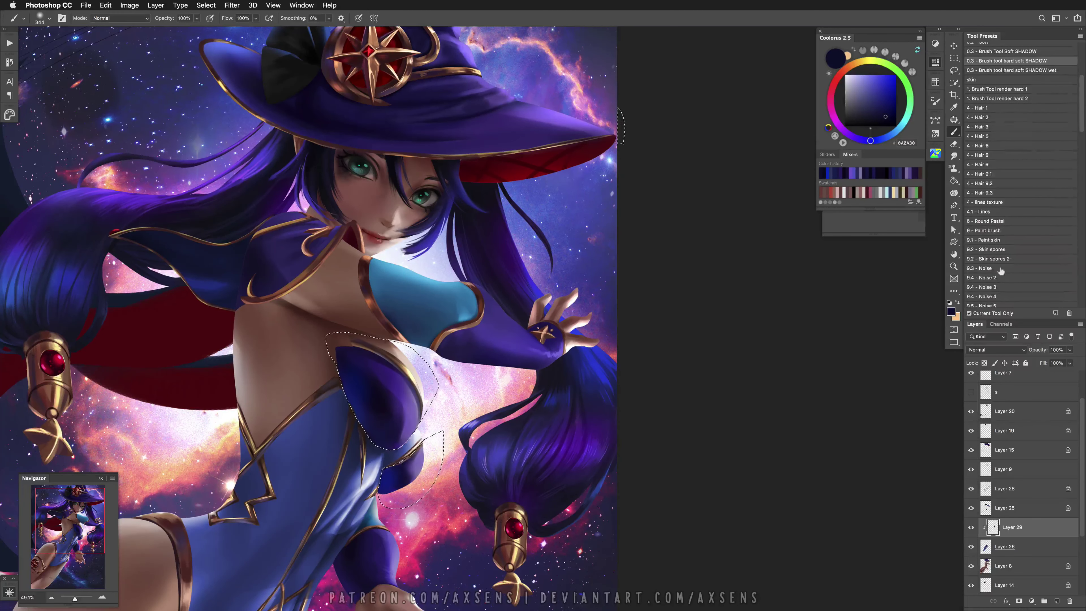
pyautogui.click(990, 287)
pyautogui.keyDown('shift'); pyautogui.rightClick(414, 364); pyautogui.keyUp('shift')
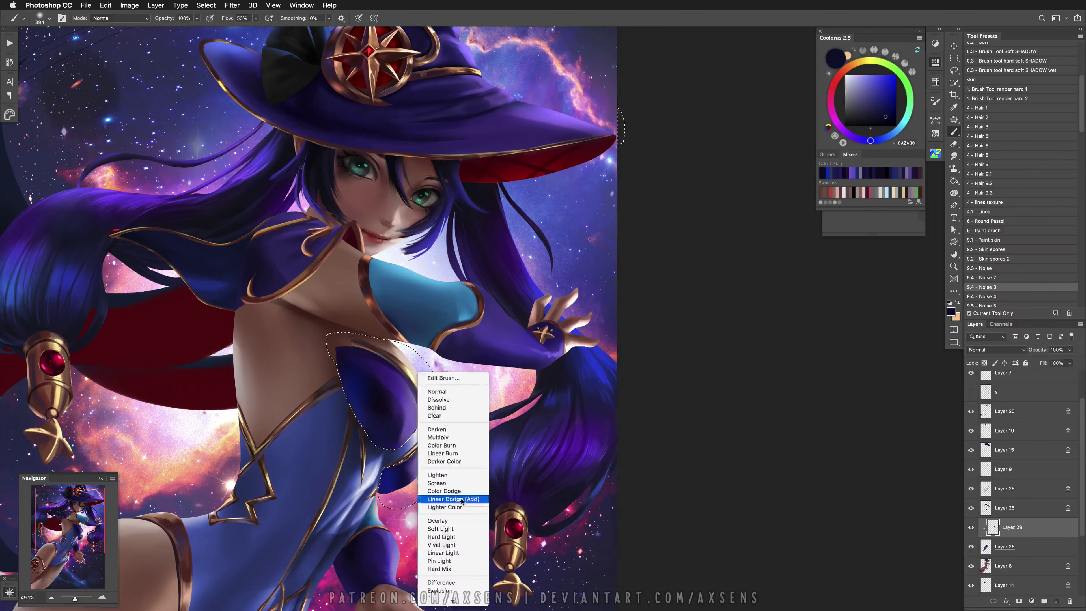
pyautogui.click(432, 497)
pyautogui.keyDown('alt'); pyautogui.click(423, 408); pyautogui.keyUp('alt')
pyautogui.moveTo(423, 409); pyautogui.dragTo(382, 405)
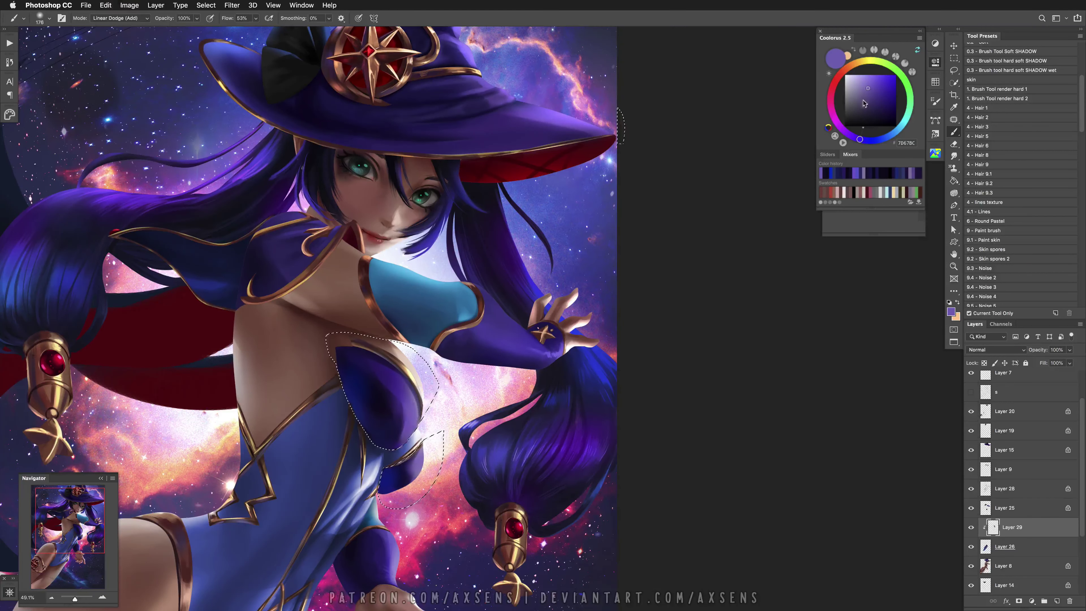
pyautogui.keyDown('alt'); pyautogui.click(630, 223); pyautogui.keyUp('alt')
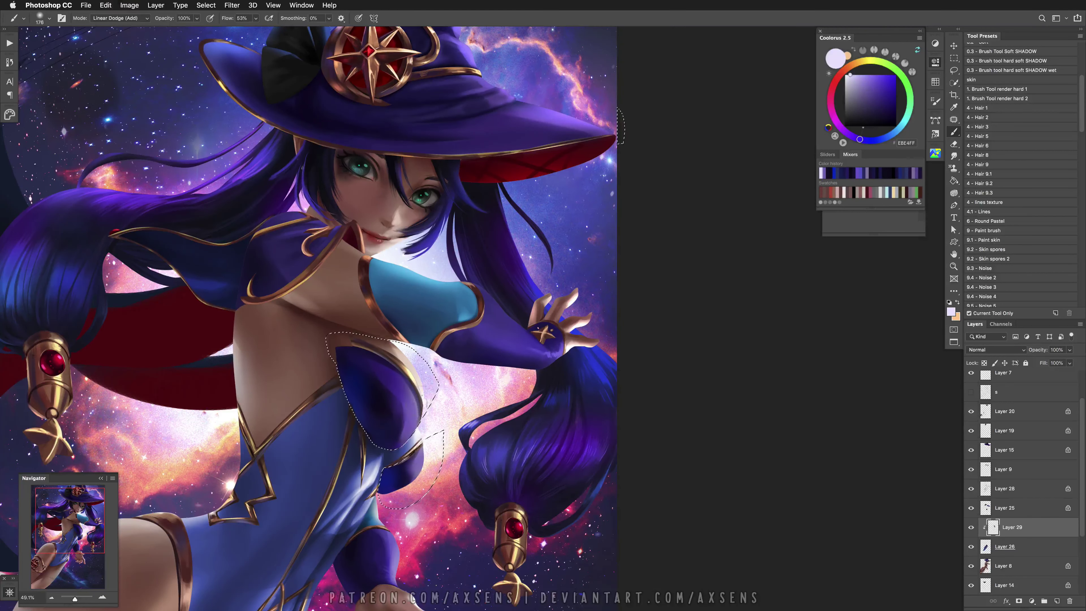
pyautogui.click(935, 103)
pyautogui.click(935, 102)
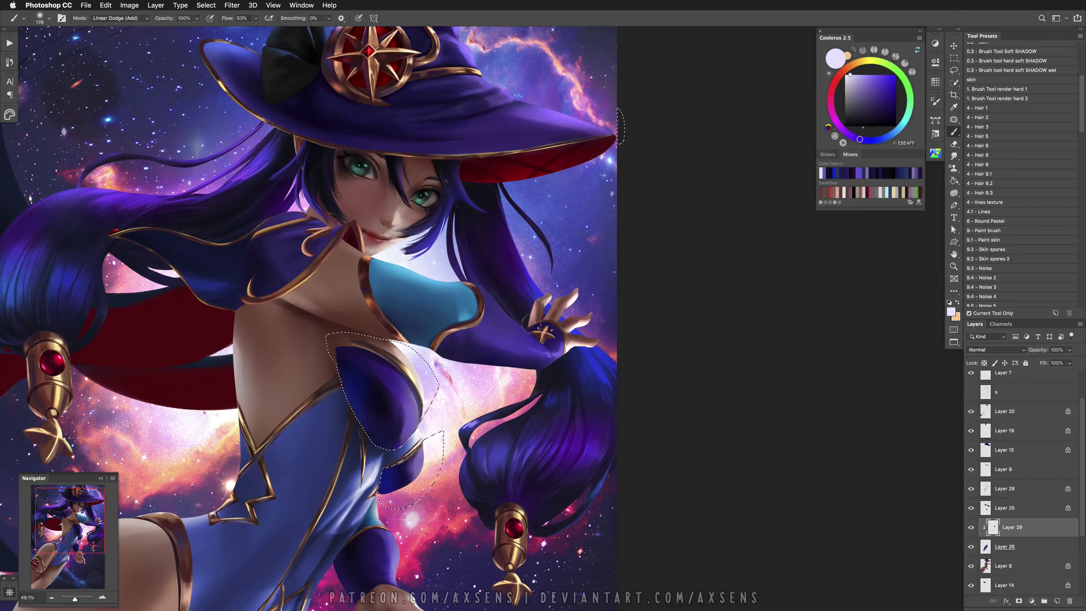
# Paint a grainy pale-lavender highlight on the upper chest's outer side, limiting it with a curved Lasso selection
pyautogui.press('super+z')
pyautogui.moveTo(428, 452); pyautogui.dragTo(421, 451)
pyautogui.press('super+z')
pyautogui.press('super+z')
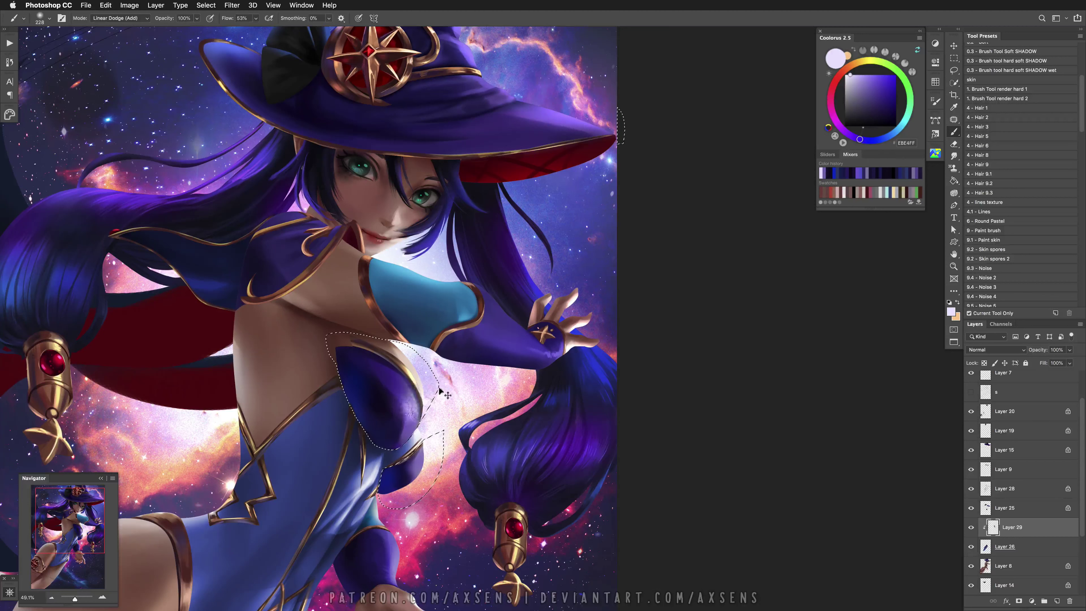
pyautogui.press('l')
pyautogui.press('b')
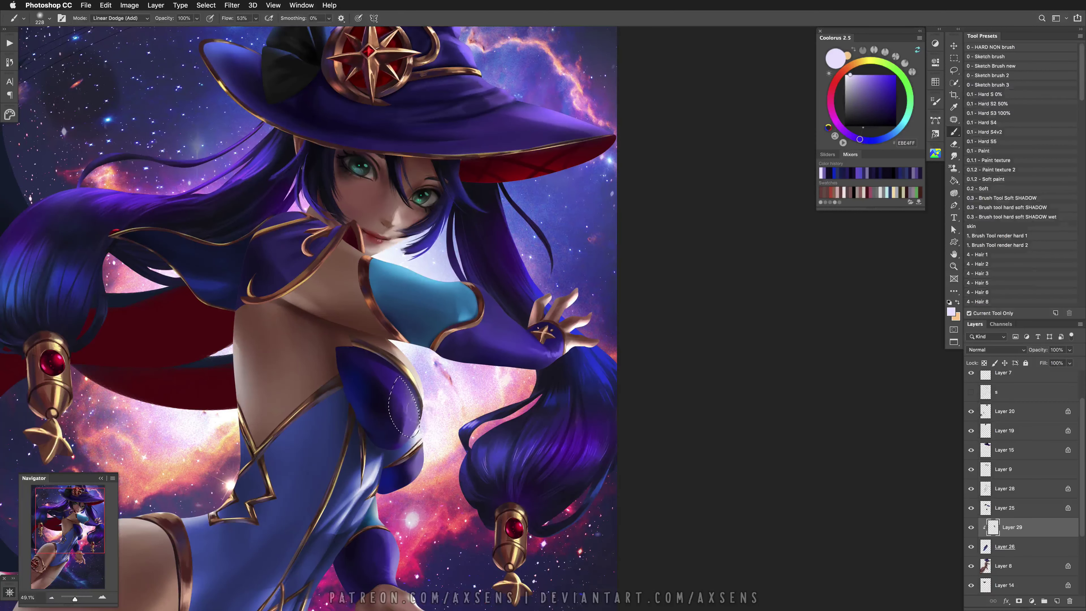
pyautogui.moveTo(425, 413); pyautogui.dragTo(417, 413)
# Mirror the canvas view and adjust the upper chest's grainy light with violets sampled from the suit
pyautogui.hotkey('shift', 'h')
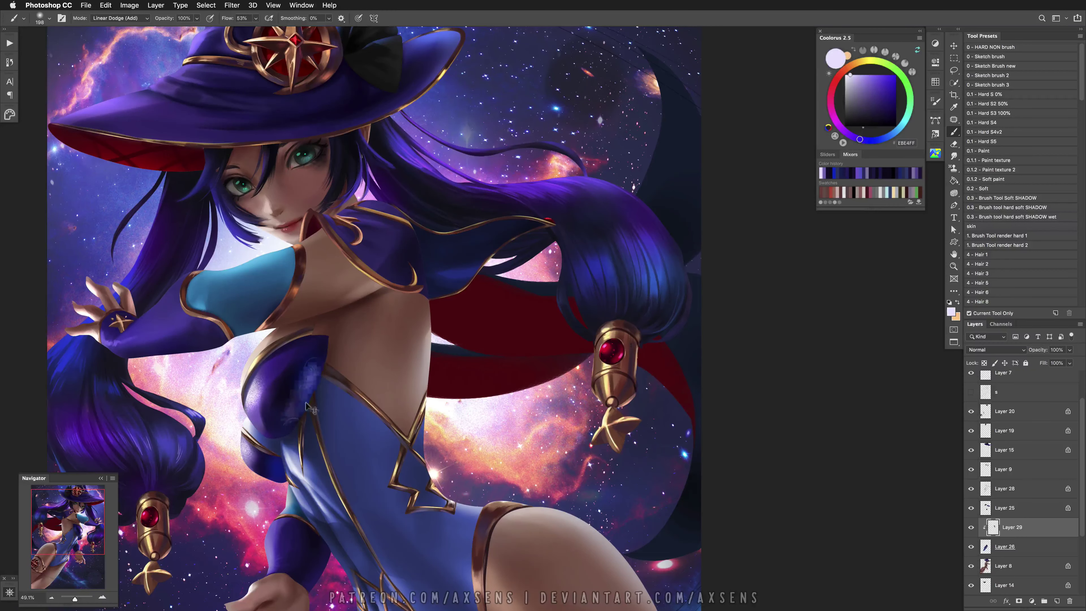
pyautogui.keyDown('alt'); pyautogui.click(317, 365); pyautogui.keyUp('alt')
pyautogui.keyDown('alt'); pyautogui.click(288, 387); pyautogui.keyUp('alt')
pyautogui.keyDown('alt'); pyautogui.click(284, 374); pyautogui.keyUp('alt')
pyautogui.moveTo(330, 441); pyautogui.dragTo(351, 443)
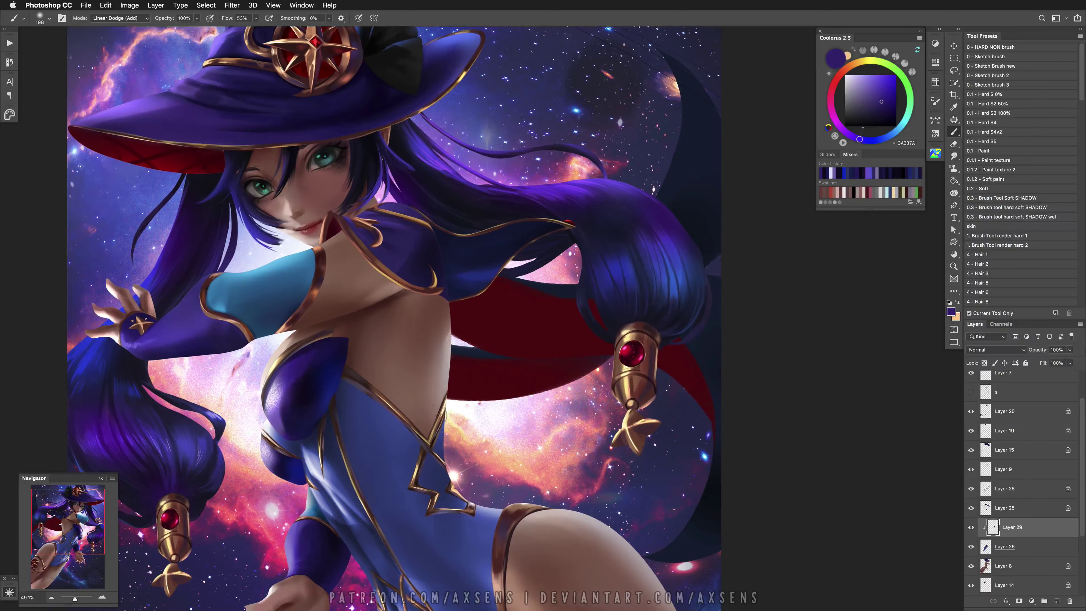
# Choose the 0.1 - Hard S4 brush and paint violets sampled from the suit along the upper chest's outer edge, limited to Layer 29's pixels
pyautogui.click(996, 124)
pyautogui.keyDown('alt'); pyautogui.click(270, 391); pyautogui.keyUp('alt')
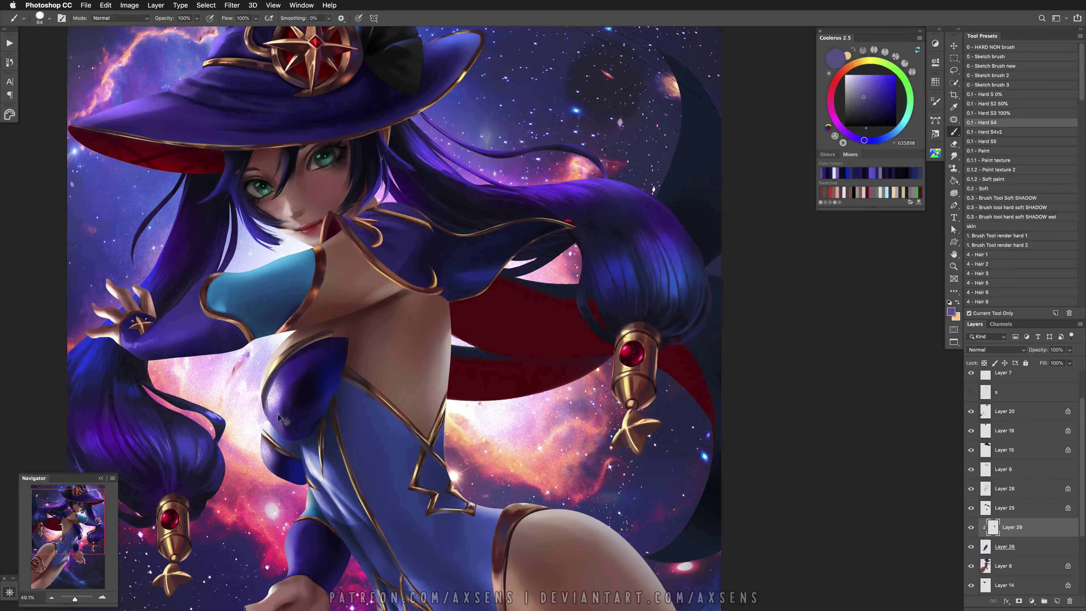
pyautogui.moveTo(273, 415); pyautogui.dragTo(272, 383)
pyautogui.keyDown('ctrl'); pyautogui.click(993, 528); pyautogui.keyUp('ctrl')
pyautogui.hotkey('ctrl', 'h')
pyautogui.moveTo(284, 348); pyautogui.dragTo(274, 347)
# Blend the upper chest's grainy light and lower outer edge with violets and dark blues sampled from the suit
pyautogui.keyDown('alt'); pyautogui.click(270, 347); pyautogui.keyUp('alt')
pyautogui.keyDown('alt'); pyautogui.click(274, 340); pyautogui.keyUp('alt')
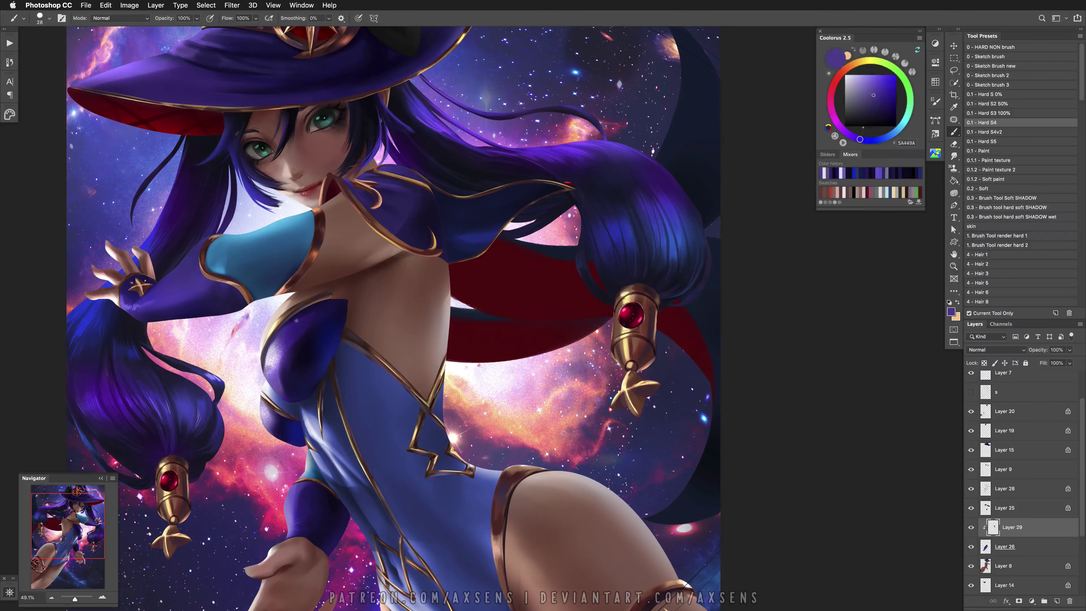
pyautogui.keyDown('alt'); pyautogui.click(274, 359); pyautogui.keyUp('alt')
pyautogui.moveTo(271, 407); pyautogui.dragTo(284, 417)
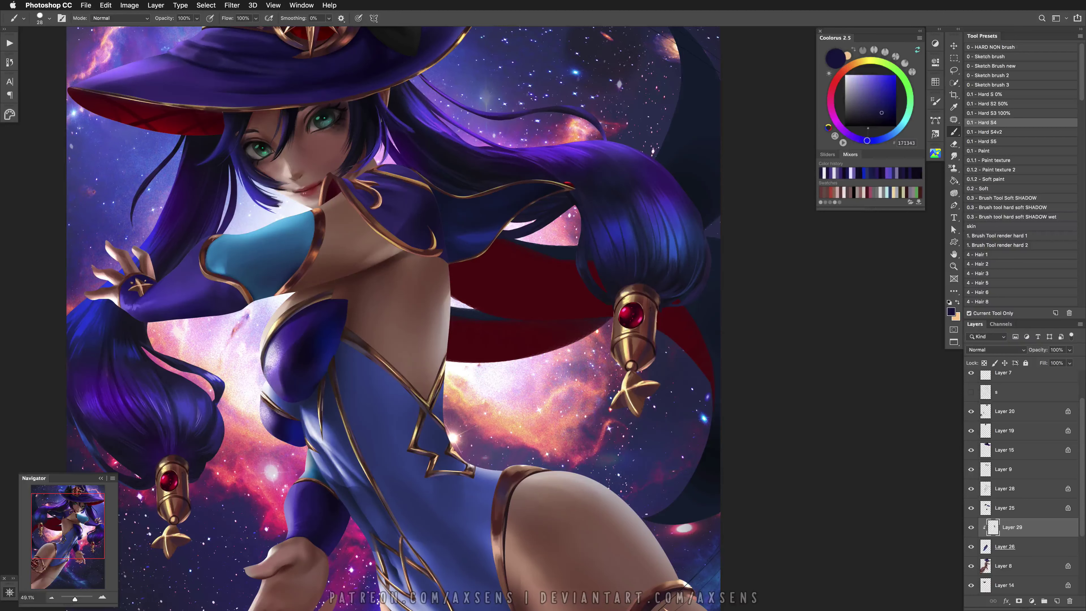
pyautogui.moveTo(345, 403); pyautogui.dragTo(344, 441)
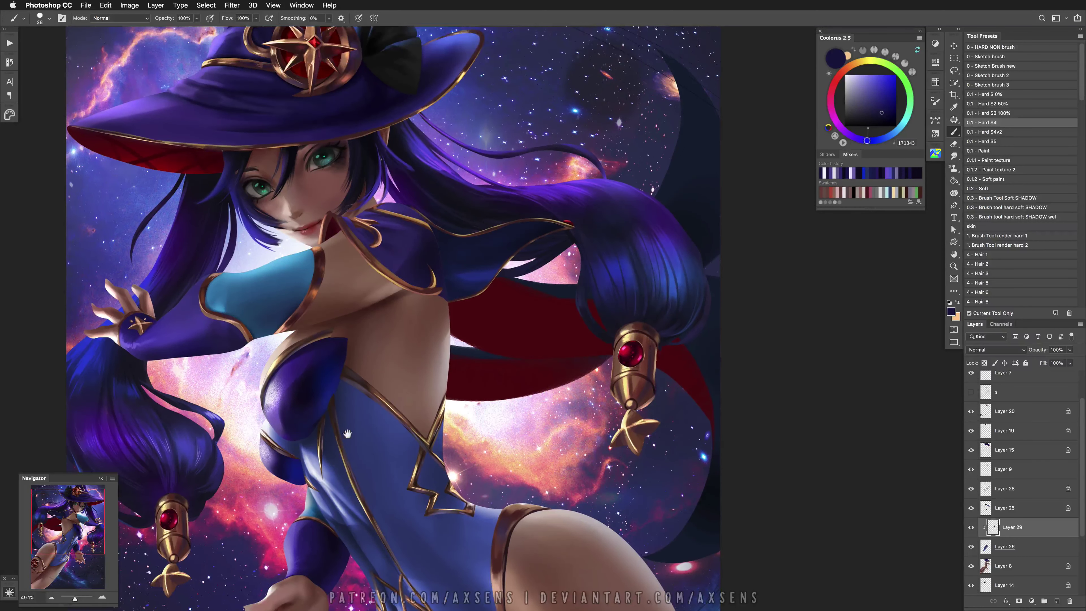
# Erase the gold trim's rough edges on Layer 28 beside the lower chest and below the upper chest's inner side
pyautogui.click(988, 489)
pyautogui.scroll(3, 316, 445)
pyautogui.press('e')
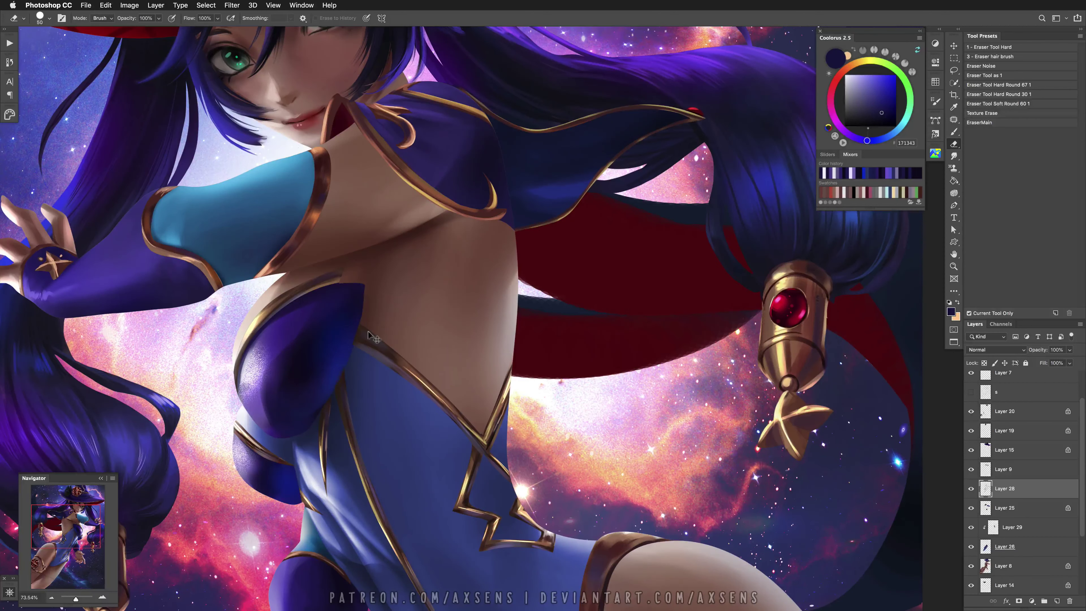
pyautogui.moveTo(253, 453); pyautogui.dragTo(235, 450)
pyautogui.moveTo(349, 363); pyautogui.dragTo(338, 362)
# Switch to Layer 29 and paint the lower chest's outer edge with a sampled dark violet, undoing the last stroke
pyautogui.click(1011, 527)
pyautogui.press('b')
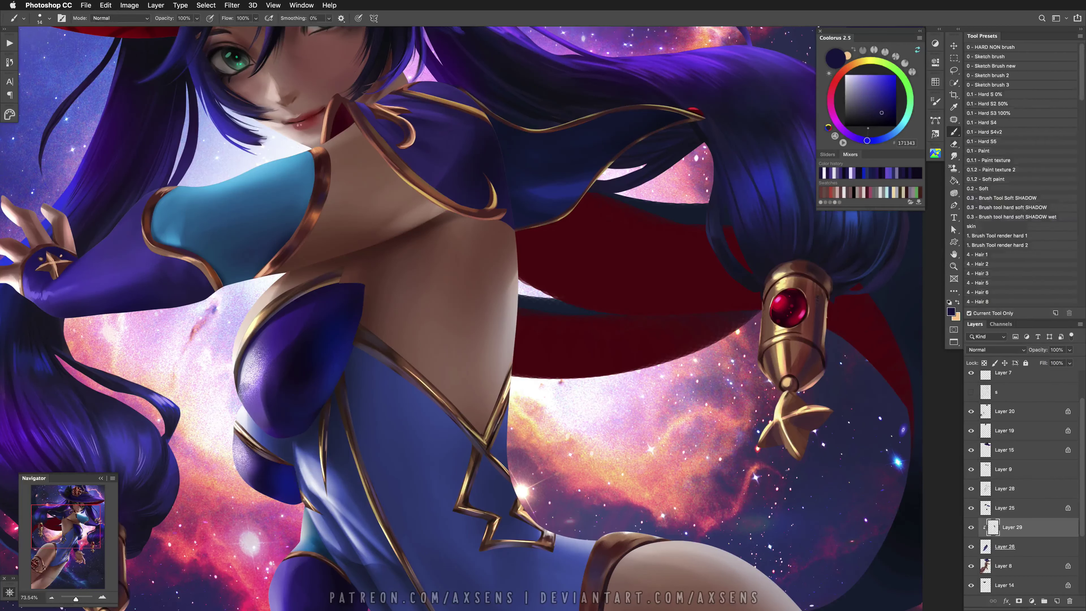
pyautogui.keyDown('alt'); pyautogui.click(235, 461); pyautogui.keyUp('alt')
pyautogui.moveTo(236, 443); pyautogui.dragTo(234, 469)
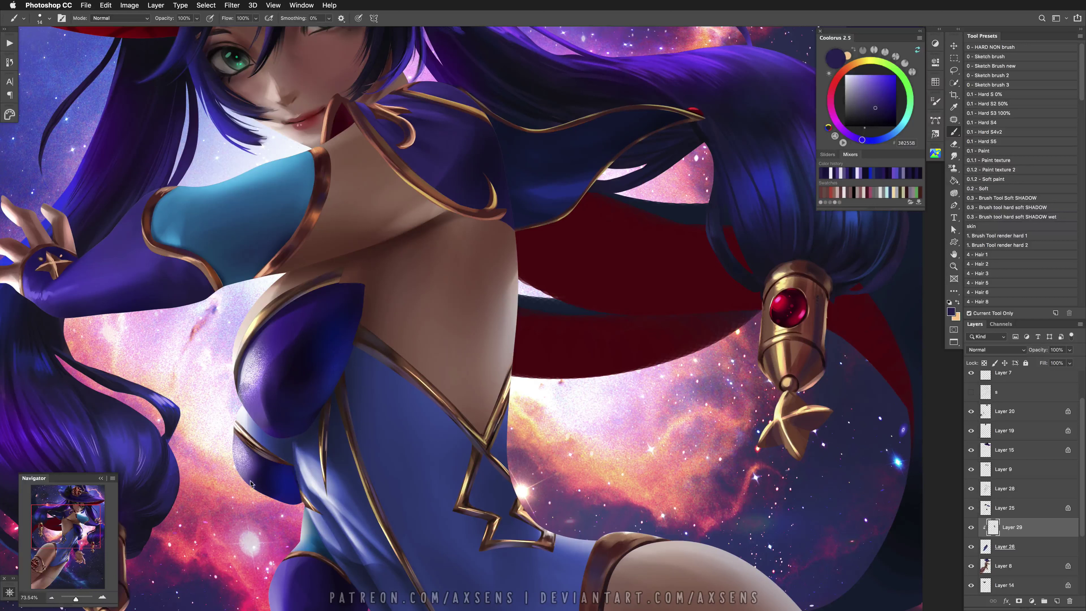
pyautogui.press('super+z')
pyautogui.keyDown('alt'); pyautogui.click(259, 500); pyautogui.keyUp('alt')
# Choose the 0.1 - Hard S4v2 brush and blend the lower chest's shading with colours sampled around it
pyautogui.click(1010, 178)
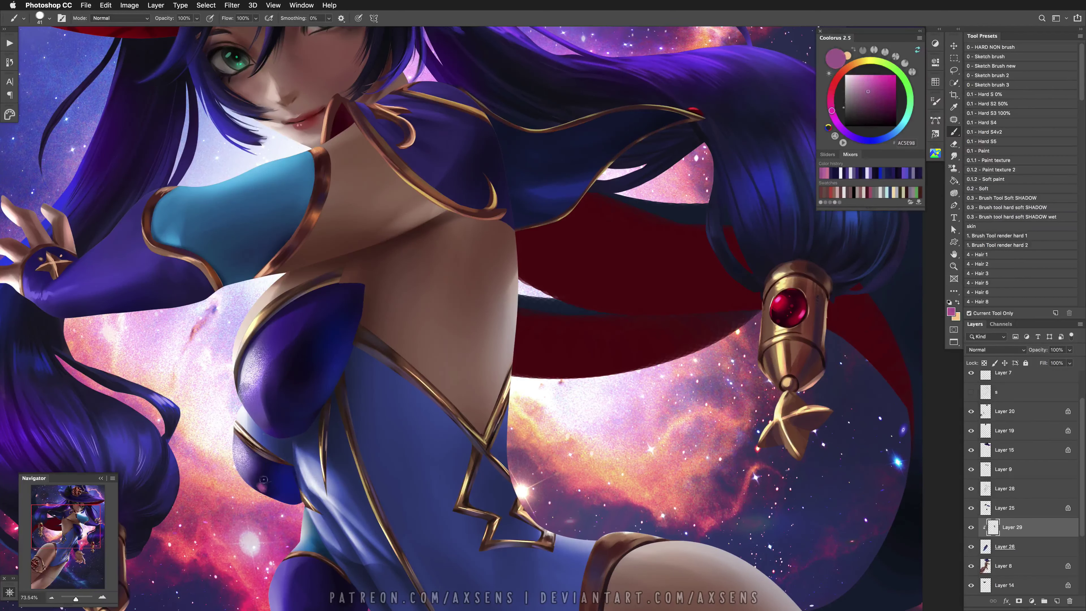
pyautogui.click(984, 131)
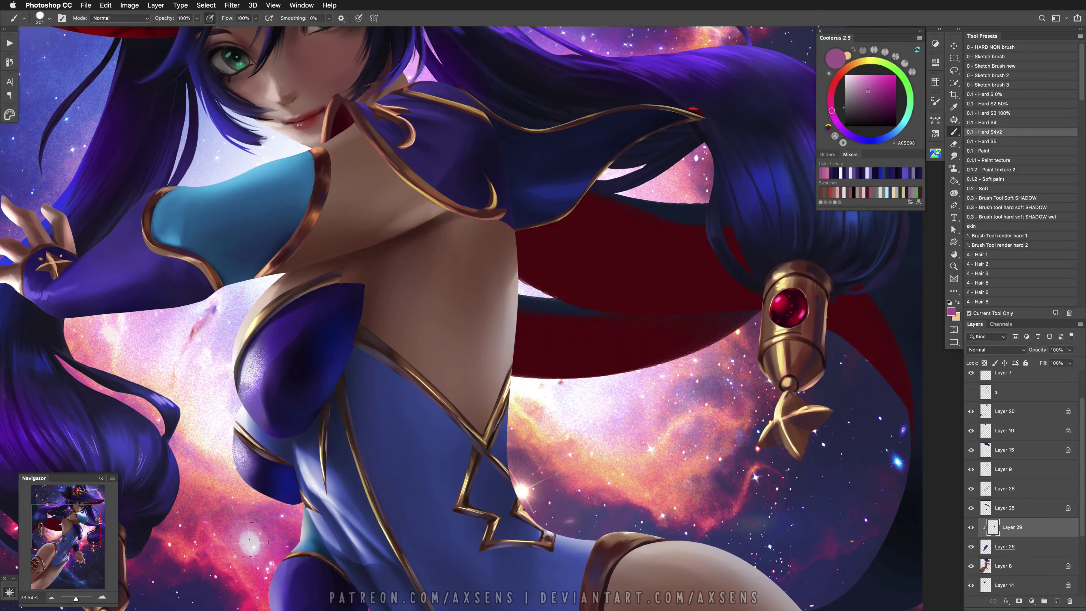
pyautogui.keyDown('alt'); pyautogui.click(264, 485); pyautogui.keyUp('alt')
pyautogui.moveTo(260, 482); pyautogui.dragTo(271, 462)
pyautogui.click(893, 81)
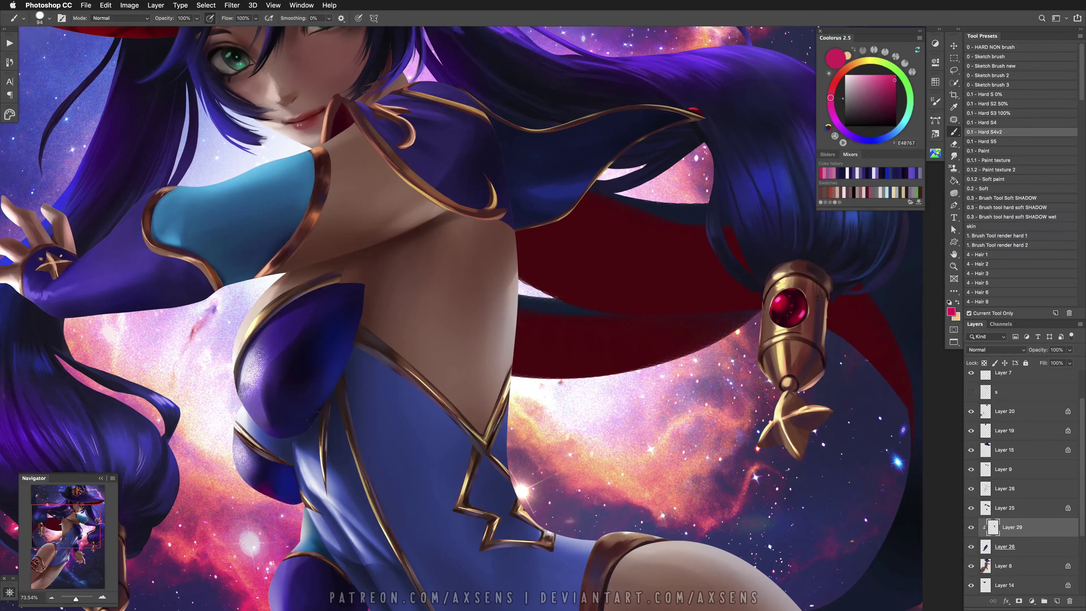
pyautogui.moveTo(308, 378)
pyautogui.mouseDown()
pyautogui.moveTo(342, 305)
pyautogui.moveTo(304, 349)
pyautogui.moveTo(312, 363)
pyautogui.moveTo(342, 295)
pyautogui.moveTo(317, 351)
pyautogui.mouseUp()
pyautogui.press('super+z')
# Soften the upper chest's core shadow with deep blues sampled from the suit, using a smaller brush
pyautogui.press('[')
pyautogui.keyDown('alt'); pyautogui.click(274, 370); pyautogui.keyUp('alt')
pyautogui.keyDown('alt'); pyautogui.click(304, 368); pyautogui.keyUp('alt')
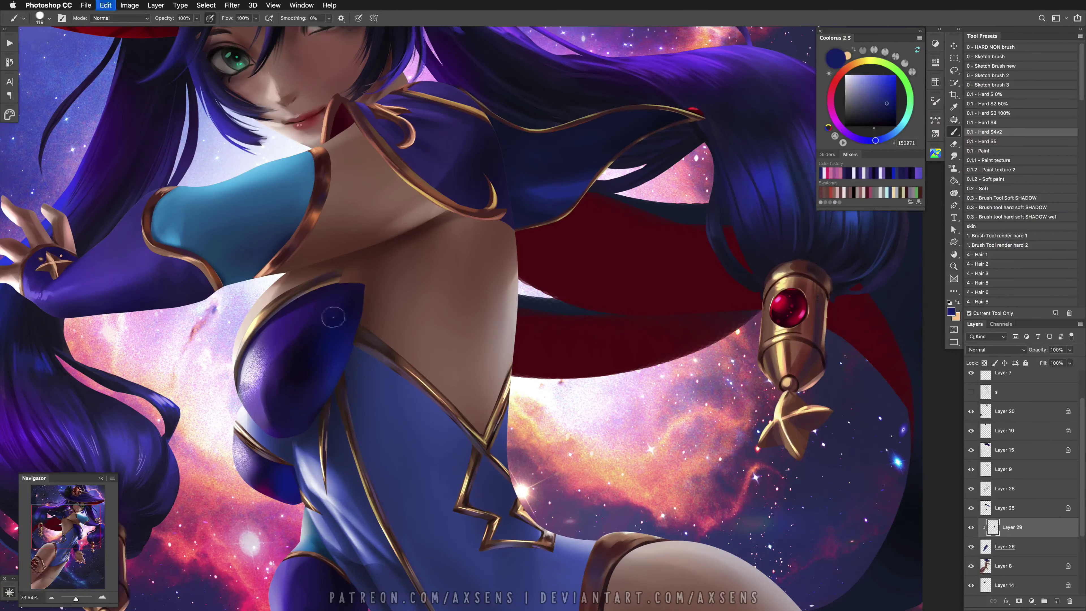
pyautogui.keyDown('alt'); pyautogui.click(299, 385); pyautogui.keyUp('alt')
pyautogui.press('[')
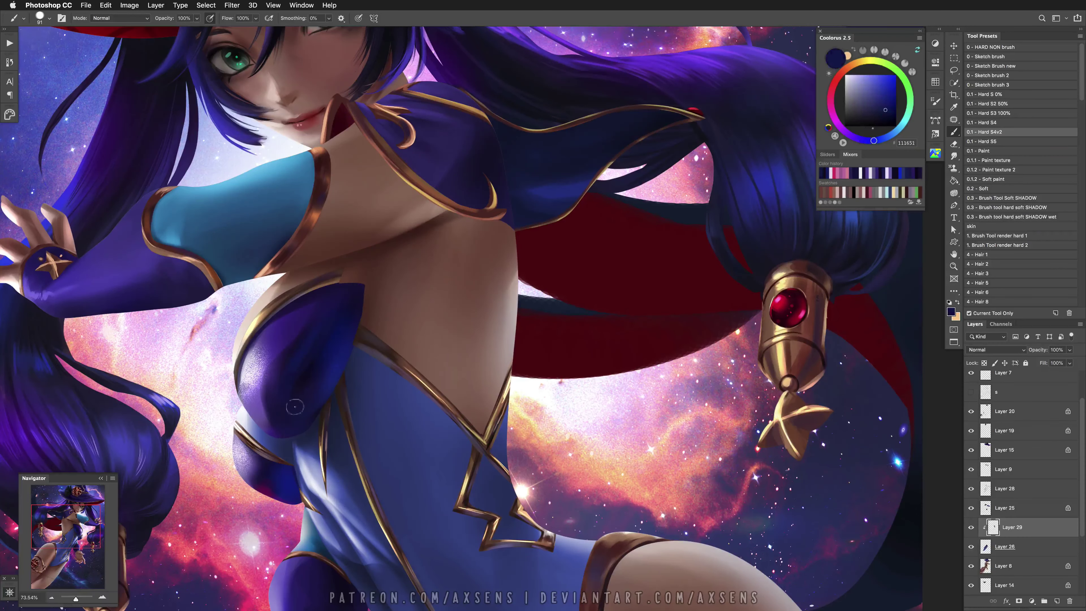
pyautogui.keyDown('alt'); pyautogui.click(306, 367); pyautogui.keyUp('alt')
# Mirror the canvas view and deepen the upper chest's inner shadow with a sampled dark navy, reducing the brush size
pyautogui.press('h')
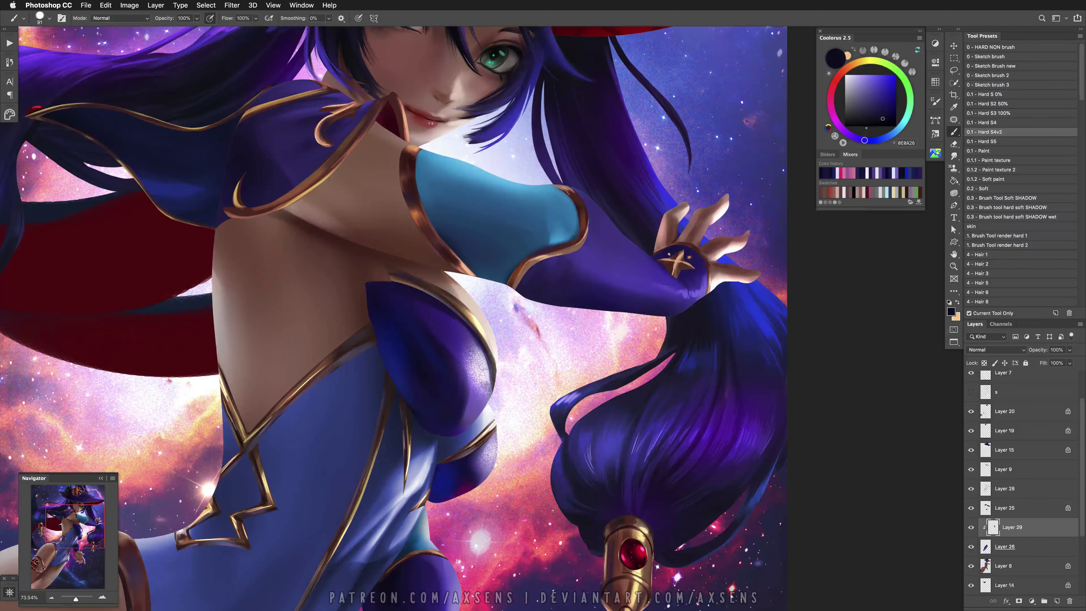
pyautogui.moveTo(464, 399); pyautogui.dragTo(460, 417)
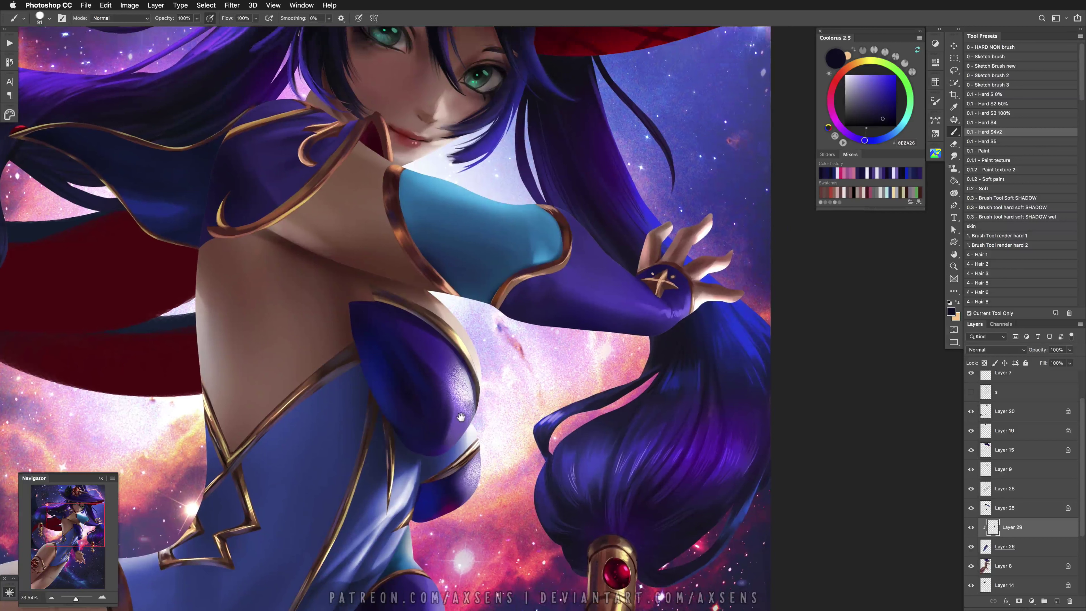
pyautogui.press('[')
pyautogui.press('[')
pyautogui.press('[')
pyautogui.keyDown('alt'); pyautogui.click(365, 376); pyautogui.keyUp('alt')
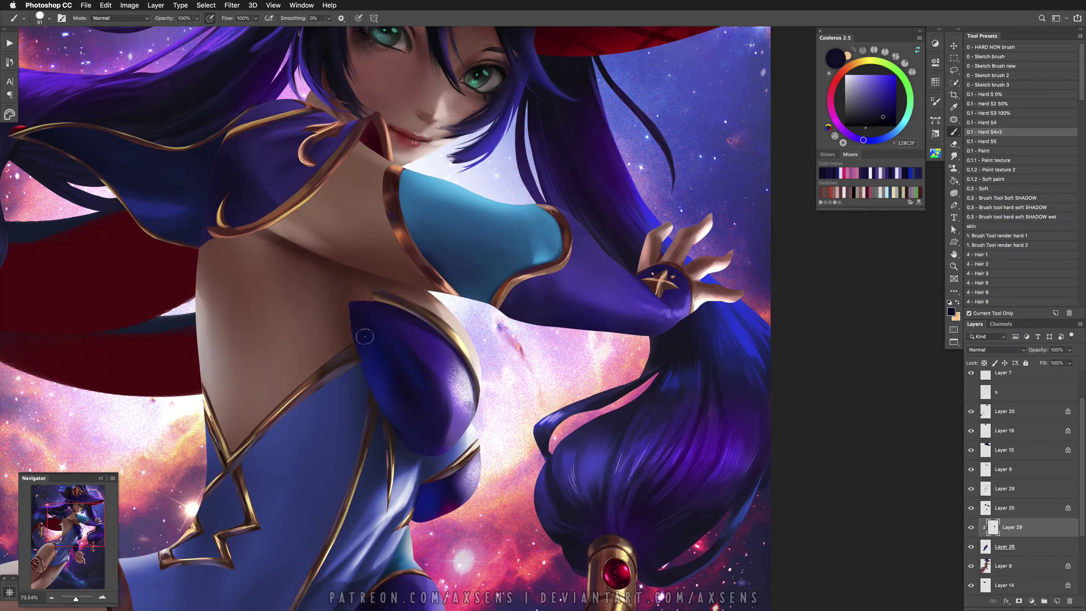
pyautogui.press('[')
pyautogui.press('[')
pyautogui.press('[')
pyautogui.press('[')
# Choose the 0.1 - Hard S4 brush at a very small size and add a new clipped layer above Layer 29
pyautogui.click(1002, 122)
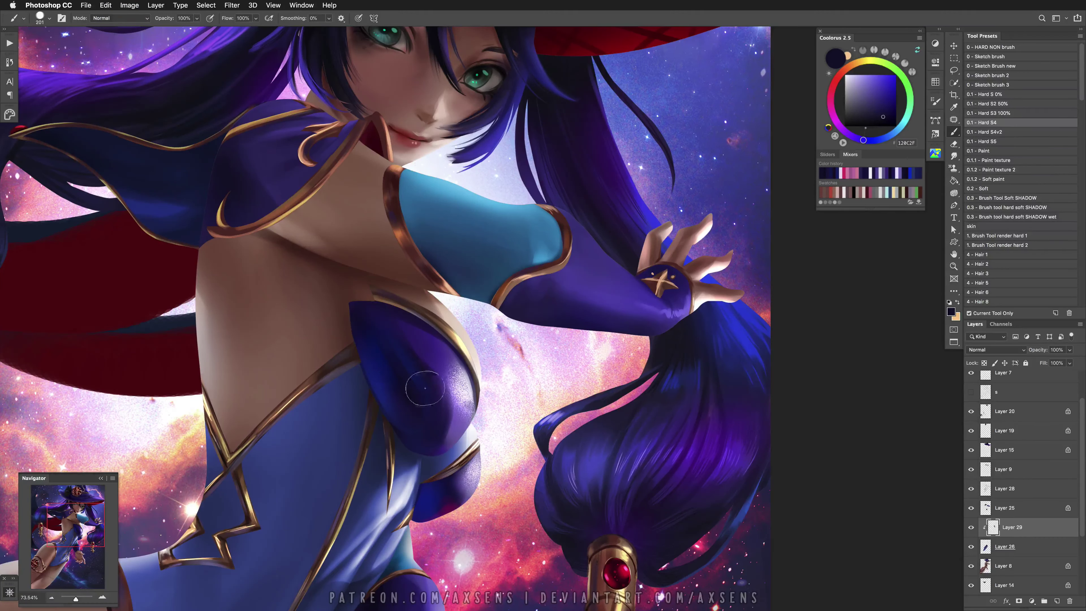
pyautogui.press('[')
pyautogui.press('[')
pyautogui.press('[')
pyautogui.click(1057, 601)
pyautogui.press('[')
pyautogui.press('[')
pyautogui.press('[')
pyautogui.press('[')
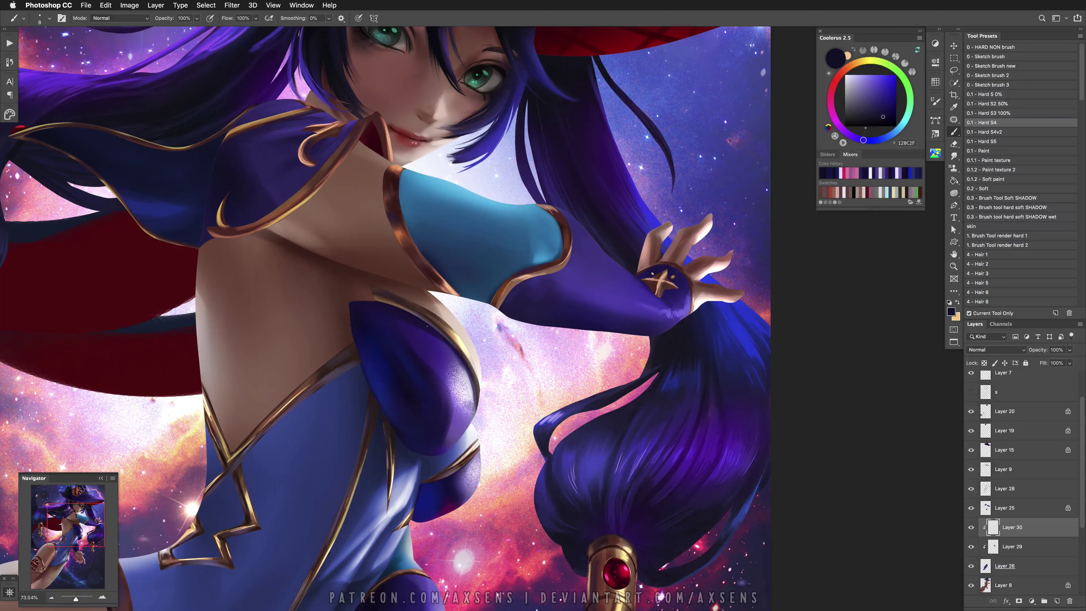
# Restore the unmirrored view and try thin dark seam lines across the upper chest, undoing unwanted strokes
pyautogui.press('super+z')
pyautogui.hotkey('ctrl', 'shift', 'h')
pyautogui.moveTo(262, 371); pyautogui.dragTo(327, 393)
pyautogui.press('super+z')
pyautogui.press('super+z')
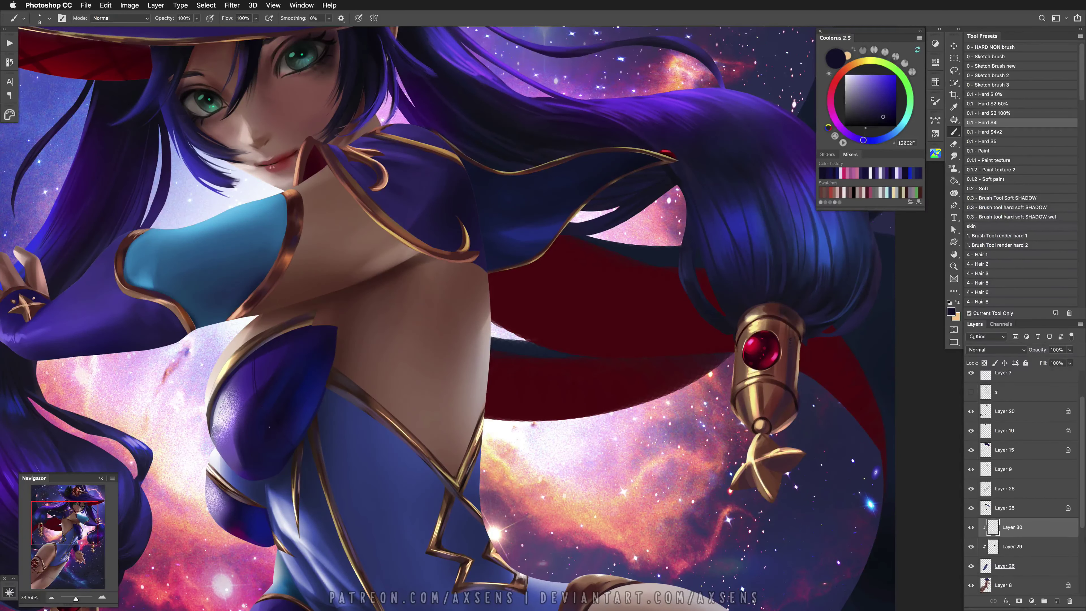
pyautogui.press('super+z')
# Draw thin curved seam lines over the upper chest in sampled violets and dark blue, undoing misplaced strokes
pyautogui.keyDown('alt'); pyautogui.click(255, 385); pyautogui.keyUp('alt')
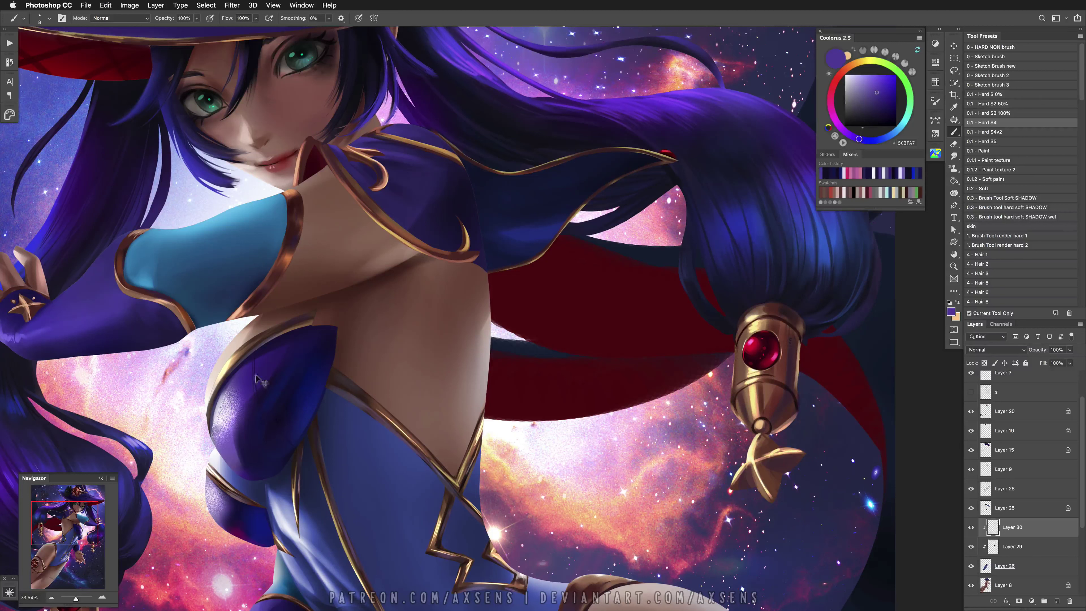
pyautogui.press('super+z')
pyautogui.keyDown('alt'); pyautogui.click(242, 413); pyautogui.keyUp('alt')
pyautogui.click(858, 82)
pyautogui.press('super+z')
pyautogui.press('super+z')
pyautogui.keyDown('alt'); pyautogui.click(304, 430); pyautogui.keyUp('alt')
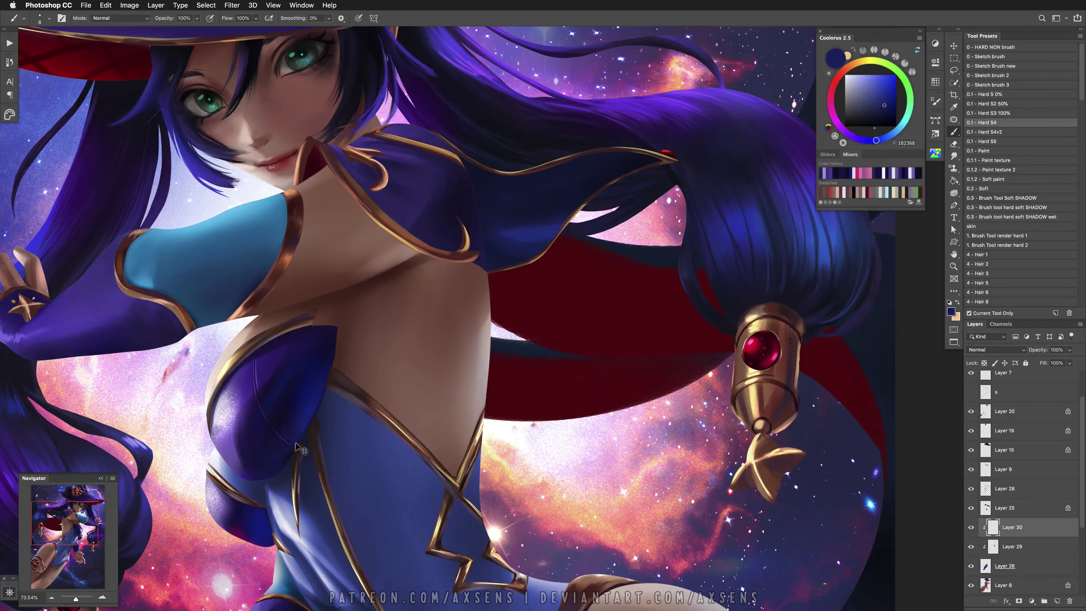
pyautogui.press('super+z')
pyautogui.keyDown('alt'); pyautogui.click(260, 374); pyautogui.keyUp('alt')
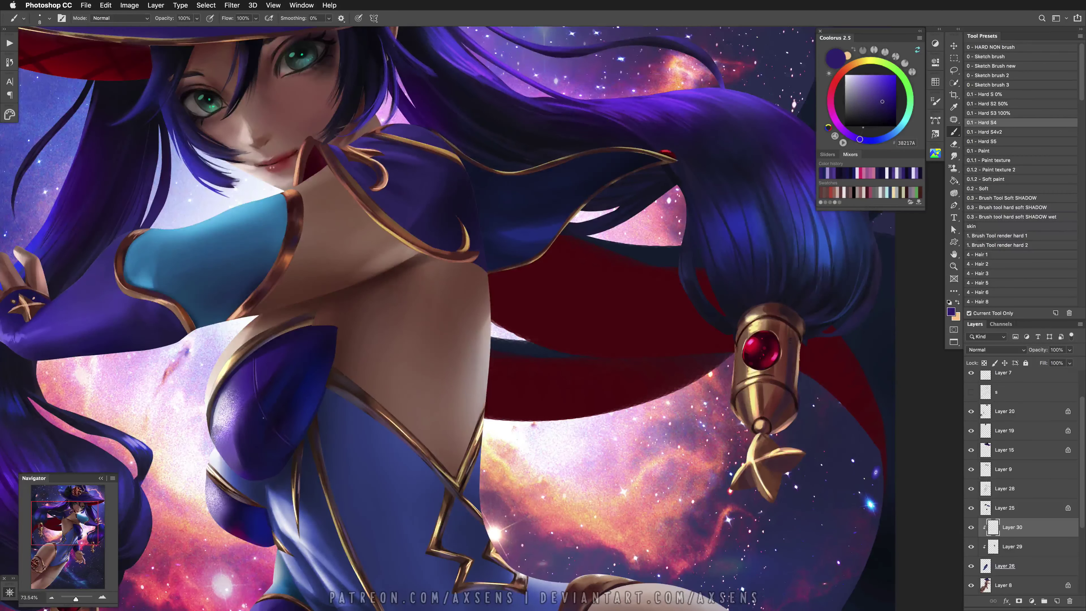
# Mirror the canvas view and refine the upper chest's seam with a sampled dark navy, undoing unwanted strokes
pyautogui.press('h')
pyautogui.moveTo(419, 448); pyautogui.dragTo(310, 434)
pyautogui.keyDown('alt'); pyautogui.click(443, 446); pyautogui.keyUp('alt')
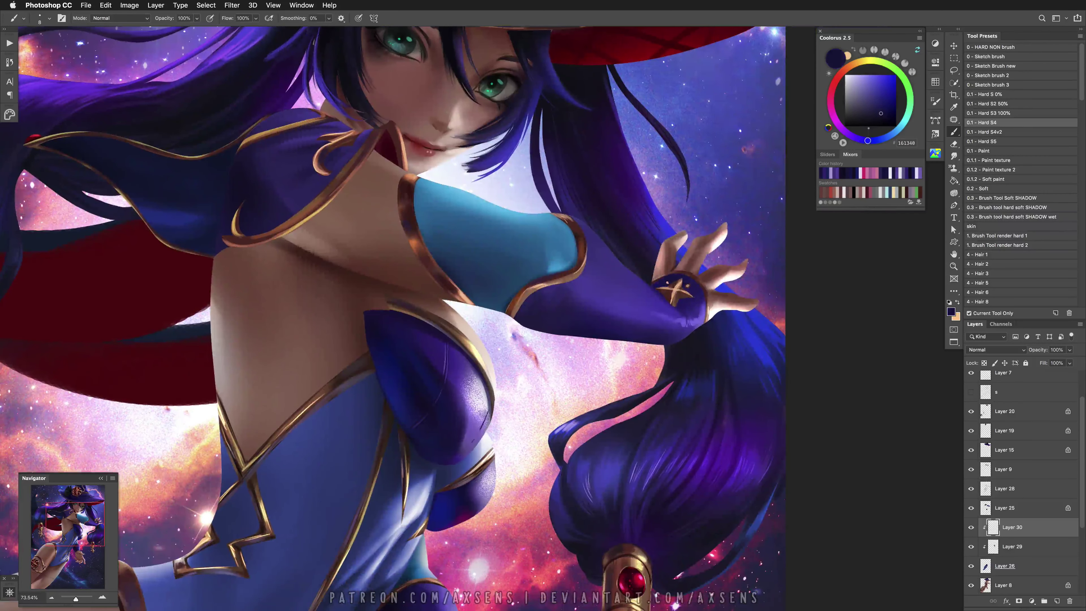
pyautogui.press('super+z')
pyautogui.moveTo(464, 472); pyautogui.dragTo(462, 382)
pyautogui.press('super+z')
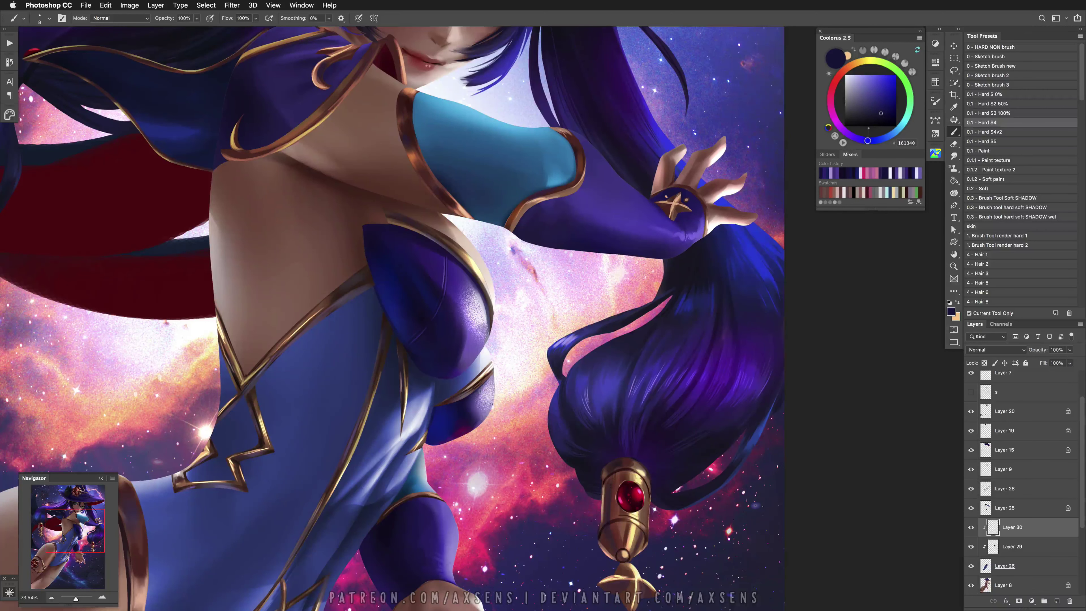
# Add fine pale-lavender and bright-blue accents to the lower chest's seam, undoing unwanted strokes
pyautogui.keyDown('alt'); pyautogui.click(487, 409); pyautogui.keyUp('alt')
pyautogui.press('super+z')
pyautogui.moveTo(500, 411); pyautogui.dragTo(475, 426)
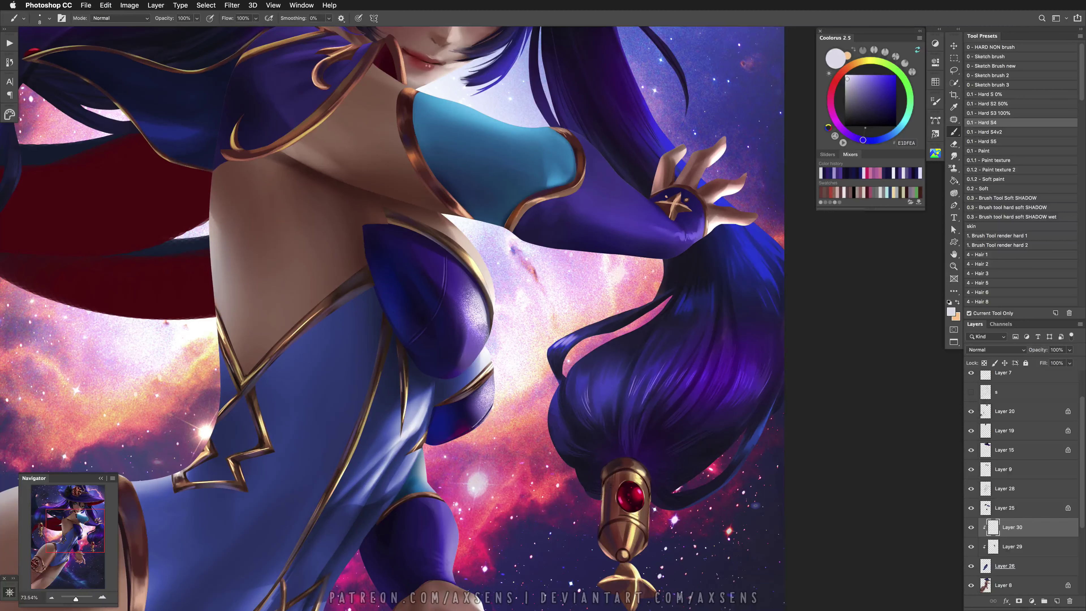
pyautogui.keyDown('alt'); pyautogui.click(452, 434); pyautogui.keyUp('alt')
pyautogui.press('super+z')
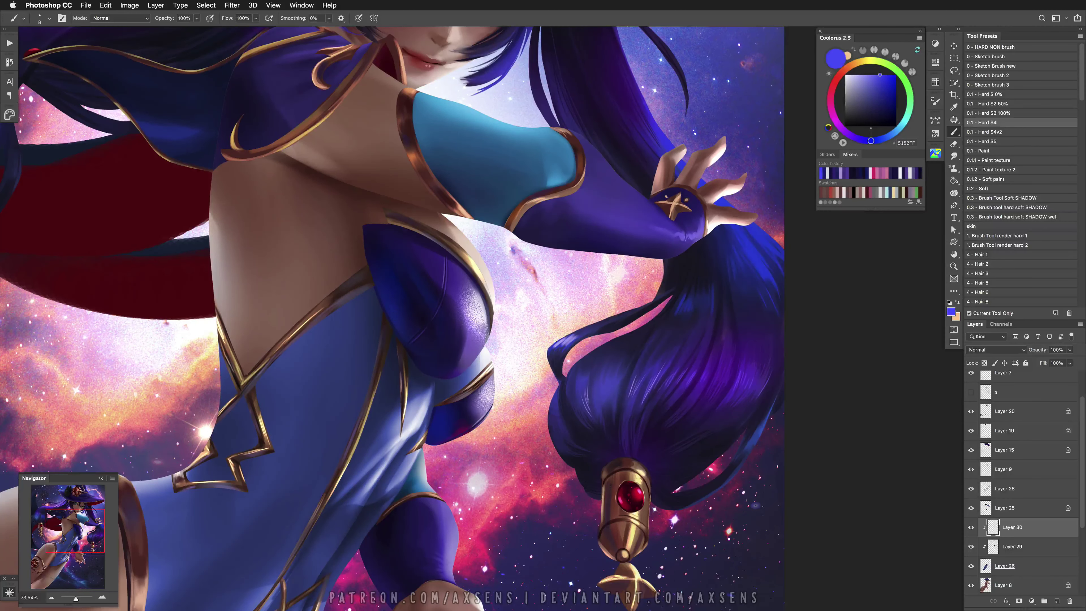
# Check the seams in both view orientations, touch up the lower chest with a sampled pale tone and merge Layer 30 into Layer 29
pyautogui.press('super+0')
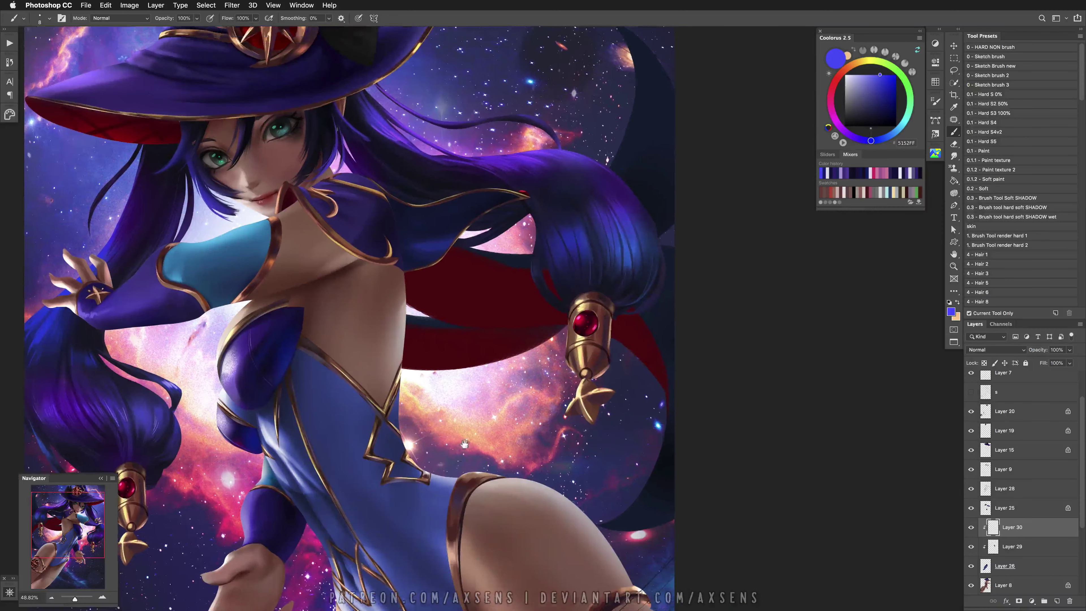
pyautogui.scroll(3, 428, 299)
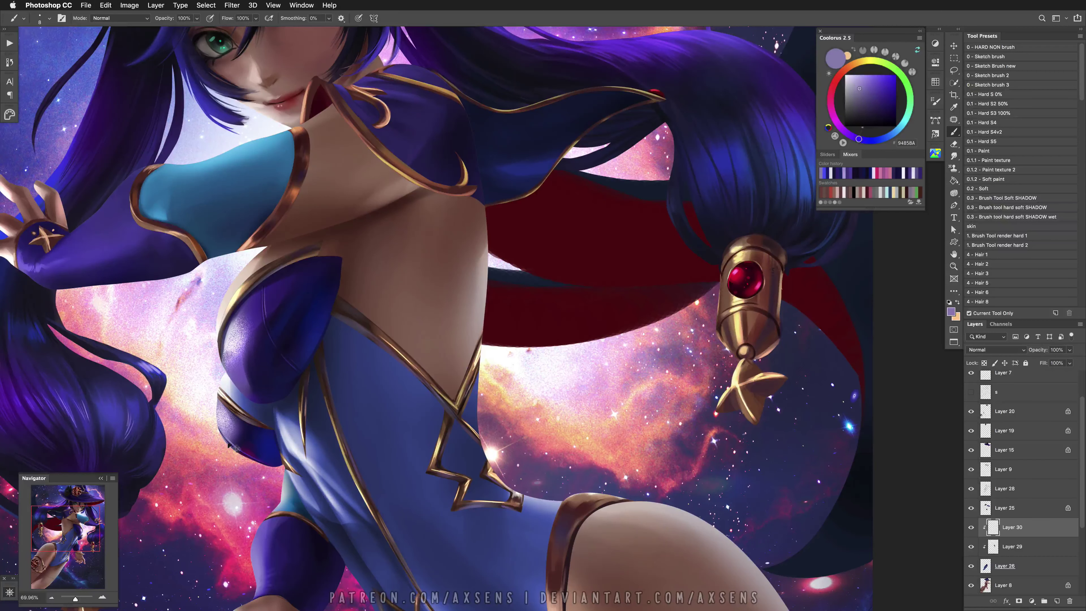
pyautogui.keyDown('alt'); pyautogui.click(236, 436); pyautogui.keyUp('alt')
pyautogui.press('z')
pyautogui.moveTo(385, 464); pyautogui.dragTo(332, 464)
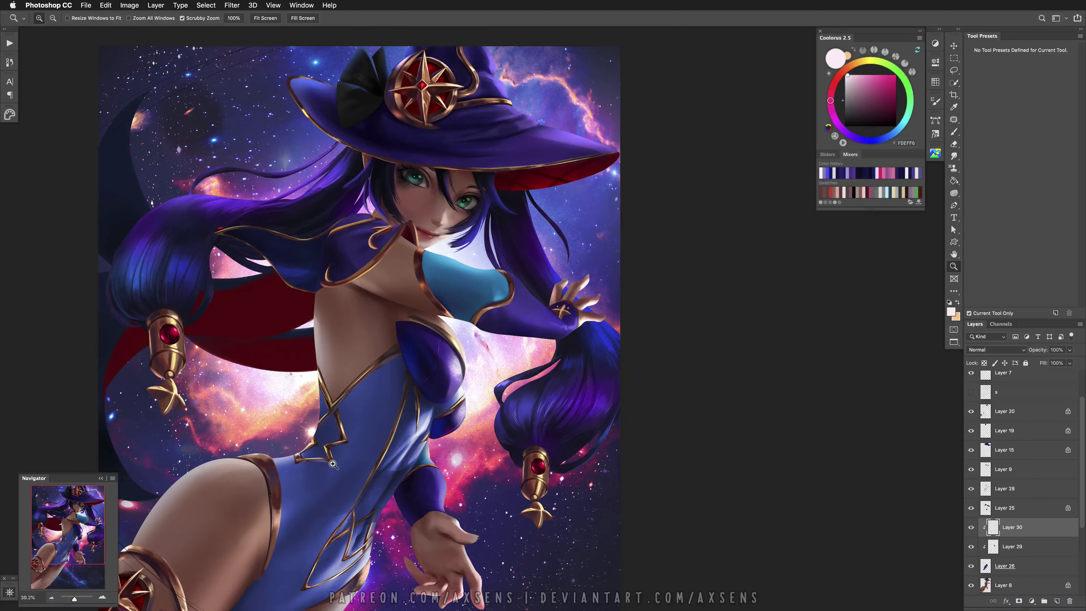
pyautogui.press('super+e')
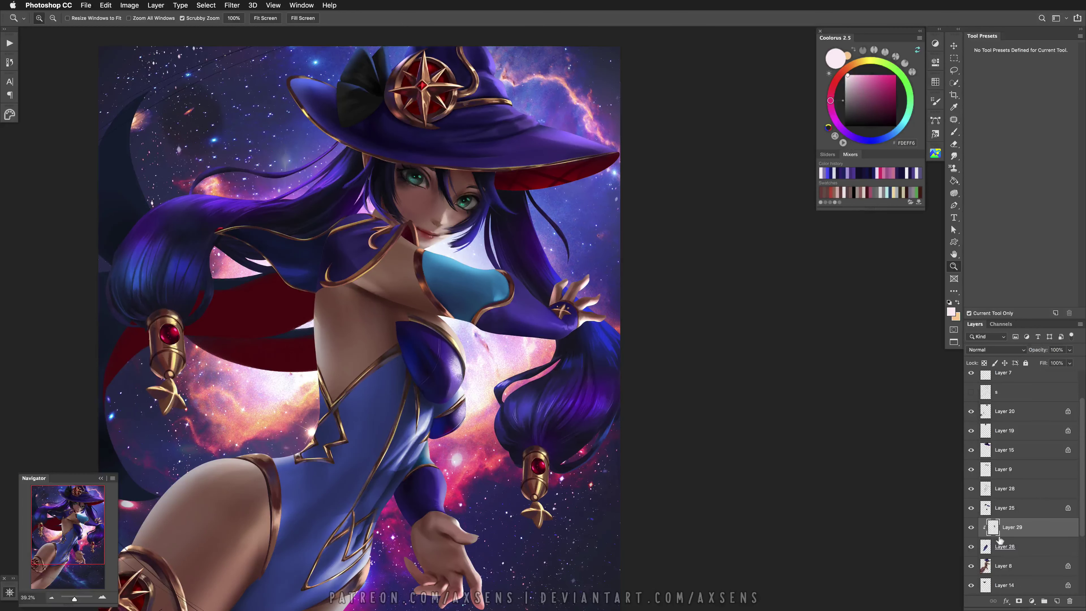
# Outline the lower chest area with the Lasso on Layer 26 and refine the chest on Layer 29 with a sampled dark navy
pyautogui.press('l')
pyautogui.click(1000, 547)
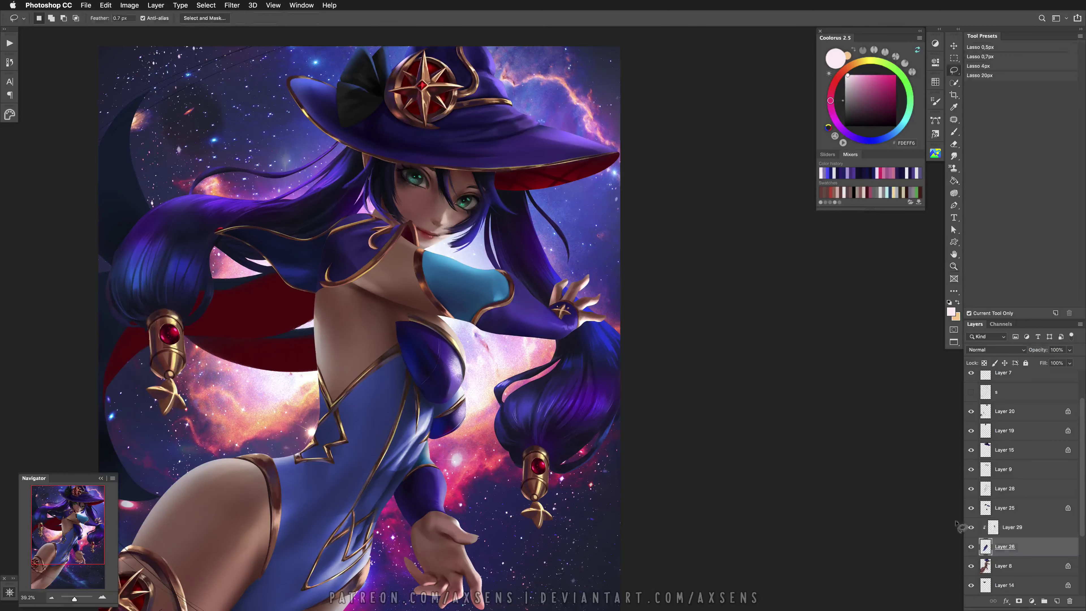
pyautogui.moveTo(399, 406); pyautogui.dragTo(473, 454)
pyautogui.hotkey('alt', ']')
pyautogui.scroll(2, 462, 393)
pyautogui.press('b')
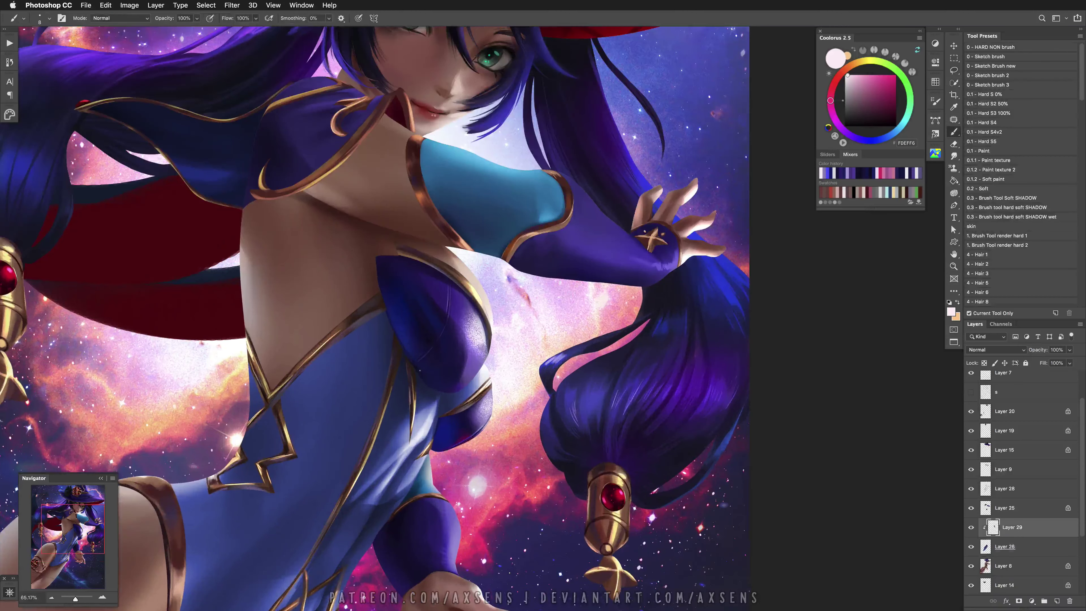
pyautogui.keyDown('alt'); pyautogui.click(422, 366); pyautogui.keyUp('alt')
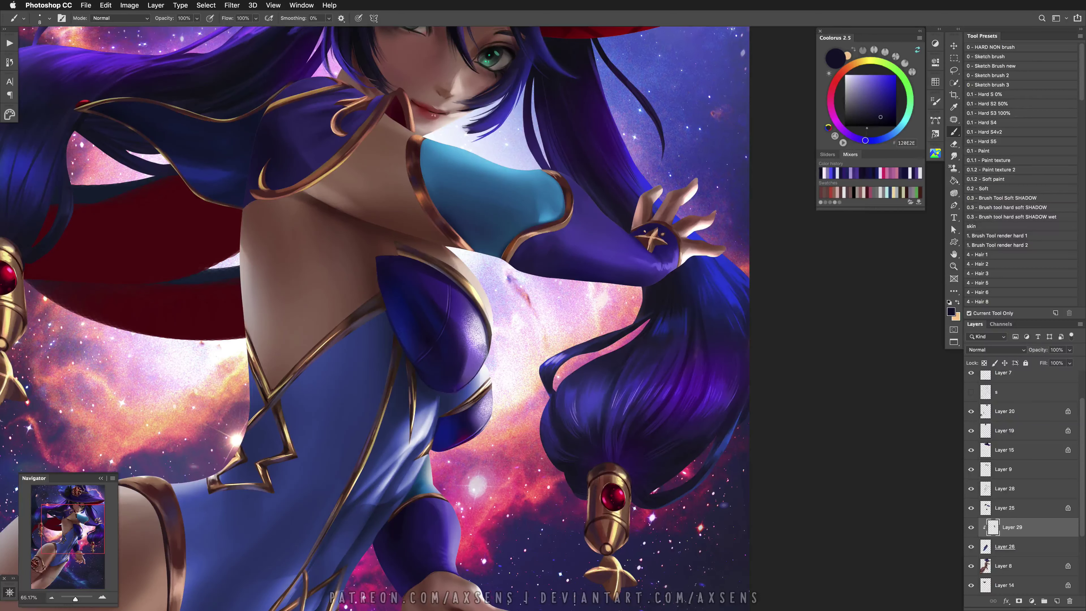
pyautogui.scroll(-3, 481, 270)
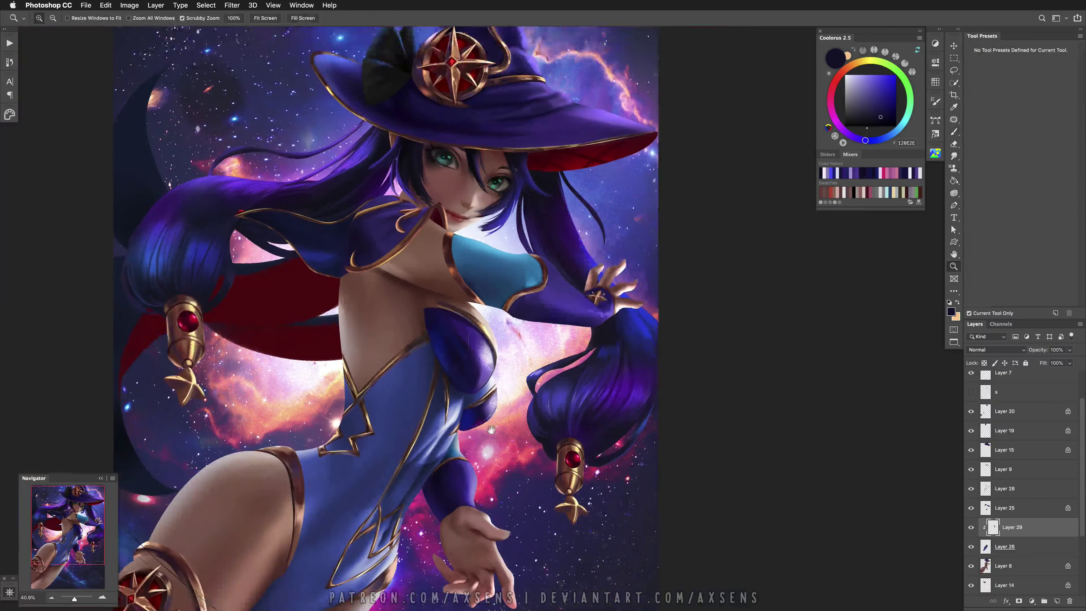
# On Layer 26, outline the side panel and waist ornament inside the gold trim with the Lasso for erasing
pyautogui.click(953, 75)
pyautogui.hotkey('alt', '[')
pyautogui.moveTo(493, 345)
pyautogui.mouseDown()
pyautogui.moveTo(481, 355)
pyautogui.moveTo(488, 333)
pyautogui.moveTo(379, 511)
pyautogui.moveTo(325, 533)
pyautogui.mouseUp()
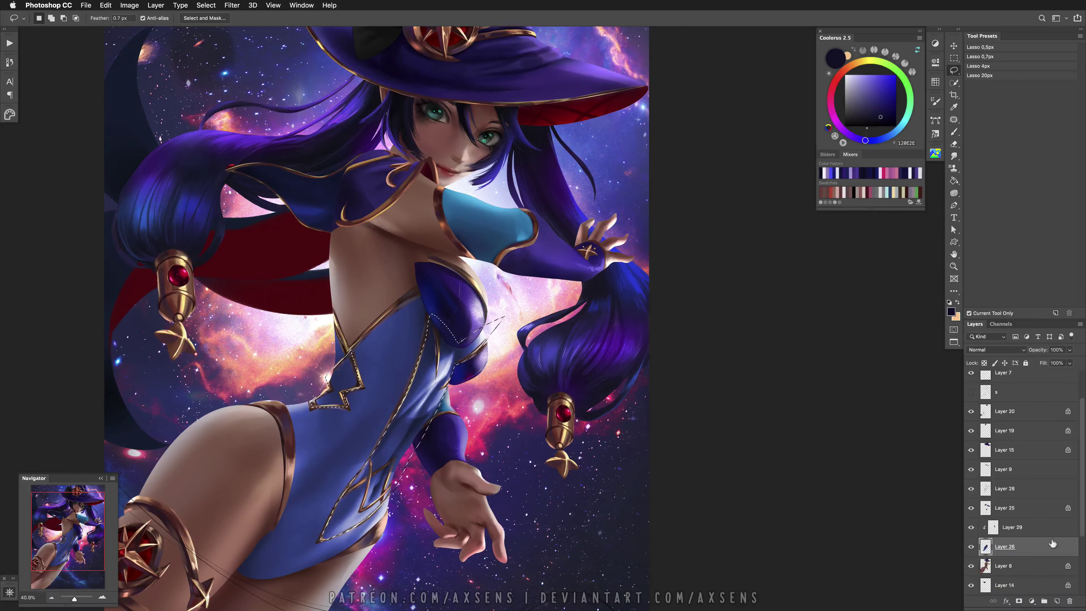
pyautogui.press('e')
pyautogui.moveTo(475, 327)
pyautogui.mouseDown()
pyautogui.moveTo(495, 319)
pyautogui.moveTo(485, 355)
pyautogui.mouseUp()
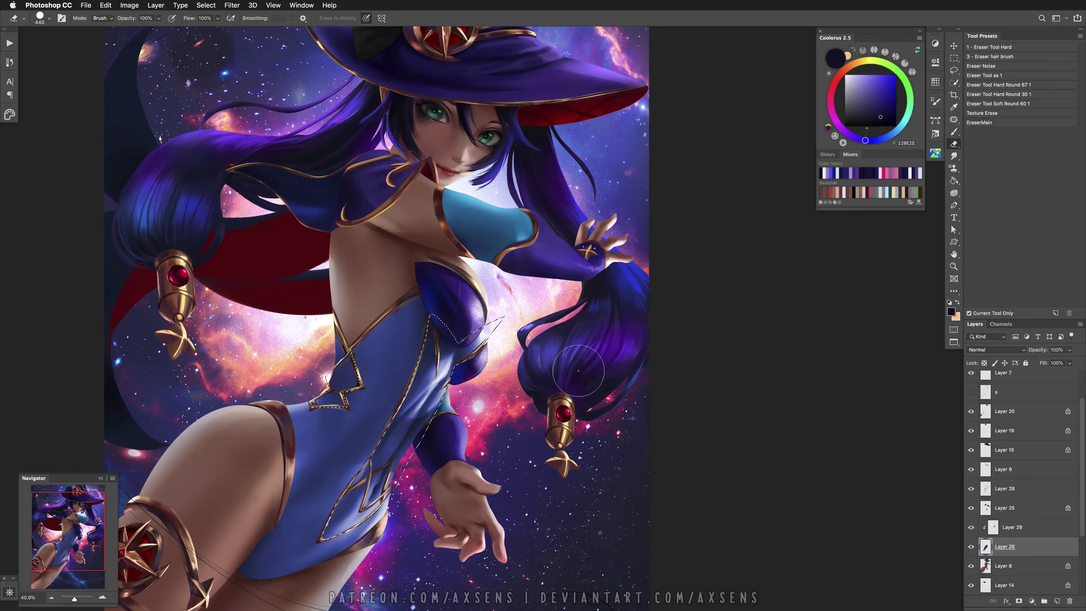
# Refine the selection along the chest's lower edge and erase the blue inside the gold-trimmed panel and waist ornament
pyautogui.click(934, 121)
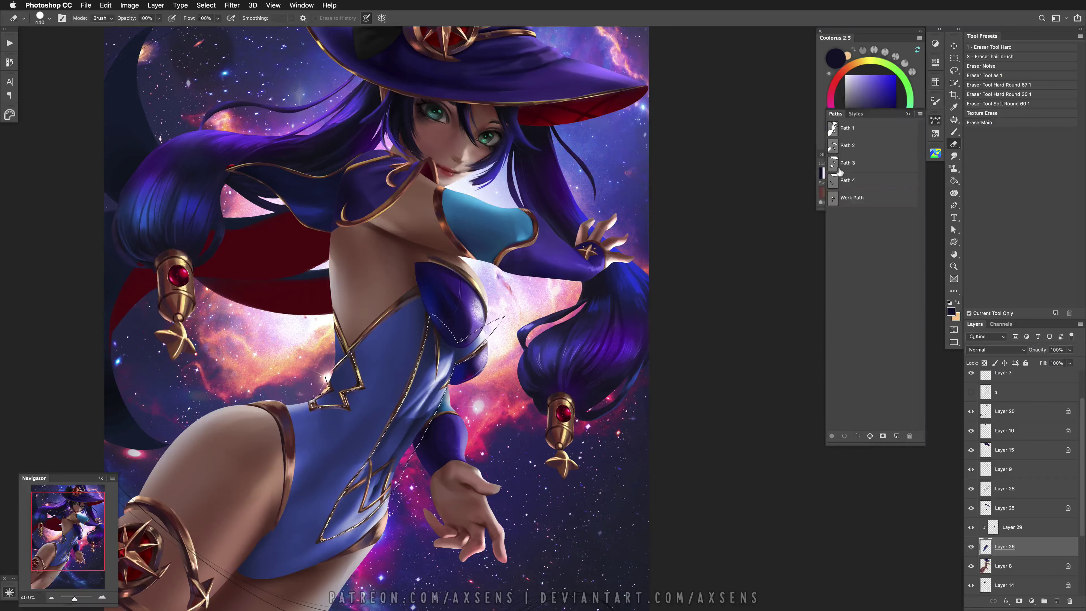
pyautogui.click(955, 71)
pyautogui.scroll(5, 458, 317)
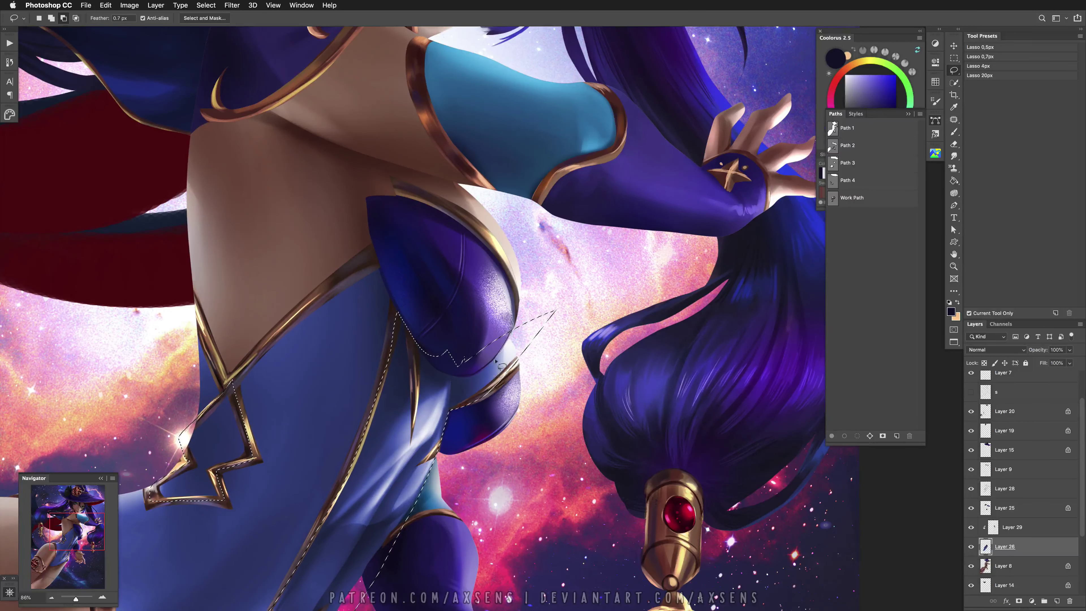
pyautogui.moveTo(466, 377)
pyautogui.mouseDown()
pyautogui.moveTo(444, 383)
pyautogui.moveTo(458, 274)
pyautogui.moveTo(470, 308)
pyautogui.mouseUp()
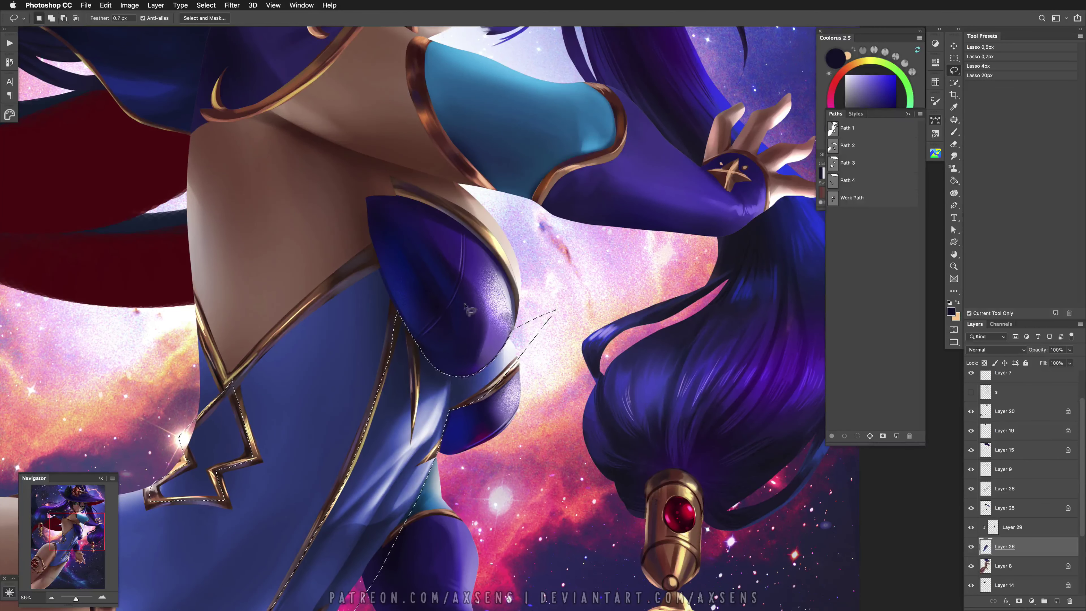
pyautogui.press('z')
pyautogui.moveTo(544, 367); pyautogui.dragTo(449, 368)
pyautogui.press('e')
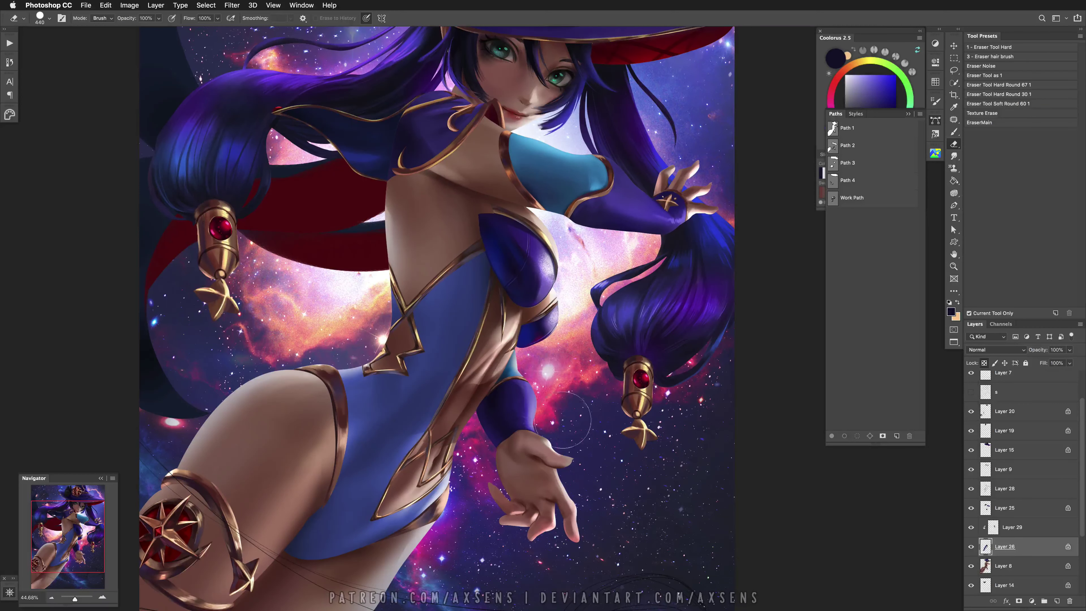
# Touch up the lower chest's edge on Layer 29 in dark navy with the 0.1 - Hard S3 100% brush
pyautogui.hscroll(-3, 564, 428)
pyautogui.scroll(2, 564, 428)
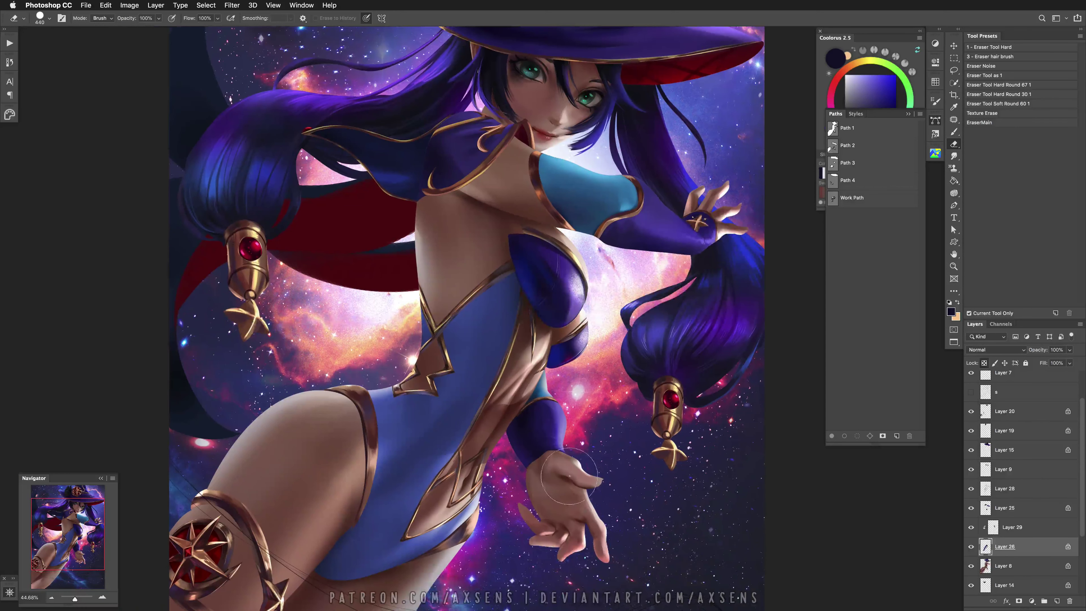
pyautogui.click(1026, 527)
pyautogui.press('b')
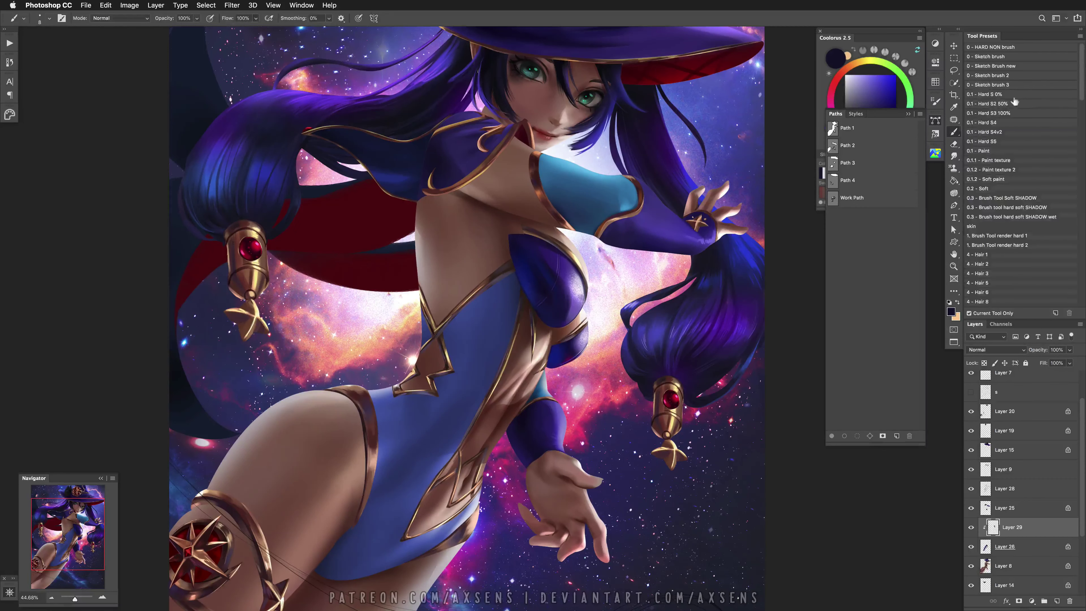
pyautogui.click(1011, 113)
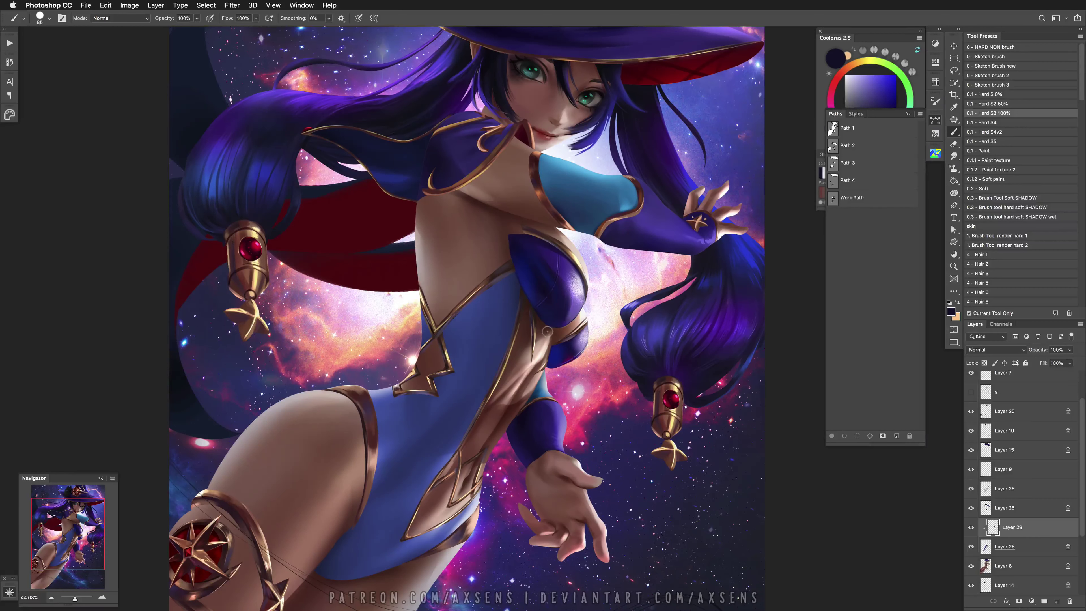
pyautogui.moveTo(547, 332); pyautogui.dragTo(561, 324)
# Add a new layer, merge Layer 29 into Layer 26 and move the new layer beneath Layer 26
pyautogui.click(1056, 601)
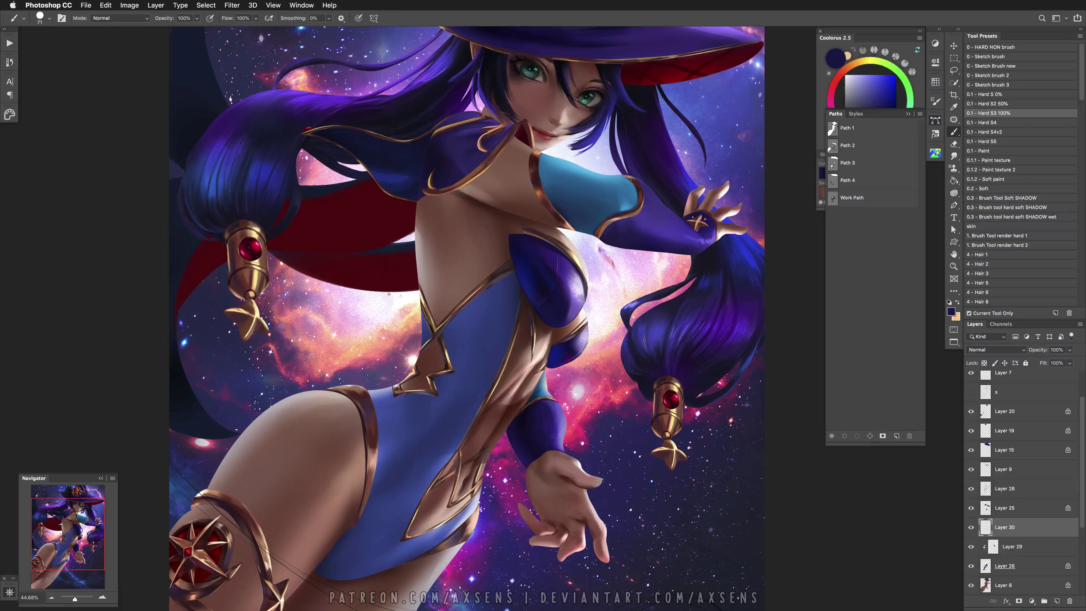
pyautogui.click(1002, 551)
pyautogui.hotkey('ctrl', 'e')
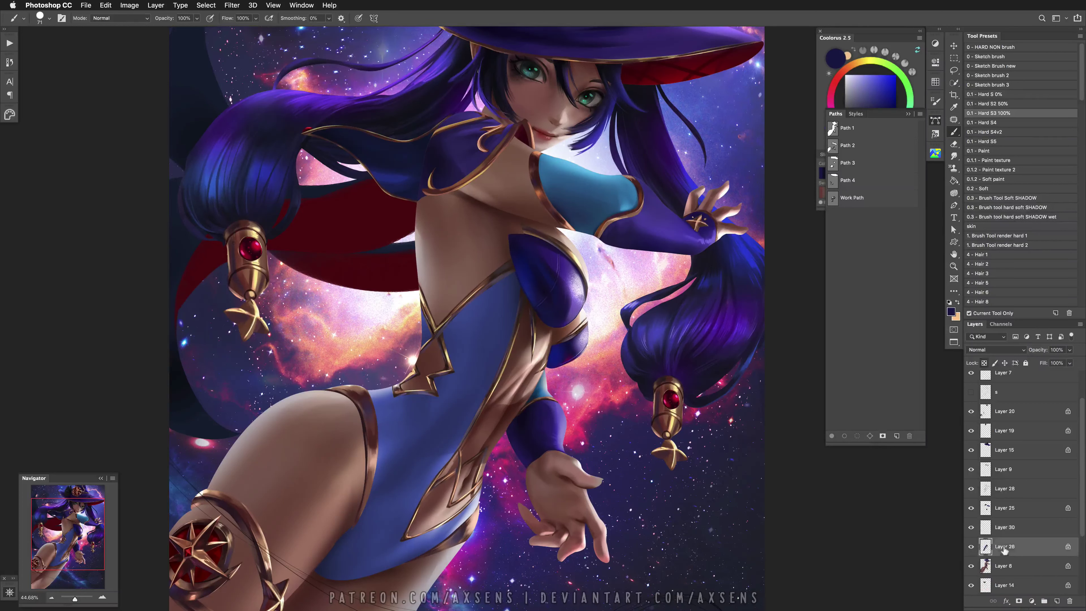
pyautogui.click(1001, 532)
pyautogui.hotkey('ctrl', '[')
# On Layer 30, paint the skin gaps beside the lower chest and waist ornament, undoing unwanted strokes
pyautogui.moveTo(558, 327); pyautogui.dragTo(554, 327)
pyautogui.hotkey('ctrl', 'z')
pyautogui.hotkey('ctrl', 'z')
pyautogui.hotkey('ctrl', 'z')
pyautogui.hotkey('ctrl', 'z')
pyautogui.moveTo(390, 413); pyautogui.dragTo(401, 410)
pyautogui.keyDown('alt'); pyautogui.click(401, 409); pyautogui.keyUp('alt')
pyautogui.hotkey('ctrl', 'z')
pyautogui.hotkey('ctrl', 'z')
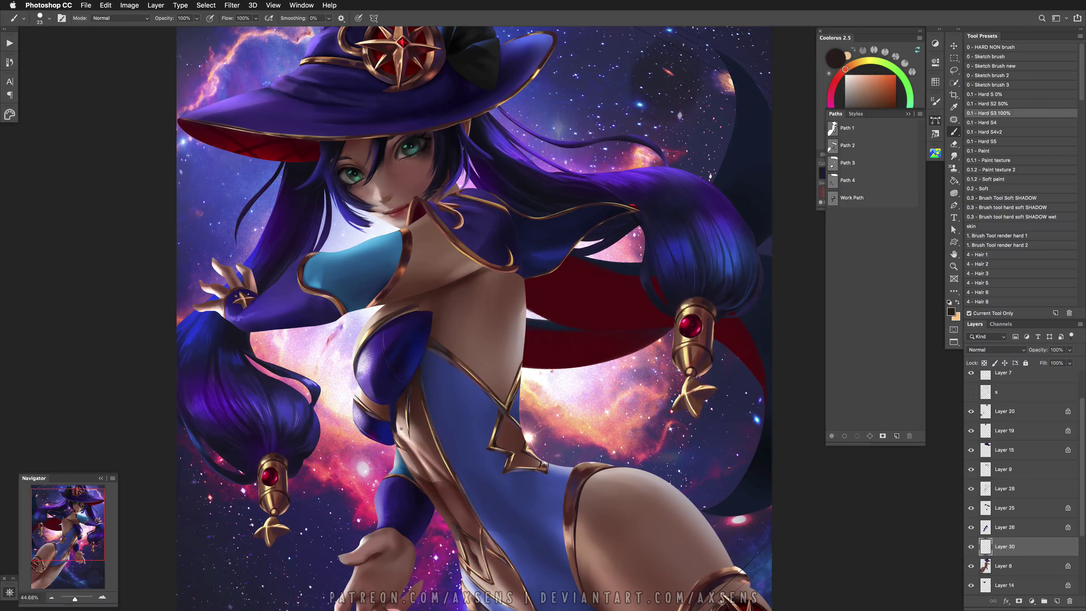
# Refine the gold trim beneath the chest with a sampled tan and a smaller brush, undoing unwanted strokes
pyautogui.keyDown('alt'); pyautogui.click(469, 332); pyautogui.keyUp('alt')
pyautogui.rightClick(469, 332)
pyautogui.press('Return')
pyautogui.rightClick(454, 332)
pyautogui.moveTo(451, 329); pyautogui.dragTo(448, 330)
pyautogui.press('Return')
pyautogui.hotkey('ctrl', 'z')
pyautogui.hotkey('ctrl', 'z')
pyautogui.hotkey('ctrl', 'shift', 'h')
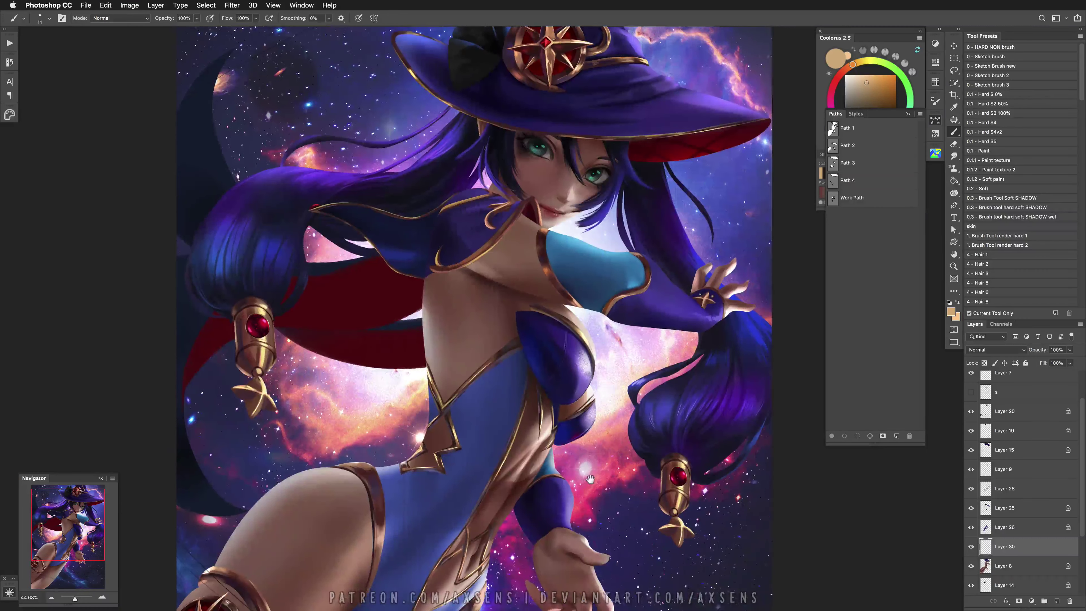
# Sample a dark tone at the lower chest's trim and check the torso's gold trim in both view orientations
pyautogui.moveTo(589, 479); pyautogui.dragTo(580, 479)
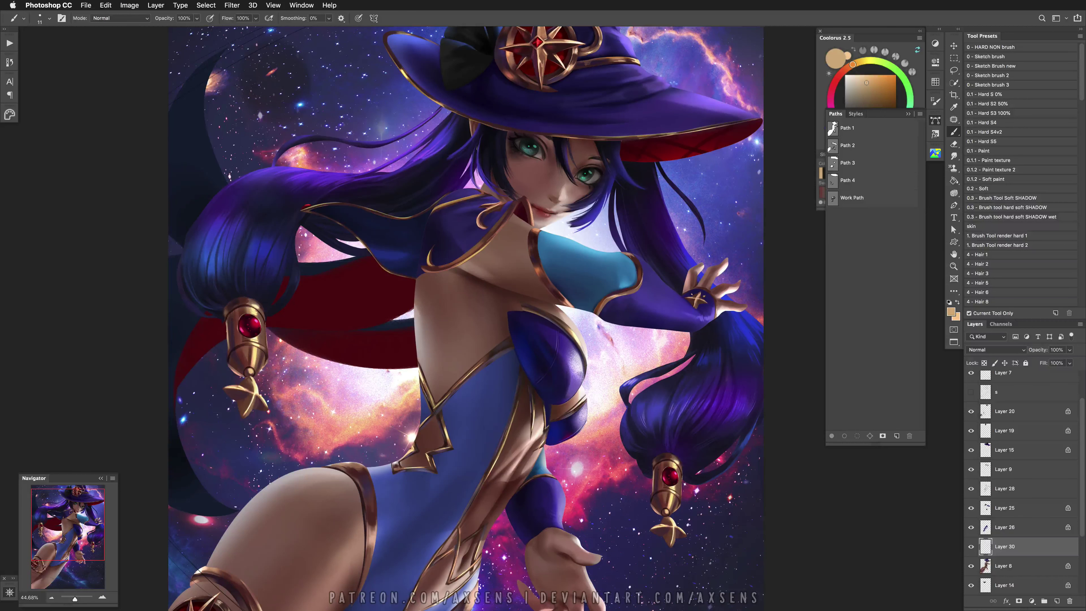
pyautogui.keyDown('alt'); pyautogui.click(547, 435); pyautogui.keyUp('alt')
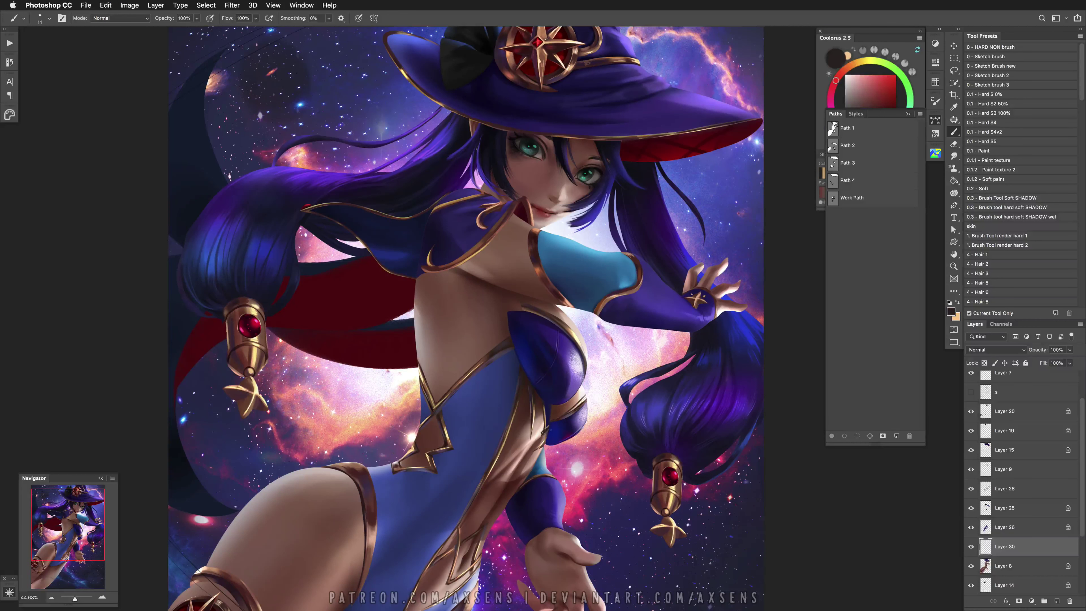
pyautogui.hotkey('ctrl', 'shift', 'h')
pyautogui.press('x')
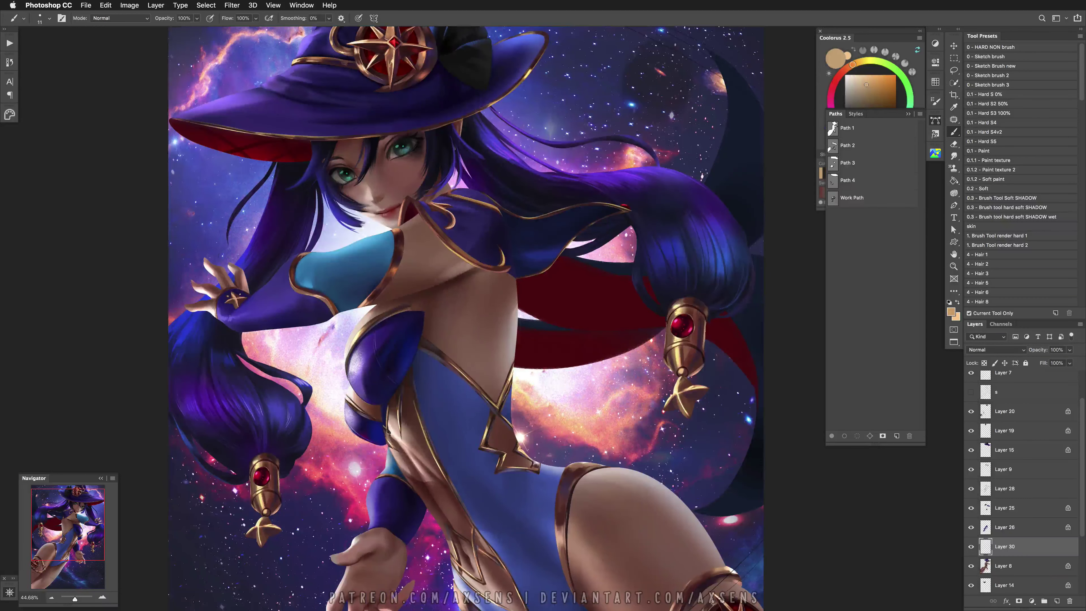
pyautogui.moveTo(526, 445); pyautogui.dragTo(505, 450)
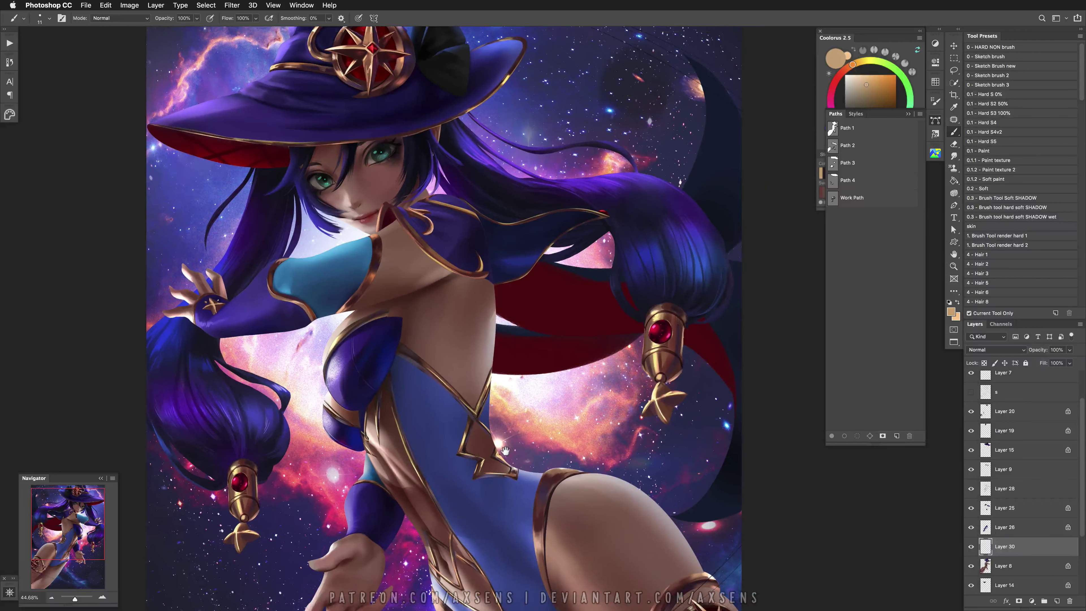
pyautogui.moveTo(504, 450); pyautogui.dragTo(565, 507)
pyautogui.scroll(-10, 564, 507)
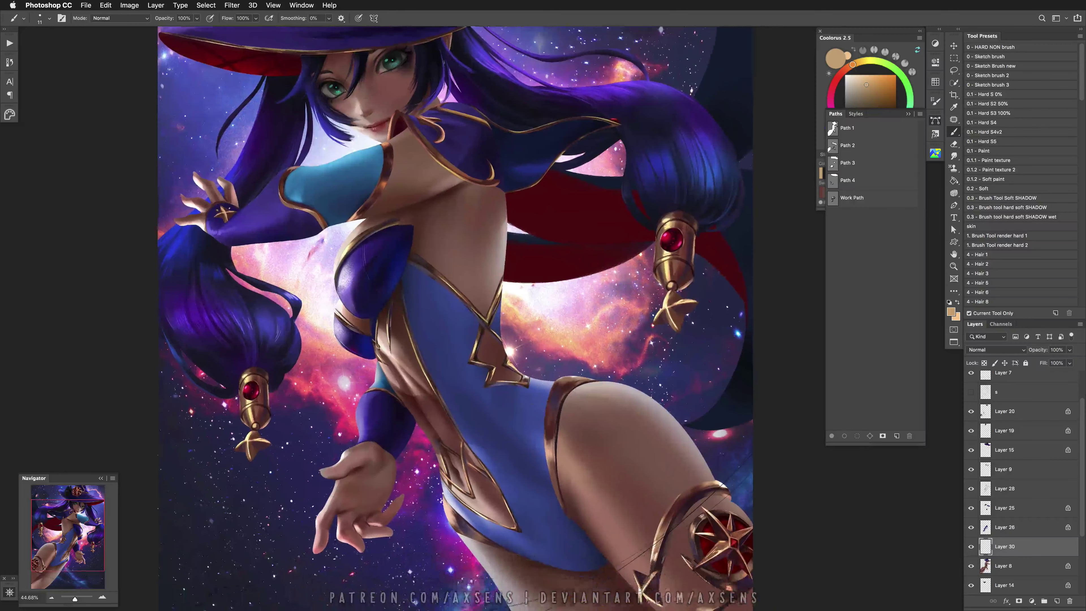
pyautogui.hotkey('ctrl', 'shift', 'h')
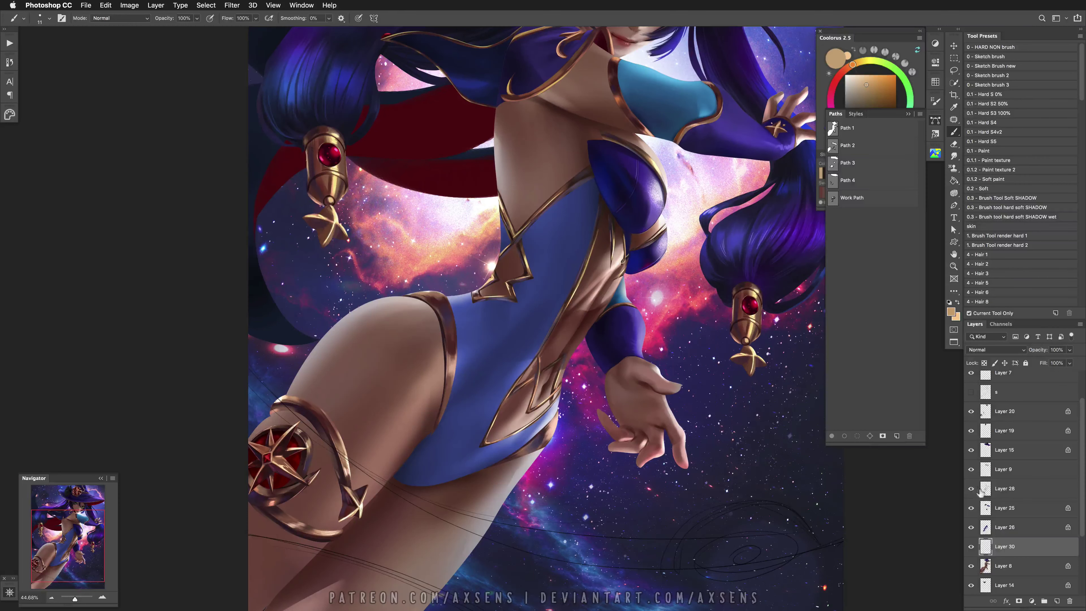
# Lock Layer 28's transparent pixels and try a sampled dark brown on the lower gold trim, undoing the last stroke
pyautogui.click(982, 489)
pyautogui.keyDown('alt'); pyautogui.click(489, 439); pyautogui.keyUp('alt')
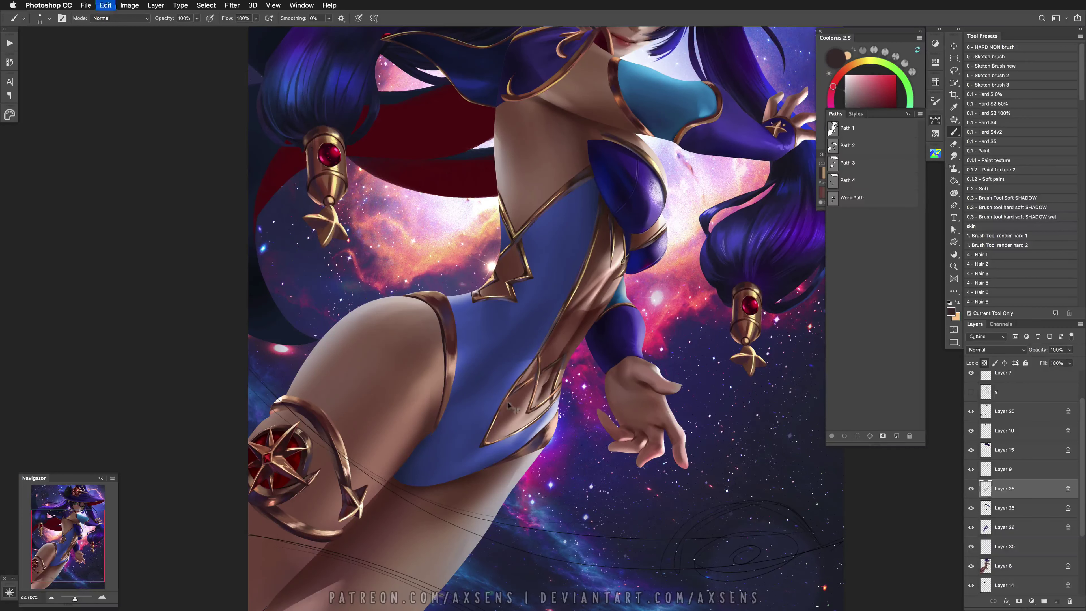
pyautogui.hotkey('ctrl', 'z')
pyautogui.scroll(5, 531, 316)
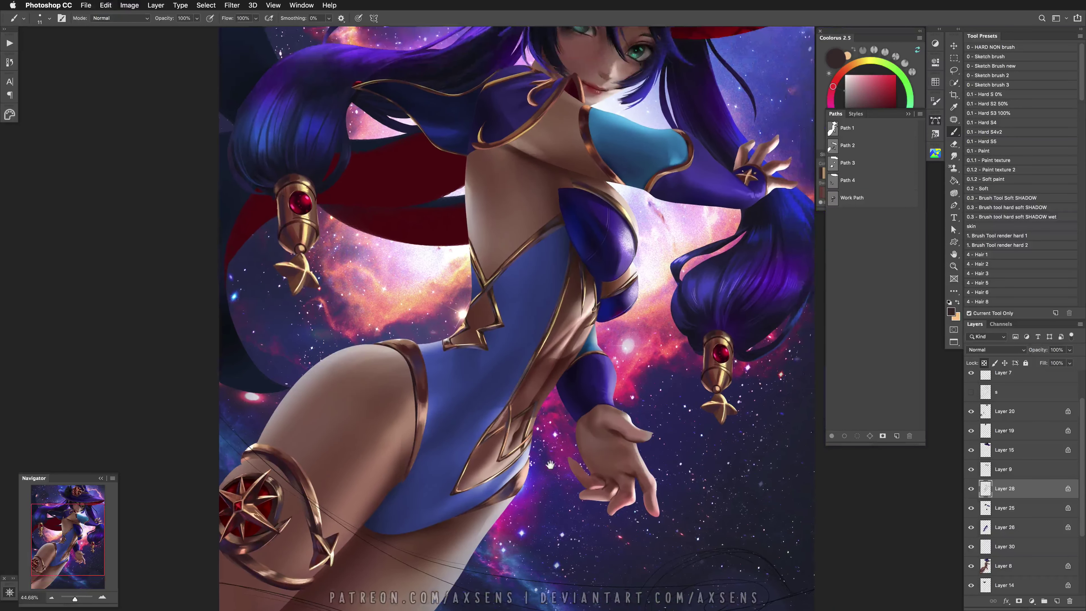
# Shade the upper torso on Layer 26 in dark navy #0C003F with the 0.3 - Brush tool hard soft SHADOW preset, undoing unwanted strokes
pyautogui.click(1018, 519)
pyautogui.click(1006, 207)
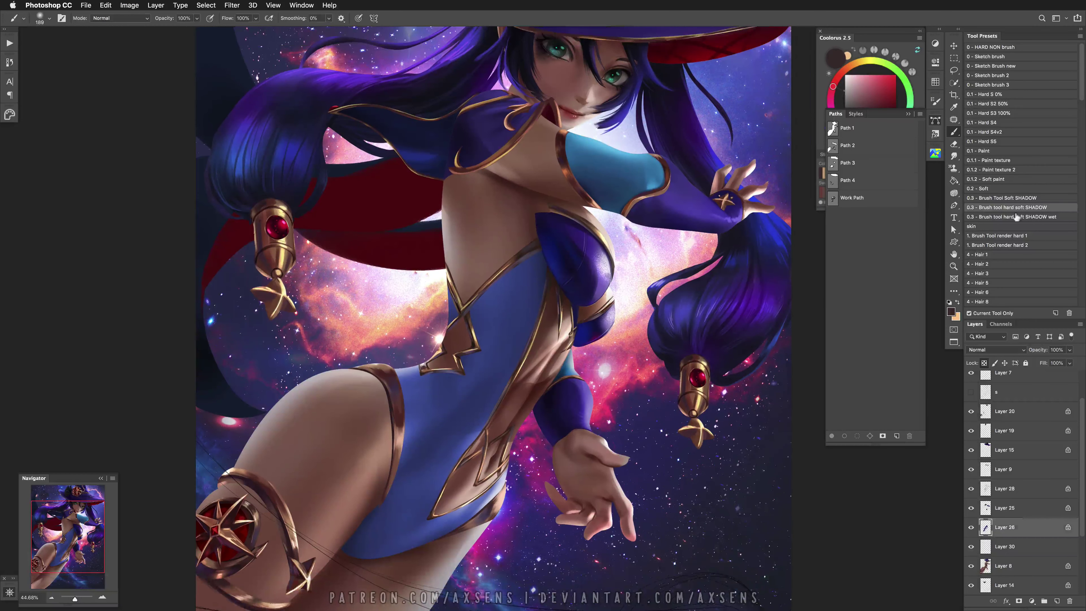
pyautogui.keyDown('alt'); pyautogui.click(577, 275); pyautogui.keyUp('alt')
pyautogui.moveTo(508, 282); pyautogui.dragTo(466, 279)
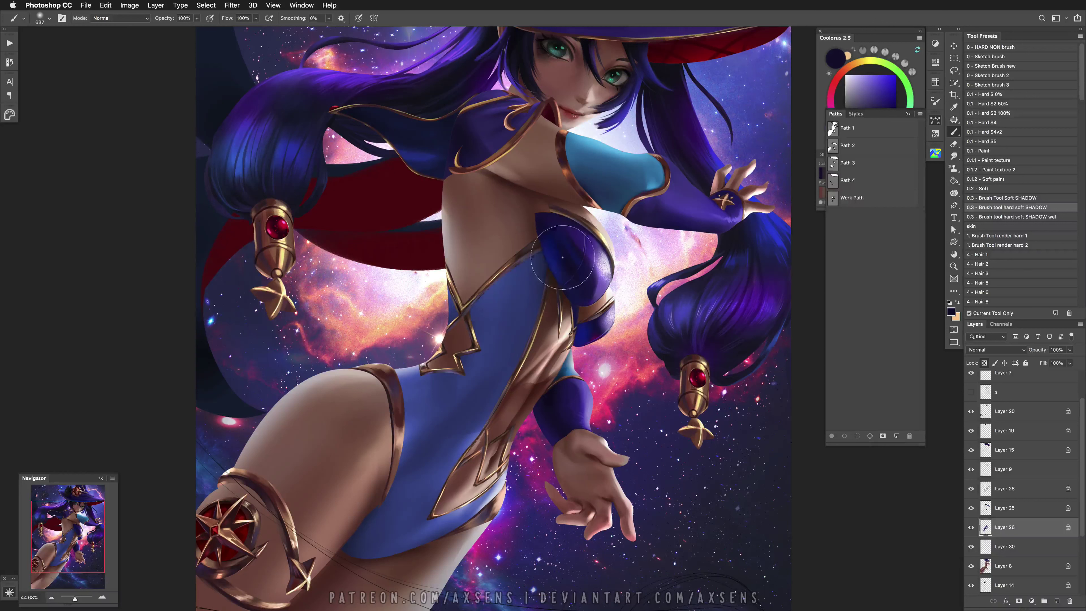
pyautogui.click(896, 97)
pyautogui.click(896, 113)
pyautogui.moveTo(534, 265); pyautogui.dragTo(479, 333)
pyautogui.moveTo(542, 240)
pyautogui.mouseDown()
pyautogui.moveTo(482, 325)
pyautogui.moveTo(475, 316)
pyautogui.mouseUp()
pyautogui.moveTo(548, 274); pyautogui.dragTo(512, 396)
pyautogui.press('super+z')
pyautogui.press('super+z')
pyautogui.press('super+z')
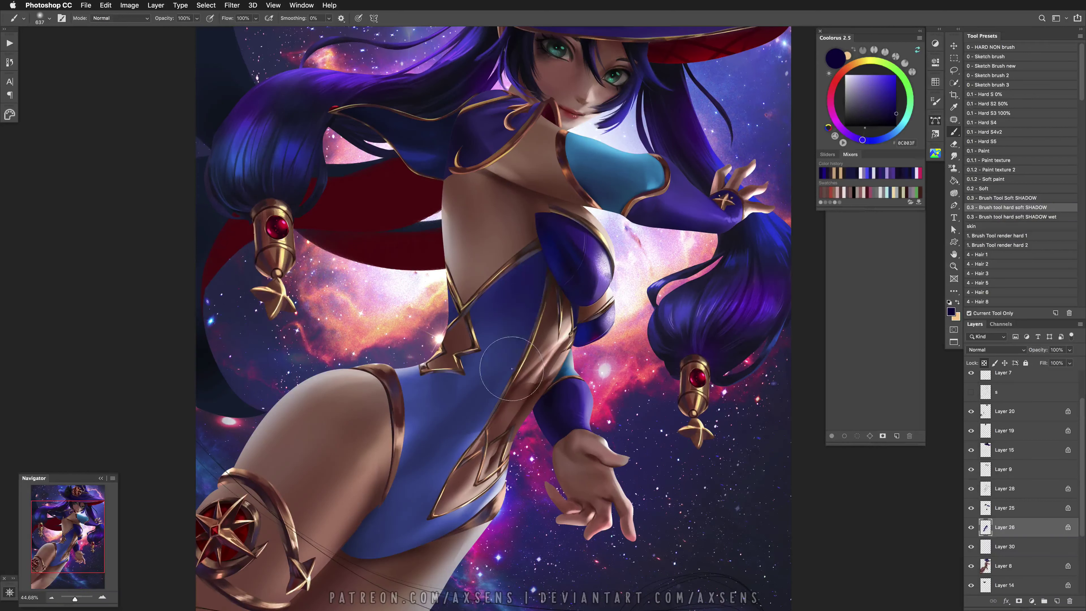
# Deepen the waist shading with the 0.3 - Brush tool hard soft SHADOW wet preset, undoing unwanted strokes
pyautogui.click(983, 235)
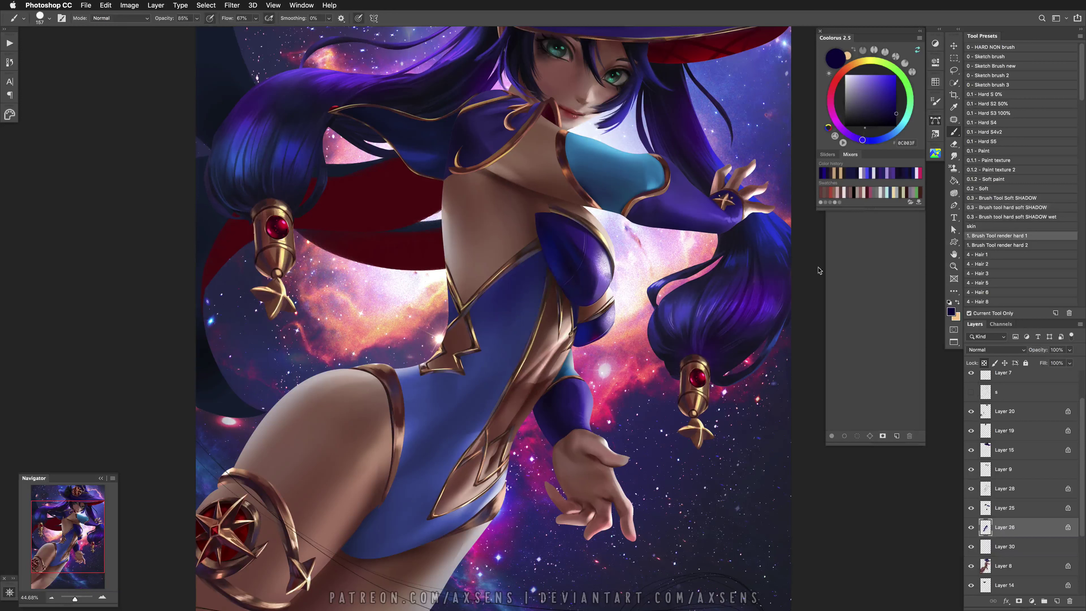
pyautogui.click(1034, 217)
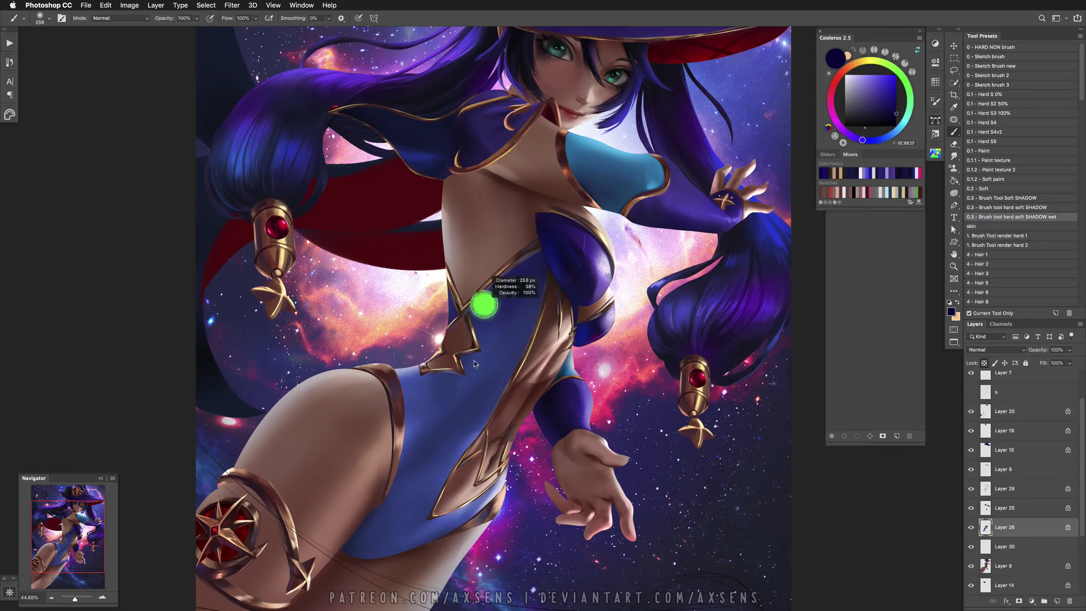
pyautogui.press('super+z')
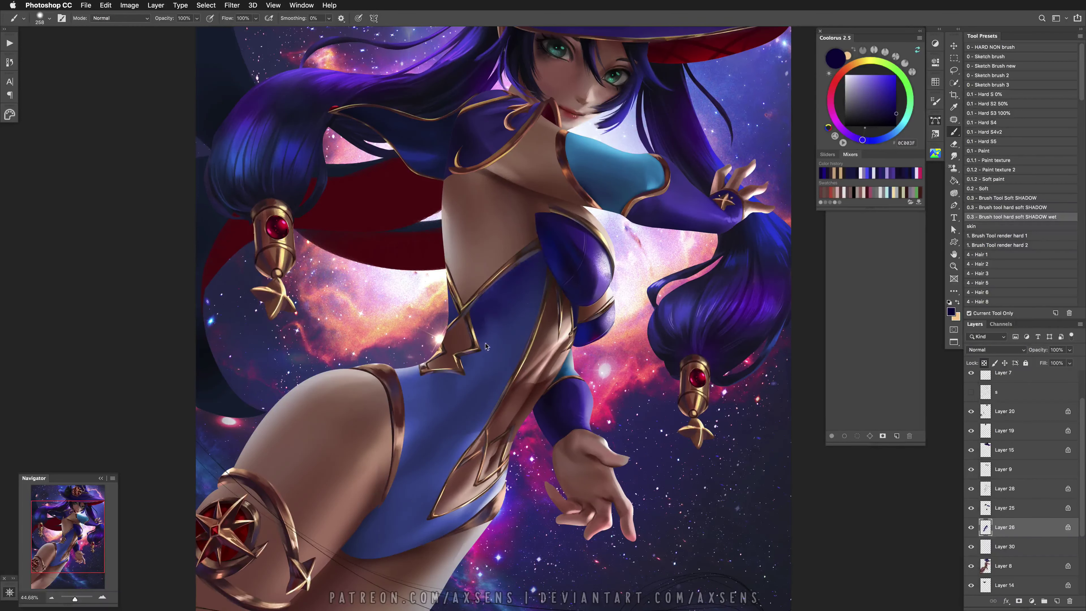
pyautogui.press('super+z')
pyautogui.moveTo(505, 312)
pyautogui.mouseDown()
pyautogui.moveTo(490, 373)
pyautogui.moveTo(470, 377)
pyautogui.mouseUp()
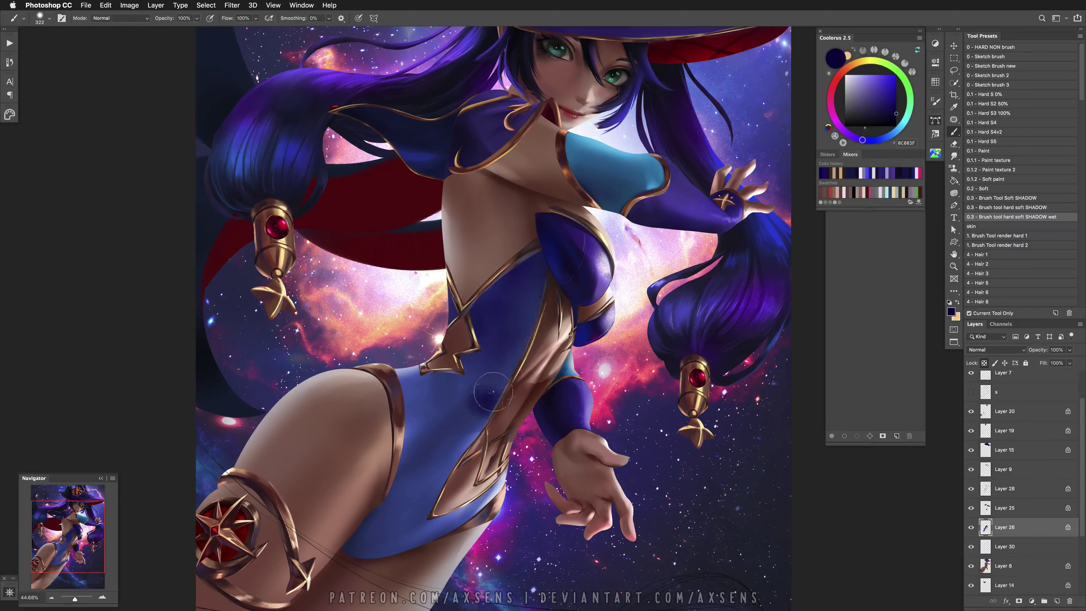
pyautogui.press('super+z')
pyautogui.press('super+z')
pyautogui.press('super+z')
# Darken the waist around the side ornament and along the gold panel with the 0.1.2 - Soft paint brush
pyautogui.click(1015, 206)
pyautogui.click(999, 133)
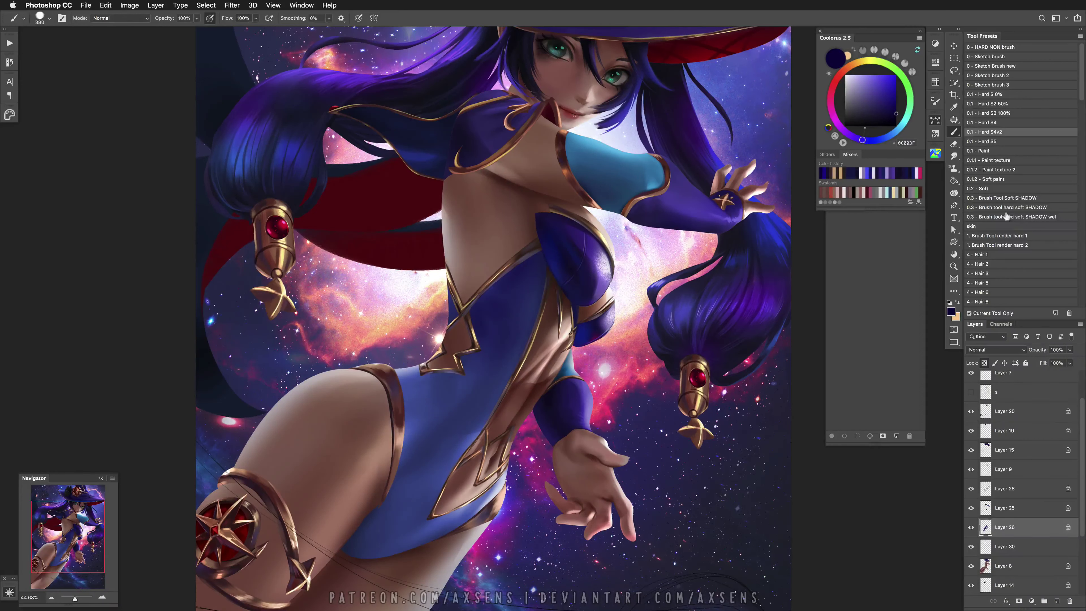
pyautogui.click(996, 180)
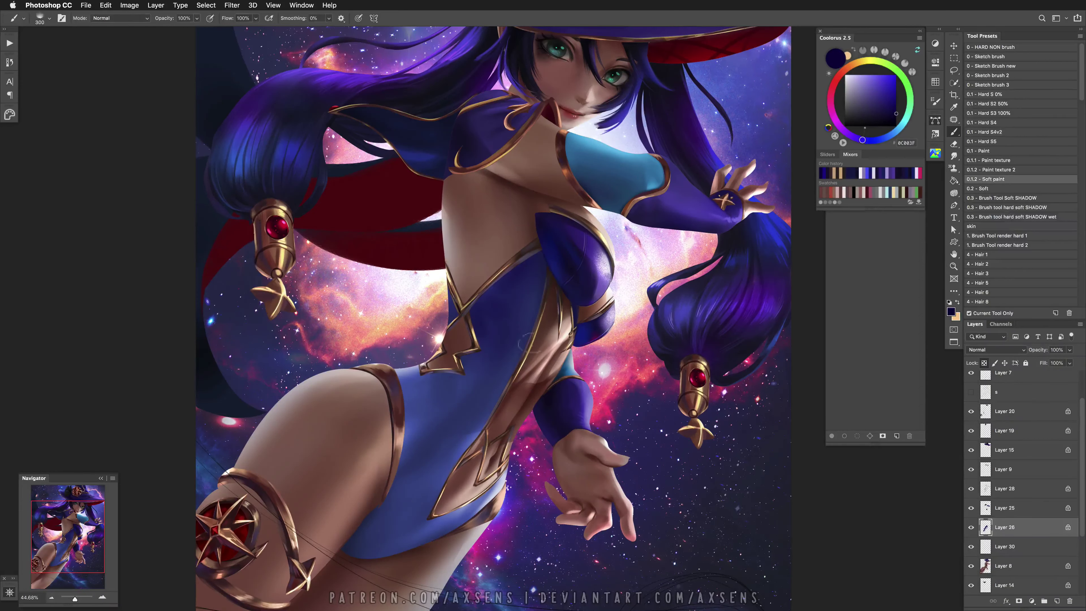
pyautogui.press('super+z')
pyautogui.moveTo(480, 361); pyautogui.dragTo(453, 368)
pyautogui.moveTo(468, 315); pyautogui.dragTo(458, 315)
pyautogui.moveTo(555, 308)
pyautogui.mouseDown()
pyautogui.moveTo(479, 377)
pyautogui.moveTo(466, 441)
pyautogui.mouseUp()
pyautogui.moveTo(411, 389)
pyautogui.mouseDown()
pyautogui.moveTo(431, 383)
pyautogui.moveTo(410, 387)
pyautogui.moveTo(428, 385)
pyautogui.moveTo(421, 394)
pyautogui.mouseUp()
# Extend the navy shading over the hip with the 0.3 - Brush tool hard soft SHADOW preset, undoing the unwanted stroke
pyautogui.click(1009, 208)
pyautogui.press('super+z')
pyautogui.moveTo(416, 410)
pyautogui.mouseDown()
pyautogui.moveTo(429, 424)
pyautogui.moveTo(542, 342)
pyautogui.moveTo(453, 410)
pyautogui.moveTo(487, 420)
pyautogui.moveTo(453, 466)
pyautogui.mouseUp()
pyautogui.scroll(-5, 379, 503)
pyautogui.hscroll(-1, 379, 503)
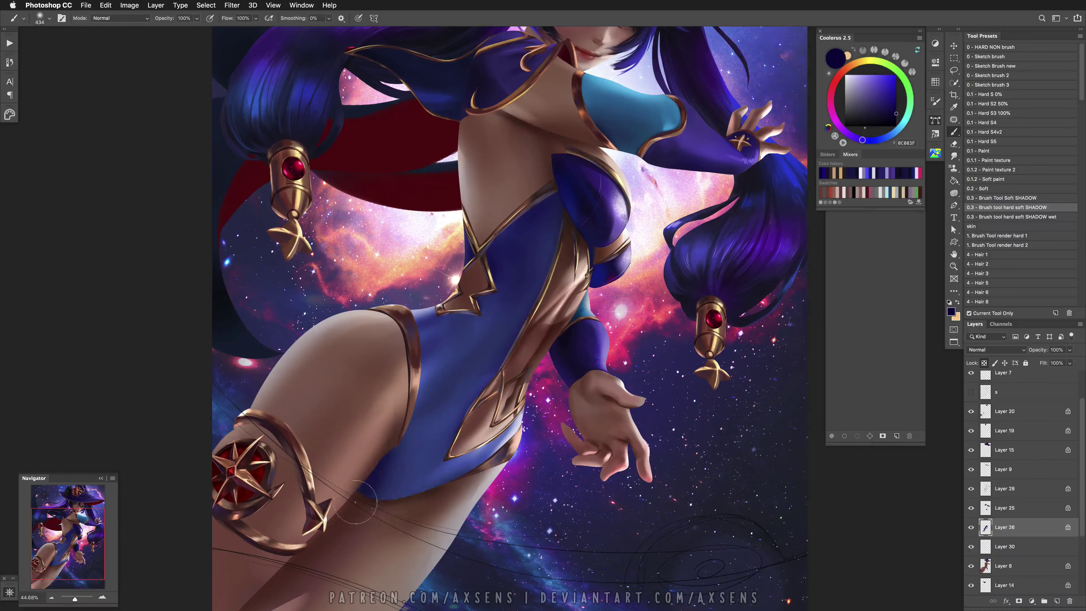
# Shade the bodysuit's lower front and hip in dark navy, undoing unwanted strokes and checking the mirrored view
pyautogui.moveTo(380, 497)
pyautogui.mouseDown()
pyautogui.moveTo(391, 496)
pyautogui.moveTo(402, 458)
pyautogui.moveTo(409, 491)
pyautogui.mouseUp()
pyautogui.press('super+z')
pyautogui.press('super+z')
pyautogui.click(492, 445)
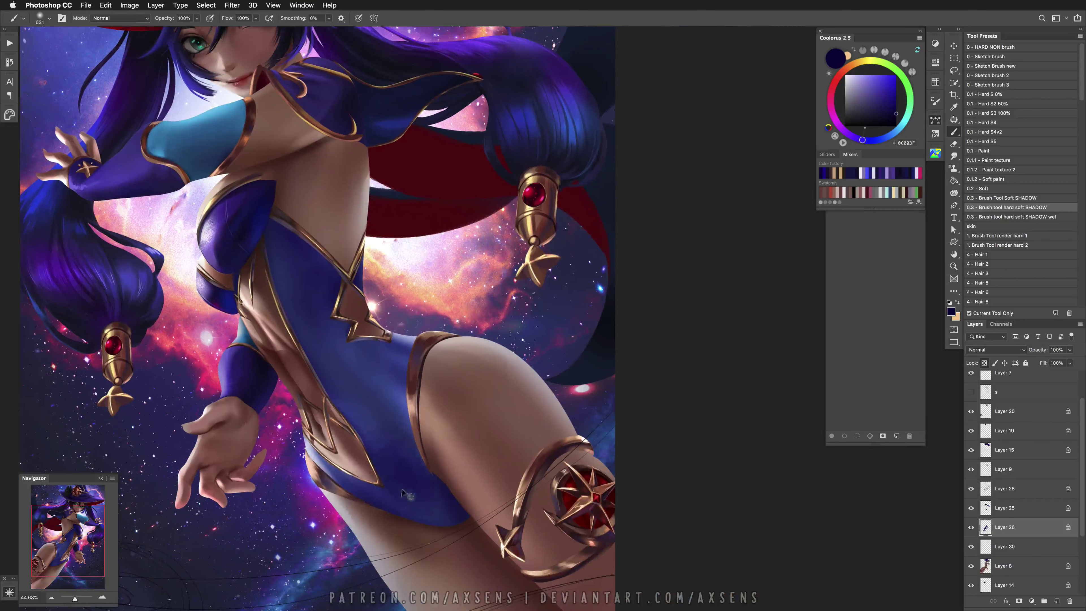
pyautogui.moveTo(375, 412); pyautogui.dragTo(368, 413)
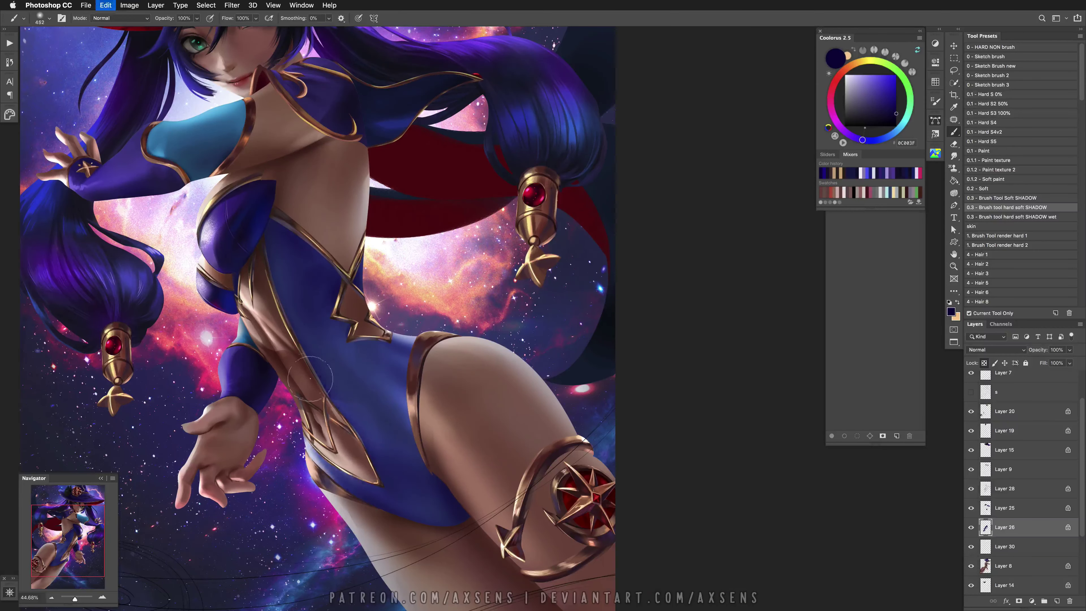
pyautogui.click(492, 445)
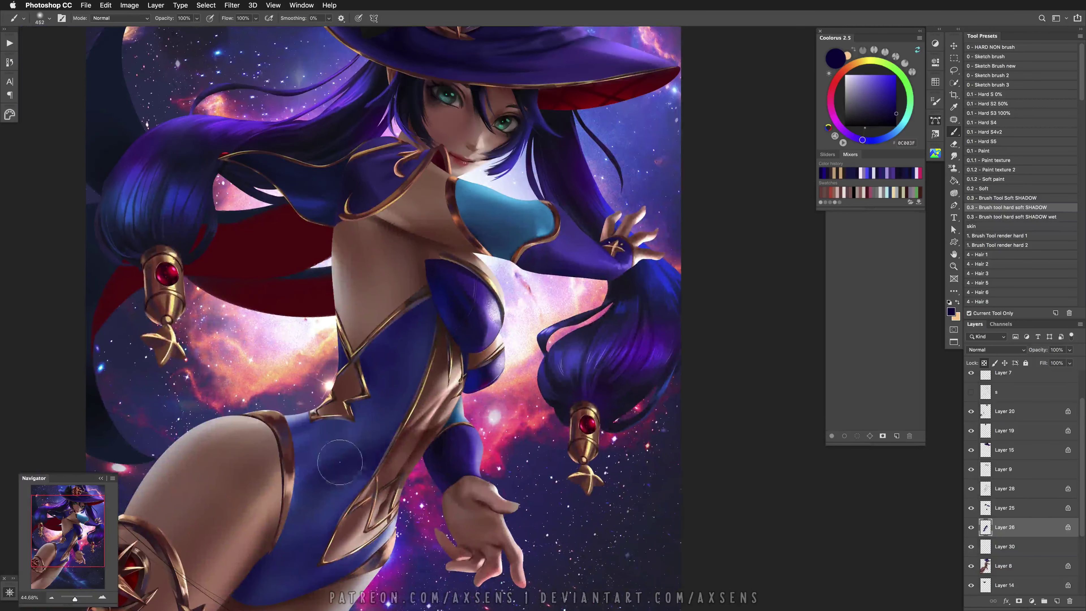
pyautogui.moveTo(411, 439)
pyautogui.mouseDown()
pyautogui.moveTo(481, 409)
pyautogui.moveTo(427, 424)
pyautogui.moveTo(410, 441)
pyautogui.moveTo(384, 428)
pyautogui.moveTo(362, 435)
pyautogui.moveTo(444, 417)
pyautogui.moveTo(508, 266)
pyautogui.moveTo(475, 428)
pyautogui.mouseUp()
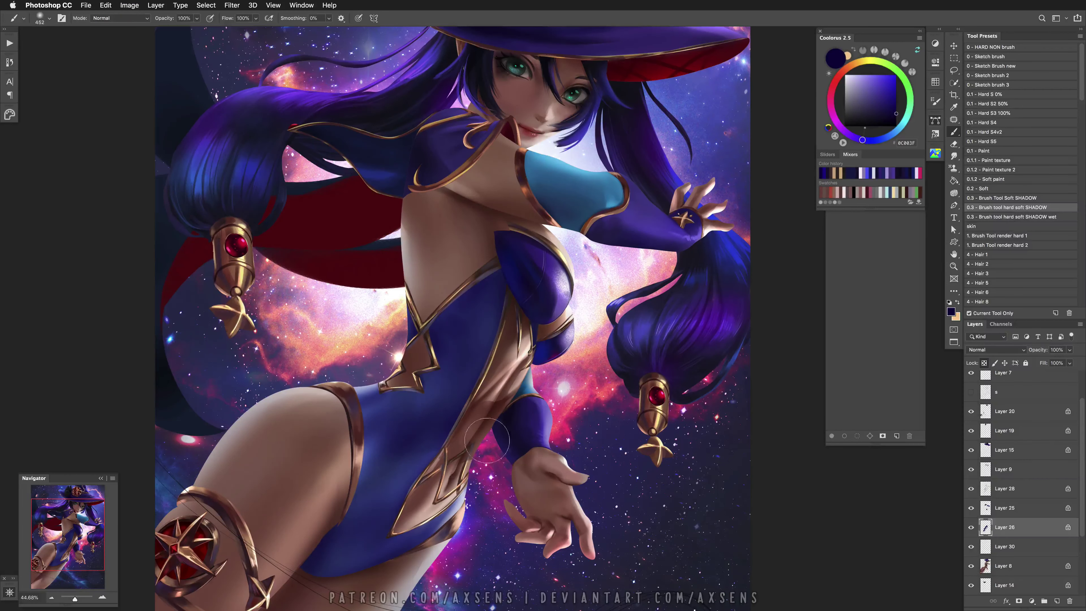
# Shade the waist and hip with the 1. Brush Tool render hard 1 preset, undoing unwanted strokes
pyautogui.press('F2')
pyautogui.press('super+z')
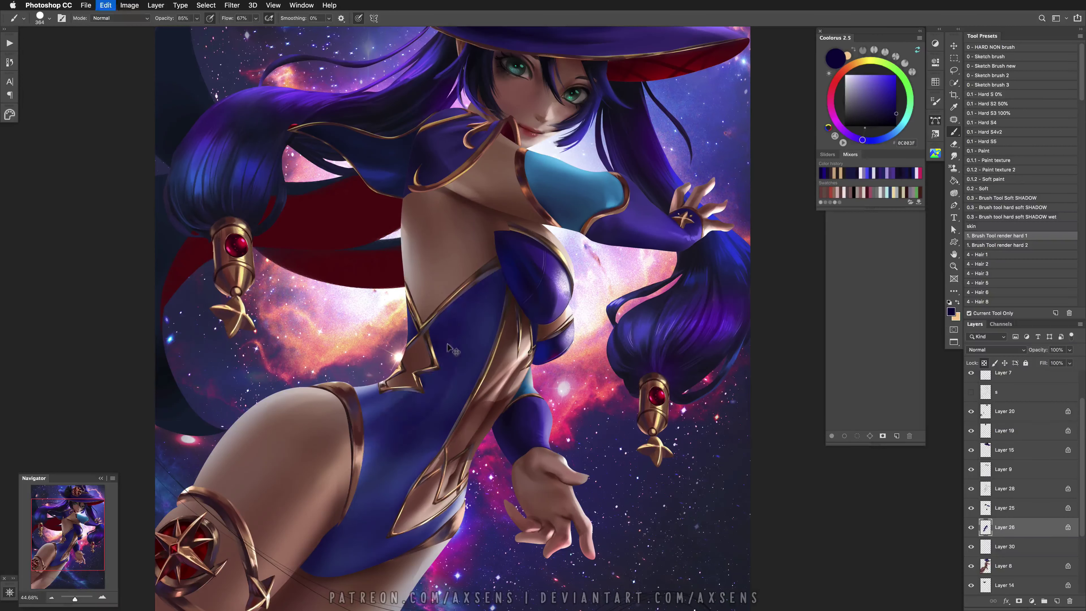
pyautogui.press('super+z')
pyautogui.moveTo(450, 409); pyautogui.dragTo(359, 405)
pyautogui.press('super+z')
pyautogui.press('super+z')
pyautogui.press('super+z')
pyautogui.press('super+z')
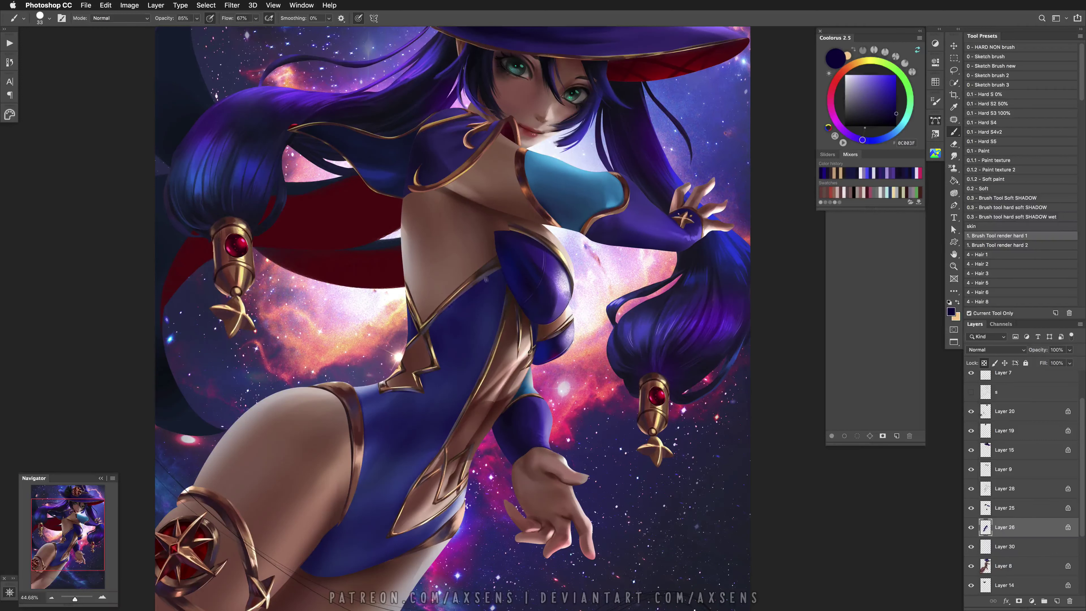
# Rework the dark strokes along the gold panel and the bodysuit's lower front, undoing unwanted ones
pyautogui.press('super+z')
pyautogui.press('super+z')
pyautogui.press('super+z')
pyautogui.press('super+z')
pyautogui.press('super+z')
pyautogui.moveTo(449, 497); pyautogui.dragTo(469, 505)
pyautogui.press('super+z')
pyautogui.moveTo(417, 534); pyautogui.dragTo(471, 453)
pyautogui.press('super+z')
pyautogui.press('super+z')
# Sample a navy from the hip and blend the area beside the thigh trim, undoing unwanted strokes
pyautogui.moveTo(374, 486); pyautogui.dragTo(378, 491)
pyautogui.keyDown('alt'); pyautogui.click(378, 492); pyautogui.keyUp('alt')
pyautogui.keyDown('alt'); pyautogui.click(378, 492); pyautogui.keyUp('alt')
pyautogui.press('super+z')
pyautogui.press('super+z')
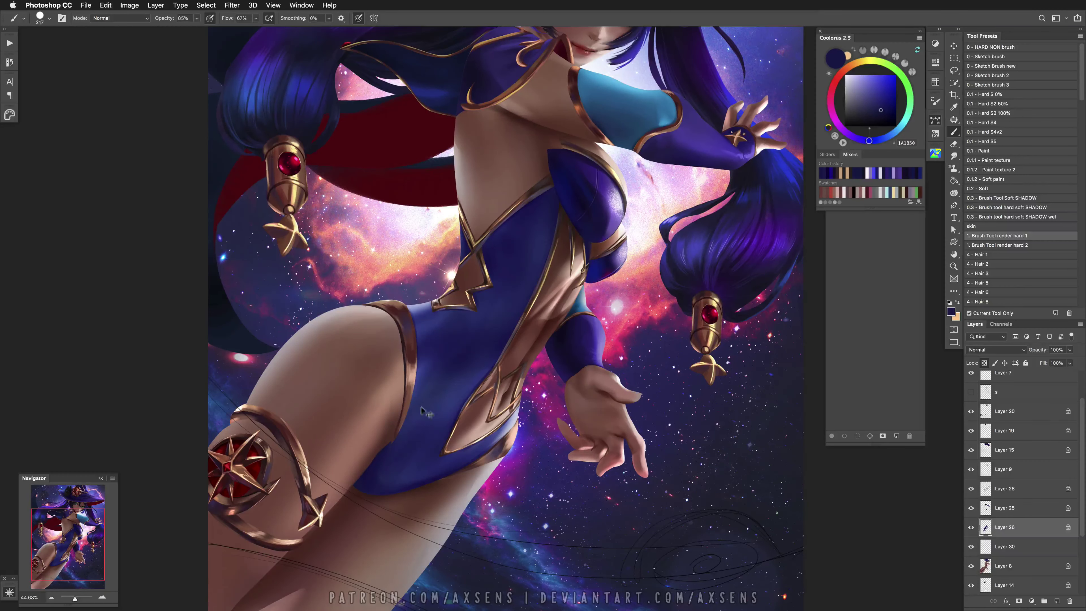
pyautogui.press('super+z')
pyautogui.scroll(3, 425, 431)
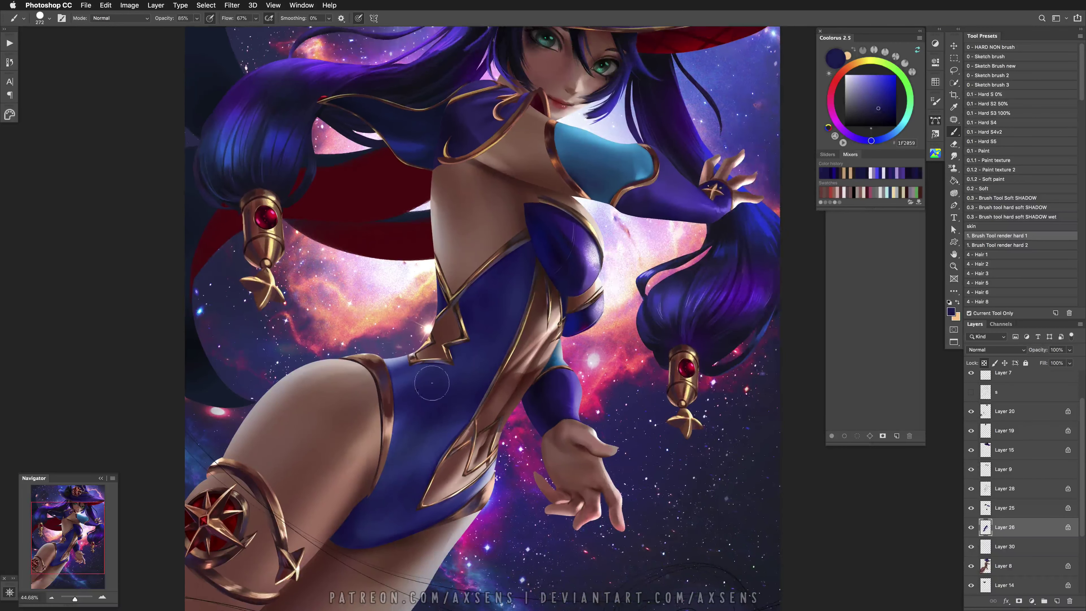
# Blend the upper hip below the side ornament with blues sampled from the surrounding fabric
pyautogui.keyDown('alt'); pyautogui.click(421, 380); pyautogui.keyUp('alt')
pyautogui.keyDown('alt'); pyautogui.click(404, 385); pyautogui.keyUp('alt')
pyautogui.keyDown('alt'); pyautogui.click(432, 370); pyautogui.keyUp('alt')
pyautogui.keyDown('alt'); pyautogui.click(426, 396); pyautogui.keyUp('alt')
pyautogui.keyDown('alt'); pyautogui.click(394, 384); pyautogui.keyUp('alt')
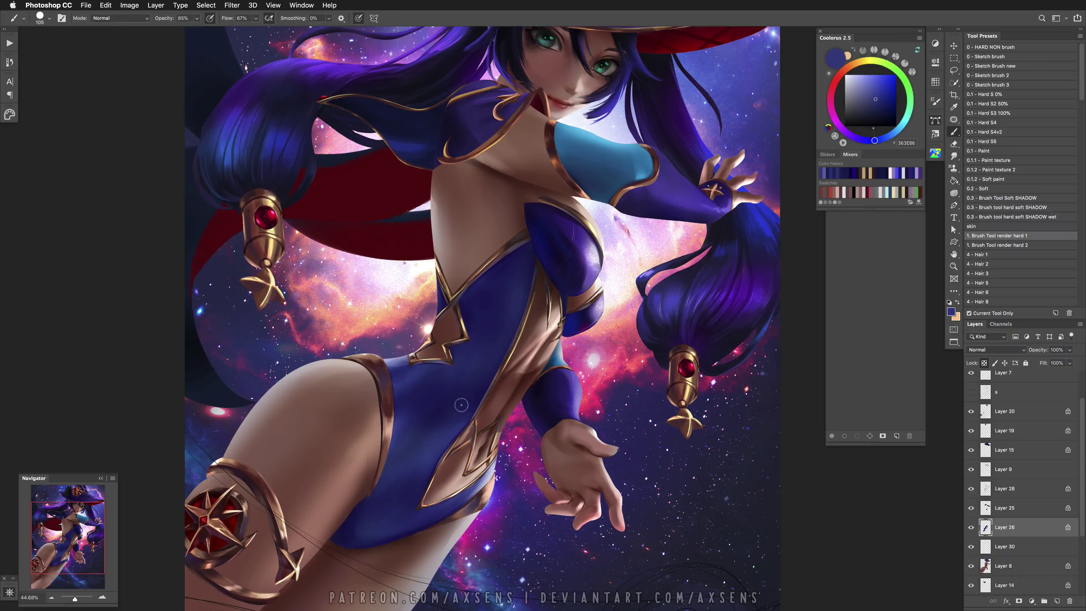
# Deepen the waist along the gold panel with a sampled near-black navy, undoing the unwanted strokes
pyautogui.keyDown('alt'); pyautogui.click(557, 390); pyautogui.keyUp('alt')
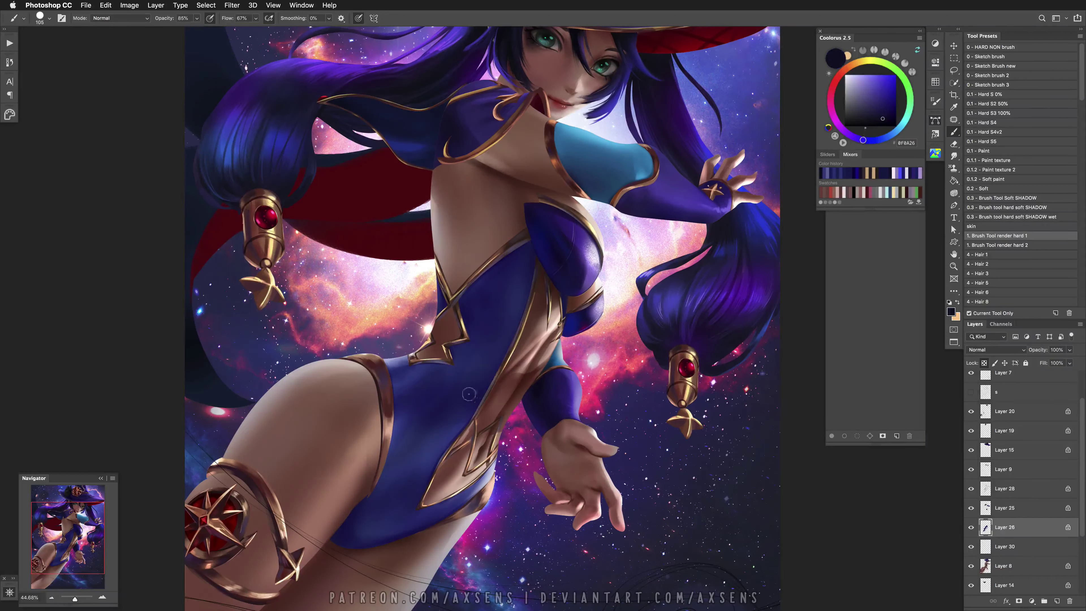
pyautogui.press('super+z')
pyautogui.moveTo(496, 391); pyautogui.dragTo(462, 464)
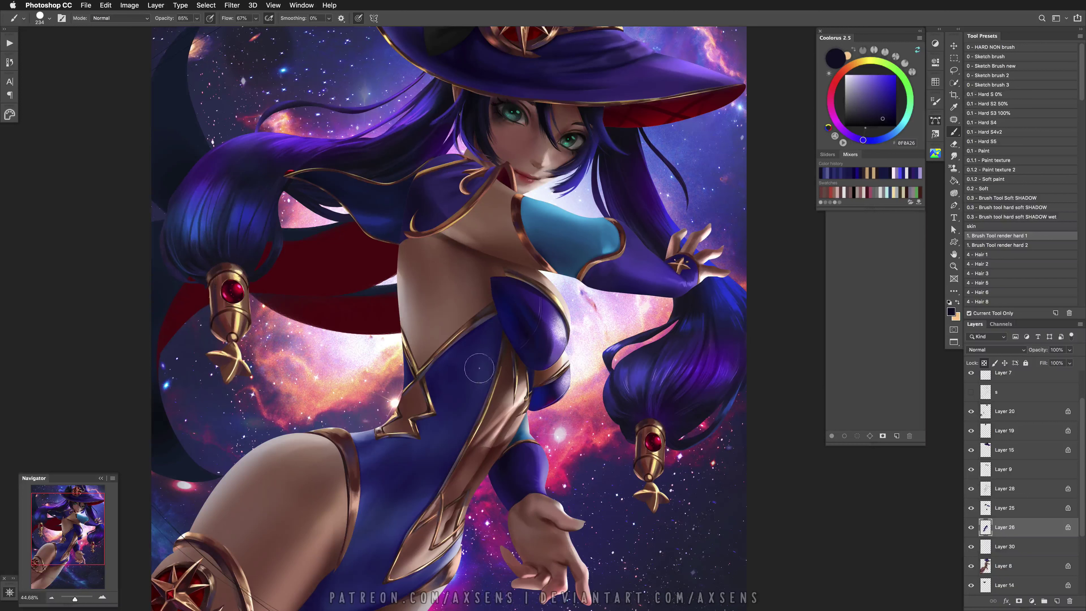
pyautogui.moveTo(496, 385); pyautogui.dragTo(487, 396)
pyautogui.press('super+z')
# Extend the near-black navy shading from the waist onto the hip, undoing unwanted strokes
pyautogui.scroll(-5, 444, 402)
pyautogui.moveTo(453, 402); pyautogui.dragTo(462, 400)
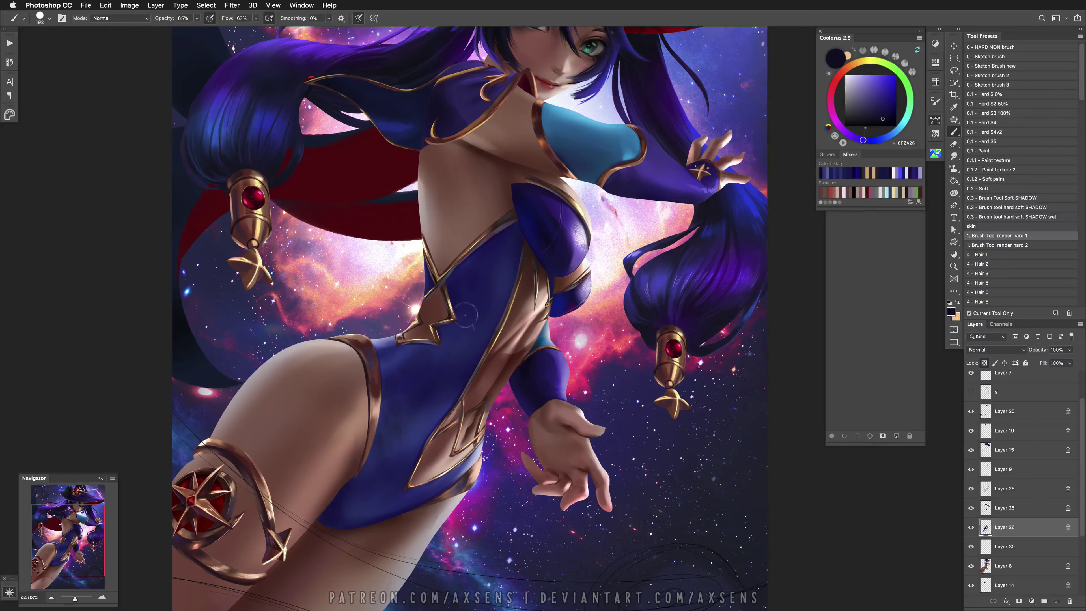
pyautogui.press('super+z')
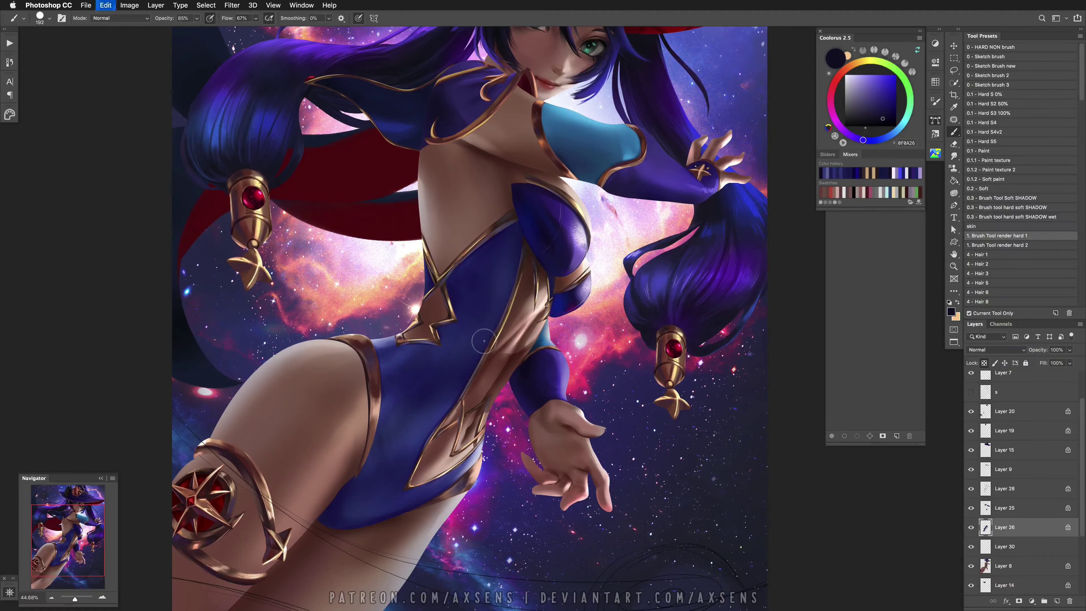
pyautogui.moveTo(431, 422); pyautogui.dragTo(420, 421)
pyautogui.press('super+z')
# Refine the dark shading below the side ornament, undoing unwanted strokes and checking the mirrored view
pyautogui.moveTo(453, 384)
pyautogui.mouseDown()
pyautogui.moveTo(483, 385)
pyautogui.moveTo(427, 386)
pyautogui.mouseUp()
pyautogui.scroll(5, 438, 385)
pyautogui.hscroll(3, 437, 386)
pyautogui.press('super+z')
pyautogui.press('super+z')
pyautogui.press('super+z')
pyautogui.moveTo(405, 432); pyautogui.dragTo(414, 431)
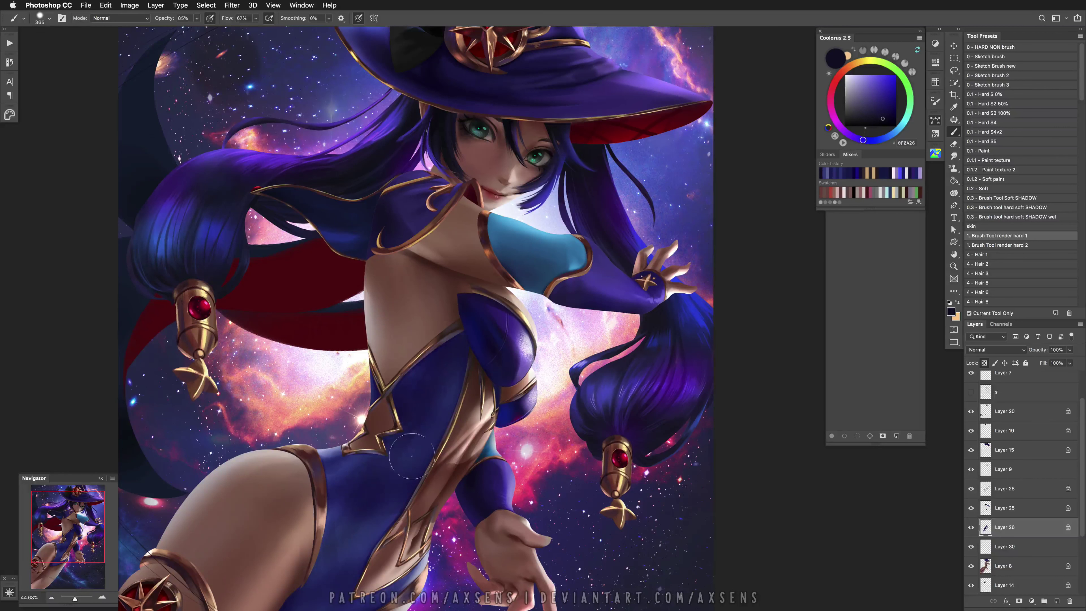
pyautogui.press('h')
pyautogui.press('h')
pyautogui.moveTo(405, 452); pyautogui.dragTo(513, 257)
# Set the brush mode to Dissolve and texture the waist and hip with sampled blues
pyautogui.keyDown('alt'); pyautogui.click(436, 392); pyautogui.keyUp('alt')
pyautogui.keyDown('shift'); pyautogui.rightClick(436, 391); pyautogui.keyUp('shift')
pyautogui.click(474, 418)
pyautogui.keyDown('alt'); pyautogui.click(447, 390); pyautogui.keyUp('alt')
pyautogui.scroll(3, 448, 393)
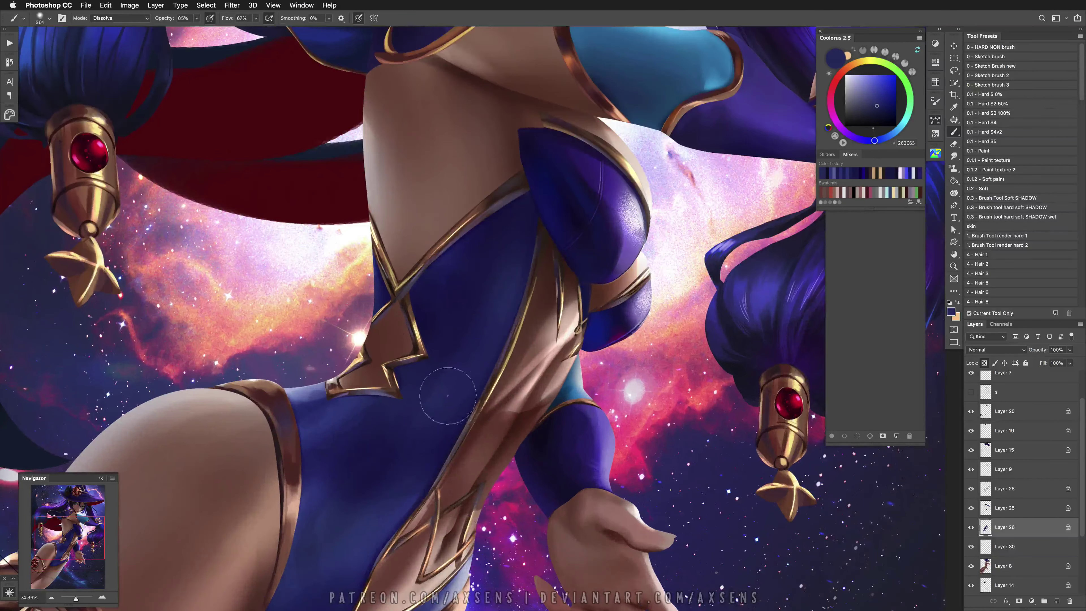
pyautogui.moveTo(329, 538); pyautogui.dragTo(301, 538)
pyautogui.keyDown('alt'); pyautogui.click(301, 538); pyautogui.keyUp('alt')
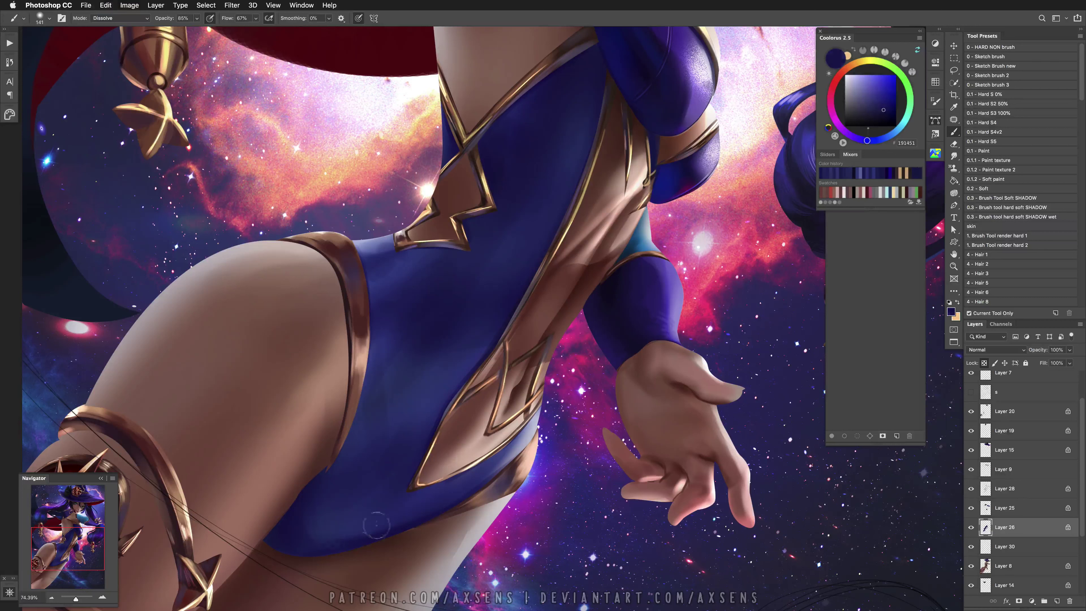
# Texture the bodysuit's lower edge below the gold panel with sampled blues in Dissolve mode
pyautogui.keyDown('alt'); pyautogui.click(346, 535); pyautogui.keyUp('alt')
pyautogui.keyDown('alt'); pyautogui.click(444, 502); pyautogui.keyUp('alt')
pyautogui.moveTo(555, 425)
pyautogui.mouseDown()
pyautogui.moveTo(527, 416)
pyautogui.moveTo(542, 414)
pyautogui.moveTo(530, 438)
pyautogui.mouseUp()
# Speckle a pale lavender highlight on the hip below the side ornament, blending it with sampled blues
pyautogui.keyDown('alt'); pyautogui.click(542, 414); pyautogui.keyUp('alt')
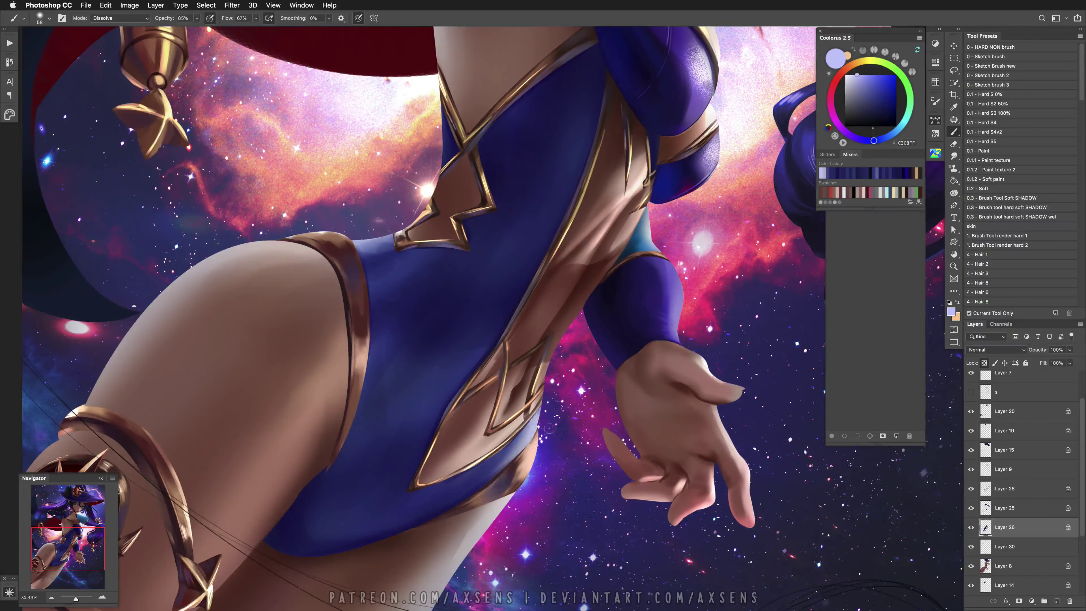
pyautogui.scroll(4, 550, 428)
pyautogui.moveTo(359, 374)
pyautogui.mouseDown()
pyautogui.moveTo(421, 333)
pyautogui.moveTo(368, 373)
pyautogui.moveTo(436, 337)
pyautogui.moveTo(393, 355)
pyautogui.mouseUp()
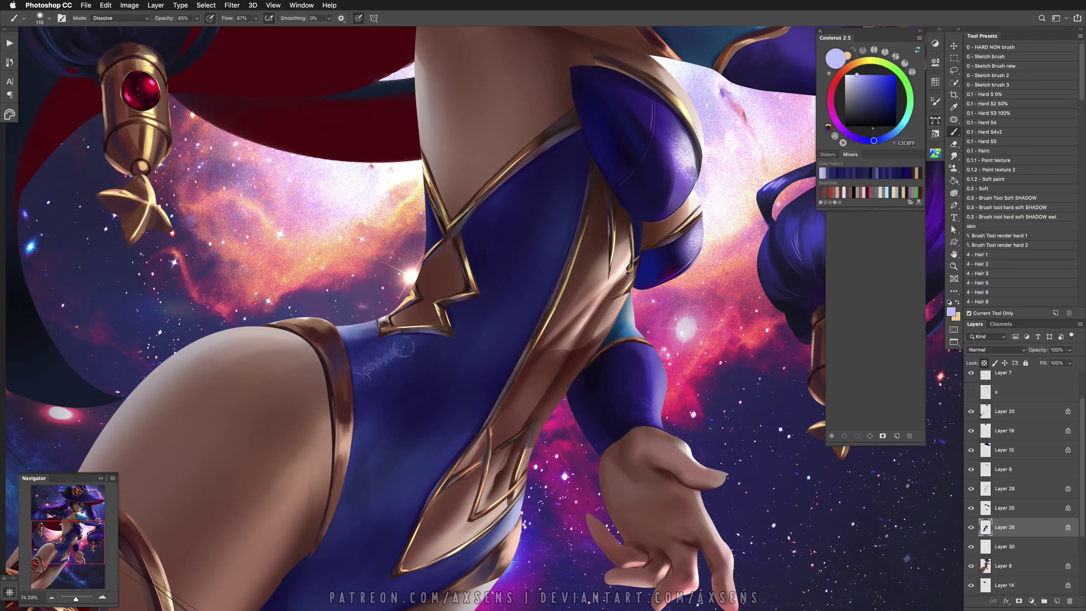
pyautogui.keyDown('alt'); pyautogui.click(381, 374); pyautogui.keyUp('alt')
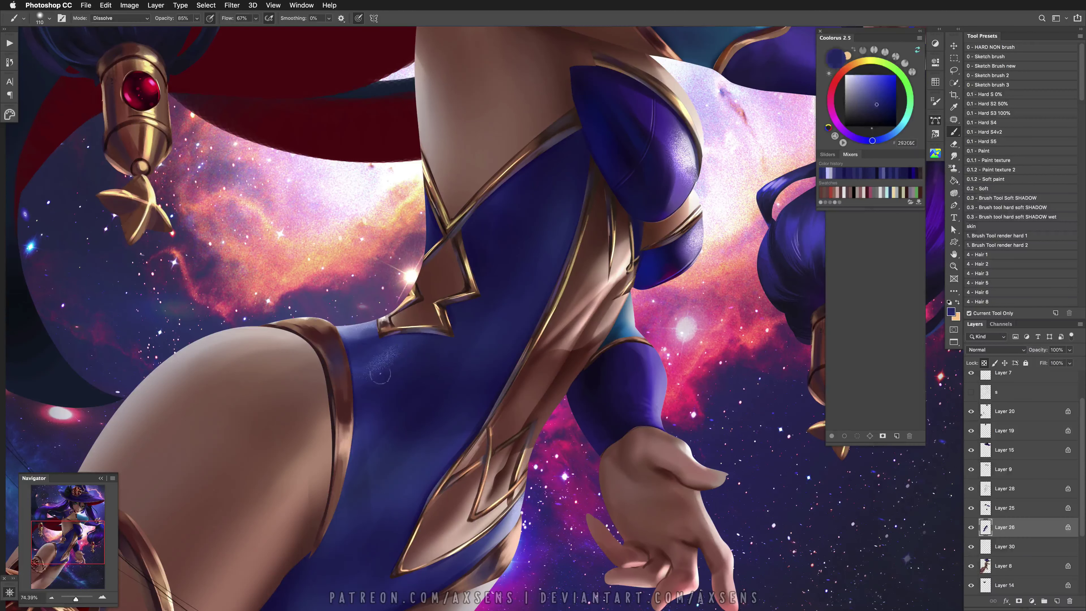
pyautogui.keyDown('alt'); pyautogui.click(358, 381); pyautogui.keyUp('alt')
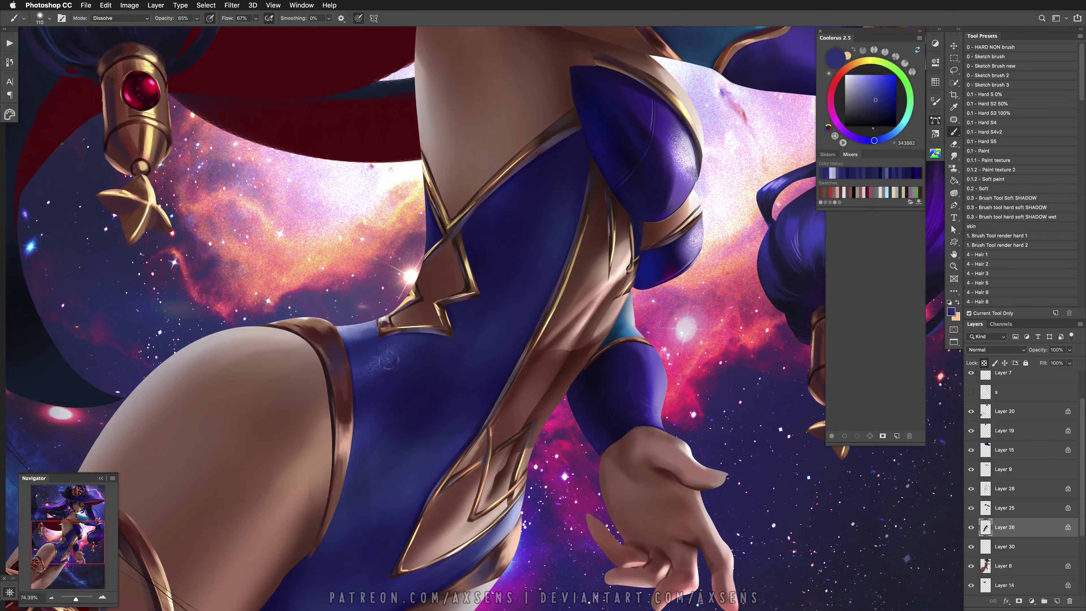
pyautogui.keyDown('alt'); pyautogui.click(376, 355); pyautogui.keyUp('alt')
pyautogui.moveTo(363, 372)
pyautogui.mouseDown()
pyautogui.moveTo(410, 342)
pyautogui.moveTo(442, 352)
pyautogui.moveTo(421, 416)
pyautogui.moveTo(432, 386)
pyautogui.mouseUp()
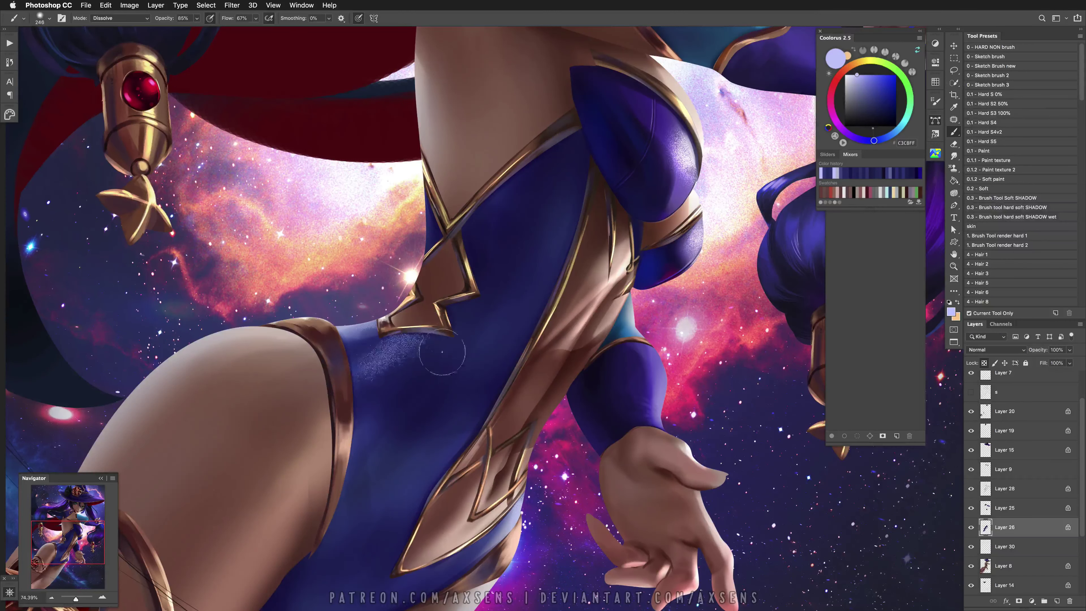
# Inspect the torso from a wider view and undo the unwanted textured strokes
pyautogui.press('z')
pyautogui.press('super+z')
pyautogui.press('b')
pyautogui.press('super+z')
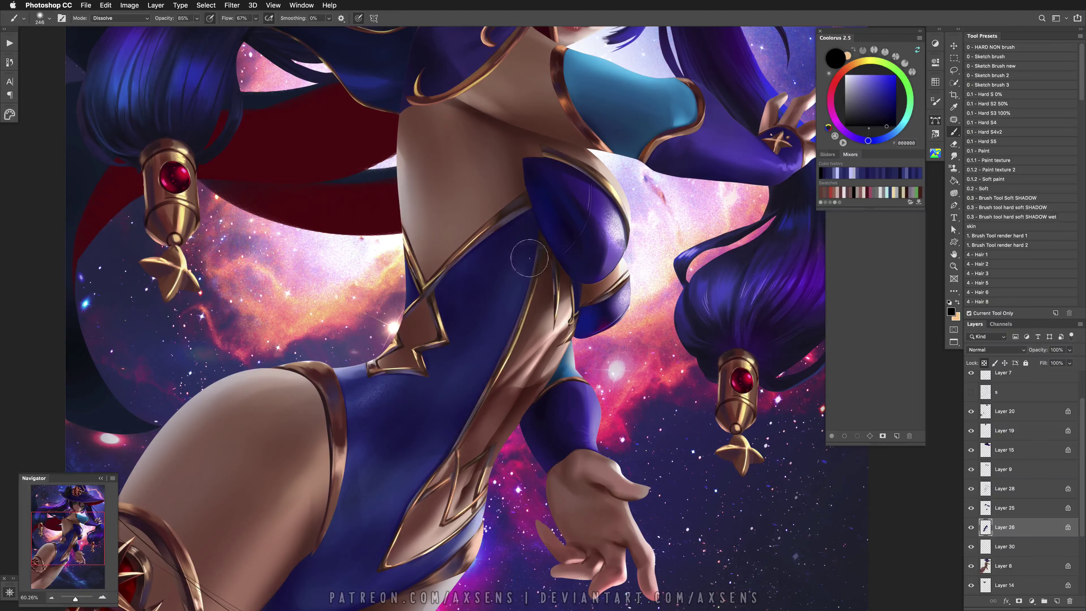
pyautogui.press('super+z')
# Set the brush mode to Normal and blend the bodysuit's lower edge and hip with sampled navy
pyautogui.scroll(-4, 436, 498)
pyautogui.keyDown('shift'); pyautogui.rightClick(417, 445); pyautogui.keyUp('shift')
pyautogui.click(417, 435)
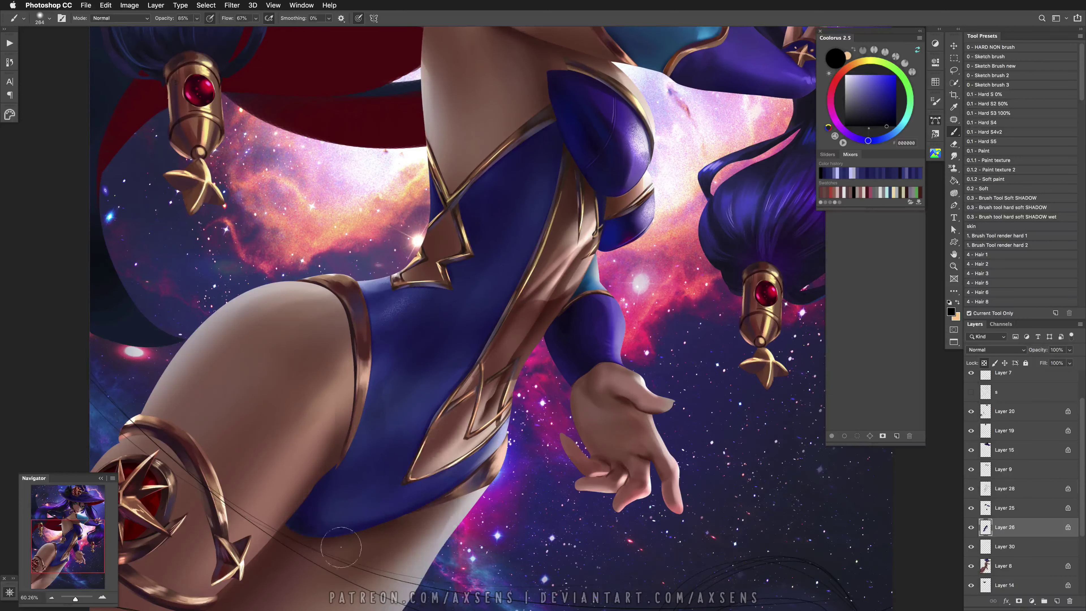
pyautogui.keyDown('alt'); pyautogui.click(301, 525); pyautogui.keyUp('alt')
pyautogui.keyDown('alt'); pyautogui.click(320, 523); pyautogui.keyUp('alt')
pyautogui.keyDown('alt'); pyautogui.click(376, 414); pyautogui.keyUp('alt')
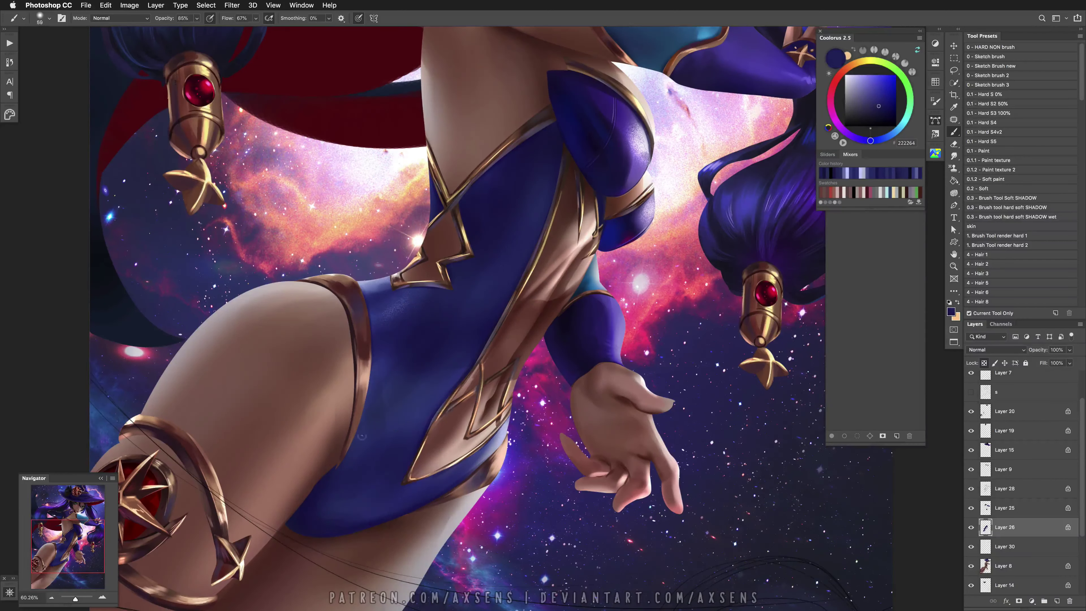
# Set the brush mode to Multiply and shade the hip beside the thigh trim, undoing unwanted strokes
pyautogui.keyDown('shift'); pyautogui.rightClick(393, 347); pyautogui.keyUp('shift')
pyautogui.click(411, 404)
pyautogui.press('super+z')
pyautogui.moveTo(368, 355); pyautogui.dragTo(361, 355)
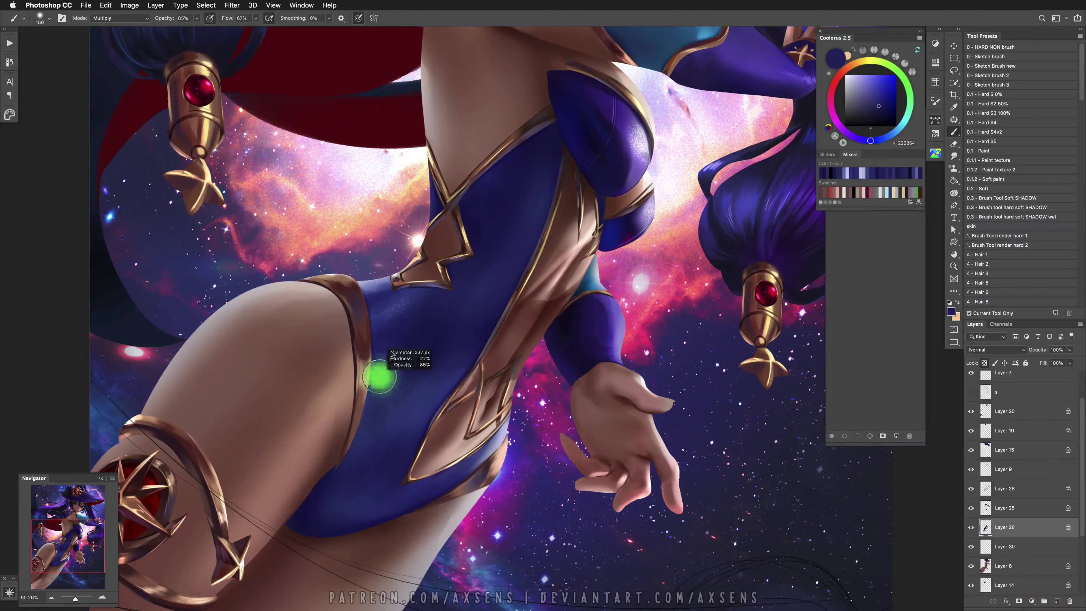
pyautogui.press('super+z')
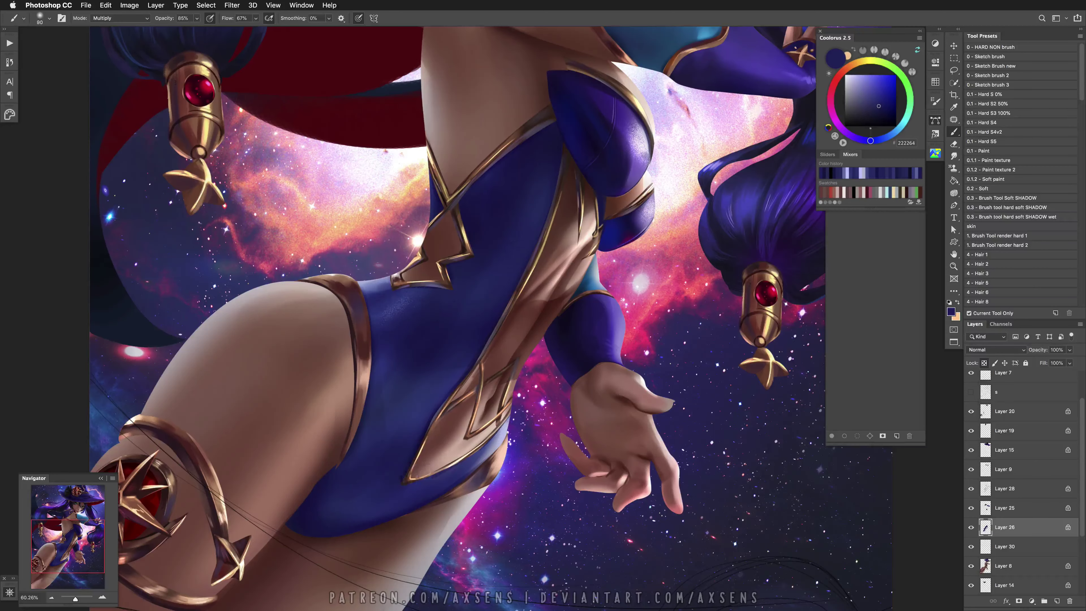
# Try finer shading around the side ornament with a smaller brush, undoing the stroke
pyautogui.scroll(5, 427, 316)
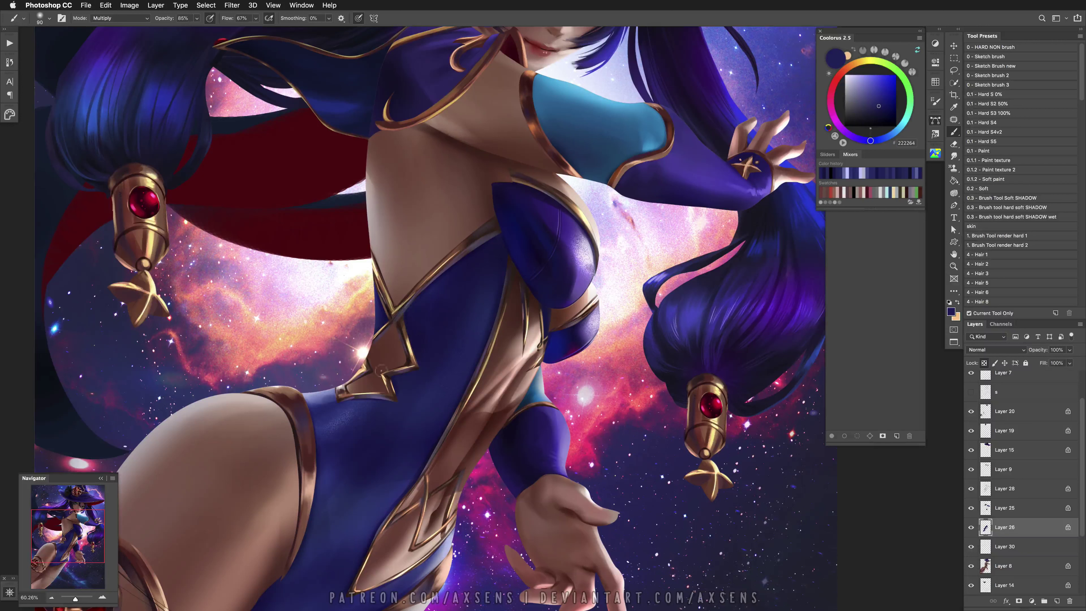
pyautogui.press('[')
pyautogui.press('[')
pyautogui.press('[')
pyautogui.press('[')
pyautogui.press('[')
pyautogui.press('super+z')
# Darken the bodysuit's lower front with sampled navy in Multiply mode and mirror the view to check it
pyautogui.press('z')
pyautogui.scroll(-3, 425, 412)
pyautogui.moveTo(425, 412); pyautogui.dragTo(424, 405)
pyautogui.press('b')
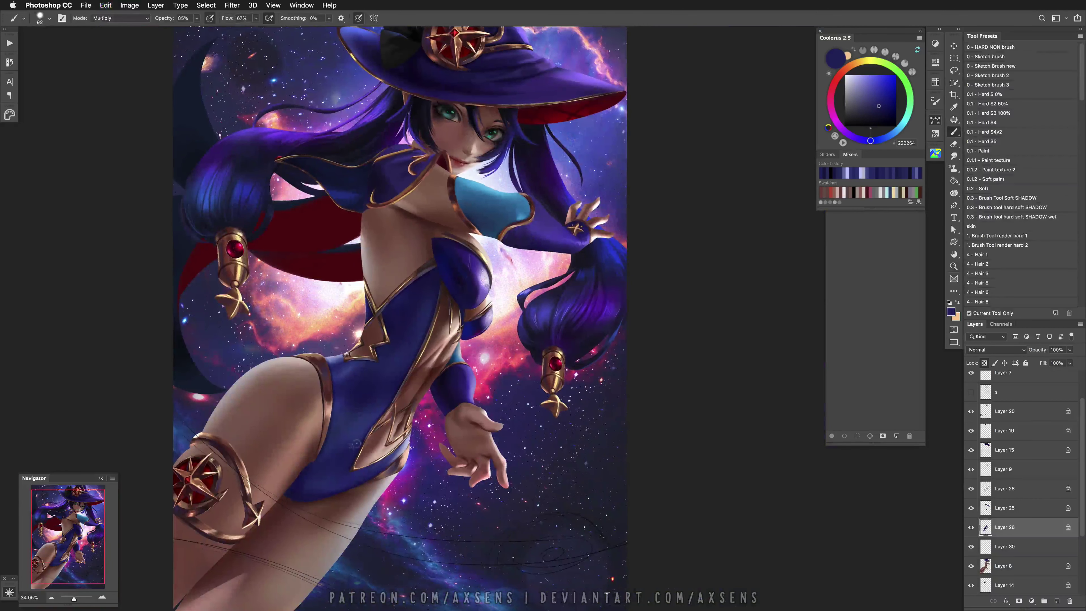
pyautogui.keyDown('alt'); pyautogui.click(334, 471); pyautogui.keyUp('alt')
pyautogui.keyDown('alt'); pyautogui.click(305, 487); pyautogui.keyUp('alt')
pyautogui.press('h')
pyautogui.moveTo(511, 403); pyautogui.dragTo(421, 402)
# Set the brush mode to Normal and smooth the mirrored lower front with sampled blues, restoring the unmirrored view
pyautogui.keyDown('alt'); pyautogui.click(403, 463); pyautogui.keyUp('alt')
pyautogui.keyDown('shift'); pyautogui.rightClick(399, 456); pyautogui.keyUp('shift')
pyautogui.click(406, 462)
pyautogui.keyDown('alt'); pyautogui.click(397, 461); pyautogui.keyUp('alt')
pyautogui.keyDown('alt'); pyautogui.click(336, 462); pyautogui.keyUp('alt')
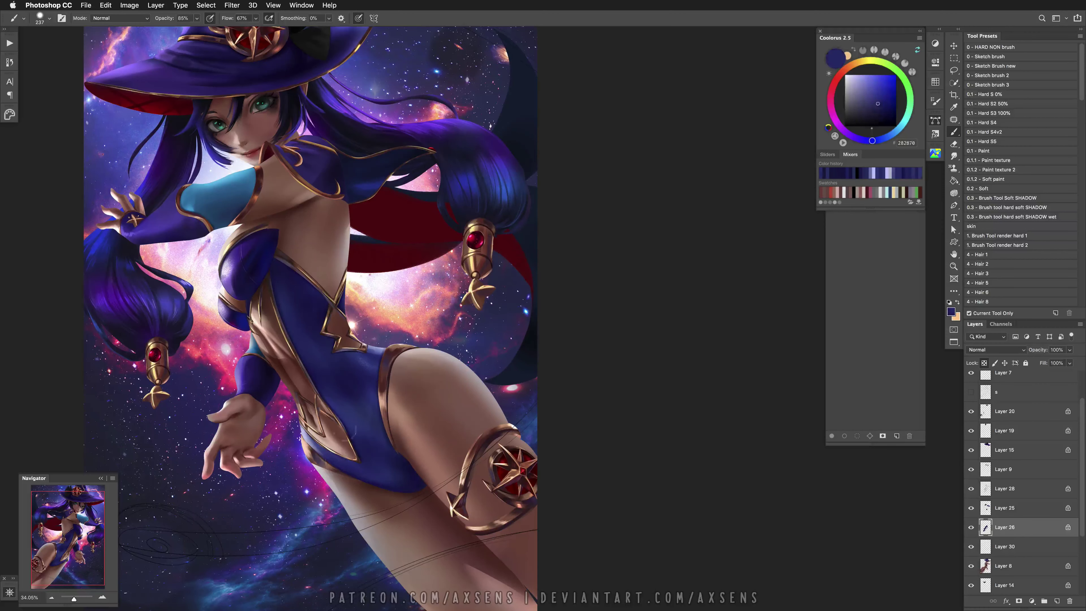
pyautogui.keyDown('alt'); pyautogui.click(337, 462); pyautogui.keyUp('alt')
pyautogui.keyDown('alt'); pyautogui.click(337, 462); pyautogui.keyUp('alt')
pyautogui.click(363, 460)
pyautogui.press('h')
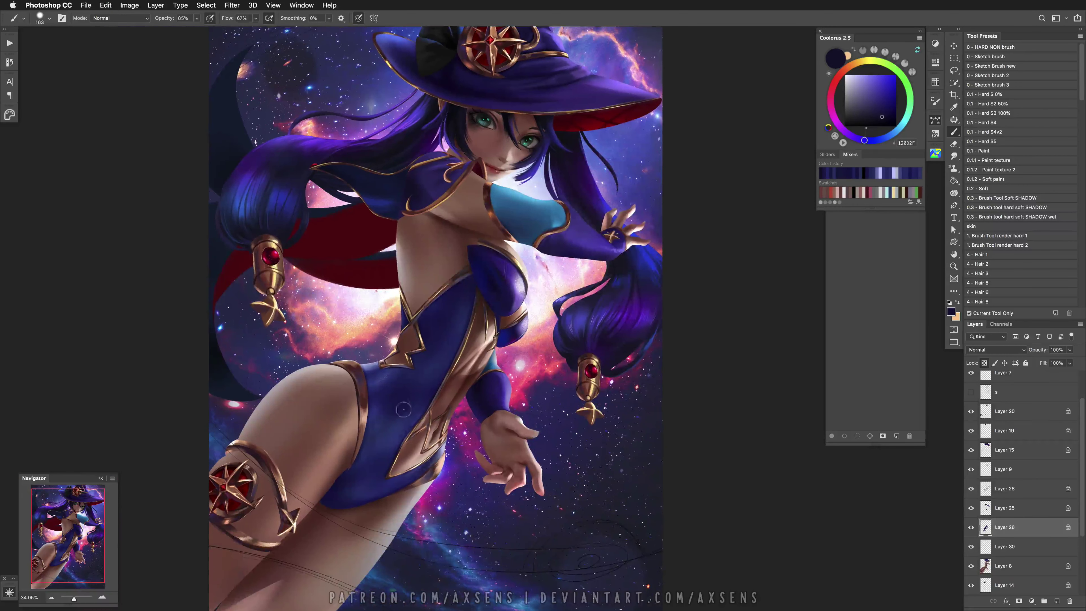
# Undo the unwanted hip strokes and shade the waist with sampled dark blues
pyautogui.press('super+z')
pyautogui.press('super+z')
pyautogui.moveTo(372, 451); pyautogui.dragTo(390, 524)
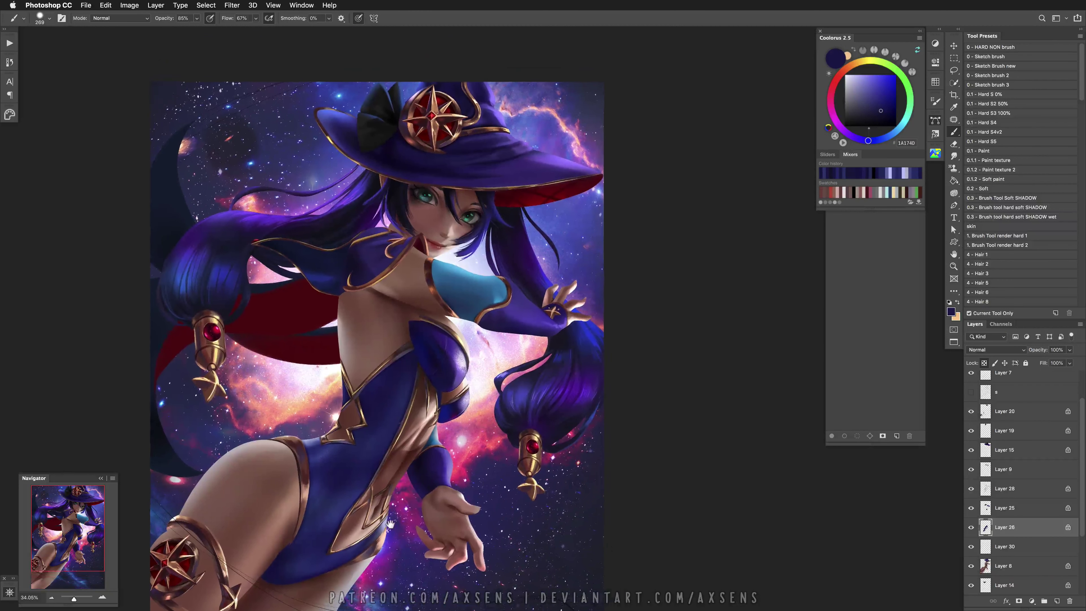
pyautogui.keyDown('alt'); pyautogui.click(386, 417); pyautogui.keyUp('alt')
pyautogui.keyDown('alt'); pyautogui.click(399, 368); pyautogui.keyUp('alt')
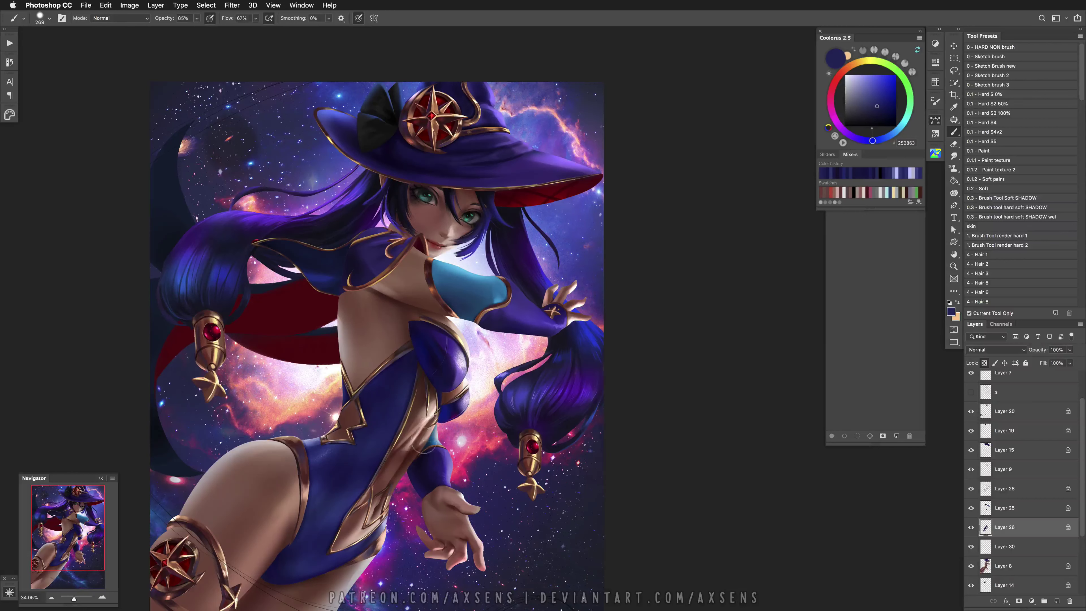
# Paint a sampled teal-blue glow over the hip and lower front with the 0.3 - Brush tool hard soft SHADOW preset
pyautogui.keyDown('alt'); pyautogui.click(428, 447); pyautogui.keyUp('alt')
pyautogui.click(1014, 207)
pyautogui.scroll(-5, 379, 465)
pyautogui.hscroll(-4, 378, 465)
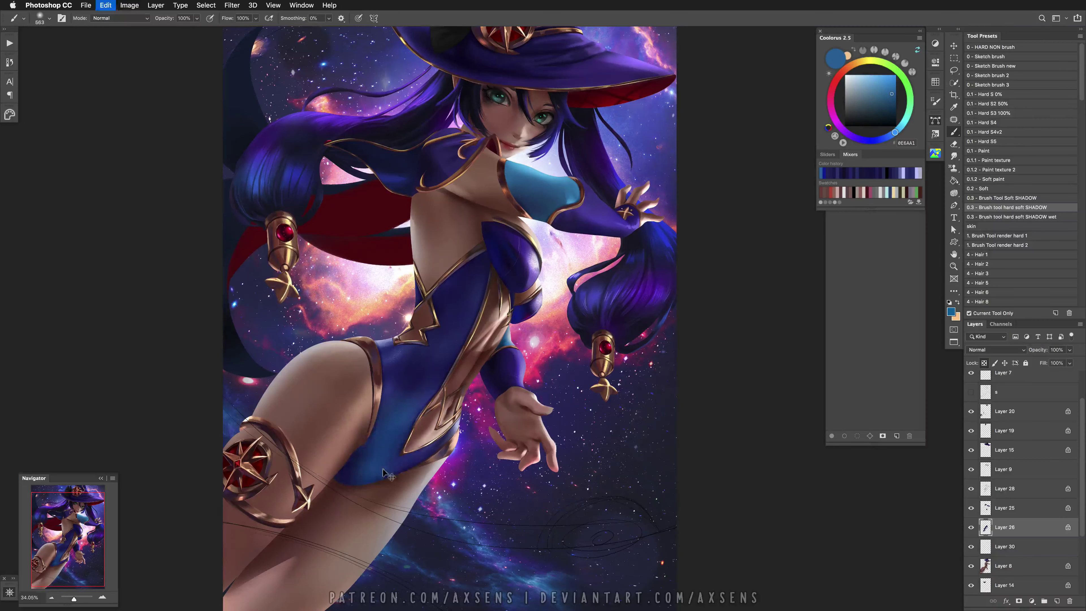
pyautogui.moveTo(414, 406)
pyautogui.mouseDown()
pyautogui.moveTo(389, 447)
pyautogui.moveTo(400, 432)
pyautogui.moveTo(387, 468)
pyautogui.mouseUp()
# Pick a bright turquoise and add reflected light along the bodysuit's outer edges
pyautogui.moveTo(860, 119); pyautogui.dragTo(896, 74)
pyautogui.moveTo(895, 131); pyautogui.dragTo(907, 116)
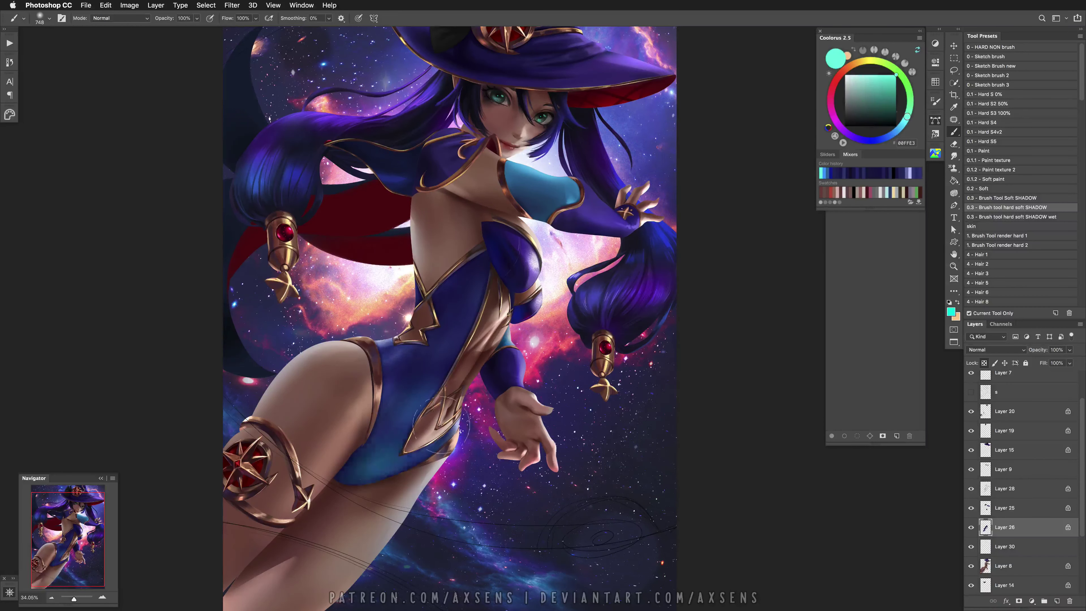
pyautogui.moveTo(483, 257); pyautogui.dragTo(449, 334)
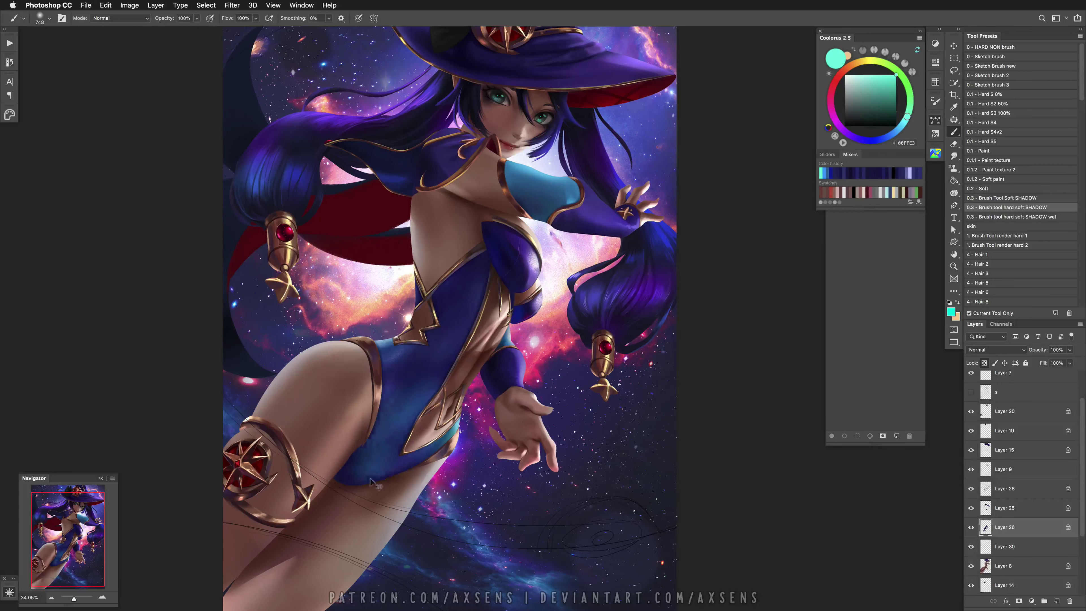
# Darken the lower front and hip with sampled navy in Multiply mode
pyautogui.keyDown('alt'); pyautogui.click(378, 453); pyautogui.keyUp('alt')
pyautogui.keyDown('shift'); pyautogui.rightClick(382, 429); pyautogui.keyUp('shift')
pyautogui.click(406, 468)
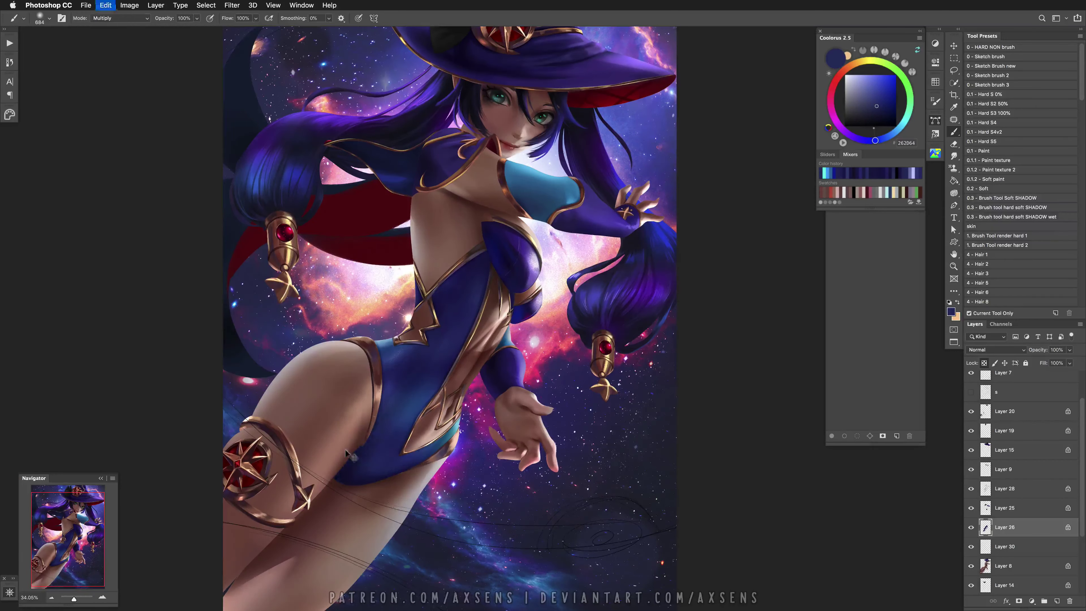
pyautogui.moveTo(446, 439)
pyautogui.mouseDown()
pyautogui.moveTo(409, 510)
pyautogui.moveTo(418, 471)
pyautogui.mouseUp()
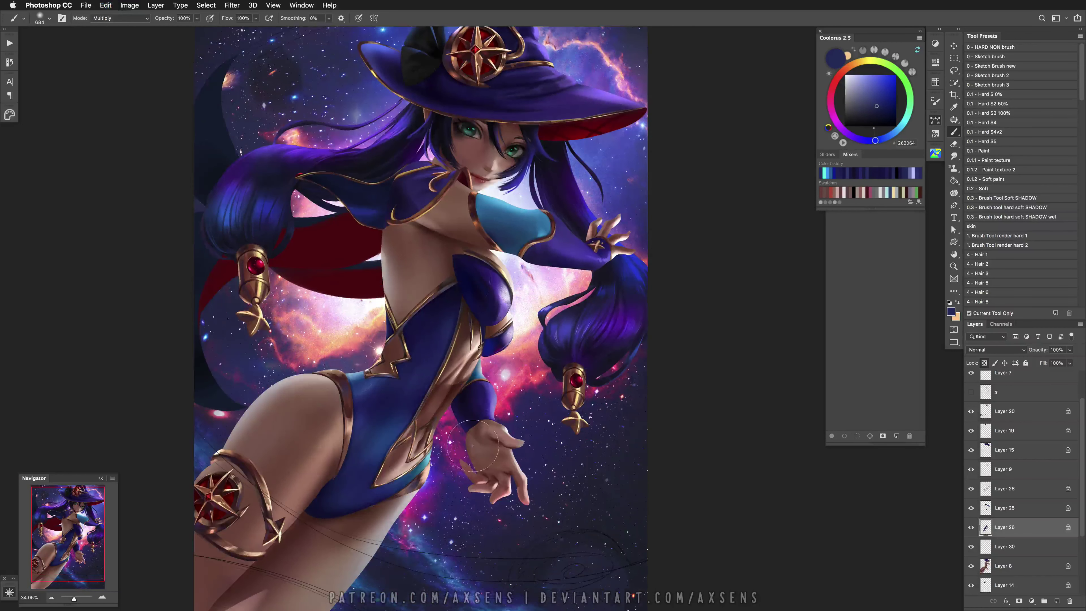
# Lasso the curved band across the hip and its continuation on the bodysuit's far side, using sketch layer s as a guide
pyautogui.click(971, 392)
pyautogui.scroll(3, 382, 431)
pyautogui.click(954, 71)
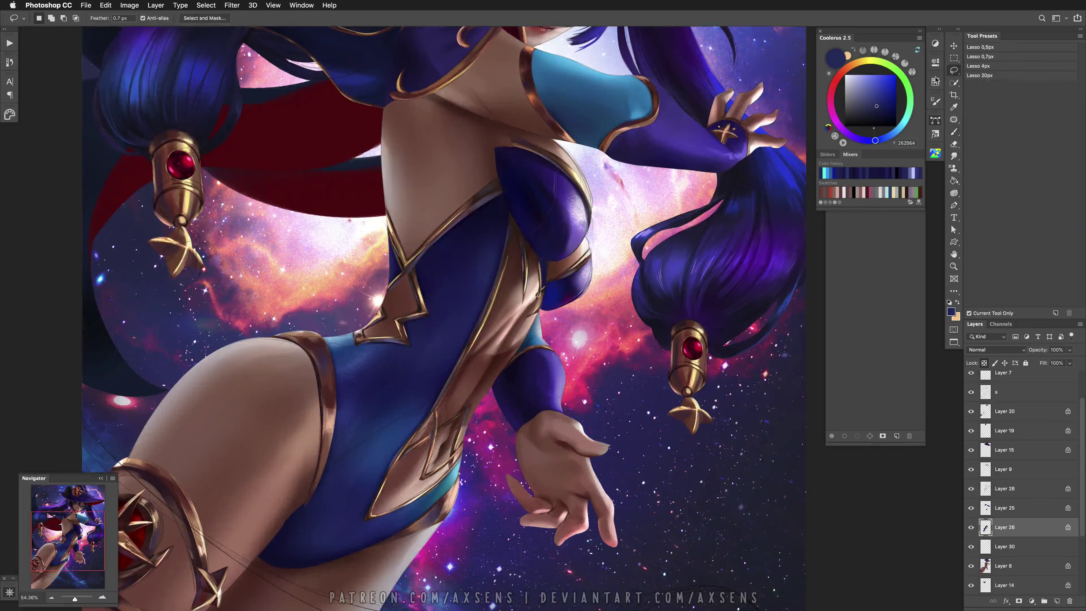
pyautogui.moveTo(330, 452)
pyautogui.mouseDown()
pyautogui.moveTo(435, 399)
pyautogui.moveTo(330, 459)
pyautogui.mouseUp()
pyautogui.press('shift')
pyautogui.moveTo(449, 485); pyautogui.dragTo(457, 455)
pyautogui.click(971, 392)
pyautogui.hotkey('ctrl', 'u')
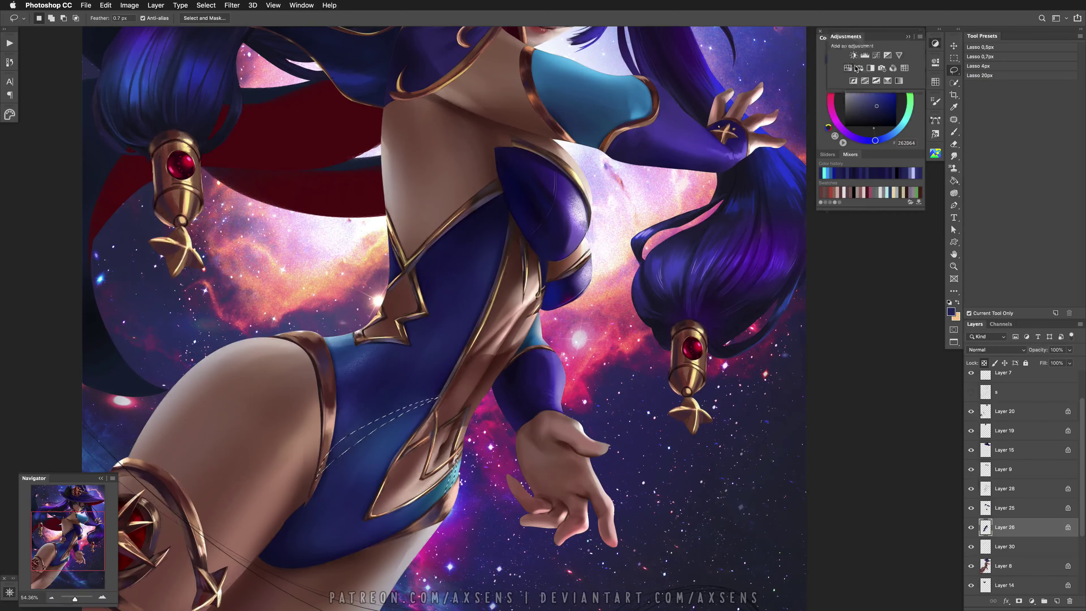
# Colour the selected hip bands dark red with a clipped, colorized Hue/Saturation adjustment: hue 360, saturation 77, lightness -24
pyautogui.click(854, 225)
pyautogui.click(876, 168)
pyautogui.moveTo(850, 138)
pyautogui.mouseDown()
pyautogui.moveTo(918, 138)
pyautogui.moveTo(919, 121)
pyautogui.mouseUp()
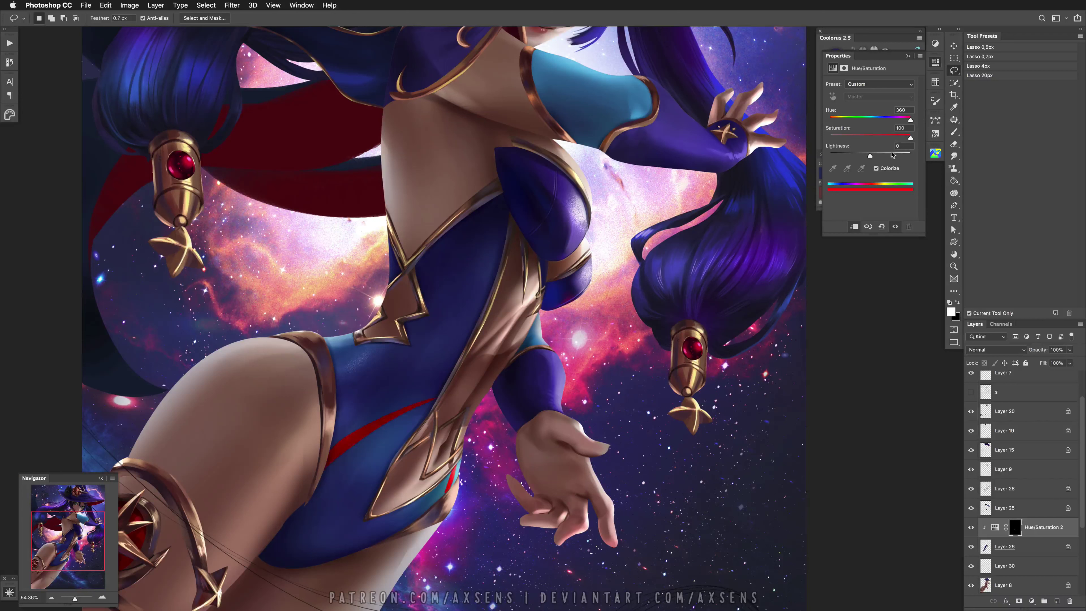
pyautogui.press('b')
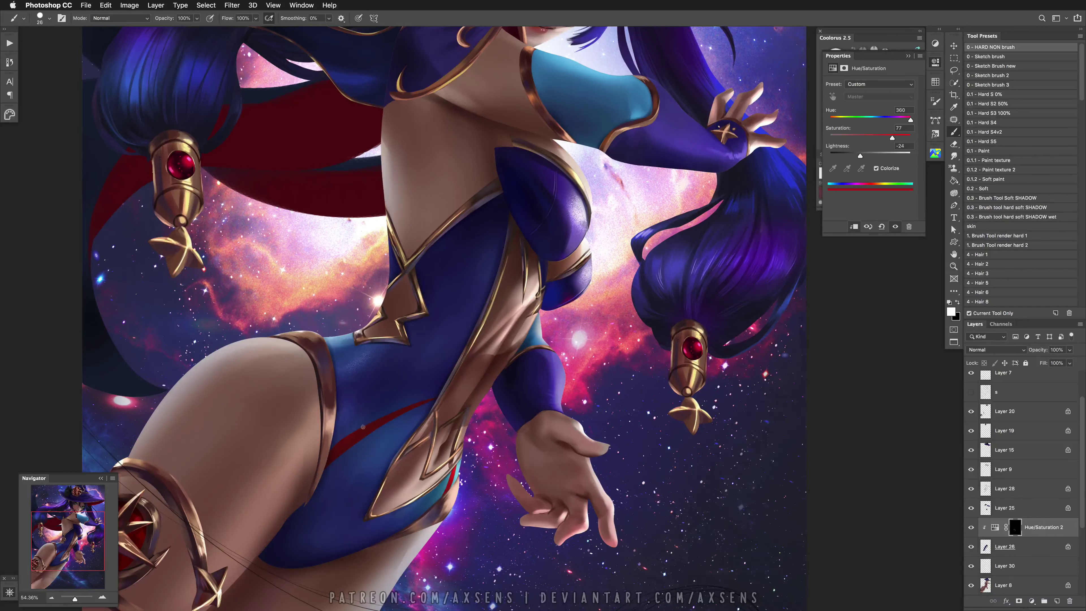
# Merge the Hue/Saturation adjustment and Layer 25 into Layer 26
pyautogui.moveTo(356, 431); pyautogui.dragTo(358, 434)
pyautogui.press('h')
pyautogui.press('h')
pyautogui.hotkey('ctrl', 'e')
pyautogui.moveTo(588, 444); pyautogui.dragTo(503, 473)
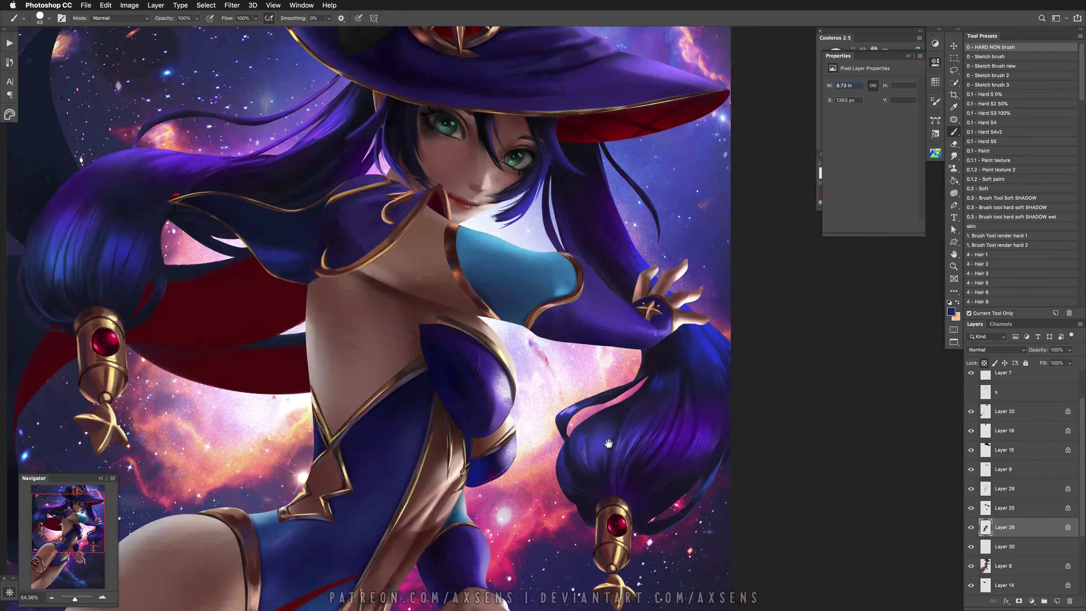
pyautogui.click(986, 515)
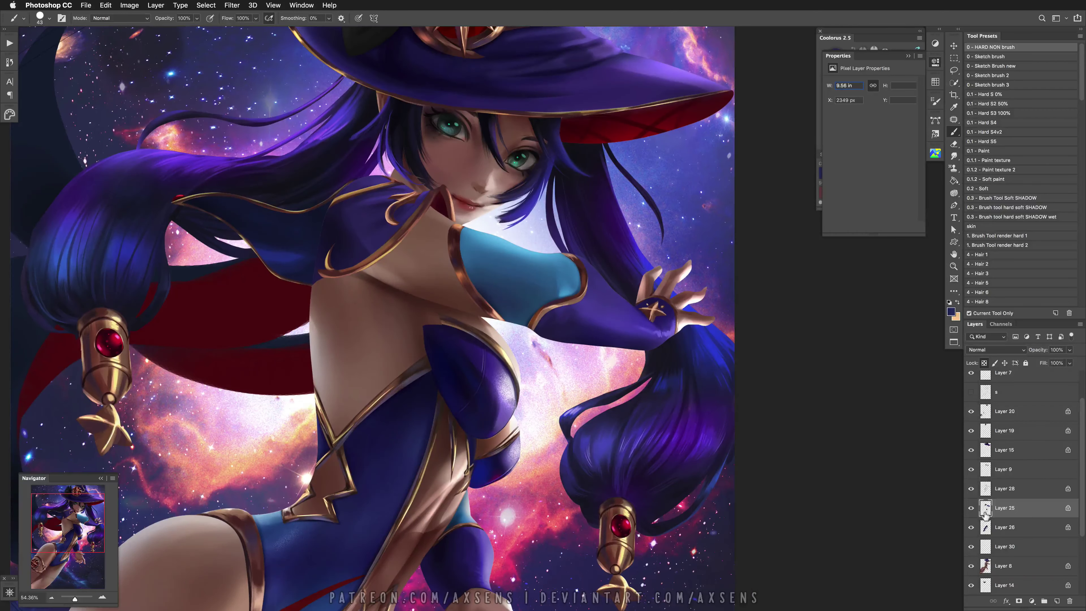
pyautogui.press('super+e')
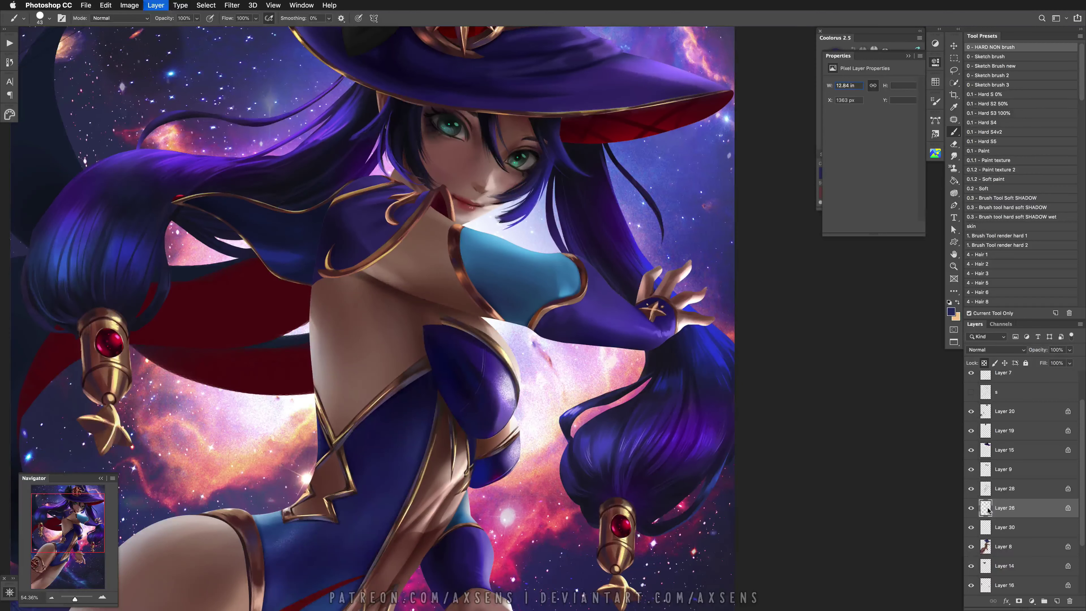
# Switch to the 0 - Sketch Brush new preset, try strokes on the shoulder cape and undo them
pyautogui.scroll(5, 441, 406)
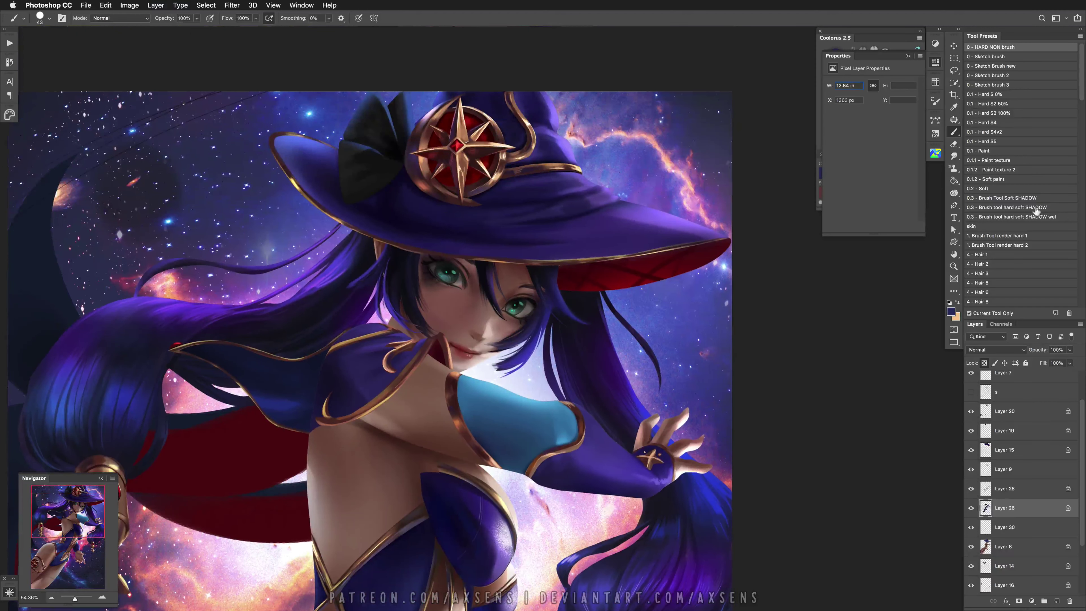
pyautogui.click(1025, 68)
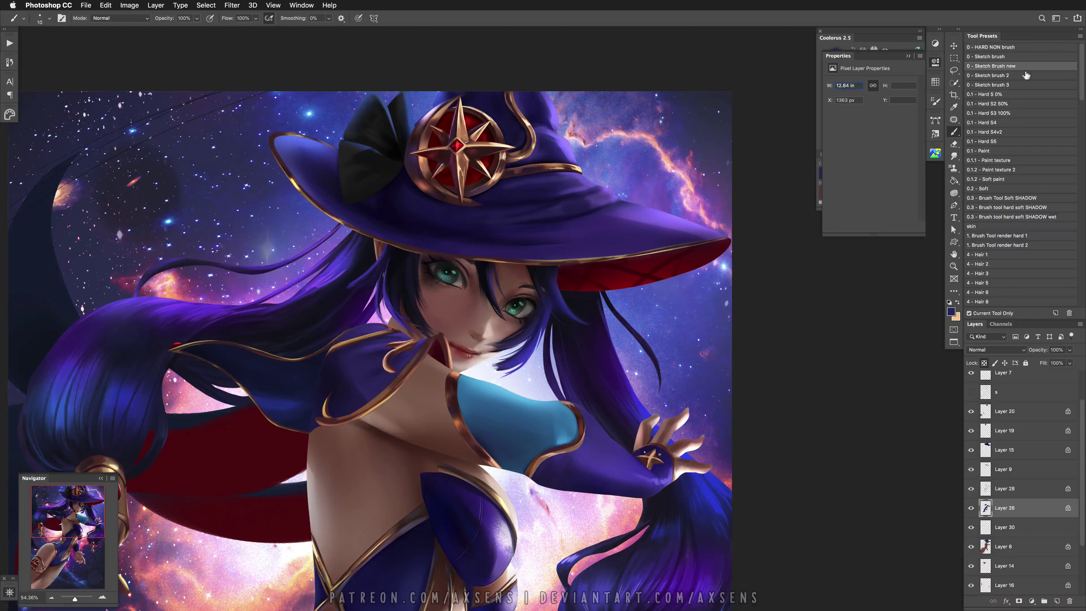
pyautogui.moveTo(377, 341); pyautogui.dragTo(398, 342)
pyautogui.press('super+z')
pyautogui.press('super+z')
pyautogui.press('super+z')
# Merge the bodysuit's Layer 26 down into Layer 30
pyautogui.scroll(-10, 432, 392)
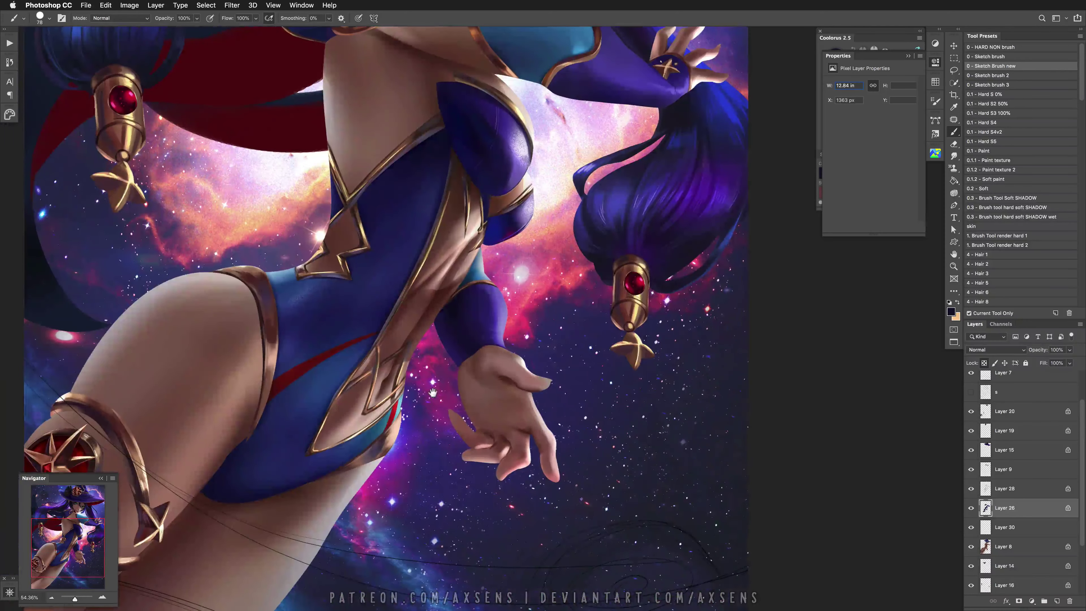
pyautogui.click(994, 491)
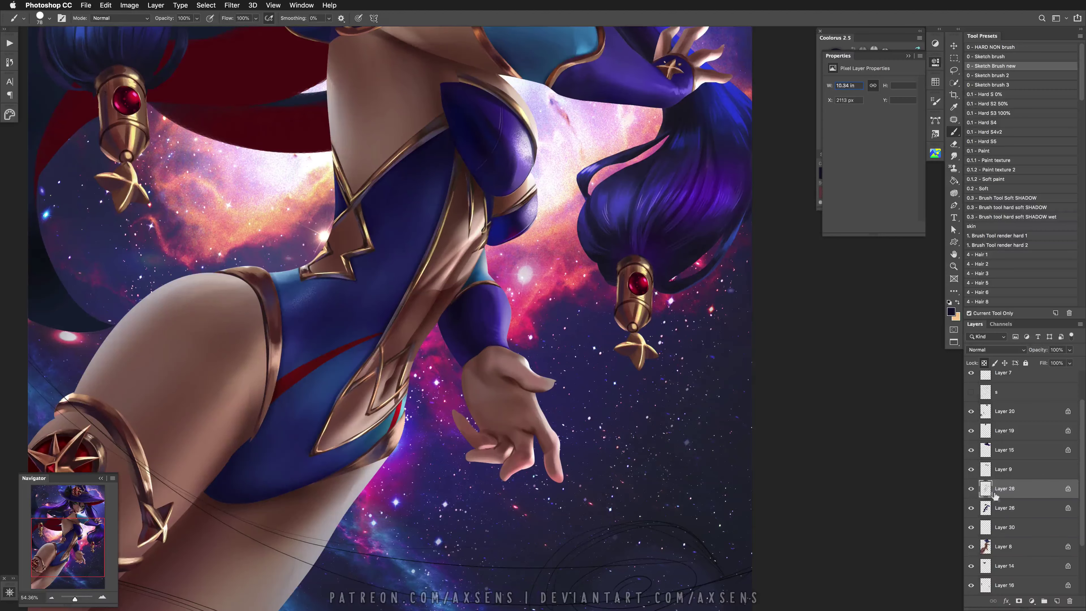
pyautogui.press('super+minus')
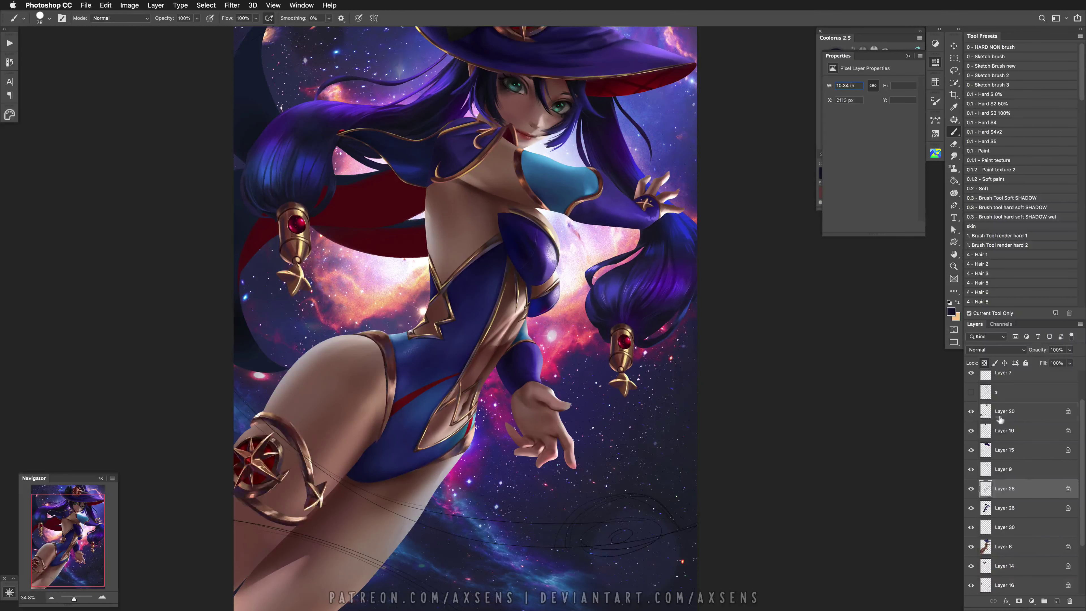
pyautogui.click(984, 411)
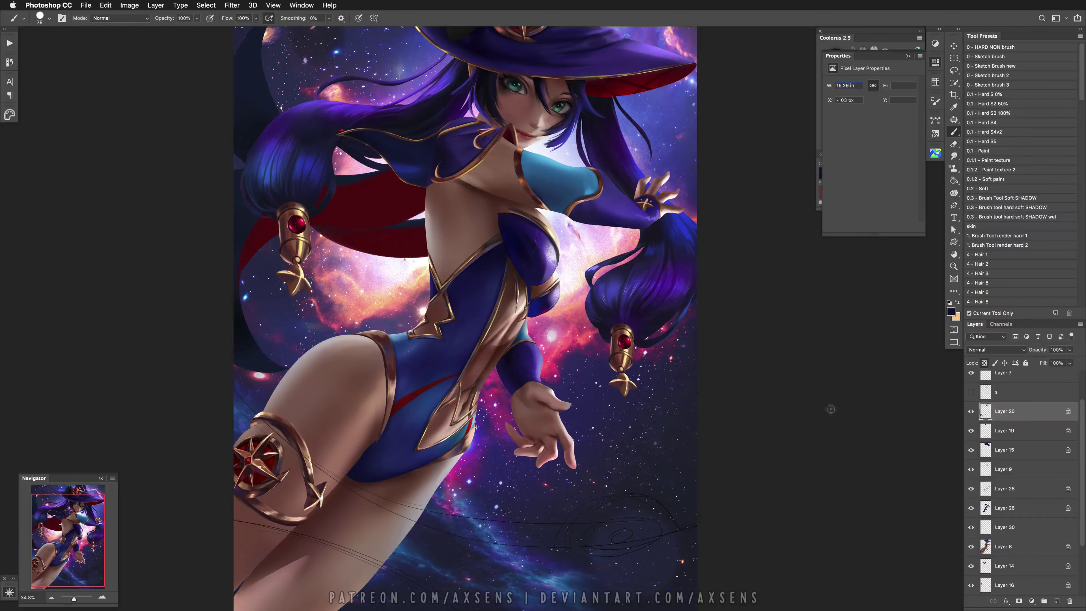
pyautogui.click(971, 528)
pyautogui.click(1005, 528)
pyautogui.hotkey('ctrl', 'e')
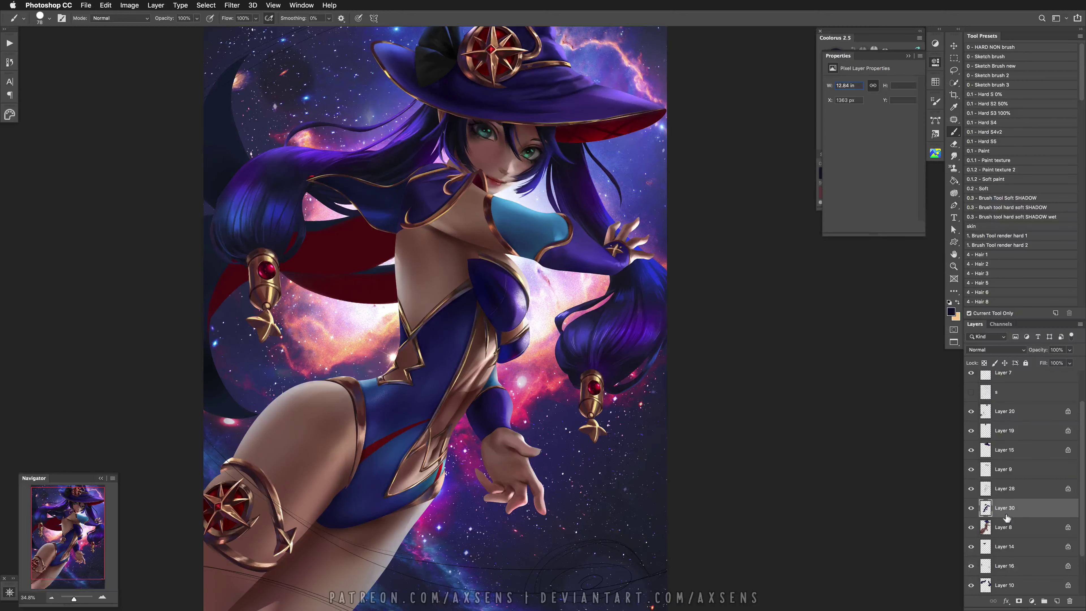
# Unlock the transparent pixels of Layer 28 and sample dark brown from the chest trim for a smaller brush
pyautogui.scroll(3, 531, 79)
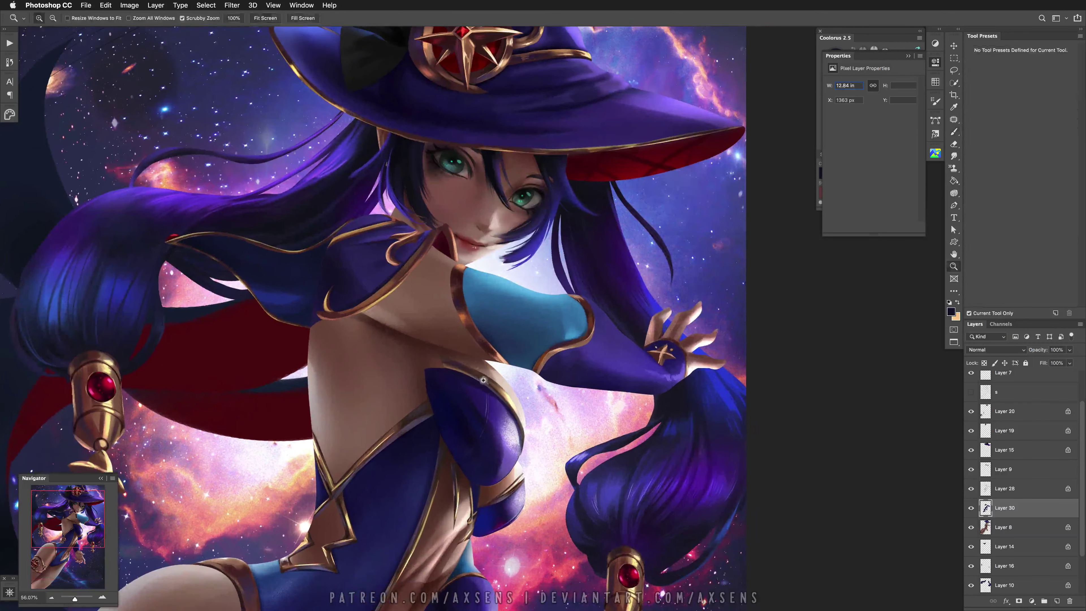
pyautogui.press('[')
pyautogui.press('[')
pyautogui.press('[')
pyautogui.press('[')
pyautogui.press('.')
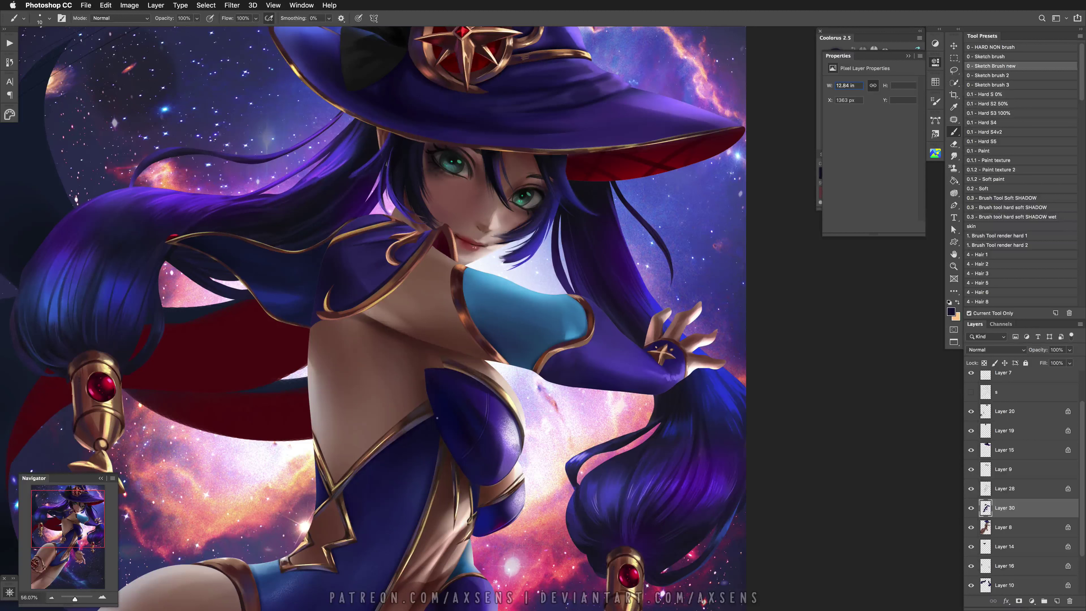
pyautogui.click(971, 488)
pyautogui.click(971, 488)
pyautogui.click(989, 490)
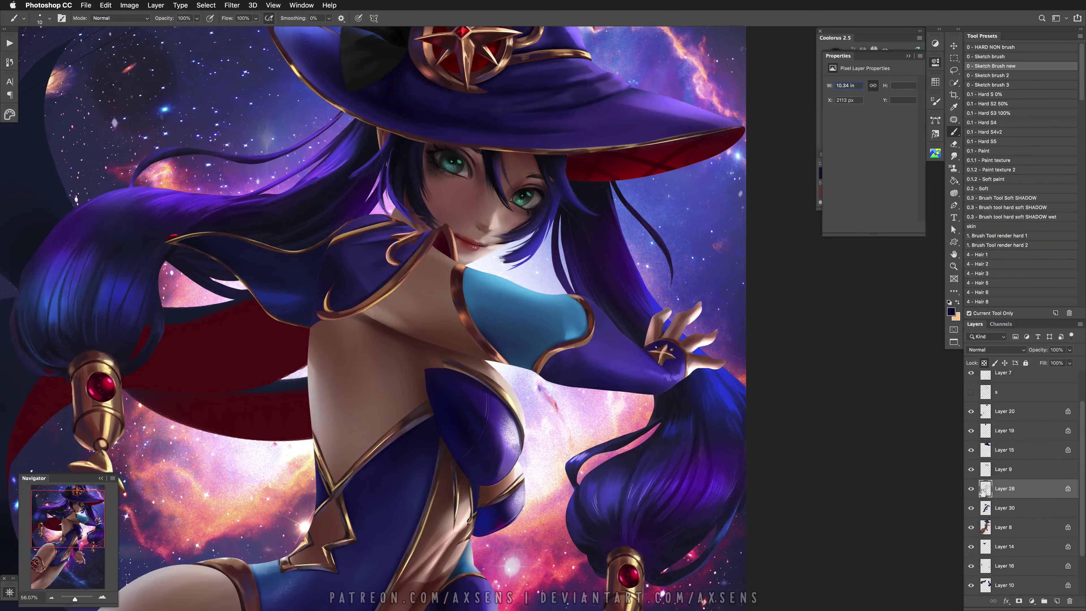
pyautogui.keyDown('alt'); pyautogui.click(446, 368); pyautogui.keyUp('alt')
pyautogui.scroll(5, 441, 412)
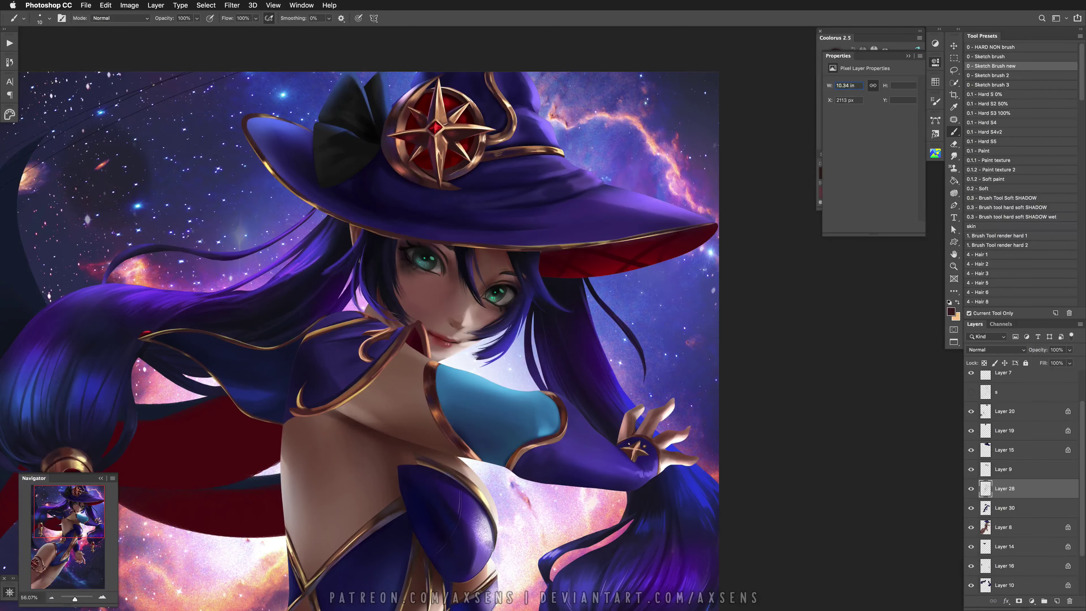
pyautogui.moveTo(599, 447); pyautogui.dragTo(488, 456)
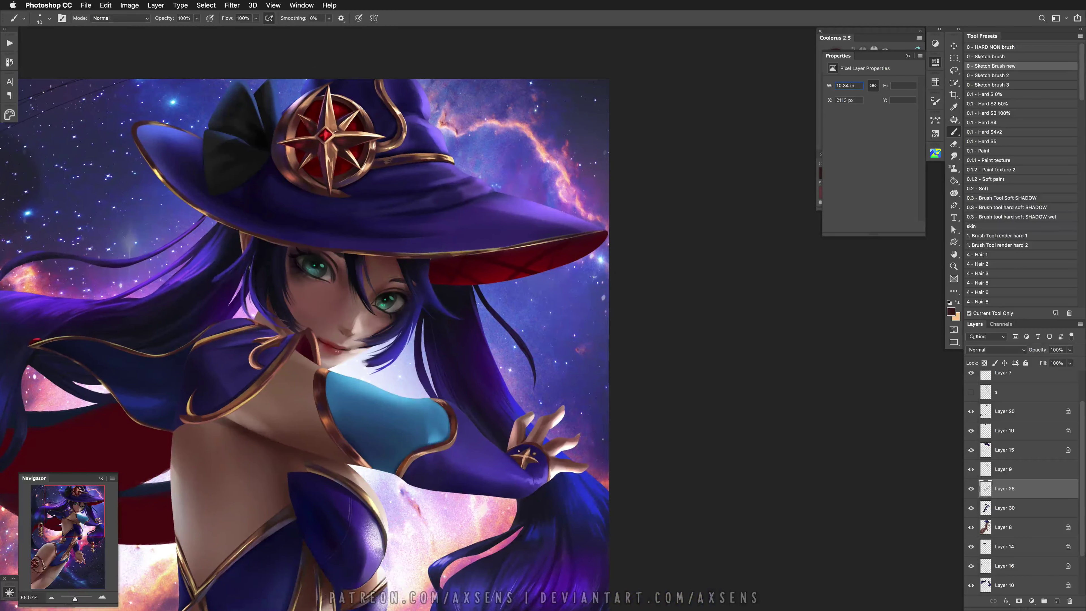
# Touch up the shoulder cape's gold collar trim with sampled light and dark tones, undoing unwanted strokes
pyautogui.keyDown('alt'); pyautogui.click(552, 481); pyautogui.keyUp('alt')
pyautogui.press('x')
pyautogui.moveTo(383, 410); pyautogui.dragTo(431, 477)
pyautogui.press('x')
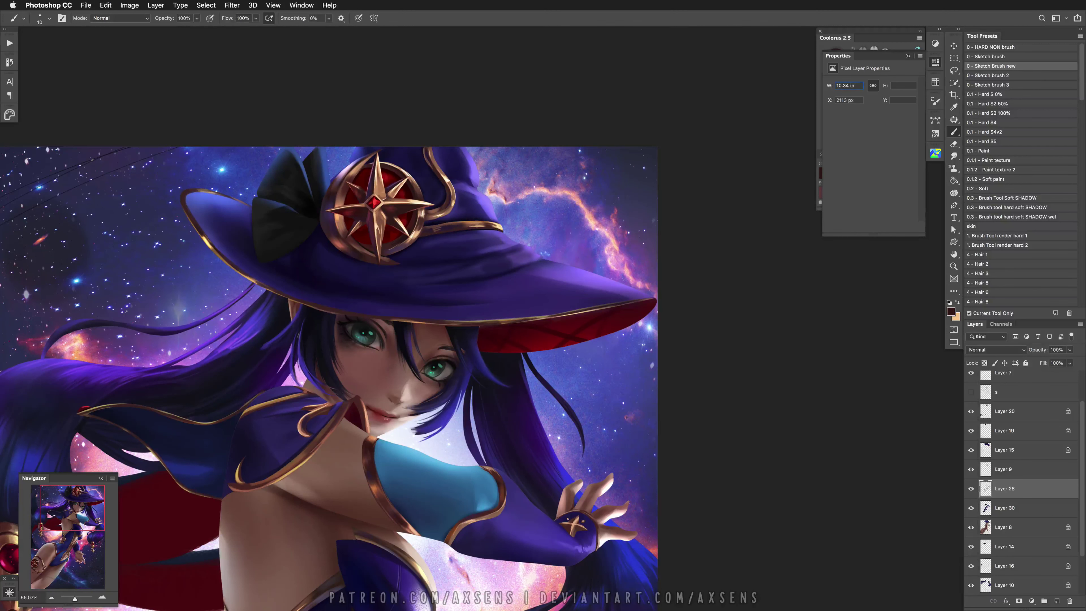
pyautogui.press('super+z')
pyautogui.press('x')
pyautogui.press('x')
pyautogui.press('super+z')
pyautogui.keyDown('alt'); pyautogui.click(319, 404); pyautogui.keyUp('alt')
pyautogui.press('x')
pyautogui.keyDown('alt'); pyautogui.click(317, 413); pyautogui.keyUp('alt')
pyautogui.press('super+z')
# Try sampled gold and dark brown tones along the cape's lower and collar edges, undoing the unwanted strokes
pyautogui.keyDown('alt'); pyautogui.click(239, 476); pyautogui.keyUp('alt')
pyautogui.keyDown('alt'); pyautogui.click(242, 477); pyautogui.keyUp('alt')
pyautogui.press('super+z')
pyautogui.press('super+z')
pyautogui.keyDown('alt'); pyautogui.click(329, 427); pyautogui.keyUp('alt')
pyautogui.keyDown('alt'); pyautogui.click(586, 524); pyautogui.keyUp('alt')
pyautogui.moveTo(338, 421); pyautogui.dragTo(306, 459)
pyautogui.press('super+z')
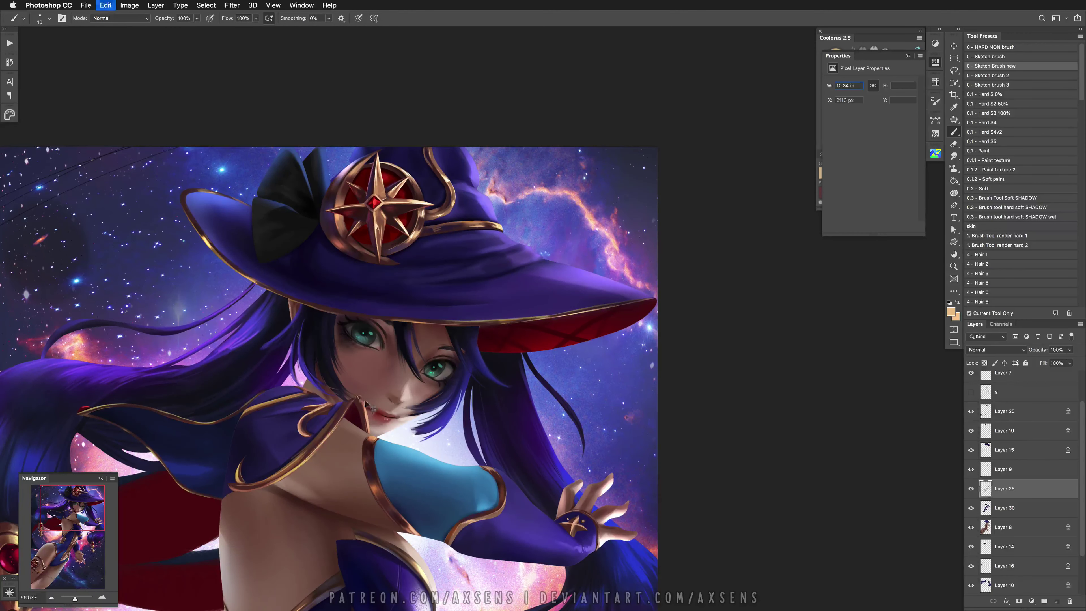
pyautogui.press('super+z')
pyautogui.keyDown('alt'); pyautogui.click(315, 406); pyautogui.keyUp('alt')
pyautogui.press('super+z')
pyautogui.press('super+z')
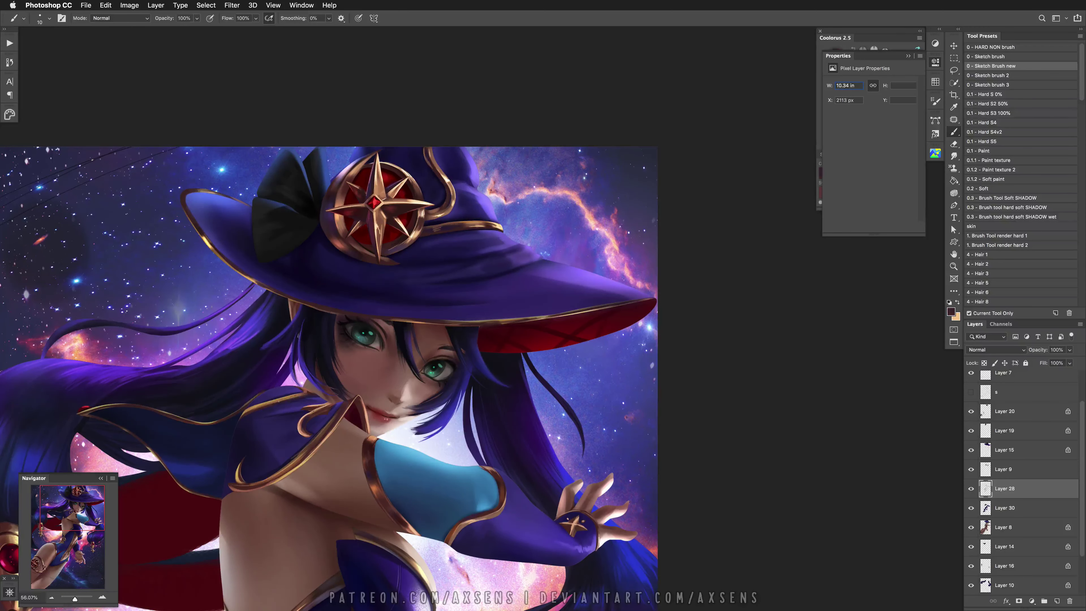
# Select Layer 8 and lasso the area along the chest's gold trim
pyautogui.moveTo(381, 599); pyautogui.dragTo(402, 435)
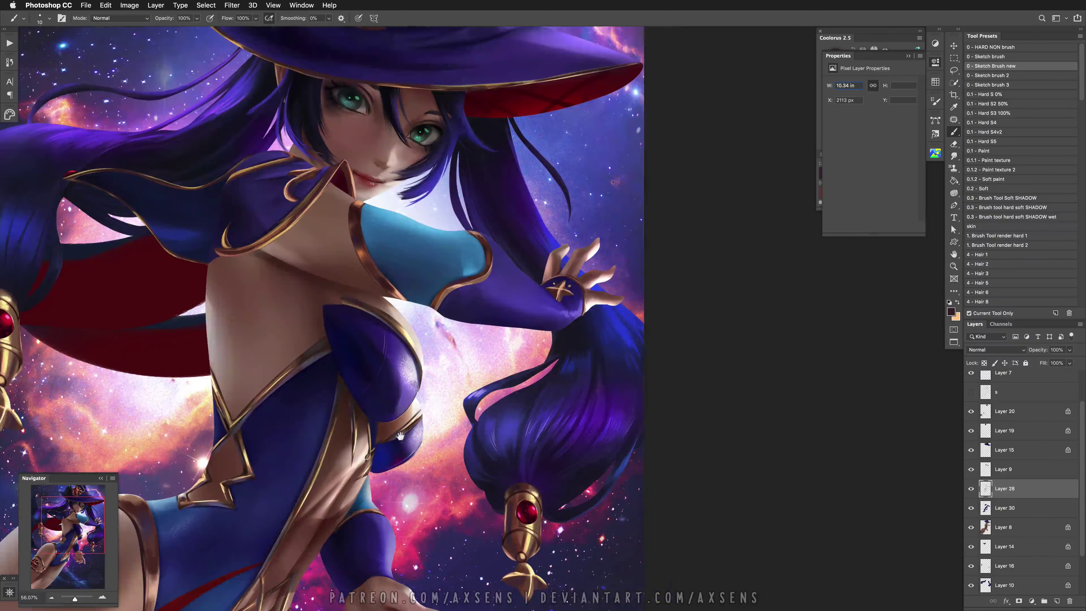
pyautogui.press('z')
pyautogui.moveTo(474, 437); pyautogui.dragTo(440, 437)
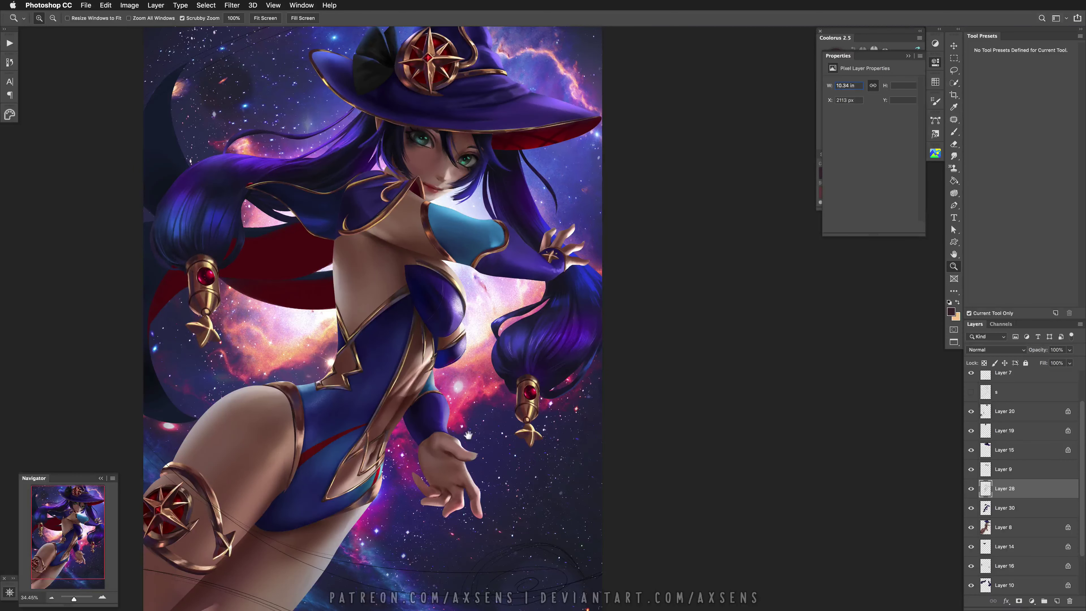
pyautogui.hotkey('ctrl', '0')
pyautogui.click(954, 71)
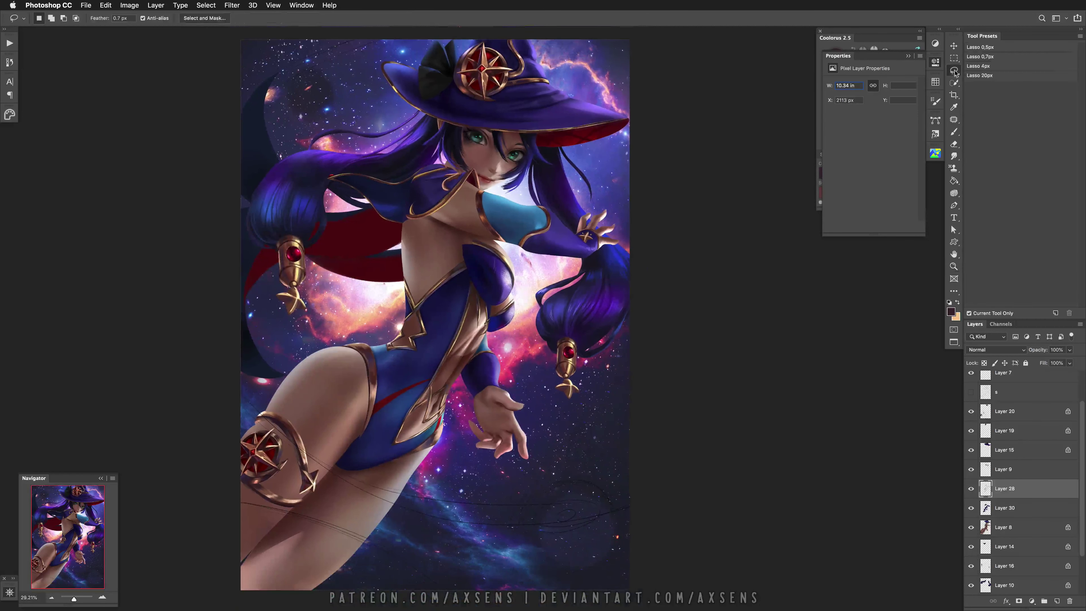
pyautogui.click(1007, 535)
pyautogui.press('z')
pyautogui.scroll(3, 500, 283)
pyautogui.moveTo(485, 293); pyautogui.dragTo(502, 298)
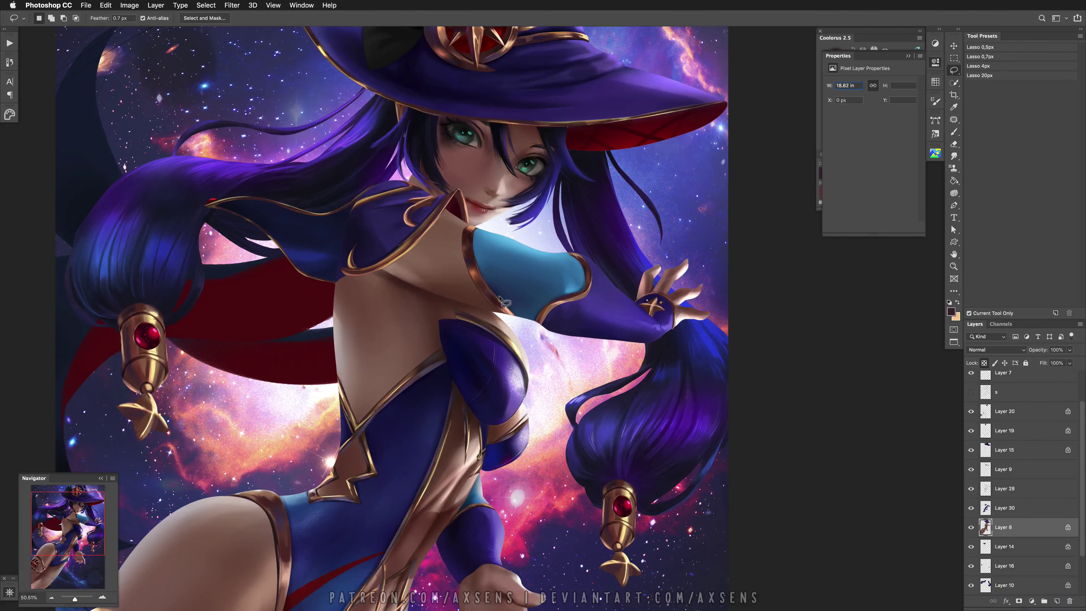
pyautogui.moveTo(466, 319)
pyautogui.mouseDown()
pyautogui.moveTo(531, 359)
pyautogui.moveTo(510, 431)
pyautogui.moveTo(517, 425)
pyautogui.moveTo(485, 425)
pyautogui.moveTo(502, 441)
pyautogui.moveTo(491, 421)
pyautogui.moveTo(512, 405)
pyautogui.moveTo(525, 425)
pyautogui.moveTo(527, 400)
pyautogui.moveTo(522, 450)
pyautogui.moveTo(517, 398)
pyautogui.moveTo(489, 443)
pyautogui.moveTo(501, 414)
pyautogui.moveTo(540, 421)
pyautogui.mouseUp()
pyautogui.press('super+c')
# Add the waist ornament, the front panel and the thighs to the lasso selection on Layer 8
pyautogui.moveTo(471, 551); pyautogui.dragTo(516, 453)
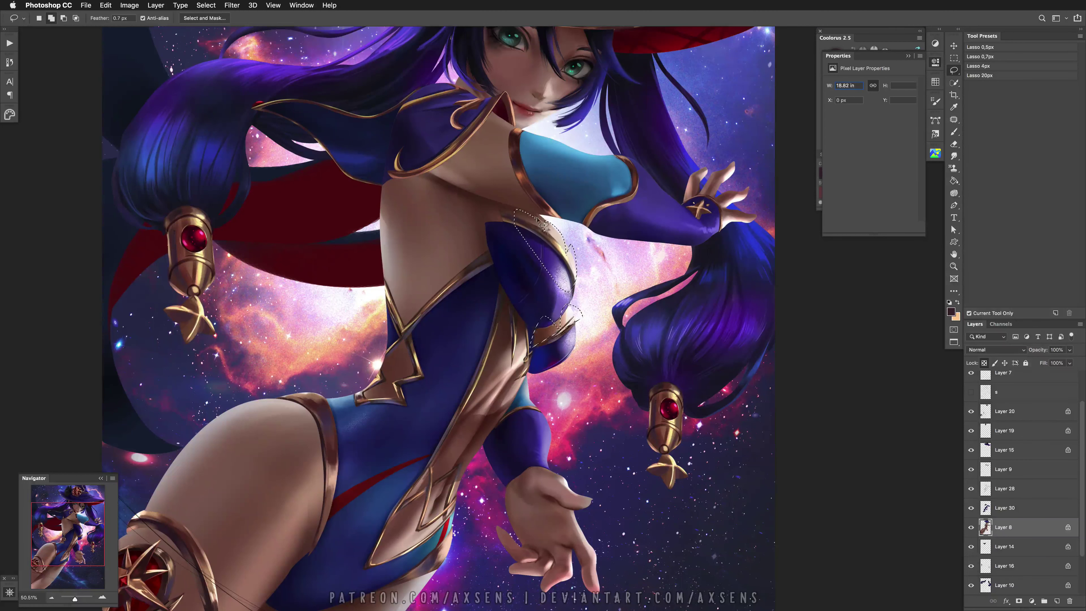
pyautogui.moveTo(411, 337)
pyautogui.mouseDown()
pyautogui.moveTo(404, 433)
pyautogui.moveTo(400, 336)
pyautogui.mouseUp()
pyautogui.moveTo(539, 341)
pyautogui.mouseDown()
pyautogui.moveTo(466, 518)
pyautogui.moveTo(404, 475)
pyautogui.moveTo(534, 336)
pyautogui.moveTo(542, 343)
pyautogui.mouseUp()
pyautogui.scroll(-5, 556, 347)
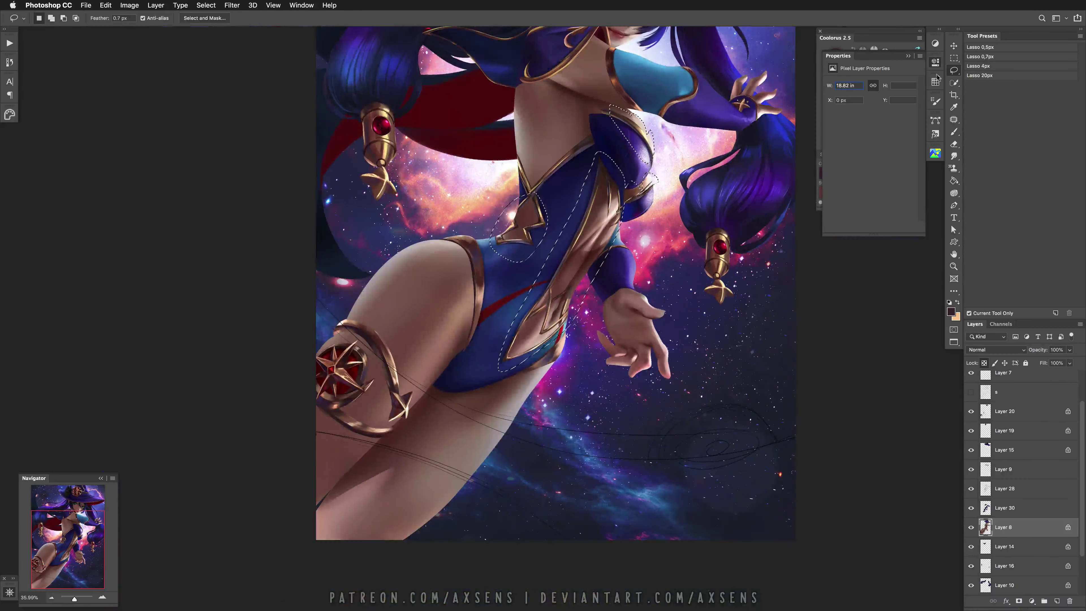
pyautogui.hotkey('ctrl', 'd')
pyautogui.moveTo(530, 426); pyautogui.dragTo(438, 521)
pyautogui.hotkey('ctrl', 'shift', 'd')
pyautogui.click(934, 43)
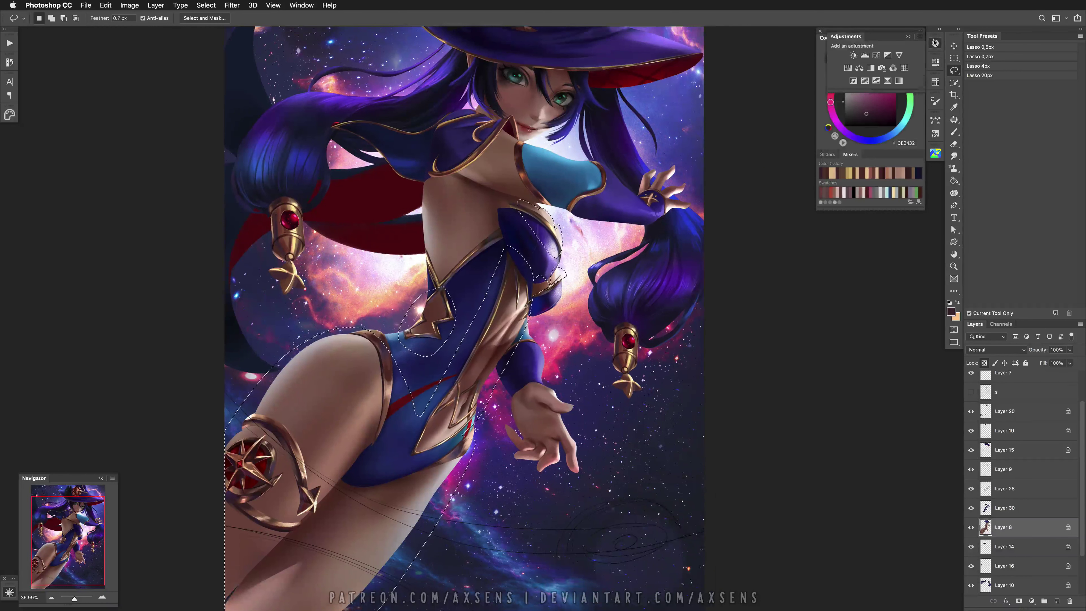
# Show sketch layer s and extend the selection over both hands and the bare upper arm beside the cape's collar
pyautogui.moveTo(556, 375)
pyautogui.mouseDown()
pyautogui.moveTo(566, 376)
pyautogui.moveTo(476, 548)
pyautogui.mouseUp()
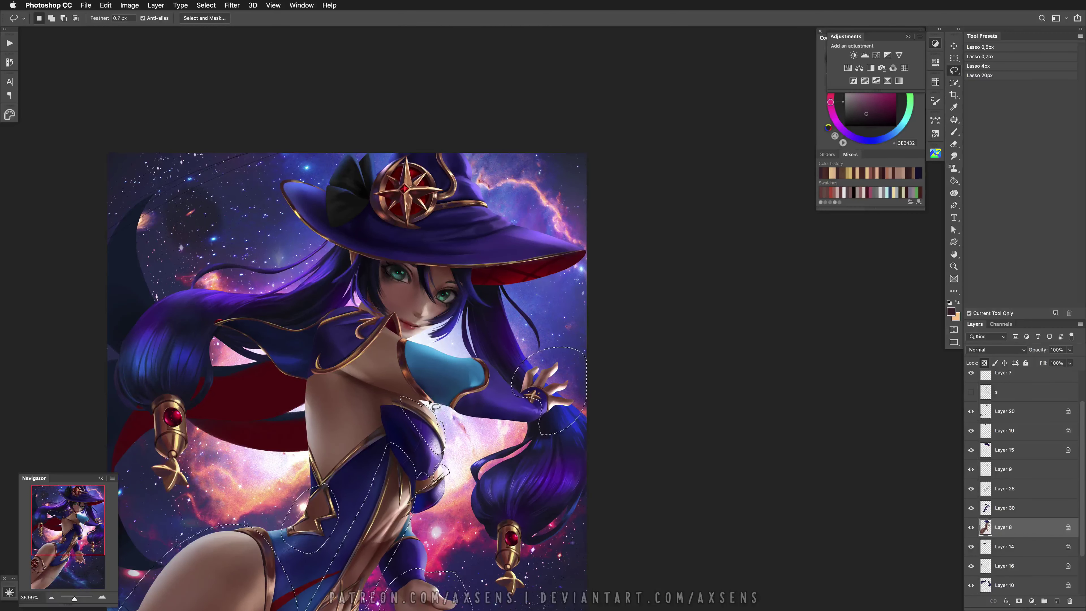
pyautogui.click(971, 392)
pyautogui.press('shift')
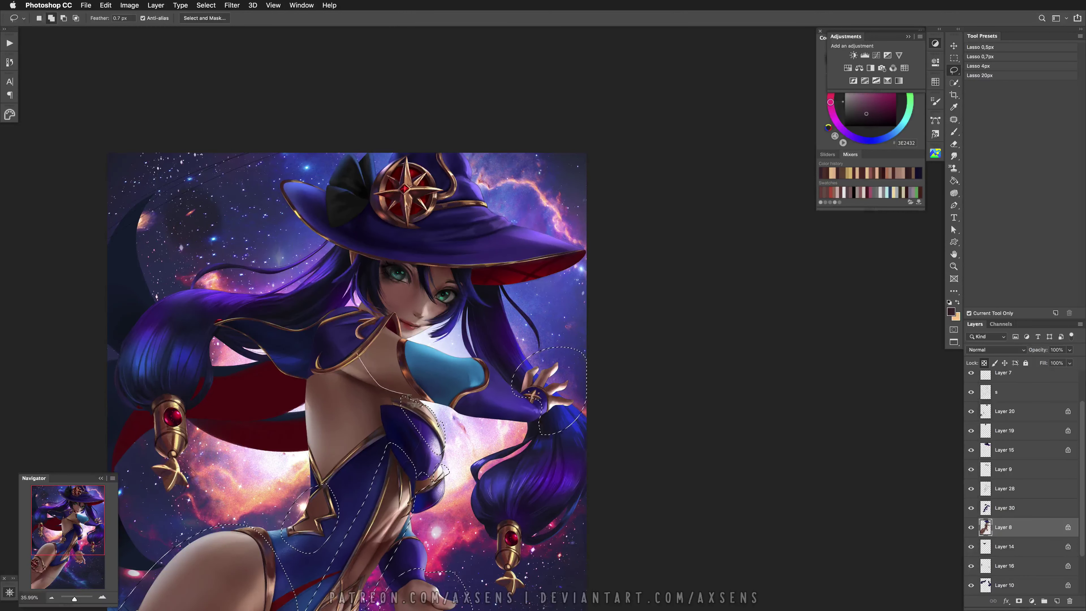
pyautogui.moveTo(415, 349)
pyautogui.mouseDown()
pyautogui.moveTo(397, 332)
pyautogui.moveTo(359, 345)
pyautogui.mouseUp()
pyautogui.press('h')
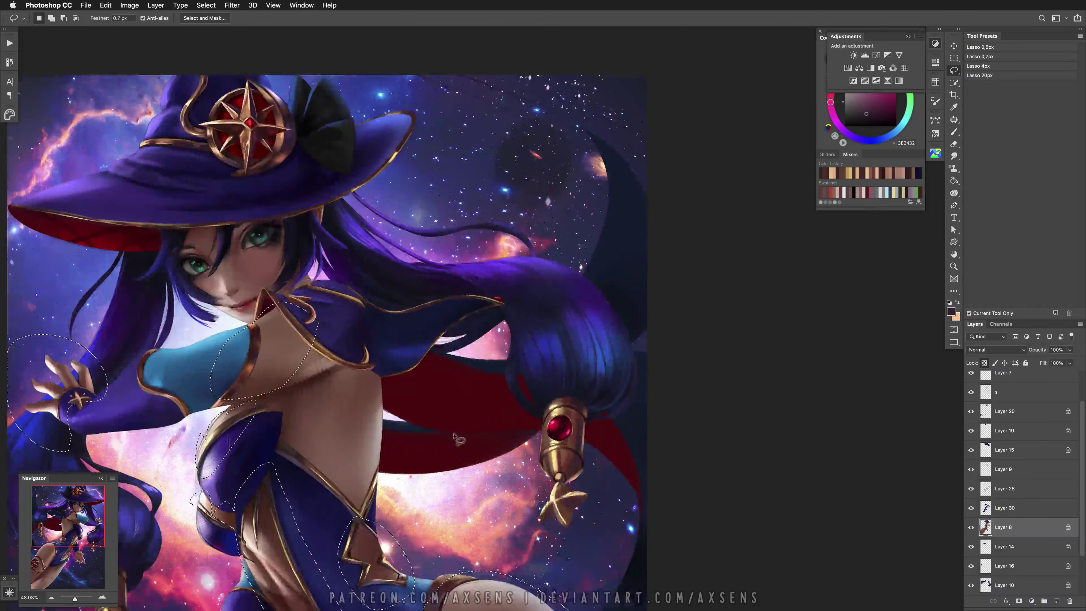
pyautogui.scroll(5, 469, 412)
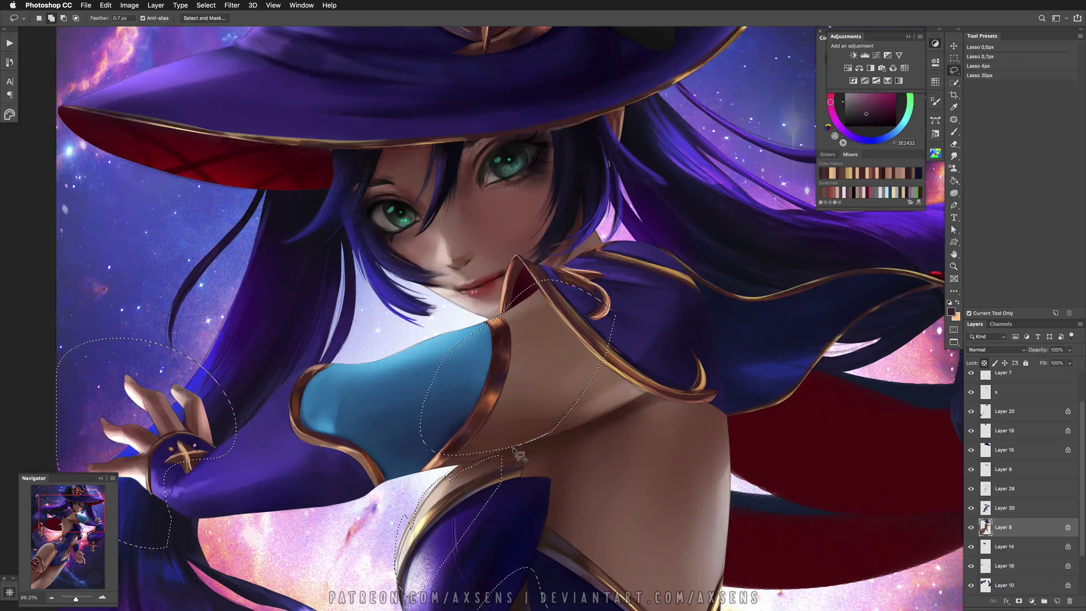
pyautogui.press('h')
pyautogui.scroll(-6, 545, 423)
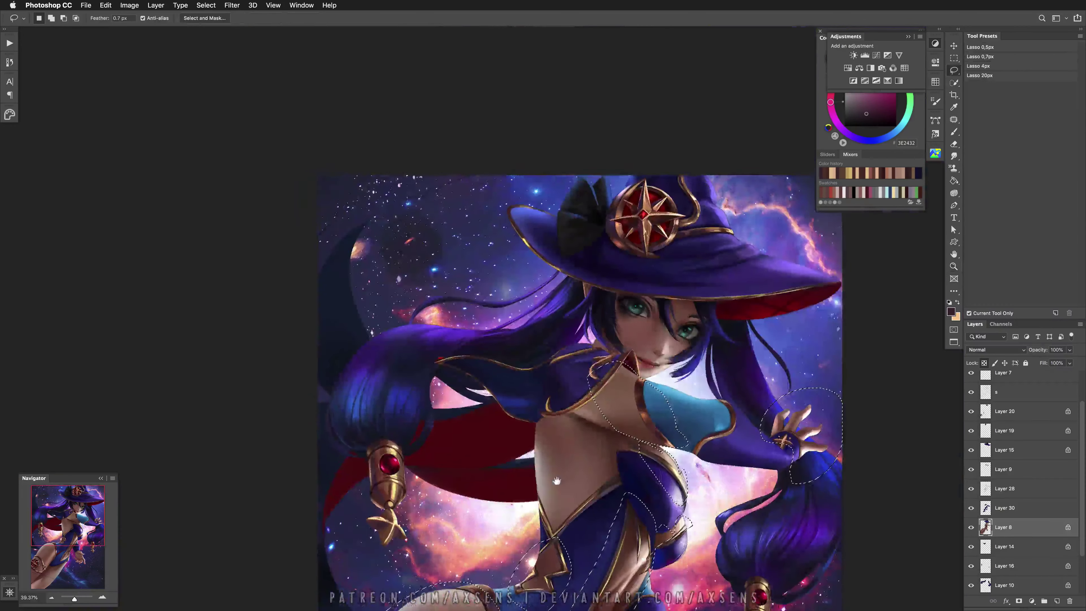
pyautogui.moveTo(545, 423); pyautogui.dragTo(581, 360)
pyautogui.press('z')
pyautogui.scroll(-5, 555, 342)
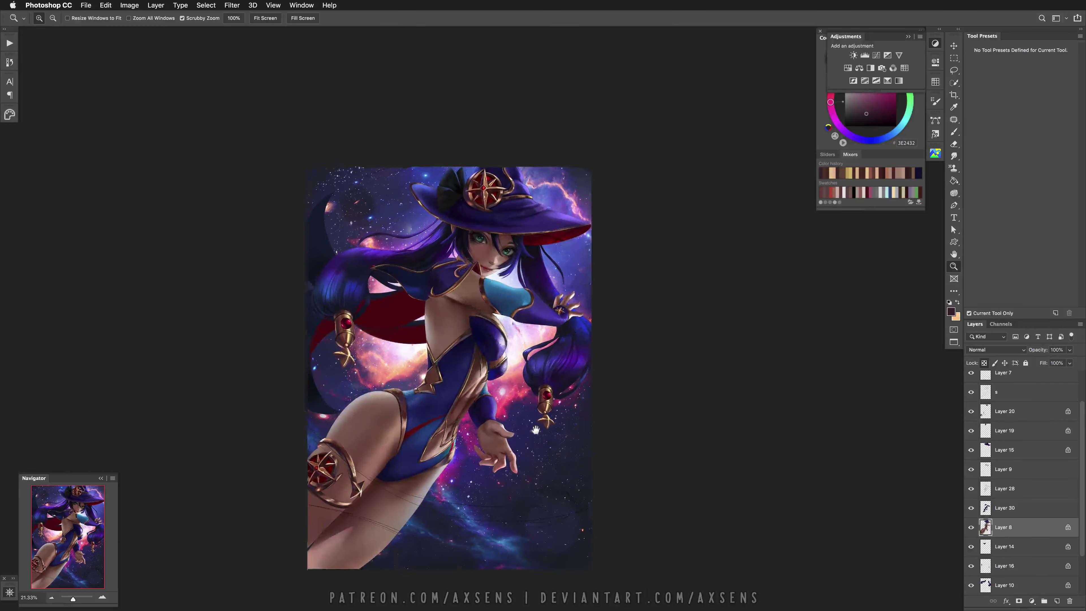
# Add a Brightness/Contrast adjustment clipped to Layer 8 for the selected areas, with brightness -129 and contrast raised to about 36
pyautogui.click(853, 55)
pyautogui.click(854, 226)
pyautogui.moveTo(870, 110); pyautogui.dragTo(837, 112)
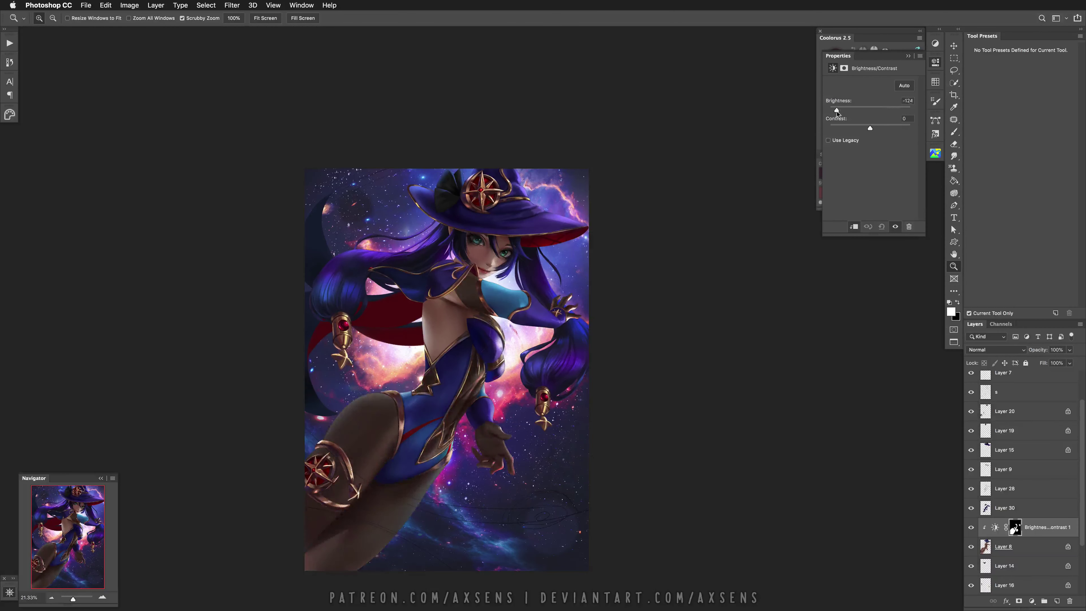
pyautogui.moveTo(836, 113); pyautogui.dragTo(836, 112)
pyautogui.moveTo(883, 127); pyautogui.dragTo(884, 127)
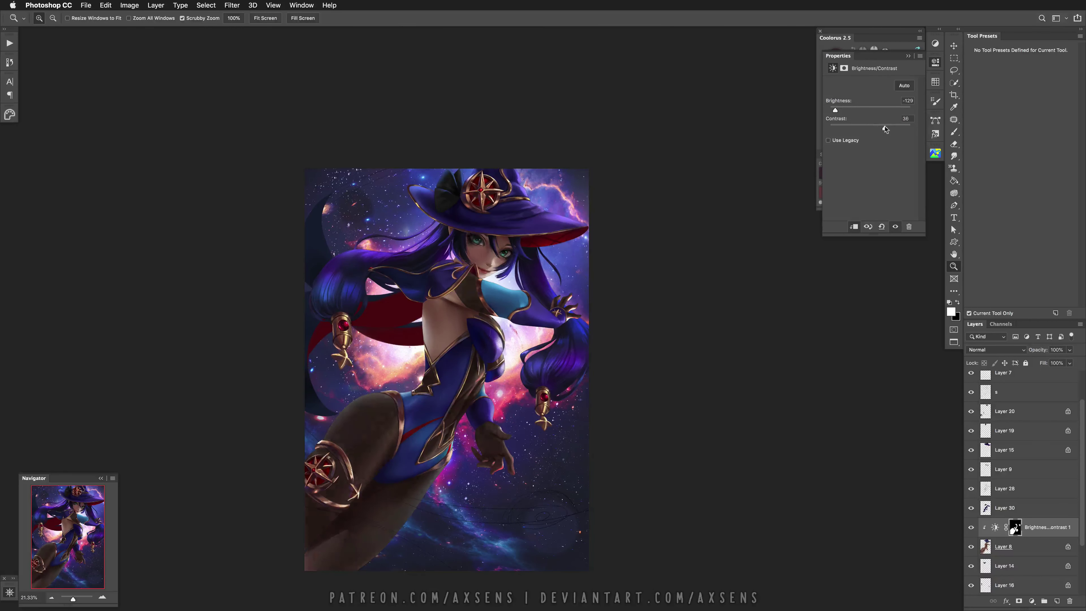
# Target the adjustment's mask and try grey, black and white brush tones on it around the chest trim
pyautogui.click(1016, 527)
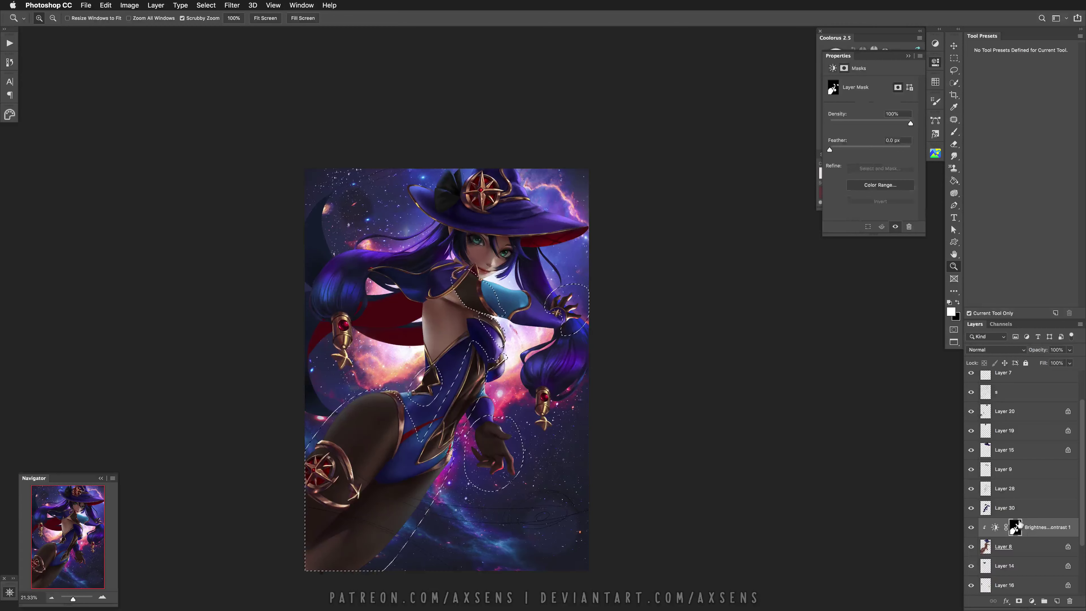
pyautogui.moveTo(486, 295); pyautogui.dragTo(539, 296)
pyautogui.press('b')
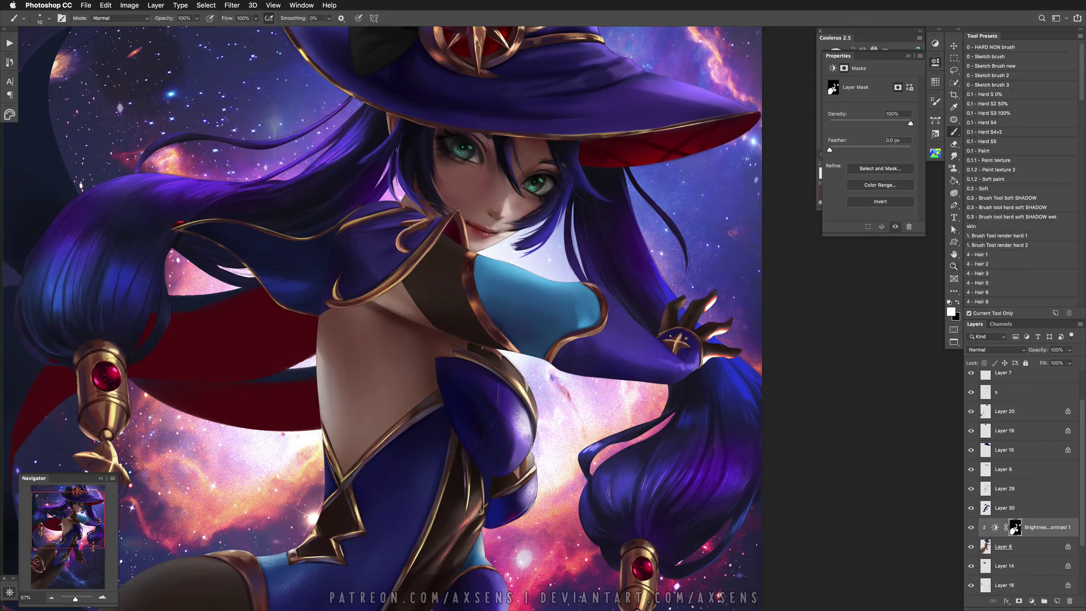
pyautogui.press('x')
pyautogui.click(887, 54)
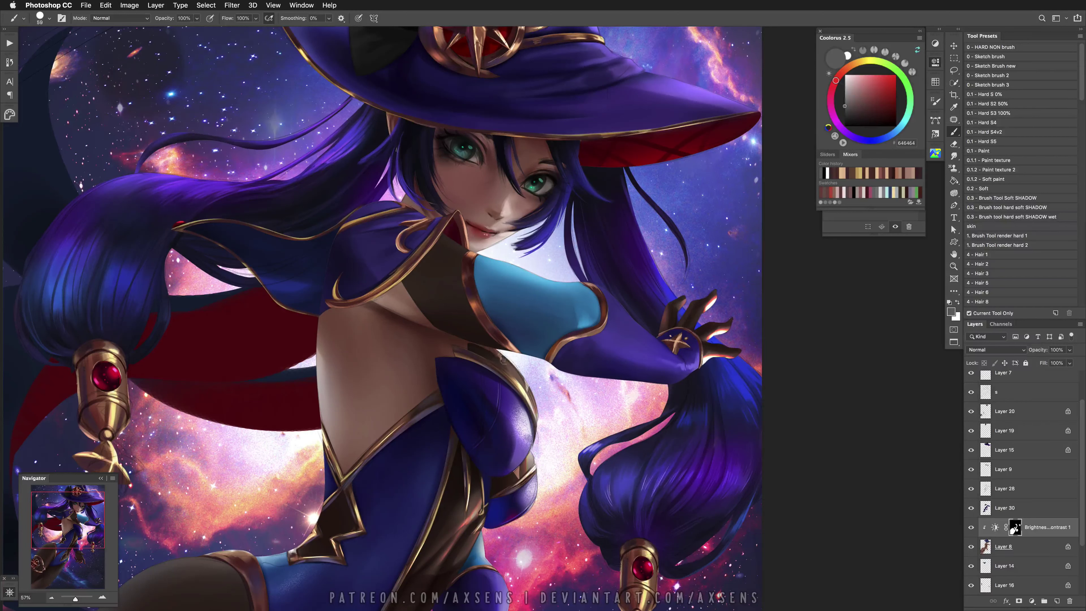
pyautogui.keyDown('alt'); pyautogui.click(496, 361); pyautogui.keyUp('alt')
pyautogui.press('super+z')
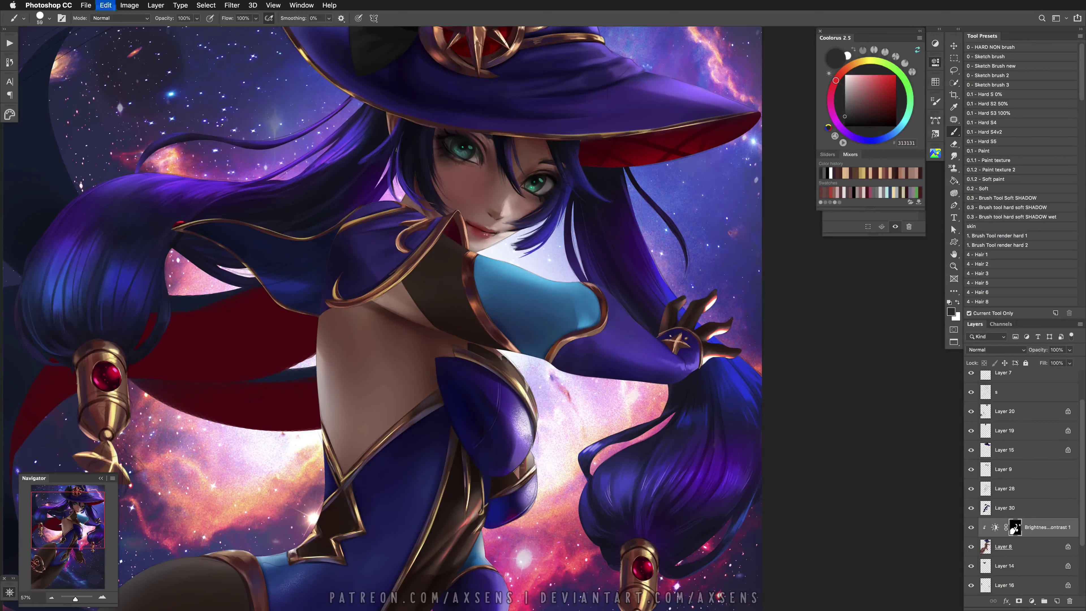
pyautogui.click(844, 118)
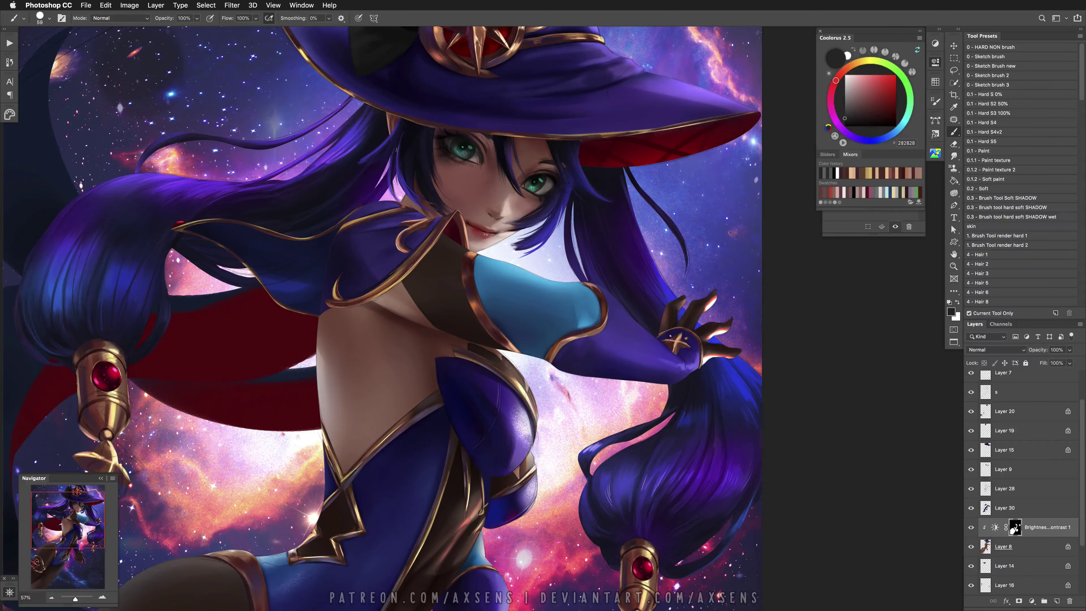
pyautogui.moveTo(847, 119); pyautogui.dragTo(844, 126)
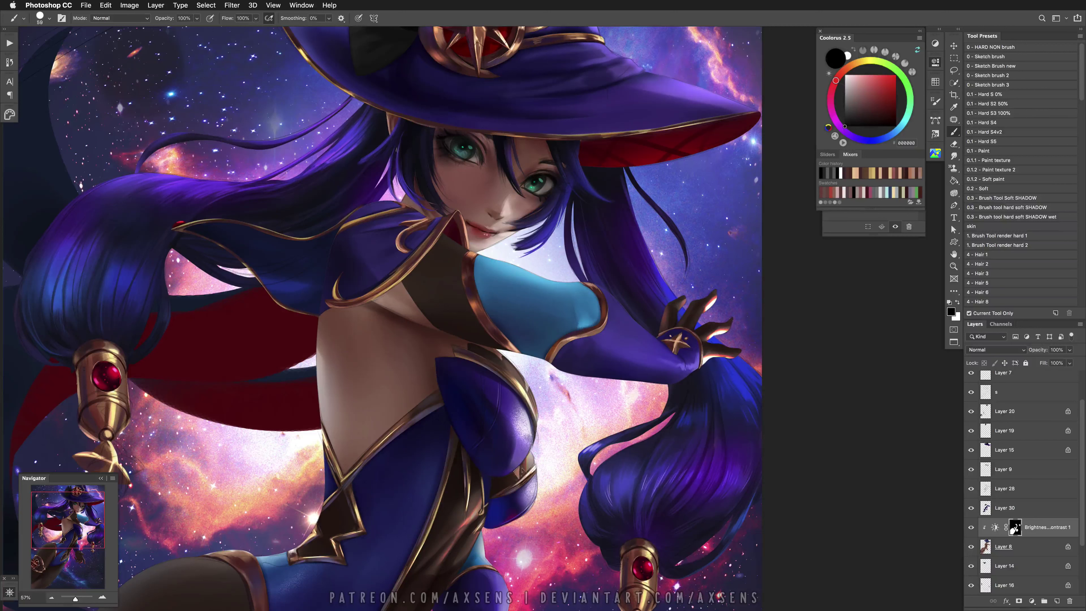
pyautogui.click(844, 108)
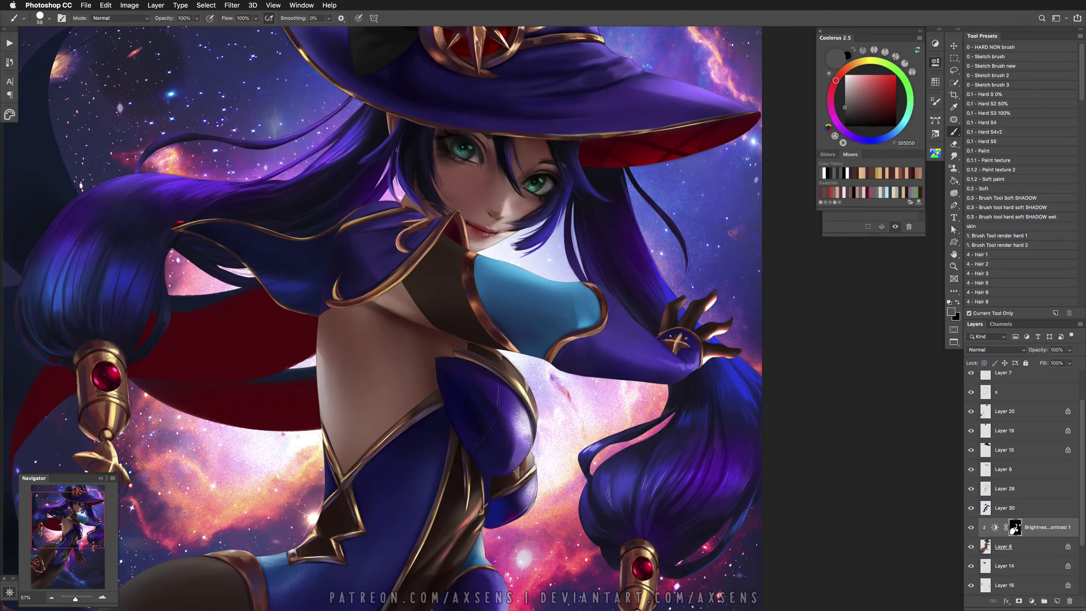
pyautogui.click(844, 112)
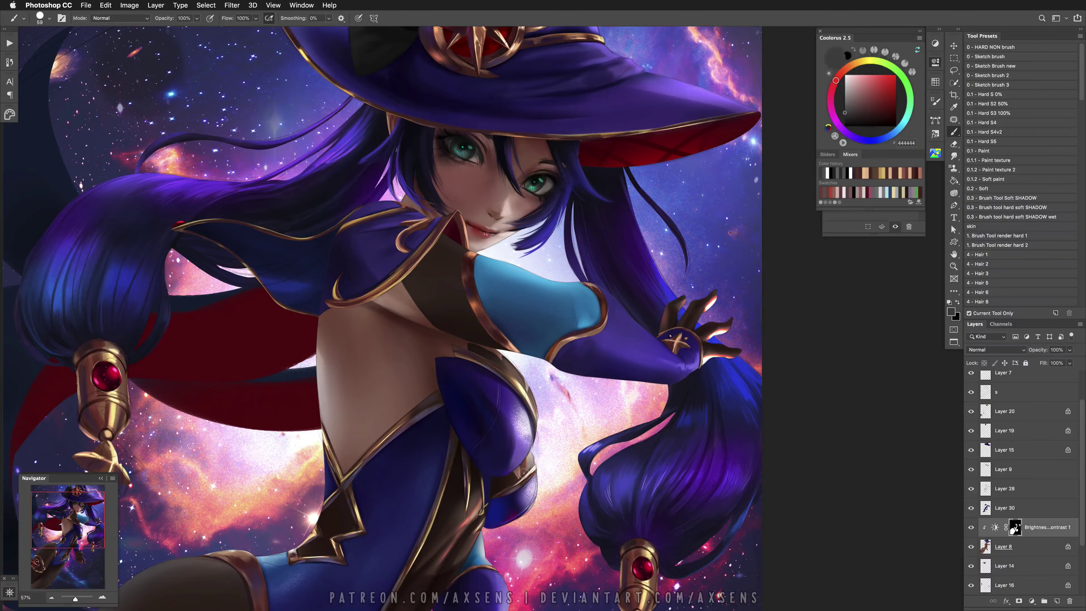
pyautogui.press('x')
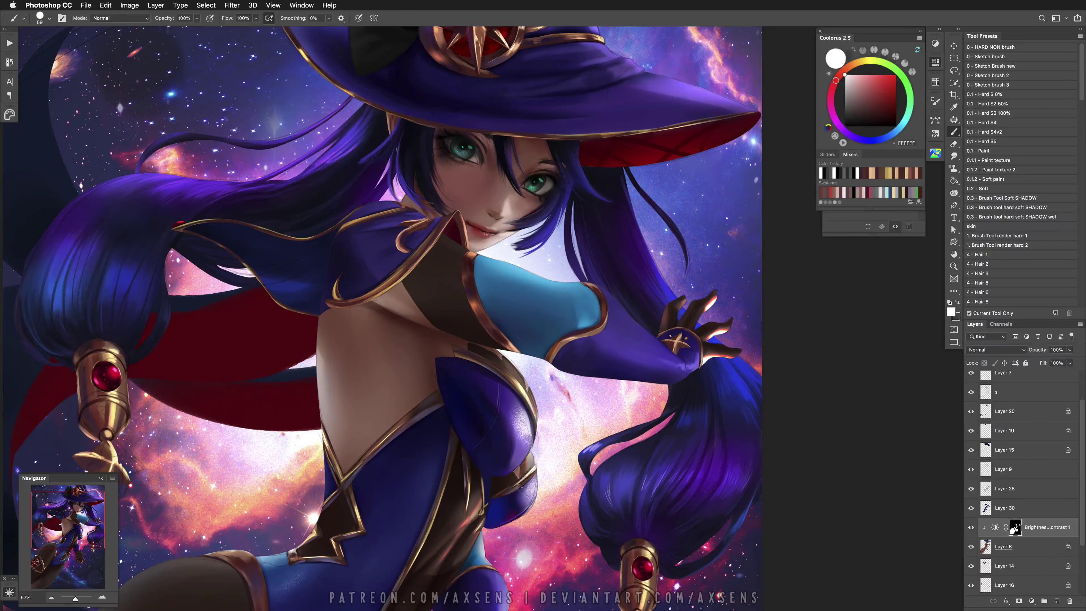
# Add a clipped adjustment to Layer 31 that shifts the darkened brown costume parts toward violet, and merge it into the layer
pyautogui.press('z')
pyautogui.moveTo(544, 469); pyautogui.dragTo(521, 477)
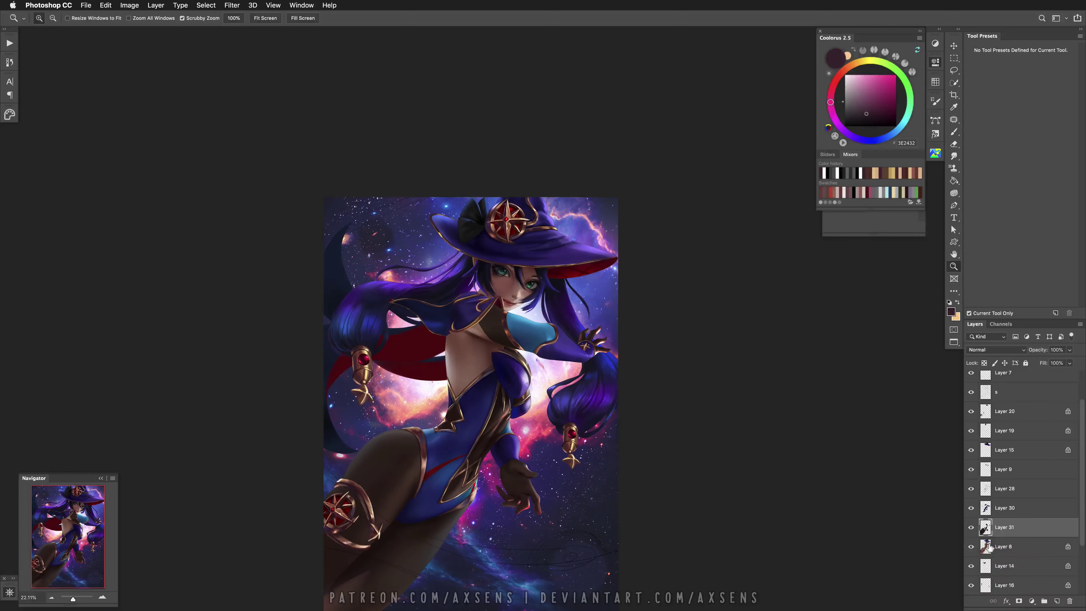
pyautogui.click(935, 44)
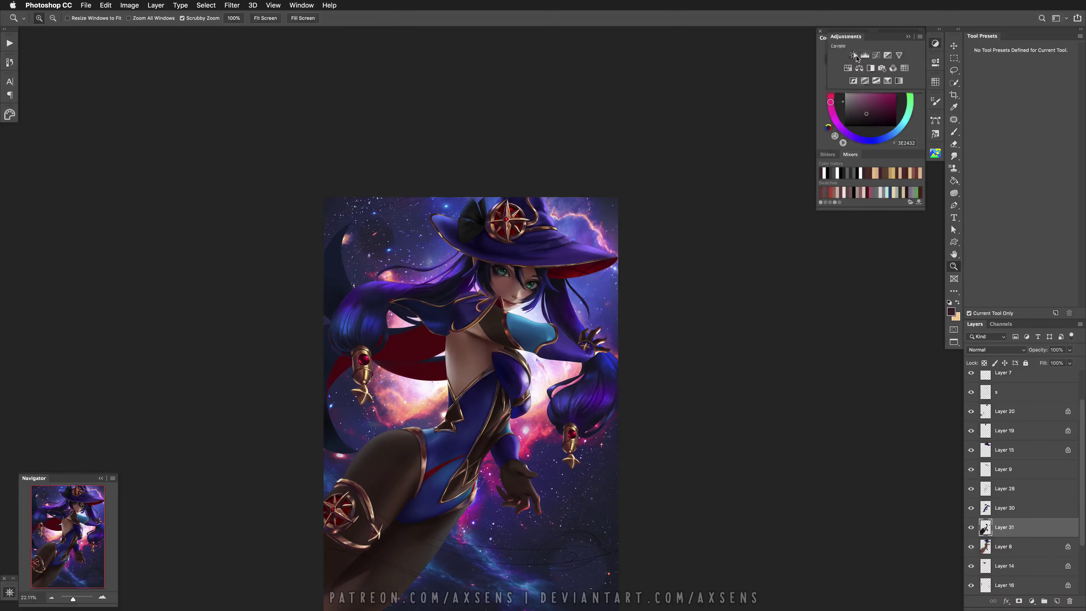
pyautogui.click(857, 60)
pyautogui.click(855, 226)
pyautogui.moveTo(870, 120); pyautogui.dragTo(861, 140)
pyautogui.press('super+e')
# Lock Layer 31's transparent pixels and shade the thighs in sampled violet with the preset 0.3 - Brush tool hard soft SHADOW
pyautogui.press('b')
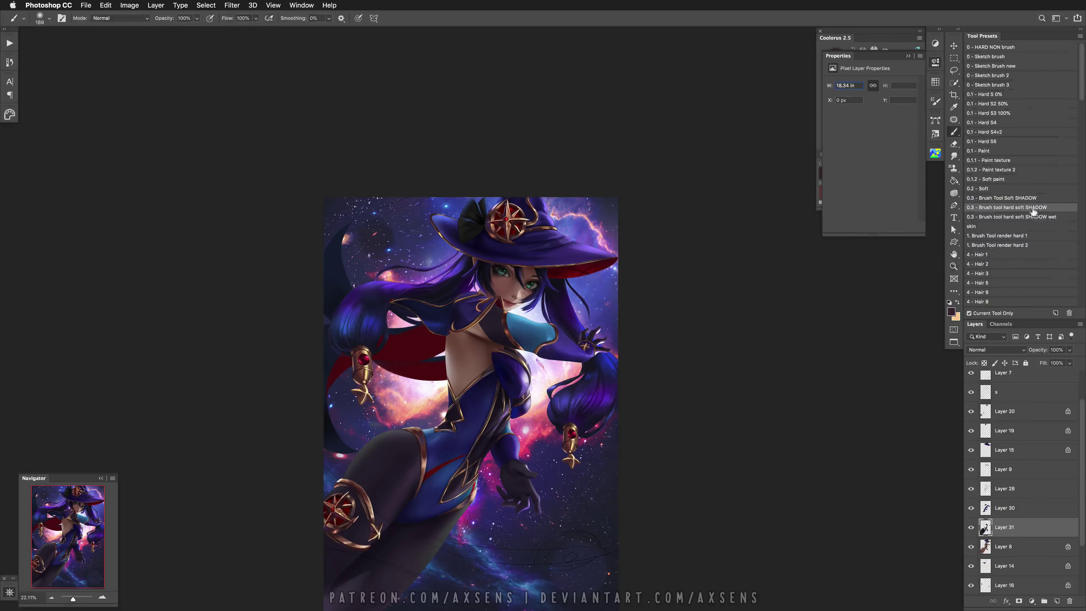
pyautogui.click(984, 363)
pyautogui.moveTo(401, 488); pyautogui.dragTo(427, 486)
pyautogui.press(']')
pyautogui.keyDown('alt'); pyautogui.click(436, 417); pyautogui.keyUp('alt')
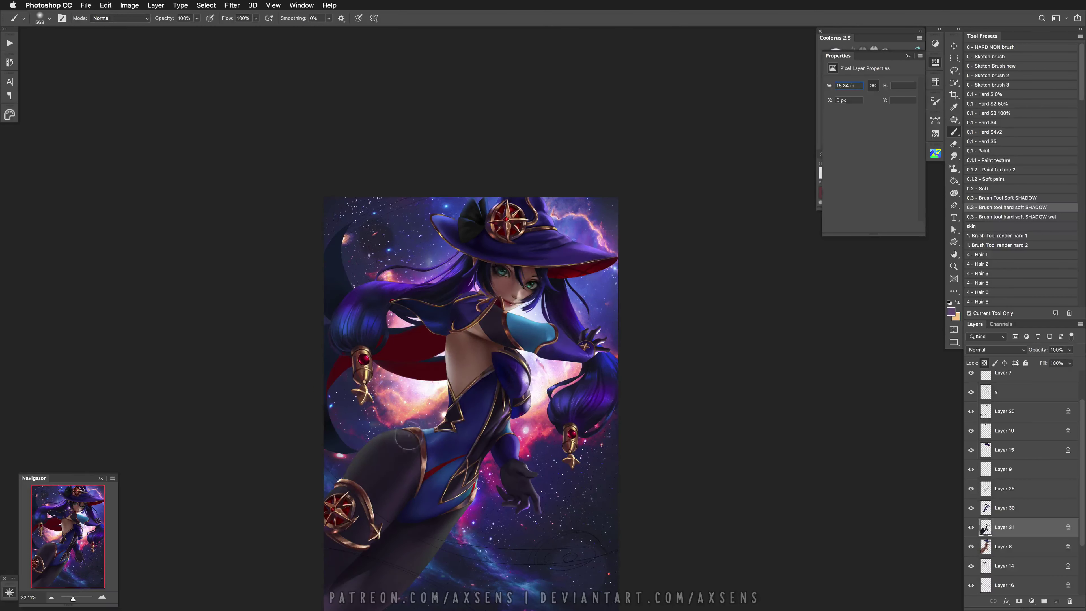
pyautogui.moveTo(397, 560); pyautogui.dragTo(417, 450)
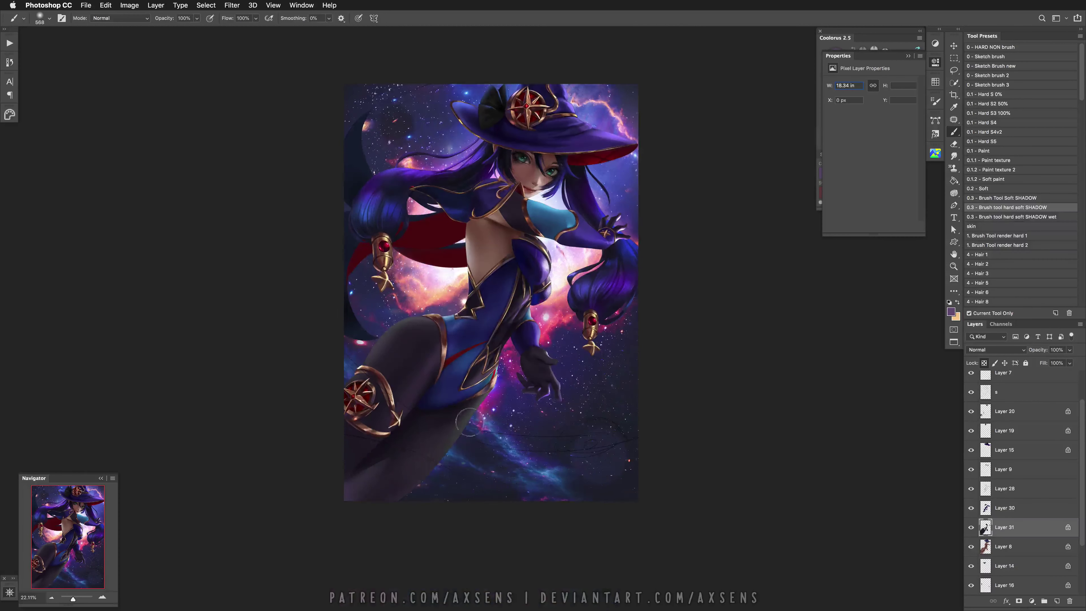
pyautogui.hotkey('ctrl', 'z')
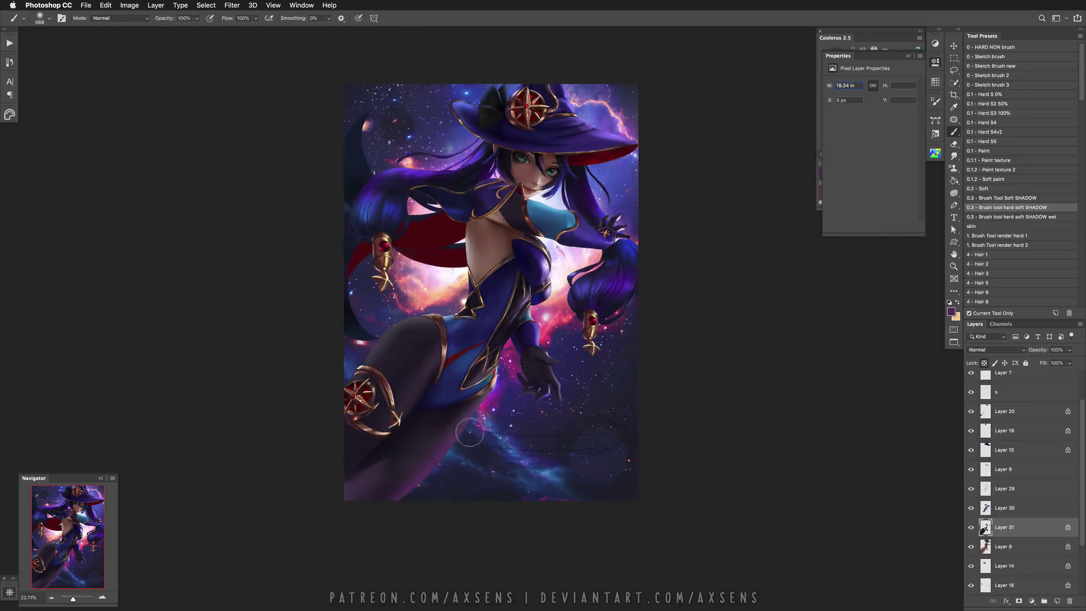
# Sample a bright violet and paint soft highlights on the lowered hand's glove with a smaller brush
pyautogui.scroll(5, 471, 433)
pyautogui.moveTo(456, 509); pyautogui.dragTo(443, 509)
pyautogui.keyDown('alt'); pyautogui.click(442, 509); pyautogui.keyUp('alt')
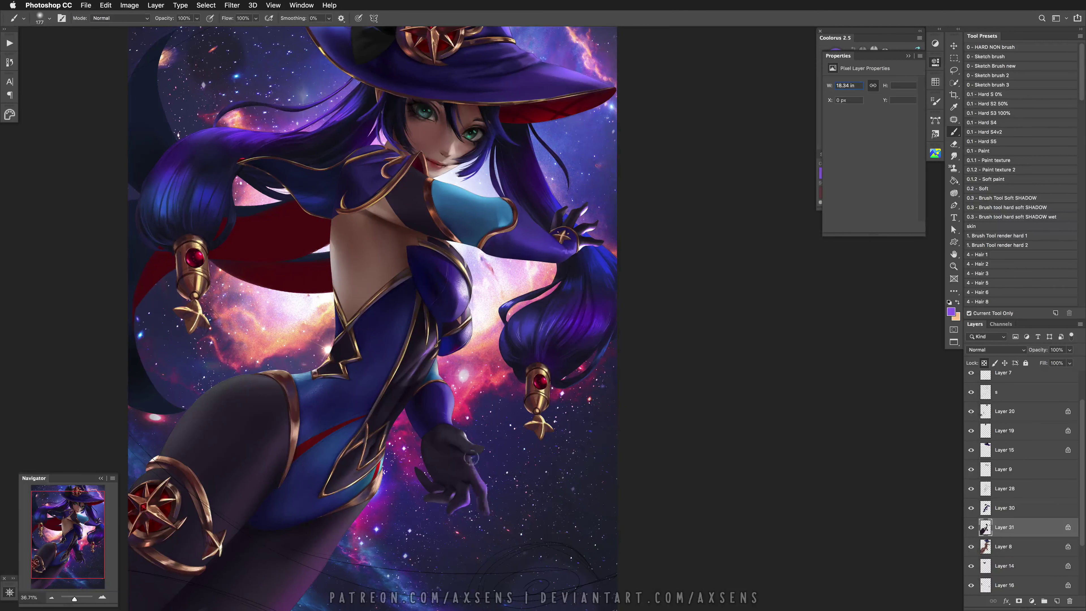
pyautogui.press('[')
pyautogui.press('[')
pyautogui.press('[')
pyautogui.press('[')
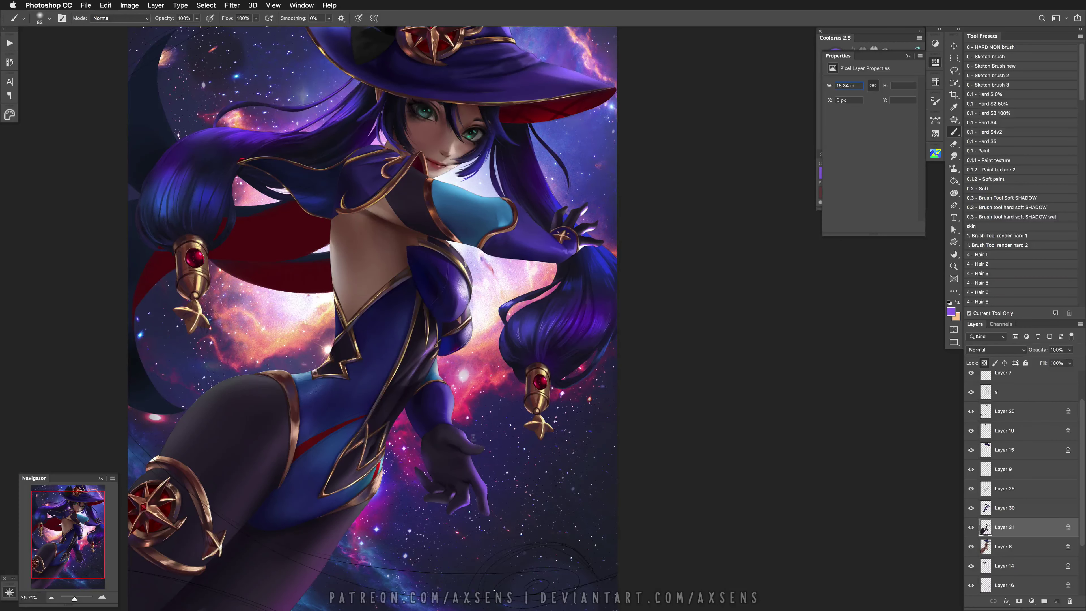
pyautogui.scroll(2, 503, 414)
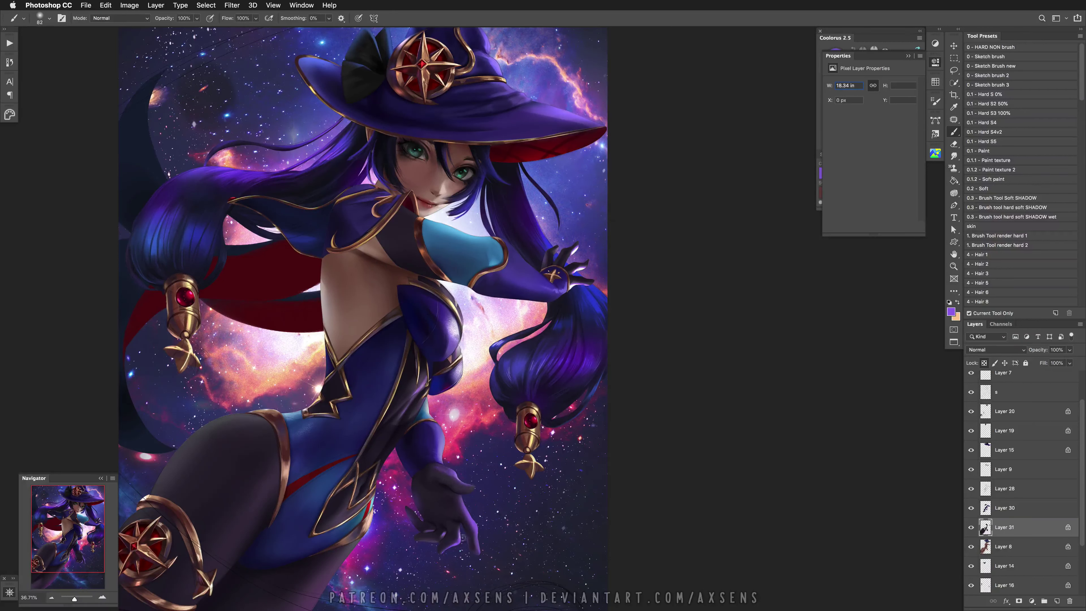
# Refine the violet shading on the lowered and raised gloves, undoing the unwanted strokes
pyautogui.press('super+z')
pyautogui.moveTo(464, 371); pyautogui.dragTo(403, 590)
pyautogui.press('super+z')
pyautogui.press('super+z')
pyautogui.press('super+z')
pyautogui.press('super+z')
pyautogui.press('super+z')
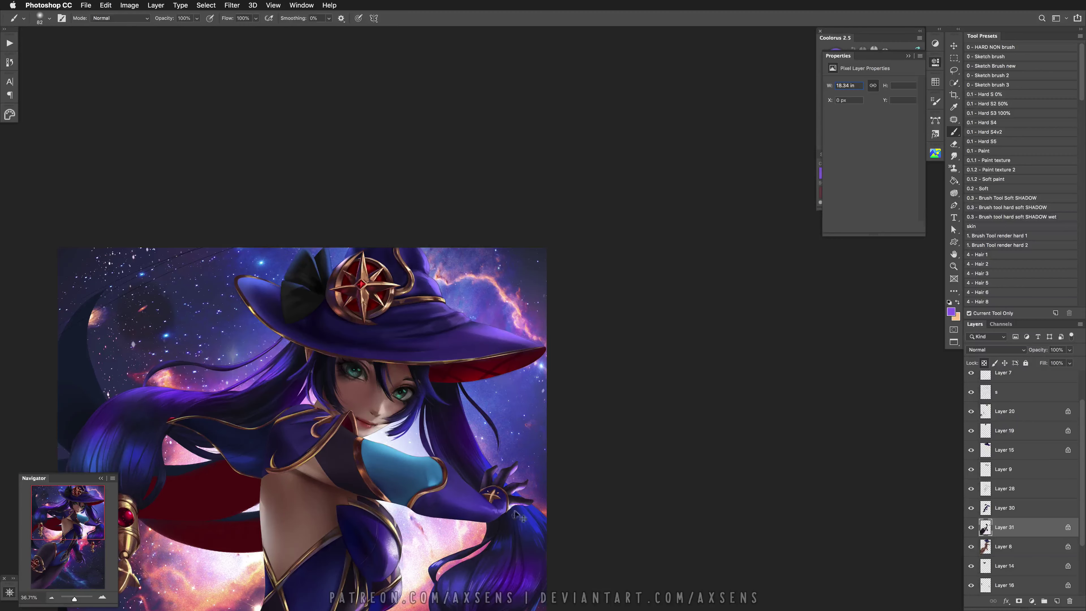
pyautogui.scroll(-10, 549, 468)
pyautogui.hscroll(-8, 549, 469)
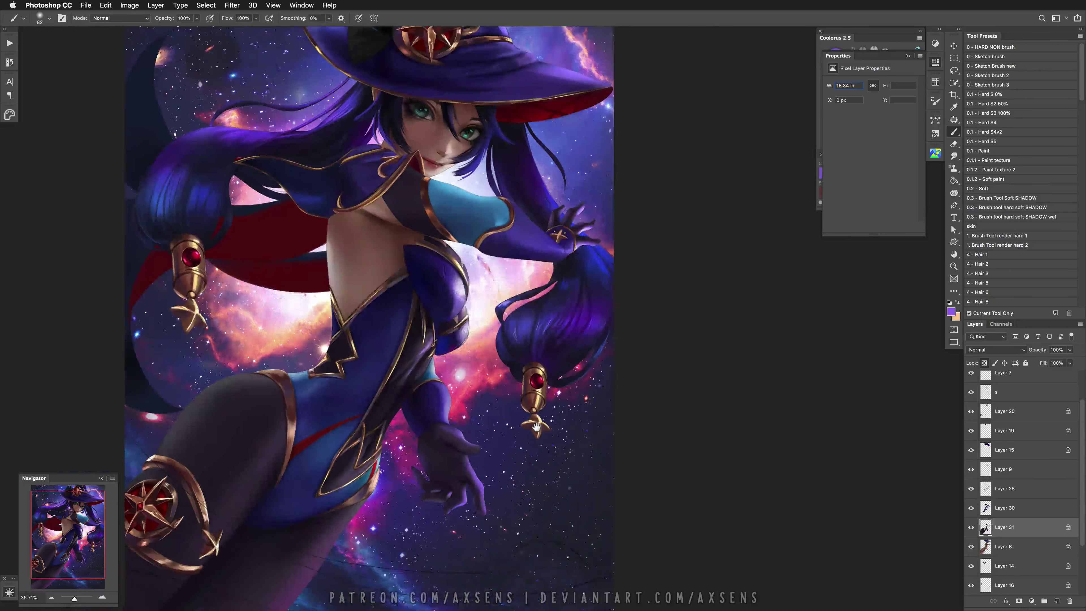
pyautogui.press('super+z')
pyautogui.scroll(9, 456, 438)
pyautogui.hscroll(5, 457, 438)
pyautogui.press('super+z')
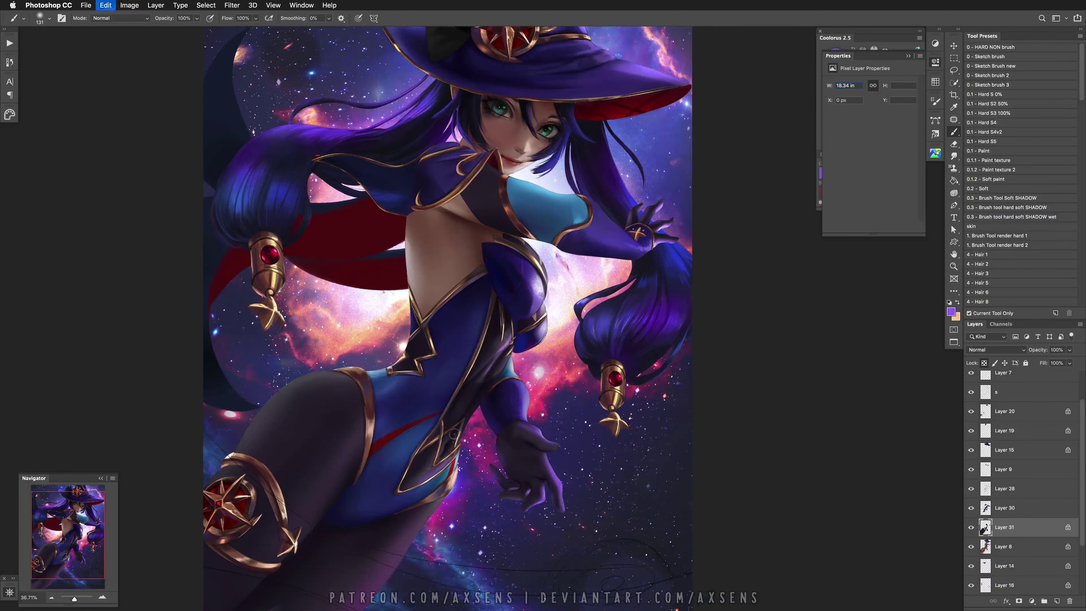
# Blend sampled violet tones into the dark front panel at the waist, undoing the unwanted strokes
pyautogui.moveTo(492, 358)
pyautogui.mouseDown()
pyautogui.moveTo(508, 329)
pyautogui.moveTo(515, 338)
pyautogui.mouseUp()
pyautogui.press('super+z')
pyautogui.press('super+z')
pyautogui.press('super+z')
pyautogui.press('[')
pyautogui.keyDown('alt'); pyautogui.click(497, 361); pyautogui.keyUp('alt')
pyautogui.keyDown('alt'); pyautogui.click(518, 355); pyautogui.keyUp('alt')
pyautogui.press(']')
pyautogui.press('super+z')
pyautogui.press('super+z')
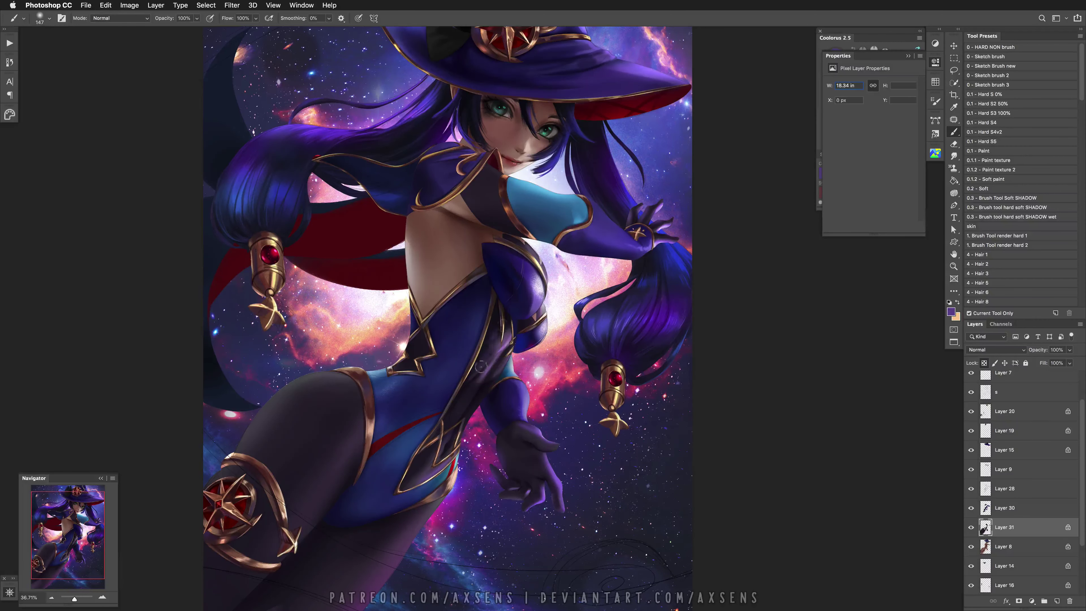
# Try sampled tones on the dark side ornament at the waist and near the chest trim, undoing the unwanted strokes
pyautogui.scroll(2, 480, 367)
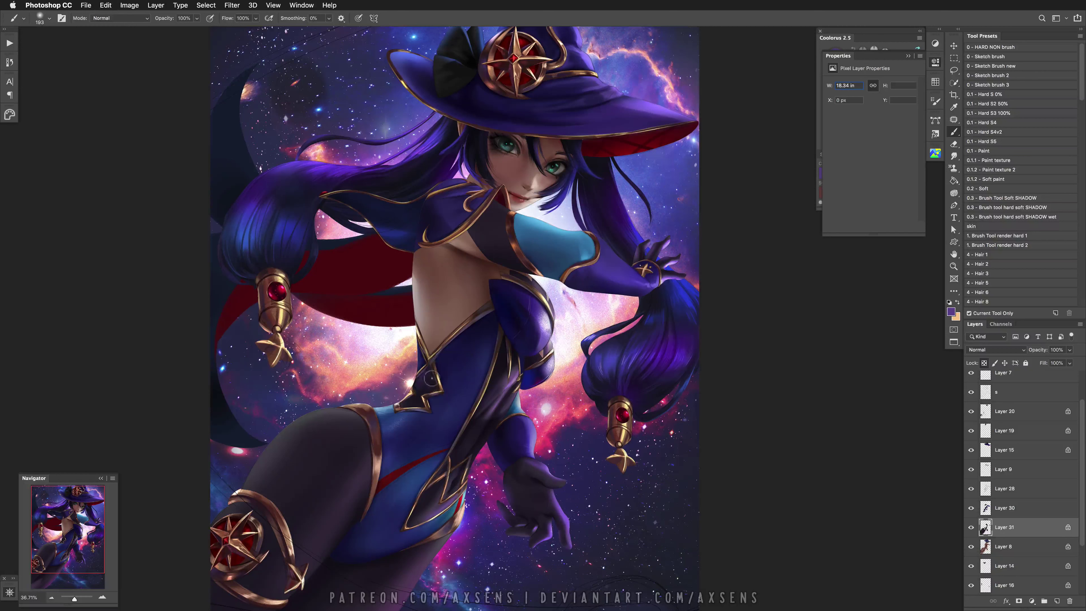
pyautogui.keyDown('alt'); pyautogui.click(438, 332); pyautogui.keyUp('alt')
pyautogui.moveTo(478, 439); pyautogui.dragTo(479, 439)
pyautogui.press('super+z')
pyautogui.press('super+z')
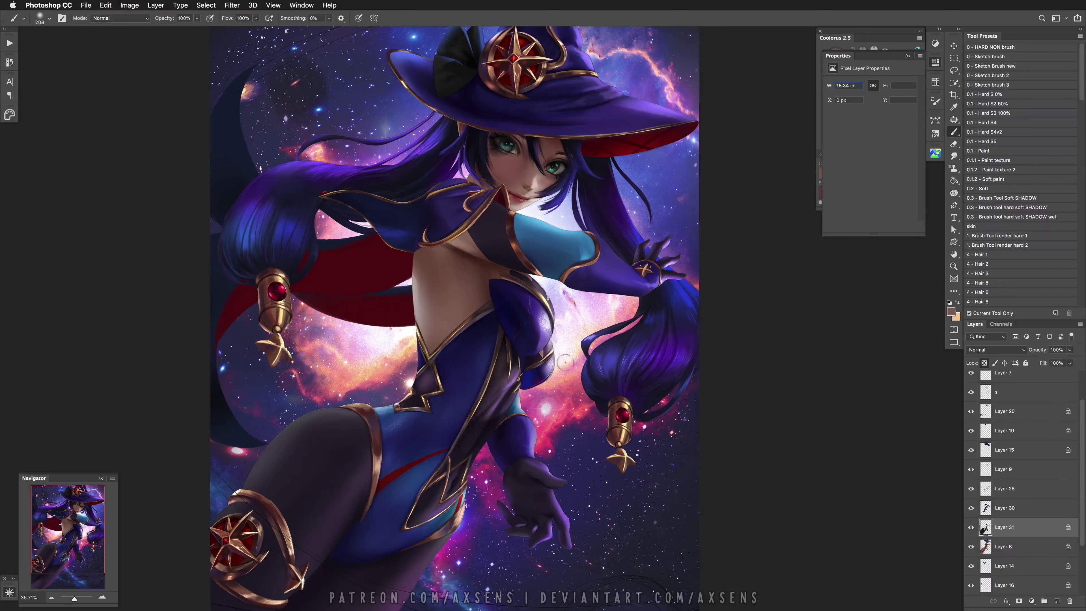
pyautogui.keyDown('alt'); pyautogui.click(502, 300); pyautogui.keyUp('alt')
pyautogui.press('super+z')
# Hide sketch layer s and work sampled violet fold tones into the upper front panel, undoing the unwanted strokes
pyautogui.click(970, 392)
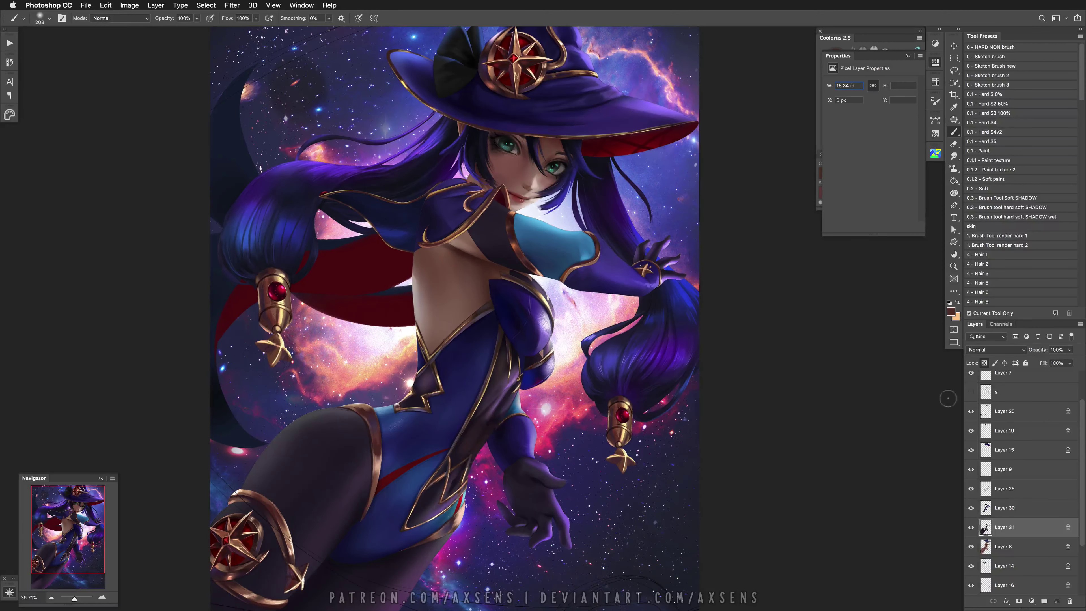
pyautogui.moveTo(457, 461); pyautogui.dragTo(434, 417)
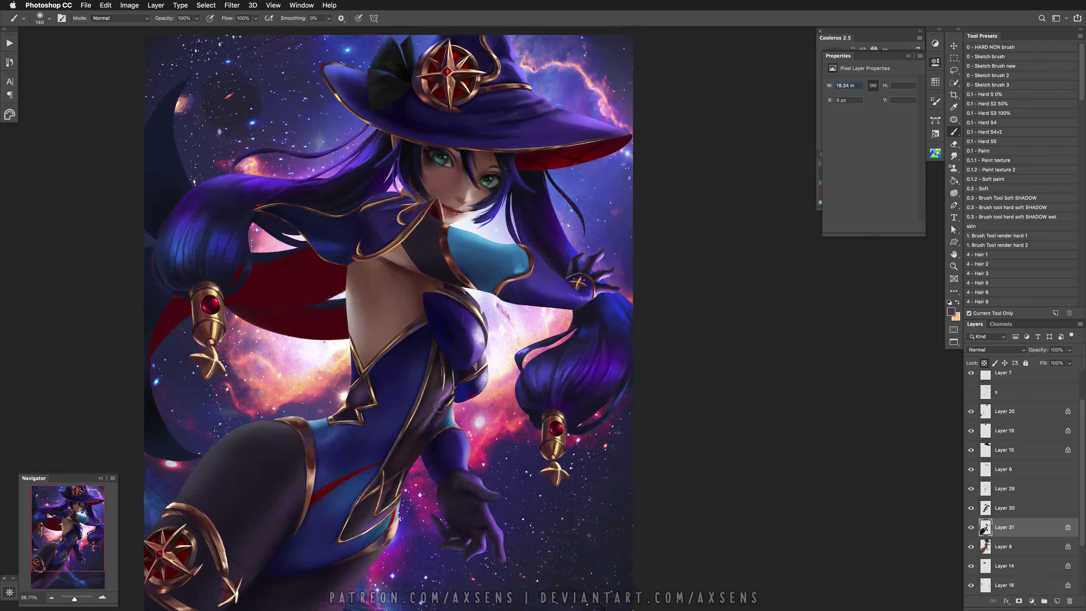
pyautogui.press('[')
pyautogui.press('[')
pyautogui.keyDown('alt'); pyautogui.click(438, 408); pyautogui.keyUp('alt')
pyautogui.moveTo(438, 408)
pyautogui.mouseDown()
pyautogui.moveTo(464, 388)
pyautogui.moveTo(461, 368)
pyautogui.mouseUp()
pyautogui.keyDown('alt'); pyautogui.click(455, 400); pyautogui.keyUp('alt')
pyautogui.keyDown('alt'); pyautogui.click(444, 368); pyautogui.keyUp('alt')
pyautogui.press('super+z')
pyautogui.press('super+z')
pyautogui.press('super+z')
pyautogui.press('super+z')
pyautogui.press('super+z')
pyautogui.press('super+z')
pyautogui.keyDown('alt'); pyautogui.click(457, 408); pyautogui.keyUp('alt')
pyautogui.press('super+z')
# Lasso a fold on the upper front panel and brush light violet inside it with an enlarged brush
pyautogui.click(956, 72)
pyautogui.moveTo(440, 420); pyautogui.dragTo(440, 417)
pyautogui.press('b')
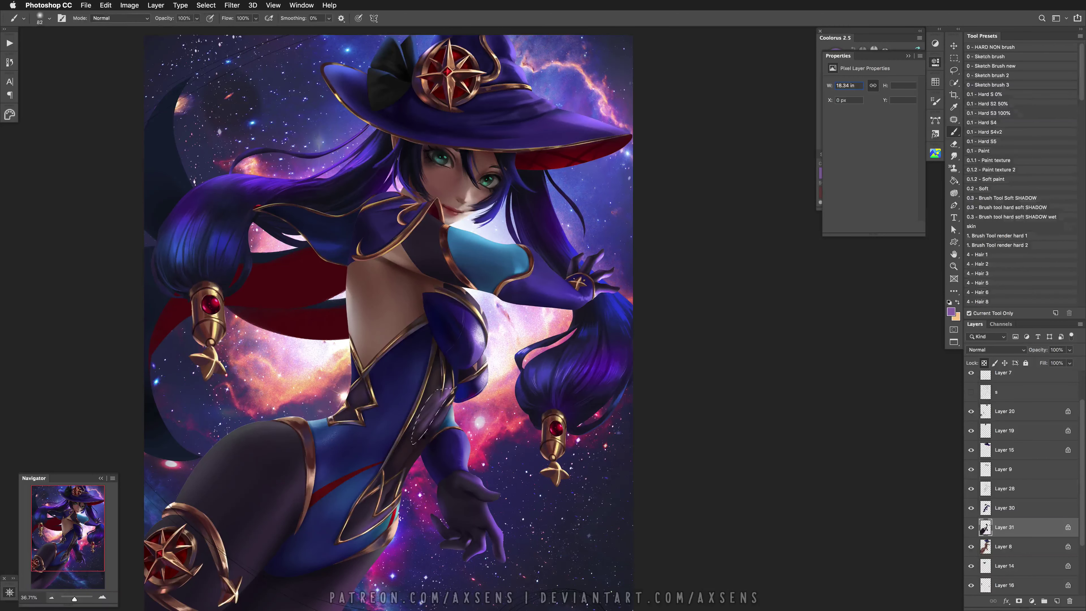
pyautogui.press(']')
pyautogui.press(']')
pyautogui.press(']')
pyautogui.press(']')
# Flip the canvas horizontally, blend the front panel's folds with repeatedly sampled violet tones, and flip the canvas back
pyautogui.press('super+shift+h')
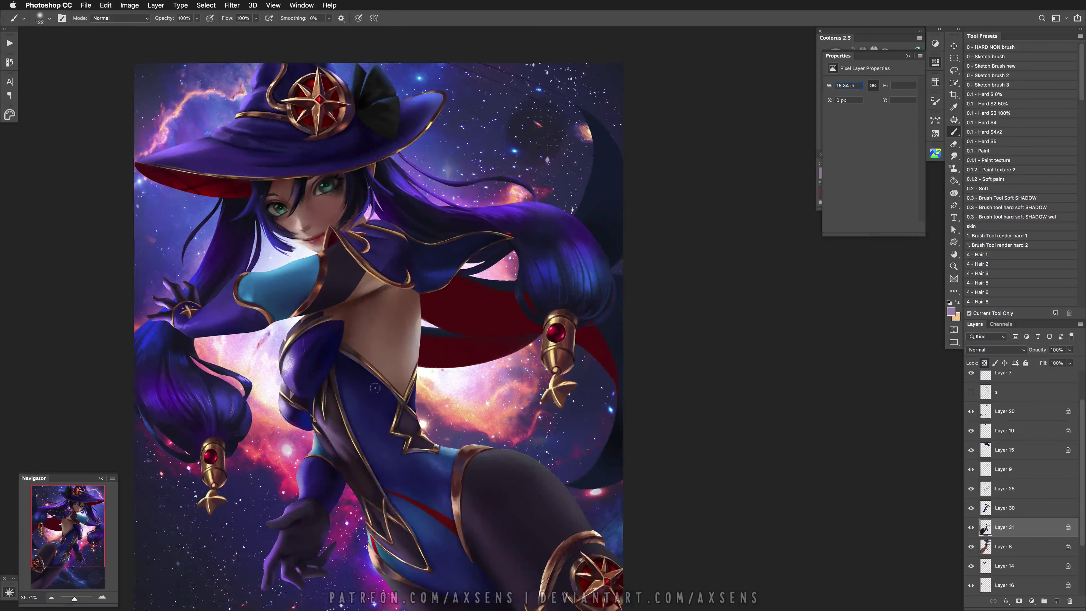
pyautogui.keyDown('alt'); pyautogui.click(332, 426); pyautogui.keyUp('alt')
pyautogui.moveTo(332, 425); pyautogui.dragTo(347, 426)
pyautogui.keyDown('alt'); pyautogui.click(326, 416); pyautogui.keyUp('alt')
pyautogui.keyDown('alt'); pyautogui.click(326, 426); pyautogui.keyUp('alt')
pyautogui.keyDown('alt'); pyautogui.click(341, 451); pyautogui.keyUp('alt')
pyautogui.moveTo(473, 525); pyautogui.dragTo(413, 439)
pyautogui.press('h')
# Sample a near-black violet and shade the front thigh beside its gold hip trim with a larger soft brush
pyautogui.keyDown('alt'); pyautogui.click(536, 458); pyautogui.keyUp('alt')
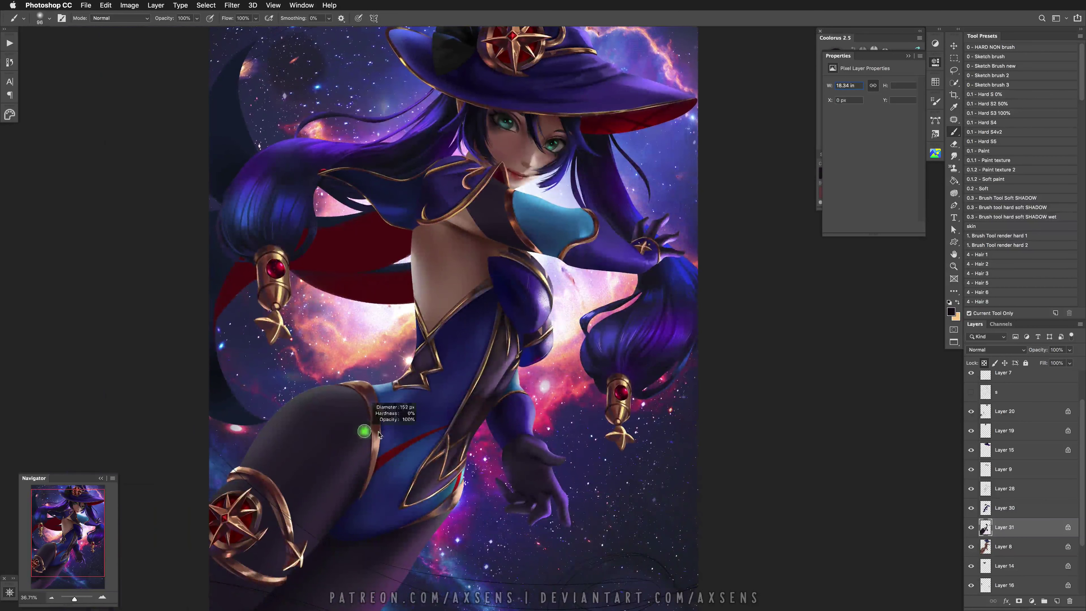
pyautogui.press(']')
pyautogui.press(']')
pyautogui.press(']')
pyautogui.press(']')
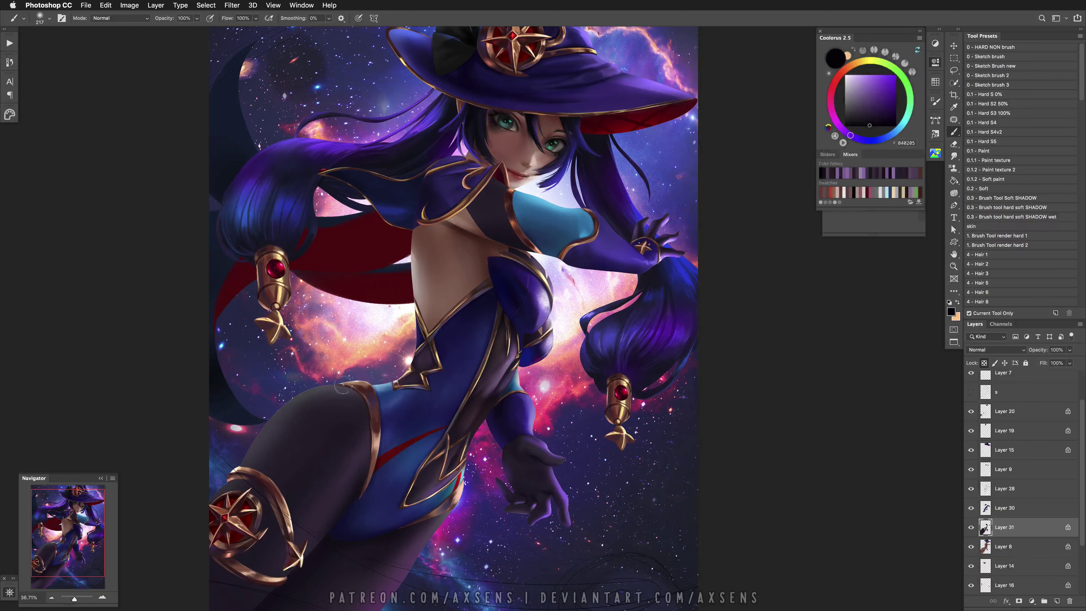
pyautogui.moveTo(367, 410); pyautogui.dragTo(348, 410)
pyautogui.moveTo(359, 461); pyautogui.dragTo(385, 460)
pyautogui.moveTo(269, 492); pyautogui.dragTo(363, 398)
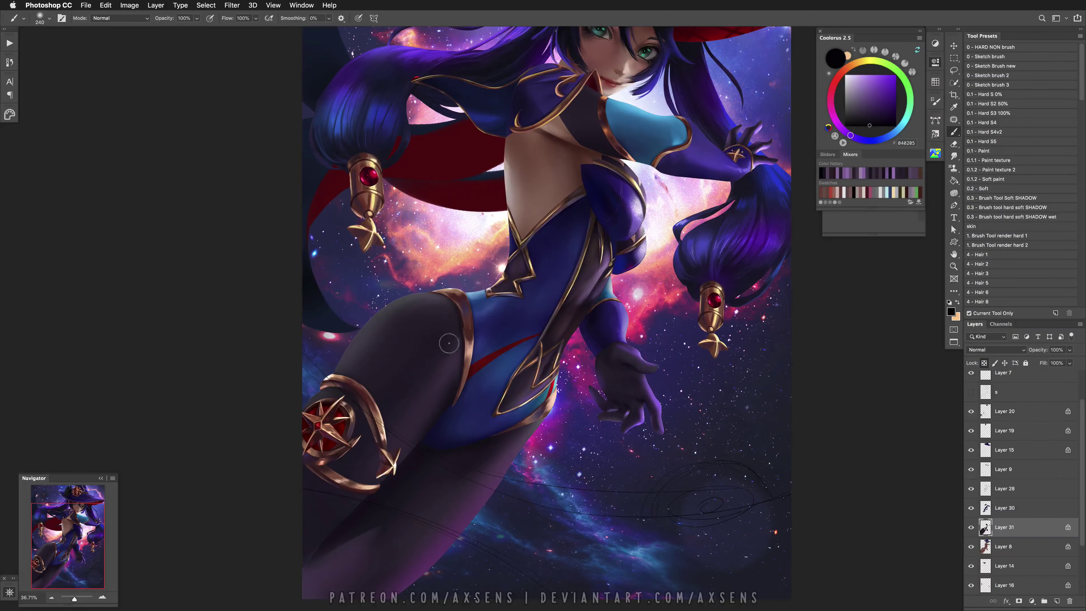
# Darken the front thigh around the star garter with black, adjusting the brush size and undoing the unwanted strokes
pyautogui.keyDown('alt'); pyautogui.click(612, 241); pyautogui.keyUp('alt')
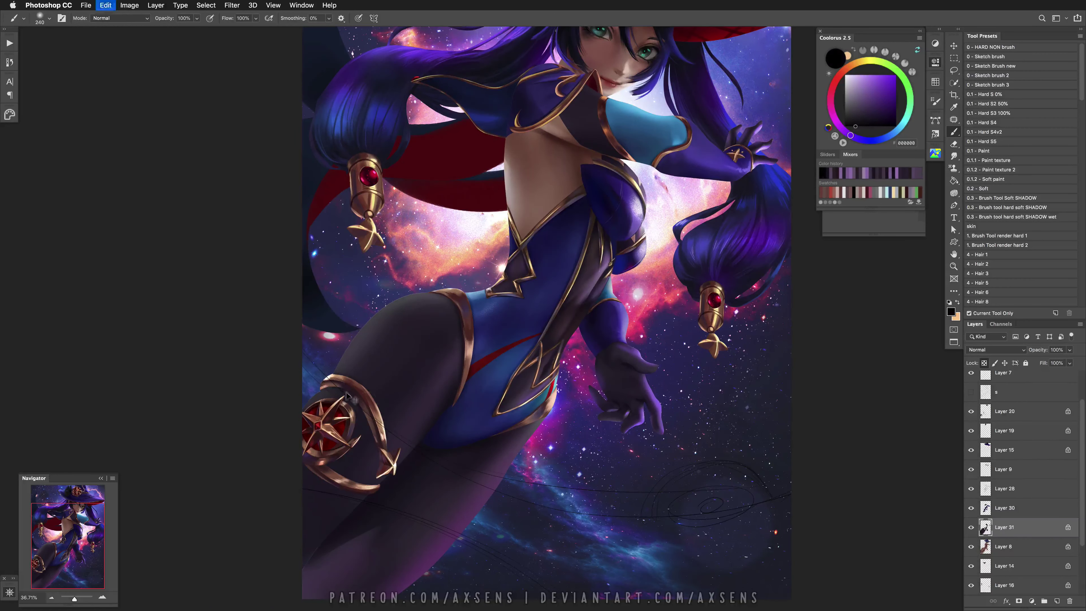
pyautogui.press('super+z')
pyautogui.moveTo(357, 386); pyautogui.dragTo(366, 386)
pyautogui.press('super+z')
pyautogui.press('super+z')
pyautogui.moveTo(349, 395); pyautogui.dragTo(361, 395)
pyautogui.press('super+z')
pyautogui.moveTo(395, 445)
pyautogui.mouseDown()
pyautogui.moveTo(384, 466)
pyautogui.moveTo(410, 445)
pyautogui.mouseUp()
pyautogui.press('super+z')
pyautogui.press('super+z')
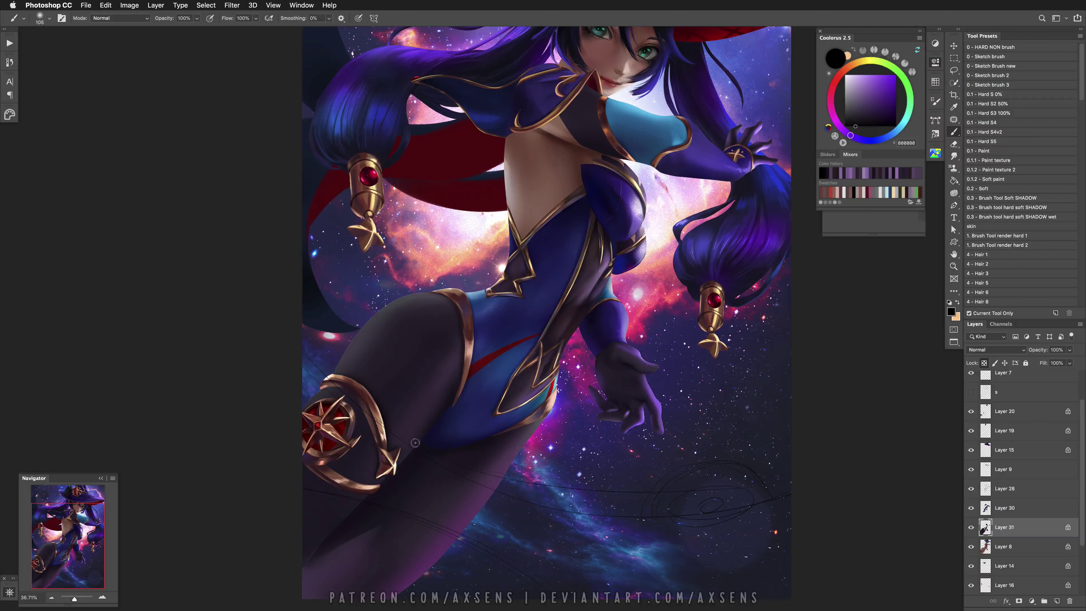
# Try shading the front thigh above the star garter with sampled dark tones and undo the strokes
pyautogui.keyDown('alt'); pyautogui.click(408, 449); pyautogui.keyUp('alt')
pyautogui.keyDown('alt'); pyautogui.click(396, 409); pyautogui.keyUp('alt')
pyautogui.moveTo(396, 410); pyautogui.dragTo(339, 390)
pyautogui.press('super+z')
pyautogui.keyDown('alt'); pyautogui.click(338, 390); pyautogui.keyUp('alt')
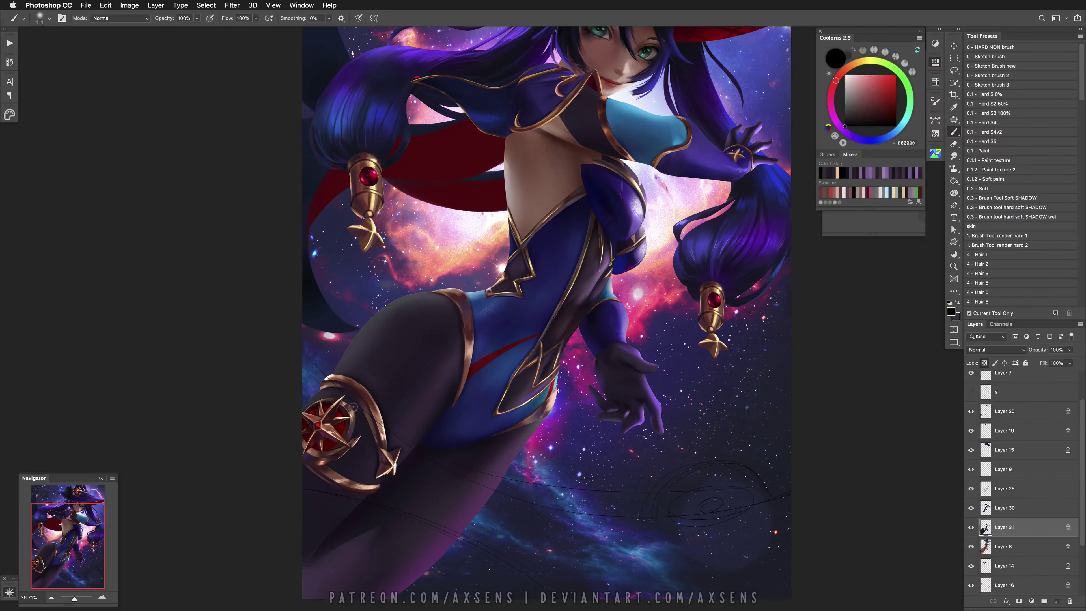
pyautogui.press('super+z')
pyautogui.press('super+z')
pyautogui.press('super+z')
# Flip the canvas horizontally and darken the front thigh around the star garter with black, resizing the brush and undoing unwanted strokes
pyautogui.keyDown('alt'); pyautogui.click(376, 475); pyautogui.keyUp('alt')
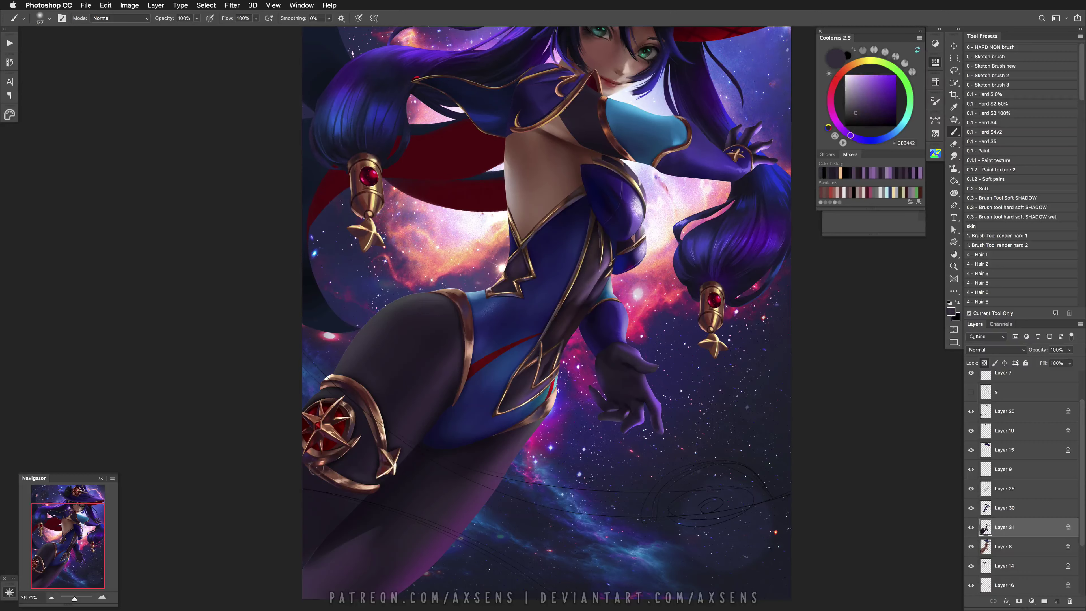
pyautogui.press('d')
pyautogui.rightClick(385, 477)
pyautogui.click(385, 457)
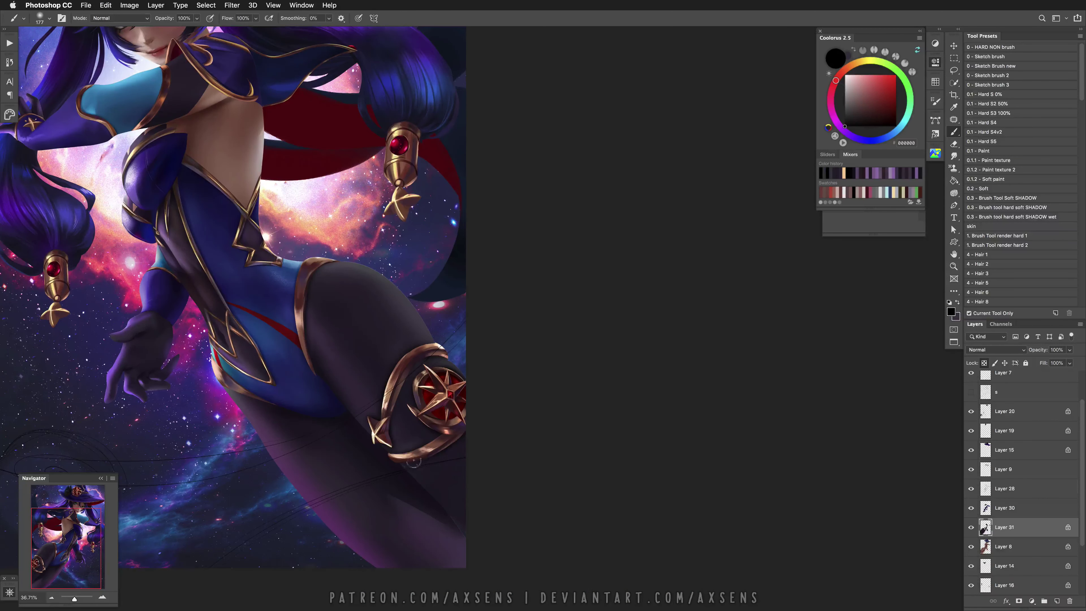
pyautogui.press('super+z')
pyautogui.keyDown('alt'); pyautogui.click(410, 422); pyautogui.keyUp('alt')
pyautogui.moveTo(417, 441); pyautogui.dragTo(397, 447)
pyautogui.scroll(3, 419, 433)
pyautogui.press('super+z')
pyautogui.press('d')
pyautogui.moveTo(406, 416); pyautogui.dragTo(424, 412)
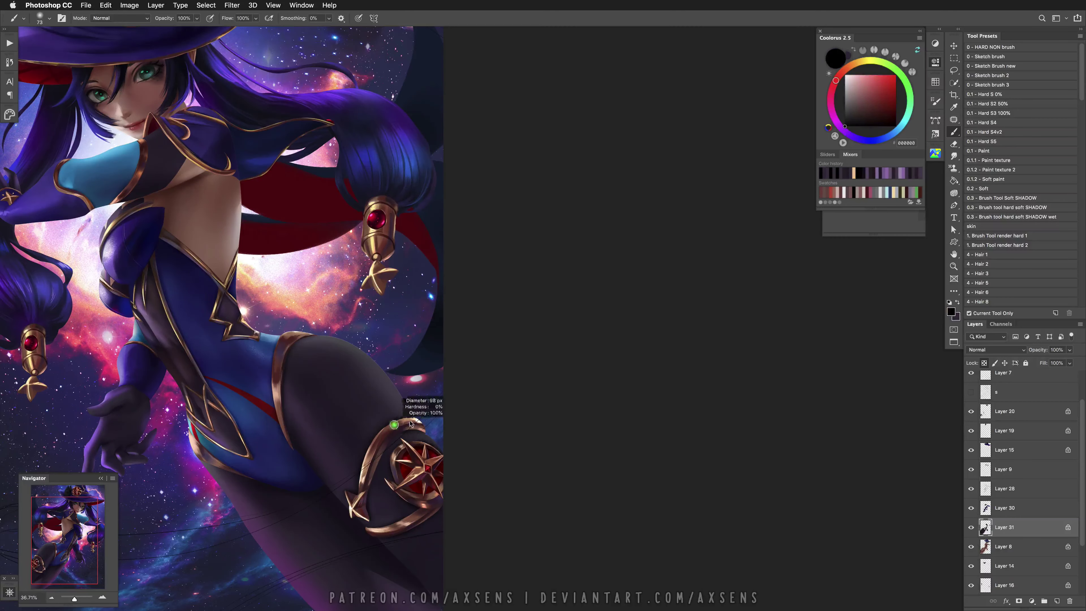
# Sample dark violets, flip the canvas back and blend the front thigh above the garter with a larger soft brush
pyautogui.keyDown('alt'); pyautogui.click(296, 417); pyautogui.keyUp('alt')
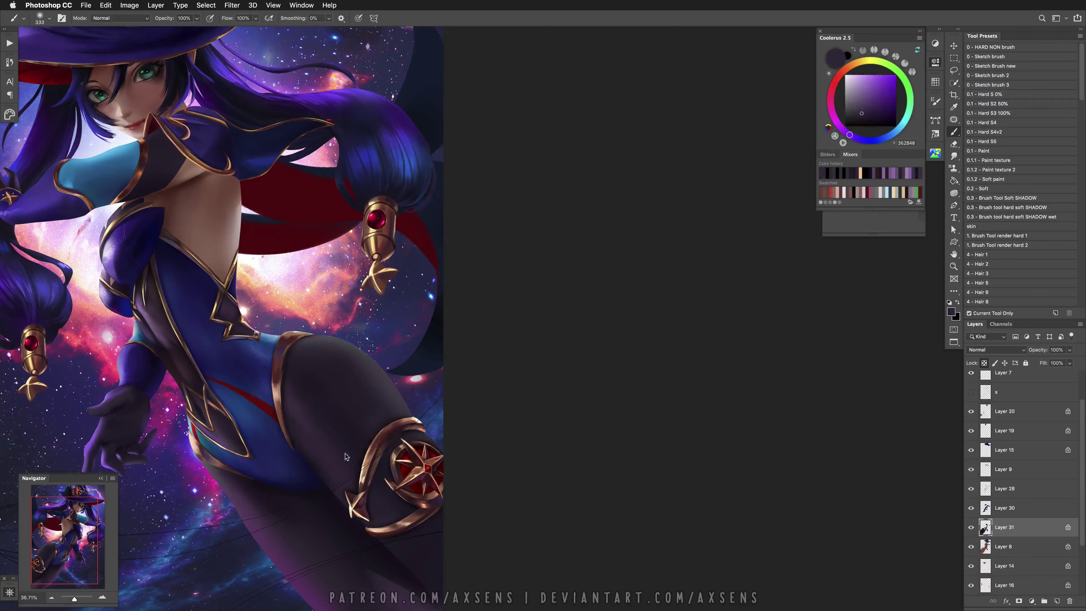
pyautogui.press('h')
pyautogui.hscroll(-10, 296, 418)
pyautogui.keyDown('alt'); pyautogui.click(375, 454); pyautogui.keyUp('alt')
pyautogui.moveTo(389, 411)
pyautogui.mouseDown()
pyautogui.moveTo(402, 412)
pyautogui.moveTo(394, 384)
pyautogui.mouseUp()
pyautogui.keyDown('alt'); pyautogui.click(361, 348); pyautogui.keyUp('alt')
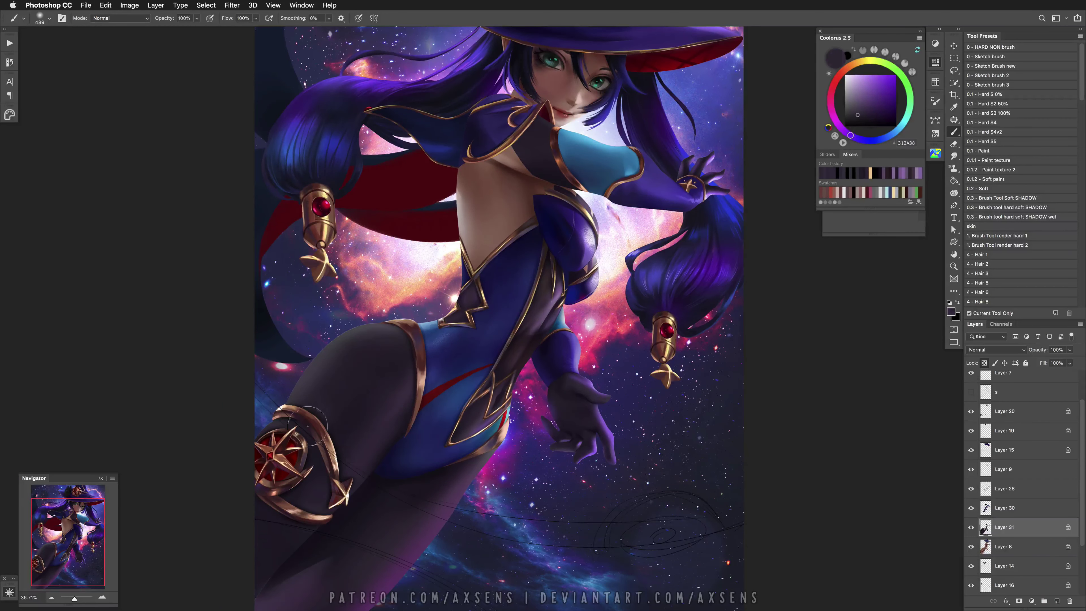
# Shade the front thigh with sampled near-black tones and compare the last strokes by undoing and redoing them
pyautogui.keyDown('alt'); pyautogui.click(380, 486); pyautogui.keyUp('alt')
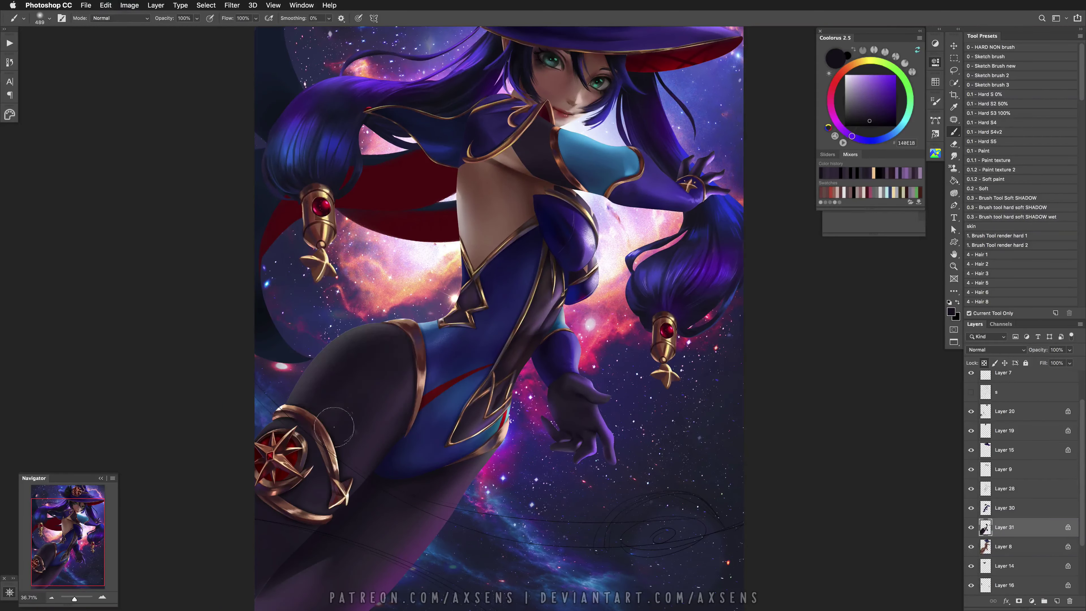
pyautogui.keyDown('alt'); pyautogui.click(364, 370); pyautogui.keyUp('alt')
pyautogui.press('super+z')
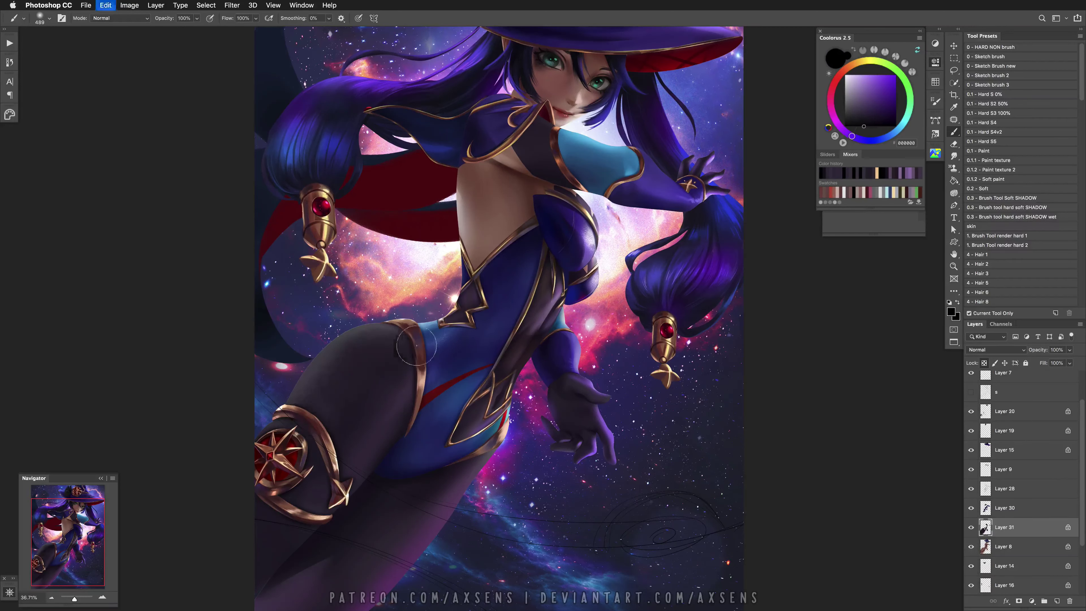
pyautogui.press('super+z')
pyautogui.press('super+shift+z')
pyautogui.press('super+shift+z')
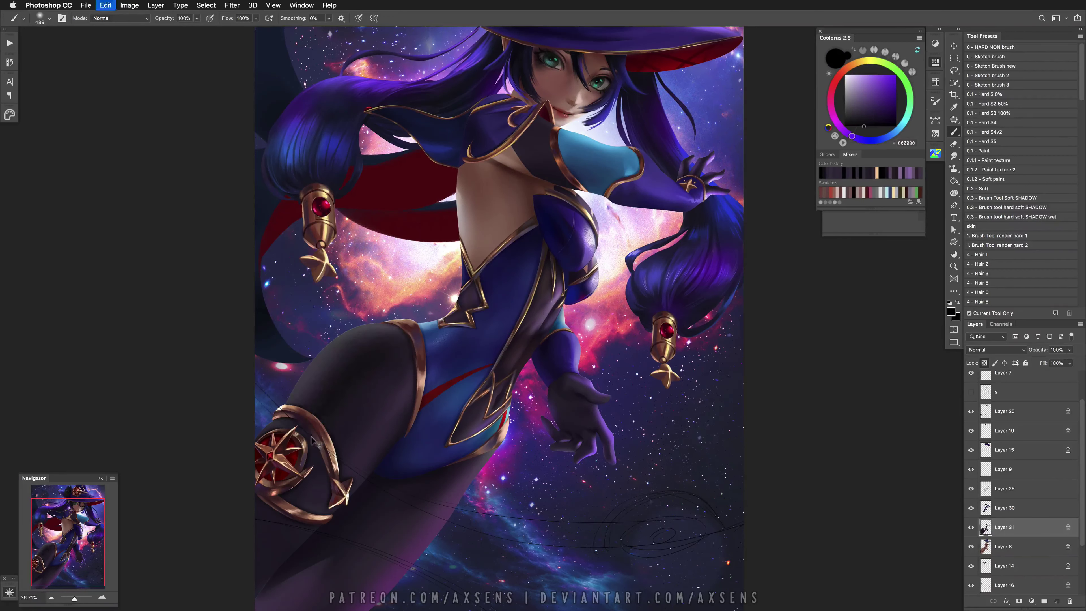
pyautogui.moveTo(338, 521); pyautogui.dragTo(303, 482)
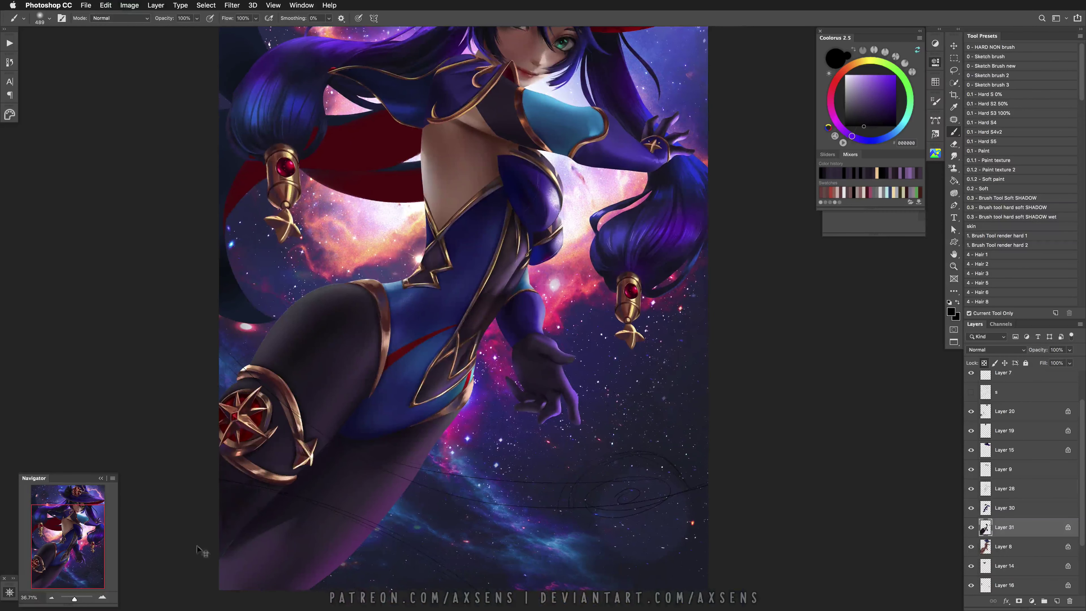
# Load the costume path as an inverted selection, darken the rear thigh where the legs overlap, and deselect it
pyautogui.press('F8')
pyautogui.press('super+Return')
pyautogui.press('super+shift+i')
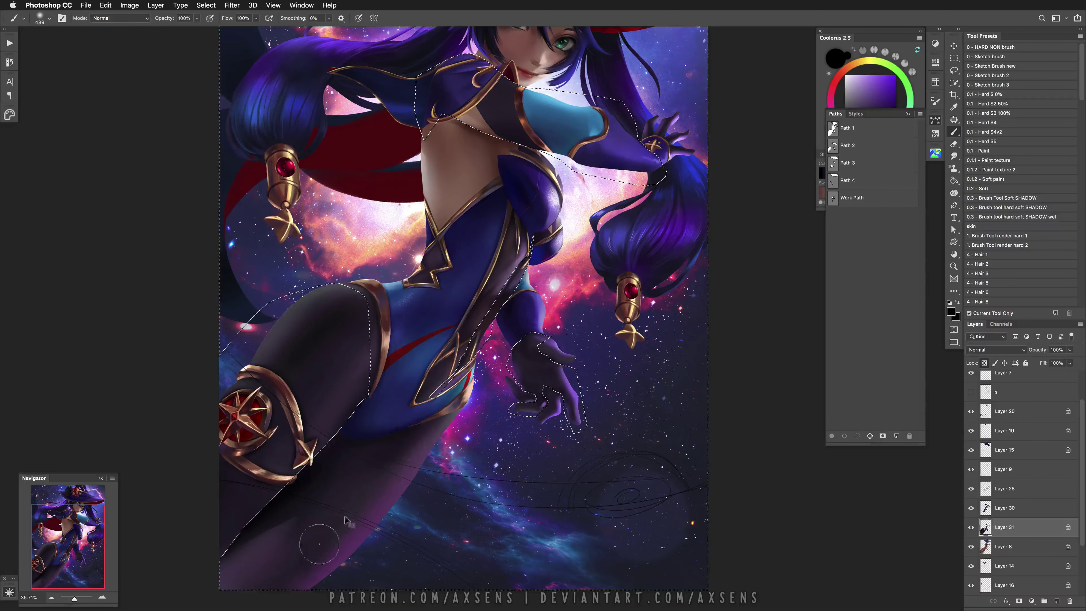
pyautogui.scroll(-2, 342, 556)
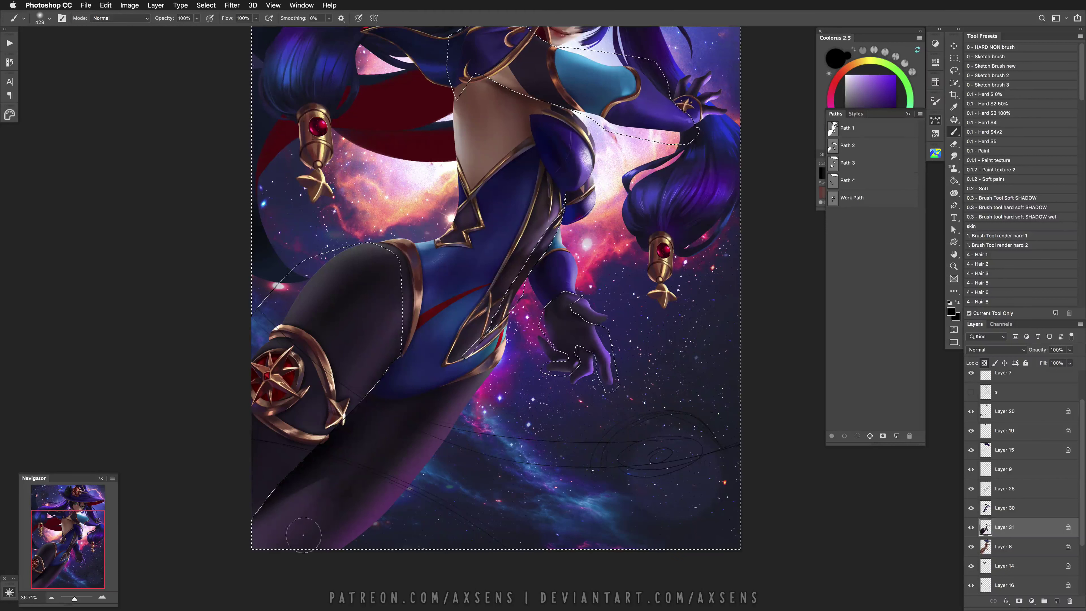
pyautogui.press('super+d')
pyautogui.keyDown('alt'); pyautogui.click(383, 489); pyautogui.keyUp('alt')
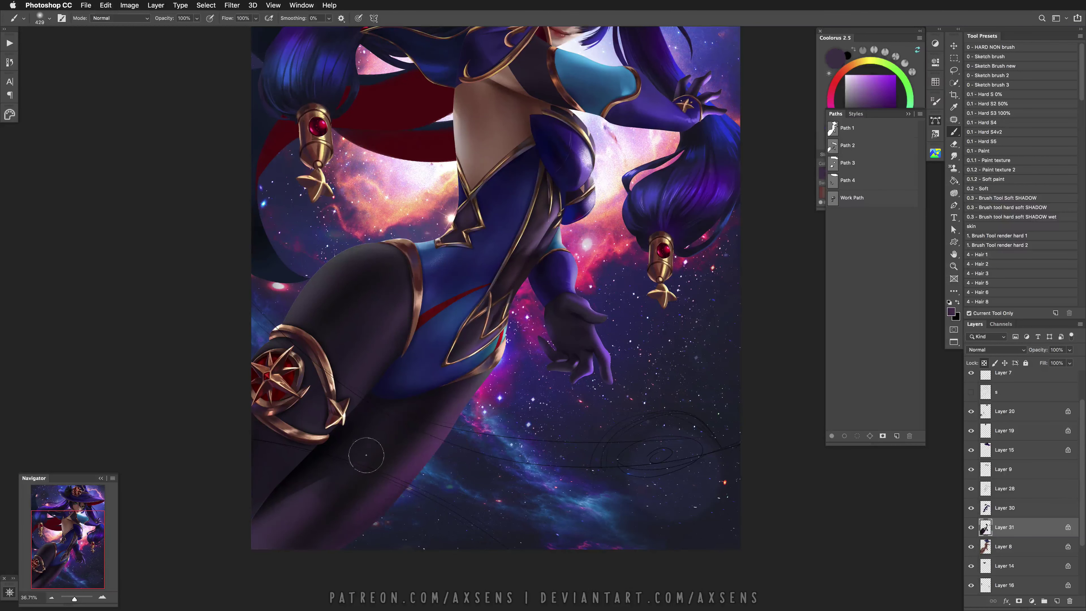
# Load the saved front-thigh path as a selection and shade the thigh's lower edge with black, undoing the unwanted stroke
pyautogui.keyDown('super'); pyautogui.click(834, 163); pyautogui.keyUp('super')
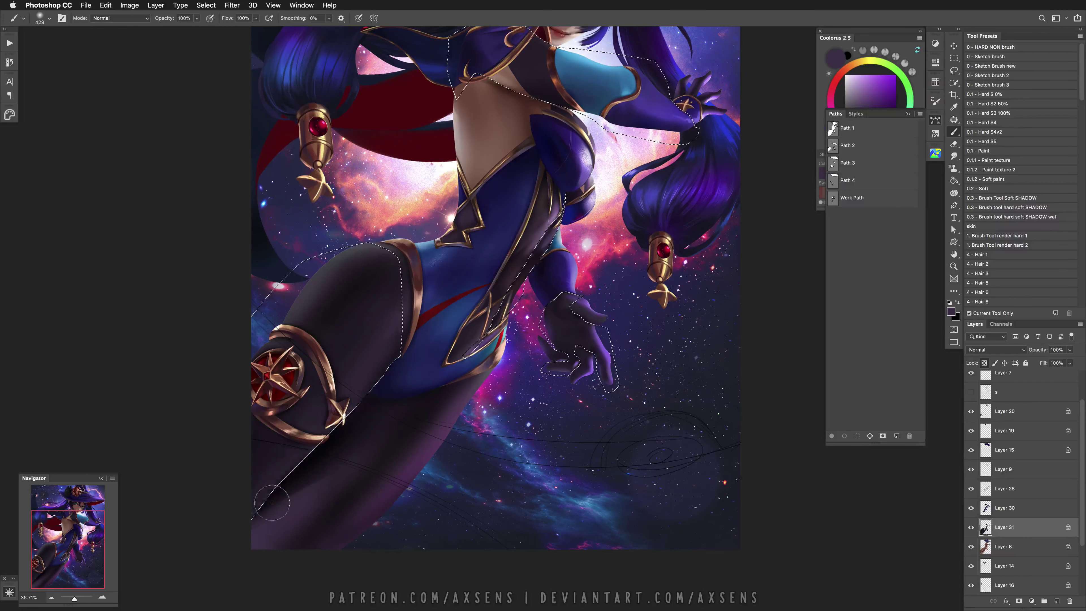
pyautogui.press('d')
pyautogui.middleClick(269, 522)
pyautogui.moveTo(261, 509)
pyautogui.mouseDown()
pyautogui.moveTo(201, 555)
pyautogui.moveTo(355, 436)
pyautogui.mouseUp()
pyautogui.press('[')
pyautogui.press('[')
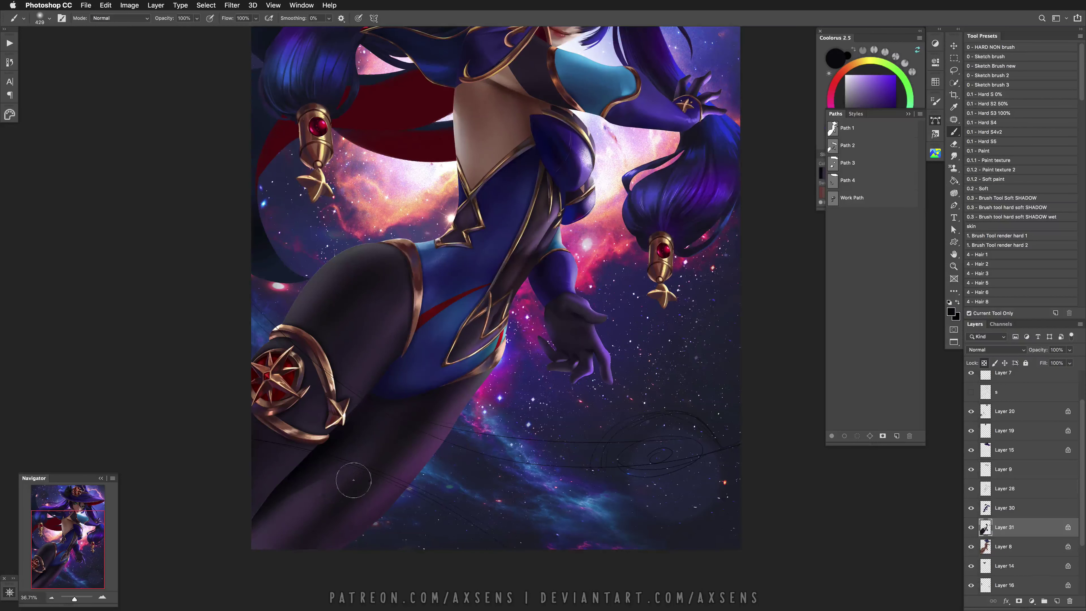
pyautogui.hscroll(3, 352, 471)
pyautogui.scroll(2, 352, 470)
pyautogui.press('super+z')
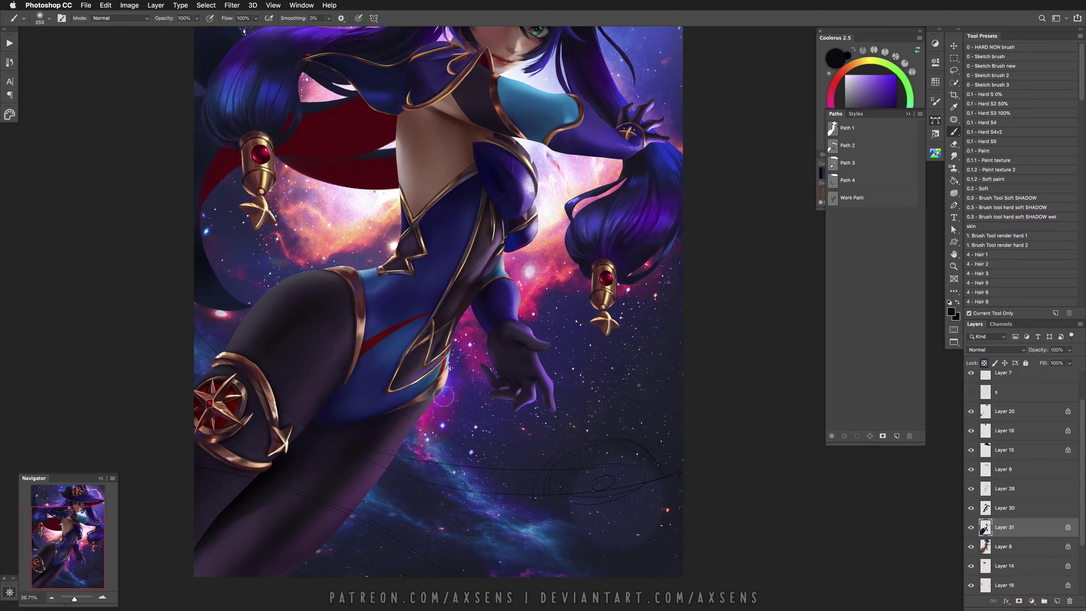
# Blend the upper rear thigh below the gold hip trim with sampled dark violets and an enlarged brush, and clear the selection
pyautogui.keyDown('alt'); pyautogui.click(406, 430); pyautogui.keyUp('alt')
pyautogui.press(']')
pyautogui.press(']')
pyautogui.press(']')
pyautogui.press(']')
pyautogui.press(']')
pyautogui.press(']')
pyautogui.keyDown('alt'); pyautogui.click(349, 492); pyautogui.keyUp('alt')
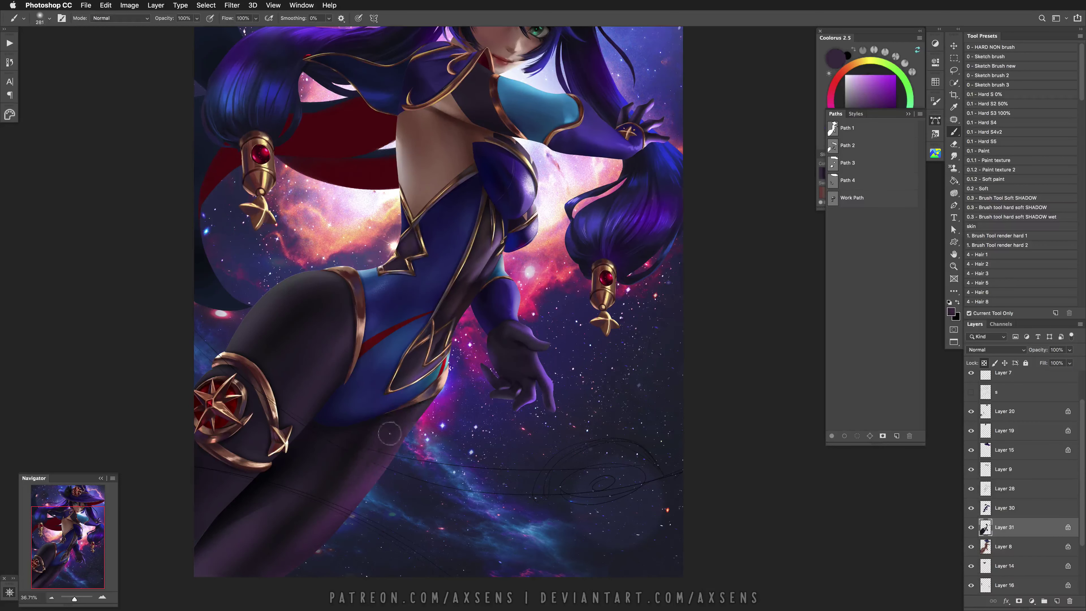
pyautogui.keyDown('alt'); pyautogui.click(350, 466); pyautogui.keyUp('alt')
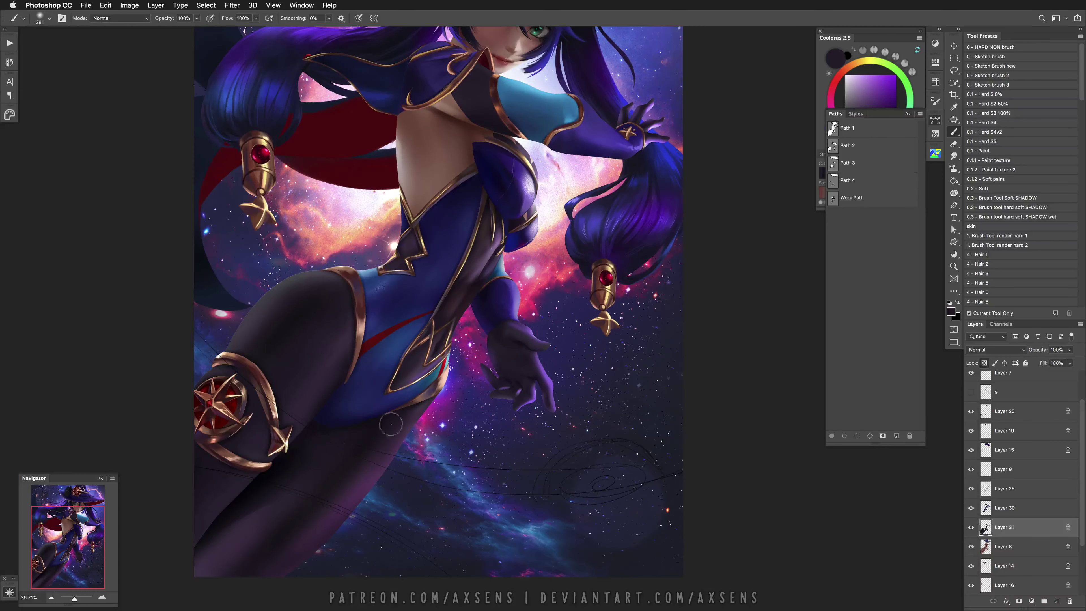
pyautogui.scroll(5, 361, 443)
pyautogui.press('super+z')
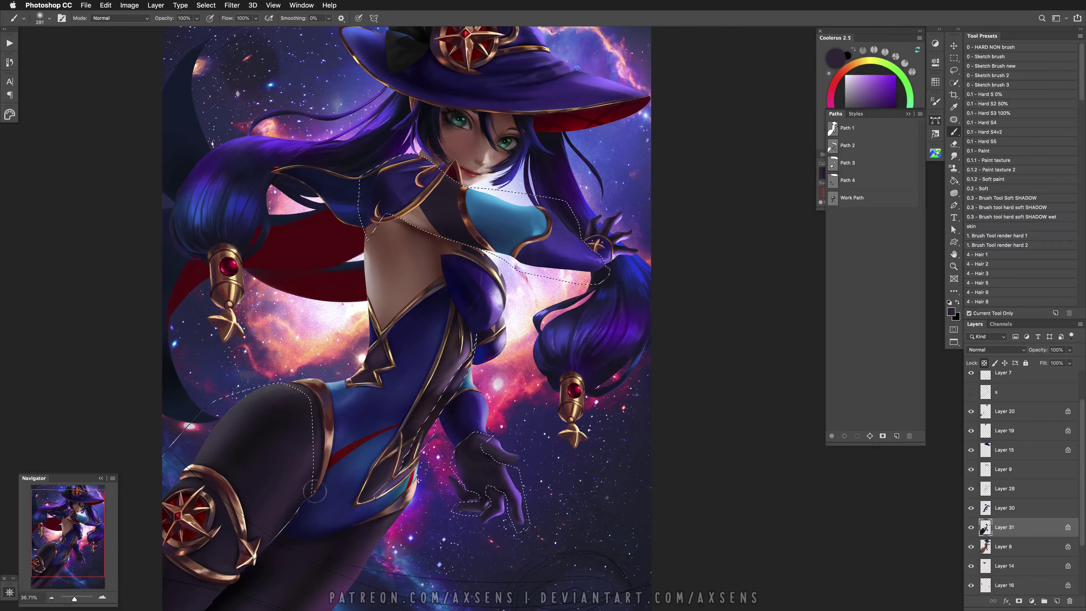
pyautogui.press('super+d')
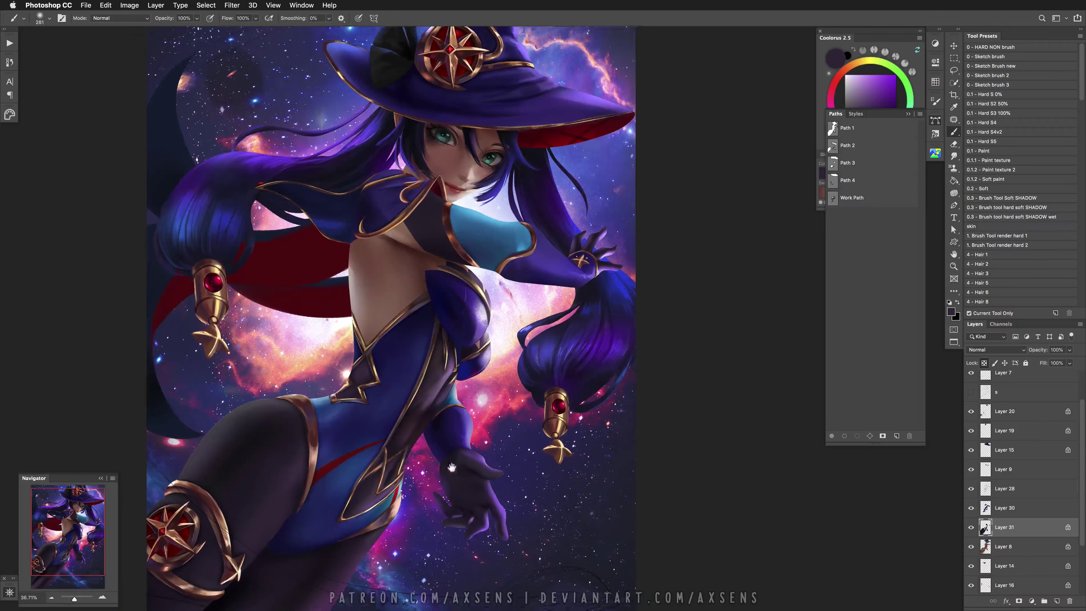
# Refine the lowered hand's glove around the wrist and palm with sampled violet tones and a smaller brush
pyautogui.hscroll(5, 364, 471)
pyautogui.scroll(2, 363, 470)
pyautogui.keyDown('alt'); pyautogui.click(427, 460); pyautogui.keyUp('alt')
pyautogui.press('[')
pyautogui.press('[')
pyautogui.press('[')
pyautogui.press('[')
pyautogui.press('[')
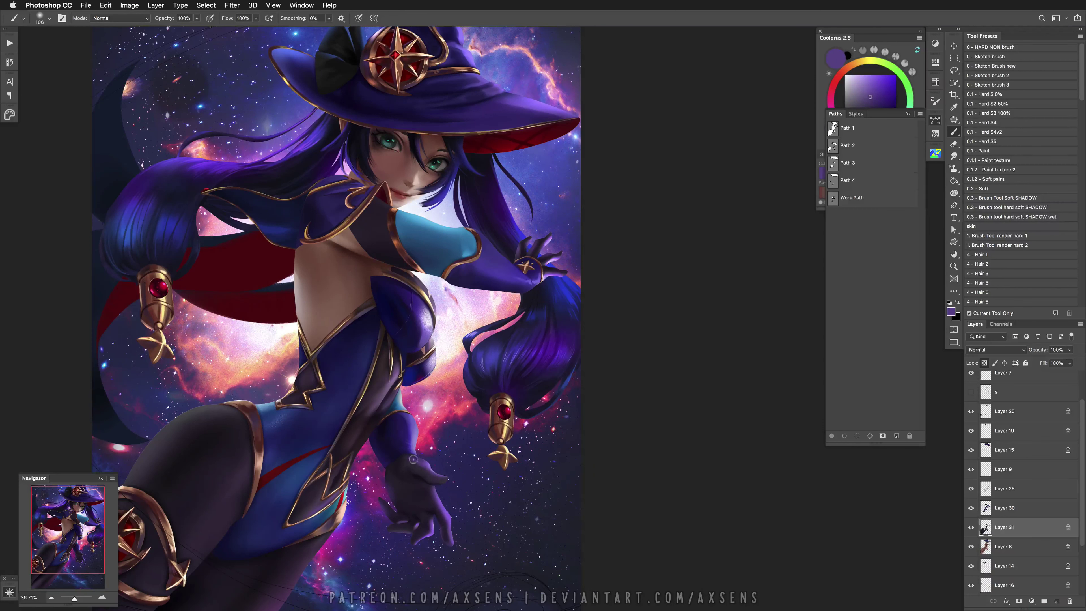
pyautogui.keyDown('alt'); pyautogui.click(416, 460); pyautogui.keyUp('alt')
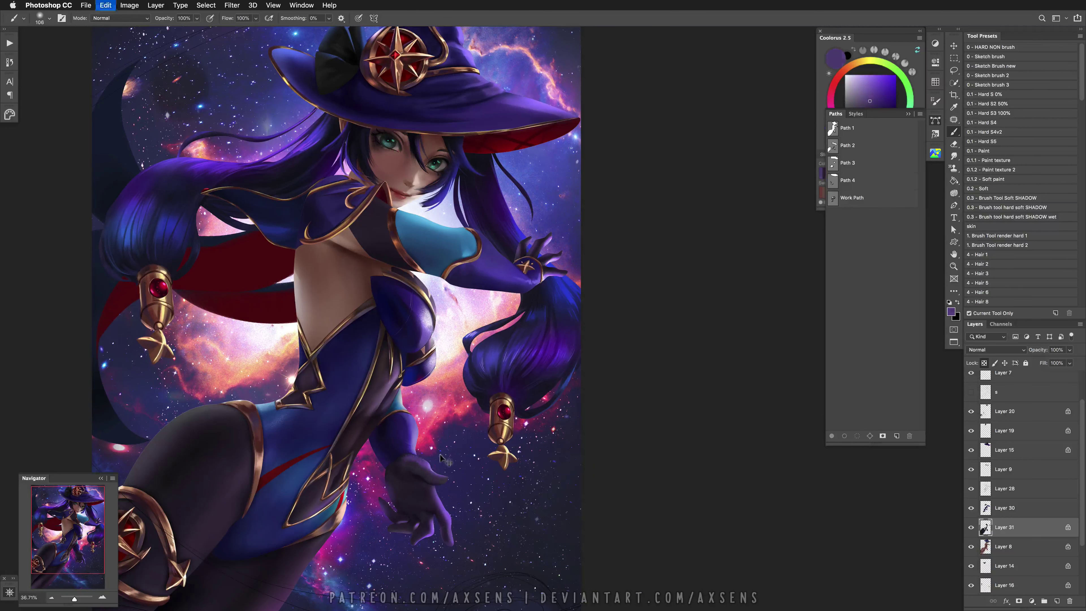
pyautogui.keyDown('alt'); pyautogui.click(396, 492); pyautogui.keyUp('alt')
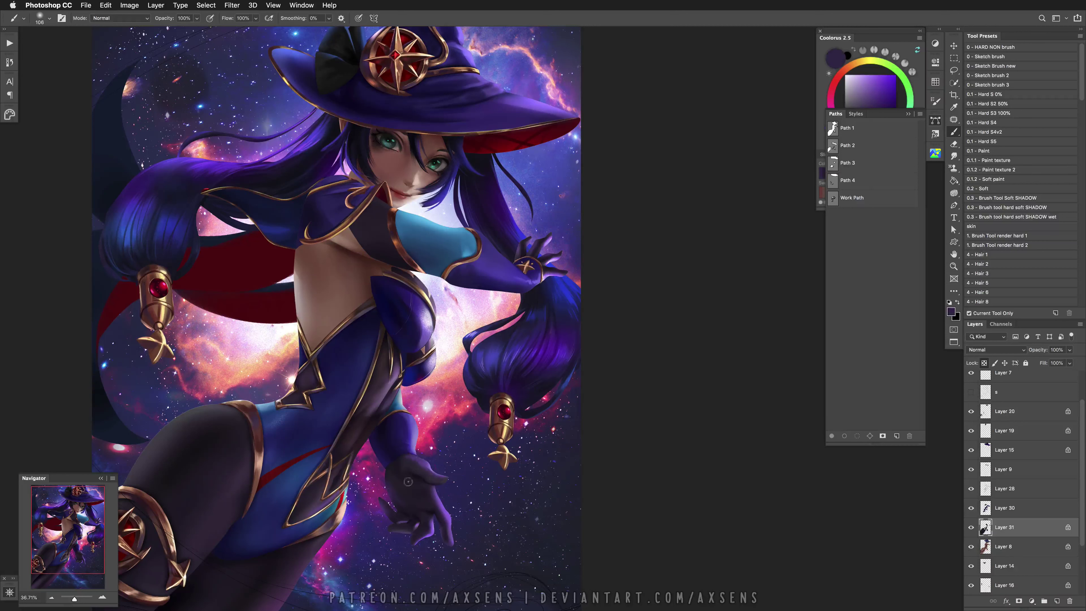
pyautogui.keyDown('alt'); pyautogui.click(431, 514); pyautogui.keyUp('alt')
pyautogui.keyDown('alt'); pyautogui.click(411, 476); pyautogui.keyUp('alt')
# Flip the canvas and touch up the dark chest panel with the 0.1 - Hard S3 100% and 0.3 - Brush tool hard soft SHADOW presets
pyautogui.scroll(5, 363, 399)
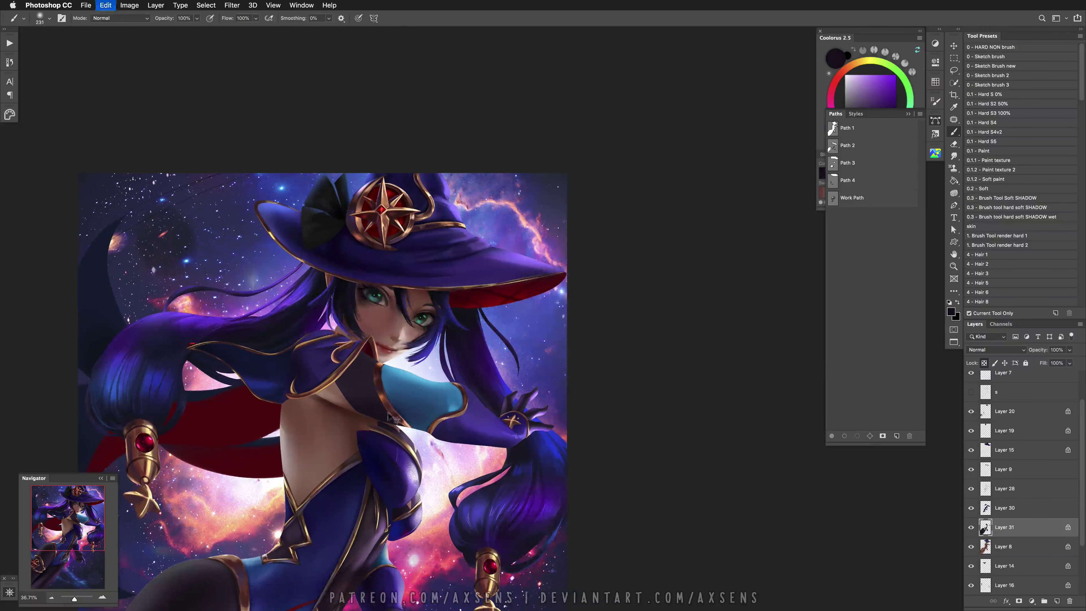
pyautogui.scroll(6, 400, 421)
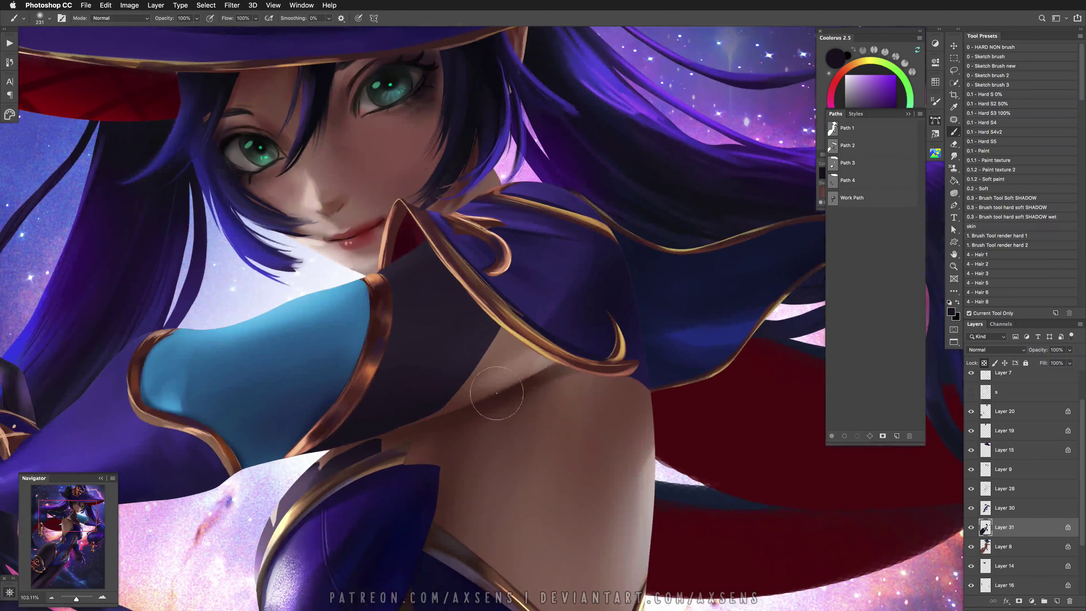
pyautogui.hotkey('ctrl', 'shift', 'd')
pyautogui.click(987, 113)
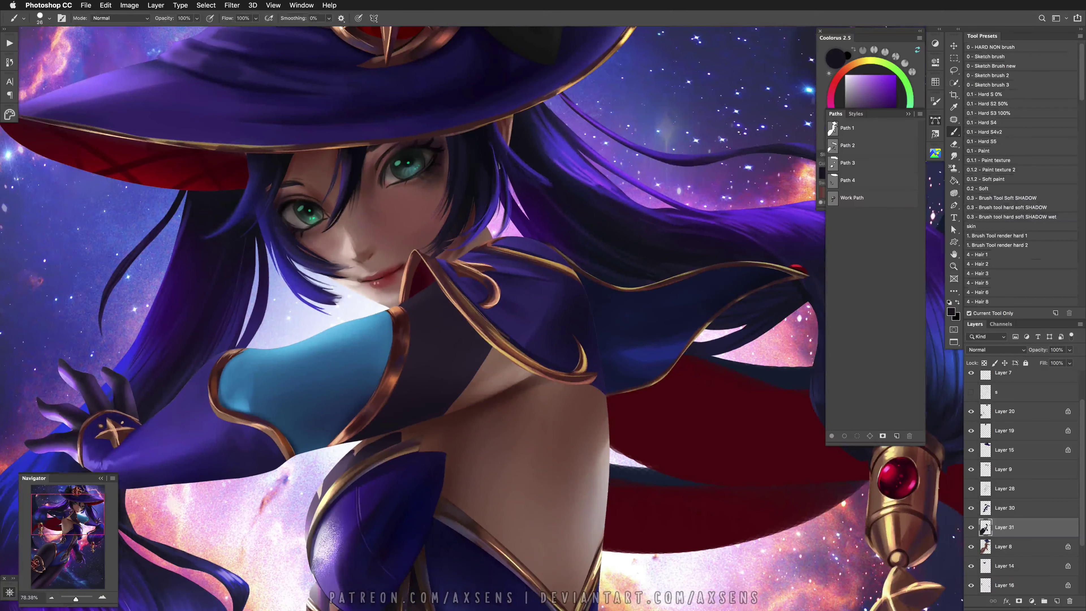
pyautogui.click(1032, 209)
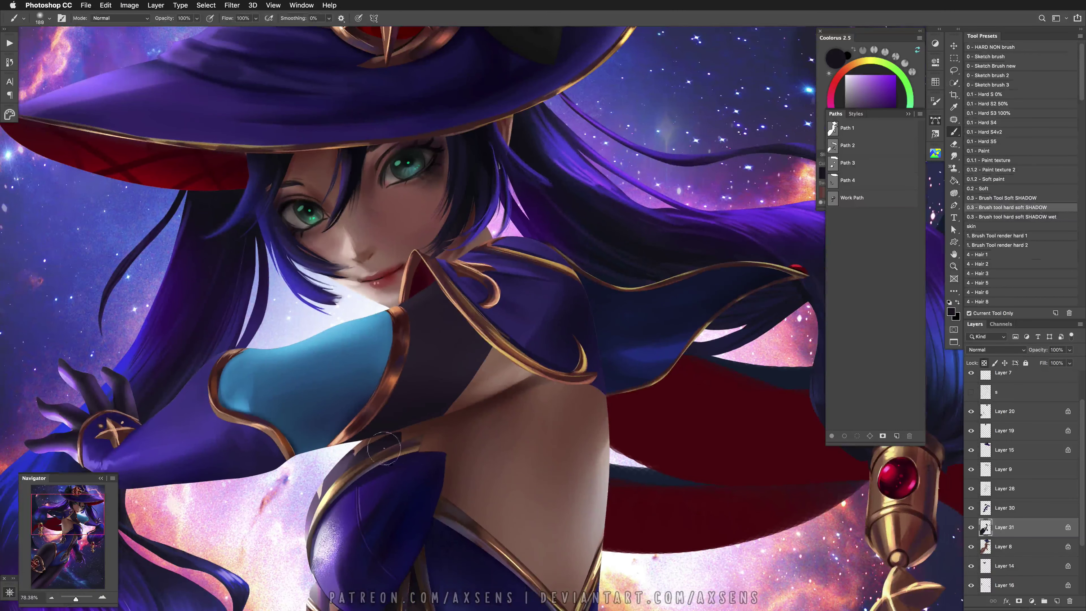
pyautogui.moveTo(384, 447); pyautogui.dragTo(325, 447)
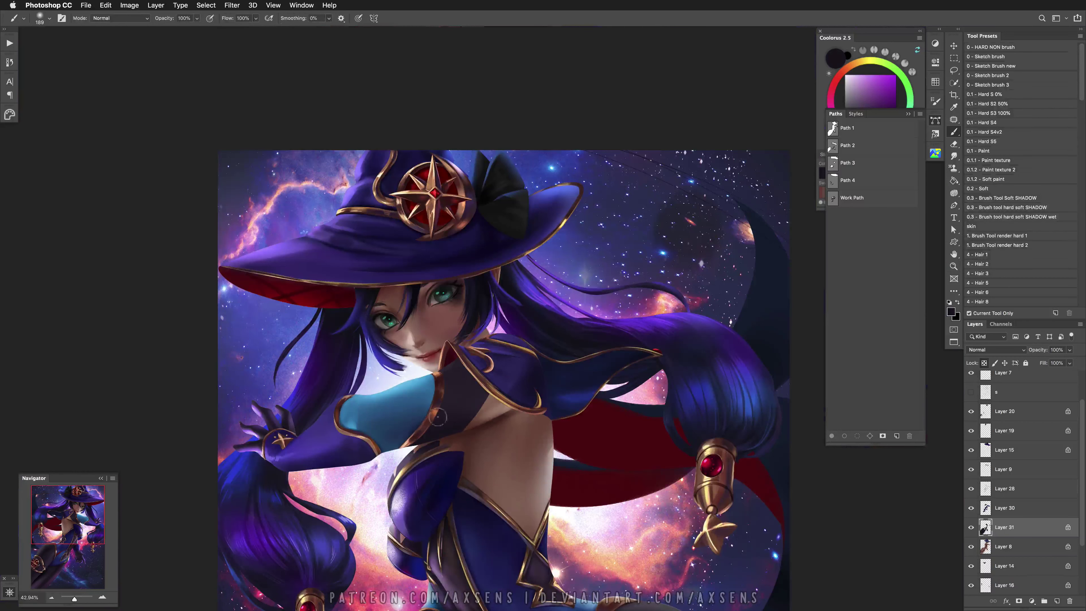
pyautogui.moveTo(447, 376); pyautogui.dragTo(440, 390)
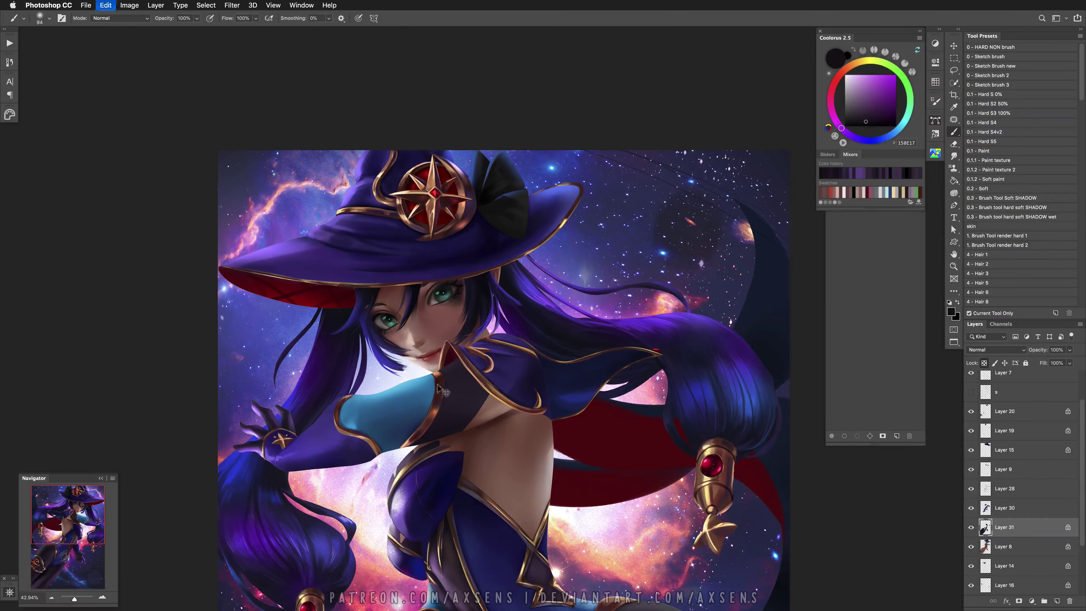
# Soften the chest panel beside the gold collar with sampled muted violets and flip the canvas back
pyautogui.keyDown('alt'); pyautogui.click(454, 378); pyautogui.keyUp('alt')
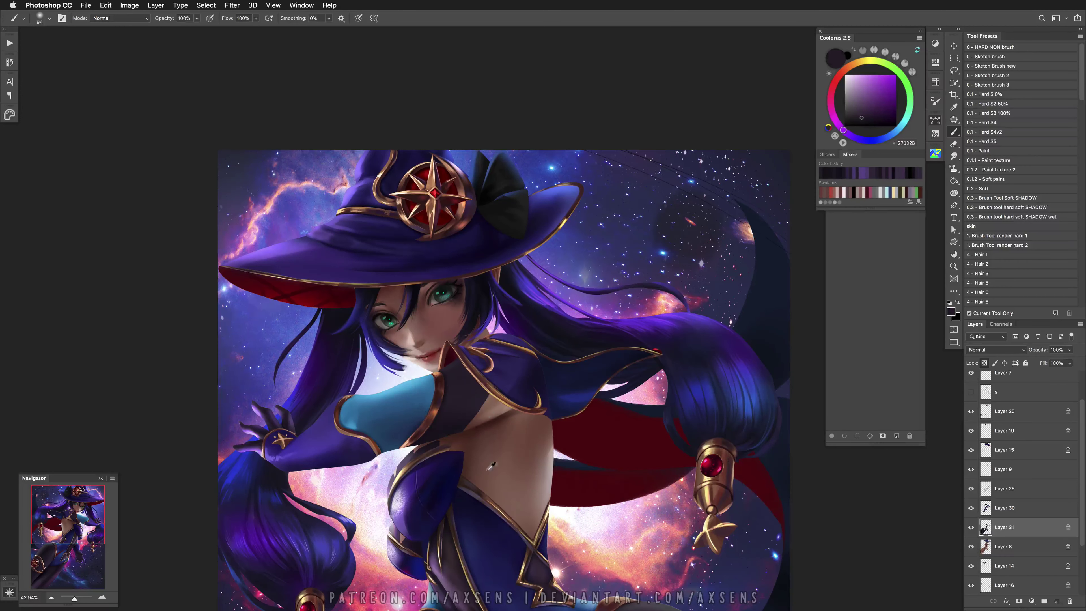
pyautogui.keyDown('alt'); pyautogui.click(454, 374); pyautogui.keyUp('alt')
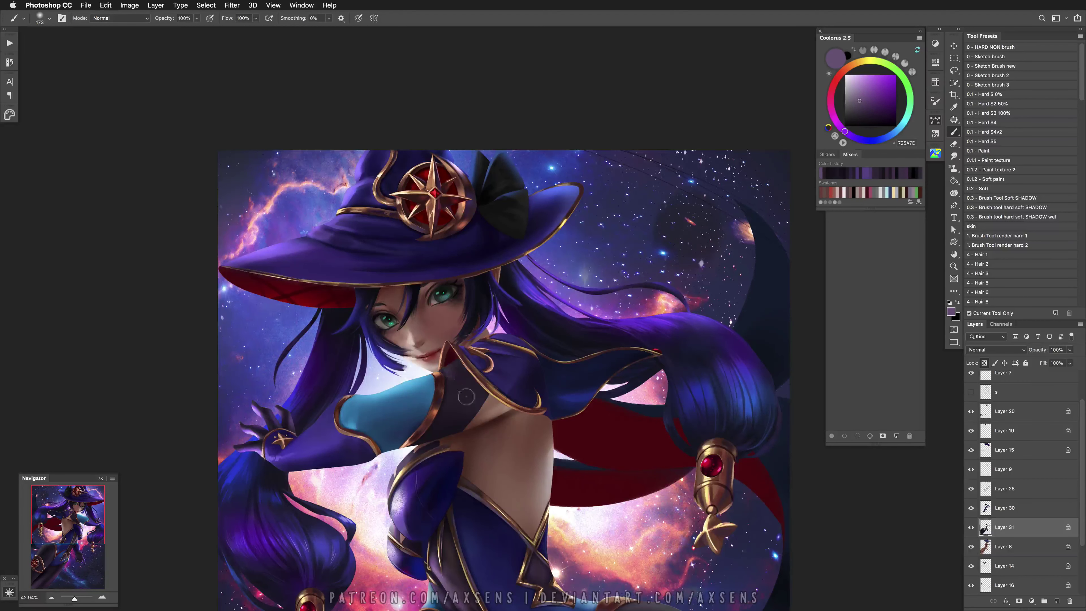
pyautogui.hotkey('ctrl', 'shift', 'h')
pyautogui.keyDown('alt'); pyautogui.click(461, 403); pyautogui.keyUp('alt')
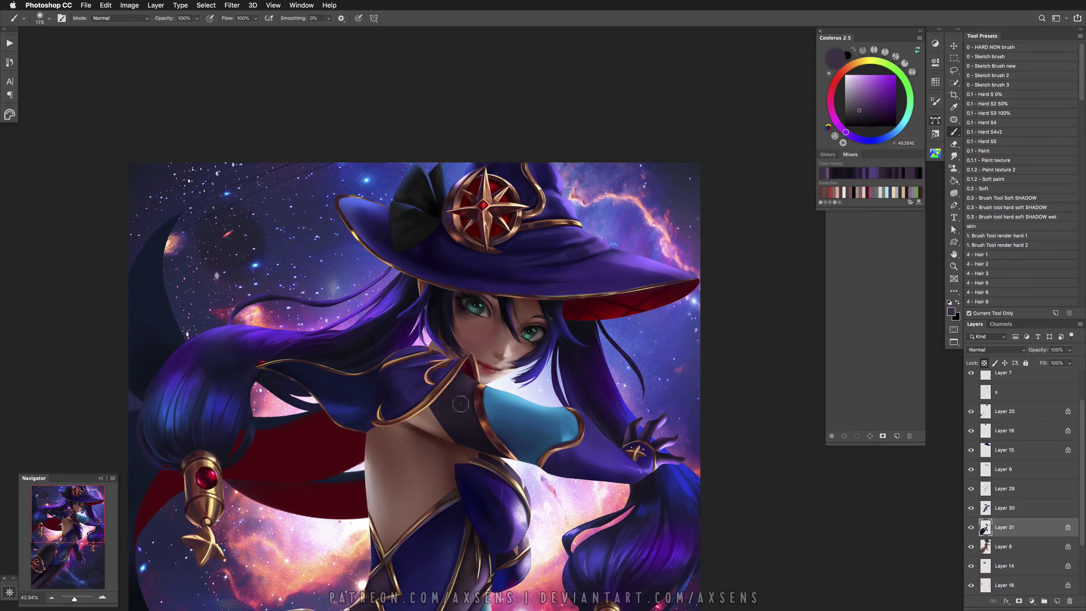
# Shade the chest panel with sampled near-black violet using the 0.1 - Hard S3 100% preset, undoing the unwanted stroke
pyautogui.keyDown('alt'); pyautogui.click(473, 448); pyautogui.keyUp('alt')
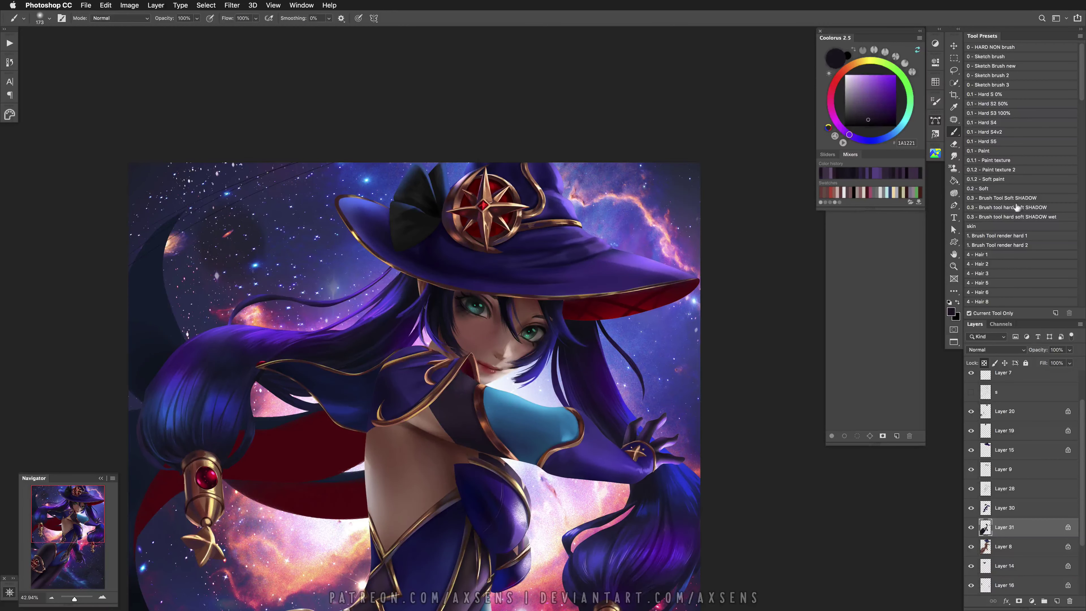
pyautogui.click(1015, 113)
pyautogui.keyDown('alt'); pyautogui.click(465, 451); pyautogui.keyUp('alt')
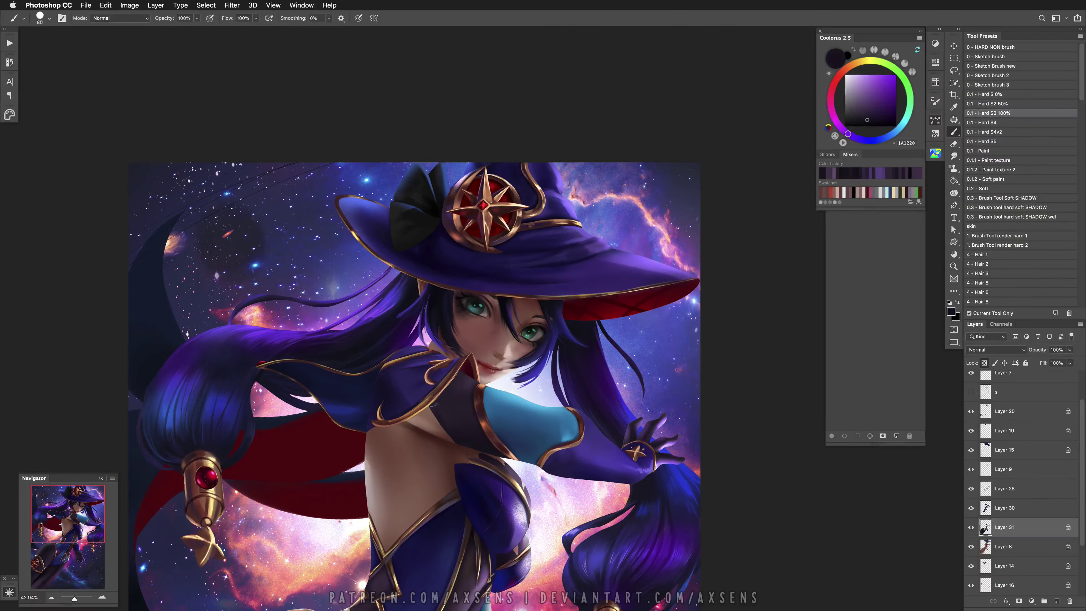
pyautogui.press('super+z')
pyautogui.click(547, 467)
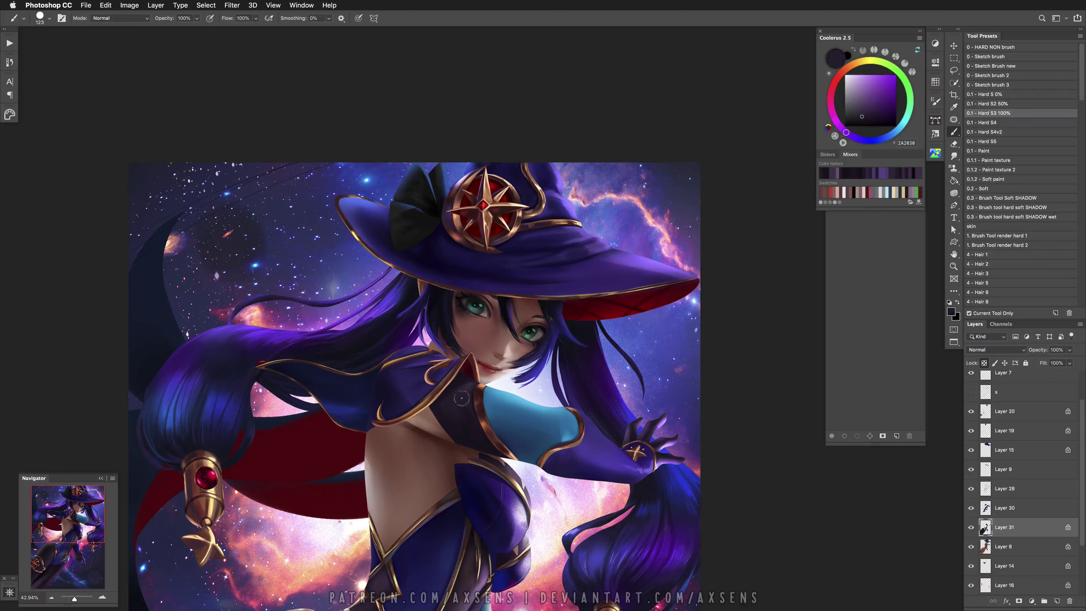
# Darken the chest panel down to its lower edge with sampled near-black violet and a smaller brush, undoing unwanted strokes
pyautogui.keyDown('alt'); pyautogui.click(448, 393); pyautogui.keyUp('alt')
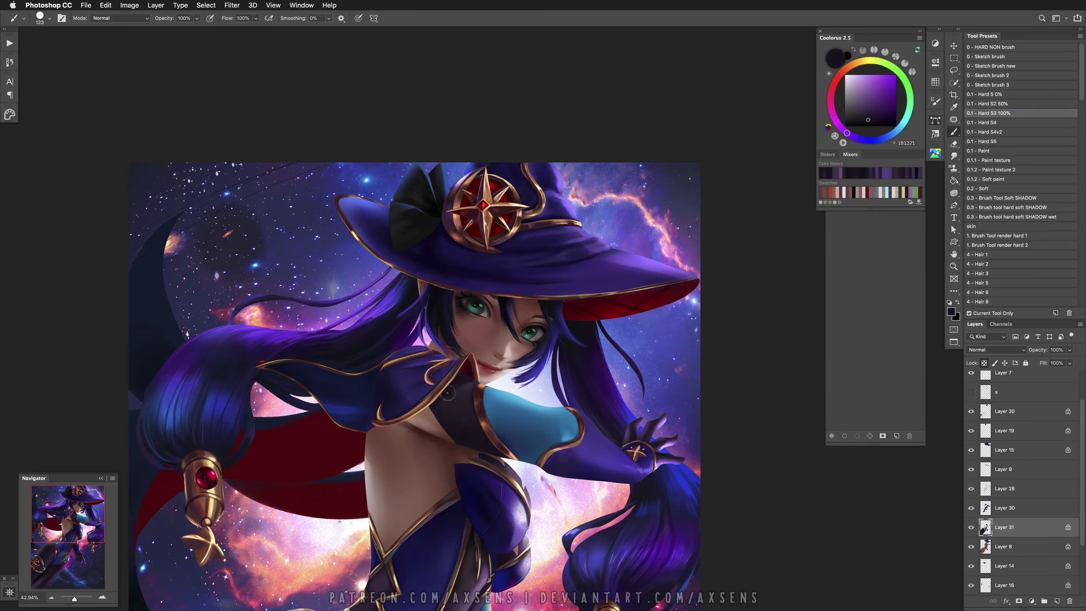
pyautogui.click(867, 125)
pyautogui.press('super+z')
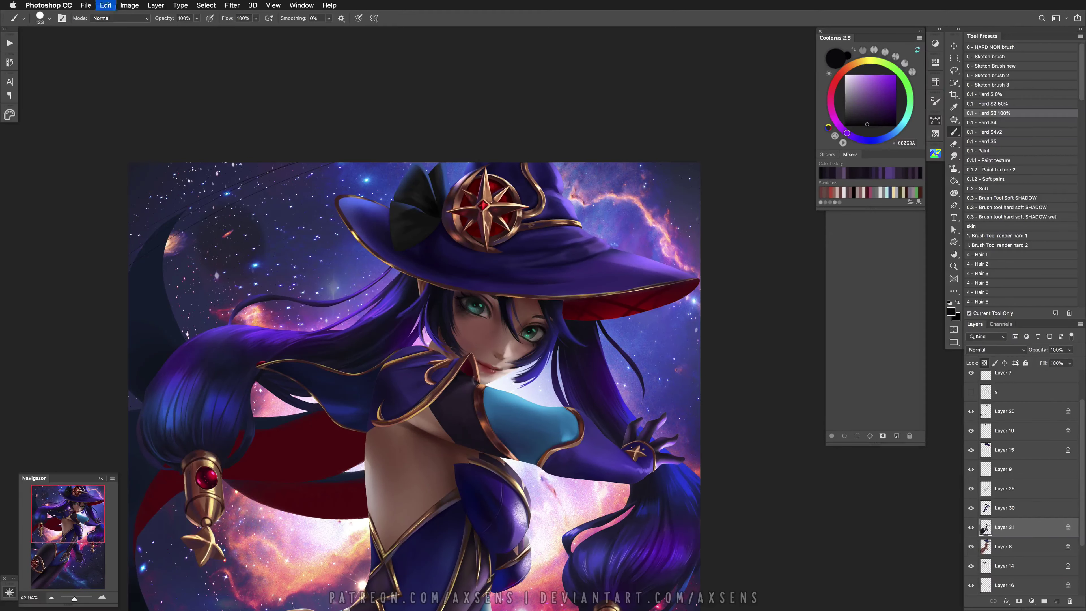
pyautogui.press('super+z')
pyautogui.scroll(5, 489, 423)
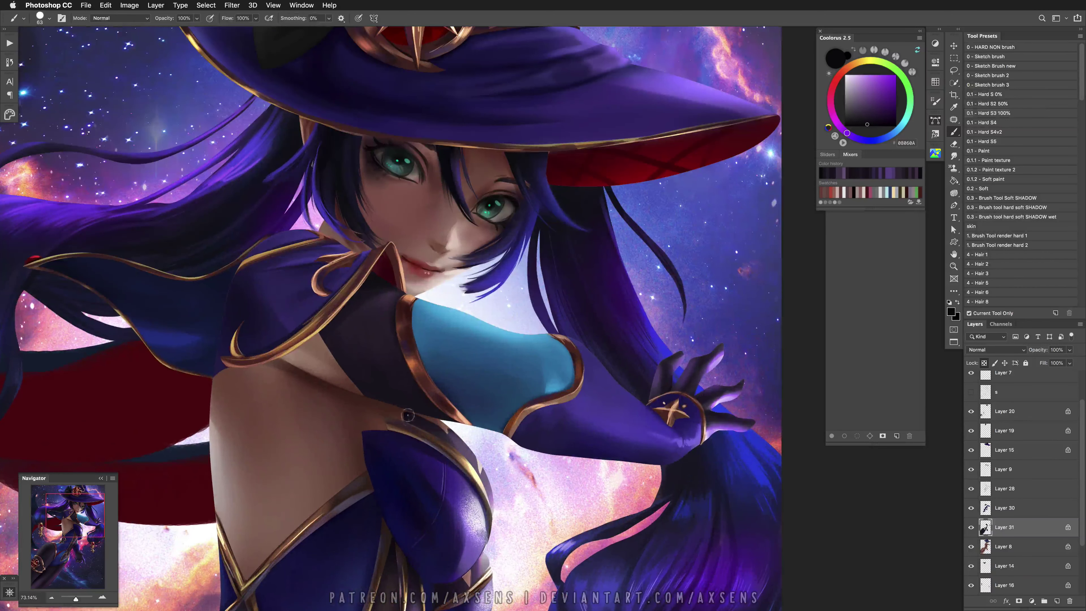
pyautogui.moveTo(430, 440); pyautogui.dragTo(414, 437)
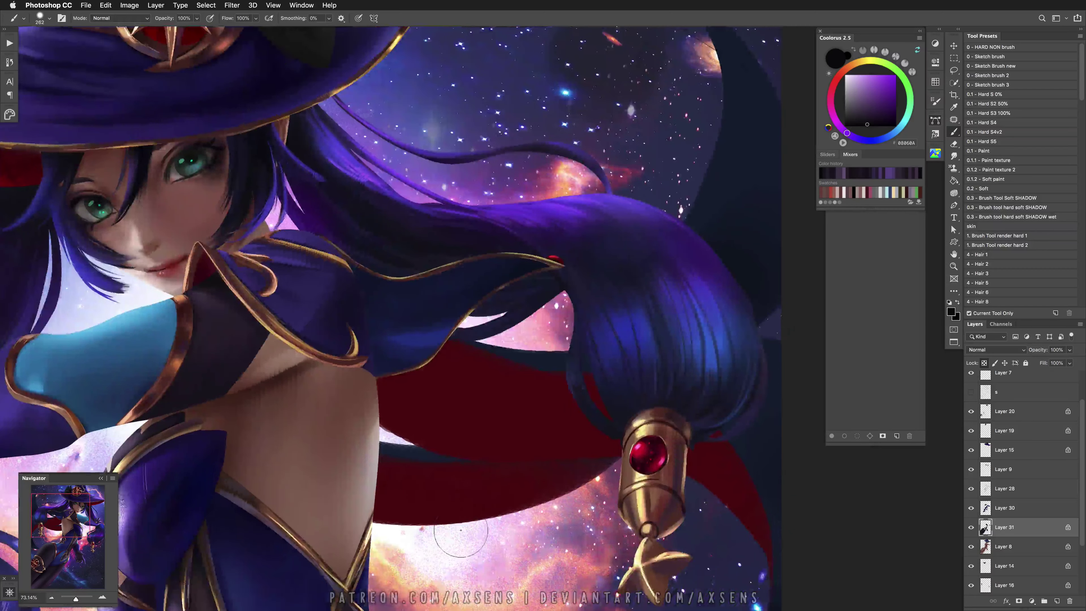
# Flip the canvas and retouch the dark trim beside the bust with sampled muted violets, undoing the unwanted strokes
pyautogui.hotkey('ctrl', 'shift', 'h')
pyautogui.moveTo(391, 422); pyautogui.dragTo(320, 373)
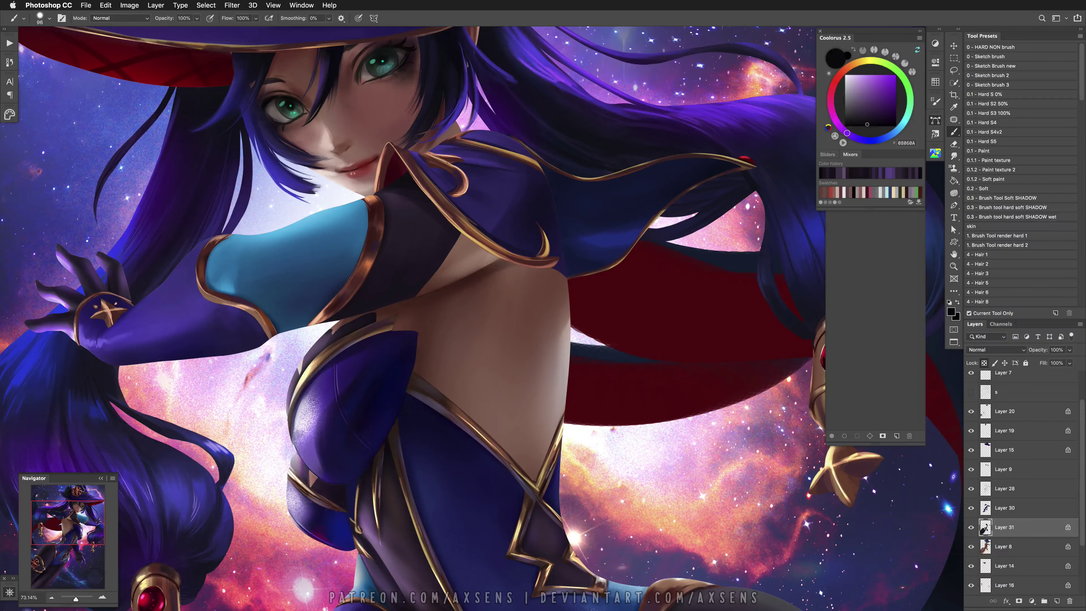
pyautogui.moveTo(329, 486); pyautogui.dragTo(315, 471)
pyautogui.keyDown('alt'); pyautogui.click(315, 470); pyautogui.keyUp('alt')
pyautogui.hotkey('ctrl', 'z')
pyautogui.hotkey('ctrl', 'z')
pyautogui.keyDown('alt'); pyautogui.click(347, 333); pyautogui.keyUp('alt')
pyautogui.keyDown('alt'); pyautogui.click(312, 351); pyautogui.keyUp('alt')
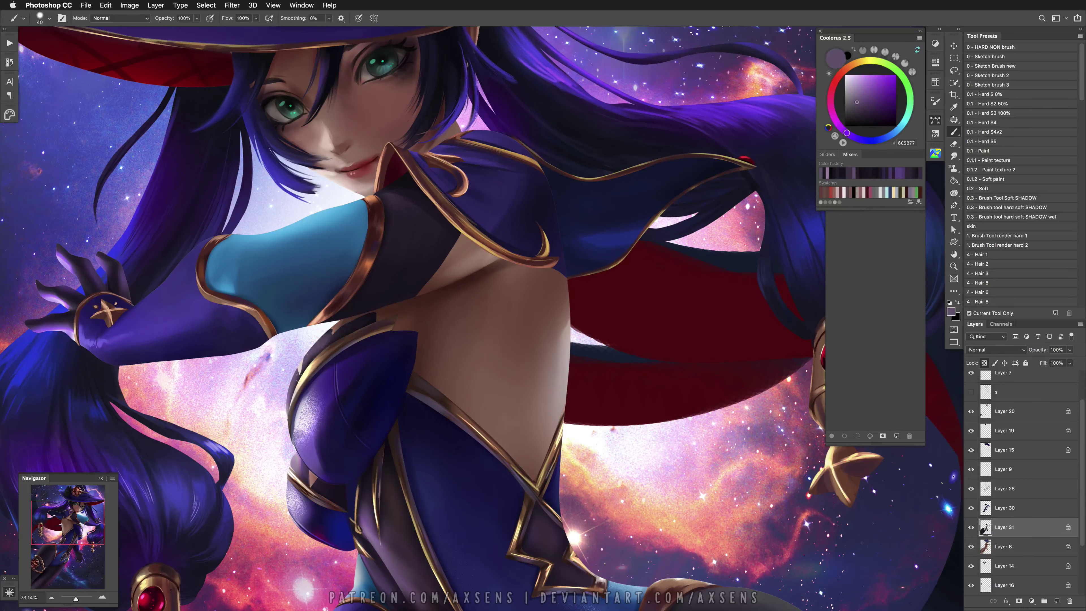
# Flip the canvas back and refine the dark zigzag panel at the waist with sampled dark violets
pyautogui.press('z')
pyautogui.moveTo(470, 308); pyautogui.dragTo(428, 308)
pyautogui.moveTo(454, 599)
pyautogui.mouseDown()
pyautogui.moveTo(466, 448)
pyautogui.moveTo(466, 513)
pyautogui.mouseUp()
pyautogui.moveTo(385, 428); pyautogui.dragTo(427, 428)
pyautogui.press('b')
pyautogui.keyDown('alt'); pyautogui.click(323, 431); pyautogui.keyUp('alt')
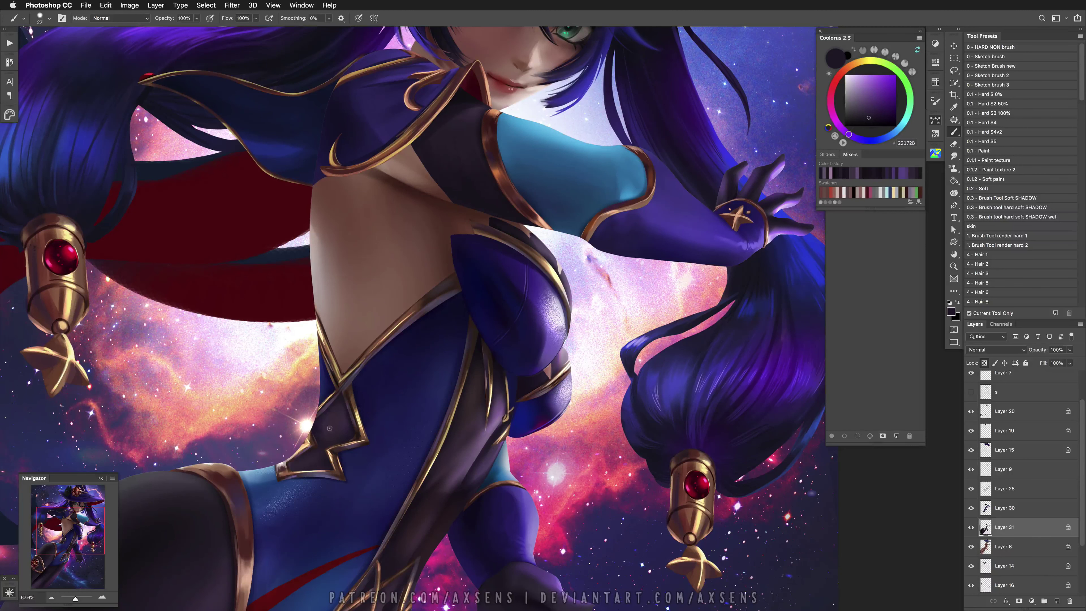
pyautogui.keyDown('alt'); pyautogui.click(326, 425); pyautogui.keyUp('alt')
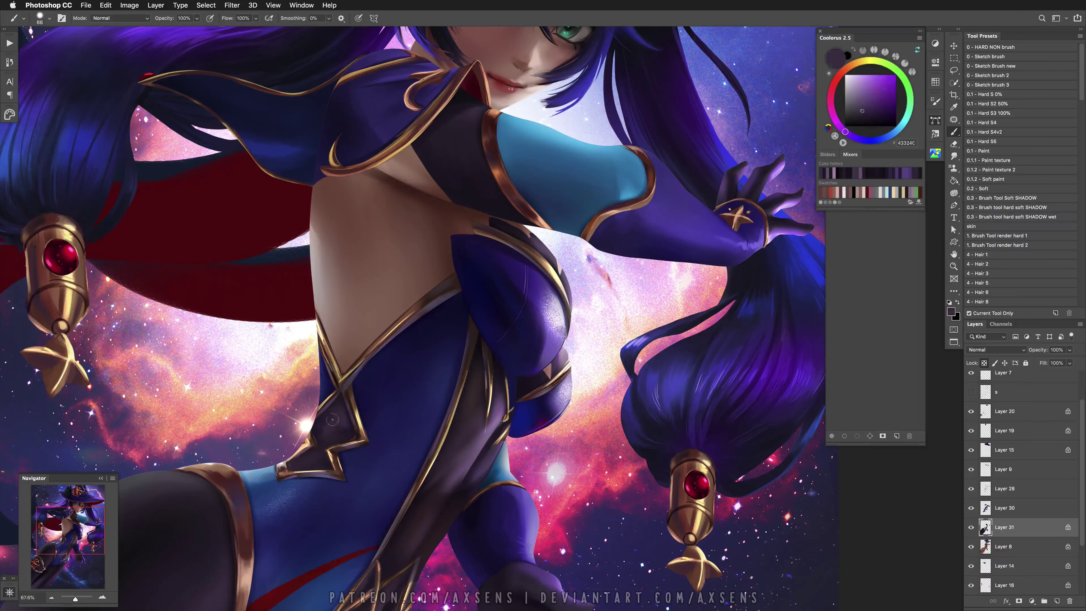
pyautogui.keyDown('alt'); pyautogui.click(323, 423); pyautogui.keyUp('alt')
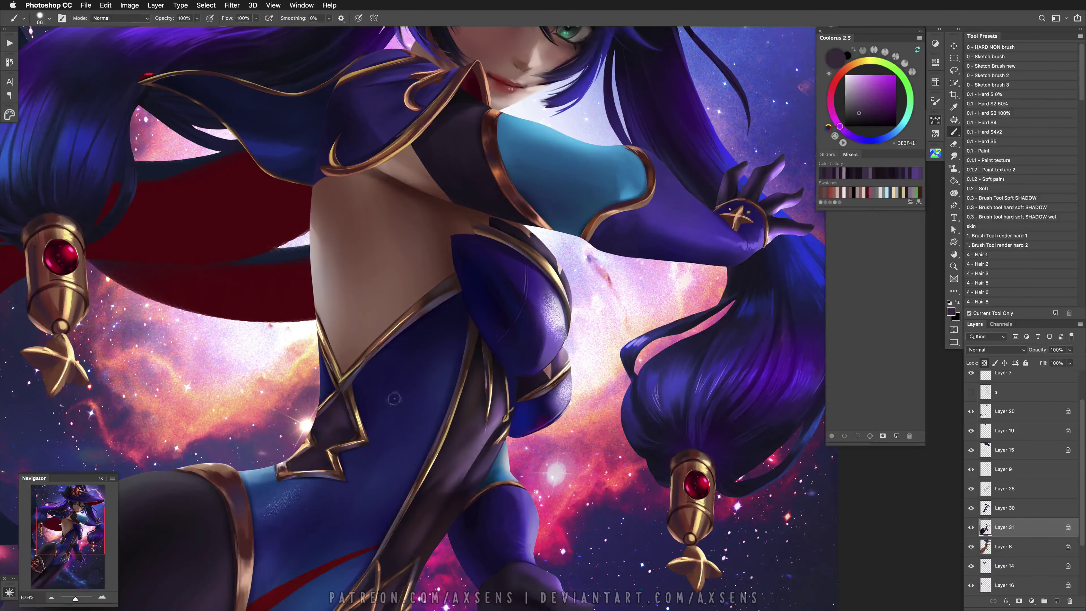
# Deepen the chest panel's edge beside the gold collar with sampled near-black violet and a smaller brush
pyautogui.press('z')
pyautogui.scroll(10, 391, 393)
pyautogui.press('b')
pyautogui.keyDown('alt'); pyautogui.click(329, 365); pyautogui.keyUp('alt')
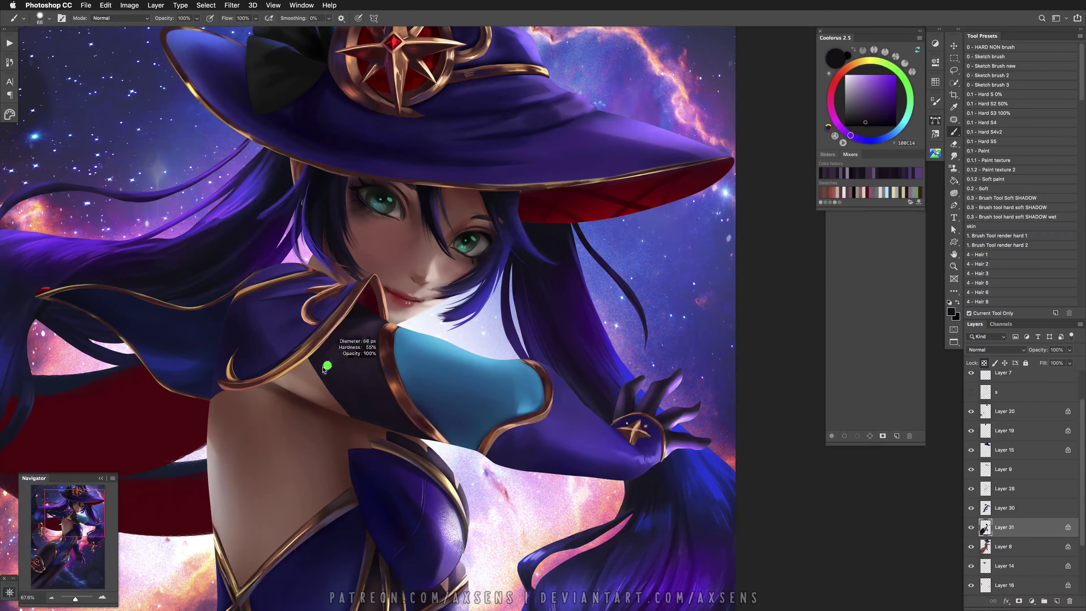
pyautogui.moveTo(349, 376); pyautogui.dragTo(328, 384)
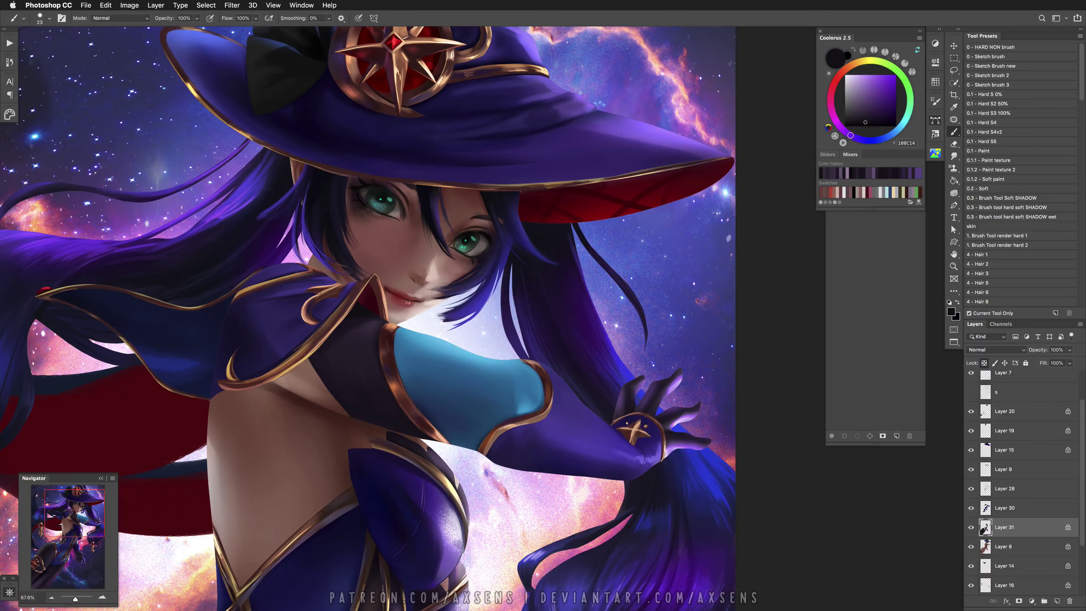
pyautogui.press('z')
pyautogui.moveTo(599, 497)
pyautogui.mouseDown()
pyautogui.moveTo(486, 495)
pyautogui.moveTo(465, 440)
pyautogui.mouseUp()
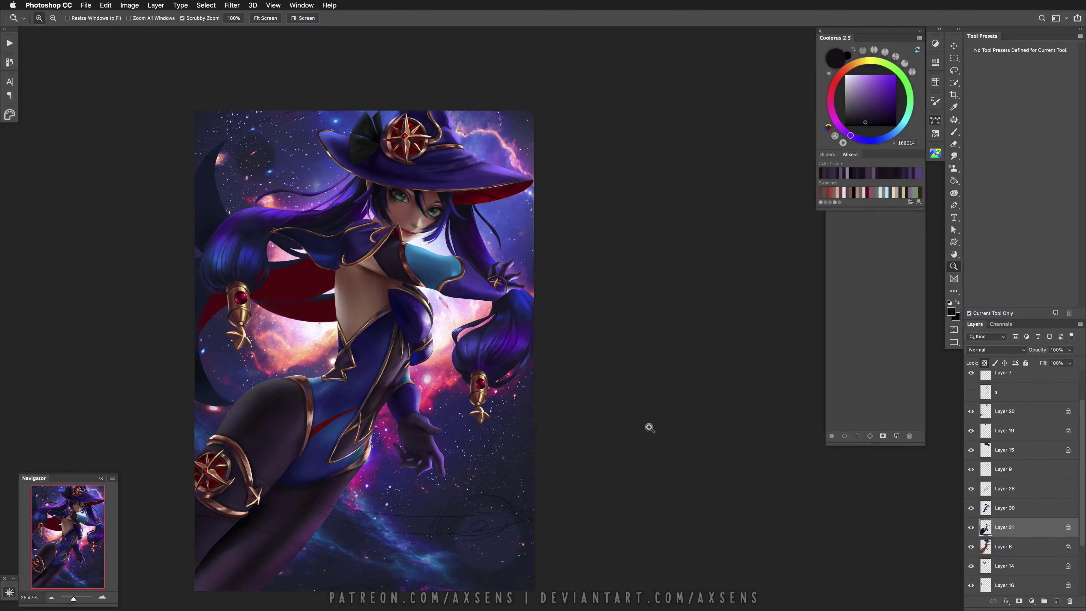
# Select Layer 8, flip the canvas and paint the collar behind the neck near-black with the 0 - Sketch brush 3 preset
pyautogui.click(1000, 549)
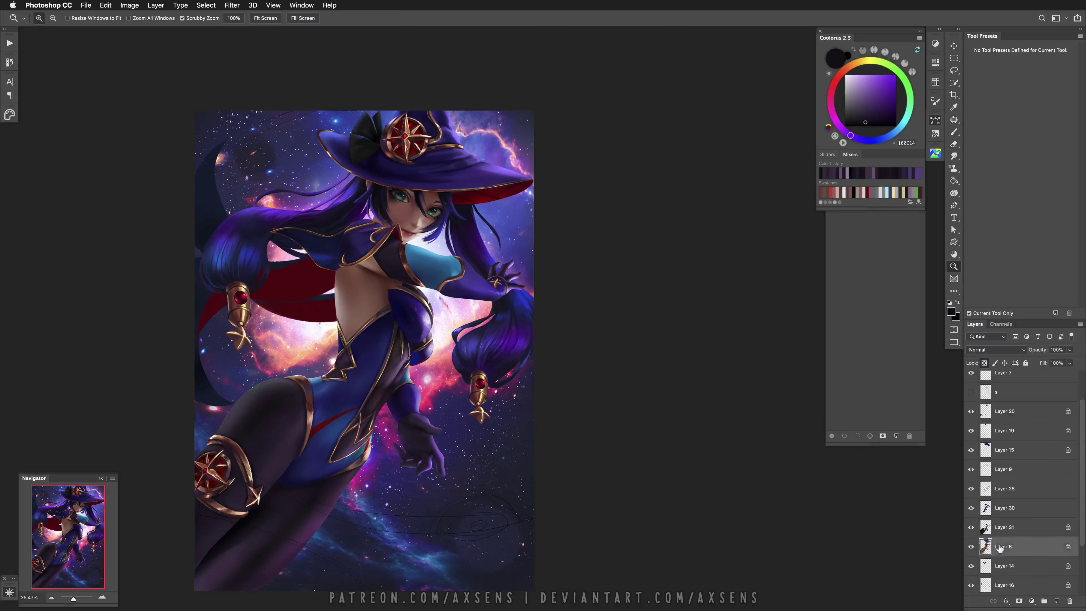
pyautogui.hotkey('ctrl', 'shift', 'h')
pyautogui.scroll(5, 456, 404)
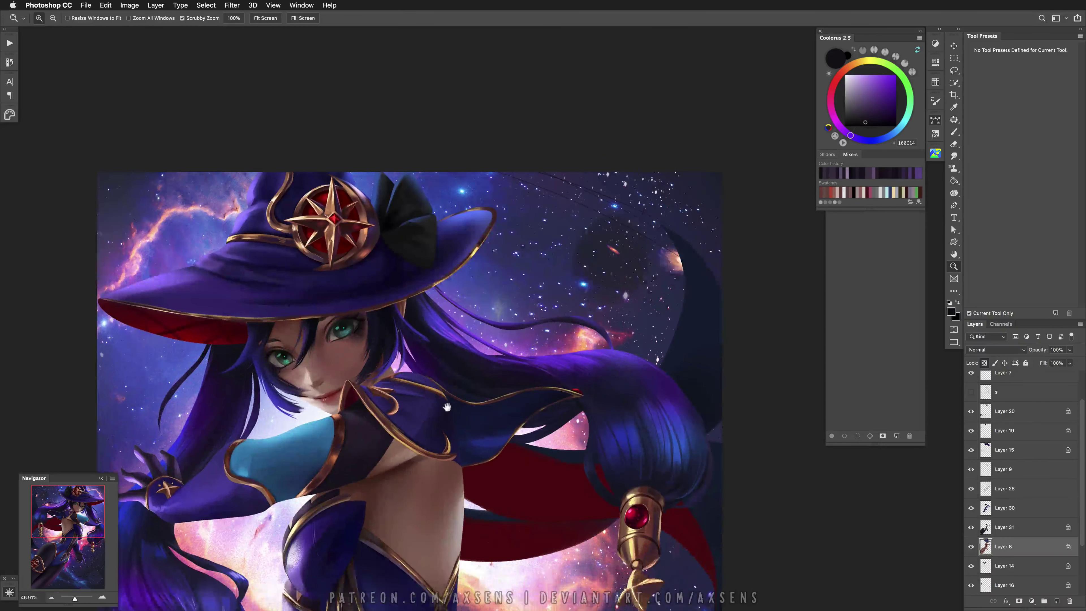
pyautogui.click(954, 132)
pyautogui.click(1013, 84)
pyautogui.keyDown('alt'); pyautogui.click(376, 398); pyautogui.keyUp('alt')
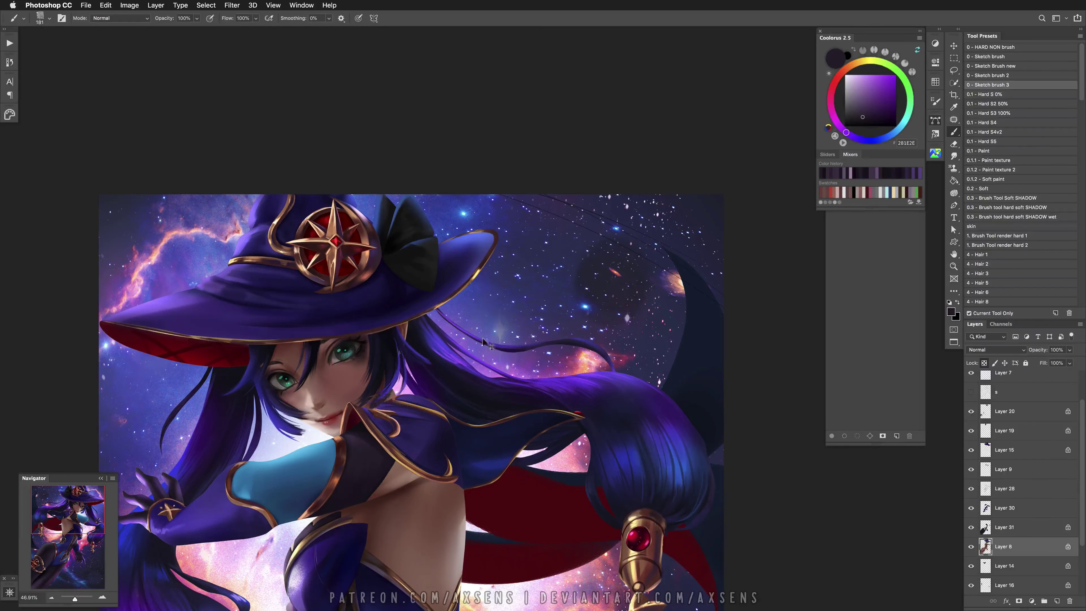
pyautogui.keyDown('alt'); pyautogui.click(385, 388); pyautogui.keyUp('alt')
pyautogui.moveTo(383, 397); pyautogui.dragTo(394, 391)
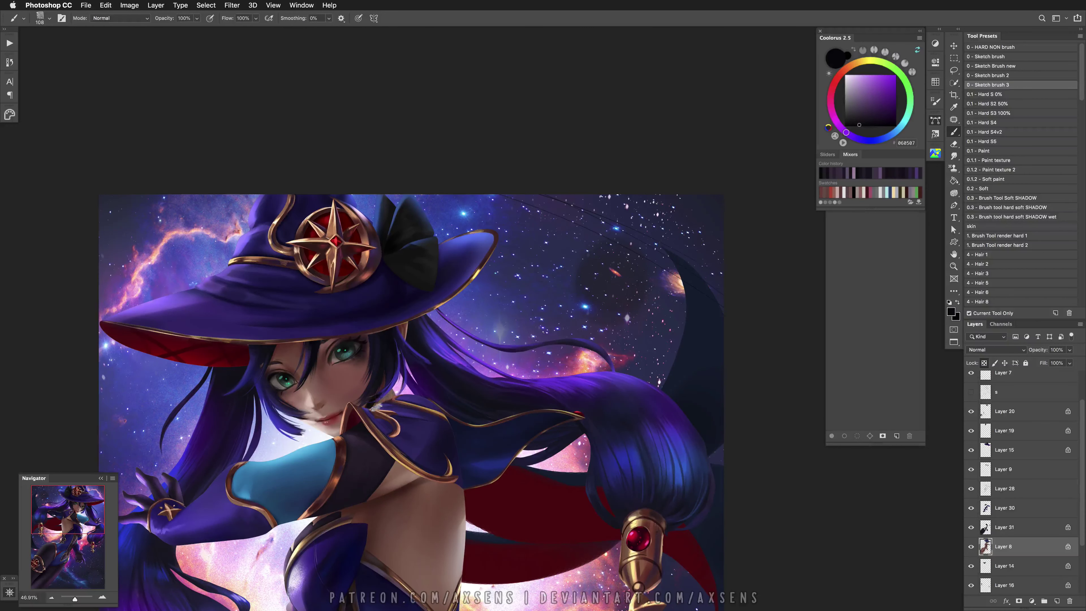
# Add a new layer above Layer 31, paint the dark collar area behind the neck, and flip the canvas back
pyautogui.click(1046, 530)
pyautogui.hotkey('ctrl', 'shift', 'alt', 'n')
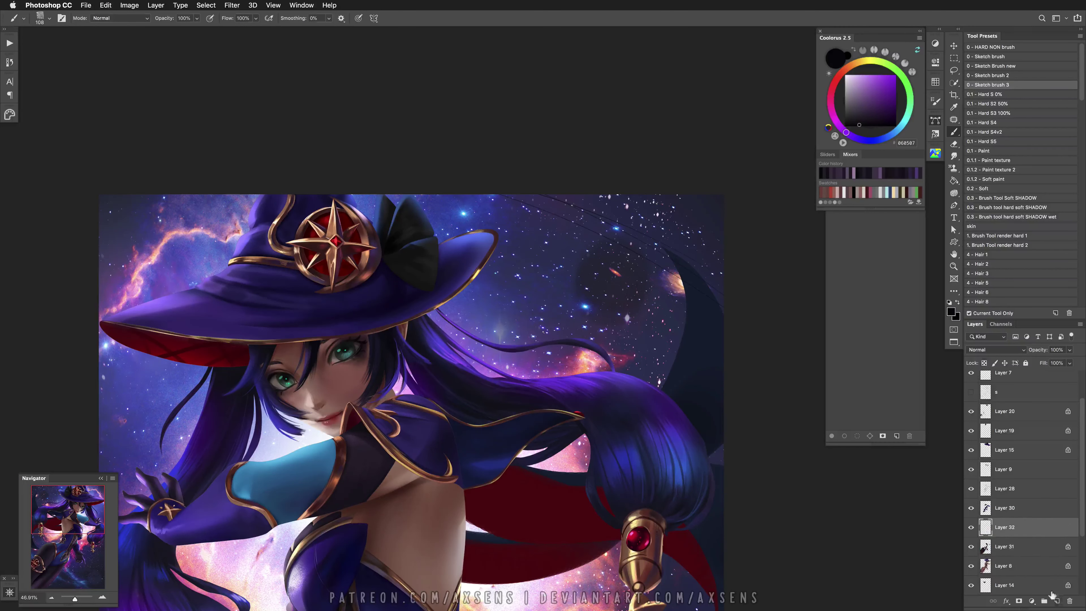
pyautogui.moveTo(383, 395); pyautogui.dragTo(402, 391)
pyautogui.press('h')
pyautogui.press('[')
pyautogui.press('[')
pyautogui.press('[')
pyautogui.press('[')
pyautogui.press('[')
# Paint the collar's rim behind the neck with sampled dark indigo tones from the surrounding fabric
pyautogui.keyDown('alt'); pyautogui.click(428, 424); pyautogui.keyUp('alt')
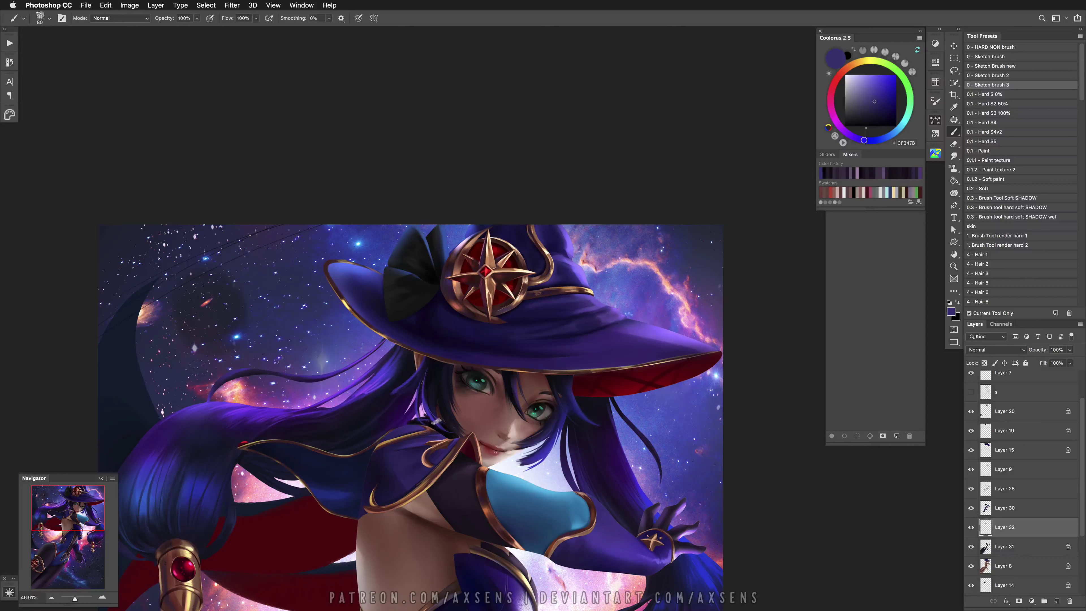
pyautogui.keyDown('alt'); pyautogui.click(421, 422); pyautogui.keyUp('alt')
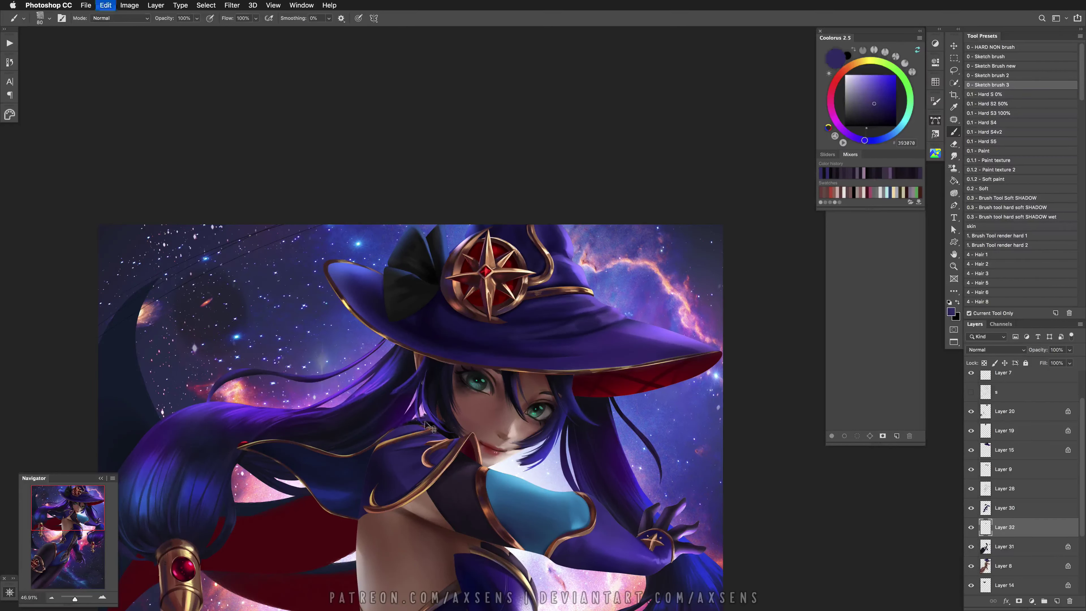
pyautogui.keyDown('alt'); pyautogui.click(421, 421); pyautogui.keyUp('alt')
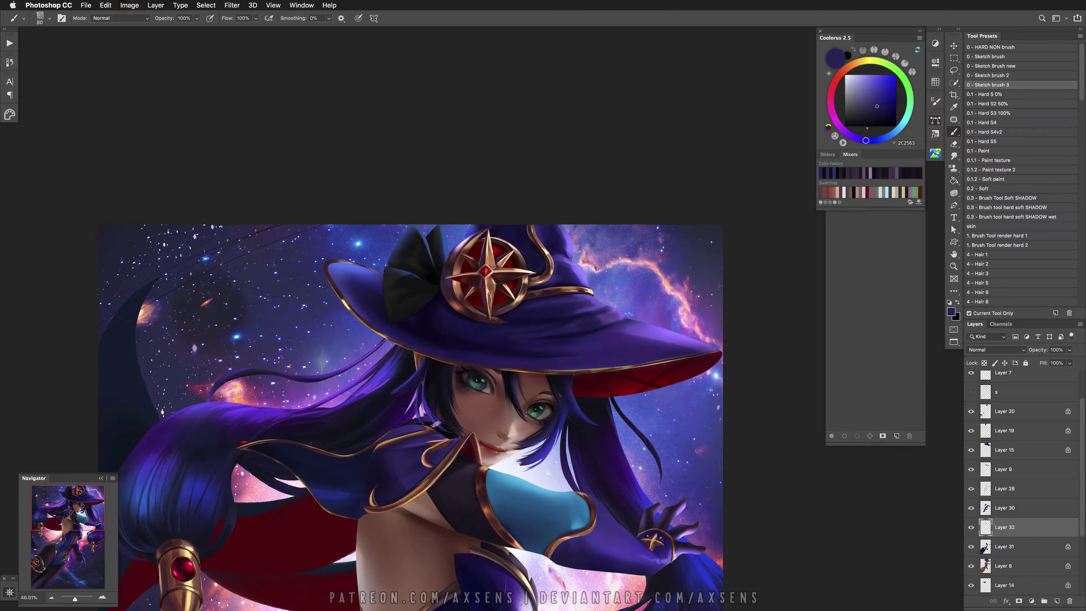
pyautogui.keyDown('alt'); pyautogui.click(440, 426); pyautogui.keyUp('alt')
pyautogui.keyDown('alt'); pyautogui.click(433, 426); pyautogui.keyUp('alt')
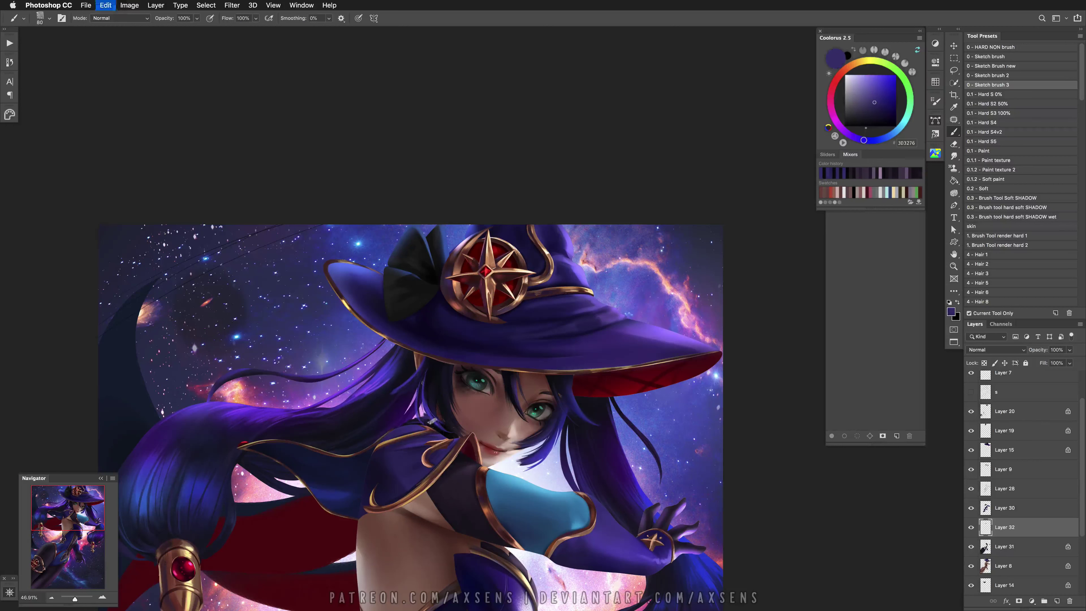
# Undo the unwanted collar strokes, rework the rim with sampled near-black and navy, and merge the new layer into Layer 31
pyautogui.press('super+z')
pyautogui.keyDown('alt'); pyautogui.click(443, 431); pyautogui.keyUp('alt')
pyautogui.press('super+z')
pyautogui.keyDown('alt'); pyautogui.click(435, 421); pyautogui.keyUp('alt')
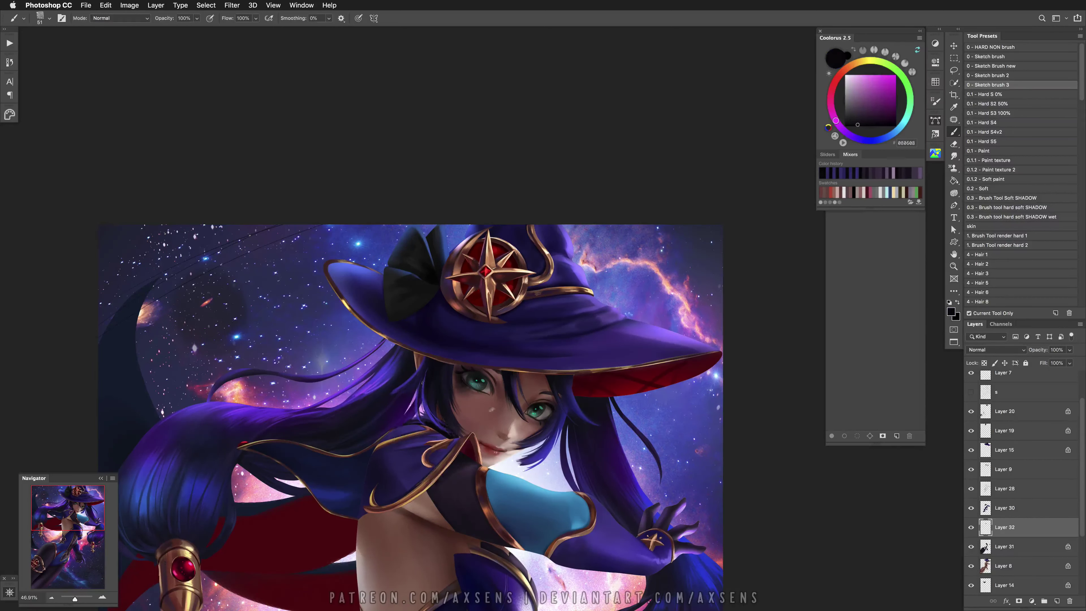
pyautogui.keyDown('alt'); pyautogui.click(420, 421); pyautogui.keyUp('alt')
pyautogui.press('super+z')
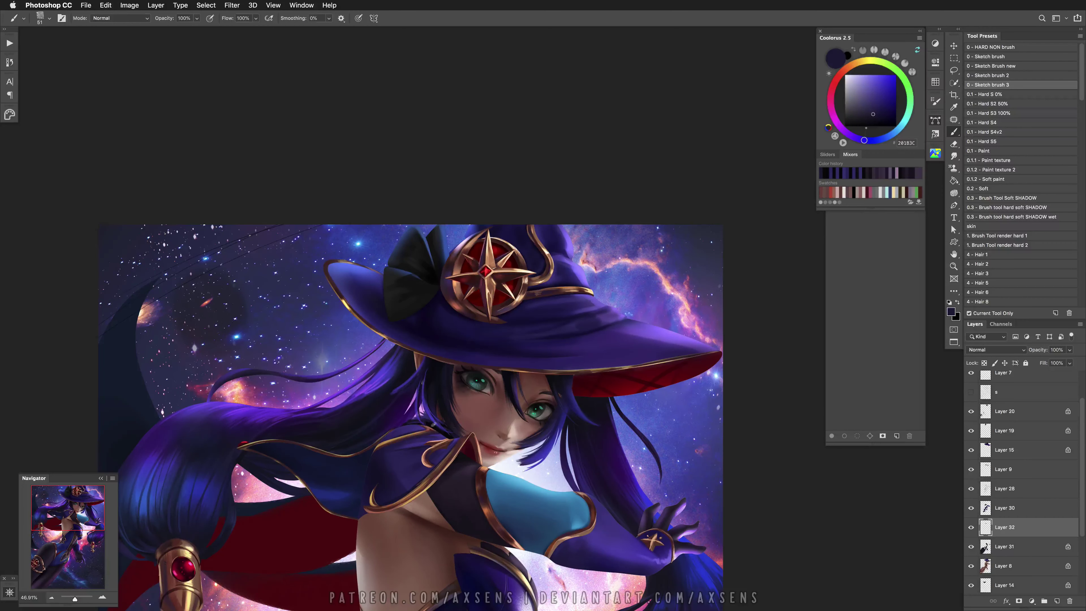
pyautogui.keyDown('alt'); pyautogui.click(421, 421); pyautogui.keyUp('alt')
pyautogui.moveTo(529, 504)
pyautogui.mouseDown()
pyautogui.moveTo(516, 442)
pyautogui.moveTo(510, 496)
pyautogui.mouseUp()
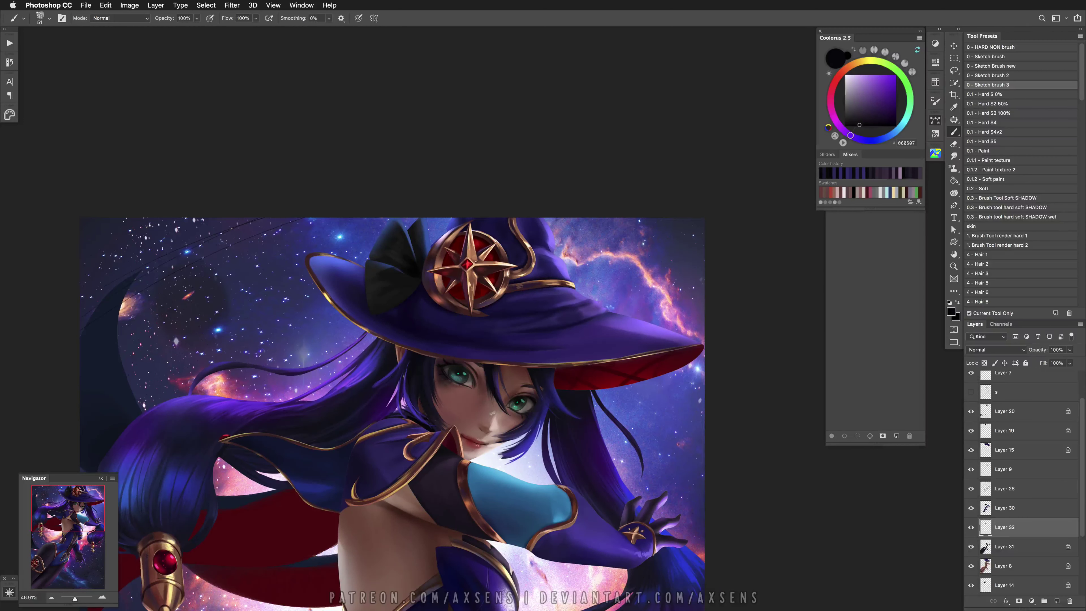
pyautogui.press('super+e')
# Unlock Layer 20's transparency and retouch the lower end of the thigh's copper trim with 0 - Sketch Brush new and sampled browns
pyautogui.moveTo(479, 590); pyautogui.dragTo(487, 385)
pyautogui.moveTo(491, 535); pyautogui.dragTo(566, 315)
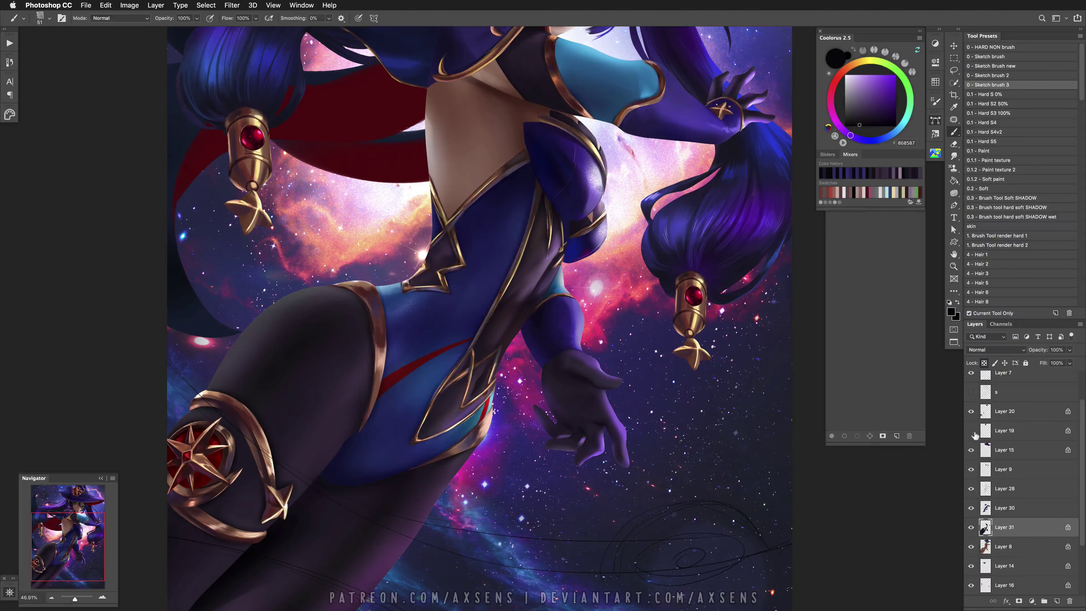
pyautogui.click(984, 412)
pyautogui.click(956, 71)
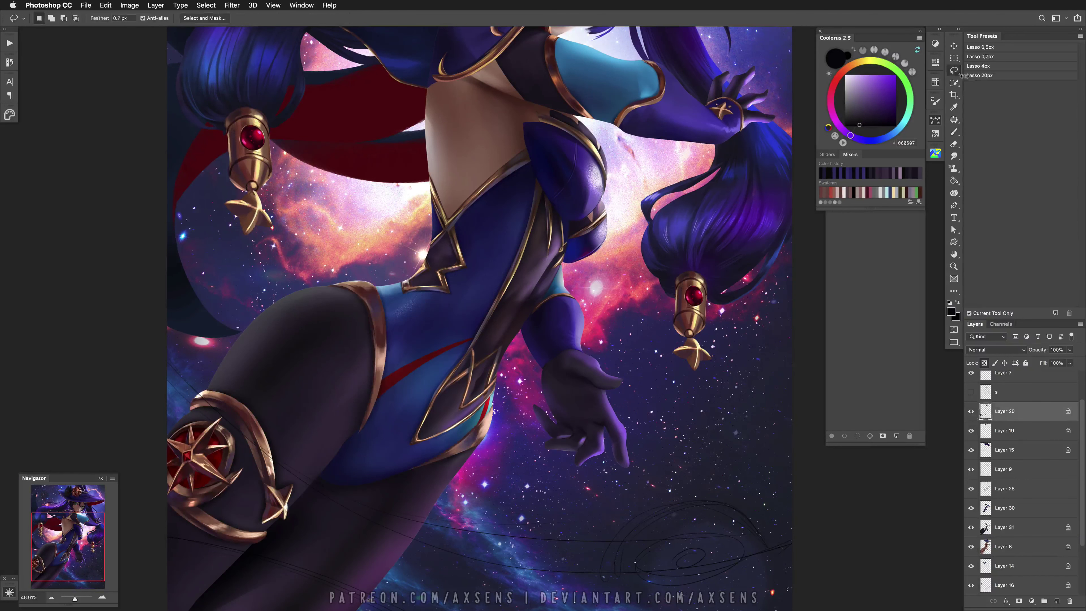
pyautogui.press('b')
pyautogui.scroll(3, 418, 418)
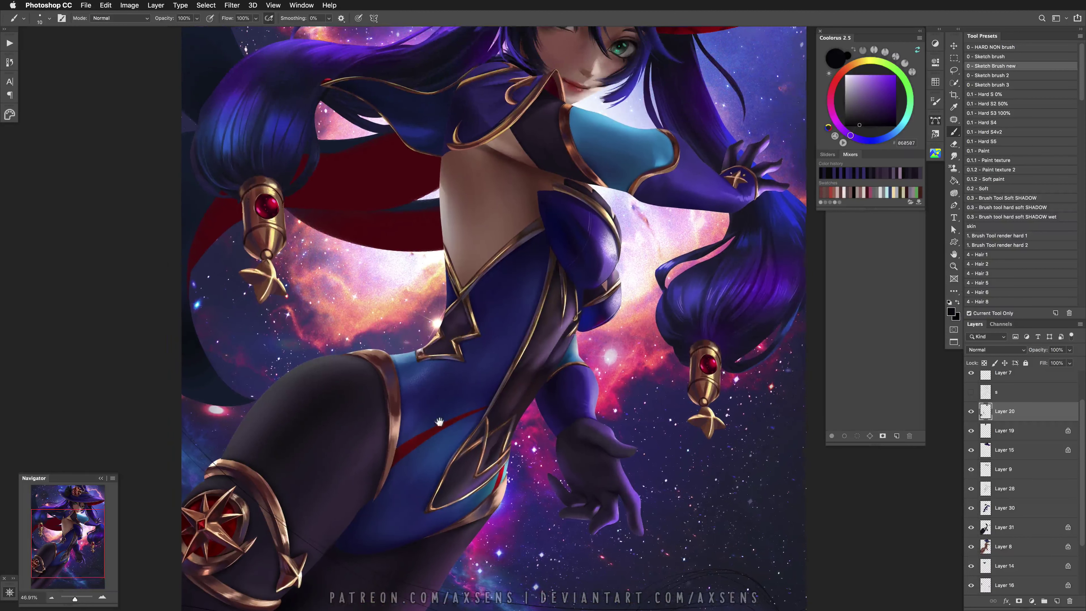
pyautogui.keyDown('alt'); pyautogui.click(384, 477); pyautogui.keyUp('alt')
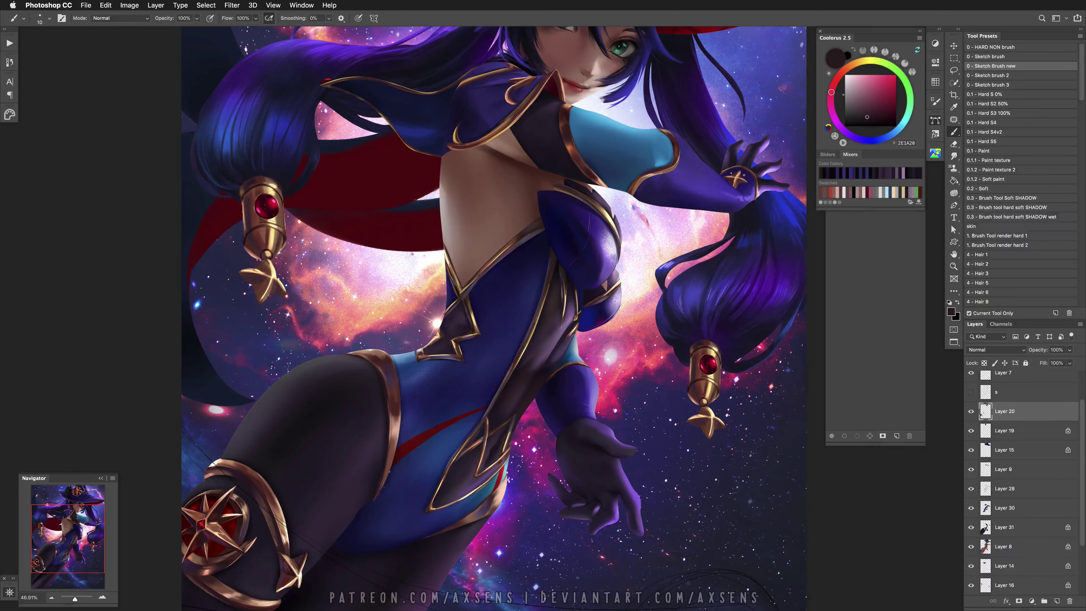
pyautogui.press('e')
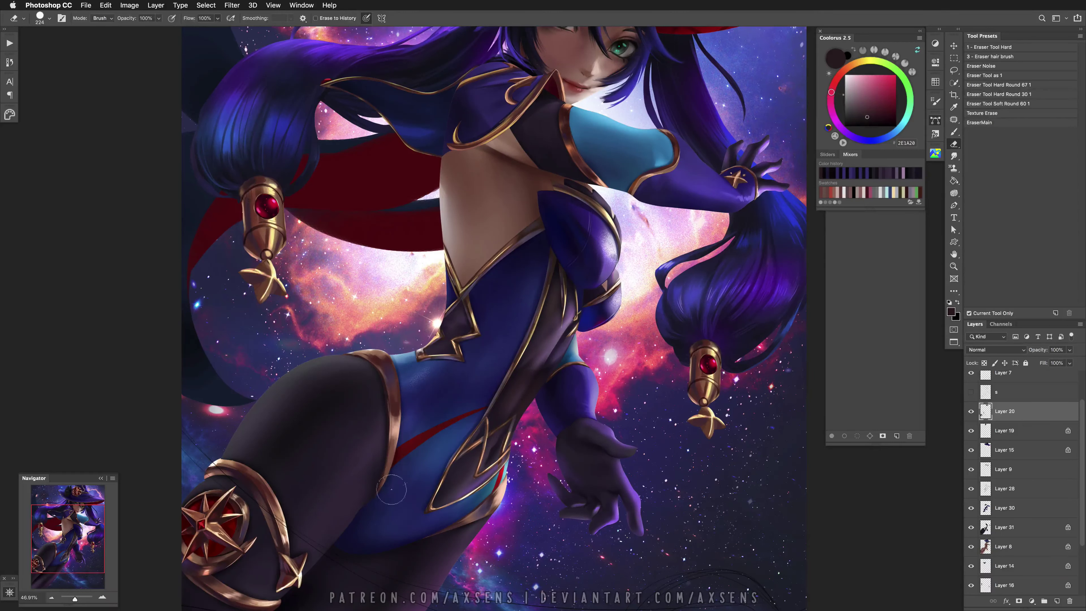
pyautogui.press('b')
pyautogui.keyDown('ctrl'); pyautogui.keyDown('alt'); pyautogui.keyDown('super'); pyautogui.rightClick(387, 479); pyautogui.keyUp('super'); pyautogui.keyUp('alt'); pyautogui.keyUp('ctrl')
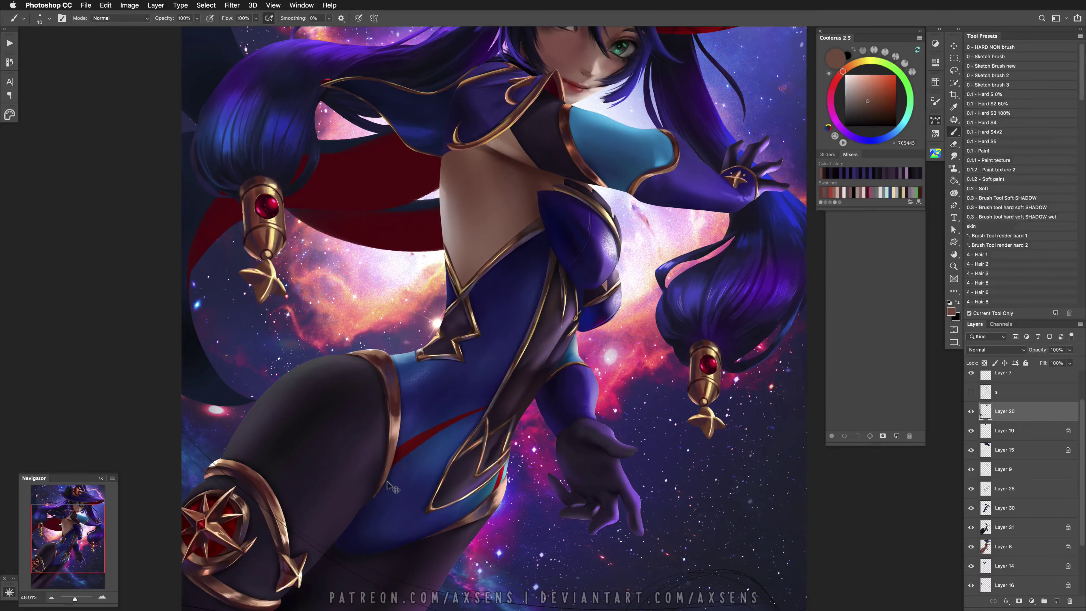
pyautogui.press('super+z')
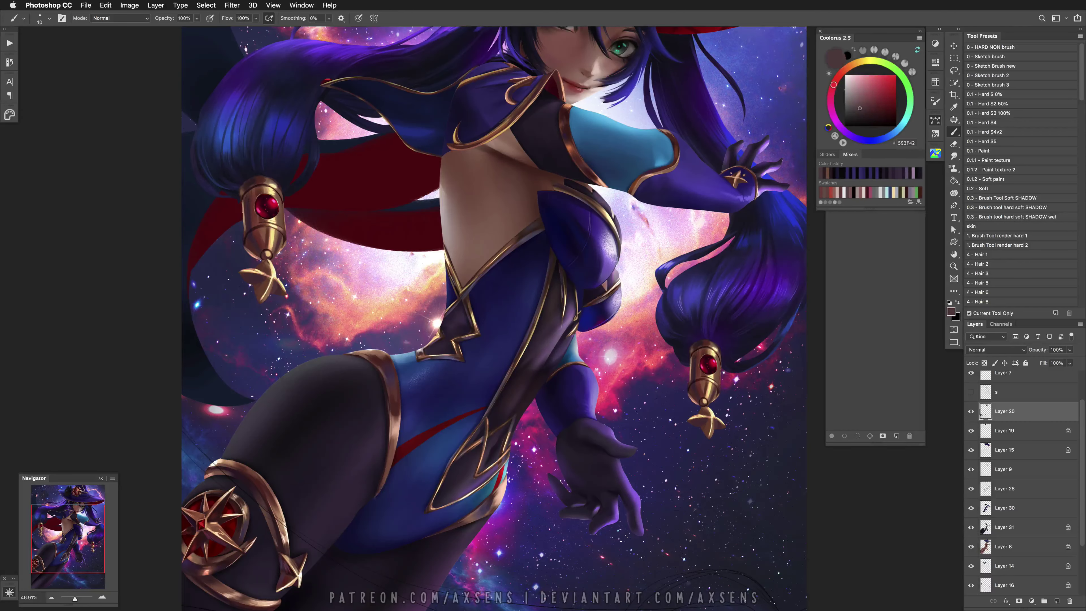
# Undo the latest unwanted brush strokes on the copper trim around the hip and thigh
pyautogui.scroll(-3, 496, 316)
pyautogui.press('super+z')
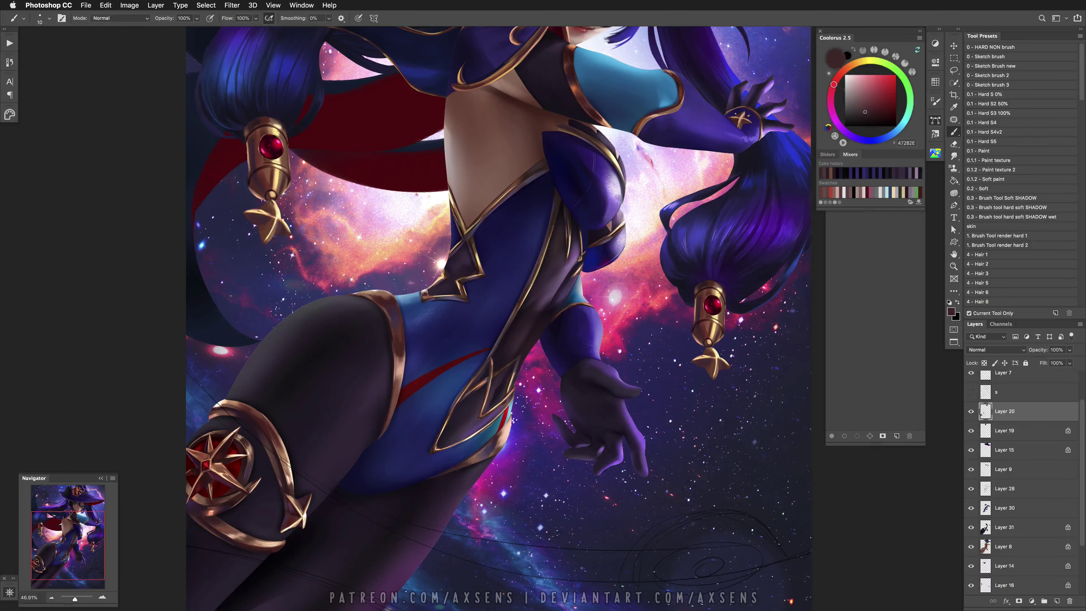
pyautogui.press('super+z')
pyautogui.press('super+z')
pyautogui.press('super+z')
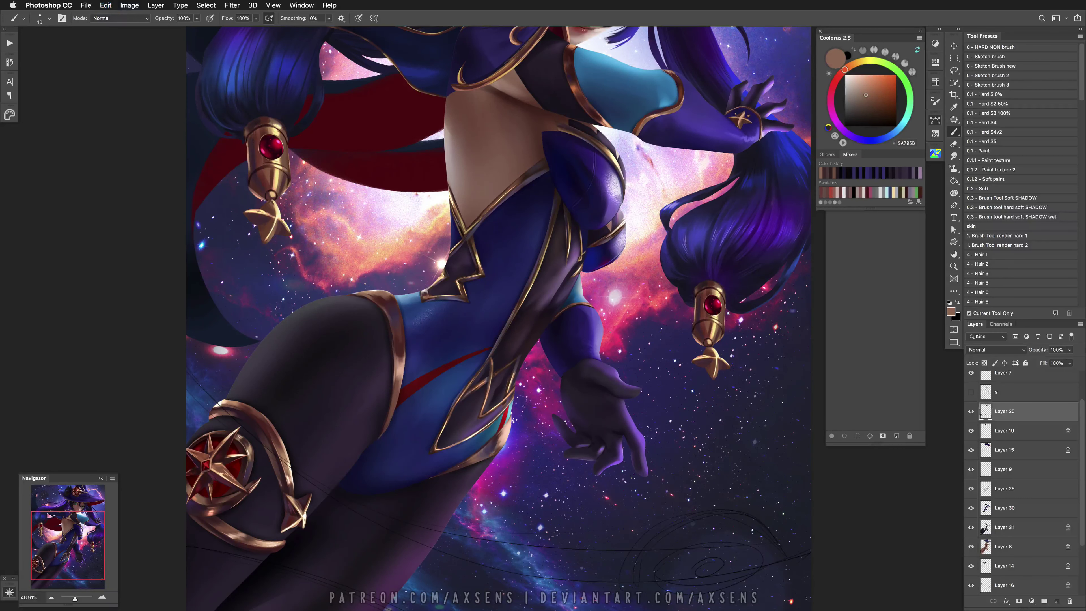
# Rework the copper trim along the lower hip edge with sampled dark browns and pale peach, undoing unwanted strokes
pyautogui.keyDown('alt'); pyautogui.click(494, 439); pyautogui.keyUp('alt')
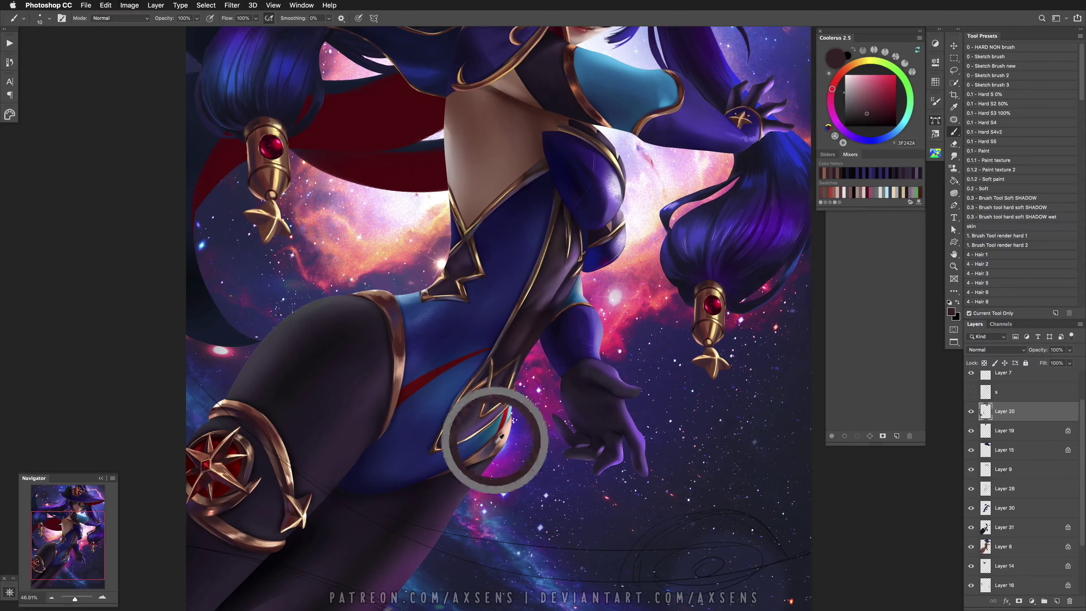
pyautogui.press('super+z')
pyautogui.press('super+z')
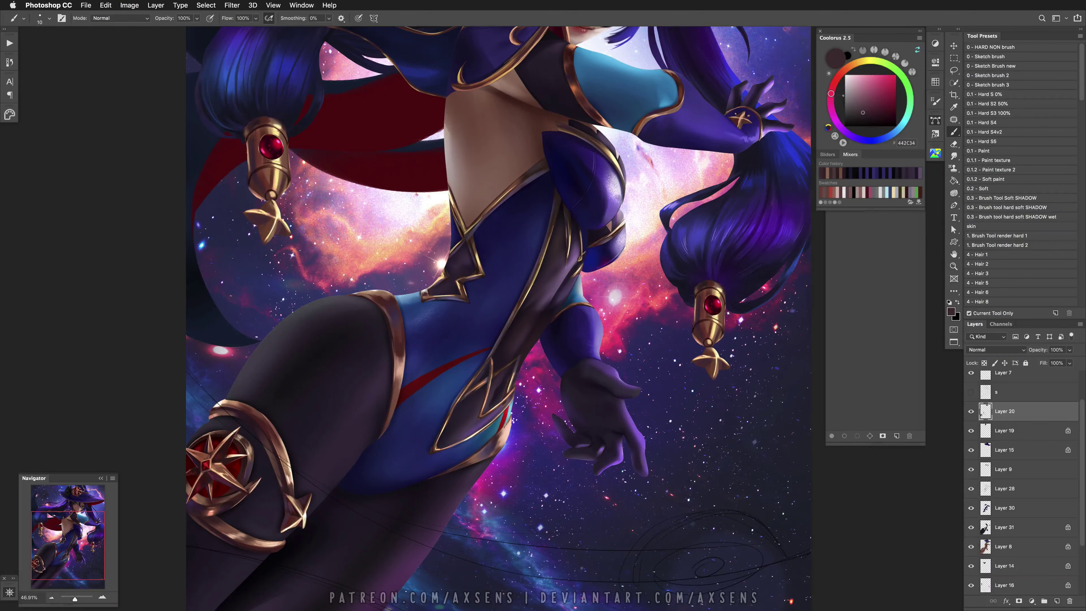
pyautogui.keyDown('alt'); pyautogui.click(505, 428); pyautogui.keyUp('alt')
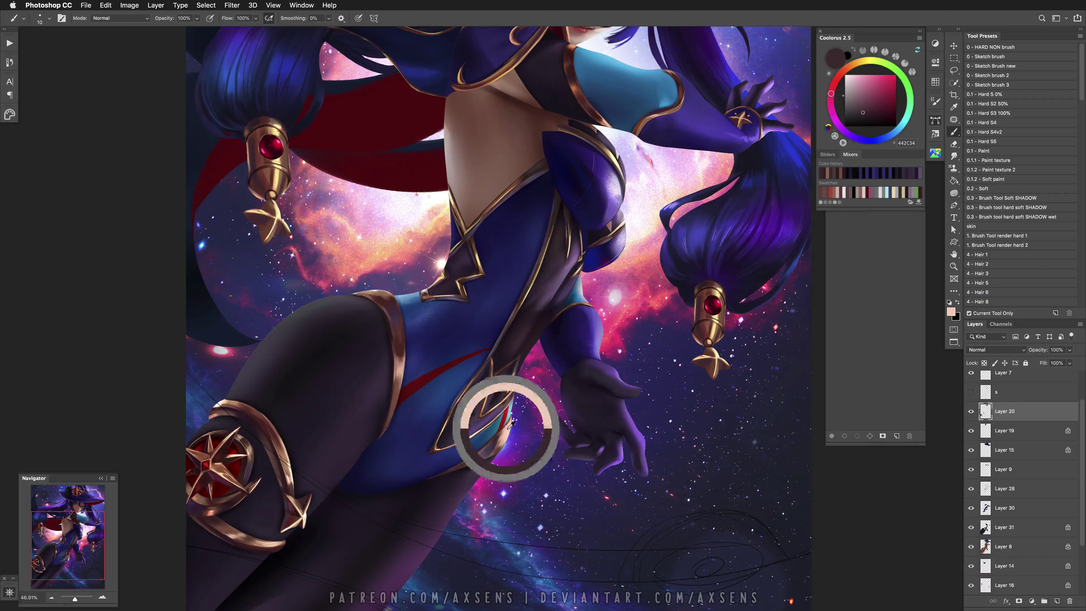
pyautogui.press('super+z')
pyautogui.keyDown('alt'); pyautogui.click(492, 443); pyautogui.keyUp('alt')
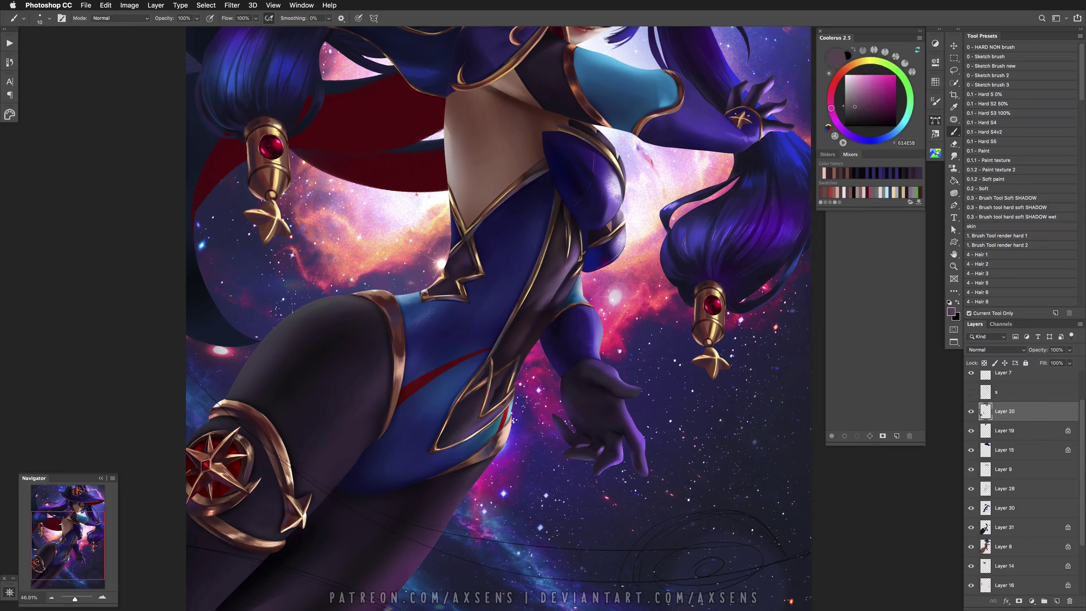
pyautogui.press('super+z')
# Touch up the lower end of the thigh's copper trim with sampled copper and reddish brown, undoing the unwanted stroke
pyautogui.moveTo(408, 398); pyautogui.dragTo(400, 453)
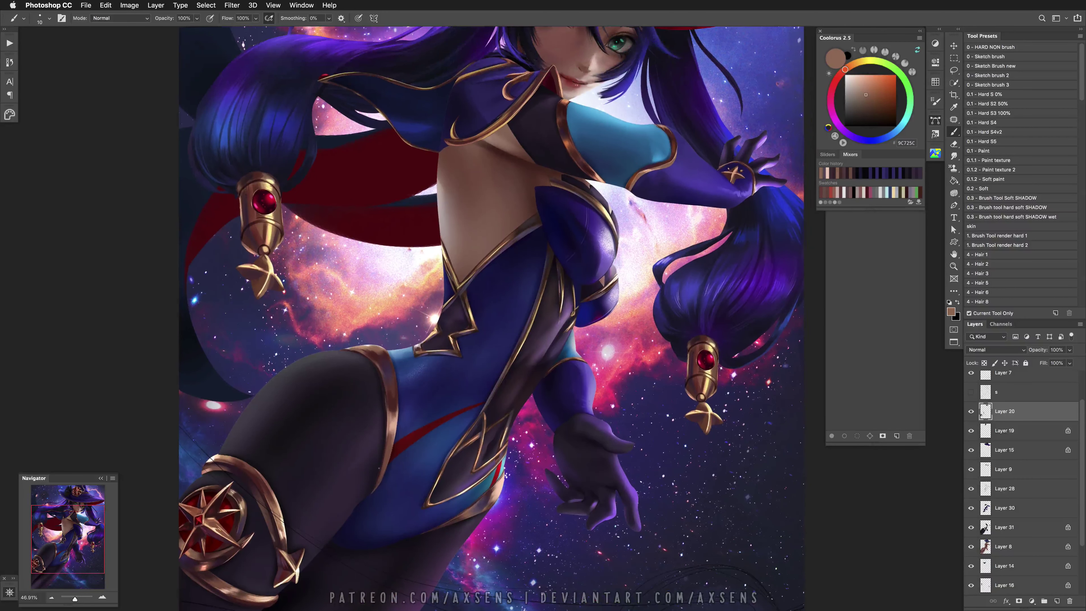
pyautogui.keyDown('alt'); pyautogui.click(400, 452); pyautogui.keyUp('alt')
pyautogui.keyDown('alt'); pyautogui.click(382, 475); pyautogui.keyUp('alt')
pyautogui.press('super+z')
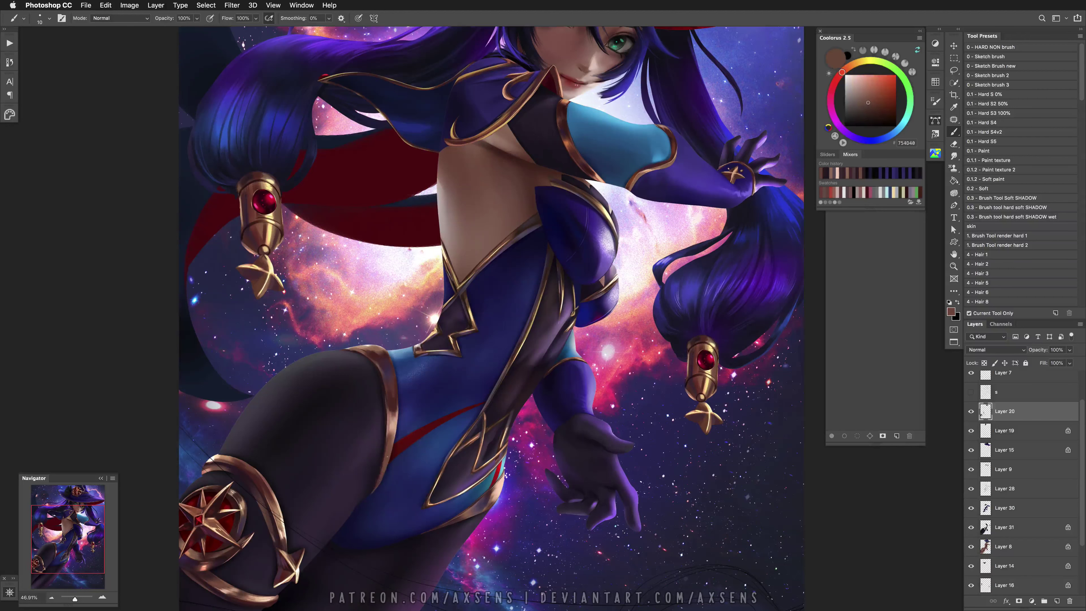
# Flip the canvas horizontally and refine the upper thigh's copper trim with sampled near-black, dark red-brown and light copper tones
pyautogui.press('h')
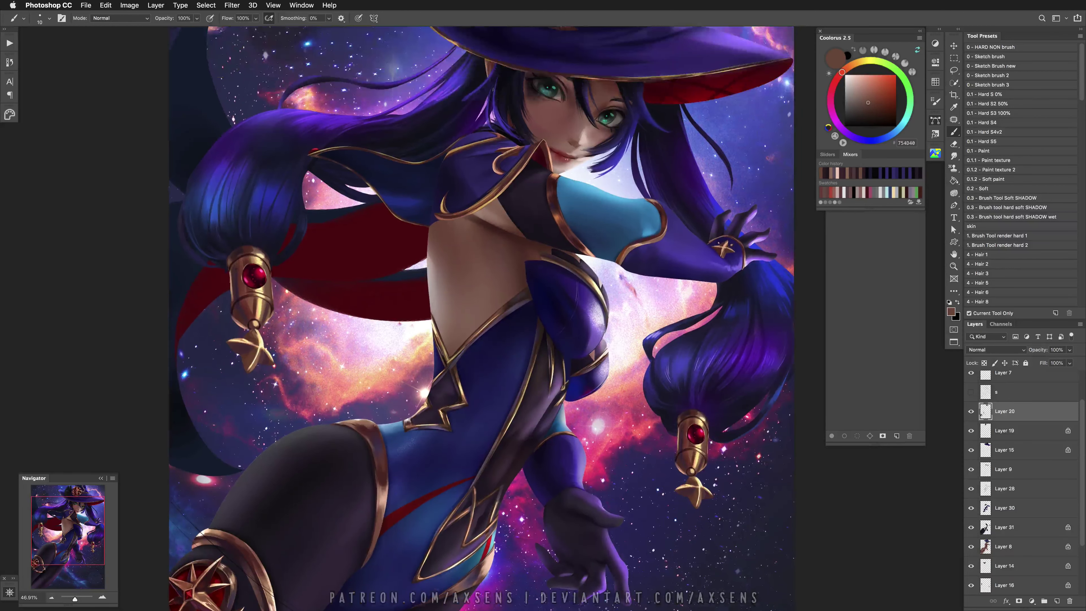
pyautogui.moveTo(364, 449); pyautogui.dragTo(223, 449)
pyautogui.keyDown('alt'); pyautogui.click(474, 440); pyautogui.keyUp('alt')
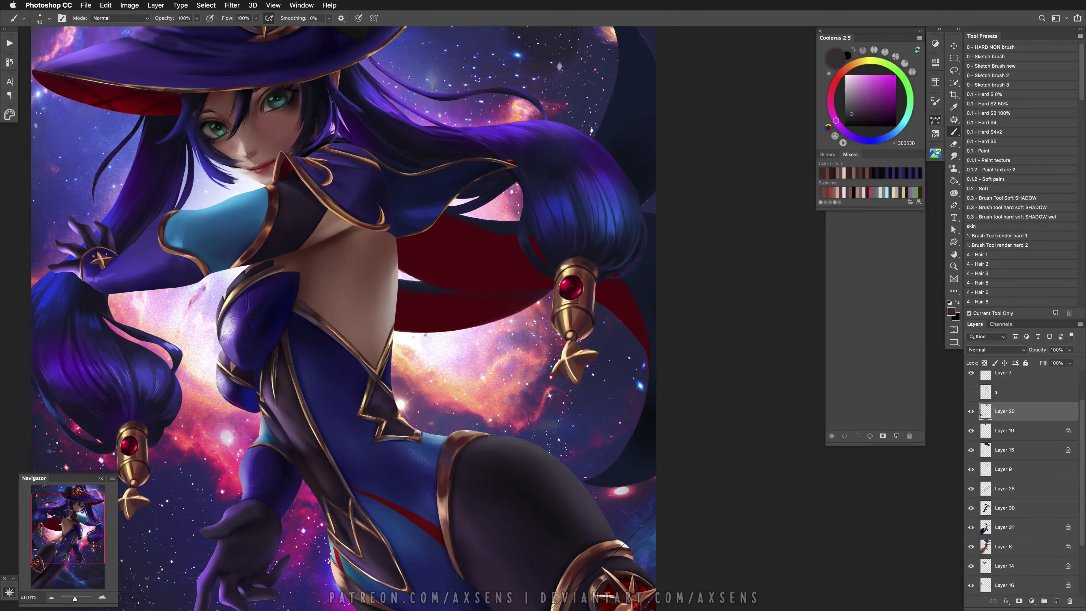
pyautogui.keyDown('alt'); pyautogui.click(491, 430); pyautogui.keyUp('alt')
pyautogui.keyDown('alt'); pyautogui.click(479, 449); pyautogui.keyUp('alt')
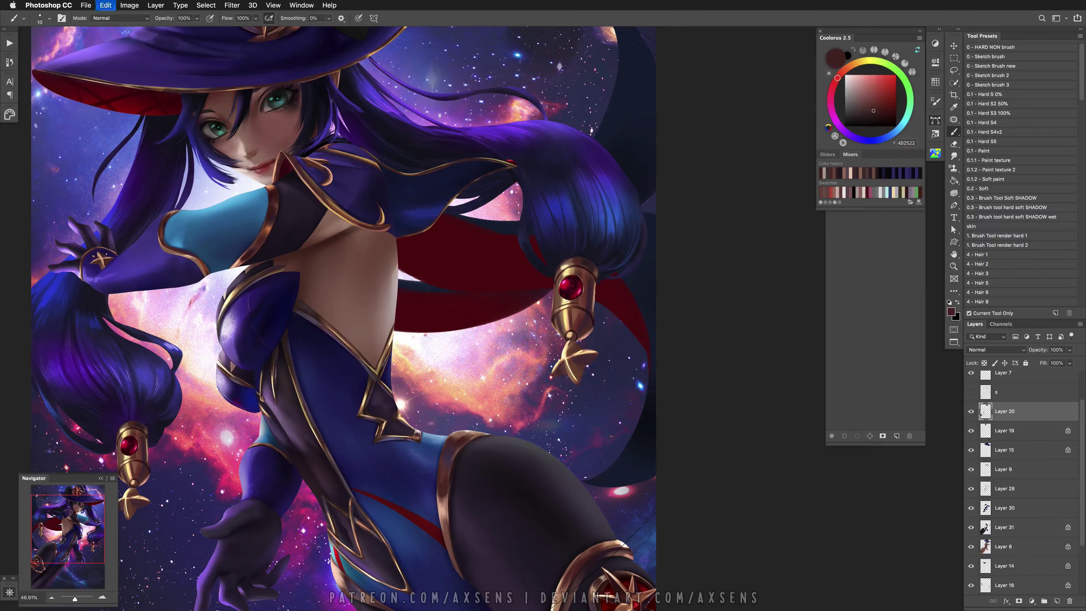
pyautogui.keyDown('alt'); pyautogui.click(463, 430); pyautogui.keyUp('alt')
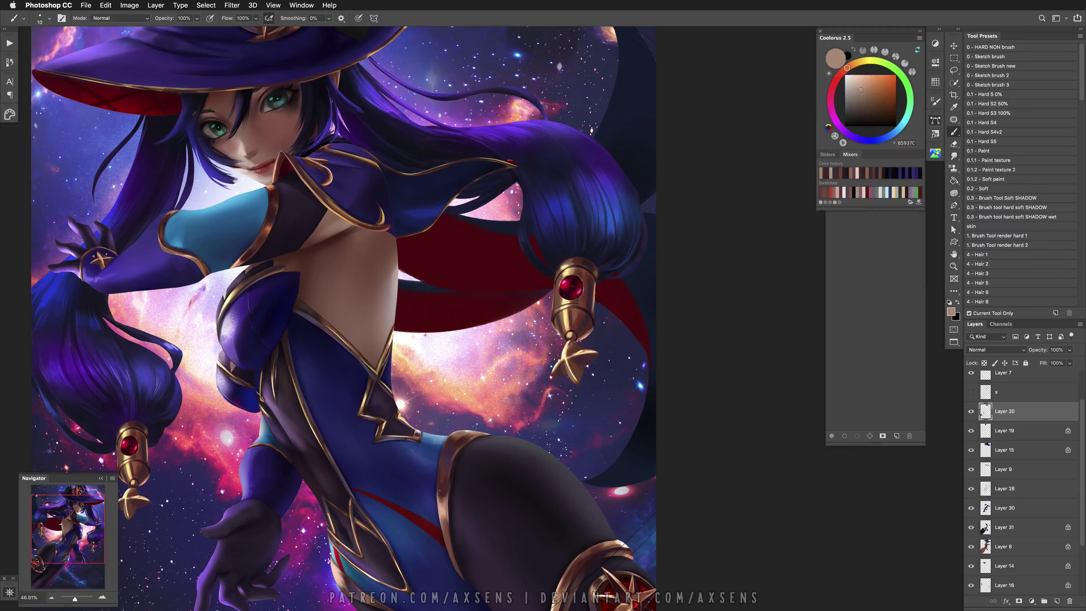
pyautogui.keyDown('alt'); pyautogui.click(439, 509); pyautogui.keyUp('alt')
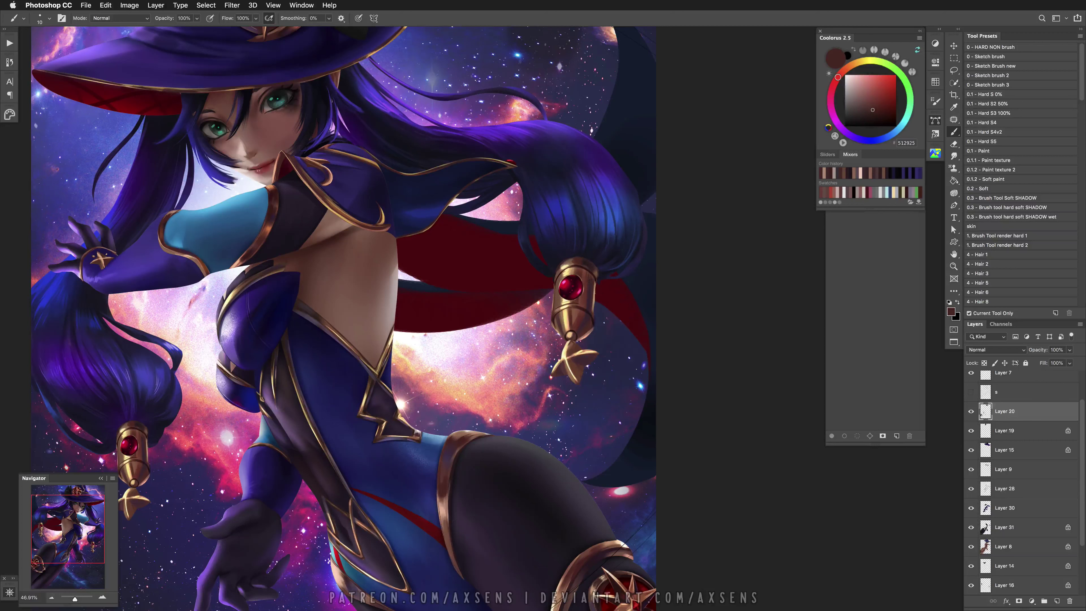
pyautogui.keyDown('alt'); pyautogui.click(456, 484); pyautogui.keyUp('alt')
pyautogui.keyDown('alt'); pyautogui.click(457, 457); pyautogui.keyUp('alt')
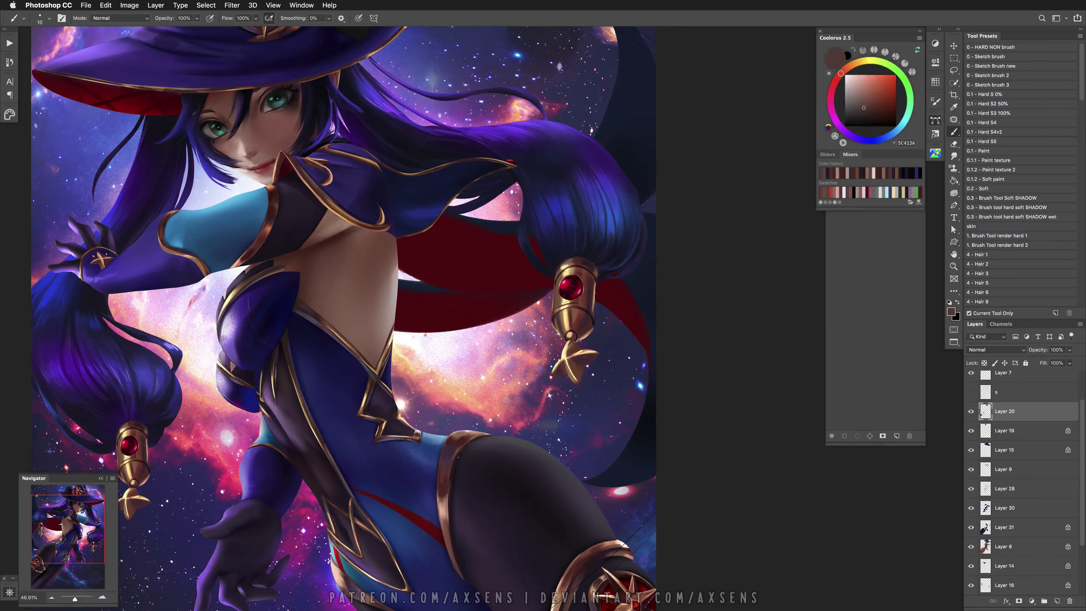
# Flip the canvas back and retouch the copper band above the knee's arrow ornament with sampled brown and light peach
pyautogui.moveTo(452, 513); pyautogui.dragTo(443, 399)
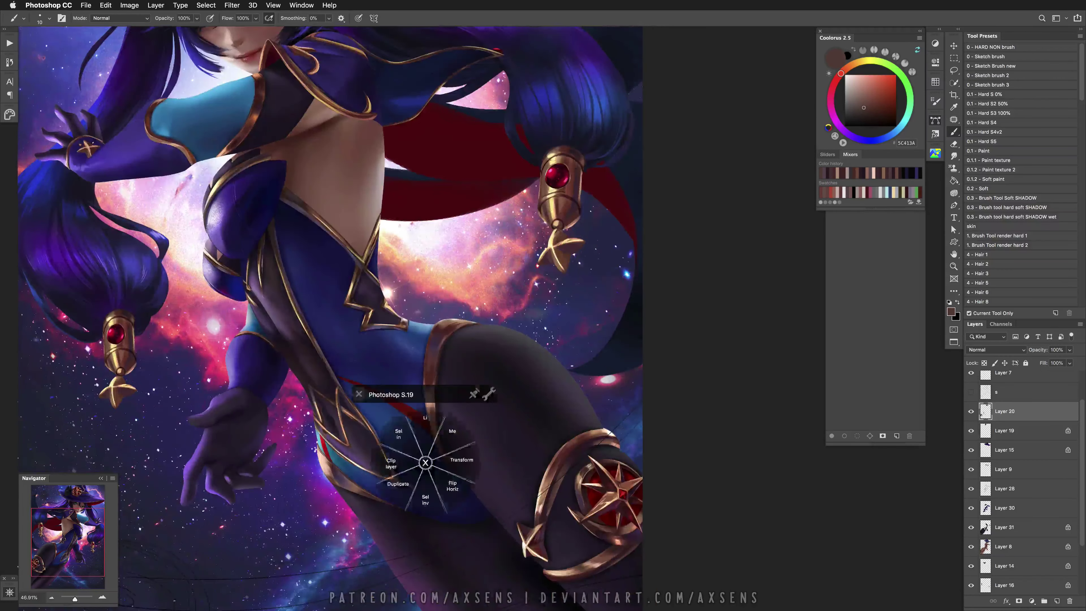
pyautogui.hotkey('ctrl', 'shift', 'h')
pyautogui.moveTo(457, 435); pyautogui.dragTo(551, 435)
pyautogui.moveTo(442, 454); pyautogui.dragTo(506, 485)
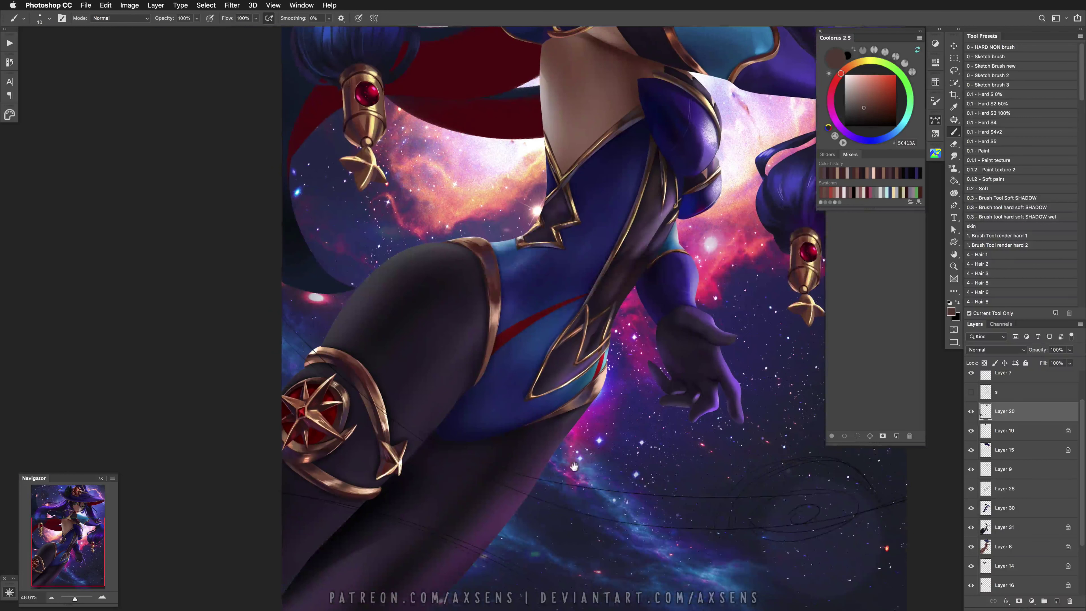
pyautogui.keyDown('alt'); pyautogui.click(384, 435); pyautogui.keyUp('alt')
pyautogui.keyDown('alt'); pyautogui.click(391, 460); pyautogui.keyUp('alt')
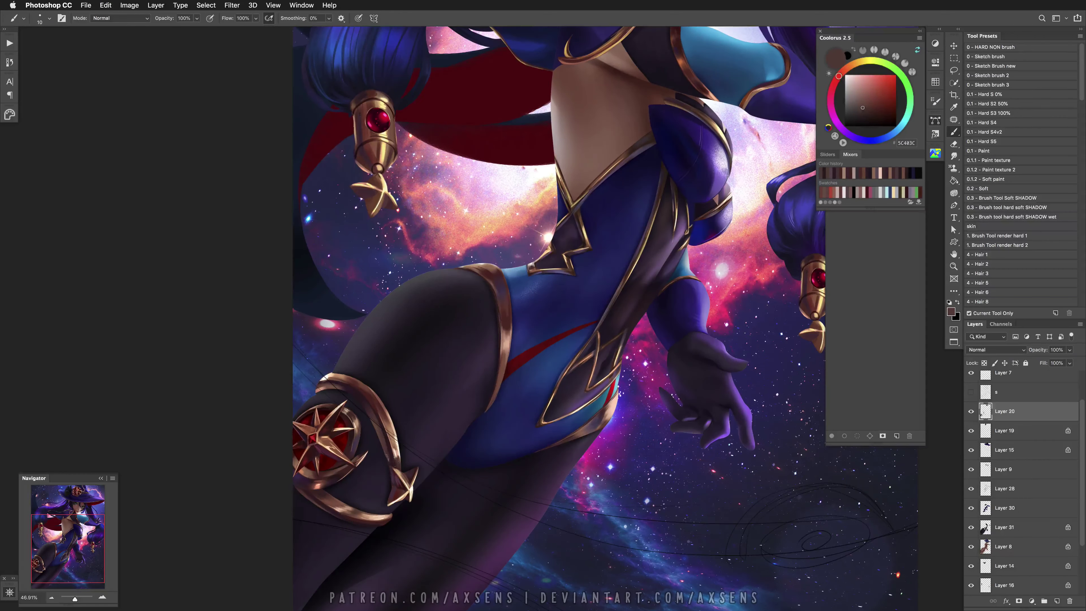
pyautogui.keyDown('alt'); pyautogui.click(392, 441); pyautogui.keyUp('alt')
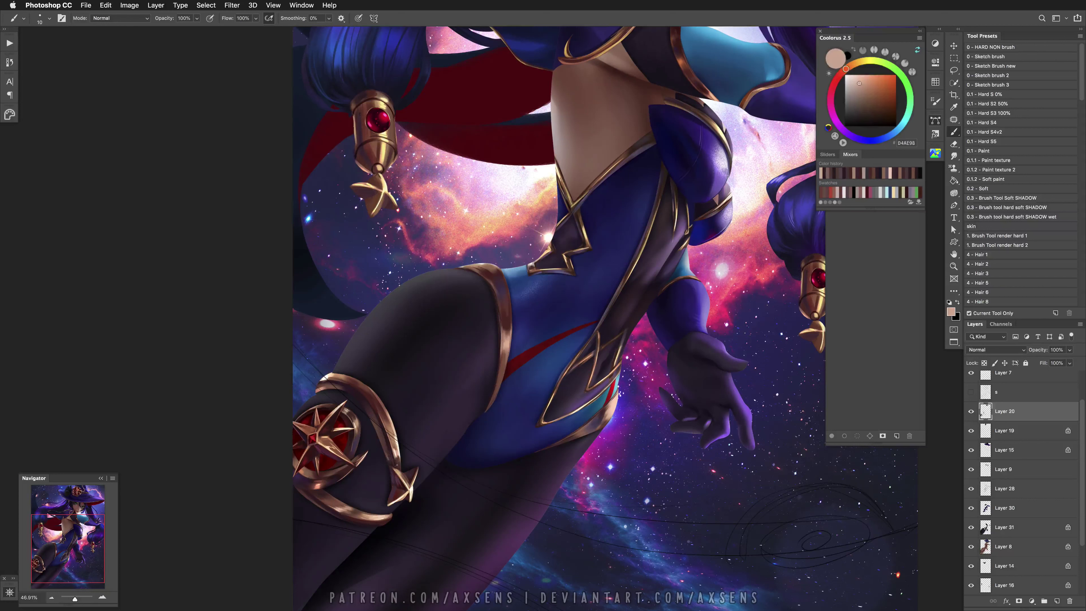
# Shade the arrow ornament on the knee band with sampled dark browns, deep maroon and plum
pyautogui.keyDown('alt'); pyautogui.click(398, 469); pyautogui.keyUp('alt')
pyautogui.keyDown('alt'); pyautogui.click(402, 473); pyautogui.keyUp('alt')
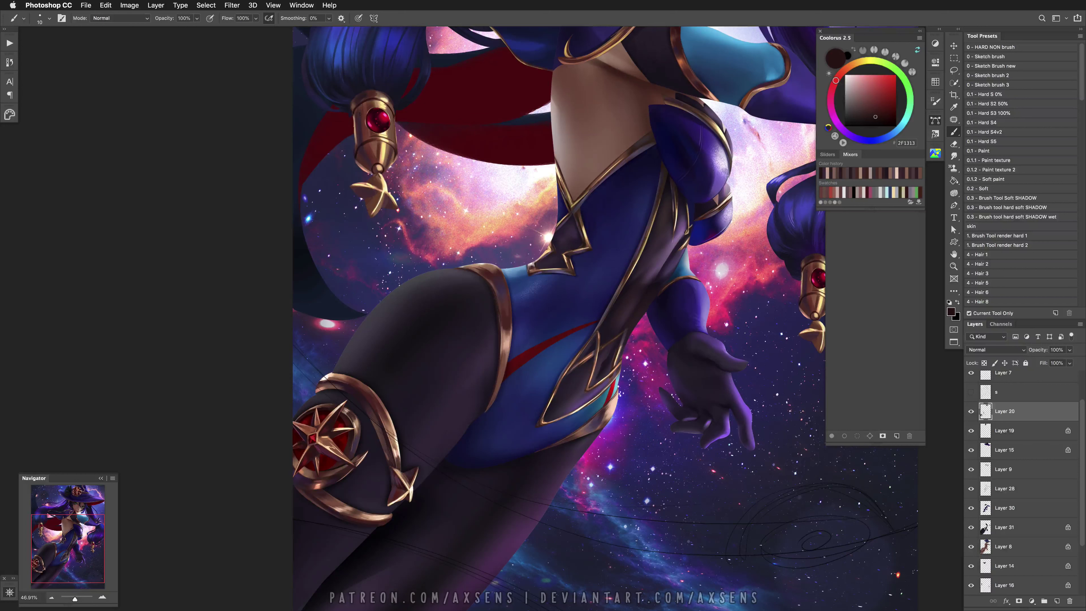
pyautogui.keyDown('alt'); pyautogui.click(402, 473); pyautogui.keyUp('alt')
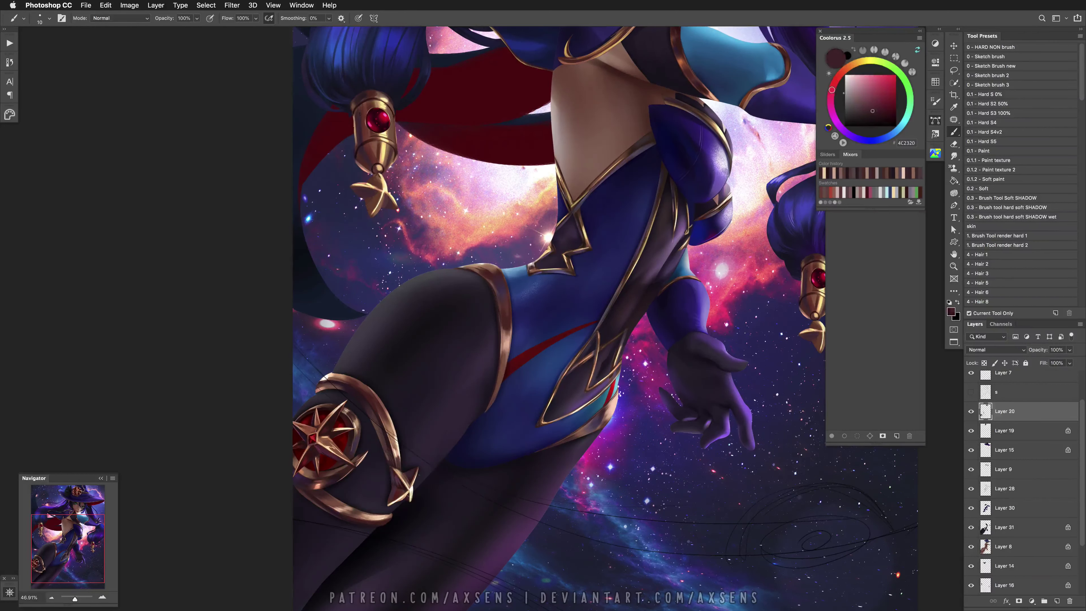
pyautogui.keyDown('alt'); pyautogui.click(406, 494); pyautogui.keyUp('alt')
pyautogui.moveTo(407, 497); pyautogui.dragTo(418, 504)
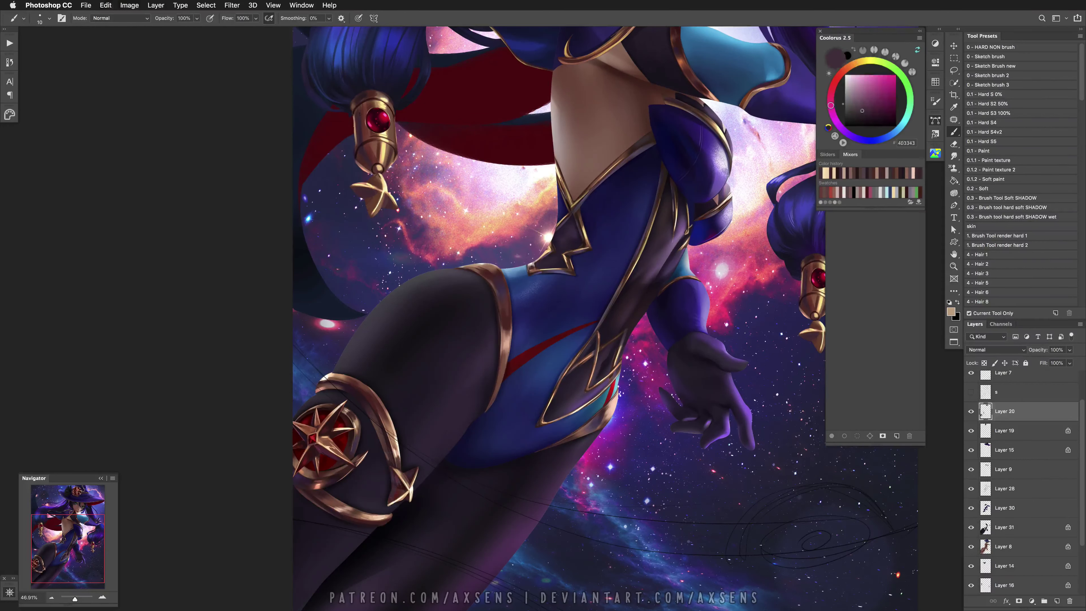
# Flip the canvas horizontally and refine the copper band around the knee's star emblem with sampled red-brown, pale peach and dark maroon
pyautogui.hscroll(10, 427, 300)
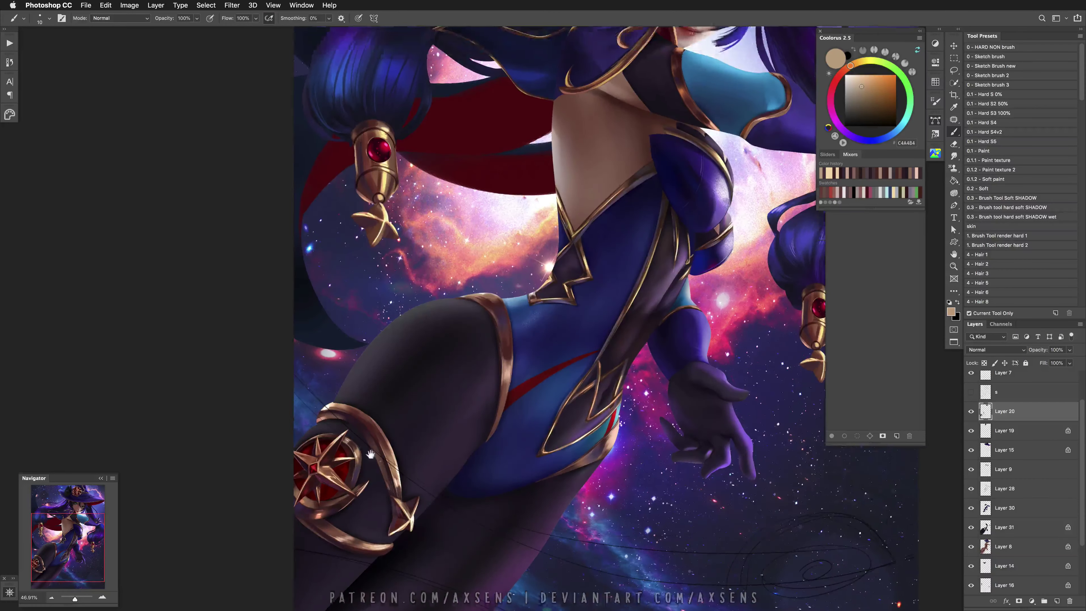
pyautogui.press('super+z')
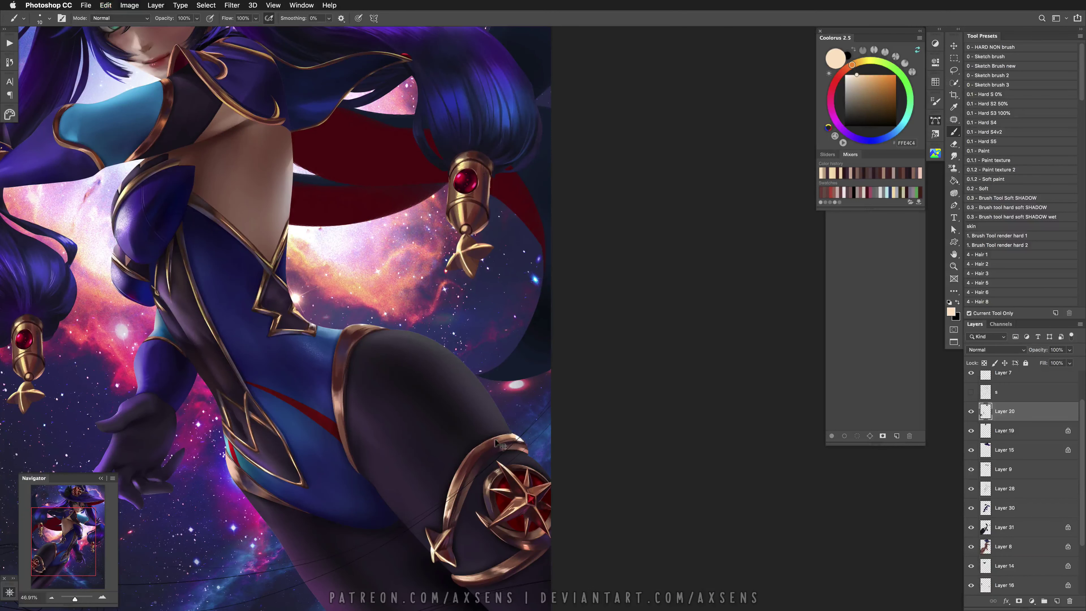
pyautogui.keyDown('alt'); pyautogui.click(461, 467); pyautogui.keyUp('alt')
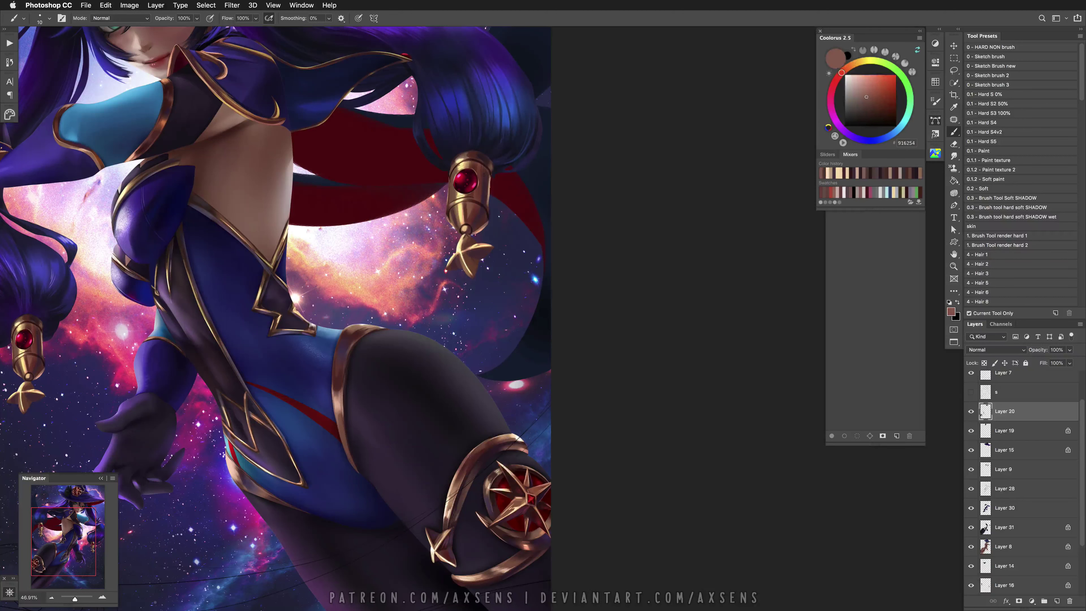
pyautogui.keyDown('alt'); pyautogui.click(493, 463); pyautogui.keyUp('alt')
pyautogui.scroll(-3, 494, 463)
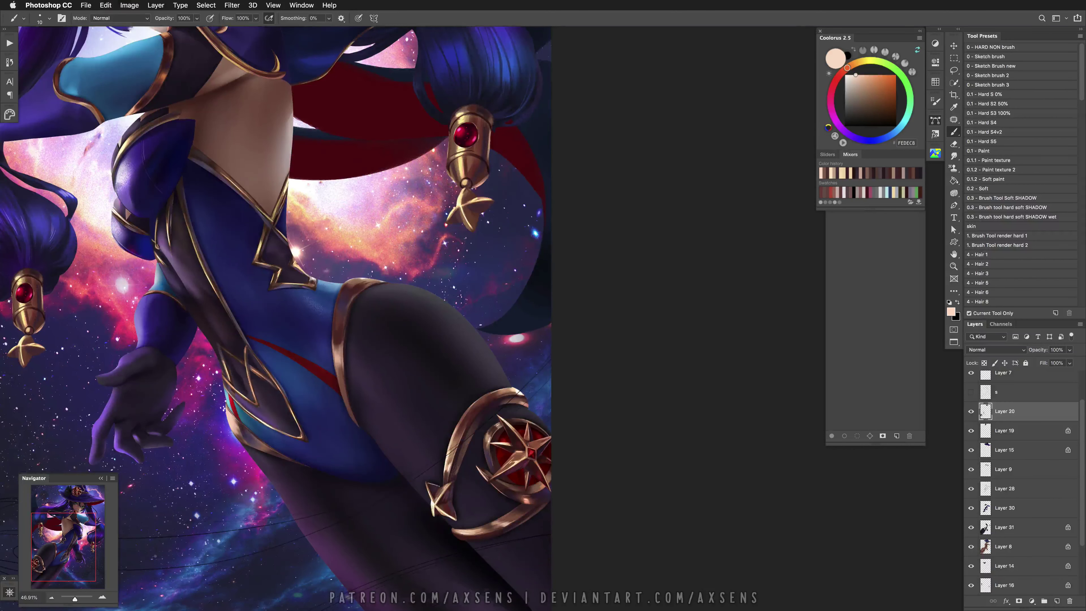
pyautogui.keyDown('alt'); pyautogui.click(459, 475); pyautogui.keyUp('alt')
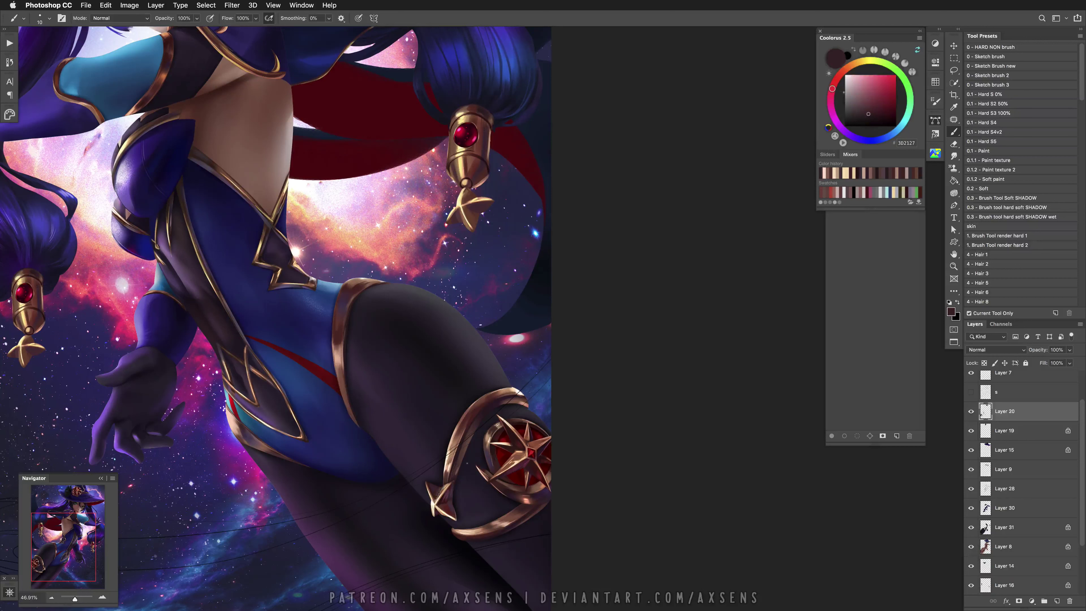
pyautogui.keyDown('alt'); pyautogui.click(506, 516); pyautogui.keyUp('alt')
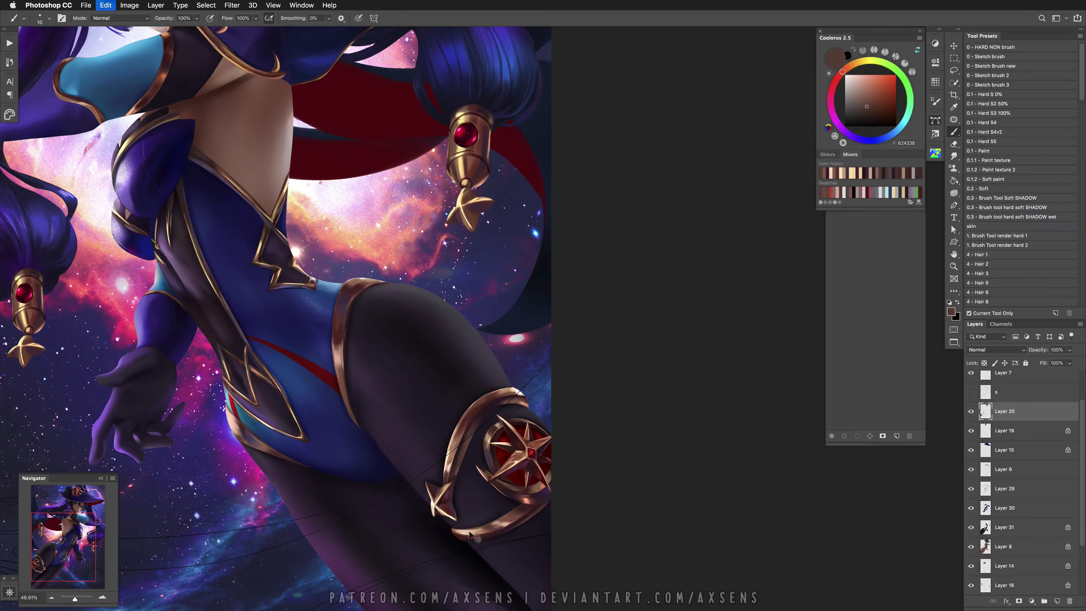
# Touch up the bronze trim around the thigh ornament on Layer 20 with bronze, beige and dark brown tones sampled from the painting
pyautogui.keyDown('alt'); pyautogui.click(517, 527); pyautogui.keyUp('alt')
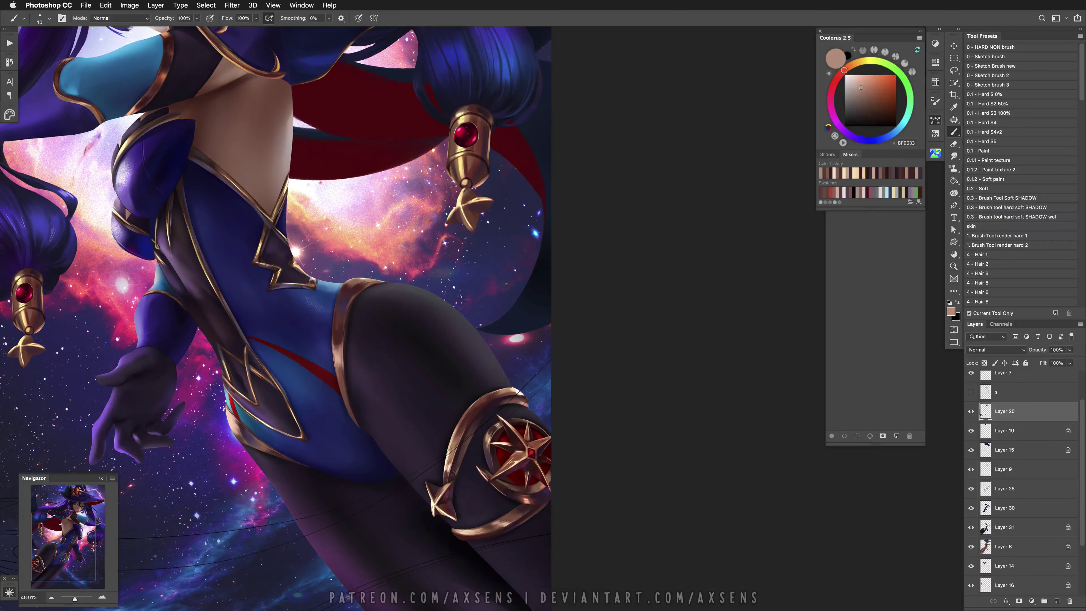
pyautogui.keyDown('alt'); pyautogui.click(526, 515); pyautogui.keyUp('alt')
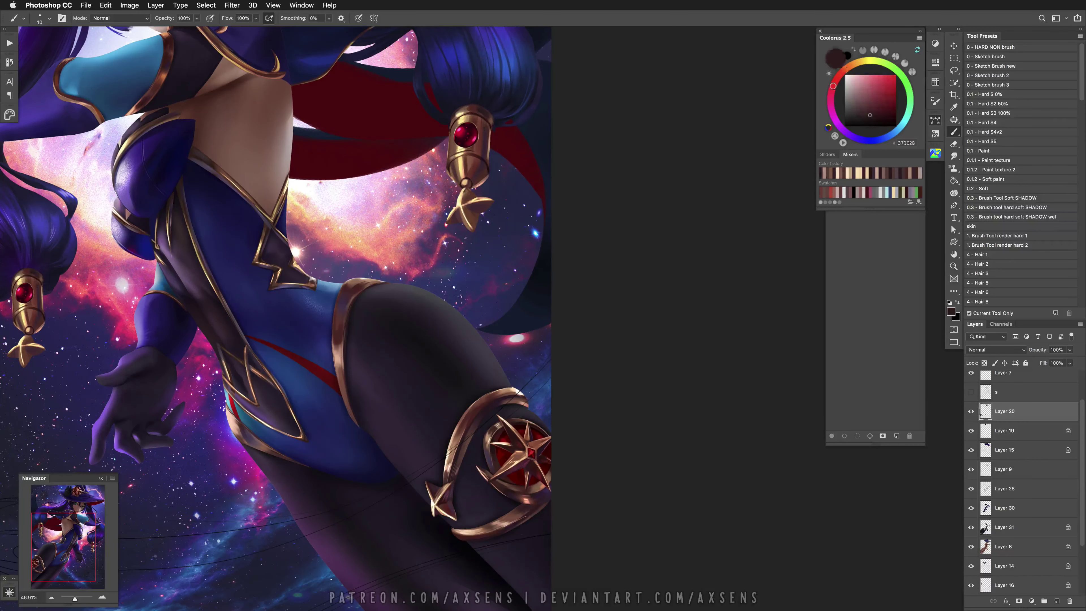
pyautogui.keyDown('alt'); pyautogui.click(547, 510); pyautogui.keyUp('alt')
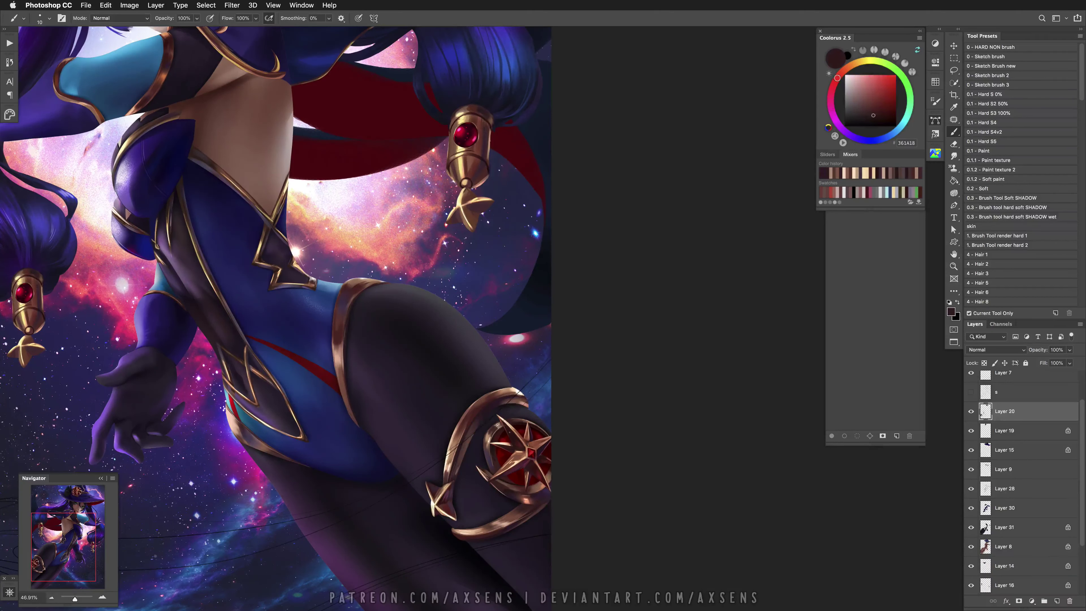
pyautogui.keyDown('alt'); pyautogui.click(494, 445); pyautogui.keyUp('alt')
pyautogui.press('super+z')
pyautogui.press('super+z')
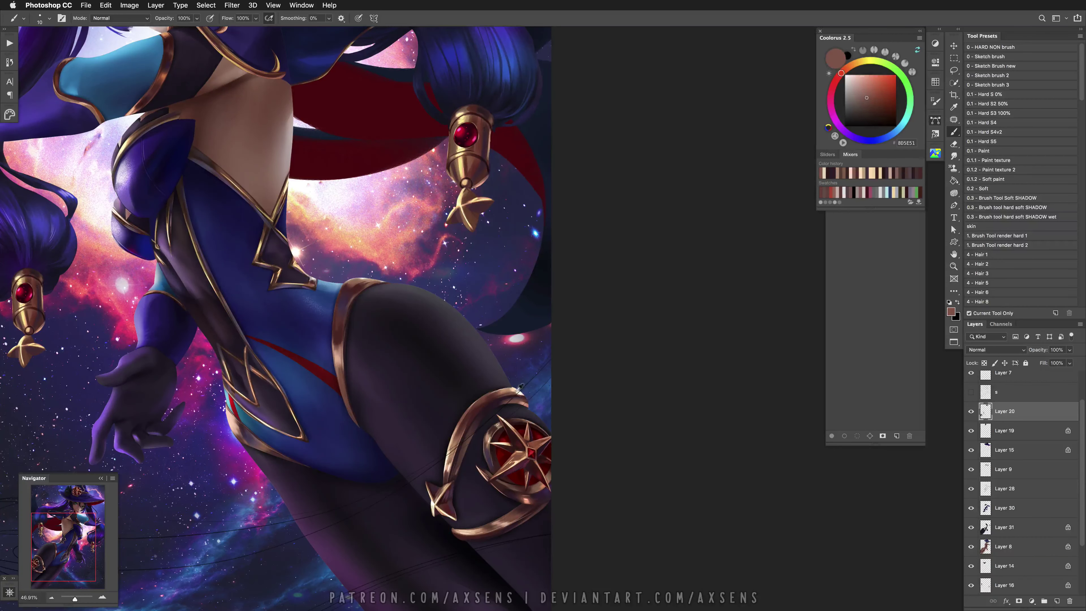
pyautogui.keyDown('alt'); pyautogui.click(520, 387); pyautogui.keyUp('alt')
# Retouch the character's lips with dark reddish-brown tones sampled from the mouth, and undo the last stroke
pyautogui.scroll(10, 437, 442)
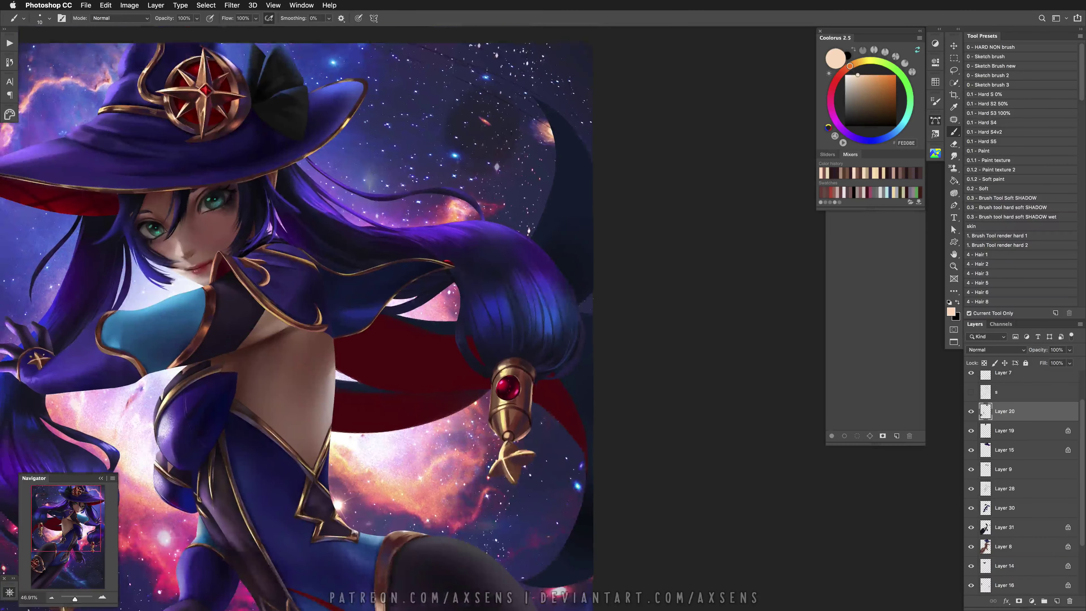
pyautogui.press('h')
pyautogui.moveTo(527, 198); pyautogui.dragTo(511, 460)
pyautogui.scroll(3, 607, 287)
pyautogui.press('h')
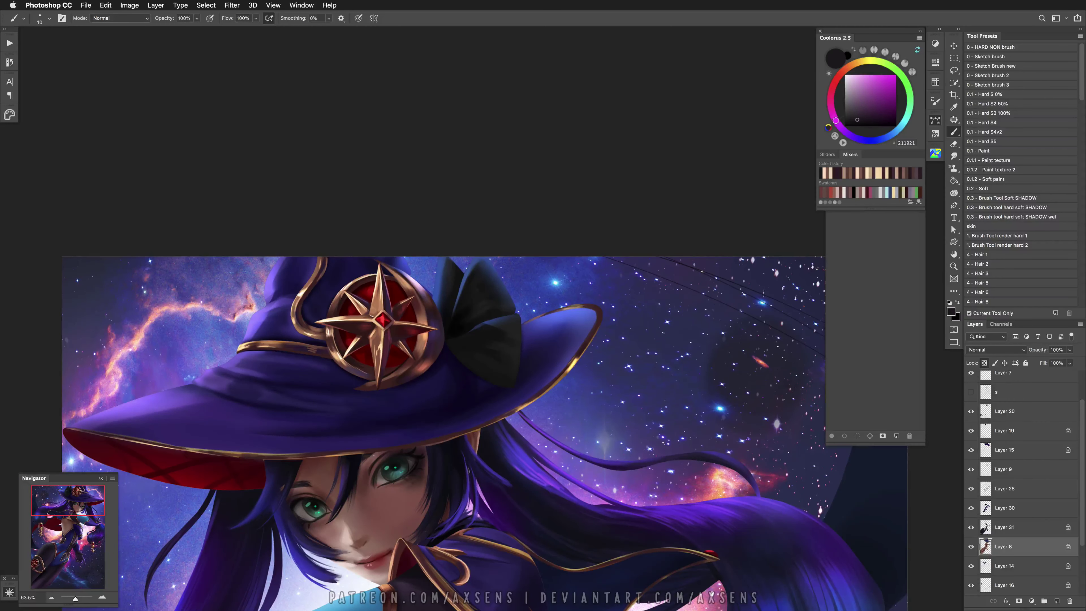
pyautogui.moveTo(433, 405); pyautogui.dragTo(437, 344)
pyautogui.keyDown('alt'); pyautogui.click(370, 499); pyautogui.keyUp('alt')
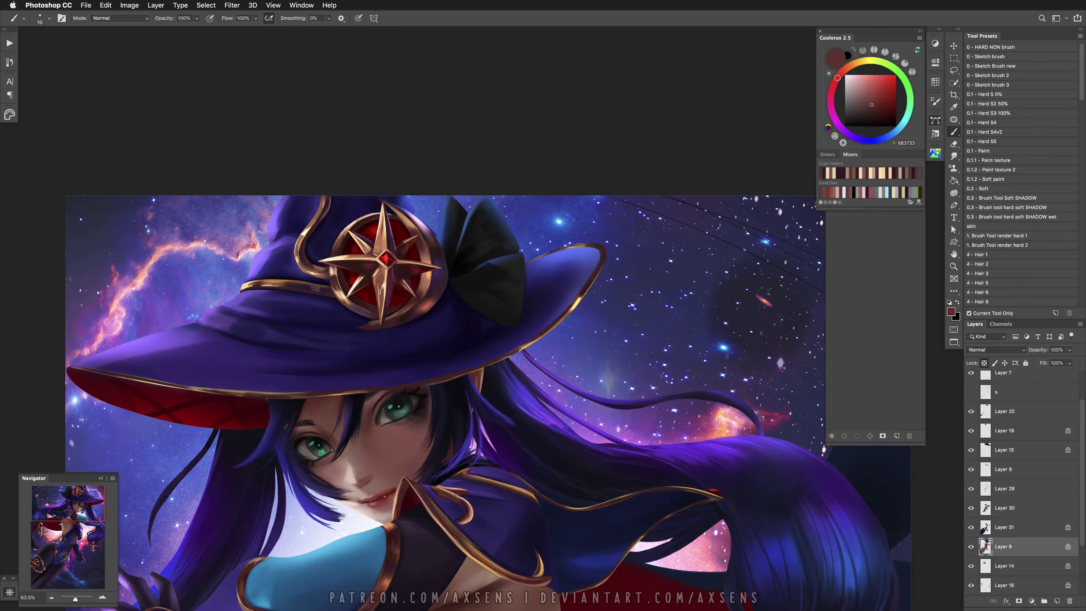
pyautogui.keyDown('alt'); pyautogui.click(371, 501); pyautogui.keyUp('alt')
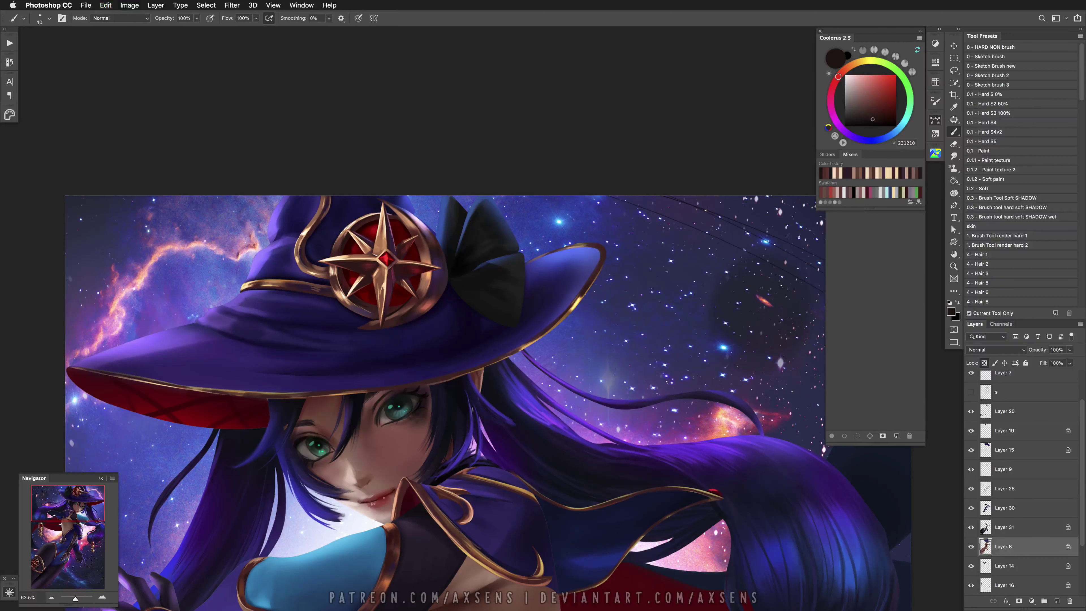
pyautogui.keyDown('alt'); pyautogui.click(371, 501); pyautogui.keyUp('alt')
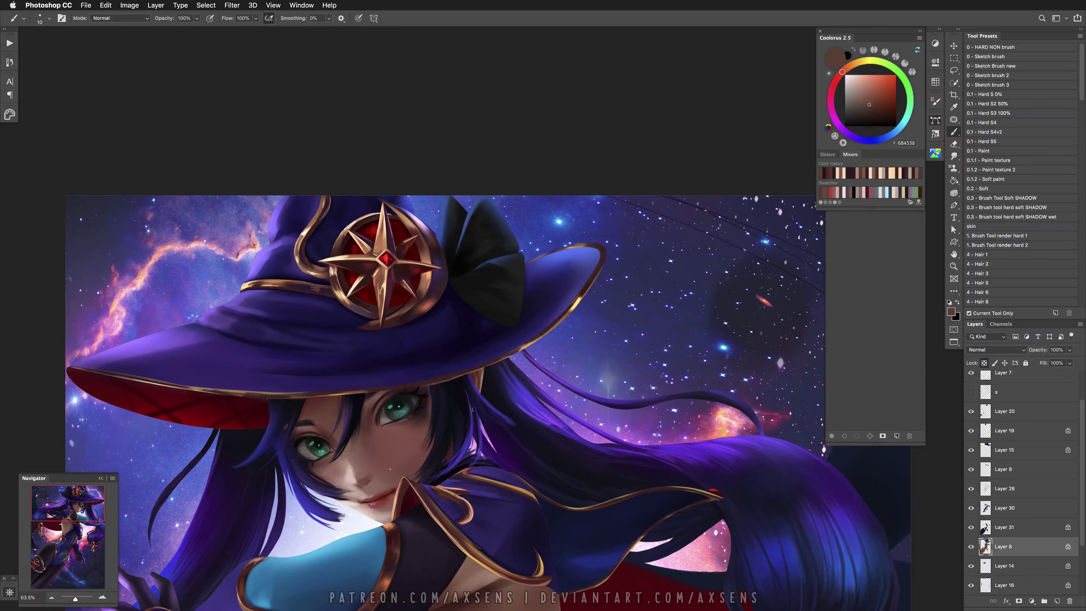
pyautogui.press('super+z')
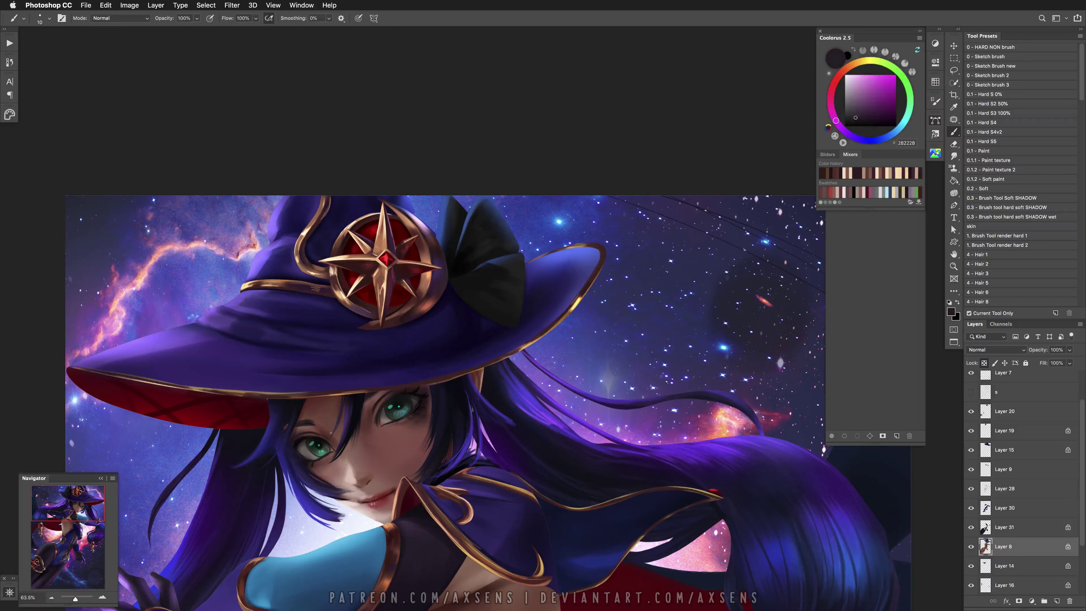
# Darken the details of both eyes with sampled near-black tones, and undo the last strokes
pyautogui.keyDown('alt'); pyautogui.click(319, 448); pyautogui.keyUp('alt')
pyautogui.keyDown('alt'); pyautogui.click(390, 402); pyautogui.keyUp('alt')
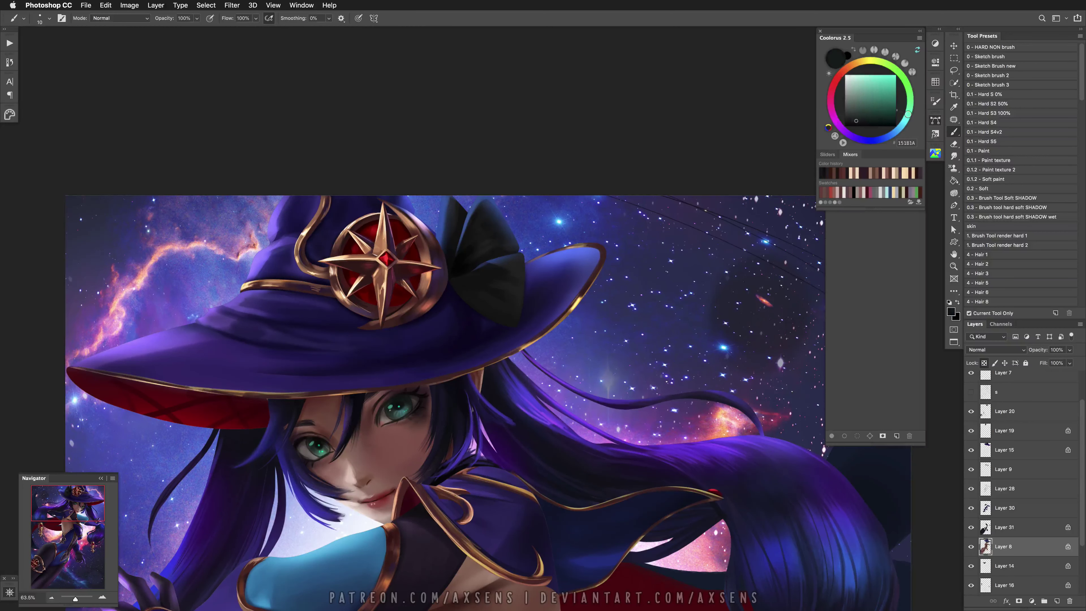
pyautogui.keyDown('alt'); pyautogui.click(395, 404); pyautogui.keyUp('alt')
pyautogui.keyDown('alt'); pyautogui.click(400, 404); pyautogui.keyUp('alt')
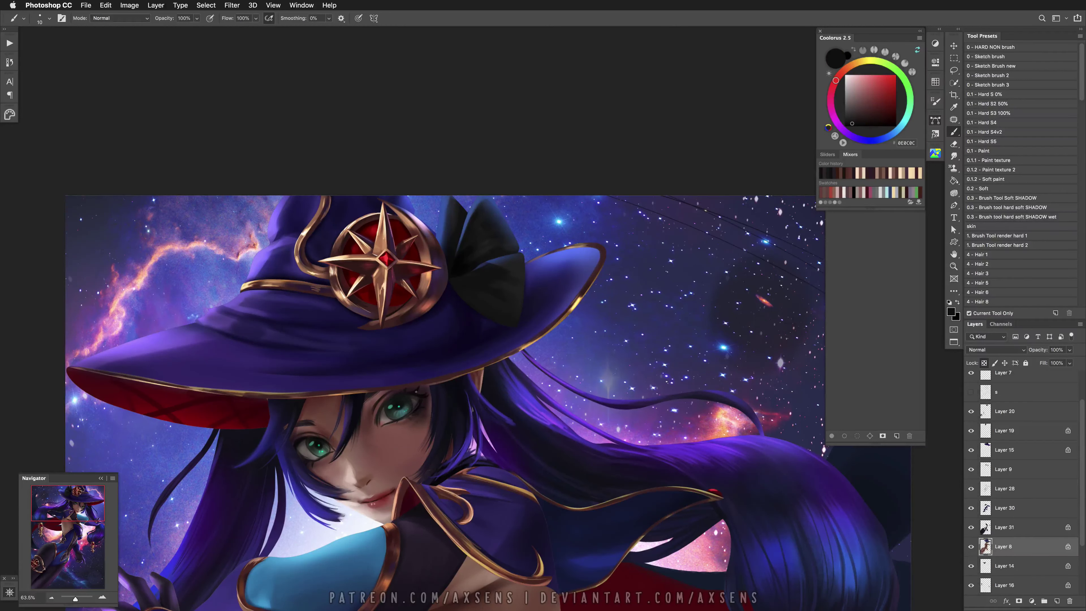
pyautogui.hotkey('ctrl', 'z')
pyautogui.hotkey('ctrl', 'z')
pyautogui.hotkey('ctrl', 'z')
# Select Layer 9 and paint hair strands beside the face with sampled dark navy and blue-violet tones
pyautogui.click(986, 467)
pyautogui.hotkey('ctrl', 'z')
pyautogui.hotkey('ctrl', 'z')
pyautogui.keyDown('alt'); pyautogui.click(271, 423); pyautogui.keyUp('alt')
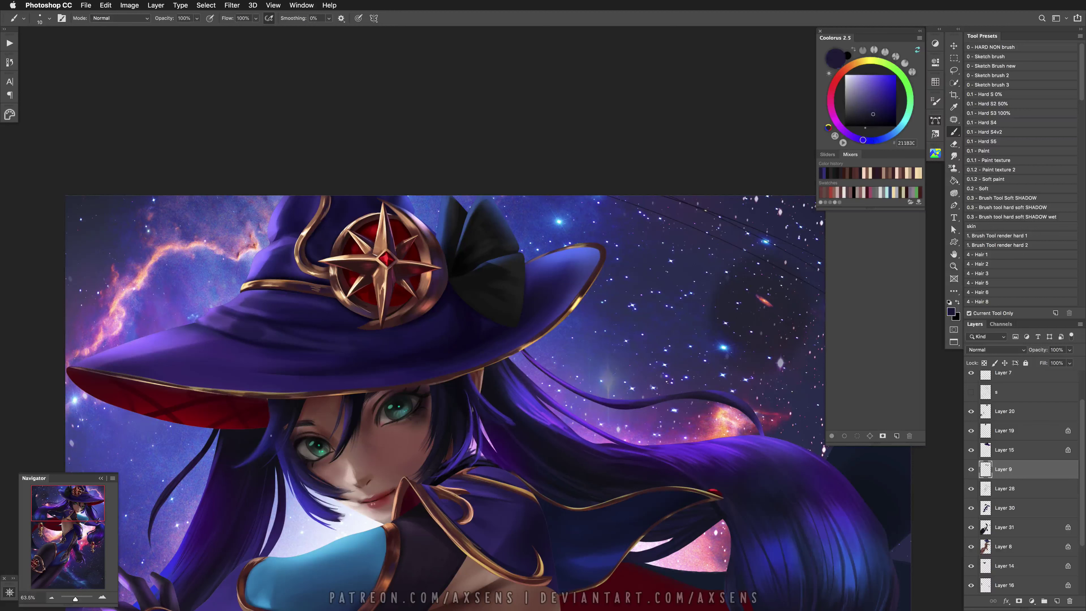
pyautogui.keyDown('alt'); pyautogui.click(271, 433); pyautogui.keyUp('alt')
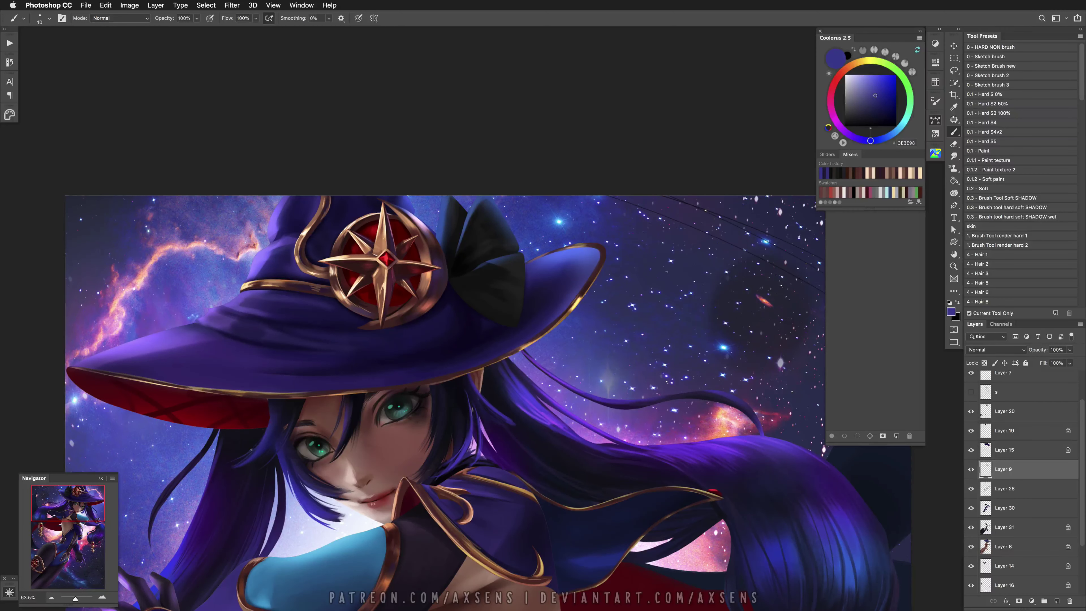
pyautogui.keyDown('alt'); pyautogui.click(296, 475); pyautogui.keyUp('alt')
pyautogui.keyDown('alt'); pyautogui.click(299, 475); pyautogui.keyUp('alt')
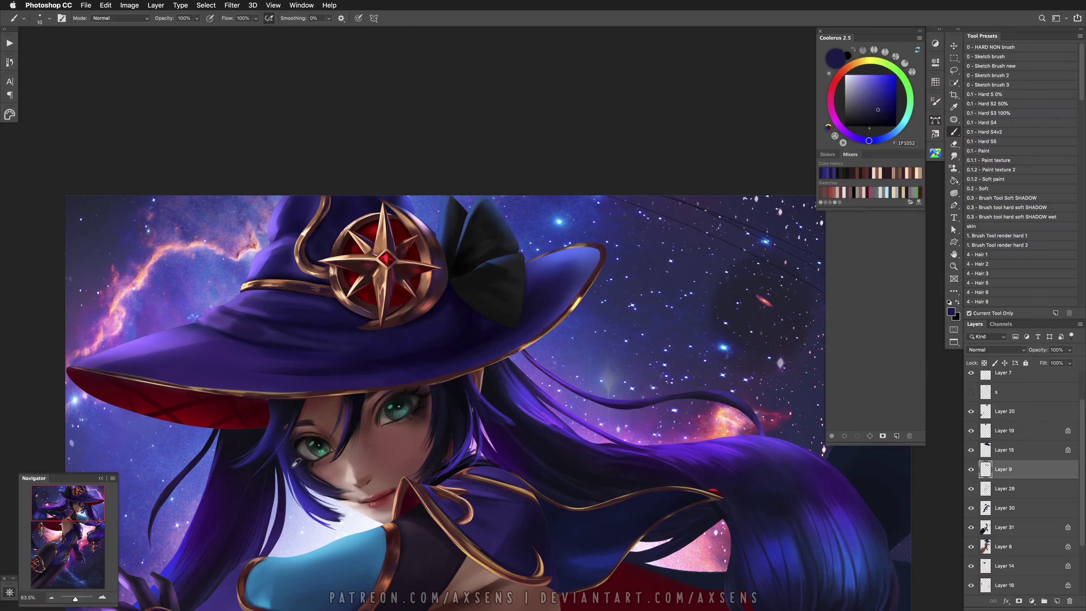
pyautogui.keyDown('alt'); pyautogui.click(298, 462); pyautogui.keyUp('alt')
pyautogui.keyDown('alt'); pyautogui.click(298, 477); pyautogui.keyUp('alt')
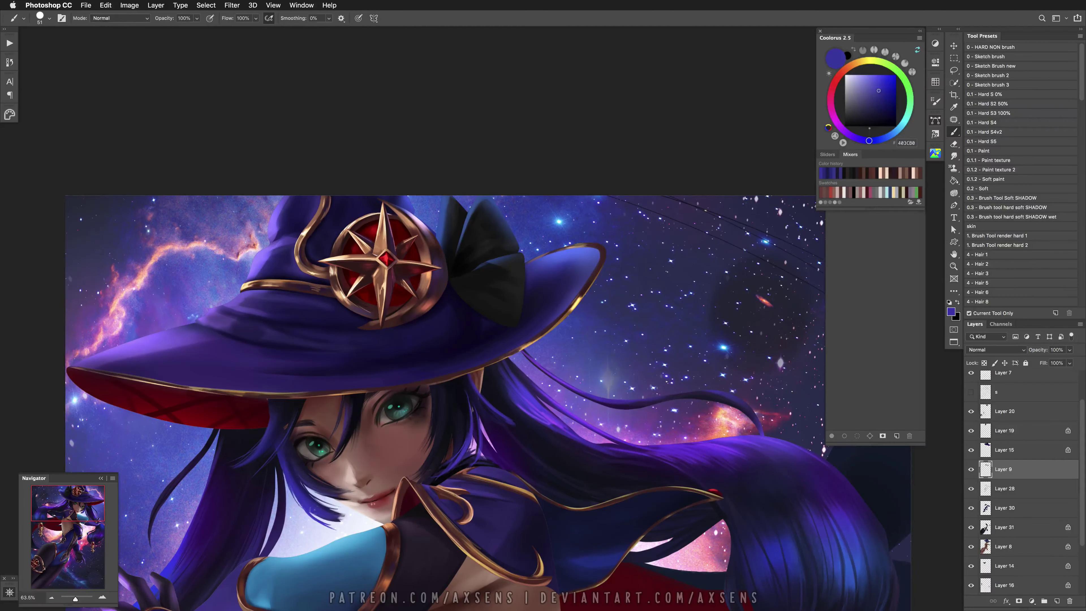
pyautogui.keyDown('alt'); pyautogui.click(295, 484); pyautogui.keyUp('alt')
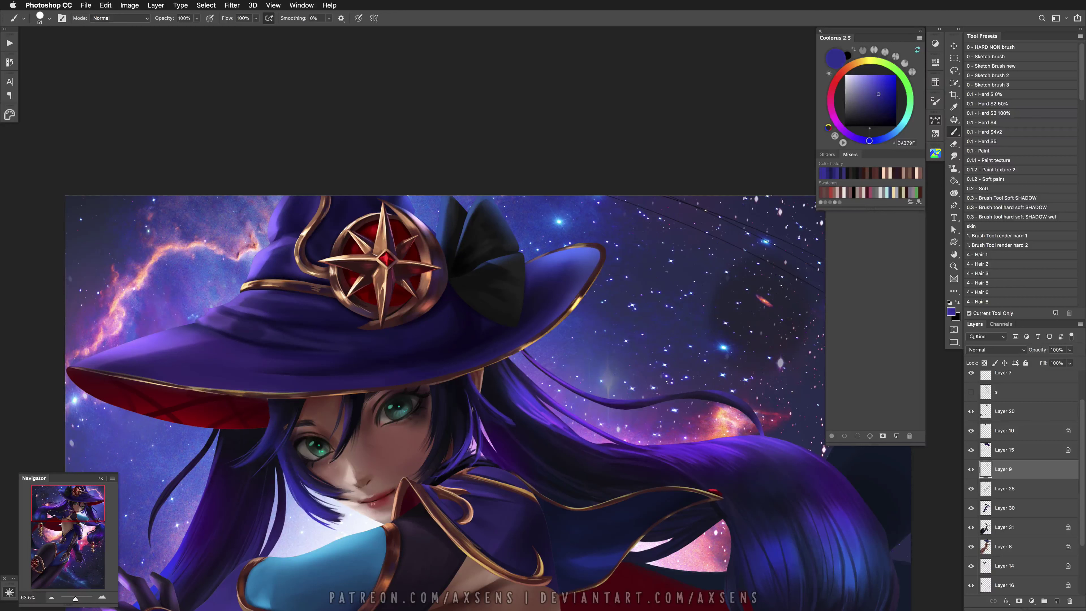
# Refine the locks framing the face on Layer 9, varying the brush between fine and 51 px with sampled near-black and blue-violet
pyautogui.press('[')
pyautogui.press('[')
pyautogui.press('[')
pyautogui.keyDown('alt'); pyautogui.click(299, 418); pyautogui.keyUp('alt')
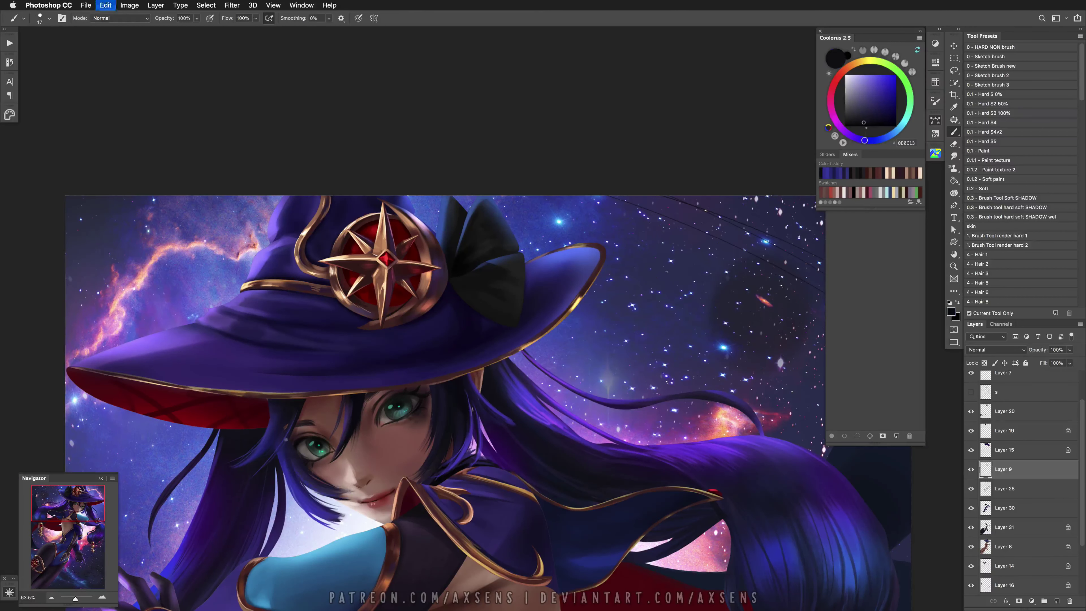
pyautogui.press(']')
pyautogui.press(']')
pyautogui.press(']')
pyautogui.keyDown('alt'); pyautogui.click(300, 473); pyautogui.keyUp('alt')
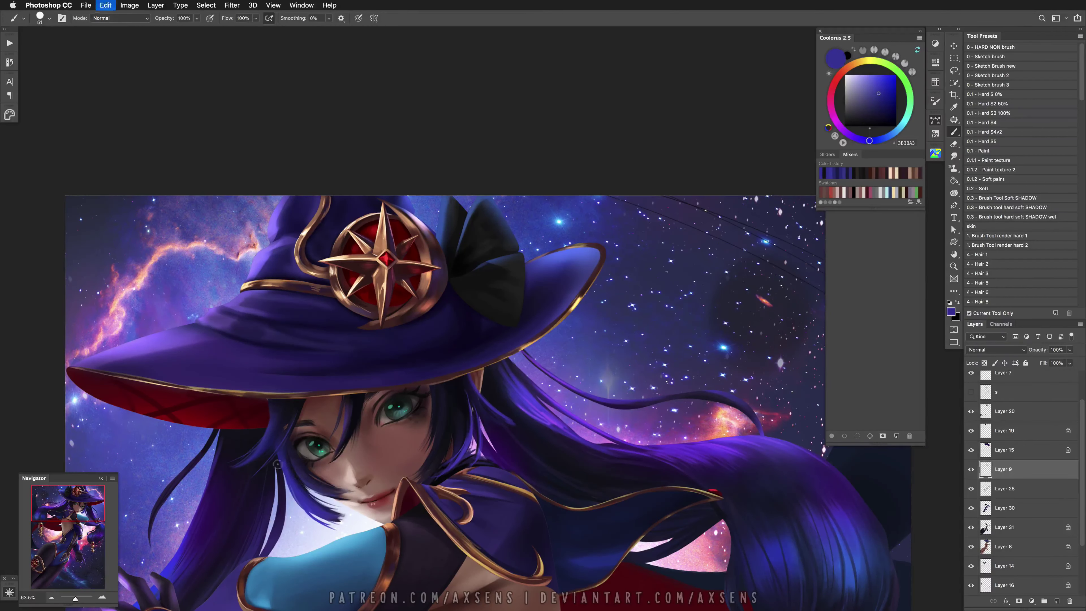
pyautogui.press('[')
pyautogui.press('[')
pyautogui.press('[')
pyautogui.keyDown('alt'); pyautogui.click(457, 439); pyautogui.keyUp('alt')
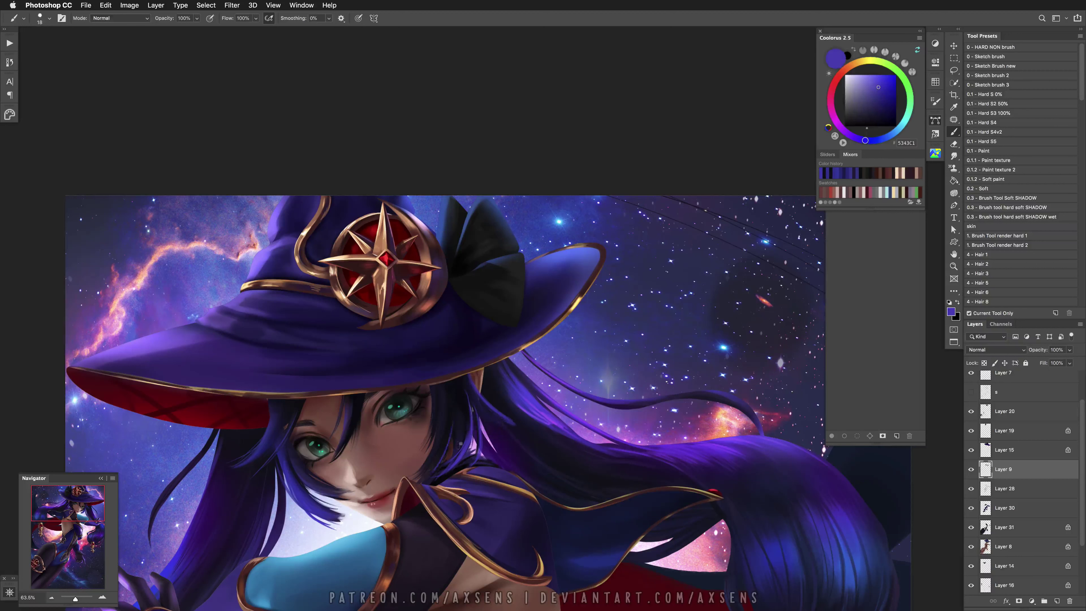
# Switch to the "0 - Sketch brush 3" preset and paint strands along the hair framing the face, undoing unwanted strokes
pyautogui.click(1004, 85)
pyautogui.moveTo(450, 417)
pyautogui.mouseDown()
pyautogui.moveTo(441, 477)
pyautogui.moveTo(446, 446)
pyautogui.moveTo(424, 481)
pyautogui.moveTo(449, 440)
pyautogui.moveTo(453, 449)
pyautogui.moveTo(375, 507)
pyautogui.moveTo(534, 436)
pyautogui.moveTo(428, 407)
pyautogui.moveTo(423, 432)
pyautogui.moveTo(302, 485)
pyautogui.mouseUp()
pyautogui.keyDown('alt'); pyautogui.click(450, 445); pyautogui.keyUp('alt')
pyautogui.press('super+z')
pyautogui.keyDown('alt'); pyautogui.click(451, 447); pyautogui.keyUp('alt')
pyautogui.press('super+z')
# Flip the canvas horizontally and paint hair strands beside the ear with sampled tones, undoing the last two strokes
pyautogui.press('h')
pyautogui.keyDown('alt'); pyautogui.click(377, 408); pyautogui.keyUp('alt')
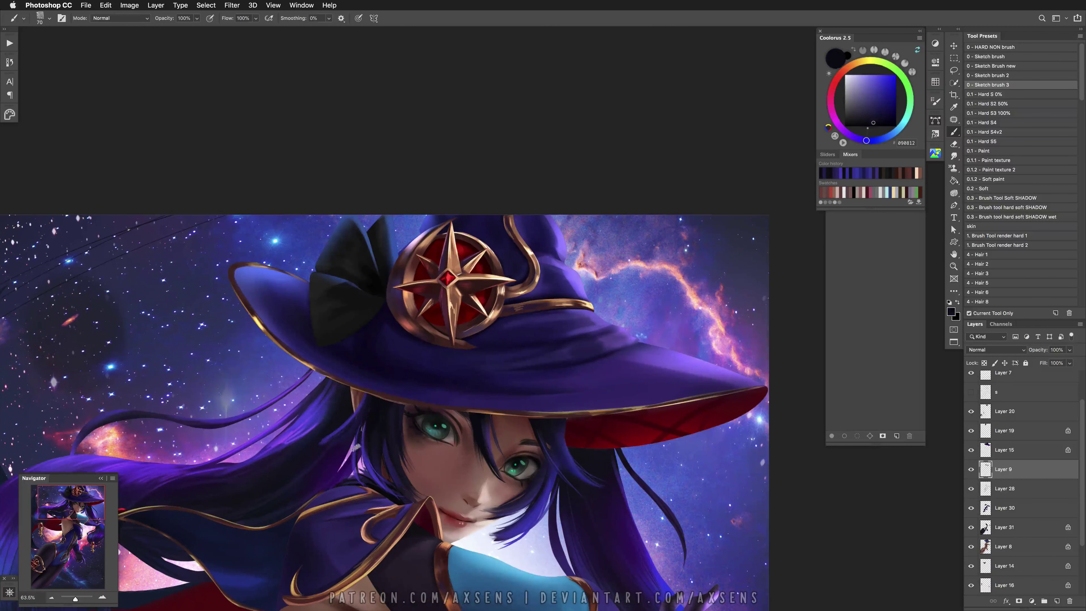
pyautogui.keyDown('alt'); pyautogui.click(350, 419); pyautogui.keyUp('alt')
pyautogui.moveTo(350, 419); pyautogui.dragTo(318, 428)
pyautogui.press('super+z')
pyautogui.press('super+z')
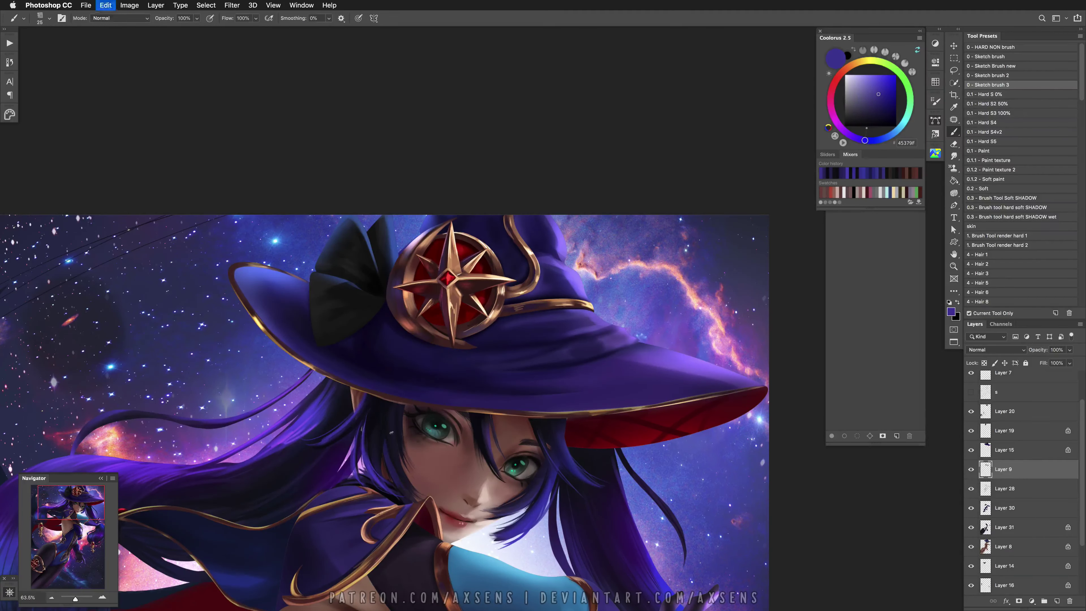
# Paint dark strands of the fringe falling between the eyes with sampled dark navy, undoing unwanted strokes
pyautogui.keyDown('alt'); pyautogui.click(403, 417); pyautogui.keyUp('alt')
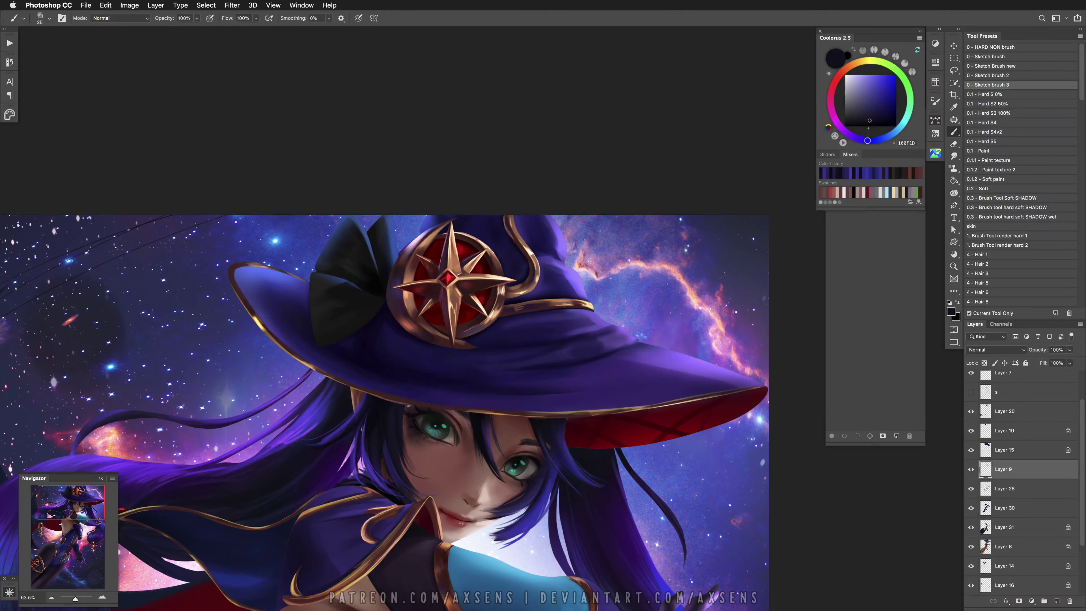
pyautogui.press('super+z')
pyautogui.press('super+z')
pyautogui.keyDown('alt'); pyautogui.click(490, 441); pyautogui.keyUp('alt')
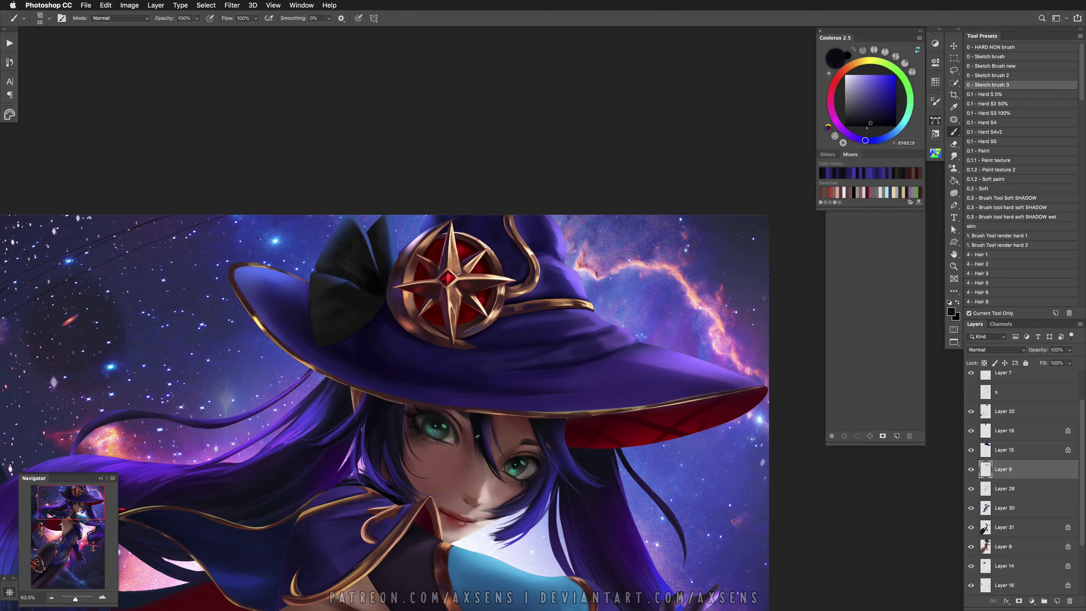
pyautogui.moveTo(470, 427); pyautogui.dragTo(479, 432)
pyautogui.press('super+z')
pyautogui.press('super+z')
pyautogui.press('super+z')
pyautogui.press('super+z')
pyautogui.press('super+z')
pyautogui.press('super+z')
# Reduce the brush to 21 px and paint thin hair strands along the cheek below the ear, undoing unwanted strokes
pyautogui.press('[')
pyautogui.press('[')
pyautogui.press('[')
pyautogui.press('[')
pyautogui.press('super+z')
pyautogui.press('super+z')
pyautogui.keyDown('alt'); pyautogui.click(390, 456); pyautogui.keyUp('alt')
pyautogui.keyDown('alt'); pyautogui.click(377, 411); pyautogui.keyUp('alt')
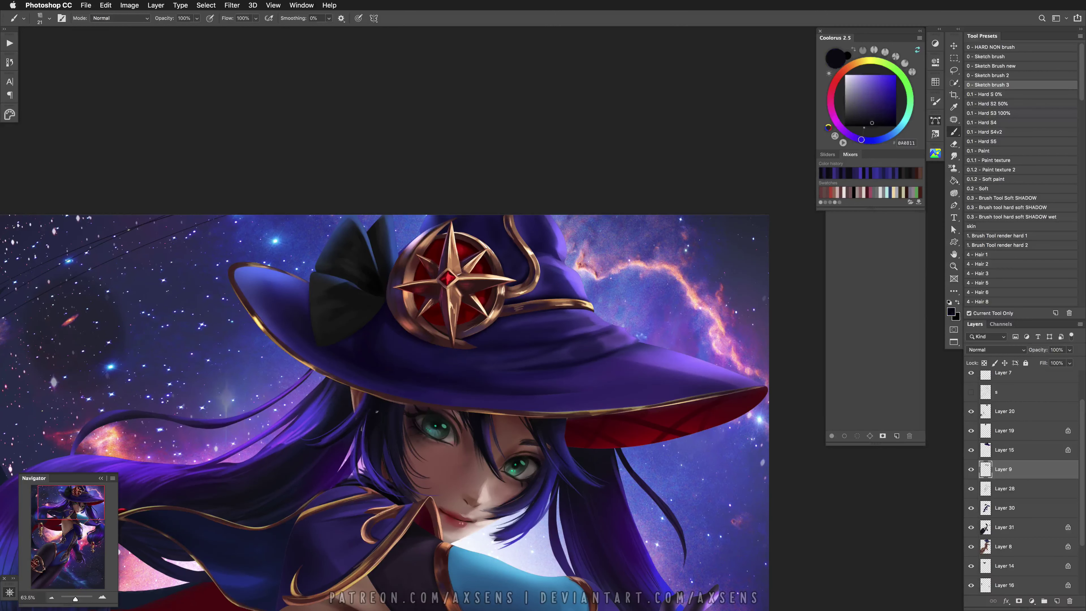
# Blend blue-violet and near-black strands into the hair around the ear using colours sampled nearby
pyautogui.keyDown('alt'); pyautogui.click(366, 447); pyautogui.keyUp('alt')
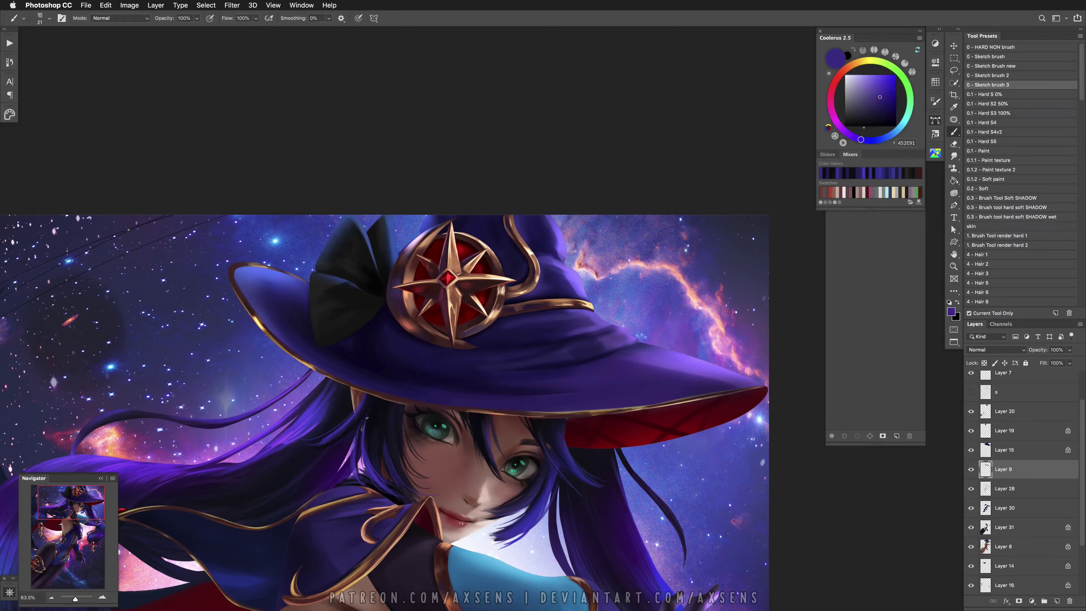
pyautogui.keyDown('alt'); pyautogui.click(350, 421); pyautogui.keyUp('alt')
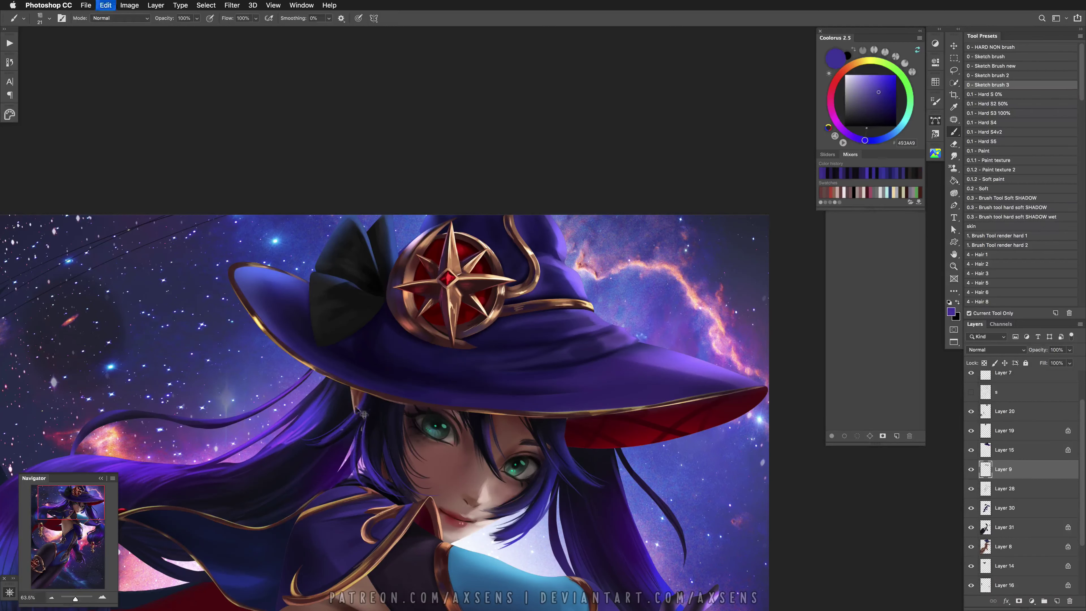
pyautogui.keyDown('alt'); pyautogui.click(331, 440); pyautogui.keyUp('alt')
pyautogui.keyDown('alt'); pyautogui.click(372, 424); pyautogui.keyUp('alt')
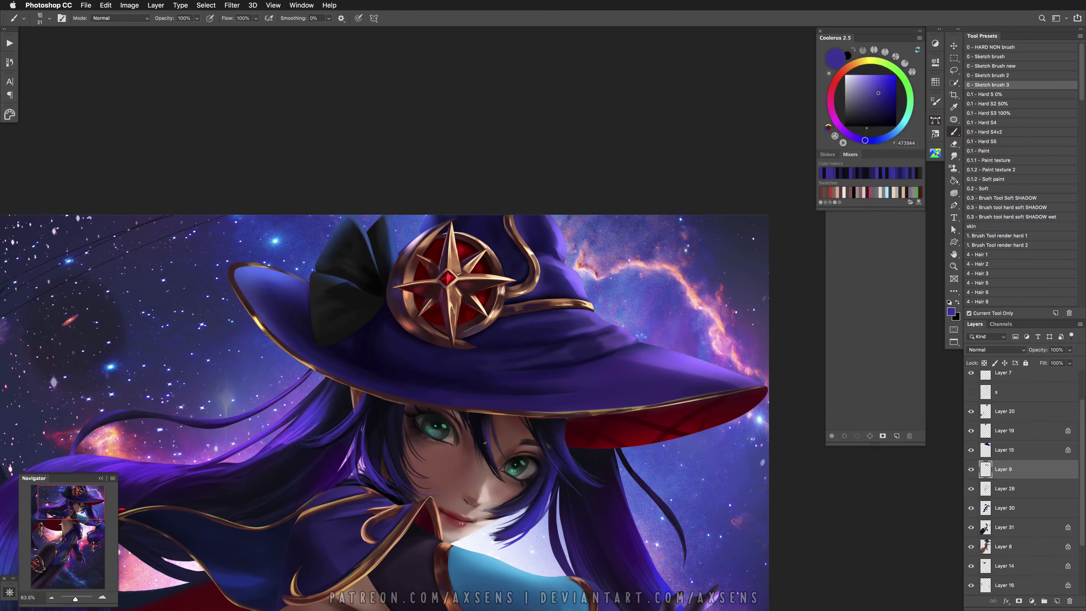
pyautogui.keyDown('alt'); pyautogui.click(332, 441); pyautogui.keyUp('alt')
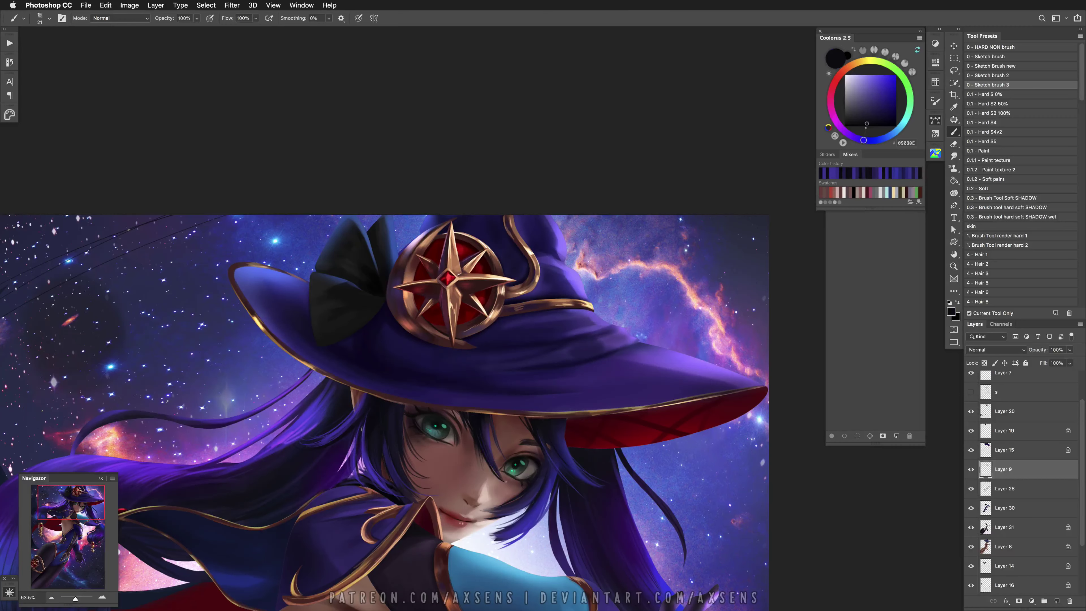
# Add a new layer directly below Layer 31 and choose the "0.3 - Brush tool hard soft SHADOW" brush preset
pyautogui.moveTo(385, 385); pyautogui.dragTo(318, 281)
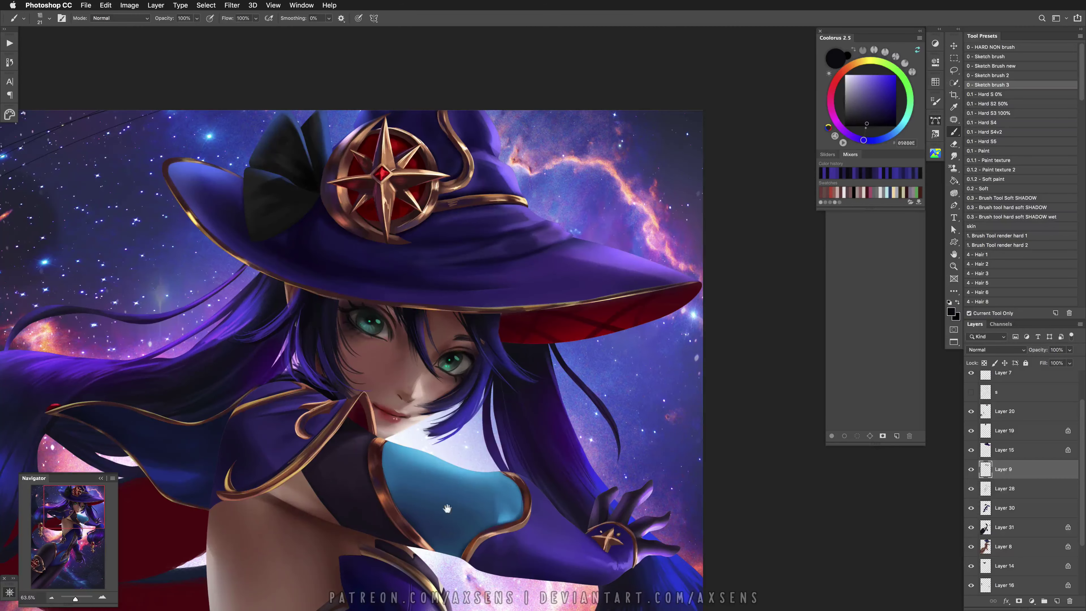
pyautogui.moveTo(513, 481); pyautogui.dragTo(540, 389)
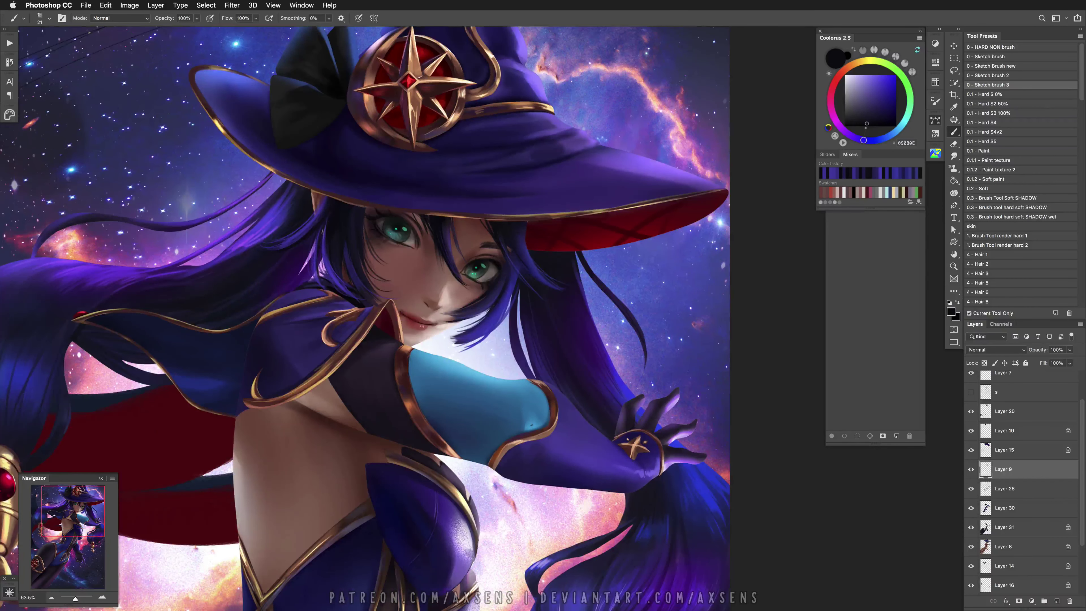
pyautogui.press('z')
pyautogui.moveTo(535, 470)
pyautogui.mouseDown()
pyautogui.moveTo(491, 470)
pyautogui.moveTo(526, 466)
pyautogui.moveTo(522, 457)
pyautogui.moveTo(520, 471)
pyautogui.mouseUp()
pyautogui.click(1000, 547)
pyautogui.click(1057, 600)
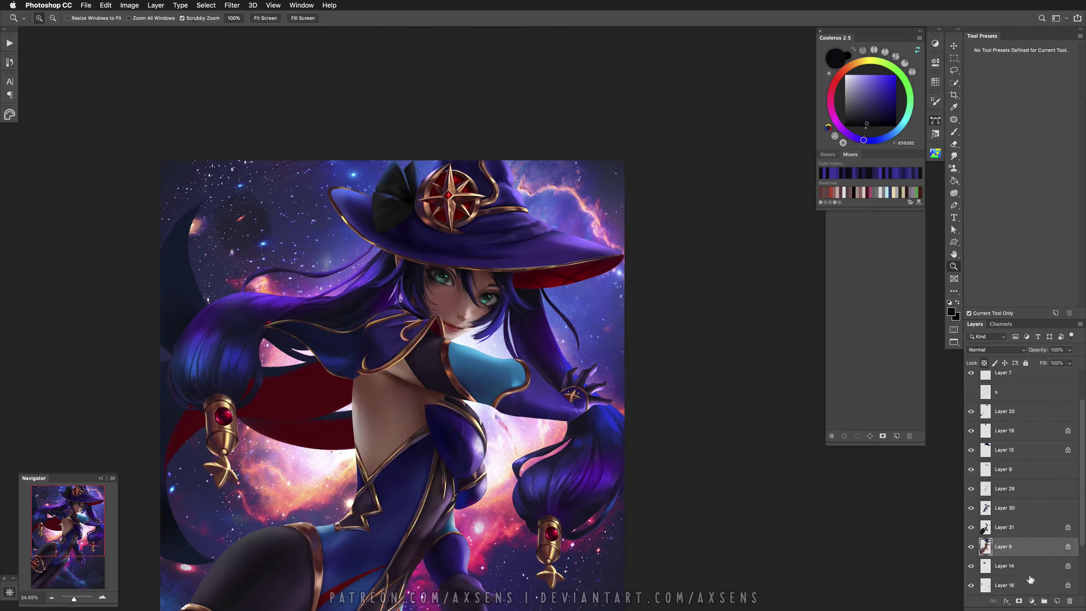
pyautogui.press('b')
pyautogui.click(1007, 207)
pyautogui.scroll(-3, 585, 445)
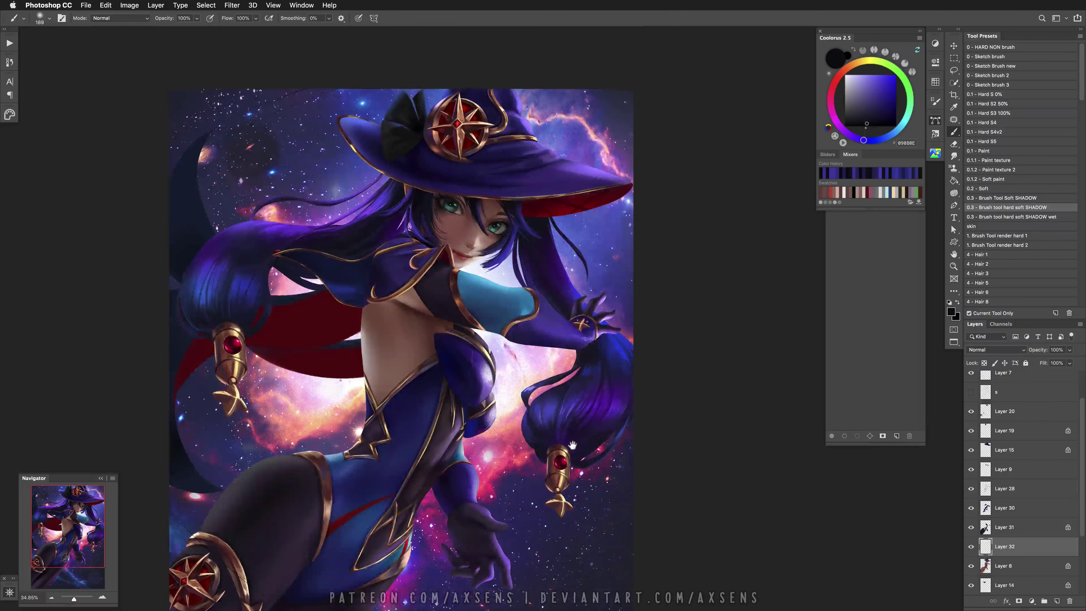
# Sample a skin tone from the bare torso and clip Layer 32 to the layer directly below it
pyautogui.scroll(6, 470, 462)
pyautogui.keyDown('alt'); pyautogui.click(363, 474); pyautogui.keyUp('alt')
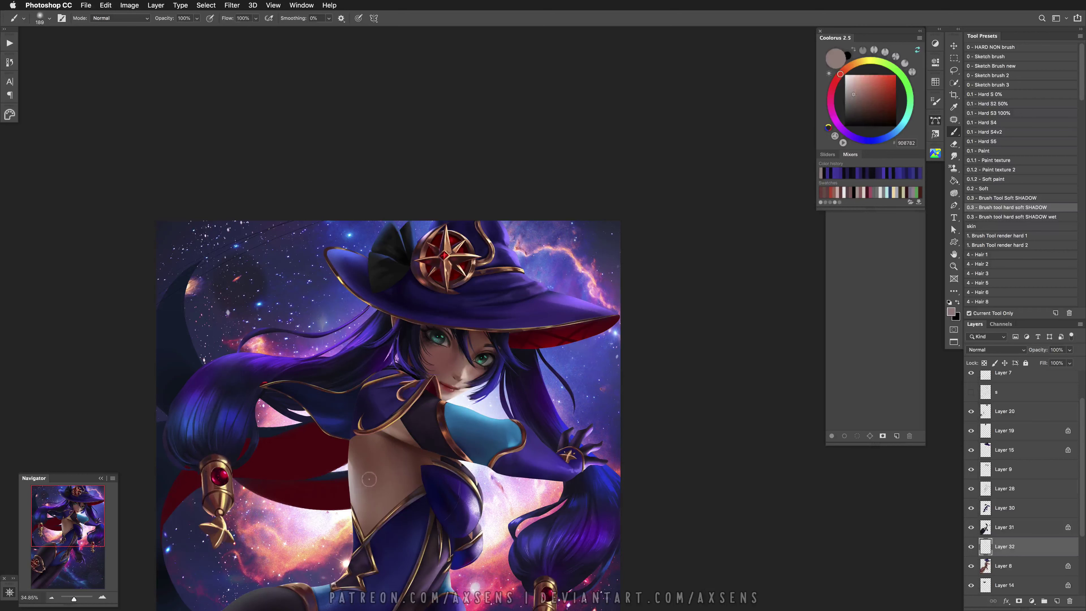
pyautogui.press('super+z')
pyautogui.click(1024, 208)
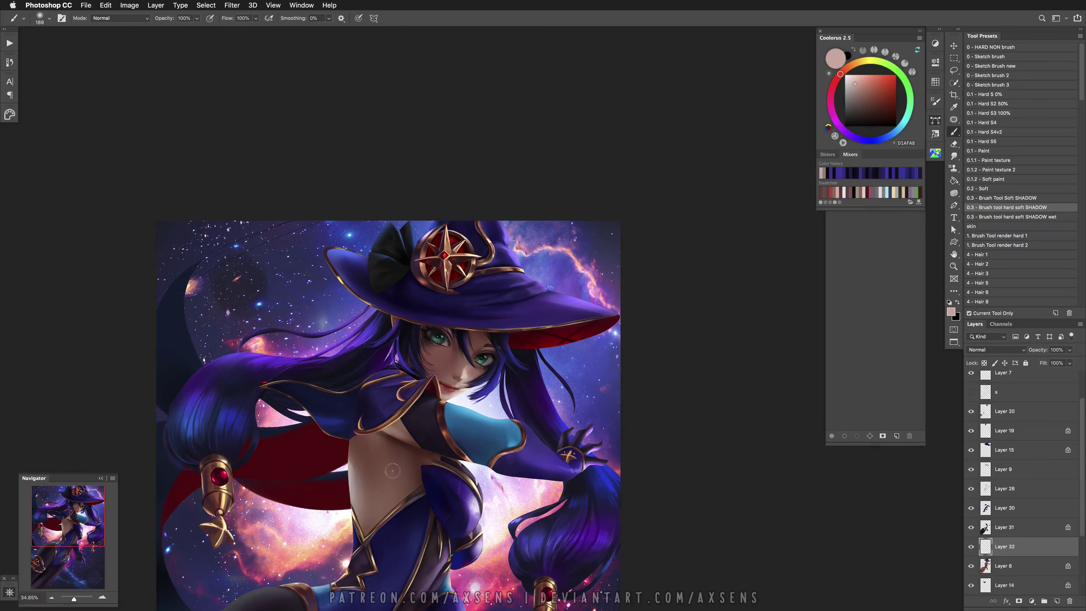
pyautogui.keyDown('alt'); pyautogui.click(1026, 556); pyautogui.keyUp('alt')
# Shade the bare torso below the cape with sampled light and dark skin tones, resizing the brush to 208 px and undoing unwanted strokes
pyautogui.keyDown('alt'); pyautogui.click(389, 488); pyautogui.keyUp('alt')
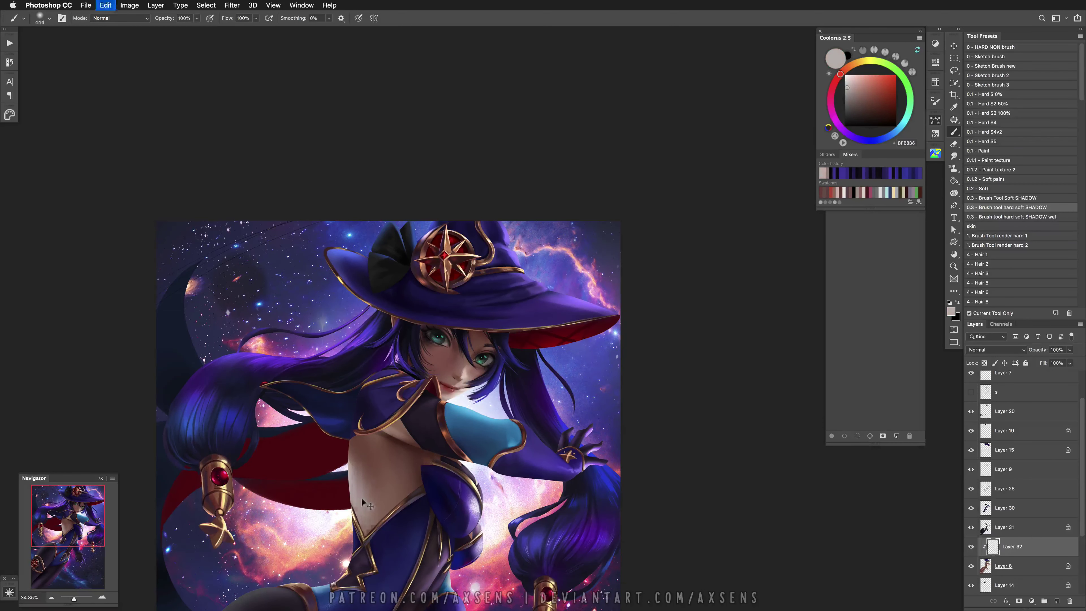
pyautogui.keyDown('alt'); pyautogui.click(368, 513); pyautogui.keyUp('alt')
pyautogui.press('super+z')
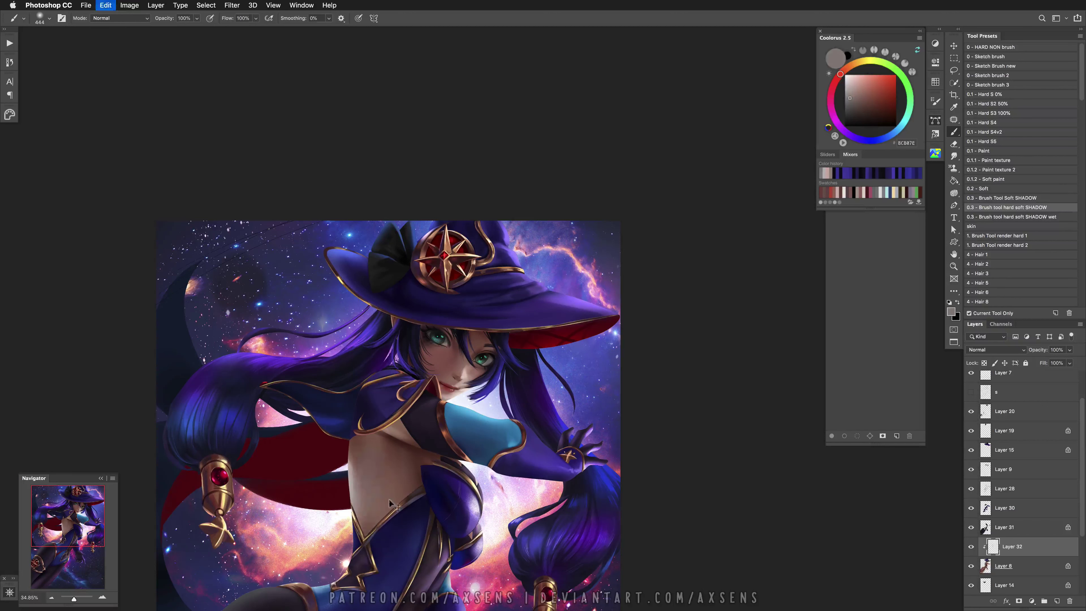
pyautogui.keyDown('alt'); pyautogui.click(387, 434); pyautogui.keyUp('alt')
pyautogui.moveTo(398, 441); pyautogui.dragTo(378, 437)
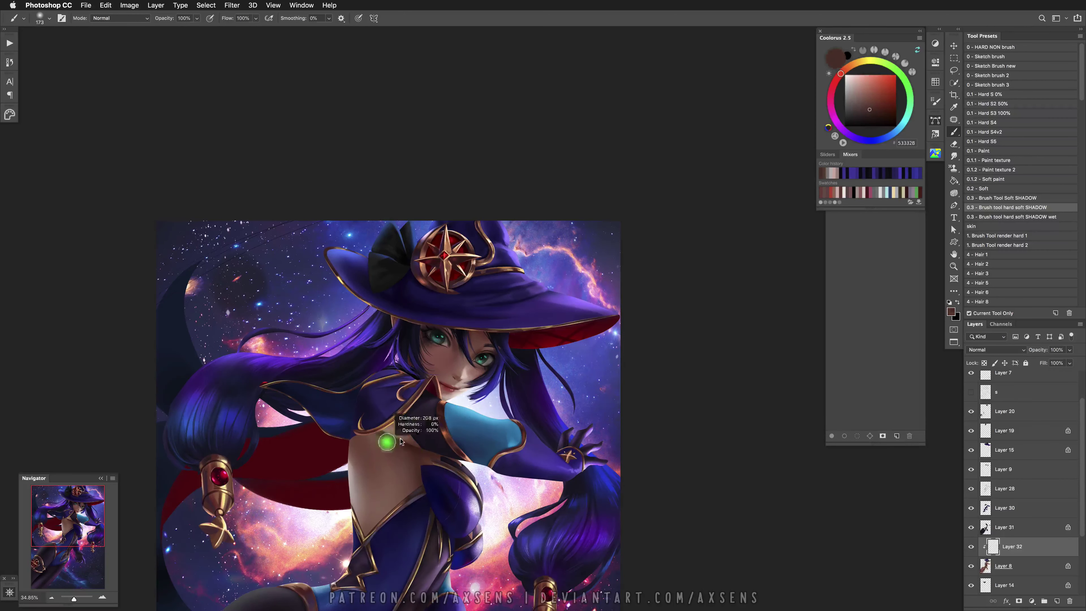
pyautogui.keyDown('alt'); pyautogui.click(387, 441); pyautogui.keyUp('alt')
# Shade the skin around the eyes and nose bridge with sampled dark browns at 147 px, undoing unwanted strokes
pyautogui.scroll(2, 421, 421)
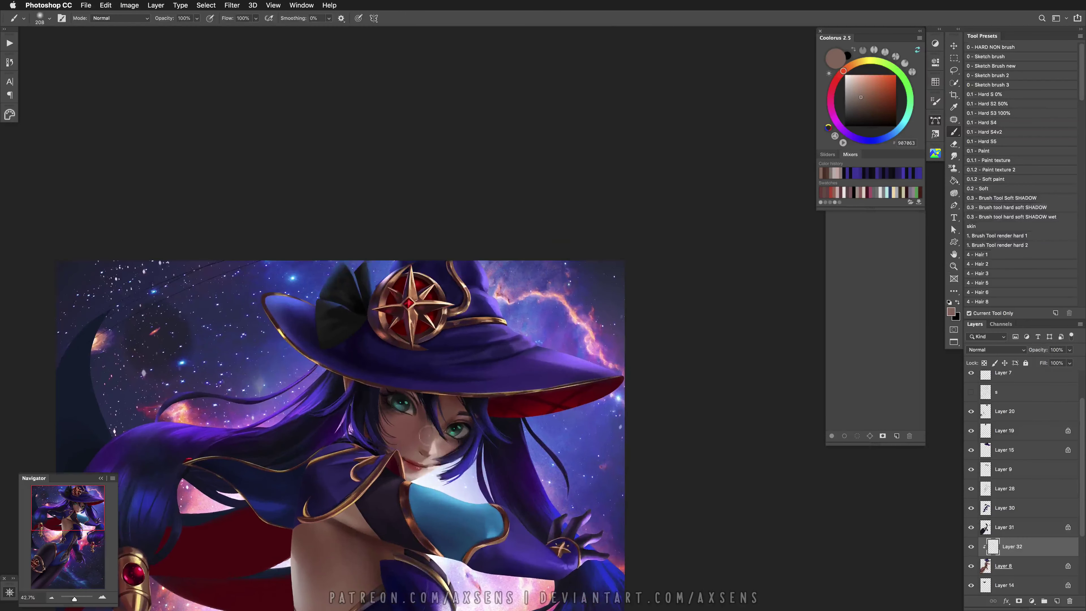
pyautogui.keyDown('alt'); pyautogui.click(425, 422); pyautogui.keyUp('alt')
pyautogui.press('super+z')
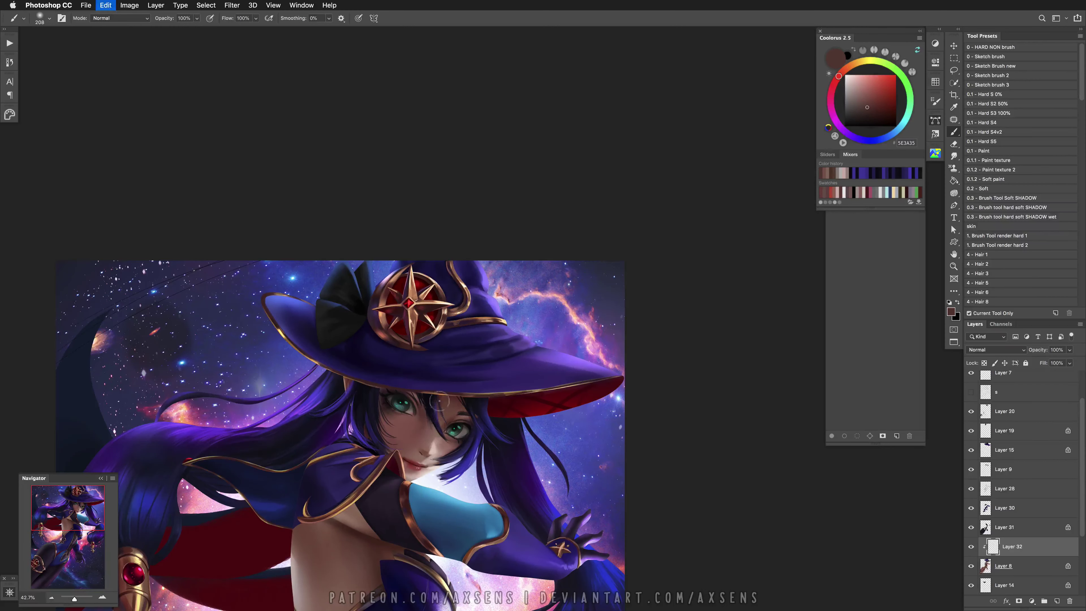
pyautogui.press('super+z')
pyautogui.moveTo(395, 410); pyautogui.dragTo(387, 410)
pyautogui.keyDown('alt'); pyautogui.click(382, 414); pyautogui.keyUp('alt')
pyautogui.press('super+z')
pyautogui.press('super+z')
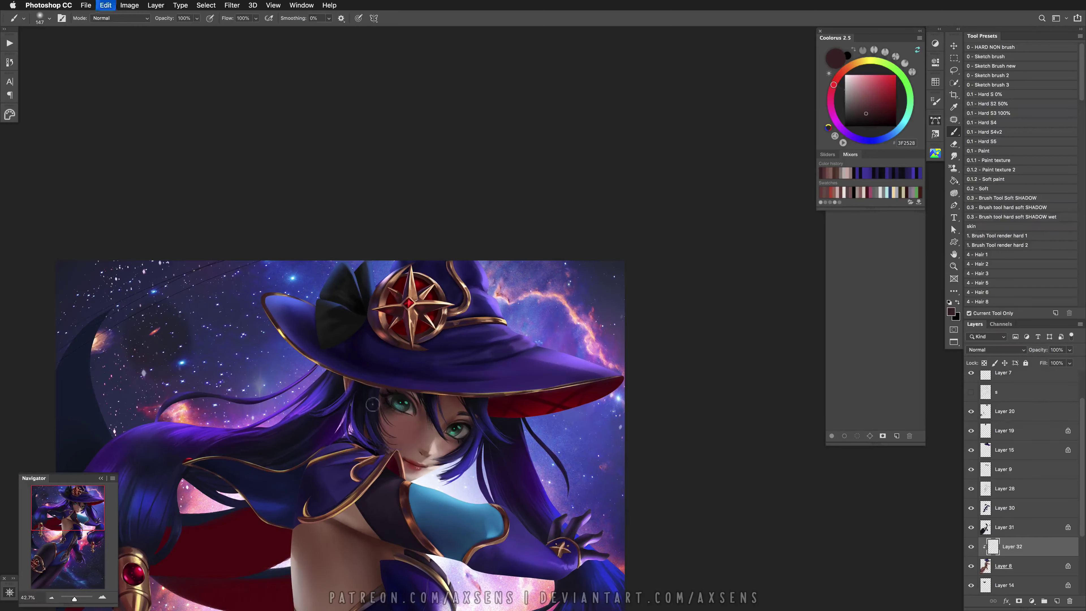
pyautogui.press('super+z')
pyautogui.keyDown('alt'); pyautogui.click(426, 414); pyautogui.keyUp('alt')
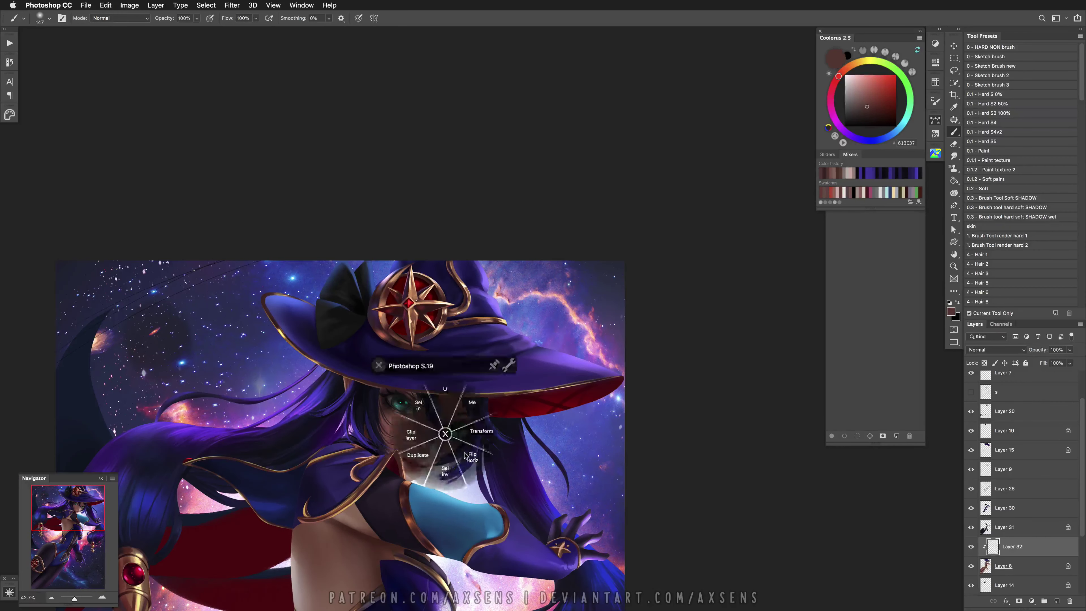
# Flip the canvas horizontally and deepen the shadow beside the near eye with a sampled near-black brown, undoing unwanted strokes
pyautogui.press('h')
pyautogui.press('super+z')
pyautogui.press('super+z')
pyautogui.press('super+z')
pyautogui.keyDown('alt'); pyautogui.click(392, 451); pyautogui.keyUp('alt')
pyautogui.press('super+z')
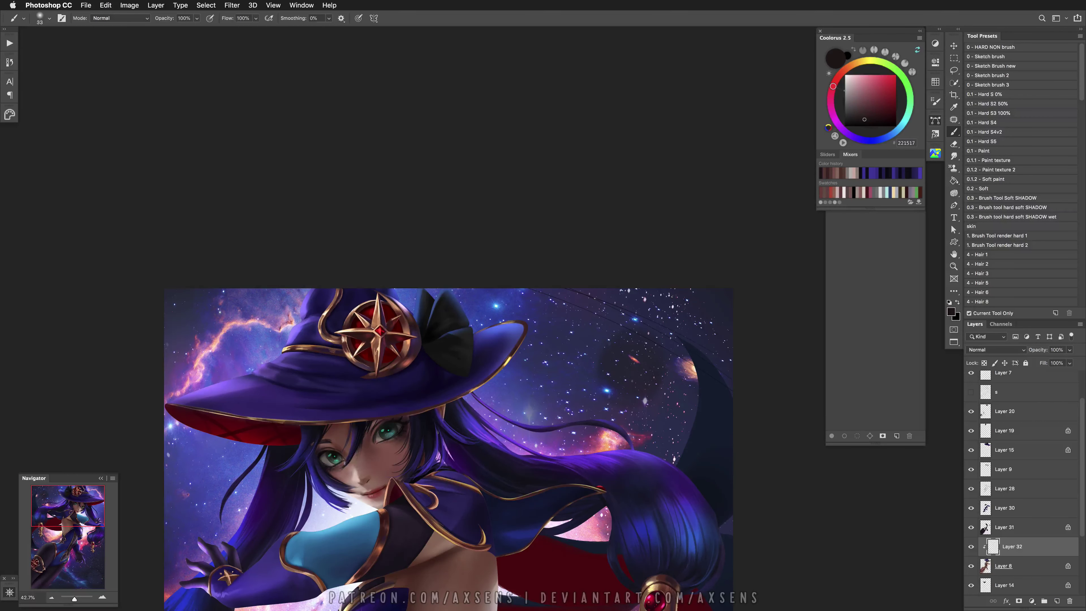
pyautogui.press('super+z')
# Darken the face shadow next to the side hair with a sampled dark purple-brown, adjusting the brush size and undoing unwanted strokes
pyautogui.scroll(5, 427, 413)
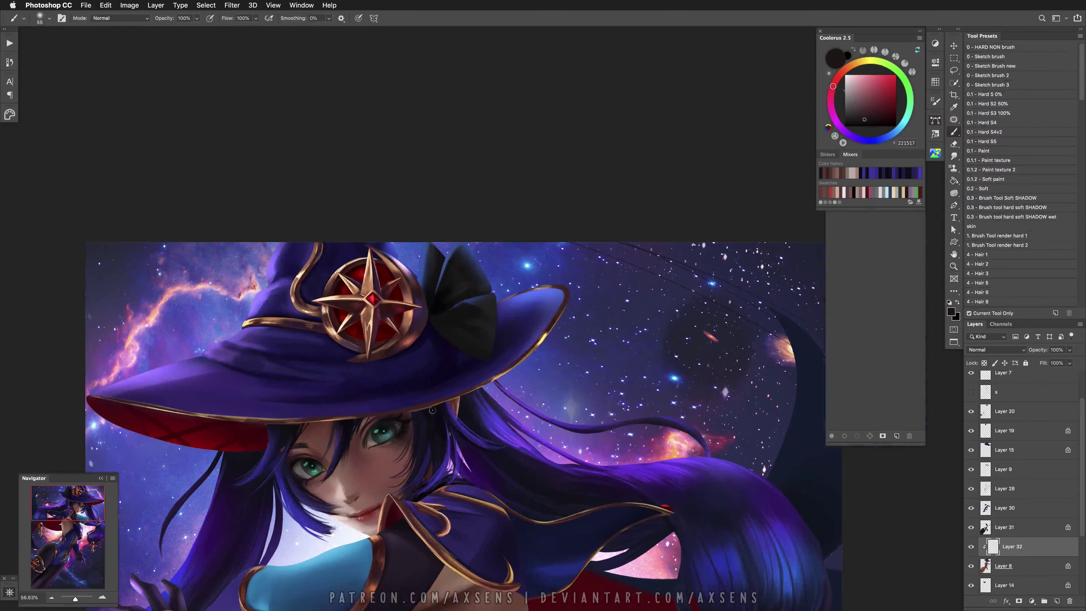
pyautogui.keyDown('alt'); pyautogui.click(414, 434); pyautogui.keyUp('alt')
pyautogui.press('super+z')
pyautogui.press('[')
pyautogui.press('[')
pyautogui.press('[')
pyautogui.press('[')
pyautogui.press(']')
pyautogui.press(']')
pyautogui.press(']')
pyautogui.press(']')
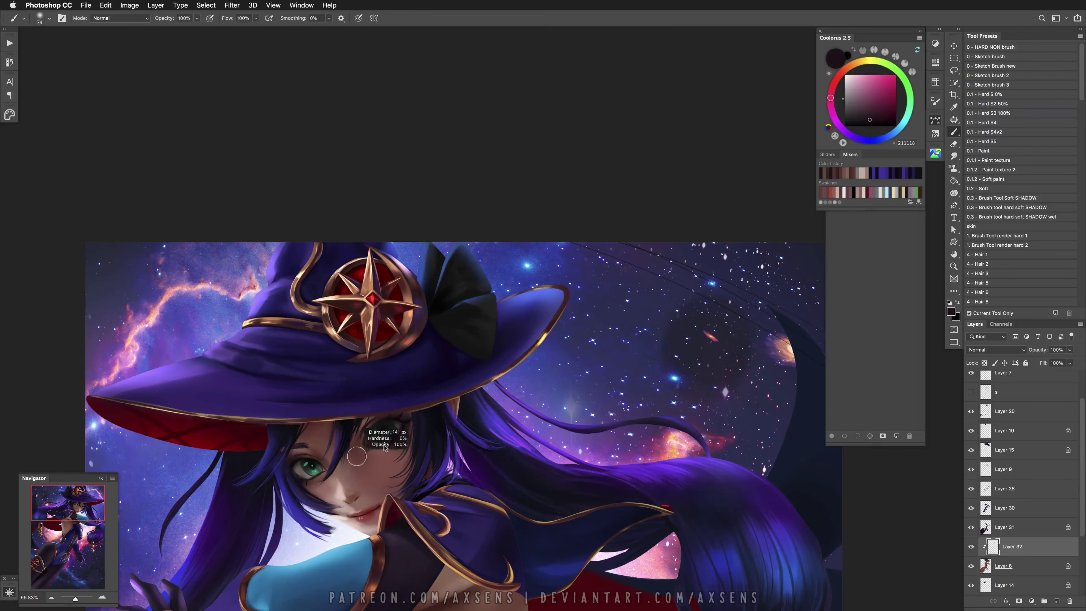
# Choose the "1. Brush Tool render hard 1" preset, enter 105 in its brush settings and sample the brown skin between the eyes
pyautogui.click(1011, 235)
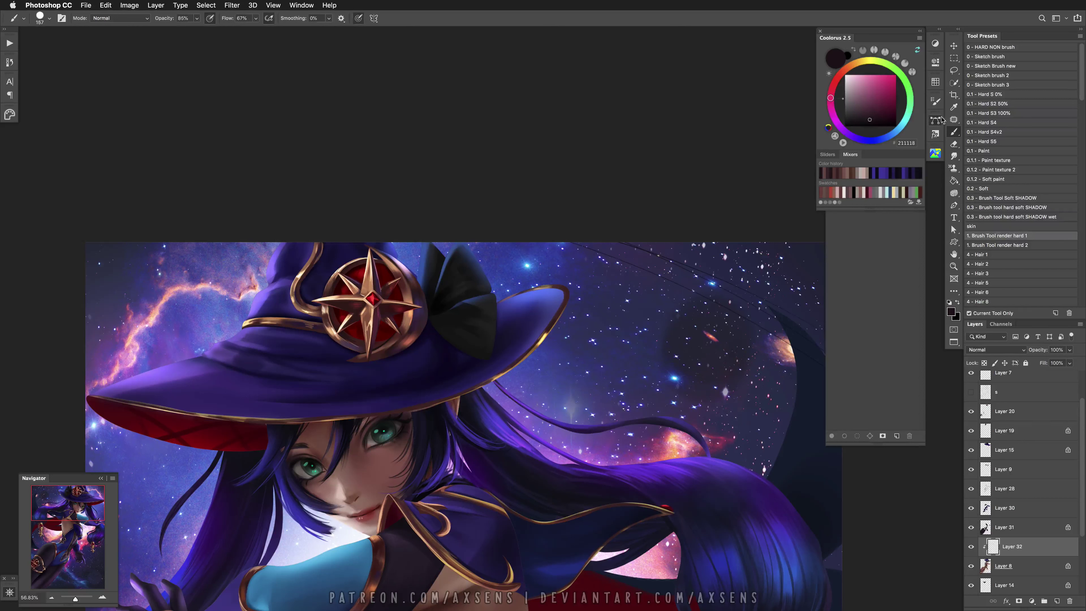
pyautogui.click(935, 101)
pyautogui.keyDown('alt'); pyautogui.click(364, 462); pyautogui.keyUp('alt')
pyautogui.write('105')
pyautogui.click(908, 94)
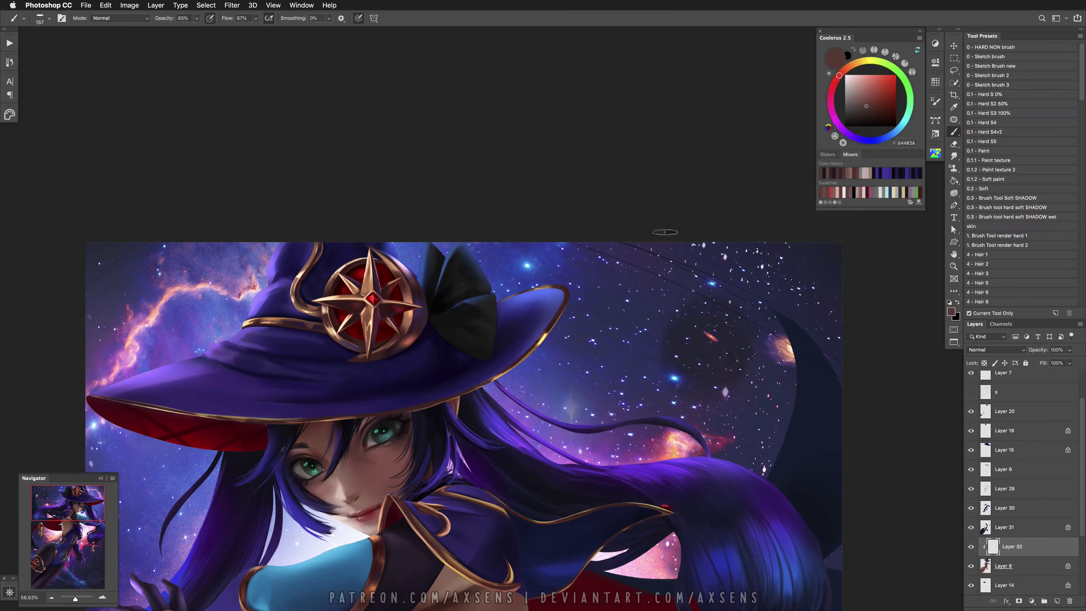
# Reduce the brush to 70 px and paint the shadow between the eyes with a sampled brown, undoing unwanted strokes
pyautogui.press('super+z')
pyautogui.press('super+z')
pyautogui.press('[')
pyautogui.press('[')
pyautogui.press('[')
pyautogui.keyDown('alt'); pyautogui.click(324, 462); pyautogui.keyUp('alt')
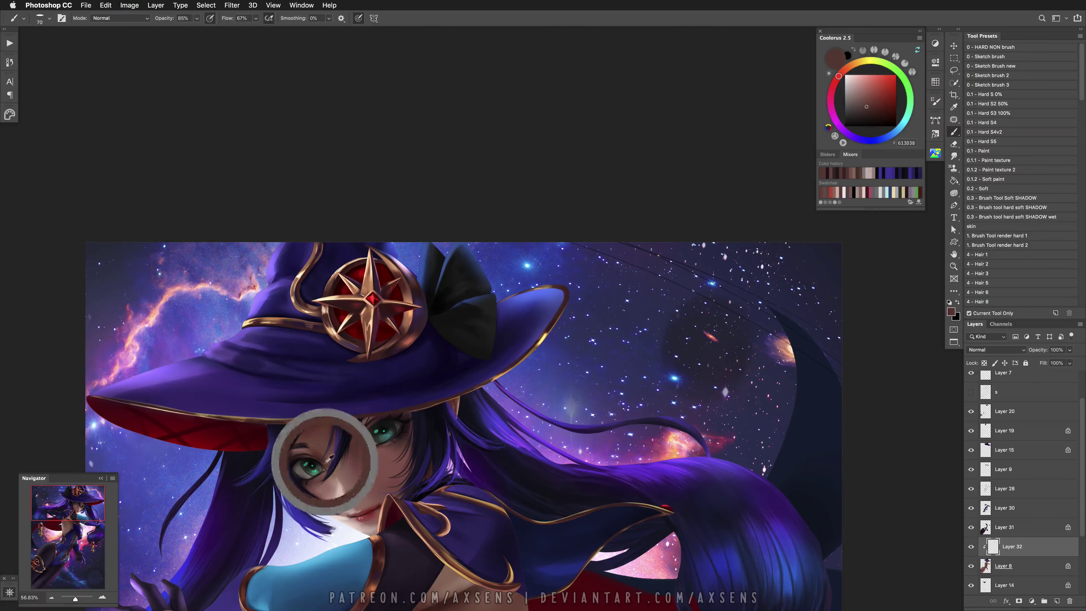
pyautogui.press('super+z')
# Blend lighter sampled skin tones below the near eye with a smaller brush, undoing unwanted strokes
pyautogui.keyDown('alt'); pyautogui.click(366, 449); pyautogui.keyUp('alt')
pyautogui.press('[')
pyautogui.press('[')
pyautogui.press('[')
pyautogui.press('super+z')
pyautogui.keyDown('alt'); pyautogui.click(366, 456); pyautogui.keyUp('alt')
pyautogui.press('super+z')
pyautogui.press(']')
pyautogui.press(']')
pyautogui.press('super+z')
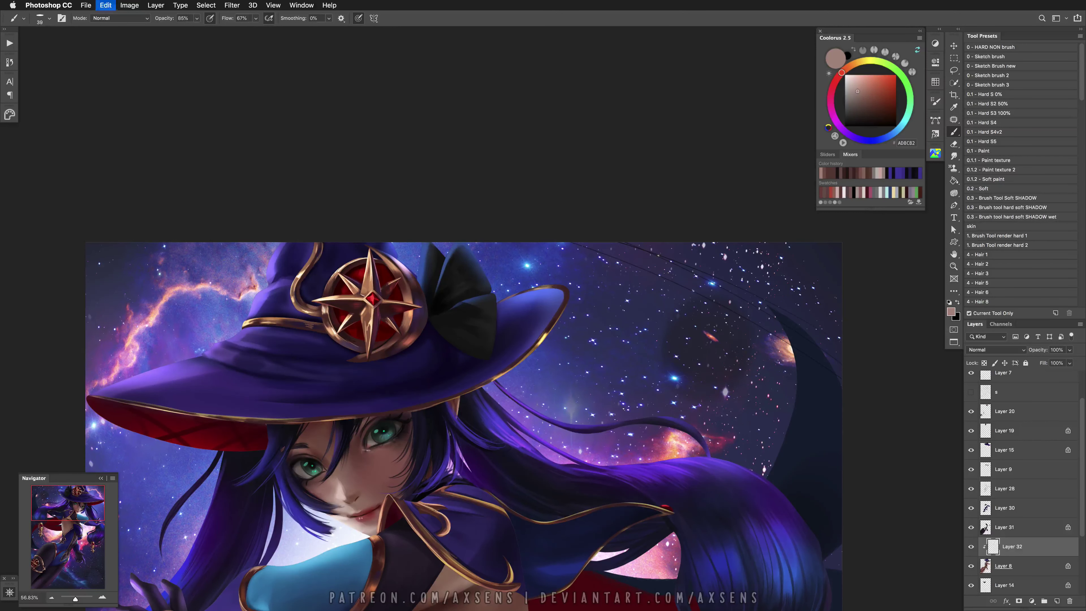
# Flip the canvas to touch up the skin under the far eye with a sampled mid-brown, and flip it back
pyautogui.press('h')
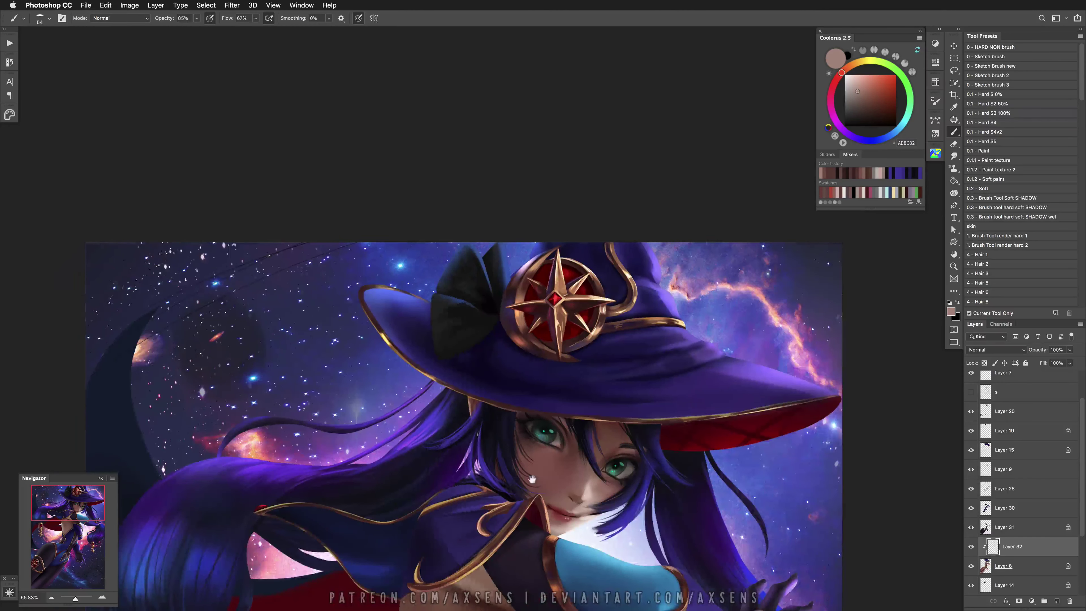
pyautogui.hscroll(5, 421, 425)
pyautogui.press(']')
pyautogui.press(']')
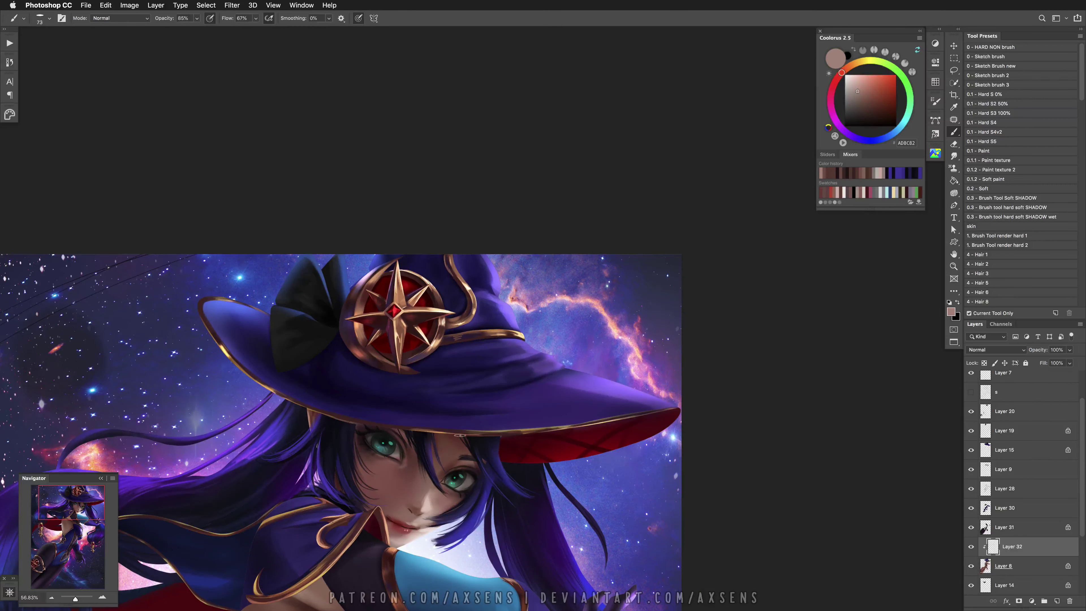
pyautogui.keyDown('alt'); pyautogui.click(448, 490); pyautogui.keyUp('alt')
pyautogui.press('[')
pyautogui.press('[')
pyautogui.press('h')
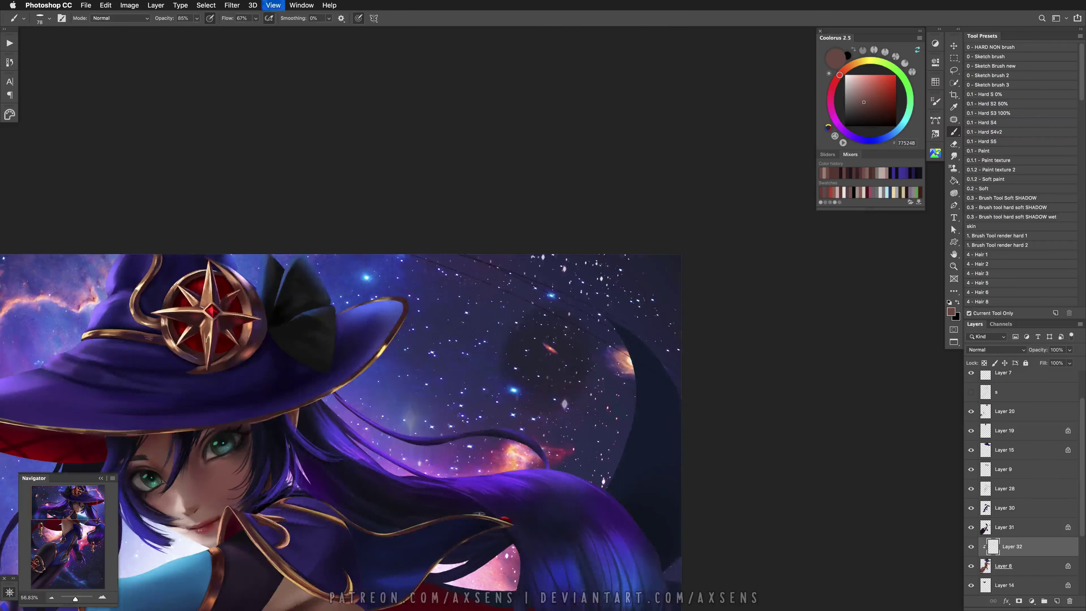
pyautogui.moveTo(266, 431)
pyautogui.mouseDown()
pyautogui.moveTo(410, 415)
pyautogui.moveTo(467, 368)
pyautogui.mouseUp()
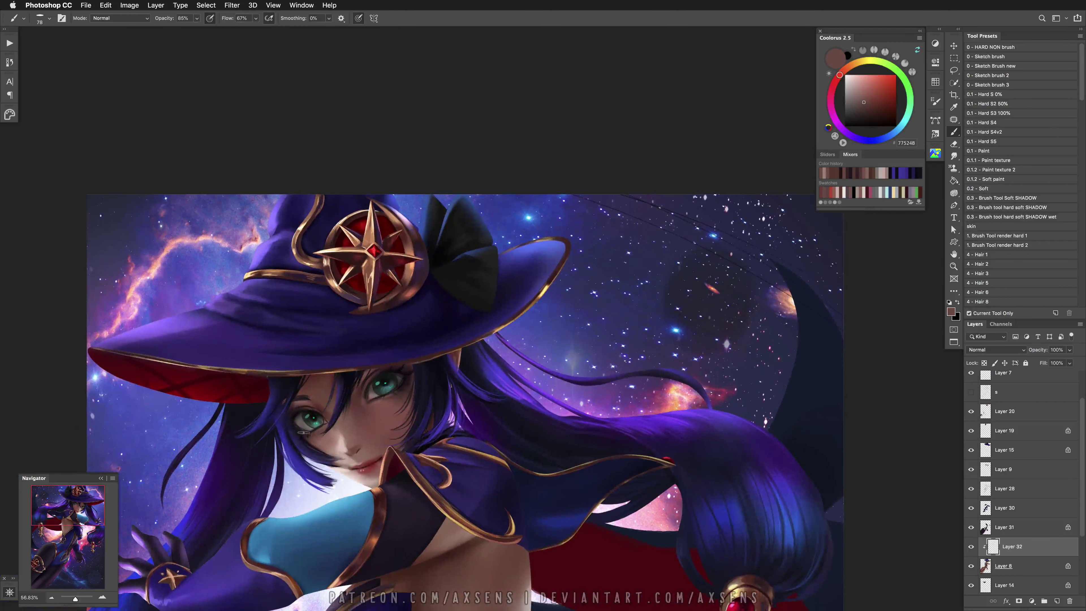
# Reduce the brush to 11 px and paint dark lash details around the eyes with sampled near-black, undoing the unwanted stroke
pyautogui.keyDown('alt'); pyautogui.click(304, 432); pyautogui.keyUp('alt')
pyautogui.press('[')
pyautogui.press('[')
pyautogui.press('[')
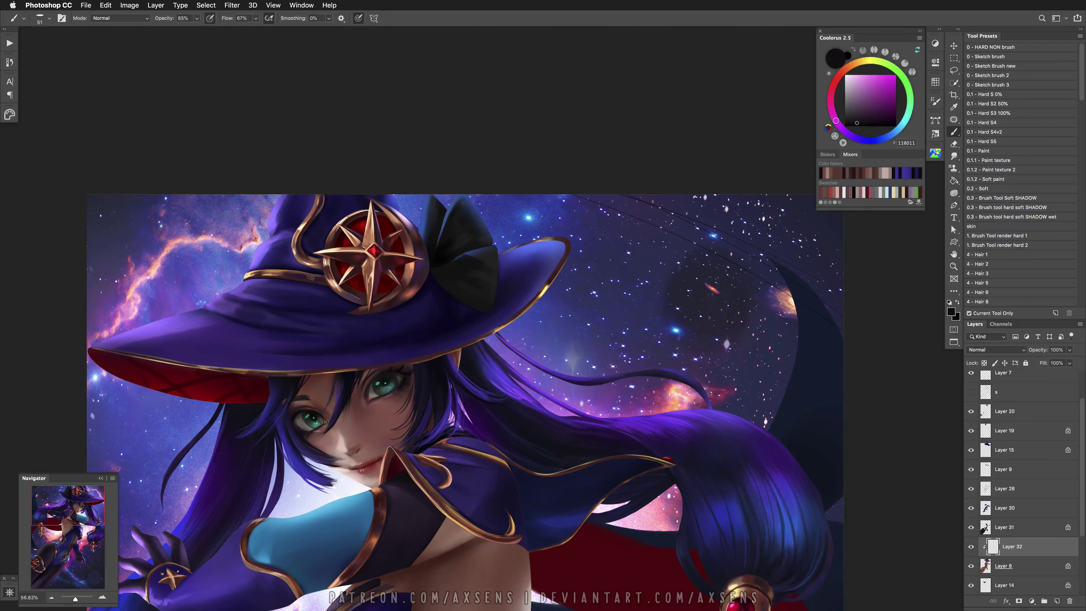
pyautogui.press('[')
pyautogui.press('[')
pyautogui.press('[')
pyautogui.press('[')
pyautogui.press('[')
pyautogui.press('[')
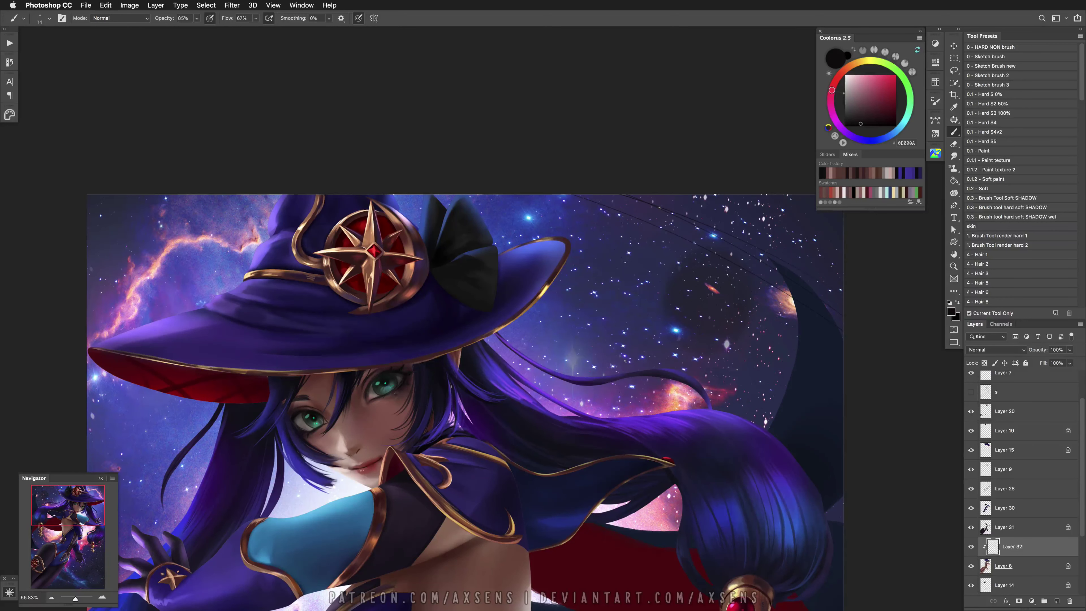
pyautogui.rightClick(398, 376)
pyautogui.press('Escape')
pyautogui.press('super+z')
# Enlarge the brush to 57 px and soften the skin beneath the near eye with a sampled grey-beige, undoing the unwanted stroke
pyautogui.press(']')
pyautogui.press(']')
pyautogui.press(']')
pyautogui.keyDown('alt'); pyautogui.click(372, 395); pyautogui.keyUp('alt')
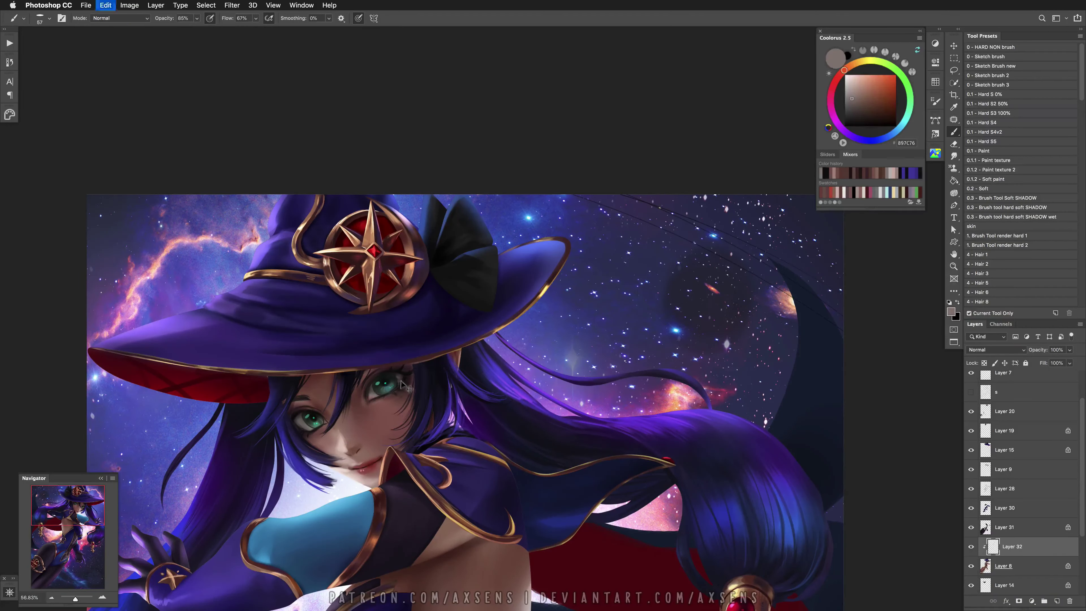
pyautogui.press('super+z')
# Choose the "0 - Sketch brush 2" preset and draw fine lower lashes on the far eye in a sampled dark tone, undoing unwanted strokes
pyautogui.click(1000, 75)
pyautogui.keyDown('alt'); pyautogui.click(334, 423); pyautogui.keyUp('alt')
pyautogui.press('super+z')
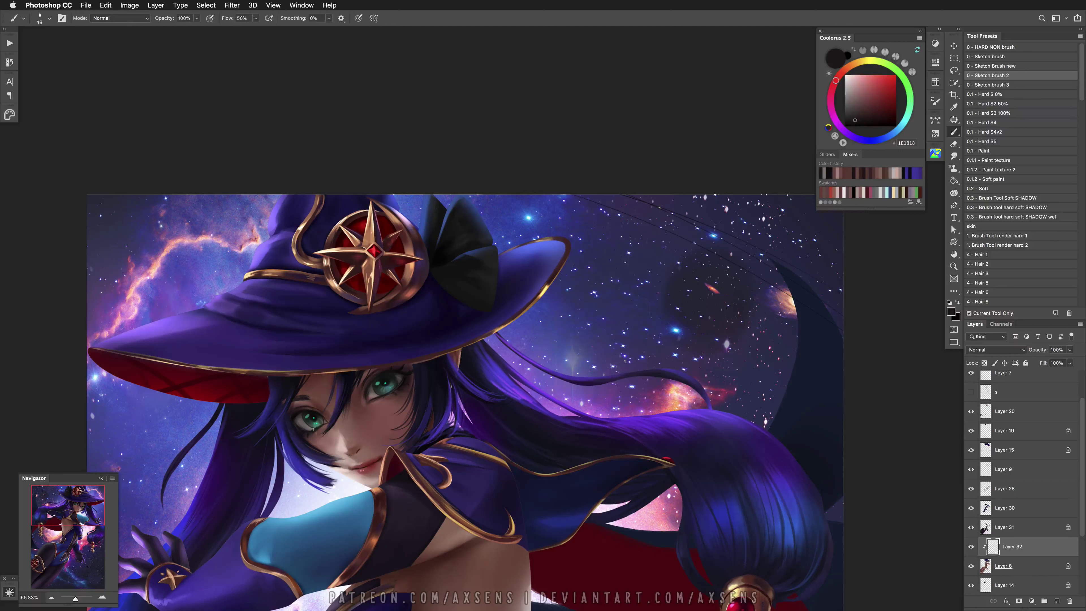
pyautogui.press('super+z')
pyautogui.moveTo(318, 434); pyautogui.dragTo(327, 434)
pyautogui.press('super+z')
pyautogui.press('super+z')
# Refine the lash corners and eyelids of both eyes at 23 px with sampled skin browns and dark hair colour, undoing unwanted strokes
pyautogui.scroll(3, 385, 315)
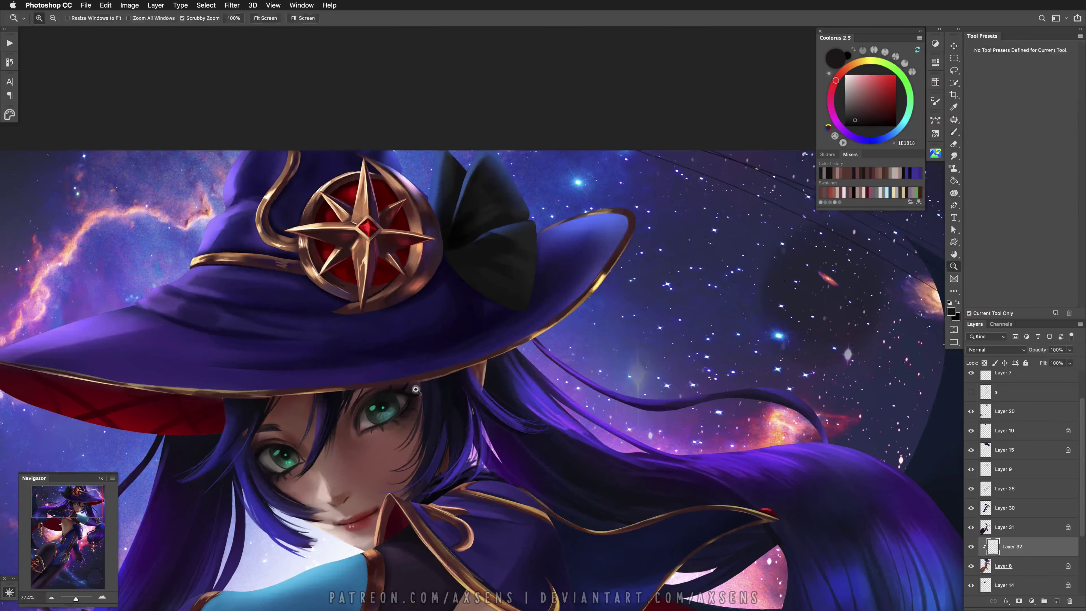
pyautogui.keyDown('alt'); pyautogui.click(401, 385); pyautogui.keyUp('alt')
pyautogui.press('super+z')
pyautogui.press('super+z')
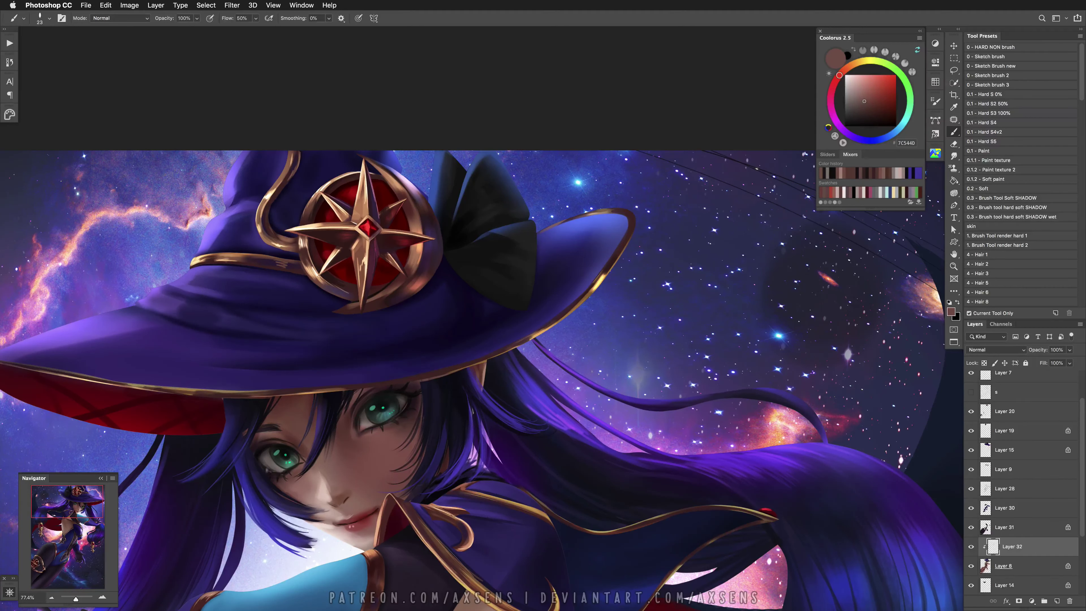
pyautogui.keyDown('alt'); pyautogui.click(263, 463); pyautogui.keyUp('alt')
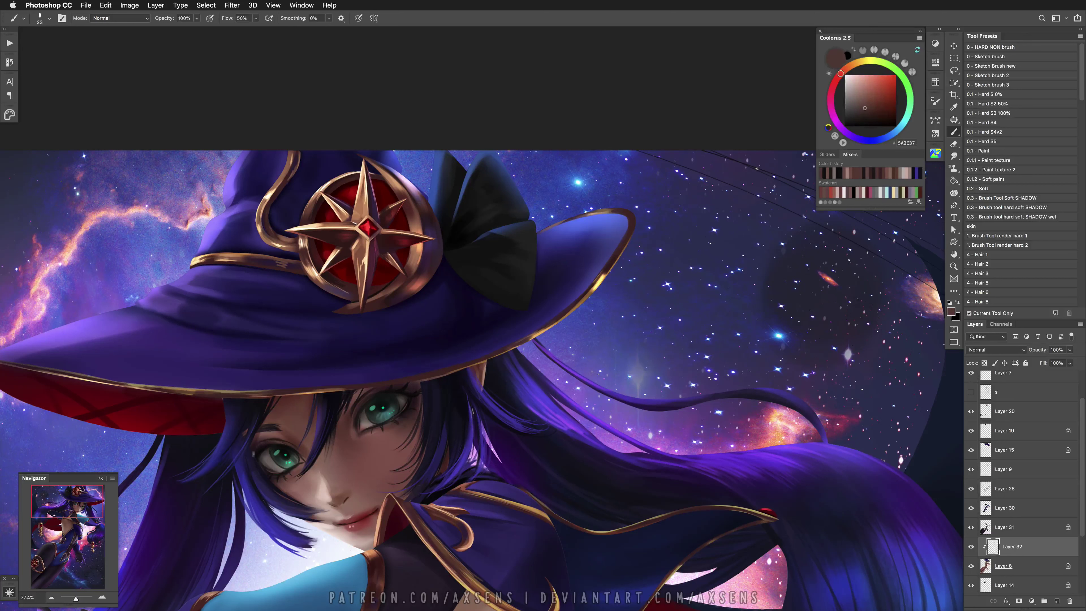
pyautogui.keyDown('alt'); pyautogui.click(243, 434); pyautogui.keyUp('alt')
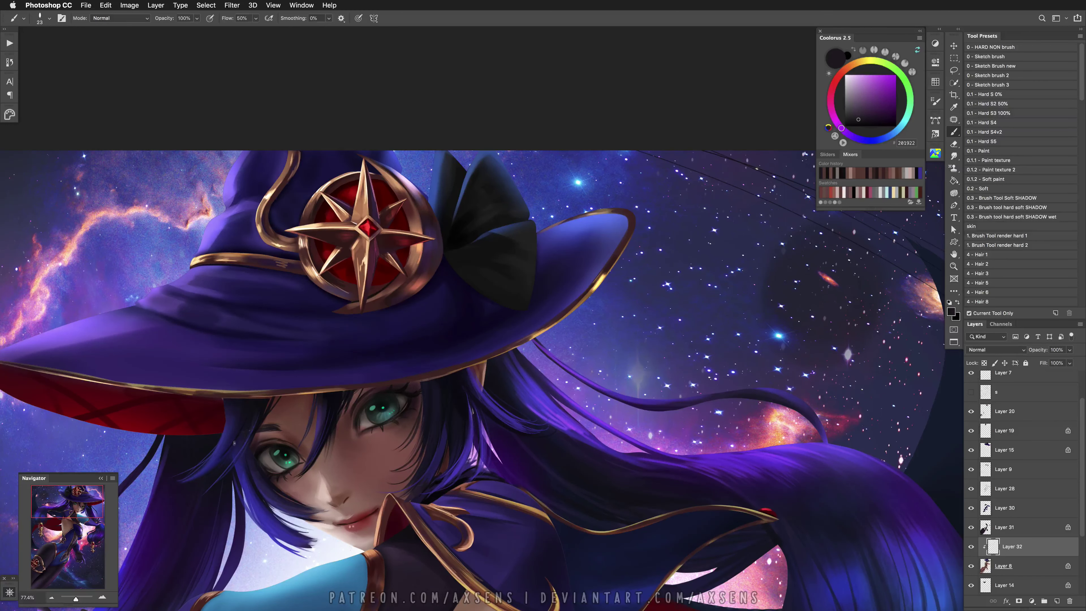
# Refine the nose base and lips with skin and dark red tones sampled around the mouth, undoing the unwanted stroke
pyautogui.moveTo(343, 521); pyautogui.dragTo(329, 498)
pyautogui.keyDown('alt'); pyautogui.click(329, 498); pyautogui.keyUp('alt')
pyautogui.keyDown('alt'); pyautogui.click(320, 494); pyautogui.keyUp('alt')
pyautogui.press('super+z')
pyautogui.keyDown('alt'); pyautogui.click(339, 499); pyautogui.keyUp('alt')
pyautogui.keyDown('alt'); pyautogui.click(347, 499); pyautogui.keyUp('alt')
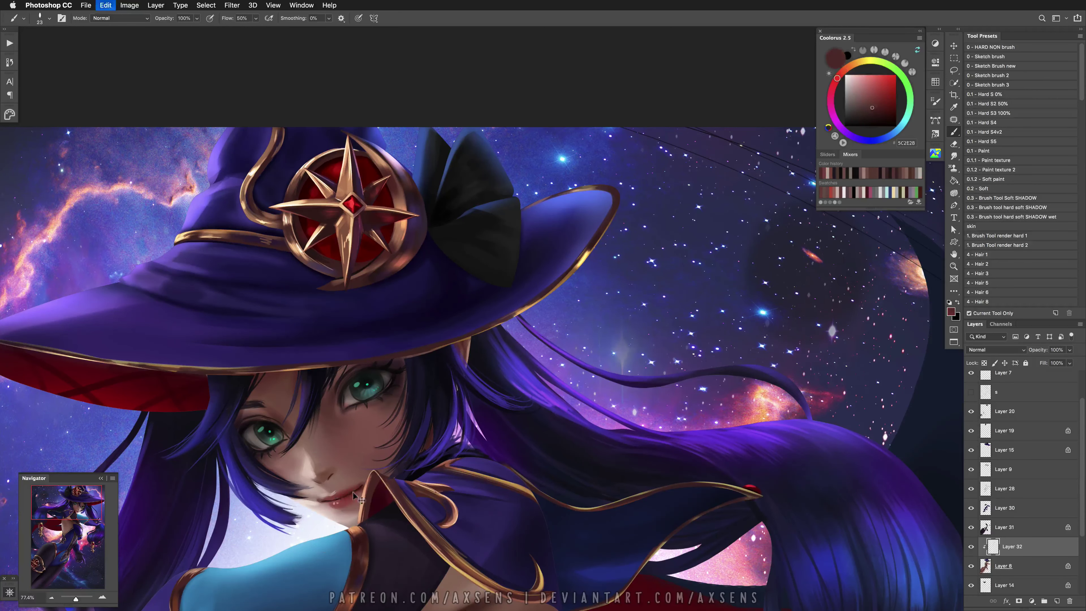
pyautogui.keyDown('alt'); pyautogui.click(362, 485); pyautogui.keyUp('alt')
# Flip the canvas horizontally and touch up the lip line with a sampled dark brown, undoing the unwanted stroke
pyautogui.hotkey('shift', 'h')
pyautogui.moveTo(363, 486); pyautogui.dragTo(177, 455)
pyautogui.keyDown('alt'); pyautogui.click(454, 450); pyautogui.keyUp('alt')
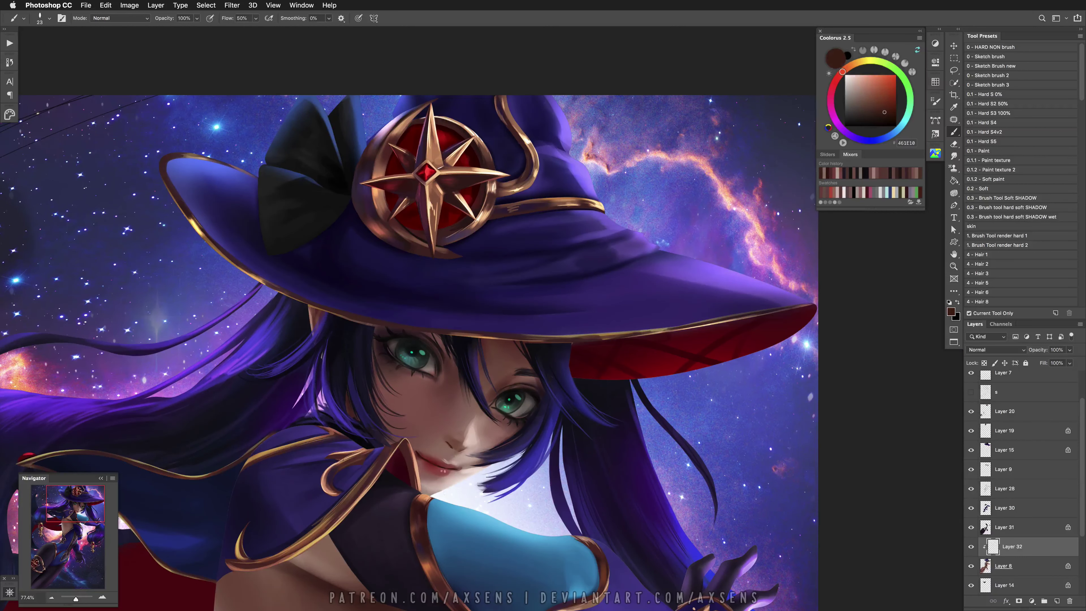
pyautogui.press('super+z')
pyautogui.moveTo(521, 449); pyautogui.dragTo(493, 470)
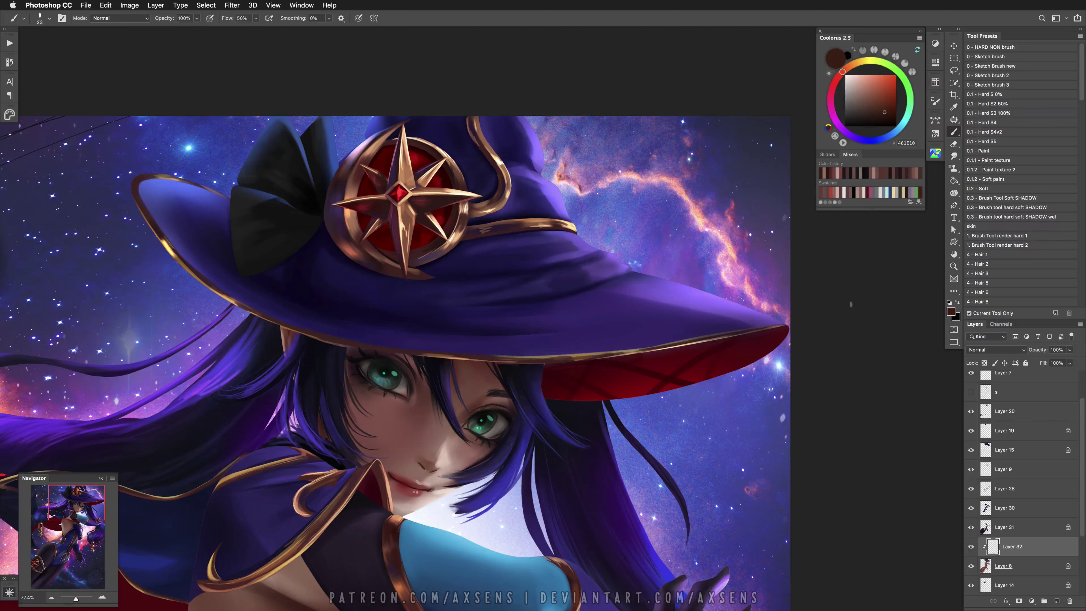
# Choose the "0.3 - Brush tool hard soft SHADOW" preset and blend sampled brown and pale skin tones across the nose and cheek
pyautogui.click(1045, 208)
pyautogui.keyDown('alt'); pyautogui.click(428, 396); pyautogui.keyUp('alt')
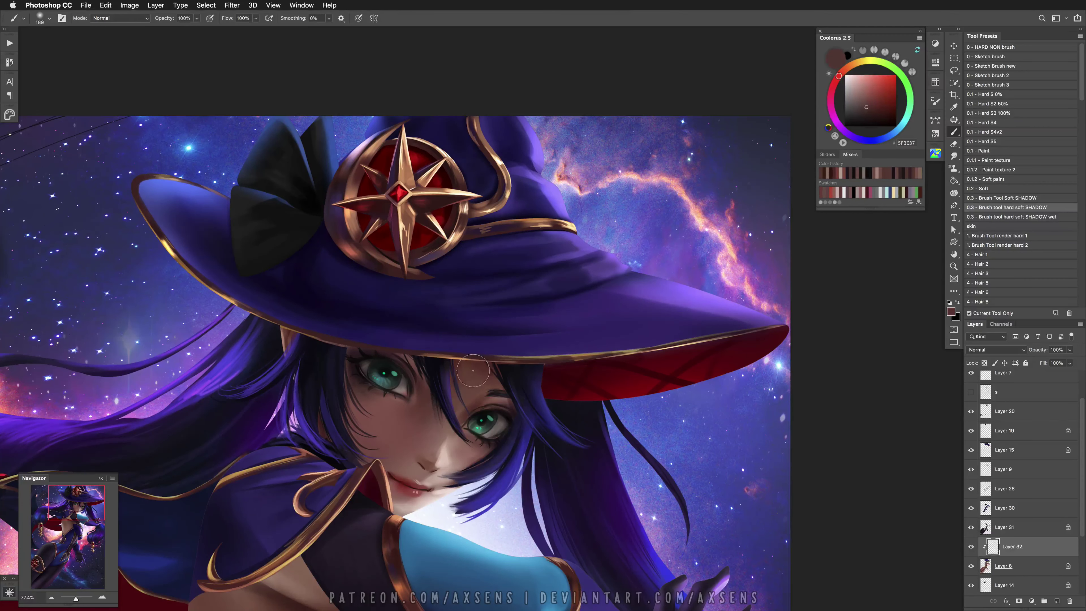
pyautogui.moveTo(458, 448); pyautogui.dragTo(452, 449)
pyautogui.keyDown('alt'); pyautogui.click(453, 454); pyautogui.keyUp('alt')
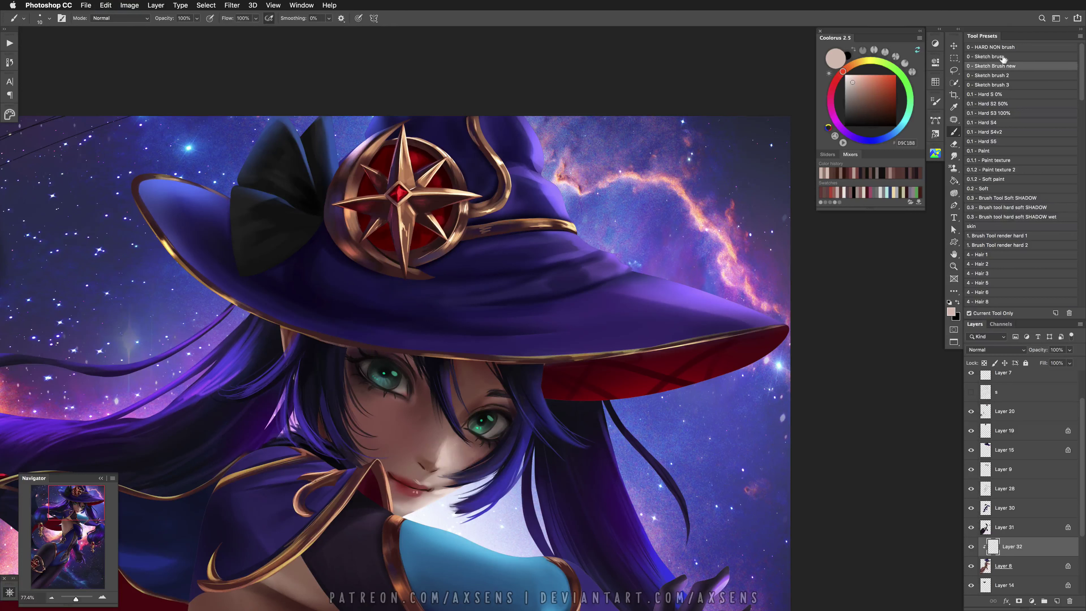
# Choose the "0.1 - Hard S2 50%" preset and refine the lashes below both eyes with sampled dark tones
pyautogui.click(996, 103)
pyautogui.keyDown('alt'); pyautogui.click(481, 457); pyautogui.keyUp('alt')
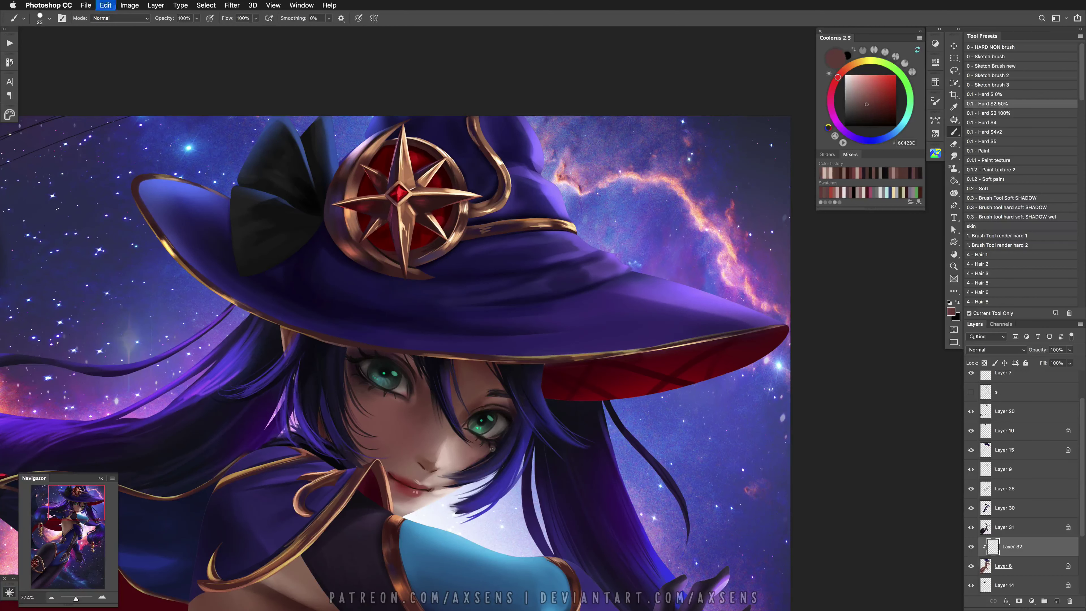
pyautogui.press('[')
pyautogui.keyDown('alt'); pyautogui.click(492, 423); pyautogui.keyUp('alt')
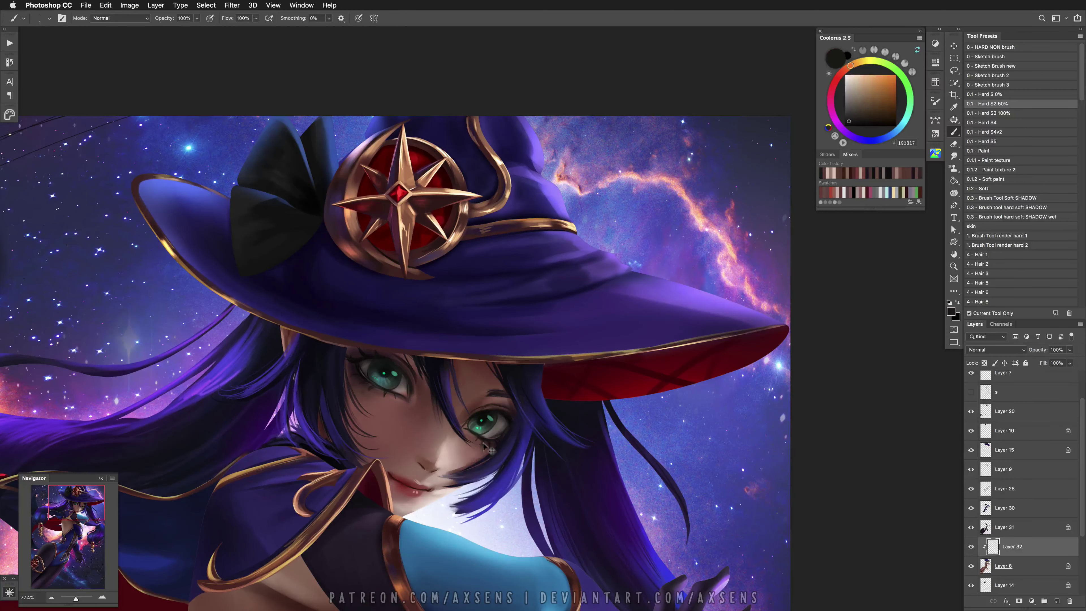
pyautogui.keyDown('alt'); pyautogui.click(397, 390); pyautogui.keyUp('alt')
pyautogui.press(']')
pyautogui.press(']')
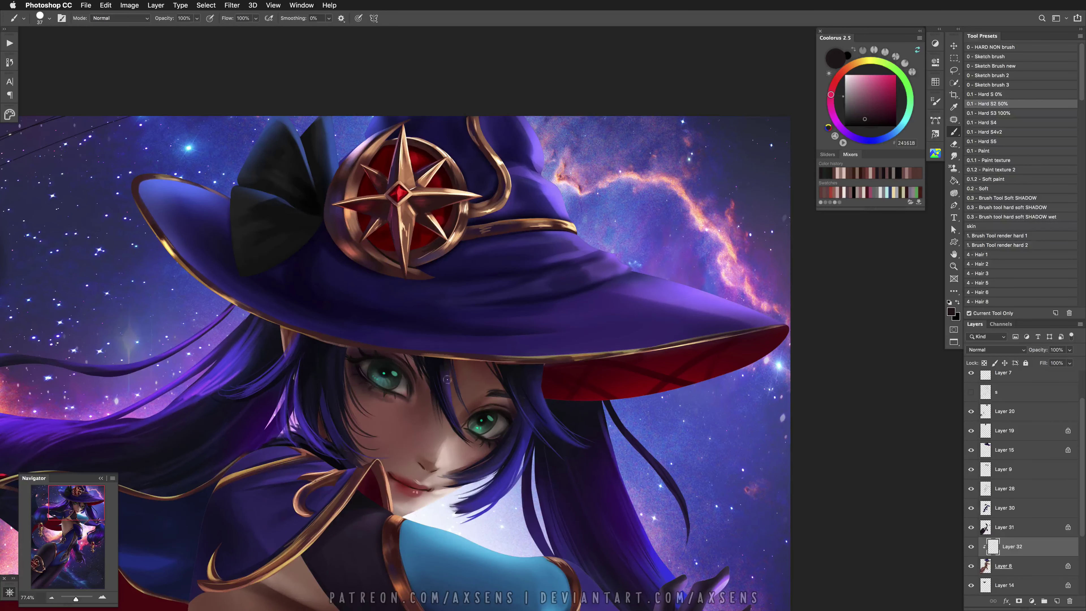
# Flip the canvas horizontally and touch up the skin between the eye and nose bridge with sampled brown, undoing the unwanted stroke
pyautogui.press('h')
pyautogui.click(508, 410)
pyautogui.moveTo(513, 409); pyautogui.dragTo(605, 402)
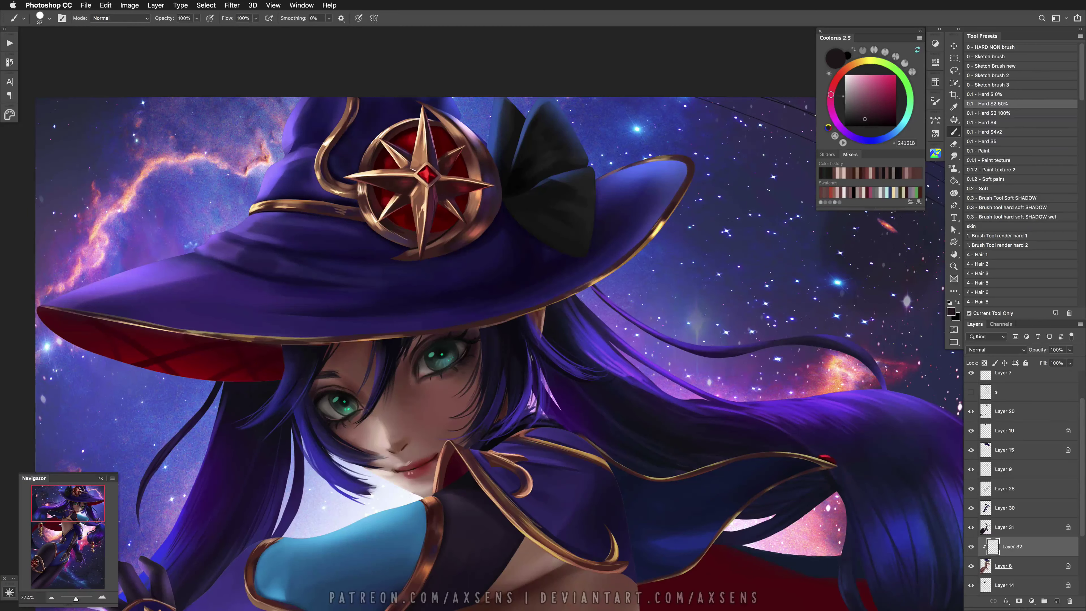
pyautogui.press('[')
pyautogui.press('[')
pyautogui.keyDown('alt'); pyautogui.click(417, 391); pyautogui.keyUp('alt')
pyautogui.press(']')
pyautogui.press(']')
pyautogui.press(']')
pyautogui.press('super+z')
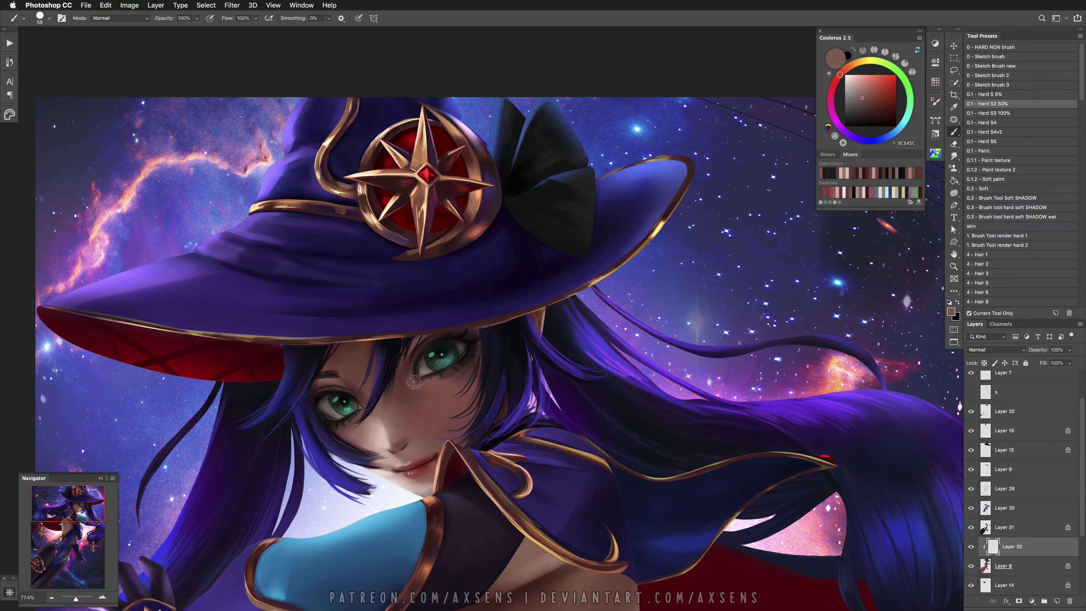
# Sample pale skin, flip the canvas back and rework the nose and under-eye area with sampled skin tones, undoing unwanted strokes
pyautogui.keyDown('alt'); pyautogui.click(406, 426); pyautogui.keyUp('alt')
pyautogui.press('[')
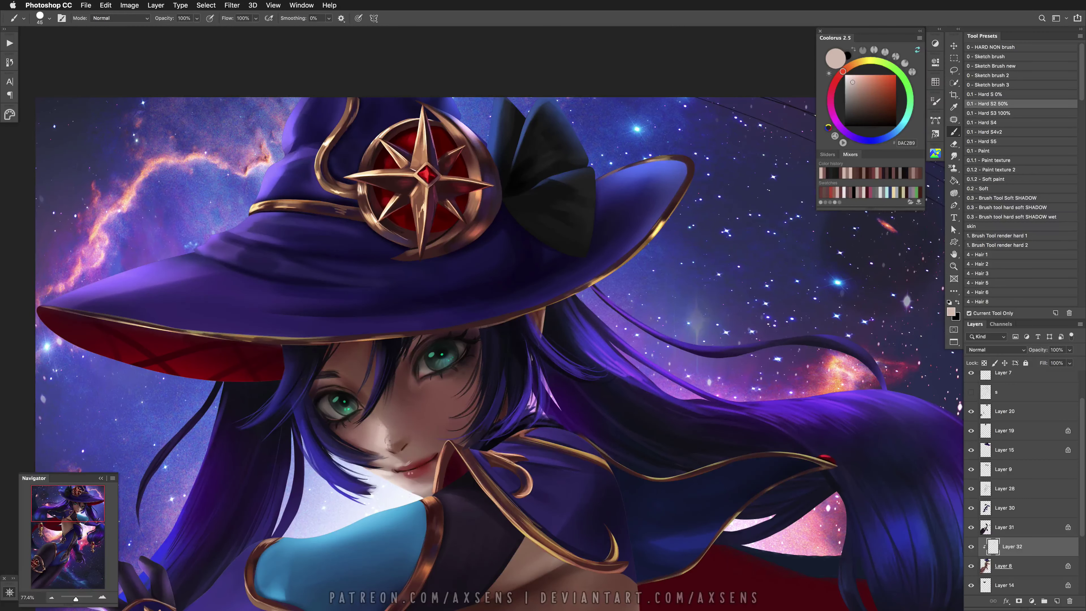
pyautogui.press('super+shift+h')
pyautogui.moveTo(466, 434); pyautogui.dragTo(468, 442)
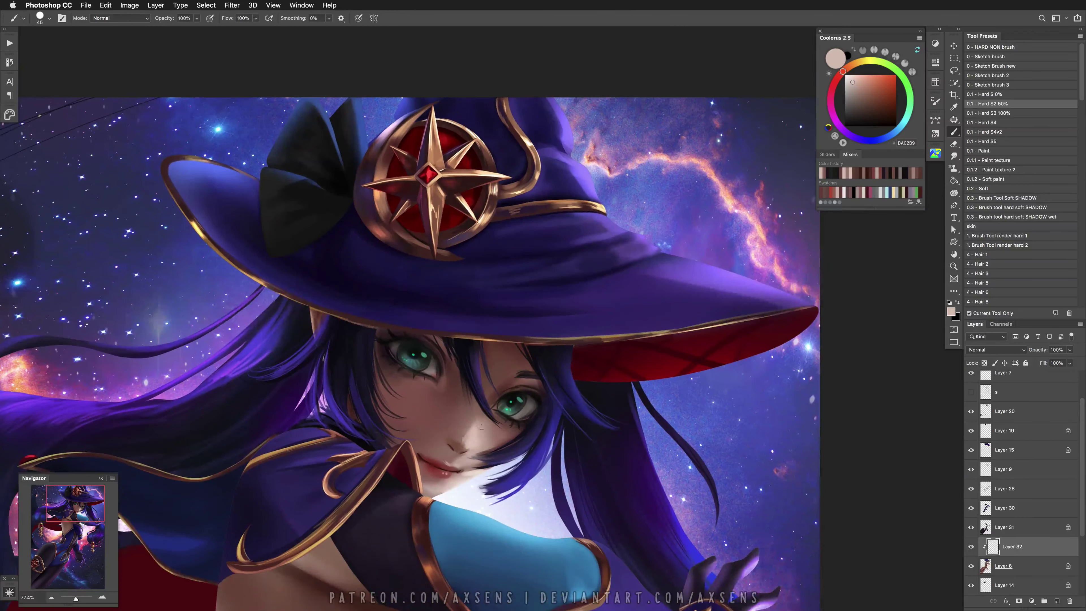
pyautogui.keyDown('alt'); pyautogui.click(484, 431); pyautogui.keyUp('alt')
pyautogui.moveTo(485, 430); pyautogui.dragTo(473, 387)
pyautogui.keyDown('alt'); pyautogui.click(481, 407); pyautogui.keyUp('alt')
pyautogui.keyDown('alt'); pyautogui.click(473, 398); pyautogui.keyUp('alt')
pyautogui.press('super+z')
pyautogui.press('super+z')
pyautogui.press('super+z')
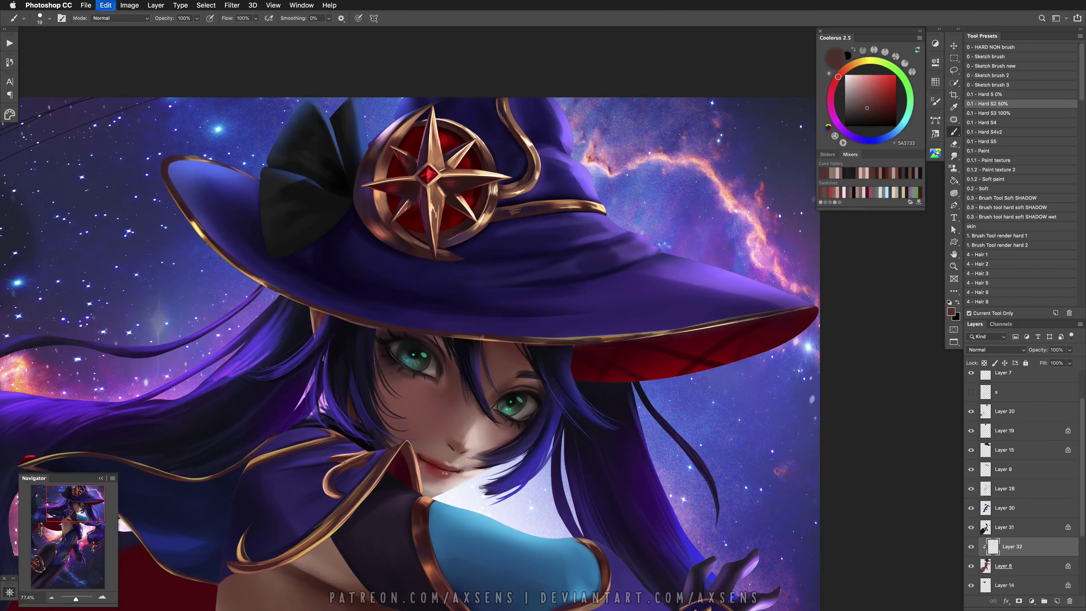
# Sample a face skin tone, switch to the Smudge tool and merge Layer 32 down into the skin layer, undoing unwanted smudges
pyautogui.keyDown('alt'); pyautogui.click(519, 342); pyautogui.keyUp('alt')
pyautogui.moveTo(436, 196); pyautogui.dragTo(376, 342)
pyautogui.press('z')
pyautogui.moveTo(460, 461)
pyautogui.mouseDown()
pyautogui.moveTo(488, 464)
pyautogui.moveTo(449, 488)
pyautogui.mouseUp()
pyautogui.keyDown('alt'); pyautogui.click(447, 488); pyautogui.keyUp('alt')
pyautogui.click(953, 156)
pyautogui.press('super+e')
pyautogui.press('super+z')
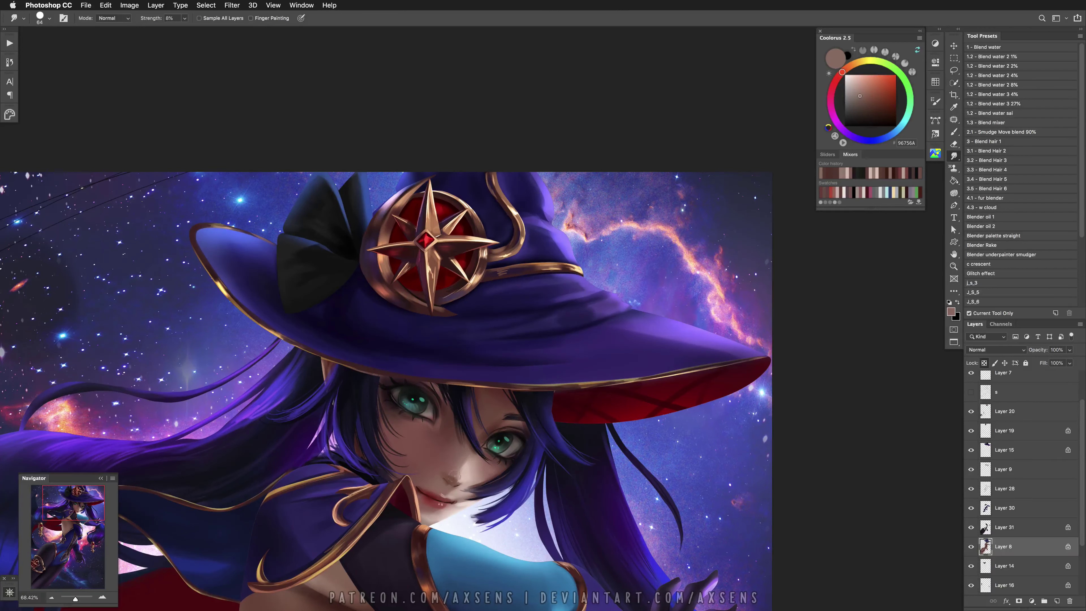
pyautogui.press('super+z')
# Flip the canvas horizontally and touch up the skin around the mouth with sampled tones, undoing unwanted strokes
pyautogui.press('h')
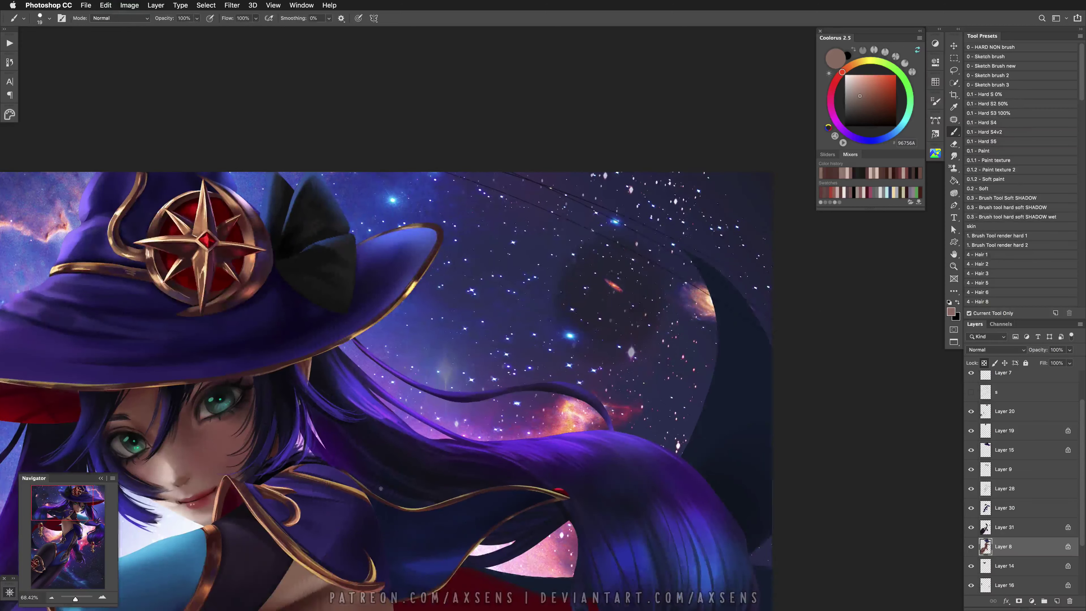
pyautogui.moveTo(204, 513); pyautogui.dragTo(283, 496)
pyautogui.press('b')
pyautogui.keyDown('alt'); pyautogui.click(282, 495); pyautogui.keyUp('alt')
pyautogui.press('super+z')
pyautogui.keyDown('alt'); pyautogui.click(289, 490); pyautogui.keyUp('alt')
pyautogui.press('super+z')
# Refine the lips with sampled pink and pale rose tones using a progressively smaller brush, undoing unwanted strokes
pyautogui.moveTo(284, 491); pyautogui.dragTo(366, 465)
pyautogui.press('[')
pyautogui.press('[')
pyautogui.keyDown('alt'); pyautogui.click(350, 462); pyautogui.keyUp('alt')
pyautogui.press('super+z')
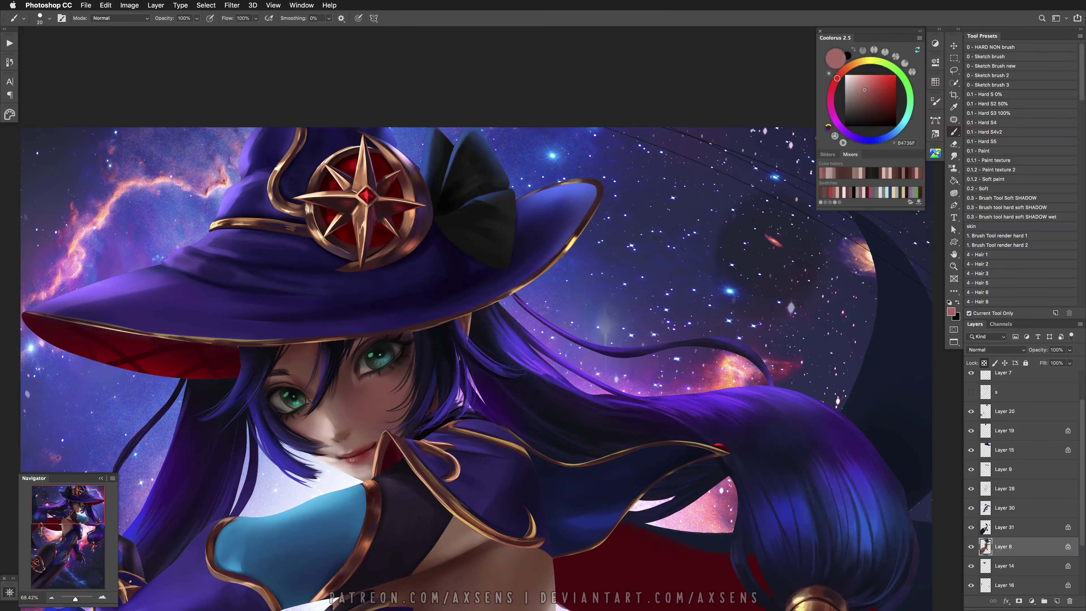
pyautogui.keyDown('alt'); pyautogui.click(366, 445); pyautogui.keyUp('alt')
pyautogui.press('super+z')
pyautogui.press('super+z')
pyautogui.moveTo(352, 460); pyautogui.dragTo(360, 460)
pyautogui.press('[')
pyautogui.press('[')
pyautogui.press('[')
pyautogui.press('[')
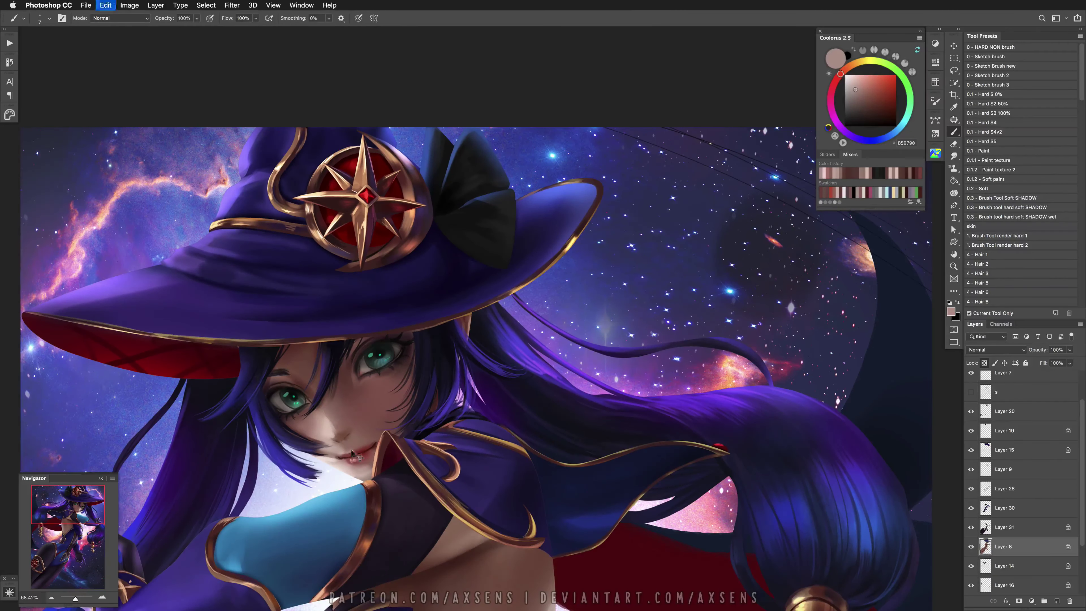
# Sharpen the dark outlines of both eyes with sampled near-black, undoing the unwanted stroke
pyautogui.moveTo(363, 354); pyautogui.dragTo(356, 379)
pyautogui.keyDown('alt'); pyautogui.click(356, 379); pyautogui.keyUp('alt')
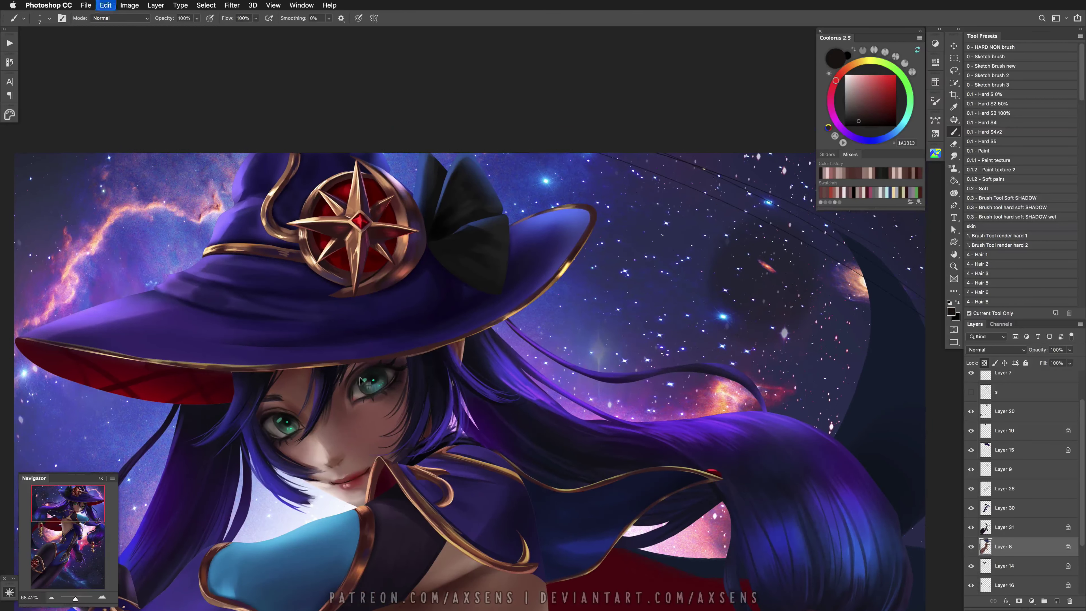
pyautogui.hotkey('ctrl', 'z')
pyautogui.keyDown('alt'); pyautogui.click(271, 419); pyautogui.keyUp('alt')
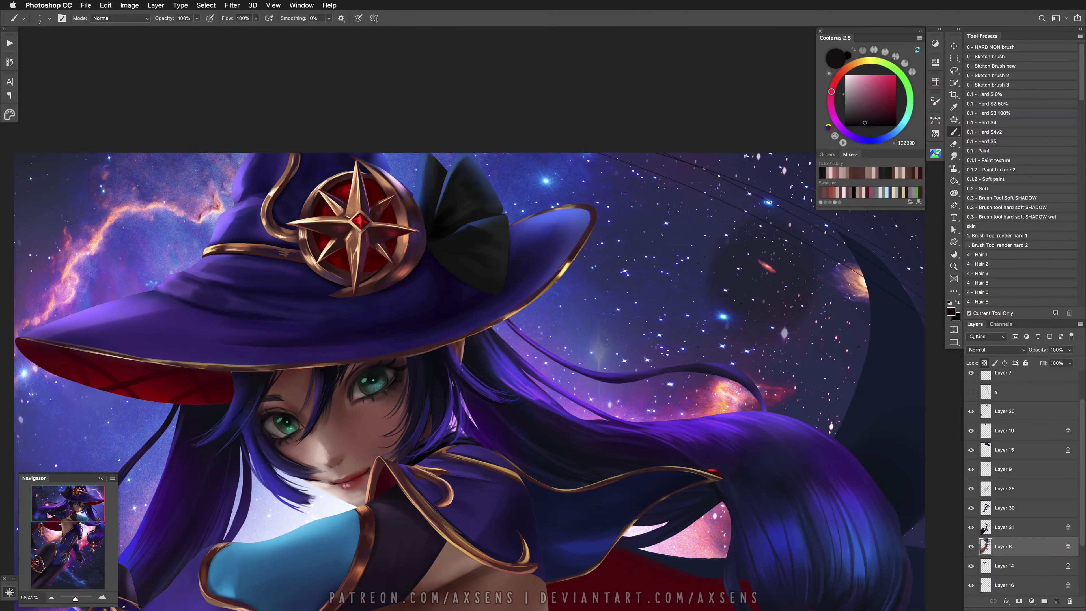
# Choose the "0.3 - Brush tool hard soft SHADOW" preset and shade the cheek below the eye with sampled reddish brown
pyautogui.click(1000, 207)
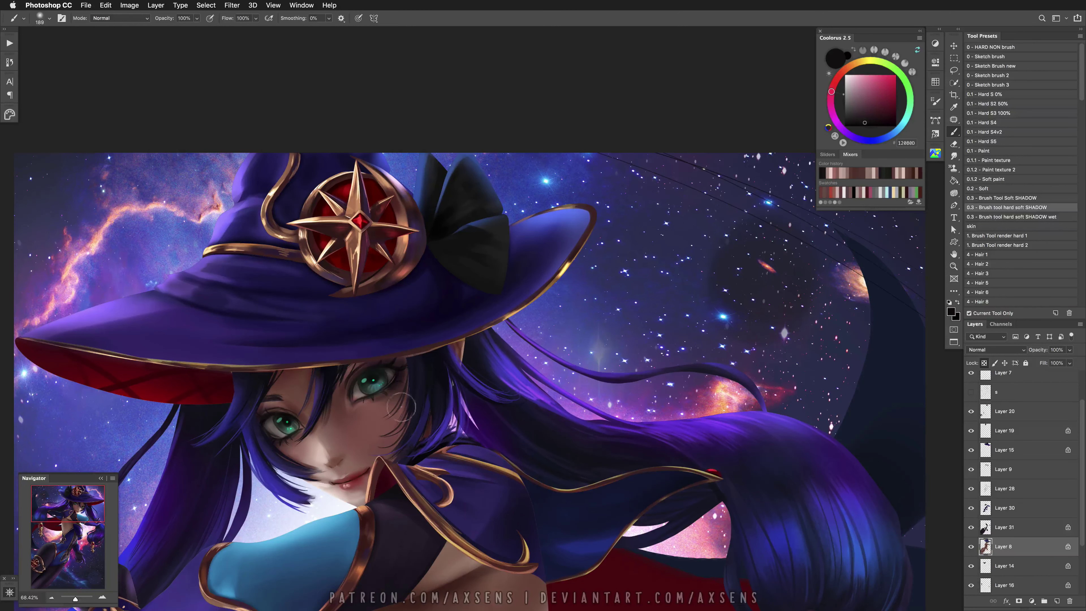
pyautogui.keyDown('alt'); pyautogui.click(401, 406); pyautogui.keyUp('alt')
pyautogui.press('[')
pyautogui.press('[')
pyautogui.press('[')
pyautogui.press('[')
# Flip the canvas horizontally, lasso the area around the face and open it in the Liquify filter, accepting the transparency warning
pyautogui.hotkey('ctrl', 'shift', 'h')
pyautogui.moveTo(590, 387)
pyautogui.mouseDown()
pyautogui.moveTo(560, 383)
pyautogui.moveTo(552, 409)
pyautogui.moveTo(417, 479)
pyautogui.moveTo(555, 387)
pyautogui.mouseUp()
pyautogui.press('l')
pyautogui.press('super+shift+x')
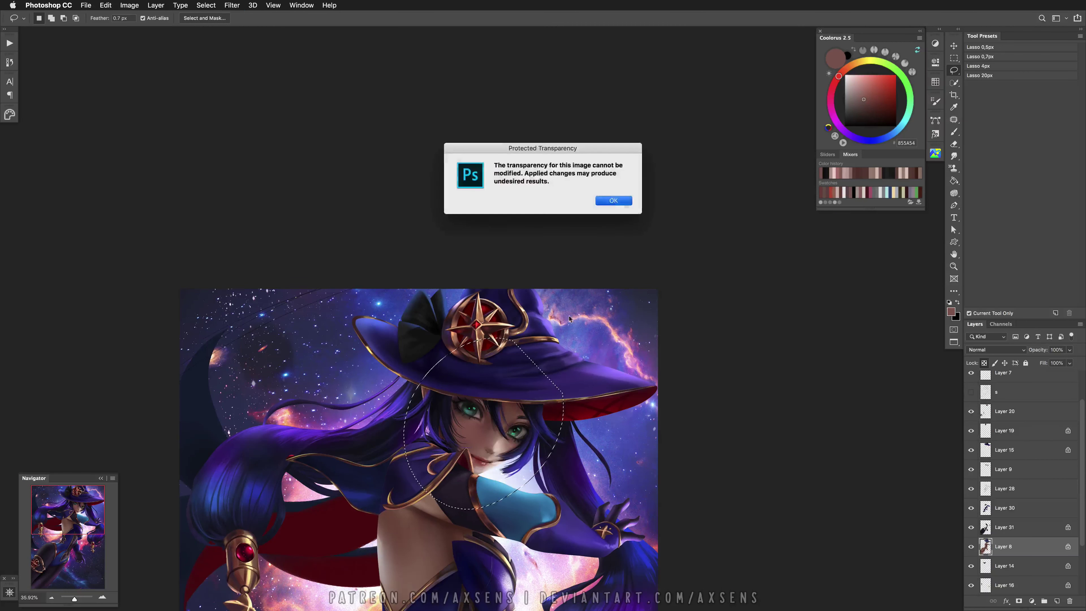
pyautogui.press('Return')
# Reshape the nose and mouth in Liquify with the Forward Warp tool at brush size 205 and apply the filter
pyautogui.press('[')
pyautogui.press('[')
pyautogui.press('[')
pyautogui.press('[')
pyautogui.moveTo(590, 274); pyautogui.dragTo(588, 296)
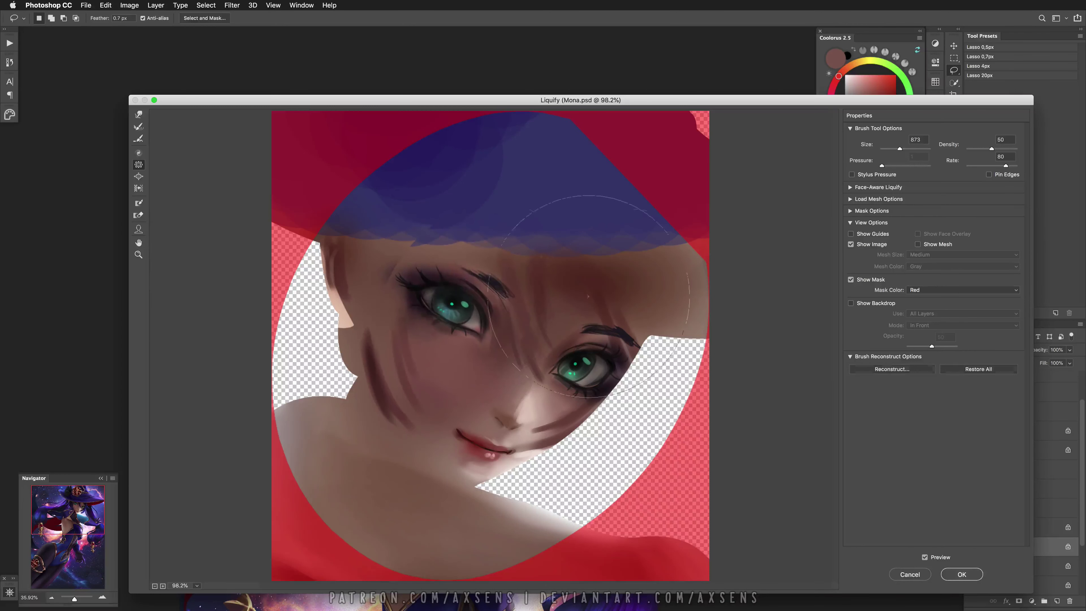
pyautogui.press('[')
pyautogui.press('[')
pyautogui.press('[')
pyautogui.press('[')
pyautogui.press('[')
pyautogui.click(140, 116)
pyautogui.moveTo(495, 412); pyautogui.dragTo(517, 418)
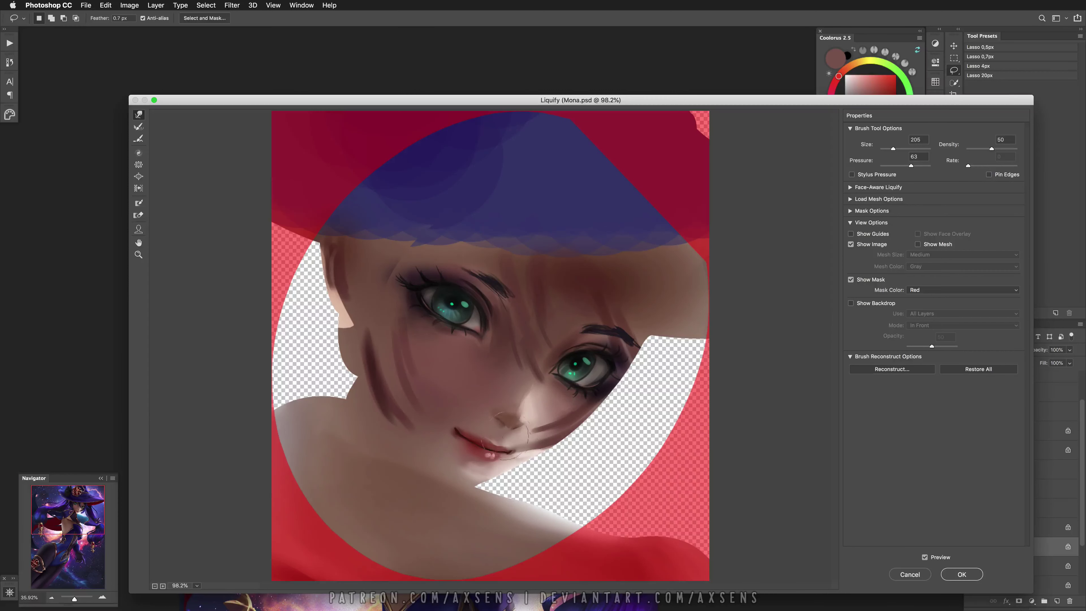
pyautogui.moveTo(515, 453); pyautogui.dragTo(492, 434)
pyautogui.click(953, 572)
# Flip the canvas, clear the selection and put a part of the face on its own layer above the skin layer
pyautogui.hotkey('ctrl', 'shift', 'h')
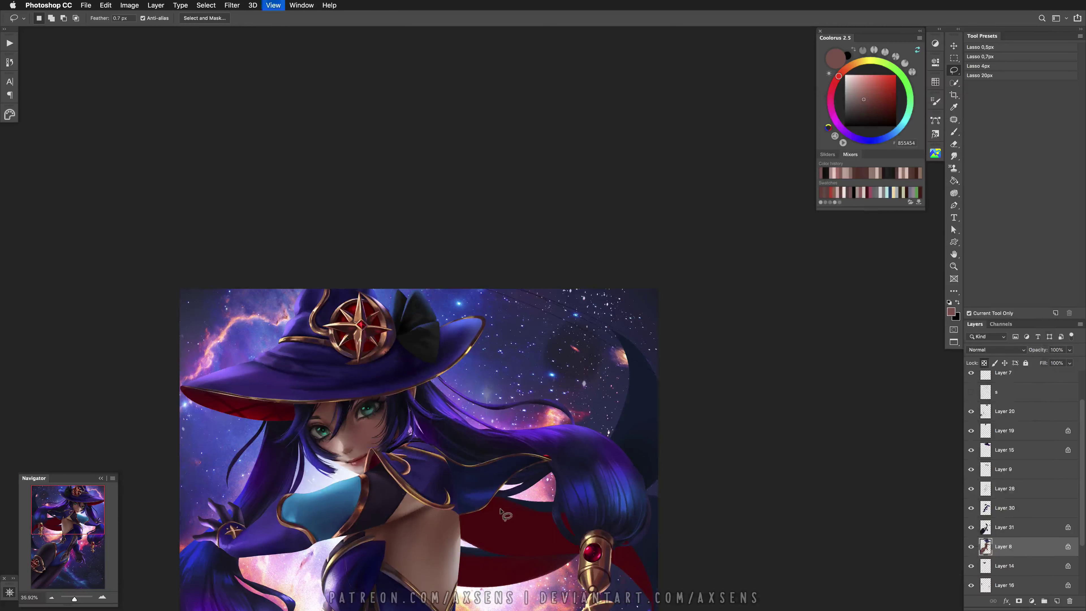
pyautogui.hotkey('ctrl', 'd')
pyautogui.middleClick(329, 423)
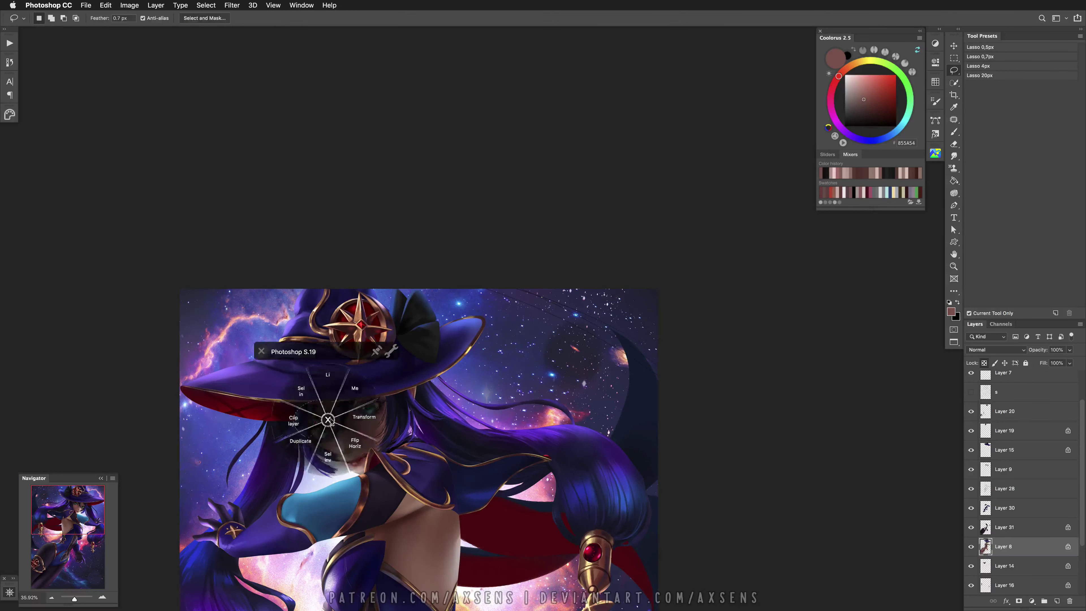
pyautogui.click(385, 453)
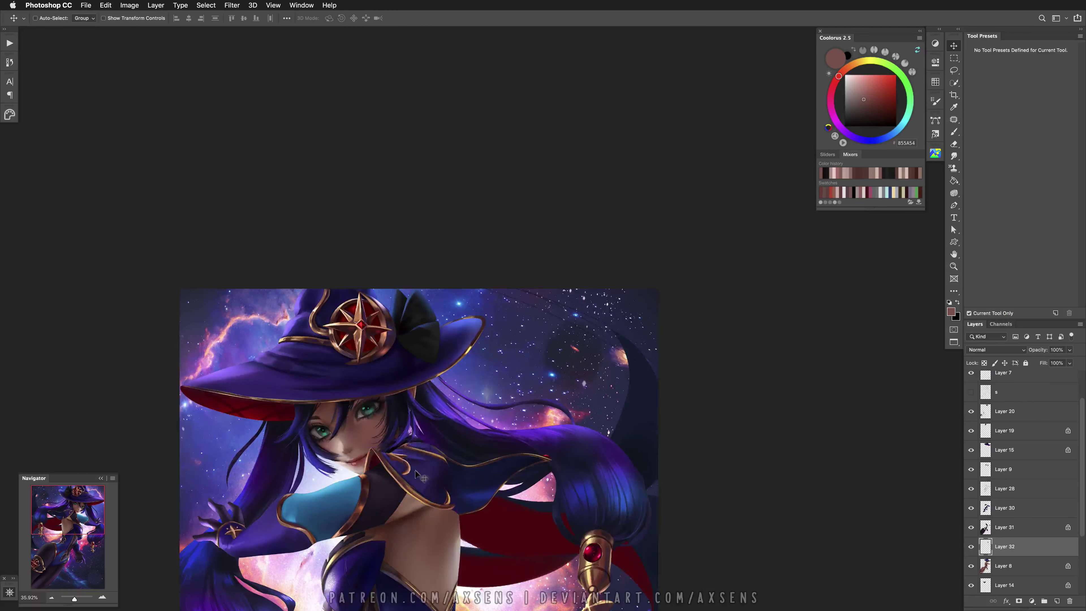
# Flip the canvas back, nudge the separated face piece slightly with the Move tool and merge it down into the skin layer
pyautogui.press('h')
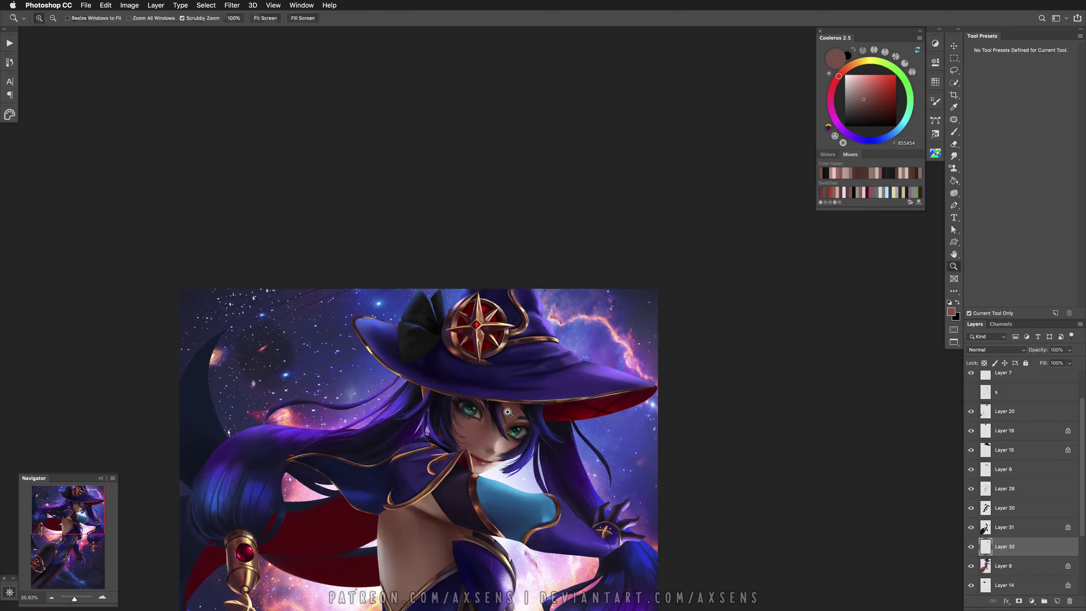
pyautogui.scroll(3, 524, 427)
pyautogui.press('e')
pyautogui.scroll(-3, 564, 447)
pyautogui.press('z')
pyautogui.scroll(4, 575, 466)
pyautogui.press('v')
pyautogui.moveTo(574, 467); pyautogui.dragTo(580, 470)
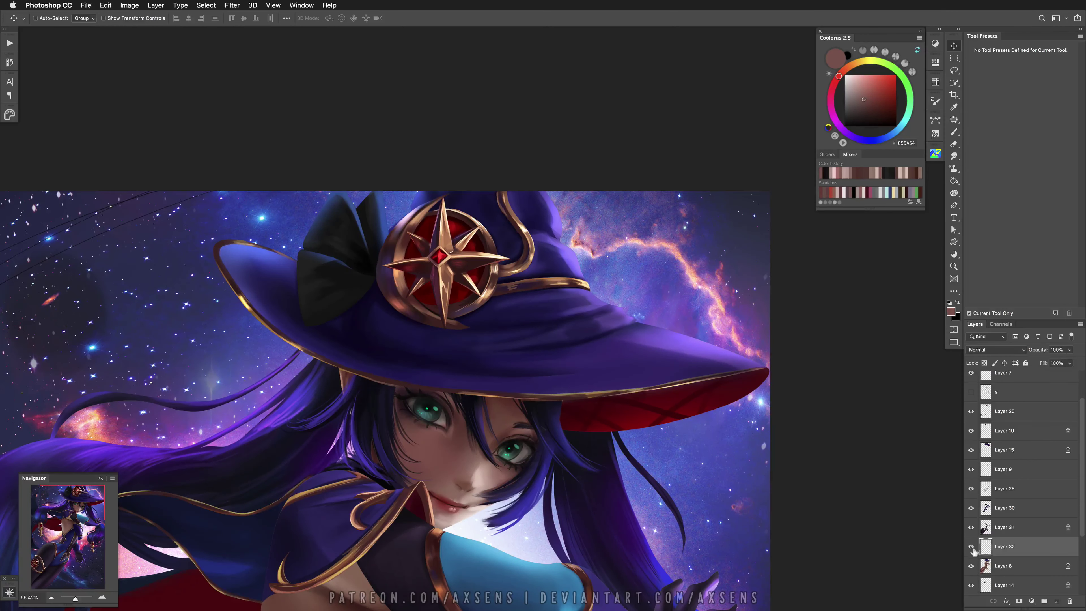
pyautogui.press('e')
pyautogui.scroll(-3, 594, 466)
pyautogui.press('super+e')
pyautogui.scroll(-2, 596, 484)
pyautogui.press('z')
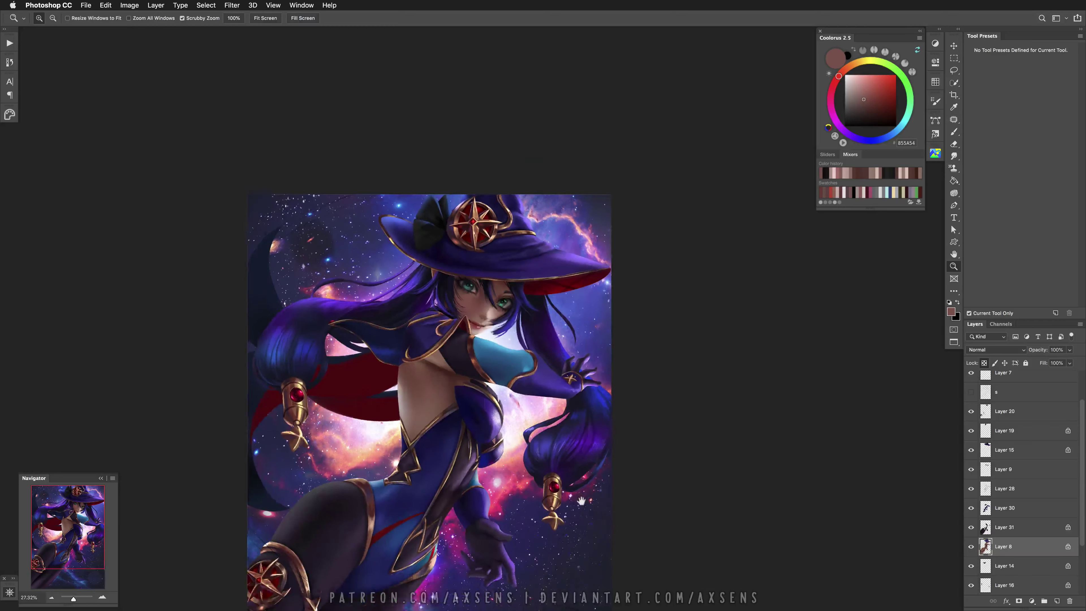
# Select Layer 12 and paint bright red onto the cape lining with a large "0.3 - Brush tool hard soft SHADOW" brush, undoing the unwanted stroke
pyautogui.scroll(5, 592, 431)
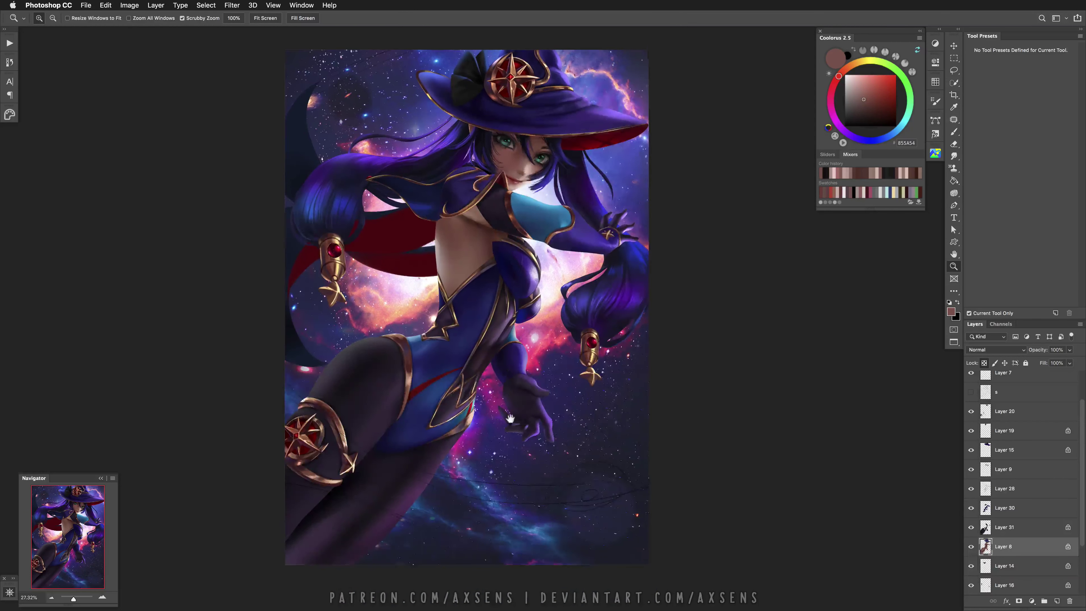
pyautogui.scroll(-3, 1060, 513)
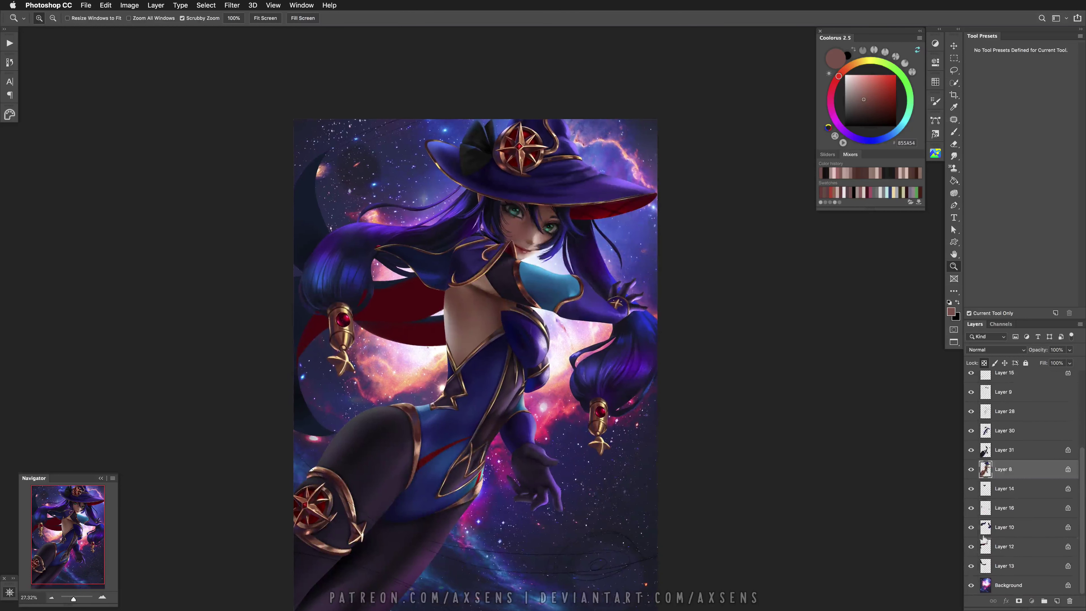
pyautogui.click(1000, 546)
pyautogui.scroll(4, 470, 384)
pyautogui.press('b')
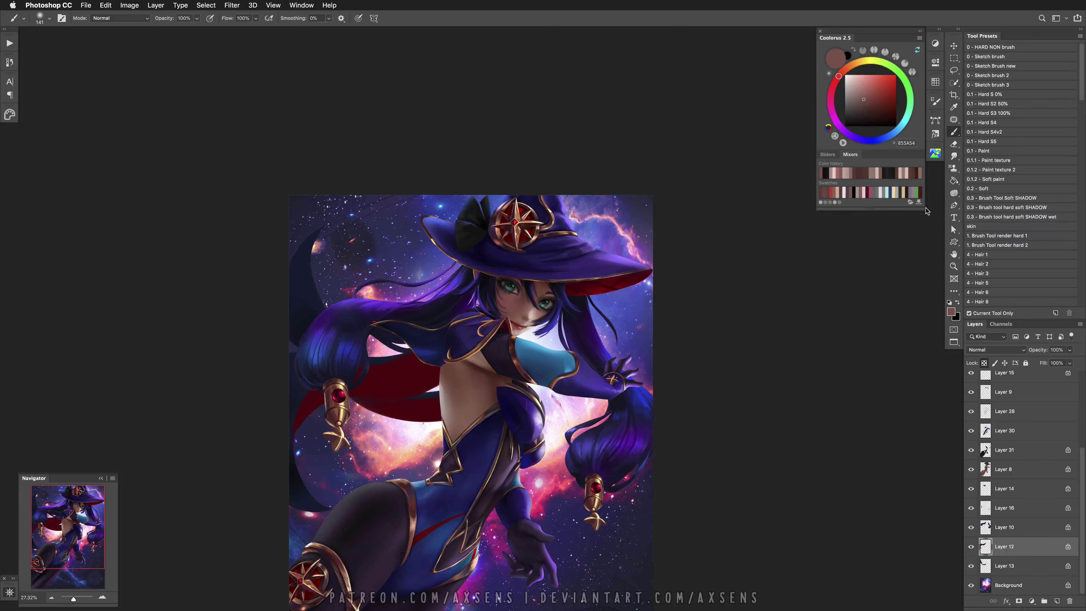
pyautogui.moveTo(368, 433); pyautogui.dragTo(369, 440)
pyautogui.click(1007, 113)
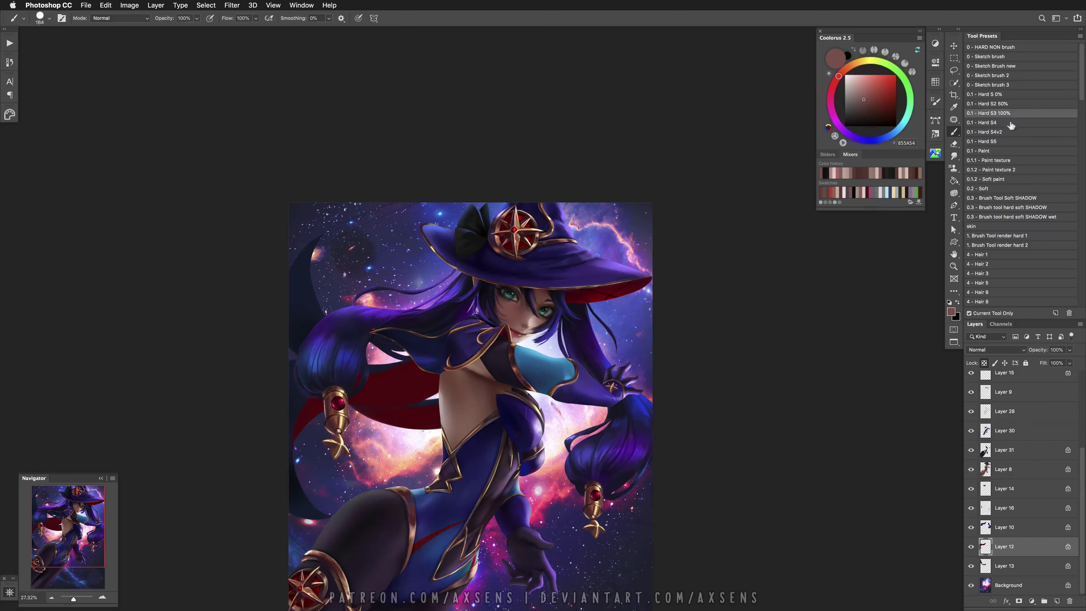
pyautogui.click(1020, 208)
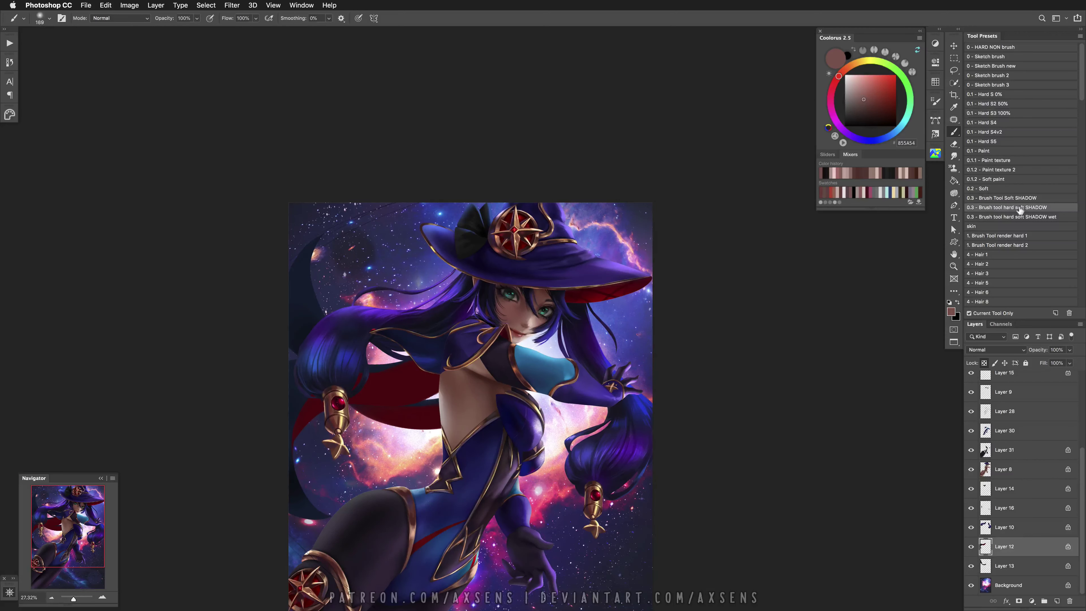
pyautogui.moveTo(411, 336); pyautogui.dragTo(403, 403)
pyautogui.keyDown('alt'); pyautogui.click(373, 456); pyautogui.keyUp('alt')
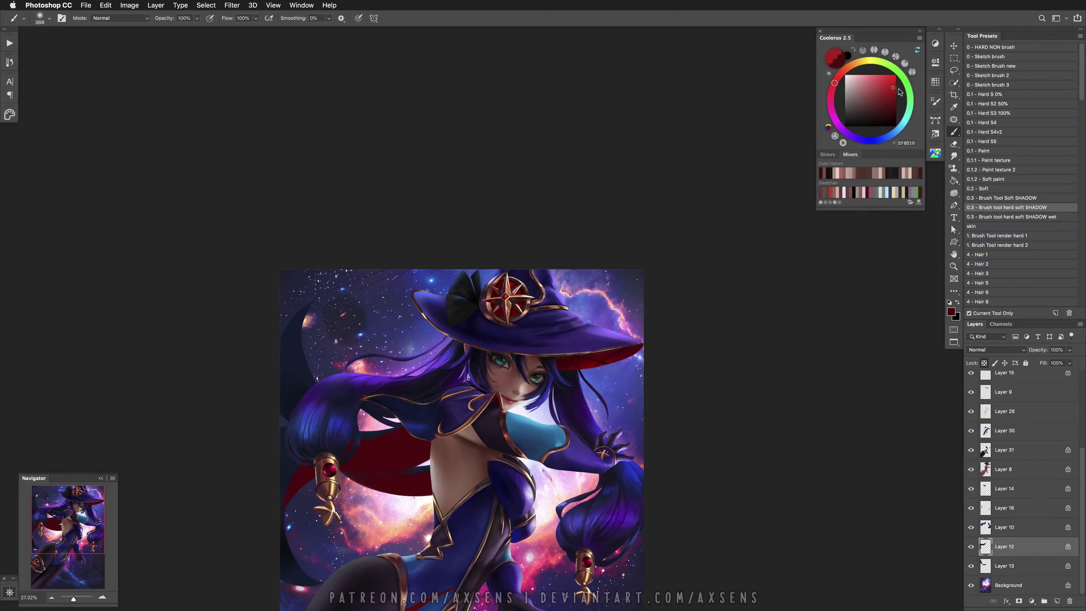
pyautogui.press('super+z')
pyautogui.moveTo(341, 477); pyautogui.dragTo(385, 470)
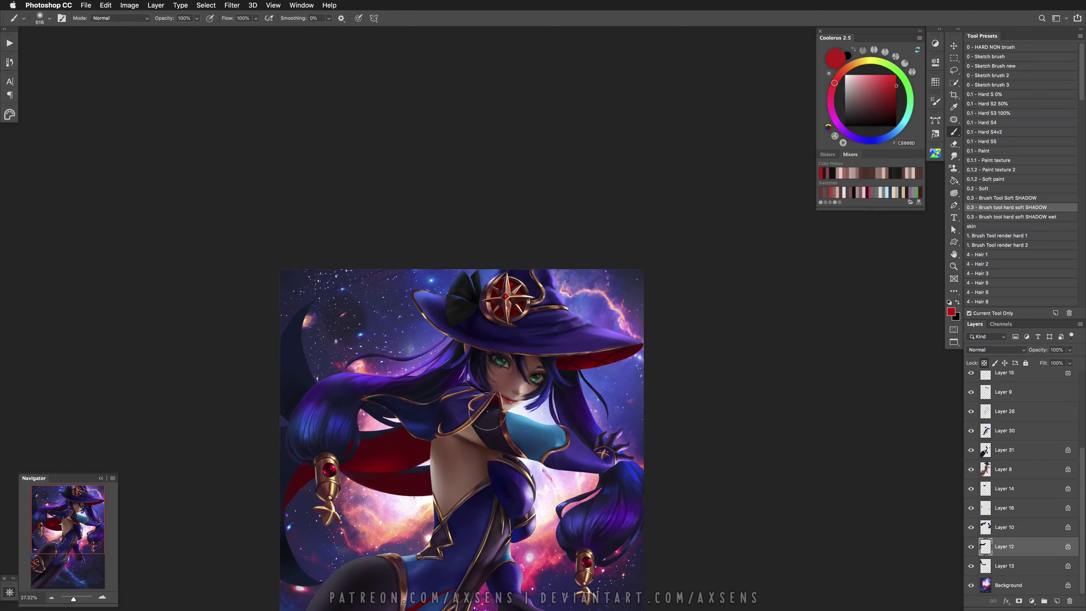
# Blend sampled red shades into the cape lining on Layer 12 with the "0.1.2 - Soft paint" brush
pyautogui.click(1000, 180)
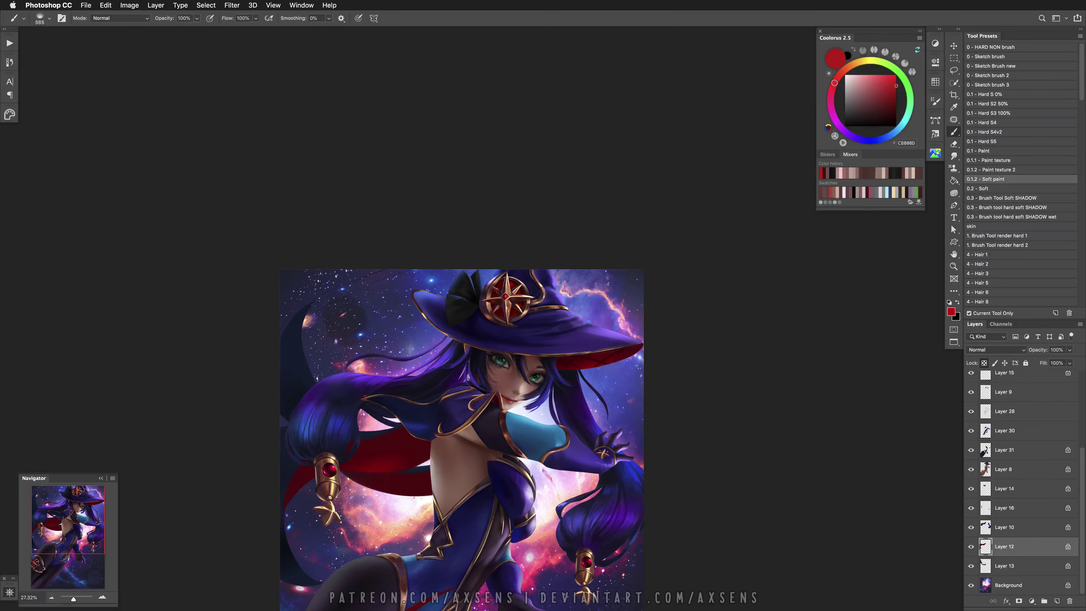
pyautogui.moveTo(355, 453)
pyautogui.mouseDown()
pyautogui.moveTo(391, 449)
pyautogui.moveTo(367, 449)
pyautogui.mouseUp()
pyautogui.keyDown('alt'); pyautogui.click(385, 447); pyautogui.keyUp('alt')
pyautogui.keyDown('alt'); pyautogui.click(419, 448); pyautogui.keyUp('alt')
pyautogui.moveTo(436, 447)
pyautogui.mouseDown()
pyautogui.moveTo(366, 453)
pyautogui.moveTo(415, 431)
pyautogui.mouseUp()
pyautogui.keyDown('alt'); pyautogui.click(434, 449); pyautogui.keyUp('alt')
# Flip the canvas, refine the lining's folds with sampled dark and mid reds, and flip the canvas back
pyautogui.press('h')
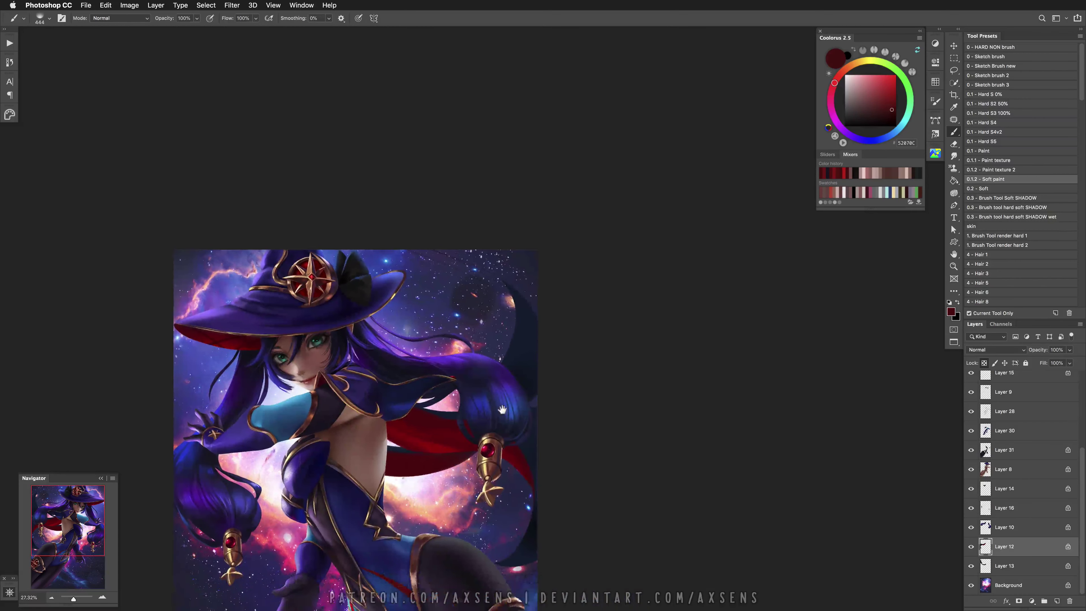
pyautogui.keyDown('alt'); pyautogui.click(427, 439); pyautogui.keyUp('alt')
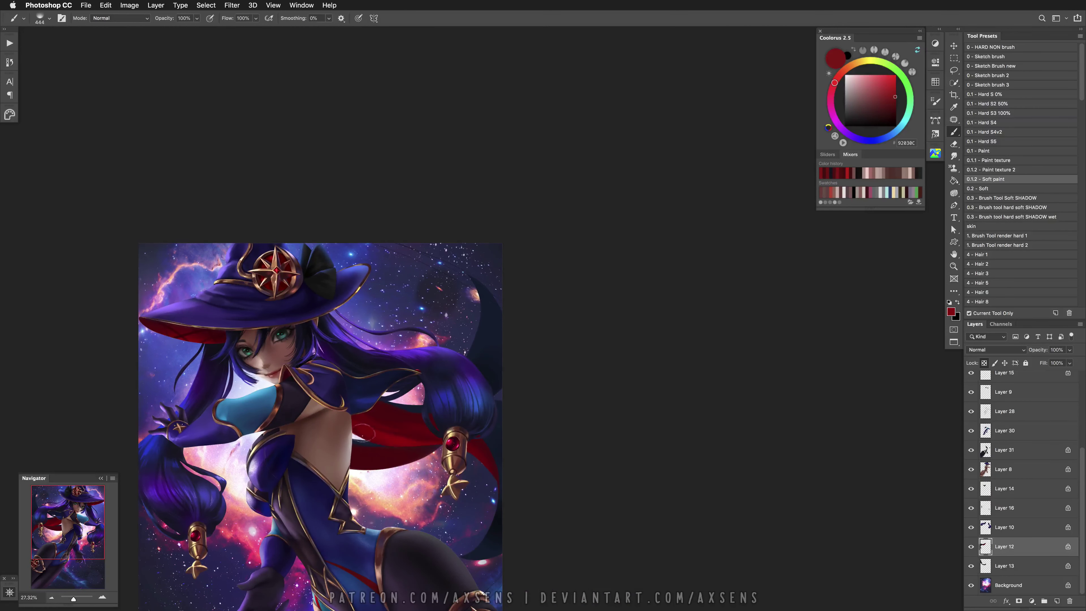
pyautogui.keyDown('alt'); pyautogui.click(397, 428); pyautogui.keyUp('alt')
pyautogui.press('h')
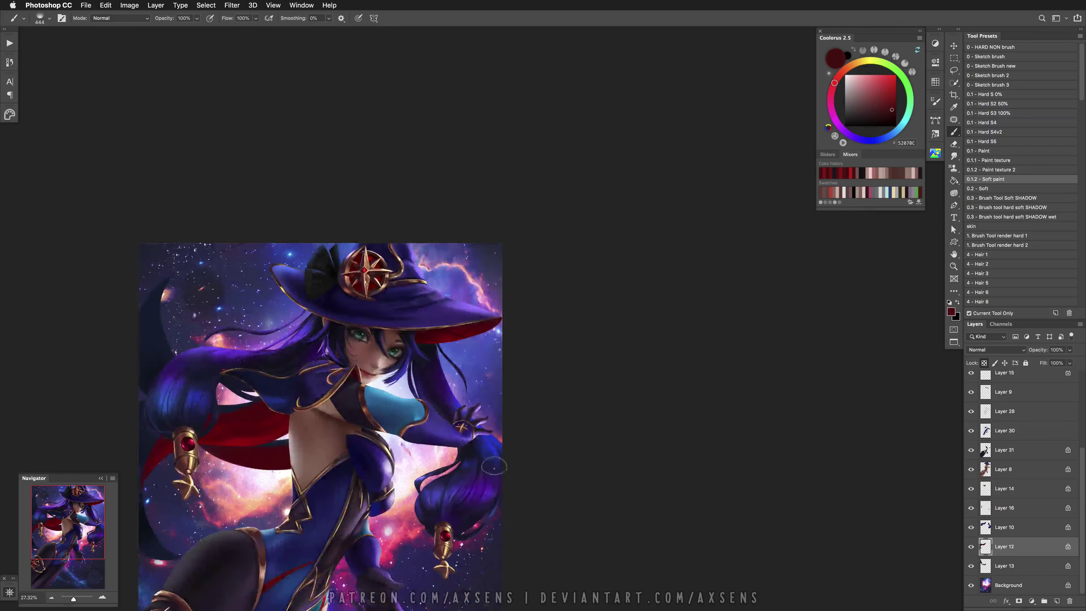
pyautogui.moveTo(460, 487); pyautogui.dragTo(489, 492)
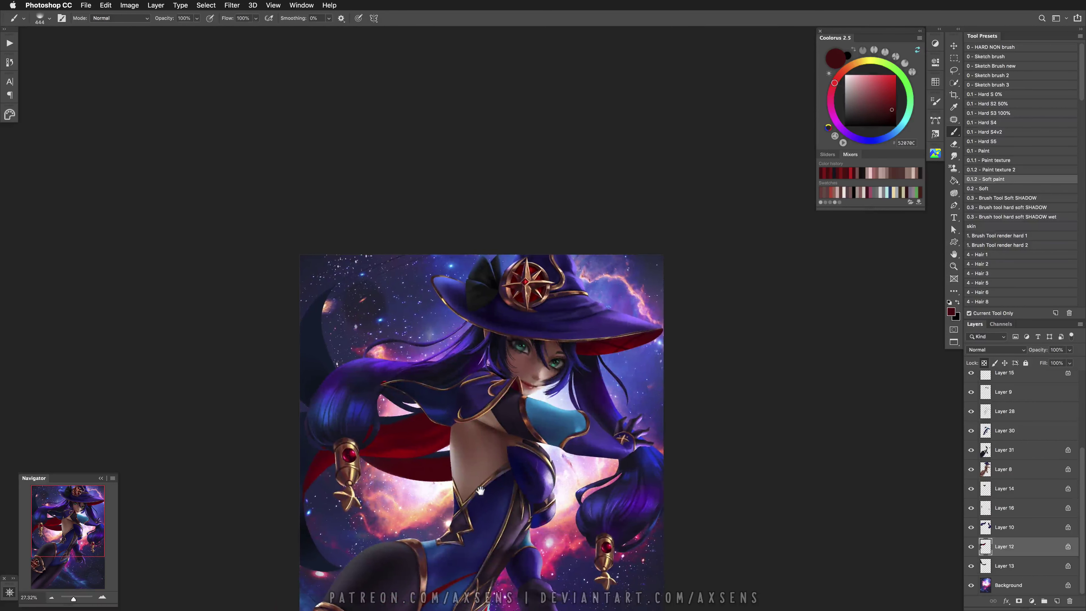
pyautogui.moveTo(329, 457); pyautogui.dragTo(325, 470)
# Shade the far end of the cape with sampled blue using the "0.3 - Brush tool hard soft SHADOW" brush
pyautogui.keyDown('alt'); pyautogui.click(302, 492); pyautogui.keyUp('alt')
pyautogui.click(1043, 207)
pyautogui.moveTo(436, 419); pyautogui.dragTo(461, 418)
pyautogui.keyDown('alt'); pyautogui.click(333, 497); pyautogui.keyUp('alt')
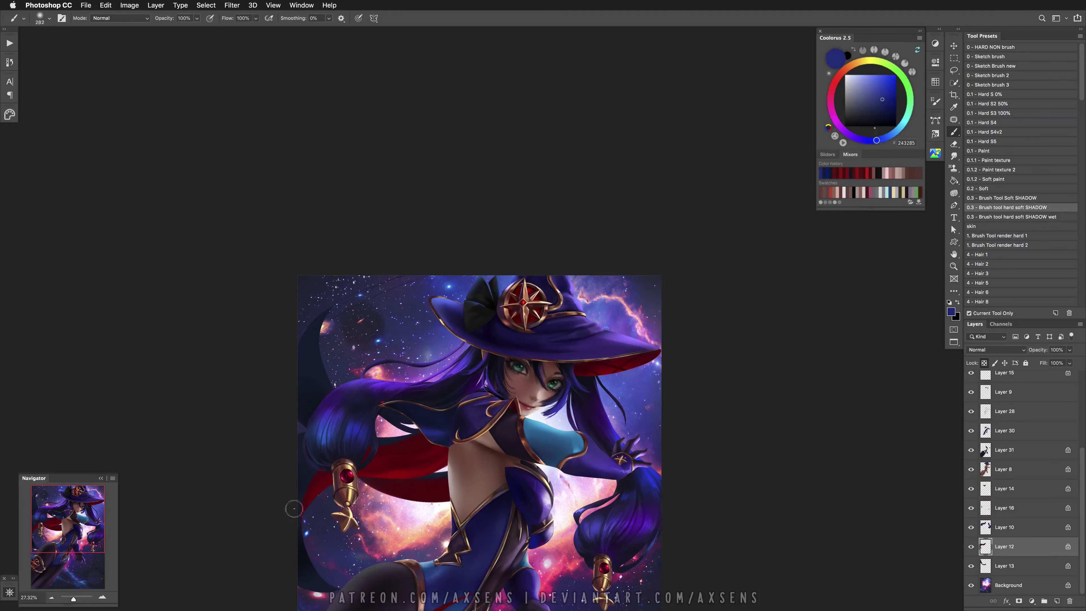
pyautogui.keyDown('alt'); pyautogui.click(318, 581); pyautogui.keyUp('alt')
pyautogui.moveTo(308, 483); pyautogui.dragTo(319, 483)
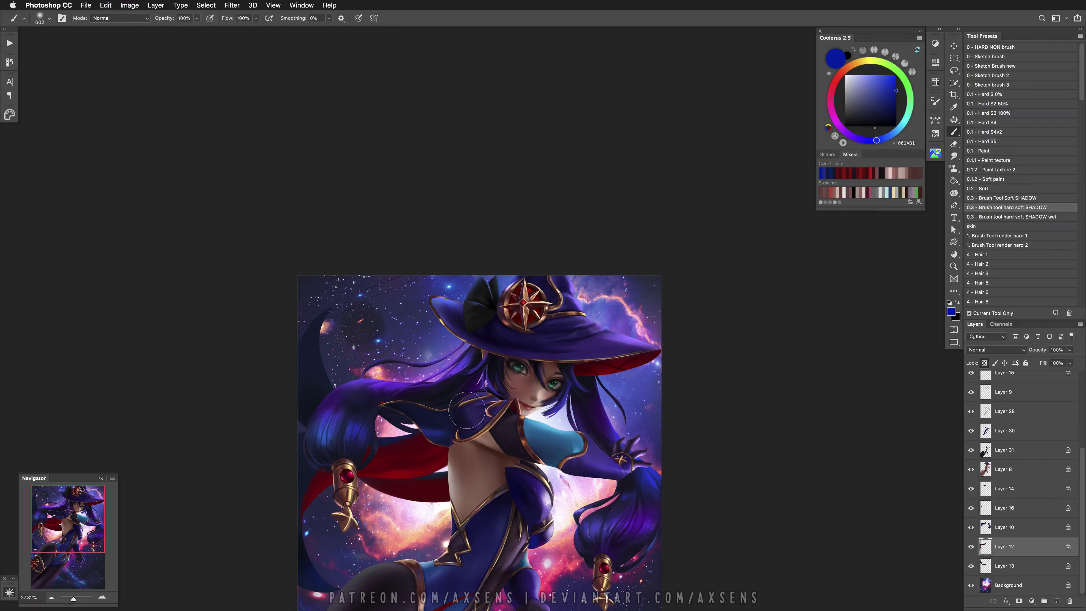
# Lasso the area over the cape's upper fold, mix a lighter violet from a sampled purple and clear the selection
pyautogui.press('l')
pyautogui.moveTo(445, 425)
pyautogui.mouseDown()
pyautogui.moveTo(360, 442)
pyautogui.moveTo(445, 425)
pyautogui.mouseUp()
pyautogui.press('b')
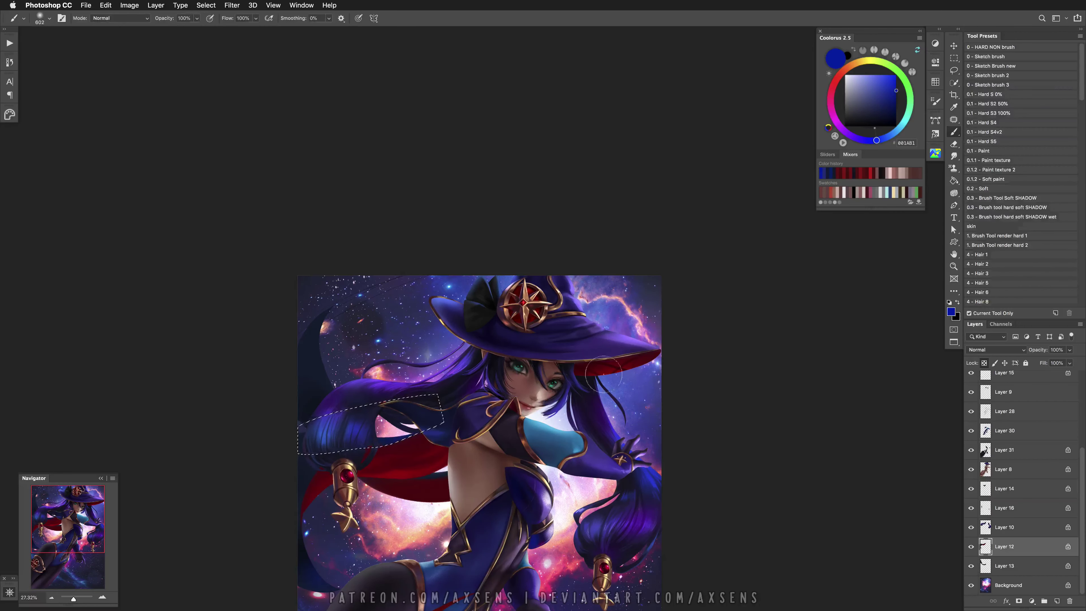
pyautogui.keyDown('alt'); pyautogui.click(605, 462); pyautogui.keyUp('alt')
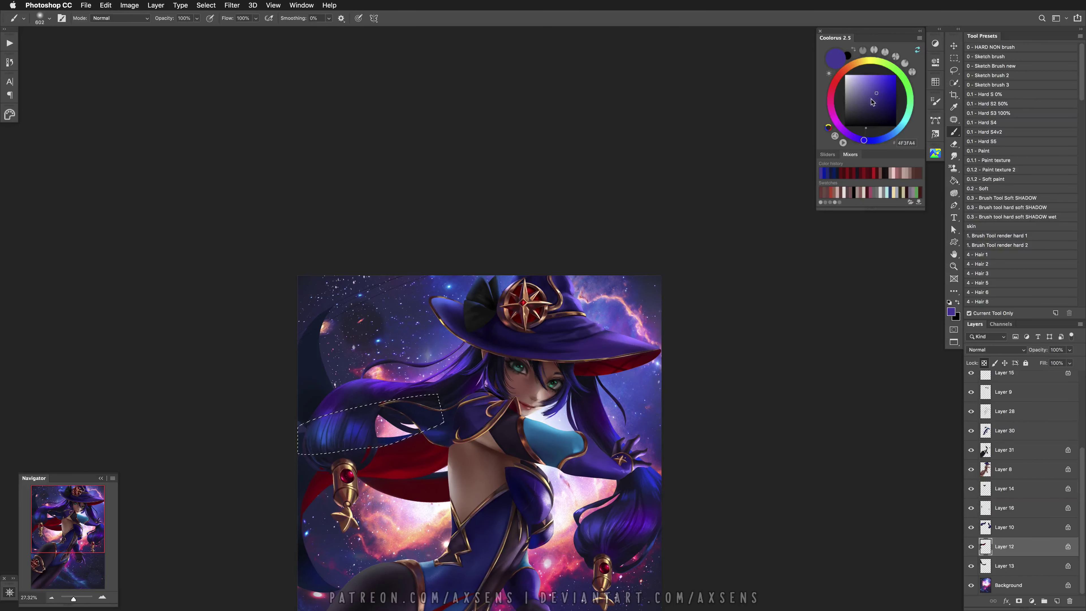
pyautogui.moveTo(875, 95); pyautogui.dragTo(872, 81)
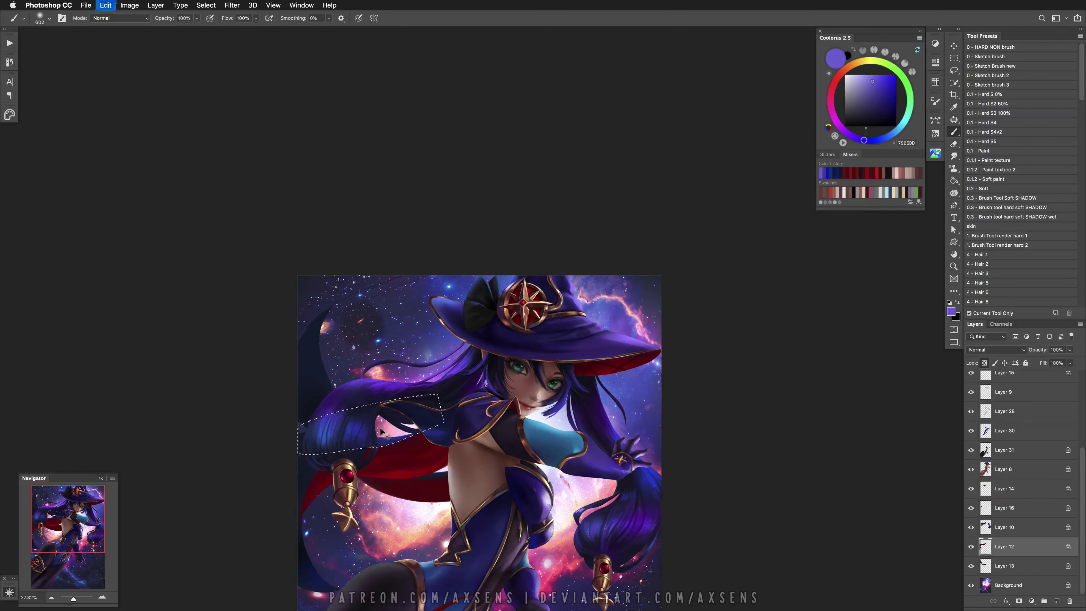
pyautogui.hotkey('ctrl', 'd')
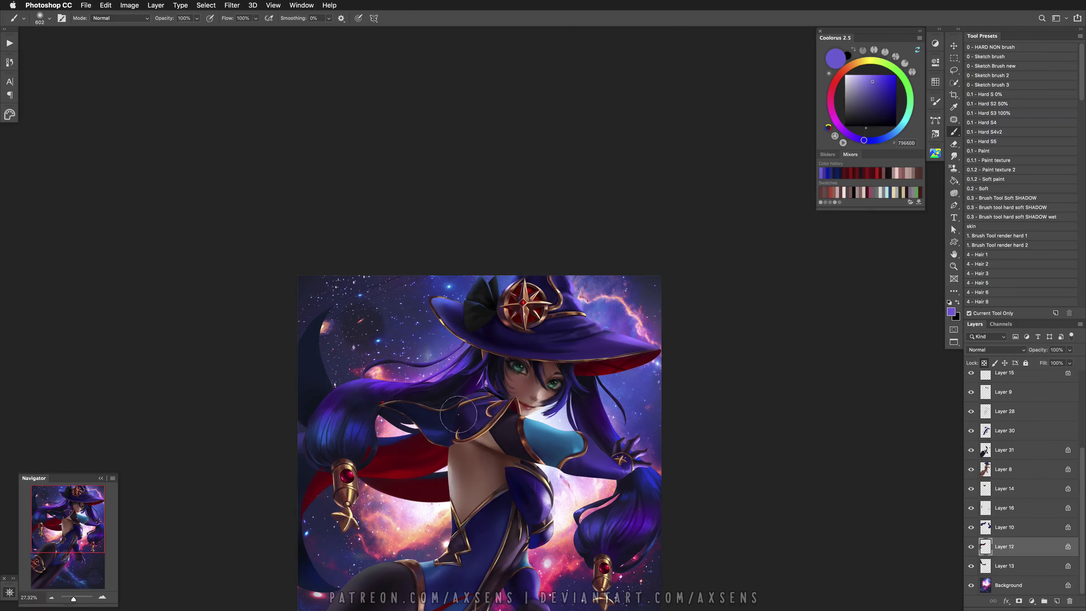
# Select Layer 13 and shade the crescent-shaped cape end in violet with the "0.1.2 - Soft paint" brush, undoing the last strokes
pyautogui.click(1005, 564)
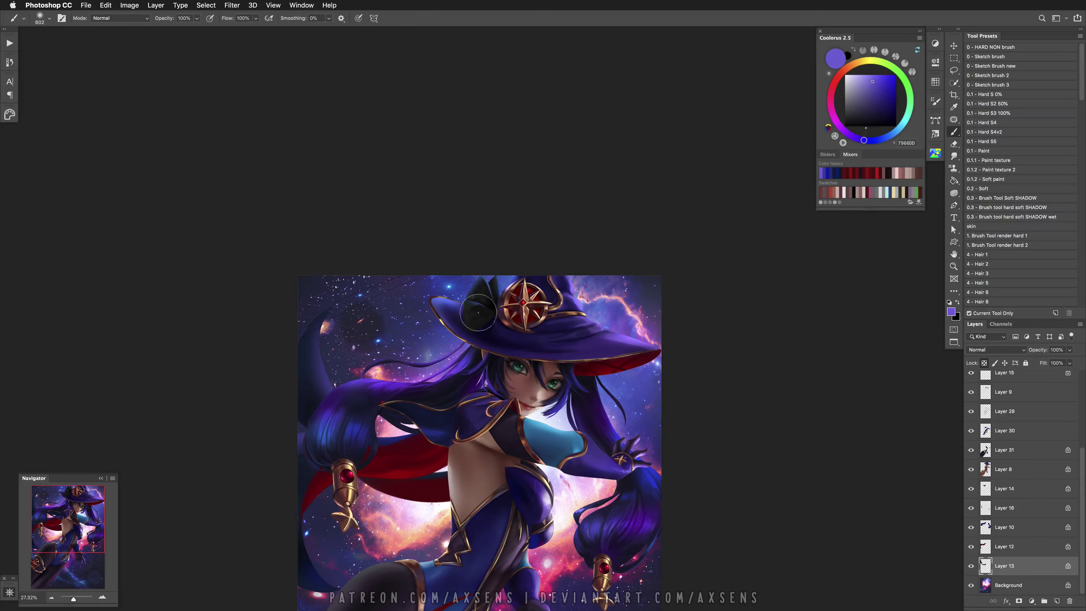
pyautogui.click(993, 181)
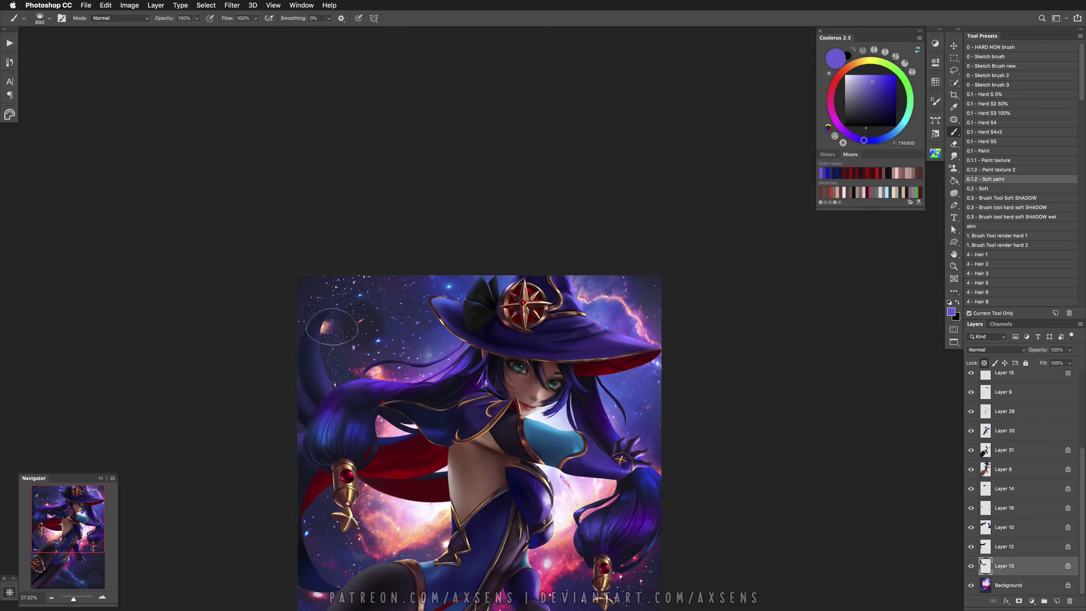
pyautogui.moveTo(342, 403); pyautogui.dragTo(299, 328)
pyautogui.keyDown('alt'); pyautogui.click(325, 373); pyautogui.keyUp('alt')
pyautogui.moveTo(327, 371); pyautogui.dragTo(324, 392)
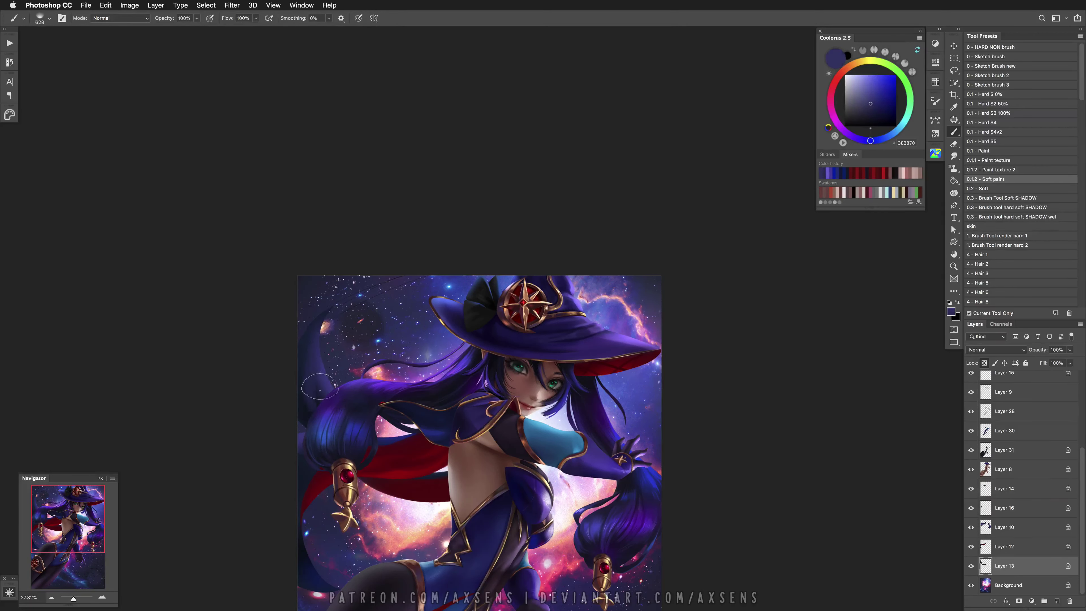
pyautogui.keyDown('alt'); pyautogui.click(324, 393); pyautogui.keyUp('alt')
pyautogui.press('super+z')
pyautogui.press('super+z')
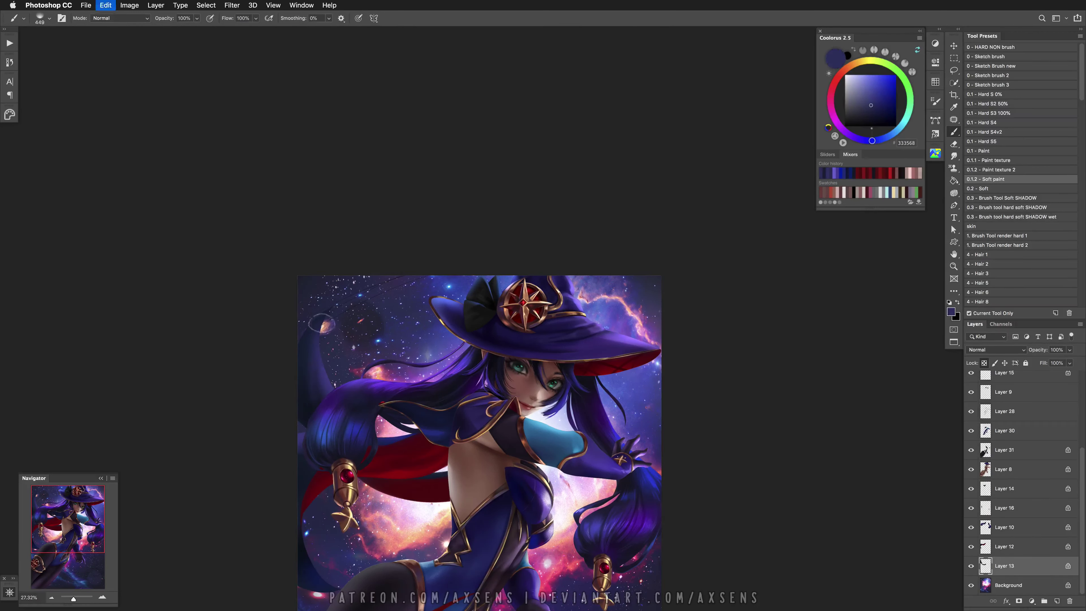
pyautogui.moveTo(462, 497); pyautogui.dragTo(449, 489)
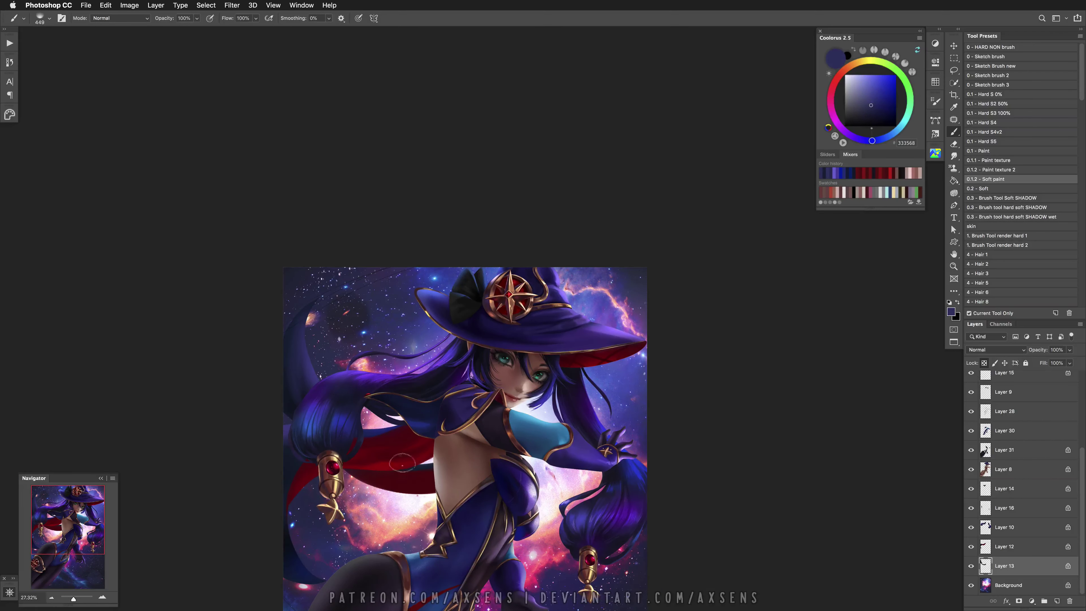
pyautogui.keyDown('alt'); pyautogui.click(390, 467); pyautogui.keyUp('alt')
pyautogui.moveTo(390, 467); pyautogui.dragTo(386, 484)
pyautogui.press('super+z')
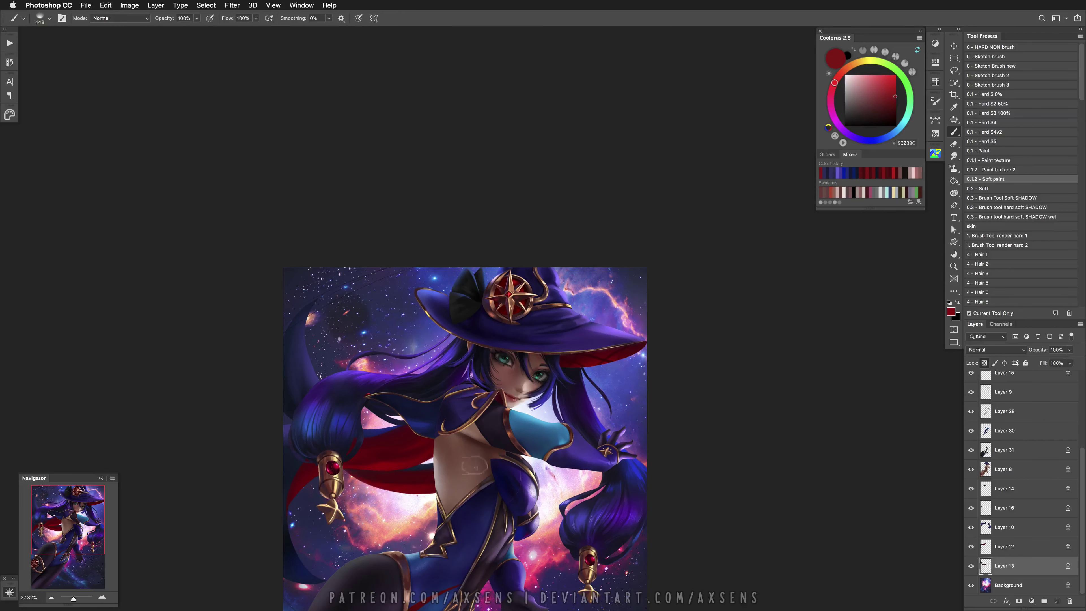
pyautogui.hscroll(5, 463, 467)
pyautogui.press('super+z')
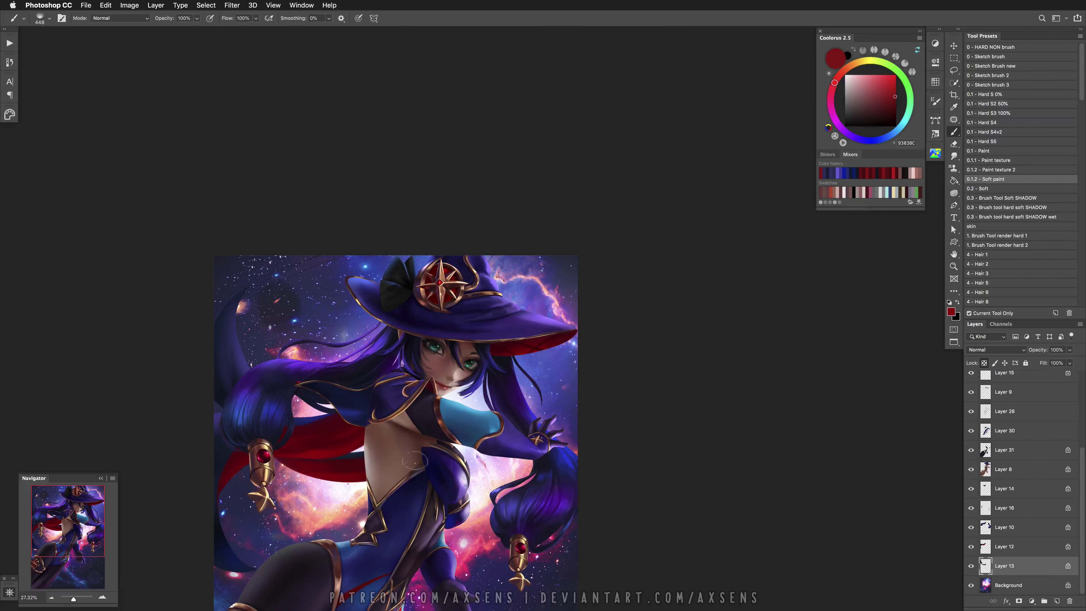
# Flip the canvas, brighten the crescent-shaped cape end on Layer 13 with vivid blue and a much larger soft brush, and flip the canvas back
pyautogui.press('h')
pyautogui.keyDown('alt'); pyautogui.click(451, 464); pyautogui.keyUp('alt')
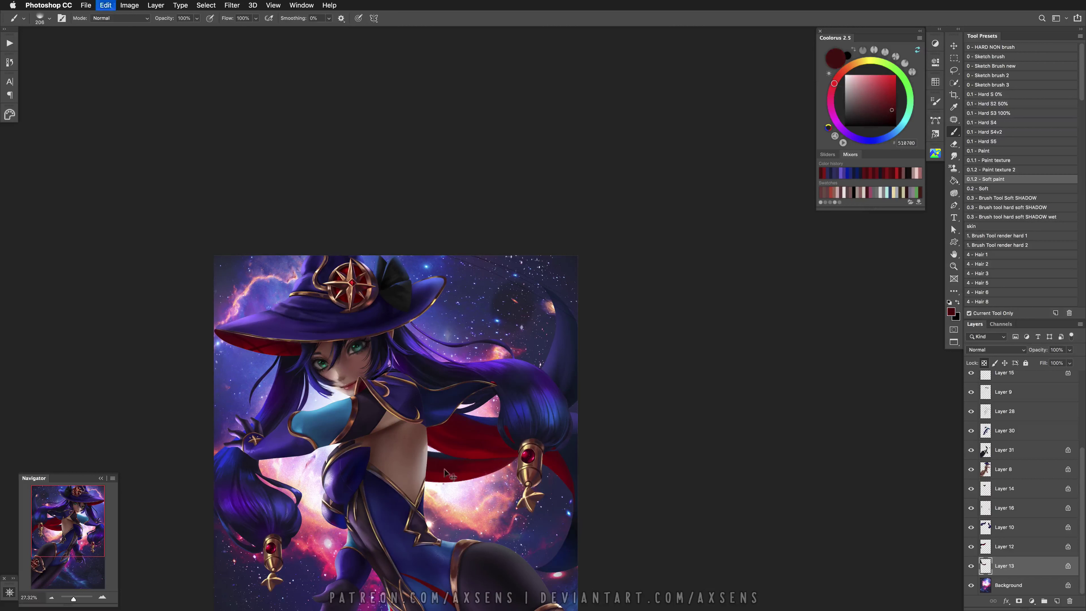
pyautogui.keyDown('alt'); pyautogui.click(487, 422); pyautogui.keyUp('alt')
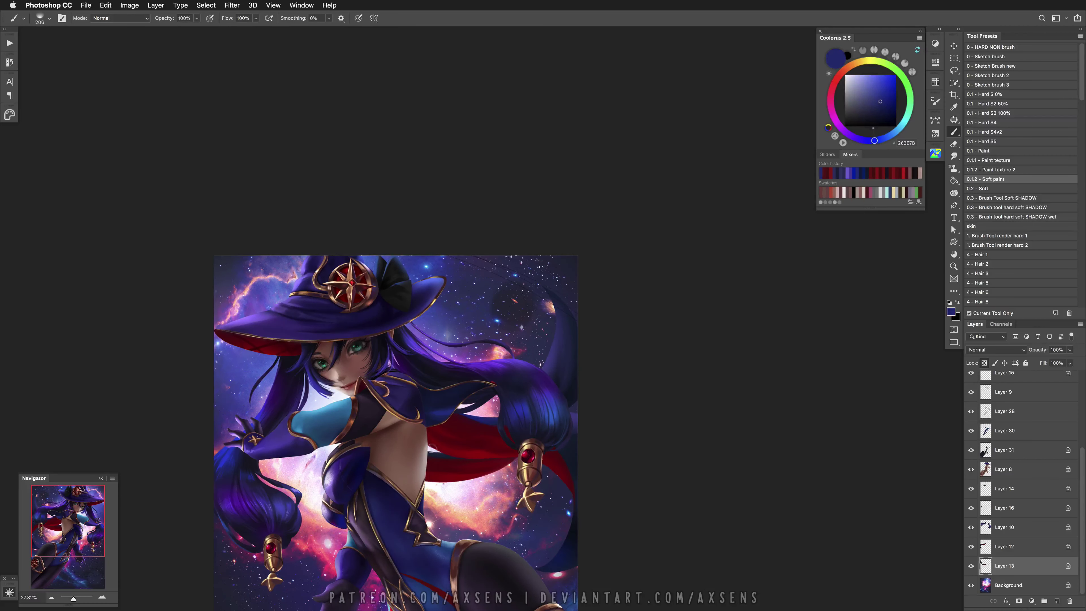
pyautogui.keyDown('alt'); pyautogui.click(484, 419); pyautogui.keyUp('alt')
pyautogui.click(838, 144)
pyautogui.moveTo(578, 375); pyautogui.dragTo(540, 282)
pyautogui.press(']')
pyautogui.press(']')
pyautogui.press(']')
pyautogui.press(']')
pyautogui.press(']')
pyautogui.press(']')
pyautogui.press(']')
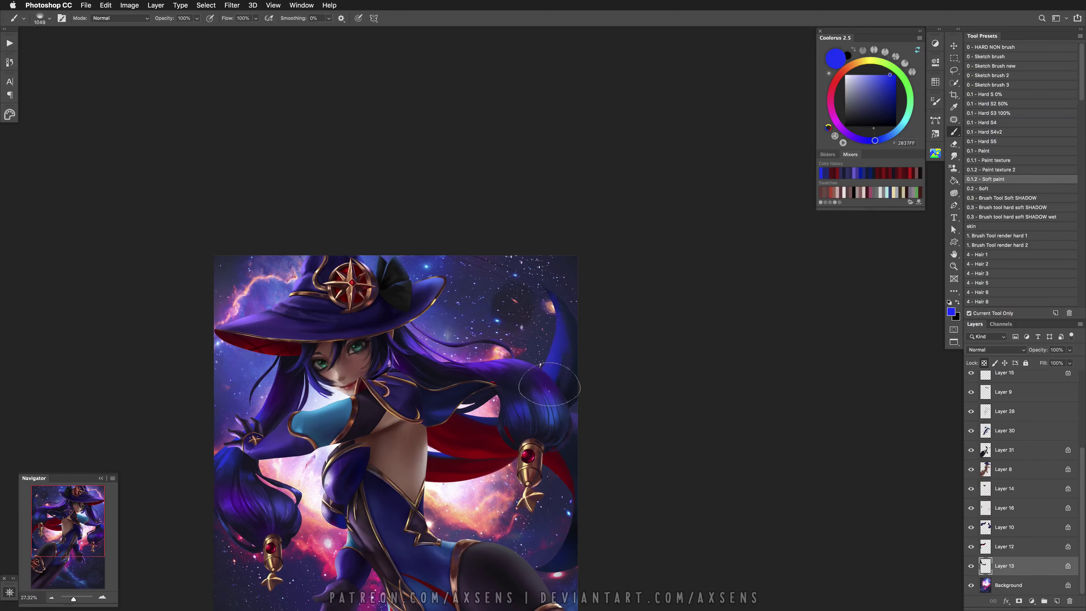
pyautogui.press('h')
pyautogui.moveTo(333, 423)
pyautogui.mouseDown()
pyautogui.moveTo(304, 381)
pyautogui.moveTo(298, 403)
pyautogui.moveTo(411, 336)
pyautogui.moveTo(406, 402)
pyautogui.mouseUp()
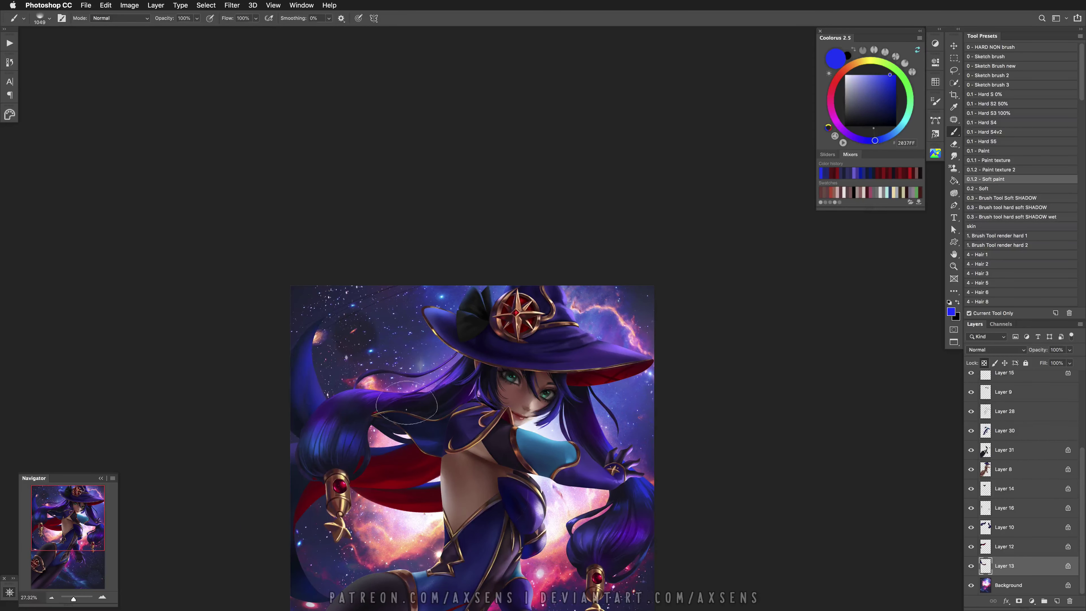
# Add a new layer above Layer 12 and prepare a small "0.1 - Hard S3 100%" brush with brown sampled from the gold trim
pyautogui.keyDown('alt'); pyautogui.click(312, 385); pyautogui.keyUp('alt')
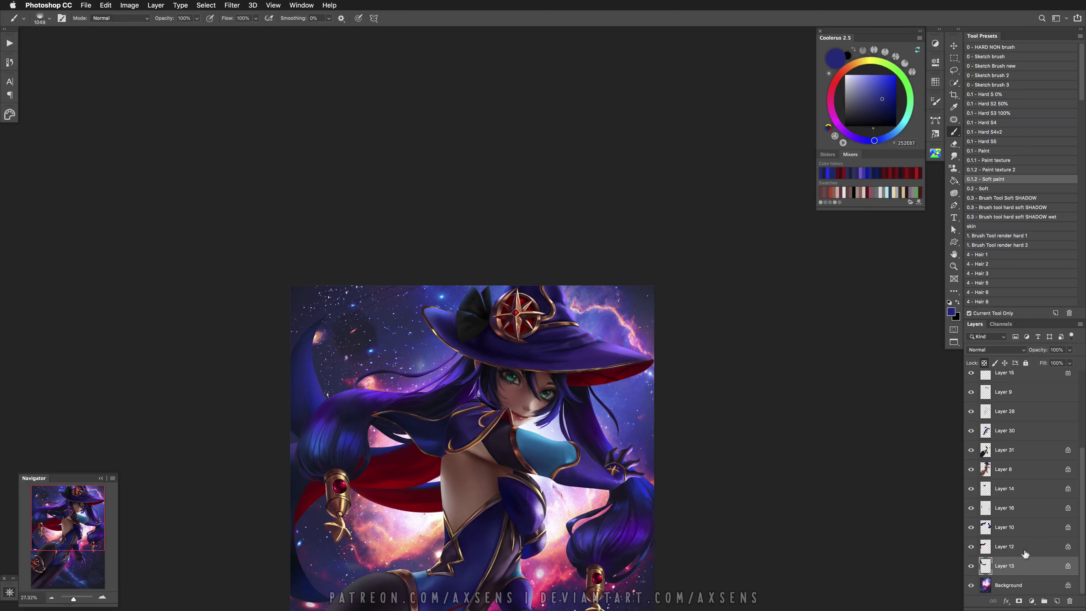
pyautogui.click(1057, 601)
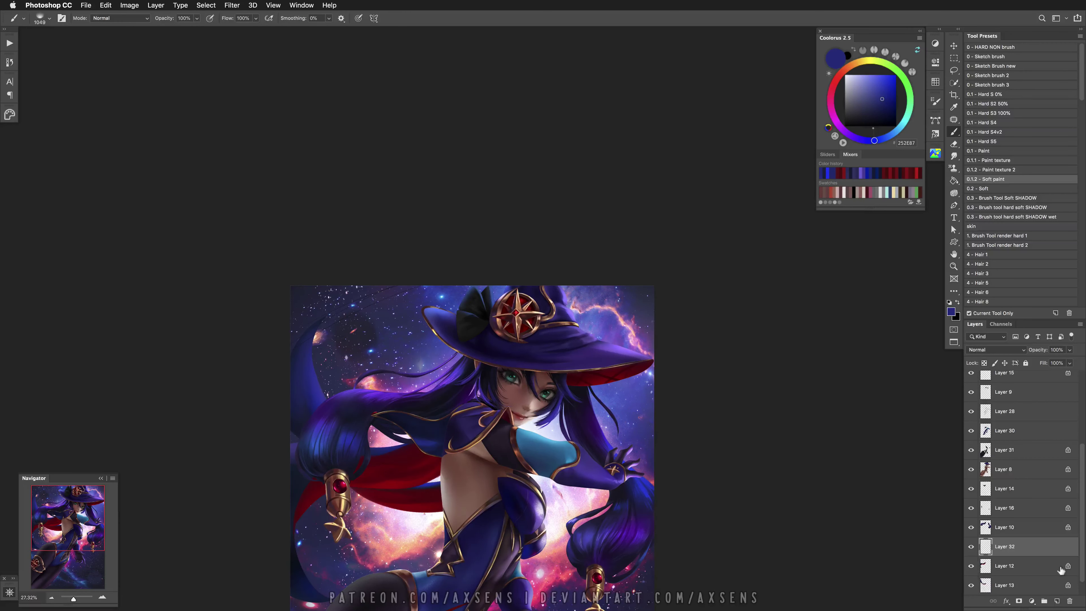
pyautogui.click(987, 113)
pyautogui.keyDown('alt'); pyautogui.click(490, 431); pyautogui.keyUp('alt')
pyautogui.scroll(2, 376, 462)
pyautogui.press('[')
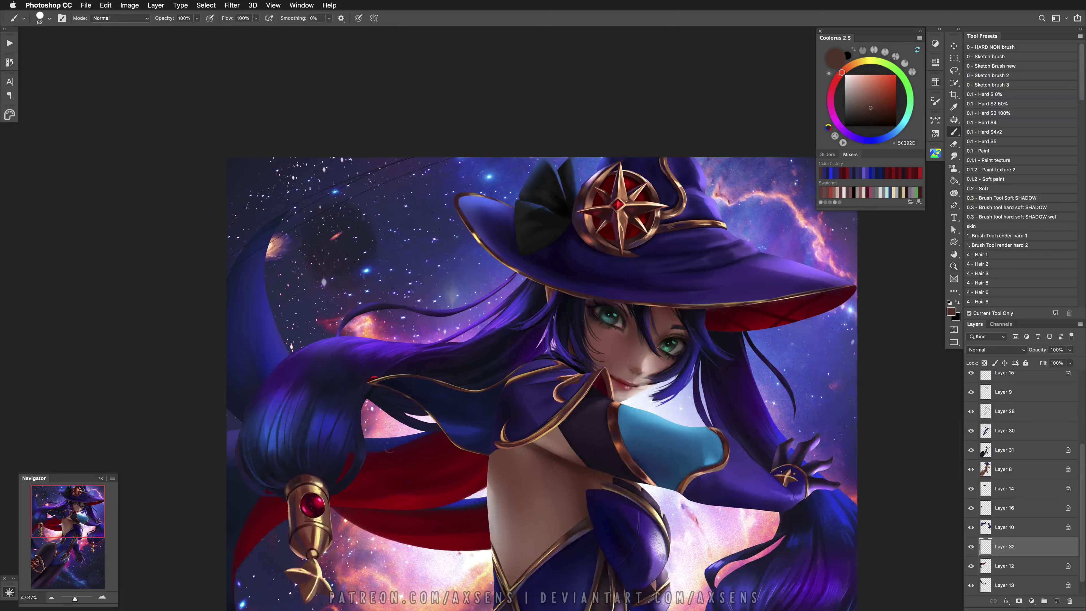
# Start the brown trim on the crescent cape's lower edge and reduce the brush to a thin line size
pyautogui.moveTo(379, 478); pyautogui.dragTo(401, 444)
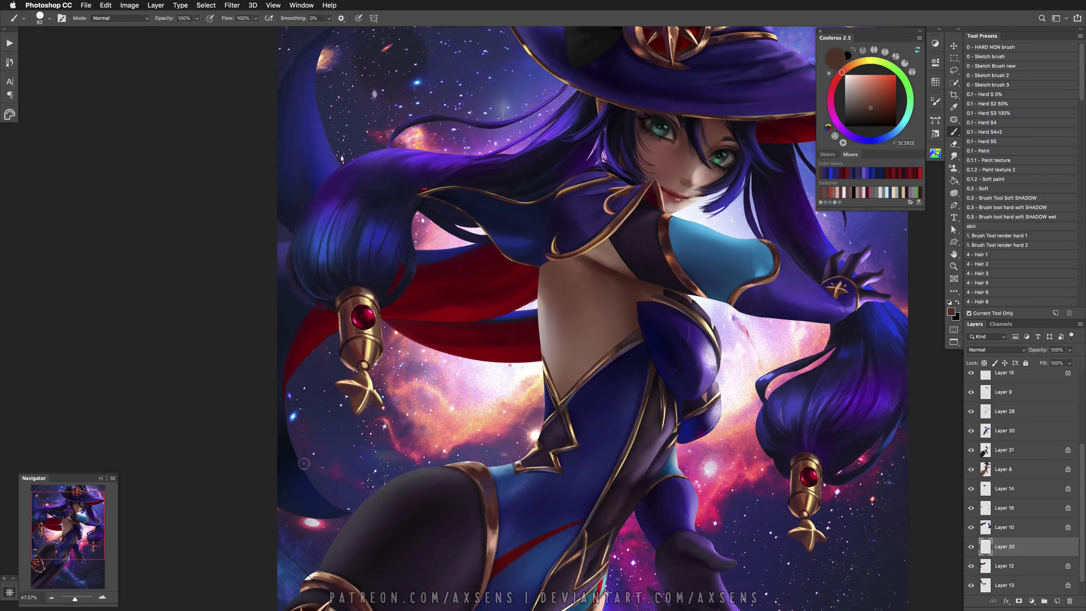
pyautogui.moveTo(317, 466); pyautogui.dragTo(306, 473)
pyautogui.rightClick(390, 384)
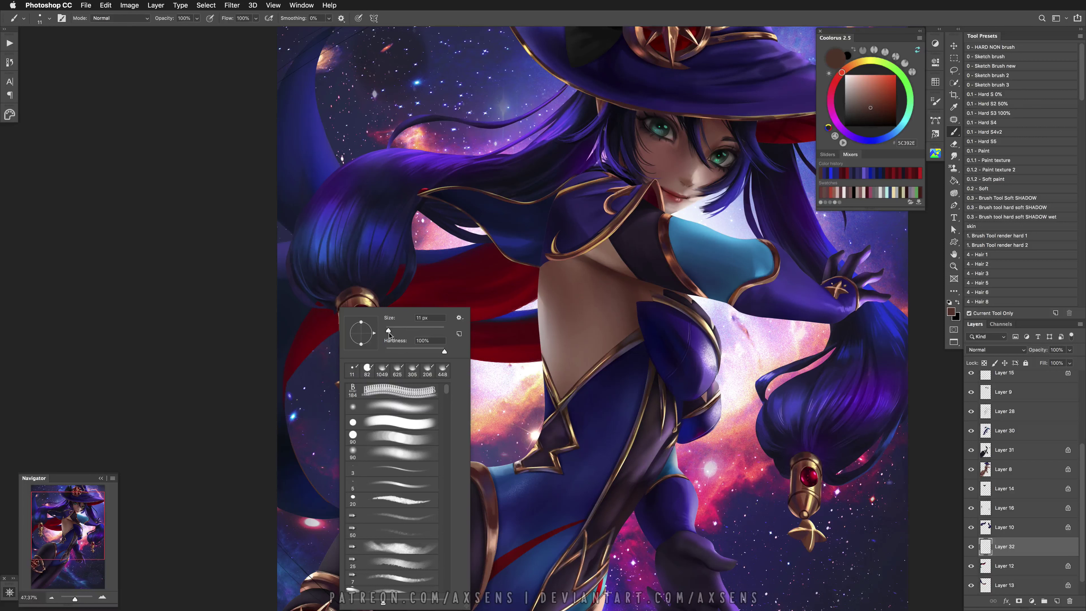
pyautogui.press('Return')
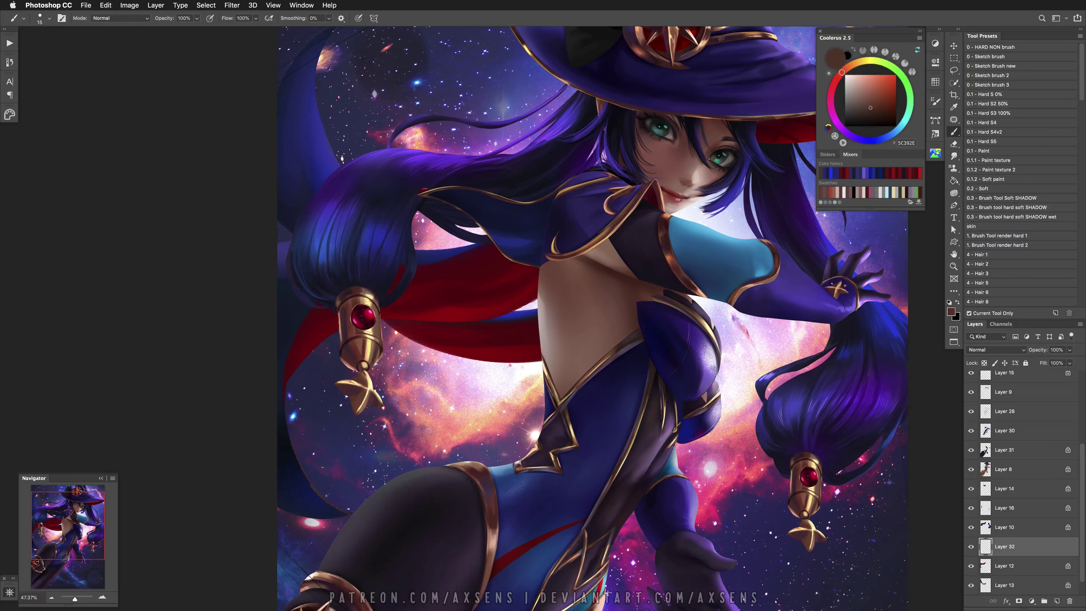
# Flip the canvas and paint thin brown trim along both edges of the crescent cape's upper end, undoing unwanted strokes
pyautogui.press('h')
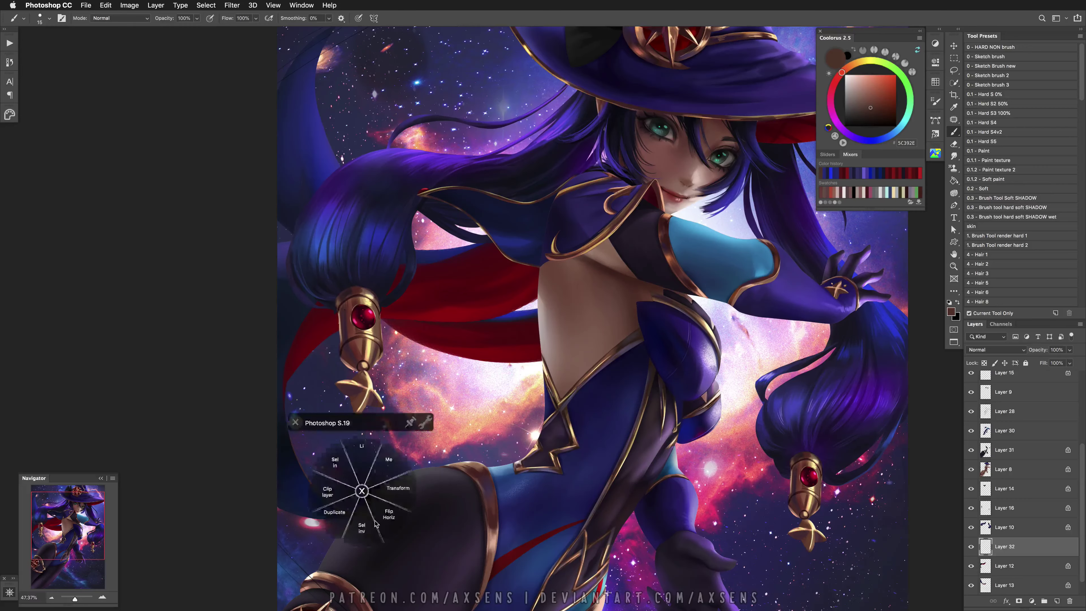
pyautogui.press('super+z')
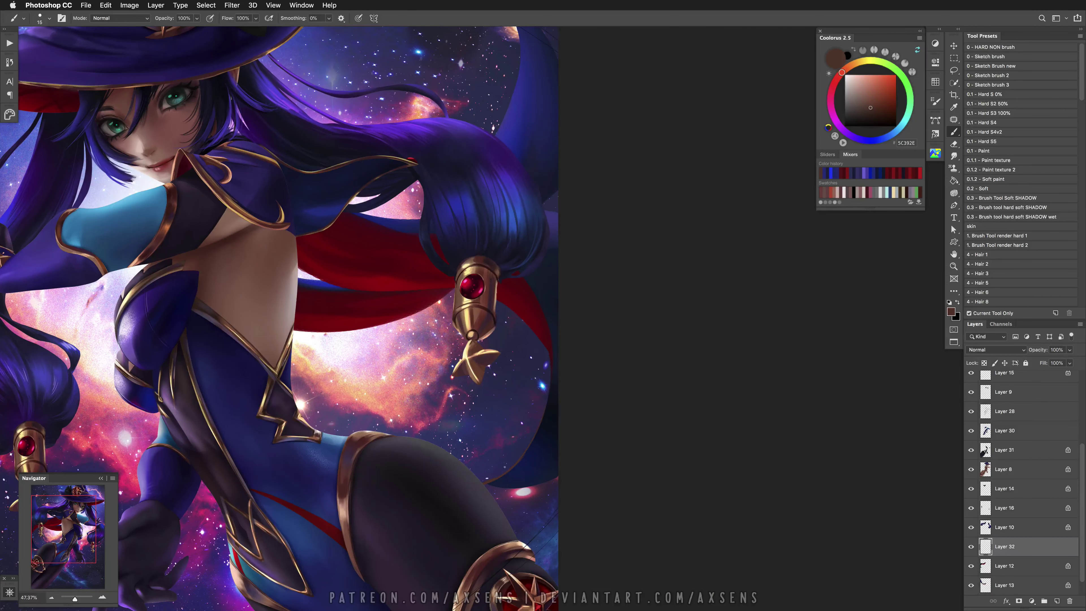
pyautogui.press('super+z')
pyautogui.press('super+z')
pyautogui.press('super+z')
pyautogui.press('super+z')
pyautogui.press('super+z')
pyautogui.scroll(15, 472, 378)
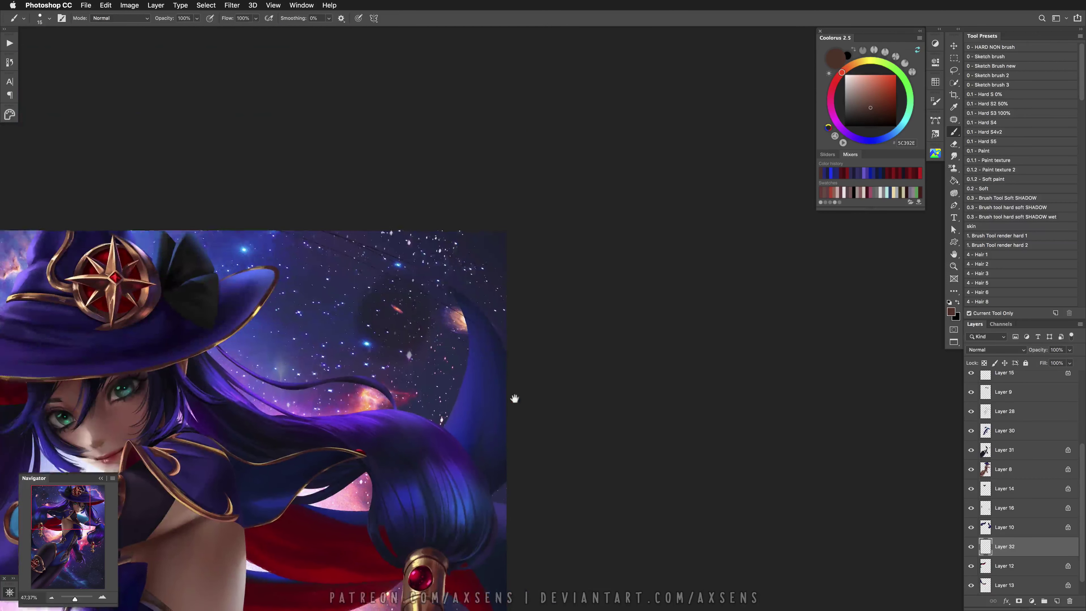
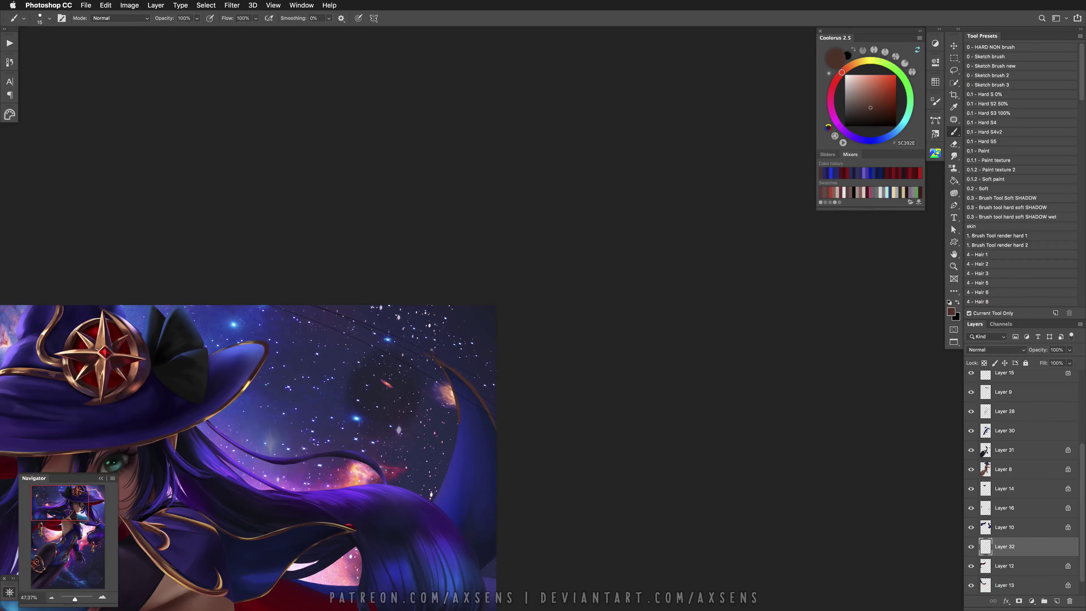
# Copy the brown triangular tip at the crescent cape's upper end to a new layer, rotate it about -90° and offset it as a second star point
pyautogui.scroll(5, 434, 331)
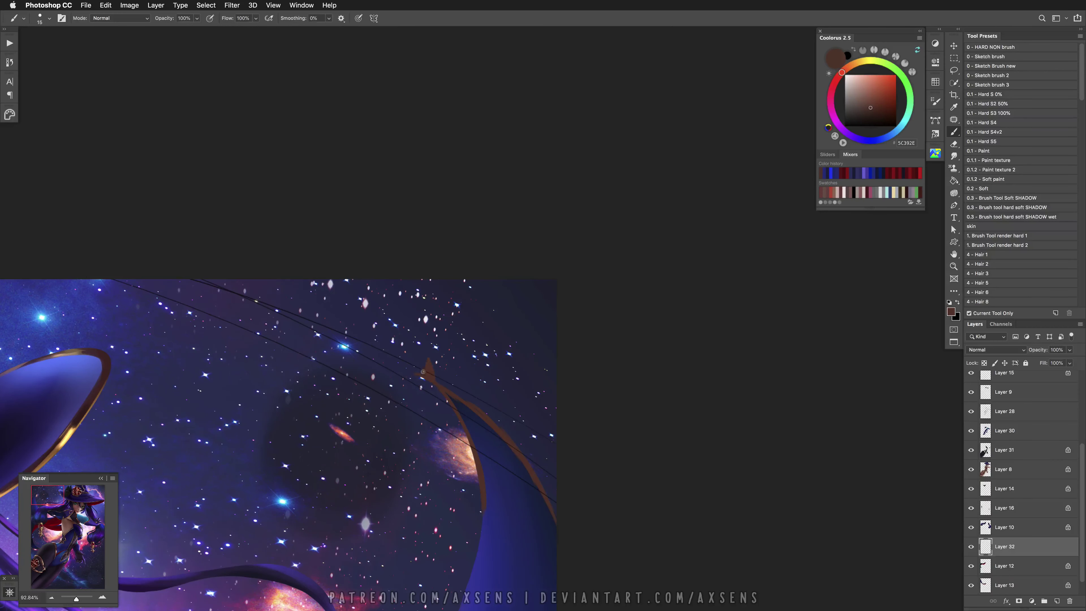
pyautogui.press('l')
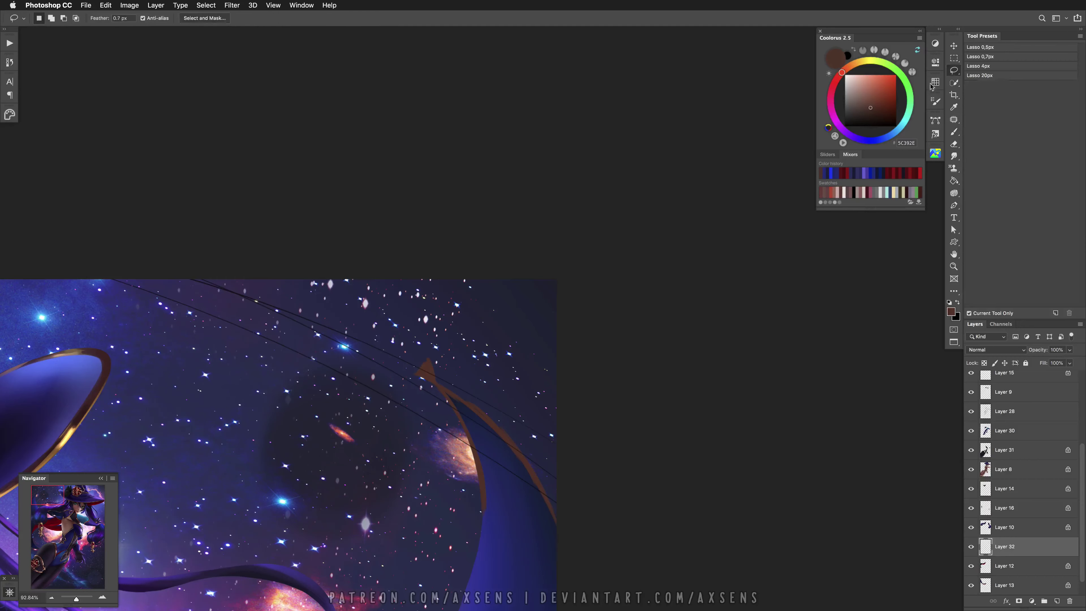
pyautogui.hotkey('ctrl', 'j')
pyautogui.hotkey('ctrl', 't')
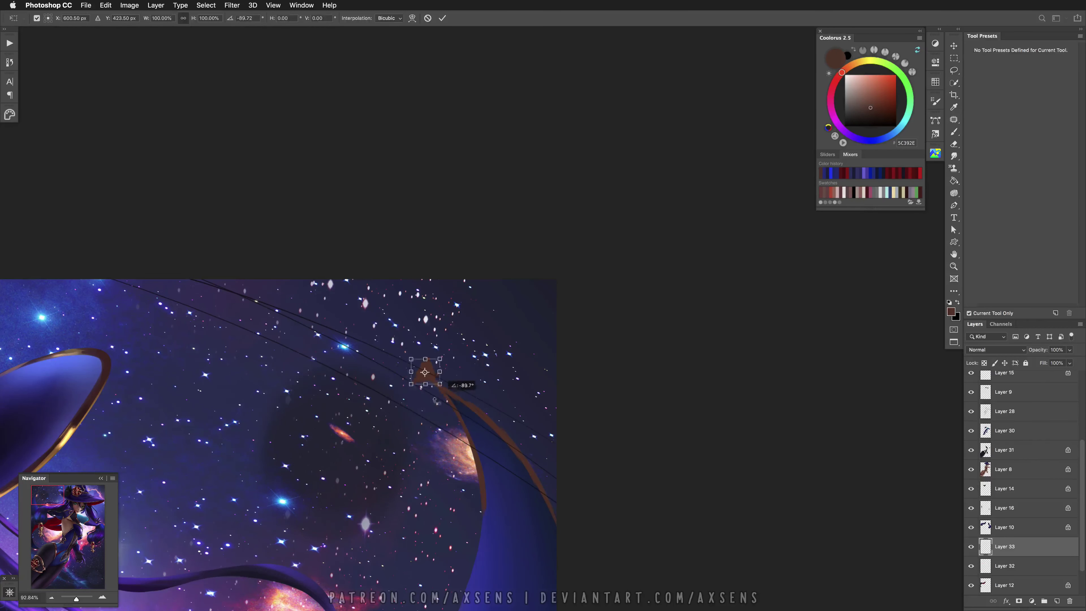
pyautogui.click(442, 18)
pyautogui.press('v')
pyautogui.moveTo(460, 388); pyautogui.dragTo(448, 375)
# Duplicate the star point, rotate the copy and place it beside the existing points at the crescent's tip
pyautogui.hotkey('ctrl', 'j')
pyautogui.hotkey('ctrl', 't')
pyautogui.moveTo(385, 351); pyautogui.dragTo(419, 396)
pyautogui.moveTo(458, 339)
pyautogui.mouseDown()
pyautogui.moveTo(466, 355)
pyautogui.moveTo(445, 349)
pyautogui.mouseUp()
pyautogui.click(446, 20)
pyautogui.moveTo(495, 387); pyautogui.dragTo(502, 391)
# Duplicate, flip and rotate another point to complete the four-pointed star, and merge the pieces down into Layer 32
pyautogui.hotkey('ctrl', 'j')
pyautogui.hotkey('ctrl', 't')
pyautogui.rightClick(430, 352)
pyautogui.click(454, 481)
pyautogui.rightClick(430, 355)
pyautogui.click(455, 485)
pyautogui.moveTo(464, 338); pyautogui.dragTo(414, 389)
pyautogui.click(442, 18)
pyautogui.hotkey('ctrl', 'e')
pyautogui.hotkey('ctrl', 'e')
pyautogui.hotkey('ctrl', 'e')
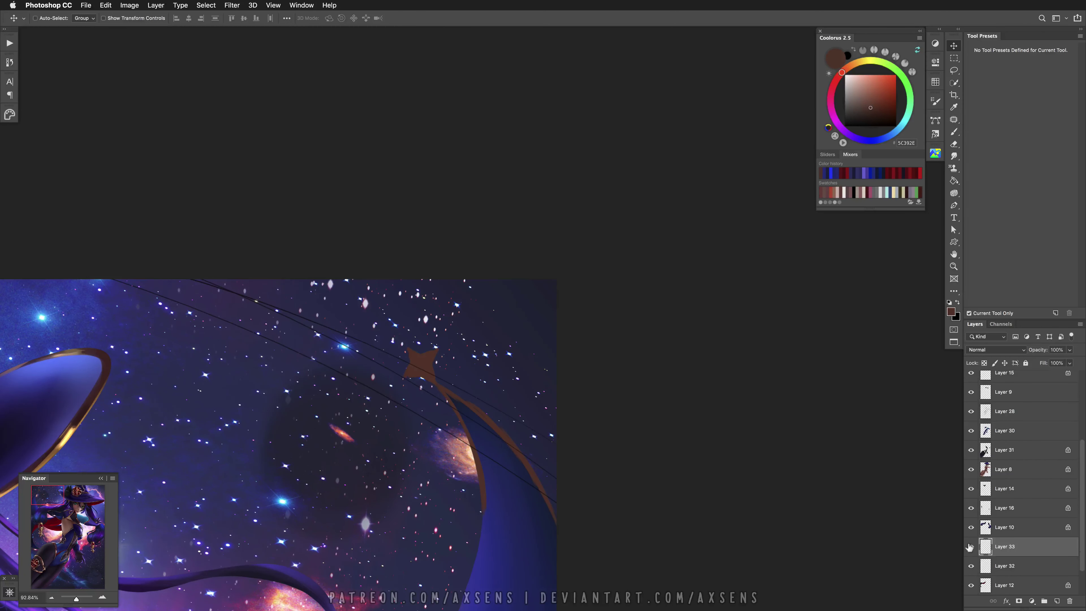
# Lock Layer 32's transparent pixels and prepare a larger brush with dark brown 3E2327 sampled from the cape's gold trim
pyautogui.press('b')
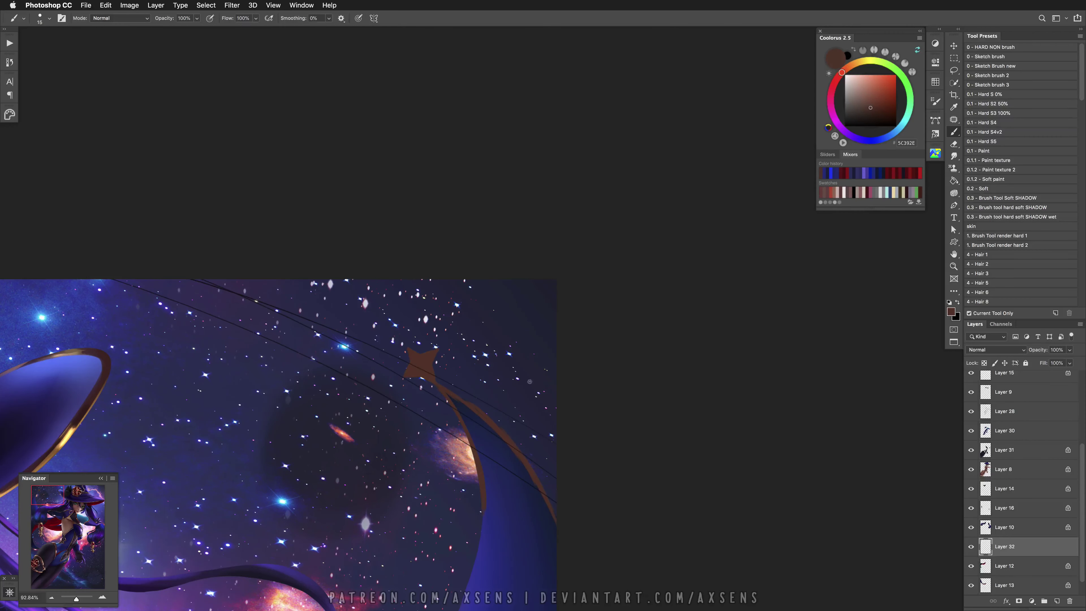
pyautogui.click(971, 547)
pyautogui.click(971, 547)
pyautogui.hotkey('ctrl', 'z')
pyautogui.hotkey('ctrl', 'shift', 'z')
pyautogui.moveTo(405, 530); pyautogui.dragTo(387, 399)
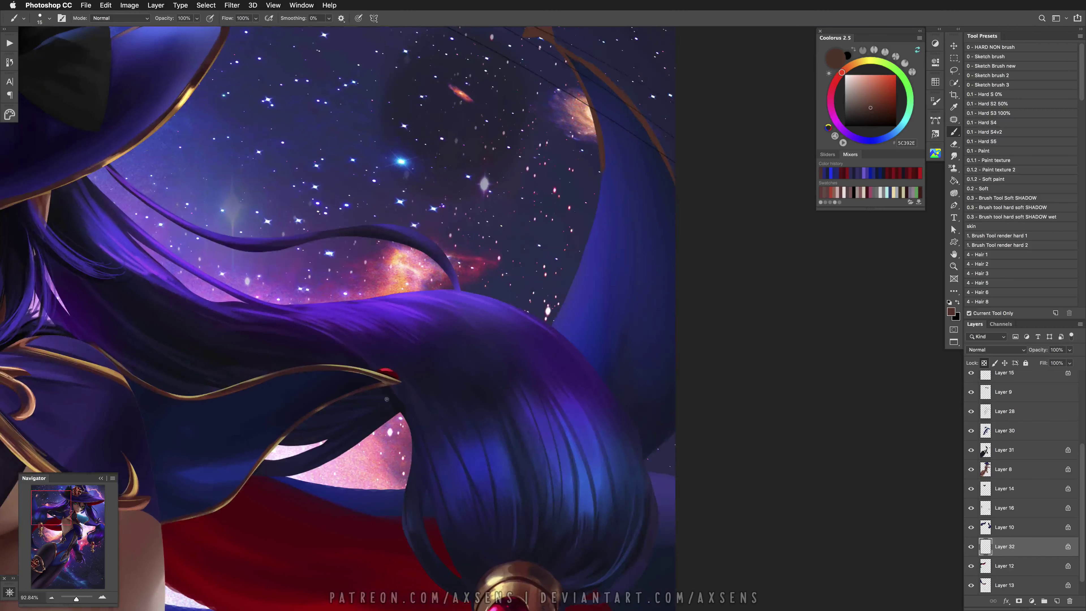
pyautogui.keyDown('alt'); pyautogui.click(240, 487); pyautogui.keyUp('alt')
pyautogui.scroll(10, 427, 428)
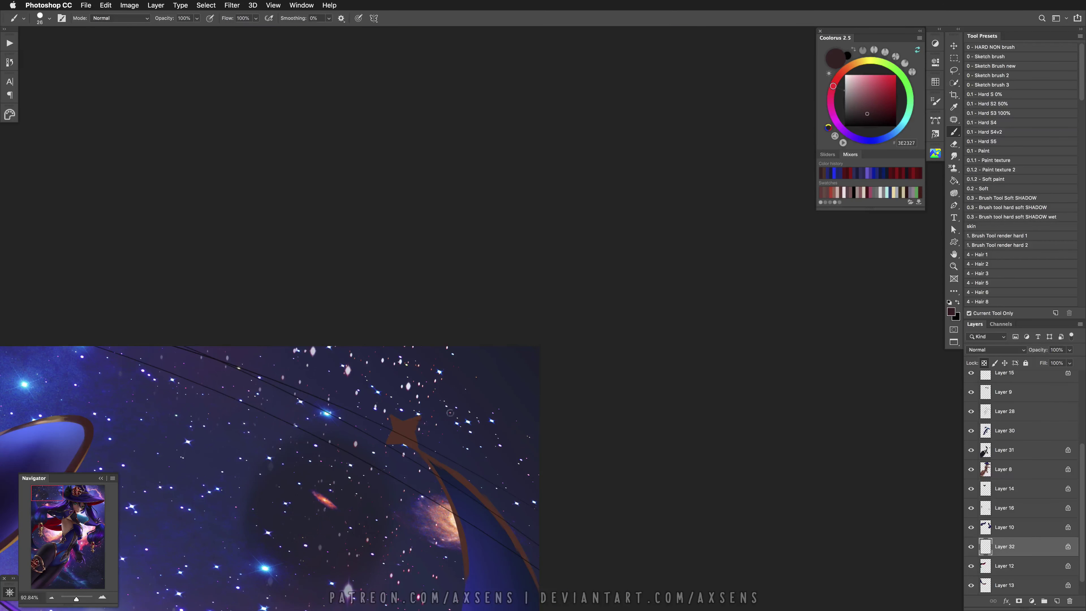
# Shade the star's facets with alternating dark brown 3E2327 and brown 5C392E using a smaller 17 px brush, undoing unwanted strokes
pyautogui.hotkey('ctrl', 'z')
pyautogui.hotkey('ctrl', 'z')
pyautogui.keyDown('alt'); pyautogui.click(404, 427); pyautogui.keyUp('alt')
pyautogui.hotkey('ctrl', 'z')
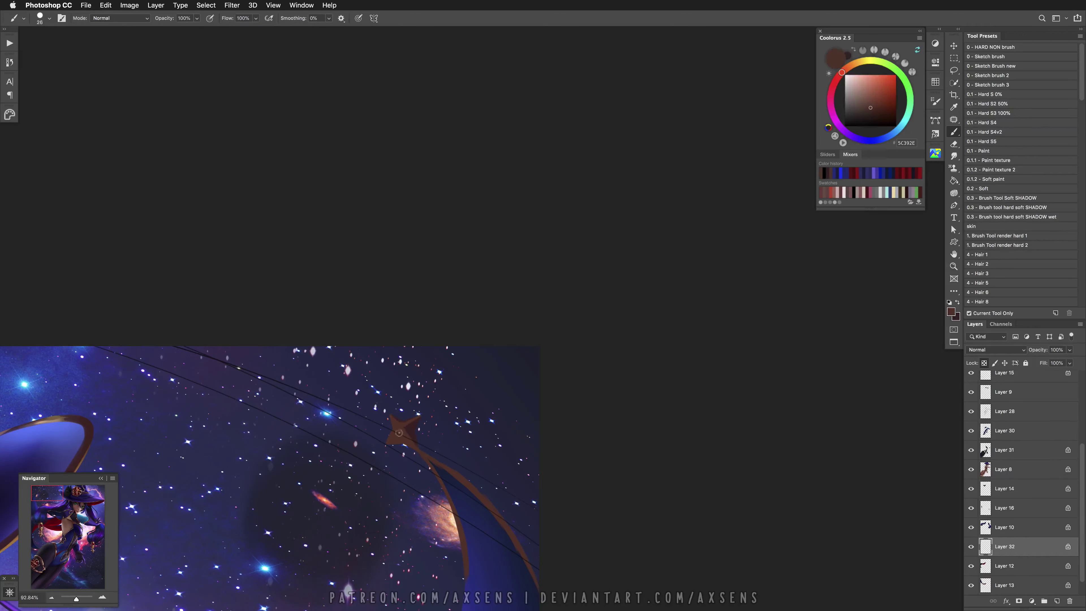
pyautogui.keyDown('alt'); pyautogui.click(406, 415); pyautogui.keyUp('alt')
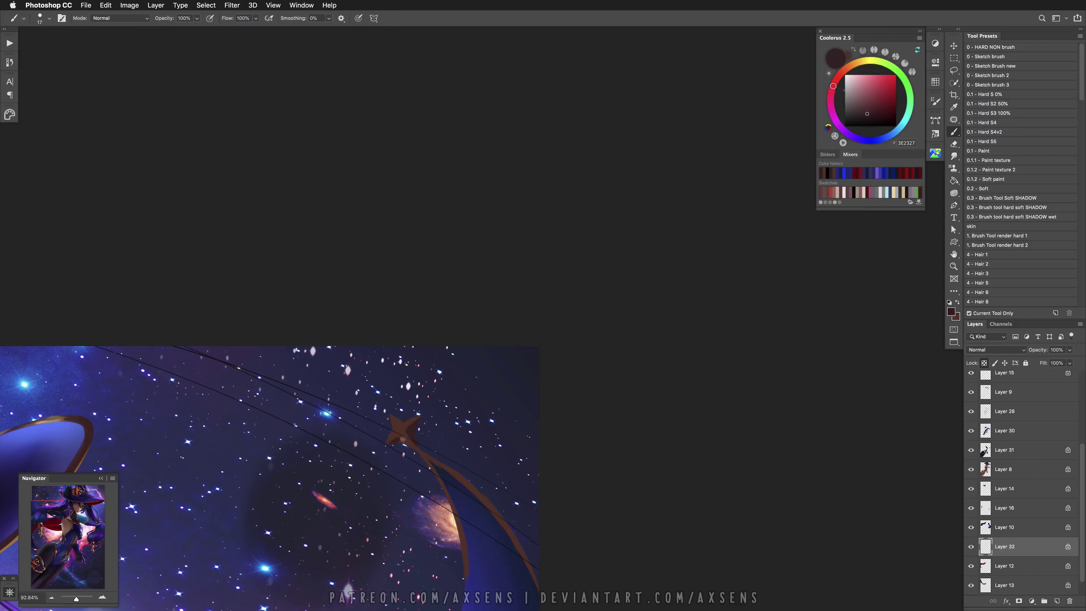
pyautogui.keyDown('alt'); pyautogui.click(402, 436); pyautogui.keyUp('alt')
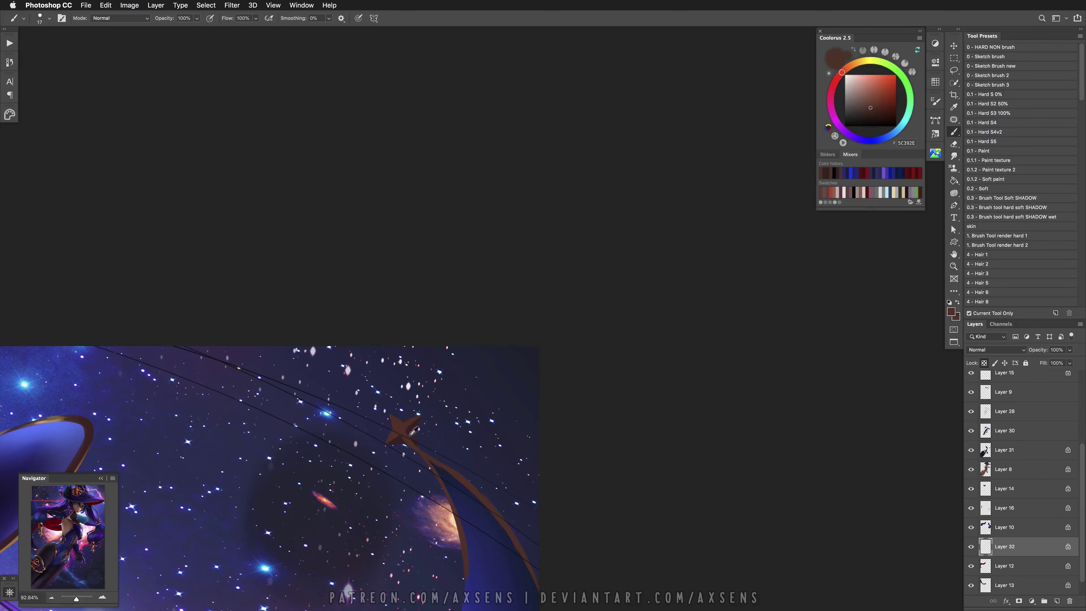
pyautogui.keyDown('alt'); pyautogui.click(413, 430); pyautogui.keyUp('alt')
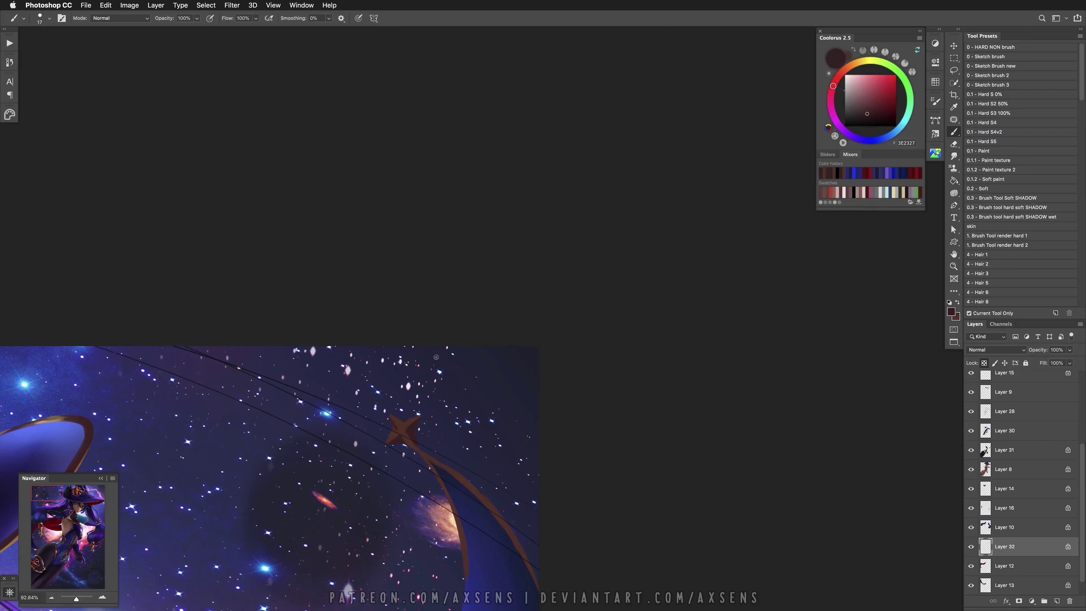
# Undo the latest star strokes and repaint the upper facets with browns sampled from the star
pyautogui.press('super+z')
pyautogui.press('super+z')
pyautogui.press('super+z')
pyautogui.press('super+z')
pyautogui.press('super+z')
pyautogui.press('super+z')
pyautogui.press('super+z')
pyautogui.keyDown('alt'); pyautogui.click(415, 421); pyautogui.keyUp('alt')
pyautogui.keyDown('alt'); pyautogui.click(408, 420); pyautogui.keyUp('alt')
pyautogui.keyDown('alt'); pyautogui.click(421, 421); pyautogui.keyUp('alt')
pyautogui.keyDown('alt'); pyautogui.click(398, 420); pyautogui.keyUp('alt')
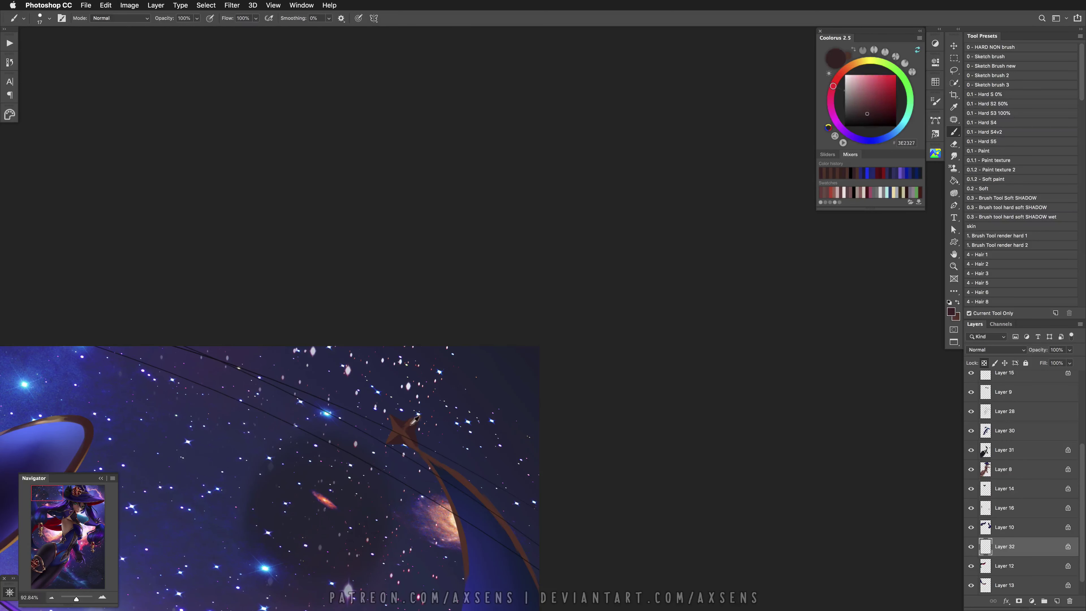
# Refine the star's centre and its joint with the trim using sampled brown 5C392E, undoing unwanted strokes
pyautogui.keyDown('alt'); pyautogui.click(417, 418); pyautogui.keyUp('alt')
pyautogui.keyDown('alt'); pyautogui.click(402, 426); pyautogui.keyUp('alt')
pyautogui.press('super+z')
pyautogui.press('super+z')
pyautogui.keyDown('alt'); pyautogui.click(404, 434); pyautogui.keyUp('alt')
pyautogui.keyDown('alt'); pyautogui.click(415, 456); pyautogui.keyUp('alt')
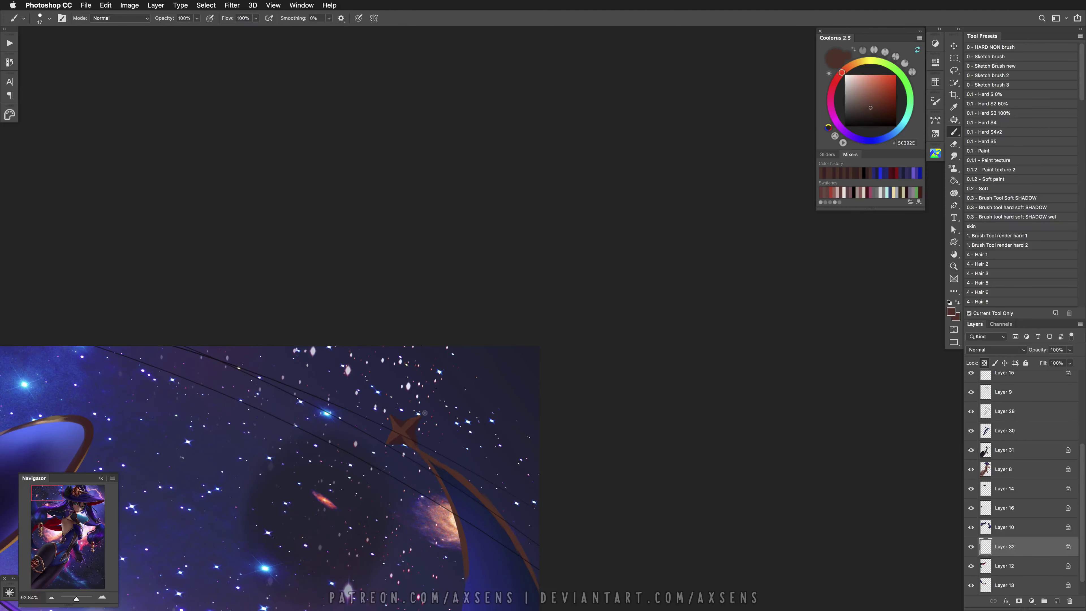
# Sample gold AA965F from the cape trim, paint light facets on the star, undoing unwanted strokes, and flip the canvas
pyautogui.scroll(-10, 437, 404)
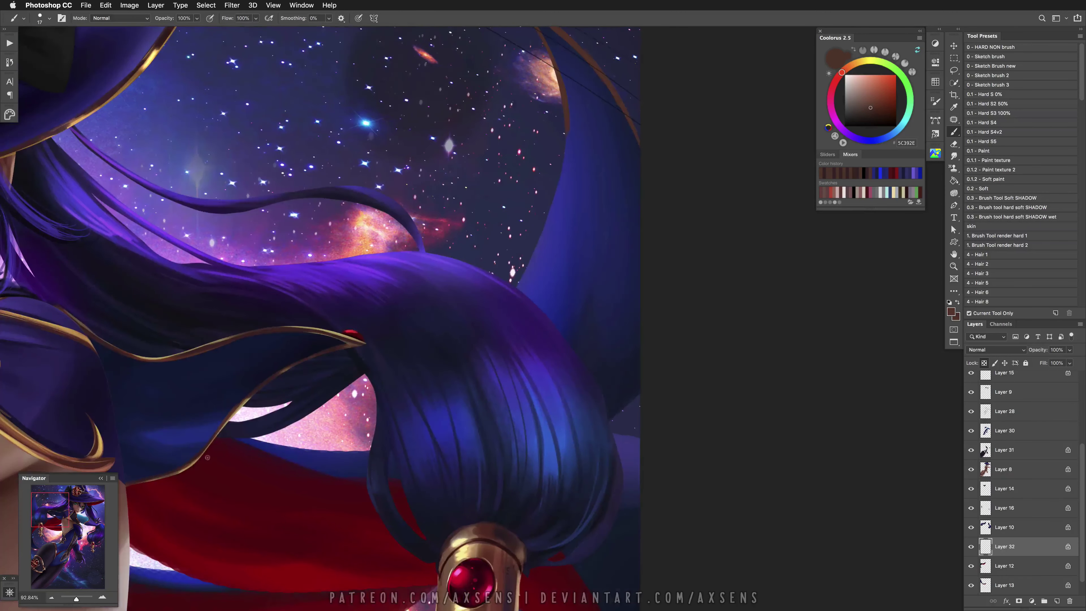
pyautogui.keyDown('alt'); pyautogui.click(197, 462); pyautogui.keyUp('alt')
pyautogui.scroll(15, 394, 381)
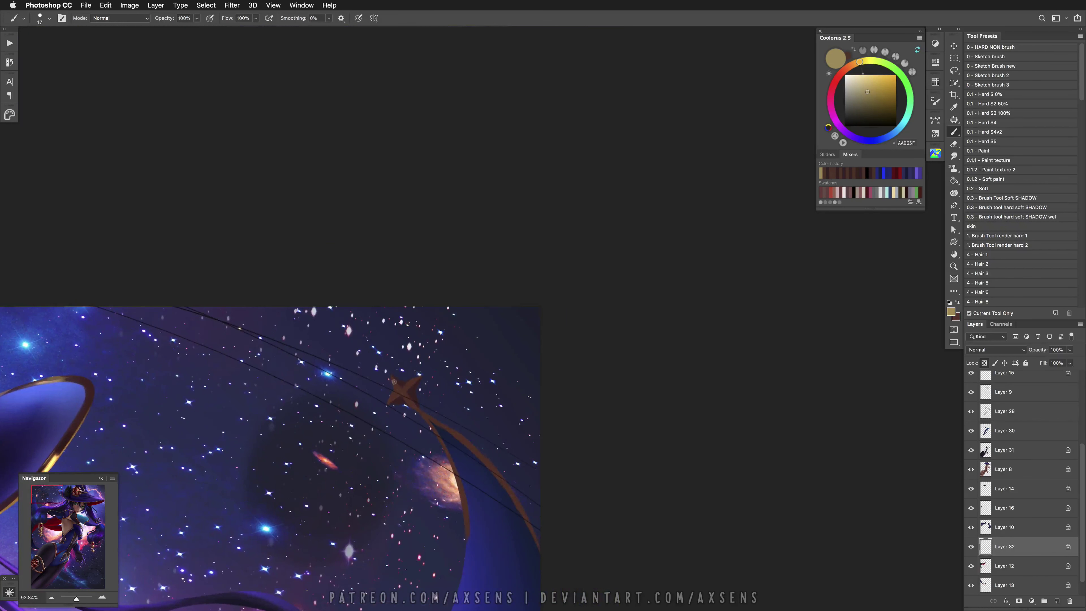
pyautogui.hotkey('ctrl', 'z')
pyautogui.hotkey('ctrl', 'z')
pyautogui.hotkey('ctrl', 'z')
pyautogui.hotkey('ctrl', 'z')
pyautogui.hotkey('ctrl', 'z')
pyautogui.hotkey('ctrl', 'z')
pyautogui.click(72, 510)
pyautogui.moveTo(72, 509); pyautogui.dragTo(28, 485)
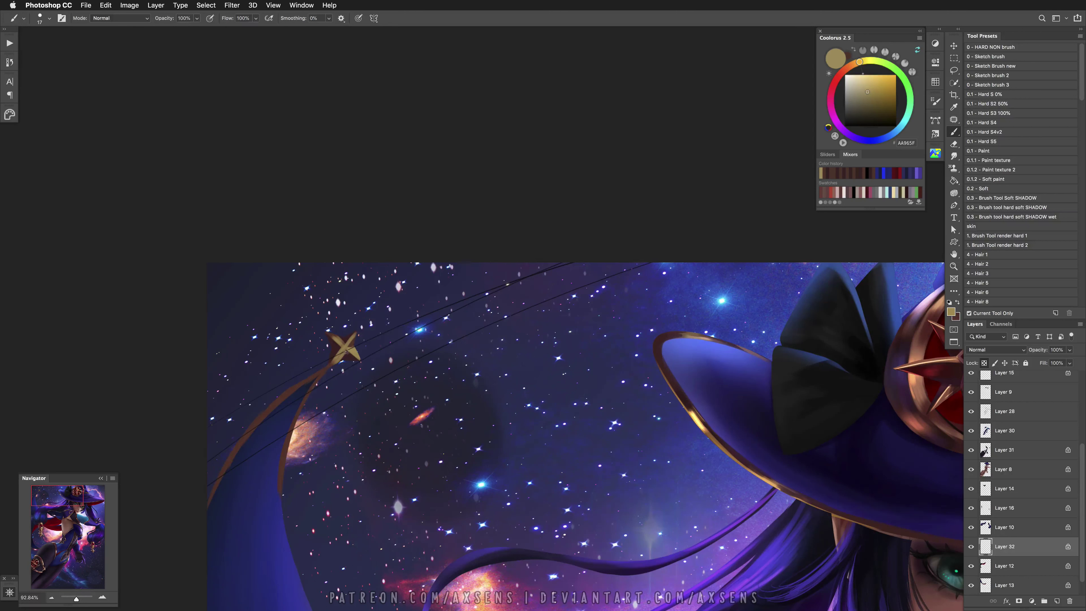
# Darken the brown trim near the star with near-black brown 231517 and a 12 px brush
pyautogui.press('x')
pyautogui.click(865, 120)
pyautogui.rightClick(327, 376)
pyautogui.moveTo(409, 318); pyautogui.dragTo(401, 317)
pyautogui.press('Return')
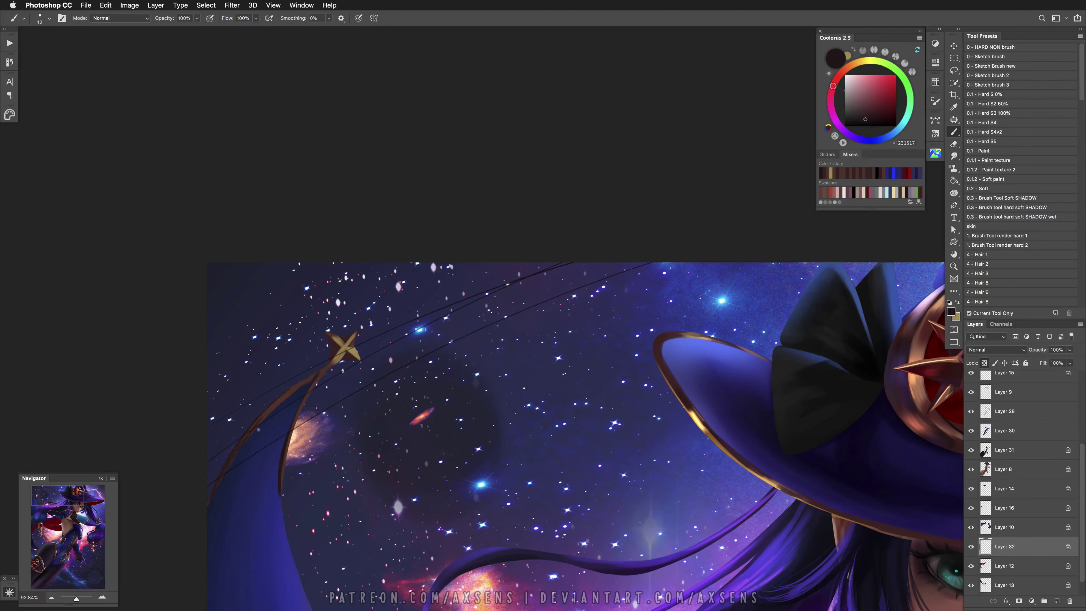
# Paint thin gold AA965F lines along both edges of the crescent's upper trim with a slightly smaller brush
pyautogui.press('x')
pyautogui.press('super+z')
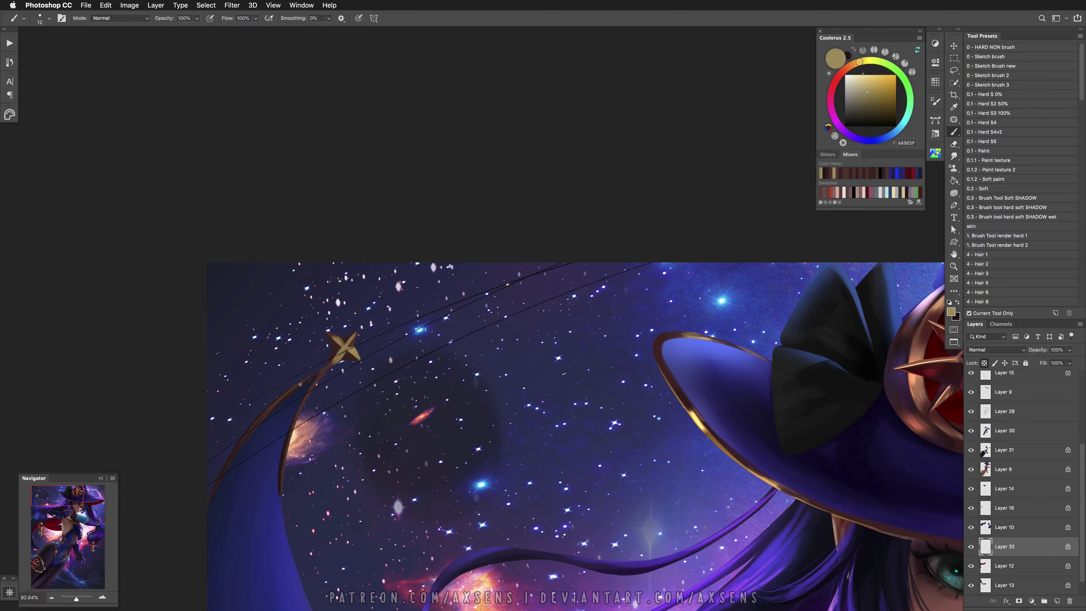
pyautogui.rightClick(323, 380)
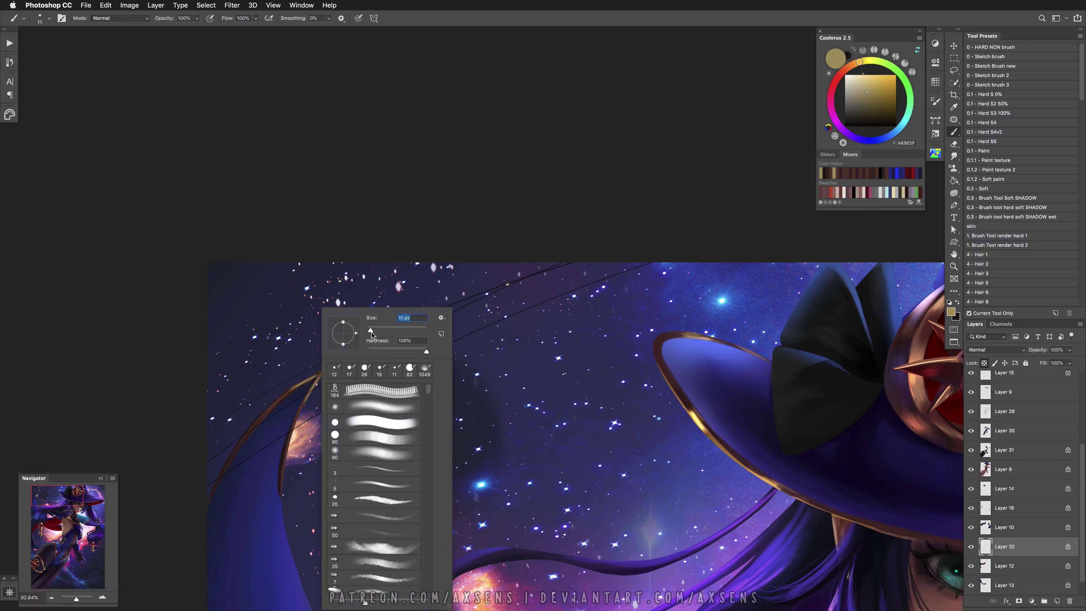
pyautogui.press('Return')
pyautogui.moveTo(297, 421); pyautogui.dragTo(279, 497)
pyautogui.moveTo(294, 390); pyautogui.dragTo(223, 475)
# Undo unwanted strokes and add near-black 231517 accents to the outer trim with a smaller brush
pyautogui.press('x')
pyautogui.press('super+z')
pyautogui.press('super+z')
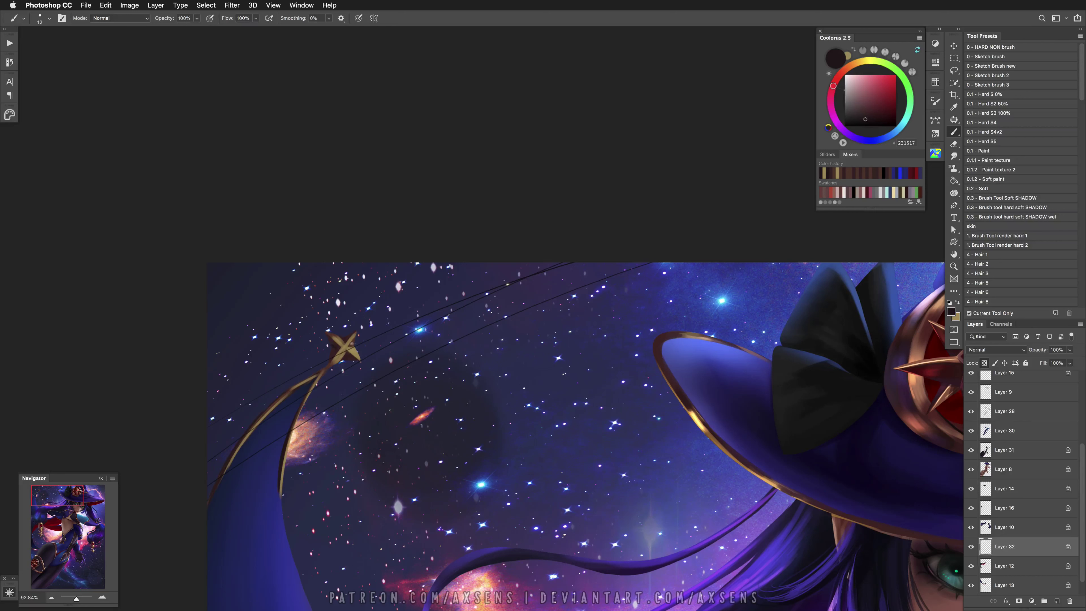
pyautogui.press('super+z')
pyautogui.press('super+z')
pyautogui.press('[')
pyautogui.moveTo(272, 411); pyautogui.dragTo(259, 411)
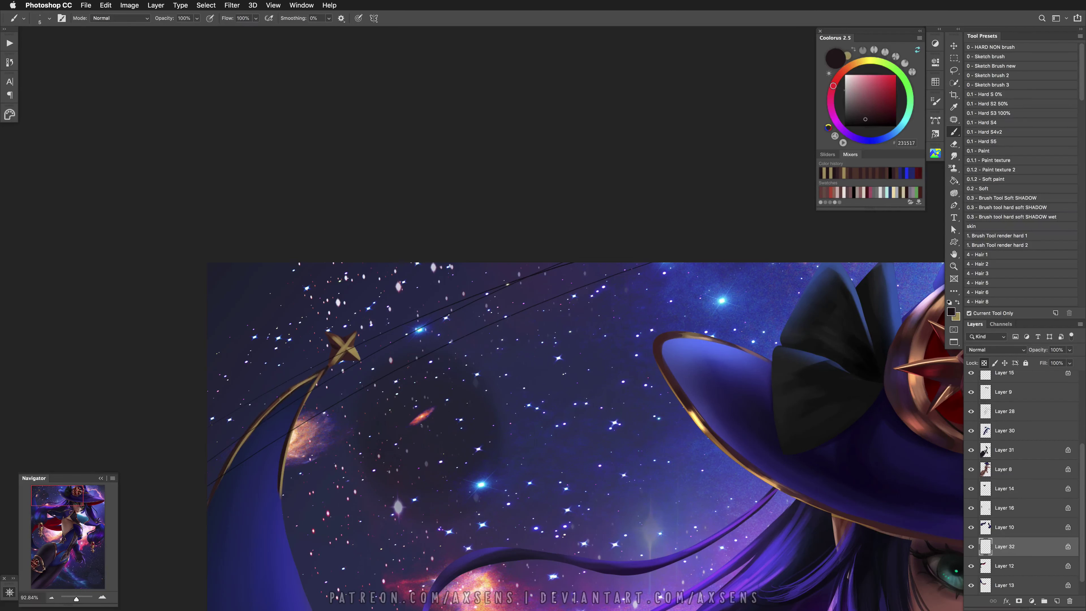
# Retouch the gold on both crescent trims with gold and mid-brown tones sampled from them, and sample dark brown for shading
pyautogui.keyDown('alt'); pyautogui.click(321, 393); pyautogui.keyUp('alt')
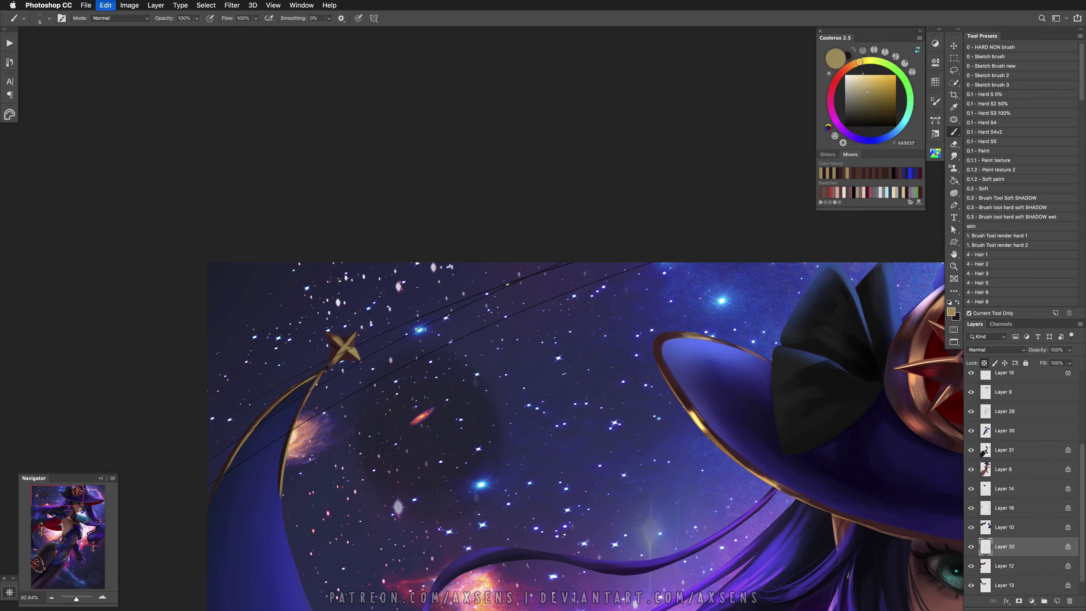
pyautogui.moveTo(293, 433); pyautogui.dragTo(282, 498)
pyautogui.keyDown('alt'); pyautogui.click(286, 462); pyautogui.keyUp('alt')
pyautogui.moveTo(287, 453); pyautogui.dragTo(285, 472)
pyautogui.keyDown('alt'); pyautogui.click(244, 457); pyautogui.keyUp('alt')
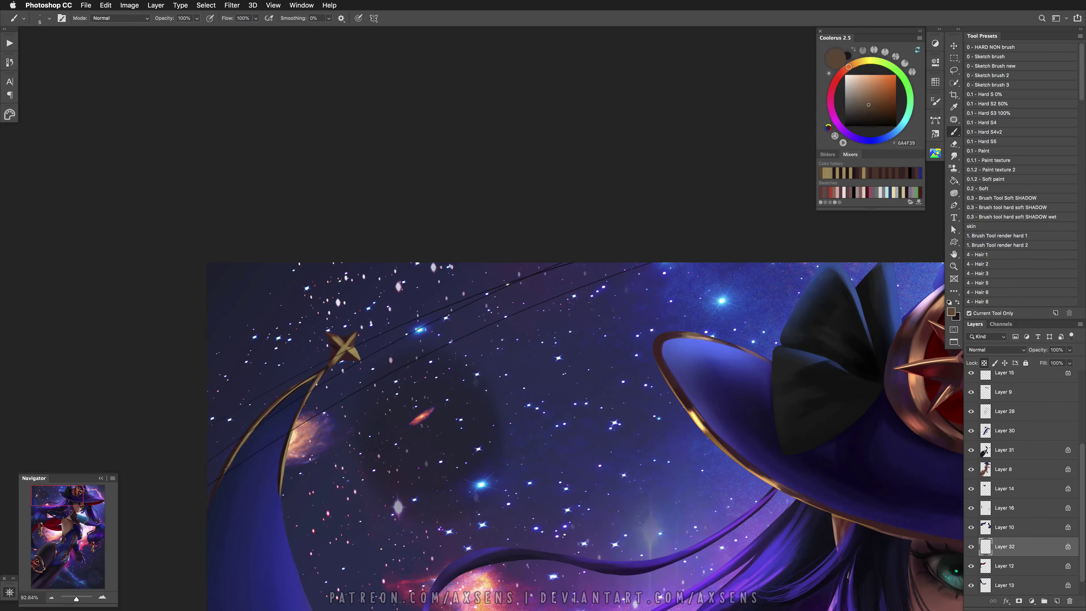
pyautogui.keyDown('alt'); pyautogui.click(304, 351); pyautogui.keyUp('alt')
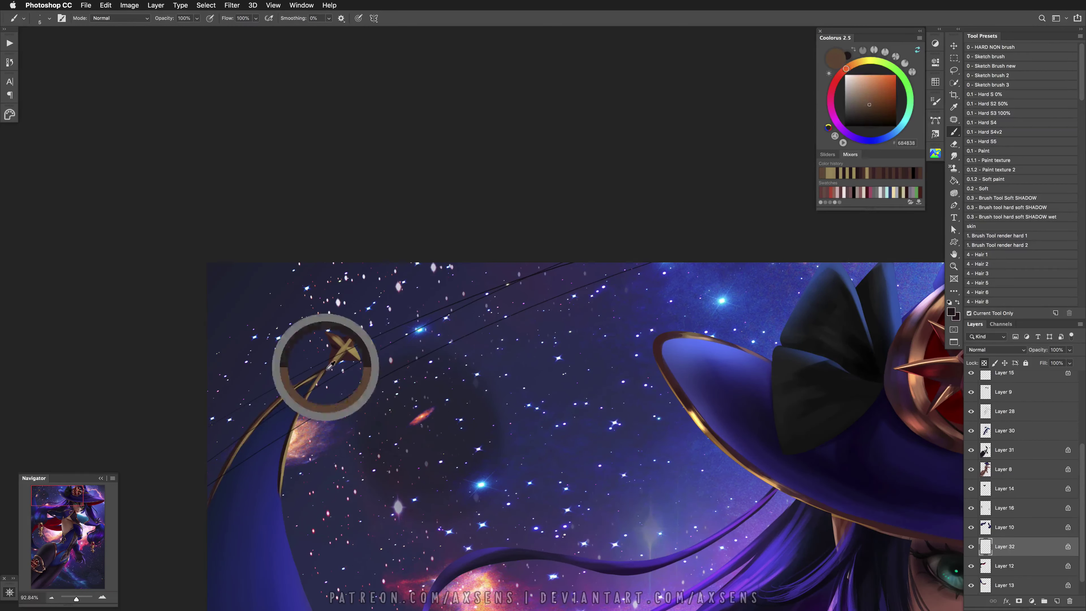
pyautogui.scroll(-2, 303, 351)
pyautogui.keyDown('alt'); pyautogui.click(301, 393); pyautogui.keyUp('alt')
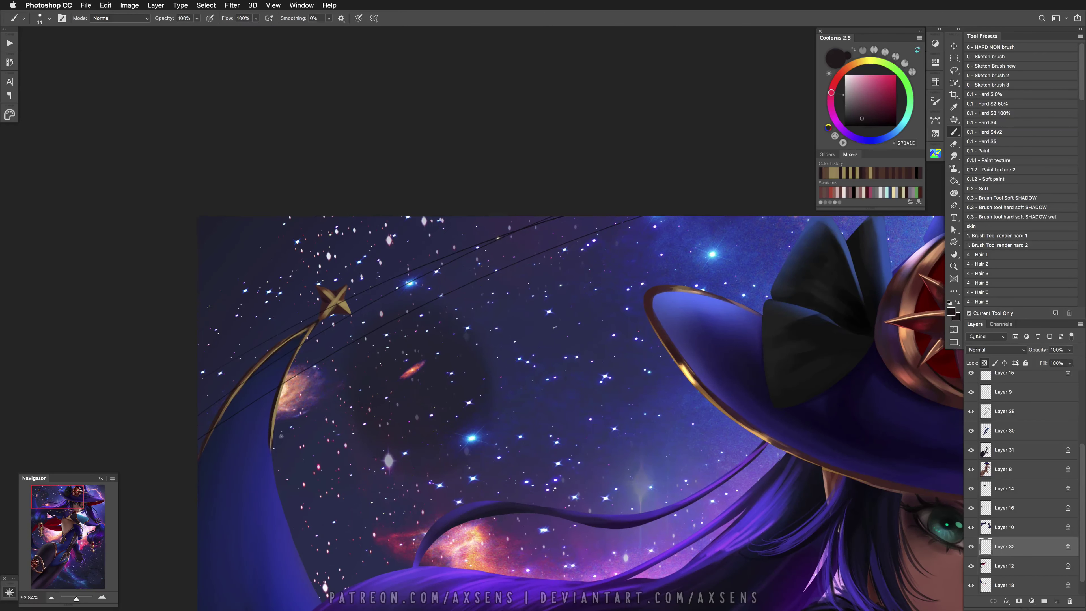
# Paint light blue reflections on both crescent trims and warm them with muted orange strokes, undoing an unwanted stroke
pyautogui.moveTo(277, 398); pyautogui.dragTo(271, 438)
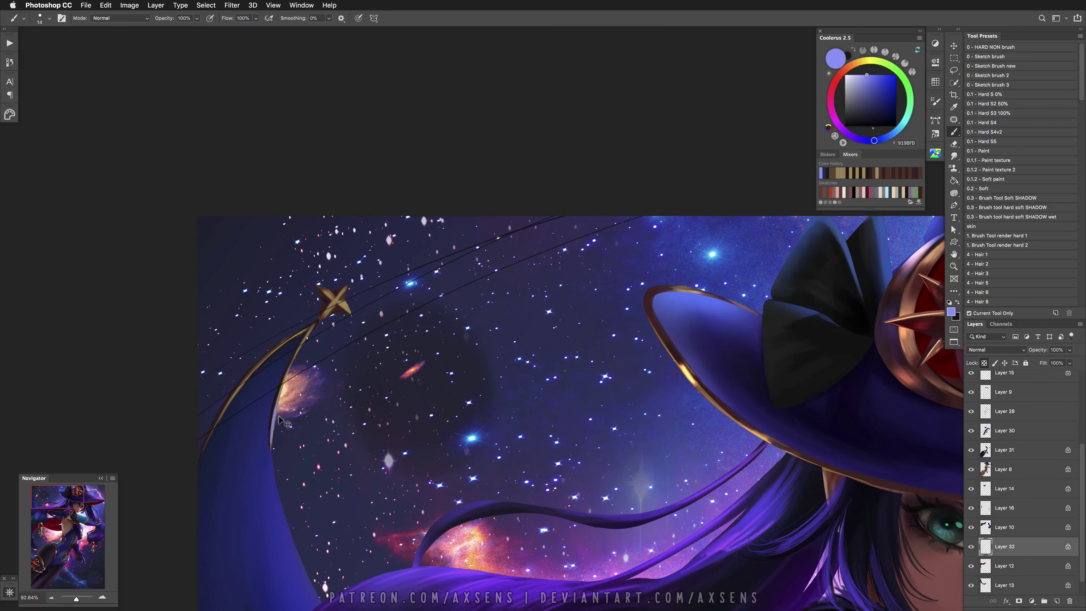
pyautogui.moveTo(241, 387); pyautogui.dragTo(214, 427)
pyautogui.click(850, 70)
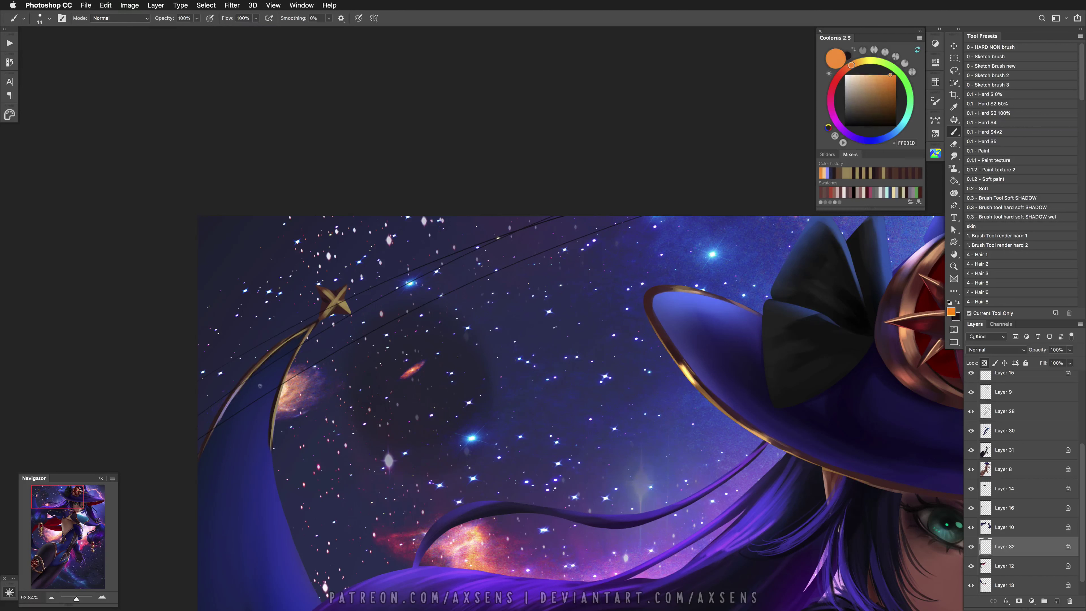
pyautogui.click(872, 86)
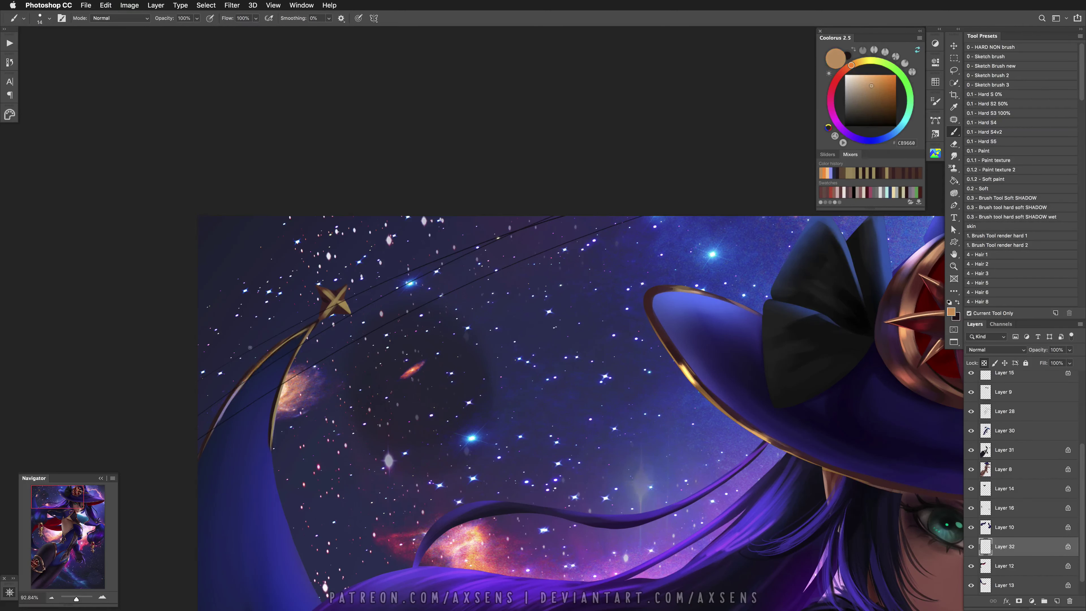
pyautogui.moveTo(259, 365); pyautogui.dragTo(201, 453)
pyautogui.moveTo(270, 435); pyautogui.dragTo(290, 361)
pyautogui.press('super+z')
pyautogui.moveTo(322, 321); pyautogui.dragTo(313, 440)
# Set the brush blend mode to Linear Dodge (Add) and sample gold A18A5A from the inner trim, undoing test strokes
pyautogui.keyDown('alt'); pyautogui.click(614, 489); pyautogui.keyUp('alt')
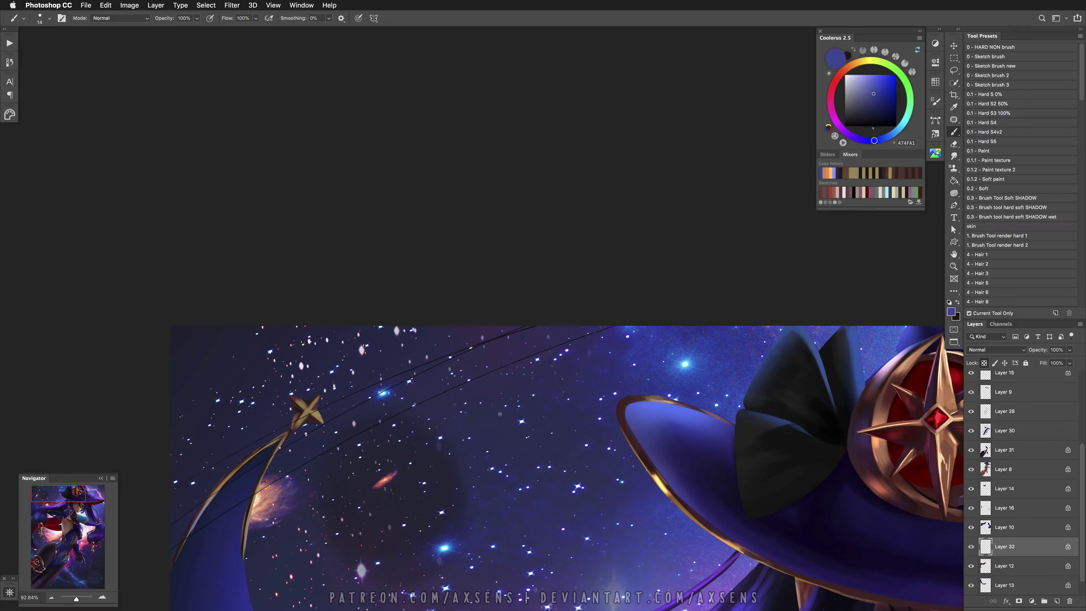
pyautogui.press(']')
pyautogui.press('super+z')
pyautogui.keyDown('shift'); pyautogui.rightClick(305, 445); pyautogui.keyUp('shift')
pyautogui.click(337, 572)
pyautogui.keyDown('alt'); pyautogui.click(259, 492); pyautogui.keyUp('alt')
pyautogui.press('super+z')
# Reduce the brush to a few pixels and add bright gold highlights to the star, undoing unwanted strokes
pyautogui.rightClick(269, 490)
pyautogui.moveTo(326, 330); pyautogui.dragTo(321, 333)
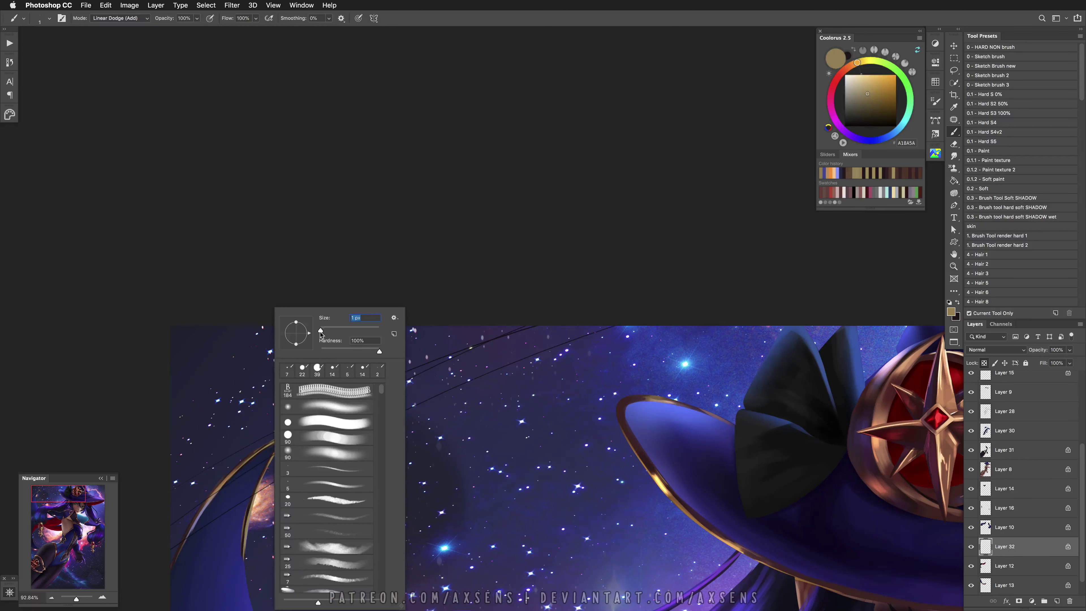
pyautogui.press('Return')
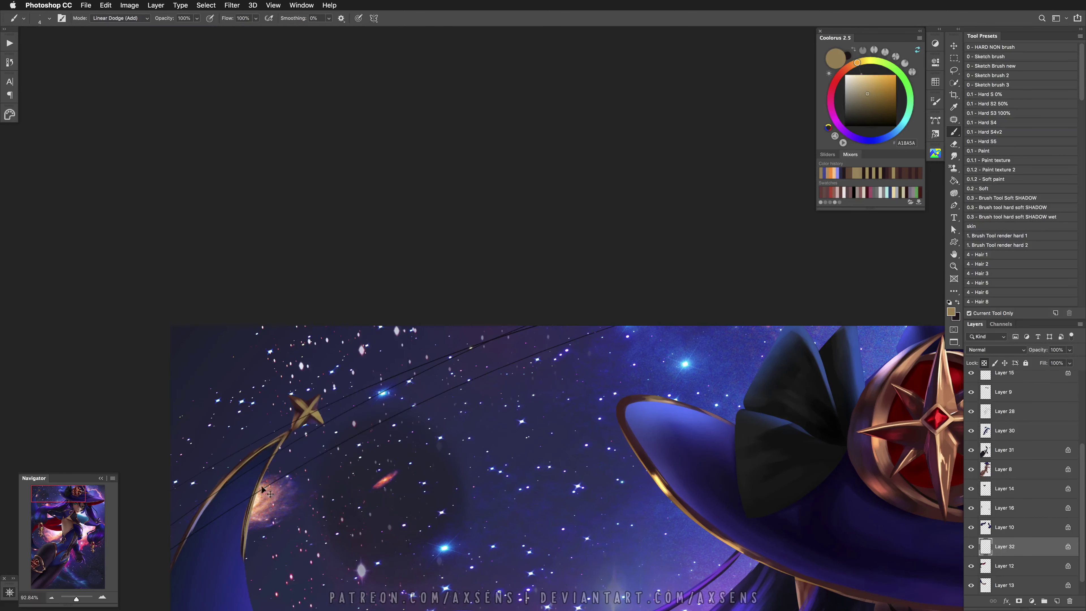
pyautogui.press('super+z')
pyautogui.press('super+z')
pyautogui.moveTo(306, 412); pyautogui.dragTo(320, 395)
# Paint glowing gold highlights along the inner edge of the crescent cape's lower trim
pyautogui.scroll(-20, 397, 534)
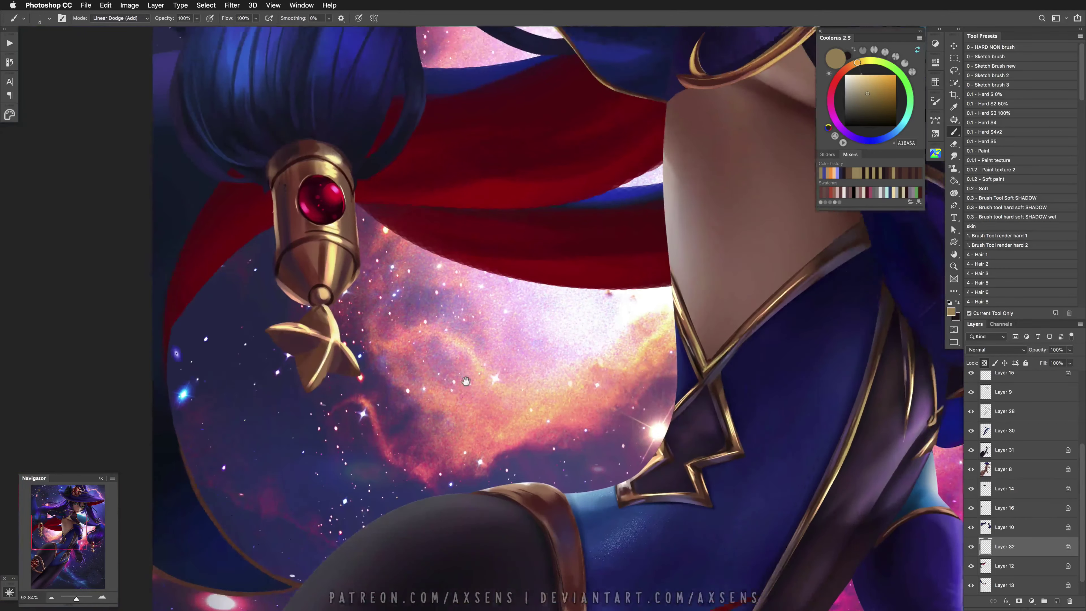
pyautogui.scroll(-6, 466, 381)
pyautogui.moveTo(187, 315); pyautogui.dragTo(227, 390)
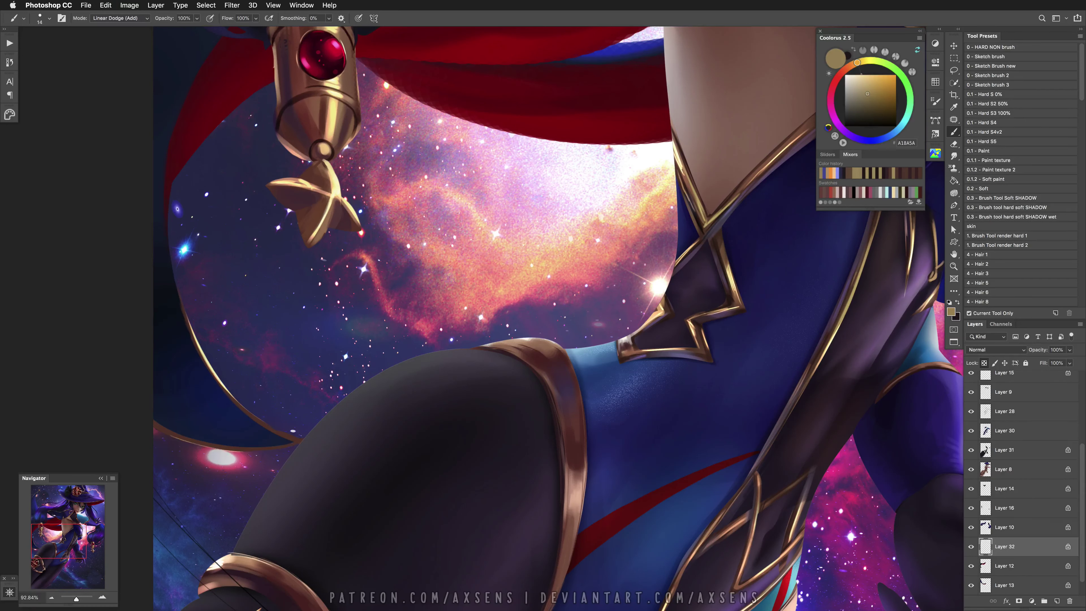
pyautogui.moveTo(266, 420); pyautogui.dragTo(302, 441)
# Set the brush blend mode to Multiply, sample 472C36, and darken the lower ends of both crescent cape trims
pyautogui.keyDown('shift'); pyautogui.rightClick(191, 377); pyautogui.keyUp('shift')
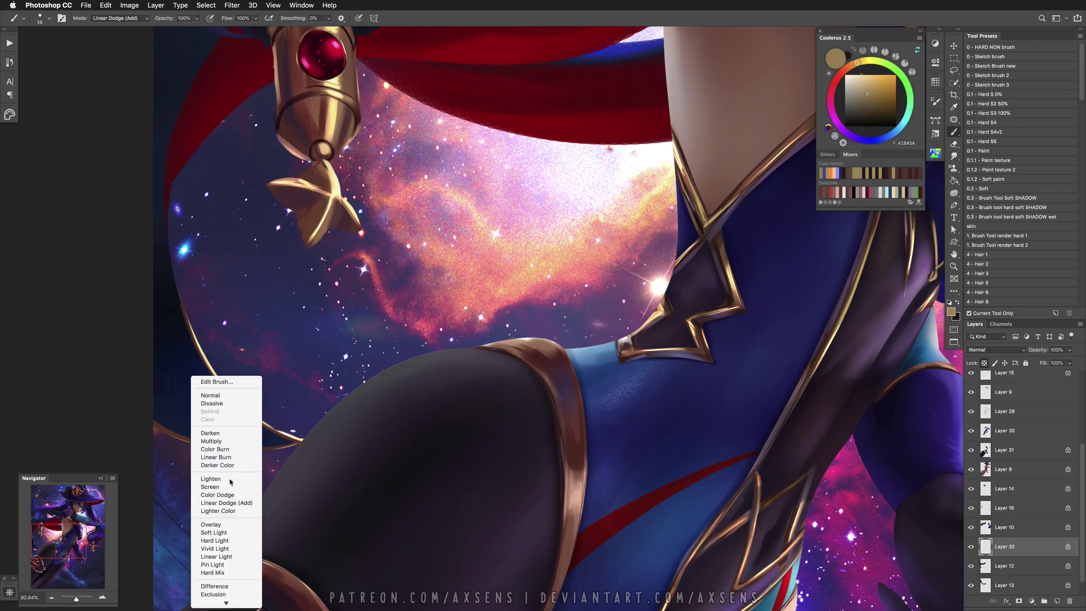
pyautogui.click(211, 441)
pyautogui.moveTo(212, 371); pyautogui.dragTo(262, 423)
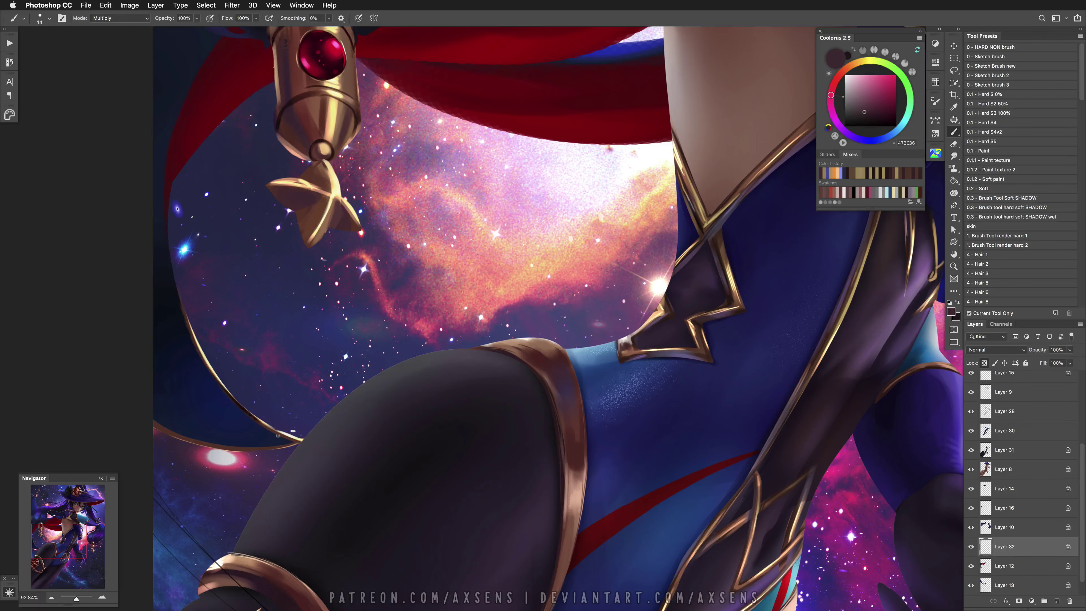
pyautogui.moveTo(169, 432); pyautogui.dragTo(287, 447)
pyautogui.moveTo(378, 445); pyautogui.dragTo(342, 445)
pyautogui.moveTo(453, 430); pyautogui.dragTo(408, 528)
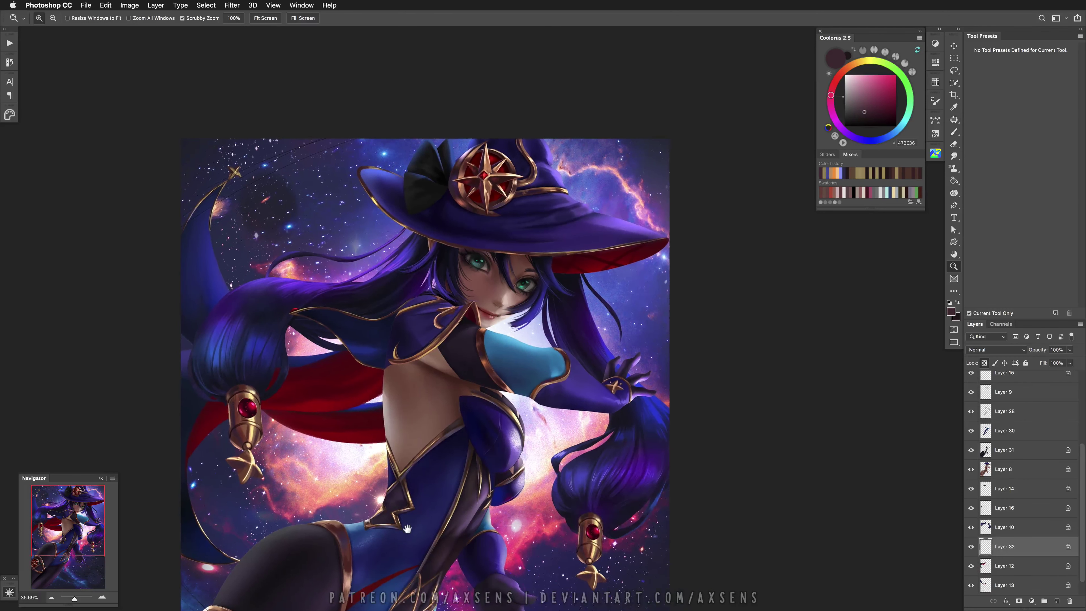
pyautogui.moveTo(374, 495); pyautogui.dragTo(454, 544)
# Prepare Layer 12 for painting by setting the brush to Normal, sampling dark blue 242C6C, and clearing the image-pixel lock
pyautogui.click(985, 564)
pyautogui.moveTo(397, 408); pyautogui.dragTo(421, 416)
pyautogui.rightClick(424, 414)
pyautogui.press('Escape')
pyautogui.press('b')
pyautogui.rightClick(398, 408)
pyautogui.click(397, 412)
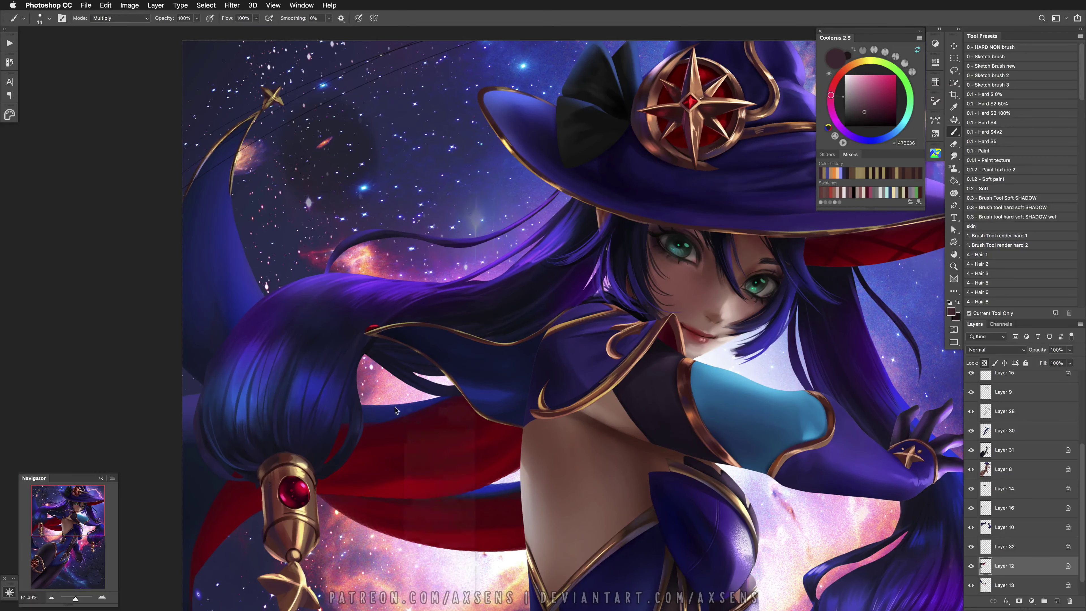
pyautogui.keyDown('alt'); pyautogui.click(365, 409); pyautogui.keyUp('alt')
pyautogui.click(403, 407)
pyautogui.press('Return')
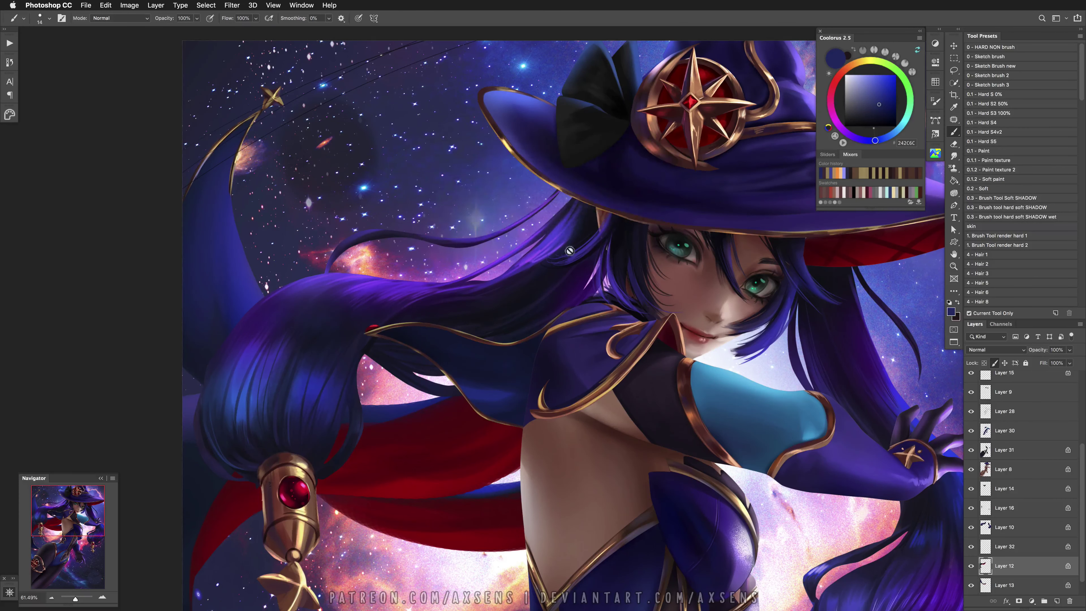
pyautogui.click(995, 364)
# Paint the blue cape edge beside the large hair bundle, blending with dark blues sampled from the fabric
pyautogui.moveTo(368, 405); pyautogui.dragTo(435, 399)
pyautogui.keyDown('alt'); pyautogui.click(410, 408); pyautogui.keyUp('alt')
pyautogui.press('super+z')
pyautogui.press('super+shift+z')
pyautogui.moveTo(368, 406); pyautogui.dragTo(440, 397)
pyautogui.keyDown('alt'); pyautogui.click(387, 418); pyautogui.keyUp('alt')
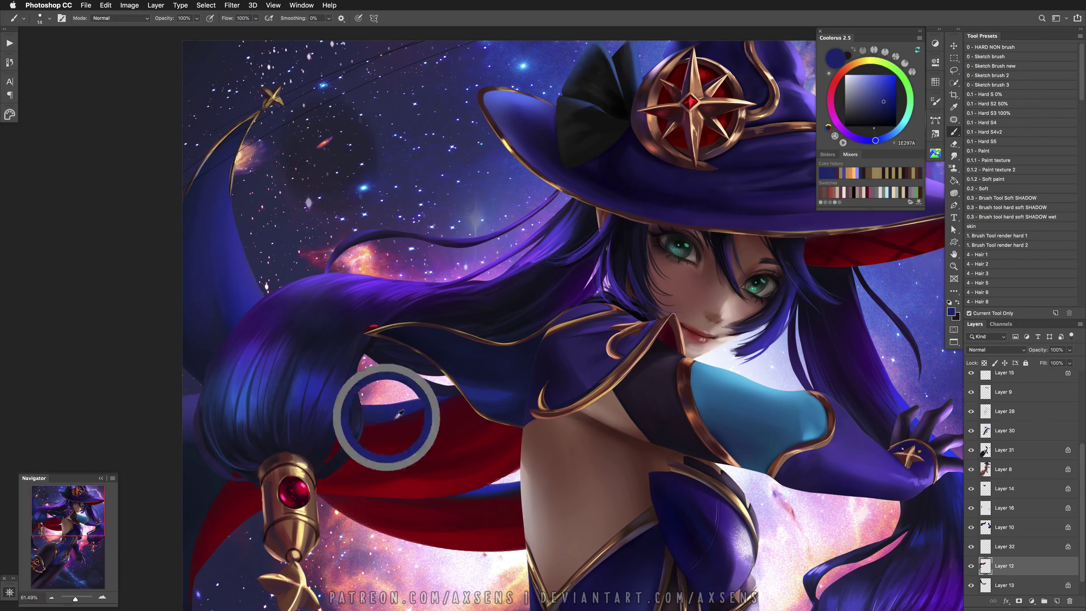
pyautogui.keyDown('alt'); pyautogui.click(356, 424); pyautogui.keyUp('alt')
pyautogui.keyDown('alt'); pyautogui.click(377, 420); pyautogui.keyUp('alt')
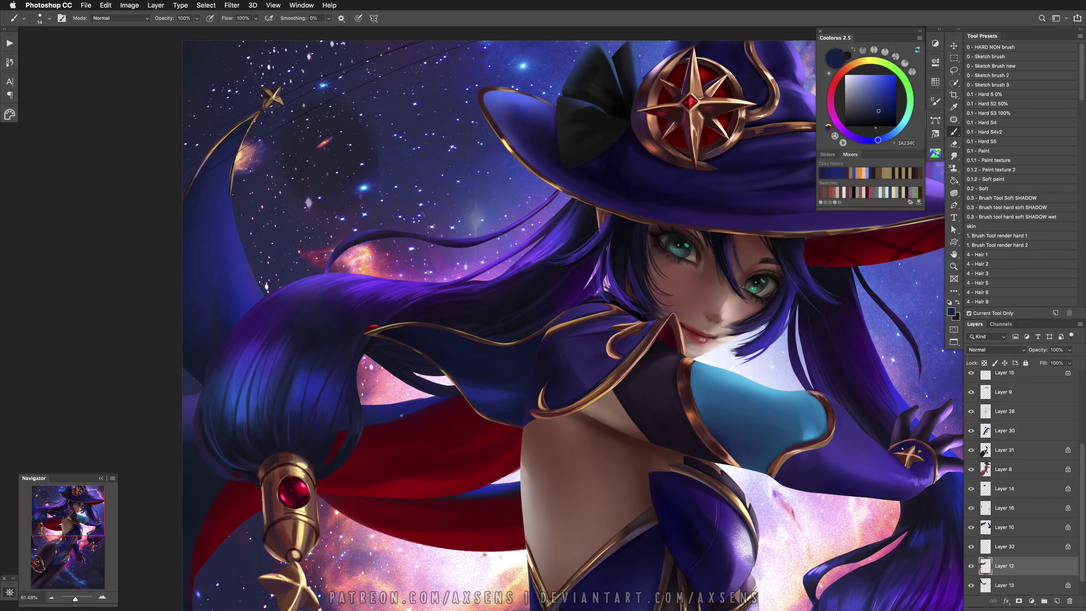
pyautogui.keyDown('alt'); pyautogui.click(424, 398); pyautogui.keyUp('alt')
pyautogui.keyDown('alt'); pyautogui.click(442, 396); pyautogui.keyUp('alt')
pyautogui.keyDown('alt'); pyautogui.click(429, 406); pyautogui.keyUp('alt')
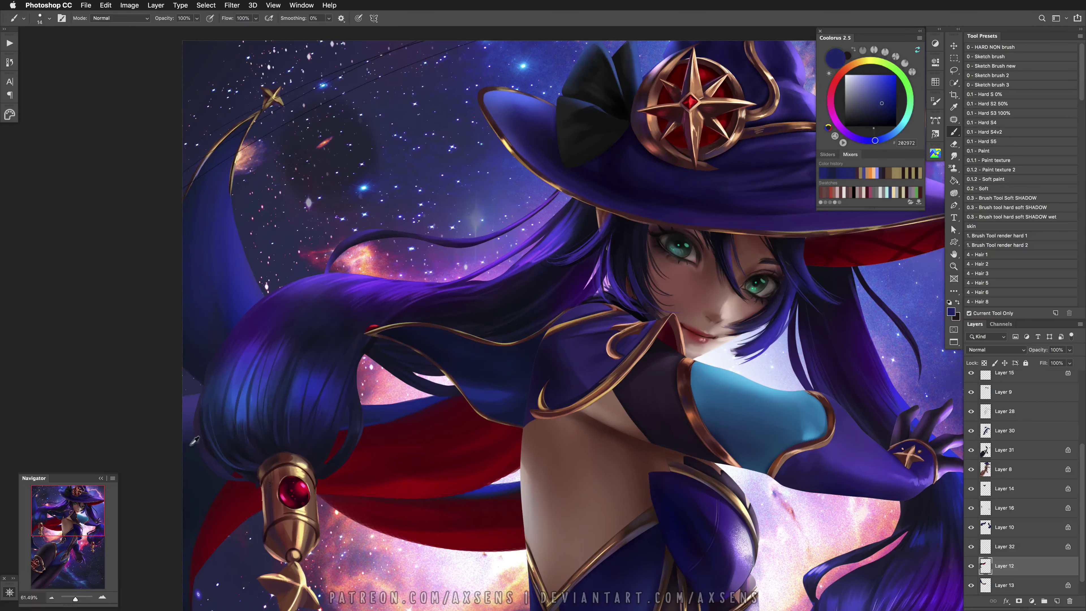
pyautogui.scroll(-5, 194, 440)
pyautogui.keyDown('alt'); pyautogui.click(262, 410); pyautogui.keyUp('alt')
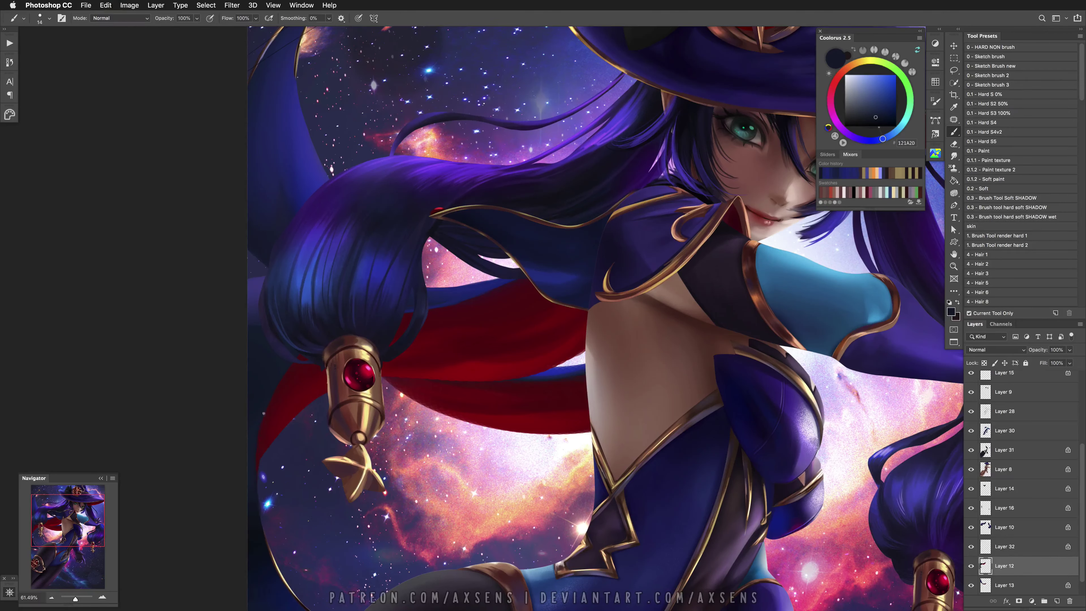
# Touch up the cape's red lining with sampled dark reds, working on Layer 12 and Layer 13
pyautogui.press('x')
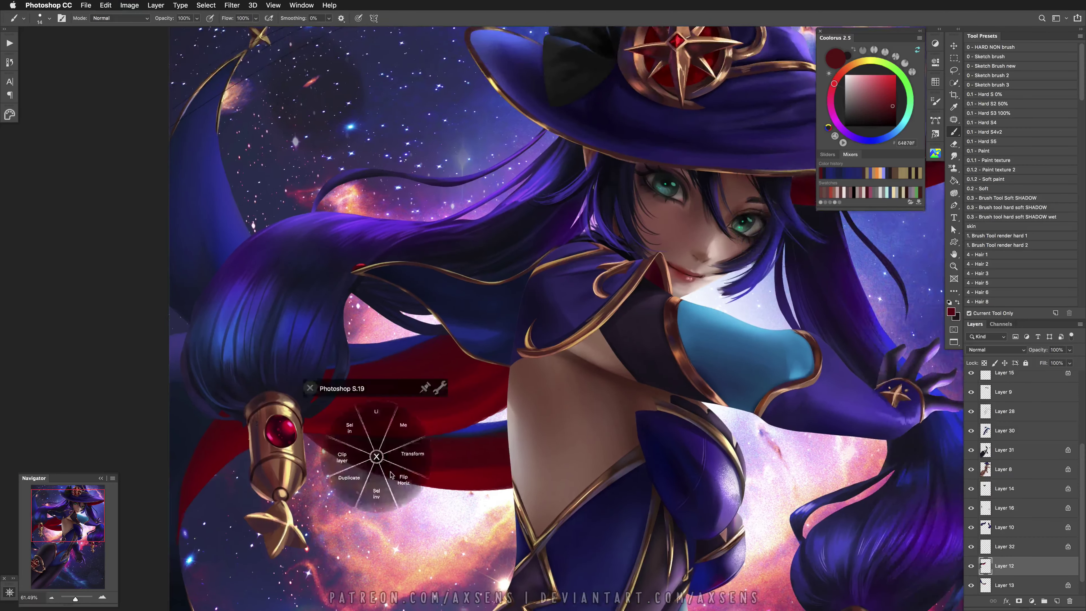
pyautogui.press('h')
pyautogui.keyDown('alt'); pyautogui.click(439, 369); pyautogui.keyUp('alt')
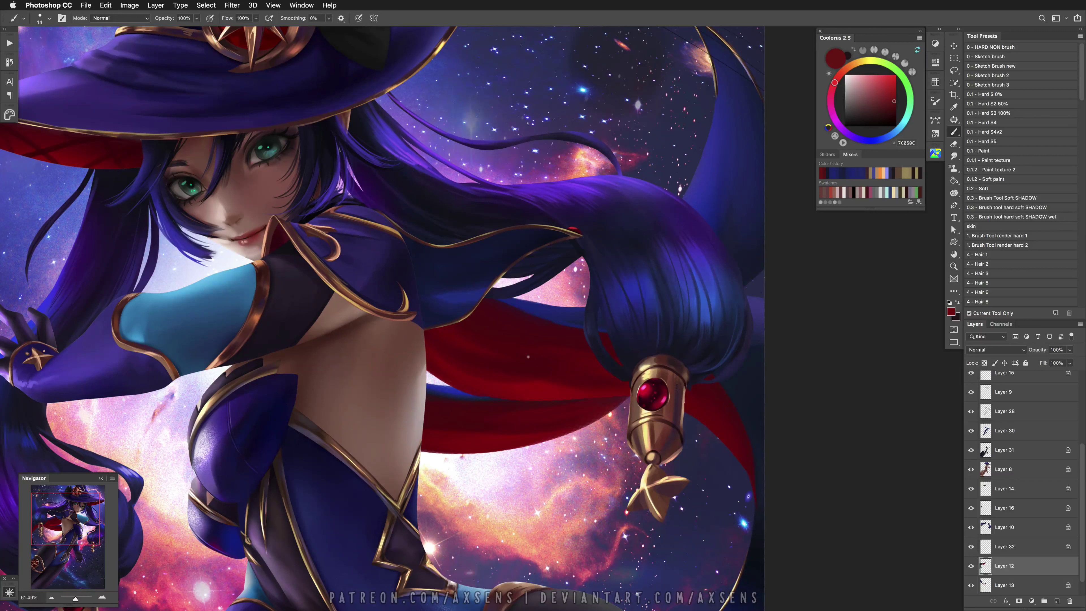
pyautogui.keyDown('alt'); pyautogui.click(523, 398); pyautogui.keyUp('alt')
pyautogui.click(995, 592)
pyautogui.keyDown('alt'); pyautogui.click(449, 447); pyautogui.keyUp('alt')
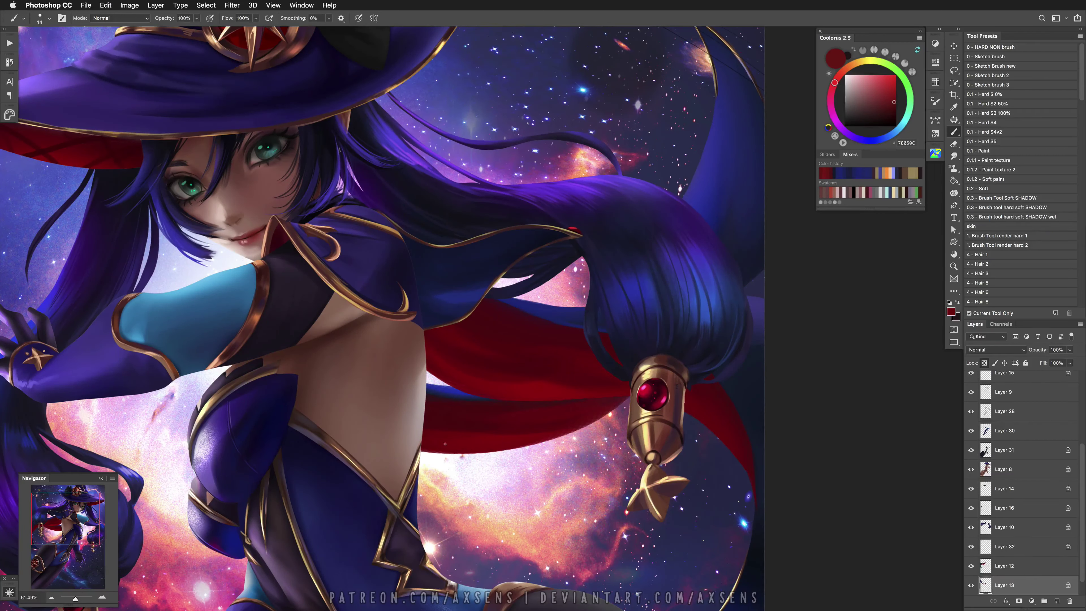
pyautogui.keyDown('alt'); pyautogui.click(448, 453); pyautogui.keyUp('alt')
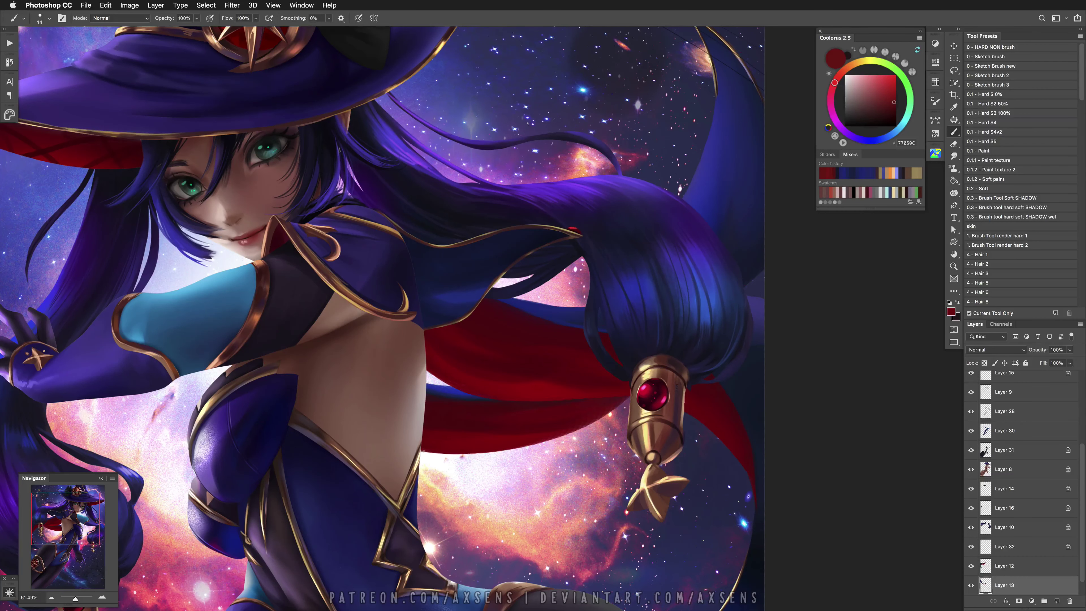
pyautogui.moveTo(521, 445); pyautogui.dragTo(635, 403)
# Merge Layer 12 into Layer 13
pyautogui.press('super+0')
pyautogui.press('h')
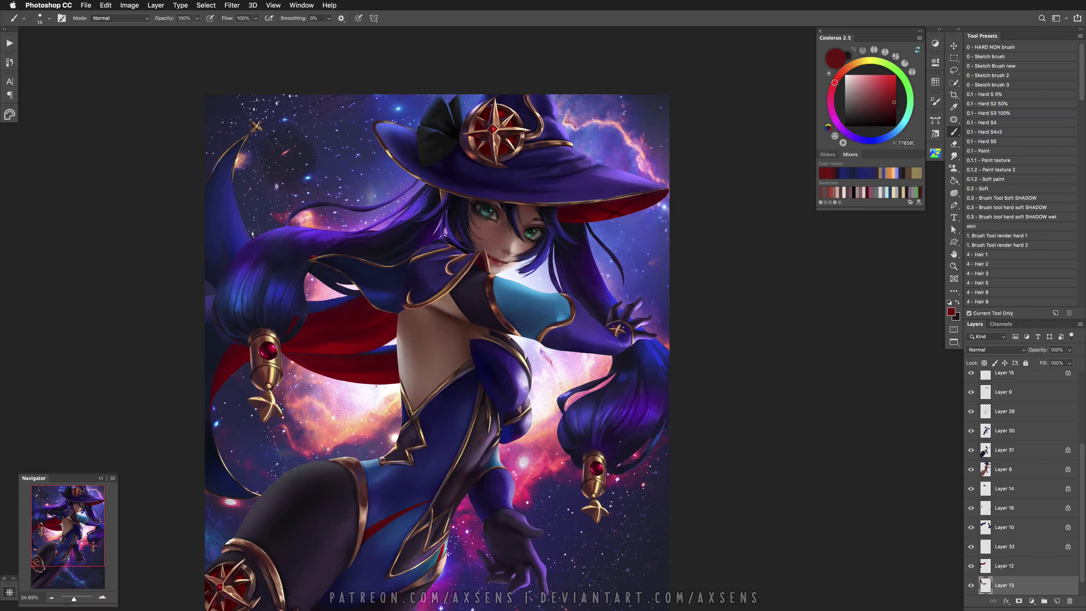
pyautogui.press('super+e')
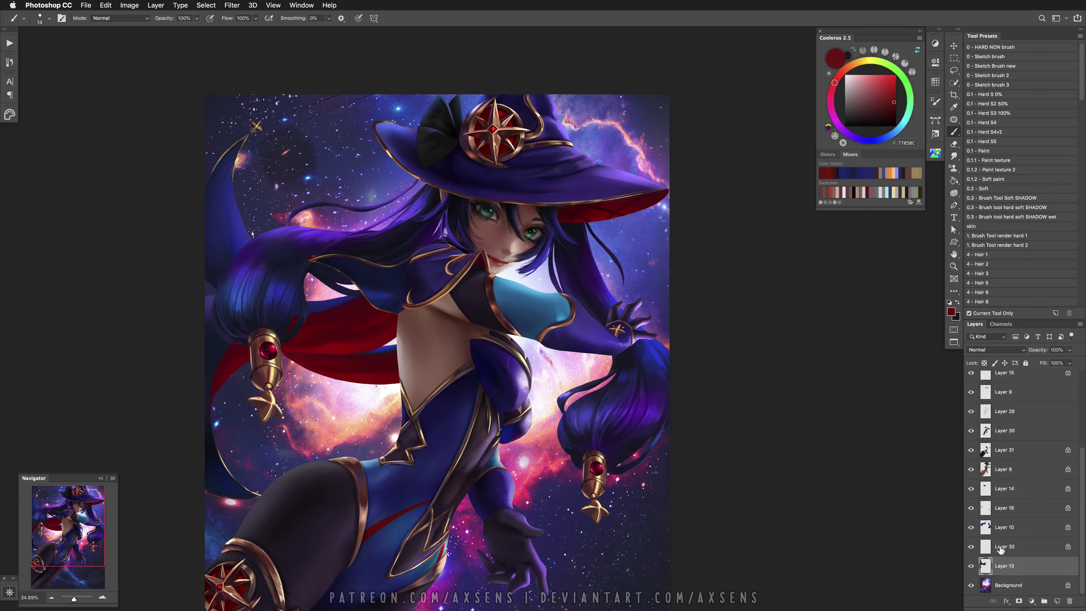
# Adjust Layer 32 with clipped Brightness/Contrast at brightness 12 and contrast 41, and merge it into Layer 13
pyautogui.click(998, 548)
pyautogui.press('F2')
pyautogui.moveTo(870, 109); pyautogui.dragTo(873, 110)
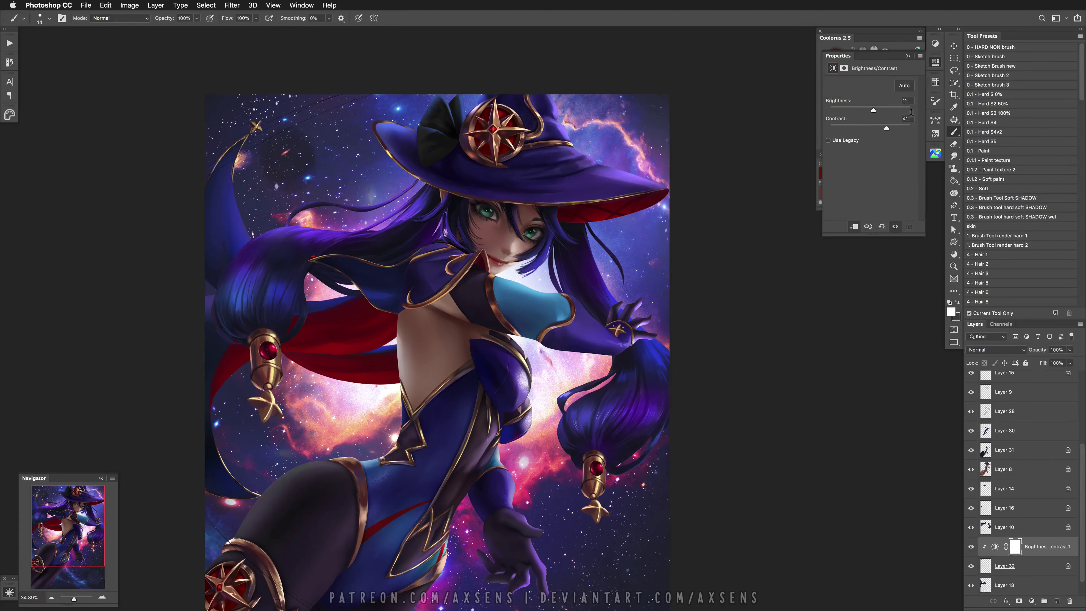
pyautogui.press('super+e')
pyautogui.press('super+e')
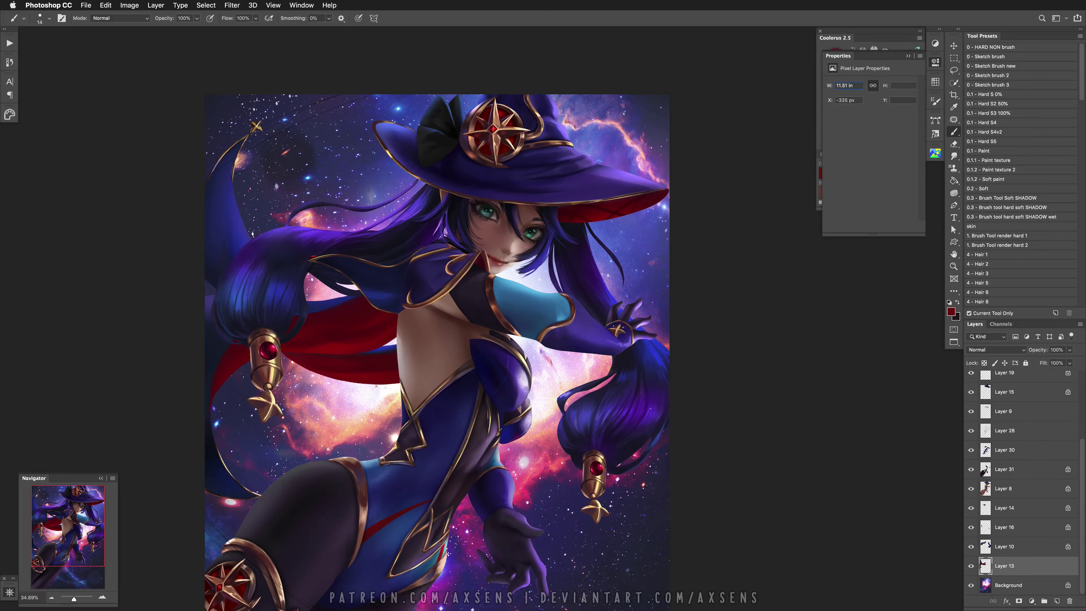
# Paint a small brown diamond ornament on the blue bodice below the waist trim, using Layer 28
pyautogui.moveTo(446, 432); pyautogui.dragTo(474, 529)
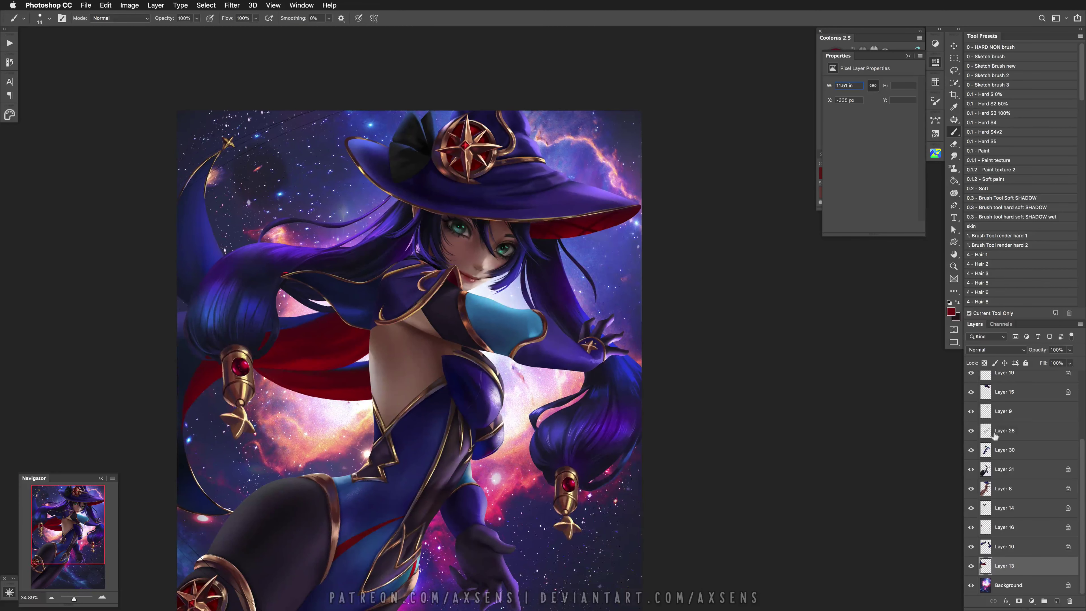
pyautogui.click(983, 431)
pyautogui.scroll(5, 417, 428)
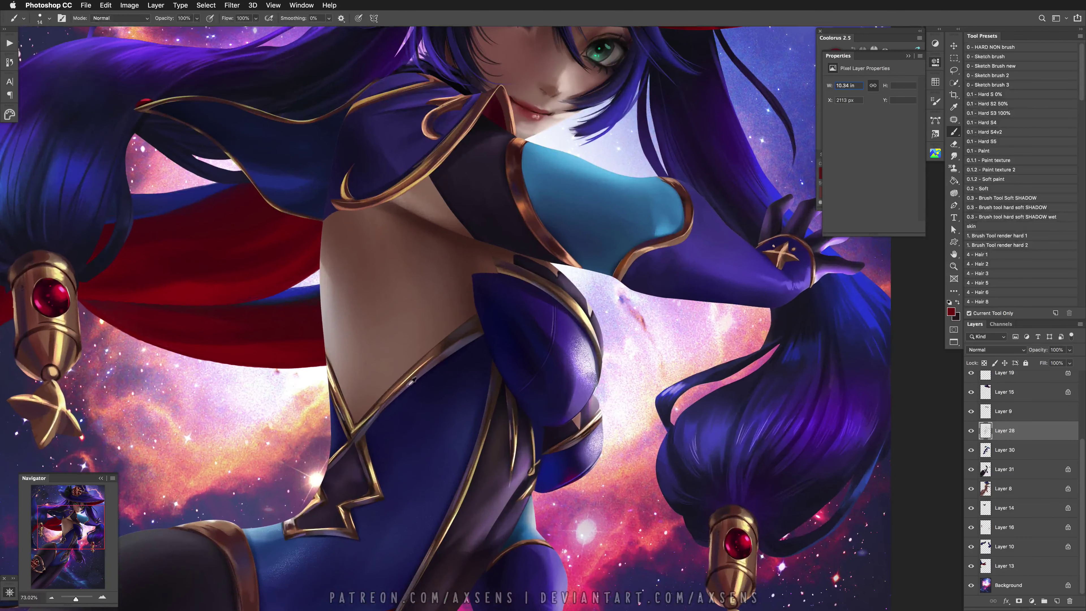
pyautogui.press('super+z')
pyautogui.moveTo(416, 422); pyautogui.dragTo(419, 450)
pyautogui.press('super+t')
pyautogui.moveTo(438, 415); pyautogui.dragTo(442, 423)
pyautogui.click(442, 18)
pyautogui.press(']')
pyautogui.press(']')
pyautogui.press(']')
pyautogui.scroll(5, 422, 433)
pyautogui.press('[')
pyautogui.press('[')
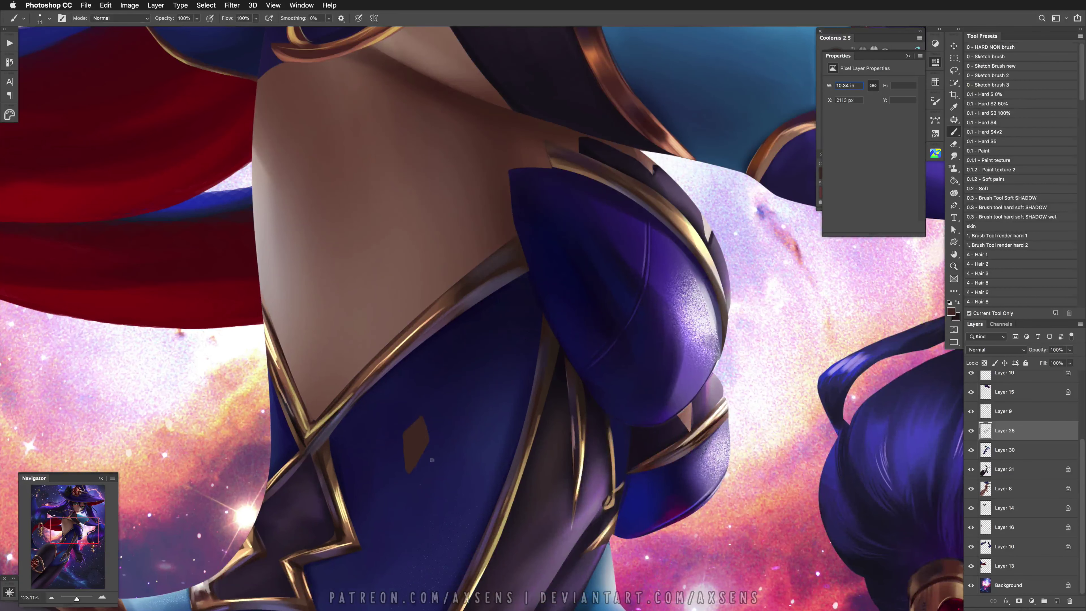
# Trim the diamond's edges with the Eraser and lock the transparent pixels of Layer 28
pyautogui.press('e')
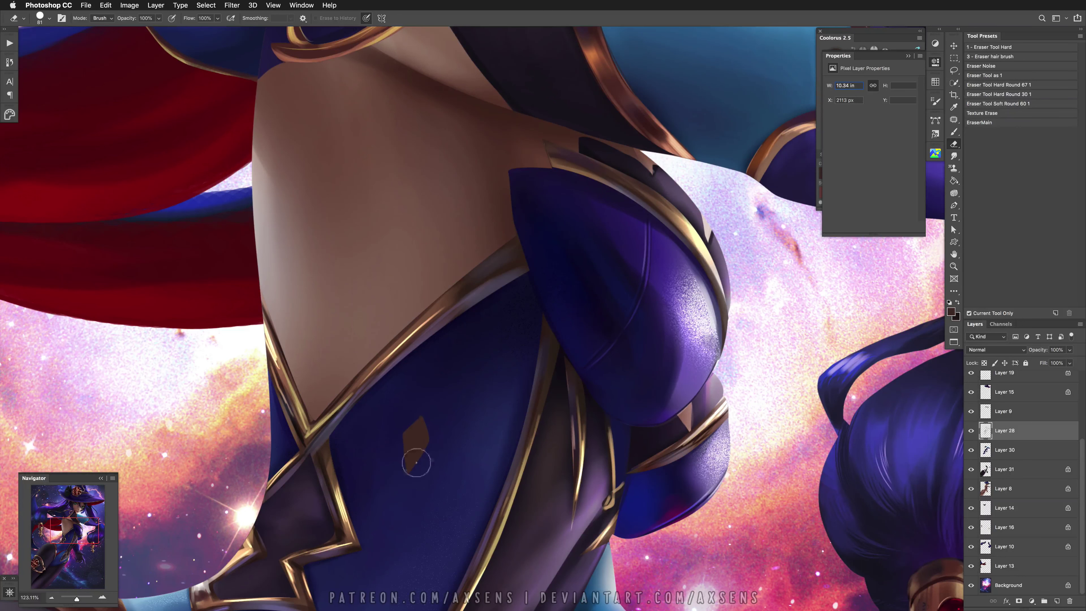
pyautogui.press('b')
pyautogui.press('/')
# Shade the diamond with sampled gold and dark tones to form facets, undoing unwanted strokes
pyautogui.keyDown('alt'); pyautogui.click(417, 438); pyautogui.keyUp('alt')
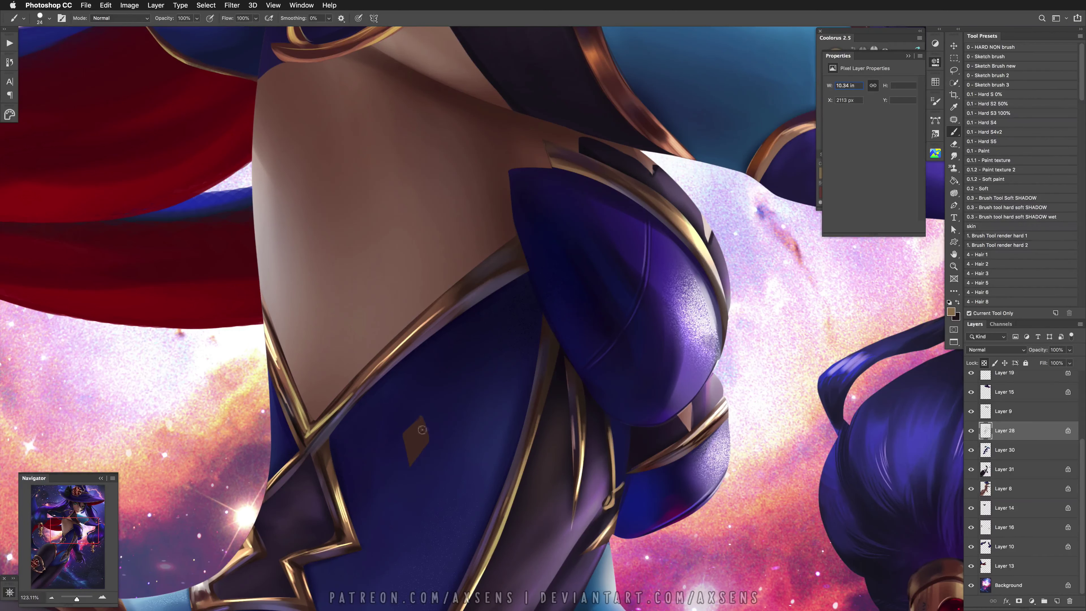
pyautogui.keyDown('alt'); pyautogui.click(412, 443); pyautogui.keyUp('alt')
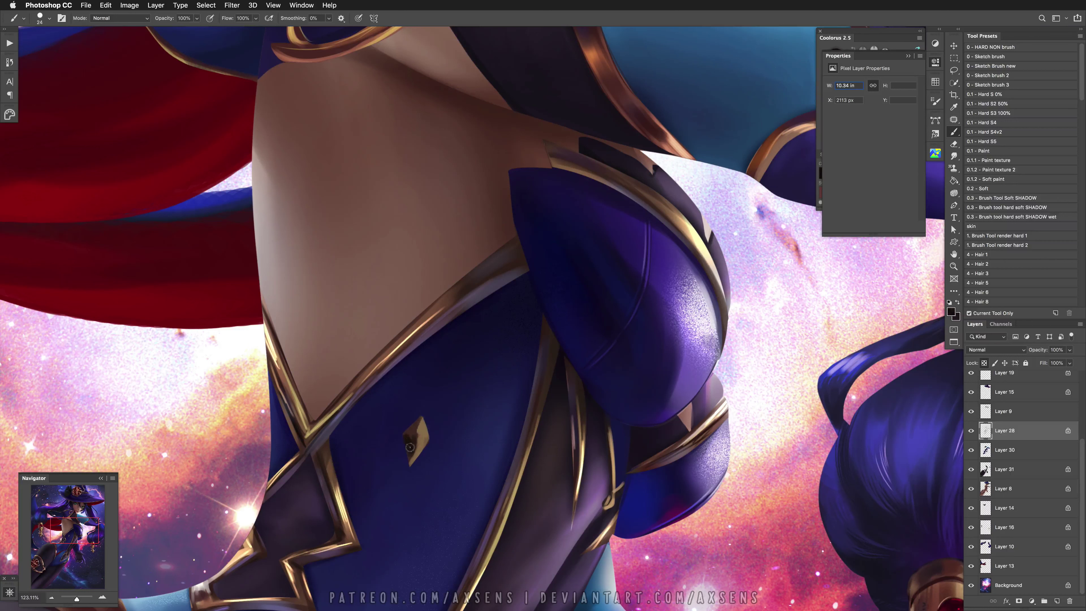
pyautogui.keyDown('alt'); pyautogui.click(411, 431); pyautogui.keyUp('alt')
pyautogui.keyDown('alt'); pyautogui.click(423, 445); pyautogui.keyUp('alt')
pyautogui.press('super+z')
pyautogui.press('[')
pyautogui.press('[')
pyautogui.press('[')
pyautogui.press('[')
pyautogui.press('super+z')
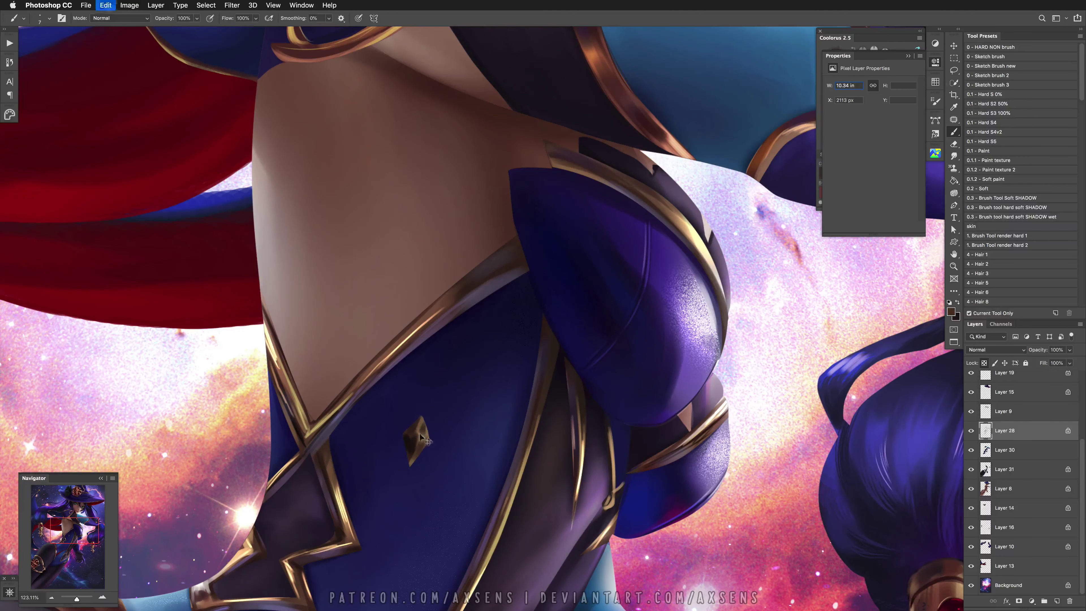
# Refine the diamond's facet shading with a small brush and resampled colors, undoing unwanted strokes
pyautogui.press('super+z')
pyautogui.keyDown('alt'); pyautogui.click(426, 440); pyautogui.keyUp('alt')
pyautogui.press('super+z')
pyautogui.press('super+z')
pyautogui.press('super+z')
pyautogui.keyDown('alt'); pyautogui.click(421, 433); pyautogui.keyUp('alt')
pyautogui.press('super+z')
pyautogui.press('super+z')
pyautogui.keyDown('alt'); pyautogui.click(411, 445); pyautogui.keyUp('alt')
pyautogui.press('super+z')
pyautogui.press('super+z')
pyautogui.press('super+z')
pyautogui.press('super+z')
# Mirror the canvas view and retouch the diamond's facets, undoing unwanted strokes
pyautogui.press('`')
pyautogui.click(448, 461)
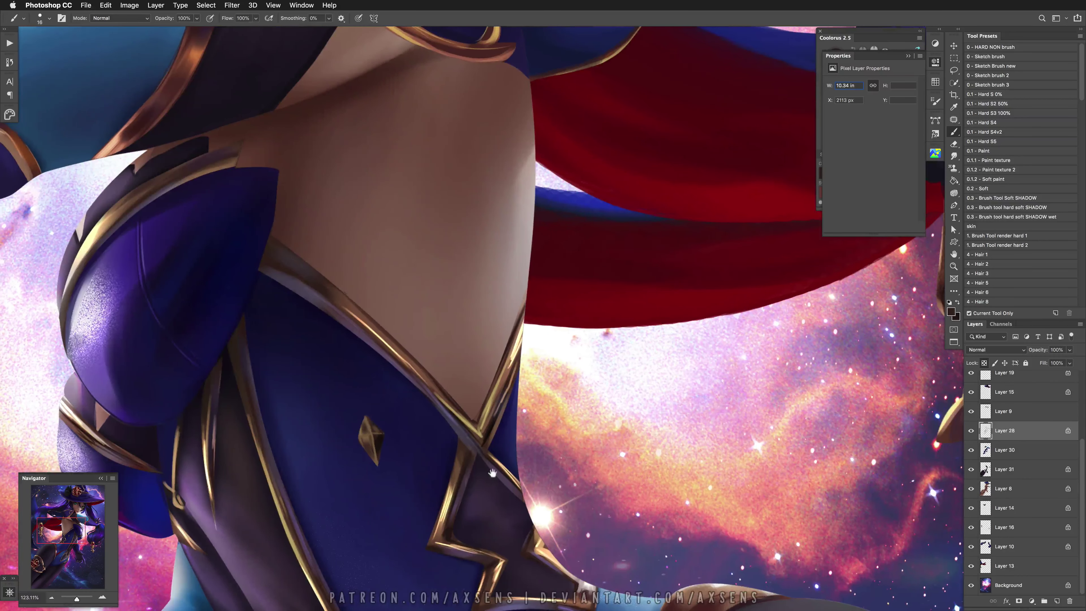
pyautogui.press('super+z')
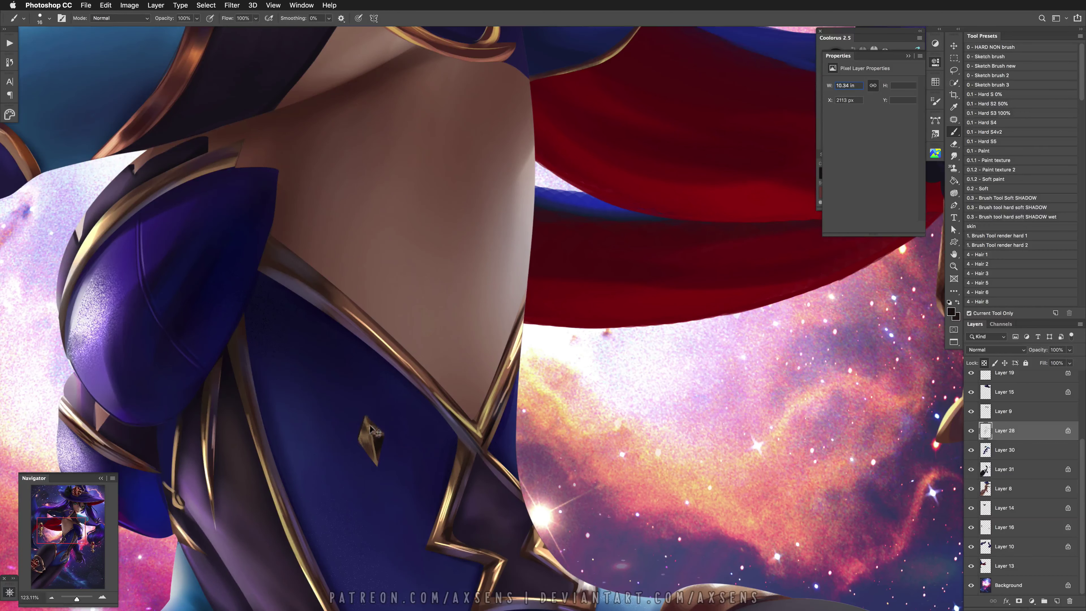
pyautogui.press('[')
pyautogui.press('super+z')
# Set the brush blend mode to Linear Dodge (Add) and add bright highlights to the diamond, restoring the unmirrored view
pyautogui.keyDown('shift'); pyautogui.rightClick(371, 416); pyautogui.keyUp('shift')
pyautogui.click(428, 522)
pyautogui.press('super+z')
pyautogui.press('super+shift+z')
pyautogui.middleClick(413, 453)
pyautogui.click(412, 454)
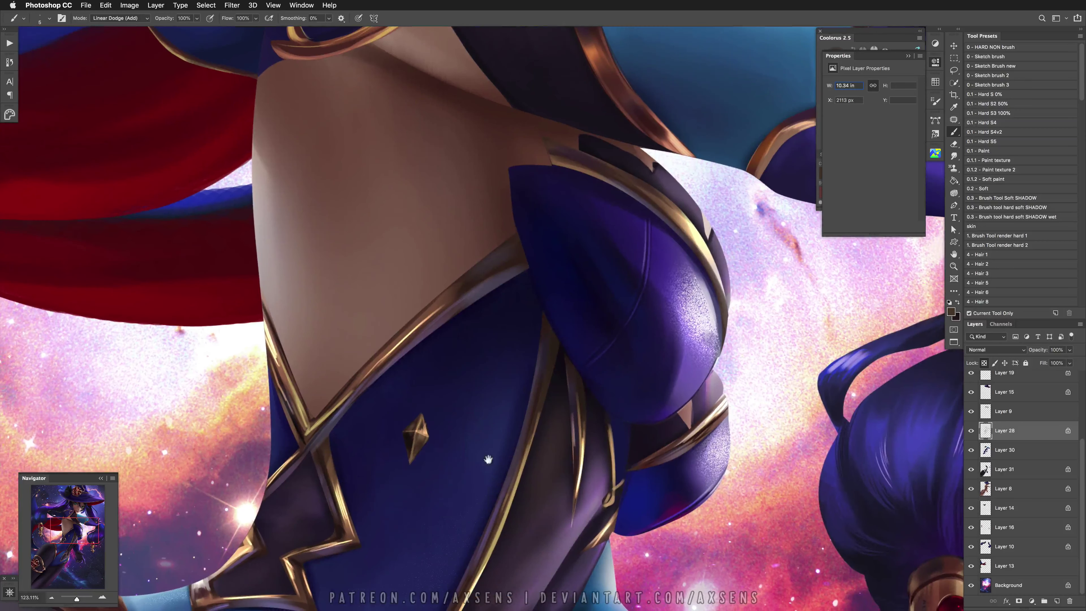
pyautogui.press('super+z')
# Select the diamond with the Lasso, adjust it with a clipped Brightness/Contrast layer, and merge it into Layer 28
pyautogui.press('l')
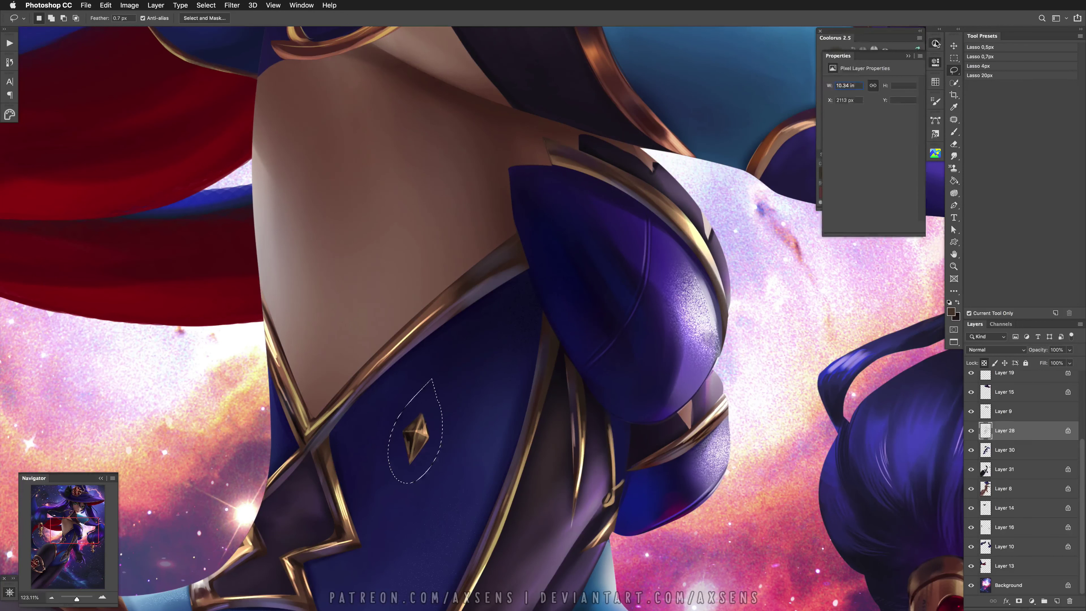
pyautogui.press('super+shift+b')
pyautogui.press('super+alt+g')
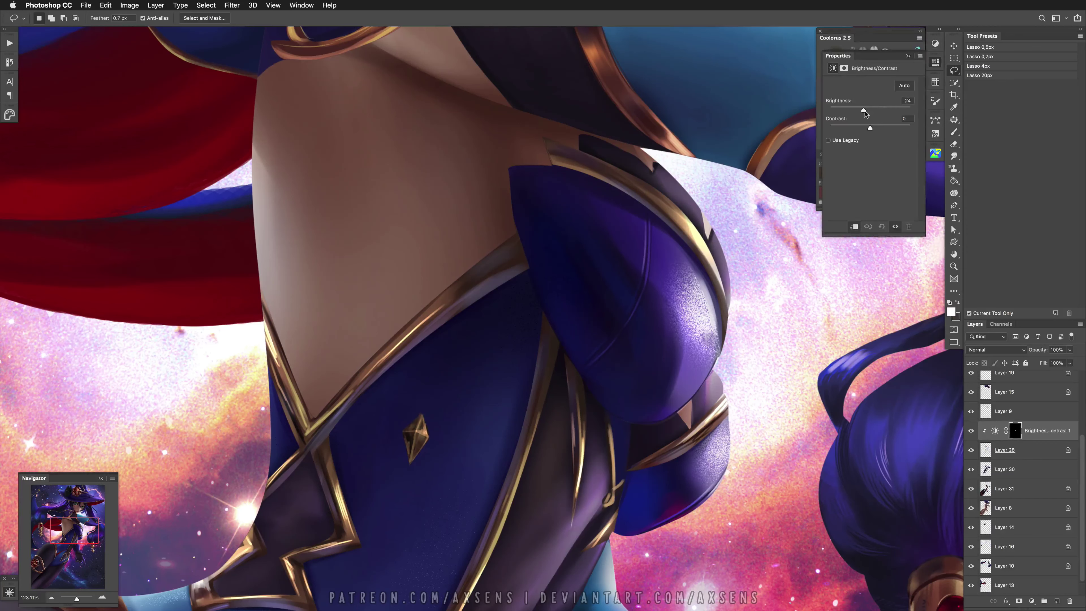
pyautogui.press('super+e')
pyautogui.press('b')
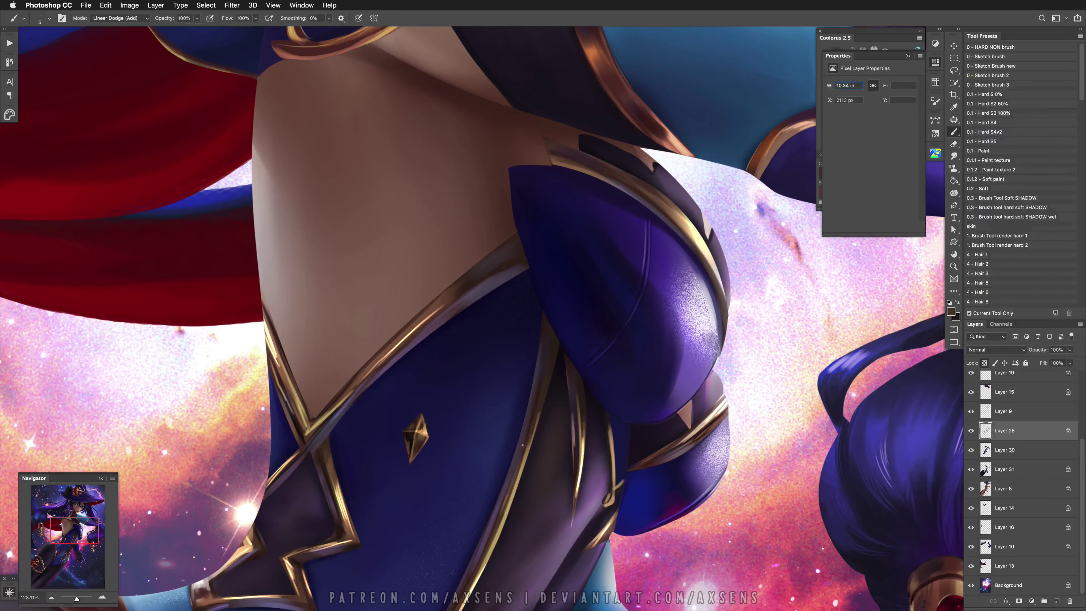
# Duplicate the diamond onto its own layer and place the rotated copy on the lower bodice above the red stripe
pyautogui.hotkey('alt', '[')
pyautogui.scroll(-5, 446, 410)
pyautogui.scroll(-2, 447, 409)
pyautogui.press('l')
pyautogui.press('v')
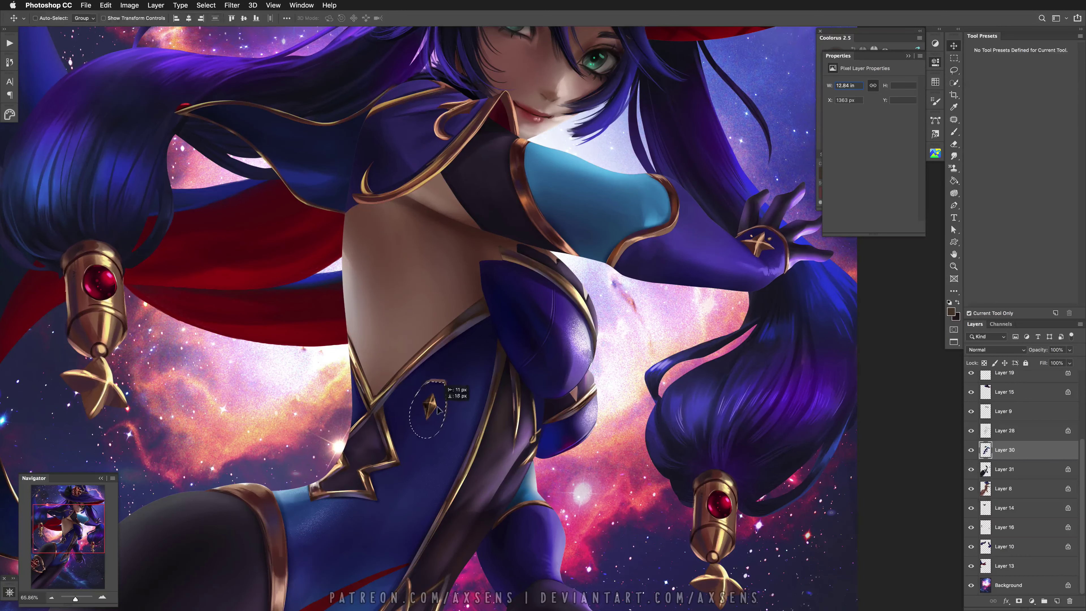
pyautogui.moveTo(437, 409); pyautogui.dragTo(381, 537)
pyautogui.hotkey('ctrl', 'j')
pyautogui.moveTo(417, 533); pyautogui.dragTo(432, 470)
pyautogui.hotkey('ctrl', 't')
pyautogui.click(441, 20)
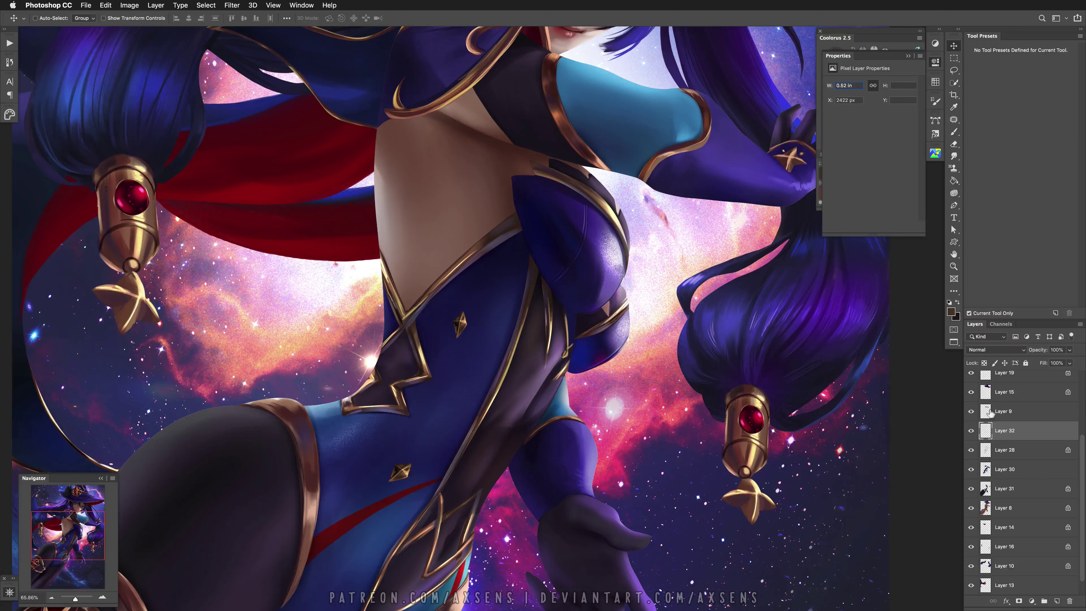
# Select the upper diamond on Layer 28 and move it closer to the bodice's dark center panel
pyautogui.press('l')
pyautogui.click(1004, 455)
pyautogui.press('v')
pyautogui.moveTo(483, 314); pyautogui.dragTo(508, 318)
pyautogui.scroll(-2, 527, 486)
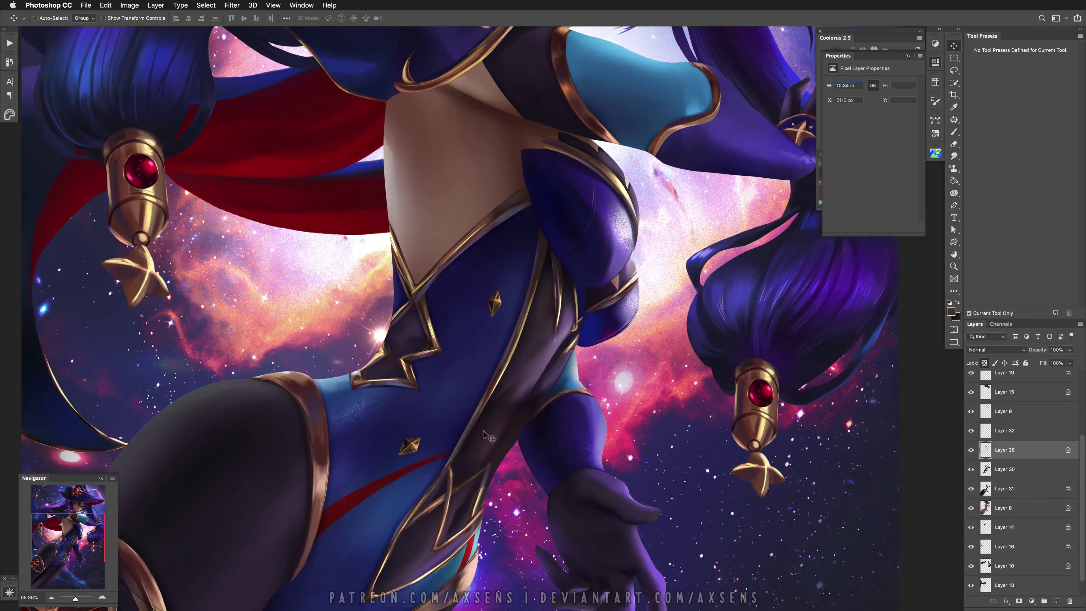
pyautogui.scroll(-1, 1004, 445)
# Shift the lower diamond toward the dark center panel, merge it into Layer 28, and nudge the upper diamond the same way
pyautogui.hotkey('ctrl', 't')
pyautogui.moveTo(441, 467)
pyautogui.mouseDown()
pyautogui.moveTo(428, 441)
pyautogui.moveTo(443, 452)
pyautogui.mouseUp()
pyautogui.press('Return')
pyautogui.moveTo(496, 300)
pyautogui.mouseDown()
pyautogui.moveTo(511, 323)
pyautogui.moveTo(509, 302)
pyautogui.mouseUp()
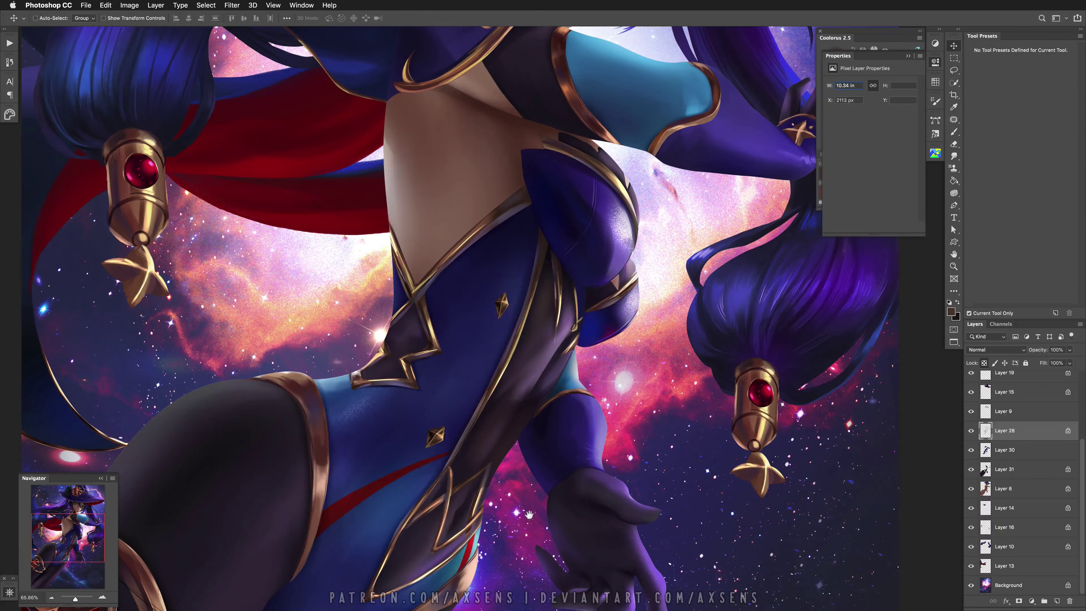
pyautogui.moveTo(529, 515); pyautogui.dragTo(528, 474)
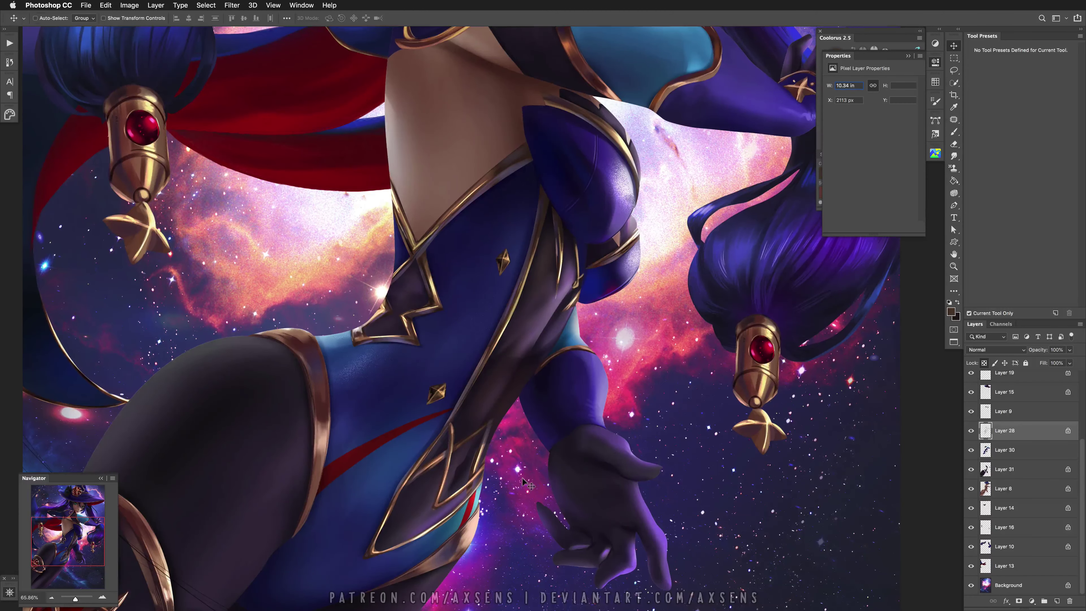
# Shade around the gold diamonds on Layer 30 with the 0.3 - Brush tool hard soft SHADOW brush
pyautogui.scroll(5, 483, 391)
pyautogui.click(1006, 446)
pyautogui.press('b')
pyautogui.click(1021, 211)
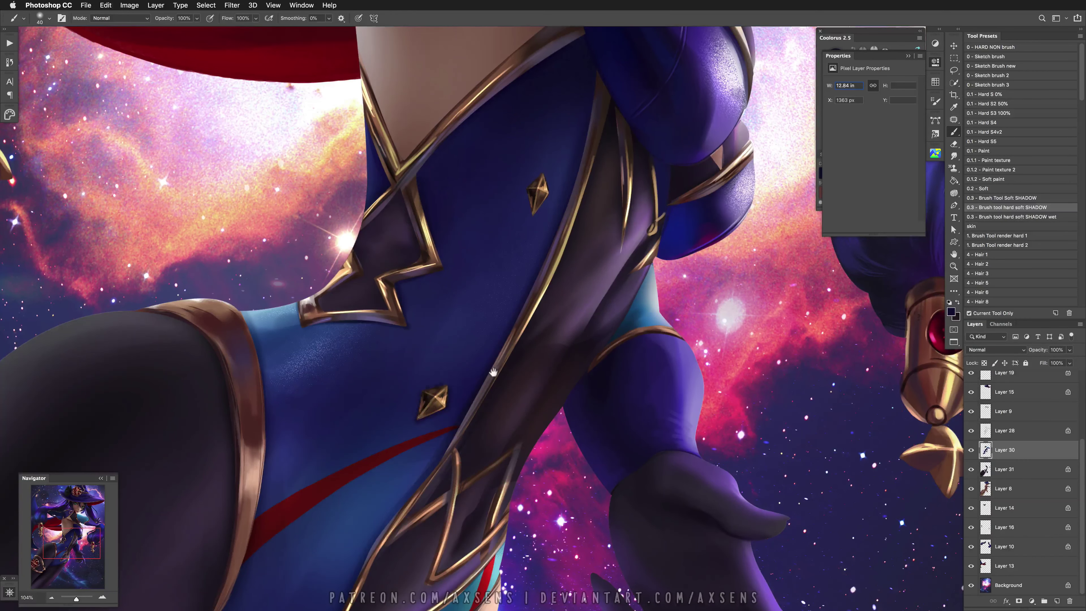
pyautogui.scroll(5, 495, 343)
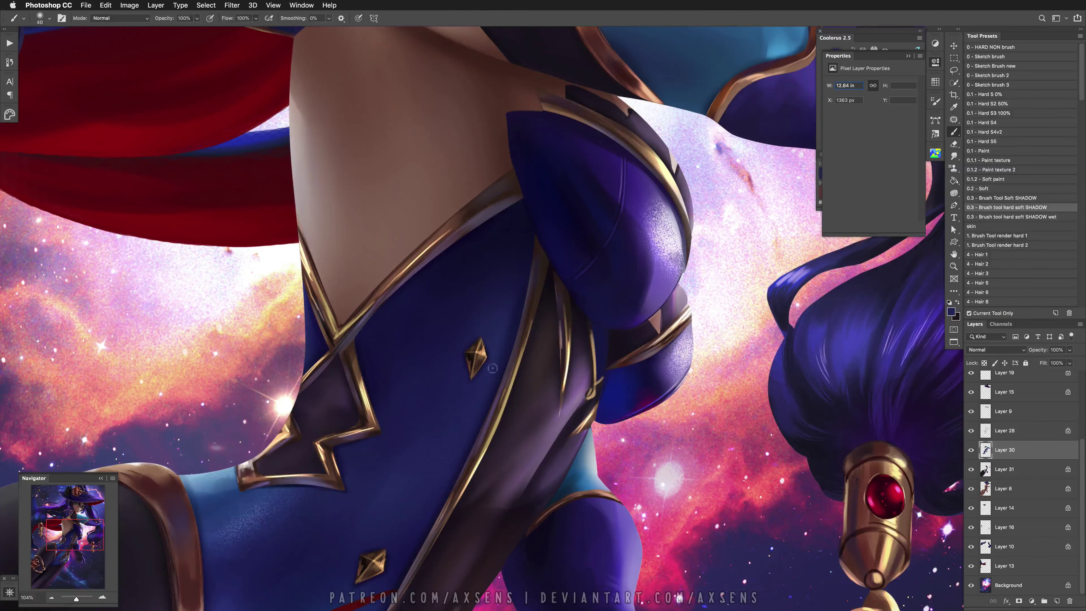
# Examine the whole composition and the layer stack after adding the bodice ornaments
pyautogui.press('z')
pyautogui.keyDown('alt'); pyautogui.click(492, 368); pyautogui.keyUp('alt')
pyautogui.moveTo(484, 447)
pyautogui.mouseDown()
pyautogui.moveTo(444, 531)
pyautogui.moveTo(466, 447)
pyautogui.mouseUp()
pyautogui.scroll(-3, 442, 459)
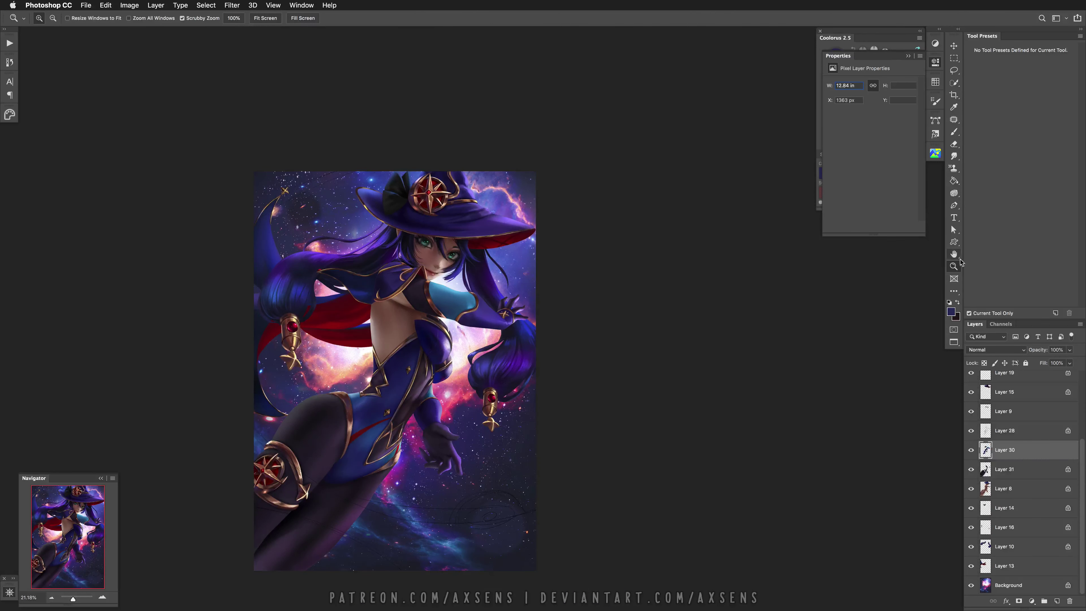
pyautogui.moveTo(1081, 449); pyautogui.dragTo(1082, 401)
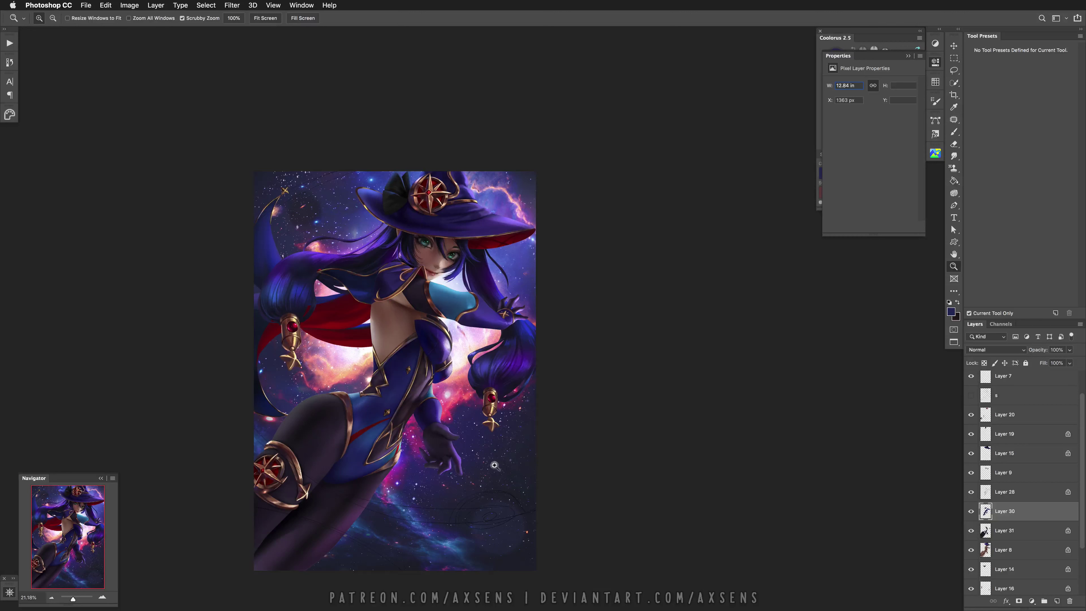
pyautogui.moveTo(443, 474); pyautogui.dragTo(549, 456)
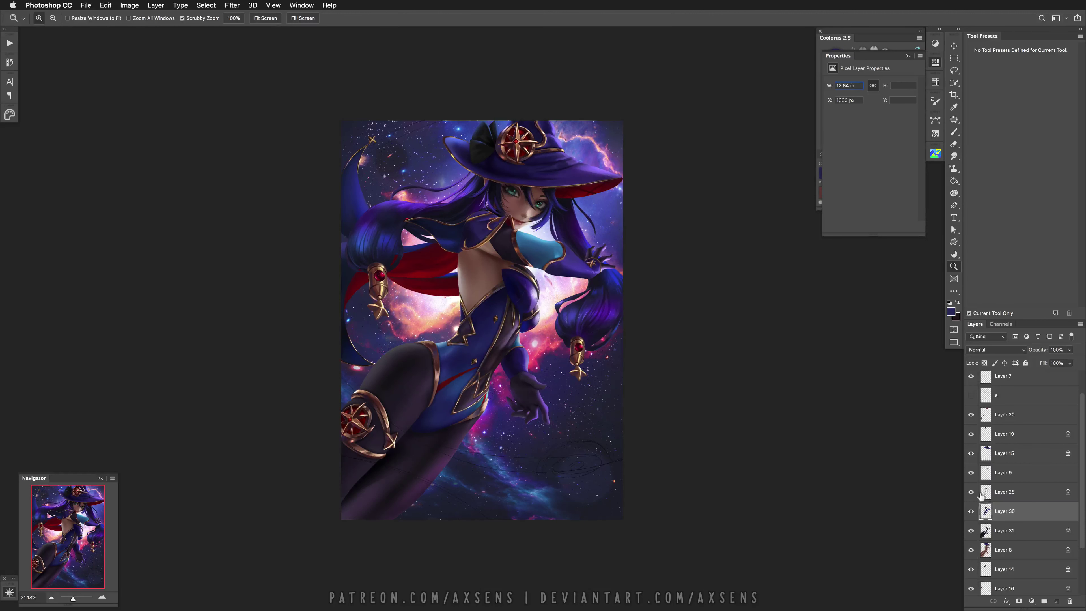
pyautogui.moveTo(555, 359); pyautogui.dragTo(532, 464)
pyautogui.moveTo(531, 539); pyautogui.dragTo(540, 491)
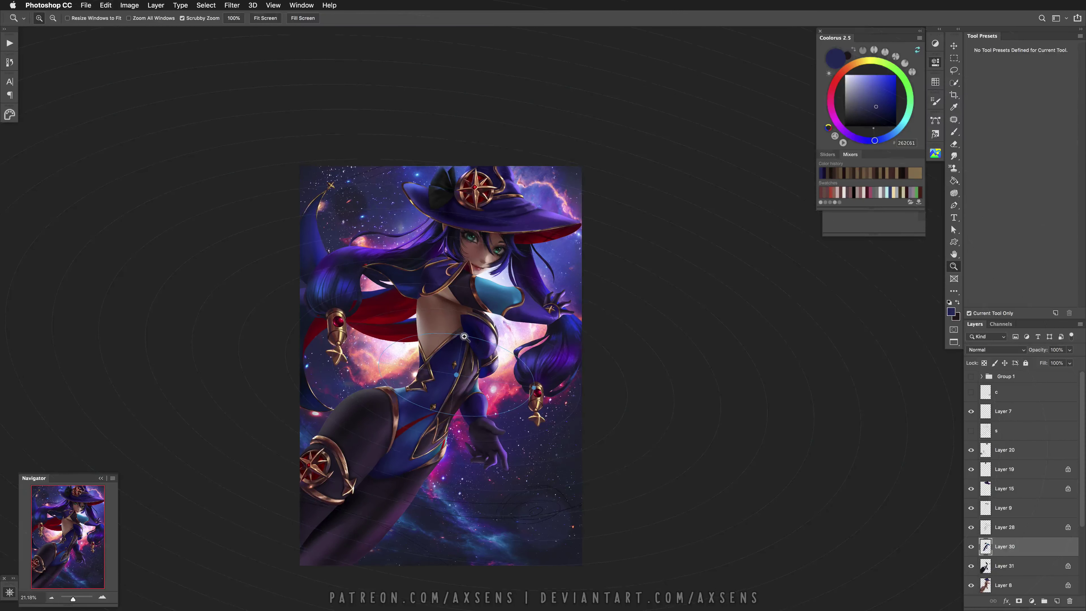
# Create a new layer above Layer 7 and set the 0.1 - Hard S4 brush to light lavender in Linear Dodge (Add) mode
pyautogui.click(954, 132)
pyautogui.click(1007, 123)
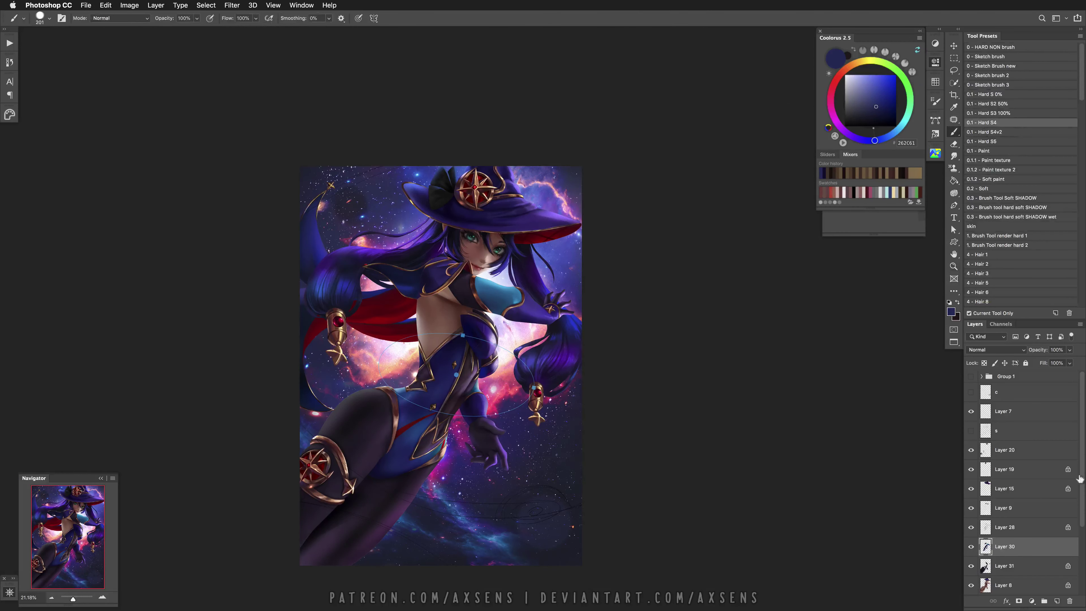
pyautogui.click(1034, 418)
pyautogui.click(1056, 600)
pyautogui.click(856, 80)
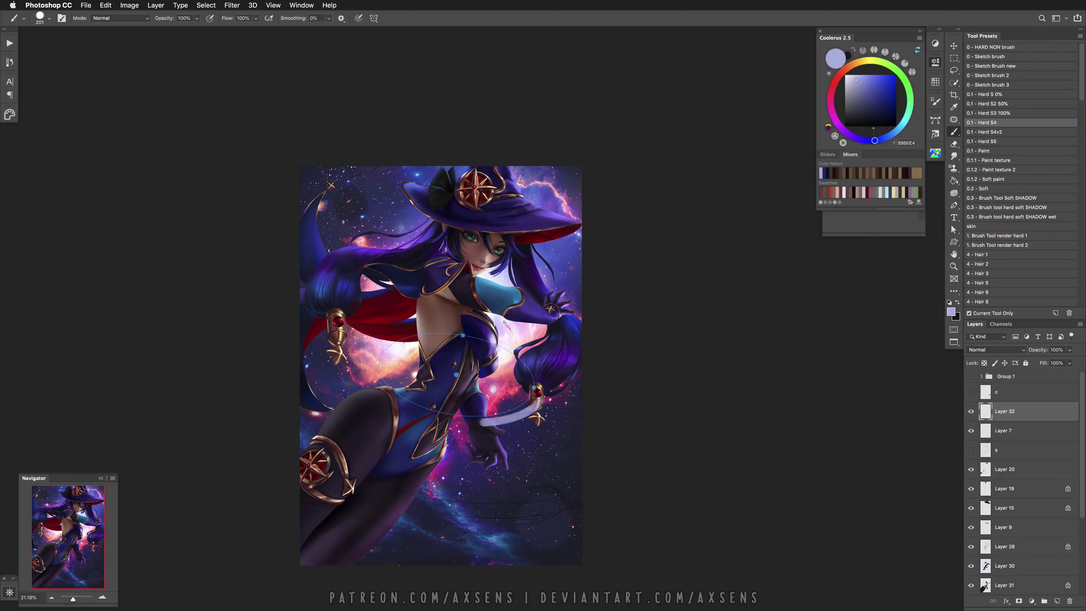
pyautogui.keyDown('shift'); pyautogui.rightClick(520, 437); pyautogui.keyUp('shift')
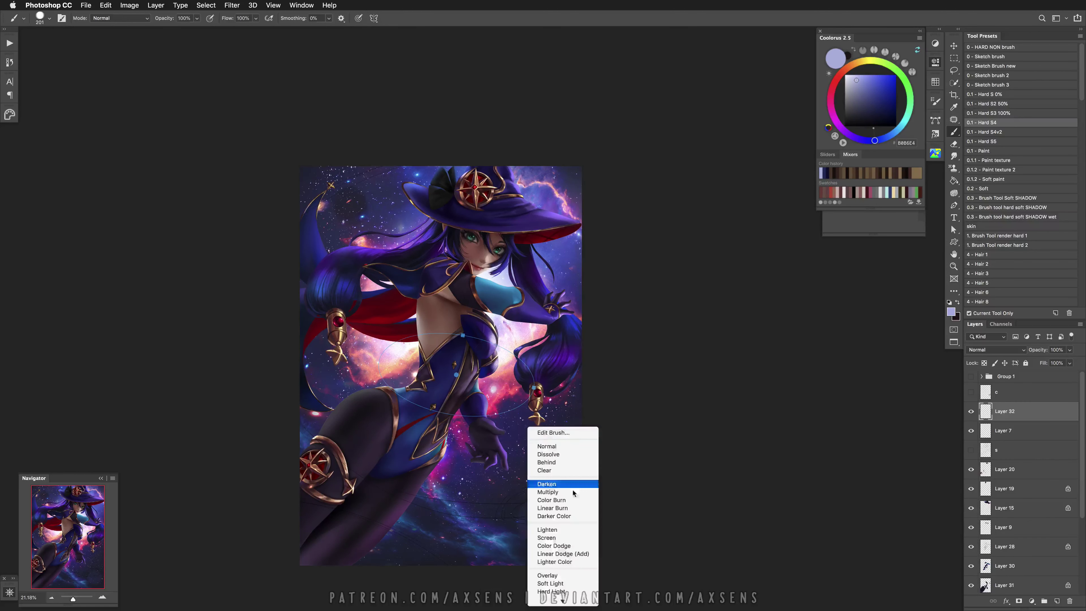
pyautogui.click(555, 543)
# Try glowing lavender arc strokes across the thighs and the lower background on Layer 32
pyautogui.moveTo(321, 430)
pyautogui.mouseDown()
pyautogui.moveTo(355, 449)
pyautogui.moveTo(528, 483)
pyautogui.moveTo(407, 494)
pyautogui.mouseUp()
pyautogui.press('super+z')
pyautogui.press('super+z')
pyautogui.moveTo(319, 445); pyautogui.dragTo(513, 490)
pyautogui.press('super+z')
pyautogui.moveTo(338, 478); pyautogui.dragTo(579, 511)
pyautogui.press('super+z')
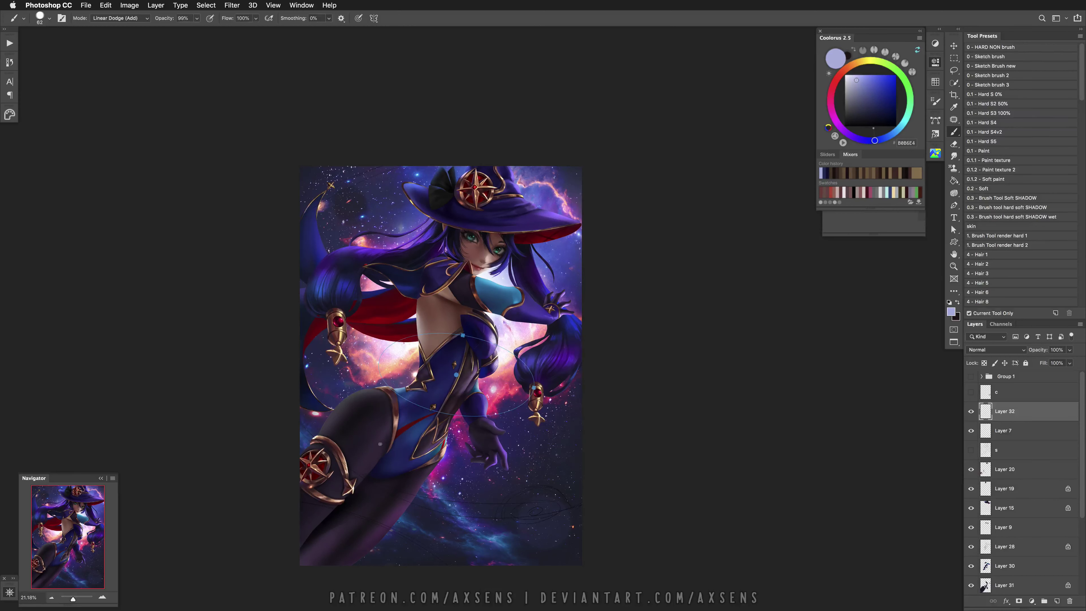
pyautogui.moveTo(535, 387); pyautogui.dragTo(537, 370)
pyautogui.moveTo(548, 451); pyautogui.dragTo(359, 466)
pyautogui.press('super+z')
pyautogui.moveTo(581, 542); pyautogui.dragTo(404, 560)
pyautogui.press('super+z')
pyautogui.moveTo(580, 441); pyautogui.dragTo(406, 469)
pyautogui.press('super+z')
# Reshape the ellipse guide around the waist and try wider light arcs across the legs
pyautogui.moveTo(456, 374); pyautogui.dragTo(433, 412)
pyautogui.moveTo(514, 408); pyautogui.dragTo(514, 399)
pyautogui.moveTo(583, 447)
pyautogui.mouseDown()
pyautogui.moveTo(488, 504)
pyautogui.moveTo(312, 502)
pyautogui.mouseUp()
pyautogui.press('super+z')
pyautogui.moveTo(592, 470); pyautogui.dragTo(299, 519)
pyautogui.press('z')
pyautogui.moveTo(543, 434)
pyautogui.mouseDown()
pyautogui.moveTo(545, 444)
pyautogui.moveTo(561, 430)
pyautogui.mouseUp()
pyautogui.press('super+z')
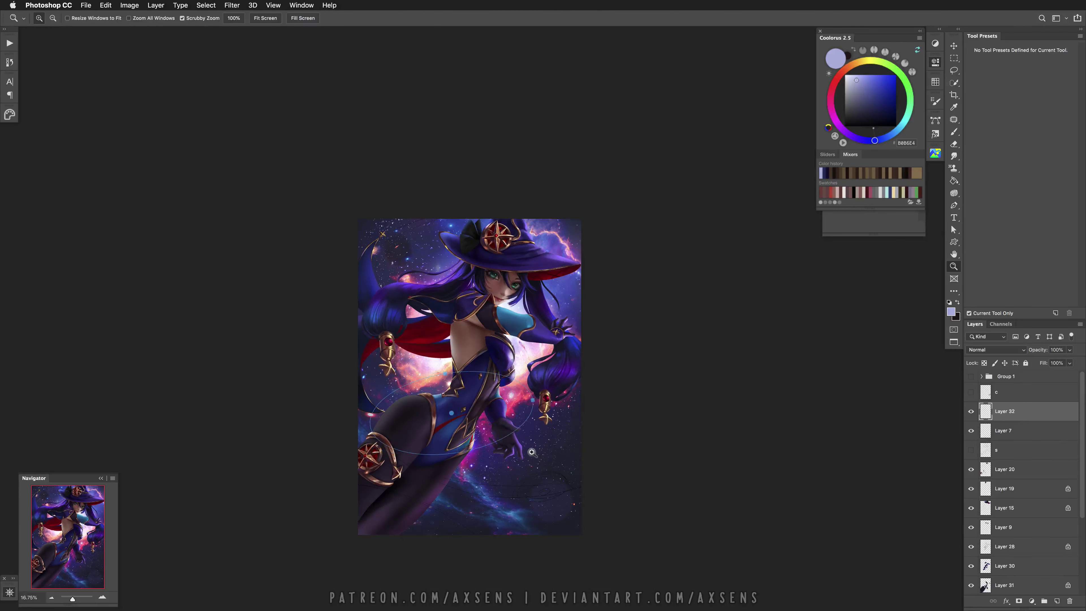
# Reduce the brush size to 43 px and try a thinner arc below the hand and over the legs
pyautogui.click(954, 132)
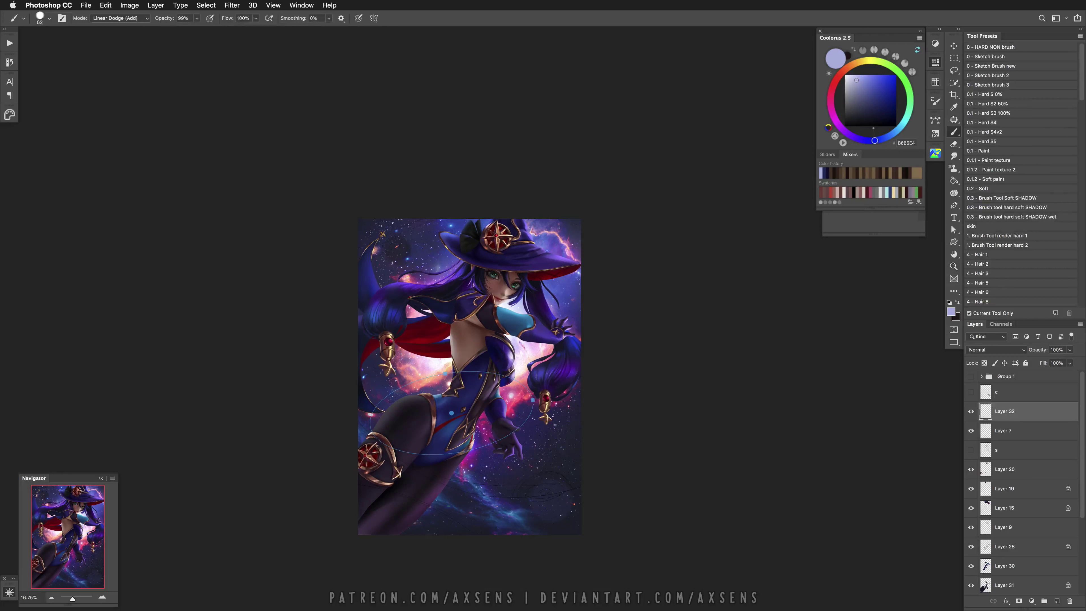
pyautogui.moveTo(582, 429)
pyautogui.mouseDown()
pyautogui.moveTo(517, 468)
pyautogui.moveTo(369, 503)
pyautogui.moveTo(581, 463)
pyautogui.moveTo(368, 498)
pyautogui.moveTo(508, 471)
pyautogui.moveTo(289, 536)
pyautogui.mouseUp()
pyautogui.press('super+z')
pyautogui.press('super+z')
pyautogui.press('super+z')
pyautogui.press('super+z')
pyautogui.rightClick(575, 308)
pyautogui.moveTo(641, 332); pyautogui.dragTo(633, 332)
pyautogui.press('Return')
pyautogui.press('super+z')
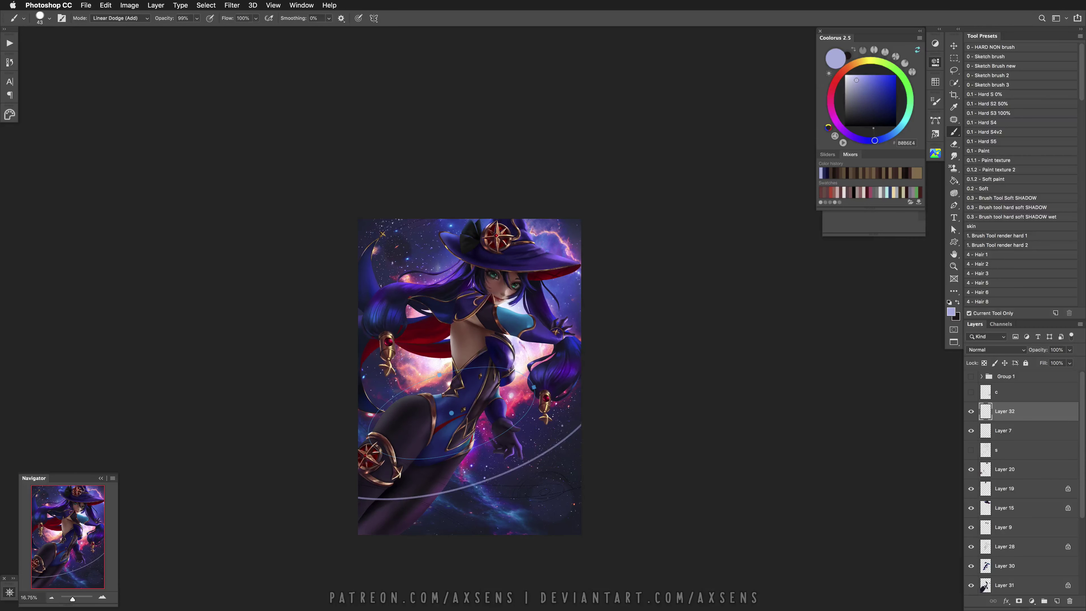
pyautogui.press('super+z')
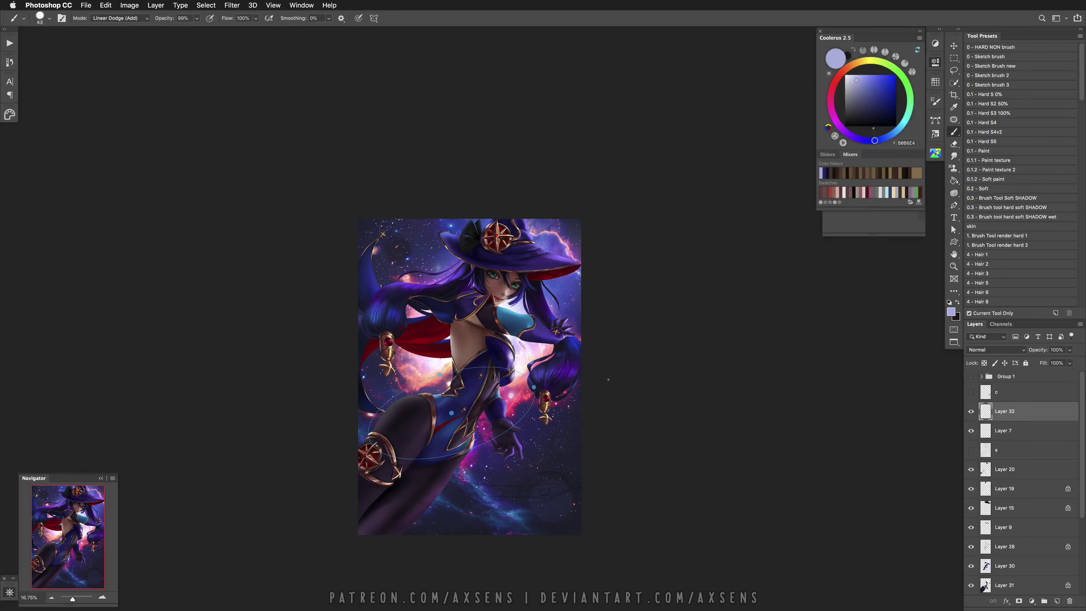
# Adjust the size variation of the Hard S4 brush in its Shape Dynamics settings
pyautogui.click(935, 102)
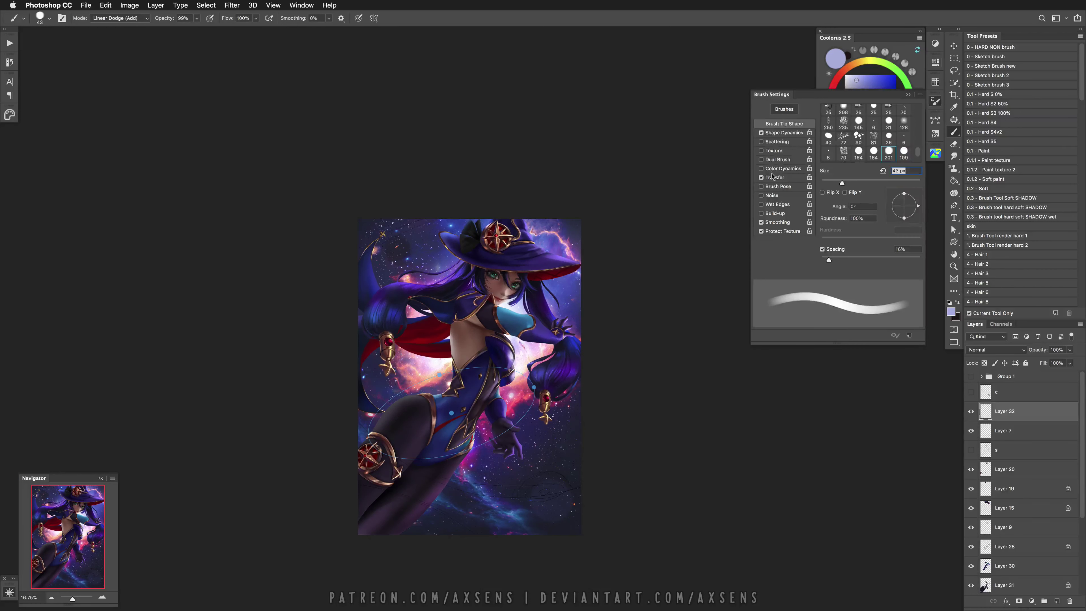
pyautogui.click(781, 134)
pyautogui.click(872, 127)
pyautogui.click(867, 141)
pyautogui.moveTo(879, 145); pyautogui.dragTo(860, 148)
pyautogui.click(911, 96)
# Try several thin tapered arcs from the canvas's left edge across the legs toward the right edge
pyautogui.moveTo(371, 519)
pyautogui.mouseDown()
pyautogui.moveTo(534, 479)
pyautogui.moveTo(582, 451)
pyautogui.mouseUp()
pyautogui.press('super+z')
pyautogui.moveTo(446, 493); pyautogui.dragTo(582, 426)
pyautogui.press('super+z')
pyautogui.moveTo(359, 512); pyautogui.dragTo(529, 474)
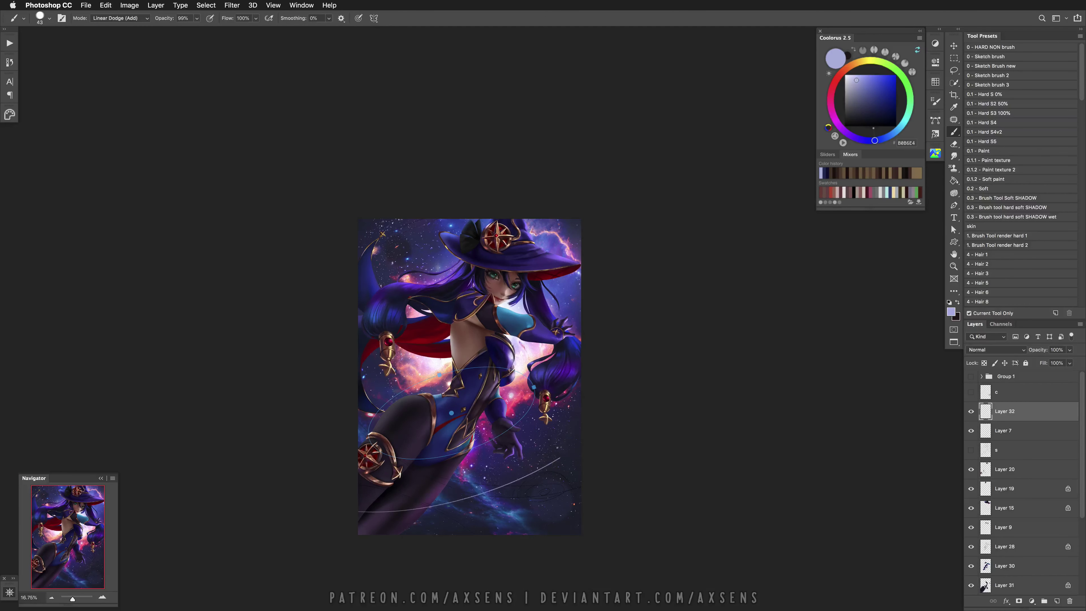
pyautogui.press('super+z')
pyautogui.moveTo(428, 499); pyautogui.dragTo(551, 462)
pyautogui.press('super+z')
pyautogui.moveTo(427, 509); pyautogui.dragTo(511, 482)
pyautogui.press('super+z')
pyautogui.moveTo(359, 518); pyautogui.dragTo(453, 500)
pyautogui.press('super+z')
pyautogui.moveTo(361, 515); pyautogui.dragTo(481, 492)
pyautogui.press('super+z')
pyautogui.moveTo(360, 514); pyautogui.dragTo(474, 498)
pyautogui.press('super+z')
# Paint a bright tapering arc across the thighs, rising to the canvas's right edge below the hand
pyautogui.press('super+z')
pyautogui.press('super+z')
pyautogui.press('super+z')
pyautogui.press('super+z')
pyautogui.press('super+z')
pyautogui.moveTo(542, 488); pyautogui.dragTo(540, 486)
pyautogui.press('super+z')
pyautogui.press('super+z')
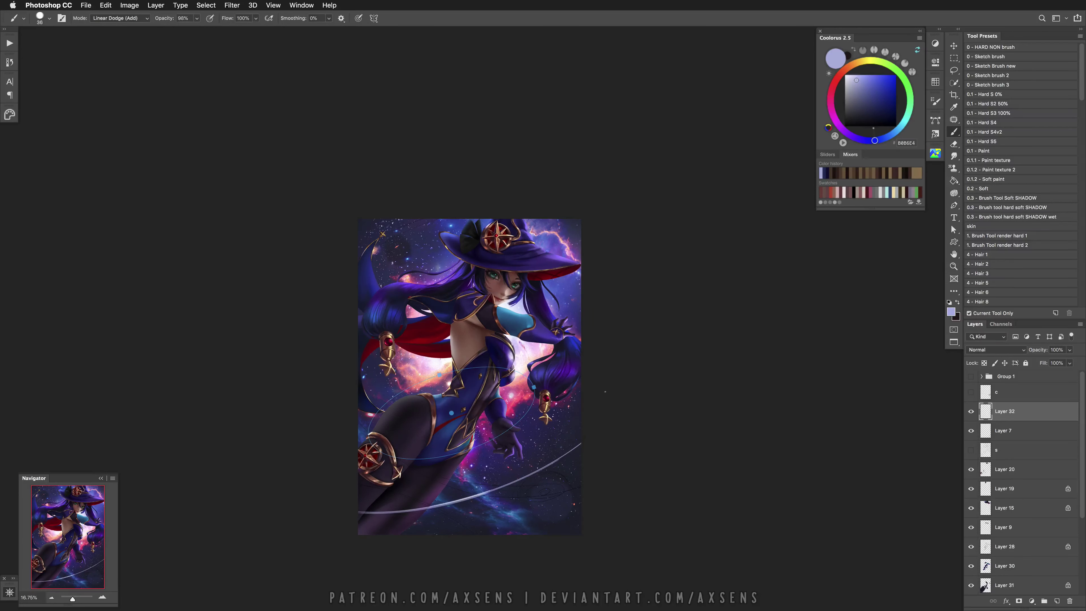
# Thin and fade parts of the lower light arc with the EraserMain eraser
pyautogui.press('e')
pyautogui.press('super+z')
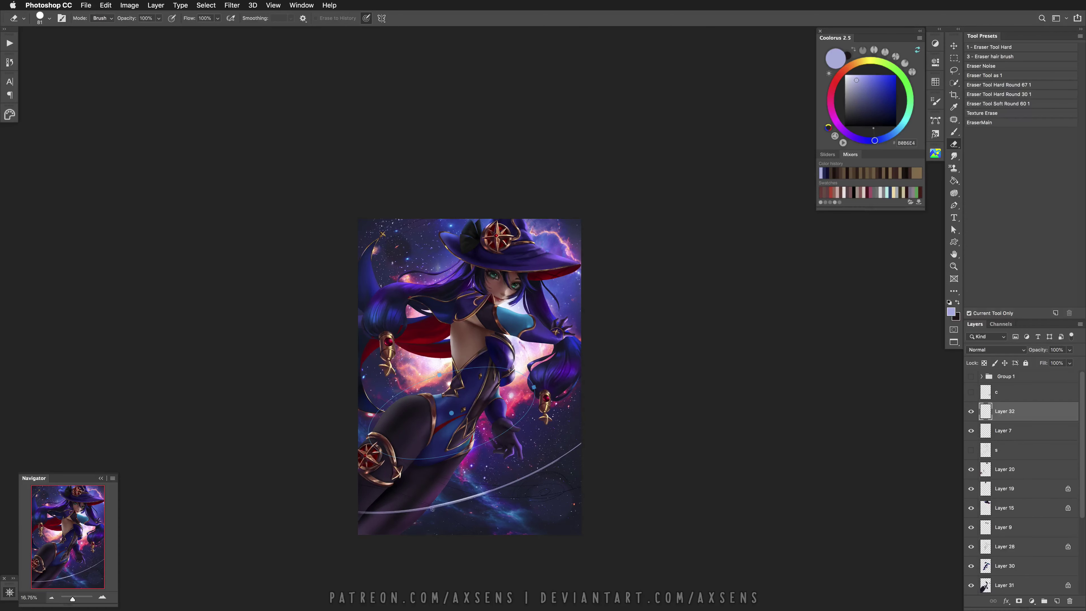
pyautogui.press('super+z')
pyautogui.press('super+z')
pyautogui.press('super+z')
pyautogui.press('super+z')
pyautogui.click(974, 123)
pyautogui.press('super+z')
pyautogui.press('super+z')
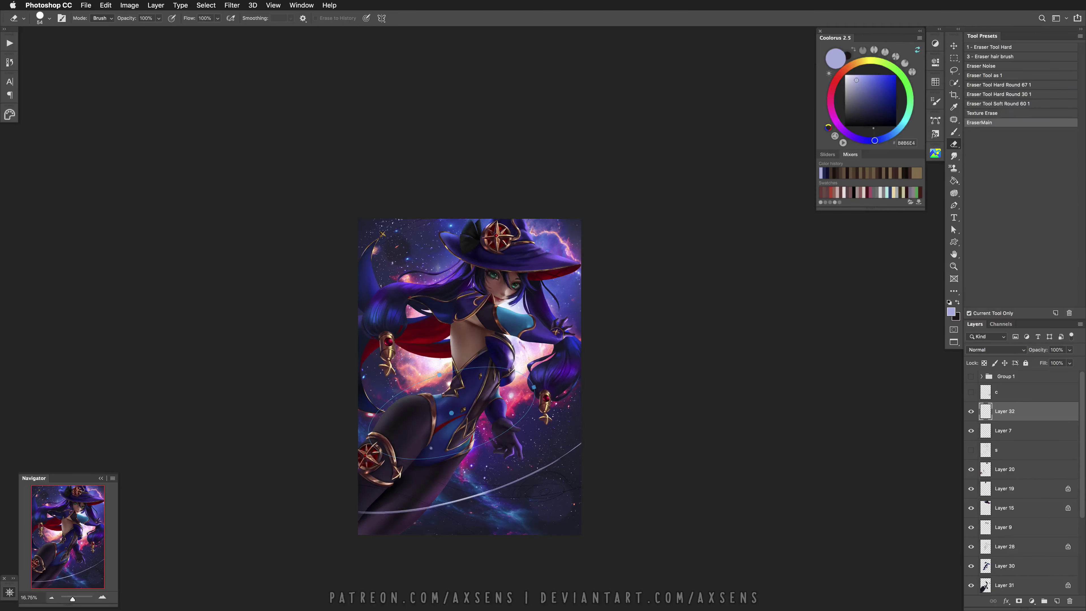
# Paint a second bright arc across the sky from the canvas's left edge to the hat
pyautogui.press('b')
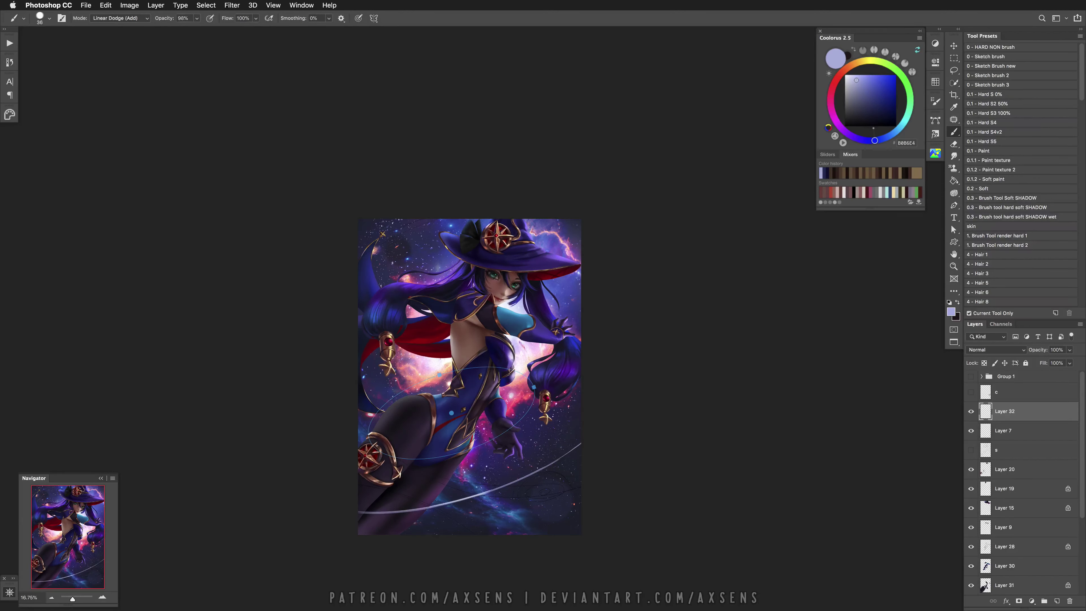
pyautogui.press('super+z')
pyautogui.press('super+z')
pyautogui.press('super+z')
pyautogui.moveTo(348, 279); pyautogui.dragTo(555, 211)
pyautogui.press('super+z')
pyautogui.press('super+z')
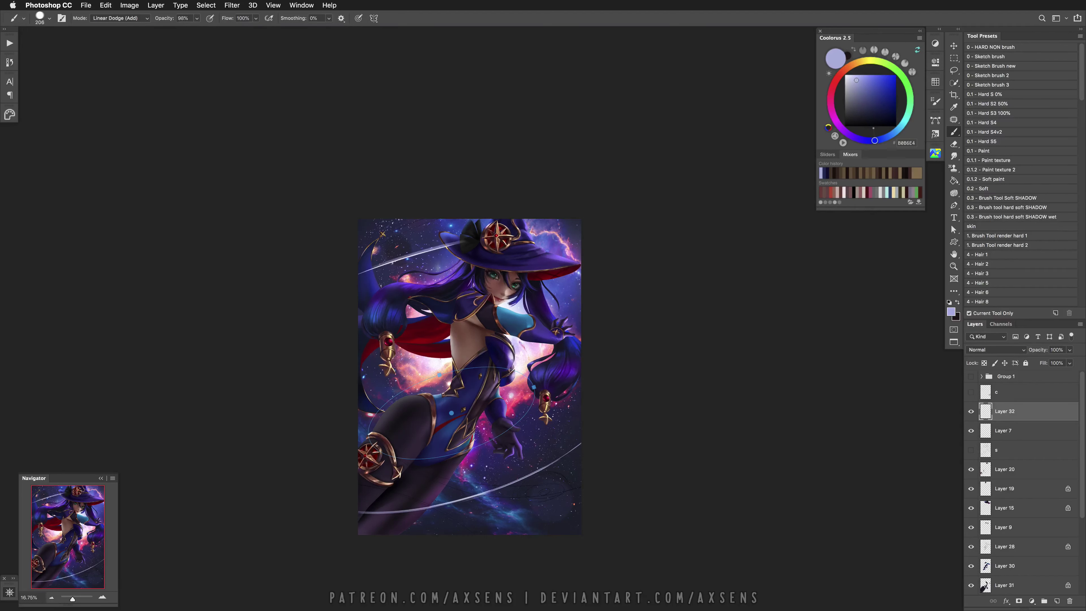
# With a smaller brush, continue the upper arc beyond the hat and add a thin streak over the lower-left legs
pyautogui.rightClick(558, 233)
pyautogui.moveTo(640, 256); pyautogui.dragTo(627, 255)
pyautogui.press('Return')
pyautogui.moveTo(359, 443); pyautogui.dragTo(567, 481)
pyautogui.press('super+z')
pyautogui.moveTo(359, 468); pyautogui.dragTo(568, 421)
pyautogui.press('super+z')
pyautogui.moveTo(452, 447); pyautogui.dragTo(455, 449)
pyautogui.press('super+z')
pyautogui.press('super+z')
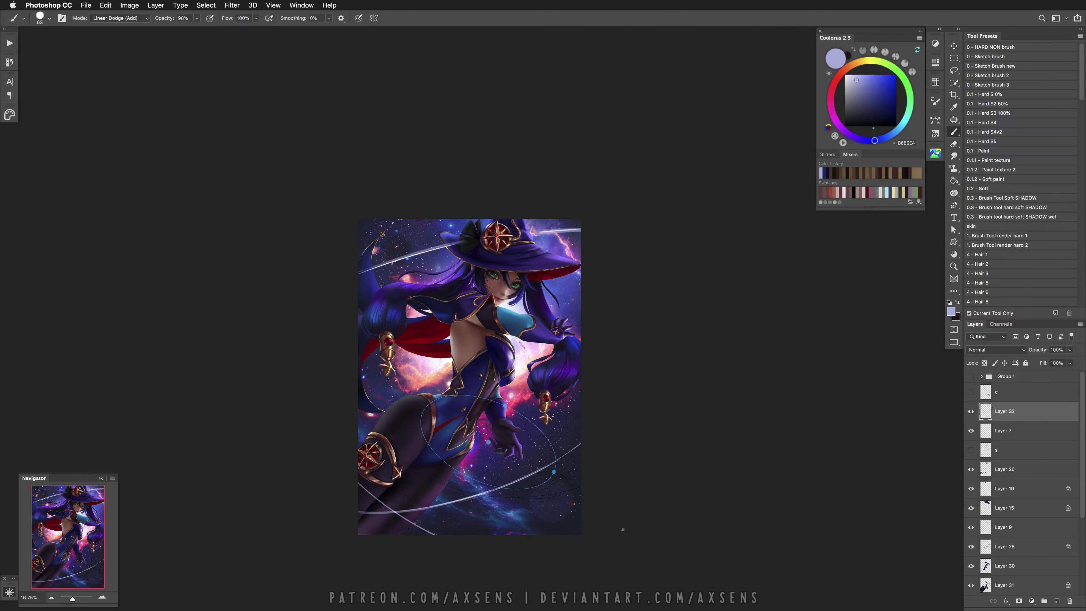
# Add a blue glow to the lower-left streak using the hard soft SHADOW brush in Linear Dodge (Add) mode
pyautogui.press('super+z')
pyautogui.click(1026, 207)
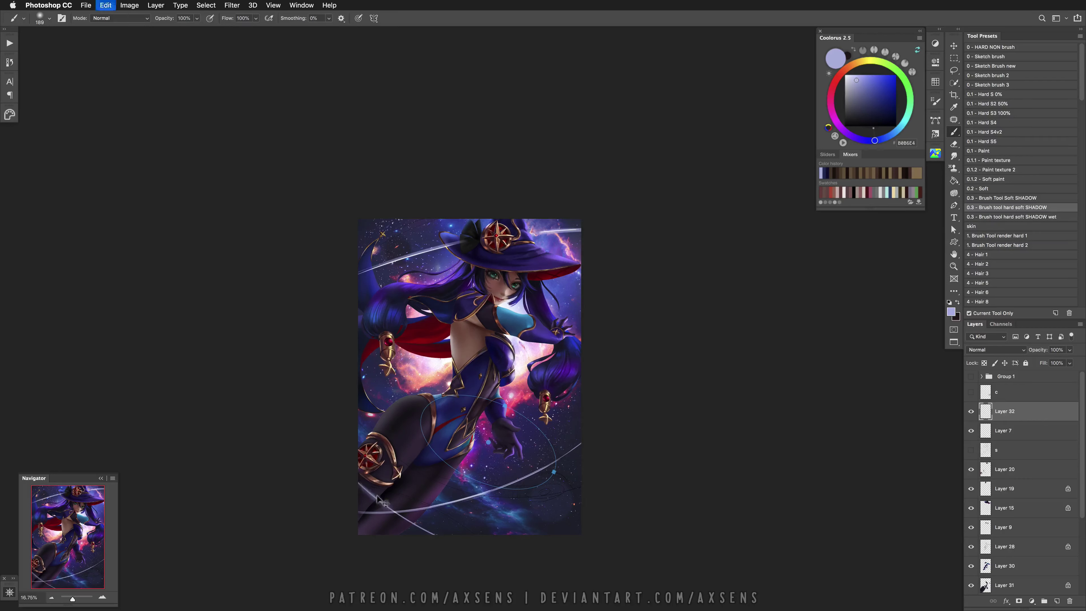
pyautogui.keyDown('shift'); pyautogui.rightClick(459, 411); pyautogui.keyUp('shift')
pyautogui.click(492, 530)
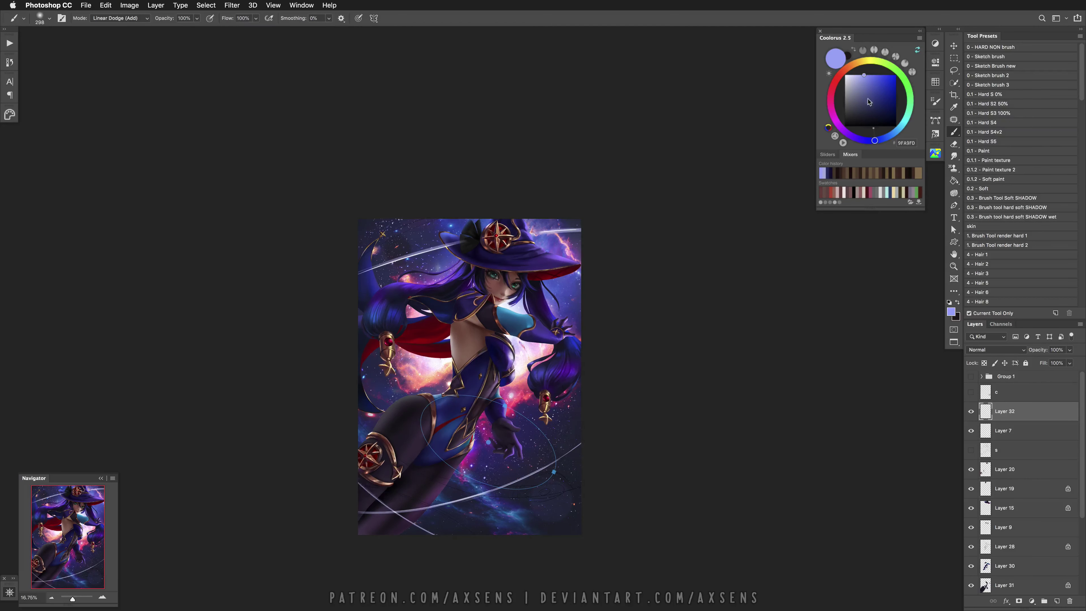
pyautogui.keyDown('alt'); pyautogui.click(372, 494); pyautogui.keyUp('alt')
pyautogui.moveTo(375, 498); pyautogui.dragTo(417, 505)
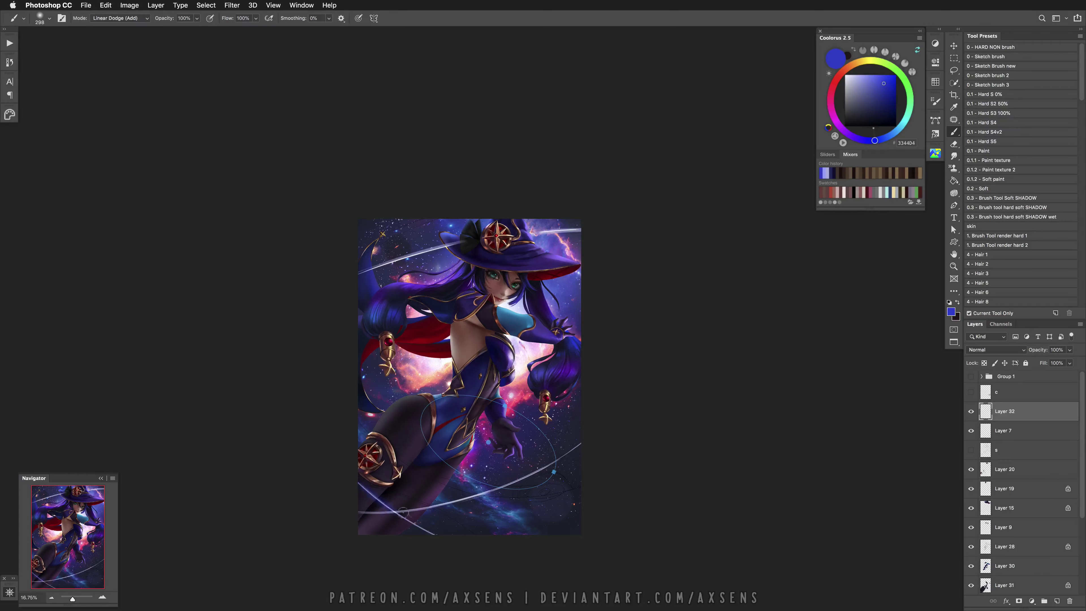
# Try further glow and colour strokes around the lower light arcs
pyautogui.moveTo(553, 482)
pyautogui.mouseDown()
pyautogui.moveTo(535, 482)
pyautogui.moveTo(555, 502)
pyautogui.moveTo(468, 527)
pyautogui.mouseUp()
pyautogui.press('super+z')
pyautogui.keyDown('alt'); pyautogui.click(413, 509); pyautogui.keyUp('alt')
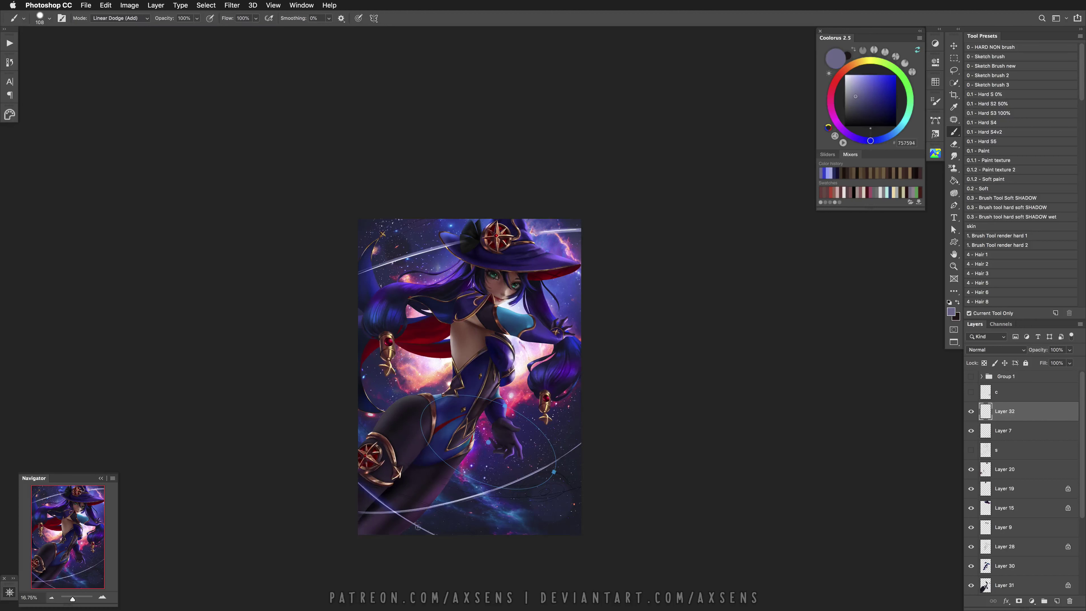
pyautogui.press('super+z')
pyautogui.press('super+z')
pyautogui.click(1039, 208)
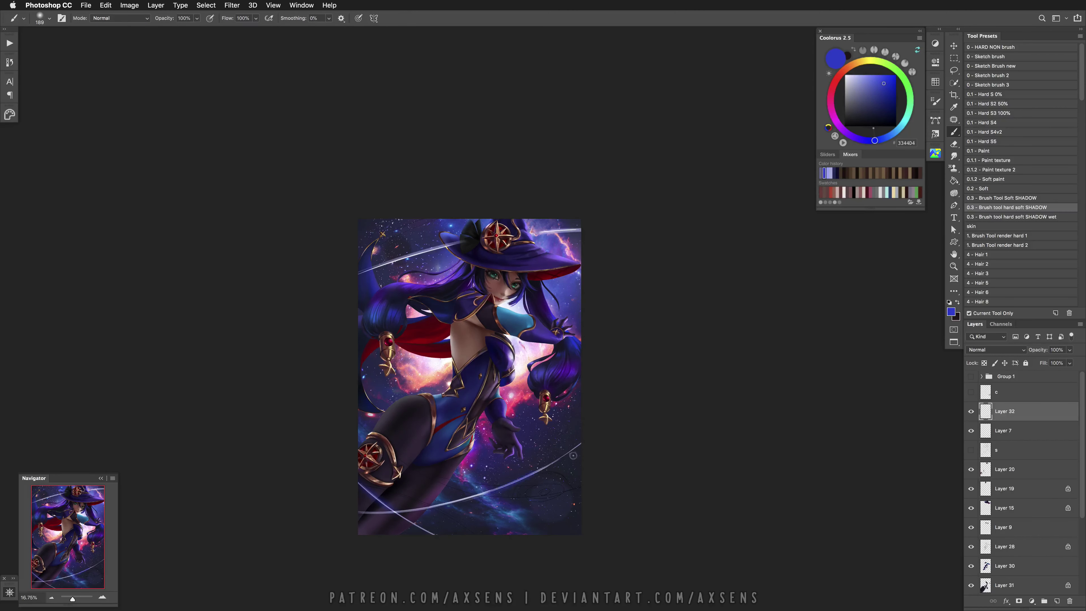
pyautogui.moveTo(458, 250); pyautogui.dragTo(492, 250)
# Hide Layer 32 and start a new layer with the 0.1 - Hard S3 100% brush and a pale lavender colour
pyautogui.click(971, 411)
pyautogui.click(1056, 601)
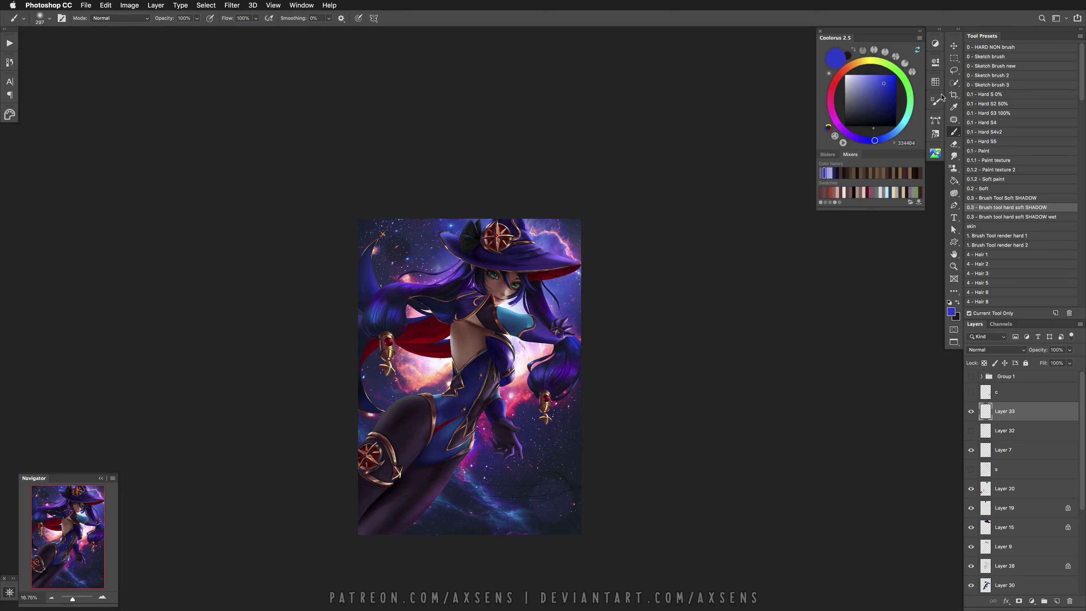
pyautogui.click(1005, 114)
pyautogui.click(855, 74)
# Try stamping a large lavender disc below the hand with the 0 - HARD NON brush
pyautogui.moveTo(505, 476)
pyautogui.mouseDown()
pyautogui.moveTo(524, 477)
pyautogui.moveTo(502, 449)
pyautogui.moveTo(485, 486)
pyautogui.mouseUp()
pyautogui.click(991, 47)
pyautogui.hotkey('ctrl', 'z')
pyautogui.click(482, 478)
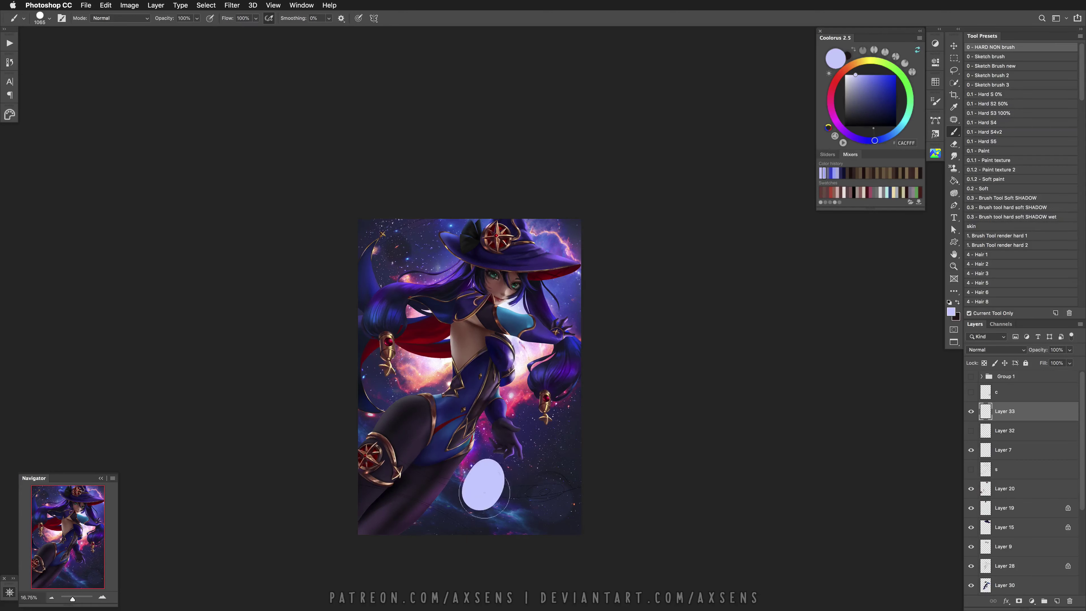
pyautogui.hotkey('ctrl', 'z')
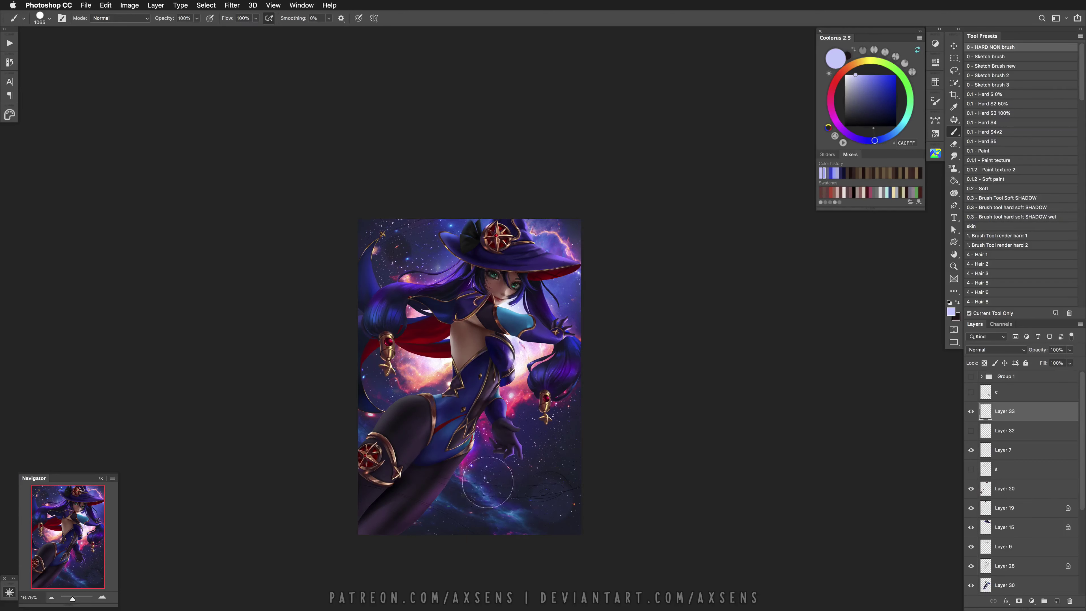
pyautogui.click(486, 477)
pyautogui.hotkey('ctrl', 'z')
# Draw a filled lavender circle about 1433 px in diameter below the hand using the Ellipse tool in Shape mode
pyautogui.moveTo(954, 242); pyautogui.dragTo(983, 255)
pyautogui.click(502, 488)
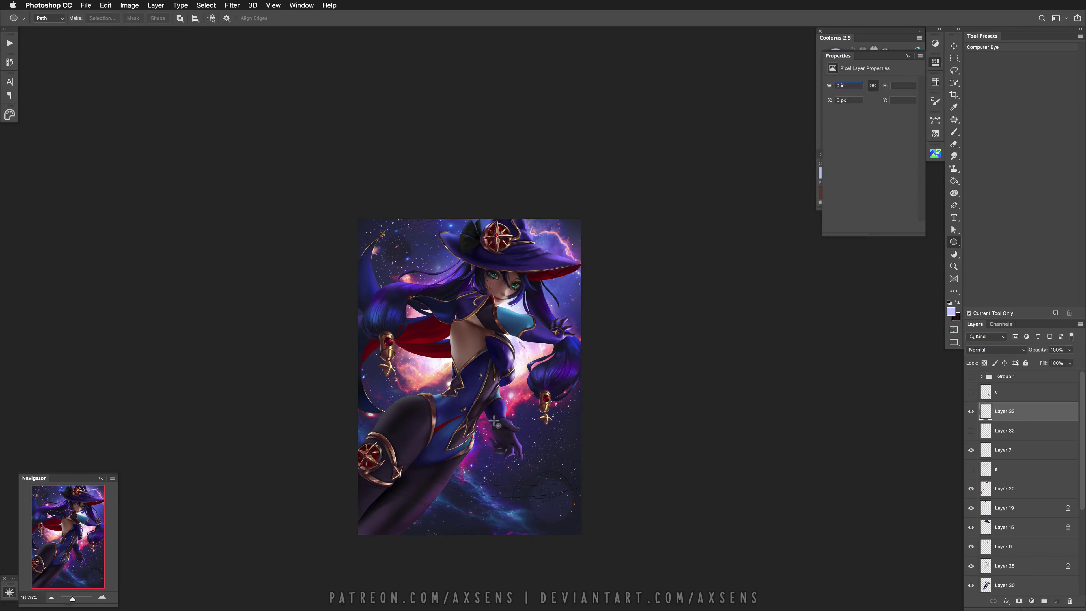
pyautogui.click(57, 18)
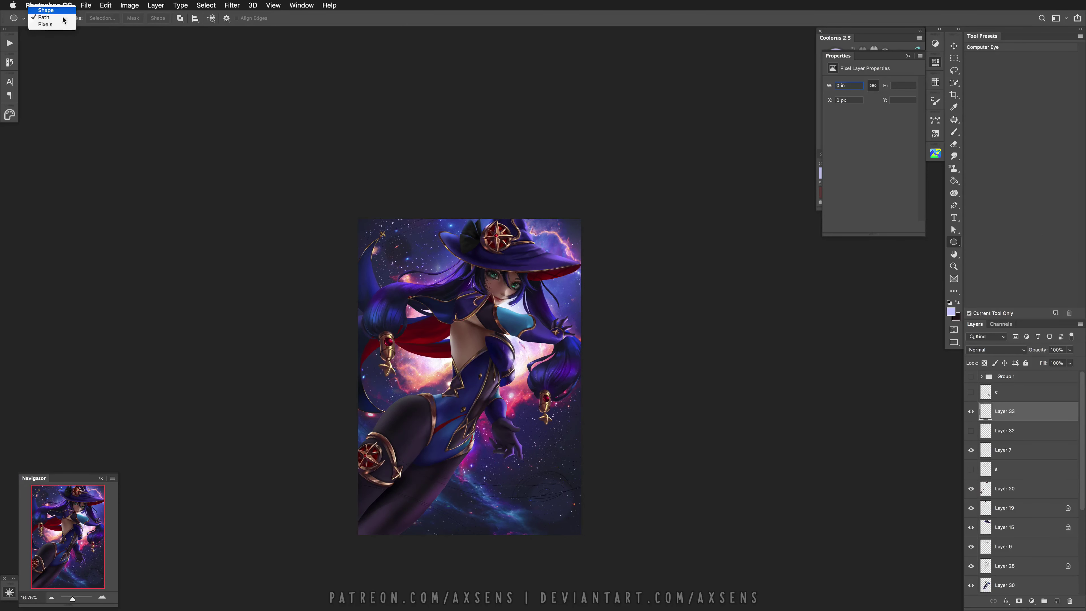
pyautogui.click(46, 10)
pyautogui.moveTo(463, 458)
pyautogui.mouseDown()
pyautogui.moveTo(513, 487)
pyautogui.moveTo(519, 515)
pyautogui.mouseUp()
pyautogui.click(60, 18)
pyautogui.click(59, 26)
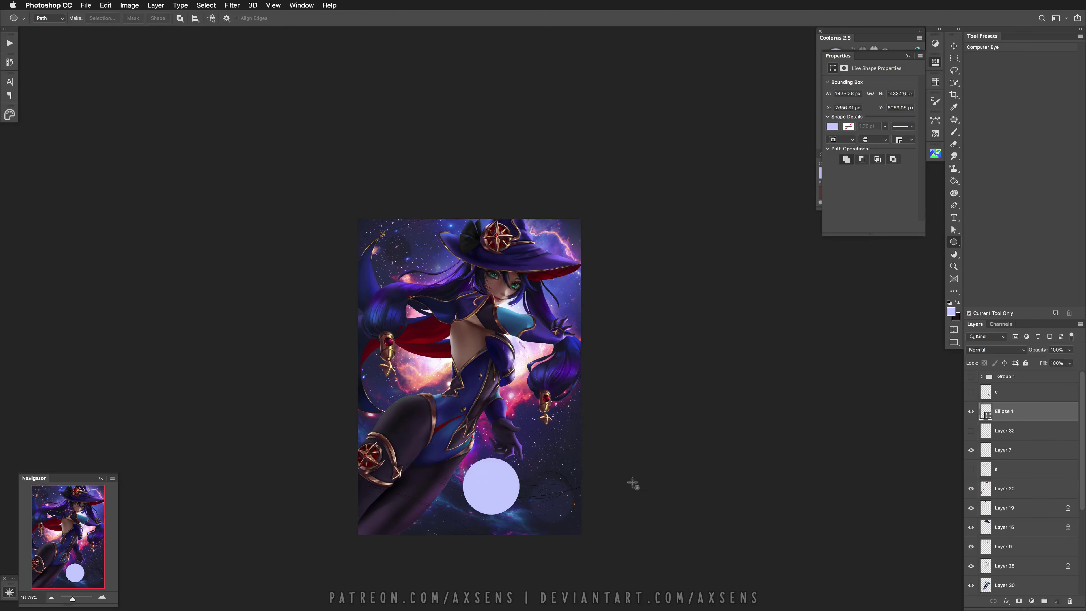
# Rasterize the circle's layer and make a smaller duplicate centred on it
pyautogui.rightClick(1019, 413)
pyautogui.click(984, 342)
pyautogui.press('super+j')
pyautogui.click(566, 501)
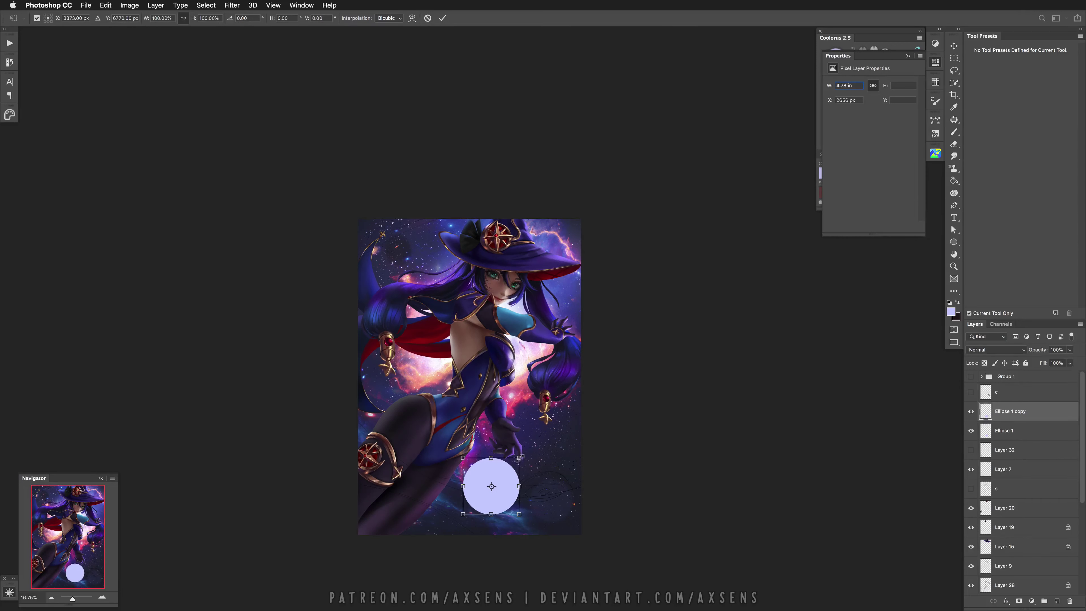
pyautogui.moveTo(516, 462); pyautogui.dragTo(506, 473)
pyautogui.click(442, 19)
# Erase the centre of the original circle within the smaller copy's outline to form a ring, with the copy hidden
pyautogui.keyDown('ctrl'); pyautogui.click(986, 411); pyautogui.keyUp('ctrl')
pyautogui.press('u')
pyautogui.click(970, 411)
pyautogui.click(1009, 430)
pyautogui.press('e')
pyautogui.moveTo(479, 491)
pyautogui.mouseDown()
pyautogui.moveTo(487, 475)
pyautogui.moveTo(492, 490)
pyautogui.mouseUp()
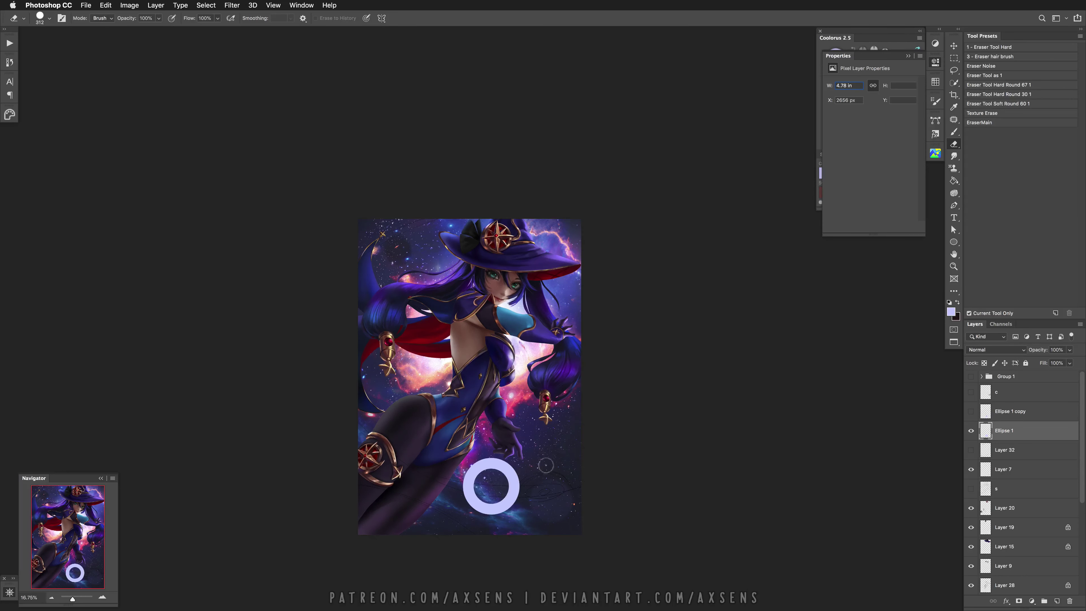
# Try enlarging a duplicate of the lavender ring around the original, and remove the duplicate
pyautogui.press('b')
pyautogui.middleClick(988, 432)
pyautogui.click(964, 453)
pyautogui.middleClick(495, 515)
pyautogui.click(534, 517)
pyautogui.moveTo(519, 458); pyautogui.dragTo(569, 419)
pyautogui.press('Return')
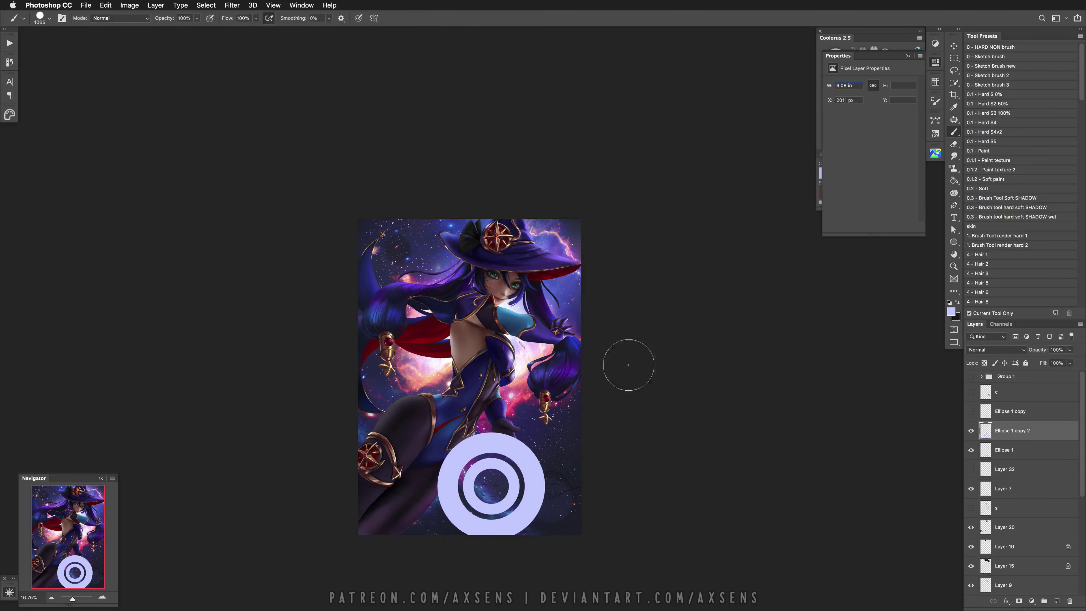
pyautogui.press('super+z')
pyautogui.press('BackSpace')
# Show the hidden disc copy and enlarge it to about 275% around the ring
pyautogui.click(971, 411)
pyautogui.click(1018, 411)
pyautogui.press('super+t')
pyautogui.moveTo(510, 470); pyautogui.dragTo(548, 445)
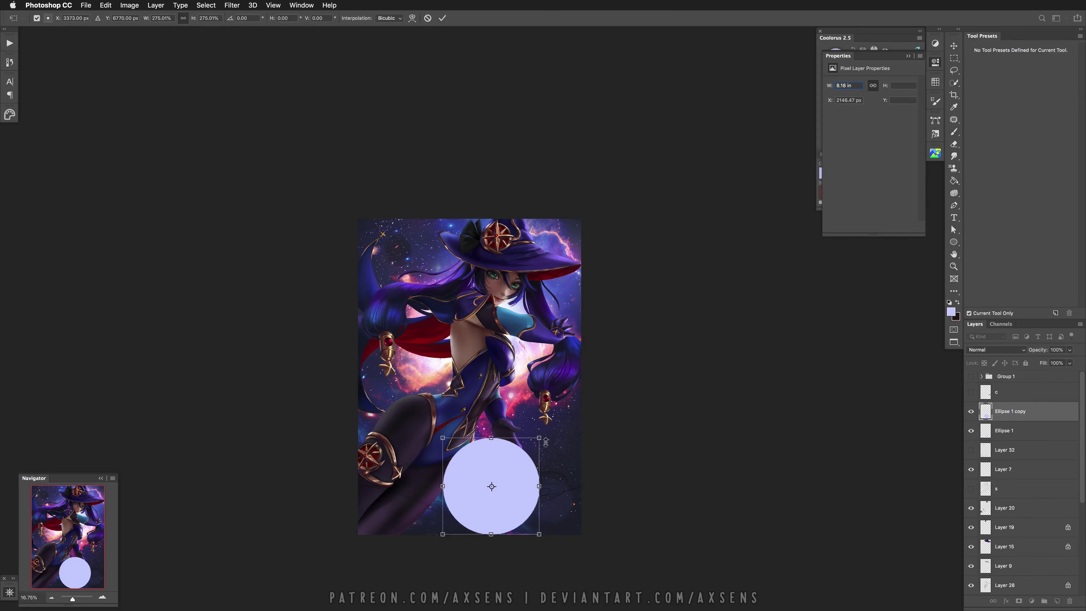
pyautogui.click(442, 19)
pyautogui.press('b')
# Duplicate the enlarged disc and shrink the duplicate about its centre to 7.81 in wide
pyautogui.press('super+j')
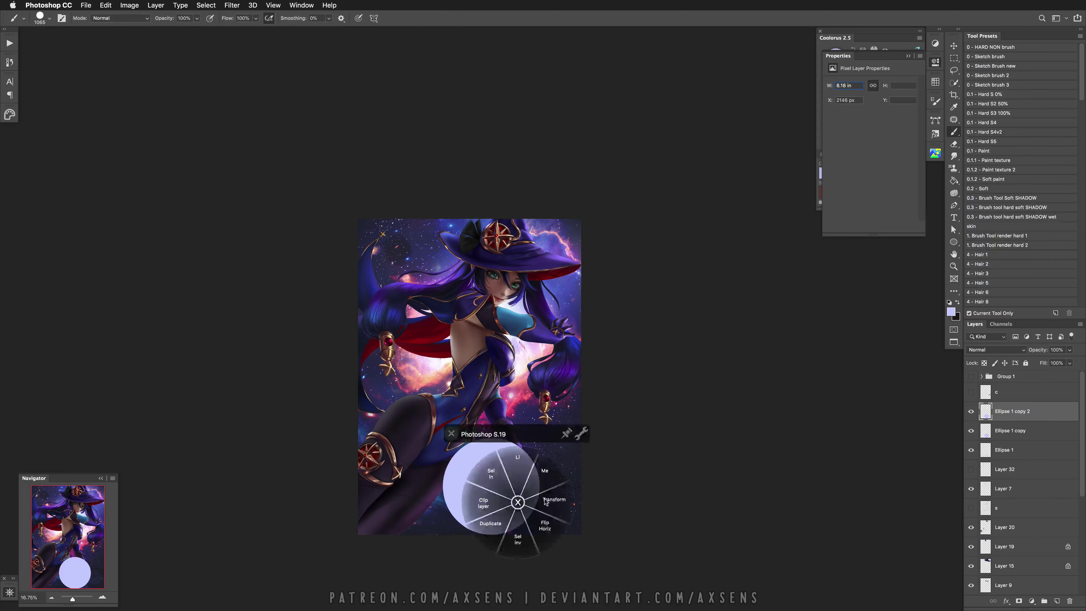
pyautogui.press('super+t')
pyautogui.click(442, 18)
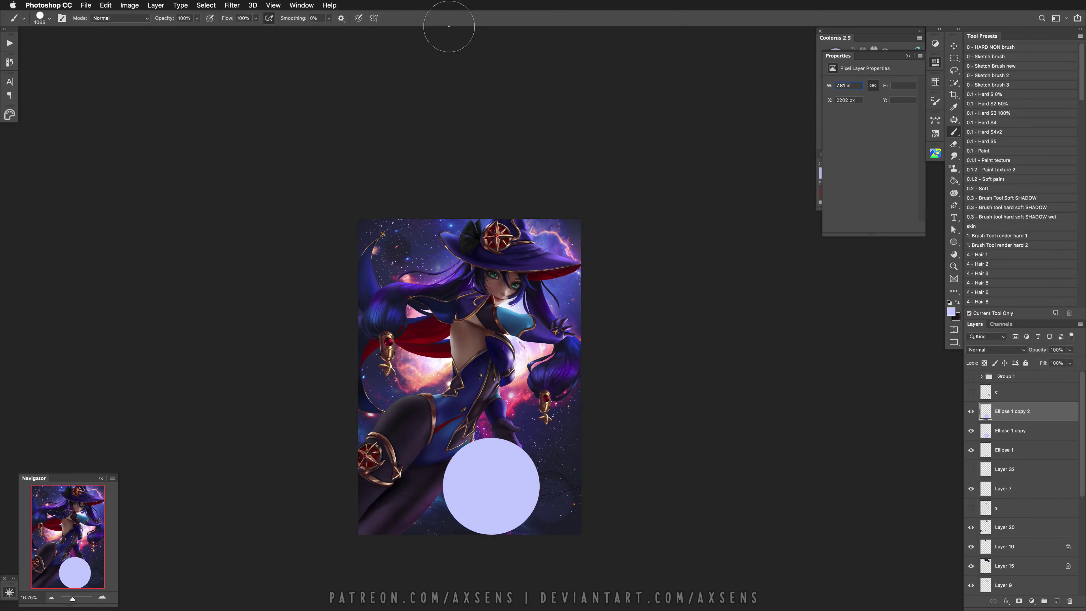
# Erase the larger disc's centre within the smaller duplicate's outline to form a thin outer ring, with the duplicate hidden
pyautogui.keyDown('super'); pyautogui.click(986, 411); pyautogui.keyUp('super')
pyautogui.press('super+comma')
pyautogui.hotkey('alt', '[')
pyautogui.press('e')
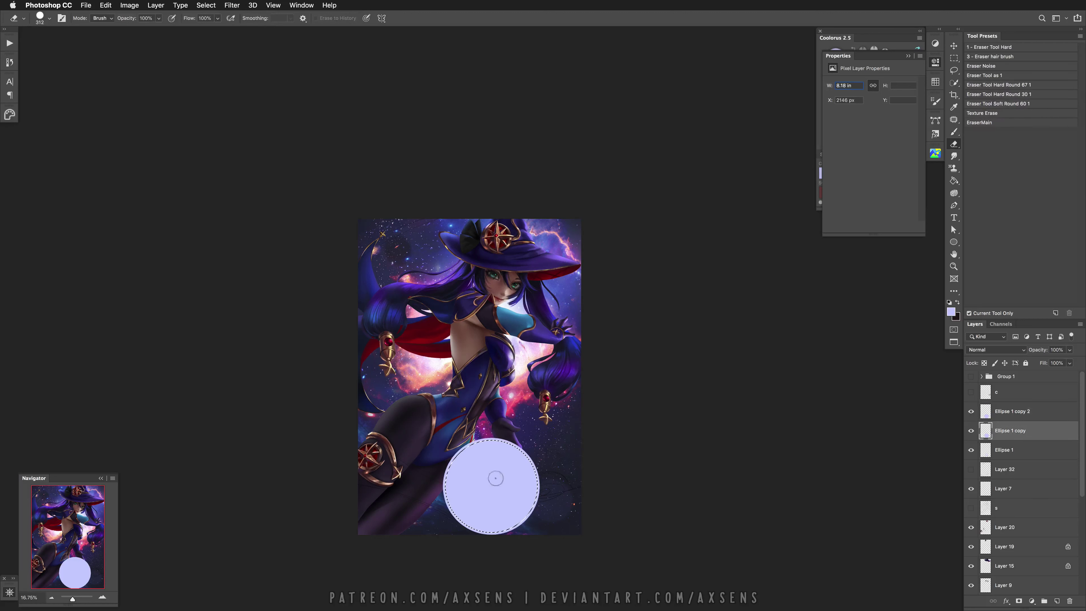
pyautogui.moveTo(466, 453); pyautogui.dragTo(486, 471)
pyautogui.press('super+z')
pyautogui.moveTo(479, 427); pyautogui.dragTo(485, 456)
pyautogui.press('super+z')
pyautogui.press('super+z')
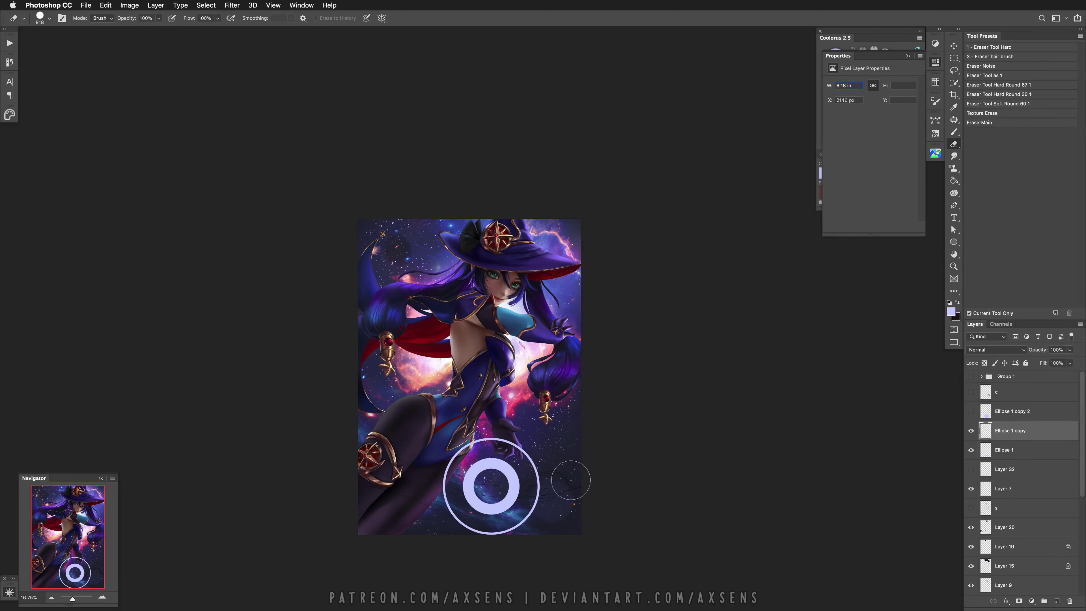
pyautogui.press('super+z')
# Merge the thin outer ring with the thick inner ring and delete the leftover disc duplicate
pyautogui.moveTo(1000, 419); pyautogui.dragTo(1001, 438)
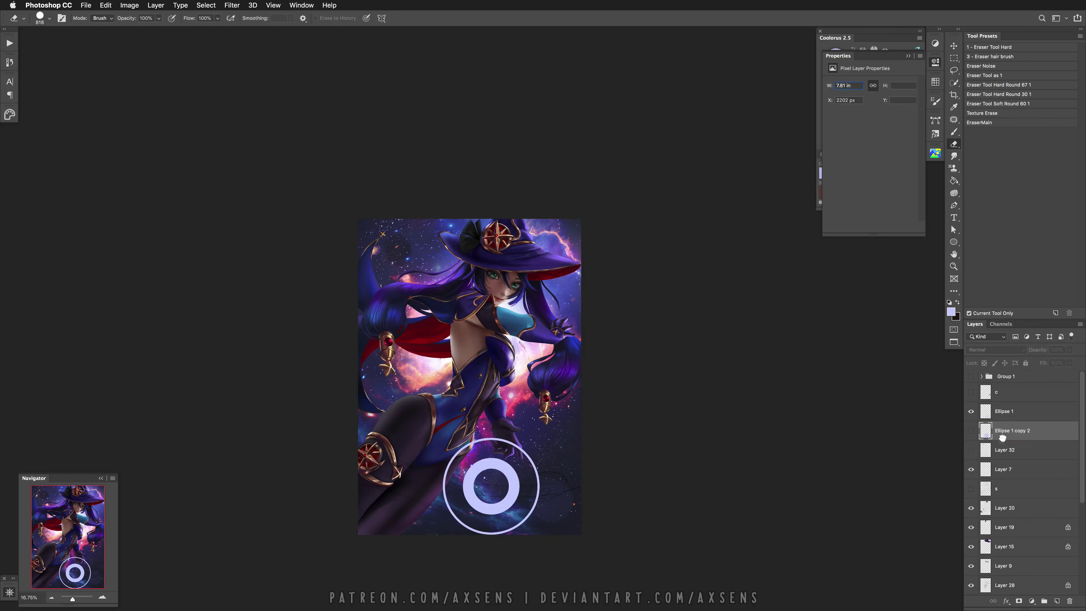
pyautogui.click(1069, 601)
pyautogui.press('v')
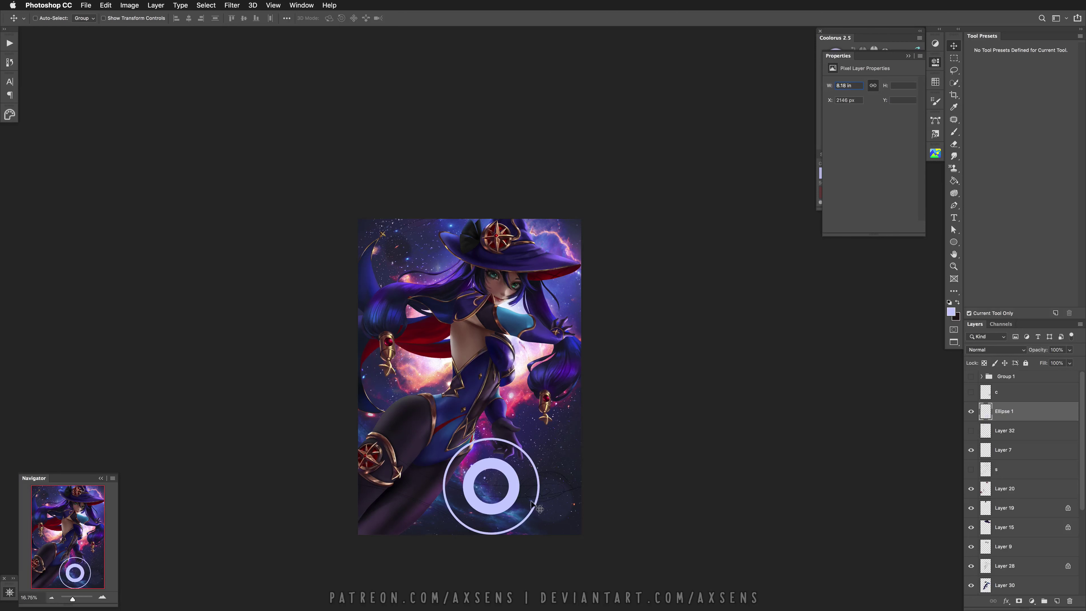
# Keep a hidden duplicate of the combined rings and move the visible rings up over the figure's torso
pyautogui.moveTo(534, 506); pyautogui.dragTo(517, 474)
pyautogui.click(986, 433)
pyautogui.click(538, 456)
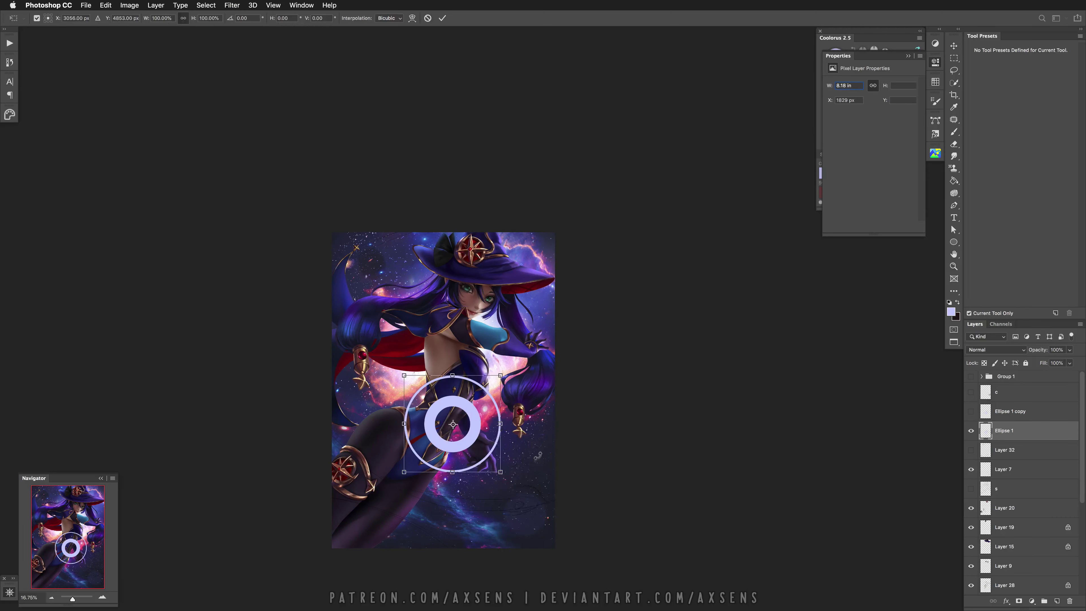
# Try reshaping the combined rings over the torso with a transform, and cancel it
pyautogui.rightClick(476, 434)
pyautogui.click(521, 478)
pyautogui.moveTo(500, 423); pyautogui.dragTo(486, 454)
pyautogui.press('Escape')
# Hide the combined rings, compare the painting with and without the arcs on Layer 32, and leave them hidden
pyautogui.click(971, 430)
pyautogui.click(972, 450)
pyautogui.click(971, 449)
pyautogui.click(971, 449)
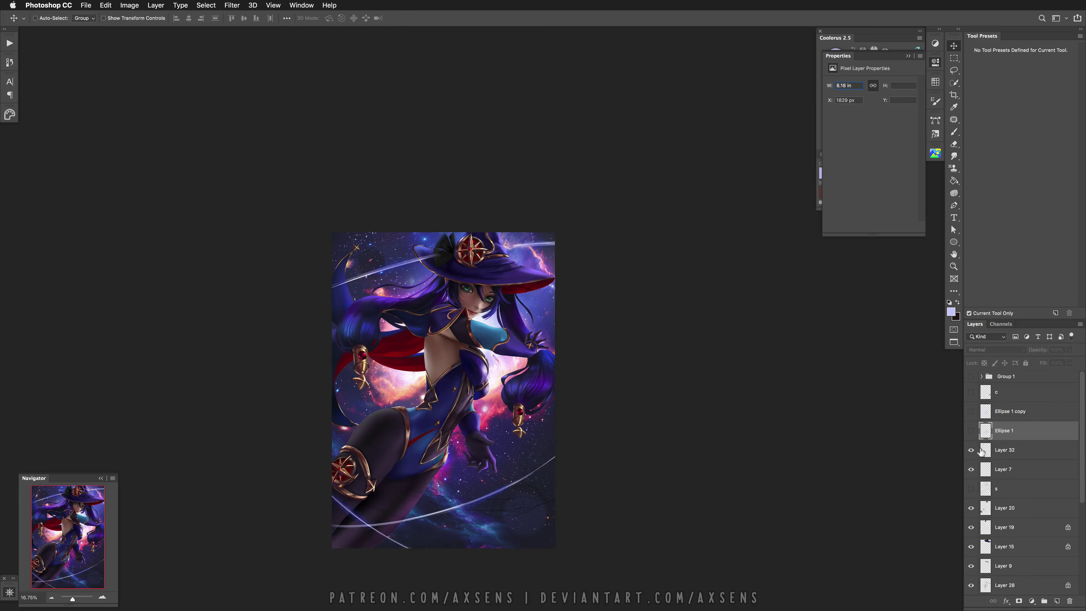
pyautogui.click(971, 450)
# Try painting a lavender arc across the lower background on a new layer with the 0.1 - Hard S3 100% brush
pyautogui.click(1057, 600)
pyautogui.press('b')
pyautogui.click(1006, 115)
pyautogui.press('[')
pyautogui.press('[')
pyautogui.press('[')
pyautogui.press('[')
pyautogui.moveTo(556, 475); pyautogui.dragTo(354, 548)
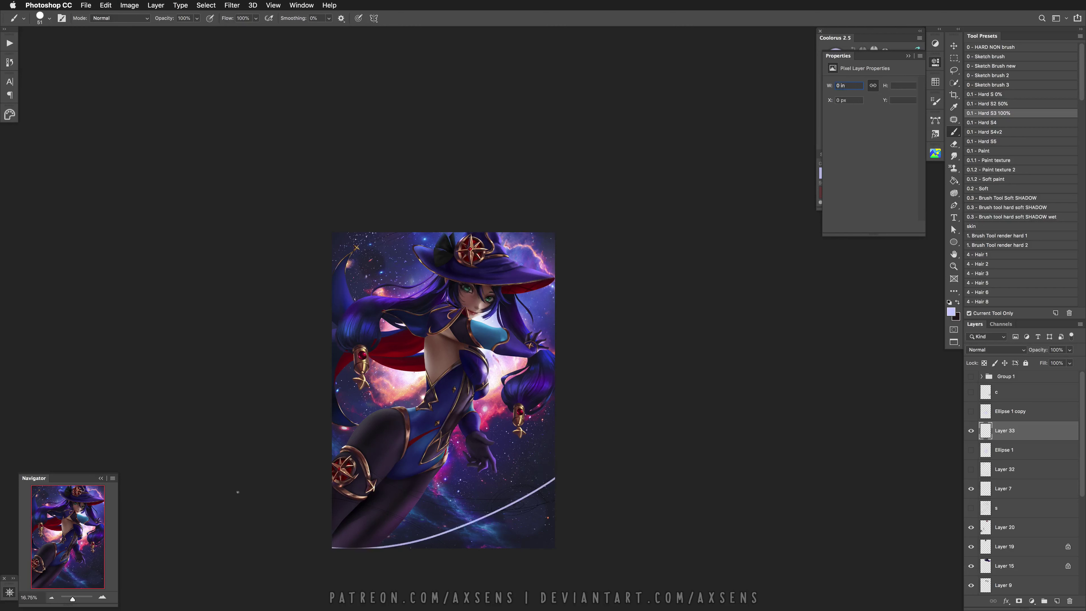
pyautogui.press('cmd+z')
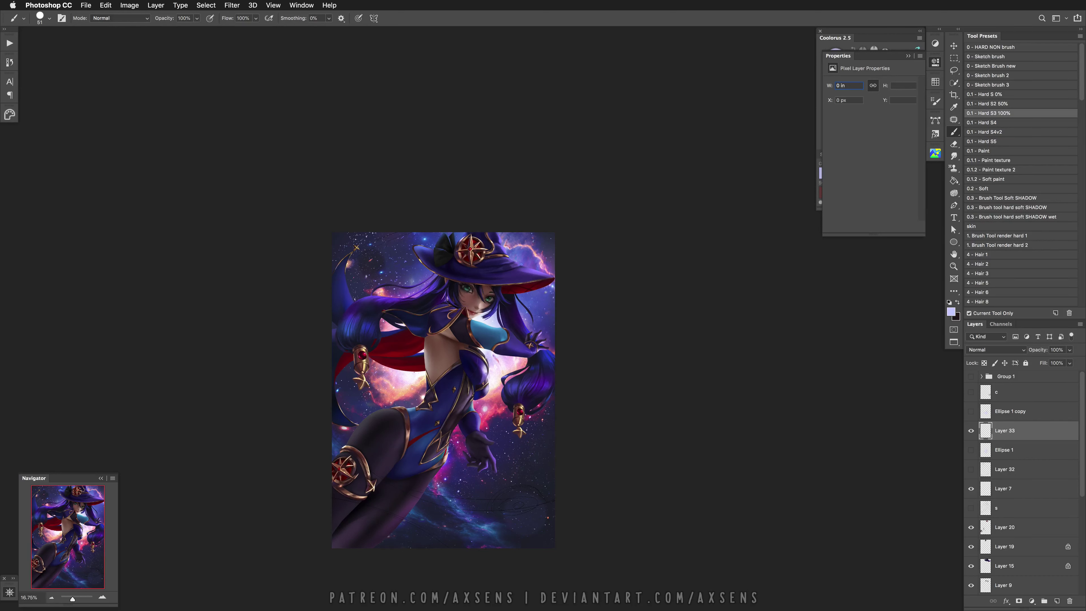
# Try drawing a large tilted elliptical path around the figure's body with the Ellipse tool in Path mode
pyautogui.click(954, 242)
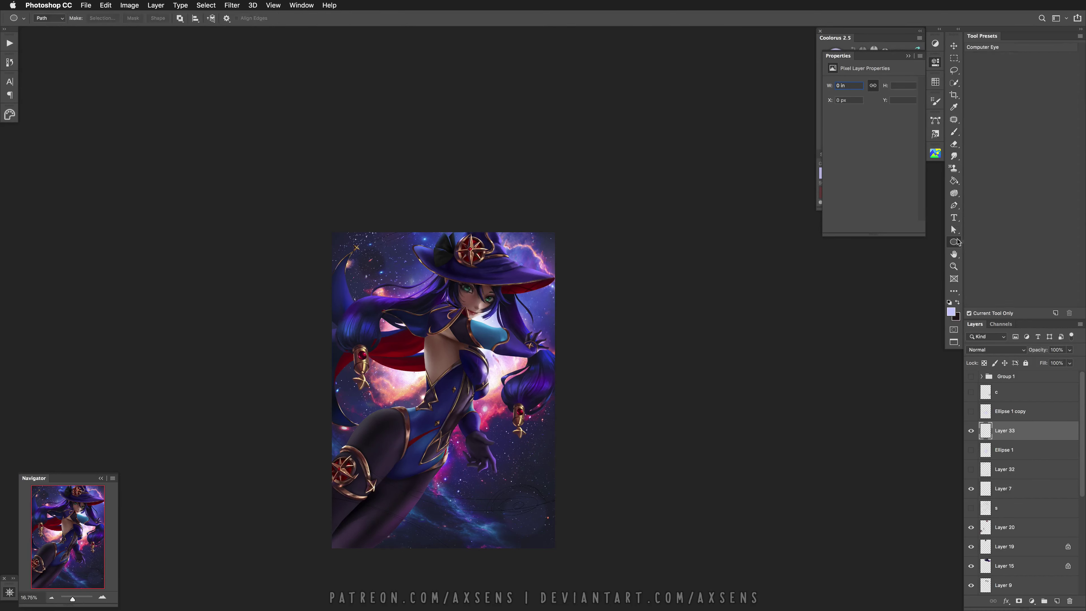
pyautogui.moveTo(333, 351)
pyautogui.mouseDown()
pyautogui.moveTo(624, 511)
pyautogui.moveTo(643, 453)
pyautogui.mouseUp()
pyautogui.hotkey('ctrl', 't')
pyautogui.moveTo(597, 339); pyautogui.dragTo(618, 265)
pyautogui.moveTo(570, 439); pyautogui.dragTo(570, 443)
pyautogui.moveTo(608, 294); pyautogui.dragTo(605, 290)
pyautogui.moveTo(659, 393); pyautogui.dragTo(618, 399)
pyautogui.click(385, 18)
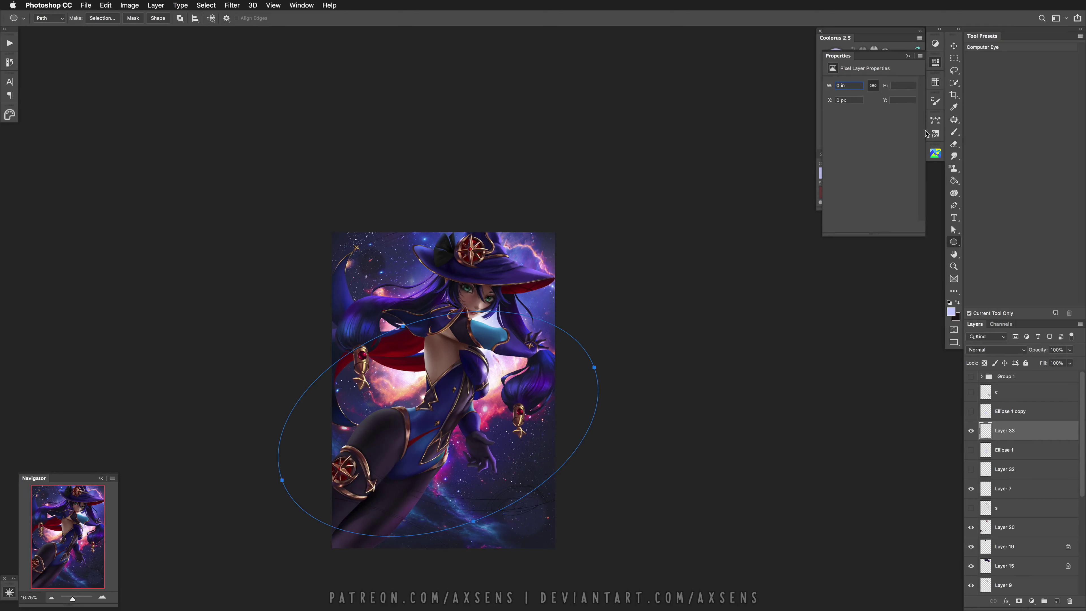
pyautogui.hotkey('ctrl', 'z')
pyautogui.hotkey('ctrl', 'z')
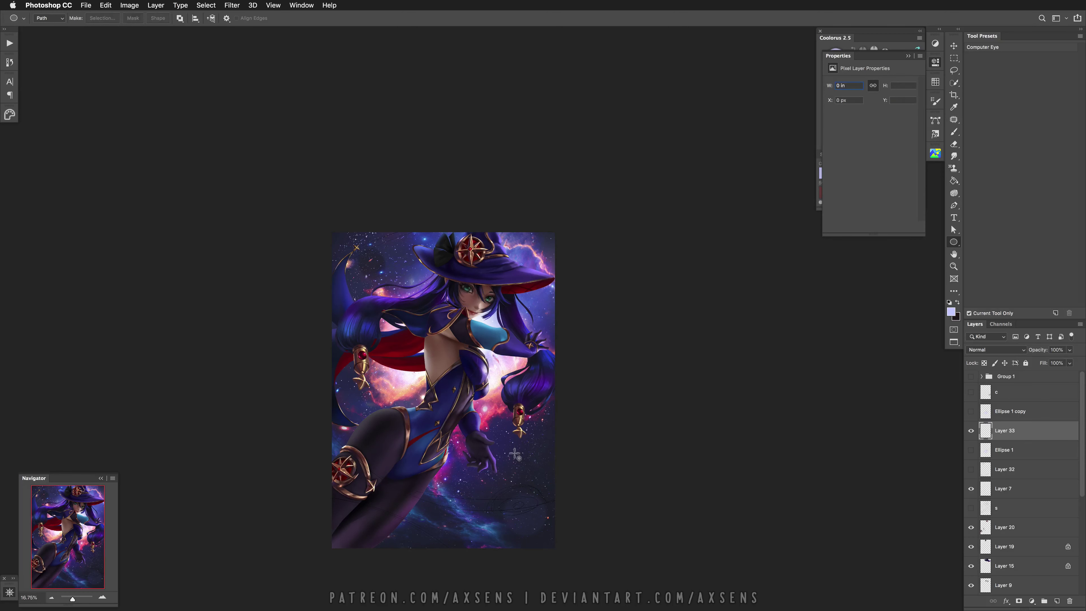
# Configure the Ellipse tool for Shape mode with no fill and a lavender stroke
pyautogui.click(56, 18)
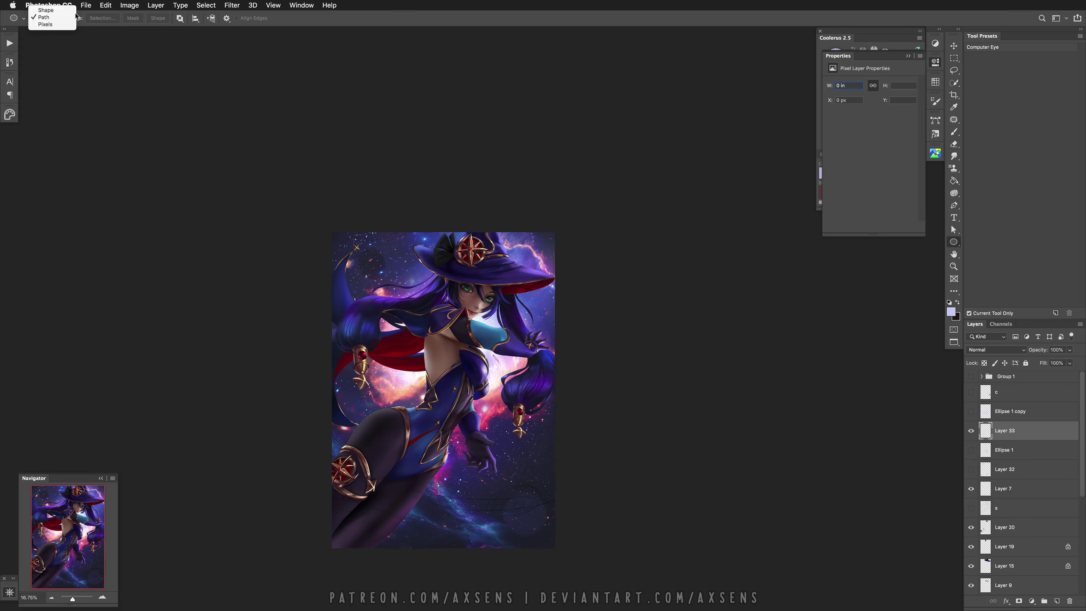
pyautogui.click(108, 11)
pyautogui.click(49, 18)
pyautogui.click(47, 9)
pyautogui.click(117, 18)
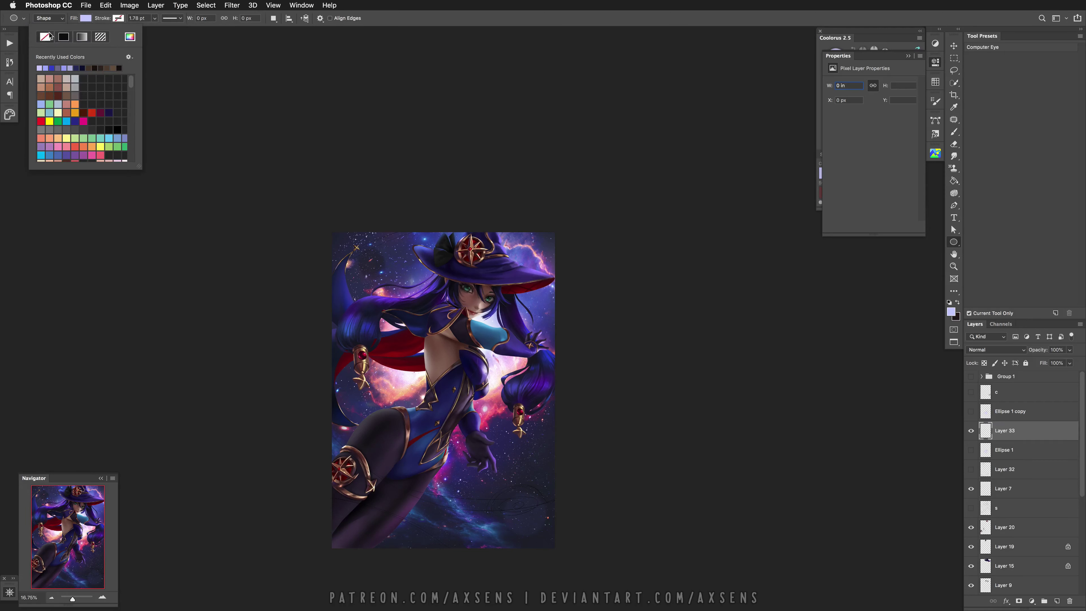
pyautogui.click(119, 19)
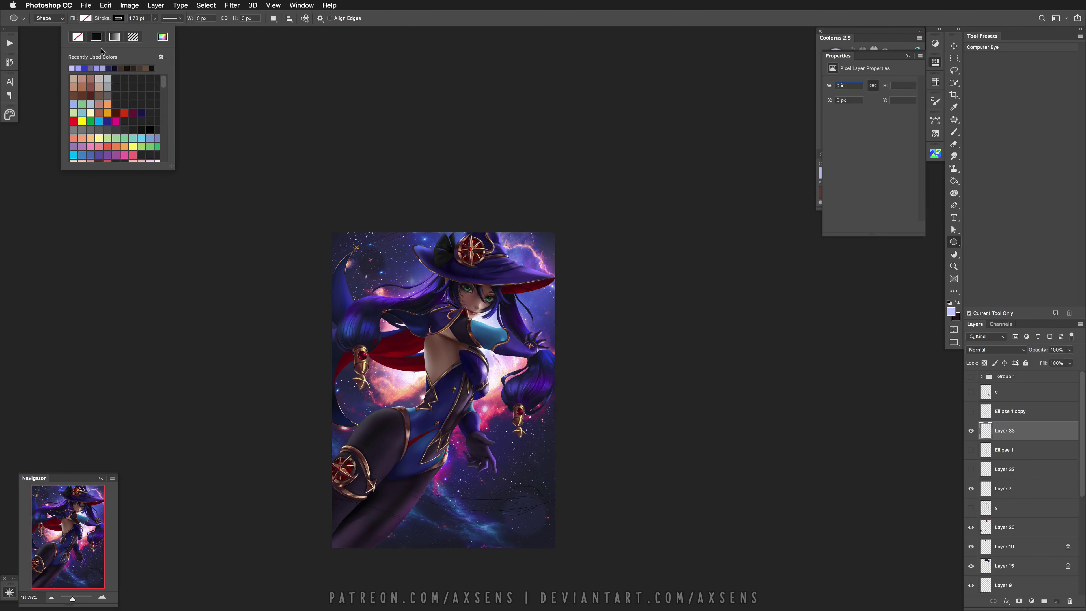
pyautogui.click(79, 69)
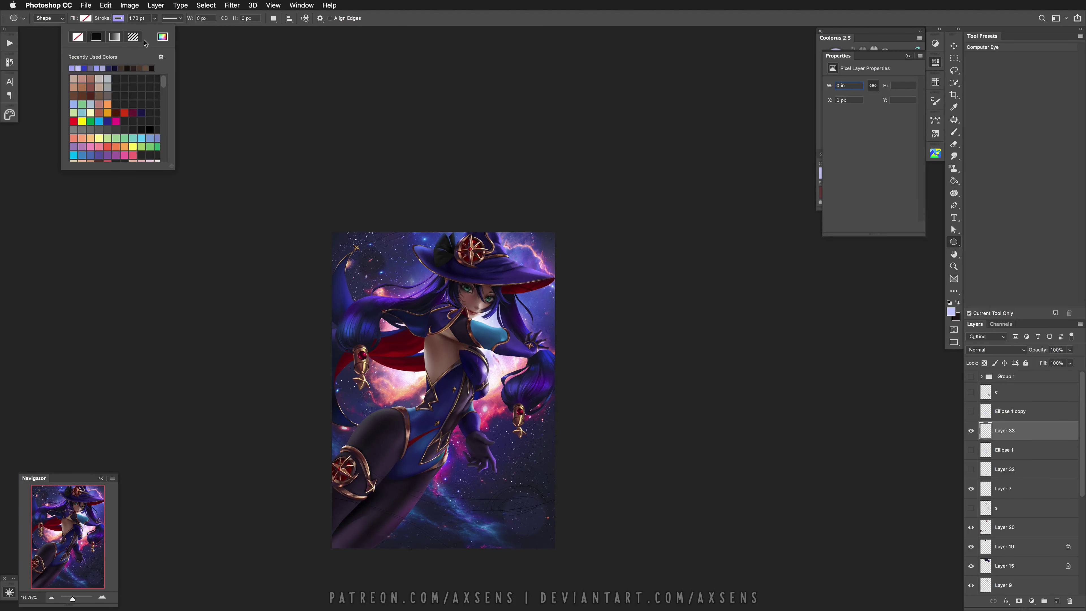
# Draw an ellipse outline with a 3.74 pt stroke around the figure's body, then enlarge it and tilt it about -13.9°
pyautogui.click(393, 229)
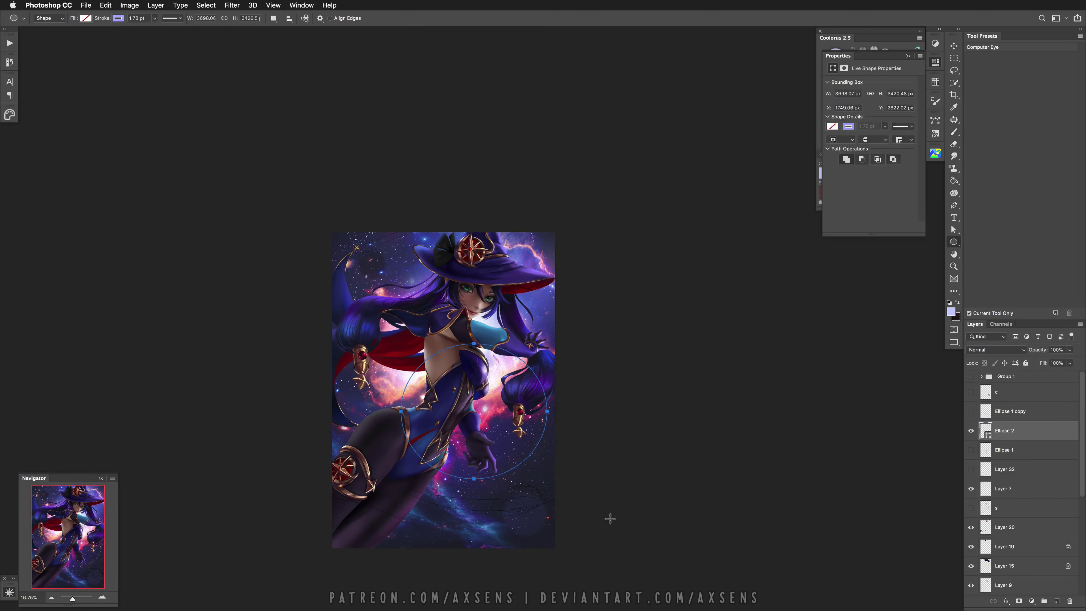
pyautogui.click(154, 18)
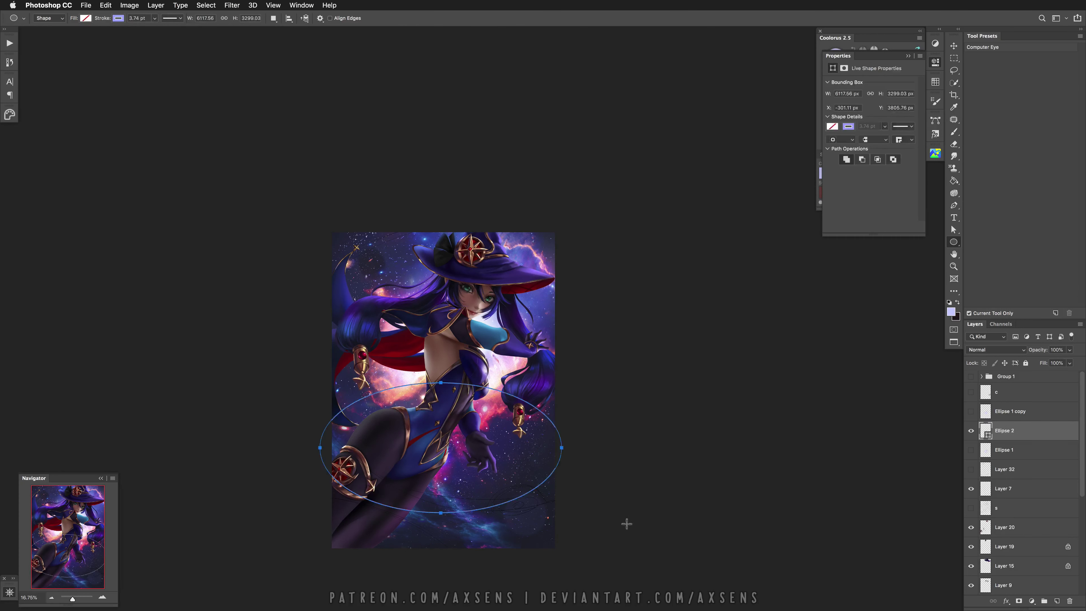
pyautogui.moveTo(258, 341)
pyautogui.mouseDown()
pyautogui.moveTo(357, 378)
pyautogui.moveTo(646, 540)
pyautogui.mouseUp()
pyautogui.hotkey('ctrl', 't')
pyautogui.moveTo(635, 475); pyautogui.dragTo(613, 290)
pyautogui.moveTo(589, 410); pyautogui.dragTo(634, 428)
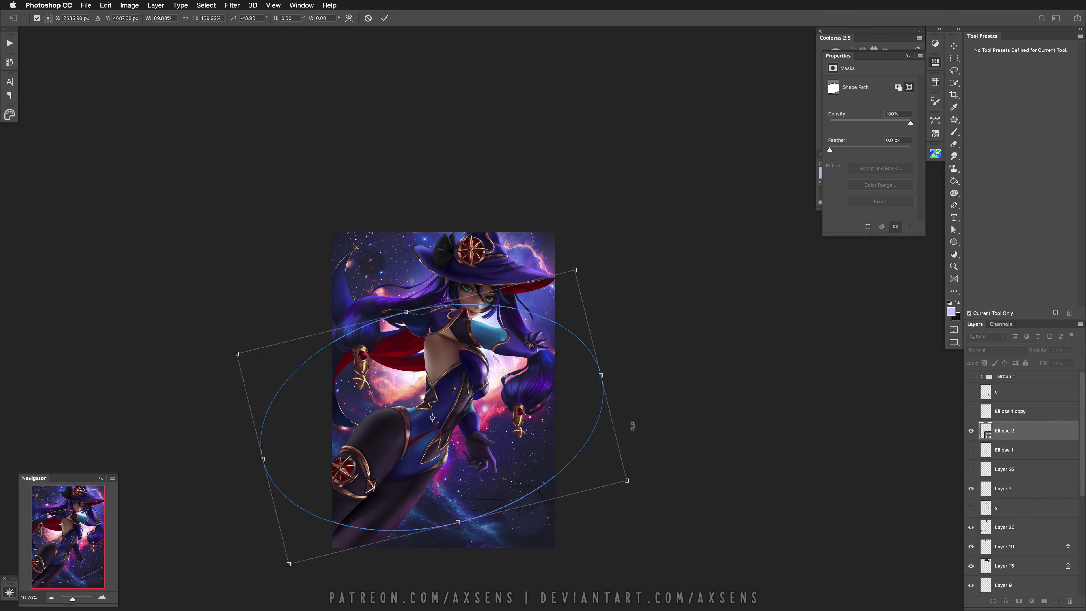
pyautogui.click(384, 18)
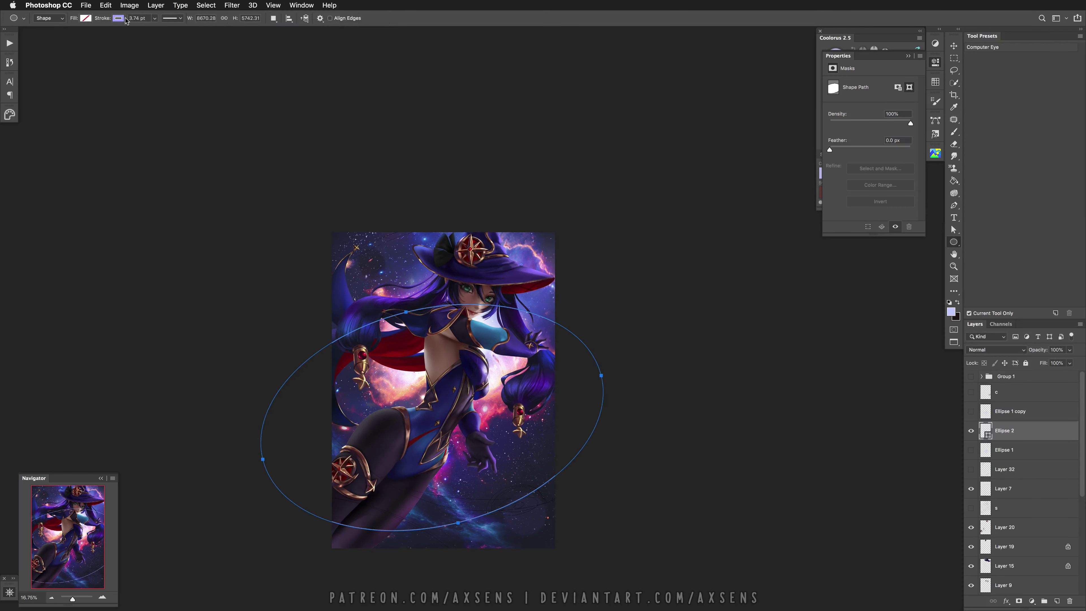
# Set the ellipse's stroke width to 10.29 pt and hide its path outline
pyautogui.moveTo(154, 18); pyautogui.dragTo(160, 30)
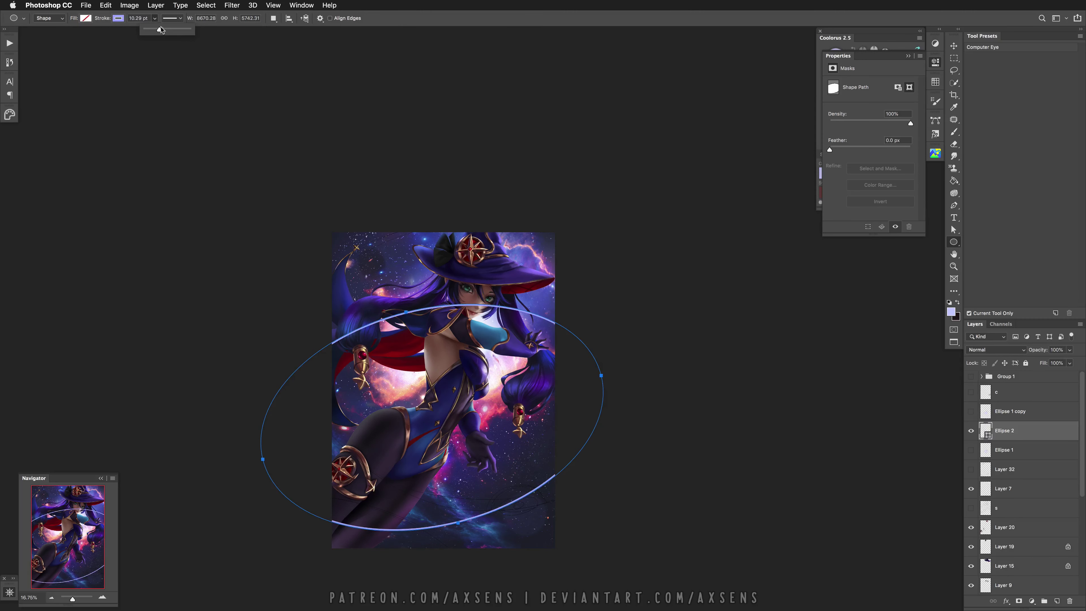
pyautogui.click(455, 99)
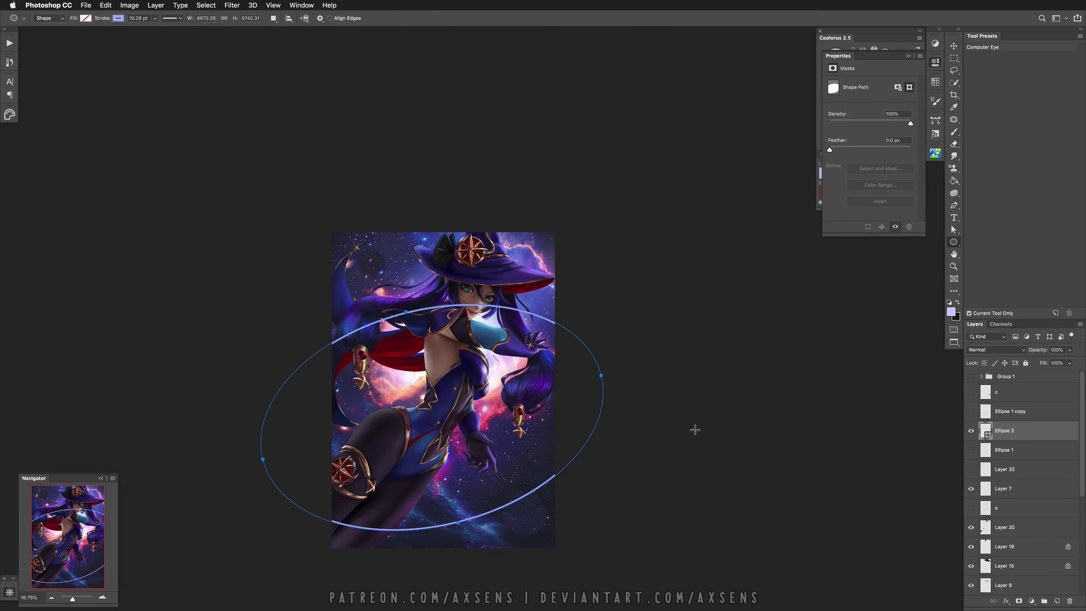
pyautogui.click(935, 120)
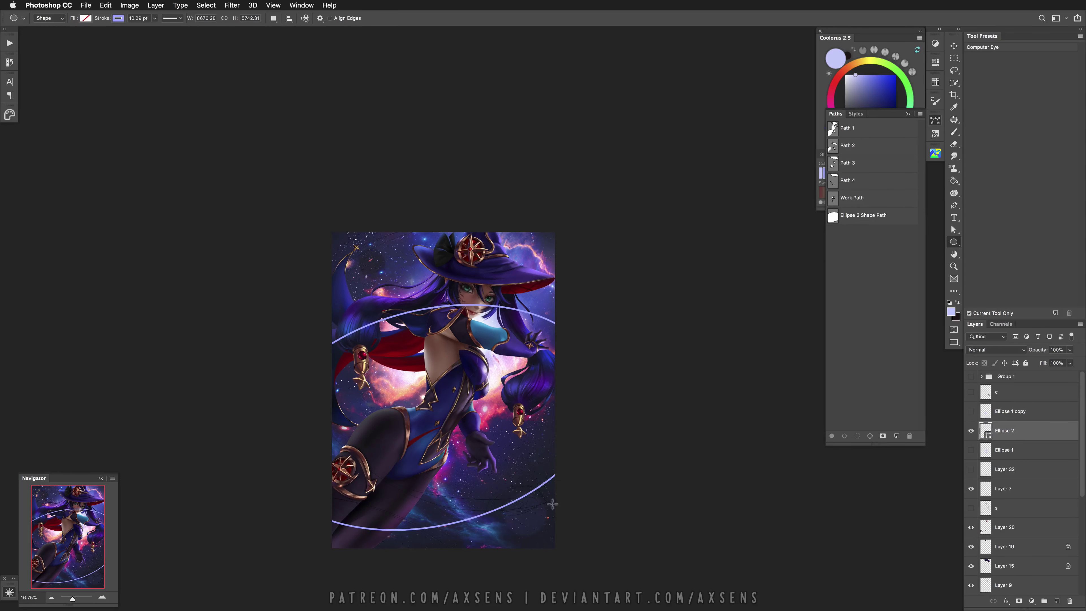
# Duplicate the ellipse, scale it to 69.37%, and rotate and place it as an arc across the painting's upper-left corner
pyautogui.hotkey('ctrl', 'j')
pyautogui.hotkey('ctrl', 't')
pyautogui.moveTo(607, 385); pyautogui.dragTo(371, 224)
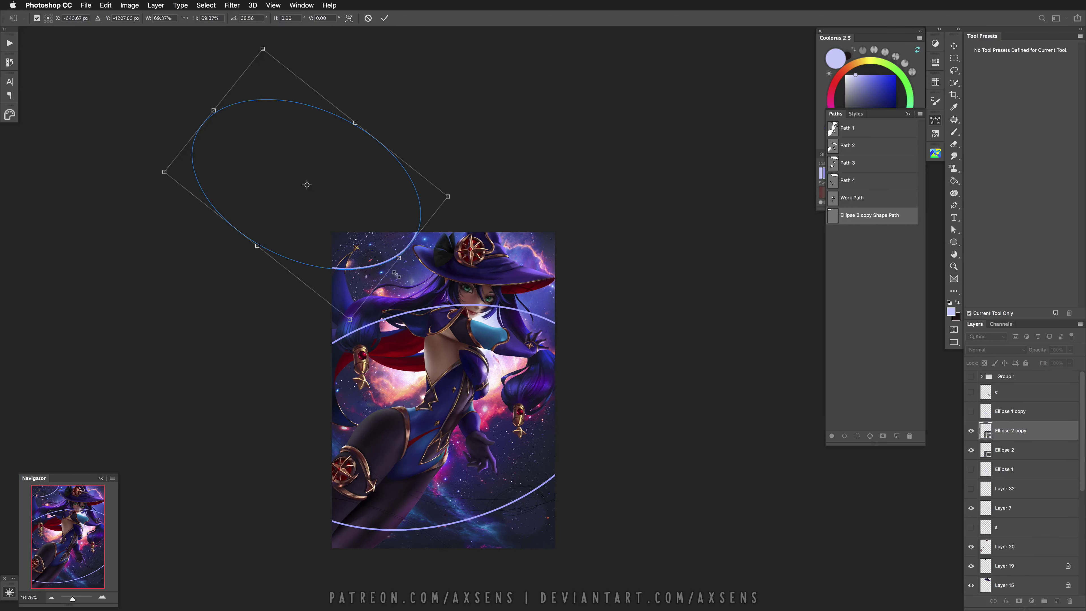
pyautogui.moveTo(404, 272); pyautogui.dragTo(434, 259)
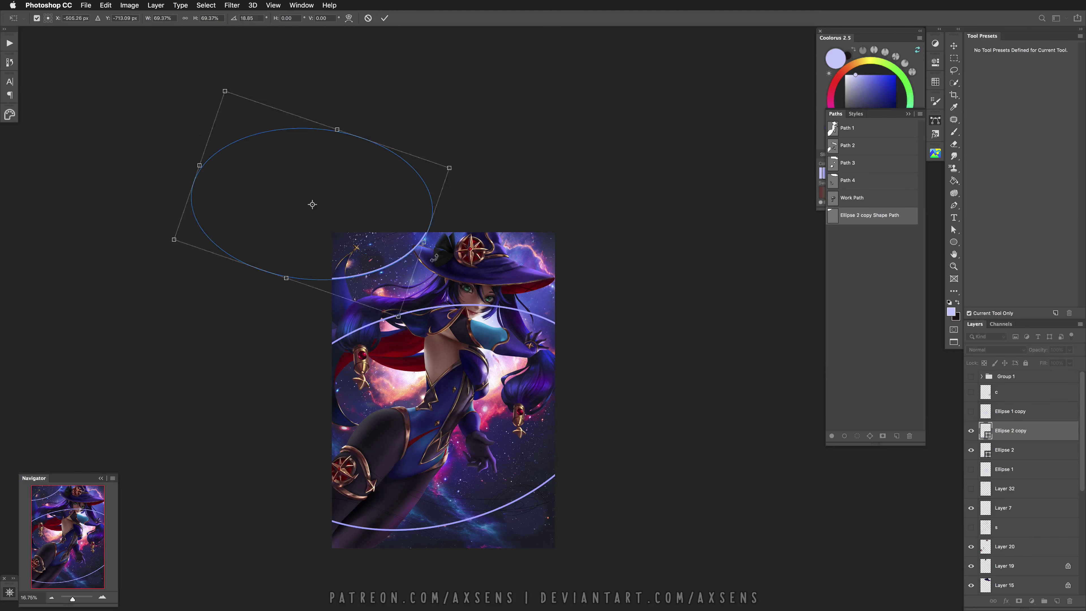
pyautogui.click(384, 19)
# Make another duplicate of the small ellipse and reshape it as a rotated arc on the painting's right edge beside the hand
pyautogui.press('v')
pyautogui.hotkey('ctrl', 'j')
pyautogui.moveTo(449, 449); pyautogui.dragTo(624, 487)
pyautogui.hotkey('ctrl', 't')
pyautogui.moveTo(694, 430); pyautogui.dragTo(608, 479)
pyautogui.moveTo(629, 541); pyautogui.dragTo(537, 505)
pyautogui.moveTo(480, 484); pyautogui.dragTo(449, 437)
pyautogui.moveTo(512, 509); pyautogui.dragTo(641, 462)
pyautogui.moveTo(587, 519); pyautogui.dragTo(590, 472)
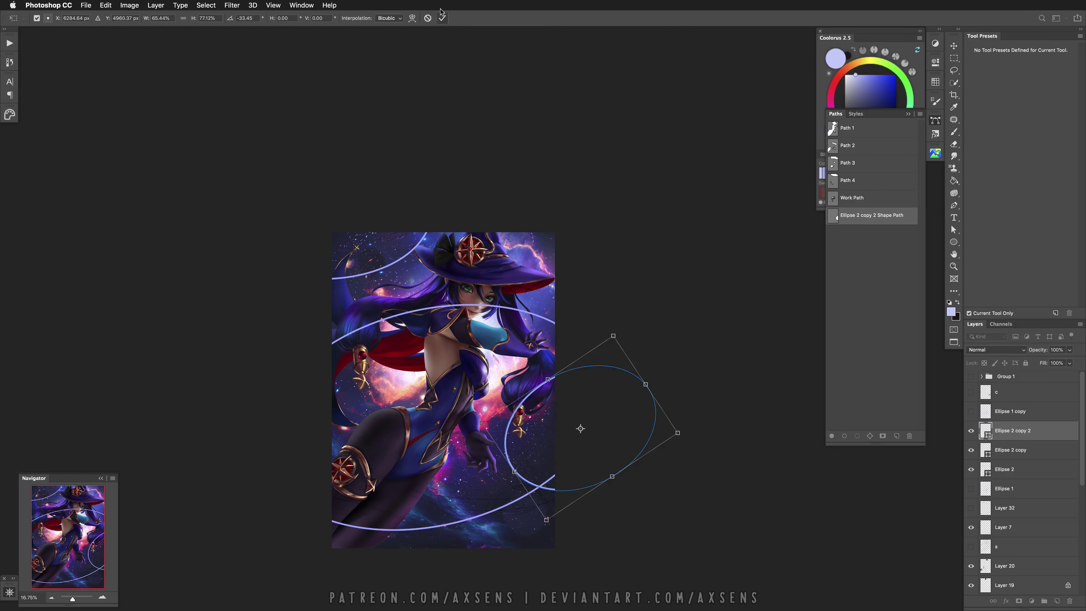
pyautogui.click(442, 18)
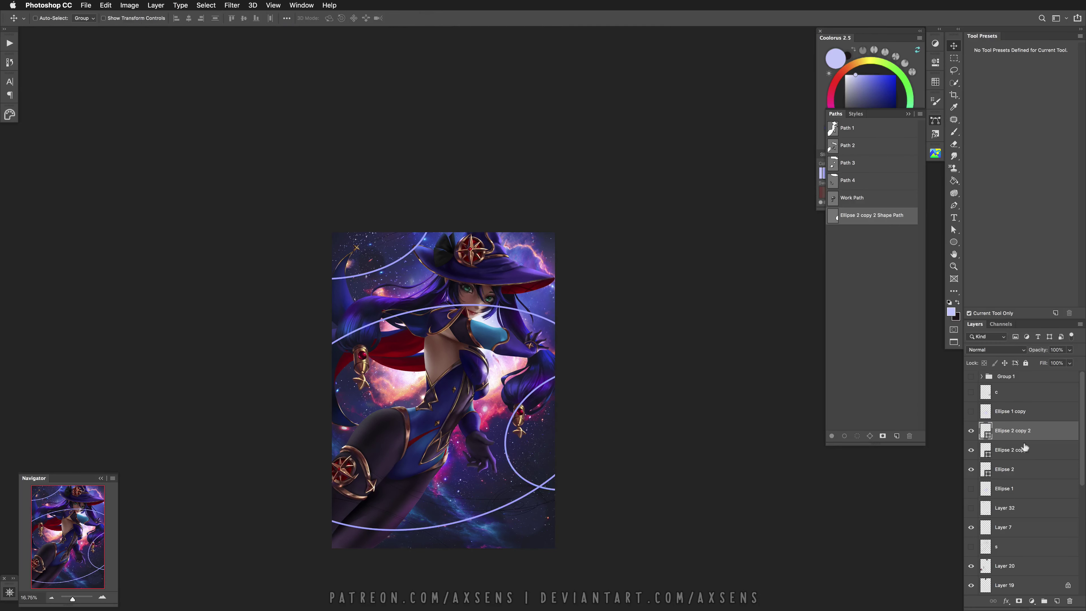
# Rasterize the three ellipse layers and identify the large ellipse's layer by toggling its visibility
pyautogui.keyDown('shift'); pyautogui.click(1033, 471); pyautogui.keyUp('shift')
pyautogui.rightClick(1038, 449)
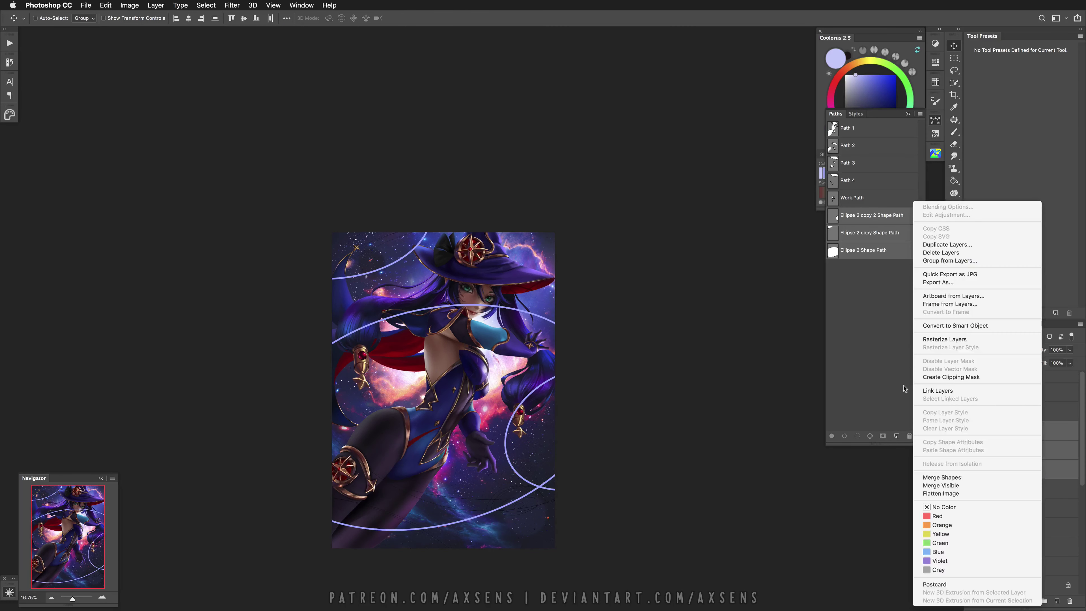
pyautogui.click(945, 339)
pyautogui.click(1016, 473)
pyautogui.click(972, 472)
pyautogui.click(971, 471)
# Sample the periwinkle colour of the large ellipse's line with the Brush tool
pyautogui.press('b')
pyautogui.press('super+z')
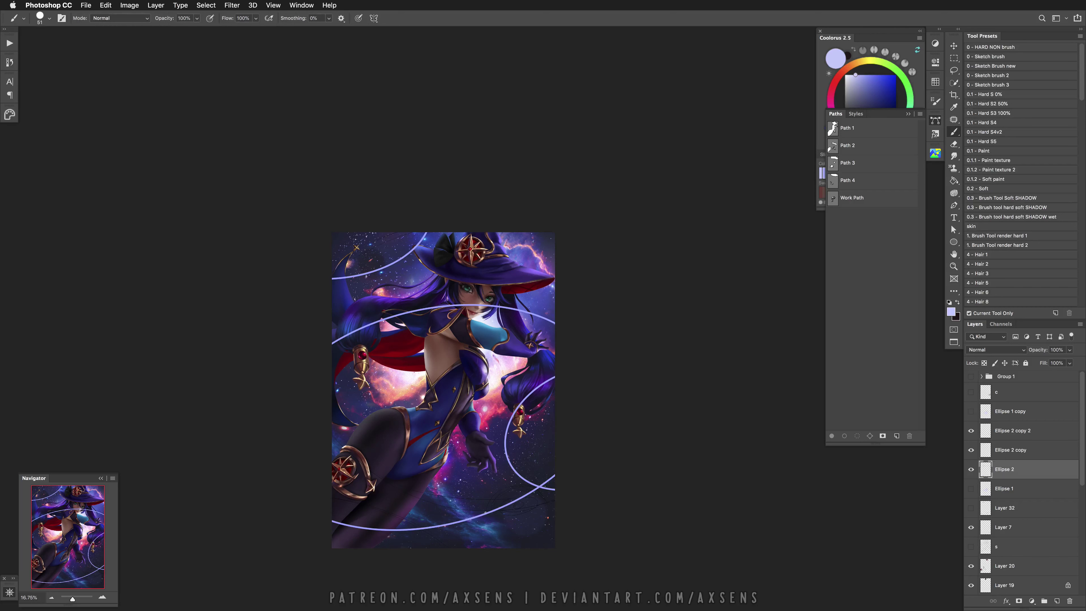
pyautogui.keyDown('alt'); pyautogui.click(515, 489); pyautogui.keyUp('alt')
pyautogui.press('super+z')
pyautogui.press('super+z')
# Thin the lower stretch of the large ellipse's line with the Eraser, checking the curve in a mirrored view
pyautogui.press('e')
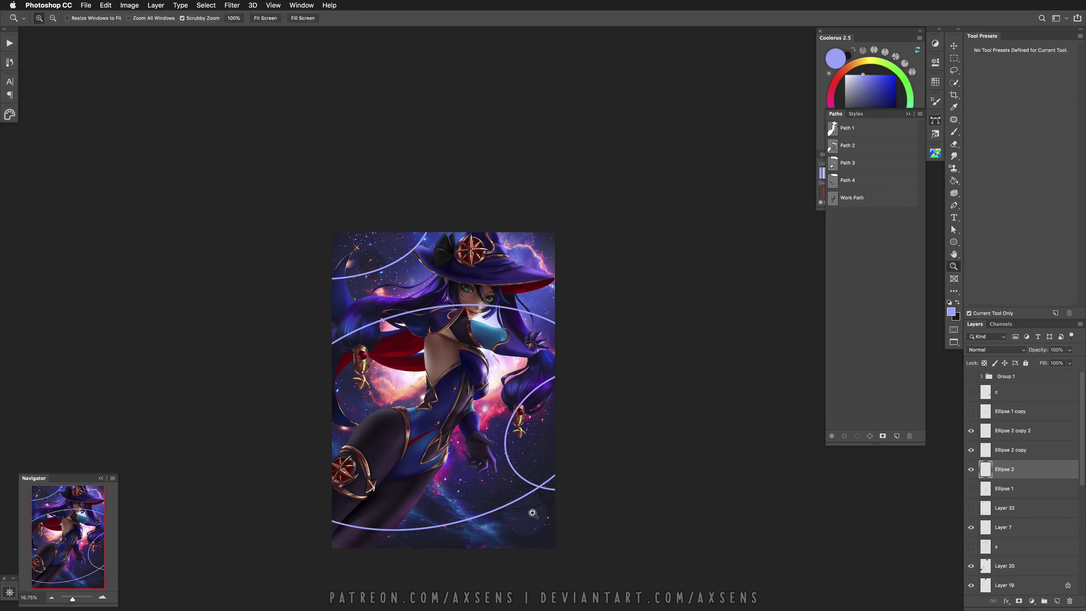
pyautogui.scroll(3, 530, 513)
pyautogui.press('1')
pyautogui.press('super+z')
pyautogui.press('super+z')
pyautogui.press('super+z')
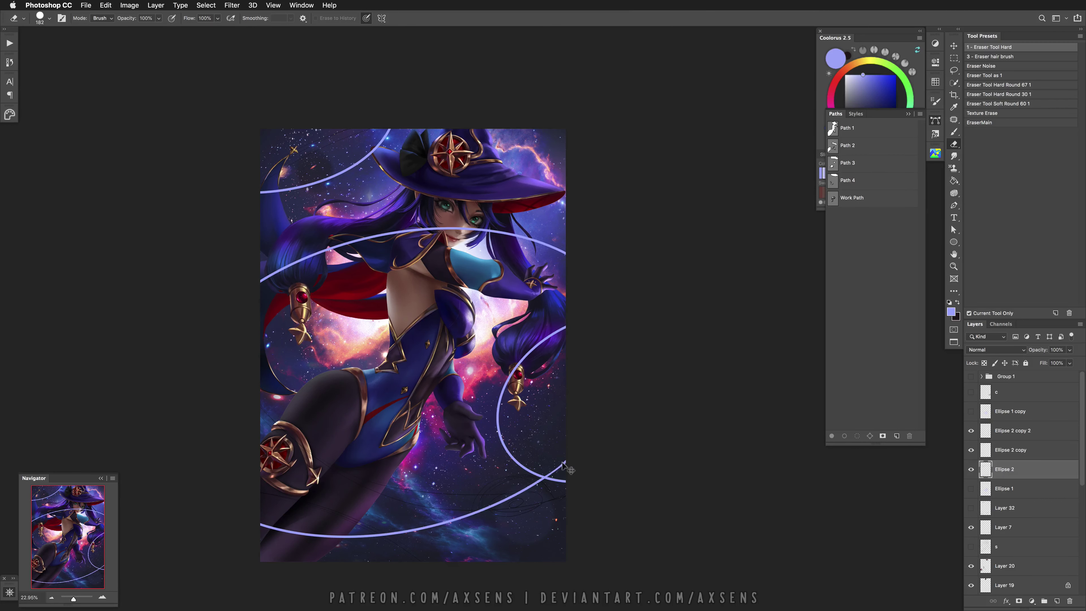
pyautogui.press('super+z')
pyautogui.press('h')
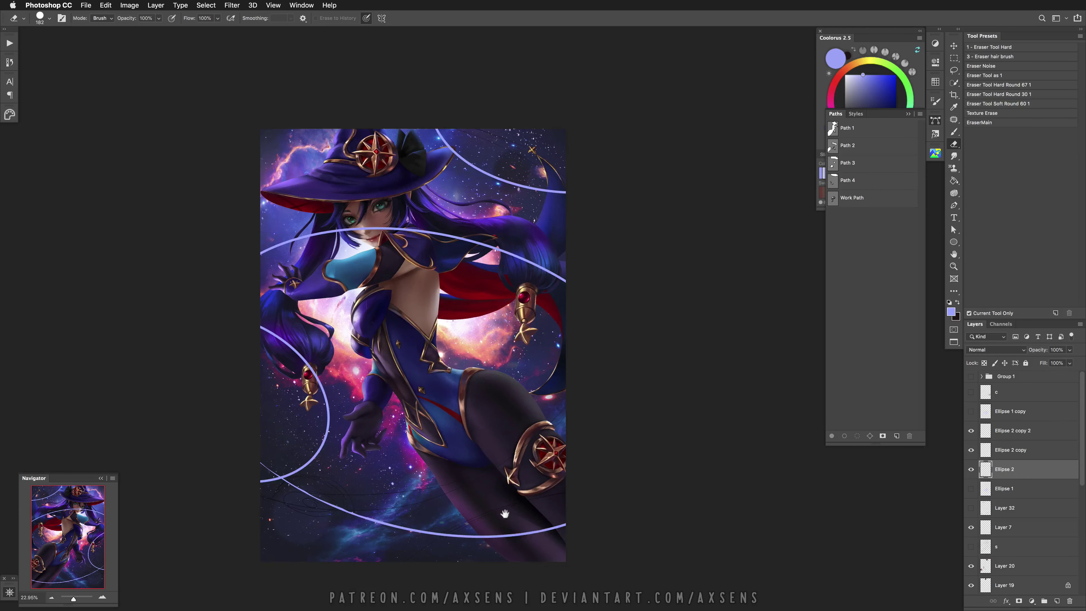
pyautogui.moveTo(463, 535); pyautogui.dragTo(583, 519)
pyautogui.moveTo(432, 529); pyautogui.dragTo(571, 509)
pyautogui.press('h')
# Set the brush size to 33 px and try retouching the lower arc of the large ellipse's line
pyautogui.press('b')
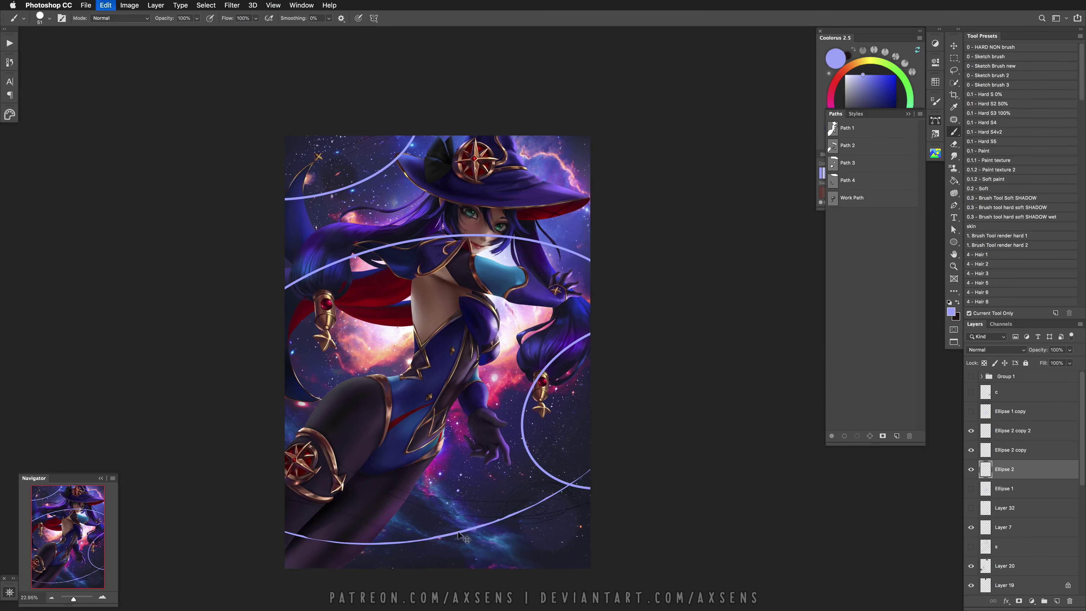
pyautogui.rightClick(492, 522)
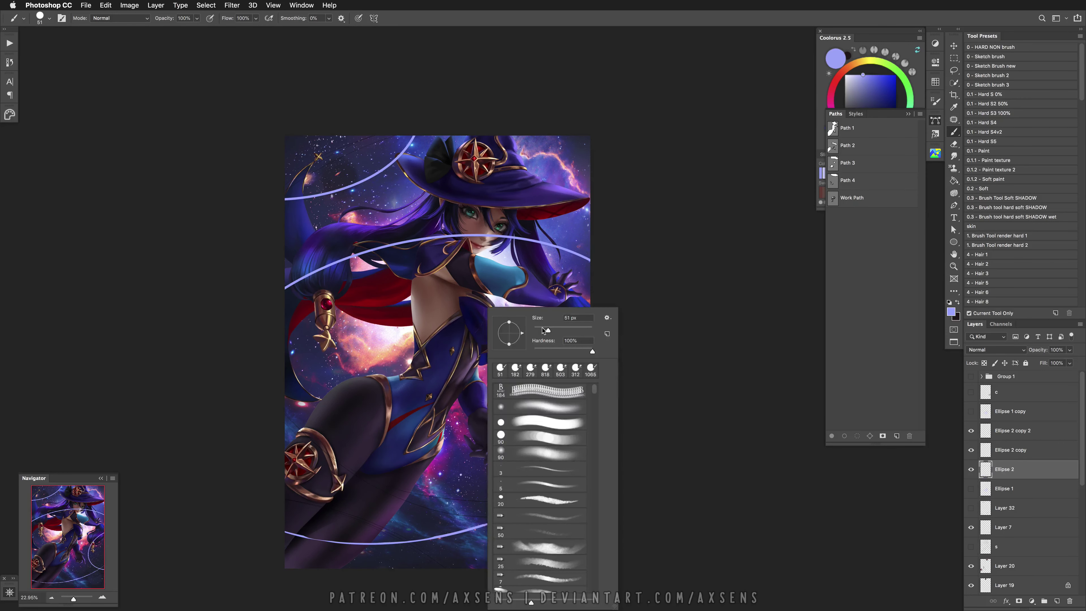
pyautogui.press('Return')
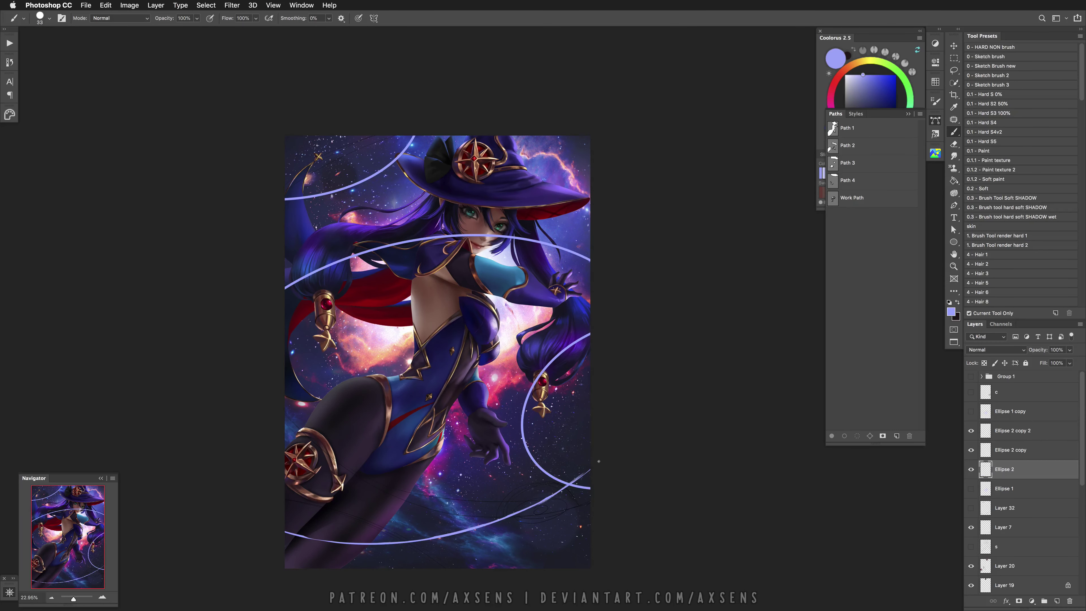
pyautogui.press('super+z')
pyautogui.press('super+z')
pyautogui.press('super+z')
pyautogui.moveTo(638, 400); pyautogui.dragTo(572, 427)
# Place the Ellipse 2 copy 2 layer below Ellipse 2 copy and thin the arc beside the hand with the Eraser
pyautogui.press('e')
pyautogui.hotkey('alt', ']')
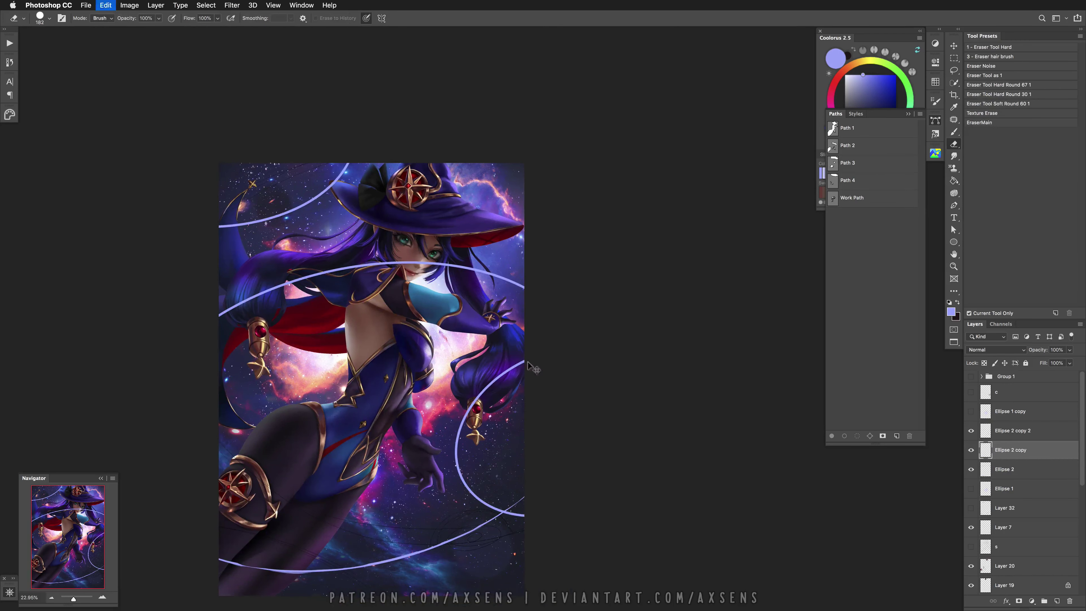
pyautogui.moveTo(994, 433); pyautogui.dragTo(996, 455)
pyautogui.press('super+z')
pyautogui.press('super+z')
pyautogui.press('super+z')
pyautogui.press('super+z')
pyautogui.press('super+z')
pyautogui.press('super+z')
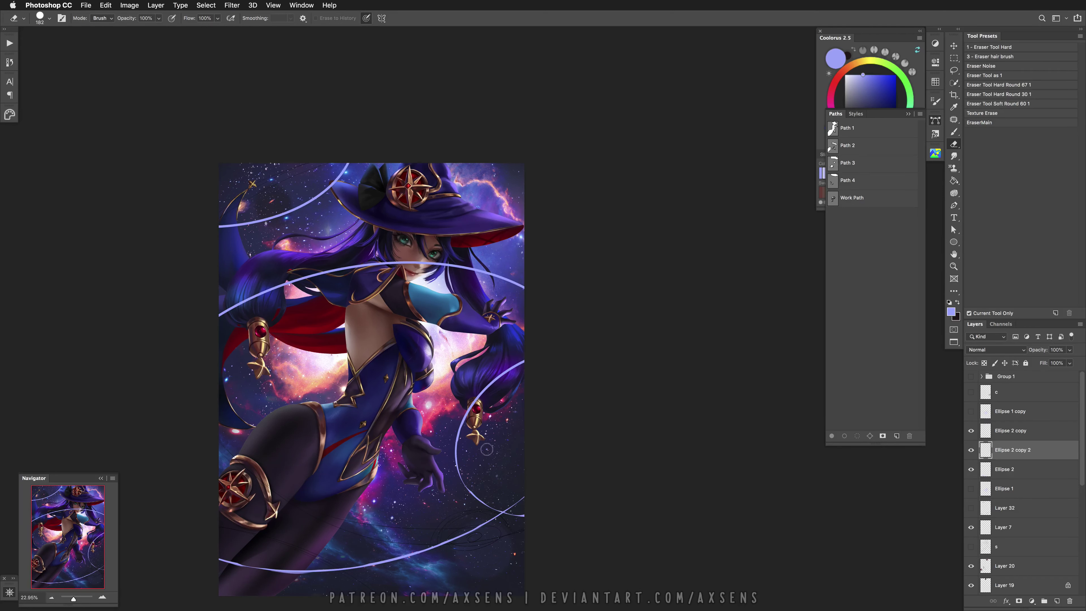
# Mirror the canvas to refine the taper on the lower end of the arc beside the hand, then restore the view
pyautogui.press('super+shift+h')
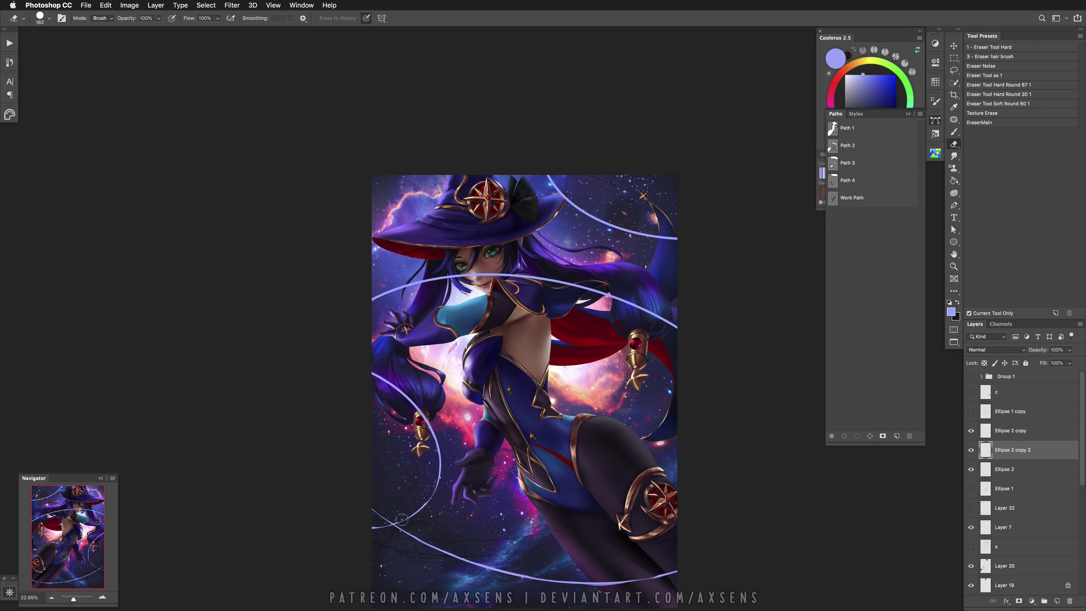
pyautogui.press('super+z')
pyautogui.press('super+z')
pyautogui.press('super+shift+h')
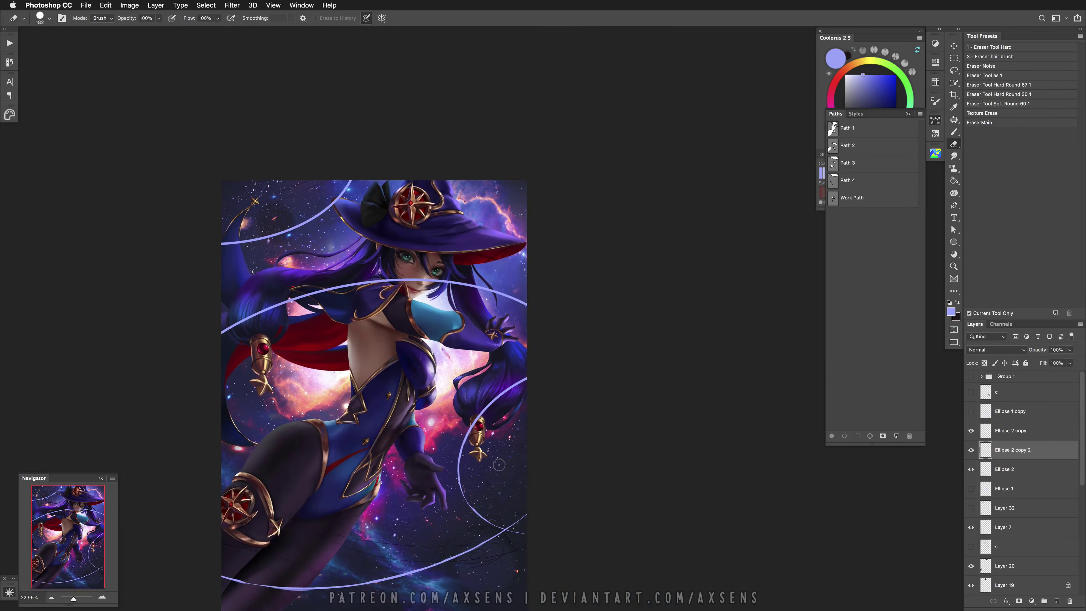
pyautogui.moveTo(494, 479); pyautogui.dragTo(572, 426)
# On the Ellipse 2 layer, taper the large ellipse's line with the Eraser, including its upper arc's end
pyautogui.click(994, 469)
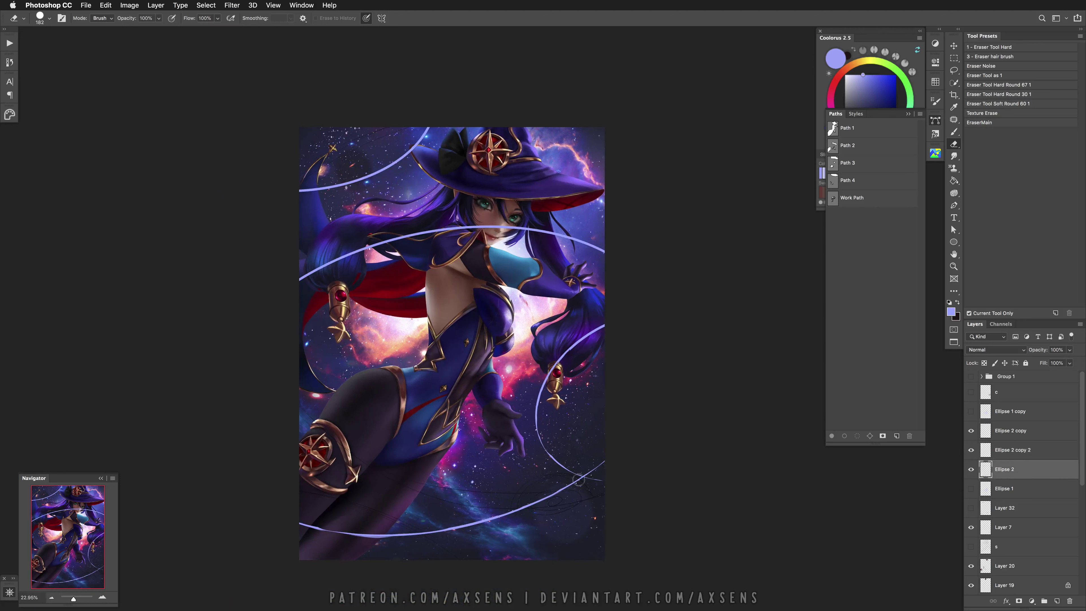
pyautogui.press('super+z')
pyautogui.press('super+z')
pyautogui.scroll(5, 528, 462)
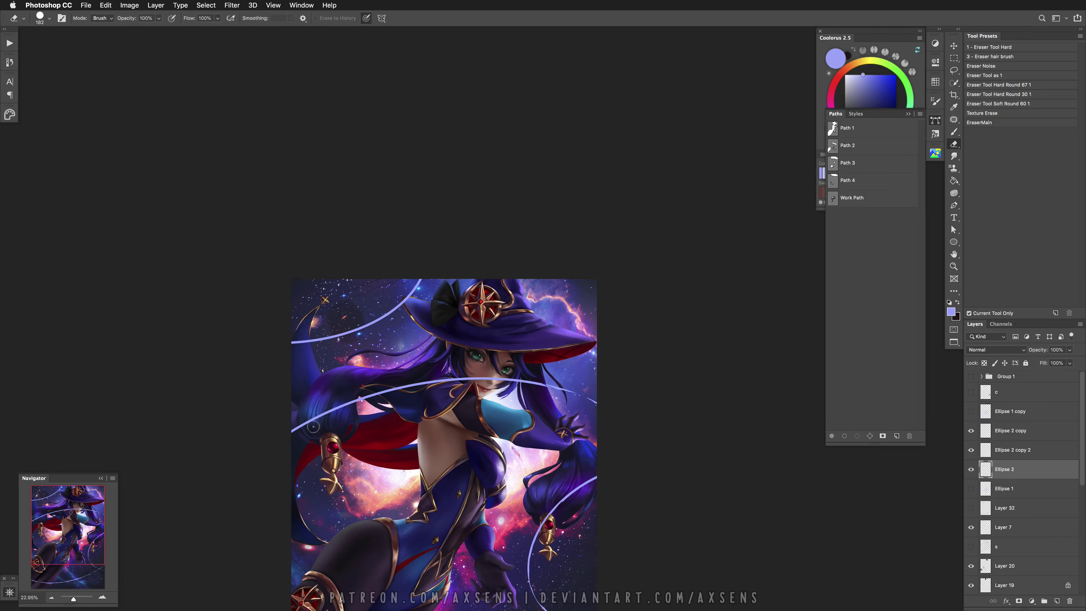
pyautogui.press('super+z')
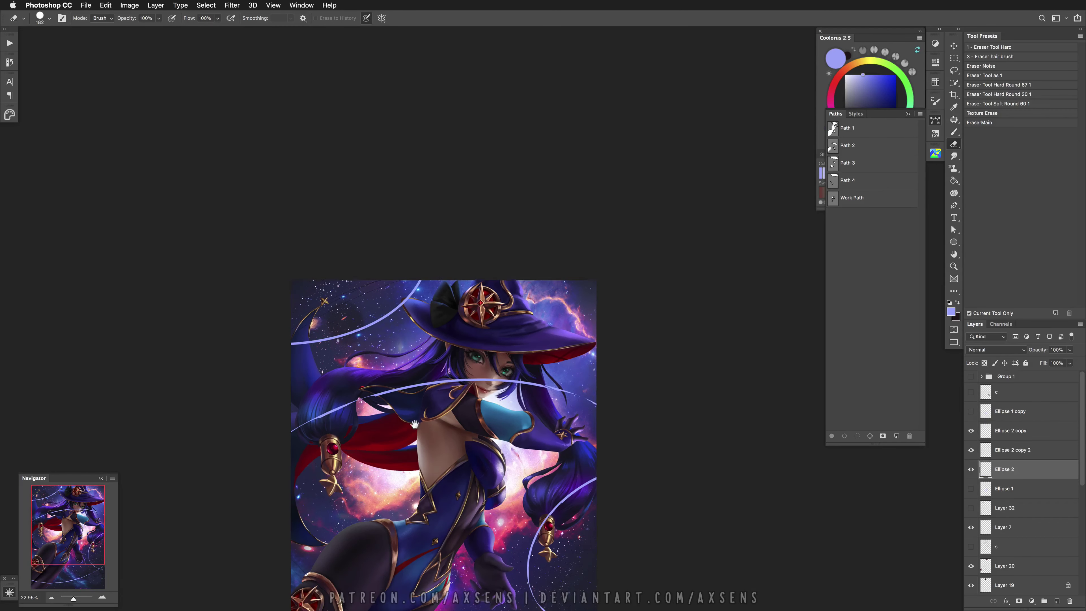
# On the Ellipse 2 copy layer, thin the arc crossing the painting's upper-left corner with the Eraser
pyautogui.scroll(3, 426, 399)
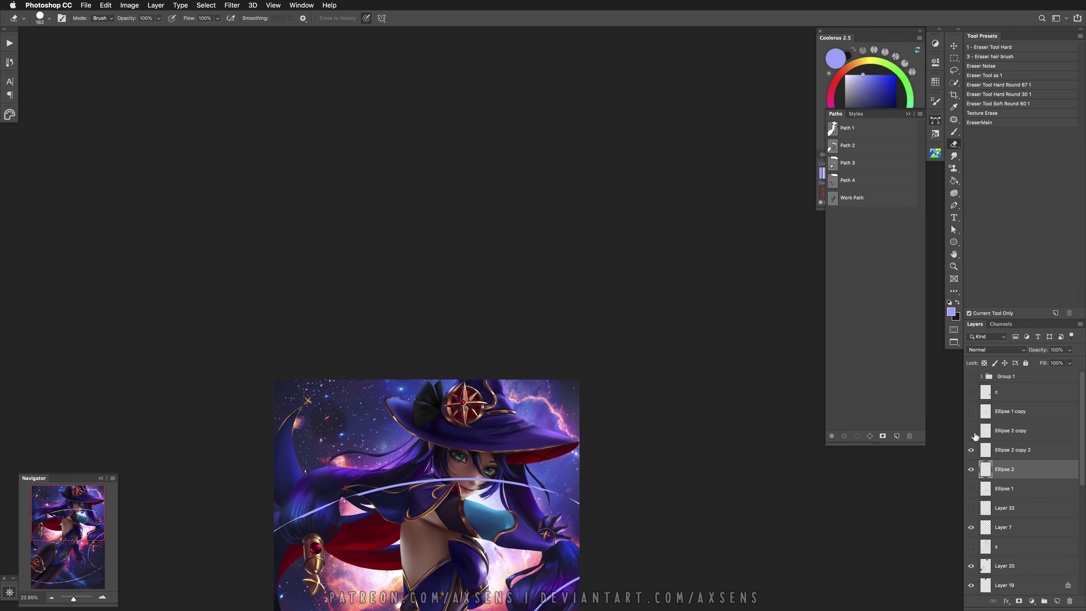
pyautogui.click(1003, 432)
pyautogui.press('super+z')
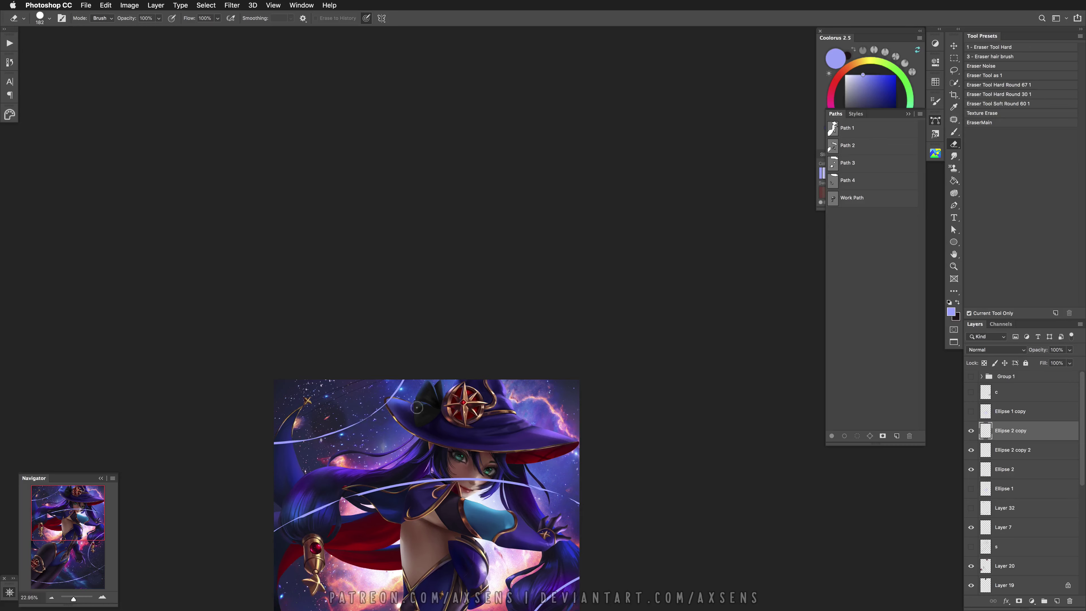
# Choose the "0.3 - Brush tool hard soft SHADOW" preset and merge the three arc layers into one
pyautogui.scroll(-8, 503, 433)
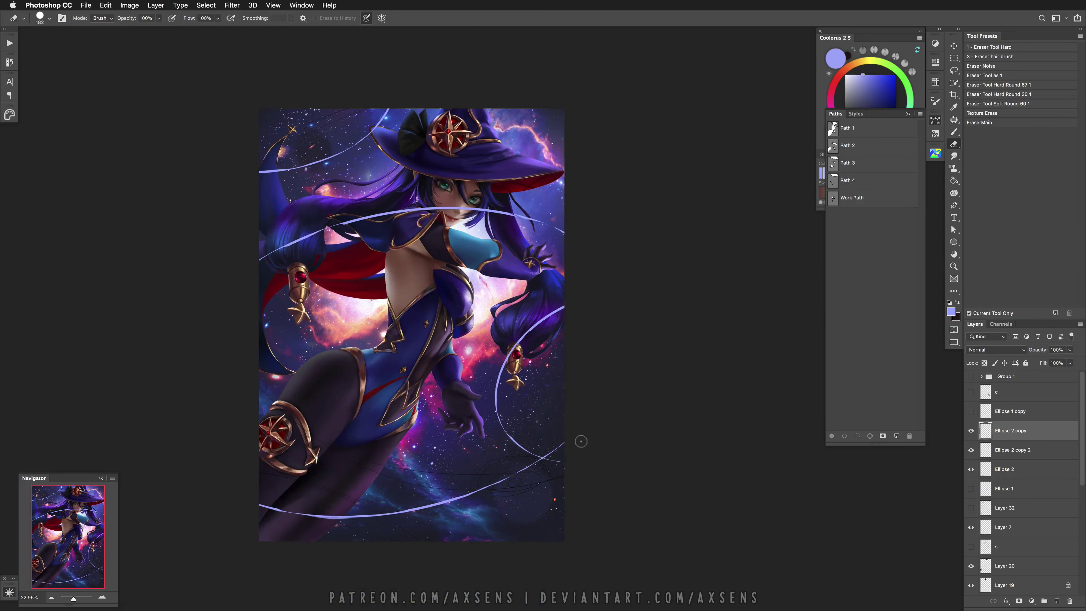
pyautogui.press('b')
pyautogui.click(1028, 208)
pyautogui.press('super+e')
pyautogui.press('super+e')
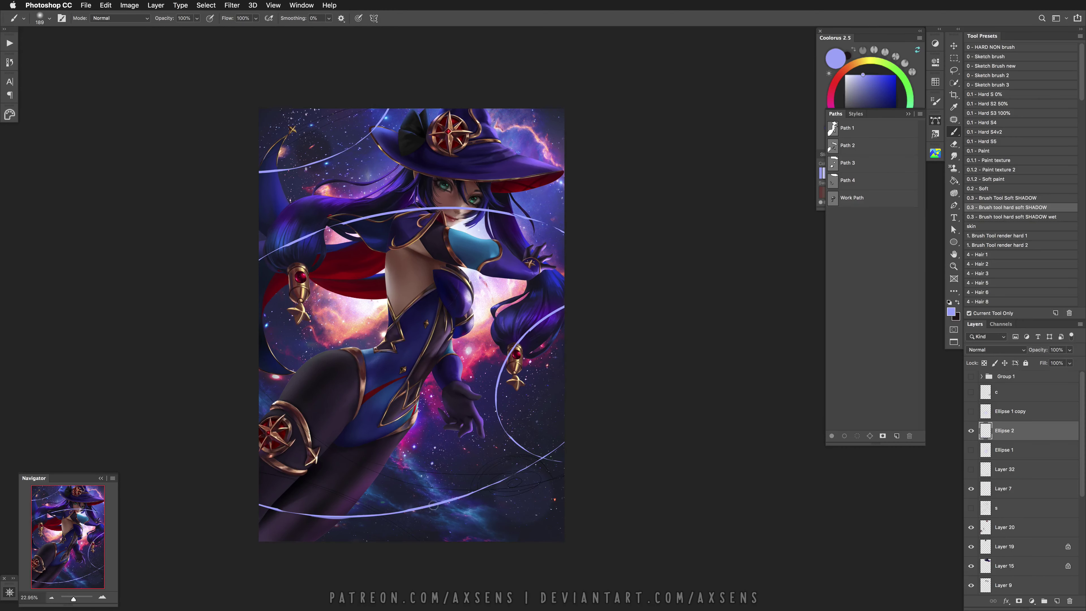
# Set the brush mode to Linear Dodge (Add), sample a blue from the painting, and try painting a glow on the arcs
pyautogui.rightClick(464, 485)
pyautogui.click(501, 561)
pyautogui.keyDown('alt'); pyautogui.click(549, 383); pyautogui.keyUp('alt')
pyautogui.keyDown('alt'); pyautogui.click(480, 449); pyautogui.keyUp('alt')
pyautogui.press('super+z')
pyautogui.press('super+z')
pyautogui.press('super+z')
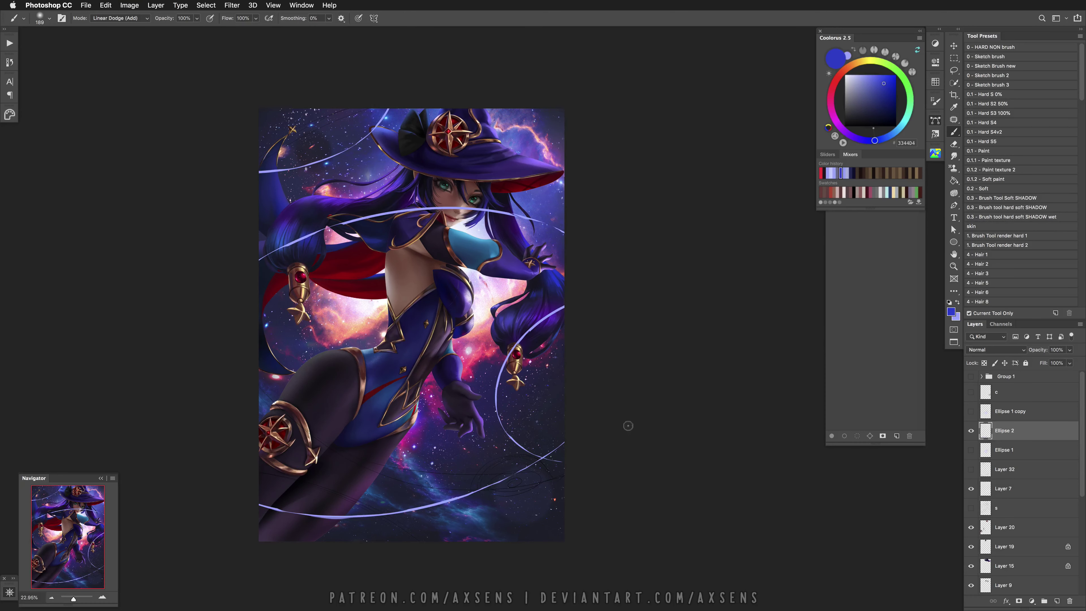
# Identify the concentric ring layers by toggling visibility, move Ellipse 1 above Ellipse 1 copy, and leave only Ellipse 1 copy shown
pyautogui.click(972, 450)
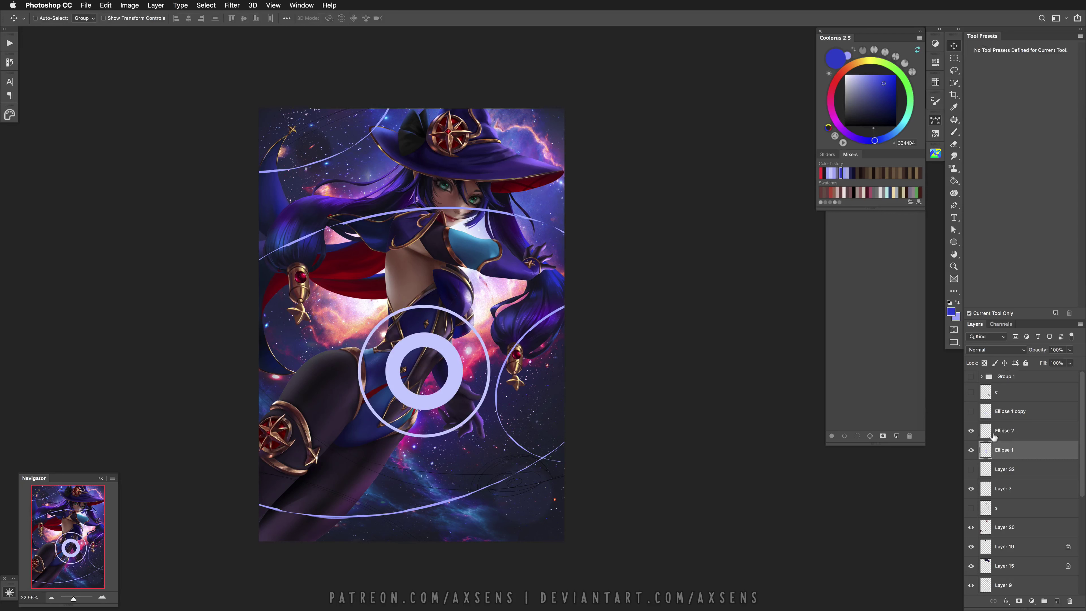
pyautogui.press('v')
pyautogui.click(971, 430)
pyautogui.click(972, 431)
pyautogui.moveTo(1001, 450); pyautogui.dragTo(982, 433)
pyautogui.click(972, 411)
pyautogui.click(972, 411)
# Move the concentric ring towards the large ellipse's lower arc and start flattening it with Free Transform
pyautogui.moveTo(478, 387); pyautogui.dragTo(495, 489)
pyautogui.hotkey('ctrl', 't')
pyautogui.moveTo(438, 413); pyautogui.dragTo(434, 440)
pyautogui.rightClick(449, 432)
pyautogui.click(466, 461)
pyautogui.moveTo(504, 434); pyautogui.dragTo(486, 433)
pyautogui.moveTo(510, 541); pyautogui.dragTo(530, 543)
# Position the flattened ring on the large ellipse's lower arc and adjust its corners and tilt to match the perspective
pyautogui.moveTo(486, 432); pyautogui.dragTo(491, 492)
pyautogui.moveTo(391, 553); pyautogui.dragTo(401, 543)
pyautogui.rightClick(470, 520)
pyautogui.click(488, 517)
pyautogui.moveTo(402, 477); pyautogui.dragTo(403, 485)
pyautogui.moveTo(471, 532); pyautogui.dragTo(469, 535)
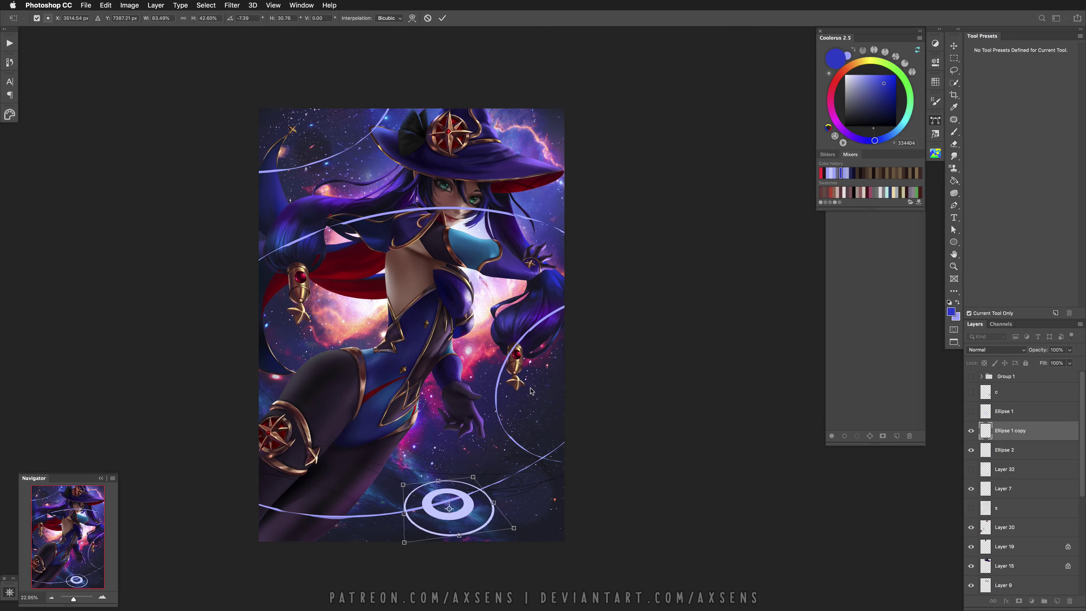
# Apply the transform, duplicate the flattened ring, and place the copy over the small arc beside the hand
pyautogui.moveTo(494, 516); pyautogui.dragTo(518, 380)
pyautogui.click(442, 18)
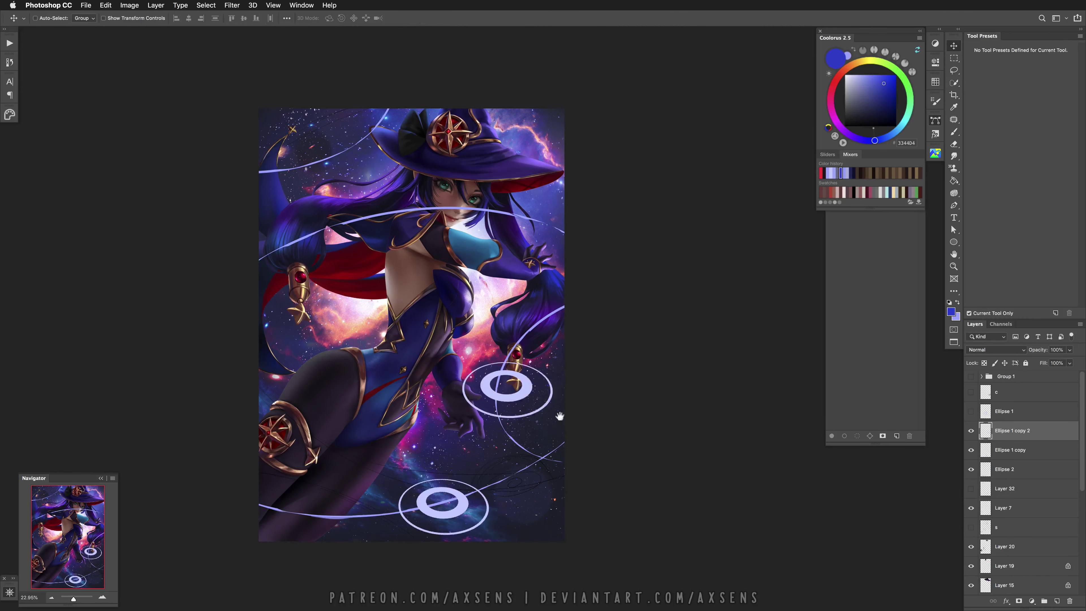
pyautogui.scroll(2, 518, 466)
pyautogui.hscroll(1, 518, 467)
pyautogui.middleClick(521, 471)
pyautogui.click(540, 427)
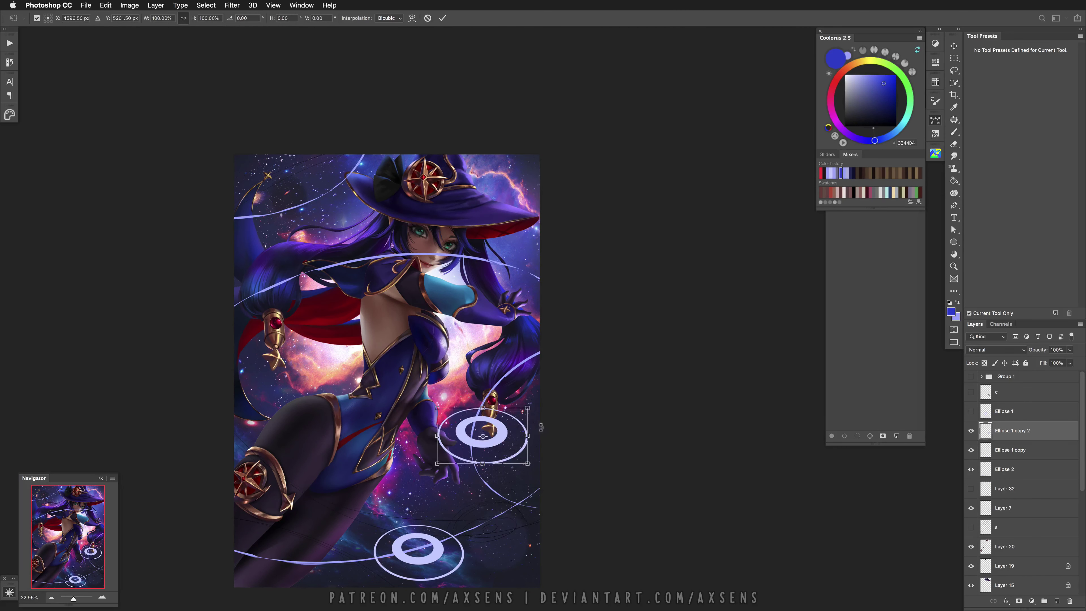
# Transform the duplicate ring to 59.29% width and 108.36% height, rotate it -14.26°, and set it on the arc beside the hand
pyautogui.rightClick(486, 429)
pyautogui.moveTo(509, 416); pyautogui.dragTo(515, 470)
pyautogui.click(509, 421)
pyautogui.moveTo(434, 479); pyautogui.dragTo(460, 488)
pyautogui.moveTo(509, 417); pyautogui.dragTo(506, 423)
pyautogui.moveTo(486, 459)
pyautogui.mouseDown()
pyautogui.moveTo(492, 467)
pyautogui.moveTo(504, 456)
pyautogui.moveTo(518, 505)
pyautogui.moveTo(494, 452)
pyautogui.moveTo(496, 477)
pyautogui.mouseUp()
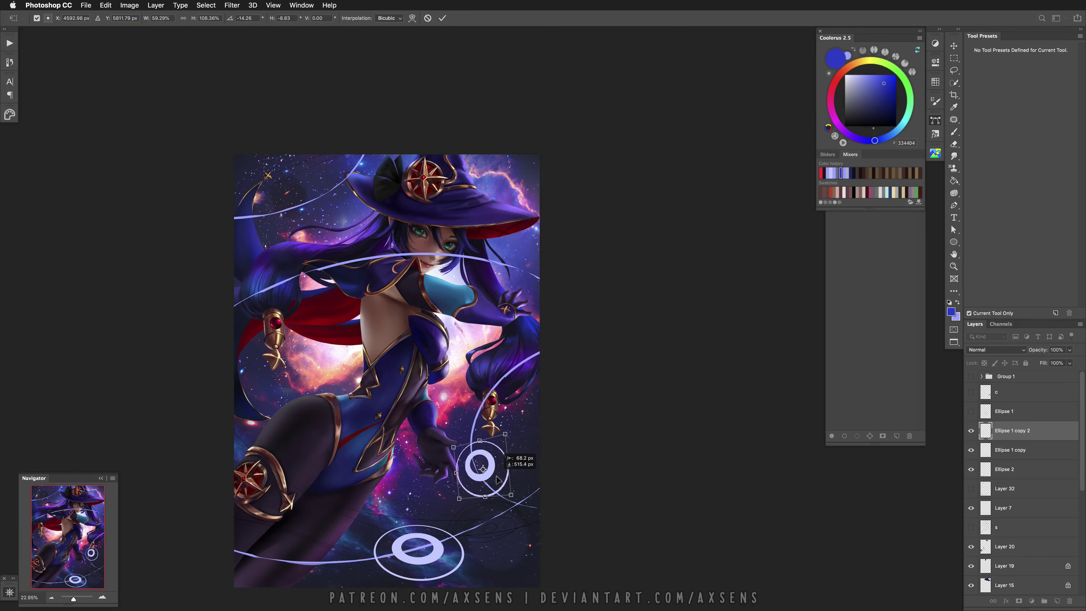
pyautogui.moveTo(497, 479); pyautogui.dragTo(495, 479)
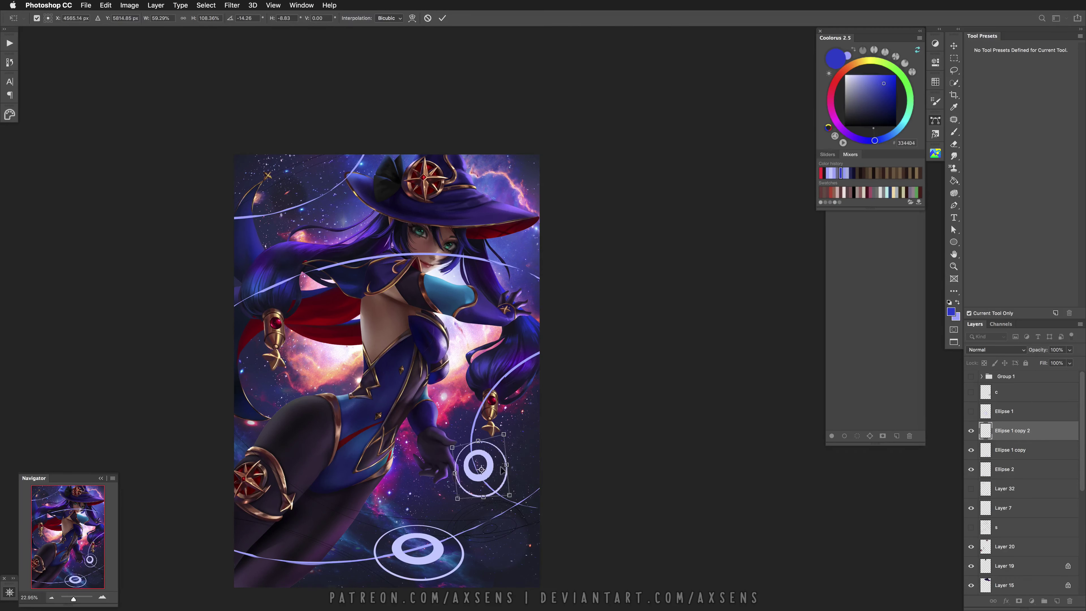
# Distort and warp the ring beside the hand so it tilts along its arc, and apply the transform
pyautogui.rightClick(497, 462)
pyautogui.click(526, 507)
pyautogui.moveTo(503, 434); pyautogui.dragTo(473, 486)
pyautogui.rightClick(485, 478)
pyautogui.click(511, 540)
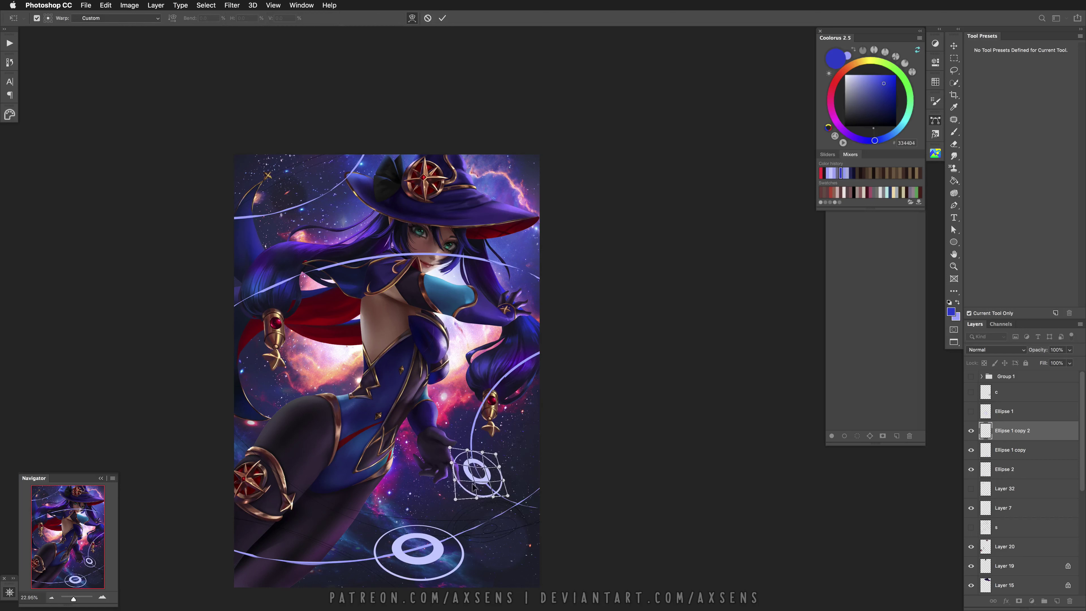
pyautogui.press('super+z')
pyautogui.moveTo(467, 482); pyautogui.dragTo(466, 485)
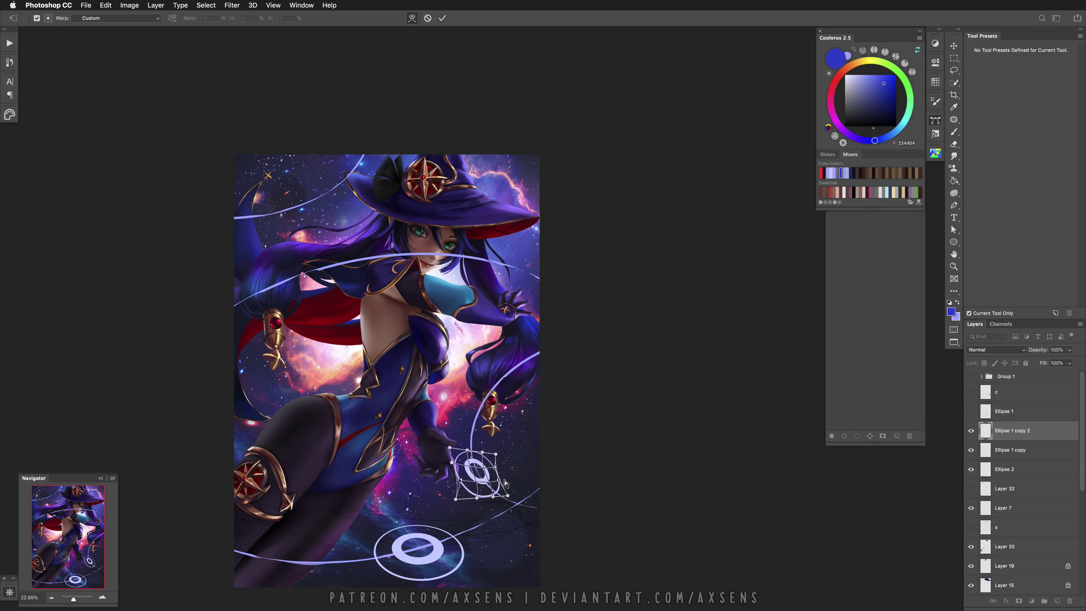
pyautogui.press('Return')
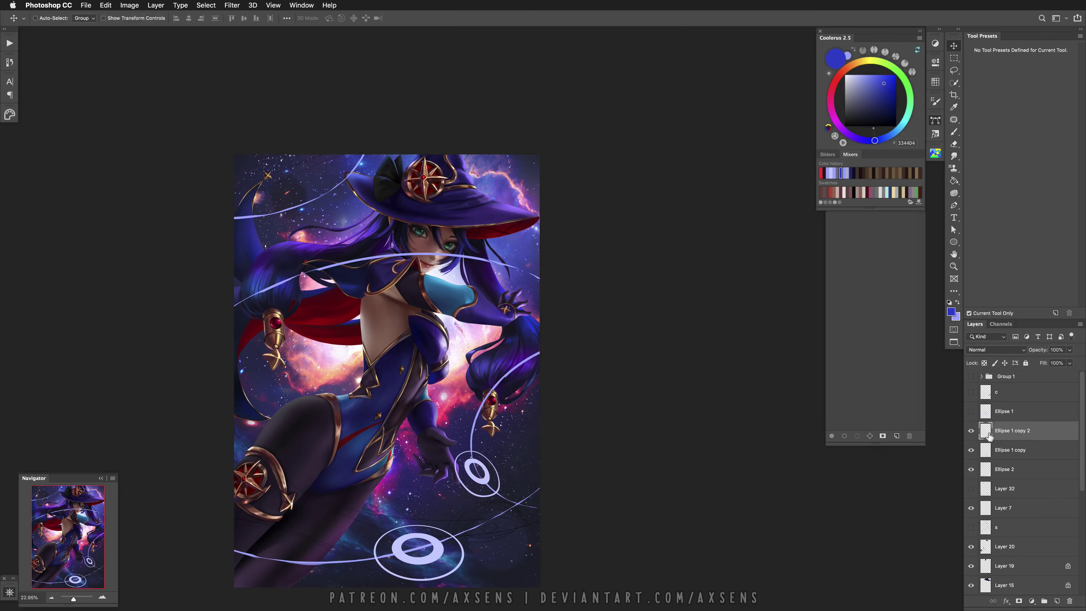
# Duplicate the bottom ring onto the upper-left arc, scale it to 59.95%, and rotate it -15.42°
pyautogui.moveTo(989, 435); pyautogui.dragTo(988, 450)
pyautogui.moveTo(518, 547); pyautogui.dragTo(329, 384)
pyautogui.scroll(4, 428, 364)
pyautogui.hotkey('ctrl', 't')
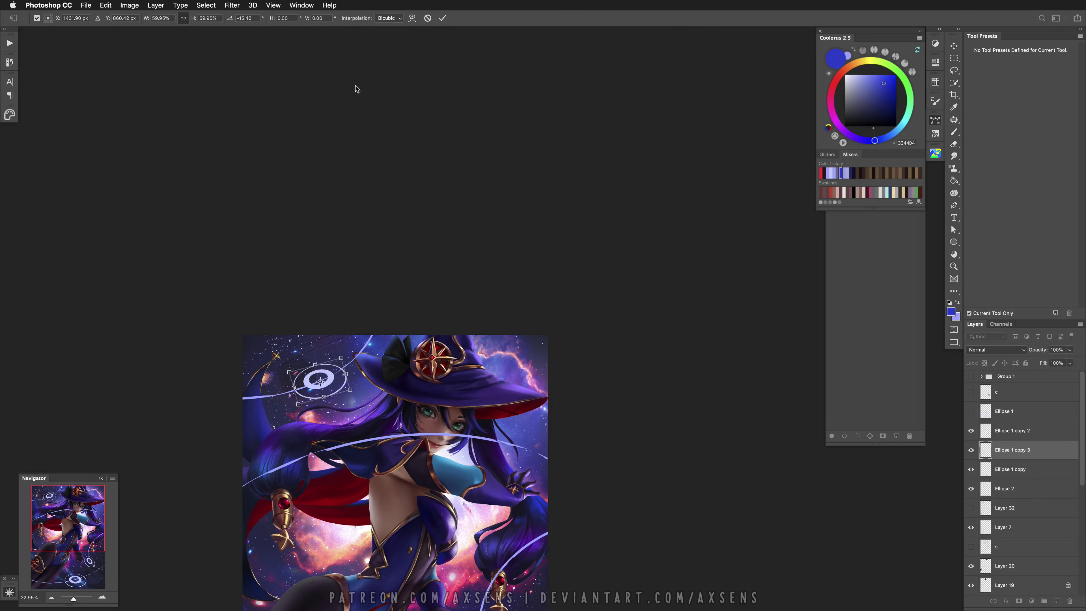
pyautogui.click(442, 19)
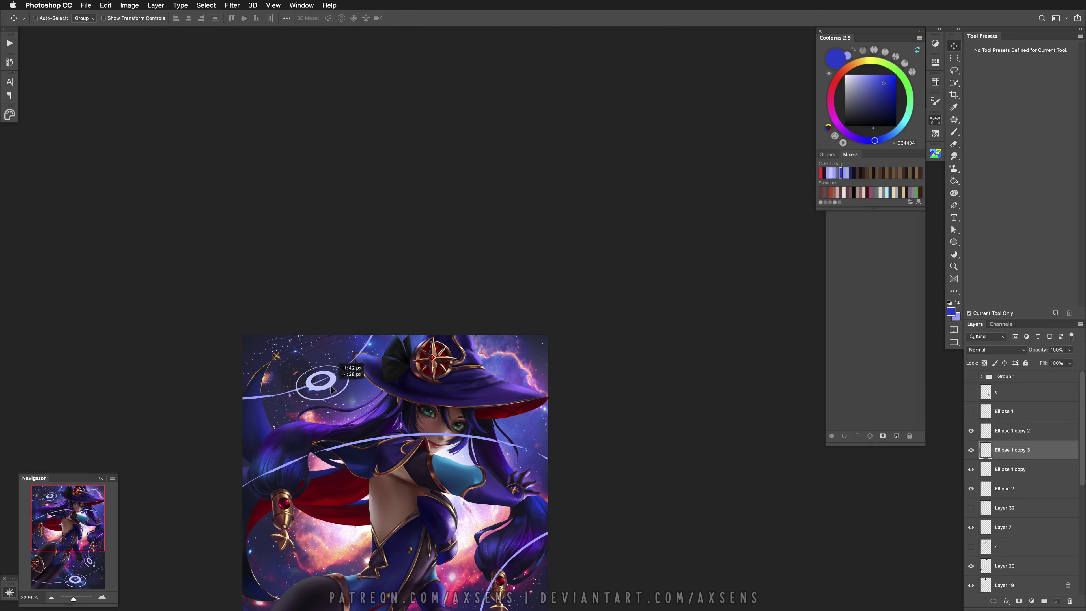
# Verify the ring layers by toggling visibility and merge the three rings into one layer
pyautogui.click(971, 450)
pyautogui.click(971, 450)
pyautogui.hotkey('ctrl', 'e')
pyautogui.click(971, 450)
pyautogui.click(970, 449)
pyautogui.moveTo(554, 355); pyautogui.dragTo(561, 453)
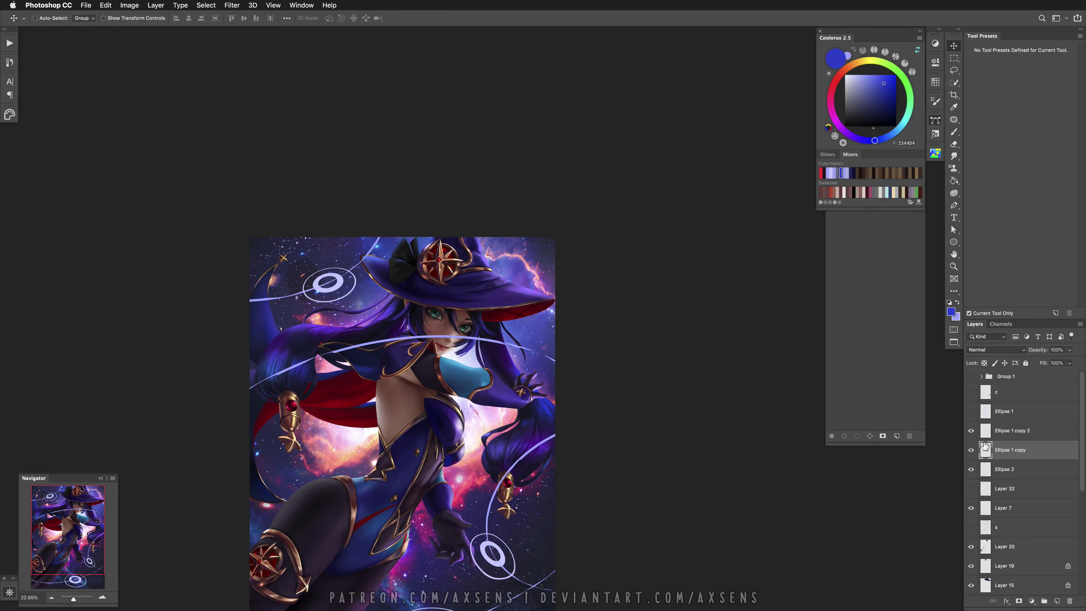
pyautogui.click(997, 434)
pyautogui.hotkey('ctrl', 'e')
# Try erasing the left part of the ring beside the hand, then undo the erasing
pyautogui.moveTo(490, 553); pyautogui.dragTo(459, 487)
pyautogui.press('e')
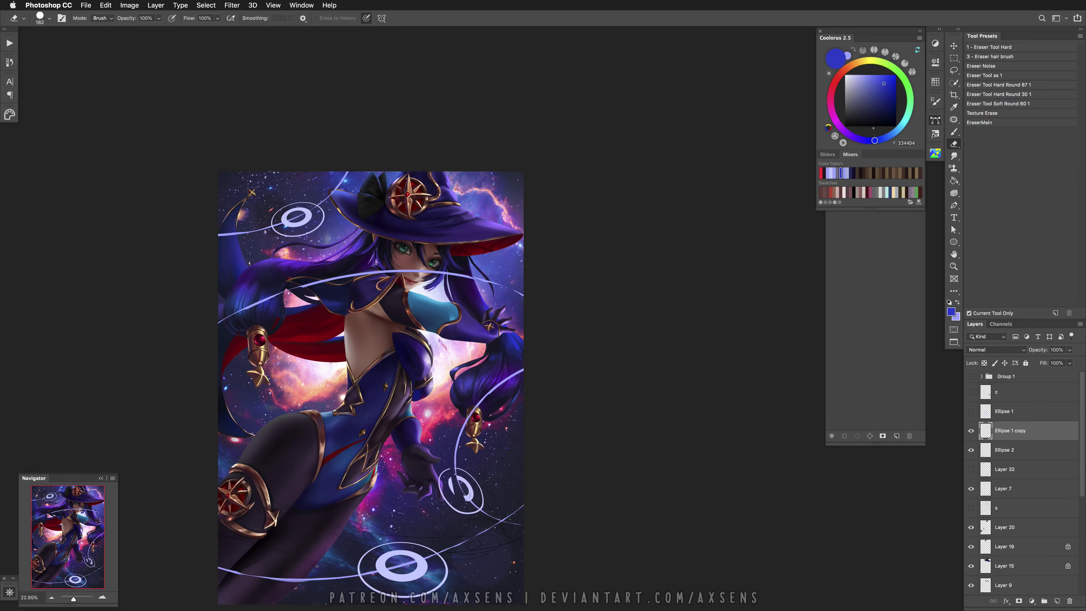
pyautogui.scroll(5, 452, 461)
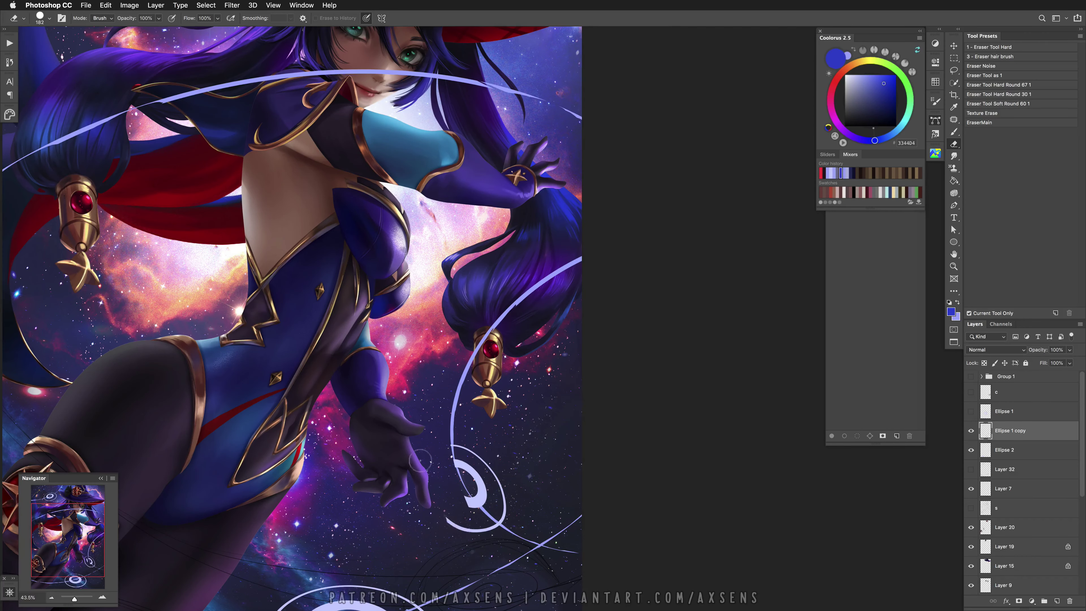
pyautogui.moveTo(483, 530)
pyautogui.mouseDown()
pyautogui.moveTo(494, 525)
pyautogui.moveTo(482, 515)
pyautogui.mouseUp()
pyautogui.hotkey('ctrl', 'z')
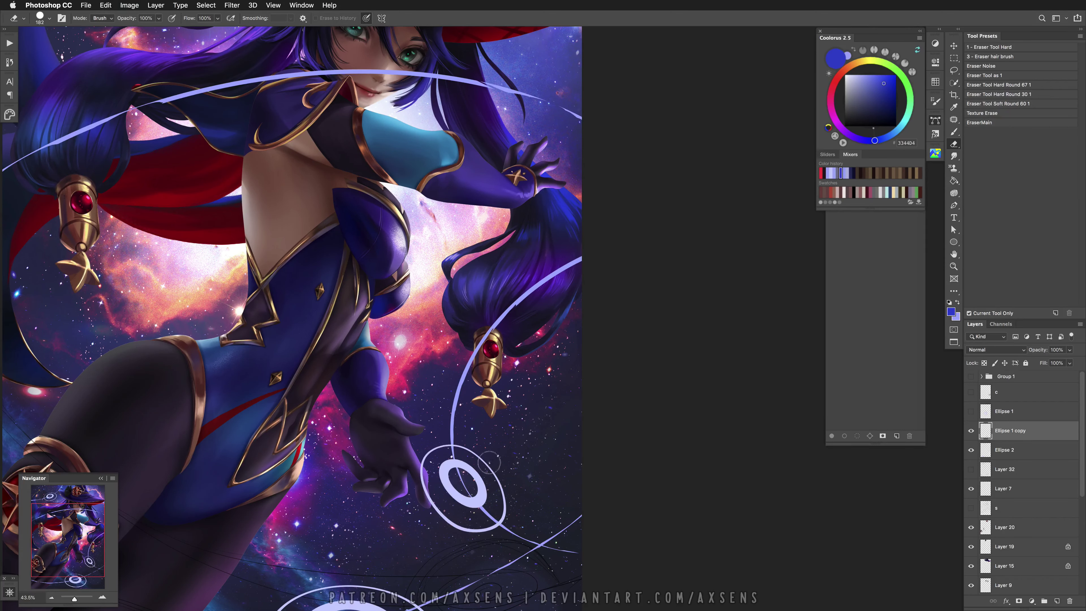
# Erase half of the outer circle along the arc on the ring beside the hand and on the upper-left ring
pyautogui.moveTo(452, 445)
pyautogui.mouseDown()
pyautogui.moveTo(426, 464)
pyautogui.moveTo(457, 528)
pyautogui.moveTo(482, 543)
pyautogui.moveTo(501, 537)
pyautogui.moveTo(503, 517)
pyautogui.moveTo(581, 406)
pyautogui.mouseUp()
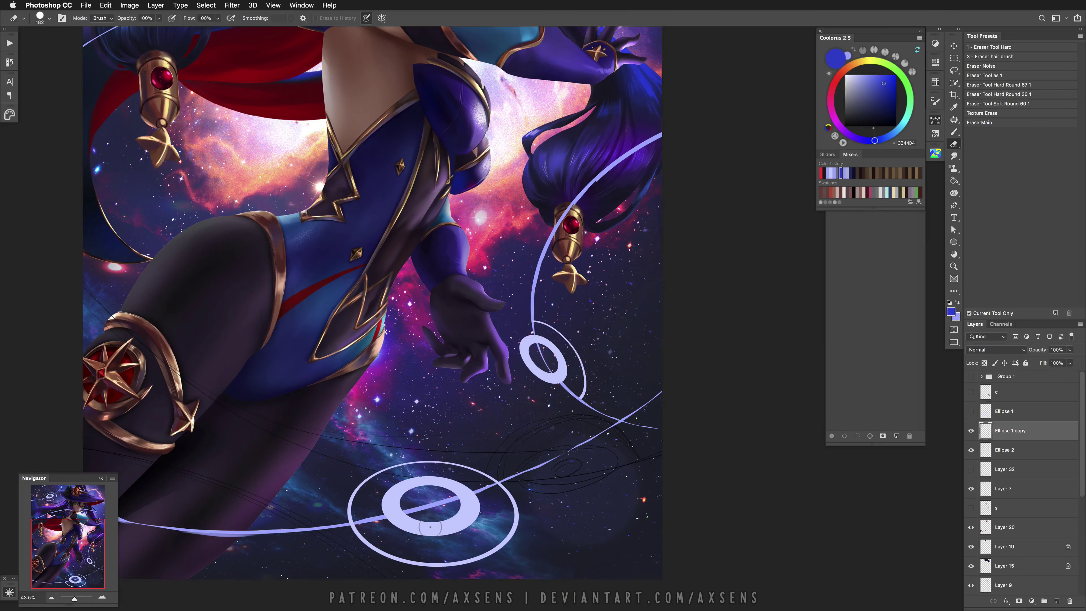
pyautogui.moveTo(511, 490)
pyautogui.mouseDown()
pyautogui.moveTo(492, 554)
pyautogui.moveTo(438, 565)
pyautogui.moveTo(354, 531)
pyautogui.moveTo(389, 511)
pyautogui.mouseUp()
pyautogui.scroll(15, 358, 534)
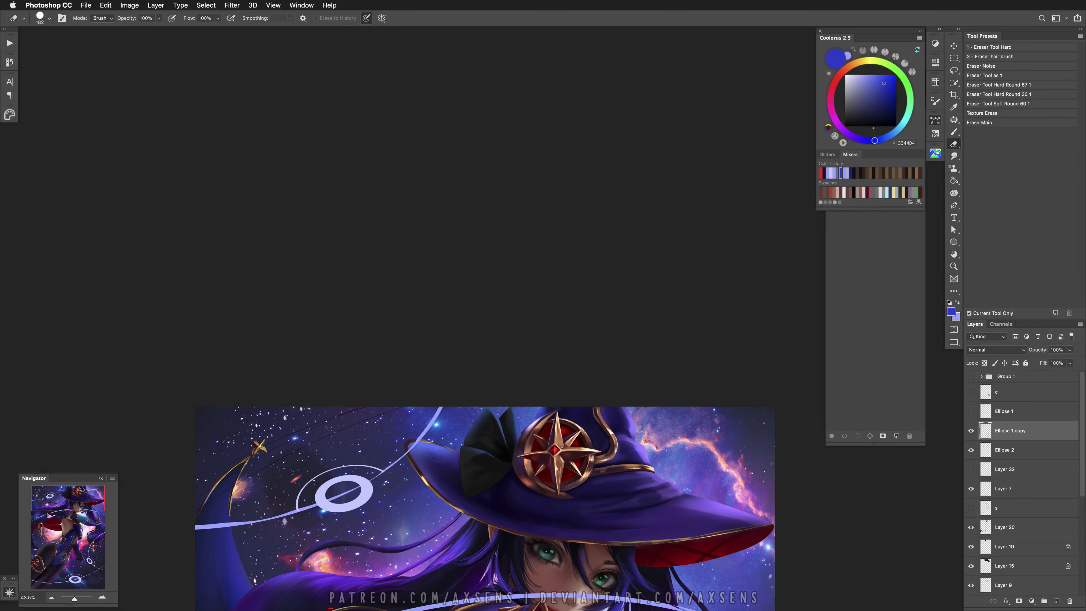
# Lock the transparency of the Ellipse 1 copy layer and sample the lavender colour A5AEFF from the upper-left arc
pyautogui.click(993, 450)
pyautogui.click(997, 430)
pyautogui.keyDown('alt'); pyautogui.click(446, 428); pyautogui.keyUp('alt')
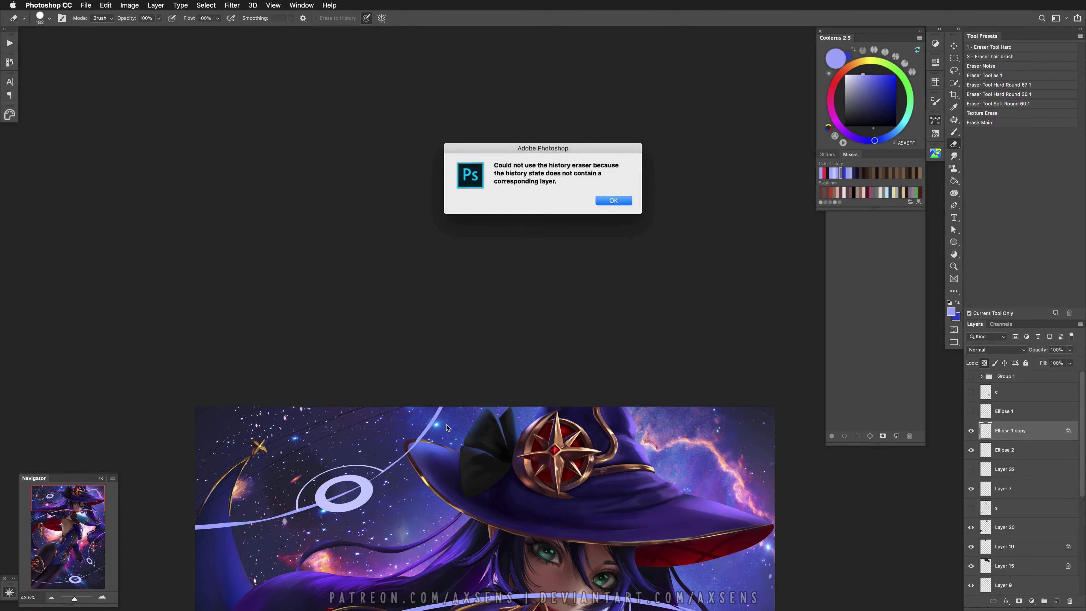
pyautogui.press('Return')
pyautogui.press('g')
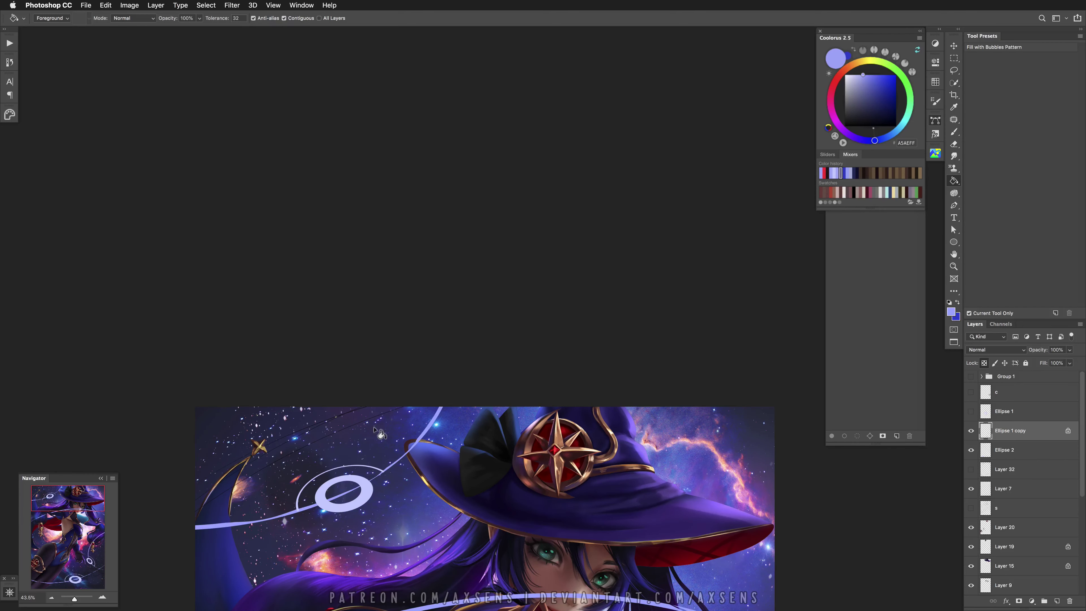
# Erase the arc segments that cross the inside of the rings
pyautogui.scroll(-10, 638, 481)
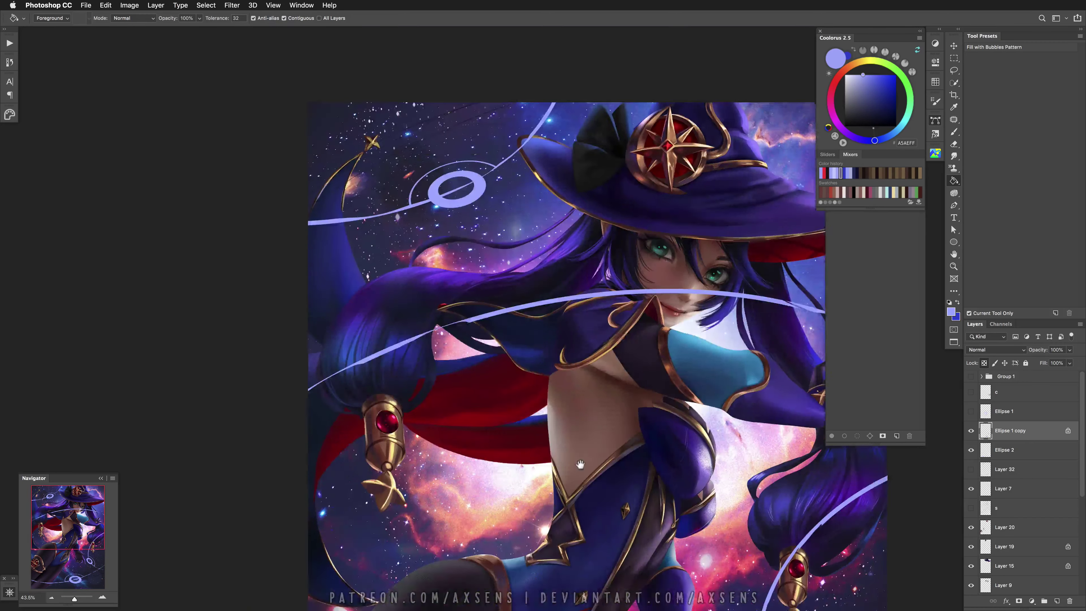
pyautogui.moveTo(638, 481); pyautogui.dragTo(555, 479)
pyautogui.hotkey('alt', '[')
pyautogui.press('e')
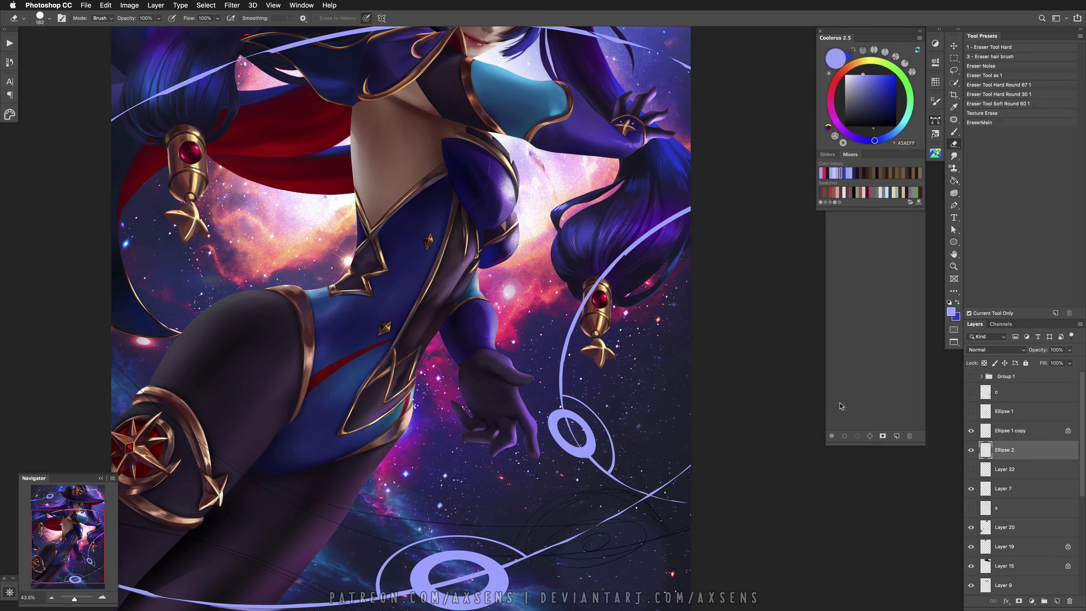
pyautogui.moveTo(614, 445); pyautogui.dragTo(526, 269)
pyautogui.press('h')
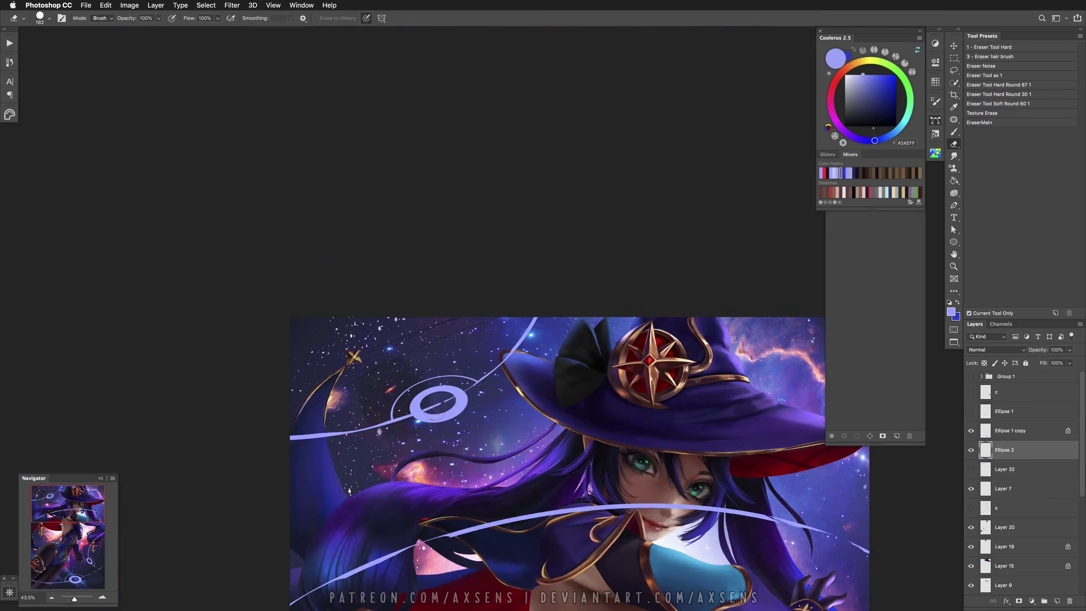
pyautogui.scroll(-10, 526, 483)
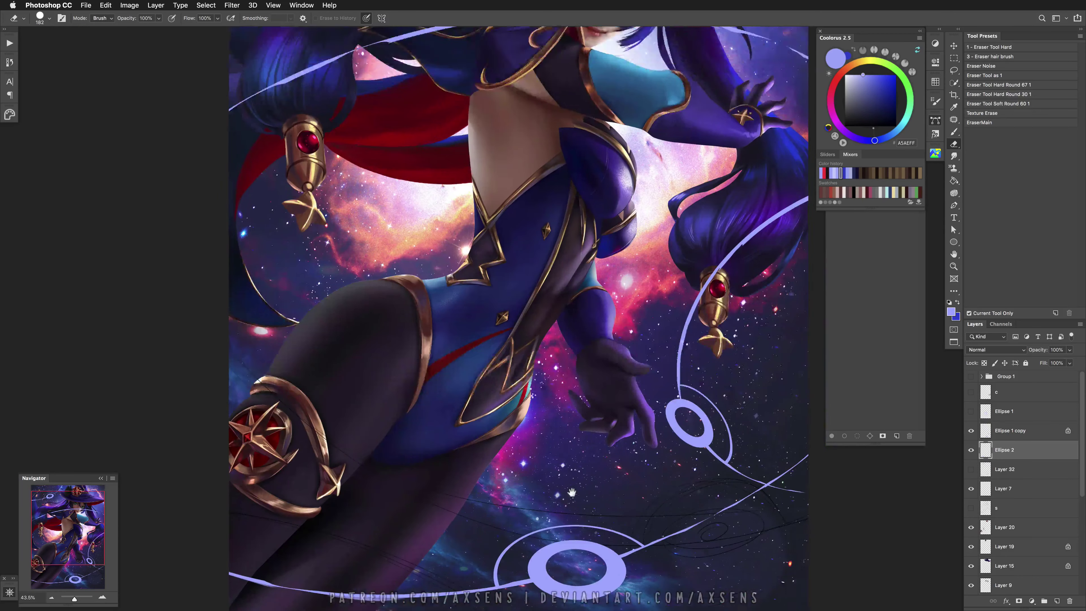
# Merge the Ellipse 1 copy layer down into the Ellipse 2 layer
pyautogui.click(999, 432)
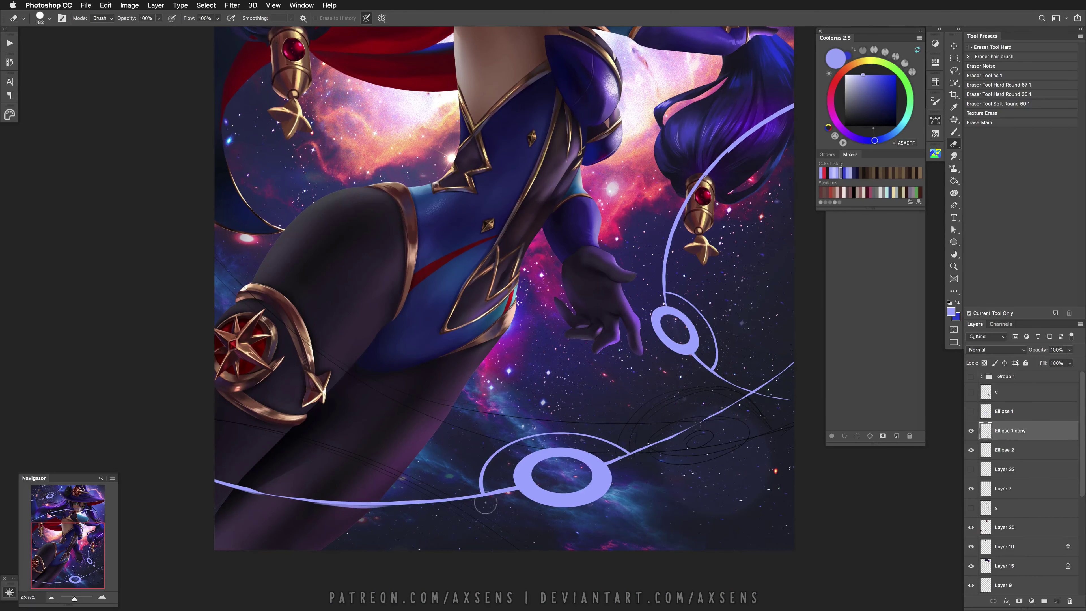
pyautogui.press('z')
pyautogui.moveTo(643, 466); pyautogui.dragTo(578, 538)
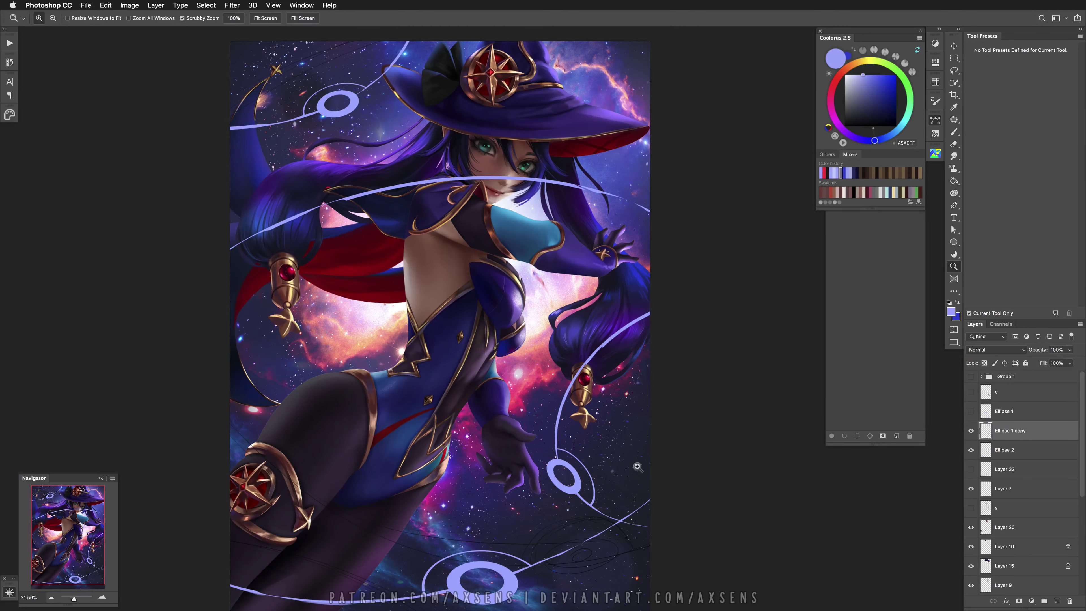
pyautogui.press('b')
pyautogui.press('super+e')
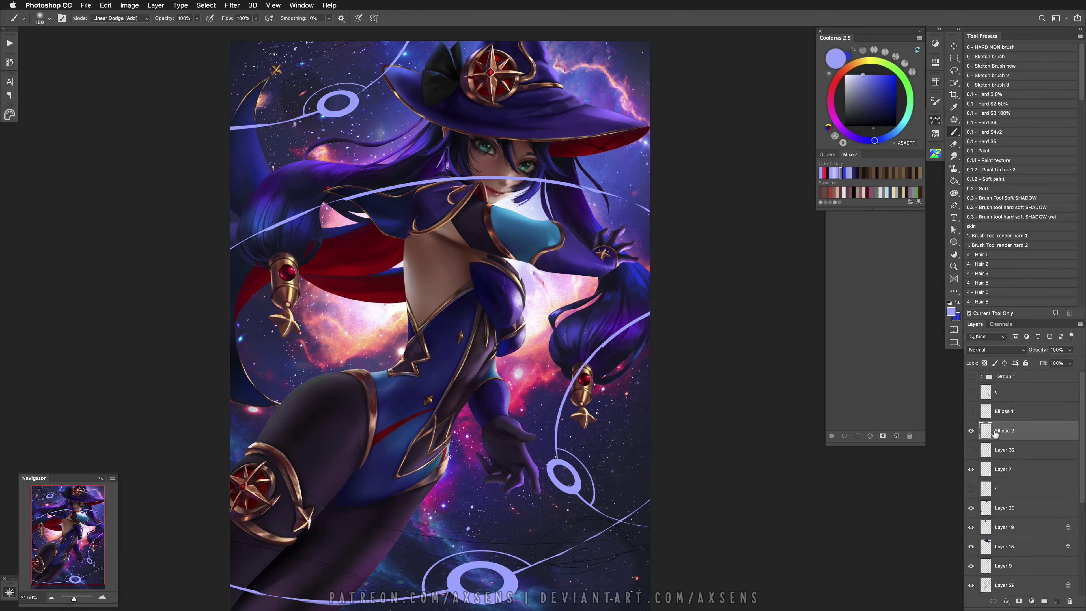
# Paint a blue glow in Linear Dodge (Add) mode along the bottom arc from its ring to the canvas's right edge
pyautogui.press('z')
pyautogui.scroll(-2, 610, 349)
pyautogui.press('b')
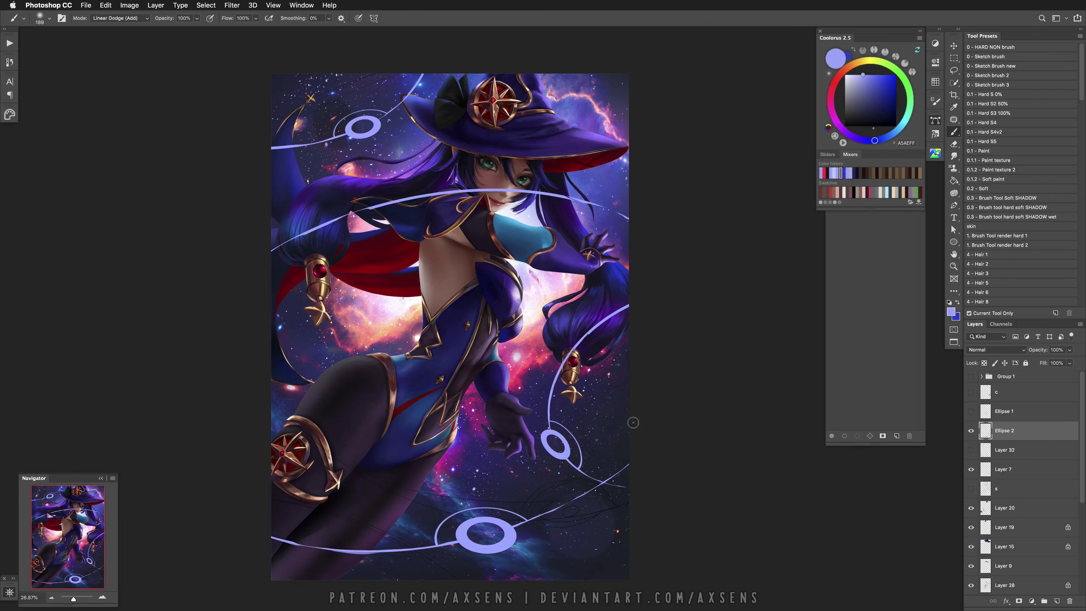
pyautogui.rightClick(581, 460)
pyautogui.click(611, 575)
pyautogui.keyDown('alt'); pyautogui.click(532, 520); pyautogui.keyUp('alt')
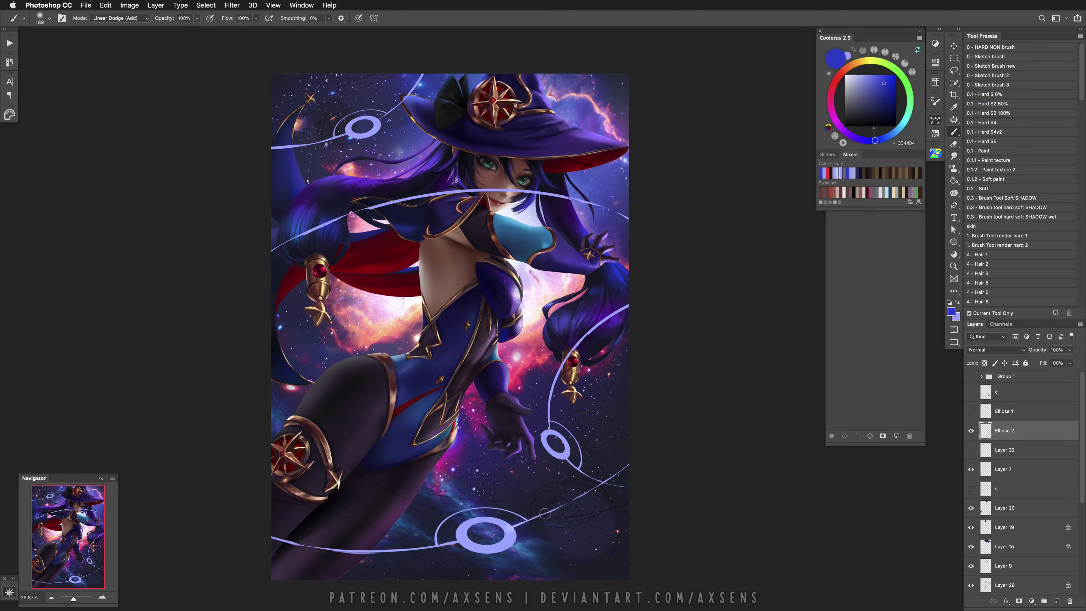
pyautogui.moveTo(509, 529); pyautogui.dragTo(632, 465)
pyautogui.press('super+z')
pyautogui.press('super+shift+z')
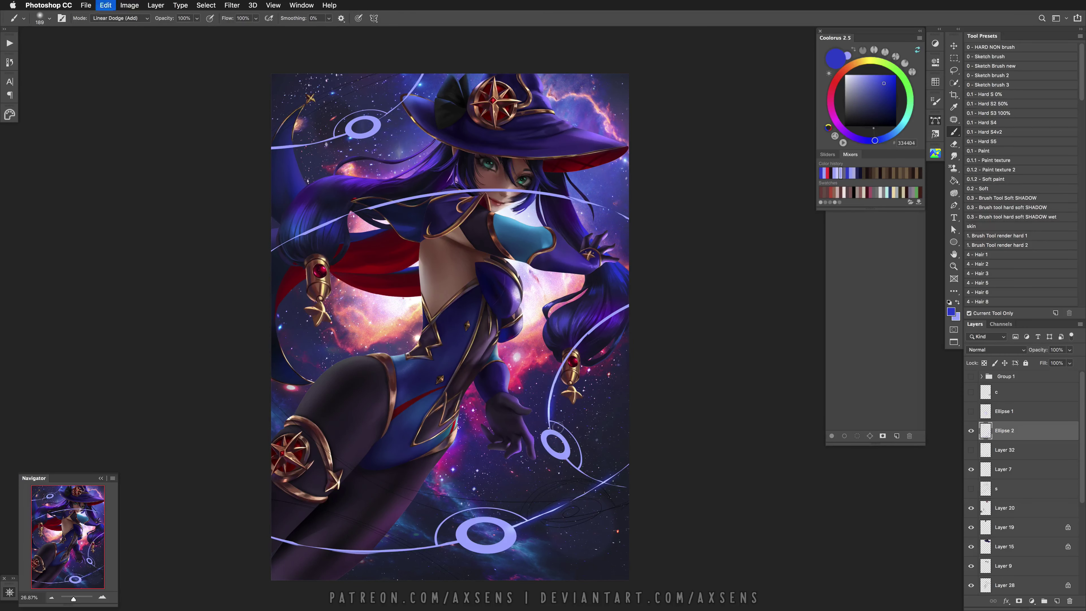
# Add blue glow to the ring beside the hand, the bottom ring, and the left part of the bottom arc
pyautogui.moveTo(555, 439); pyautogui.dragTo(550, 444)
pyautogui.click(555, 446)
pyautogui.click(476, 537)
pyautogui.press('super+z')
pyautogui.keyDown('ctrl'); pyautogui.keyDown('alt'); pyautogui.moveTo(496, 526); pyautogui.dragTo(470, 525); pyautogui.keyUp('alt'); pyautogui.keyUp('ctrl')
pyautogui.press('super+z')
pyautogui.moveTo(270, 540); pyautogui.dragTo(416, 552)
pyautogui.press('super+z')
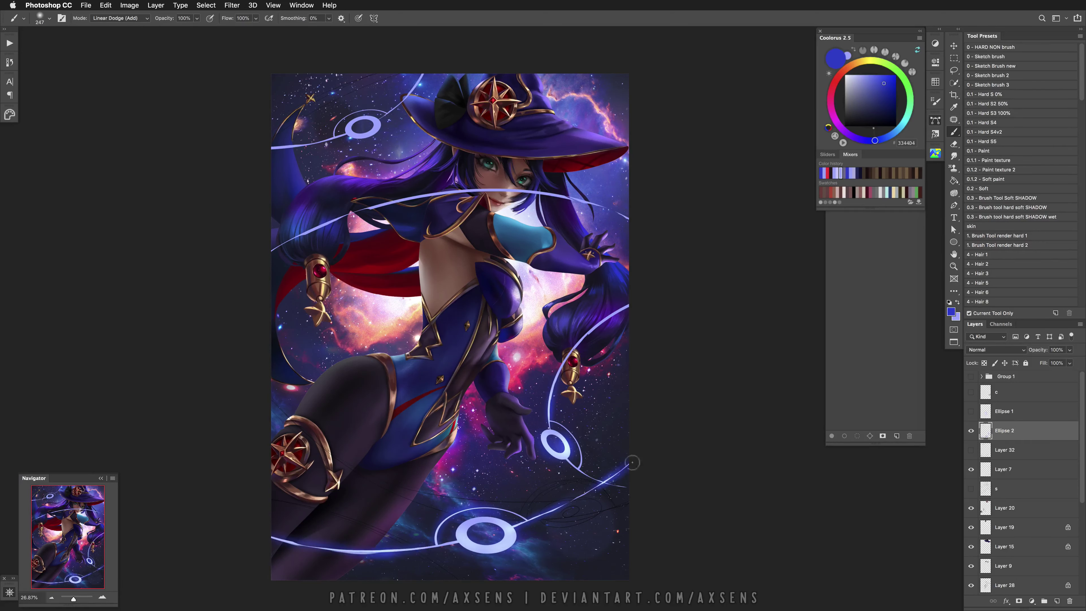
pyautogui.press('super+z')
pyautogui.press('super+z')
# Paint blue glow on the upper-left ring and along the arcs around the witch's hat and face
pyautogui.scroll(10, 570, 402)
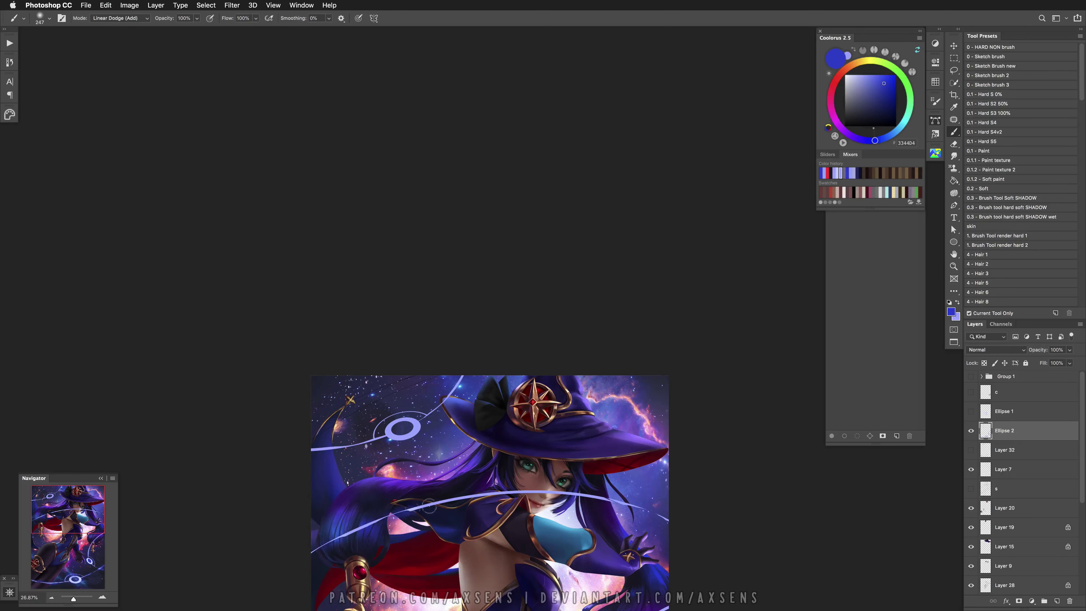
pyautogui.press('super+z')
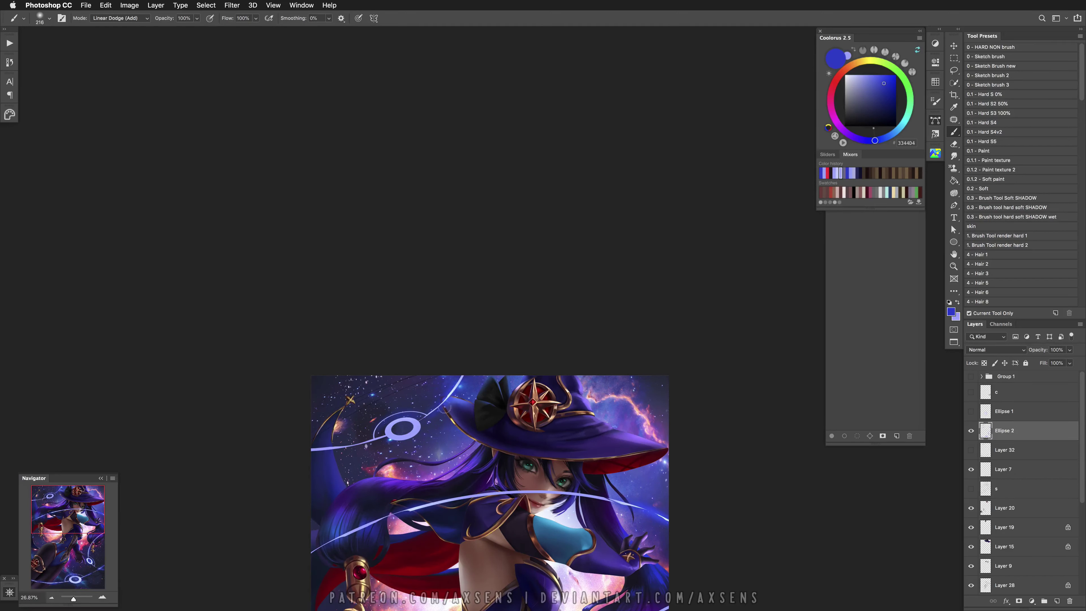
pyautogui.press('super+z')
pyautogui.press('super+z')
pyautogui.press('super+z')
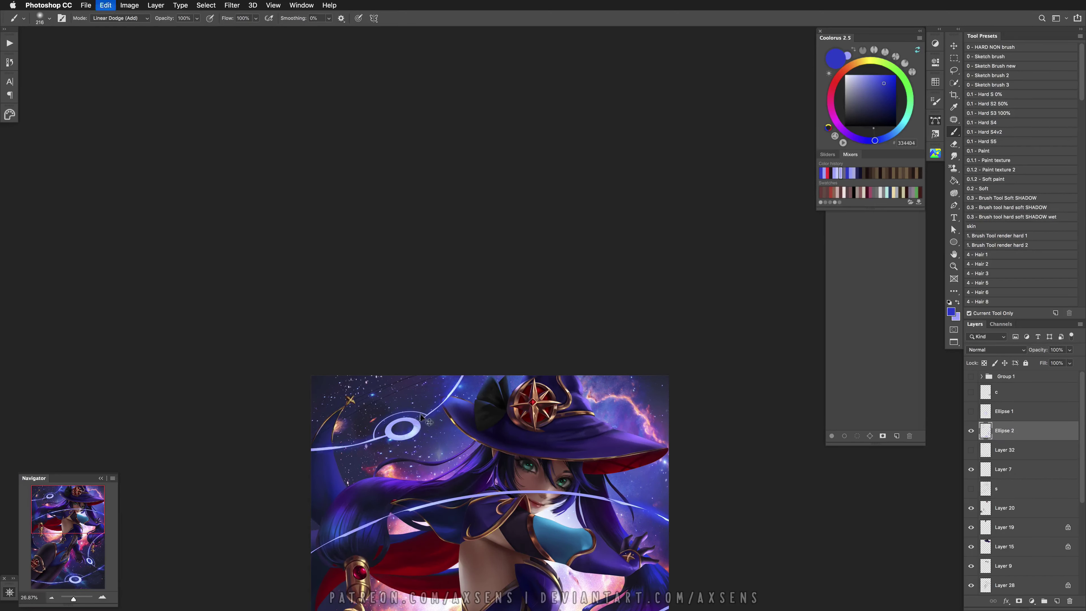
pyautogui.moveTo(519, 502)
pyautogui.mouseDown()
pyautogui.moveTo(486, 462)
pyautogui.moveTo(488, 483)
pyautogui.mouseUp()
pyautogui.press('super+z')
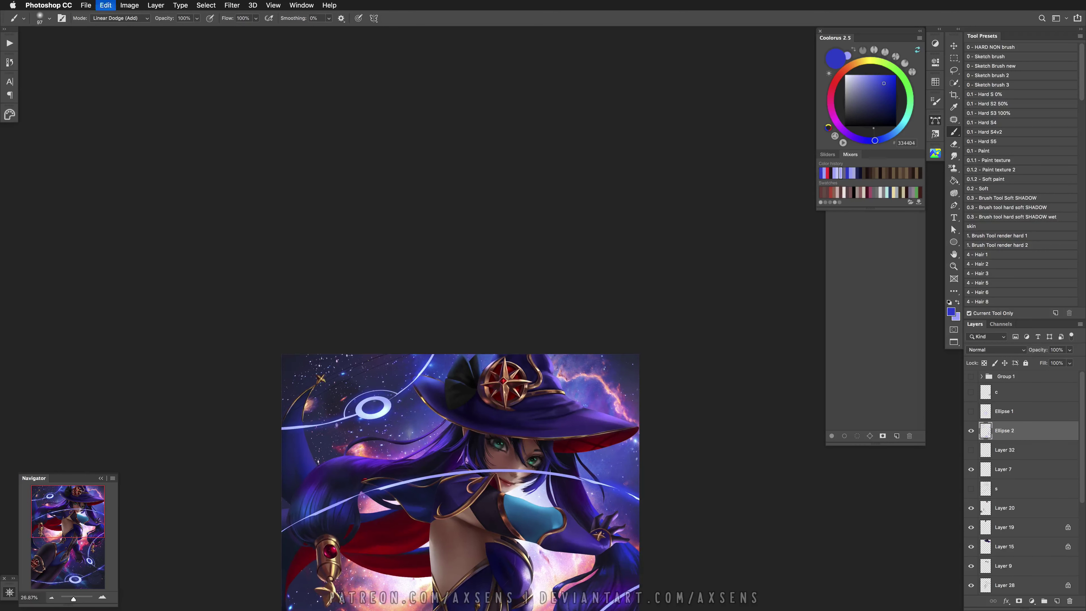
# Lock the Ellipse 2 layer's transparency and brighten the rings with the sampled lavender colour
pyautogui.press('/')
pyautogui.press('super+z')
pyautogui.scroll(-10, 494, 446)
pyautogui.scroll(-3, 494, 446)
pyautogui.keyDown('alt'); pyautogui.click(475, 471); pyautogui.keyUp('alt')
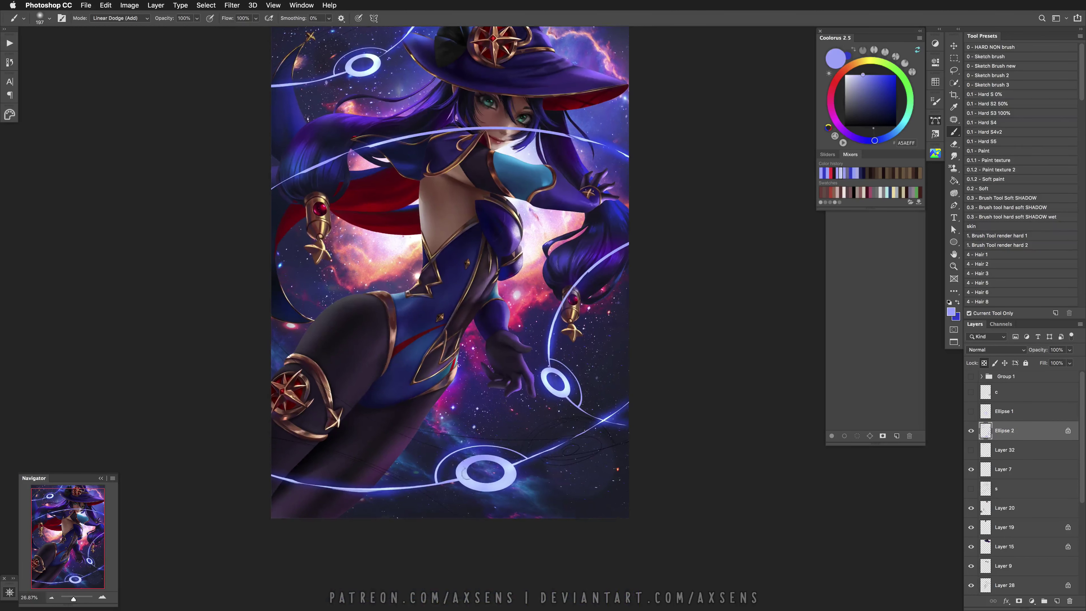
pyautogui.press('super+z')
pyautogui.scroll(5, 594, 329)
# Try painting the rings with the saturated blue 3845FF and undo the strokes
pyautogui.click(880, 75)
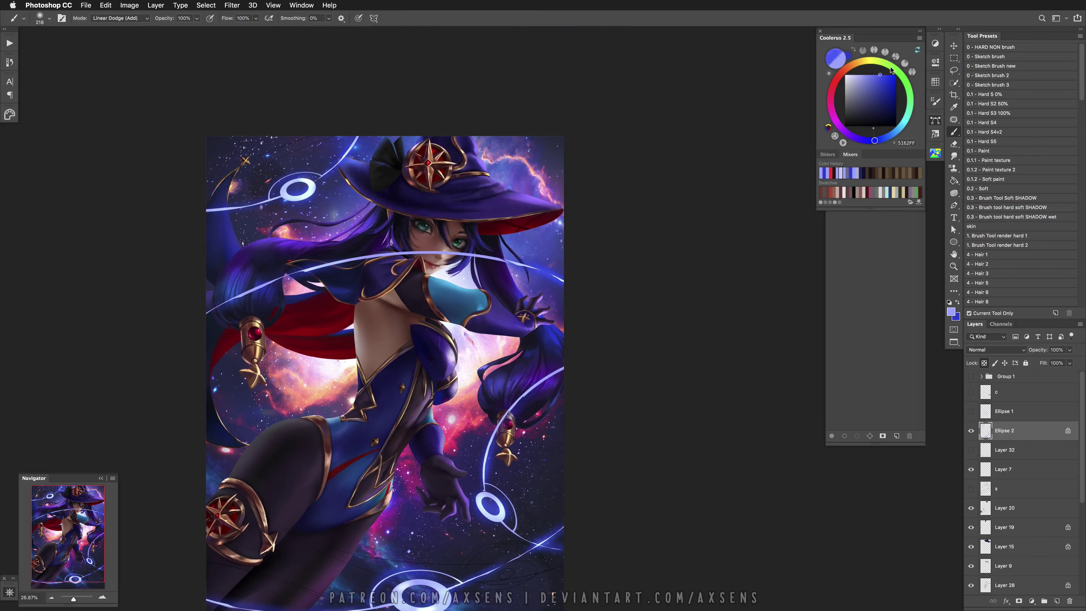
pyautogui.click(887, 74)
pyautogui.press('super+z')
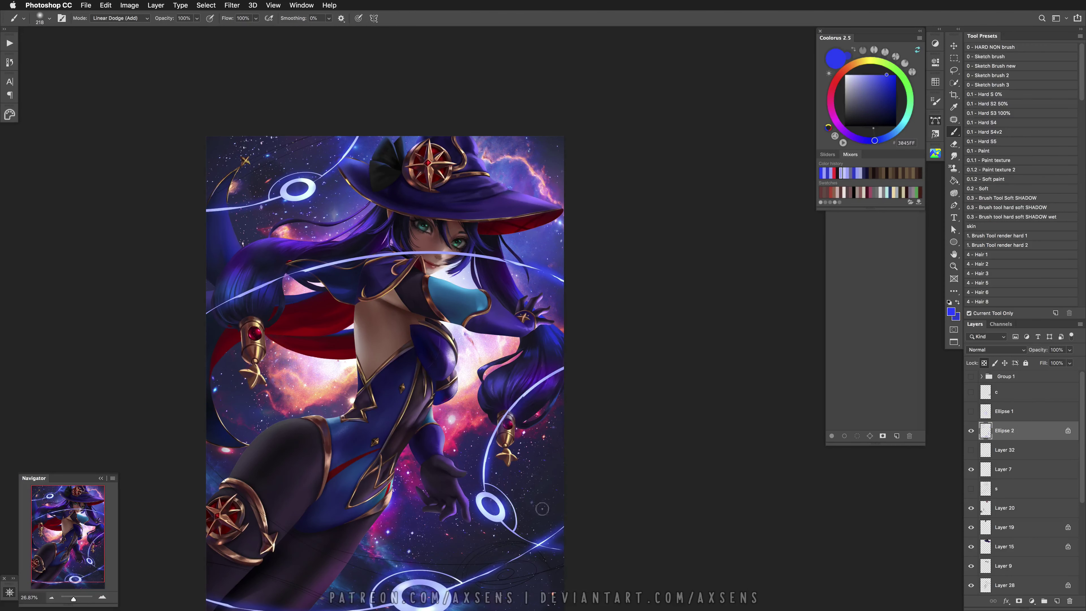
pyautogui.press('super+z')
pyautogui.press('super+z')
pyautogui.press('super+z')
# Choose the 0.1 - Hard S3 100% brush preset and set its blending mode to Linear Dodge (Add)
pyautogui.click(998, 113)
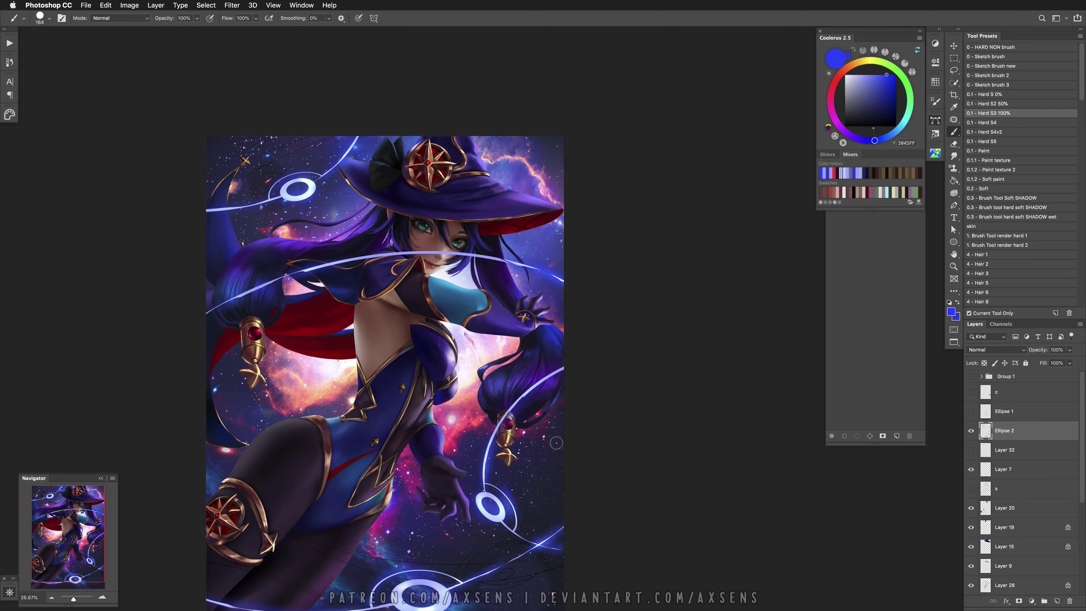
pyautogui.keyDown('shift'); pyautogui.rightClick(512, 447); pyautogui.keyUp('shift')
pyautogui.click(539, 561)
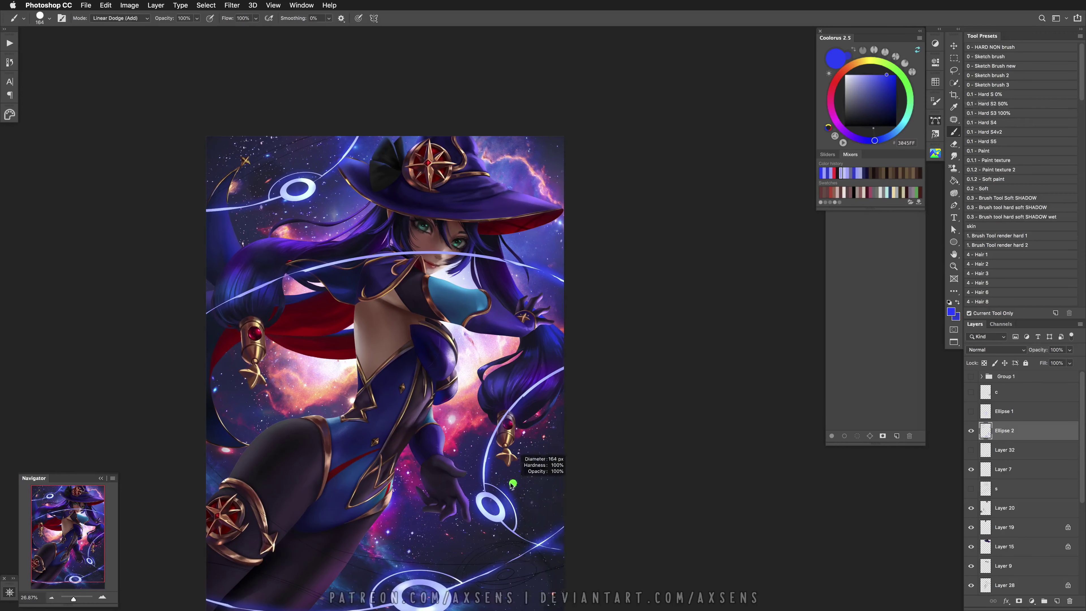
pyautogui.scroll(3, 512, 485)
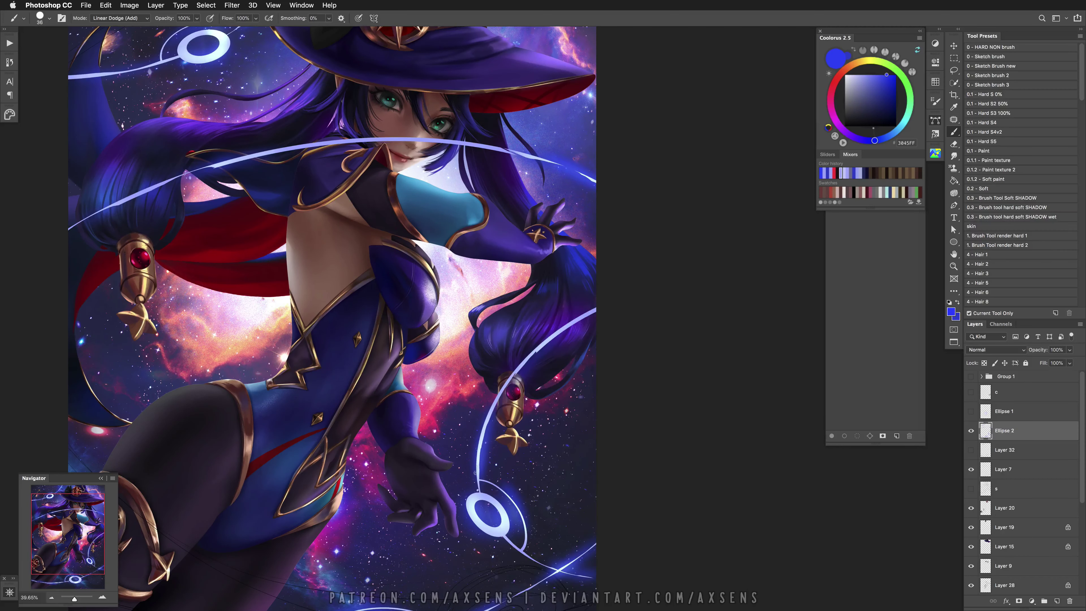
pyautogui.rightClick(481, 468)
pyautogui.moveTo(557, 343); pyautogui.dragTo(548, 343)
pyautogui.click(489, 457)
pyautogui.keyDown('shift'); pyautogui.rightClick(509, 423); pyautogui.keyUp('shift')
pyautogui.click(539, 542)
# Draw thin pale-blue accent lines along the arc and ring beside the hand with a much smaller hard brush
pyautogui.keyDown('alt'); pyautogui.click(480, 461); pyautogui.keyUp('alt')
pyautogui.press('[')
pyautogui.press('[')
pyautogui.press('[')
pyautogui.press('[')
pyautogui.press('[')
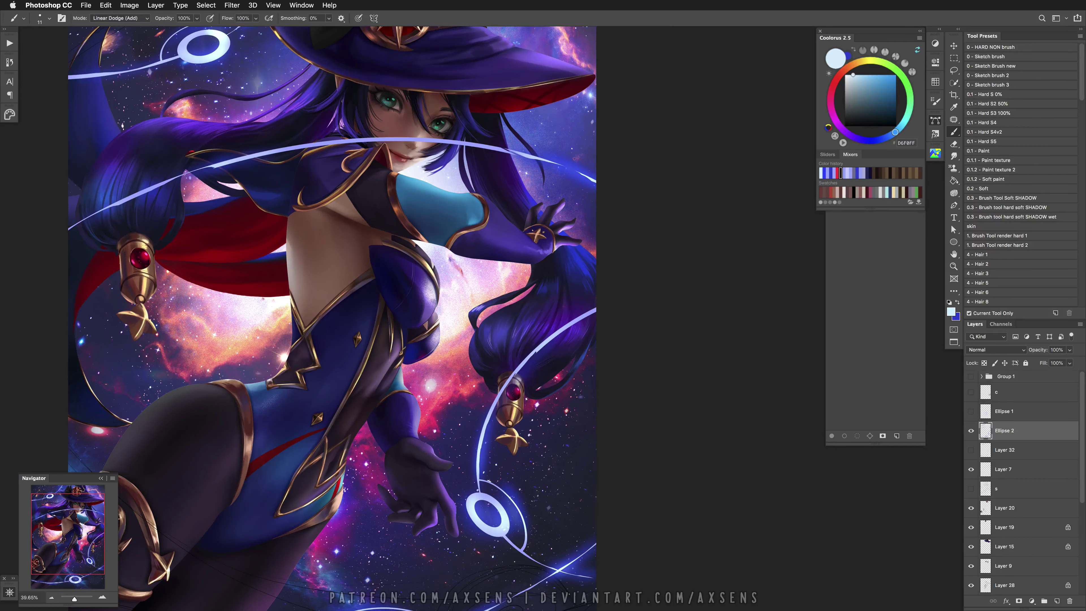
pyautogui.scroll(-4, 321, 317)
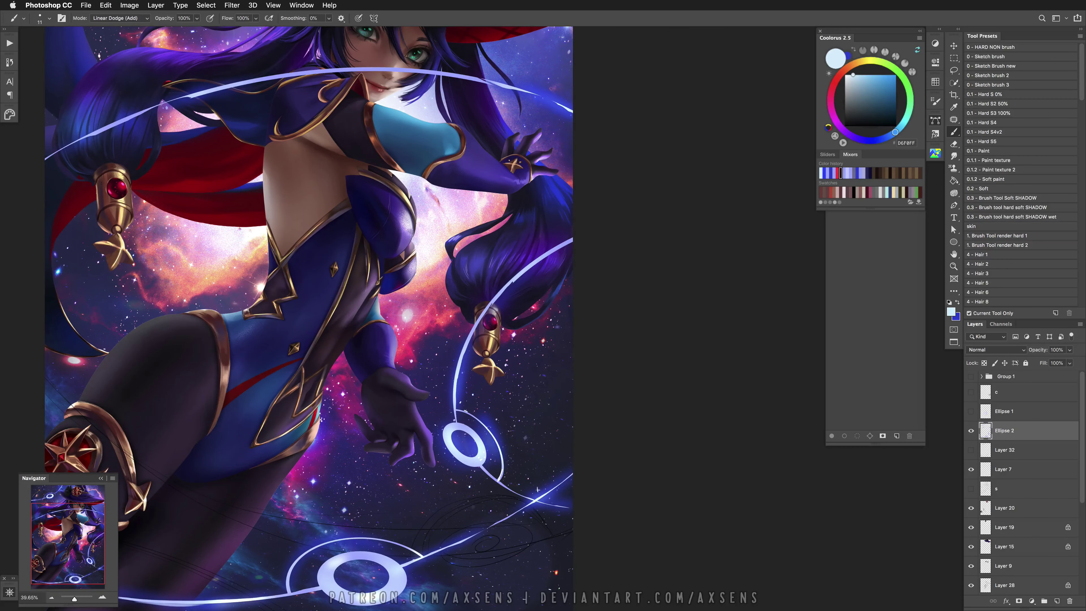
# Try refining the bottom arc with thin blue and lavender strokes, then undo them
pyautogui.press('x')
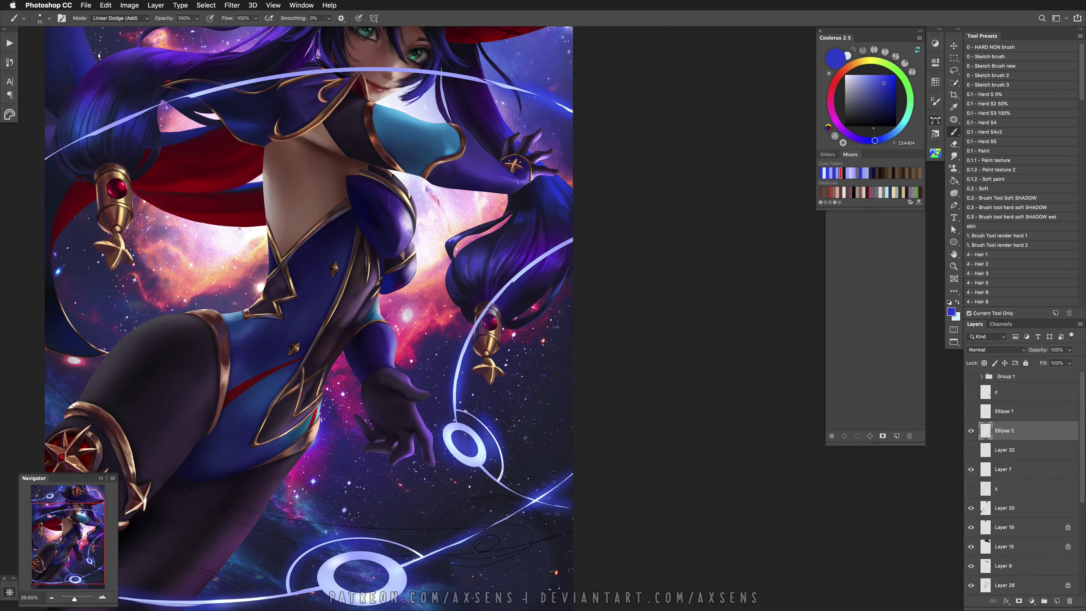
pyautogui.moveTo(394, 573); pyautogui.dragTo(555, 452)
pyautogui.hotkey('ctrl', 'z')
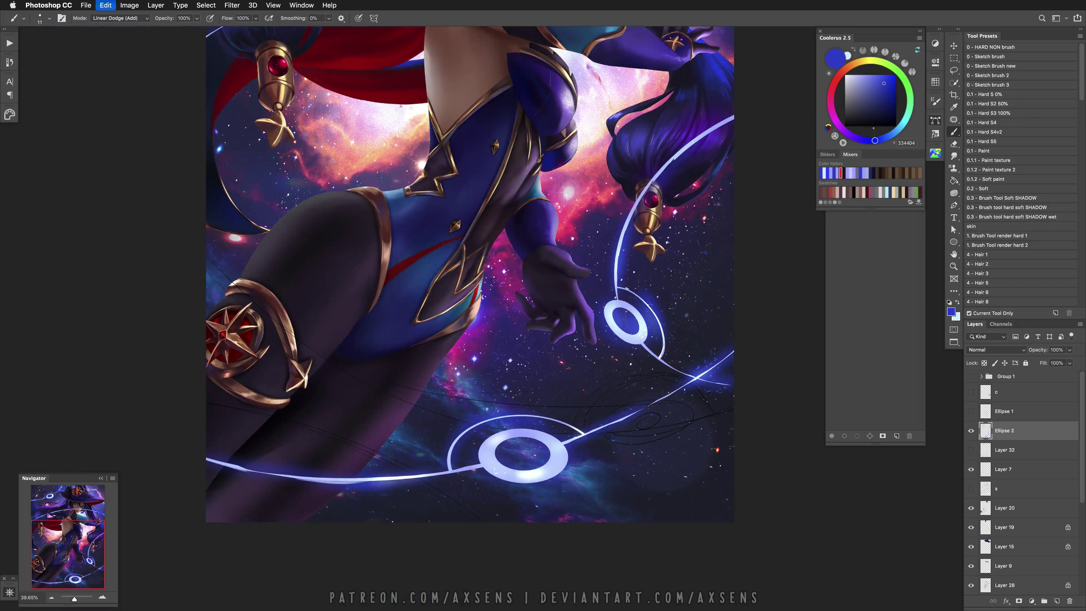
pyautogui.hotkey('ctrl', 'z')
pyautogui.hotkey('ctrl', 'z')
pyautogui.hotkey('ctrl', 'z')
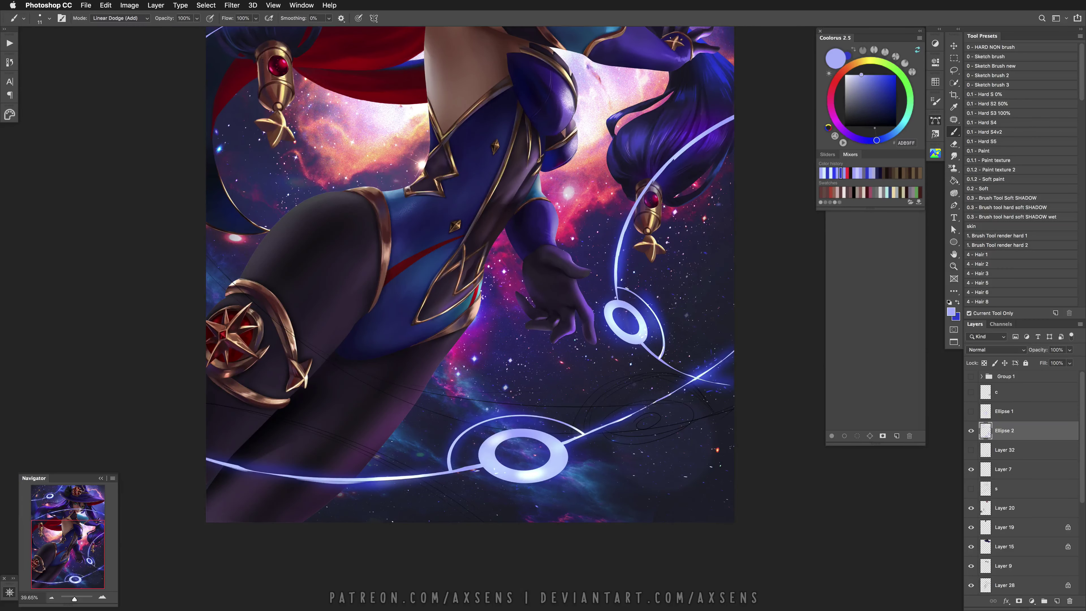
pyautogui.moveTo(665, 411); pyautogui.dragTo(557, 556)
pyautogui.hotkey('ctrl', 'z')
# Choose the 9.4 - Noise 3 brush preset and set its blending mode to Linear Dodge (Add)
pyautogui.scroll(5, 341, 316)
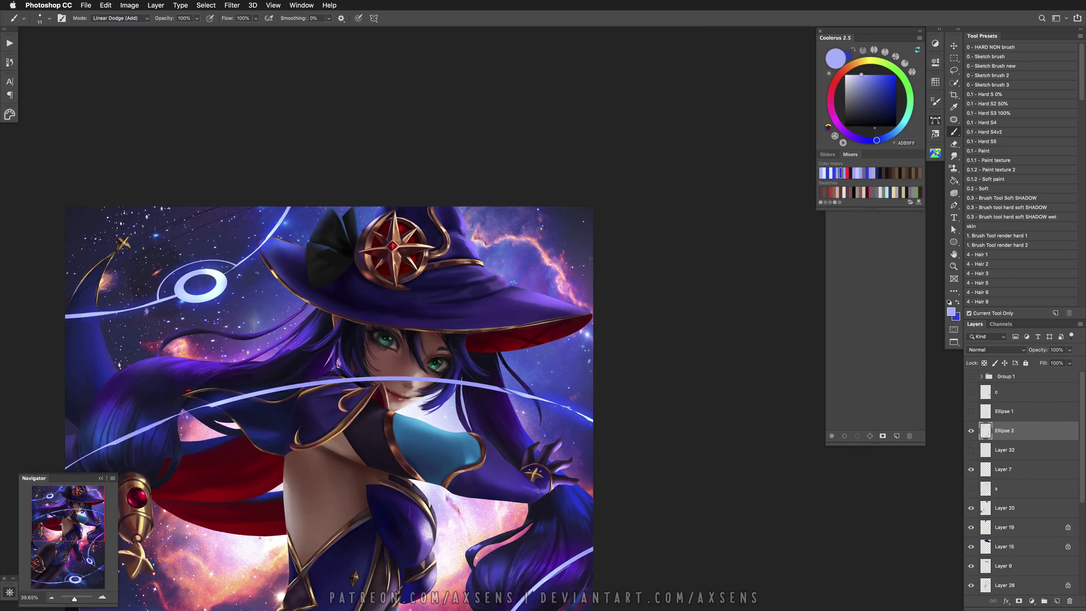
pyautogui.moveTo(451, 396); pyautogui.dragTo(650, 425)
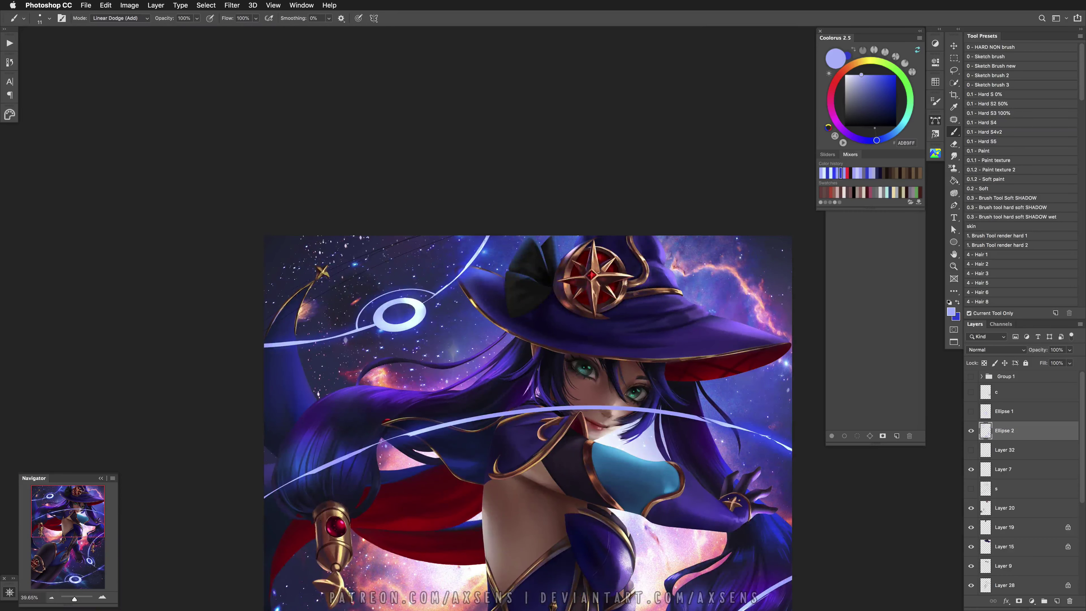
pyautogui.press('z')
pyautogui.moveTo(535, 402); pyautogui.dragTo(470, 402)
pyautogui.moveTo(684, 607); pyautogui.dragTo(548, 447)
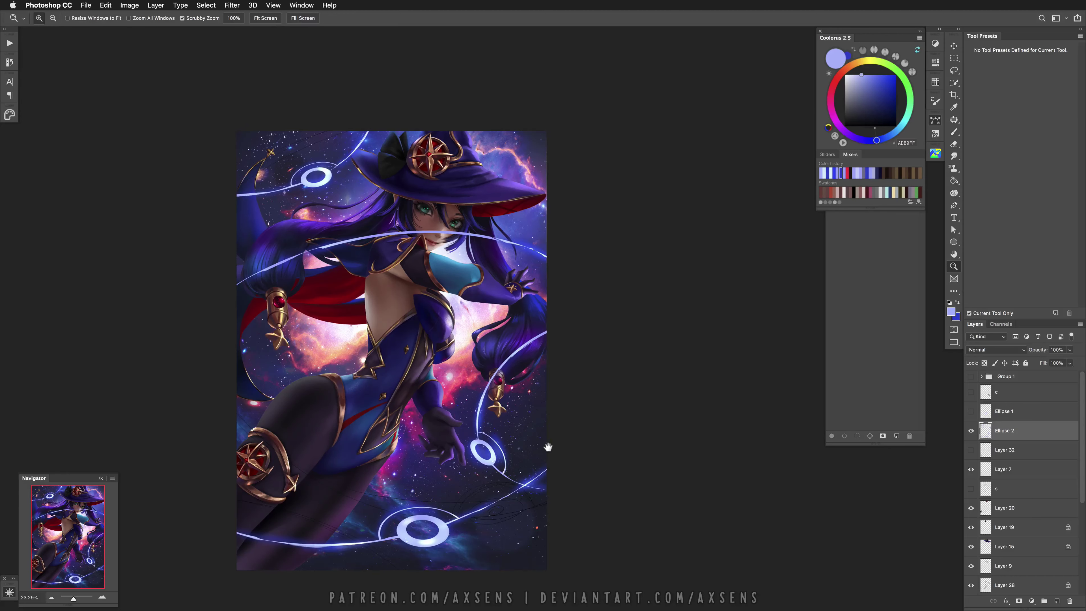
pyautogui.click(953, 132)
pyautogui.scroll(-3, 1047, 171)
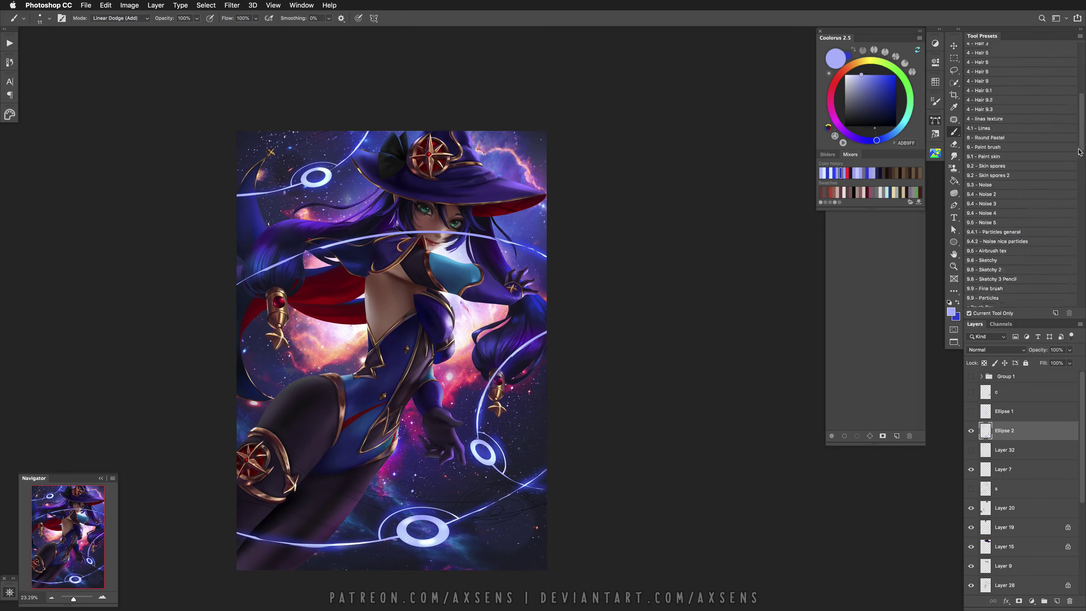
pyautogui.moveTo(1075, 170); pyautogui.dragTo(1076, 150)
pyautogui.click(996, 201)
pyautogui.rightClick(505, 495)
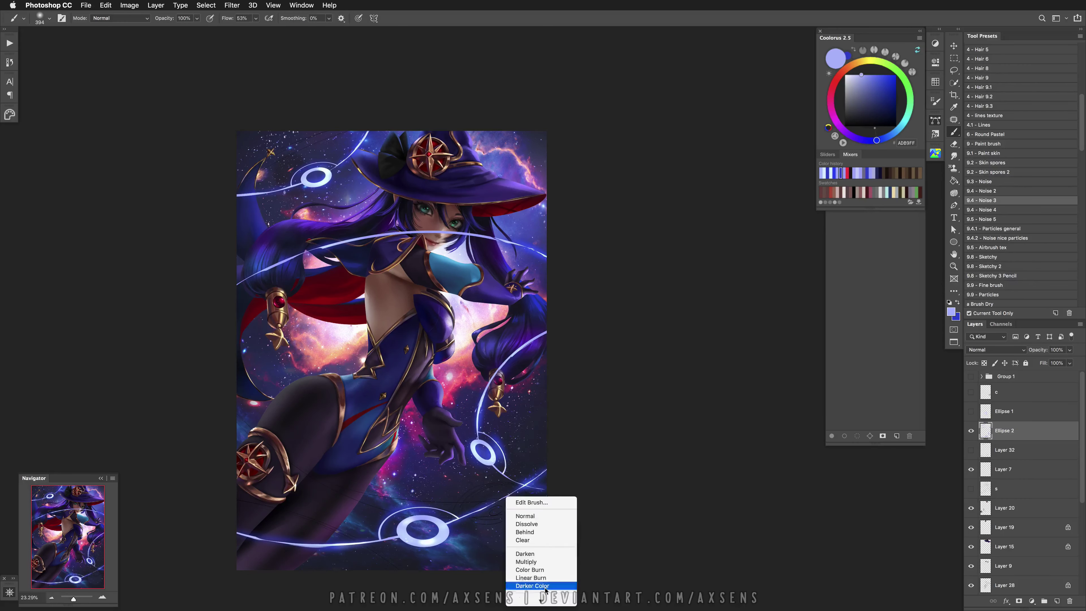
# Switch the painting colour to a deep saturated blue and reduce the noise brush size to 313 px for the ring glow
pyautogui.scroll(3, 471, 522)
pyautogui.press('b')
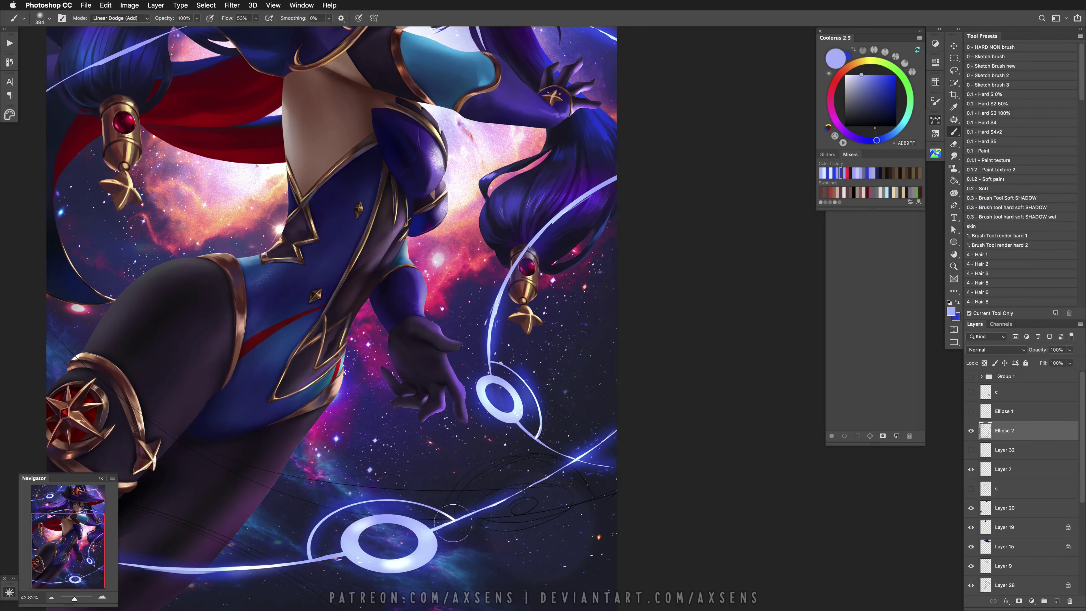
pyautogui.press('[')
pyautogui.press('[')
pyautogui.press('[')
pyautogui.press('[')
pyautogui.press('[')
pyautogui.click(883, 83)
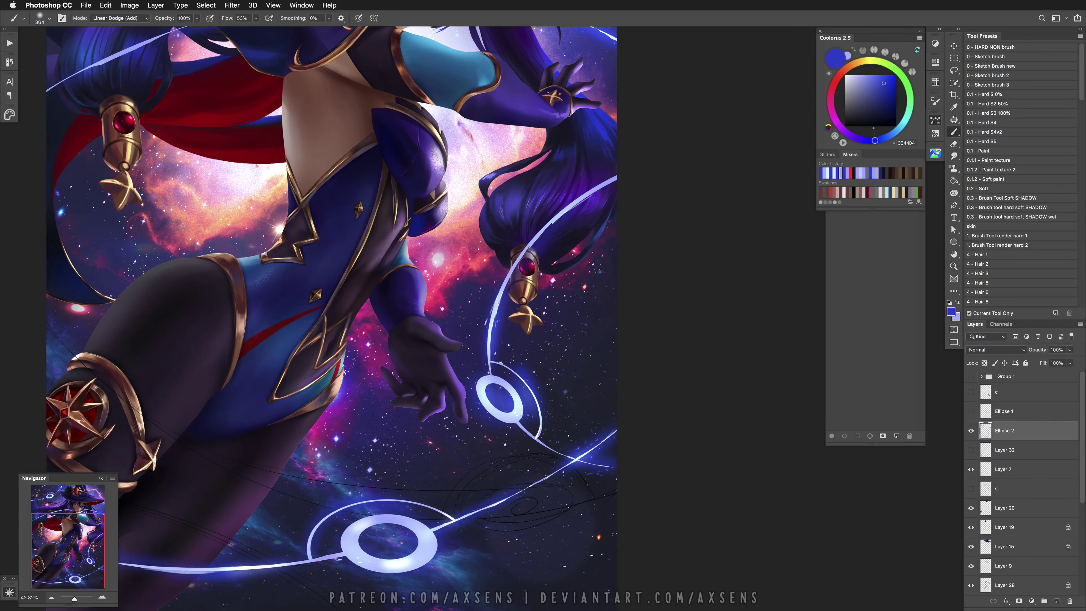
pyautogui.scroll(-3, 329, 317)
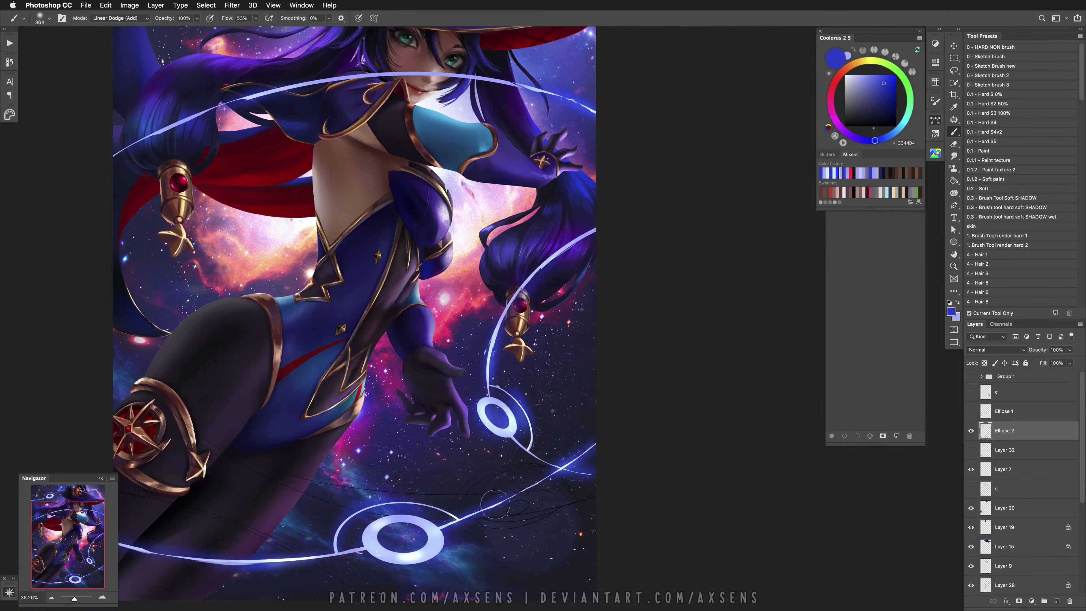
pyautogui.click(936, 101)
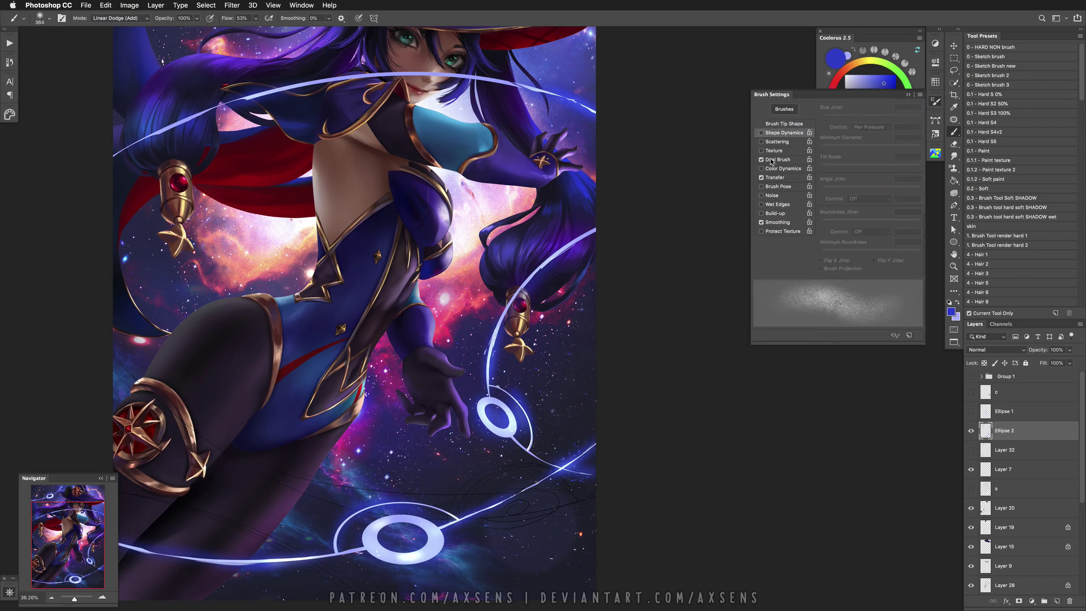
pyautogui.click(936, 101)
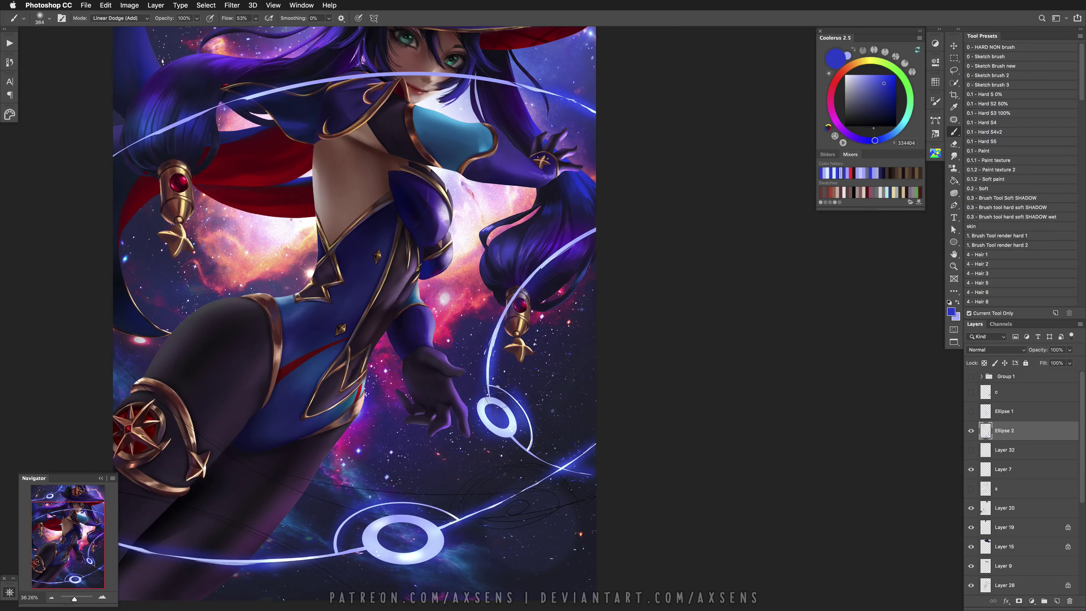
pyautogui.scroll(2, 508, 427)
pyautogui.keyDown('ctrl'); pyautogui.keyDown('alt'); pyautogui.click(491, 357); pyautogui.keyUp('alt'); pyautogui.keyUp('ctrl')
pyautogui.moveTo(491, 357); pyautogui.dragTo(466, 357)
pyautogui.moveTo(293, 596)
pyautogui.mouseDown()
pyautogui.moveTo(466, 421)
pyautogui.moveTo(513, 421)
pyautogui.moveTo(545, 378)
pyautogui.mouseUp()
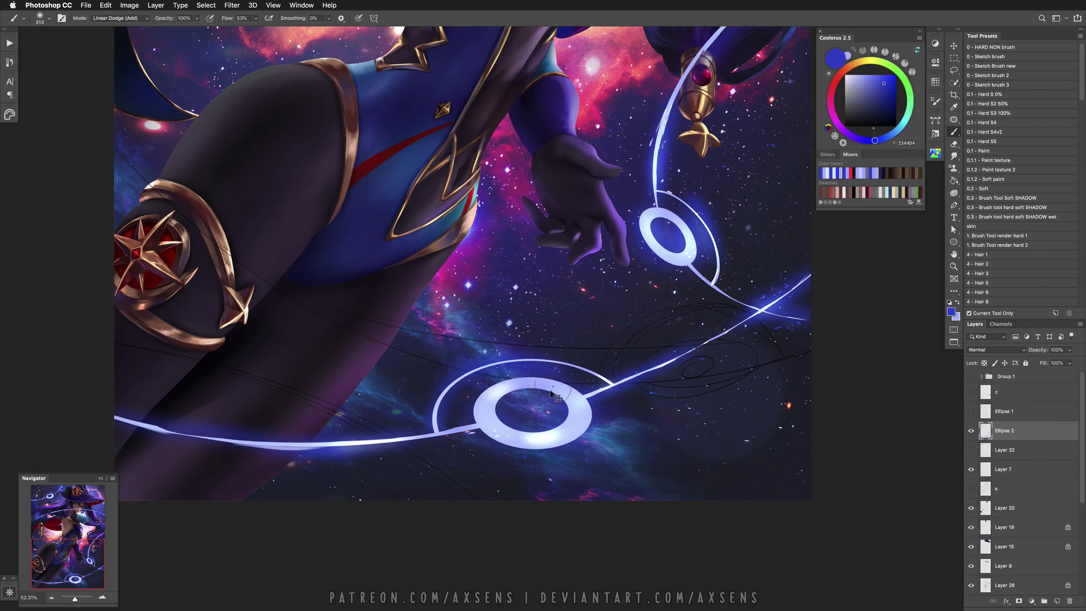
pyautogui.scroll(10, 487, 407)
pyautogui.hscroll(5, 488, 407)
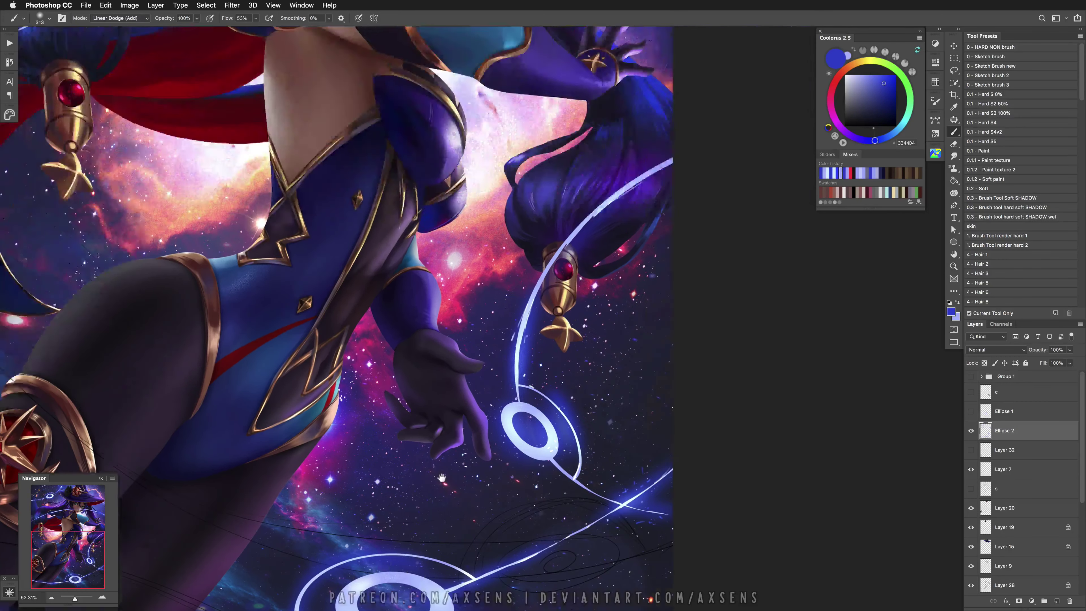
pyautogui.press('z')
pyautogui.moveTo(479, 417); pyautogui.dragTo(444, 417)
pyautogui.moveTo(481, 539)
pyautogui.mouseDown()
pyautogui.moveTo(507, 496)
pyautogui.moveTo(505, 432)
pyautogui.mouseUp()
pyautogui.moveTo(574, 376); pyautogui.dragTo(551, 458)
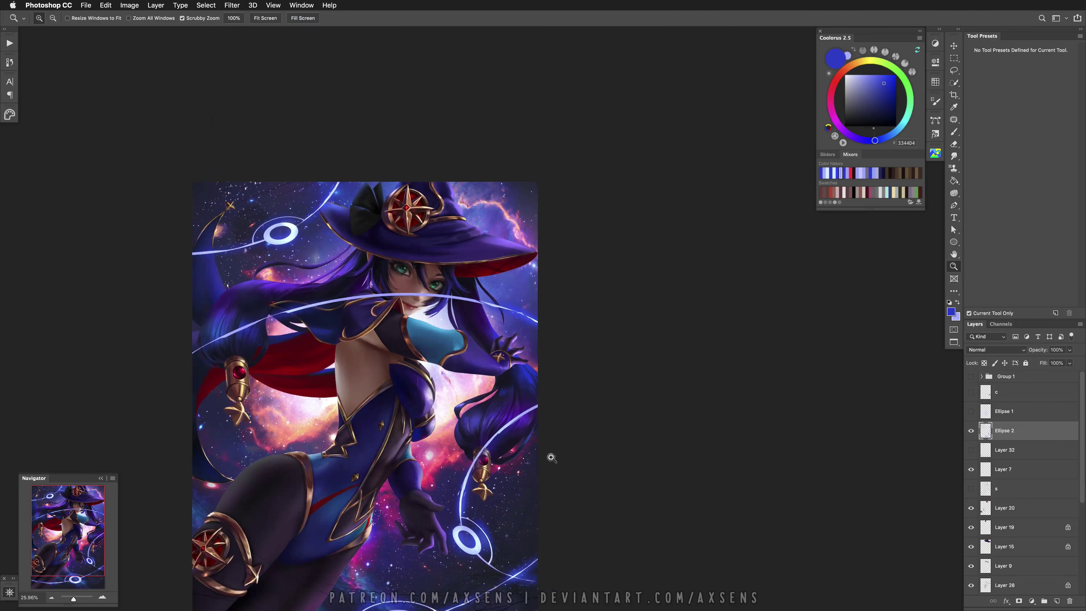
pyautogui.scroll(-4, 1038, 479)
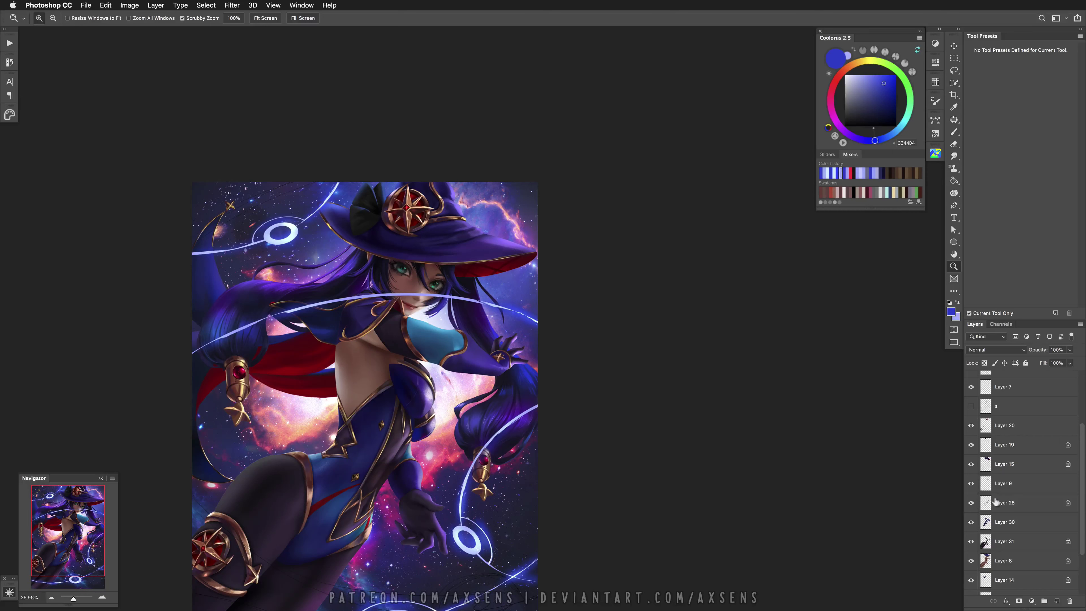
pyautogui.keyDown('super'); pyautogui.click(986, 524); pyautogui.keyUp('super')
pyautogui.scroll(-2, 991, 471)
pyautogui.keyDown('shift'); pyautogui.keyDown('super'); pyautogui.click(985, 573); pyautogui.keyUp('super'); pyautogui.keyUp('shift')
pyautogui.scroll(2, 734, 483)
pyautogui.hscroll(-2, 735, 482)
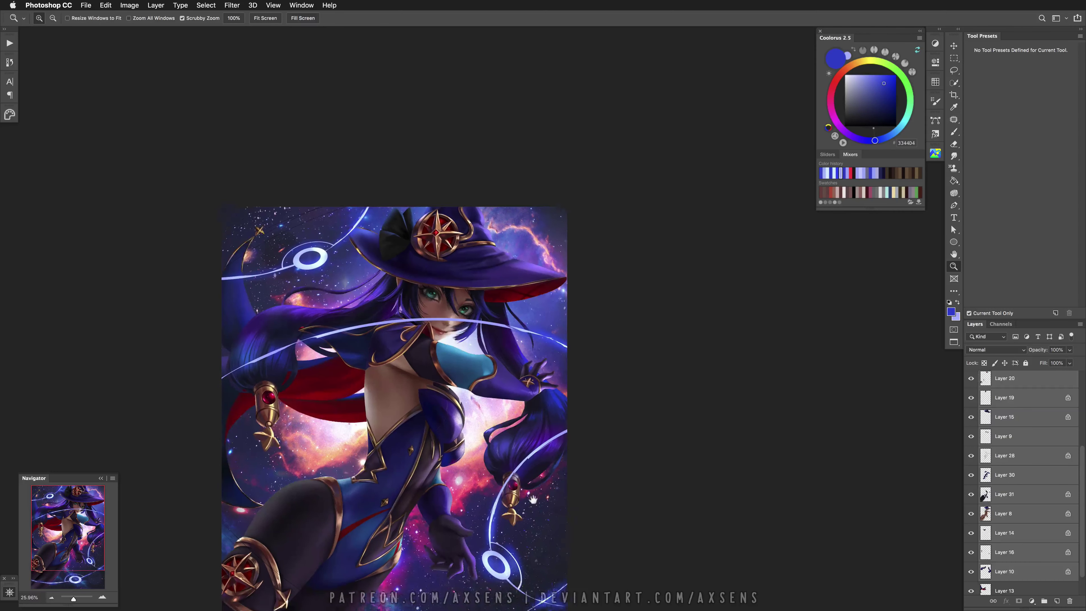
pyautogui.scroll(5, 1079, 469)
pyautogui.press('super+d')
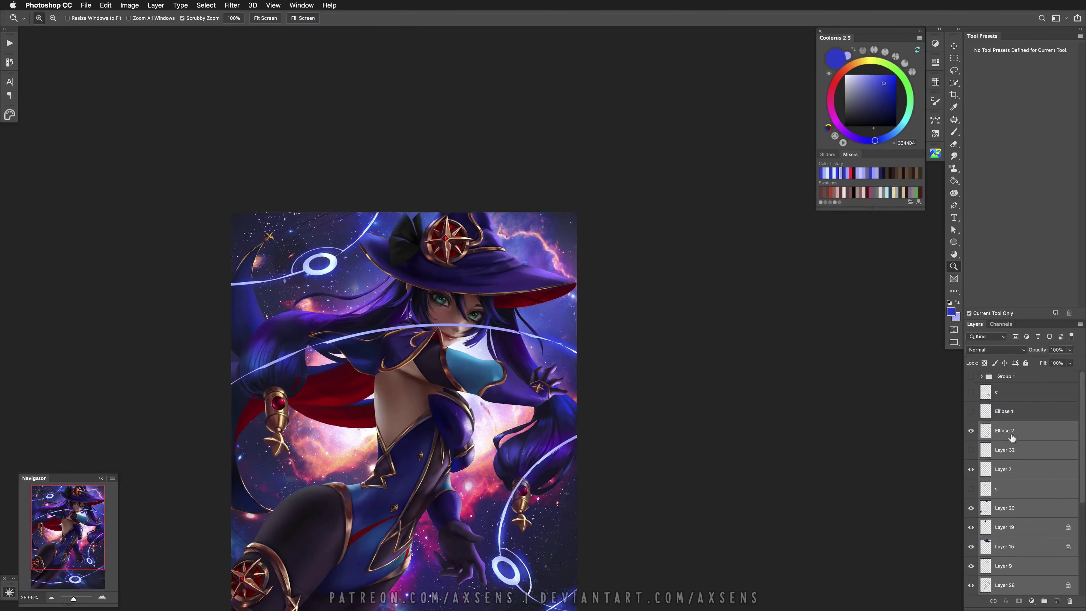
# Load the witch's silhouette as a combined selection from her layers and add a white layer mask to Ellipse 2
pyautogui.click(1011, 431)
pyautogui.scroll(-3, 1026, 491)
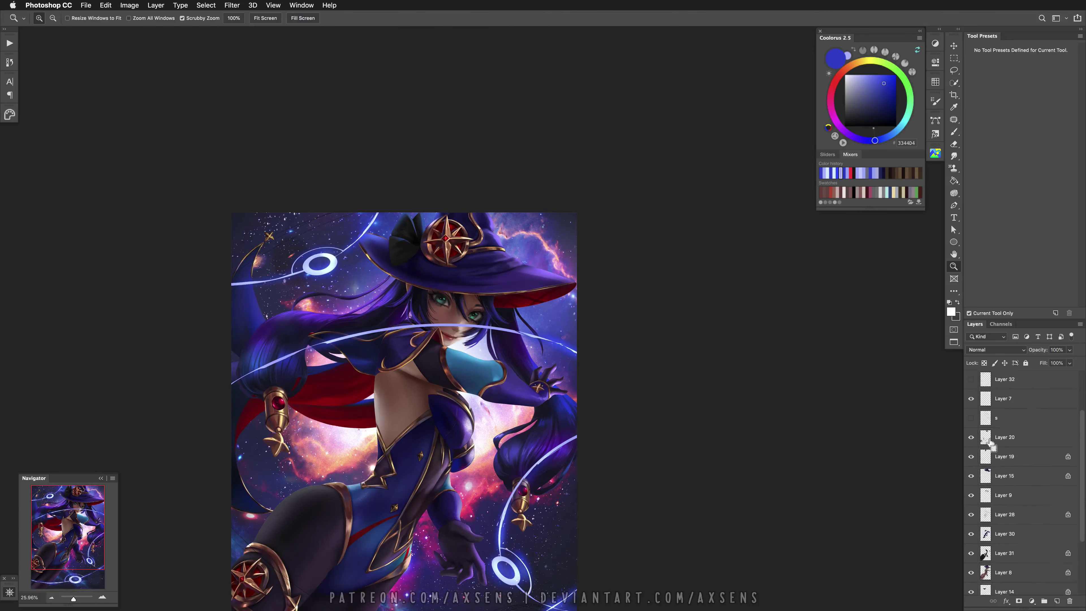
pyautogui.keyDown('super'); pyautogui.click(985, 476); pyautogui.keyUp('super')
pyautogui.press('d')
pyautogui.press('x')
pyautogui.keyDown('super'); pyautogui.click(986, 572); pyautogui.keyUp('super')
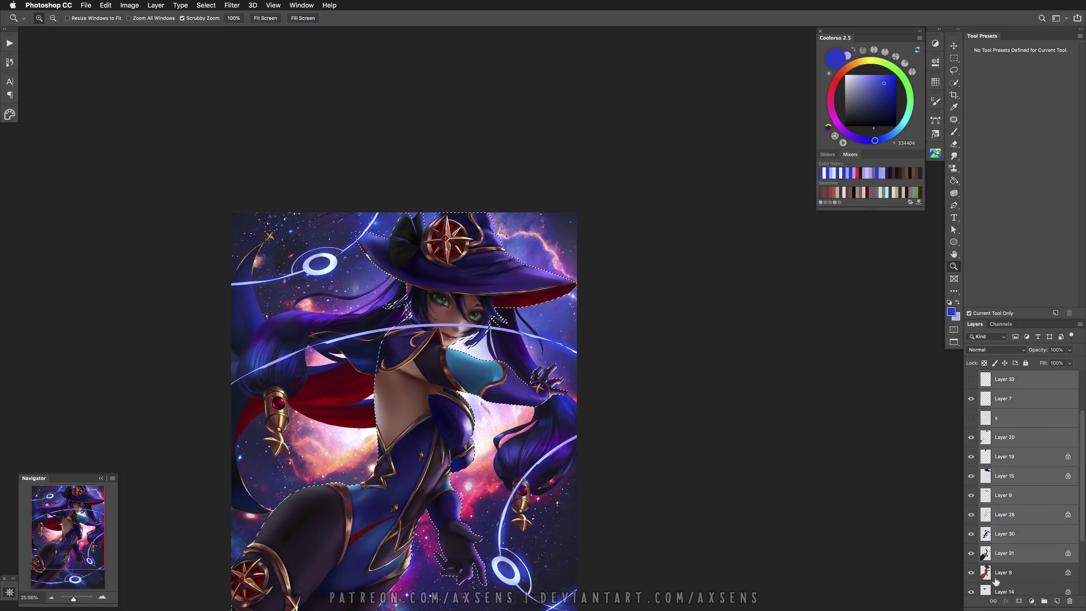
pyautogui.scroll(-4, 991, 580)
pyautogui.keyDown('shift'); pyautogui.keyDown('super'); pyautogui.click(986, 568); pyautogui.keyUp('super'); pyautogui.keyUp('shift')
pyautogui.scroll(7, 997, 492)
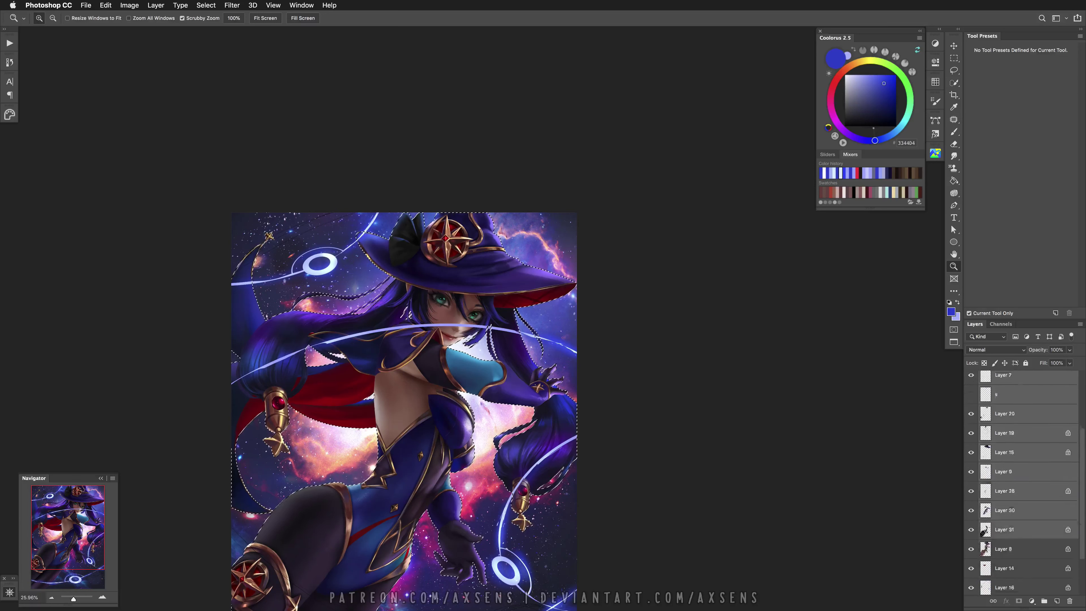
pyautogui.keyDown('shift'); pyautogui.keyDown('super'); pyautogui.click(1007, 421); pyautogui.keyUp('super'); pyautogui.keyUp('shift')
# Mask out the arcs crossing the witch's body and hair with black, using the 0.1 - Hard S3 100% brush, and clear the selection
pyautogui.press('x')
pyautogui.press('b')
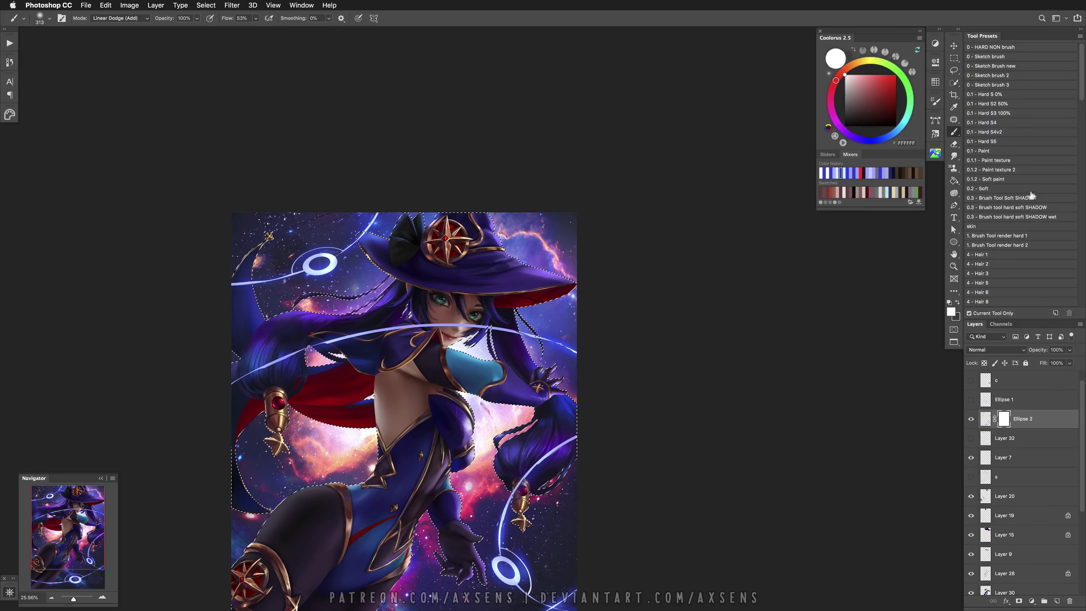
pyautogui.press('d')
pyautogui.press(']')
pyautogui.press(']')
pyautogui.press(']')
pyautogui.press(']')
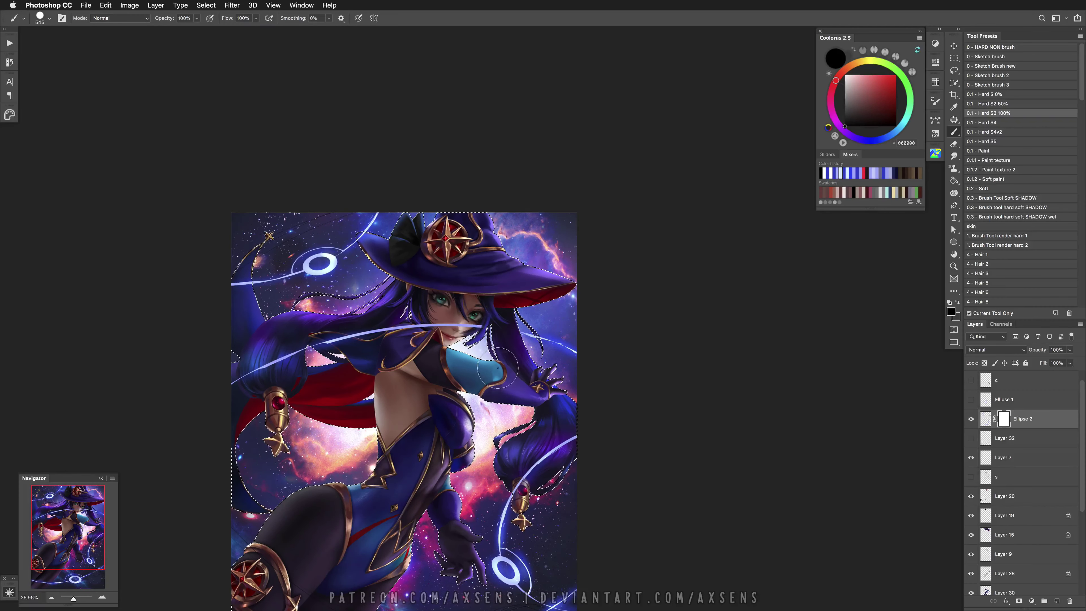
pyautogui.press('super+z')
pyautogui.moveTo(375, 331)
pyautogui.mouseDown()
pyautogui.moveTo(304, 380)
pyautogui.moveTo(320, 322)
pyautogui.moveTo(280, 356)
pyautogui.moveTo(275, 339)
pyautogui.moveTo(232, 407)
pyautogui.mouseUp()
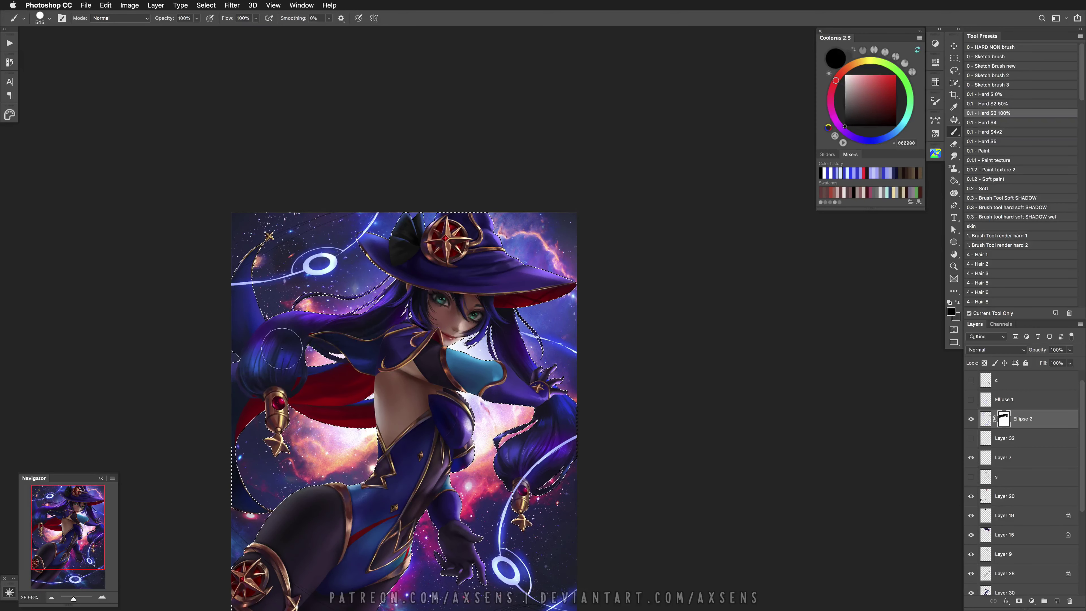
pyautogui.moveTo(538, 470); pyautogui.dragTo(503, 436)
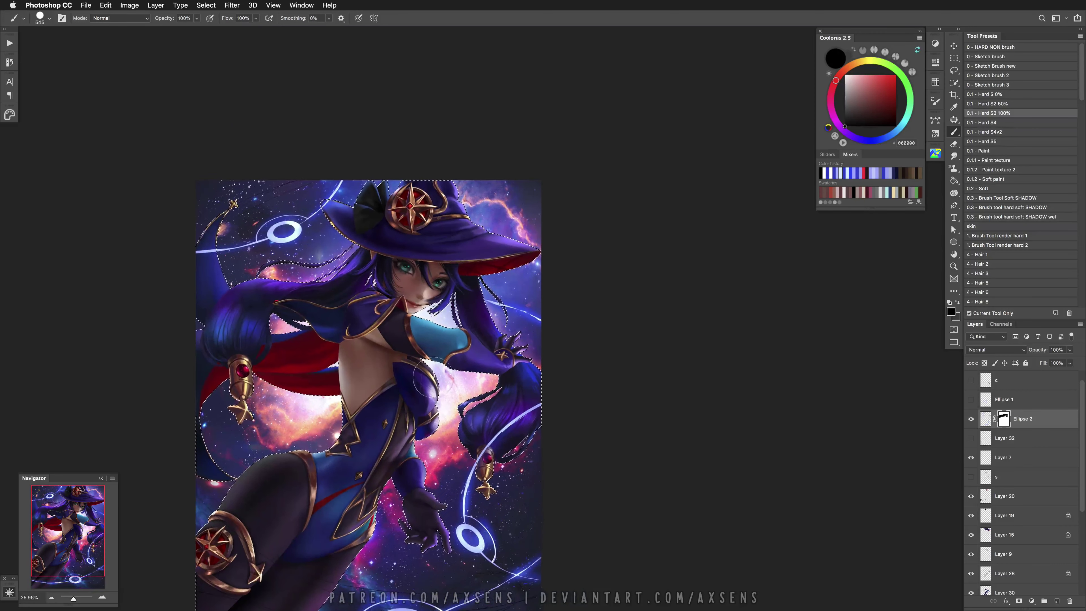
pyautogui.moveTo(565, 393); pyautogui.dragTo(517, 412)
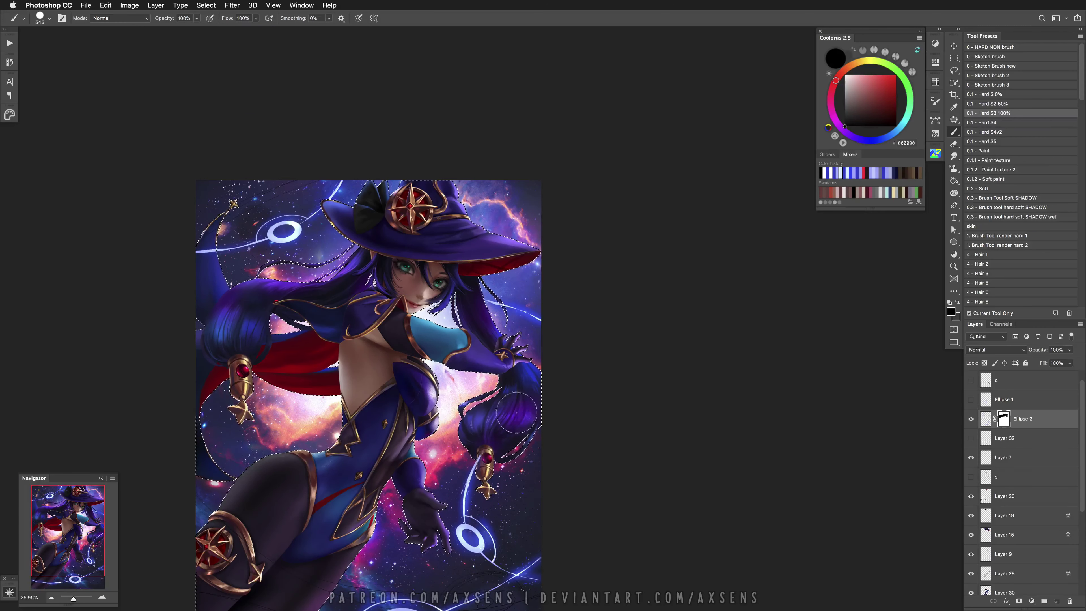
pyautogui.press('super+d')
# Delete the hidden Layer 32 with the extra arcs below Ellipse 2, and make the Ellipse 2 artwork active again
pyautogui.press('z')
pyautogui.moveTo(553, 449); pyautogui.dragTo(517, 453)
pyautogui.moveTo(527, 491); pyautogui.dragTo(499, 466)
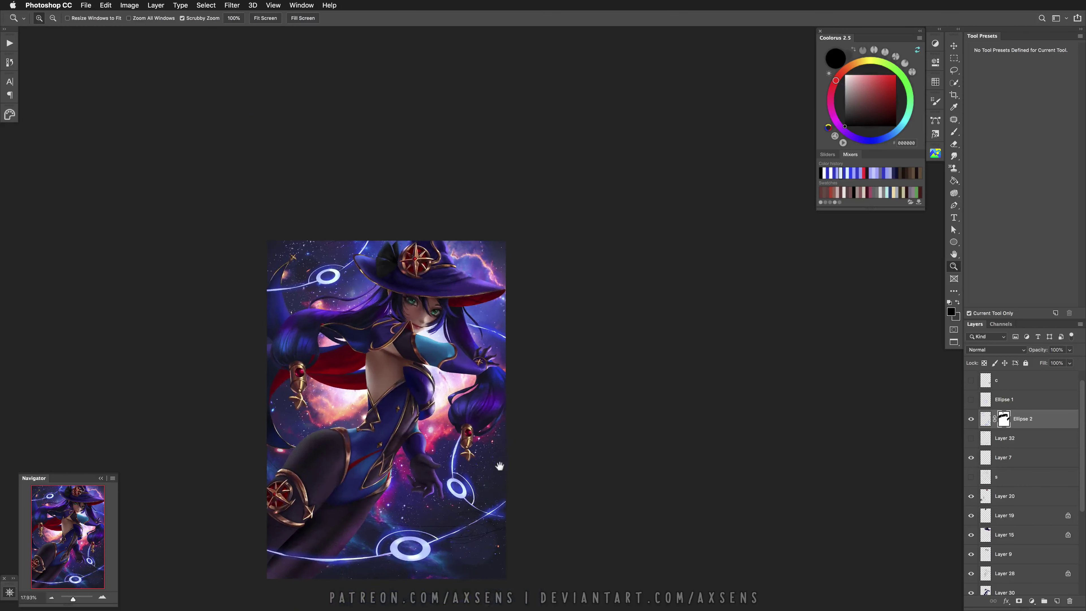
pyautogui.press('b')
pyautogui.click(971, 439)
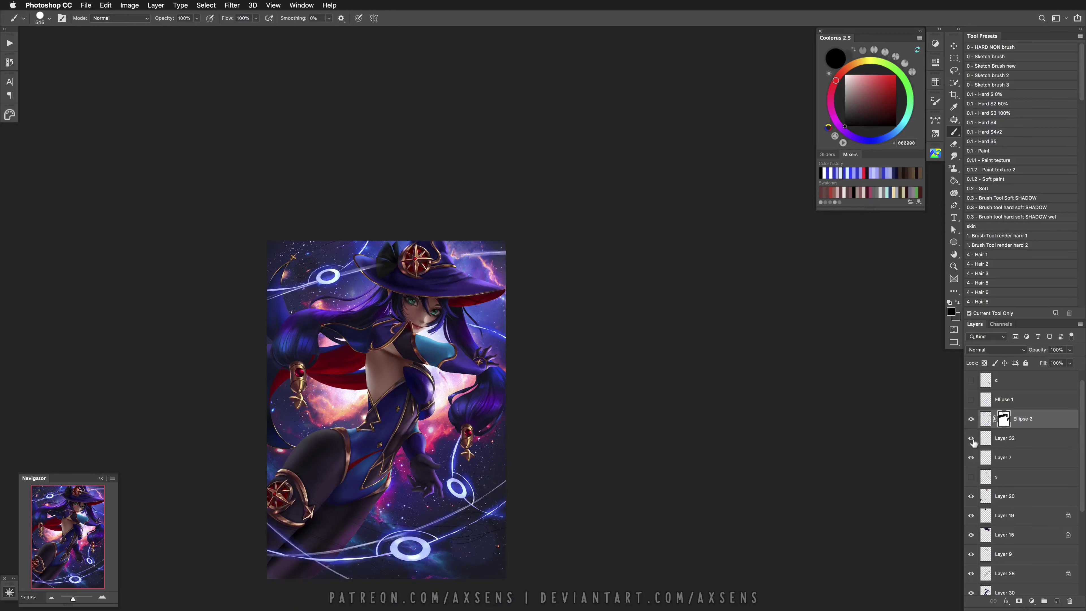
pyautogui.click(998, 440)
pyautogui.press('Delete')
pyautogui.click(990, 421)
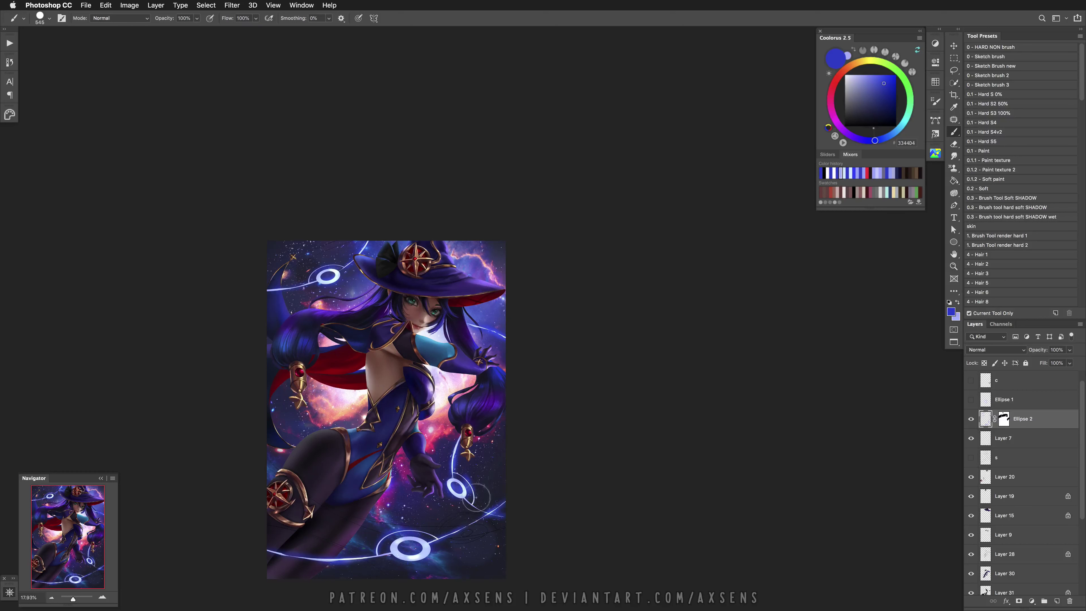
# Add a Color Dodge layer above Ellipse 2 and change its blending mode to Linear Dodge (Add)
pyautogui.click(9, 42)
pyautogui.click(61, 78)
pyautogui.click(112, 37)
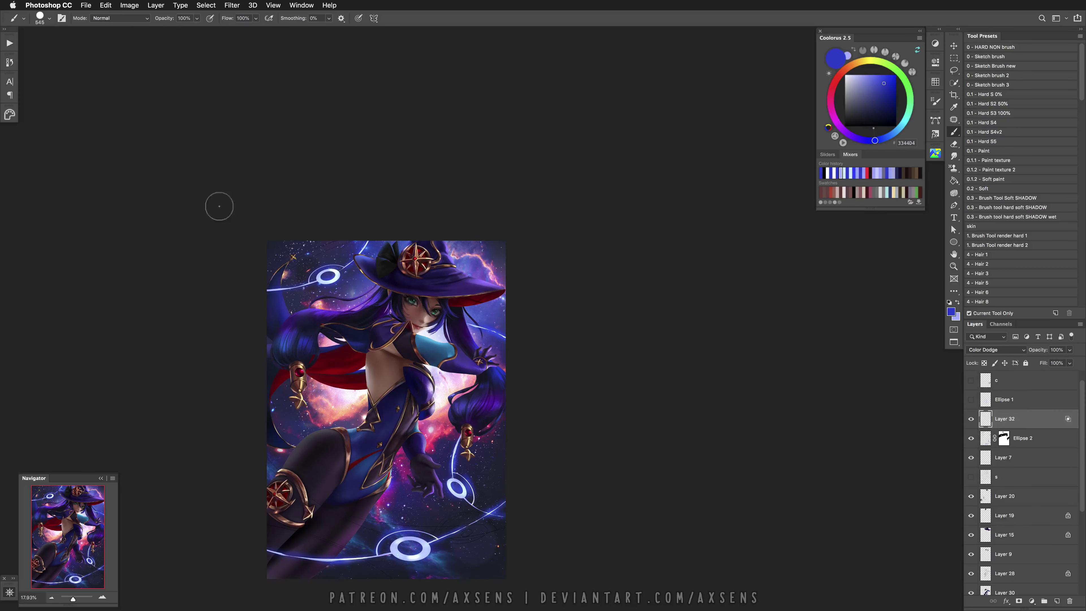
pyautogui.click(1008, 350)
pyautogui.click(991, 356)
# Paint a glowing blue four-pointed star beside the lower hair ornament with the 0.1 - Hard S3 100% brush in Linear Dodge (Add) mode
pyautogui.press('z')
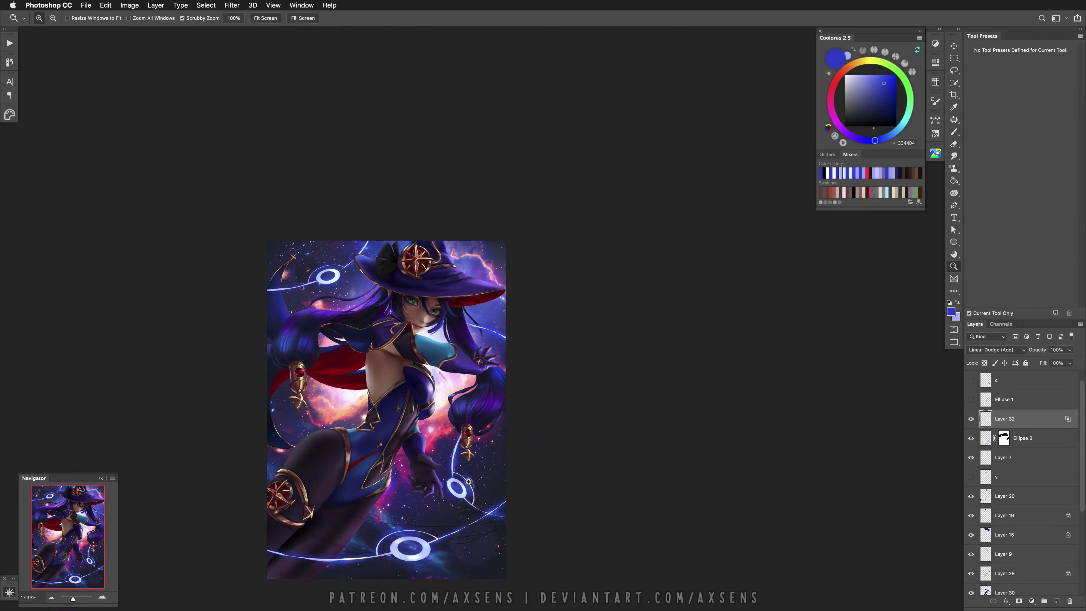
pyautogui.moveTo(468, 482); pyautogui.dragTo(481, 482)
pyautogui.press('b')
pyautogui.keyDown('alt'); pyautogui.click(432, 489); pyautogui.keyUp('alt')
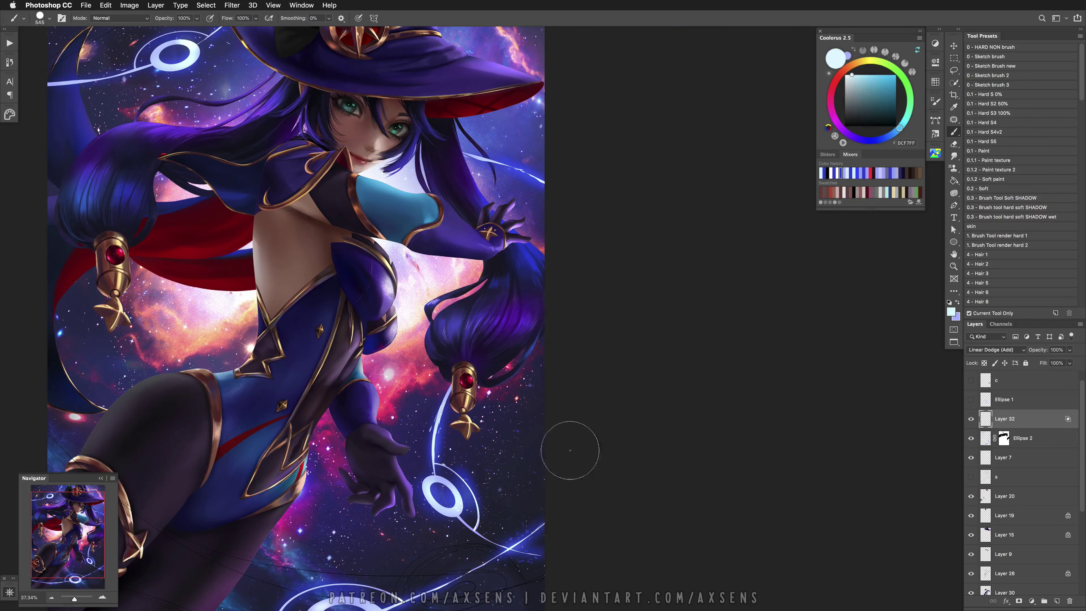
pyautogui.click(843, 173)
pyautogui.click(987, 113)
pyautogui.moveTo(493, 439); pyautogui.dragTo(509, 442)
pyautogui.keyDown('shift'); pyautogui.rightClick(502, 421); pyautogui.keyUp('shift')
pyautogui.click(534, 507)
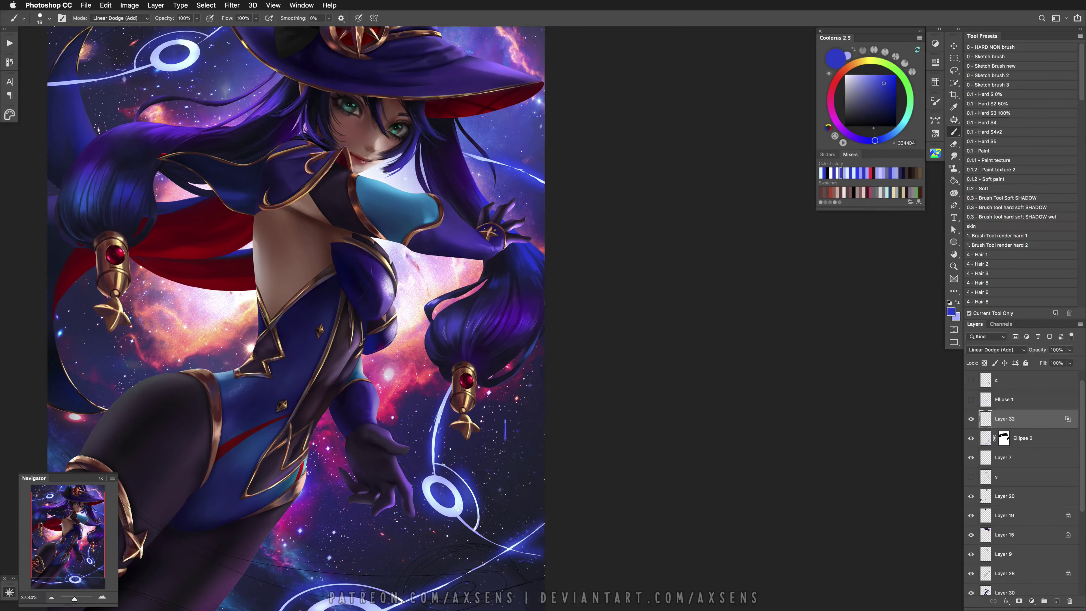
pyautogui.moveTo(508, 415)
pyautogui.mouseDown()
pyautogui.moveTo(519, 414)
pyautogui.moveTo(497, 427)
pyautogui.moveTo(509, 436)
pyautogui.mouseUp()
pyautogui.moveTo(509, 427); pyautogui.dragTo(569, 427)
pyautogui.press('super+z')
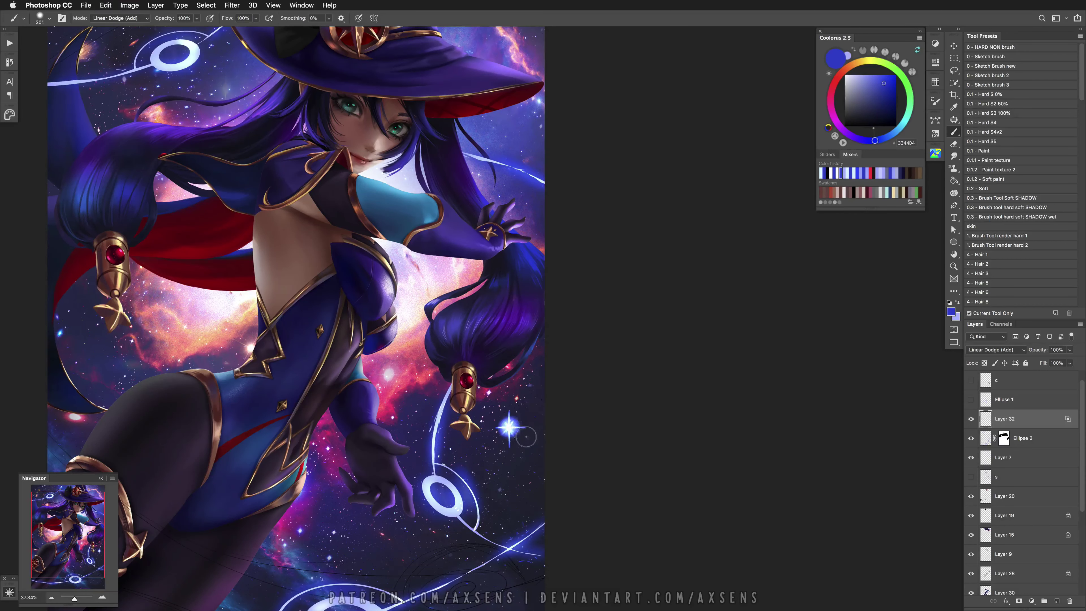
pyautogui.press('super+j')
pyautogui.press('v')
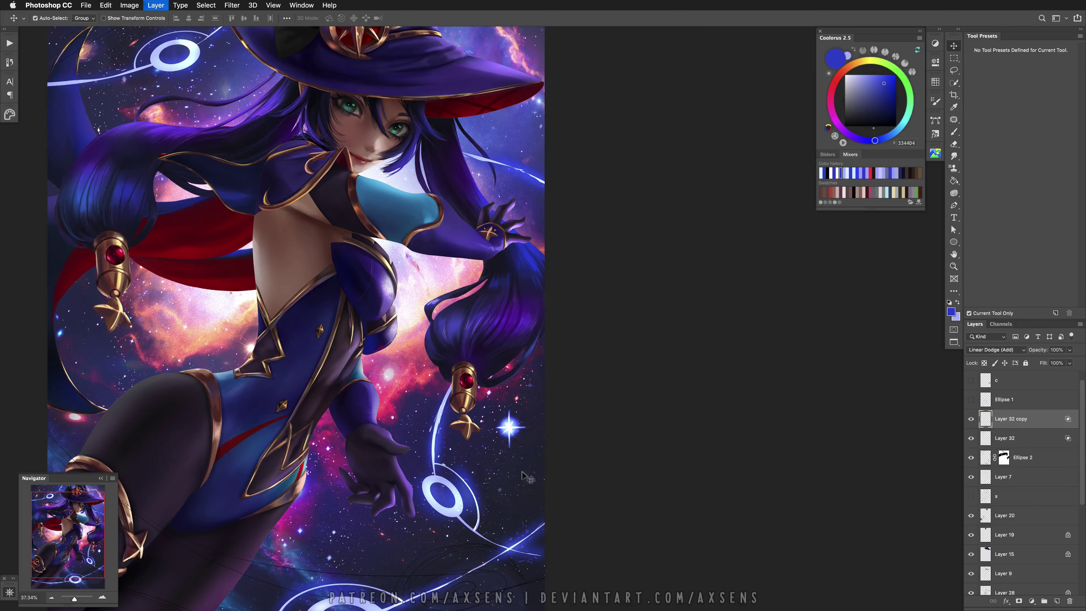
pyautogui.press('BackSpace')
# Choose the 0 - Sketch Brush new preset for the star and set its brush blending mode to Linear Dodge (Add)
pyautogui.press('e')
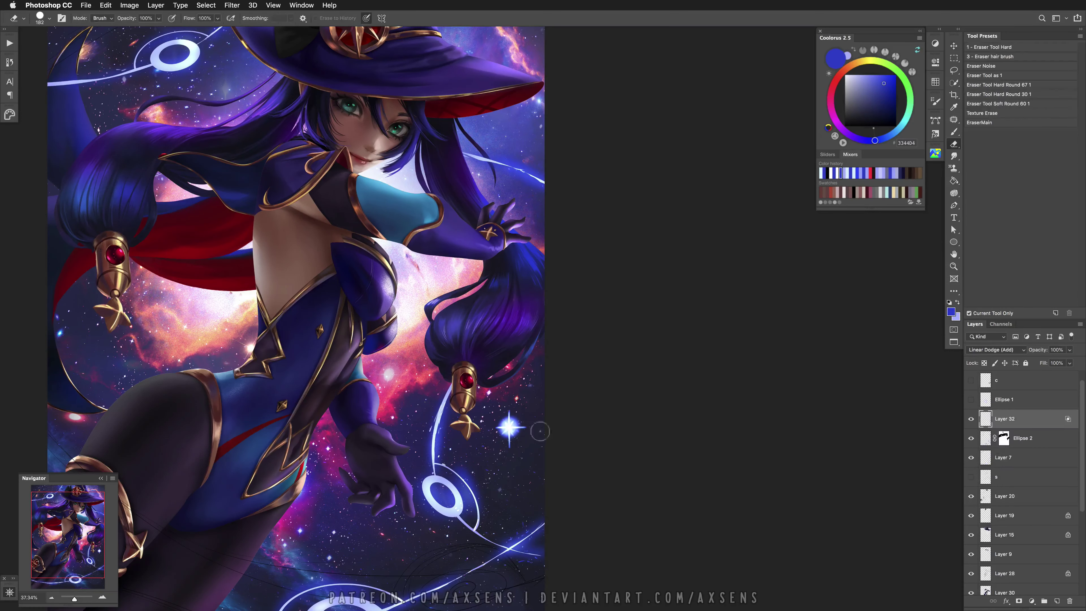
pyautogui.press('r')
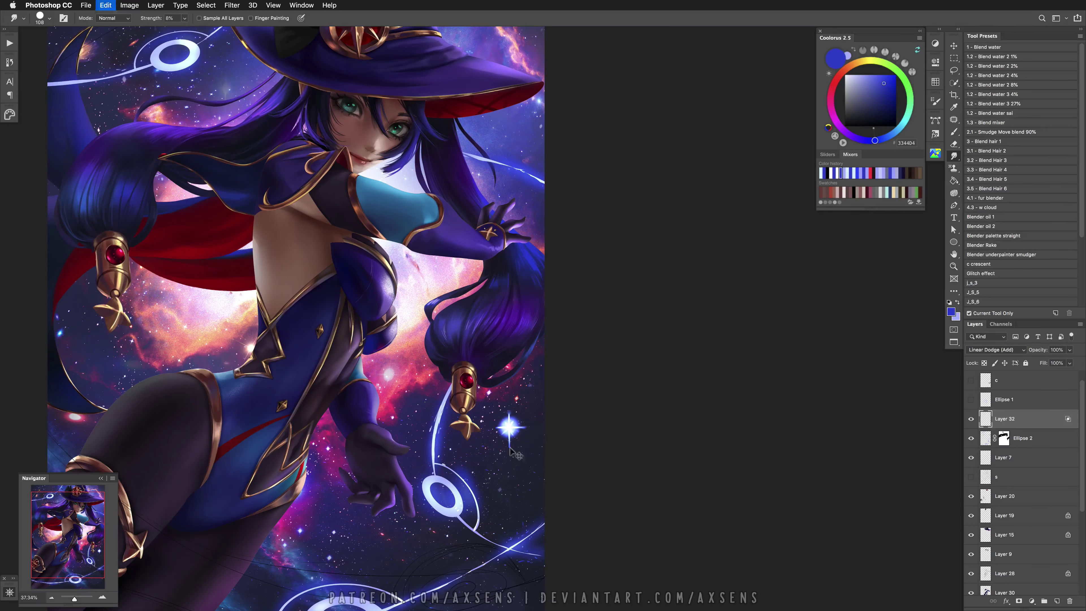
pyautogui.press('b')
pyautogui.keyDown('shift'); pyautogui.rightClick(513, 411); pyautogui.keyUp('shift')
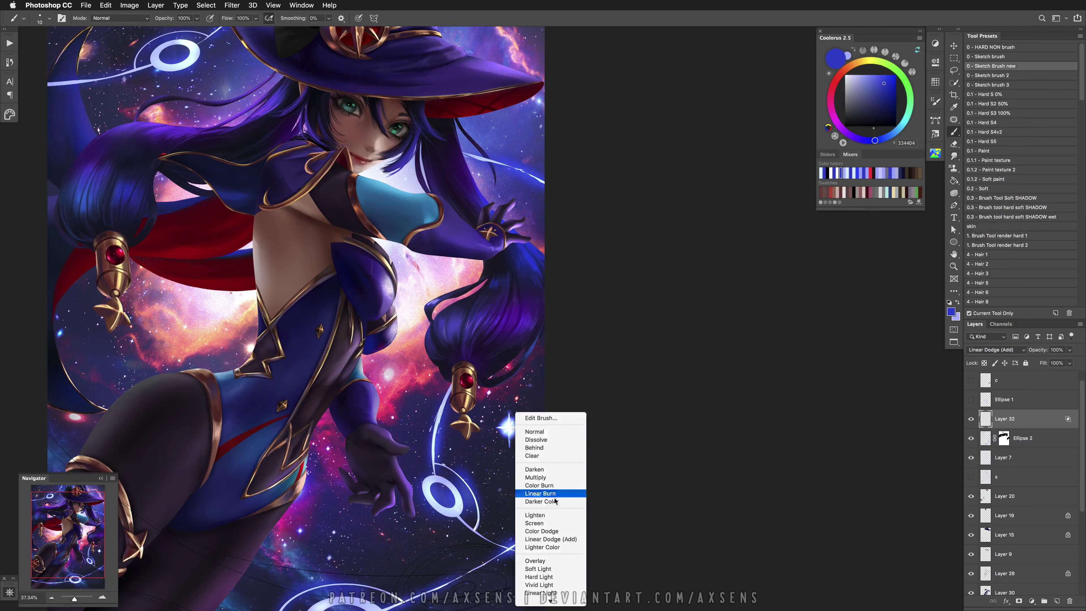
pyautogui.click(551, 542)
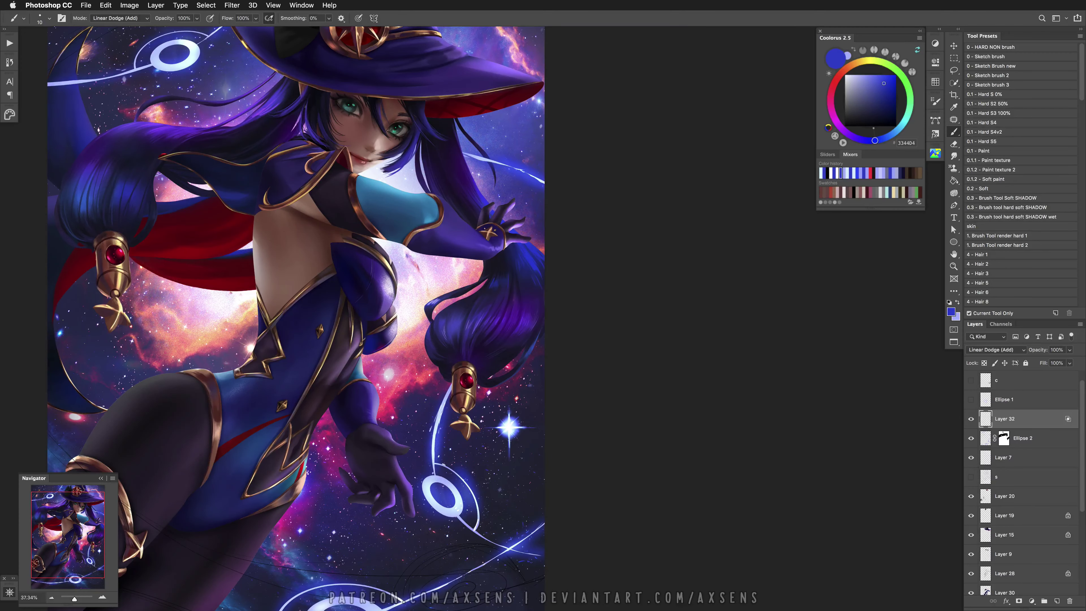
# Duplicate the star layer and place the copy on the arc beside the witch's raised hand
pyautogui.press('v')
pyautogui.press('super+j')
pyautogui.scroll(6, 427, 385)
pyautogui.moveTo(442, 535); pyautogui.dragTo(500, 400)
pyautogui.click(545, 400)
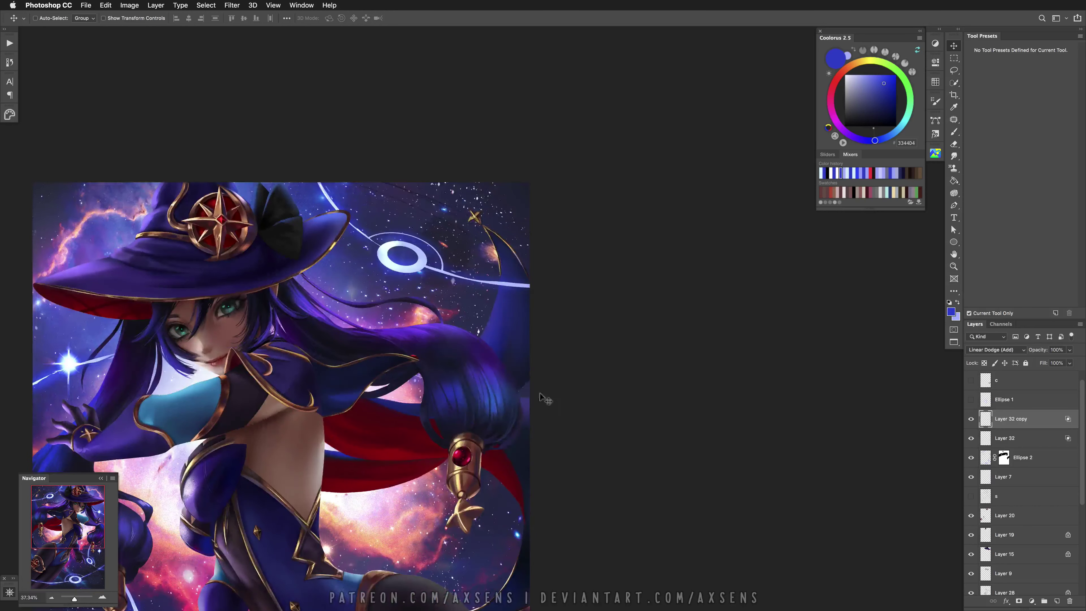
pyautogui.click(577, 401)
pyautogui.press('super+t')
pyautogui.moveTo(577, 401); pyautogui.dragTo(531, 318)
pyautogui.press('Return')
# Duplicate the star layer and place the copy above the ring in the canvas corner behind the witch's hat
pyautogui.press('super+j')
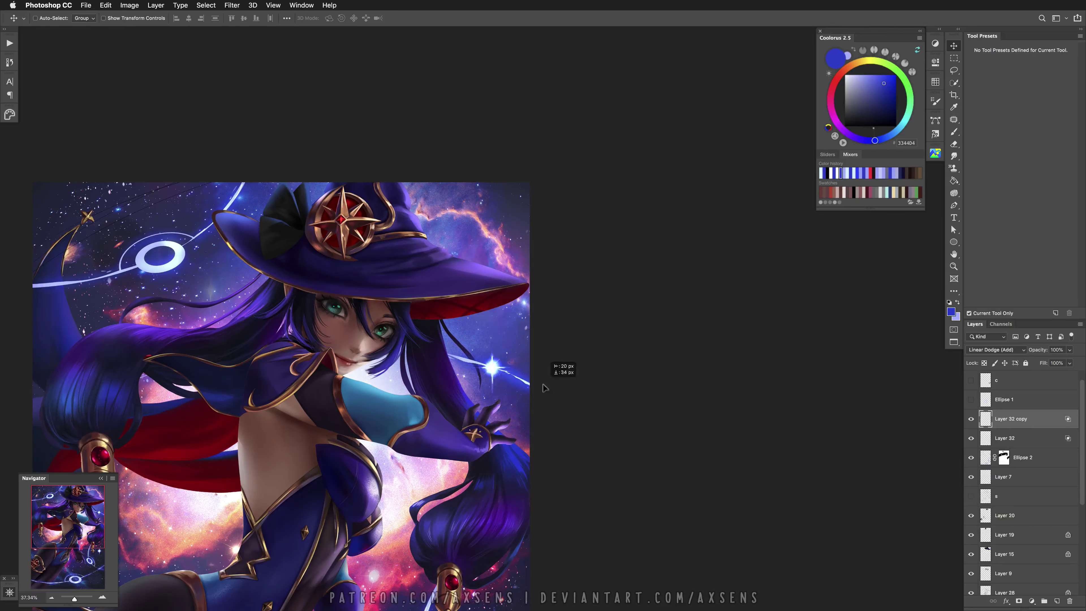
pyautogui.moveTo(532, 421); pyautogui.dragTo(124, 266)
pyautogui.moveTo(124, 266); pyautogui.dragTo(472, 368)
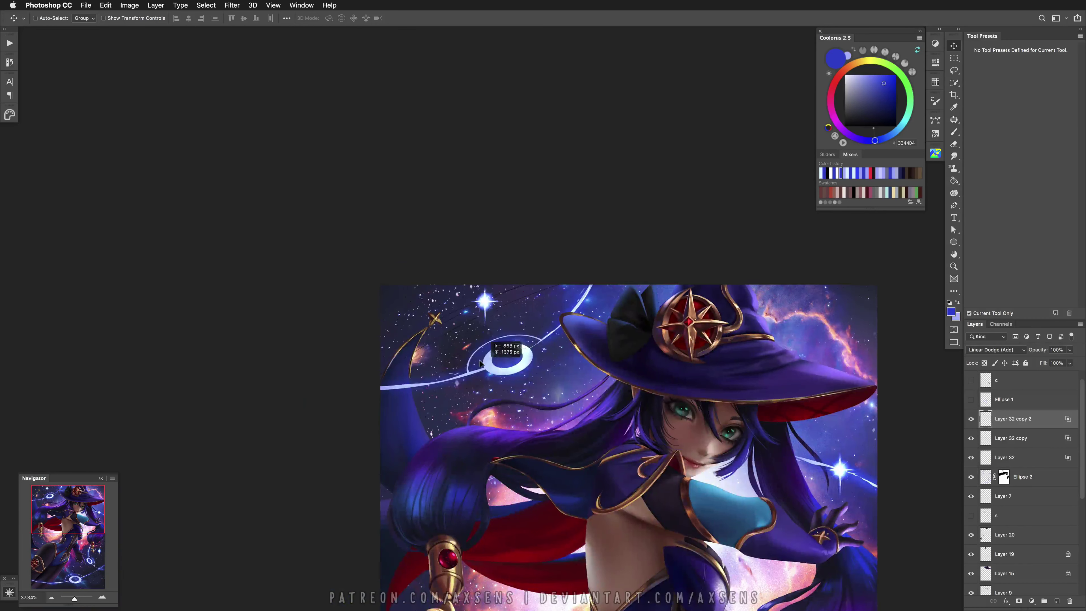
pyautogui.moveTo(504, 409); pyautogui.dragTo(408, 338)
# Add another star copy beside the hair ornament next to the red cape and scale it down to about 64%
pyautogui.press('super+j')
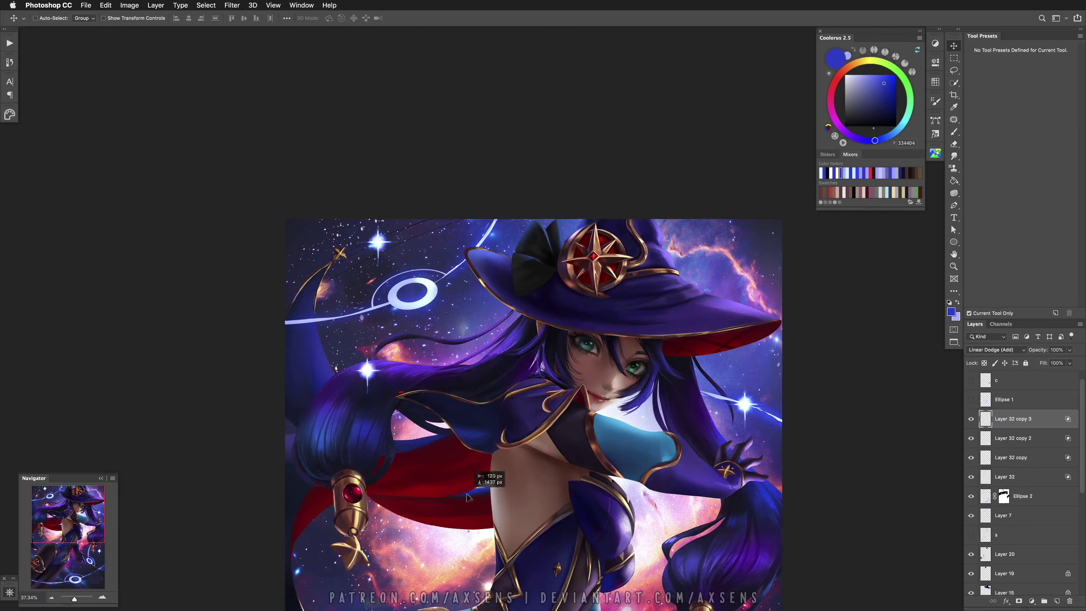
pyautogui.scroll(-5, 483, 474)
pyautogui.moveTo(429, 464); pyautogui.dragTo(340, 327)
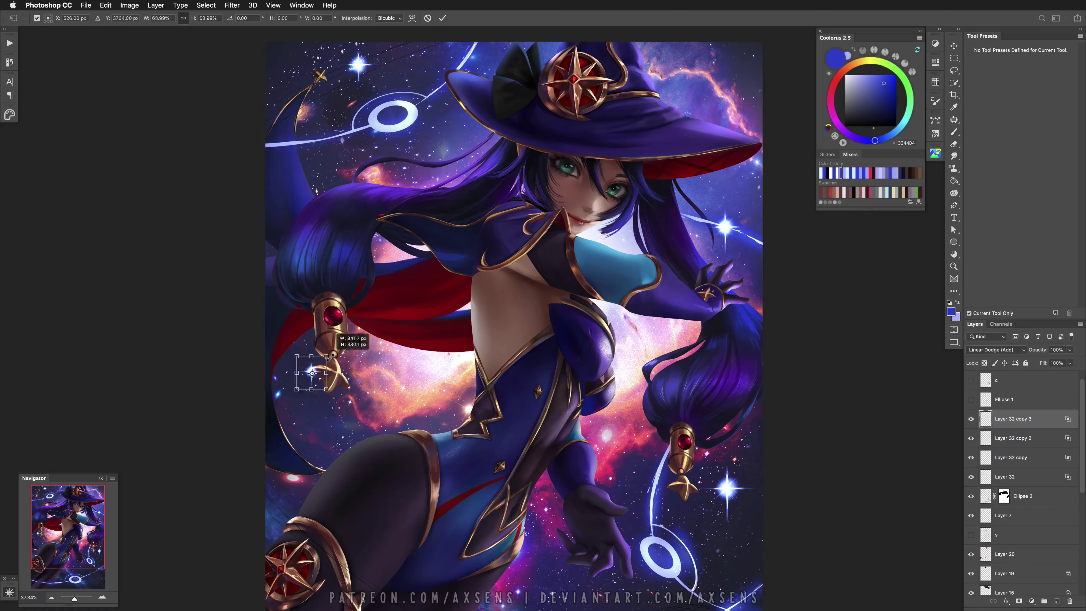
# Duplicate the small star and place the copy above the lower ring, between the witch's leg and her lowered hand
pyautogui.press('super+j')
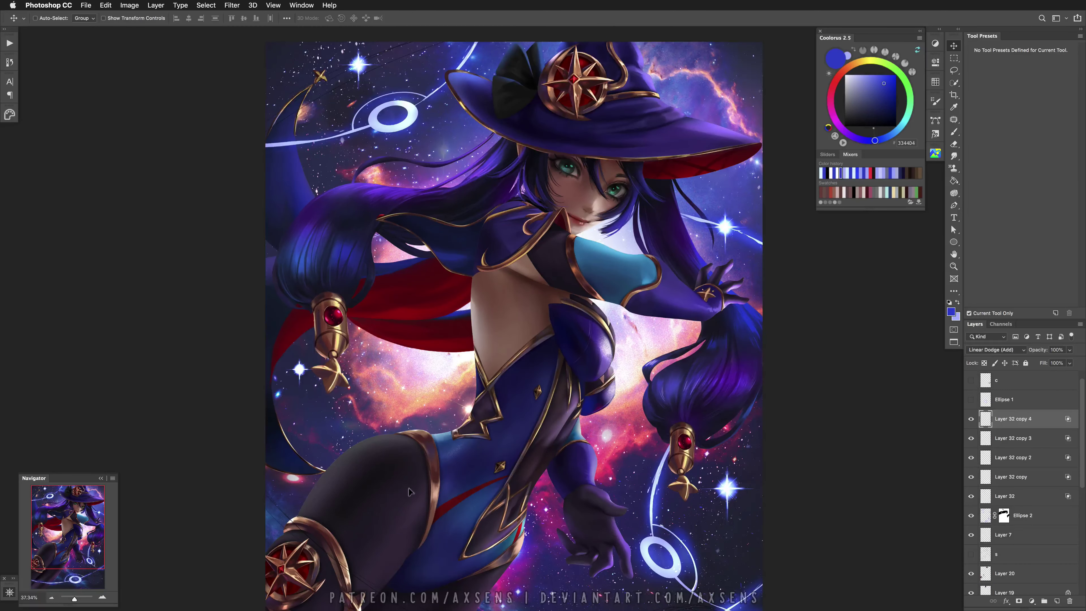
pyautogui.scroll(-5, 436, 513)
pyautogui.moveTo(439, 543); pyautogui.dragTo(428, 402)
pyautogui.scroll(-5, 427, 402)
pyautogui.moveTo(501, 447); pyautogui.dragTo(567, 466)
# Duplicate a larger star, place it beside the big lower ring and rotate it by about 18°
pyautogui.click(1009, 476)
pyautogui.press('super+j')
pyautogui.moveTo(498, 492); pyautogui.dragTo(649, 489)
pyautogui.press('super+t')
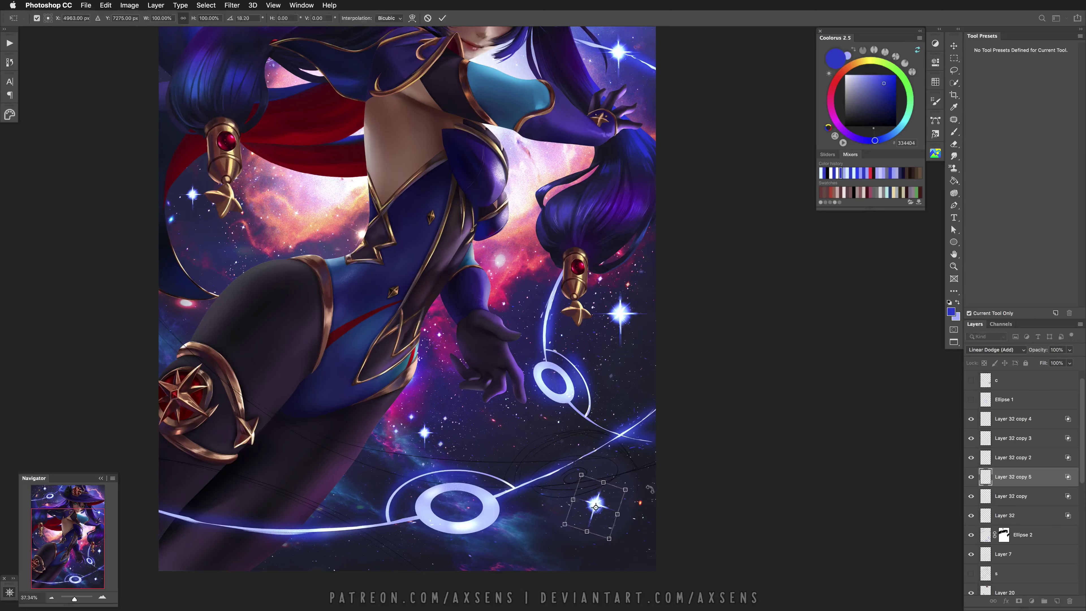
pyautogui.click(443, 21)
pyautogui.hscroll(3, 556, 513)
pyautogui.moveTo(556, 520); pyautogui.dragTo(526, 540)
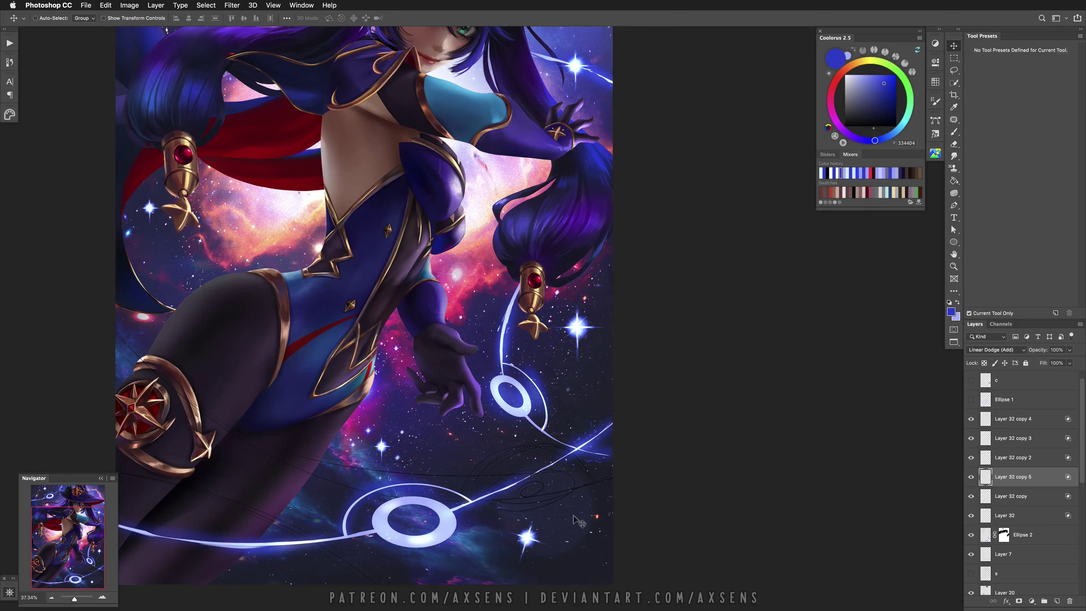
# Set the brush colour to a golden yellow and merge all star copies down into Layer 32
pyautogui.press('b')
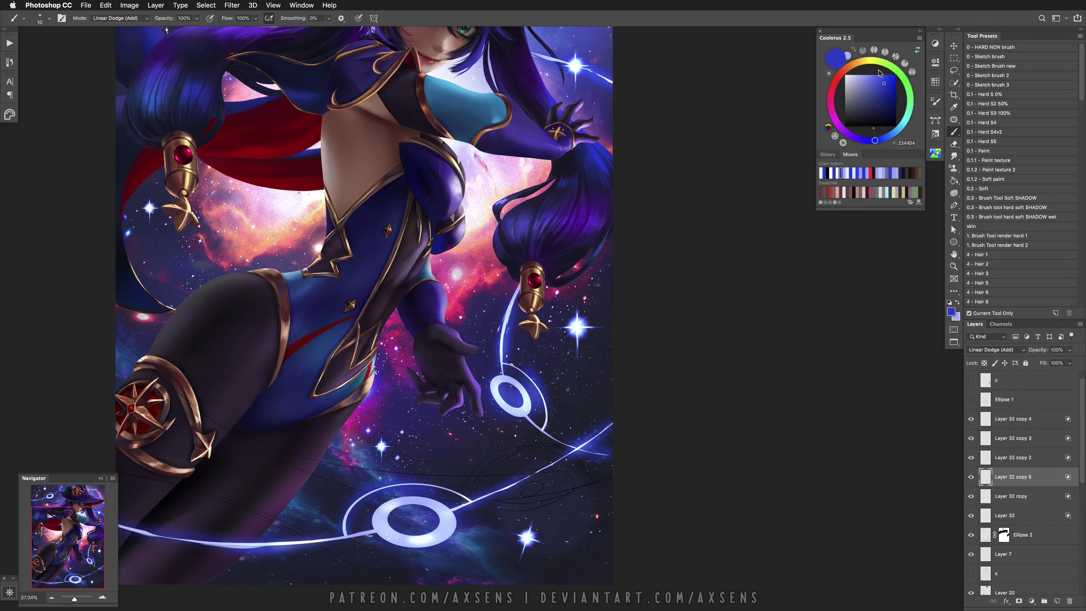
pyautogui.click(864, 61)
pyautogui.click(1018, 419)
pyautogui.press('super+e')
pyautogui.press('super+e')
pyautogui.press('super+e')
pyautogui.press('super+e')
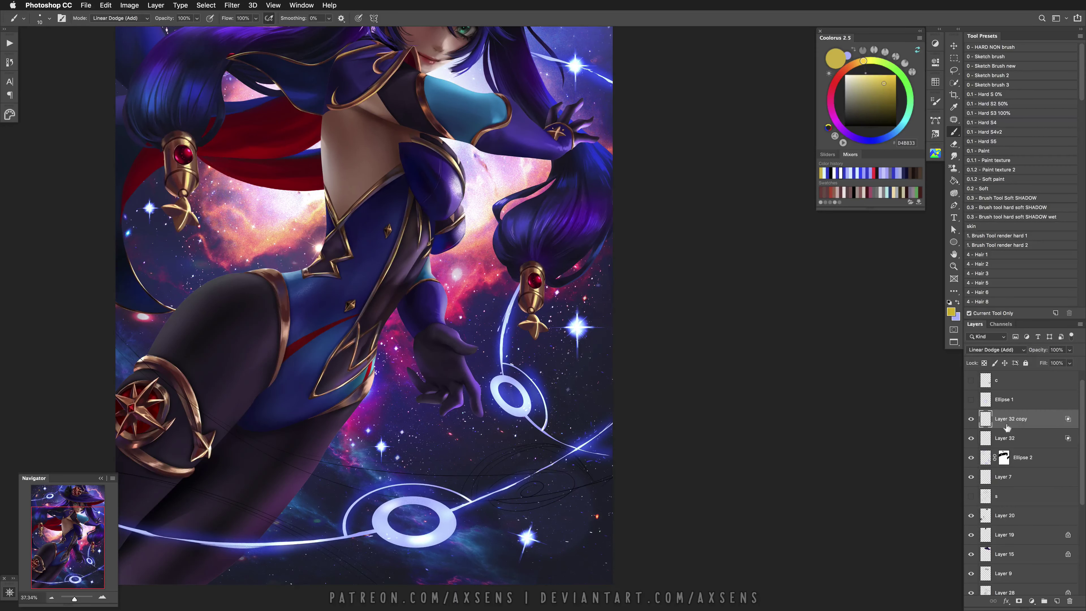
pyautogui.press('super+e')
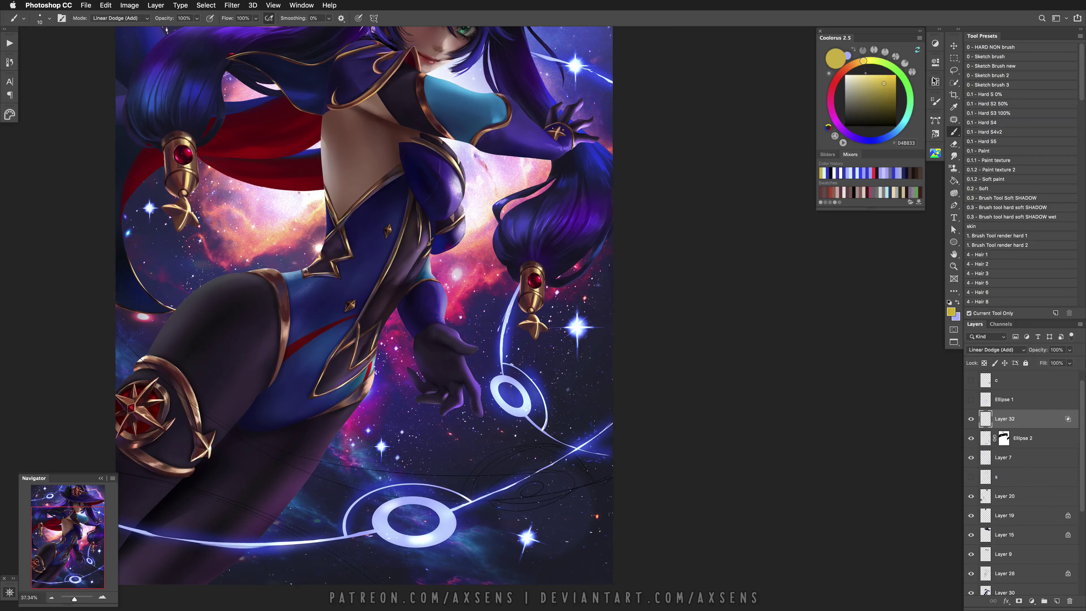
# Duplicate the merged star layer and clear the copy to get an empty Linear Dodge (Add) layer above it
pyautogui.middleClick(1007, 421)
pyautogui.click(1008, 421)
pyautogui.press('super+j')
pyautogui.press('super+j')
pyautogui.press('super+comma')
pyautogui.click(995, 440)
pyautogui.press('Delete')
pyautogui.click(971, 418)
pyautogui.click(1013, 418)
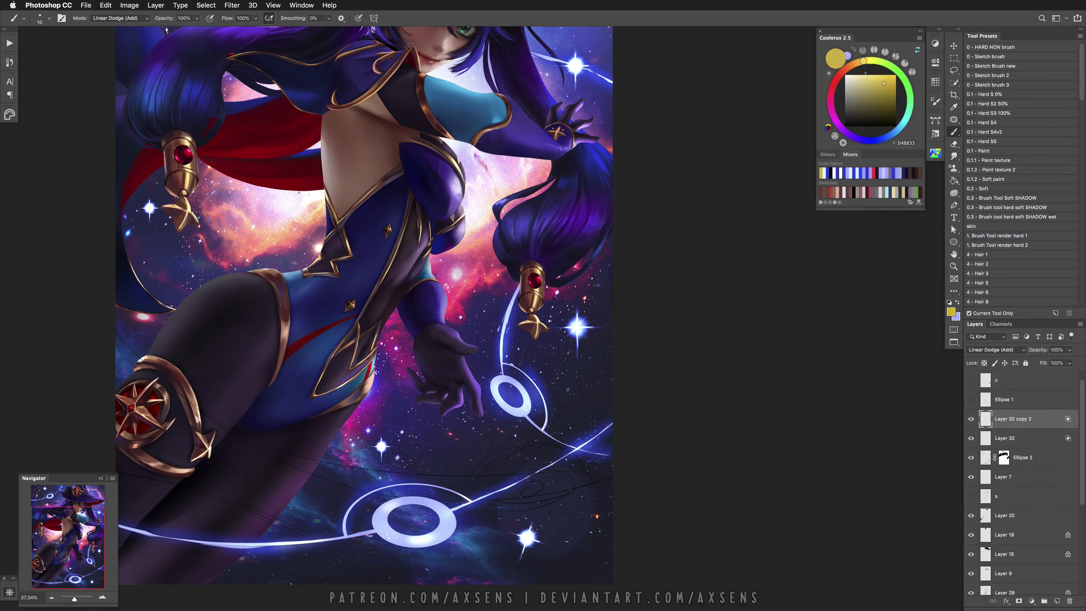
# Paint a round yellow star in the lower canvas corner beside the big ring with the 0.1 - Hard S3 100% brush
pyautogui.press('e')
pyautogui.press('b')
pyautogui.moveTo(556, 516); pyautogui.dragTo(567, 526)
pyautogui.click(994, 113)
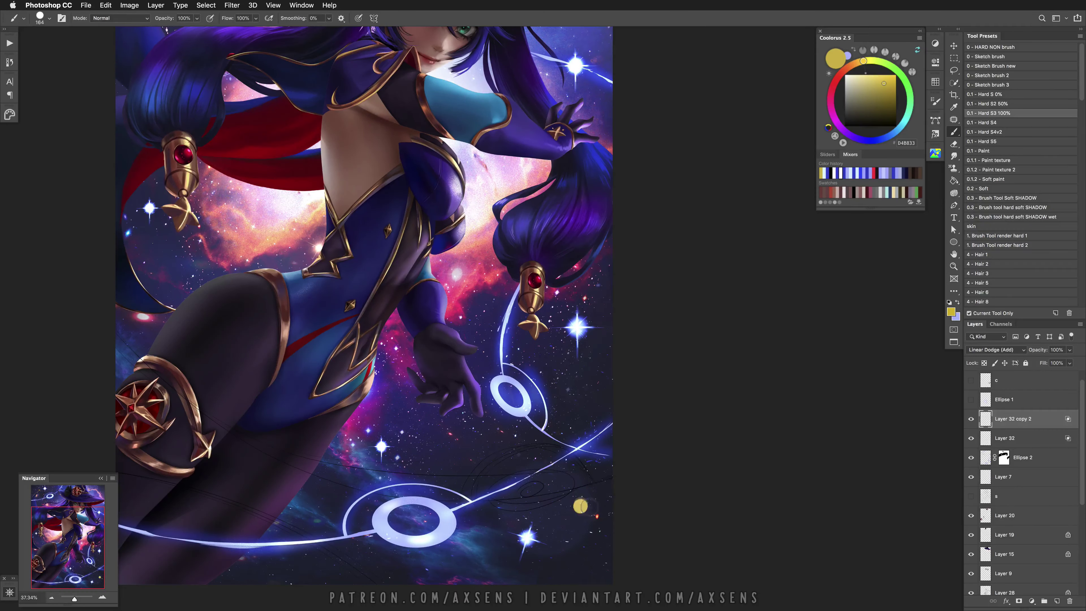
pyautogui.moveTo(586, 505); pyautogui.dragTo(610, 505)
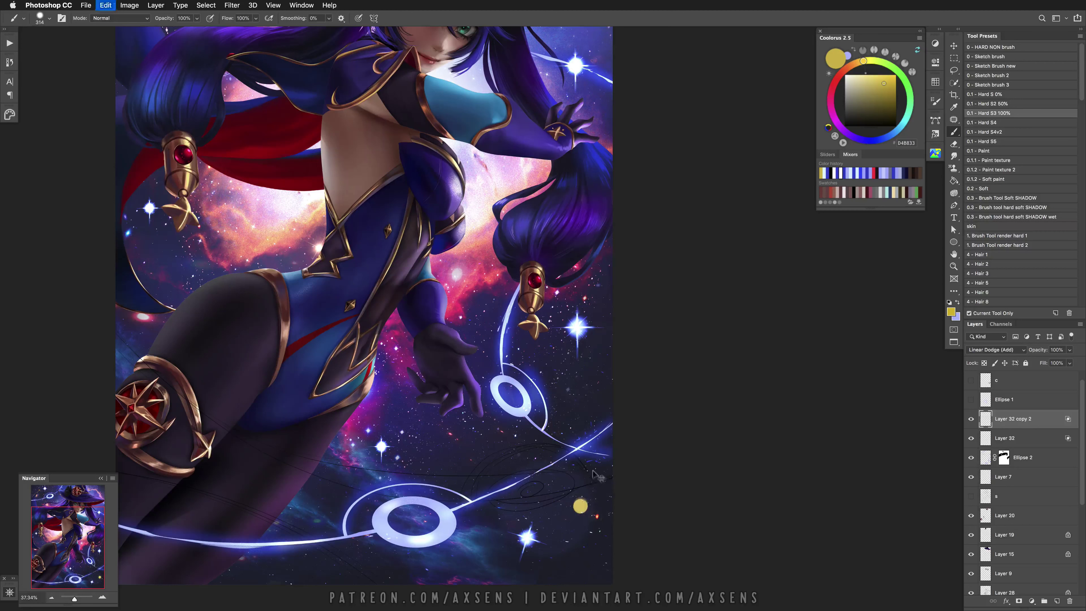
# Set the brush blending mode to Linear Dodge (Add), brighten the yellow star and add a small one below the ring
pyautogui.rightClick(587, 446)
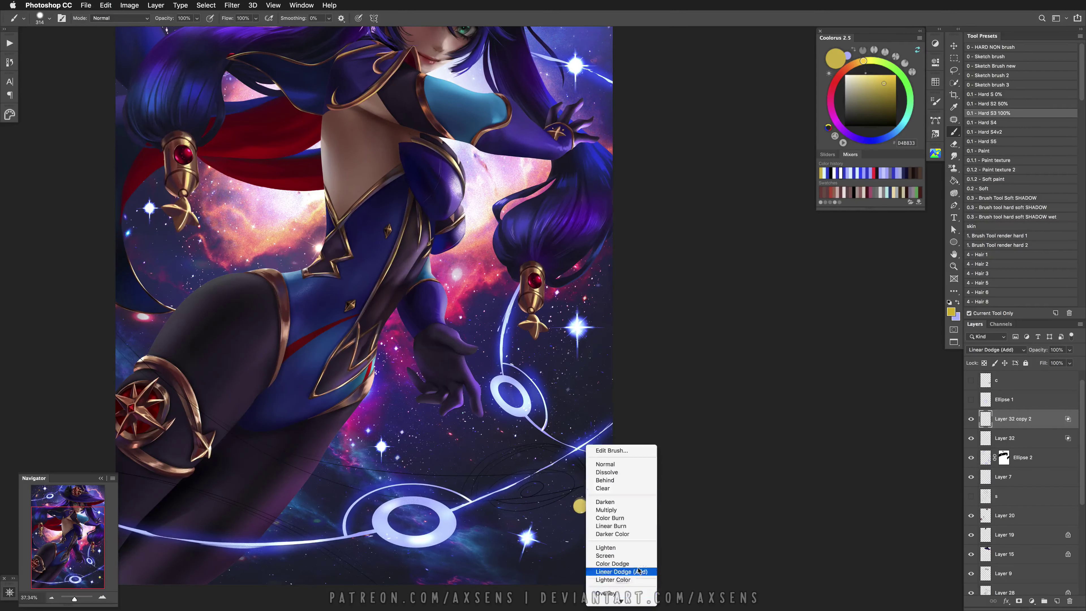
pyautogui.click(637, 571)
pyautogui.moveTo(584, 505)
pyautogui.mouseDown()
pyautogui.moveTo(575, 543)
pyautogui.moveTo(556, 543)
pyautogui.moveTo(569, 507)
pyautogui.mouseUp()
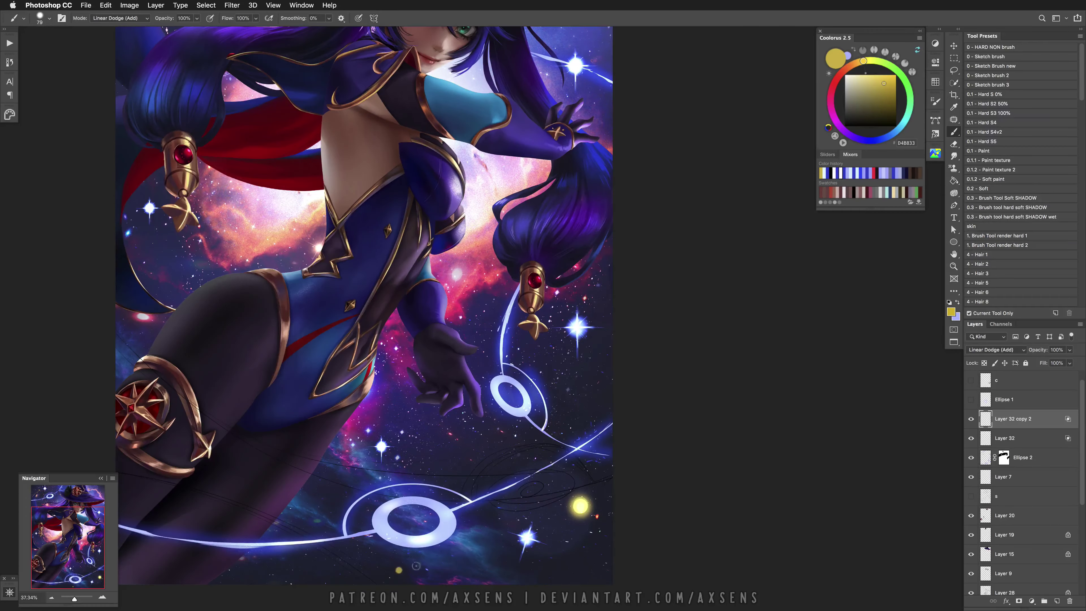
# Paint glowing yellow stars below the upper ring and in the canvas corner above the hat brim
pyautogui.scroll(10, 360, 363)
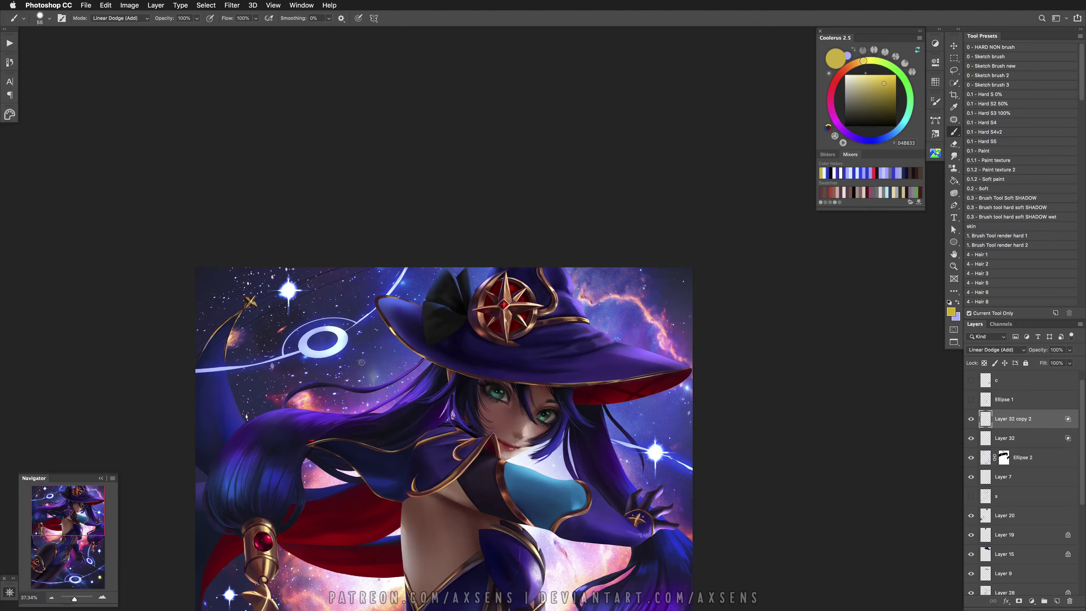
pyautogui.moveTo(366, 366); pyautogui.dragTo(385, 365)
pyautogui.moveTo(671, 288)
pyautogui.mouseDown()
pyautogui.moveTo(664, 304)
pyautogui.moveTo(684, 295)
pyautogui.moveTo(675, 317)
pyautogui.moveTo(684, 291)
pyautogui.moveTo(673, 299)
pyautogui.moveTo(672, 290)
pyautogui.moveTo(737, 283)
pyautogui.moveTo(720, 283)
pyautogui.mouseUp()
pyautogui.click(670, 289)
# Try to draw a thin yellow orbit ring around the star above the hat brim, undoing and redoing the strokes
pyautogui.moveTo(638, 270); pyautogui.dragTo(693, 295)
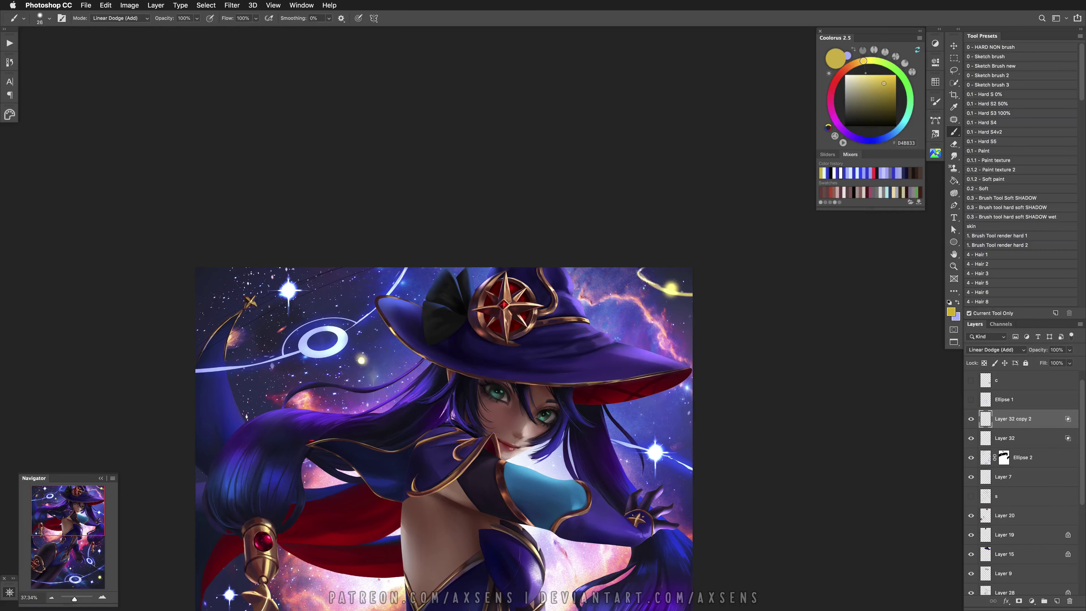
pyautogui.press('super+z')
pyautogui.press('super+z')
pyautogui.press('super+z')
pyautogui.press('h')
pyautogui.scroll(5, 499, 438)
pyautogui.hscroll(-4, 500, 438)
pyautogui.press('super+shift+z')
pyautogui.press('super+z')
pyautogui.press('super+shift+z')
pyautogui.press('super+z')
pyautogui.press('super+shift+z')
pyautogui.press('super+z')
pyautogui.press('super+shift+z')
pyautogui.press('super+z')
pyautogui.press('super+shift+z')
pyautogui.press('super+z')
pyautogui.press('super+shift+z')
pyautogui.press('super+z')
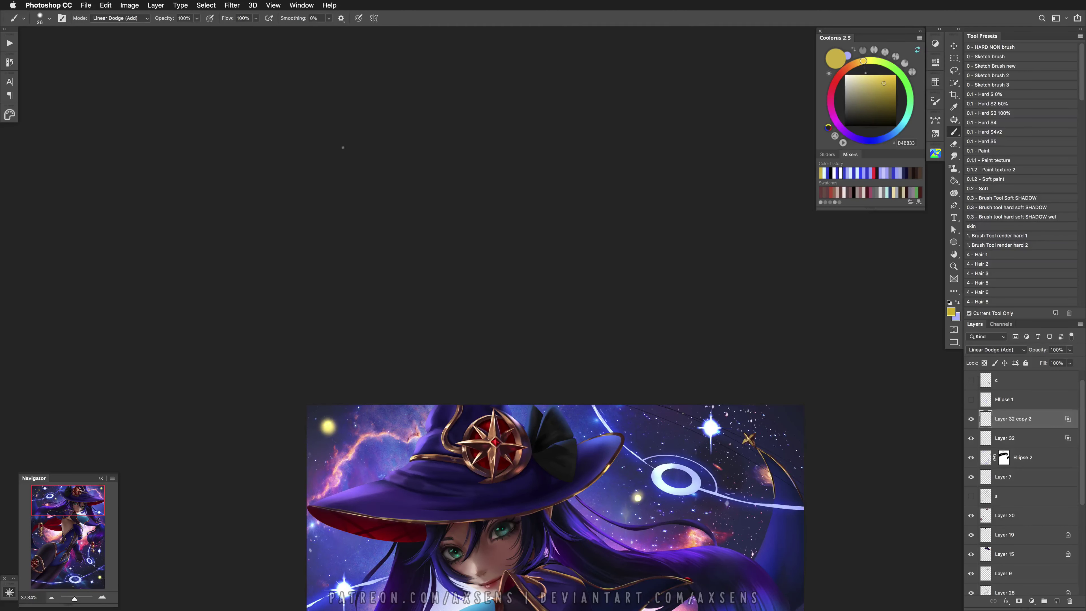
# Draw a thin yellow orbit ring around the star in the corner above the hat brim and clean it up
pyautogui.press('super+z')
pyautogui.press('super+z')
pyautogui.press('super+z')
pyautogui.hotkey('ctrl', 'z')
pyautogui.hotkey('ctrl', 'z')
pyautogui.hotkey('ctrl', 'z')
pyautogui.hotkey('ctrl', 'z')
pyautogui.press('e')
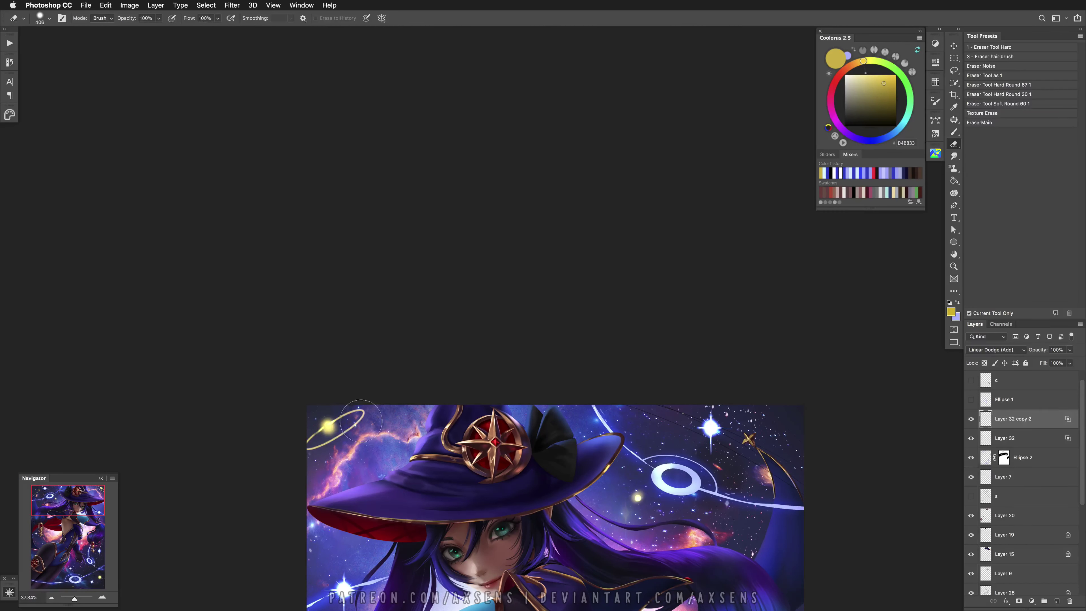
pyautogui.press('b')
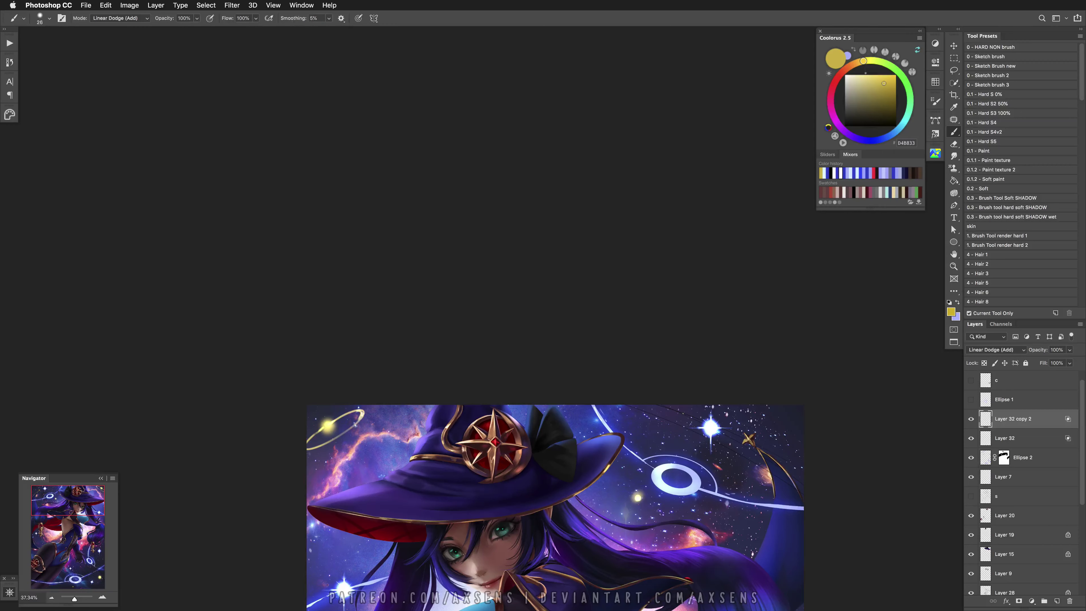
# Add fine pointed rays to the yellow stars near the lower ring with a 15 px brush and merge their layer down
pyautogui.hotkey('ctrl', '0')
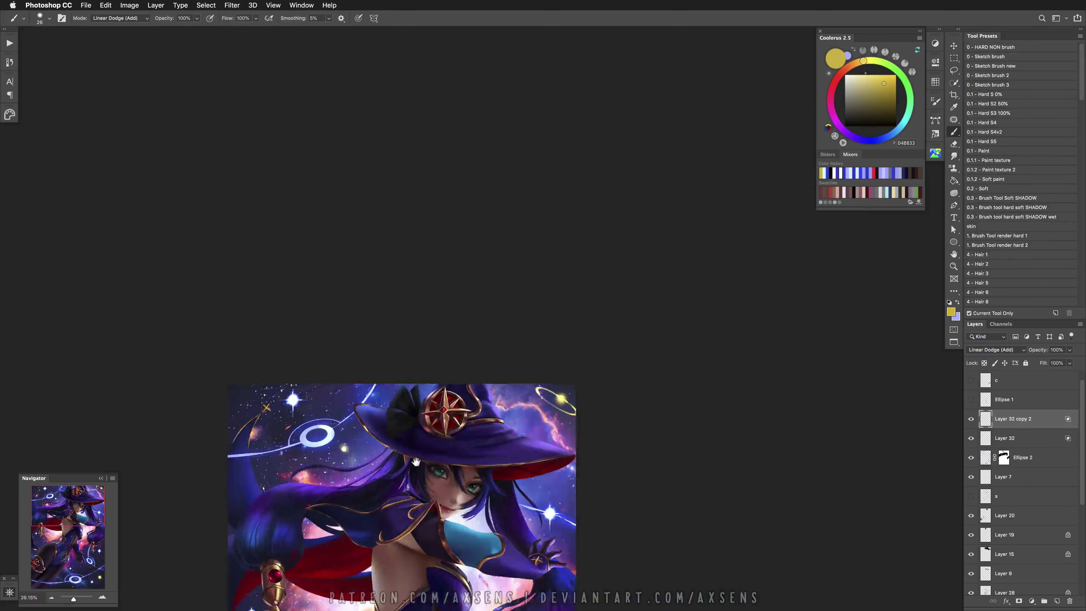
pyautogui.rightClick(559, 457)
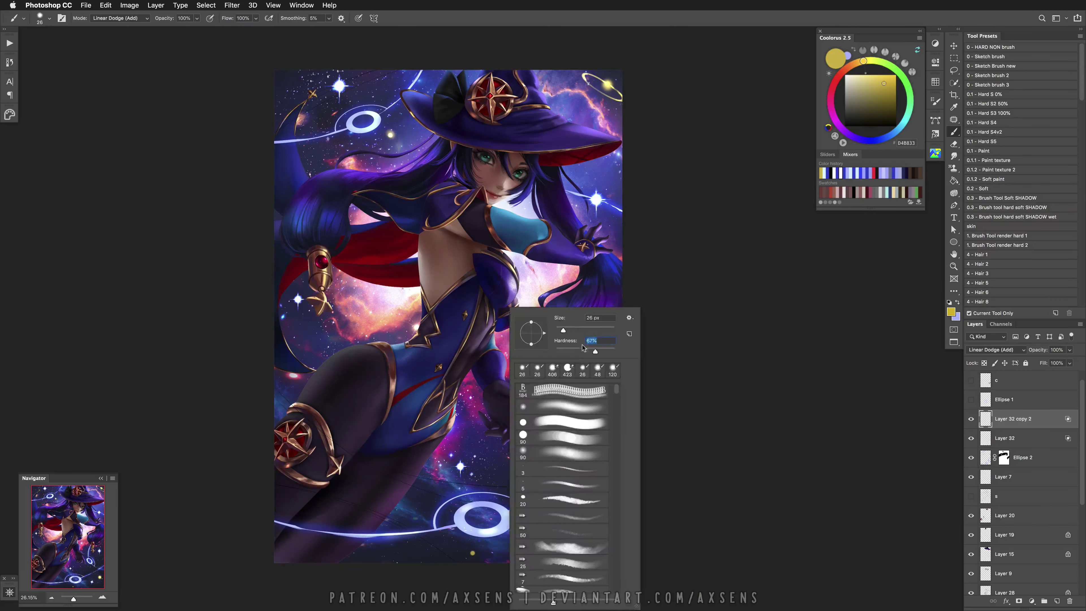
pyautogui.write('38')
pyautogui.press('Return')
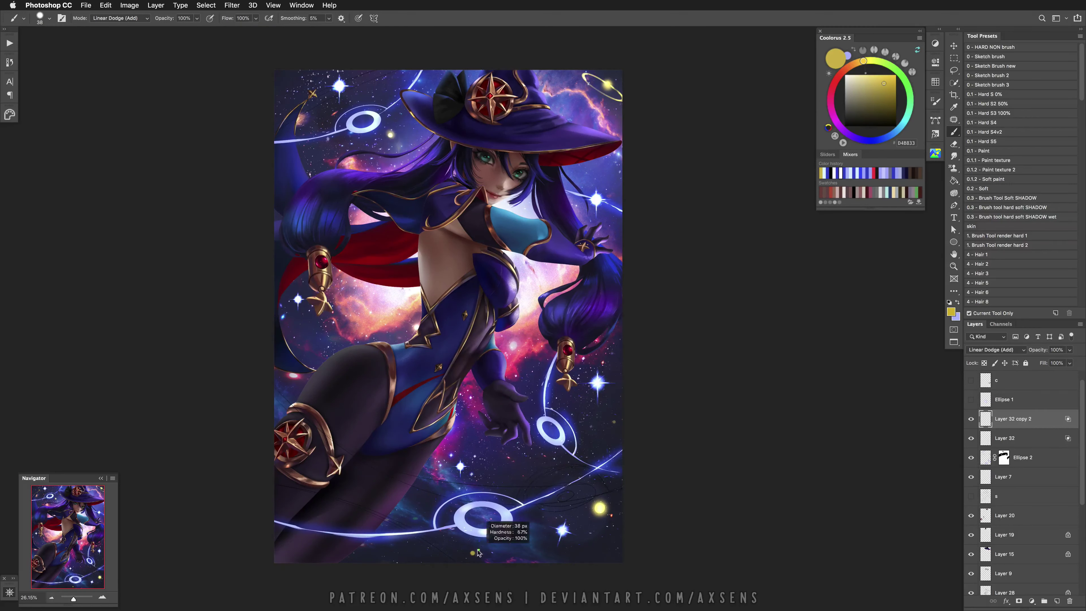
pyautogui.rightClick(472, 552)
pyautogui.write('15')
pyautogui.press('Return')
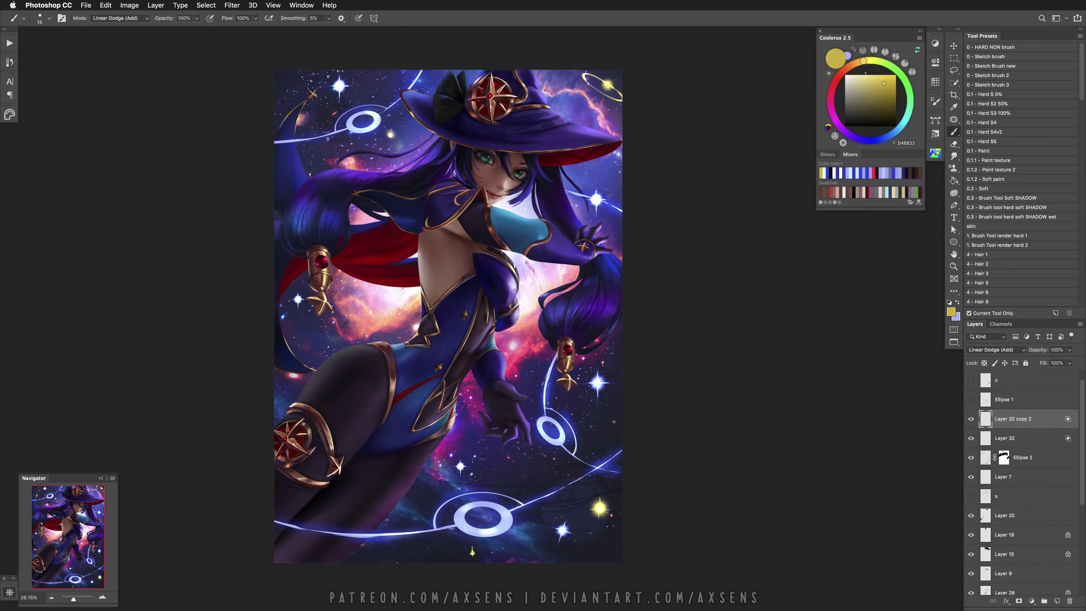
pyautogui.moveTo(436, 447)
pyautogui.mouseDown()
pyautogui.moveTo(383, 456)
pyautogui.moveTo(356, 548)
pyautogui.moveTo(343, 511)
pyautogui.mouseUp()
pyautogui.scroll(-2, 455, 455)
pyautogui.press('super+e')
# Choose the 0.3 - Brush tool hard soft SHADOW preset, sample pale blue from a star and add a Color Dodge layer
pyautogui.click(1035, 207)
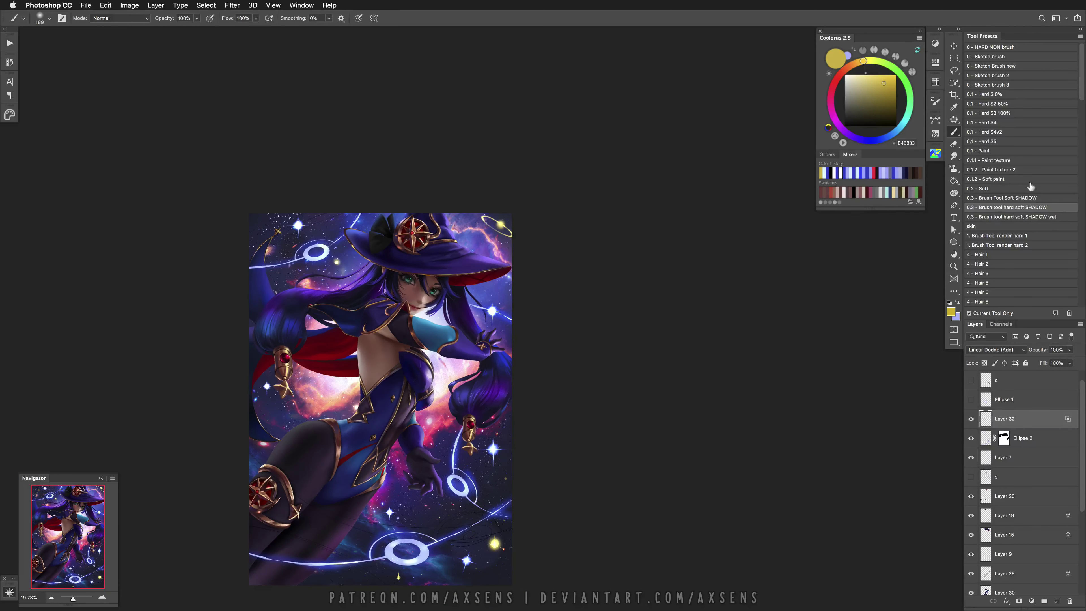
pyautogui.keyDown('alt'); pyautogui.click(502, 316); pyautogui.keyUp('alt')
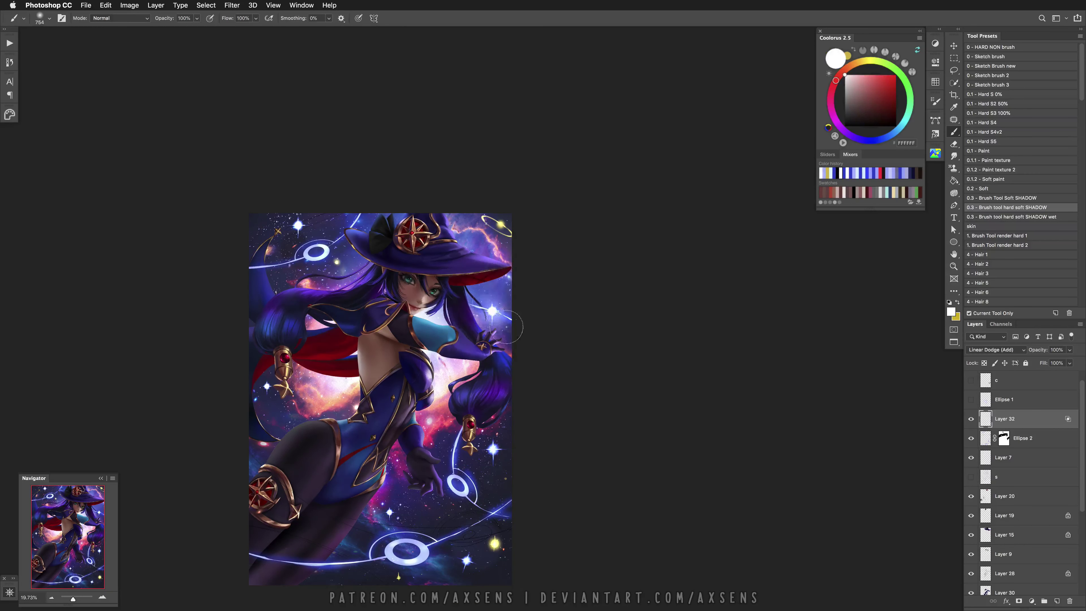
pyautogui.click(871, 175)
pyautogui.keyDown('alt'); pyautogui.click(493, 311); pyautogui.keyUp('alt')
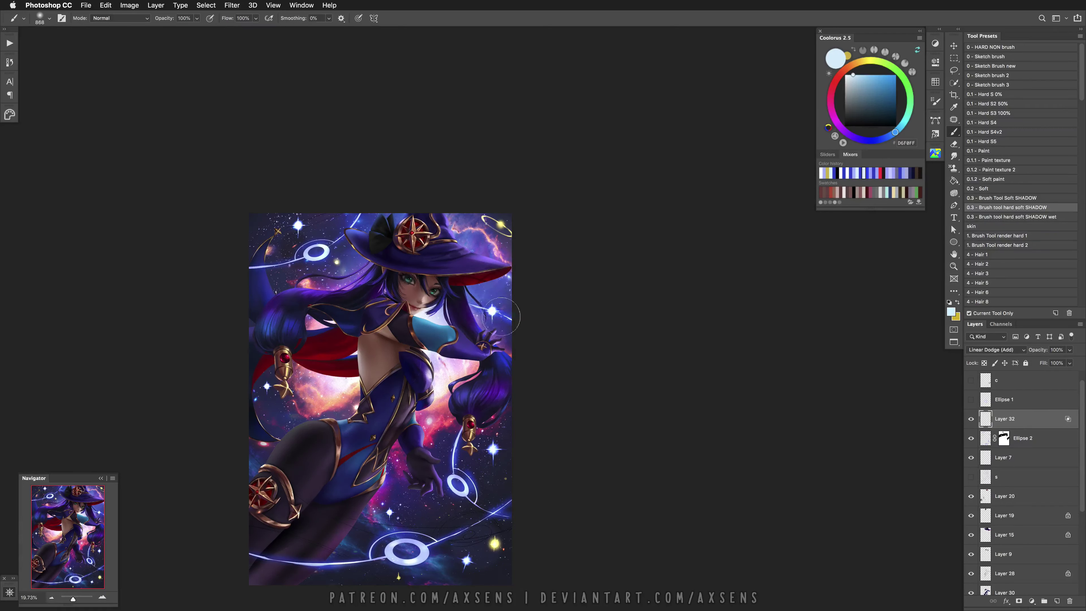
pyautogui.click(9, 43)
pyautogui.click(50, 76)
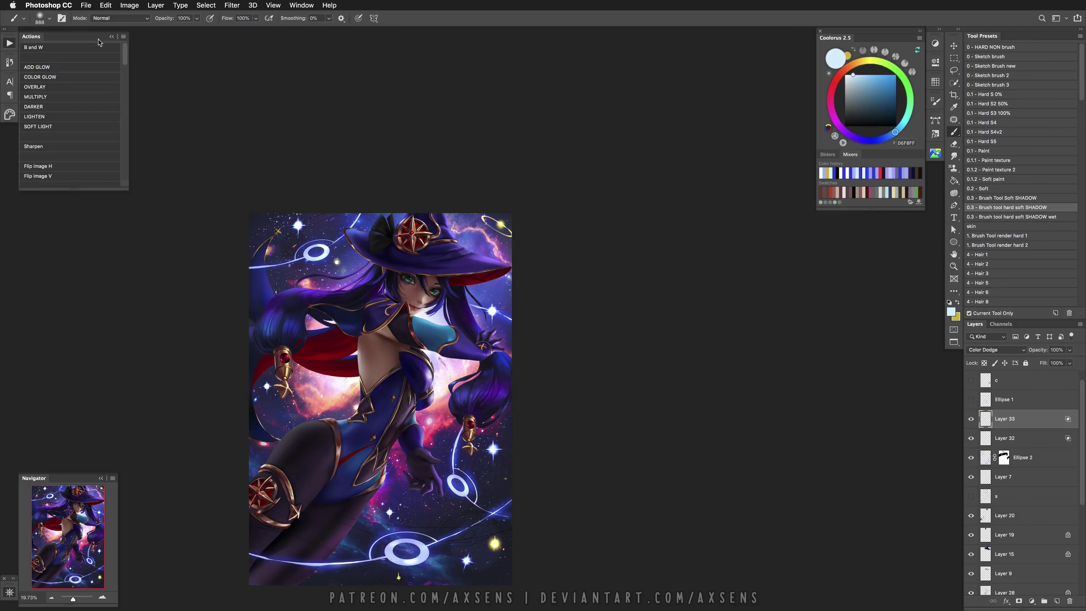
pyautogui.click(126, 38)
# Paint soft orange glow around the ringed yellow star and blue glow over the rings, undoing unwanted strokes
pyautogui.keyDown('alt'); pyautogui.click(501, 227); pyautogui.keyUp('alt')
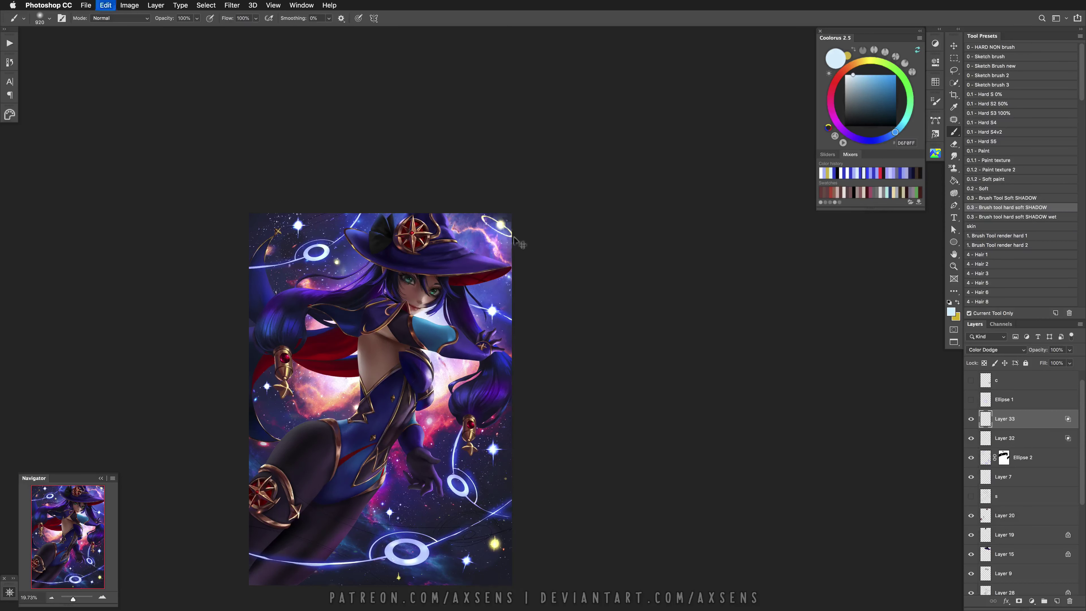
pyautogui.press('x')
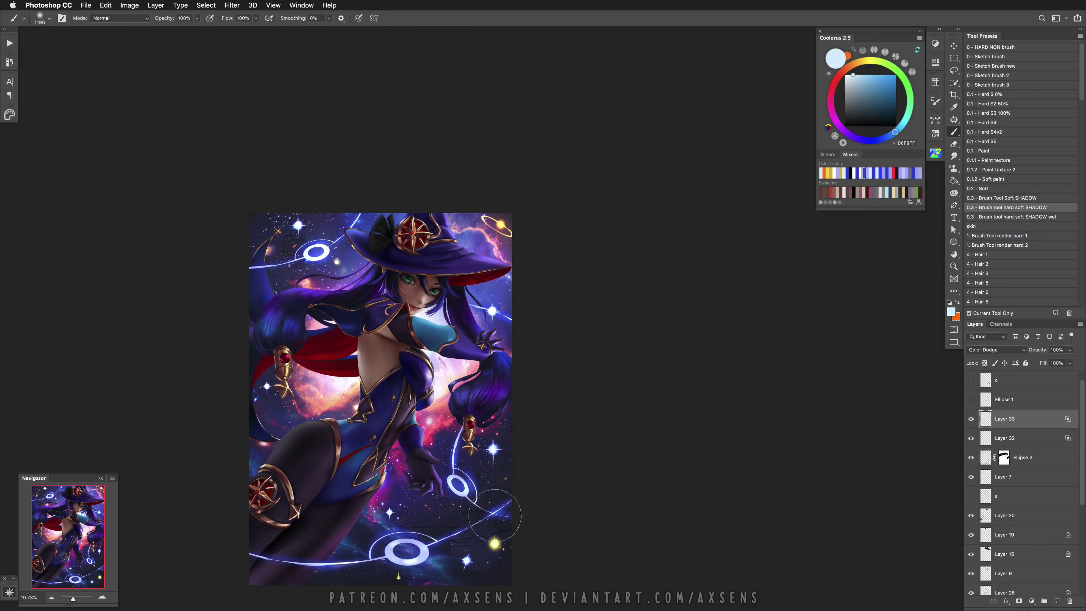
pyautogui.keyDown('alt'); pyautogui.click(498, 477); pyautogui.keyUp('alt')
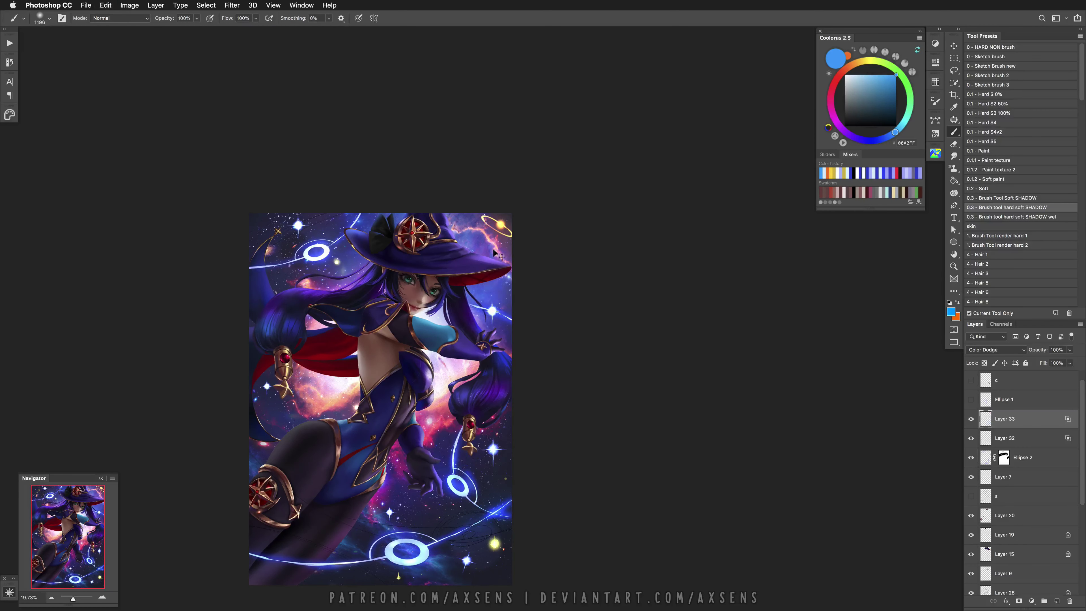
pyautogui.keyDown('alt'); pyautogui.click(506, 252); pyautogui.keyUp('alt')
pyautogui.moveTo(506, 258); pyautogui.dragTo(534, 248)
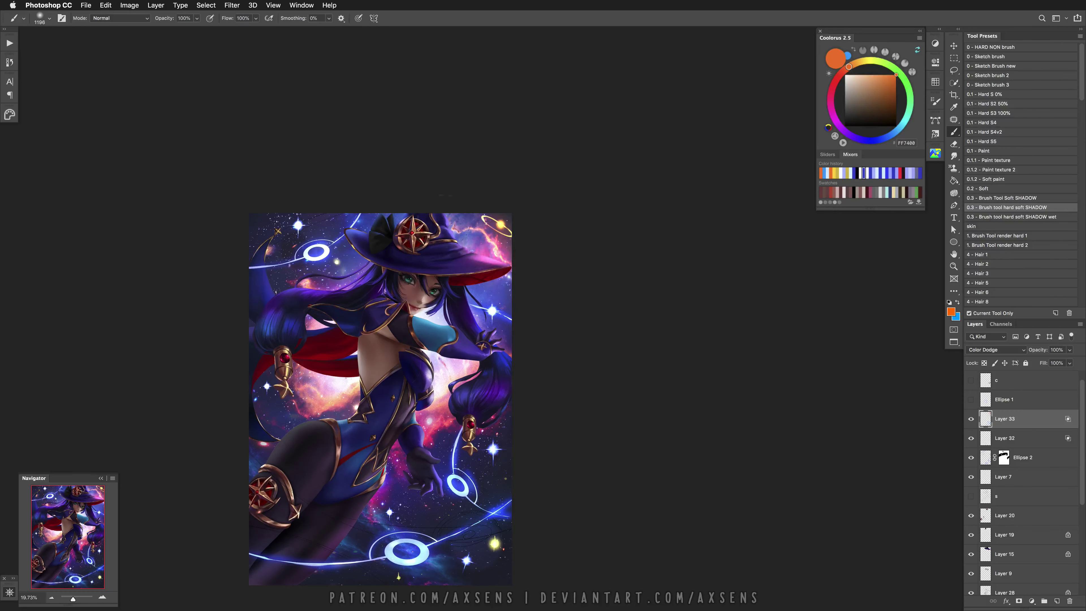
pyautogui.press('x')
pyautogui.press('super+z')
pyautogui.press('super+z')
pyautogui.press('super+shift+z')
pyautogui.press('super+z')
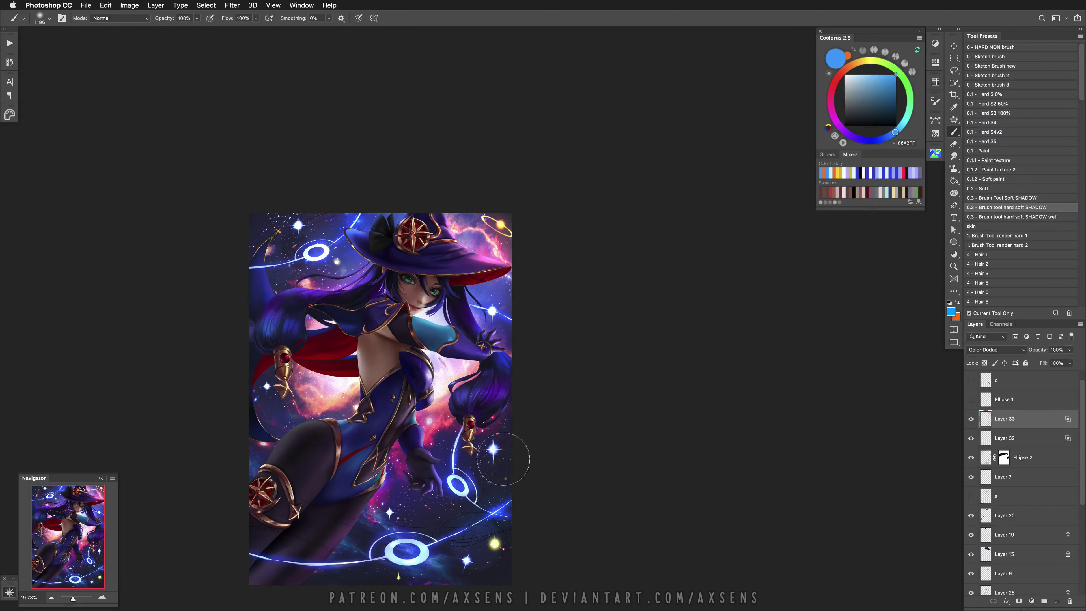
# Delete the hidden Ellipse 1 layer
pyautogui.moveTo(1011, 399); pyautogui.dragTo(1069, 600)
pyautogui.scroll(1, 1050, 387)
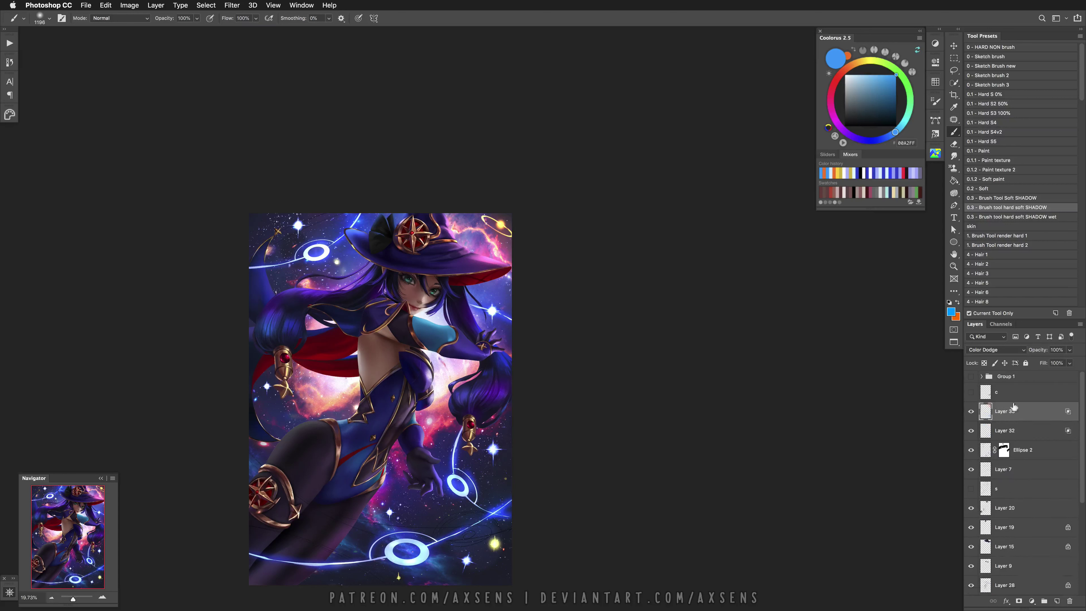